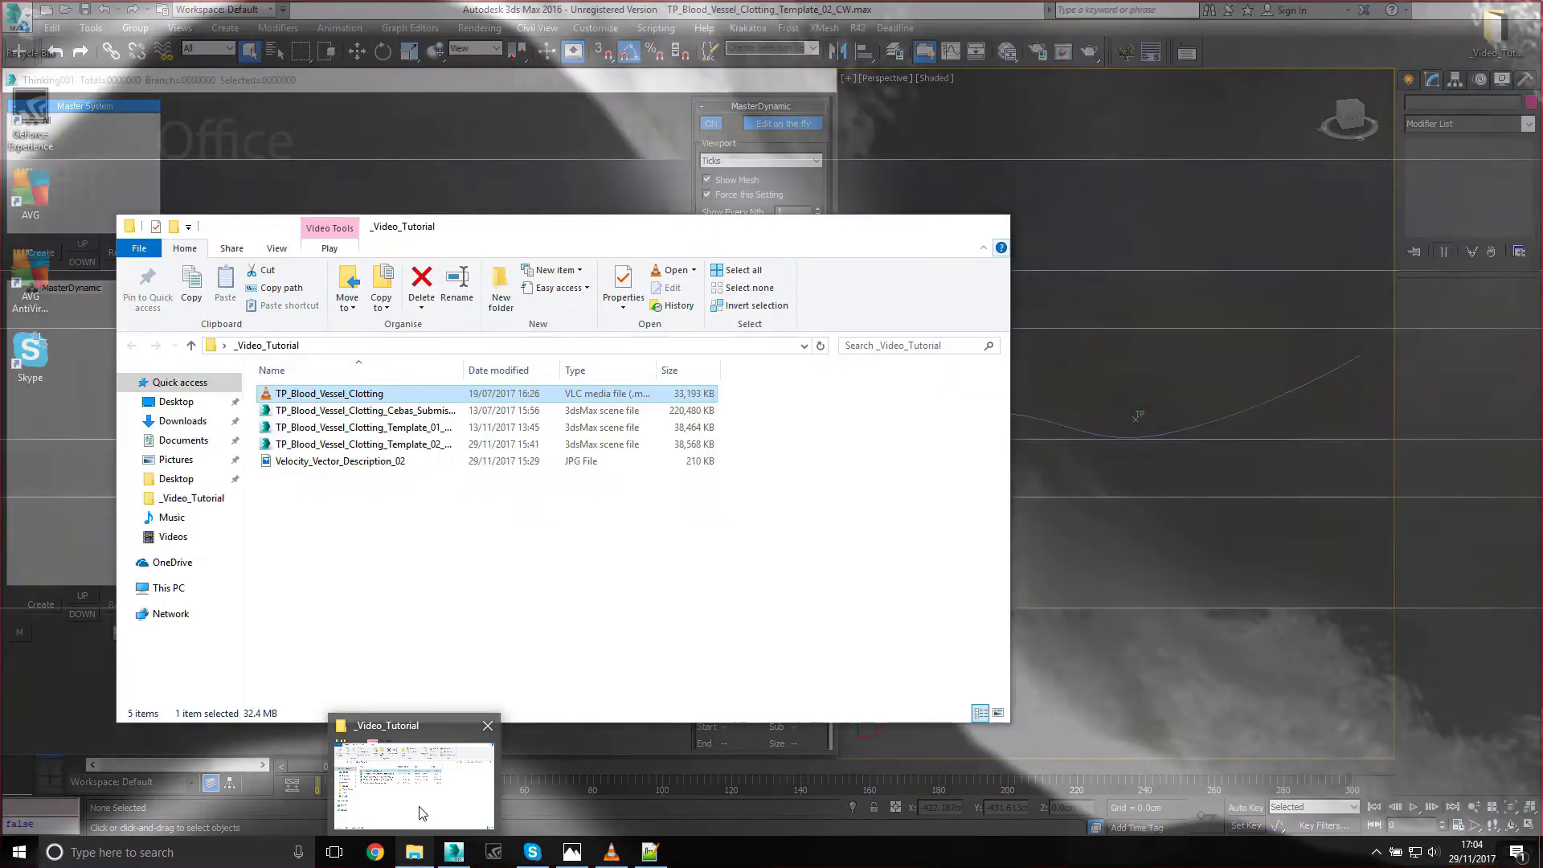
Play the TP_Blood_Vessel_Clotting video from the _Video_Tutorial folder in VLC, starting from near its beginning
left_click(422, 827)
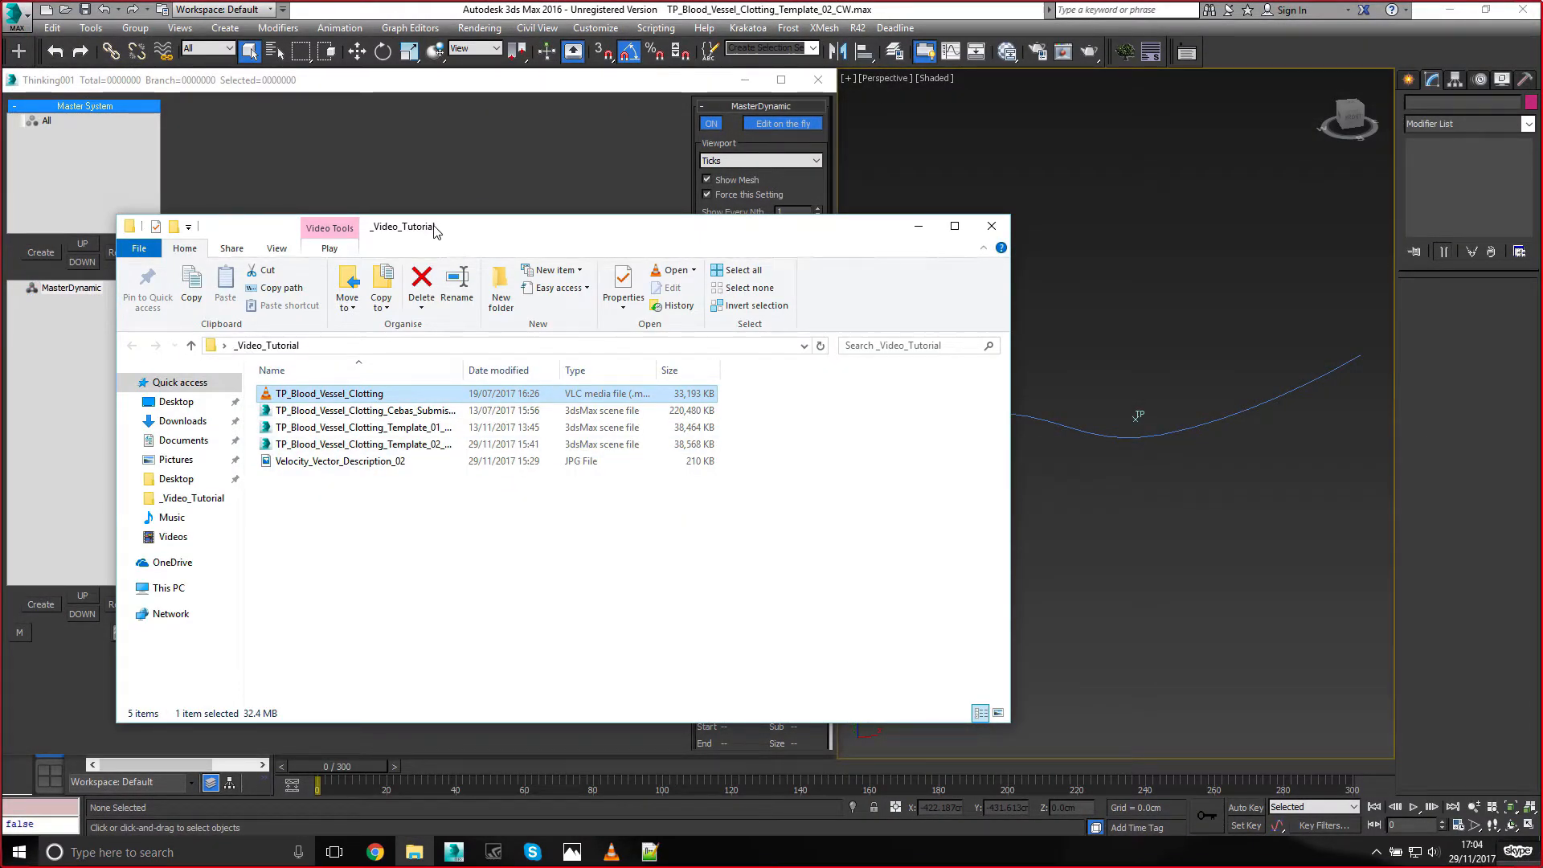
left_click_drag(434, 230, 489, 208)
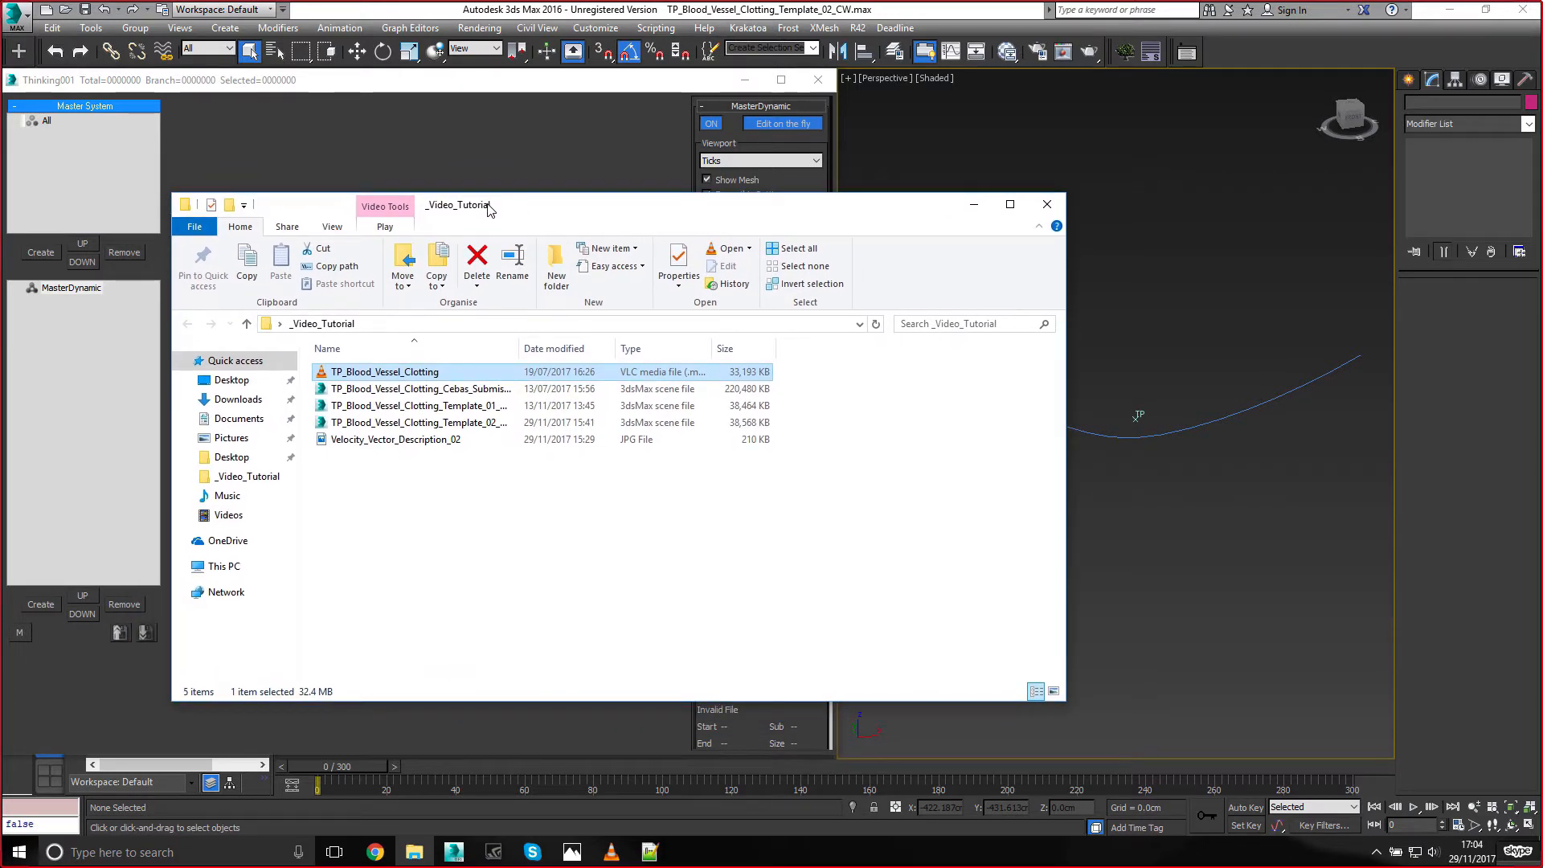
double_click(425, 374)
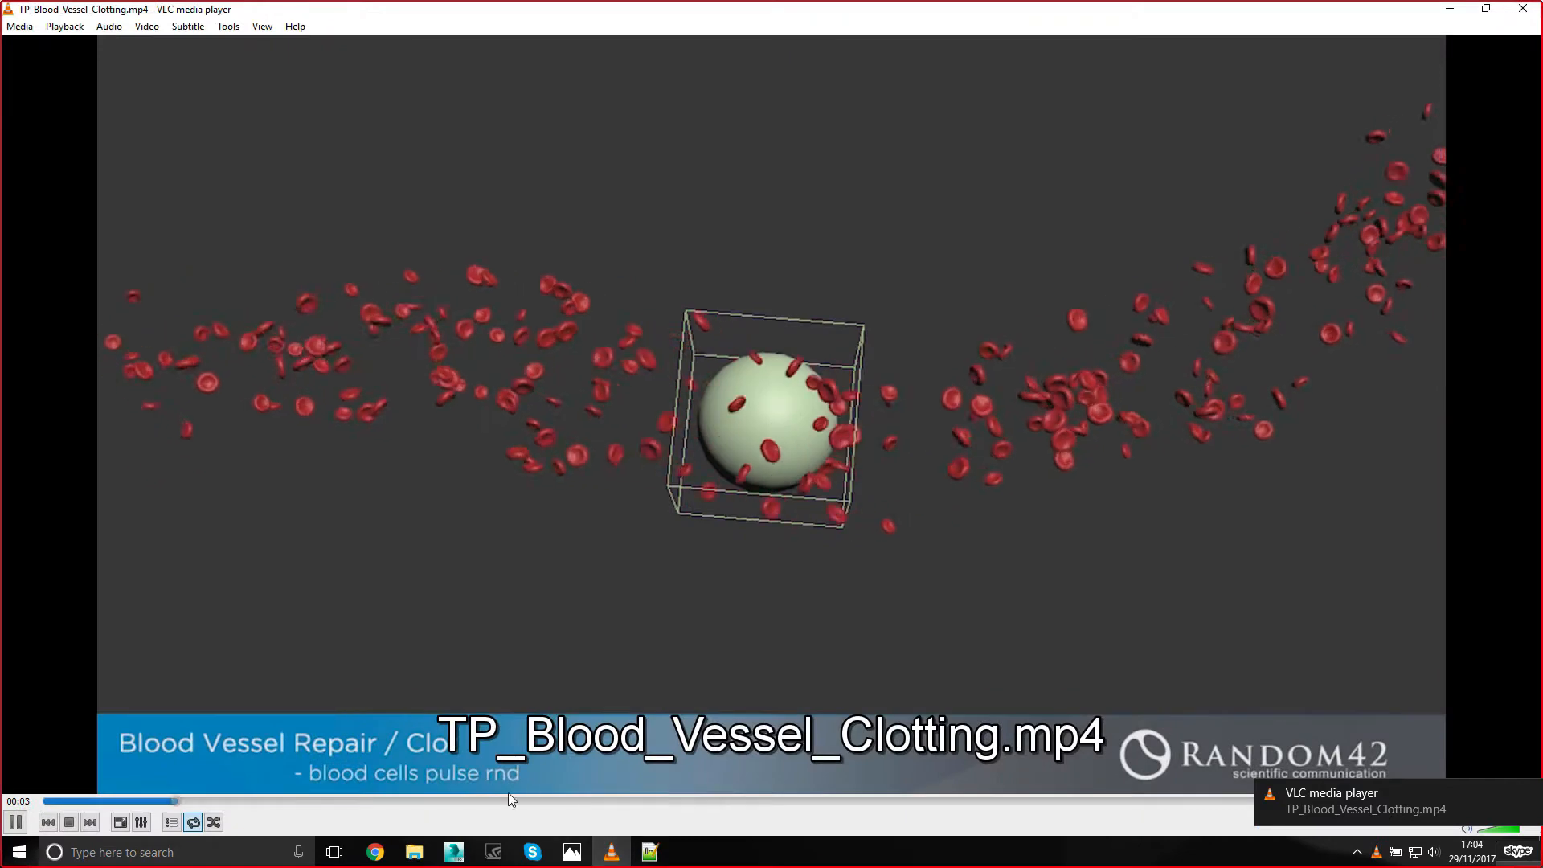
left_click(69, 800)
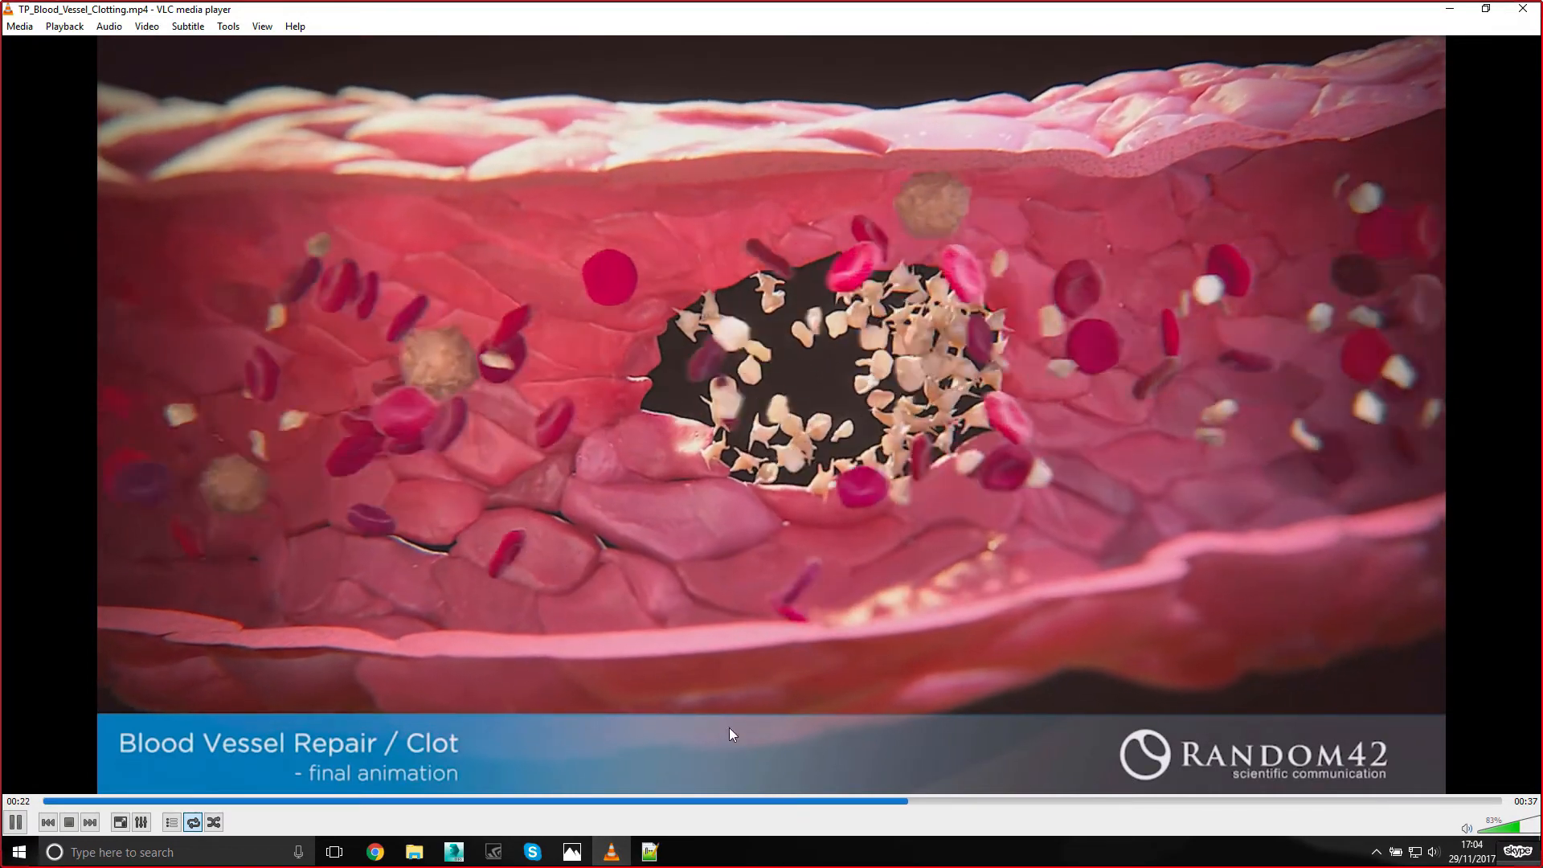
Review the start of the final animation with pauses, examining how the cells flow and platelets gather around the vessel wound
left_click(1067, 801)
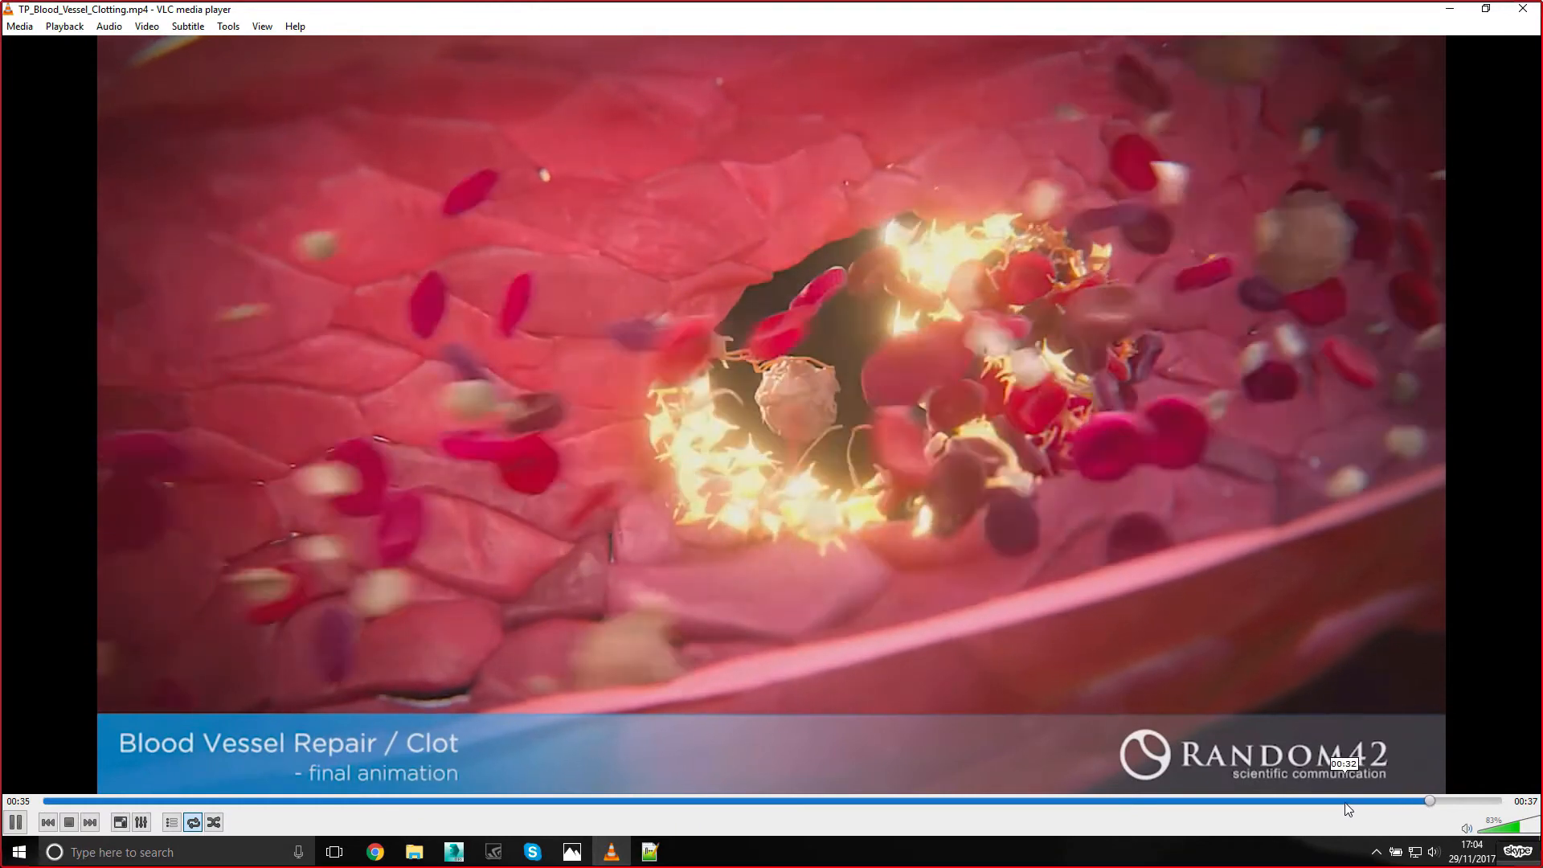
left_click(797, 800)
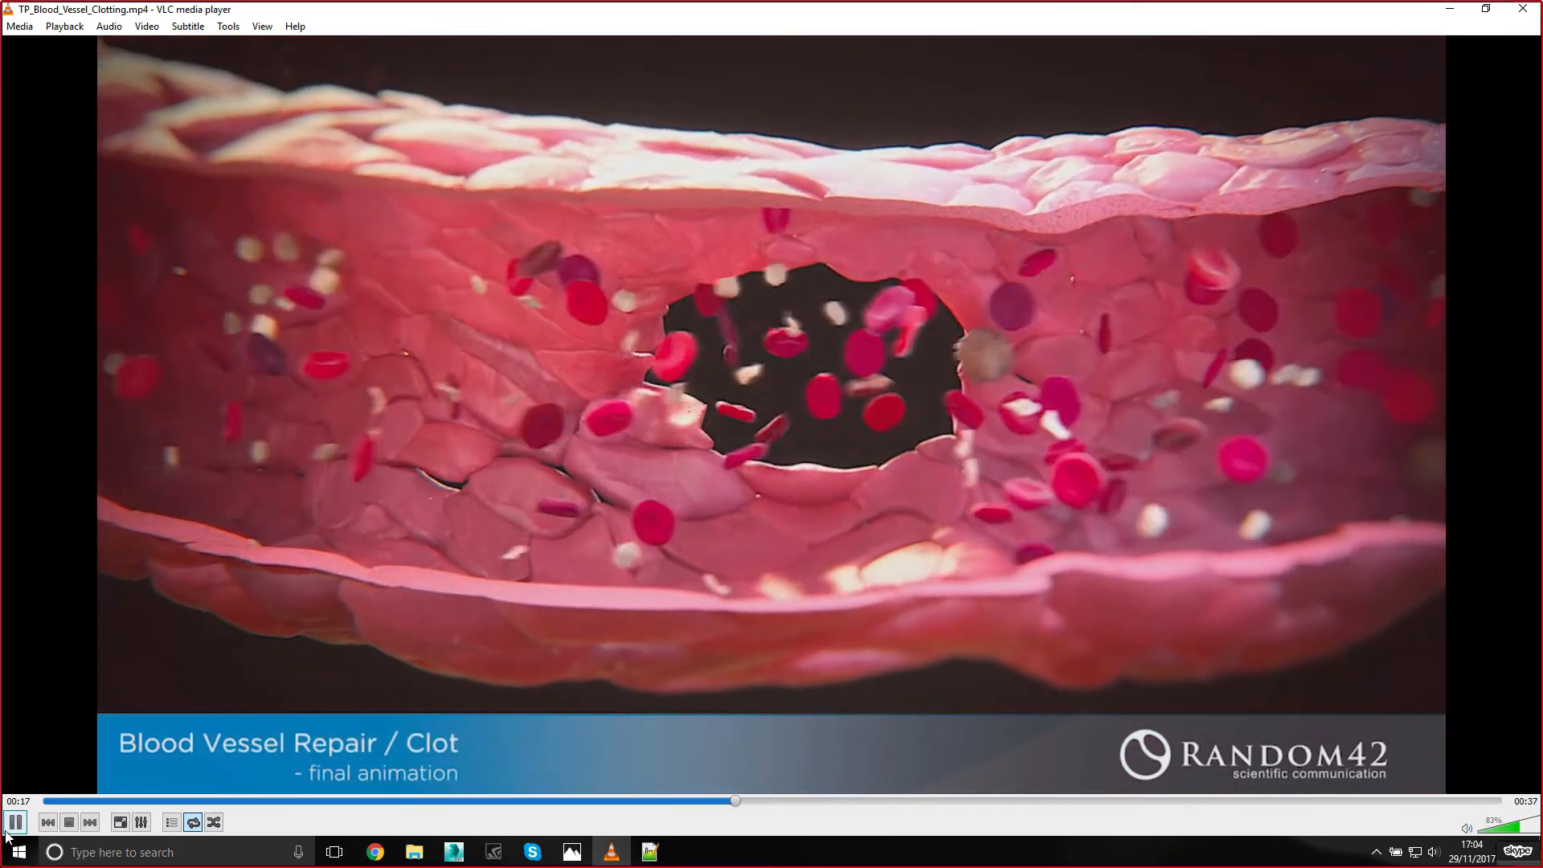
left_click(6, 821)
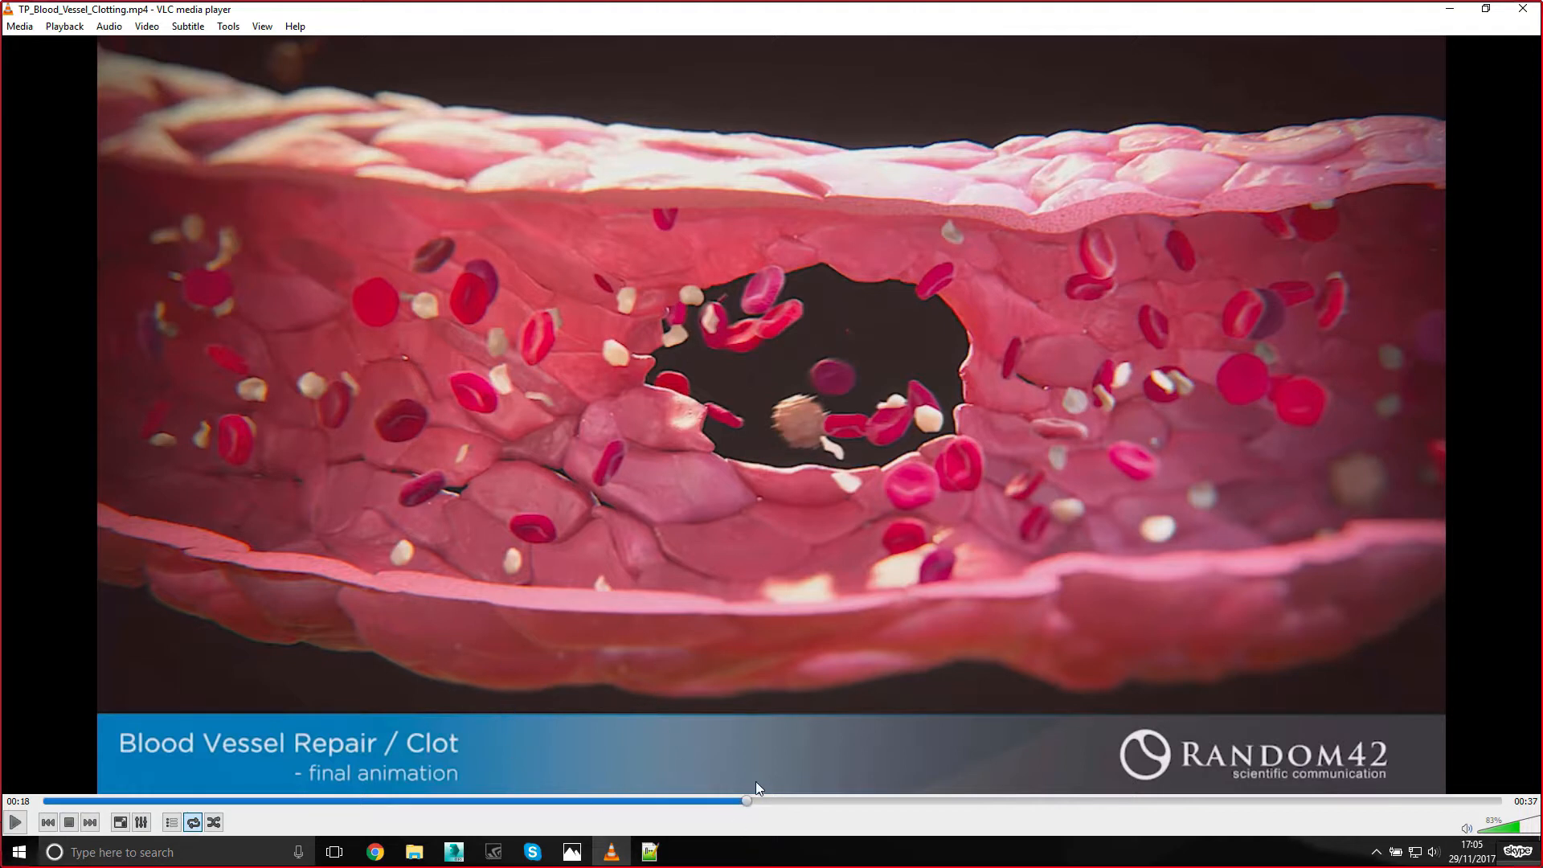
left_click(15, 822)
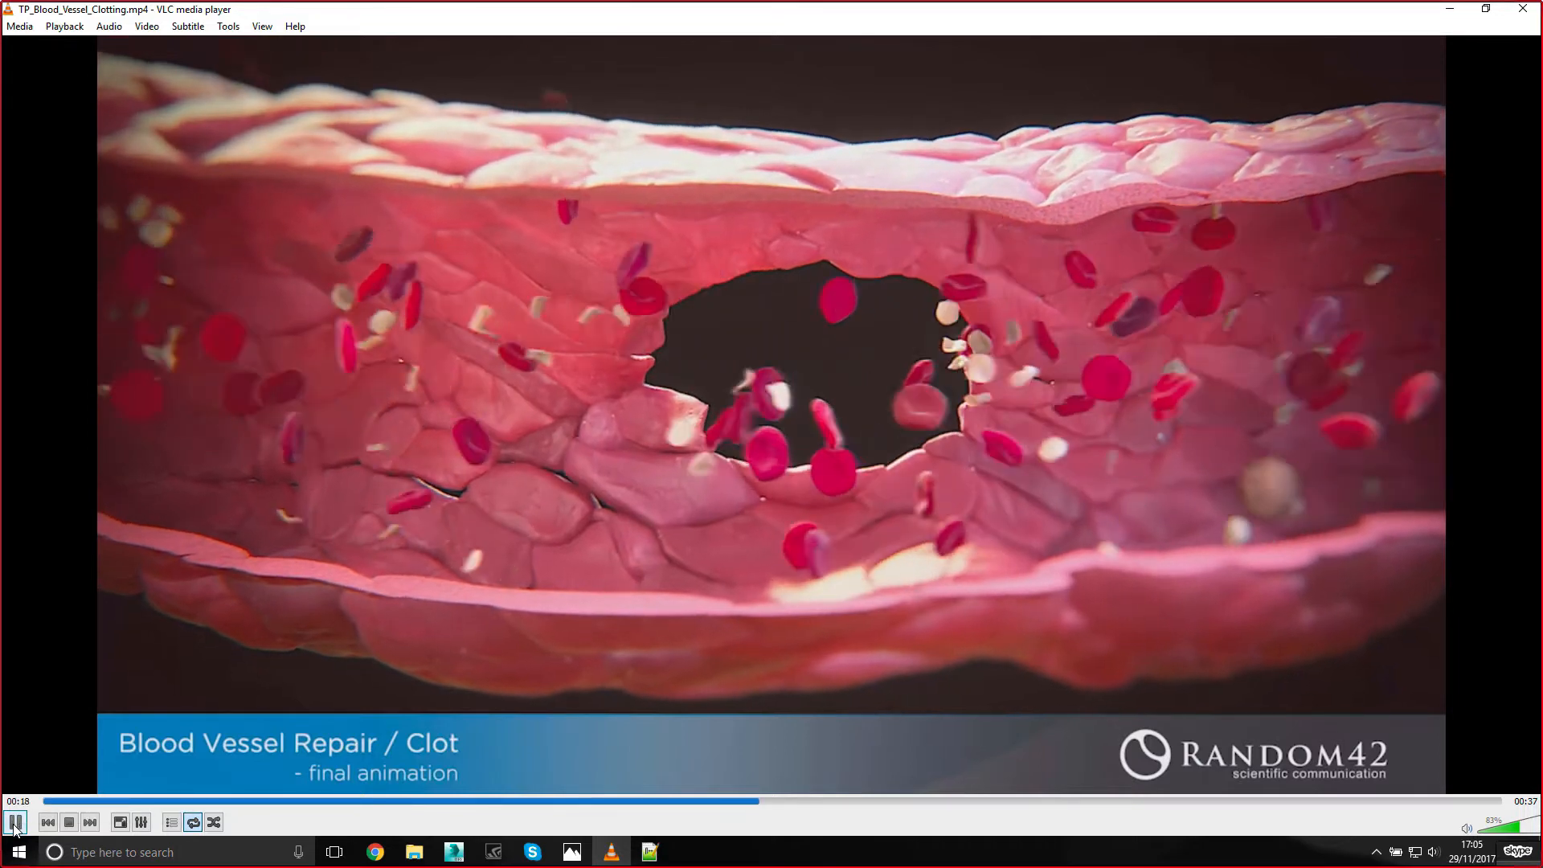
left_click(15, 822)
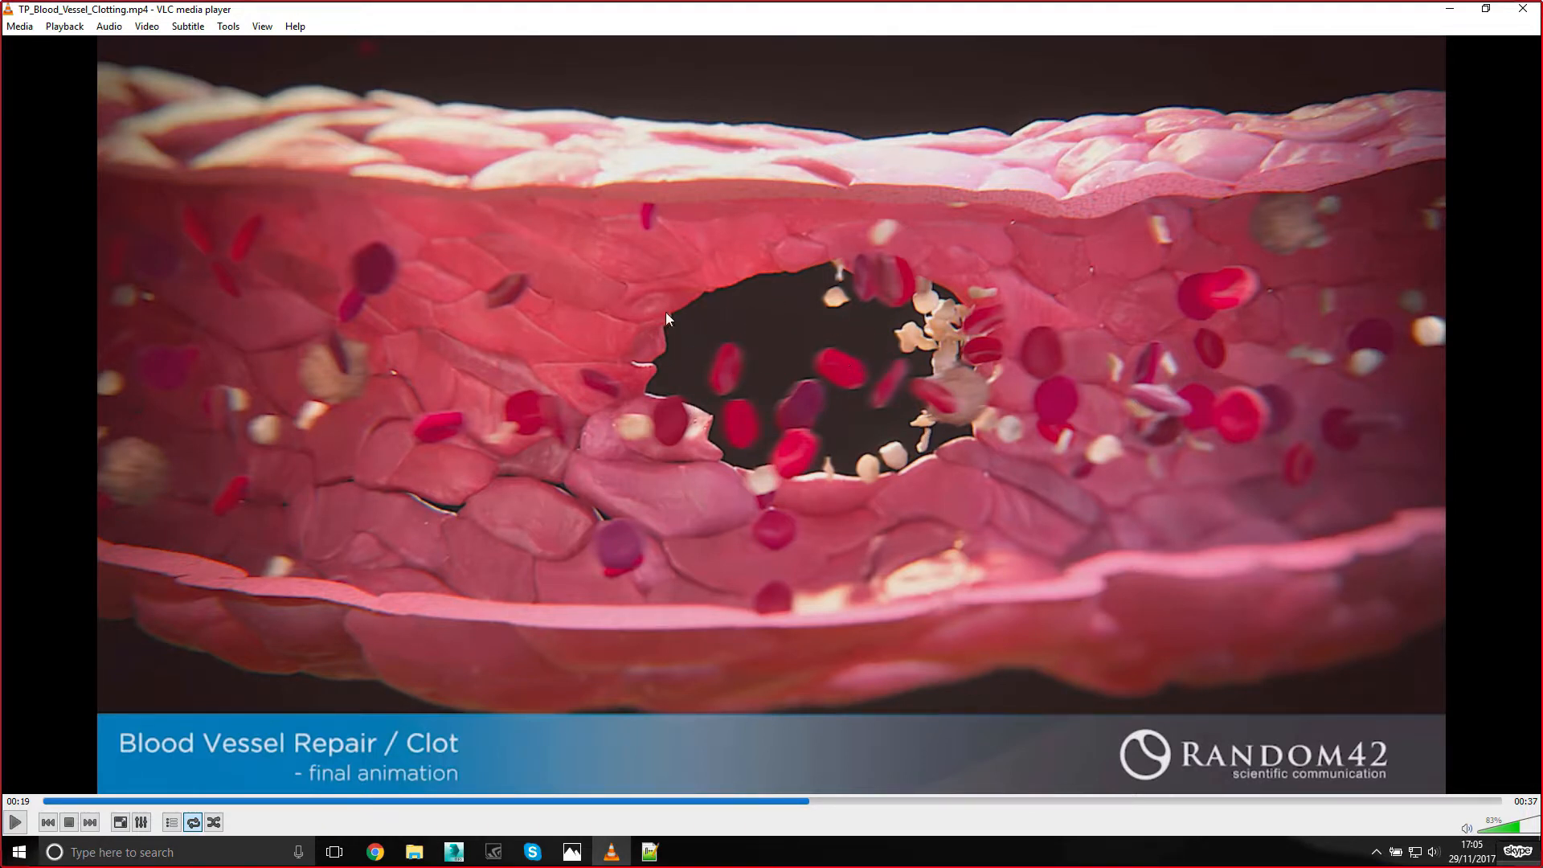
left_click(15, 822)
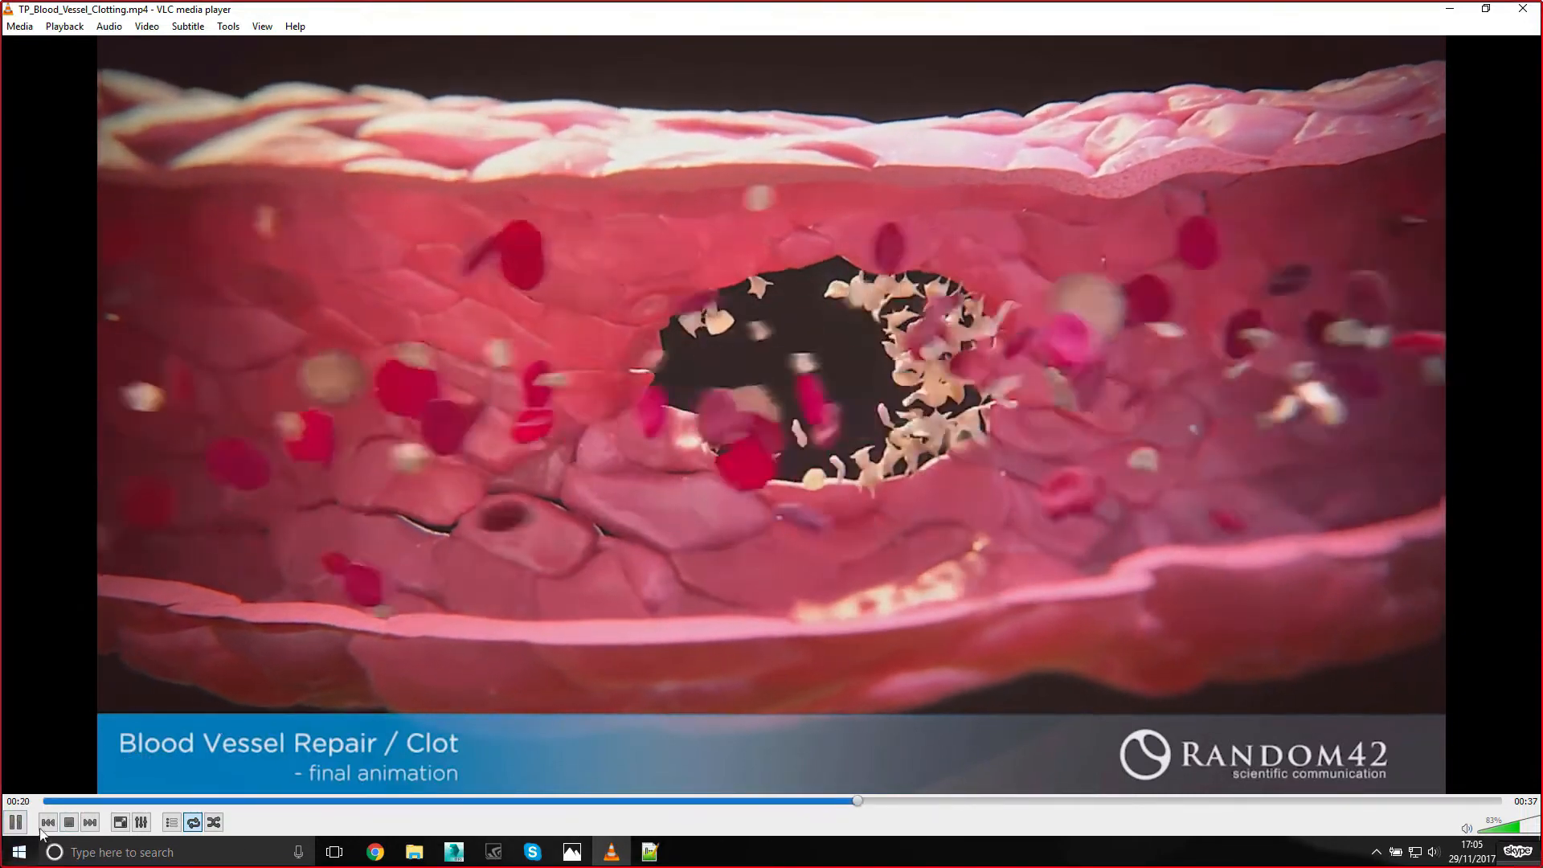
key("space")
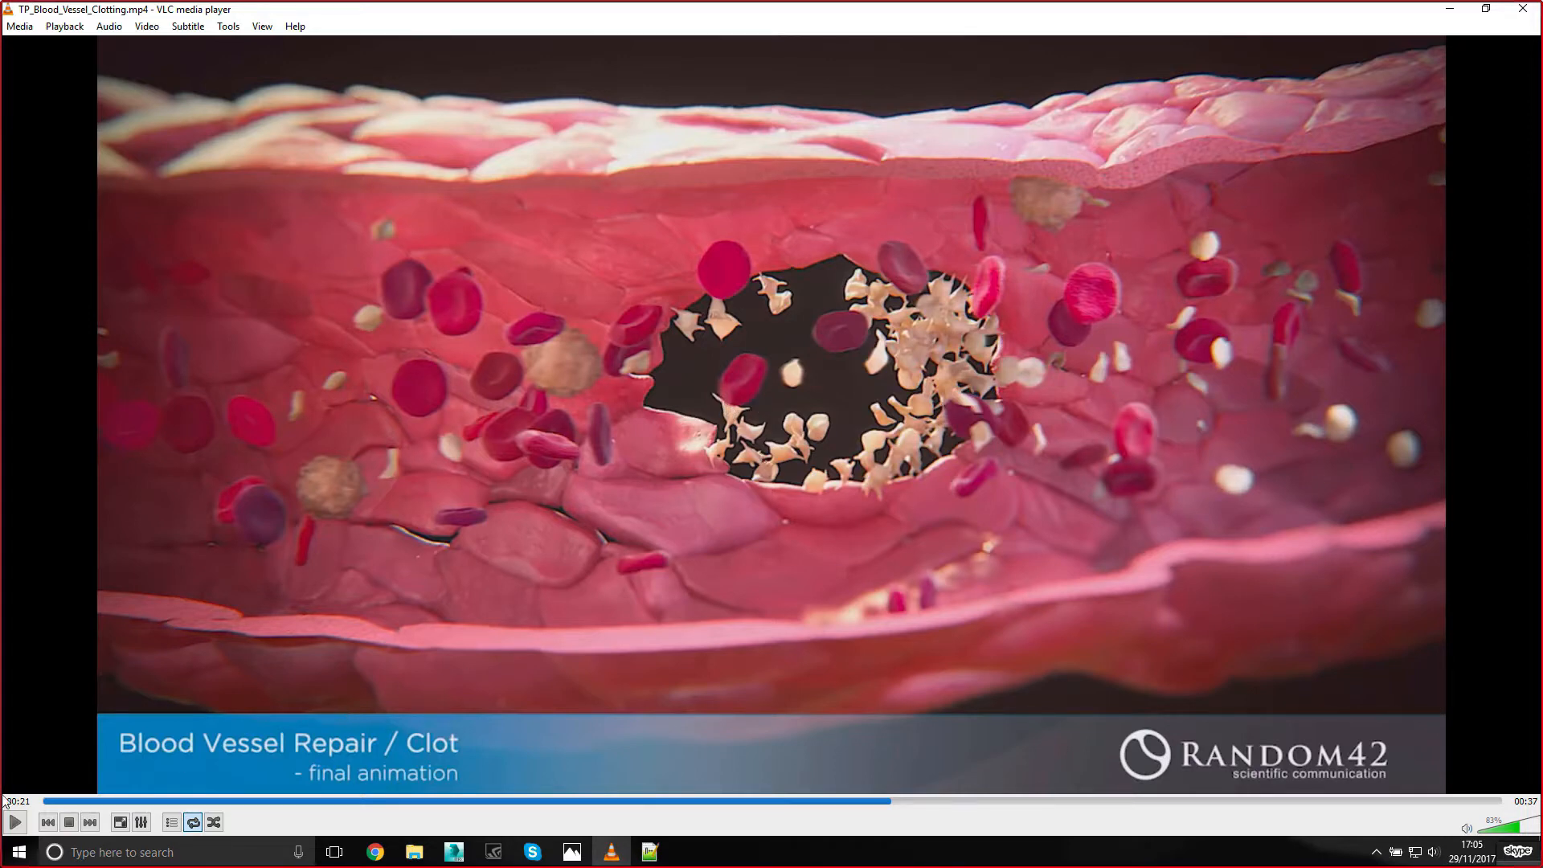
left_click(14, 824)
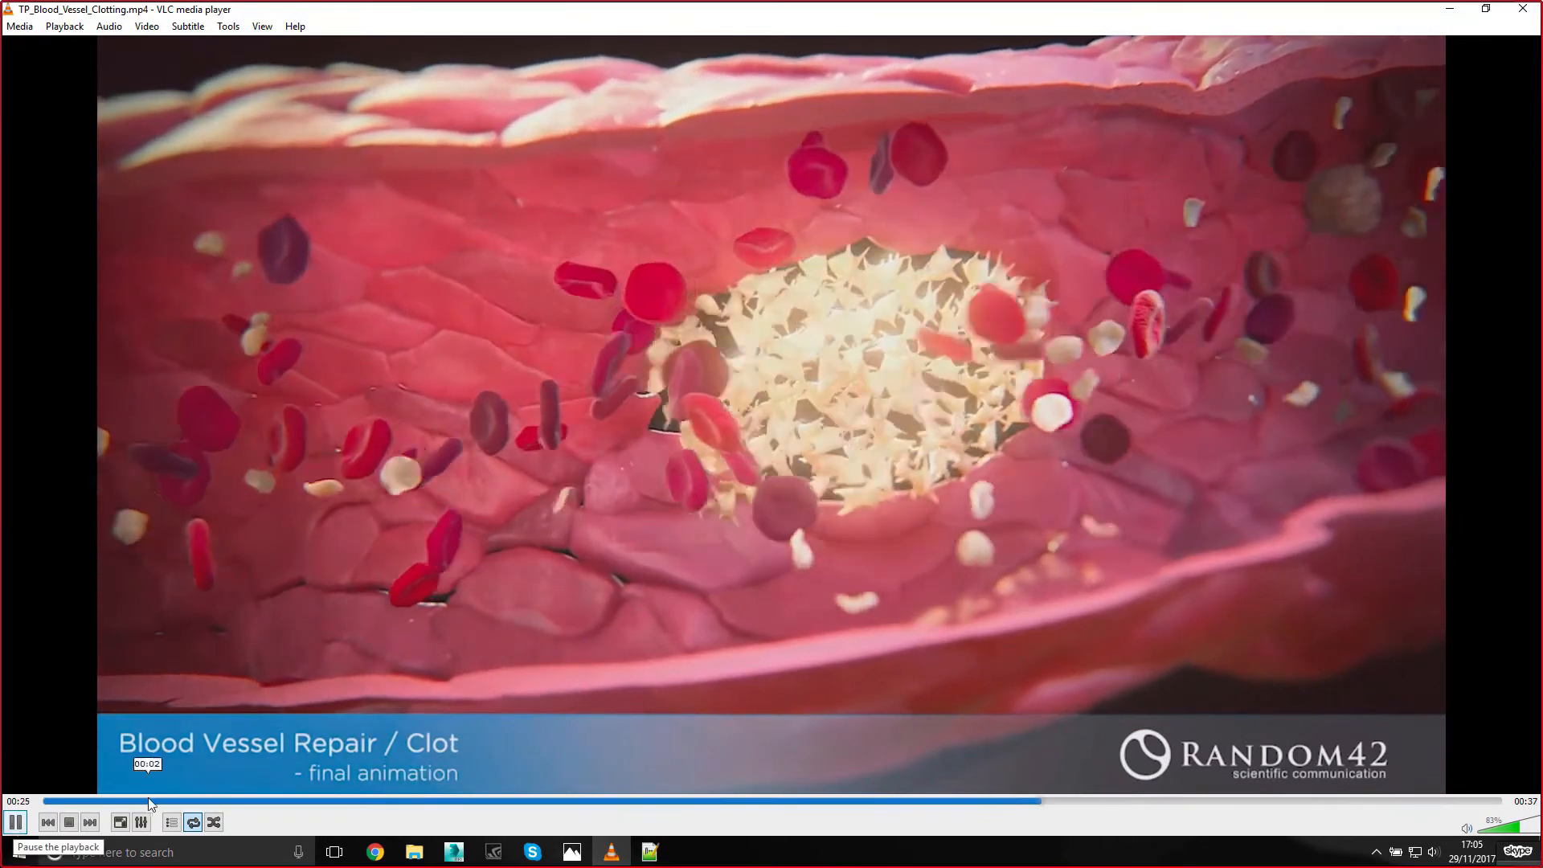
Pause and resume the remainder of the final animation to examine how red blood cells and strands build the clot
left_click(16, 823)
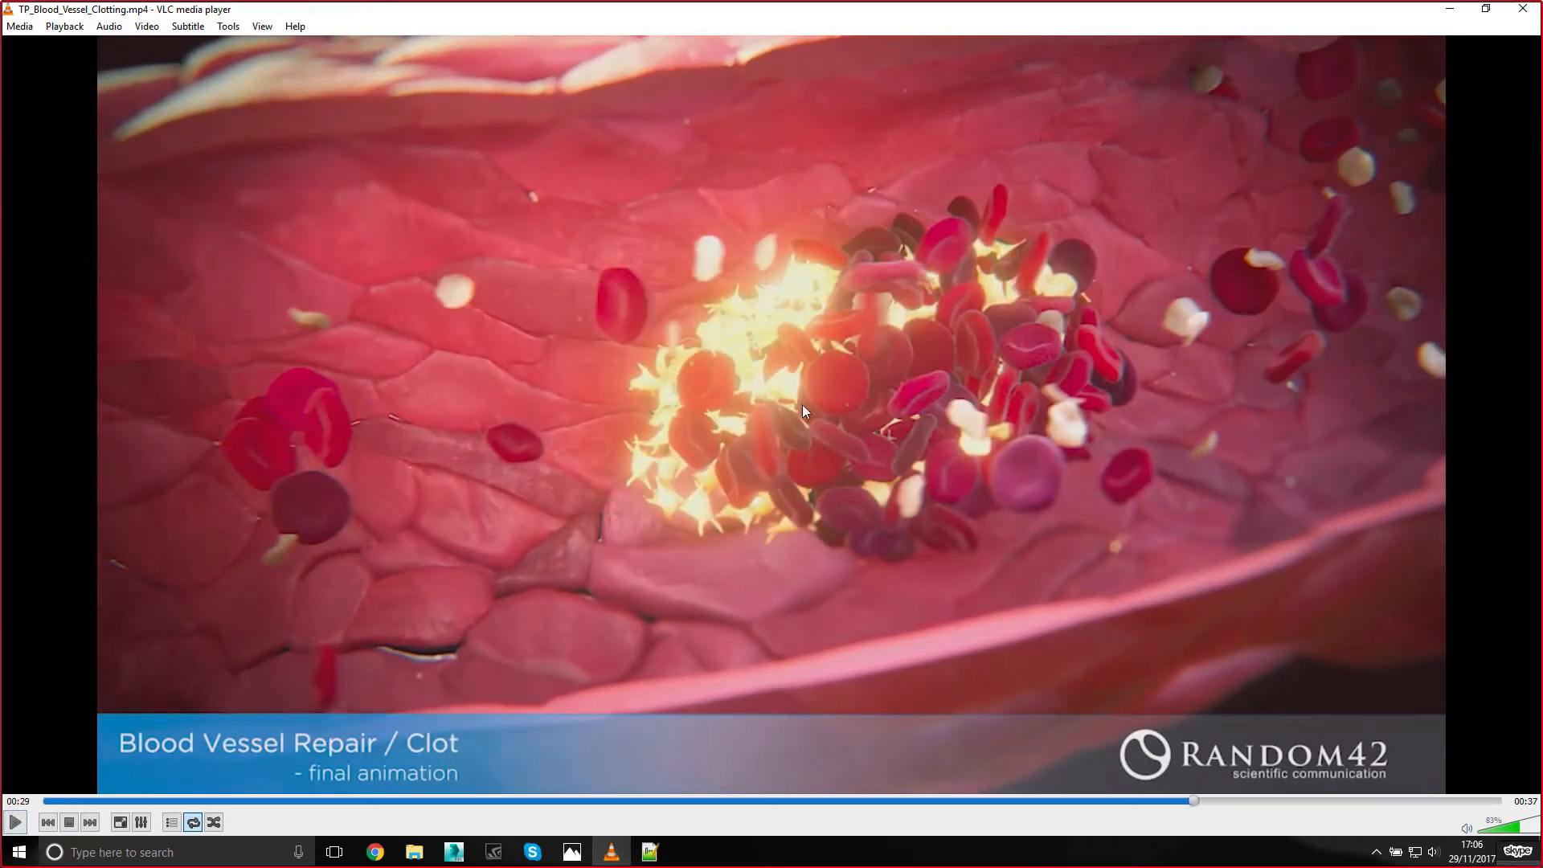
left_click(13, 823)
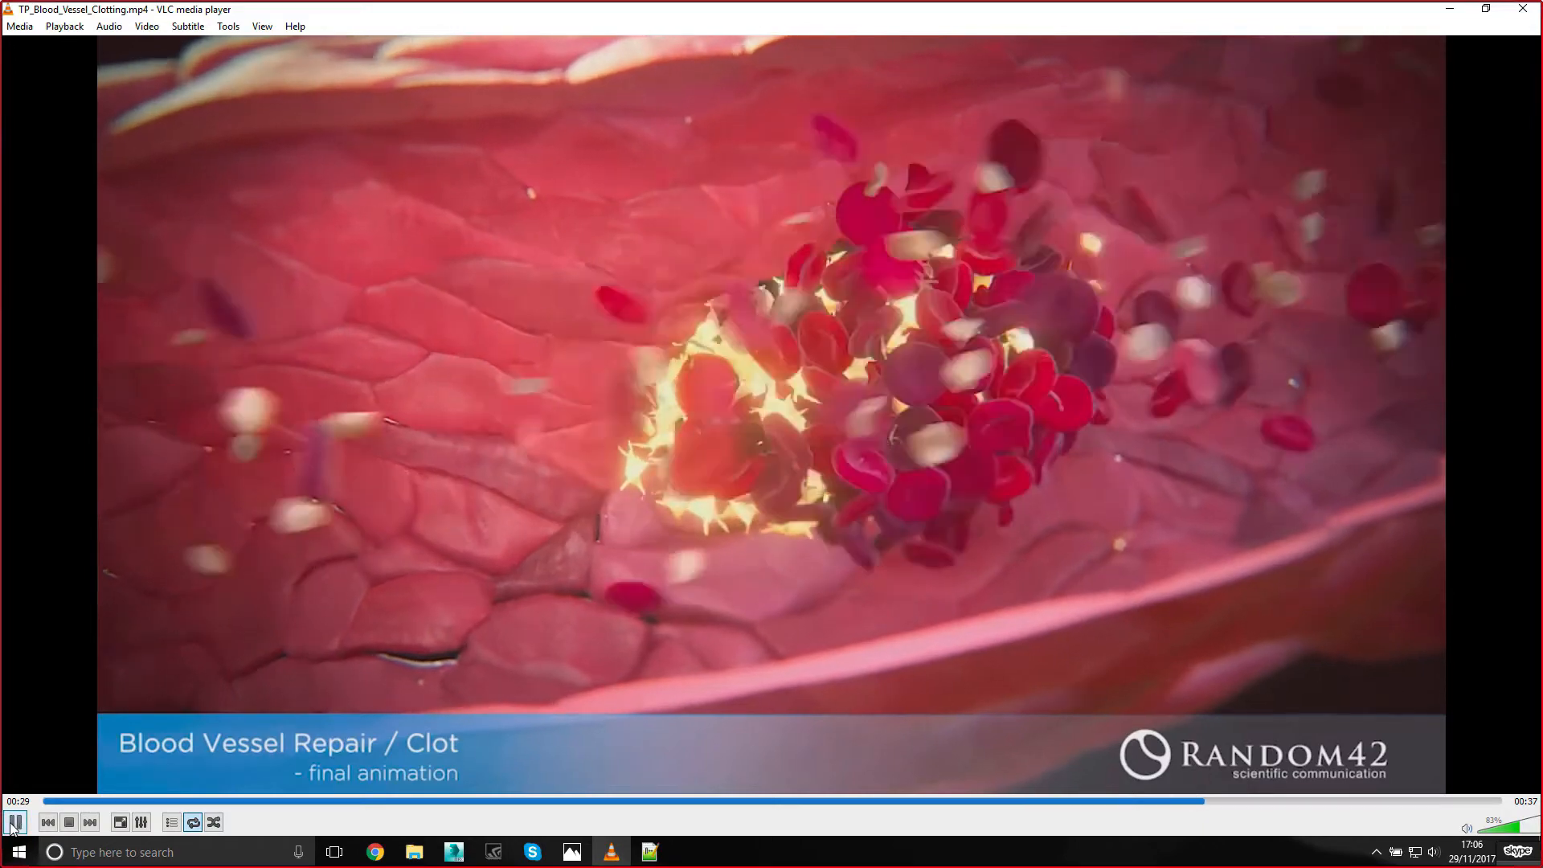
left_click(12, 823)
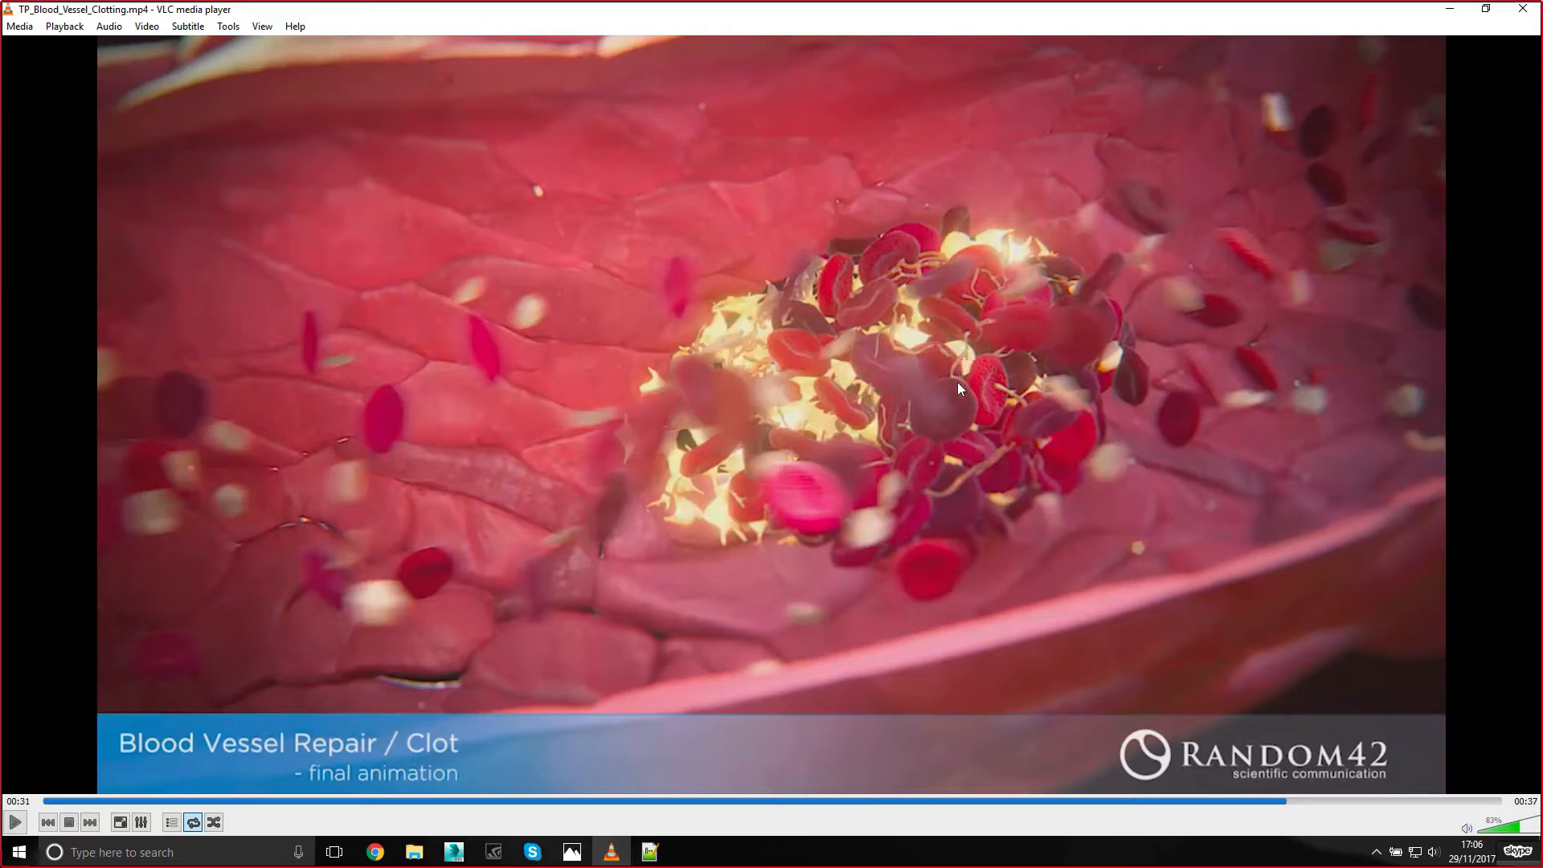
left_click(15, 822)
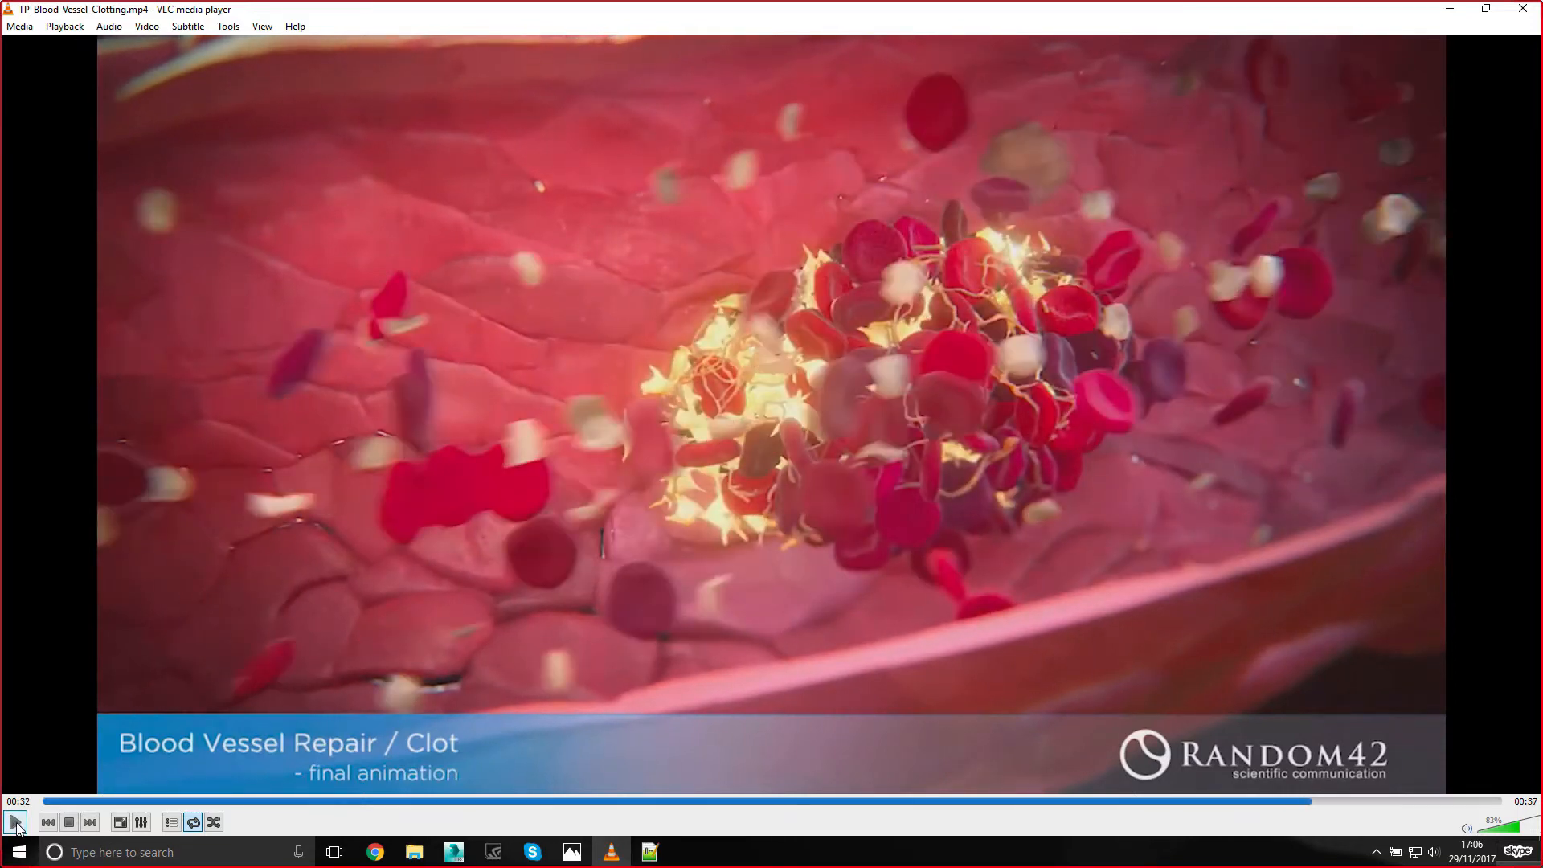
left_click(16, 823)
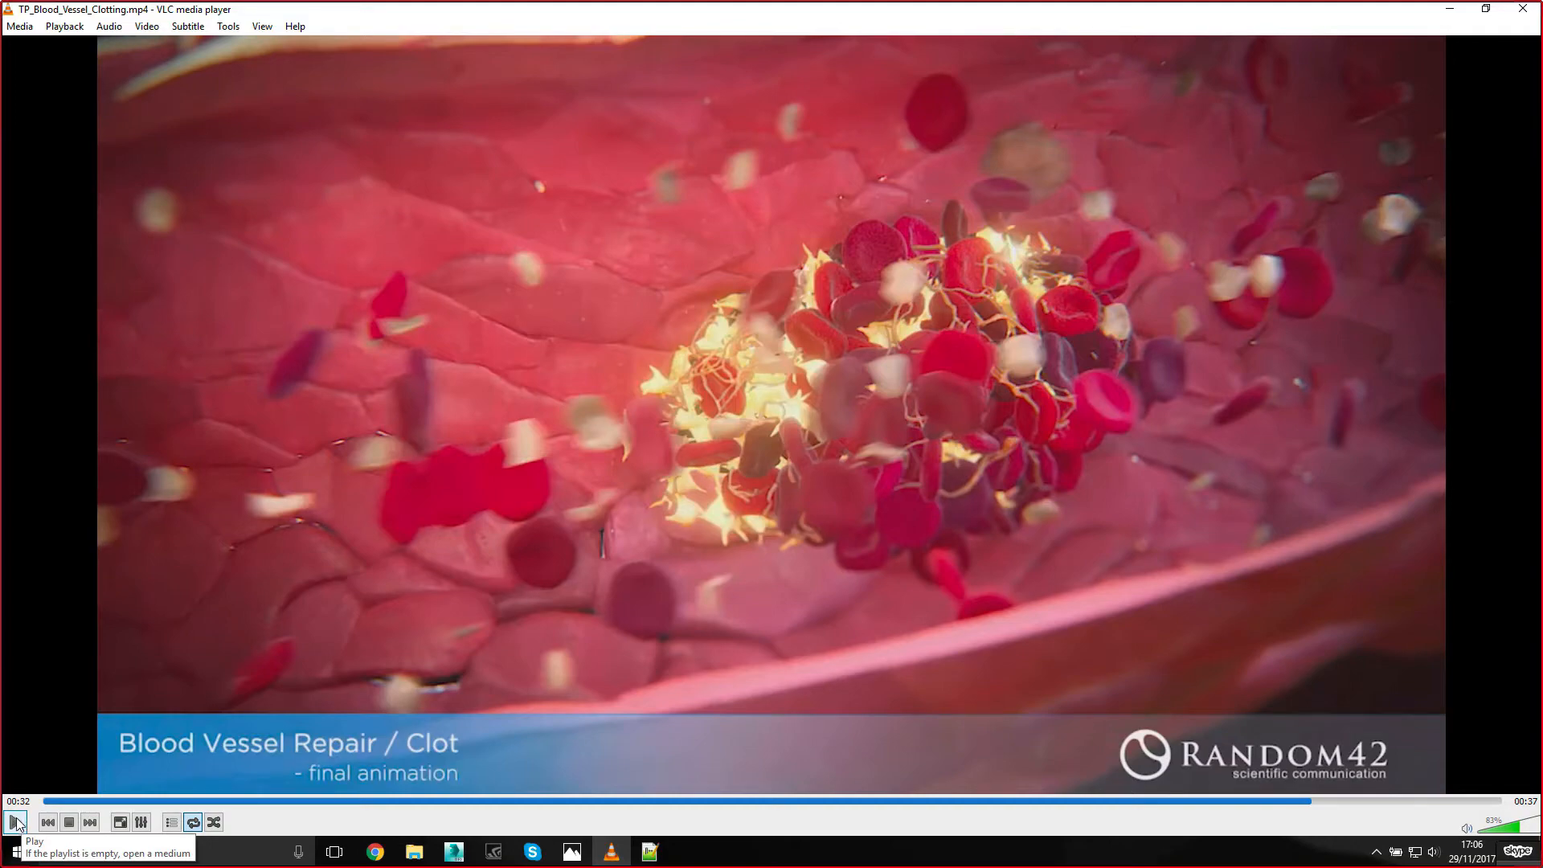
left_click(16, 823)
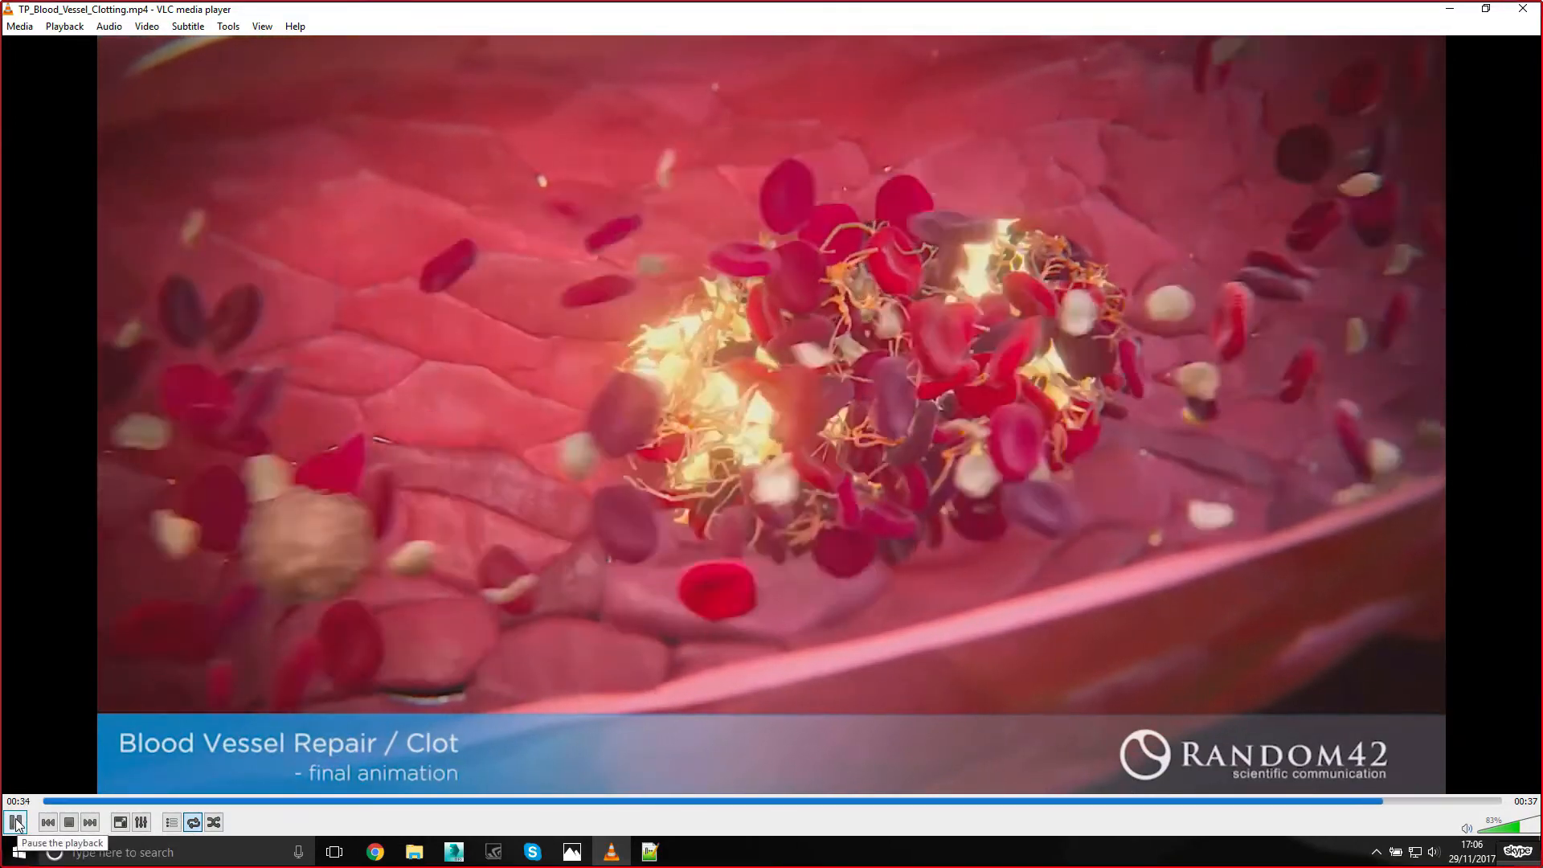
left_click(16, 823)
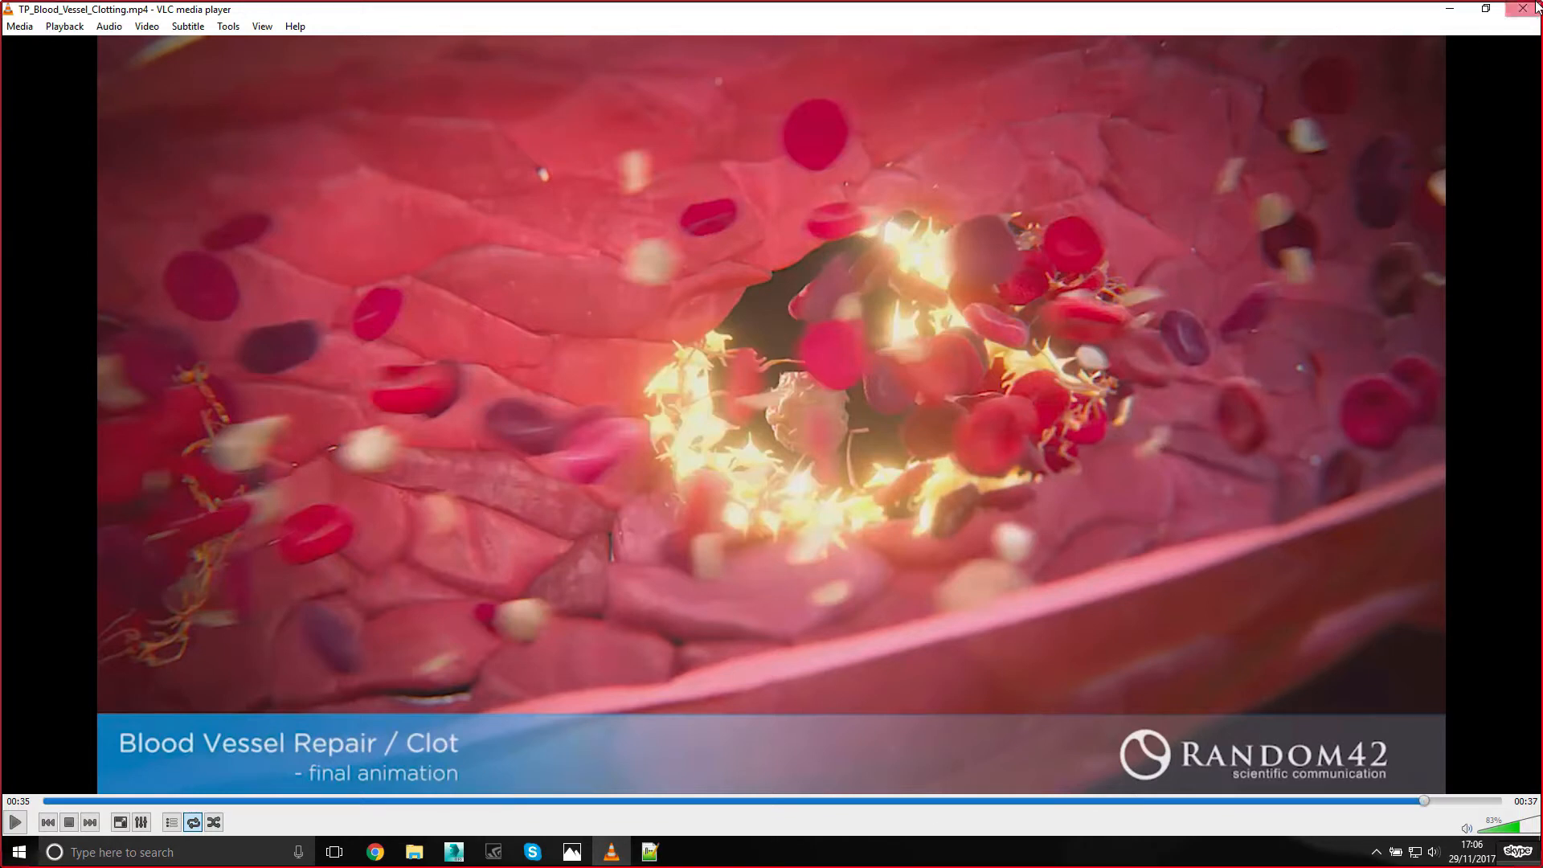
Return to 3ds Max, then select the blood vessel path spline and inspect its shape and Noise modifier
left_click(1435, 10)
left_click(982, 204)
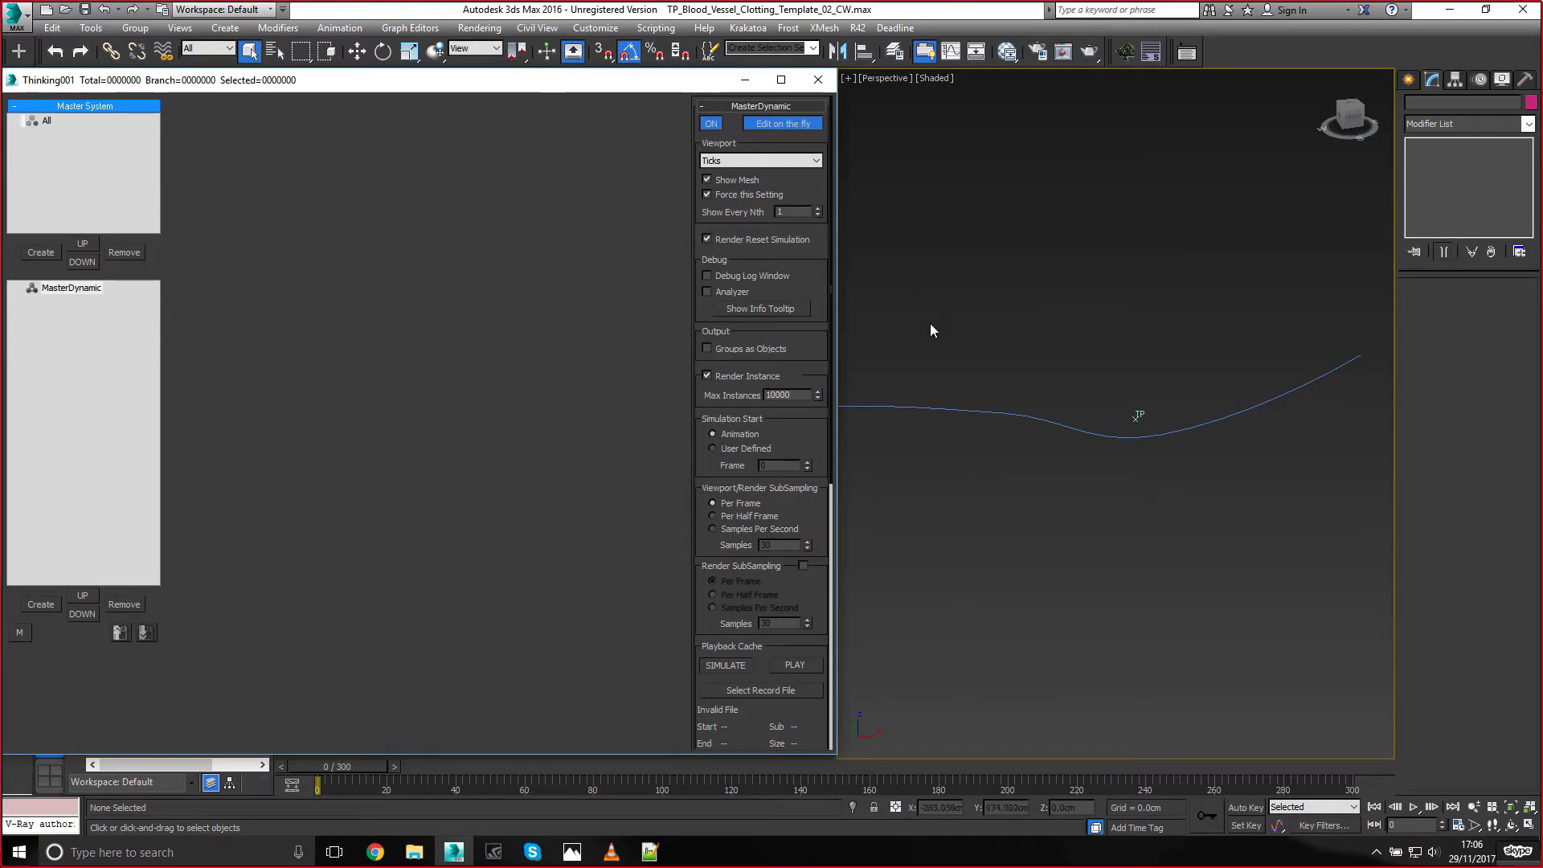
left_click_drag(930, 330, 1024, 607)
middle_click_drag(1069, 483, 1140, 479)
mouse_move(1041, 428)
middle_mouse_down("alt")
mouse_move(1086, 330)
mouse_move(1072, 418)
mouse_move(1086, 329)
middle_mouse_up("alt")
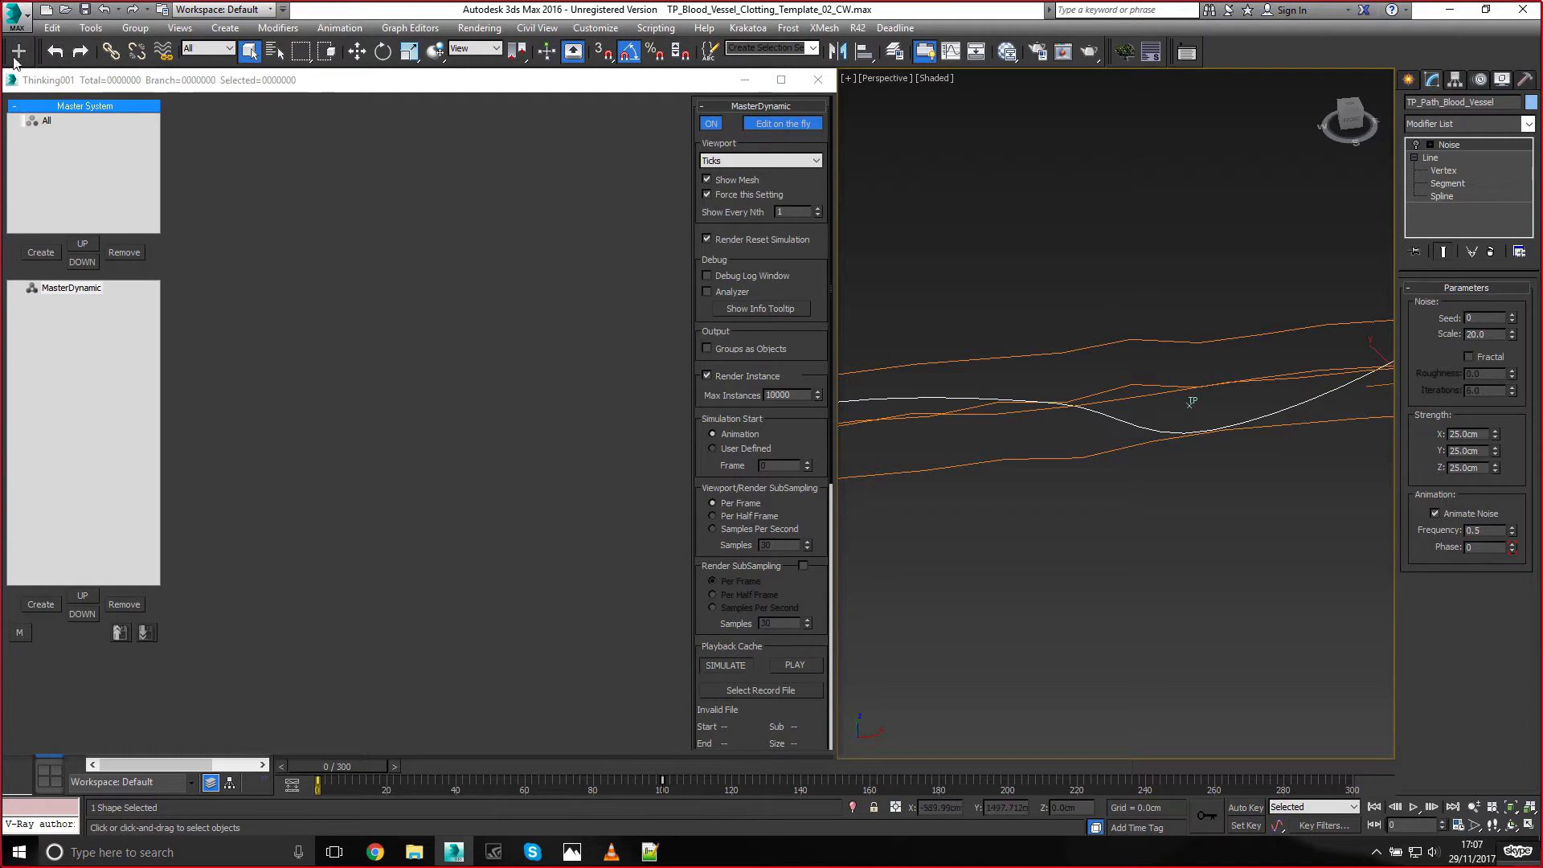
Select the Thinking Particles object and create a group under All and a dynamic set under MasterDynamic
left_click(1189, 402)
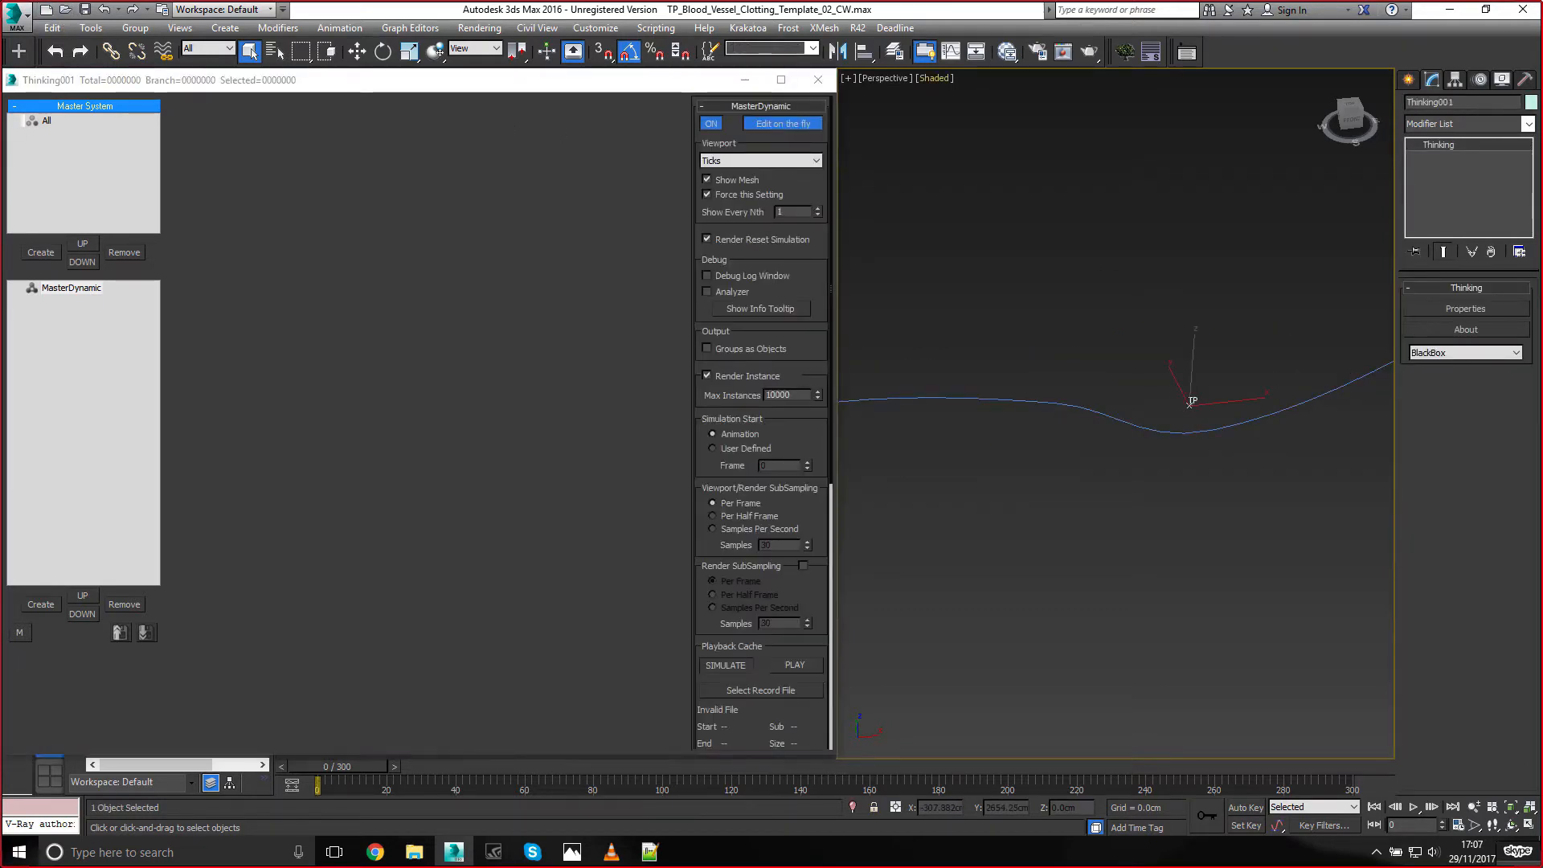
type("Sel_TP")
key("Return")
left_click(47, 122)
left_click(41, 251)
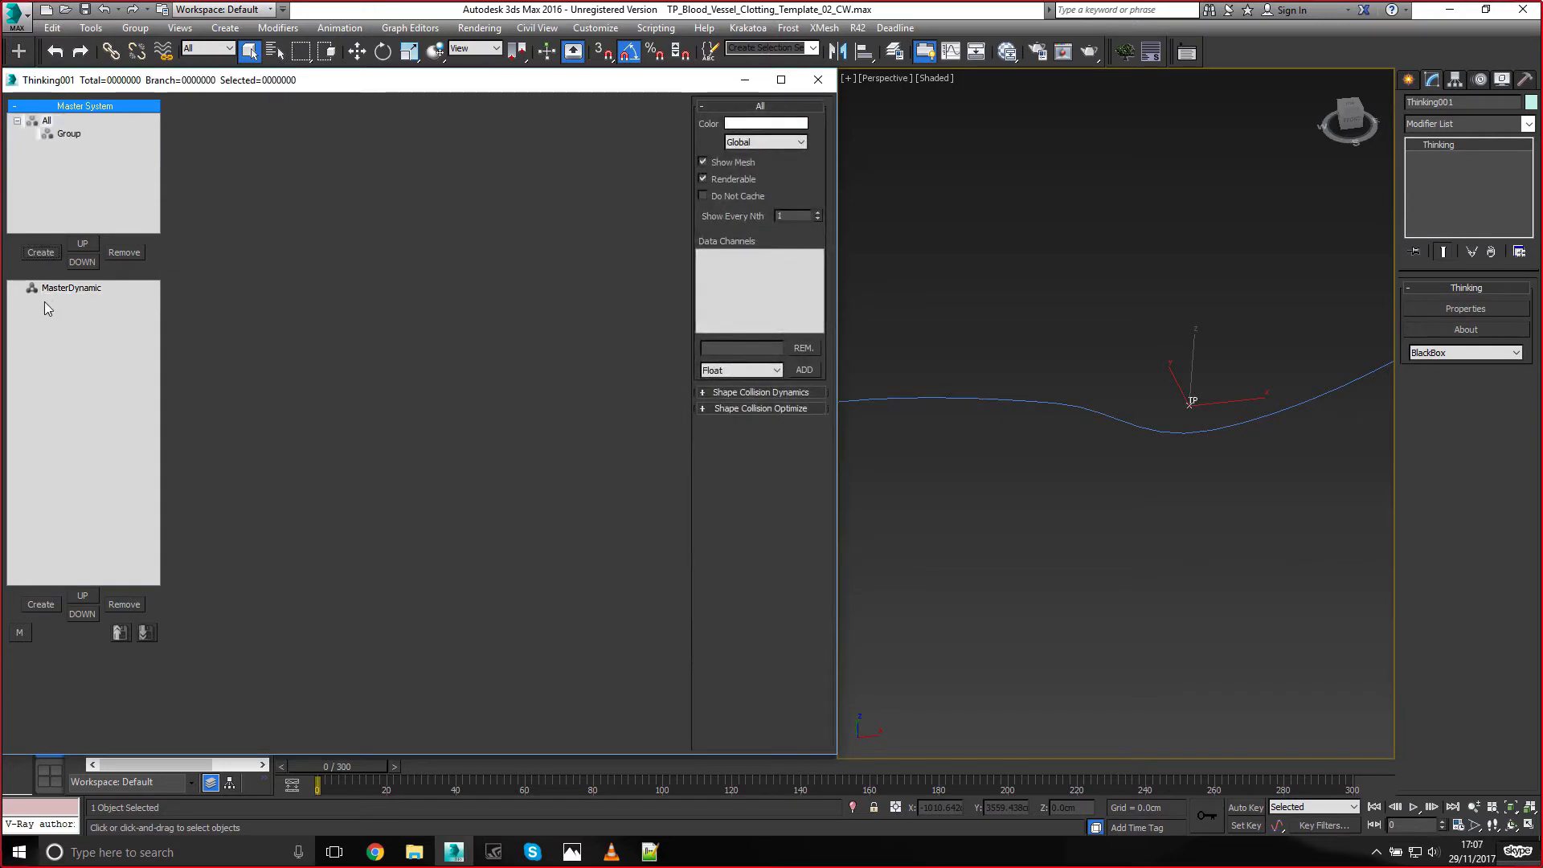
left_click(48, 289)
left_click(49, 606)
Rename both the new group and the new dynamic set as BloodVessel
left_click(71, 134)
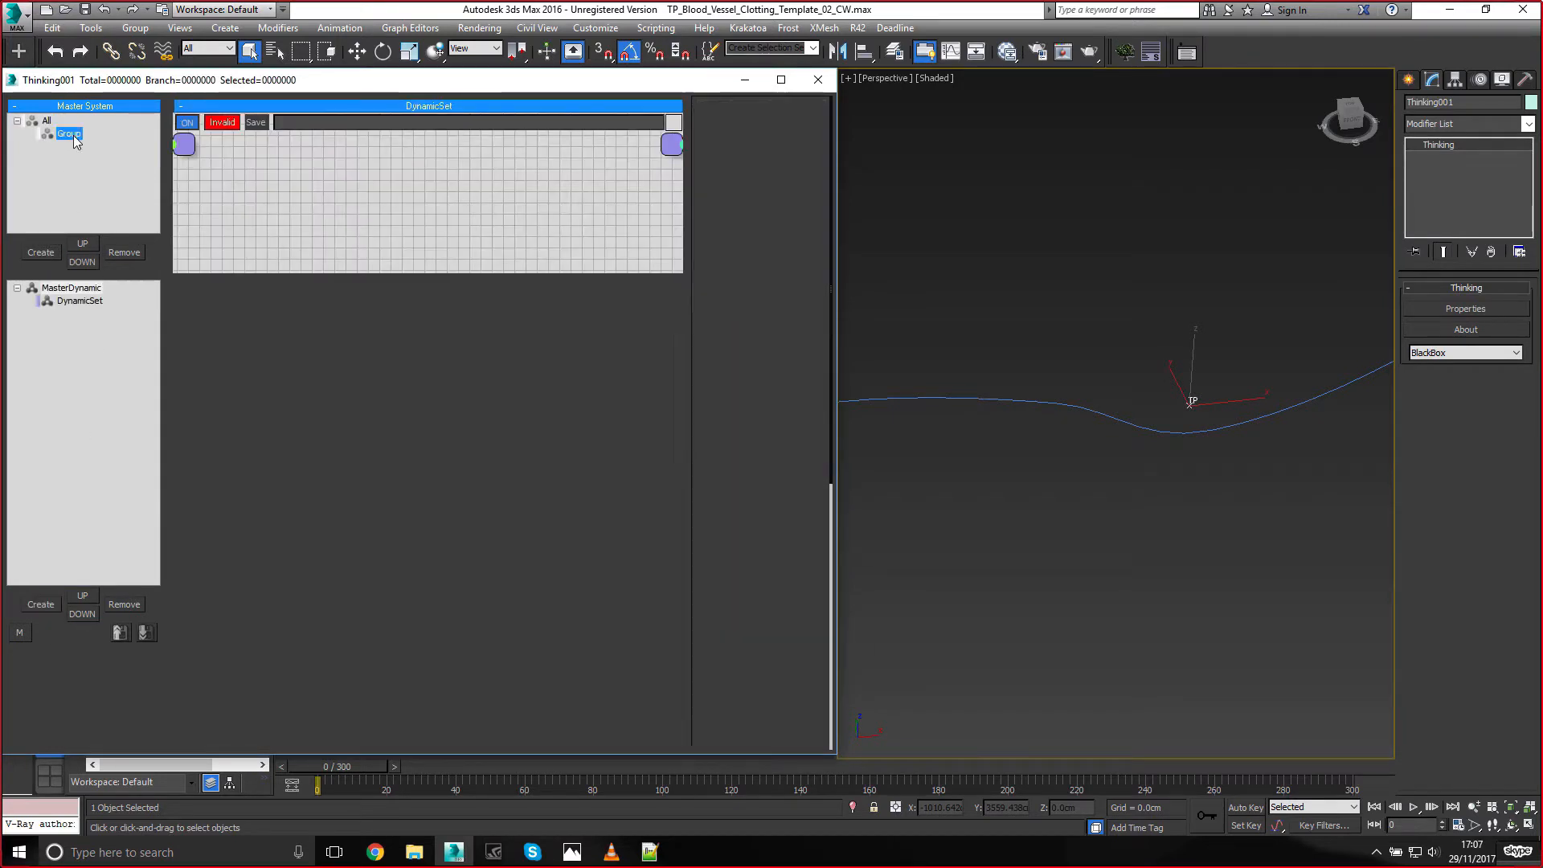
type("Bloo")
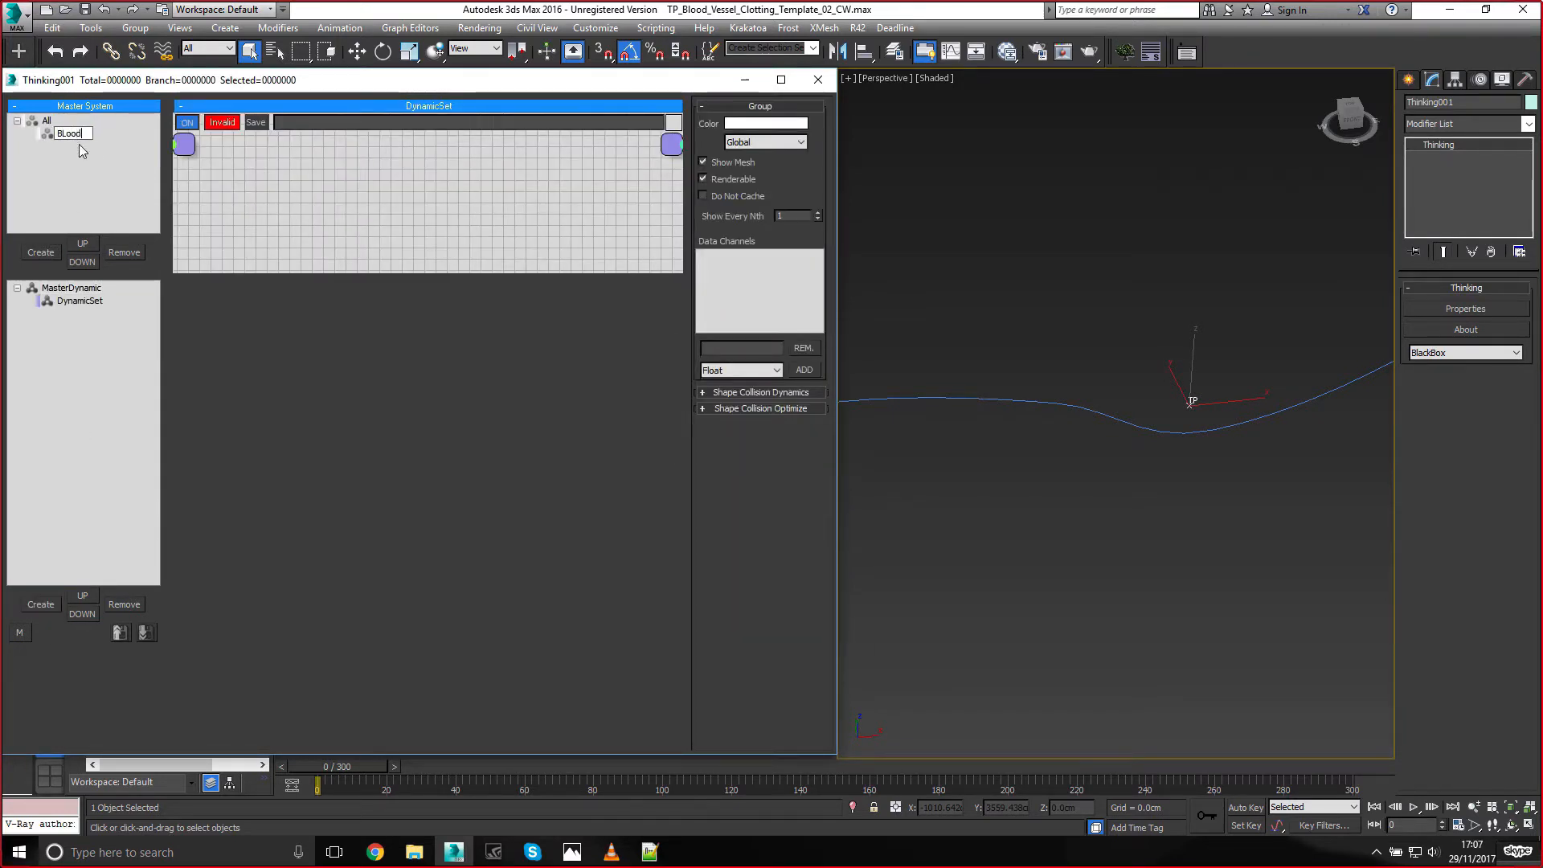
type("dVessel")
key("Return")
left_click(79, 300)
left_click(78, 300)
type("Bloo")
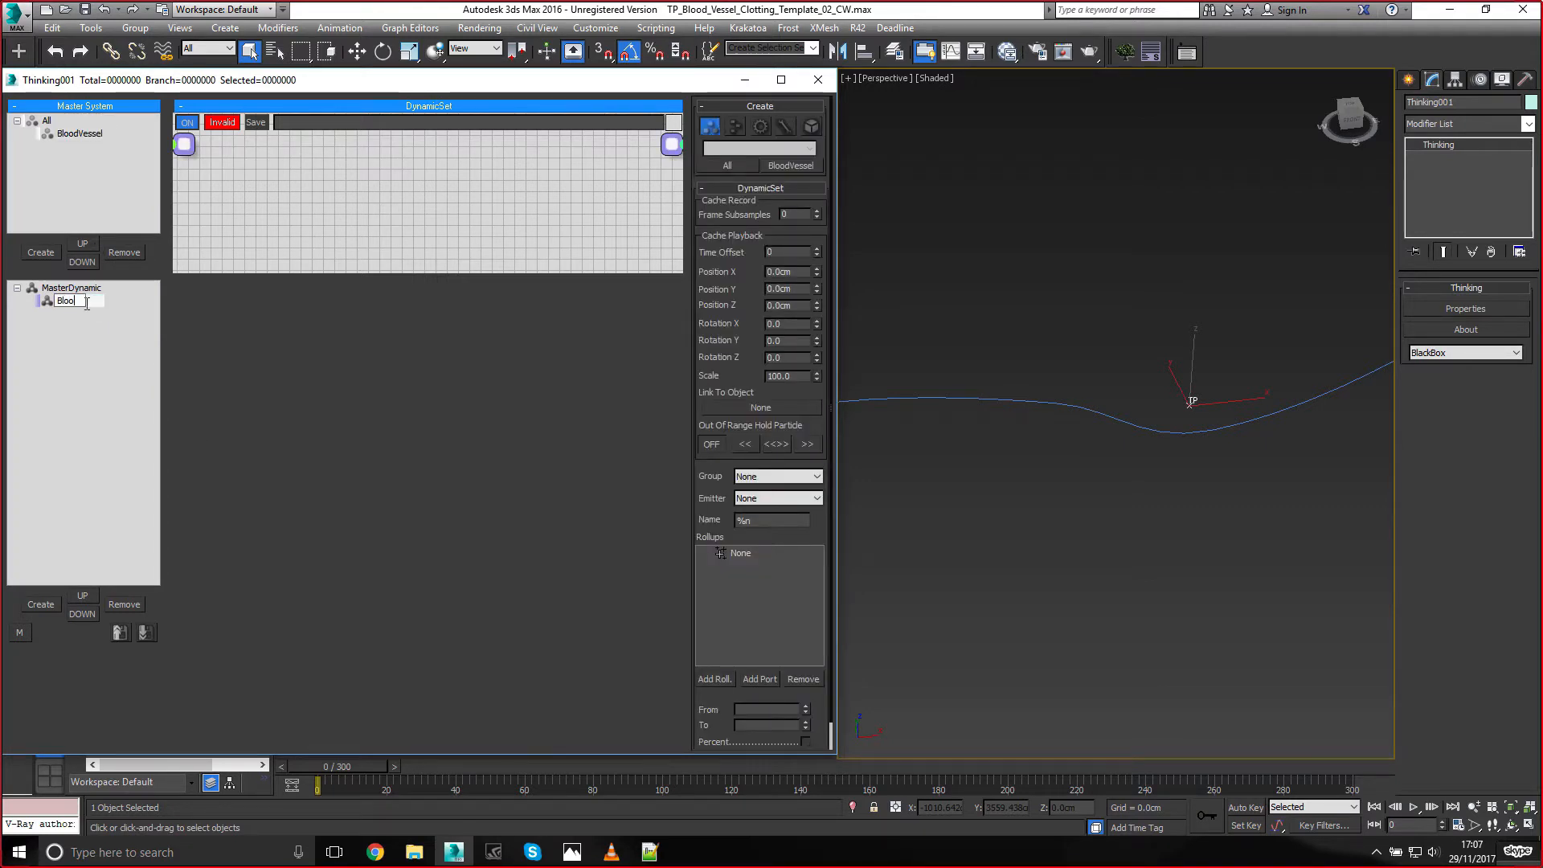
type("dVessel")
key("Return")
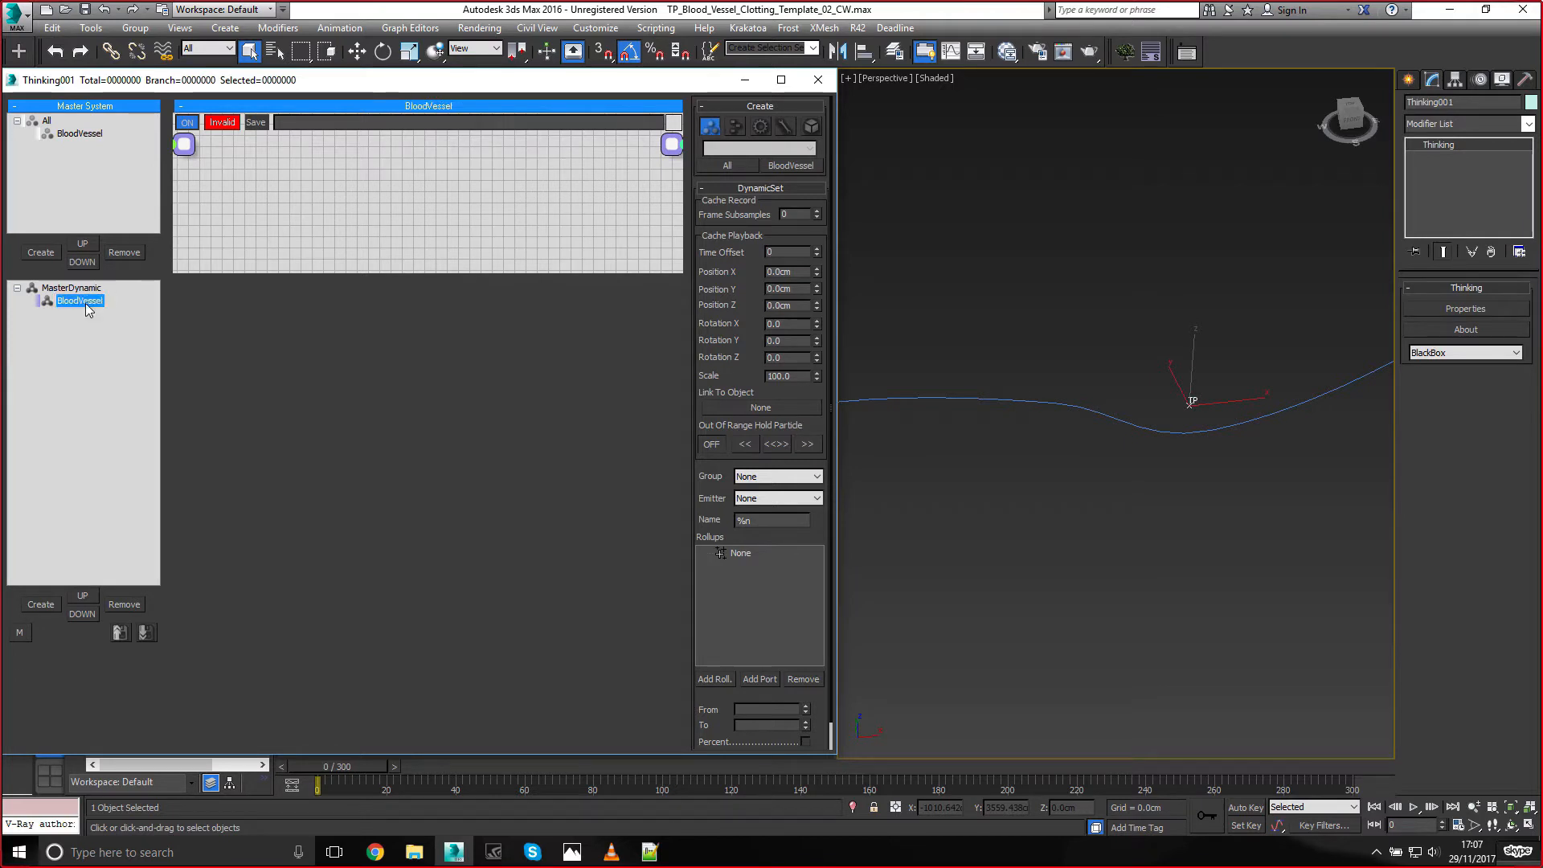
Add two dynamic sets beneath the BloodVessel dynamic set and three subgroups beneath the BloodVessel group
left_click(42, 608)
left_click(42, 609)
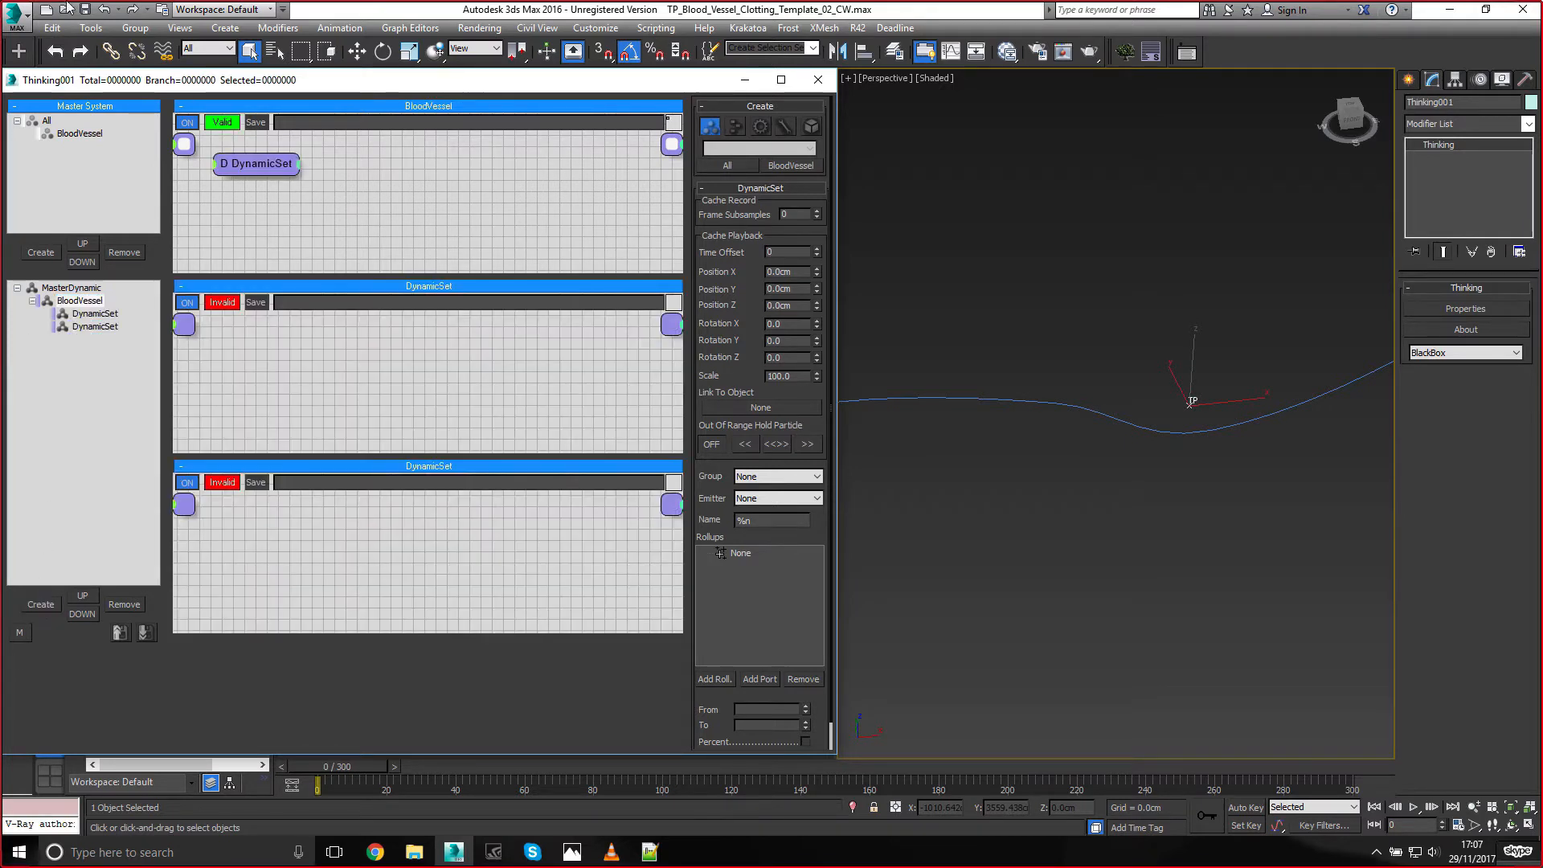
left_click(72, 134)
left_click(36, 253)
left_click(36, 252)
left_click(33, 254)
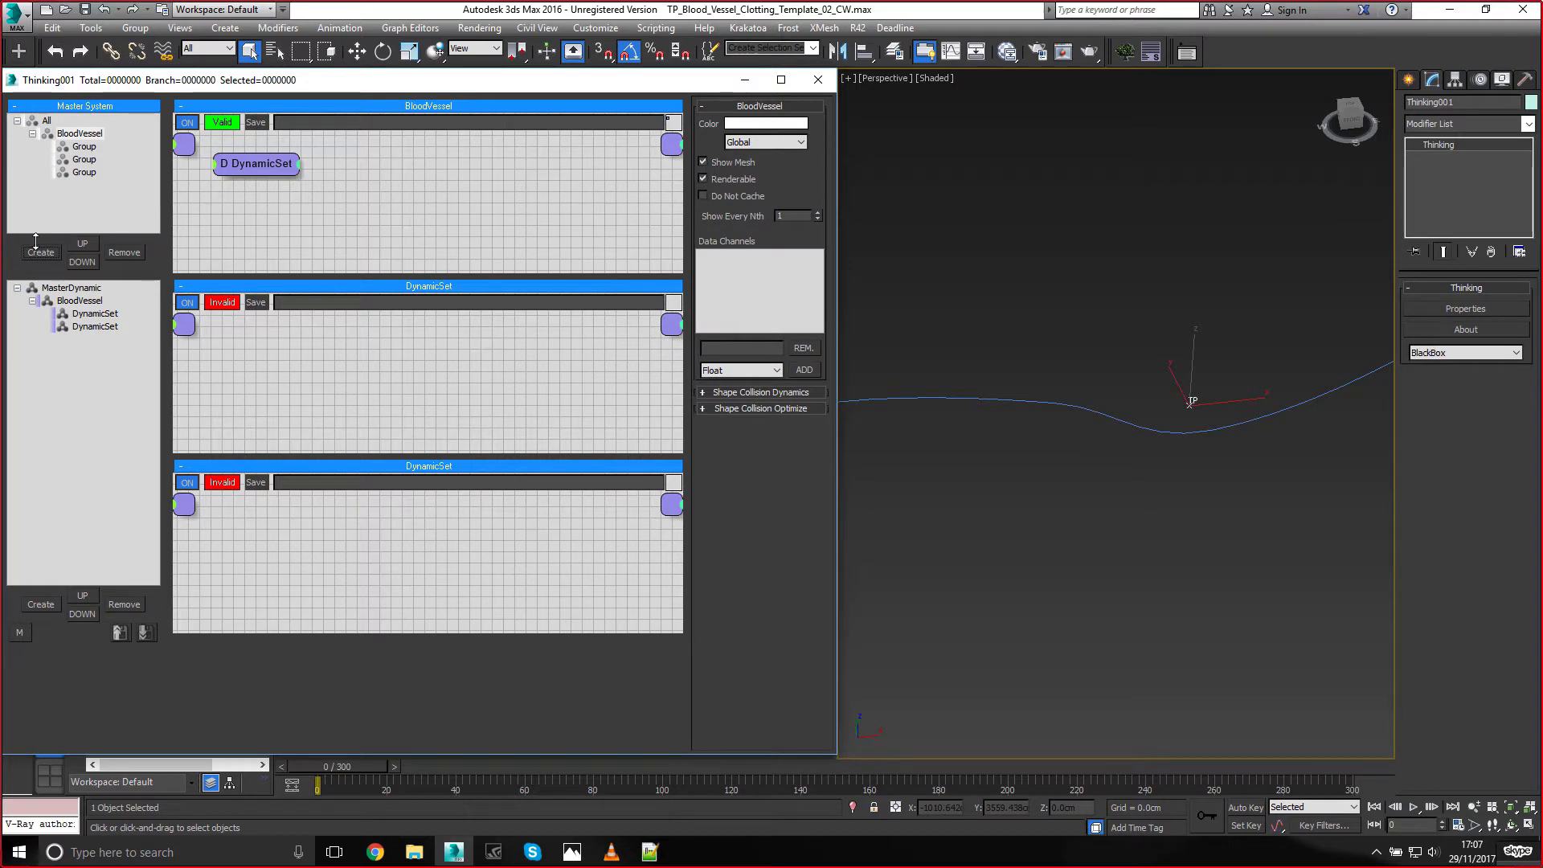
Remove two of the subgroups under the BloodVessel group and rename the remaining one Cells
left_click(85, 159)
left_click(123, 255)
left_click(123, 256)
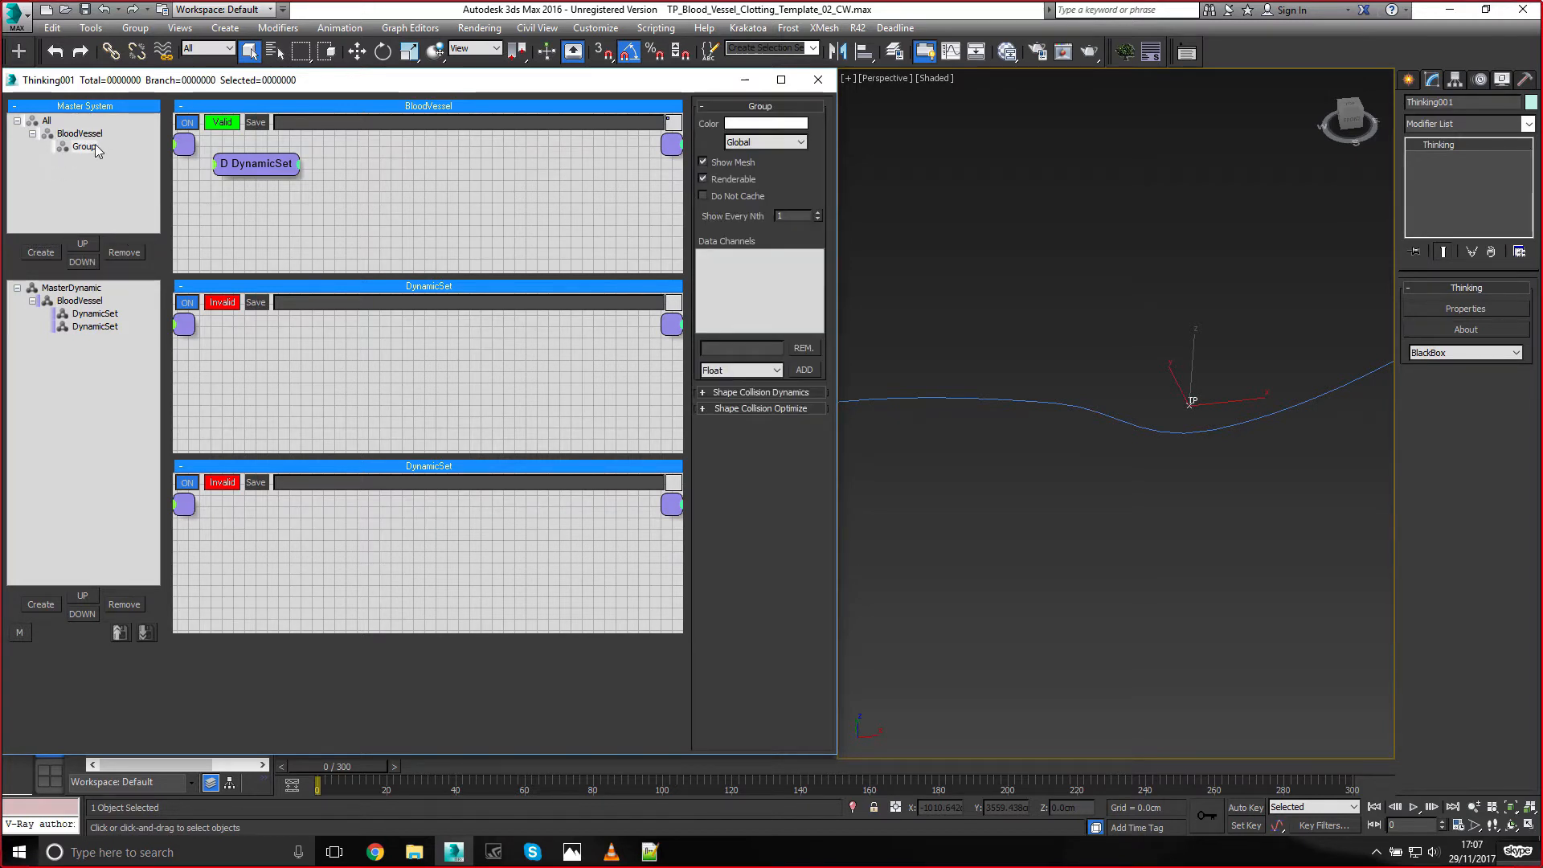
double_click(88, 148)
type("Cells")
key("Return")
Rename the two dynamic sets under BloodVessel as Spawn and Path_Follow, and open the Spawn set
left_click(94, 315)
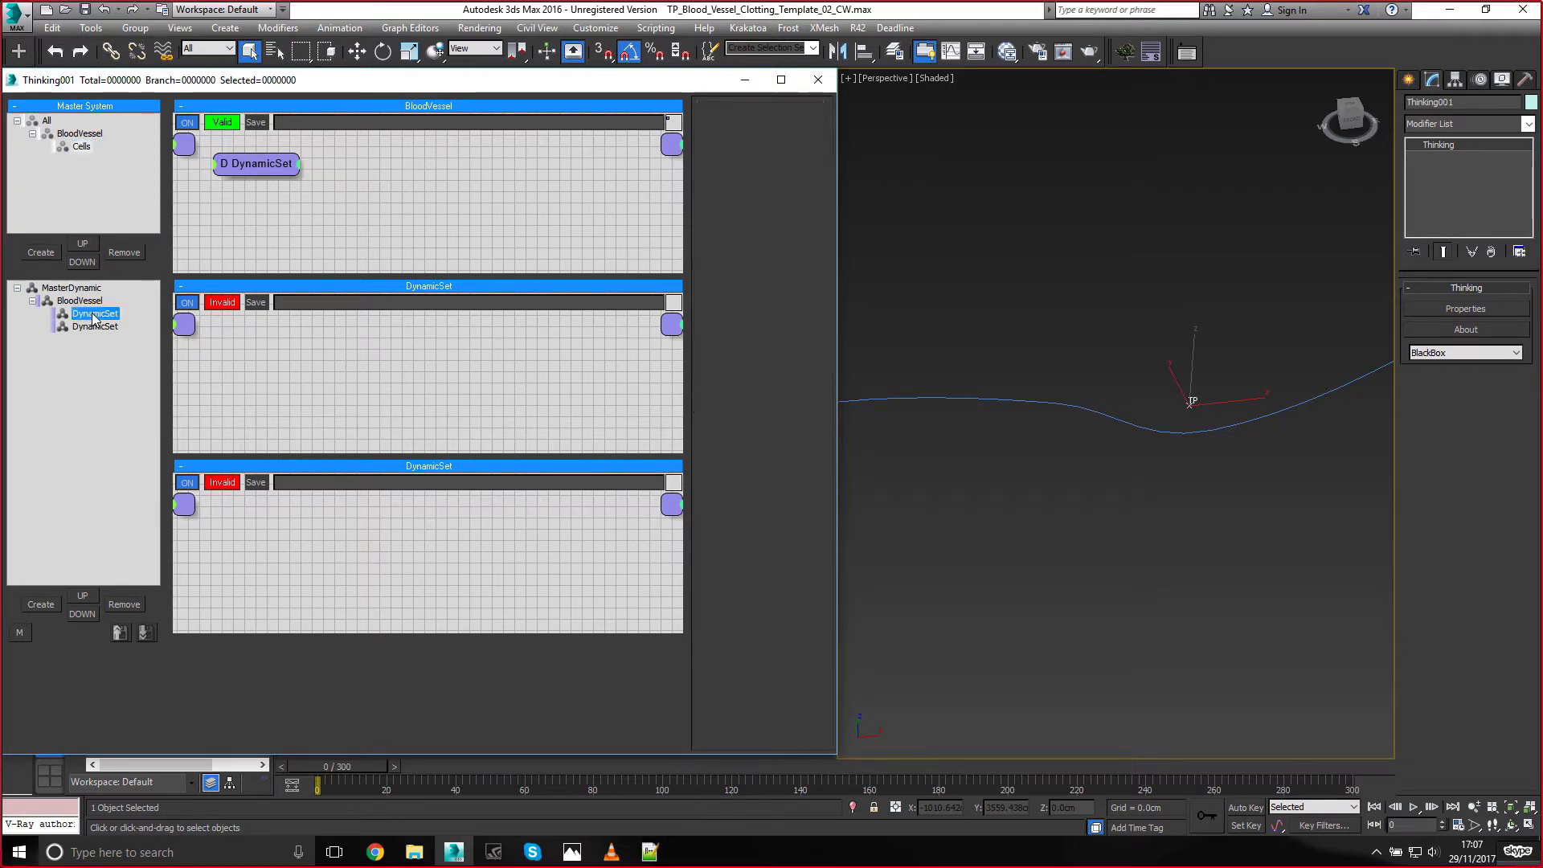
double_click(94, 314)
type("Spawn")
key("Return")
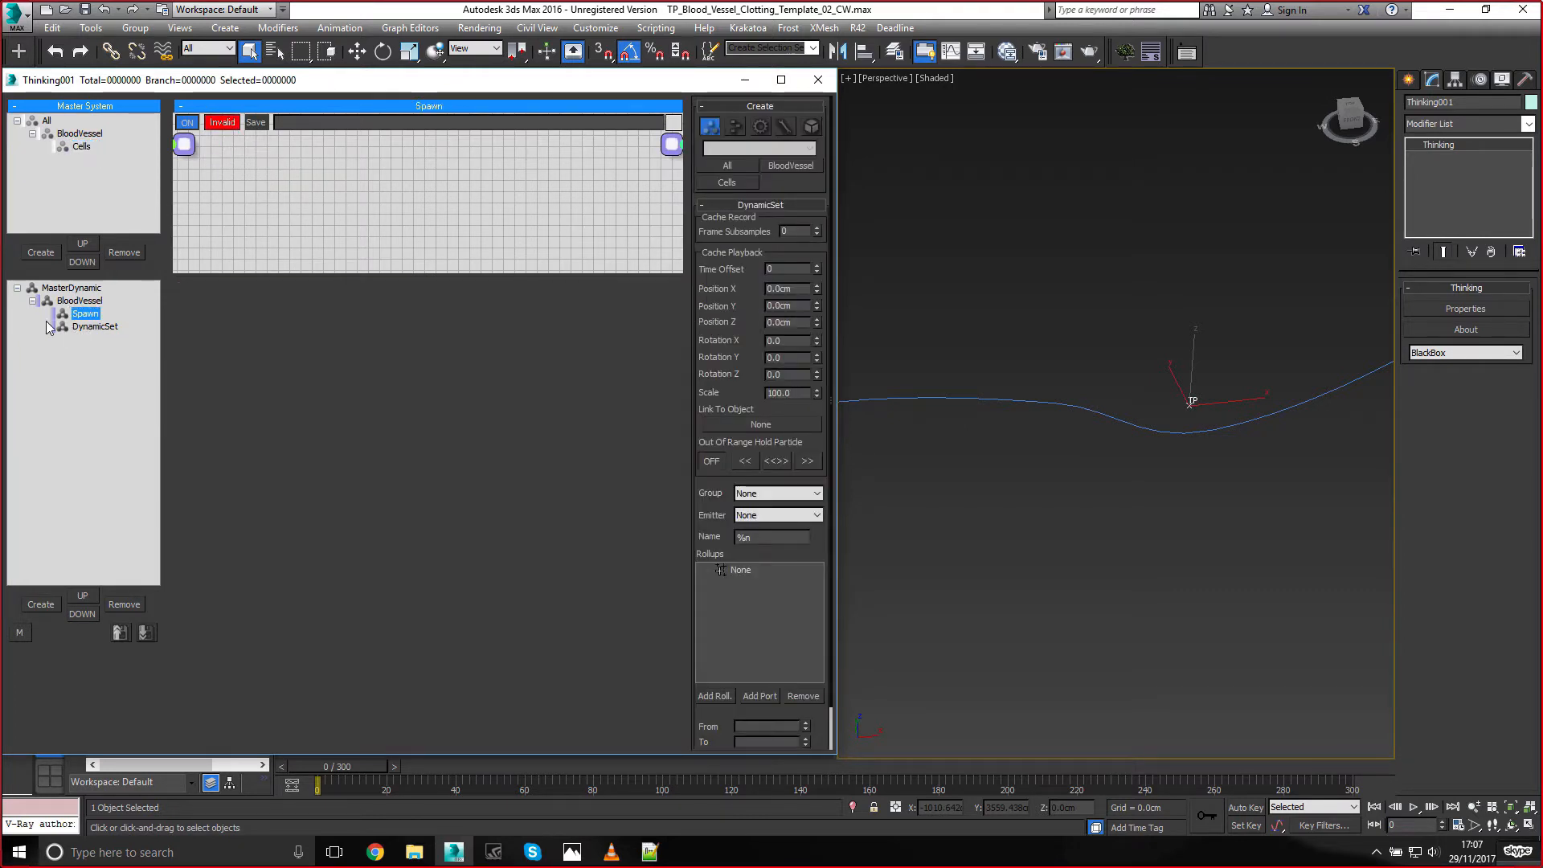
double_click(95, 326)
type("Path_Follow")
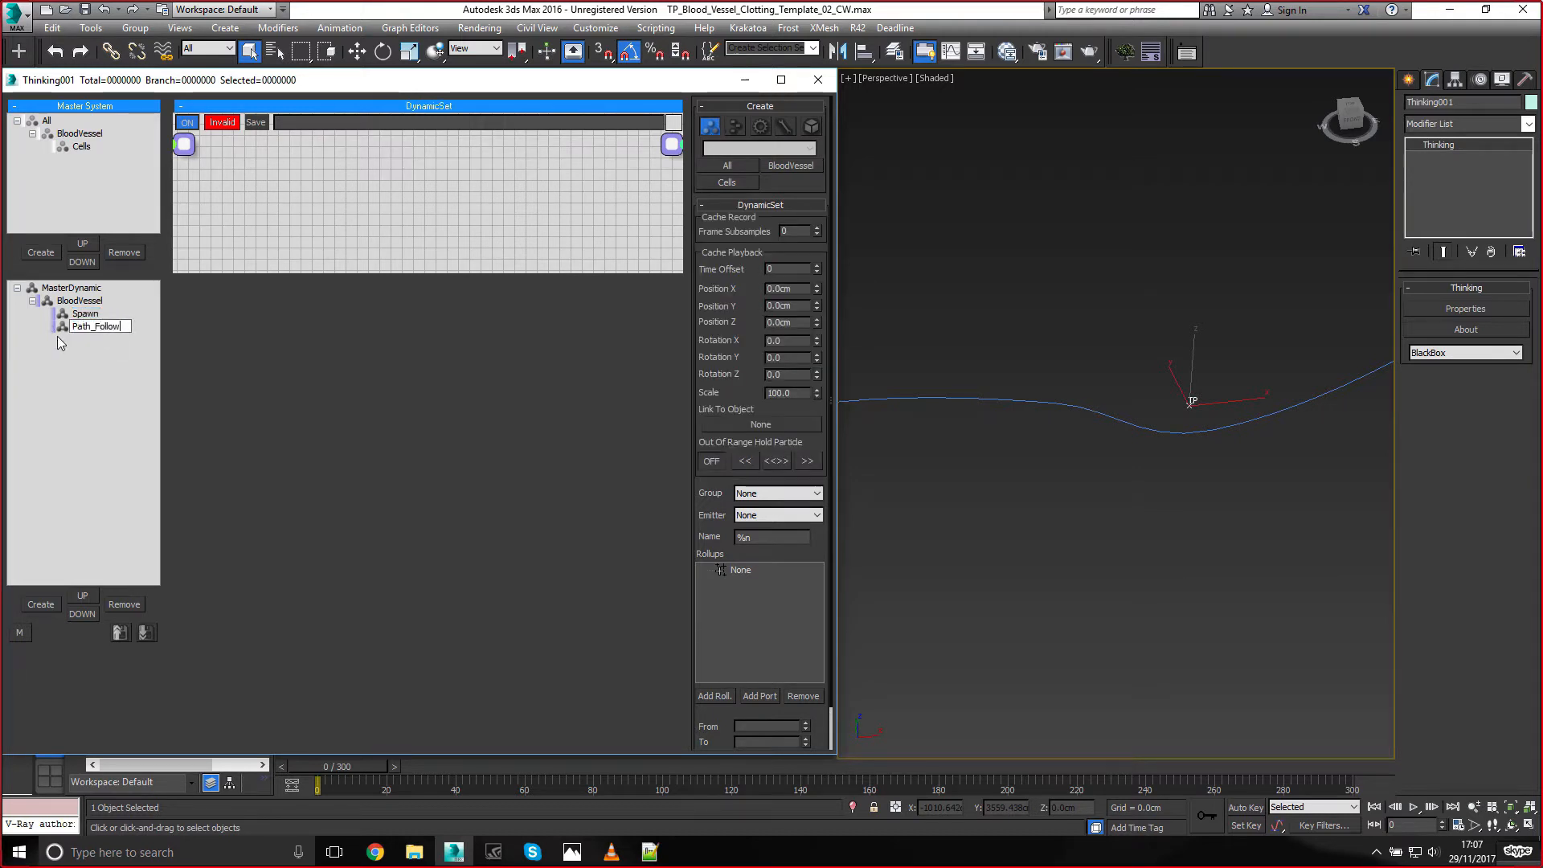
key("Return")
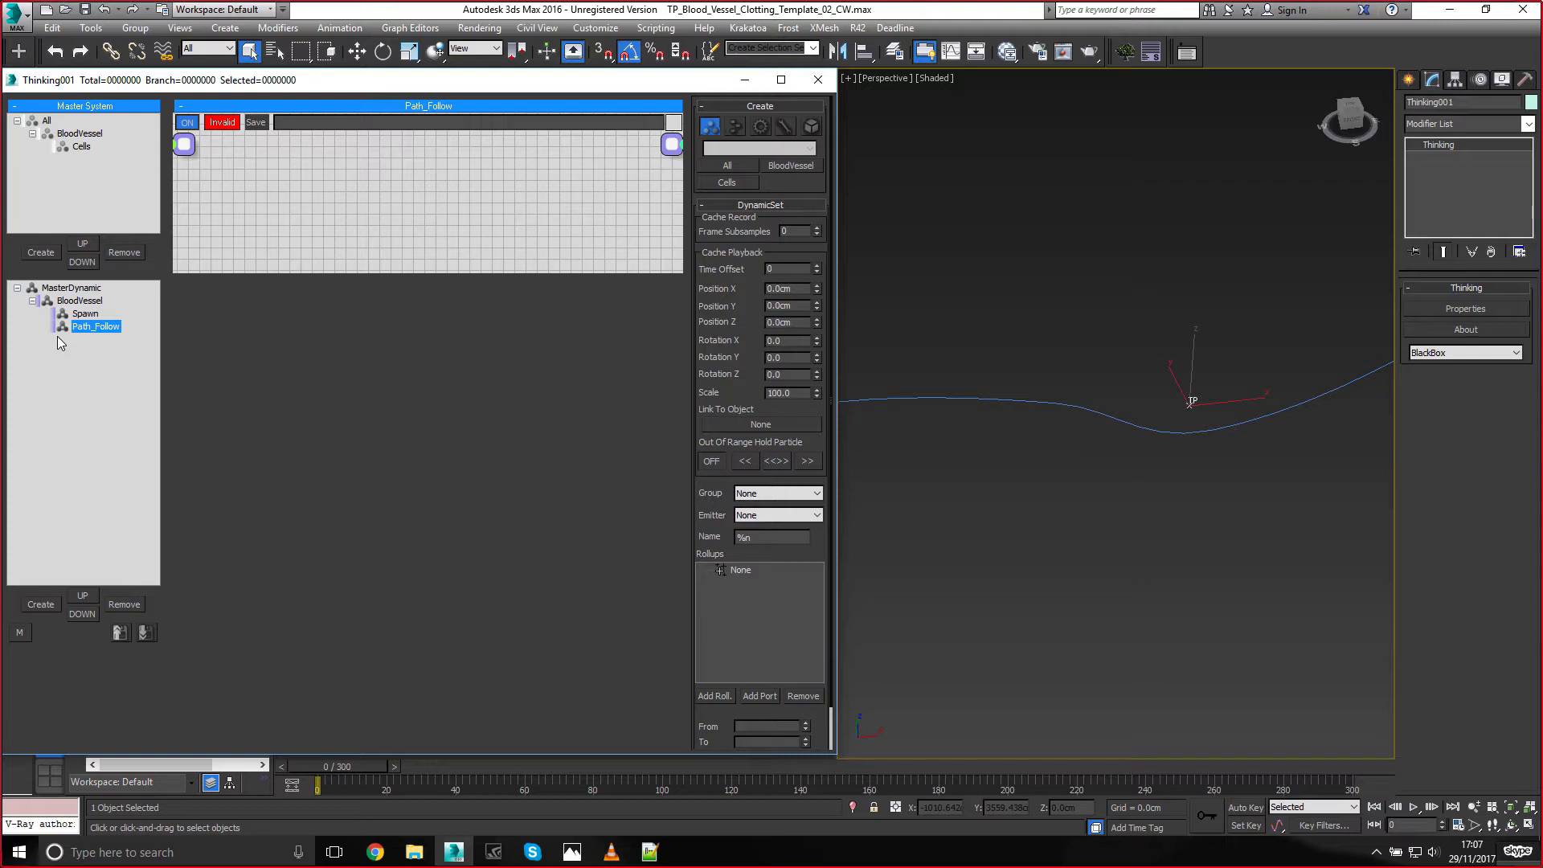
left_click(84, 314)
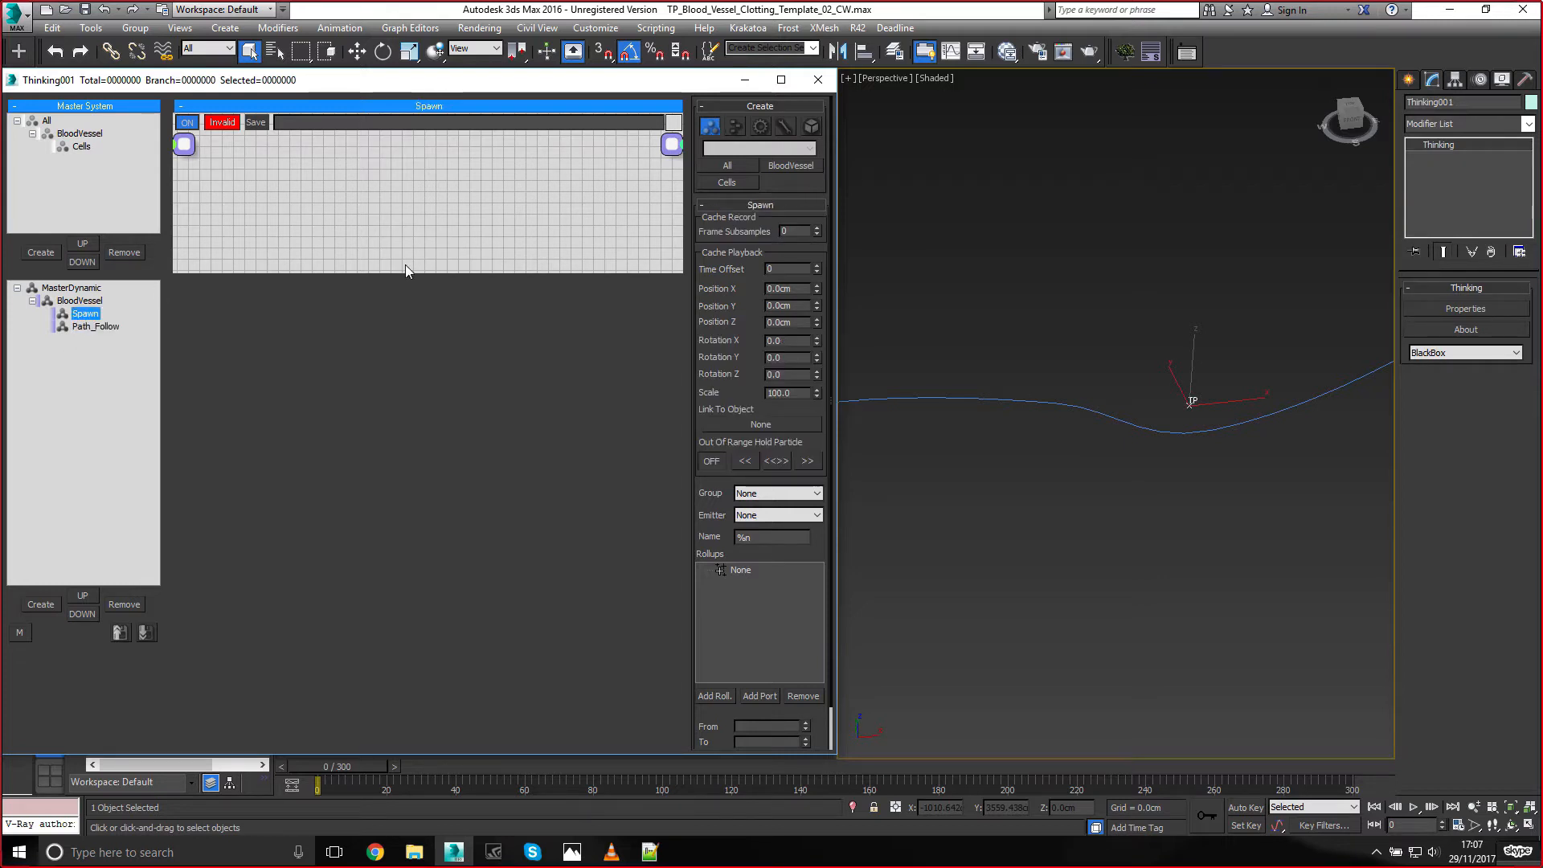
left_click(83, 301)
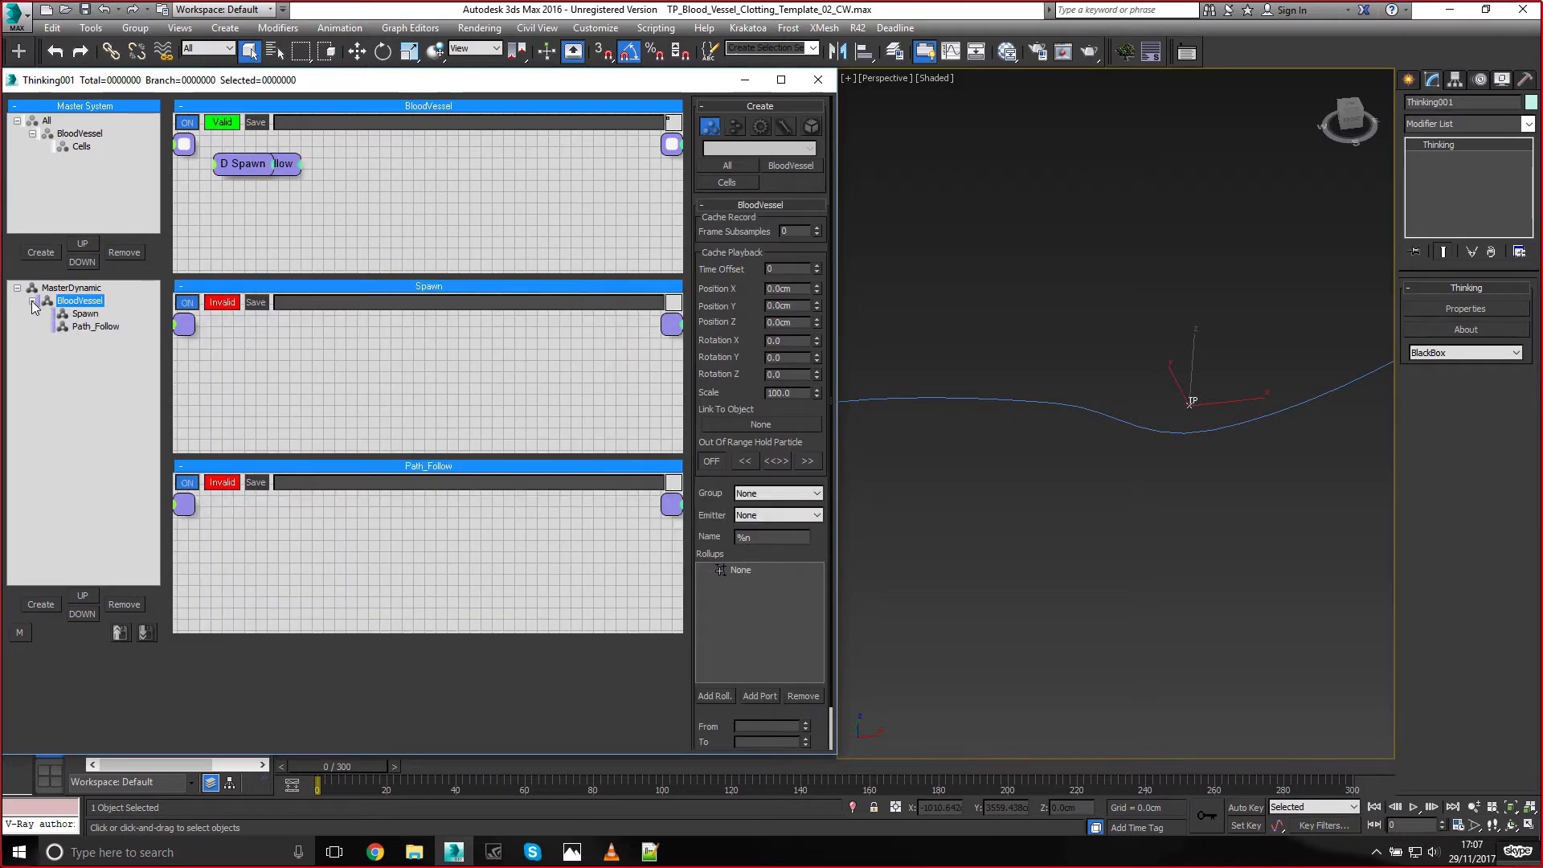
right_click(31, 302)
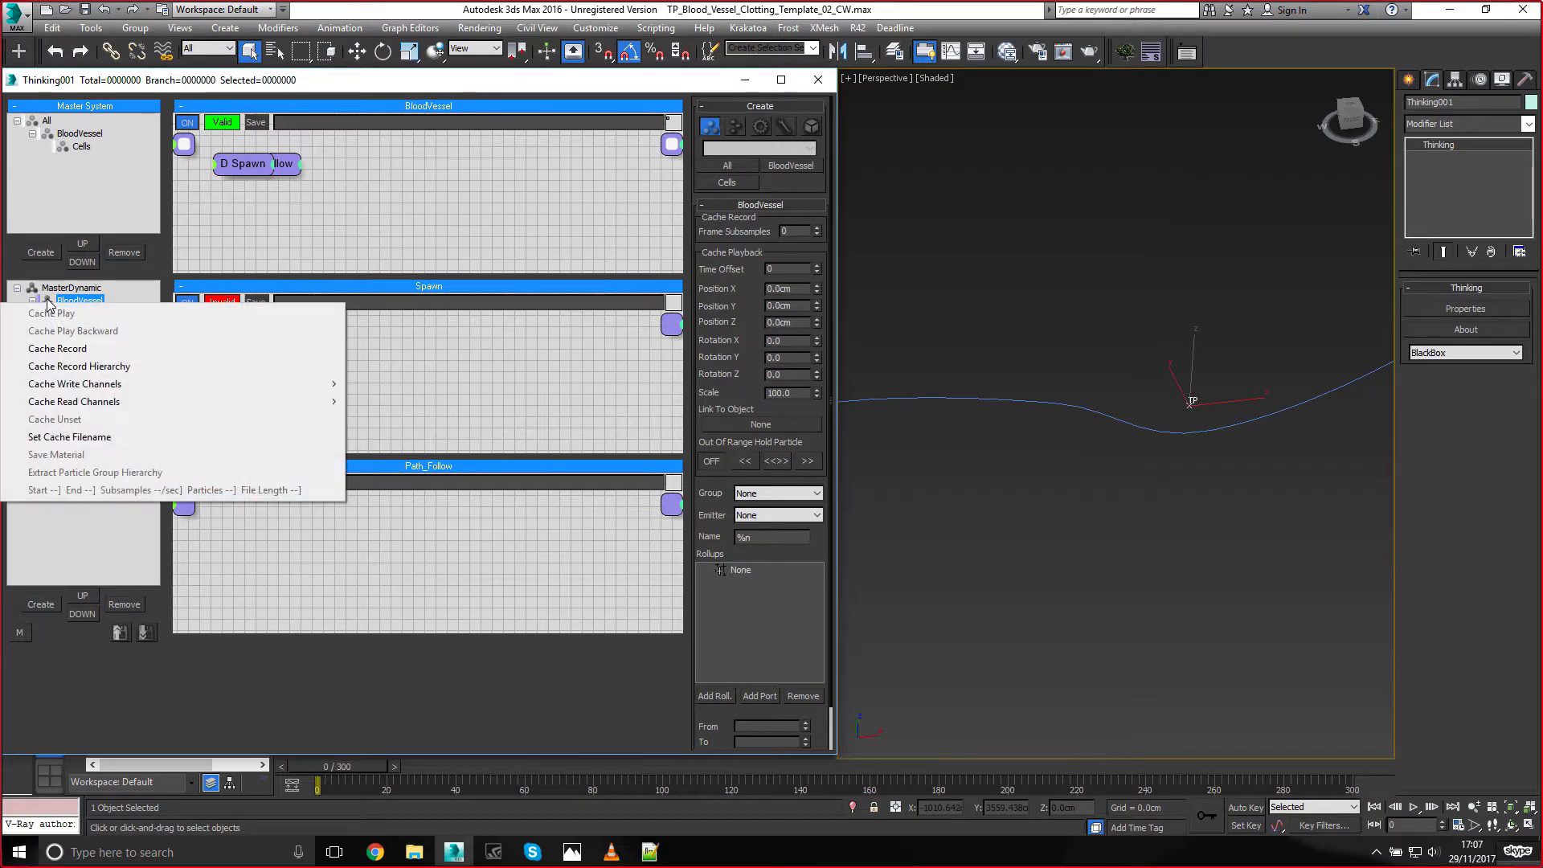
left_click(71, 288)
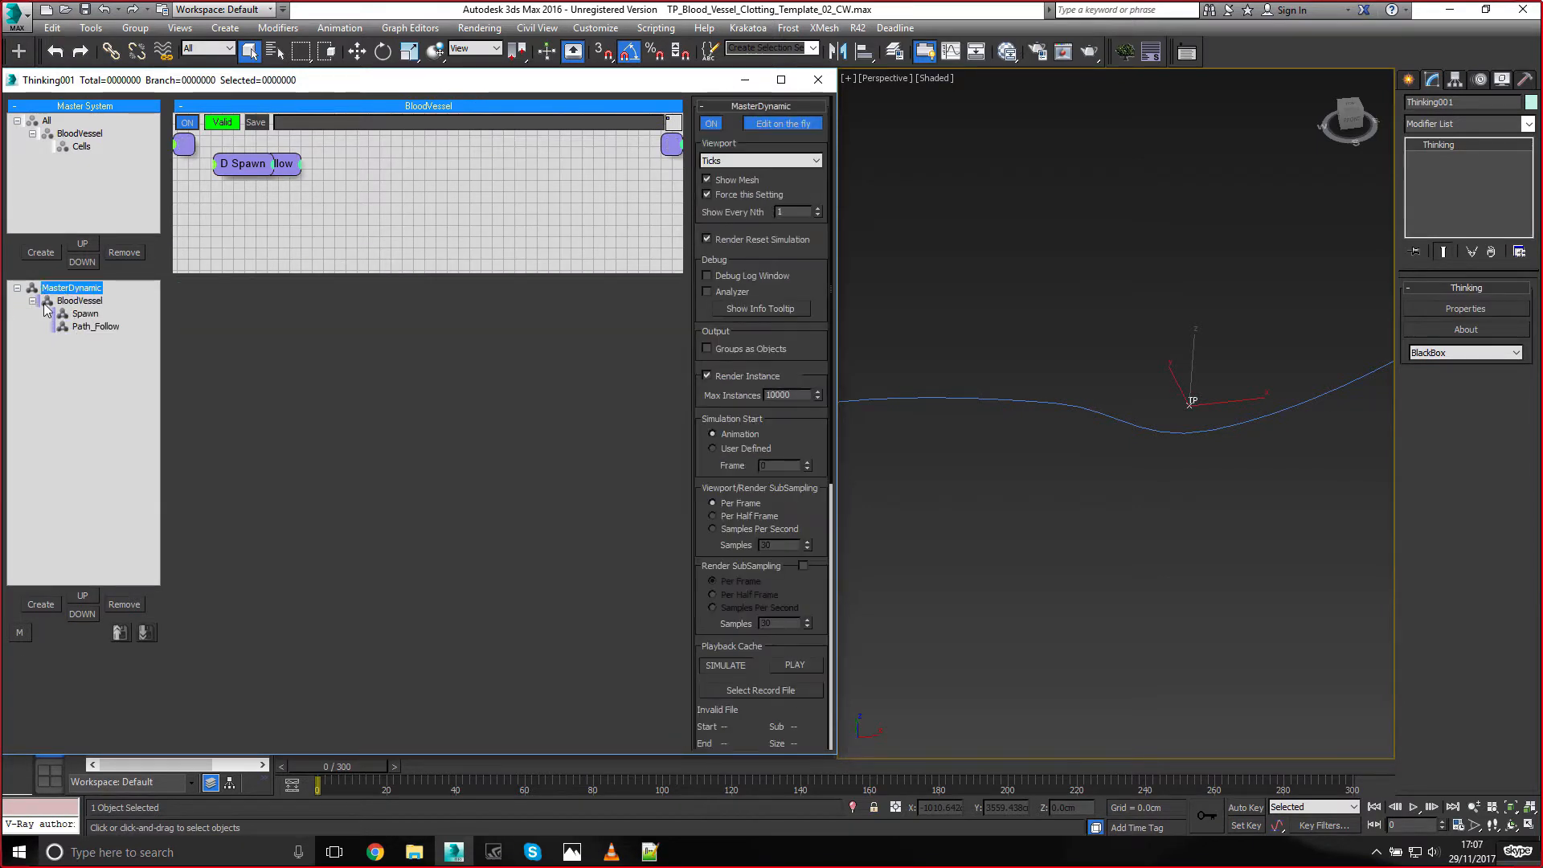
left_click(33, 301)
left_click(33, 301)
Add a PositionBorn operator to the Spawn dynamic set and place it in the middle of its wiring area
left_click(84, 313)
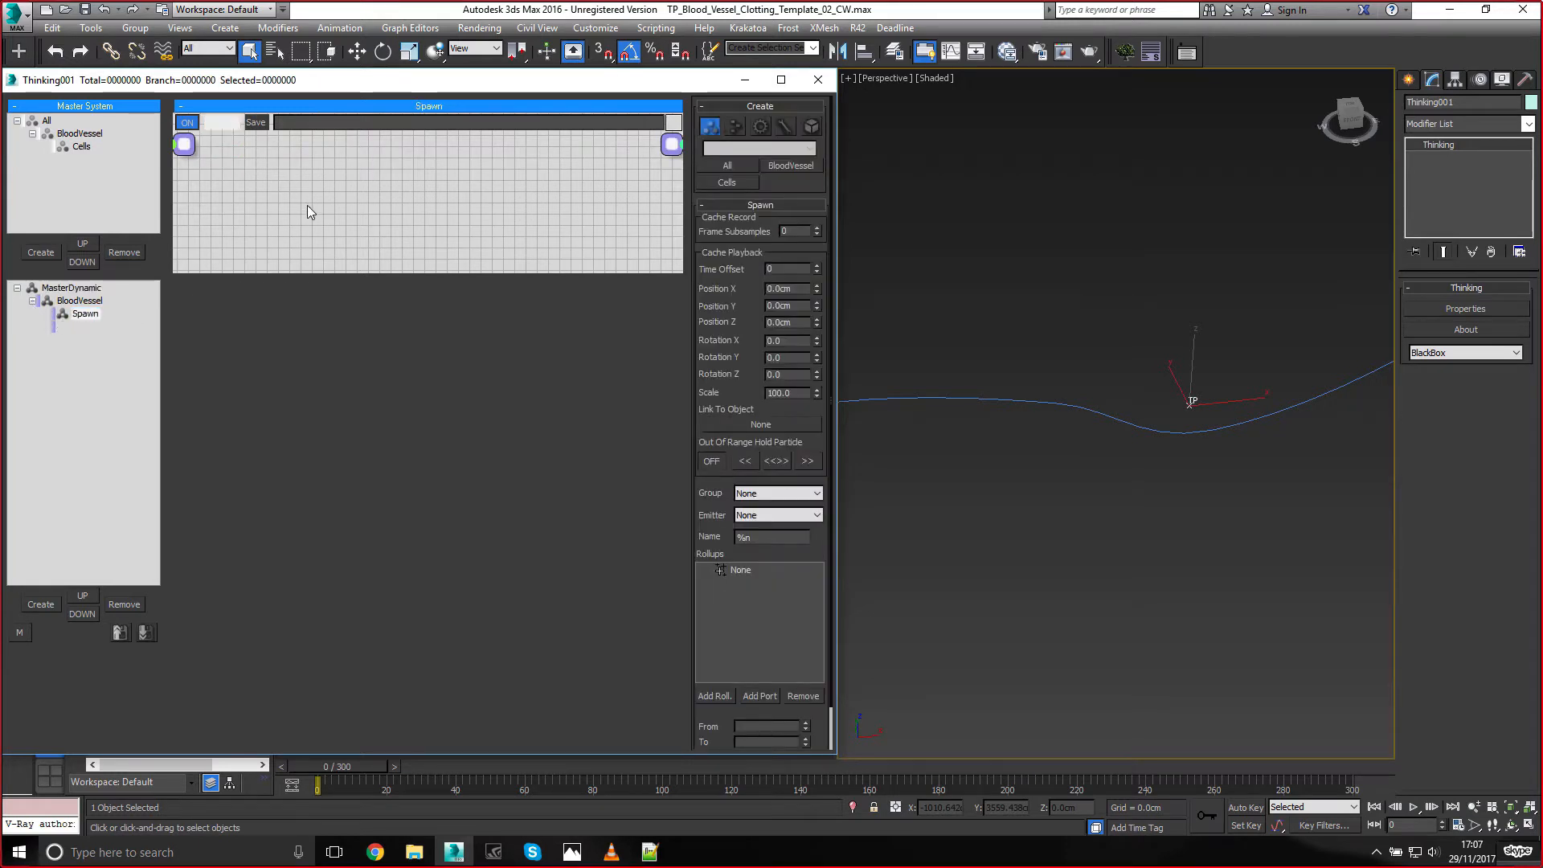
type("poi")
key("BackSpace")
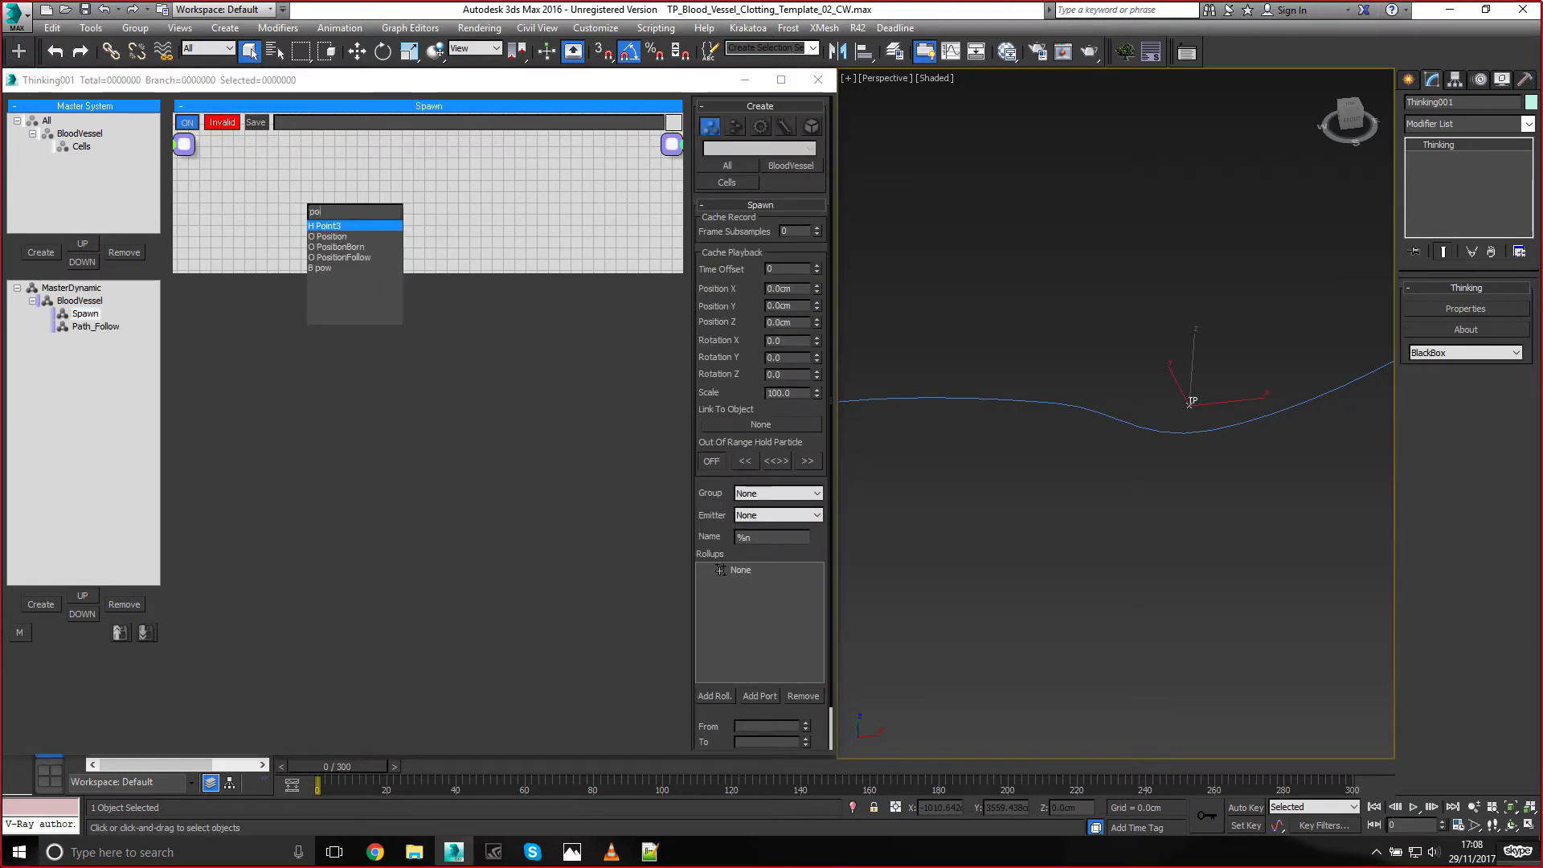
key("Down")
key("Down")
key("Return")
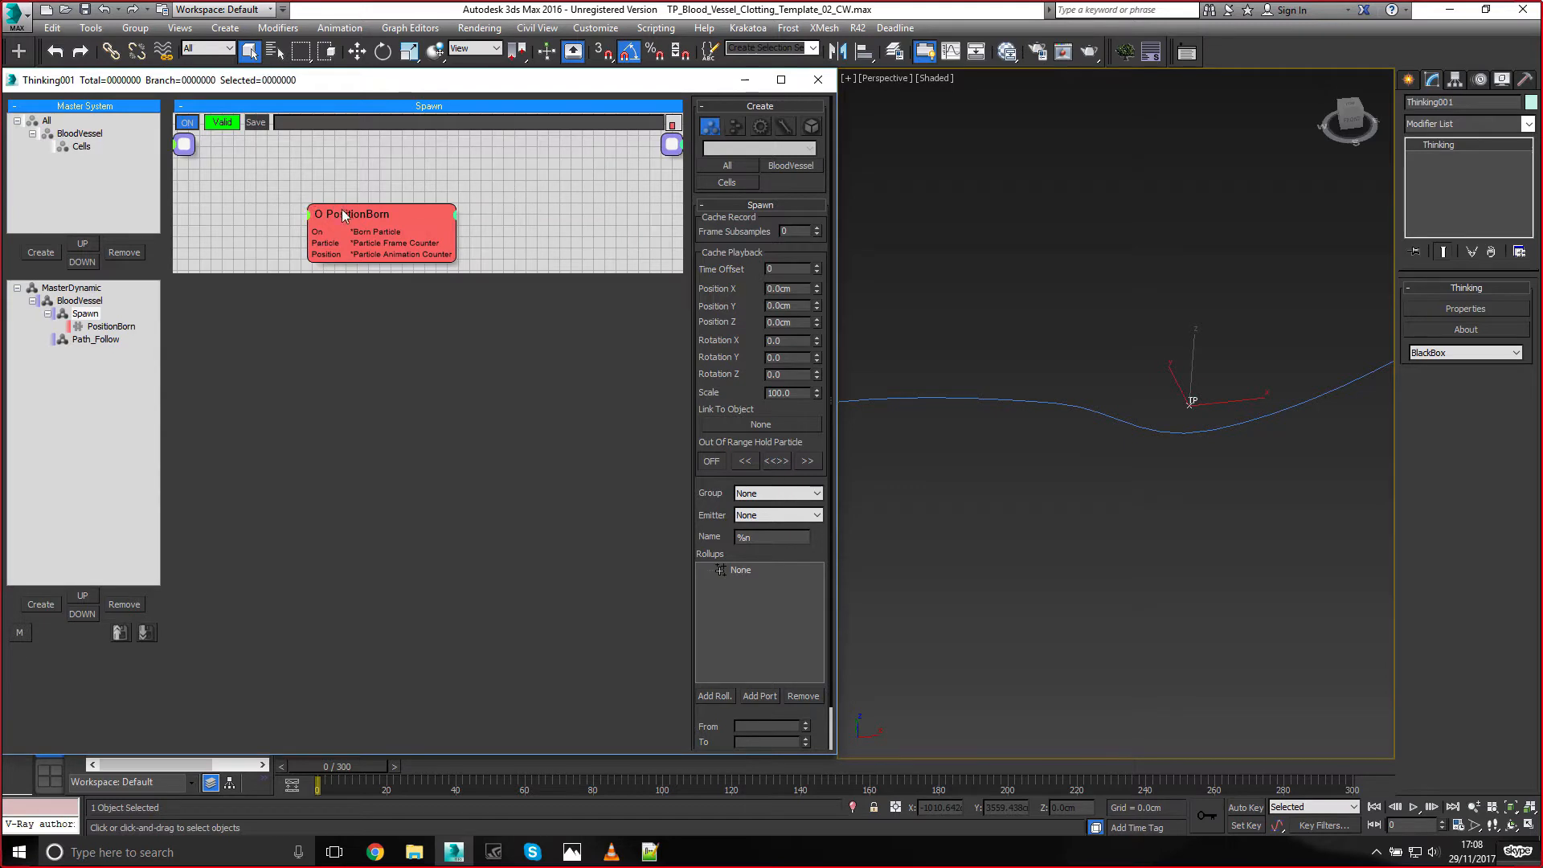
left_click_drag(386, 218, 385, 201)
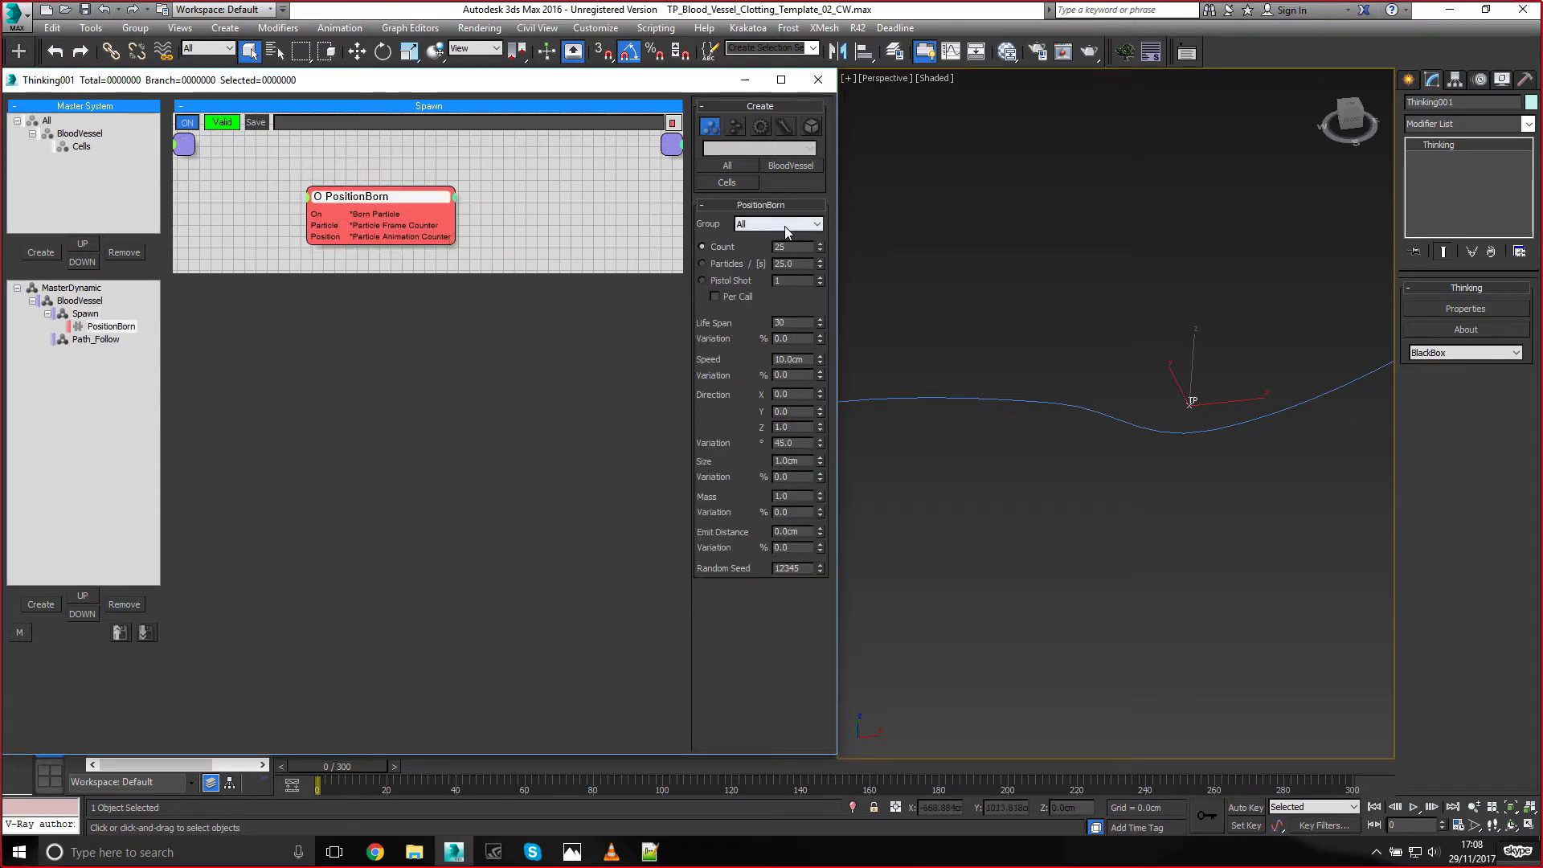
Change the display color of the Cells particle group to bright green
left_click(81, 146)
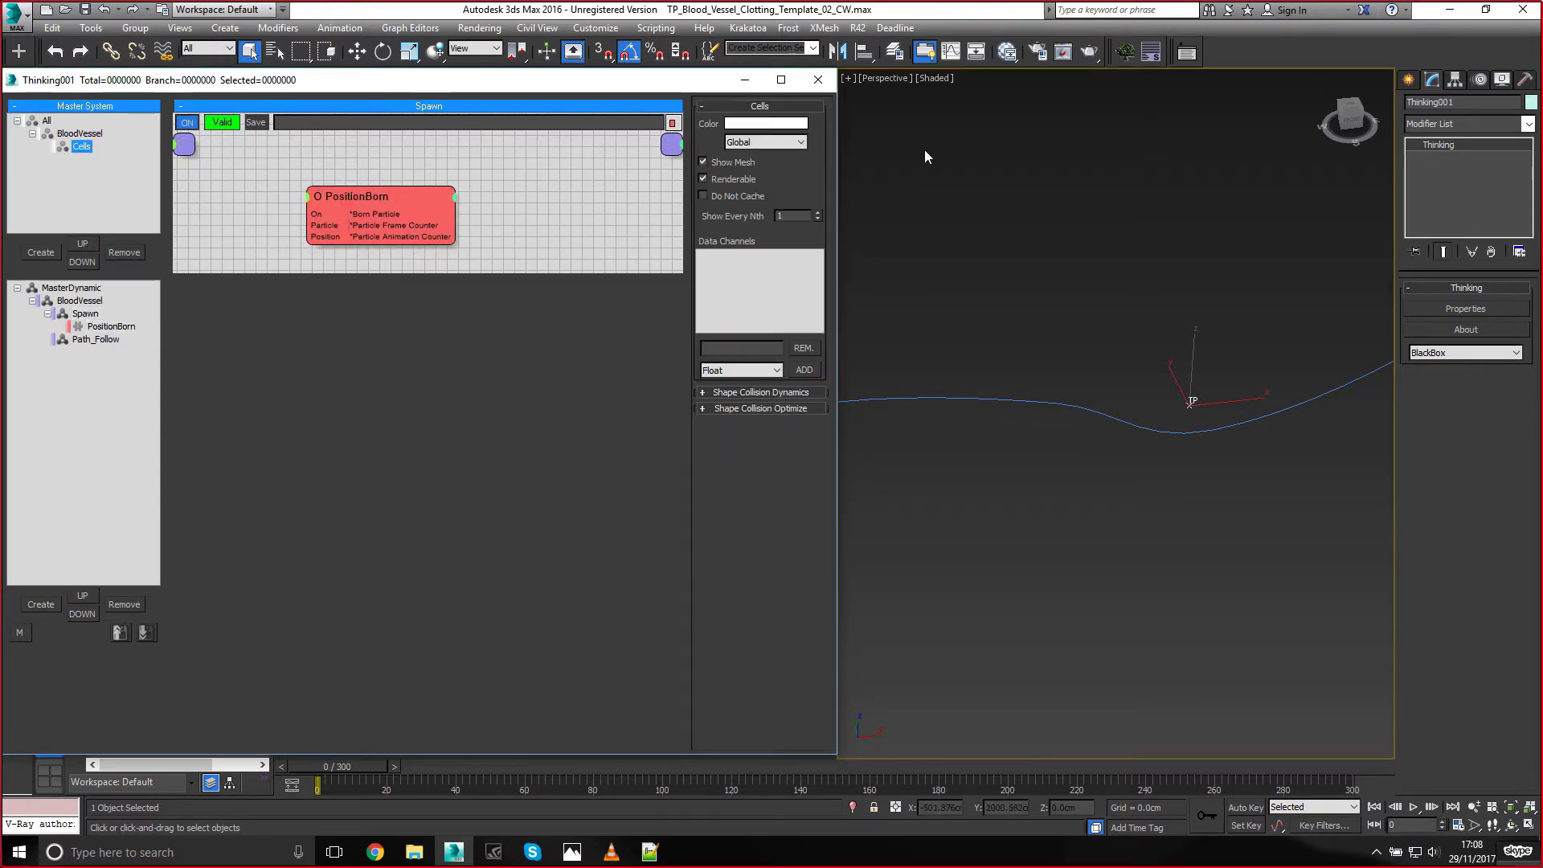
left_click(765, 123)
left_click_drag(376, 224, 306, 244)
left_click(346, 327)
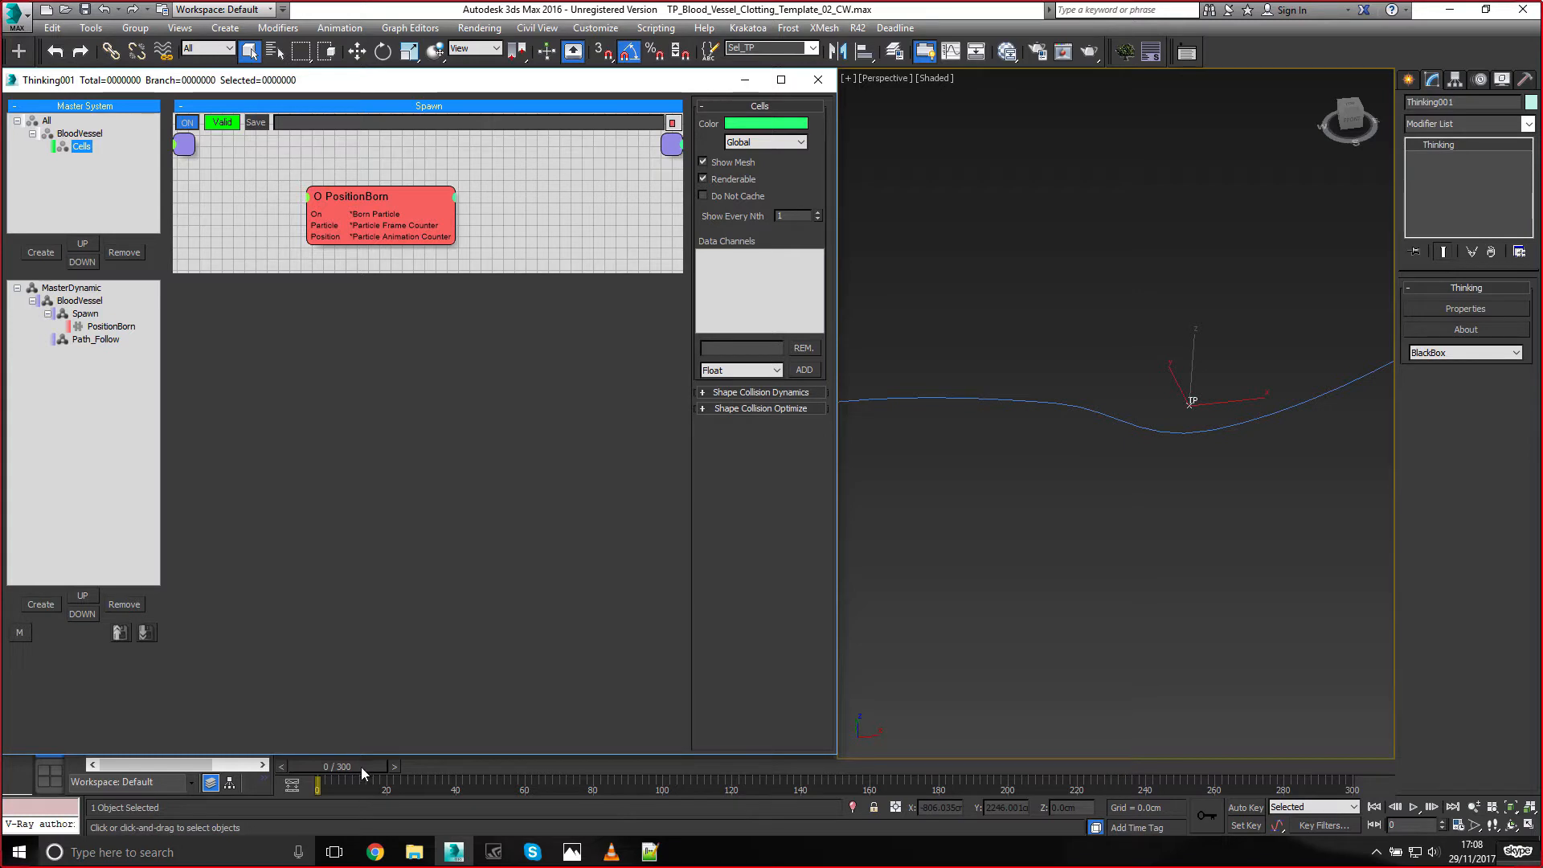
Make PositionBorn emit into the Cells group by particles per second with a life span of 9999, and preview the emission over time
left_click_drag(373, 195, 376, 195)
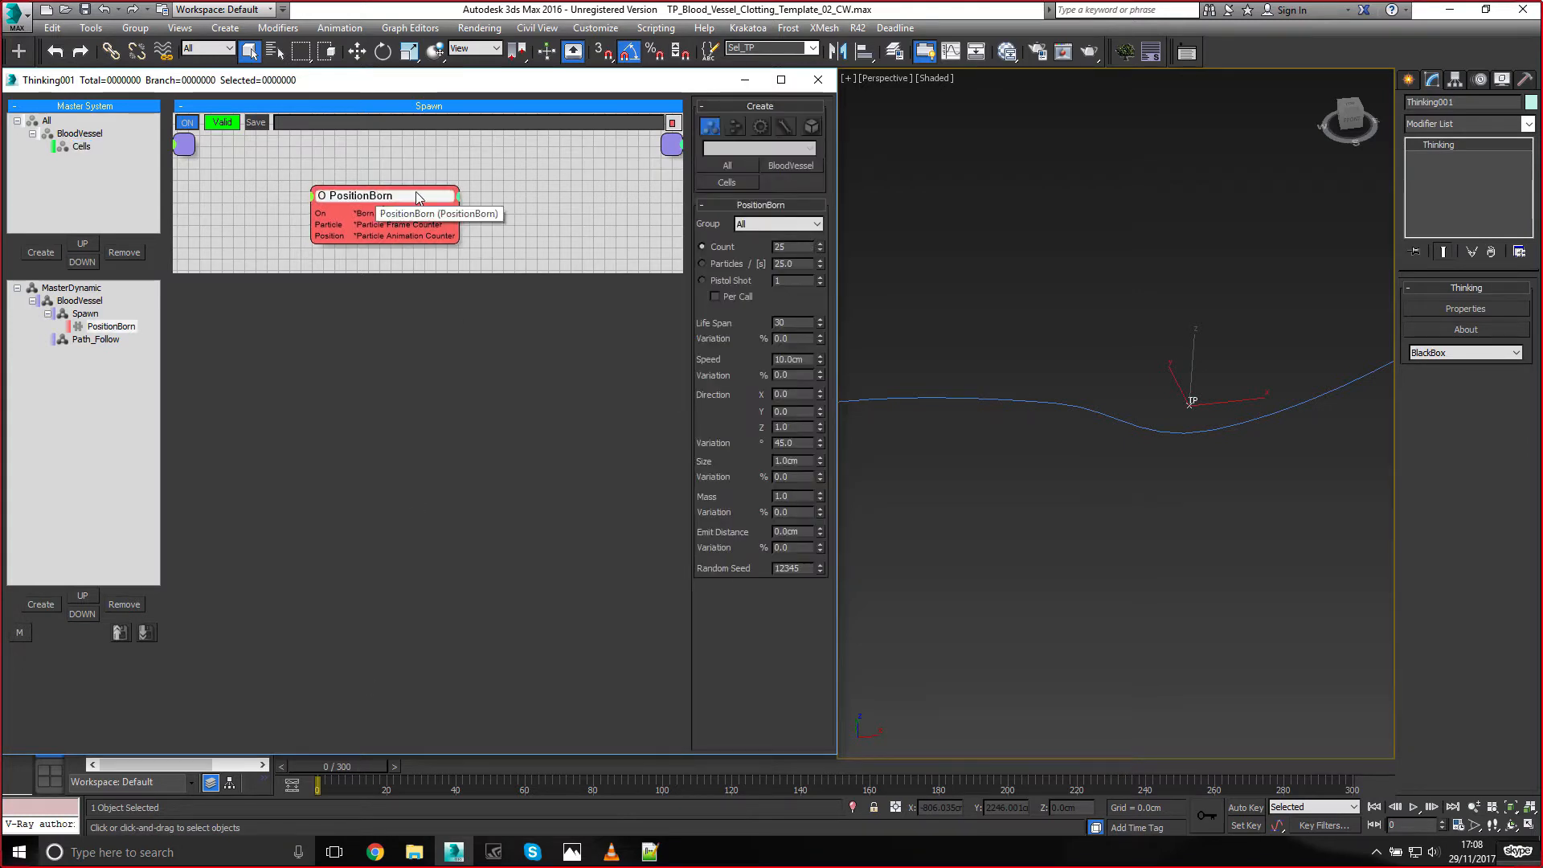
left_click(772, 224)
left_click(755, 260)
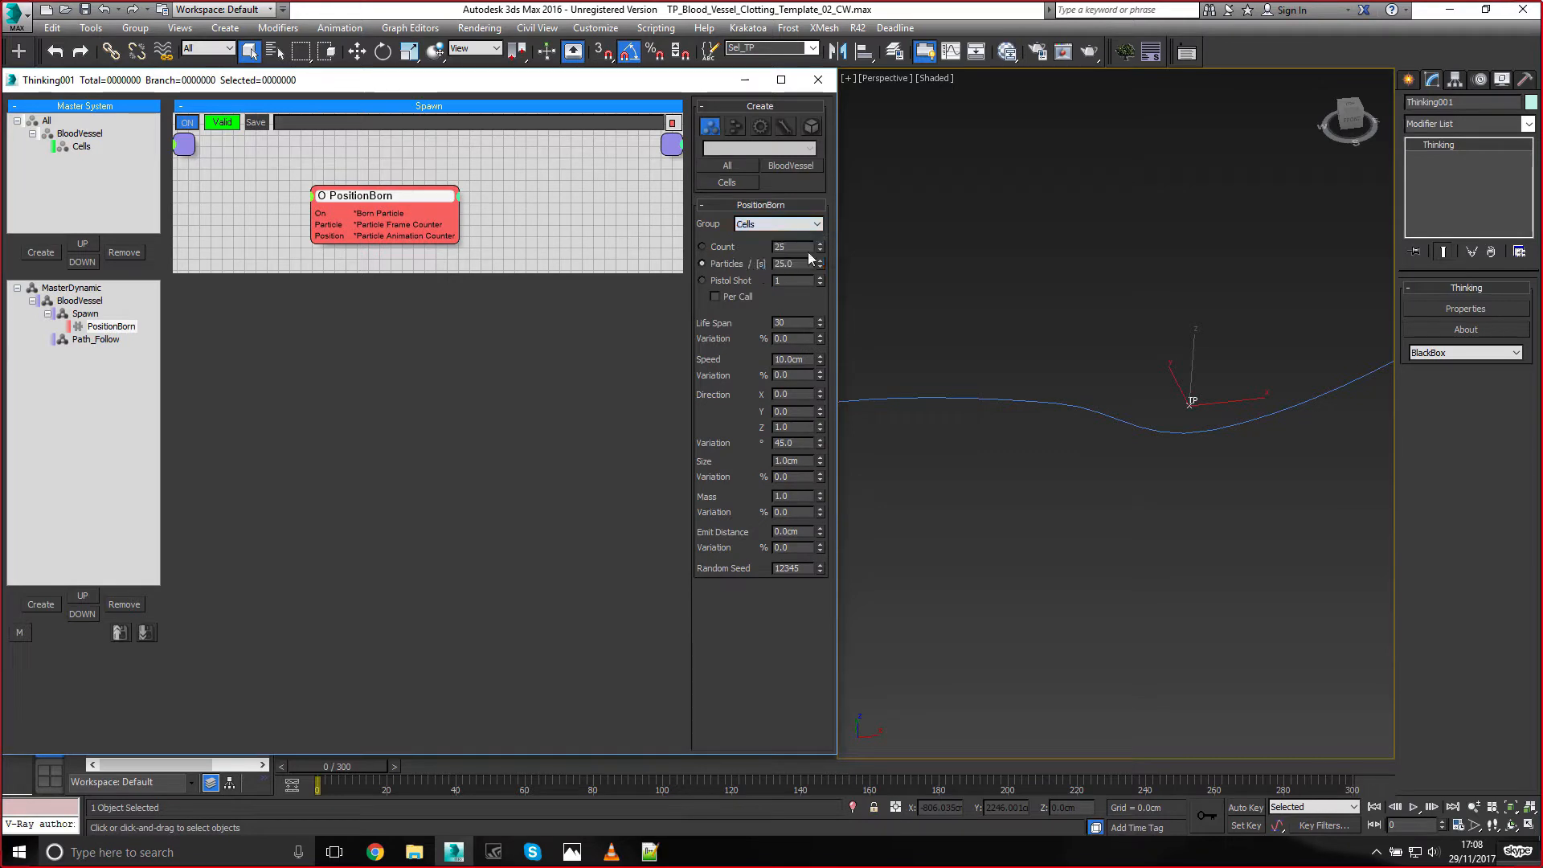
type("9999")
key("Return")
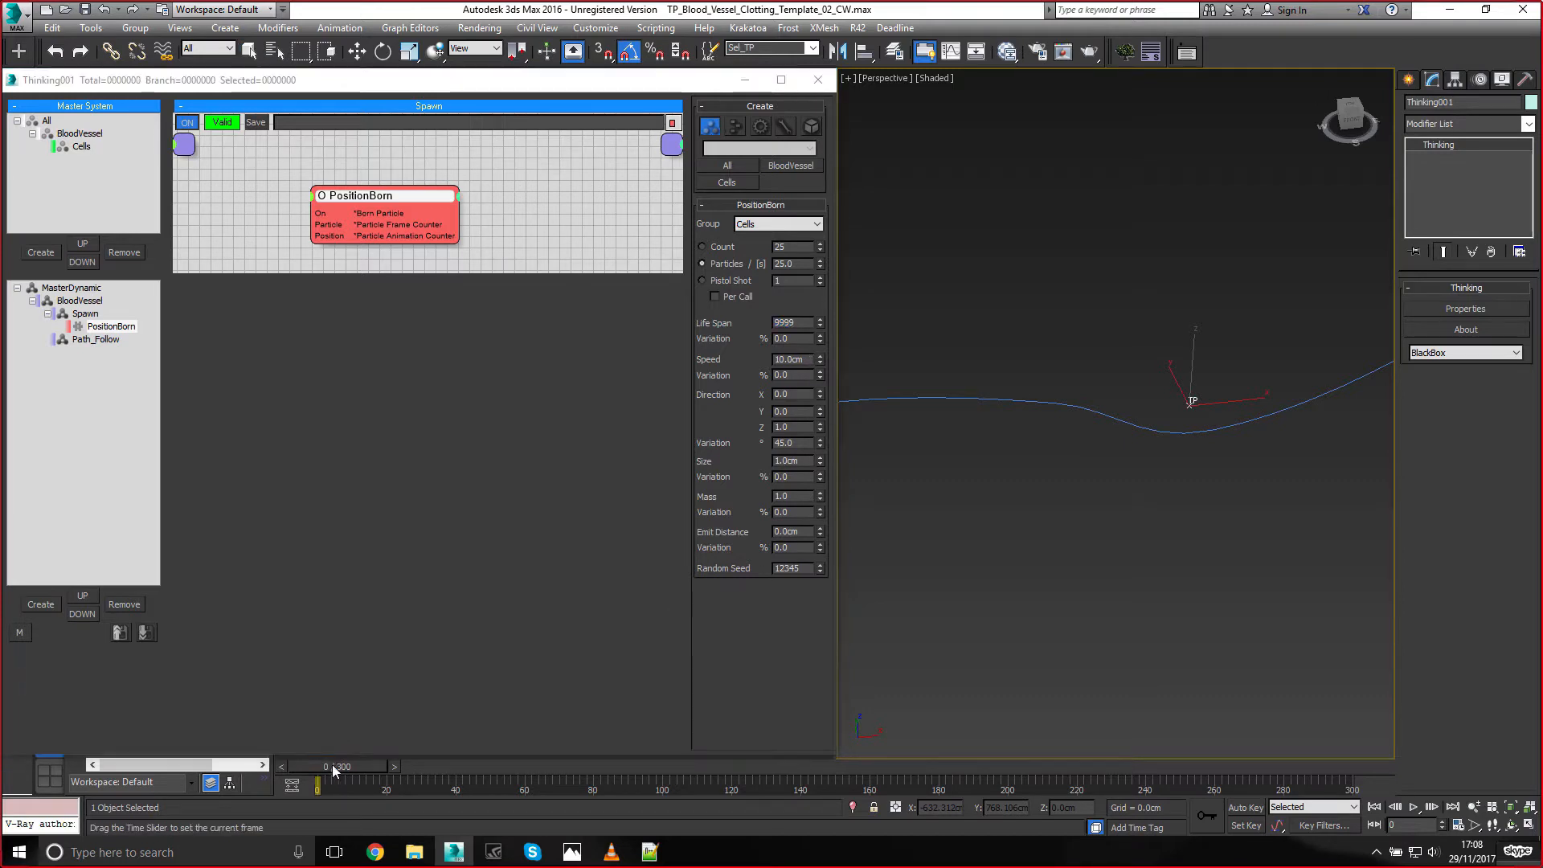
left_click_drag(335, 766, 845, 771)
Open the Path_Follow dynamic set, enlarge its wiring area and add a Cells group node
left_click(83, 338)
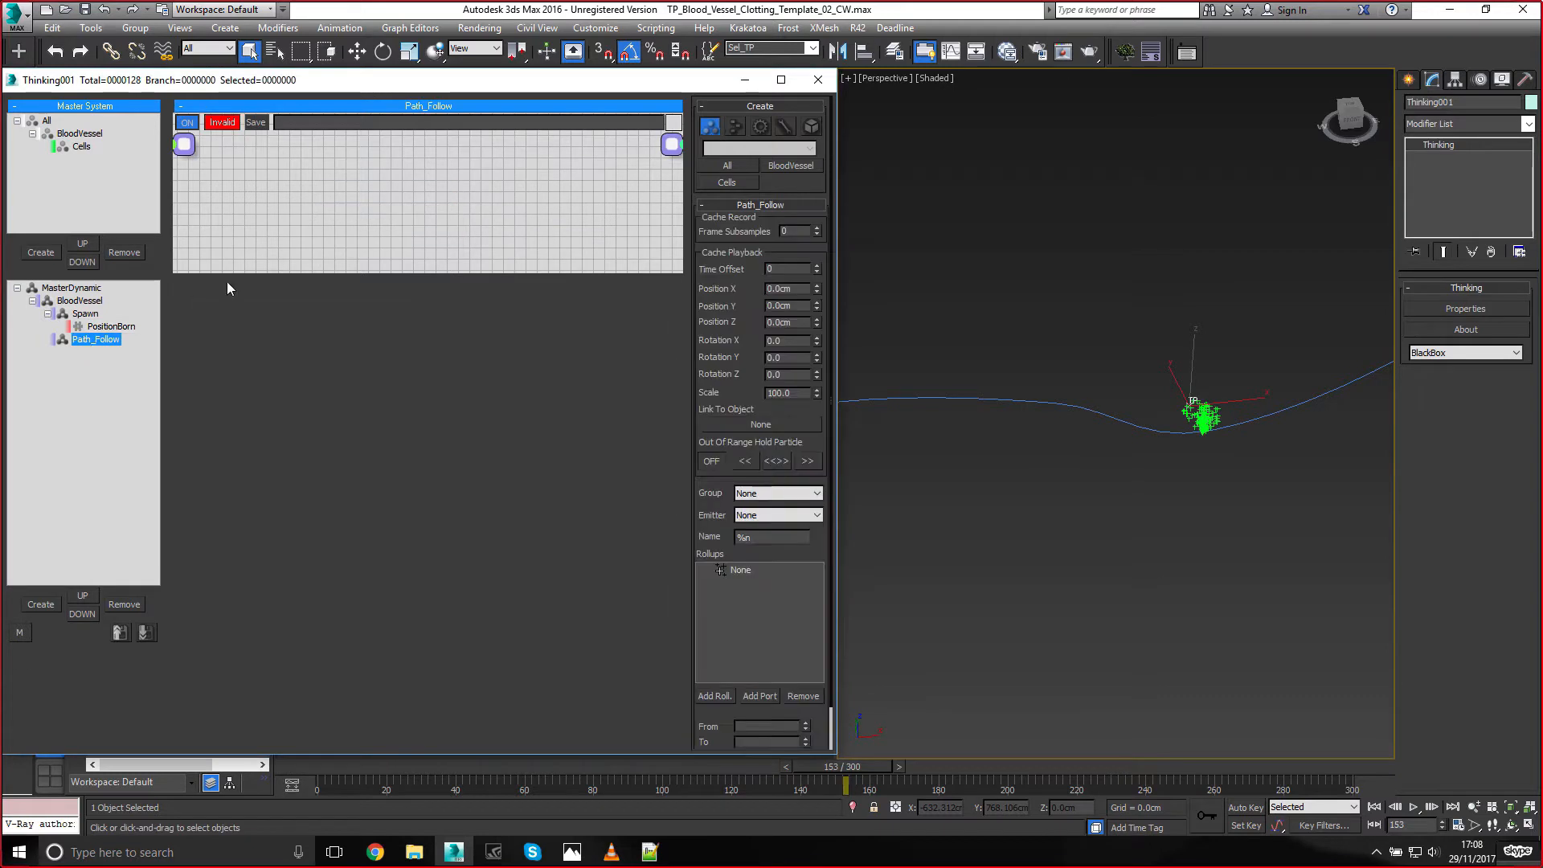
left_click_drag(227, 274, 256, 444)
double_click(303, 239)
type("cell")
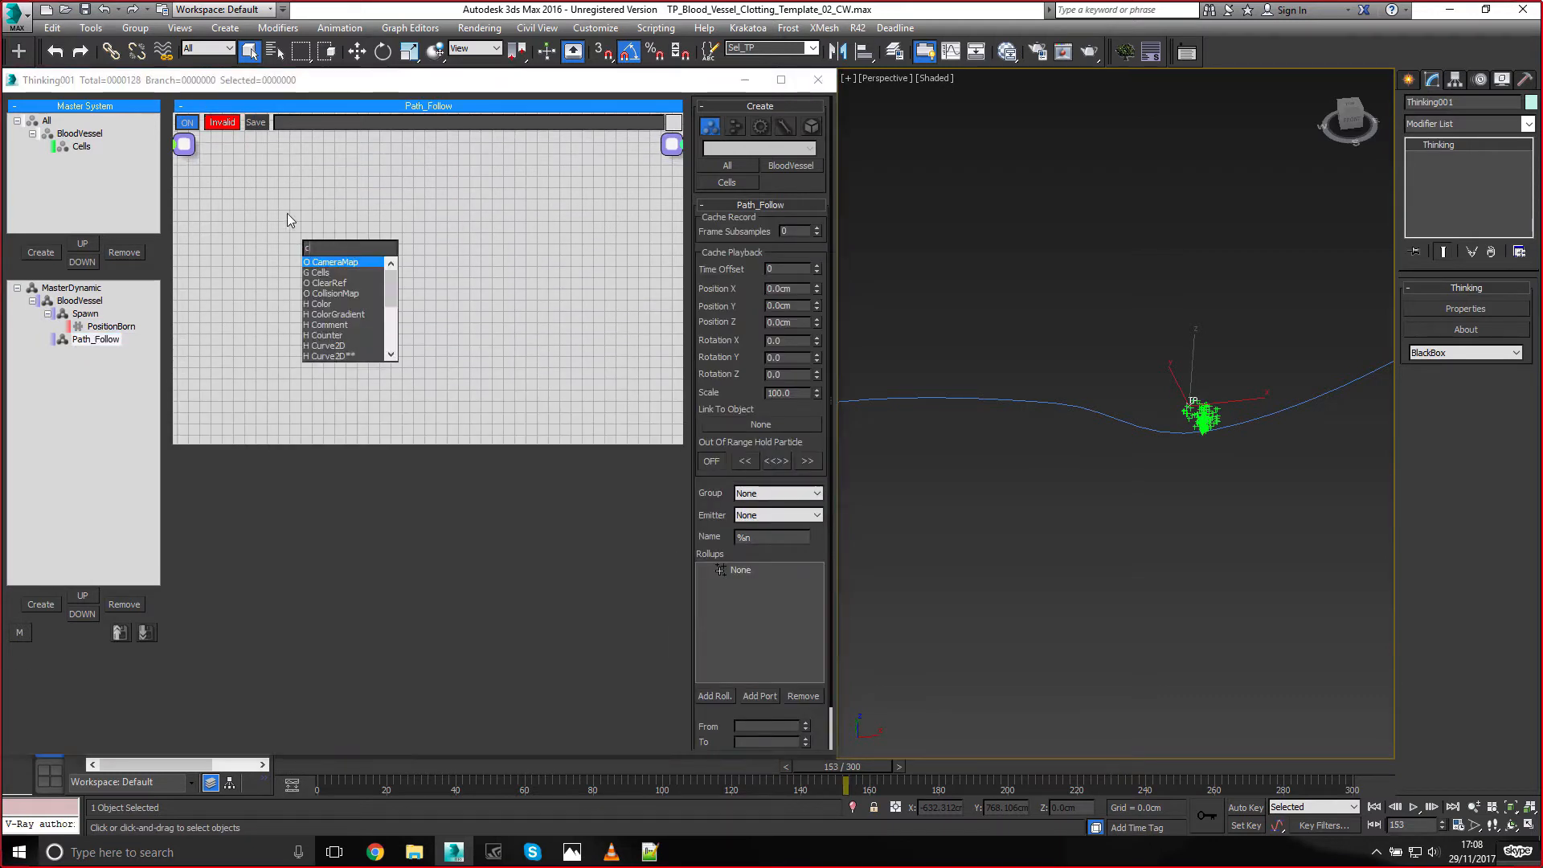
key("Return")
Add a PathFollow operator, feed it the Cells node's particle output and assign the TP_Path_Blood_Vessel spline as its path
double_click(461, 271)
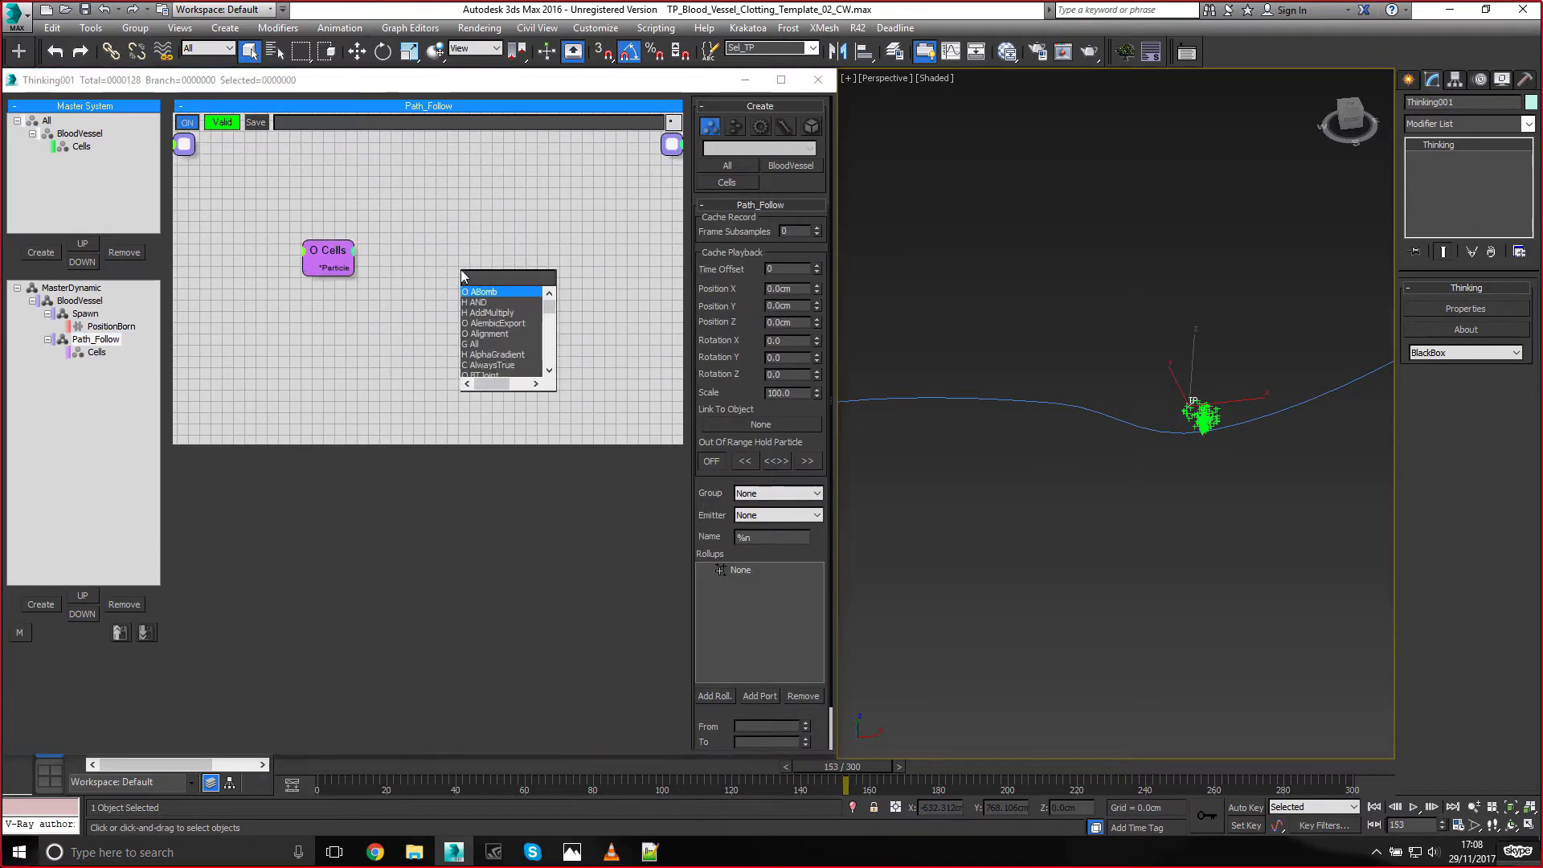
type("path")
key("Return")
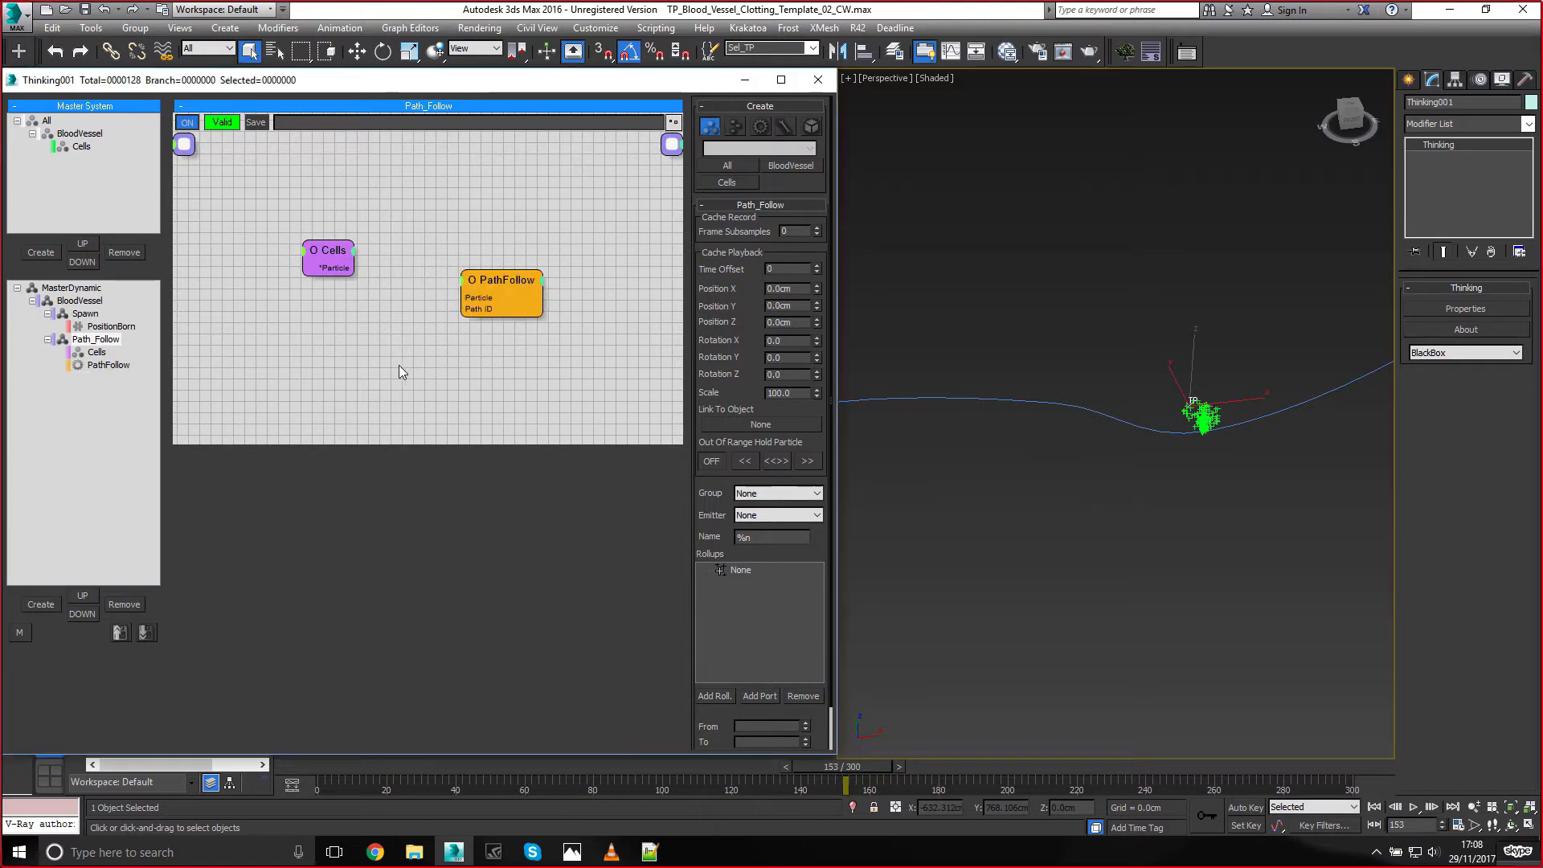
left_click_drag(355, 252, 489, 272)
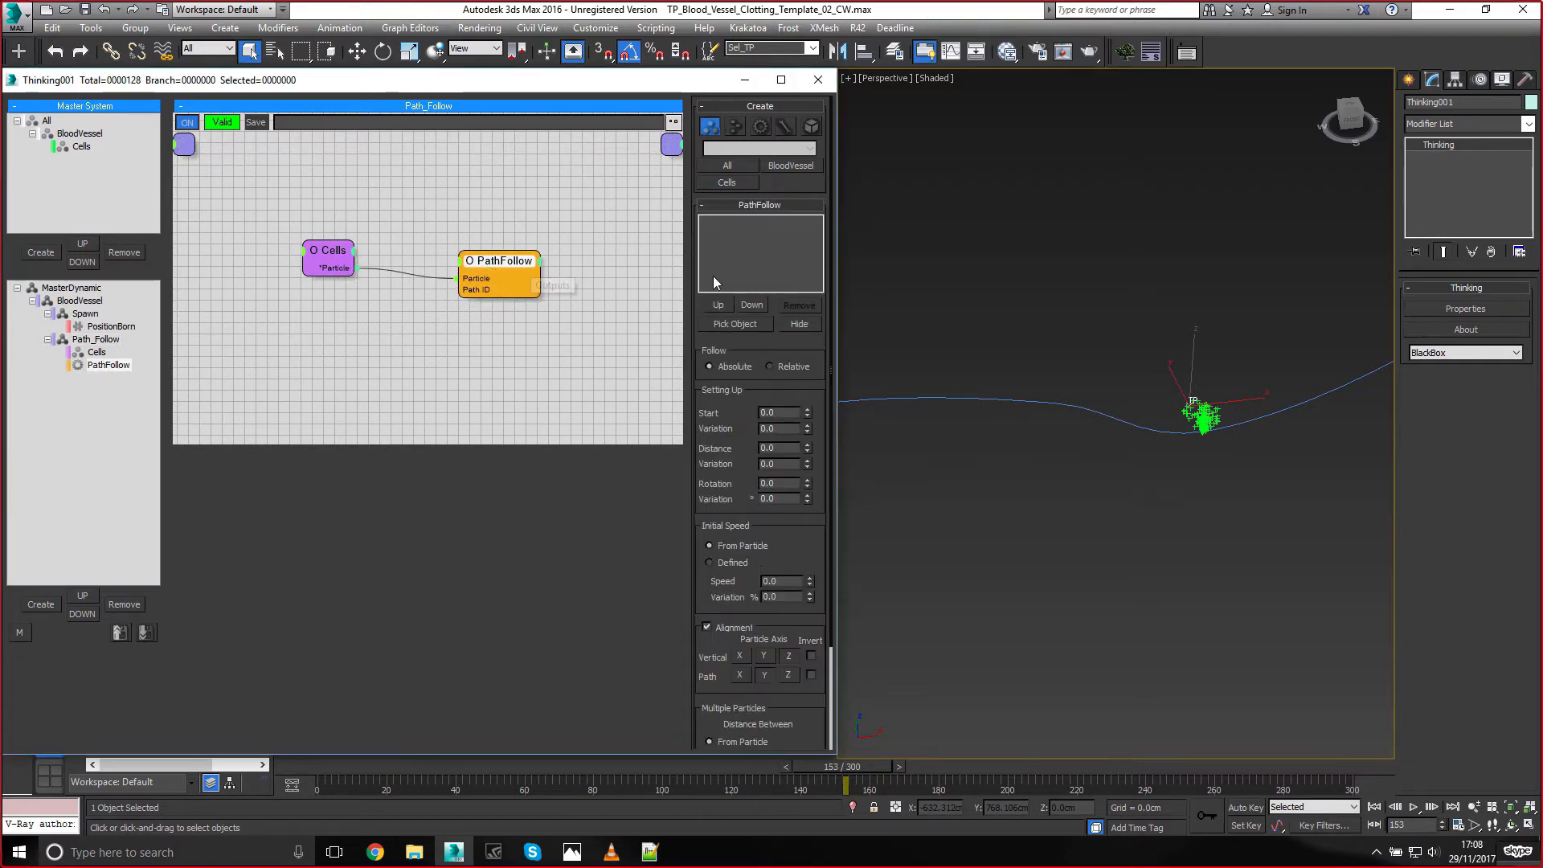
left_click(734, 323)
left_click(901, 398)
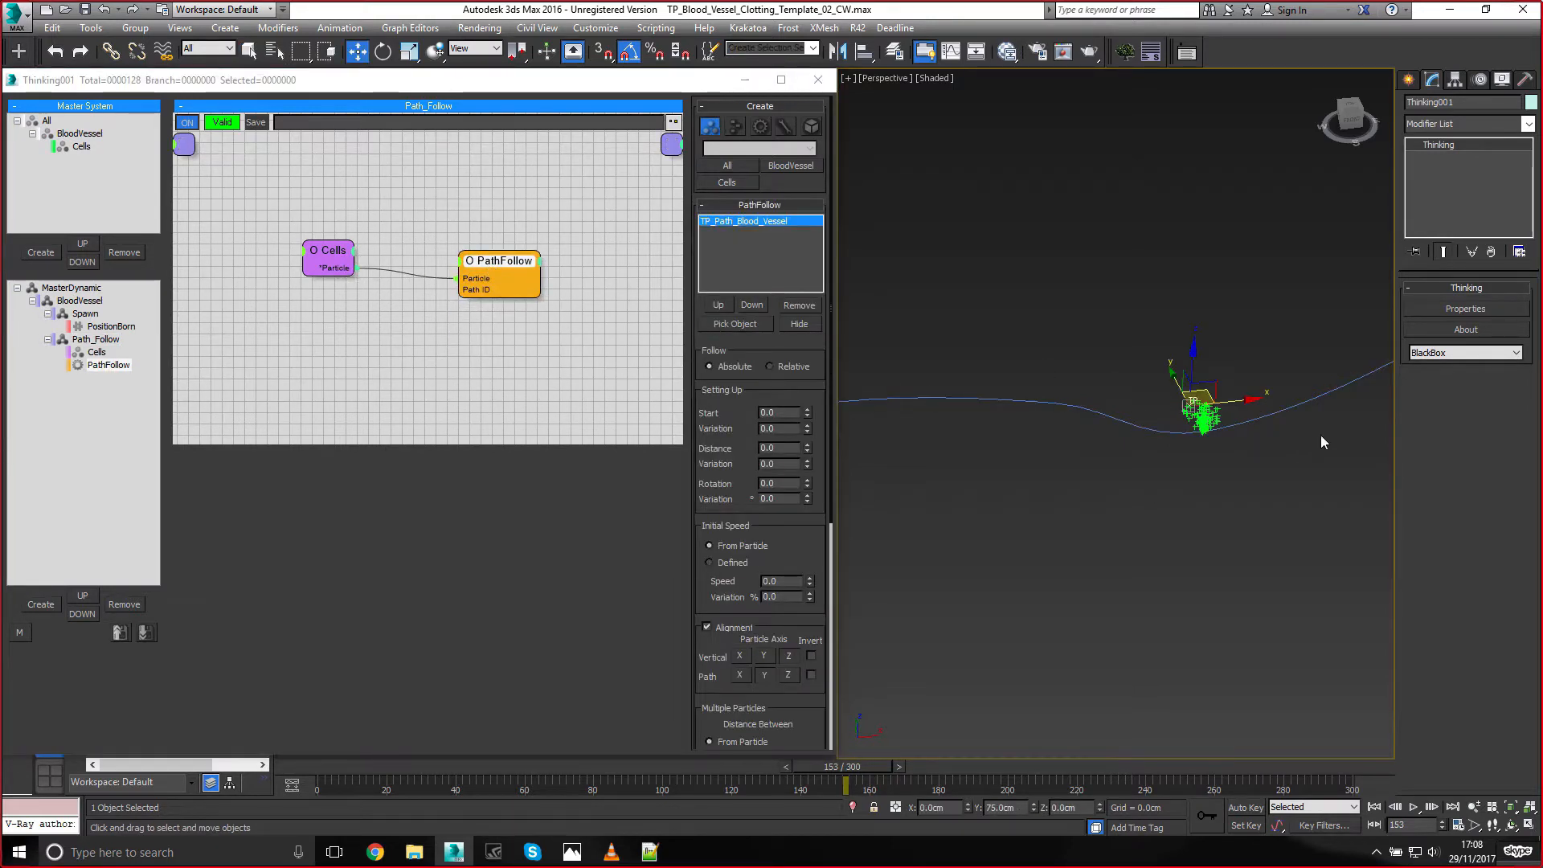
Advance the animation and examine how the green particles travel along the blood vessel spline
middle_click_drag(1341, 421, 1272, 422)
left_click_drag(305, 768, 1041, 768)
key("w")
middle_click_drag(1172, 532, 1105, 491, "alt")
middle_click_drag(1317, 404, 1105, 385)
middle_click_drag(1269, 366, 971, 398)
key("z")
scroll(1094, 365, "up", 3)
middle_click_drag(1073, 368, 1015, 366, "alt")
left_click(1009, 369)
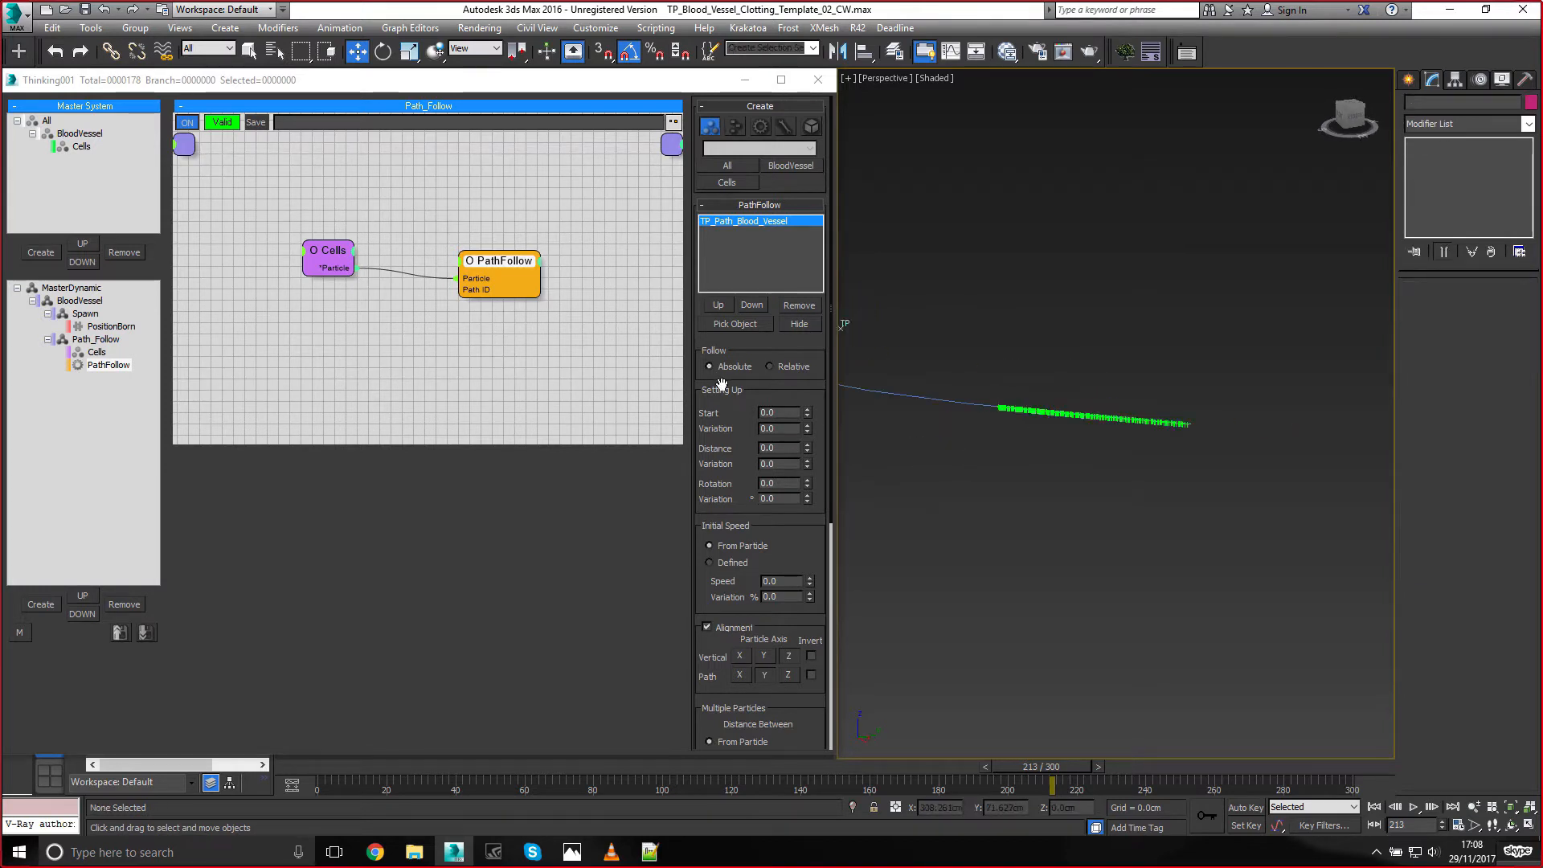
Set the PathFollow distance to 30 and preview the particles' offset from the spline up to about frame 104
left_click_drag(781, 448, 721, 448)
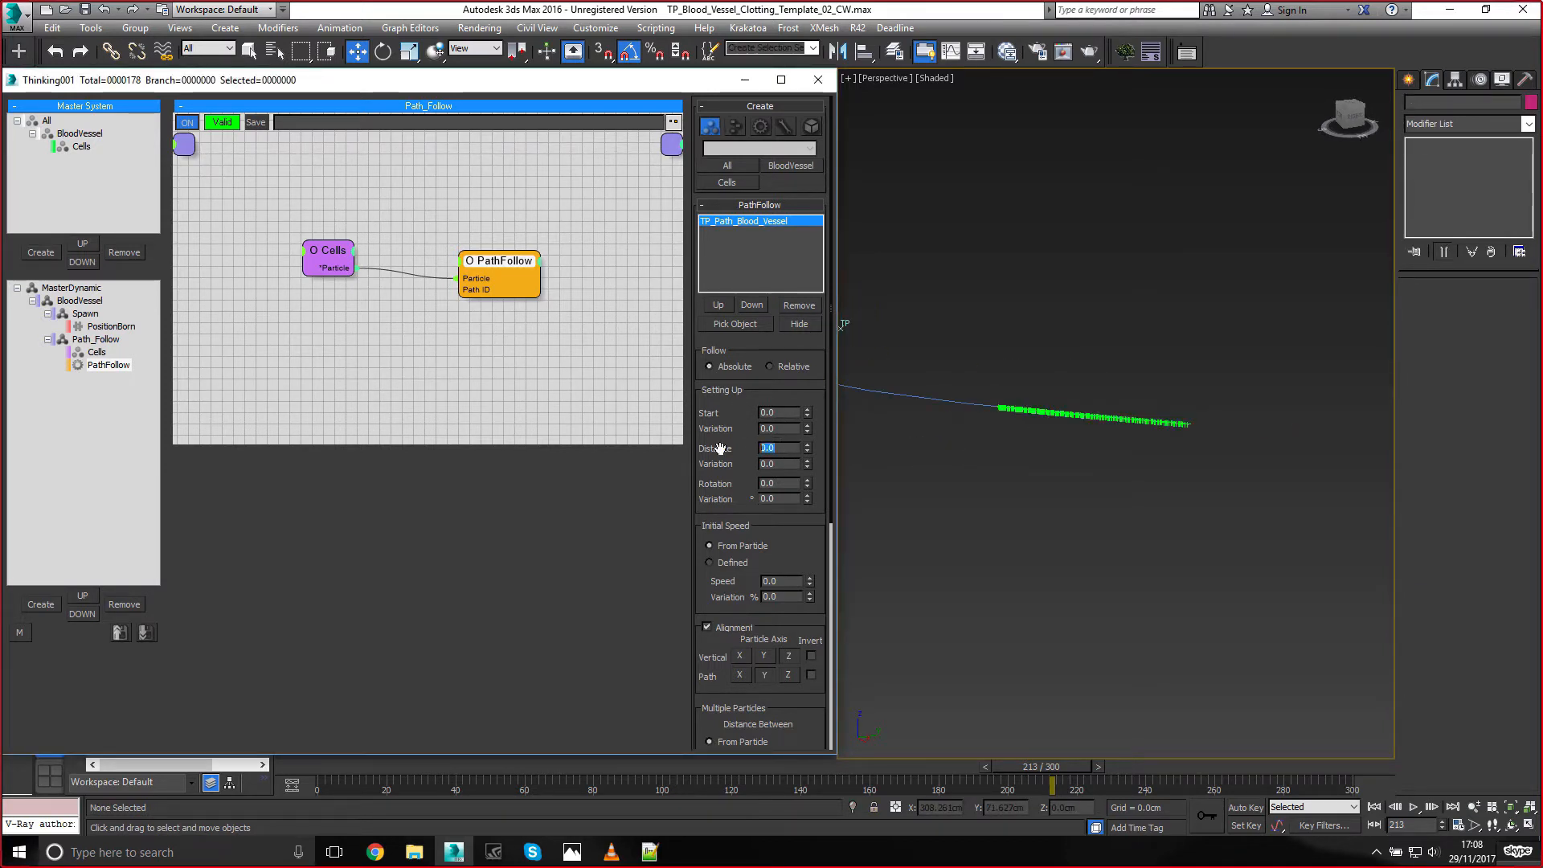
type("30")
key("Return")
left_click_drag(333, 764, 672, 765)
key("w")
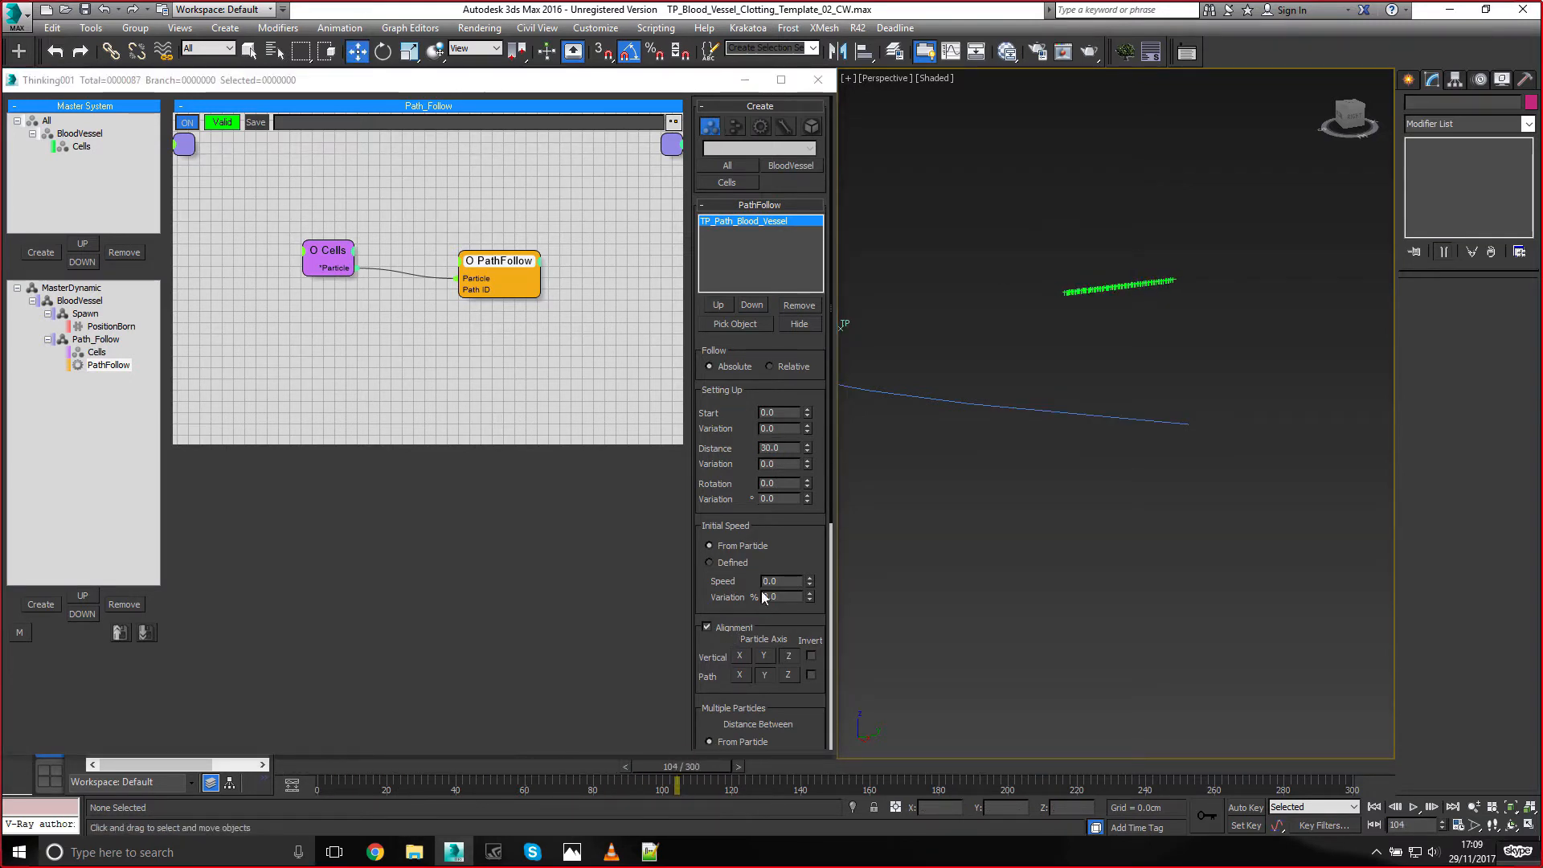
Set the PathFollow distance variation to 100 and replay the animation to check the particle spread
double_click(773, 466)
type("1000")
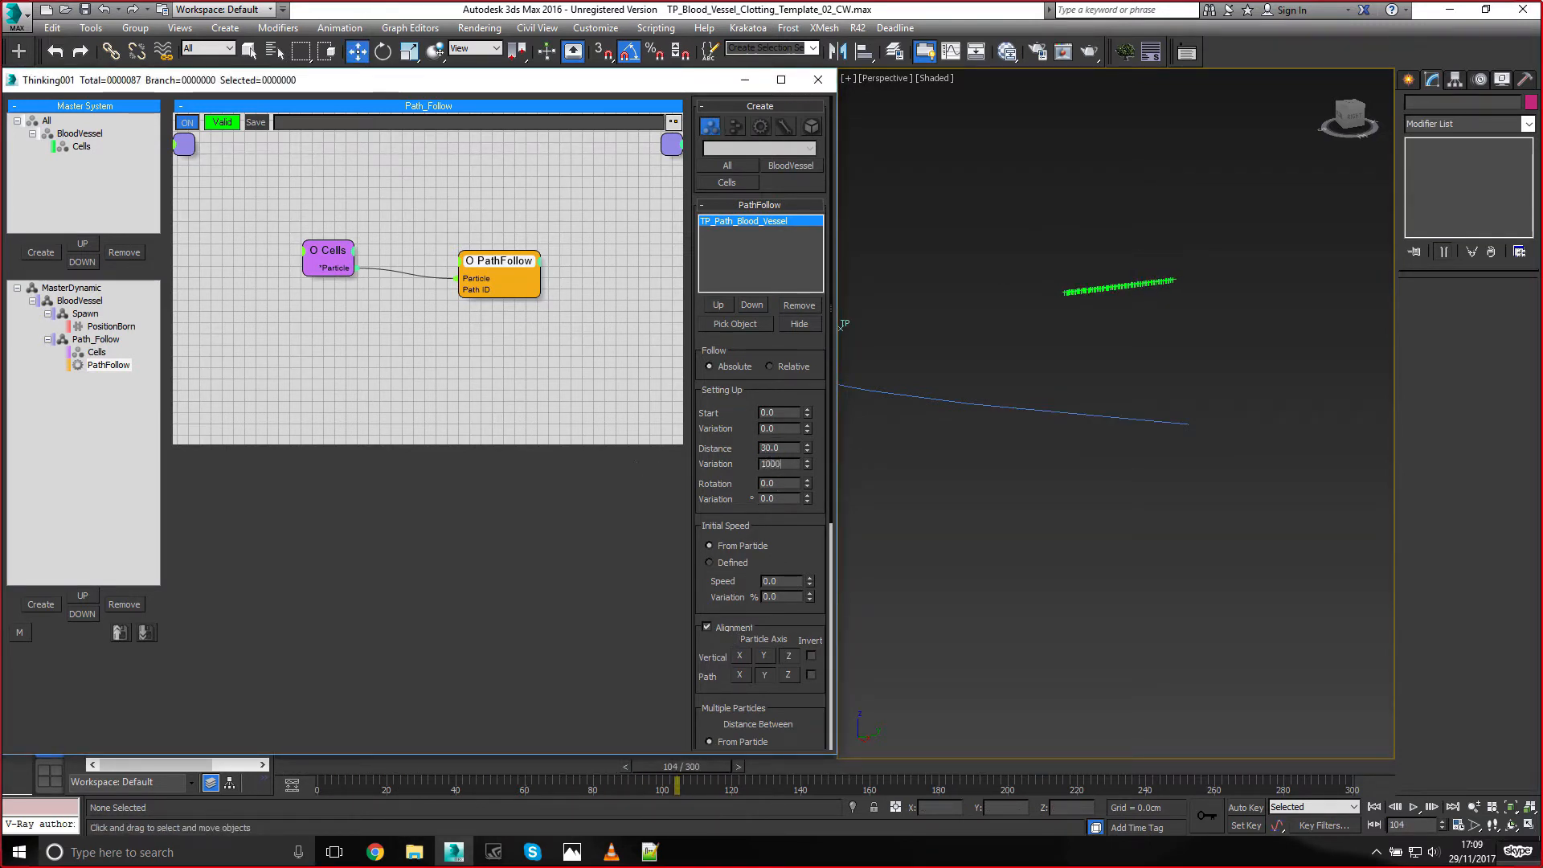
key("Return")
left_click_drag(331, 767, 675, 756)
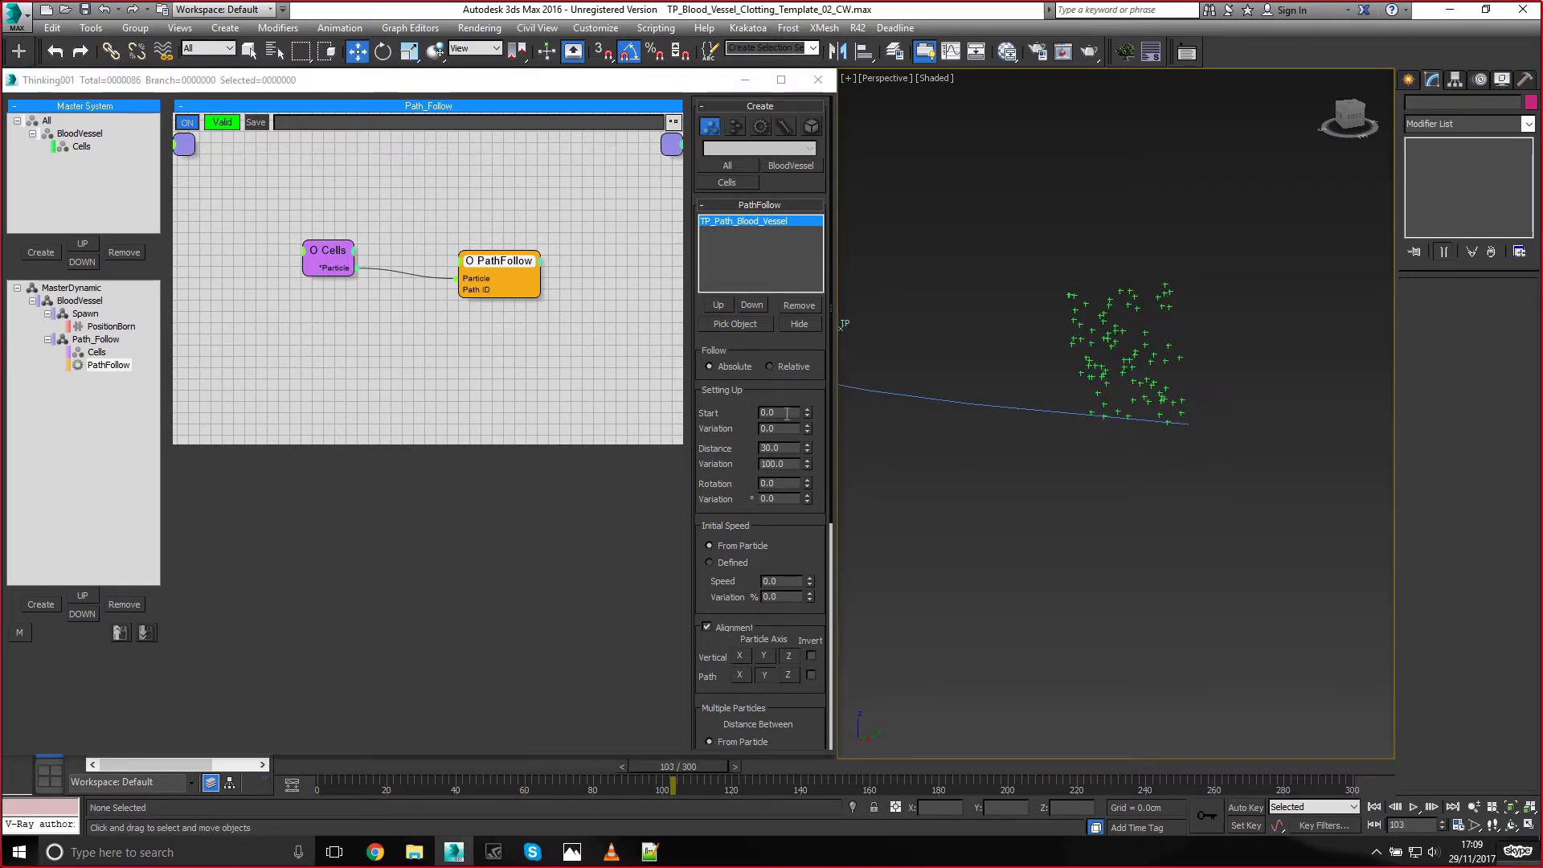
Try a PathFollow rotation of 90 and replay the animation to check its effect on the particles
double_click(773, 483)
type("90")
key("Return")
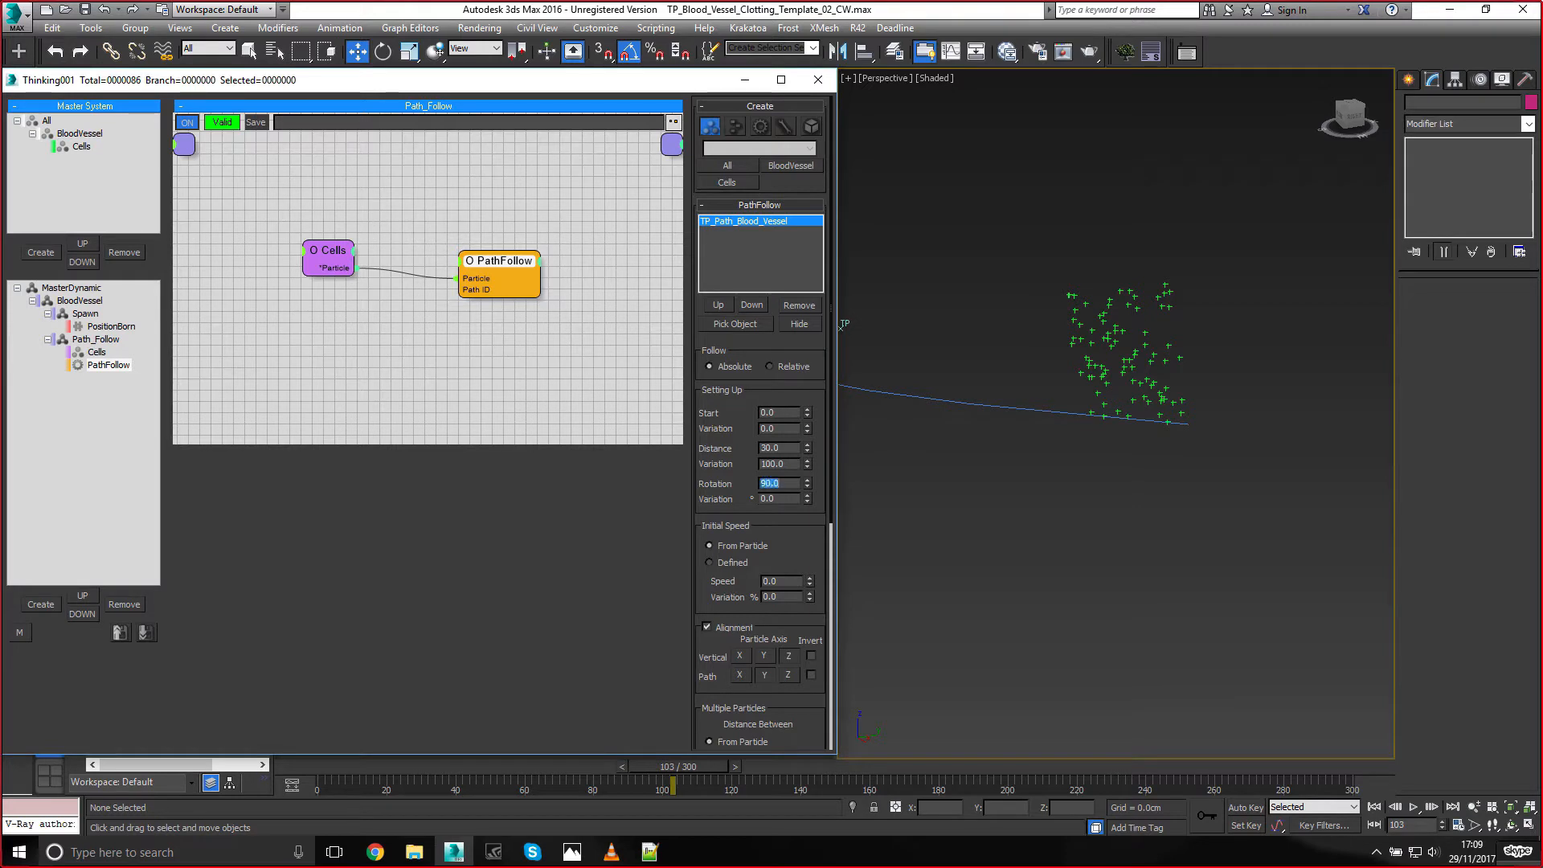
left_click_drag(320, 770, 702, 778)
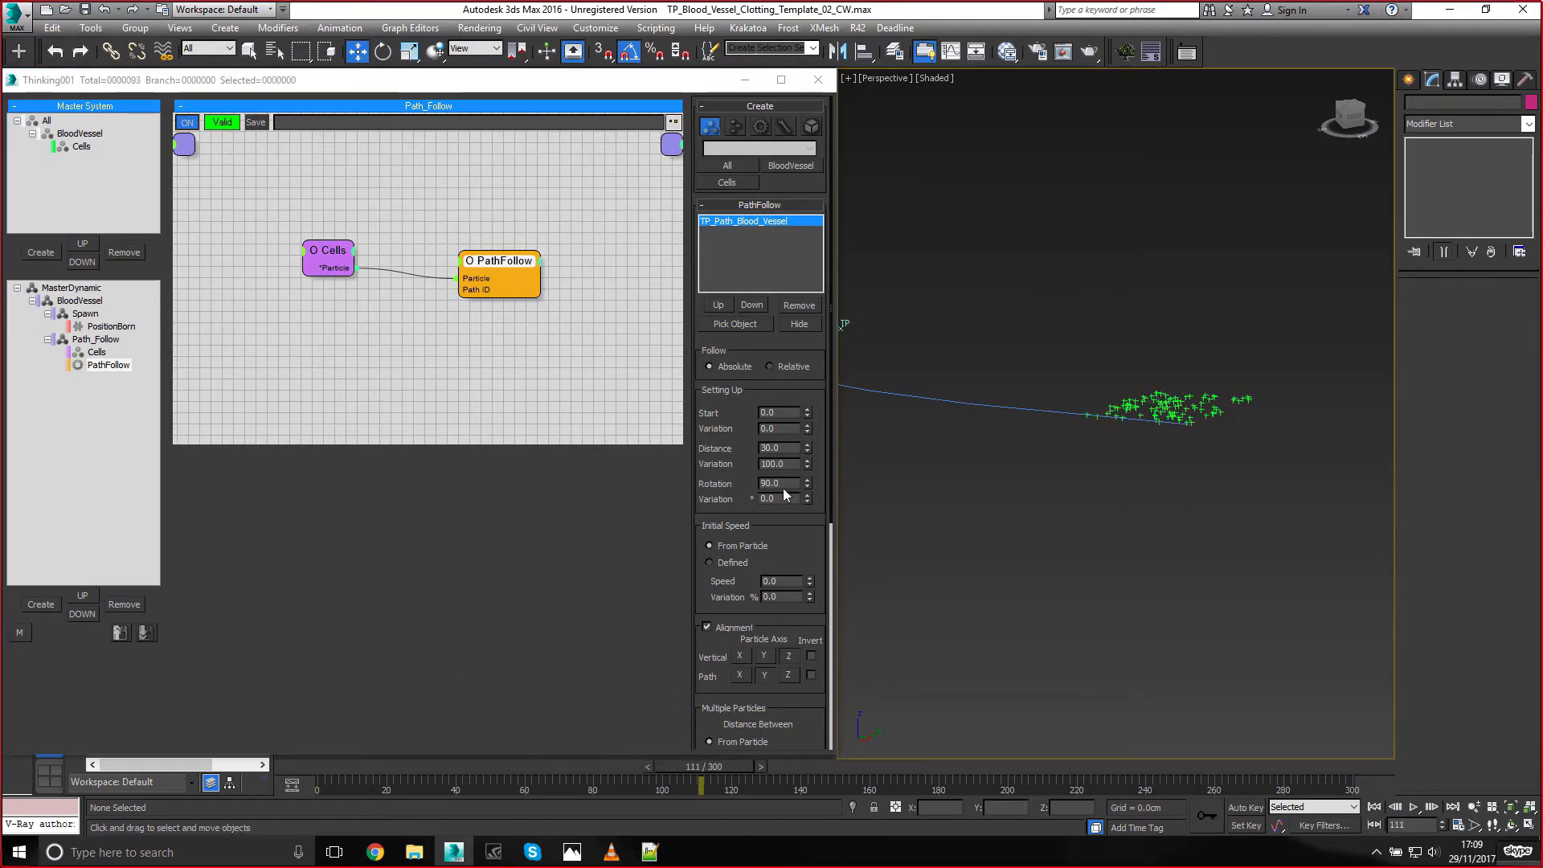
Set the PathFollow rotation variation to 360, reset the rotation to 0 and preview the particles around the spline
double_click(770, 498)
type("360")
key("Return")
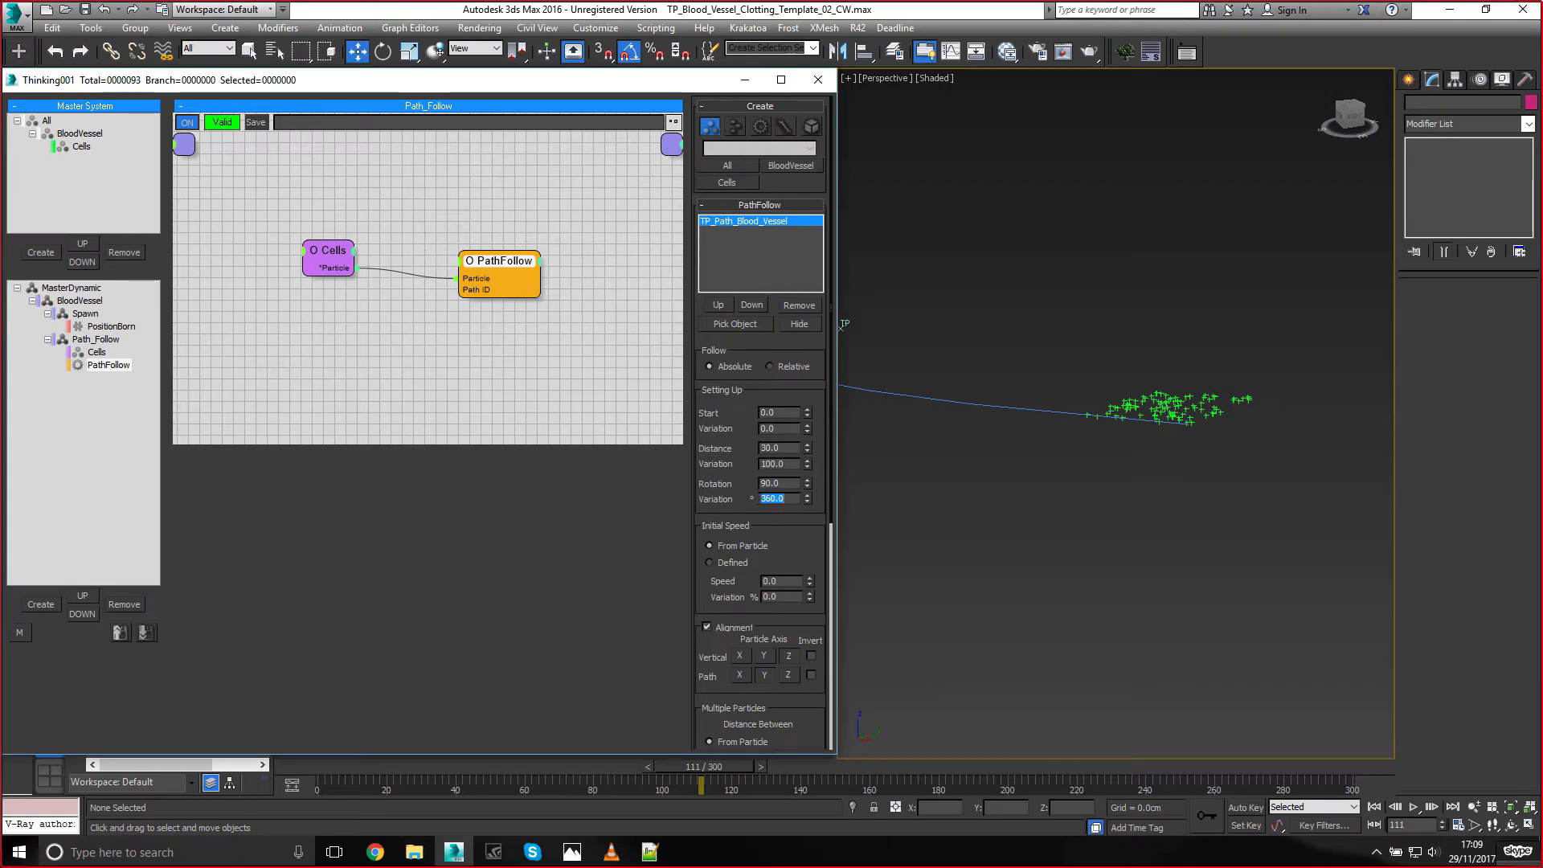
left_click(806, 487)
left_click_drag(379, 759, 1088, 766)
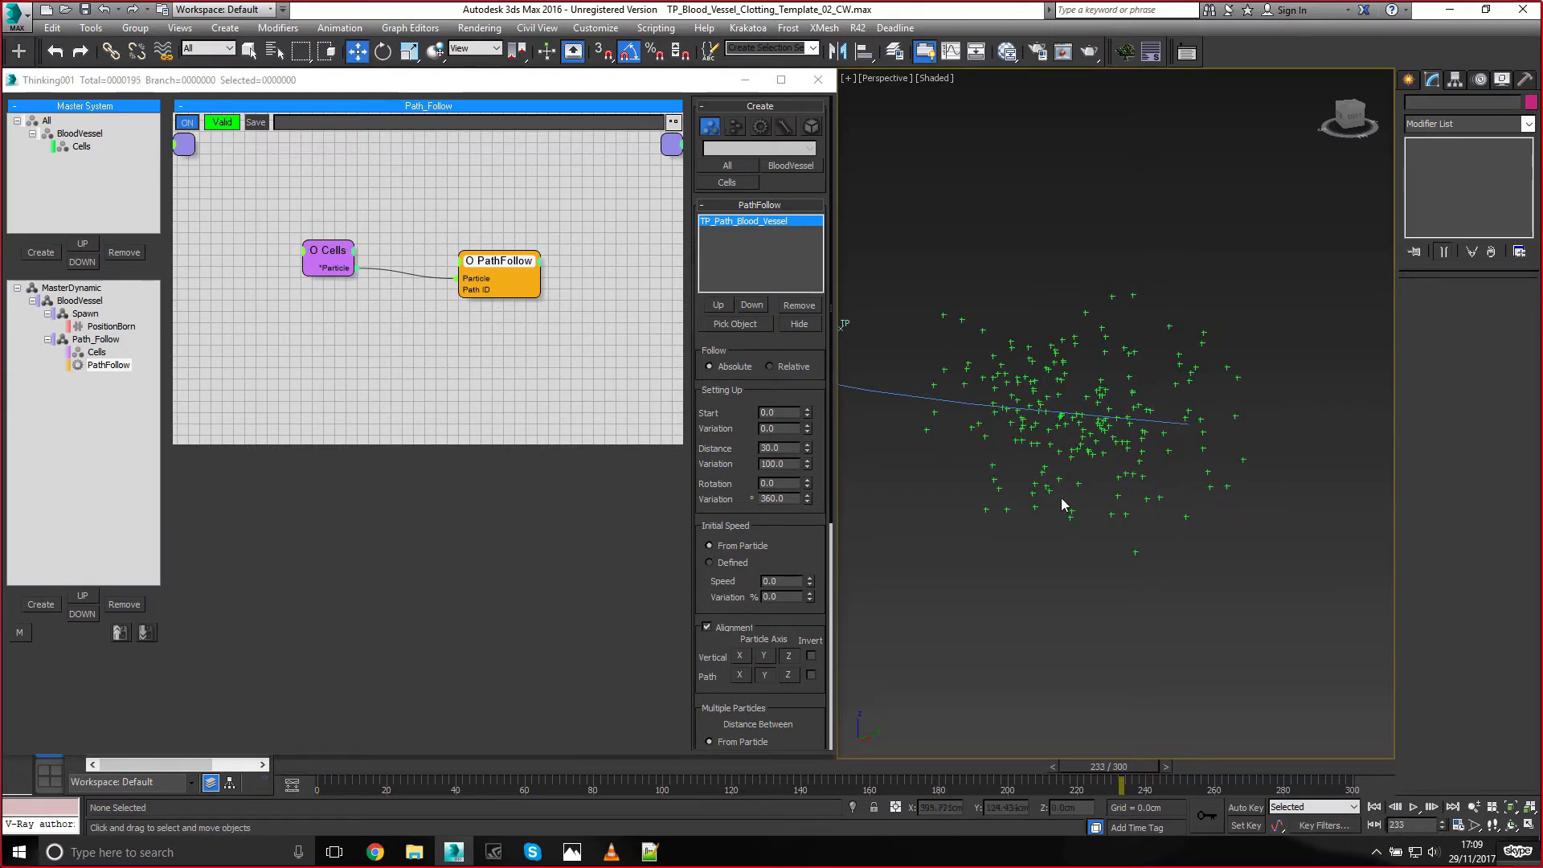
middle_click_drag(1061, 498, 988, 514, "alt")
scroll(1113, 426, "down", 4)
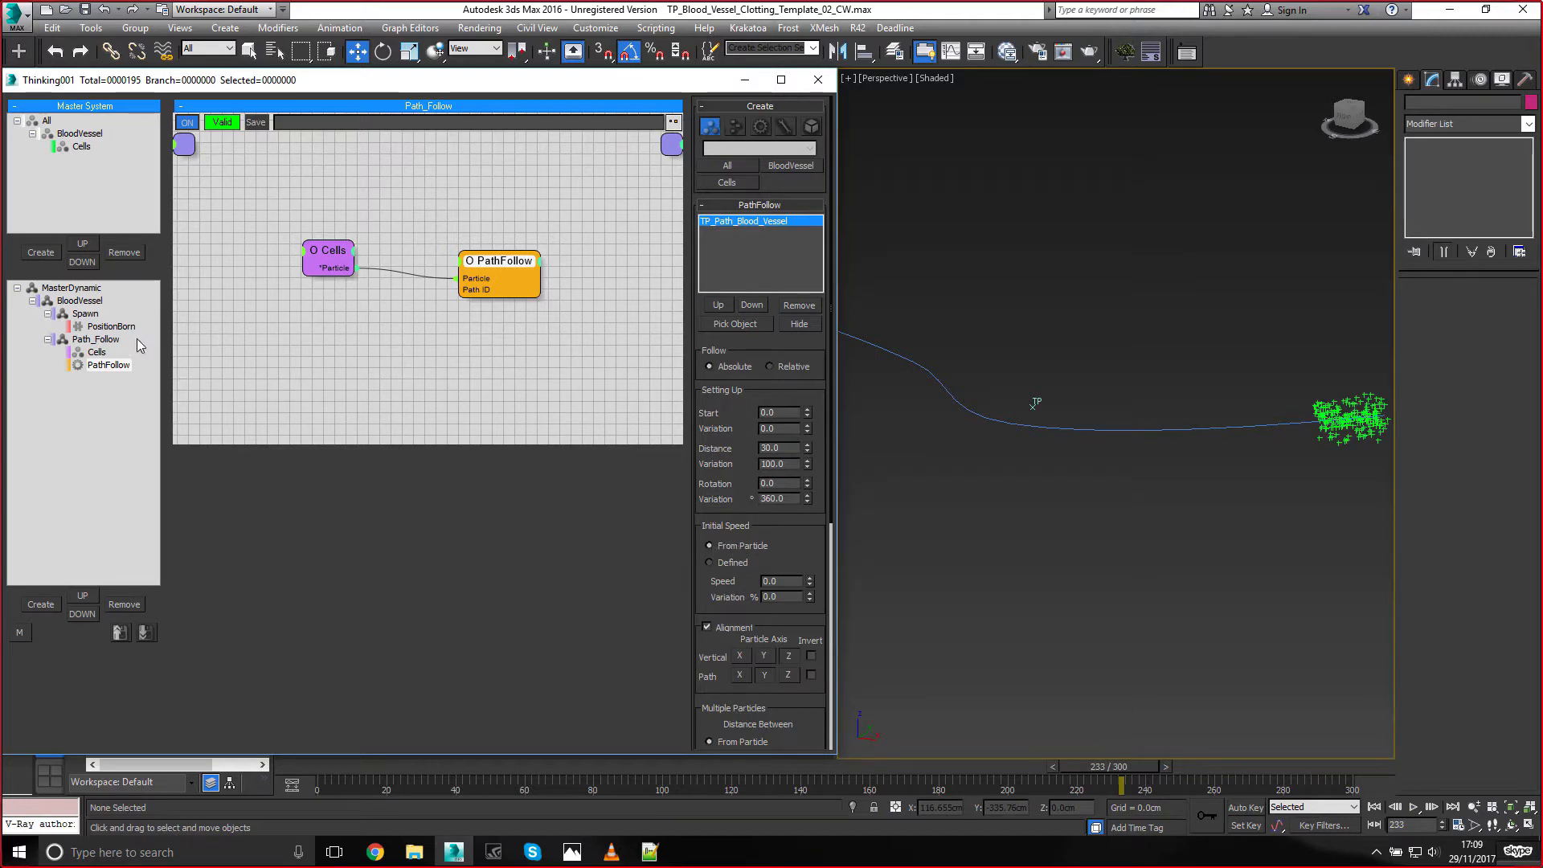
Set the PositionBorn speed to 100 cm, preview the particle flow up to frame 141 and enlarge the Spawn wiring area
left_click(111, 326)
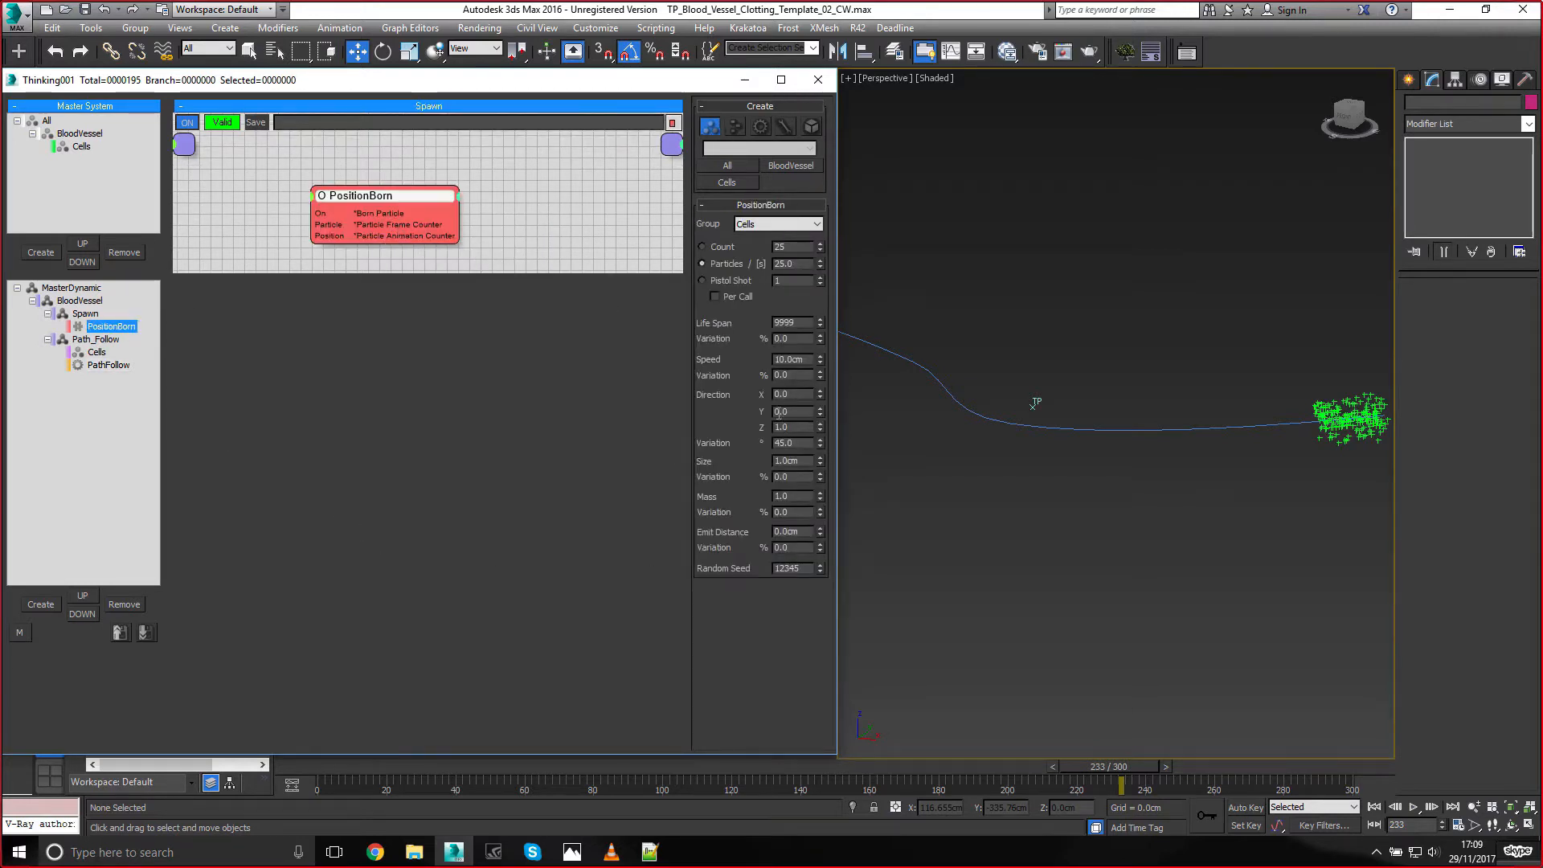
double_click(799, 360)
type("100")
key("Return")
left_click_drag(315, 765, 770, 728)
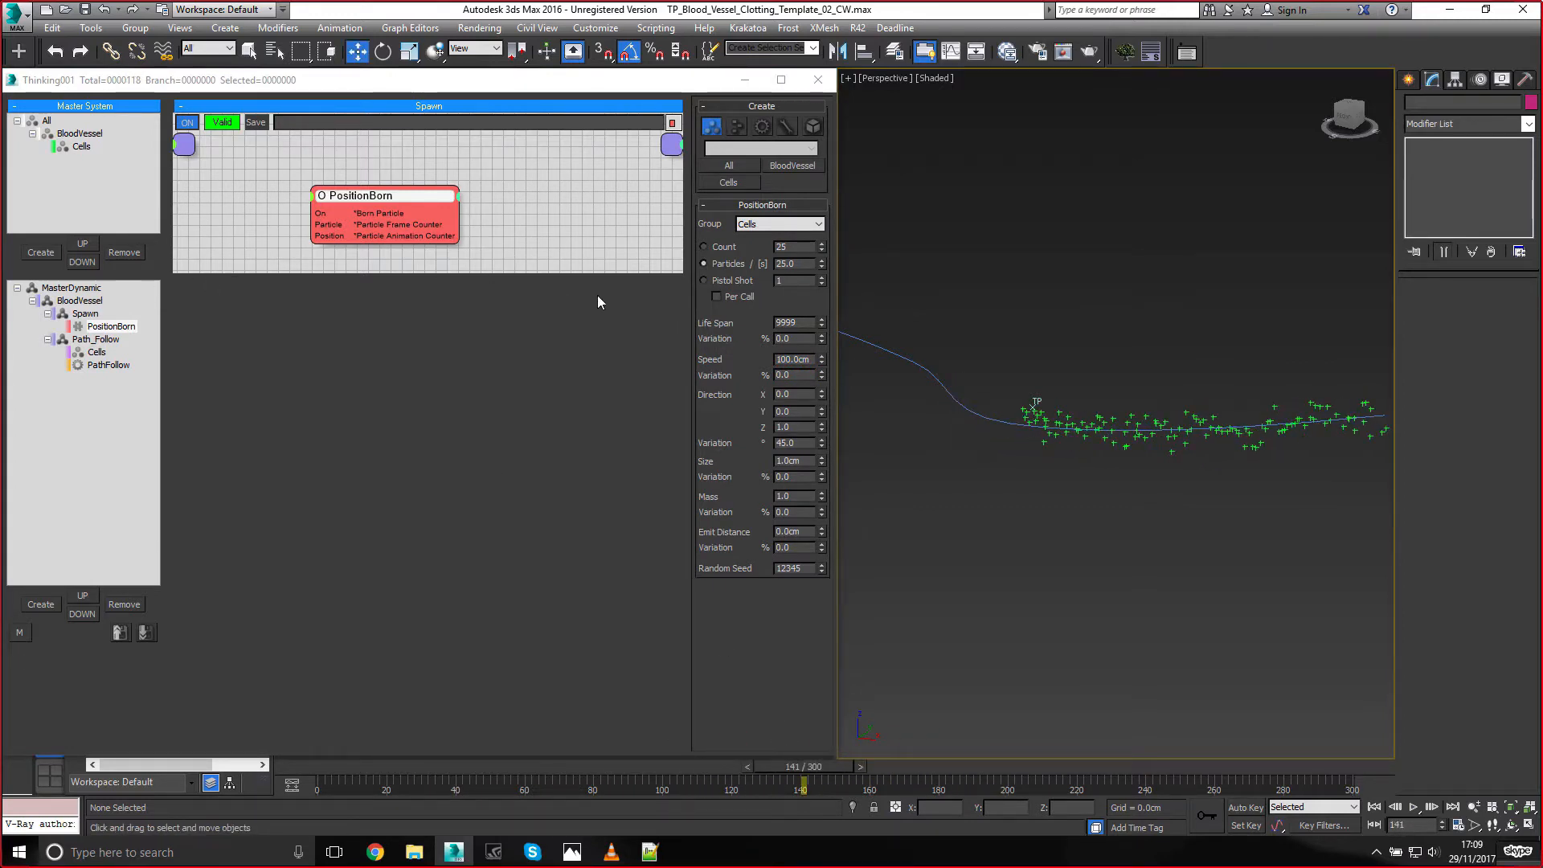
left_click_drag(559, 270, 567, 312)
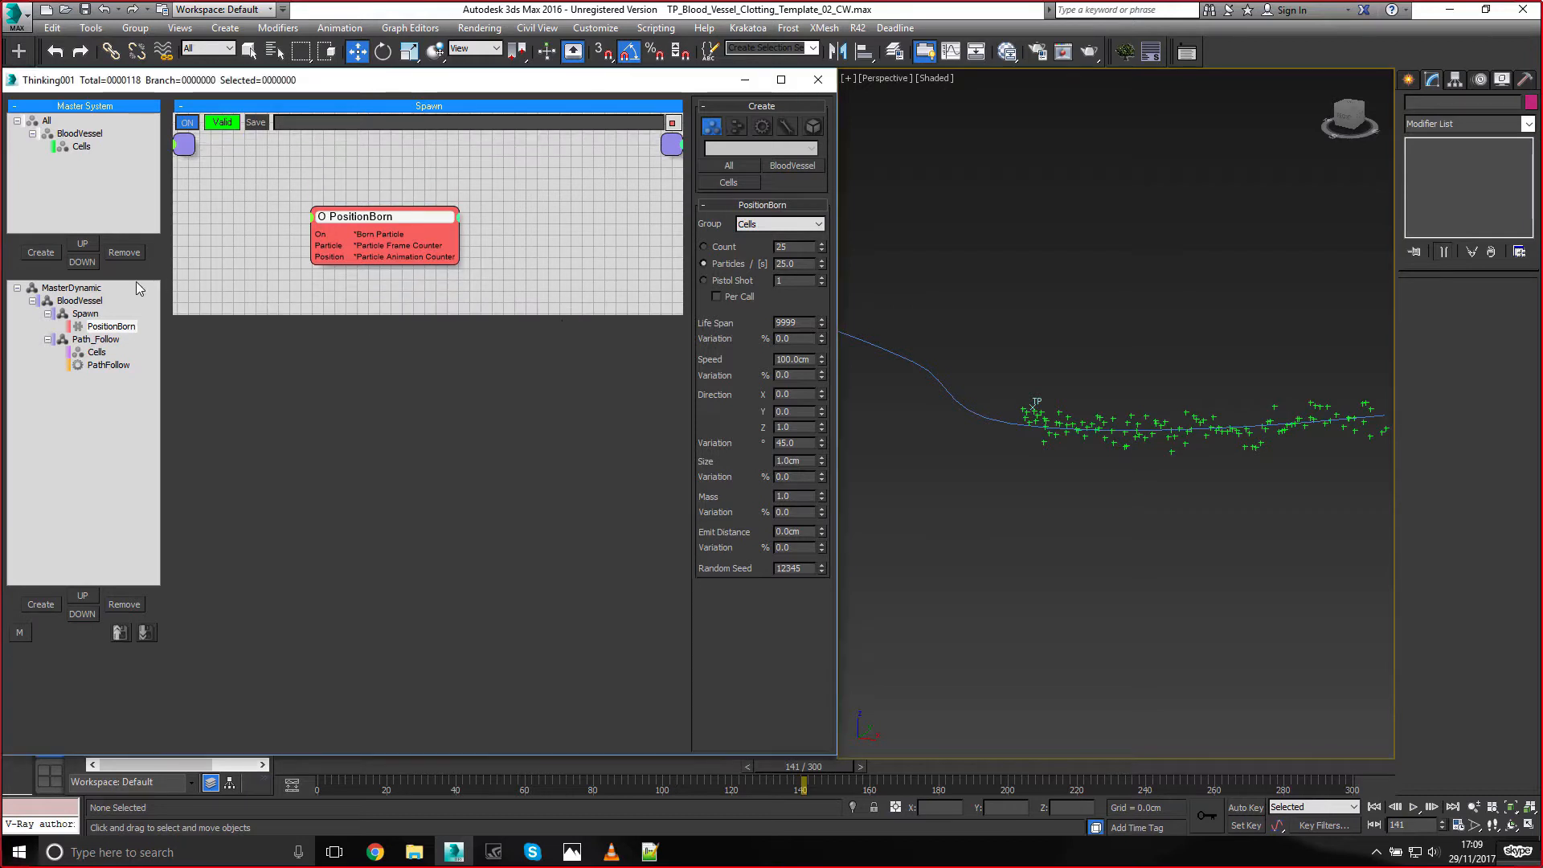
Add a dynamic set named Velocity_Pulse under BloodVessel, placed between Spawn and Path_Follow
left_click(80, 300)
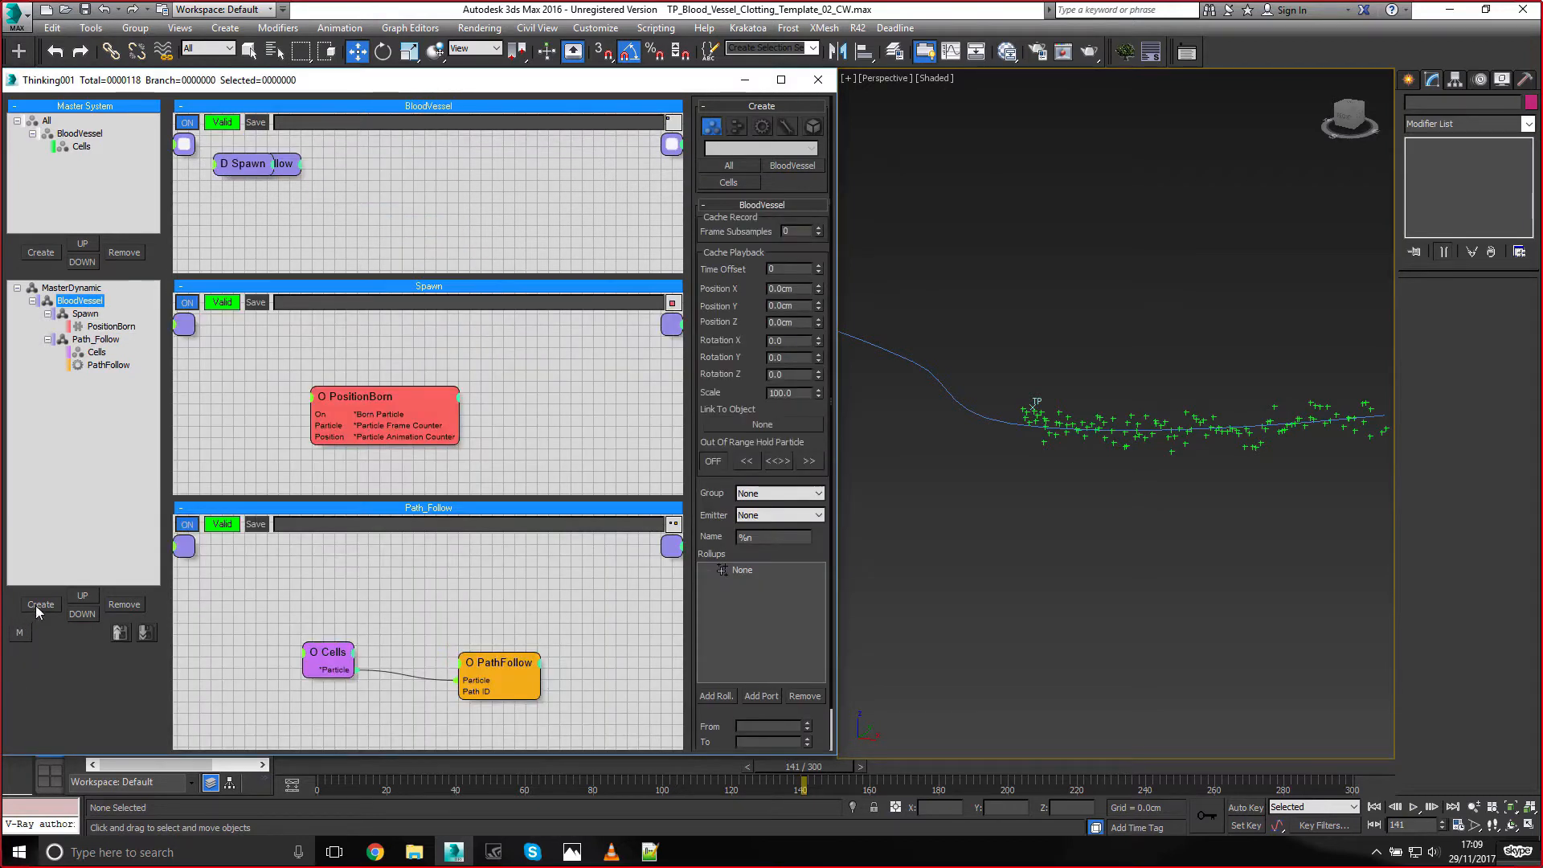
left_click(35, 605)
left_click(93, 378)
left_click(78, 596)
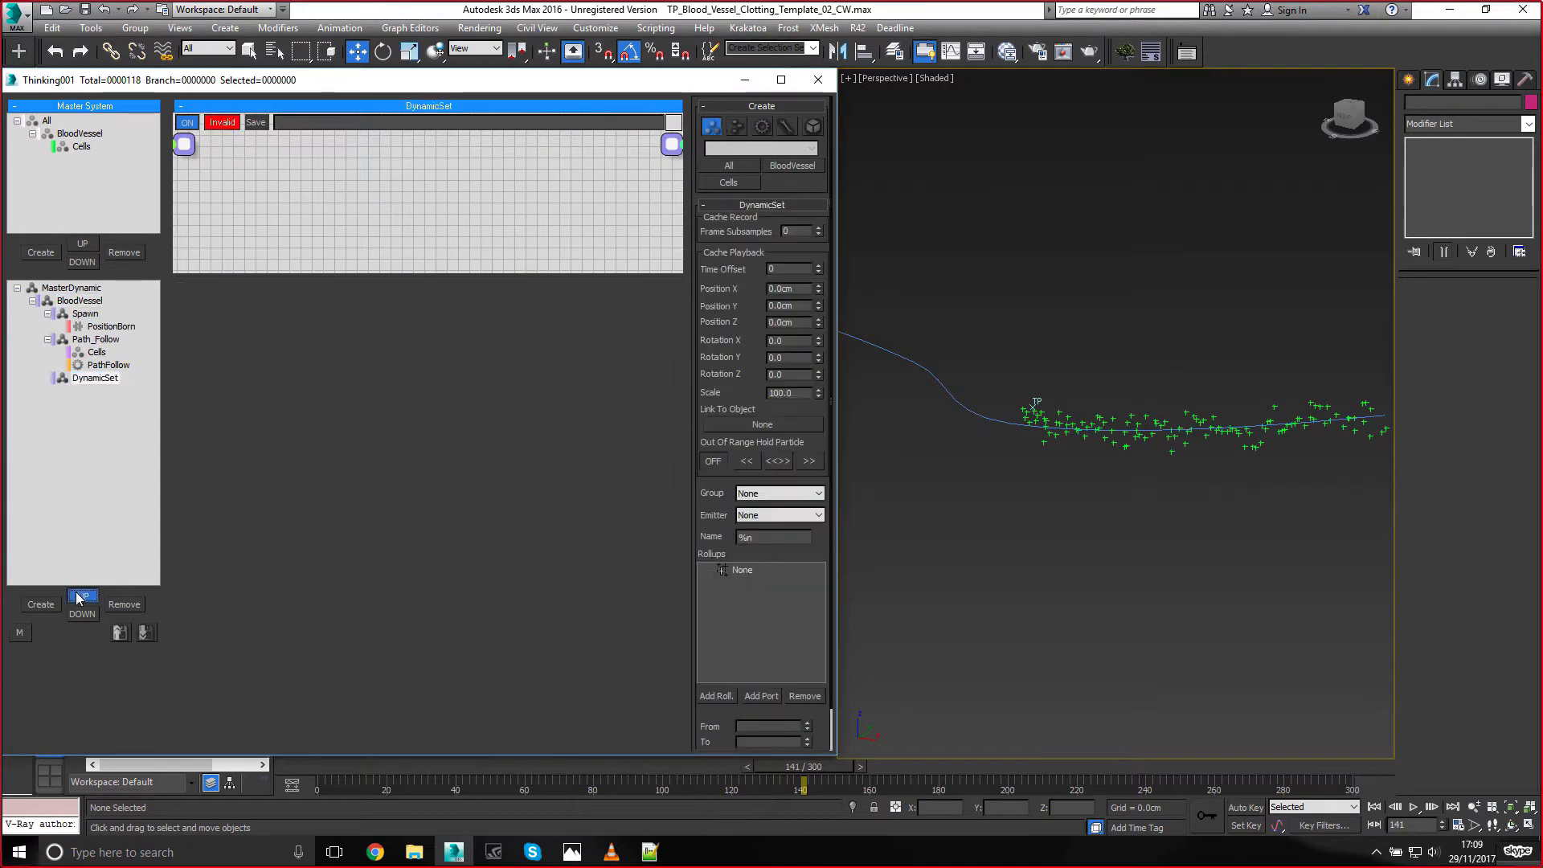
double_click(97, 339)
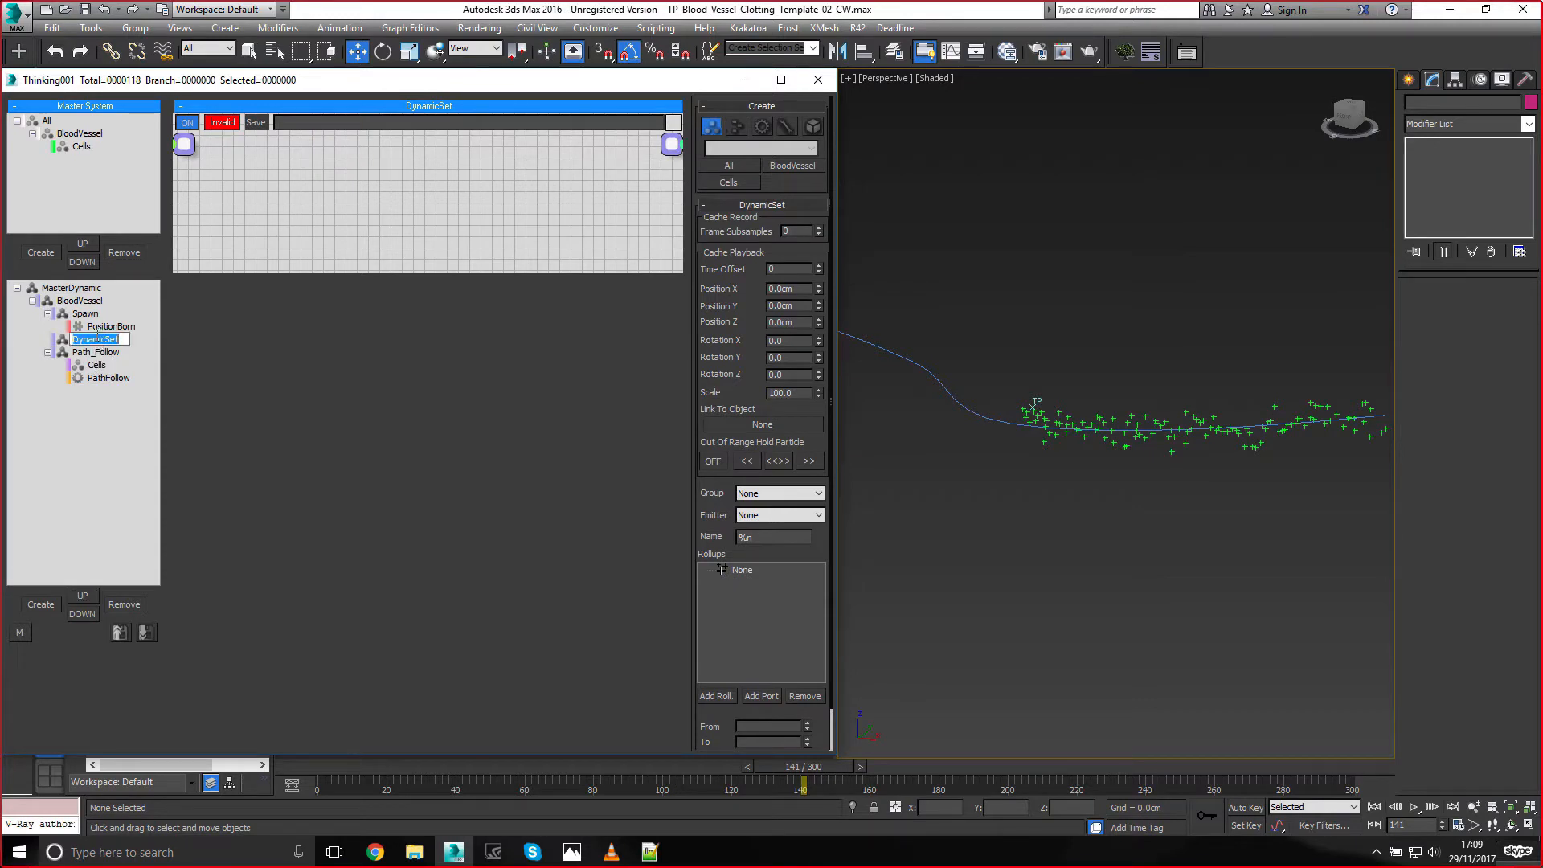
type("Velocity_Pulse")
key("Return")
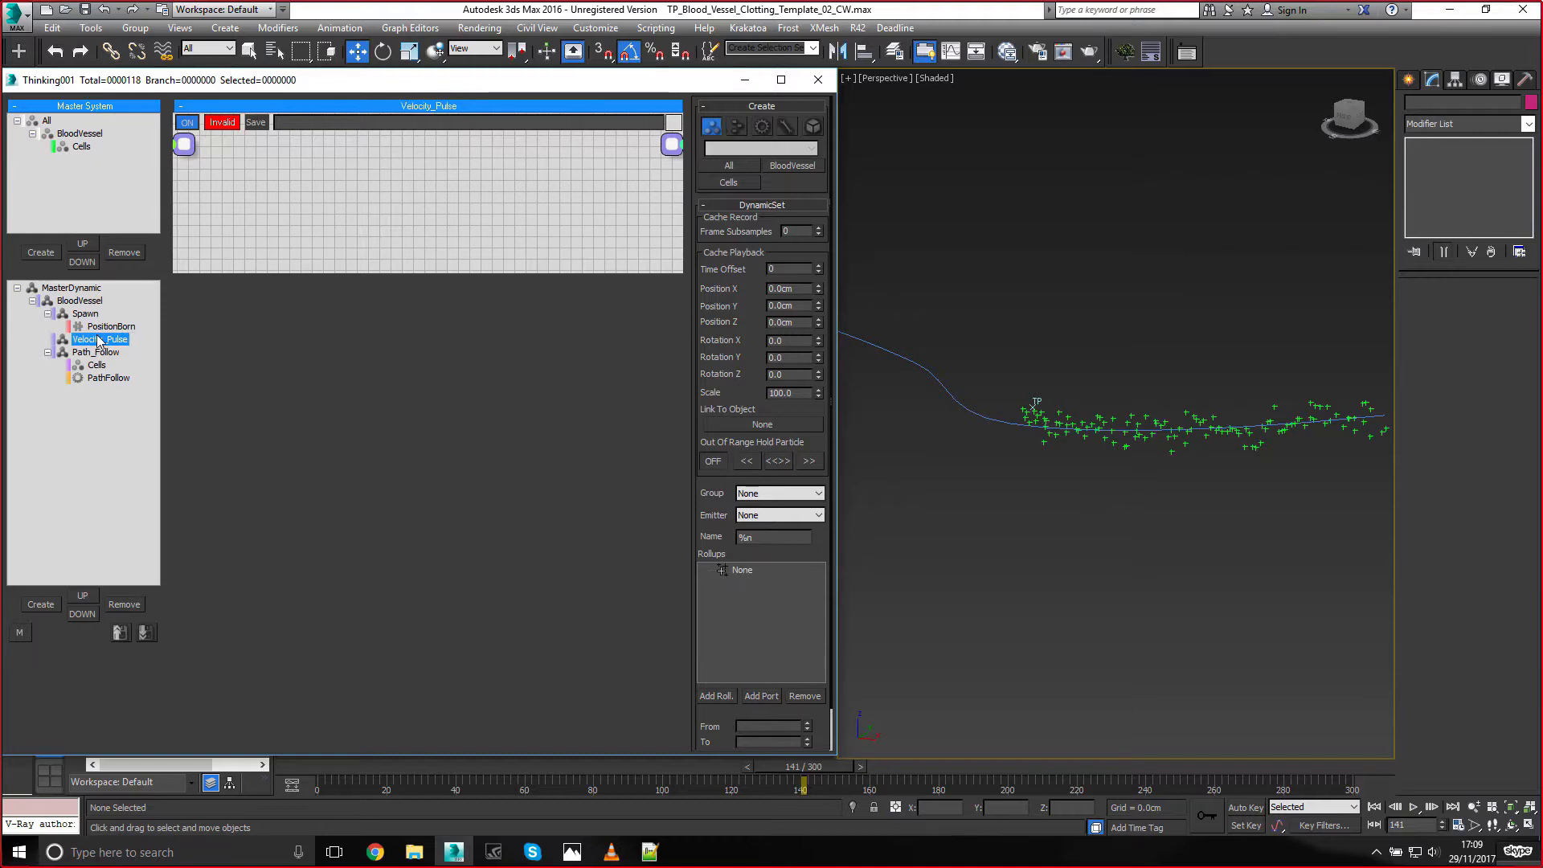
Add the Cells group and a Velocity operator to Velocity_Pulse, and wire the Cells particle output into Velocity
right_click(335, 263)
left_click(370, 294)
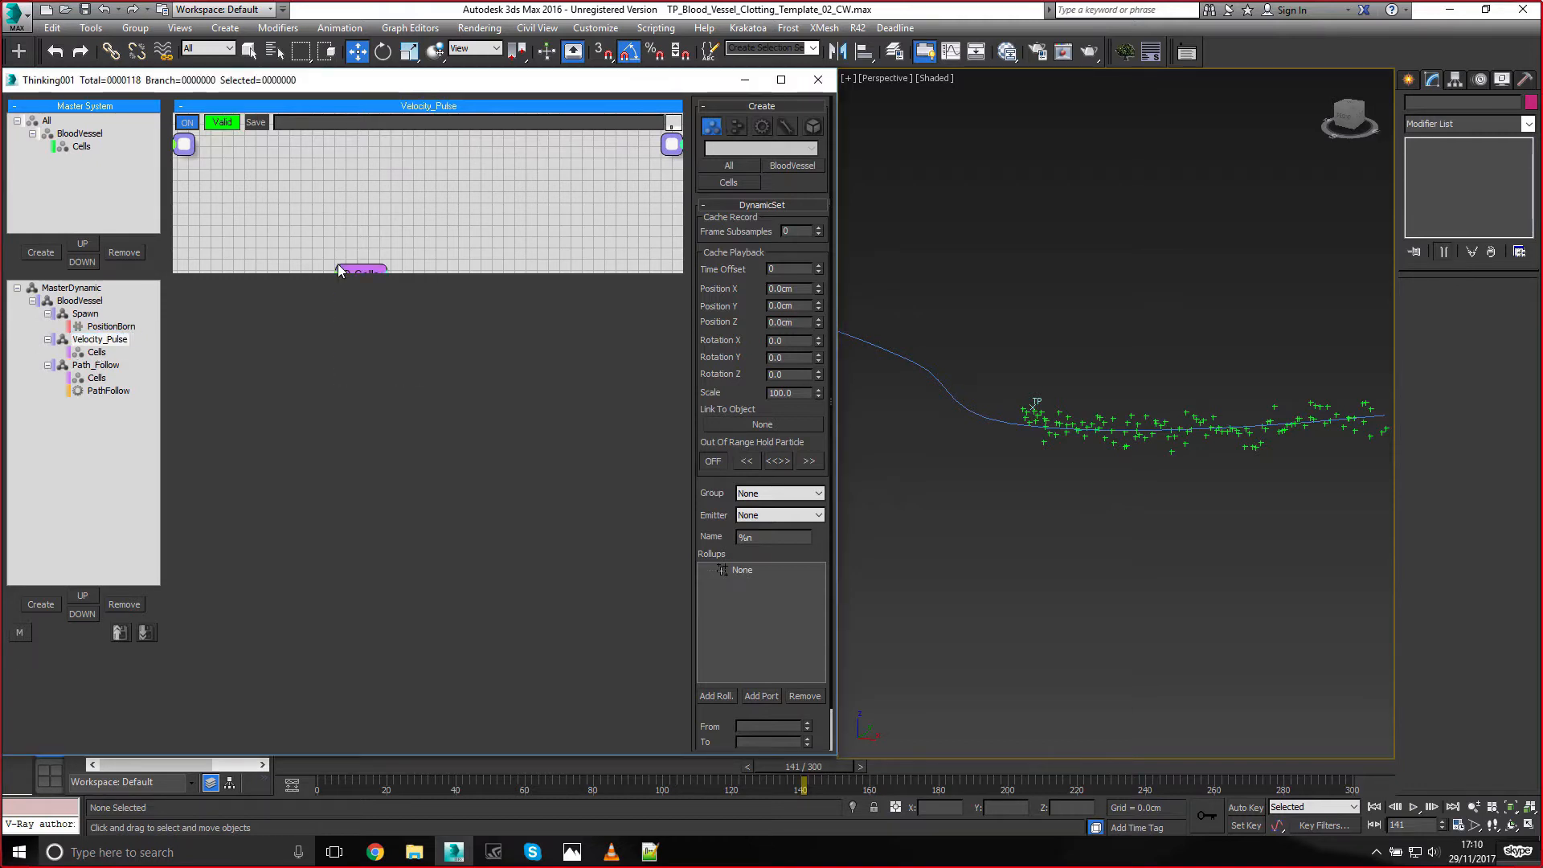
left_click_drag(345, 268, 285, 208)
right_click(543, 213)
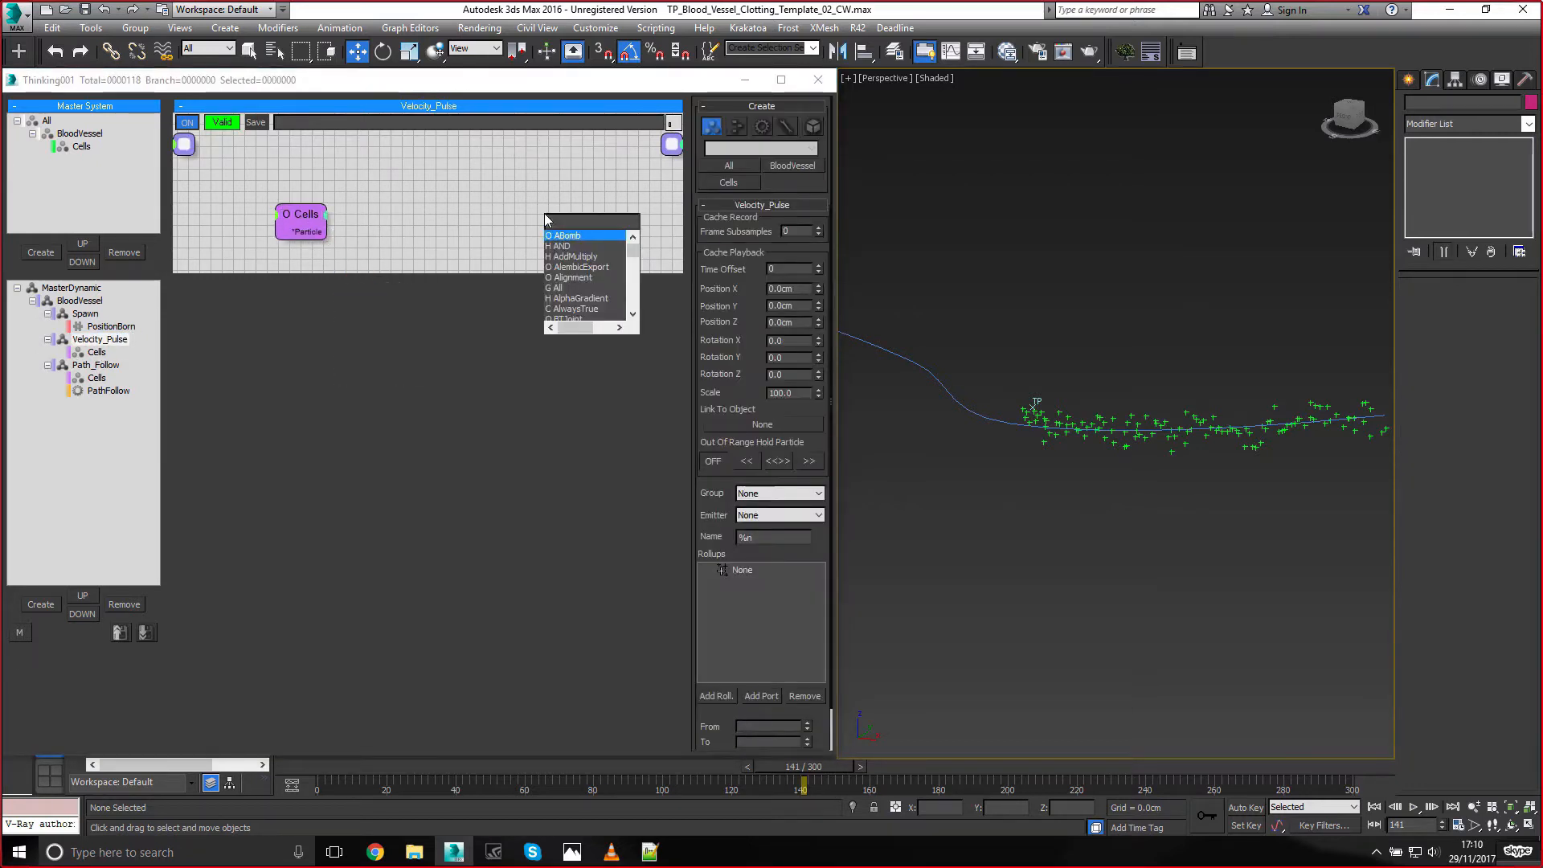
type("vel")
key("Return")
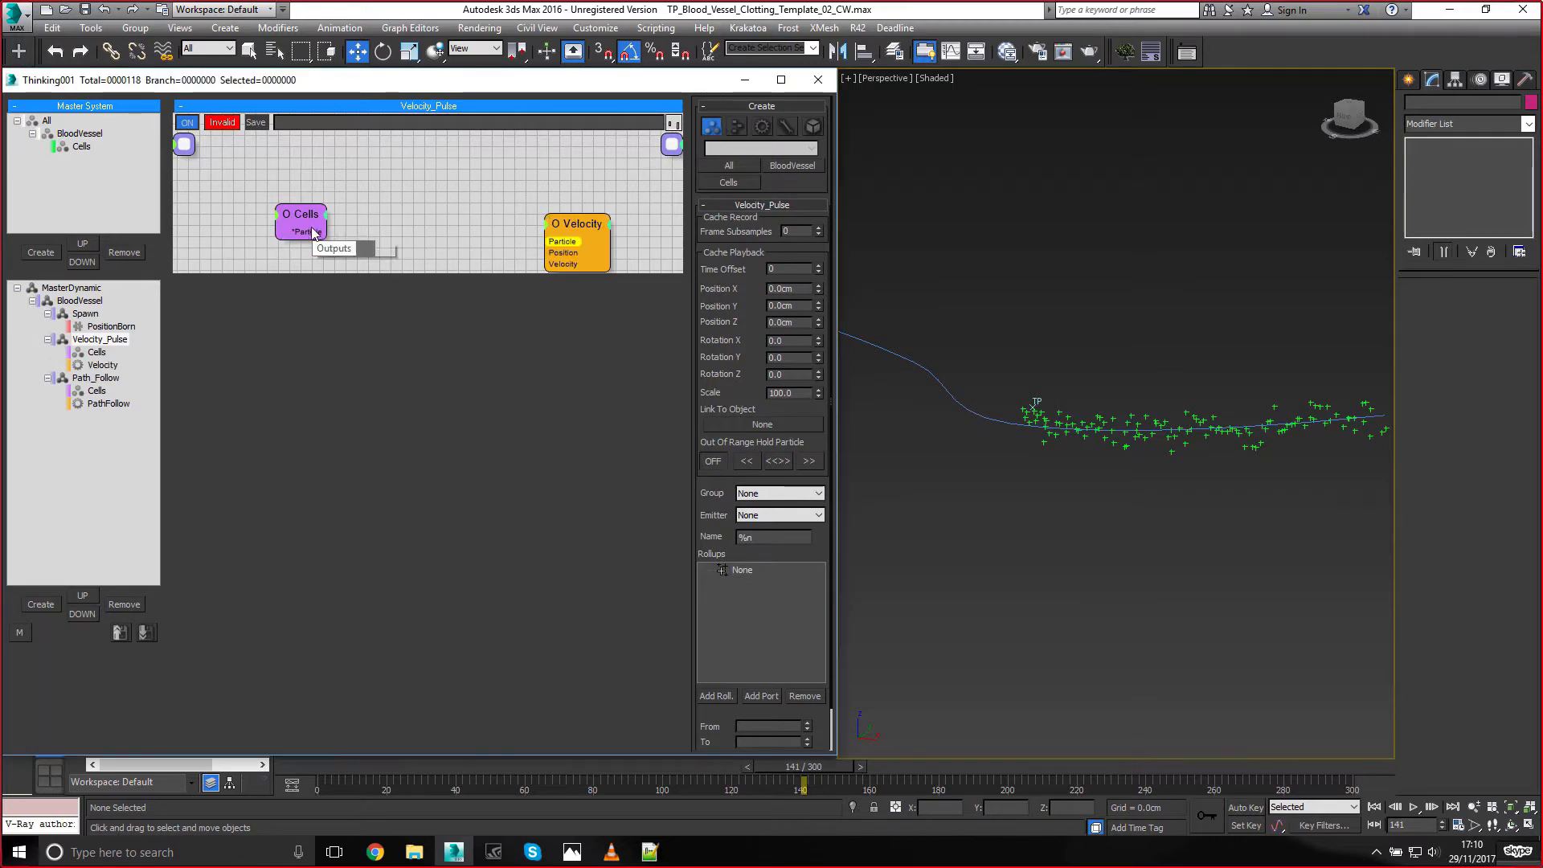
left_click_drag(549, 241, 492, 508)
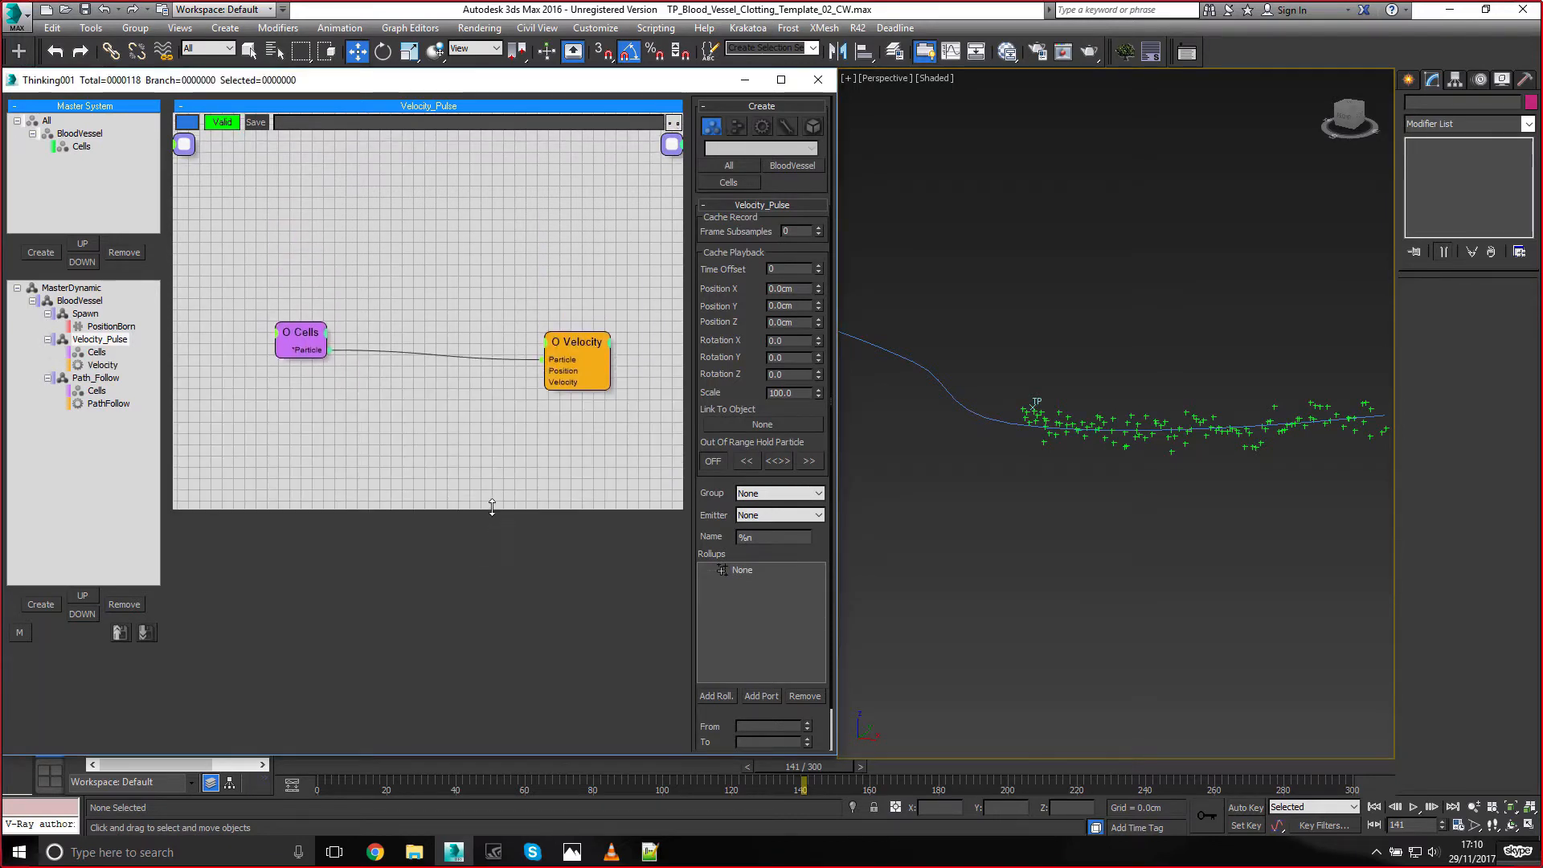
Expose the Speed input on the Velocity operator and reposition the node in the wiring area
middle_click_drag(506, 422, 495, 363)
left_click(534, 283)
left_click(526, 400)
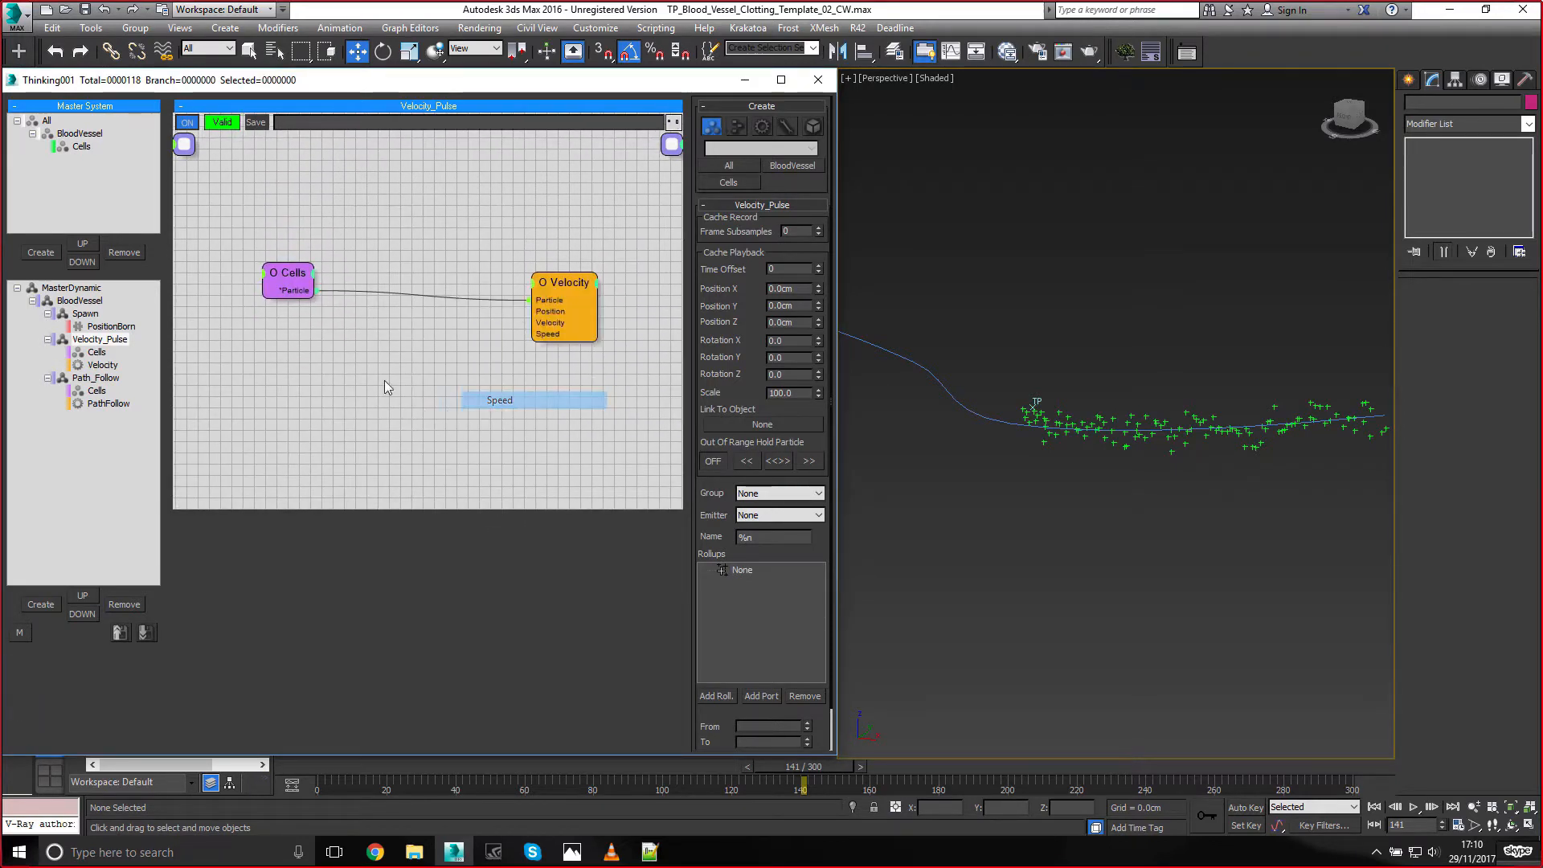
middle_click_drag(384, 380, 394, 355)
left_click_drag(574, 257, 550, 241)
Add a Float helper to Velocity_Pulse and wire its value into Velocity's Speed input
double_click(420, 350)
type("flo")
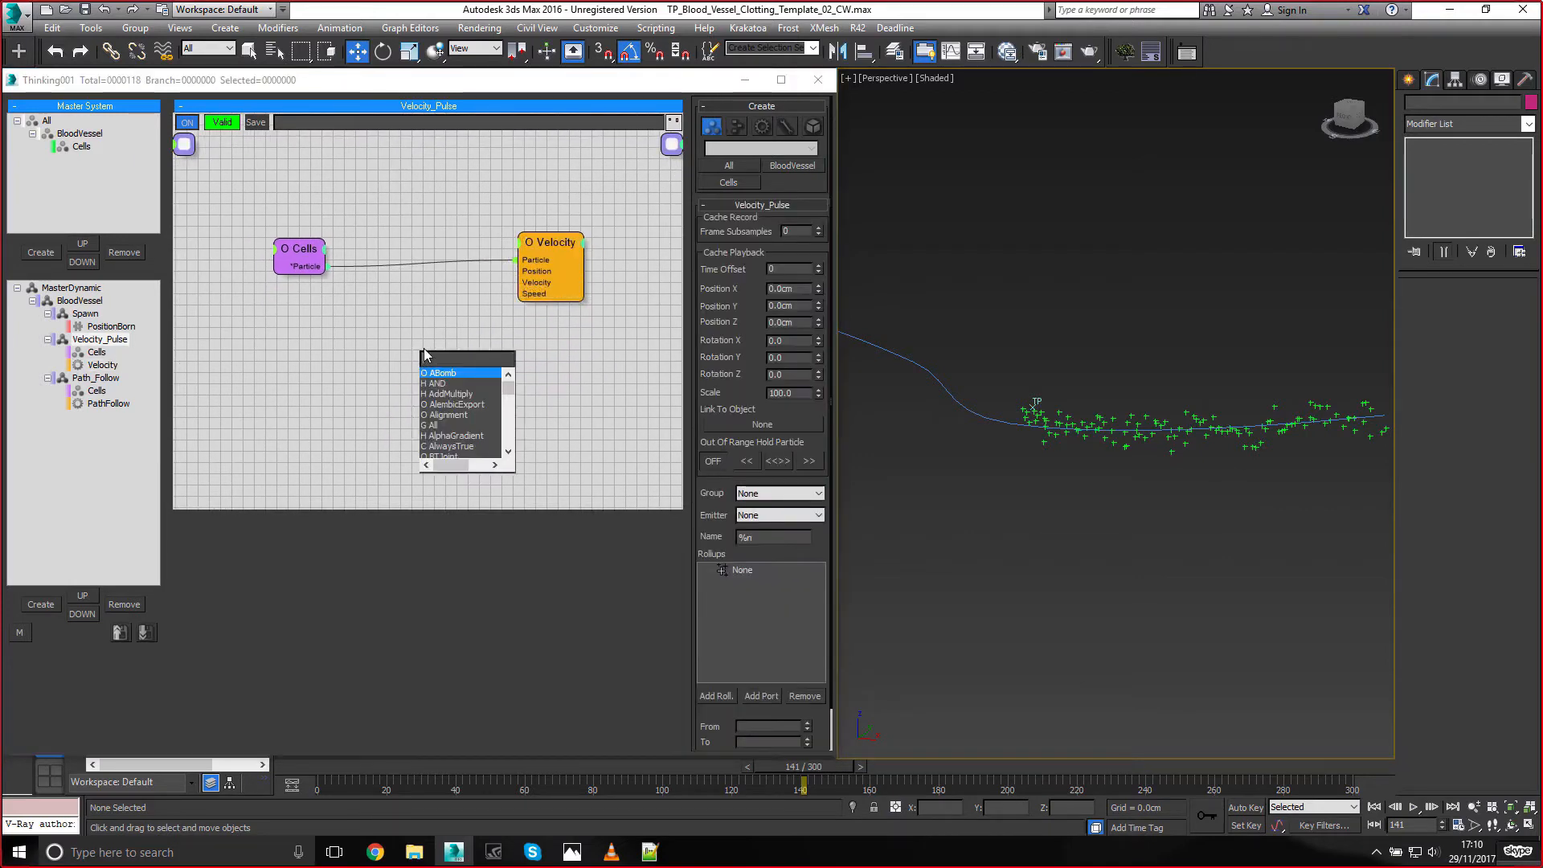
key("Return")
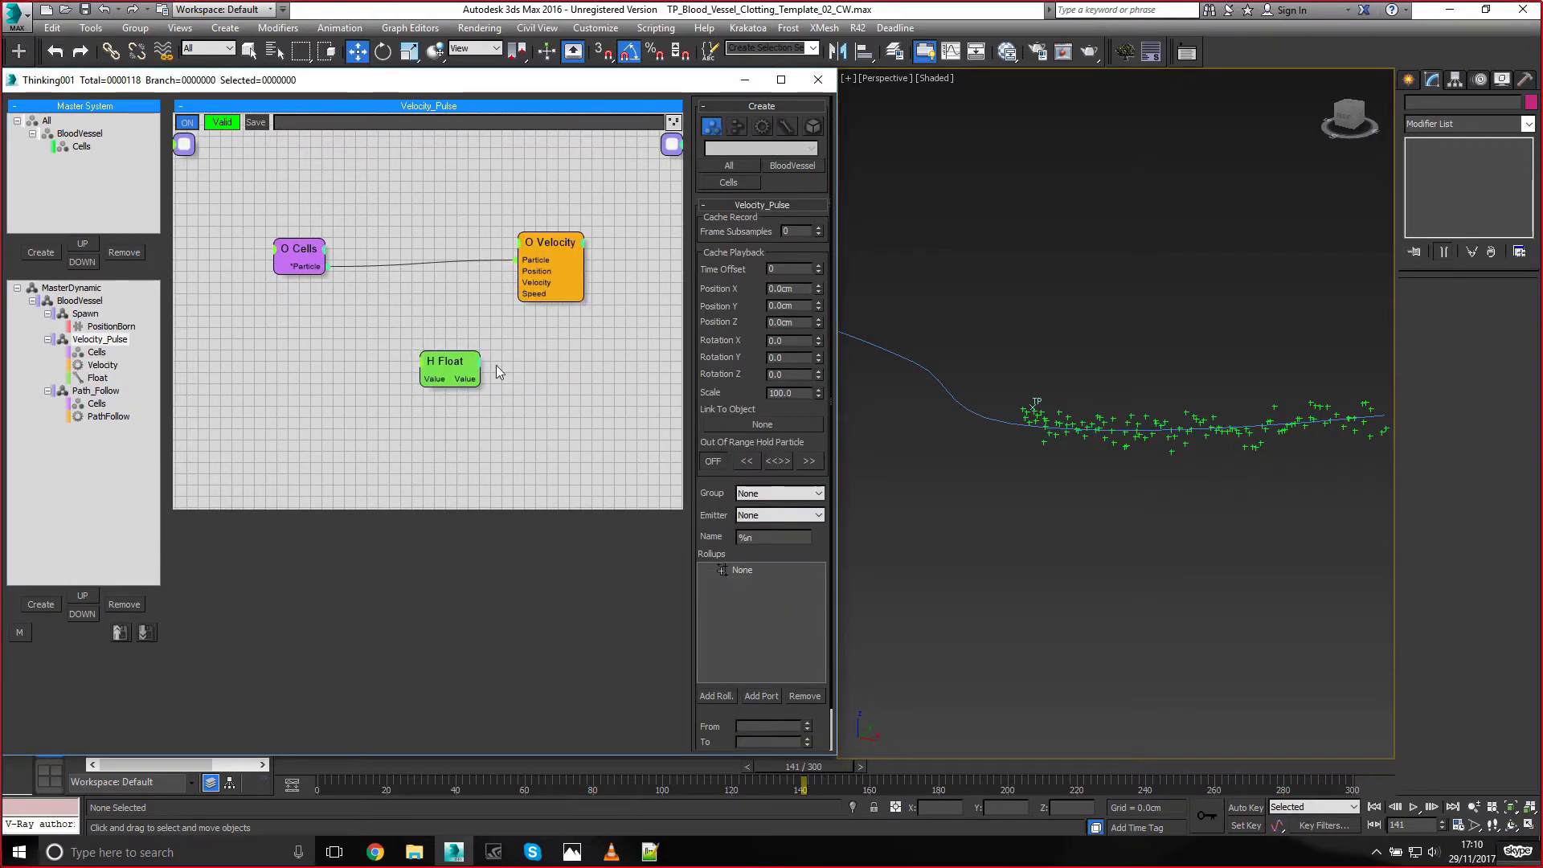
left_click_drag(516, 295, 397, 334)
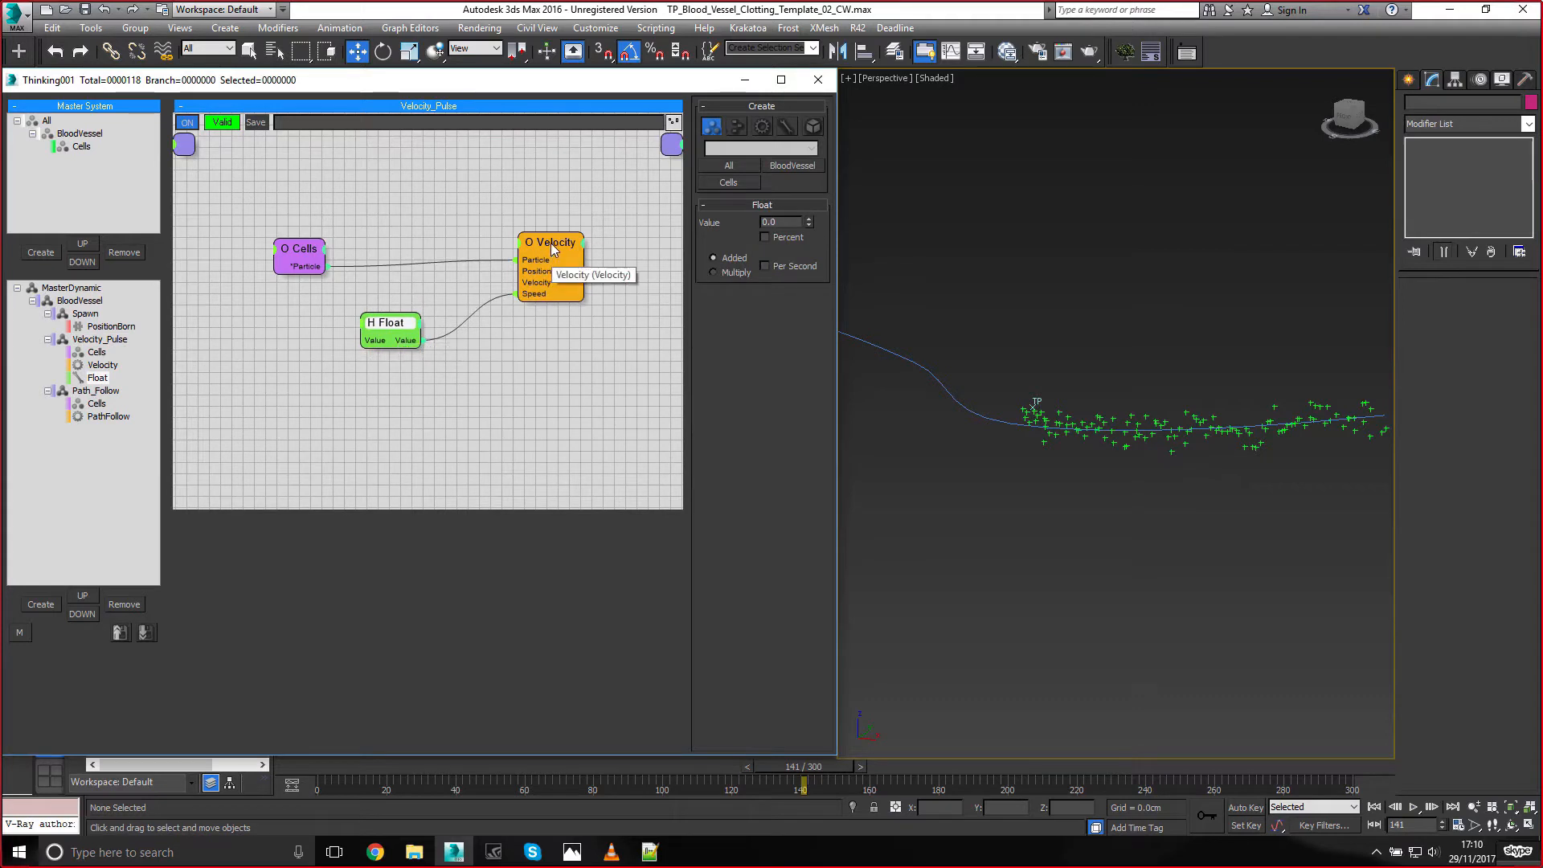
Preview the particles between frames 0 and 36, and set the Velocity operator to affect Speed only
left_click_drag(551, 243, 549, 246)
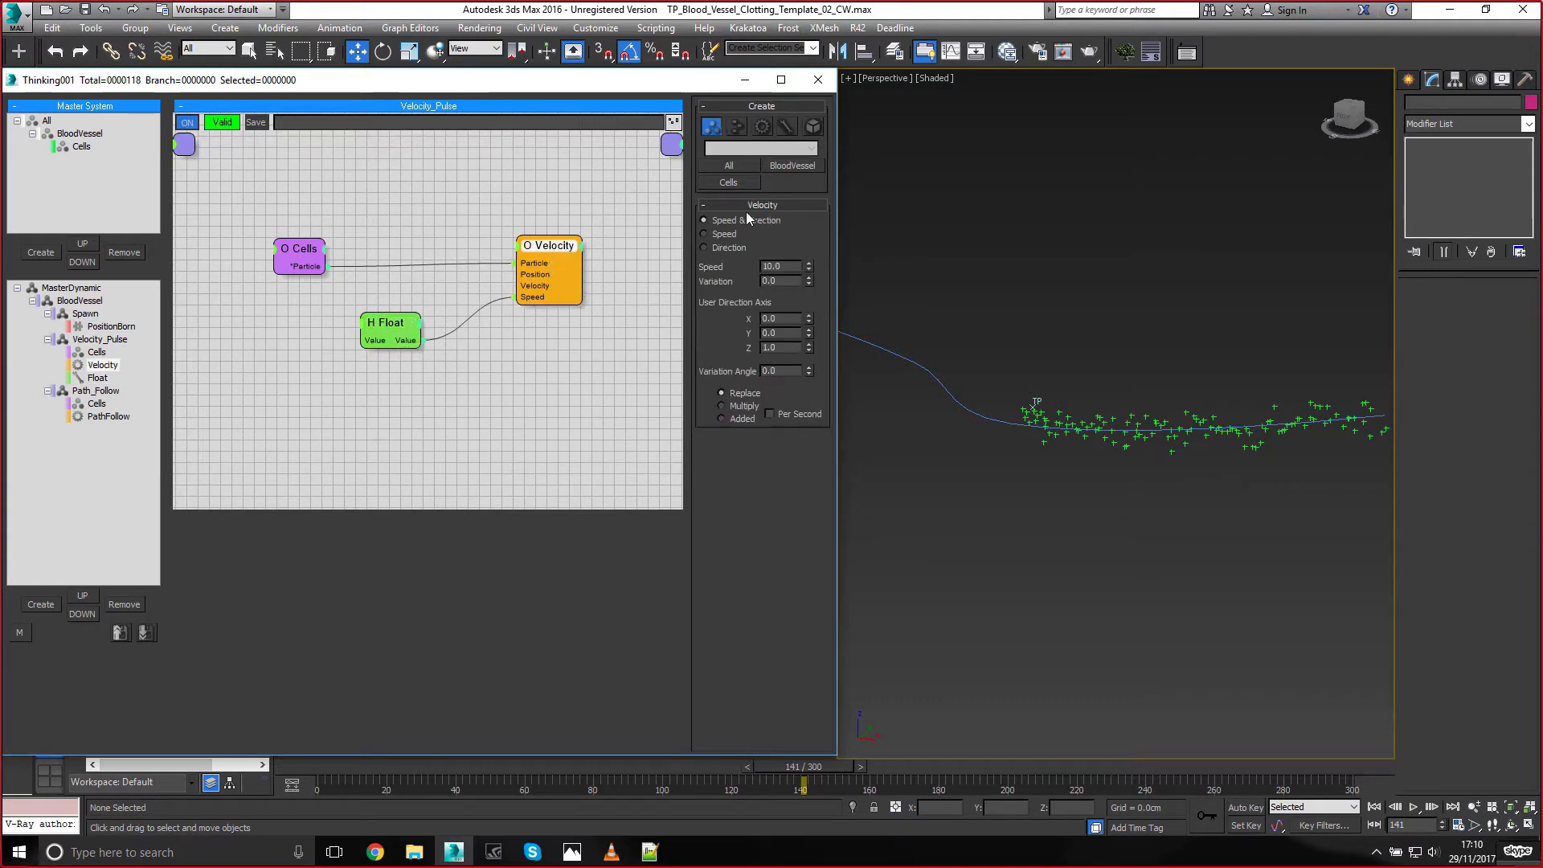
left_click(291, 765)
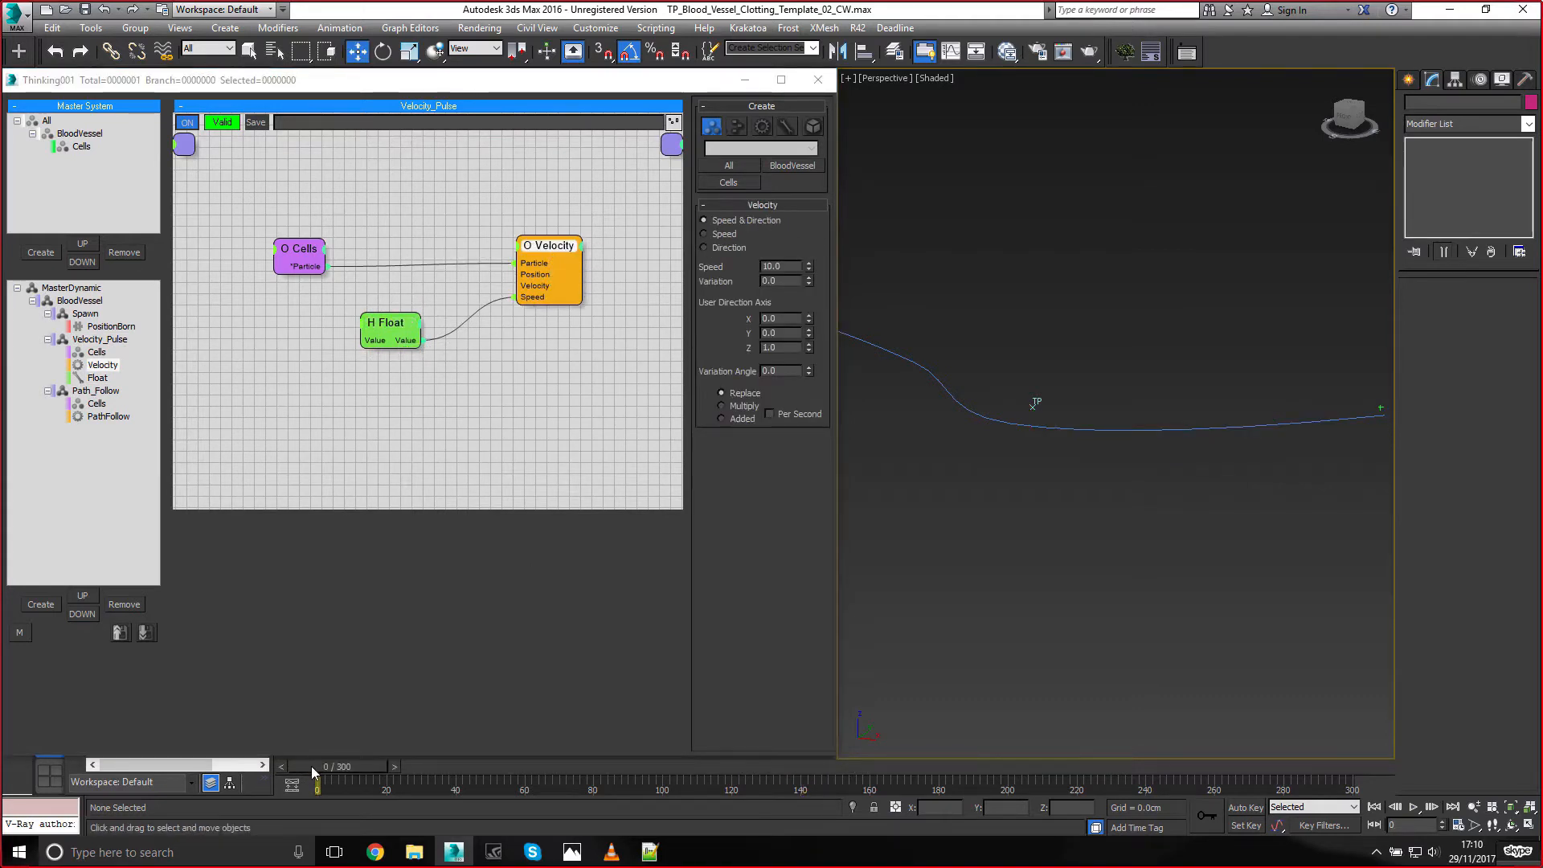
left_click_drag(311, 766, 432, 768)
middle_click_drag(1357, 466, 1236, 466)
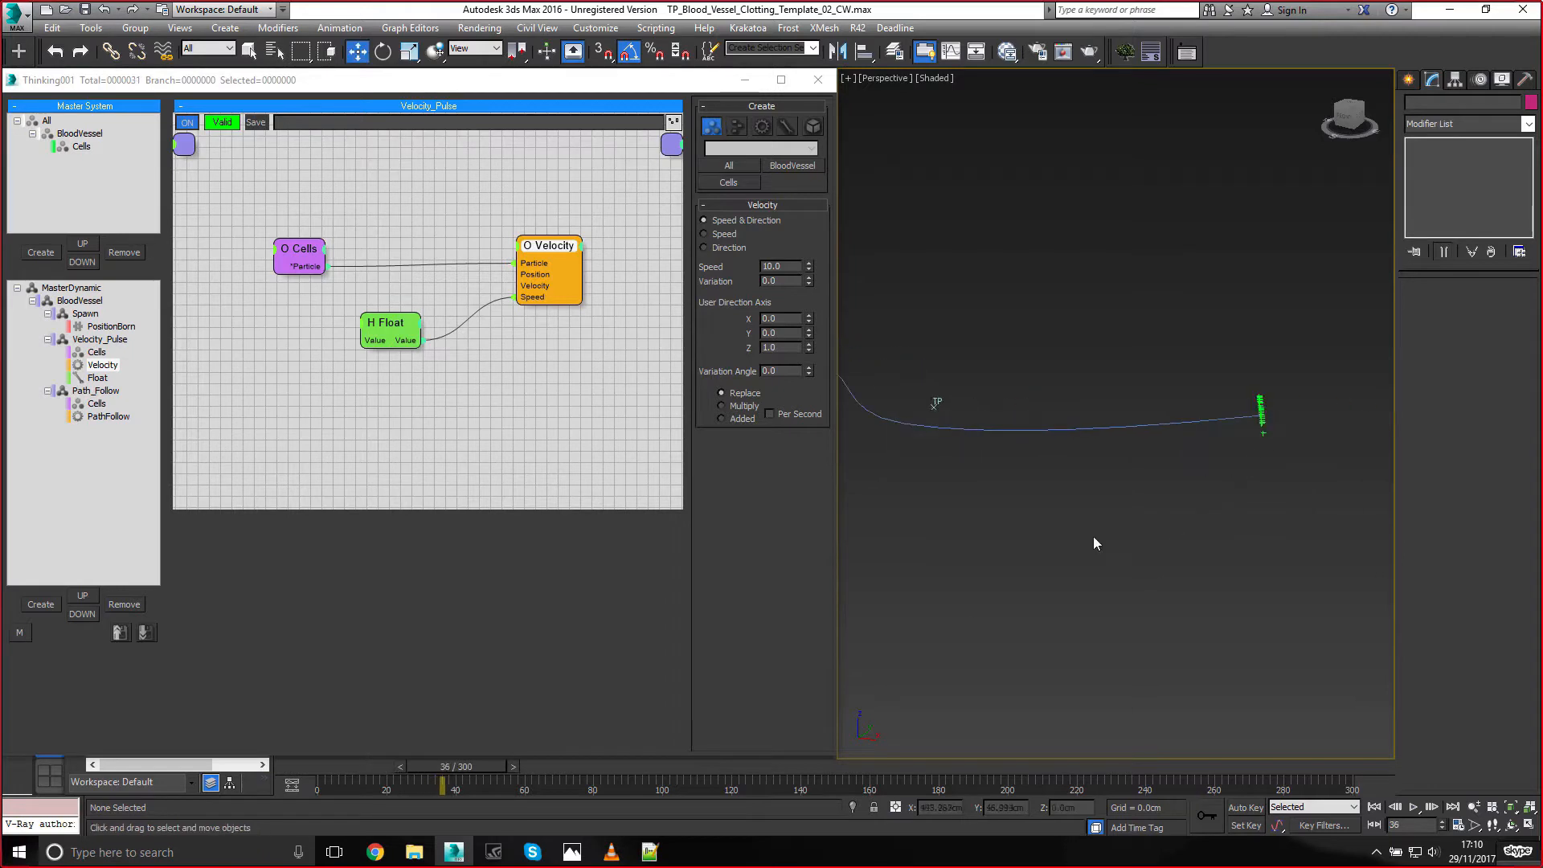
left_click(444, 757)
left_click_drag(444, 761, 393, 767)
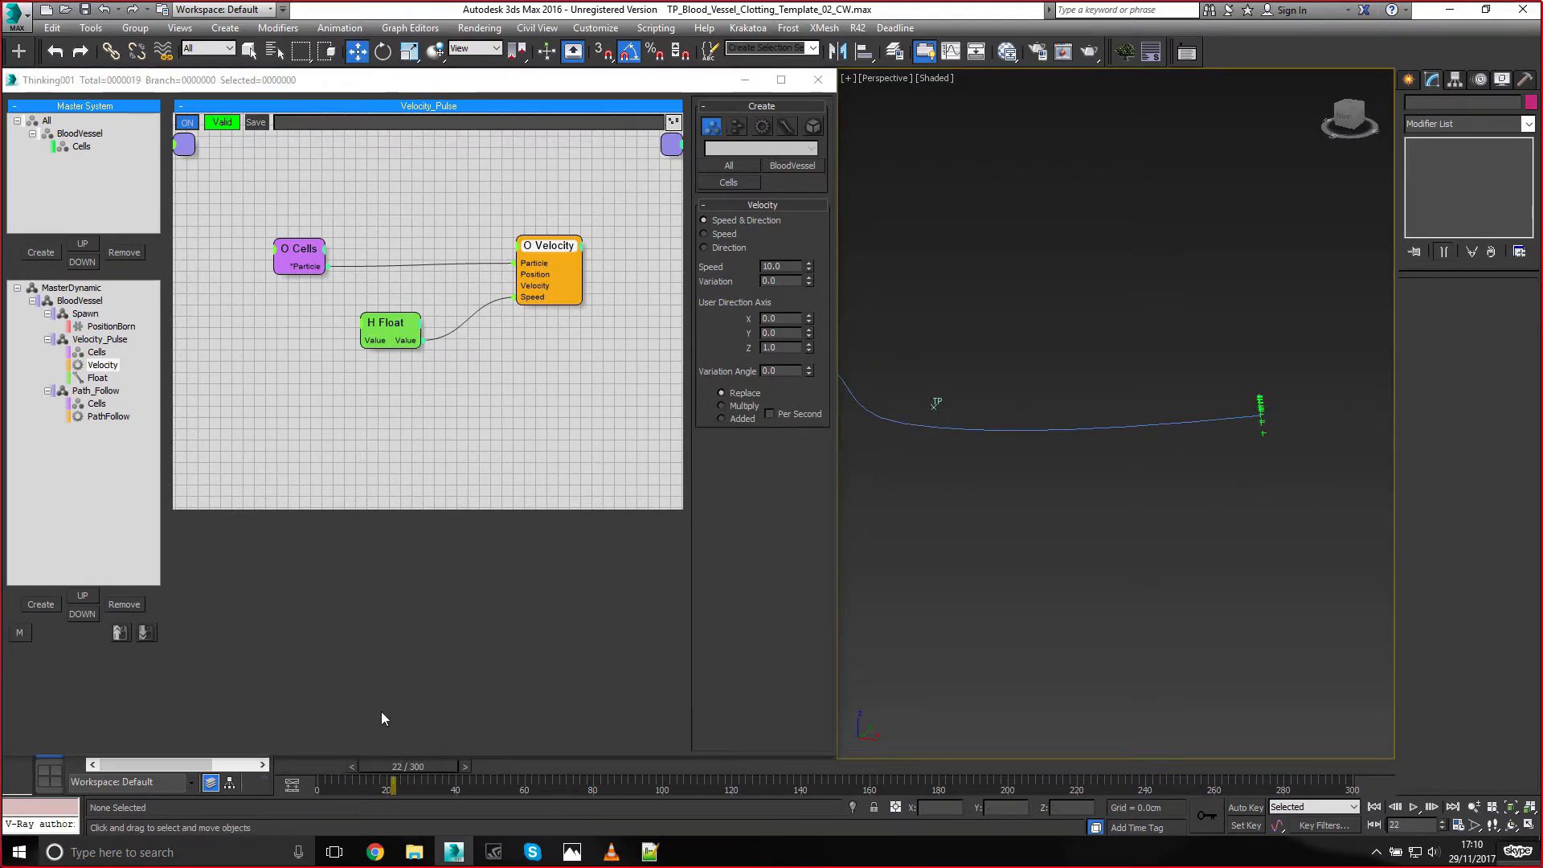
left_click(726, 234)
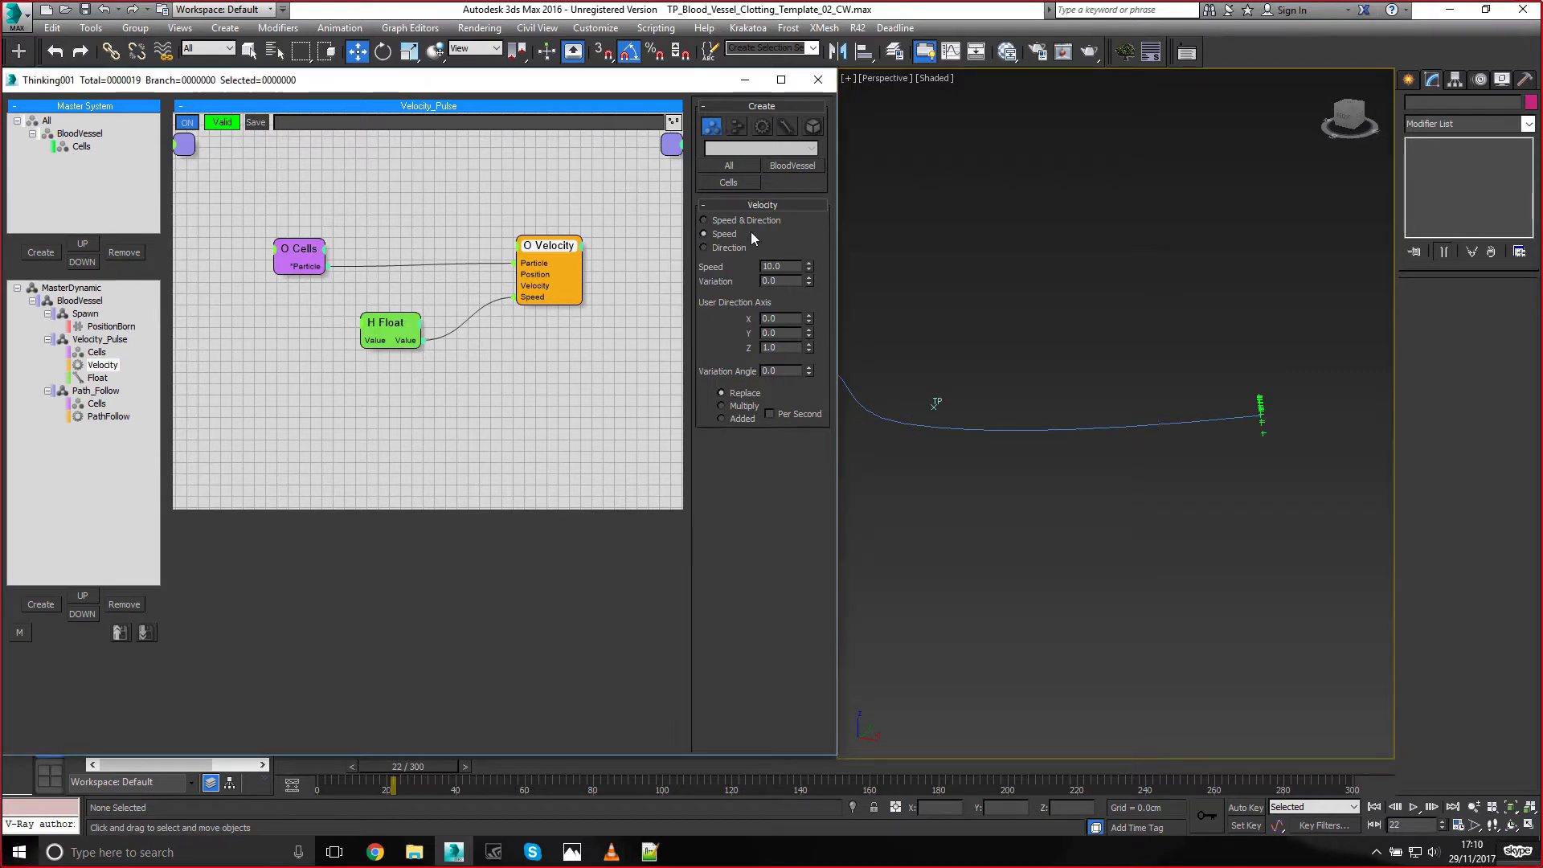
Move the Float helper below the Cells node and rename it Speed Anim
middle_click_drag(420, 364, 467, 351)
left_click_drag(443, 314, 370, 314)
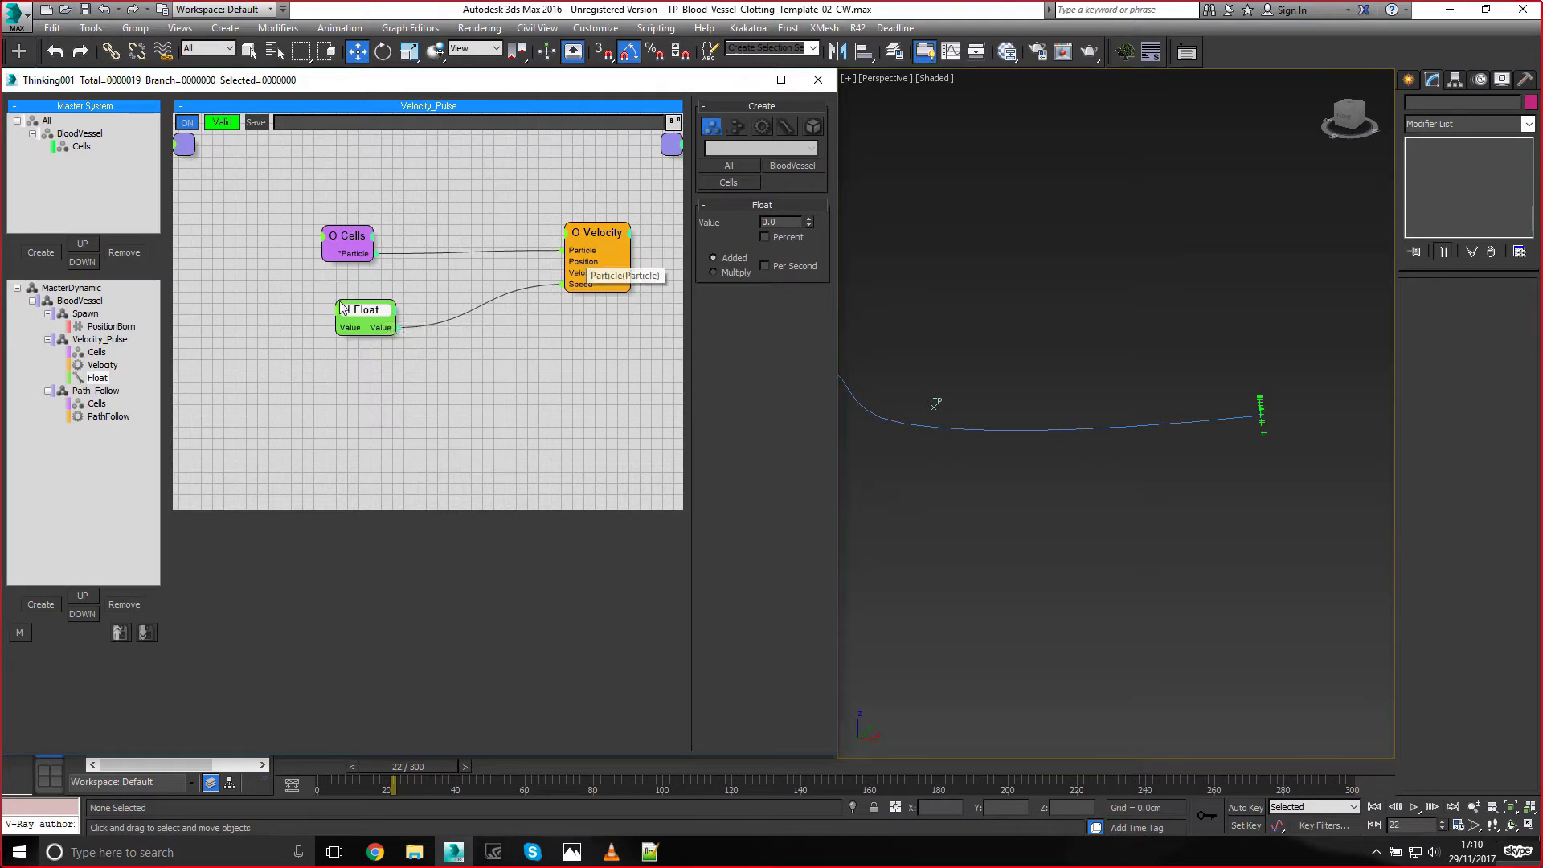
right_click(363, 313)
left_click(321, 340)
type("Spe")
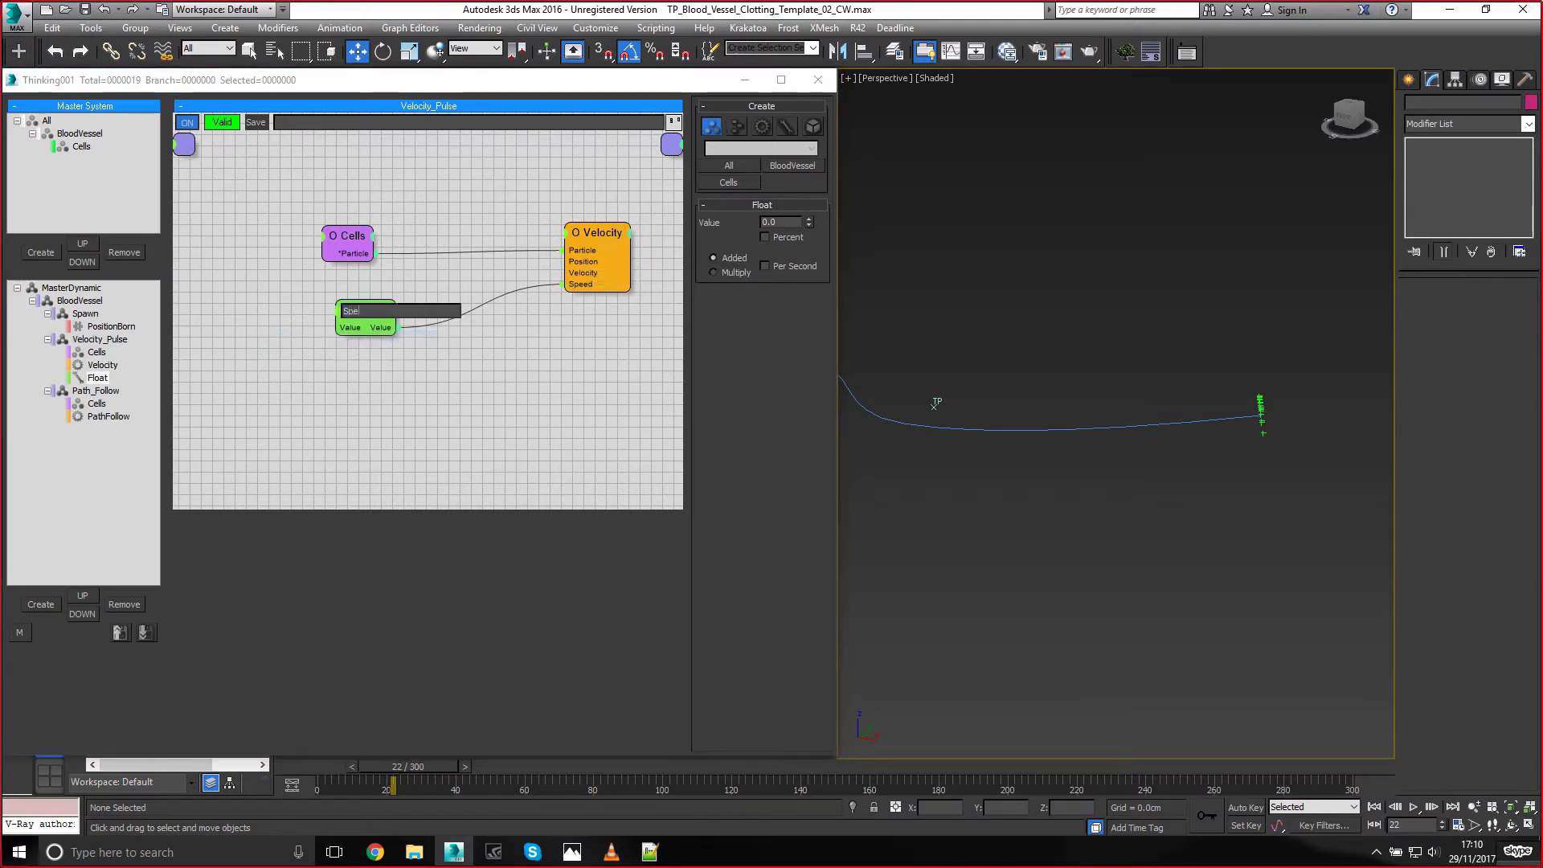
type("ed Anim")
key("Return")
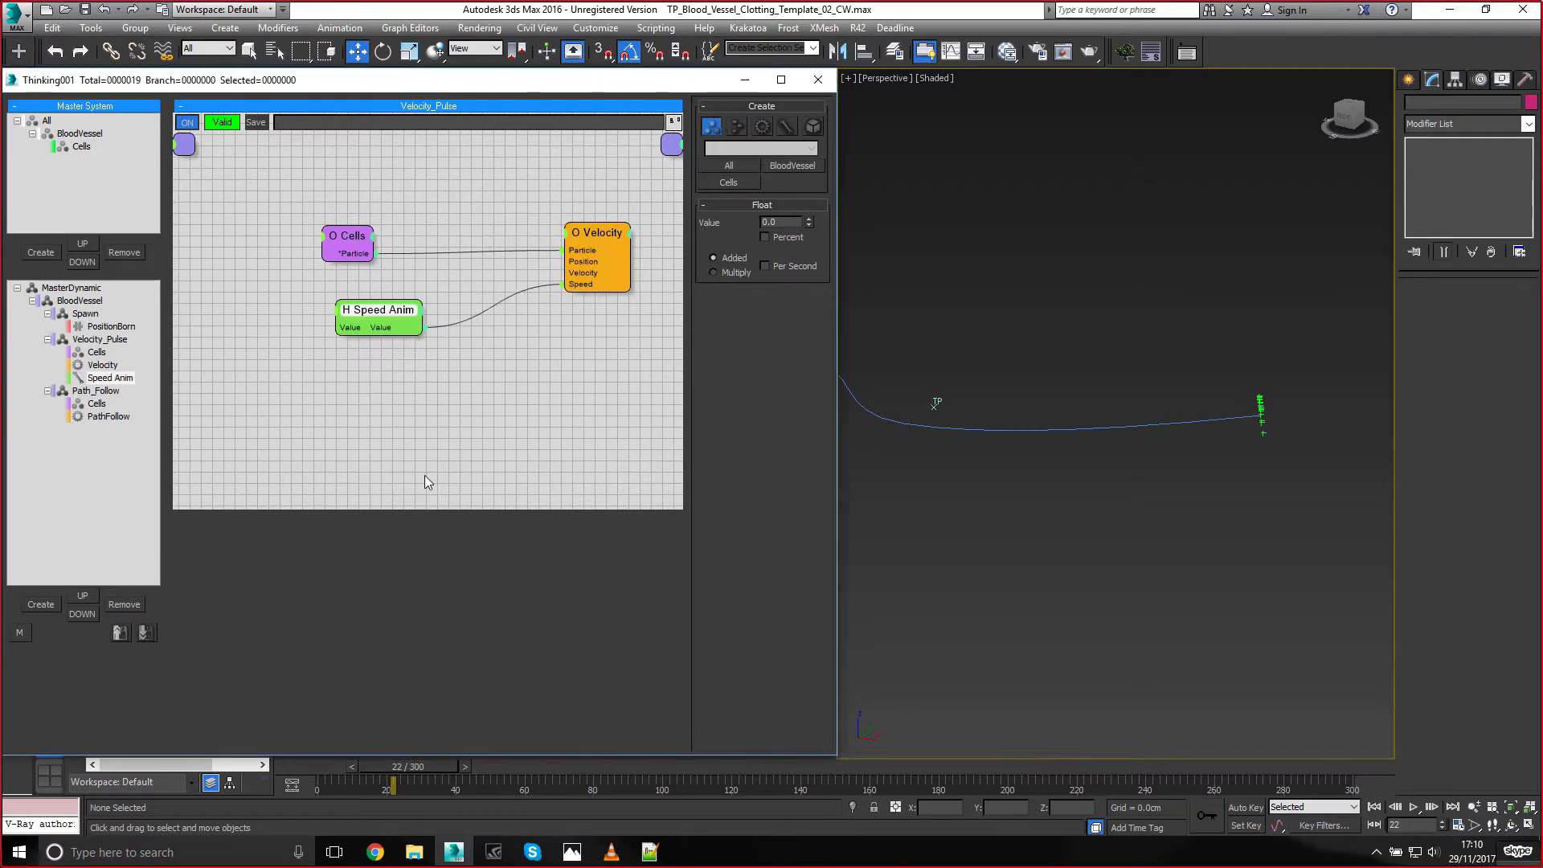
Turn on Auto Key and key the Speed Anim value at 1 on frames 0 and 10
left_click(325, 761)
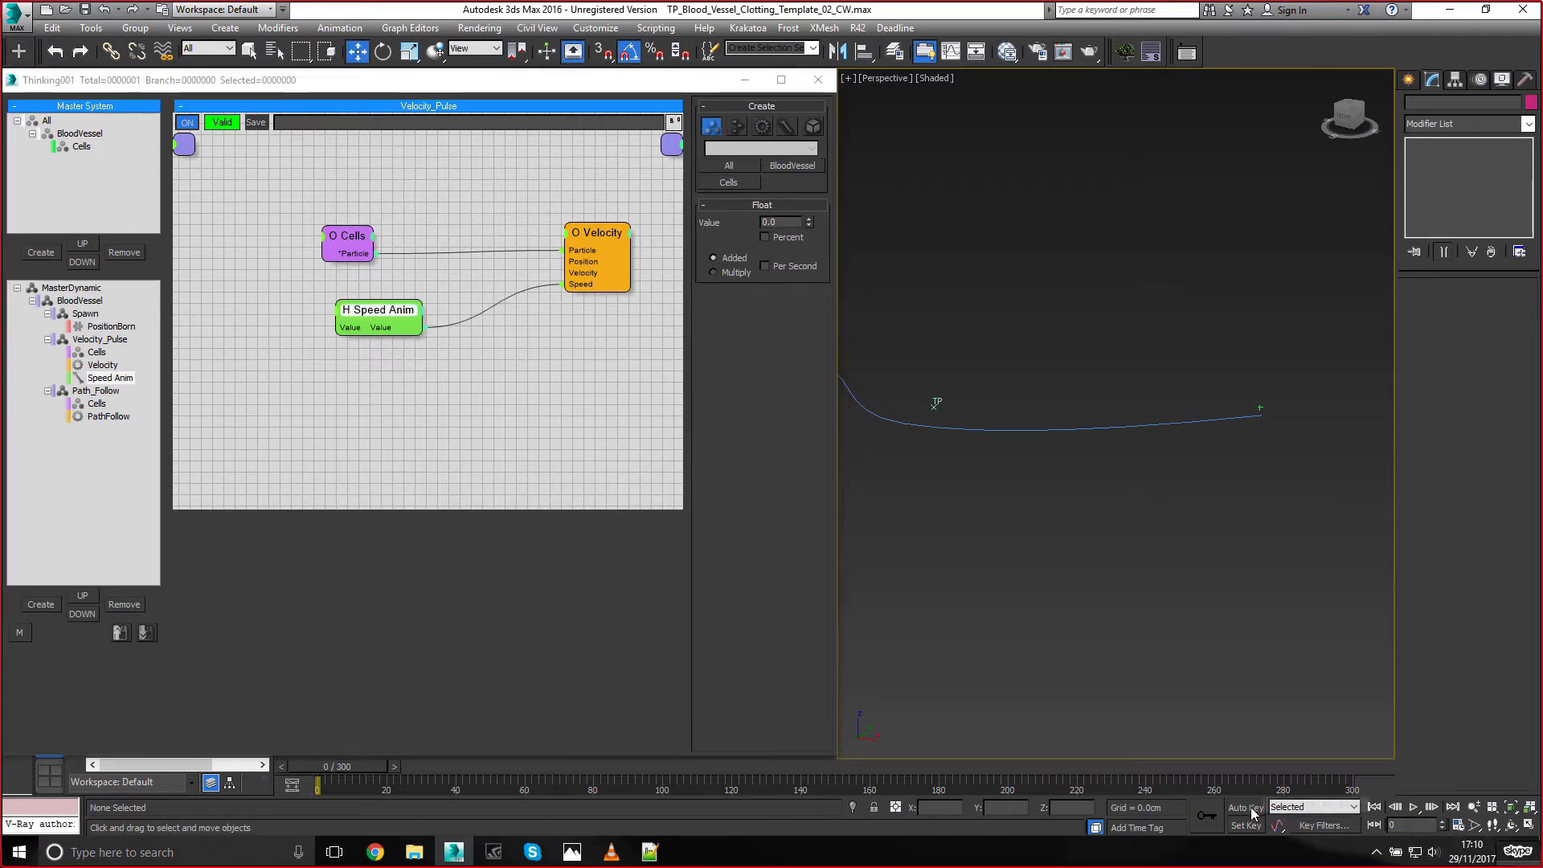
key("n")
left_click(783, 221)
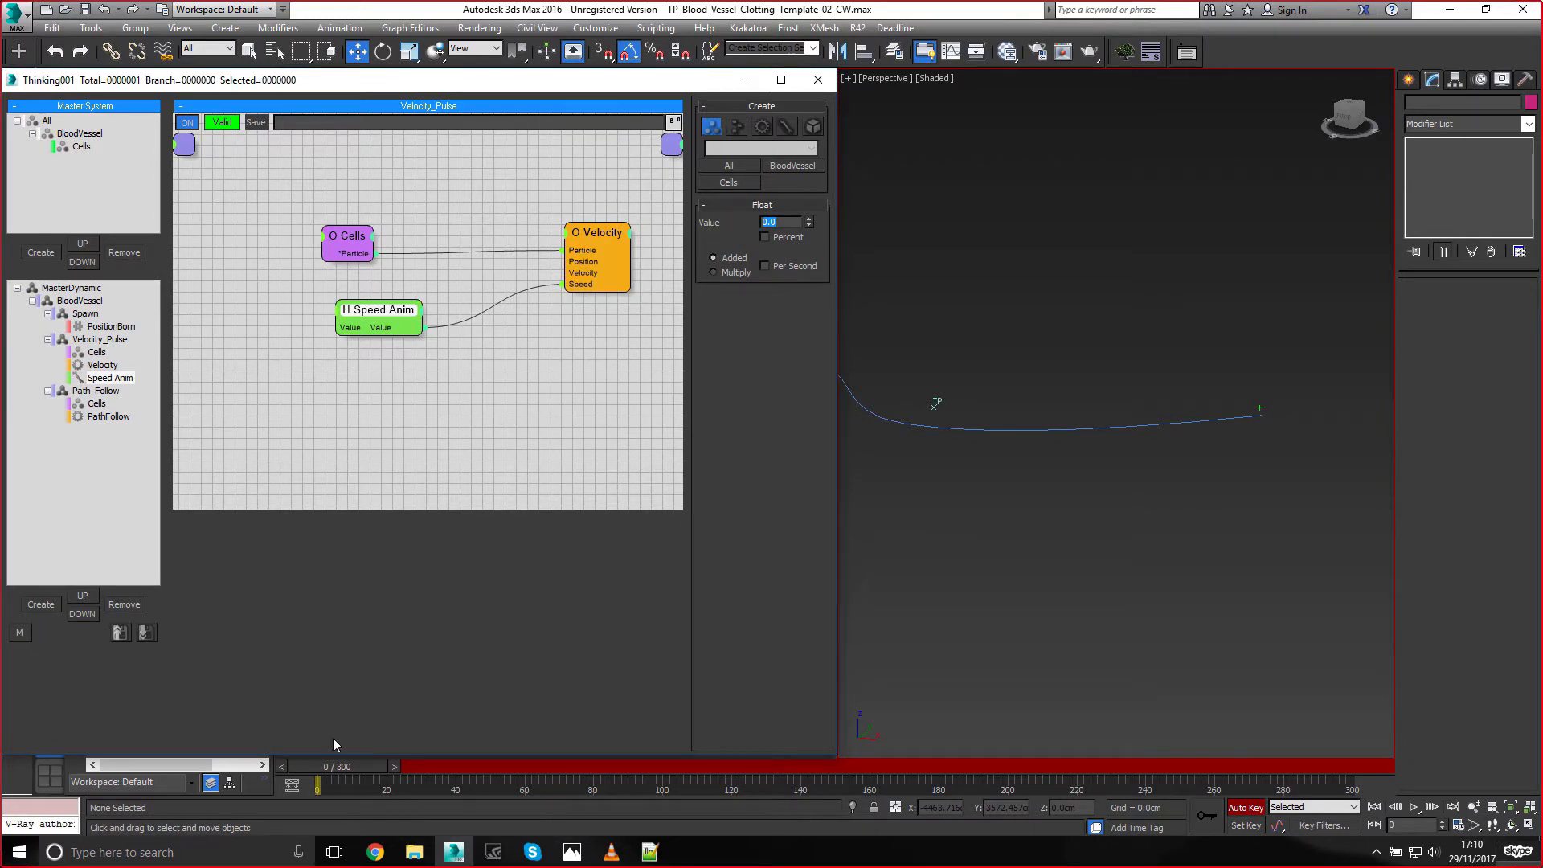
type("1")
key("Return")
left_click_drag(1419, 825, 1348, 824)
type("10")
key("Return")
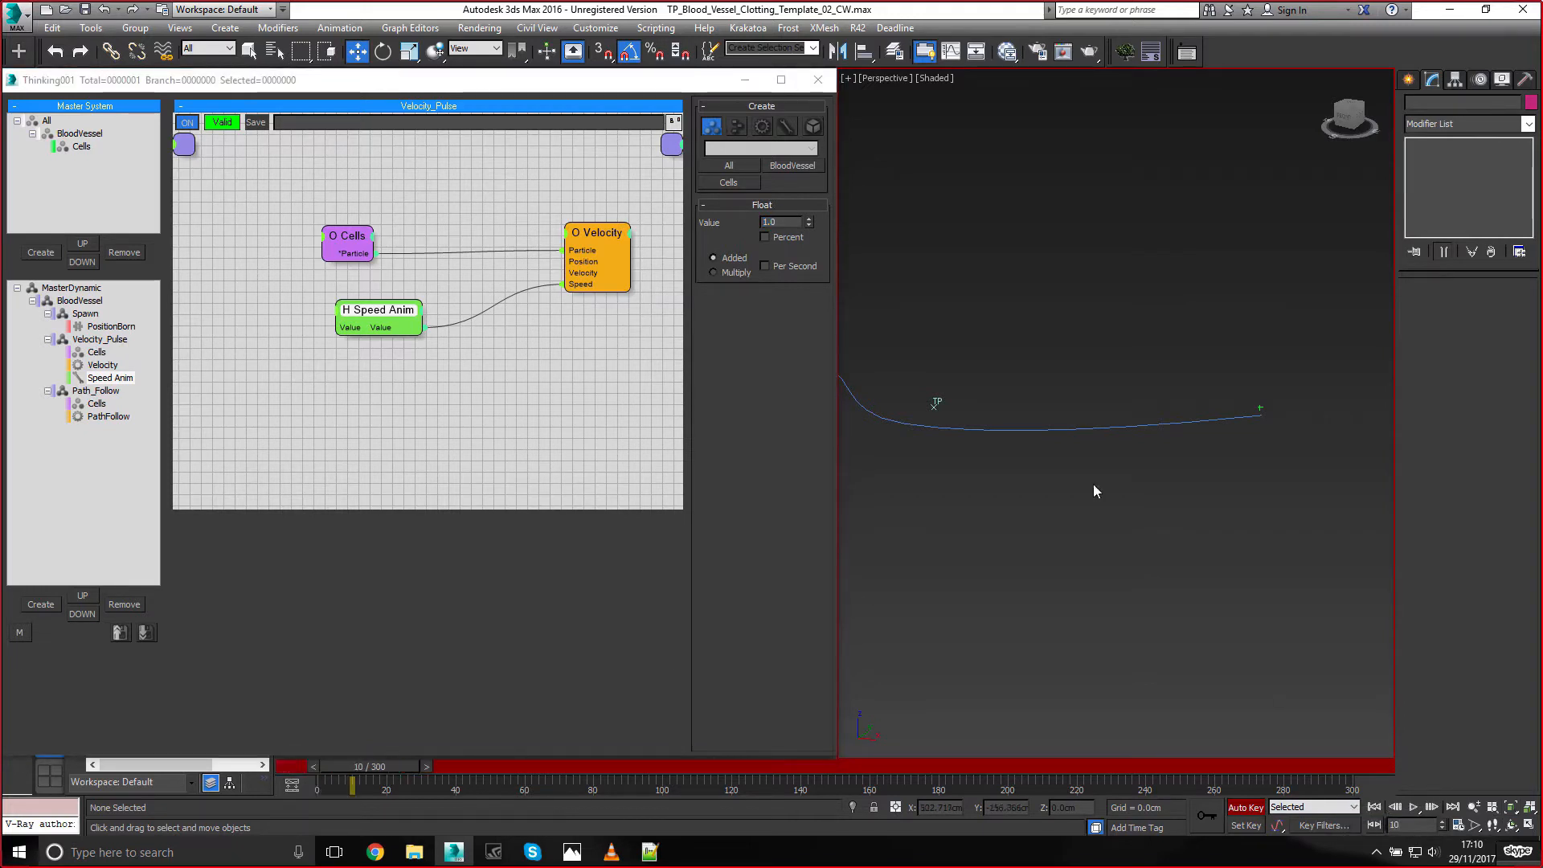
left_click(809, 219)
left_click(809, 225)
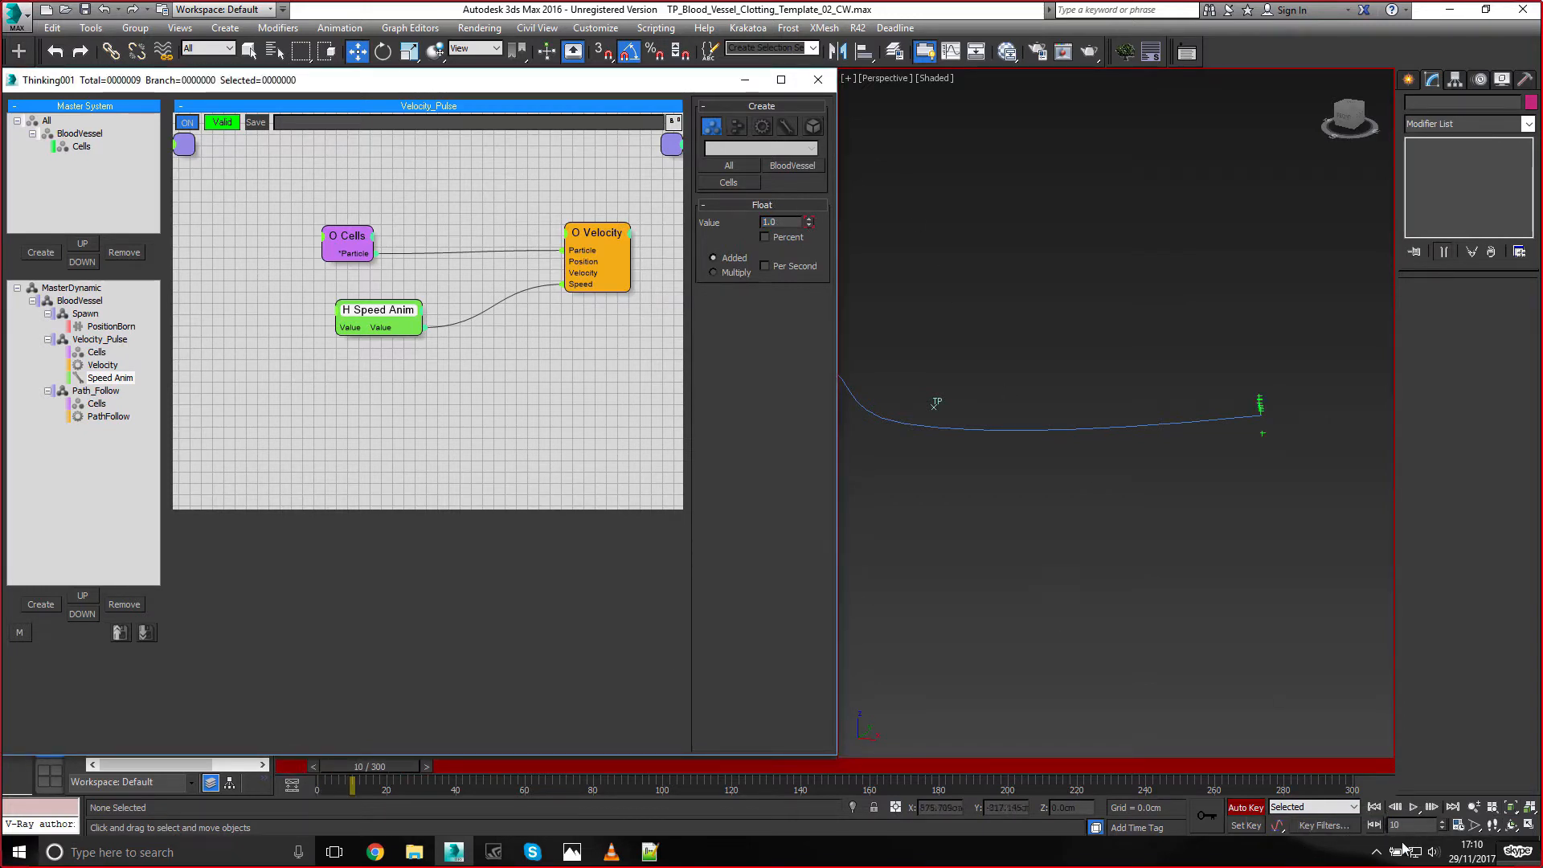
Key the Speed Anim value at 0 on frames 15 and 25
left_click_drag(1411, 826, 1337, 830)
type("15")
key("Return")
right_click(810, 225)
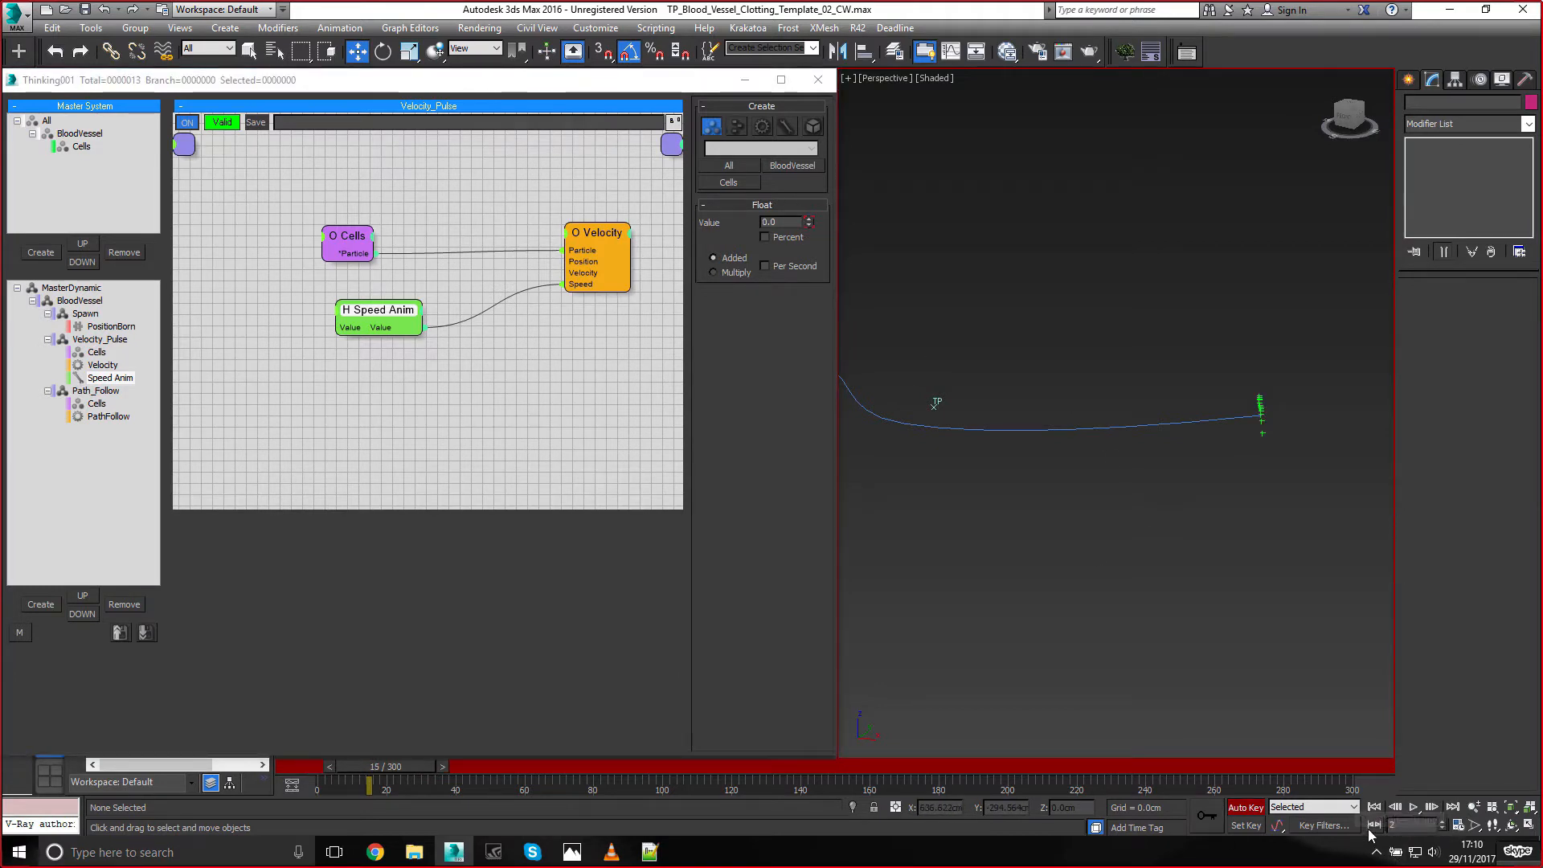
type("25")
key("Return")
right_click(809, 225)
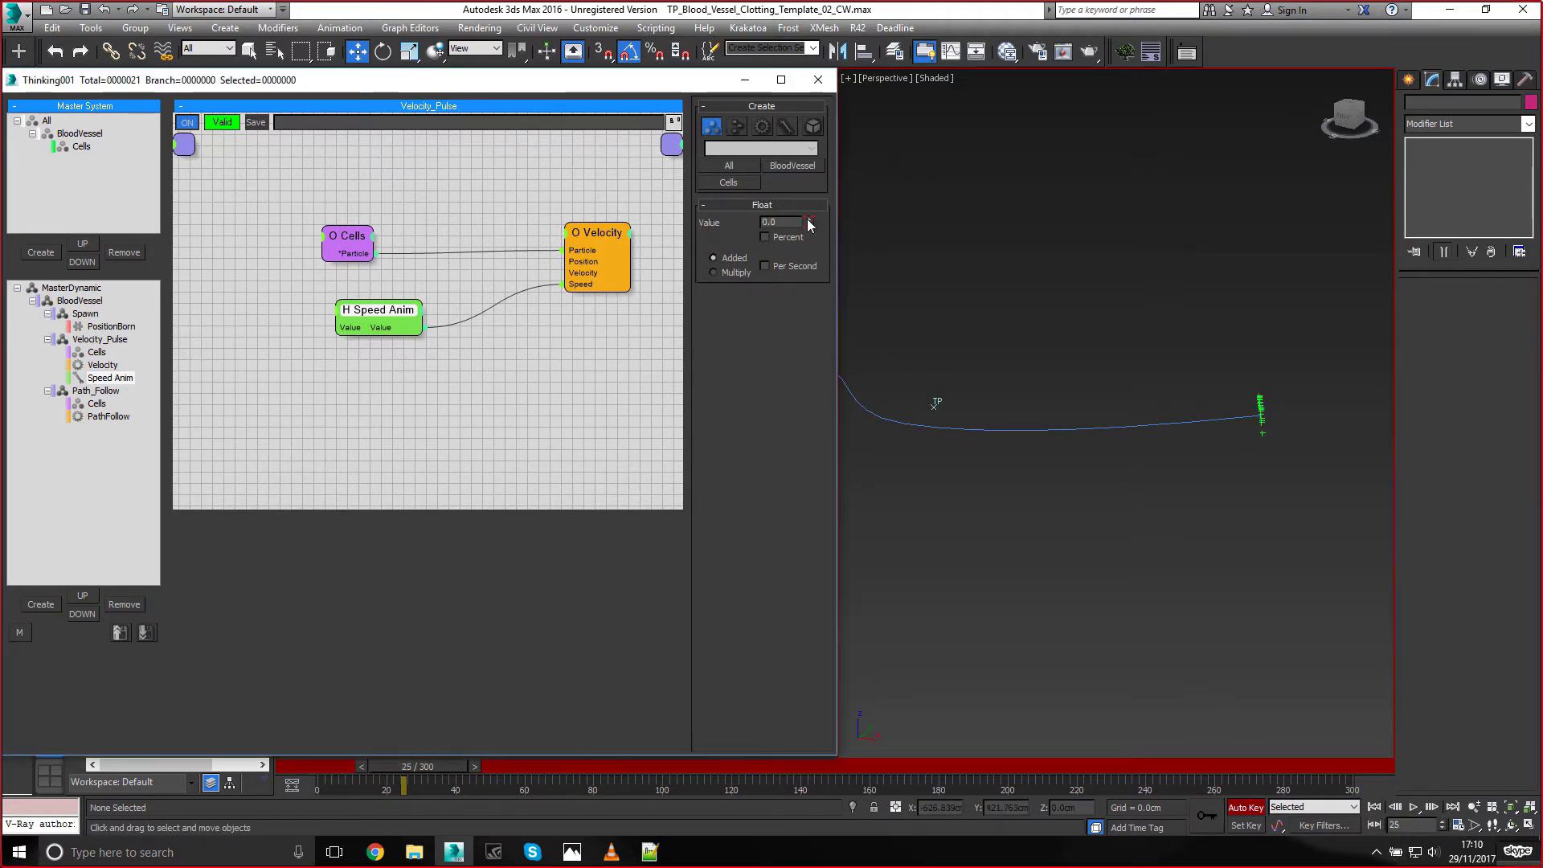
Key the Speed Anim value at 1 on frame 30
type("30")
key("Return")
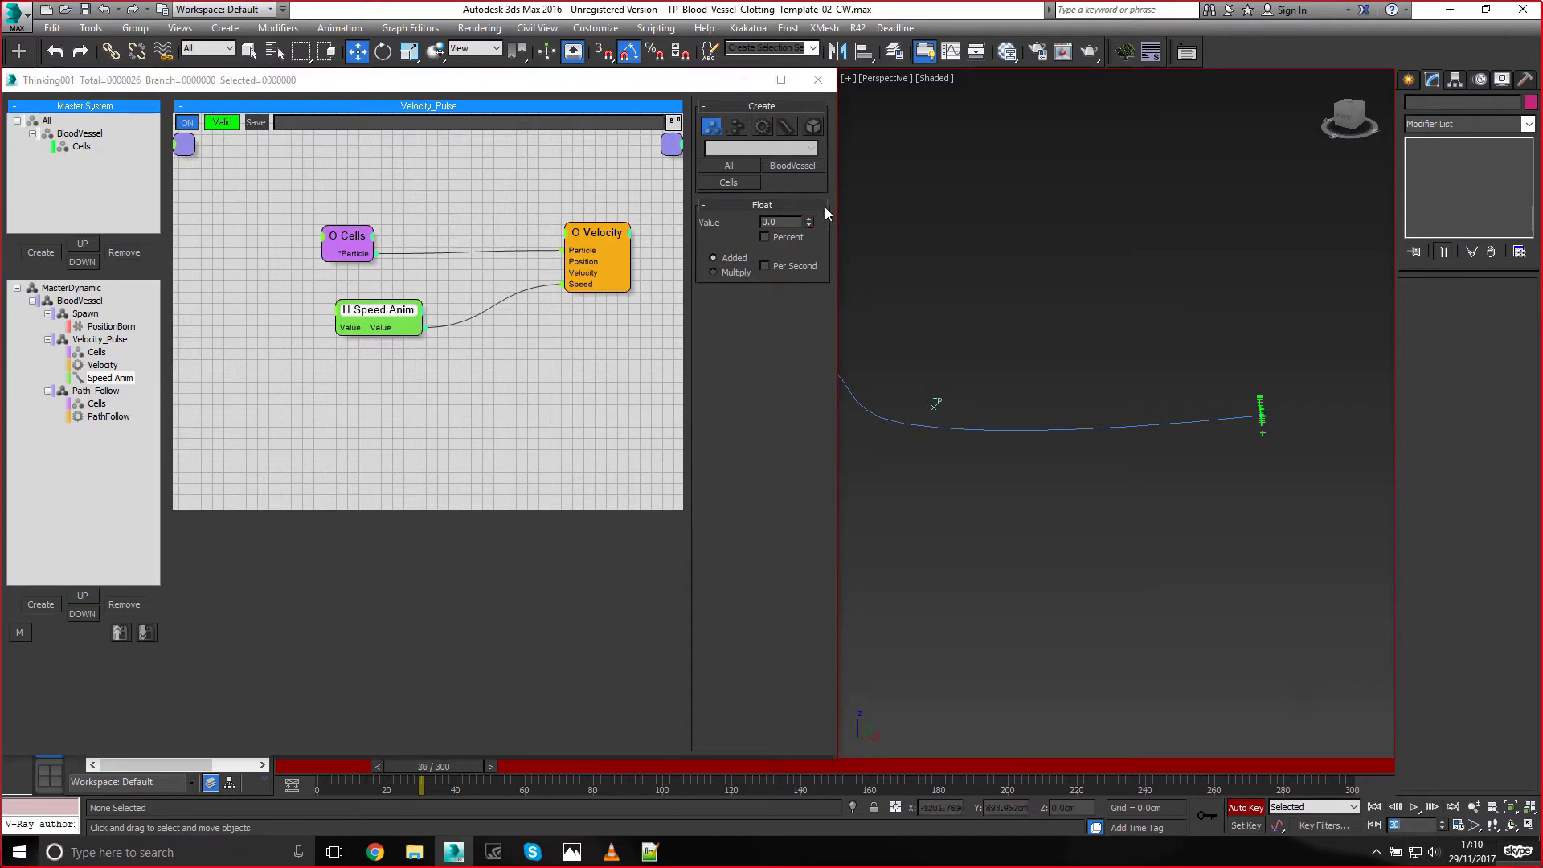
double_click(760, 223)
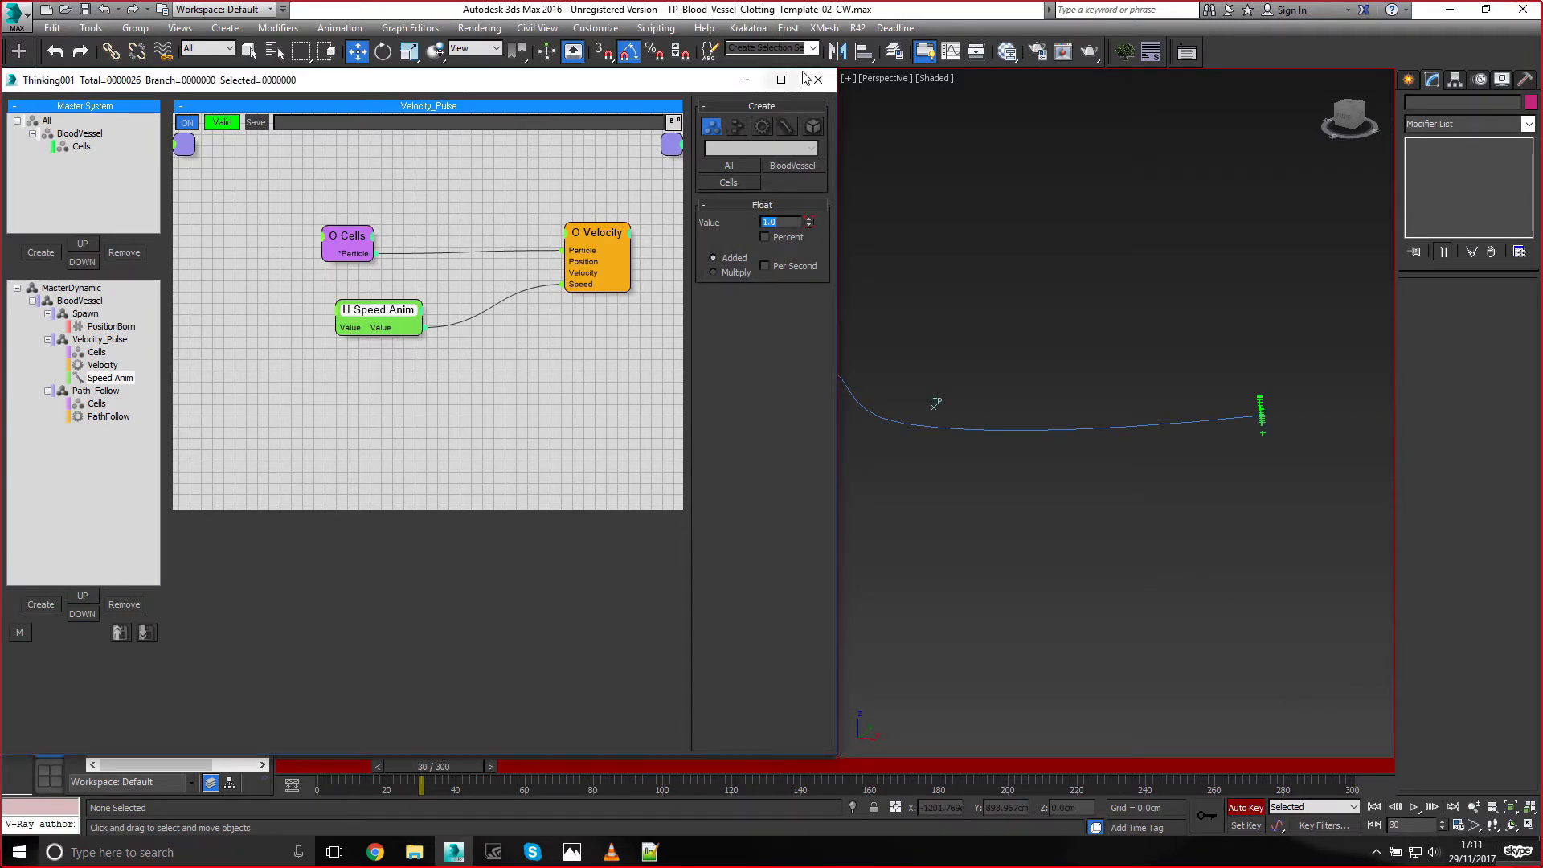
Select the particle system through the Sel_TP selection set and show the Speed Anim value's curve in Track View
left_click(773, 49)
left_click(778, 217)
right_click(783, 224)
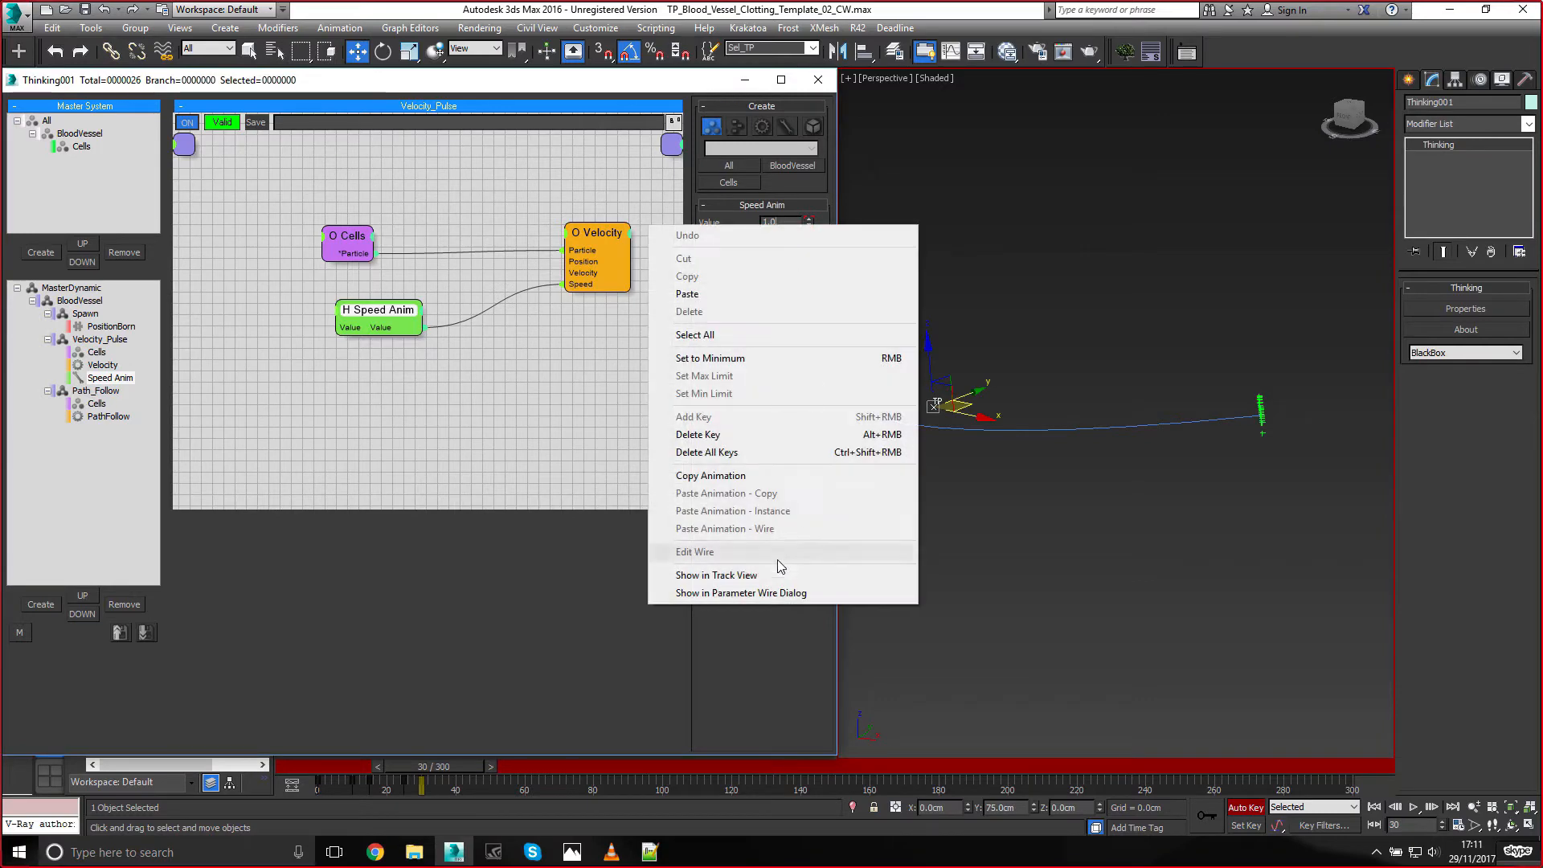
left_click(765, 572)
left_click_drag(727, 101, 657, 100)
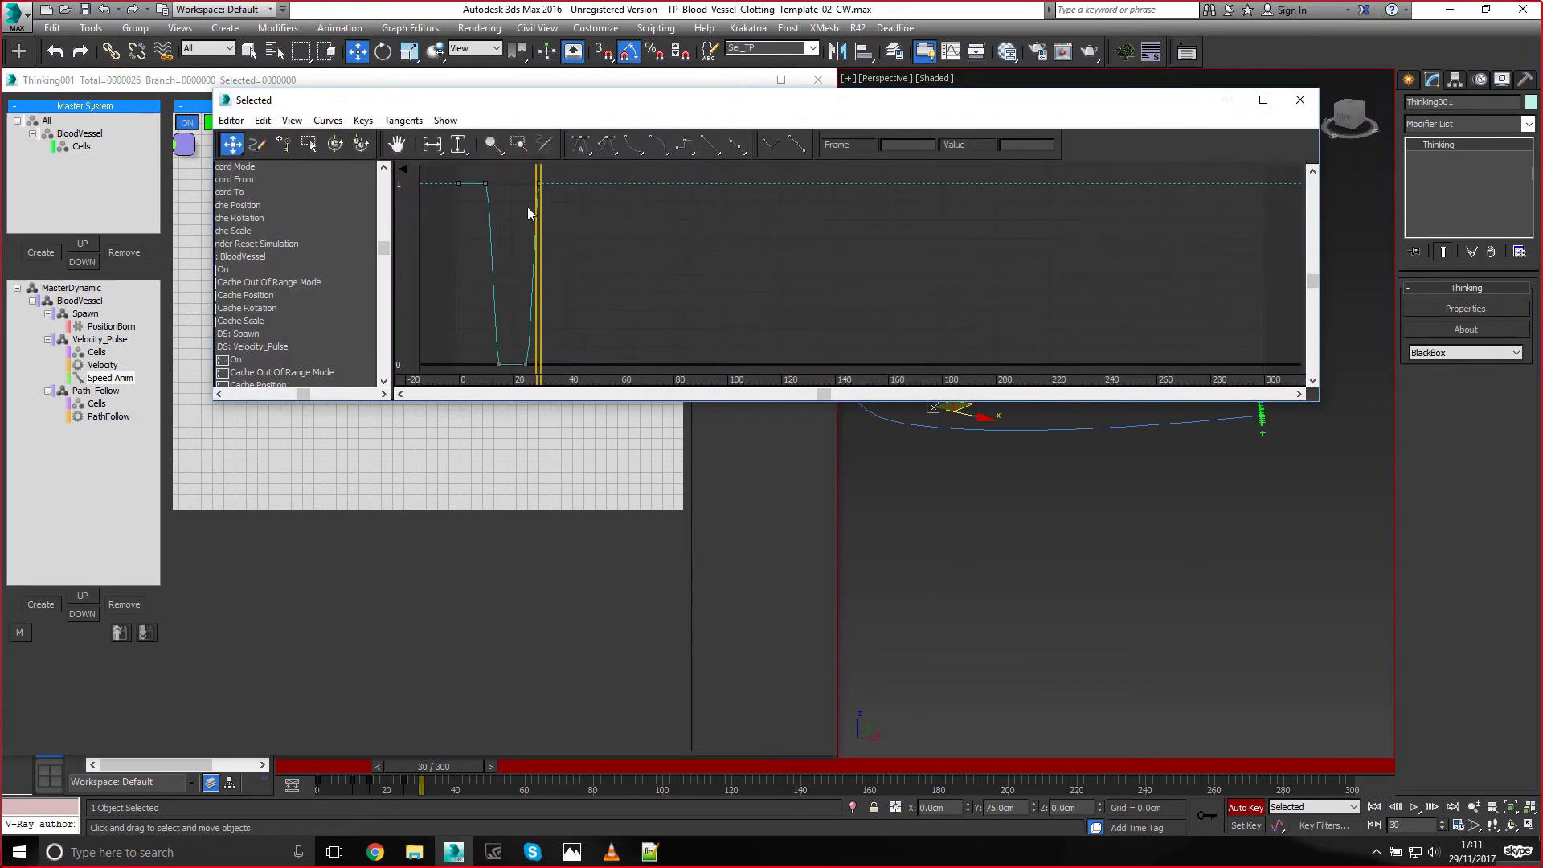
middle_click_drag(720, 286, 786, 300, "ctrl+alt")
middle_click_drag(752, 294, 998, 292)
middle_click_drag(628, 241, 721, 215)
Apply a repeating out-of-range type to the Speed Anim curve so the pulse continues before and after its keys
left_click(263, 120)
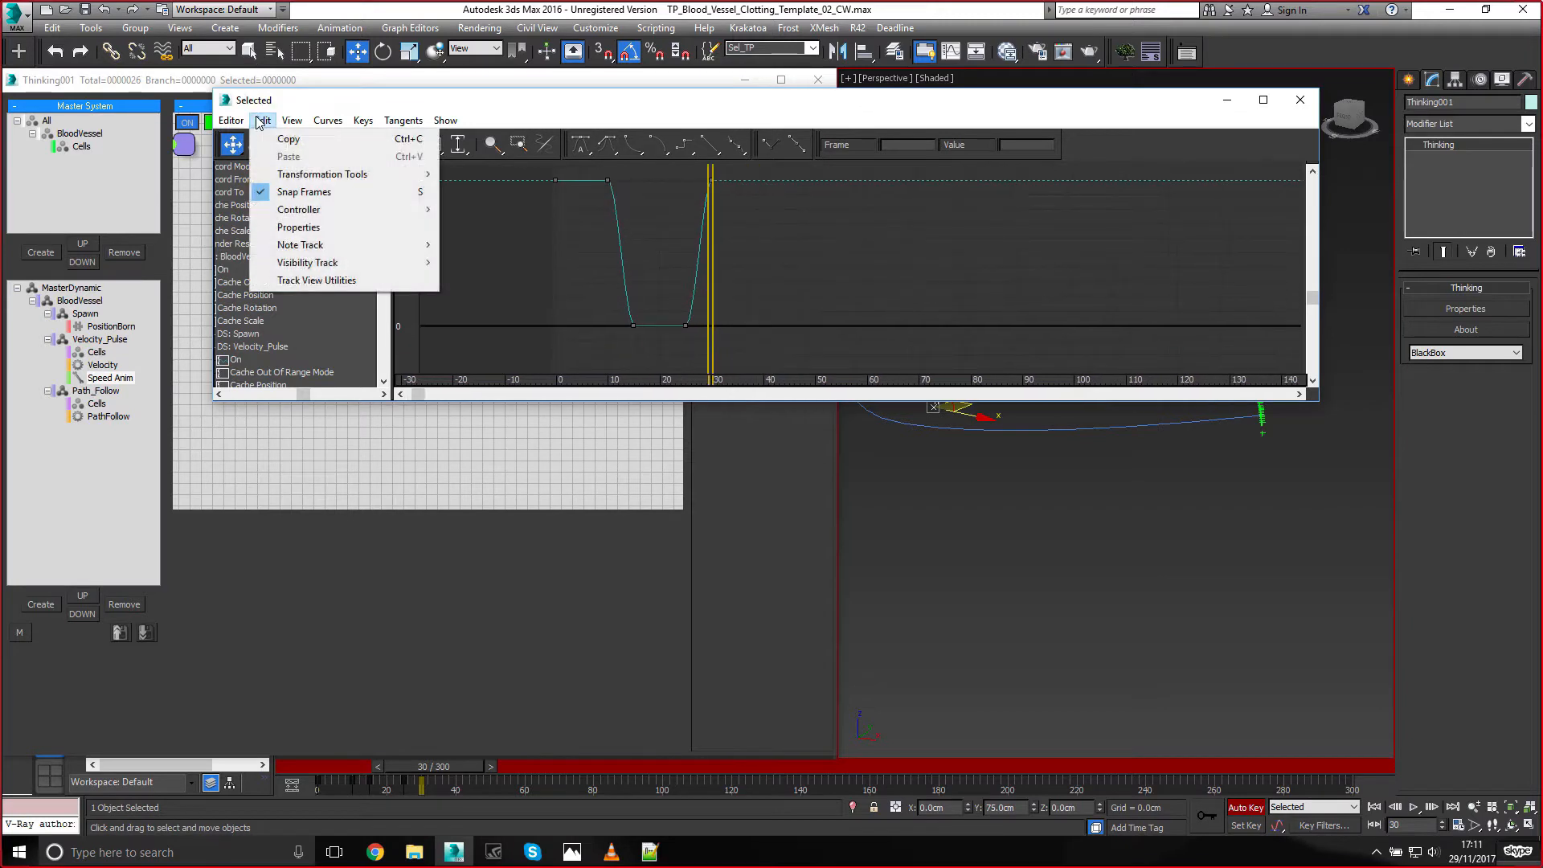
mouse_move(310, 215)
left_click(491, 351)
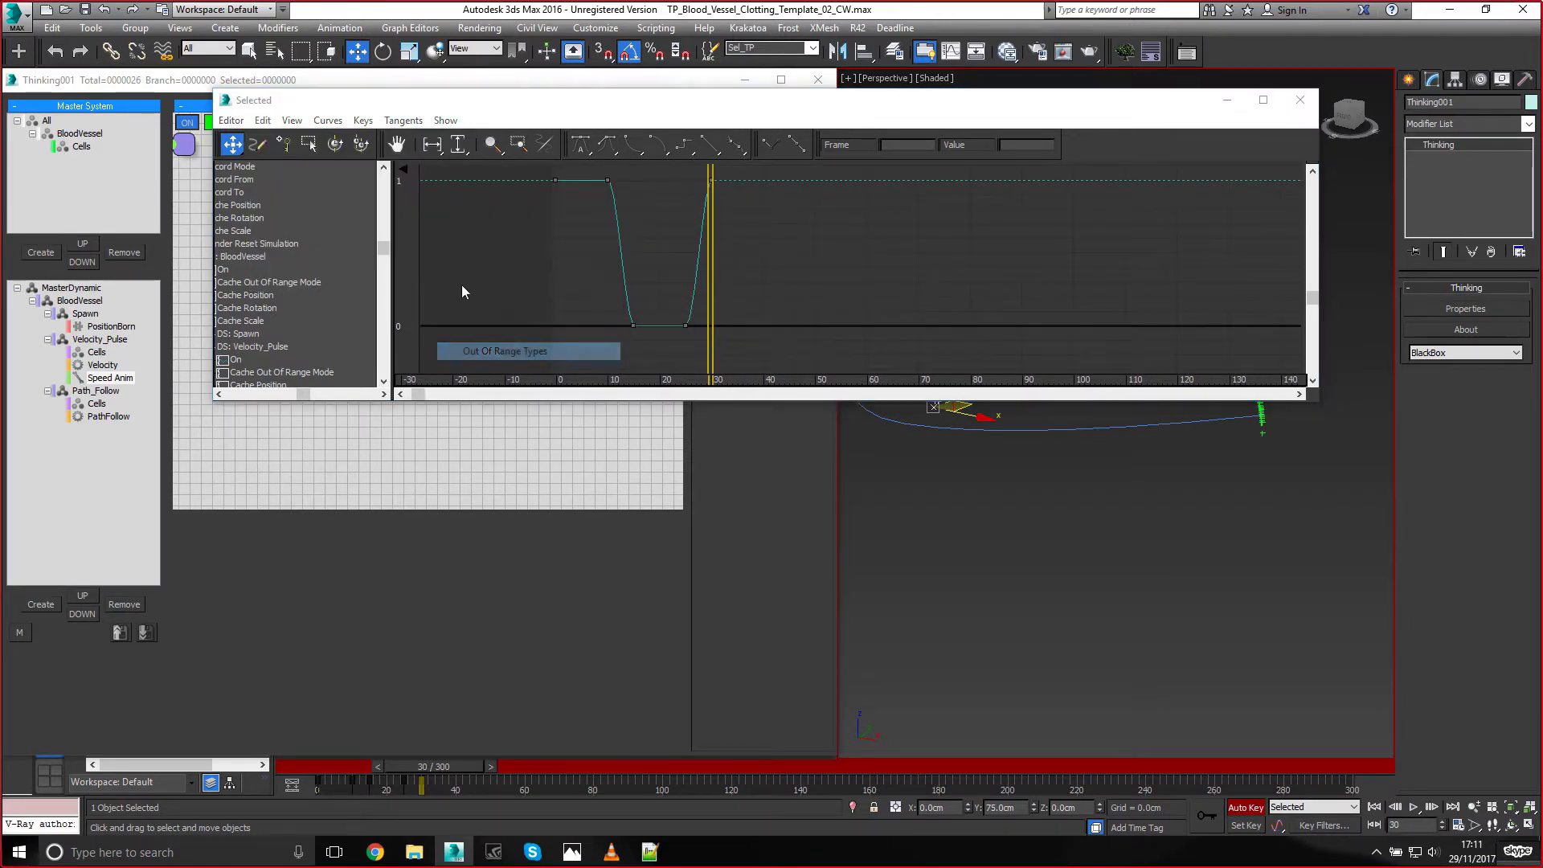
left_click(385, 193)
left_click(459, 175)
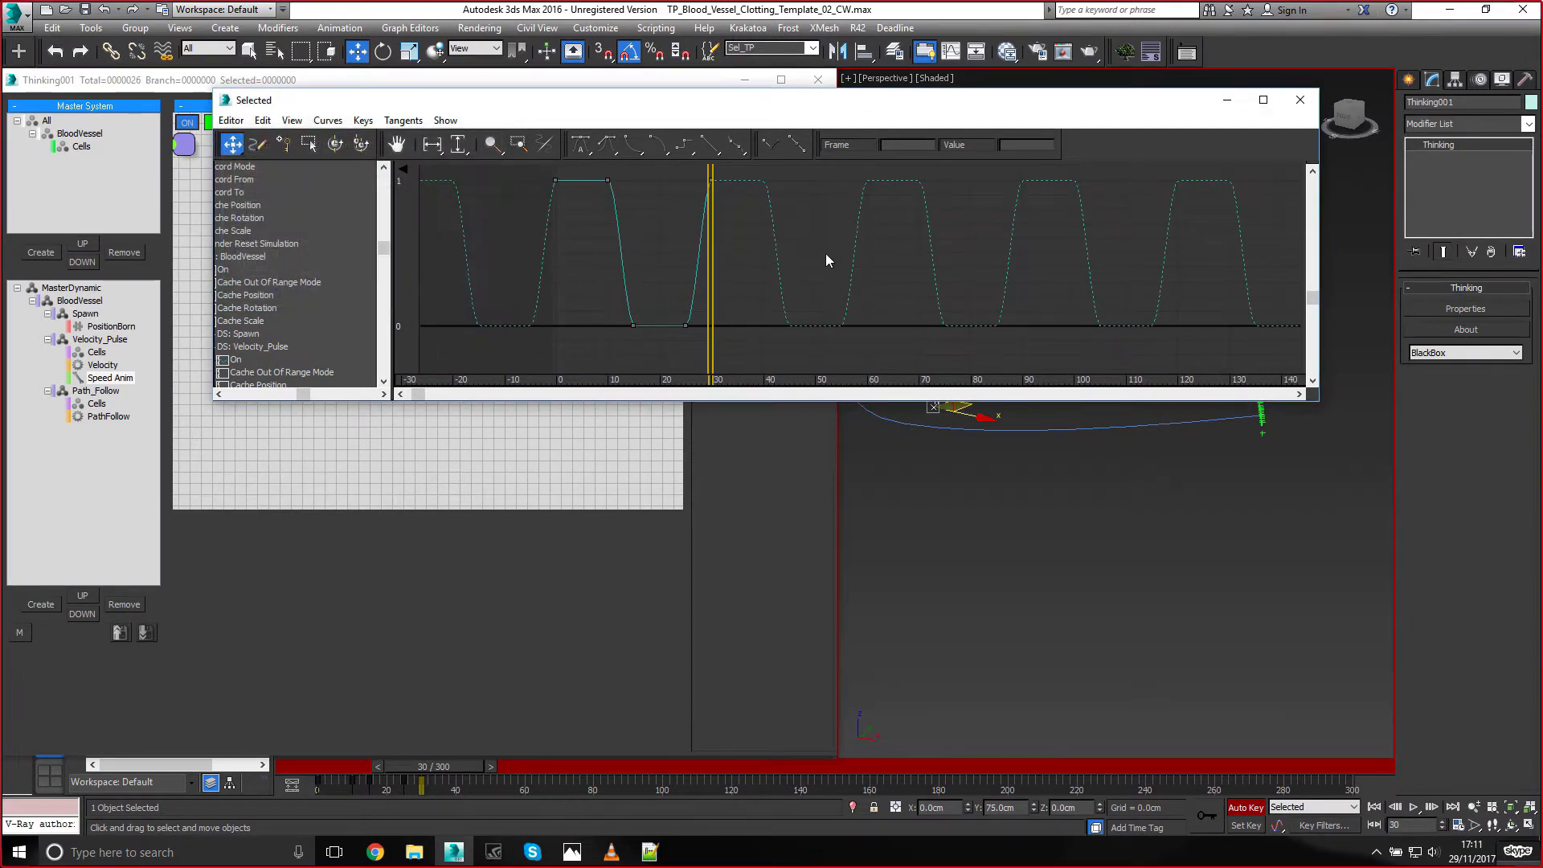
Shift the curve's keys at frames 10 and 15 horizontally to about frames 13 and 18, and minimize the curve editor
left_click_drag(589, 174, 639, 332)
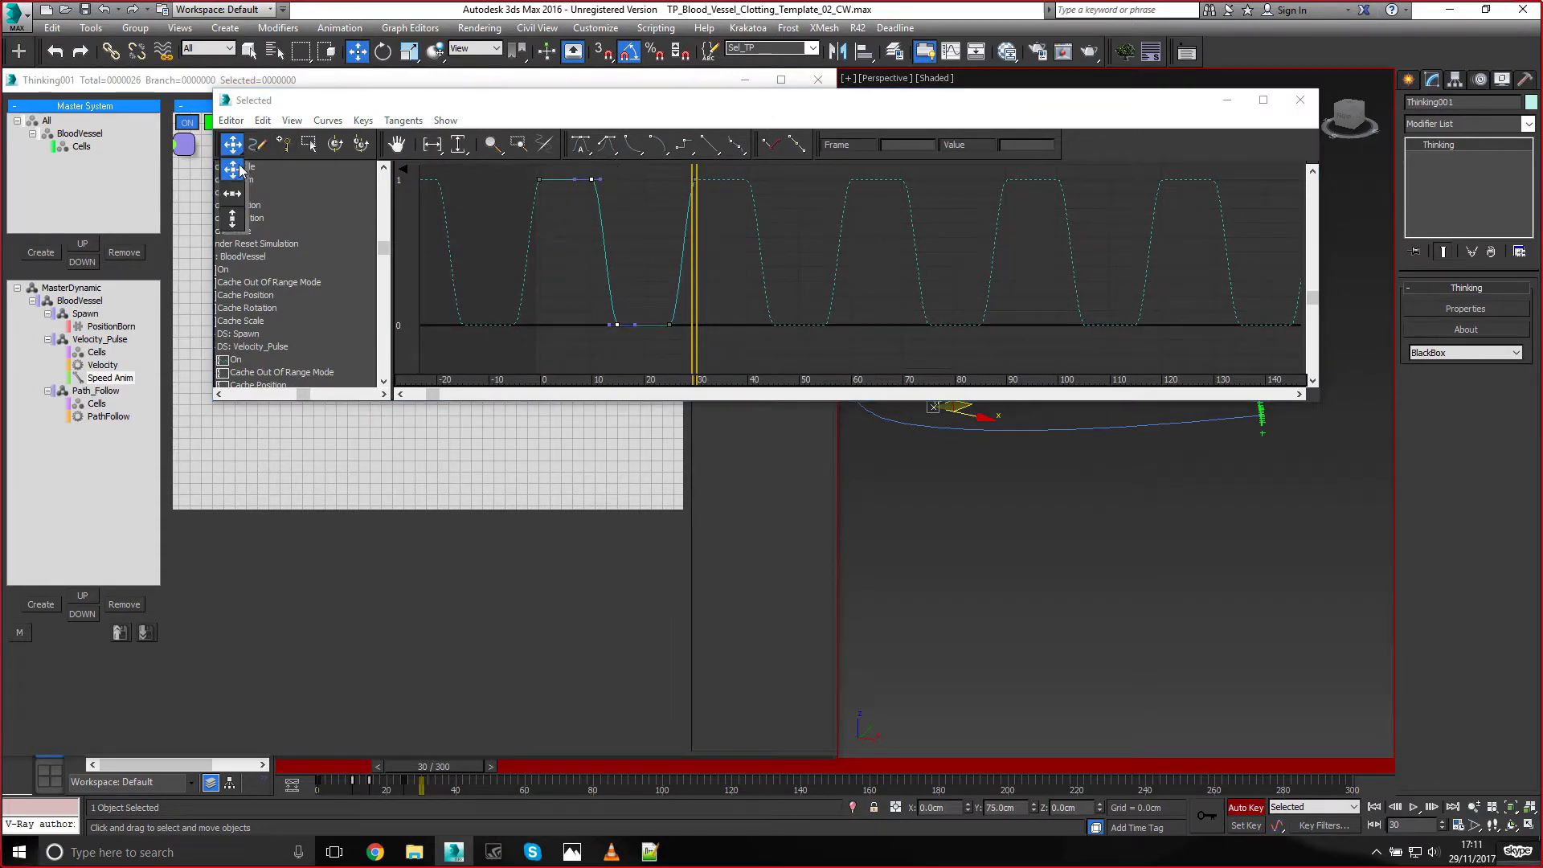
left_click_drag(244, 147, 233, 167)
left_click_drag(593, 181, 611, 183)
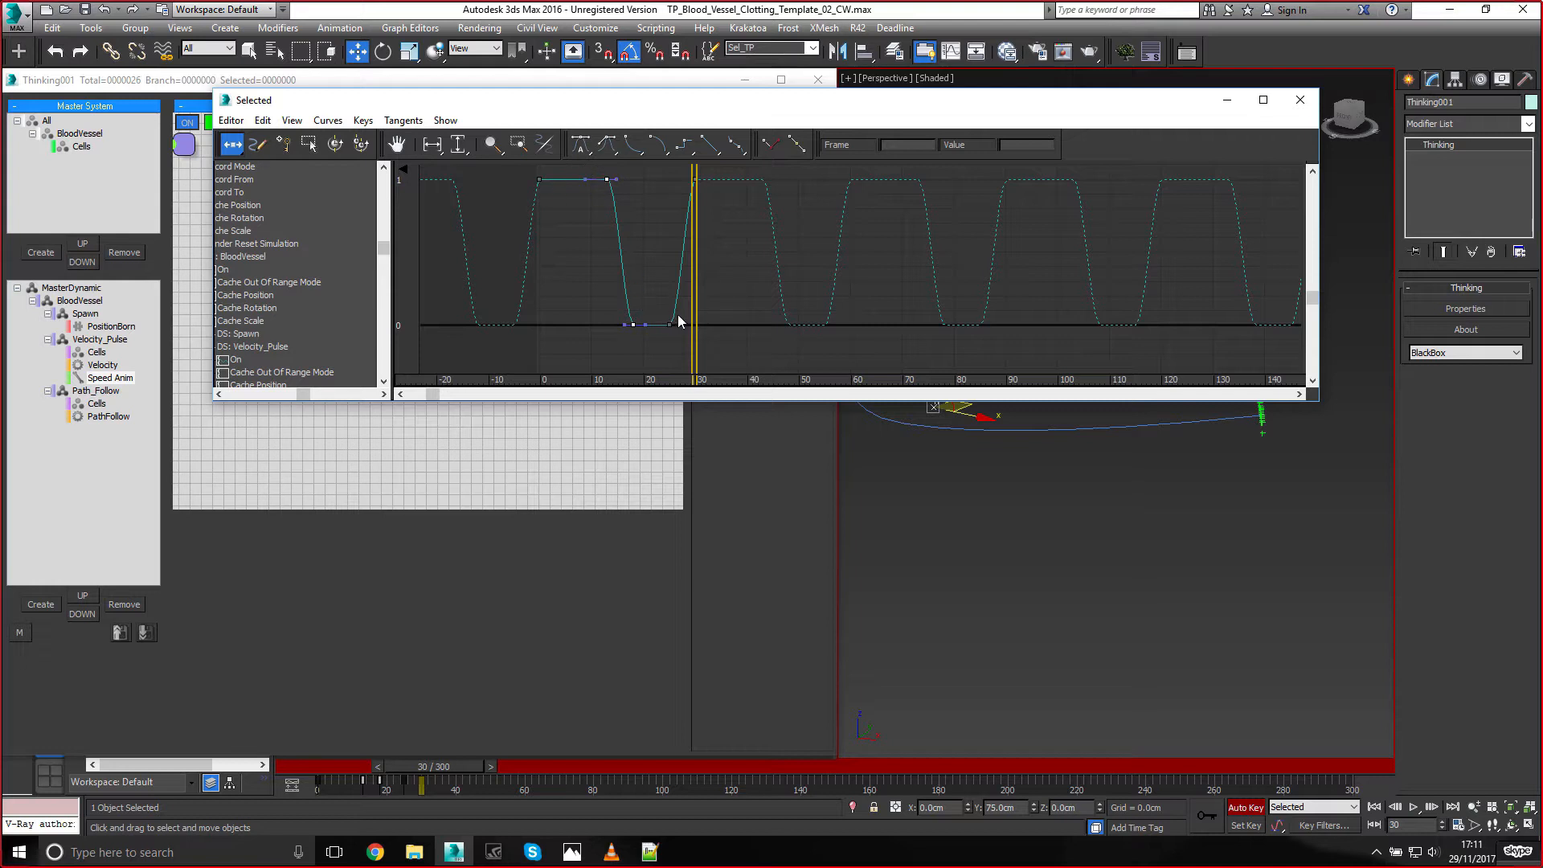
left_click(1227, 103)
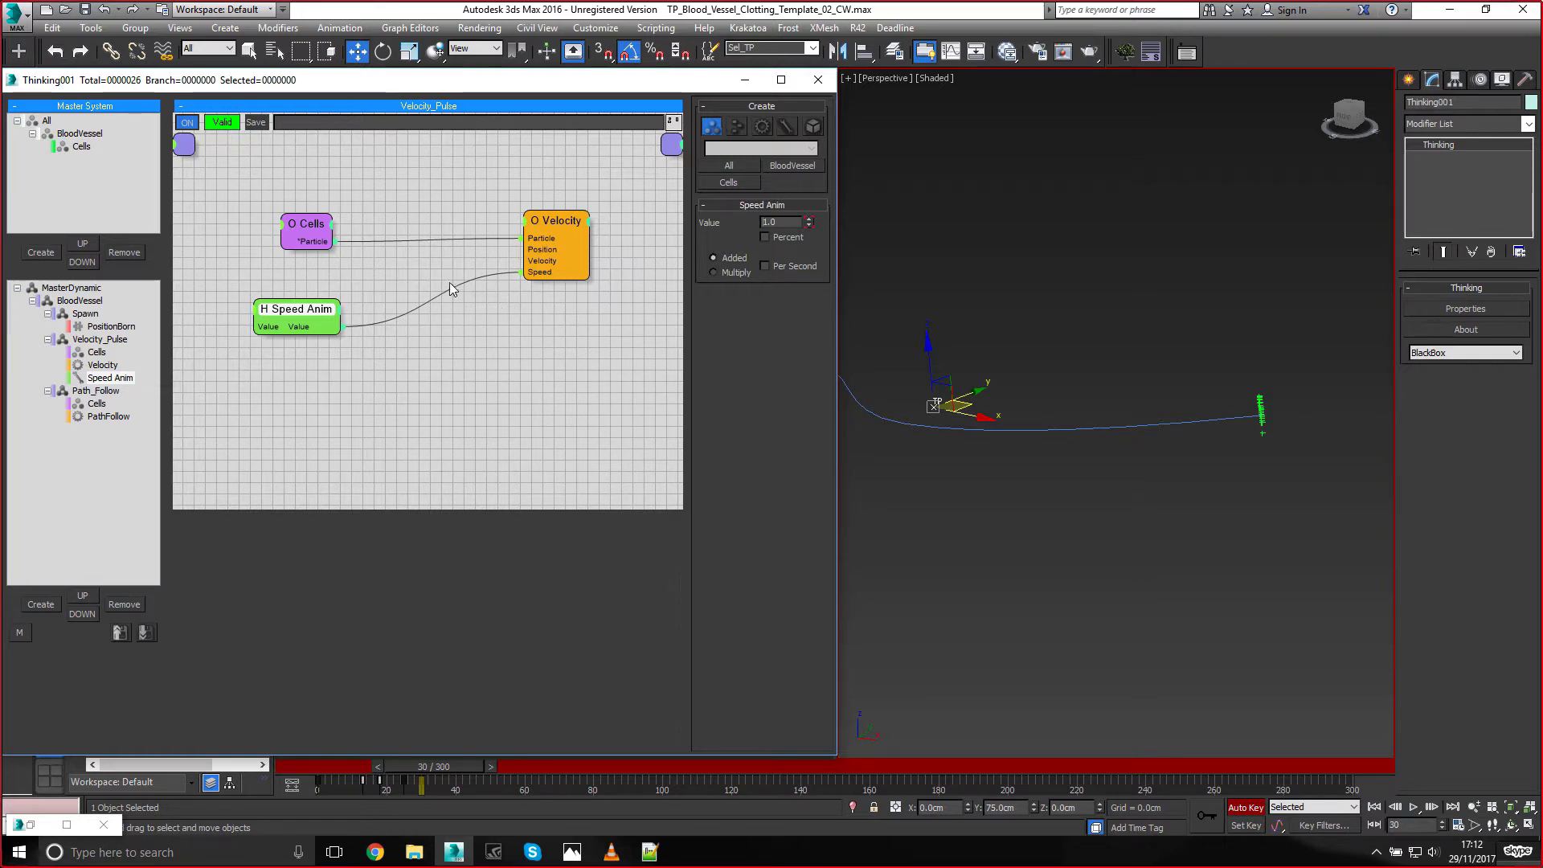
Add a second Float helper to Velocity_Pulse, name it Speed Mult and place it below Speed Anim
left_click(313, 389)
key("Tab")
type("float")
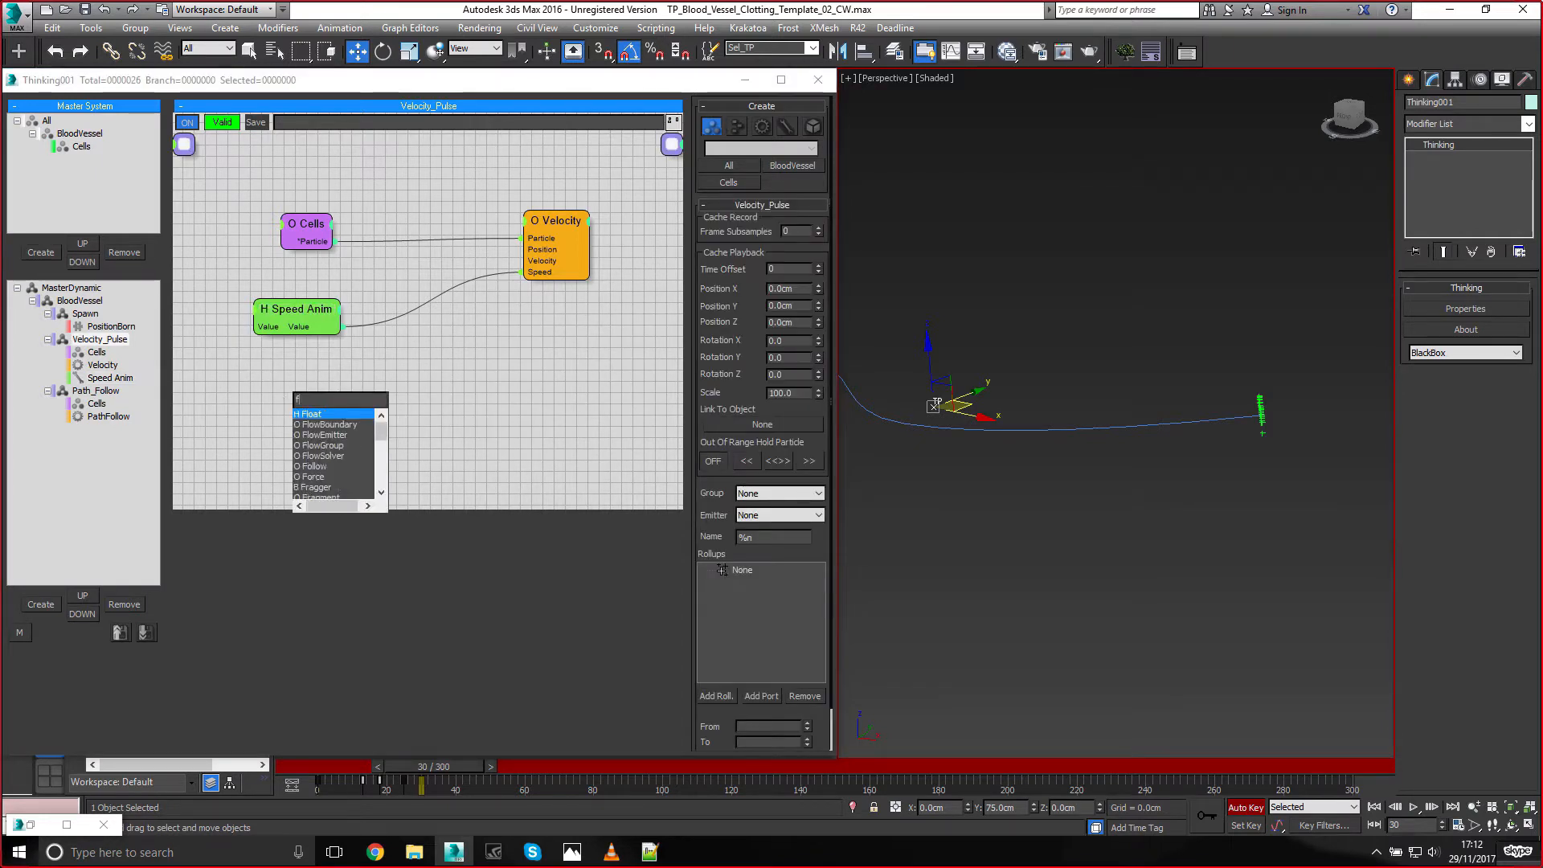
key("Return")
double_click(314, 406)
type("Speed ")
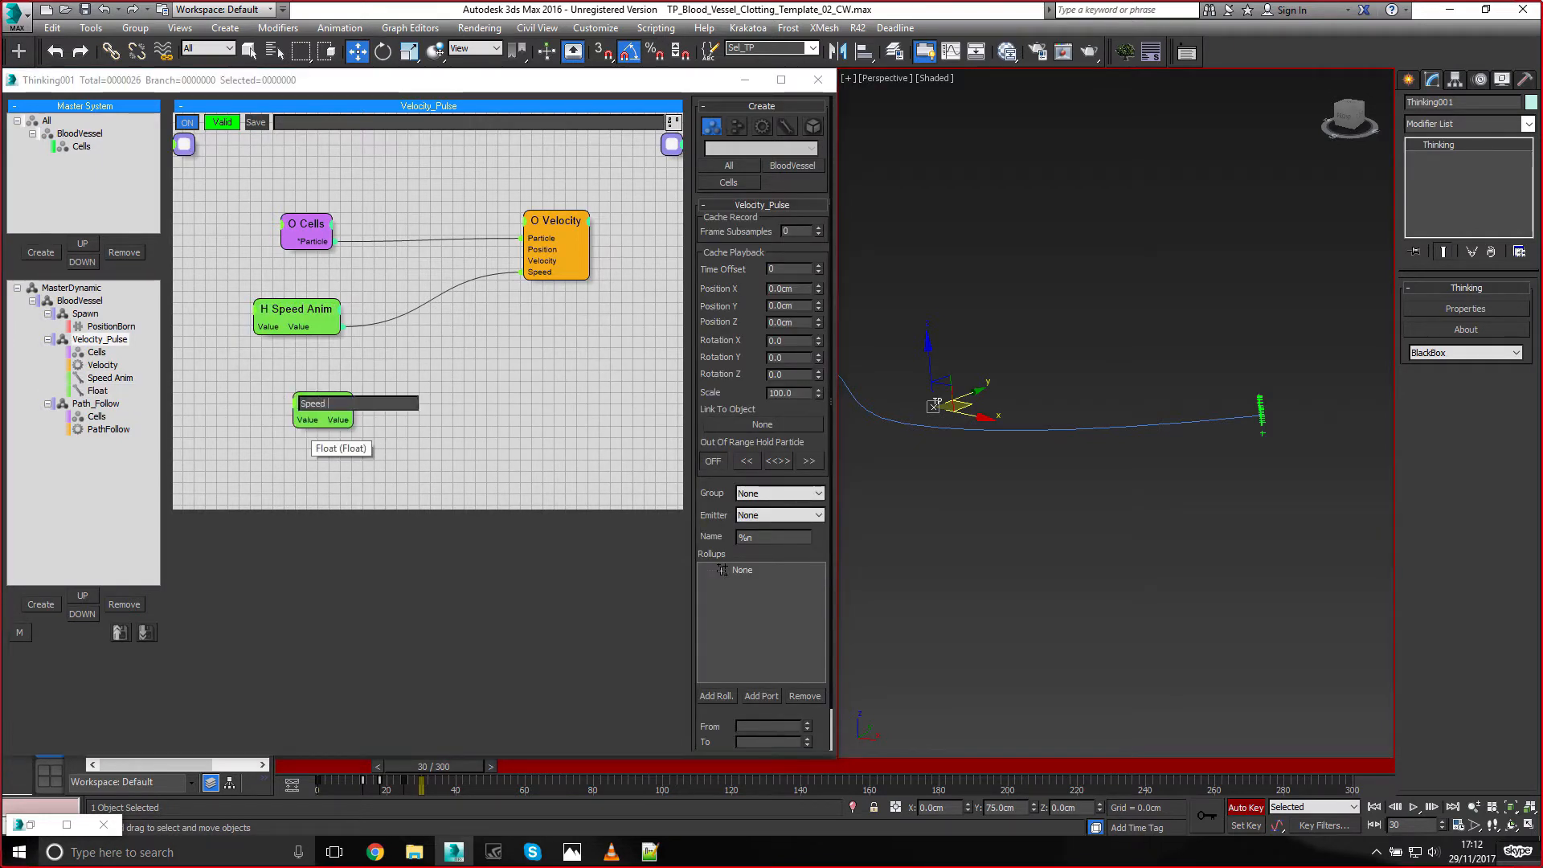
type("Mult")
key("Return")
mouse_move(344, 404)
left_mouse_down()
mouse_move(305, 376)
mouse_move(374, 344)
mouse_move(392, 356)
mouse_move(344, 388)
left_mouse_up()
Add an AddMultiply helper and wire Speed Anim into ValueA and Speed Mult into ValueB
left_click(403, 351)
key("Tab")
type("add")
left_click(423, 372)
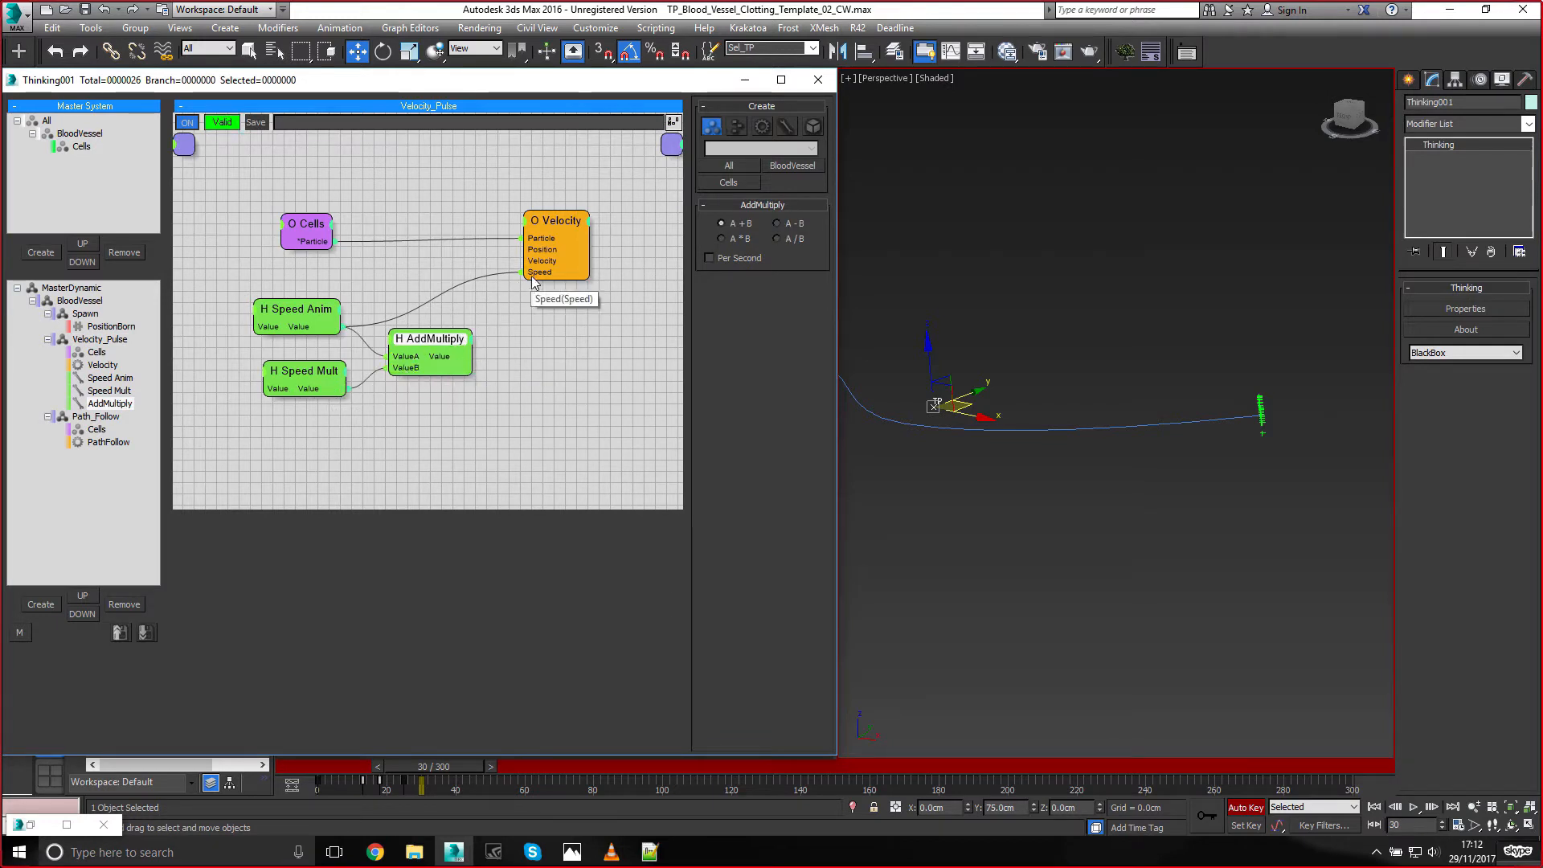
Wire the AddMultiply output into the Velocity operator's Speed input in place of Speed Anim, and tidy the helper nodes
left_click_drag(532, 279, 465, 361)
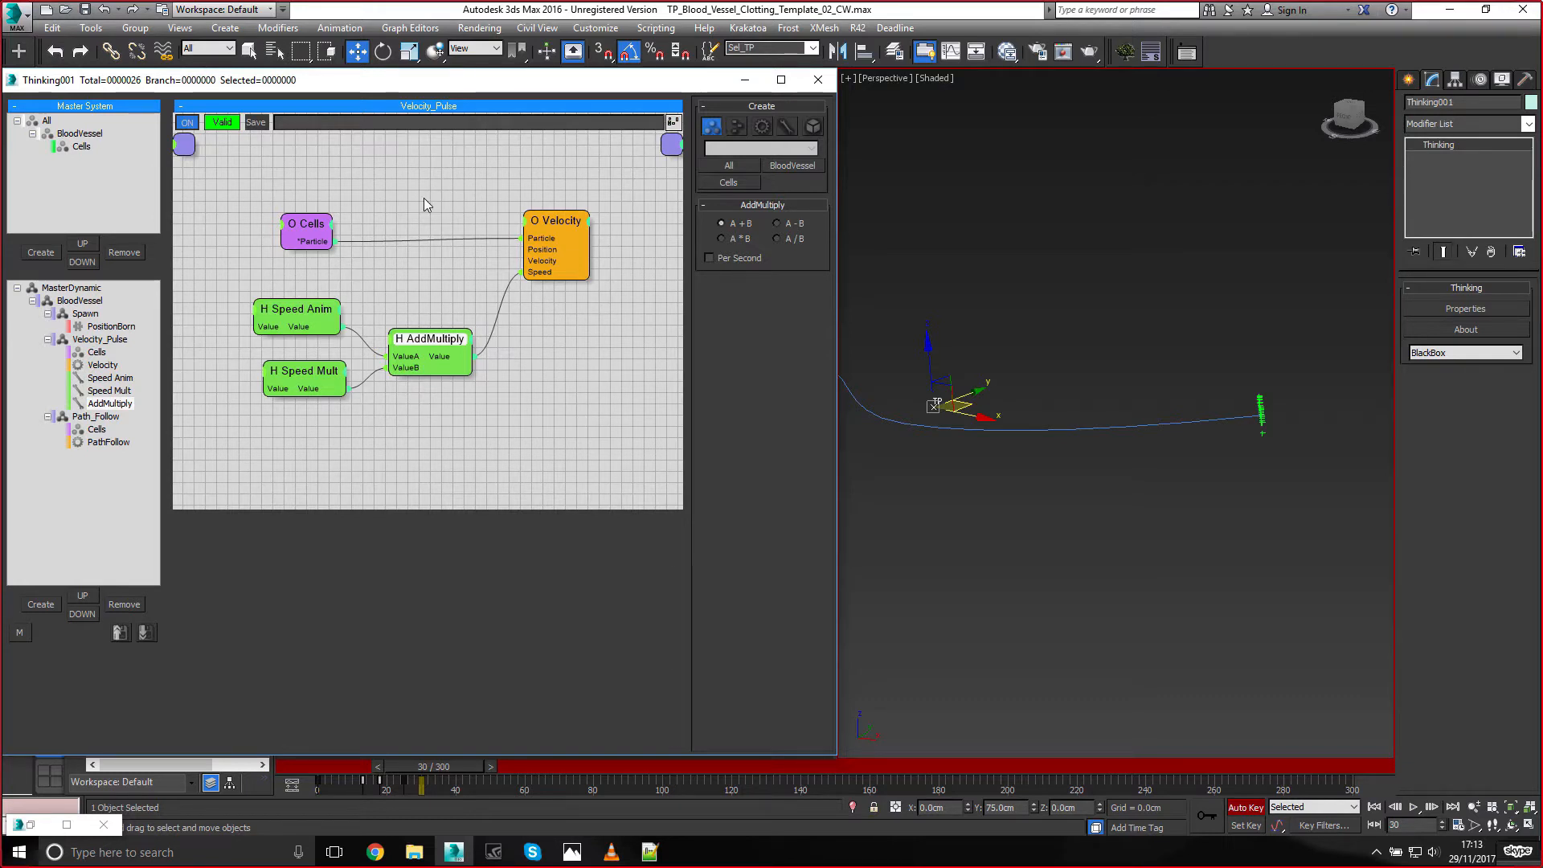
left_click(321, 309)
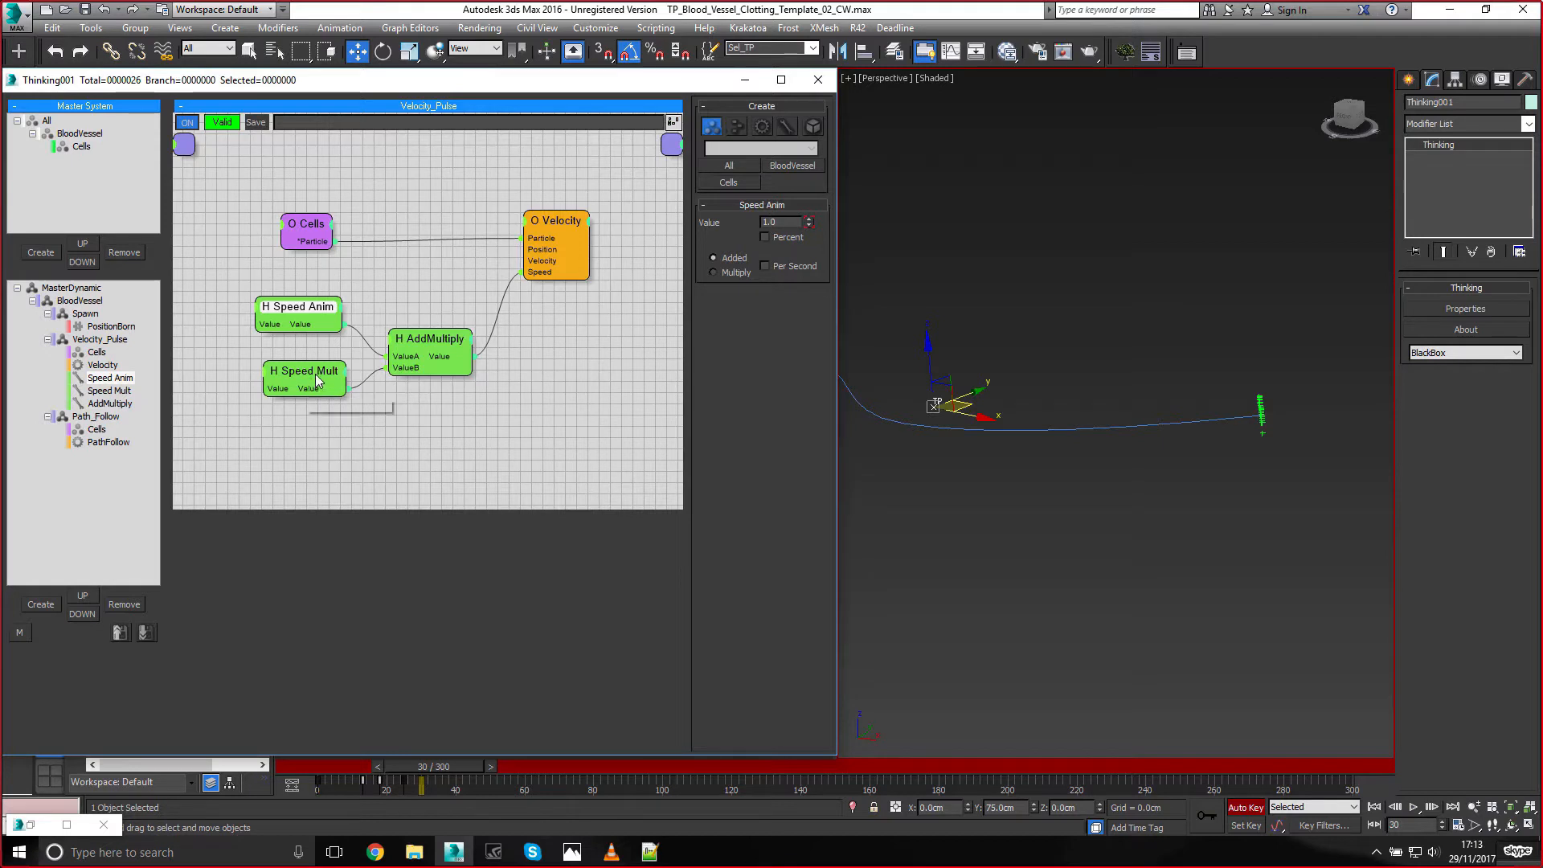
left_click_drag(300, 395, 302, 401)
left_click_drag(426, 358, 423, 348)
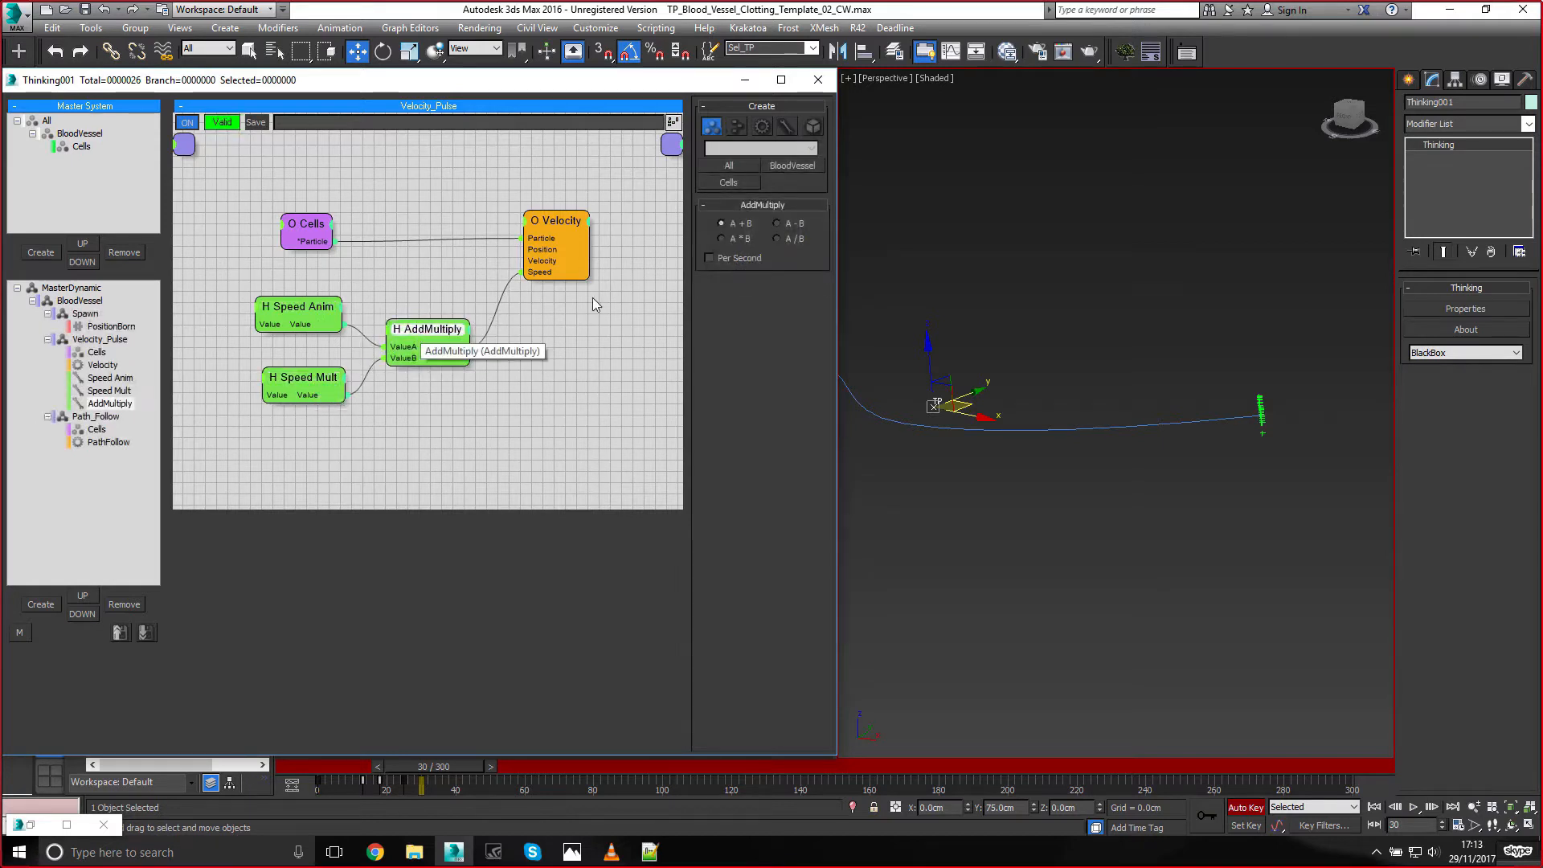
left_click_drag(303, 377, 308, 365)
type("500")
key("Return")
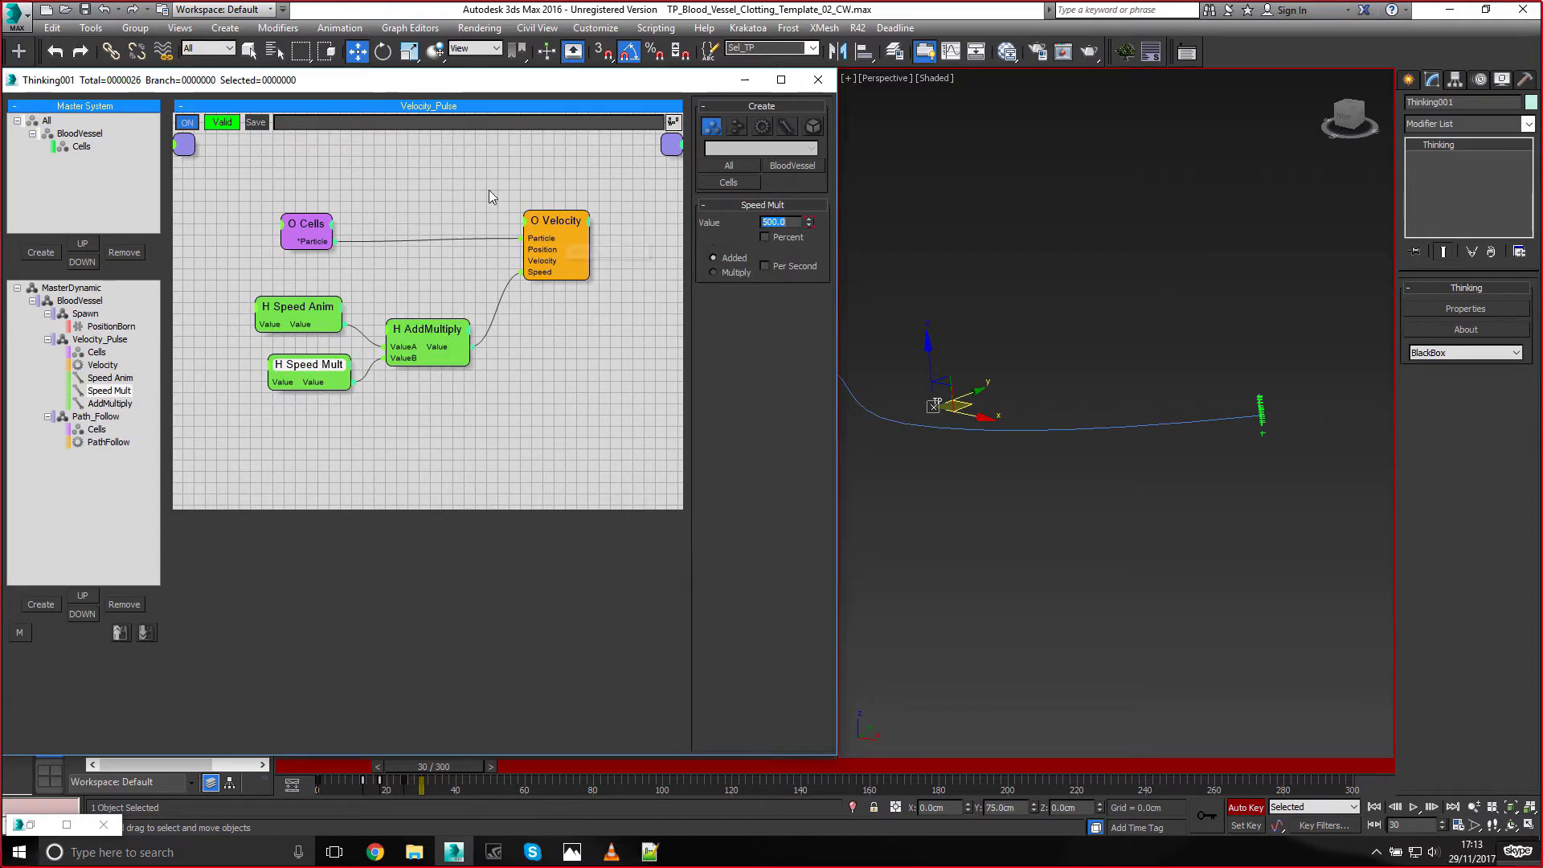
left_click(103, 9)
Turn off Auto Key and set the Speed Mult helper's value to 150
left_click(1245, 806)
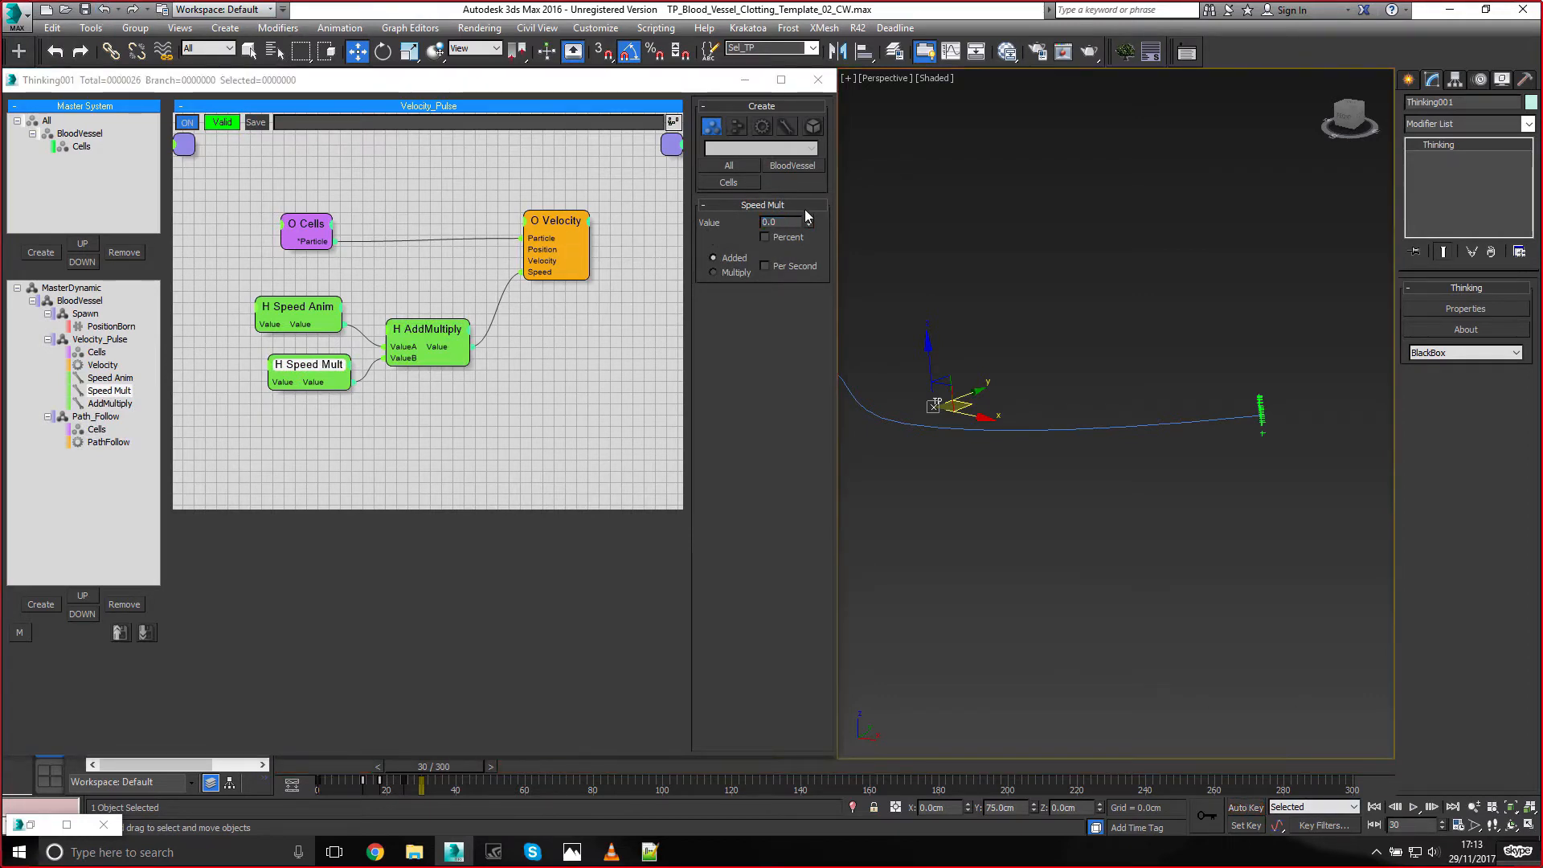
double_click(779, 221)
type("150")
key("Return")
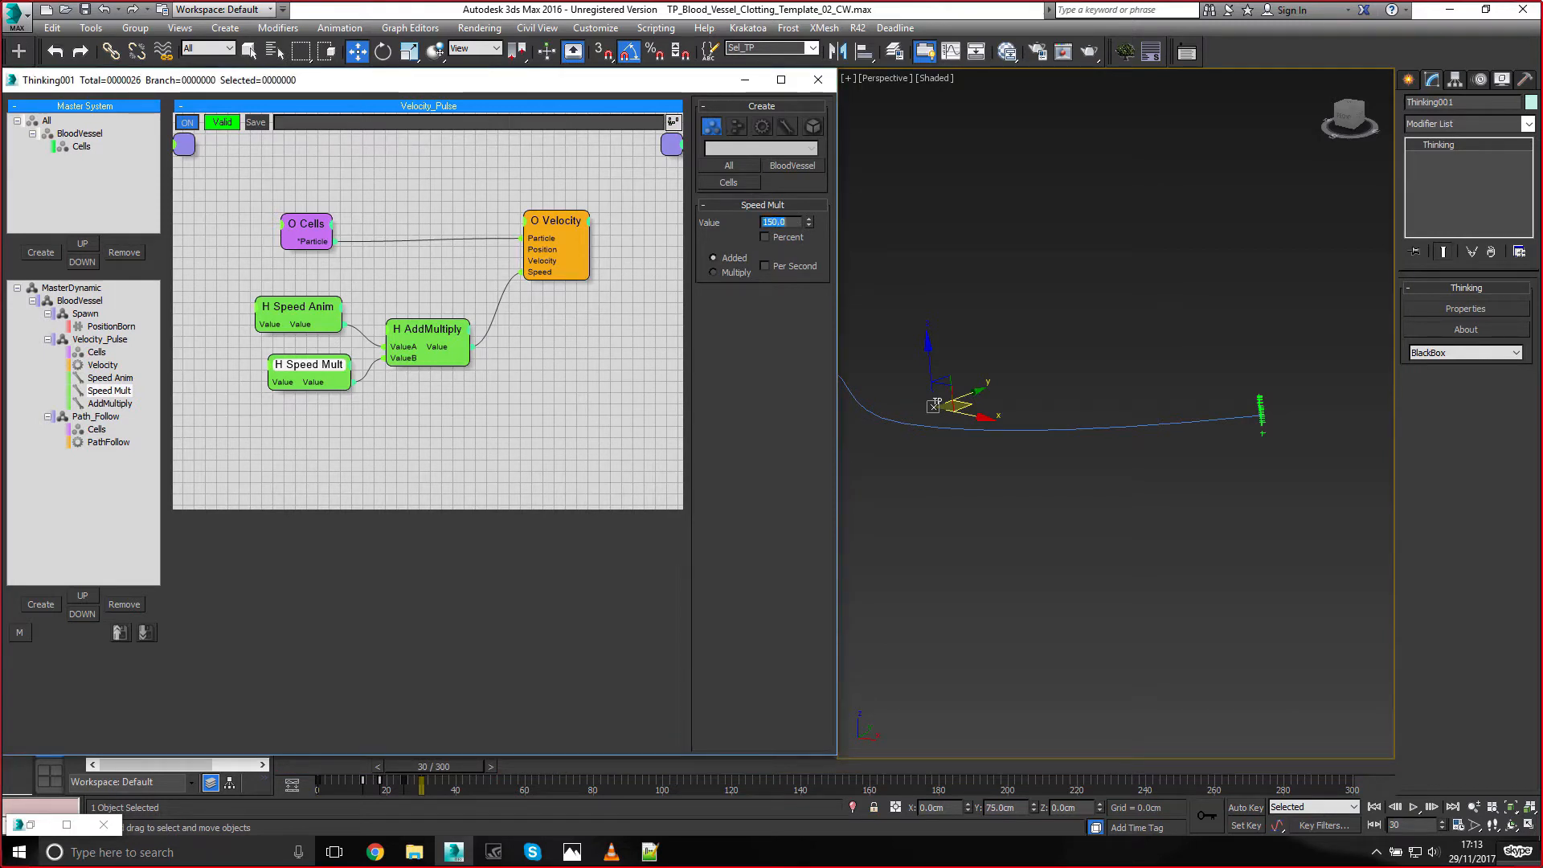
Check the Speed Anim and Speed Mult values, and scrub from frame 0 to about frame 148 to examine the particle motion
left_click(304, 302)
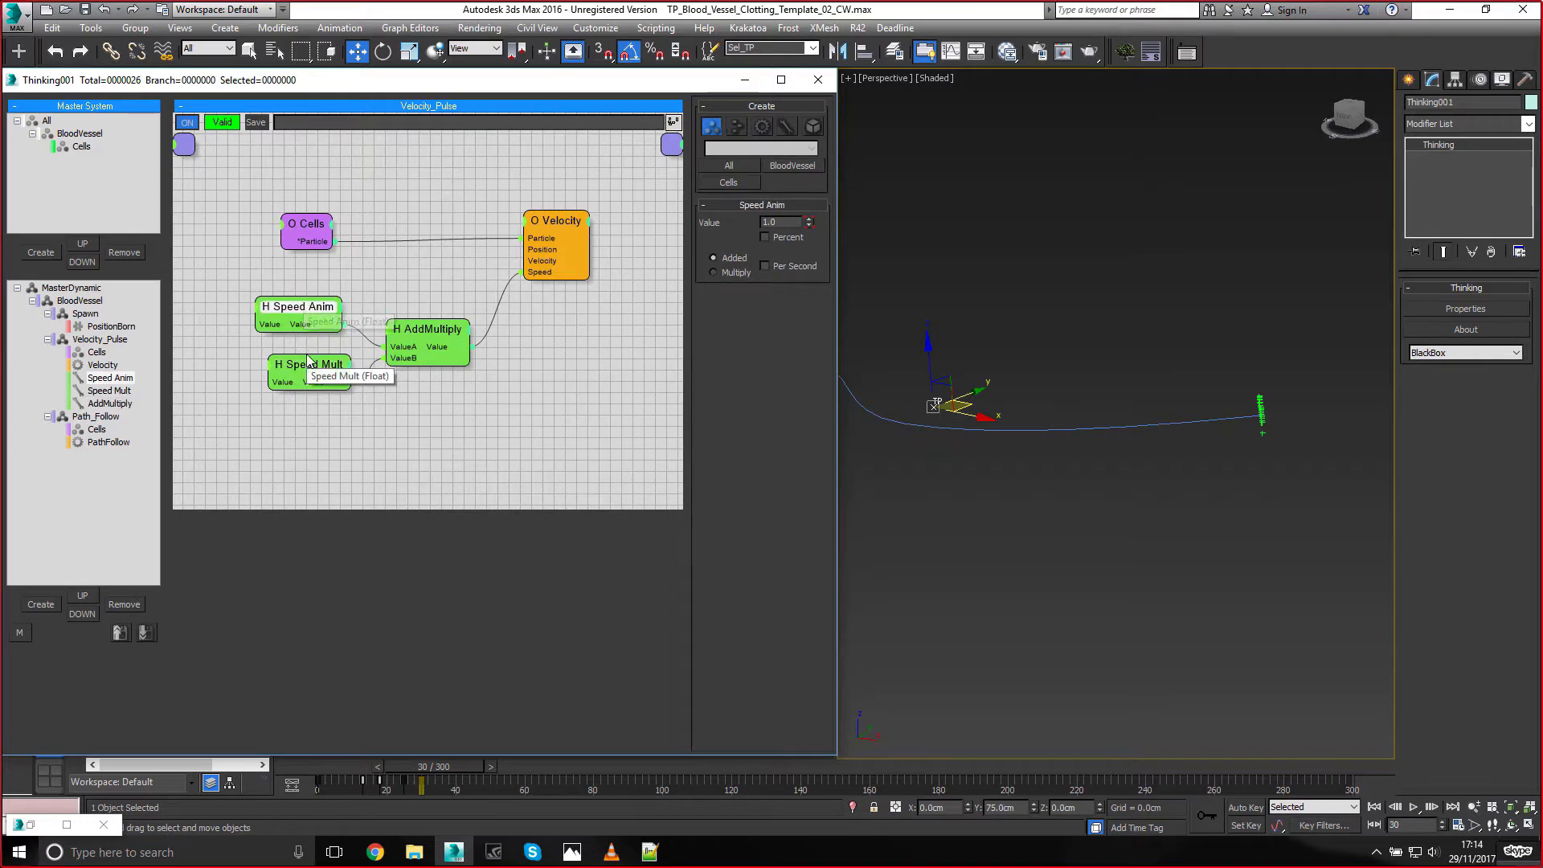
left_click(307, 359)
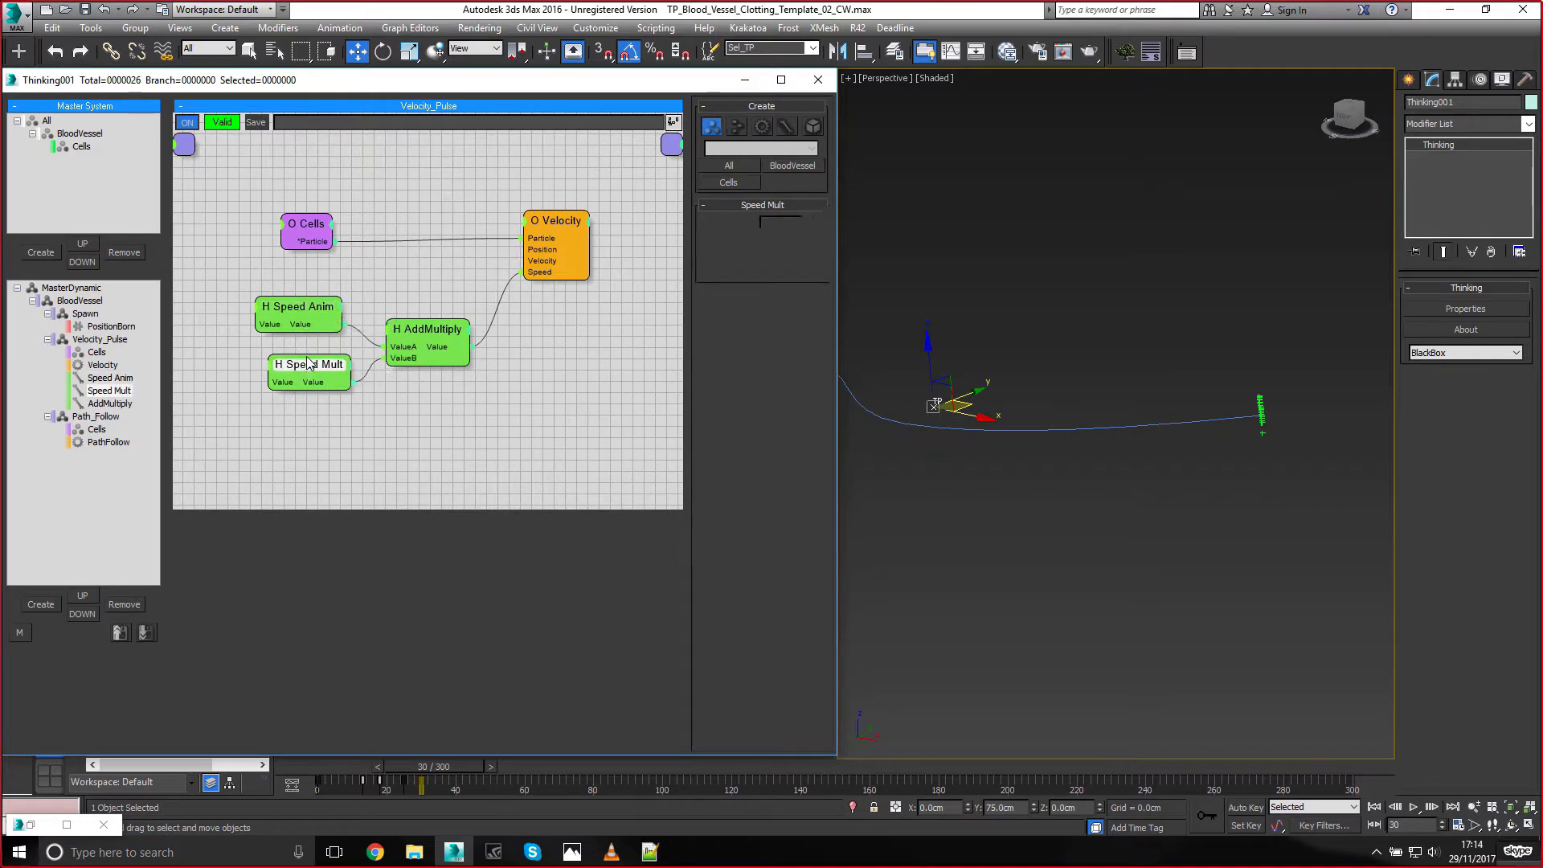
left_click(301, 768)
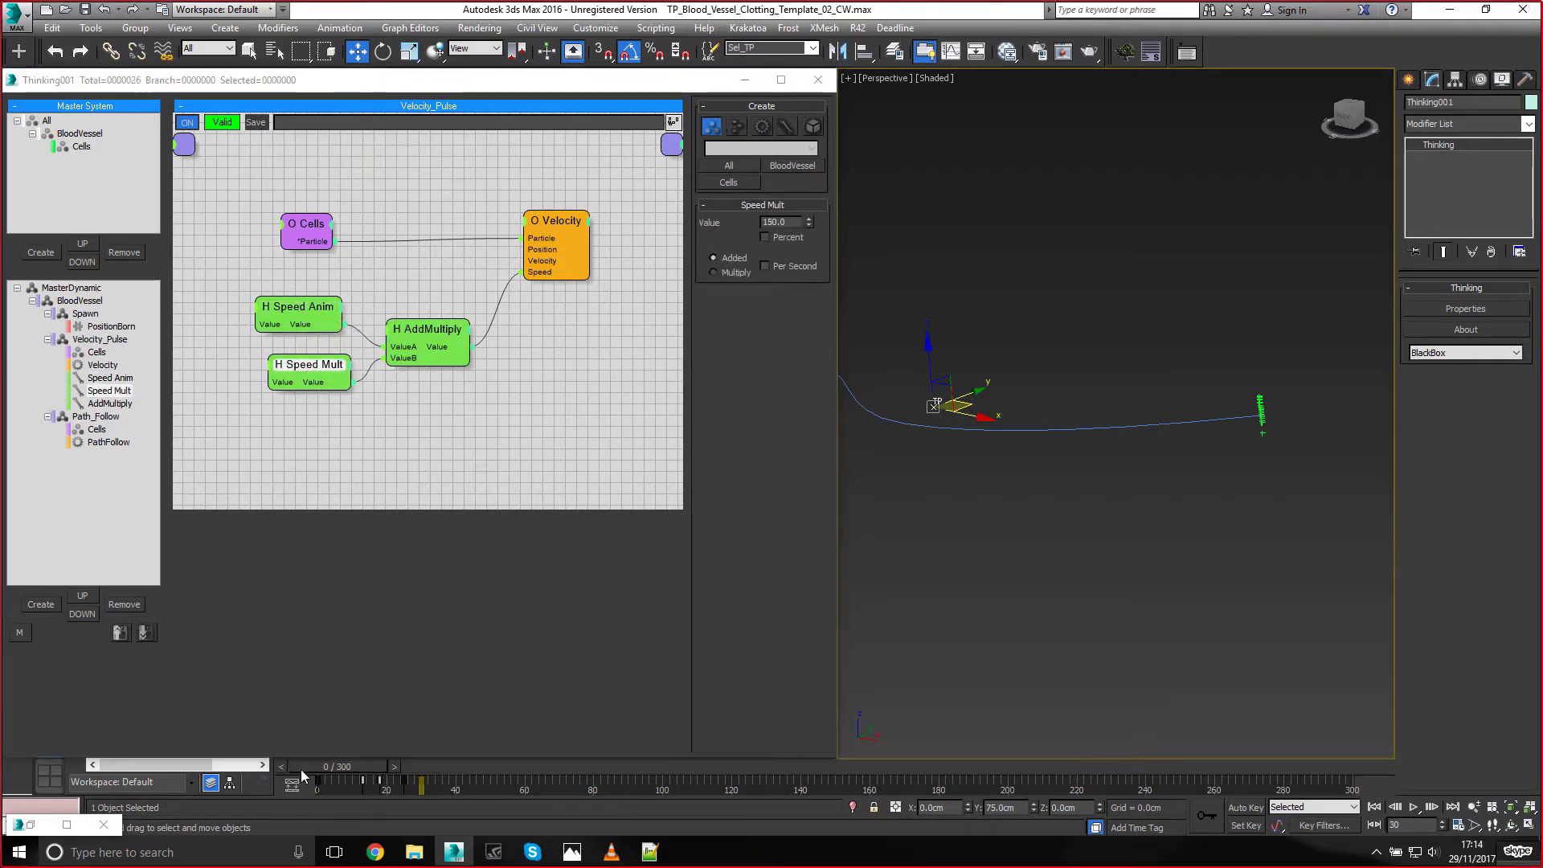
left_click(424, 753)
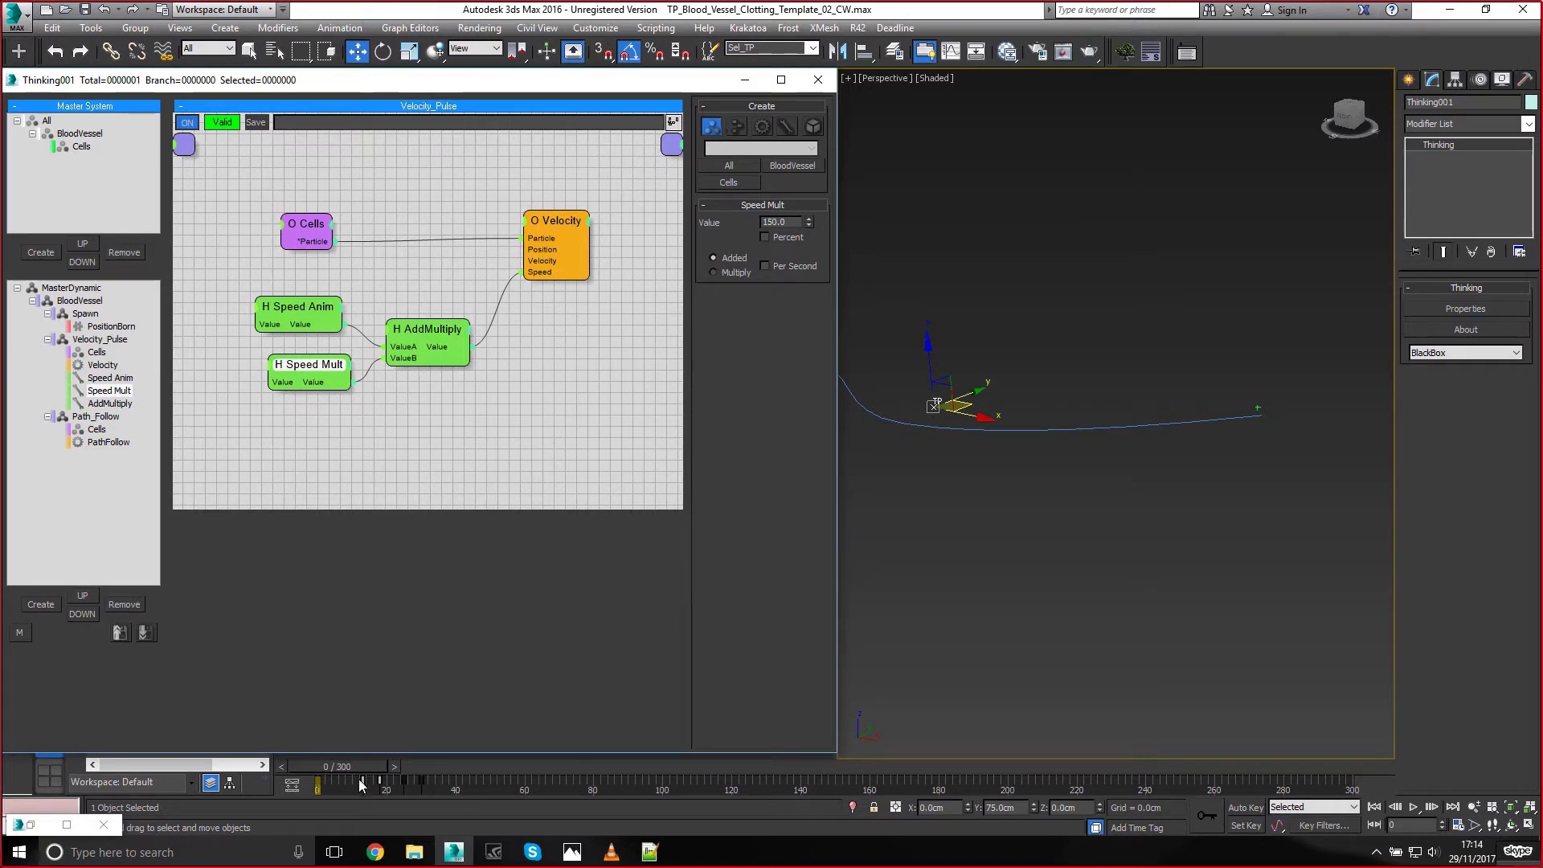
mouse_move(337, 764)
left_mouse_down()
mouse_move(384, 767)
mouse_move(356, 767)
left_mouse_up()
key("w")
middle_click_drag(1216, 536, 1163, 543)
left_click_drag(343, 766, 825, 748)
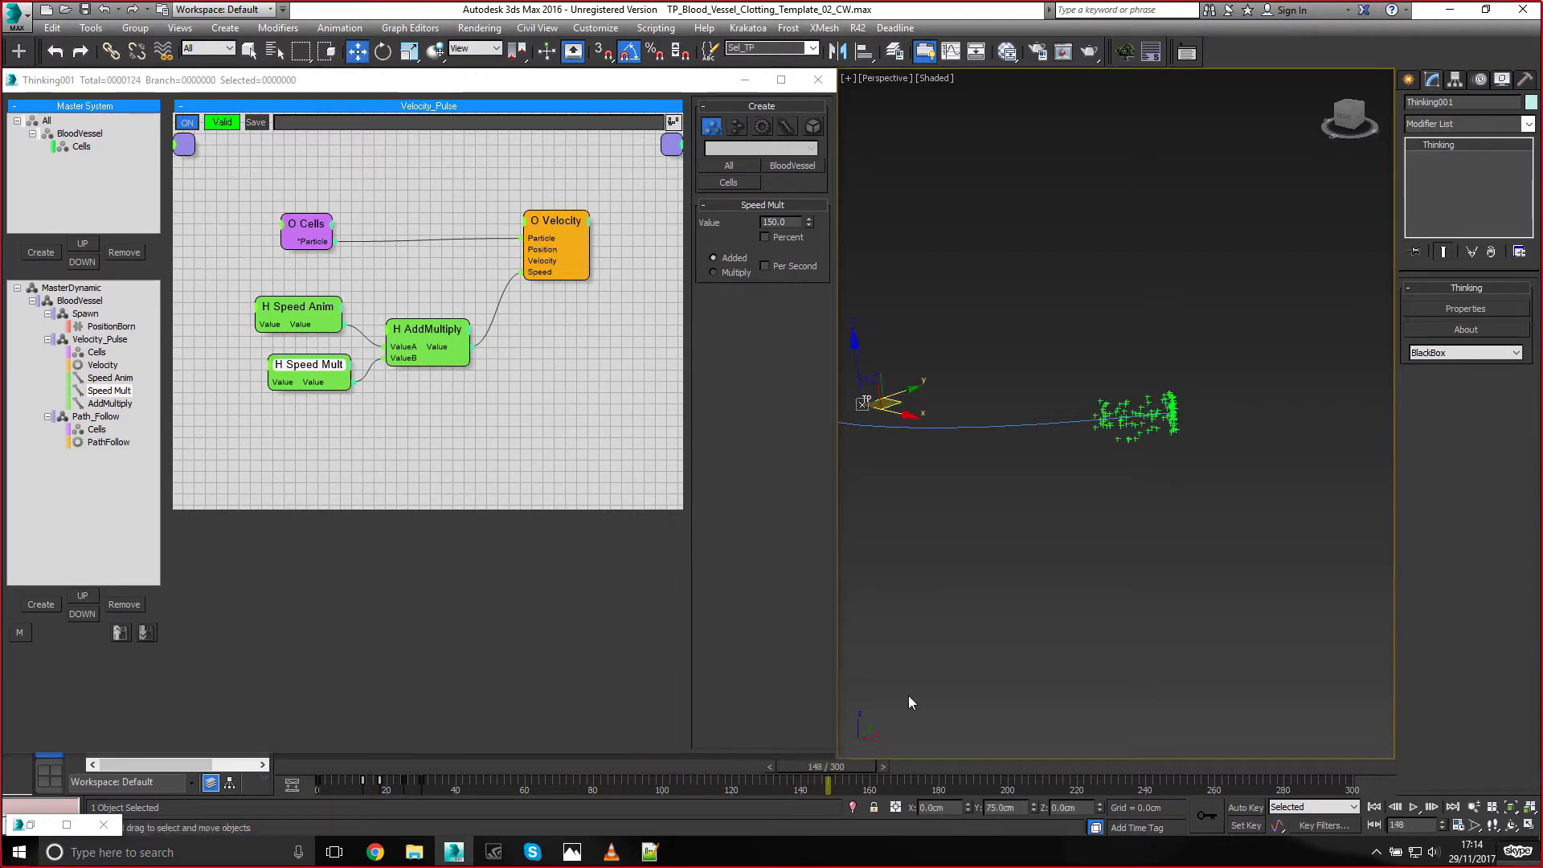
Review the Velocity and Speed Anim settings, and view the velocity vector diagram in Photos before returning to 3ds Max
left_click(532, 228)
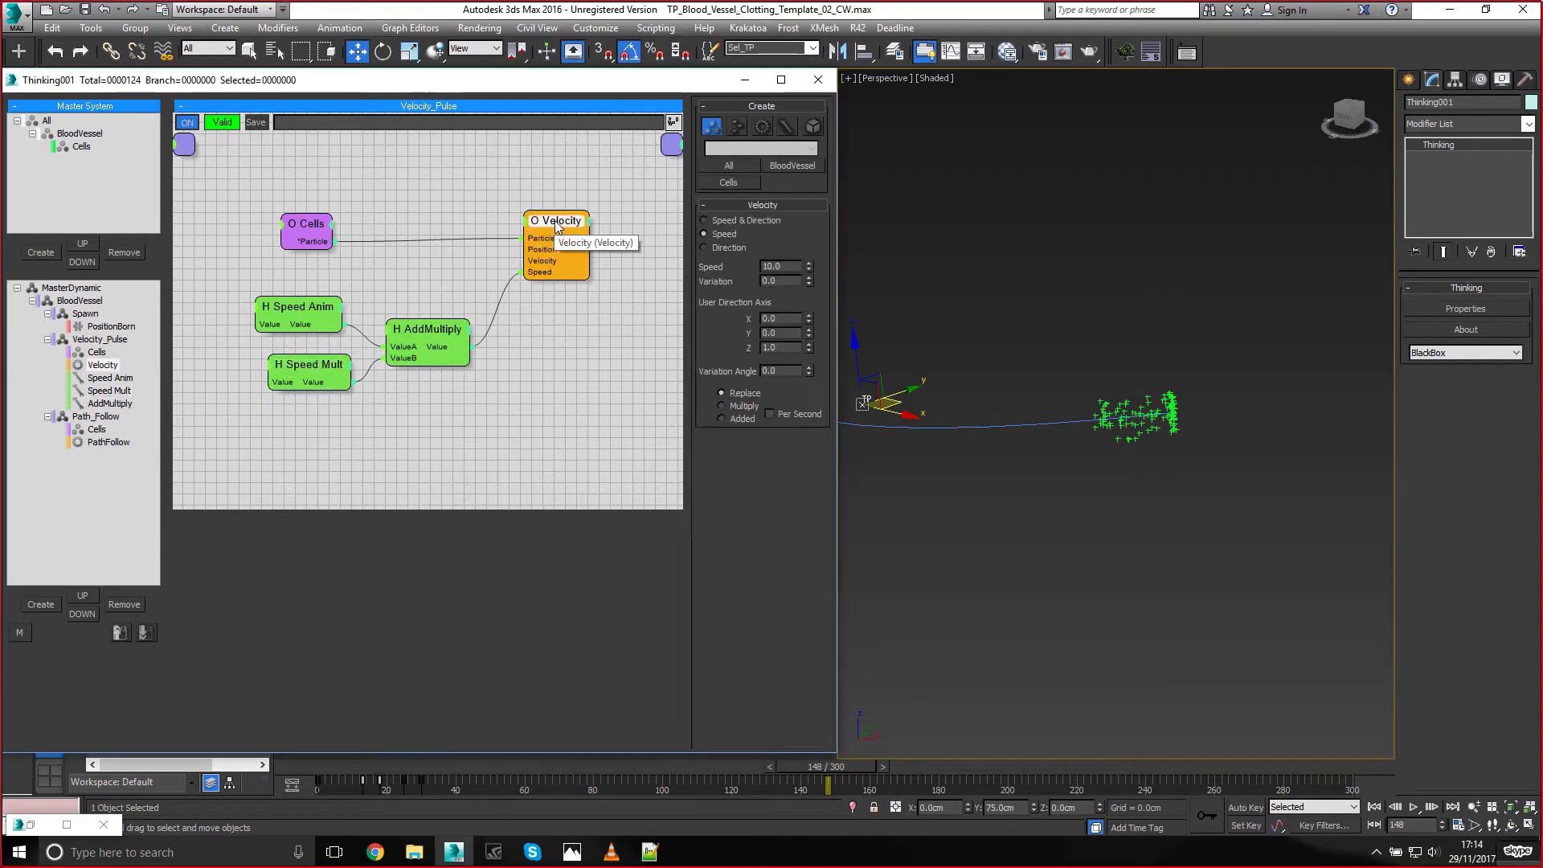
left_click(315, 307)
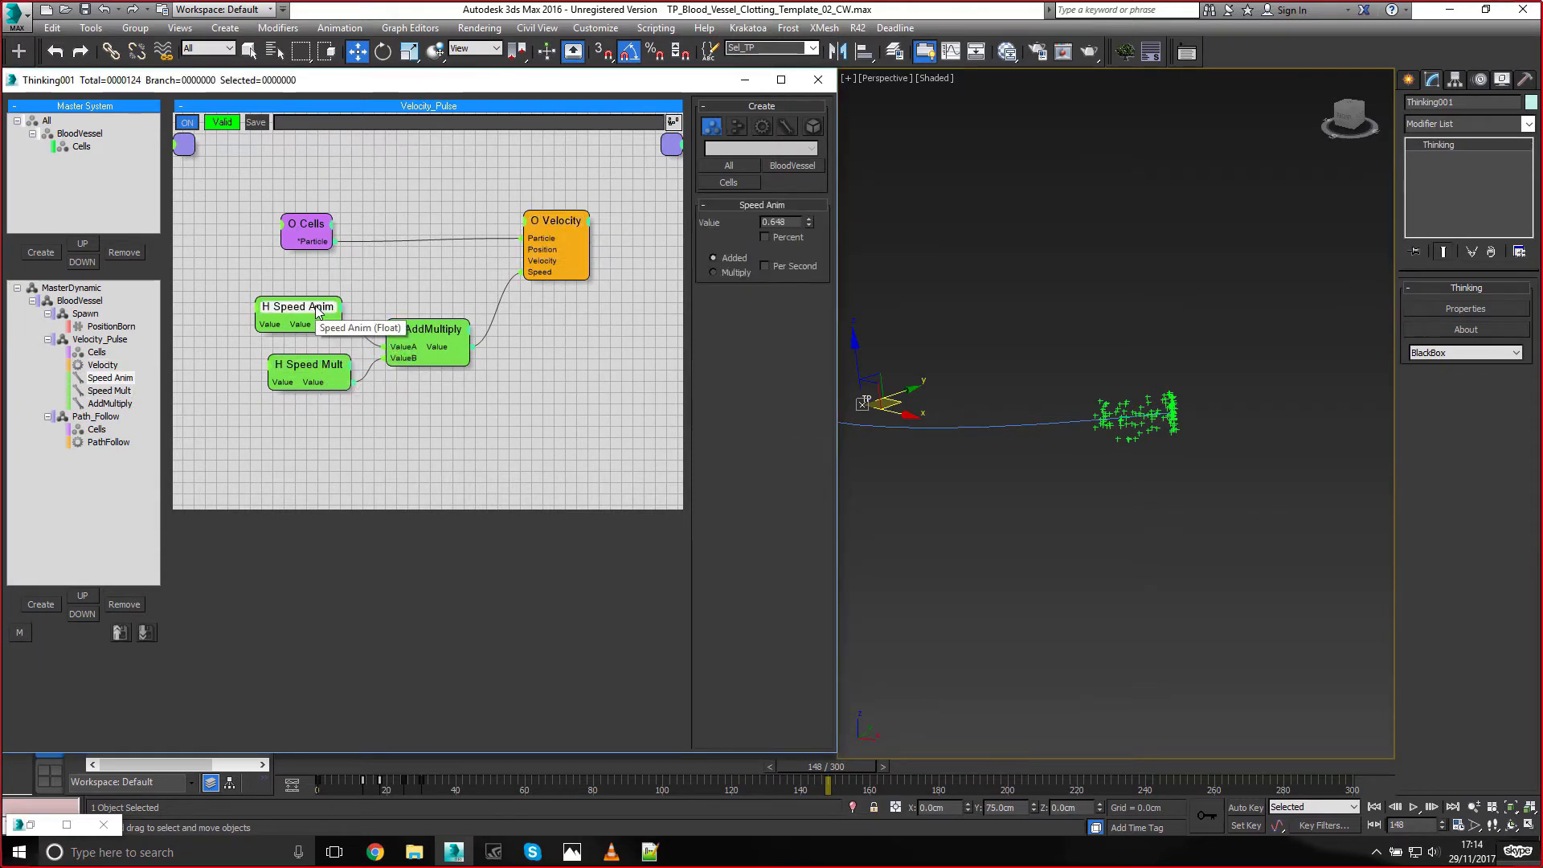
left_click(584, 861)
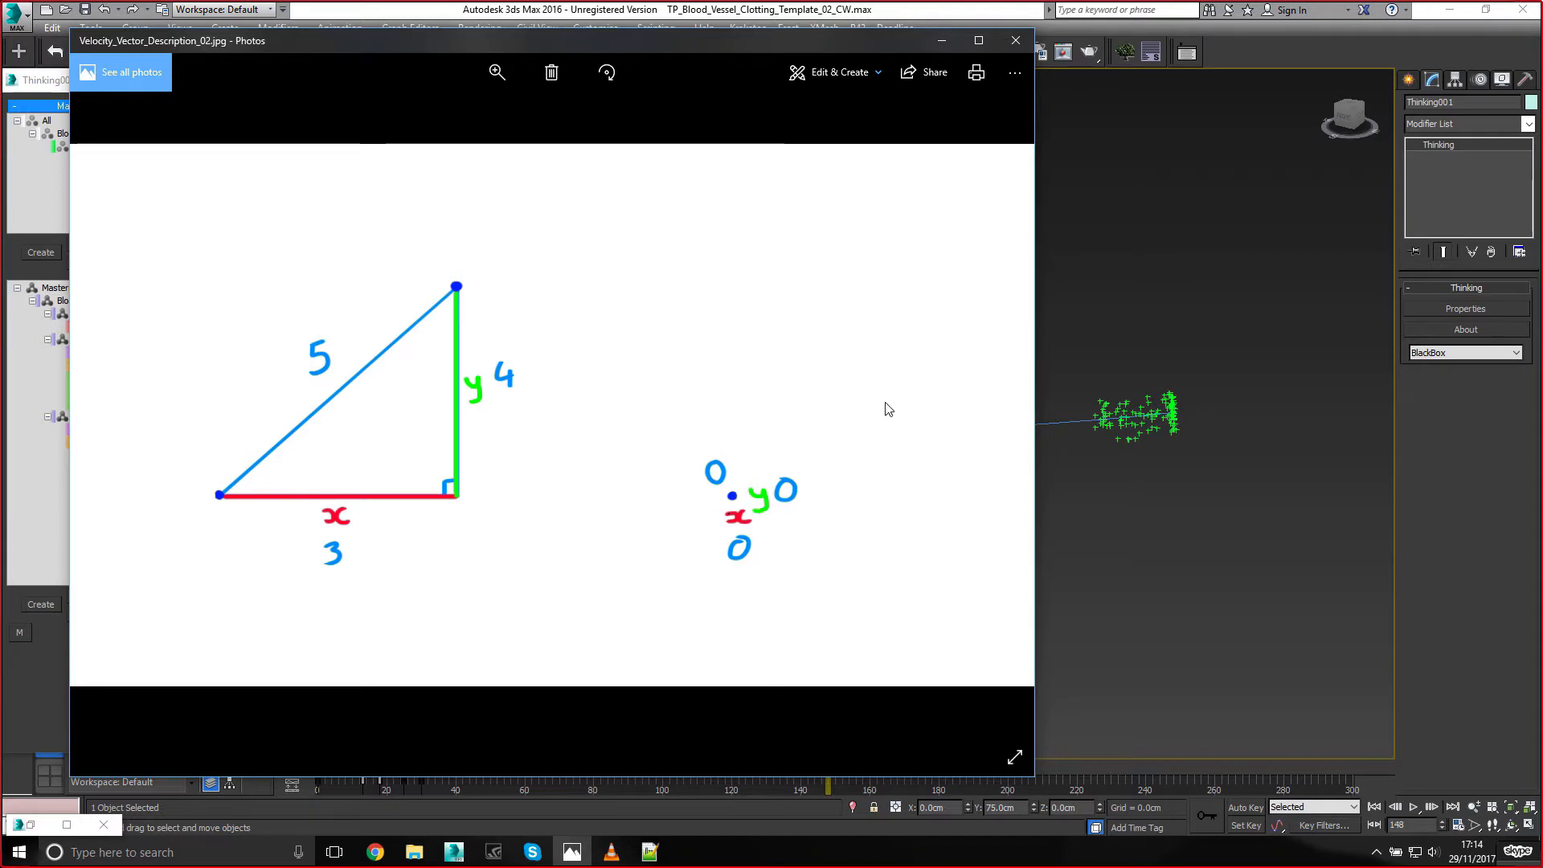
left_click(941, 41)
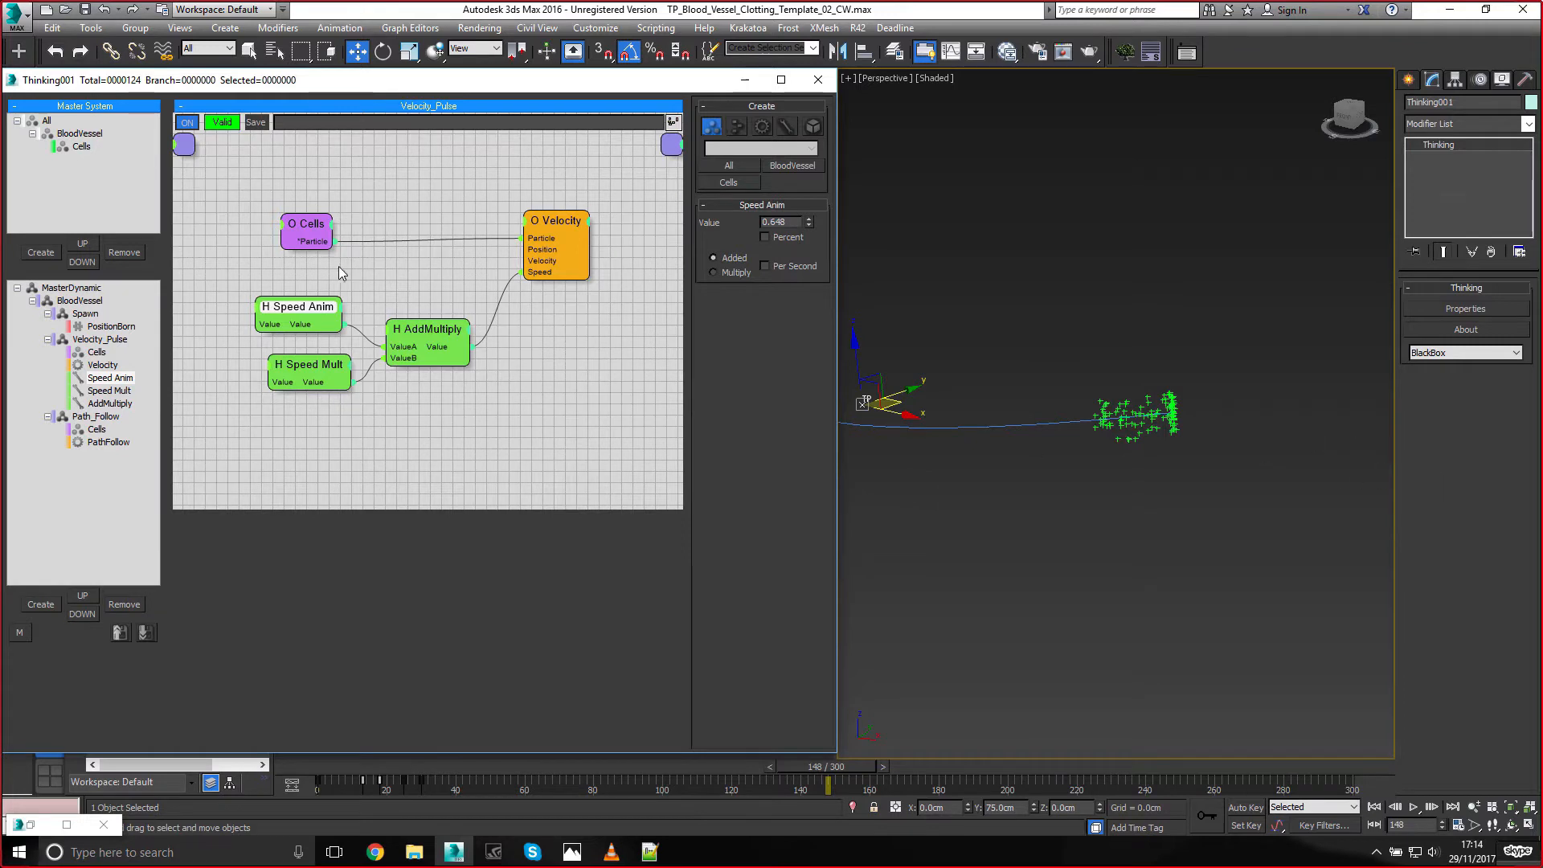
Reselect the Thinking Particles object with the Sel_TP selection set and show Speed Anim's Value curve in the restored curve editor
right_click(784, 221)
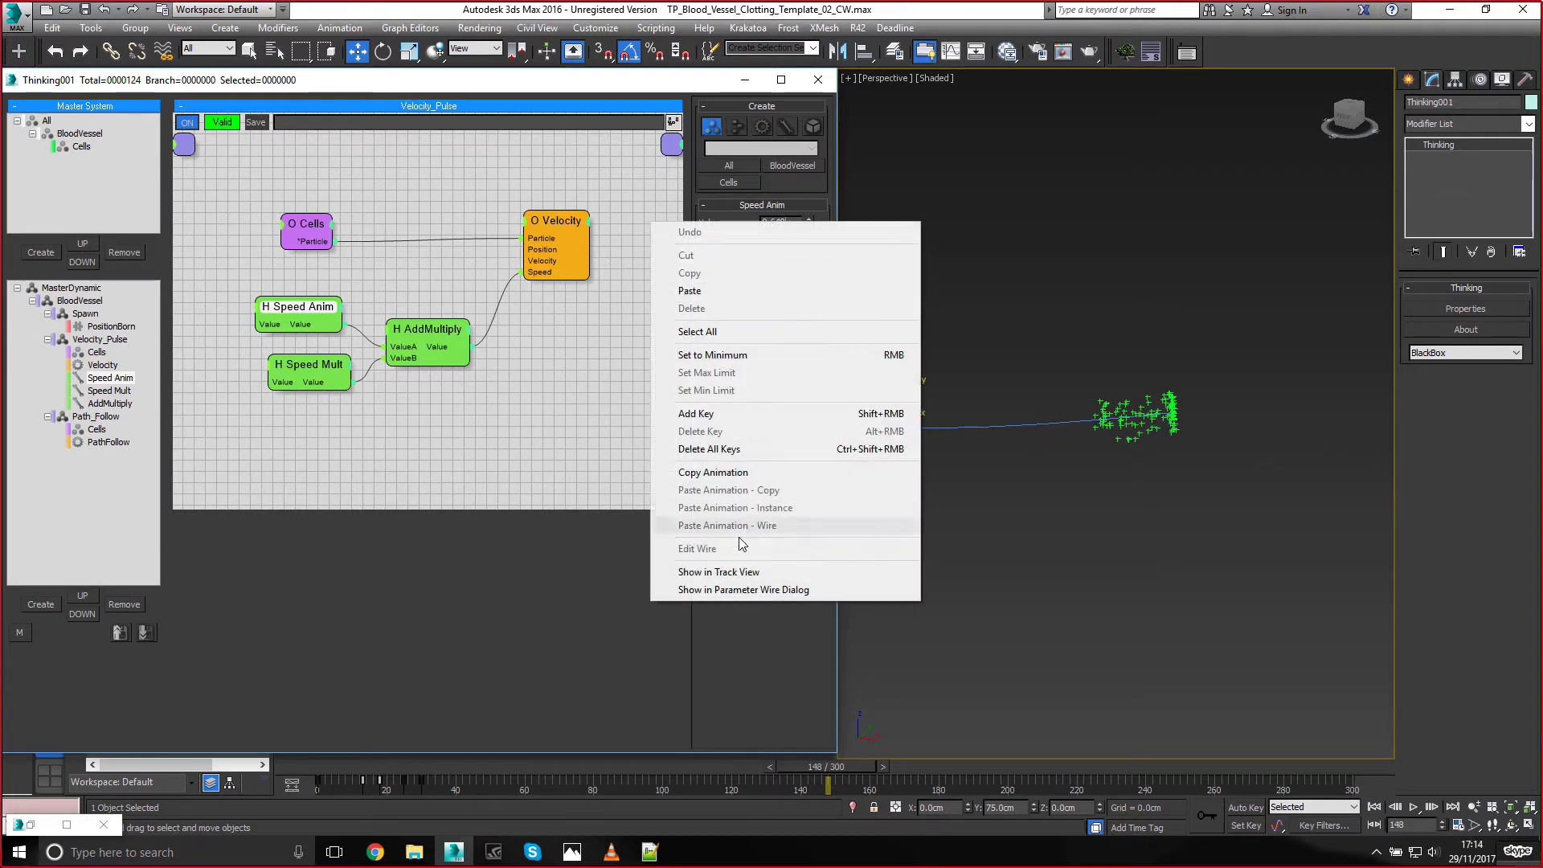
left_click(733, 572)
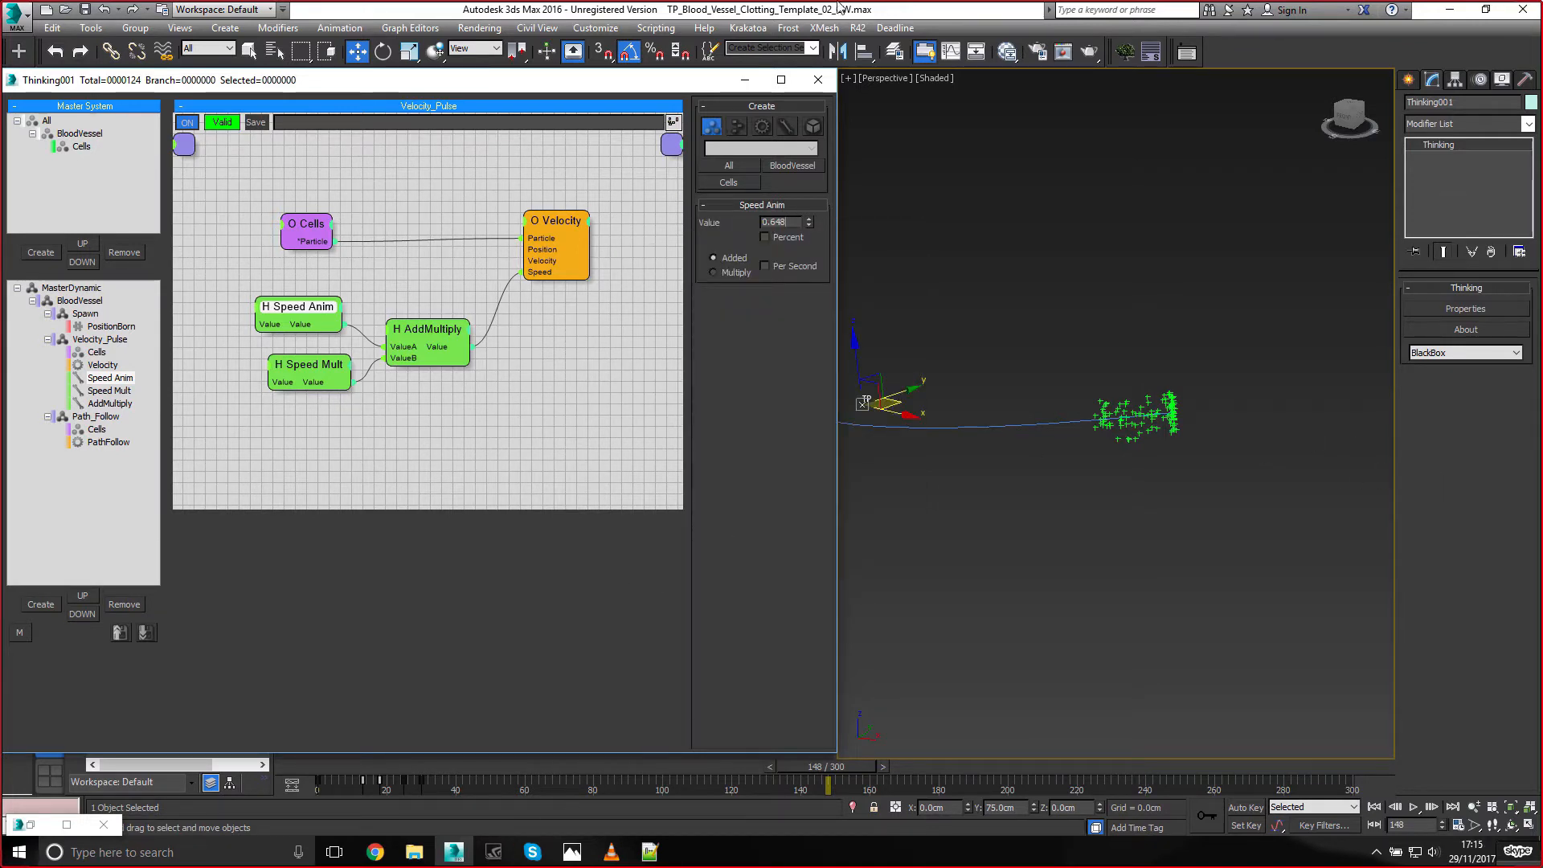
left_click(812, 48)
left_click(747, 62)
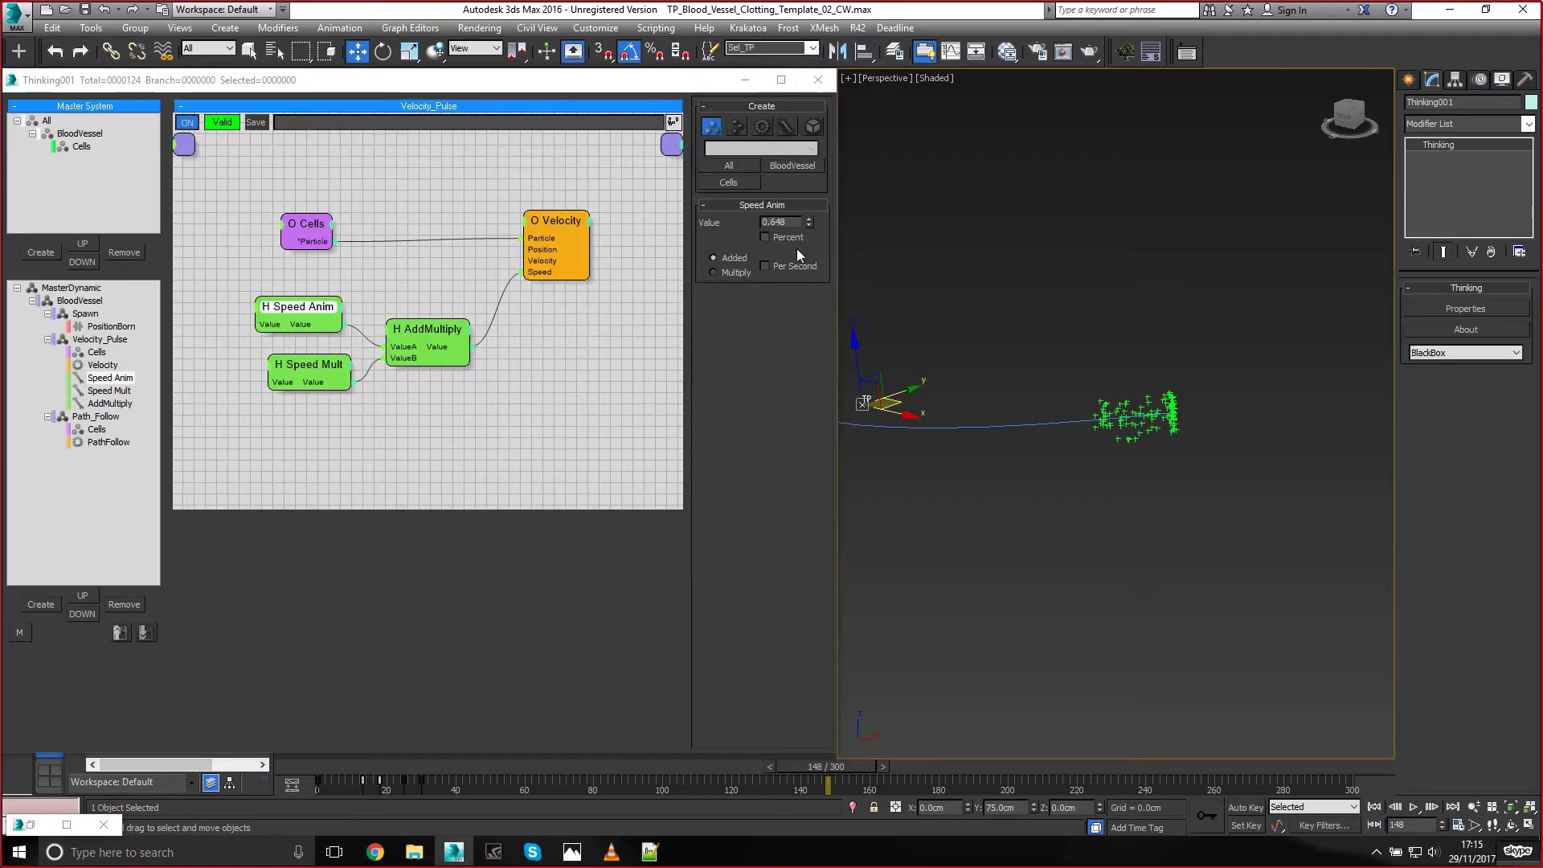
right_click(783, 222)
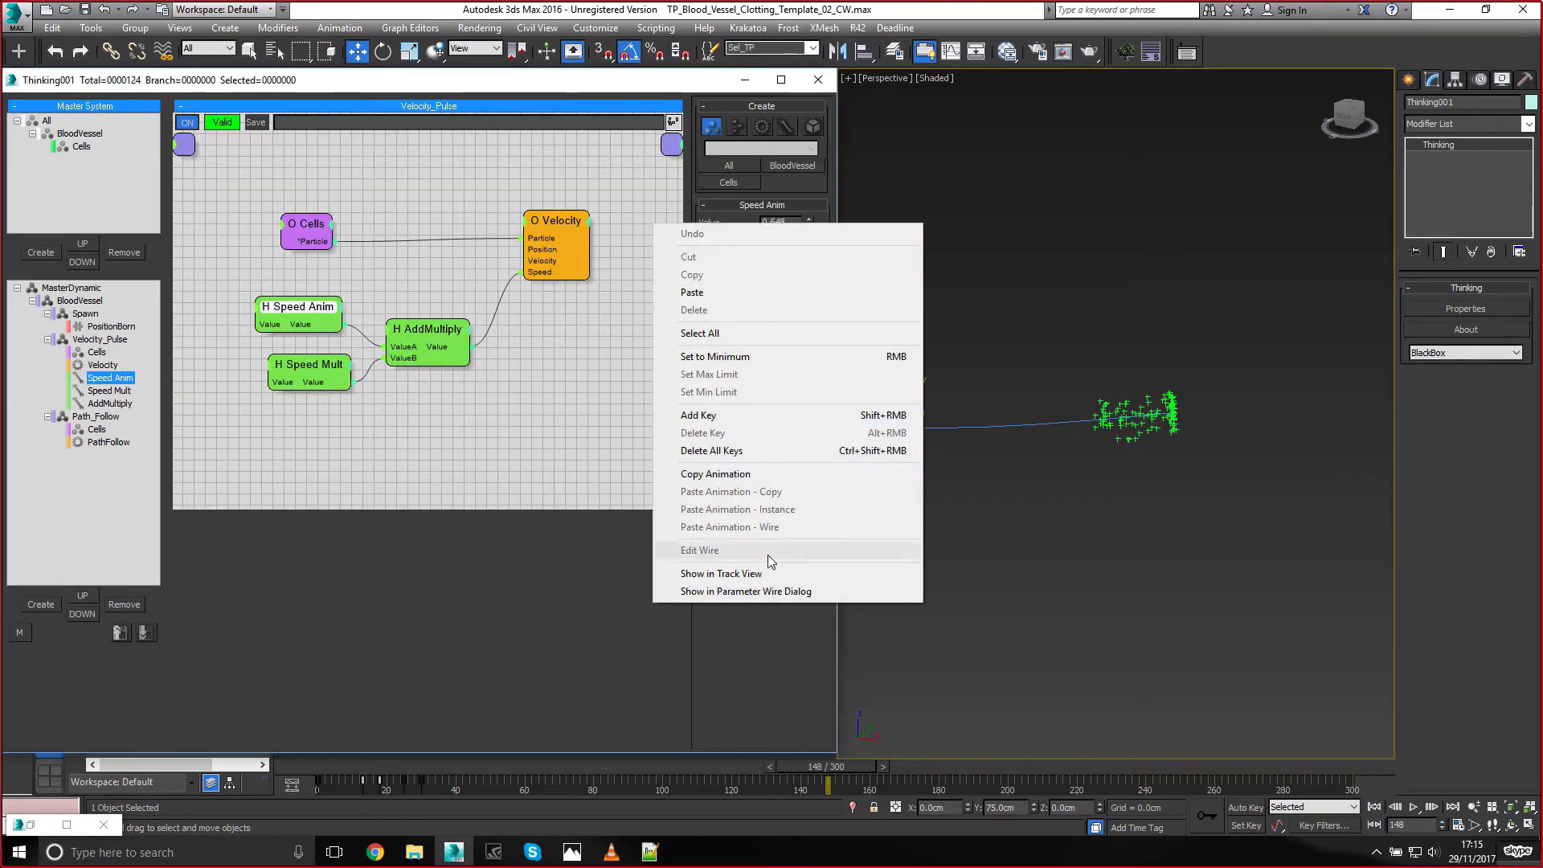
left_click(723, 573)
mouse_move(450, 857)
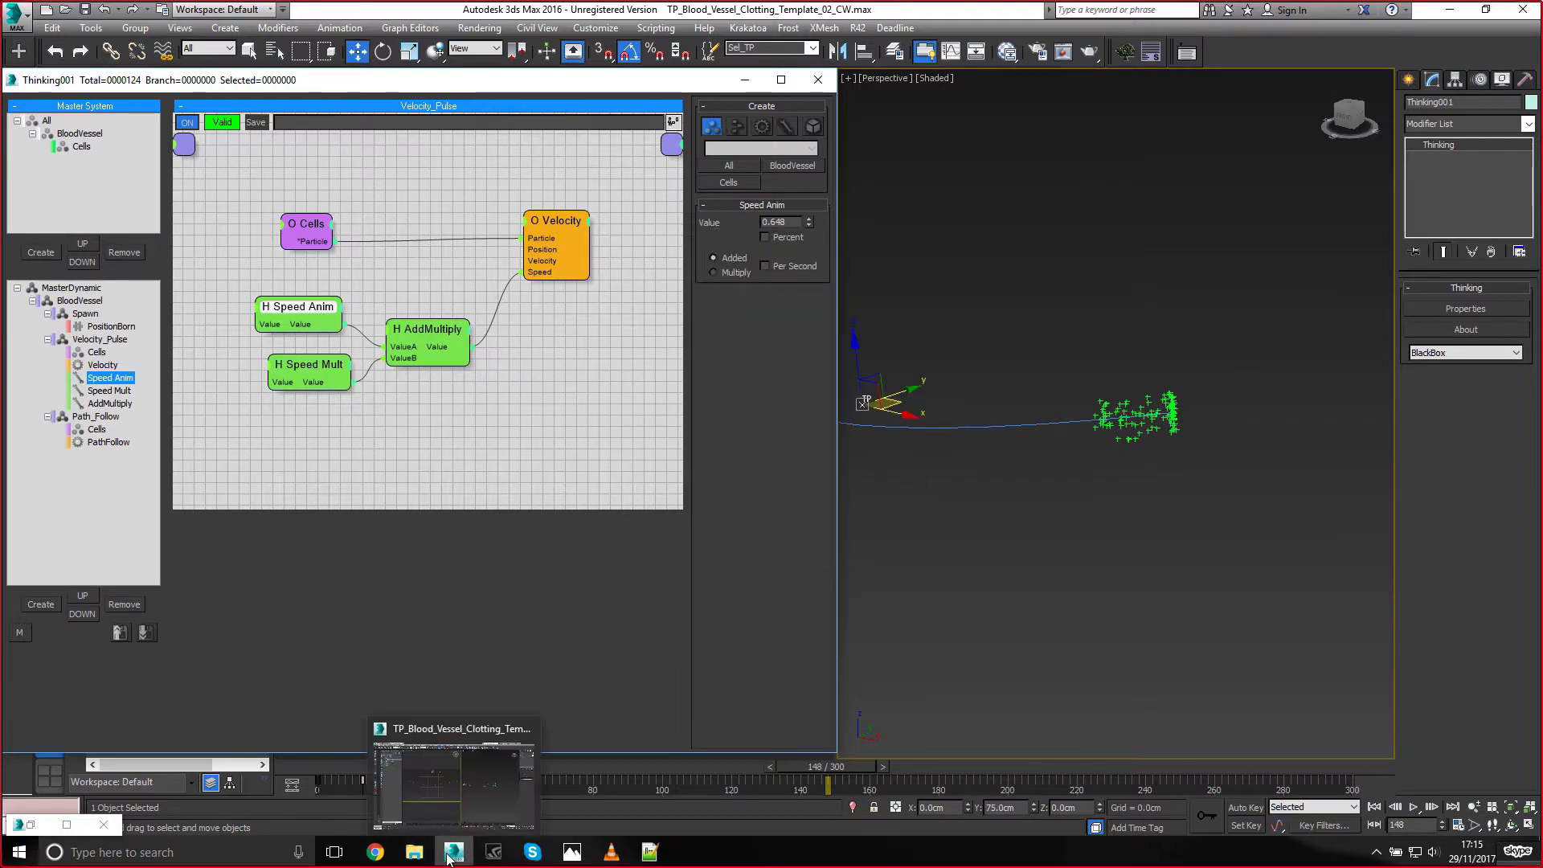
left_click(30, 824)
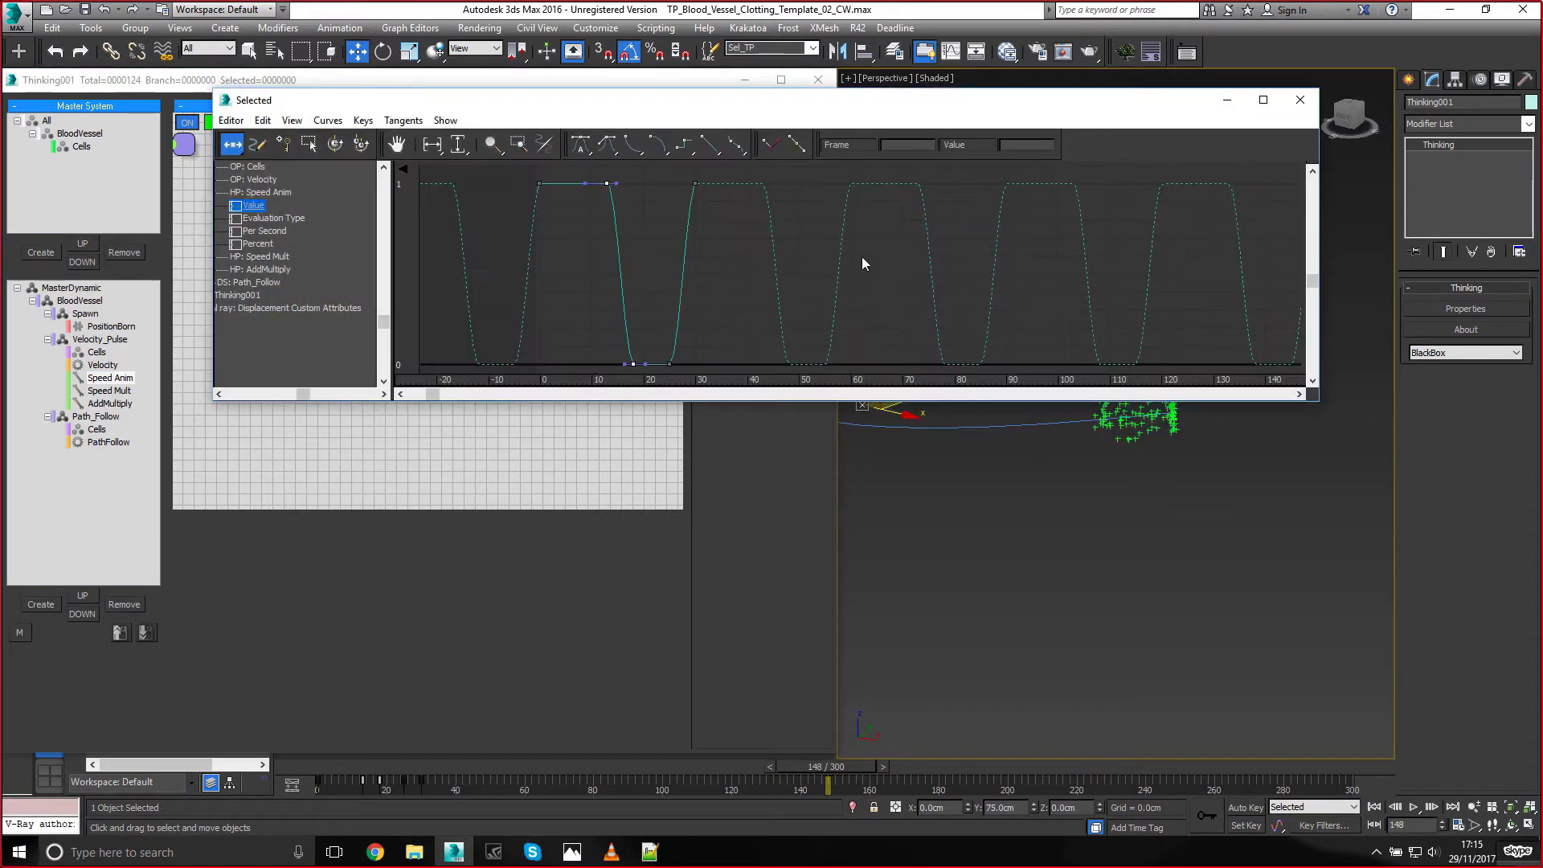
Set the Speed Anim curve's two zero-value keys to 0.001 and play the animation from frame 0 to check the pulse
middle_click_drag(625, 302, 612, 275)
left_click_drag(580, 315, 681, 353)
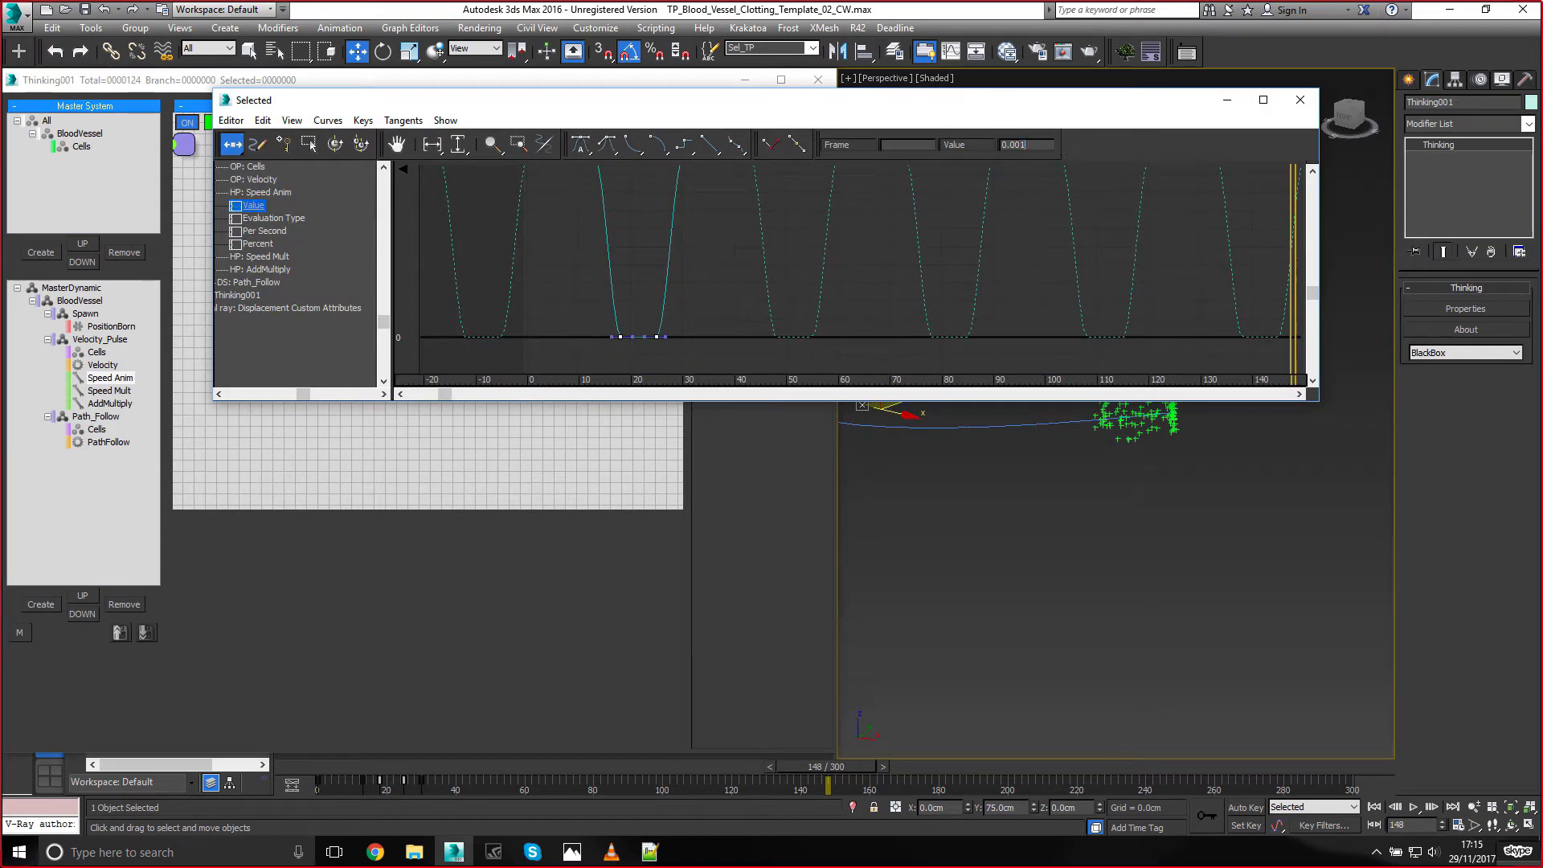
key("Return")
left_click(1226, 99)
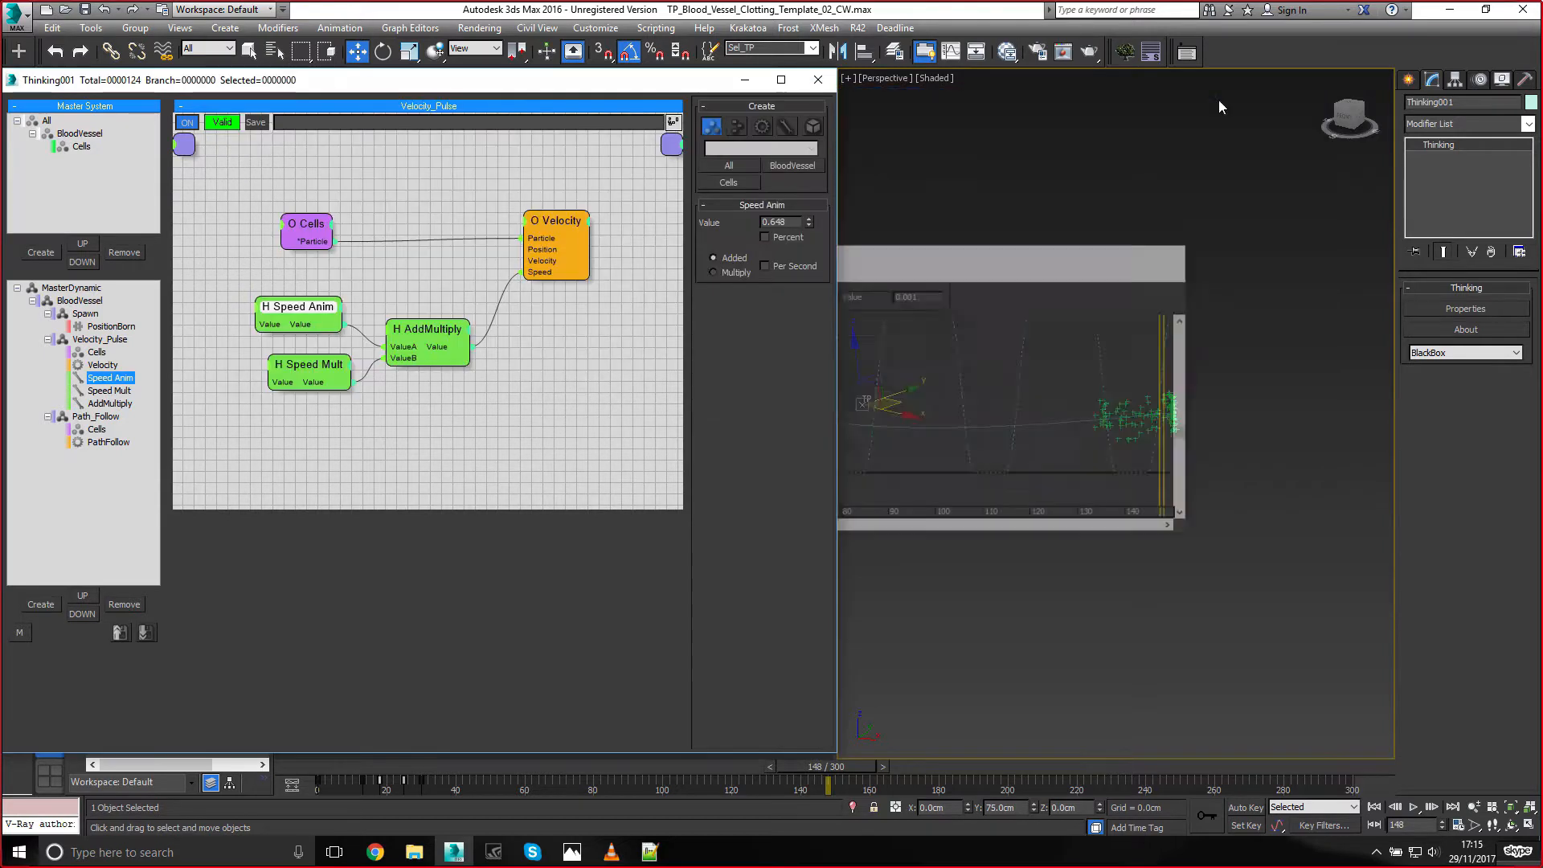
left_click(339, 769)
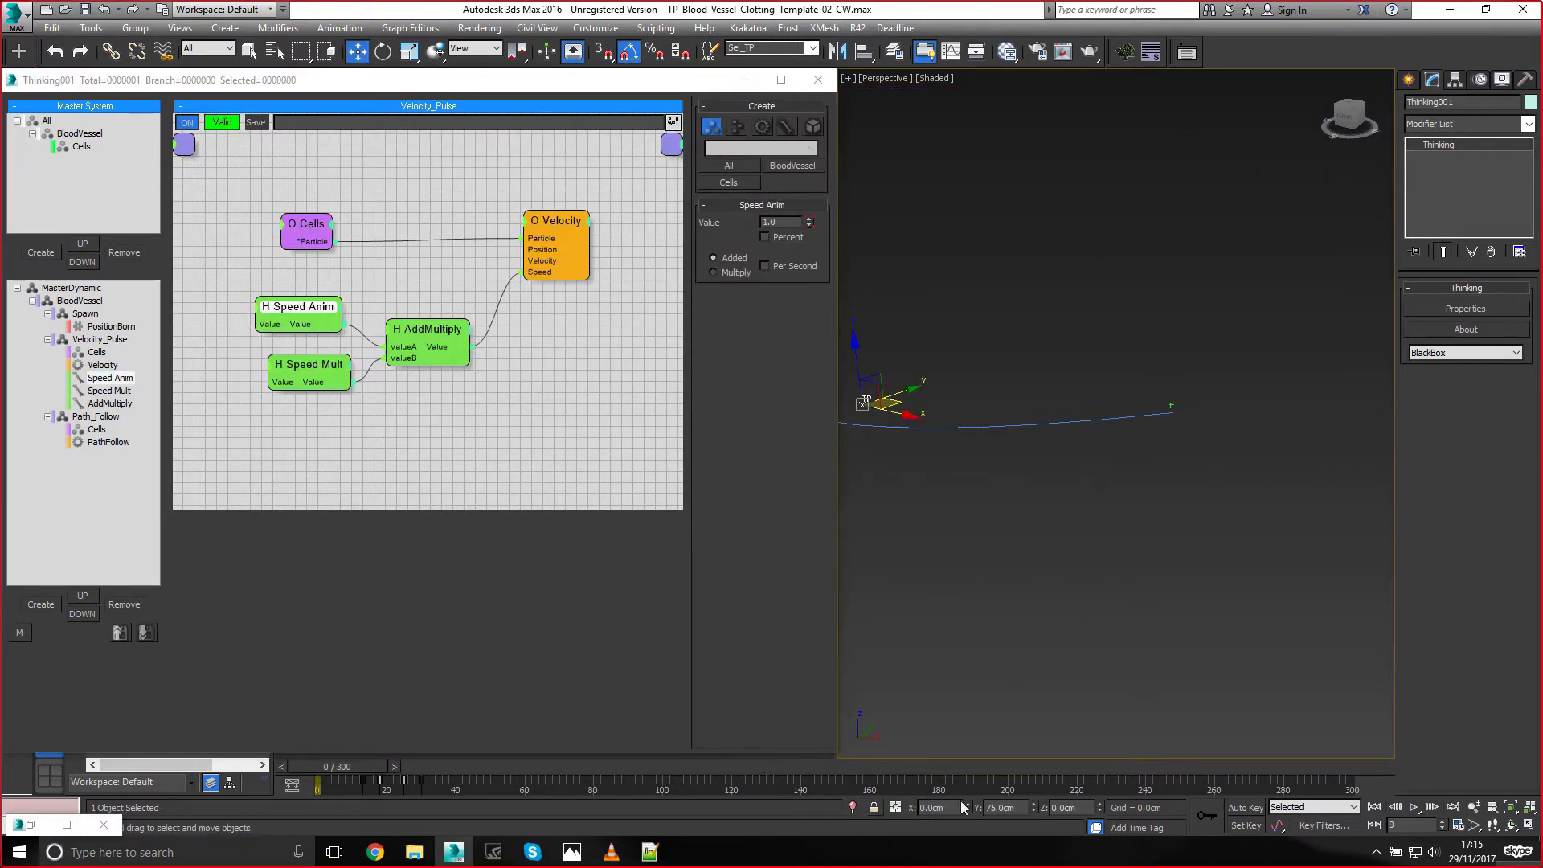
left_click(1413, 807)
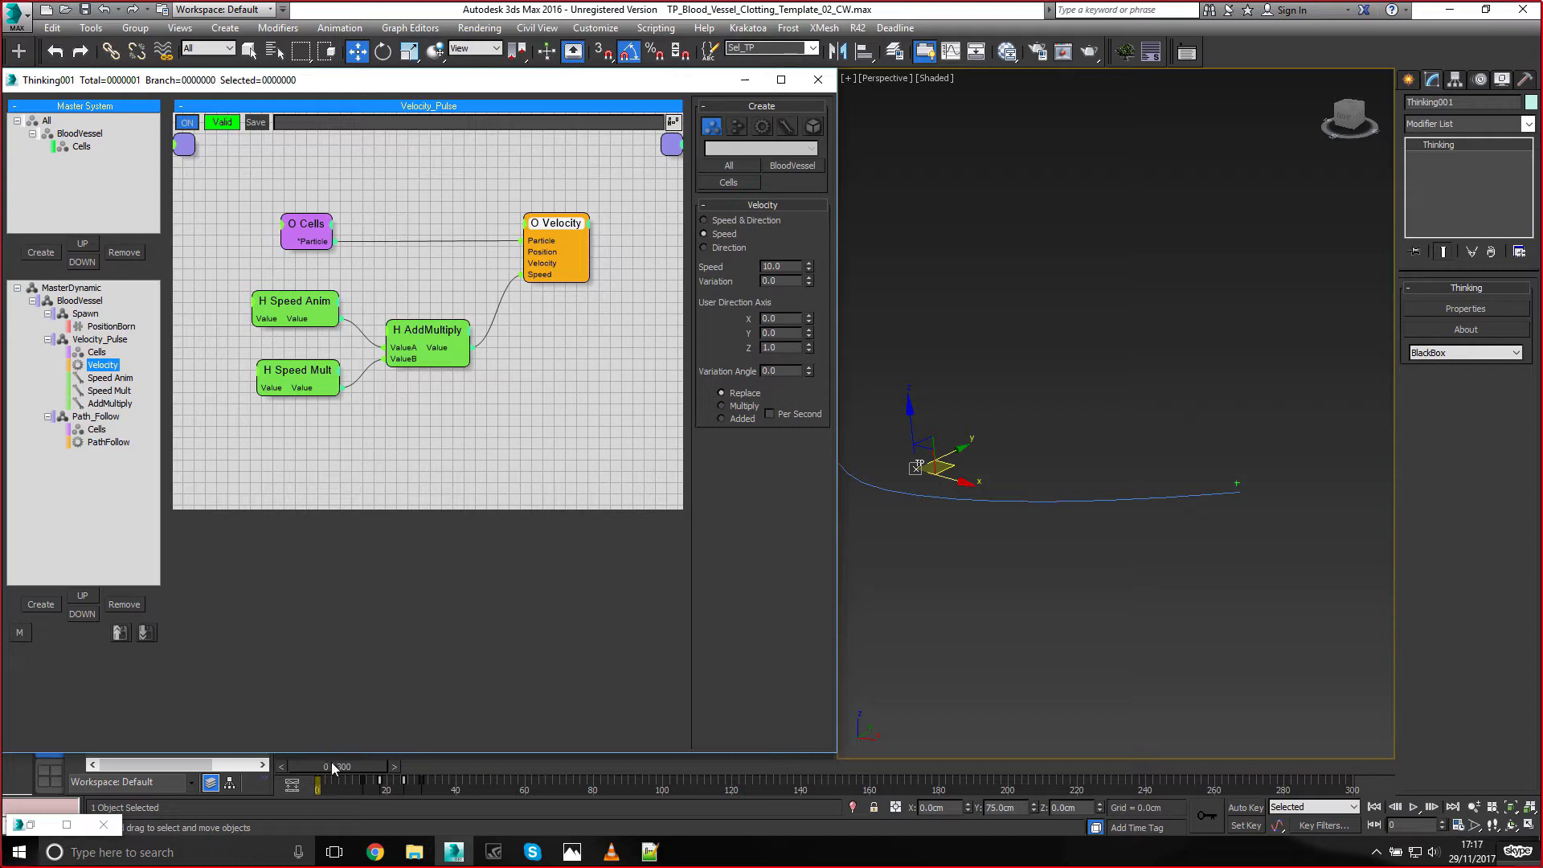
Try a new Float helper named 1 with a value of 1.0, wired into AddMultiply's ValueA in place of Speed Anim
left_click(306, 303)
mouse_move(394, 349)
left_mouse_down()
mouse_move(437, 429)
mouse_move(409, 327)
mouse_move(378, 294)
mouse_move(403, 347)
left_mouse_up()
type("floa")
key("Return")
right_click(381, 275)
left_click(362, 301)
type("1")
key("Return")
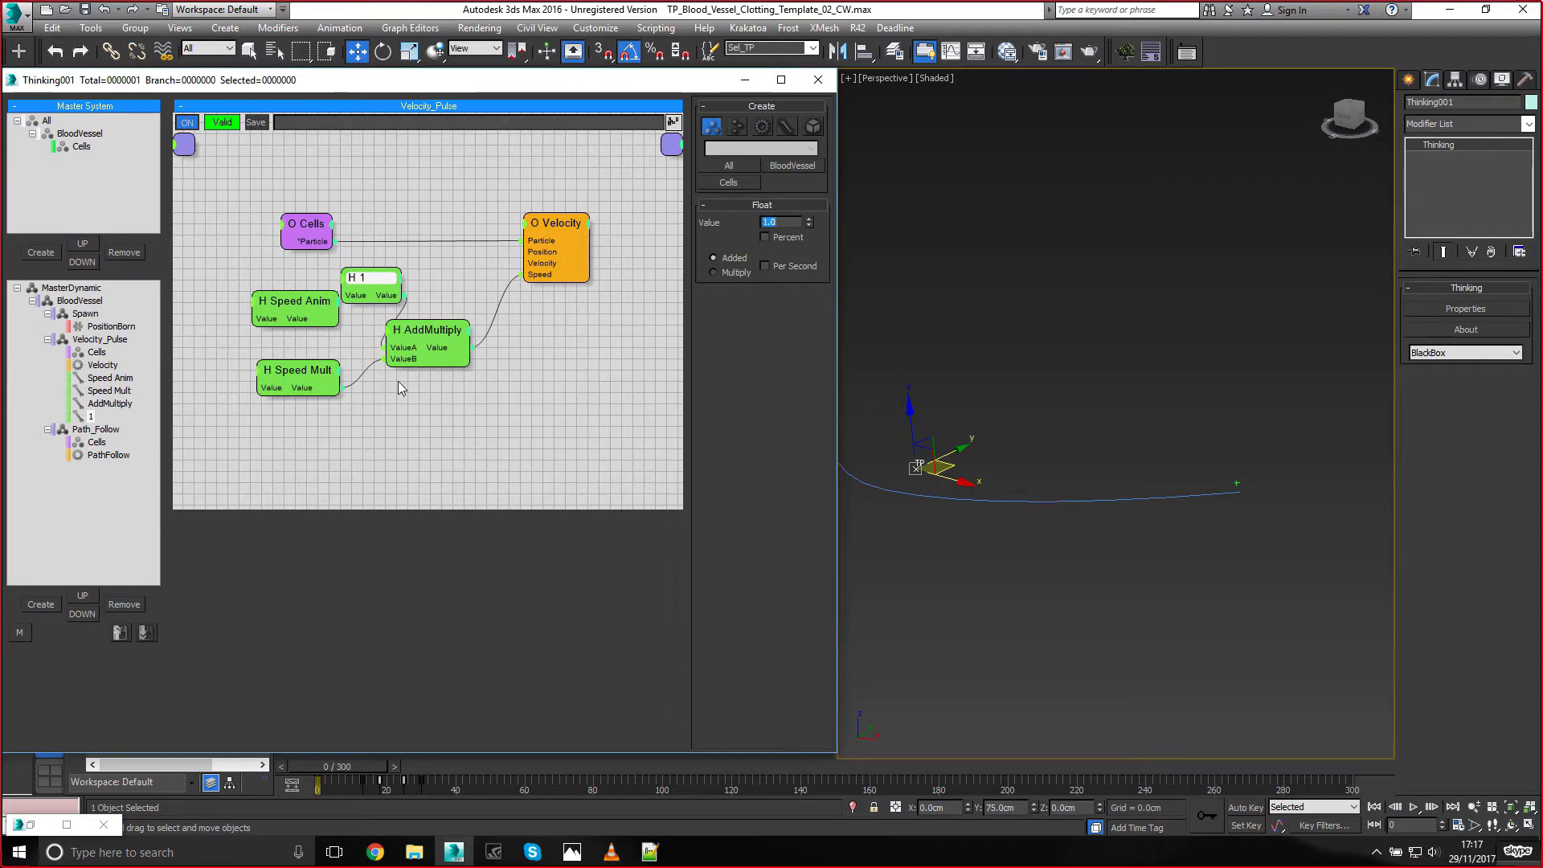
Try the A * B mode on the AddMultiply helper and check the particles on the timeline
left_click(302, 378)
left_click(414, 330)
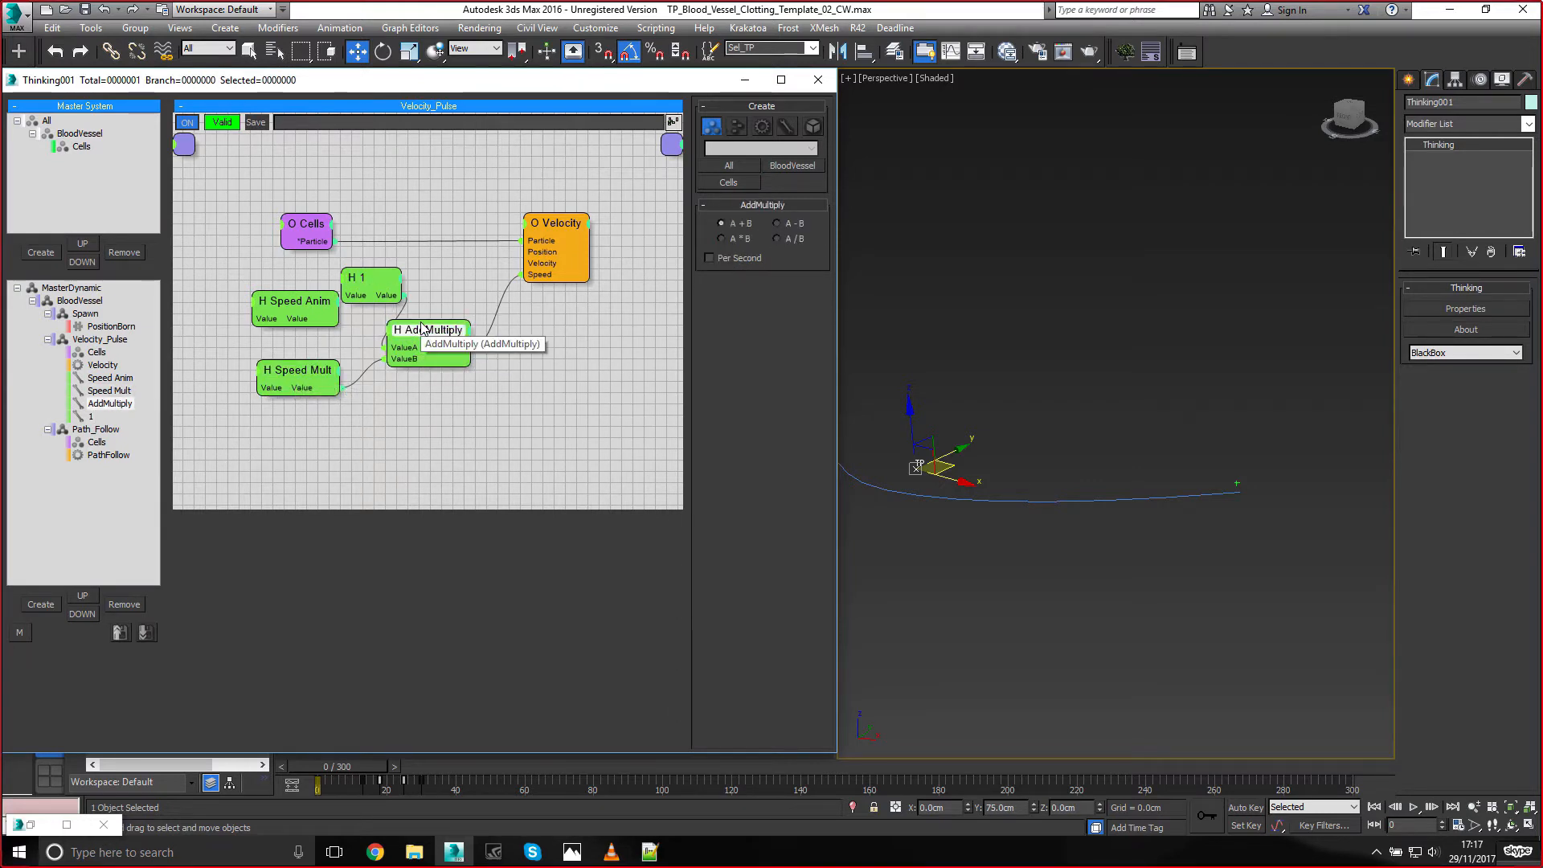
left_click(735, 235)
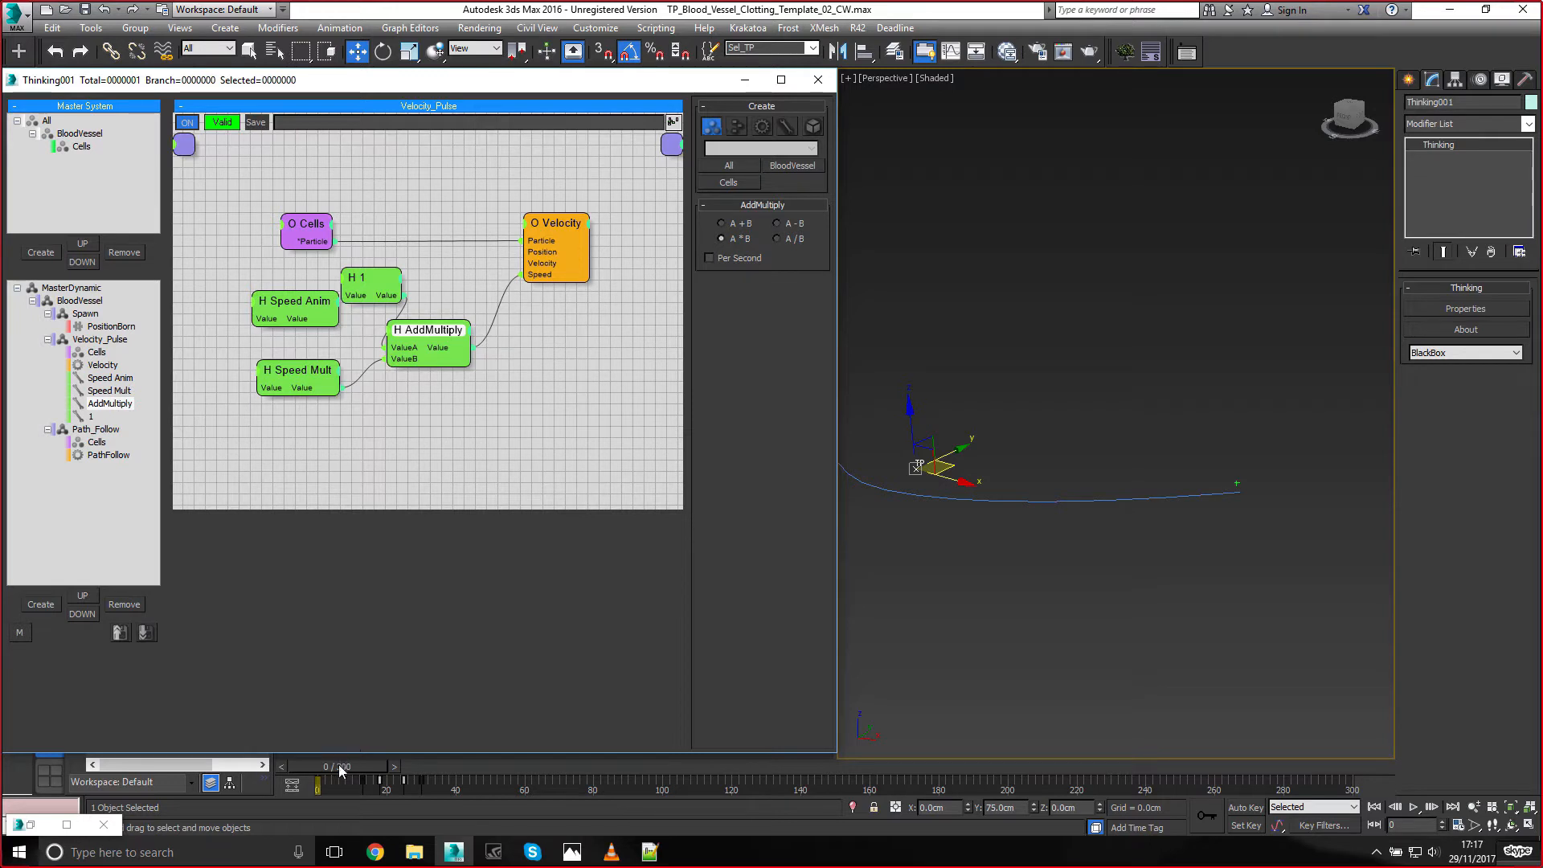
left_click_drag(340, 782, 323, 779)
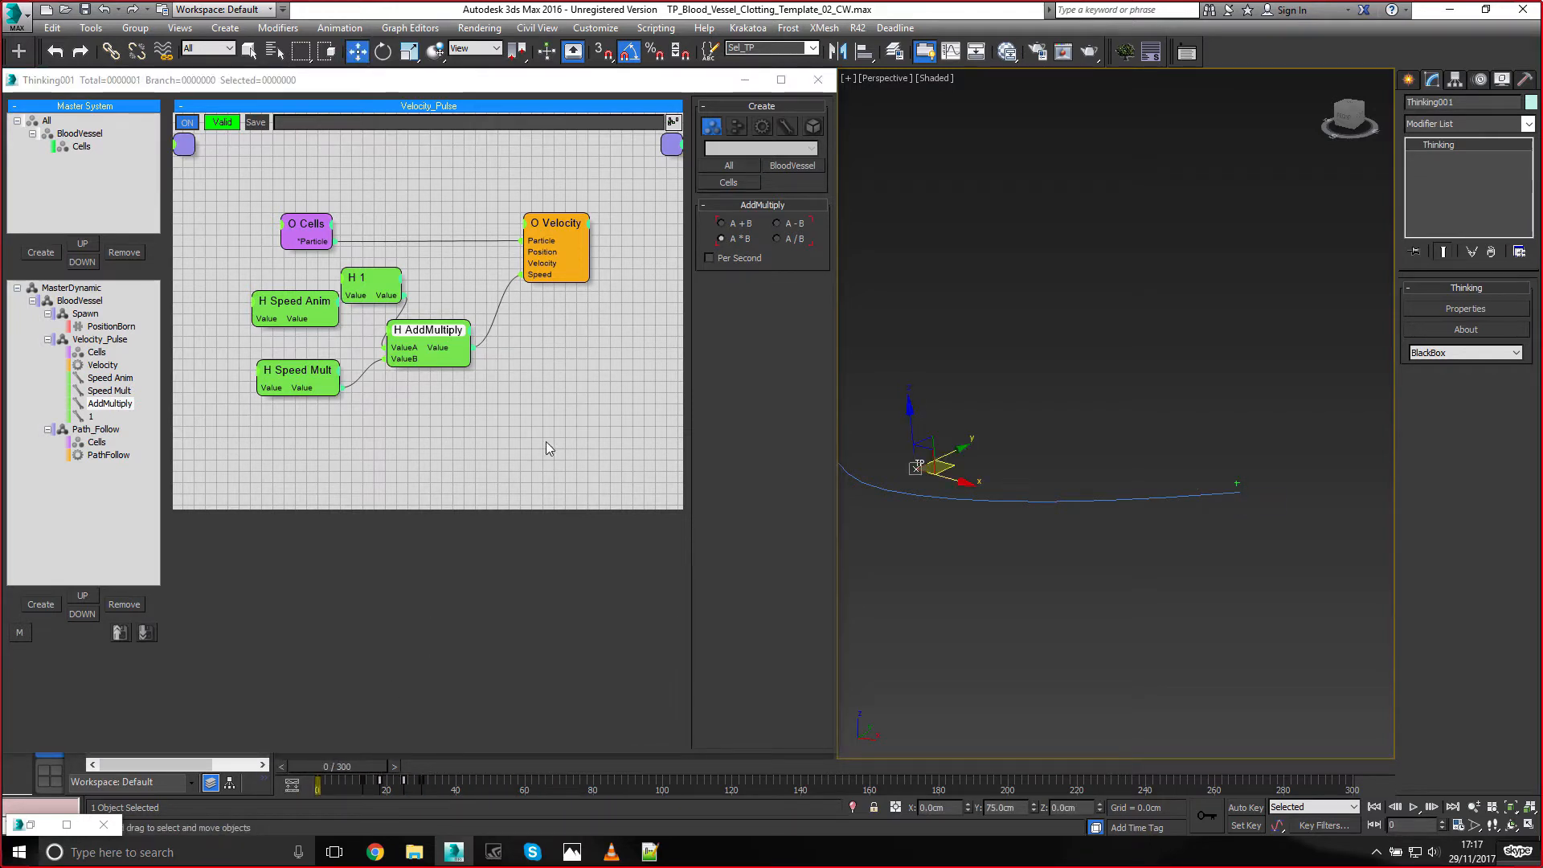
Delete the AddMultiply helper and add a fresh AddMultiply to the Velocity_Pulse dynamic set
left_click(446, 382)
key("Delete")
key("Tab")
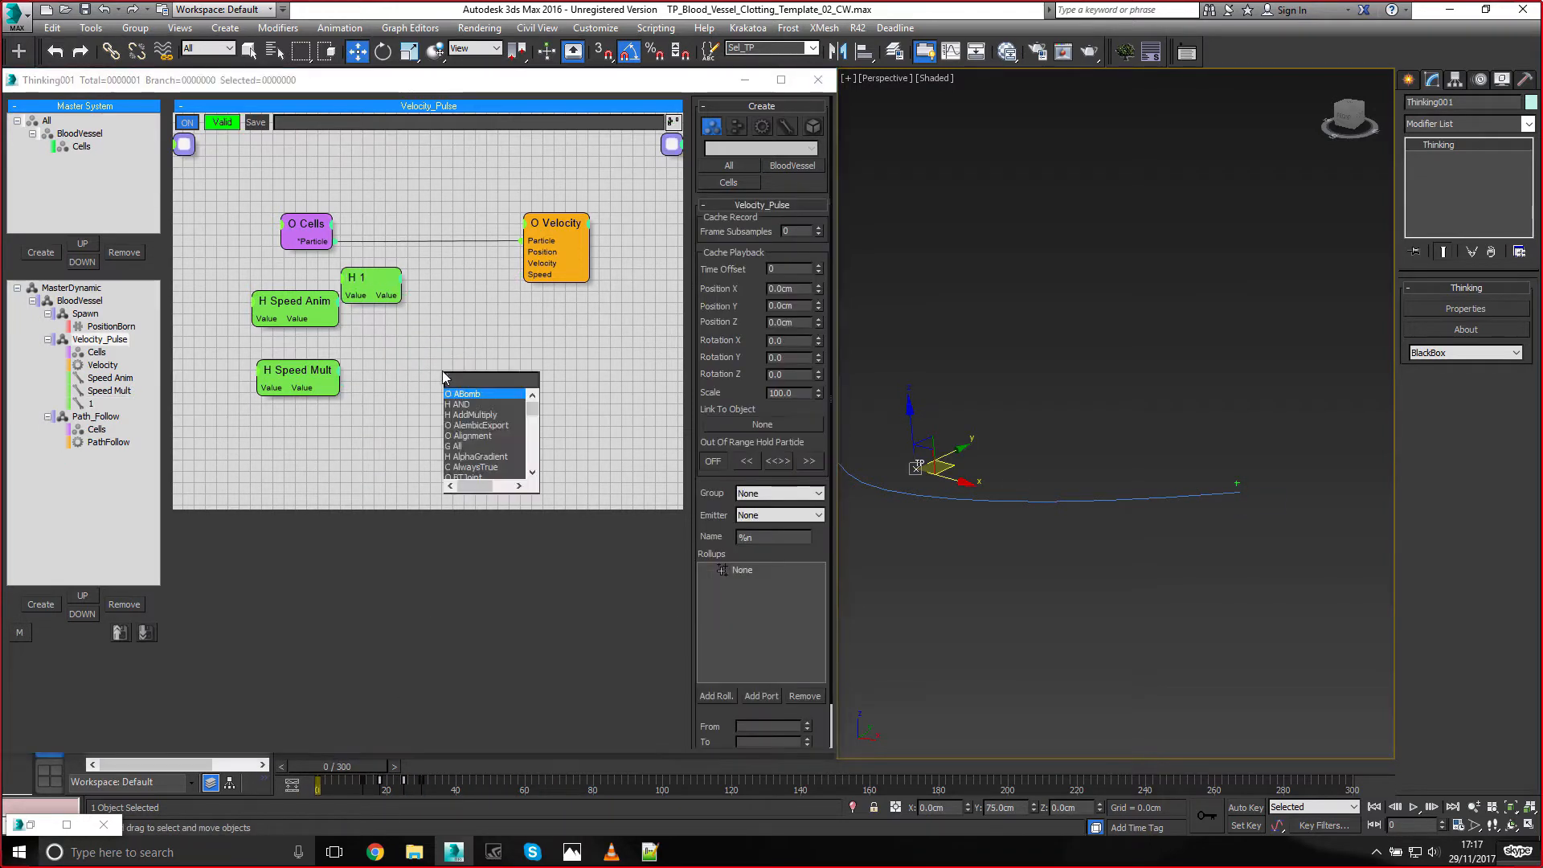
type("add")
left_click(460, 392)
Wire Speed Anim into ValueA and Speed Mult into ValueB of the new AddMultiply, and its output into Velocity's Speed
left_click_drag(451, 377, 339, 319)
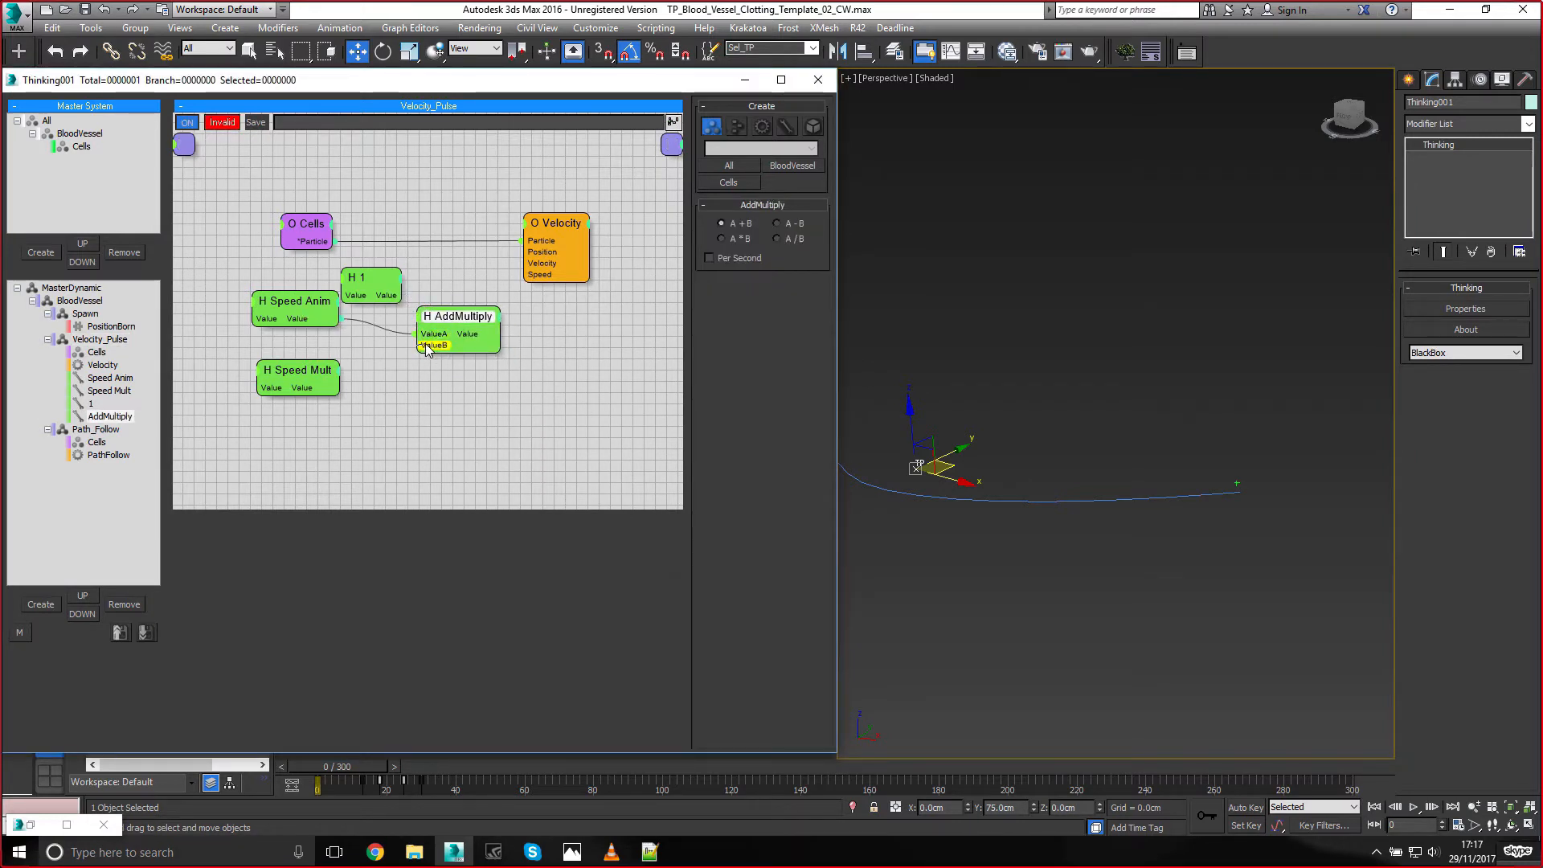
left_click_drag(321, 389, 341, 388)
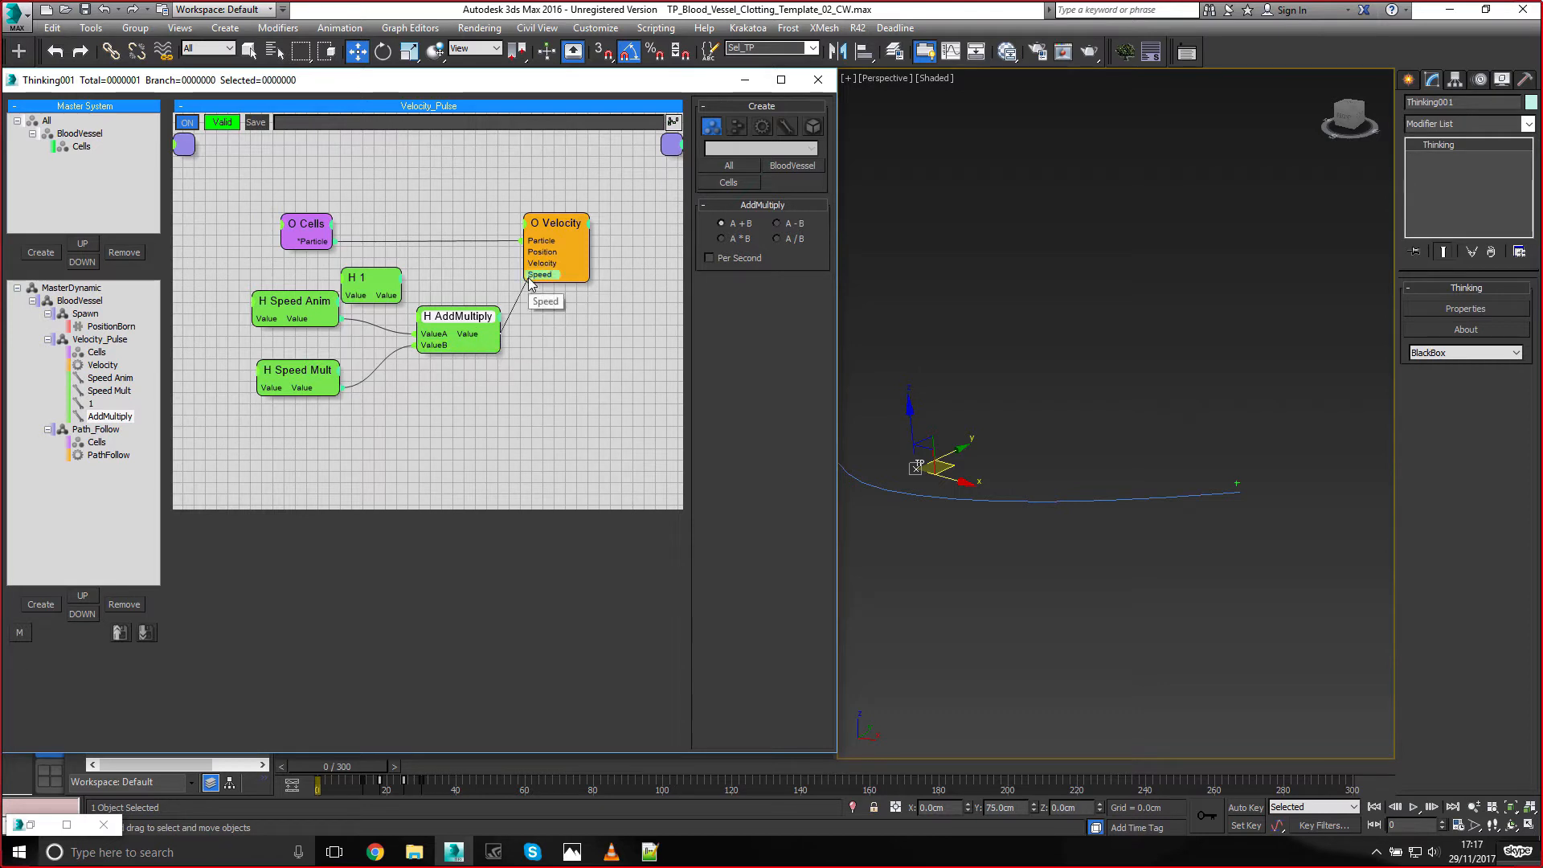
left_click_drag(499, 333, 520, 274)
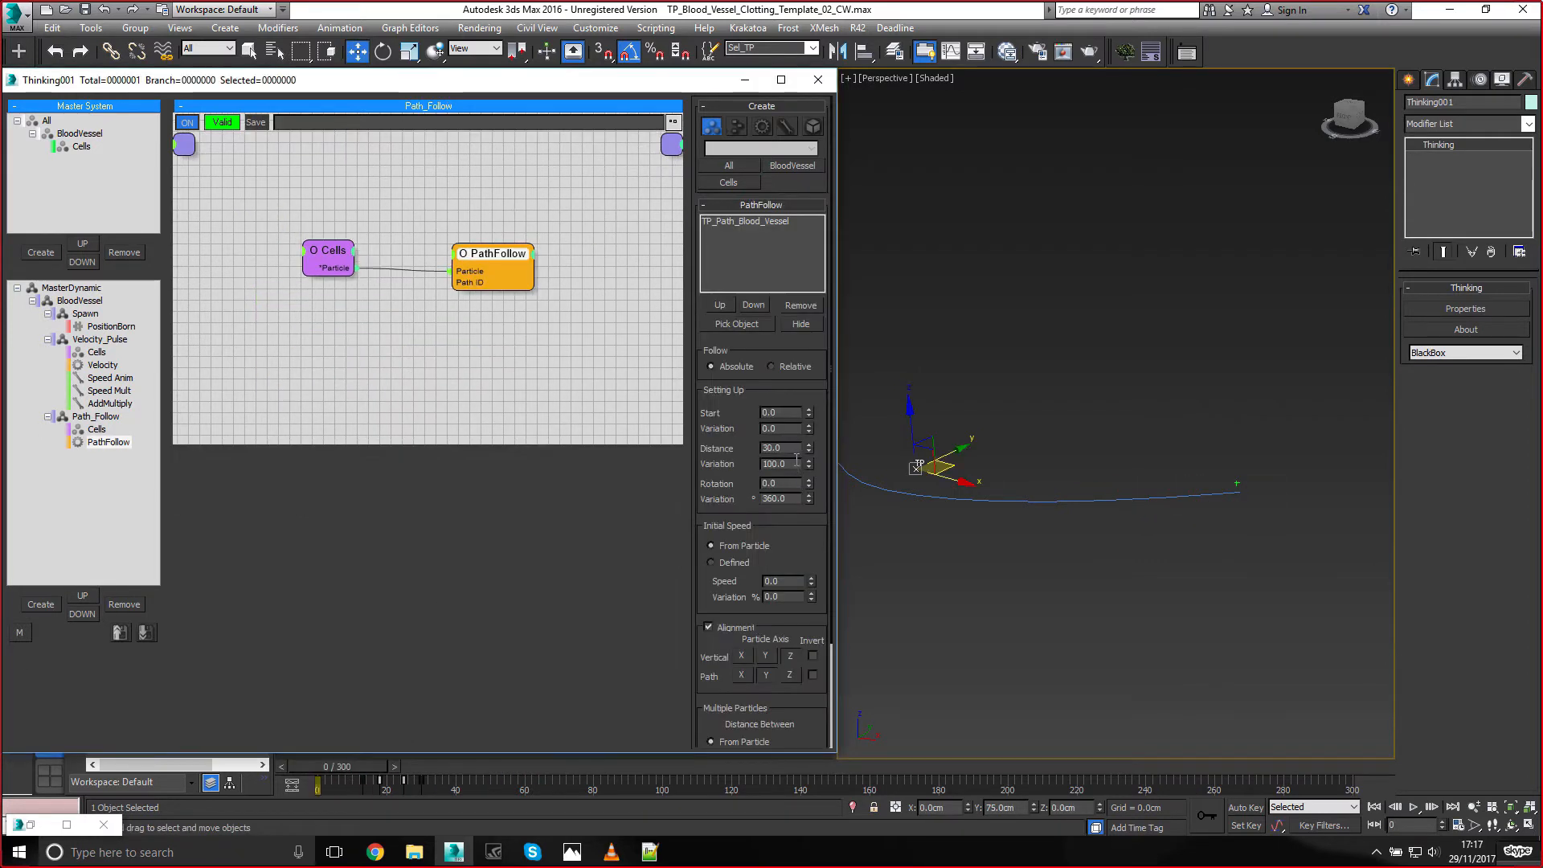
Review the node setups of the Velocity_Pulse and Spawn dynamic sets
left_click(103, 339)
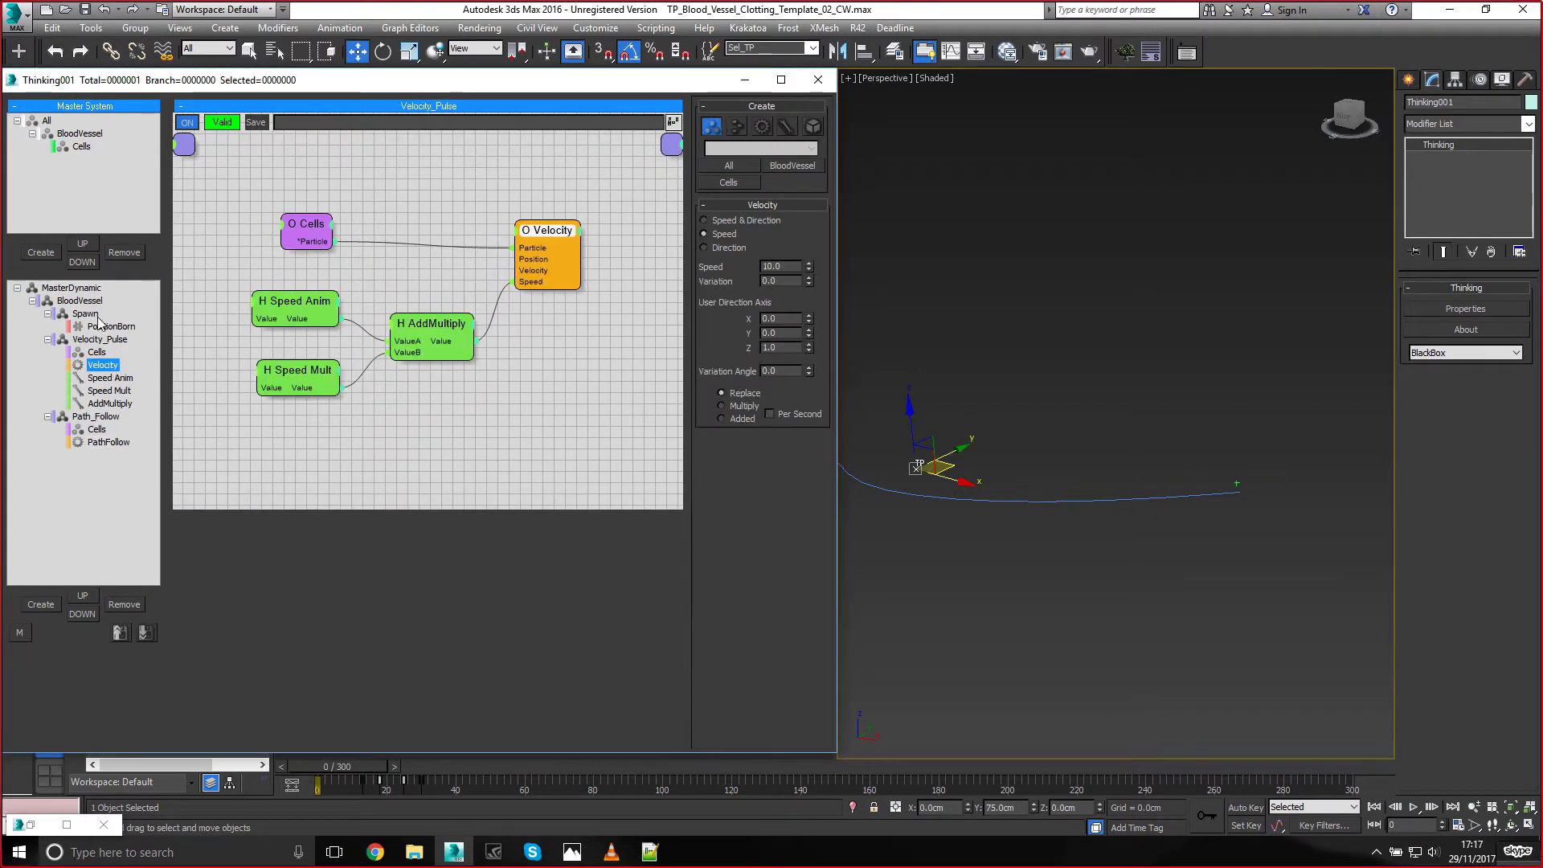
left_click(89, 313)
left_click(100, 340)
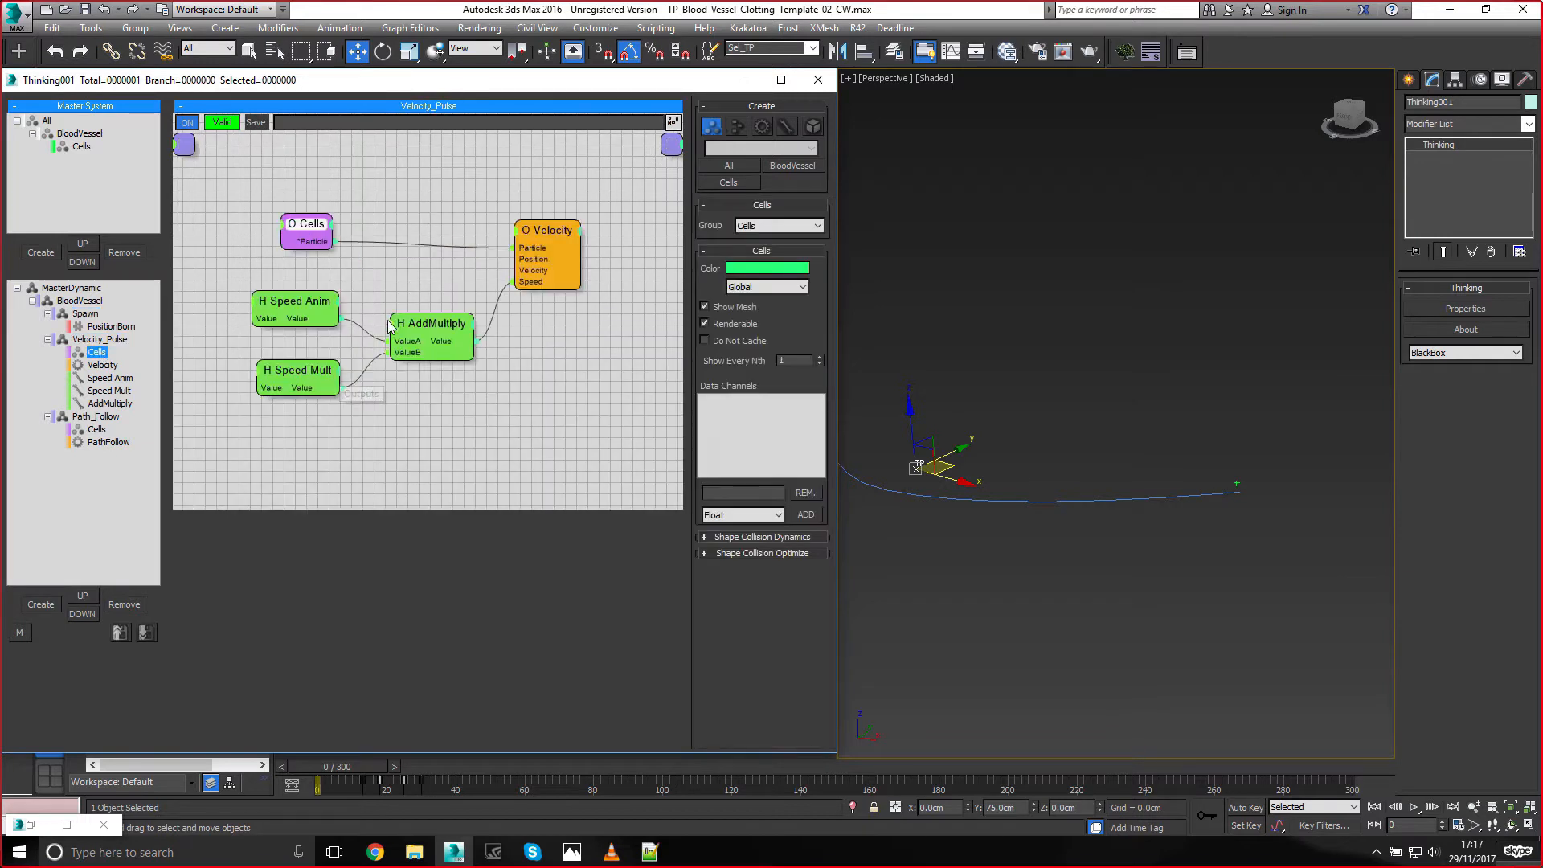
Set the AddMultiply in Velocity_Pulse to A * B mode and play back the animation to check the particle pulse
left_click(426, 330)
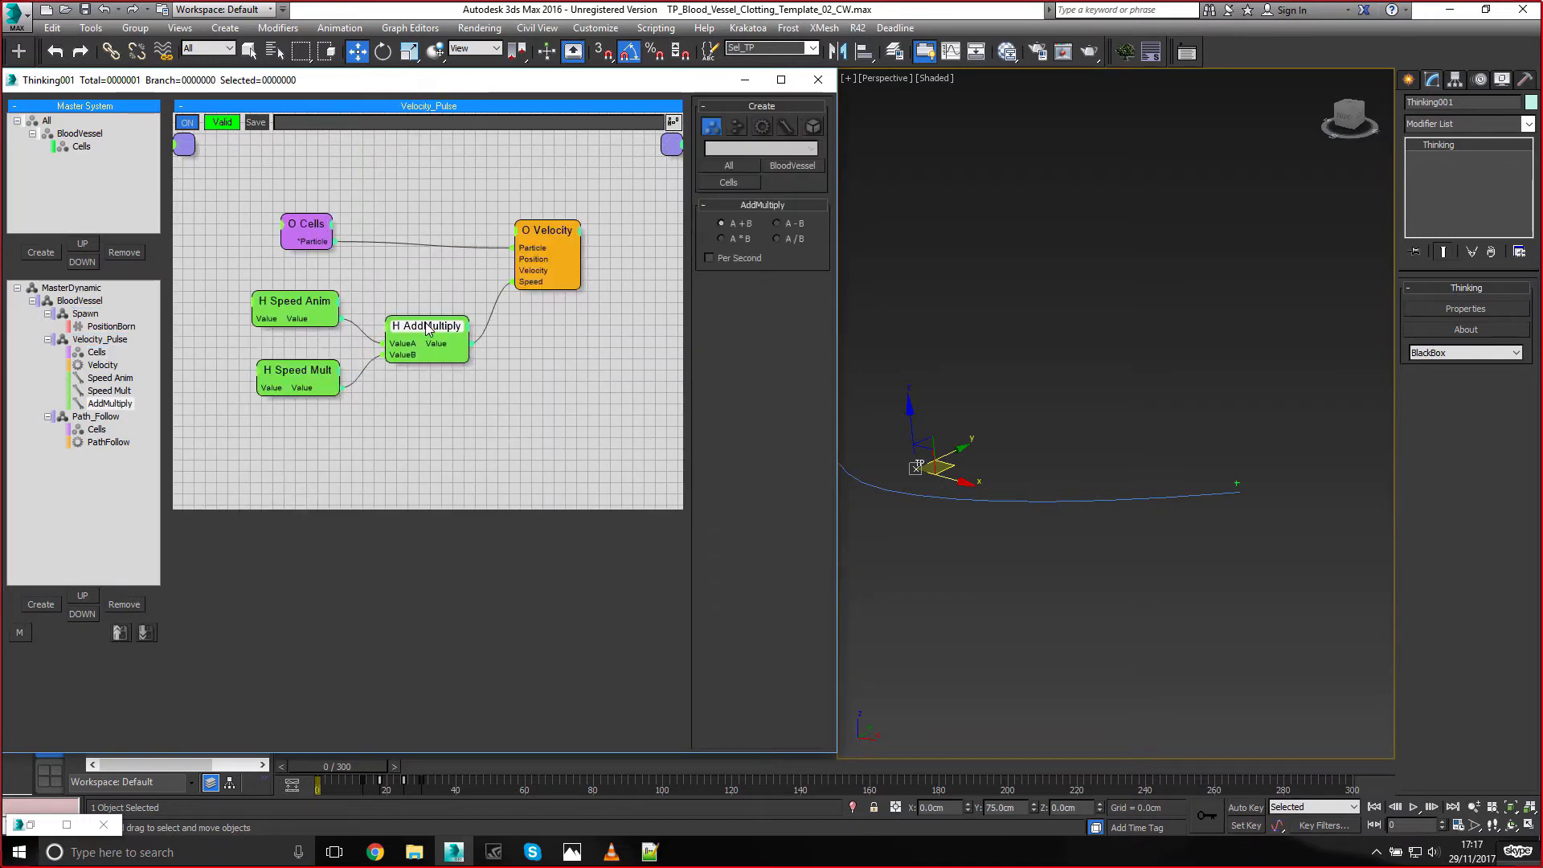
left_click(1413, 807)
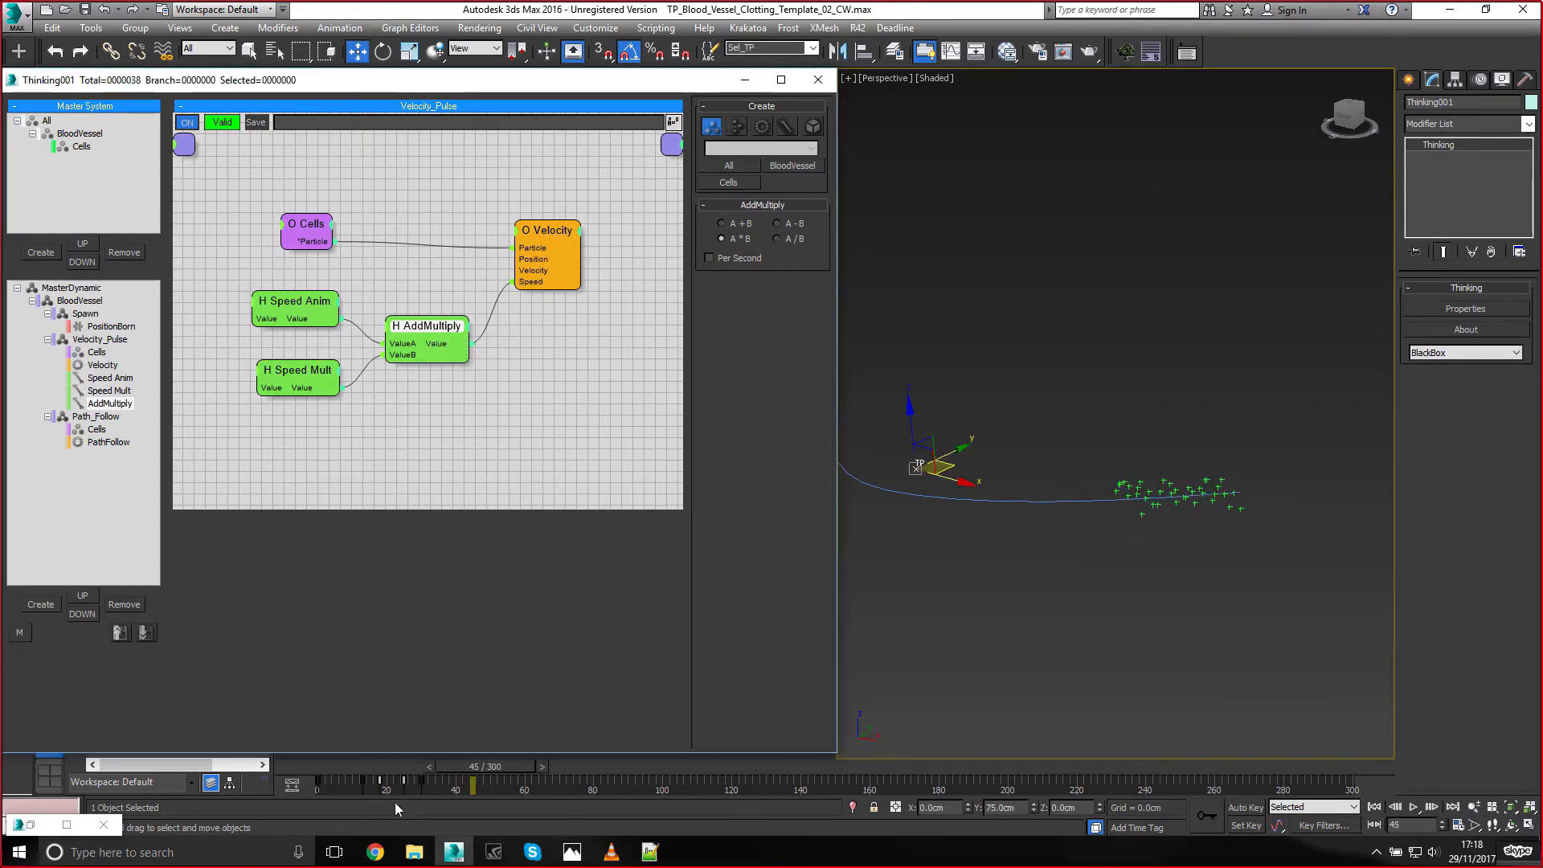
left_click(316, 763)
left_click_drag(316, 764, 520, 765)
right_click(521, 763)
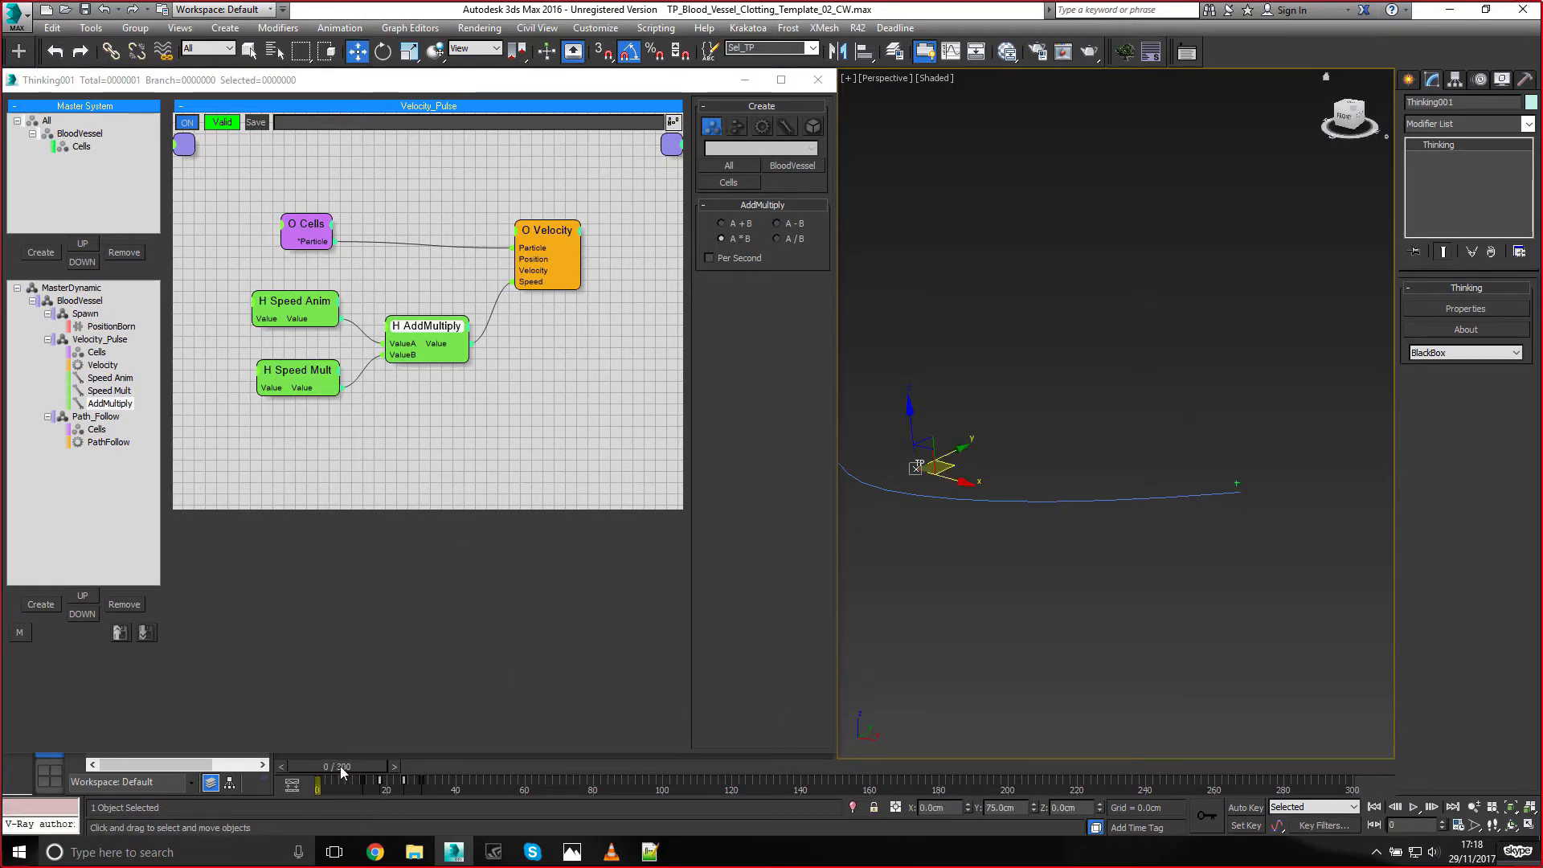
left_click(1414, 807)
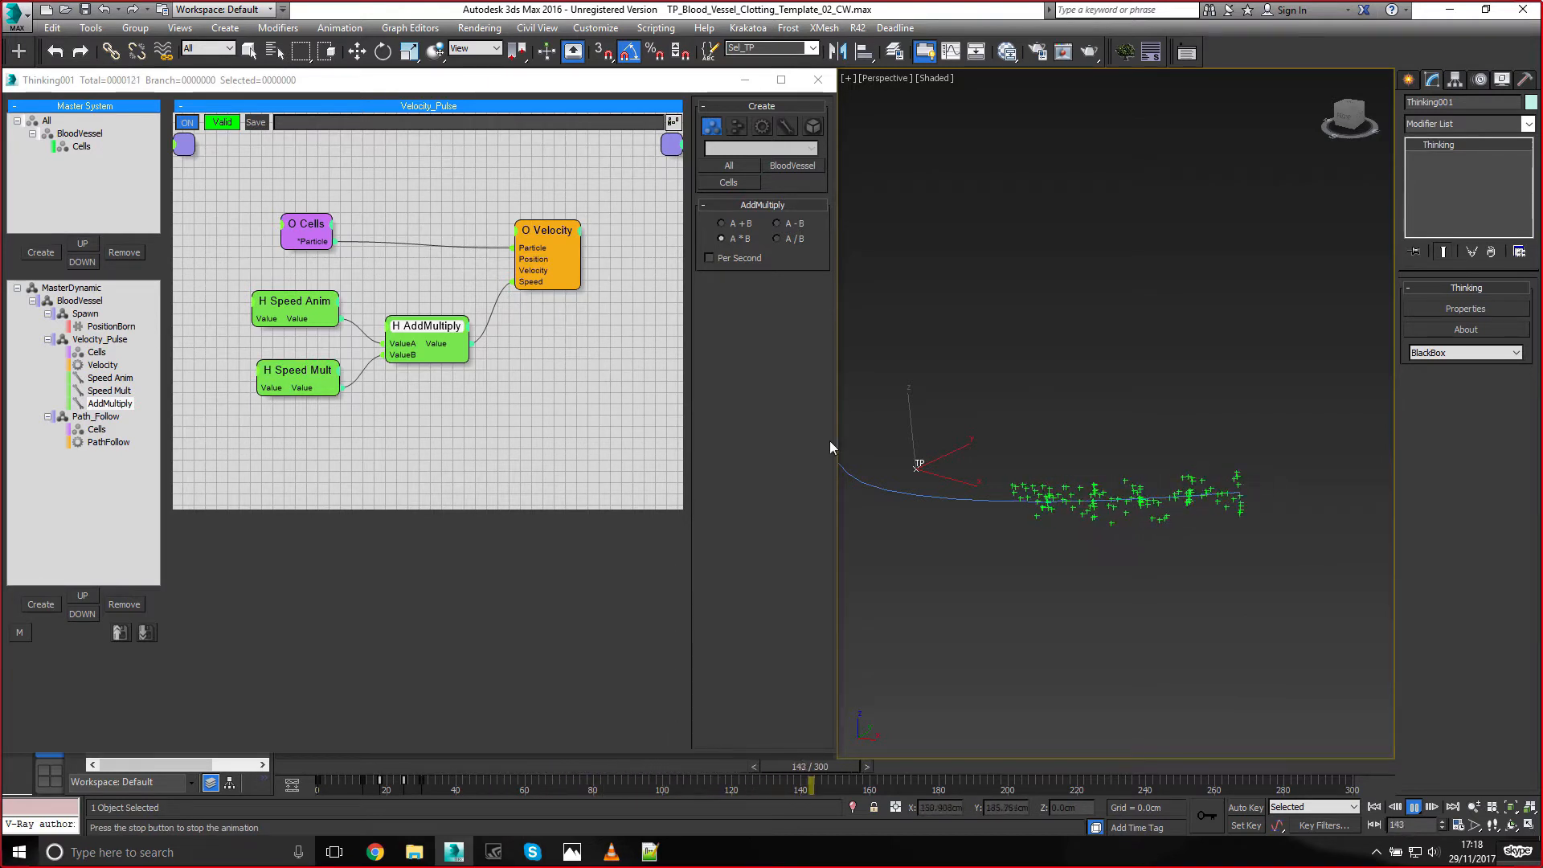
Show the Speed Anim value in Track View and spread its curve keys to later frames to lengthen the velocity pulse
left_click(298, 370)
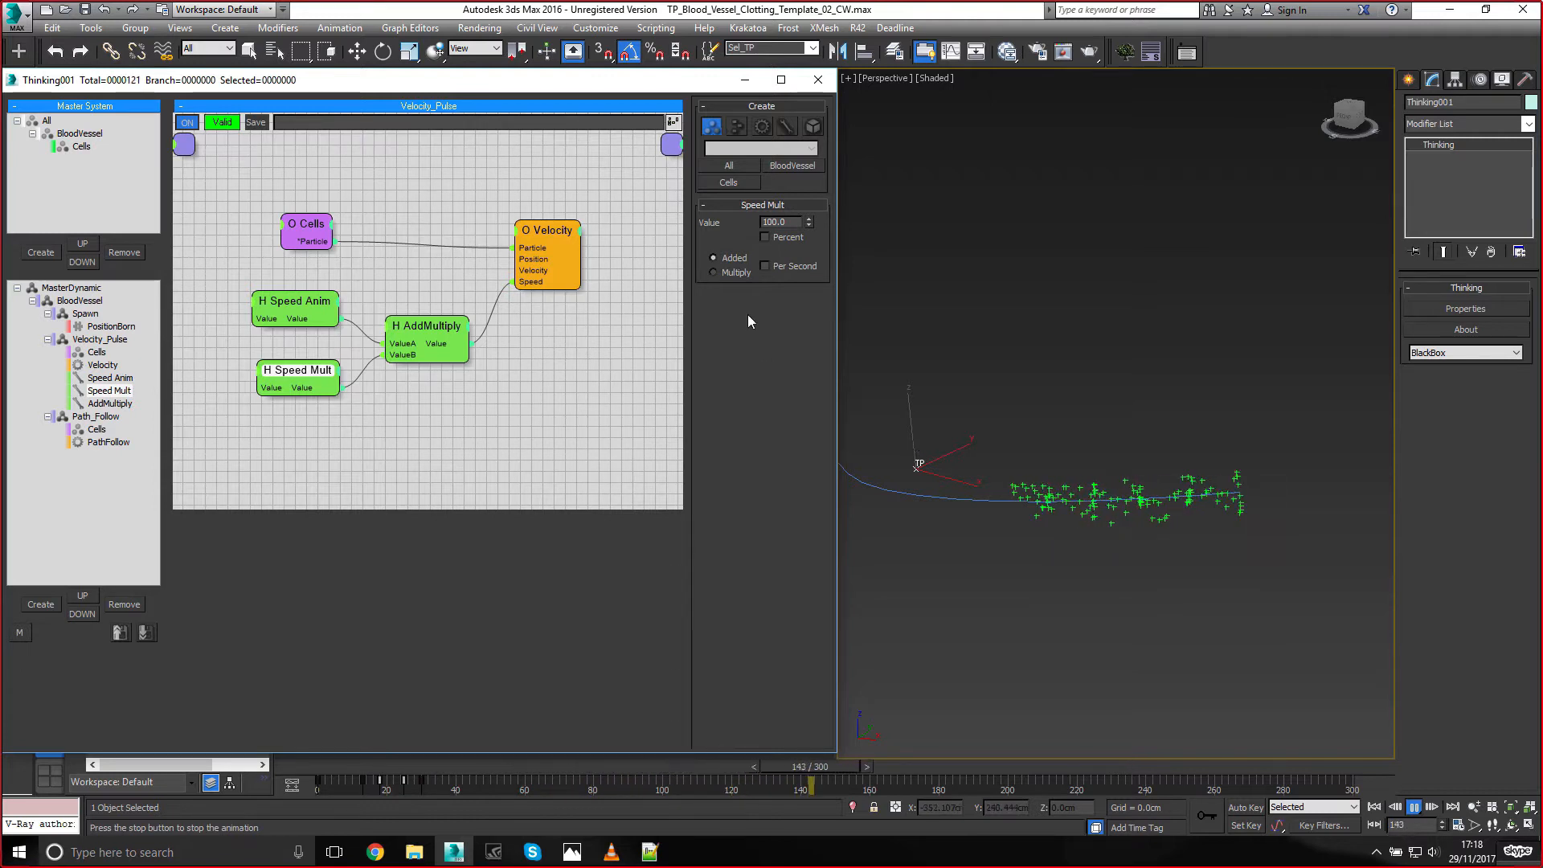
left_click(294, 303)
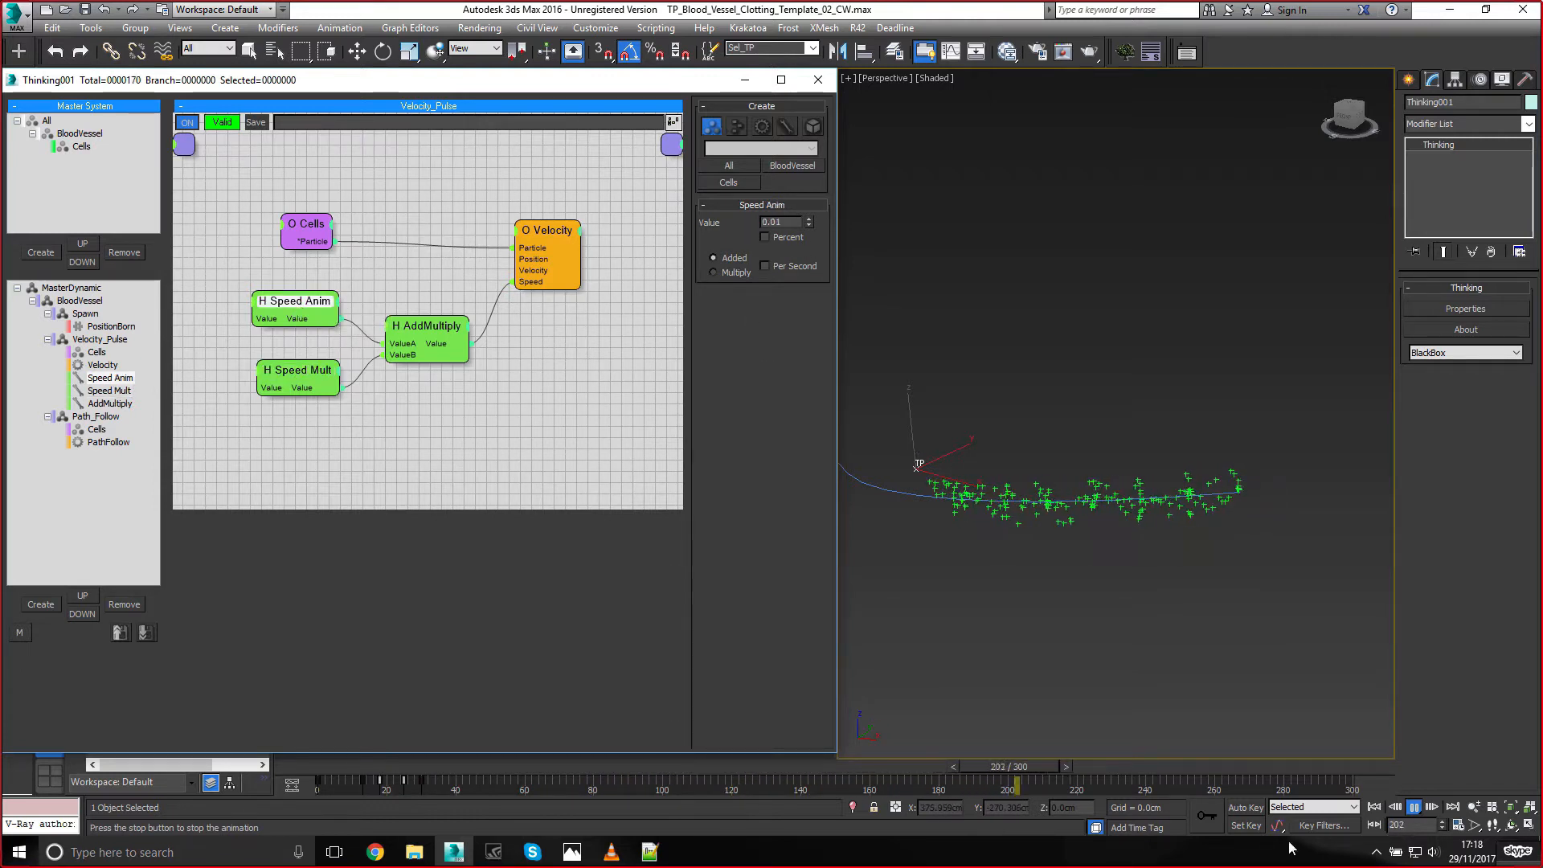
left_click(1413, 807)
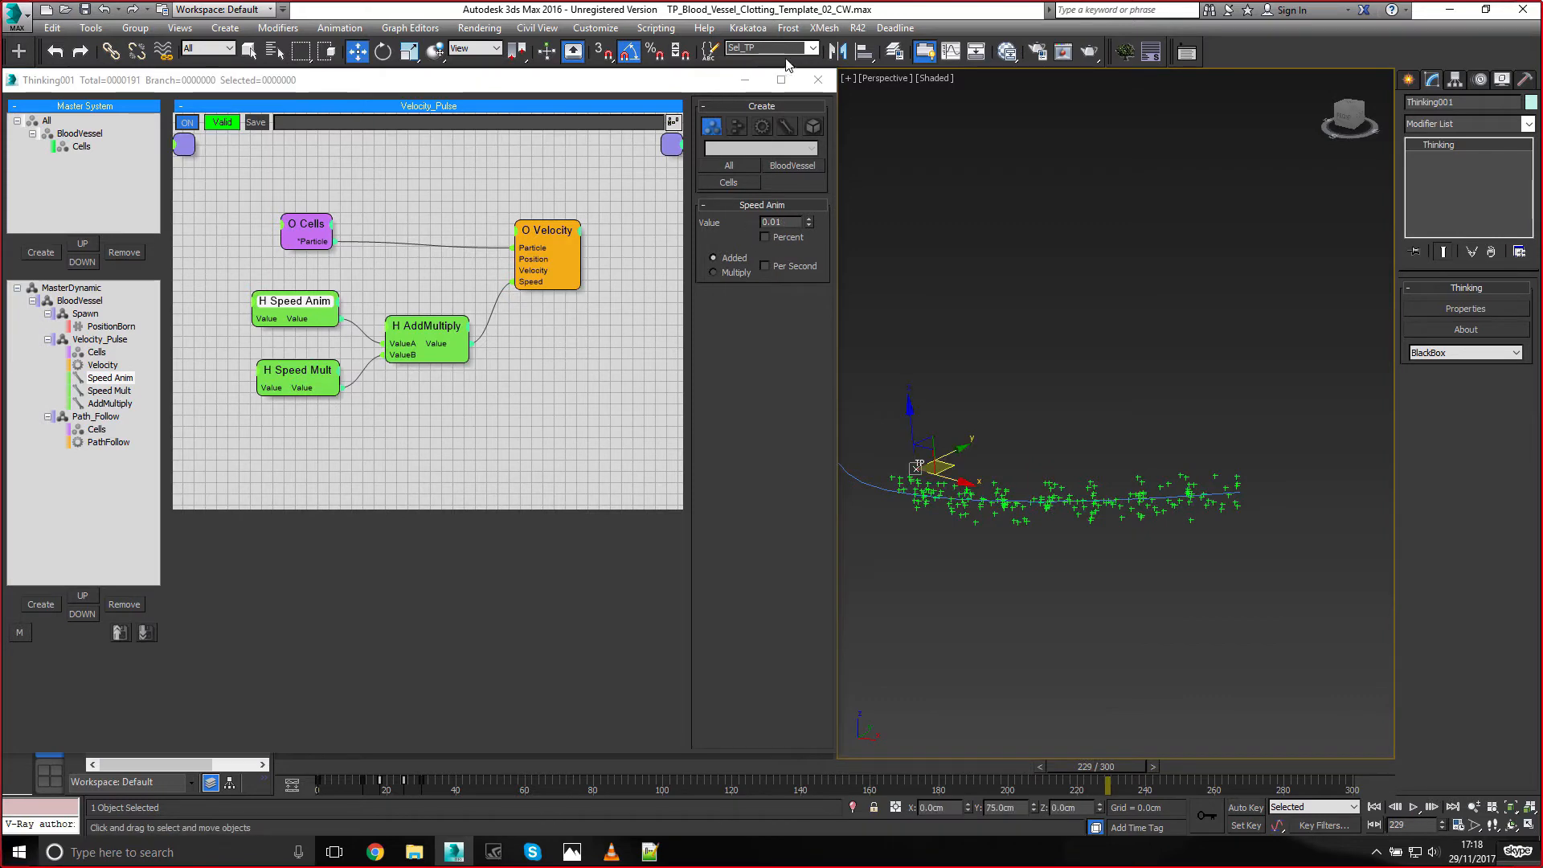
right_click(789, 220)
left_click(755, 571)
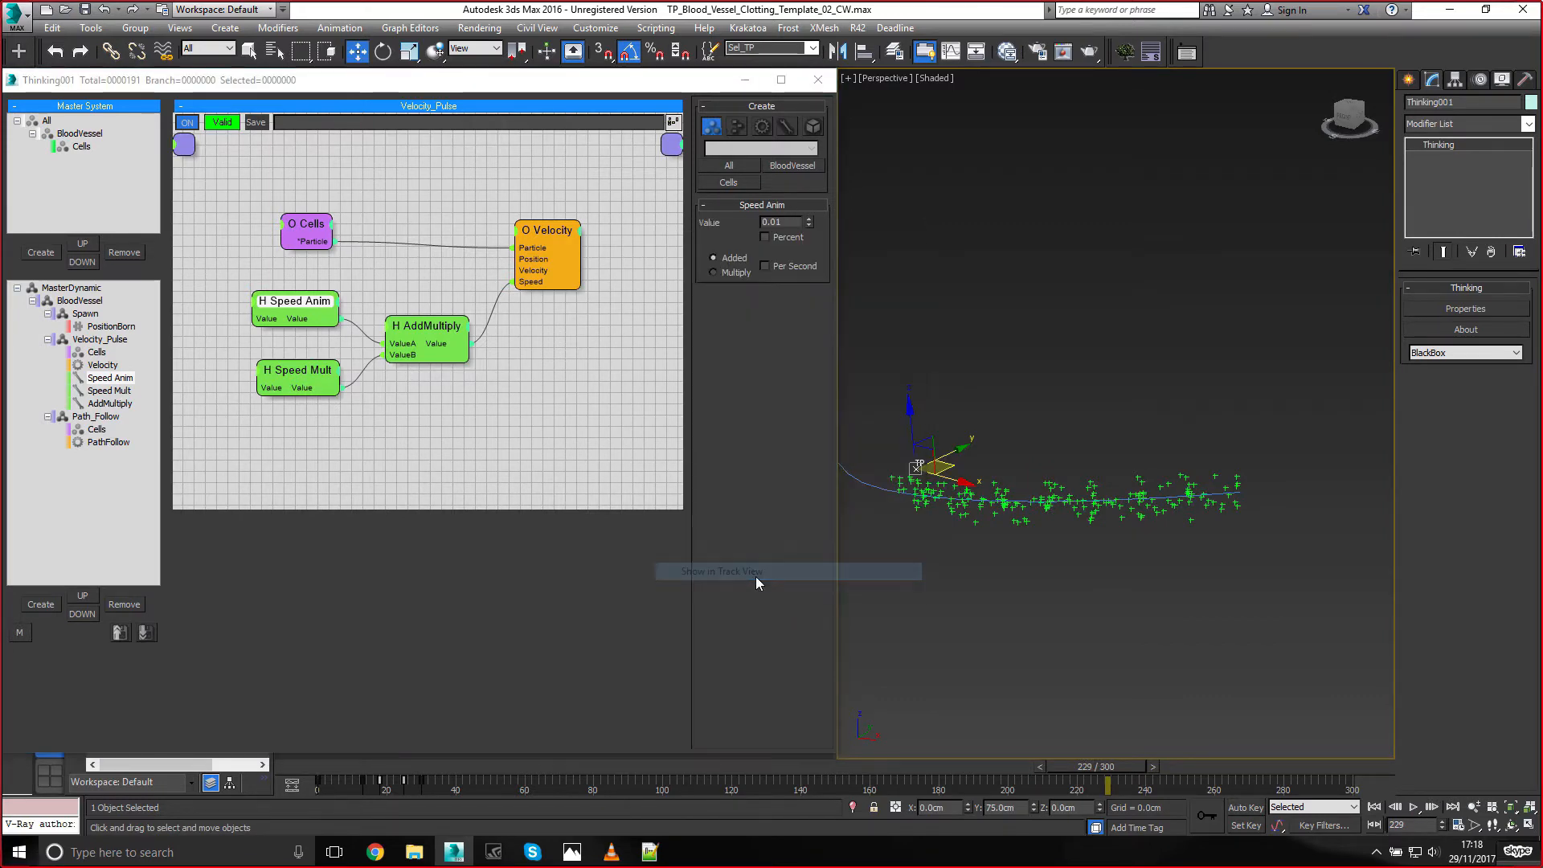
left_click_drag(490, 172, 572, 375)
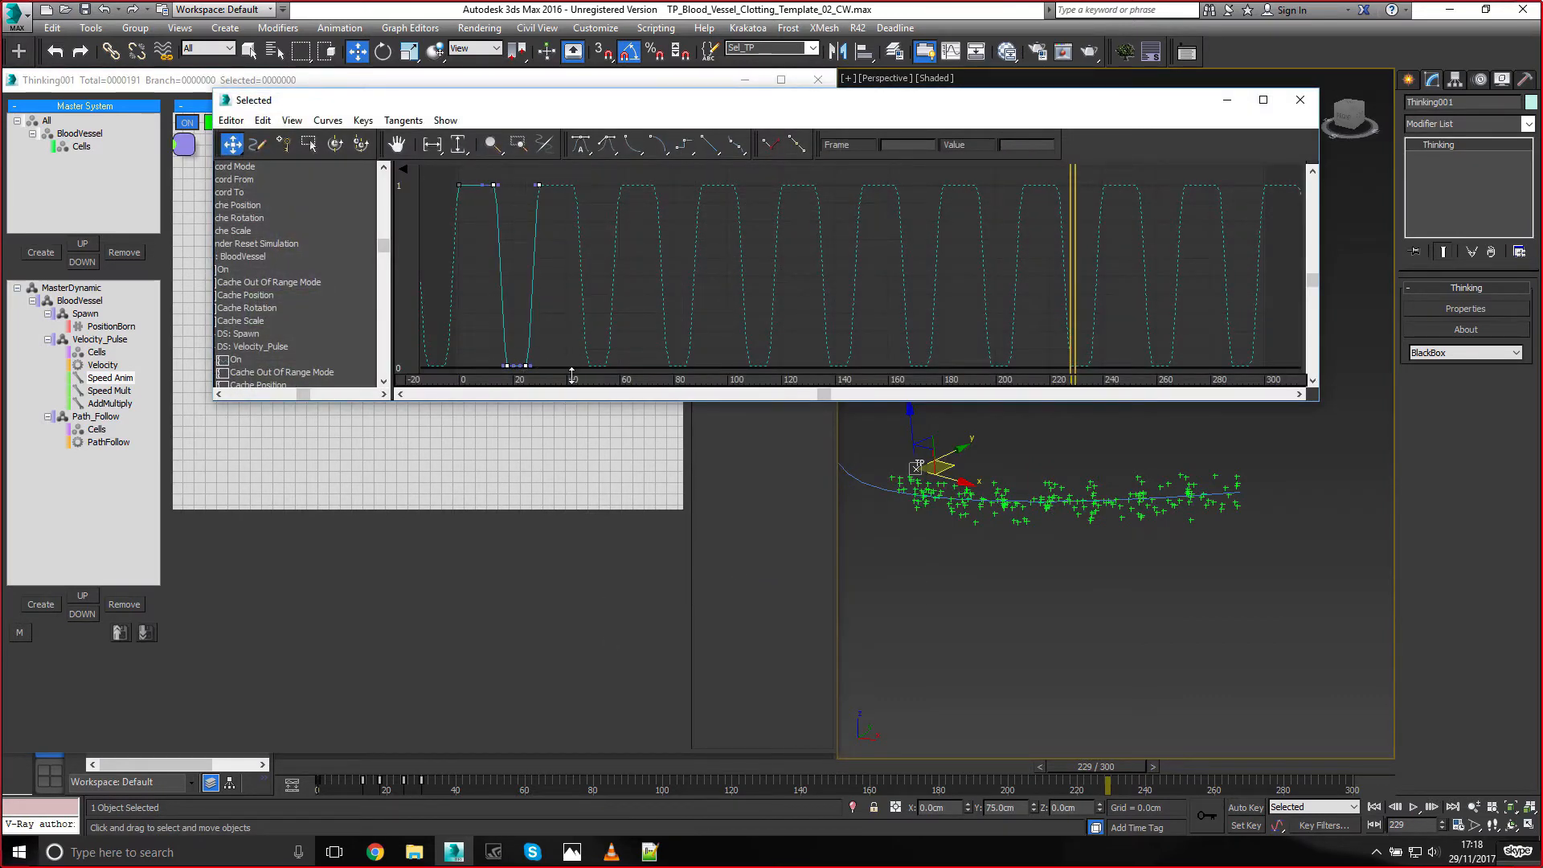
left_click_drag(233, 144, 232, 165)
left_click_drag(495, 186, 571, 366)
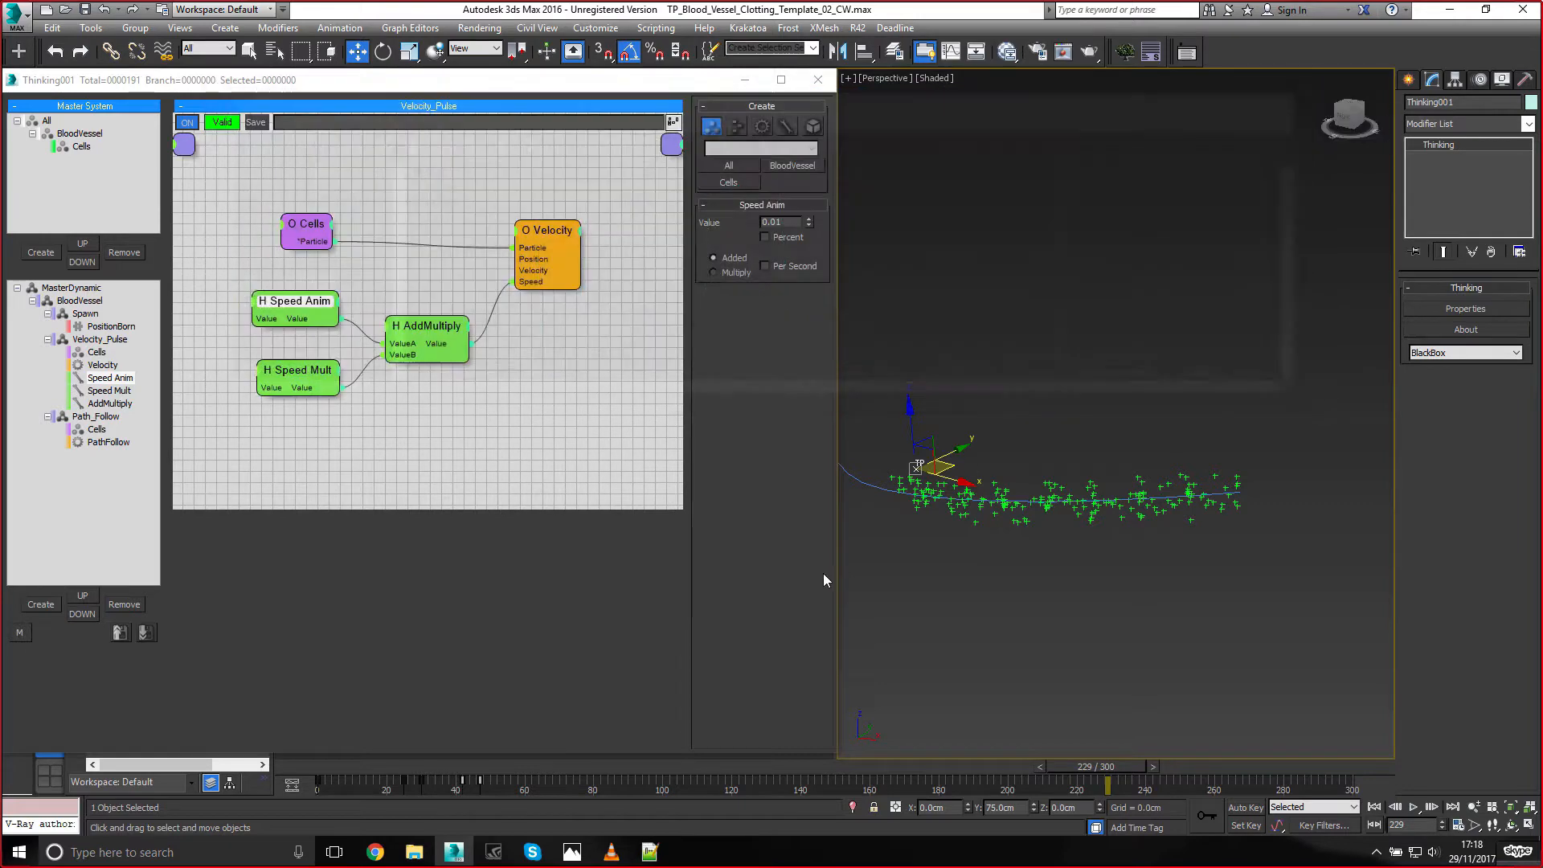
left_click(1300, 99)
Scrub the timeline from the start to check how the cells pulse along the vessel path
left_click_drag(323, 767, 621, 767)
middle_click_drag(1061, 566, 1145, 462, "alt")
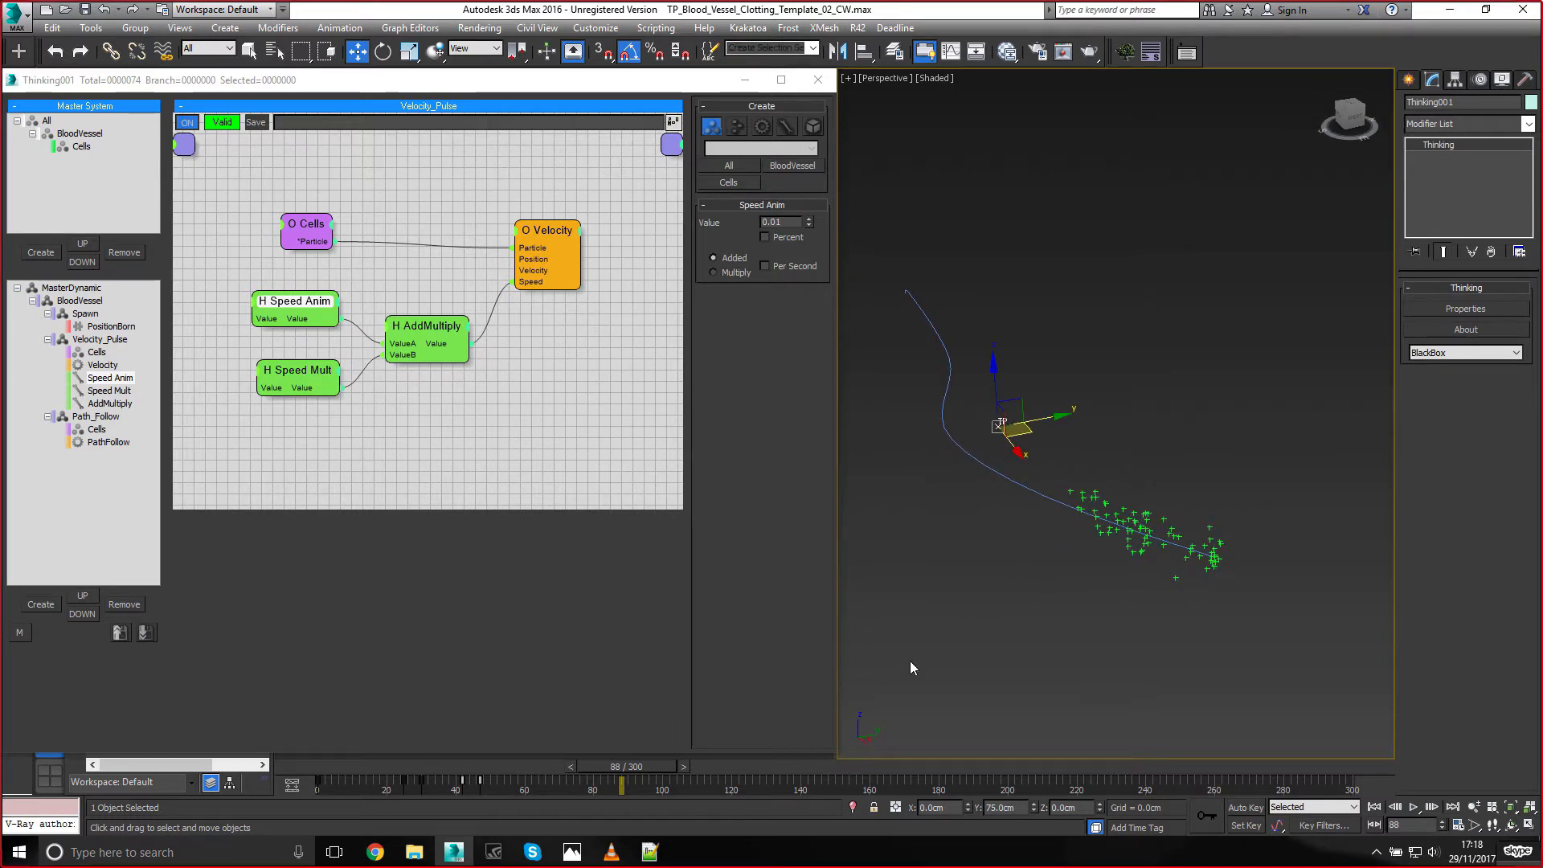
left_click_drag(329, 767, 569, 771)
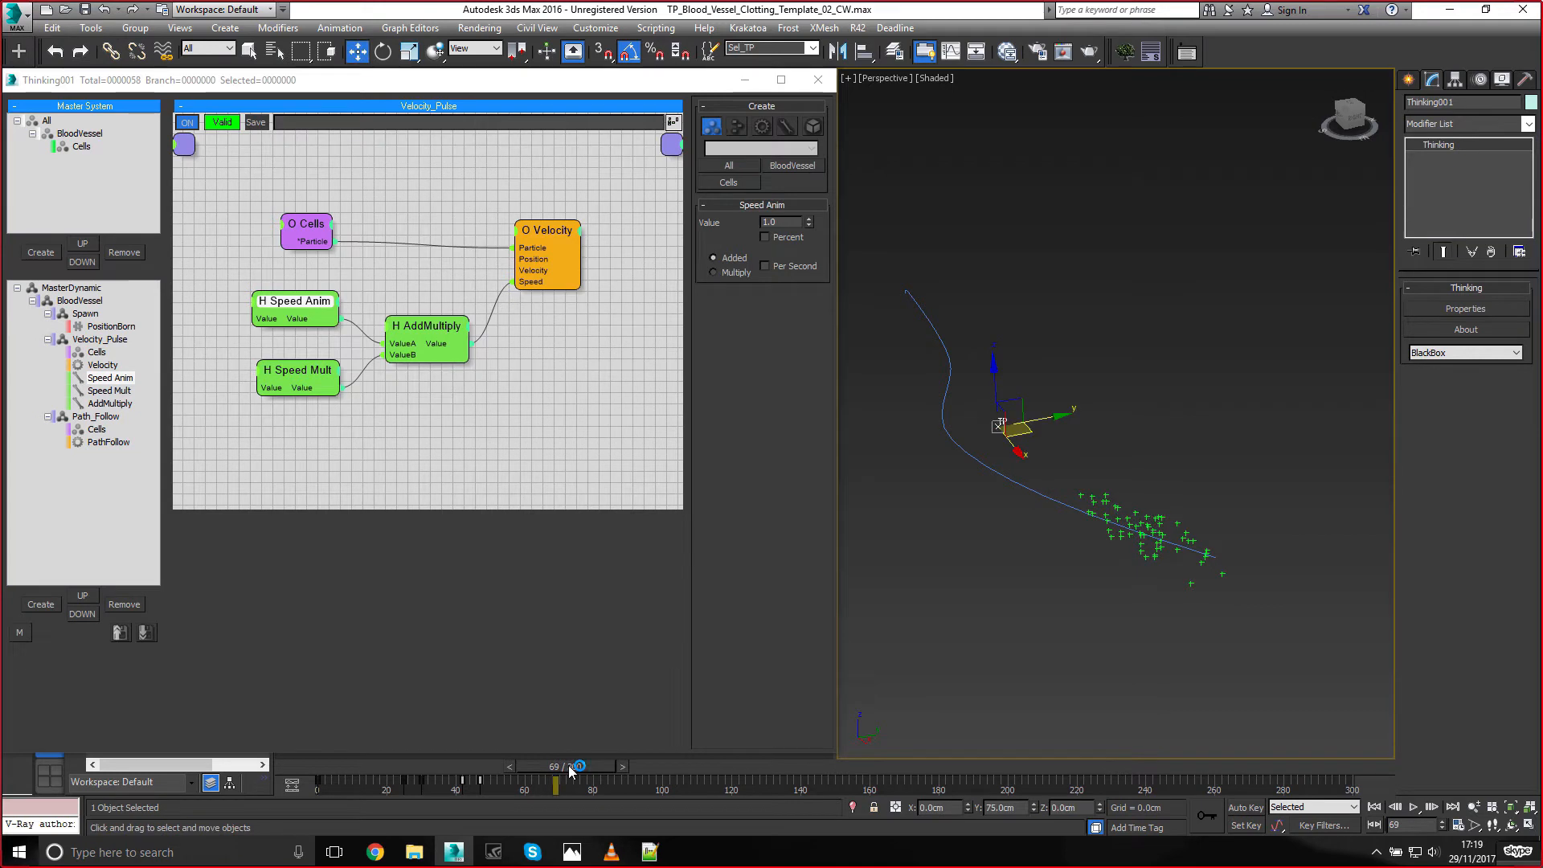
In Path_Follow, expose the Age output on Cells and the Rotation input on PathFollow, and wire Age into Rotation
left_click(104, 444)
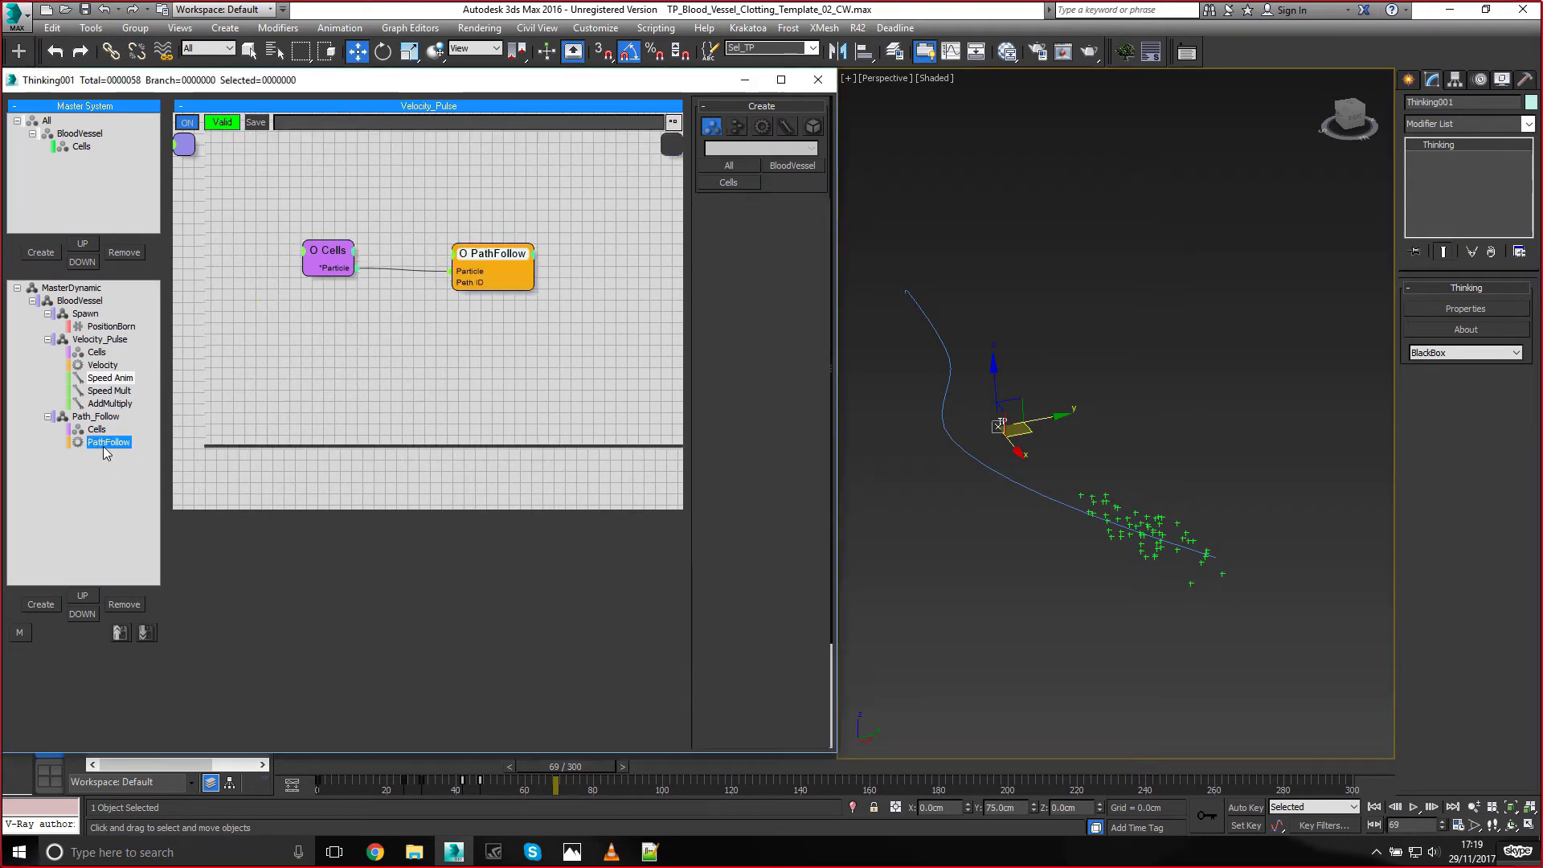
left_click_drag(517, 261, 519, 260)
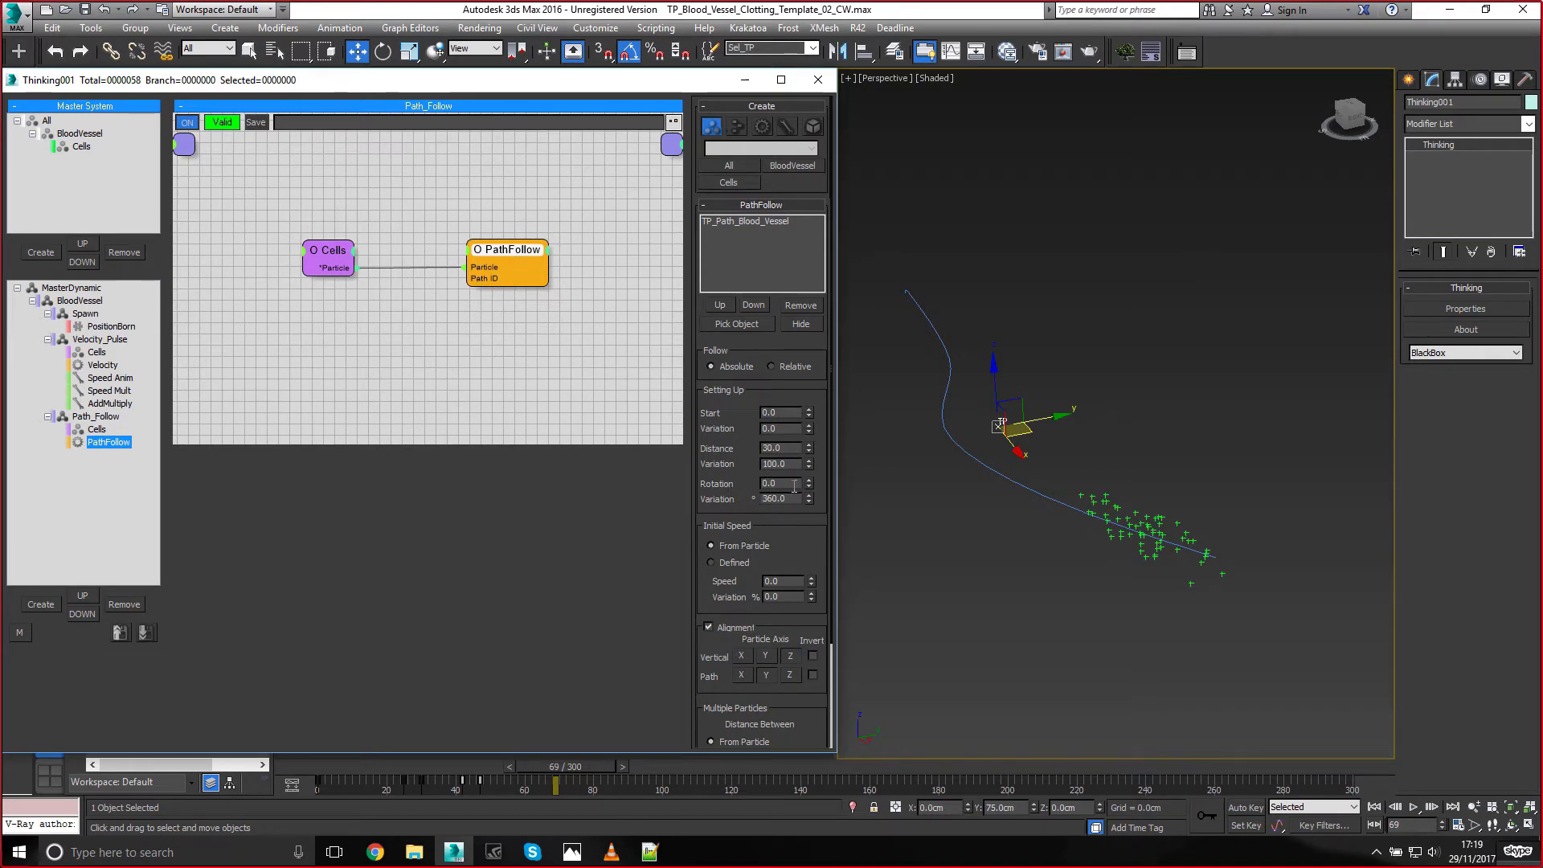
left_click(334, 268)
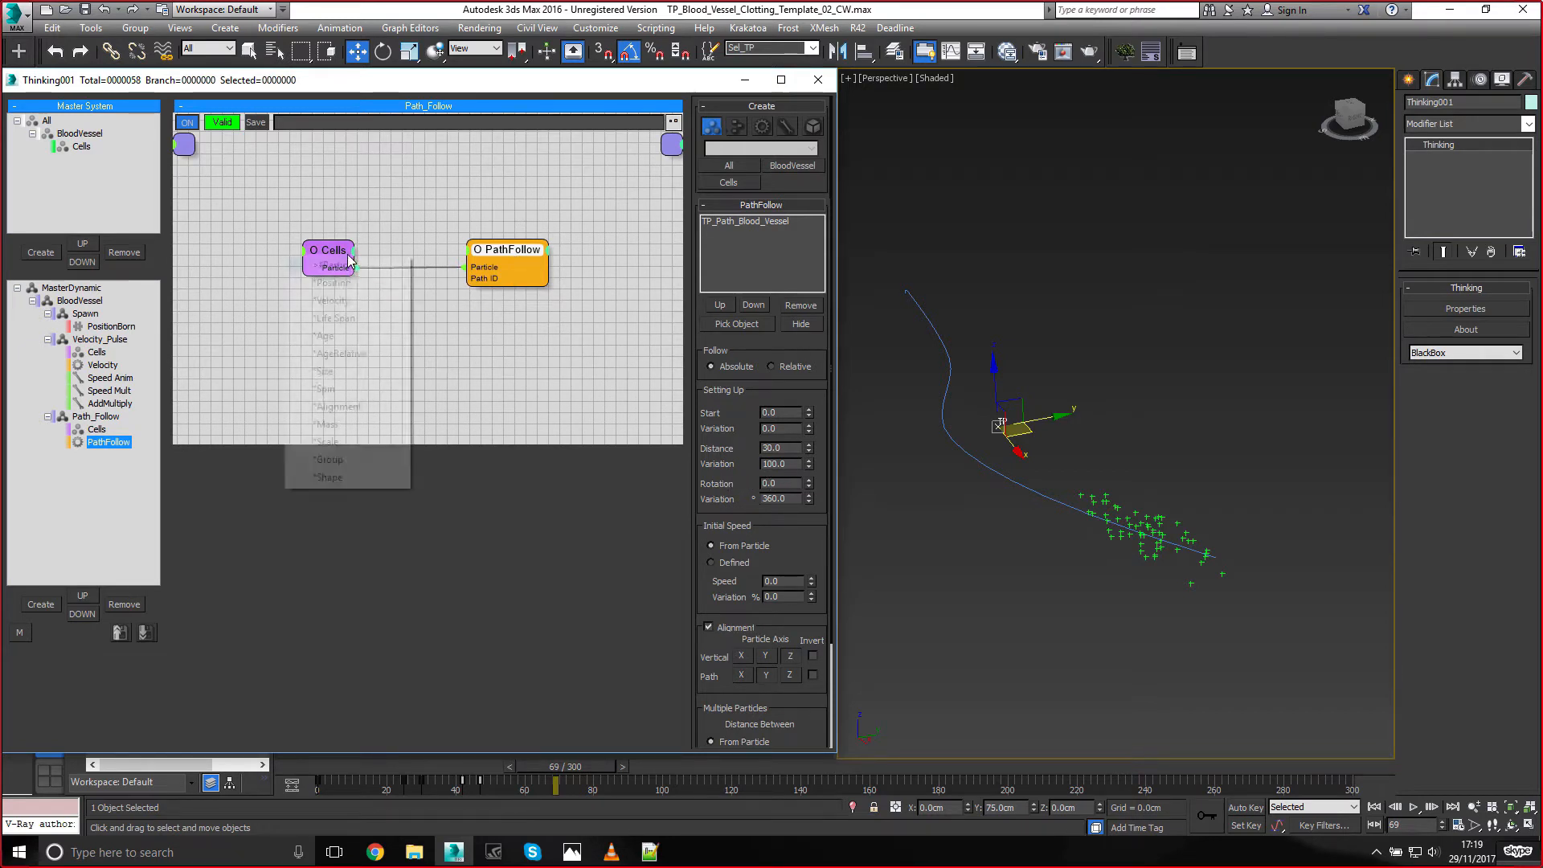
left_click(330, 336)
left_click(470, 263)
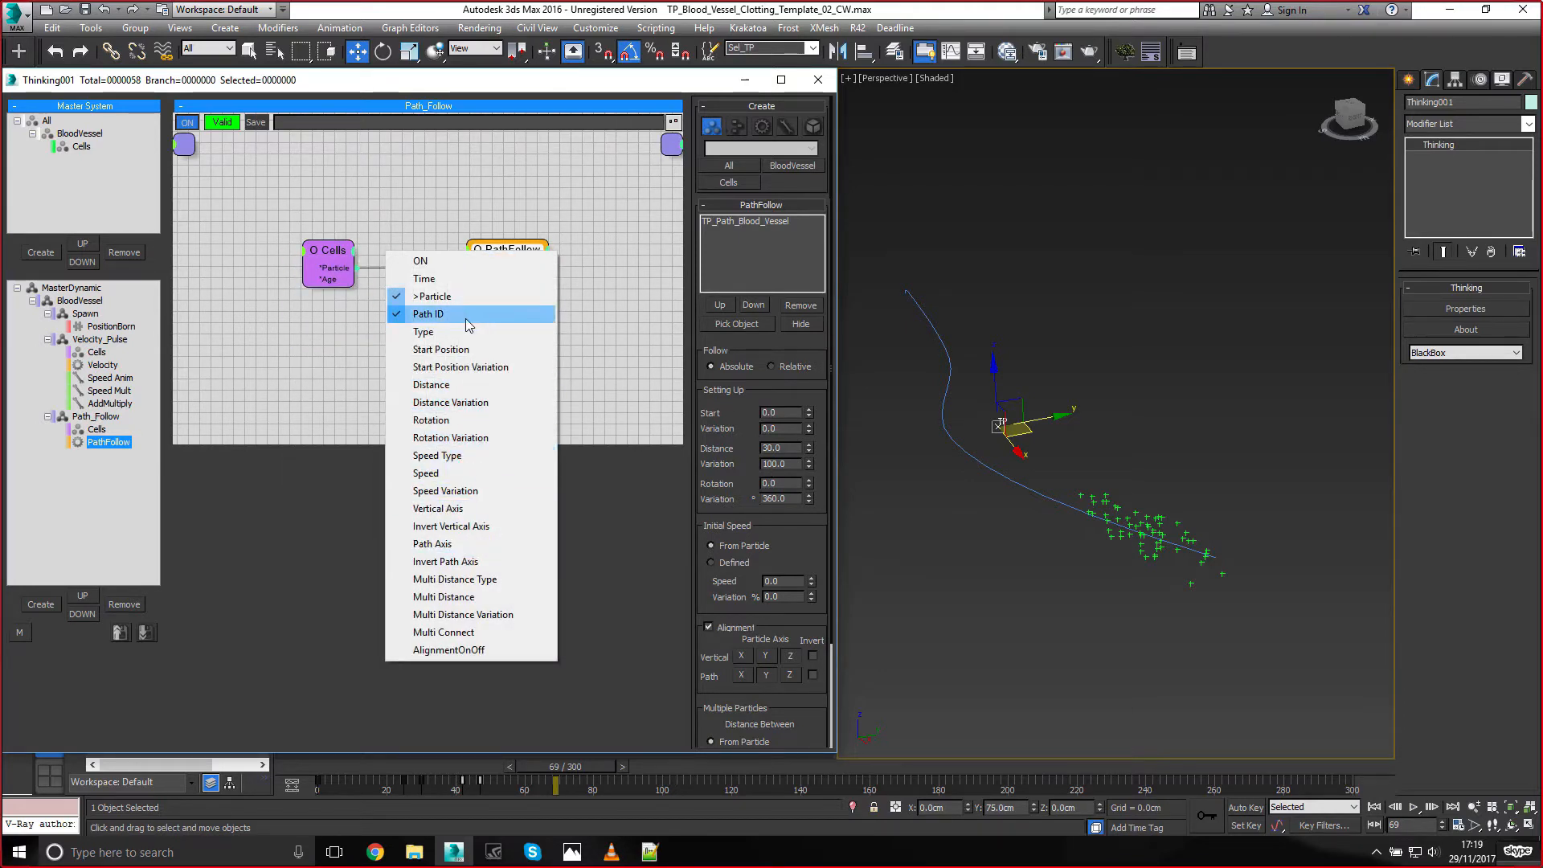
left_click(475, 419)
left_click_drag(482, 290, 260, 250)
left_click_drag(506, 258, 508, 253)
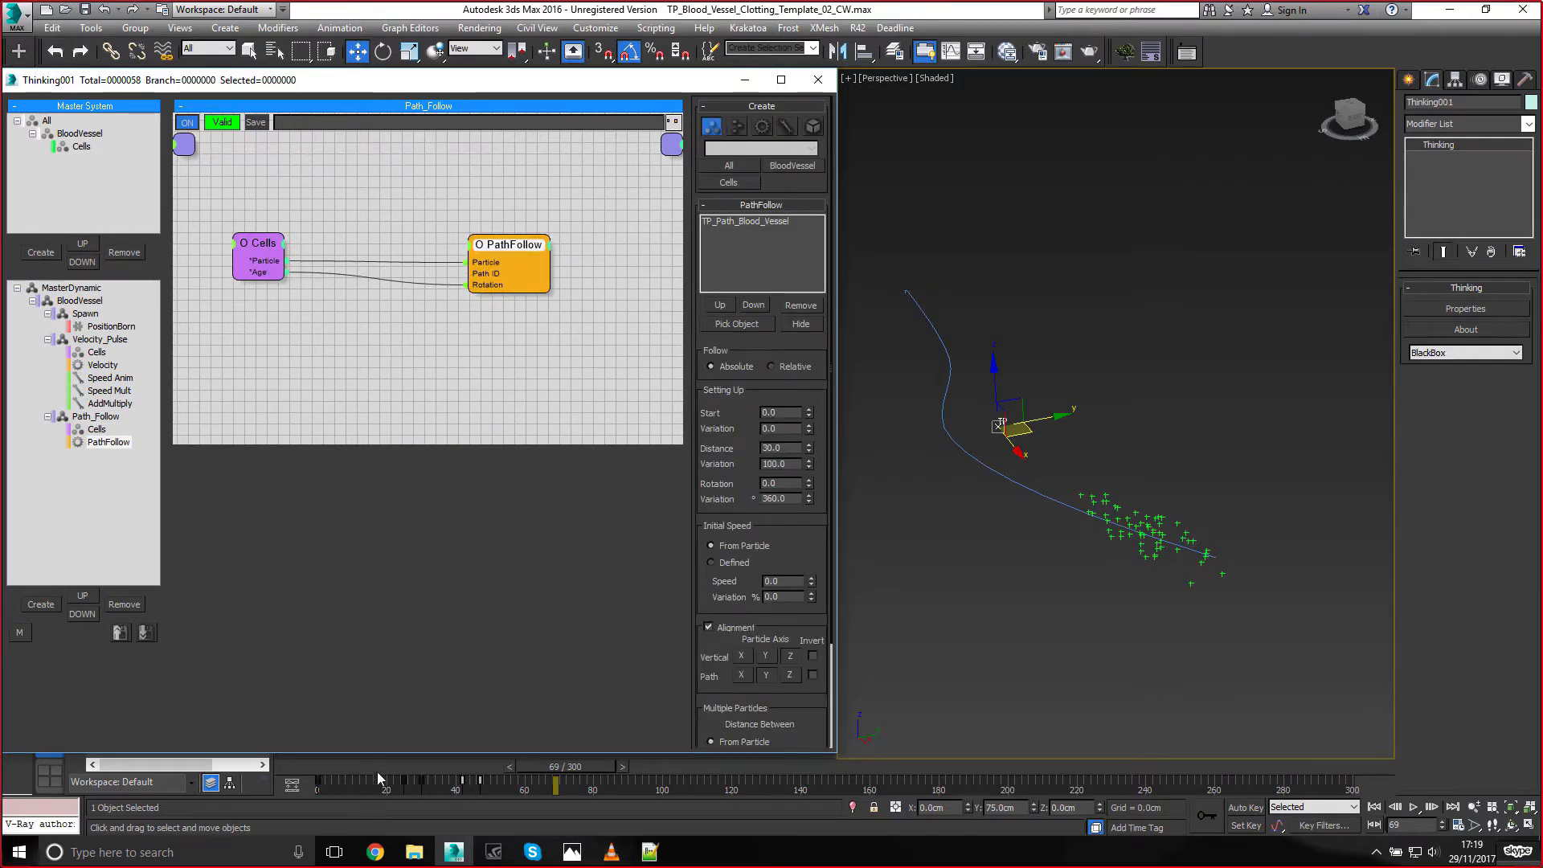
Add an AddMultiply helper to Path_Follow and wire the Cells Age output into its ValueA
left_click_drag(309, 764, 421, 762)
left_click(373, 386)
key("Tab")
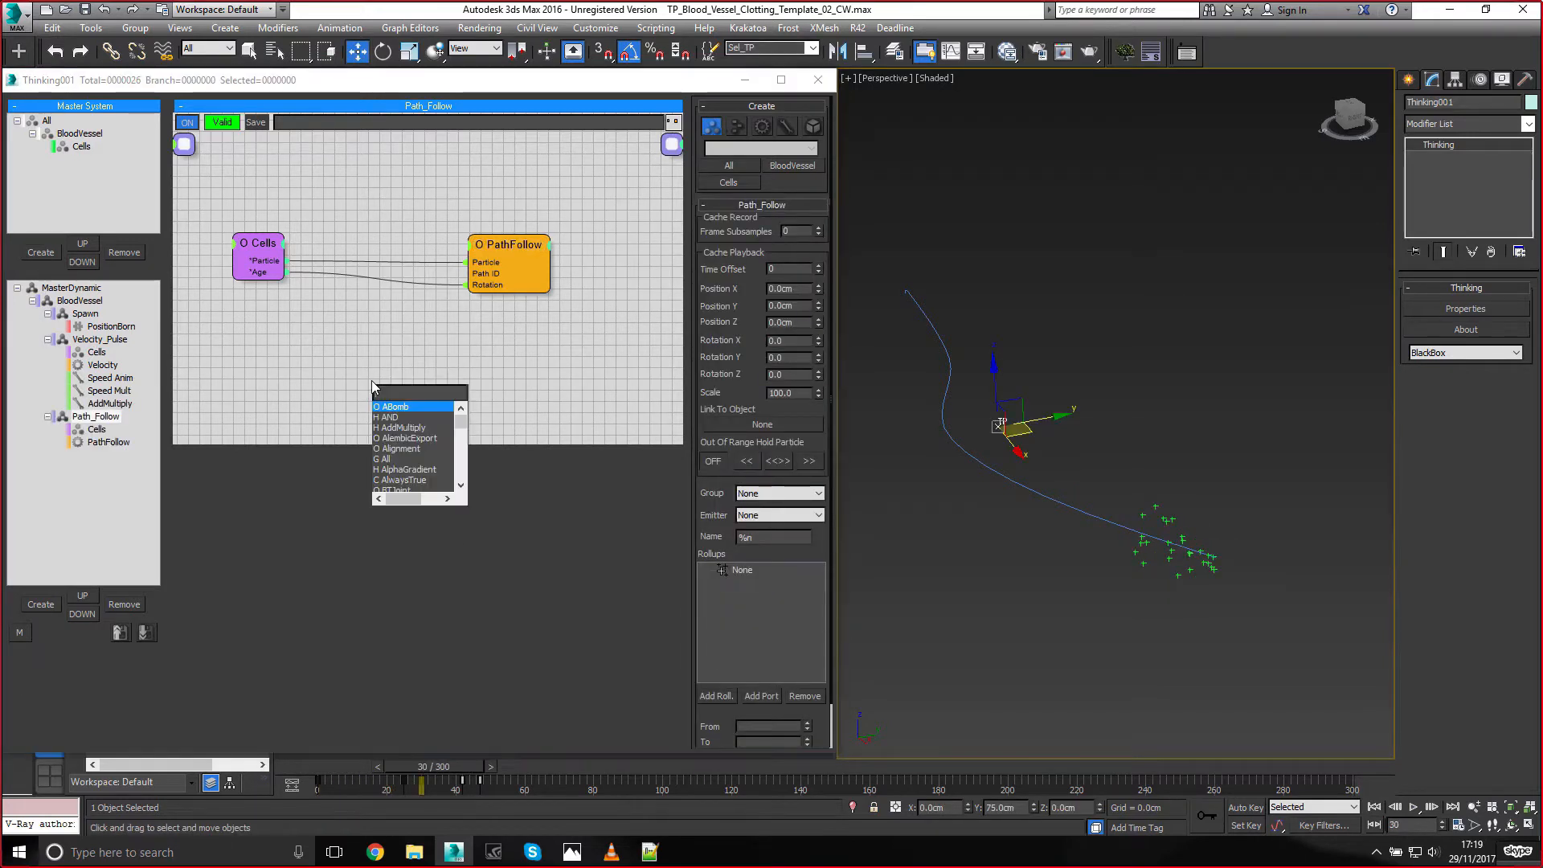
type("add")
left_click(396, 405)
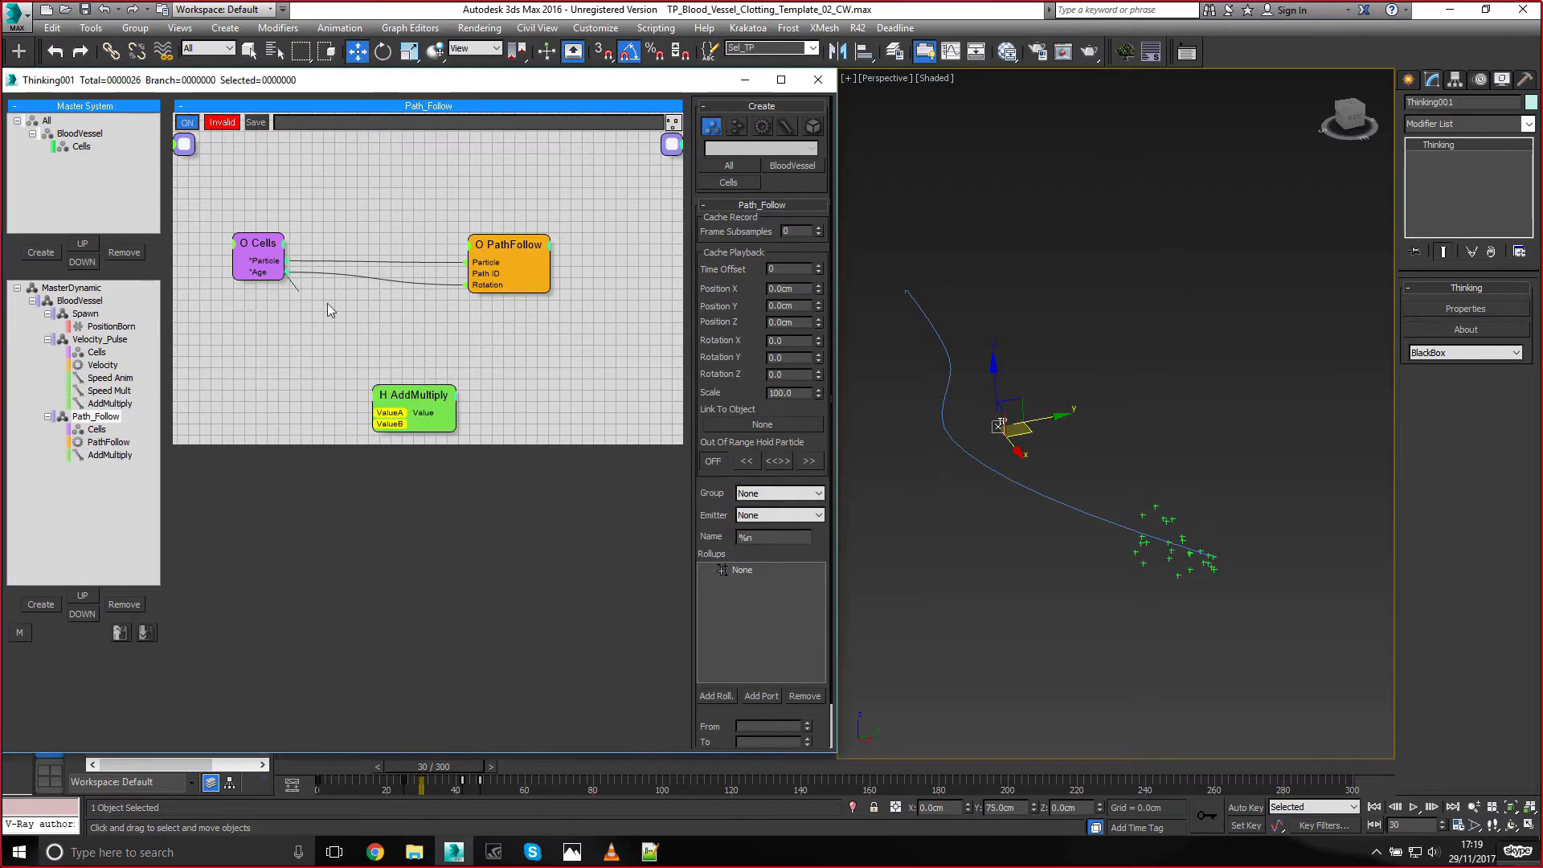
left_click_drag(328, 309, 383, 332)
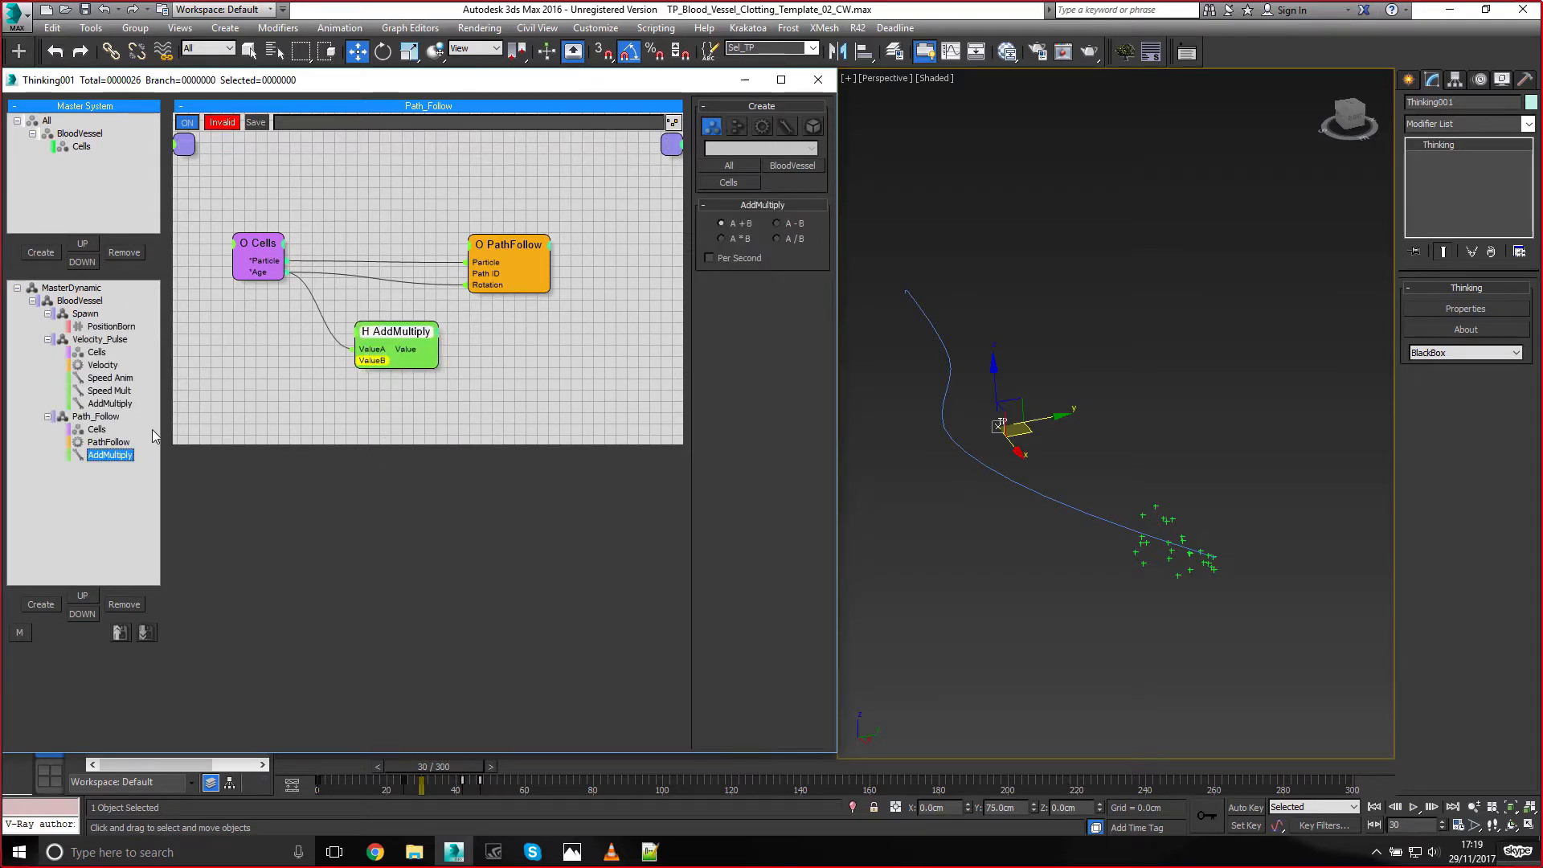
Add a Float helper to the Path_Follow set and rename it Rot Divisor
left_click(222, 402)
key("Tab")
type("floa")
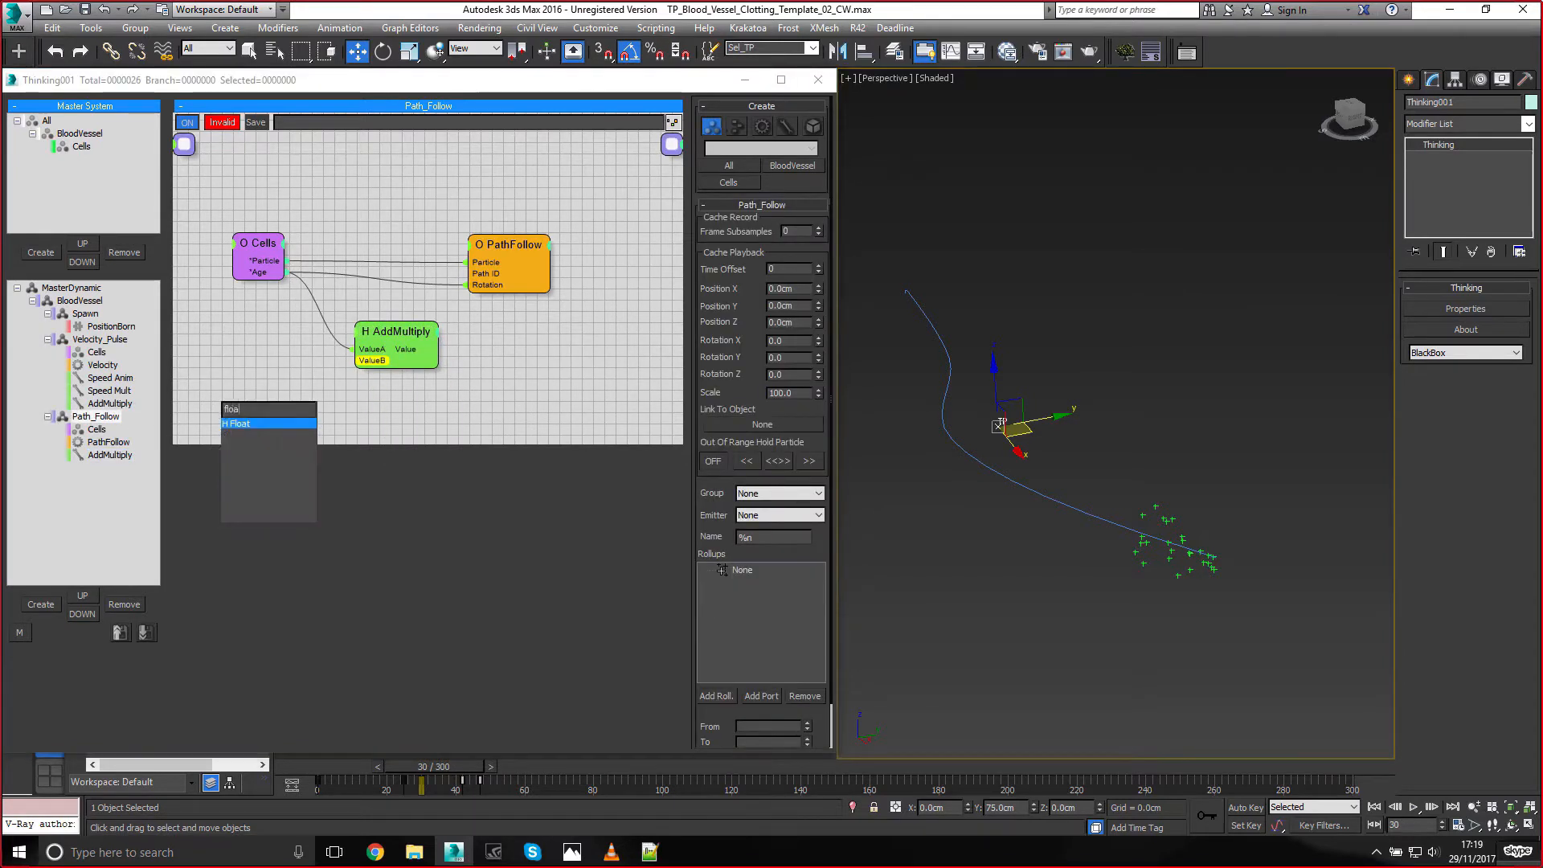
key("Return")
right_click(251, 407)
left_click(231, 435)
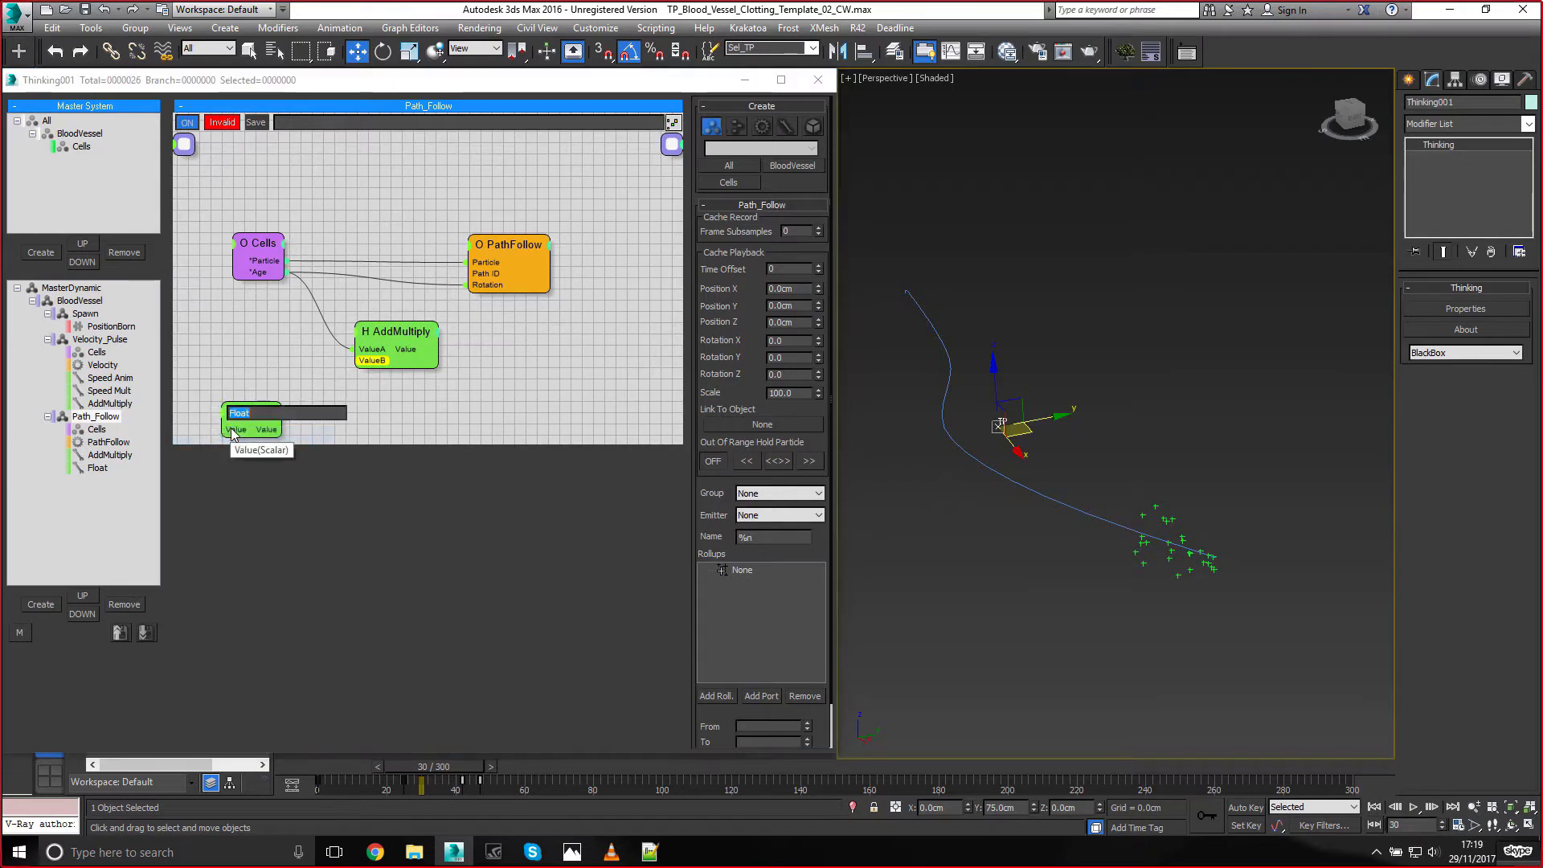
type("Rot Divisor")
key("Return")
Divide Age by Rot Divisor using ValueB and A / B mode on the AddMultiply, and wire its output into PathFollow's Rotation
left_click_drag(357, 360, 302, 420)
left_click(397, 339)
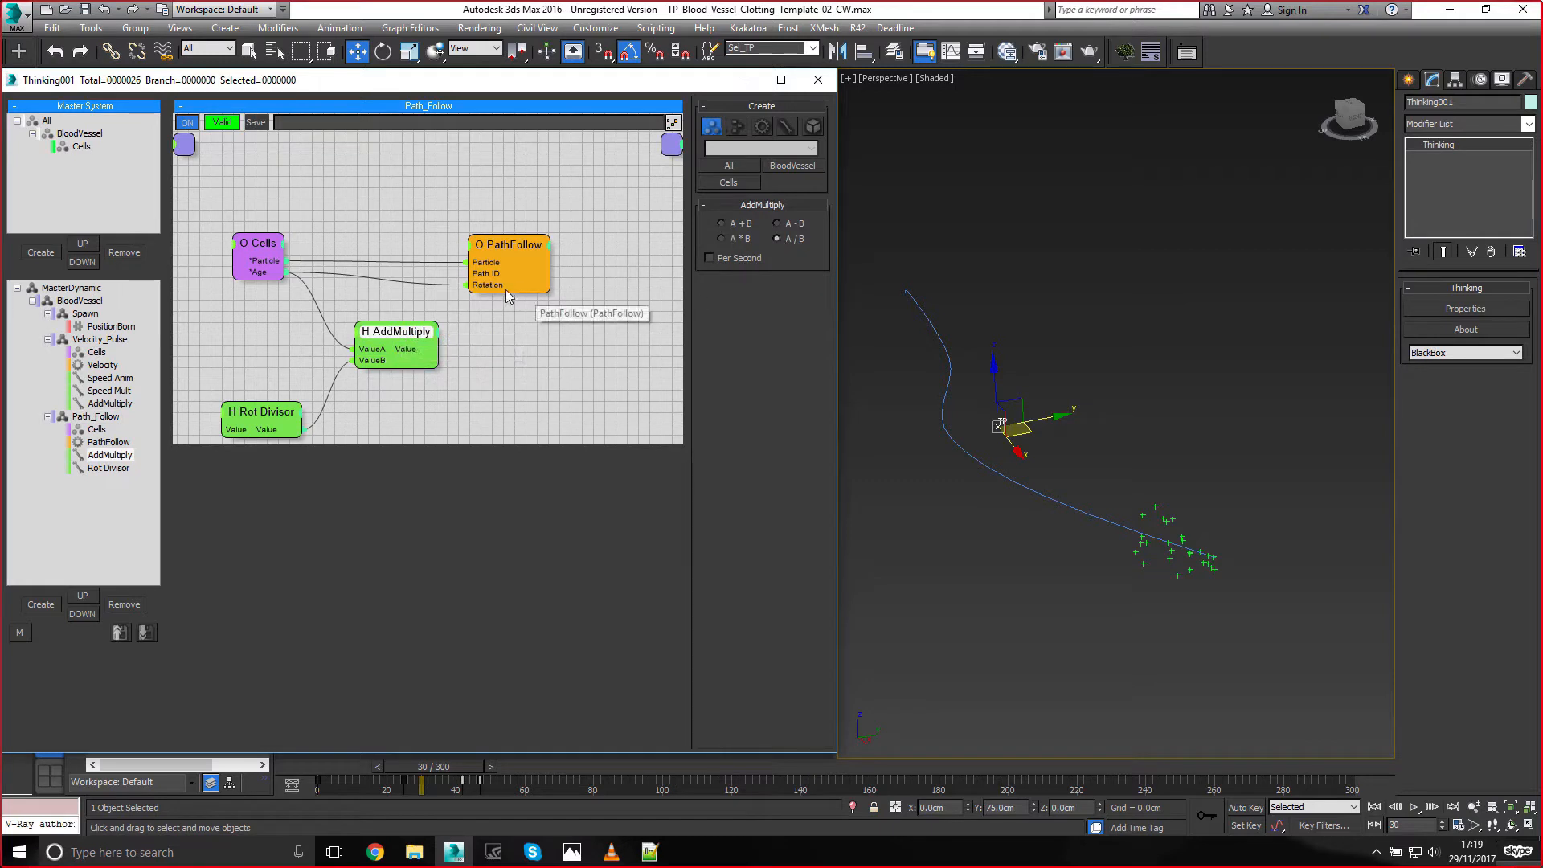
left_click_drag(468, 285, 441, 349)
Set the Rot Divisor value to 10 and scrub the timeline to check the cells' rotation around the path
left_click_drag(276, 413, 292, 399)
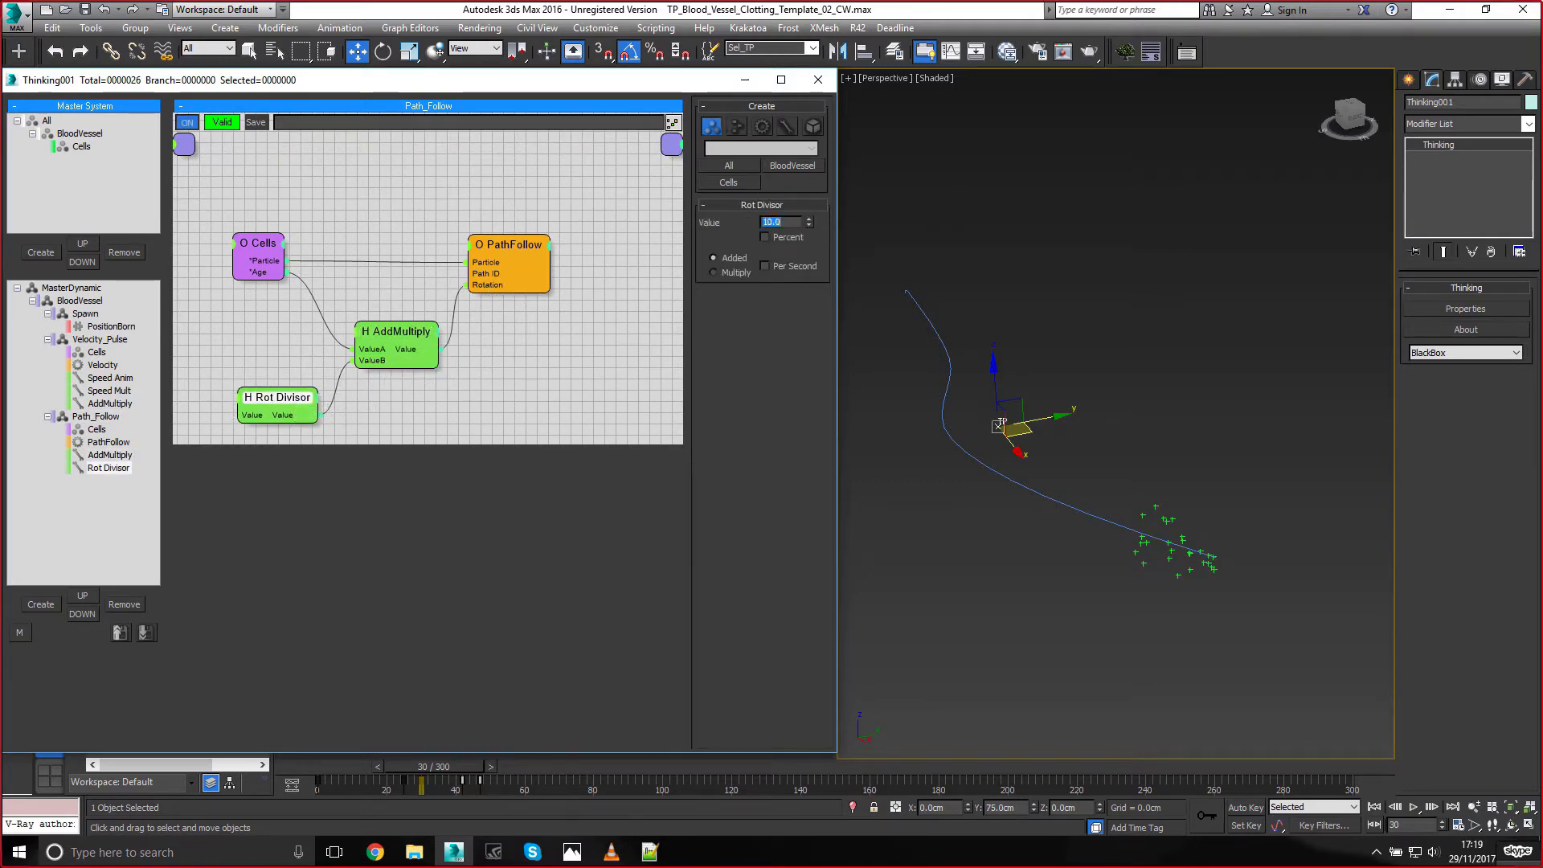
left_click_drag(446, 764, 924, 770)
key("w")
middle_click_drag(1088, 587, 869, 672, "alt")
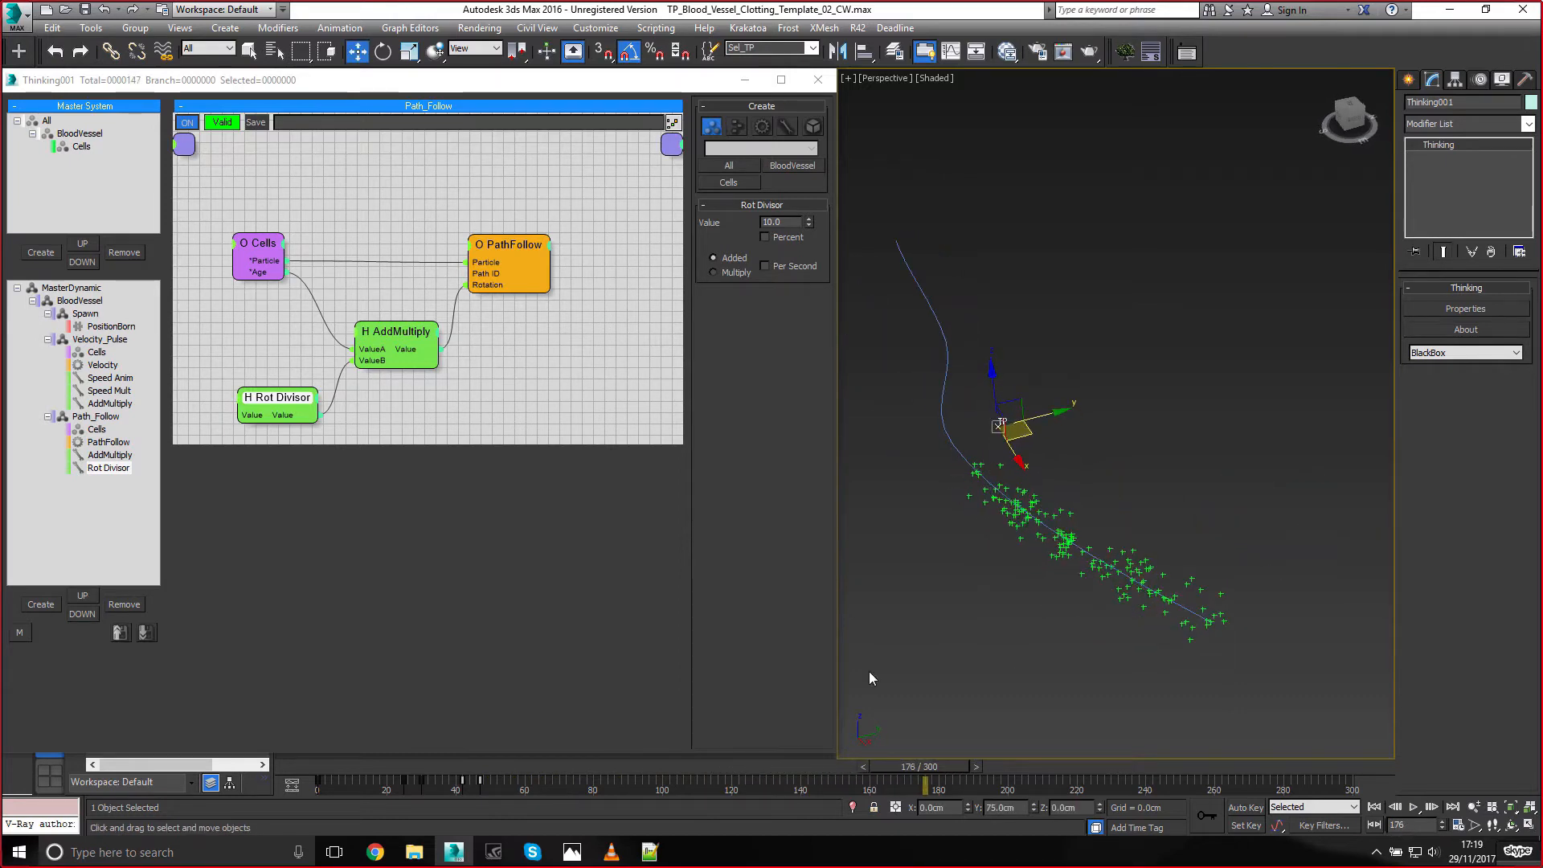
left_click_drag(814, 762, 1165, 772)
key("w")
left_click_drag(1037, 771, 555, 767)
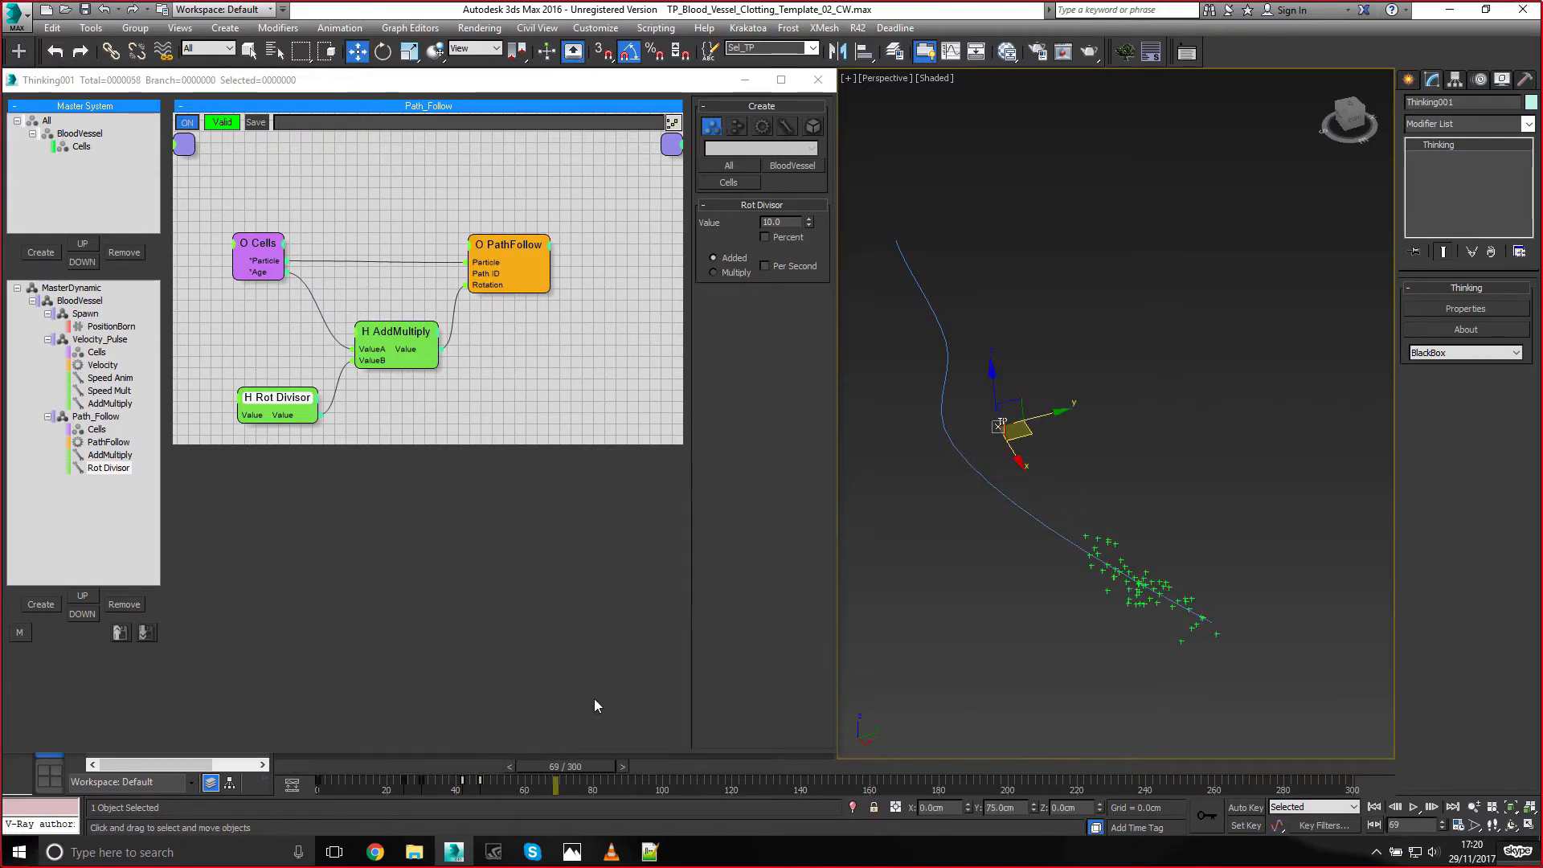
Add a Memory operator beside PositionBorn in the Spawn dynamic set
left_click(107, 329)
right_click(521, 233)
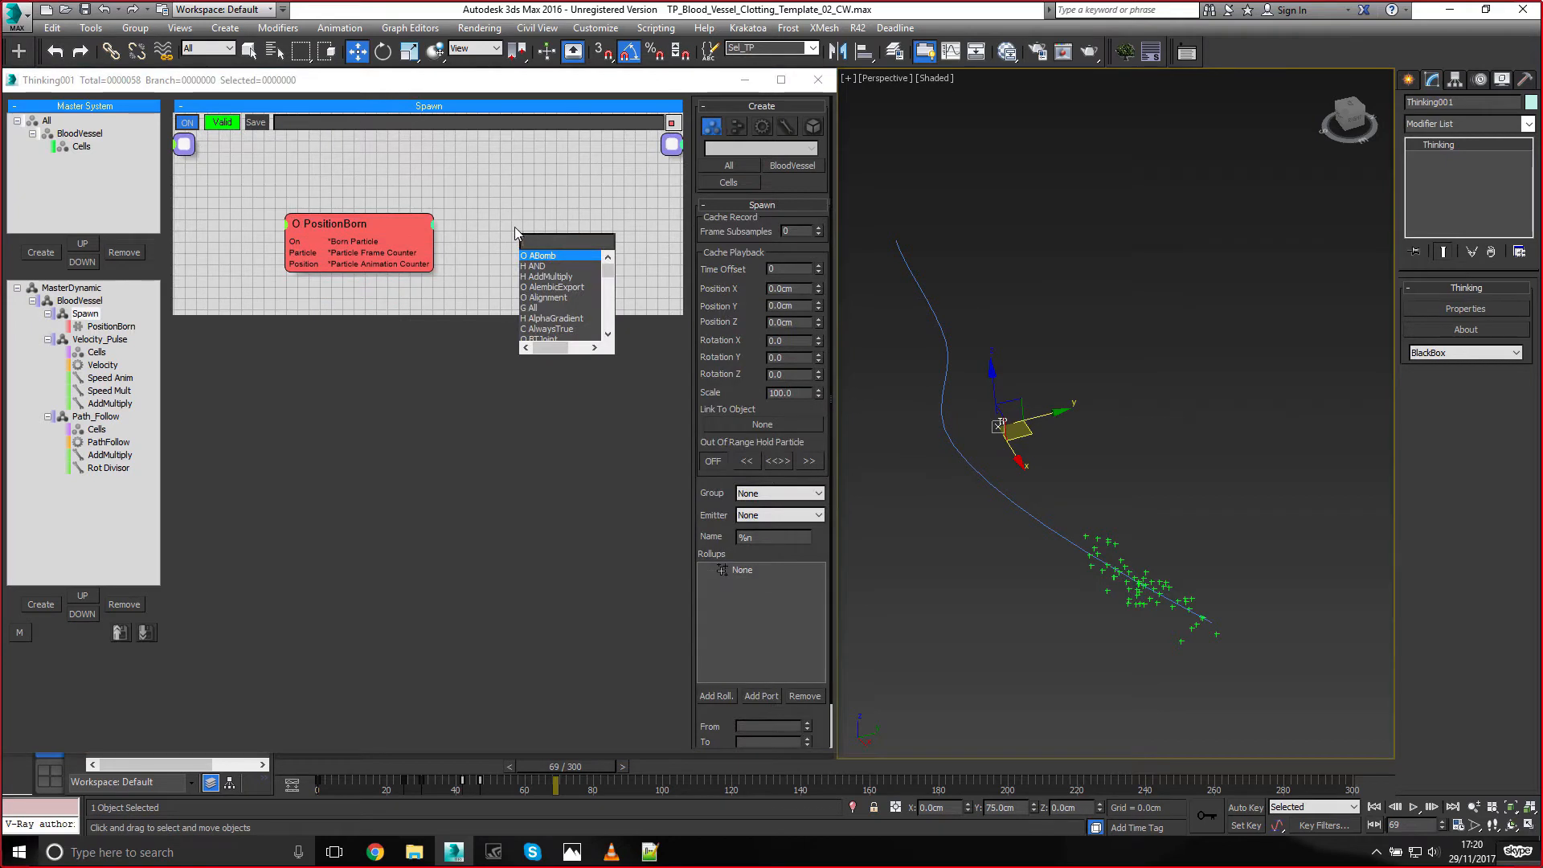
type("mem")
left_click(543, 254)
left_click_drag(553, 243, 527, 211)
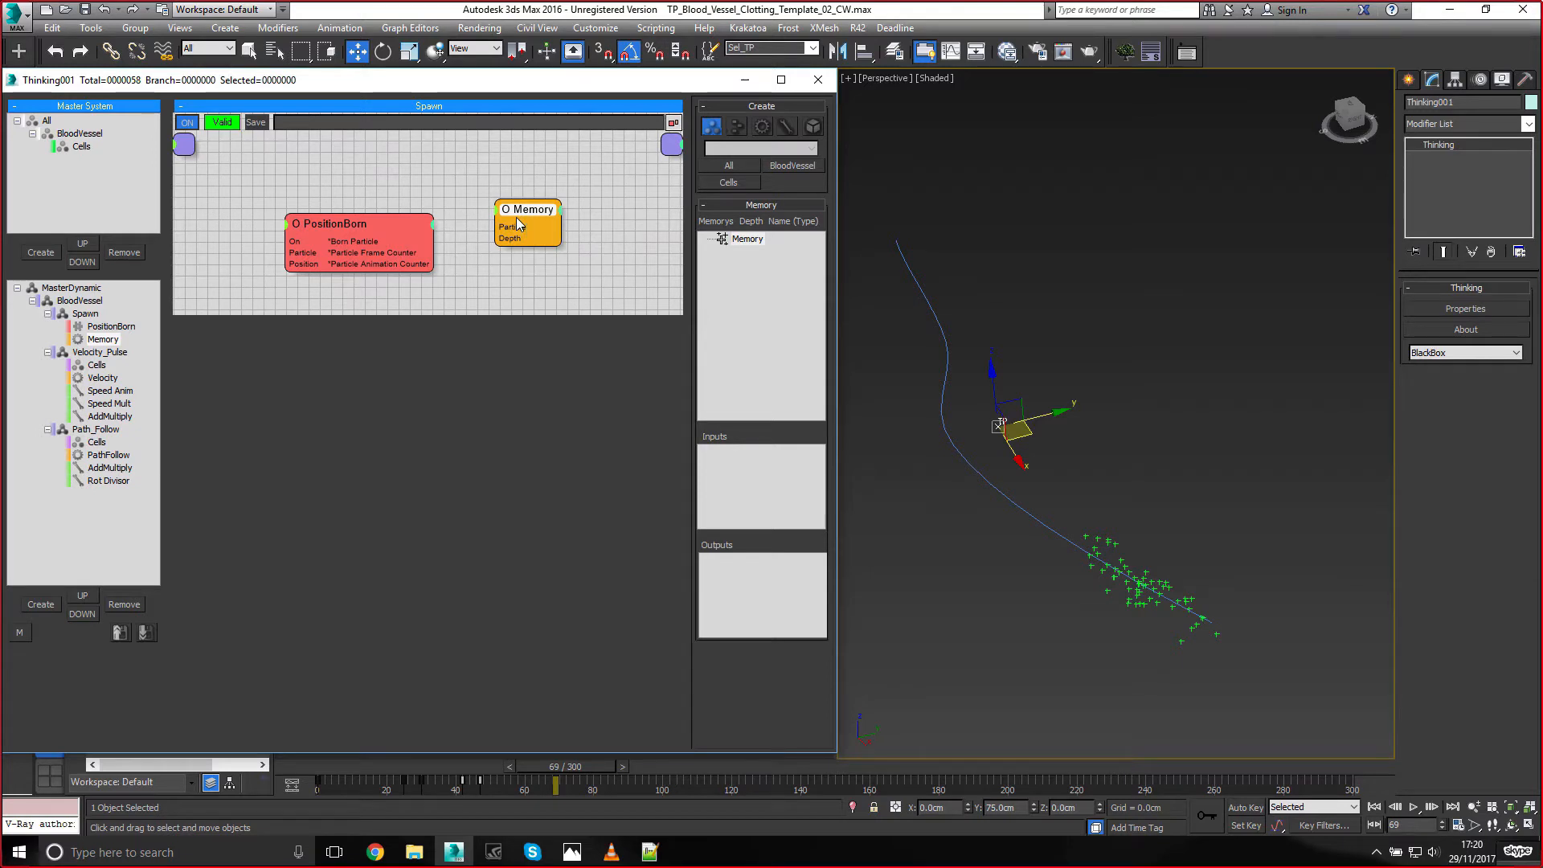
Add a Cells group node to the Spawn set and make all of its inputs and outputs visible
double_click(348, 172)
type("ve")
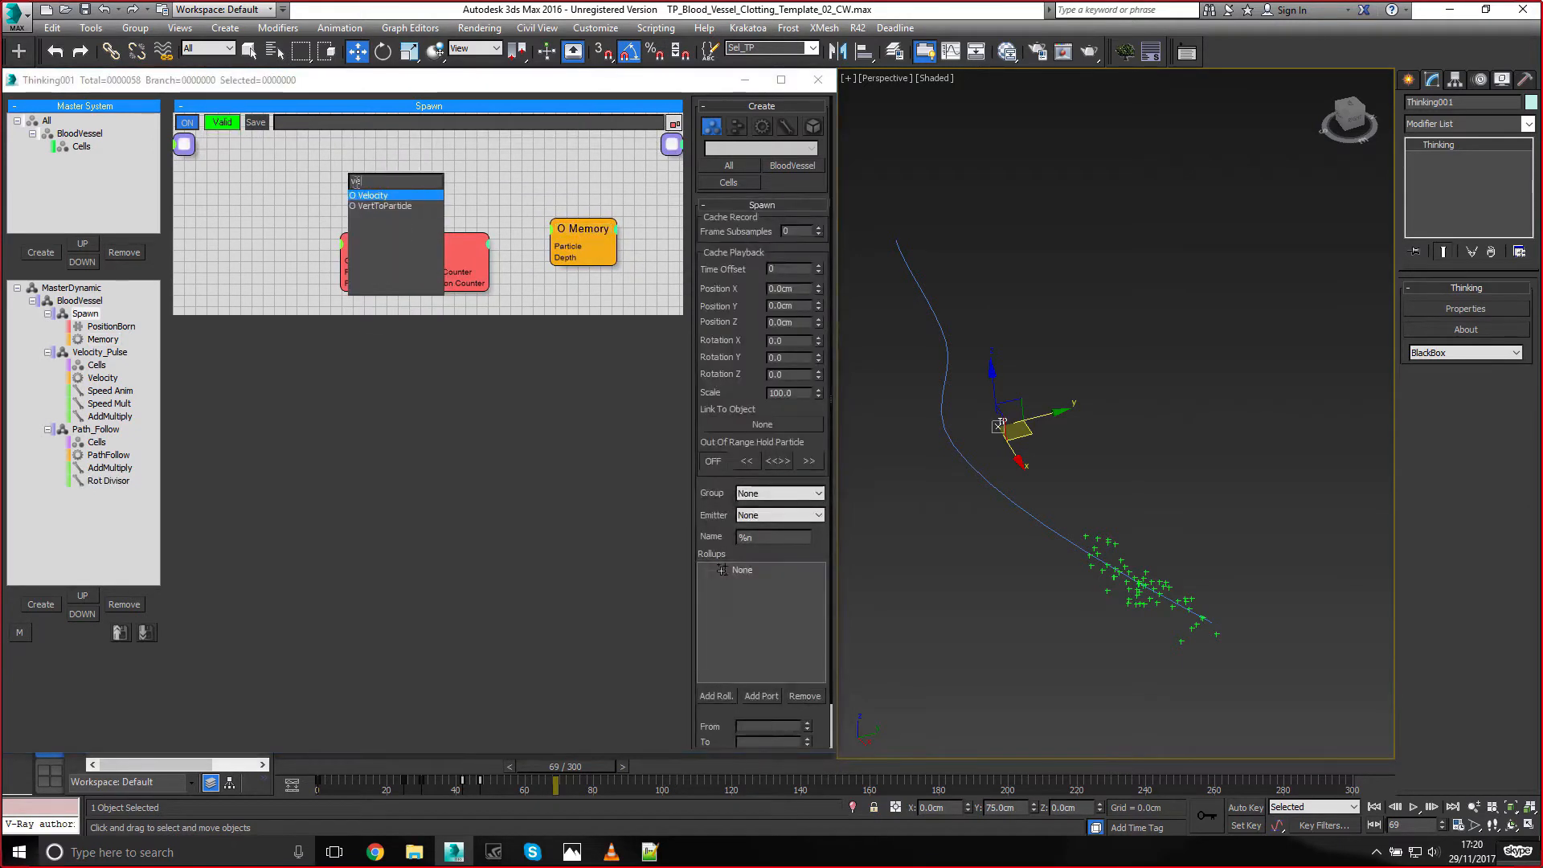
key("BackSpace")
key("BackSpace")
type("ce")
left_click(370, 196)
left_click_drag(379, 182, 281, 176)
right_click(280, 176)
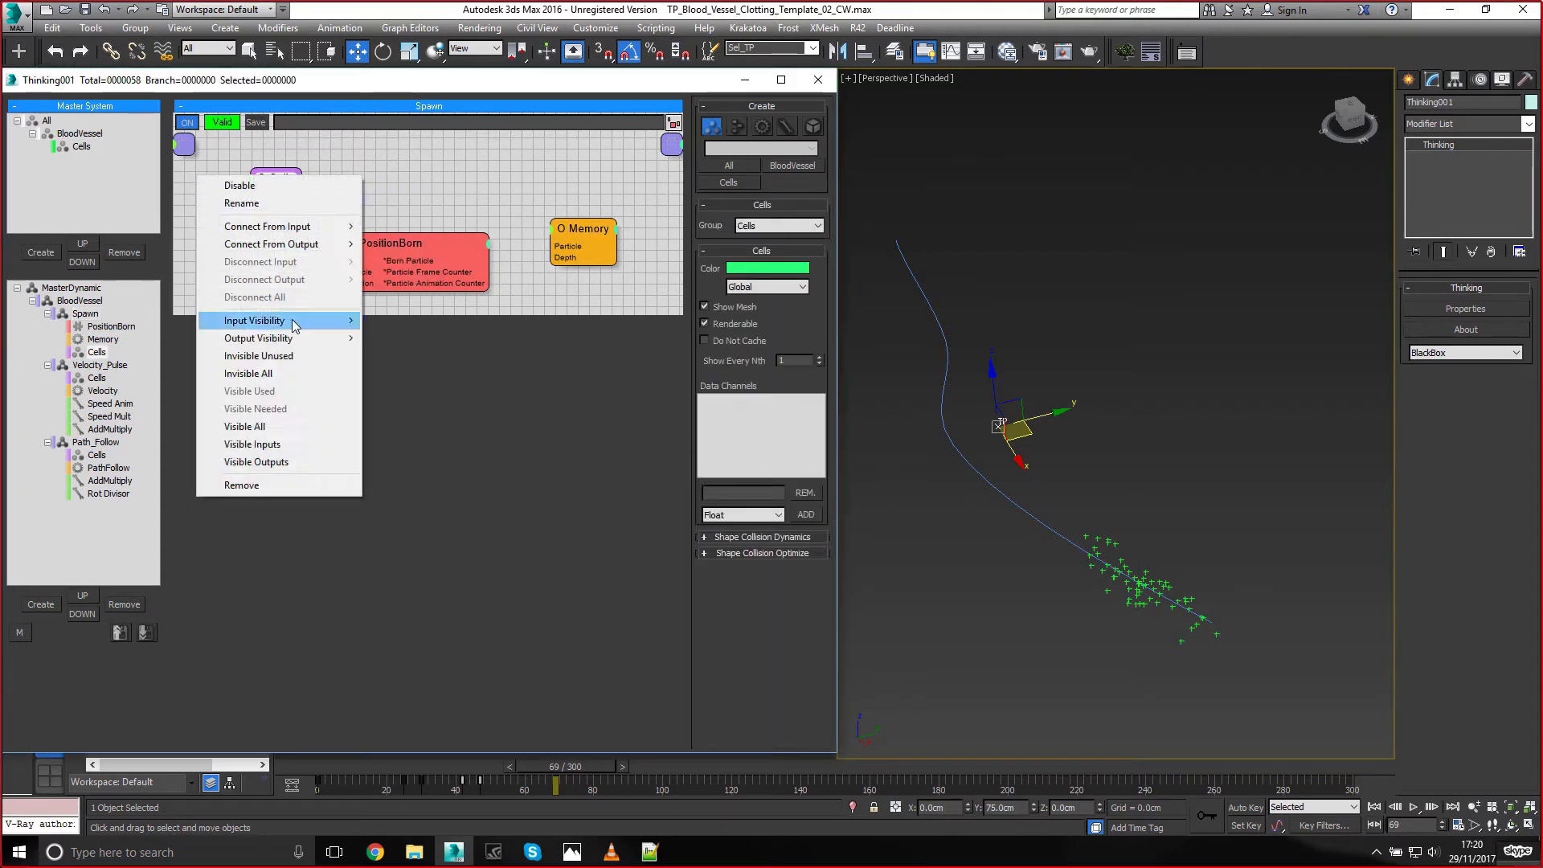
left_click(254, 426)
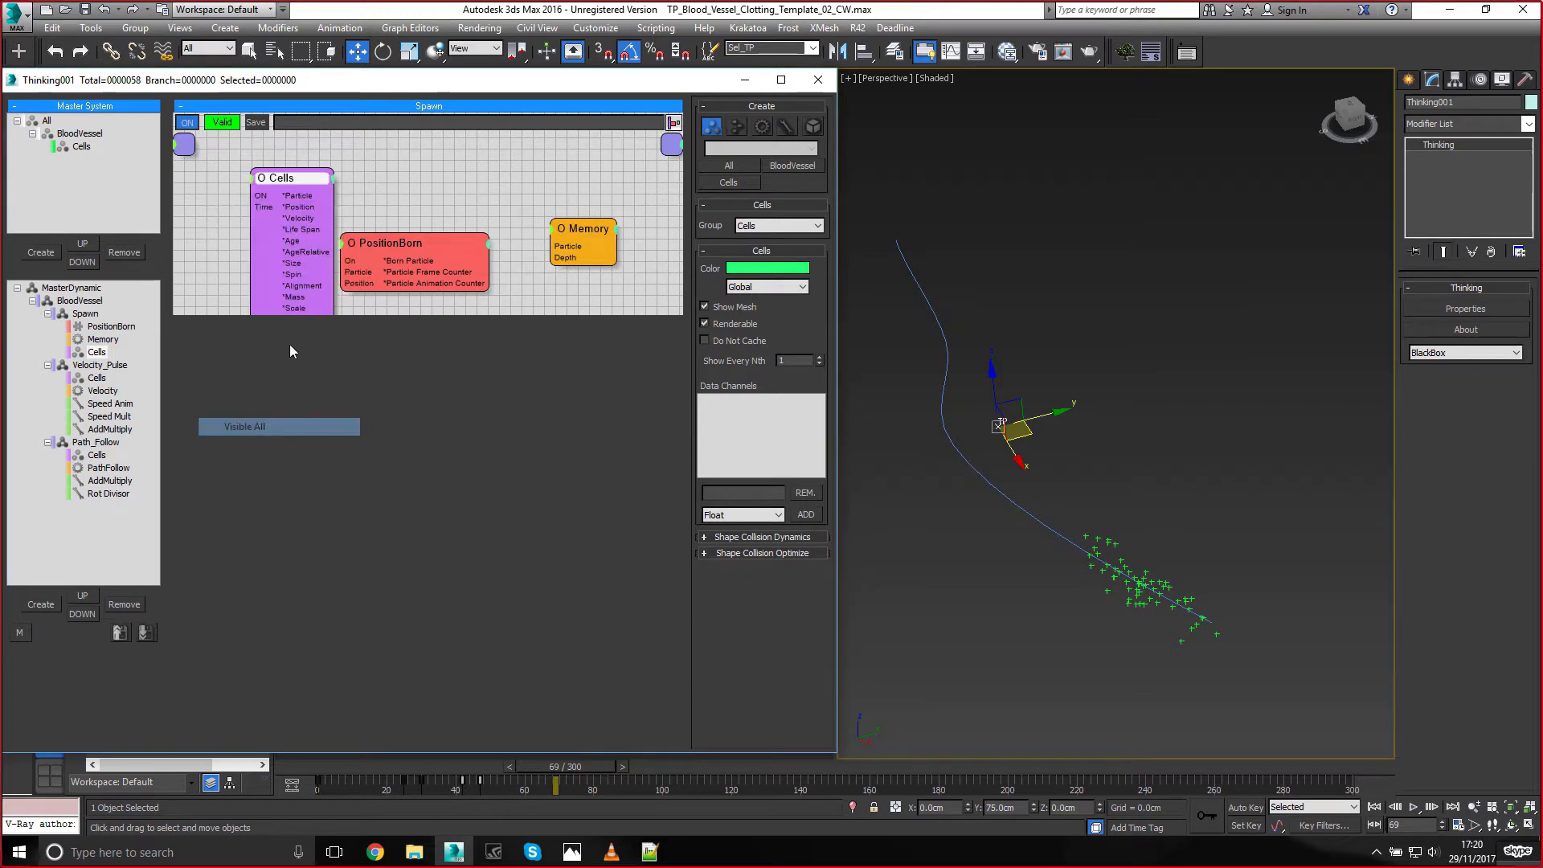
Enlarge the Spawn node area to examine the Cells data outputs, and delete the Cells group node
middle_click_drag(341, 220, 389, 202)
left_click_drag(402, 315, 407, 474)
middle_click_drag(393, 327, 379, 320)
left_click_drag(313, 228, 251, 217)
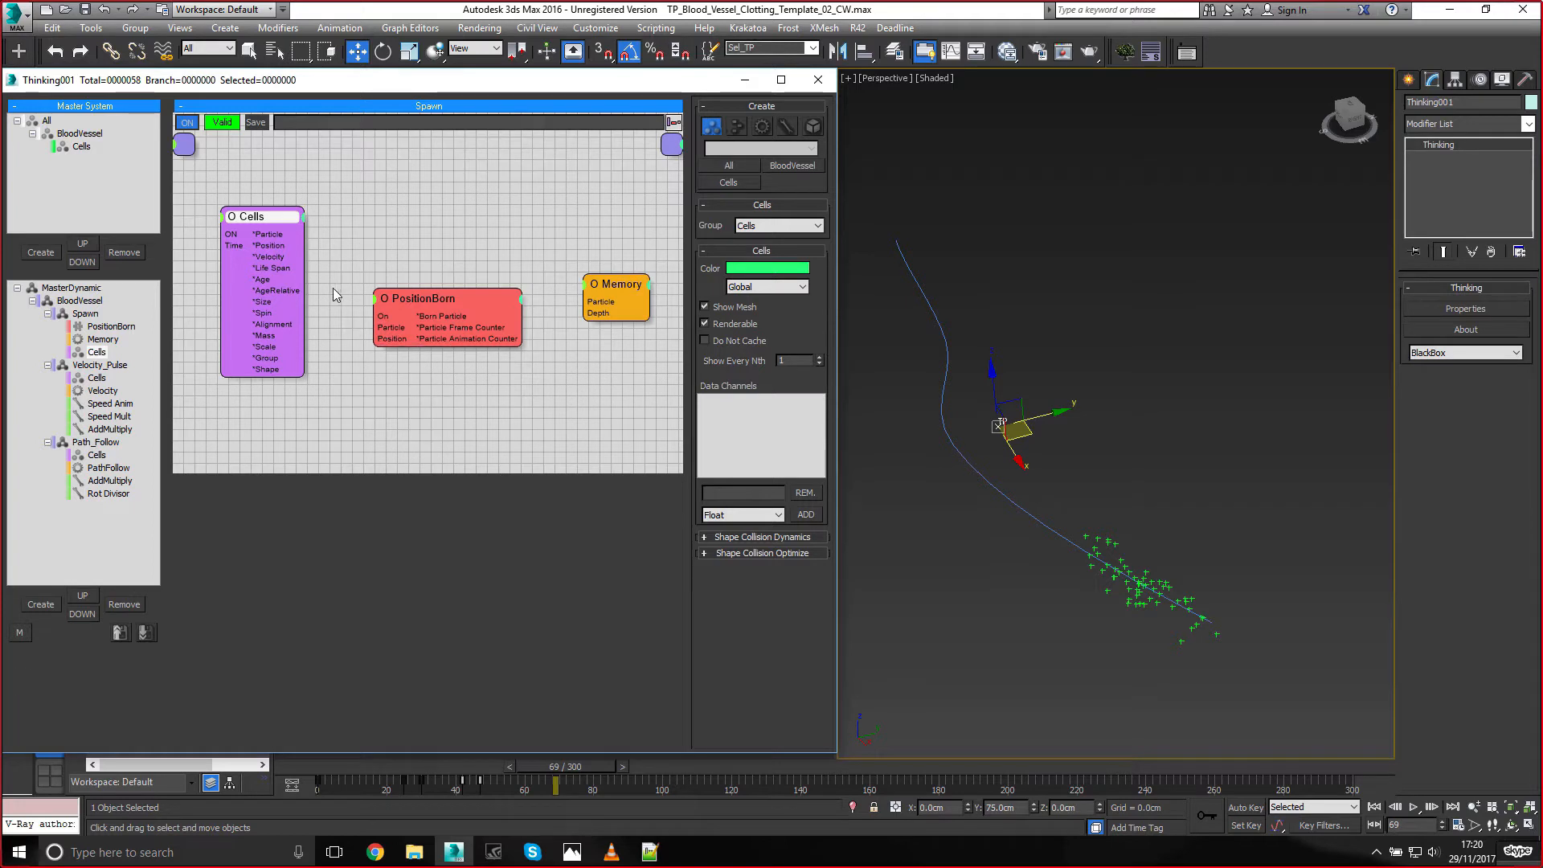
middle_click_drag(379, 219, 375, 216)
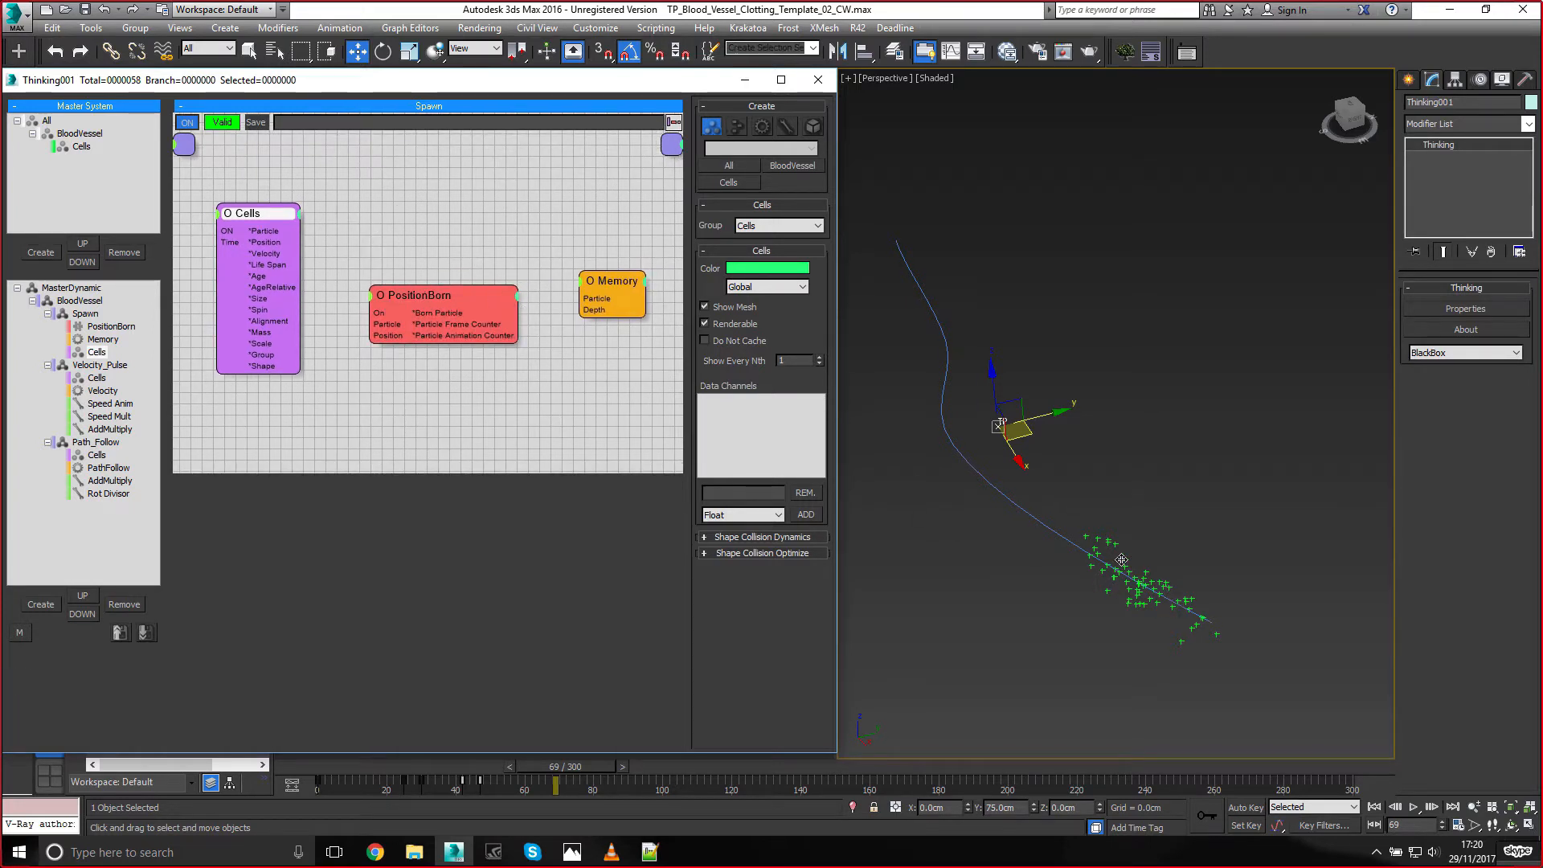
key("Delete")
Rename the Memory operator beside PositionBorn to Memory Rotation
middle_click_drag(537, 220, 463, 209)
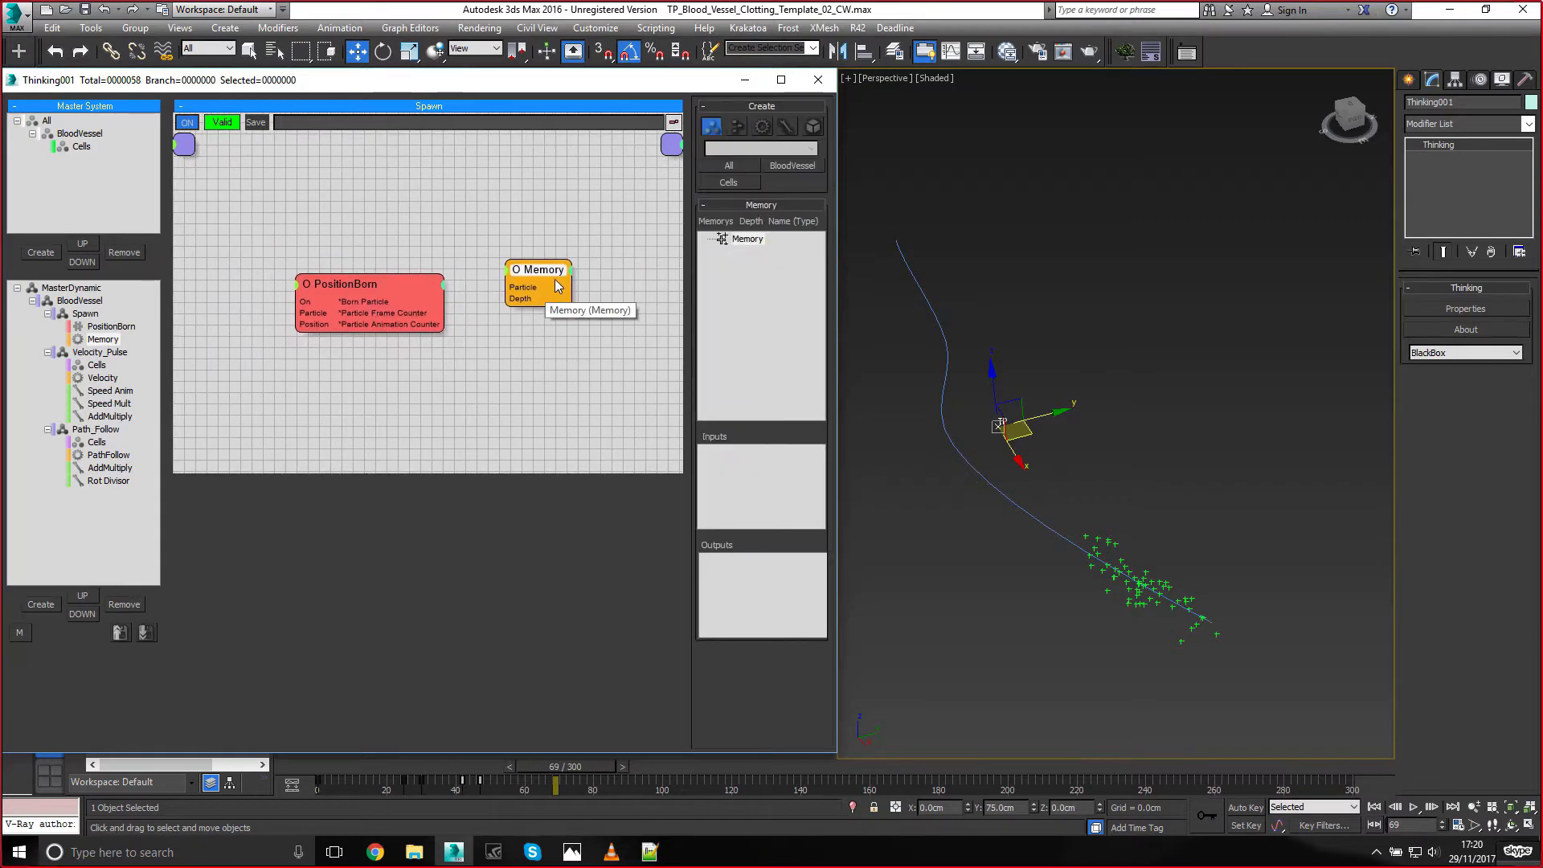
right_click(542, 272)
left_click(490, 276)
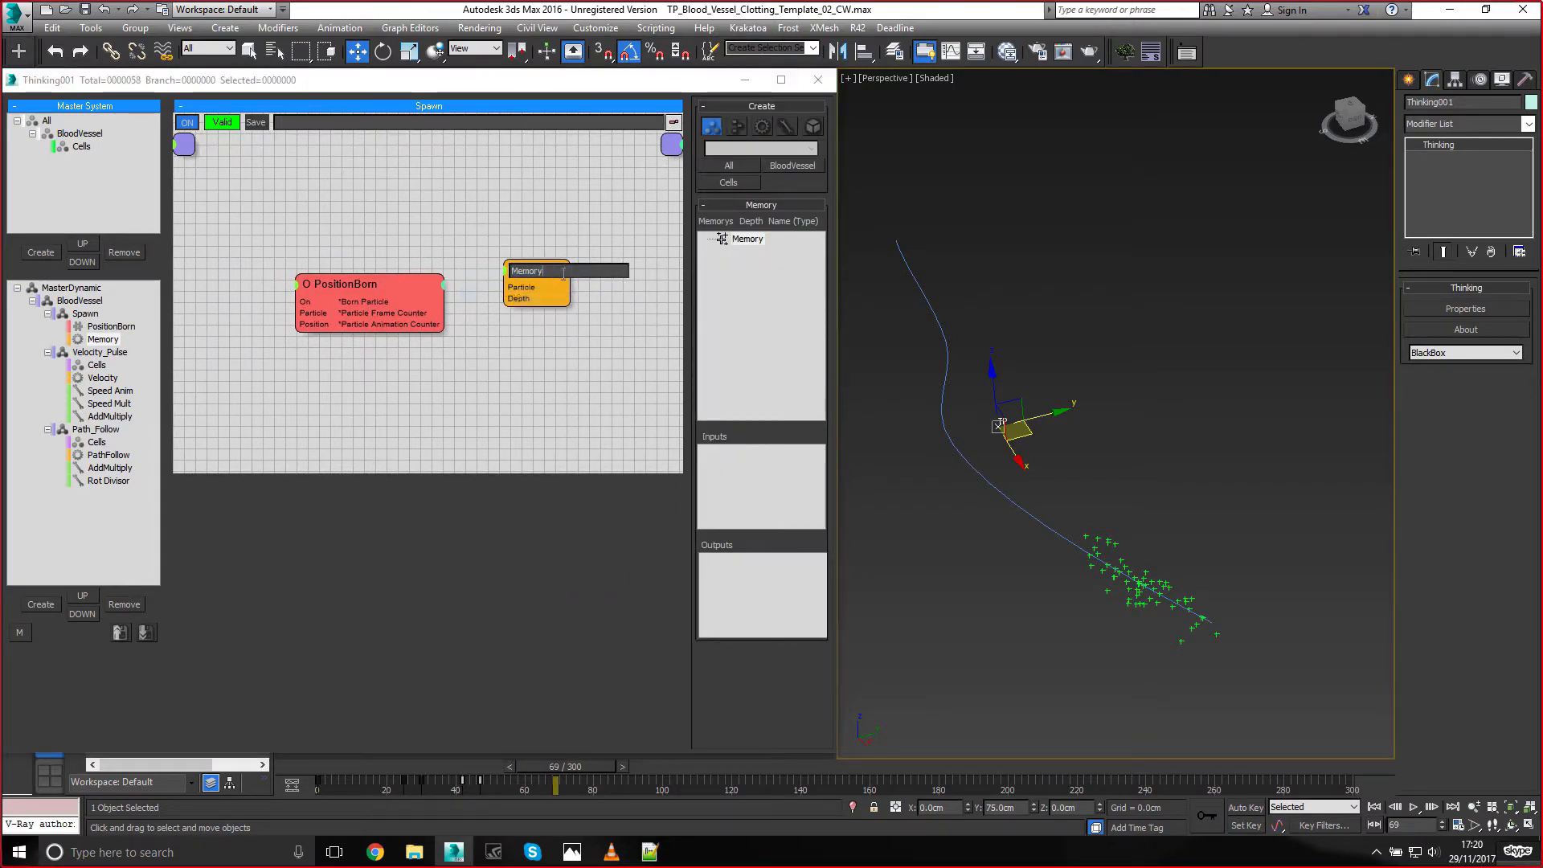
type("Rotation")
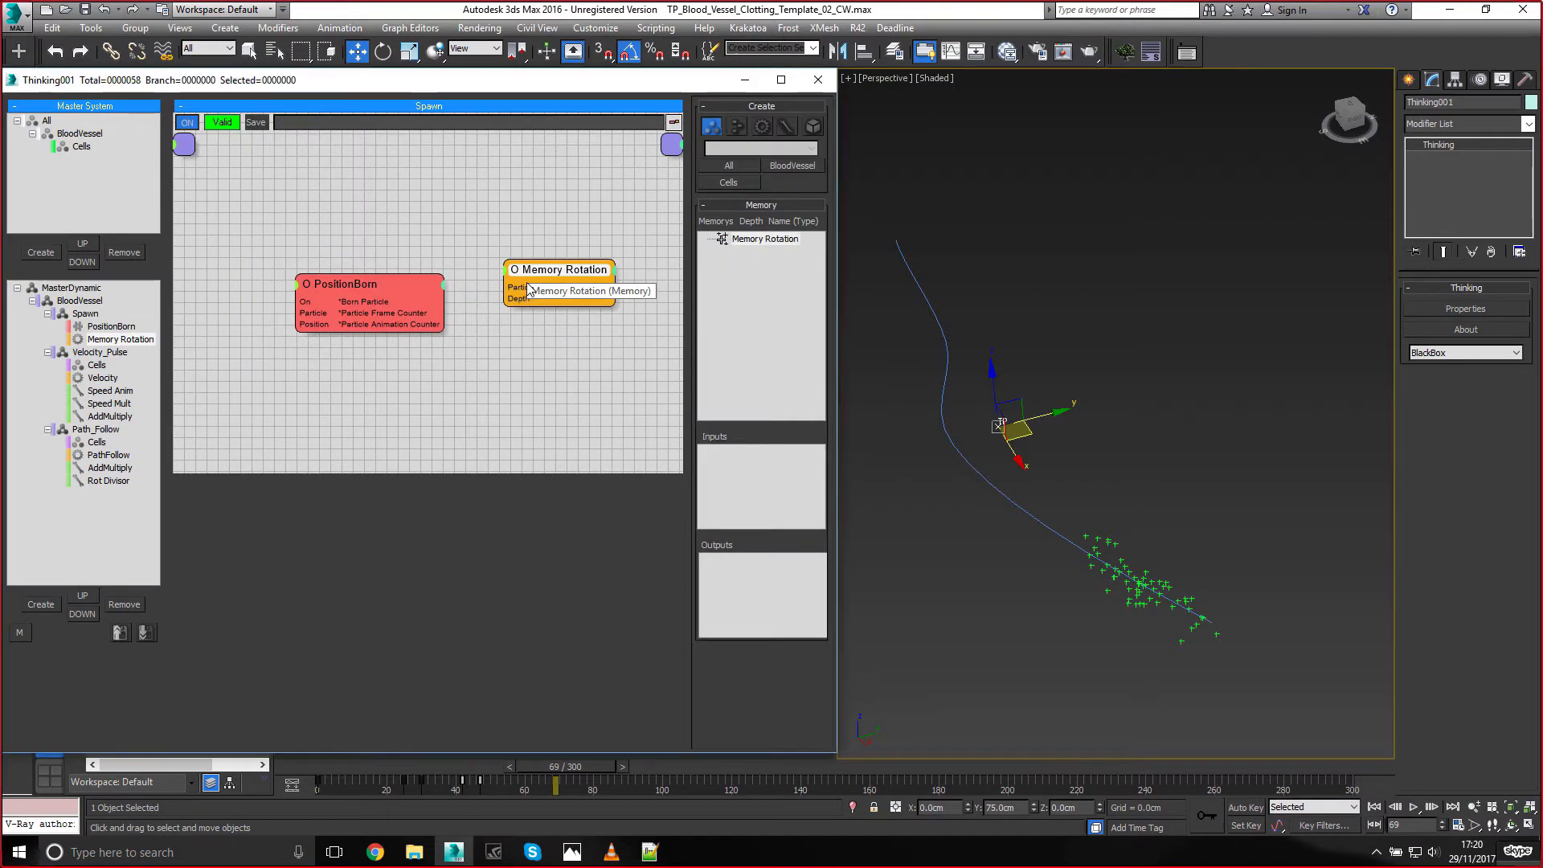
key("Return")
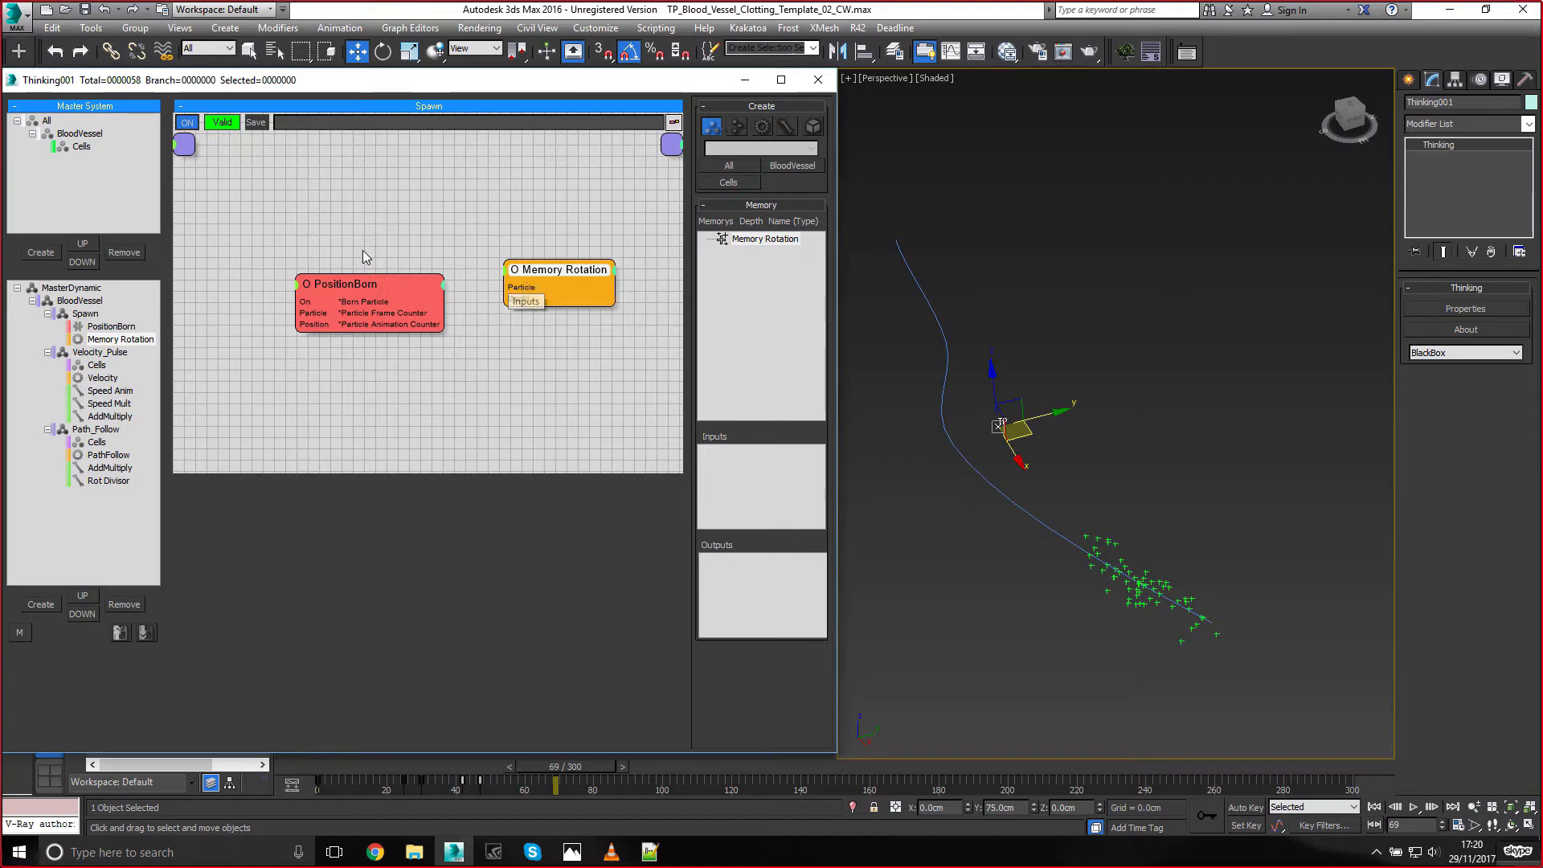
double_click(524, 371)
type("me")
key("Return")
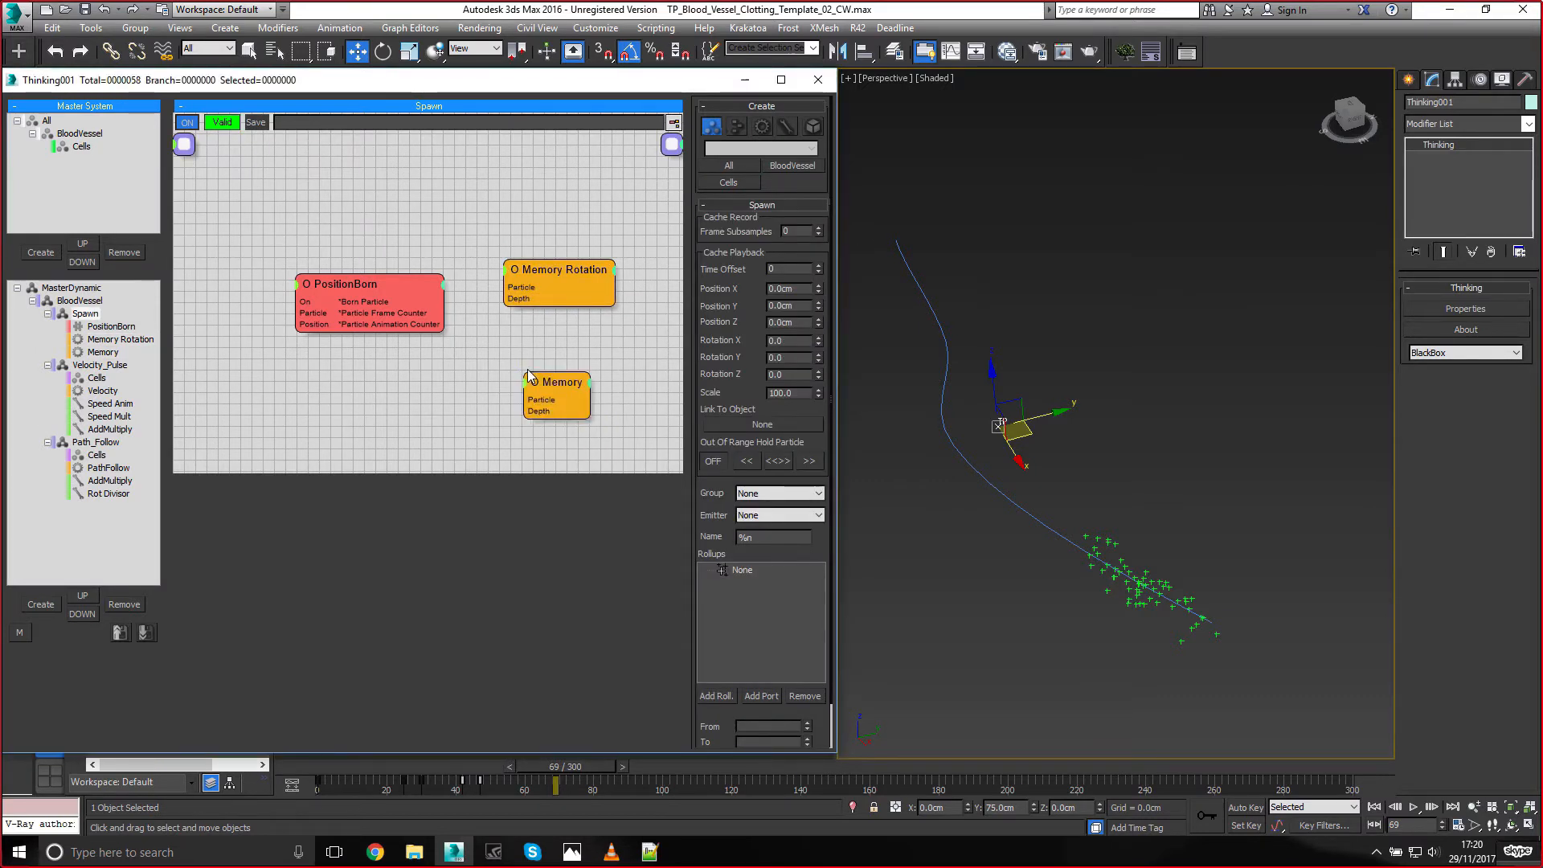
left_click(556, 278)
left_click(747, 251)
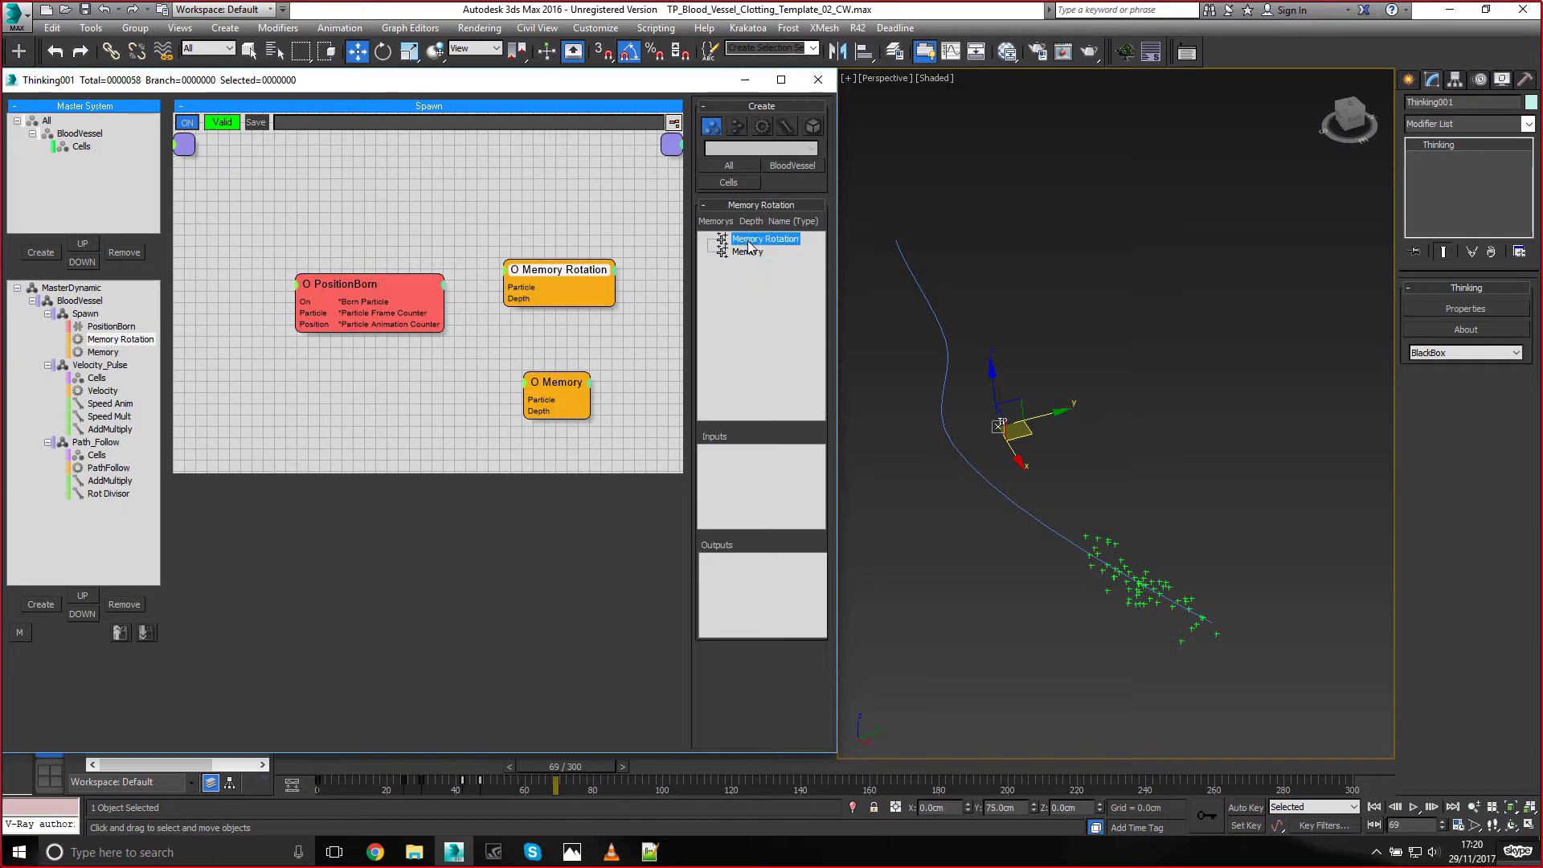
left_click(752, 241)
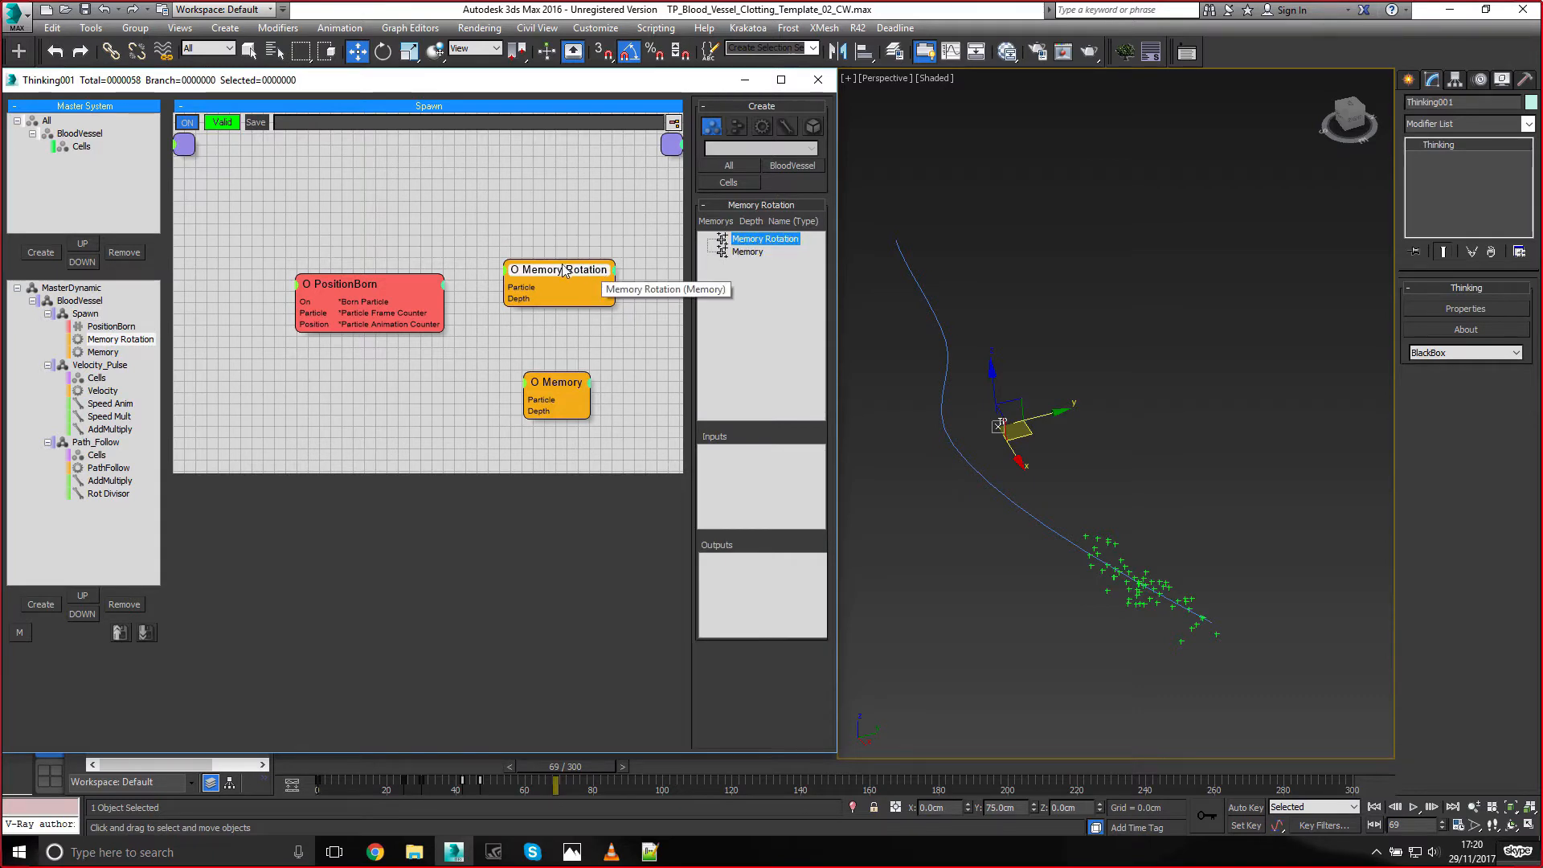
left_click_drag(556, 271, 539, 257)
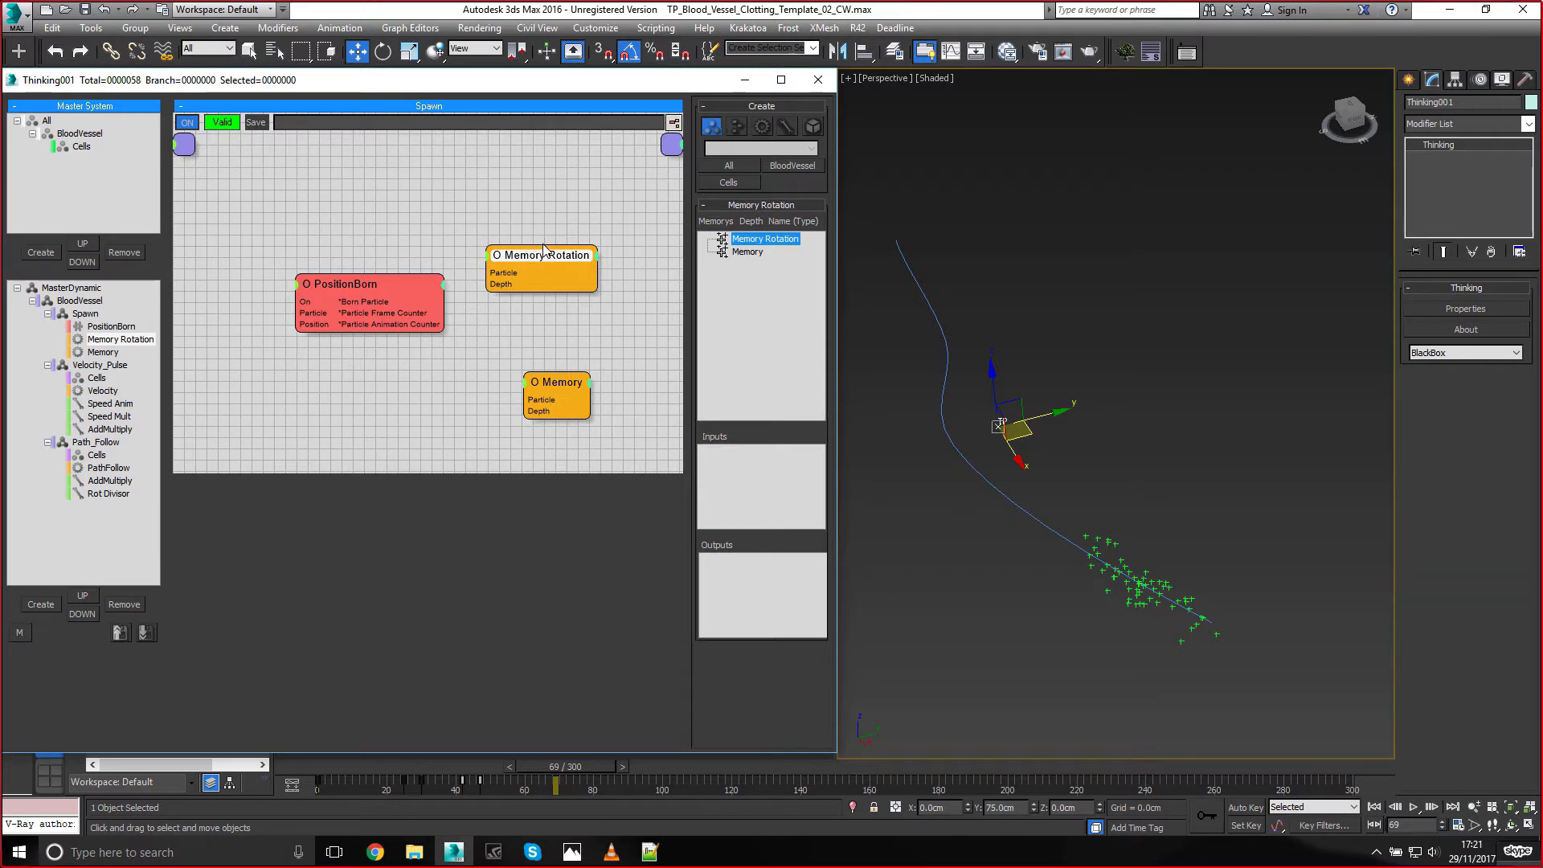
left_click_drag(543, 245, 548, 243)
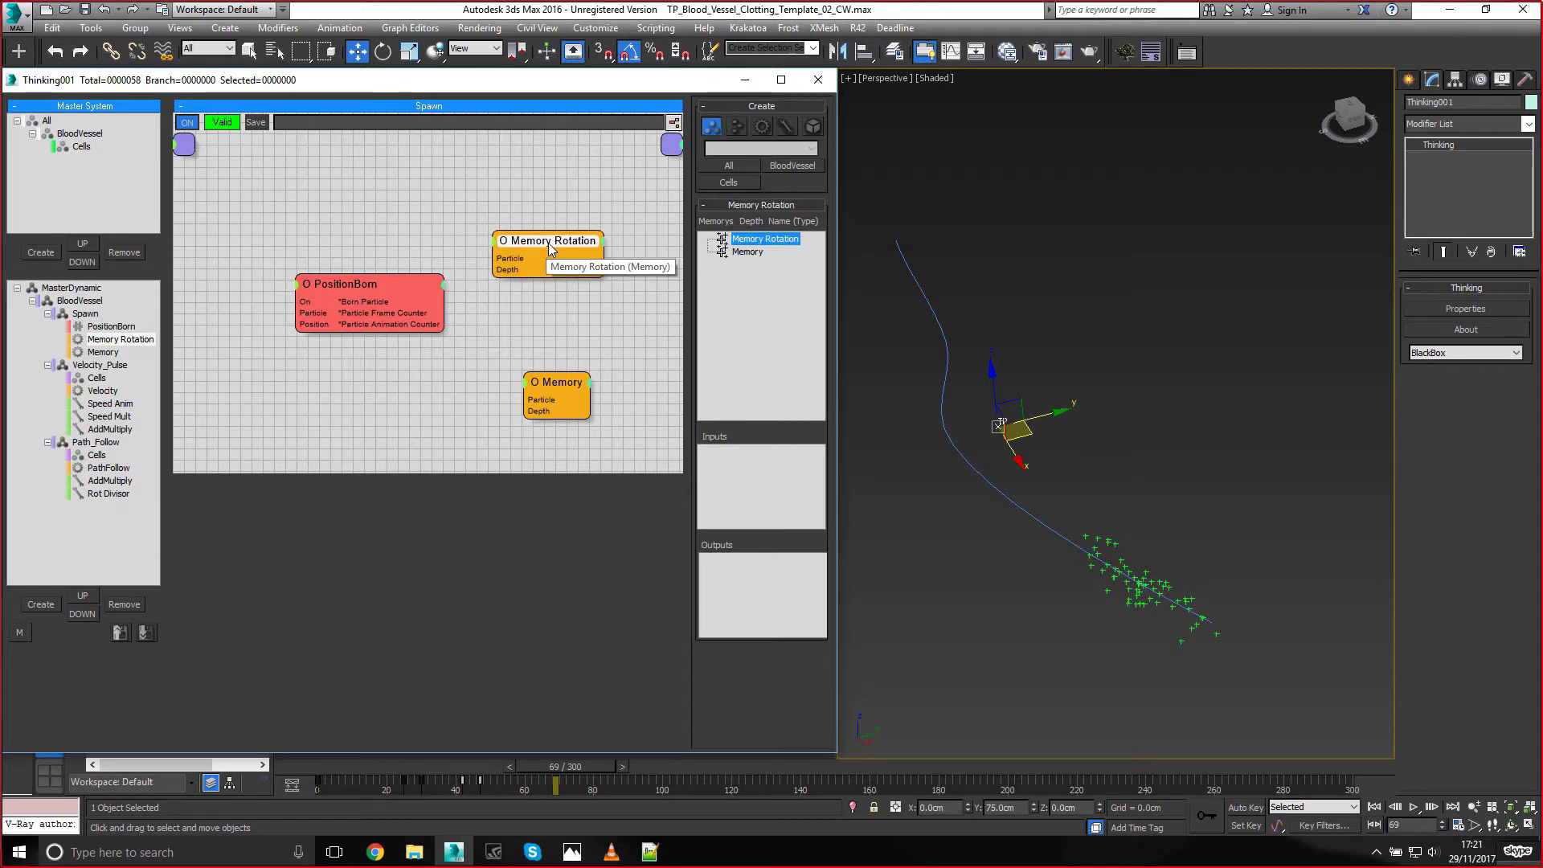
left_click(537, 384)
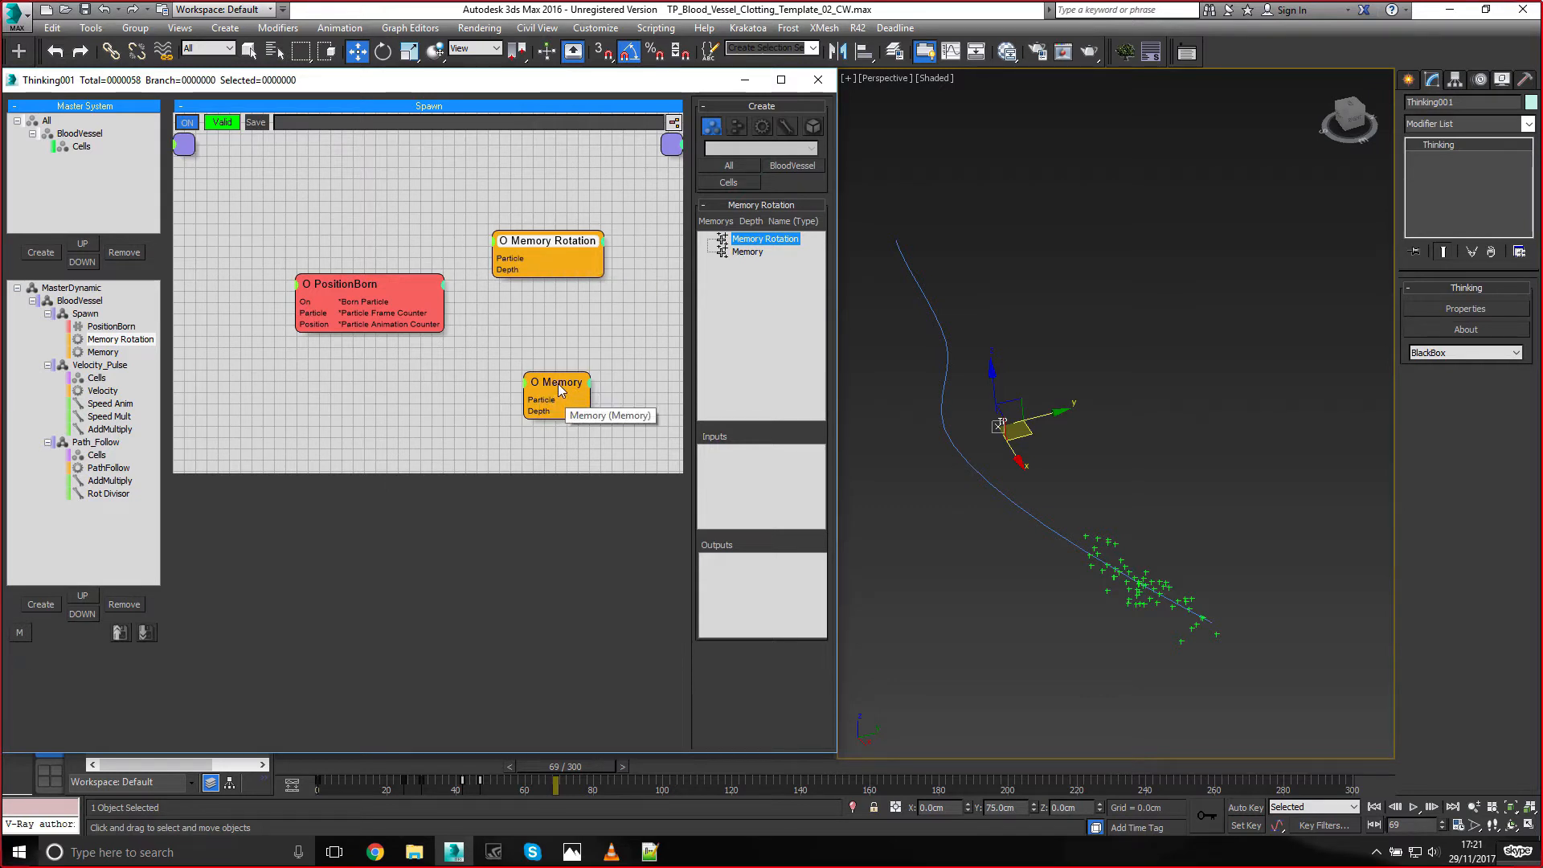
key("Delete")
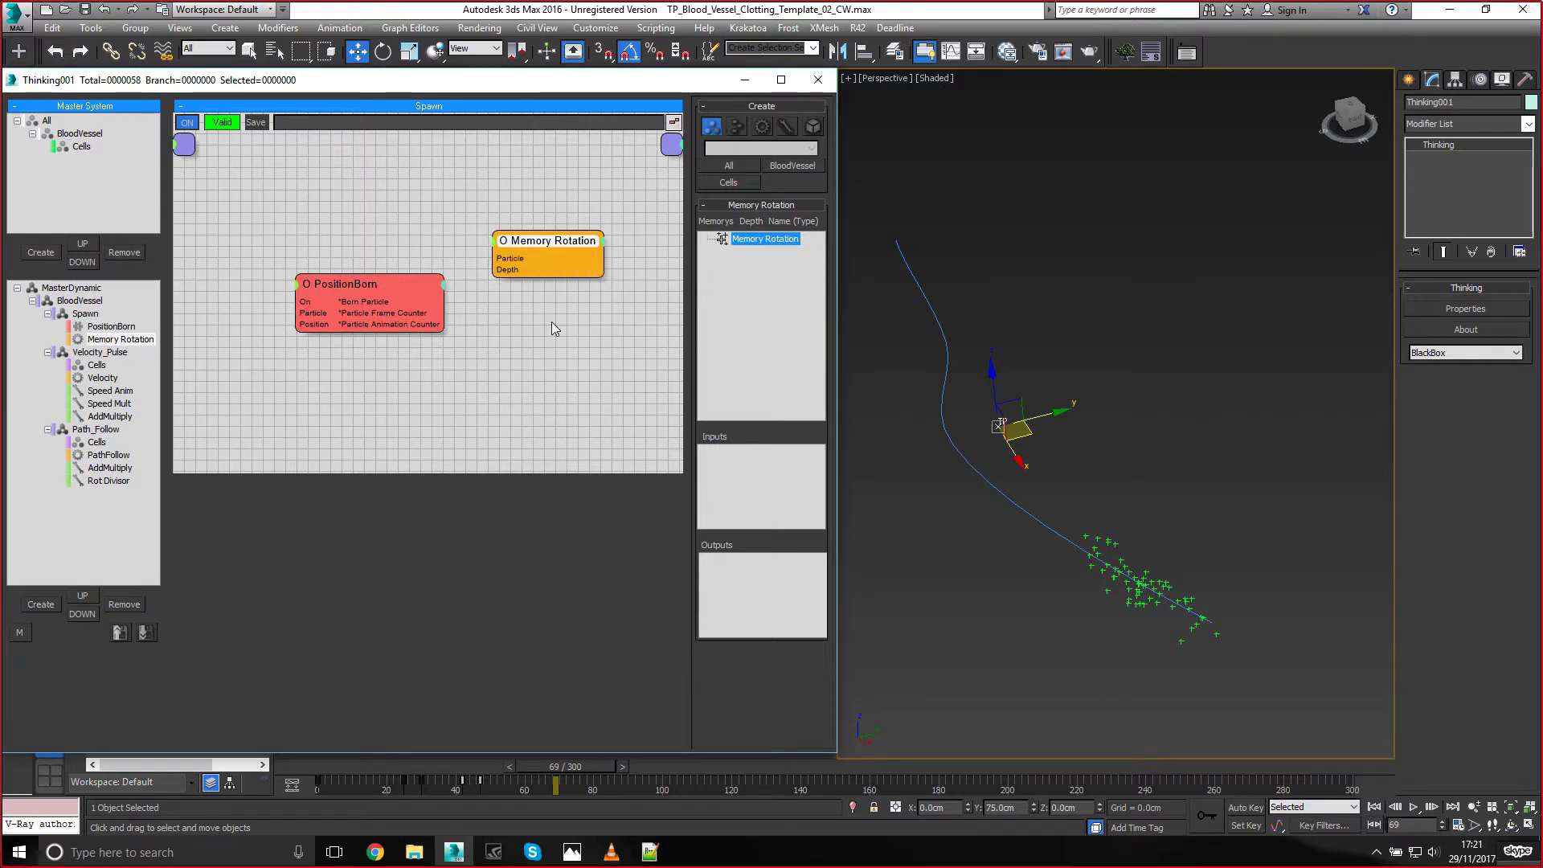
Add a Scalar memory entry named Rotation to Memory Rotation and assign it as an input of the operator
left_click(749, 245)
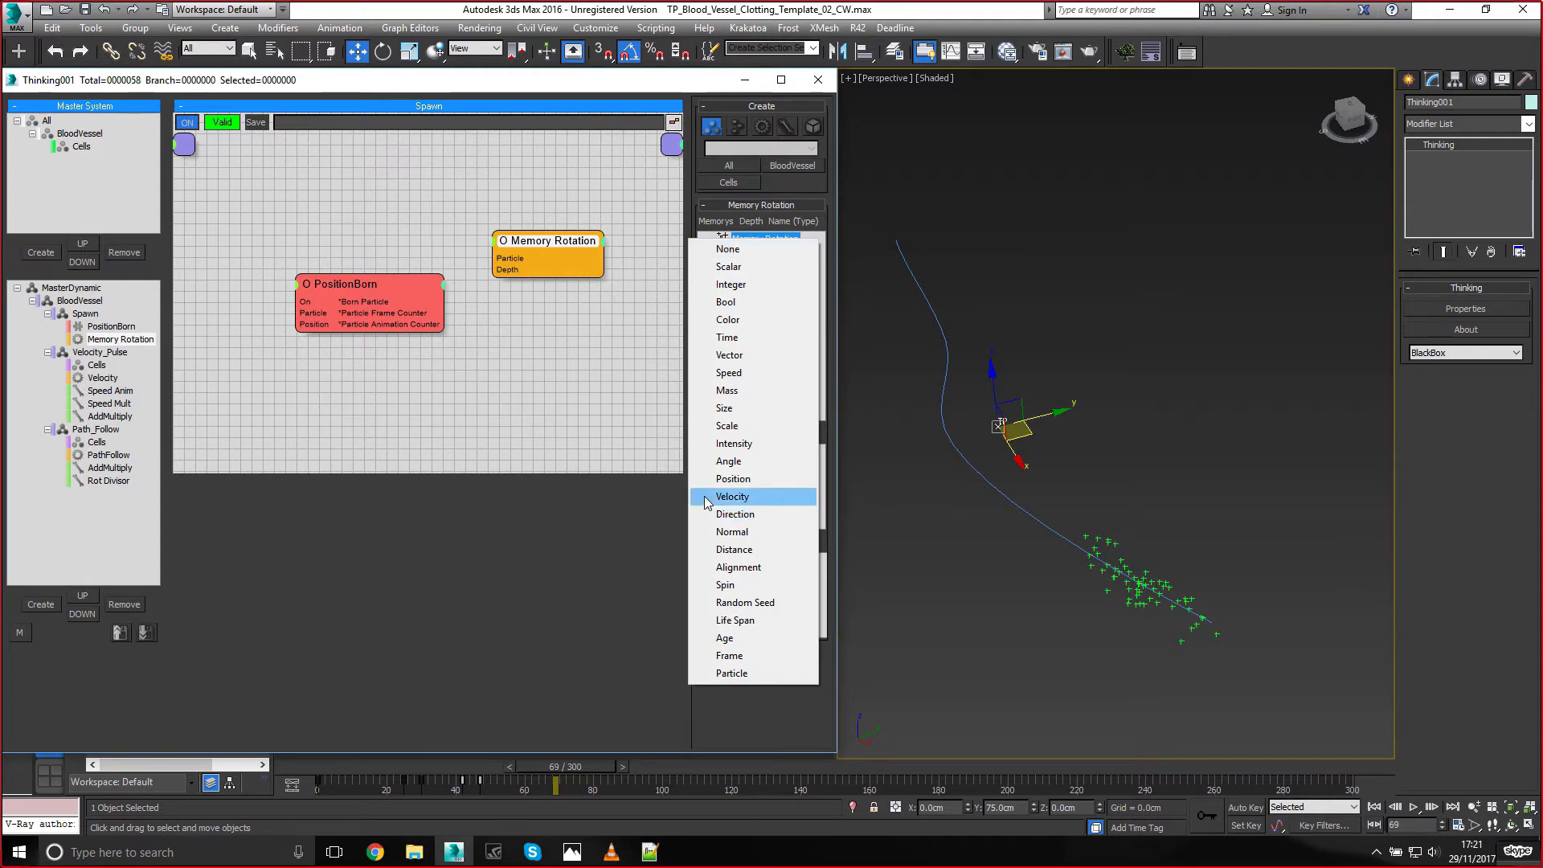
left_click(744, 266)
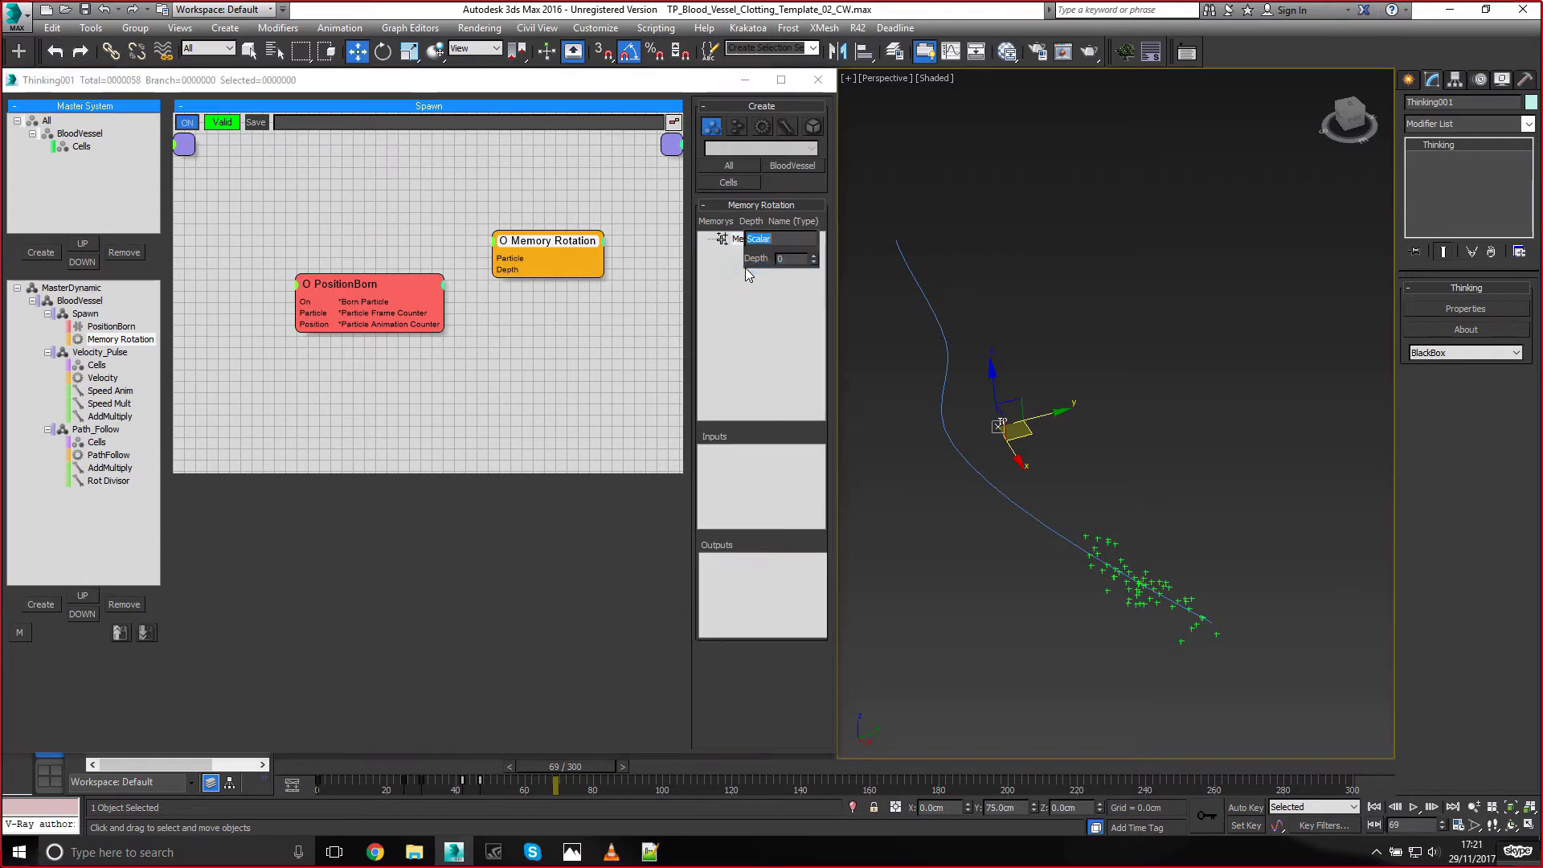
type("Roa")
type("ation (Scalar")
key("Return")
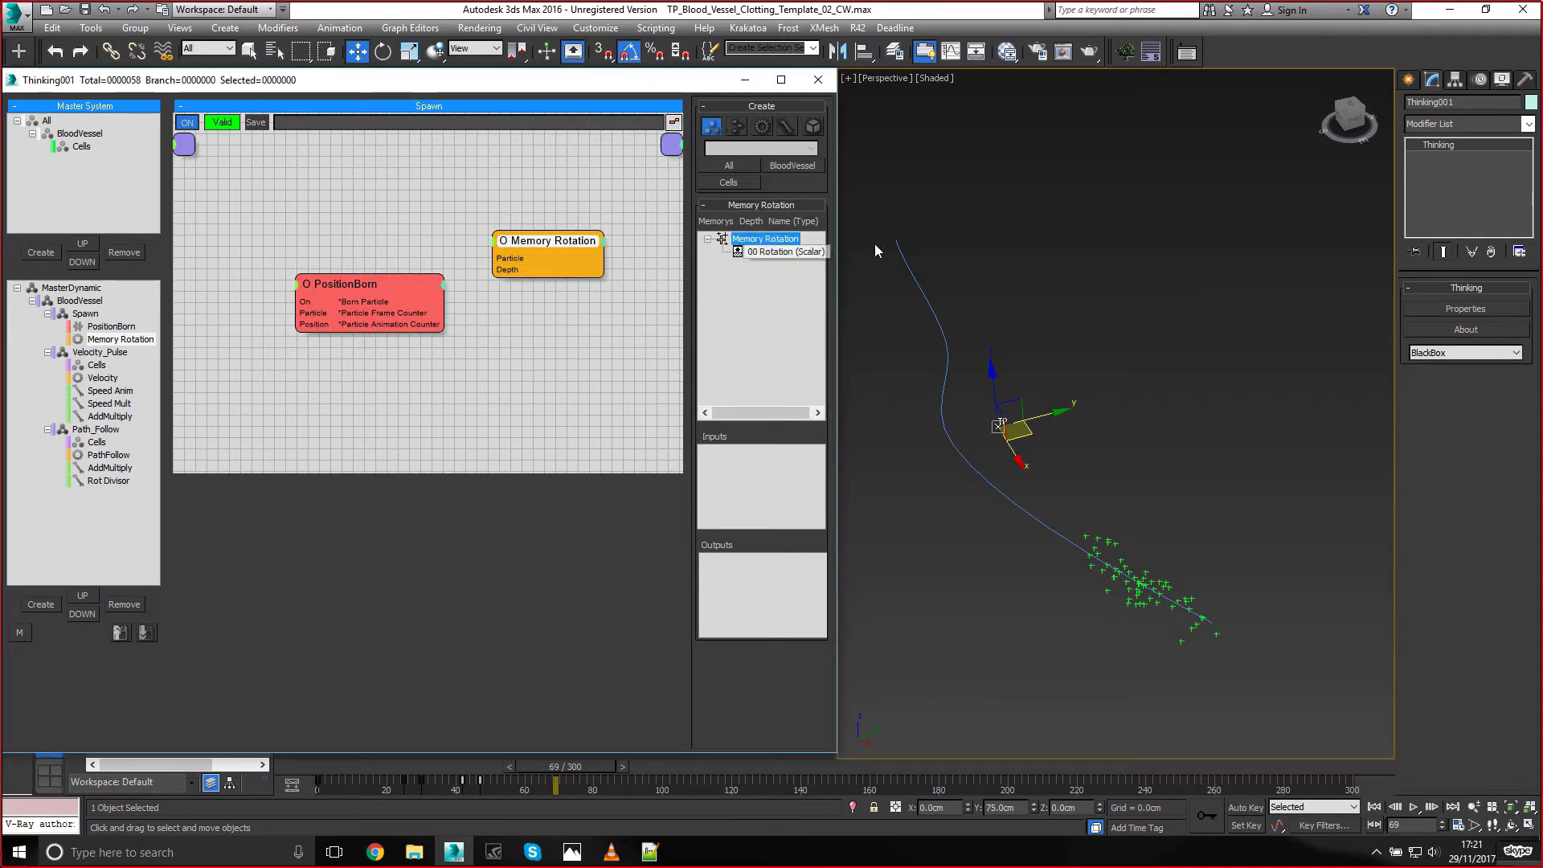
left_click_drag(769, 469, 769, 470)
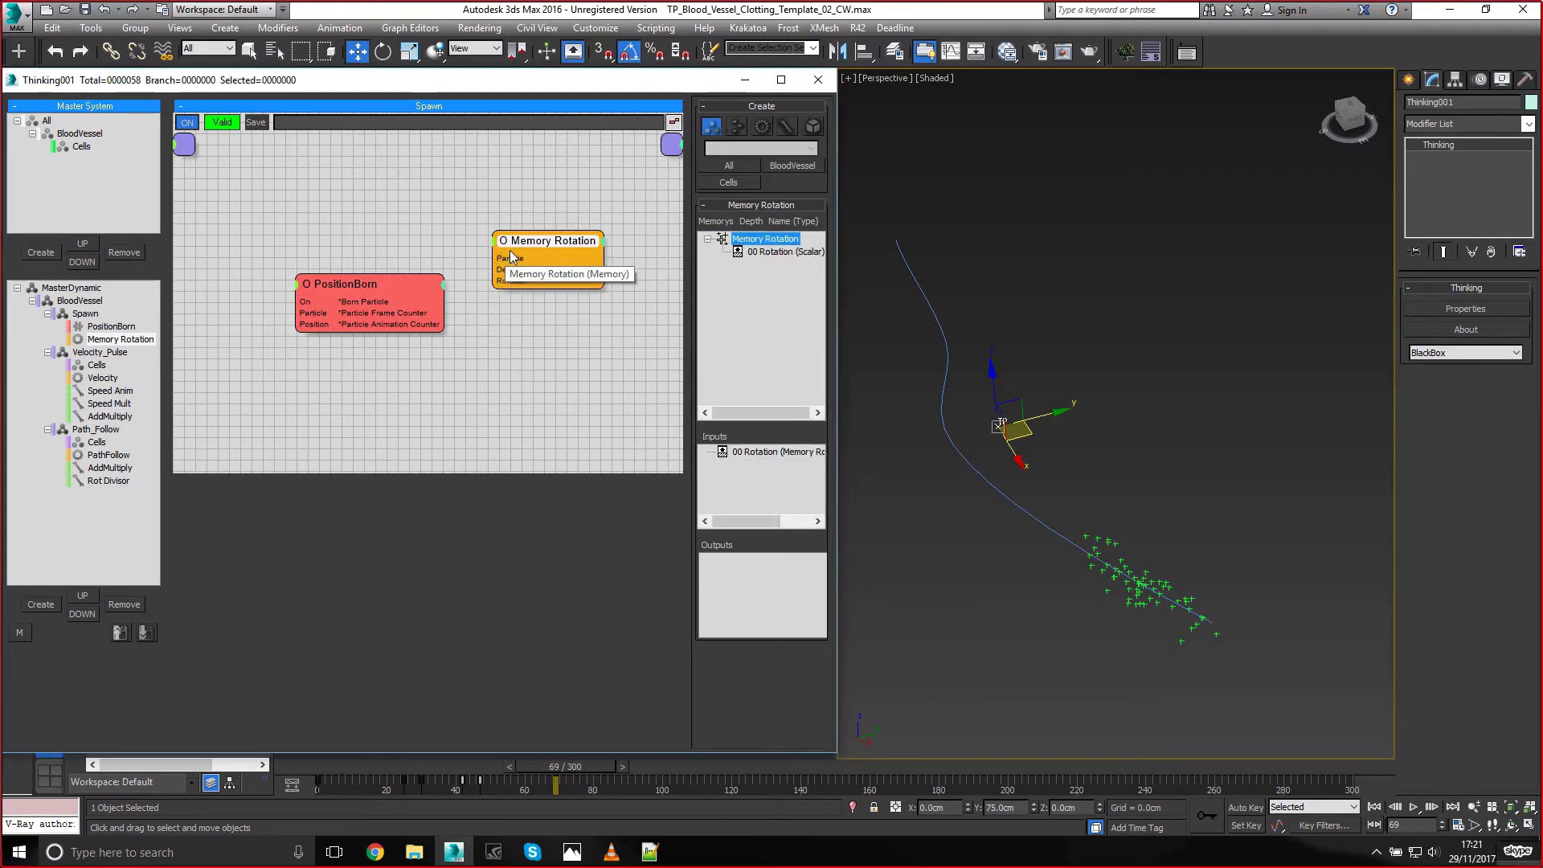
Wire PositionBorn's Born Particle output to Memory Rotation's Particle input, and a new Float helper to its Rotation input
left_click_drag(515, 258, 524, 263)
left_click_drag(401, 302, 515, 269)
double_click(436, 218)
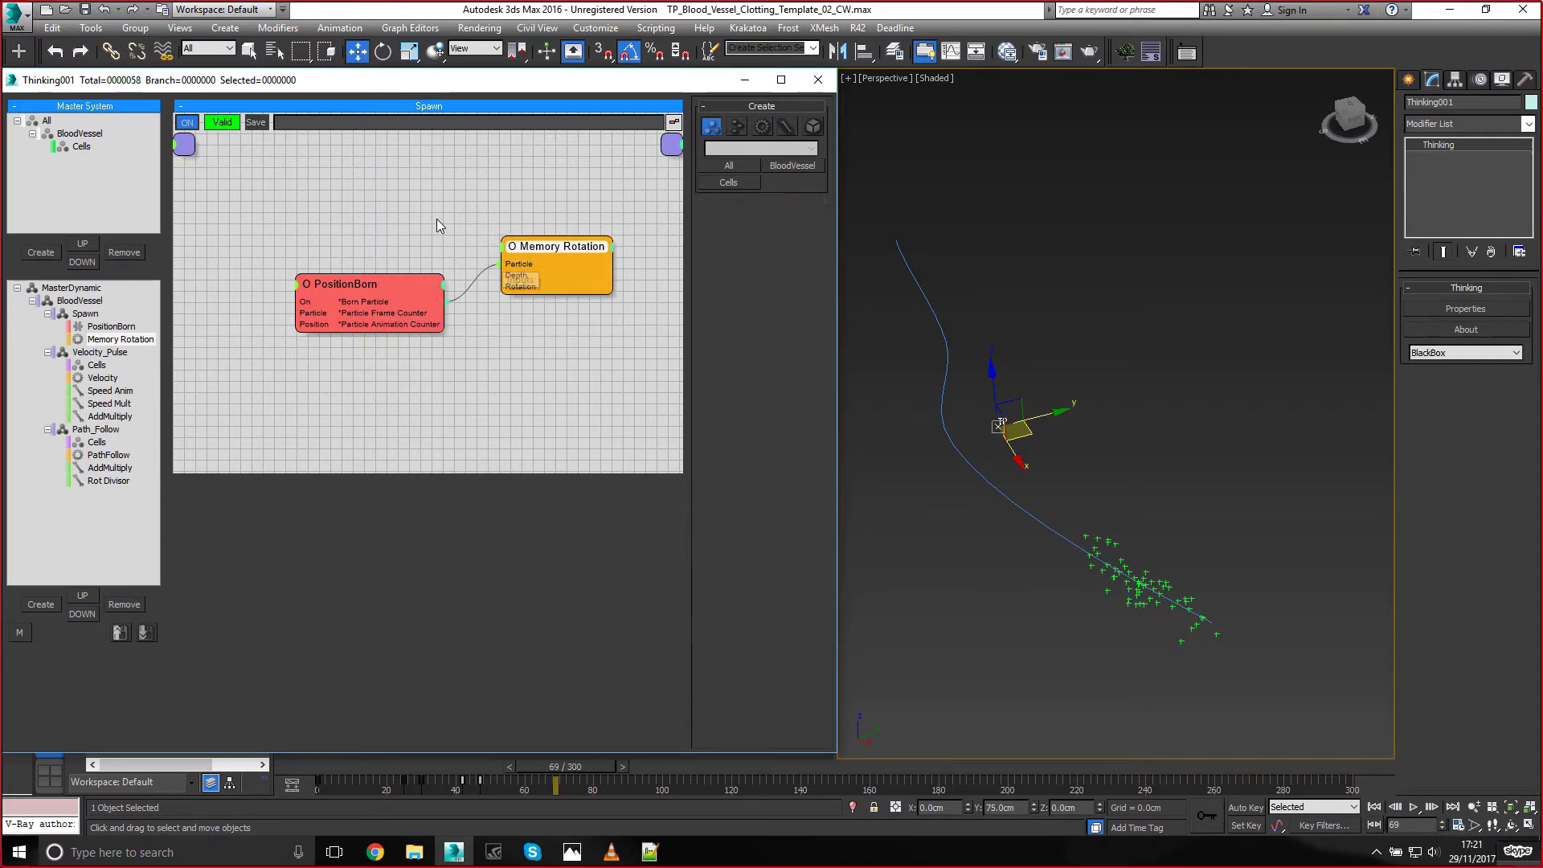
type("f")
key("Return")
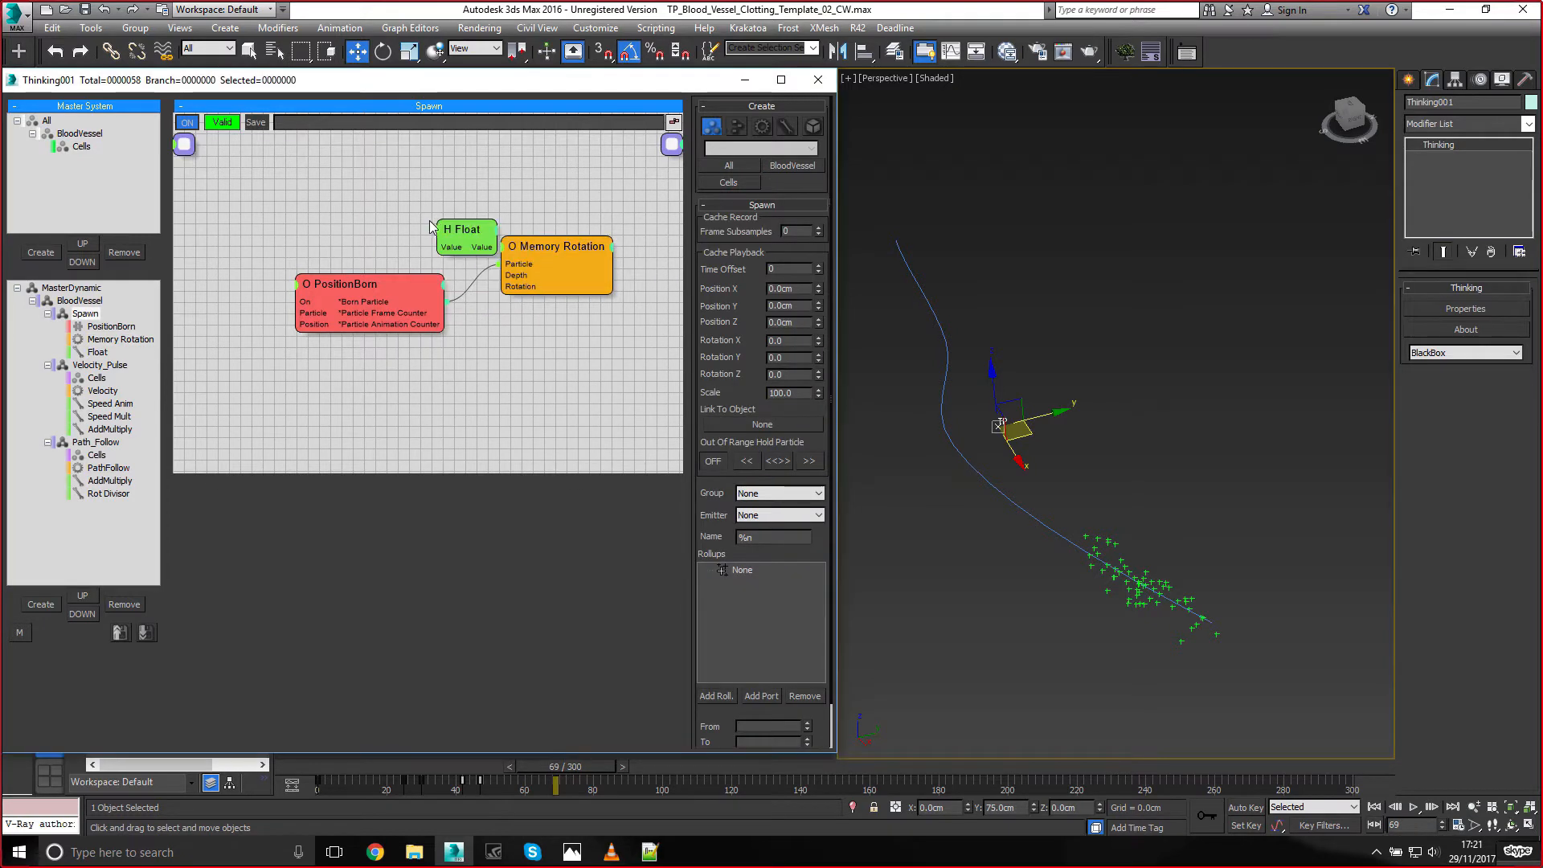
left_click_drag(444, 229, 525, 291)
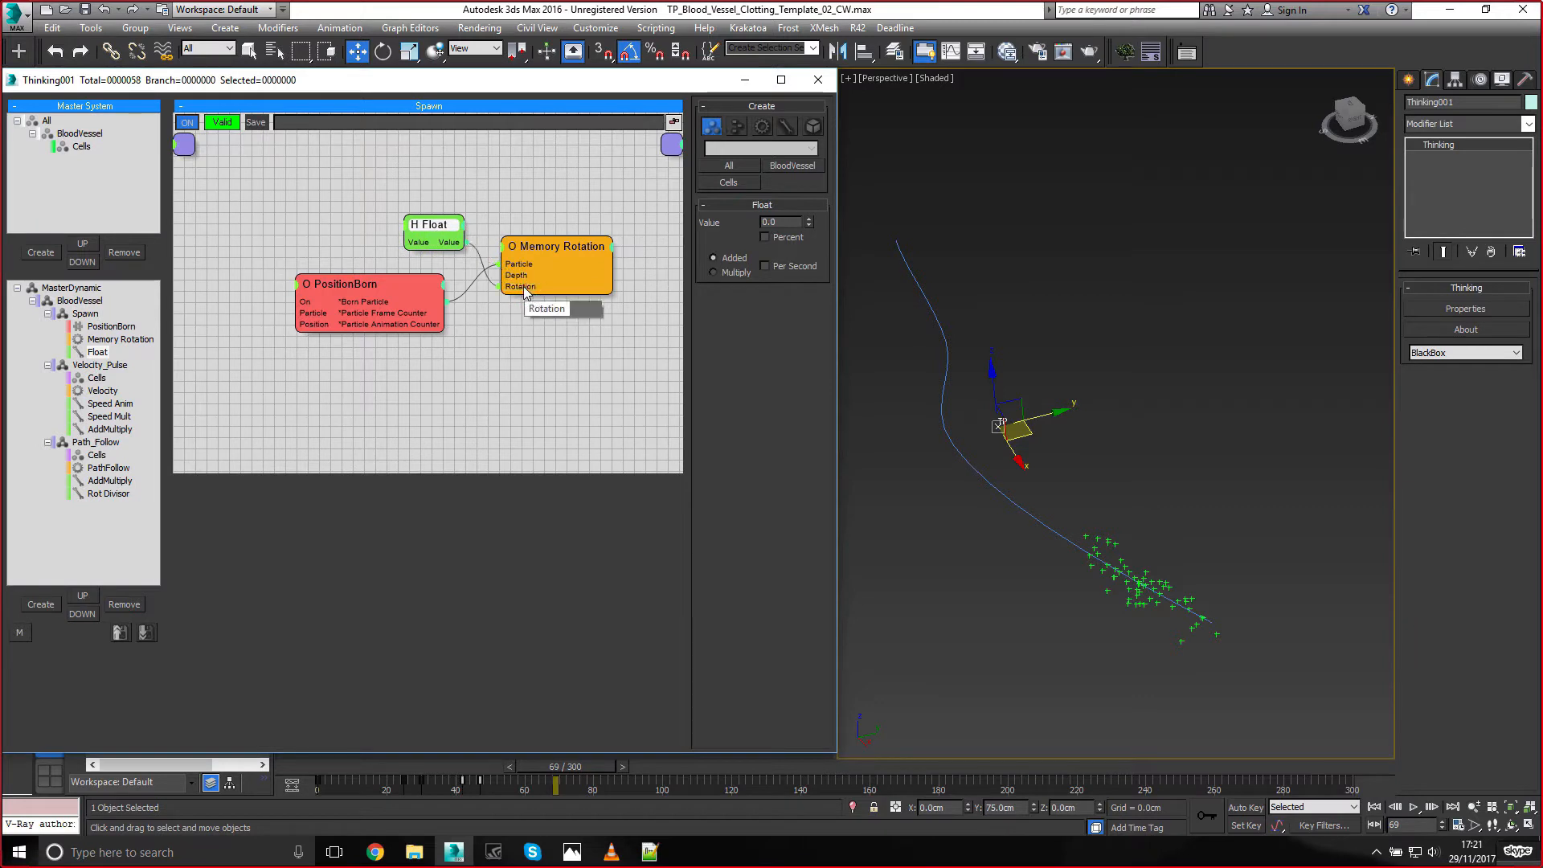
Rename the Float helper to 0 and place it below PositionBorn
right_click(423, 242)
left_click(422, 249)
type("0")
key("Return")
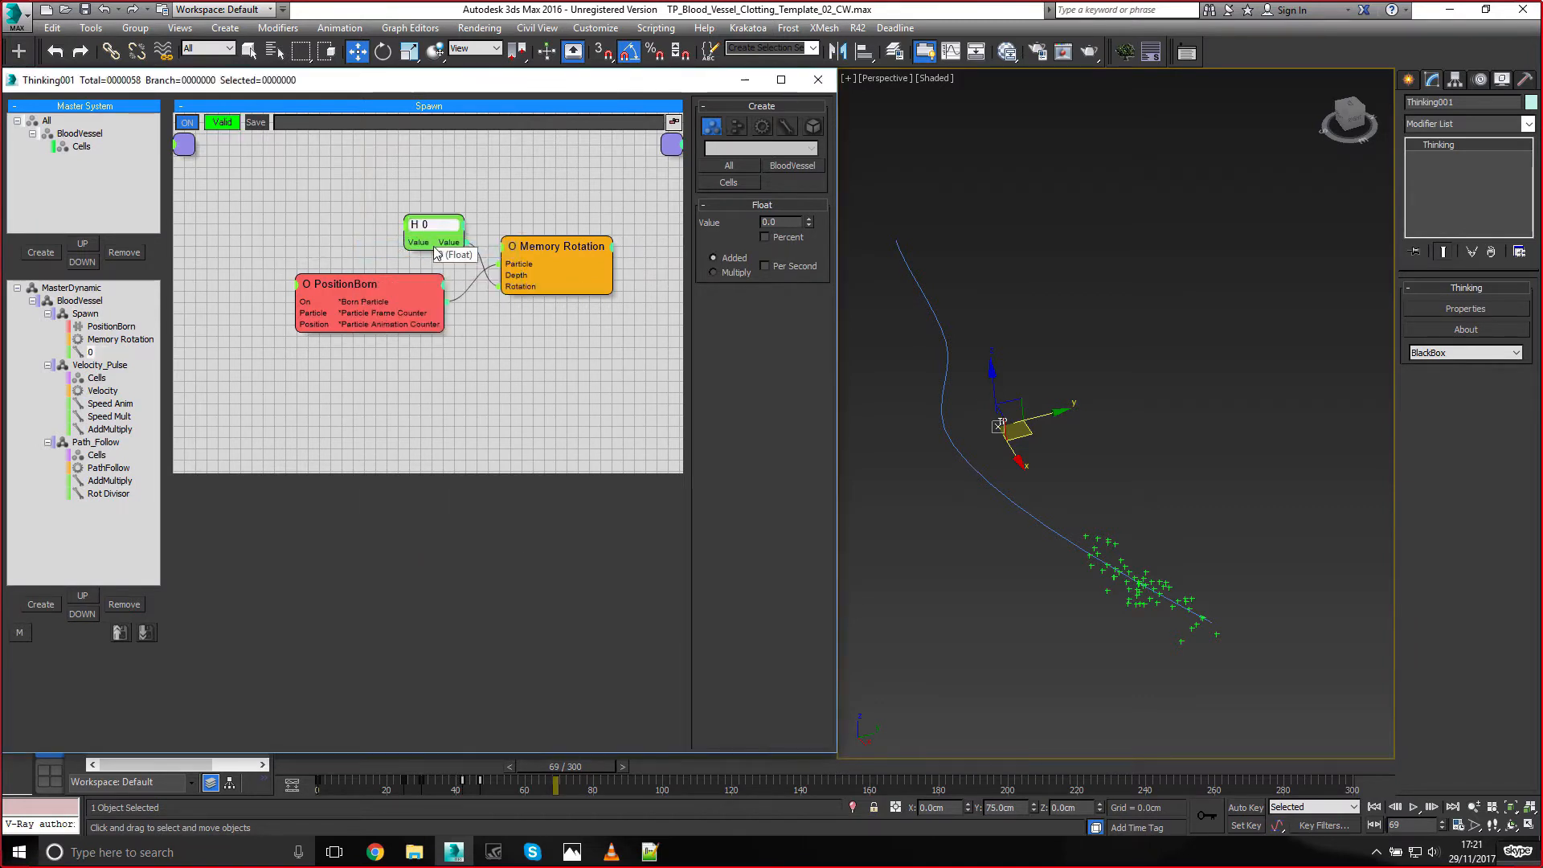
left_click_drag(442, 229, 427, 323)
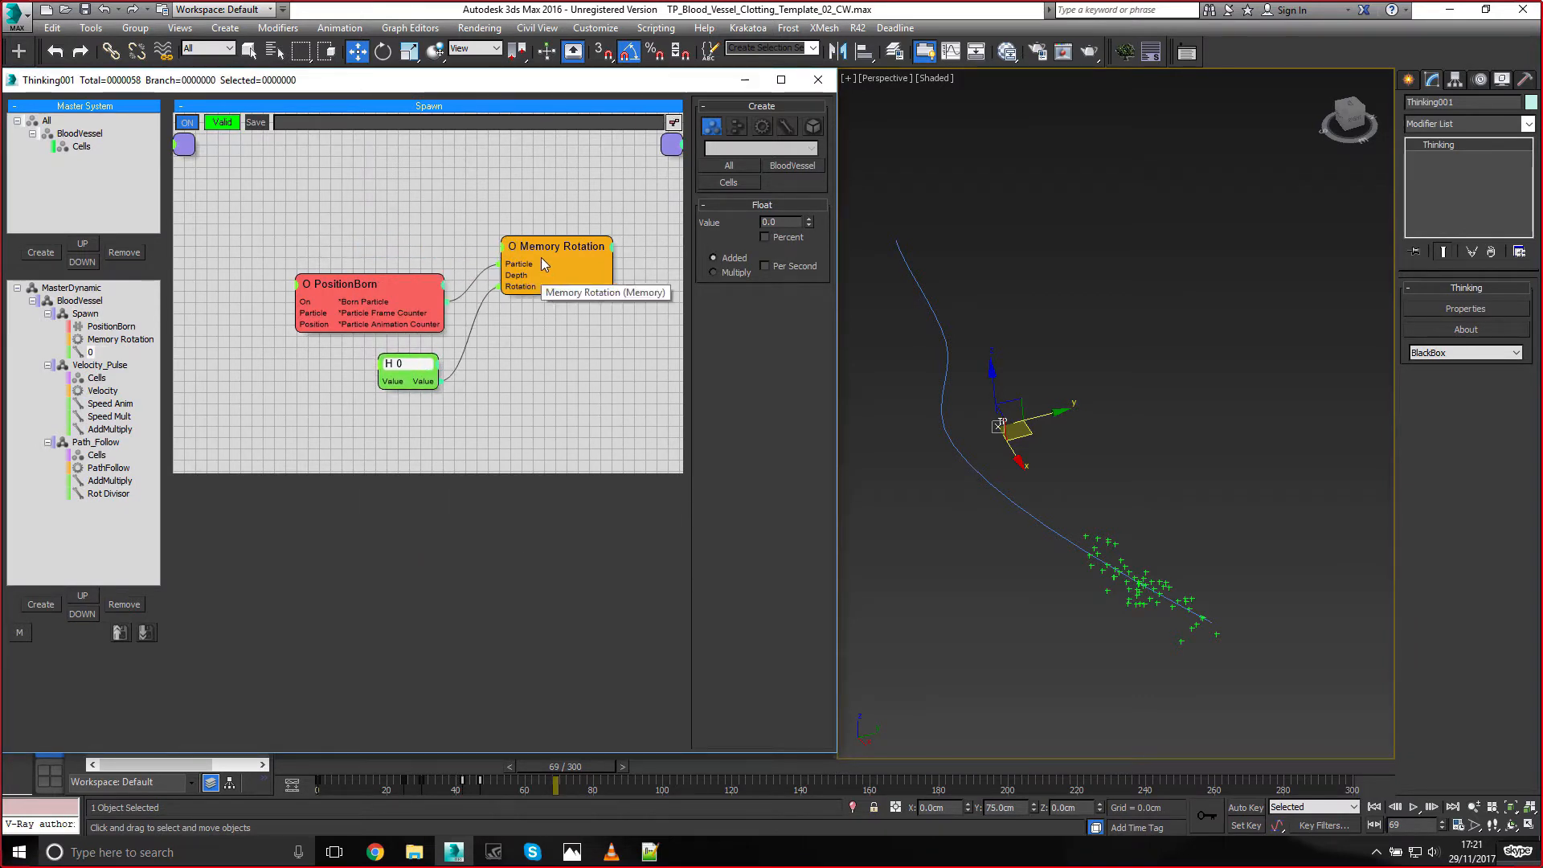
Hide the Depth input on Memory Rotation and line the node up beside PositionBorn and the 0 helper
left_click_drag(542, 257, 540, 294)
right_click(454, 287)
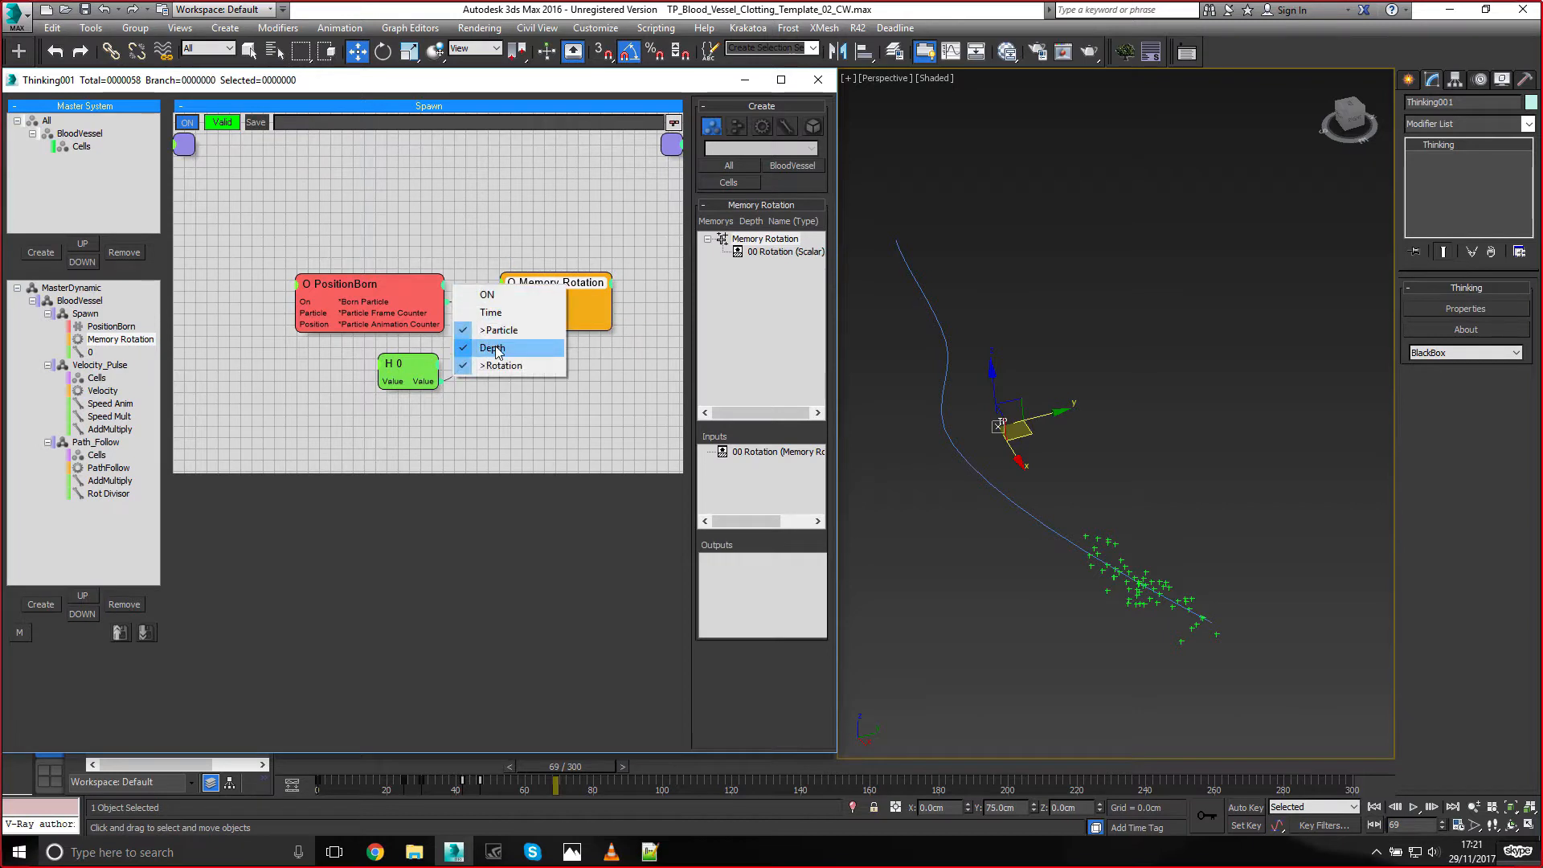
left_click(490, 347)
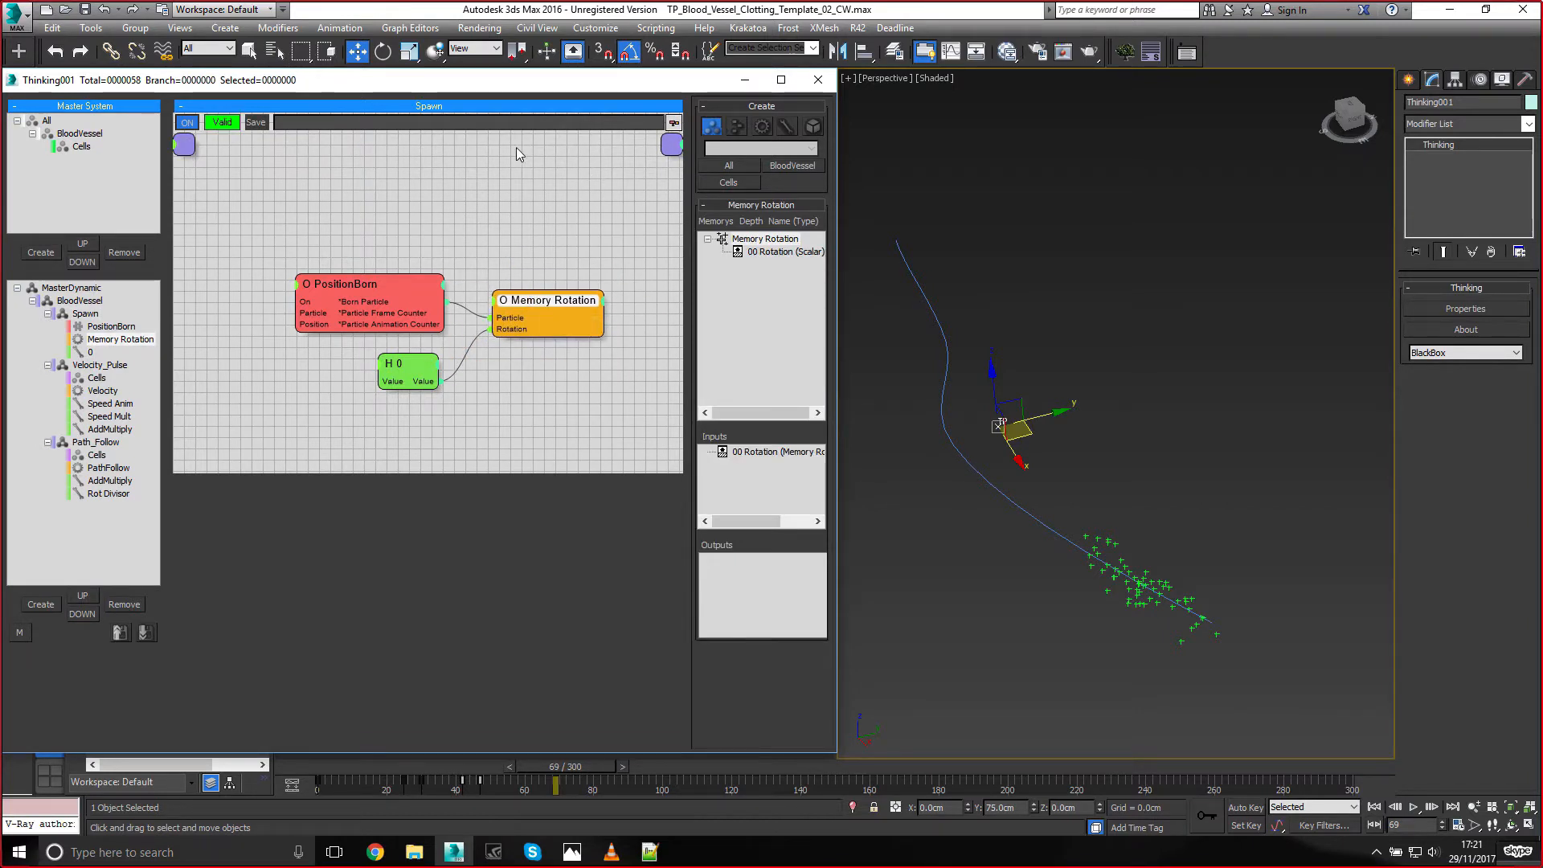
middle_click_drag(453, 402, 450, 388)
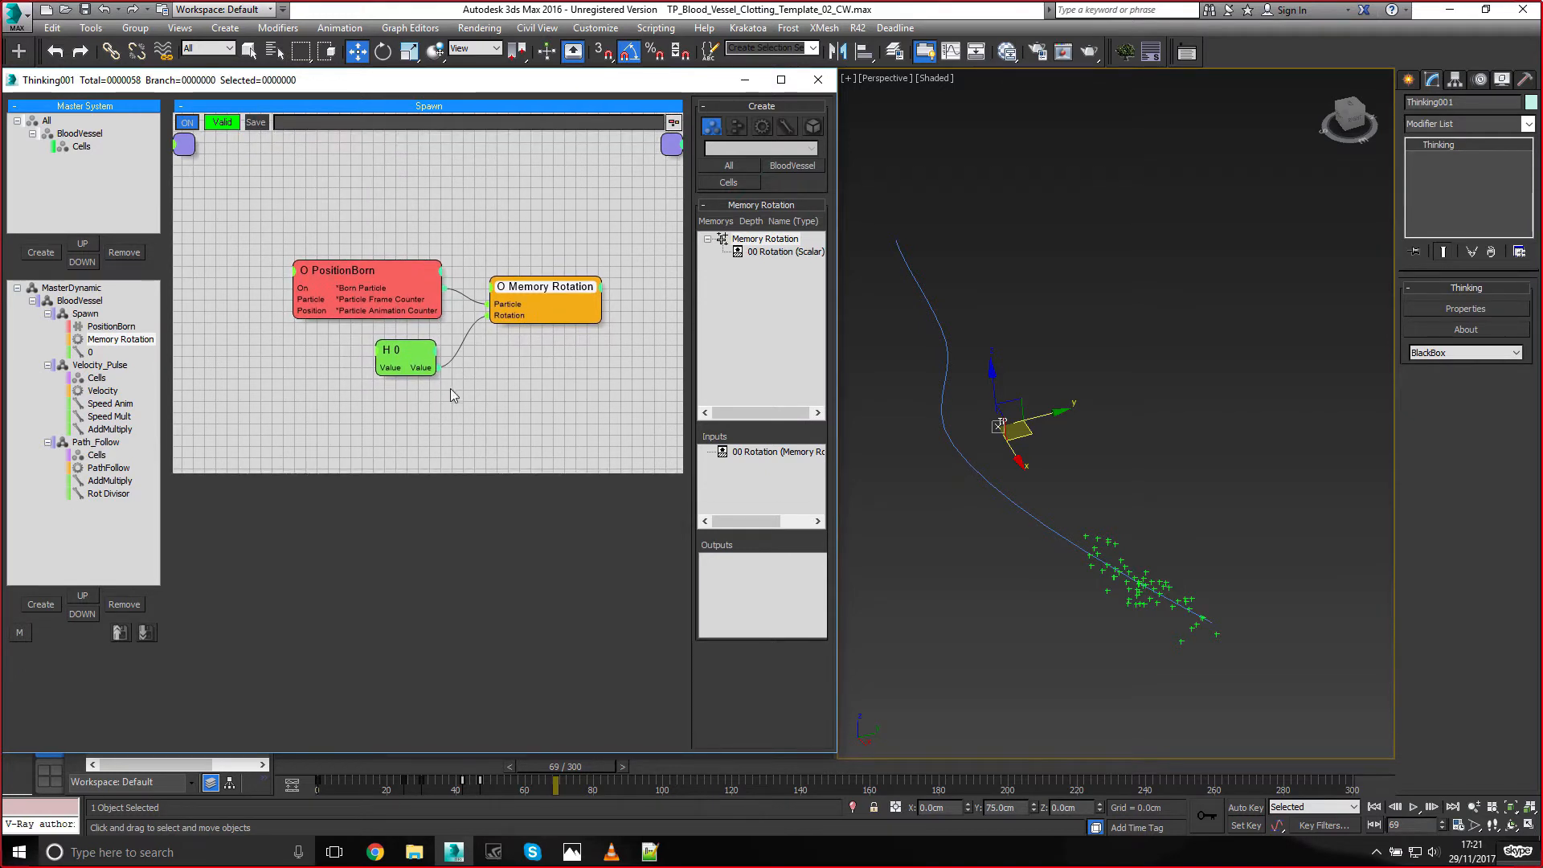
left_click_drag(406, 357, 412, 356)
left_click(522, 295)
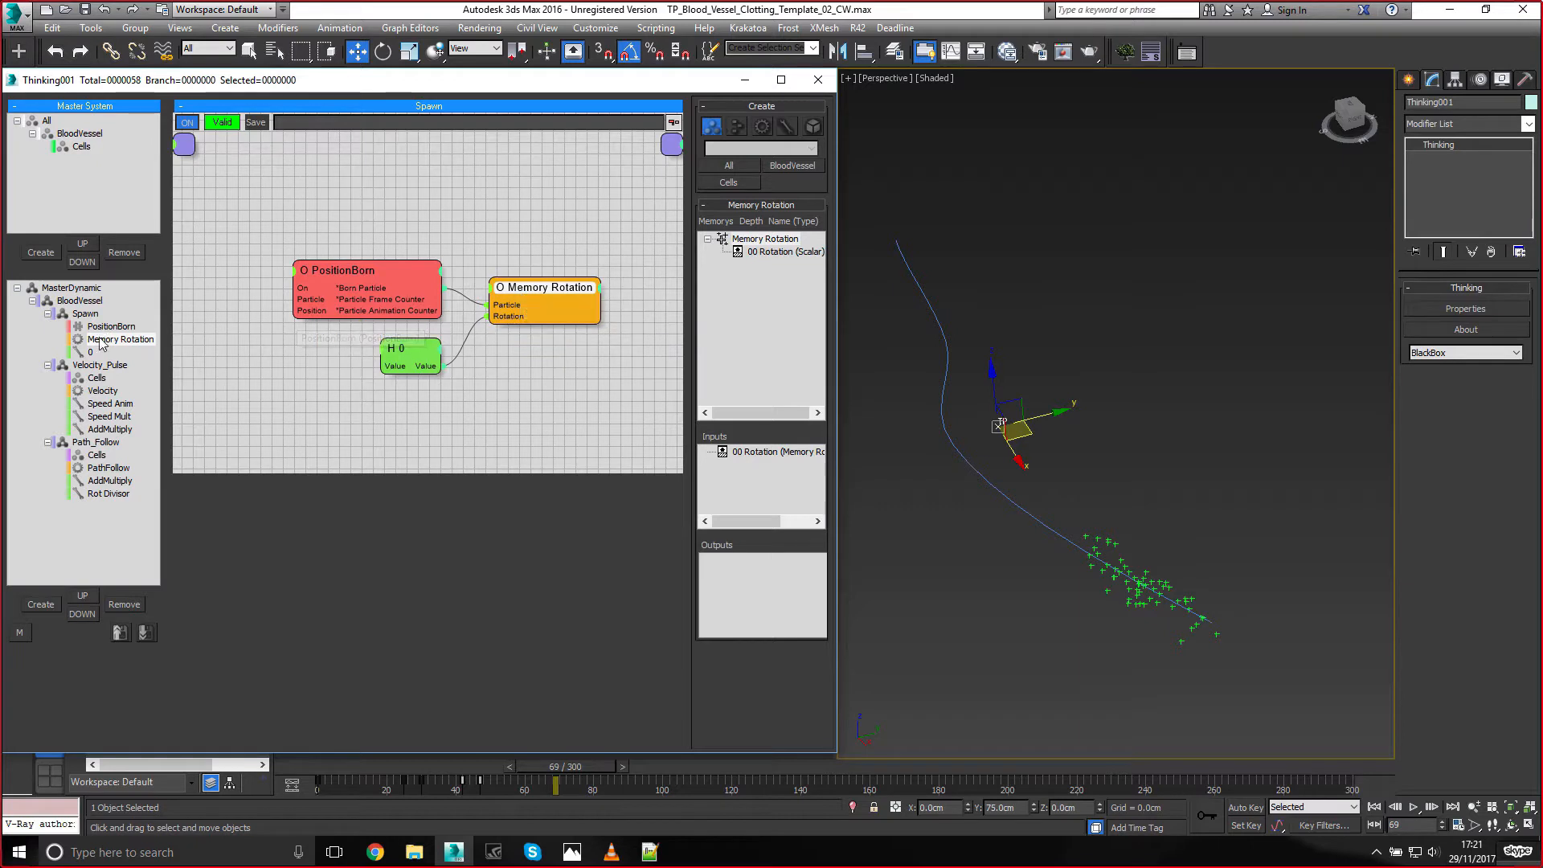
Add two Memory operators to the Velocity_Pulse set and wire the Cells Particle output to both Particle inputs
left_click(107, 366)
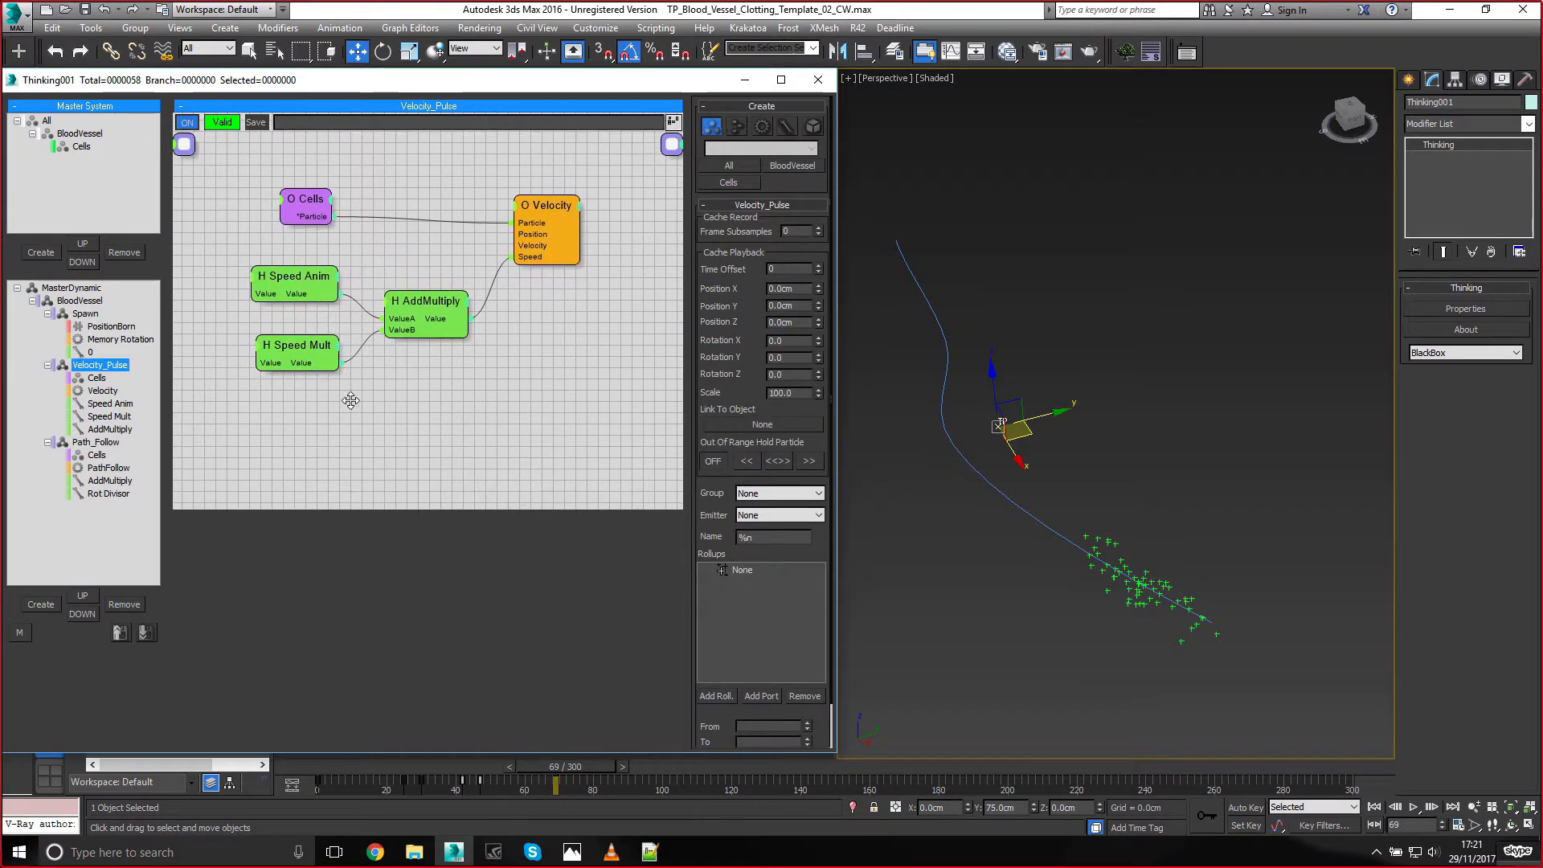
left_click(284, 445)
key("Tab")
type("mem")
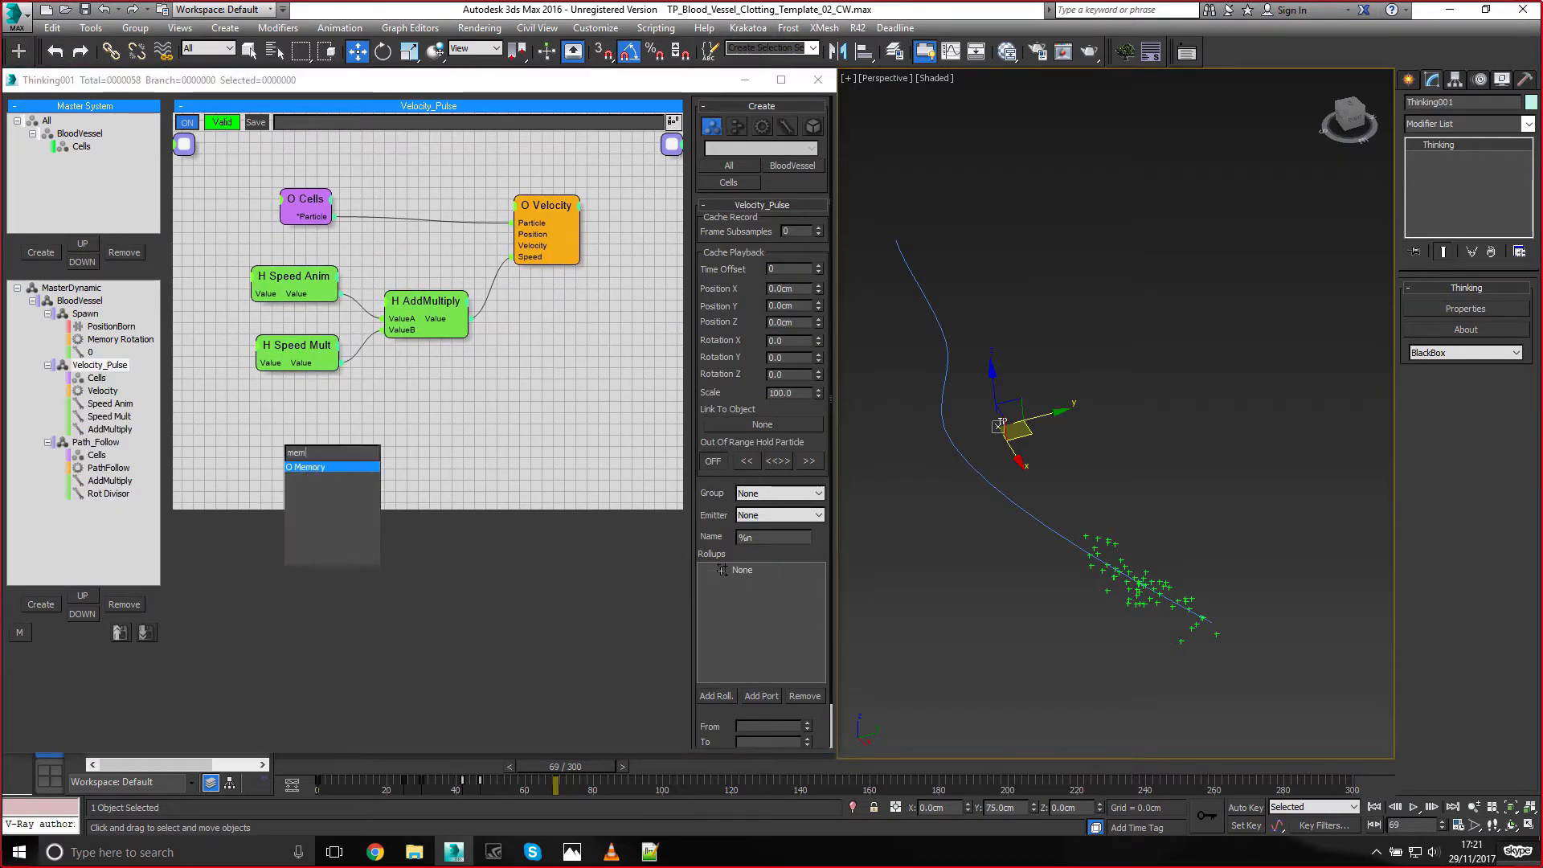
key("Return")
key("Tab")
type("mem")
key("Return")
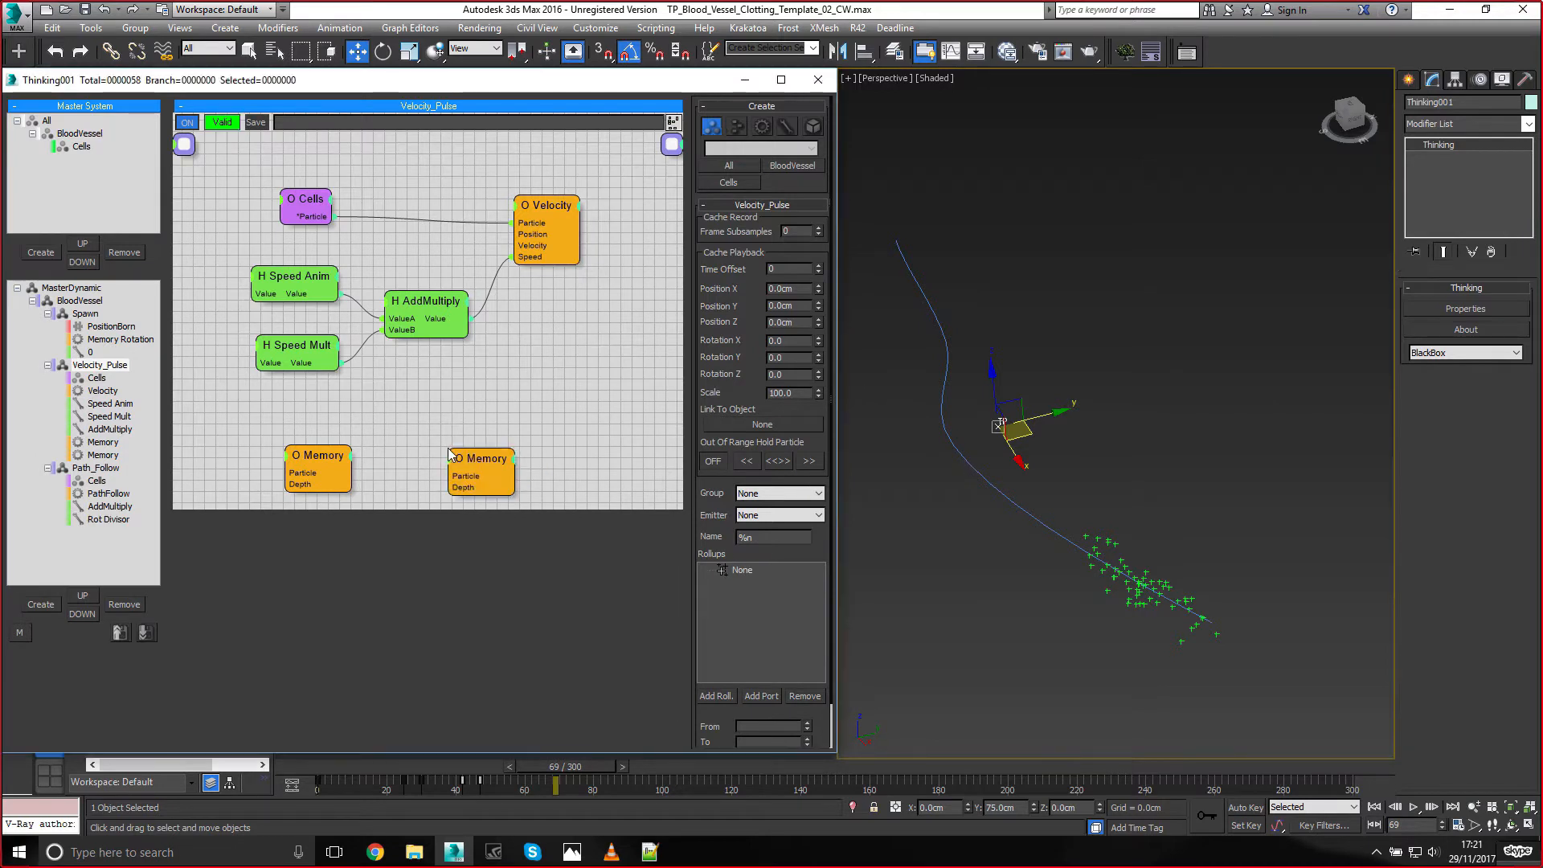
left_click_drag(312, 216, 285, 472)
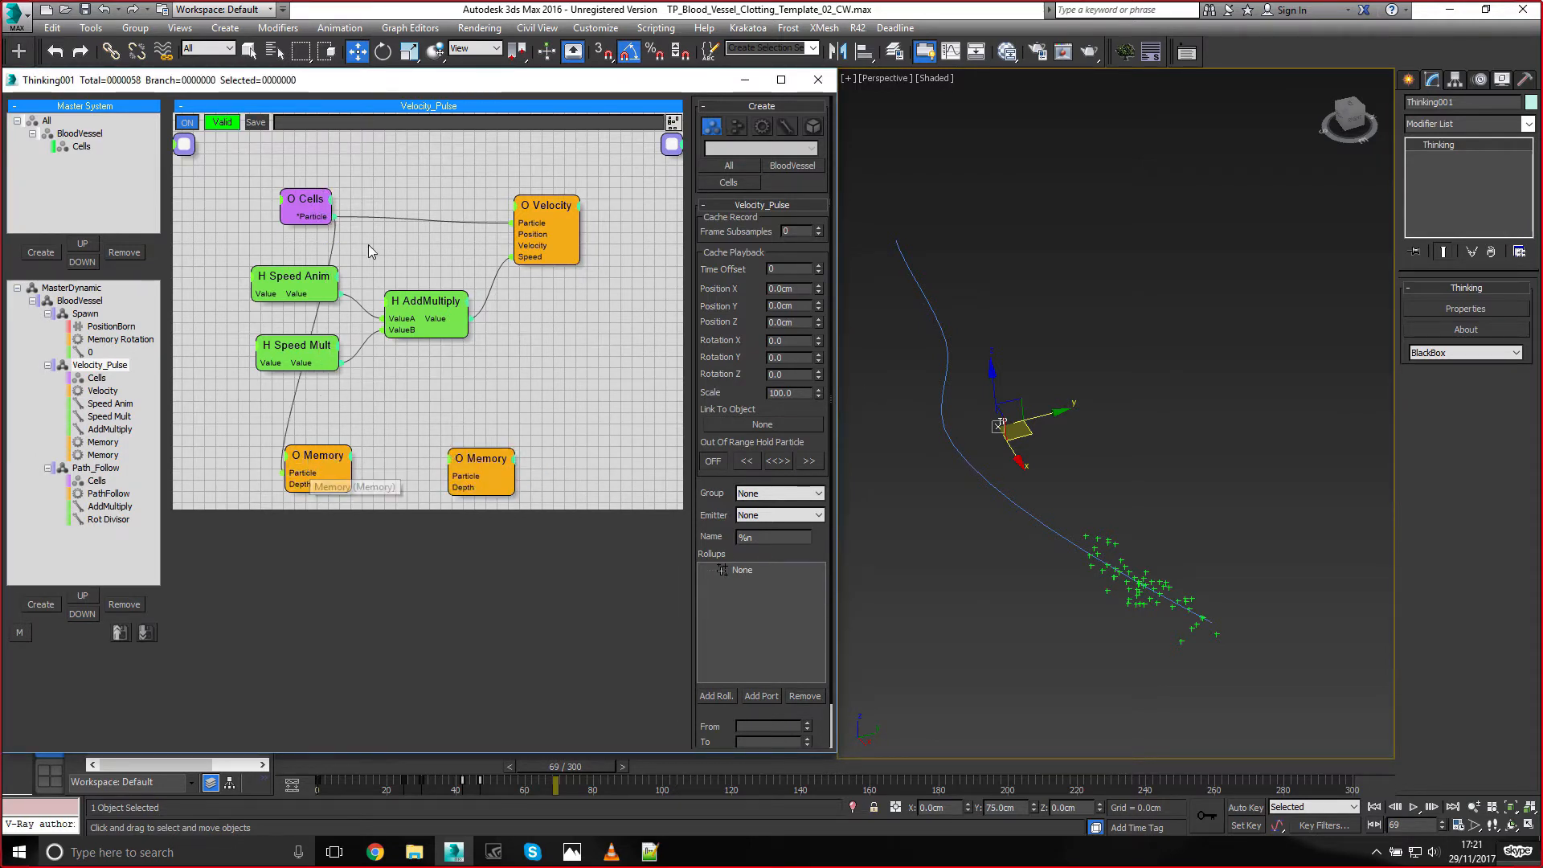
left_click_drag(448, 475, 502, 449)
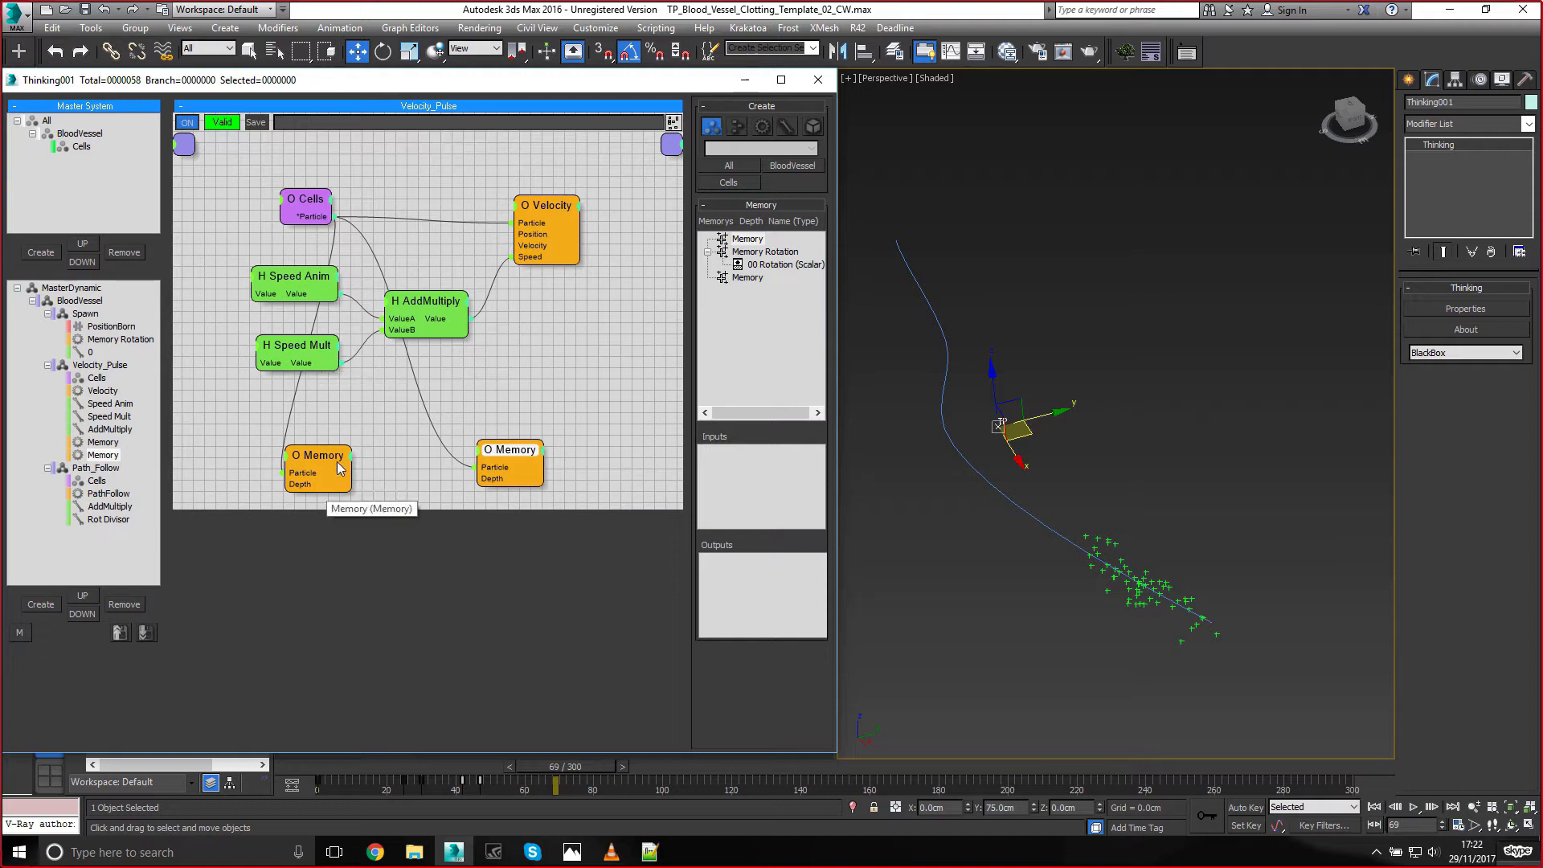
Assign the stored Rotation scalar as an output of the first Memory operator and an input of the second
left_click_drag(337, 459, 328, 460)
left_click_drag(503, 447, 507, 447)
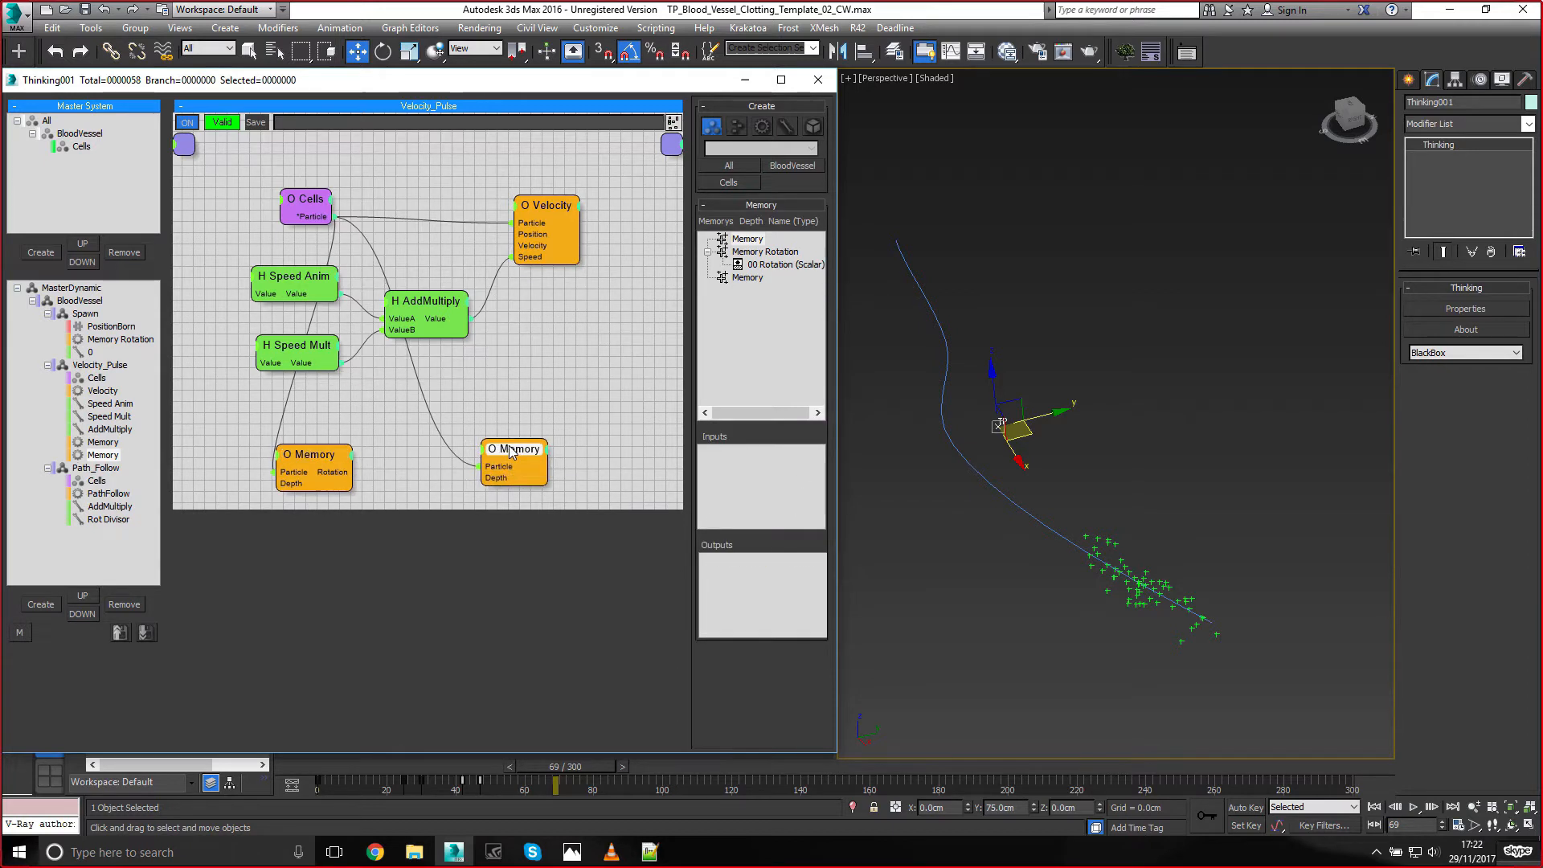
left_click_drag(784, 265, 778, 493)
middle_click_drag(538, 442, 555, 427)
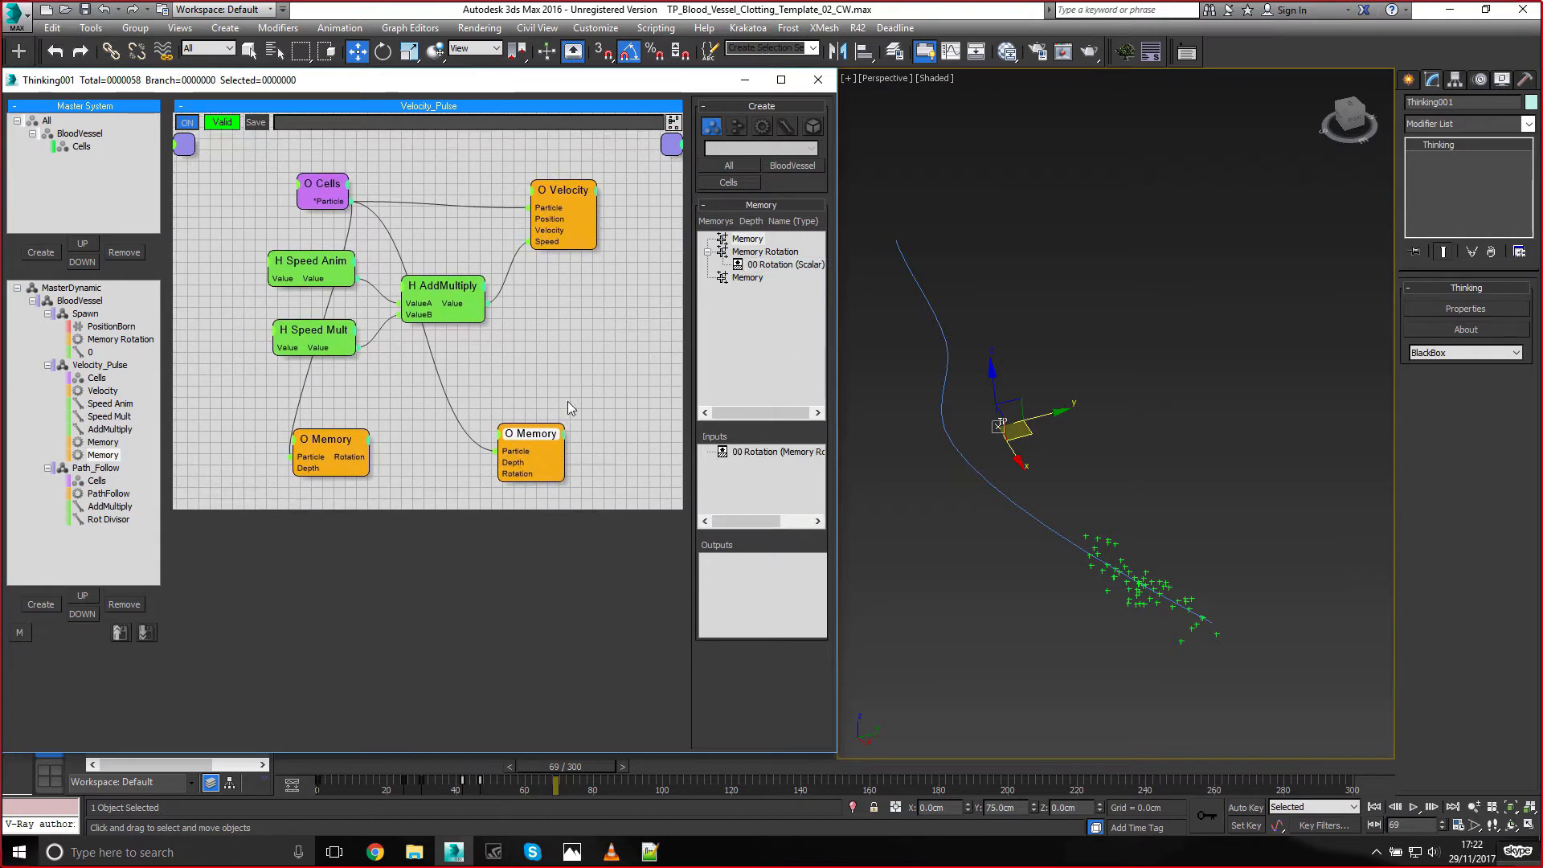
Hide the Depth input on both Memory operators in Velocity_Pulse
right_click(505, 435)
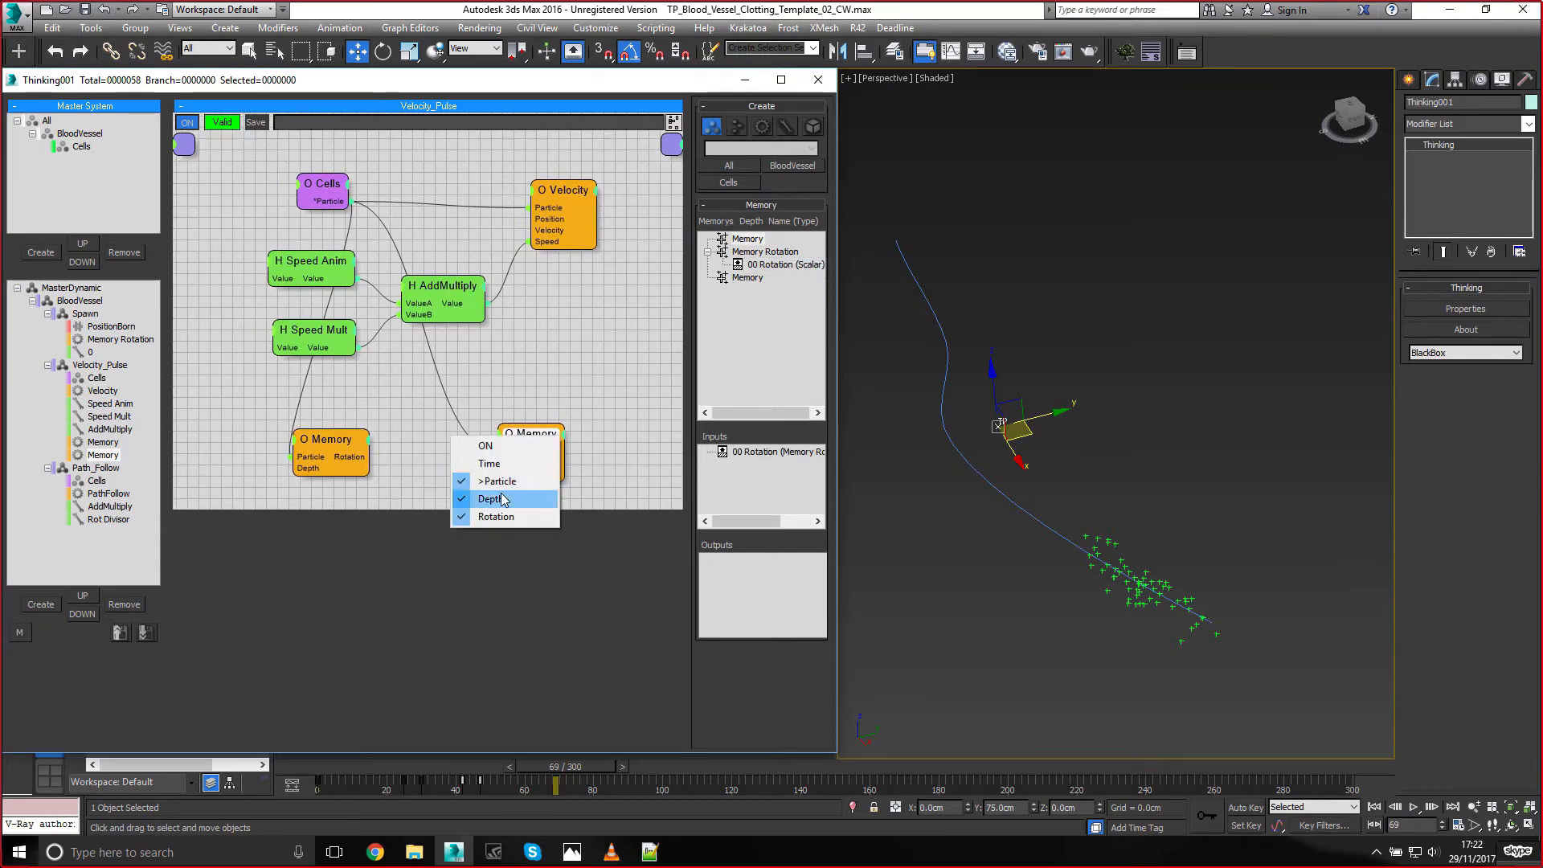
left_click(490, 499)
right_click(298, 442)
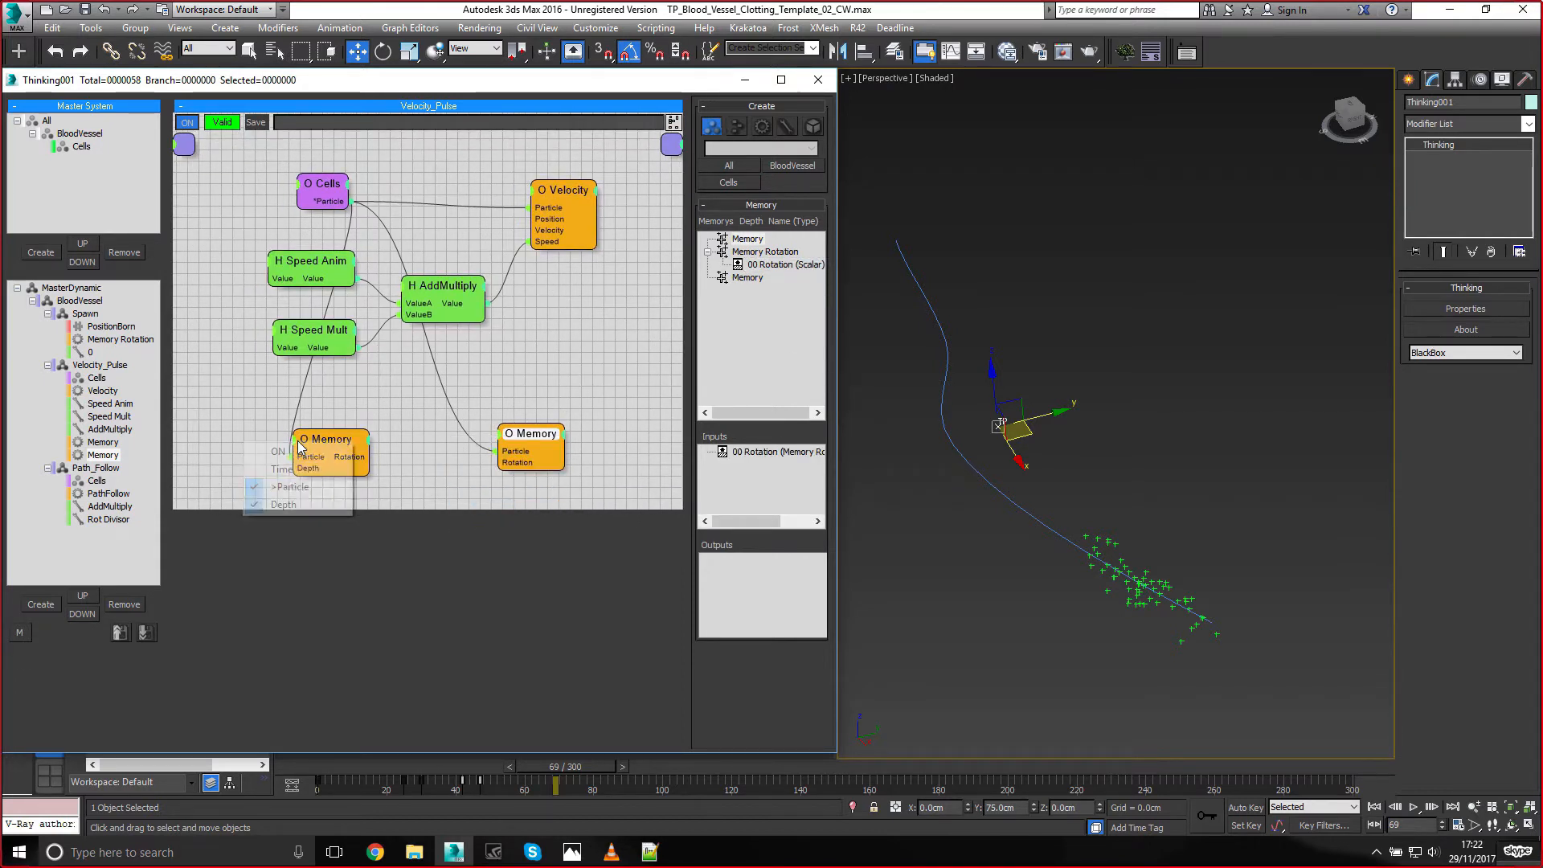
left_click(291, 505)
left_click(411, 464)
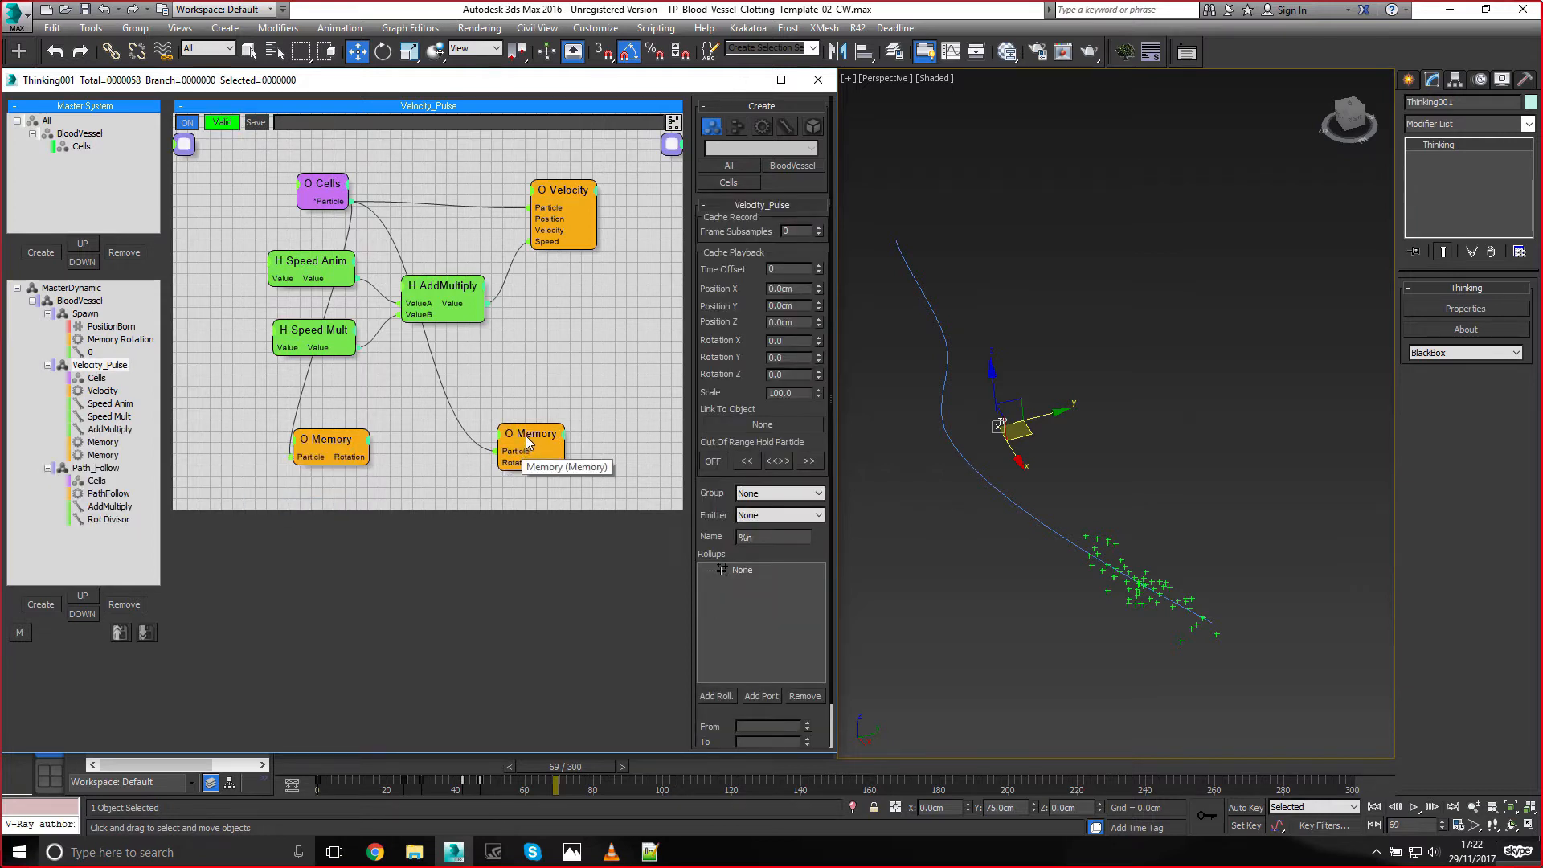
Space the two Memory operators apart and add an AddMultiply helper between them
left_click_drag(525, 435, 596, 429)
double_click(453, 460)
type("add")
left_click(479, 480)
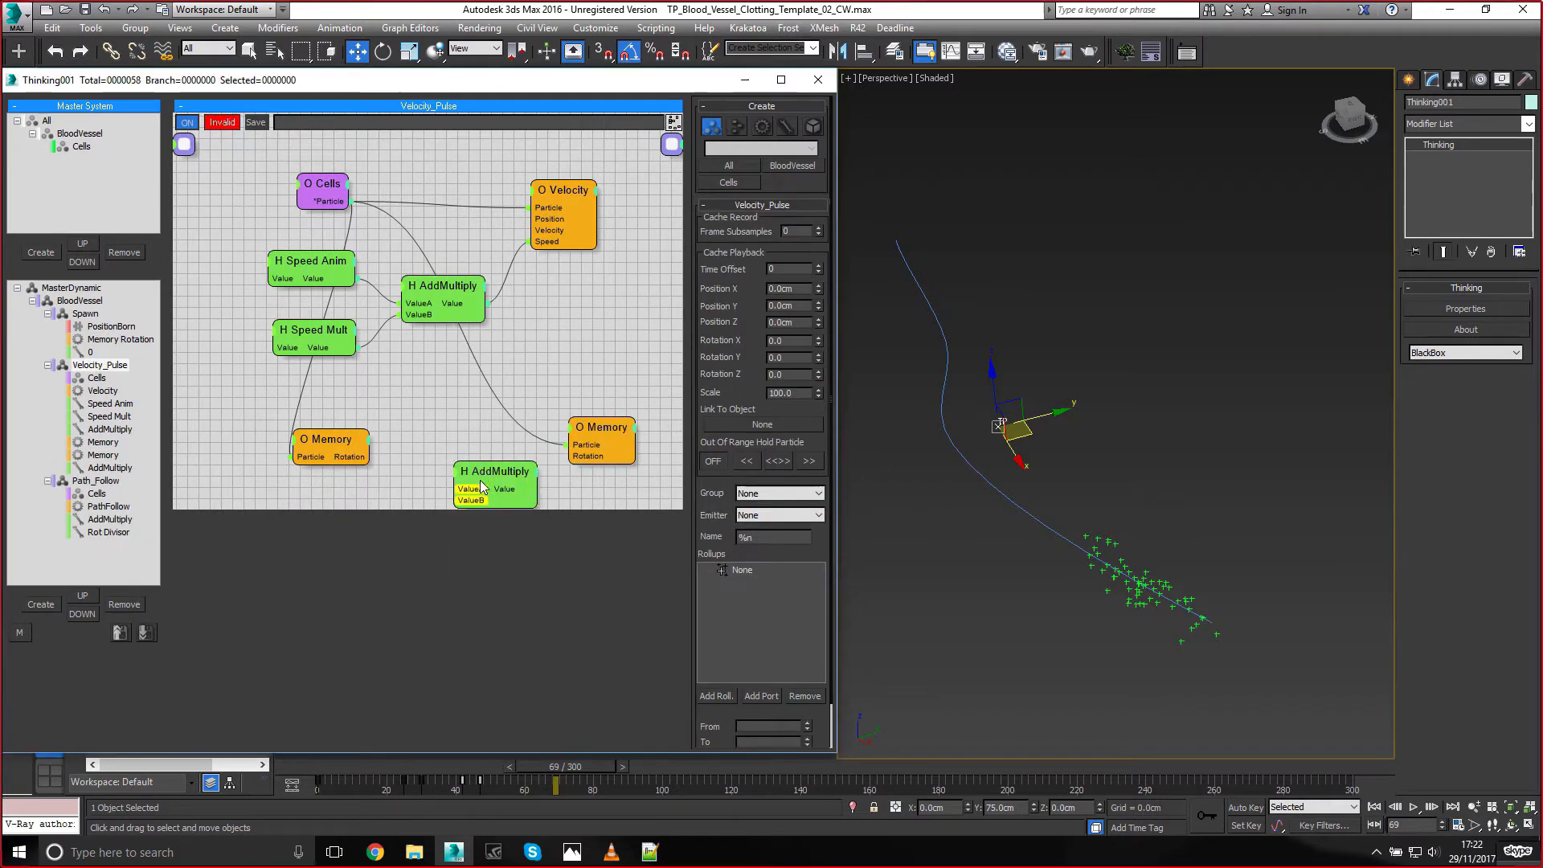
Reposition the lower AddMultiply helper, enlarge the Velocity_Pulse canvas and add a Float helper below it
left_click_drag(482, 469, 457, 443)
left_click_drag(397, 510, 401, 600)
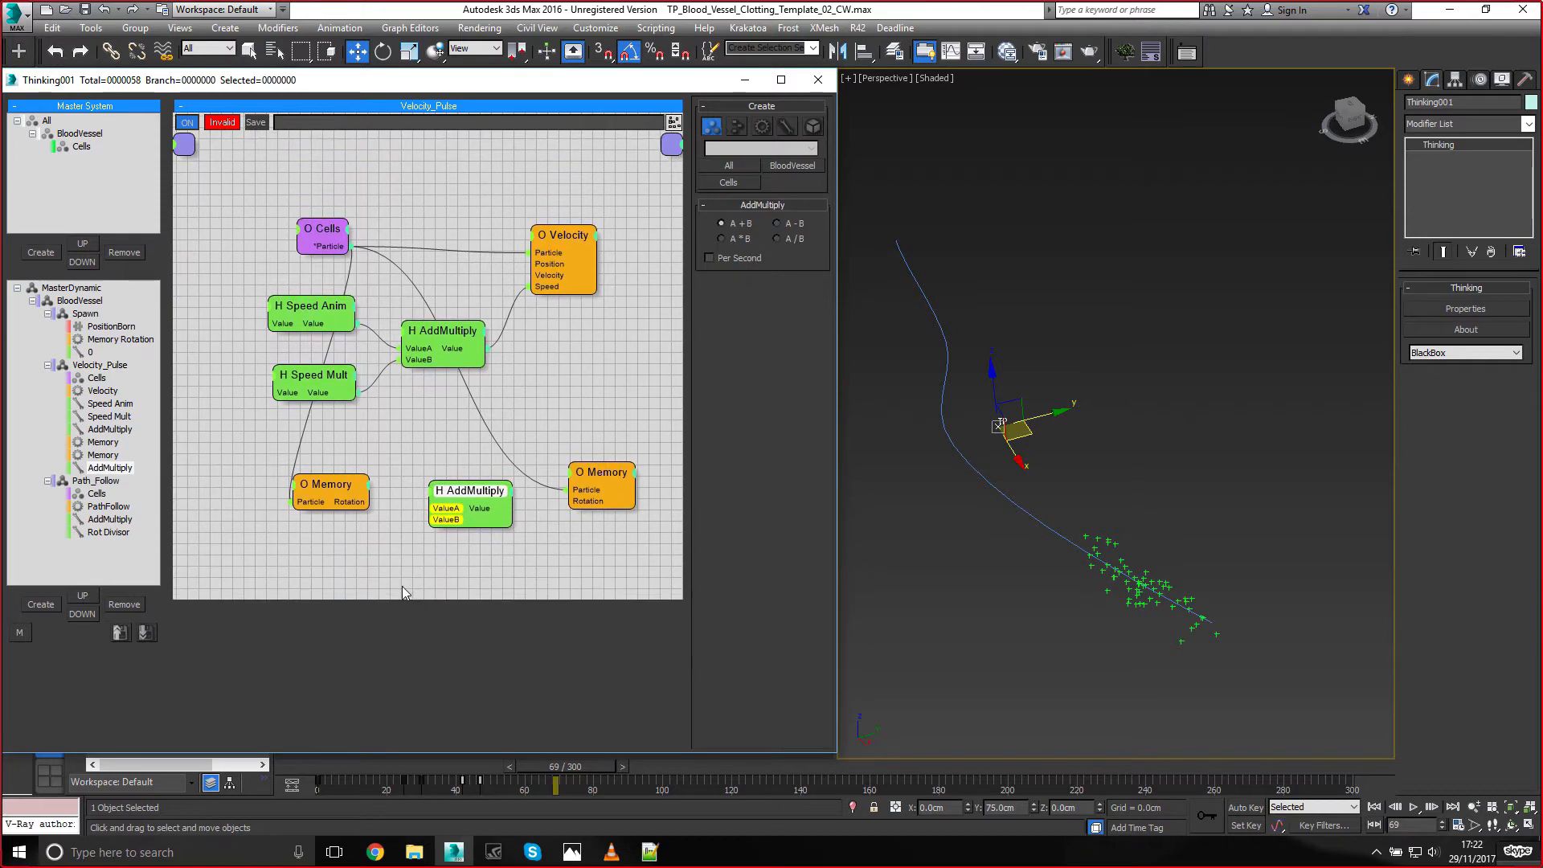
middle_click_drag(367, 580, 362, 550)
left_click(359, 550)
double_click(359, 550)
type("flo")
key("Return")
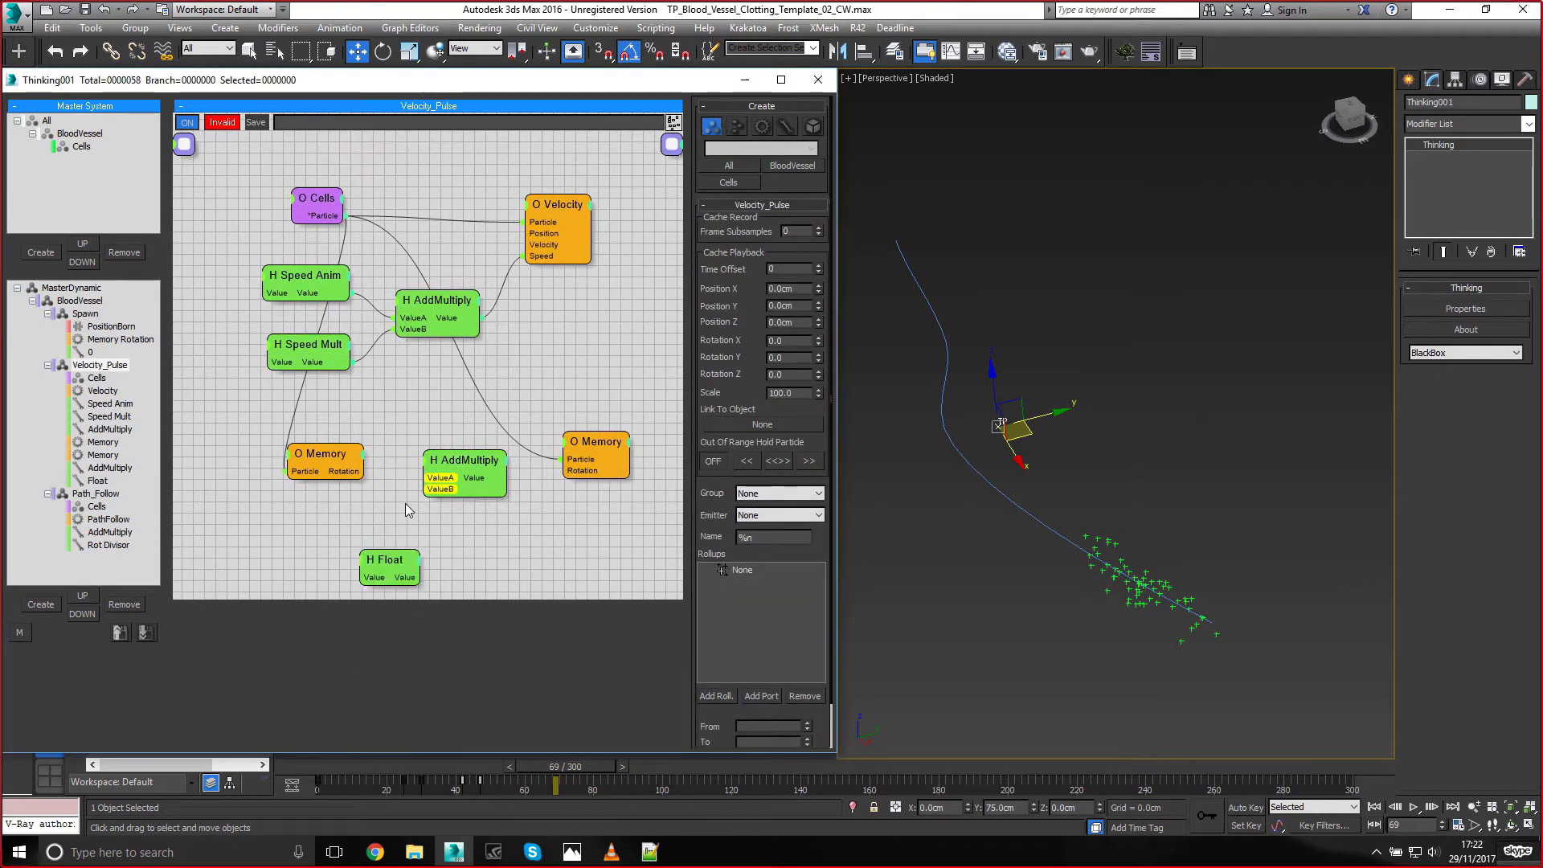
Rename the new Float helper to 1 and place it below the first Memory operator
right_click(381, 566)
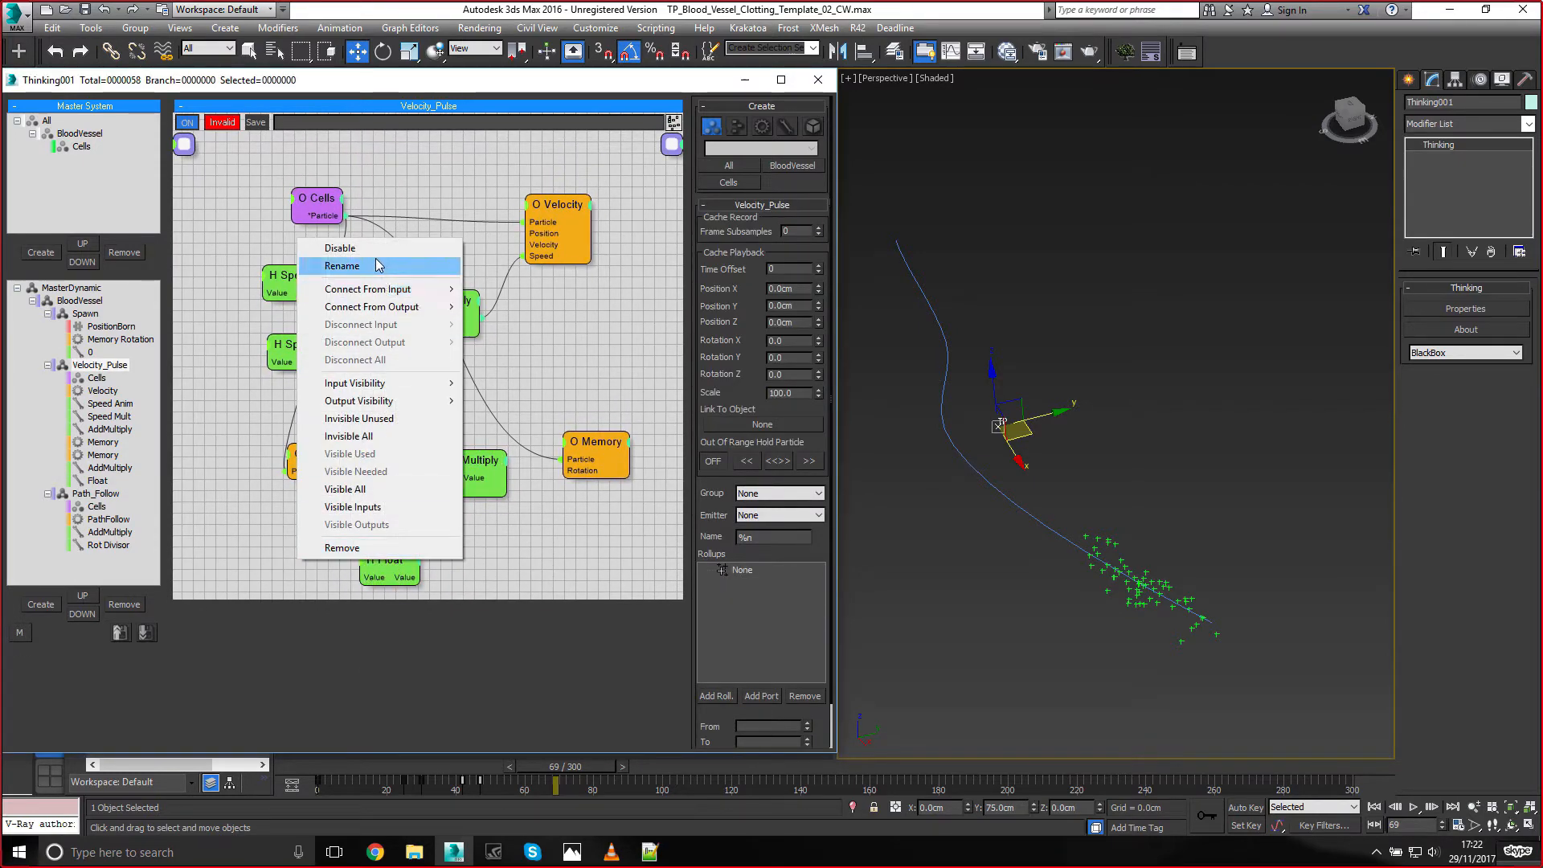
left_click(342, 266)
type("1")
key("Return")
left_click_drag(391, 557, 376, 528)
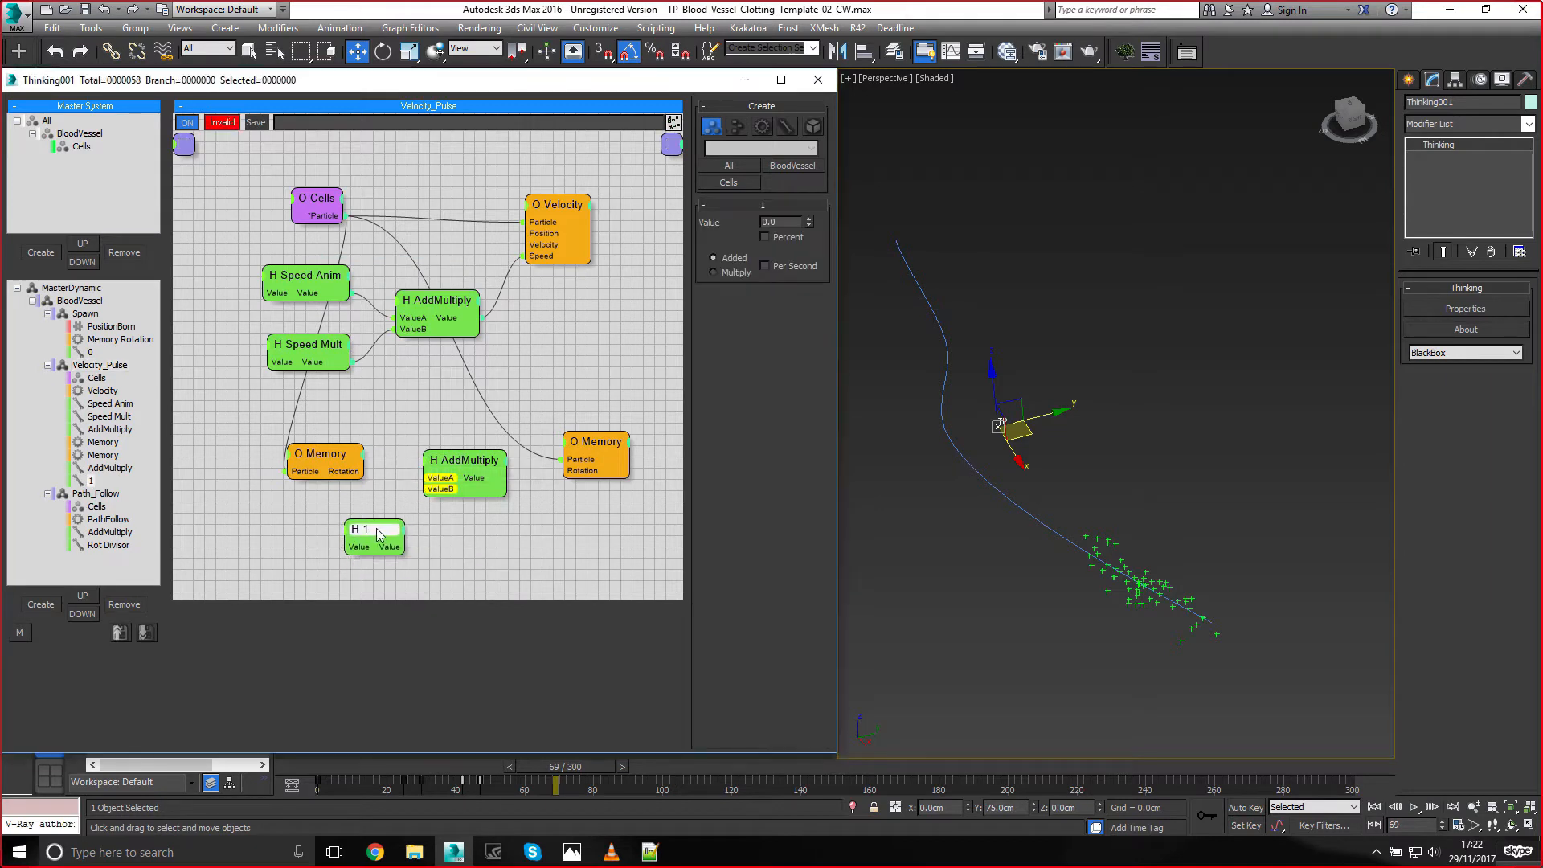
Wire the first Memory's Rotation and helper 1 into AddMultiply's ValueA and ValueB, and its result into the second Memory's Rotation
left_click_drag(354, 469, 352, 470)
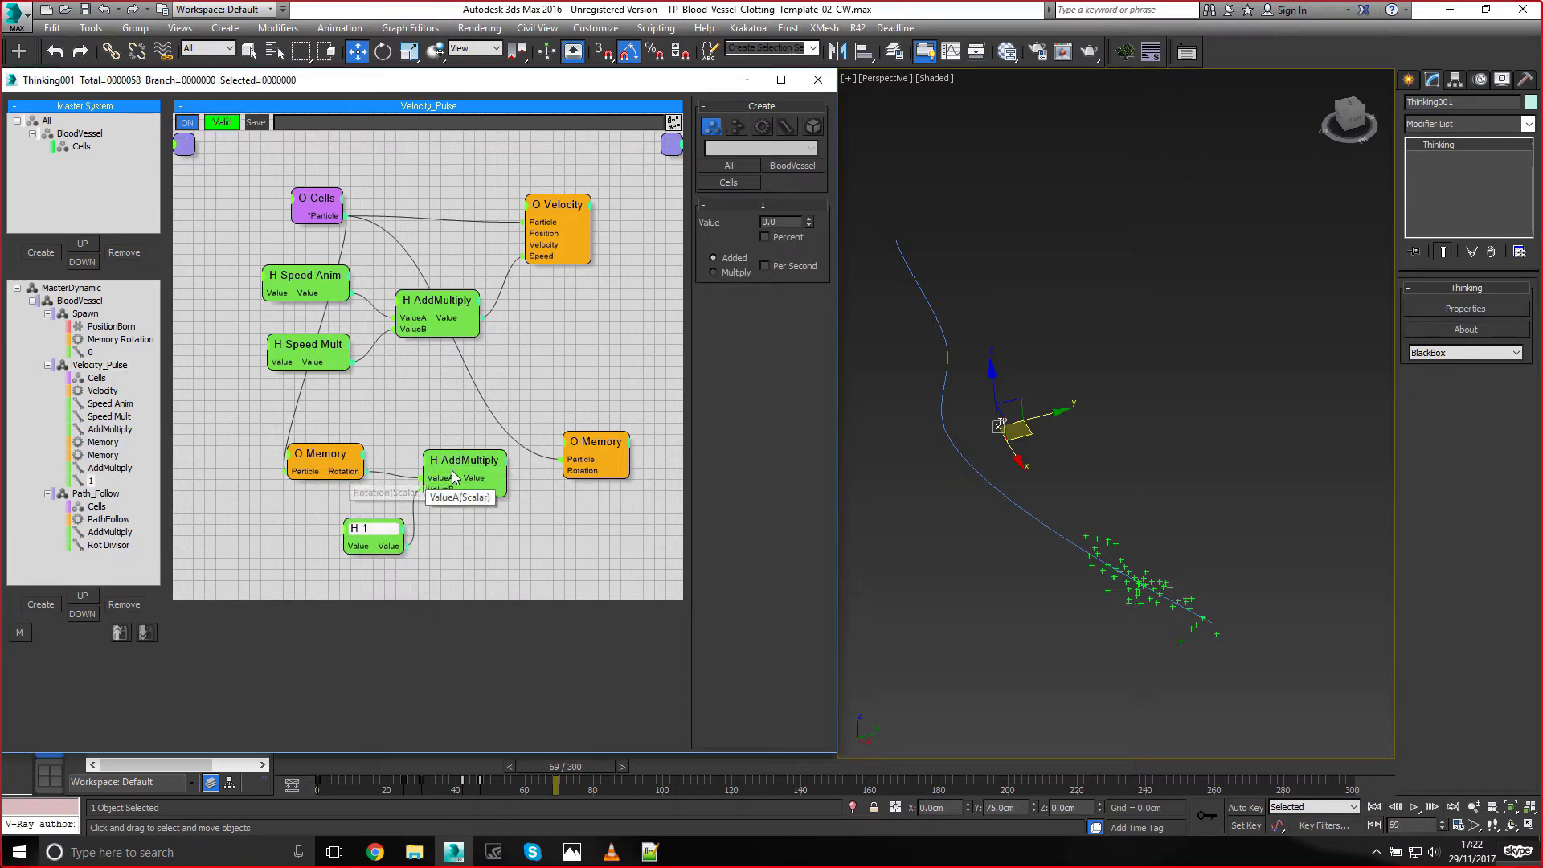
left_click_drag(452, 471, 442, 486)
left_click_drag(371, 525, 412, 500)
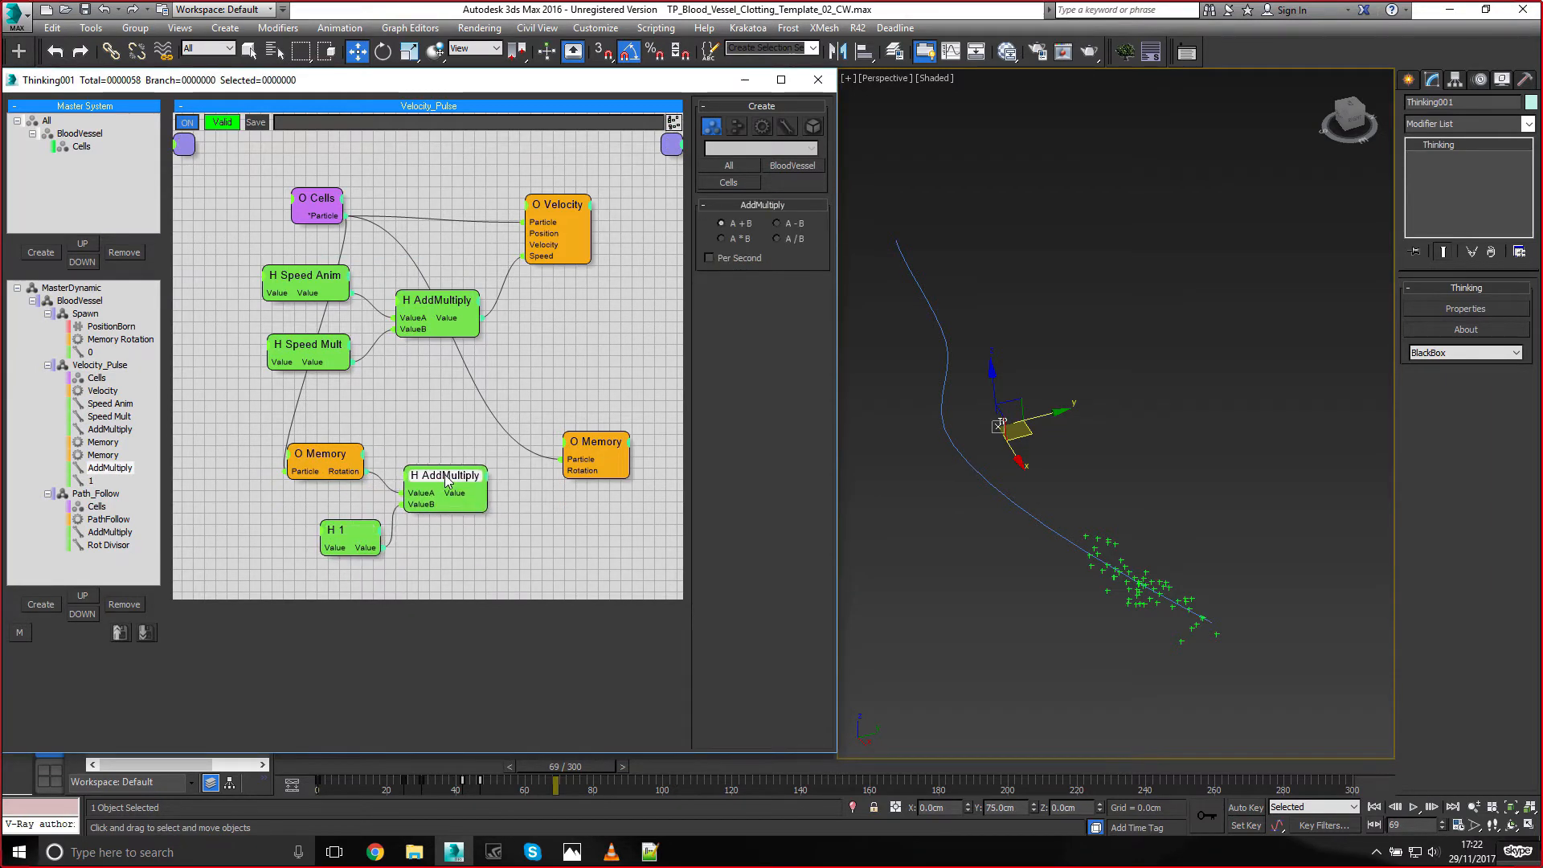
left_click_drag(567, 477, 486, 493)
left_click_drag(572, 451, 553, 451)
Set the value of helper 1 to 1.0 and tidy the nodes of the rotation chain
left_click(359, 530)
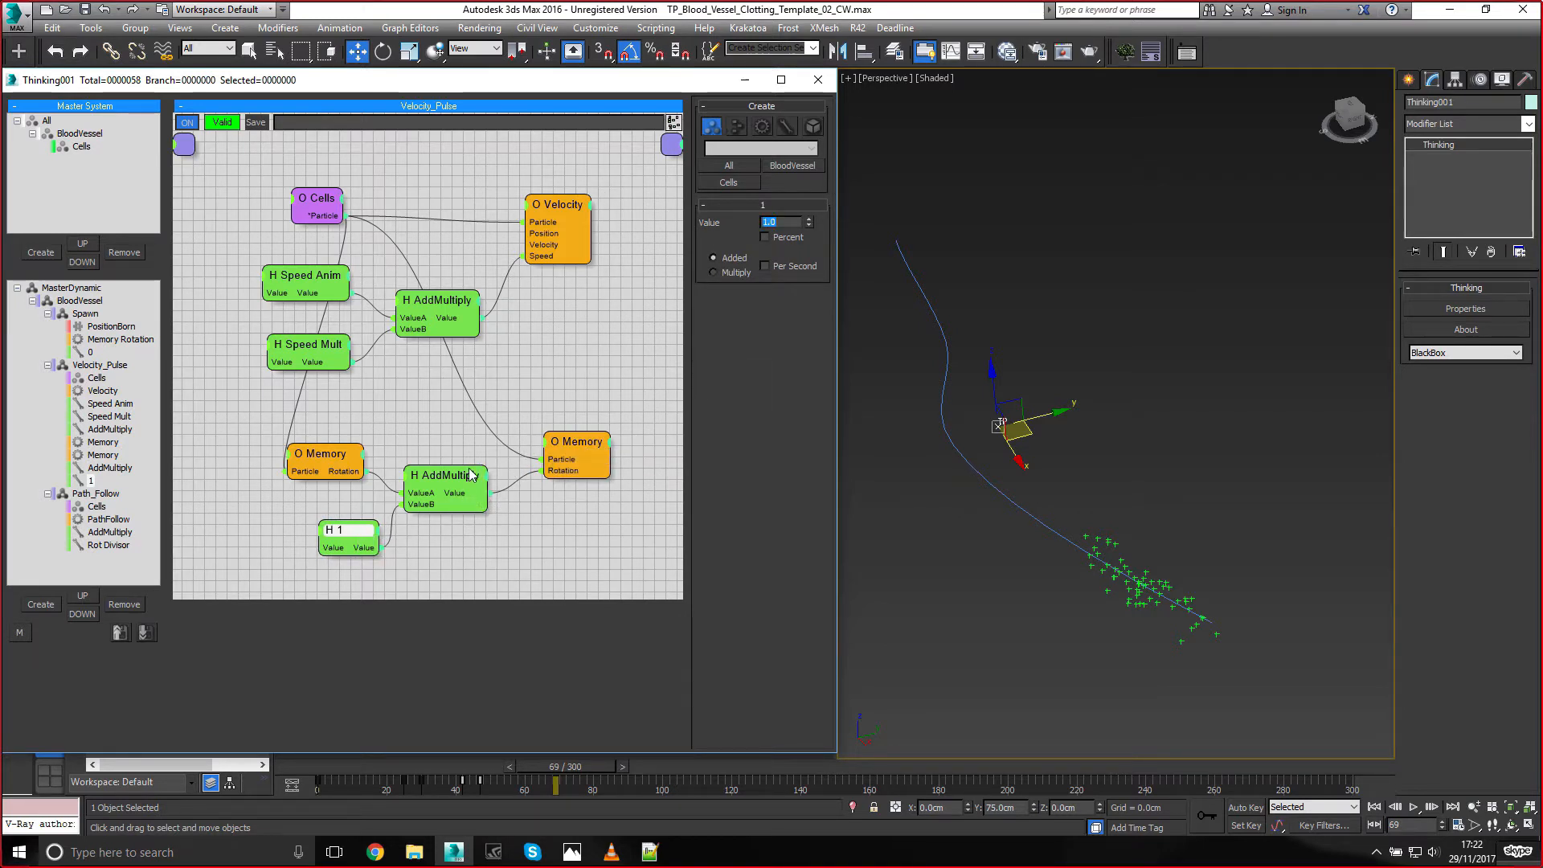
left_click_drag(471, 475, 478, 475)
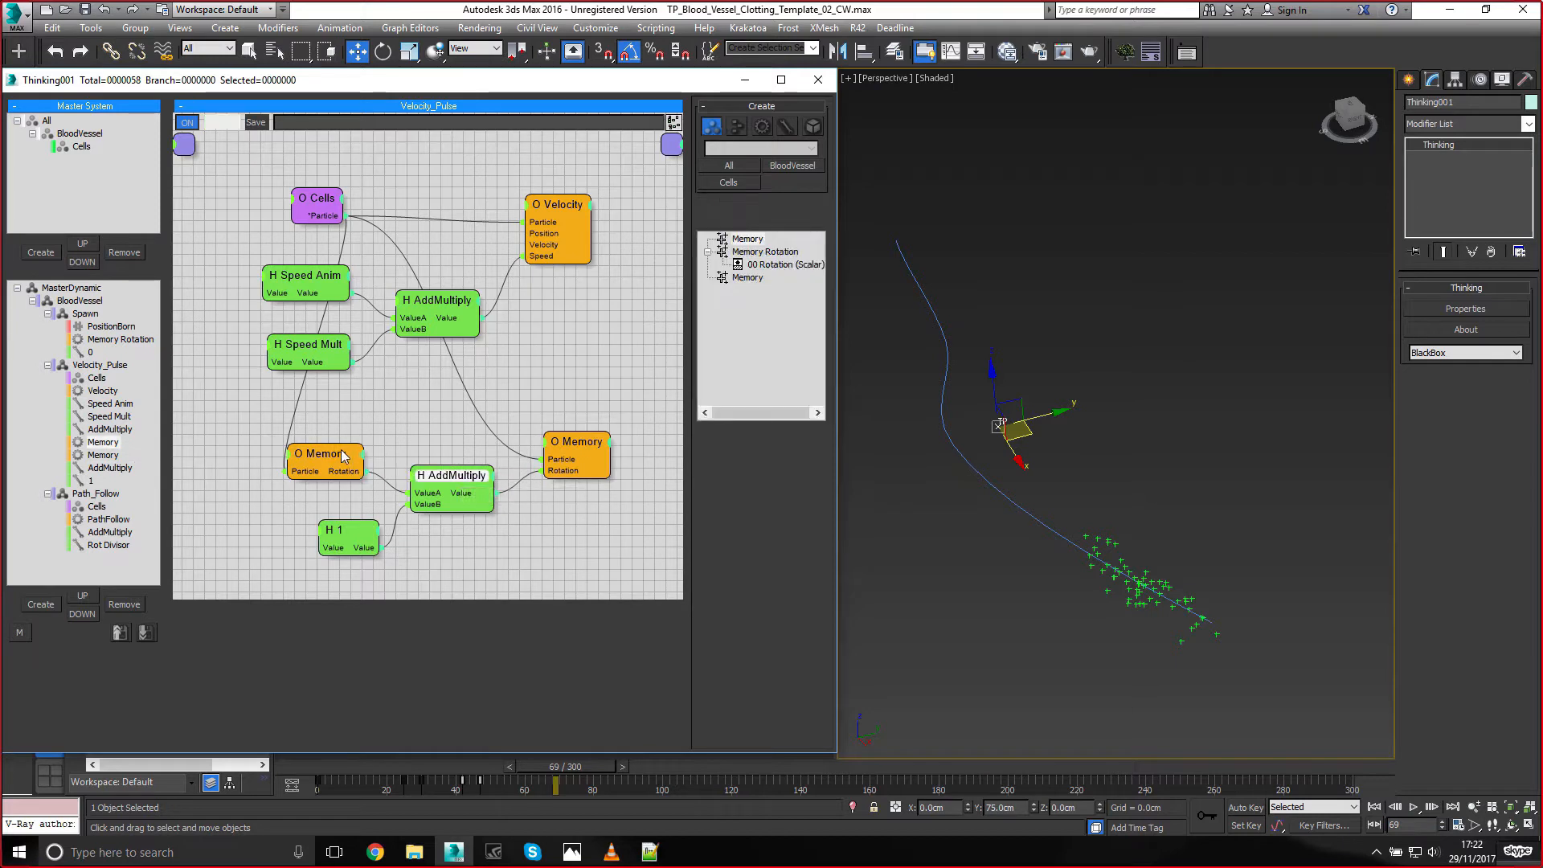
left_click_drag(341, 451, 340, 453)
left_click(473, 472)
left_click(339, 537)
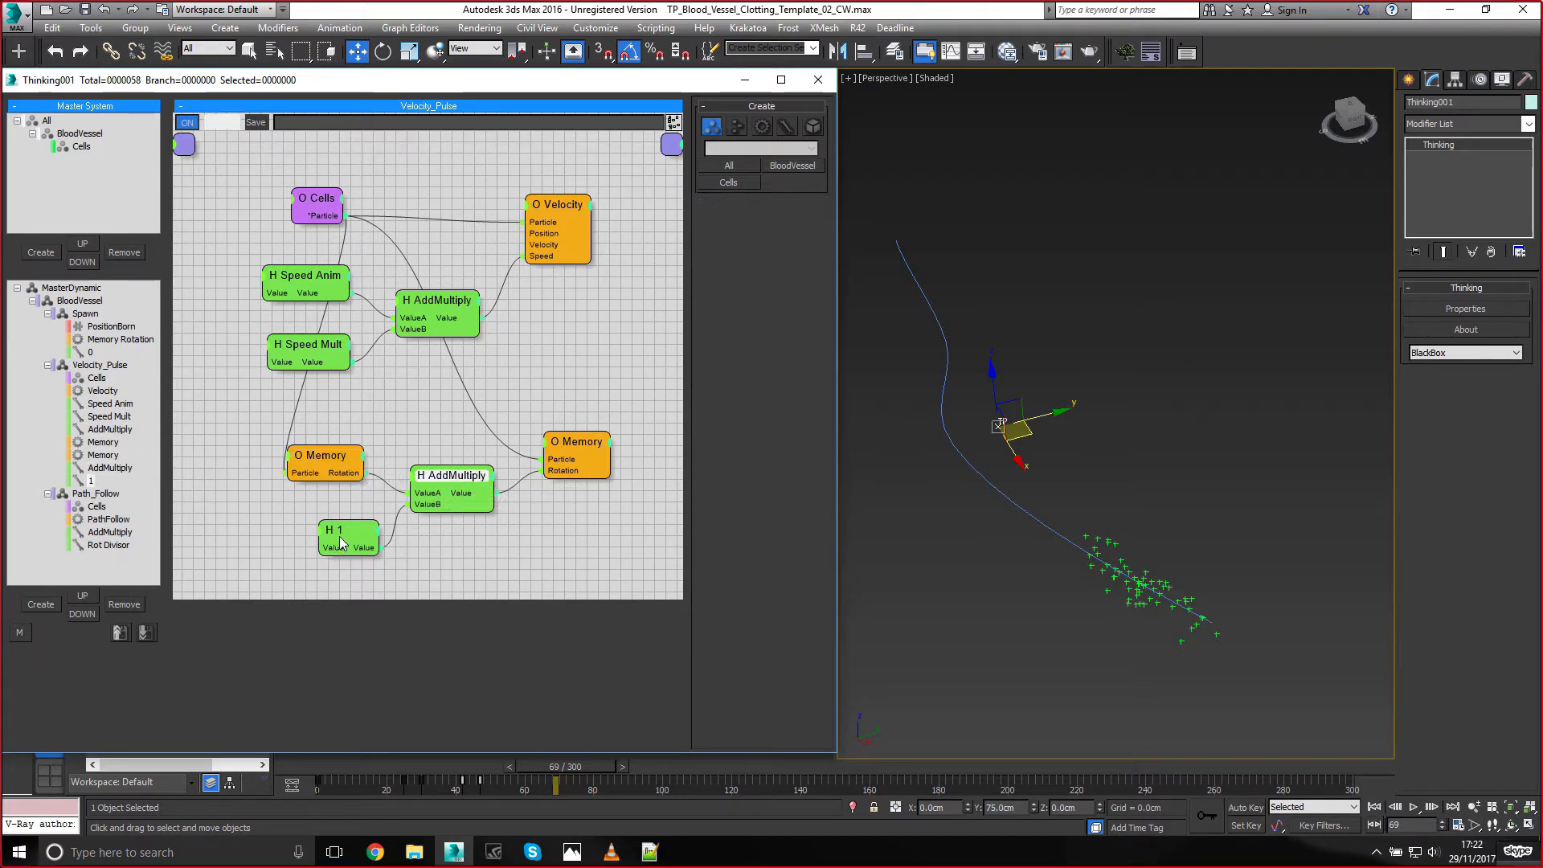
left_click_drag(340, 542, 343, 539)
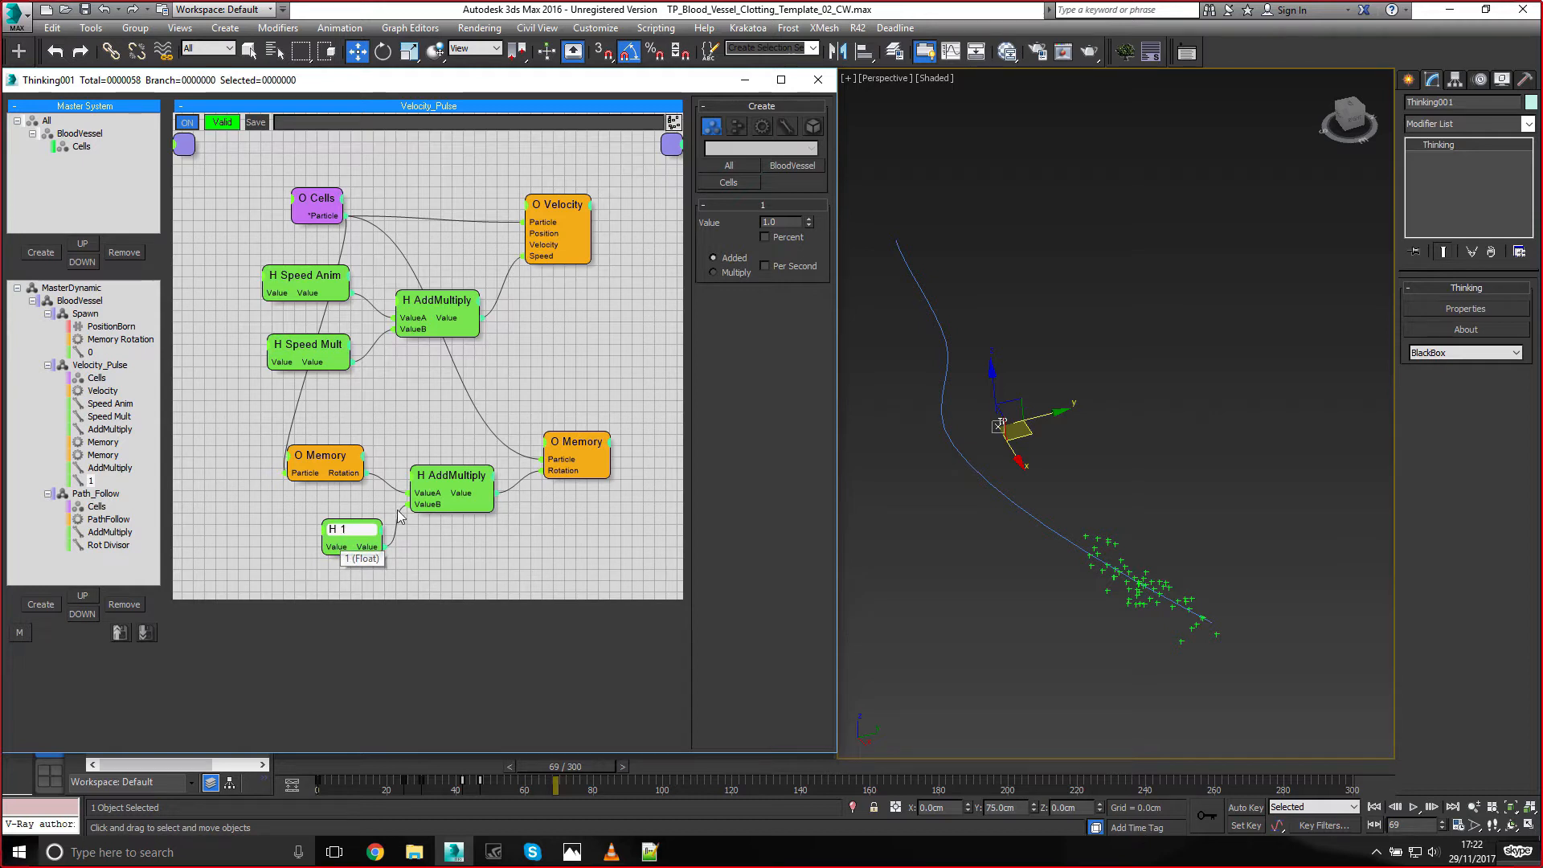
left_click_drag(337, 536, 334, 535)
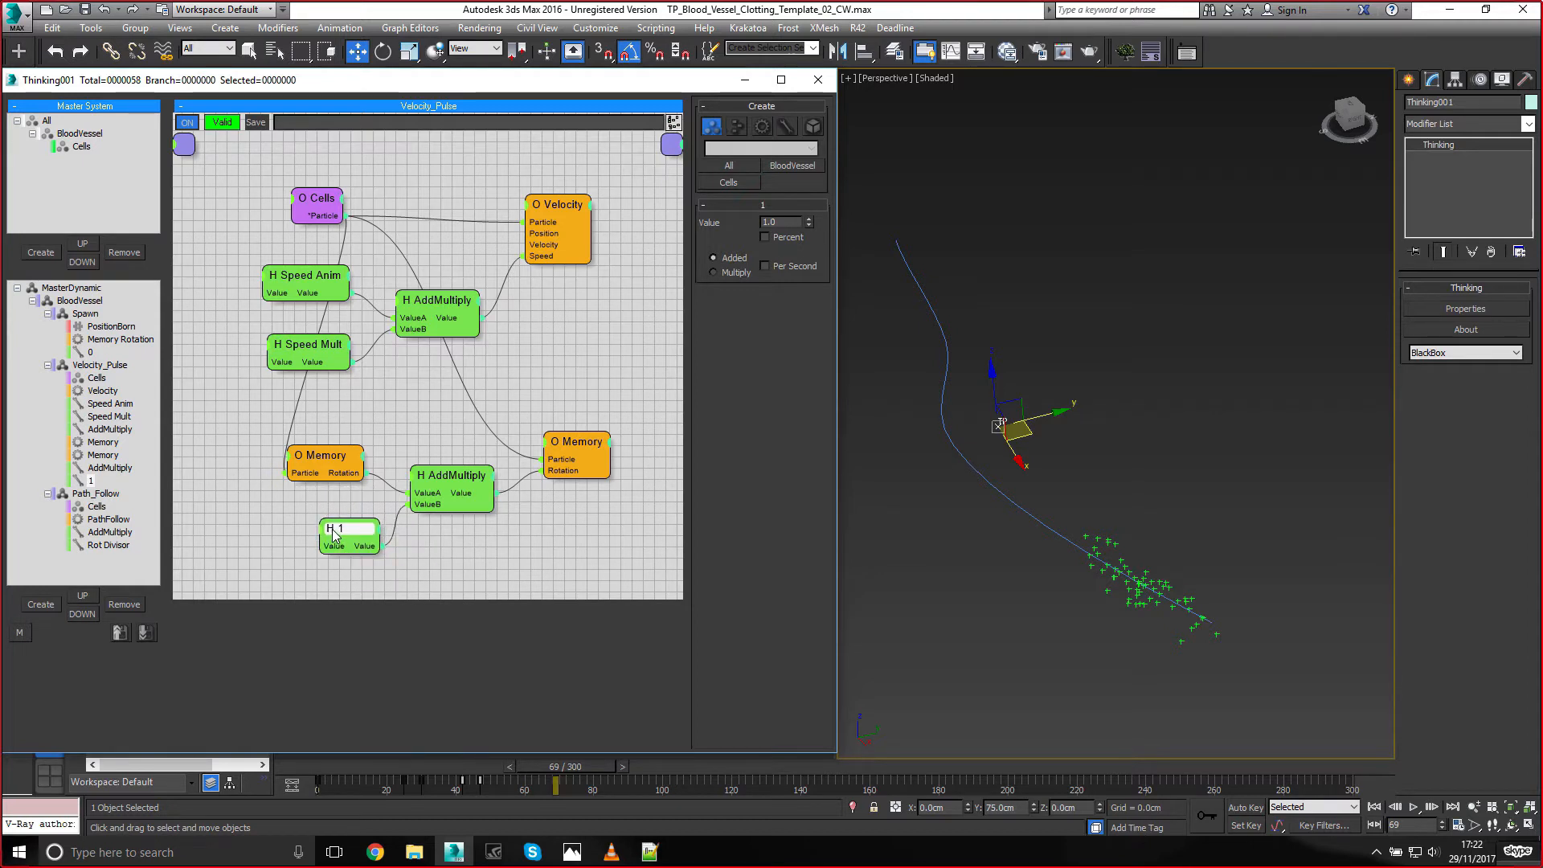
Review the MasterDynamic subsampling settings, the Path_Follow network and the Memory chain in Velocity_Pulse
left_click(94, 288)
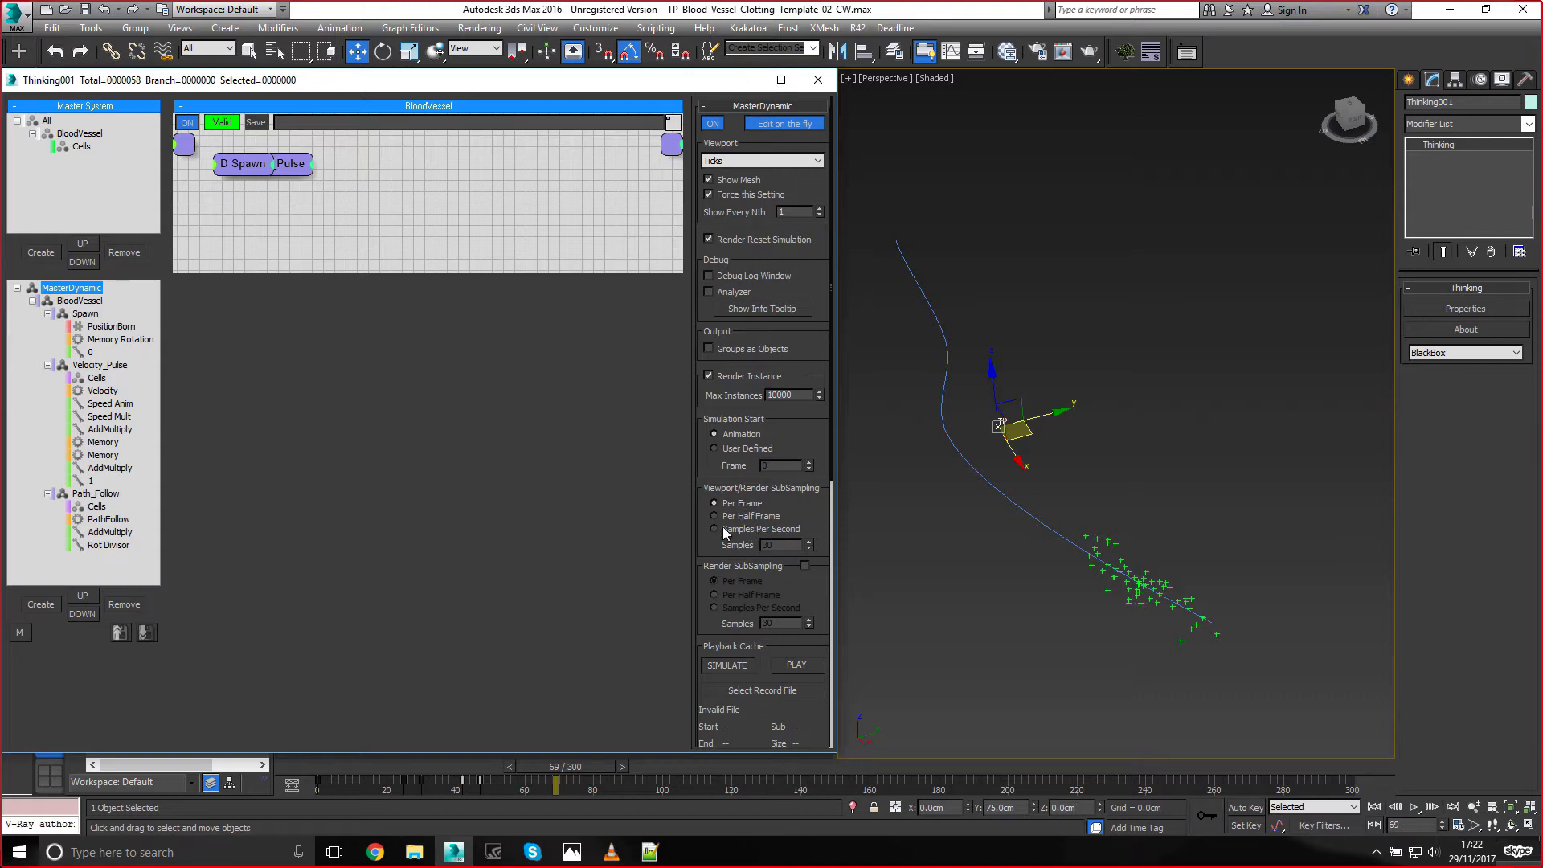
left_click(96, 507)
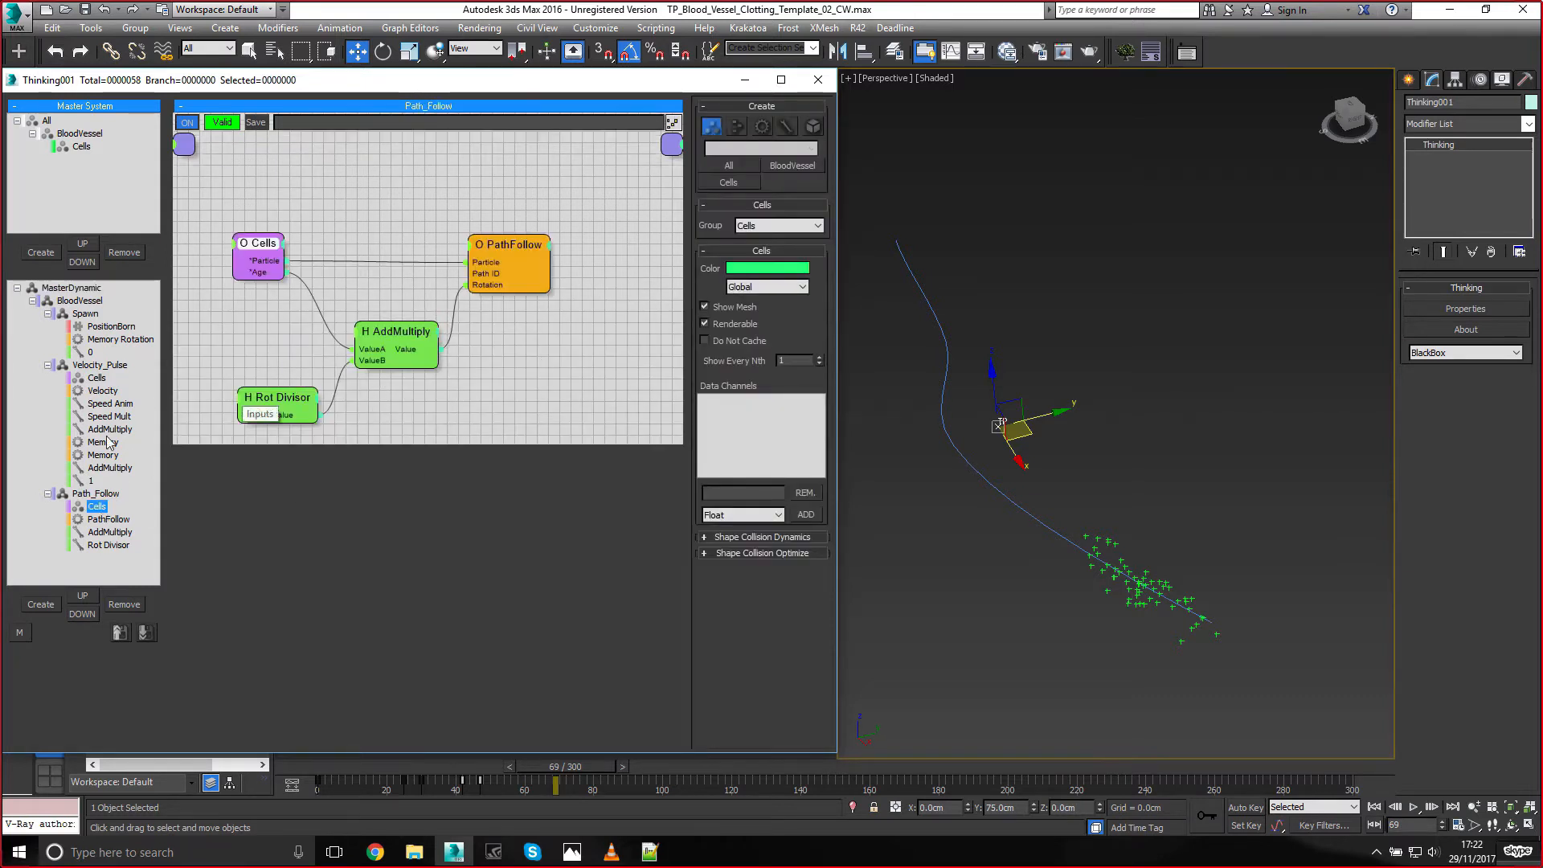
left_click(107, 441)
left_click(349, 530)
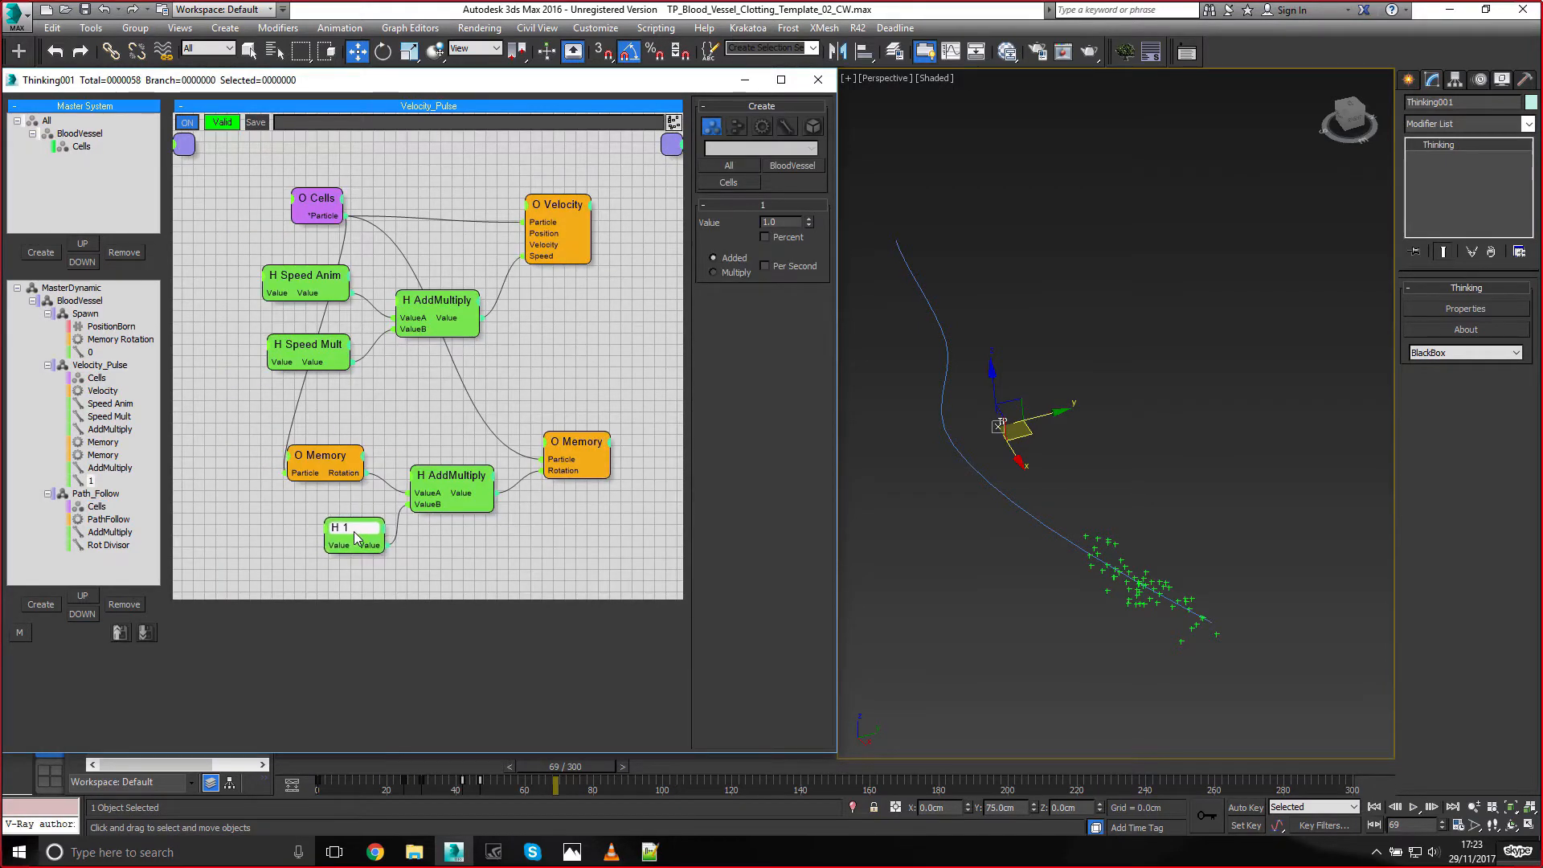
middle_click_drag(446, 392, 440, 384)
left_click_drag(441, 384, 438, 380)
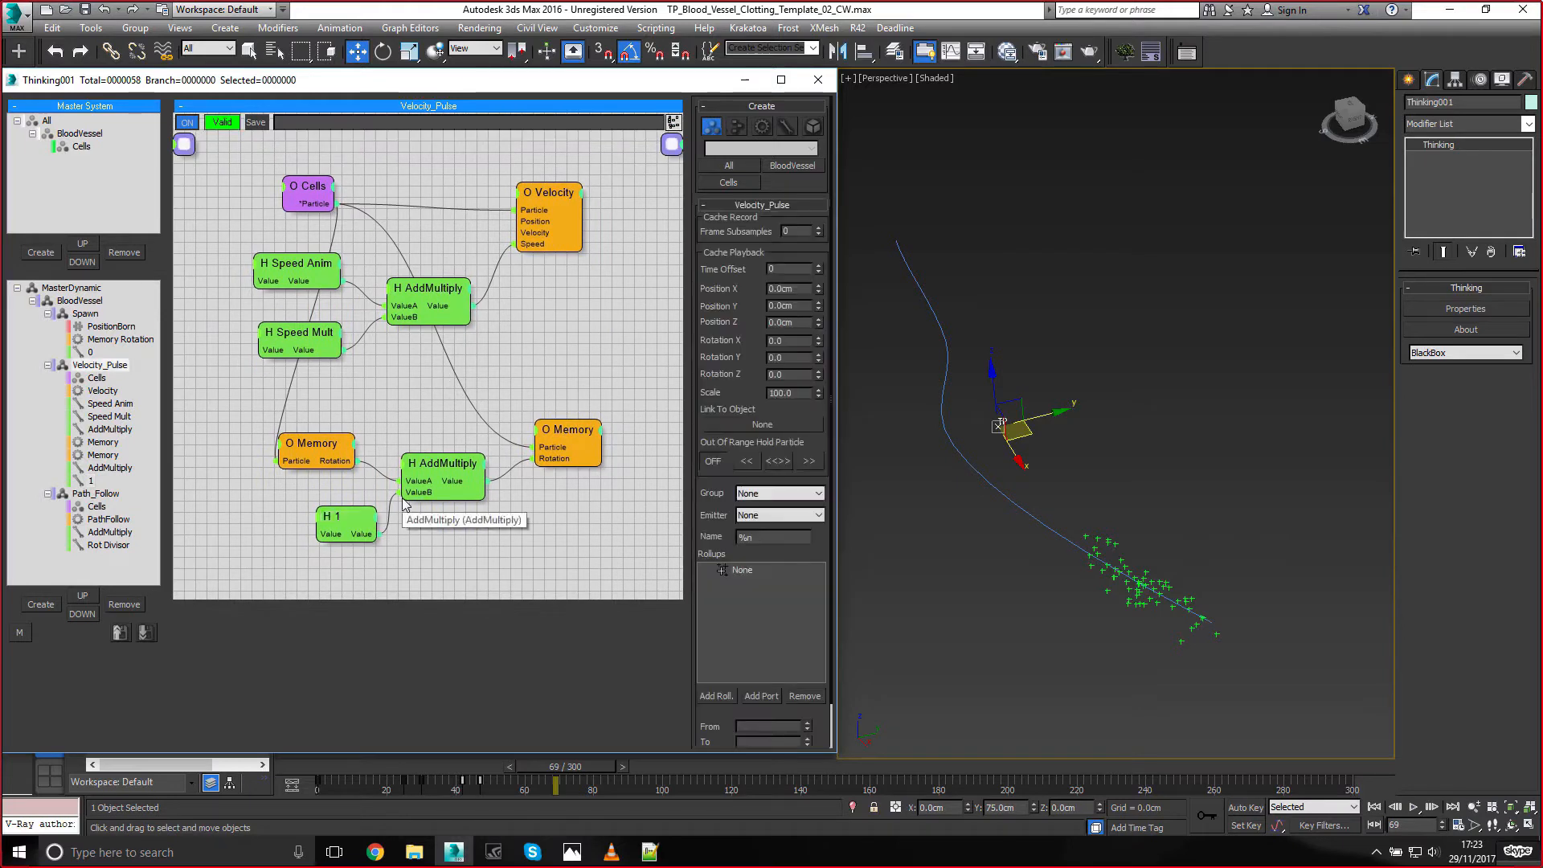
left_click_drag(571, 435, 573, 441)
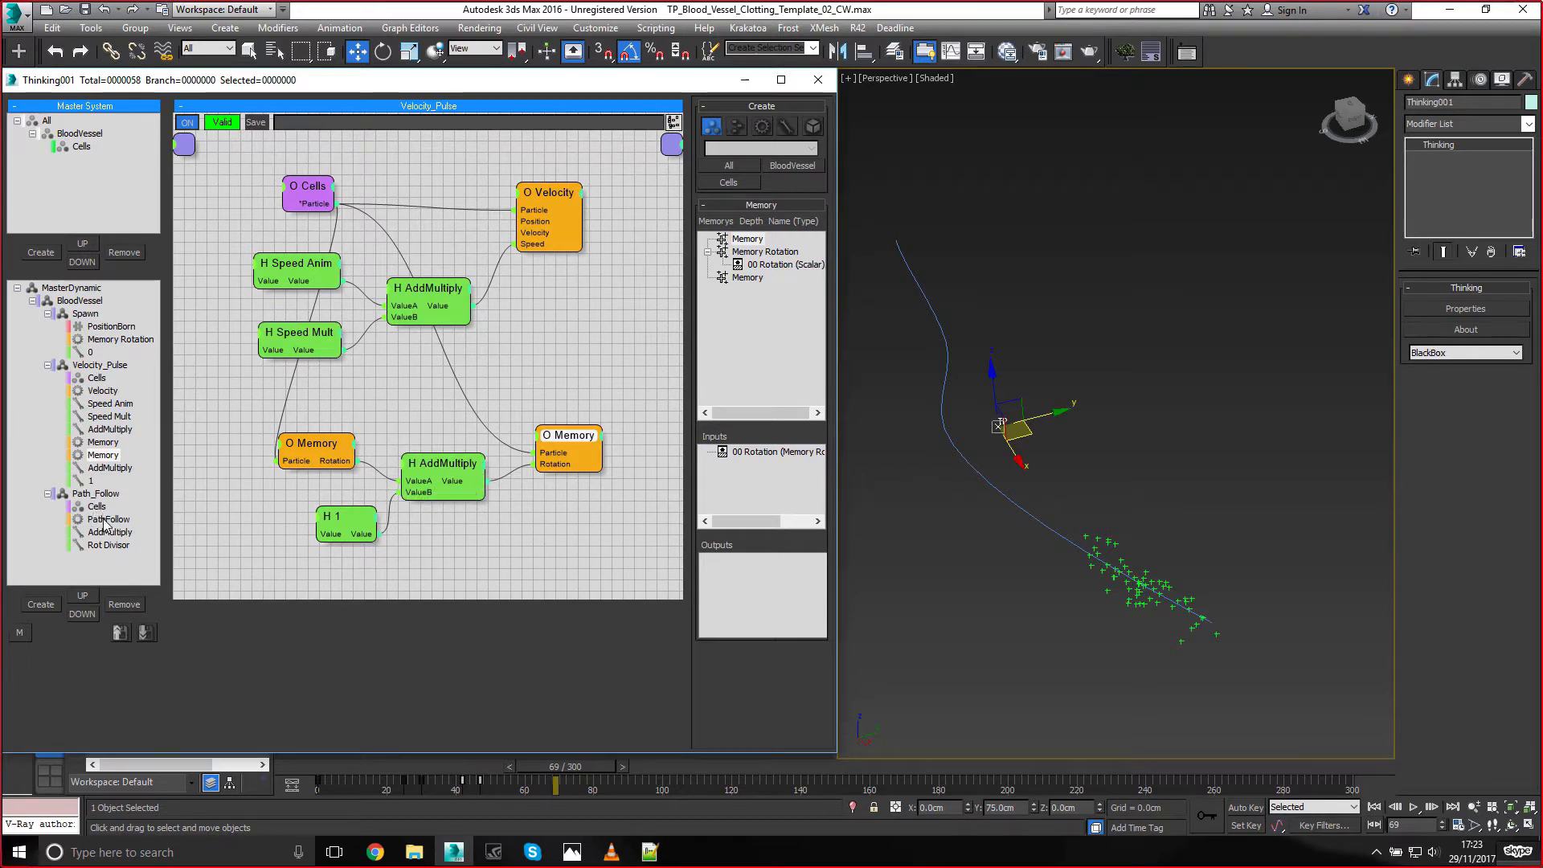
Add a Memory operator to the Path_Follow set and wire the Cells Particle output to its Particle input
left_click(96, 494)
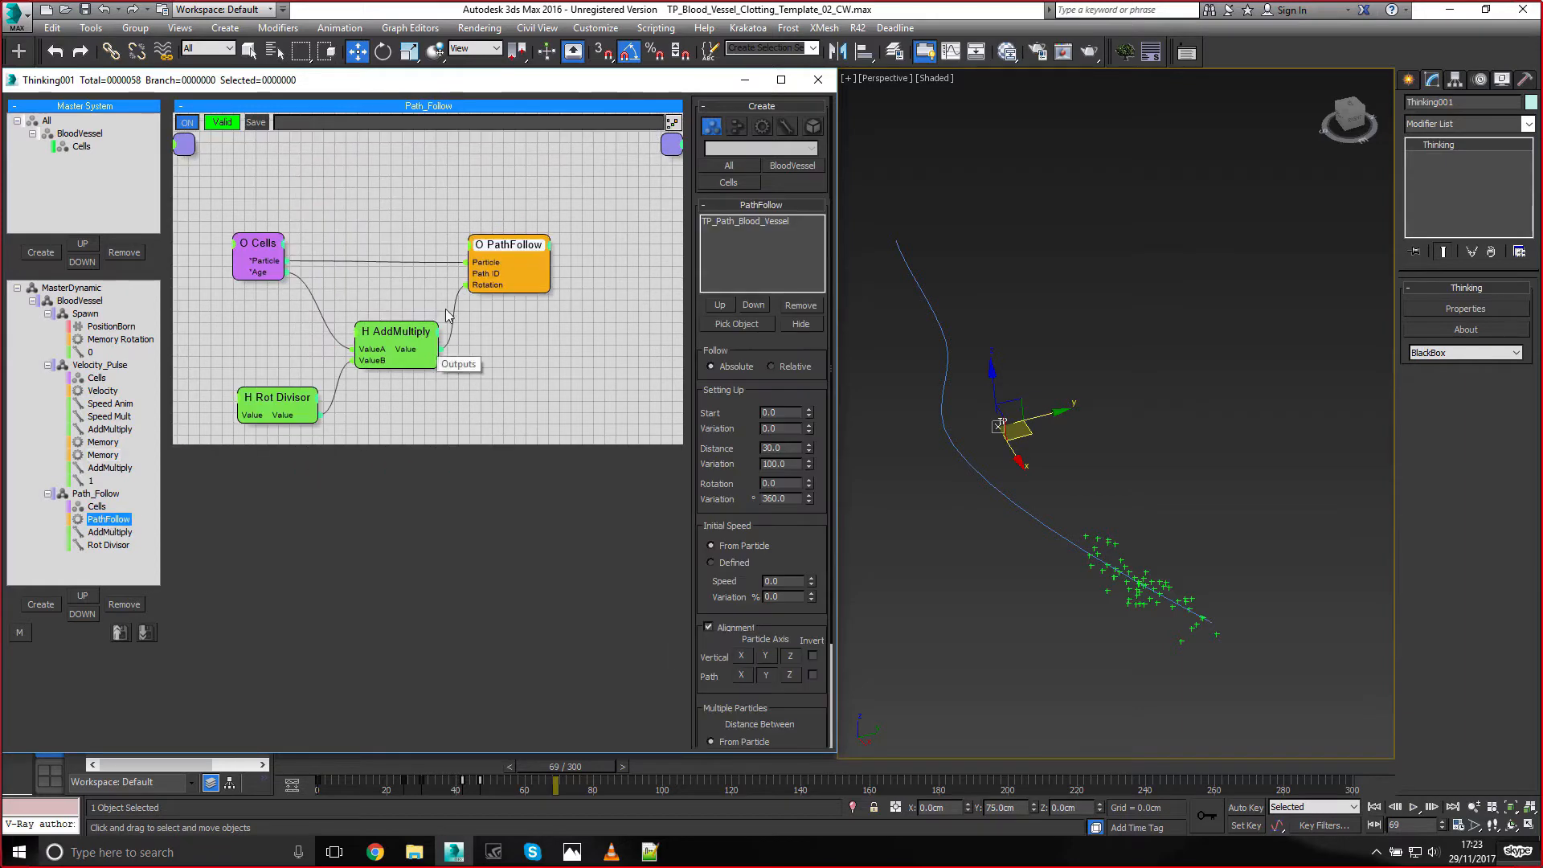
right_click(397, 196)
type("mem")
key("Return")
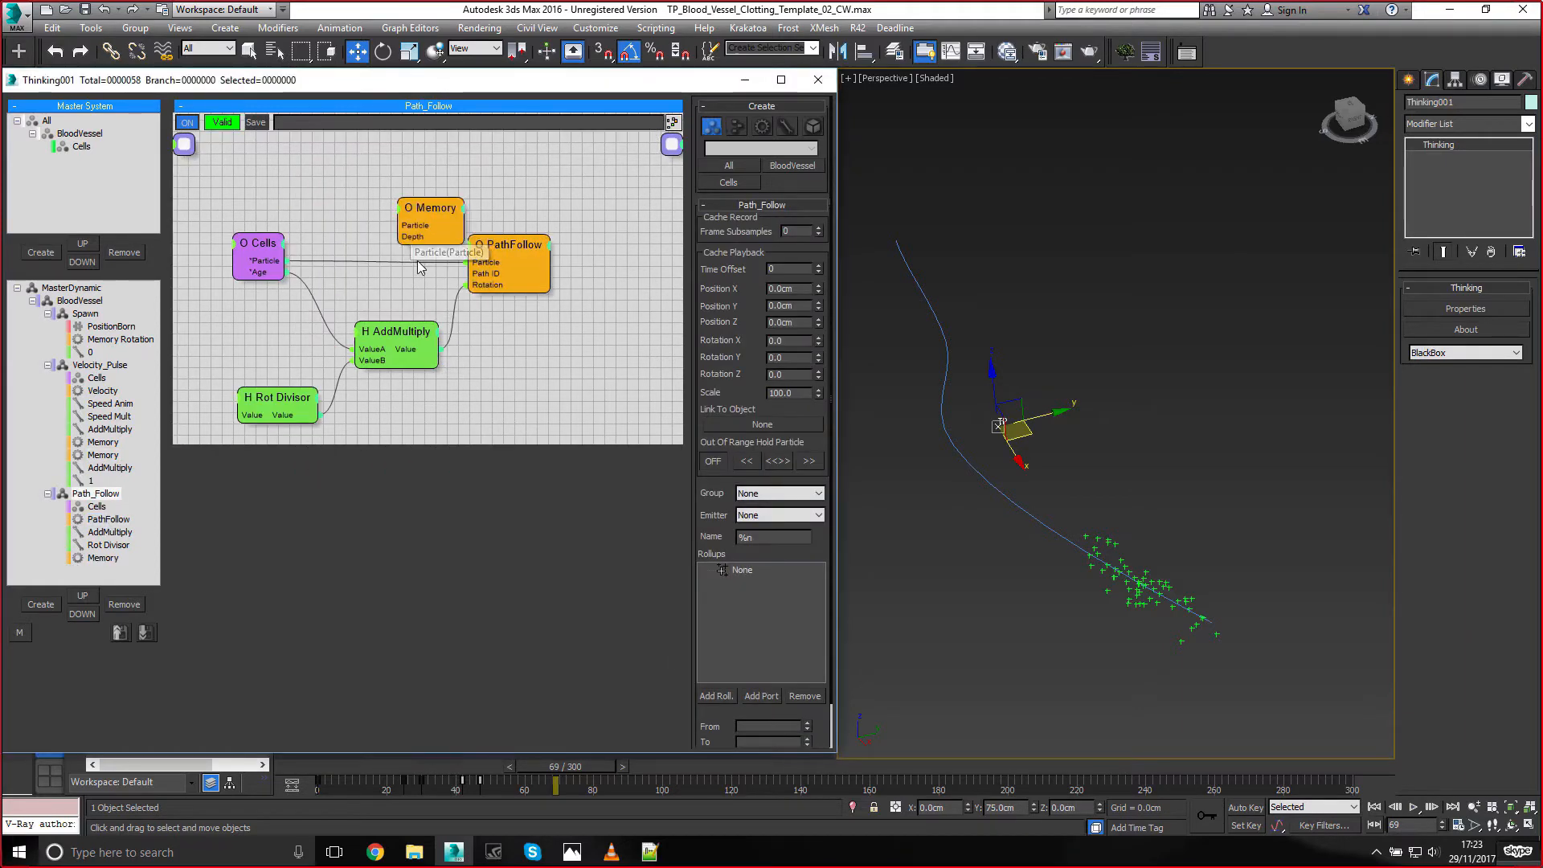
left_click_drag(265, 261, 368, 193)
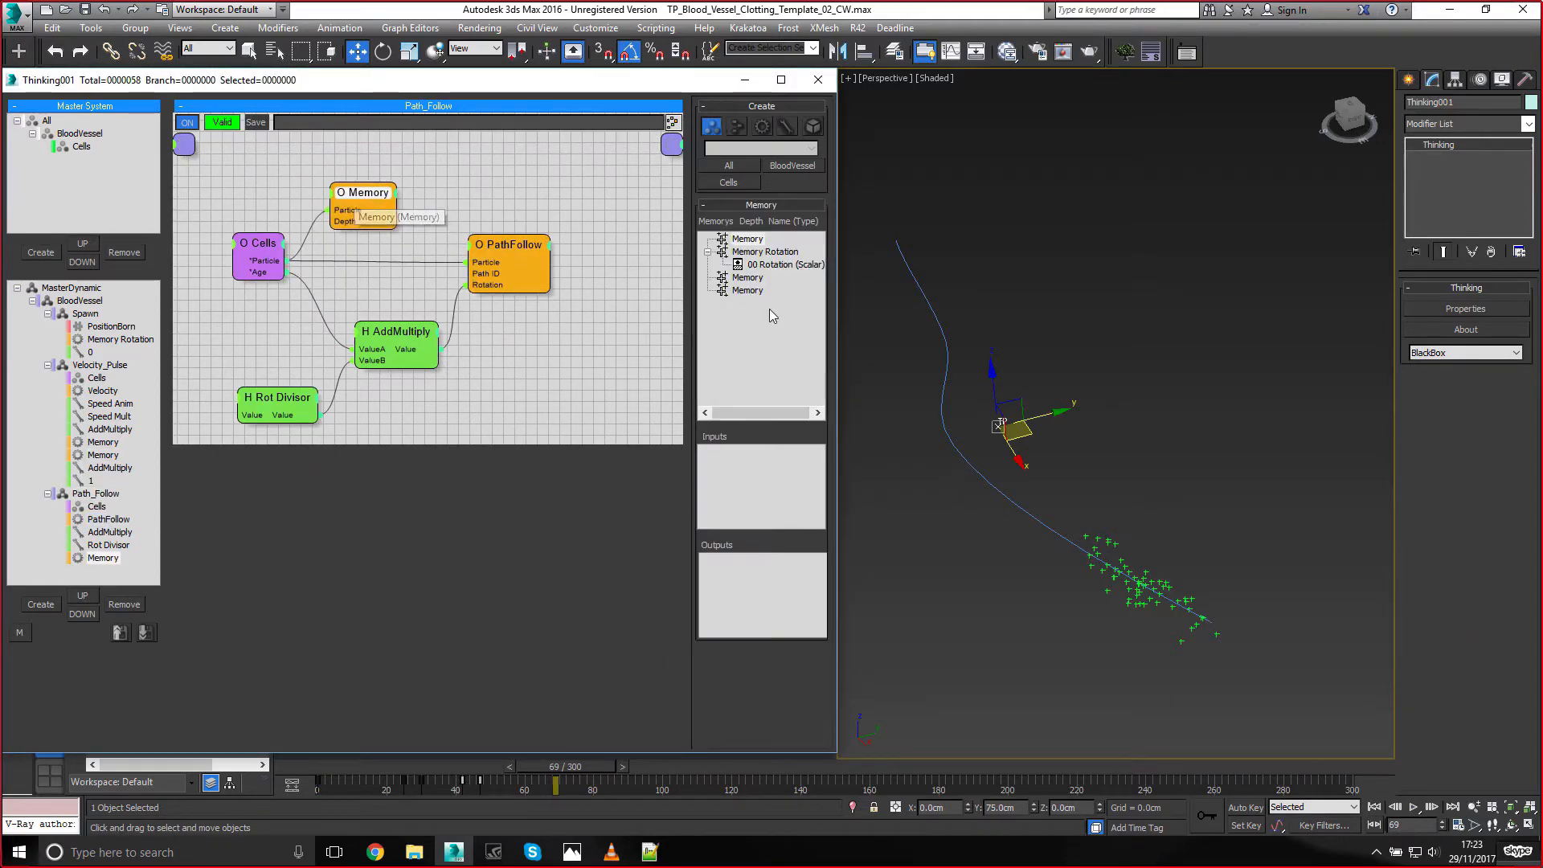
Output the stored Rotation scalar from Path_Follow's Memory into AddMultiply's ValueA, and scrub the animation to frame 144
left_click_drag(778, 576, 778, 577)
left_click_drag(389, 210, 369, 349)
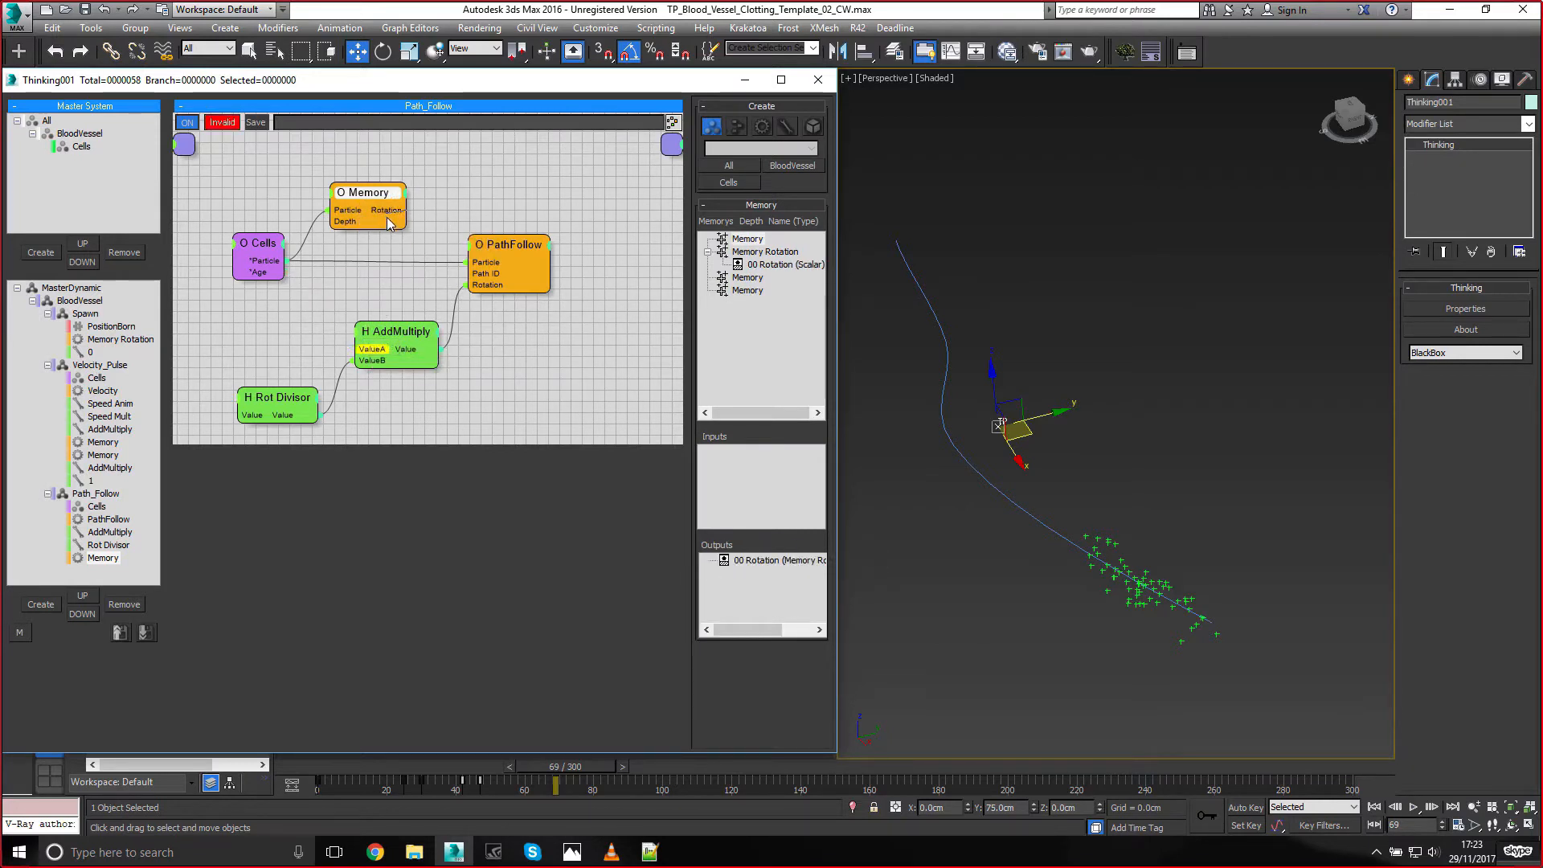
left_click_drag(407, 210, 368, 349)
left_click_drag(323, 763, 813, 766)
key("w")
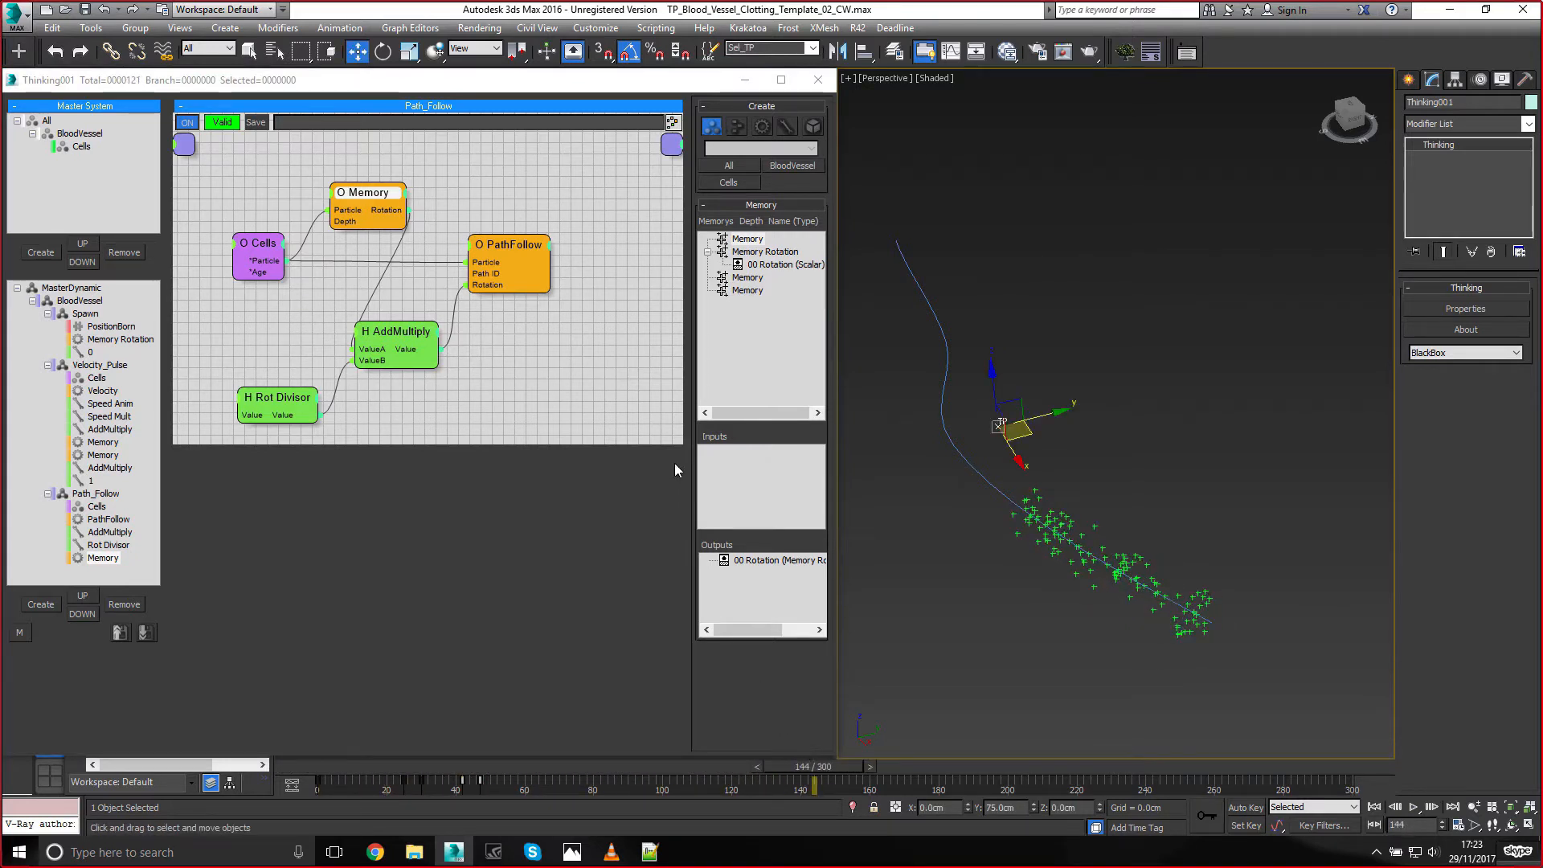
In Velocity_Pulse, feed the Speed Anim value instead of helper 1 into ValueB of the lower AddMultiply
left_click(95, 378)
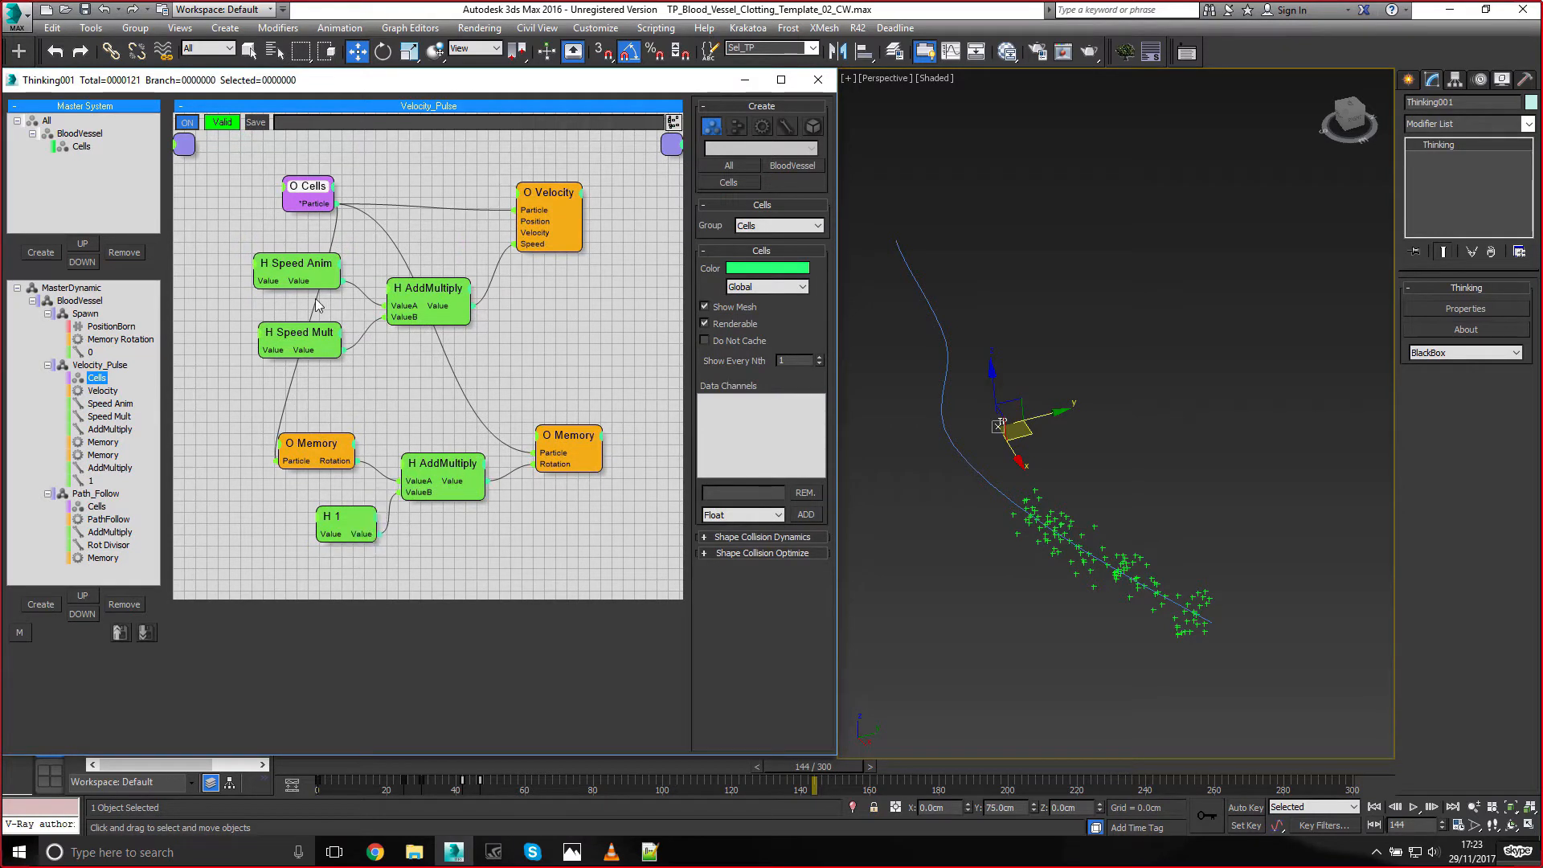
left_click(311, 270)
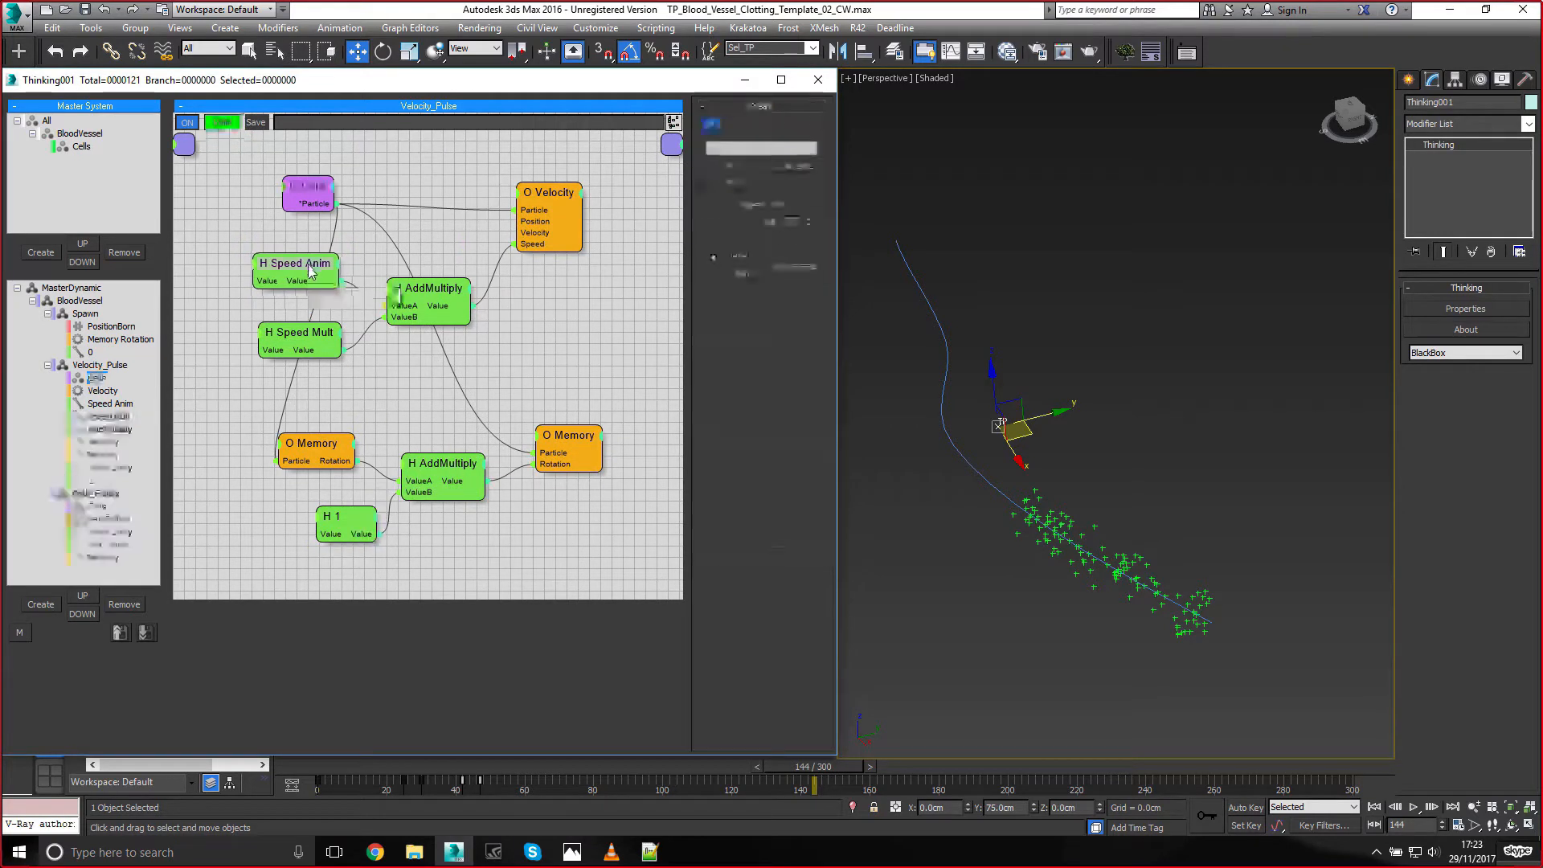
left_click(418, 496)
left_click(339, 282)
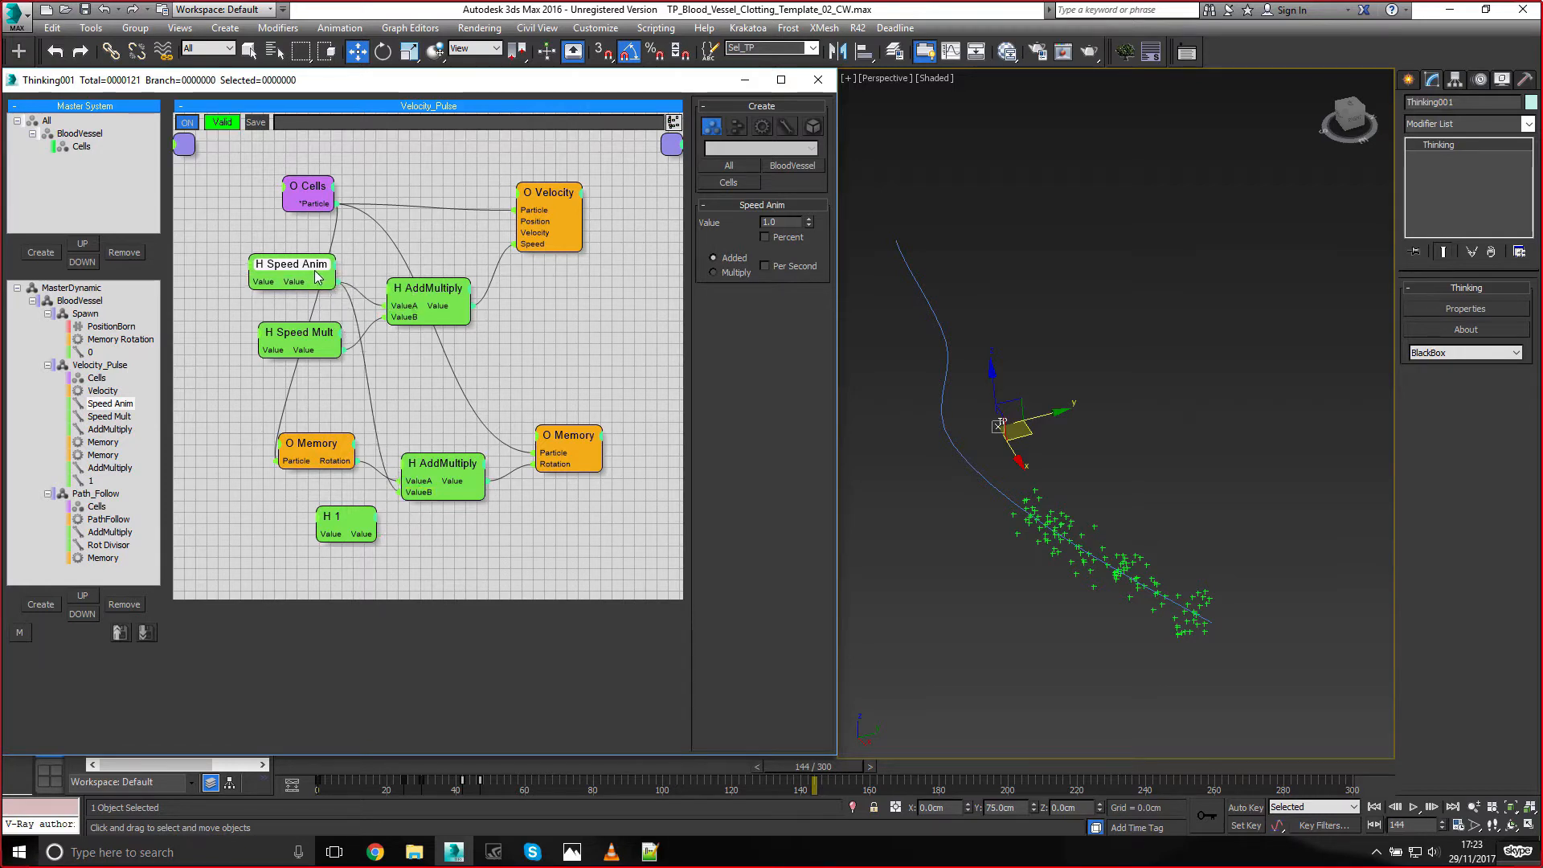
left_click_drag(318, 274, 313, 272)
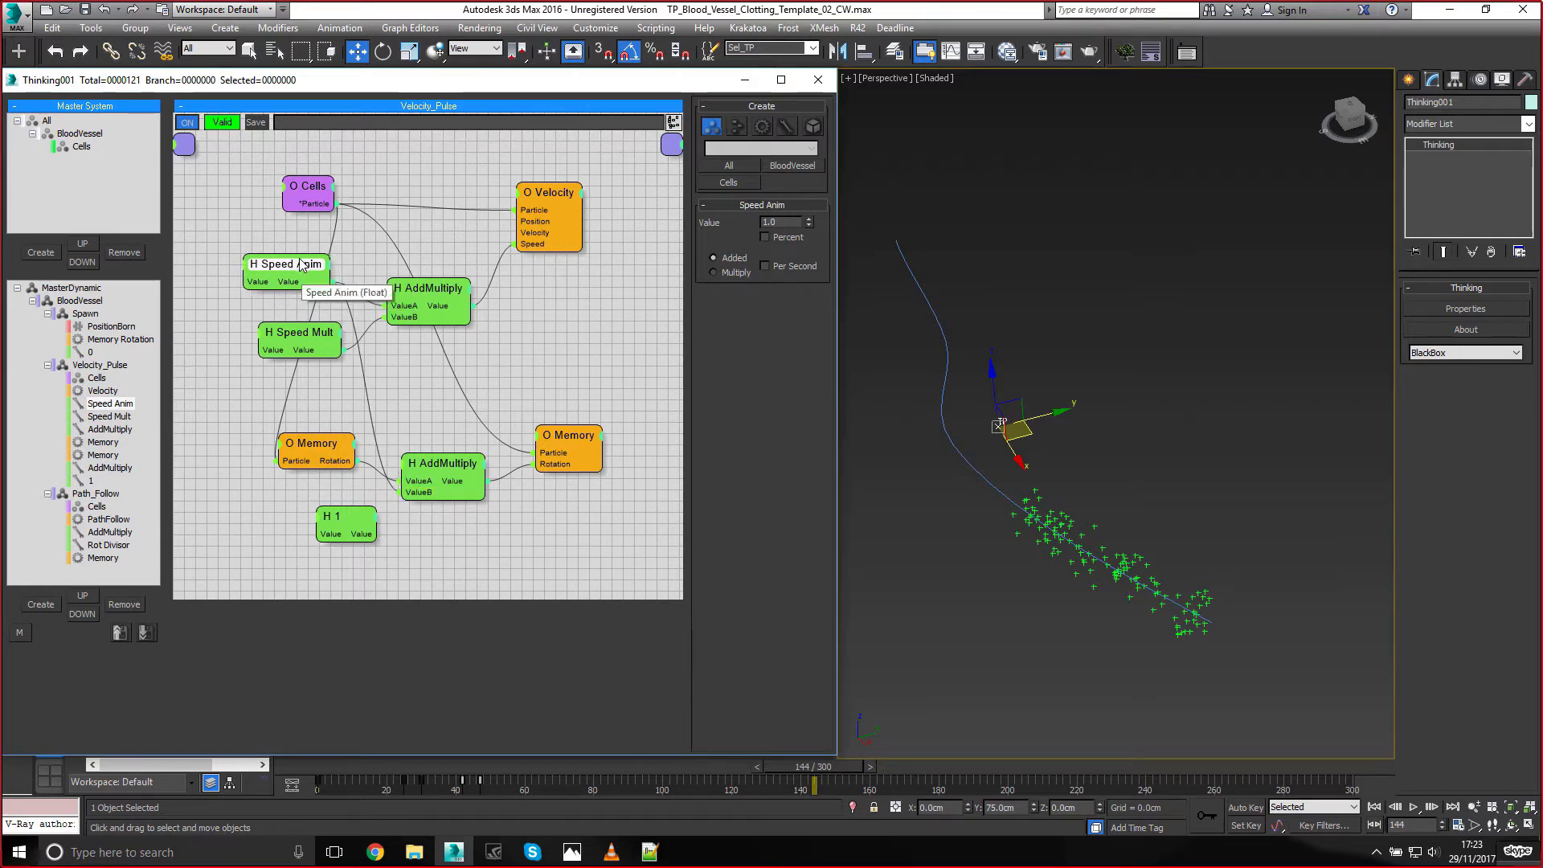
left_click_drag(436, 467, 438, 462)
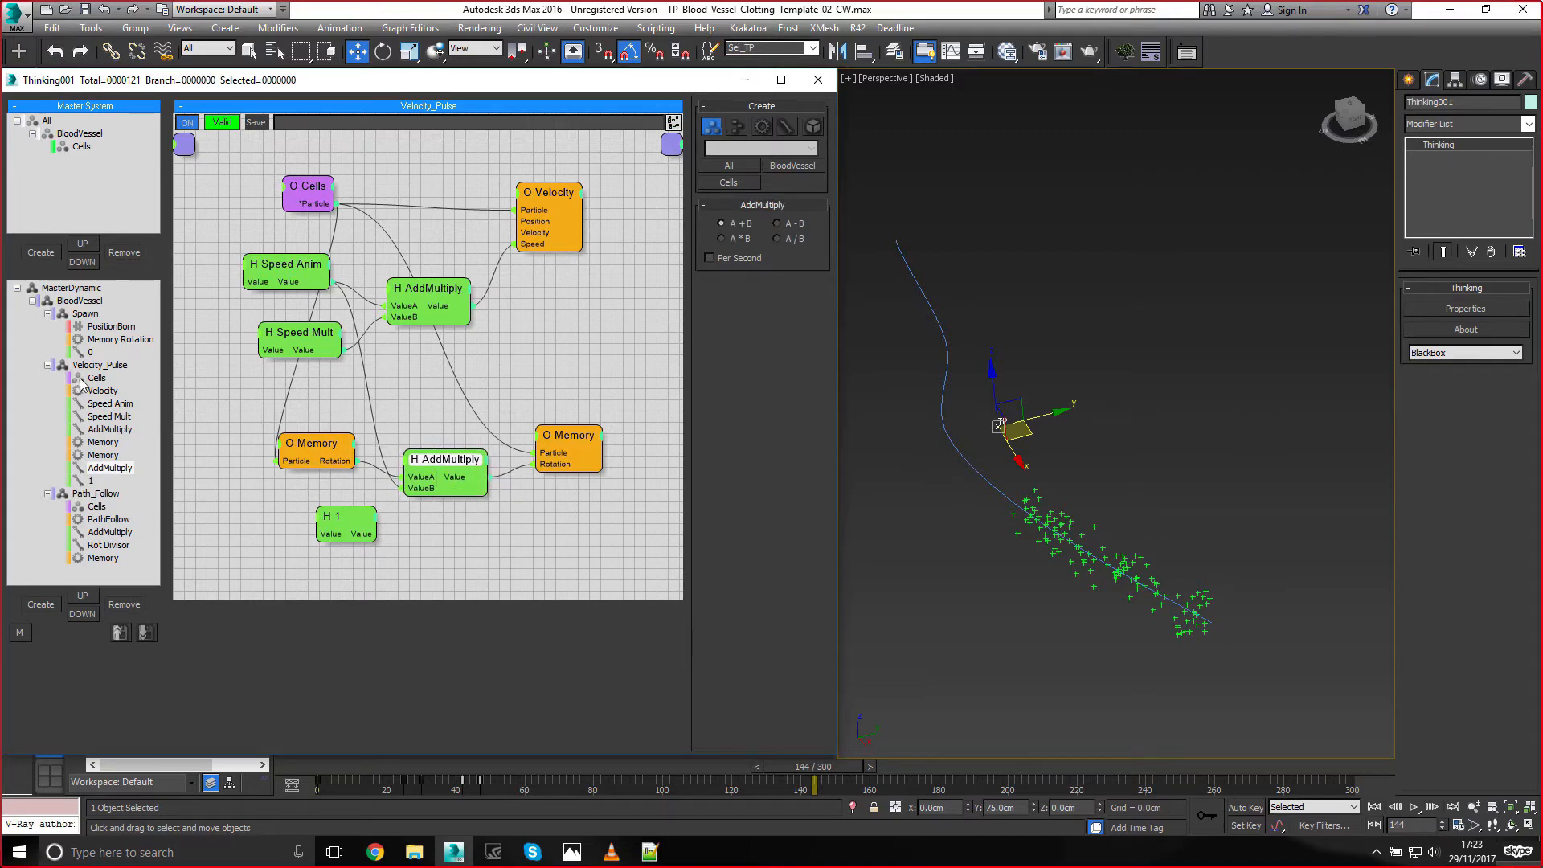
Scrub the early frames and play back the animation to check the pulsing particle rotation
left_click_drag(318, 760, 435, 764)
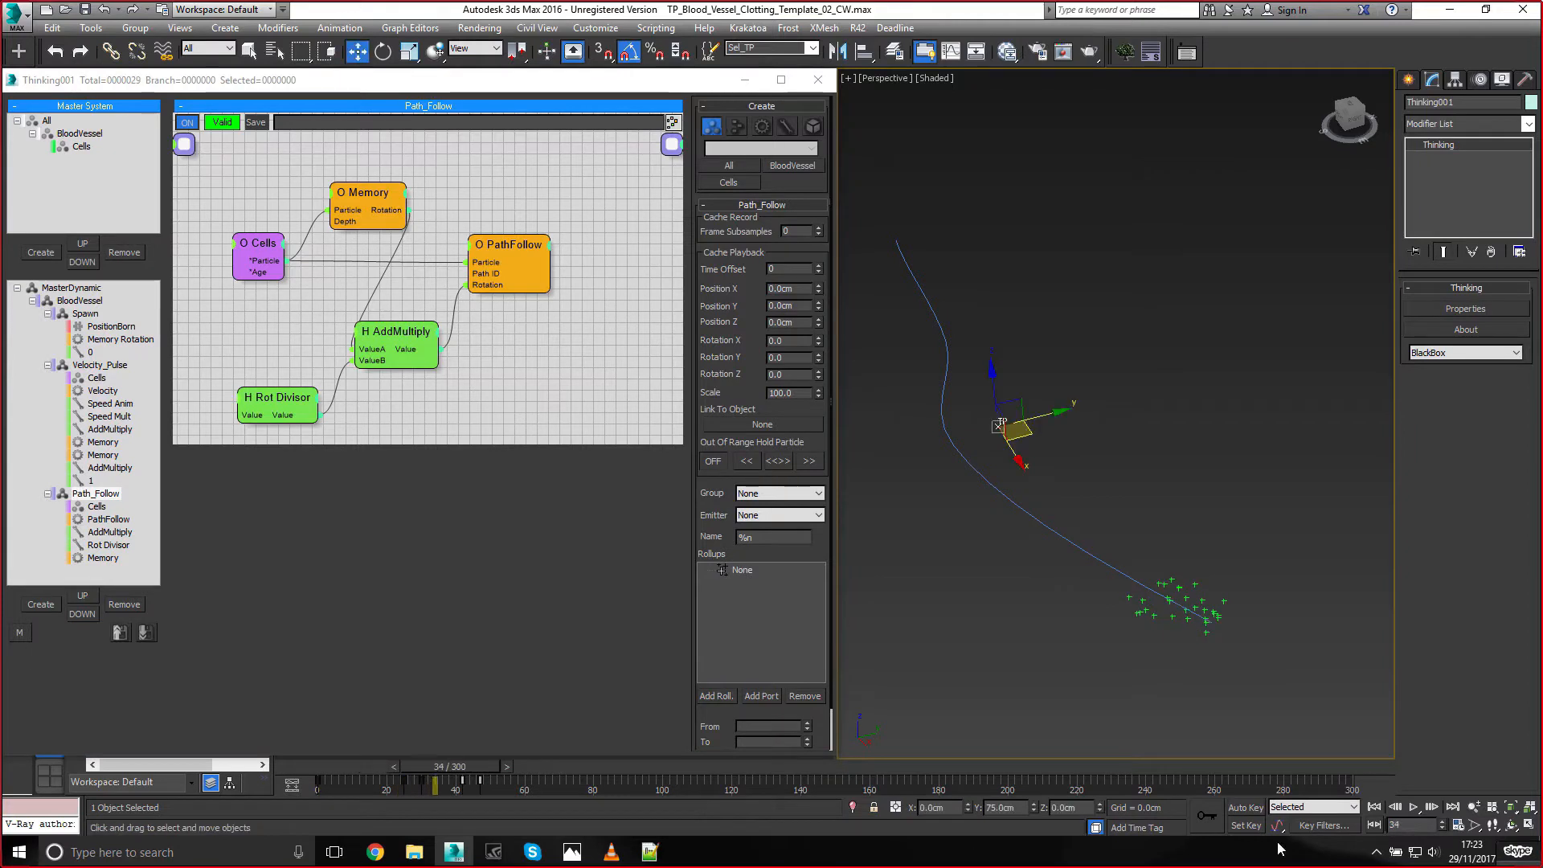
left_click(1413, 807)
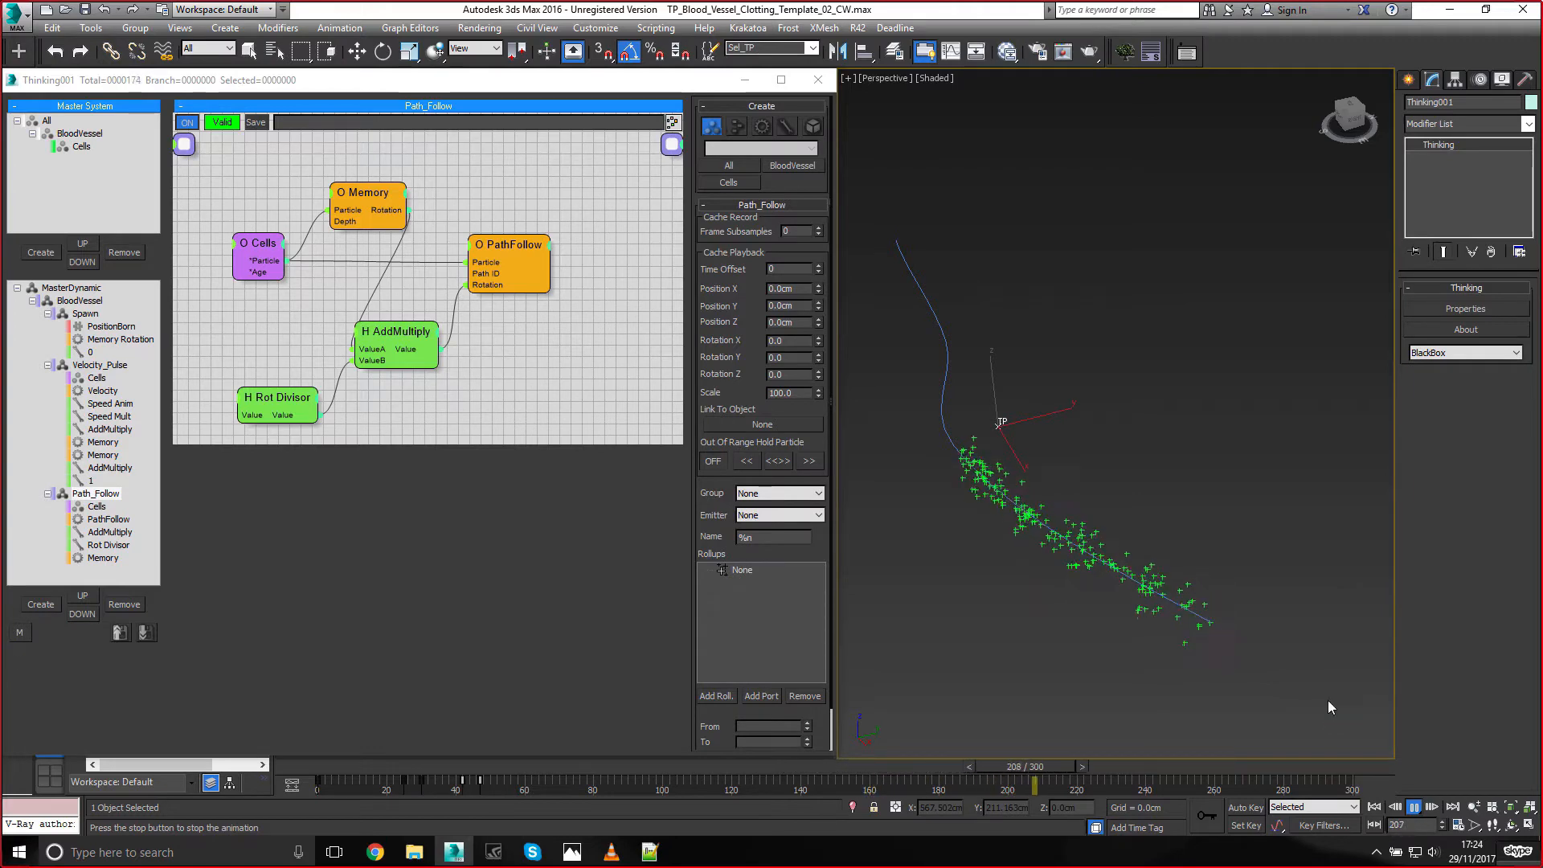
left_click(1414, 808)
Set the Speed Mult helper's value to 200 in the Velocity_Pulse set
left_click(106, 416)
left_click(335, 333)
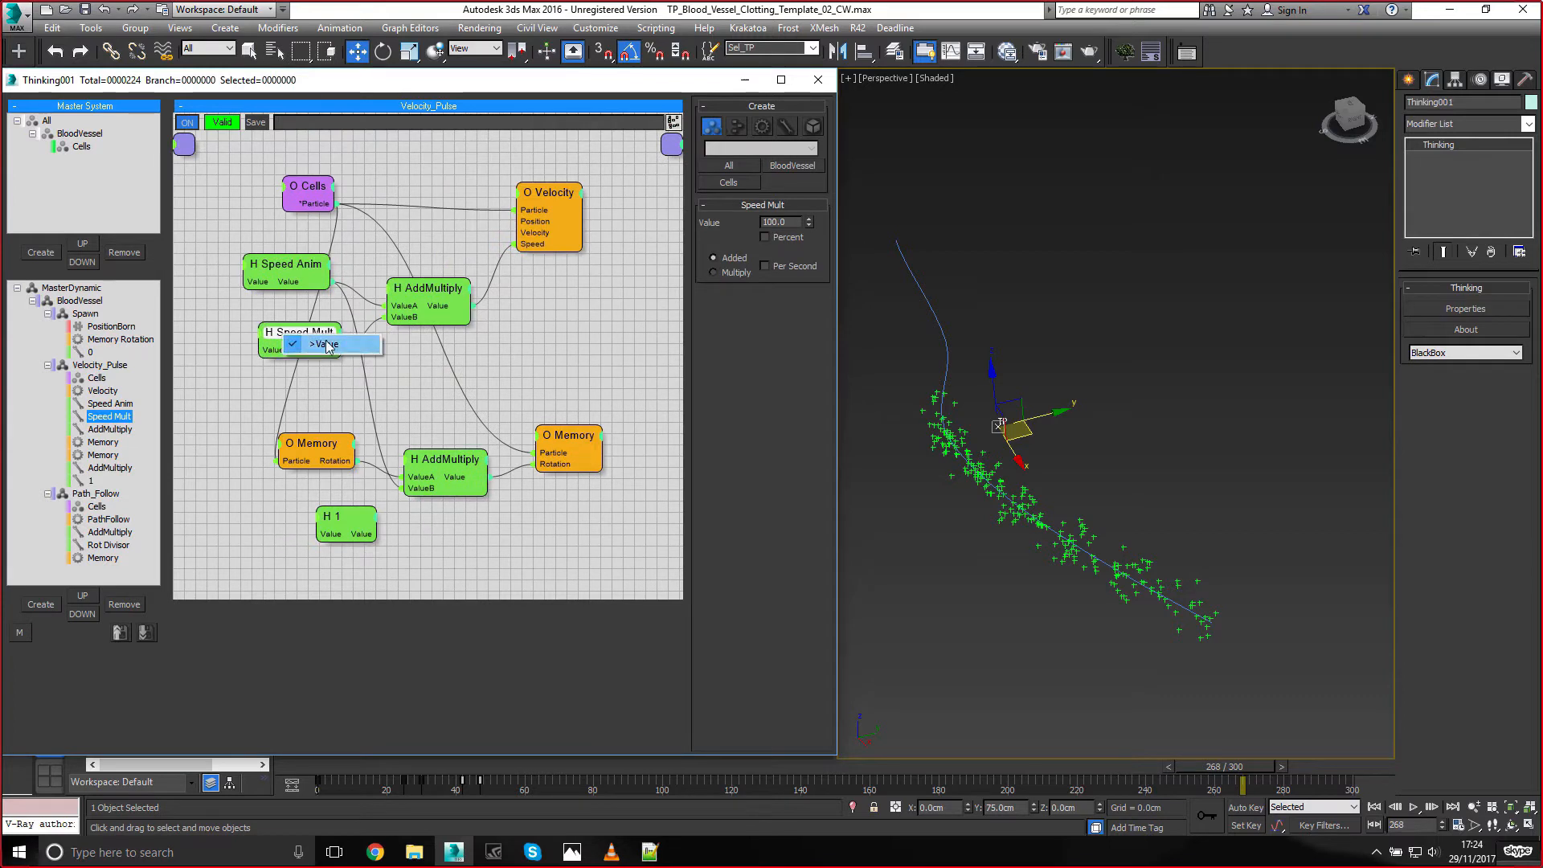
left_click(284, 325)
left_click(296, 330)
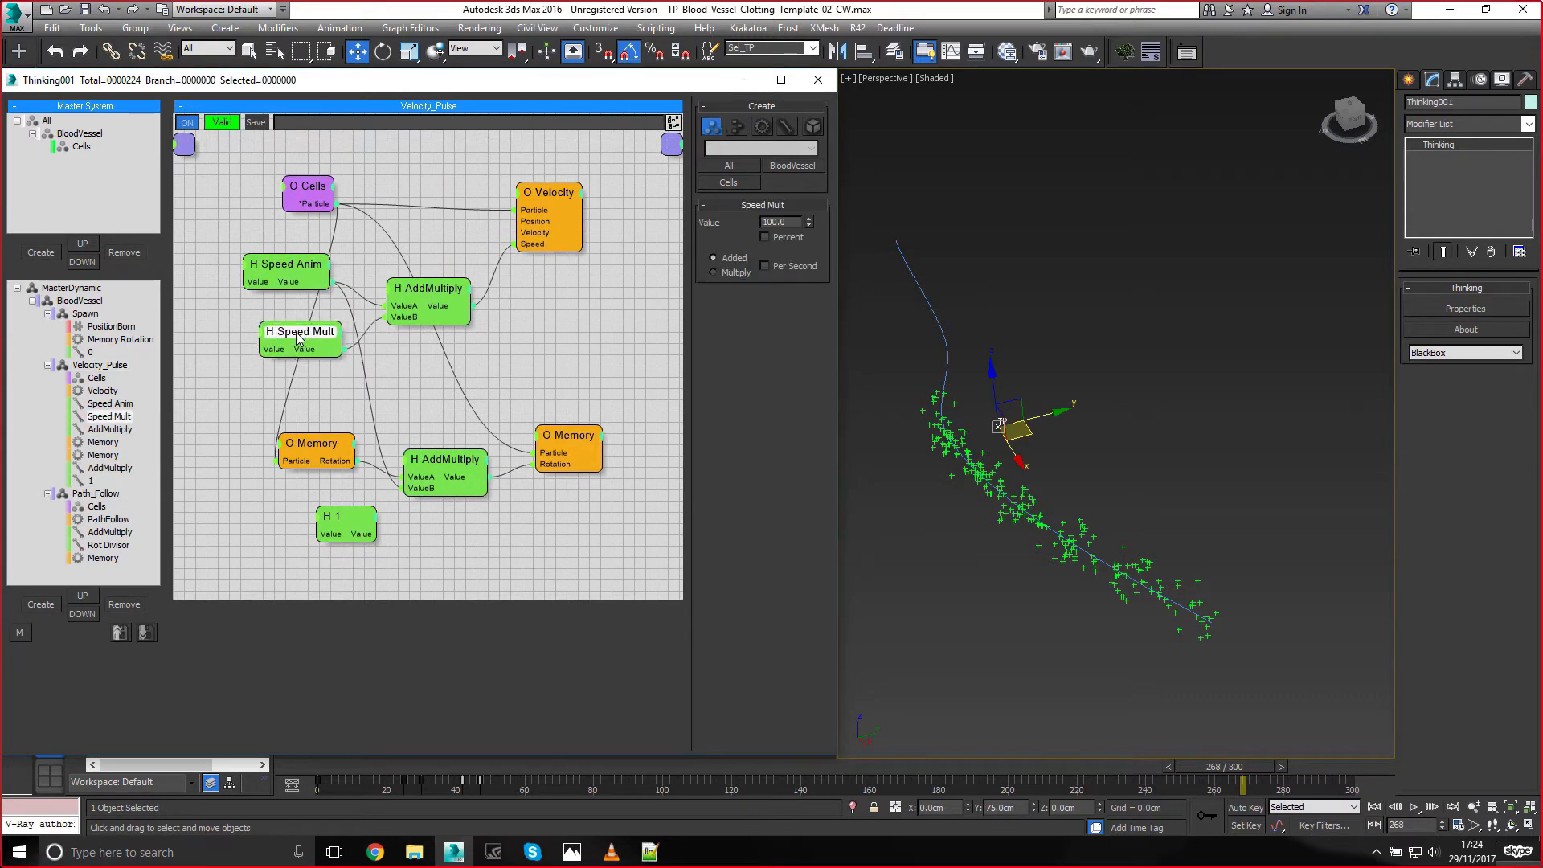
left_click_drag(796, 225, 548, 225)
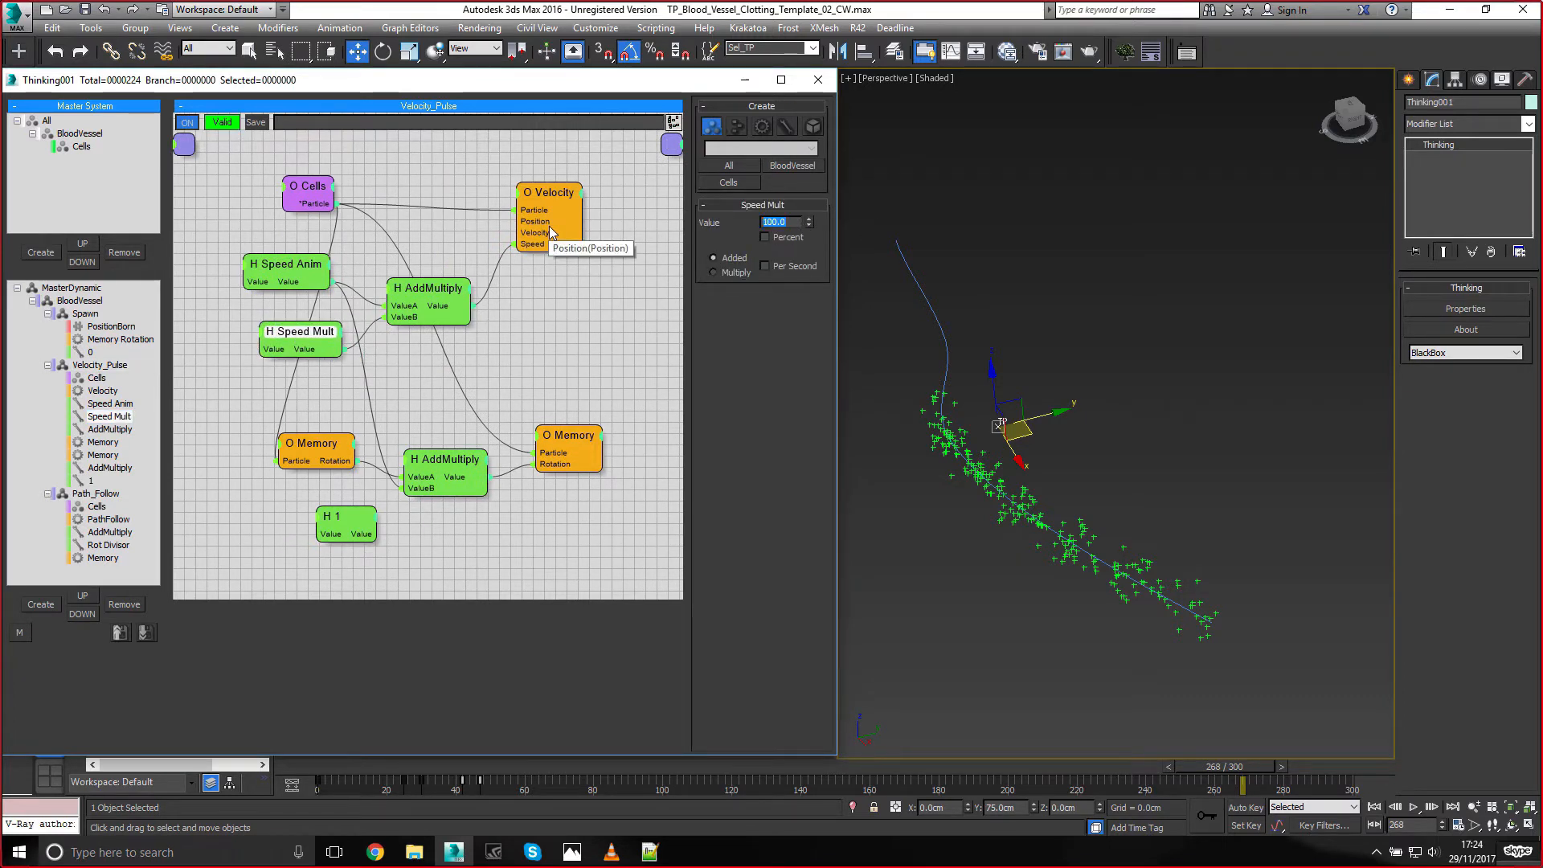
type("200")
key("Return")
Return to frame 0 and play the simulation to check the cells with the faster speed
left_click(1374, 807)
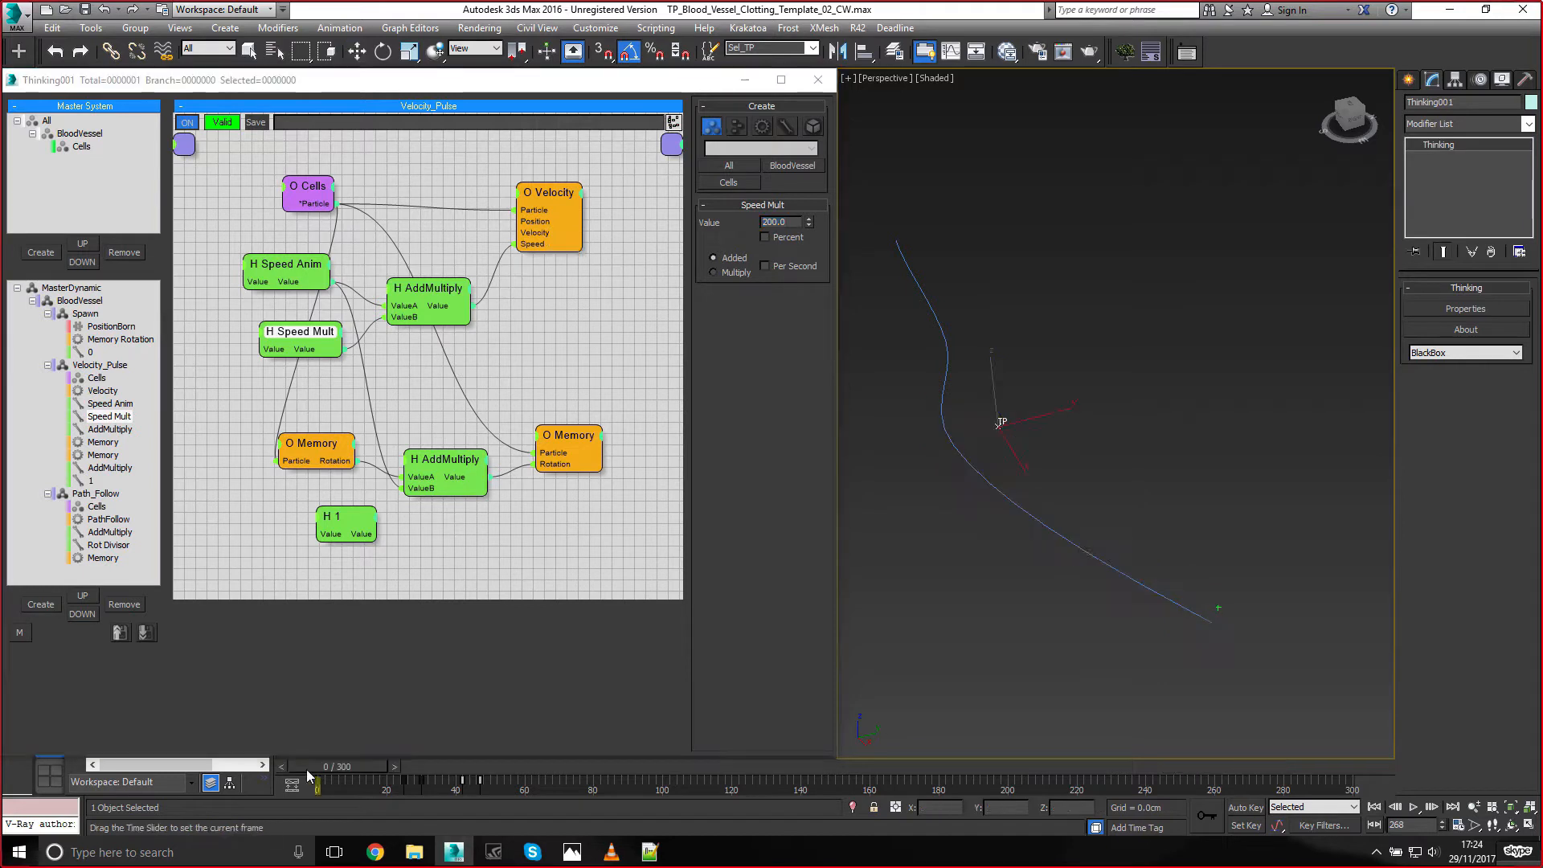
left_click(1414, 808)
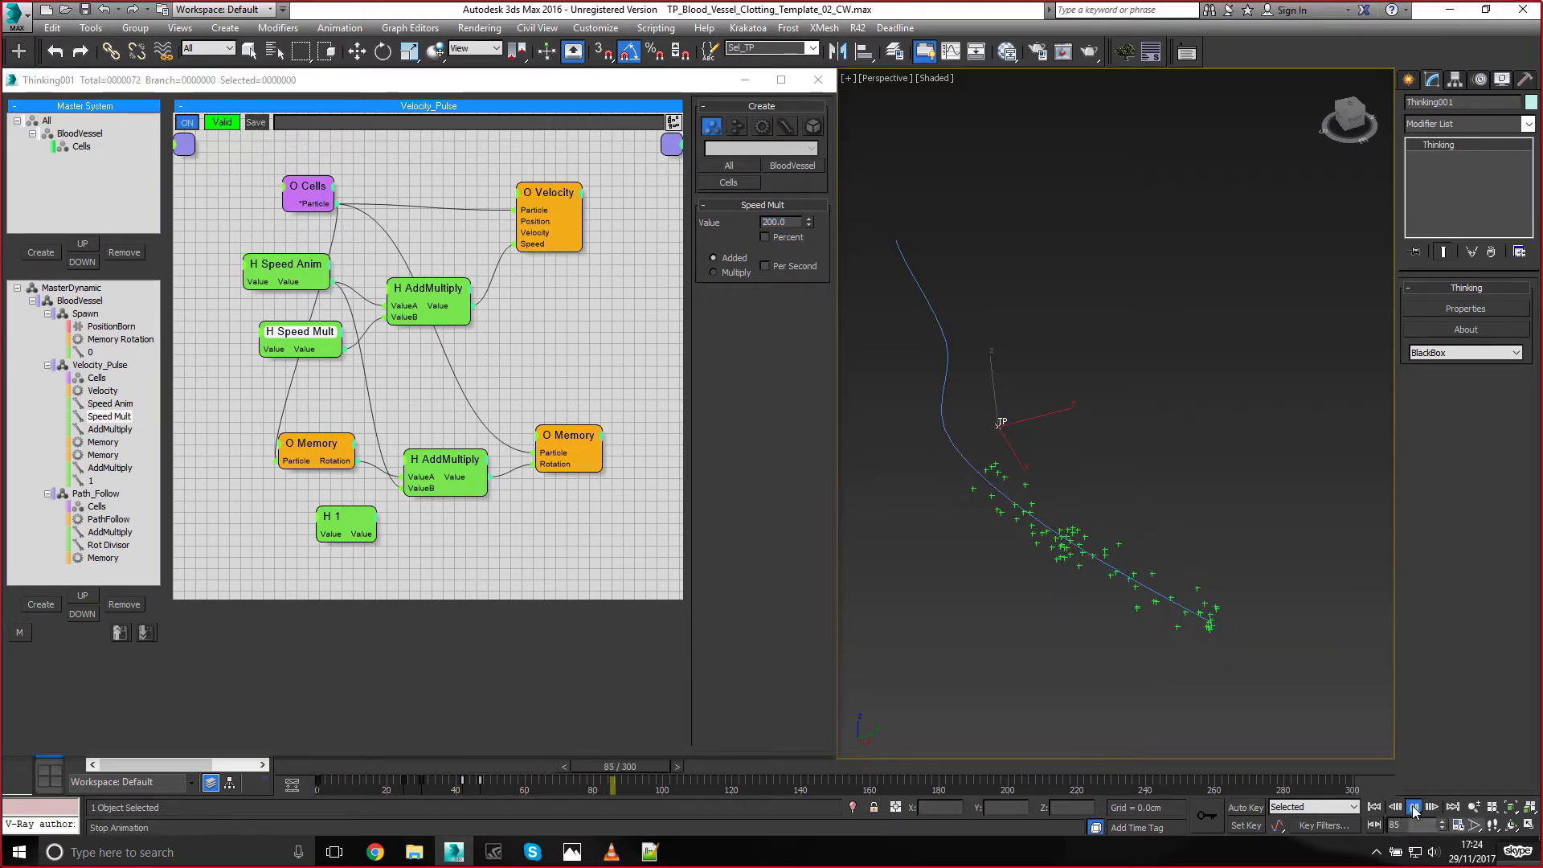
left_click(1413, 807)
key("w")
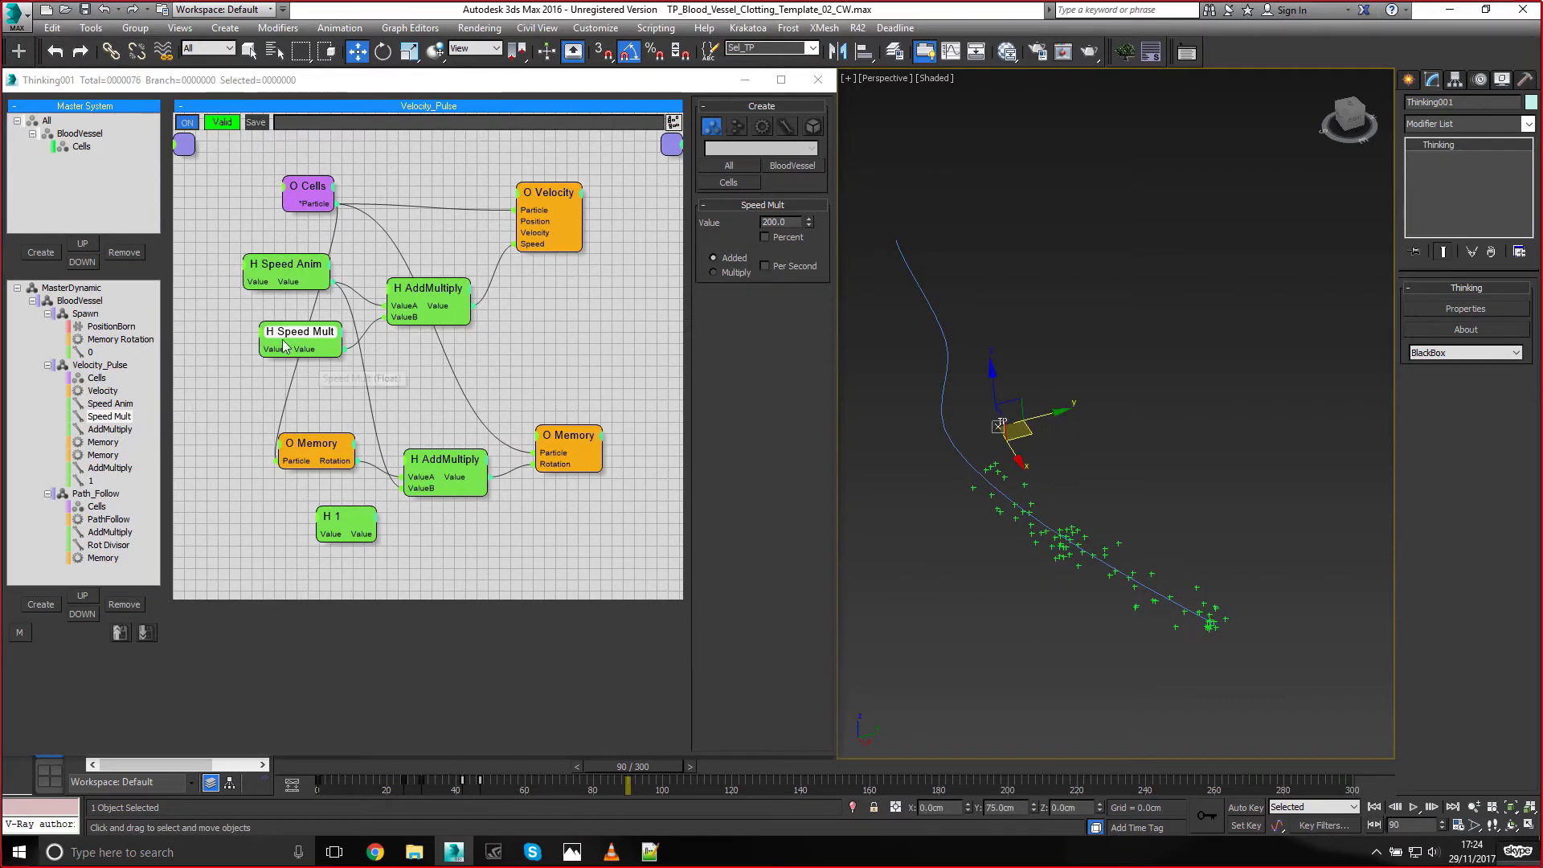
In the Spawn set, add a StdShape operator fed by the PositionBorn particles and set its shape to Cube
left_click(121, 328)
middle_click_drag(458, 232, 423, 241)
double_click(420, 194)
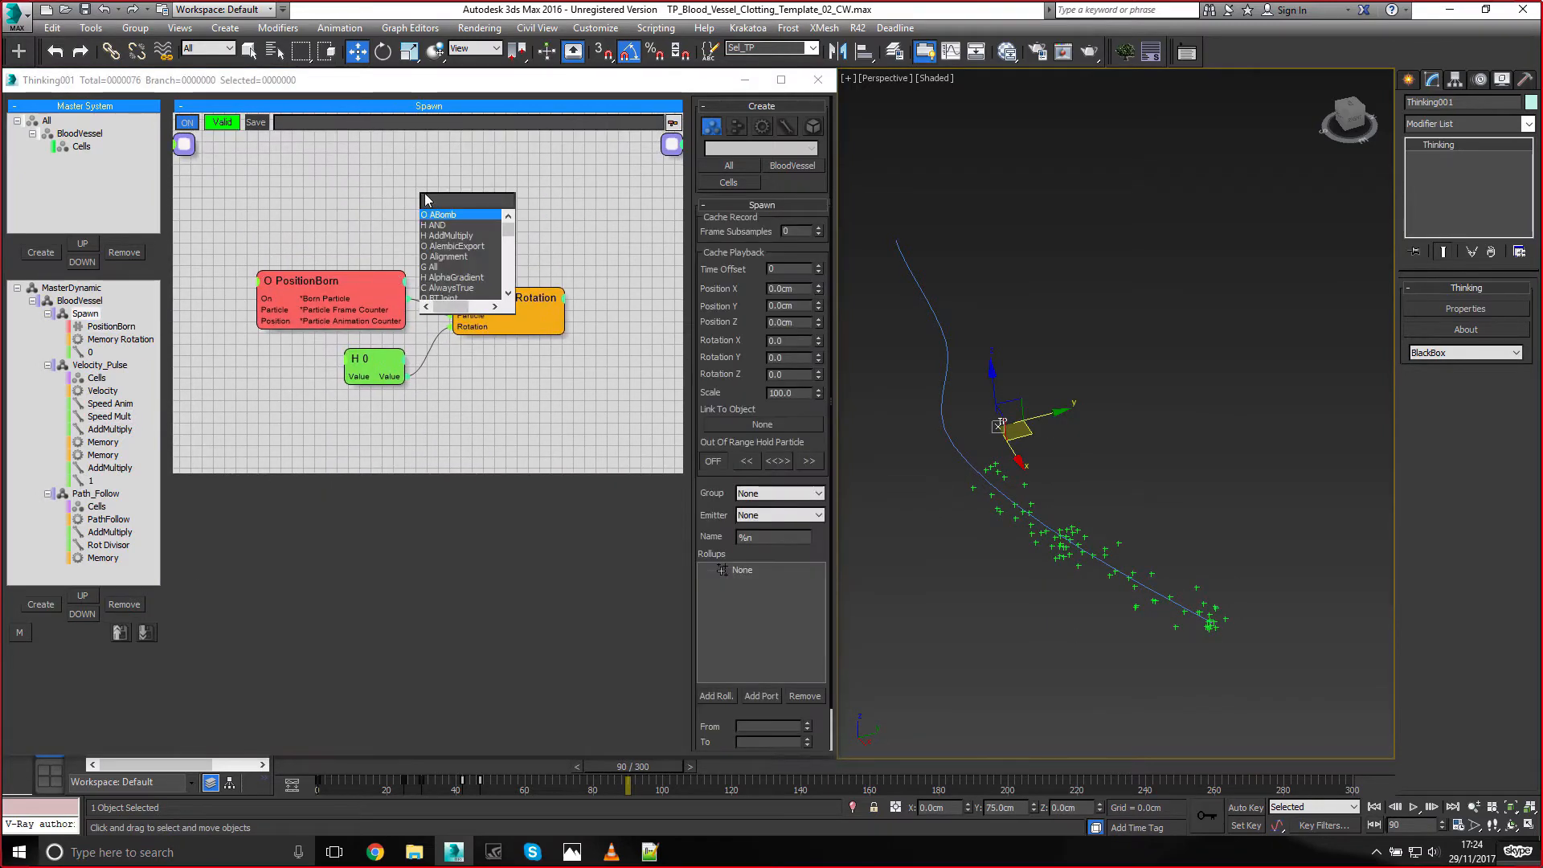
type("std")
key("Down")
key("Down")
key("Down")
key("Down")
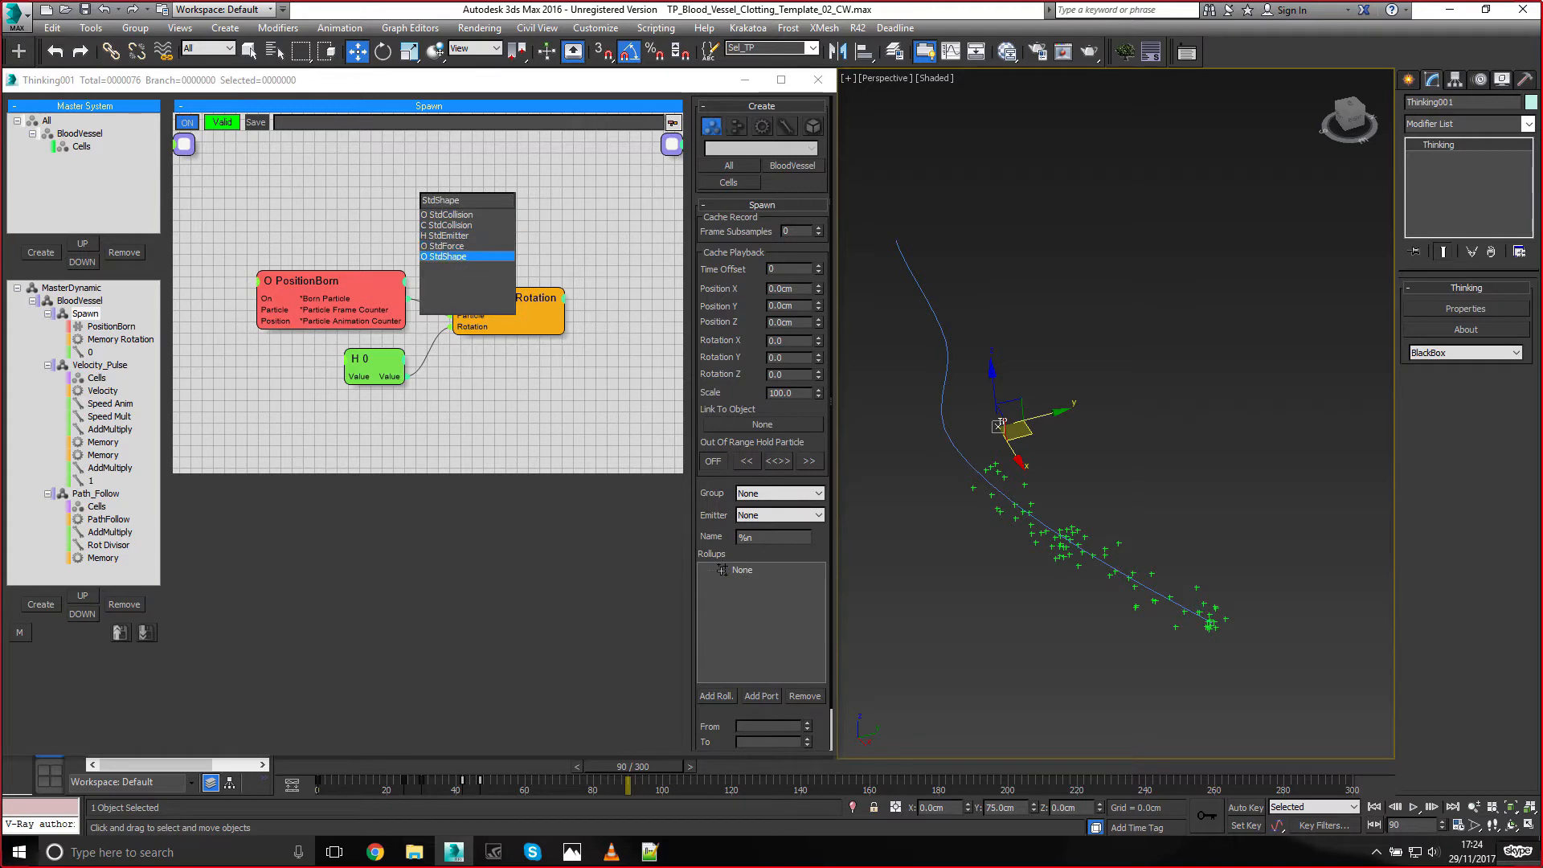
key("Return")
left_click_drag(408, 298, 497, 180)
left_click(752, 229)
left_click(741, 256)
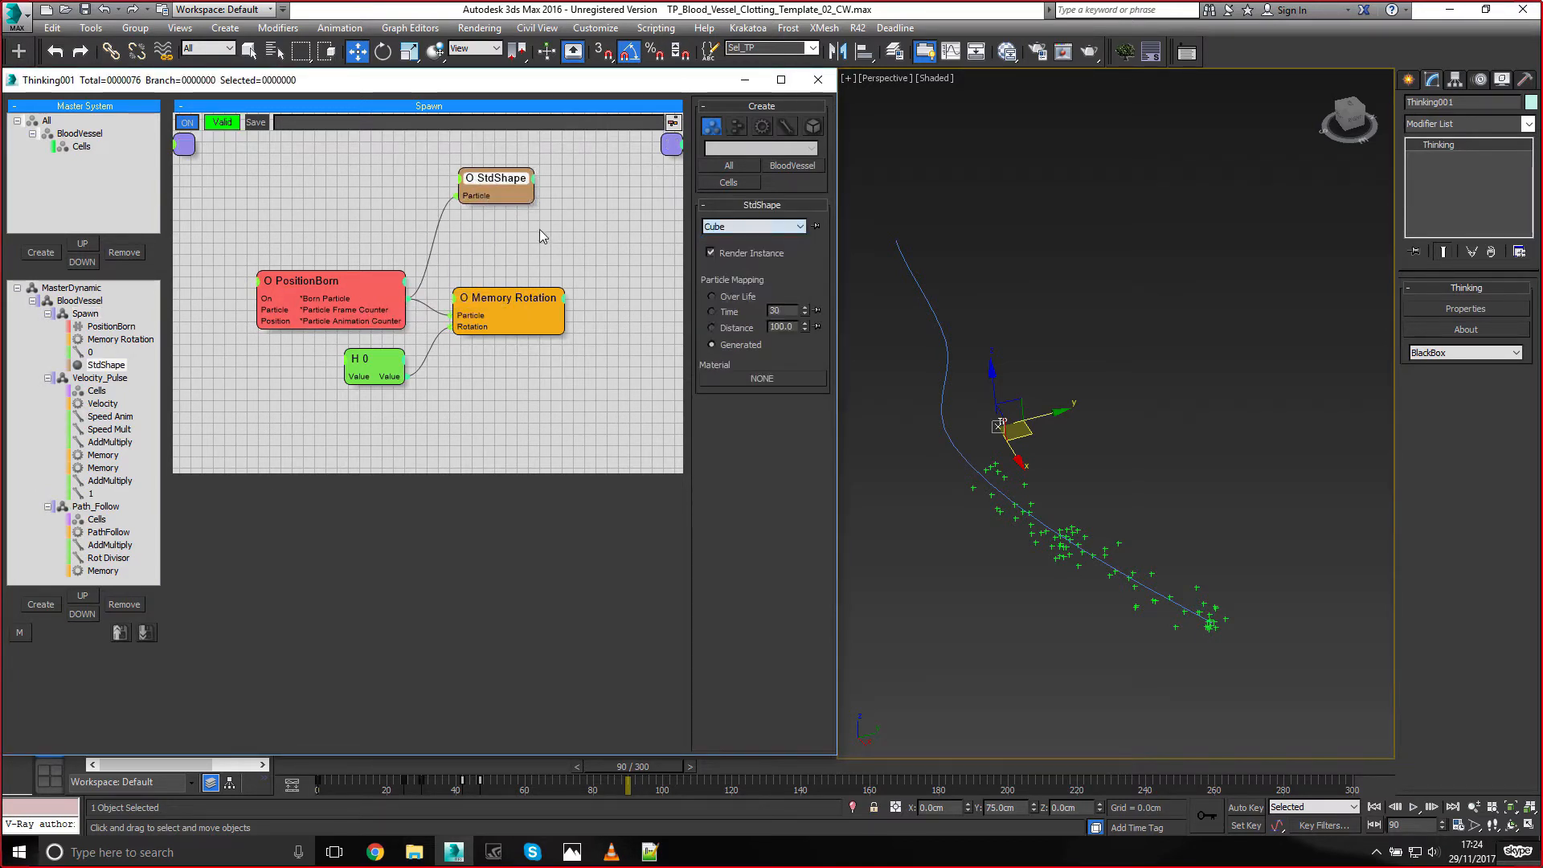
Add a Size operator to the Spawn set, connect it to the PositionBorn particles and set the size to 20 cm
right_click(519, 226)
type("size")
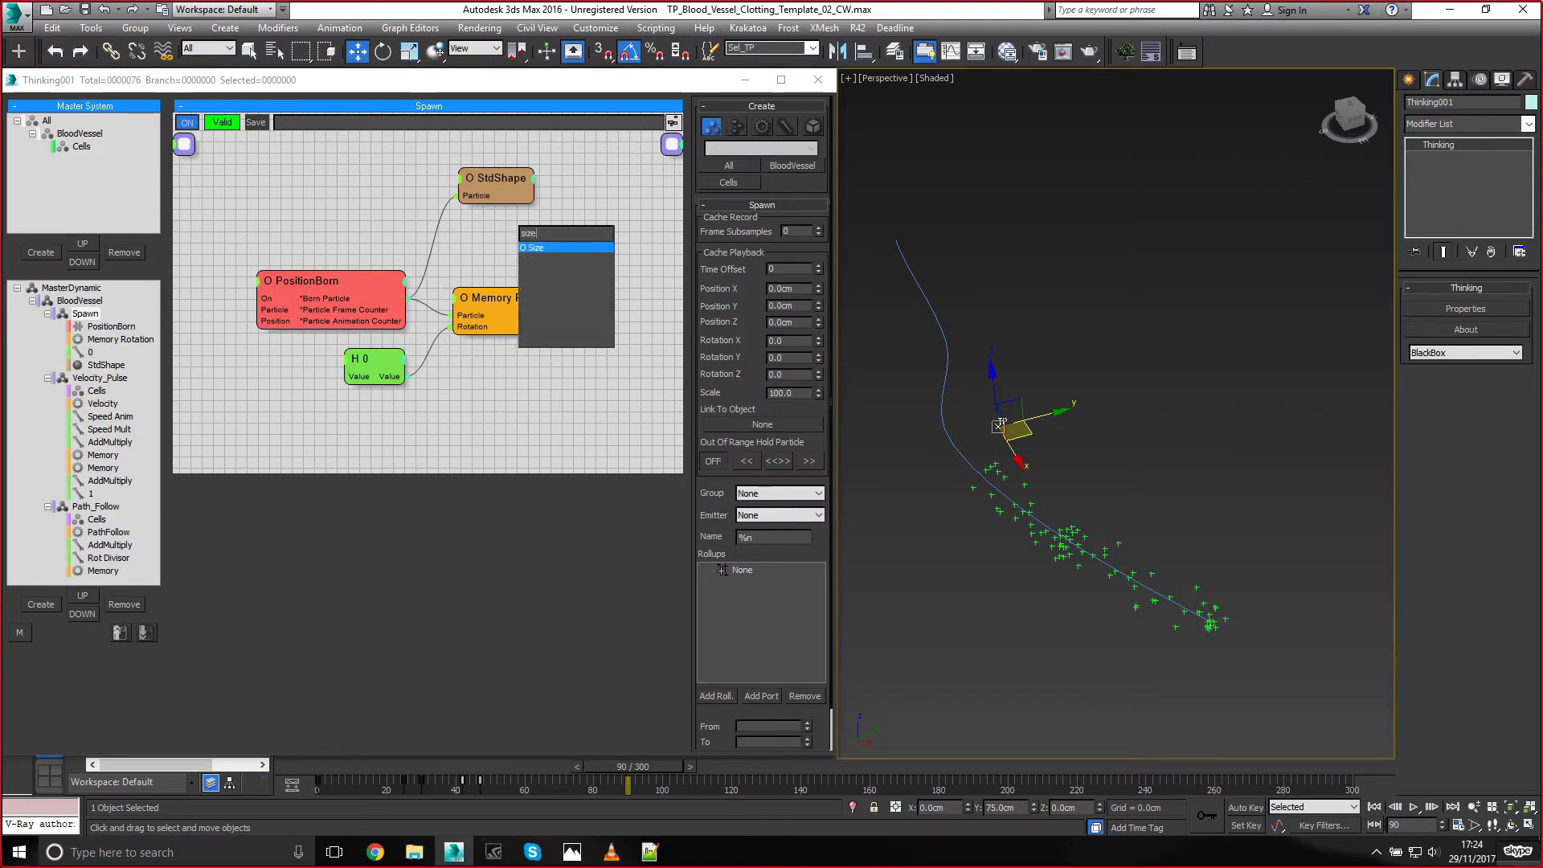
key("Return")
left_click_drag(543, 240, 406, 298)
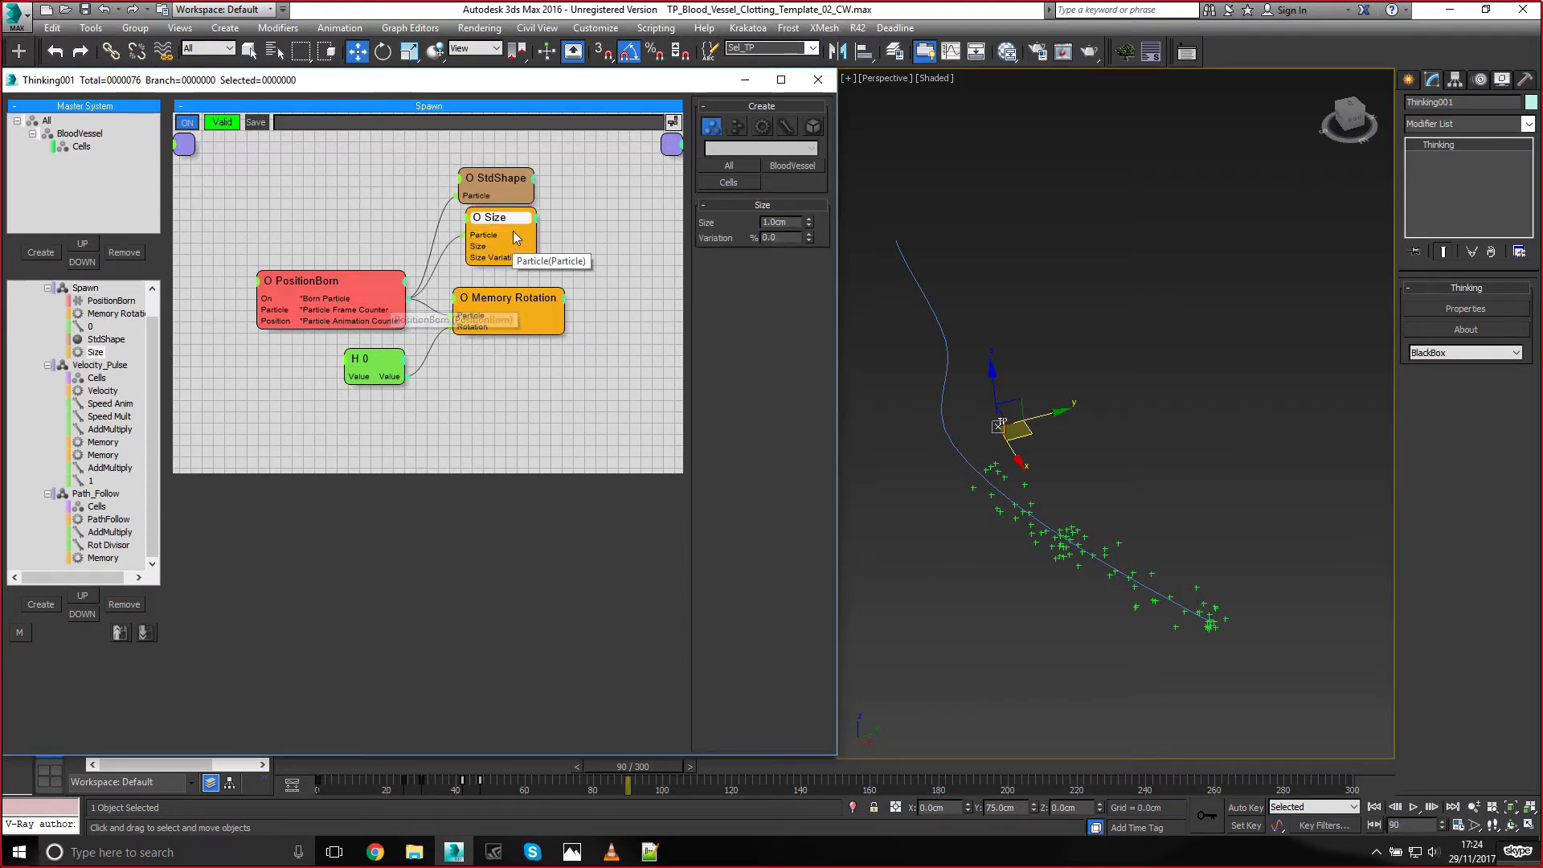
double_click(796, 221)
type("30")
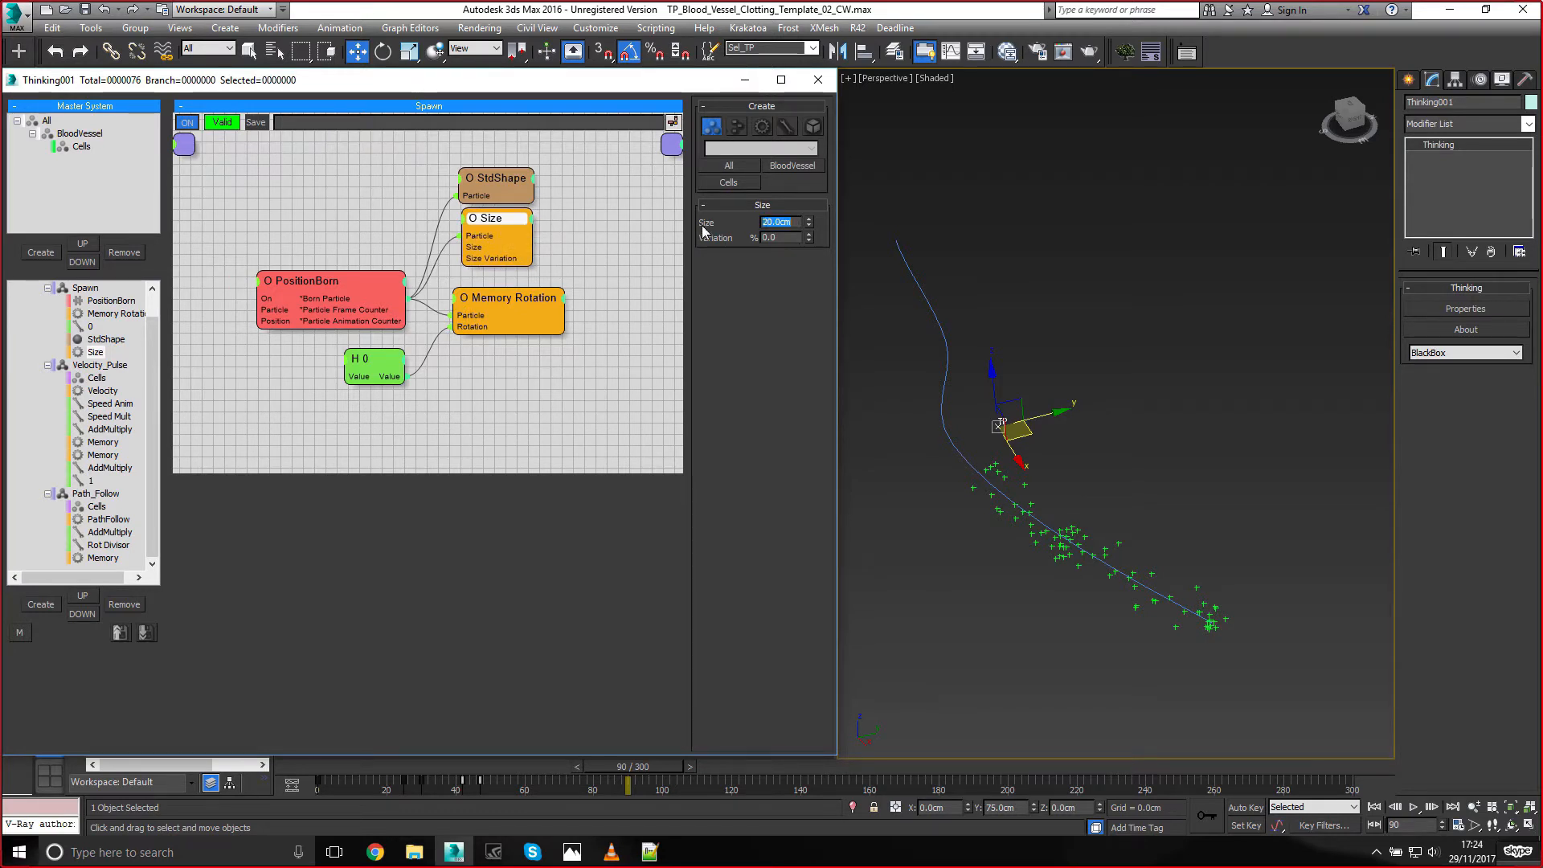
Scrub to frame 71 and examine the cube-shaped particles along the path
left_click_drag(313, 772, 567, 768)
middle_click_drag(1152, 562, 1213, 514, "alt")
scroll(1123, 512, "up", 5)
scroll(1125, 491, "up", 5)
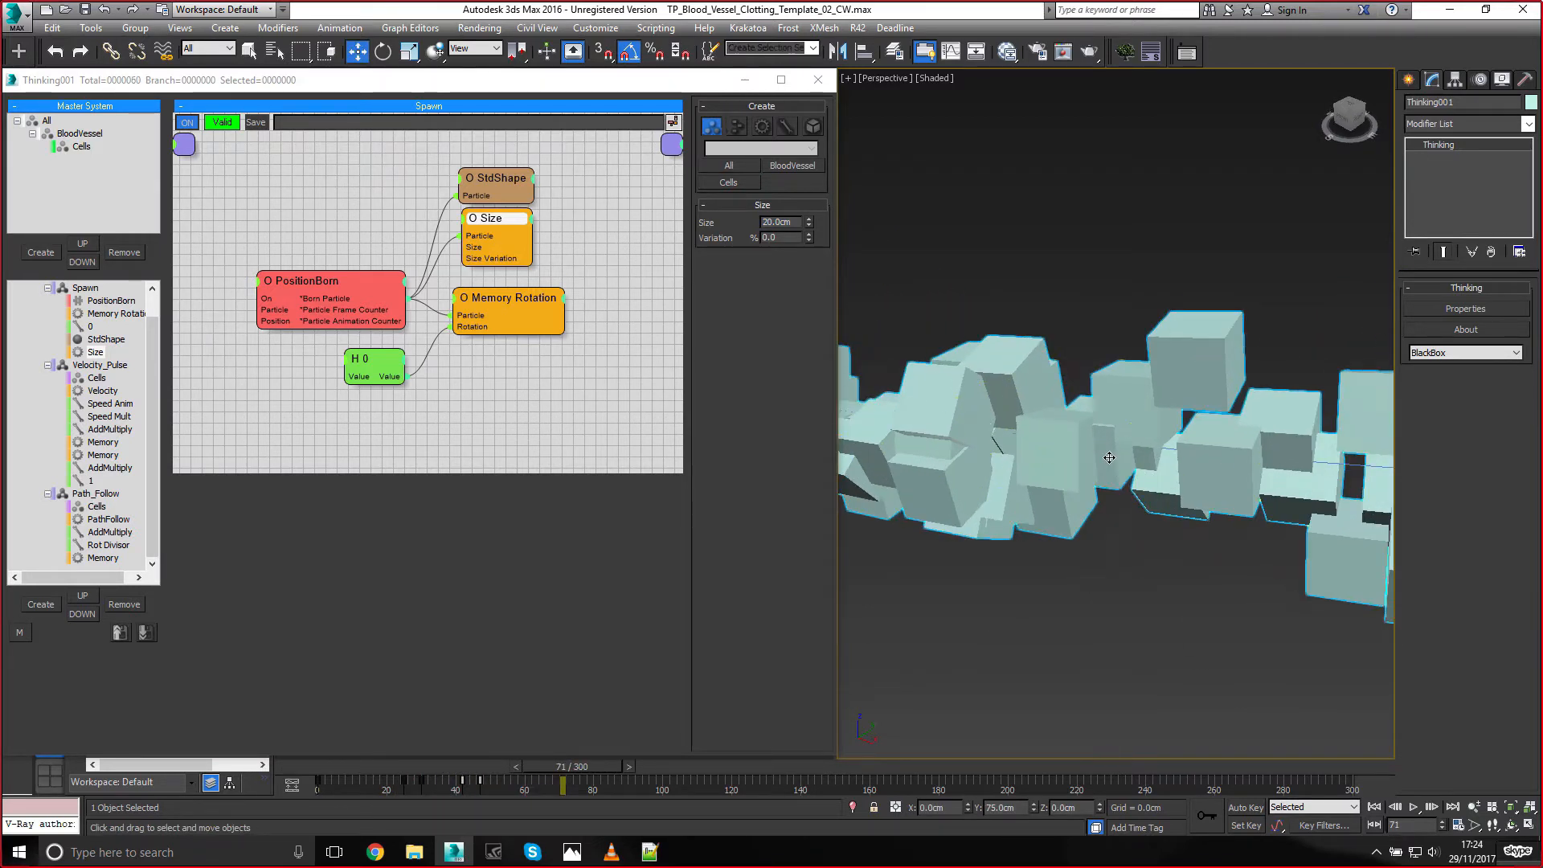
scroll(1101, 484, "down", 2)
scroll(1139, 499, "down", 3)
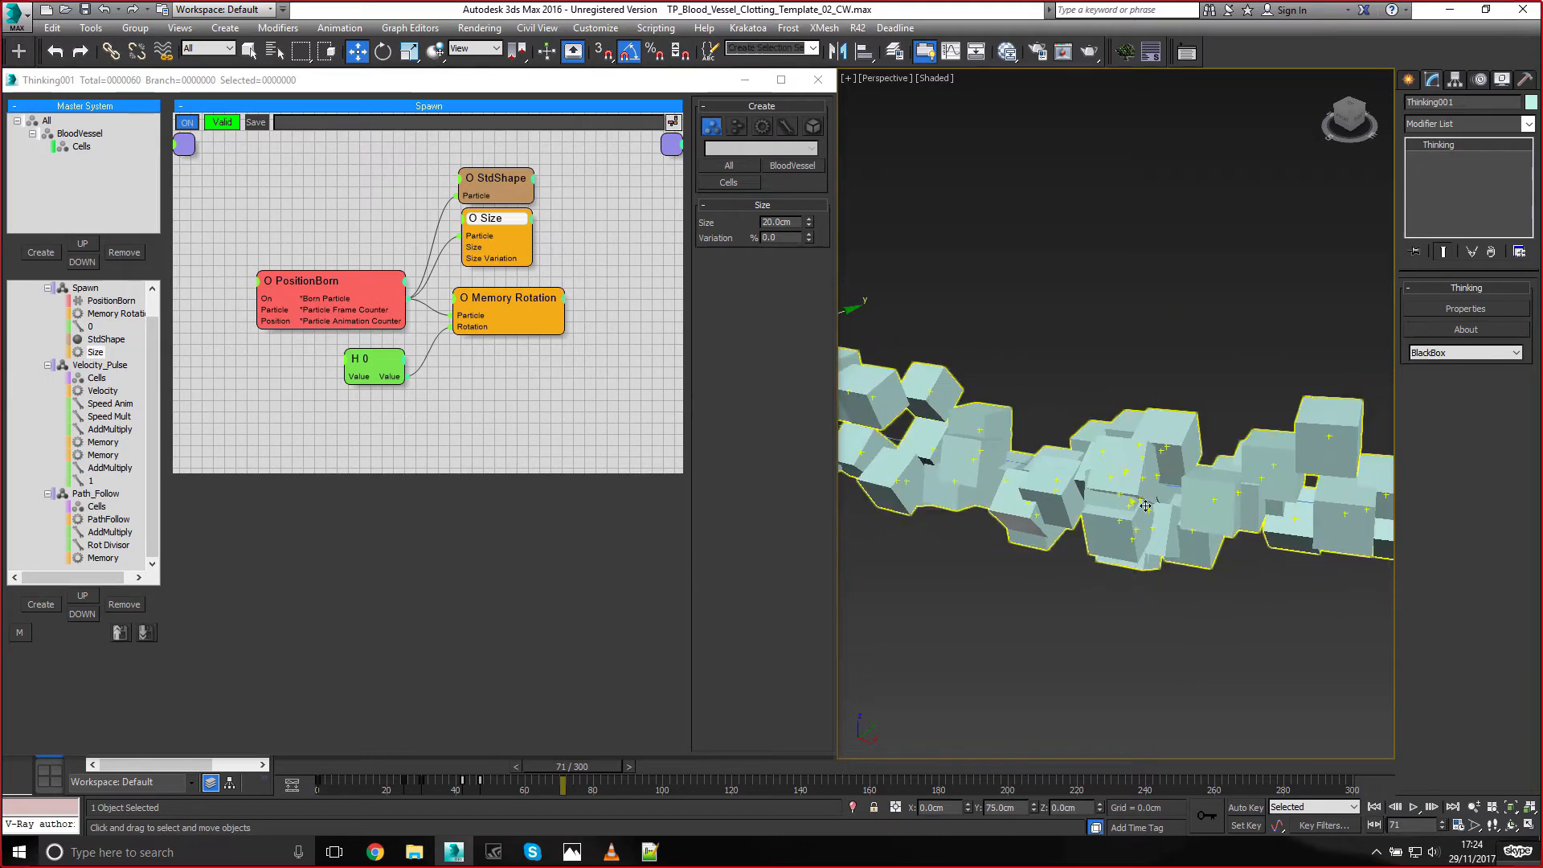
scroll(1149, 467, "down", 3)
mouse_move(1149, 468)
middle_mouse_down("alt")
mouse_move(1170, 497)
mouse_move(1168, 481)
middle_mouse_up("alt")
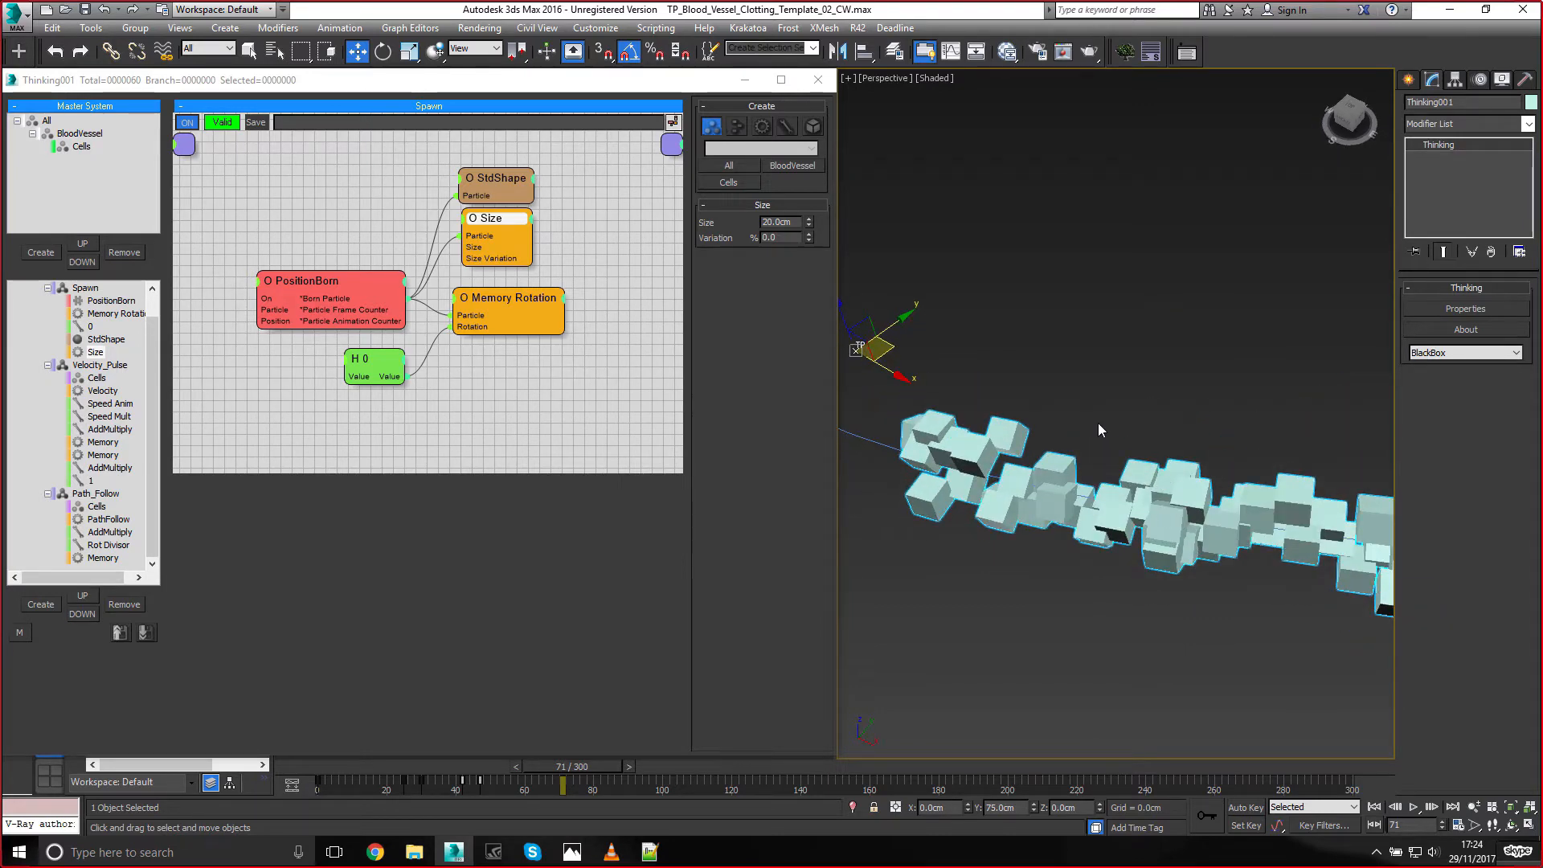
left_click(1038, 377)
middle_click_drag(1038, 374, 1125, 363)
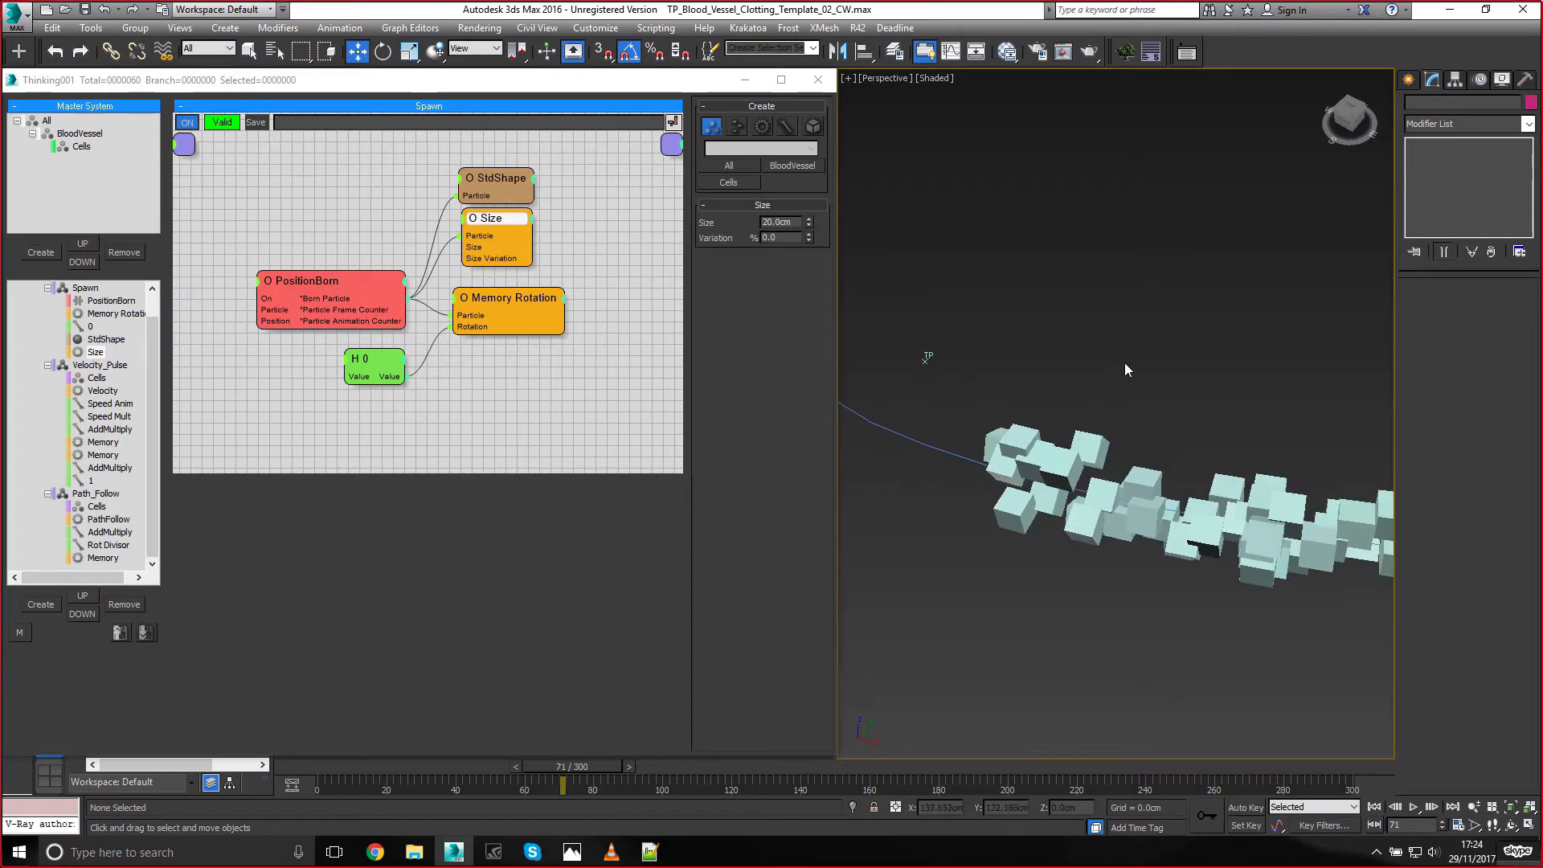
scroll(1094, 347, "down", 4)
Select the TP_Path_Blood_Vessel spline and play the animation to check how the cubes travel along it
left_click(991, 382)
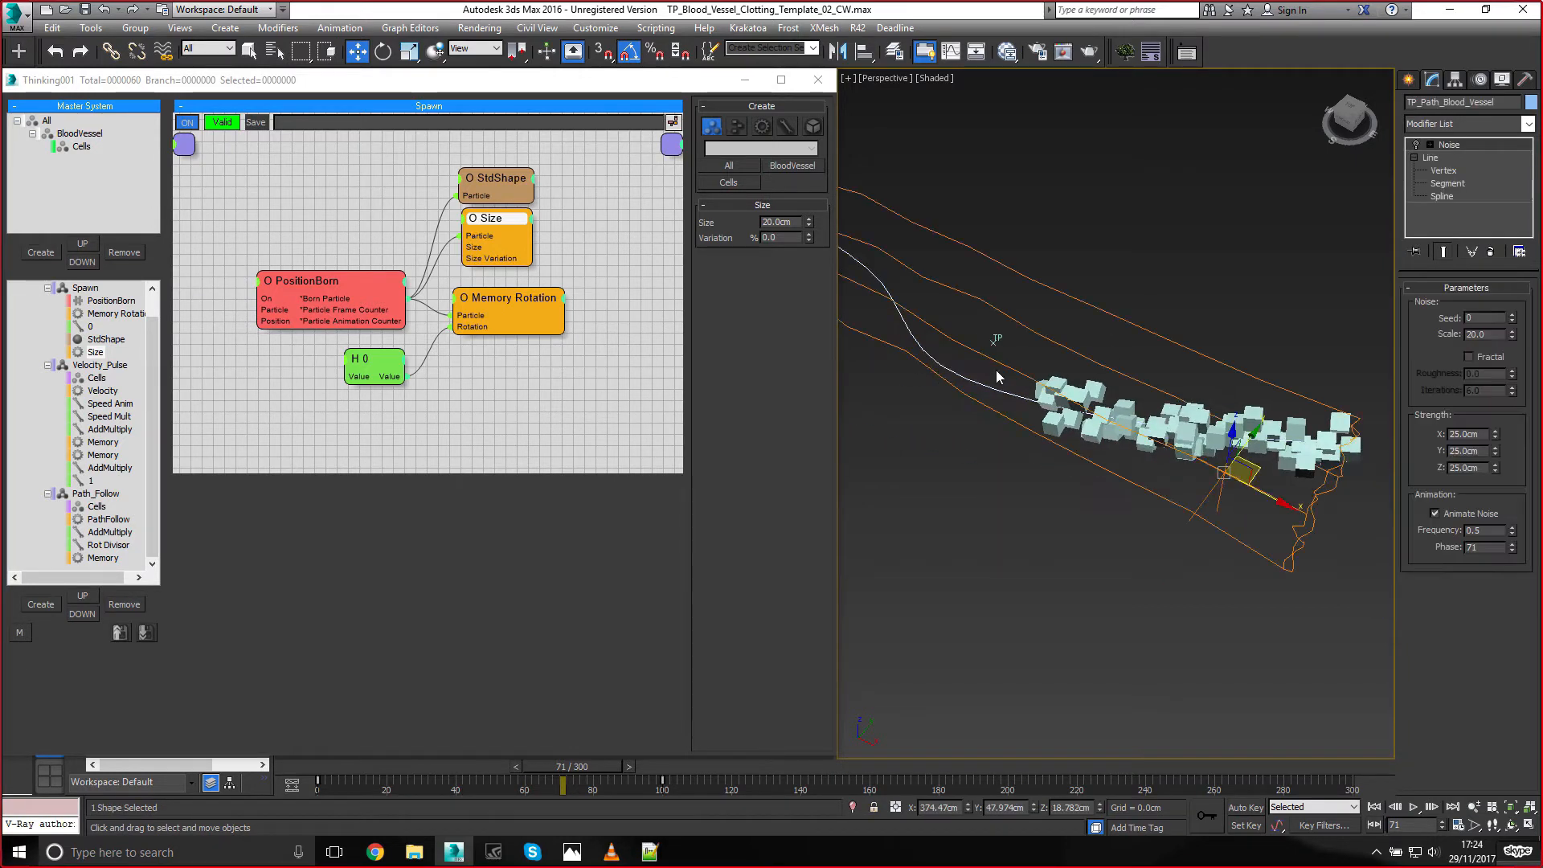
scroll(1160, 302, "down", 5)
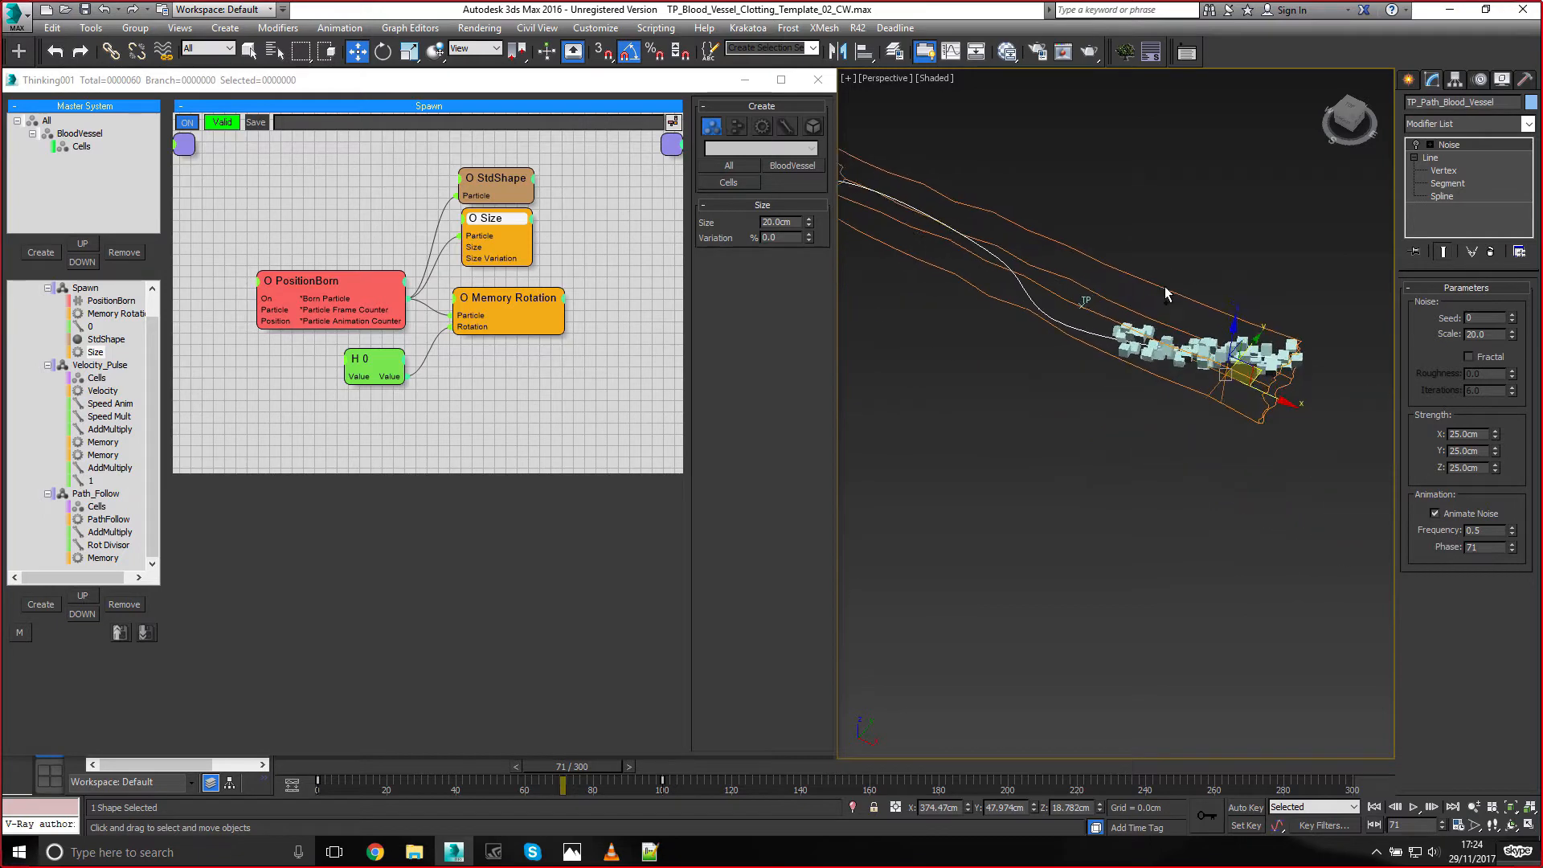
scroll(1117, 232, "down", 1)
middle_click_drag(1112, 233, 1104, 244)
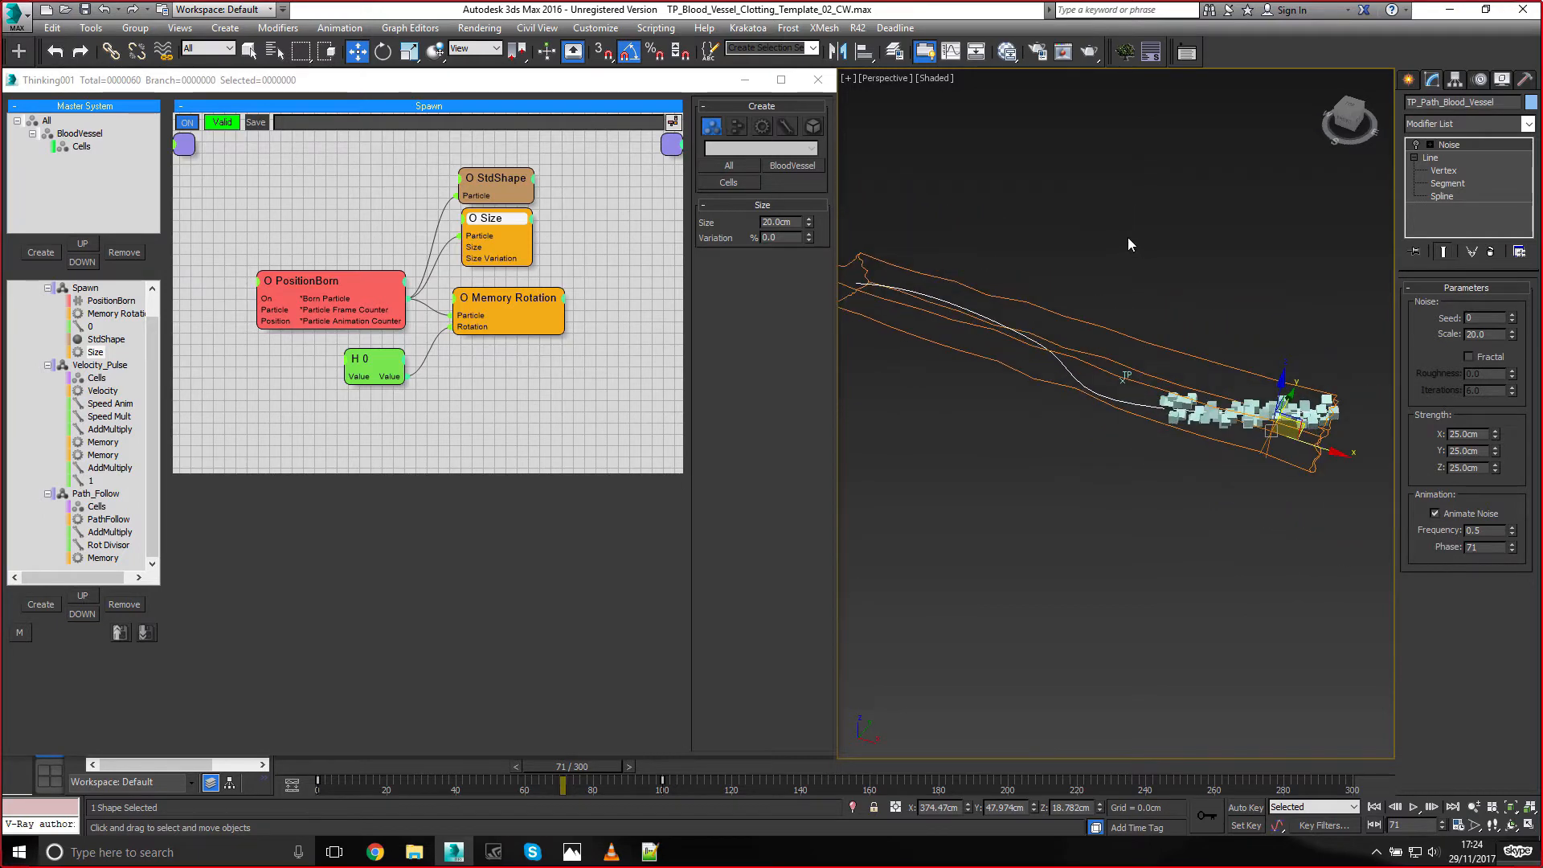
left_click_drag(996, 253, 1002, 345)
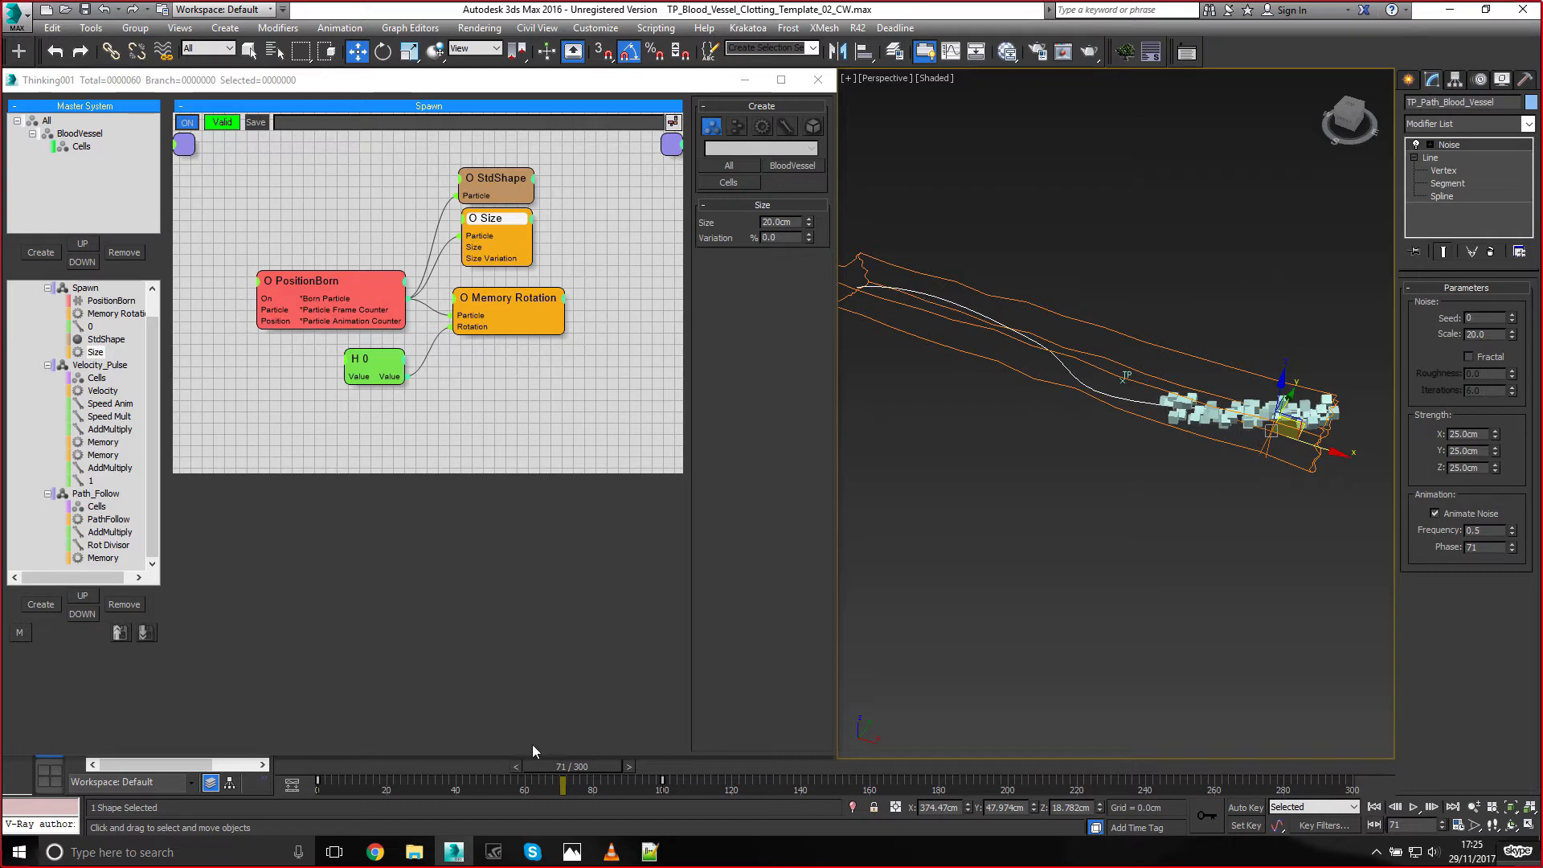
left_click(1413, 807)
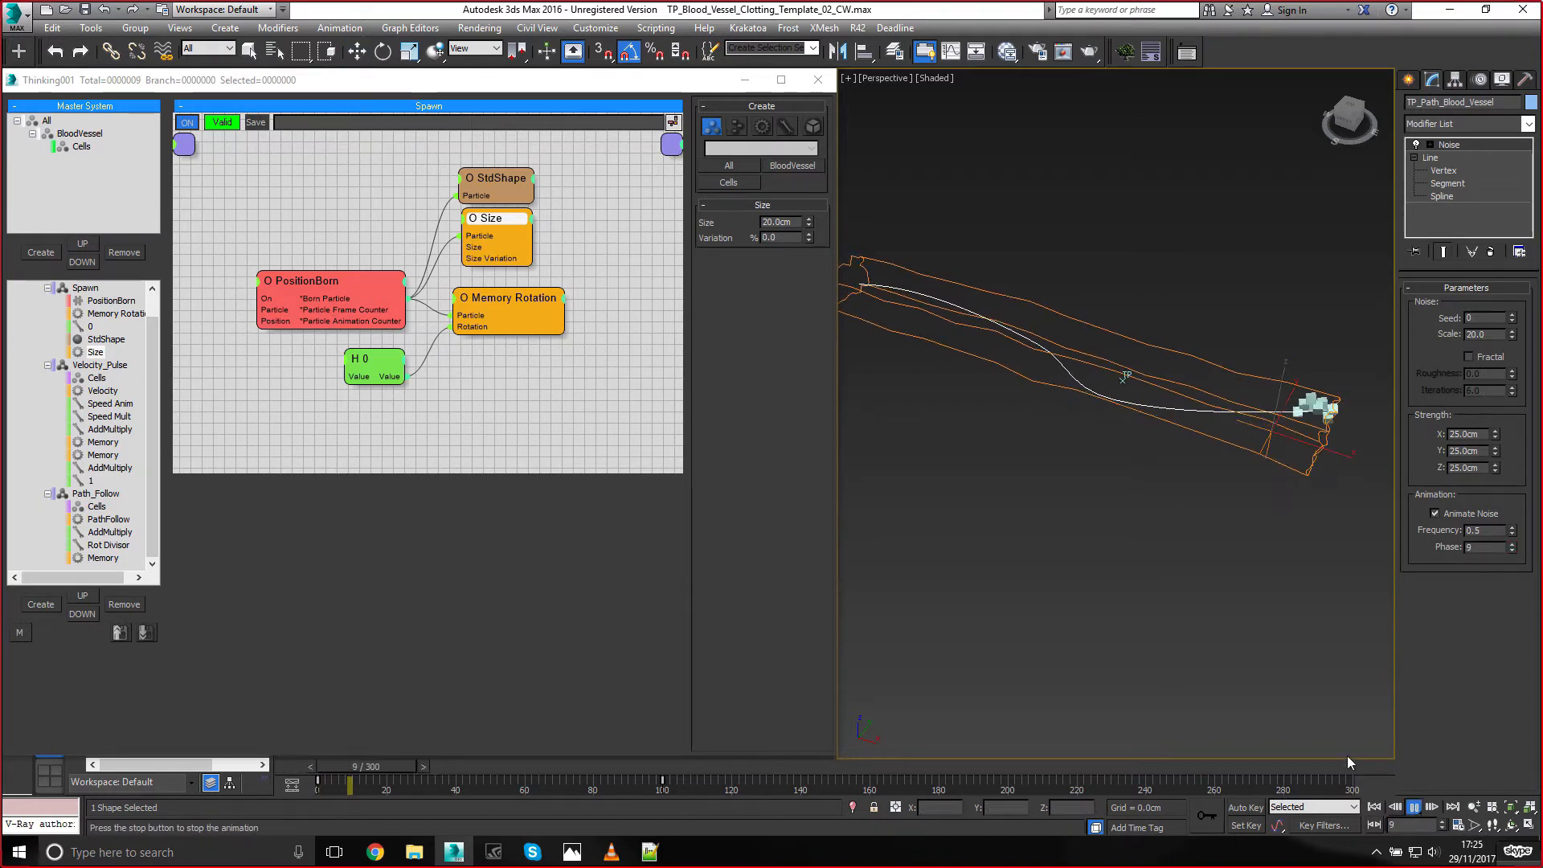
Set the path's Noise modifier strength to 50 cm on X, Y and Z, and play the animation to check the motion
double_click(1482, 434)
type("5050")
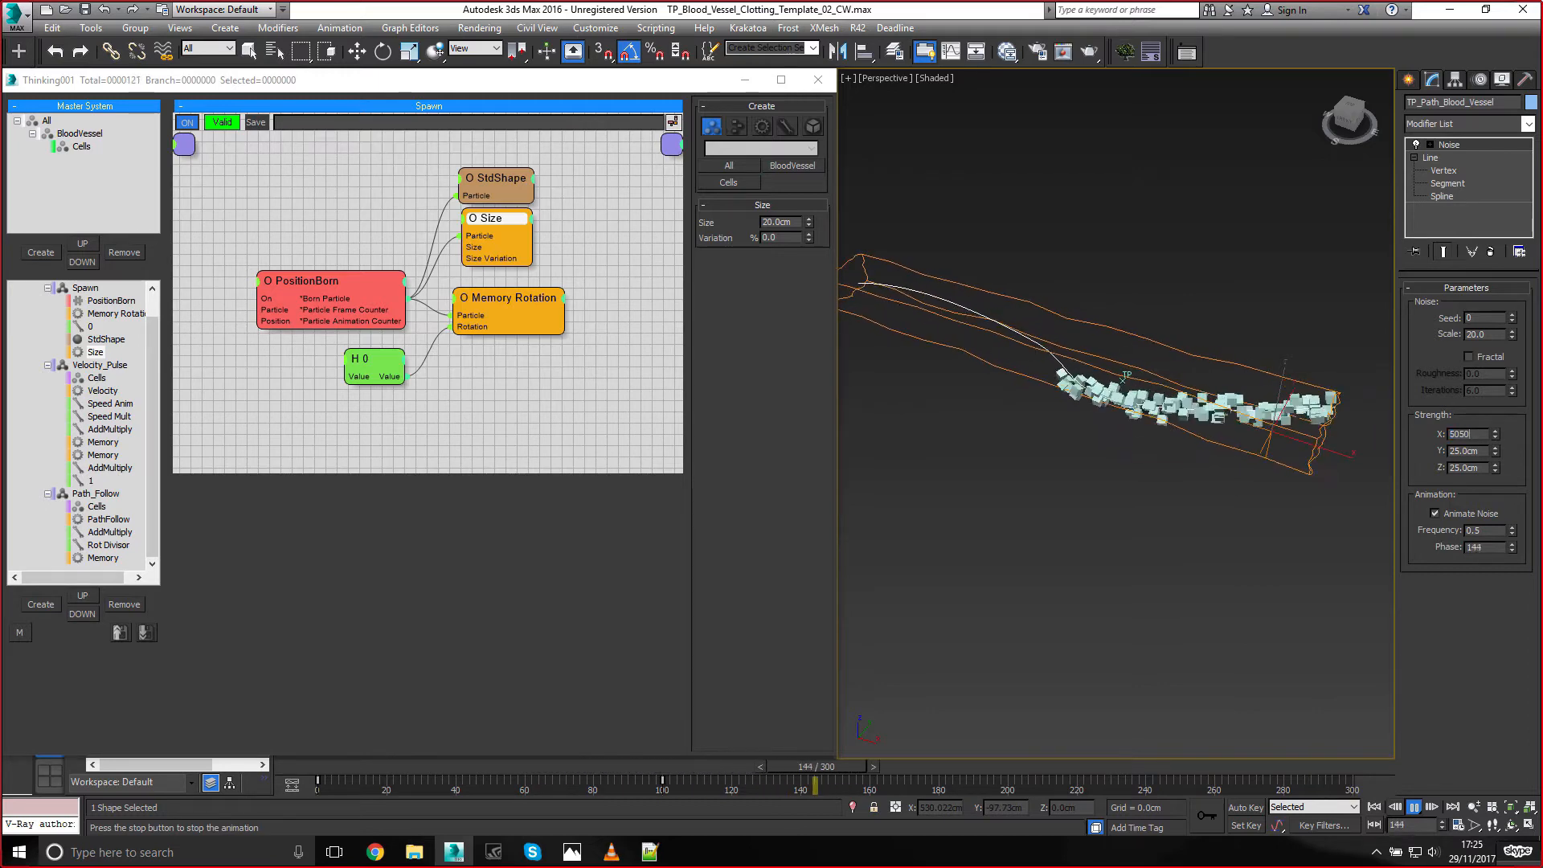
key("BackSpace")
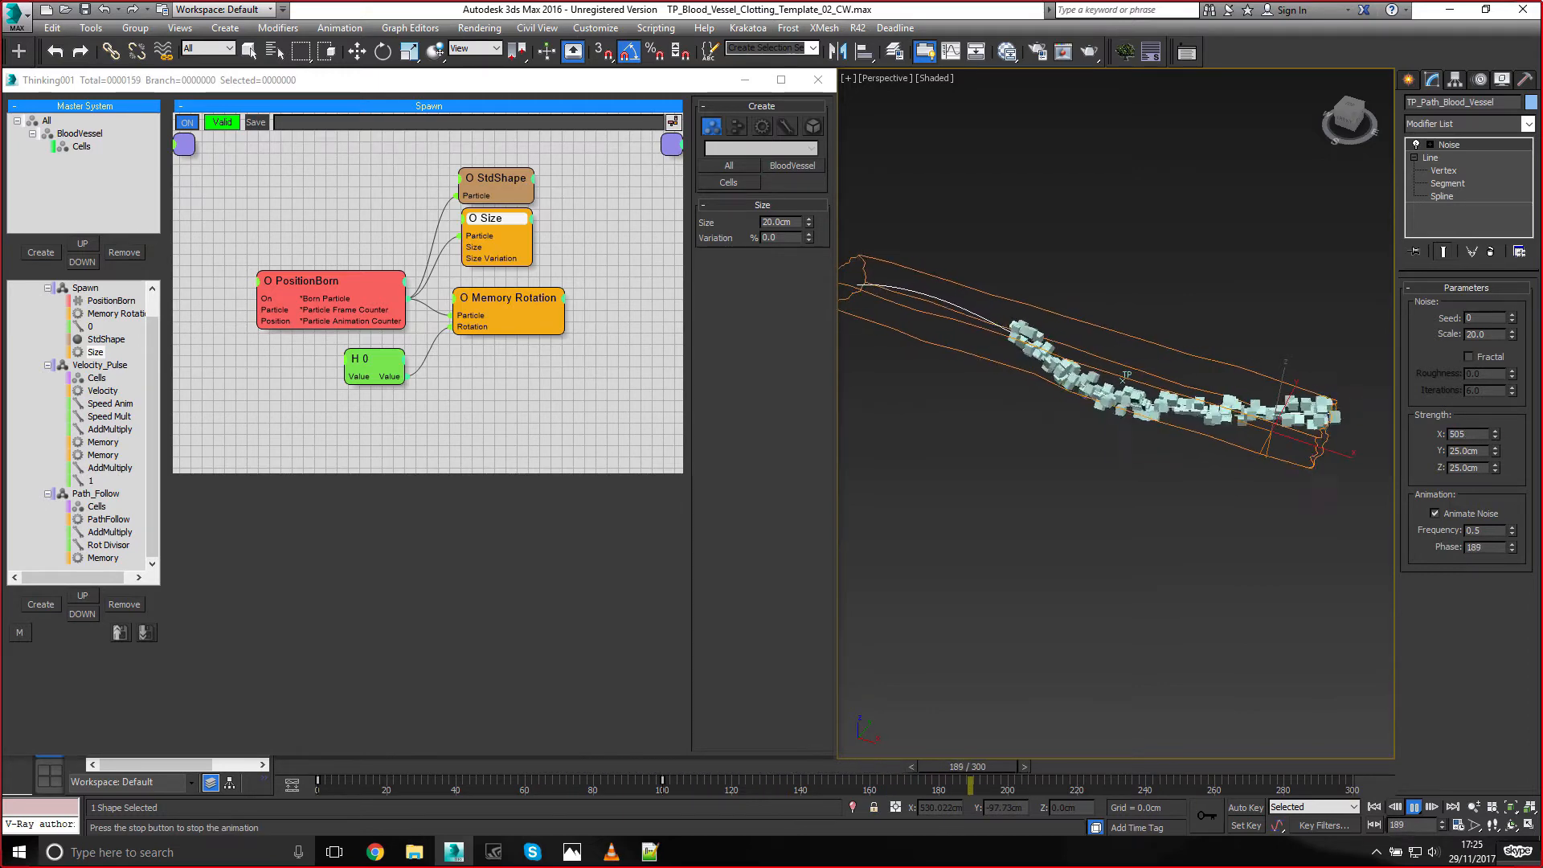
left_click(1413, 807)
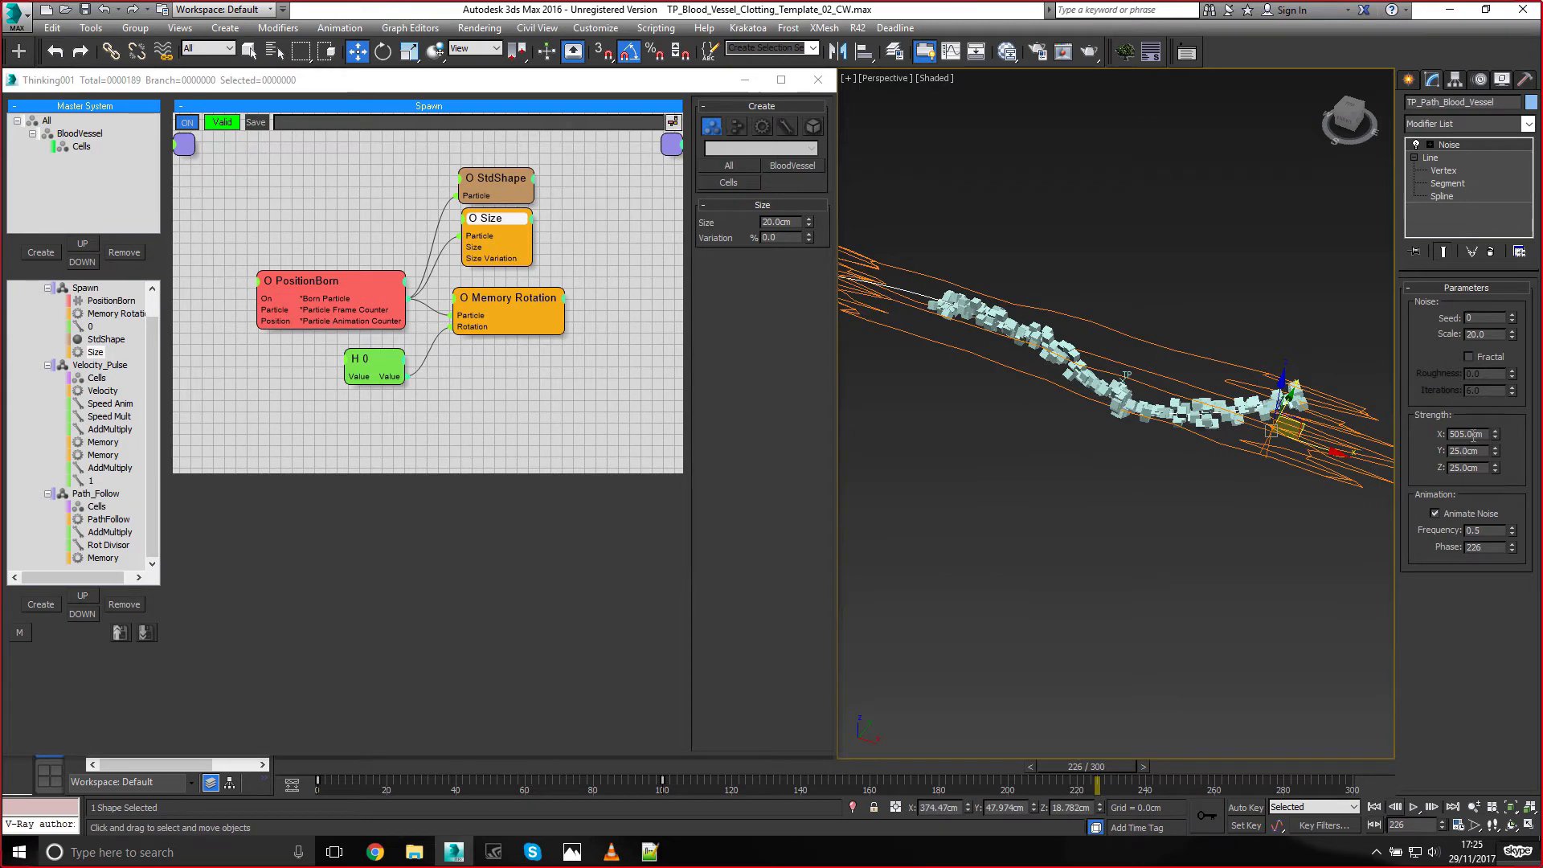
type("50")
key("Tab")
type("50")
key("Tab")
type("50")
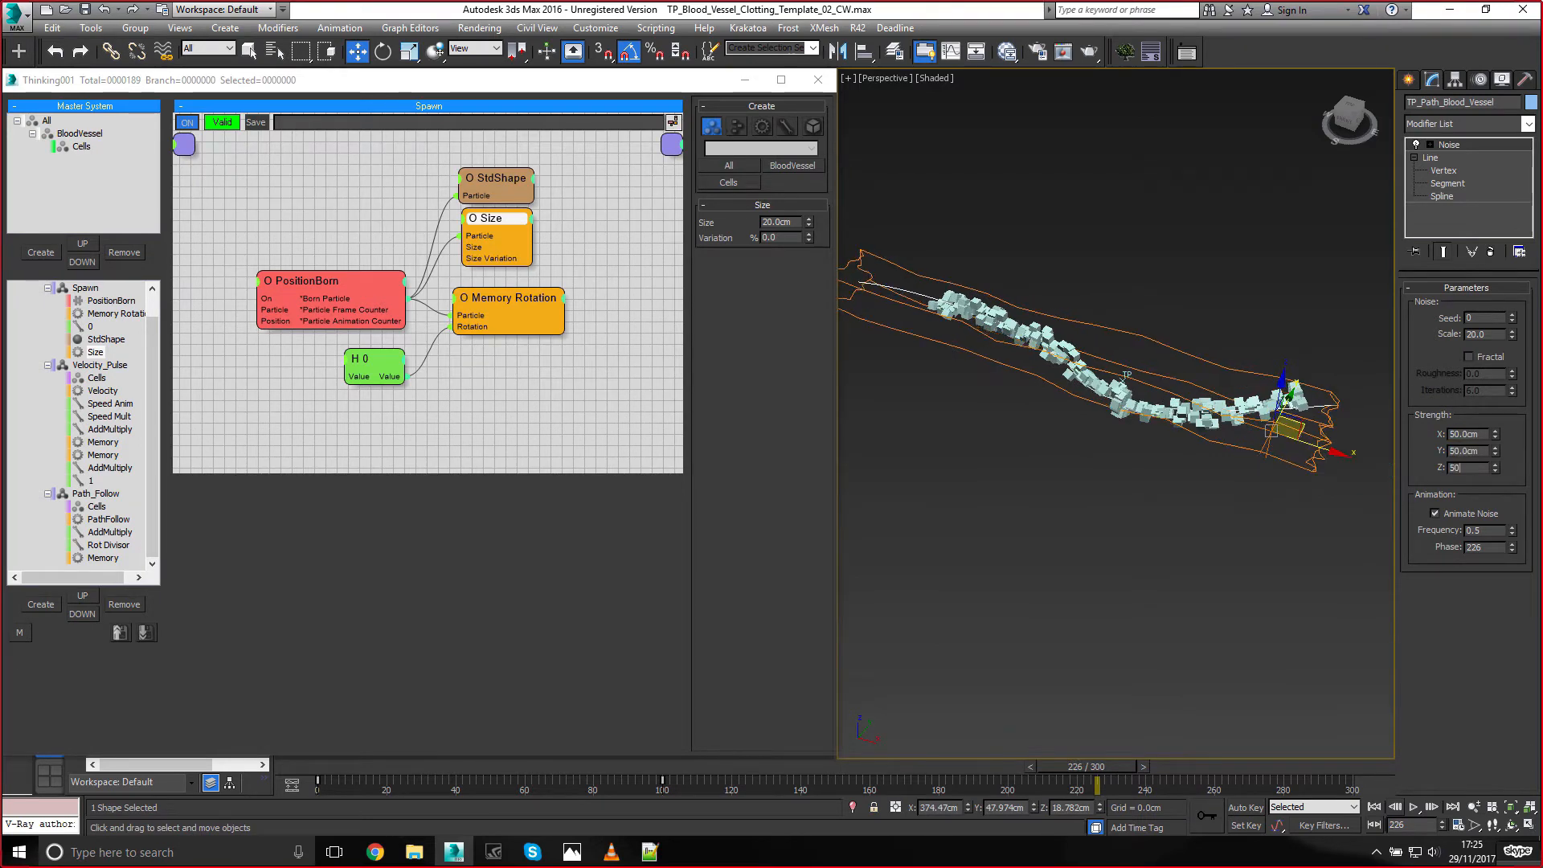
left_click(1413, 806)
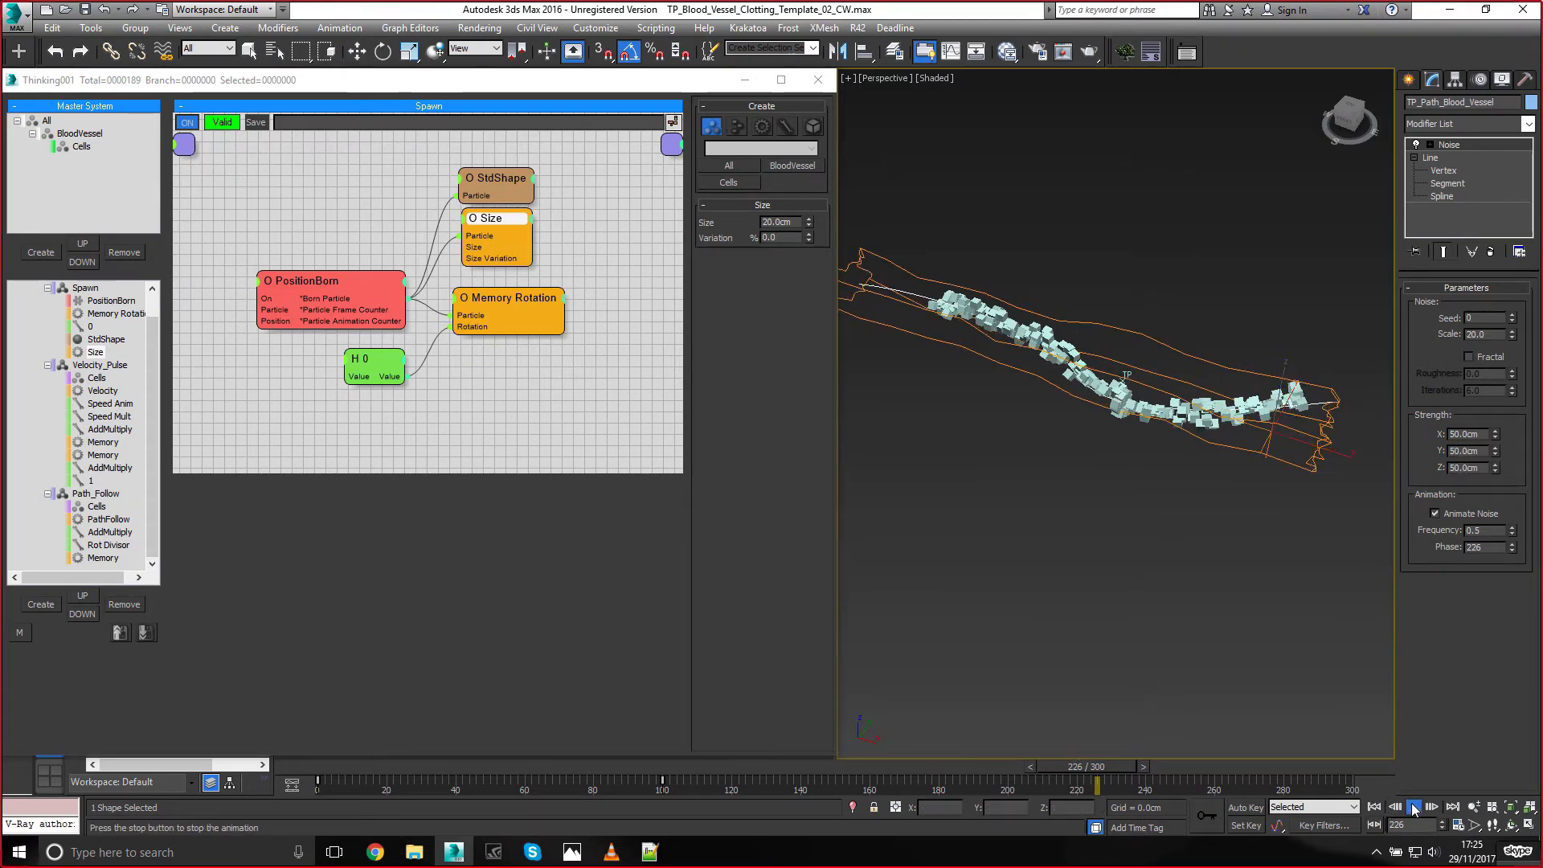
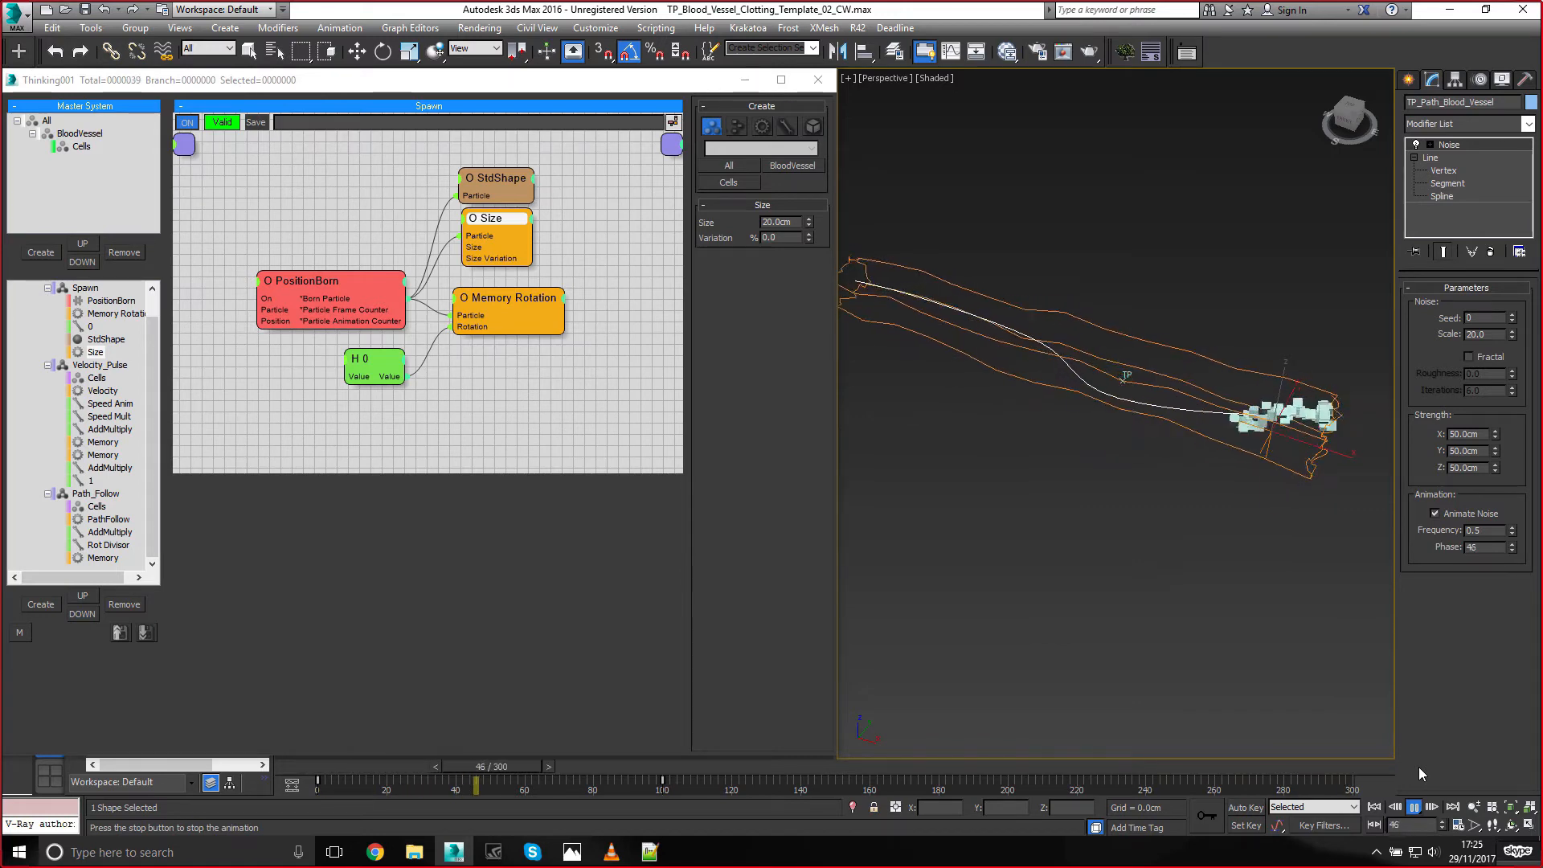
left_click(1415, 807)
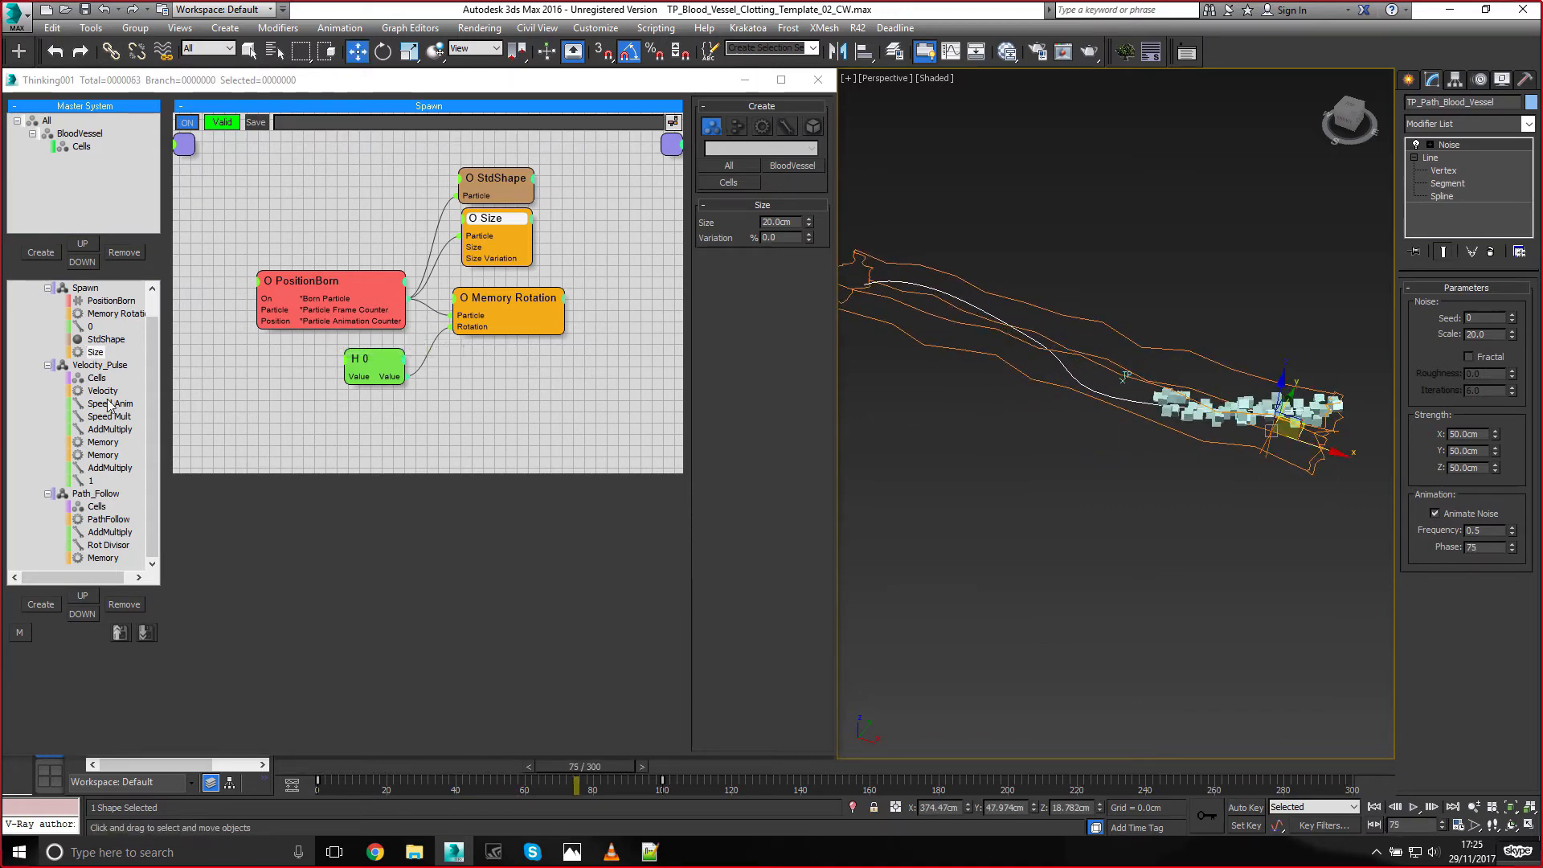
Collapse the Spawn, Velocity_Pulse and Path_Follow sets in the dynamics tree and deselect the vessel path
left_click(50, 288)
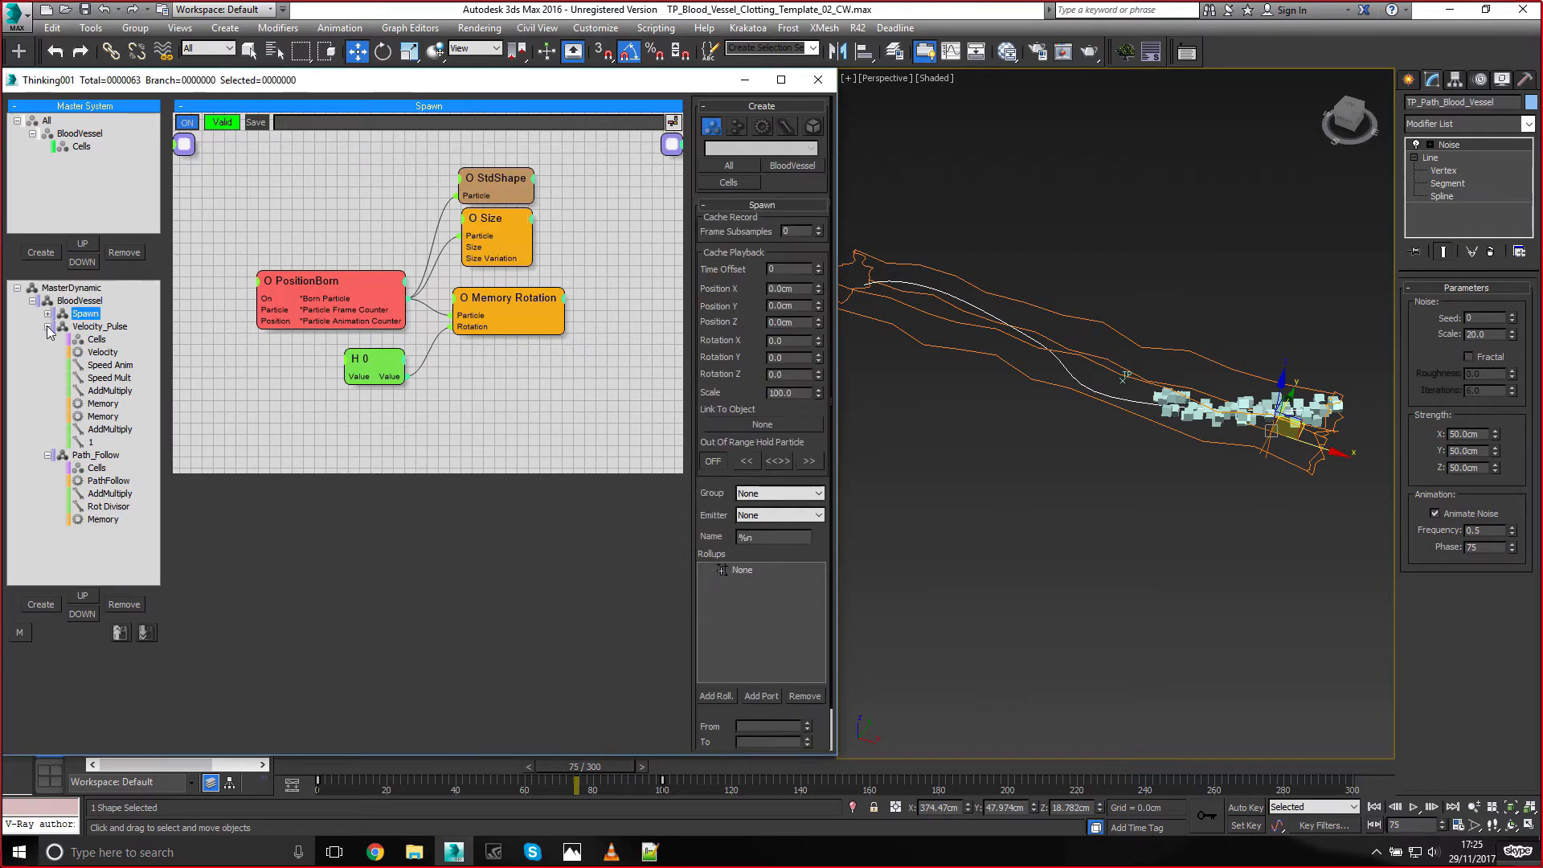
left_click(48, 327)
left_click(48, 340)
left_click(1087, 495)
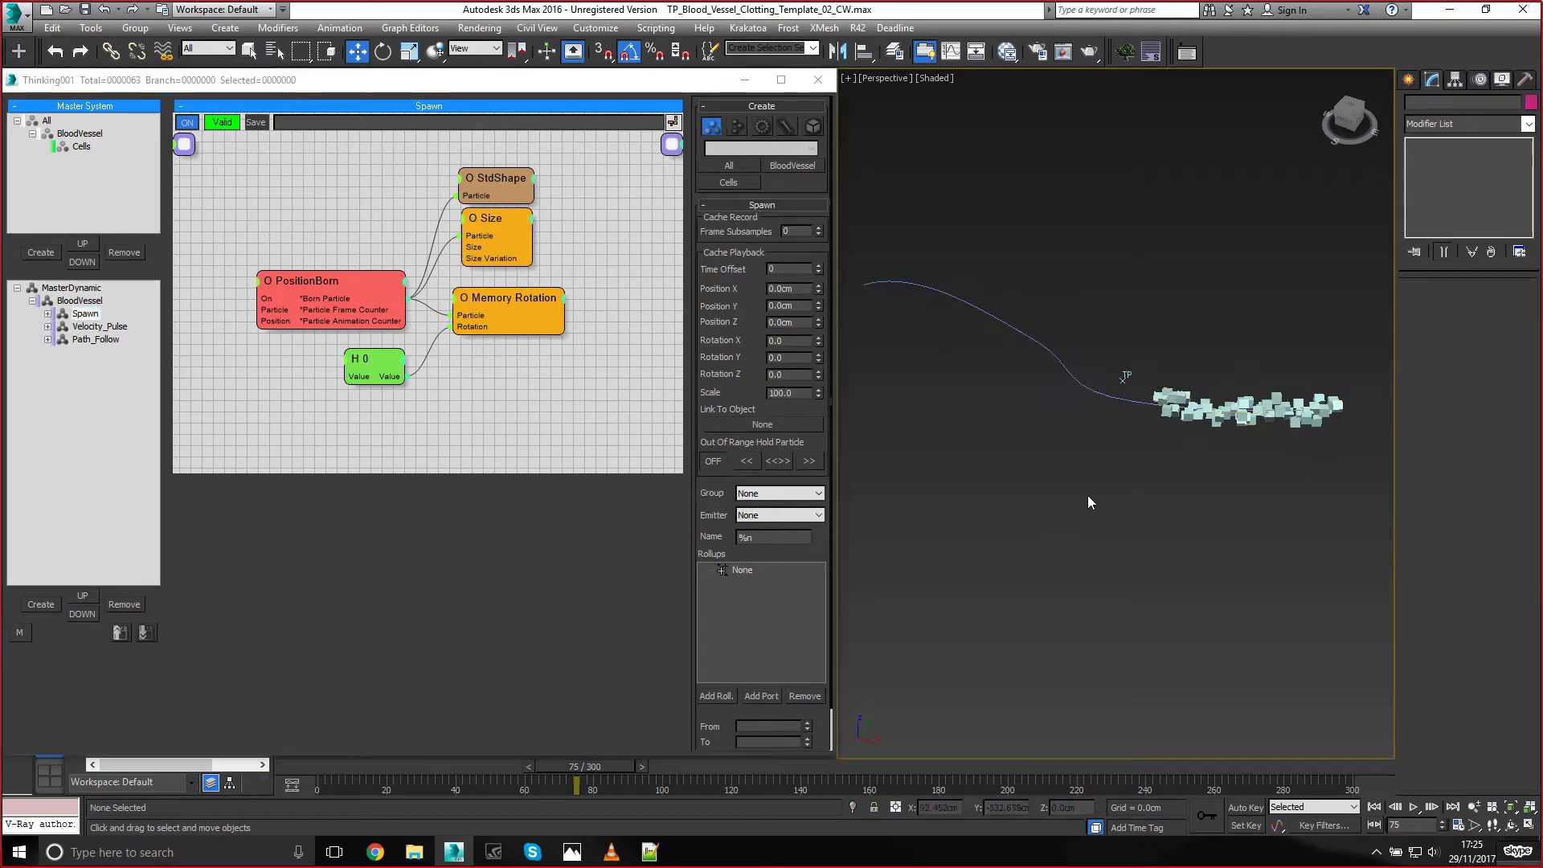
scroll(1199, 418, "up", 4)
scroll(1198, 440, "up", 6)
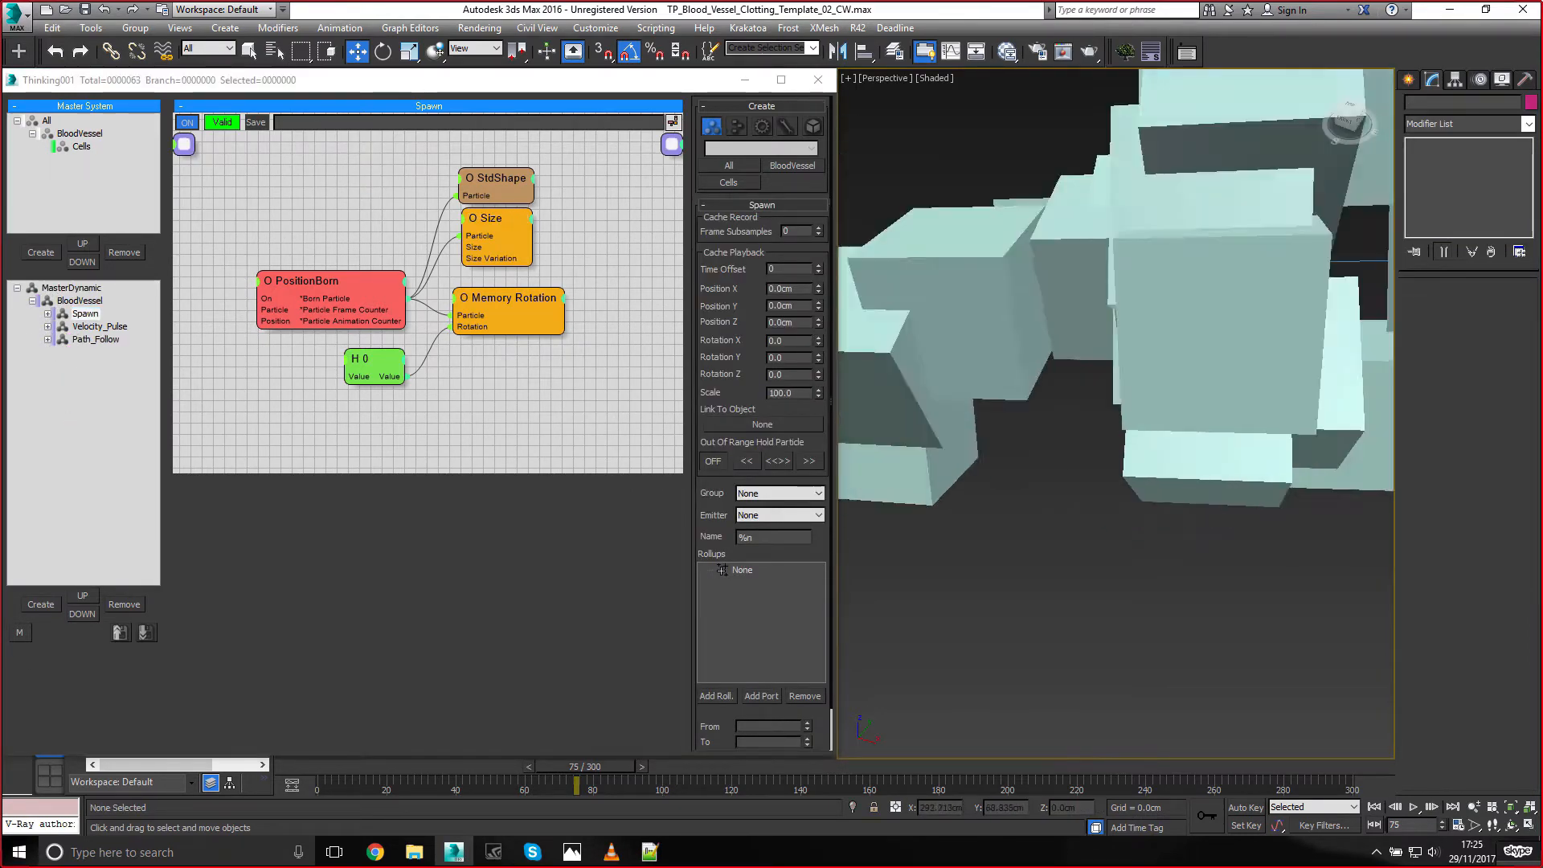
scroll(1198, 441, "down", 3)
scroll(1192, 440, "down", 1)
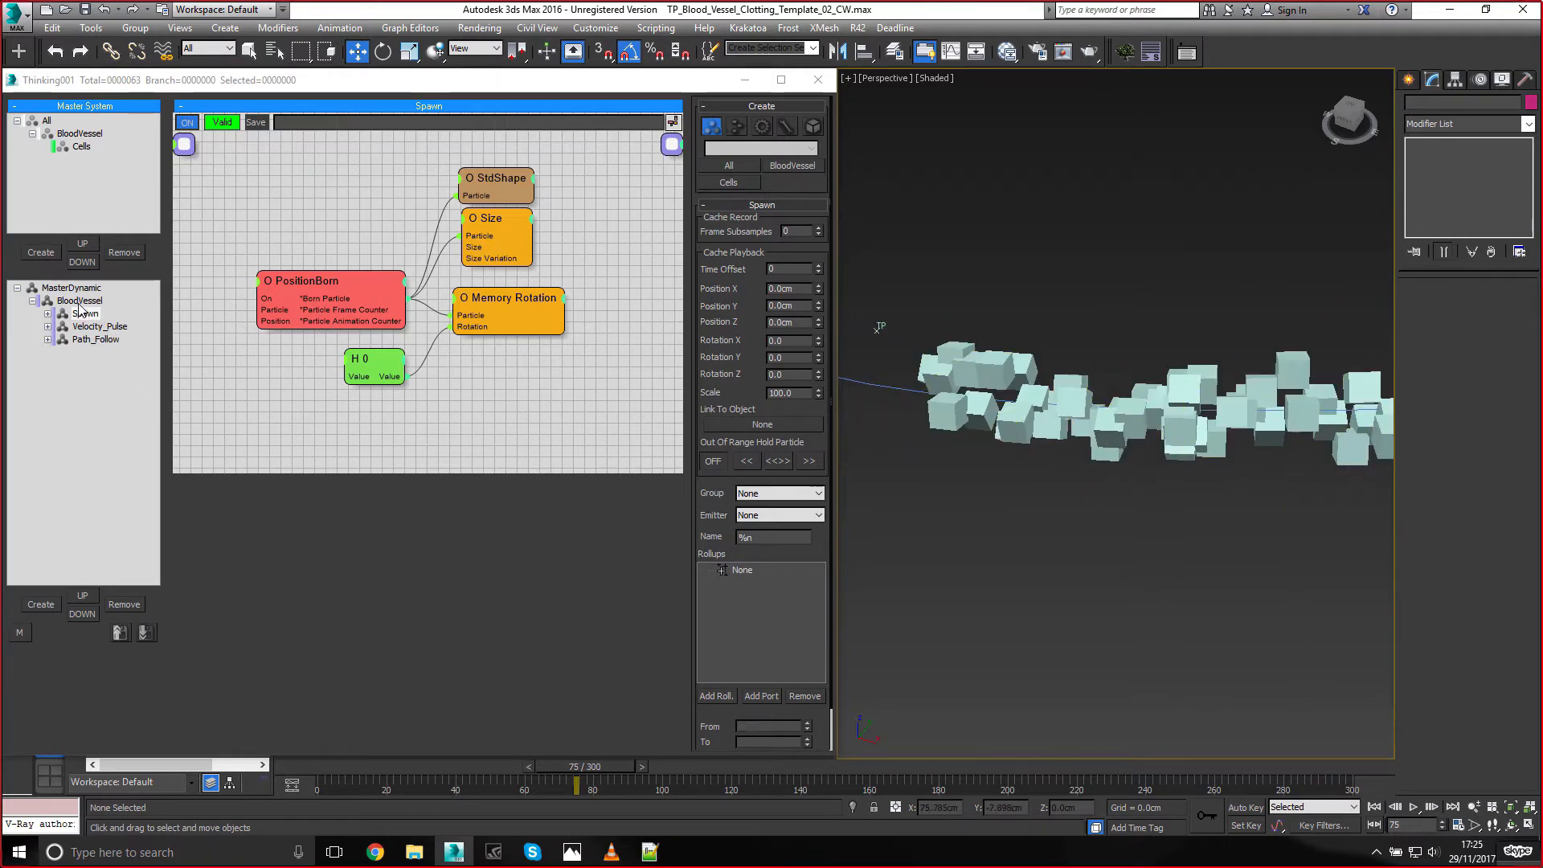
Create a new dynamic set under BloodVessel and name it BulletPhysics
left_click(79, 302)
left_click(41, 603)
left_click(96, 353)
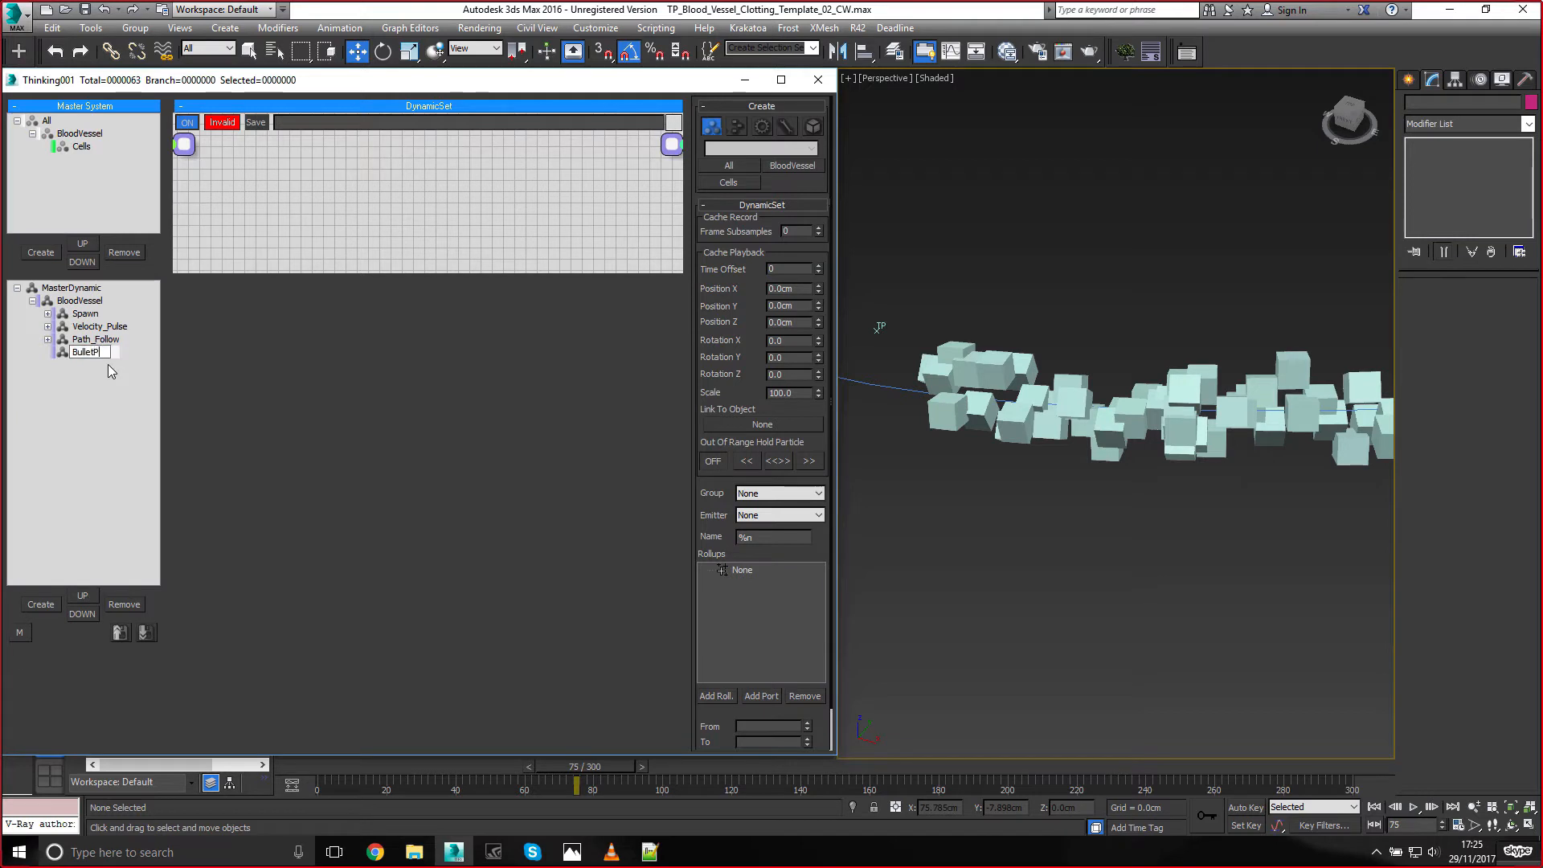
type("tPhysoc")
key("Return")
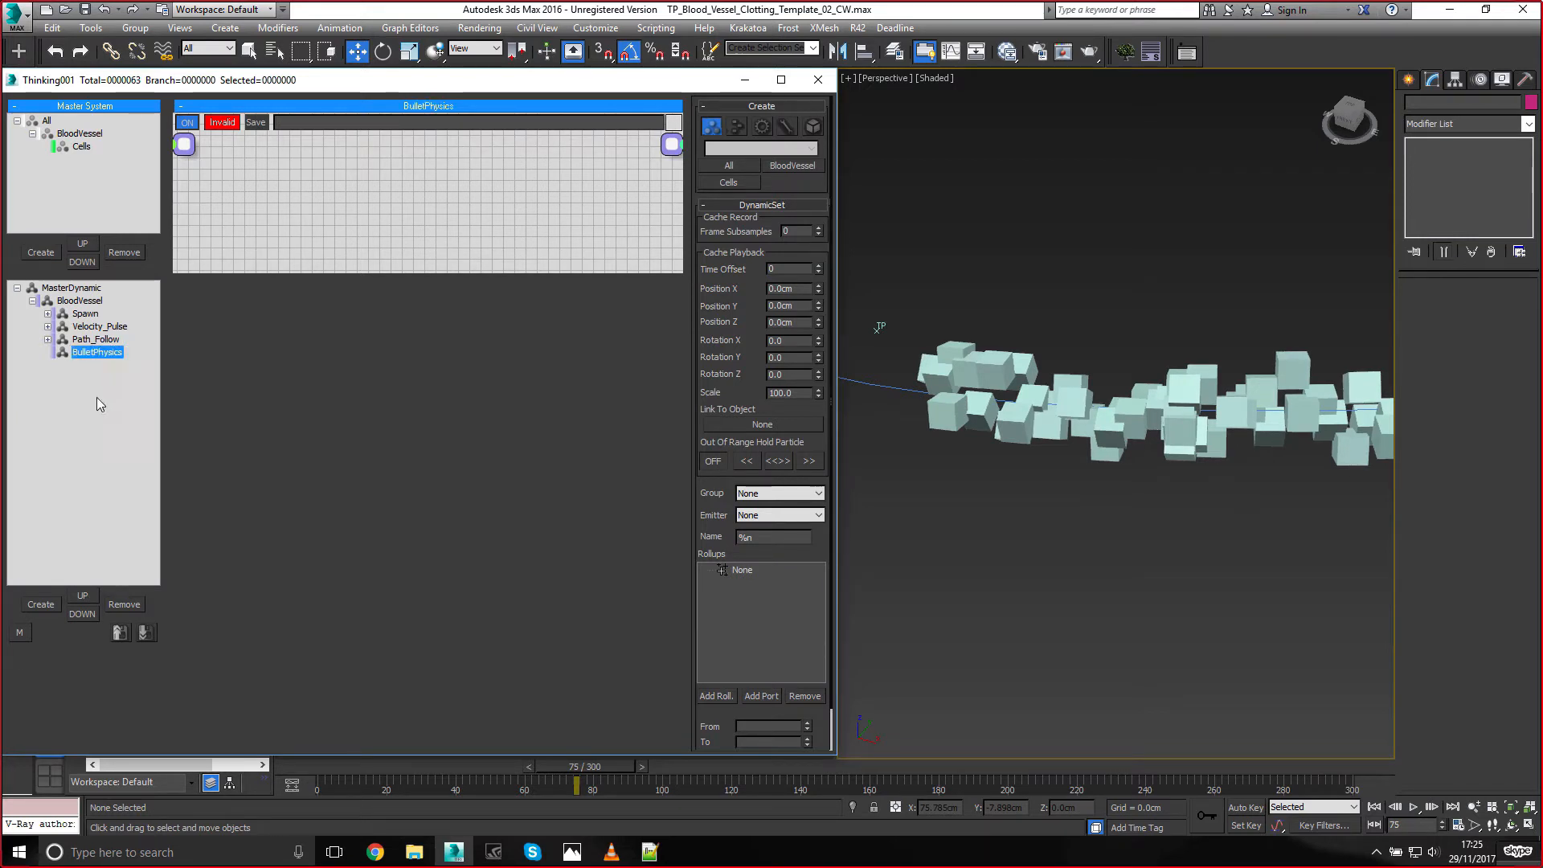
Add a BulletPhysics operator to the BulletPhysics set, enlarge the node canvas and reposition the operator
right_click(359, 235)
type("buy")
key("BackSpace")
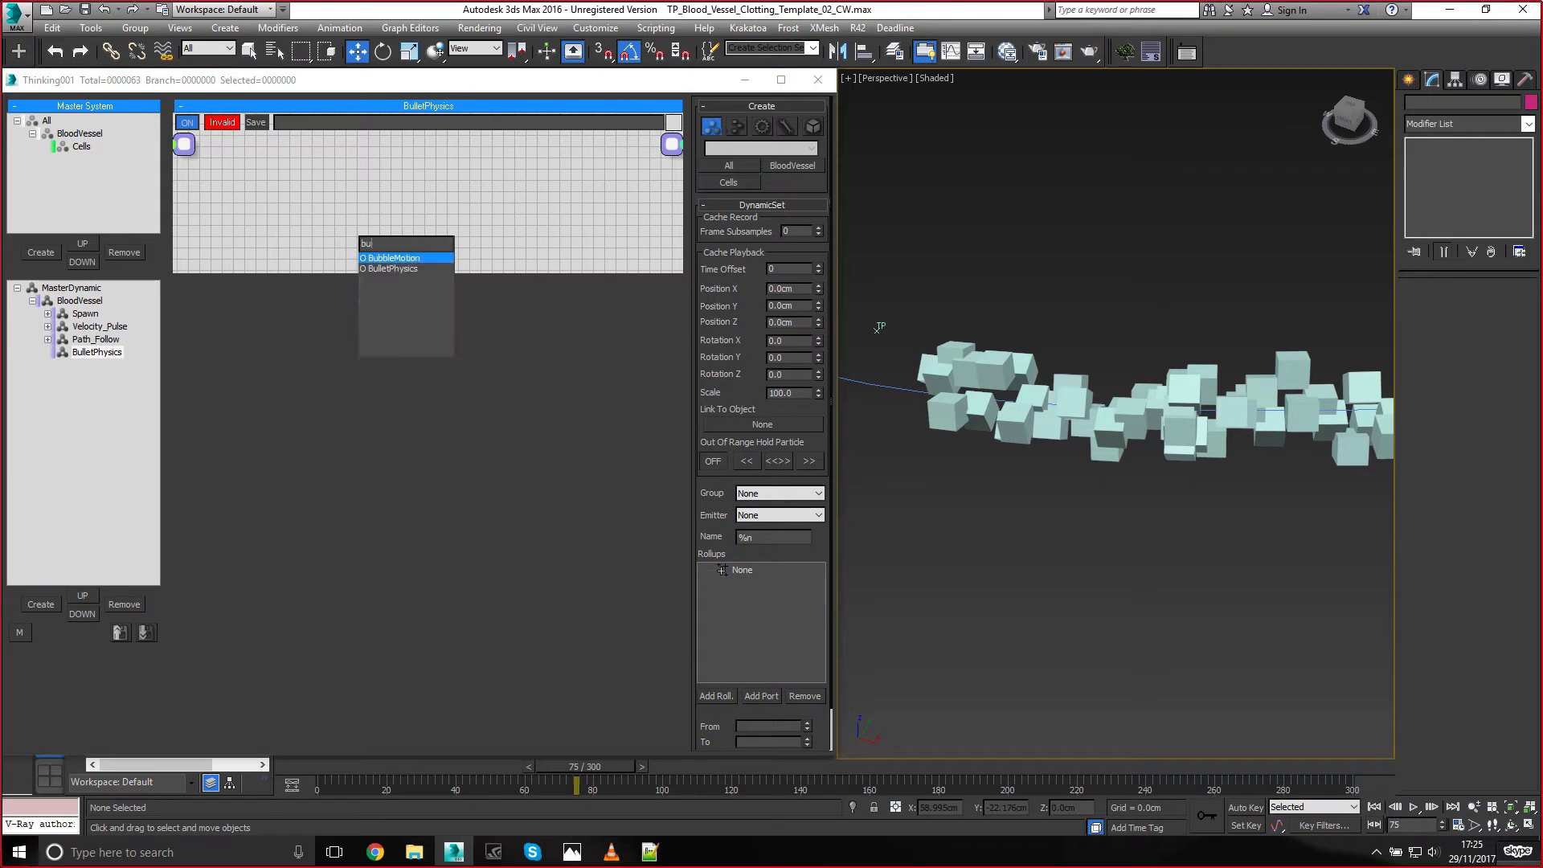
key("Down")
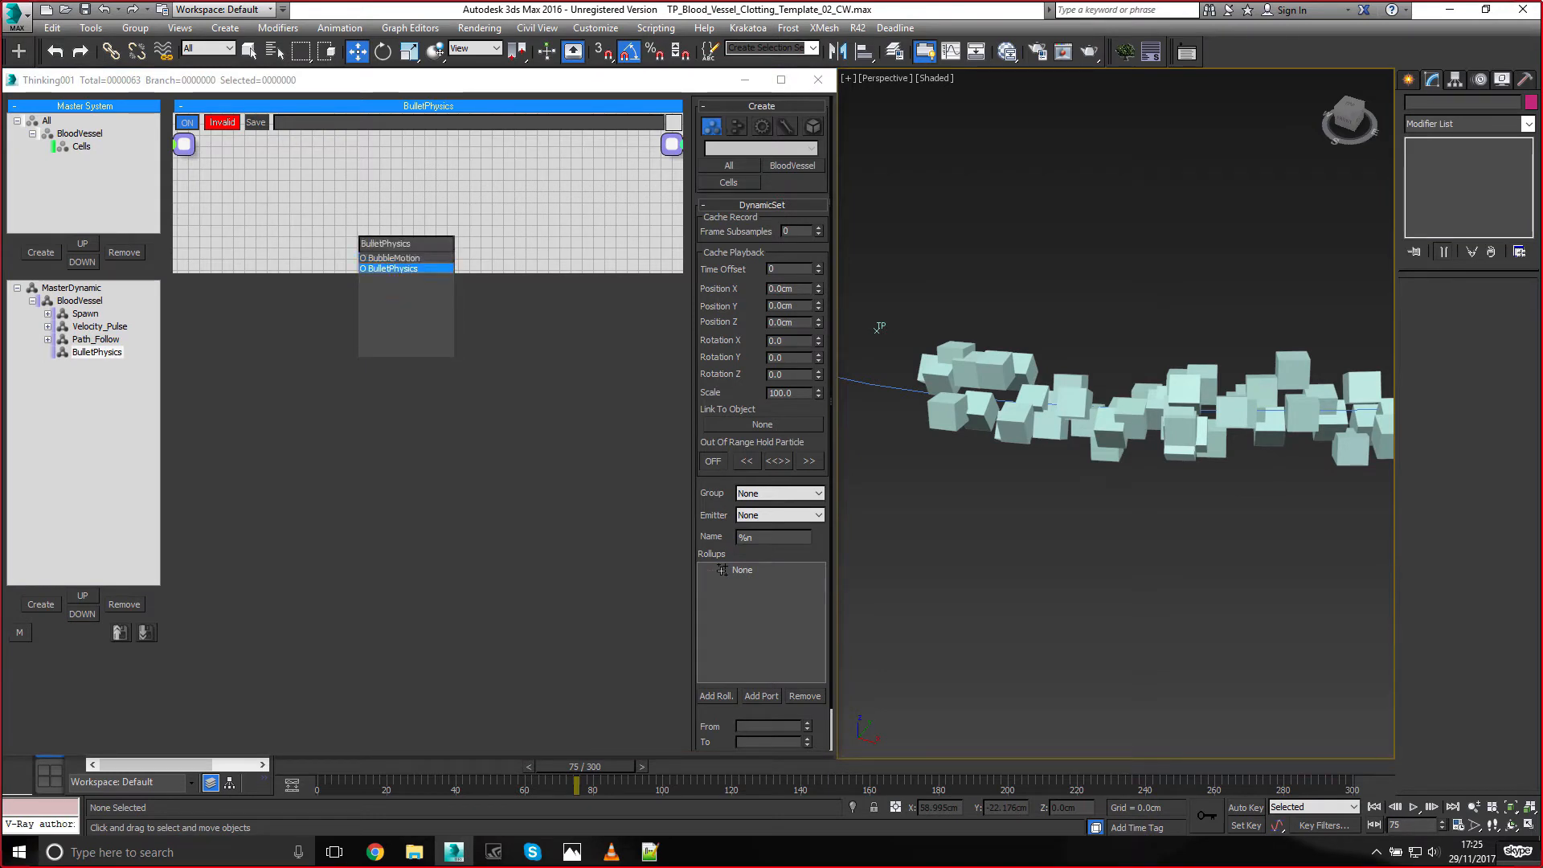
key("Return")
left_click_drag(299, 274, 322, 514)
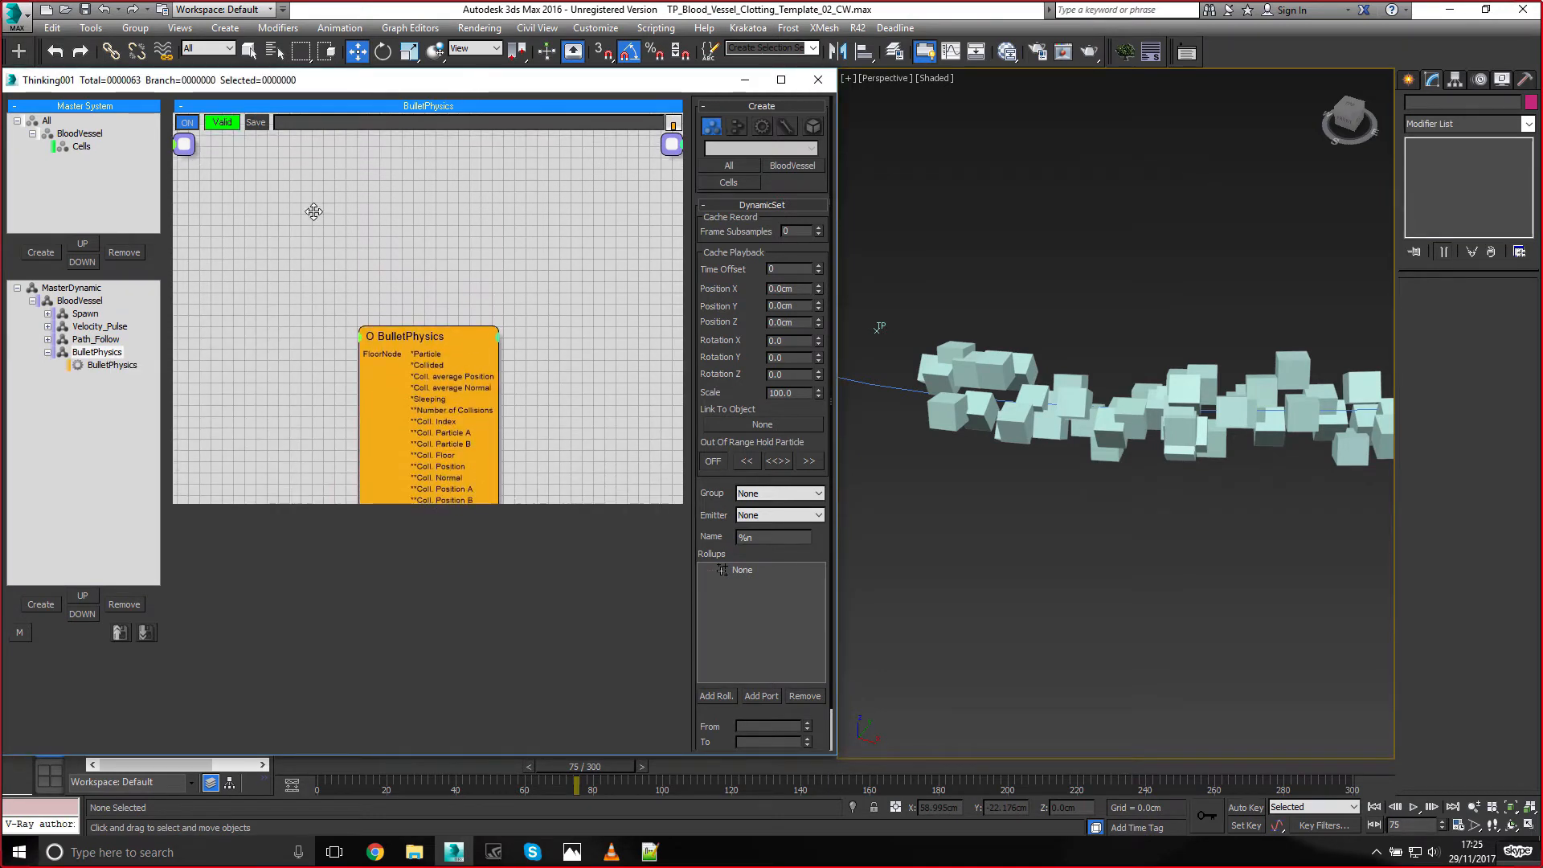
left_click_drag(428, 335, 425, 304)
Add a BTRigidBody operator above the BulletPhysics operator
left_click(323, 234)
double_click(323, 235)
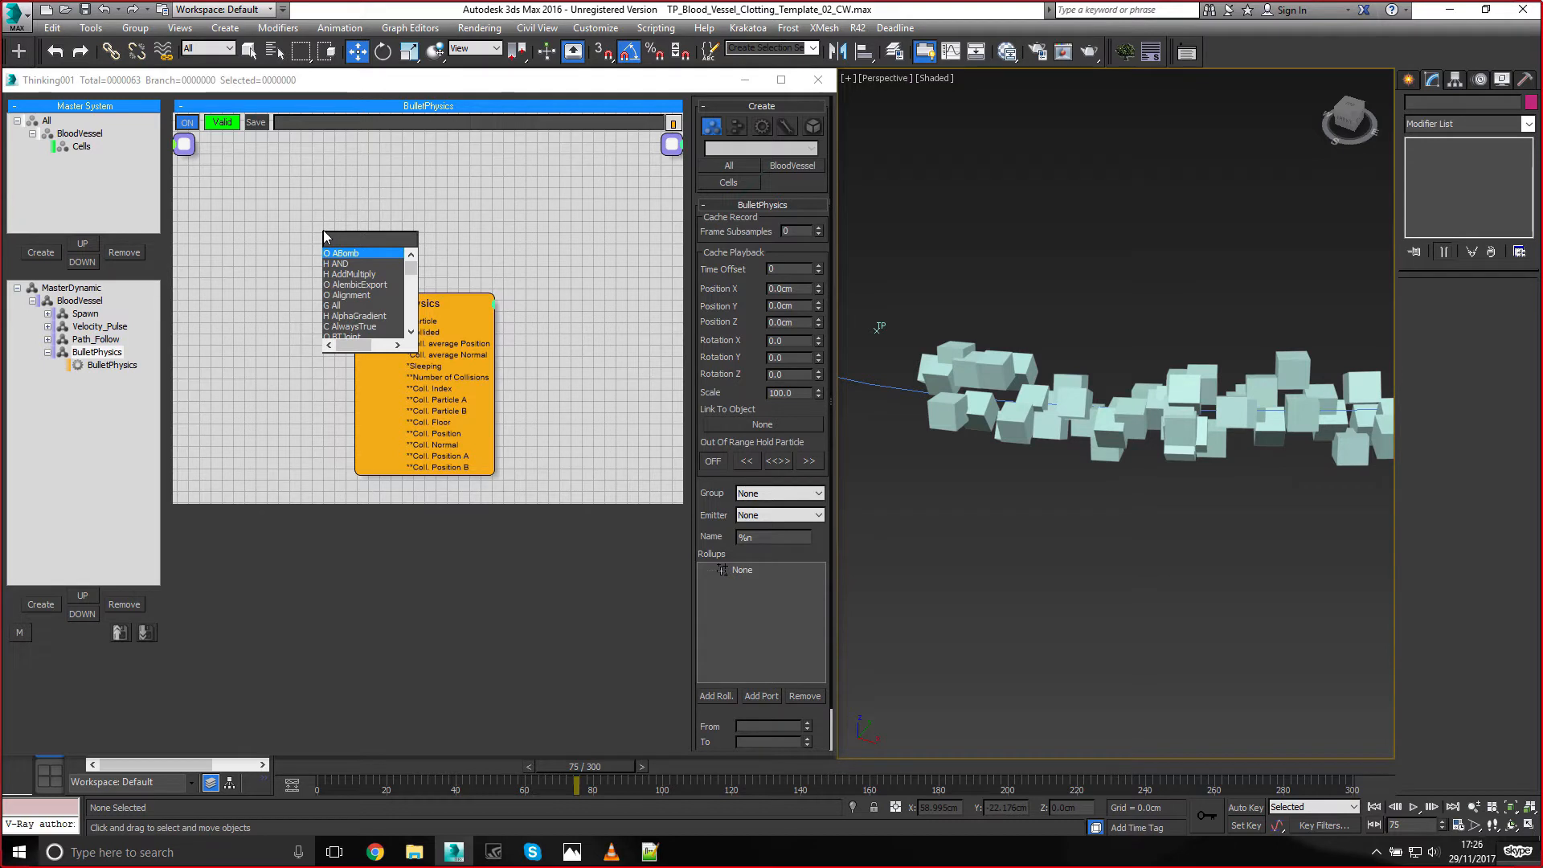
type("bt")
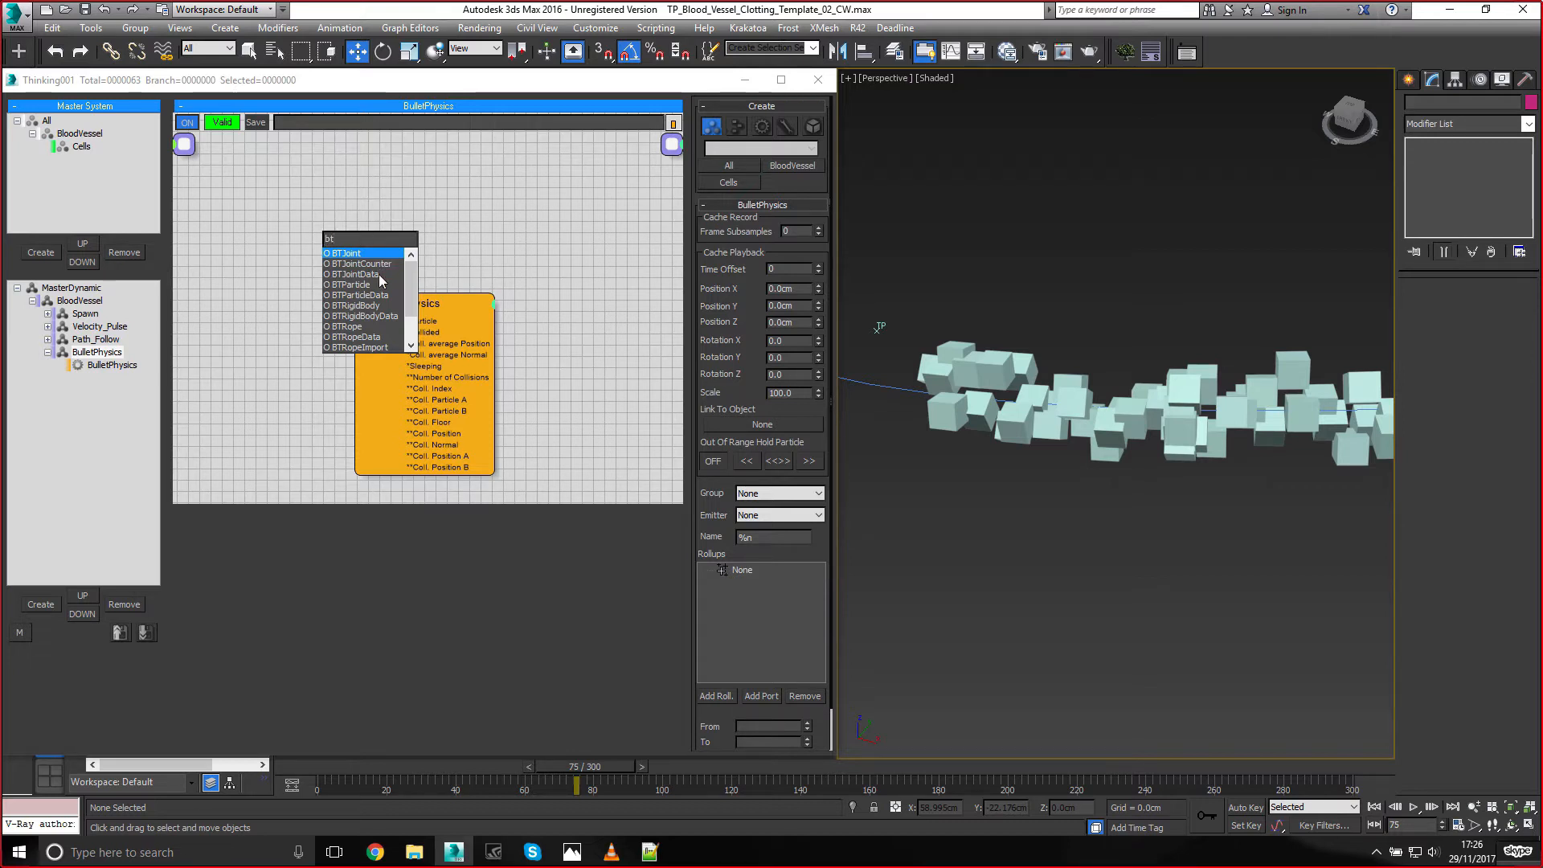
left_click(381, 306)
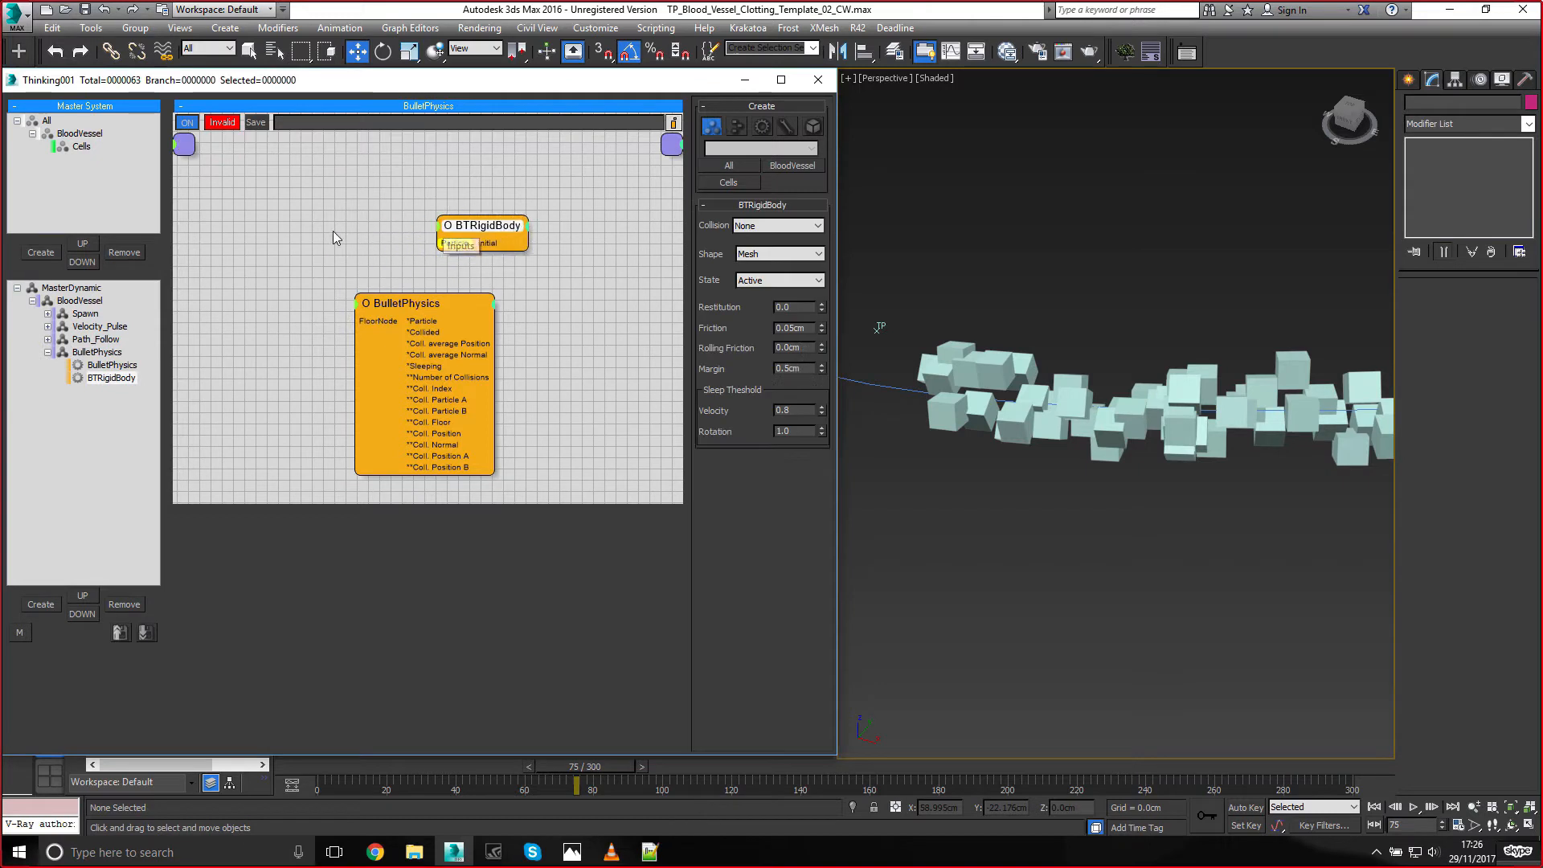
Add a Cells group node beside the BTRigidBody operator and connect its Particle output to the operator's Particle input
left_click(333, 231)
double_click(310, 229)
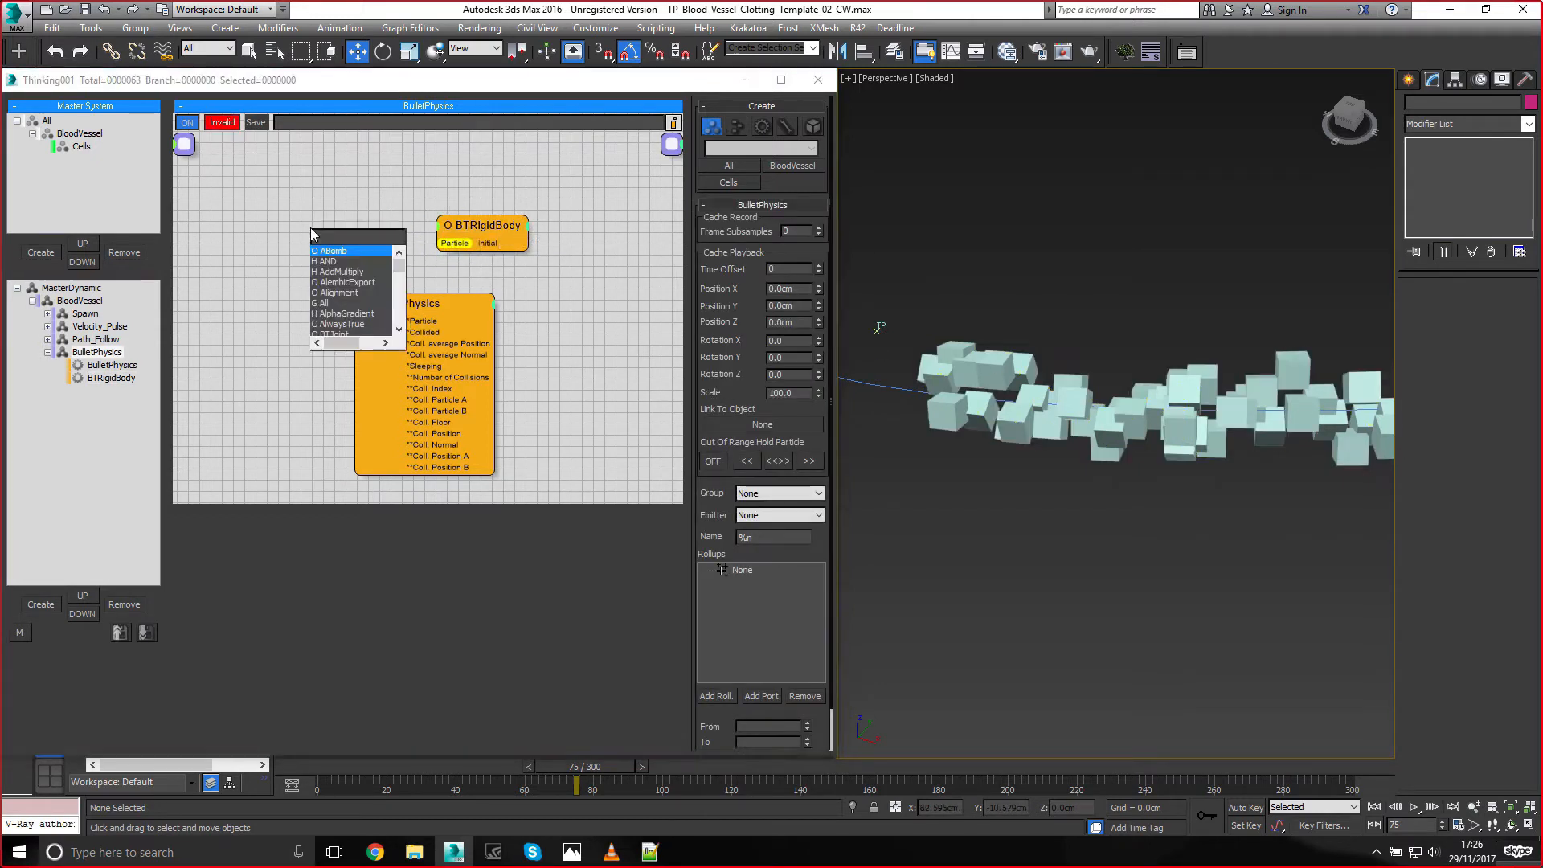
type("cell")
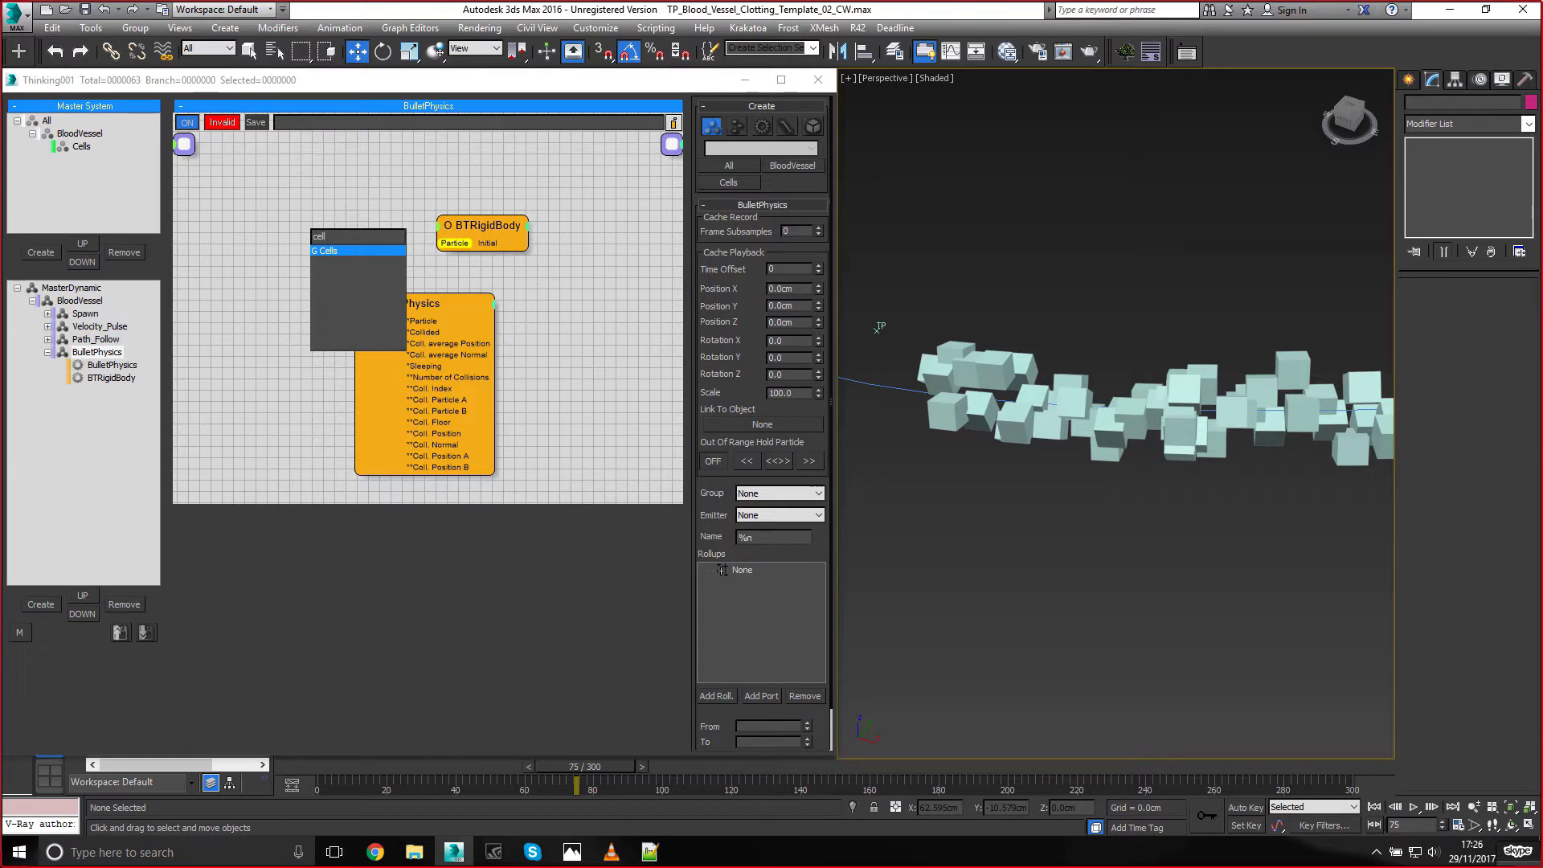
key("Return")
left_click_drag(361, 255, 331, 228)
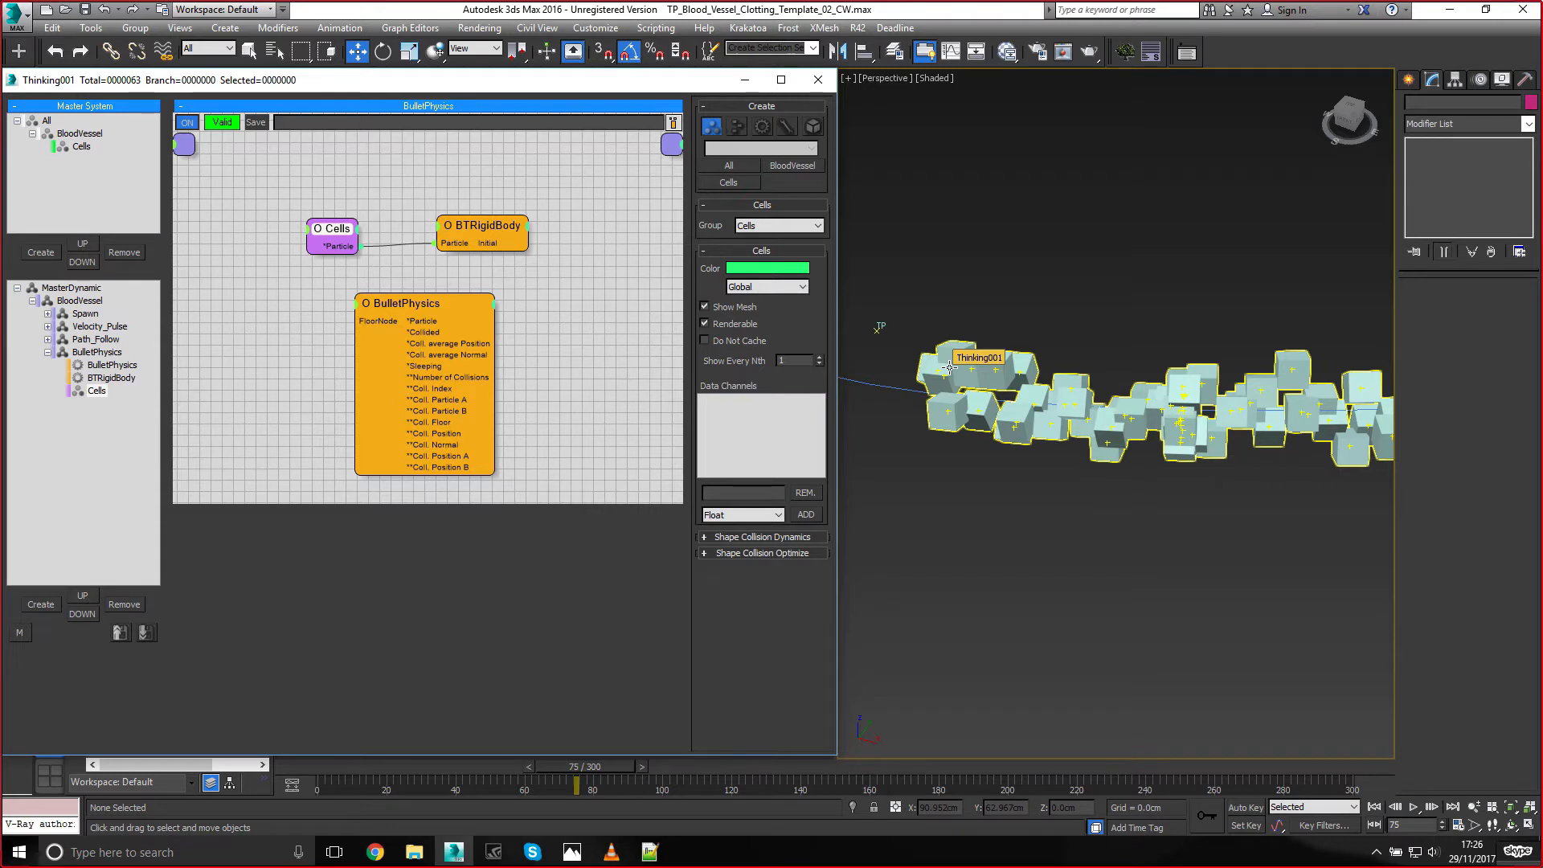
Rearrange the node graph with Cells and BTRigidBody close together above the BulletPhysics operator
middle_click_drag(420, 189, 426, 185)
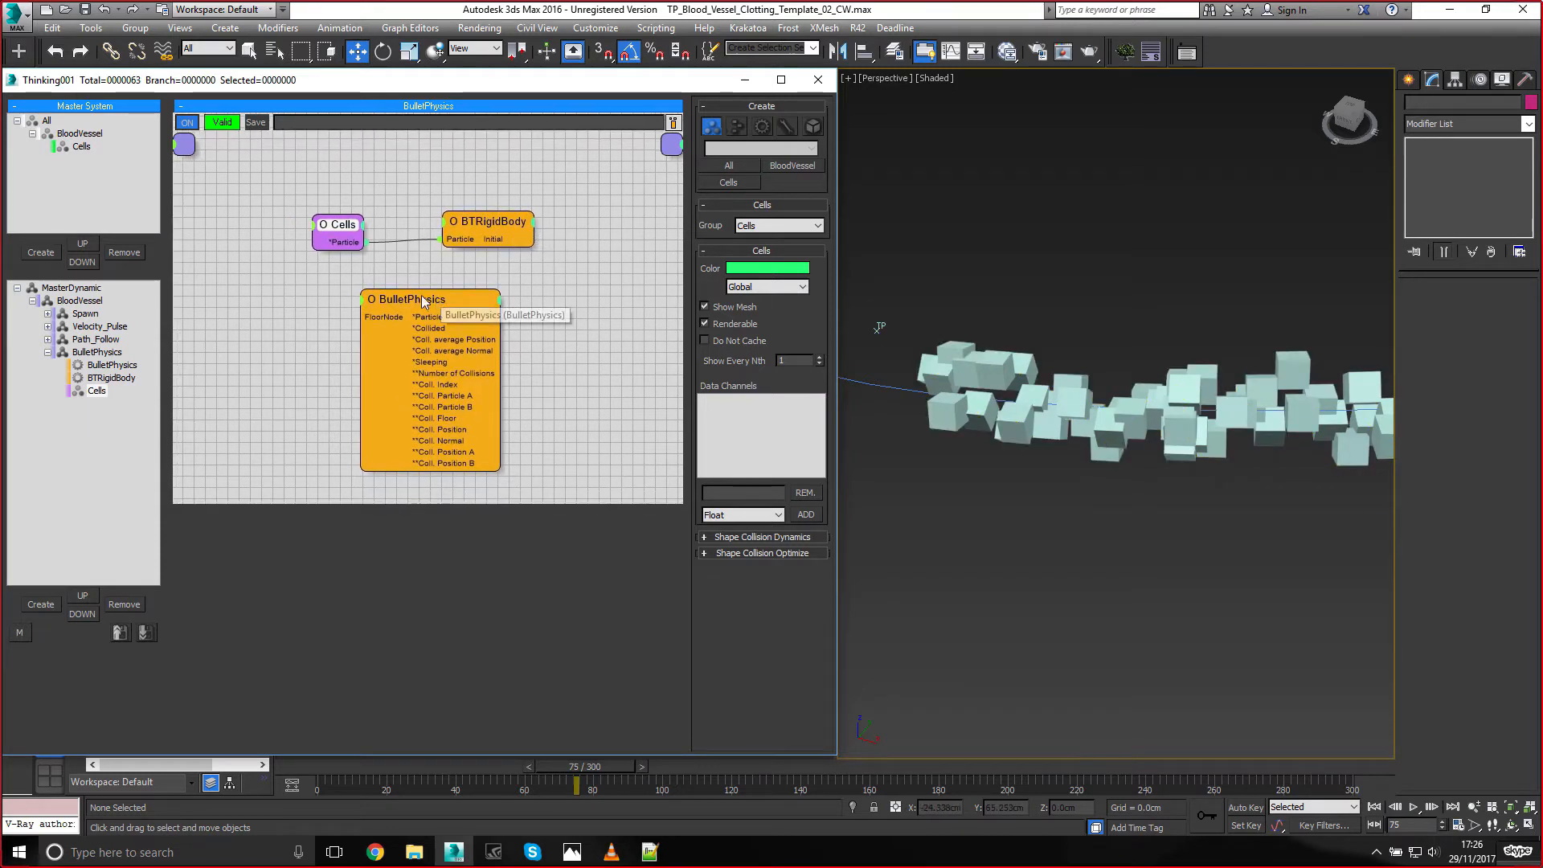
left_click_drag(422, 297, 437, 301)
left_click(489, 224)
left_click_drag(489, 225, 477, 230)
left_click_drag(439, 298, 442, 296)
left_click_drag(345, 222, 351, 217)
left_click_drag(474, 228, 459, 218)
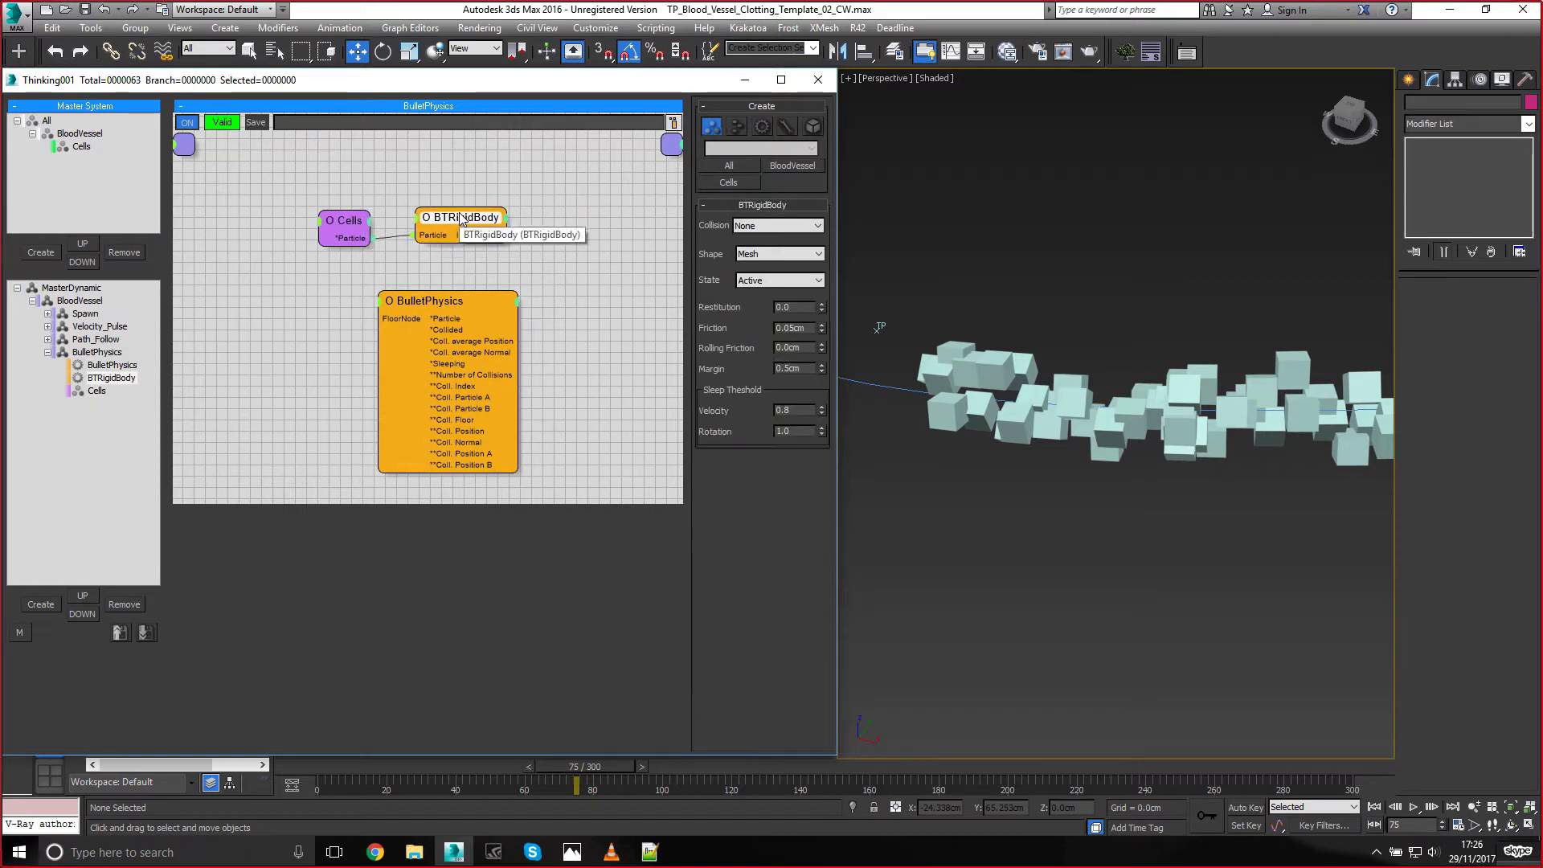
Set the BTRigidBody operator's collision to BulletPhysics and choose its collision shape
left_click(775, 226)
left_click(747, 252)
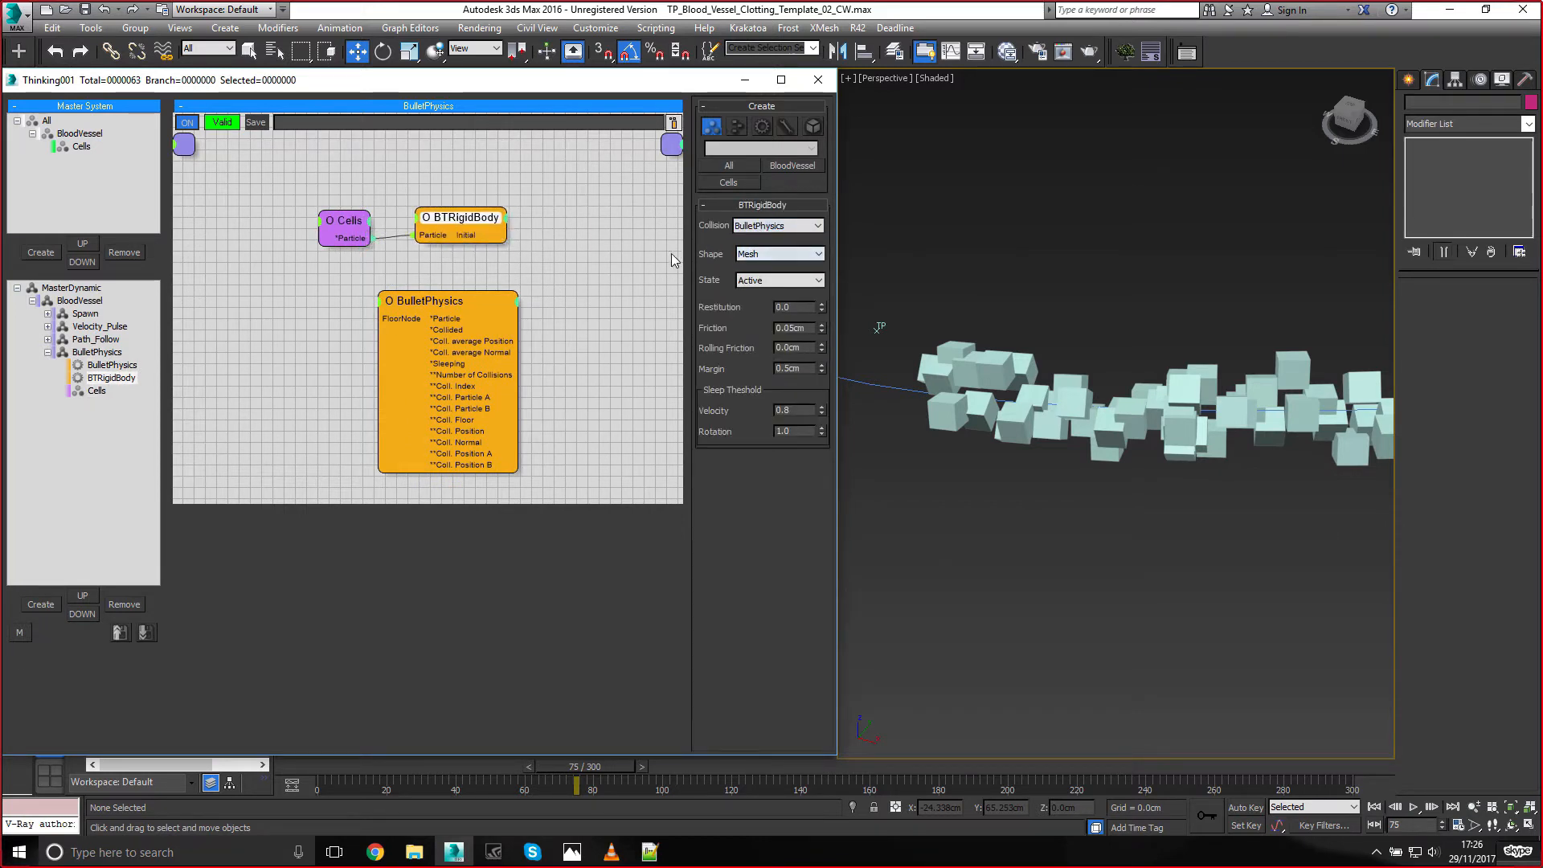
left_click(762, 255)
left_click(761, 290)
Set the BulletPhysics operator's particle group to Cells
left_click_drag(450, 300, 460, 302)
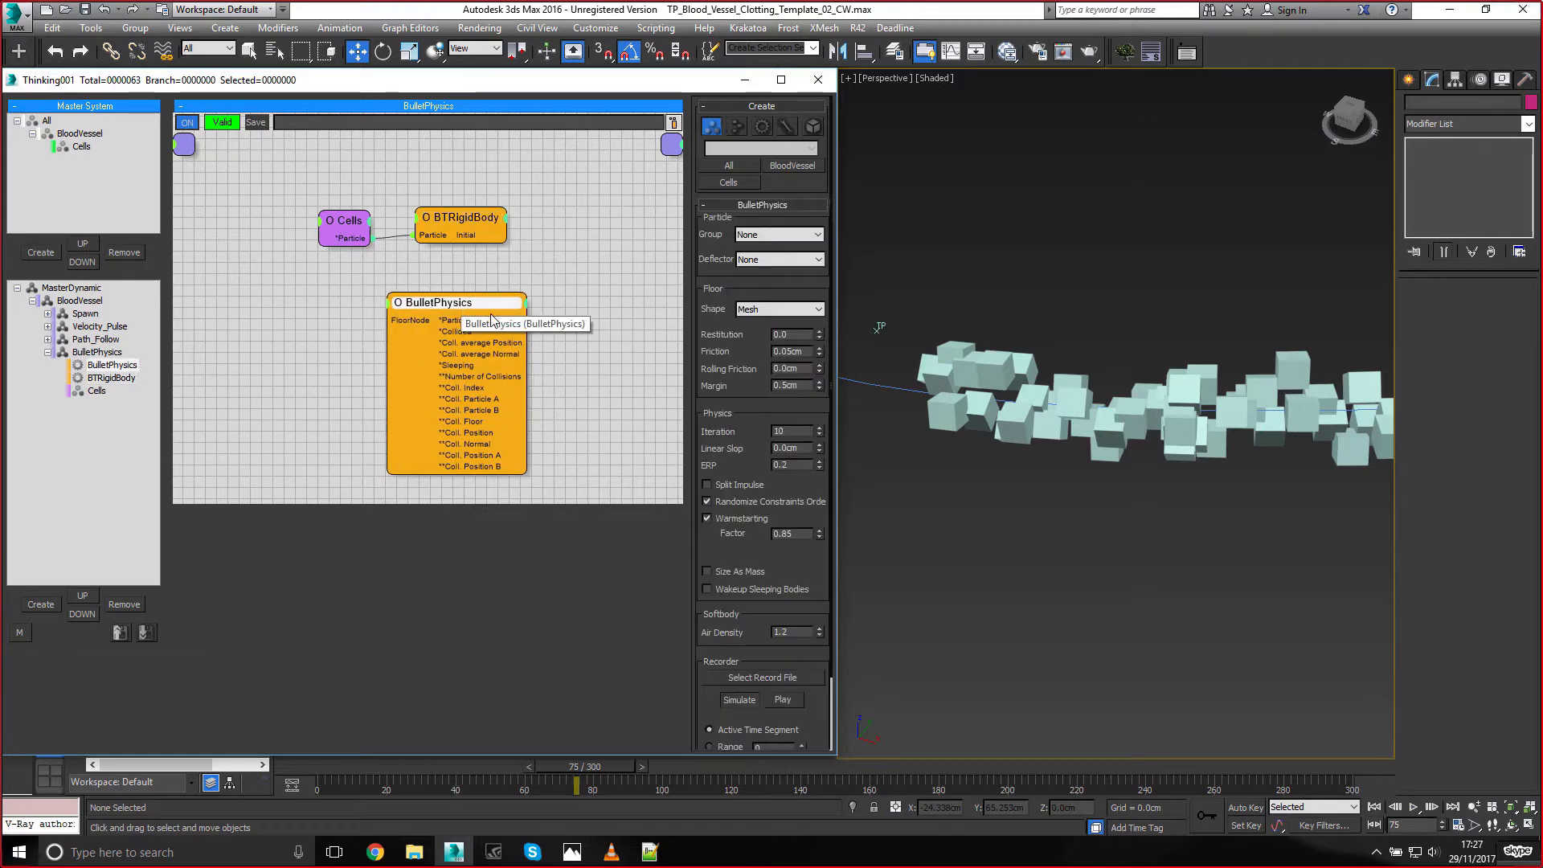
left_click(764, 233)
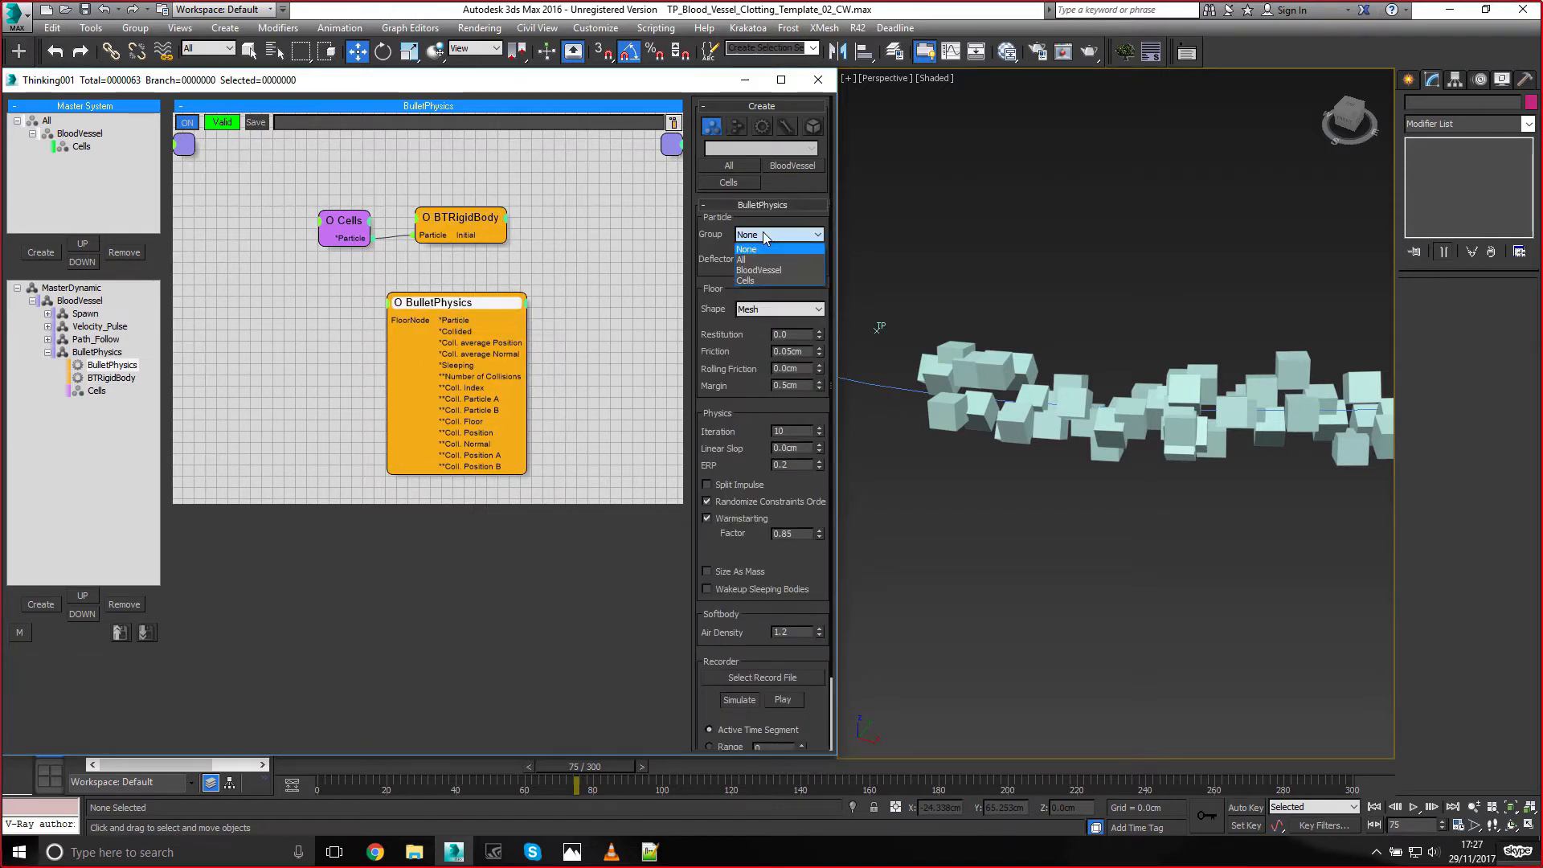
left_click(764, 281)
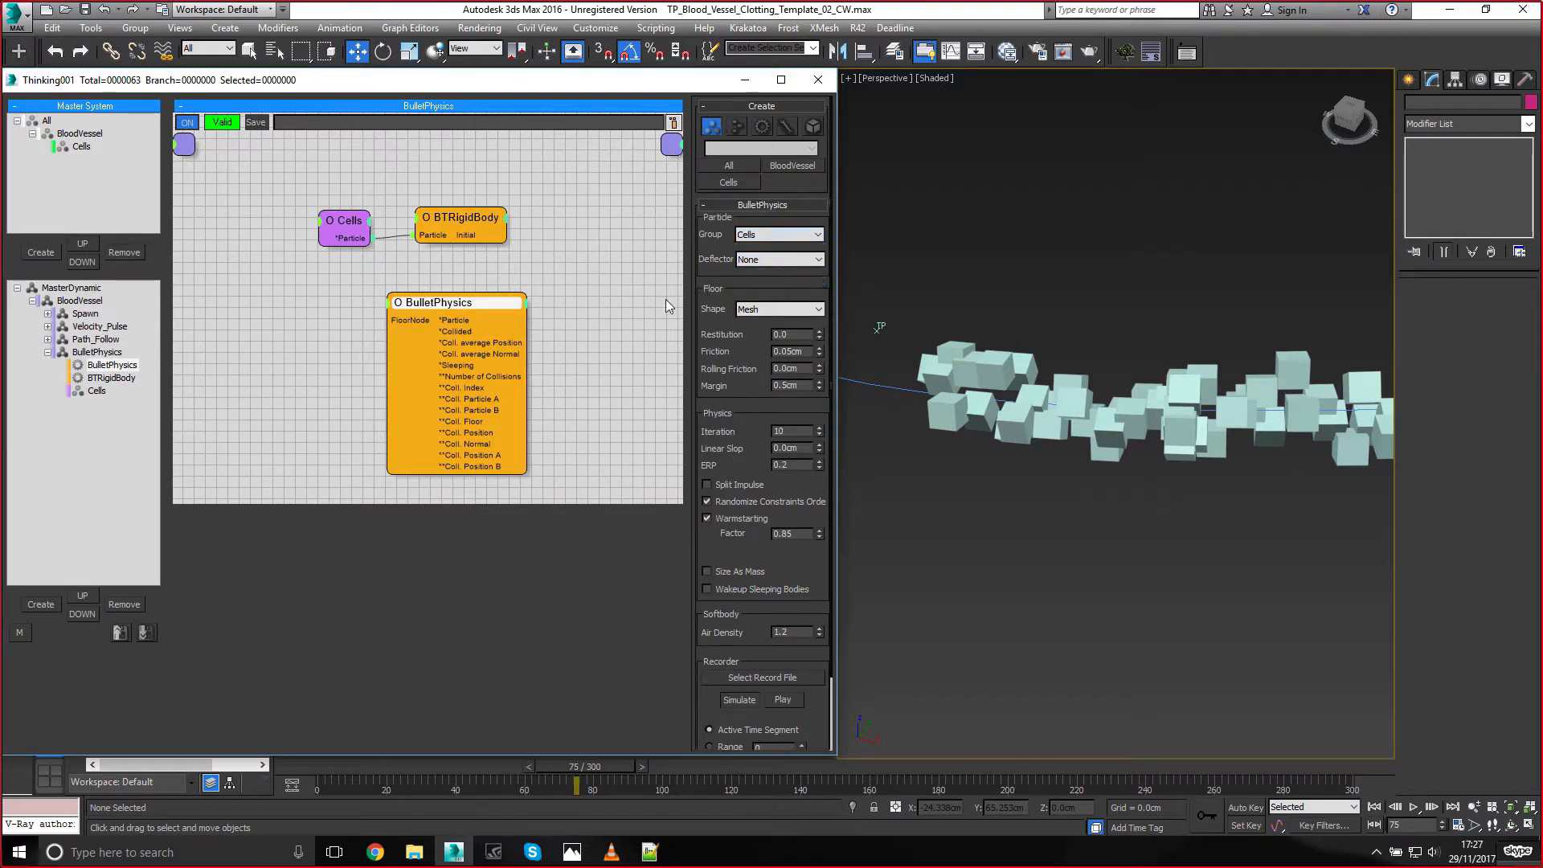
Play the simulation from the first frame and scrub to about frame 100 to examine the cell collisions
left_click_drag(585, 766, 325, 781)
left_click(1412, 808)
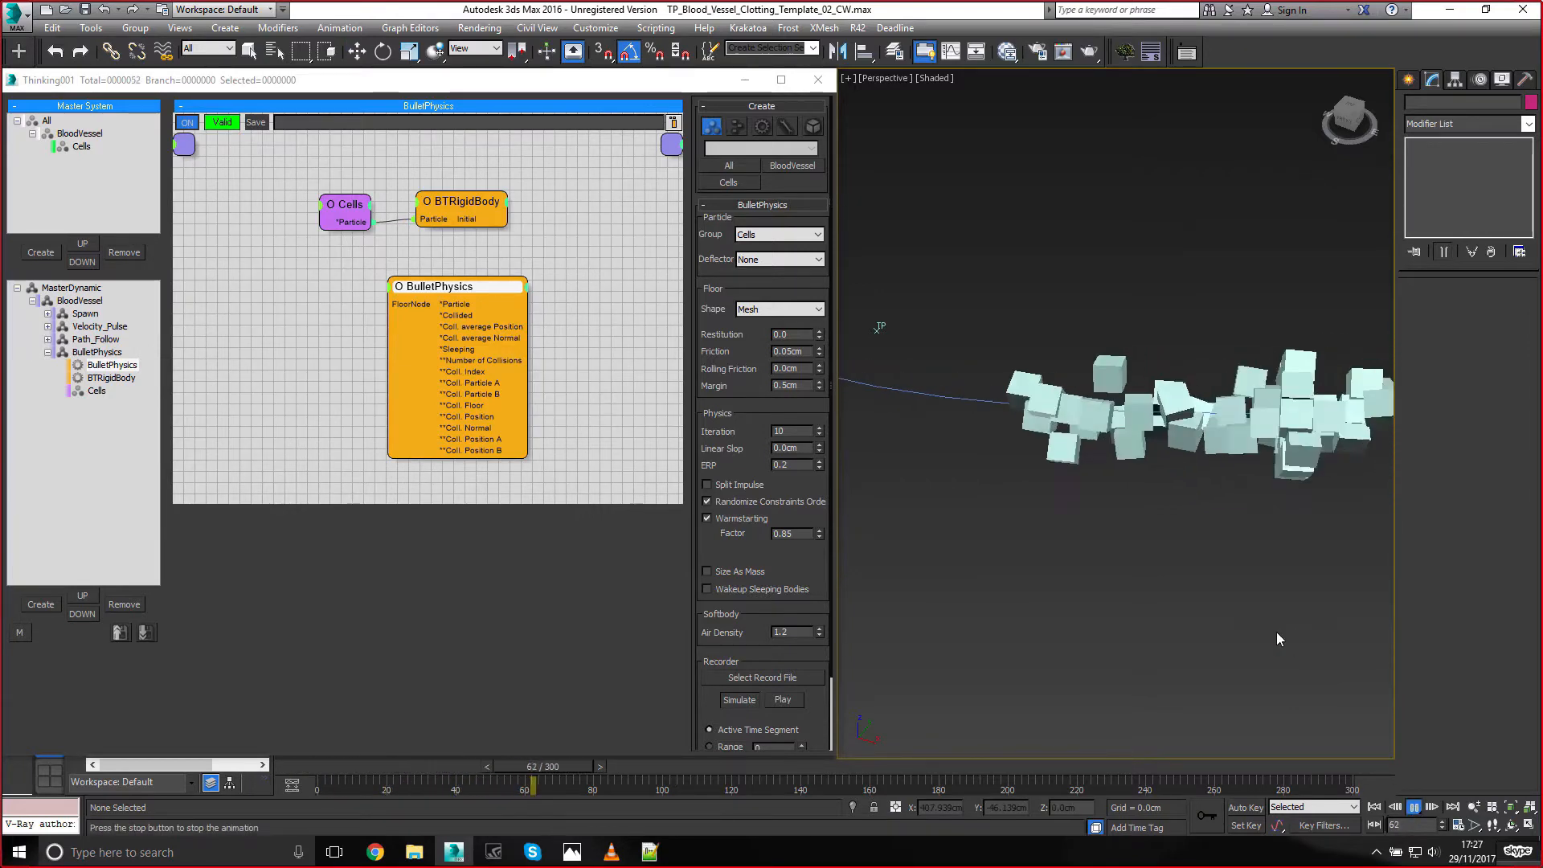
left_click(1414, 808)
key("w")
left_click_drag(784, 765, 691, 754)
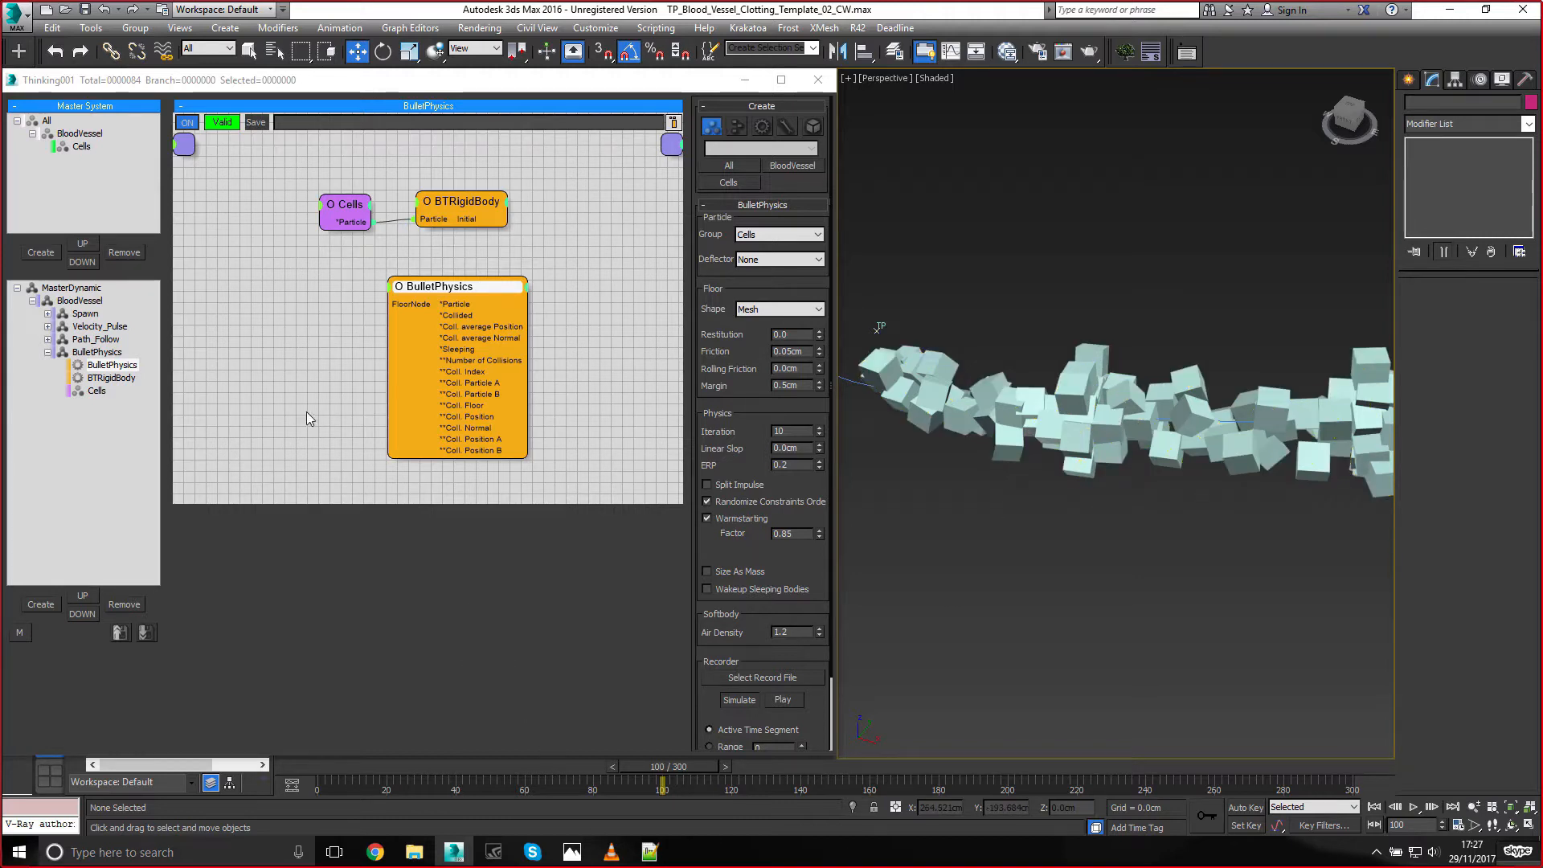
Collapse the BulletPhysics set and rename the Cells particle group to Helpers_Path_Follow
left_click(47, 352)
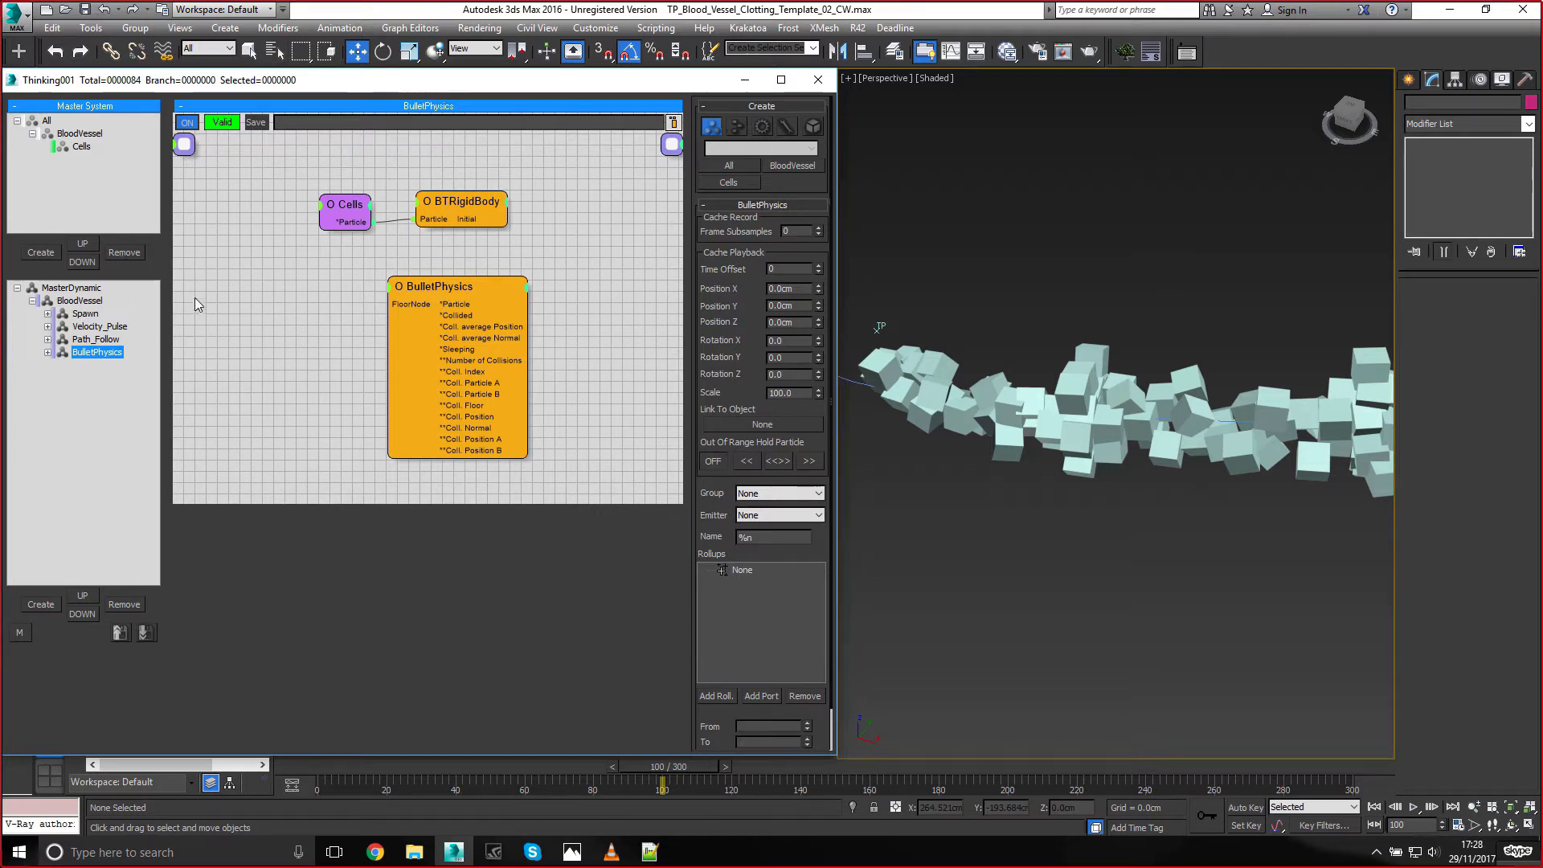
left_click(81, 147)
left_click(80, 148)
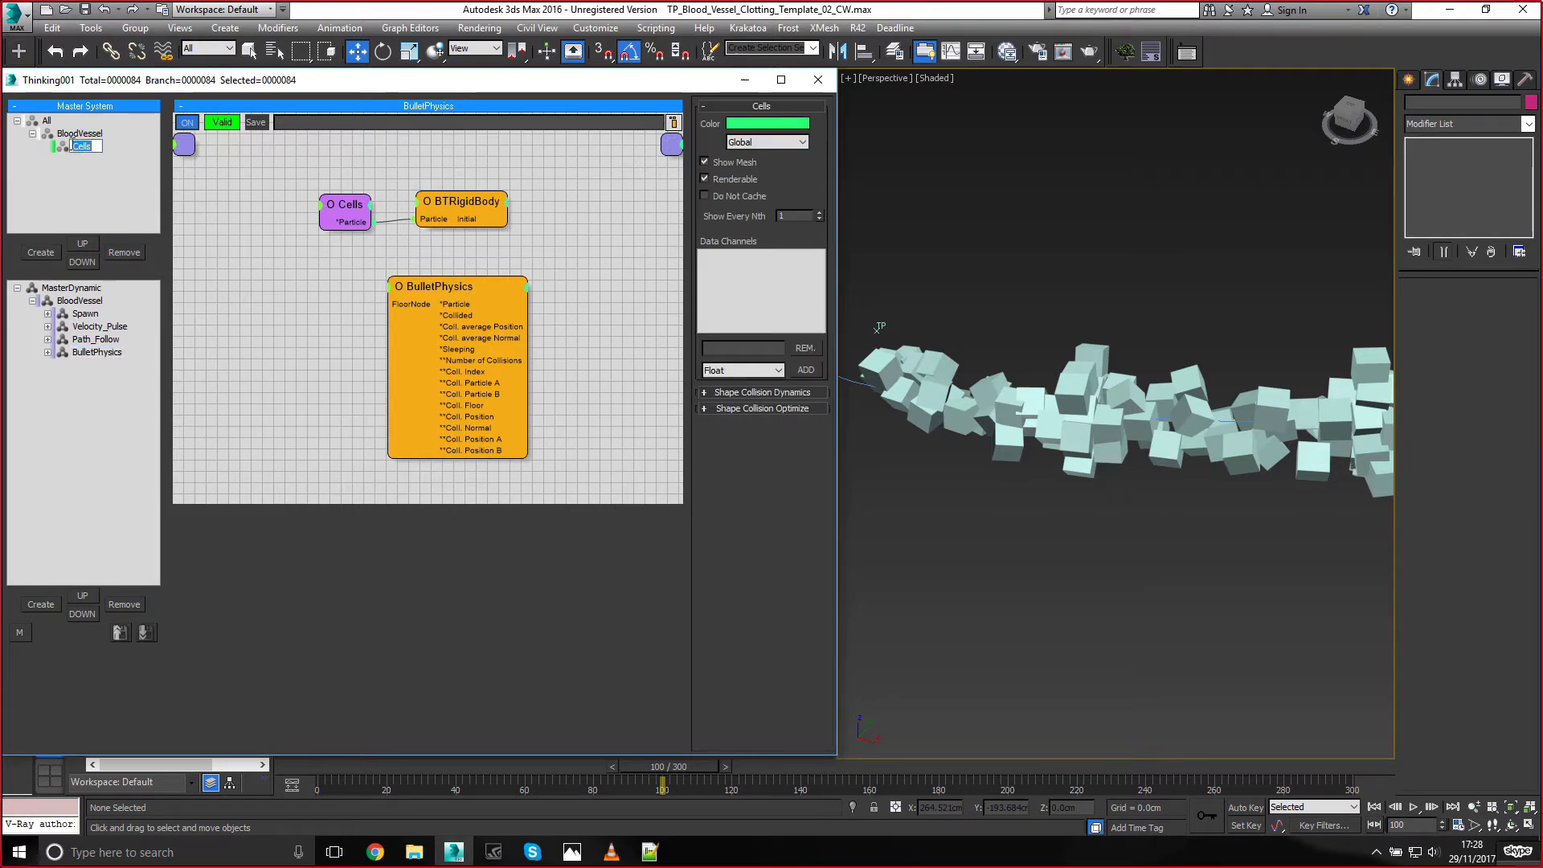
key("BackSpace")
type("Helpers_P")
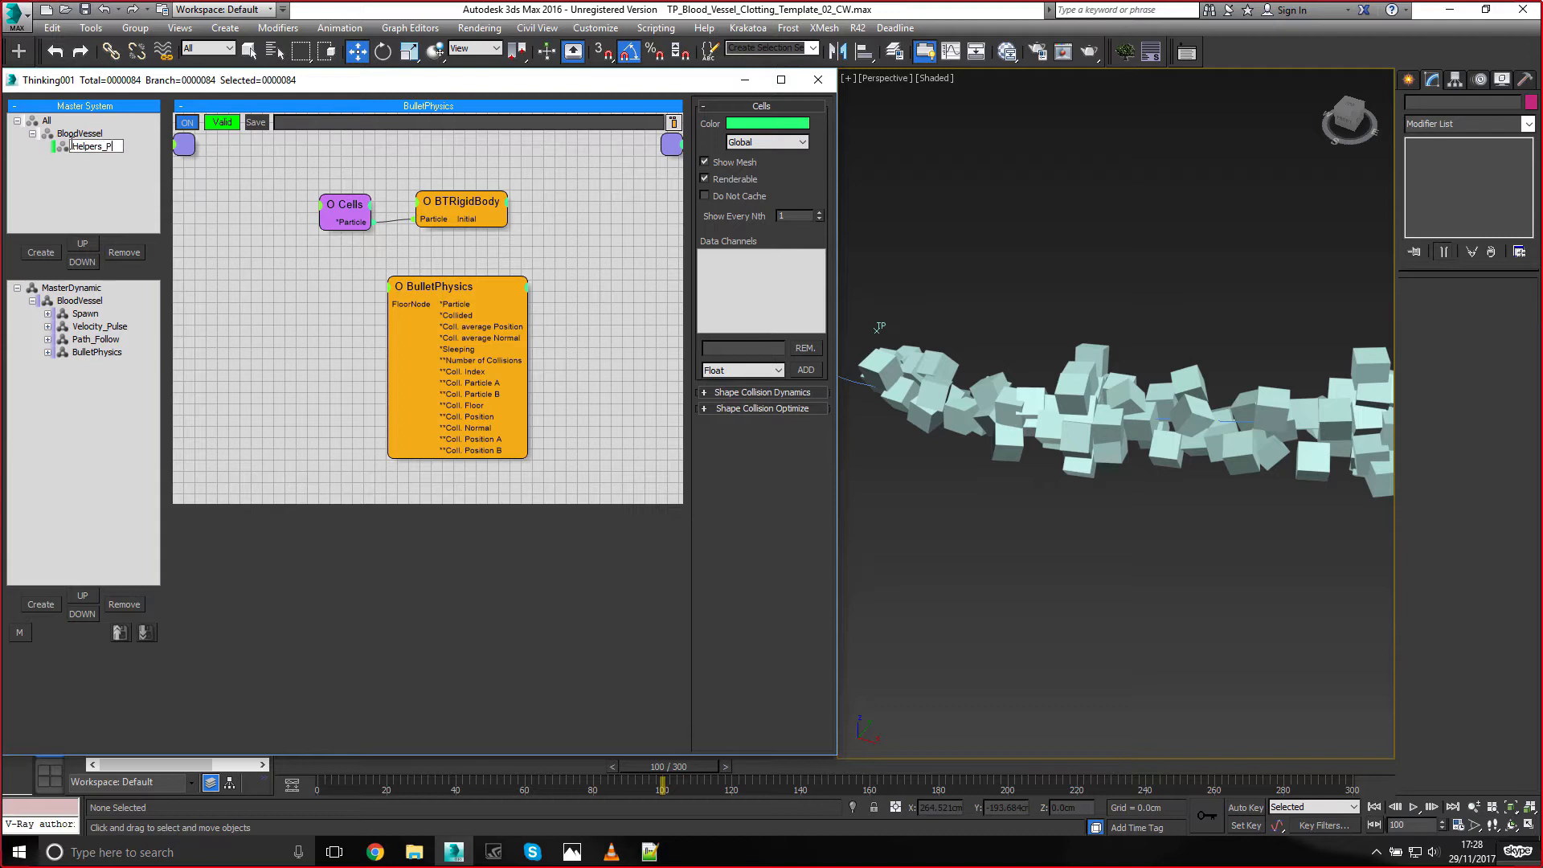
type("ath_Follow")
key("Return")
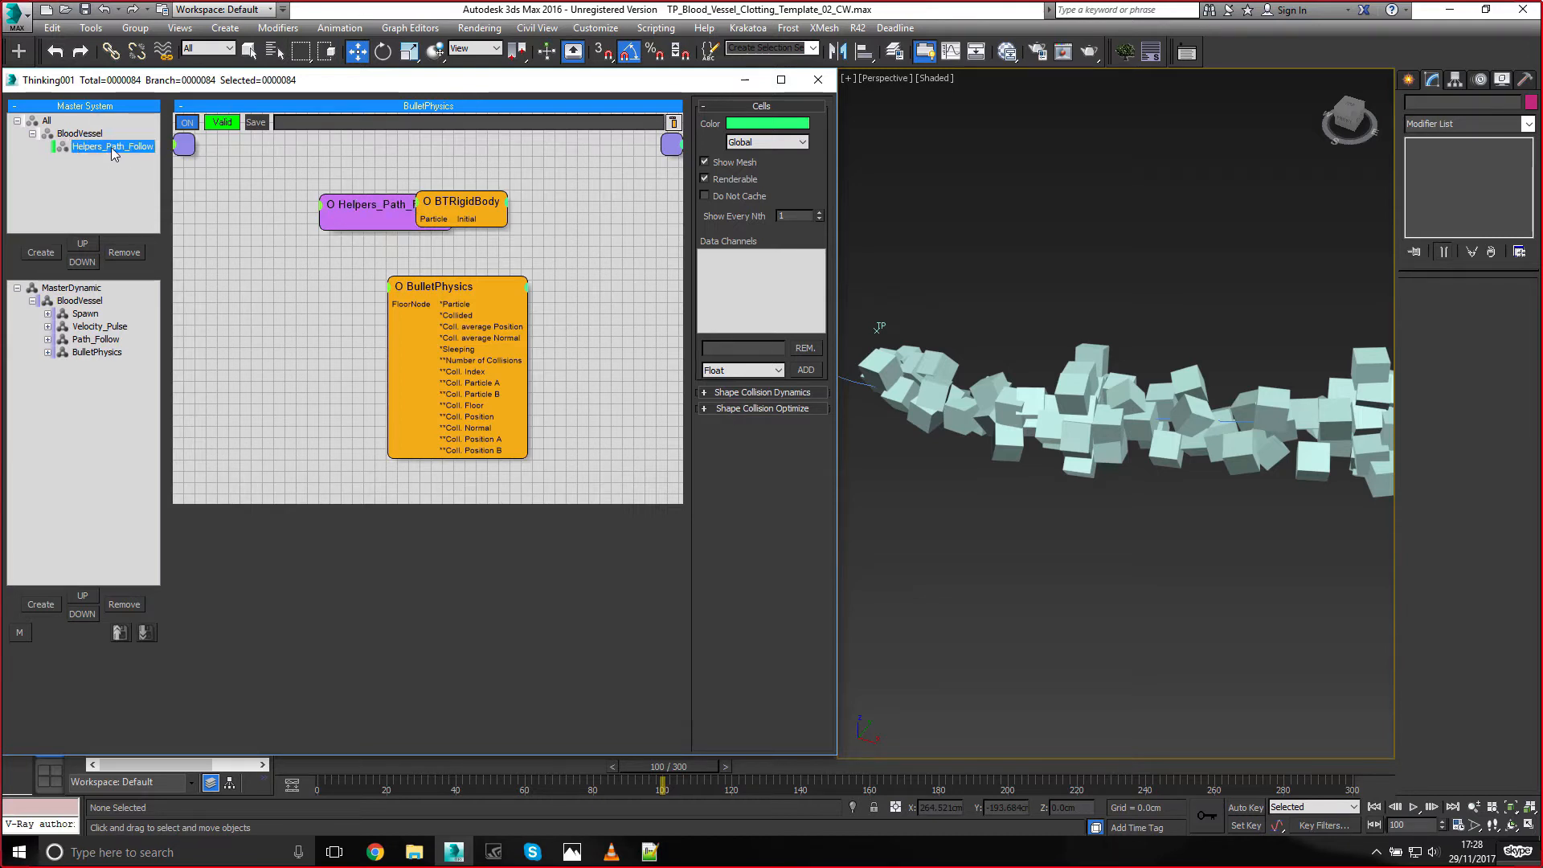
Create a new particle group under BloodVessel and name it Cells
left_click(75, 135)
left_click(49, 253)
left_click(76, 157)
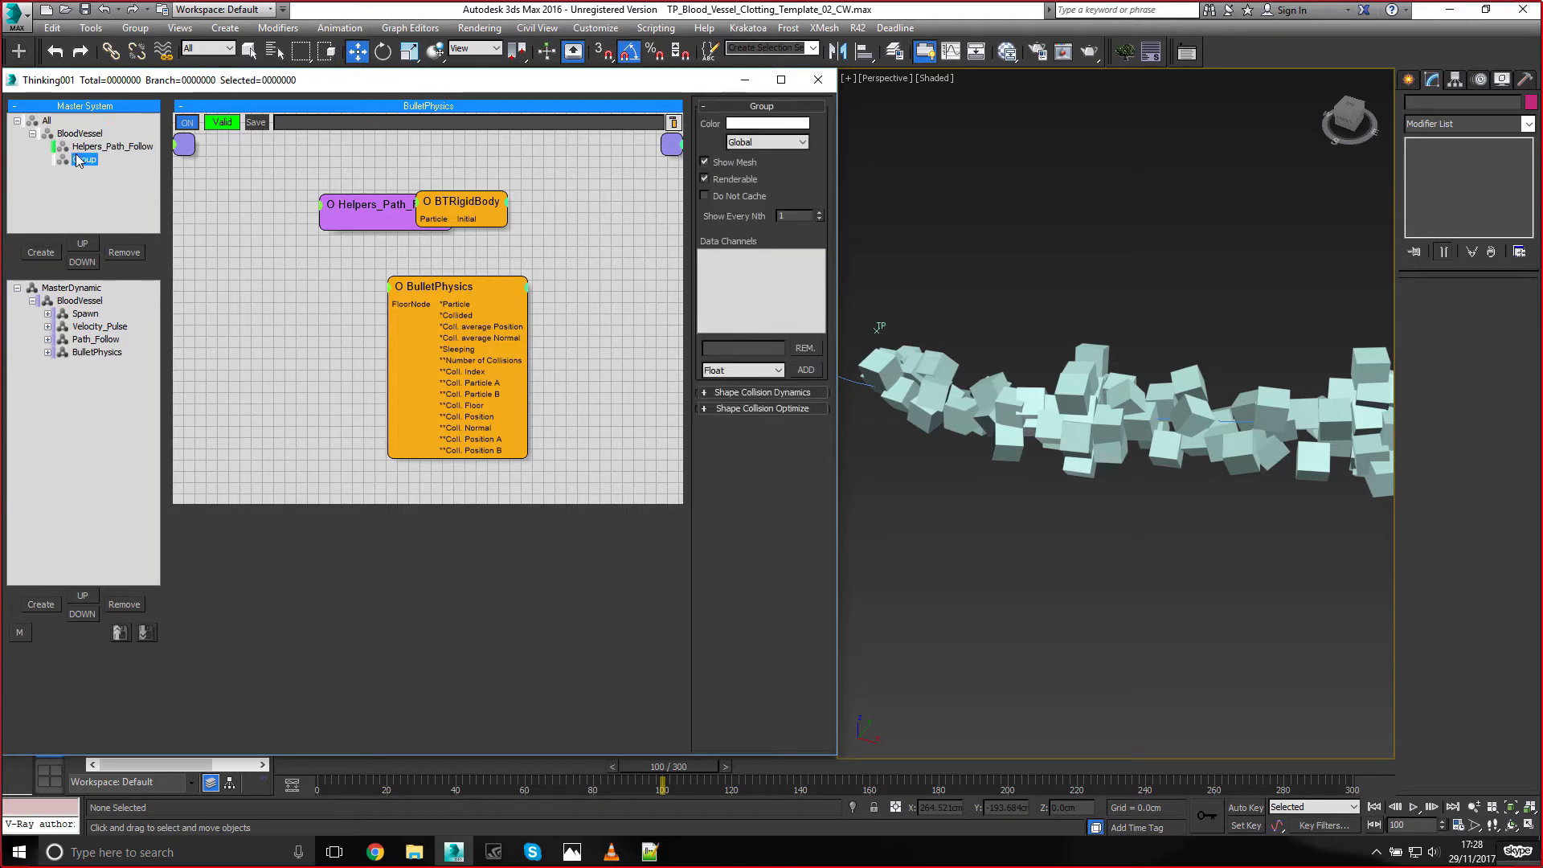
left_click(78, 160)
type("Cells")
left_click(118, 187)
Set the new Cells group's display colour to yellow
left_click(749, 126)
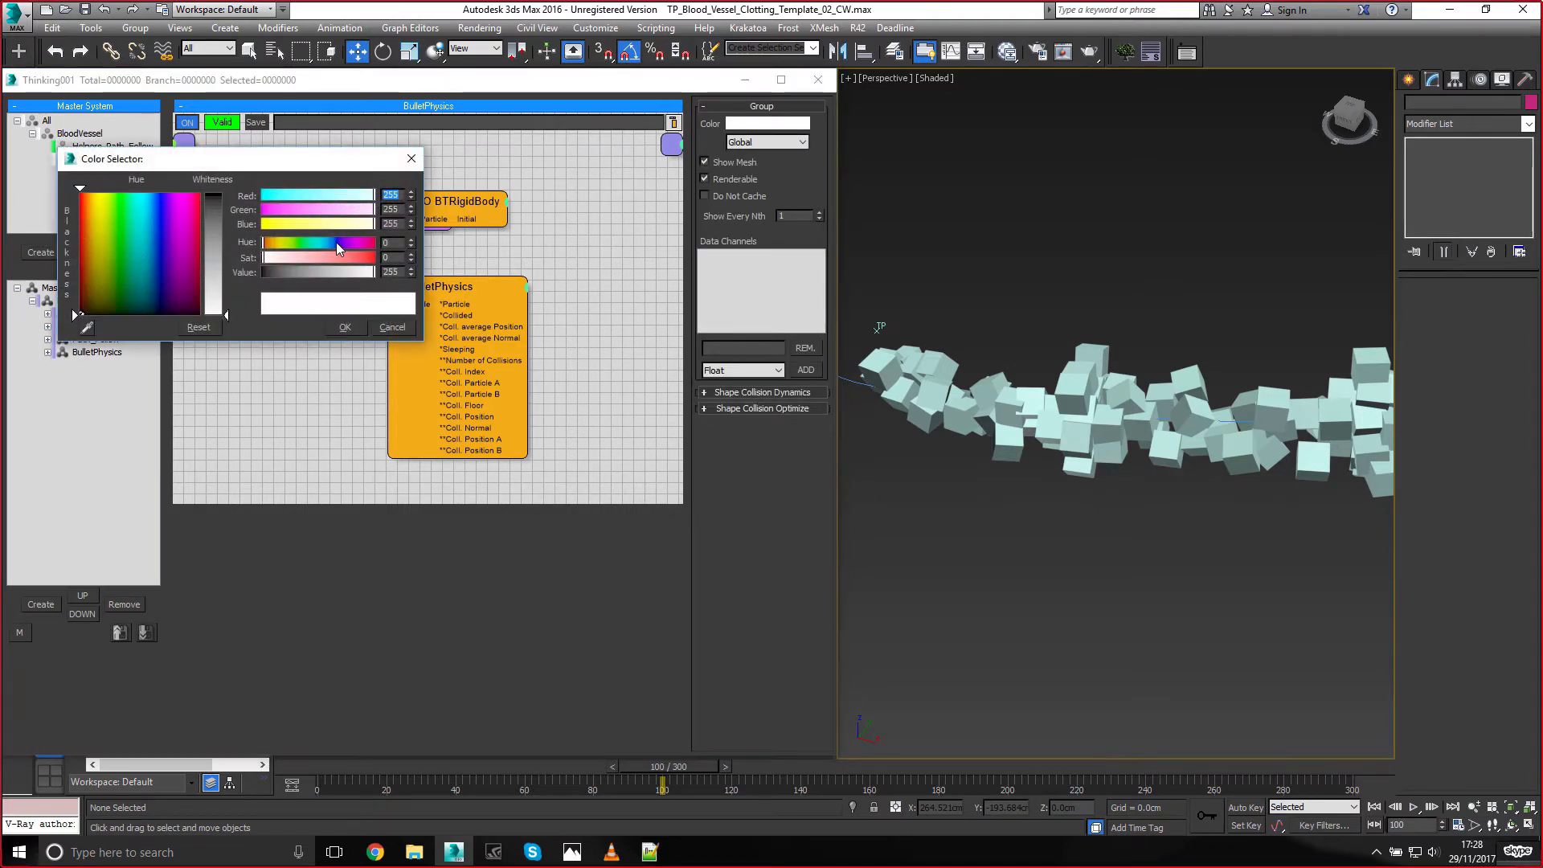
left_click(272, 225)
left_click(343, 329)
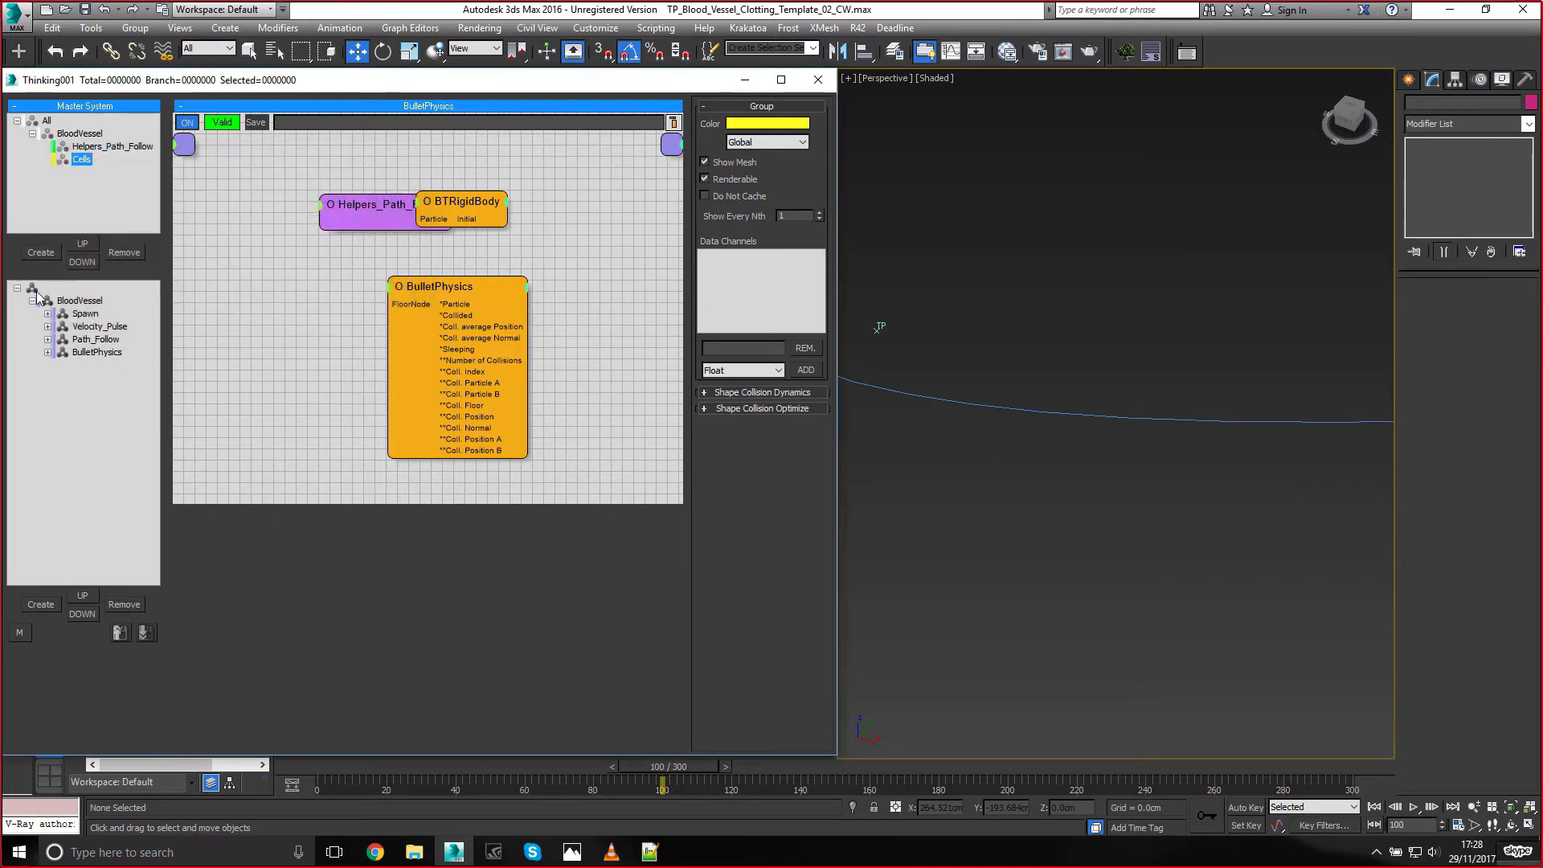
Create a new dynamic set under BloodVessel and place it between Path_Follow and BulletPhysics
left_click(84, 313)
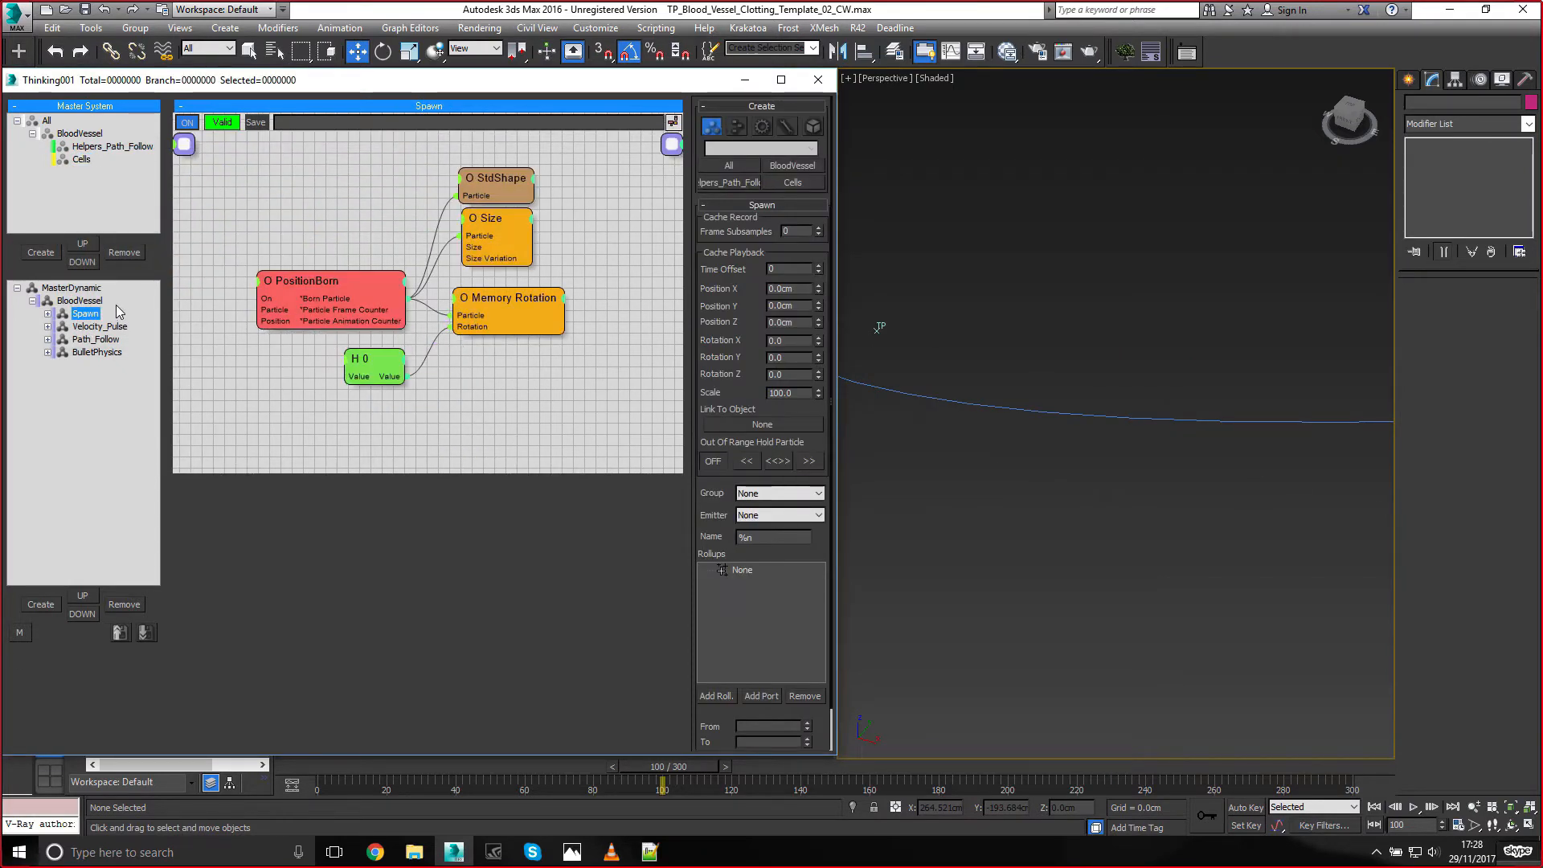
left_click(82, 301)
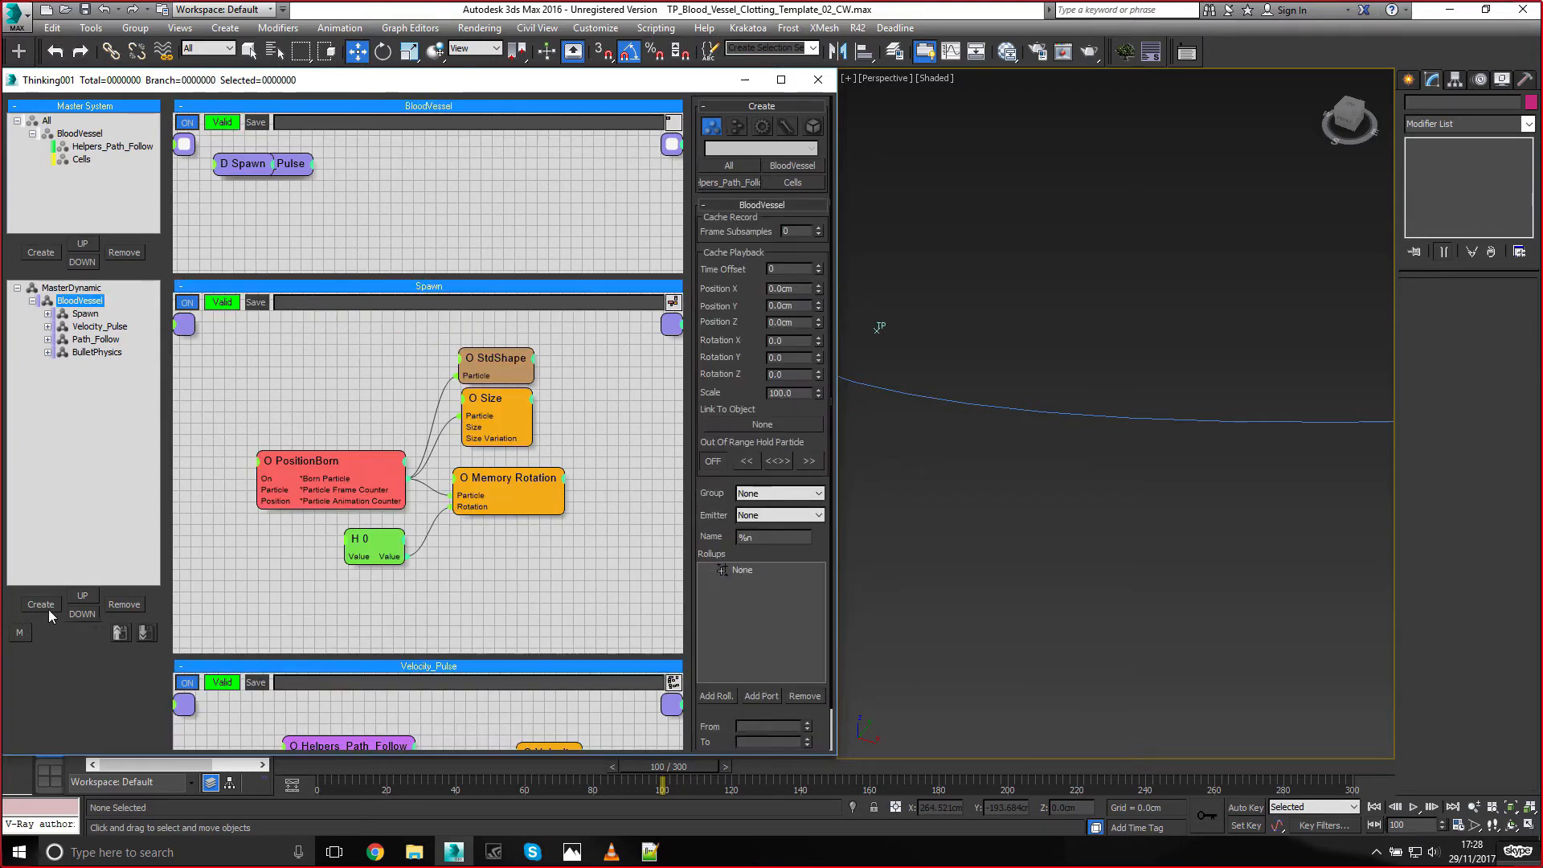
left_click(48, 609)
left_click(99, 368)
left_click(82, 595)
left_click(83, 596)
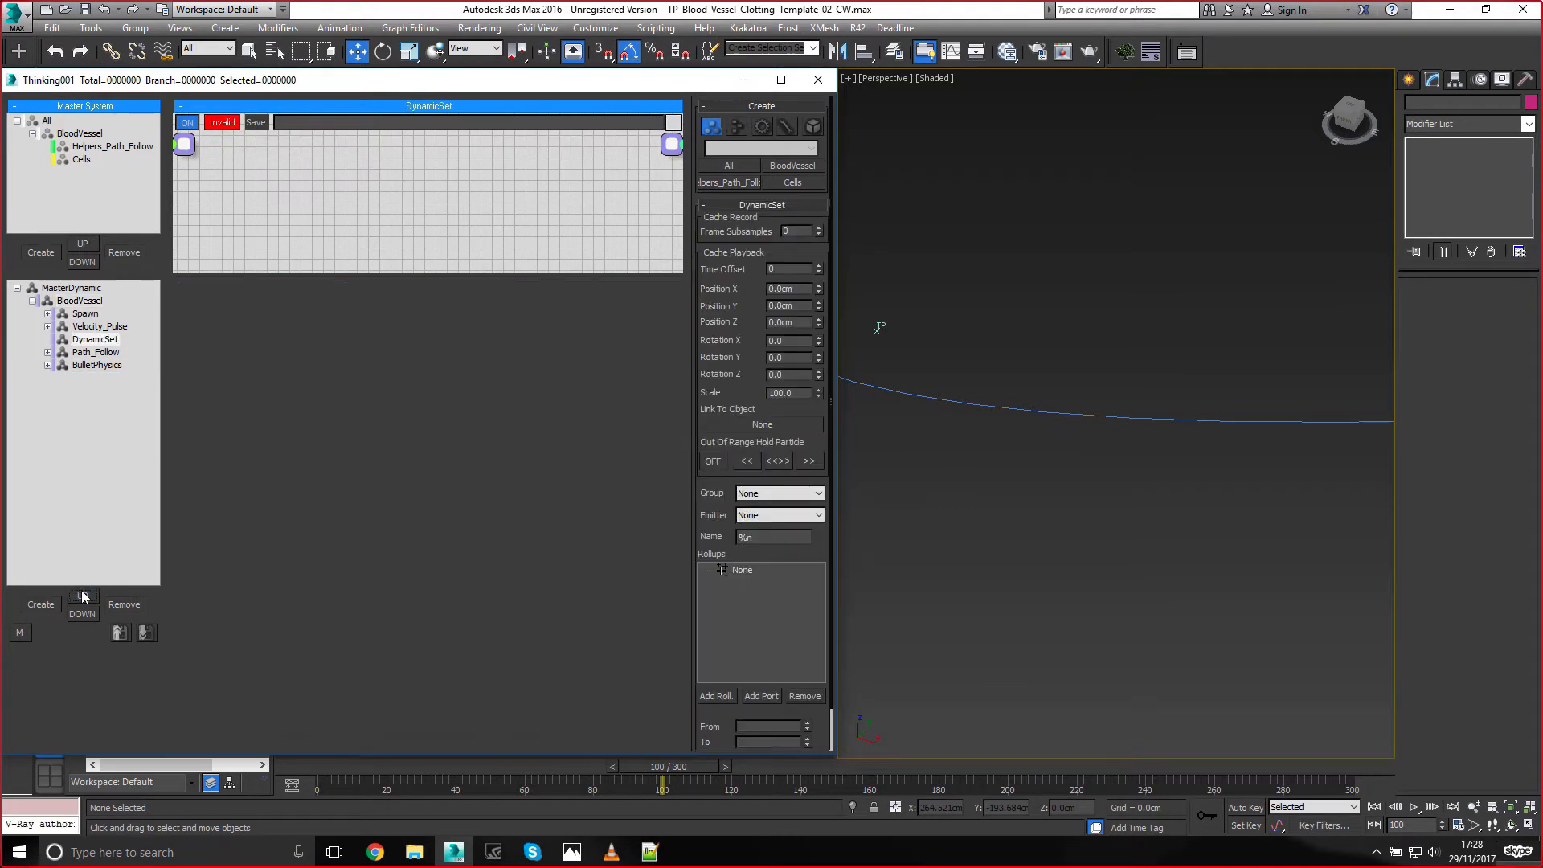
left_click(82, 613)
left_click(101, 352)
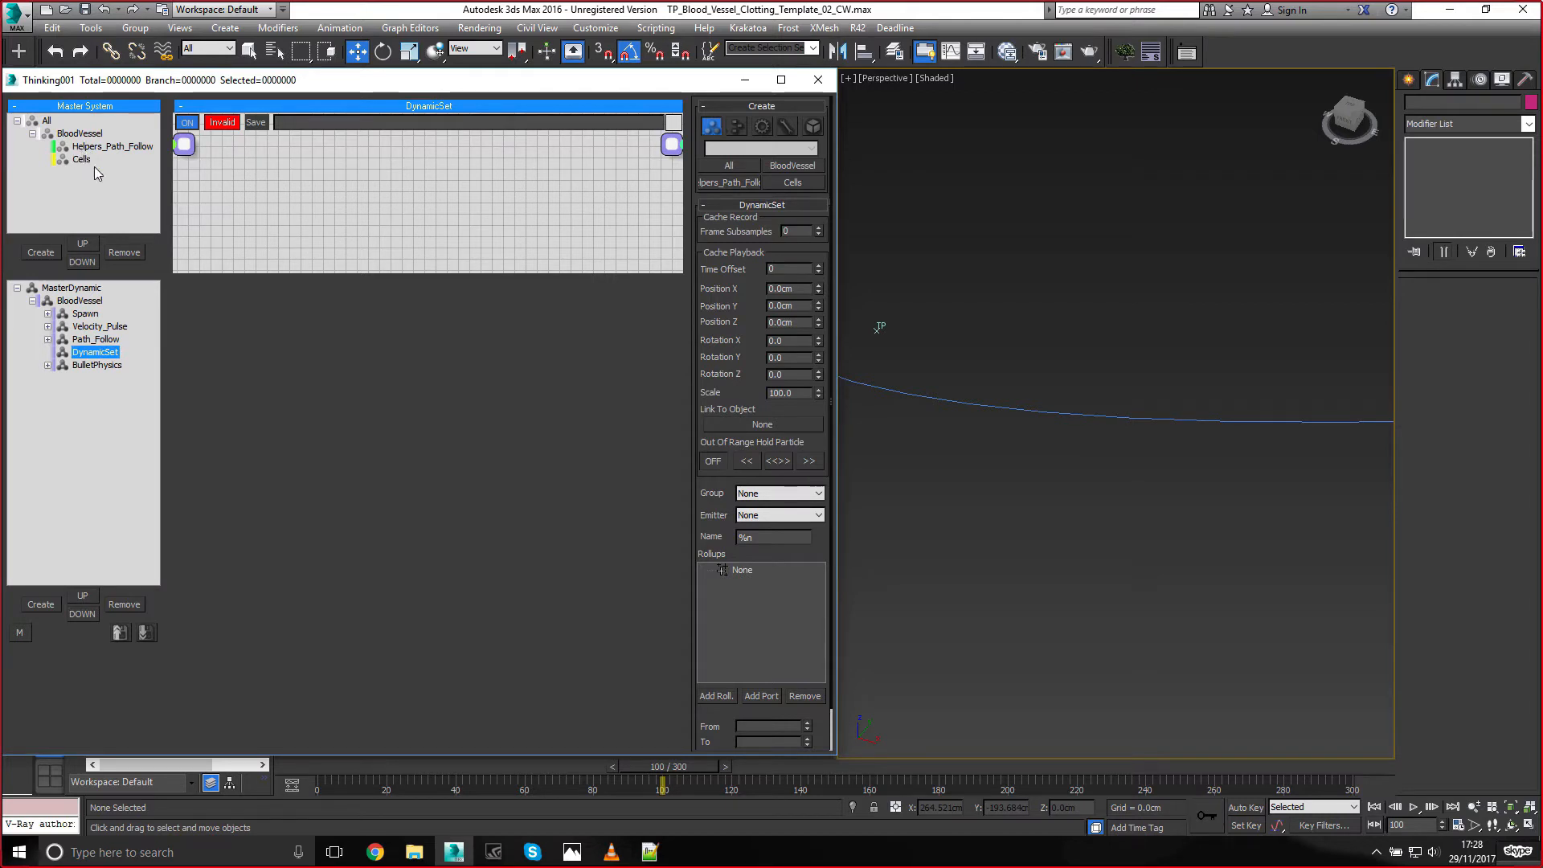
Disable the StdShape and Size operators in the Spawn set, return to the new dynamic set and collapse Spawn
left_click_drag(323, 768, 549, 769)
left_click(88, 314)
right_click(506, 184)
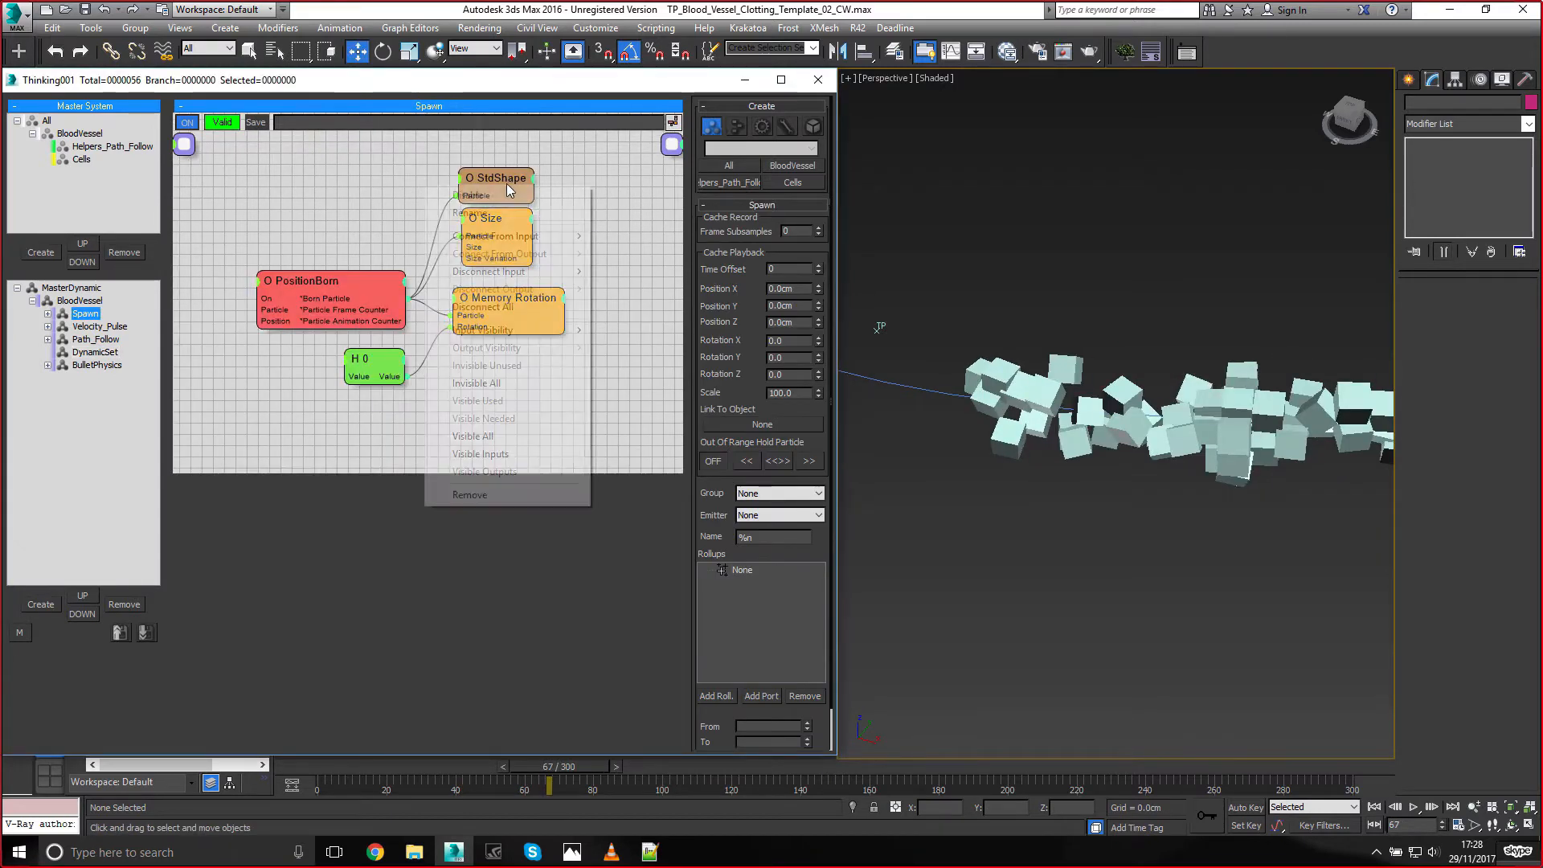
left_click(489, 194)
left_click(485, 220)
right_click(485, 221)
left_click(487, 230)
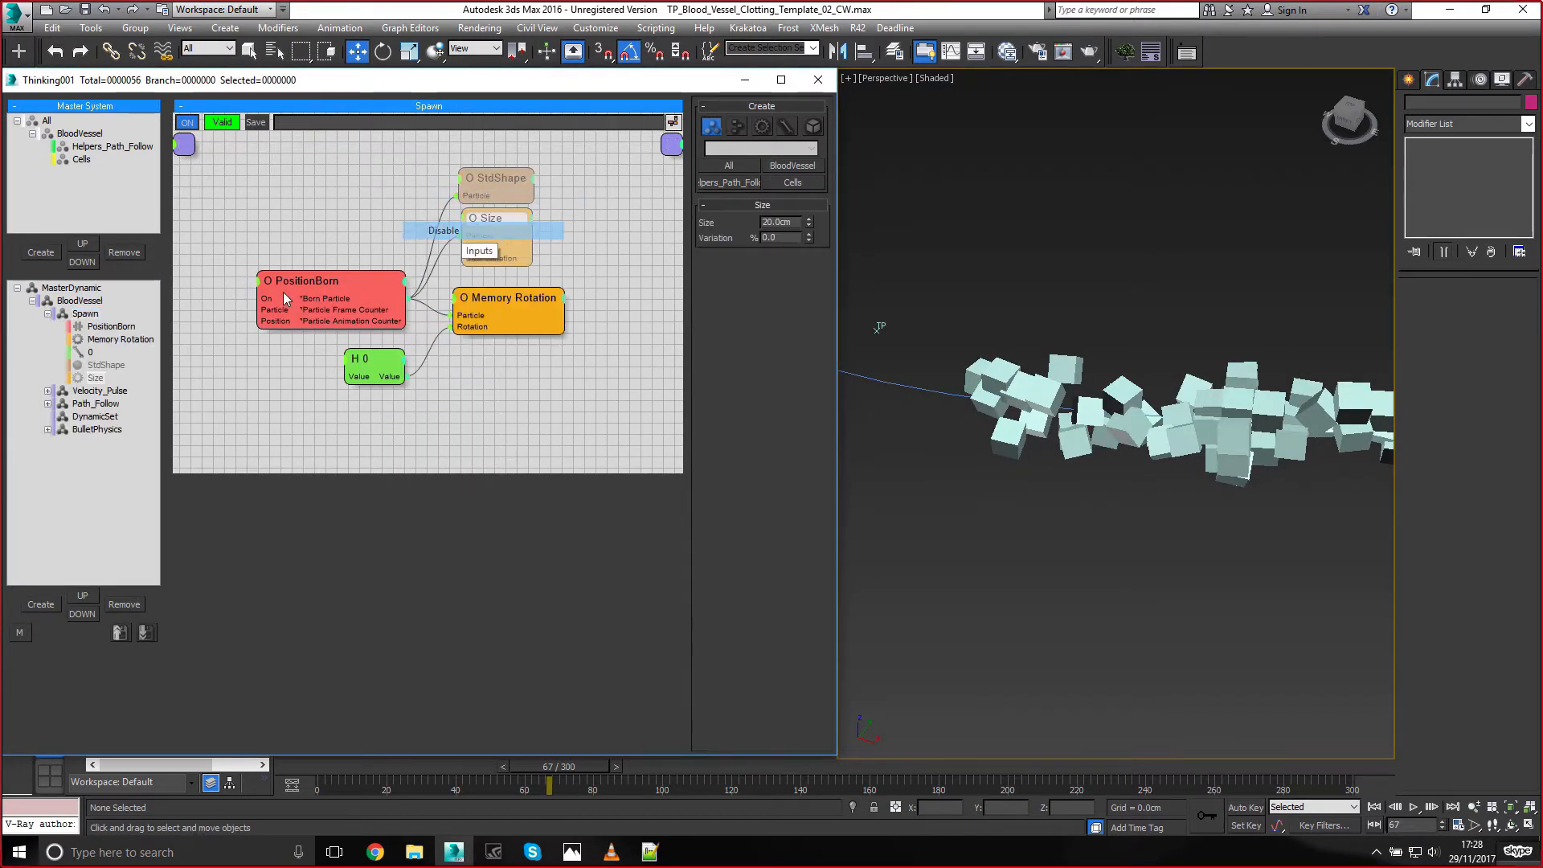
left_click(89, 416)
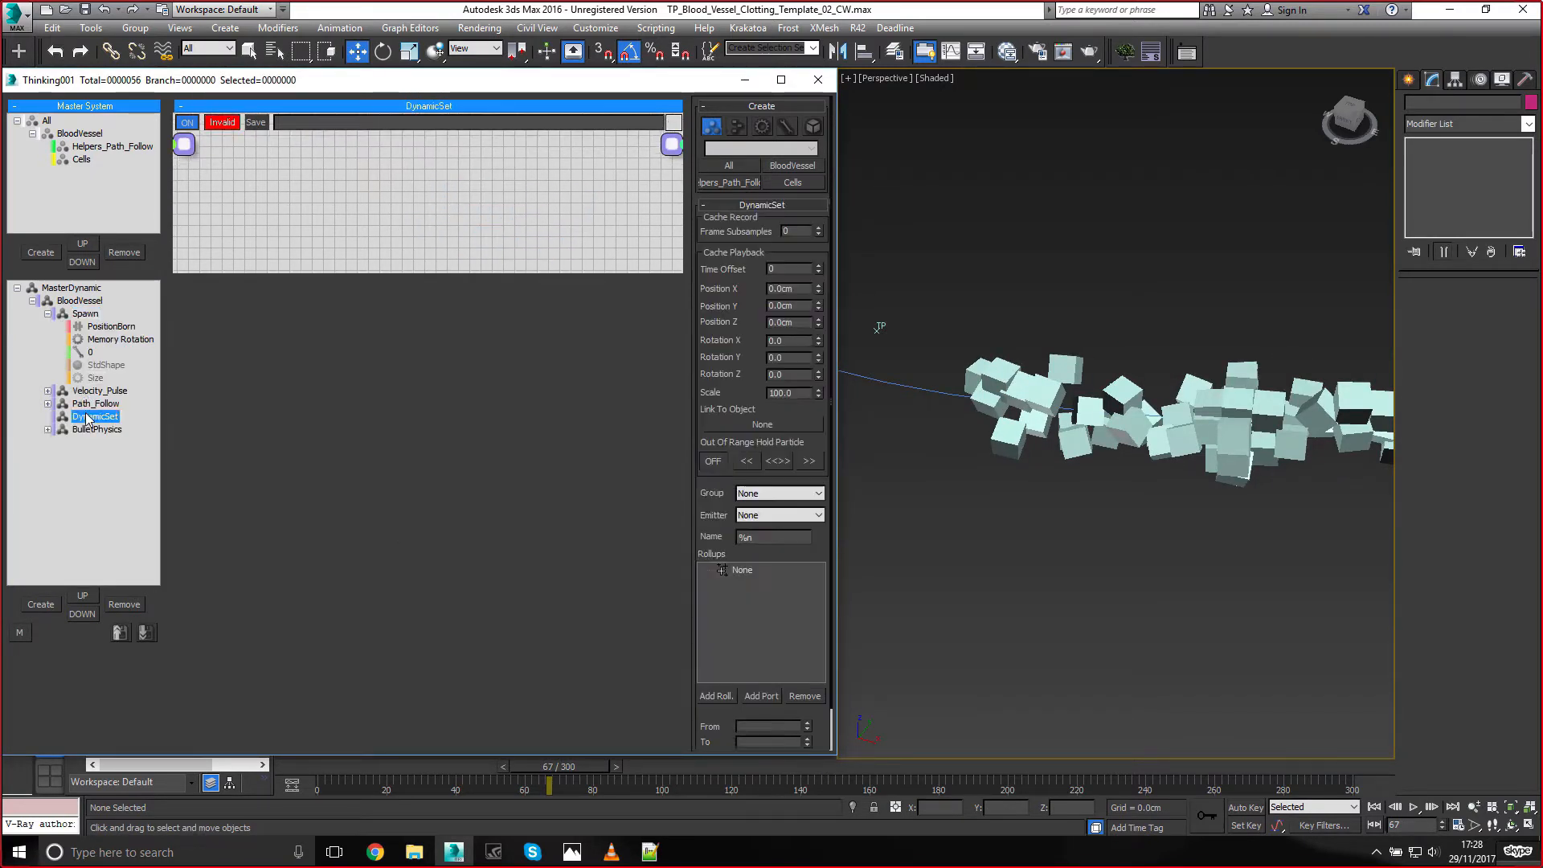
left_click(48, 314)
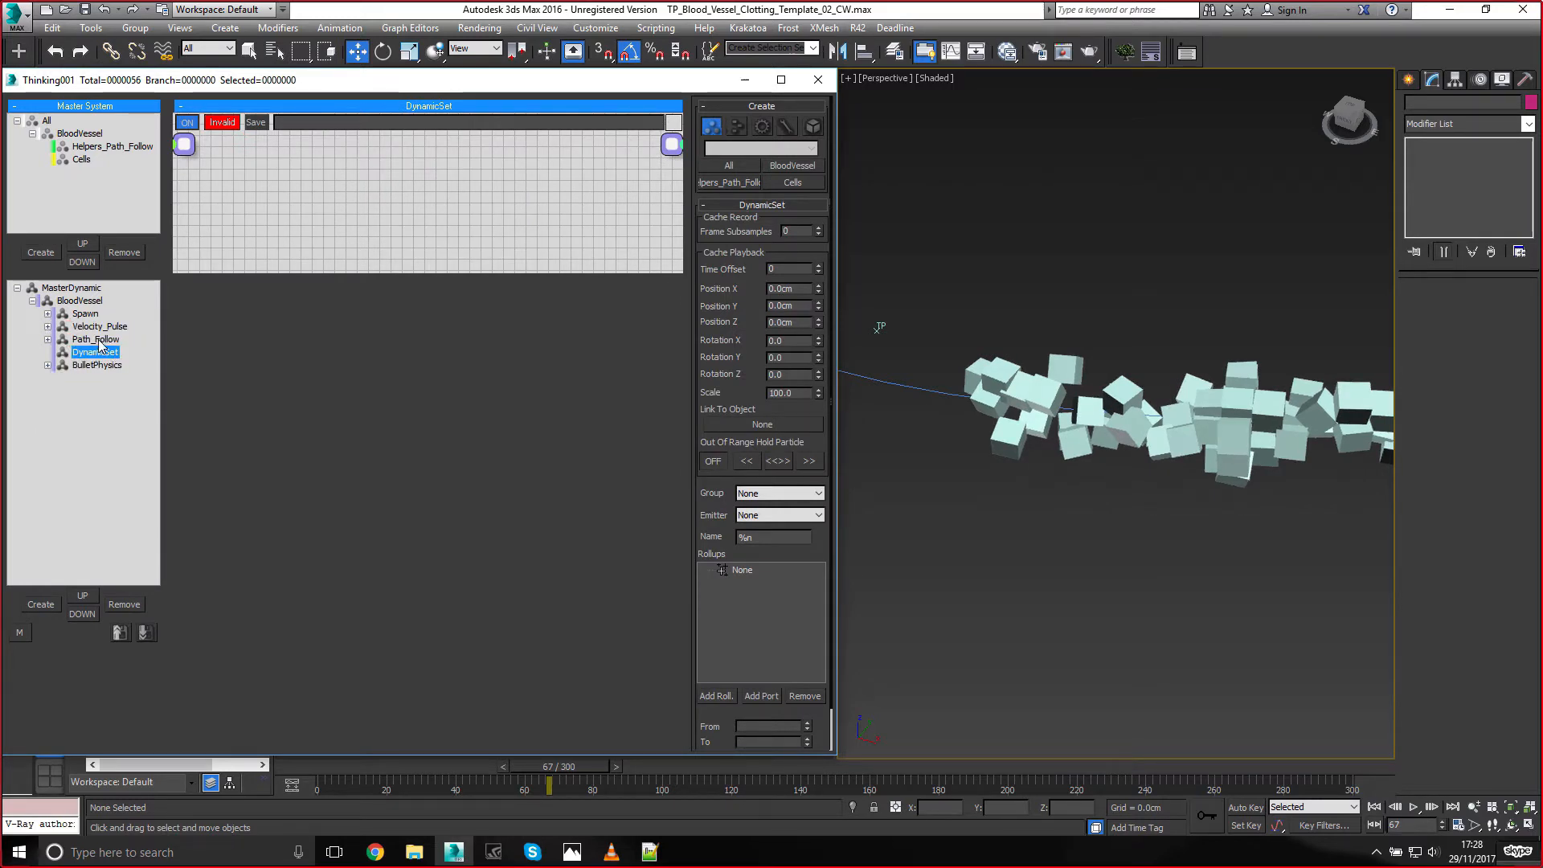
Disable the Path_Follow set and scrub from the start to about frame 62 to check how the helper particles move
right_click(100, 341)
left_click(311, 764)
left_click_drag(329, 764, 560, 769)
middle_click_drag(1070, 549, 1054, 519, "alt")
middle_click_drag(1346, 386, 1340, 388)
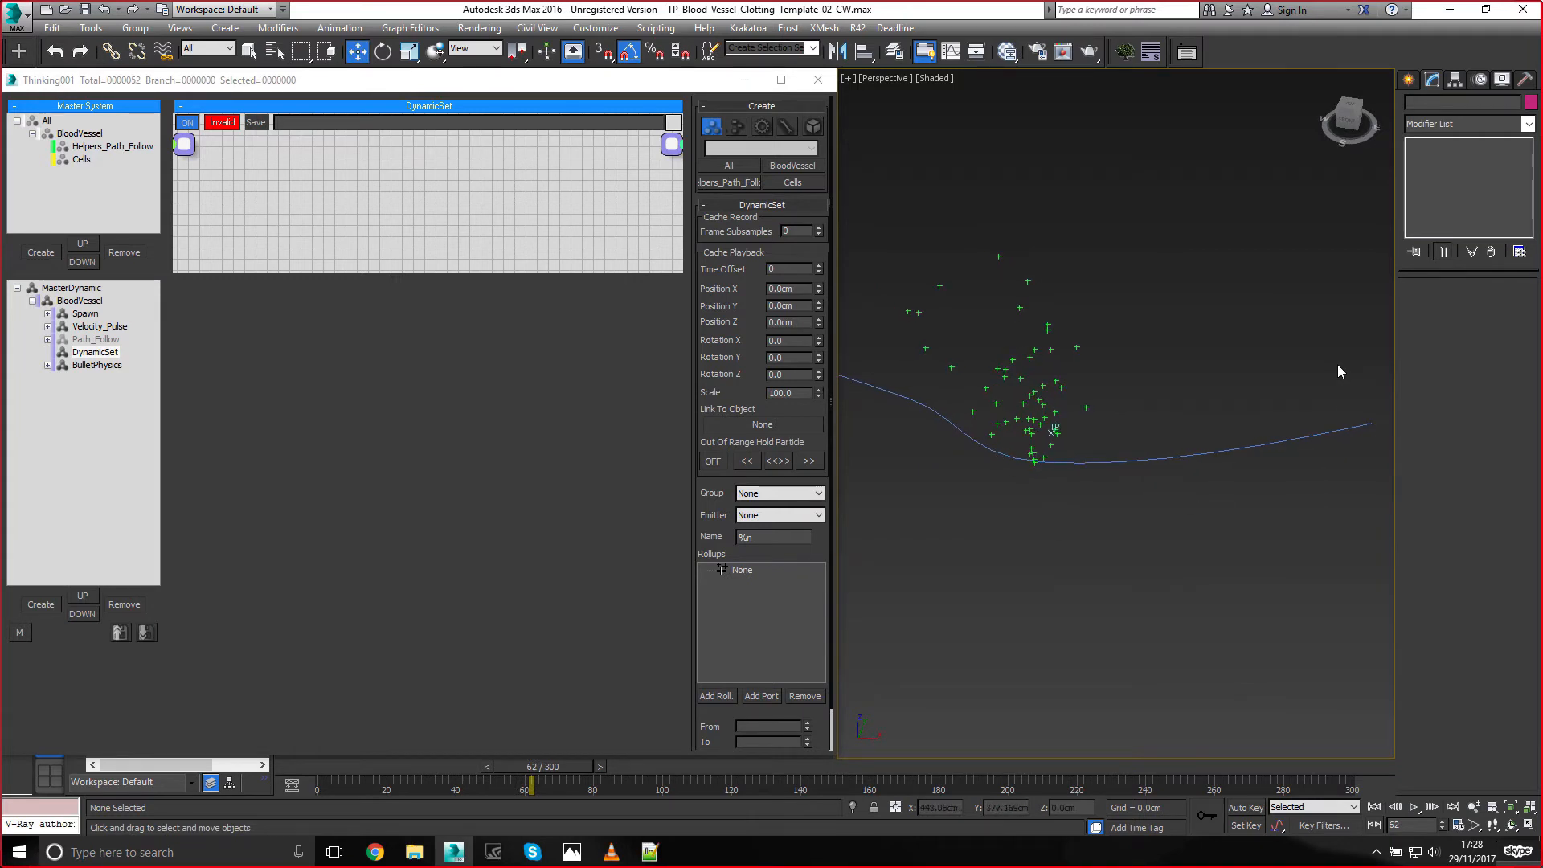
Rename the new dynamic set Spawn_Cells
left_click(97, 352)
type("Spawn")
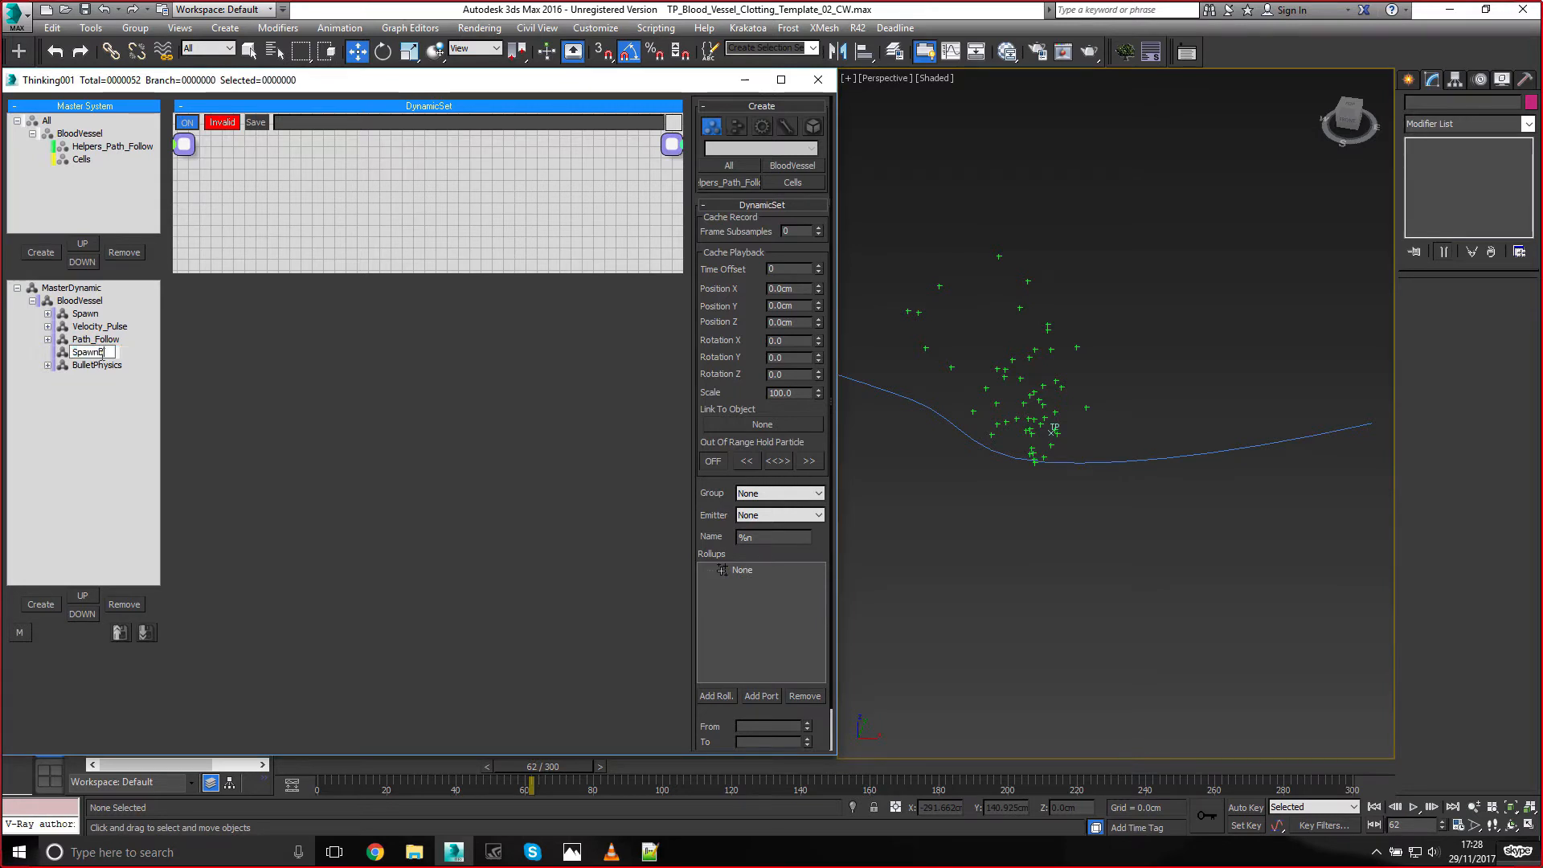
type("_Cells")
key("Return")
Rename the Spawn set to Spawn_Helpers
left_click(86, 313)
left_click(92, 315)
left_click(104, 314)
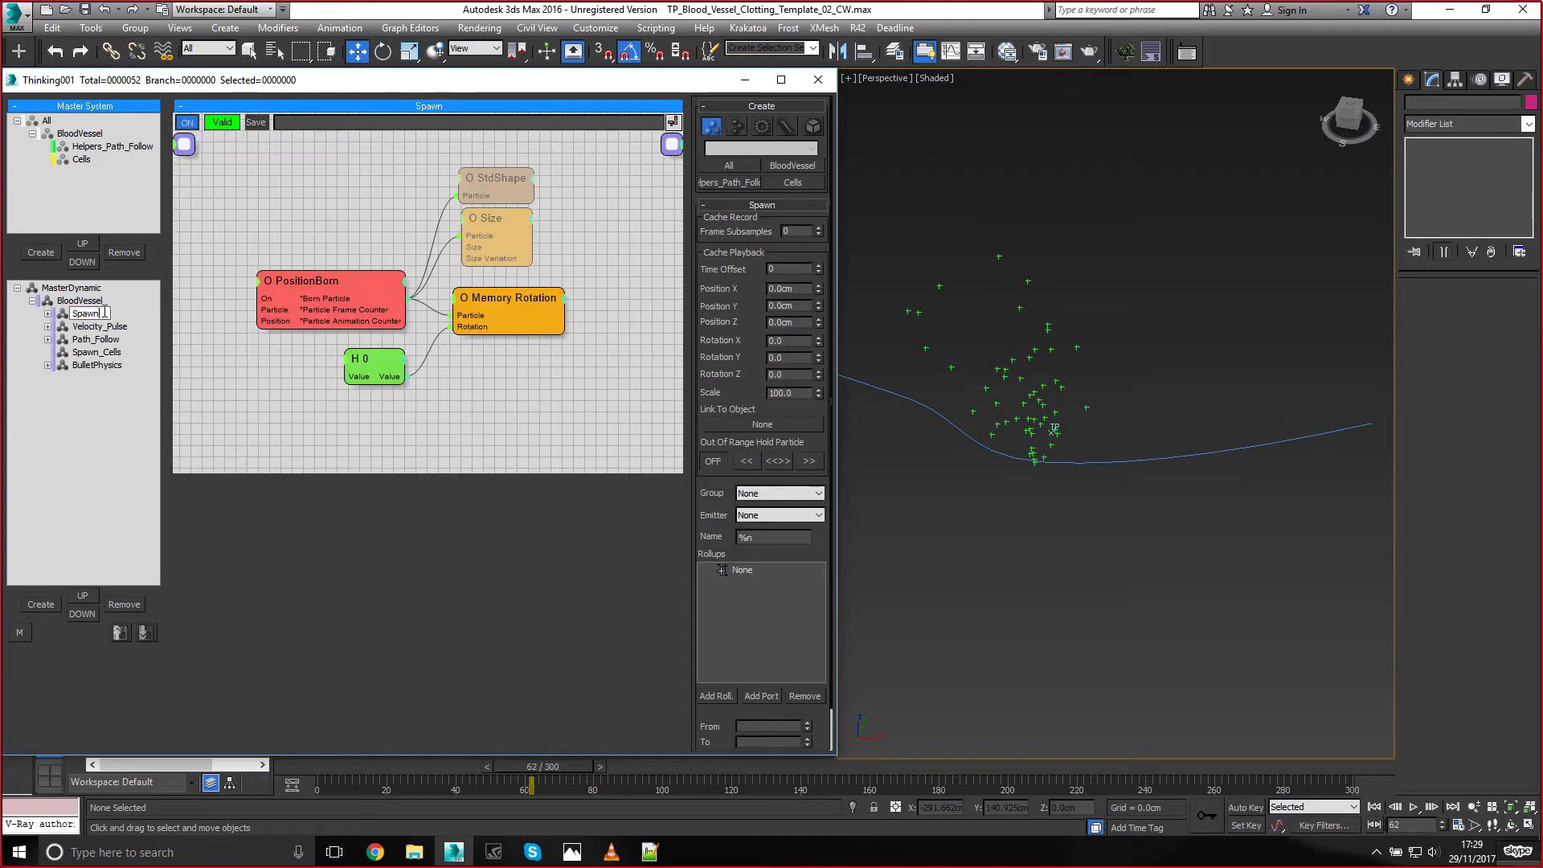
type("_Helpe")
type("rs")
key("Return")
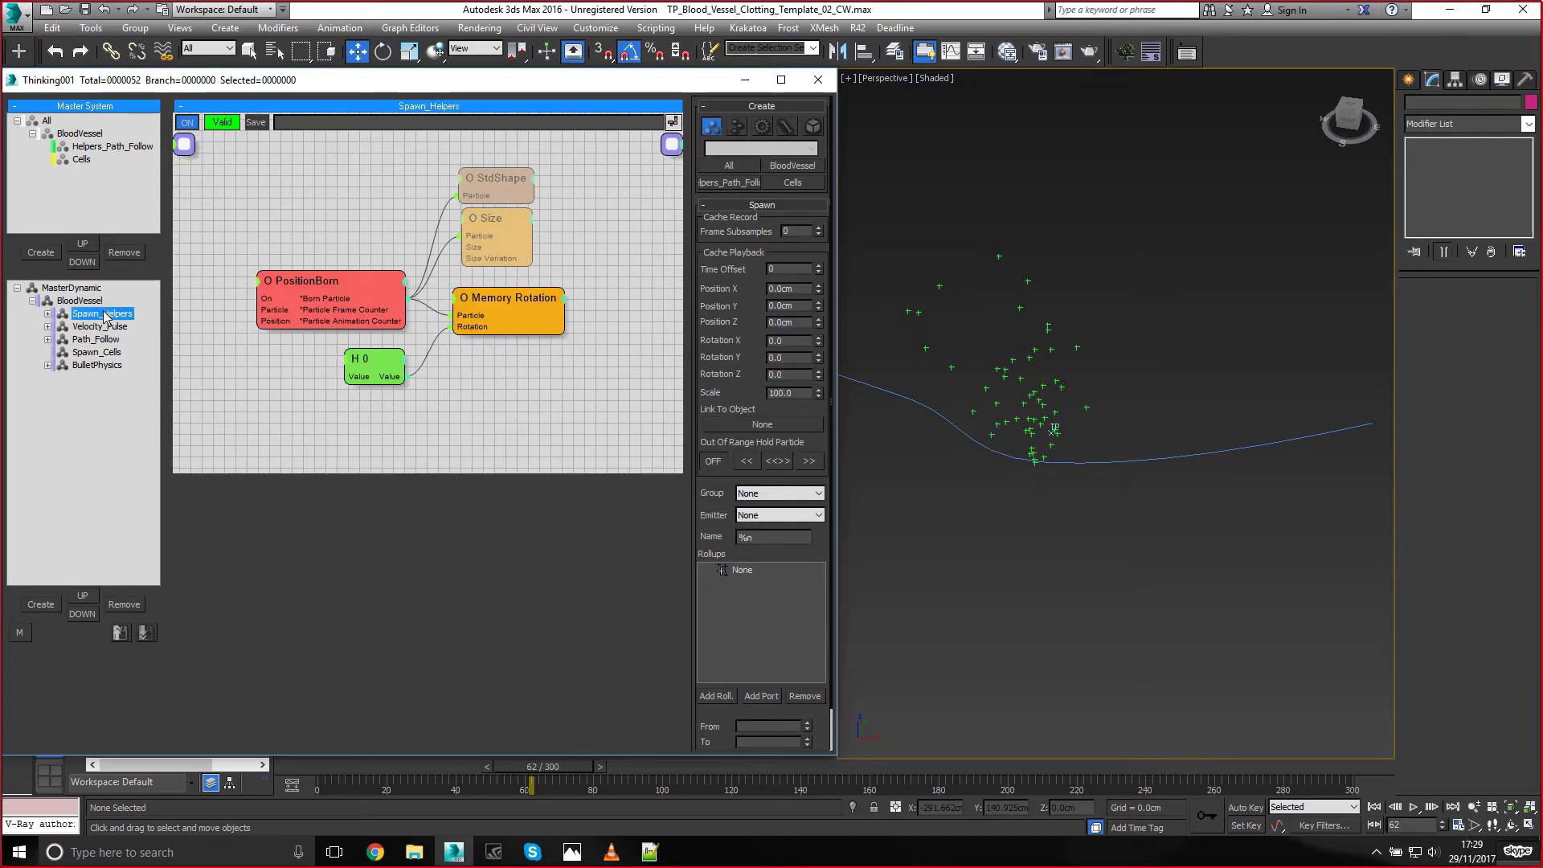
Enlarge the Spawn_Cells node canvas and add a Helpers_Path_Follow group node to it
left_click(96, 352)
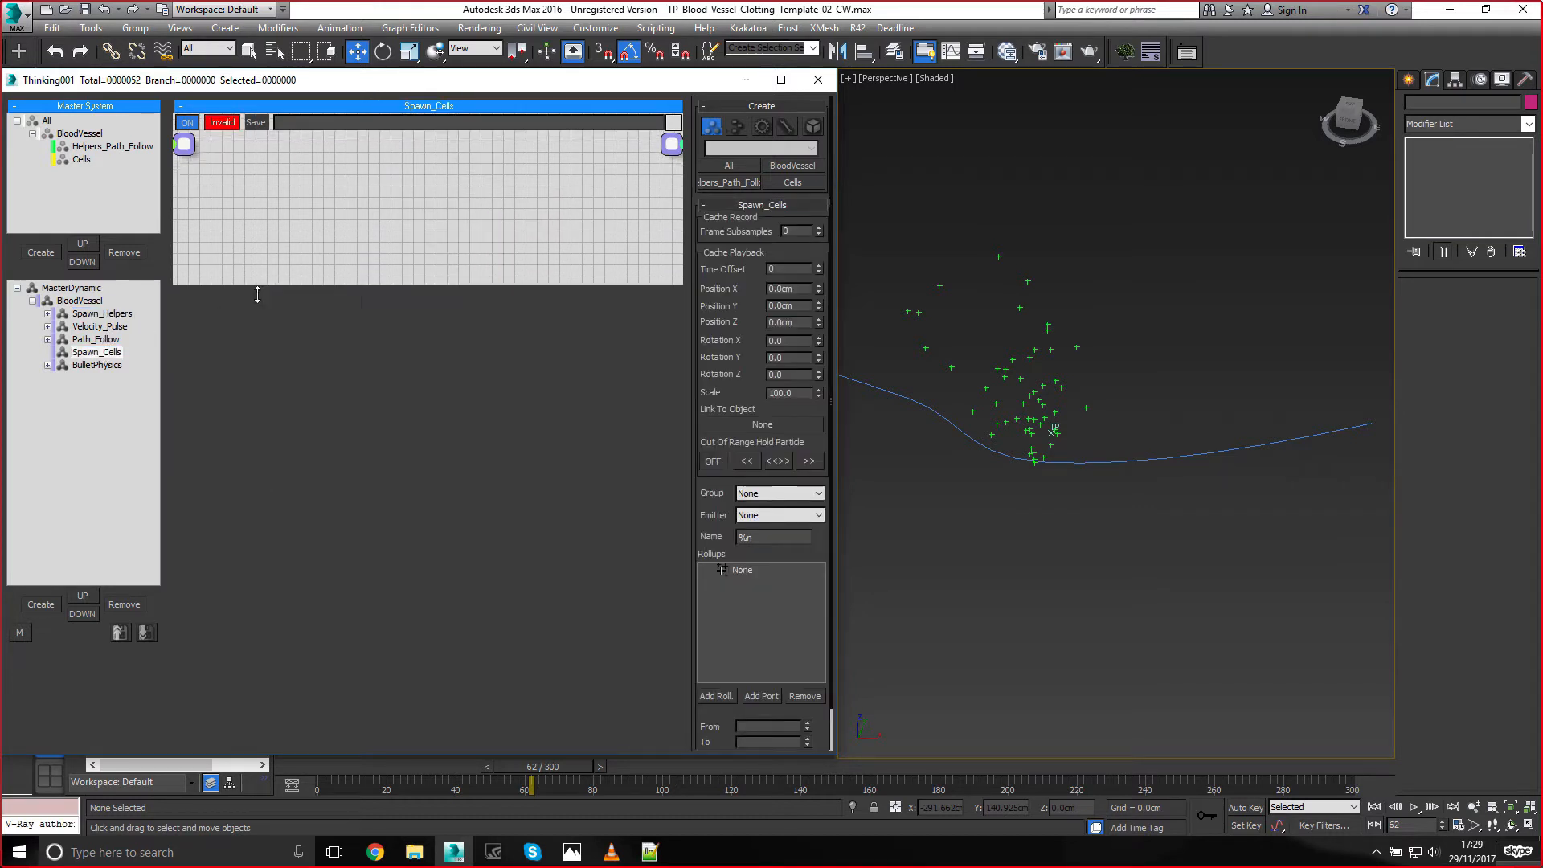
right_click(250, 241)
type("he")
key("Return")
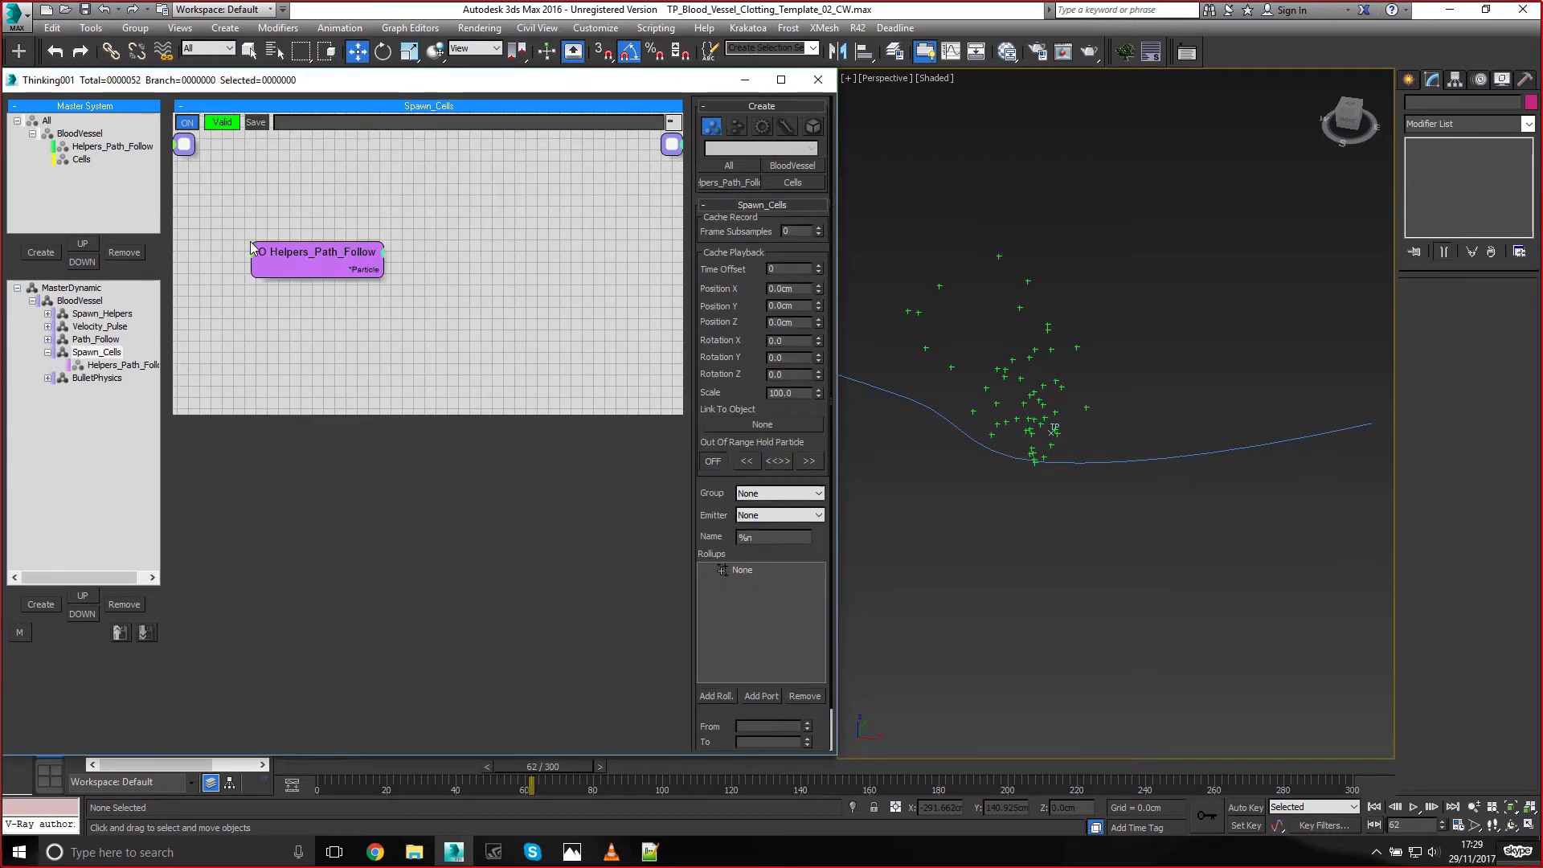
Add a PositionBorn operator to Spawn_Cells and feed it the Helpers_Path_Follow particles
right_click(535, 264)
type("posi")
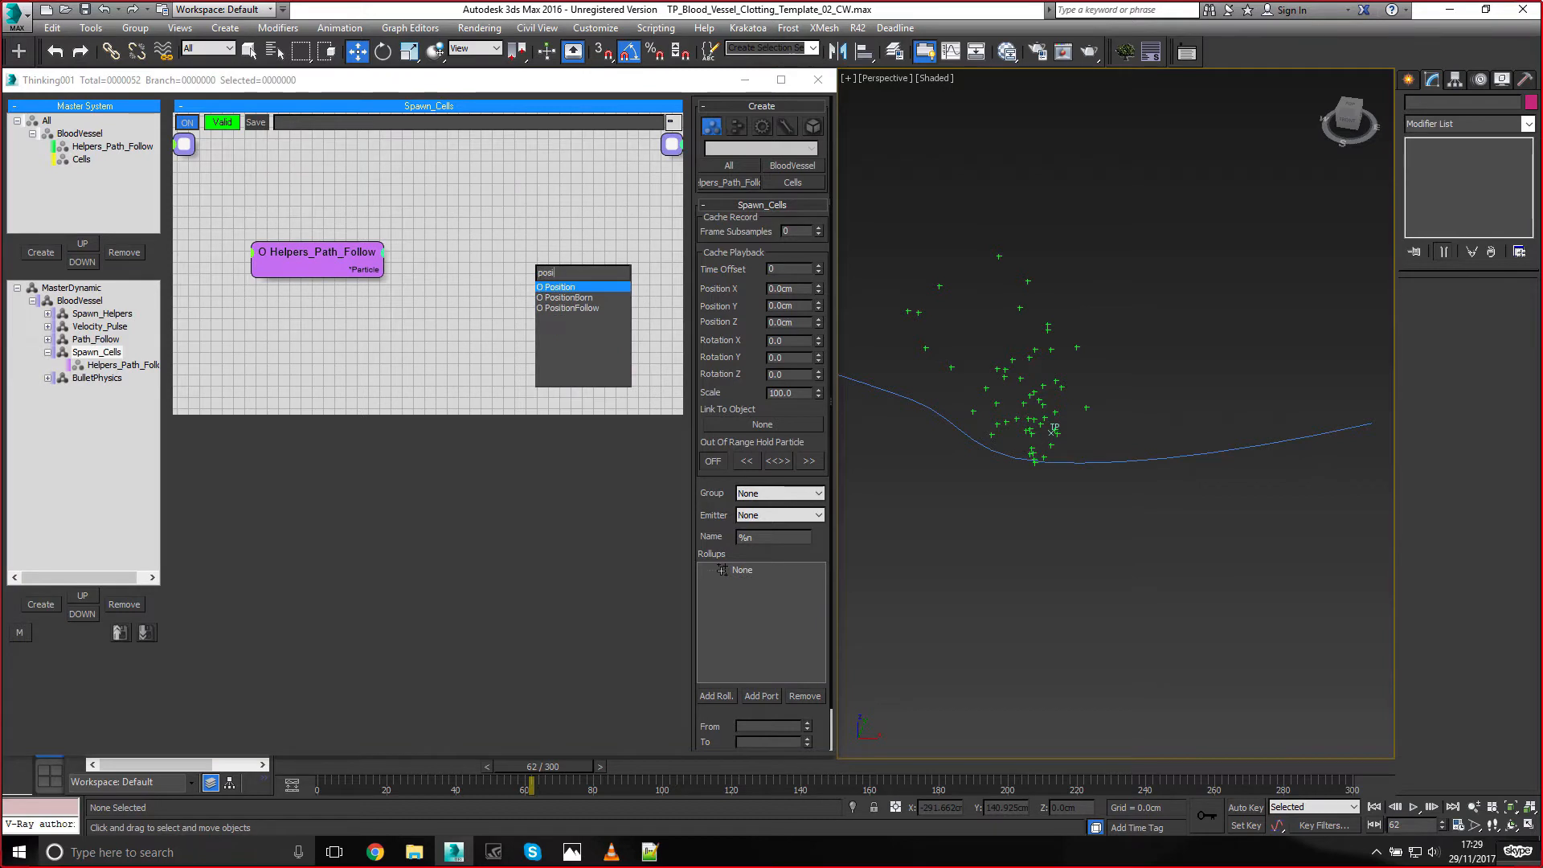
key("Down")
key("Down")
key("Return")
left_click_drag(385, 269, 478, 257)
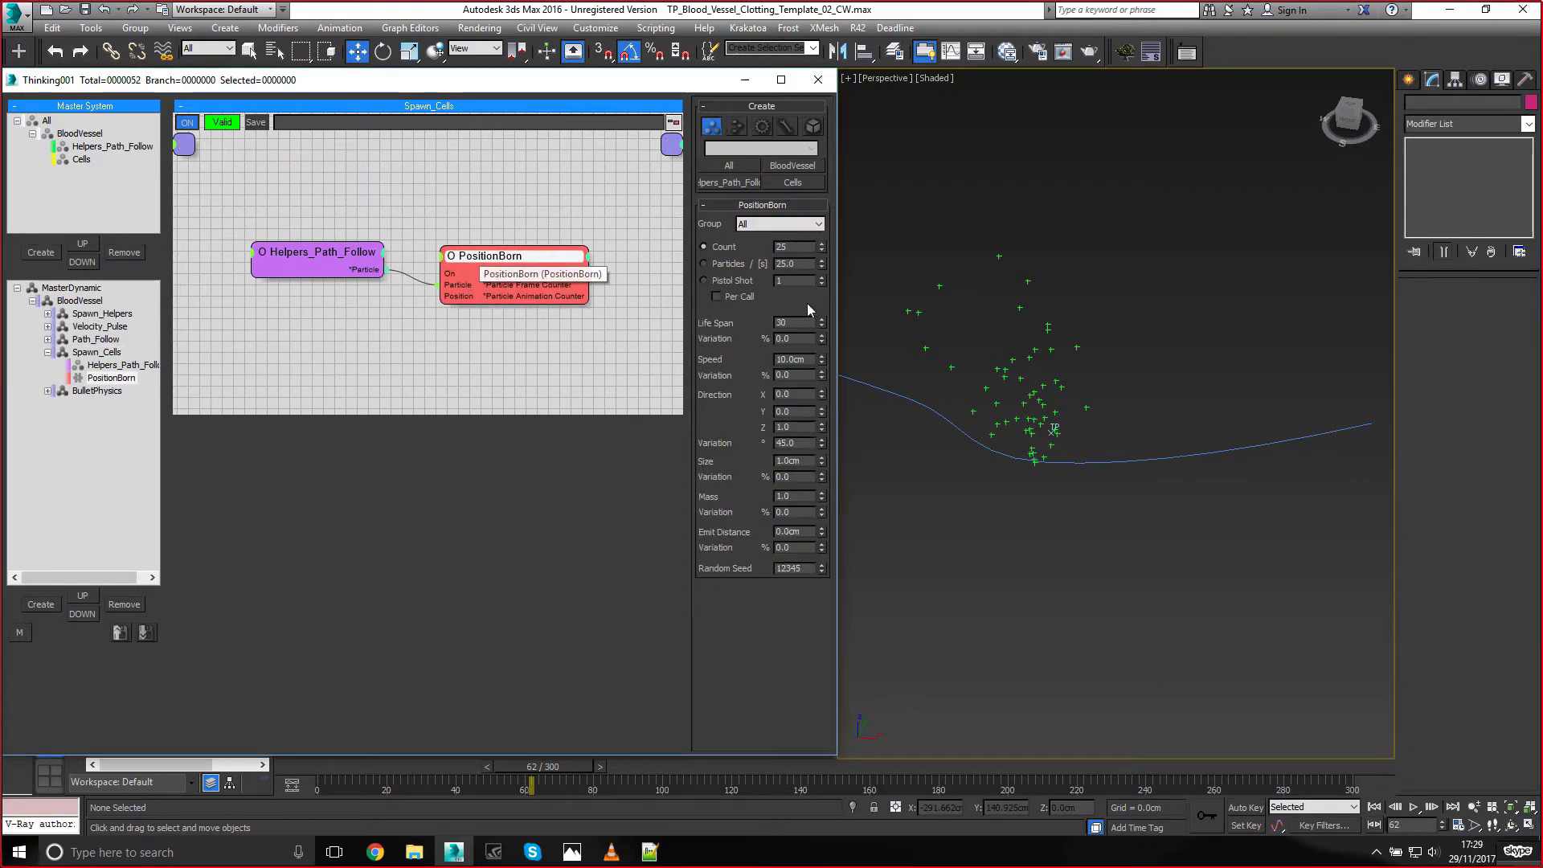
Configure PositionBorn to emit into the Cells group by Pistol Shot, with life span 9999 and speed 0
left_click(730, 282)
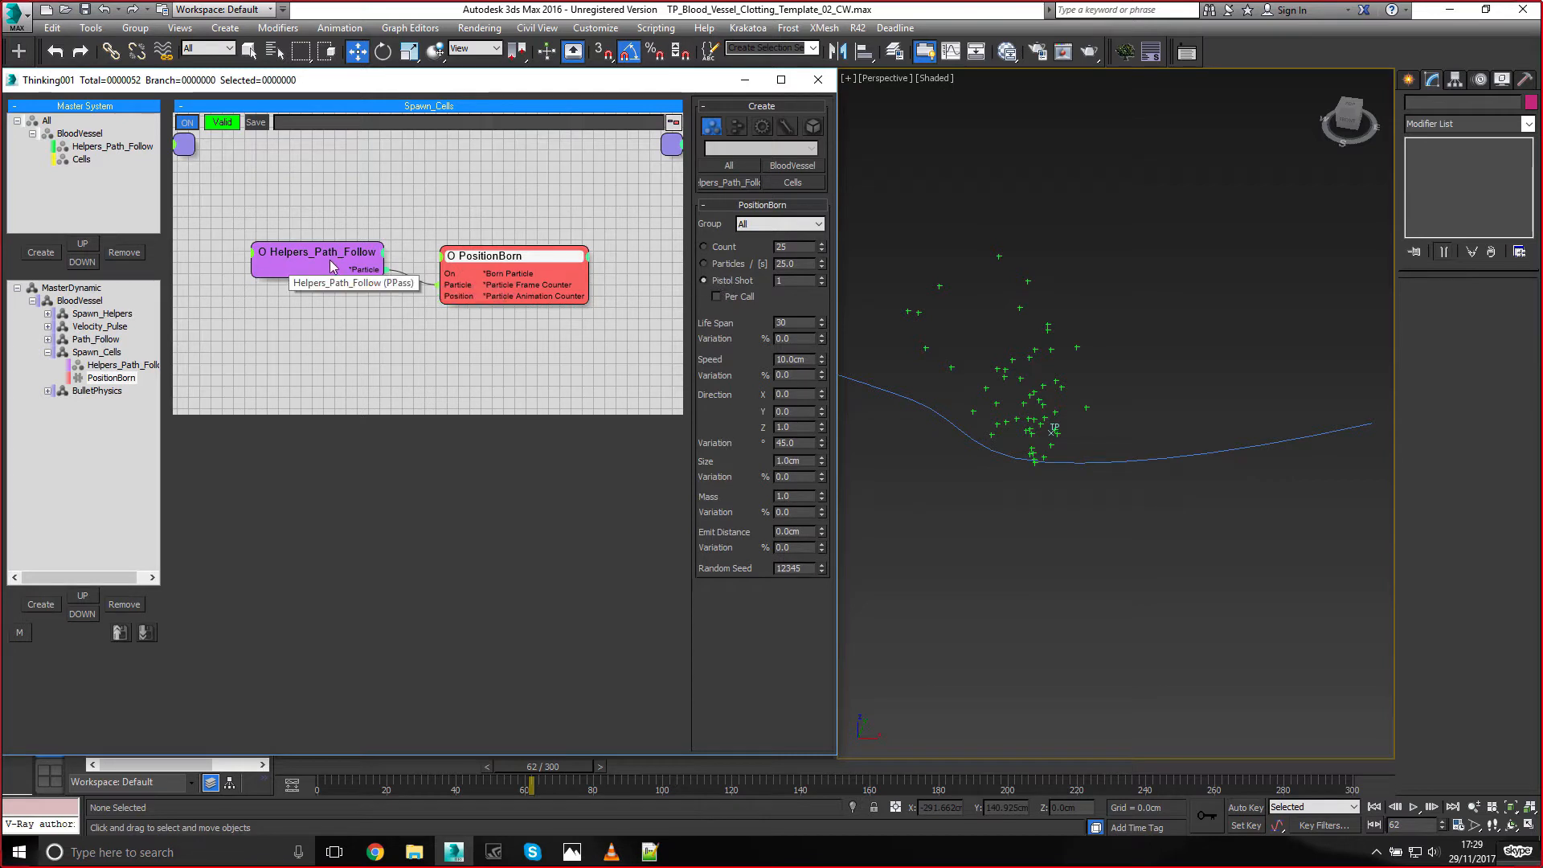
left_click(778, 224)
left_click(755, 271)
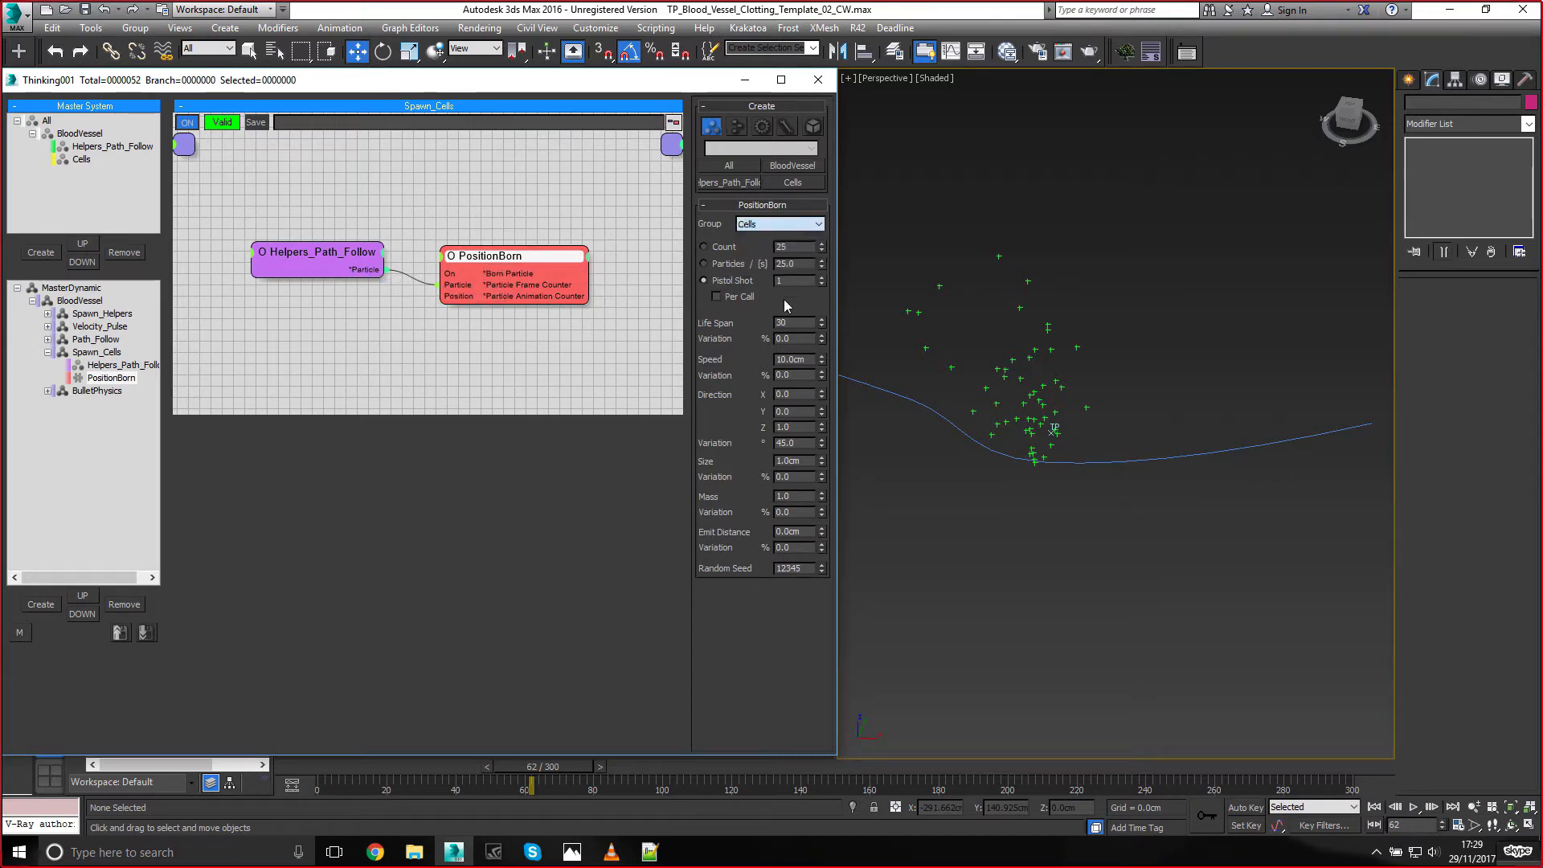
double_click(784, 323)
type("9999")
key("Return")
right_click(821, 361)
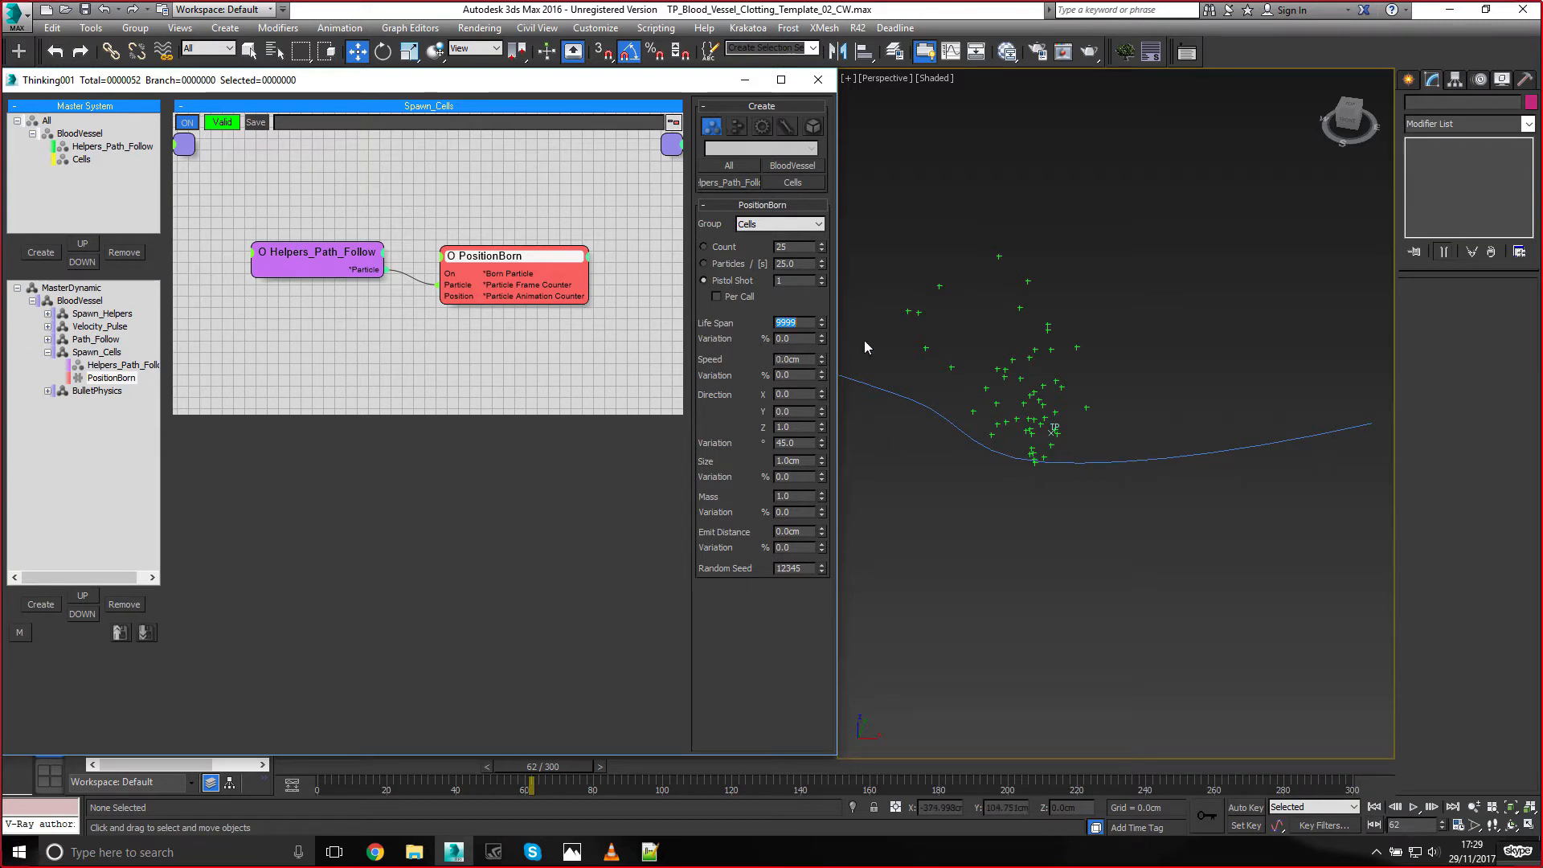
Move the StdShape and Size operators from Spawn_Helpers into Spawn_Cells and connect both to PositionBorn's born particle
left_click(102, 314)
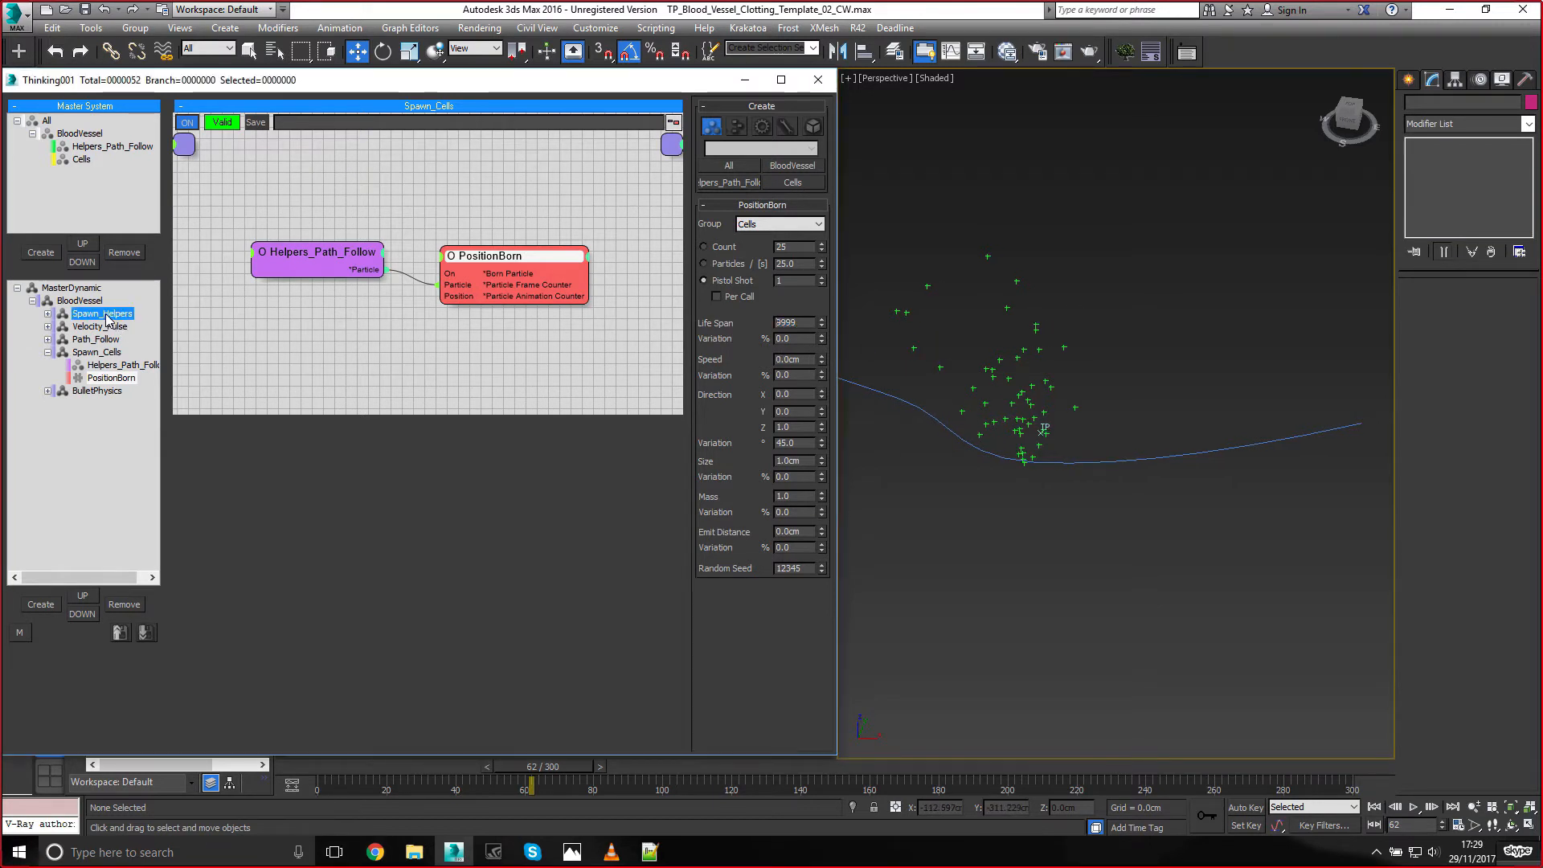
right_click(565, 211)
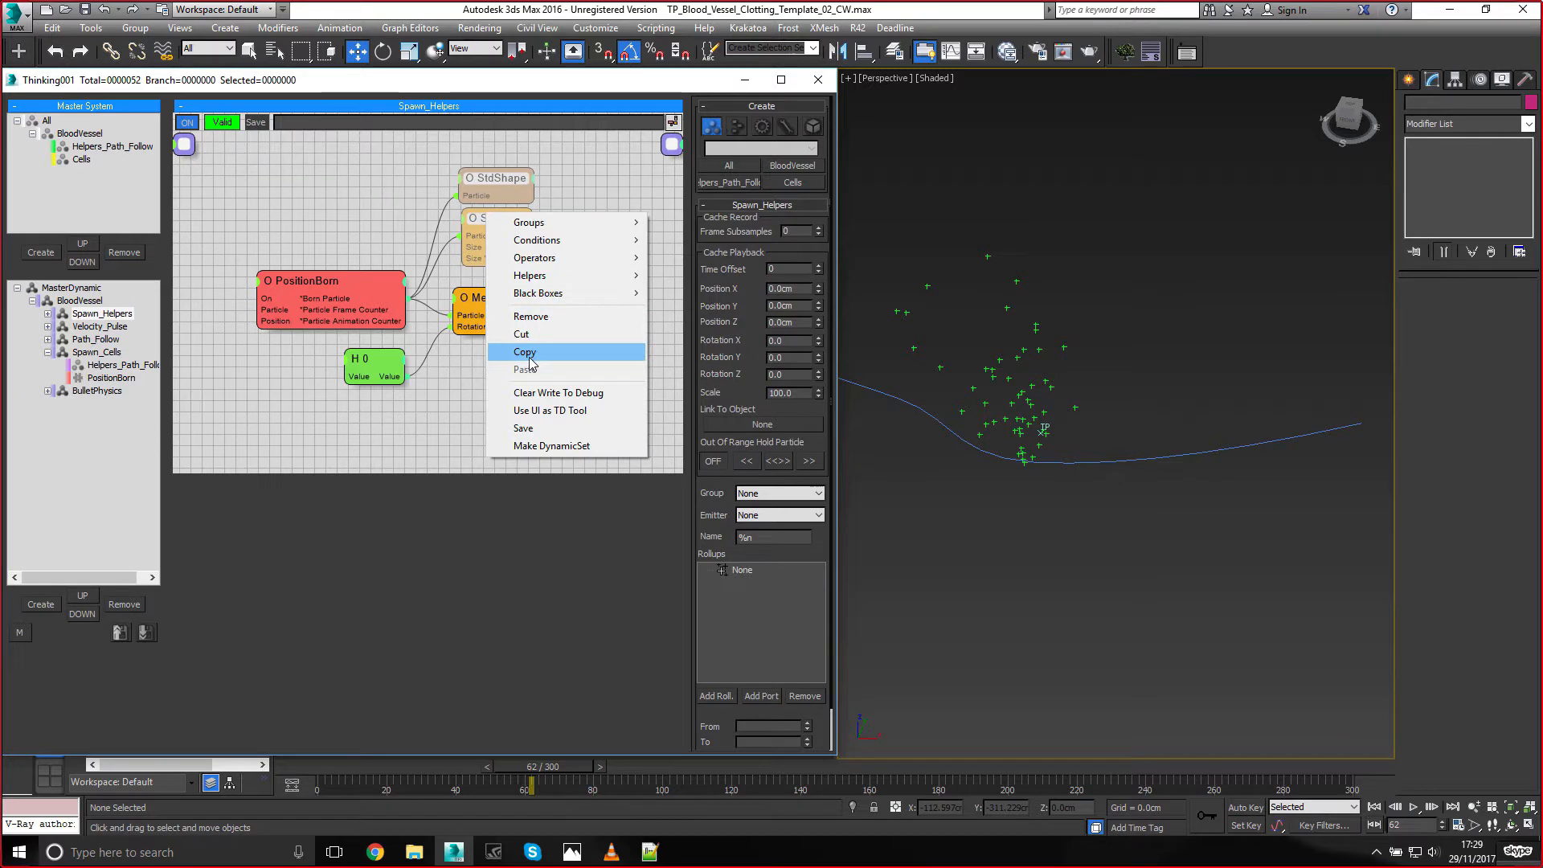
left_click(522, 333)
left_click(95, 391)
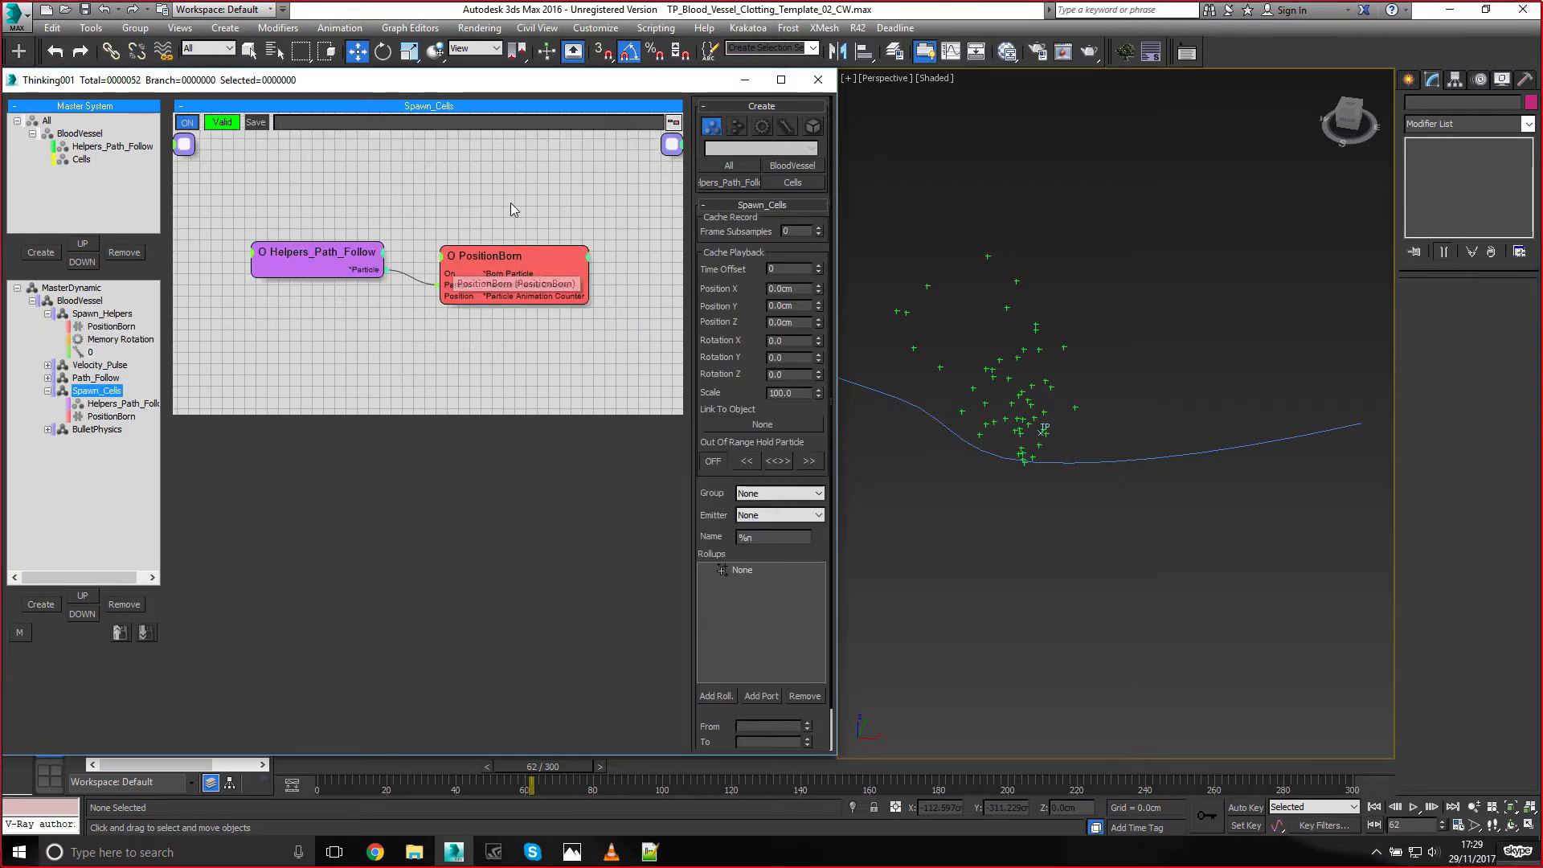
right_click(504, 182)
left_click(535, 340)
mouse_move(486, 267)
left_mouse_down()
mouse_move(644, 201)
mouse_move(474, 285)
left_mouse_up()
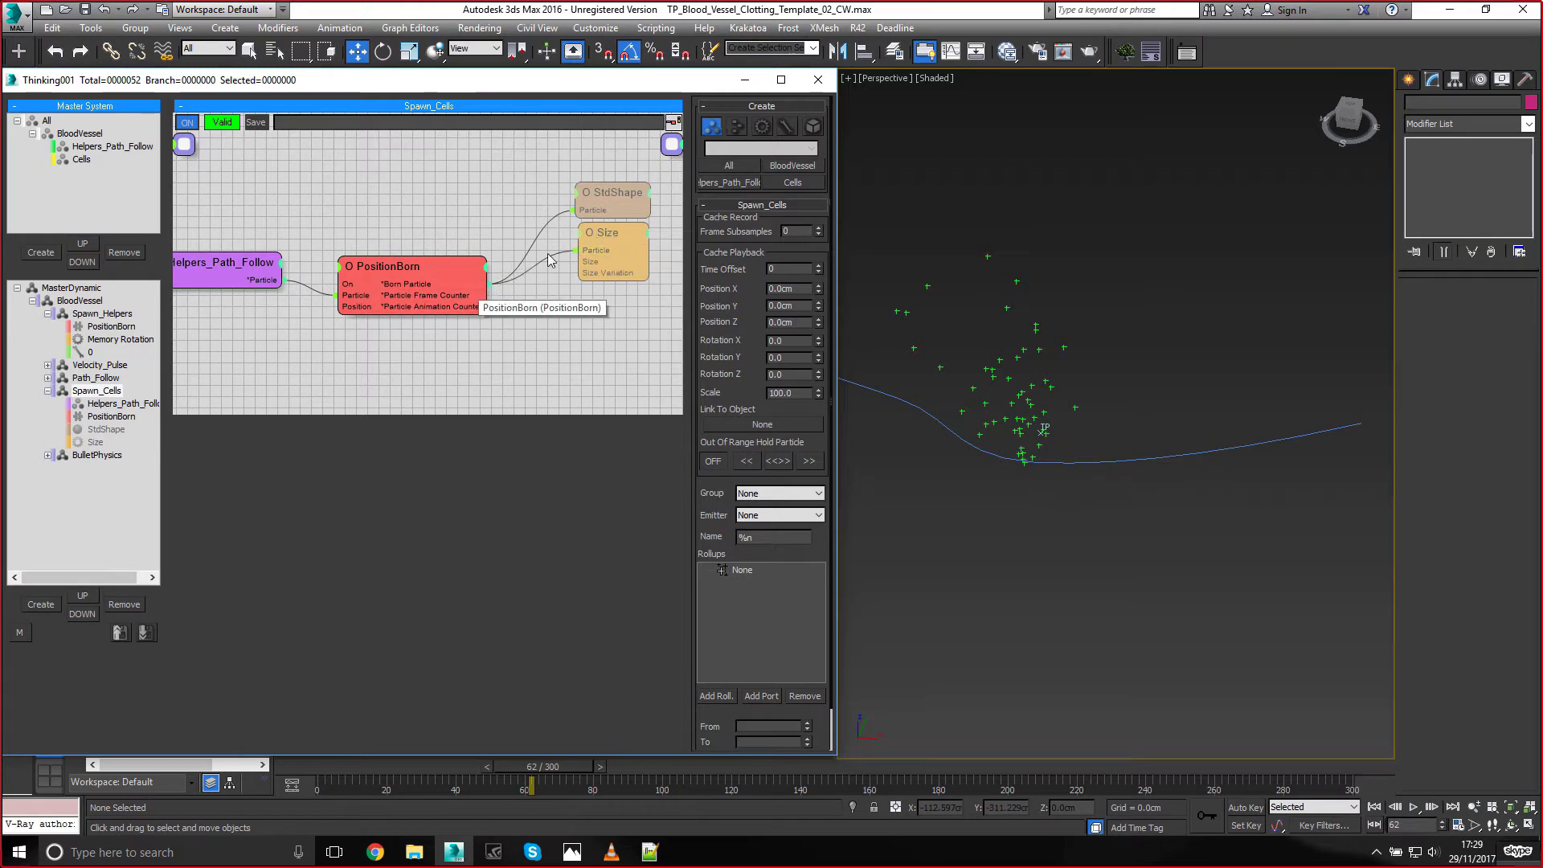
Enable the Size and StdShape operators in Spawn_Cells
right_click(607, 230)
left_click(609, 237)
right_click(615, 187)
left_click(615, 195)
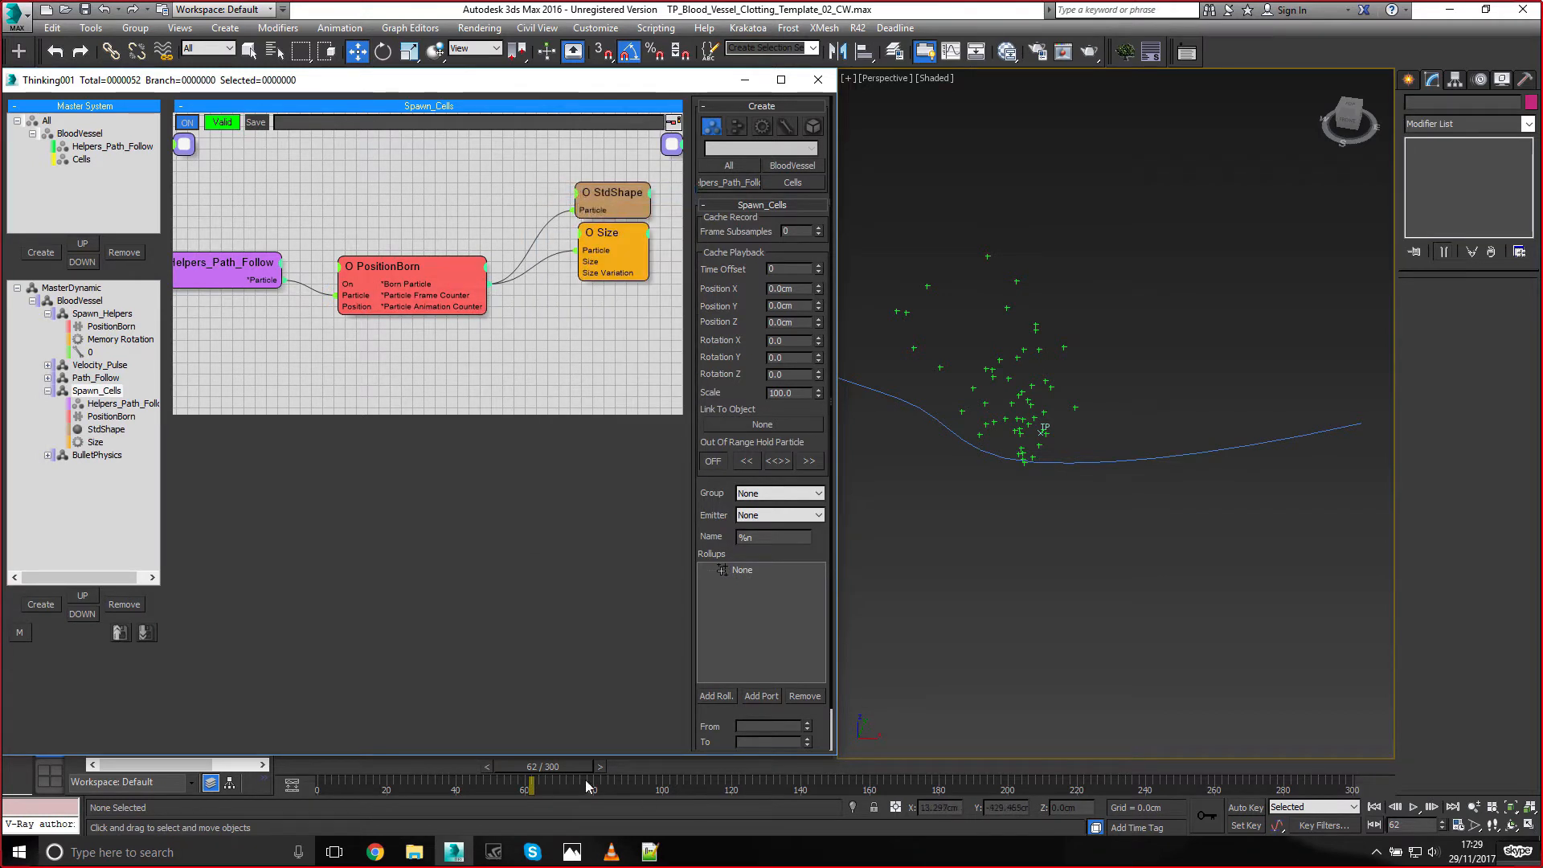
Preview the spawned cells along the path by scrubbing the timeline from frame 0 to frame 44
left_click(373, 766)
middle_click_drag(1374, 350, 1208, 353)
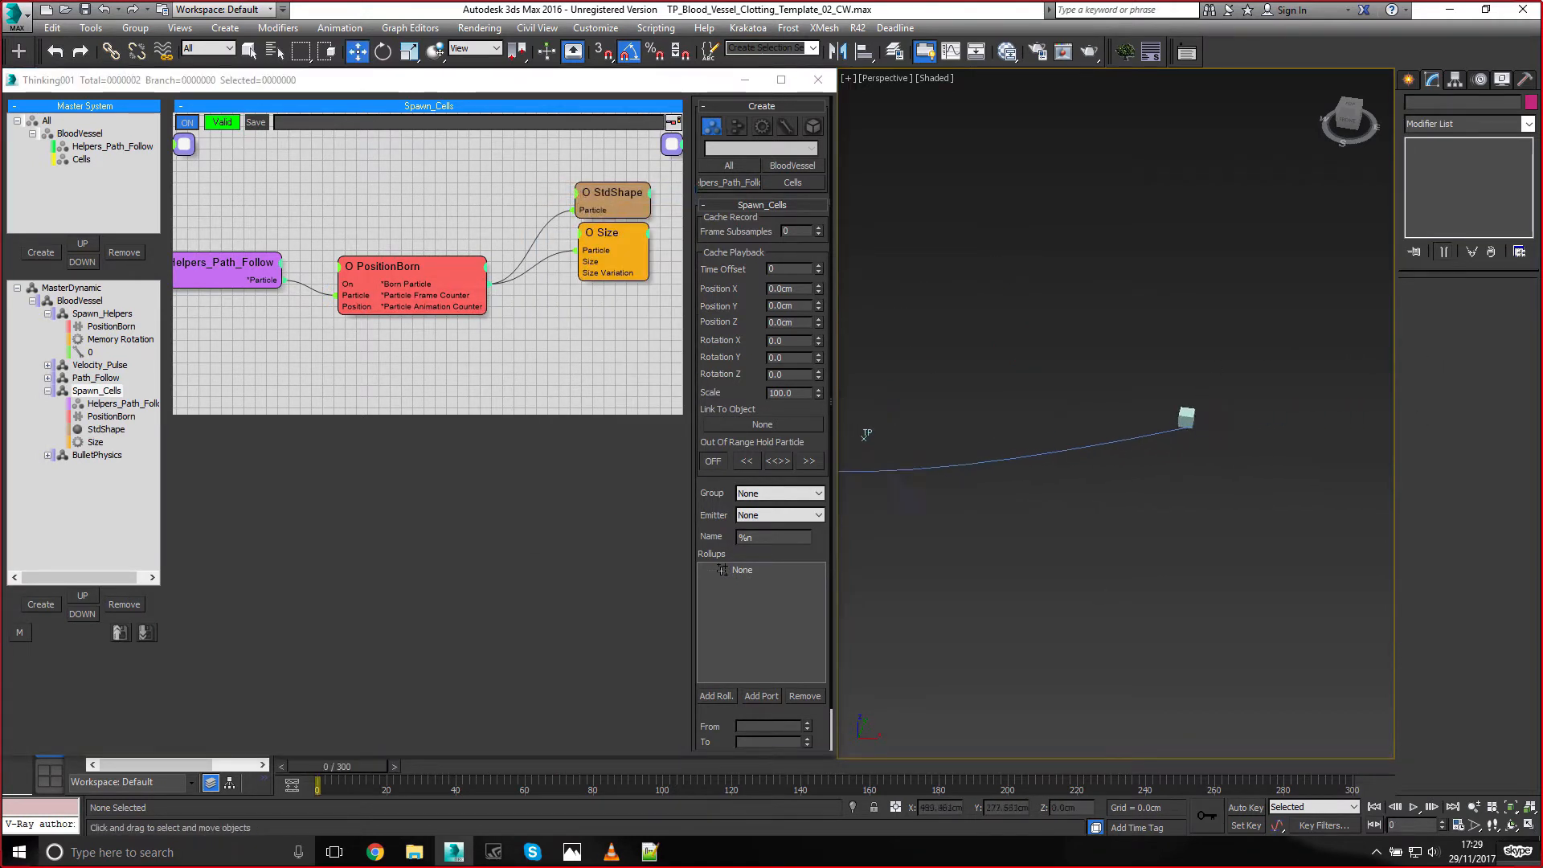
left_click_drag(355, 765, 470, 781)
key("w")
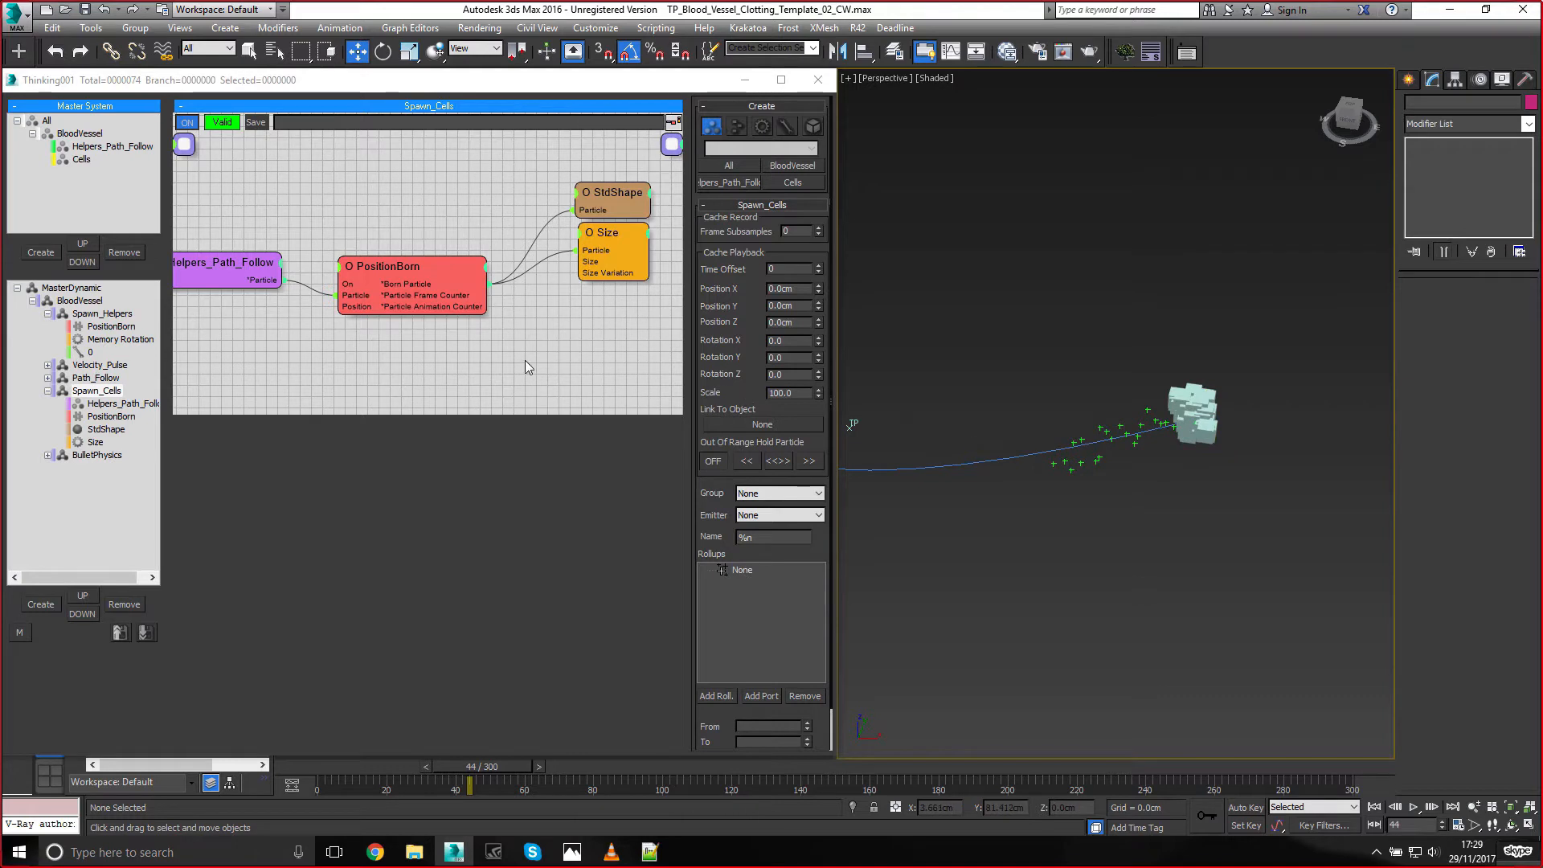
Add a SetRef operator to Spawn_Cells and place it below the Size operator
type("re")
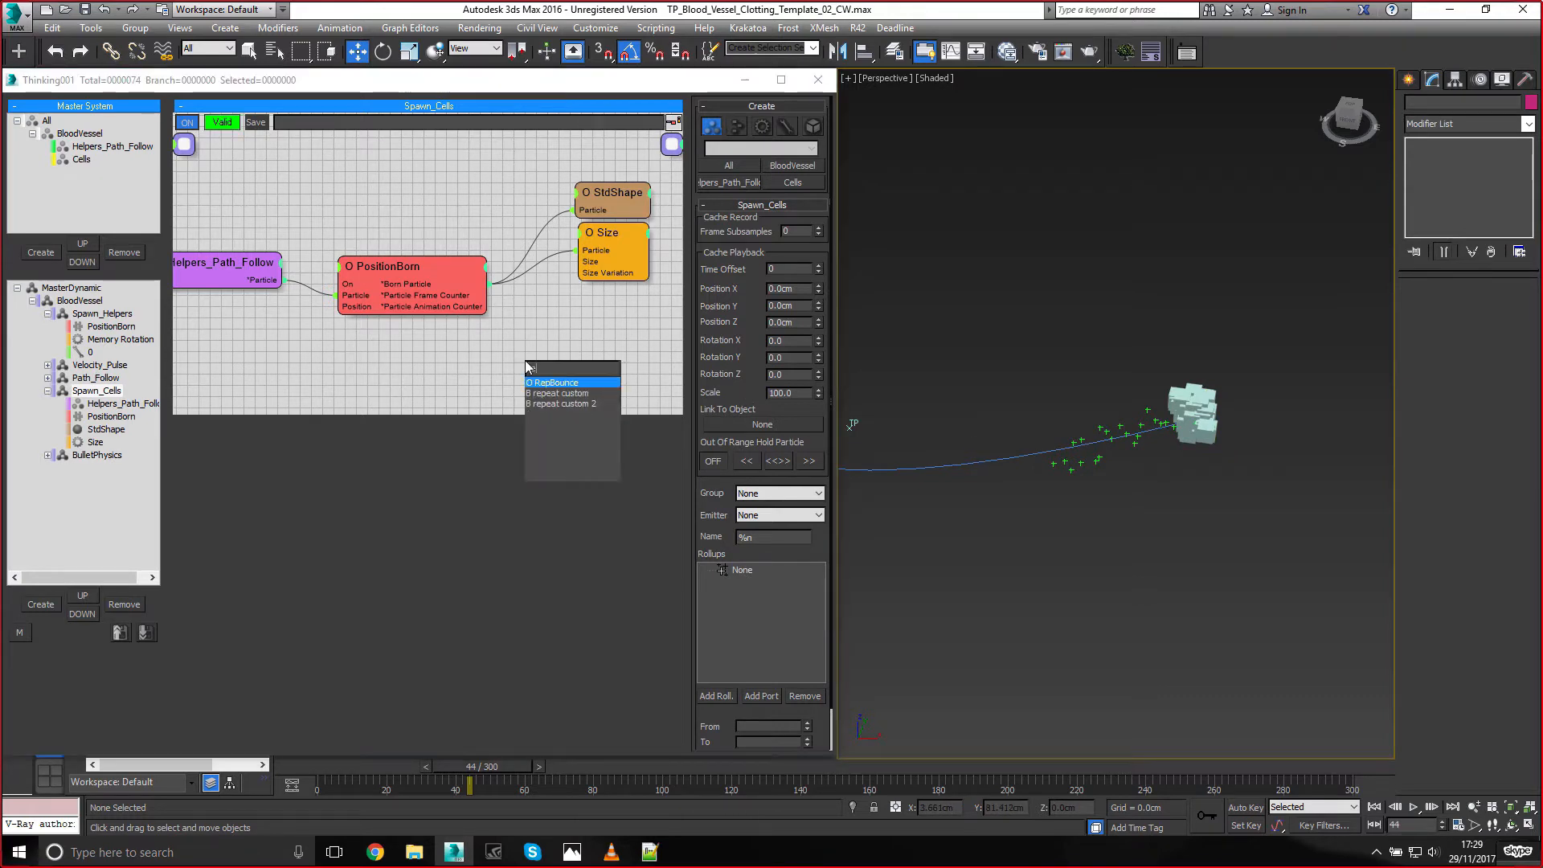
key("BackSpace")
key("BackSpace")
type("se")
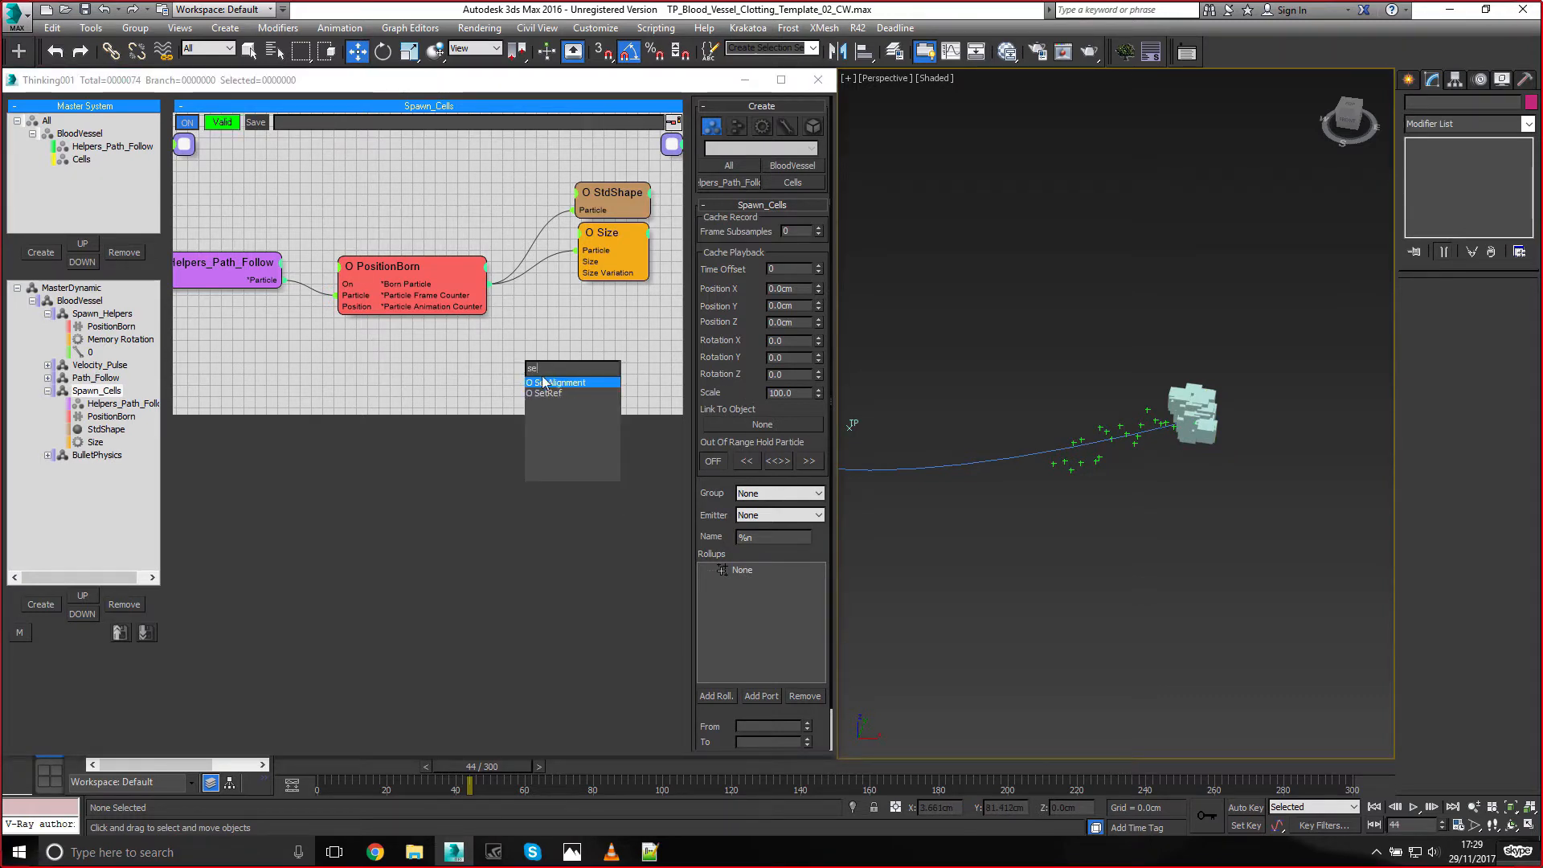
double_click(550, 392)
left_click_drag(557, 376, 567, 340)
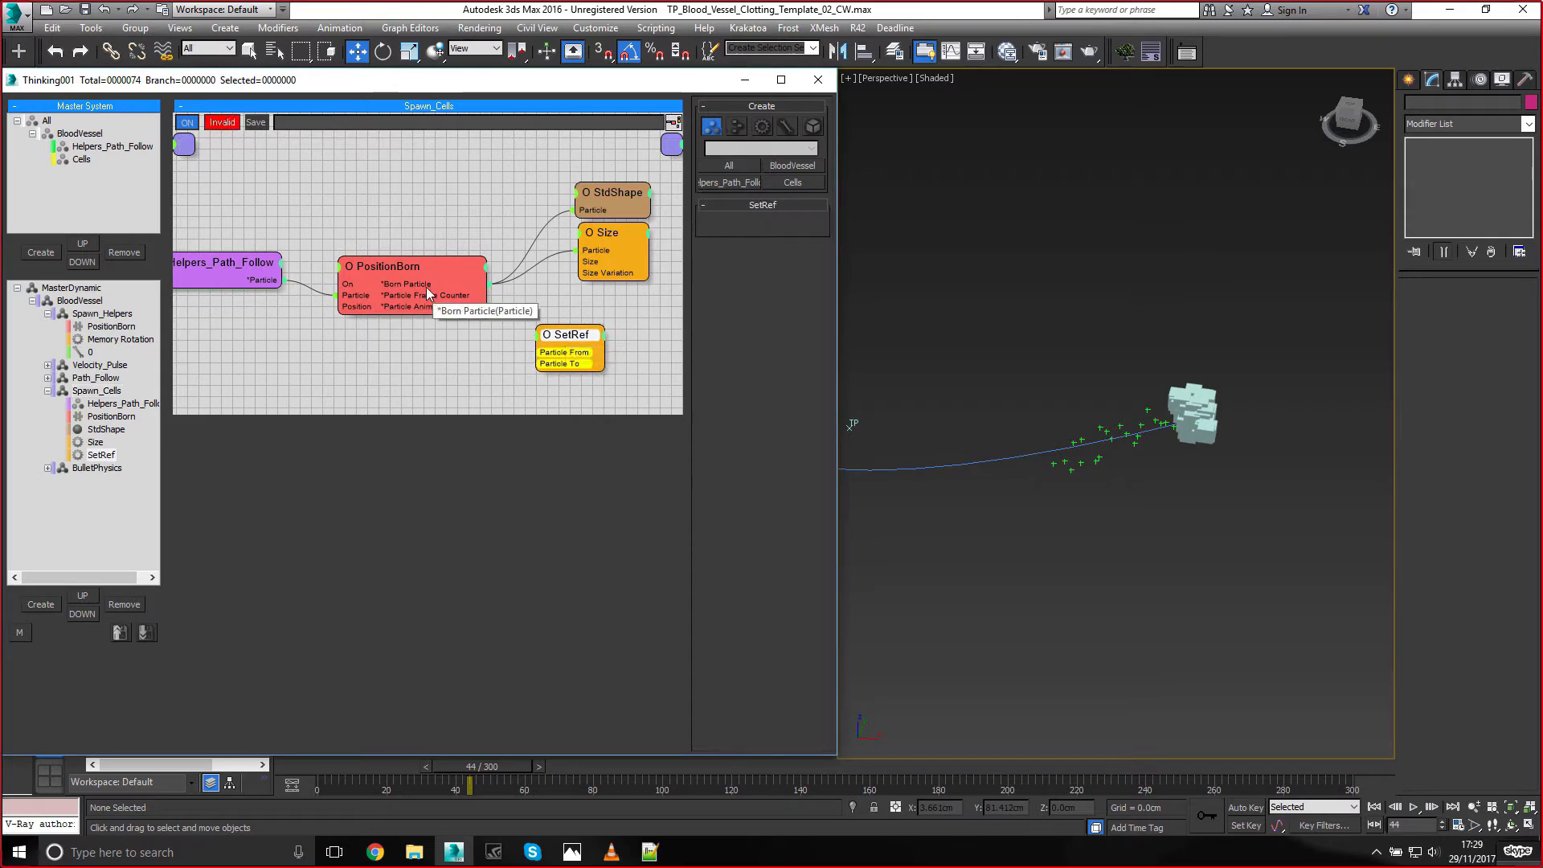
Connect PositionBorn's born particle to SetRef's Particle From and Helpers_Path_Follow to Particle To, and tidy the node layout
left_click_drag(488, 284, 567, 353)
middle_click_drag(462, 356, 489, 350)
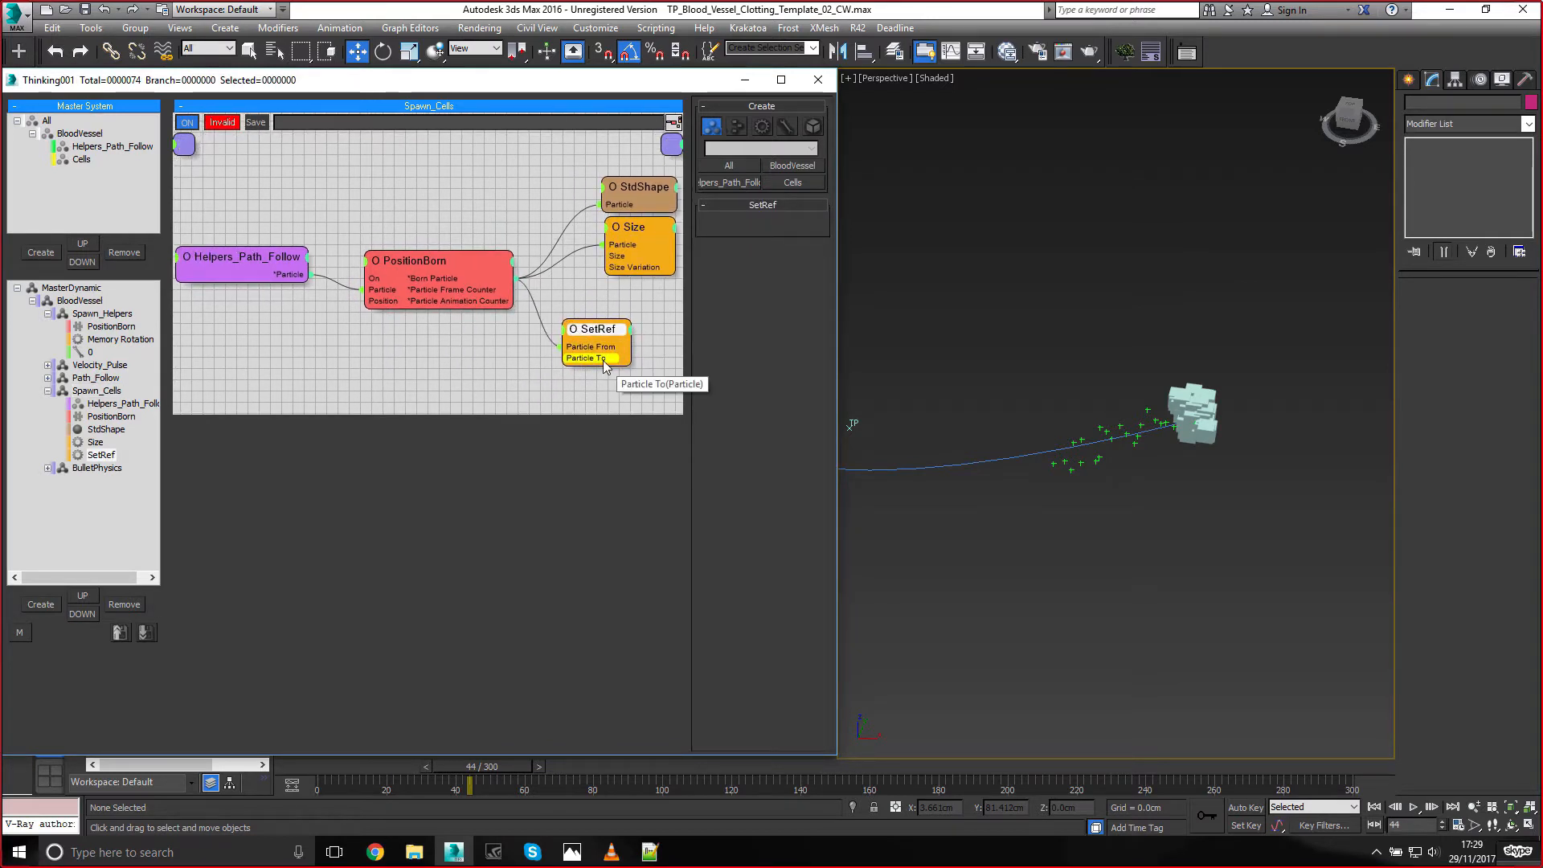
left_click_drag(603, 359, 286, 311)
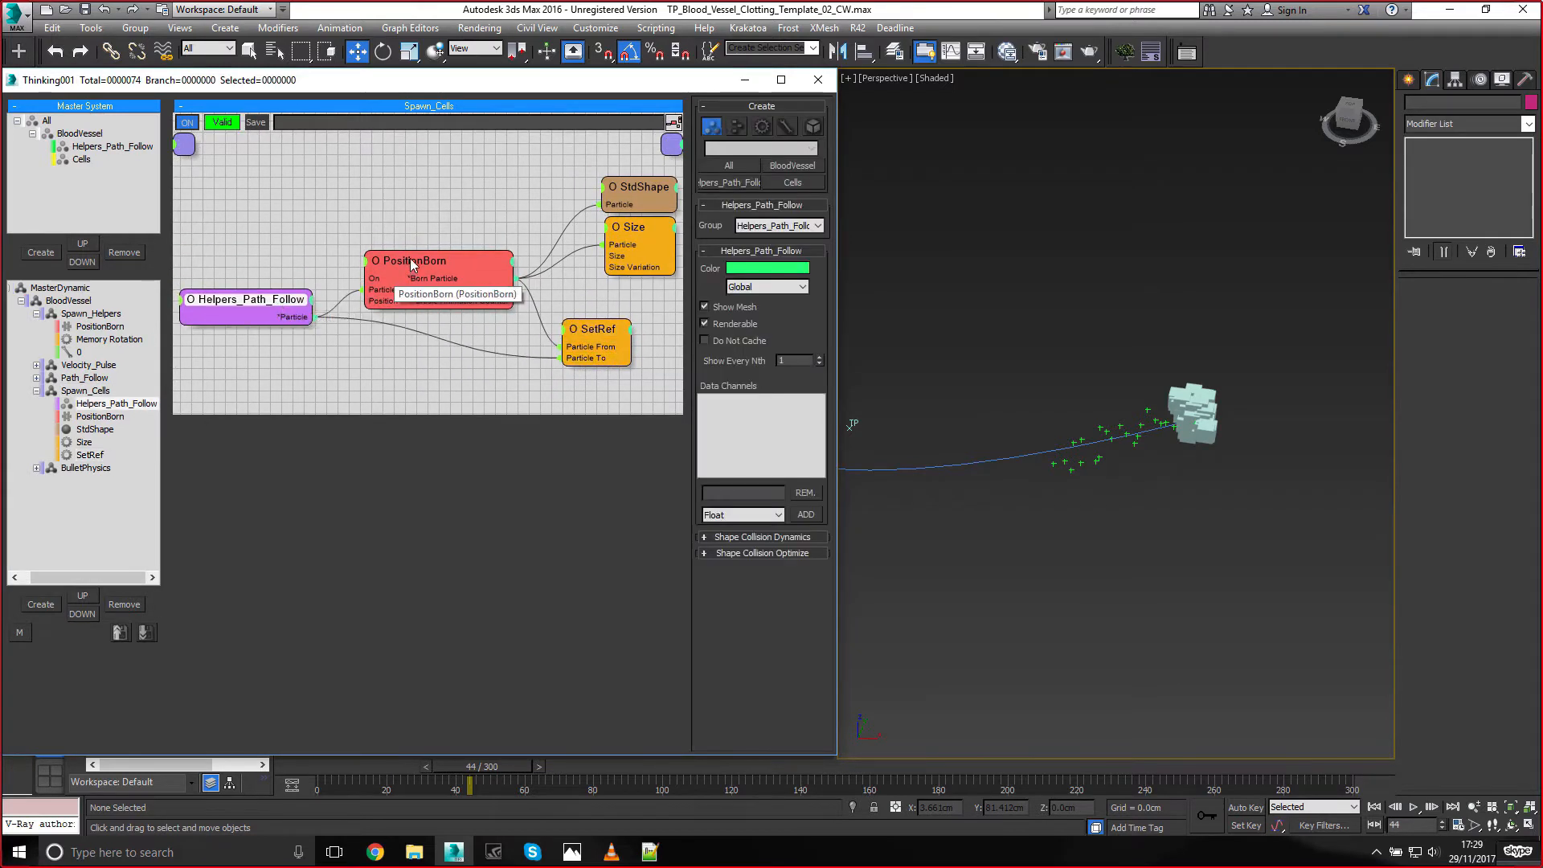
left_click_drag(437, 265, 446, 252)
left_click_drag(595, 352, 601, 351)
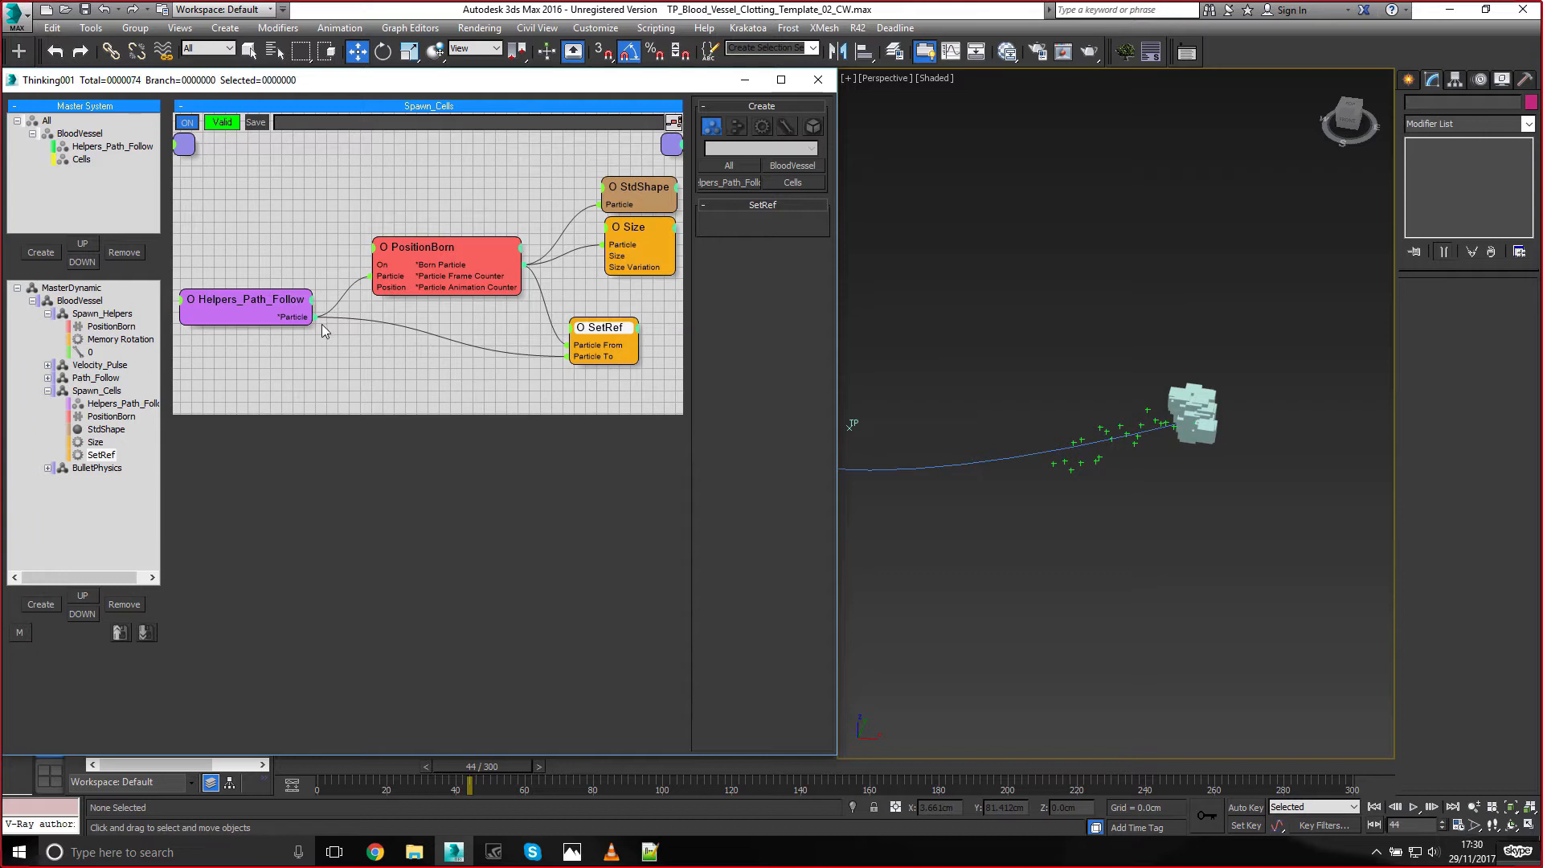
left_click_drag(278, 303, 278, 306)
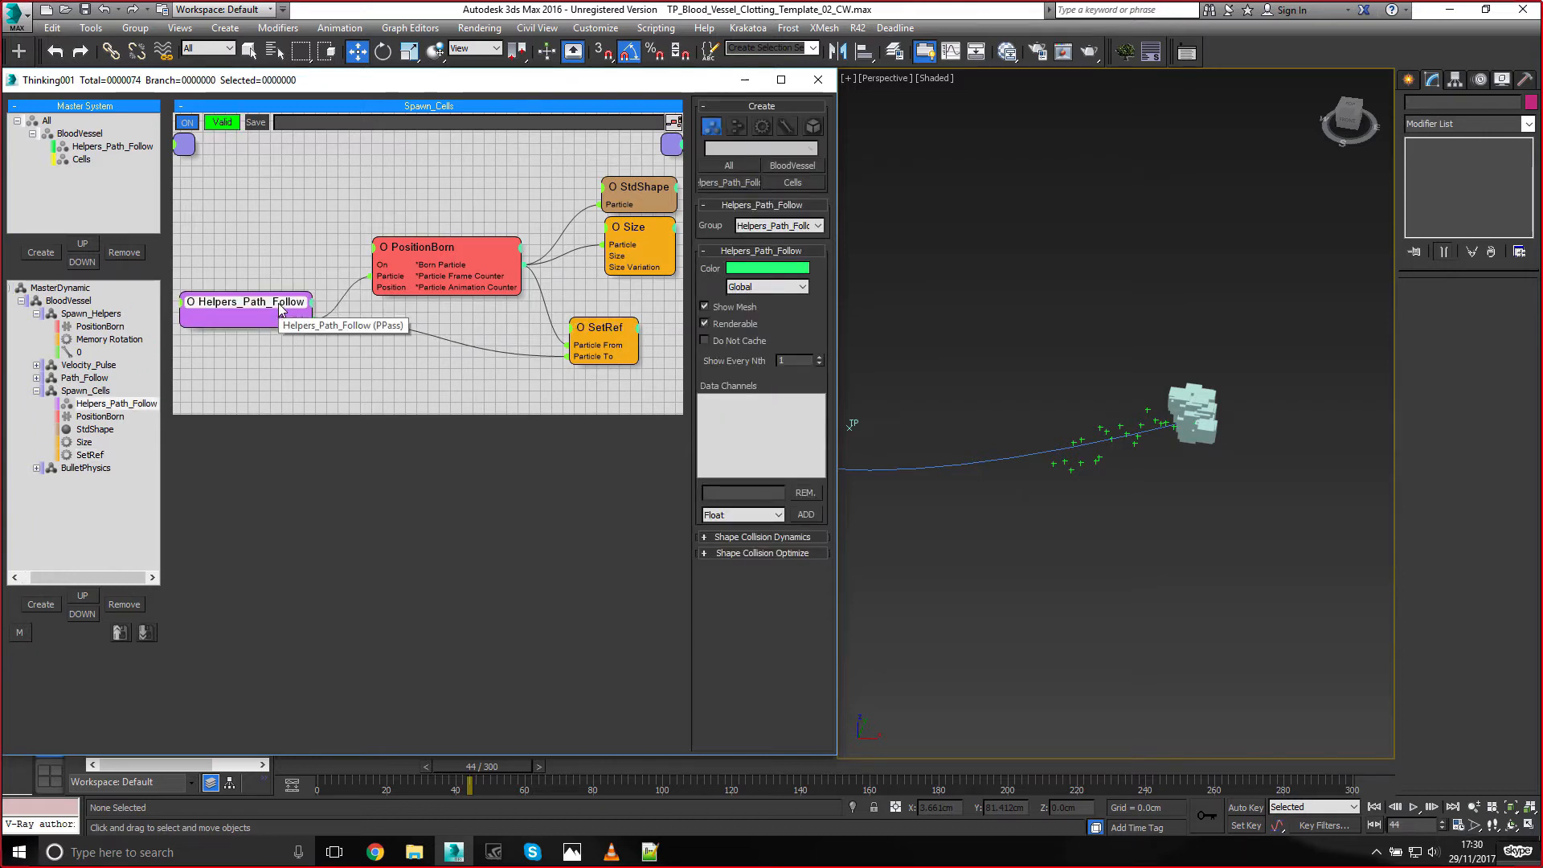
mouse_move(615, 360)
left_mouse_down()
mouse_move(582, 359)
mouse_move(606, 344)
left_mouse_up()
Rename the PositionBorn operator in Spawn_Cells as "PositionBorn Cells" and nudge the SetRef node aside
left_click(443, 251)
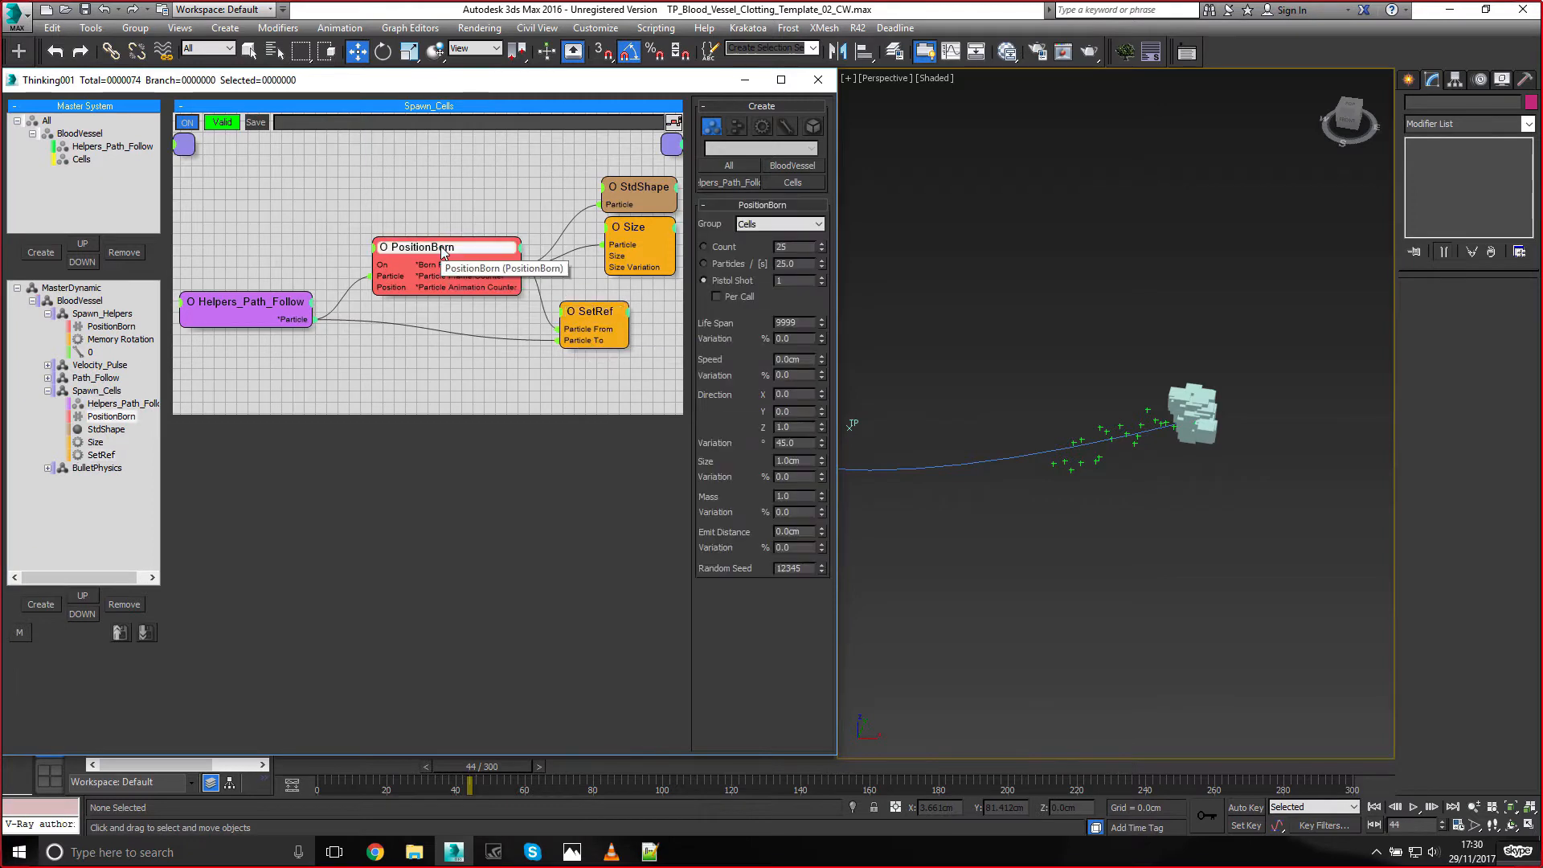
right_click(443, 252)
left_click(439, 277)
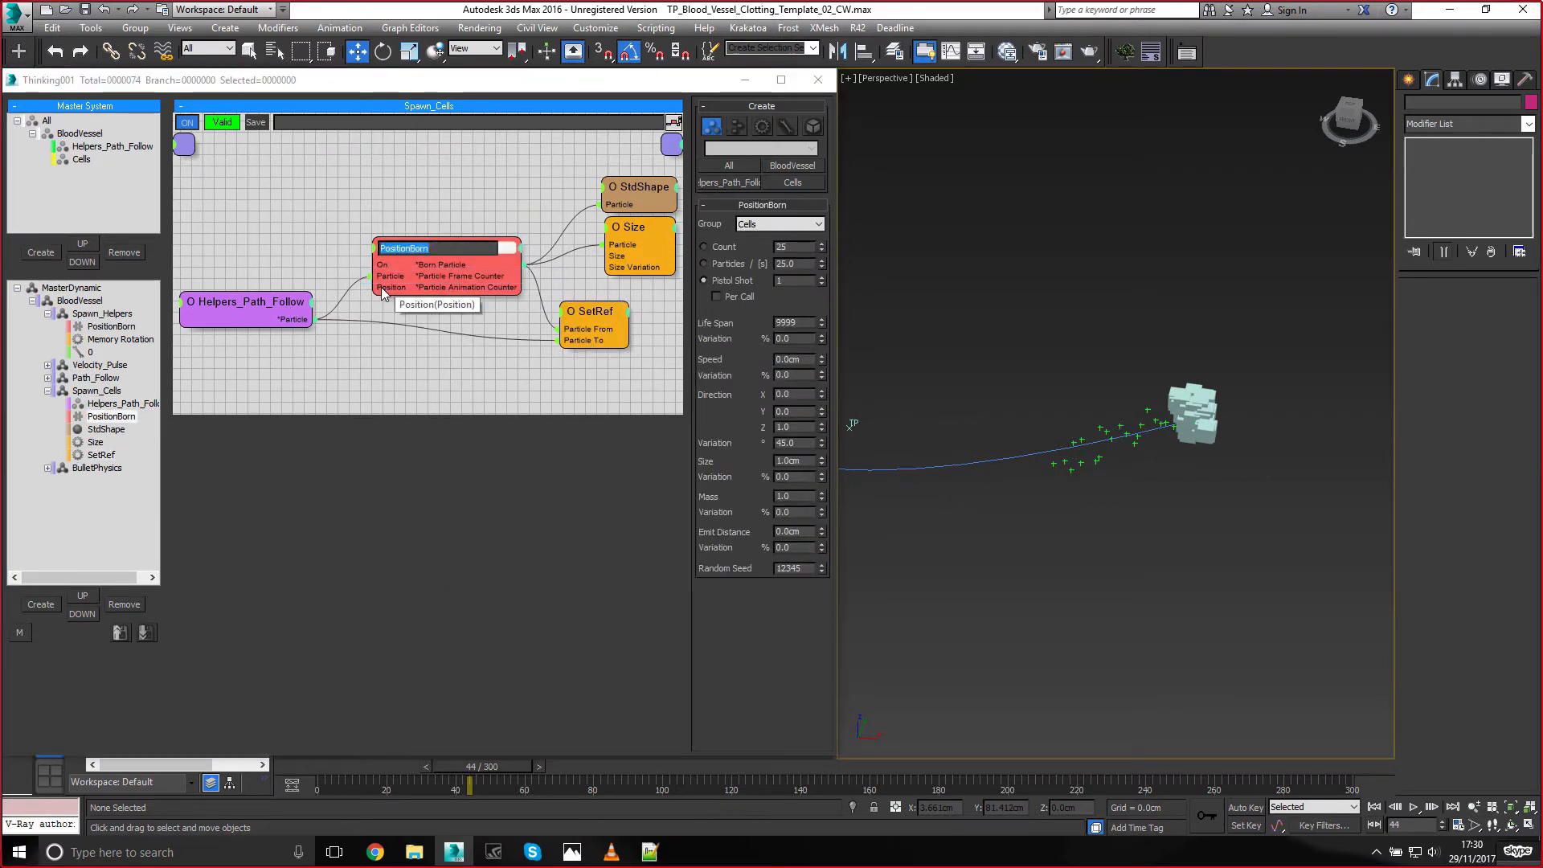
type("Cells")
key("Return")
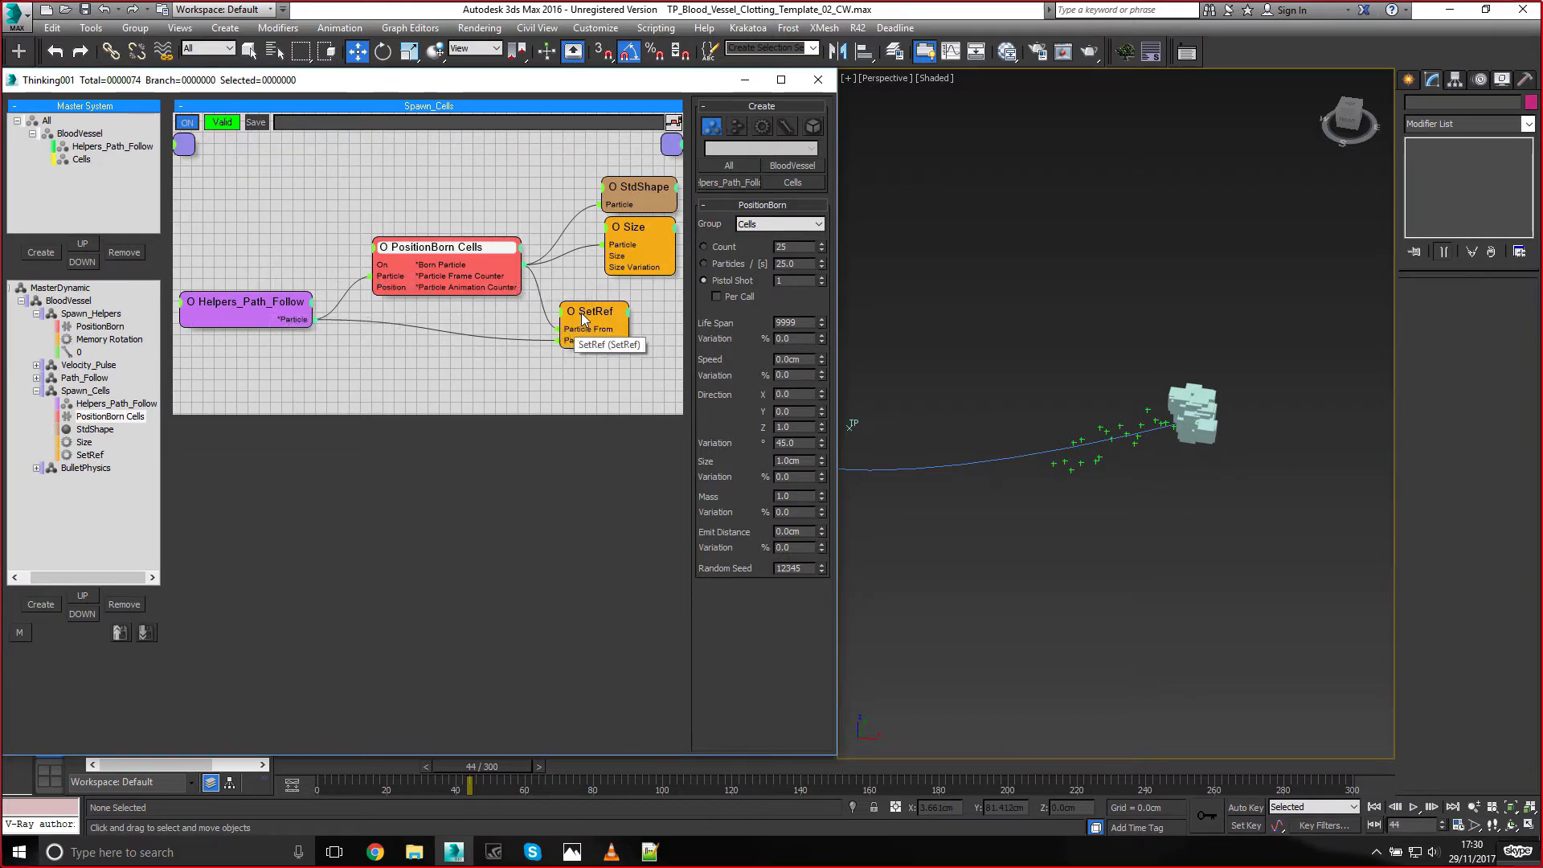
left_click_drag(581, 311, 592, 310)
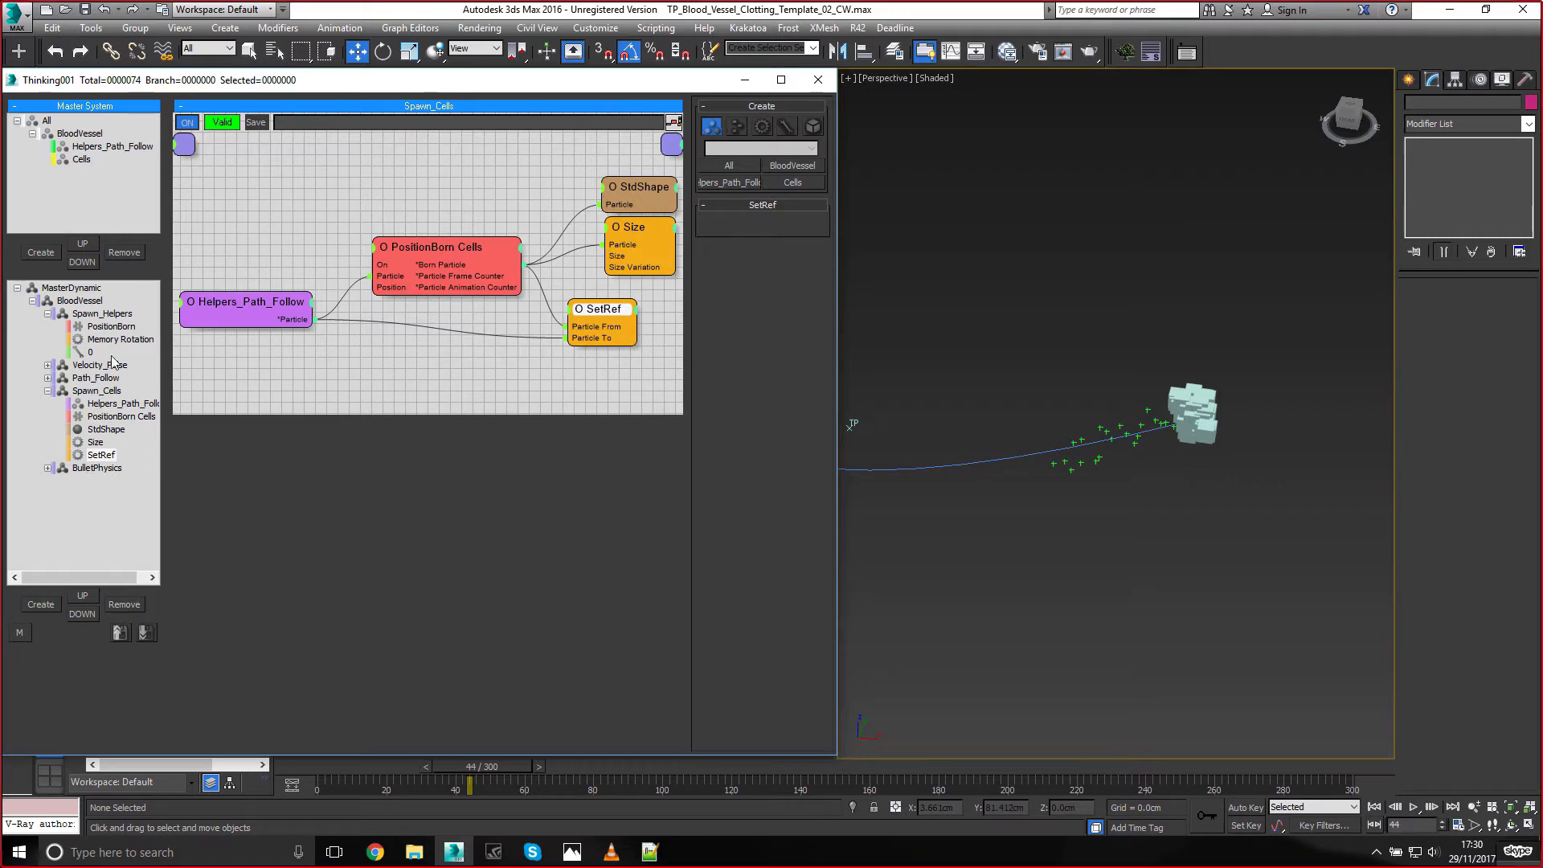
Create a dynamic set under BloodVessel, place it above BulletPhysics and name it PosFollow_Cells
left_click(87, 302)
left_click(42, 606)
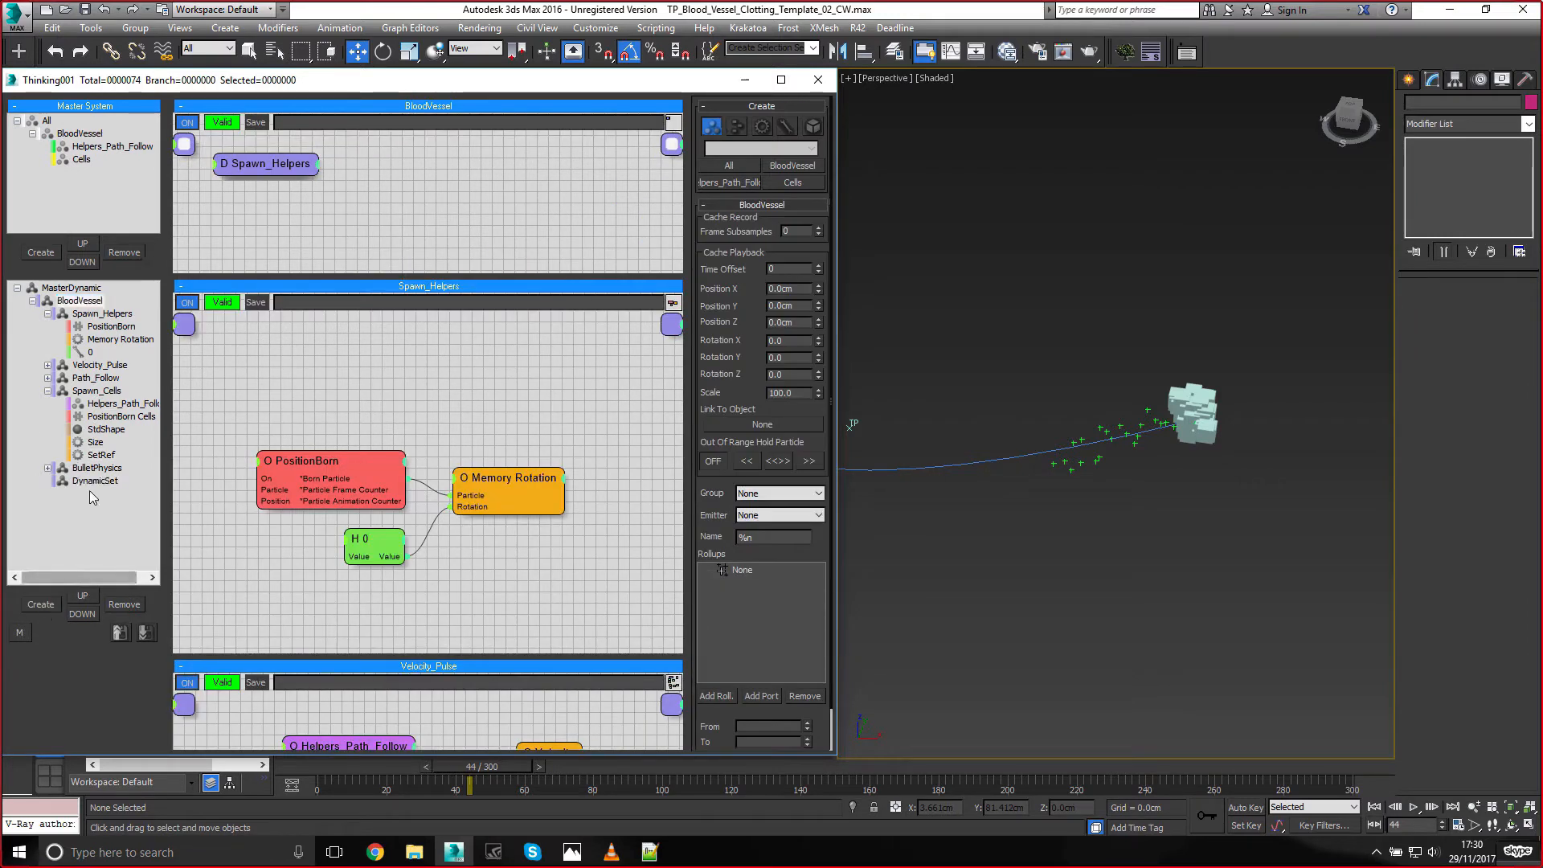
left_click(82, 595)
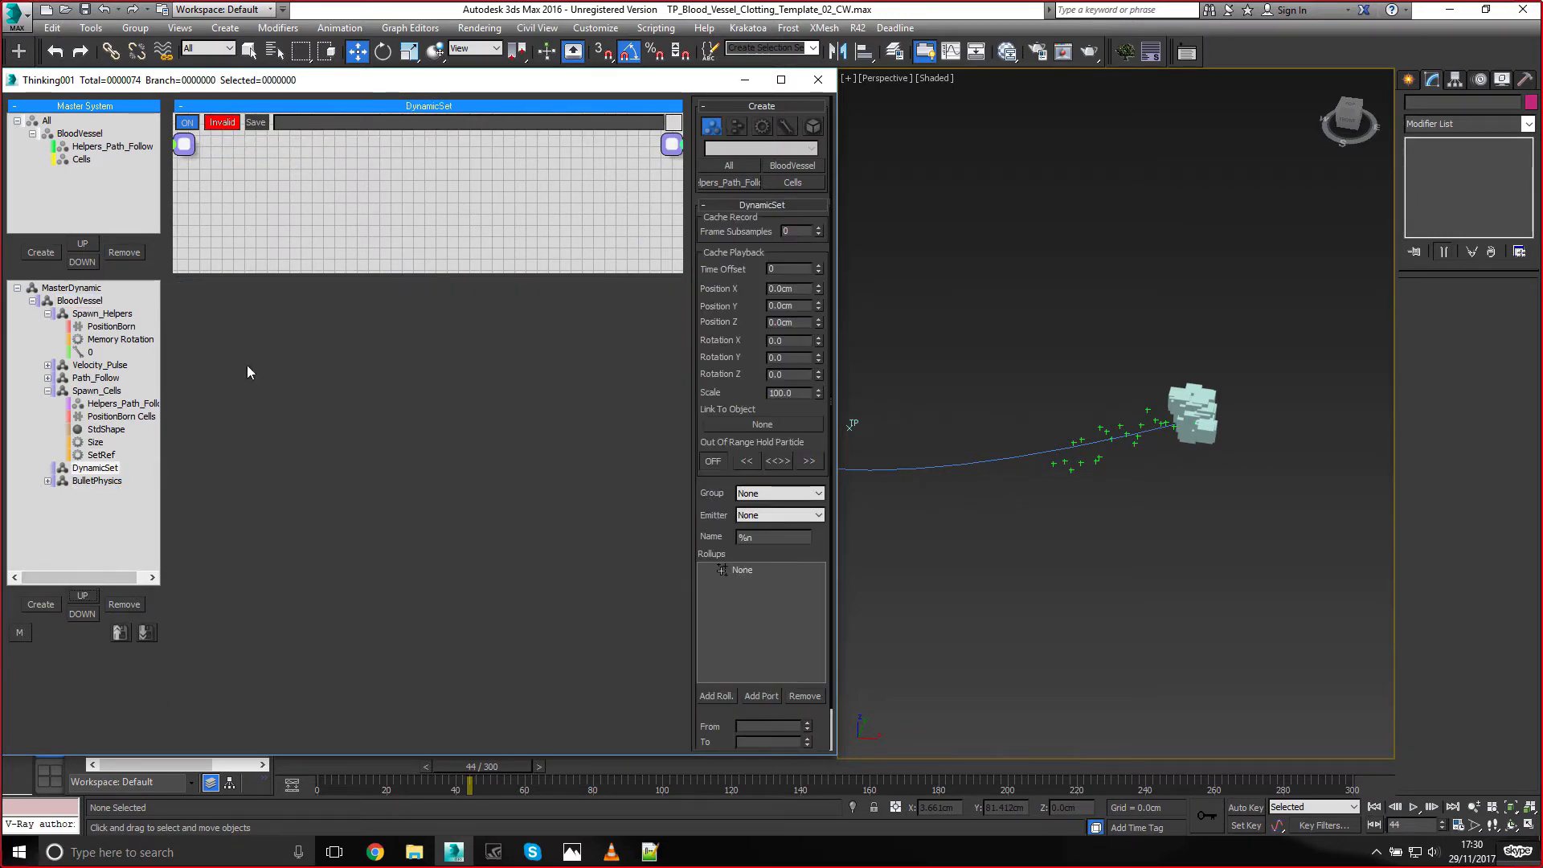
left_click(95, 468)
type("PosFollow_Cells")
key("Return")
Add the Cells particle group to PosFollow_Cells and position its node at the start of the graph
double_click(365, 226)
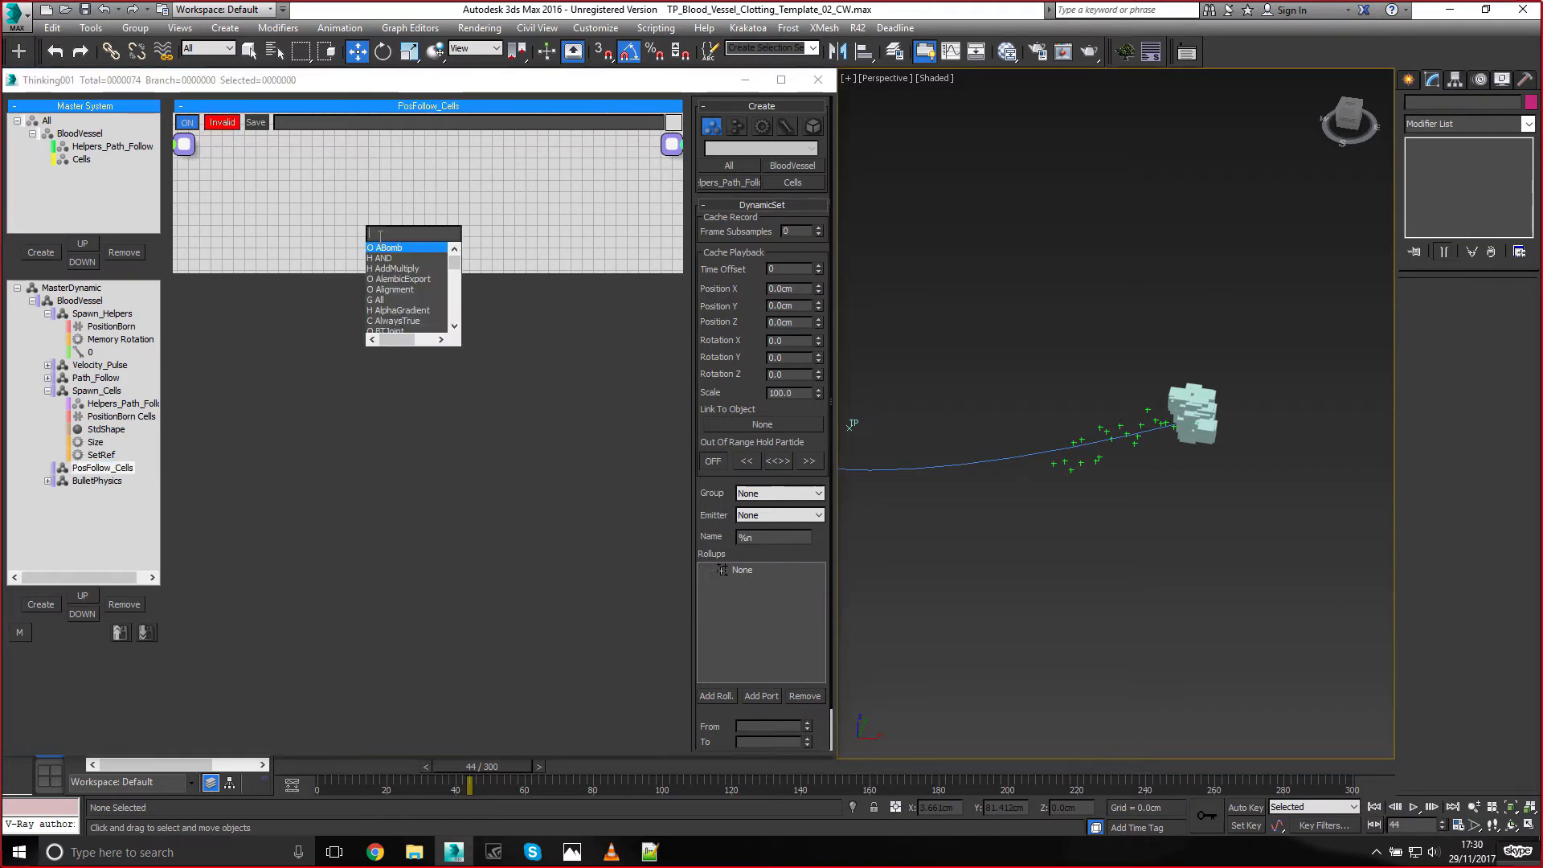
type("cel")
key("Return")
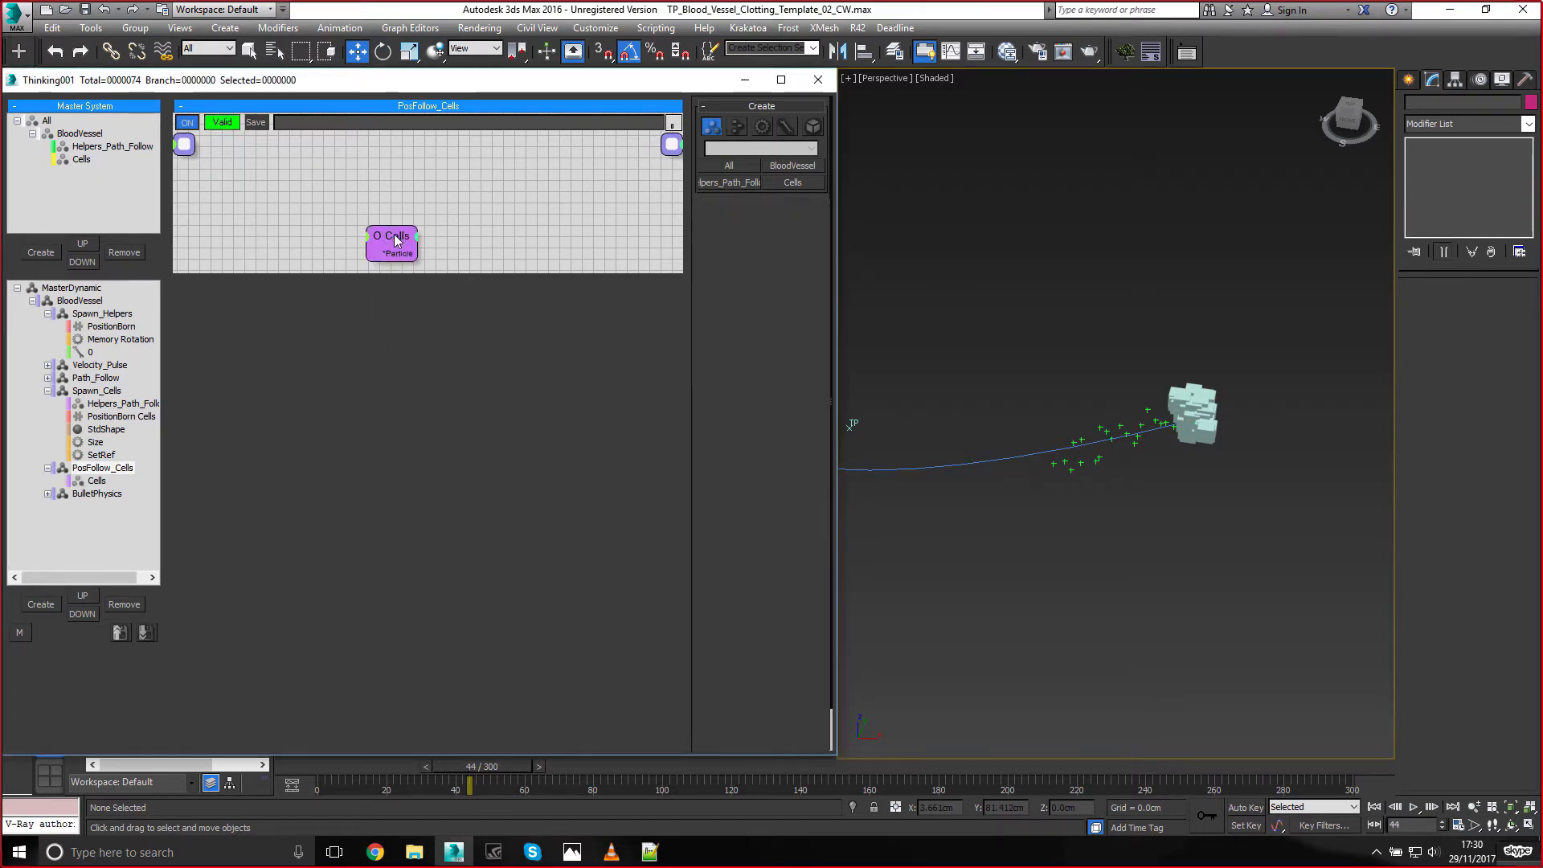
left_click_drag(392, 238, 281, 217)
Add a GetRef operator to PosFollow_Cells and connect the Cells particles to its Particle input
double_click(379, 221)
type("get")
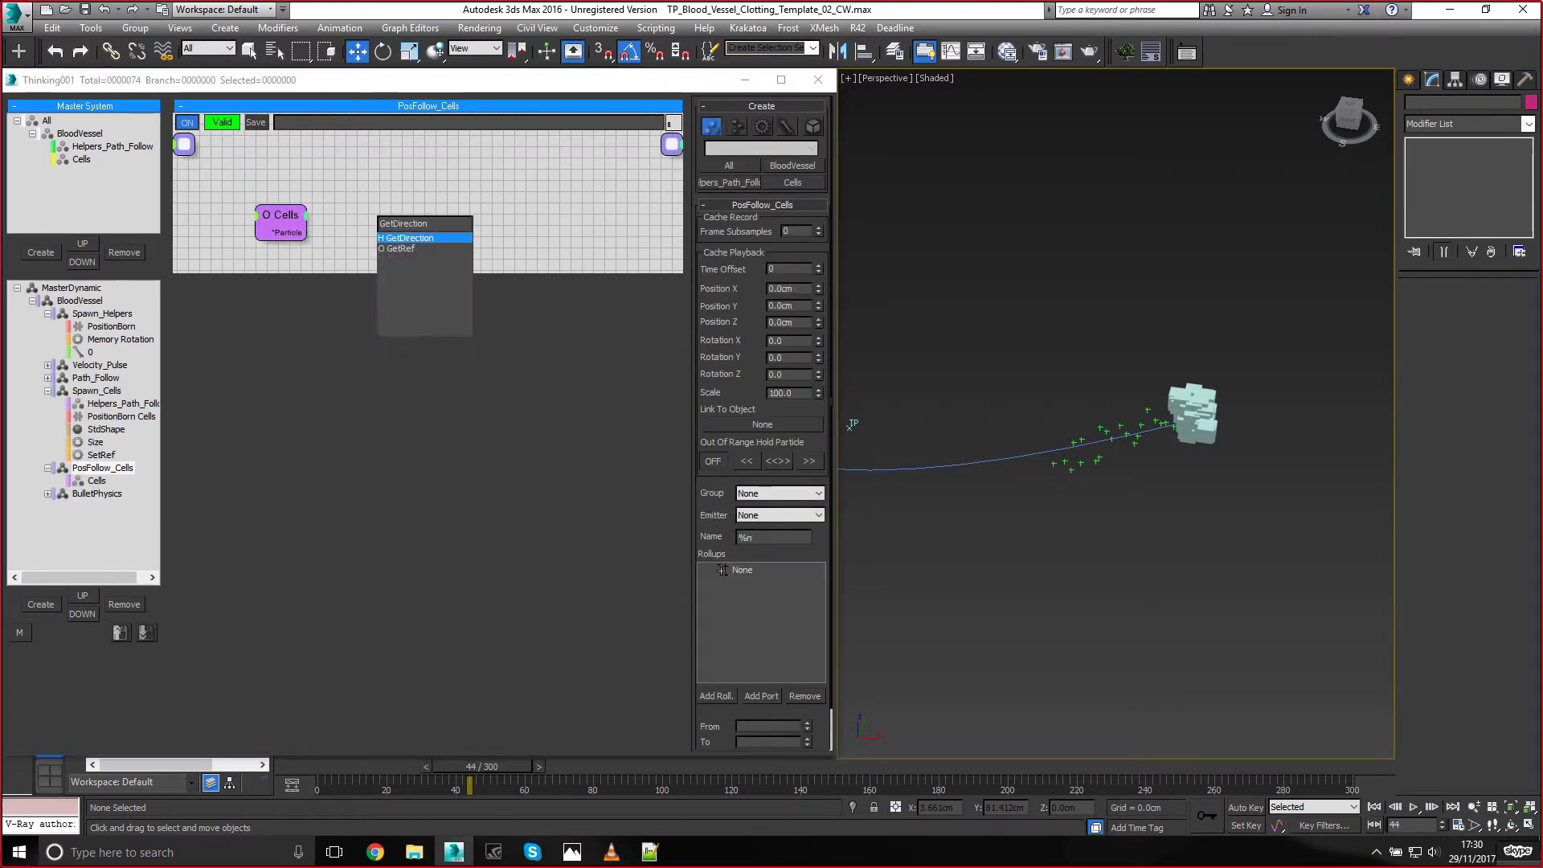
type("r")
key("Return")
left_click_drag(287, 232, 394, 451)
left_click_drag(285, 330, 271, 273)
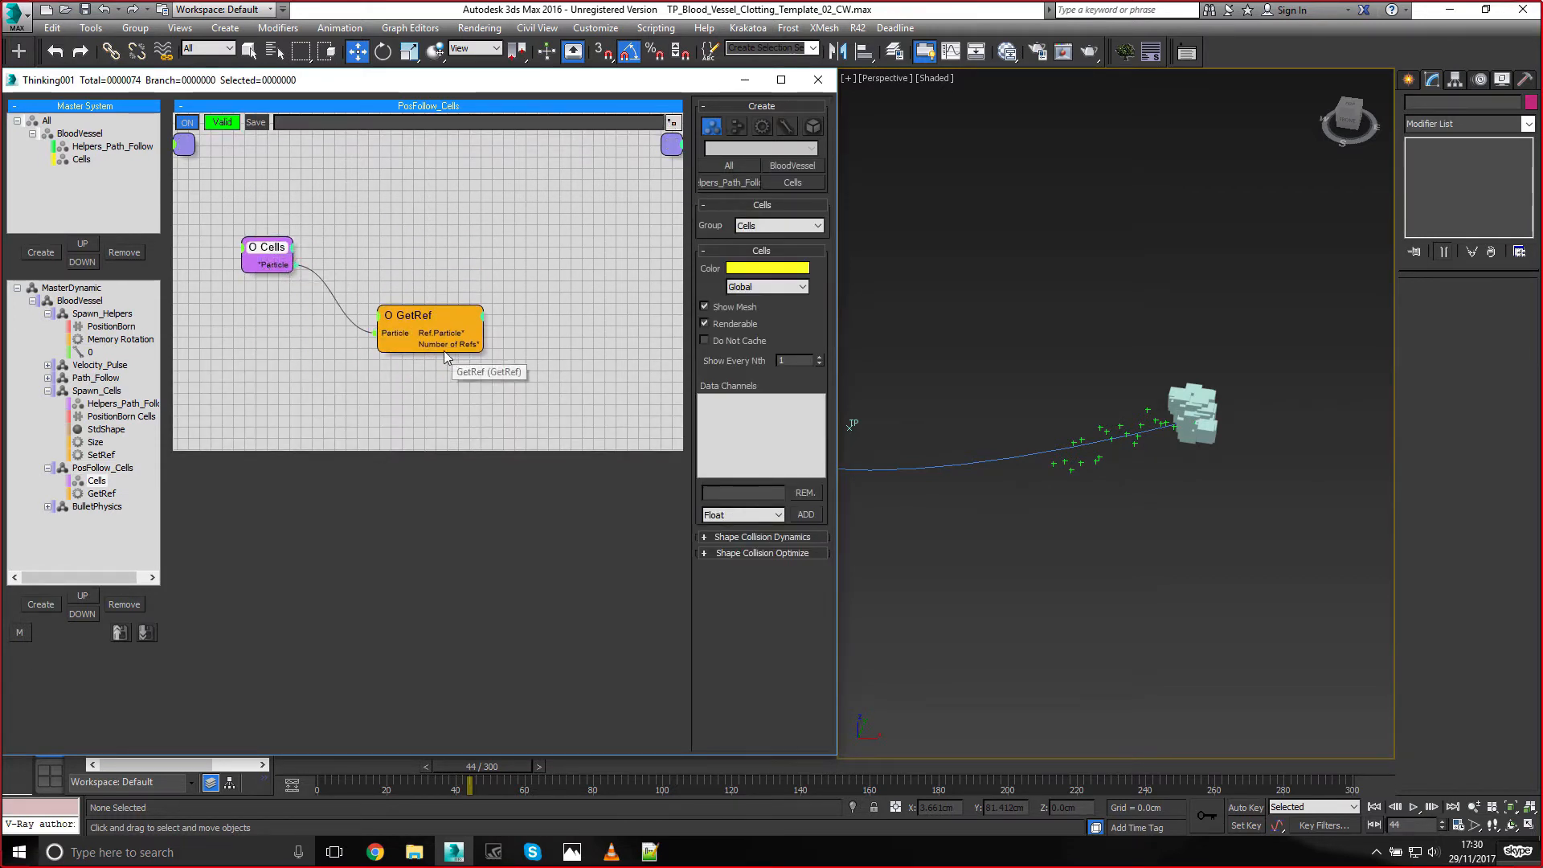
left_click_drag(444, 347, 410, 353)
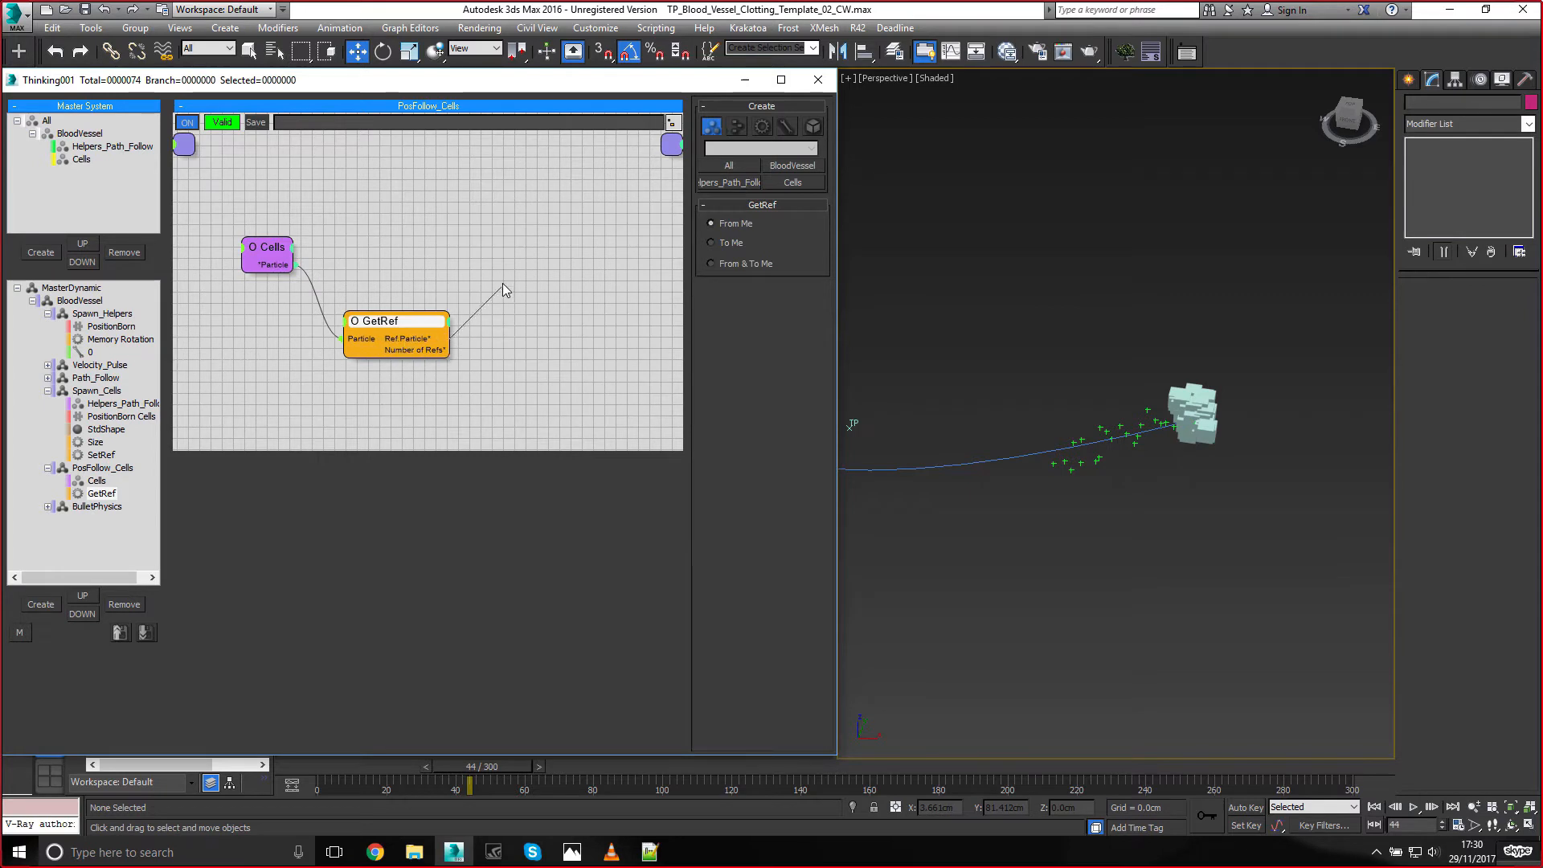
Add a PositionFollow operator to PosFollow_Cells and rearrange the GetRef and Cells nodes around it
mouse_move(502, 285)
left_mouse_down()
mouse_move(544, 303)
mouse_move(498, 306)
mouse_move(489, 253)
mouse_move(522, 272)
left_mouse_up()
left_click(500, 238)
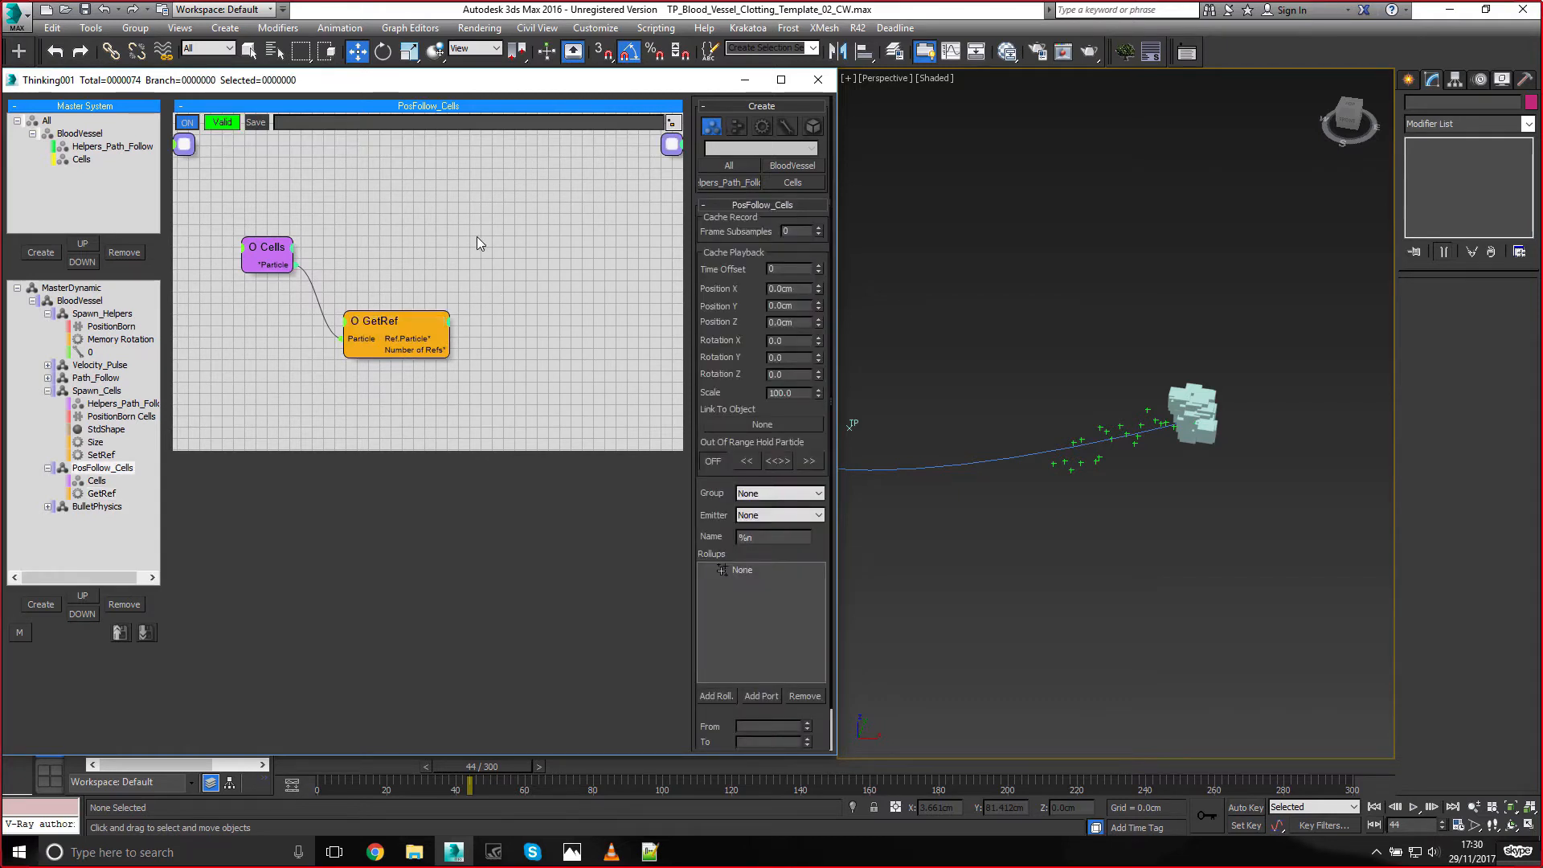
double_click(477, 237)
type("pos")
key("Down")
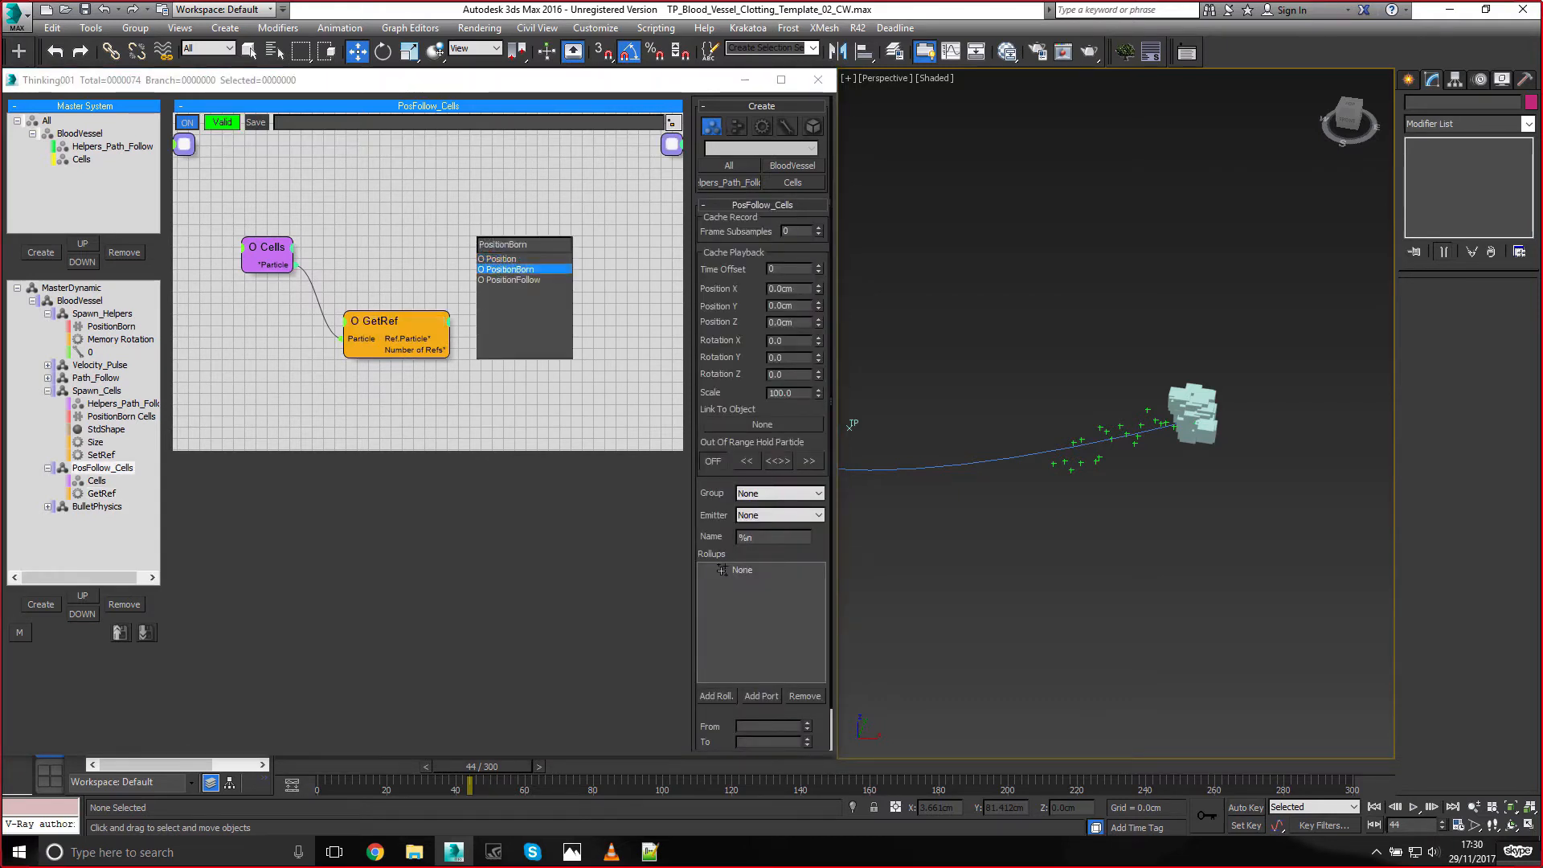
key("Down")
key("Return")
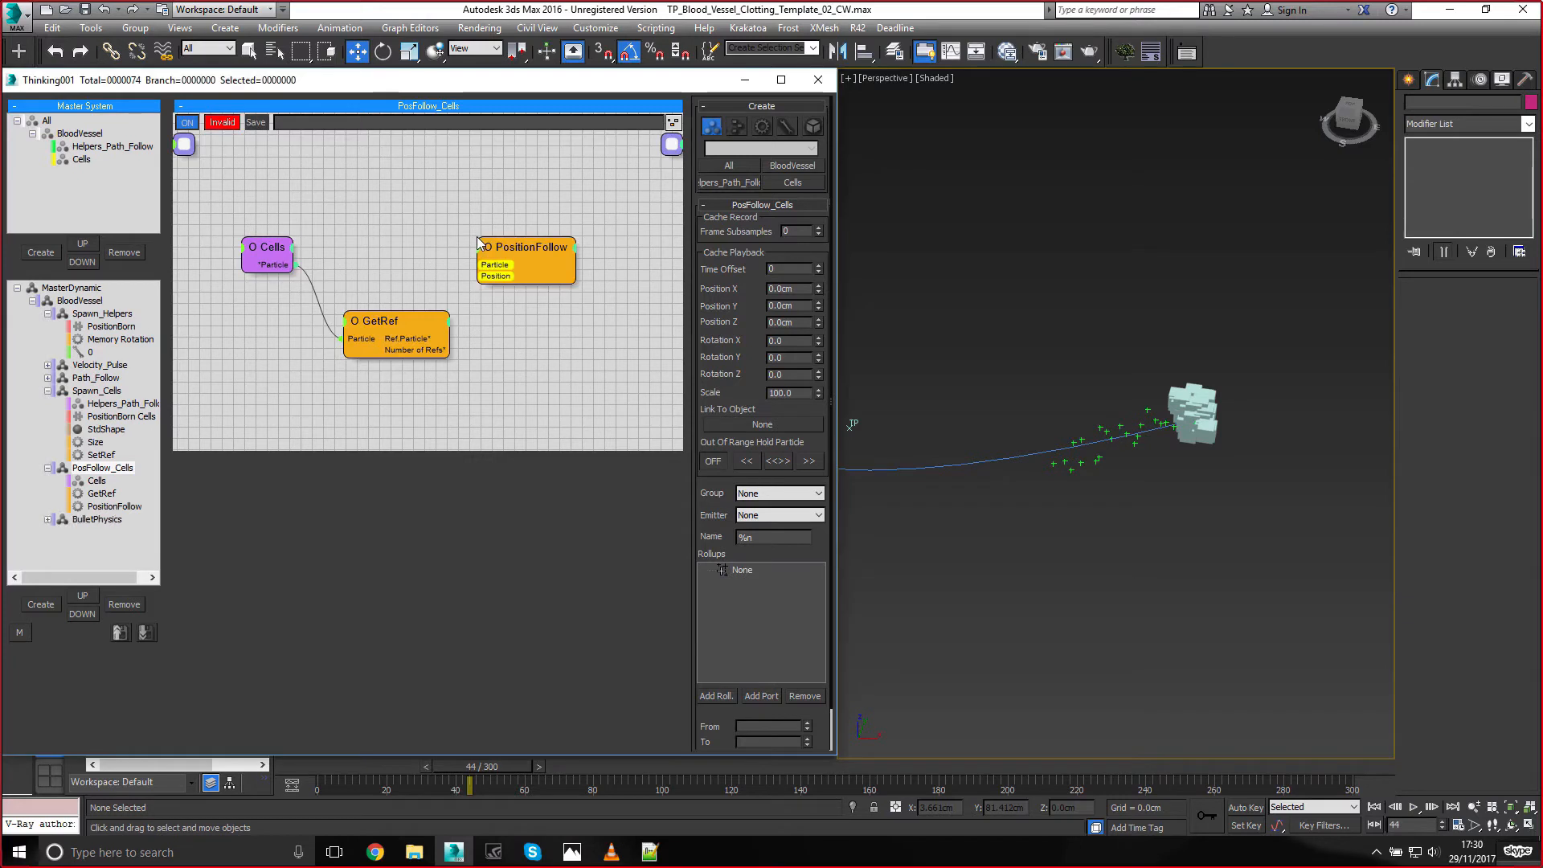
left_click_drag(392, 323, 537, 329)
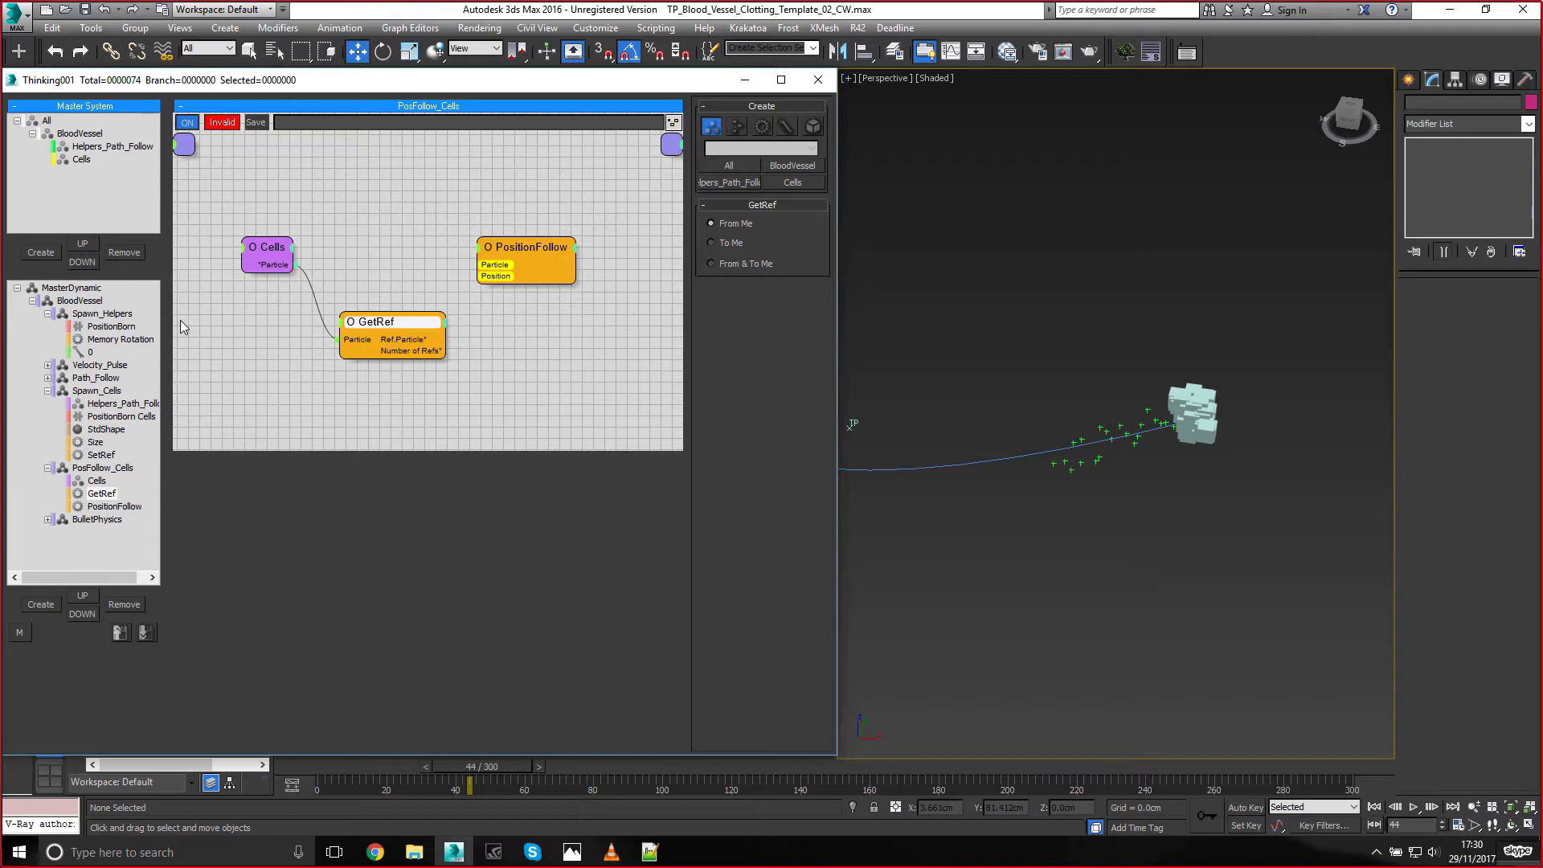
left_click_drag(268, 250, 262, 244)
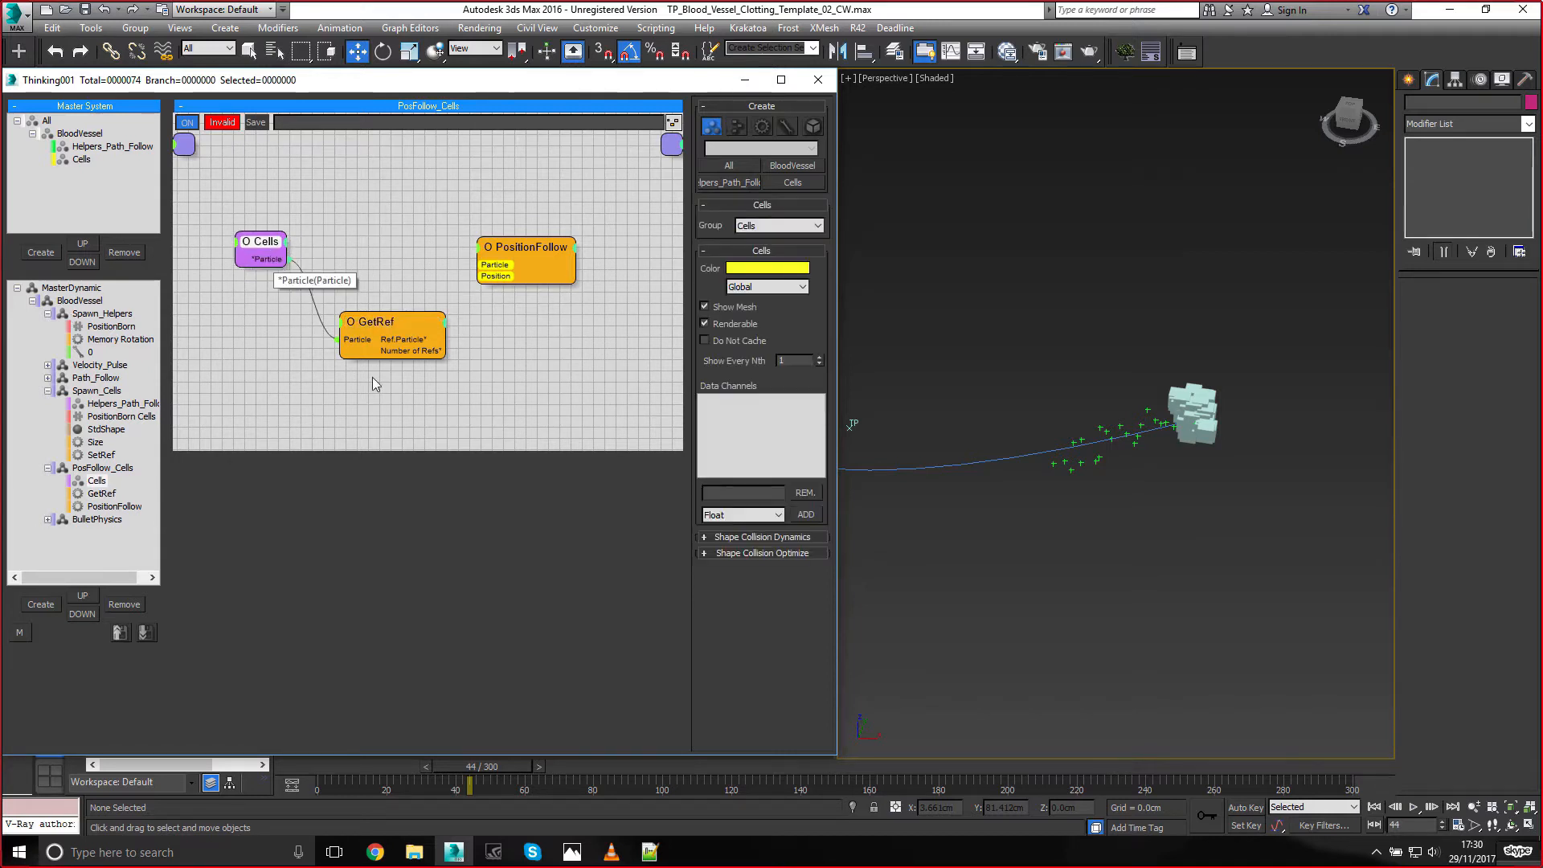
Wire the Cells particles and GetRef's Ref.Particle output into PositionFollow's Particle and Position inputs, and tidy the node layout
left_click_drag(383, 324, 261, 240)
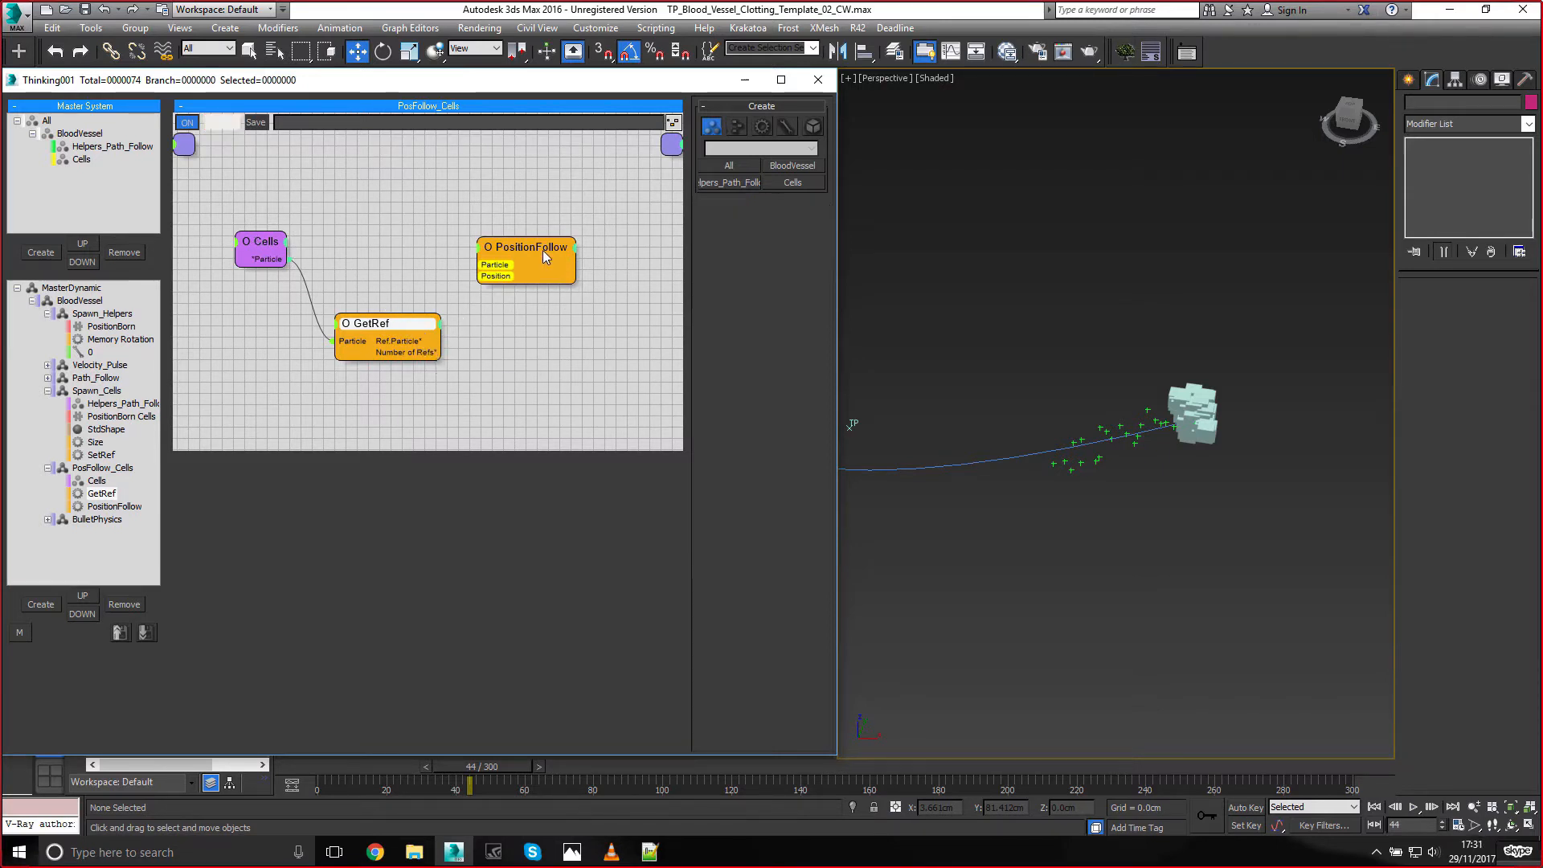
left_click_drag(536, 252, 545, 239)
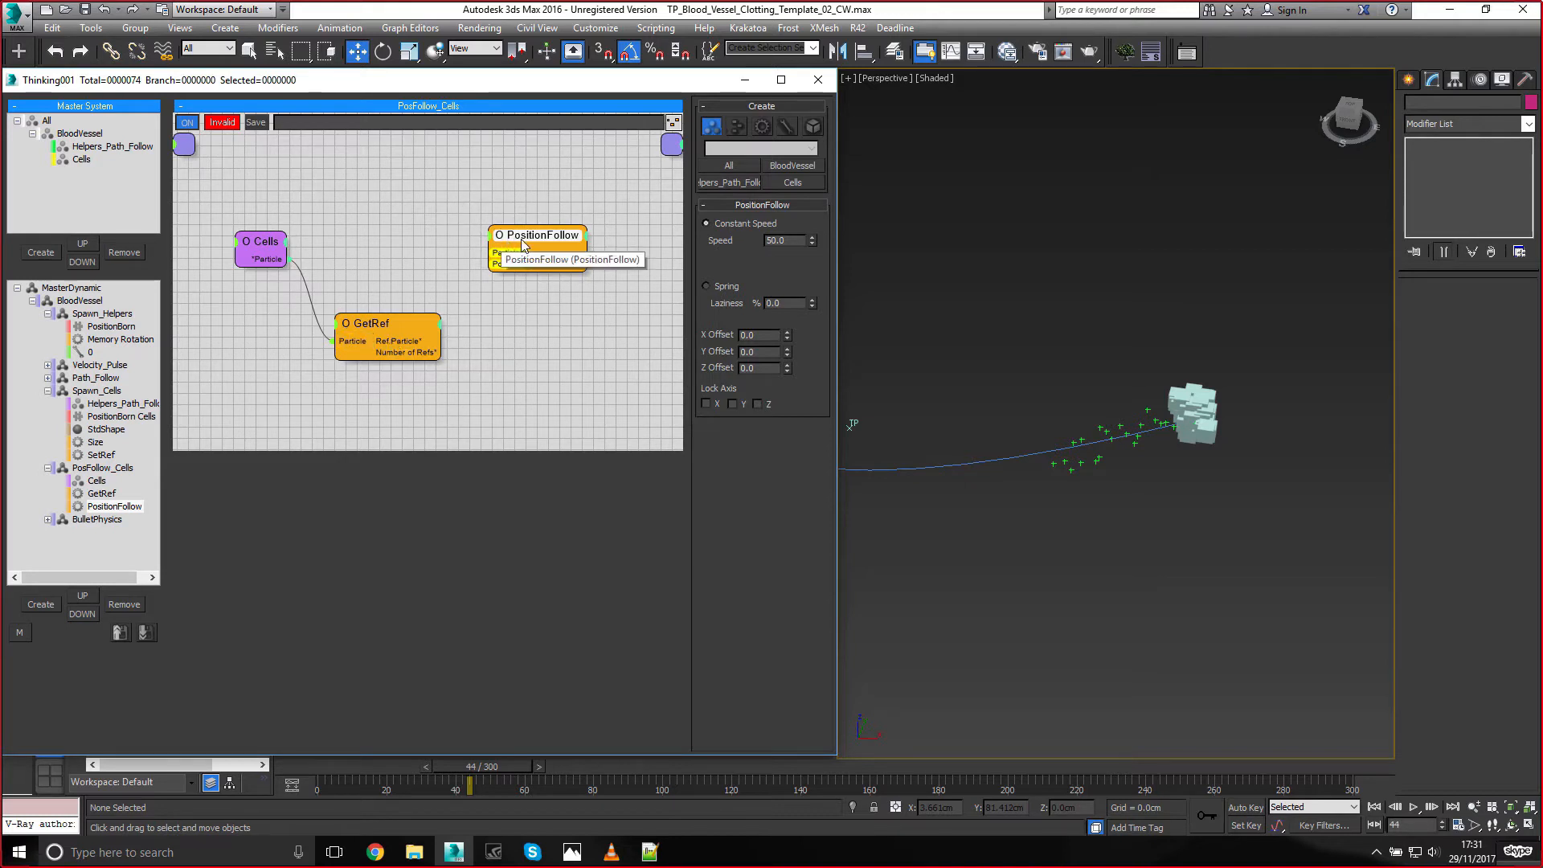
left_click_drag(521, 242, 520, 241)
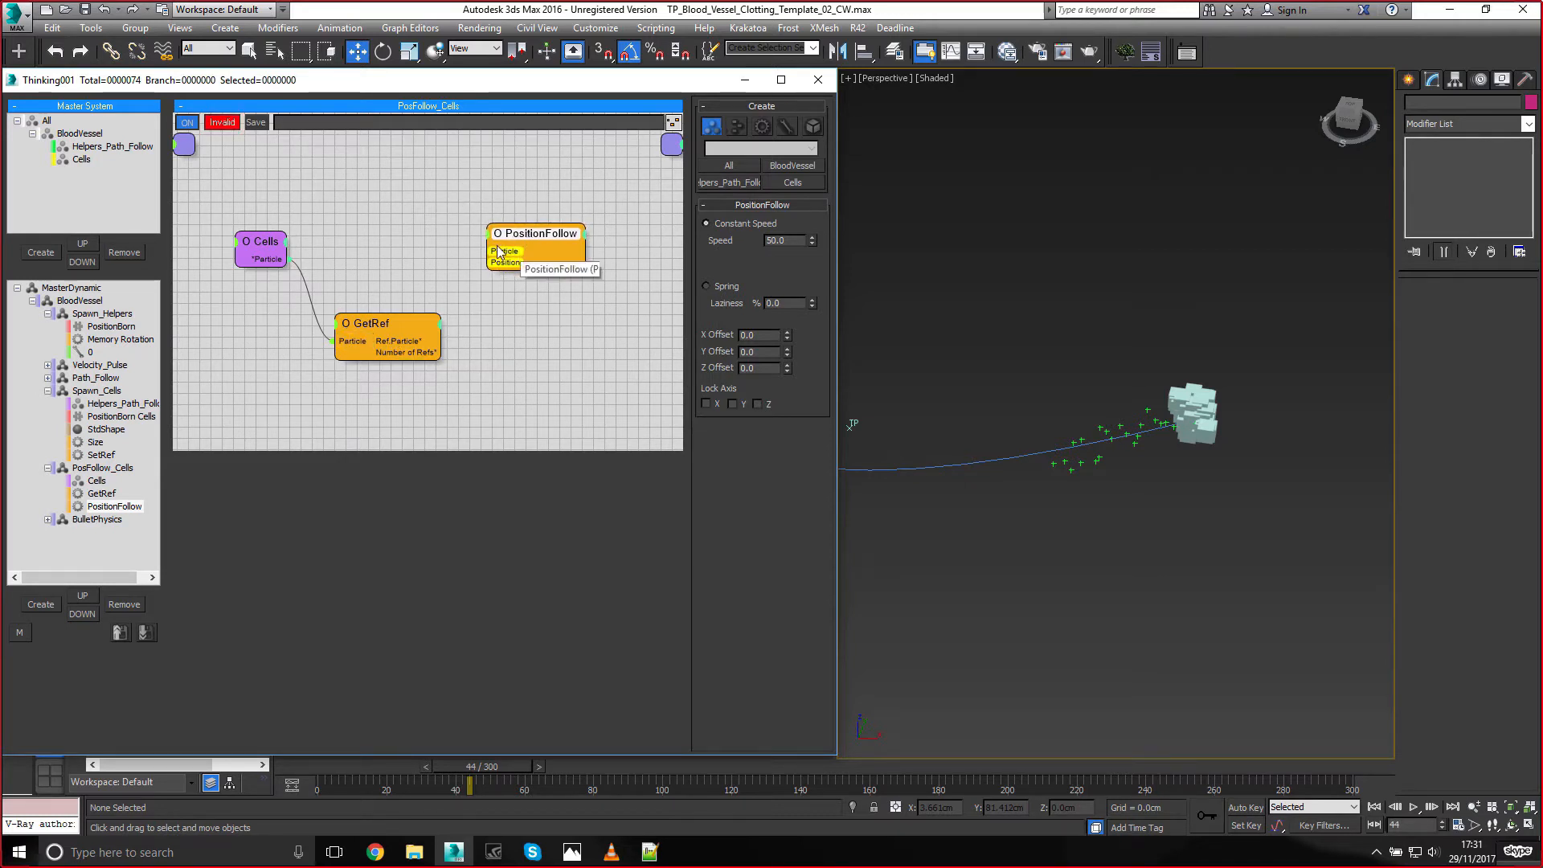
left_click_drag(287, 258, 419, 343)
left_click_drag(415, 323, 413, 330)
left_click_drag(523, 262, 521, 269)
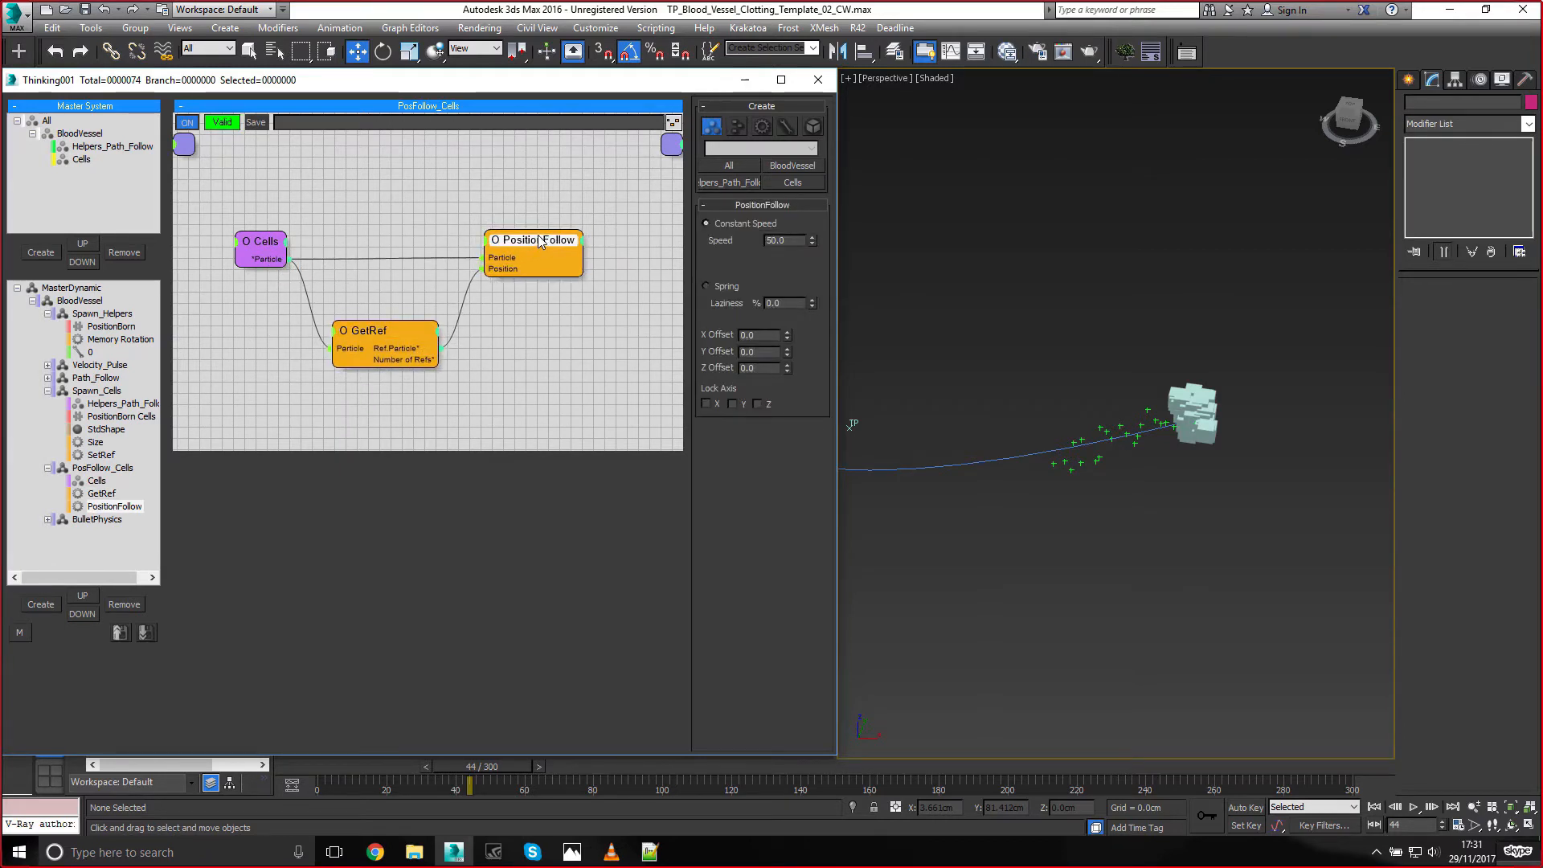
Switch the PositionFollow operator to Spring mode with a laziness of 85%
double_click(800, 303)
type("85")
key("Return")
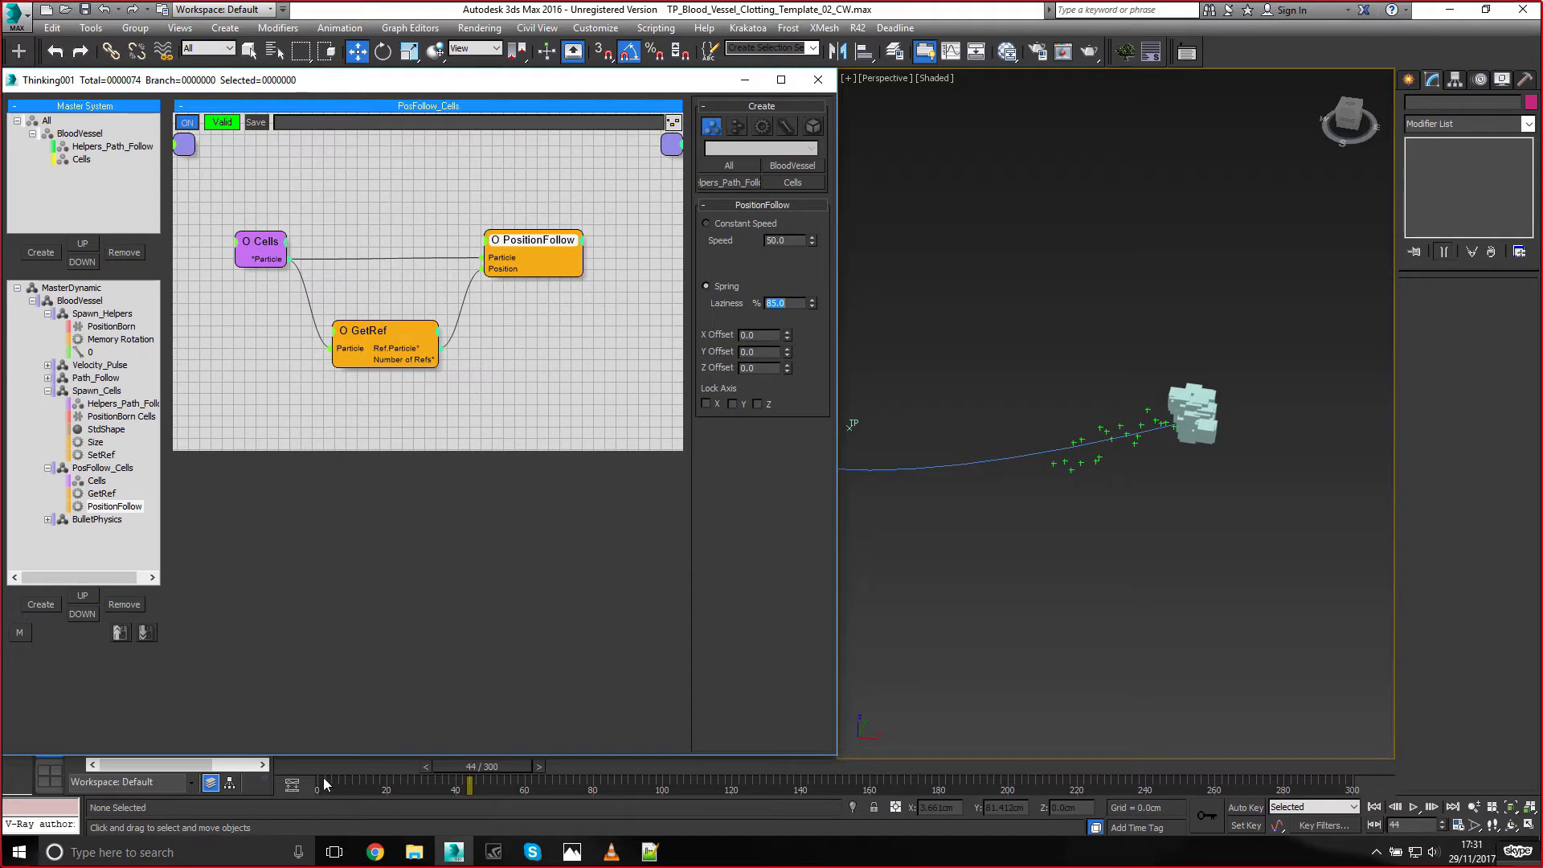
Play the simulation from the start to check how the cells follow the helpers along the path
mouse_move(319, 771)
left_mouse_down()
mouse_move(410, 763)
mouse_move(316, 767)
left_mouse_up()
left_click(1414, 807)
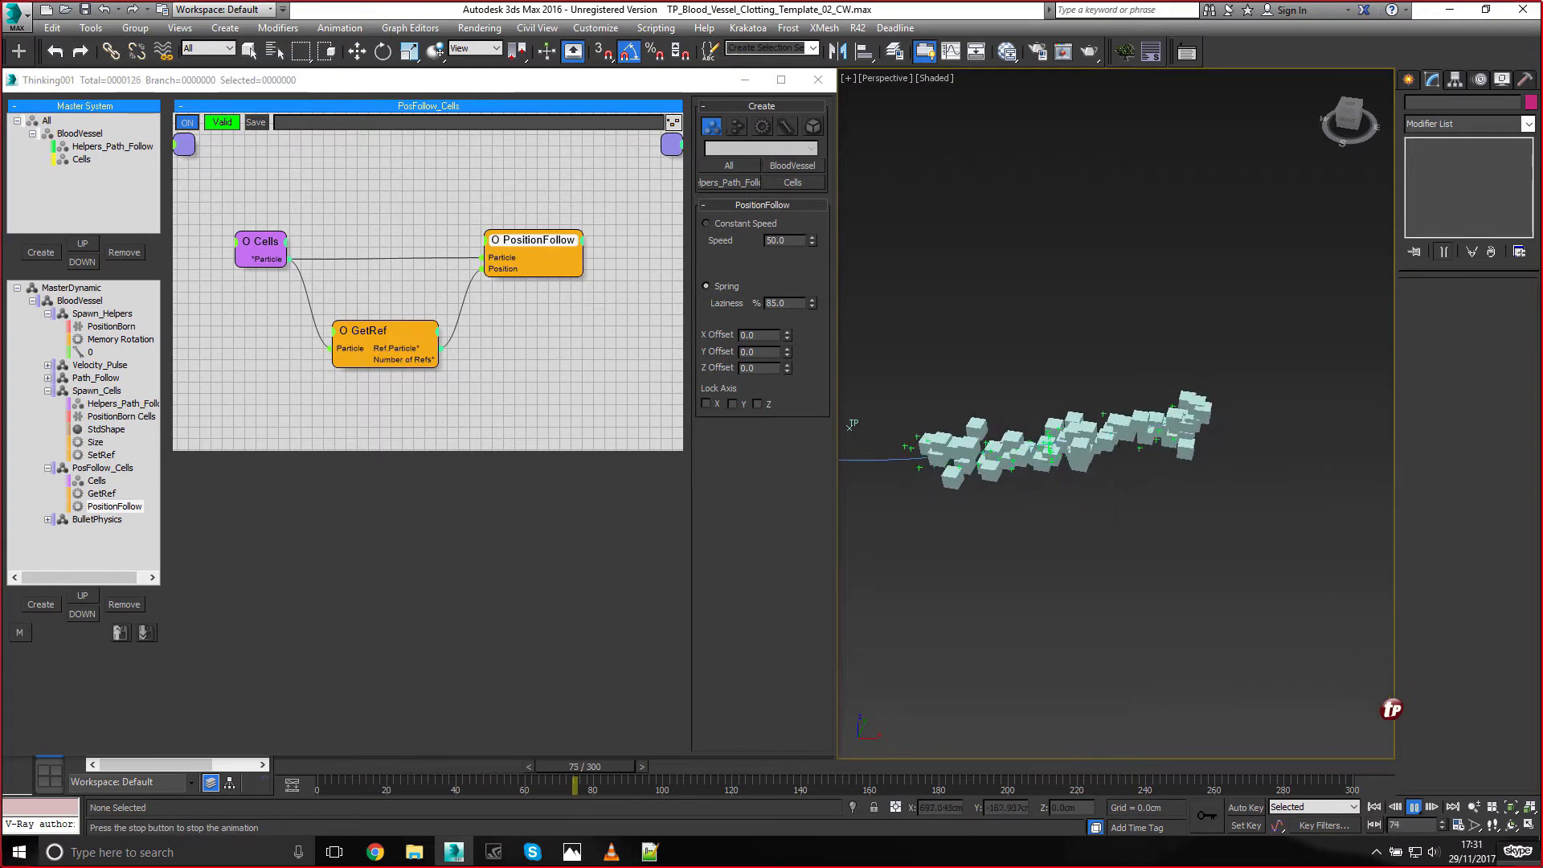
left_click(1414, 808)
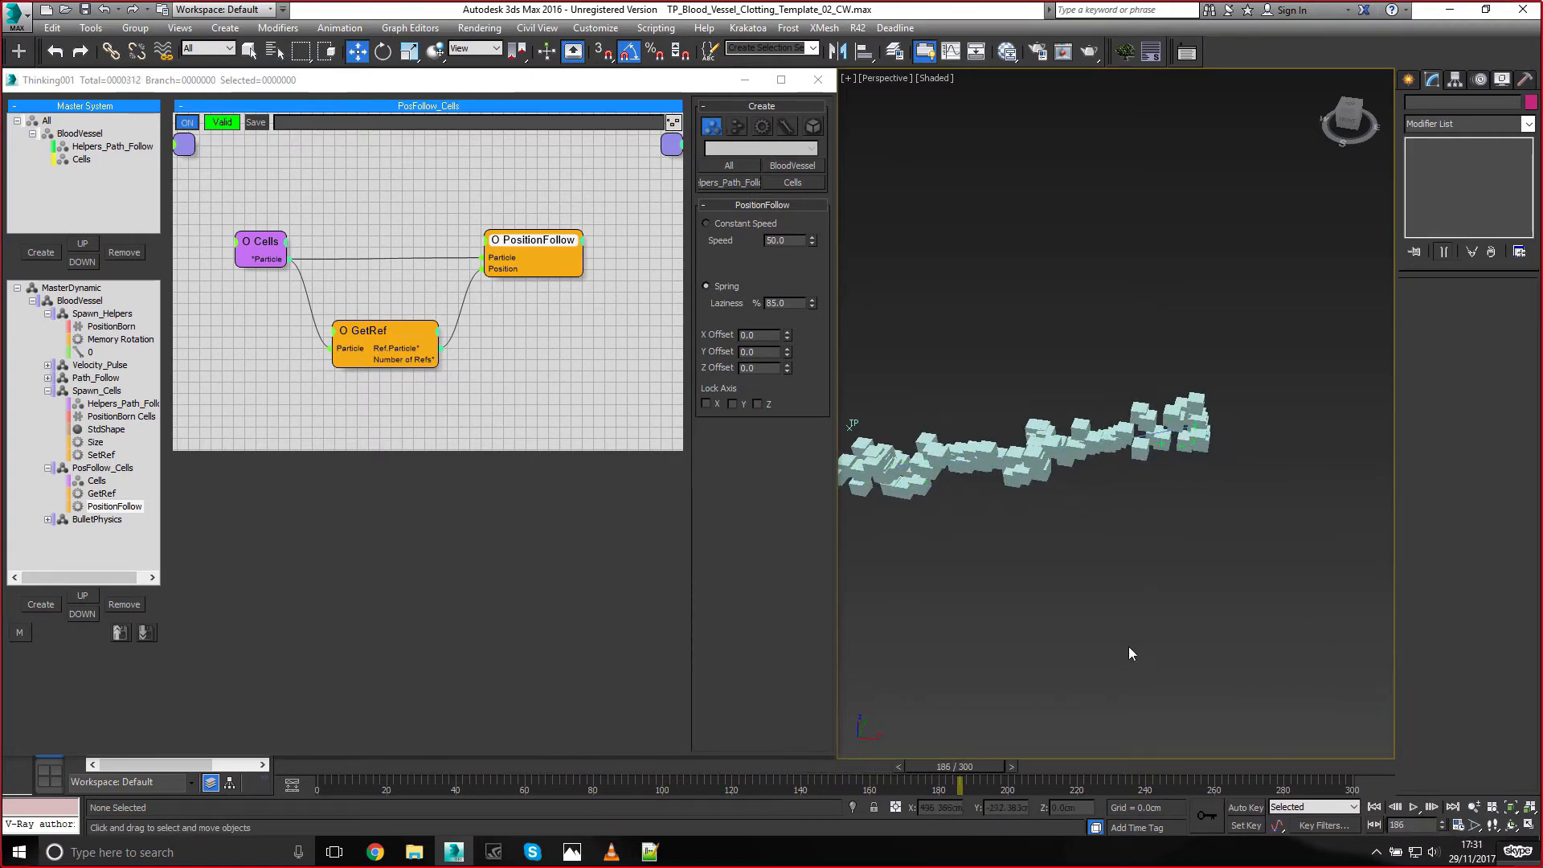
middle_click_drag(1055, 609, 1169, 603)
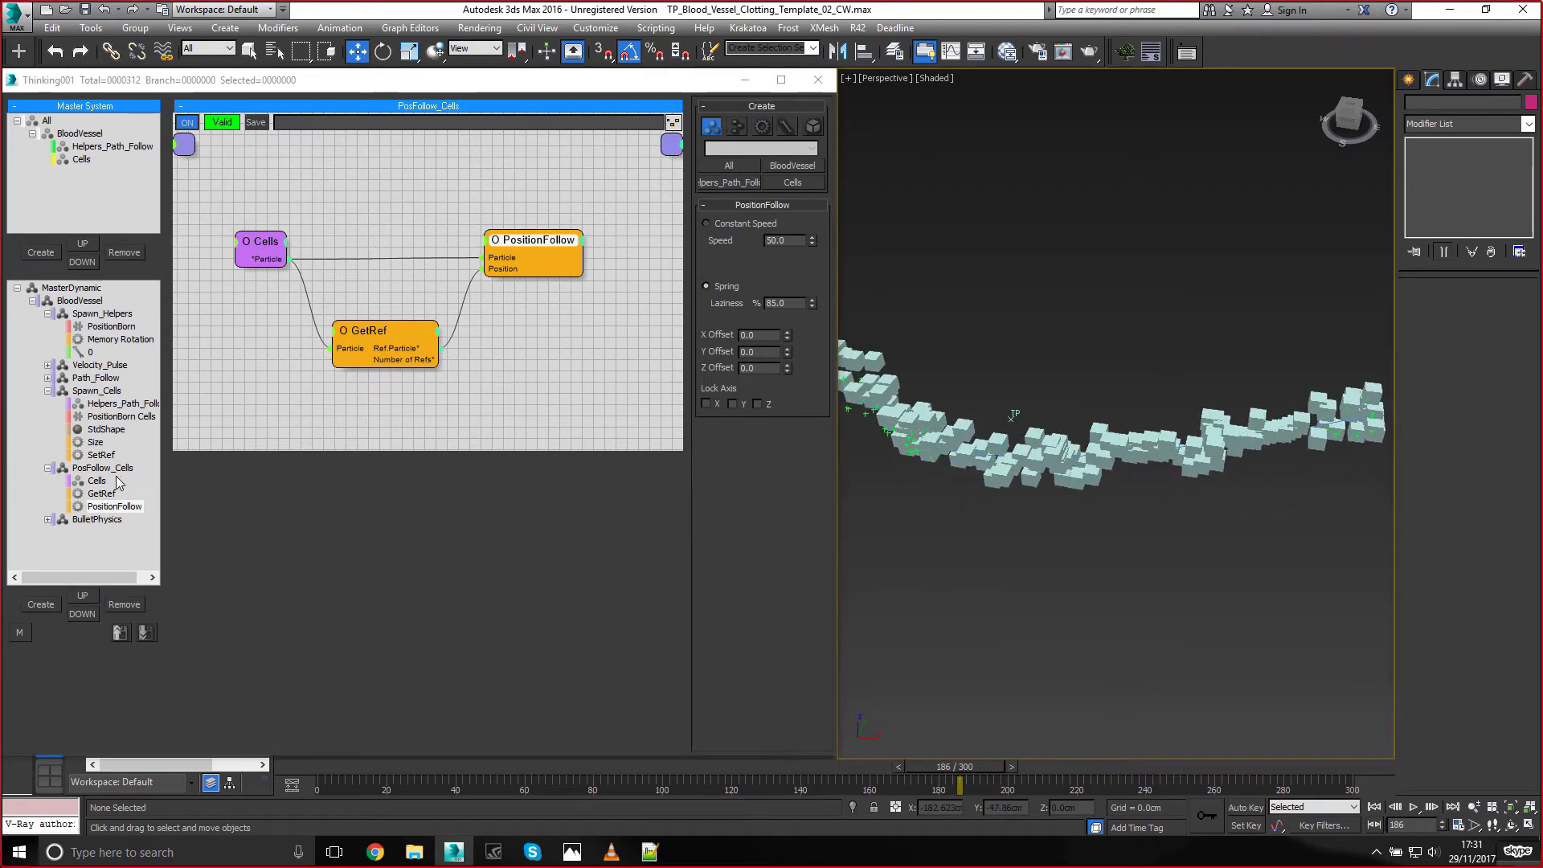
In the BulletPhysics set, change the particle group feeding BTRigidBody to Cells and move its node closer to BTRigidBody
left_click(92, 520)
mouse_move(324, 216)
left_mouse_down()
mouse_move(239, 211)
mouse_move(311, 206)
left_mouse_up()
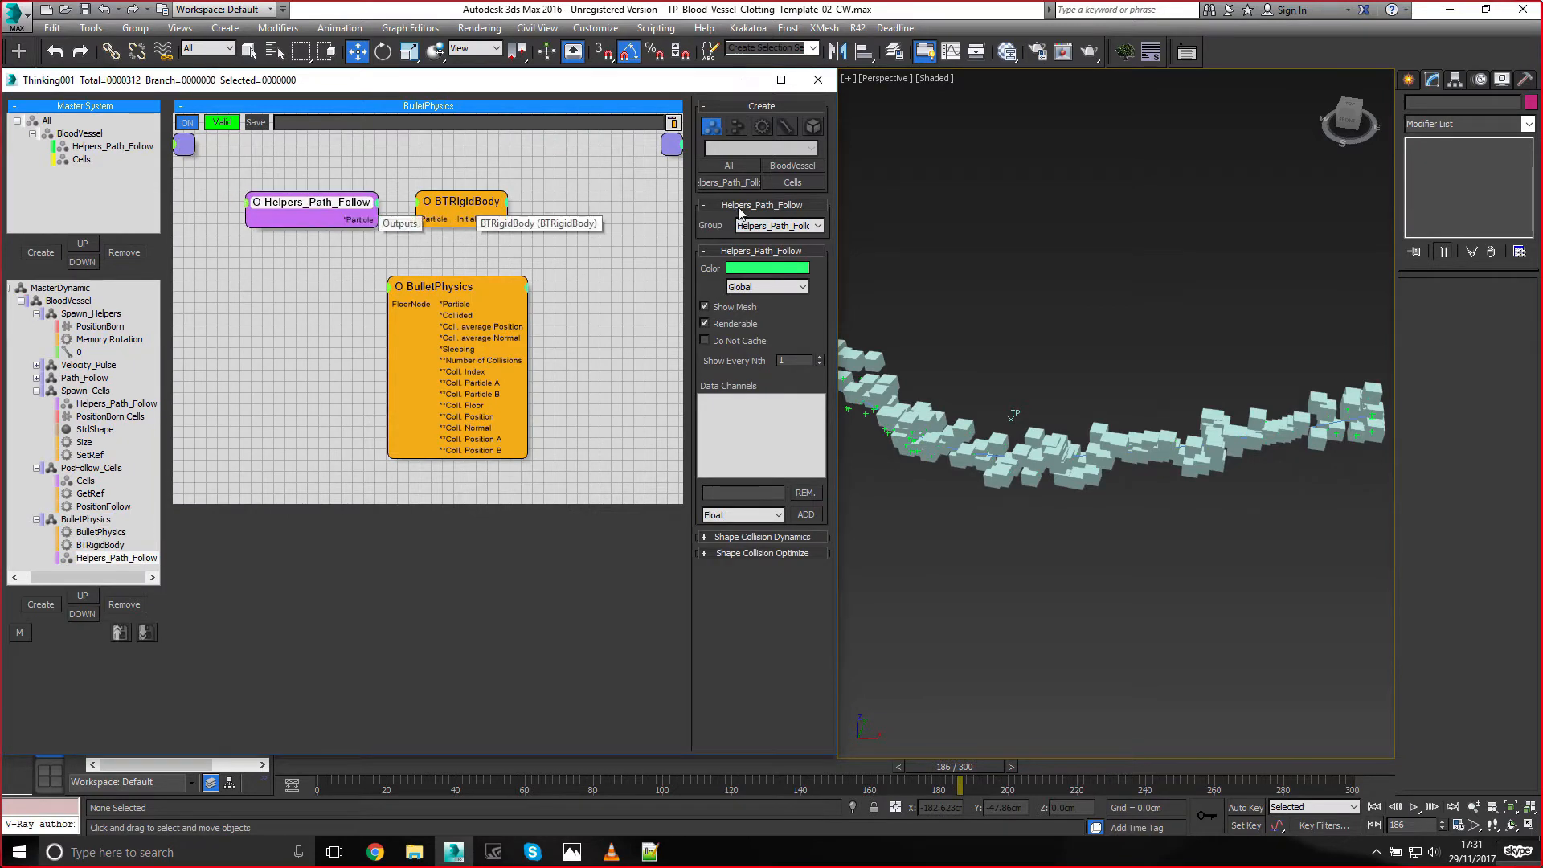
left_click(777, 226)
left_click(745, 282)
left_click(458, 287)
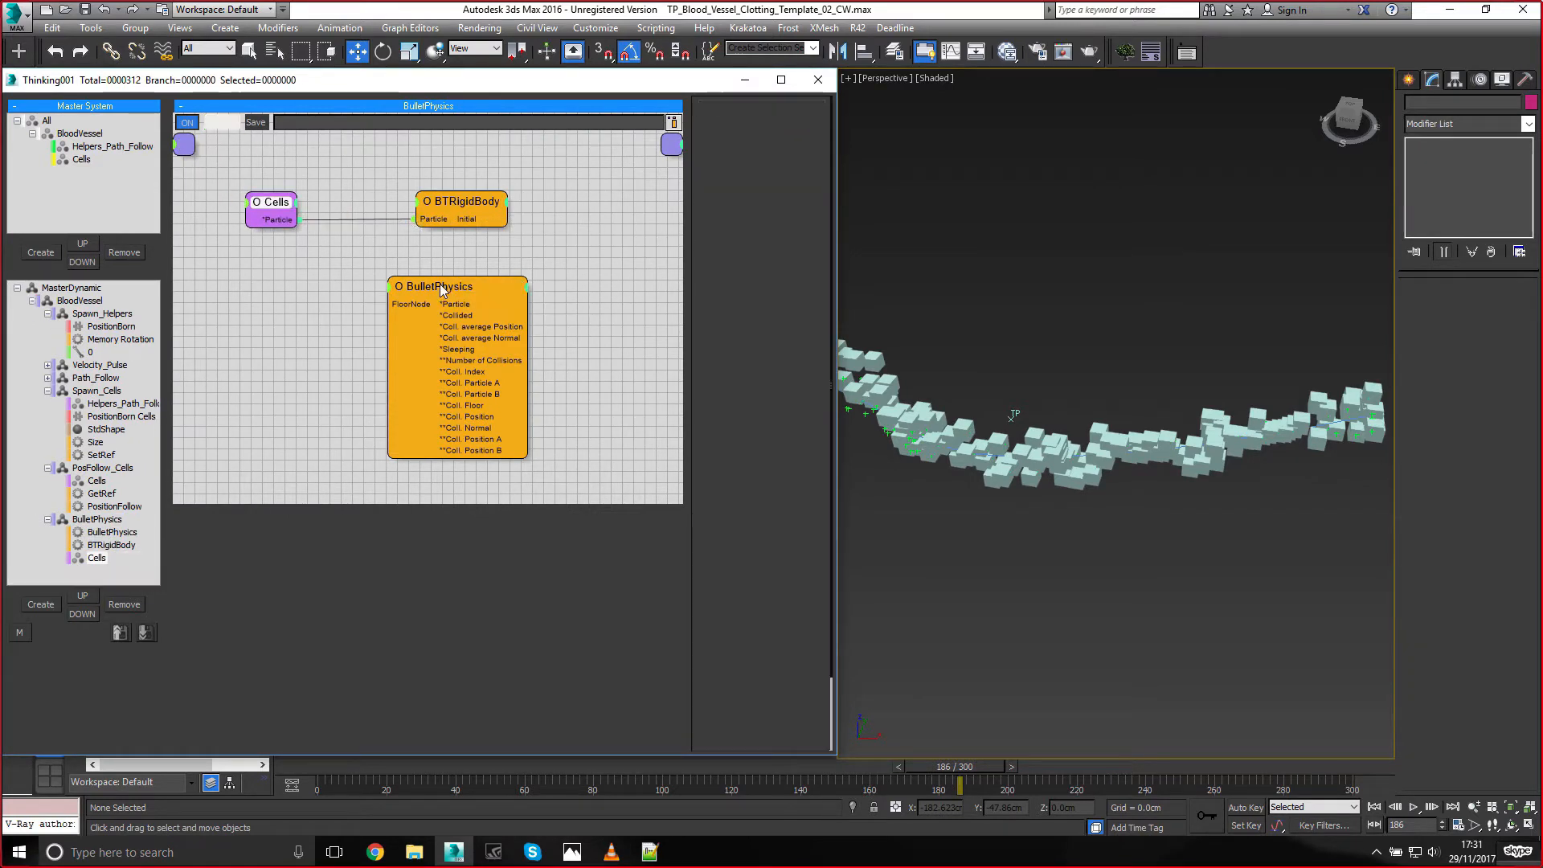
left_click_drag(247, 201, 315, 203)
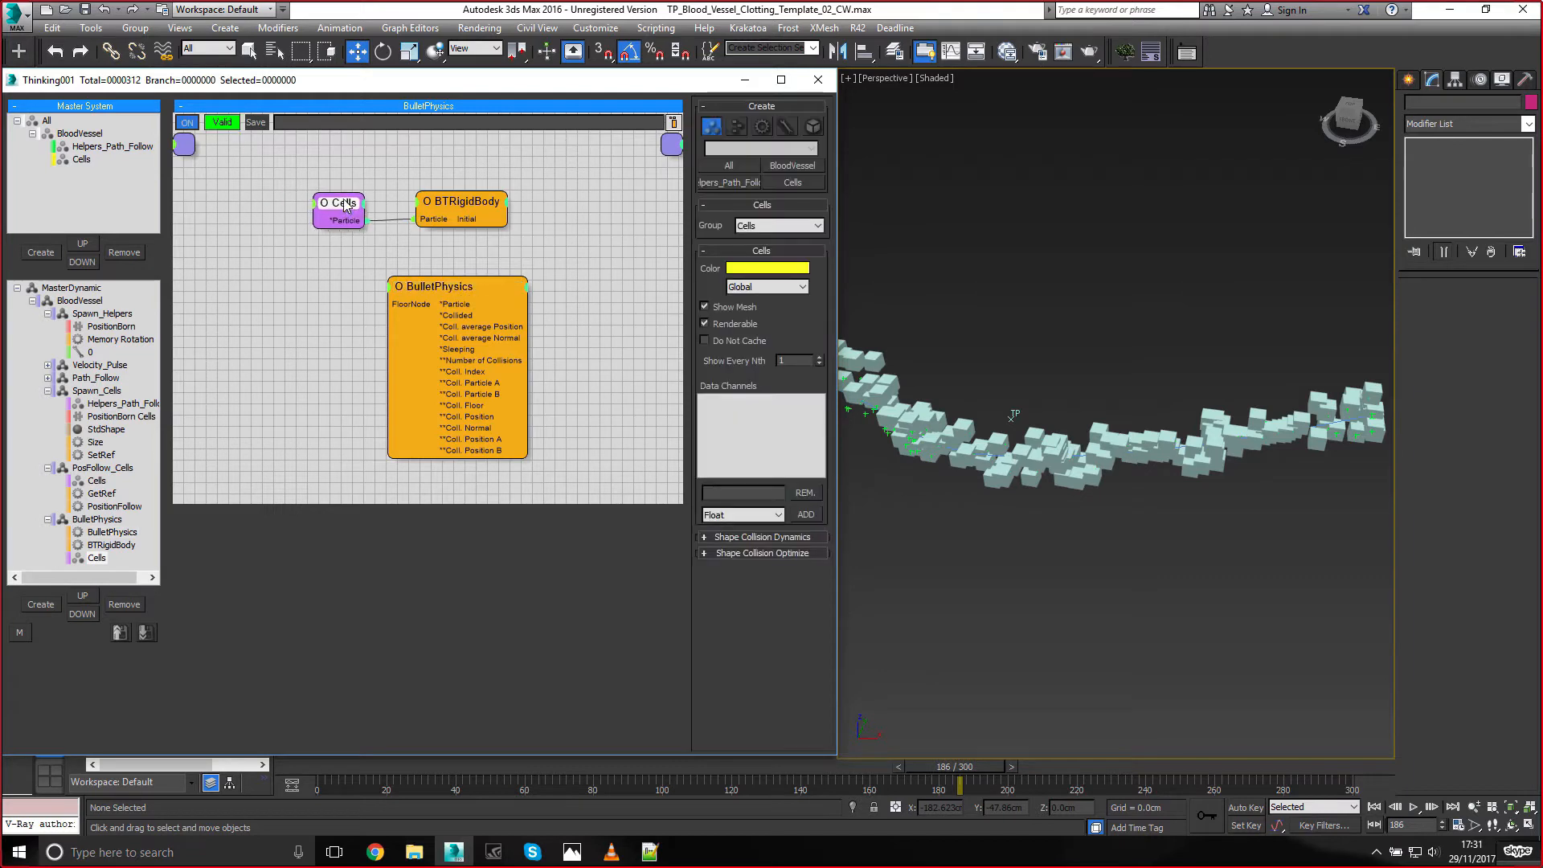
Create a new particle group under BloodVessel and name it Active_Bullet
left_click(80, 134)
left_click(40, 251)
left_click(84, 172)
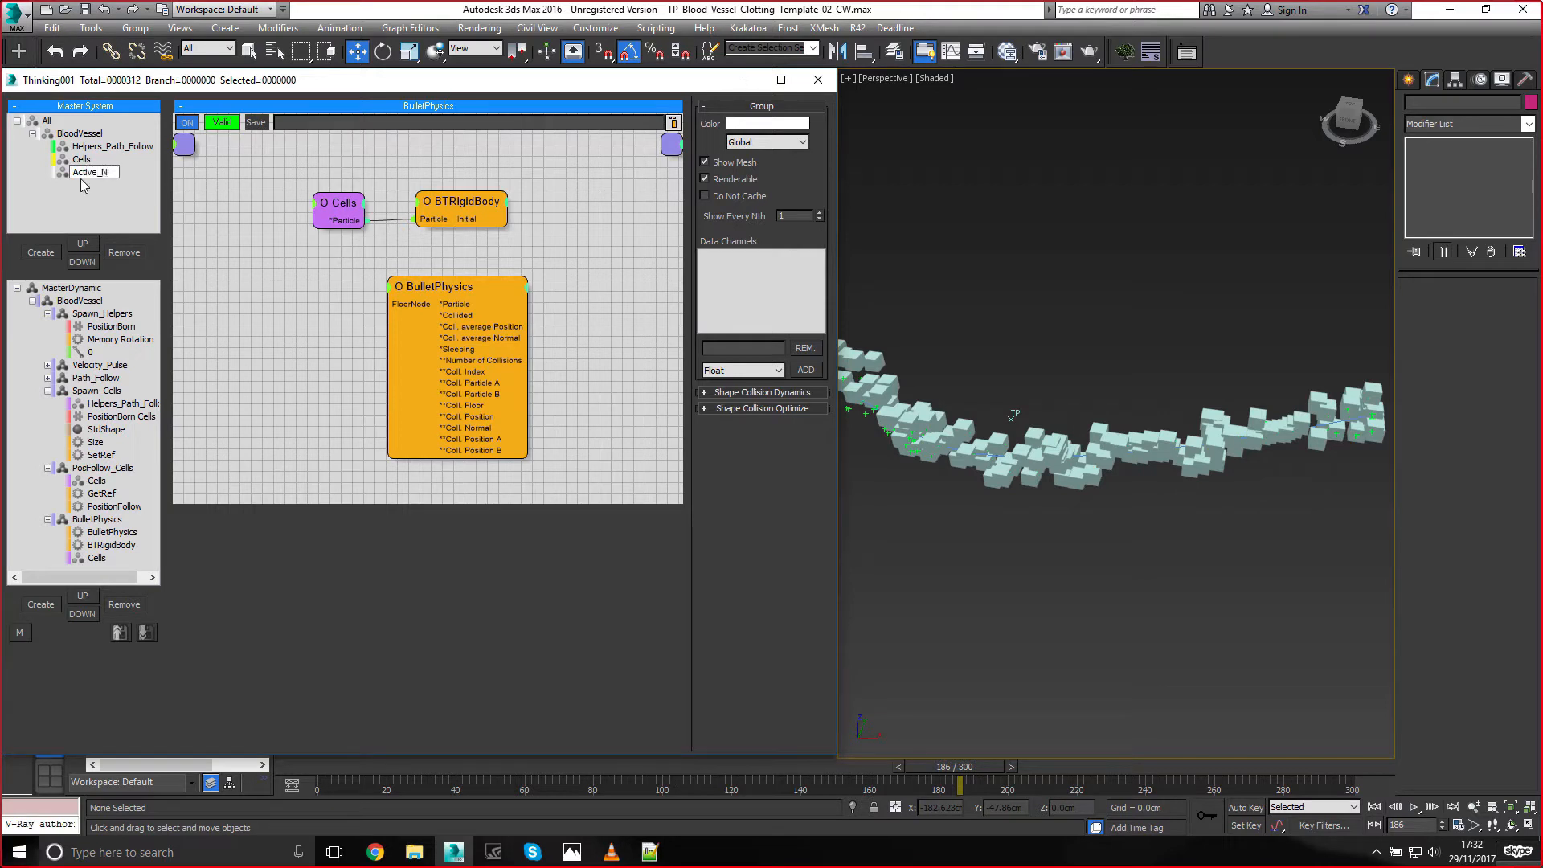
type("Active_Bullet")
key("Return")
Nest the Cells group inside Active_Bullet, place Active_Bullet above Helpers_Path_Follow and expand it
left_click_drag(83, 160, 70, 169)
left_click(82, 243)
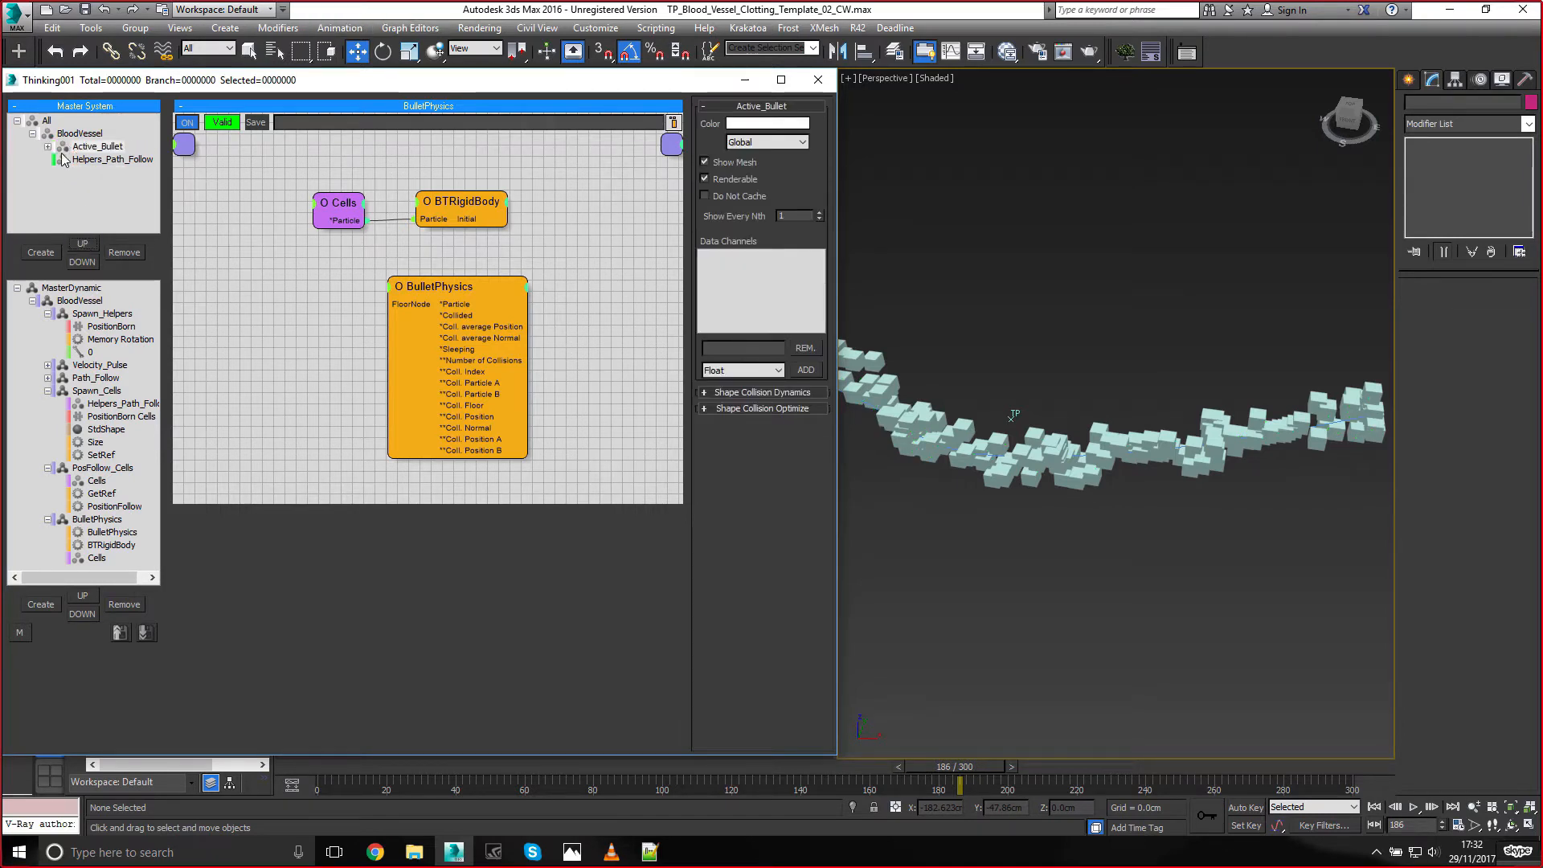
left_click(47, 147)
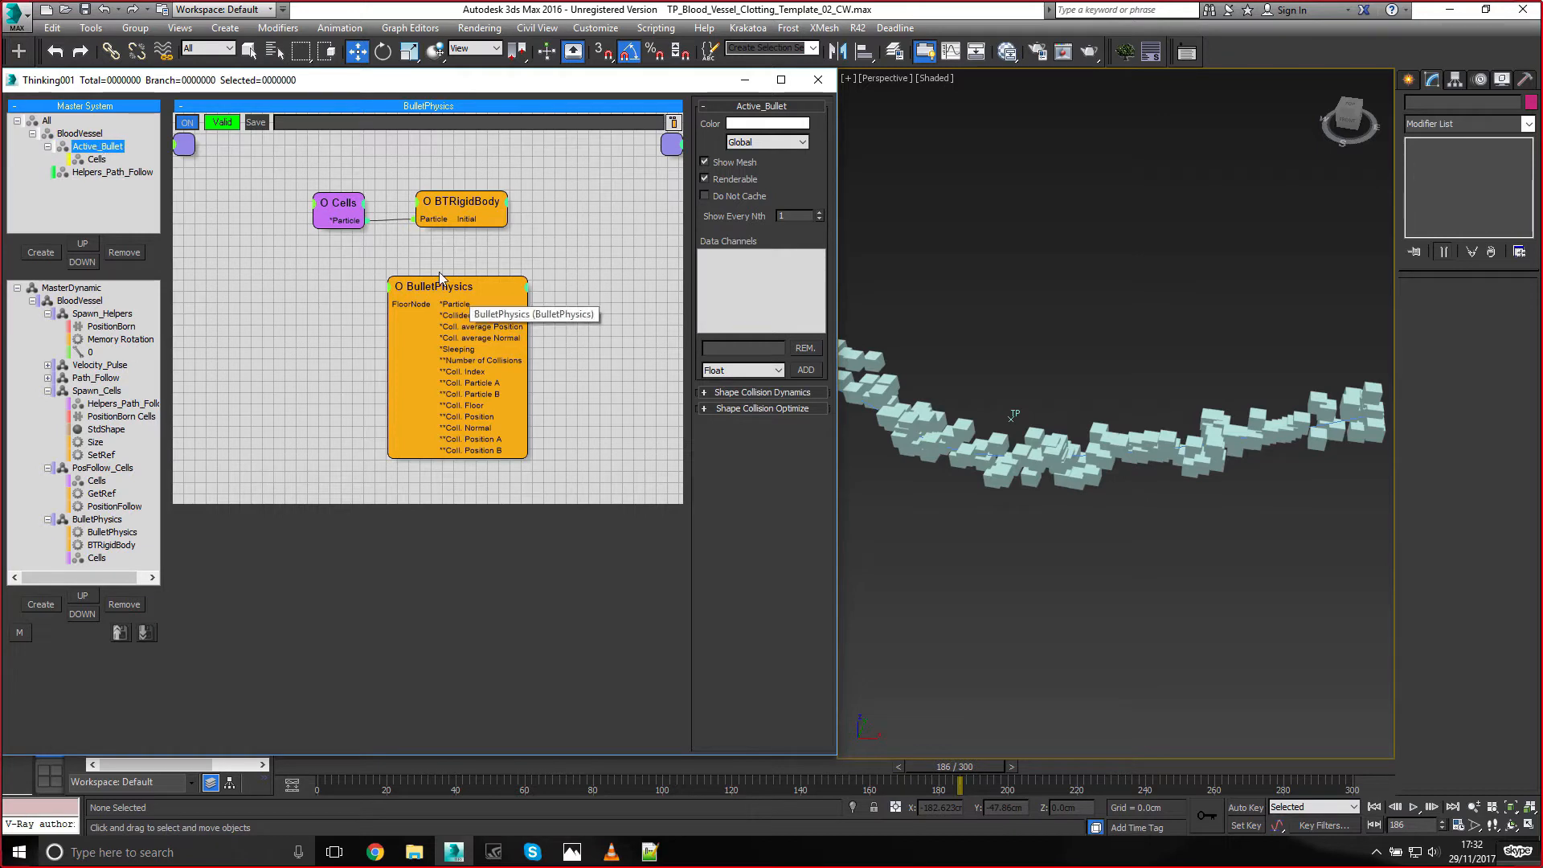
Set the BulletPhysics operator's particle group to Active_Bullet
left_click_drag(442, 278, 437, 269)
left_click(773, 253)
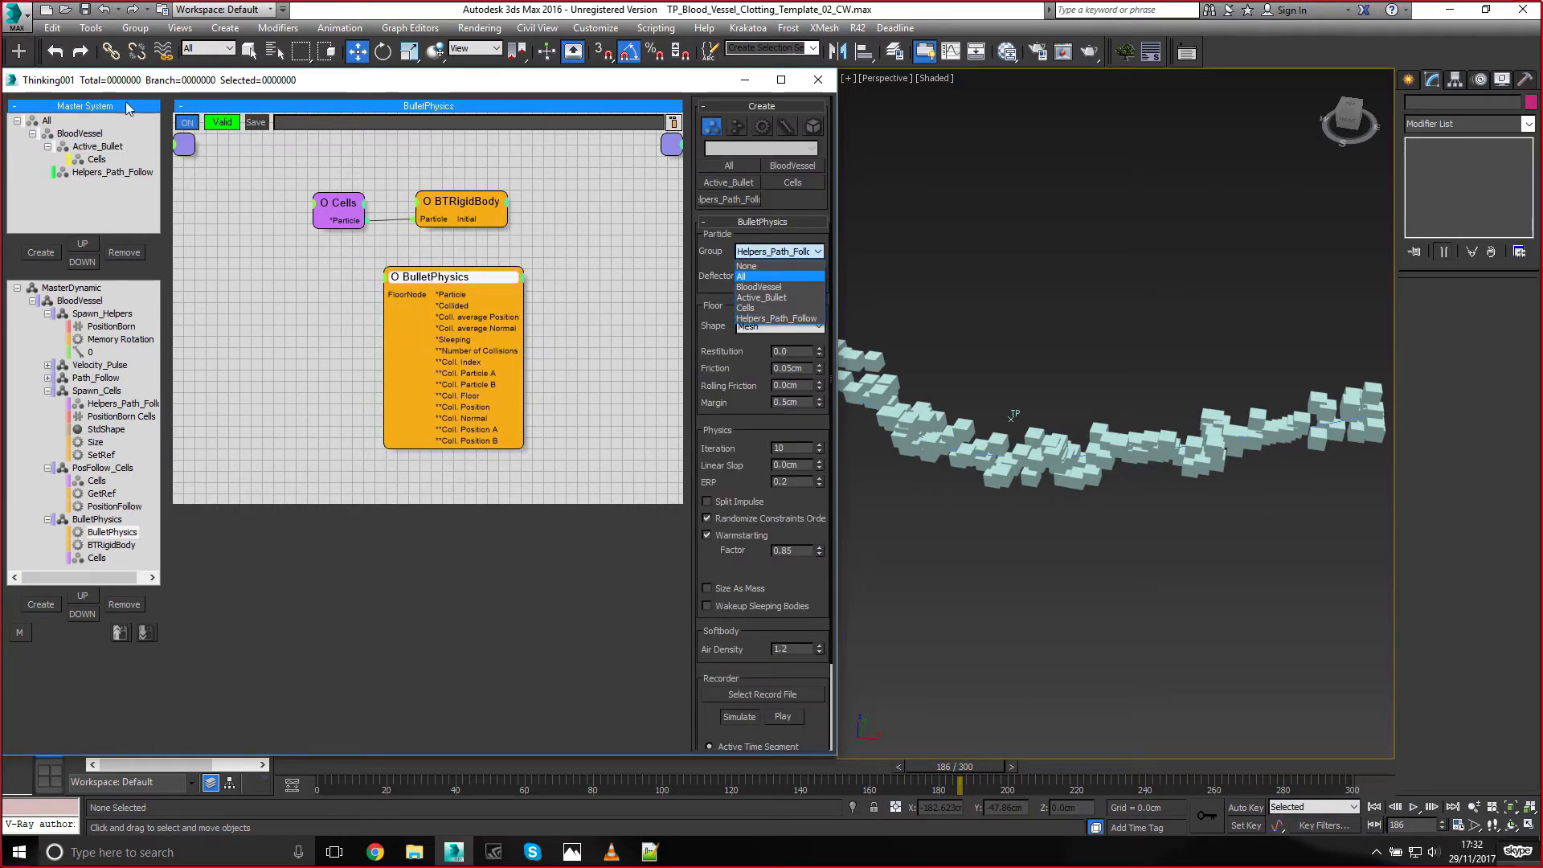
left_click(761, 297)
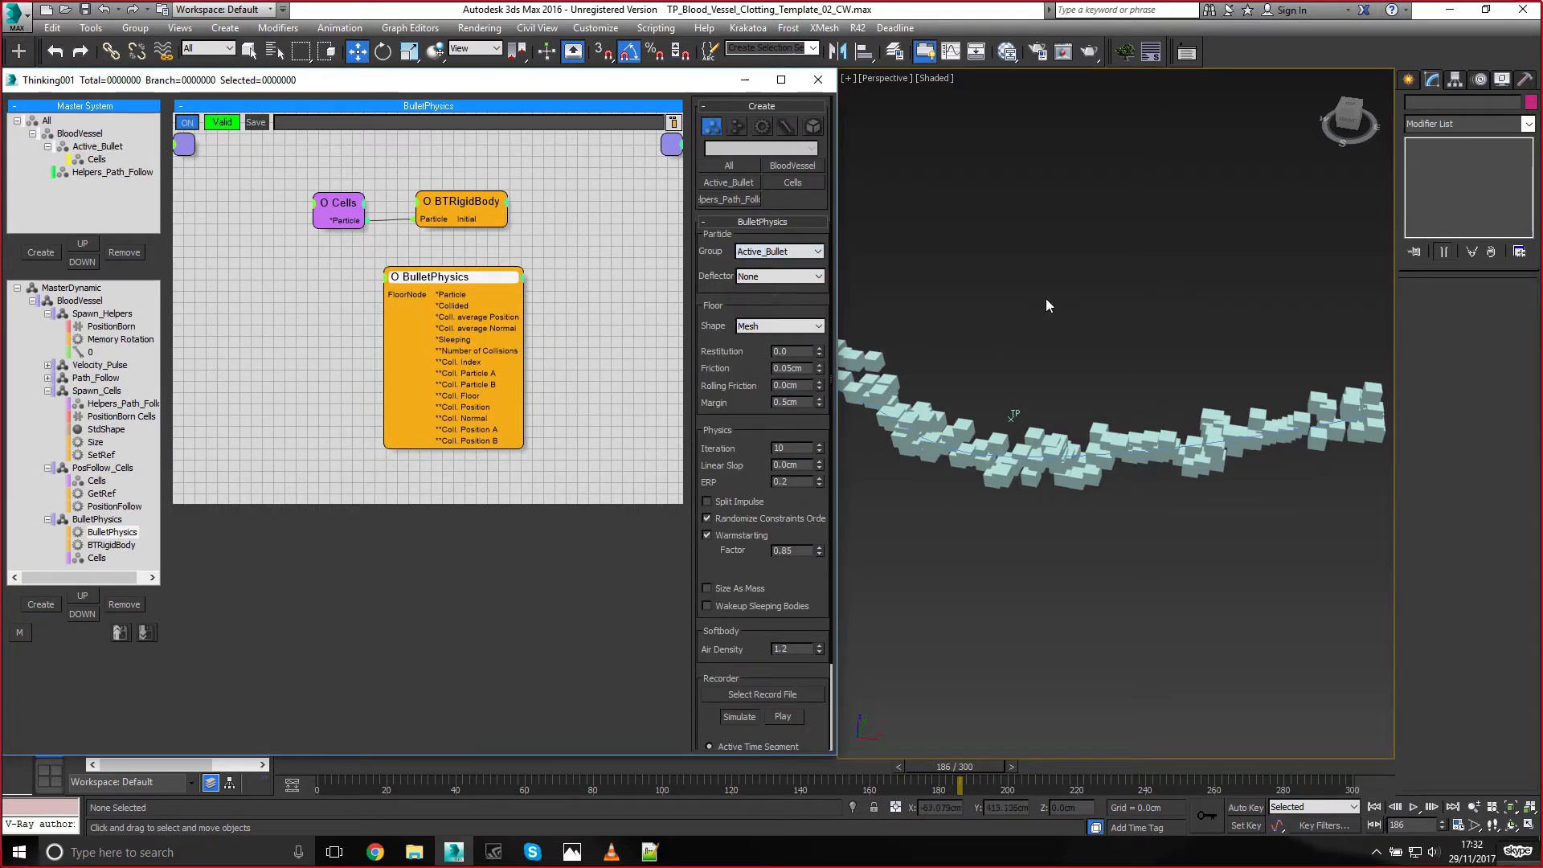
Scrub and play the simulation from the start to examine how the cells collide along the path
left_click_drag(325, 769, 502, 777)
scroll(1114, 474, "up", 4)
left_click_drag(537, 764, 597, 764)
key("w")
middle_click_drag(1049, 549, 1062, 551)
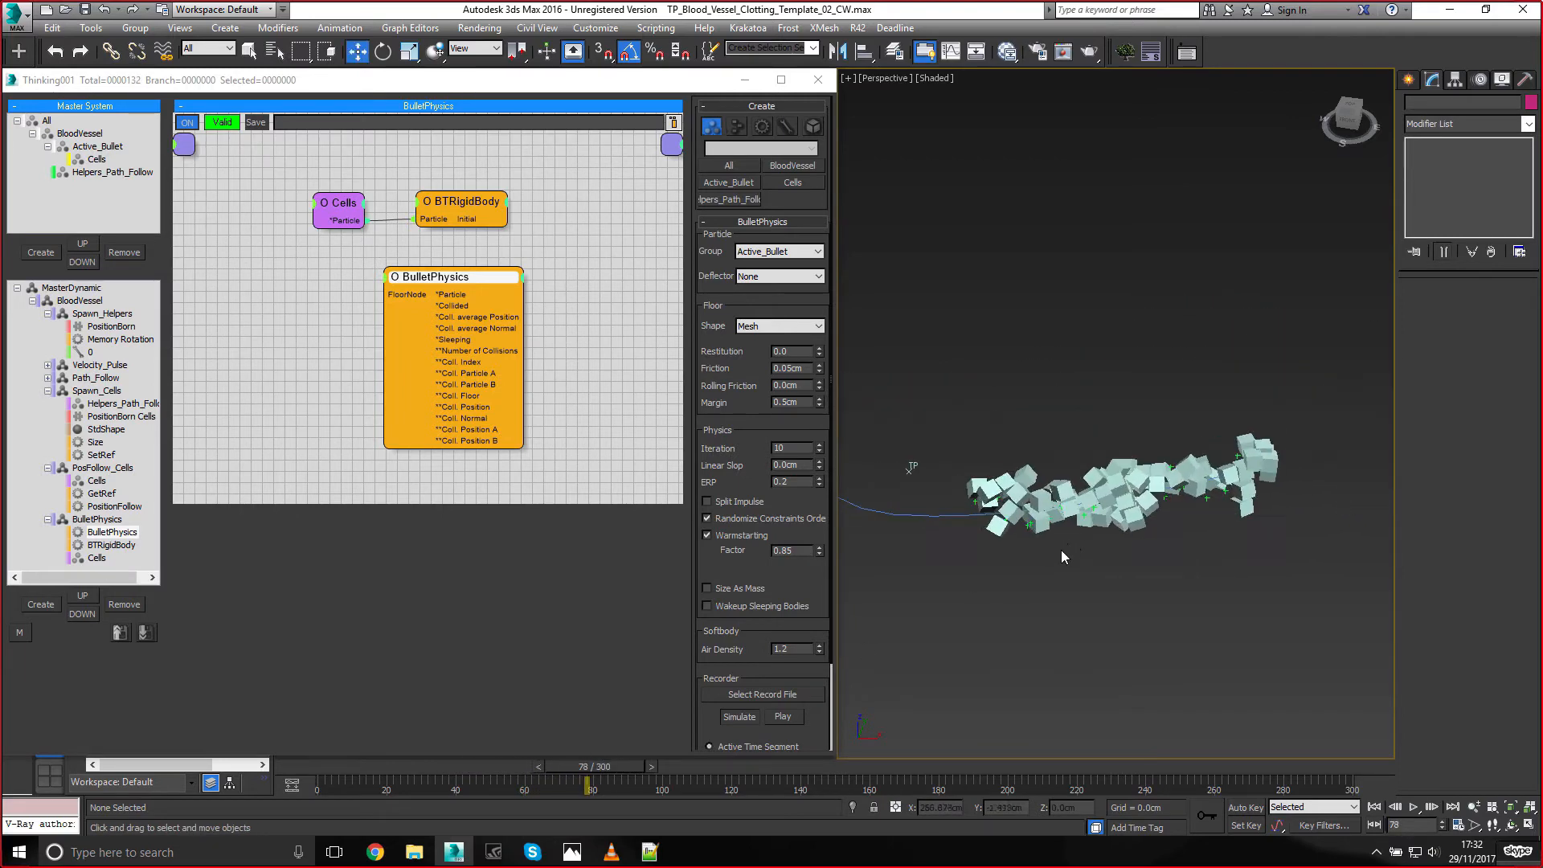
middle_click_drag(945, 606, 1010, 605)
left_click(1374, 806)
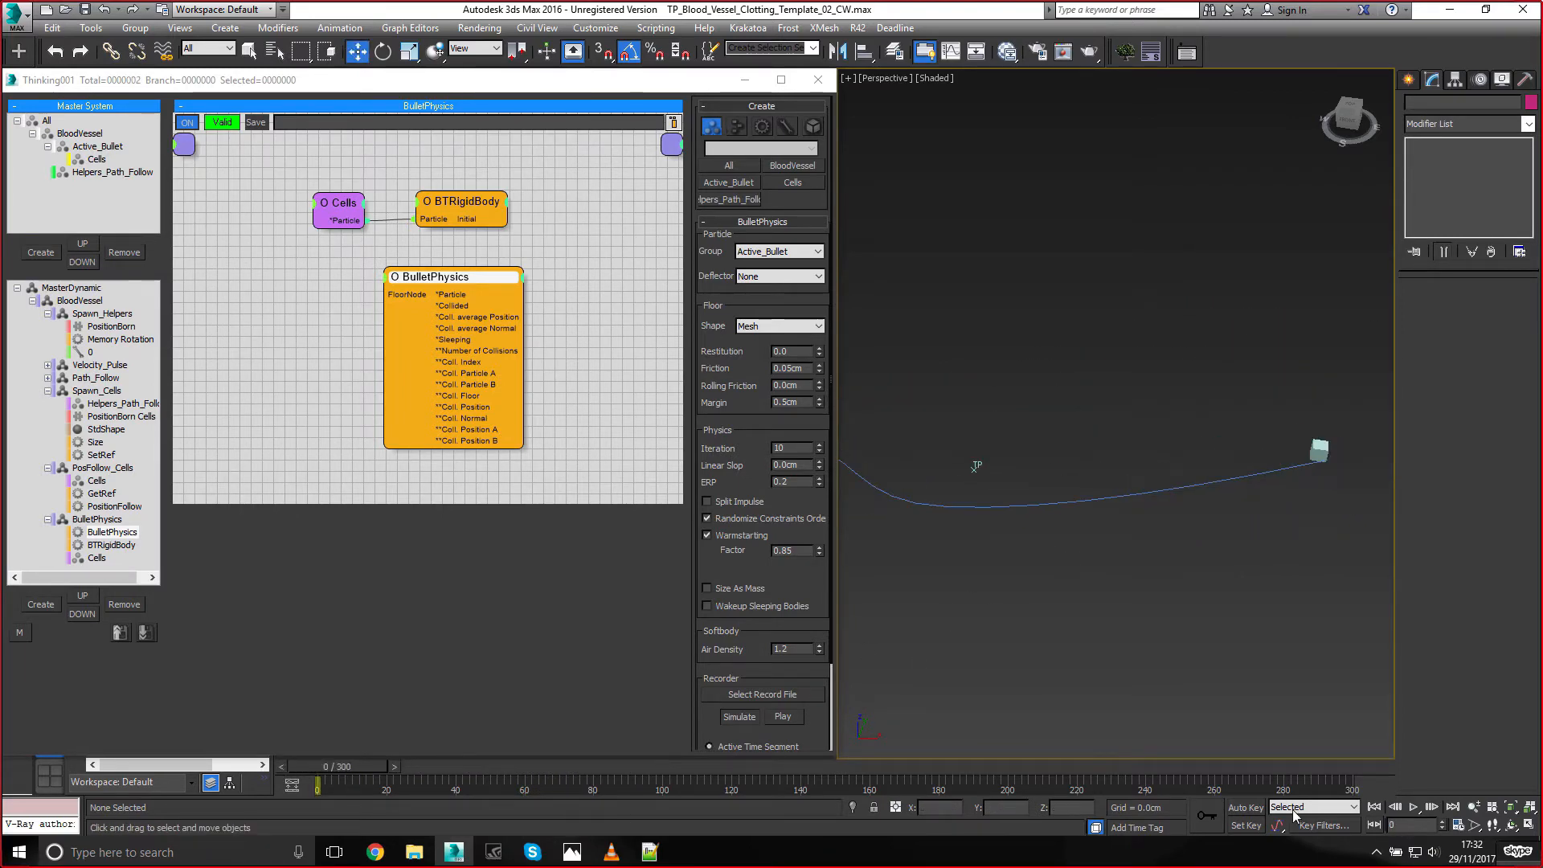
left_click(1414, 806)
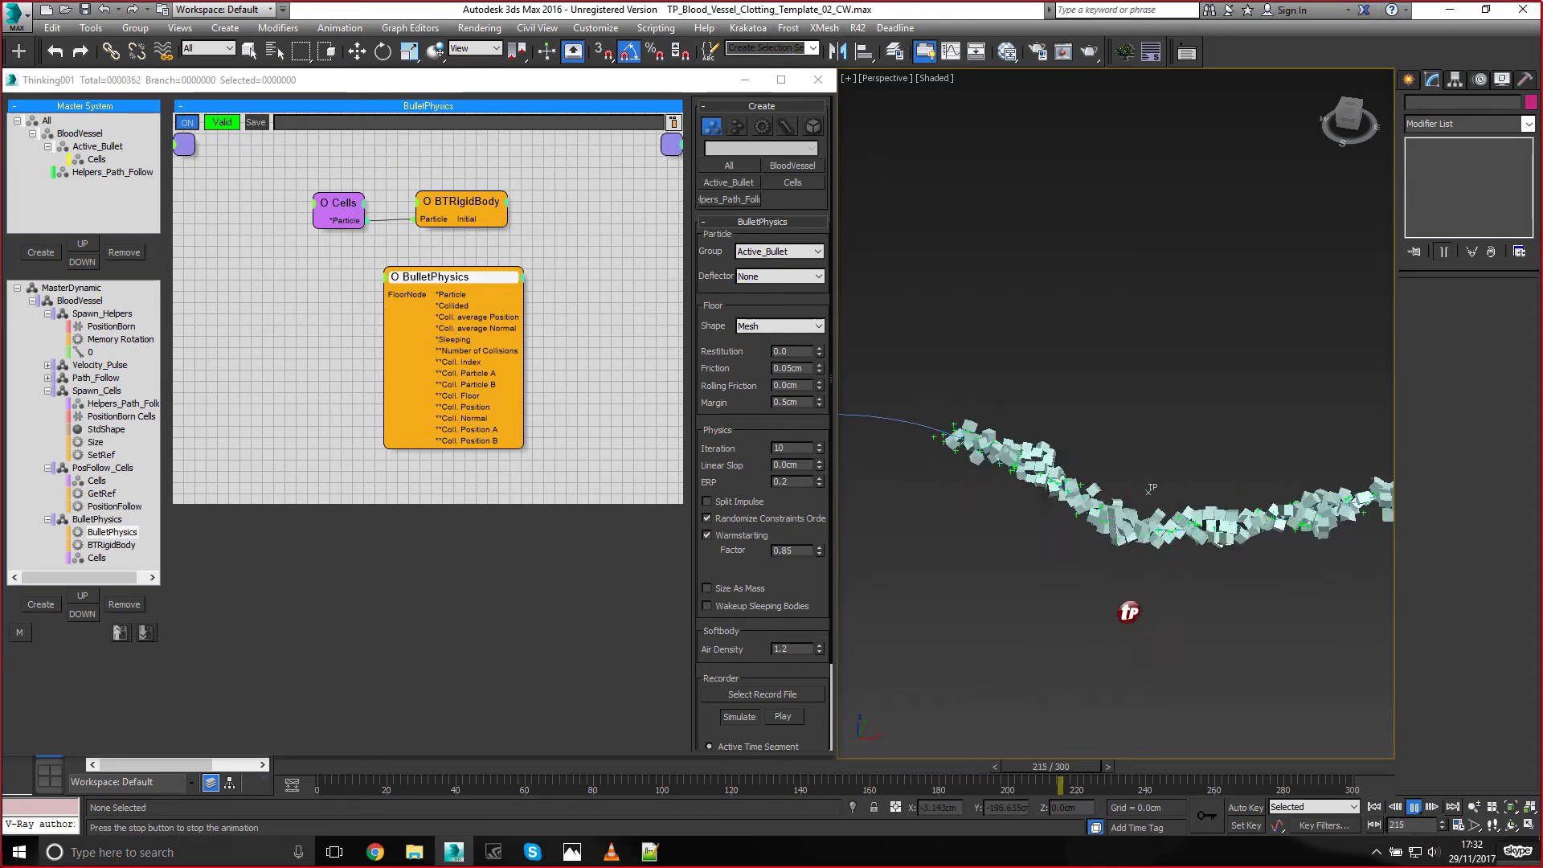
left_click(1412, 811)
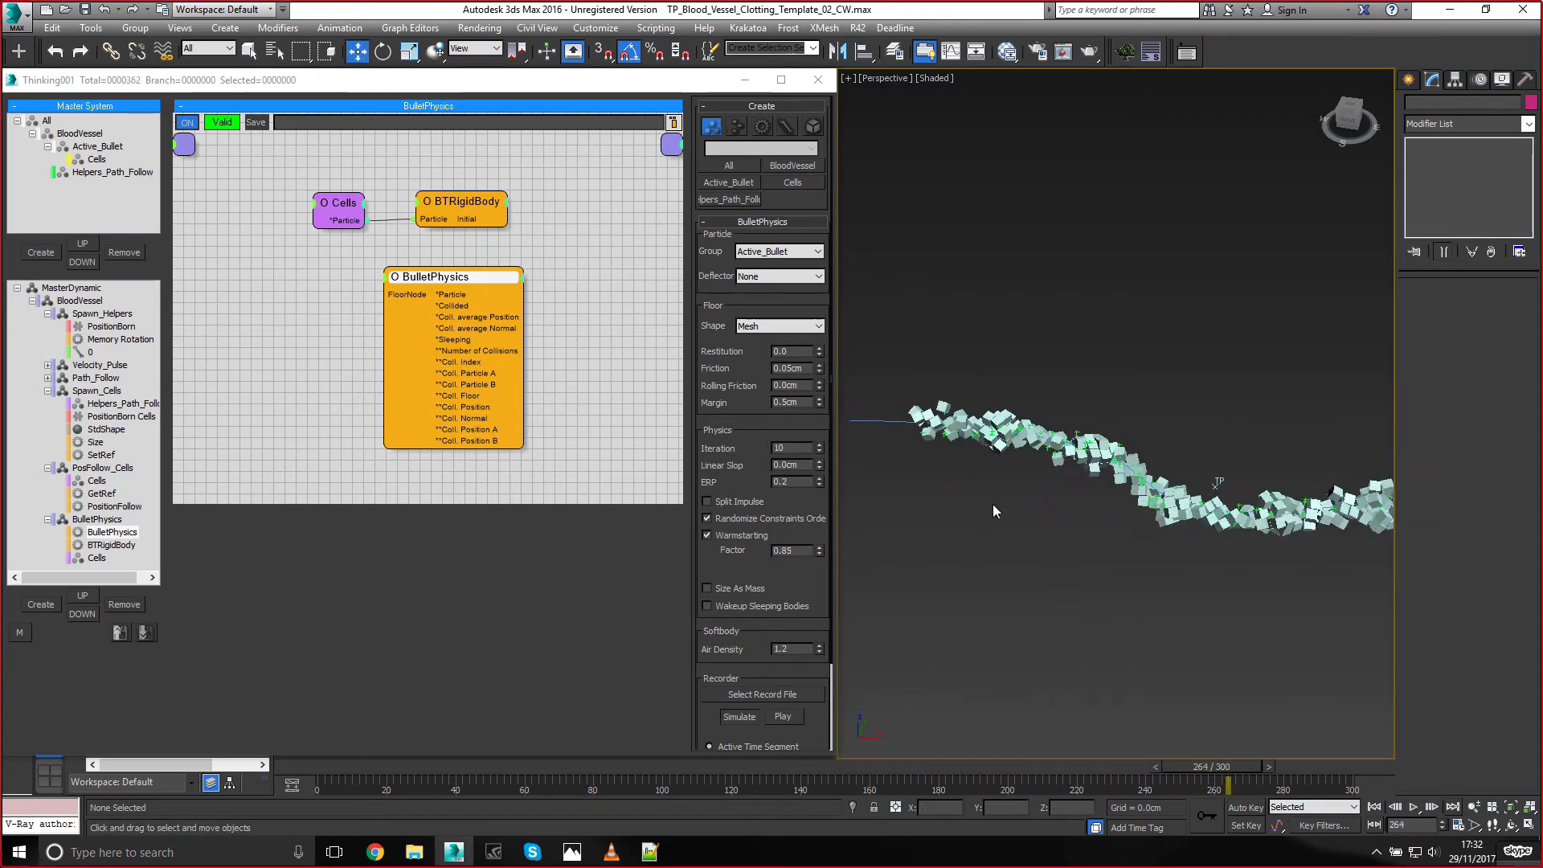
In the Velocity_Pulse set, set the Speed Mult helper's value to 250
left_click(100, 365)
left_click(549, 192)
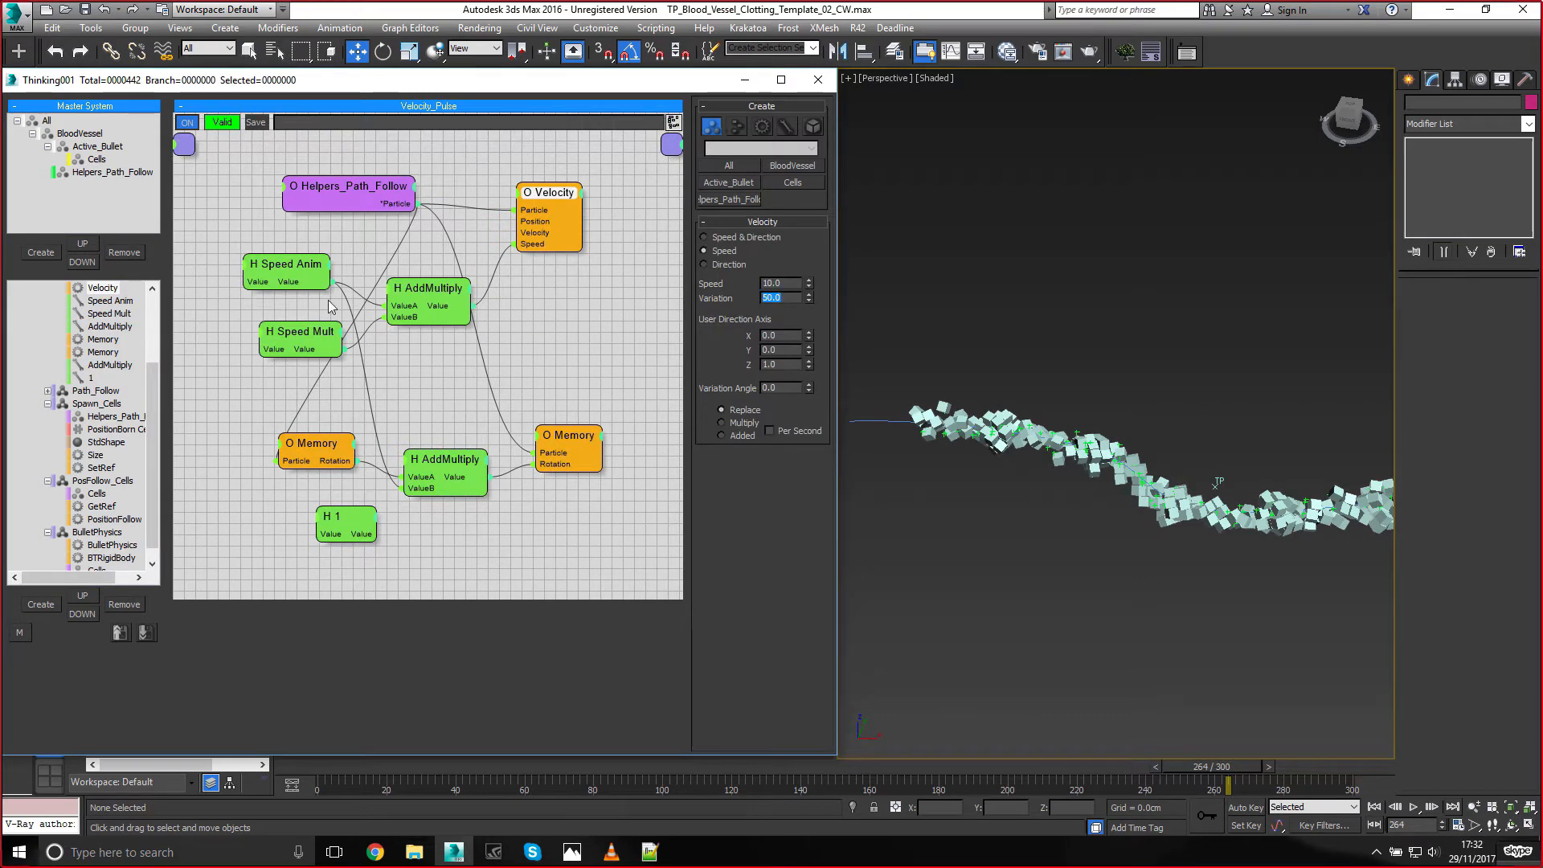
left_click(300, 332)
type("250")
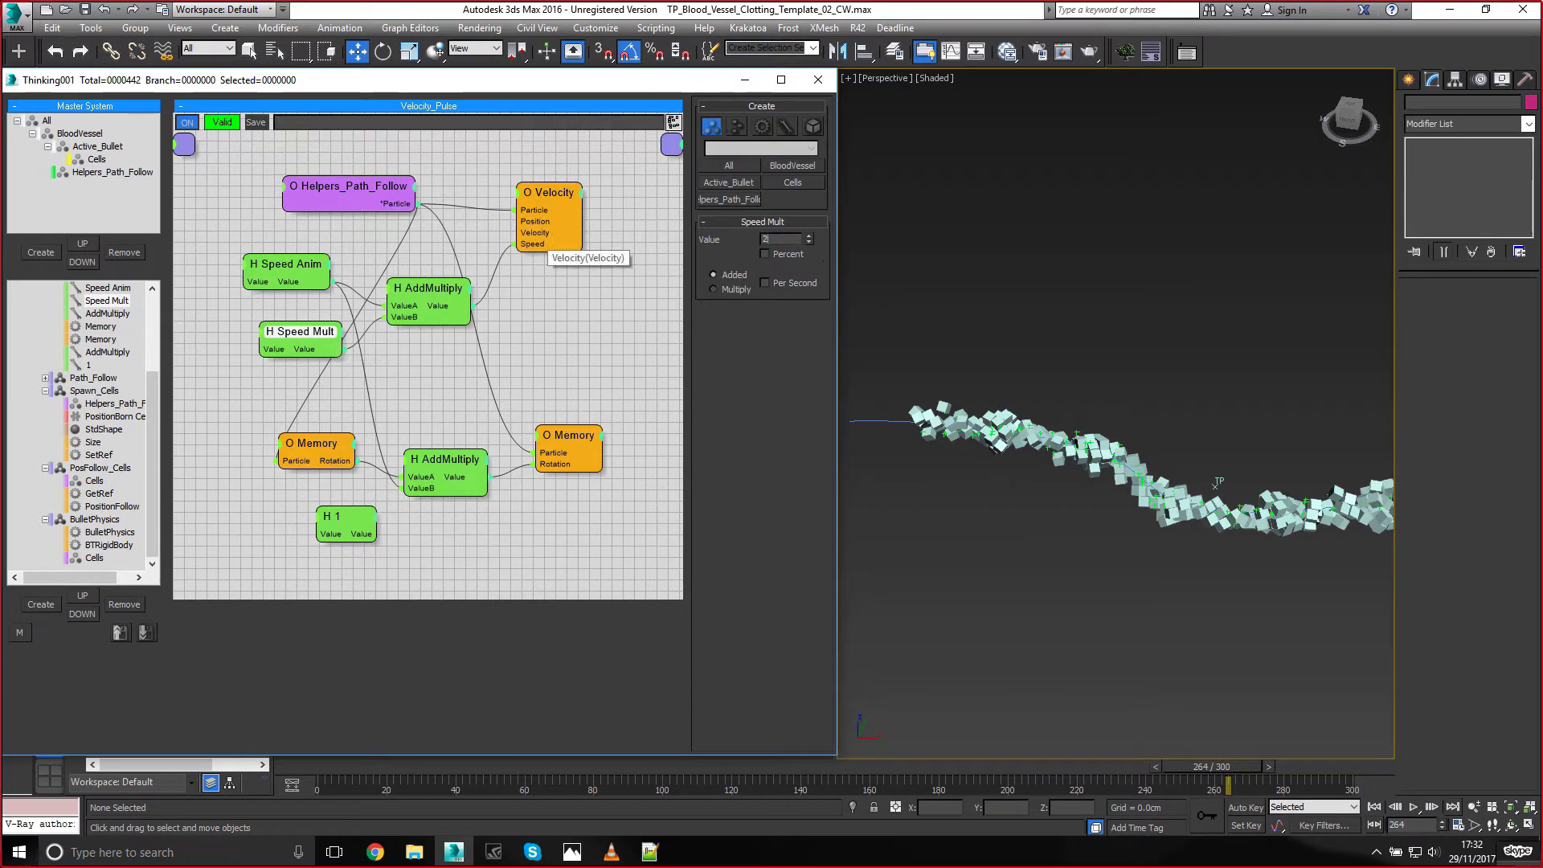
key("Return")
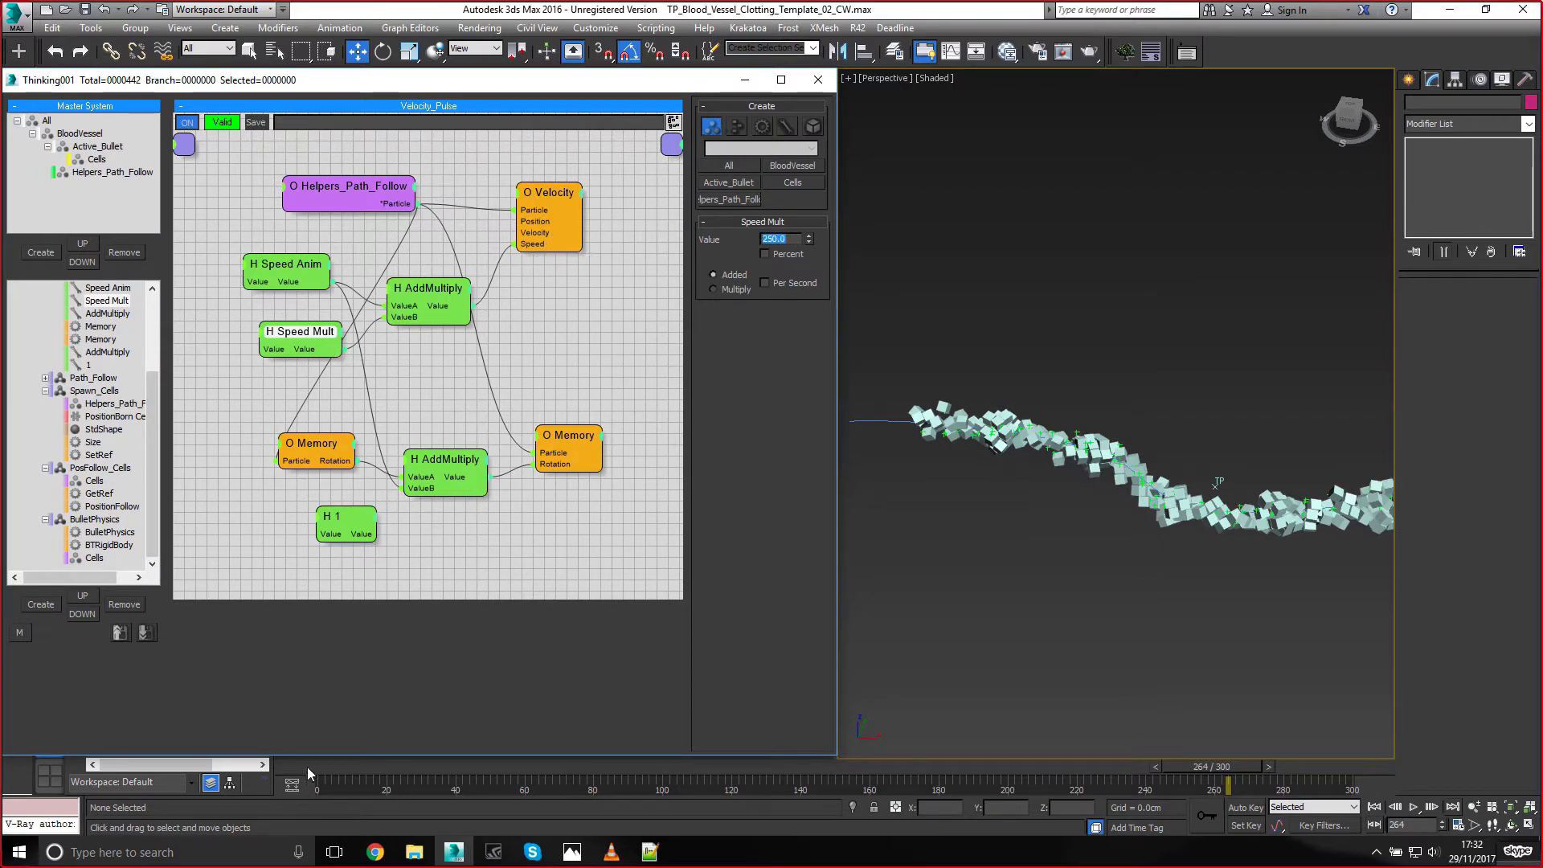
Set the Velocity operator's variation to 100 and play the simulation from the start
left_click(547, 211)
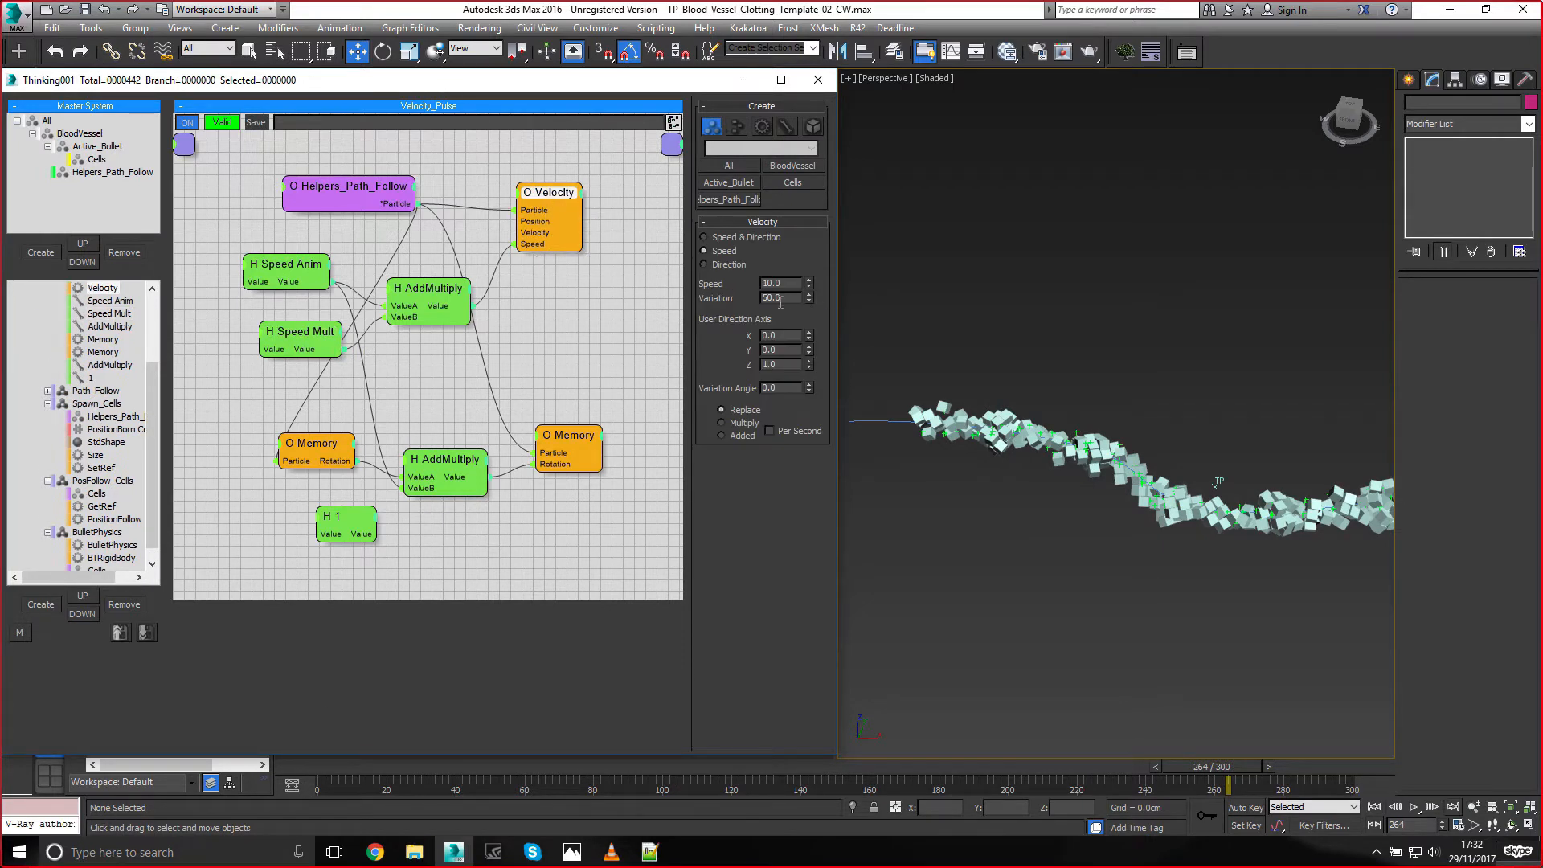
left_click_drag(780, 303, 624, 269)
type("100")
key("Return")
left_click(321, 769)
left_click(1413, 806)
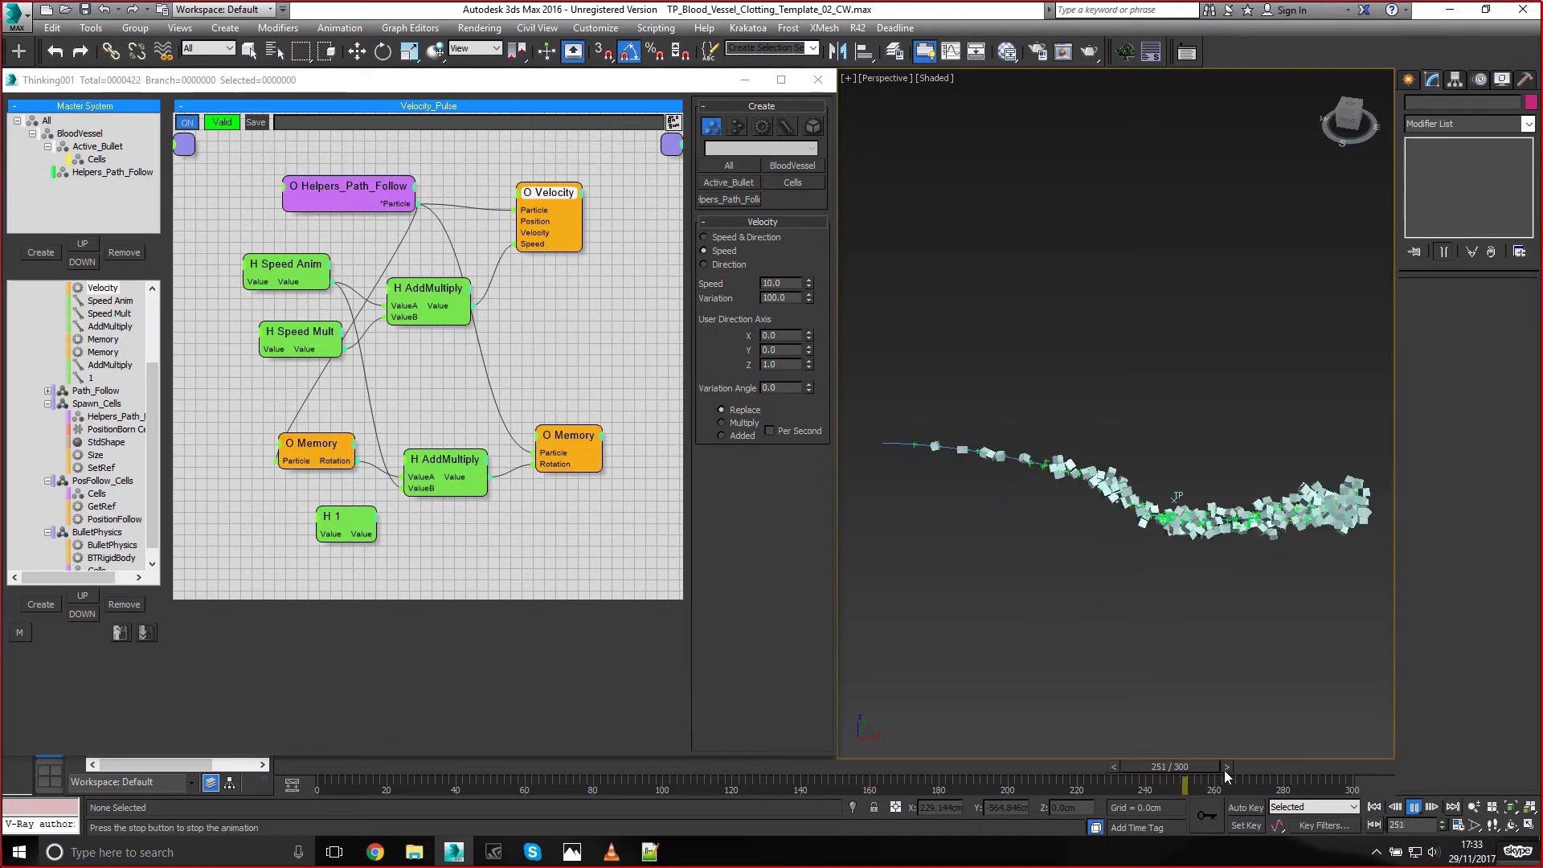
left_click(1415, 808)
Set the Velocity operator's variation to 35 and replay the simulation from the start
double_click(797, 298)
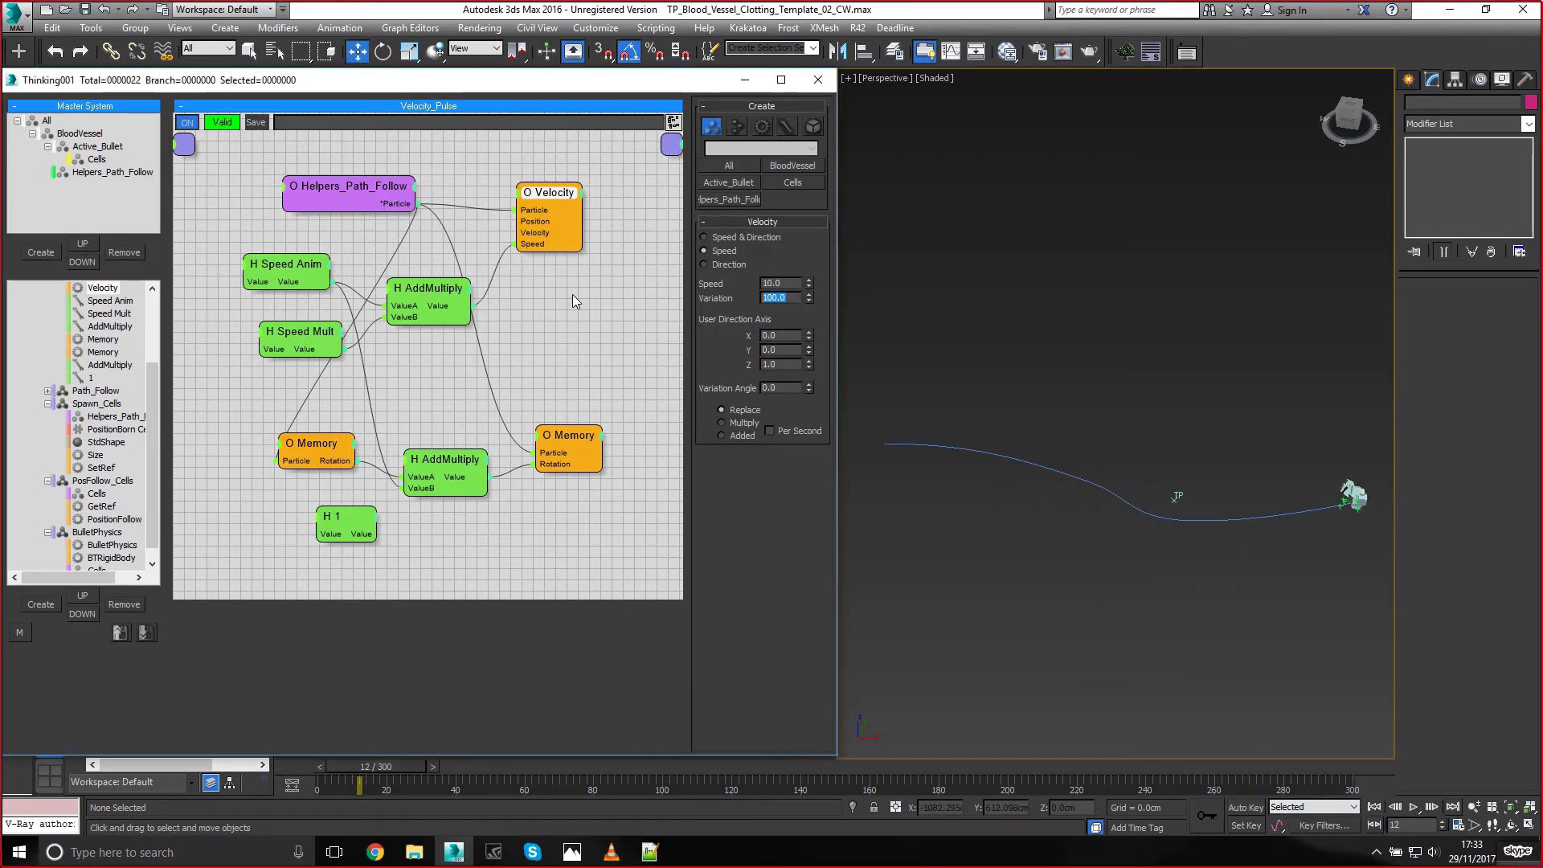
type("35")
key("Return")
mouse_move(321, 760)
left_mouse_down()
mouse_move(681, 764)
mouse_move(309, 765)
left_mouse_up()
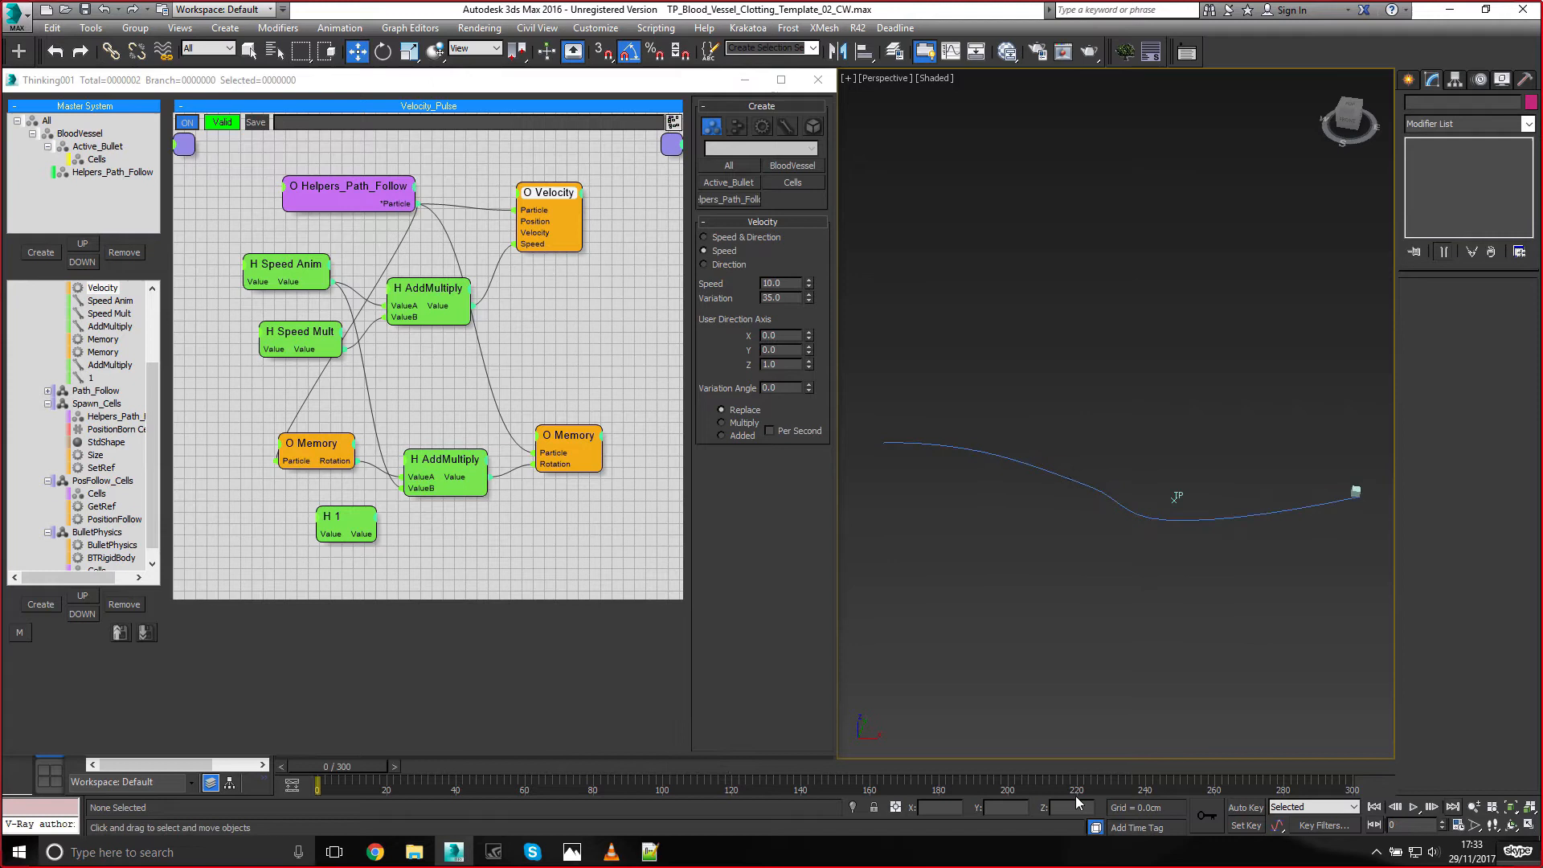
left_click(1411, 806)
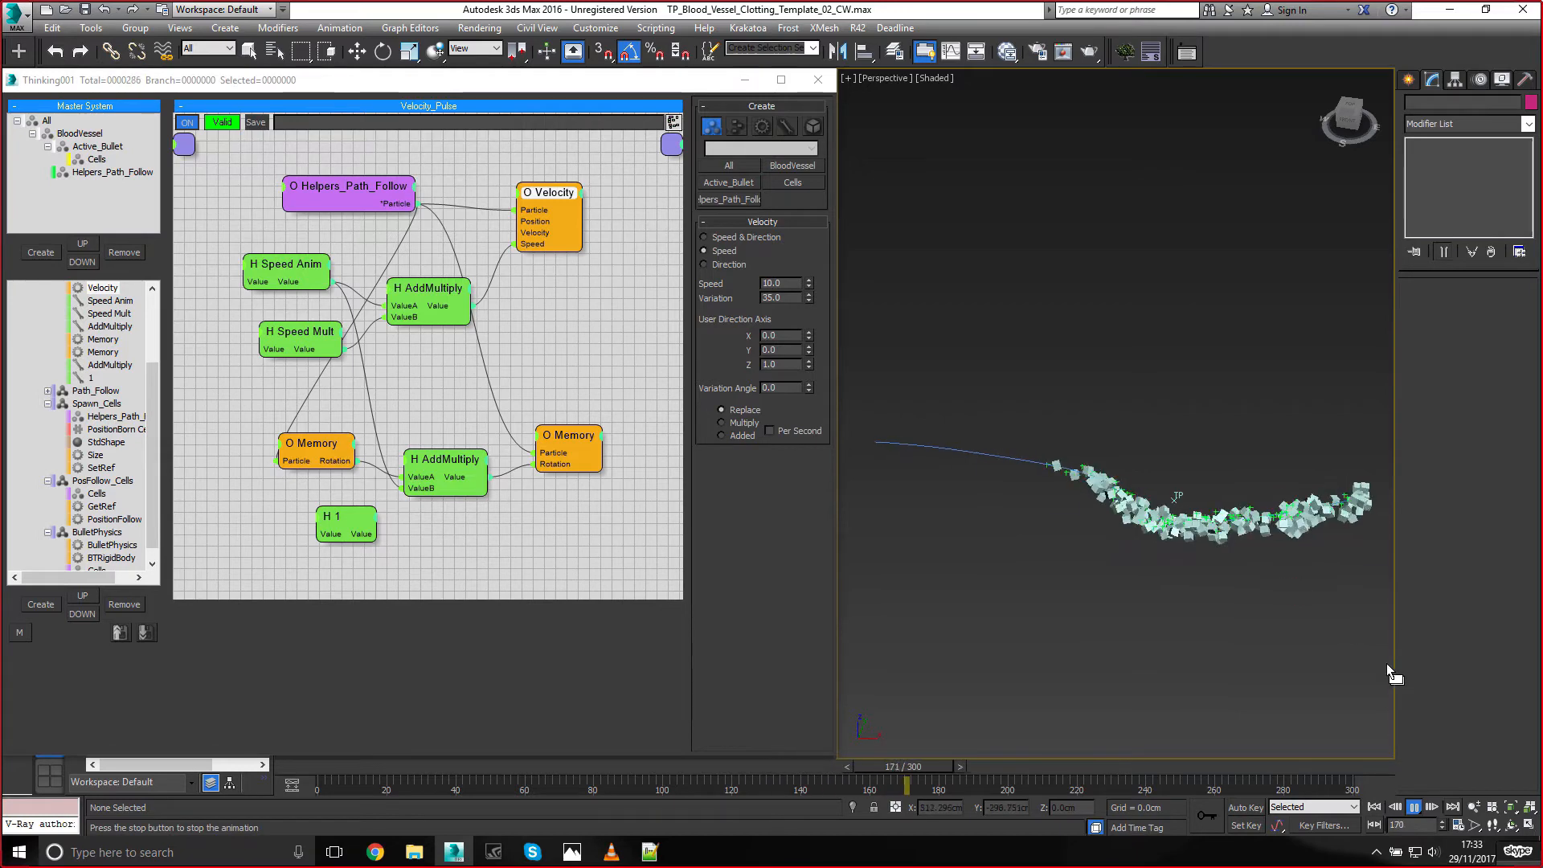
left_click(1416, 811)
Disable the Noise modifier on the TP_Path_Blood_Vessel spline and deselect the spline
key("w")
left_click(957, 426)
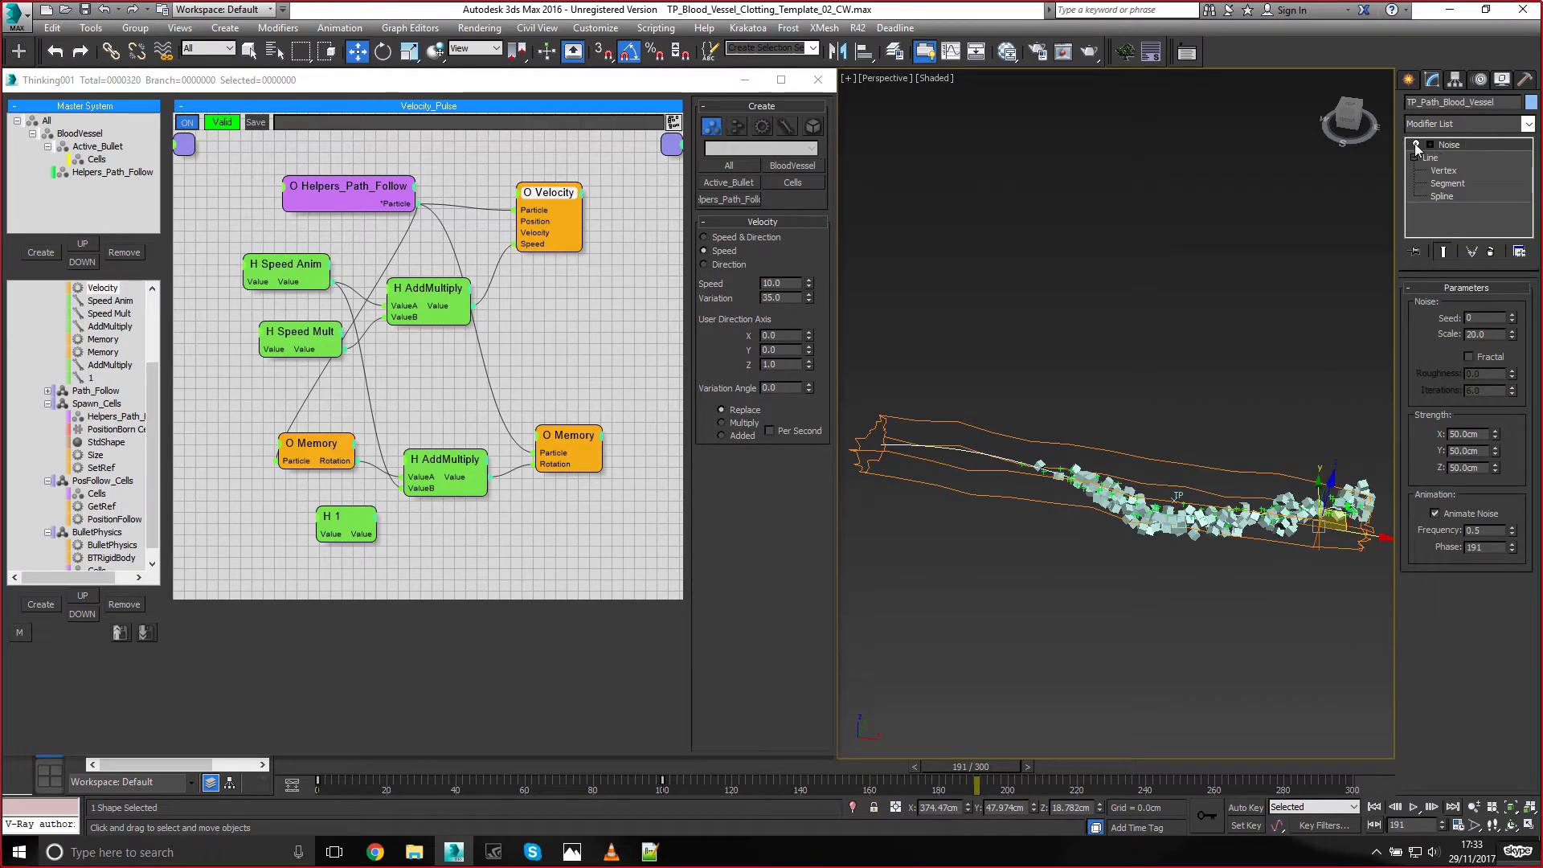
left_click(1416, 145)
left_click(1125, 558)
Replay the simulation from frame 0 to check the cell flow along the path without noise
left_click(328, 769)
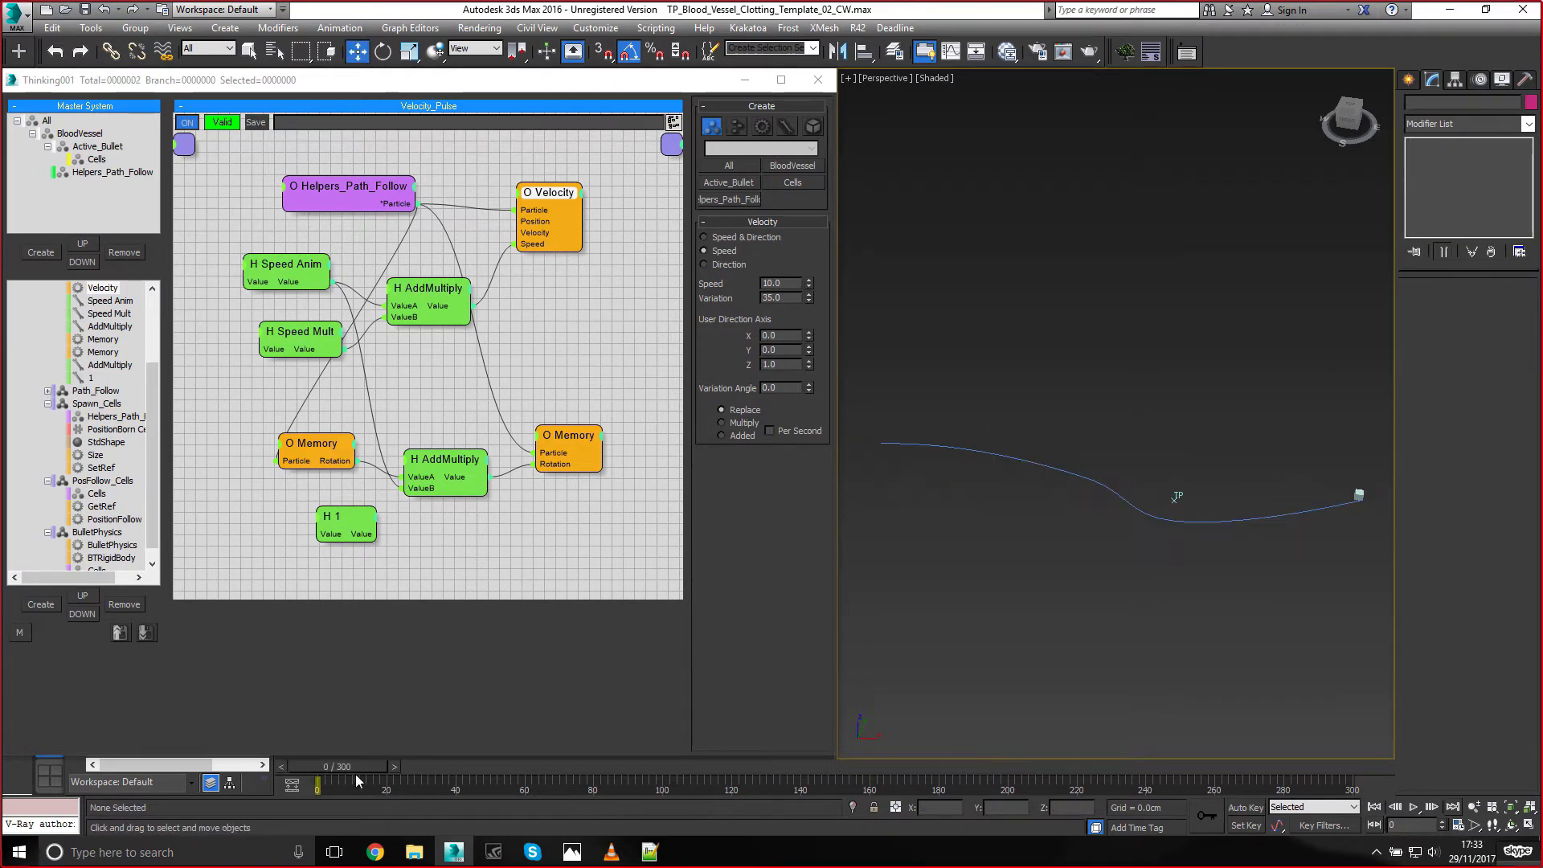
left_click(1413, 807)
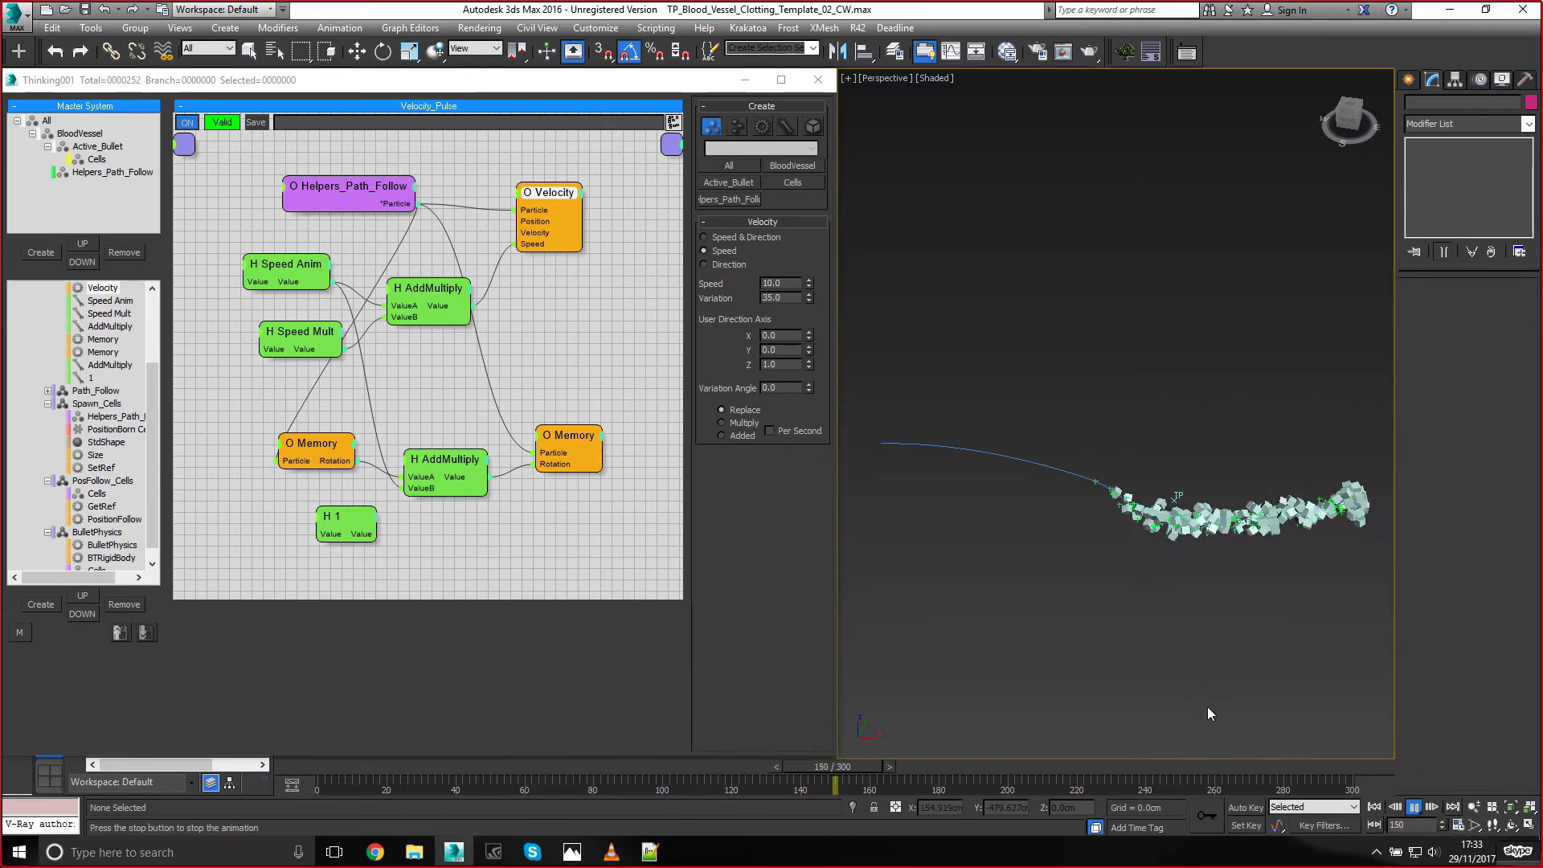
left_click(1414, 807)
left_click(1060, 470)
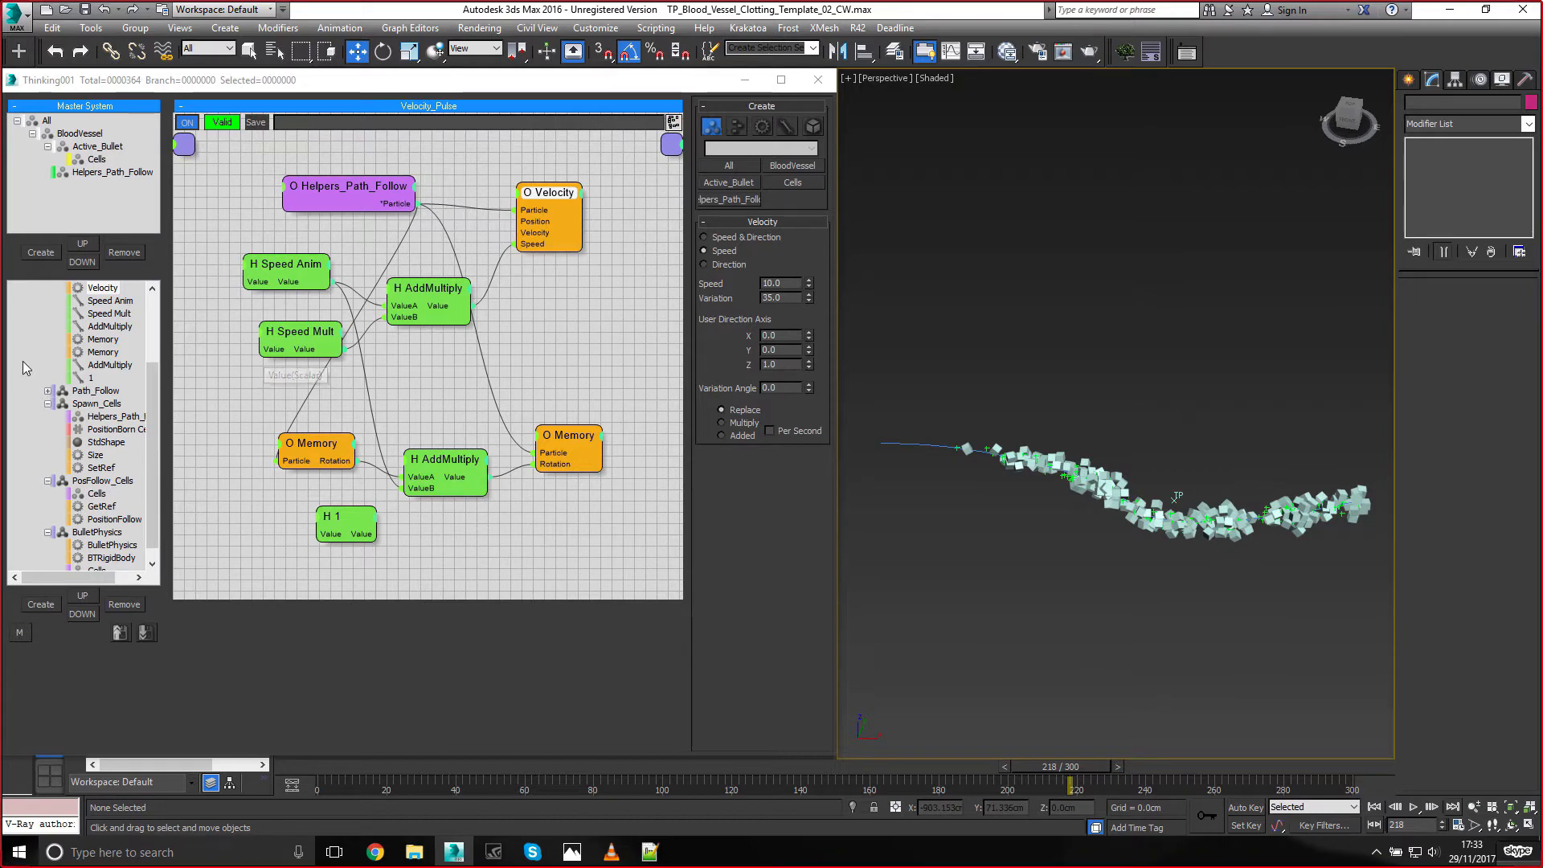
Switch to VLC media player and scrub the TP_Blood_Vessel_Clotting.mp4 reference animation to 00:20
scroll(24, 367, "up", 3)
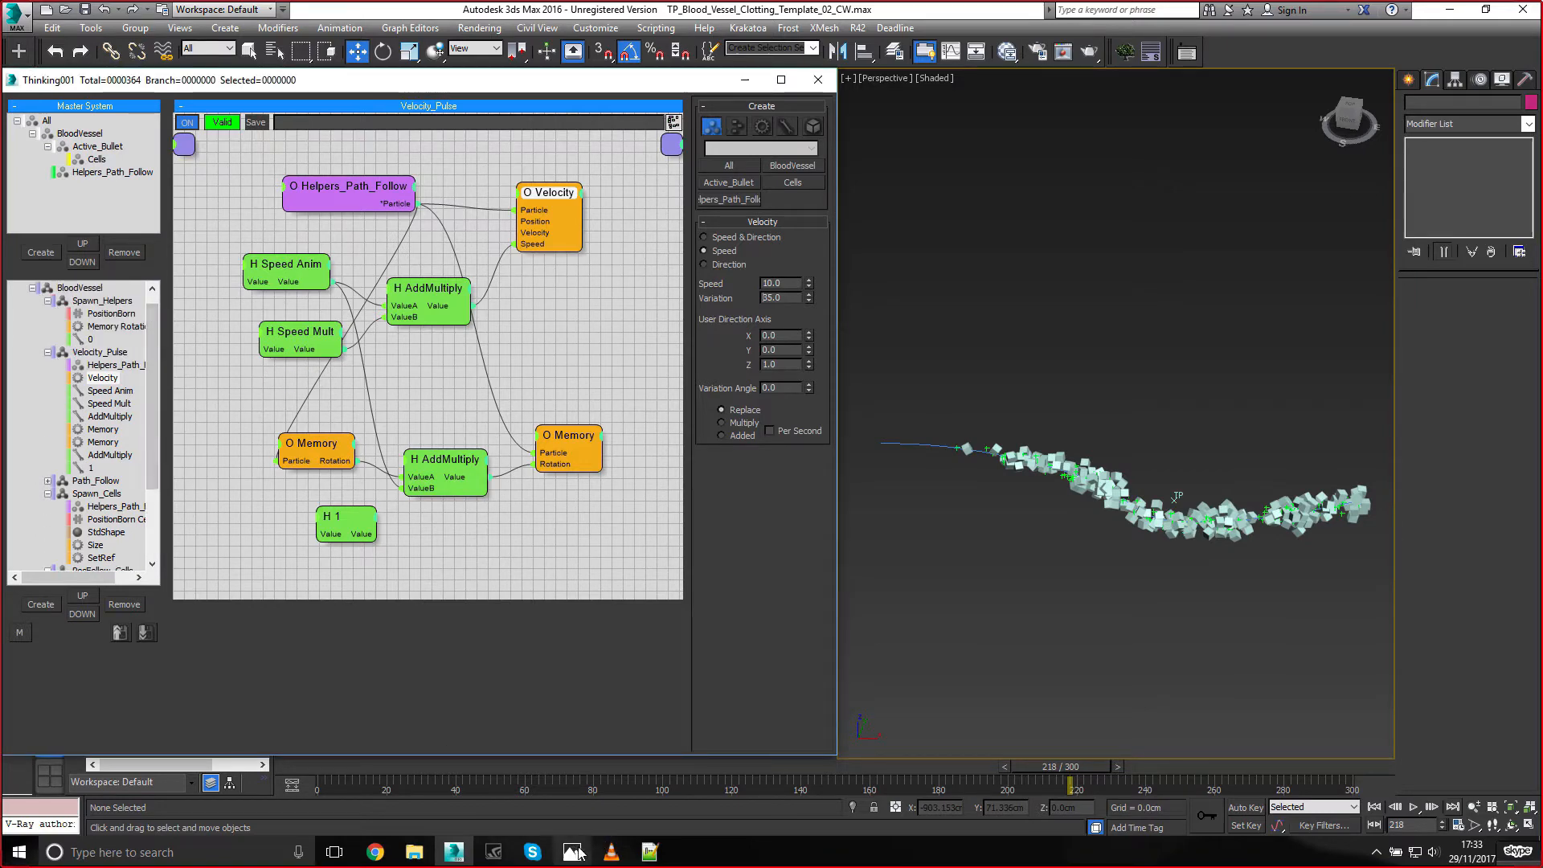
left_click(611, 850)
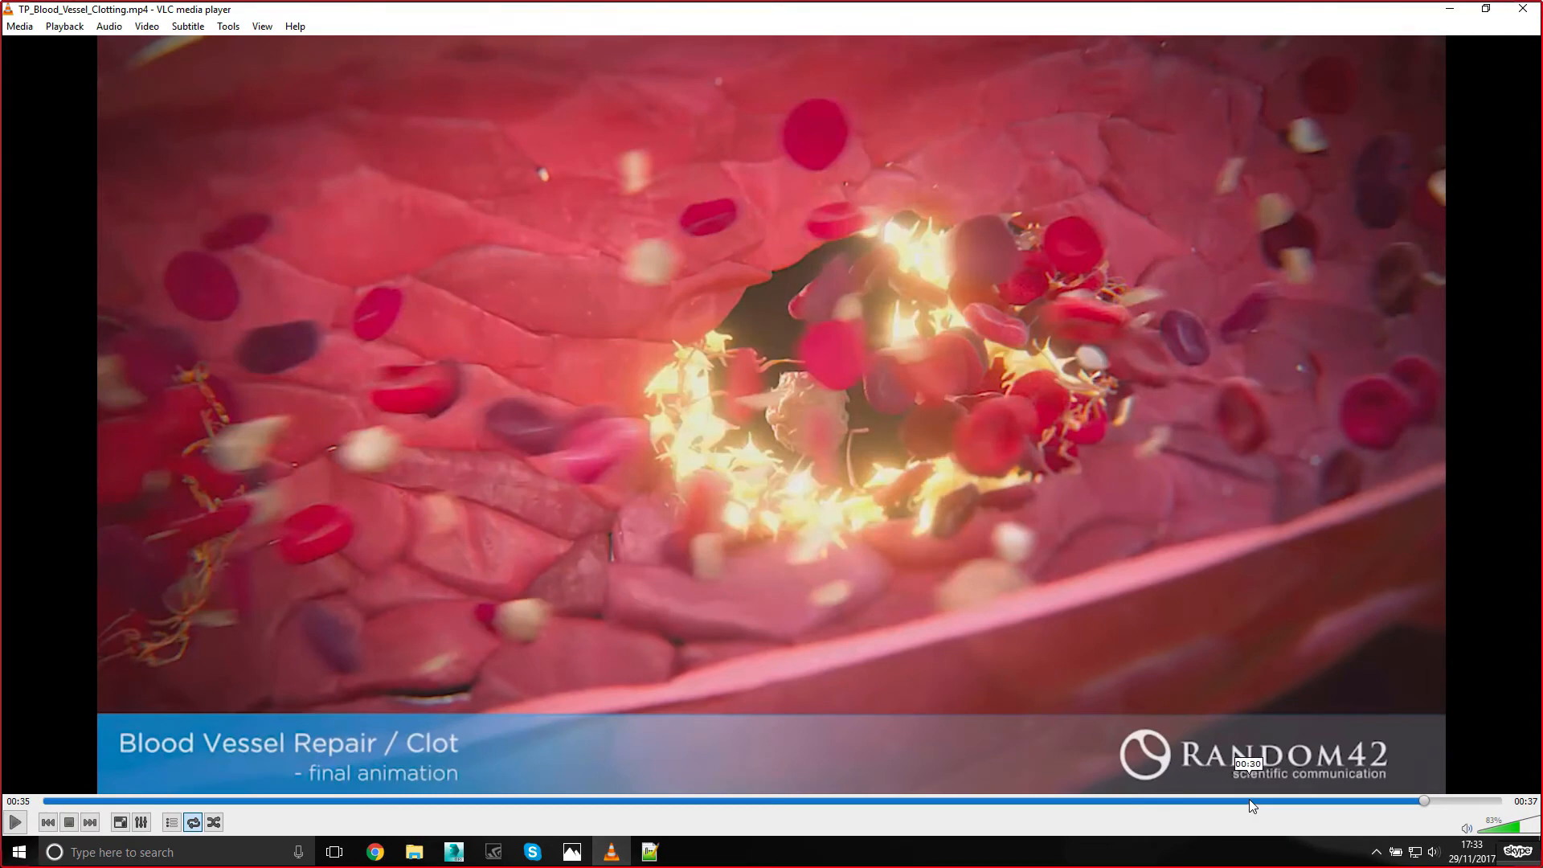
left_click_drag(1244, 802, 823, 802)
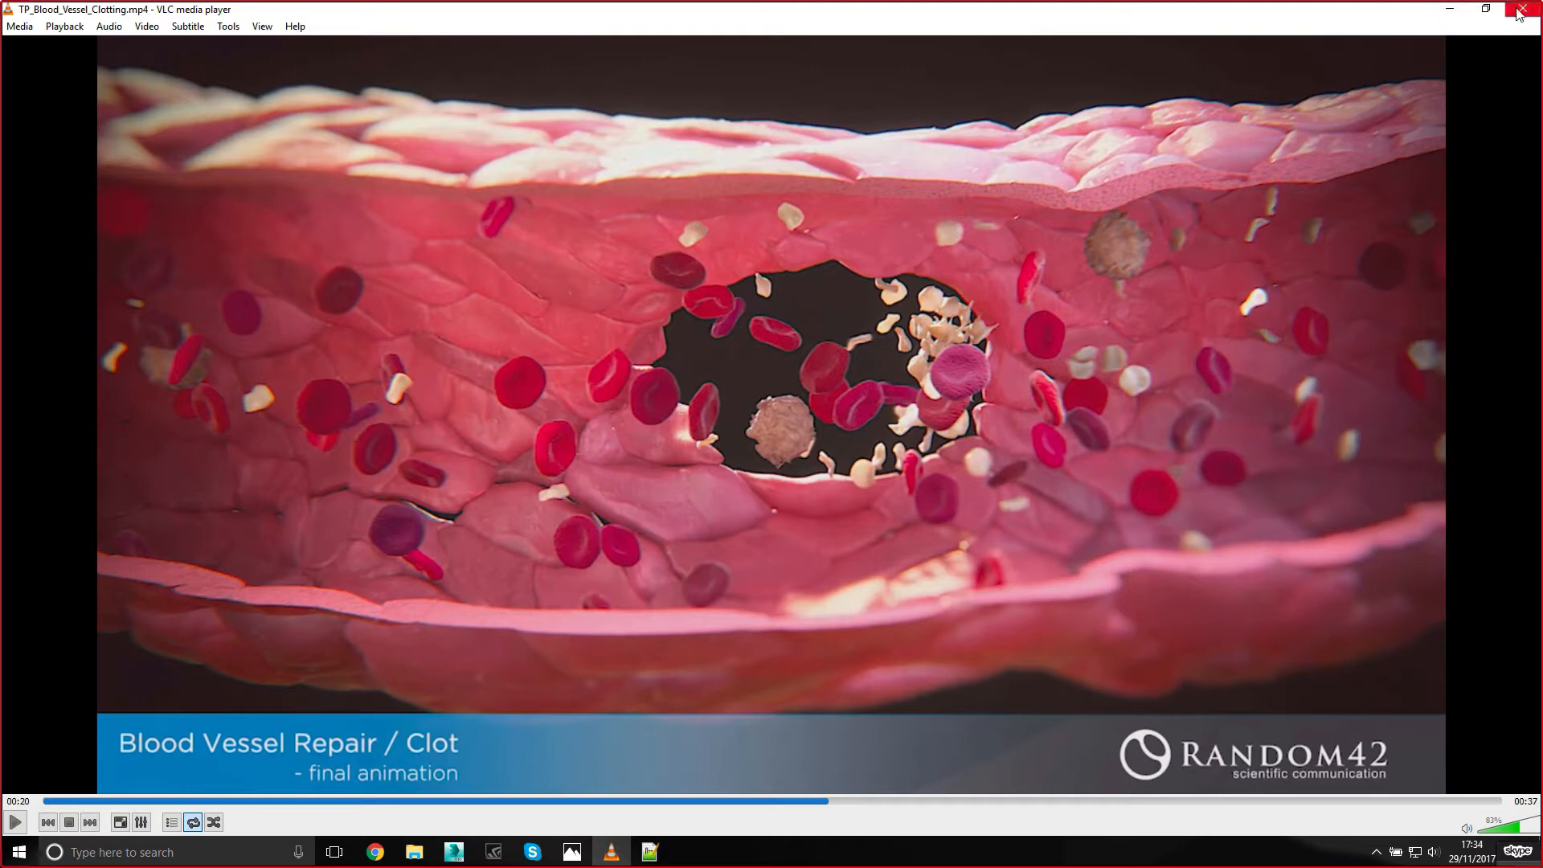
Scrub the TP_Blood_Vessel_Clotting.mp4 reference animation in VLC media player to 00:24, and return to 3ds Max
left_click(1449, 8)
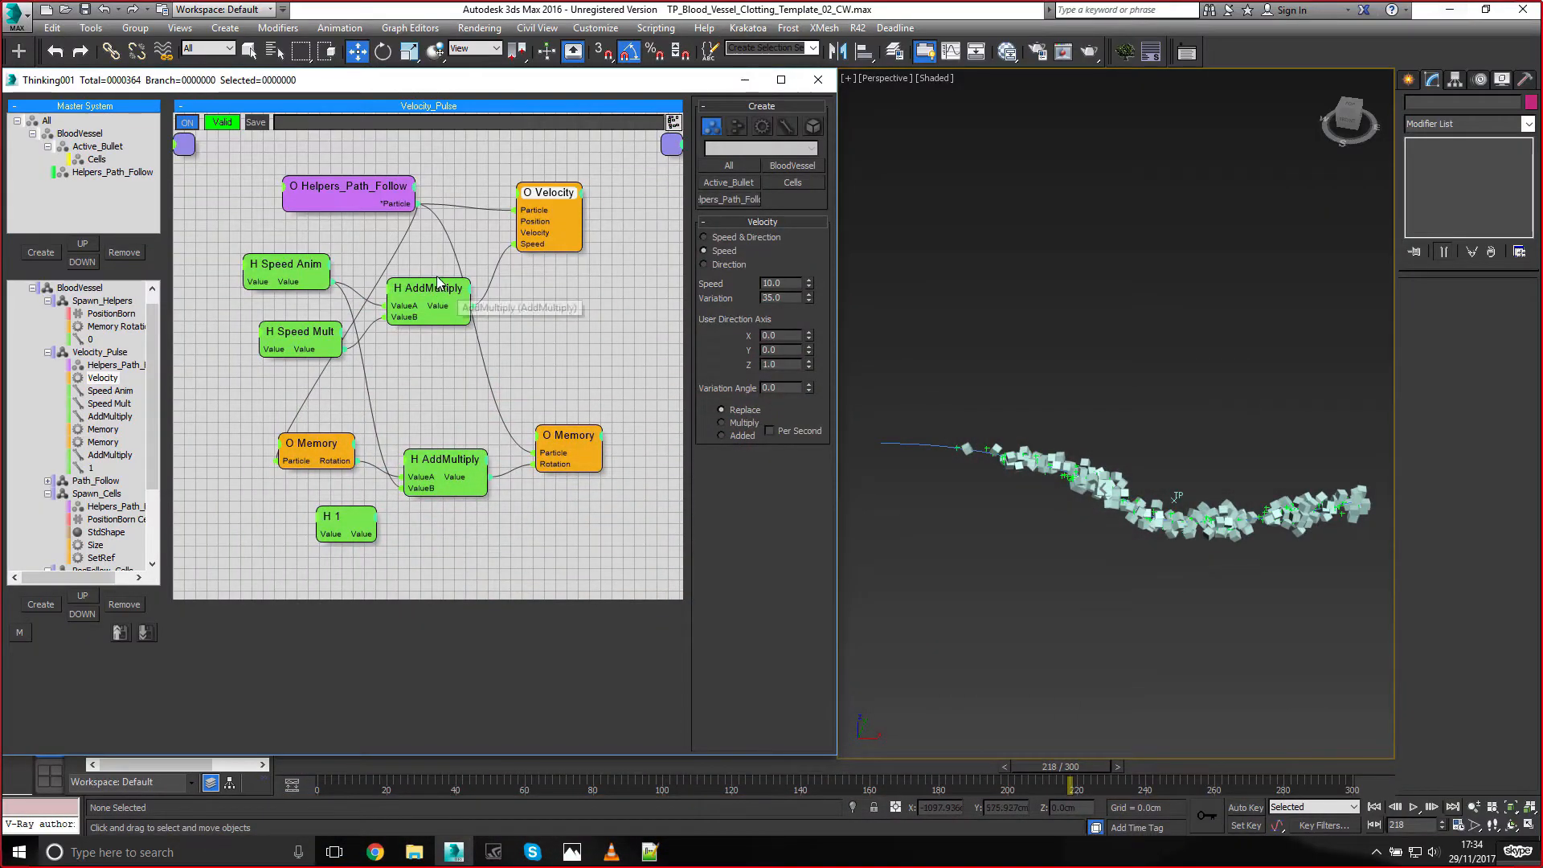
left_click(613, 853)
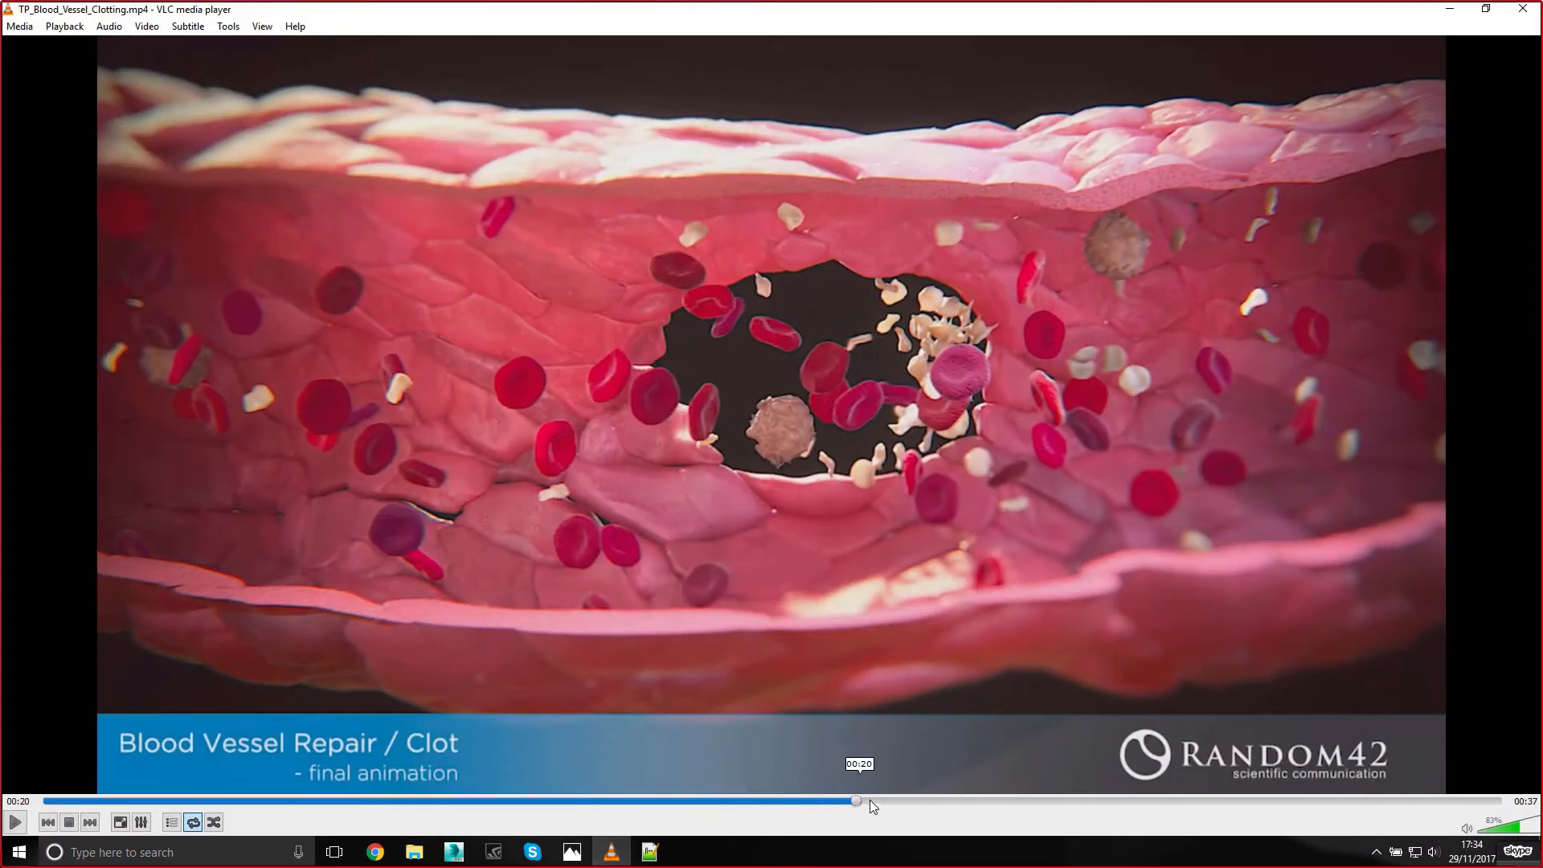
left_click(943, 800)
left_click_drag(945, 801, 1157, 802)
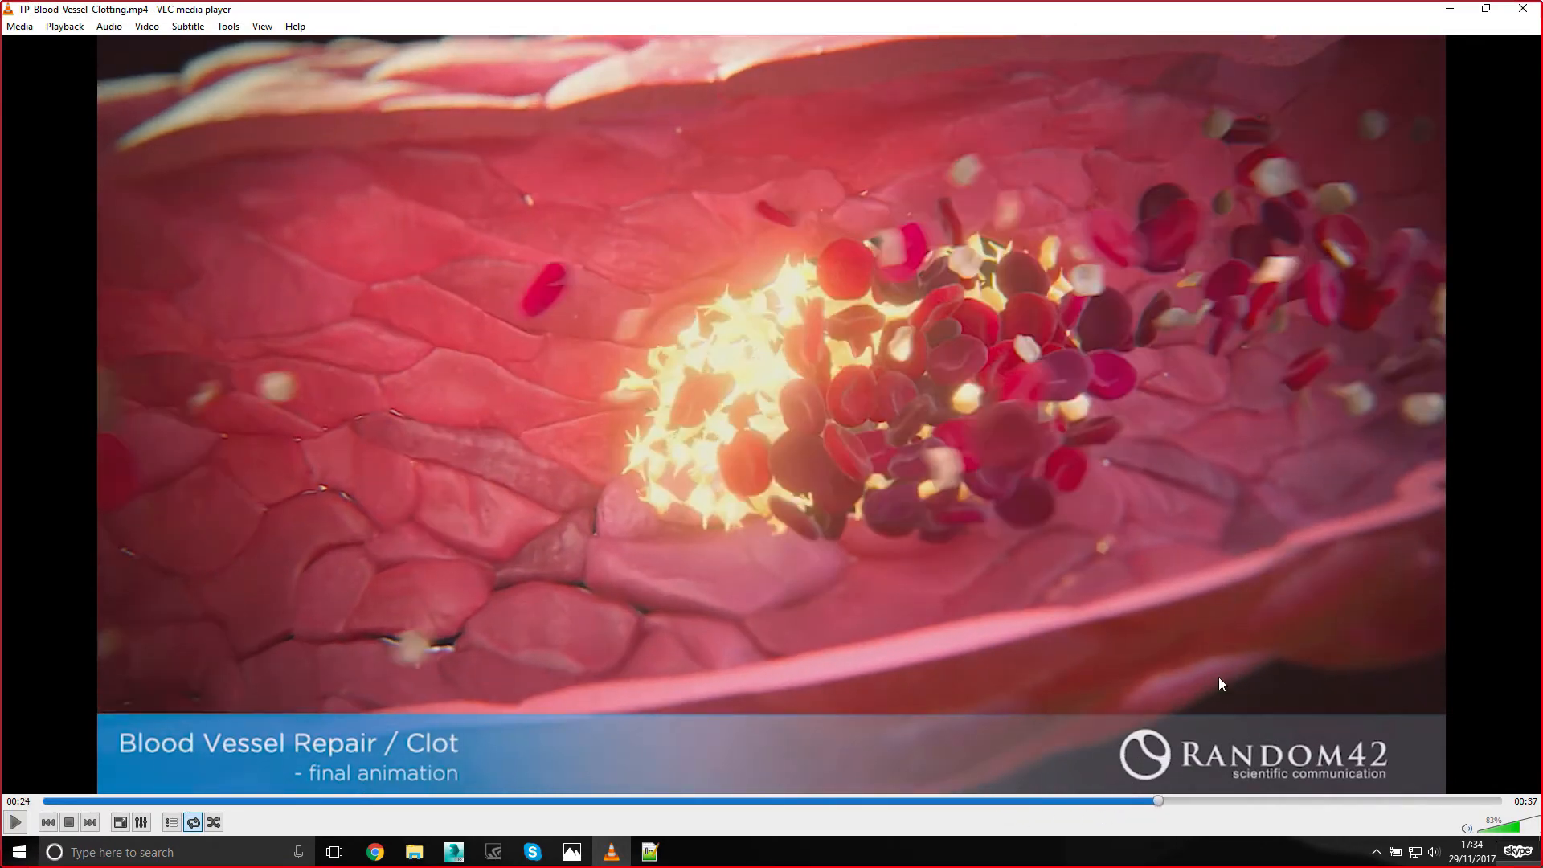
left_click(1453, 11)
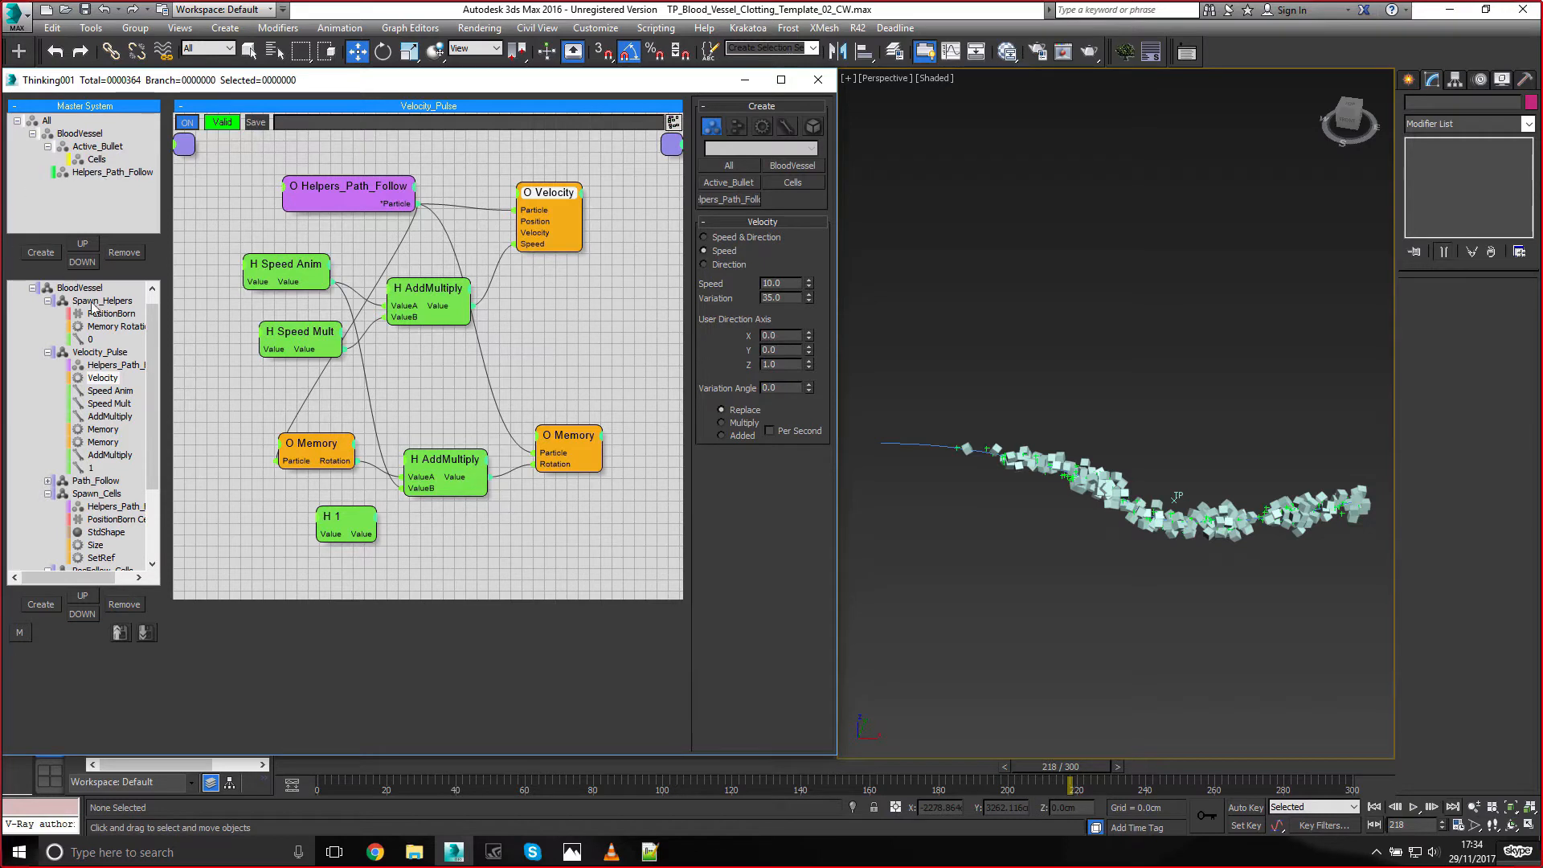
Unhide the 2_TP_Frost layer in the Layer Explorer and select its Frost_TP_Cells object
left_click(894, 53)
left_click(198, 392)
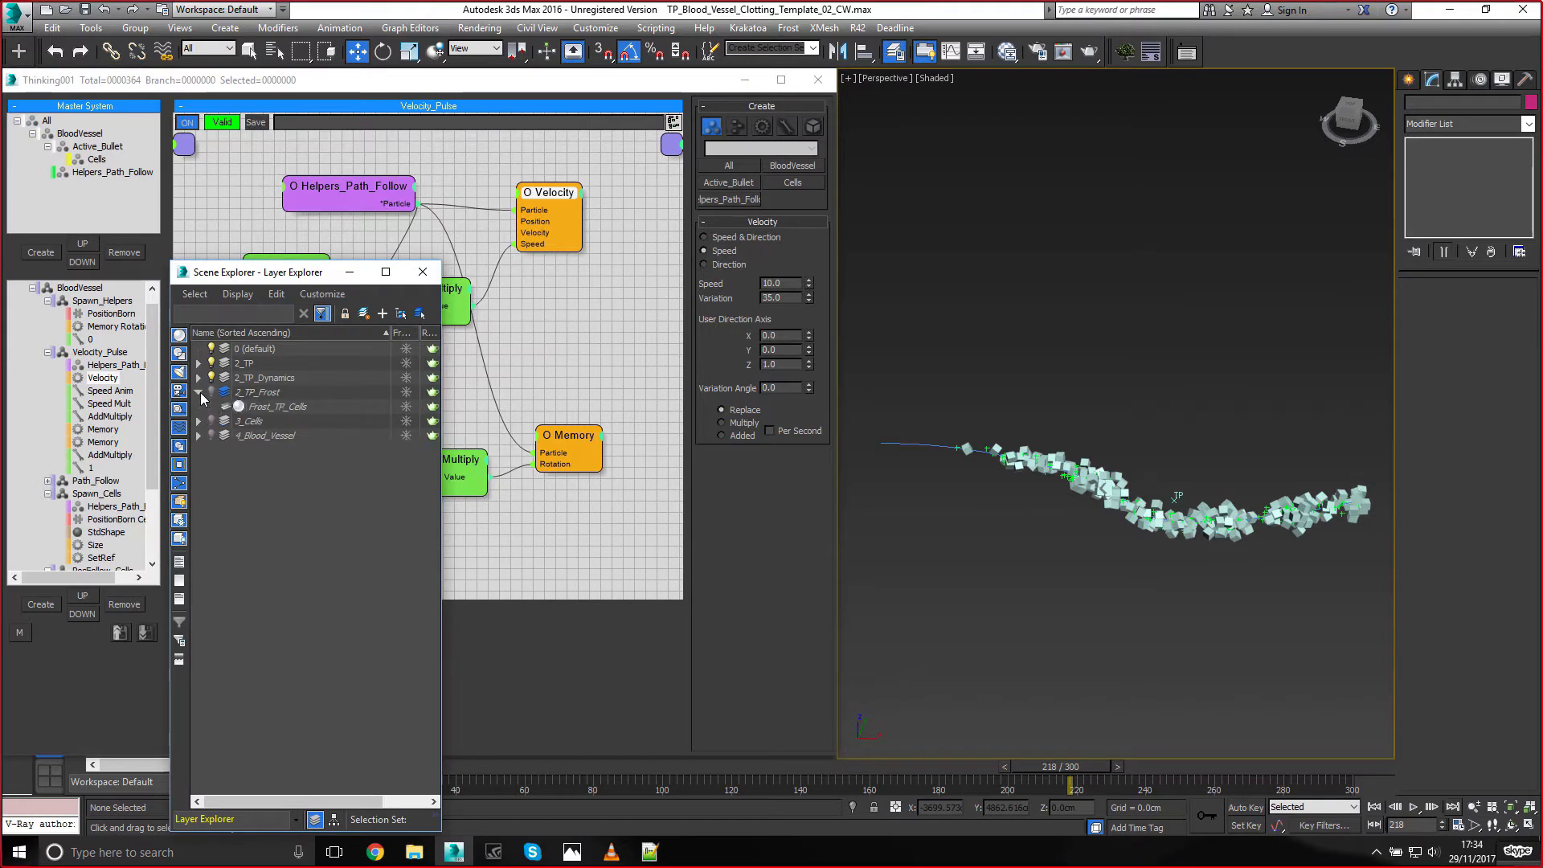
left_click(212, 393)
left_click(273, 407)
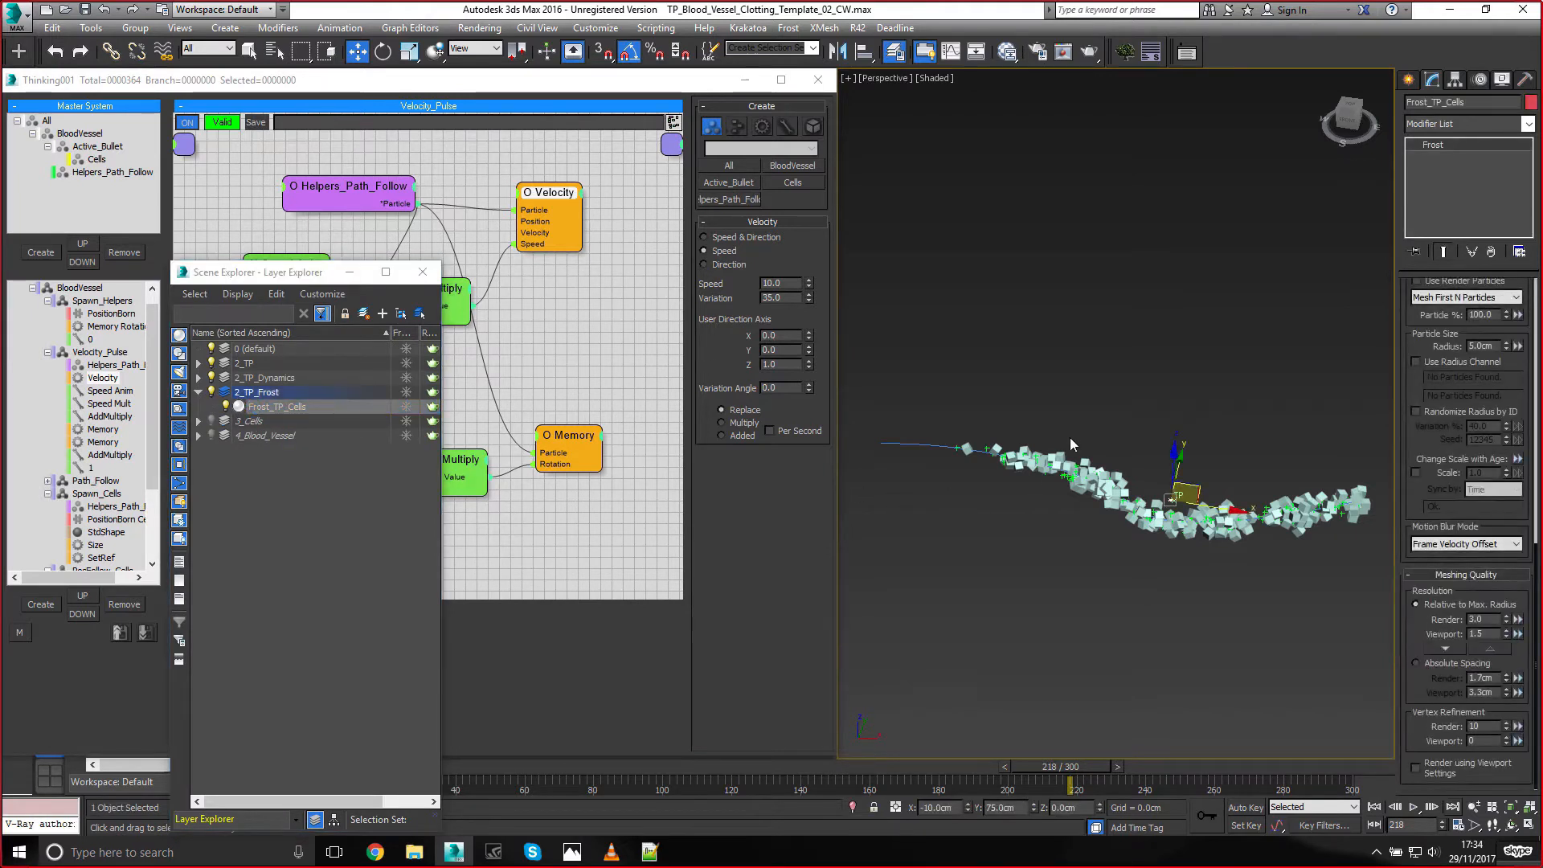
scroll(1131, 431, "up", 6)
middle_click_drag(1176, 511, 1184, 461)
scroll(1183, 460, "down", 3)
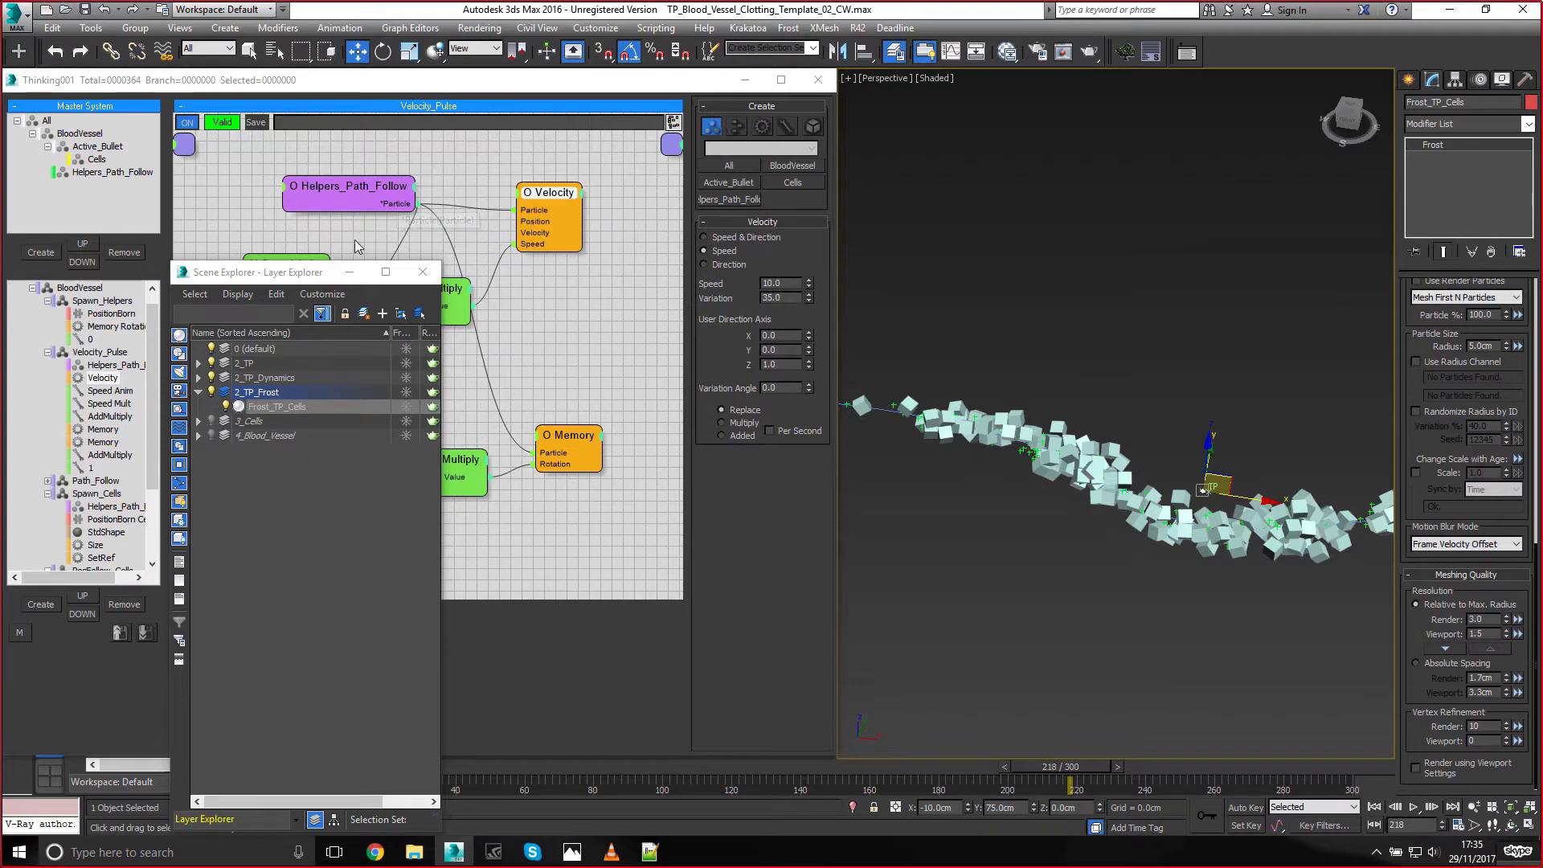
left_click(352, 273)
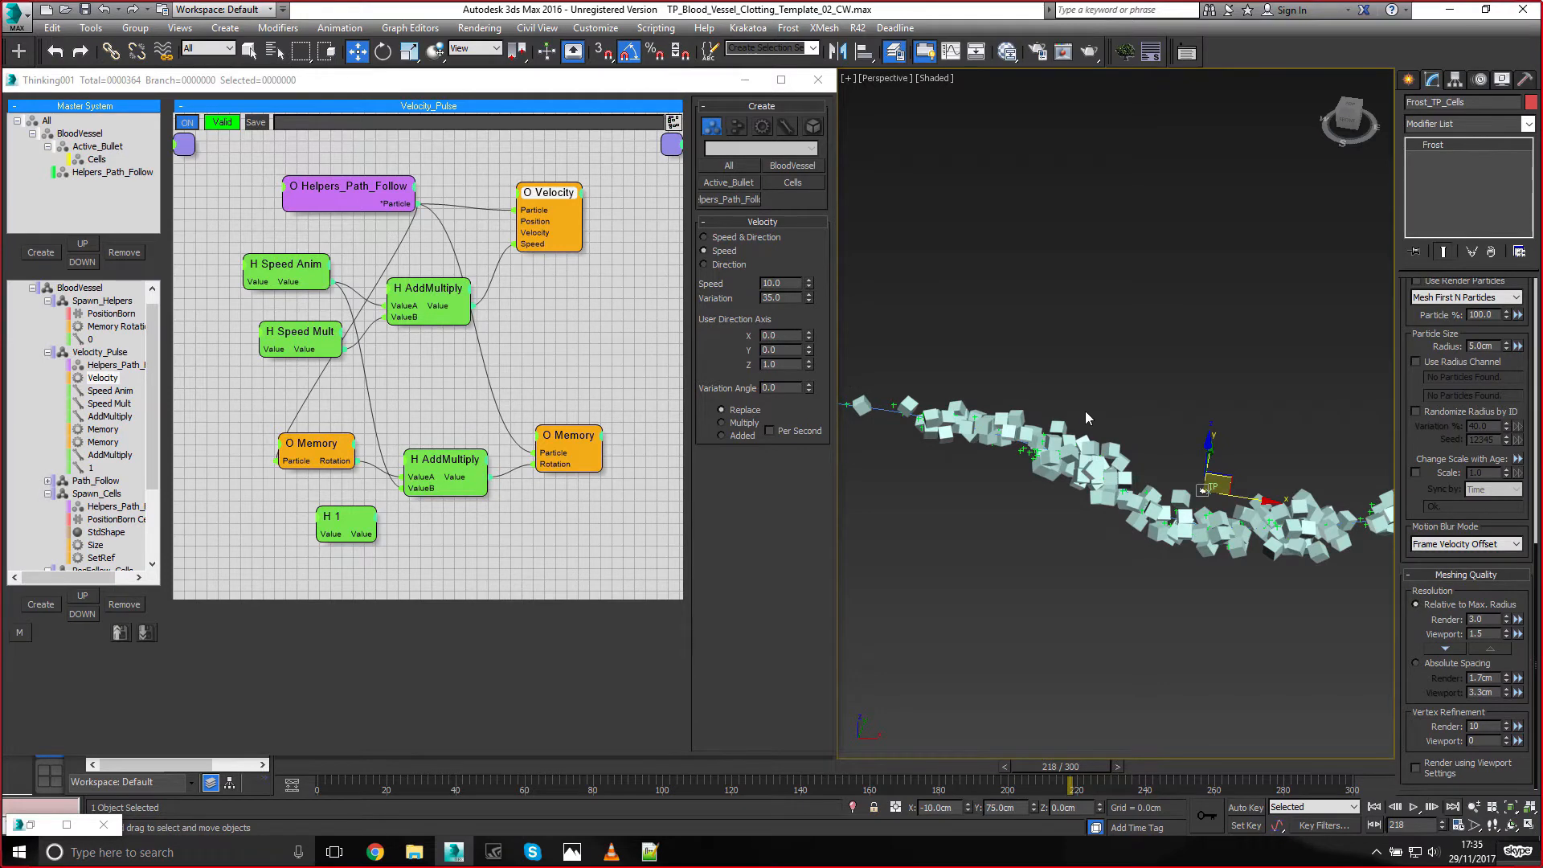
middle_click_drag(1123, 355, 1097, 347)
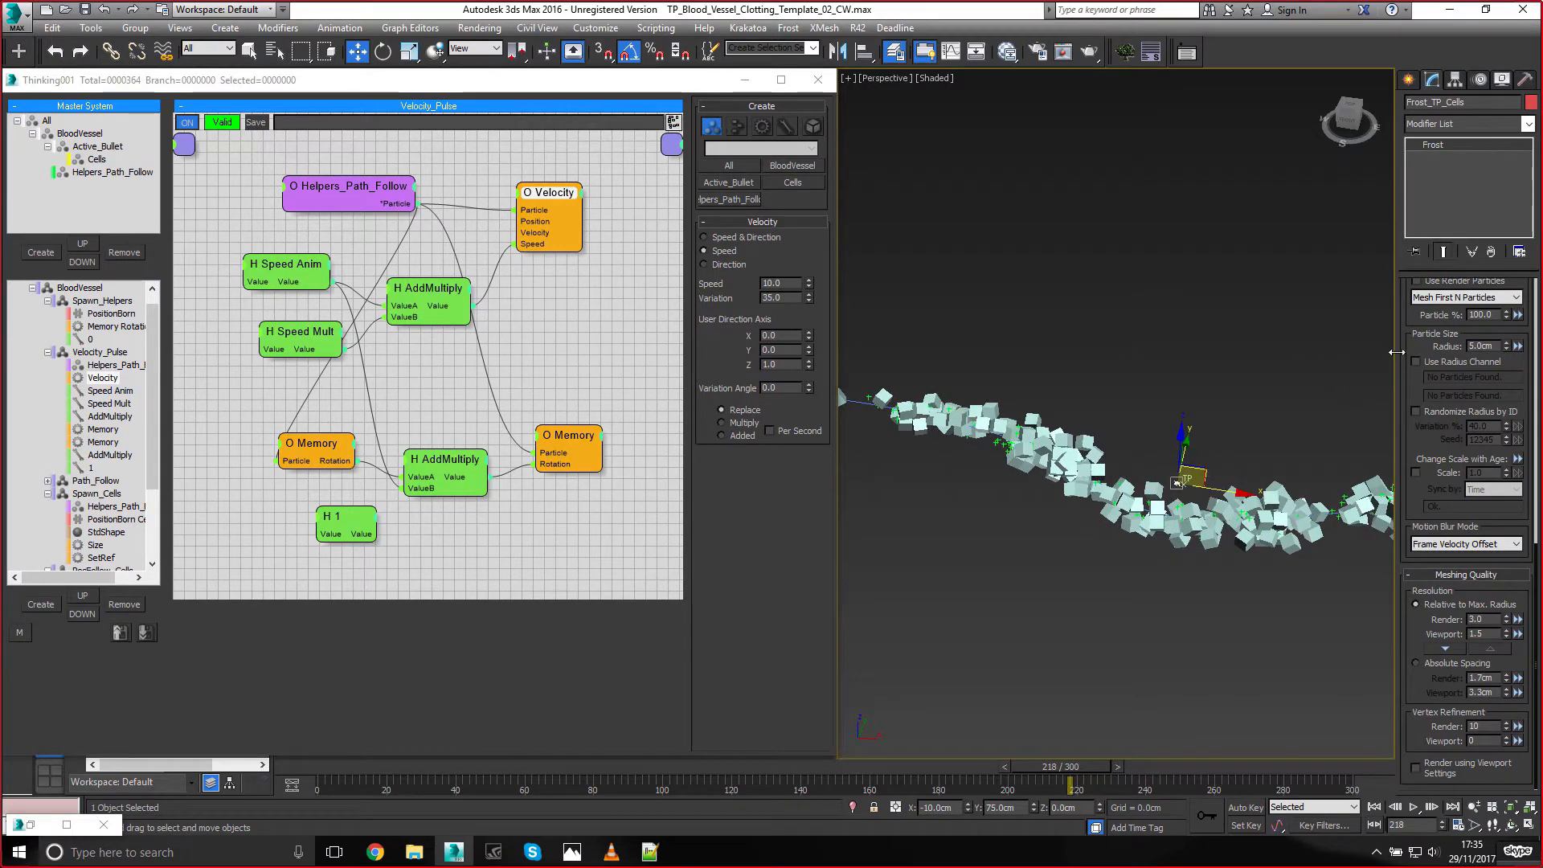
Set the meshing method of Frost_TP_Cells to Geometry
left_click_drag(1405, 337, 1431, 579)
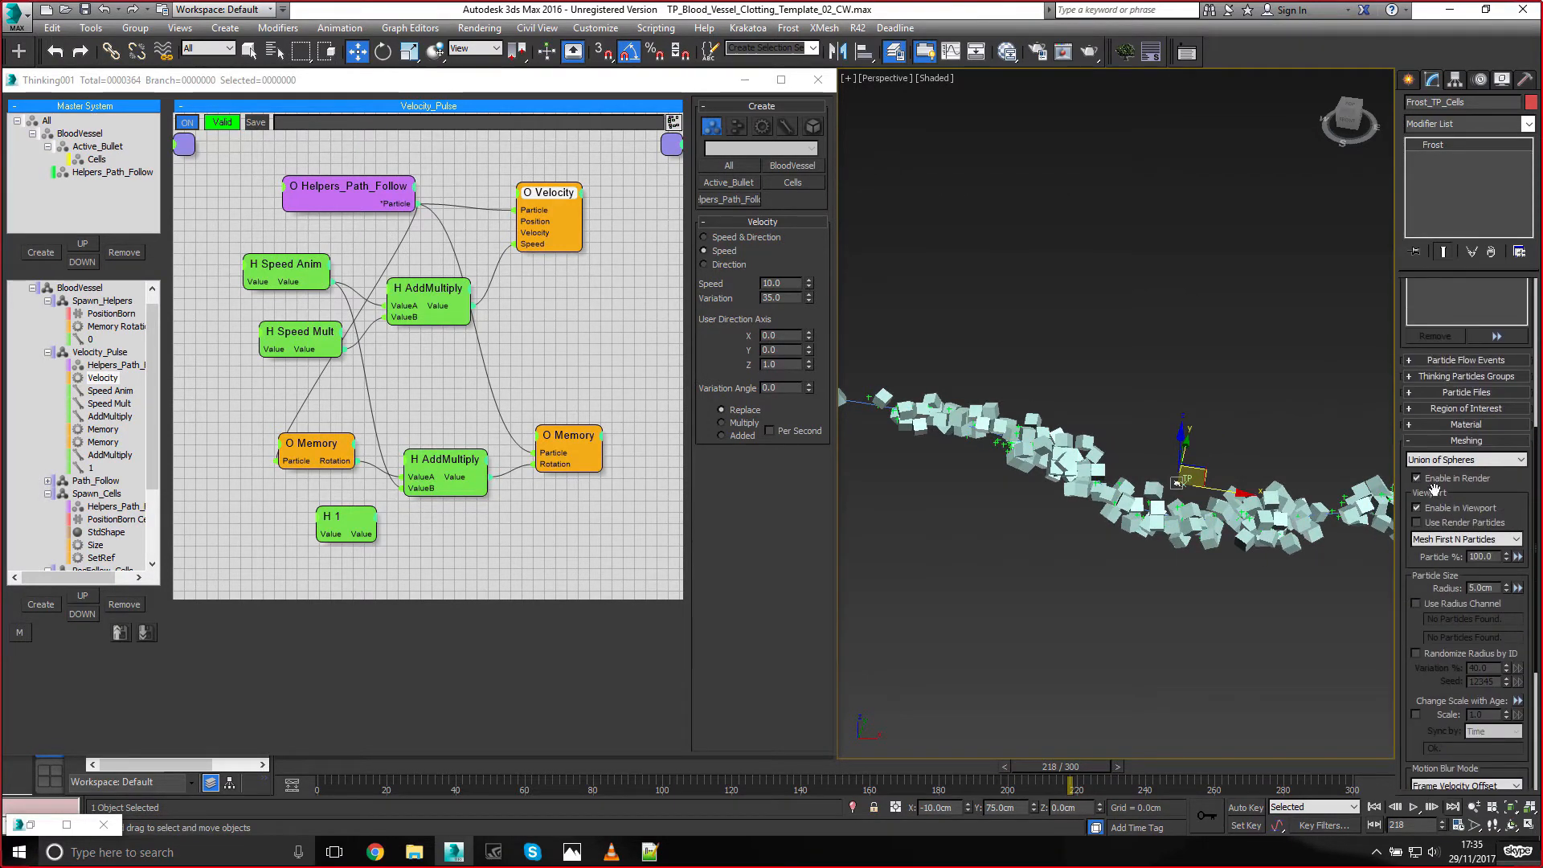
left_click(1415, 508)
scroll(1435, 508, "down", 5)
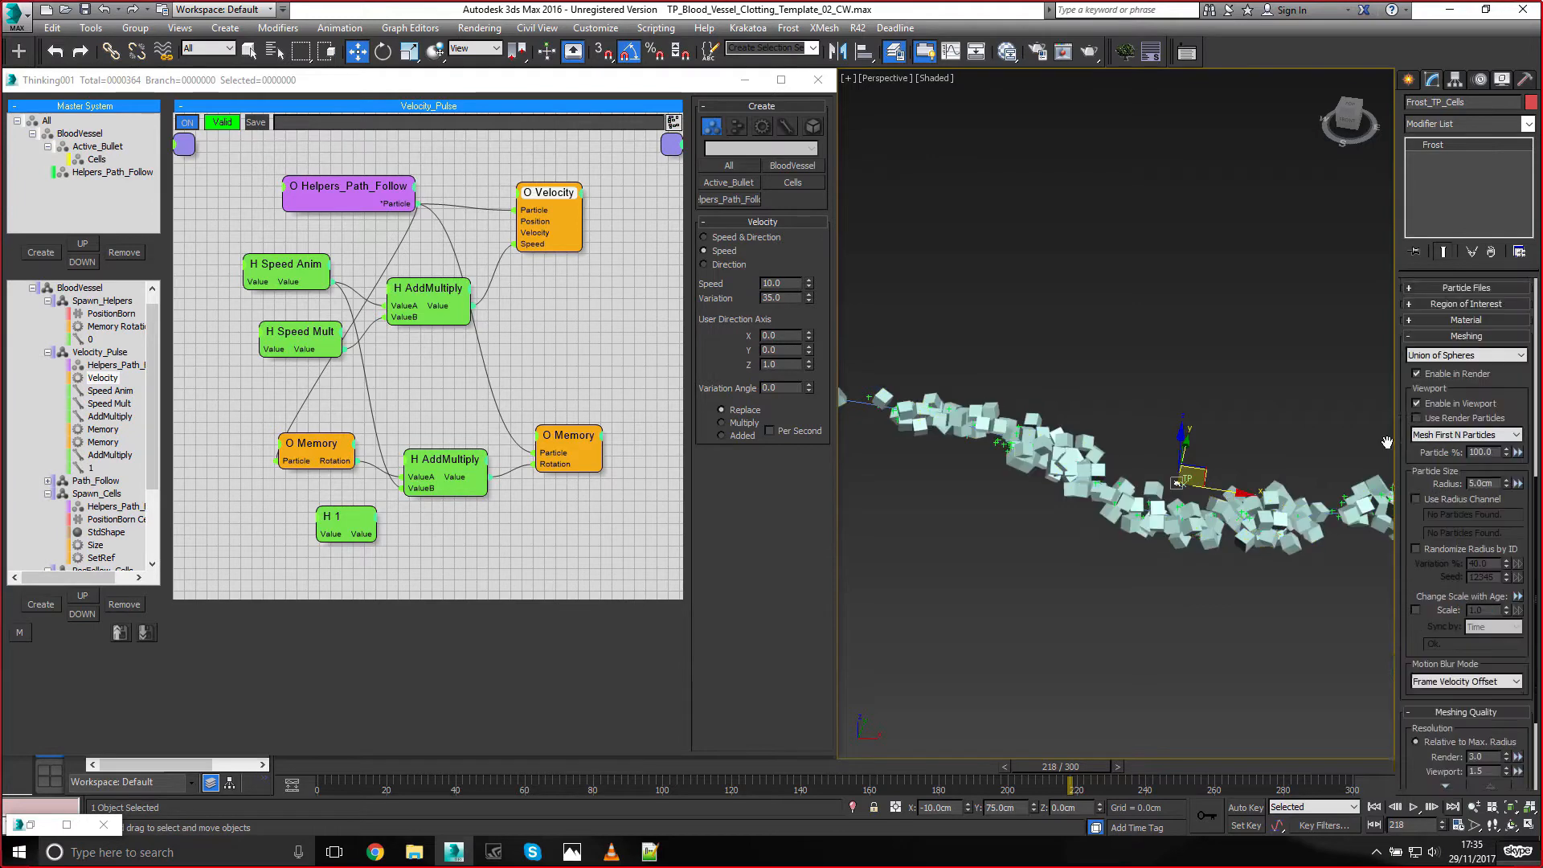
left_click_drag(1408, 435, 1414, 623)
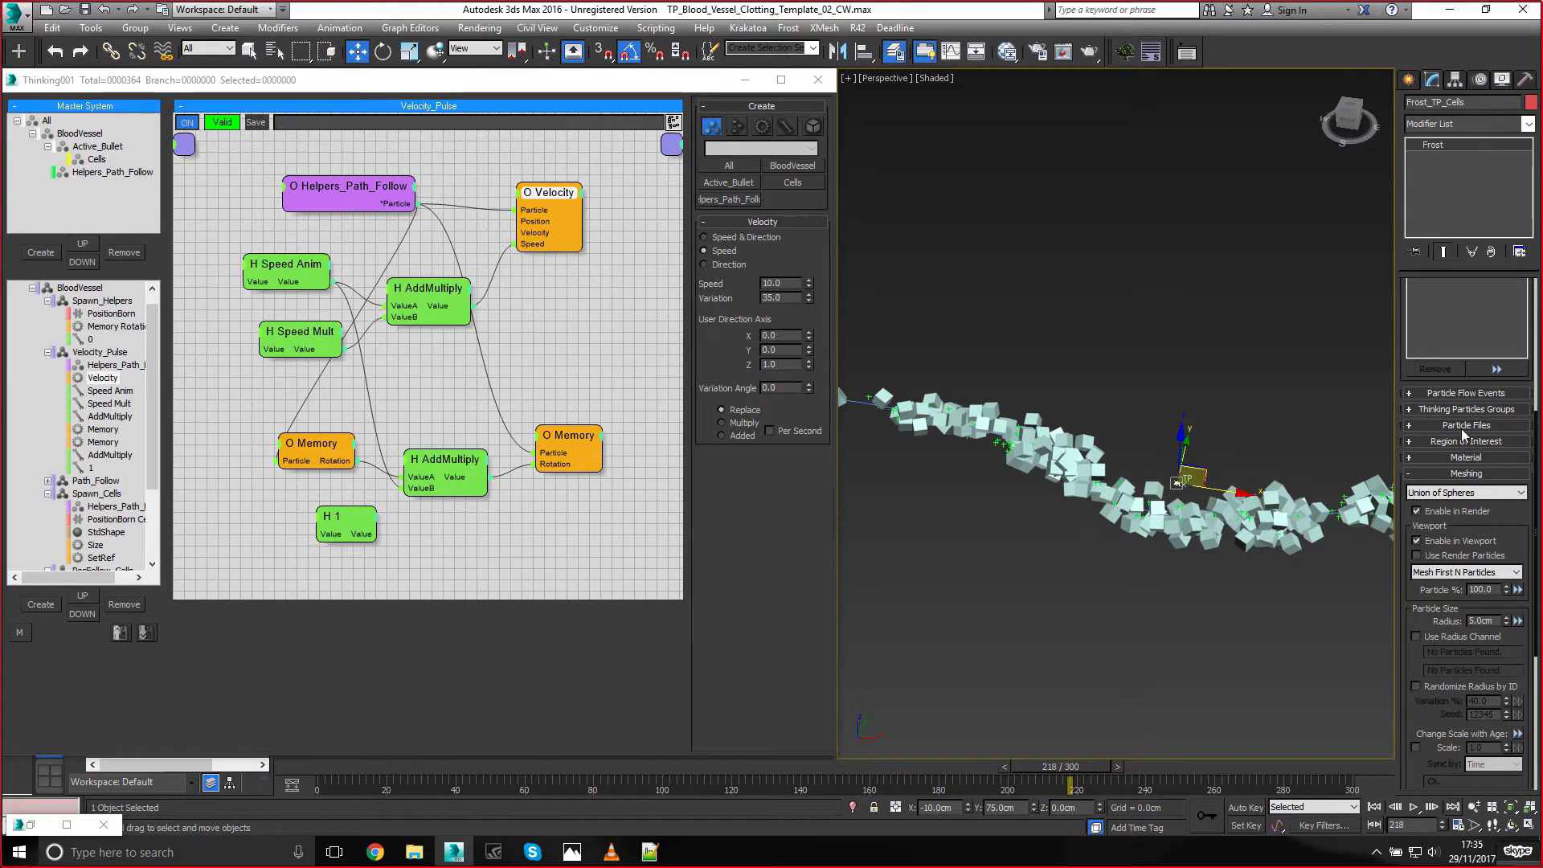
left_click(1436, 495)
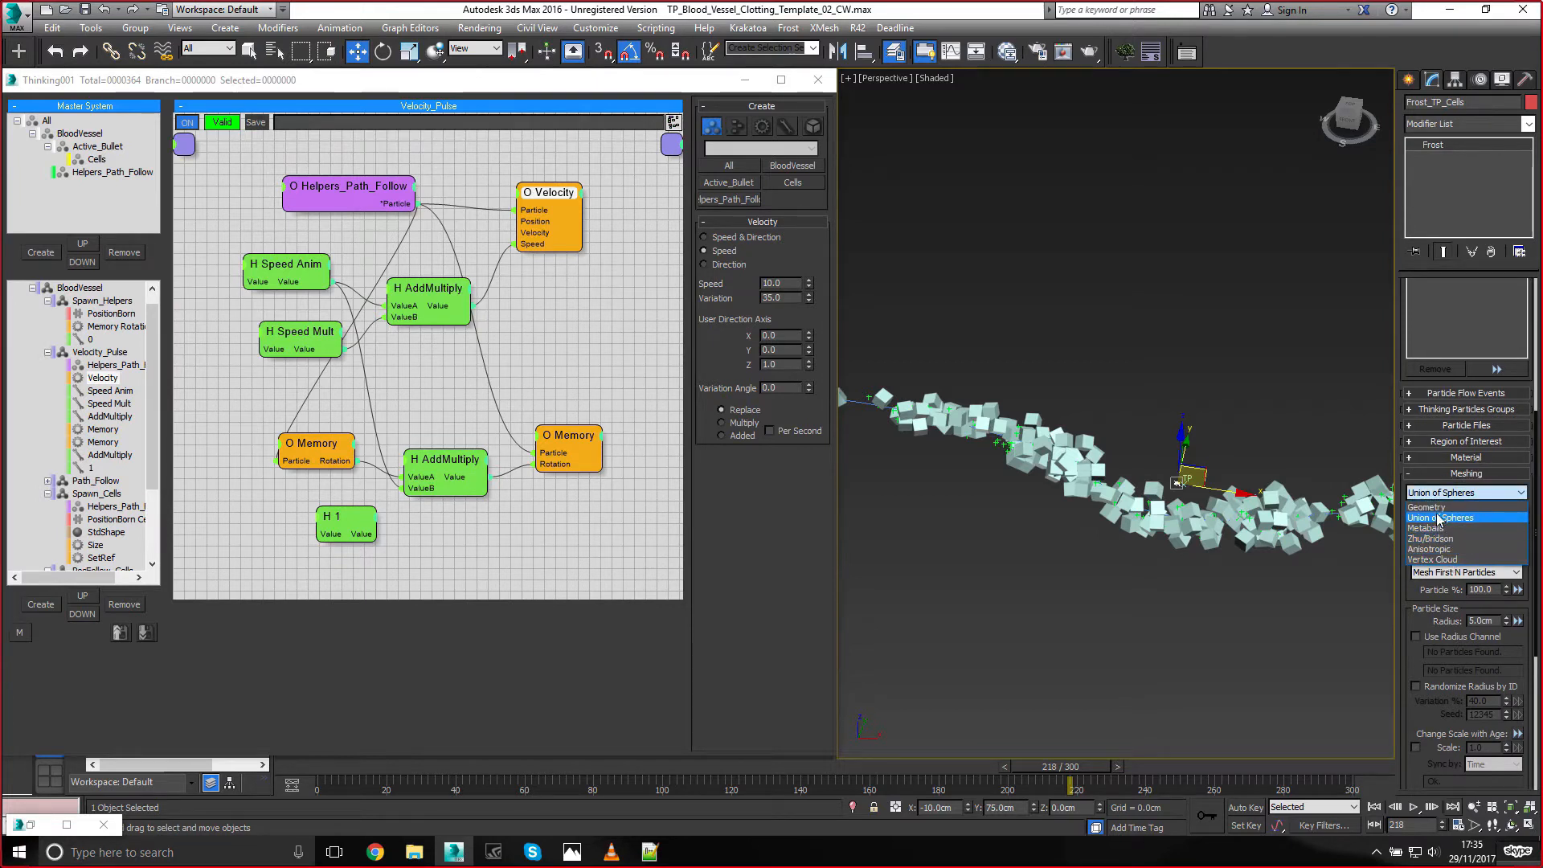
left_click(1437, 511)
left_click(1438, 495)
left_click(1436, 520)
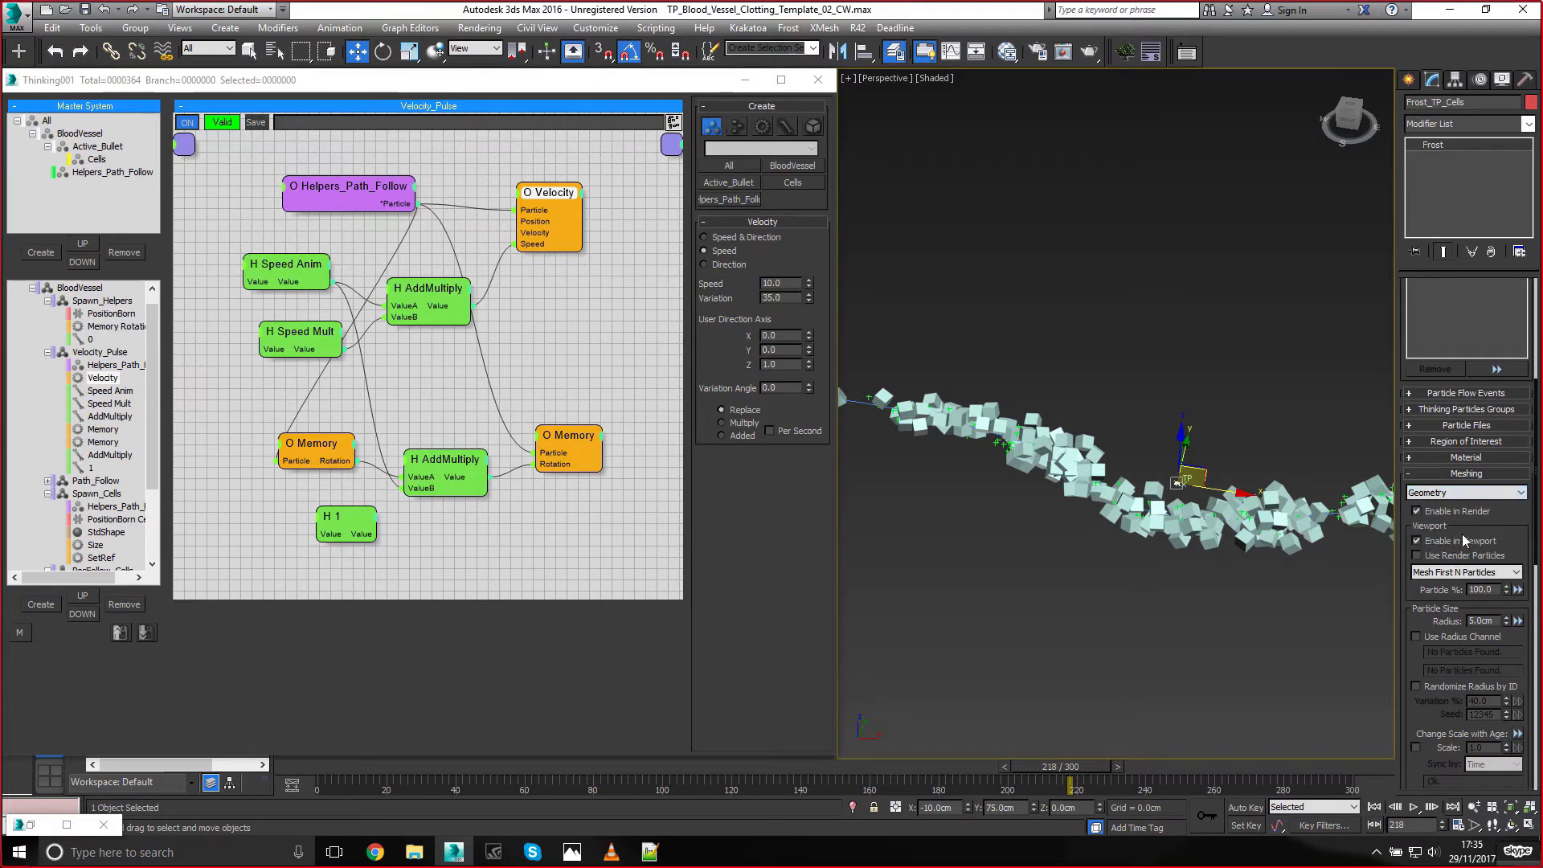
Set the particle geometry type of Frost_TP_Cells to Custom Geometry
scroll(1471, 530, "down", 3)
left_click(1436, 720)
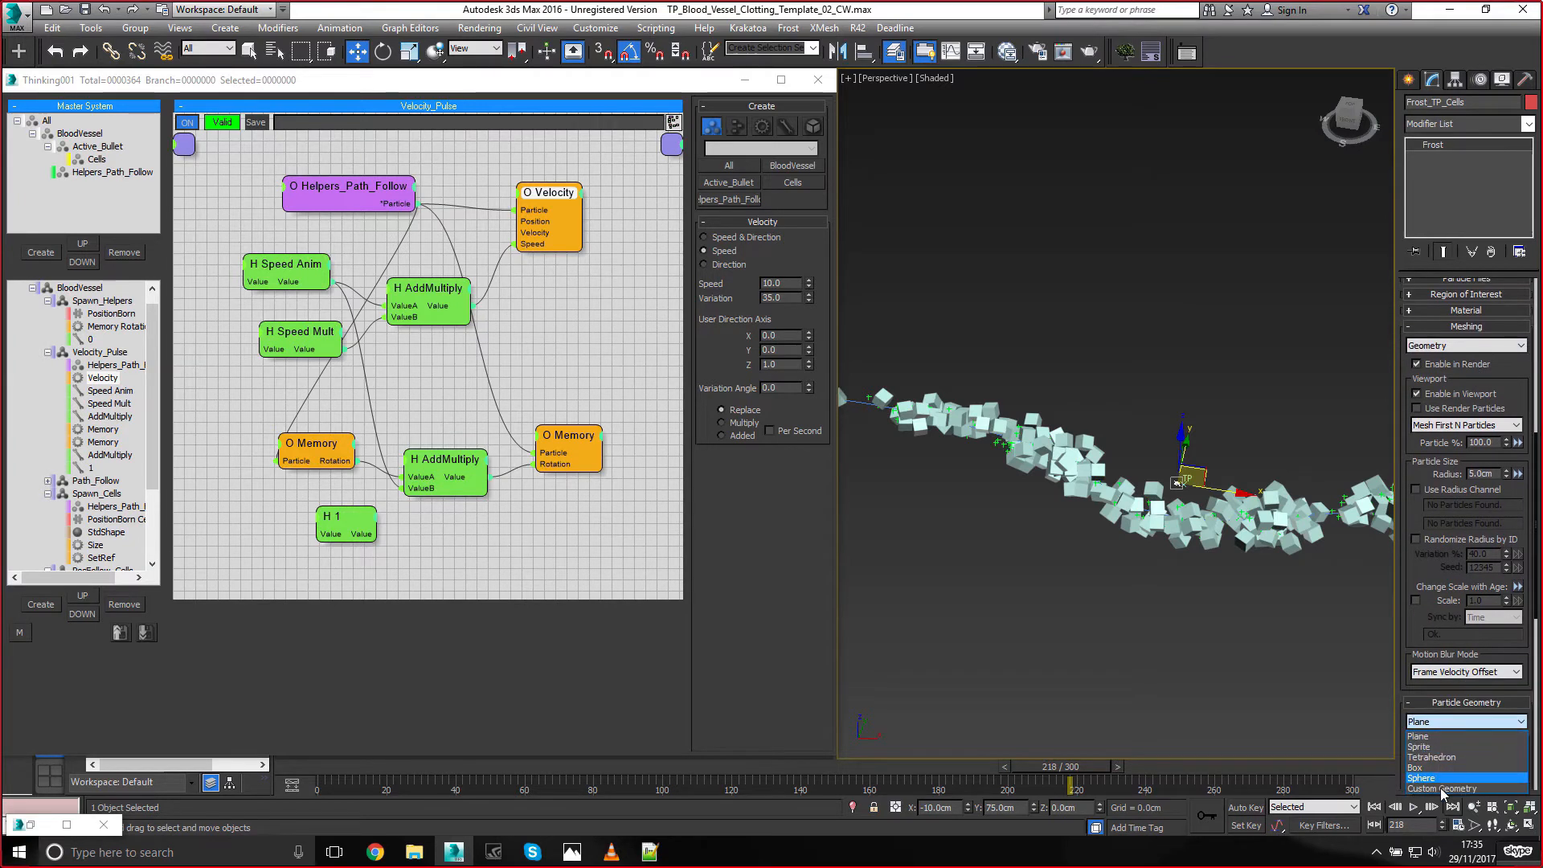
left_click(1440, 786)
scroll(1406, 693, "down", 5)
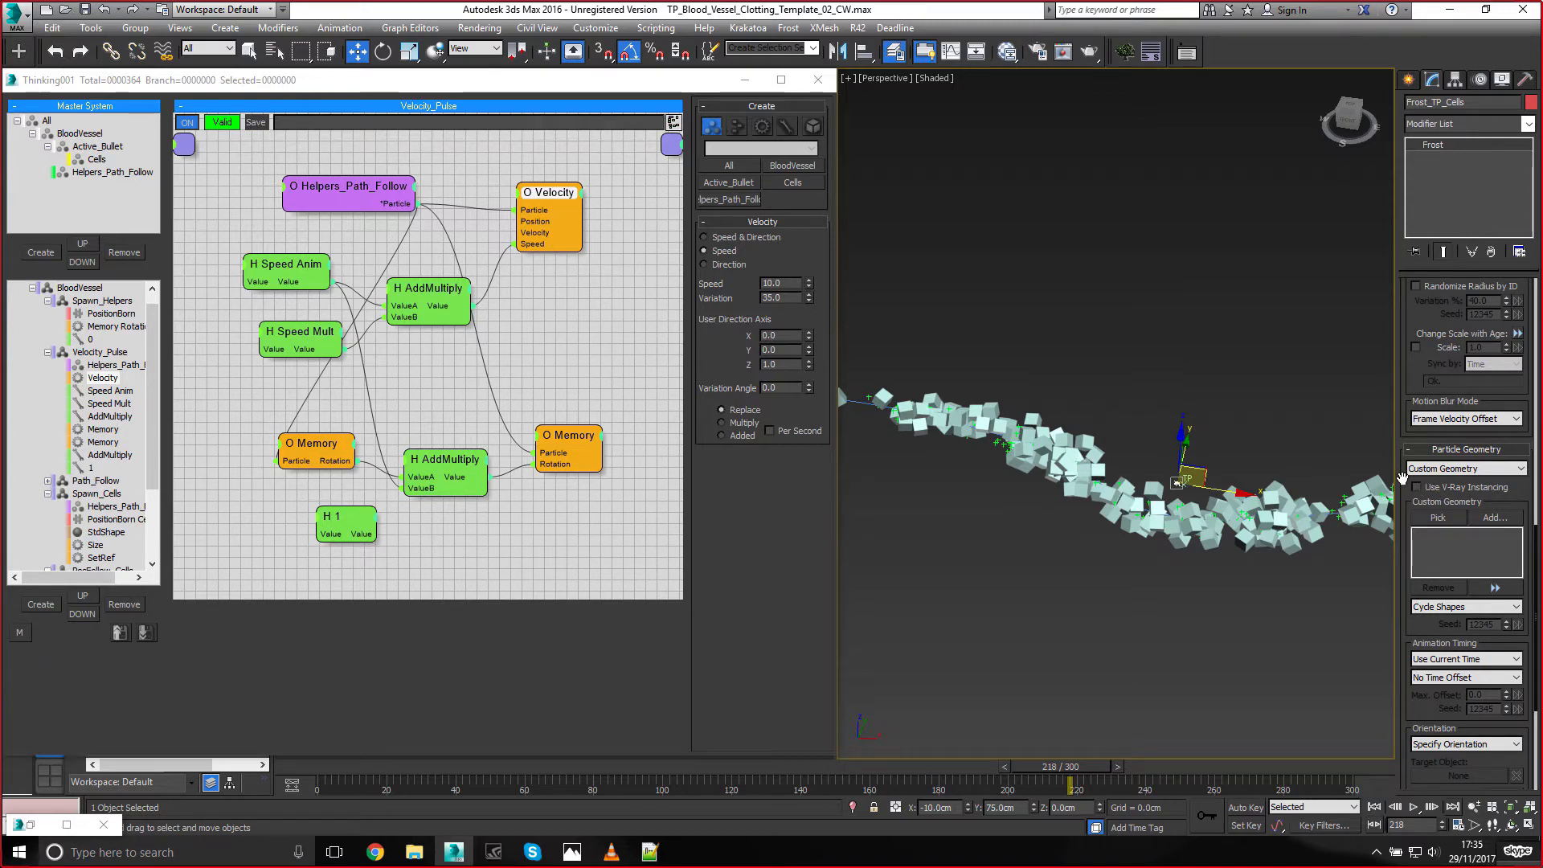
left_click_drag(1406, 480, 1409, 393)
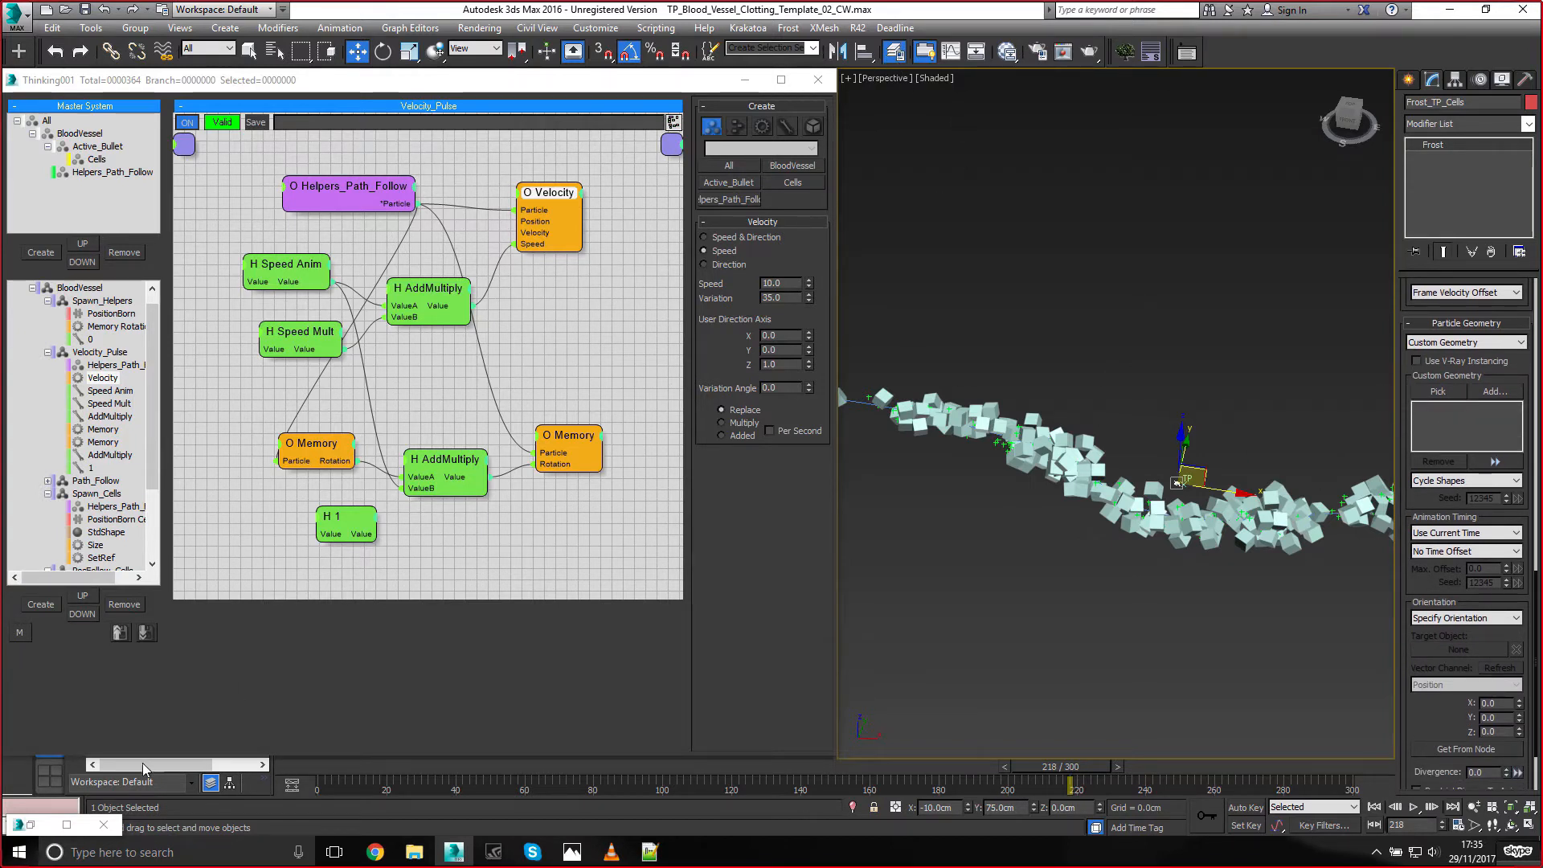
Unhide the 3_Cells layer and frame its platelet, RBC and TCell shape instances in the viewport
left_click(31, 824)
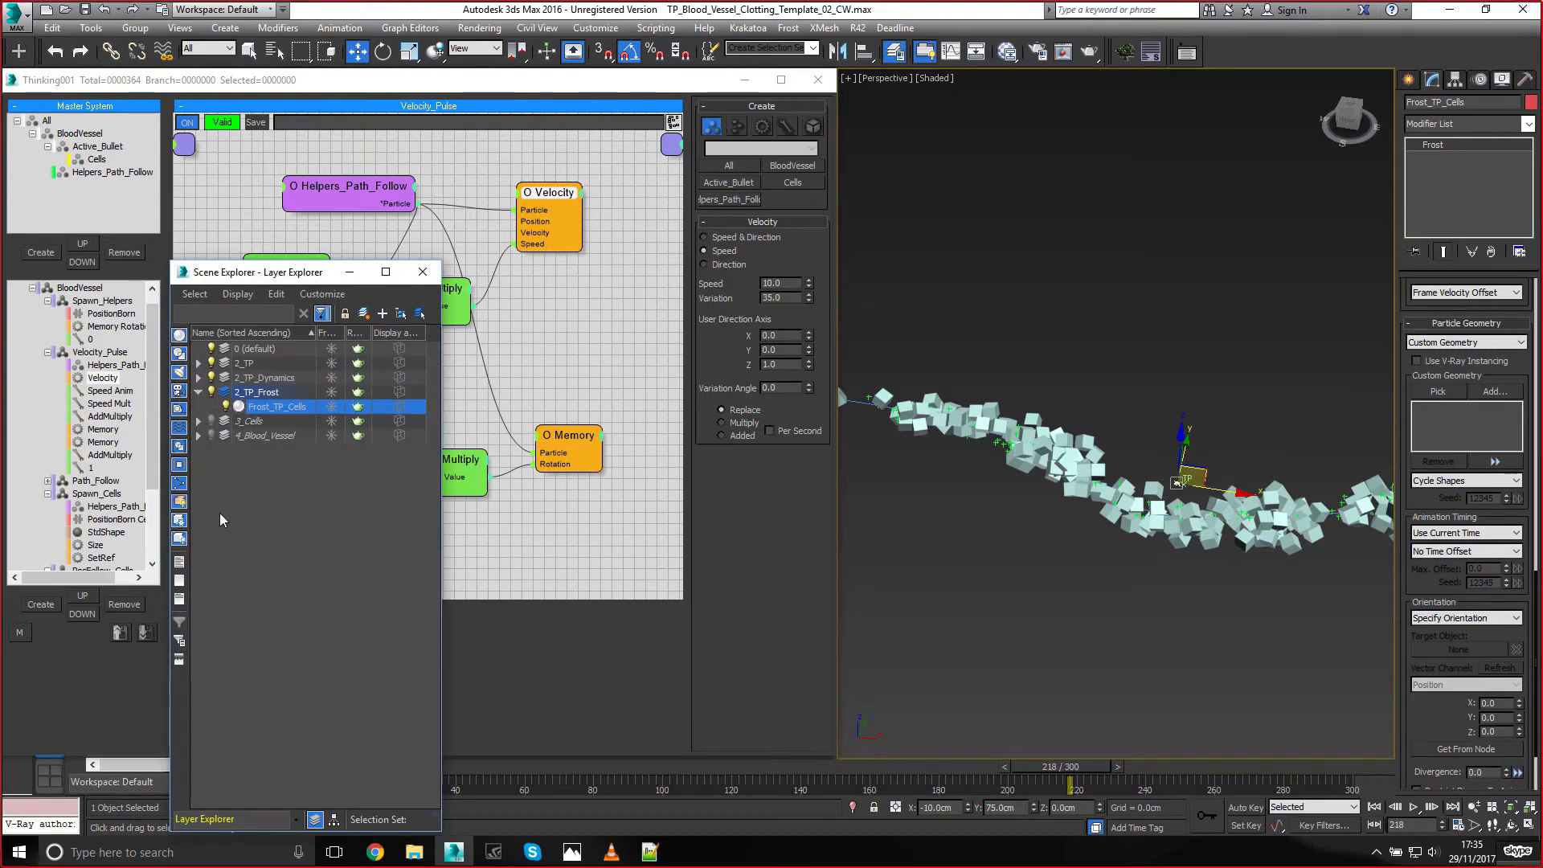
left_click(212, 420)
left_click(198, 421)
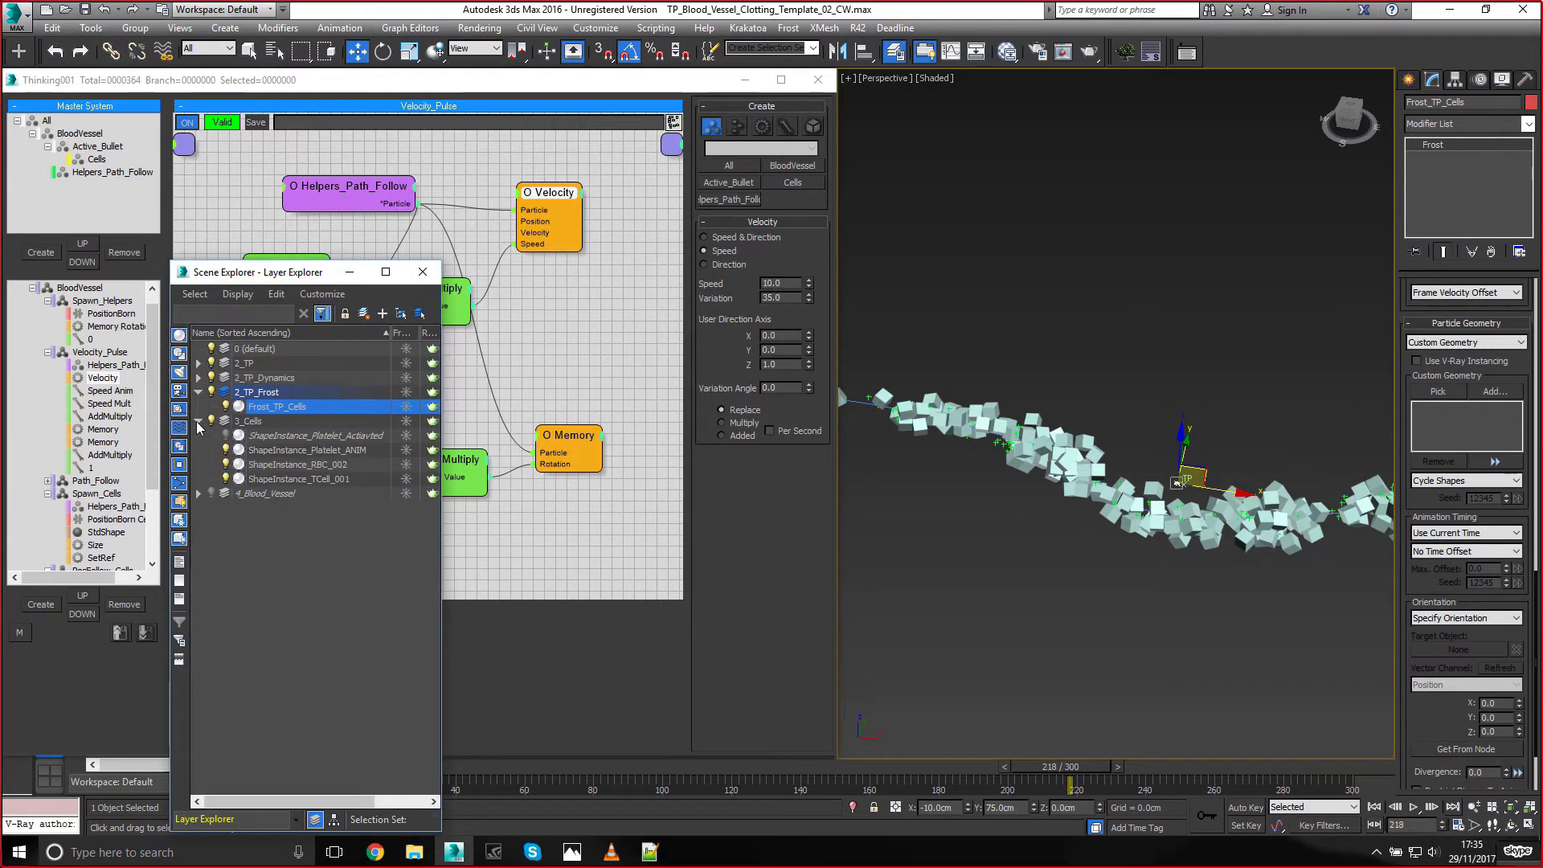
left_click(276, 450)
left_click(273, 479, "shift")
key("z")
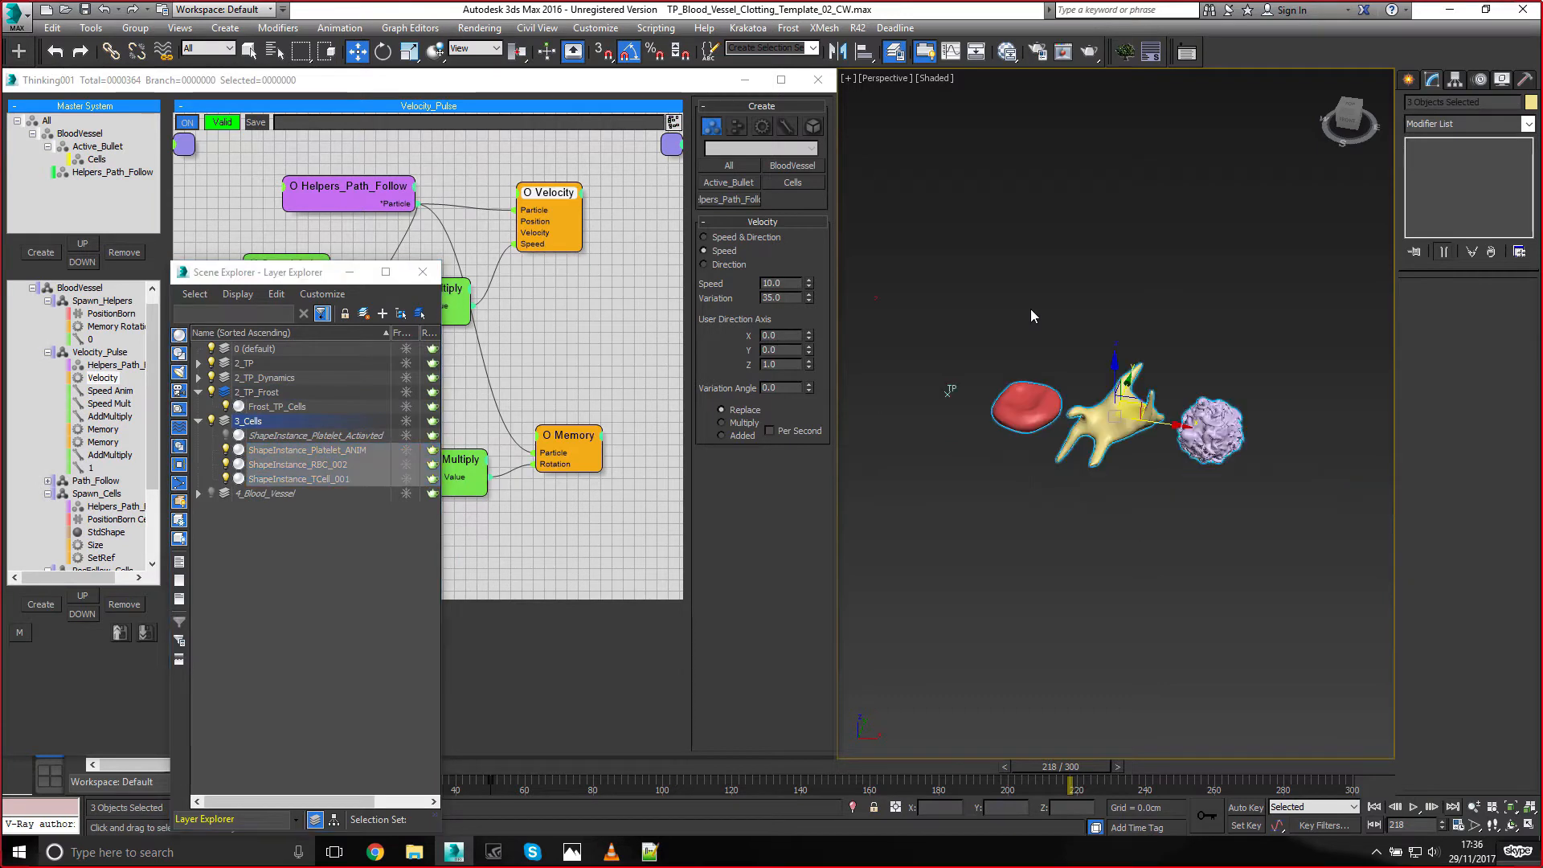
middle_click_drag(1089, 309, 1122, 276, "alt")
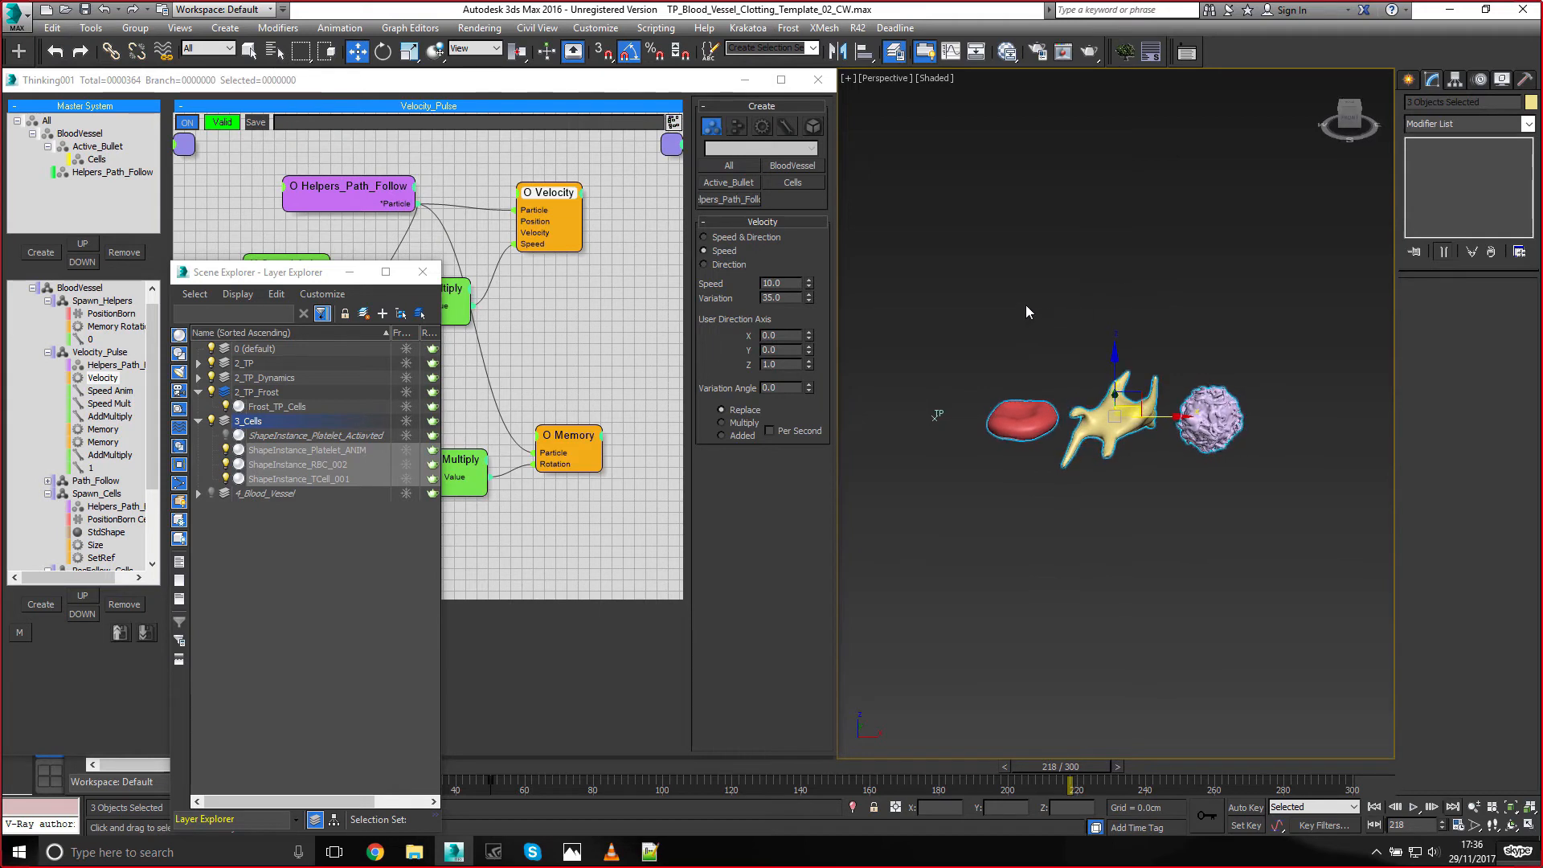
left_click(1043, 296)
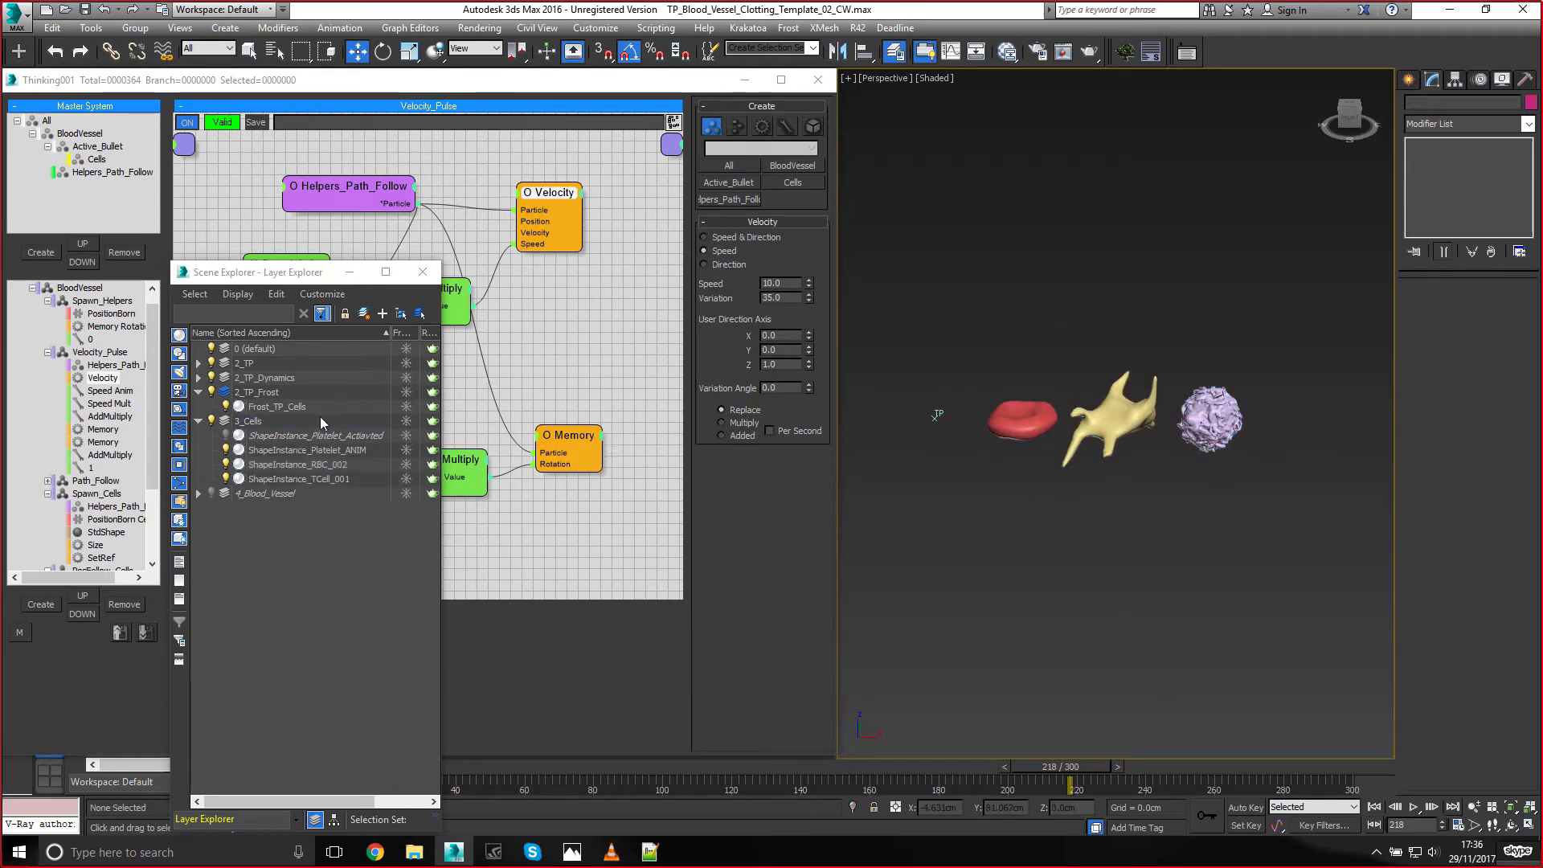
Reselect Frost_TP_Cells and pick the TP icon in the viewport as its particle source object
left_click(287, 407)
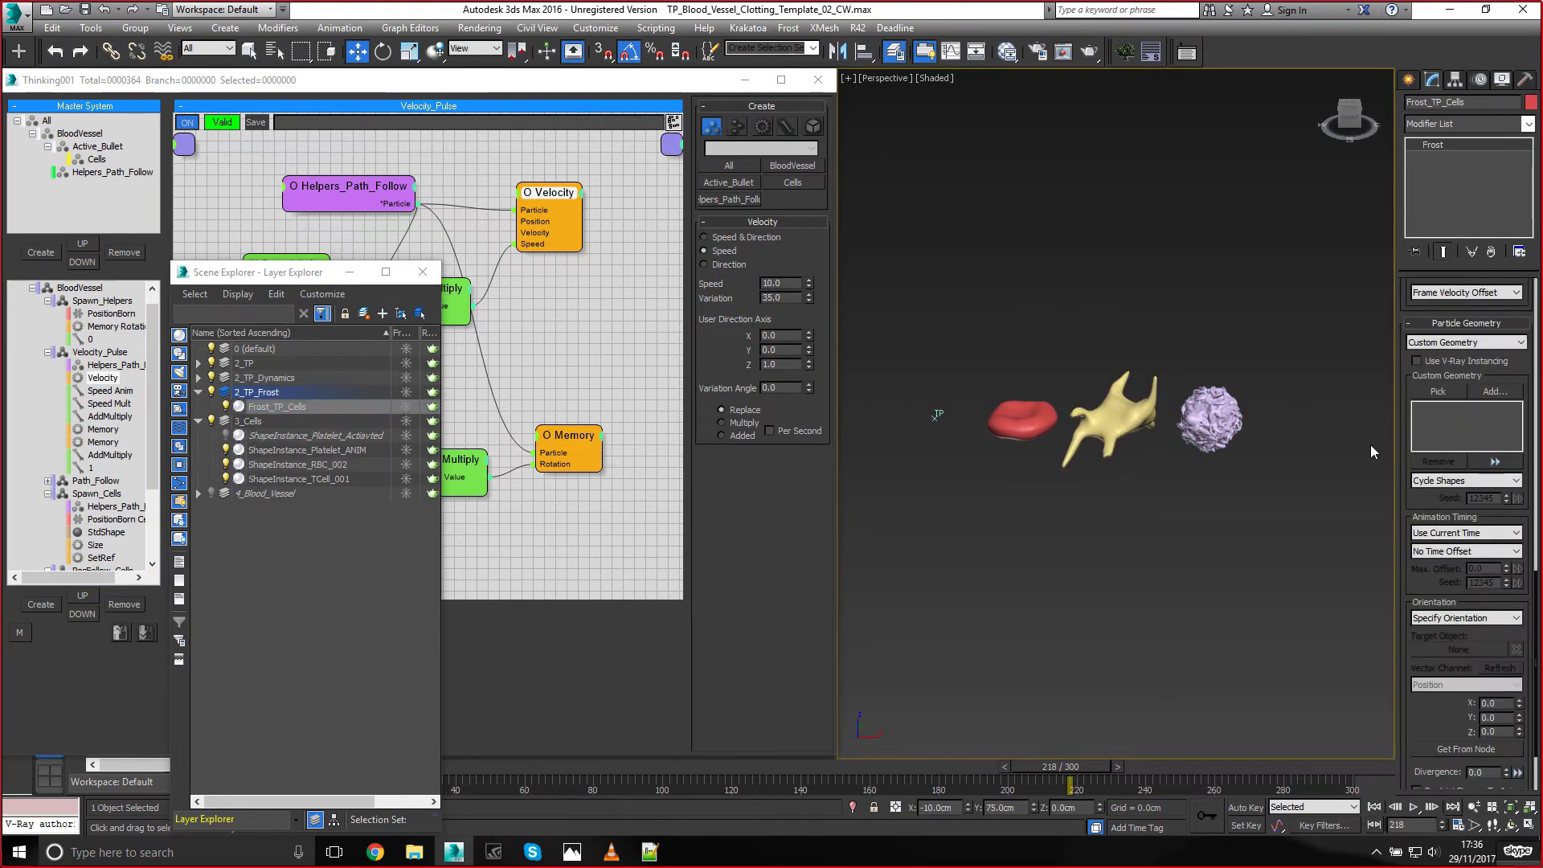
scroll(1410, 472, "up", 5)
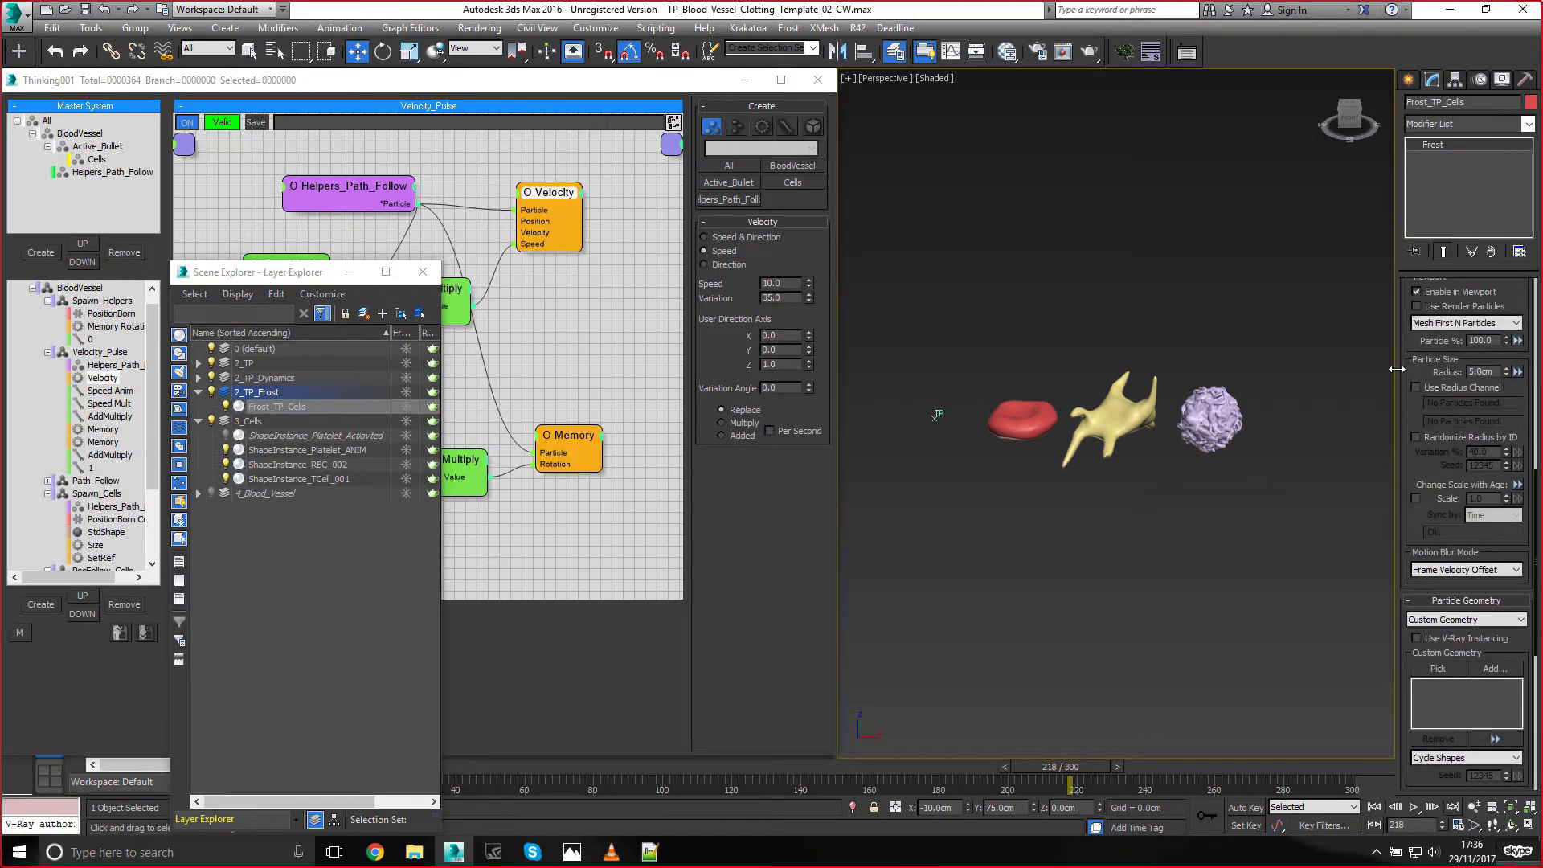
scroll(1403, 361, "up", 4)
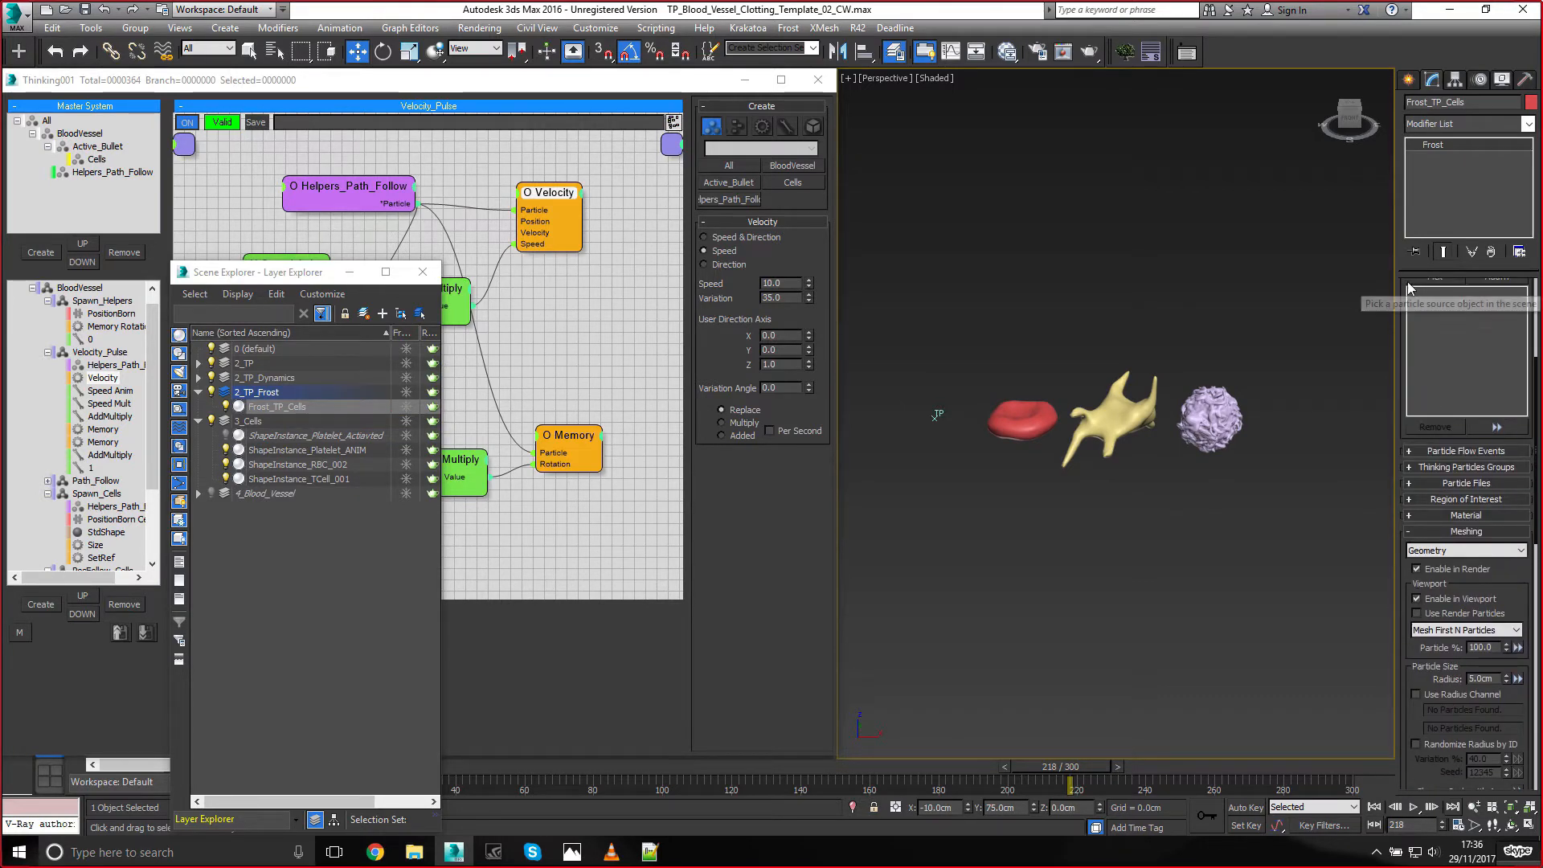
scroll(1407, 413, "up", 4)
scroll(1408, 413, "up", 1)
left_click(1435, 421)
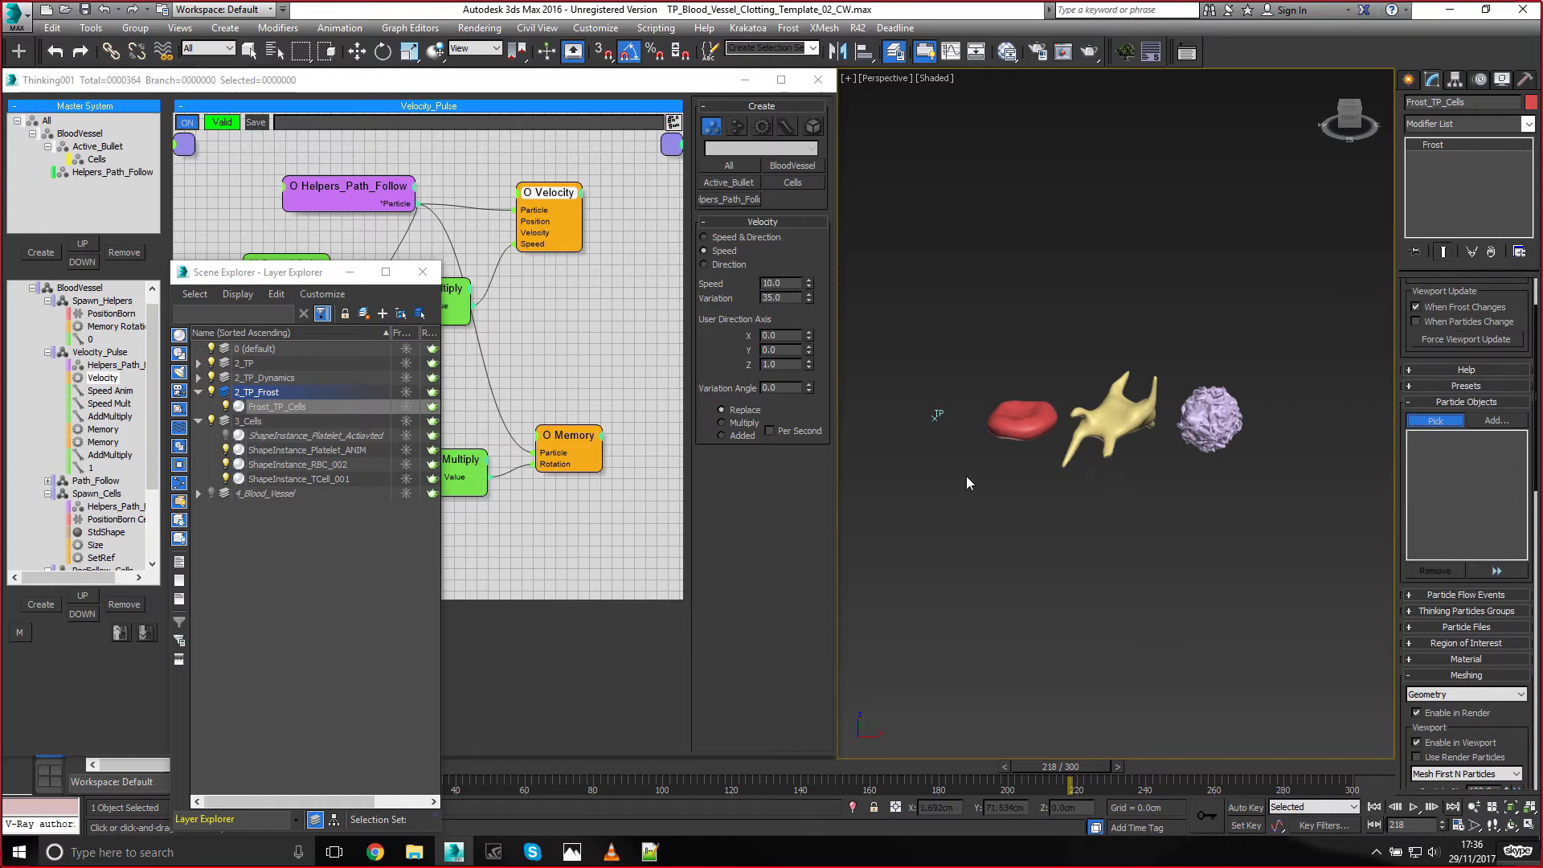
left_click(937, 414)
Set the custom geometry orientation of Frost_TP_Cells to Use Orientation Channel
scroll(1446, 523, "down", 5)
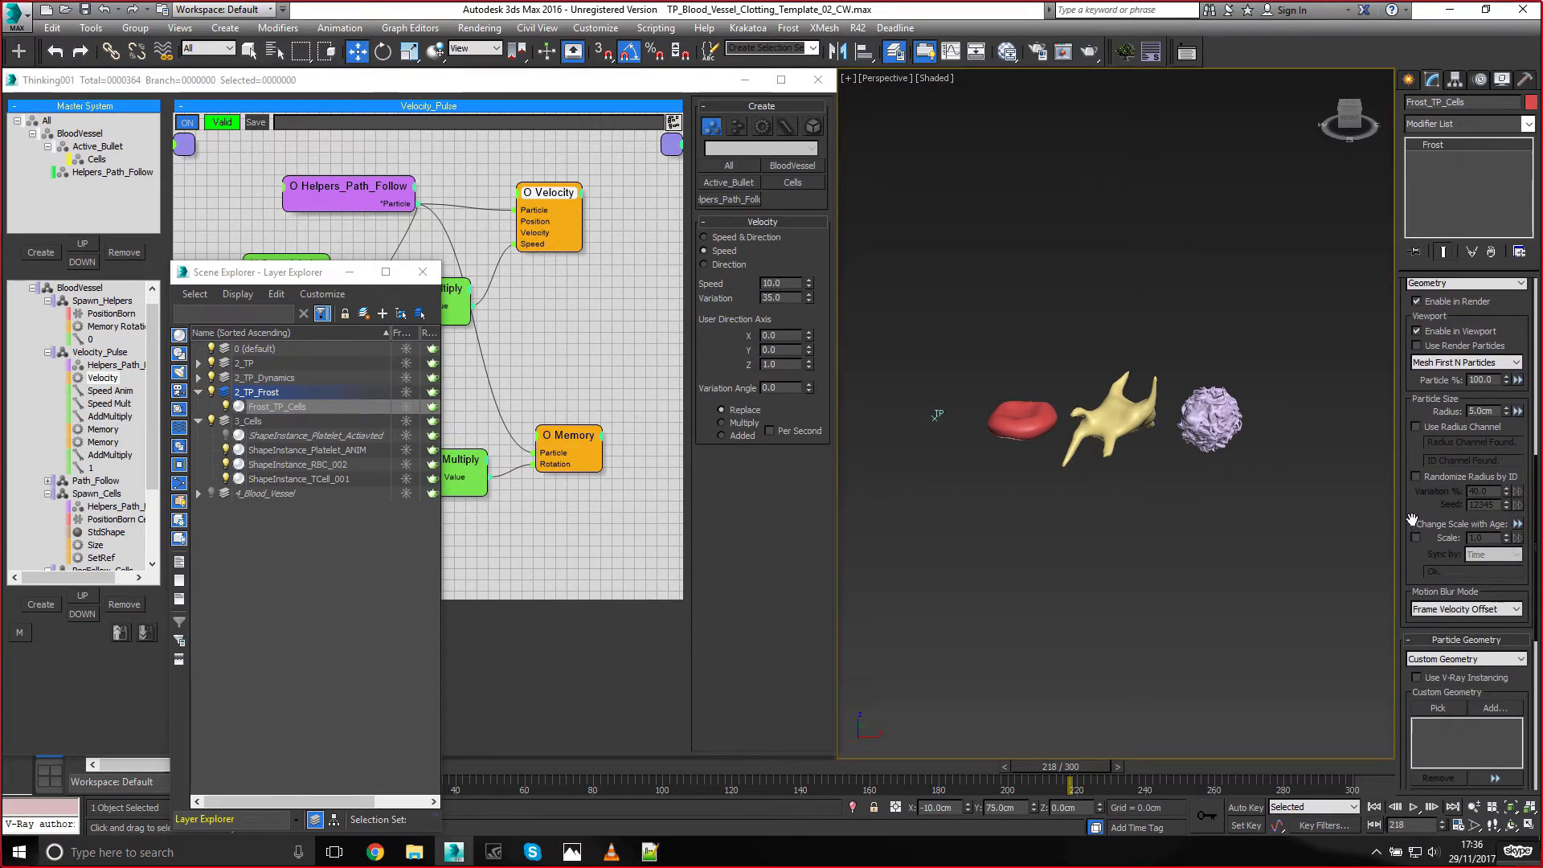
left_click_drag(1411, 524, 1358, 115)
left_click(1464, 531)
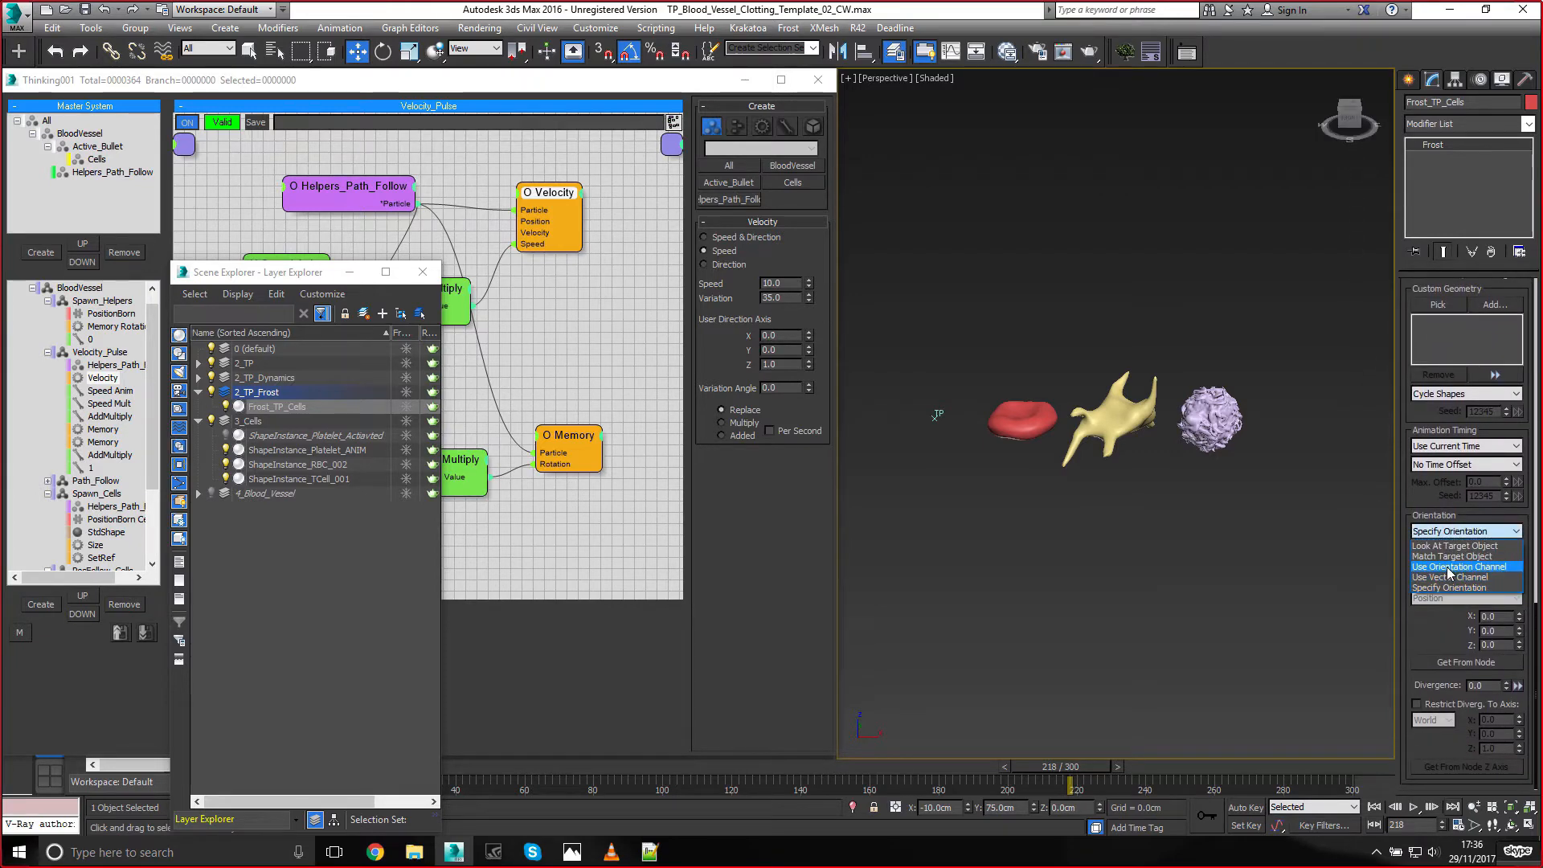
left_click(1445, 567)
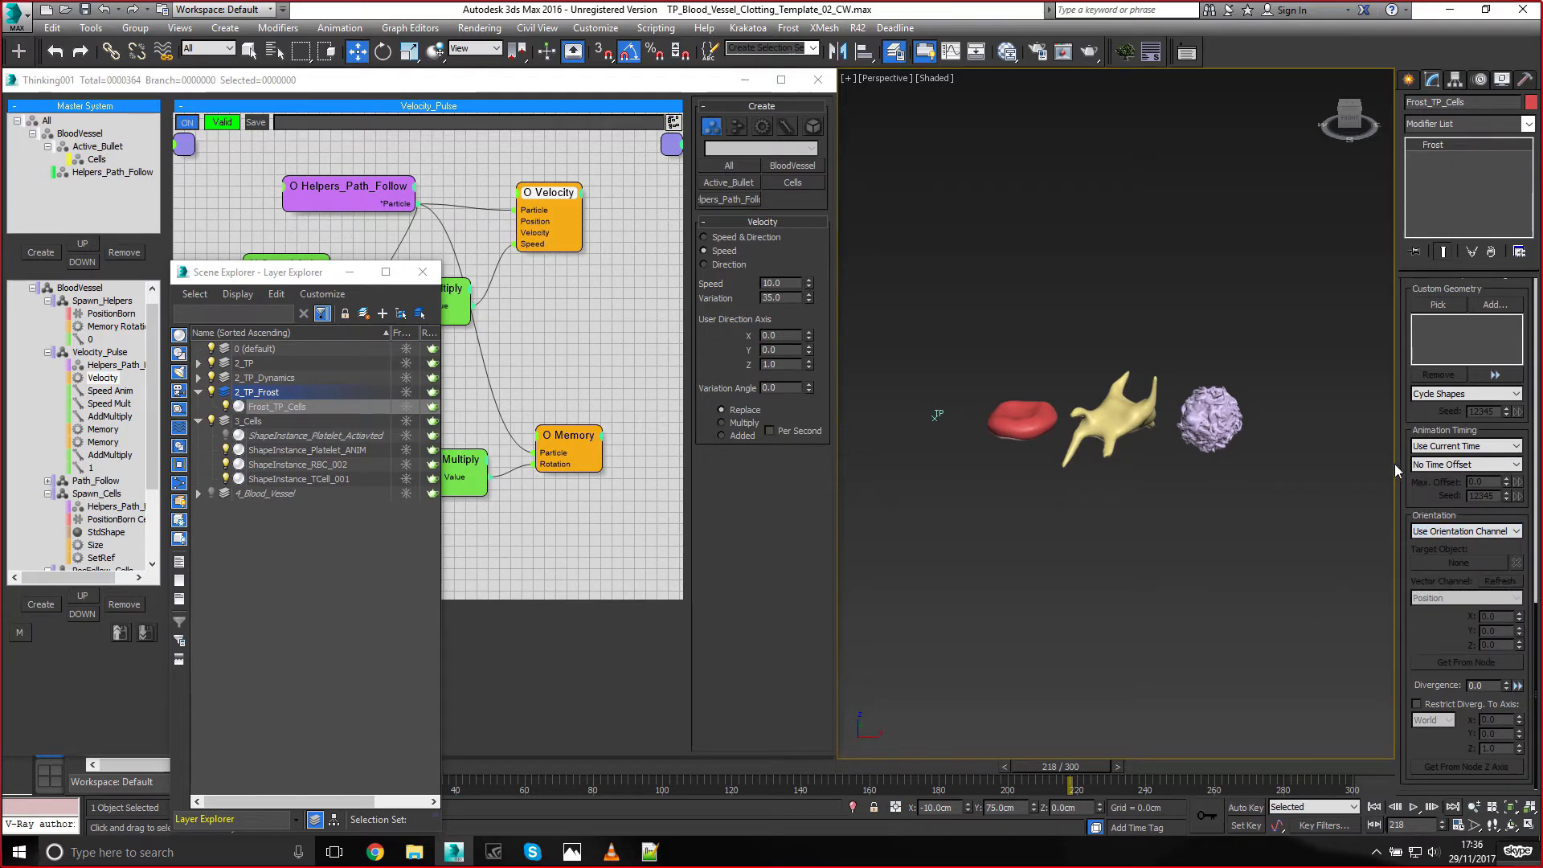
Pick ShapeInstance_RBC_002, ShapeInstance_Platelet_ANIM and ShapeInstance_TCell_001 as the custom geometry of Frost_TP_Cells
scroll(1420, 426, "up", 5)
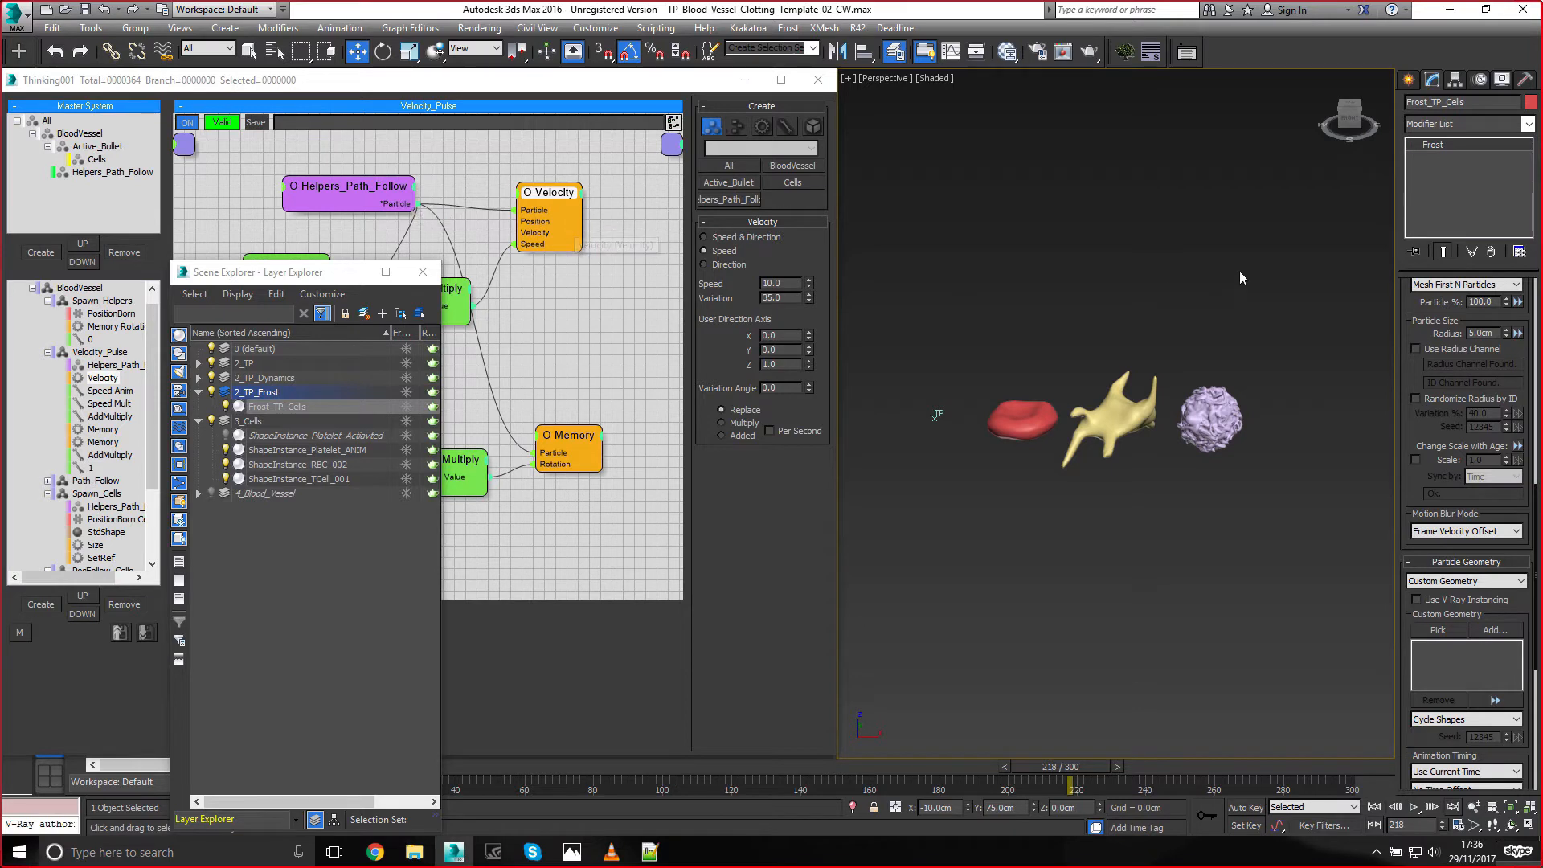
left_click_drag(1414, 334, 1404, 491)
scroll(1414, 523, "down", 5)
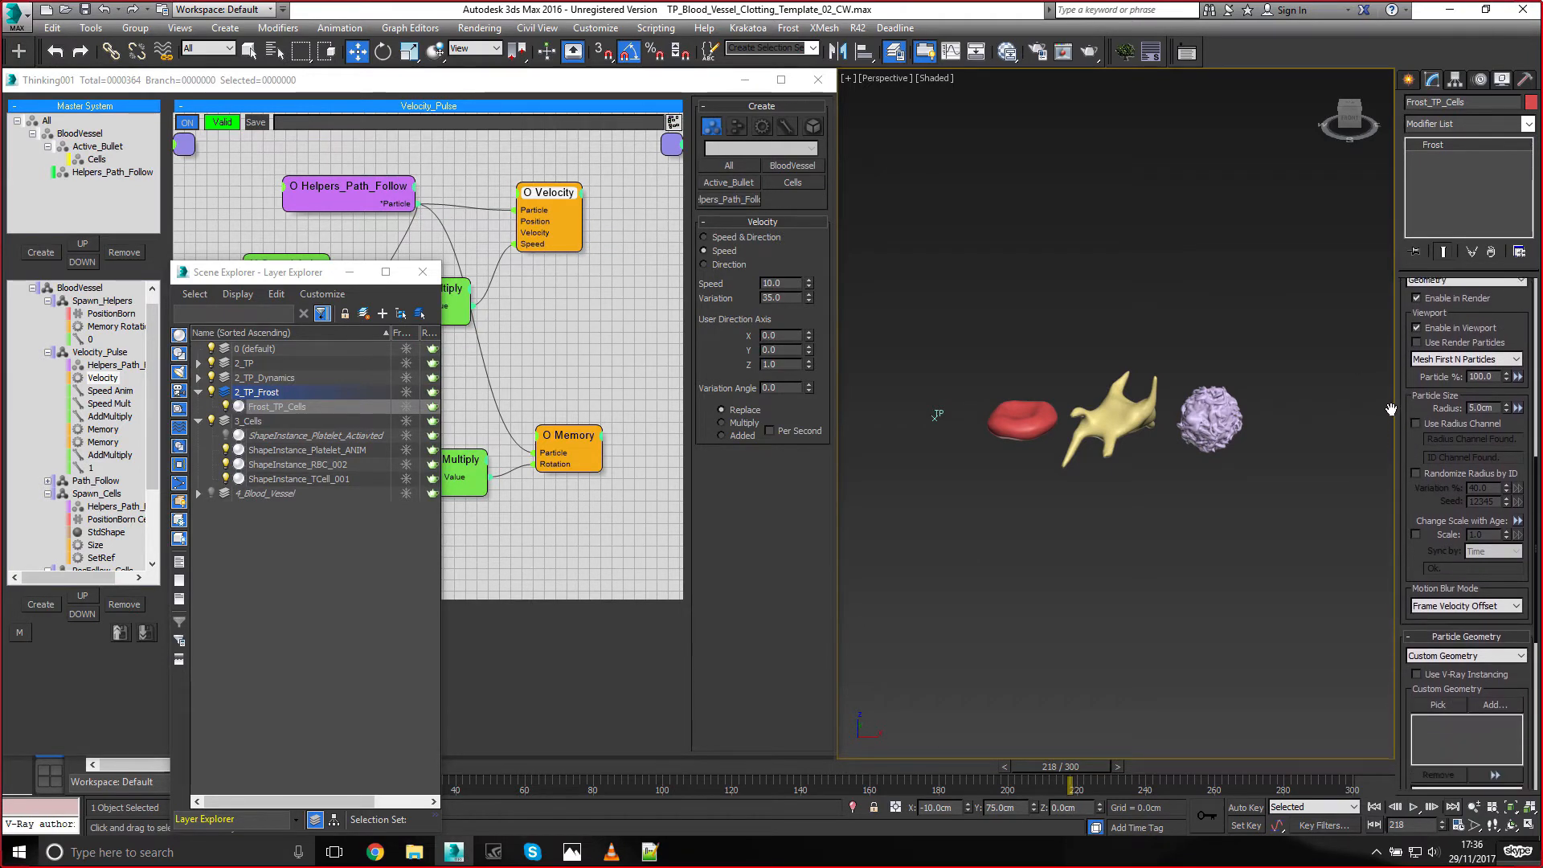
left_click(1440, 618)
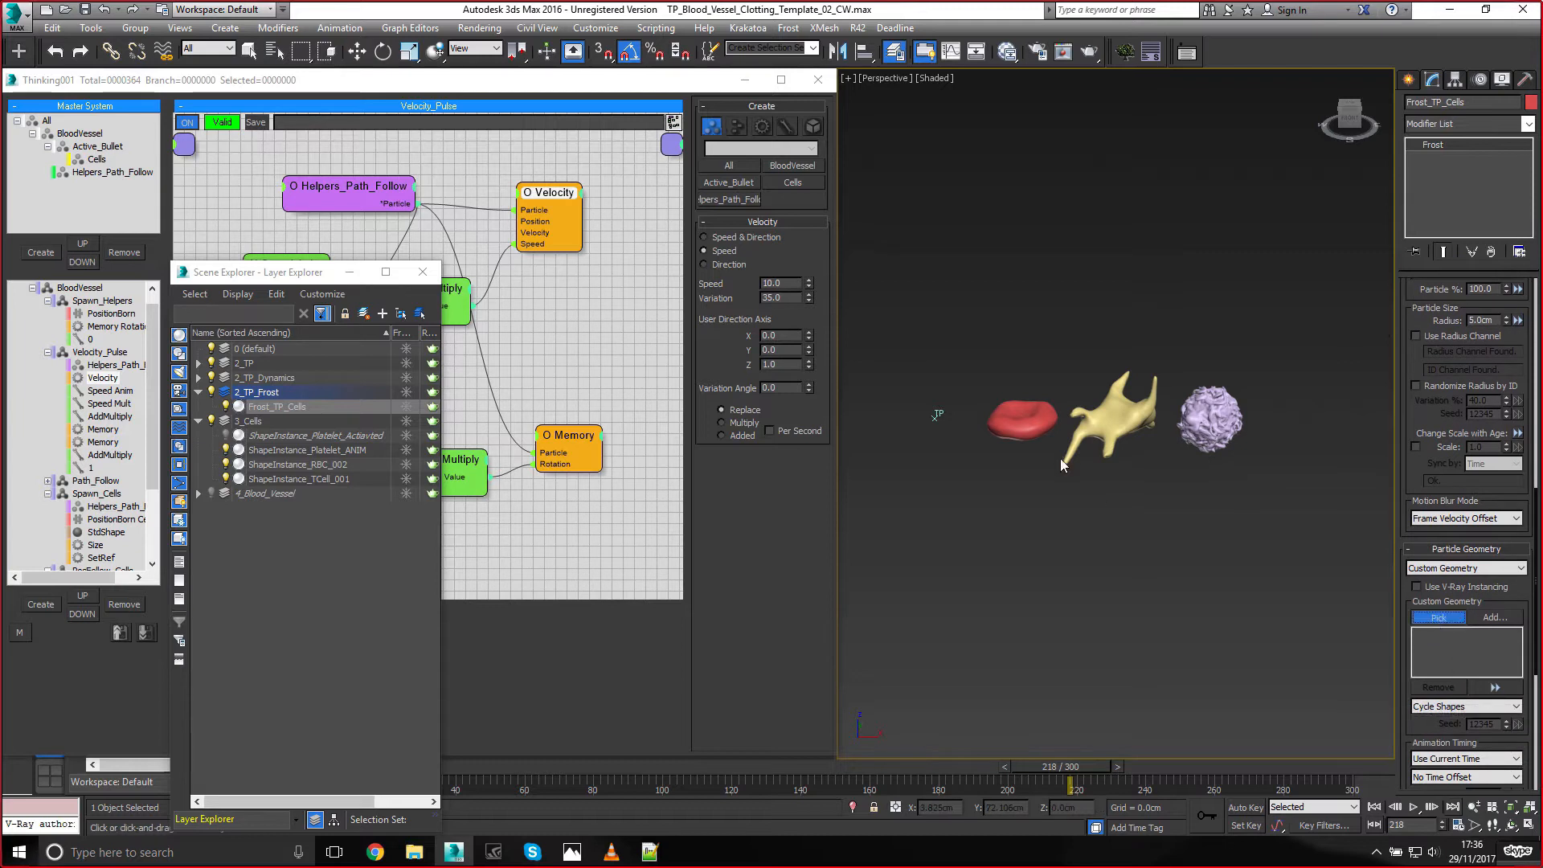
left_click(1021, 419)
left_click(1434, 618)
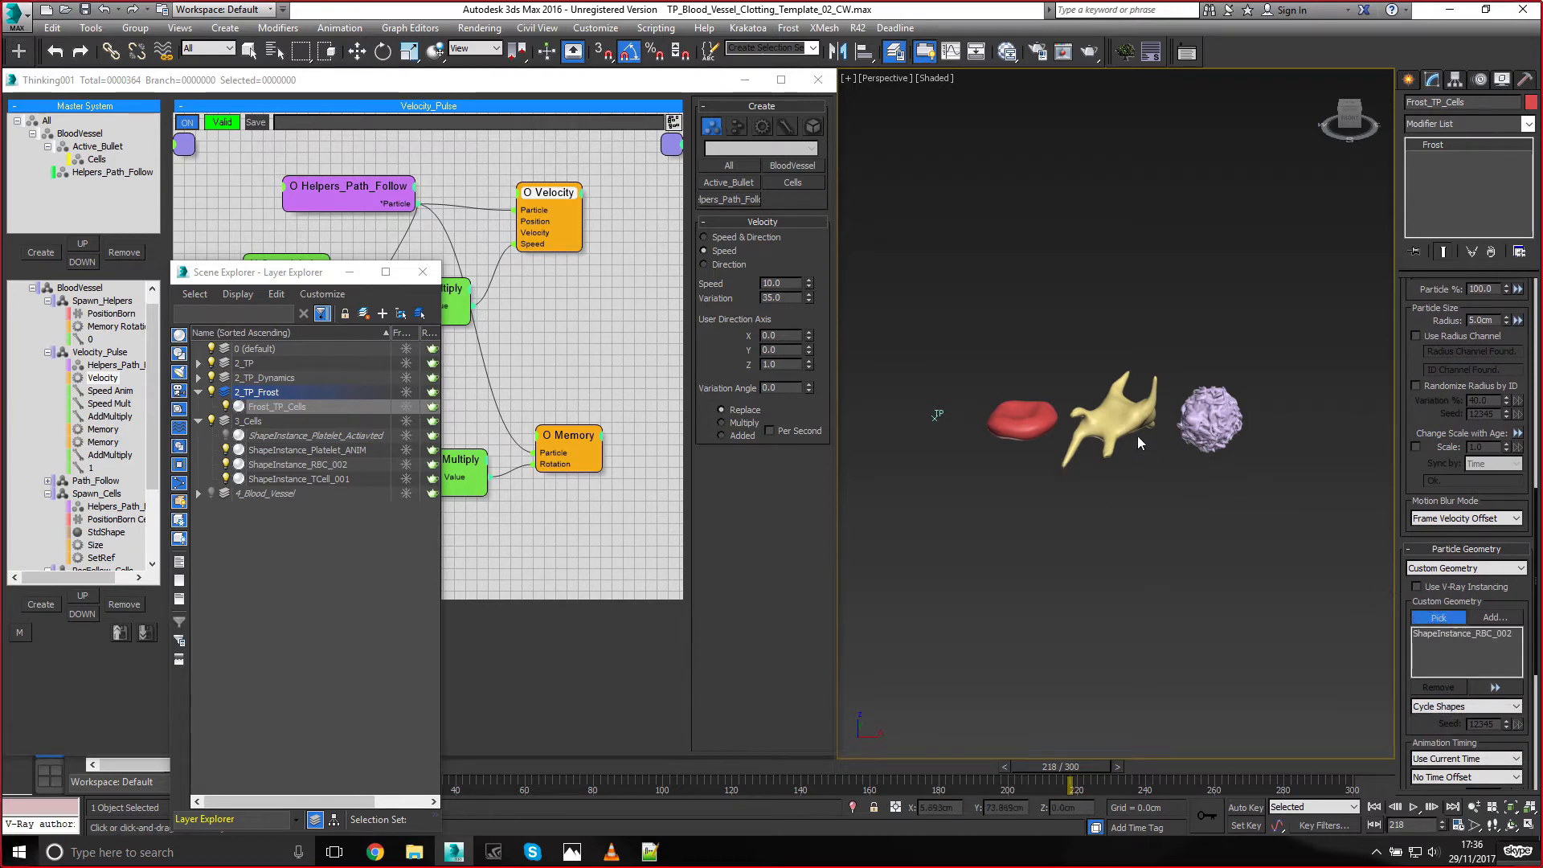
key("w")
left_click(1110, 418)
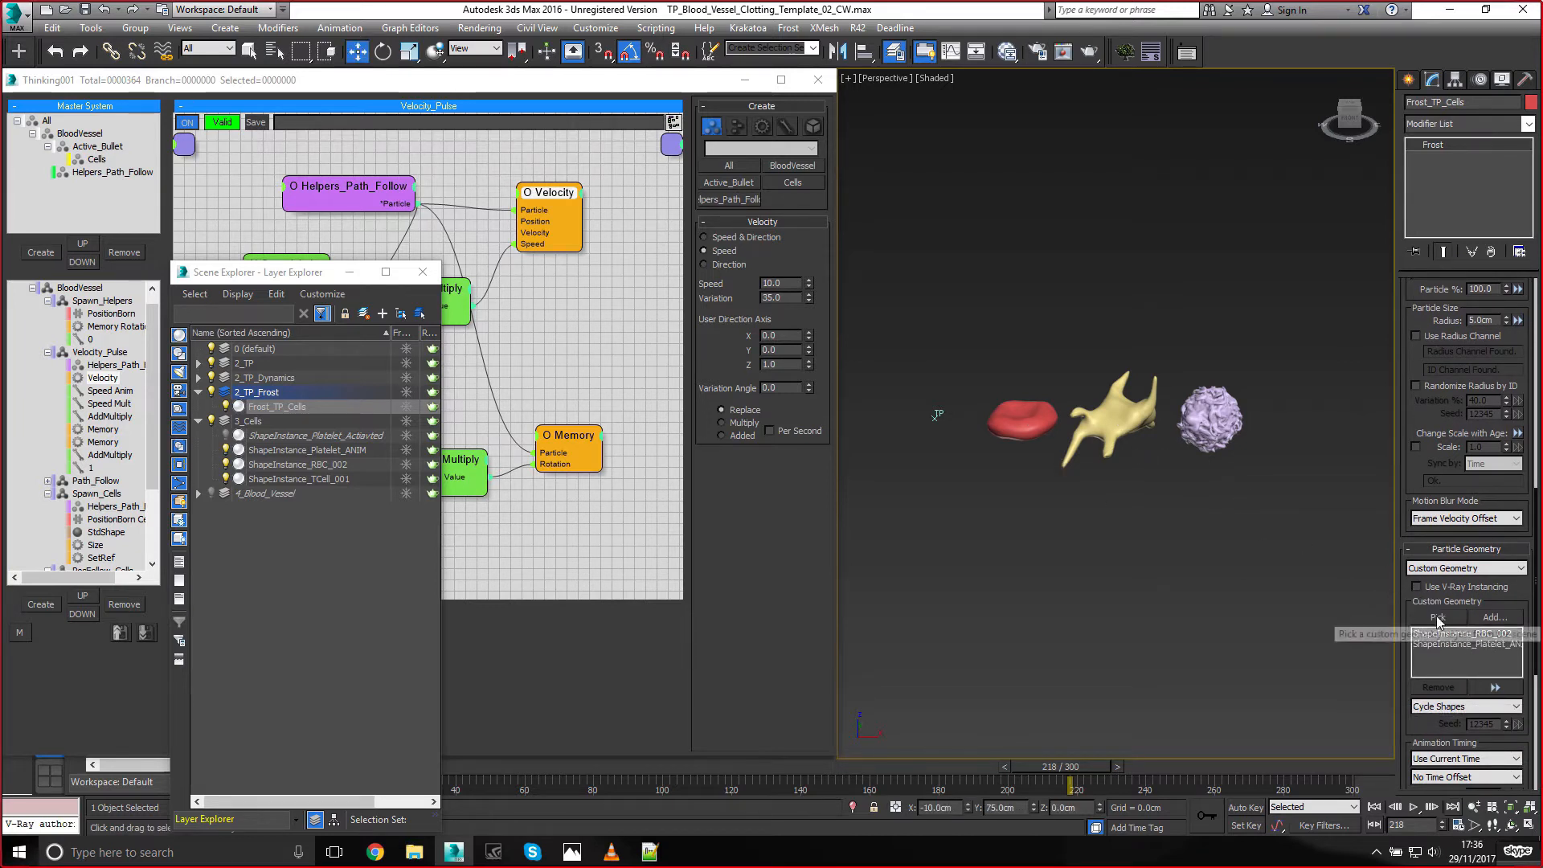
left_click(1270, 384)
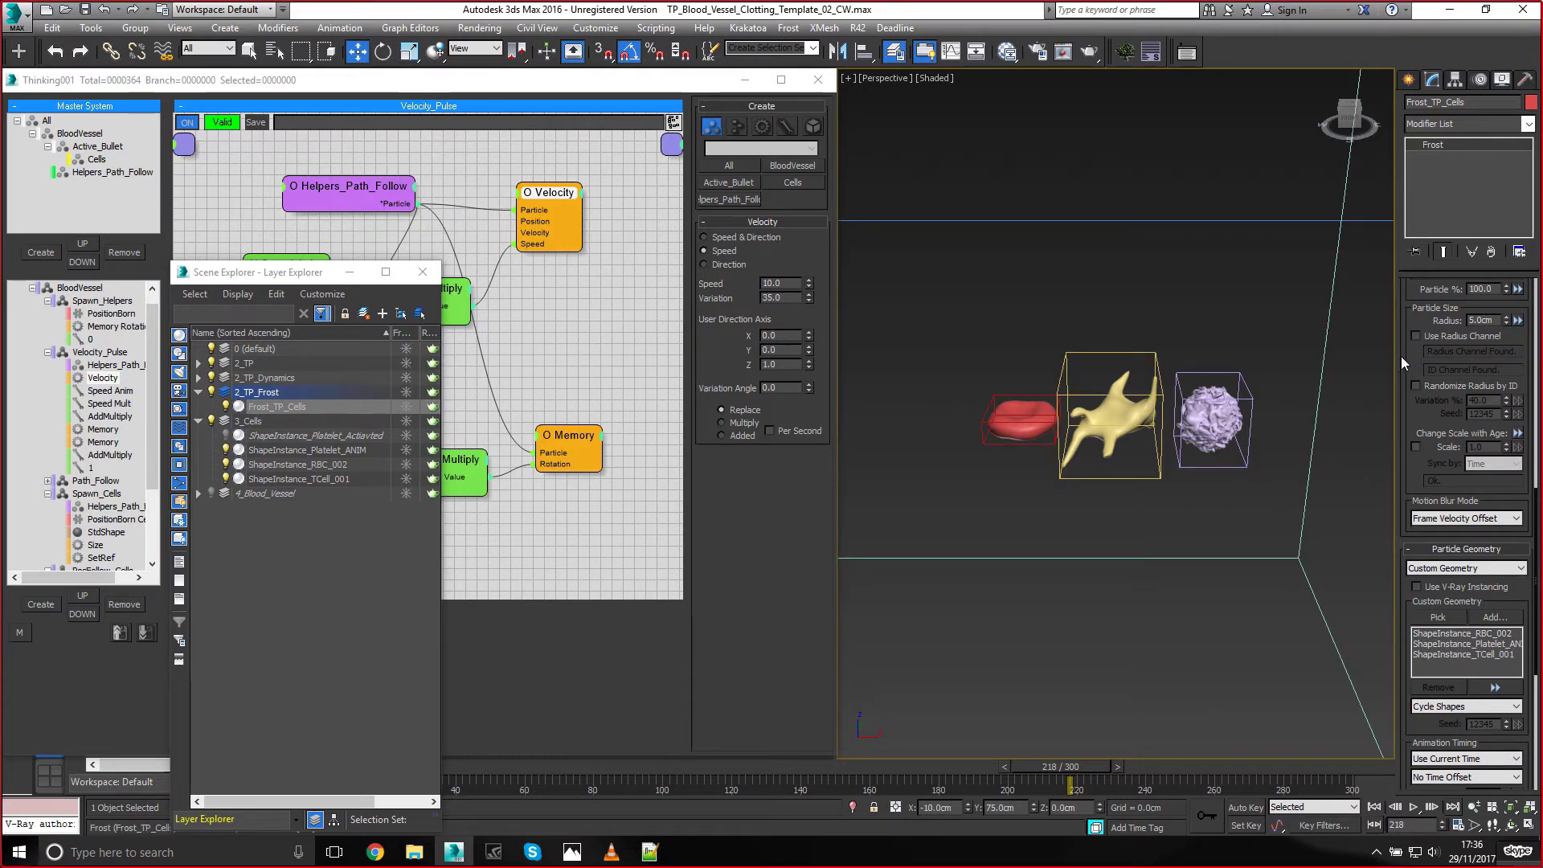
Limit Frost_TP_Cells to the Cells group of Thinking001 and enable its Use Radius Channel option
left_click_drag(1395, 344, 1247, 328)
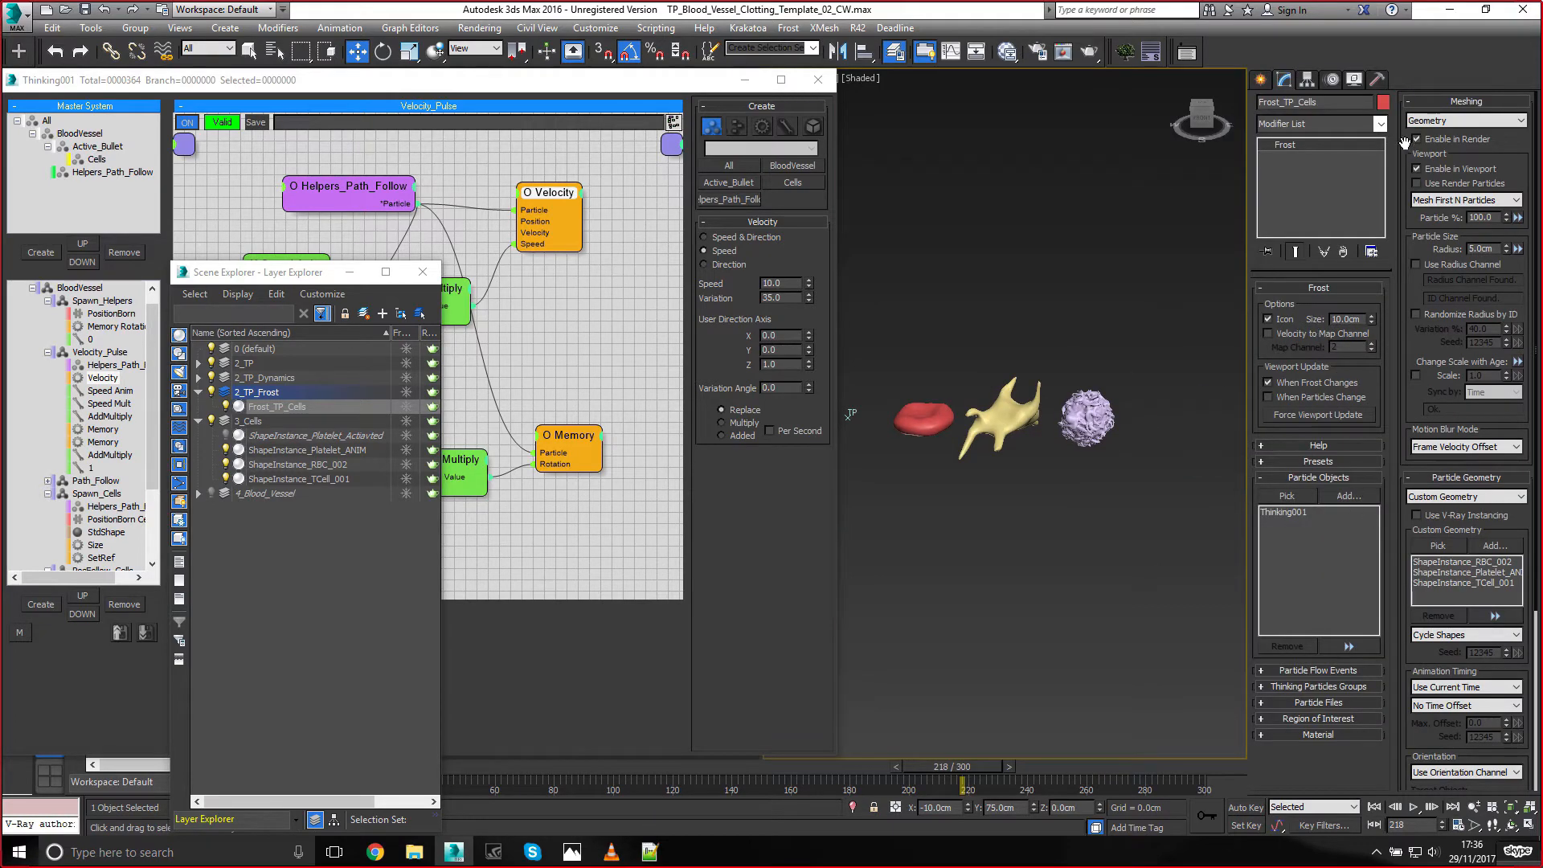
left_click(1334, 687)
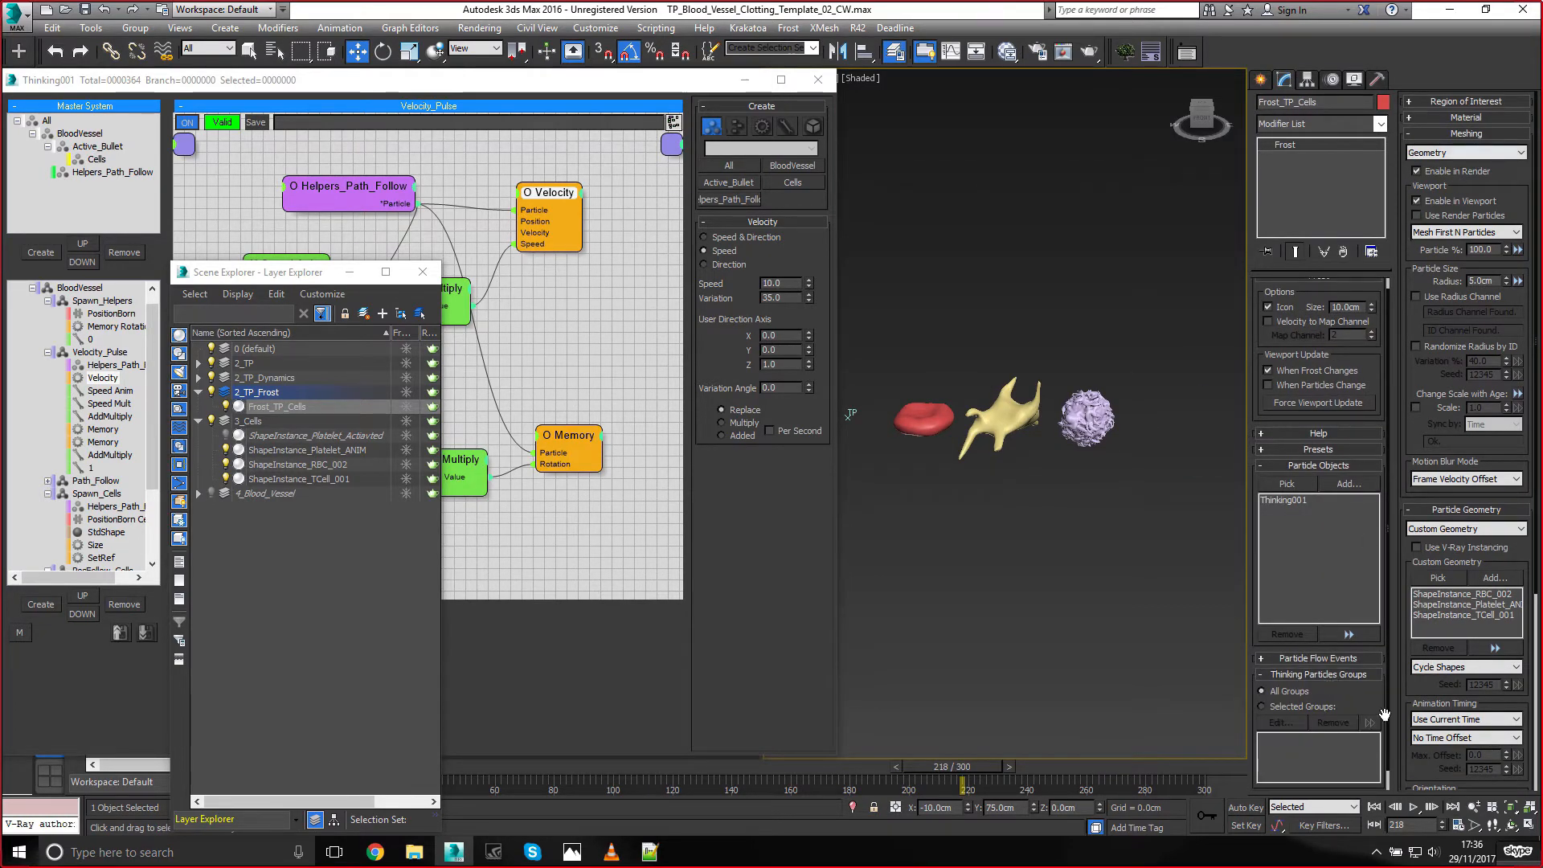
left_click(1282, 707)
left_click(1277, 723)
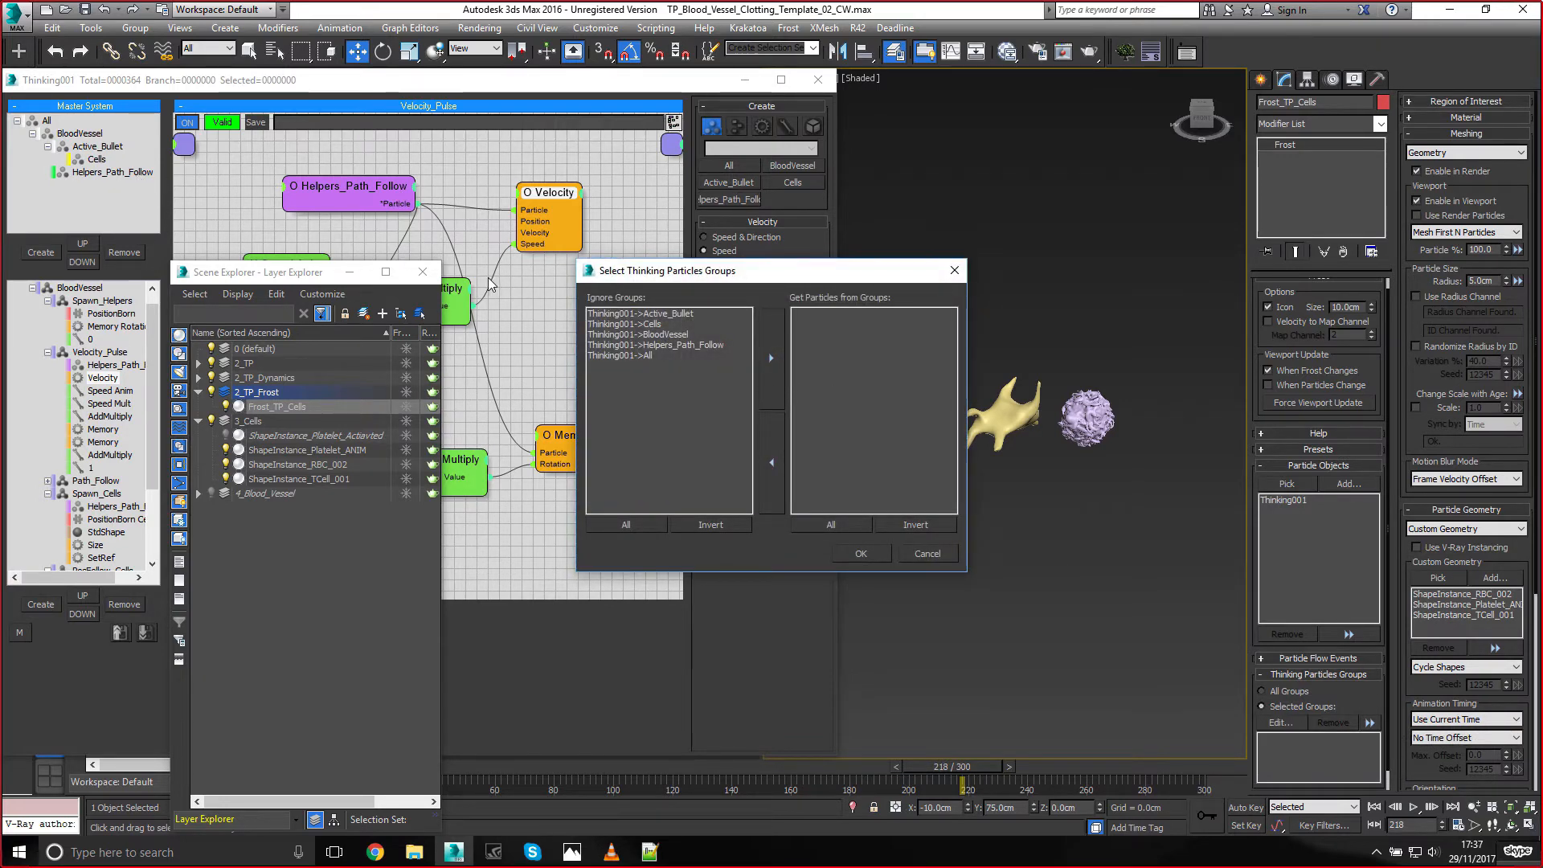
left_click(643, 324)
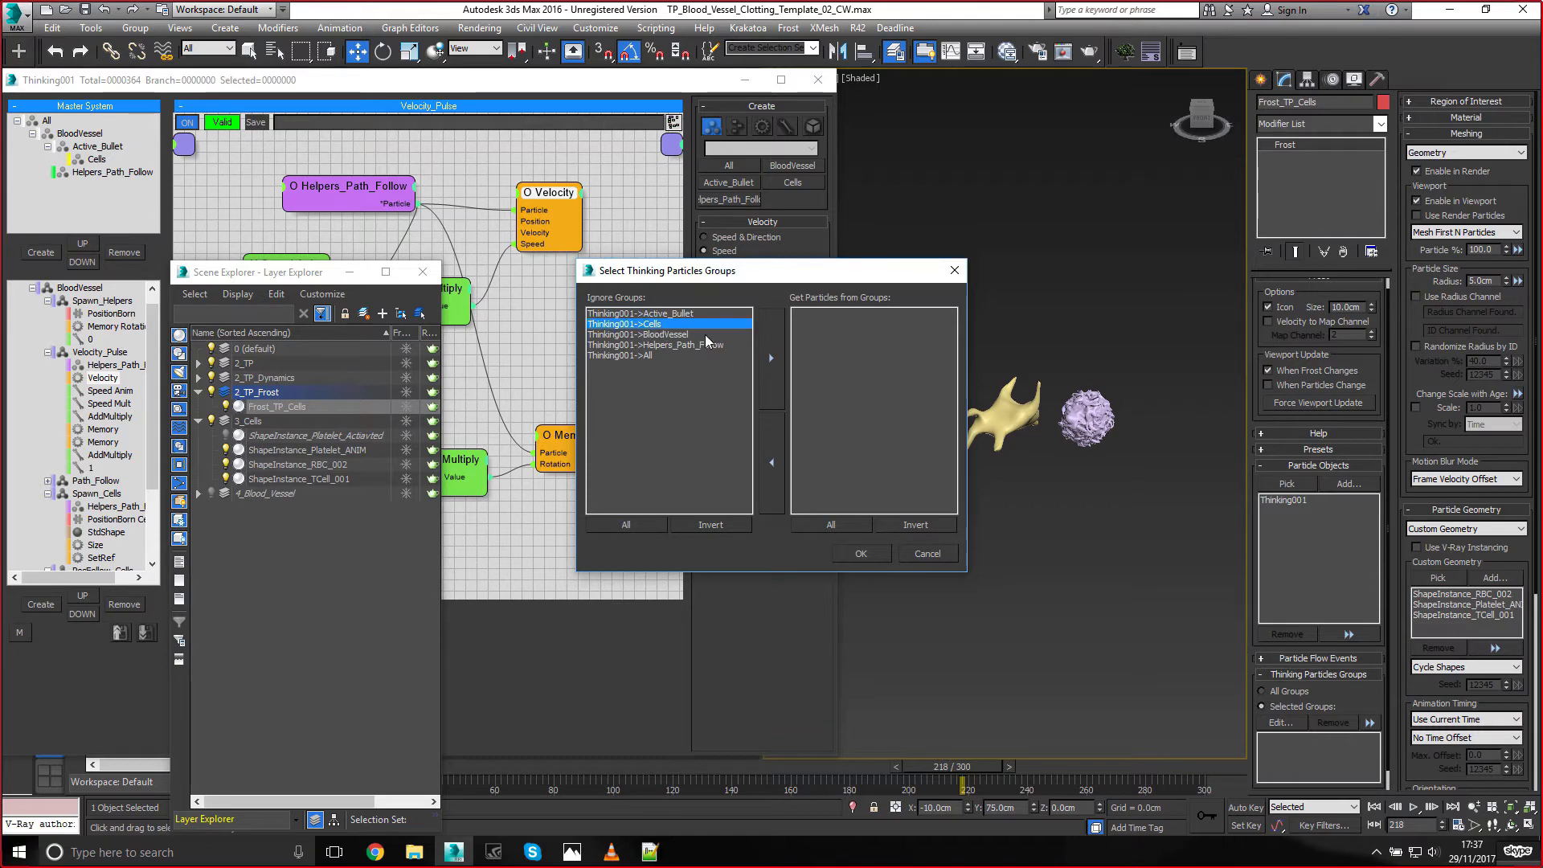
left_click(770, 357)
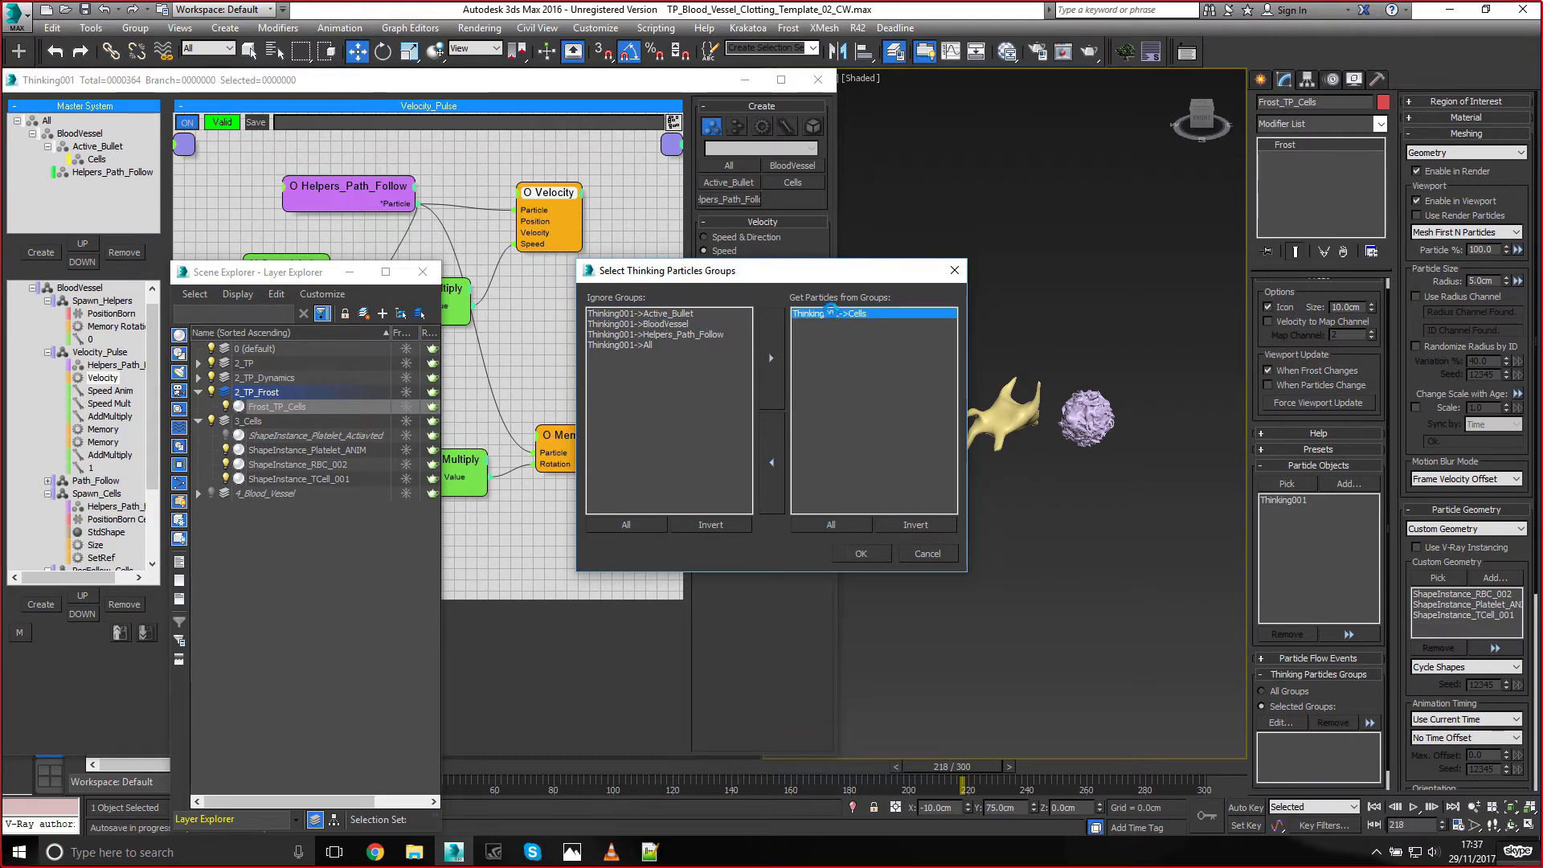
left_click(858, 554)
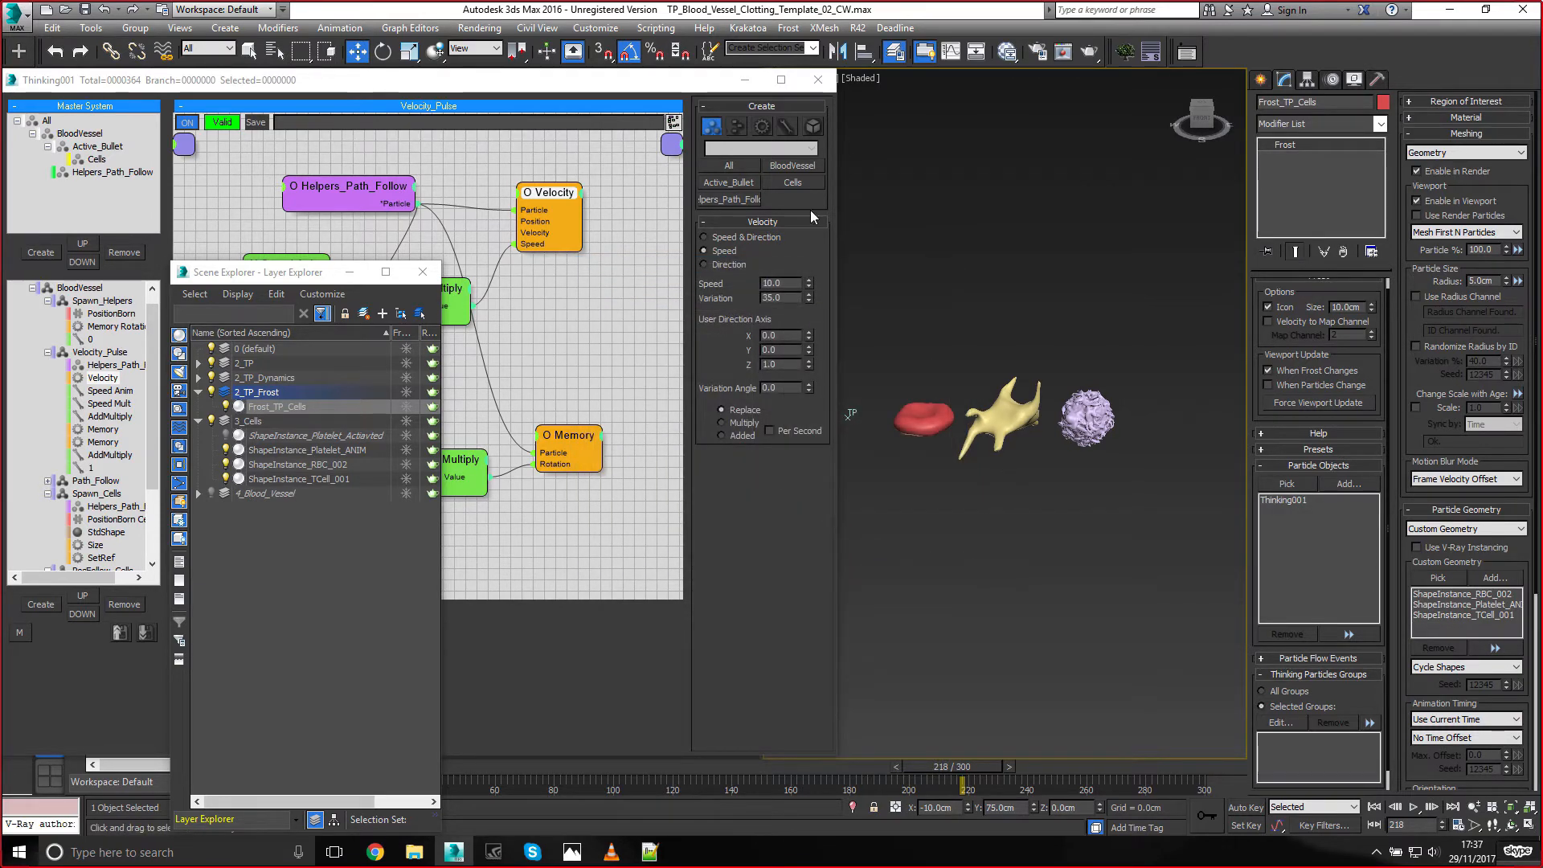
left_click(1136, 253)
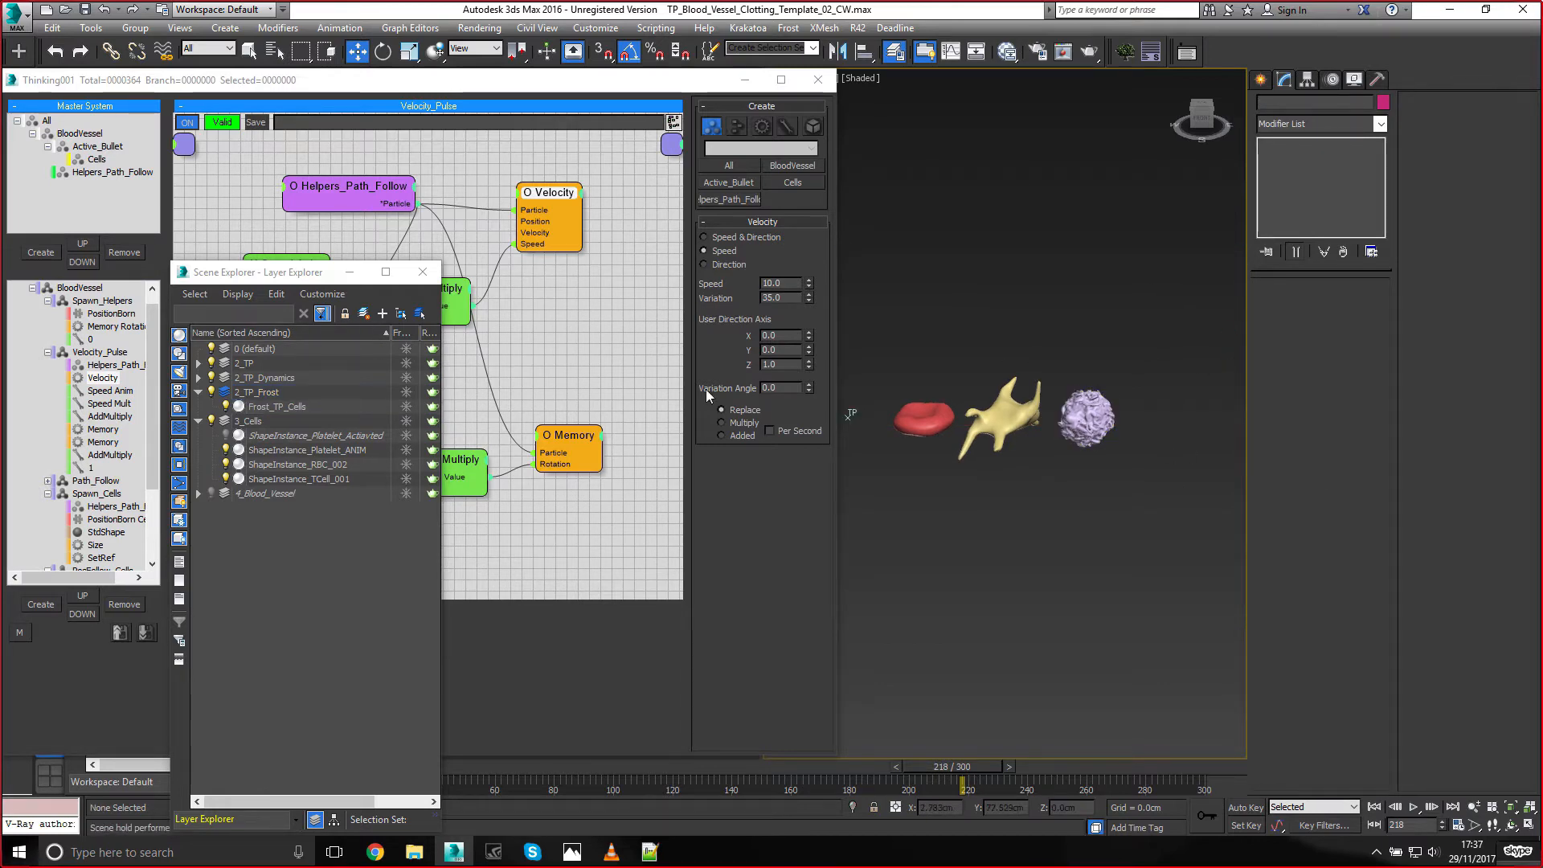
left_click(270, 406)
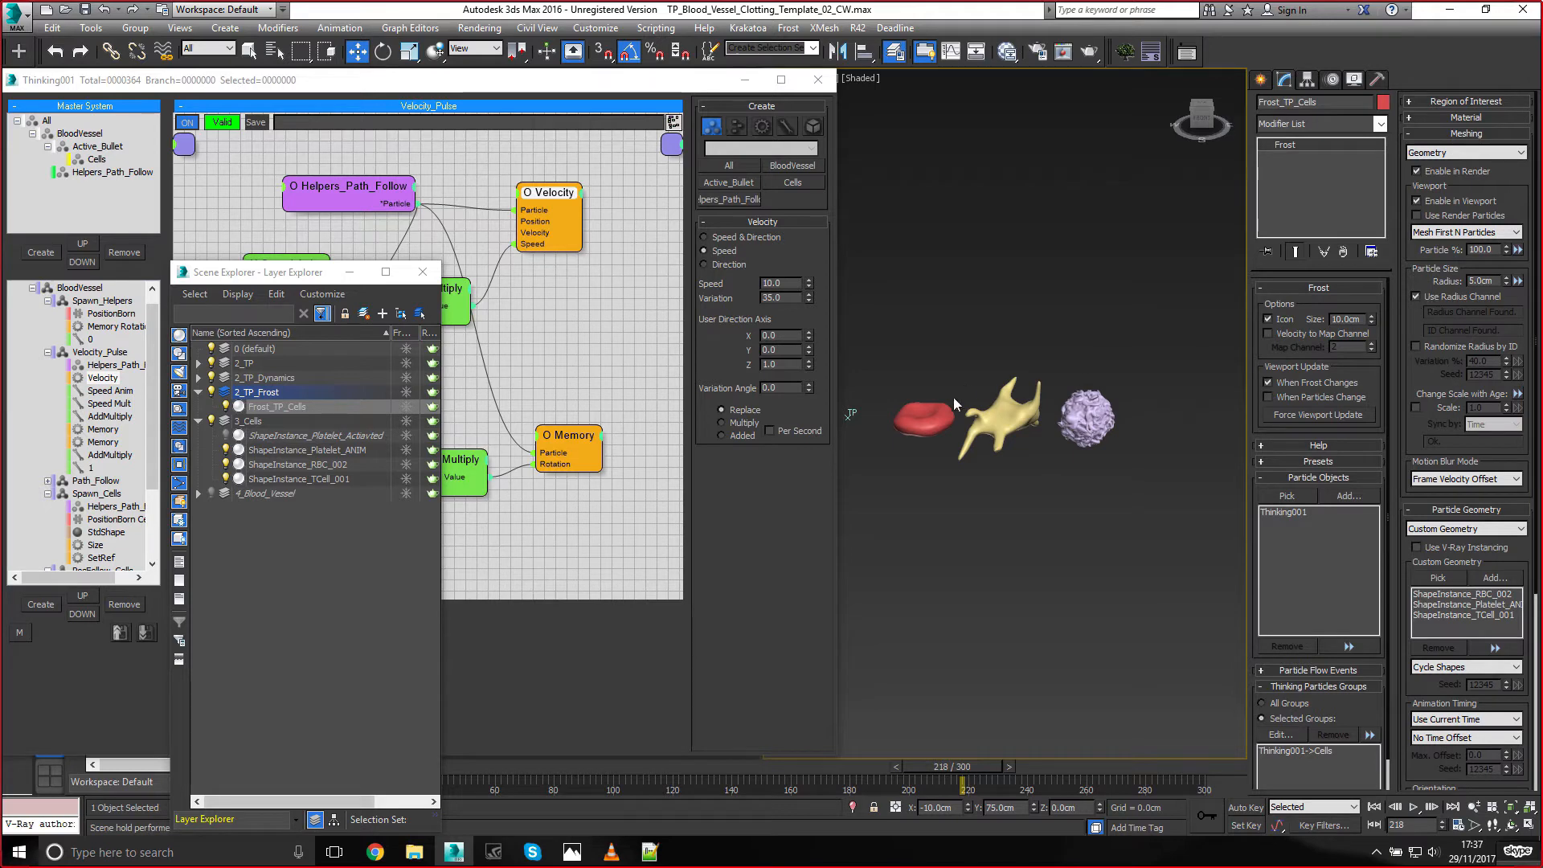
Create a box about 2.9 by 1.8 cm and 1.7 cm high around the red blood cell shape
left_click(1261, 79)
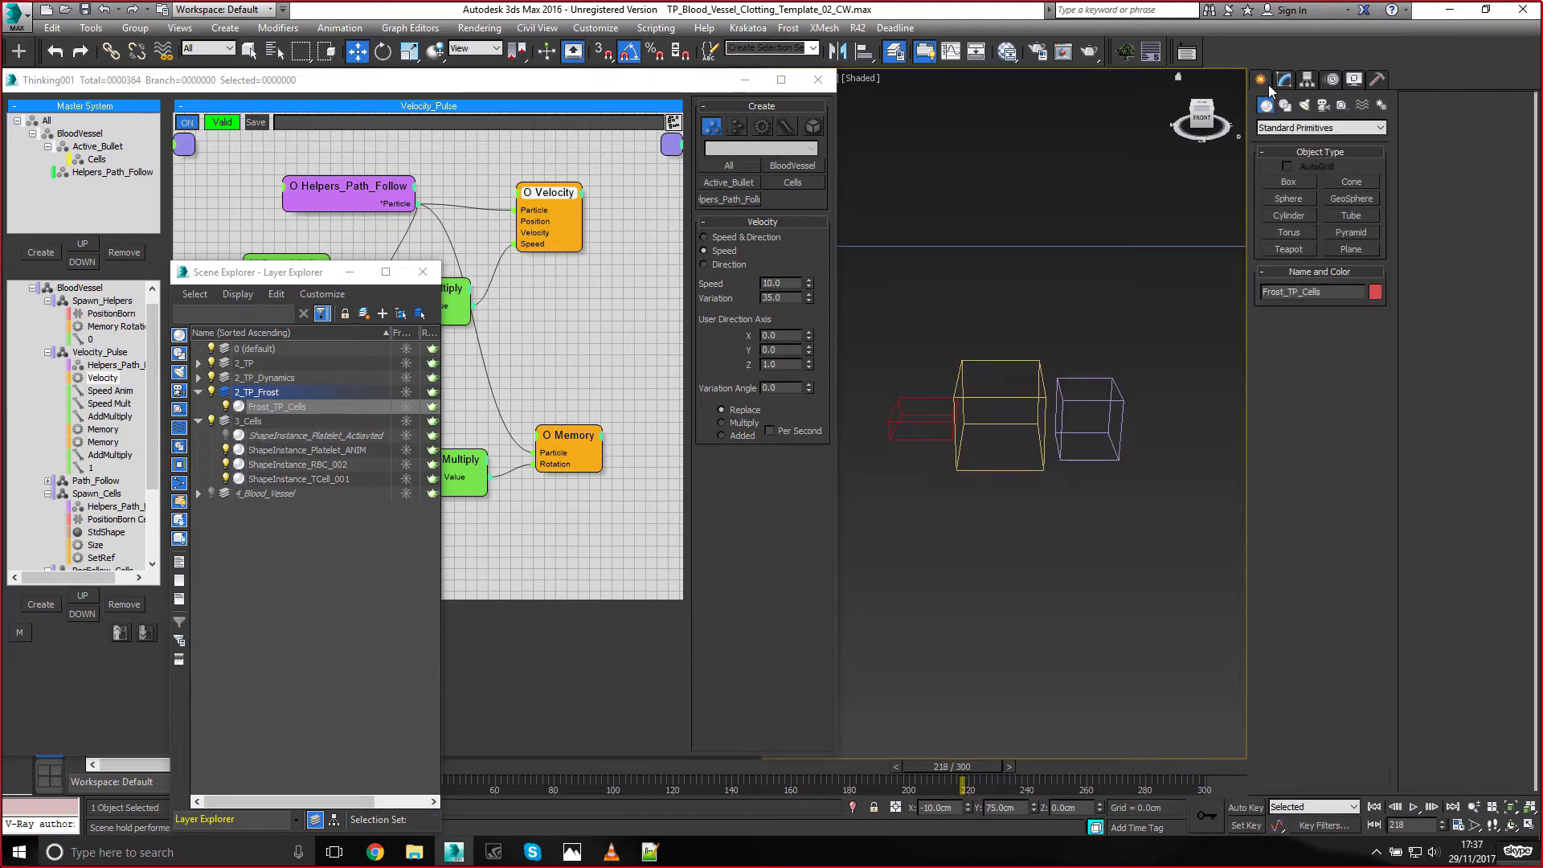
left_click(1286, 181)
left_click_drag(883, 422, 934, 465)
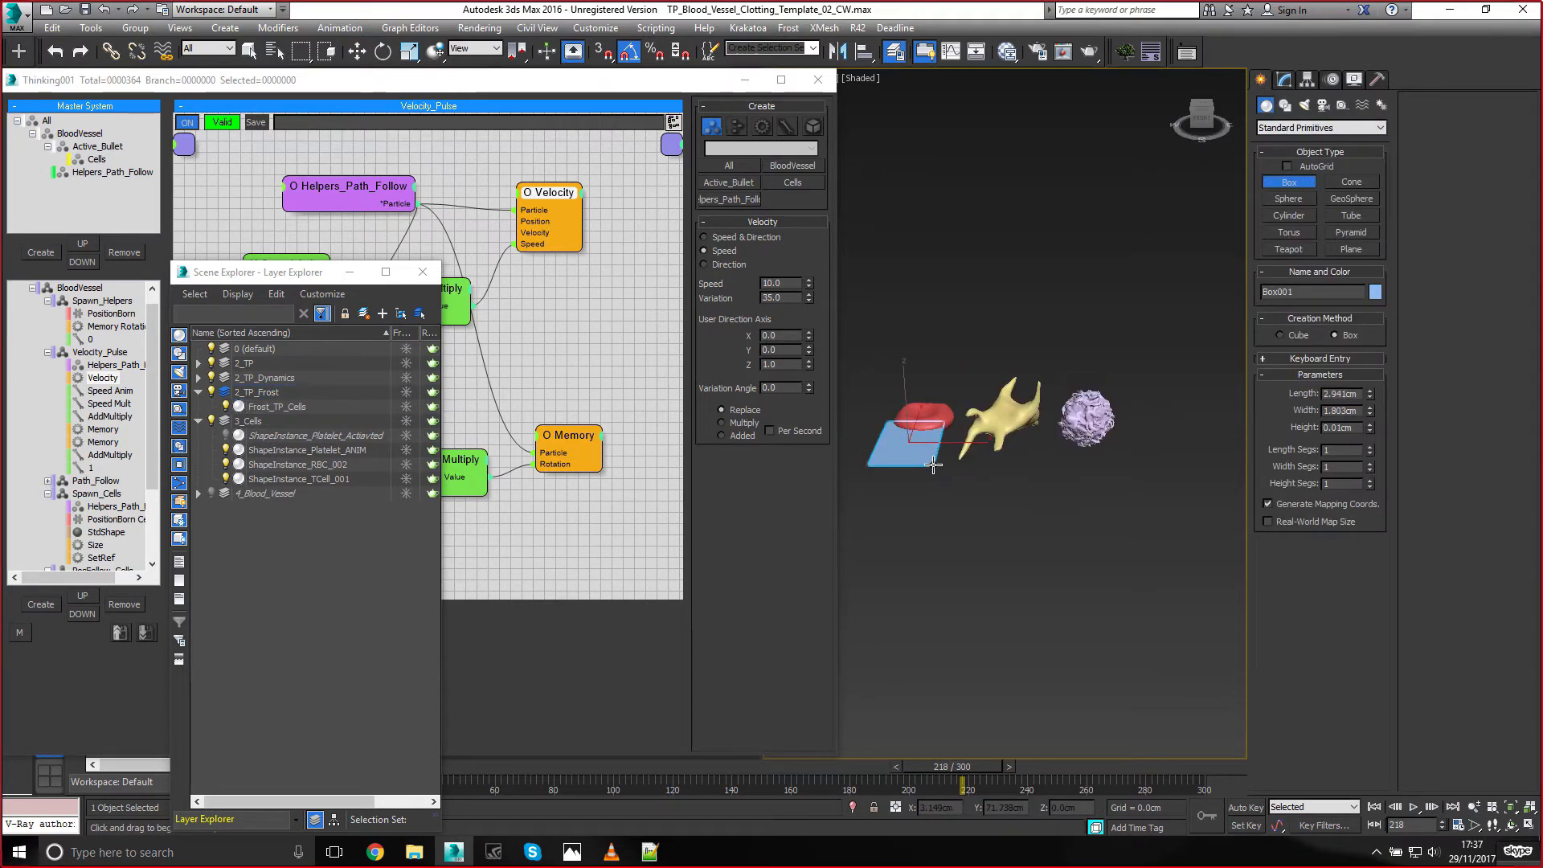
left_click(920, 412)
key("w")
Set the box's length, width and height to 2 cm each
left_click(1309, 80)
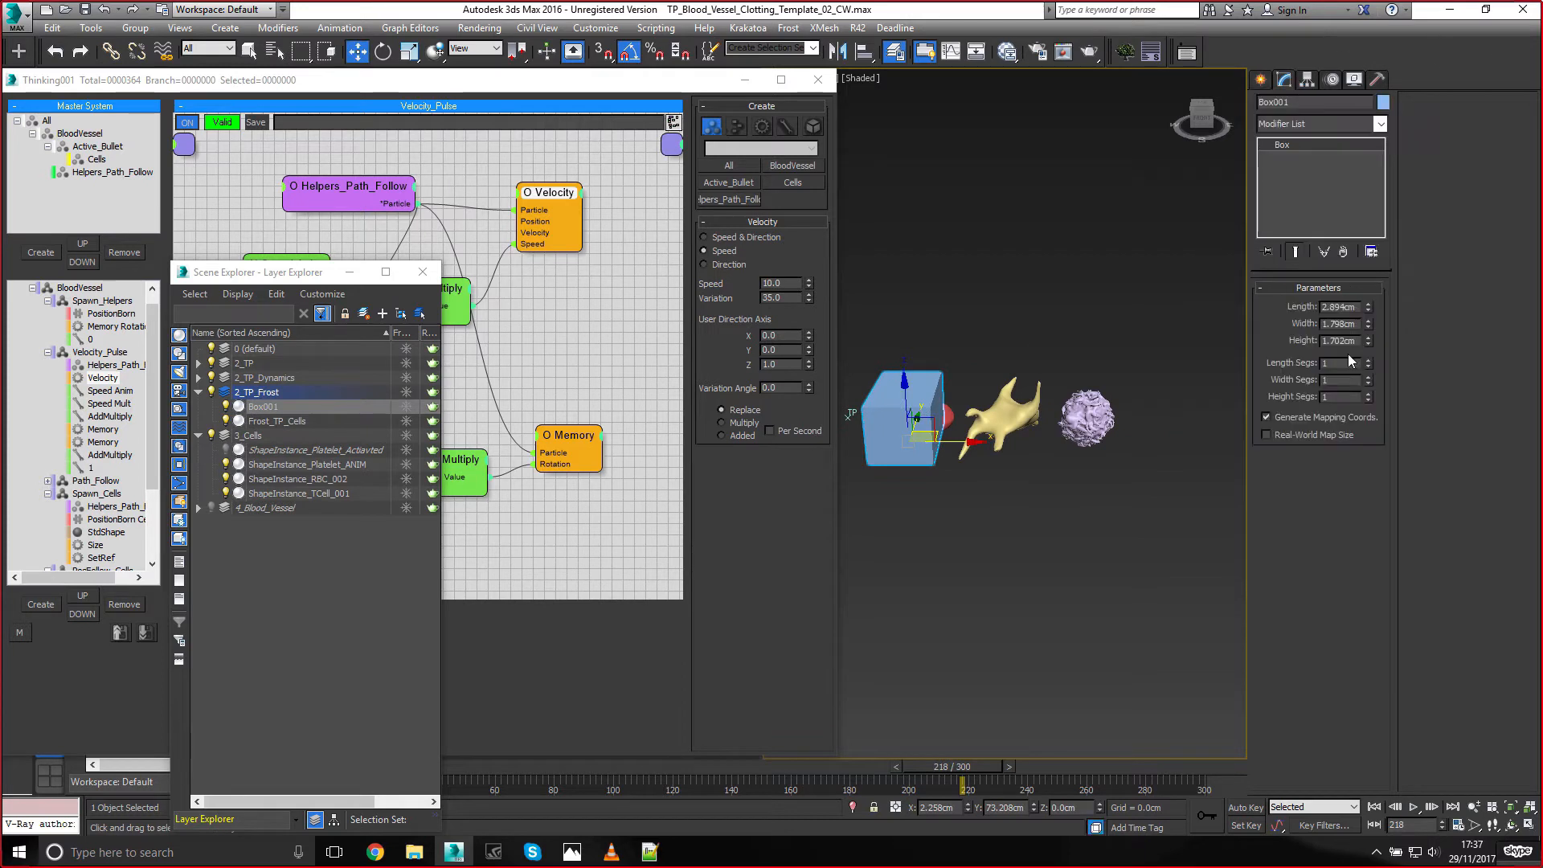
double_click(1347, 307)
type("2")
key("Tab")
type("2")
key("Tab")
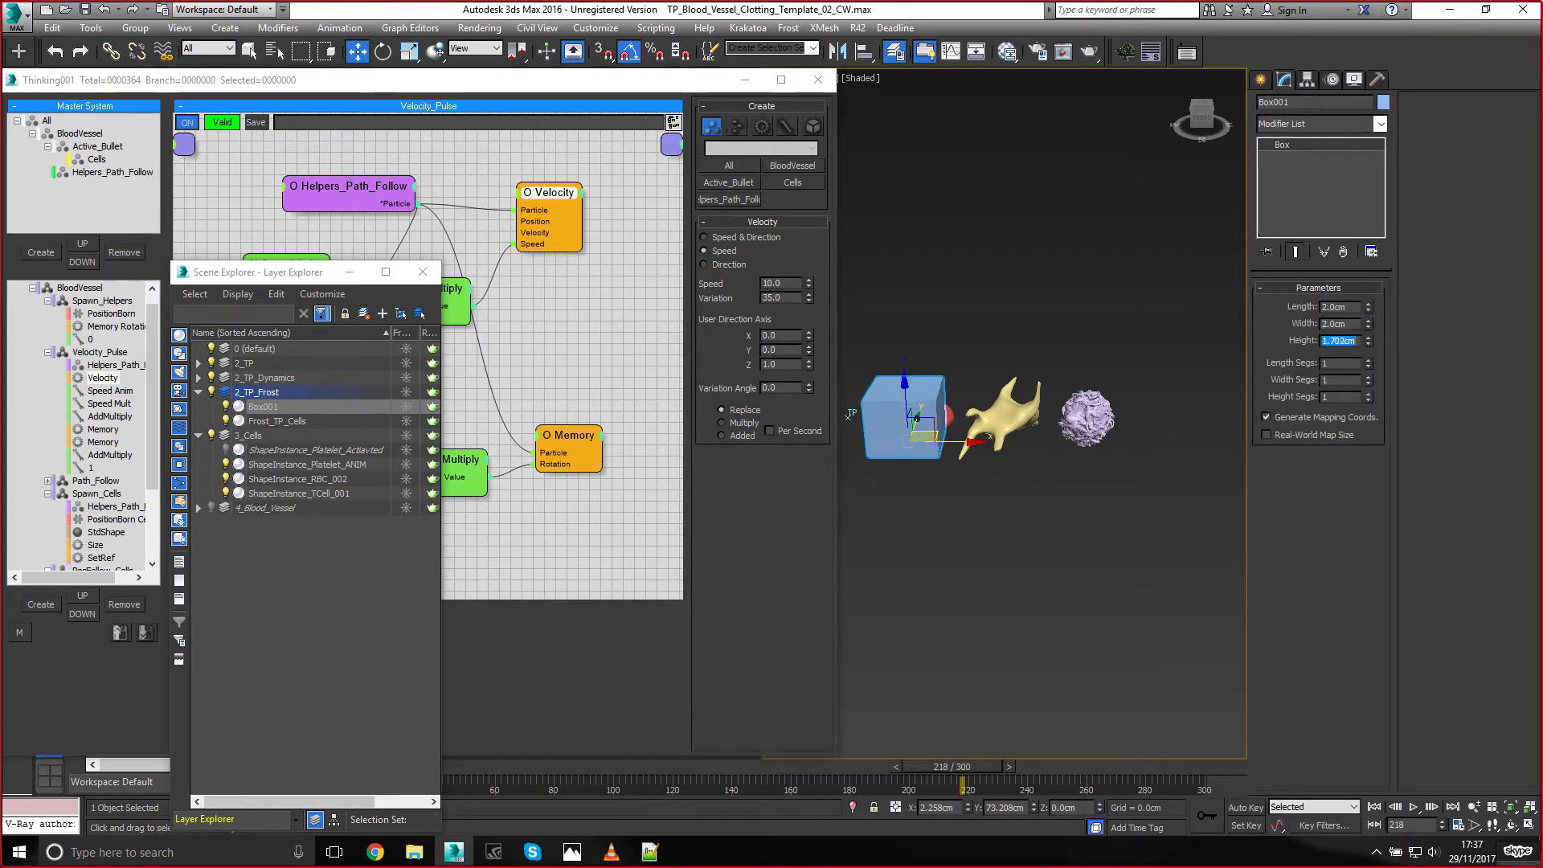
type("2")
key("Return")
Turn on Display as Box in the object properties of the 2 cm box
right_click(855, 166)
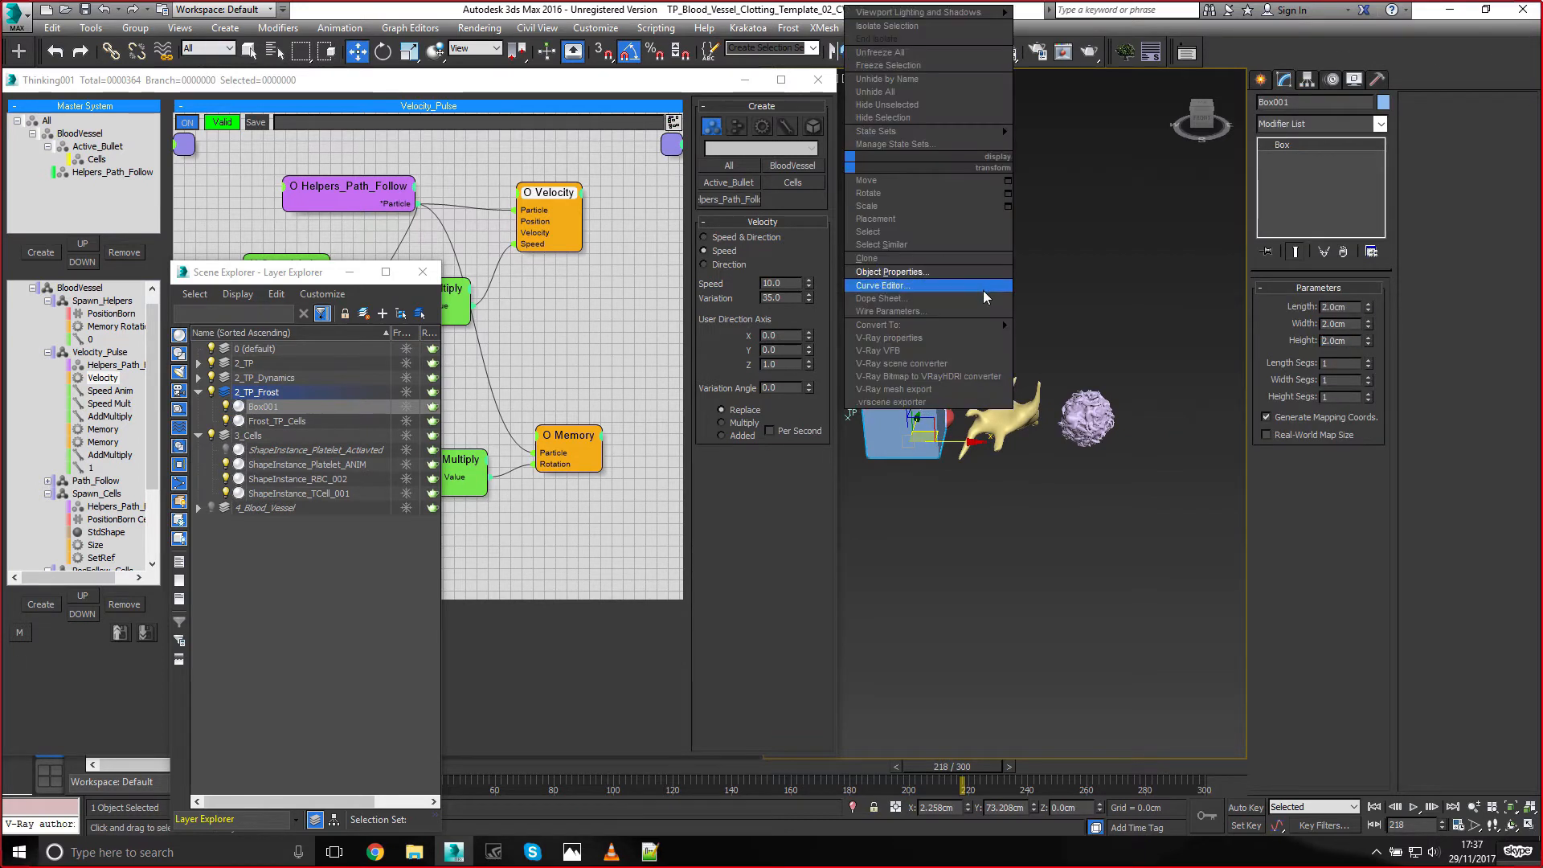
right_click(966, 321)
left_click(1009, 426)
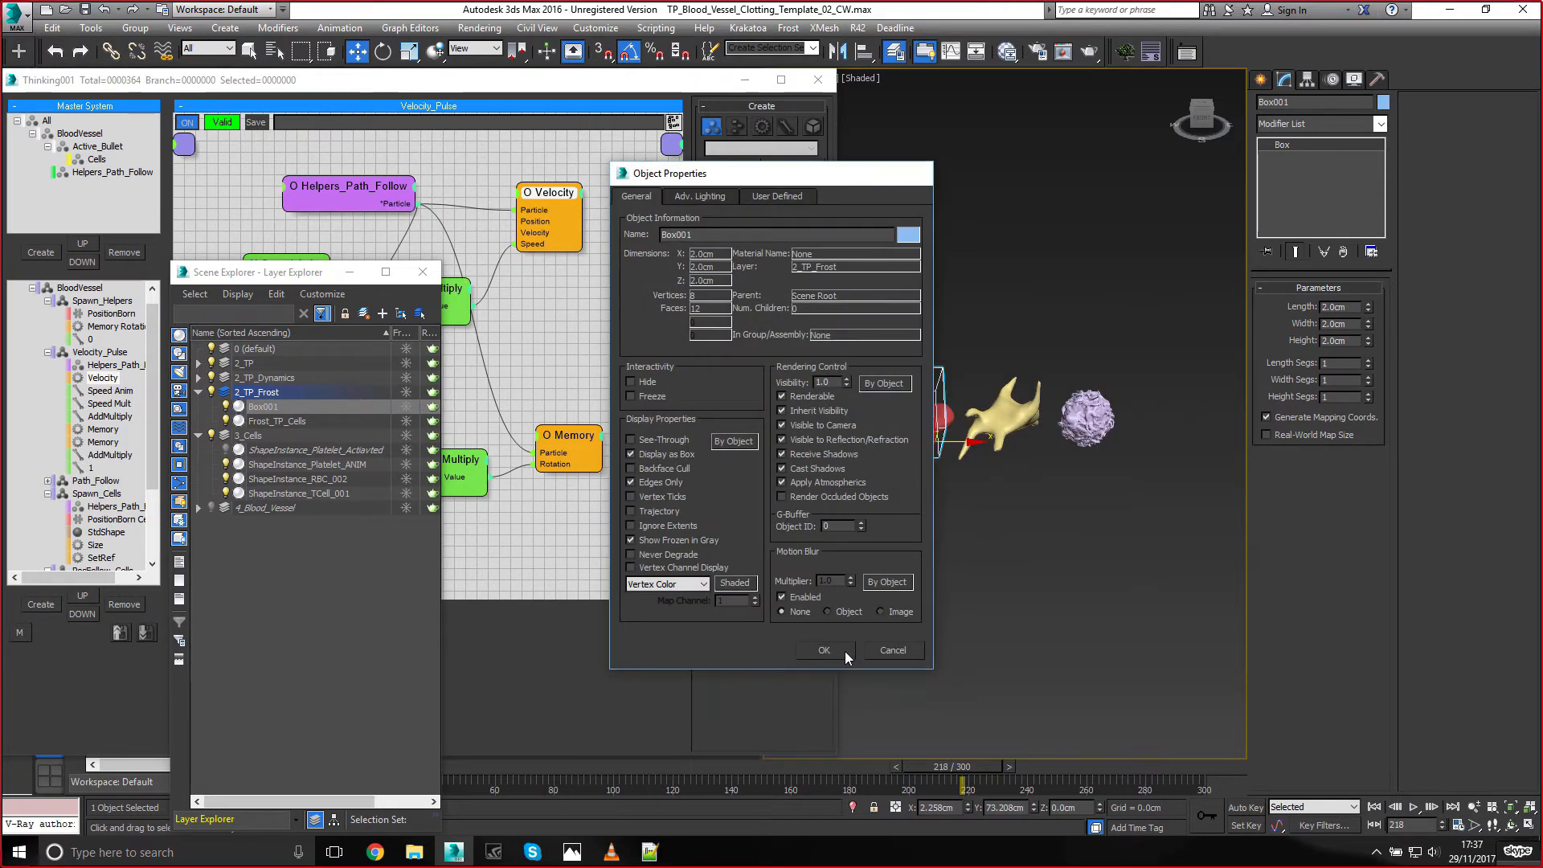
left_click(844, 653)
Align the box to the red blood cell shape and set its Z position to -1 cm
type("-1")
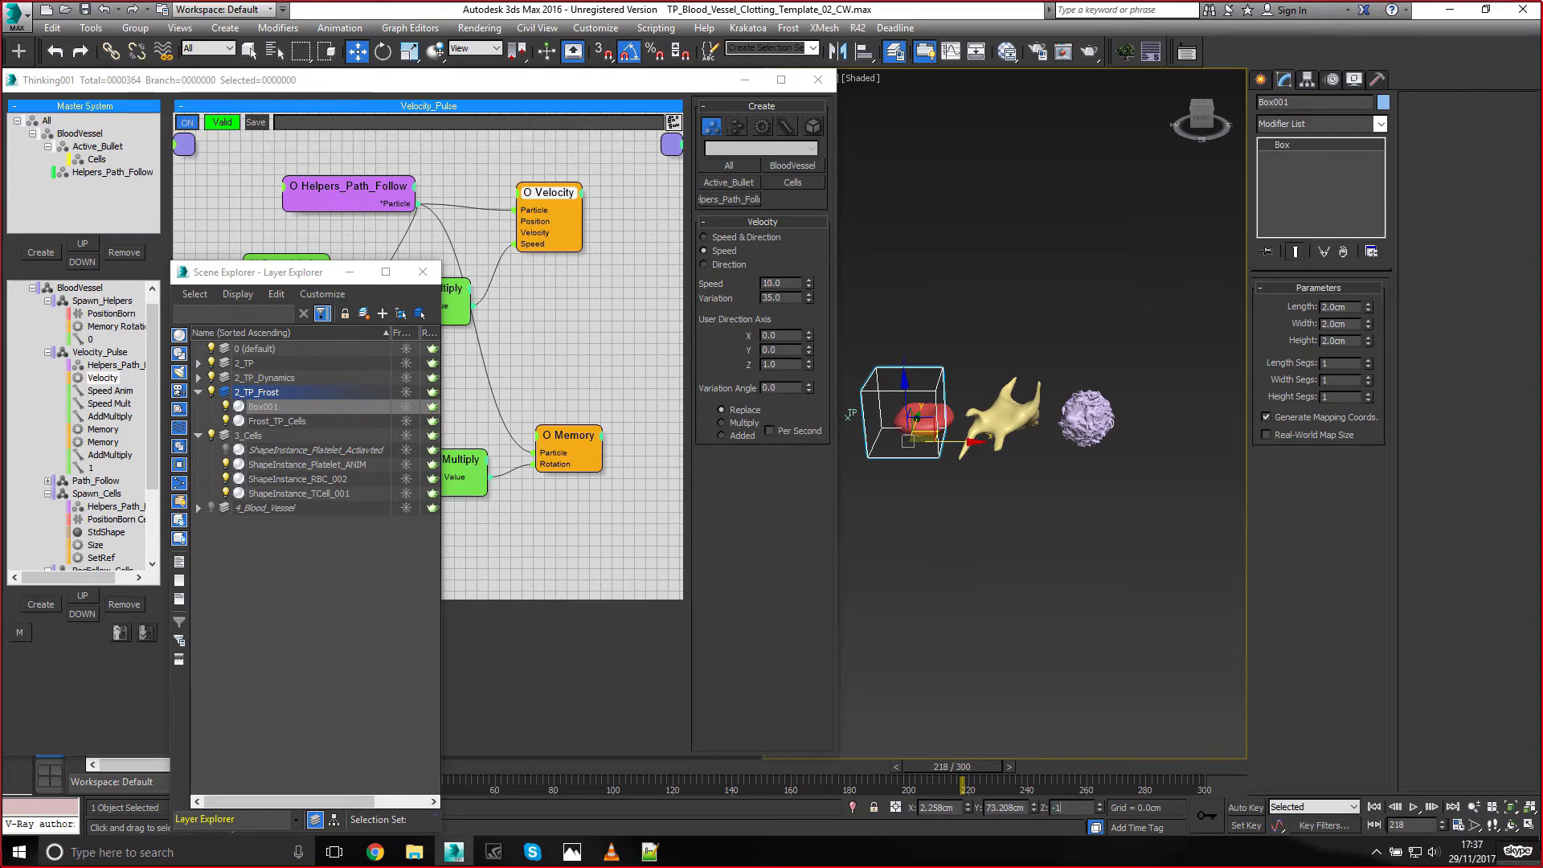
key("Return")
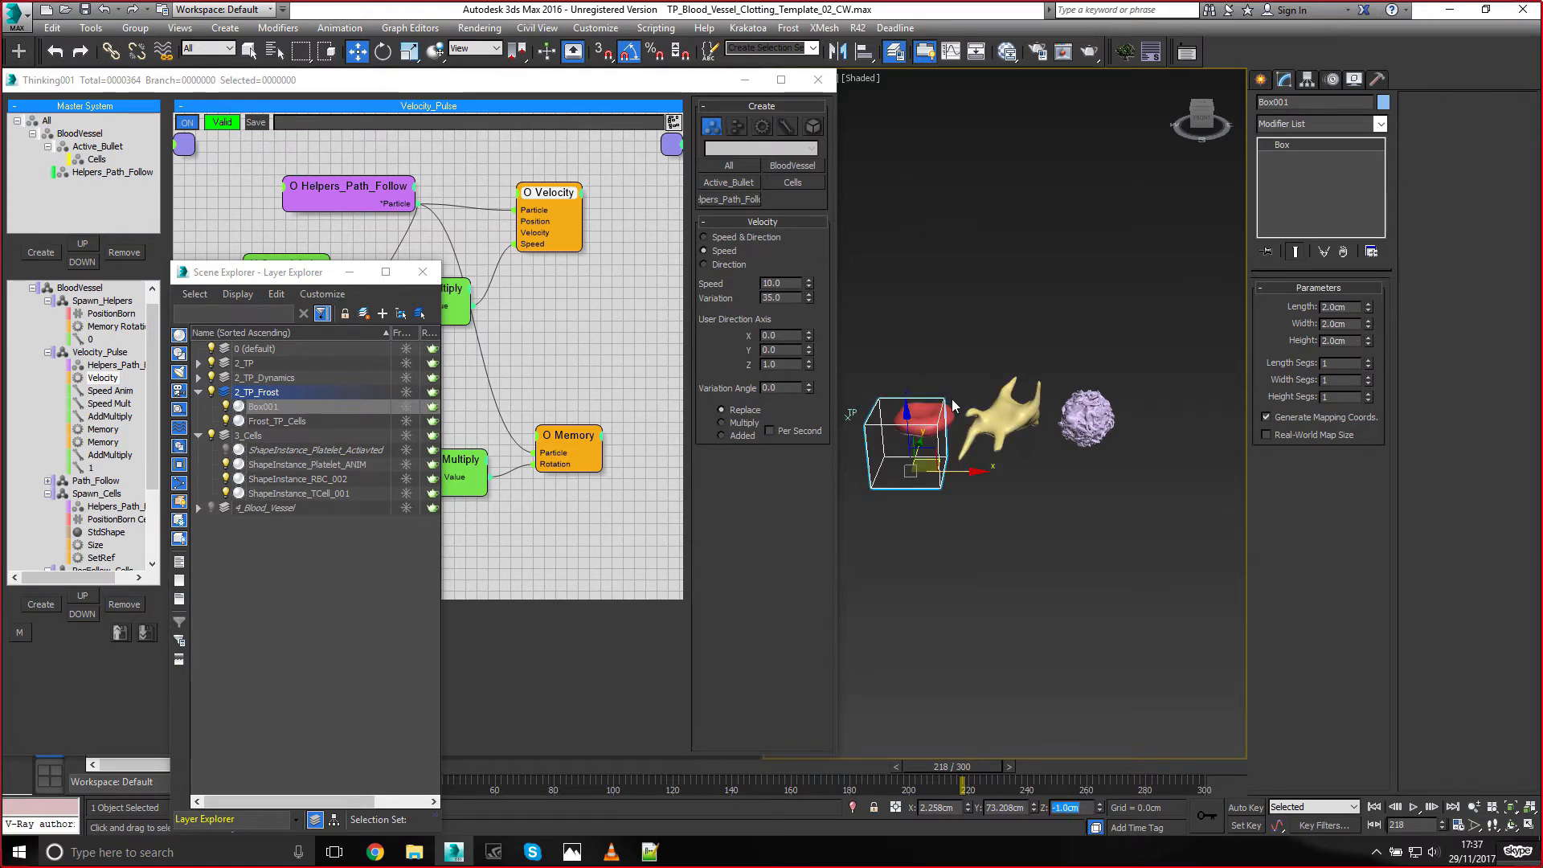
left_click(924, 415)
left_click(772, 553)
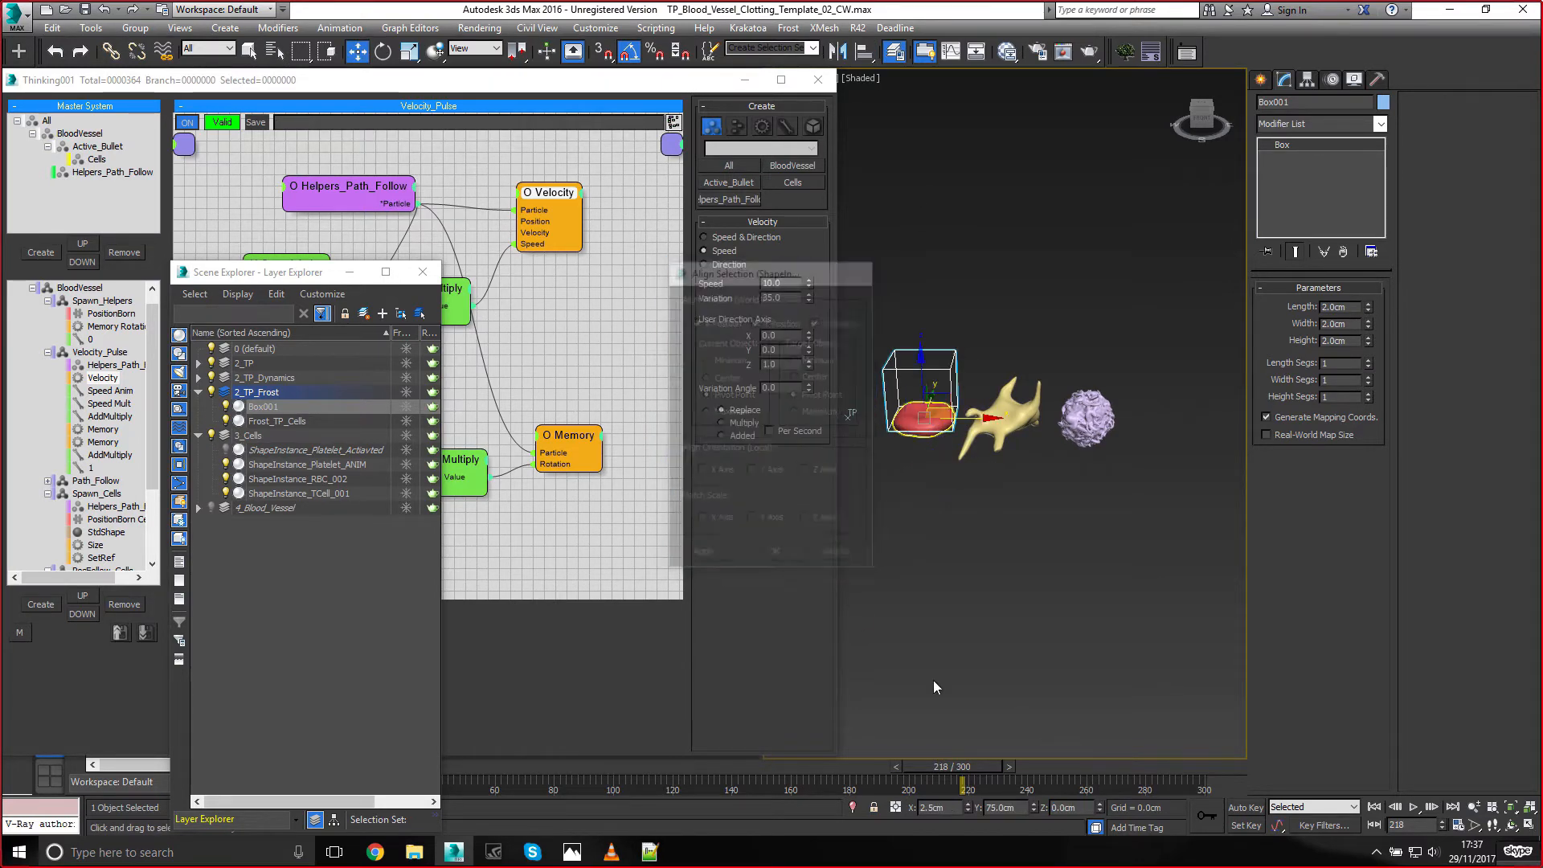
left_click_drag(1079, 808, 887, 805)
type("-1")
key("Return")
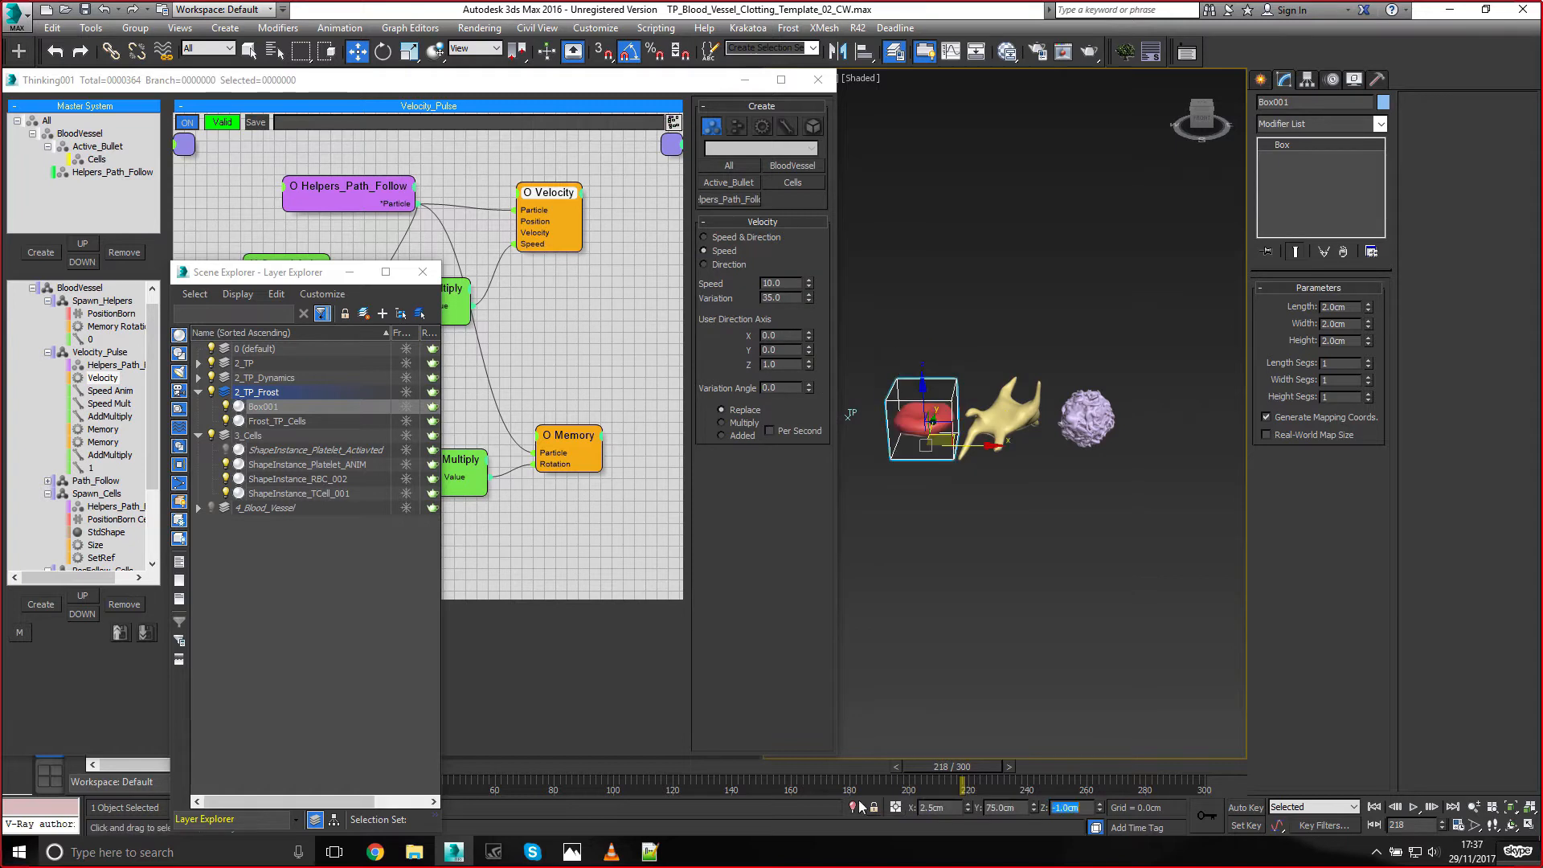
Check the box against the red blood cell and move it along X onto the platelet shape, to about 4.77 cm
key("z")
middle_click_drag(1007, 305, 985, 310, "alt")
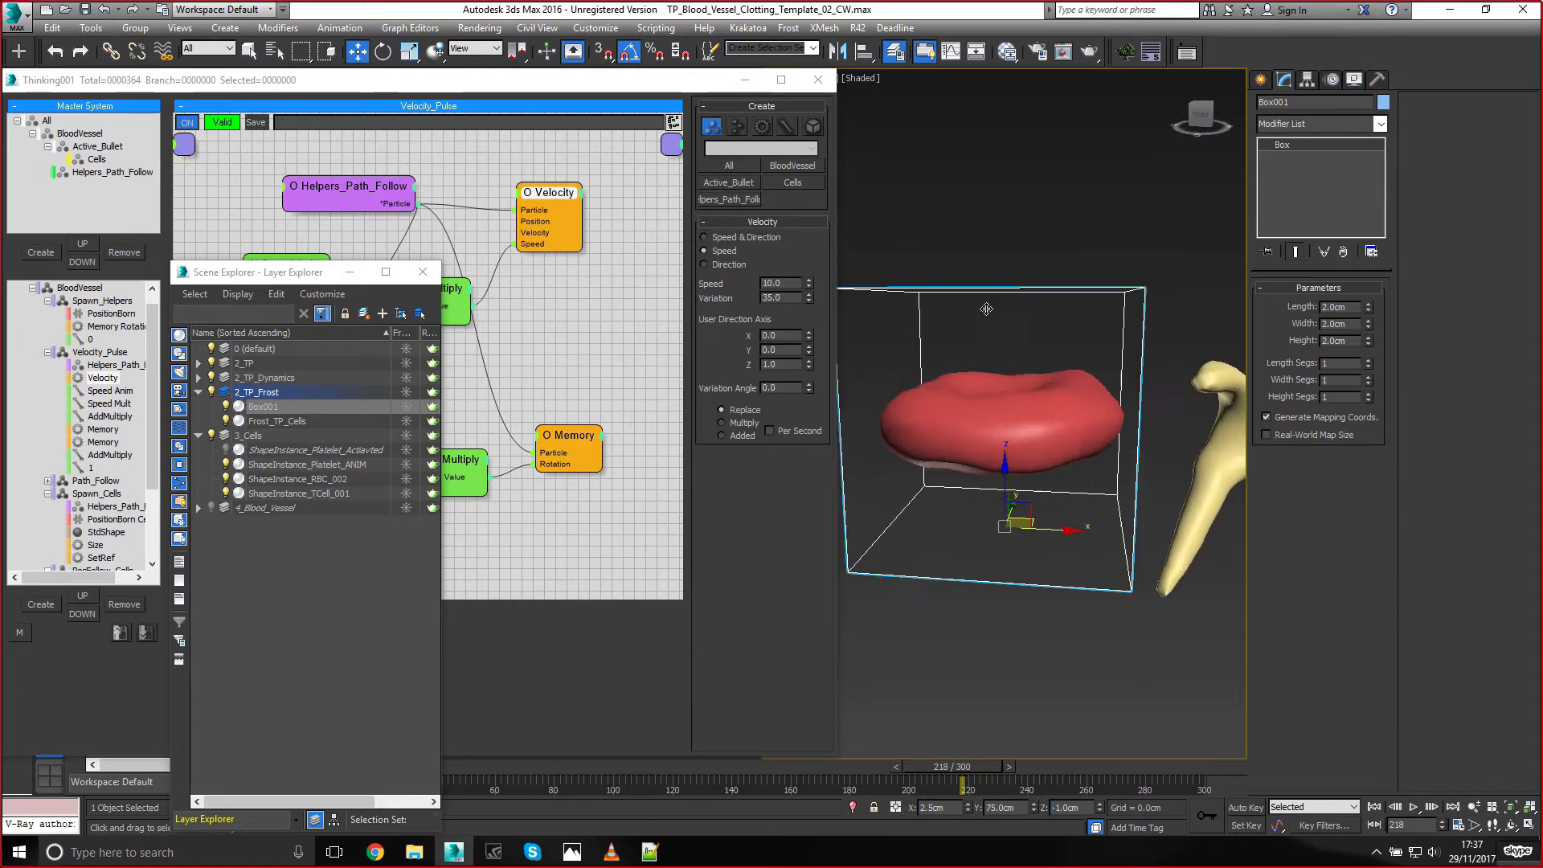
scroll(987, 312, "down", 3)
middle_click_drag(1067, 461, 995, 454)
left_click_drag(994, 455, 1119, 484)
key("z")
middle_click_drag(1074, 483, 1077, 516, "alt")
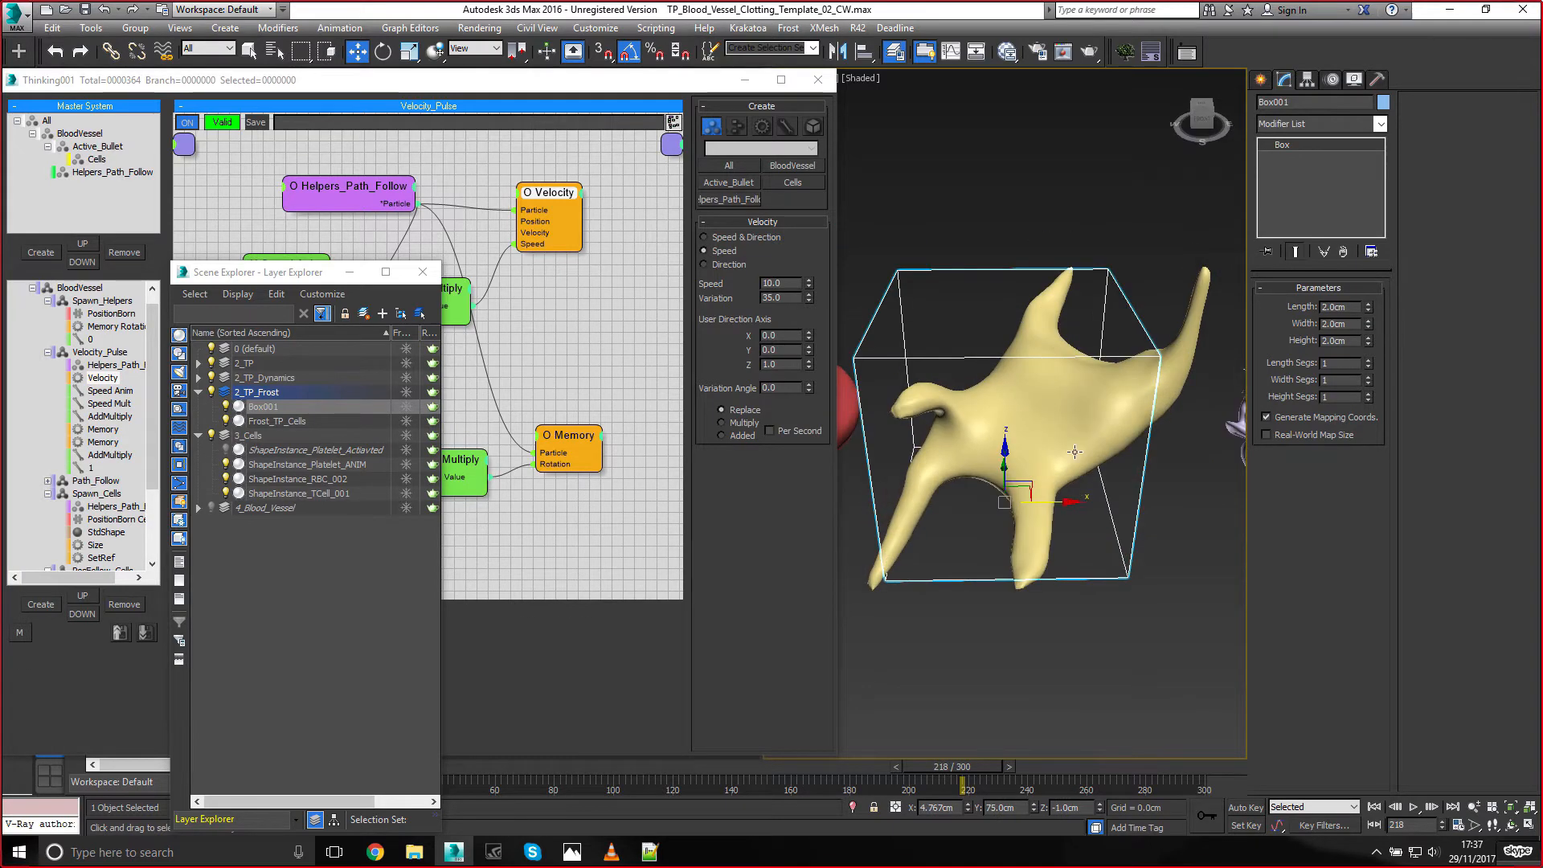
scroll(1078, 411, "down", 3)
scroll(1065, 276, "down", 1)
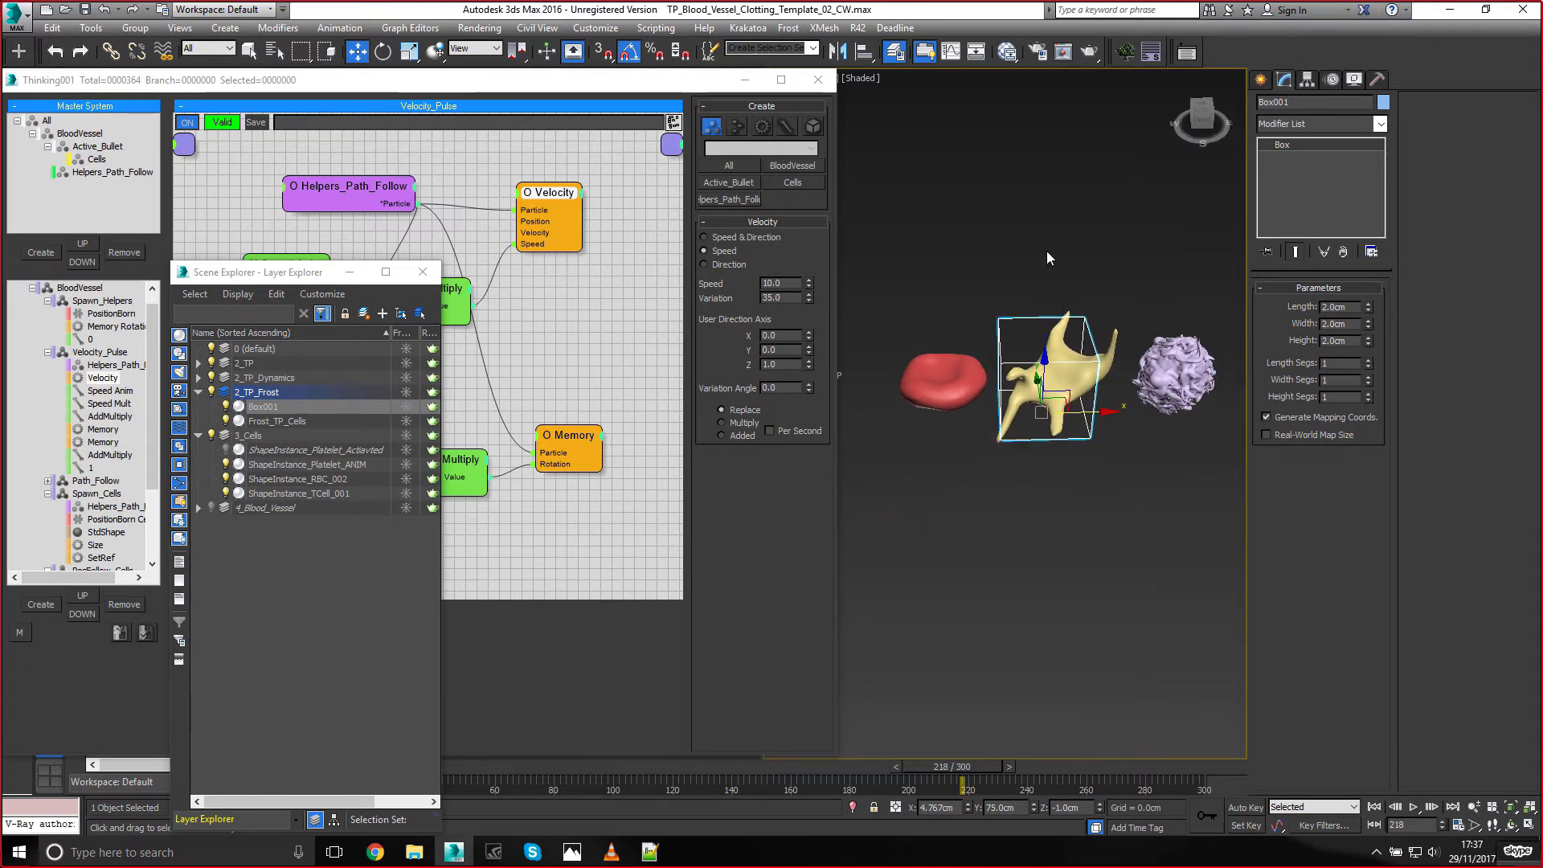
Compare the sizes of the red blood cell, platelet and T-cell shapes with the 2 cm reference box
left_click(1048, 250)
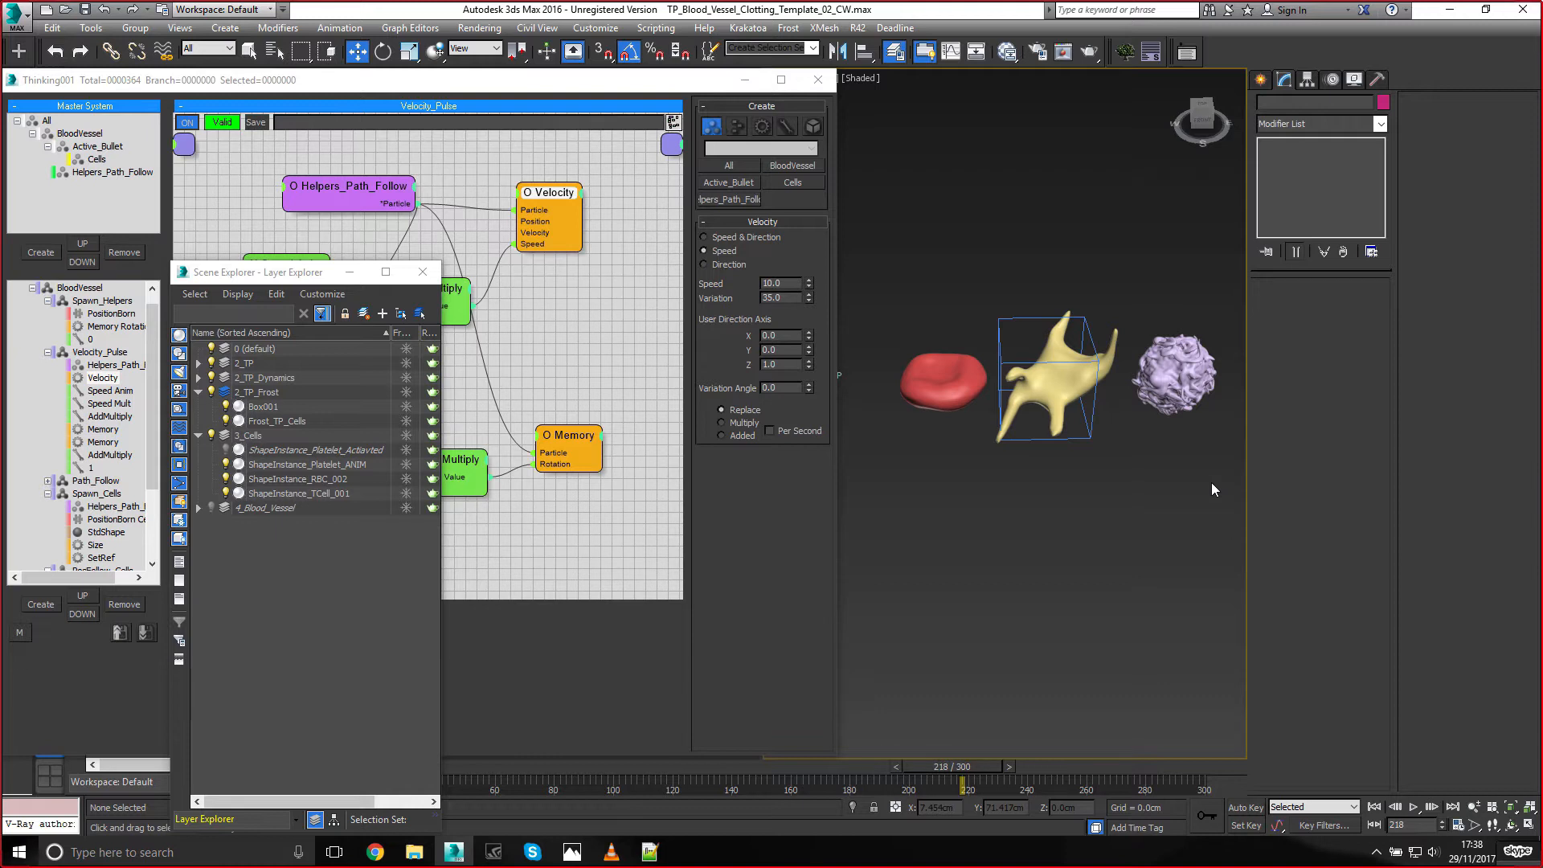
left_click_drag(944, 306, 977, 442)
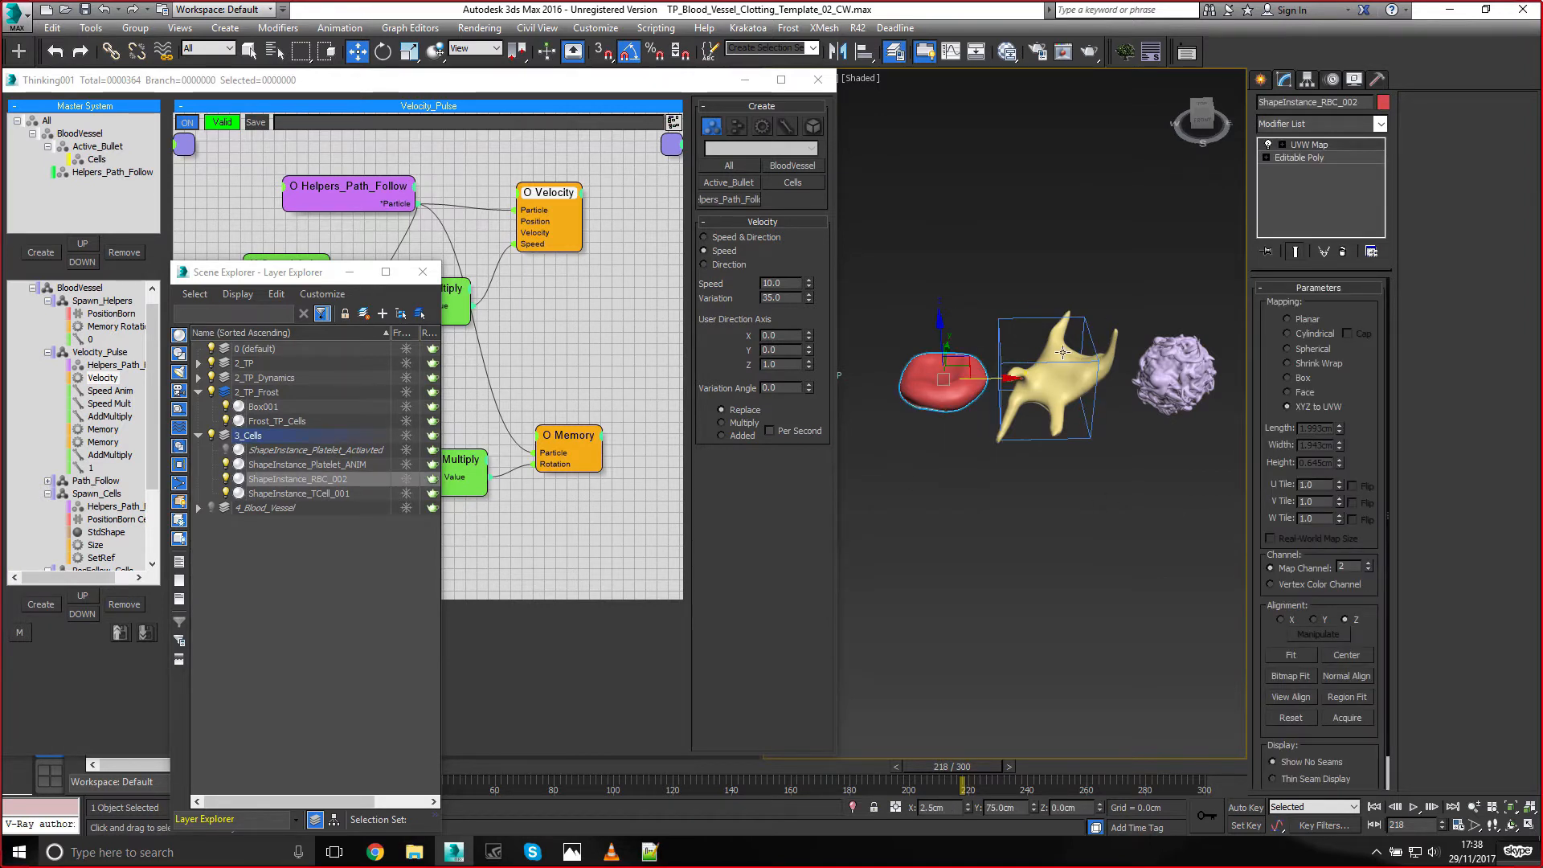
left_click(1019, 347)
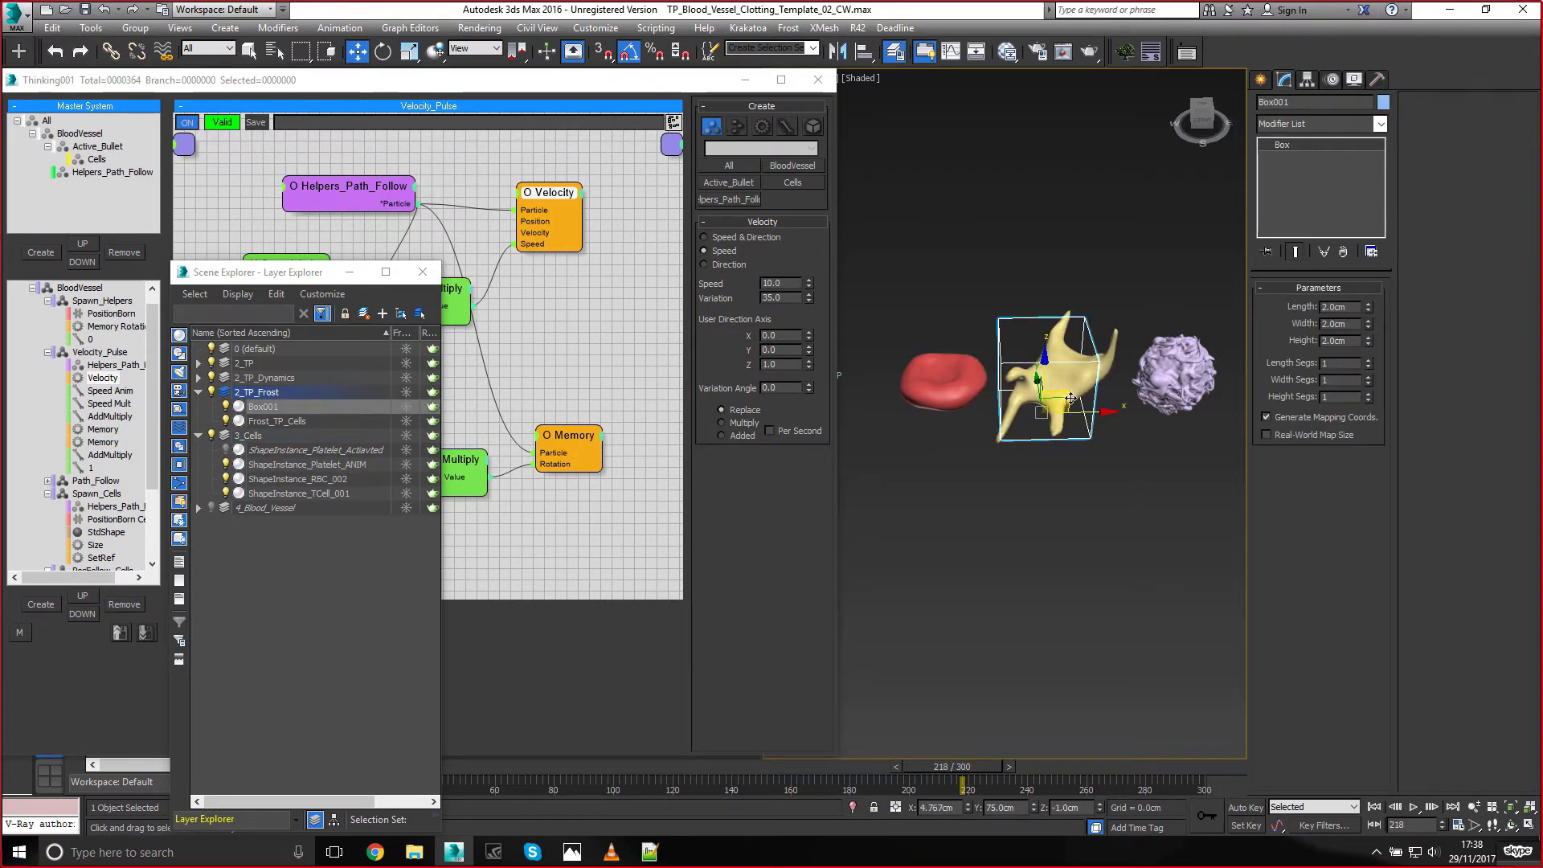
mouse_move(1070, 399)
middle_mouse_down("alt")
mouse_move(1075, 372)
mouse_move(1084, 407)
middle_mouse_up("alt")
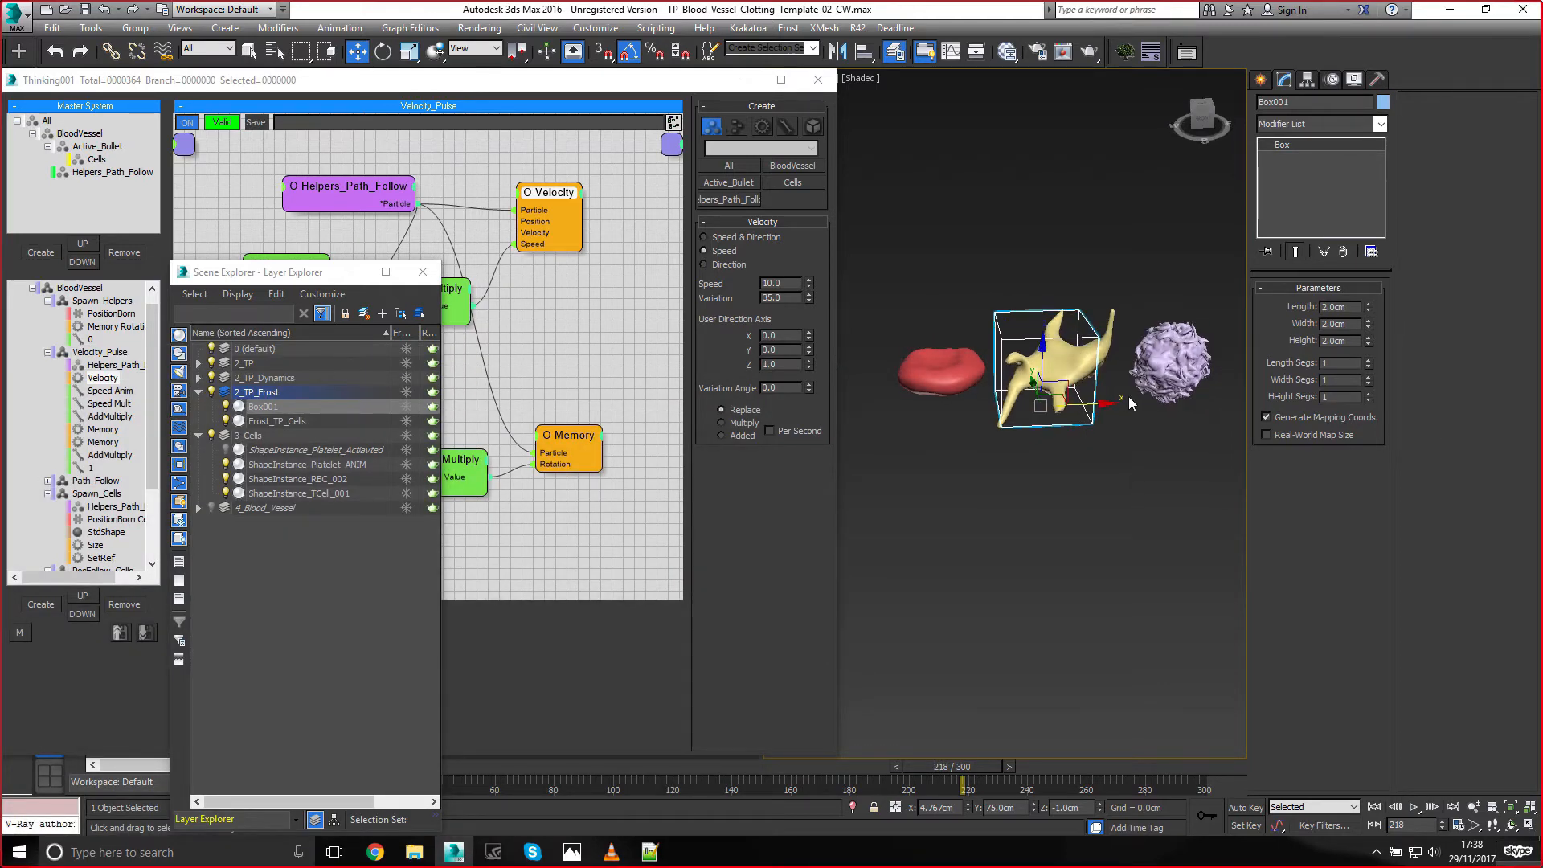
left_click(1122, 237)
scroll(1053, 311, "down", 8)
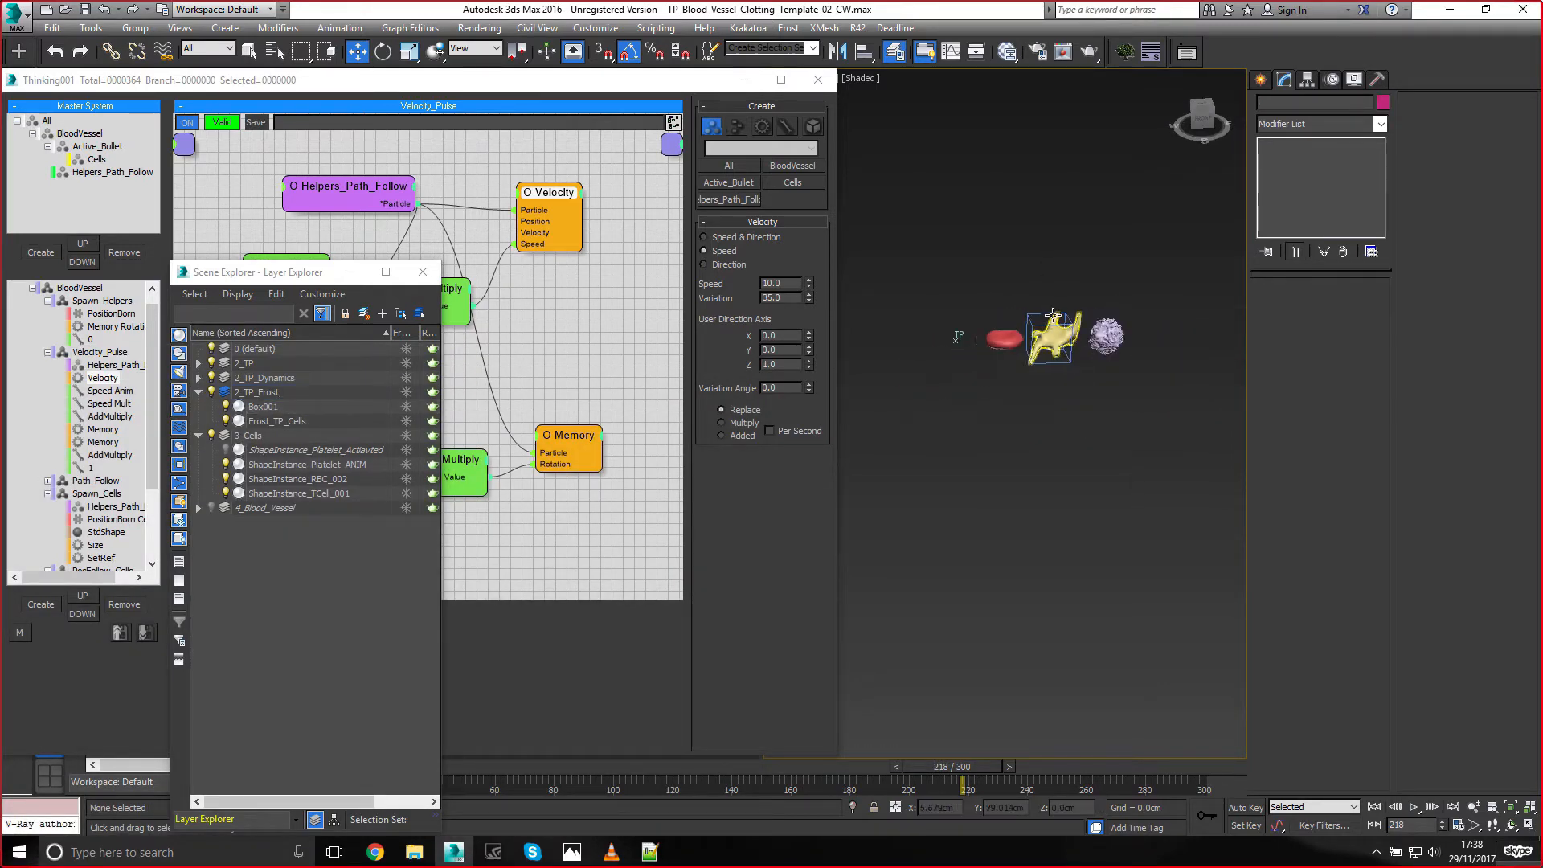
Set the particle radius of Frost_TP_Cells to 1 cm with Use Radius Channel enabled
left_click_drag(898, 303, 929, 366)
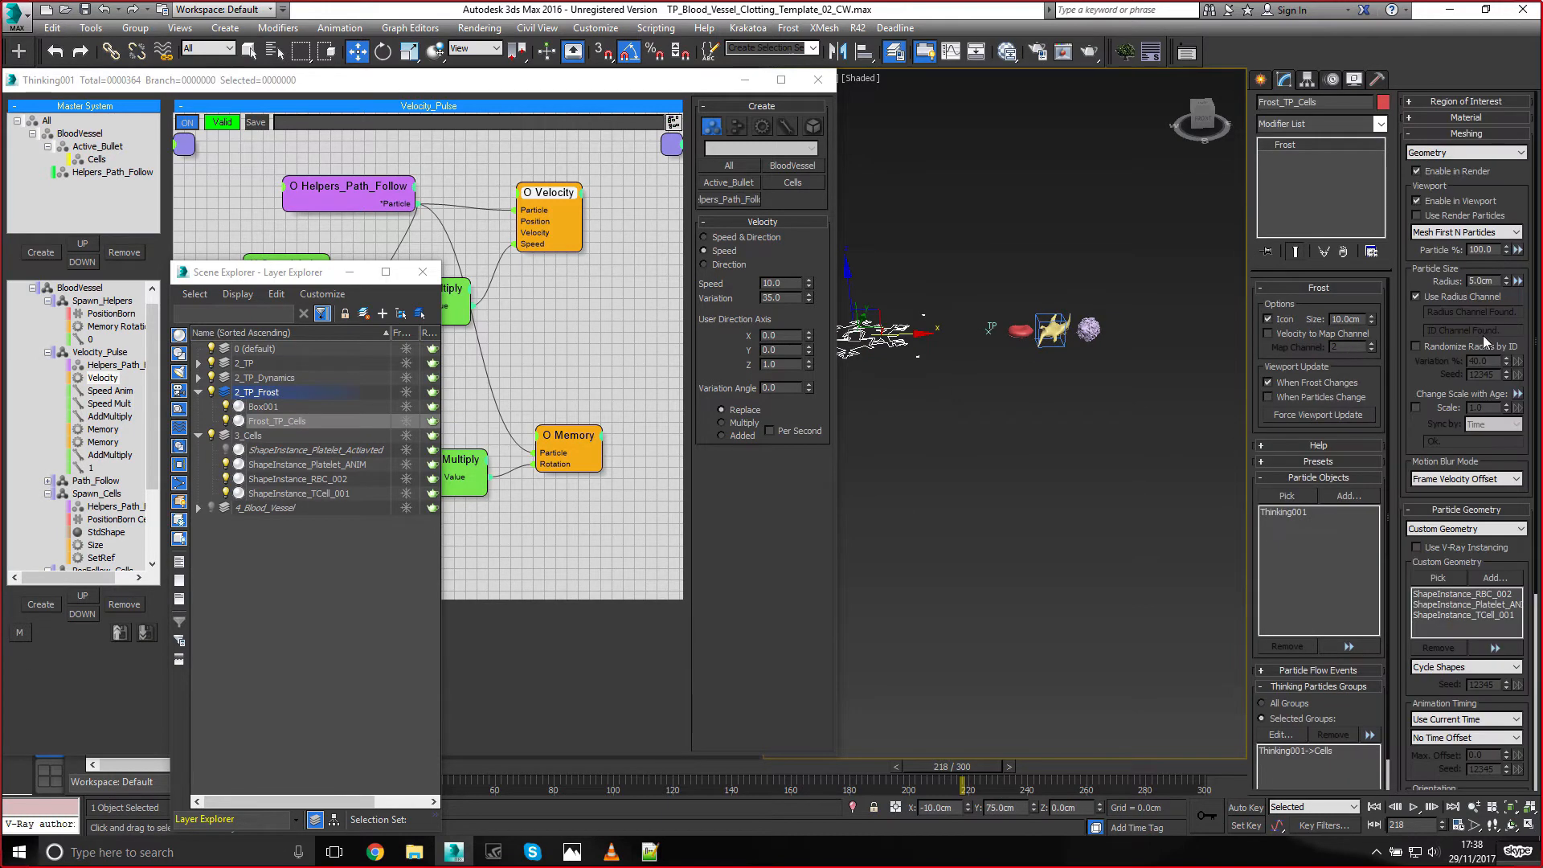
left_click(1439, 297)
left_click_drag(1498, 281, 1470, 281)
type("5")
type("1")
key("Return")
left_click(1417, 297)
Reselect Frost_TP_Cells and hide the 2_TP layer so only the meshed cell shapes are displayed
left_click(1045, 326)
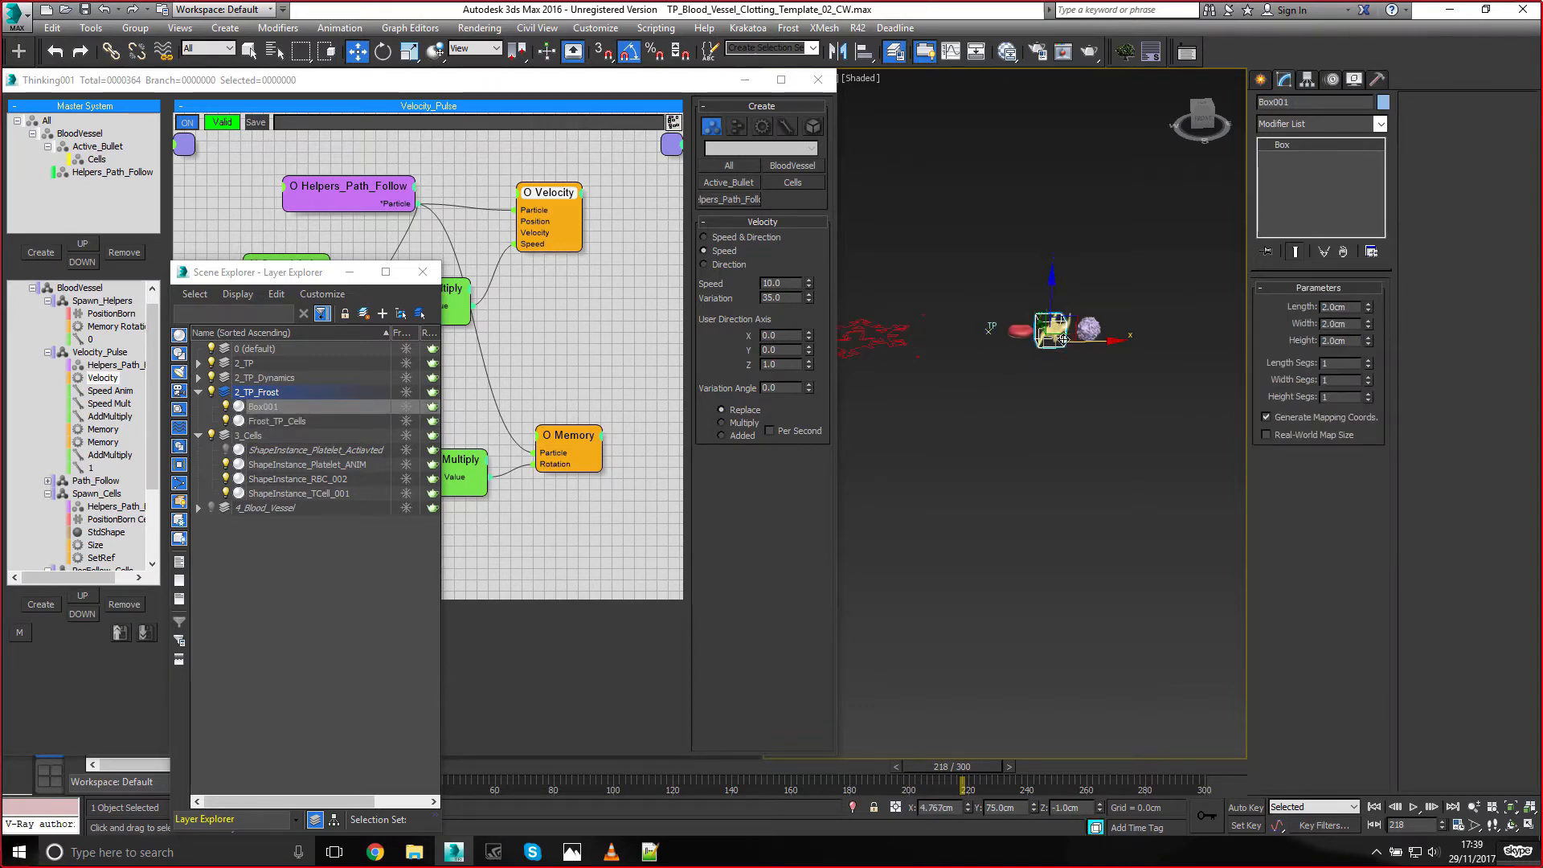
left_click(959, 275)
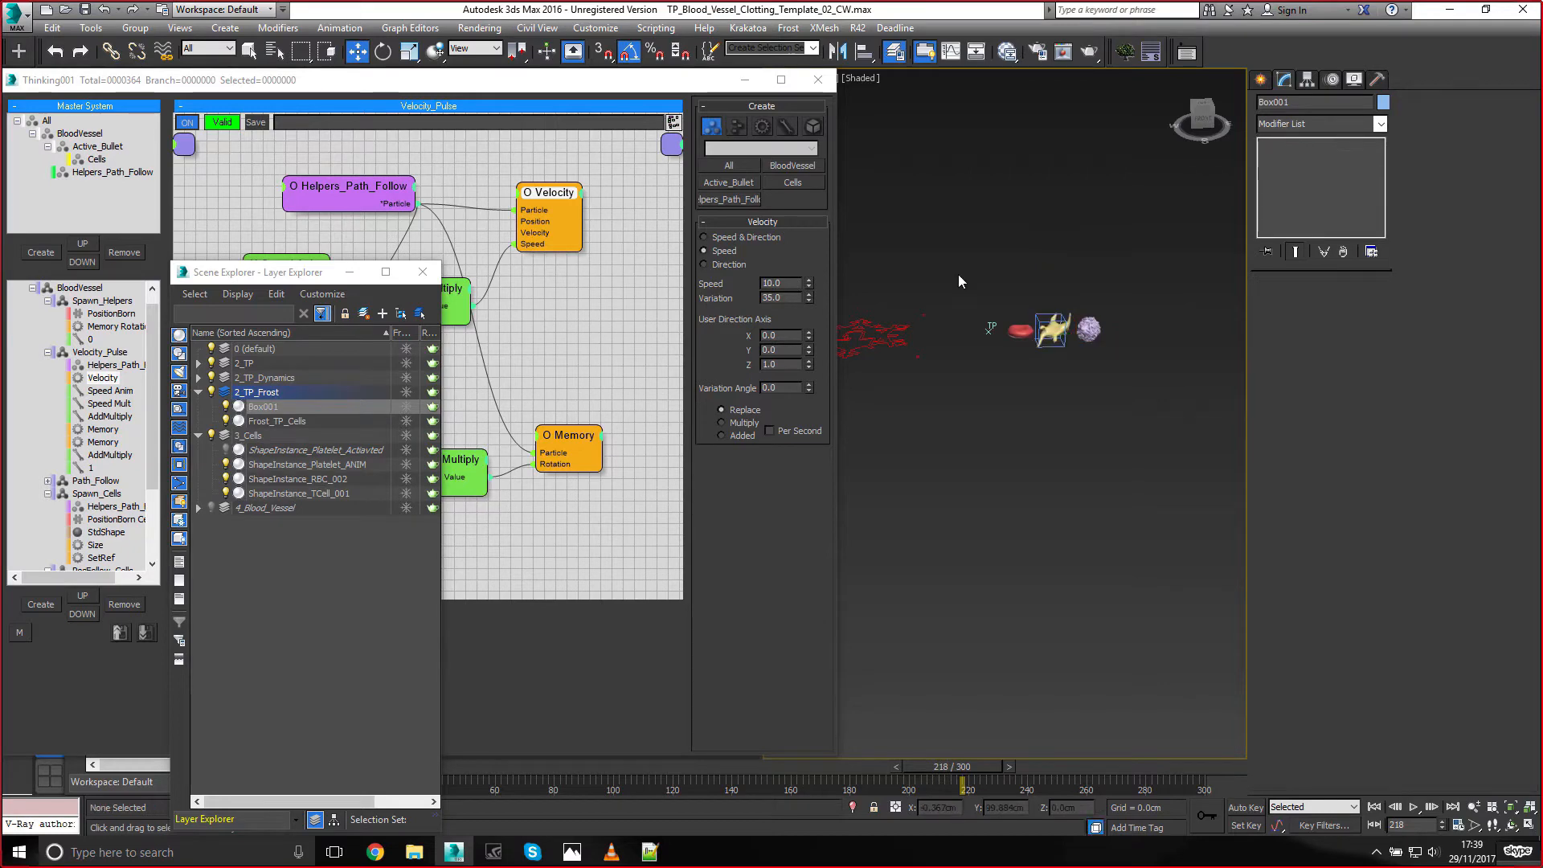
left_click_drag(922, 276, 934, 339)
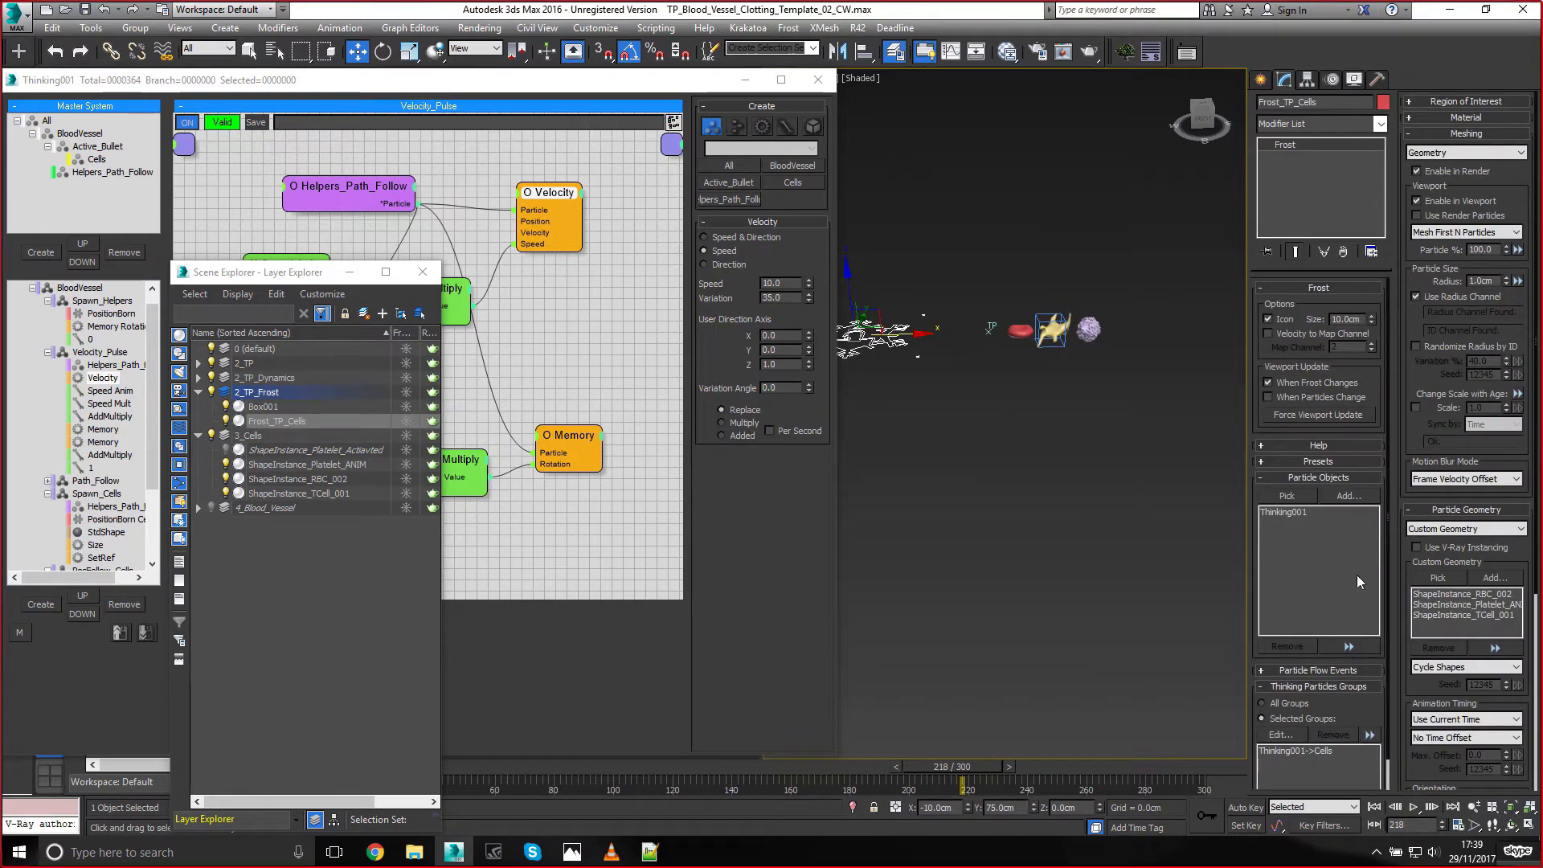
left_click_drag(1403, 567, 1402, 556)
scroll(1000, 450, "down", 8)
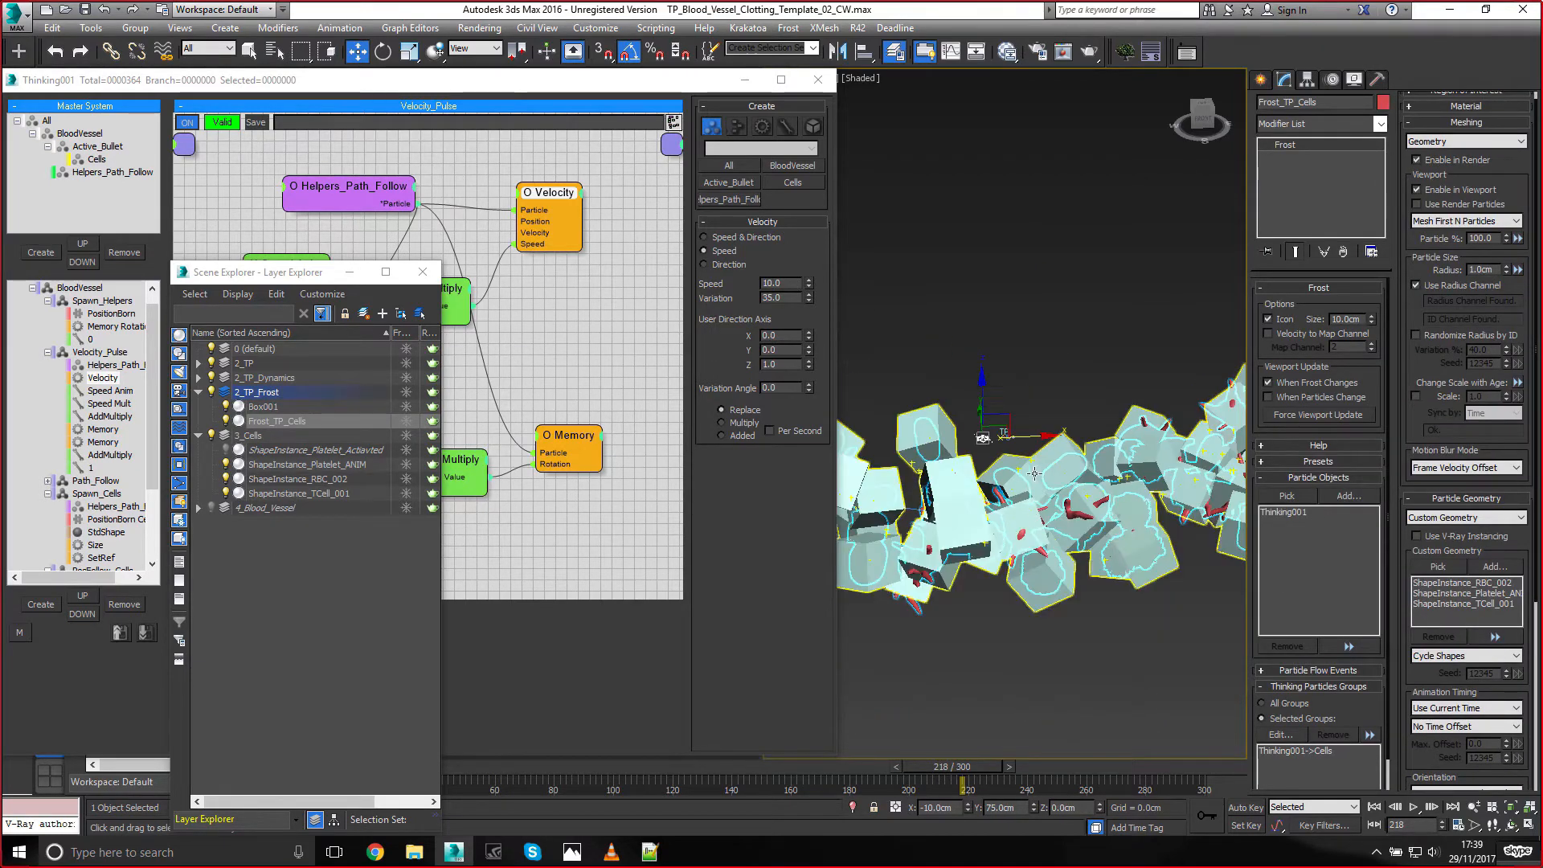
left_click(211, 375)
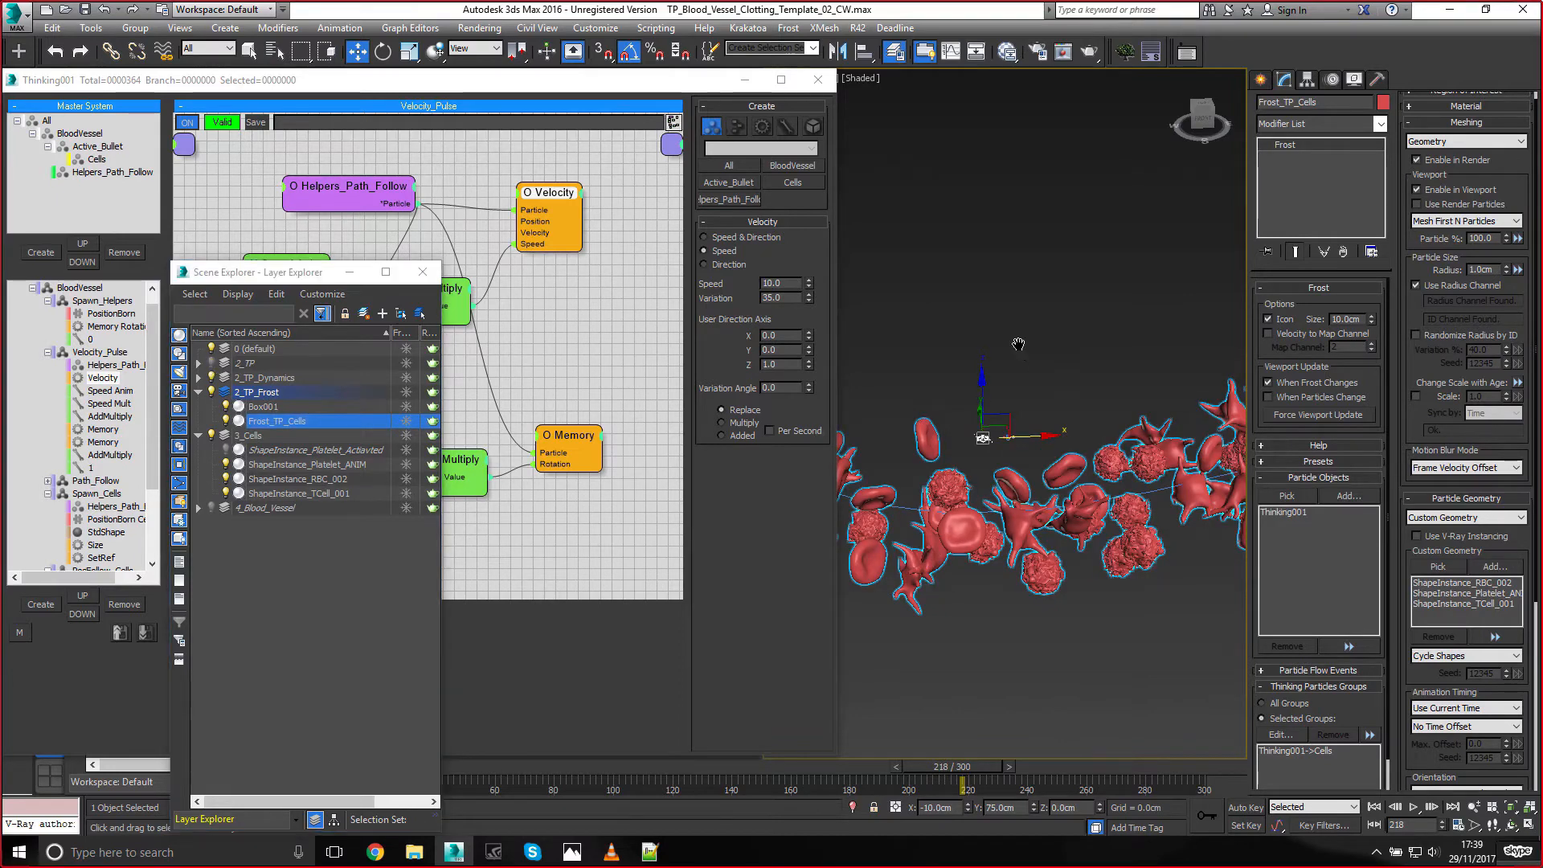
middle_click_drag(1019, 337, 1072, 371, "alt")
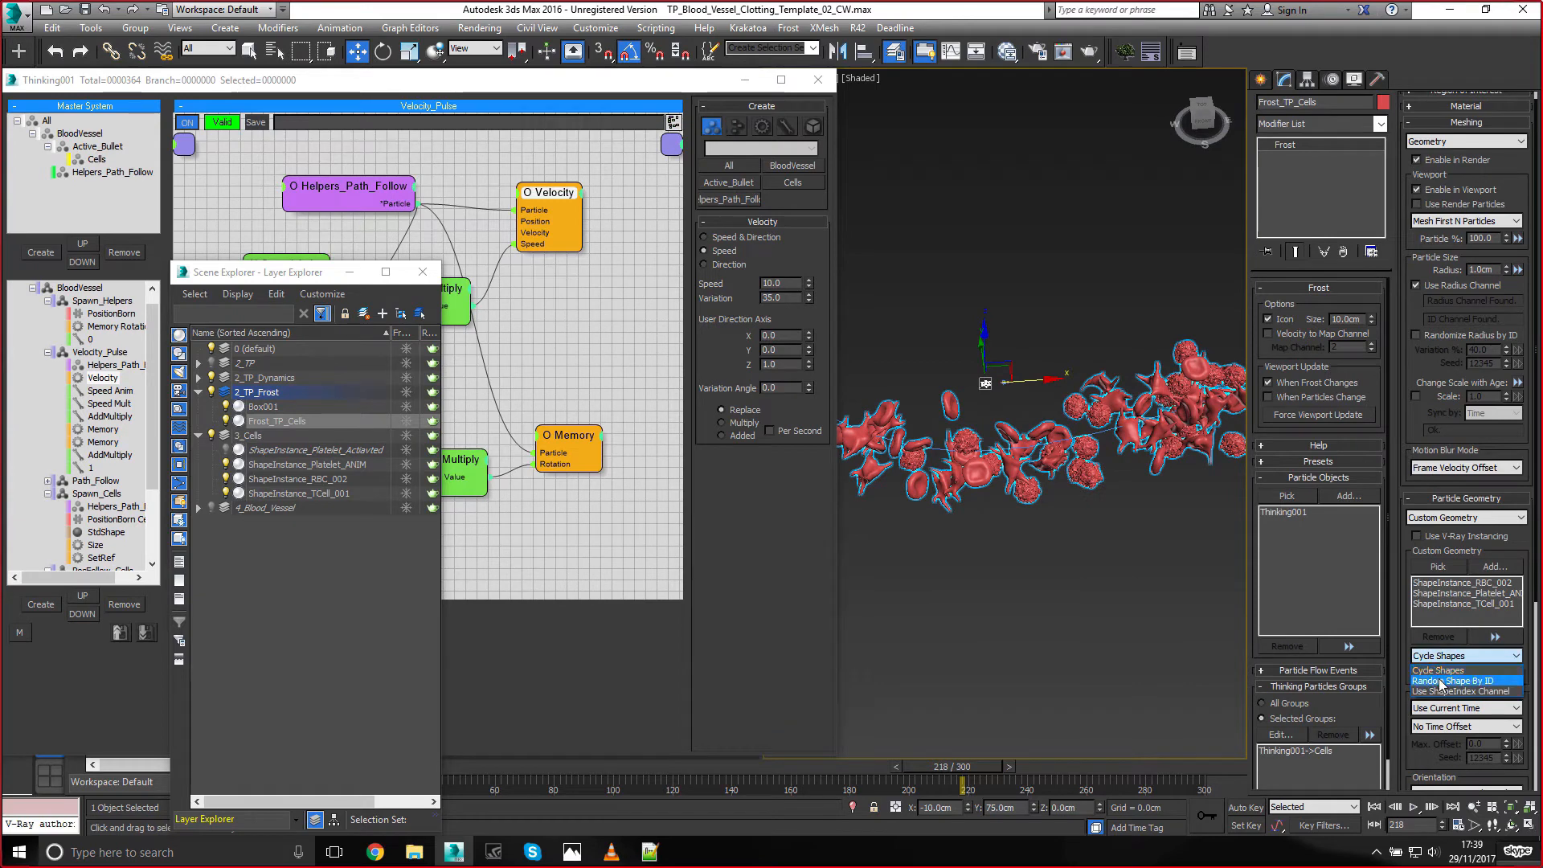
Set the custom geometry shape selection of Frost_TP_Cells to Random Shape By ID
left_click(1442, 681)
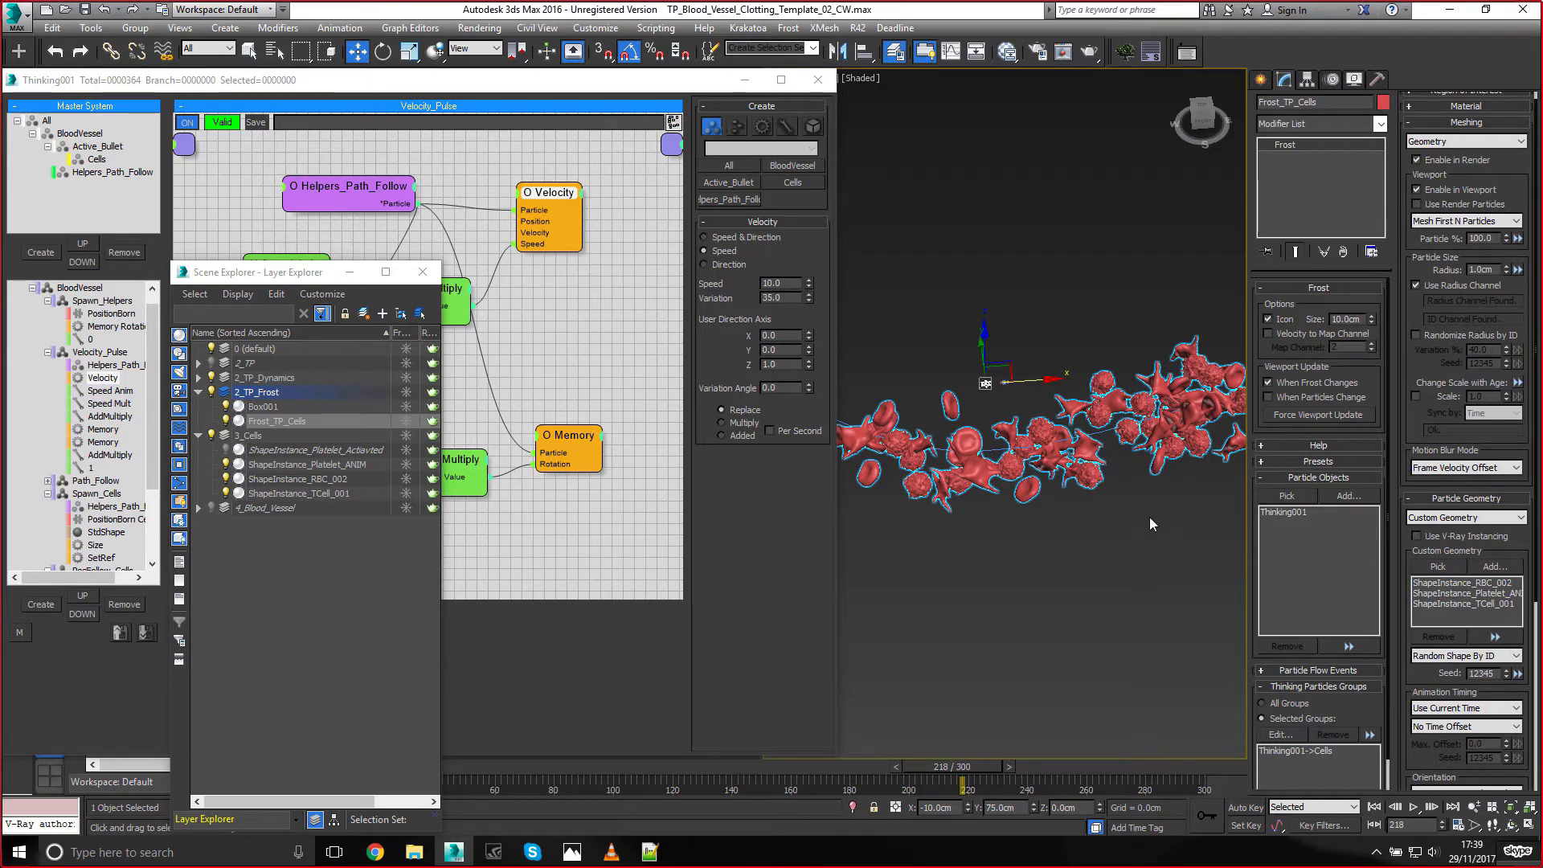
left_click(1449, 655)
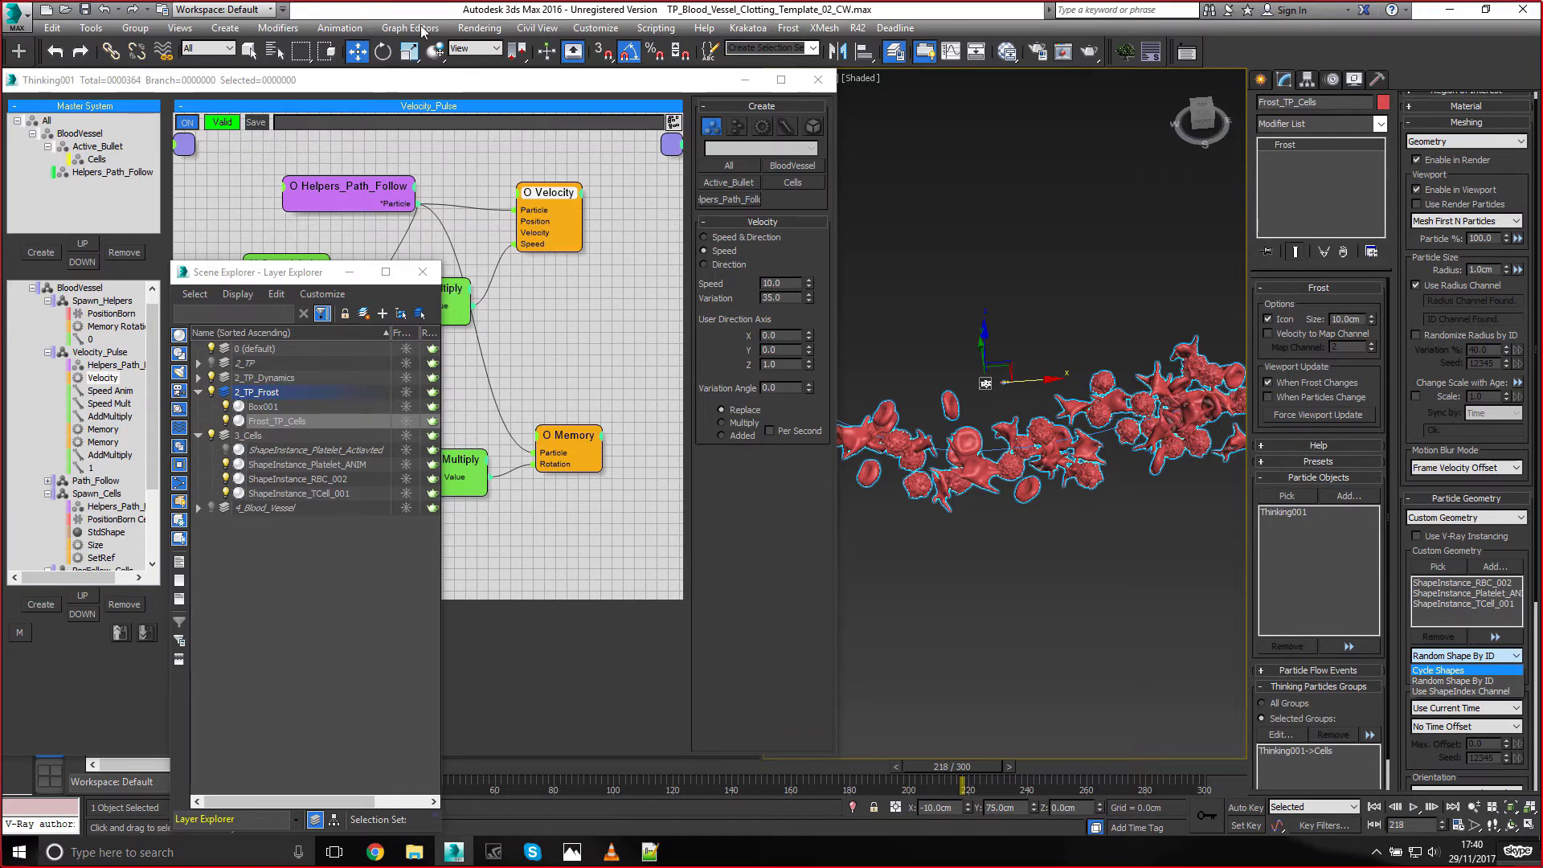
Hide the 2_TP_Frost layer, show the 2_TP layer again and minimise the layer explorer
left_click(402, 81)
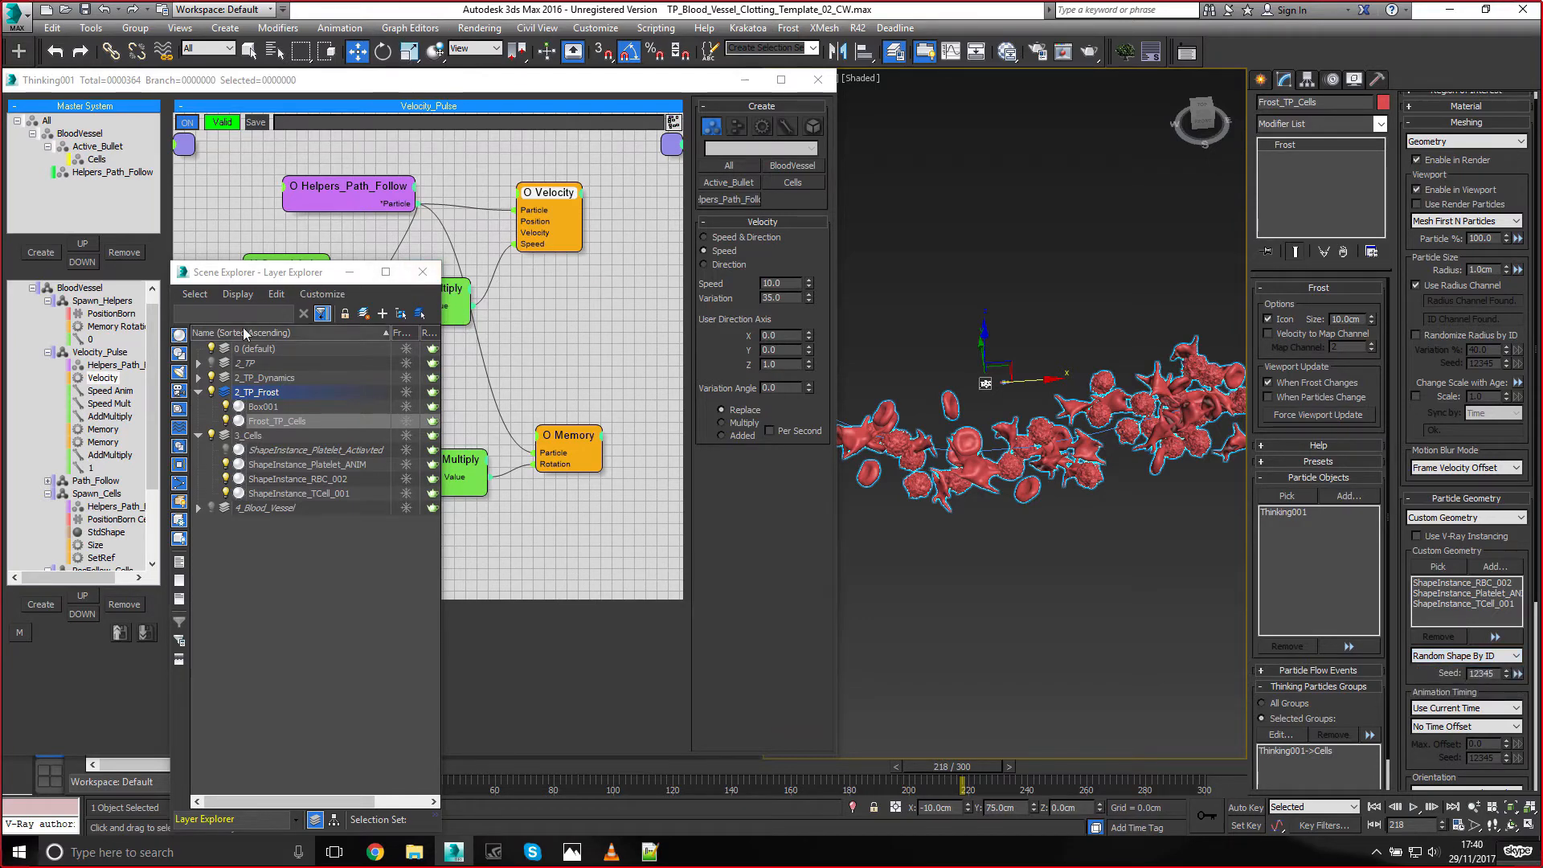
left_click(212, 393)
left_click(212, 392)
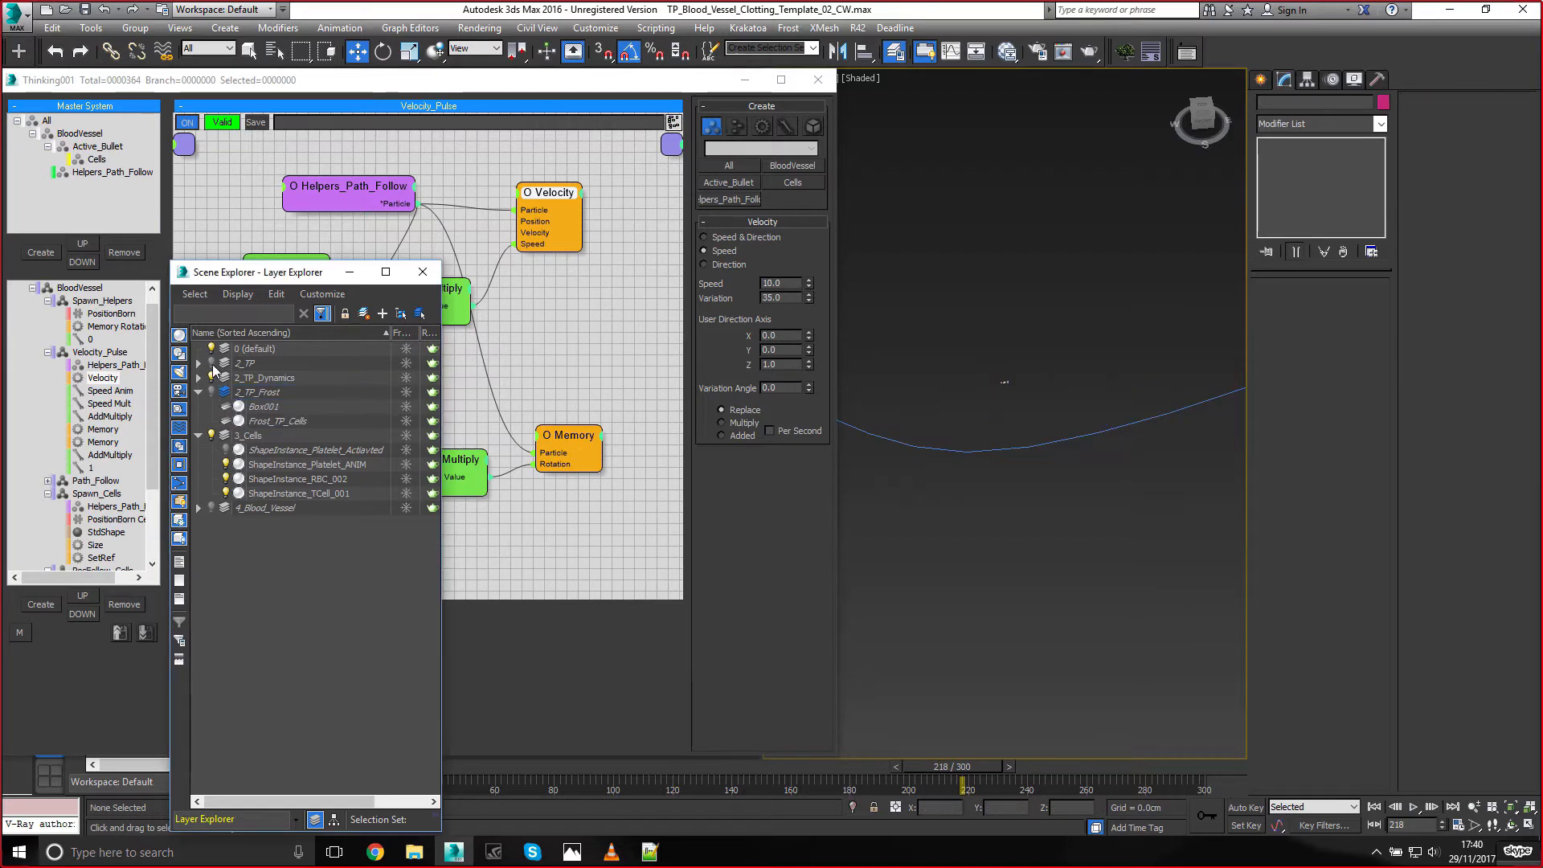
left_click(349, 272)
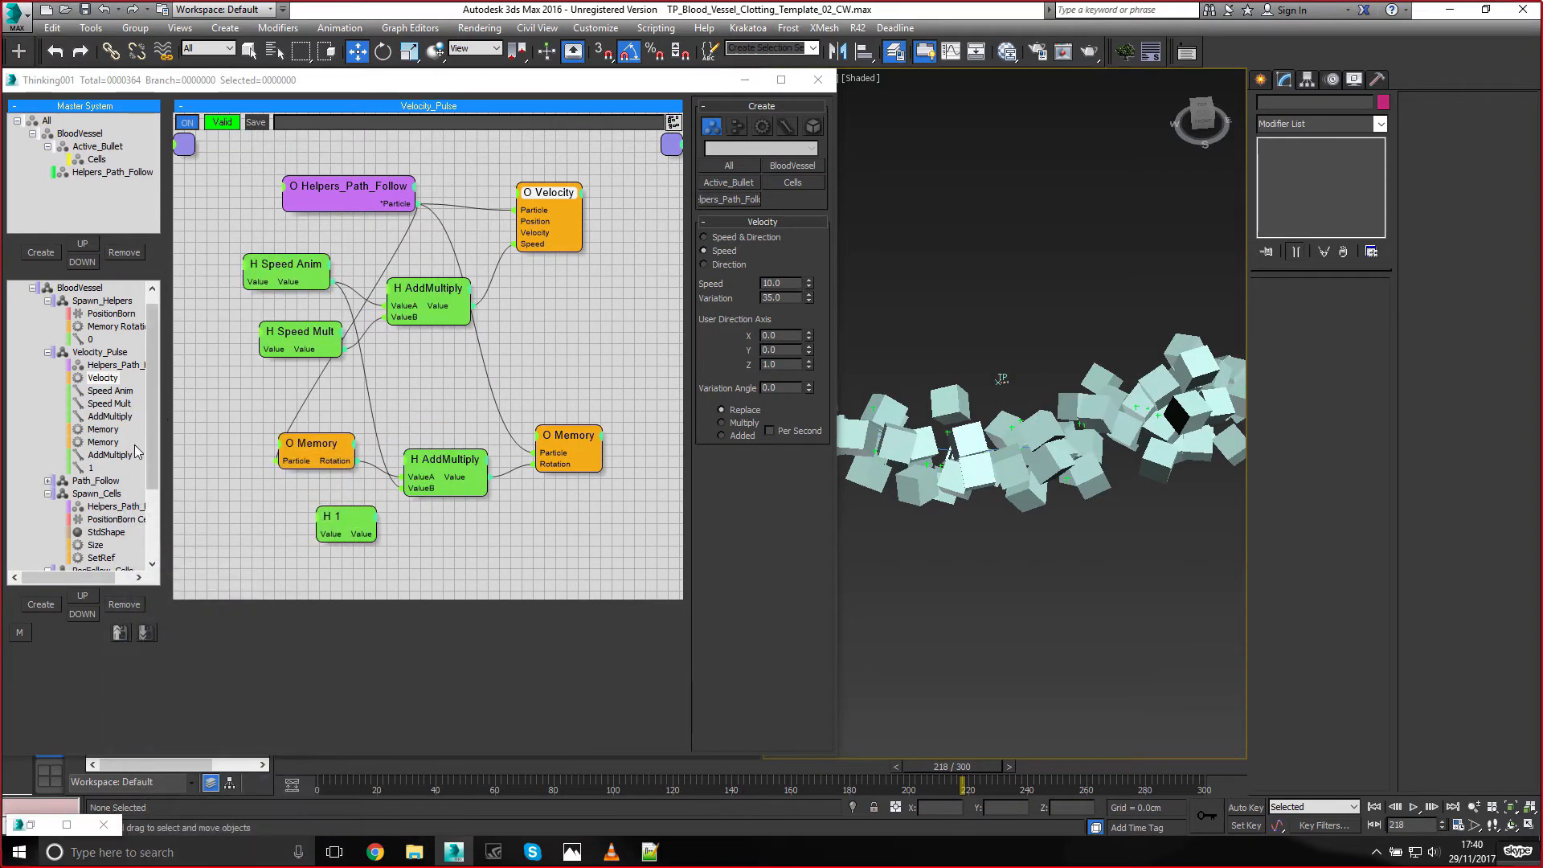
Open the Spawn_Cells dynamic set with a taller graph area and arrange its nodes closer together
left_click(97, 493)
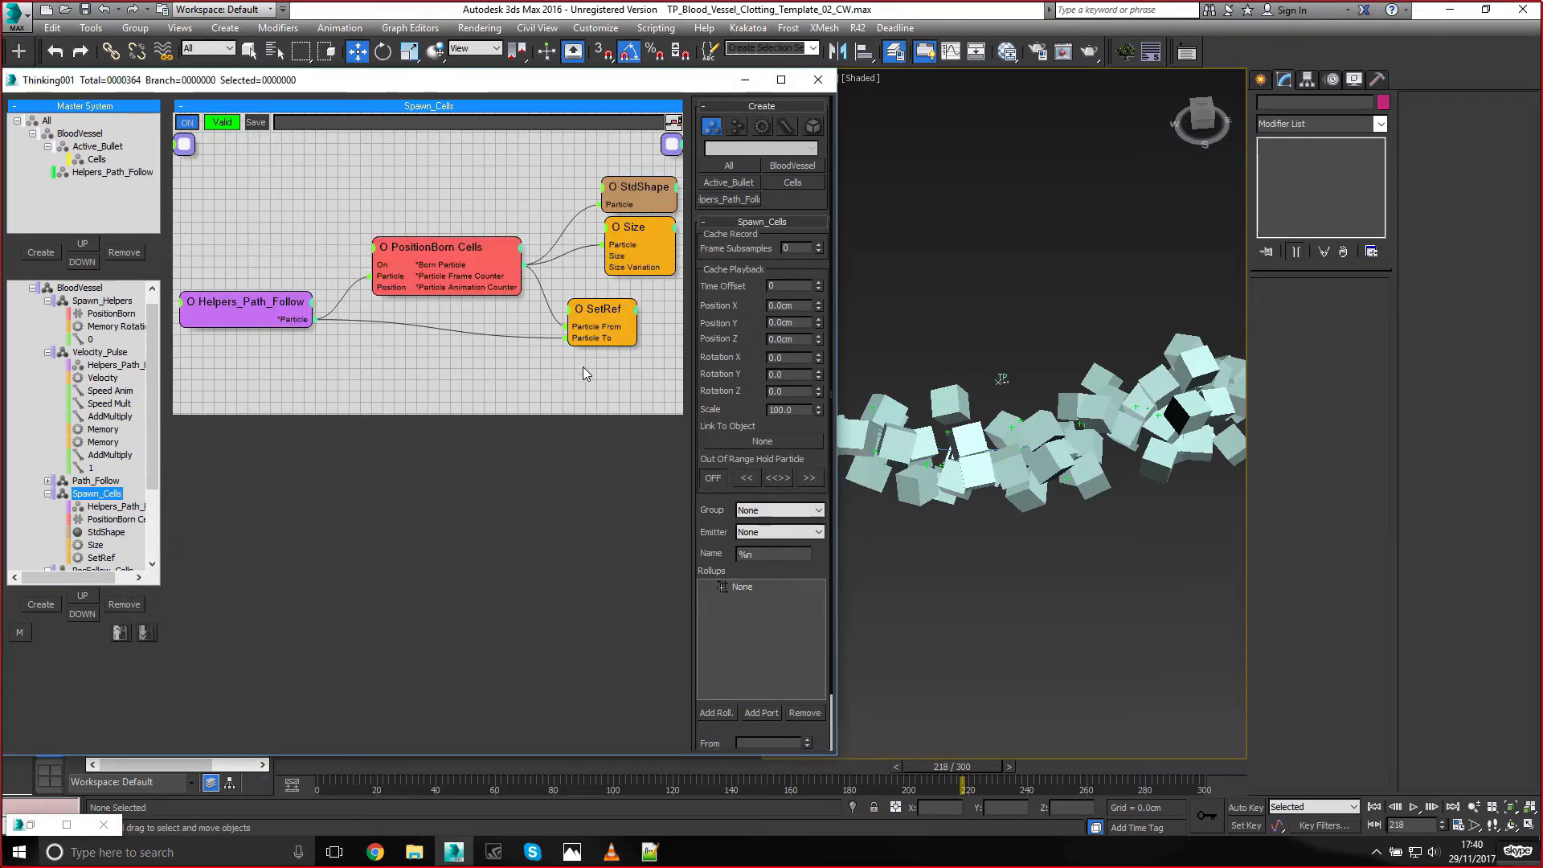
left_click_drag(579, 414, 613, 611)
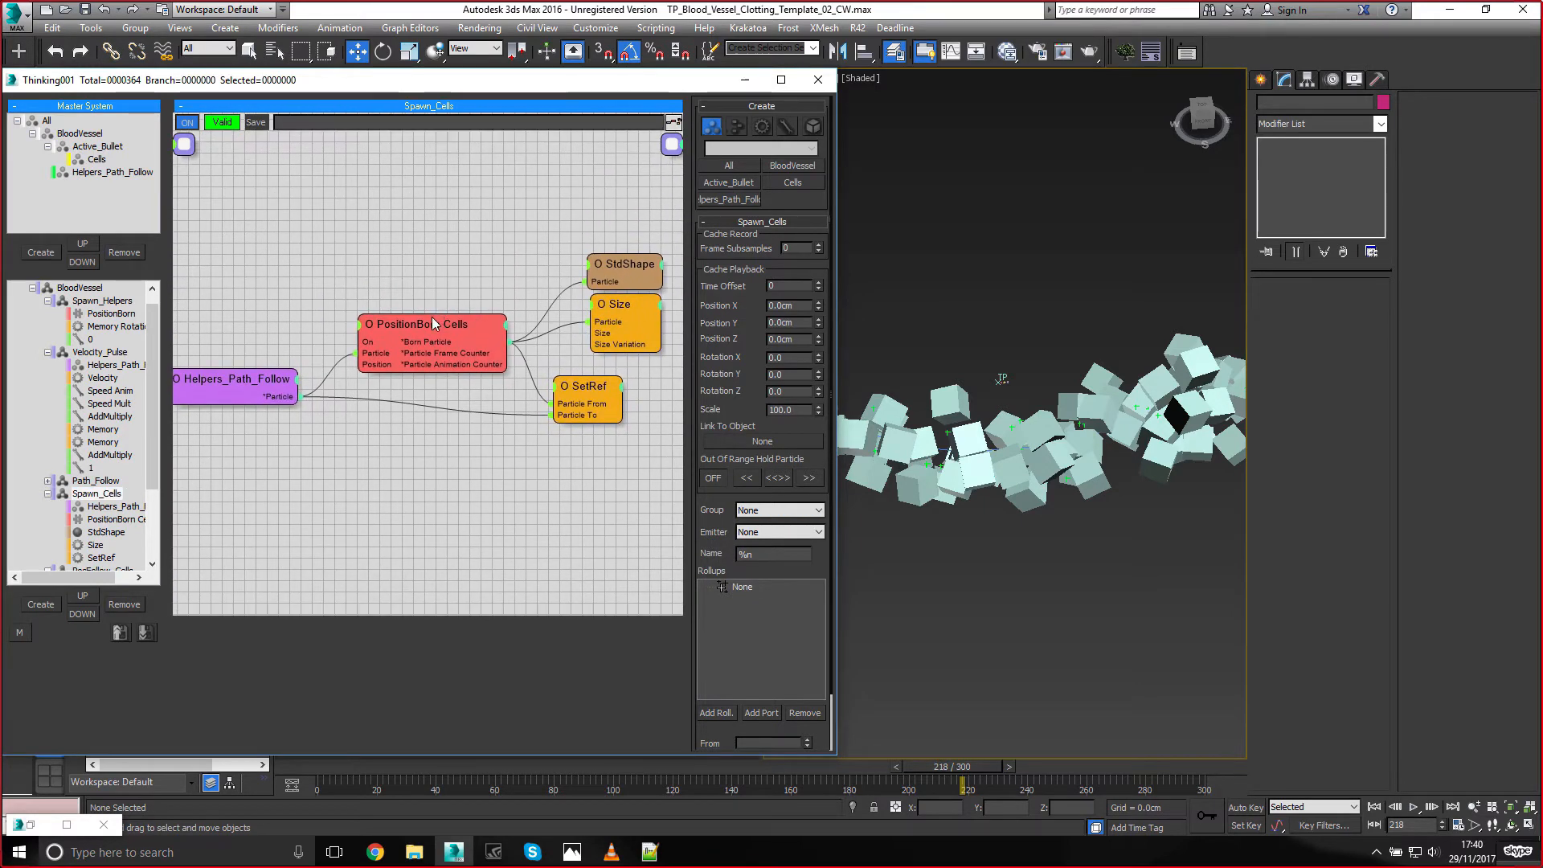
left_click_drag(431, 320, 387, 296)
left_click_drag(626, 312, 542, 307)
left_click(487, 232)
Add a Random helper below SetRef and connect the born particle of PositionBorn Cells to its Particle input
middle_click_drag(406, 457, 422, 446)
key("Tab")
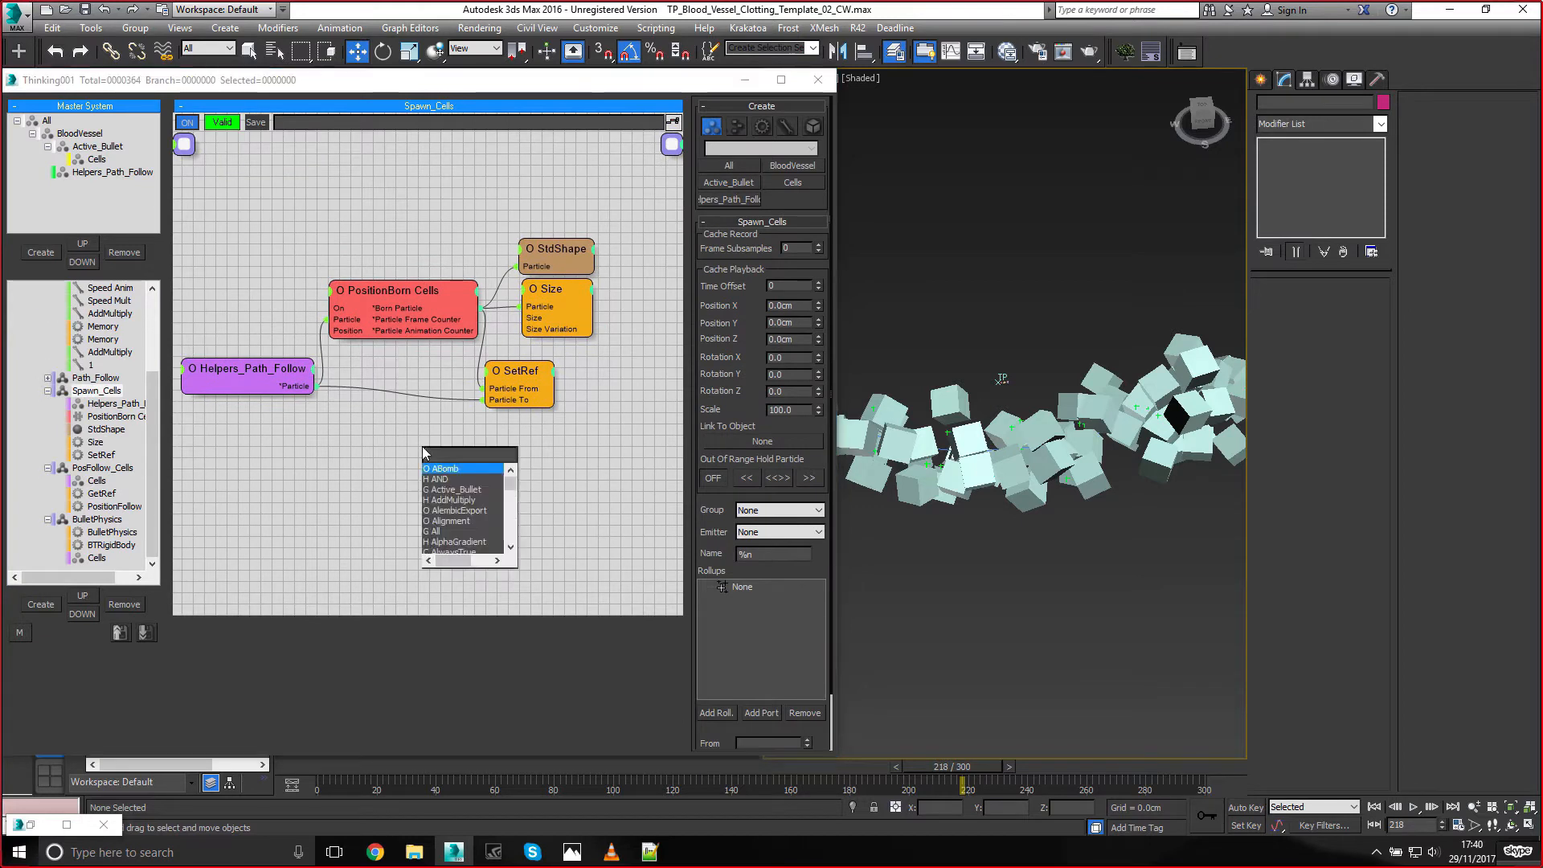
type("ran")
key("Return")
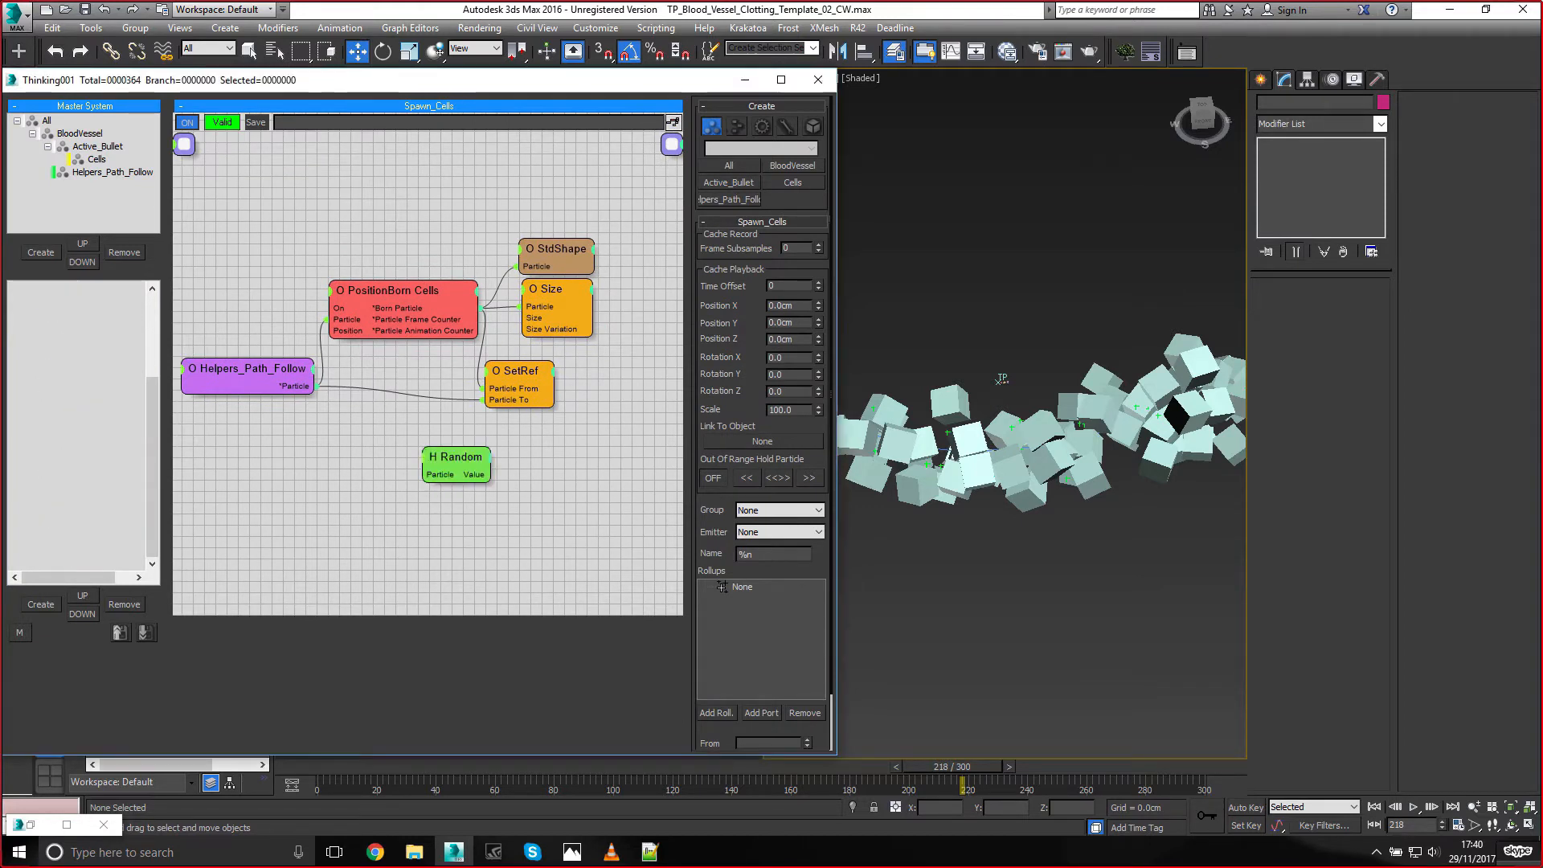
left_click_drag(460, 456, 540, 455)
left_click_drag(418, 308, 523, 473)
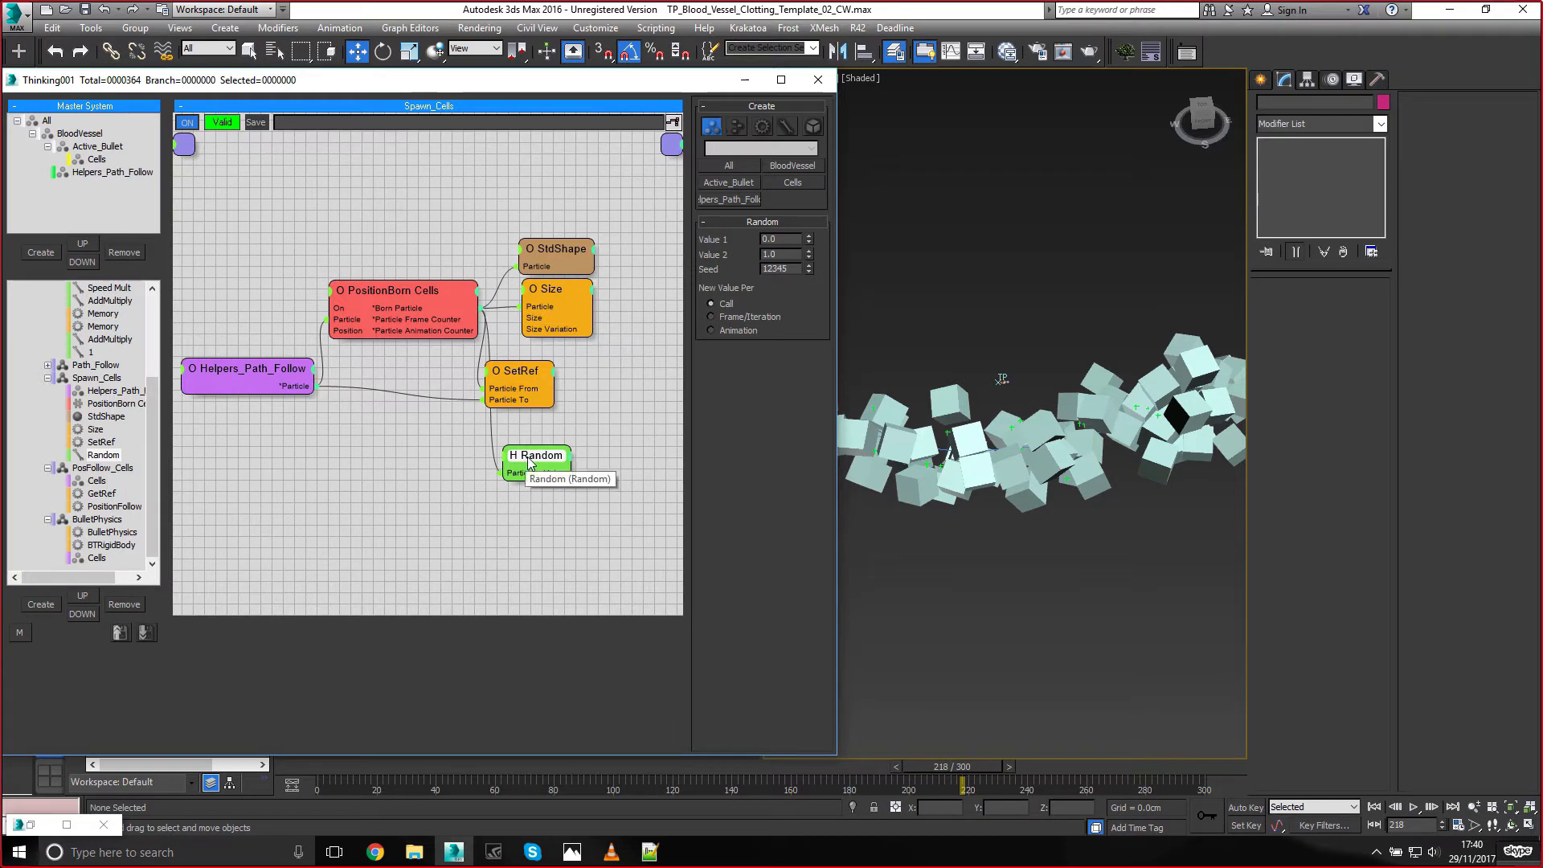
Set Value 2 of the Random helper to 100 and generate its new value per Animation
double_click(775, 254)
type("100")
key("Return")
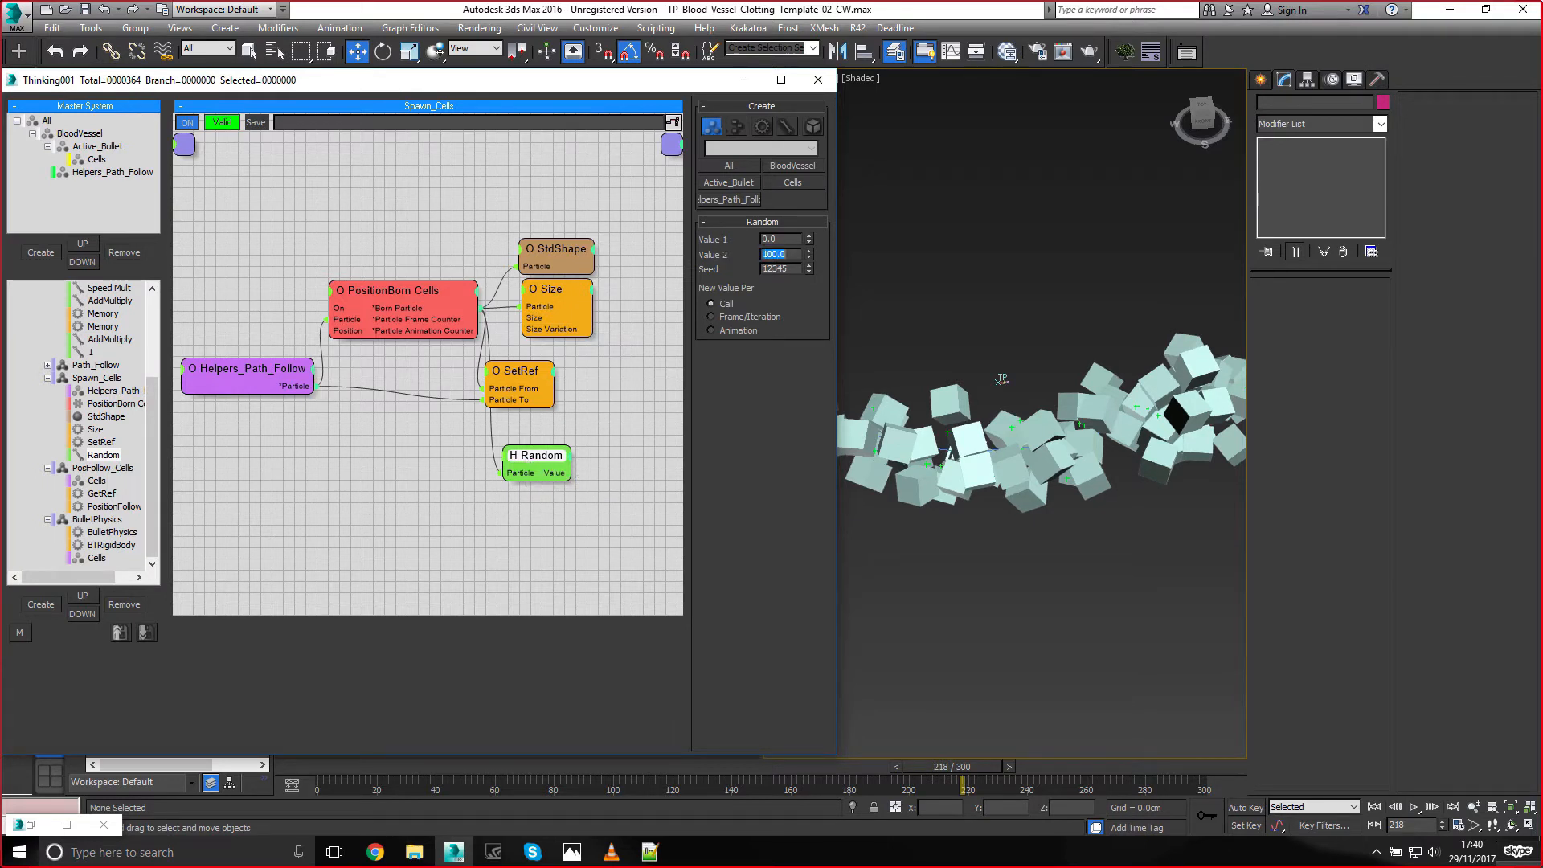
middle_click_drag(619, 400, 580, 434)
left_click(710, 331)
Add a Threshold condition beside the Random helper and duplicate it to make a stack of three
double_click(580, 431)
type("thr")
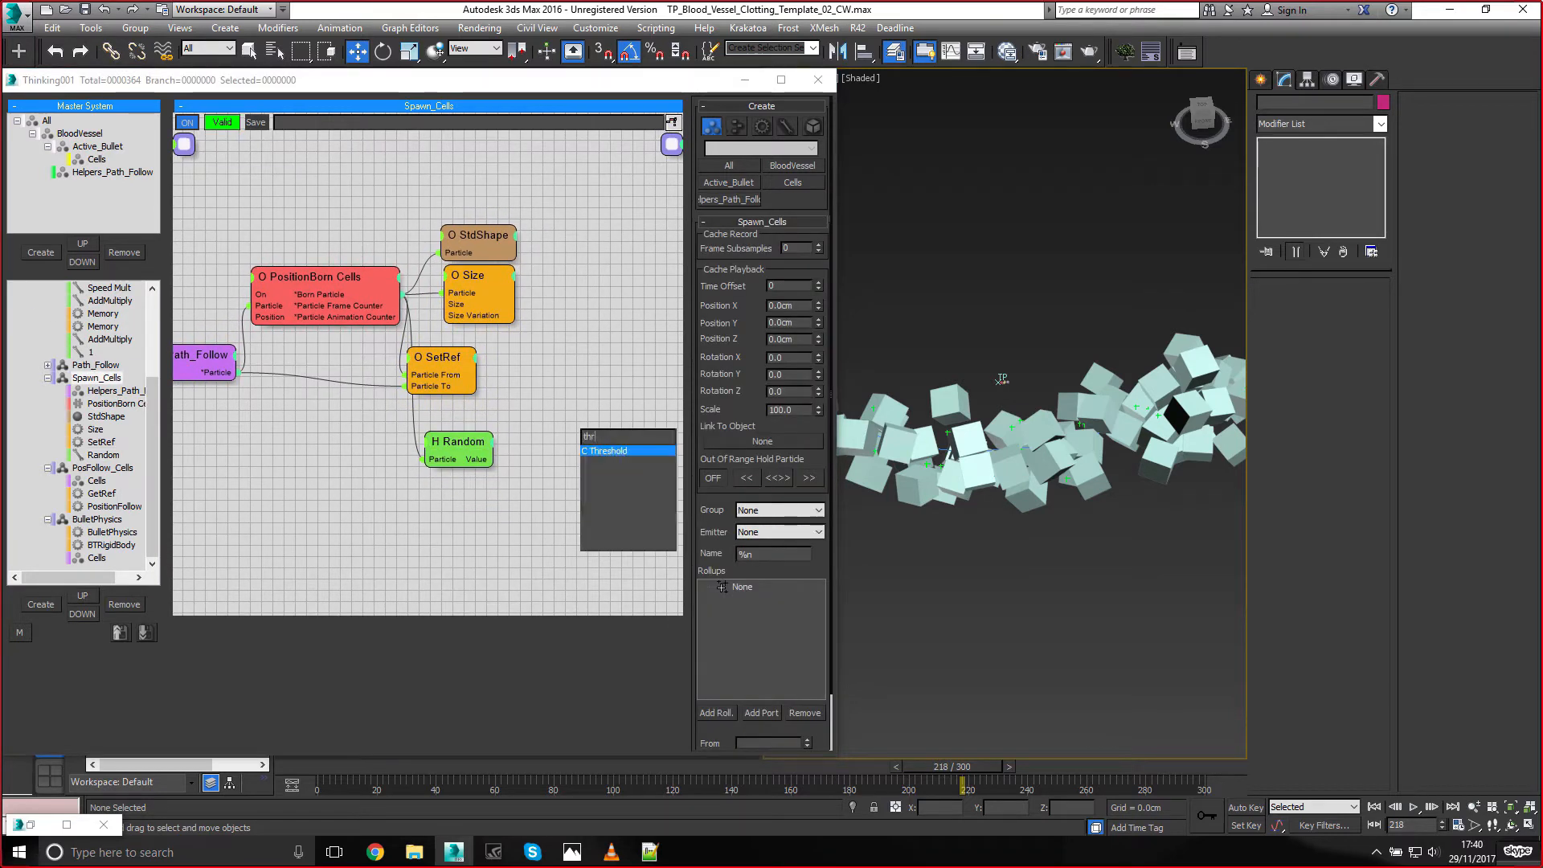
key("Return")
left_click_drag(607, 440, 554, 454)
left_click_drag(553, 454, 556, 504, "shift")
Rename the uppermost Threshold condition as Threshold RBC
right_click(572, 408)
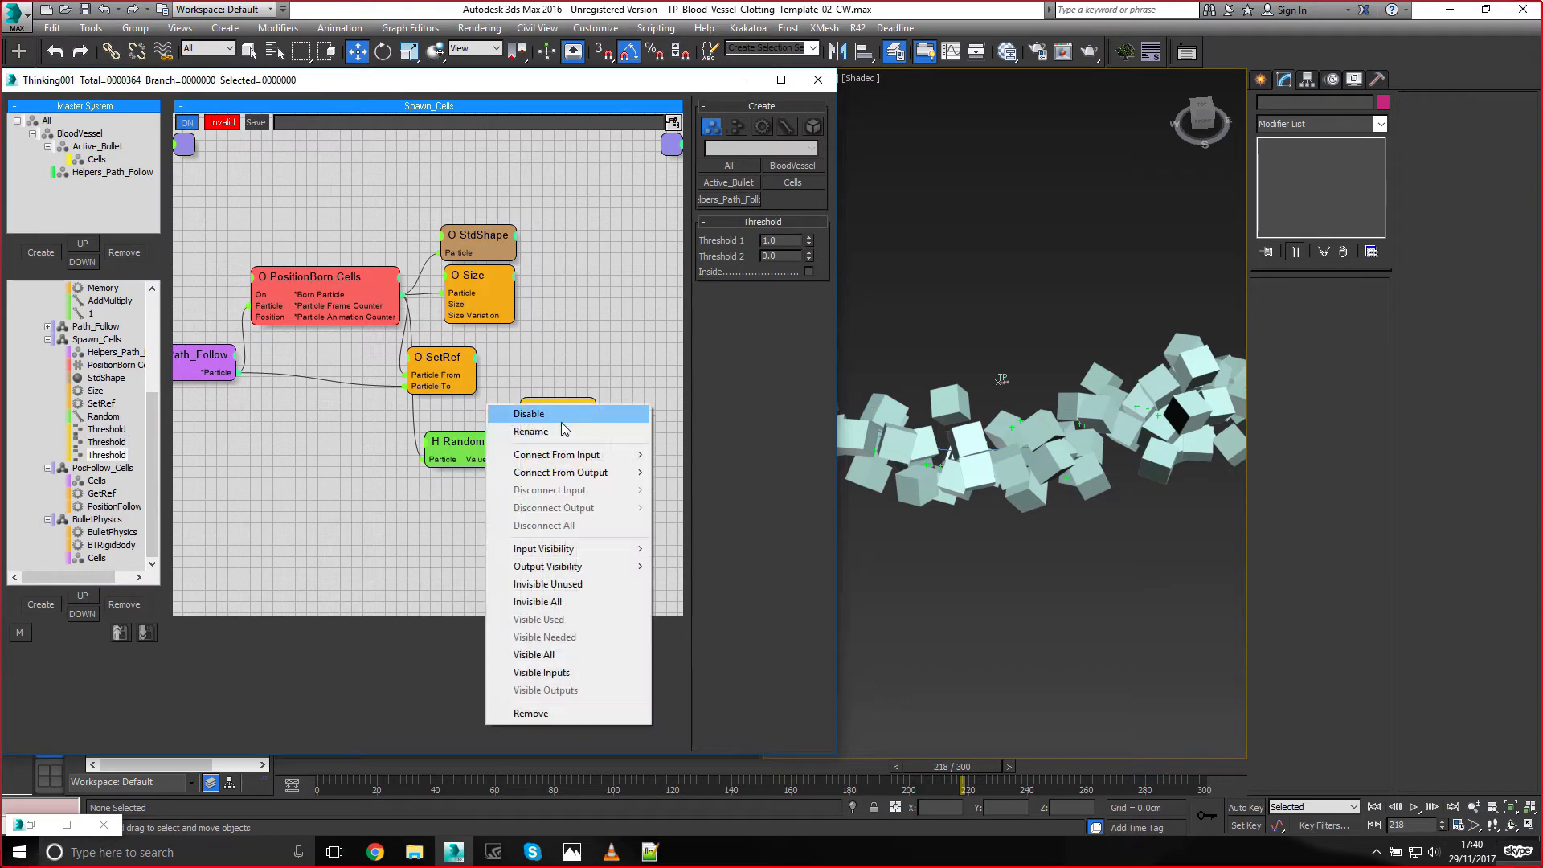
left_click(576, 428)
left_click(571, 408)
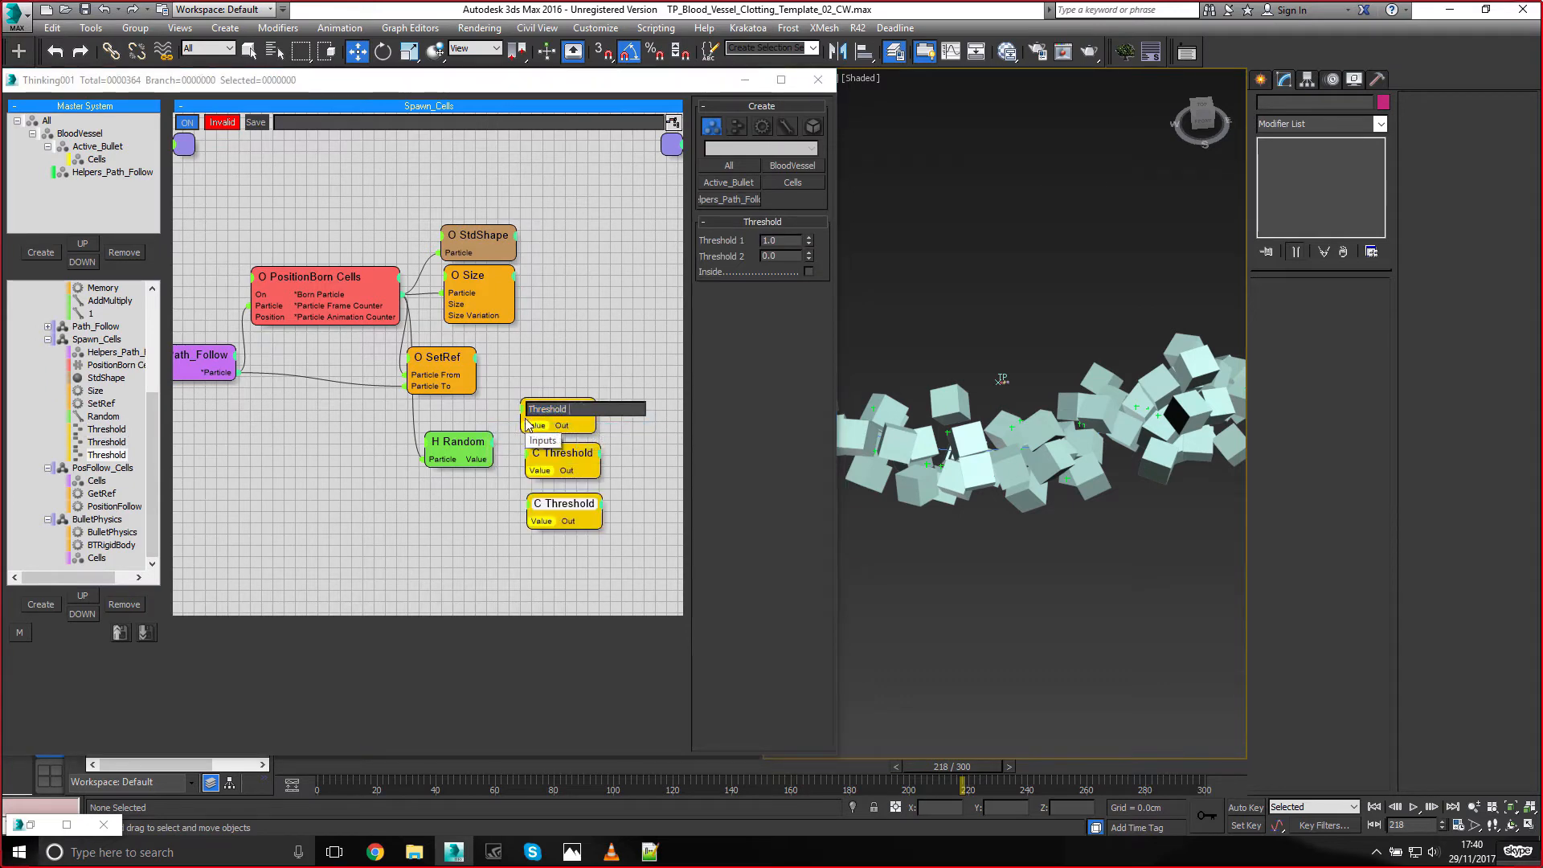
type("RBC")
key("Return")
Rename the middle Threshold condition as Threshold Platelet
right_click(584, 449)
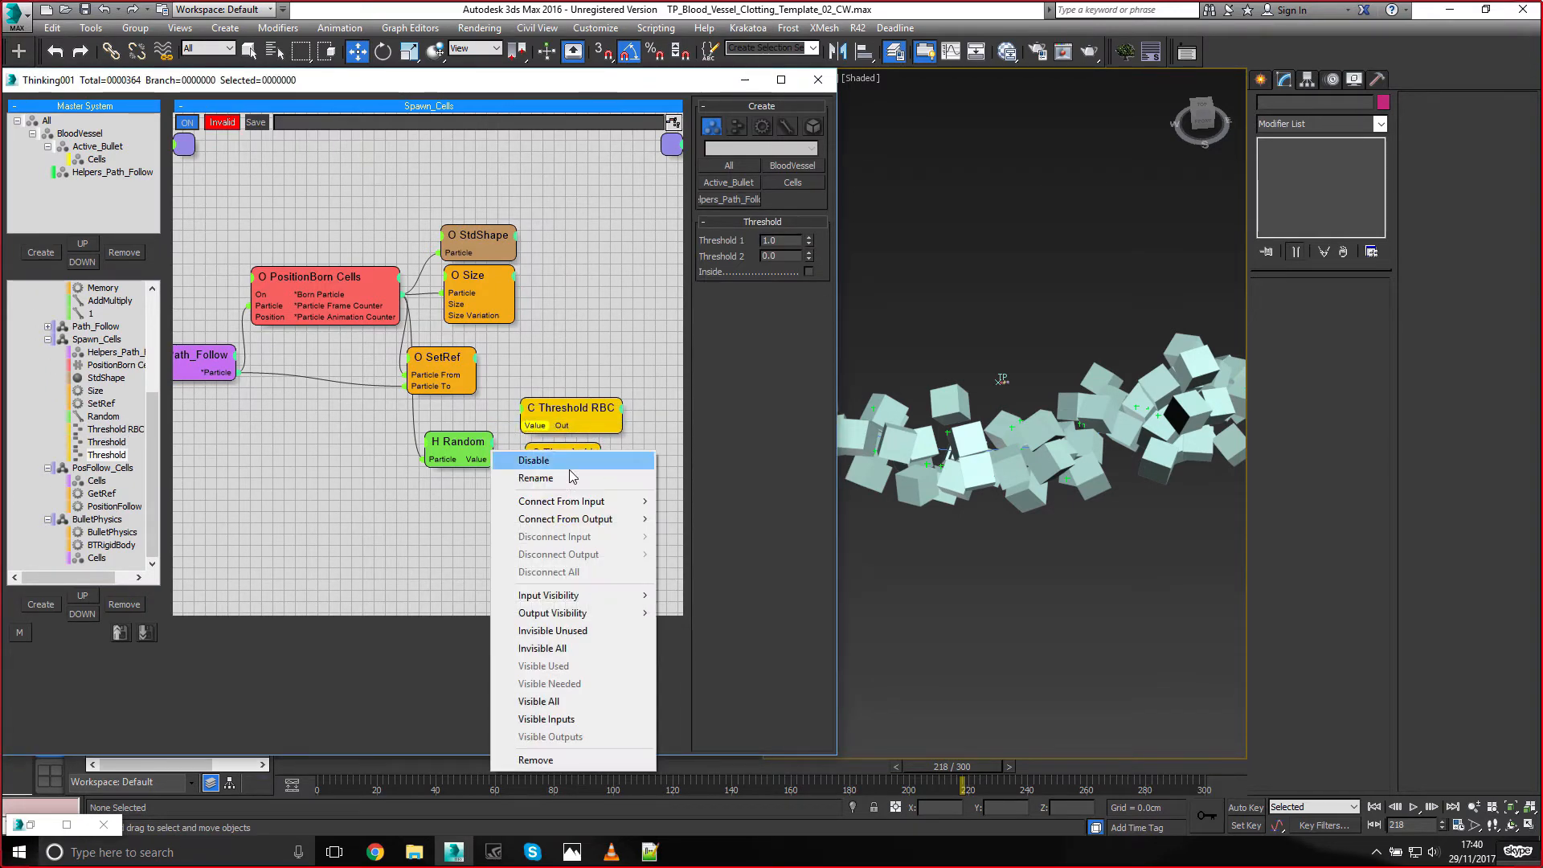
left_click(585, 469)
left_click(572, 454)
type("Plat")
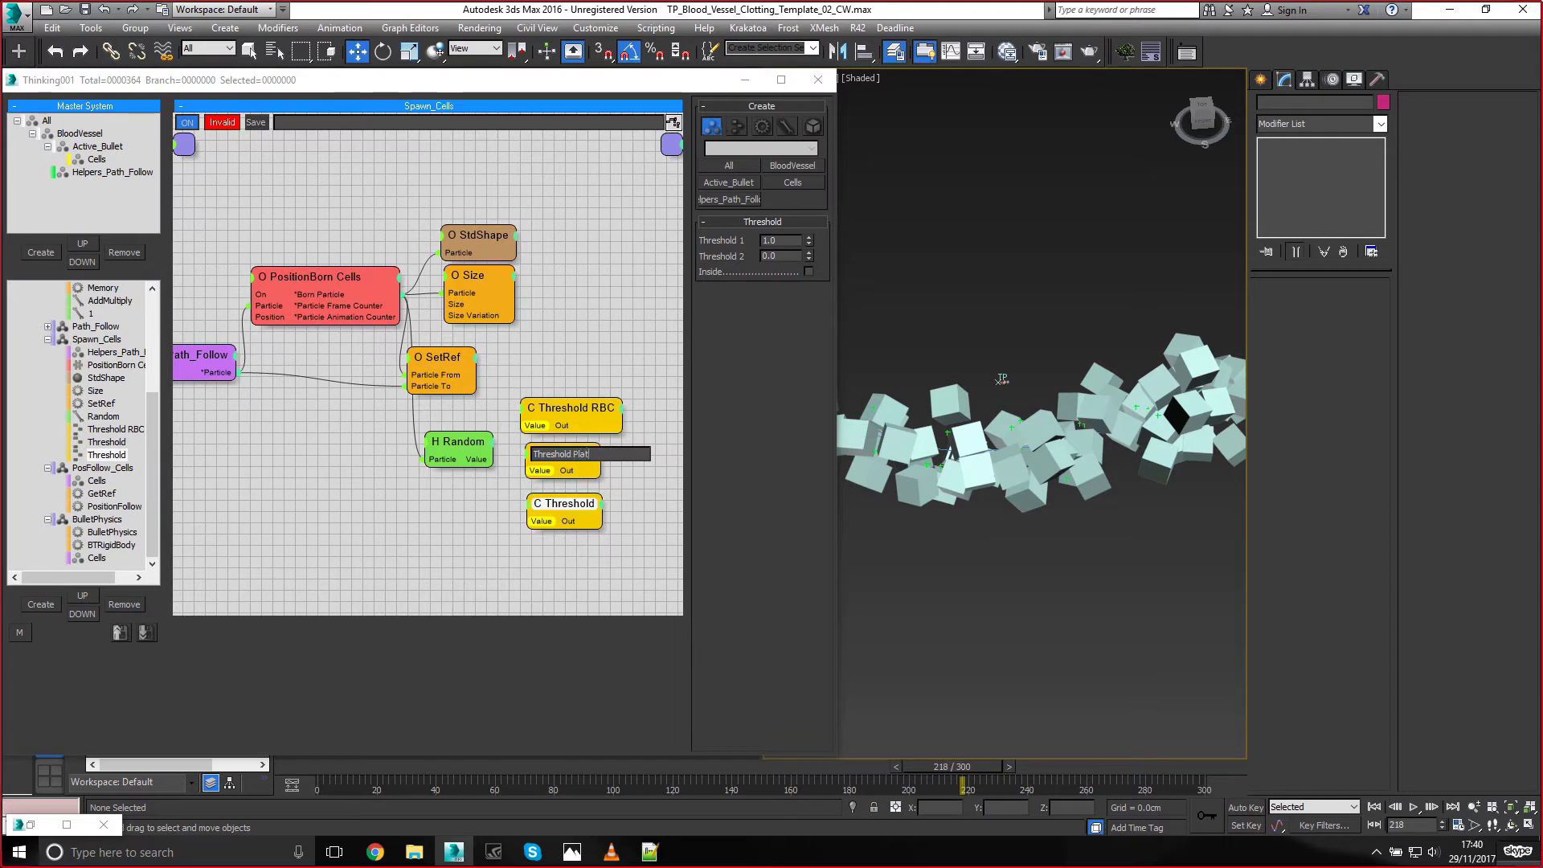
type("elet")
key("Return")
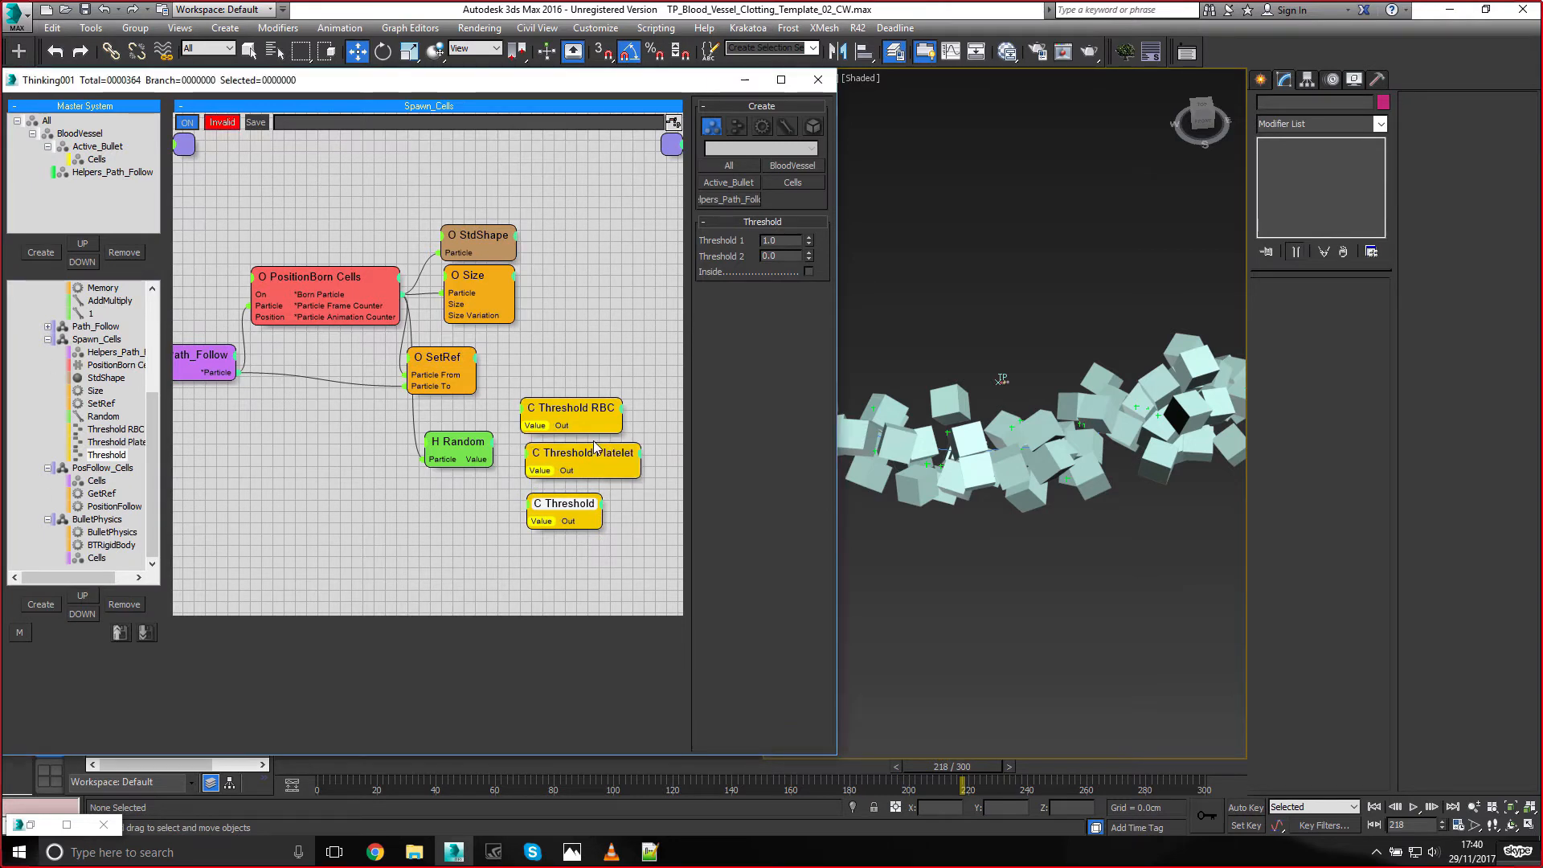
Rename the lowest condition as Threshold TCell and connect the Random helper's Value output to all three thresholds
right_click(562, 505)
left_click(506, 528)
left_click(572, 504)
type("T")
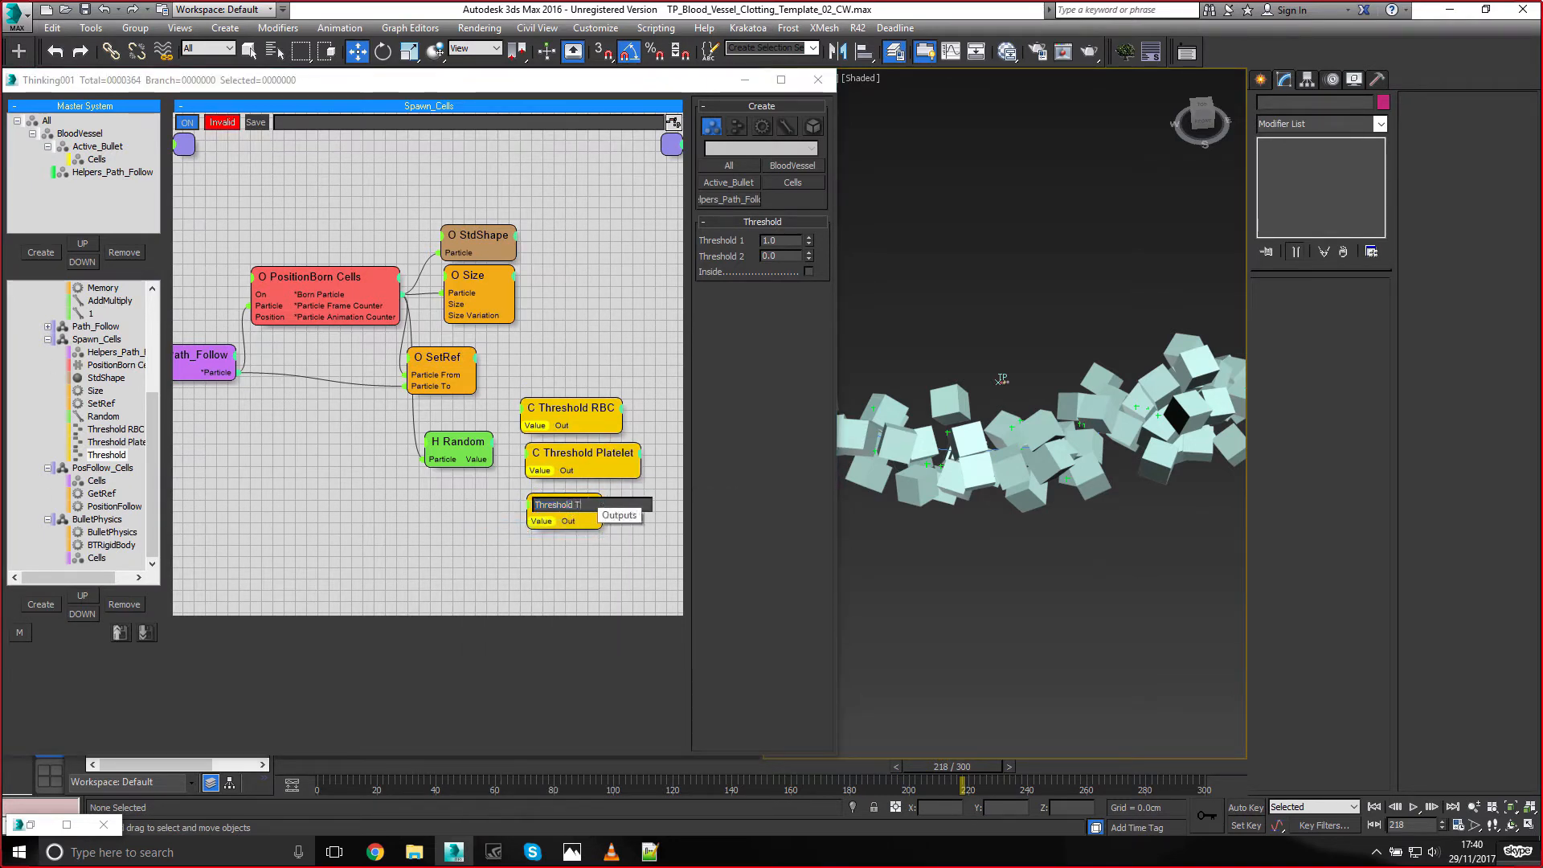
type("CEll")
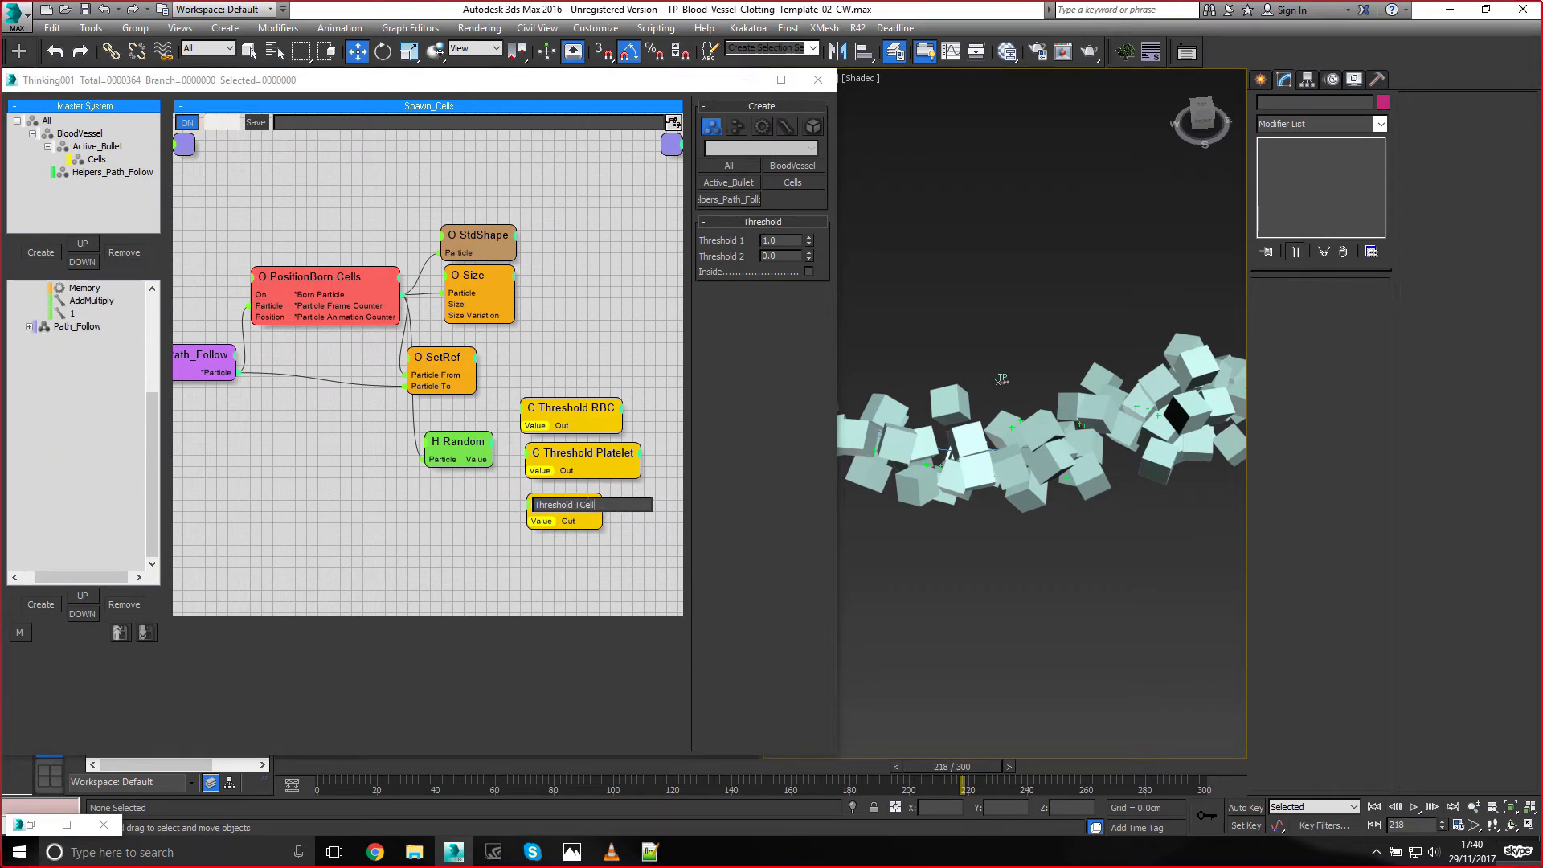
key("Return")
left_click_drag(493, 459, 528, 521)
Enable Inside on Threshold RBC and set its range from 0 to 50
left_click(572, 415)
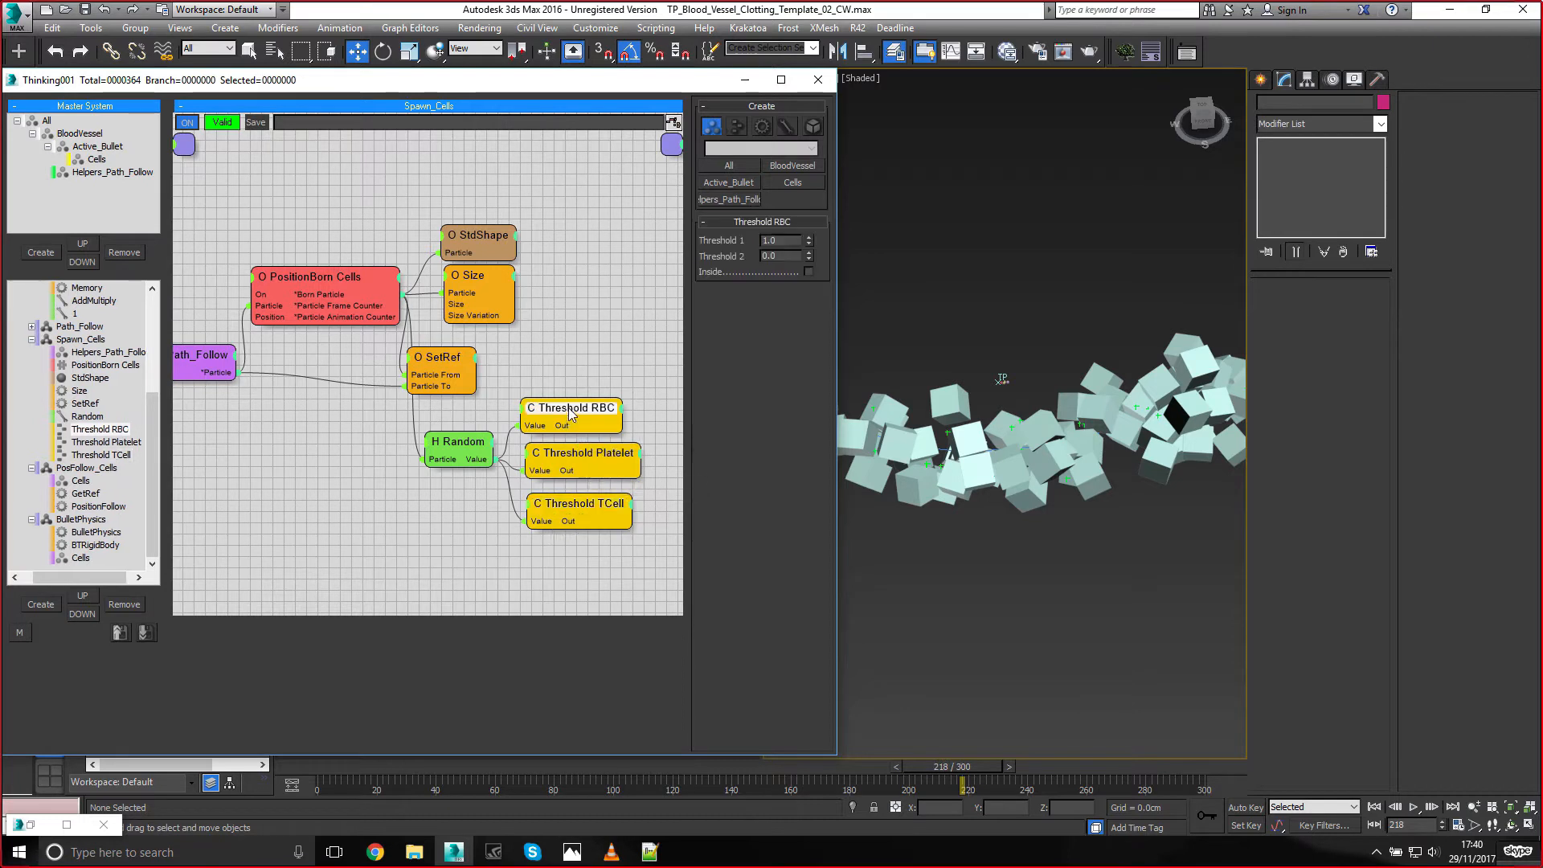
left_click(807, 272)
type("0.50")
key("Return")
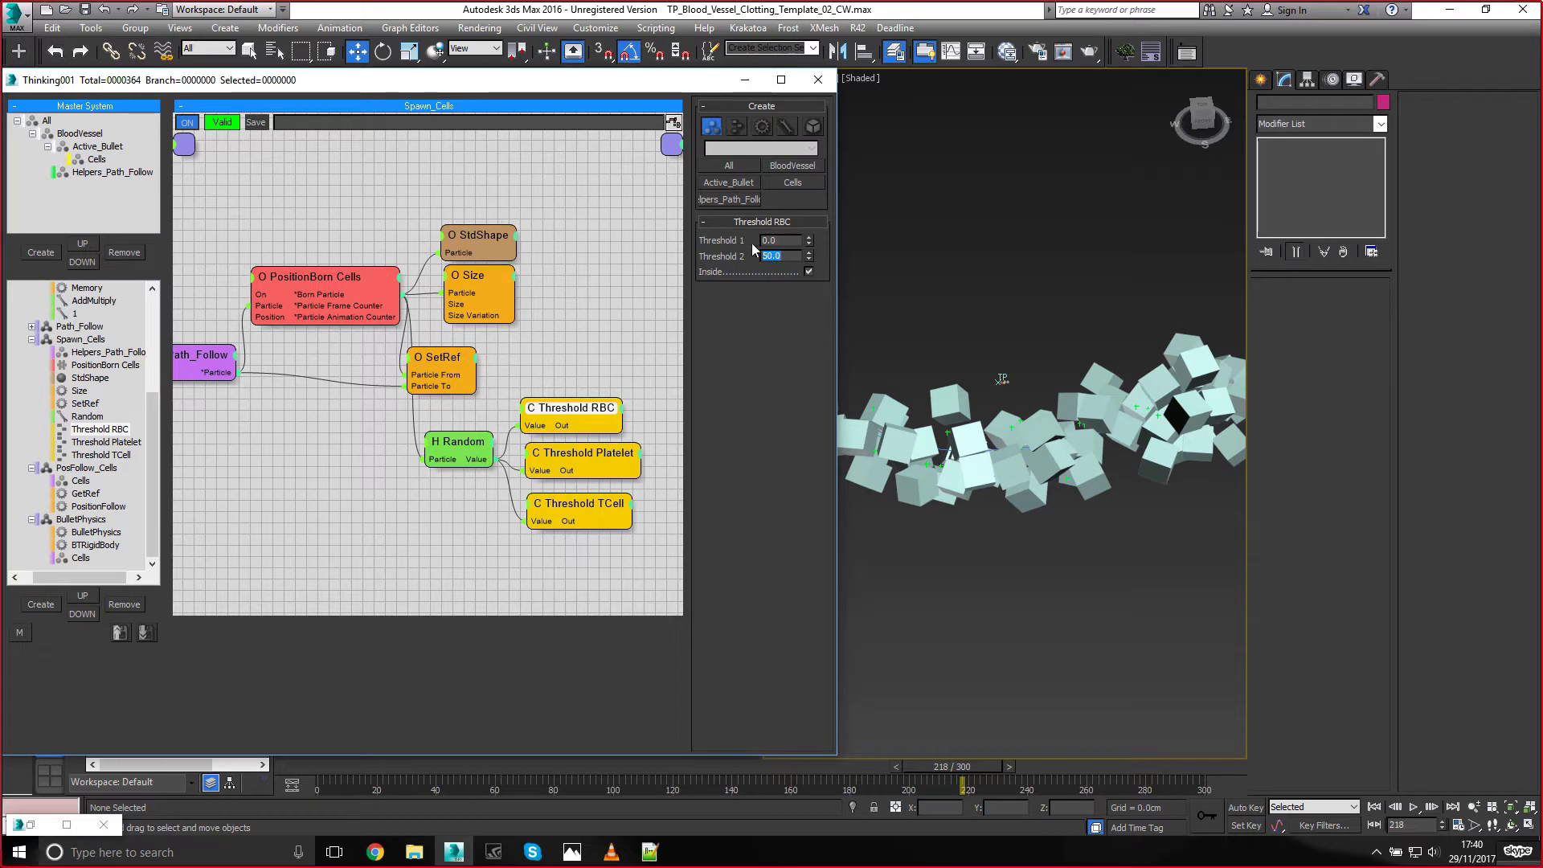
Set Threshold 1 of Threshold Platelet to 50
left_click(586, 462)
double_click(766, 240)
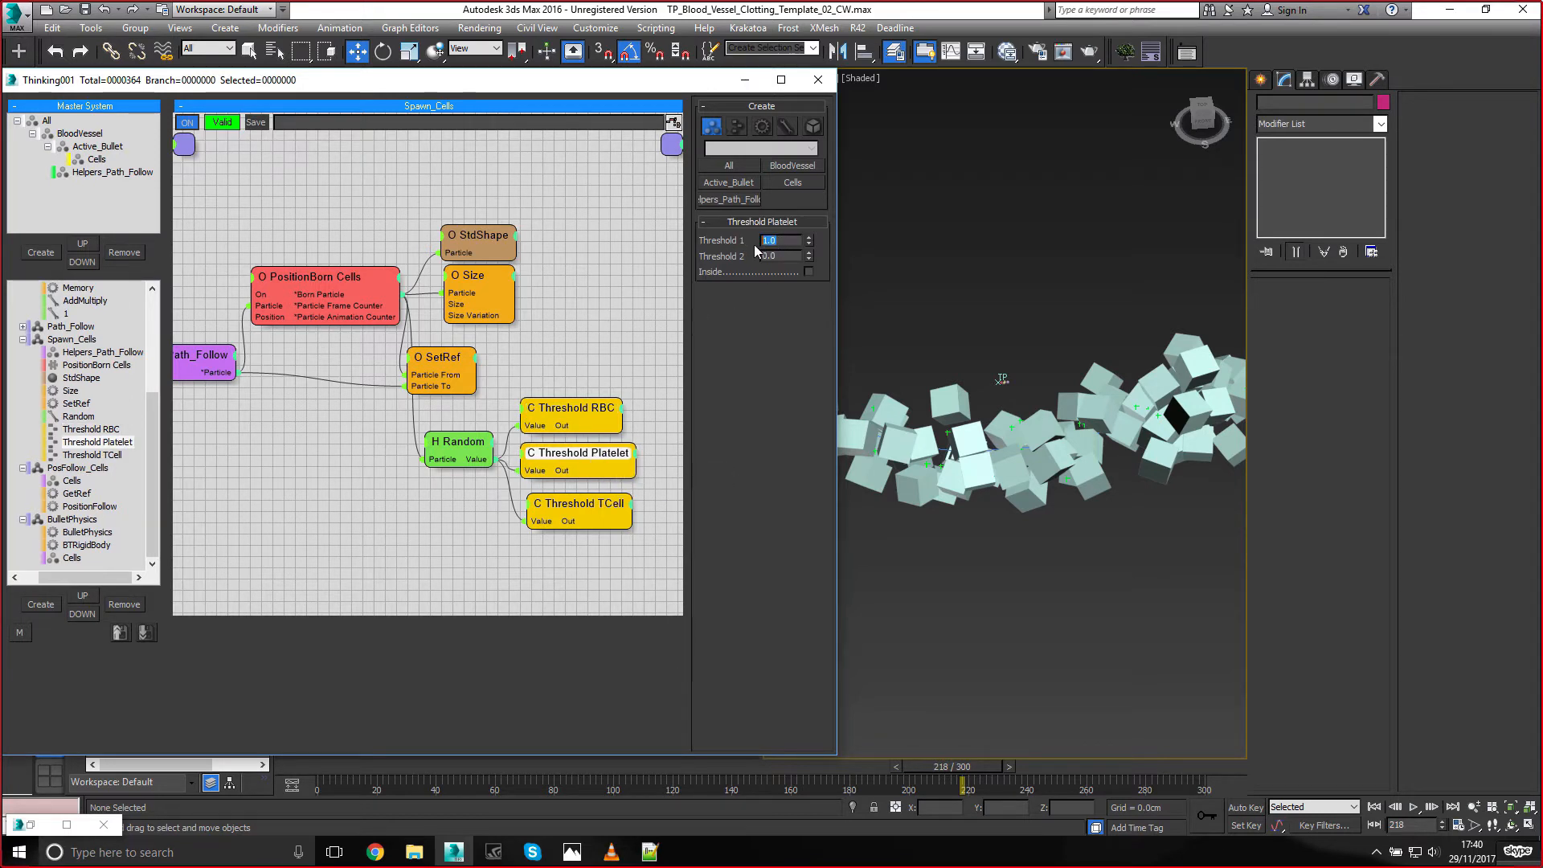
type("50")
key("Tab")
Set the range of Threshold TCell from 90 to 100 with Inside enabled
left_click(588, 513)
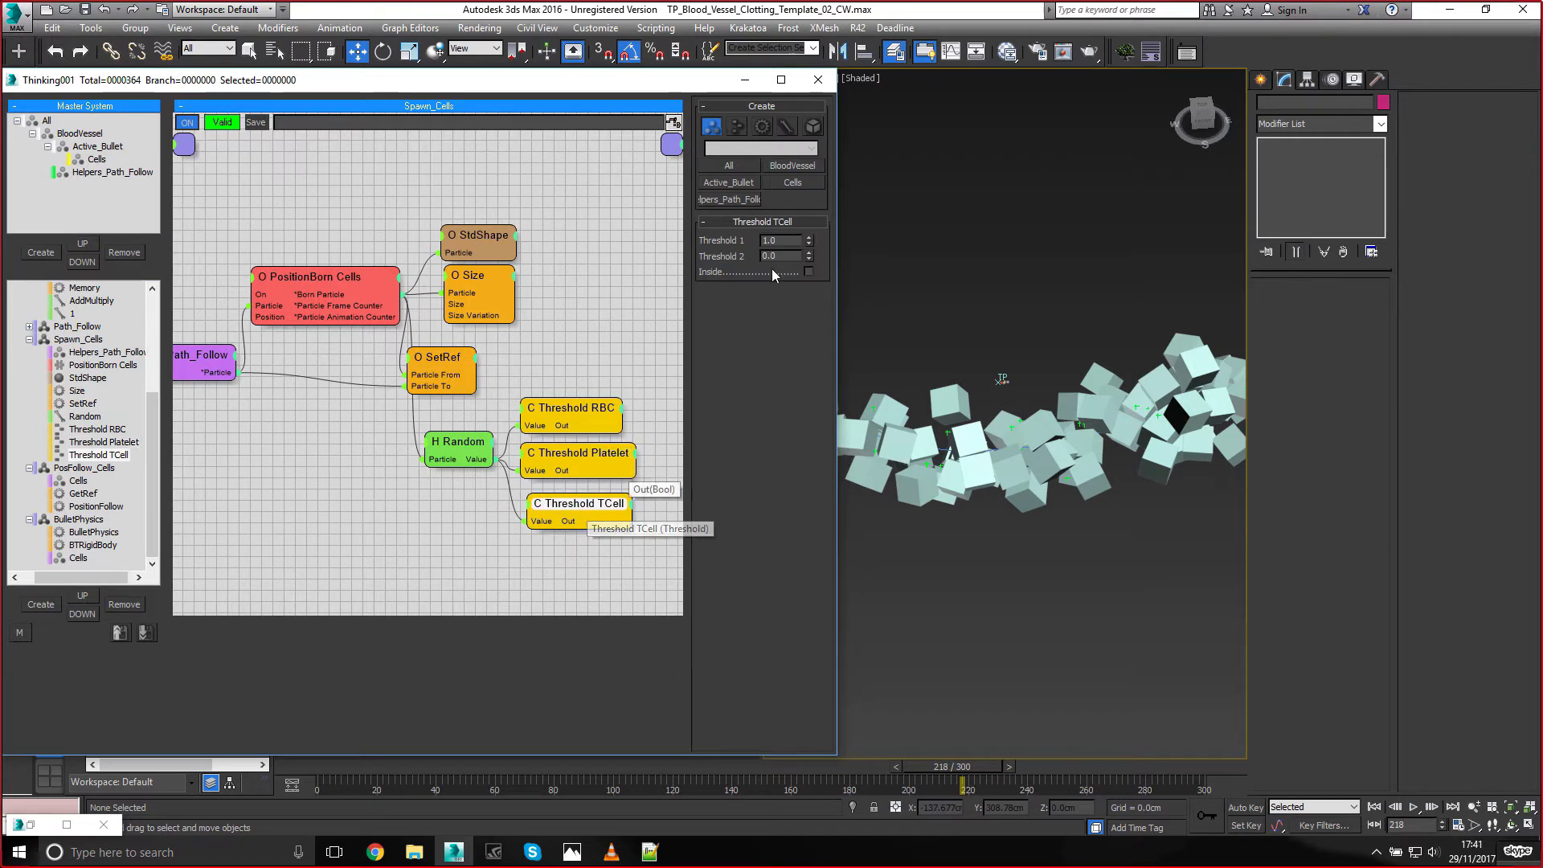
type("92")
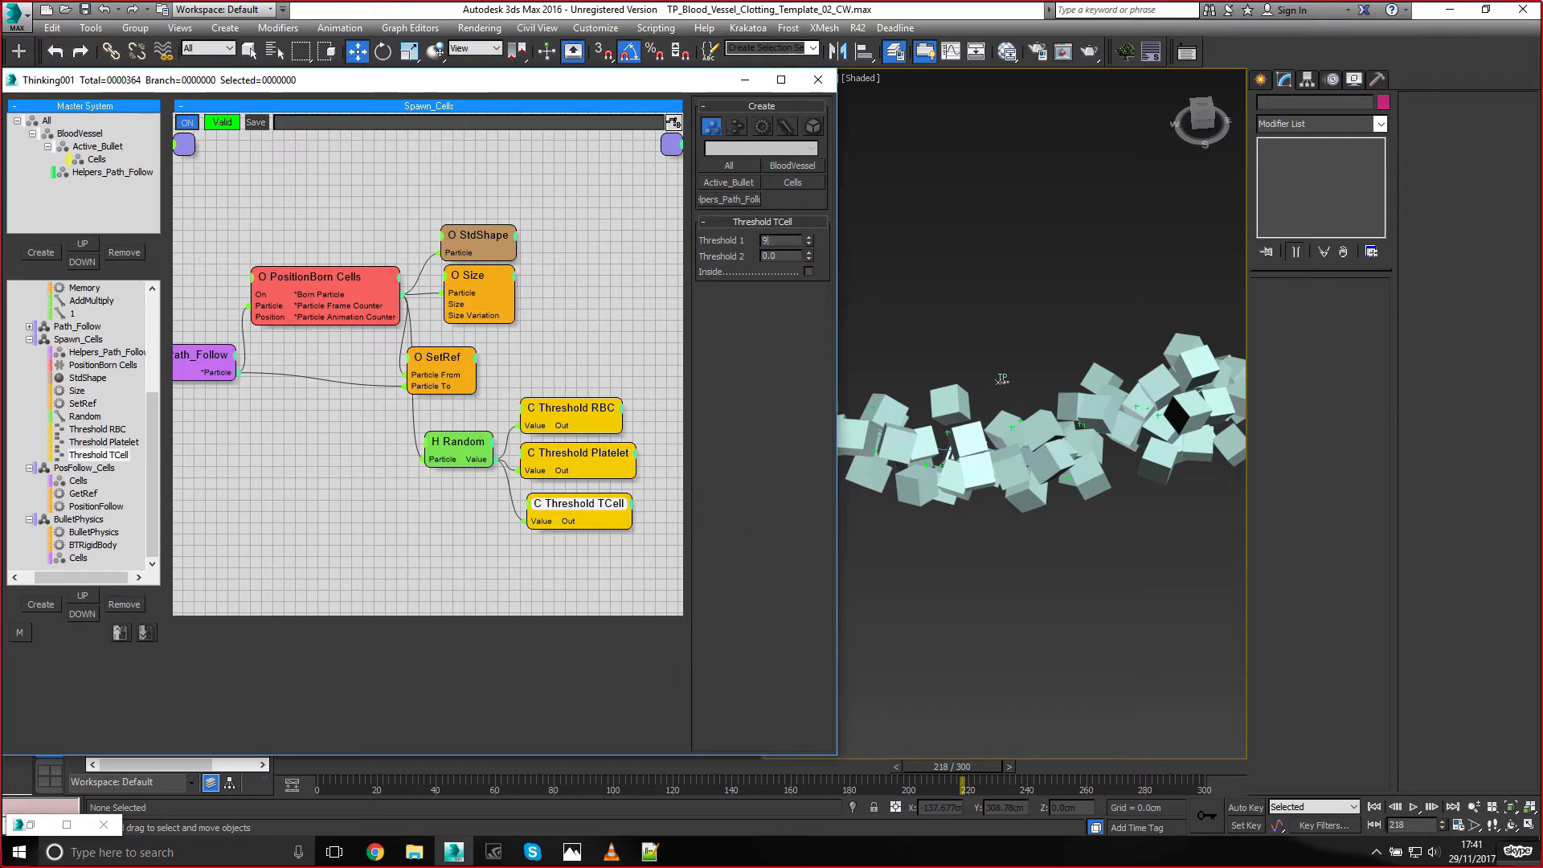
key("Tab")
type("100")
key("Return")
Add an Expression helper beside the three threshold conditions
middle_click_drag(612, 329, 540, 331)
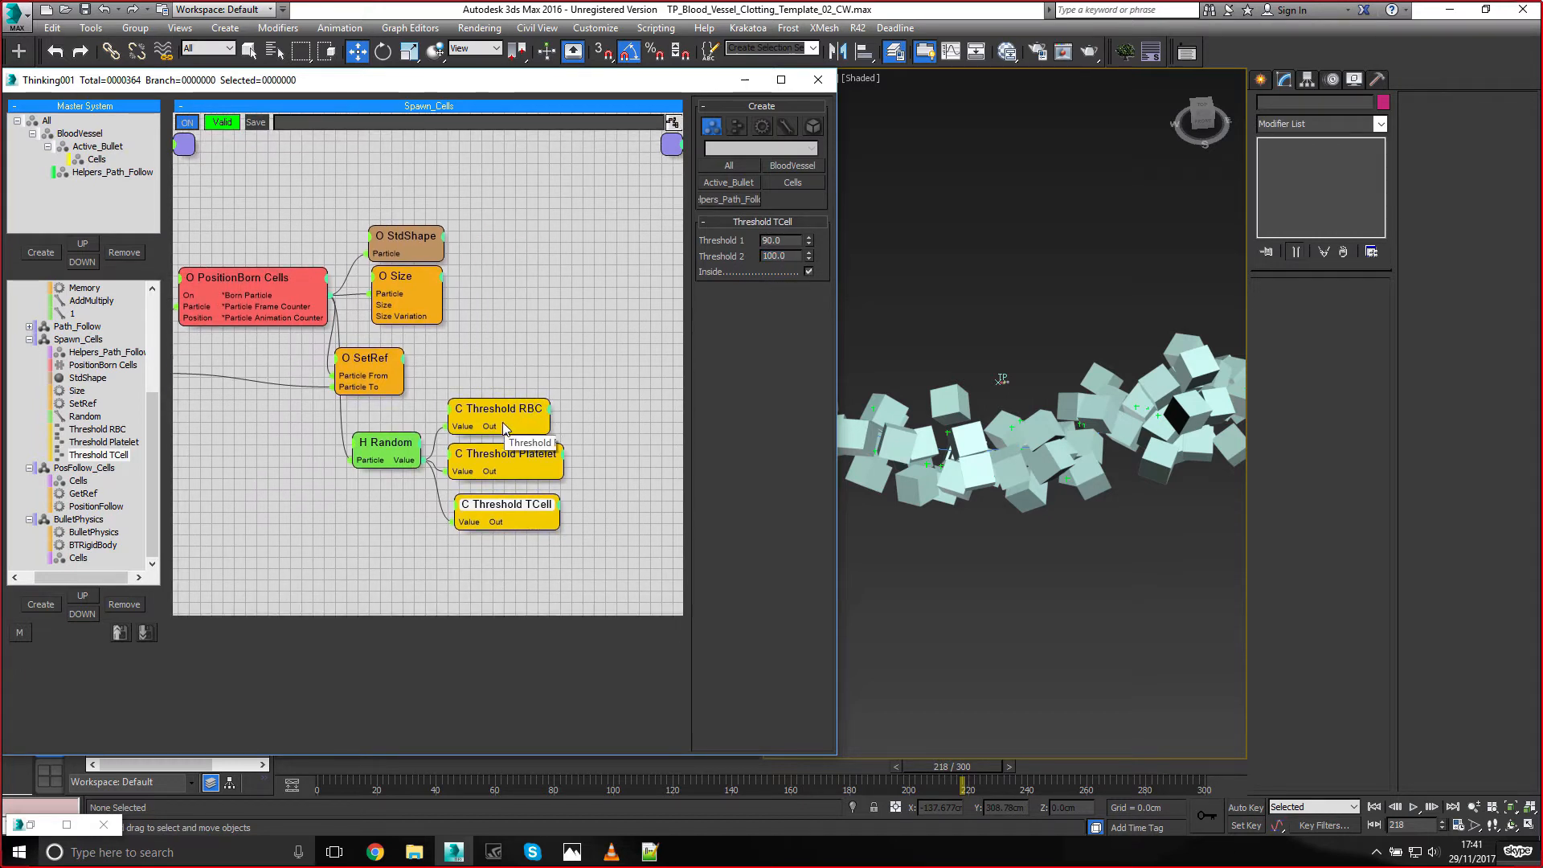
left_click_drag(551, 418, 589, 382)
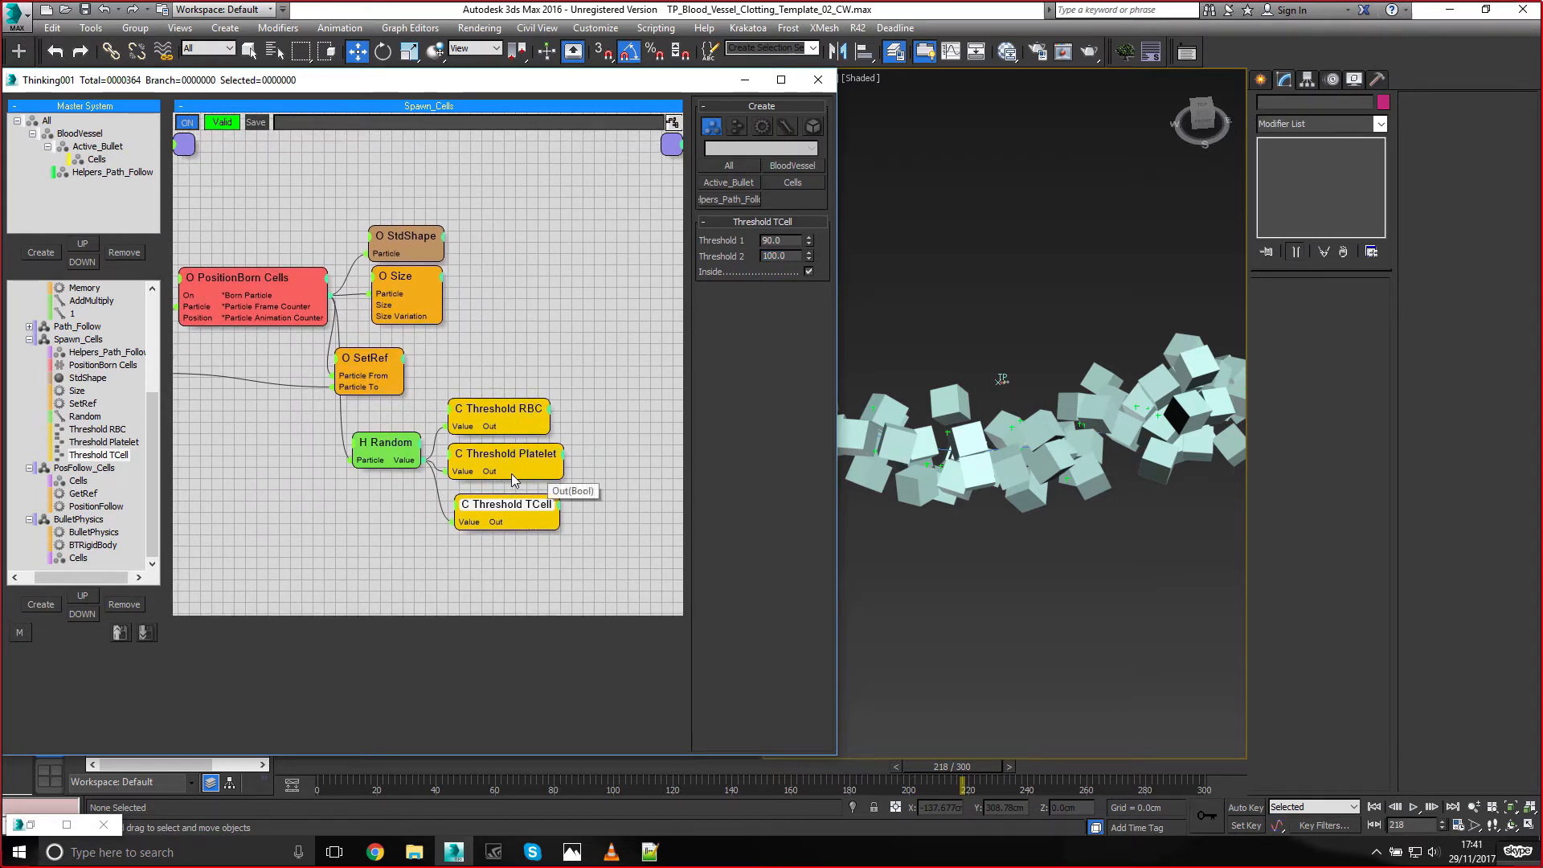
left_click_drag(511, 474, 610, 402)
middle_click_drag(603, 431, 477, 392)
double_click(477, 392)
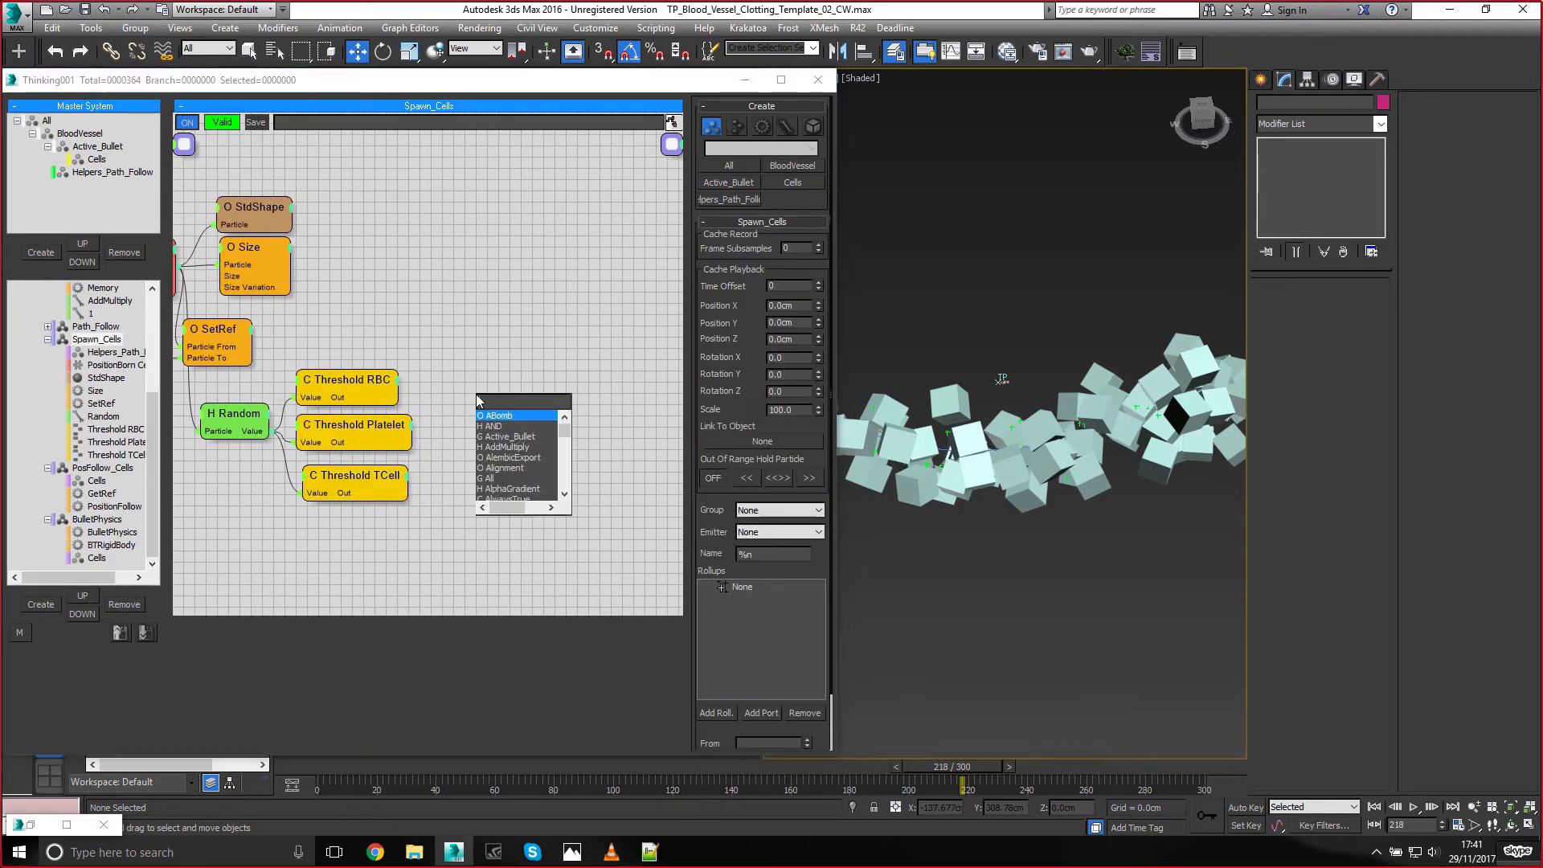
type("exp")
key("Down")
key("Return")
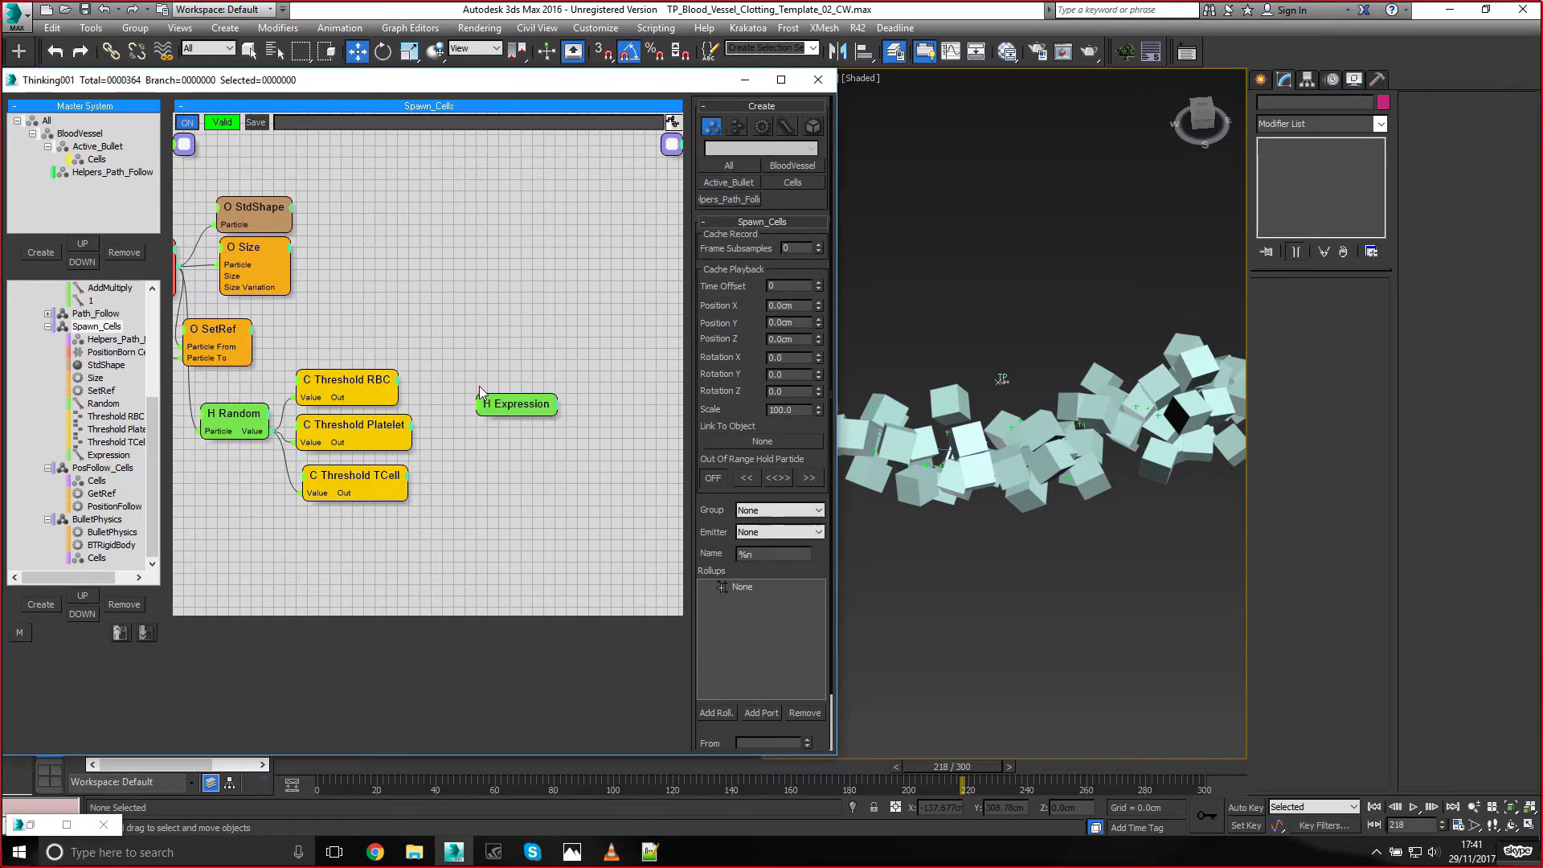
left_click_drag(514, 415, 483, 413)
Enter an if clause testing boola = 1 and returning 1 in the Expression helper, with a copy of the clause nested as its alternative
left_click(761, 245)
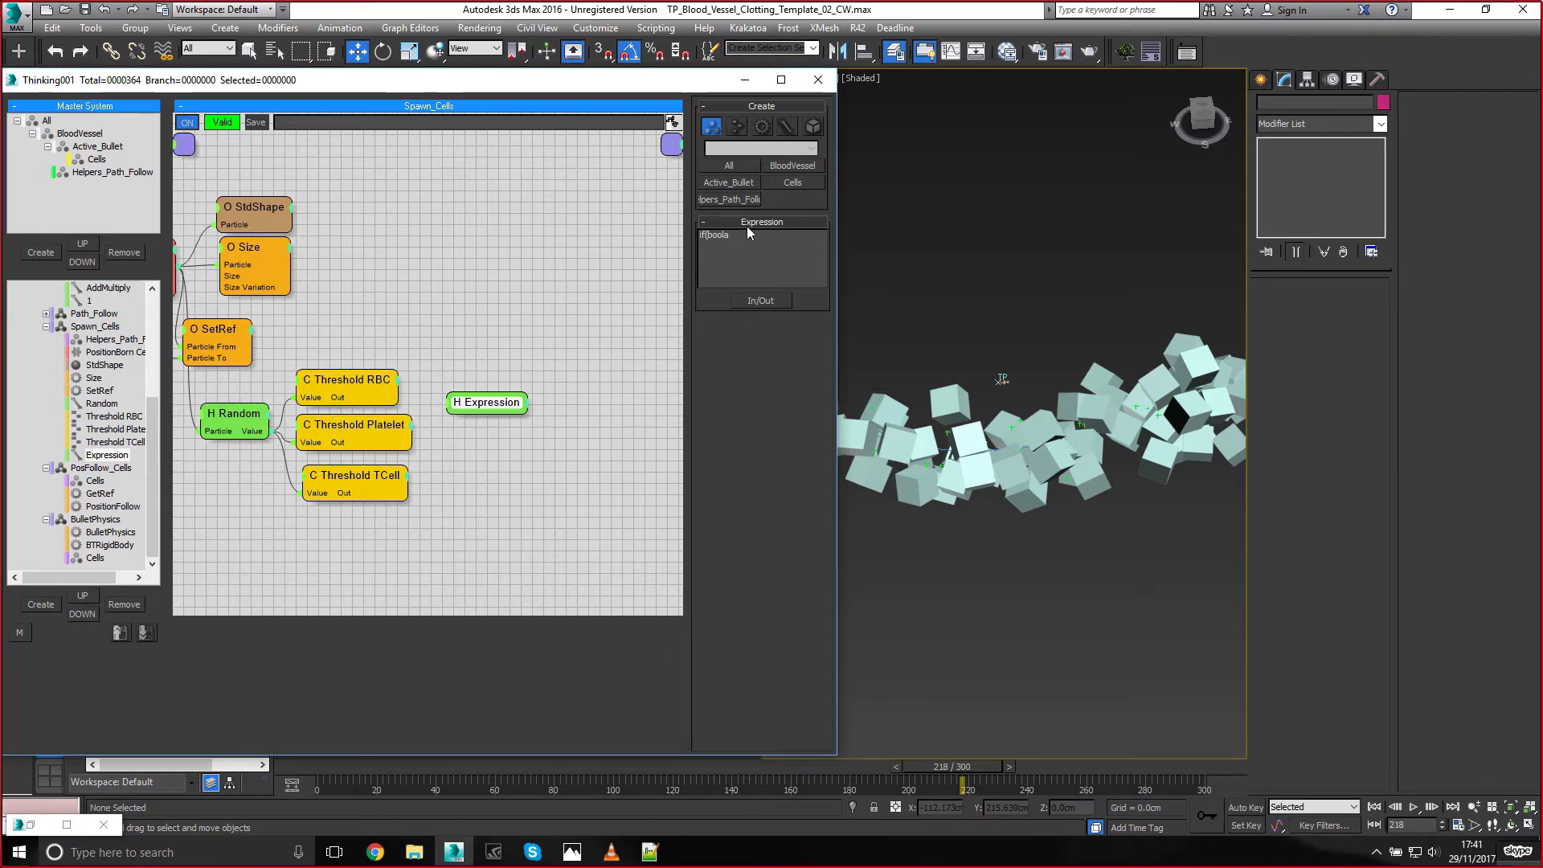
type("= 1, 1, (")
left_click_drag(794, 247, 663, 244)
key("ctrl+c")
left_click(765, 237)
key("ctrl+v")
Edit the nested clause so the expression reads if(boola = 1, 1, (if(boolb = 1, 2, 3)))
left_click_drag(771, 235, 777, 235)
type("b")
double_click(802, 236)
left_click_drag(823, 238, 745, 250)
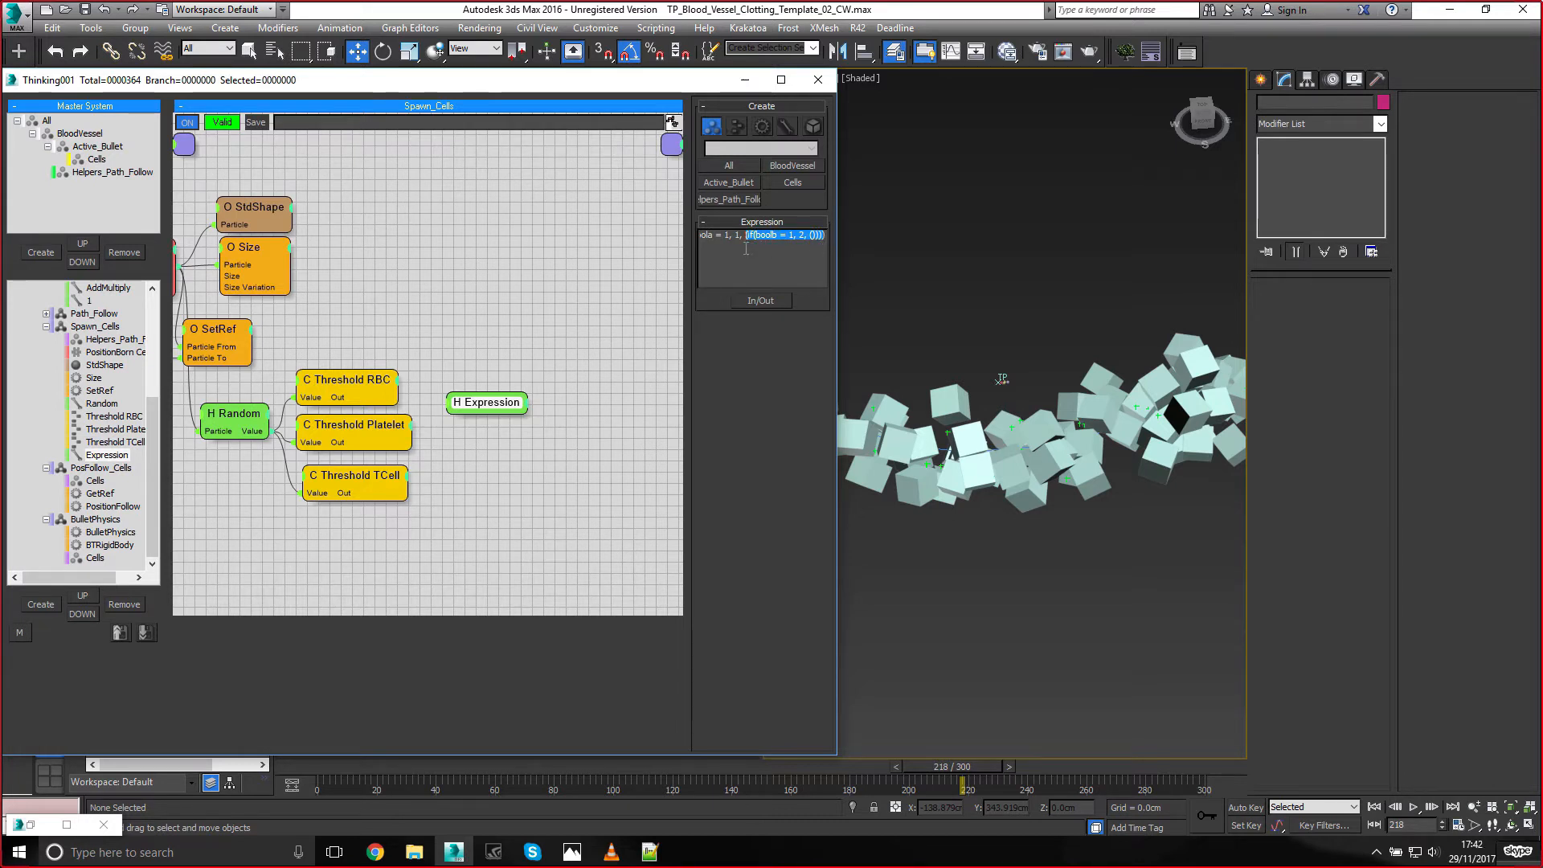
left_click(813, 238)
key("BackSpace")
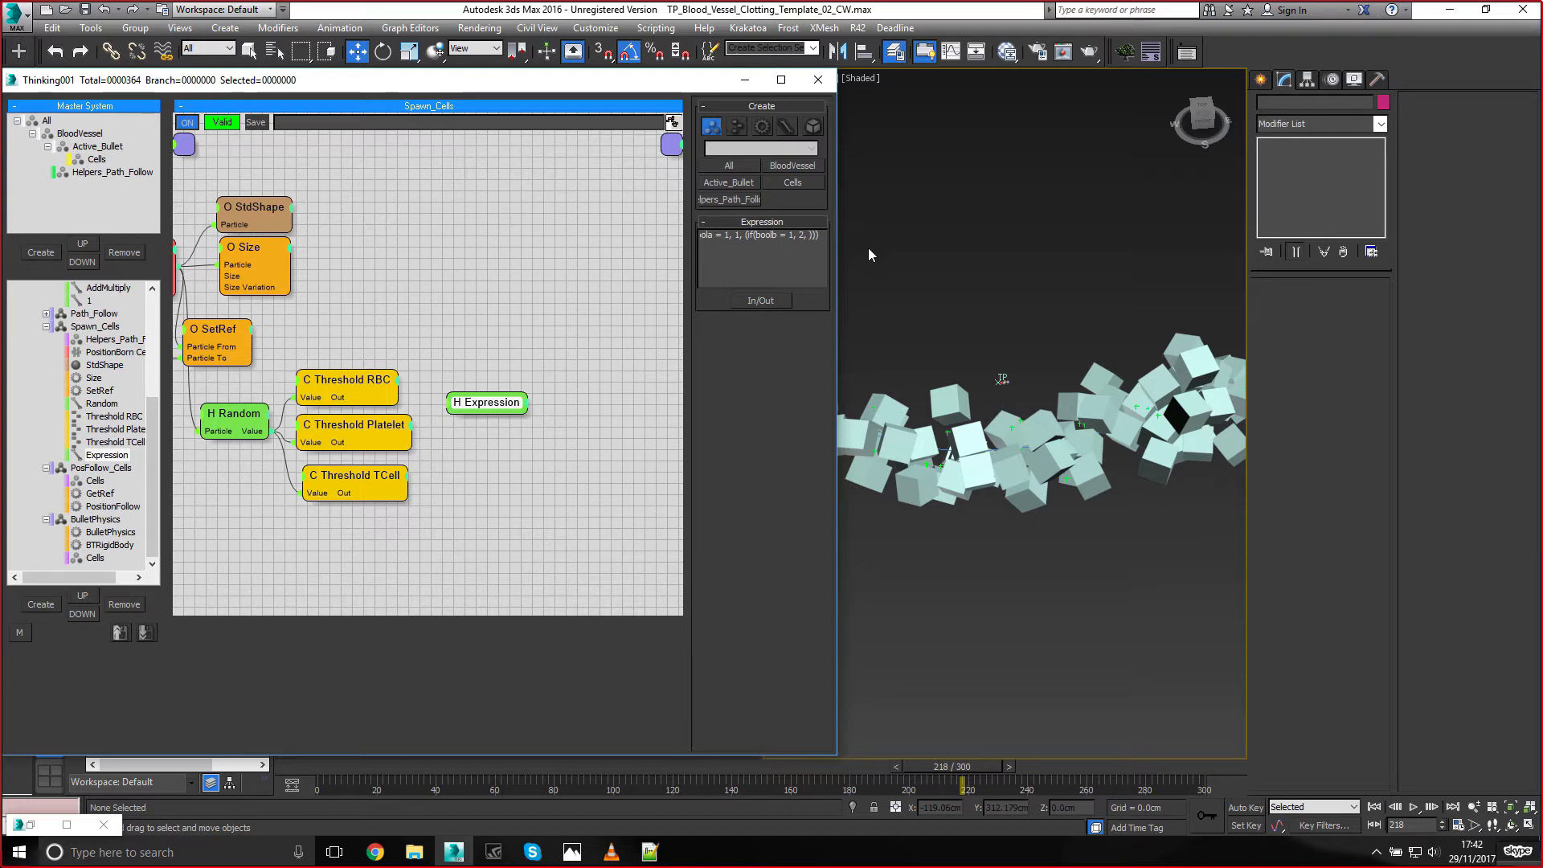
type("3")
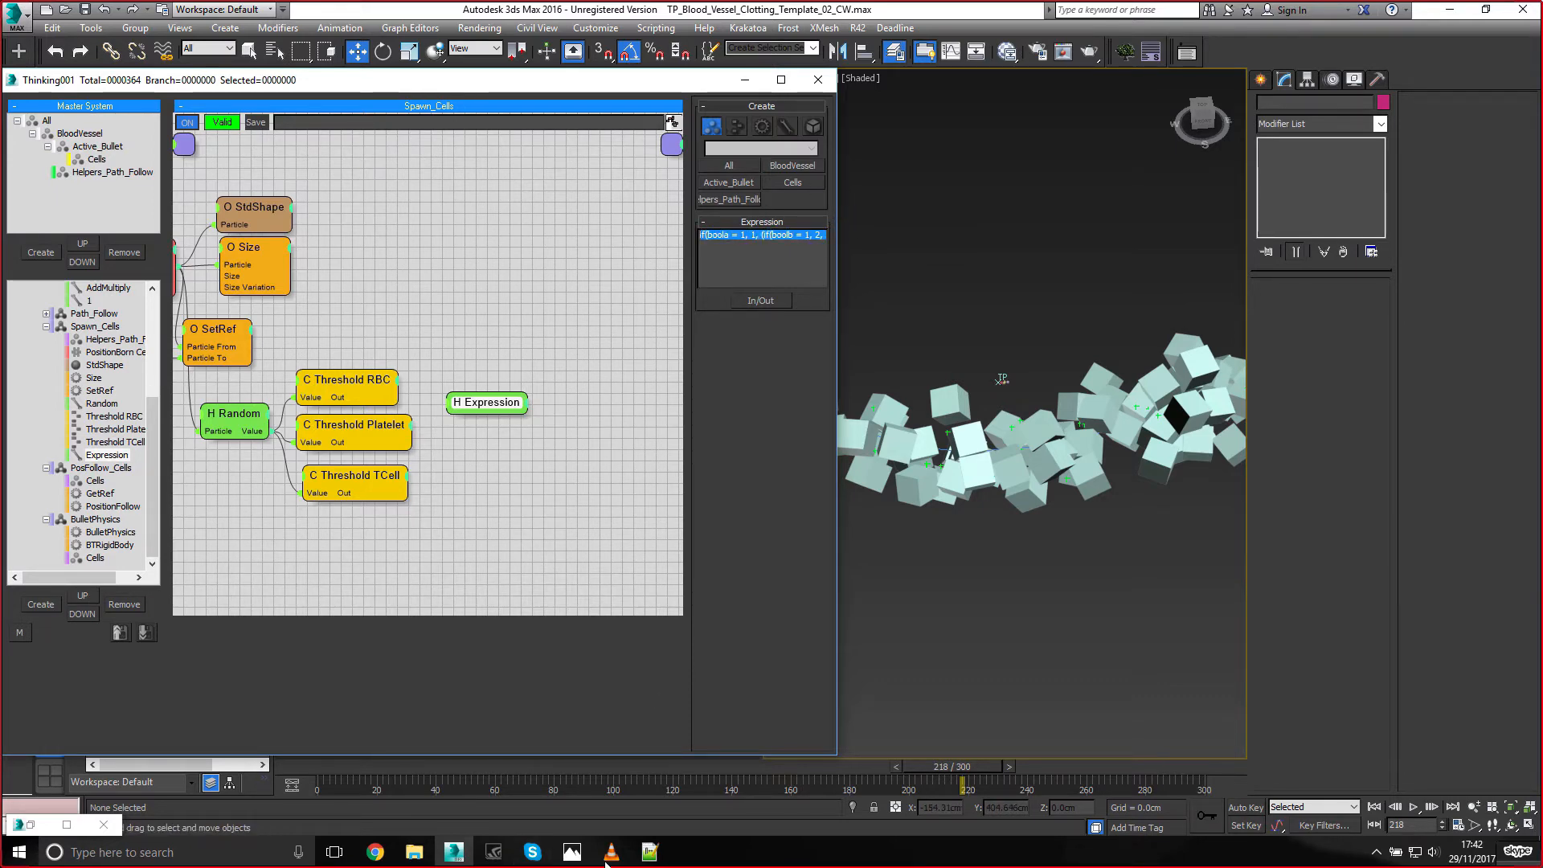
Copy the whole expression into an empty Notepad++ document to read it in full, and return to 3ds Max
left_click(650, 852)
key("ctrl+a")
key("ctrl+v")
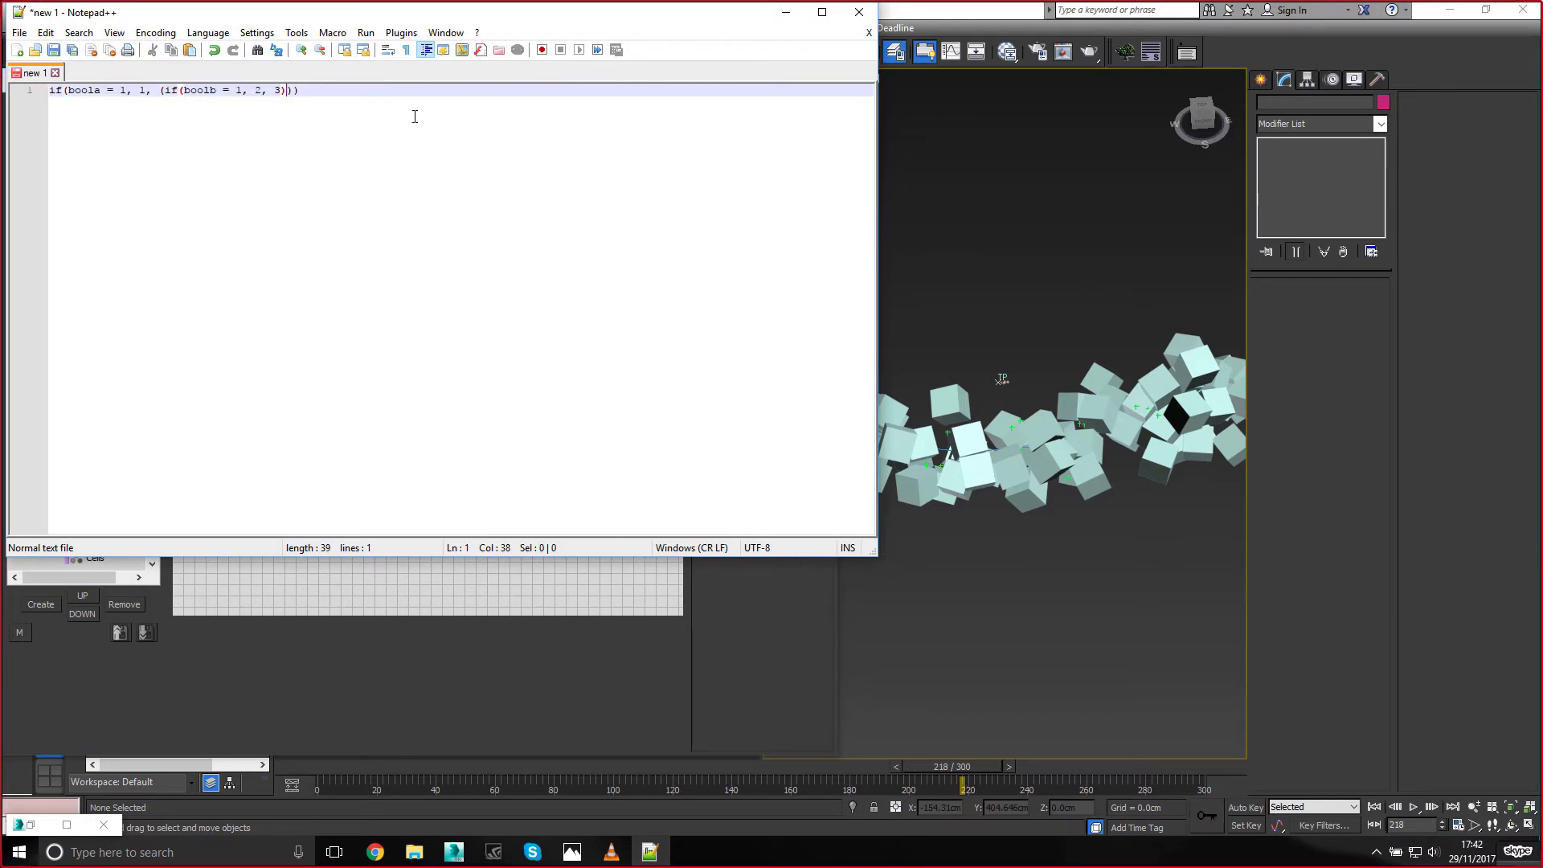
left_click(785, 12)
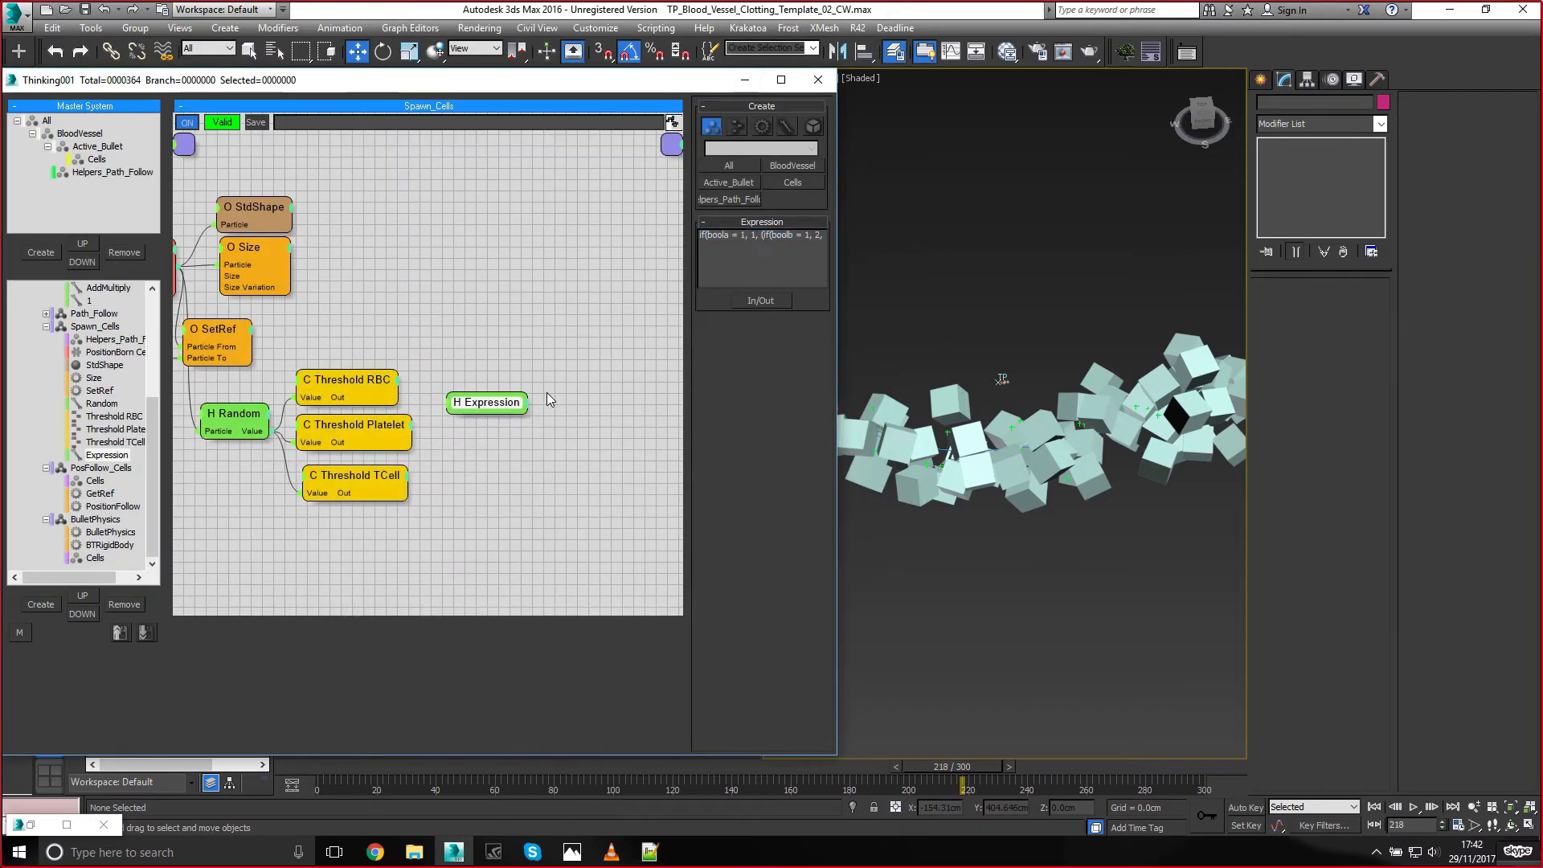
Add a scalar input named boola to the Expression helper
left_click_drag(527, 365, 535, 432)
left_click(773, 300)
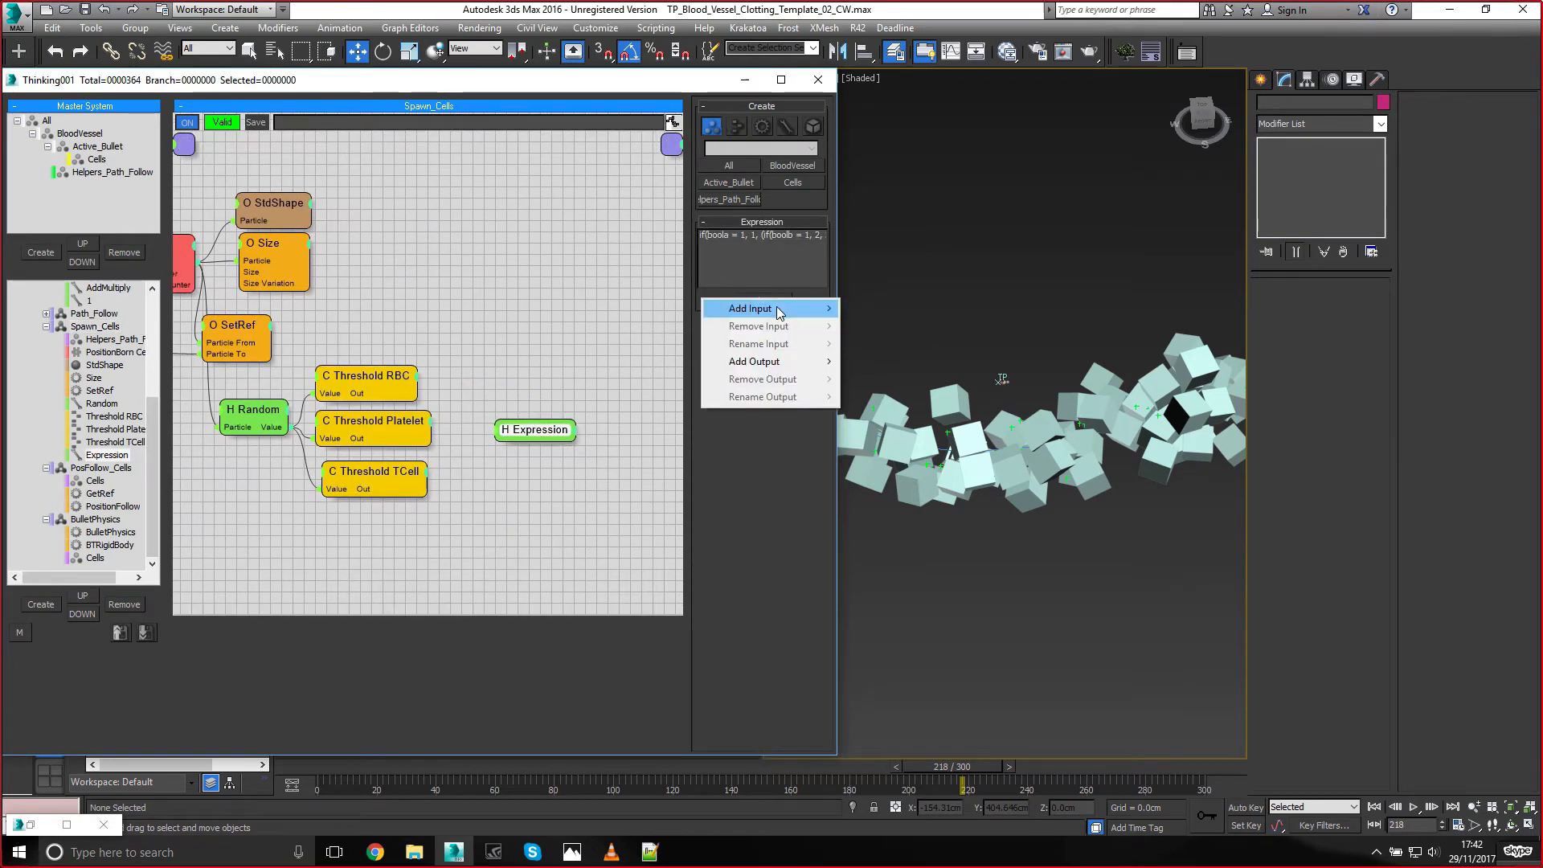
mouse_move(778, 312)
left_click(880, 309)
type("b")
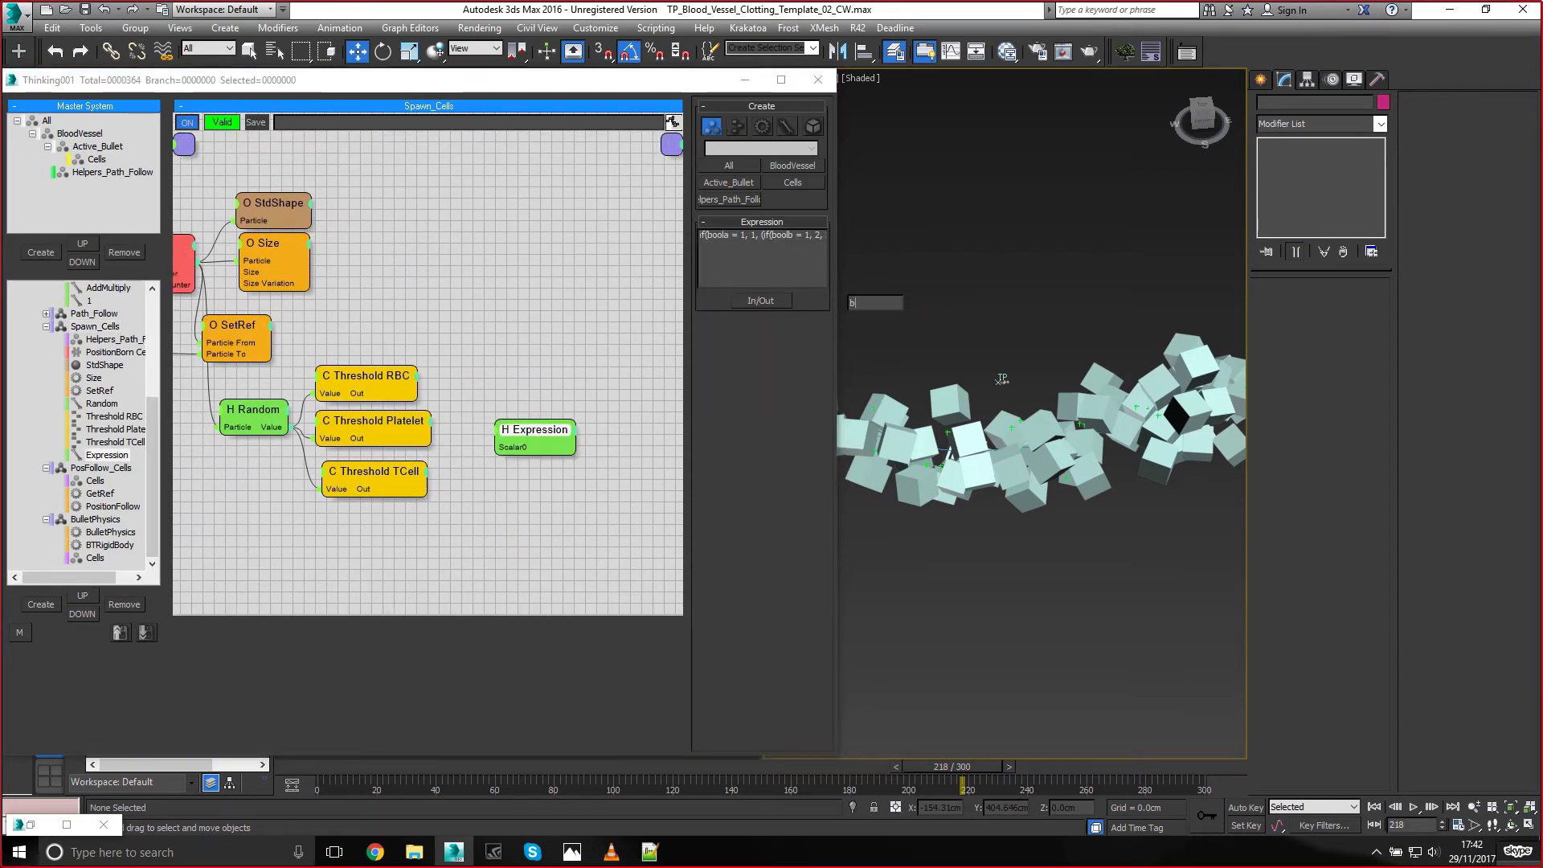
type("oola")
key("Return")
Add two more scalar inputs named boolb and boolc to the Expression helper
left_click(770, 301)
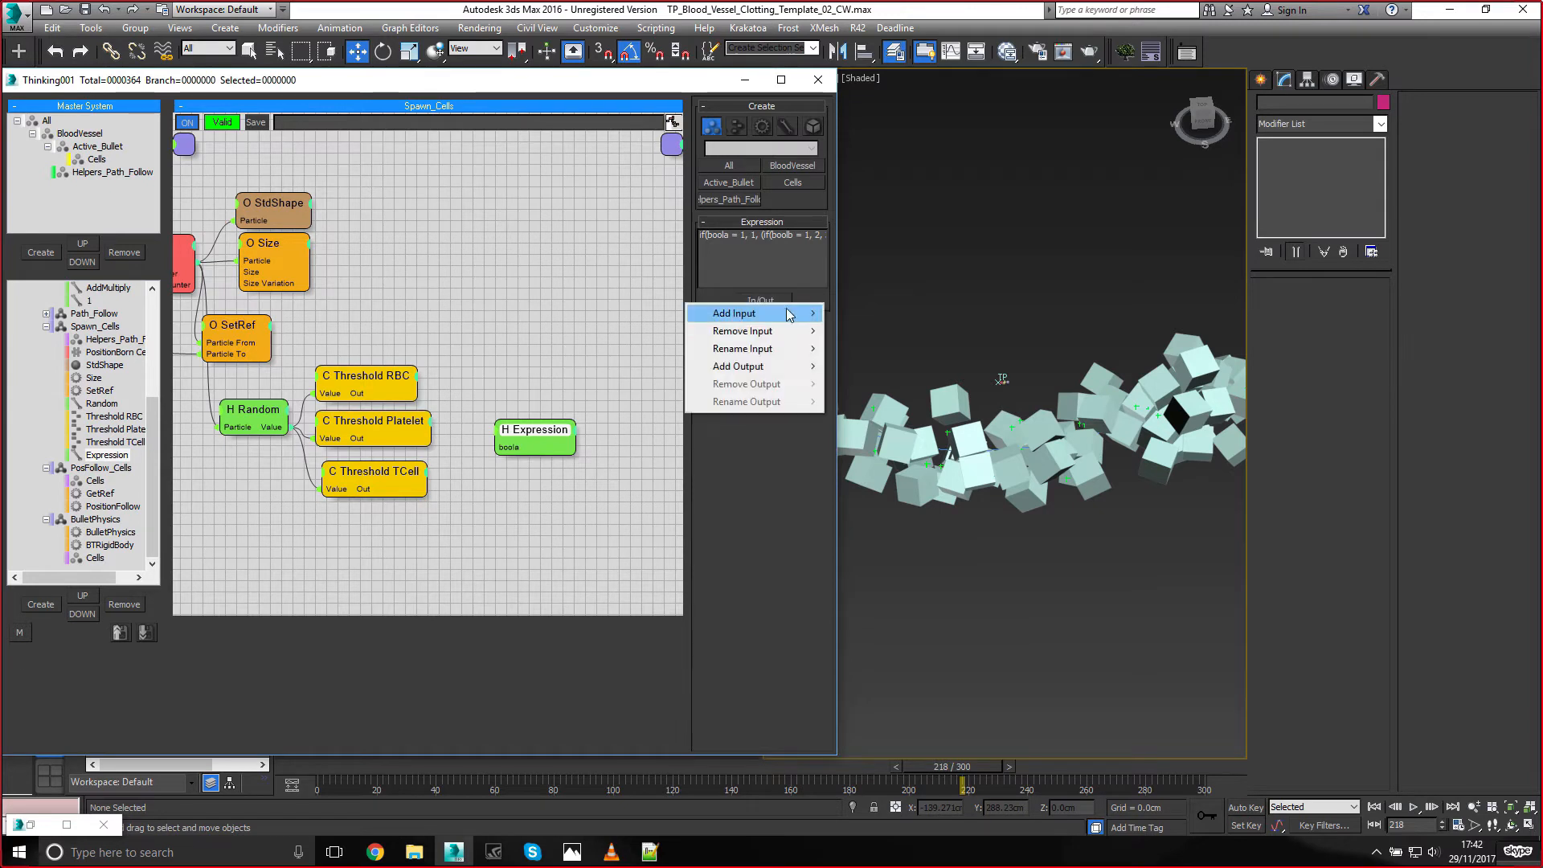
mouse_move(789, 314)
left_click(884, 312)
type("boolb")
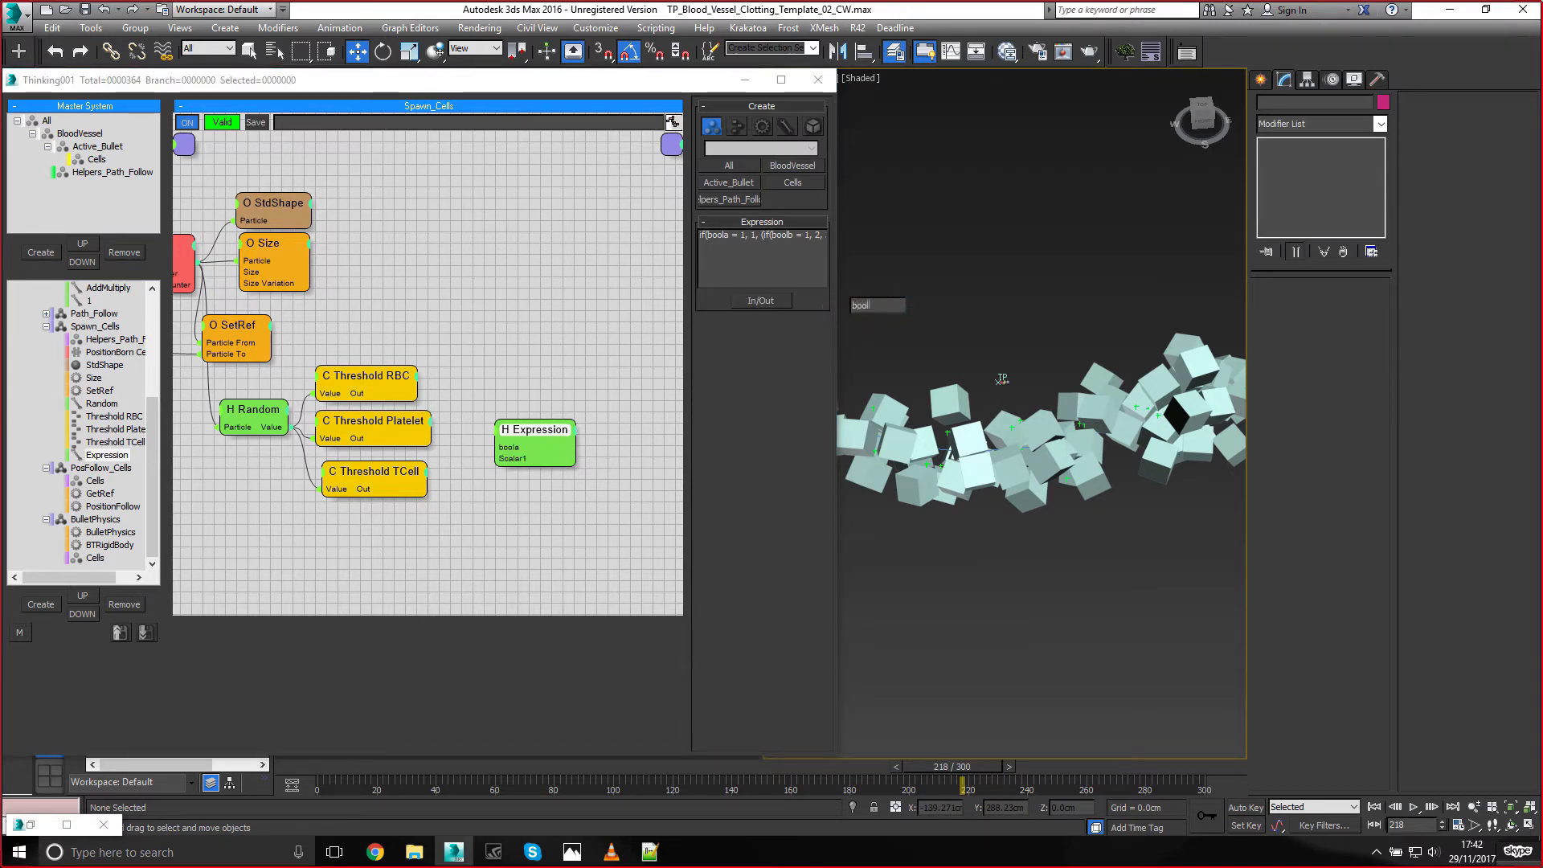
key("Return")
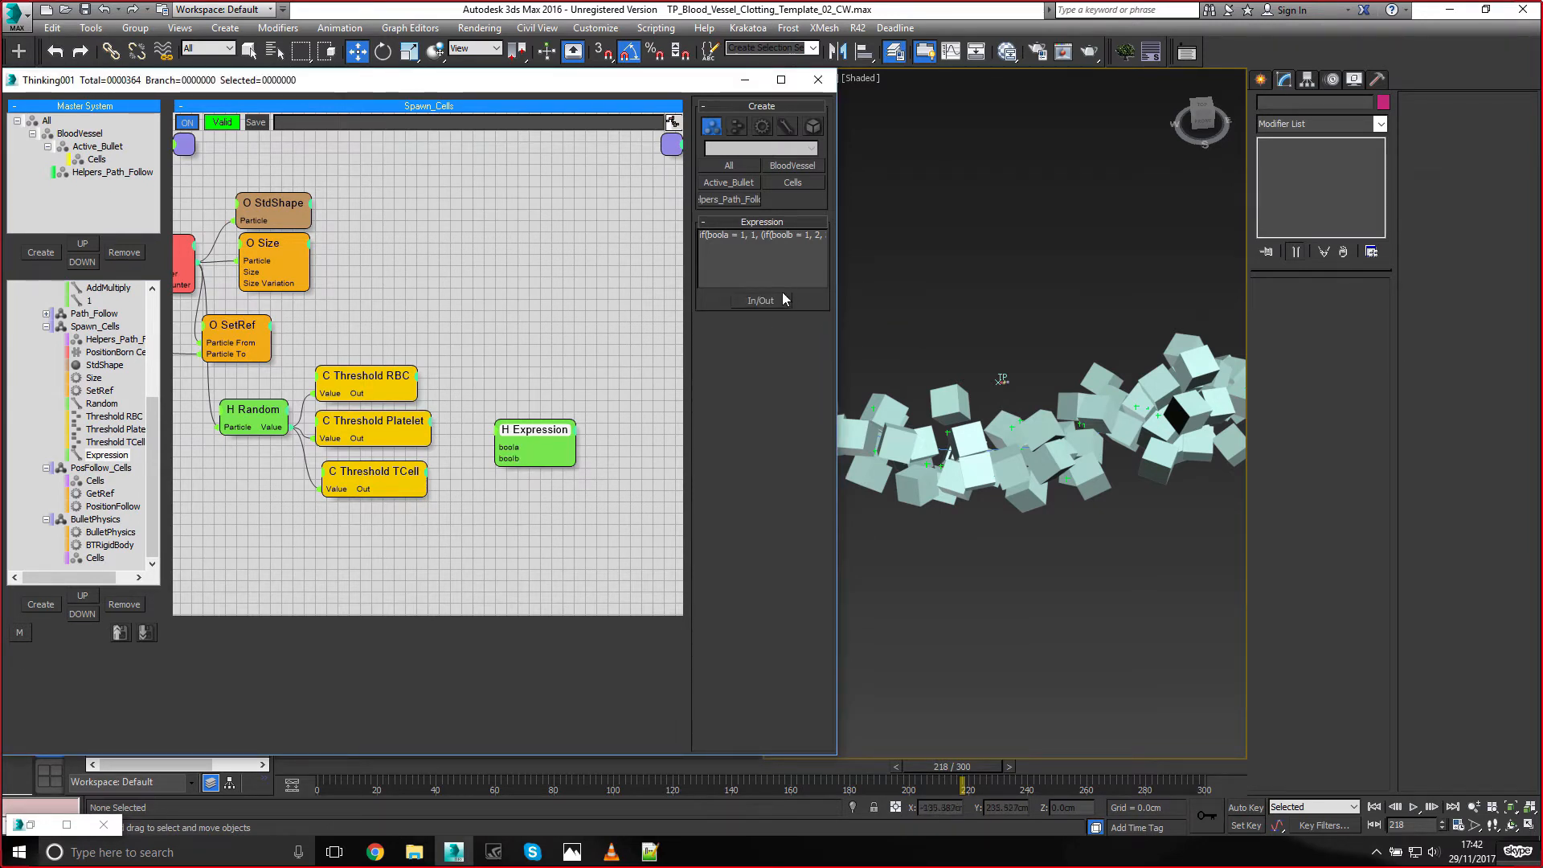
left_click(785, 300)
mouse_move(802, 312)
left_click(870, 313)
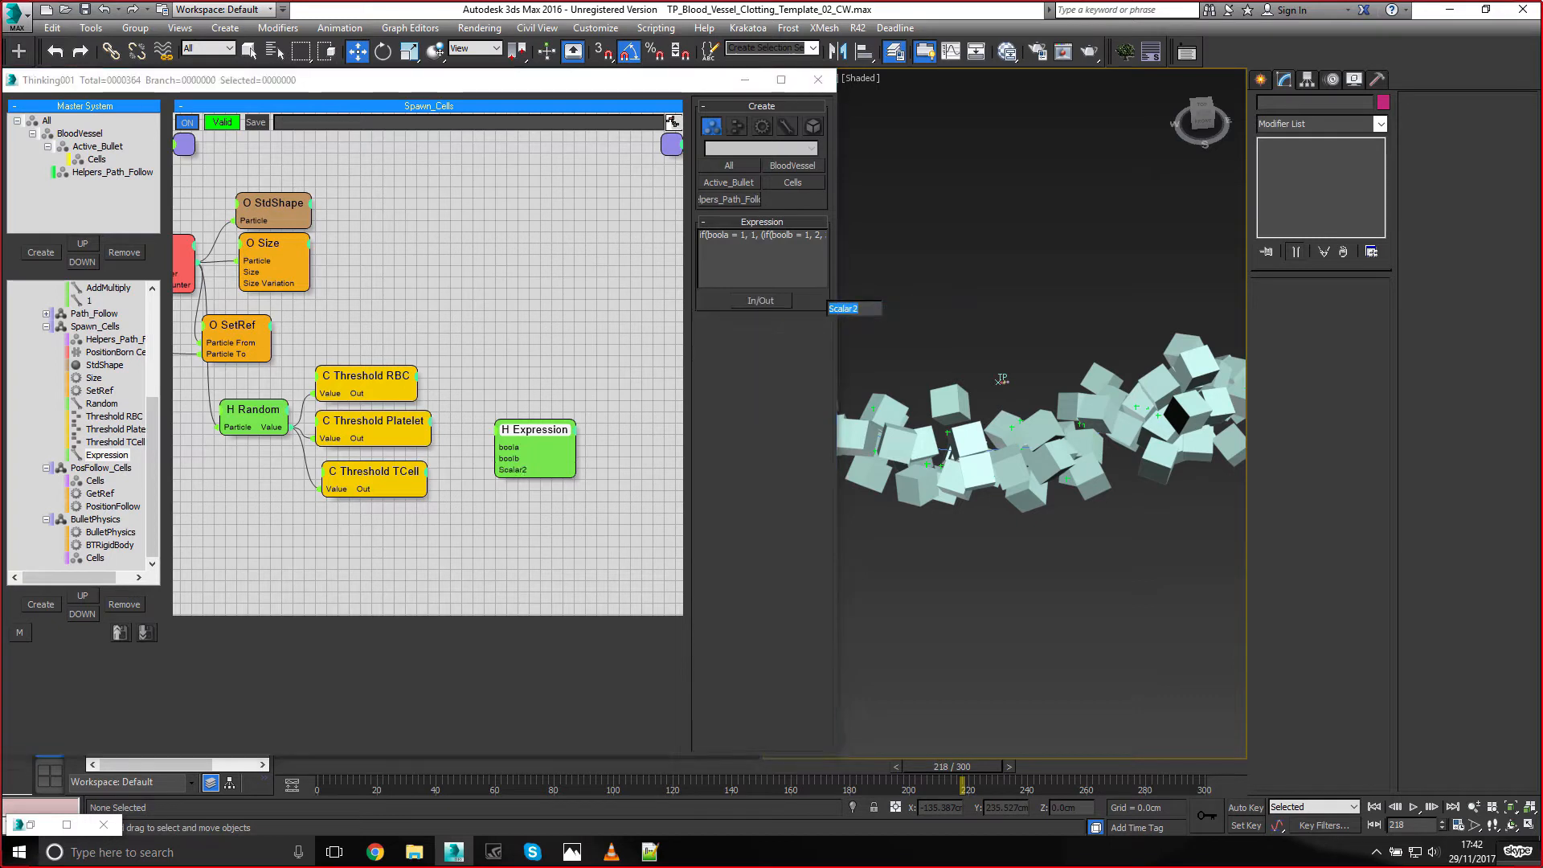
type("boolc")
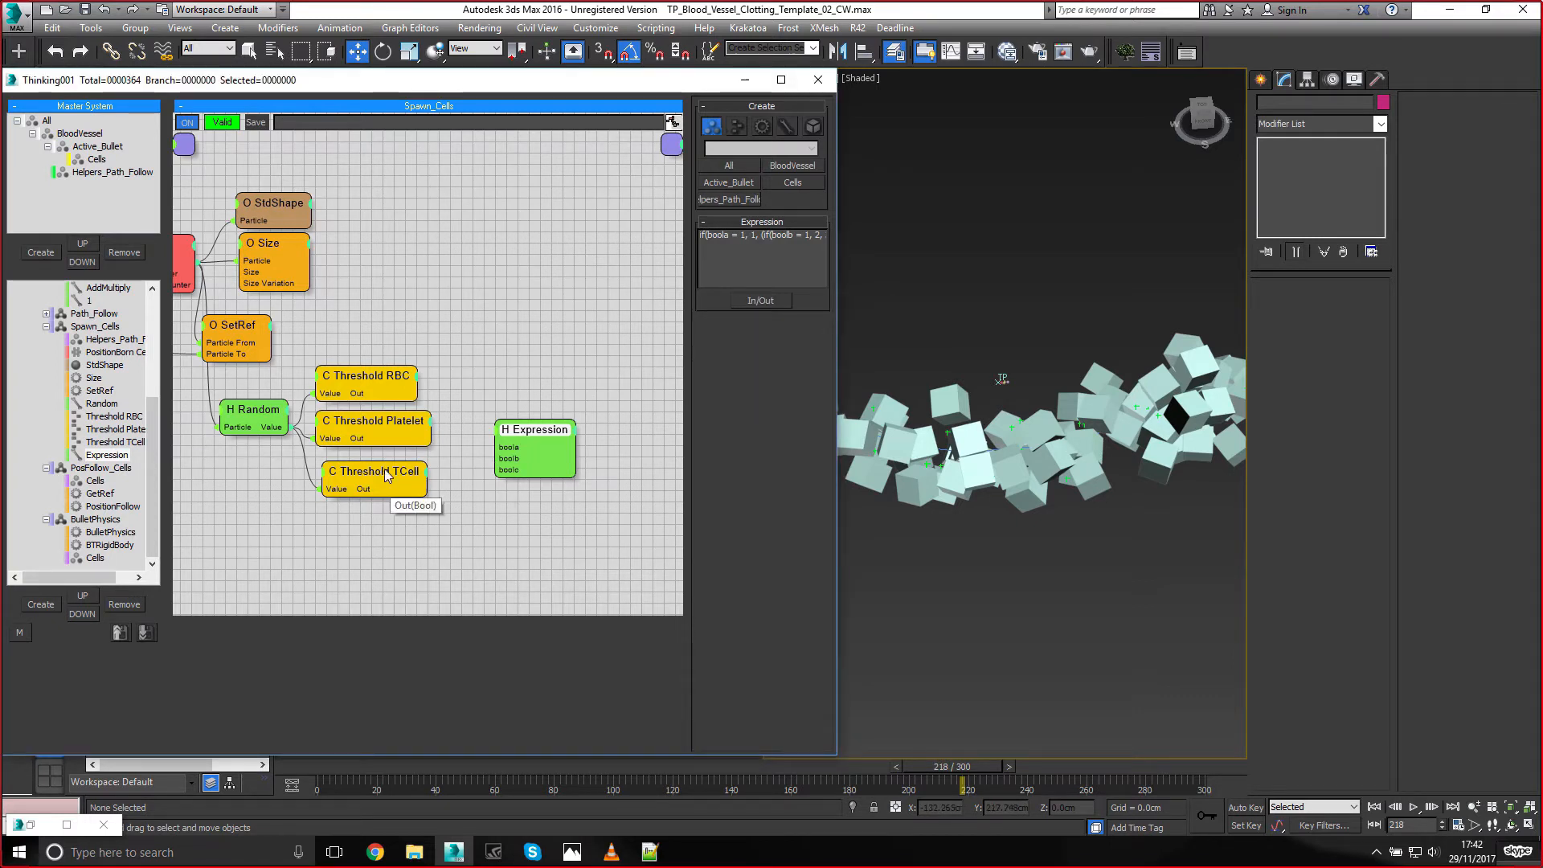
Connect the Threshold RBC, Platelet and TCell outputs to the Expression's boola, boolb and boolc inputs, and place the Expression nearer the thresholds
left_click_drag(418, 393, 431, 437)
left_click_drag(506, 471, 427, 483)
left_click_drag(534, 429, 522, 404)
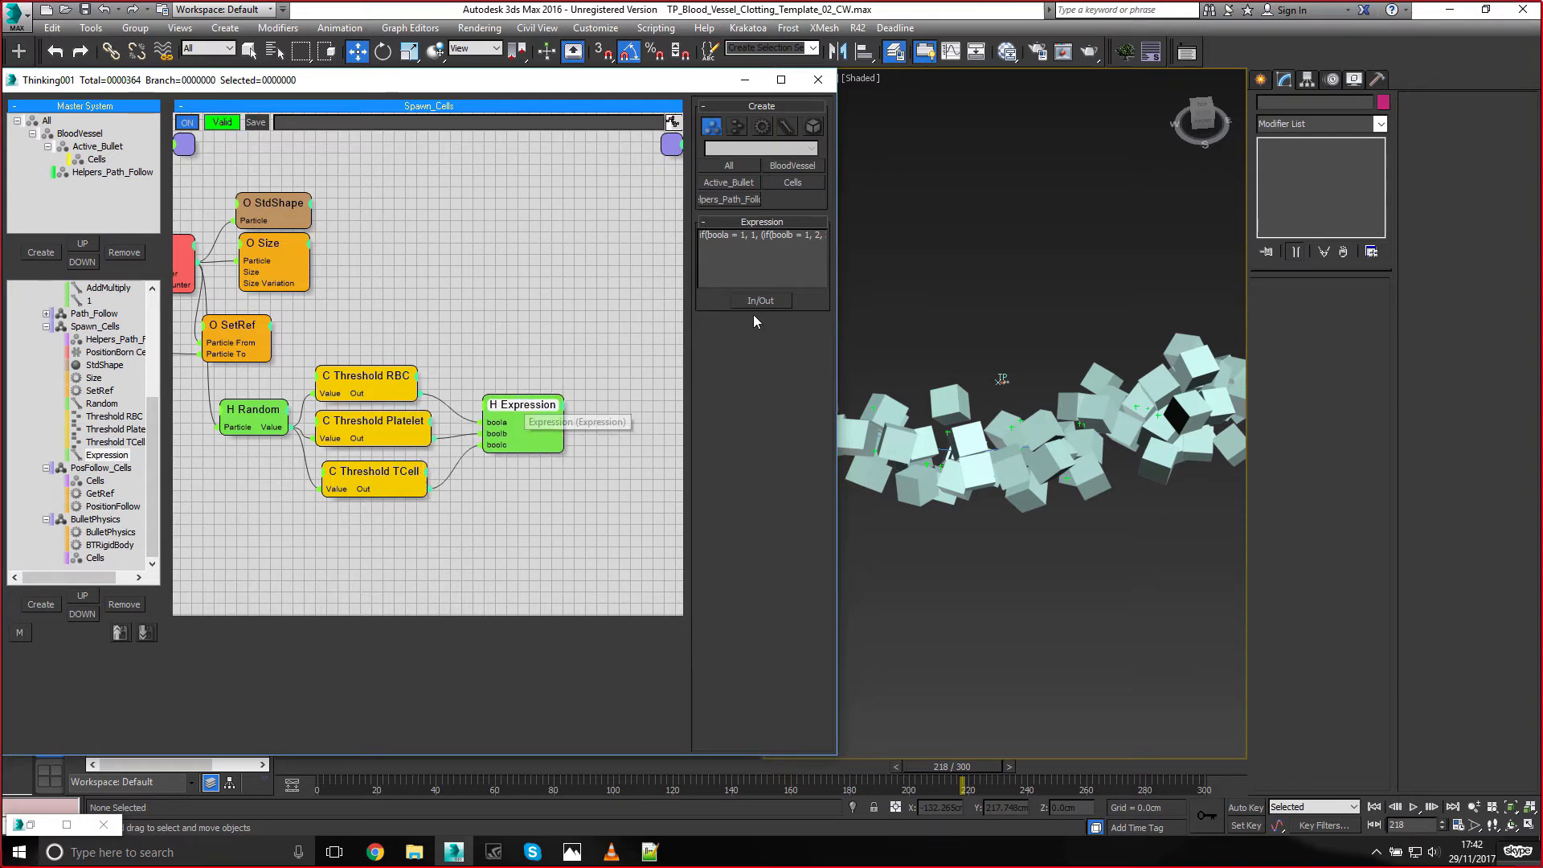
Add a scalar output named out to the Expression helper
left_click(760, 301)
mouse_move(806, 320)
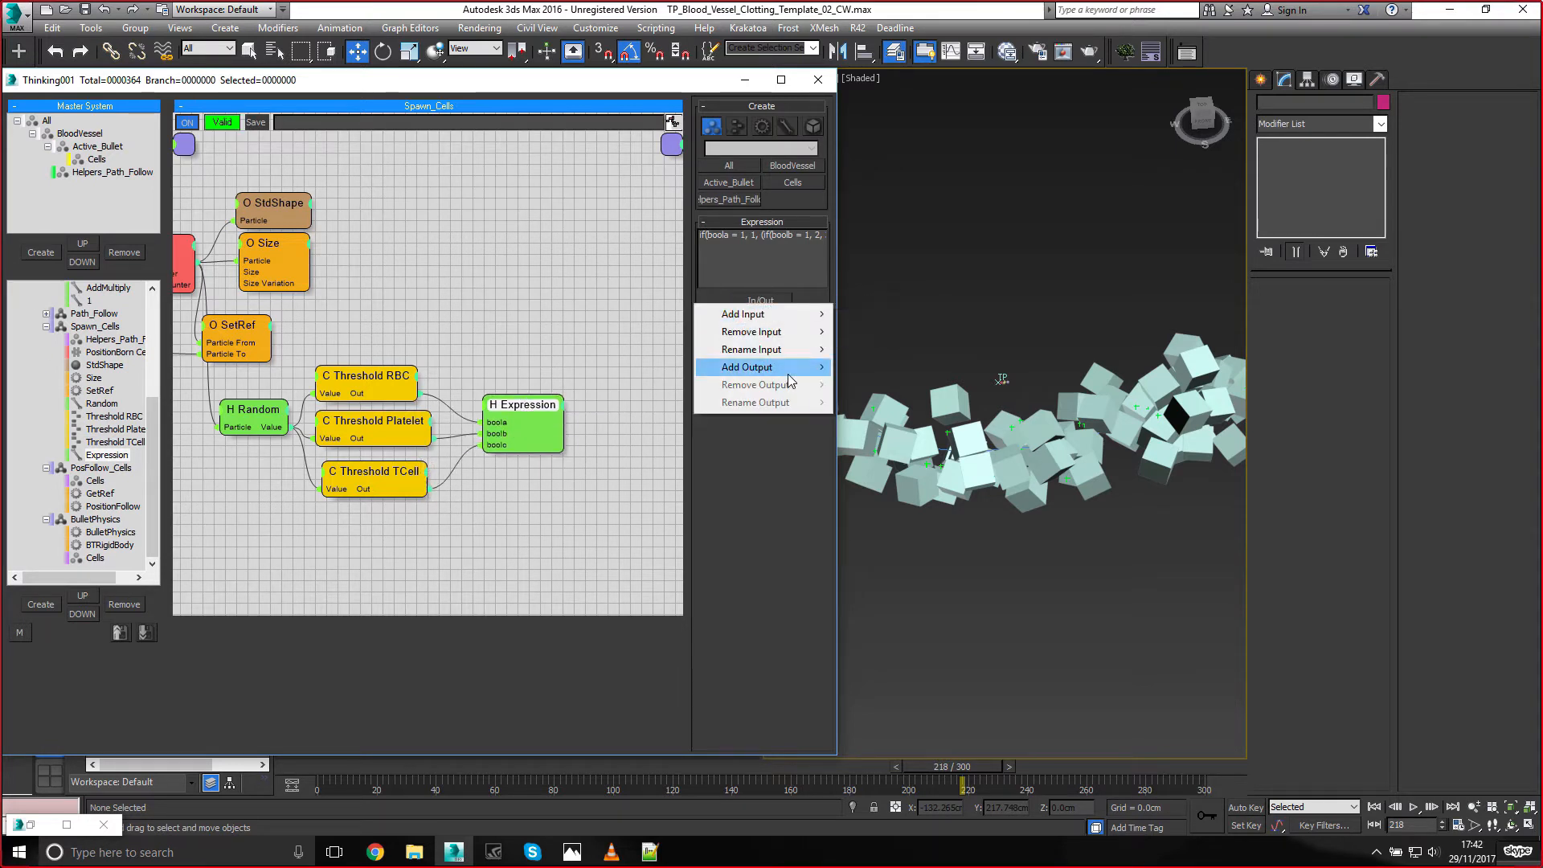
mouse_move(789, 368)
left_click(866, 368)
type("oiut")
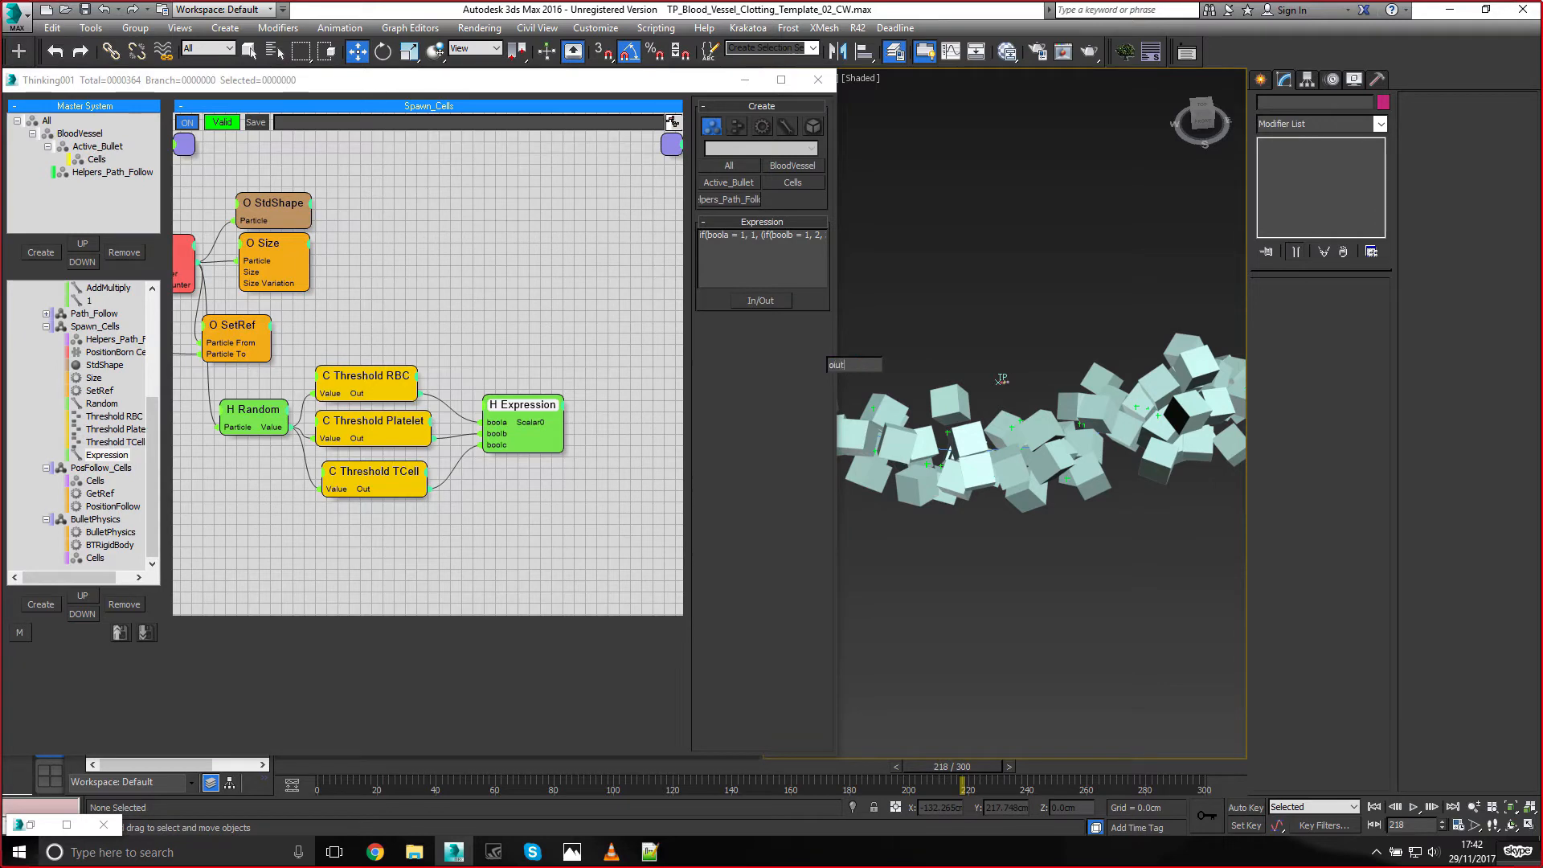
key("Return")
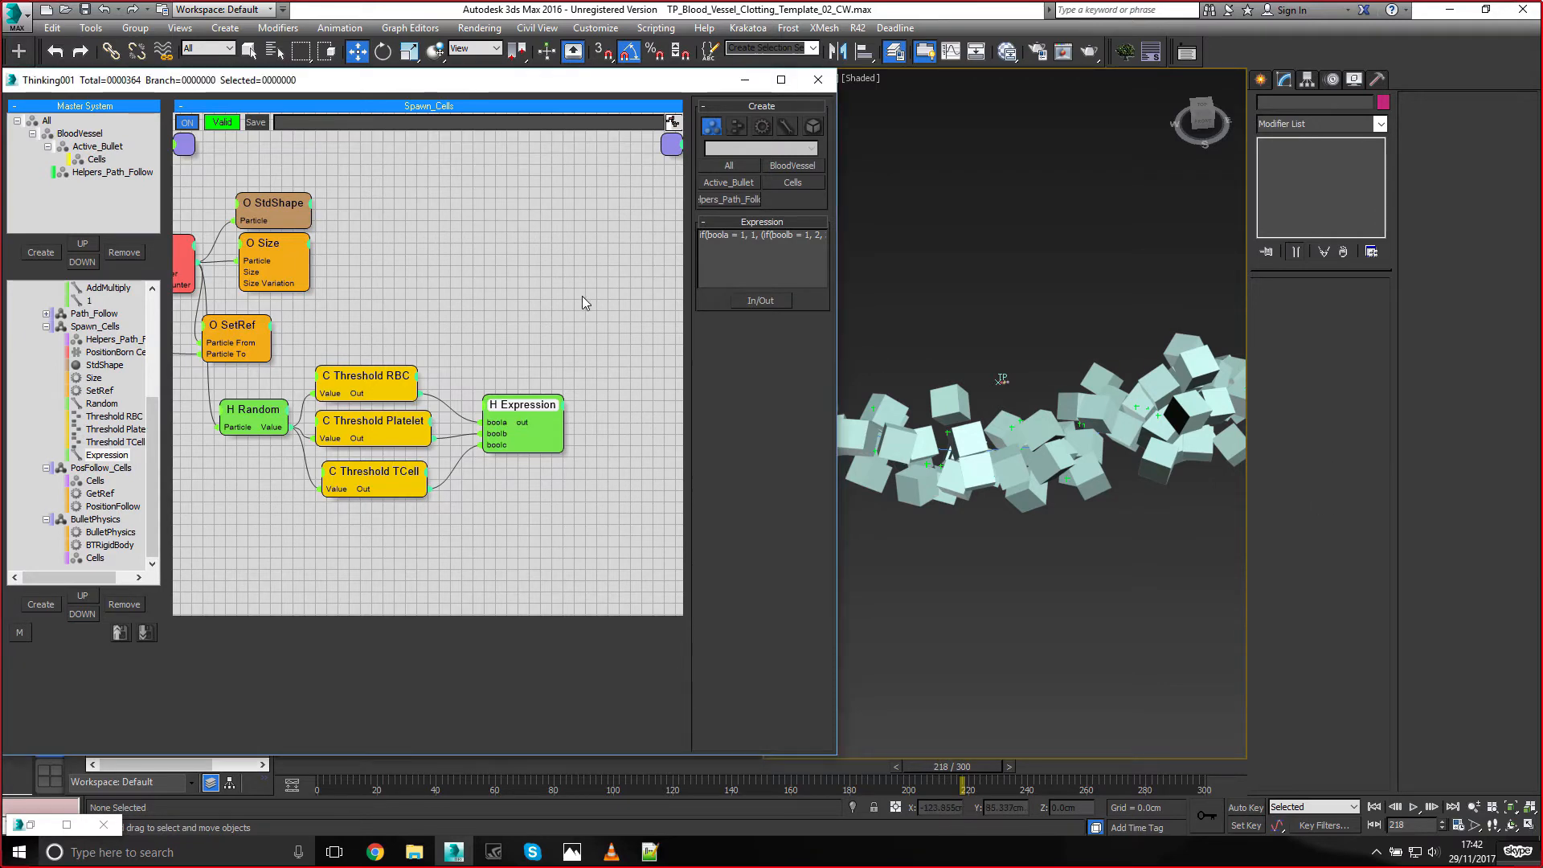
Add a Memory operator to Spawn_Cells and feed it the particle output of PositionBorn Cells
left_click(546, 281)
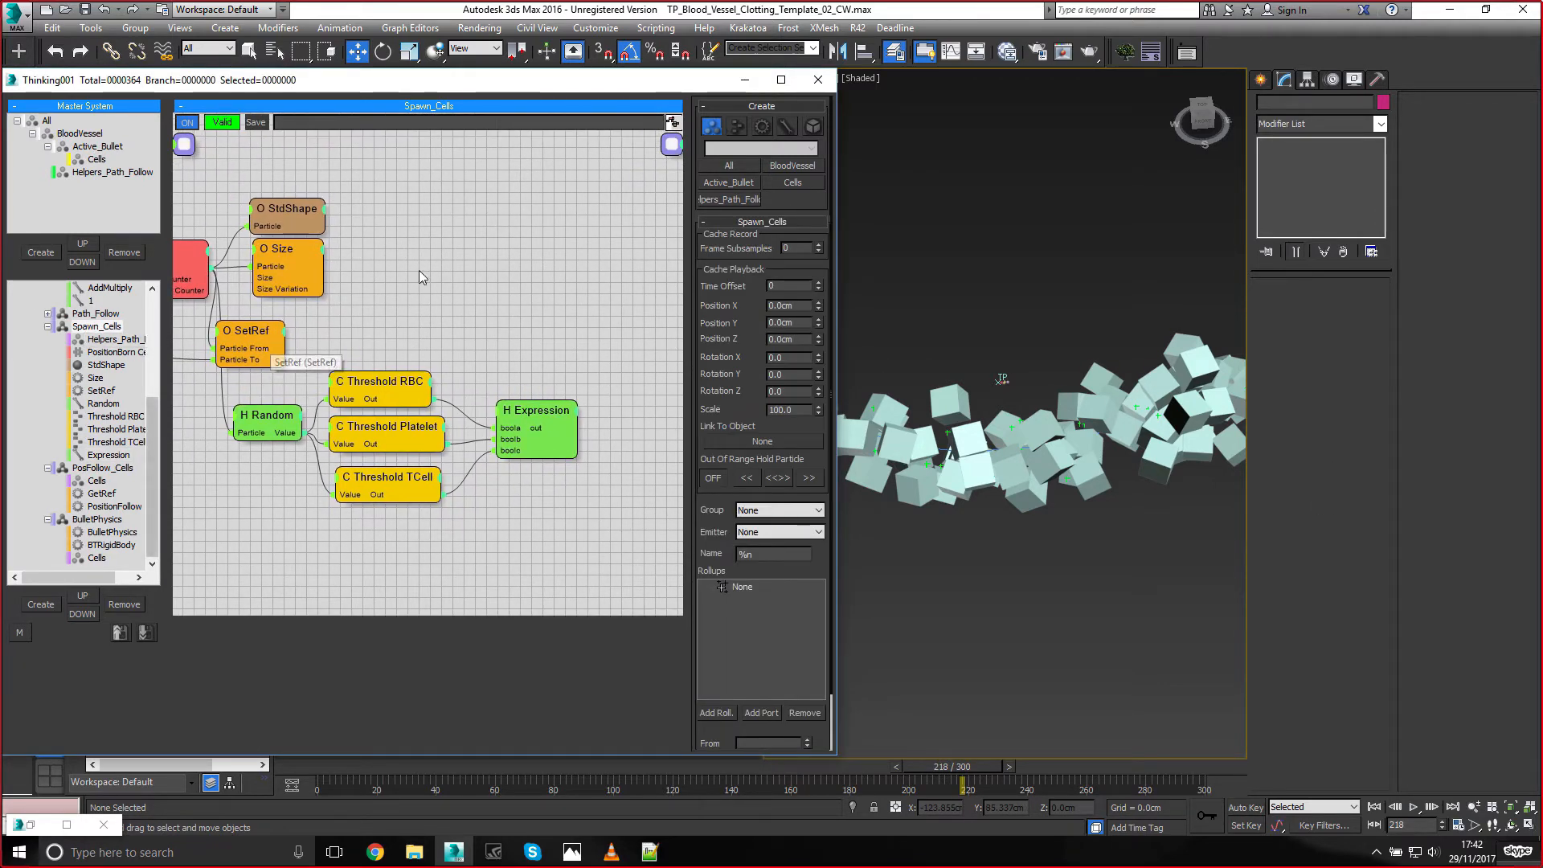
double_click(605, 302)
type("mem")
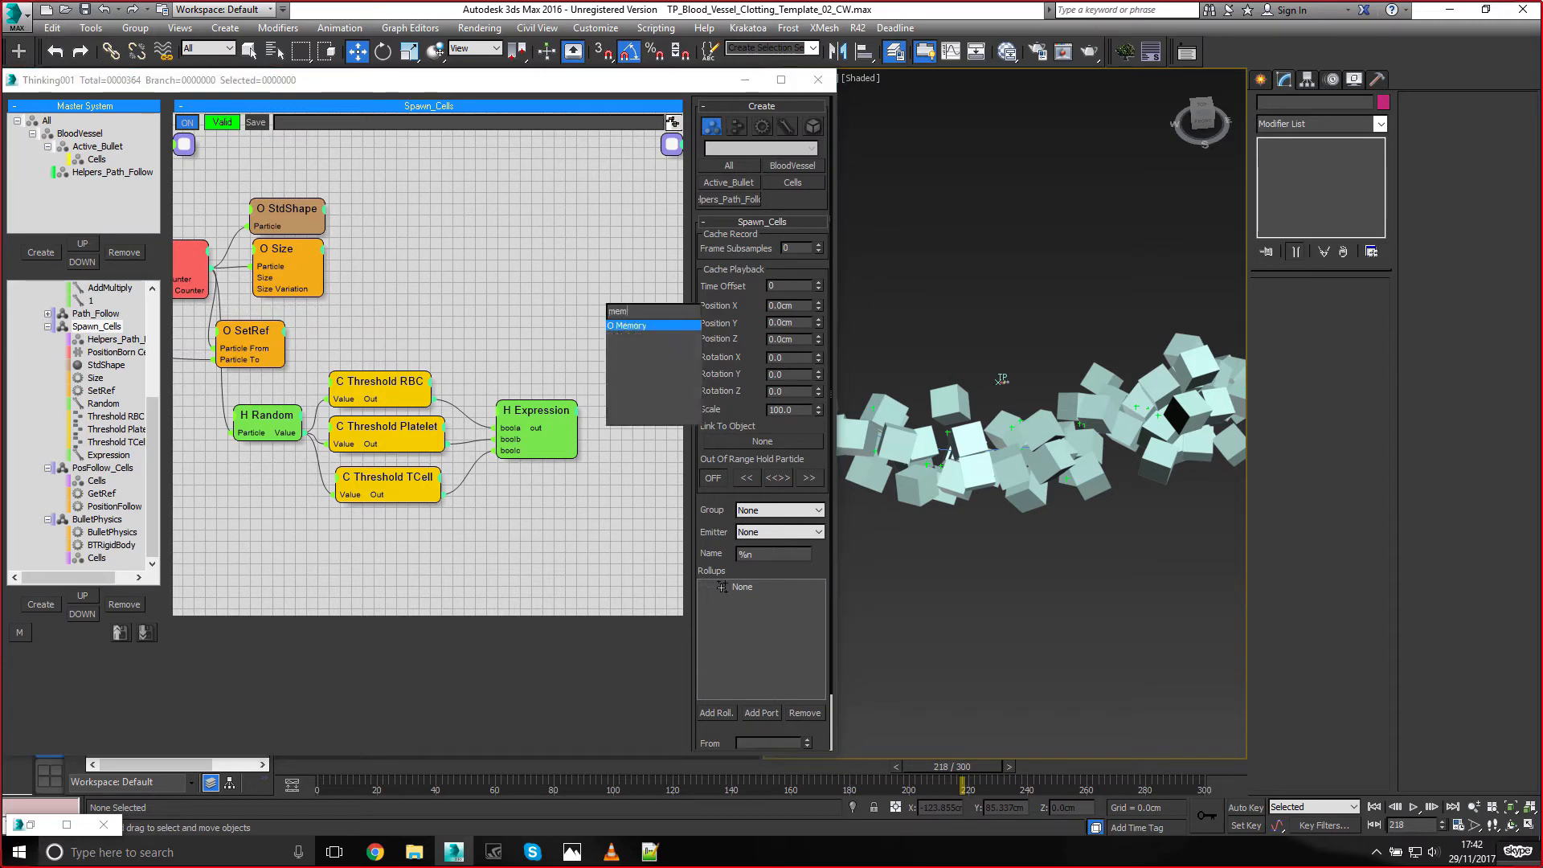
key("Return")
middle_click_drag(426, 221, 436, 231)
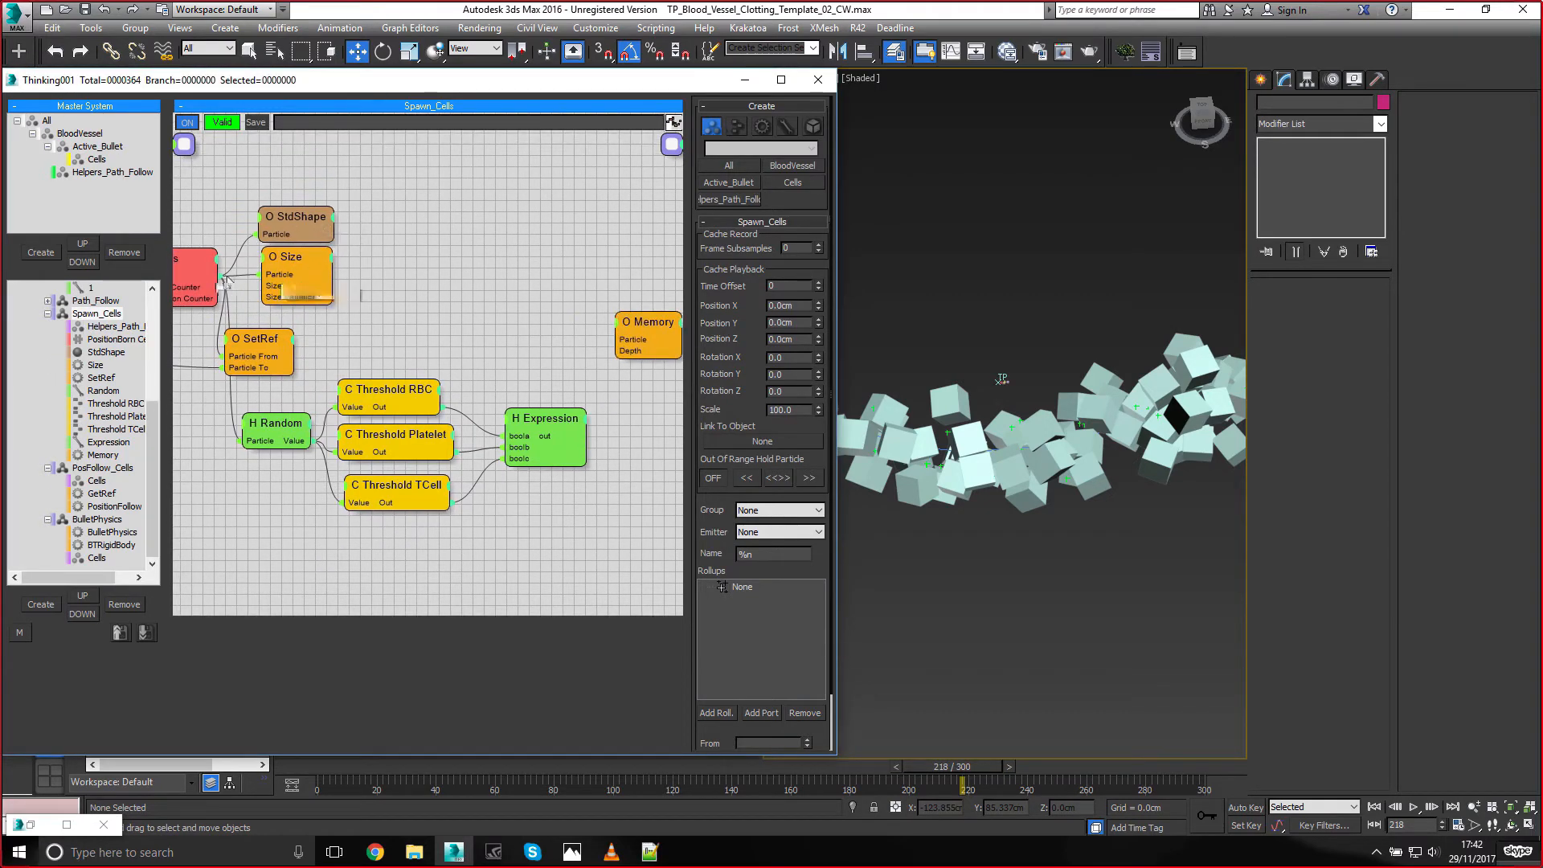
left_click_drag(218, 275, 623, 310)
Rename the new Memory operator as Memory ShapeIndex
right_click(622, 310)
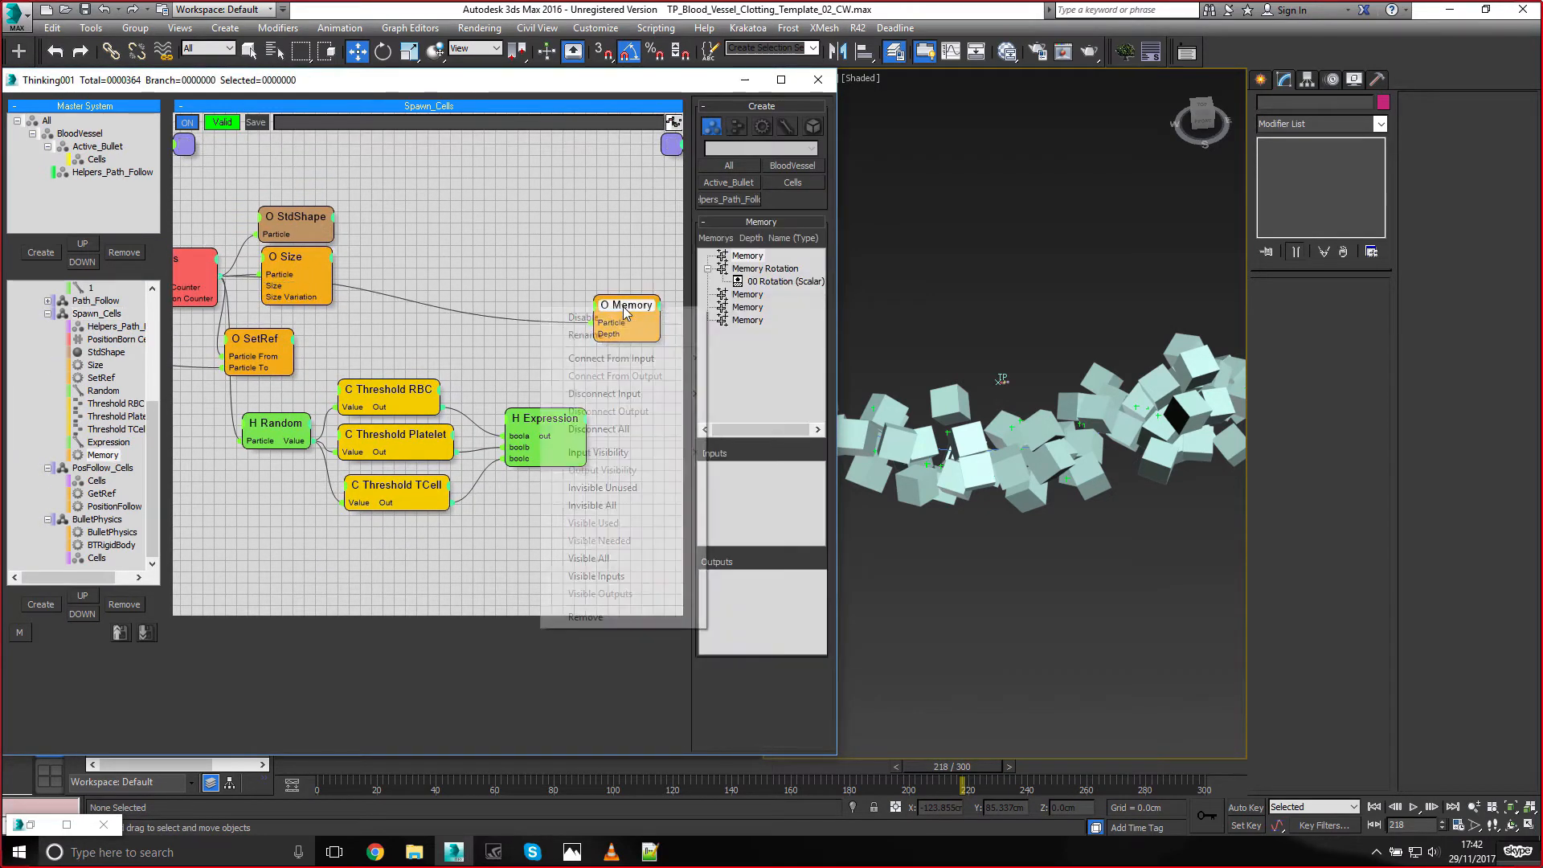
left_click(628, 332)
key("End")
type("Sha")
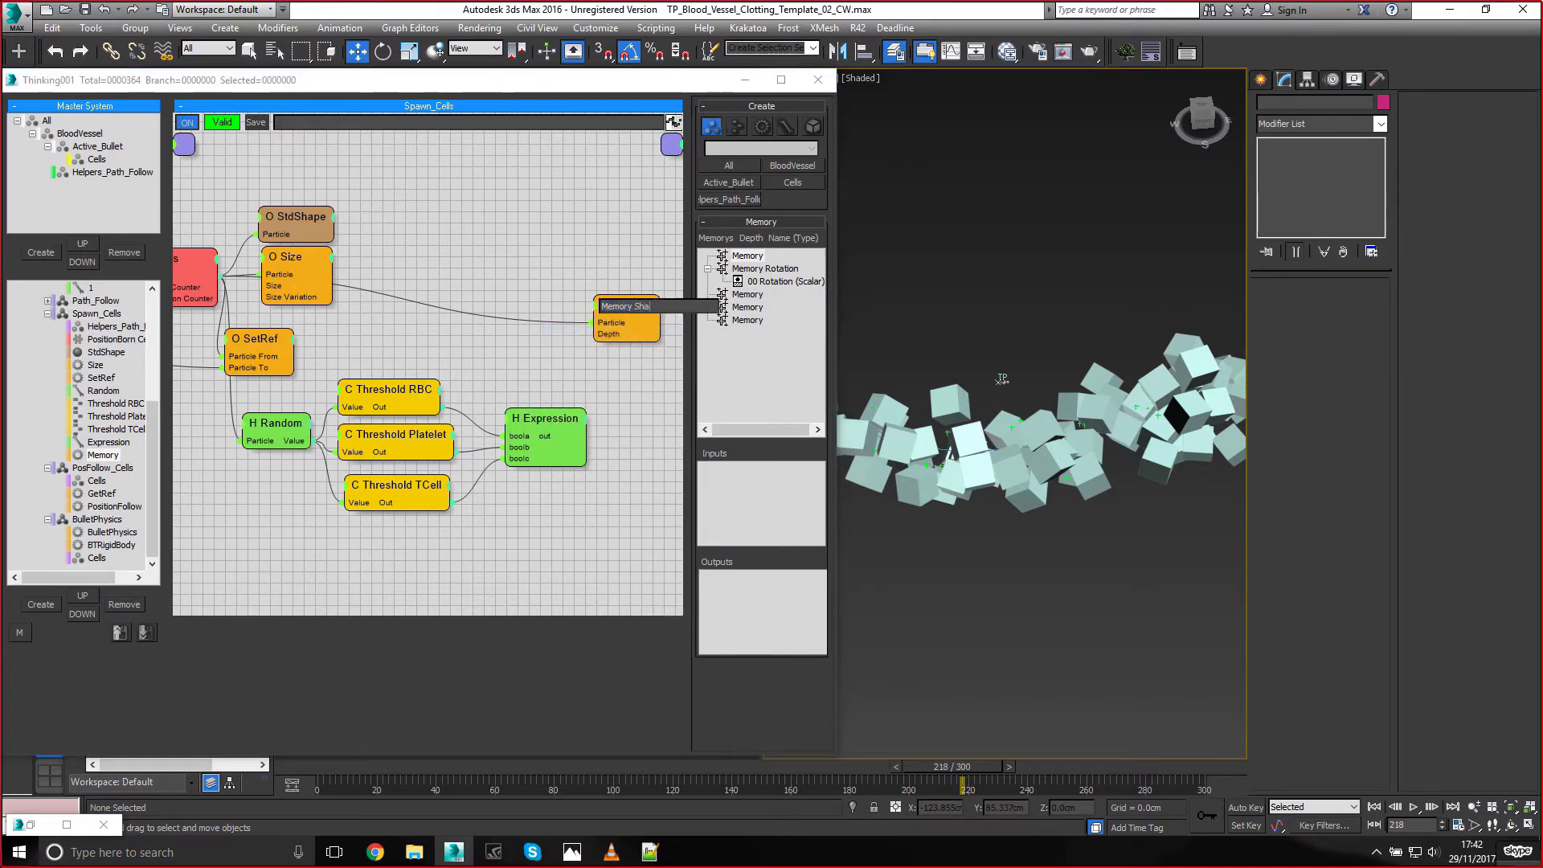
type("peIndex")
key("Return")
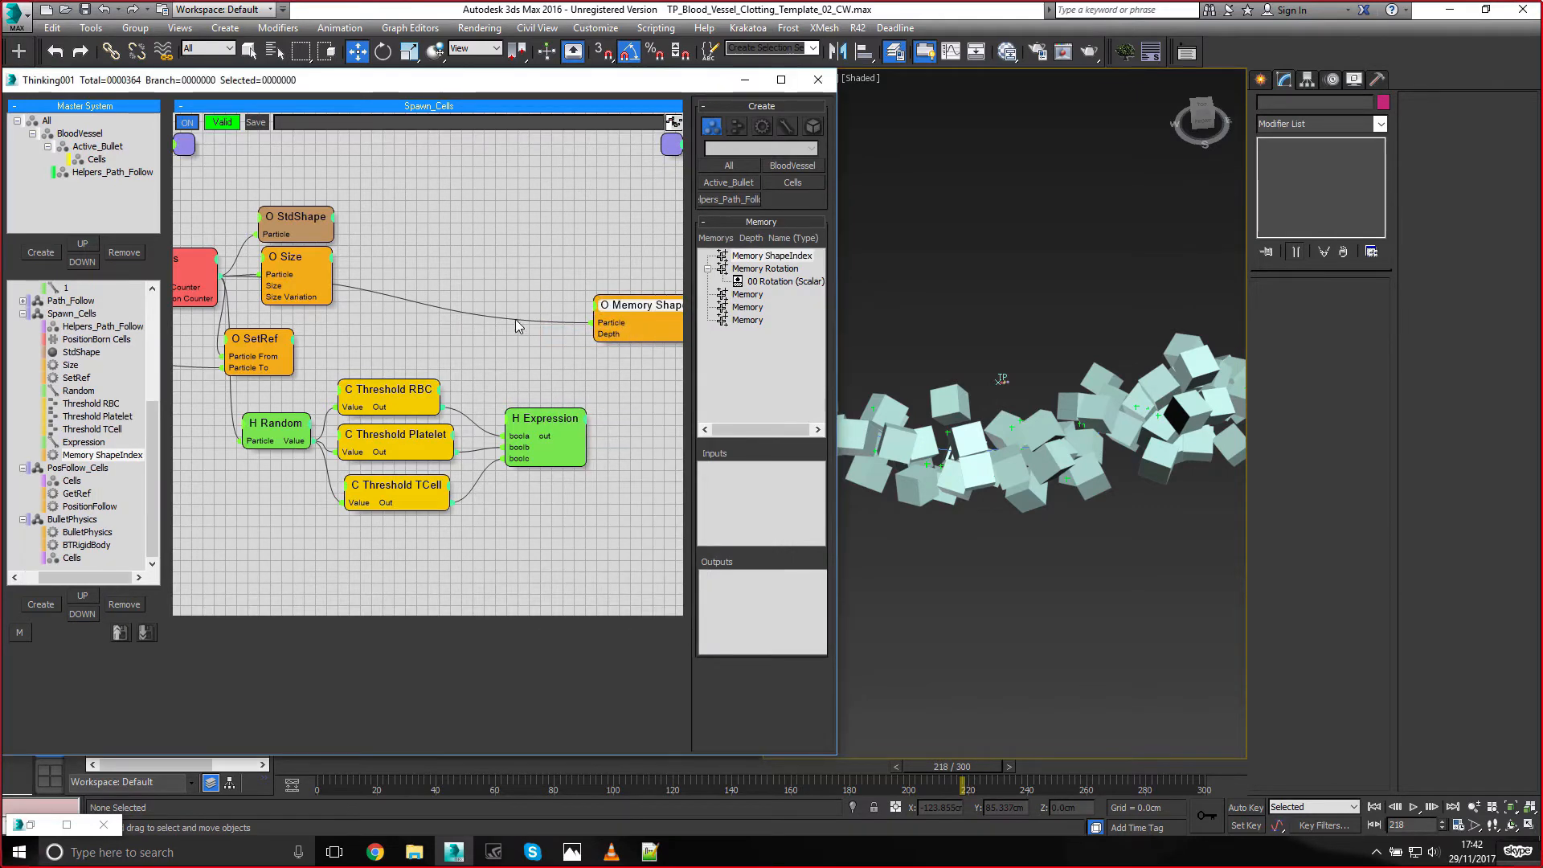
Give Memory ShapeIndex an integer entry named ShapeIndex, expose it as an input and connect the Expression's out to it
left_click(783, 268)
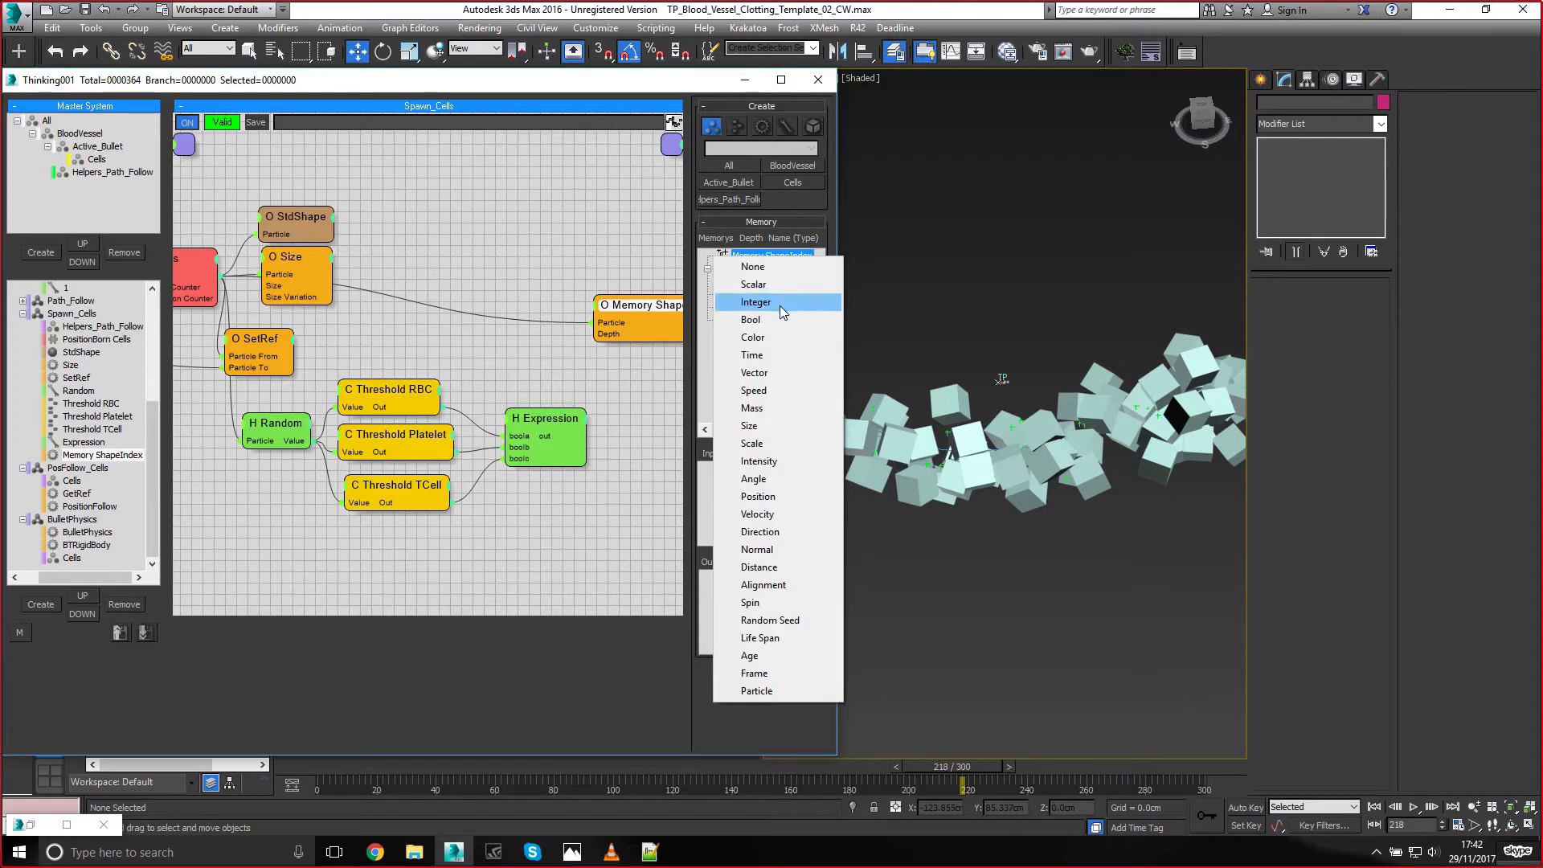
left_click(776, 302)
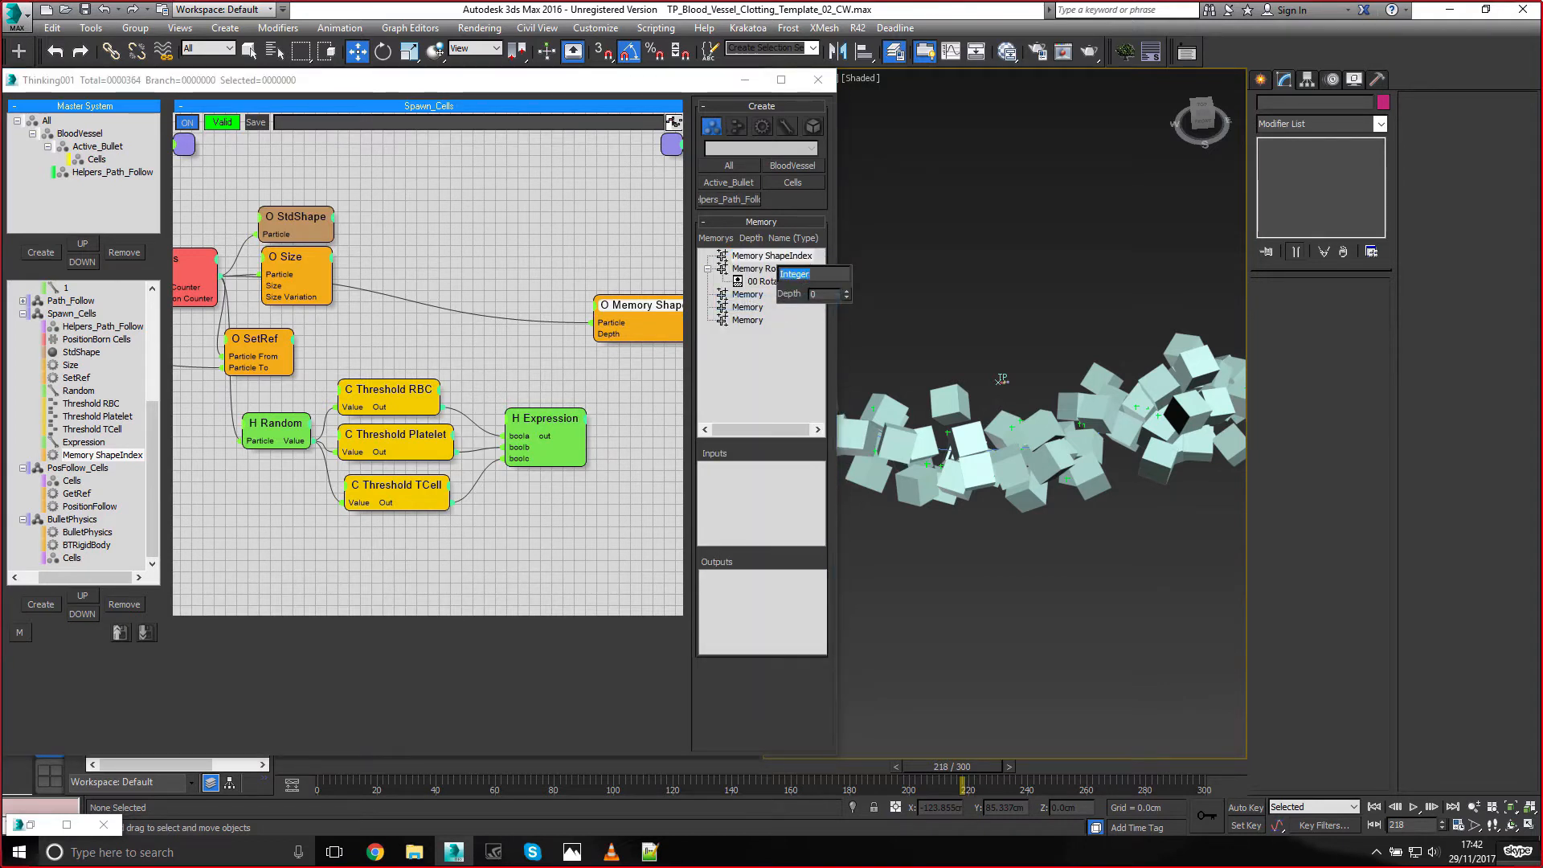
type("ShapeIndex")
key("Return")
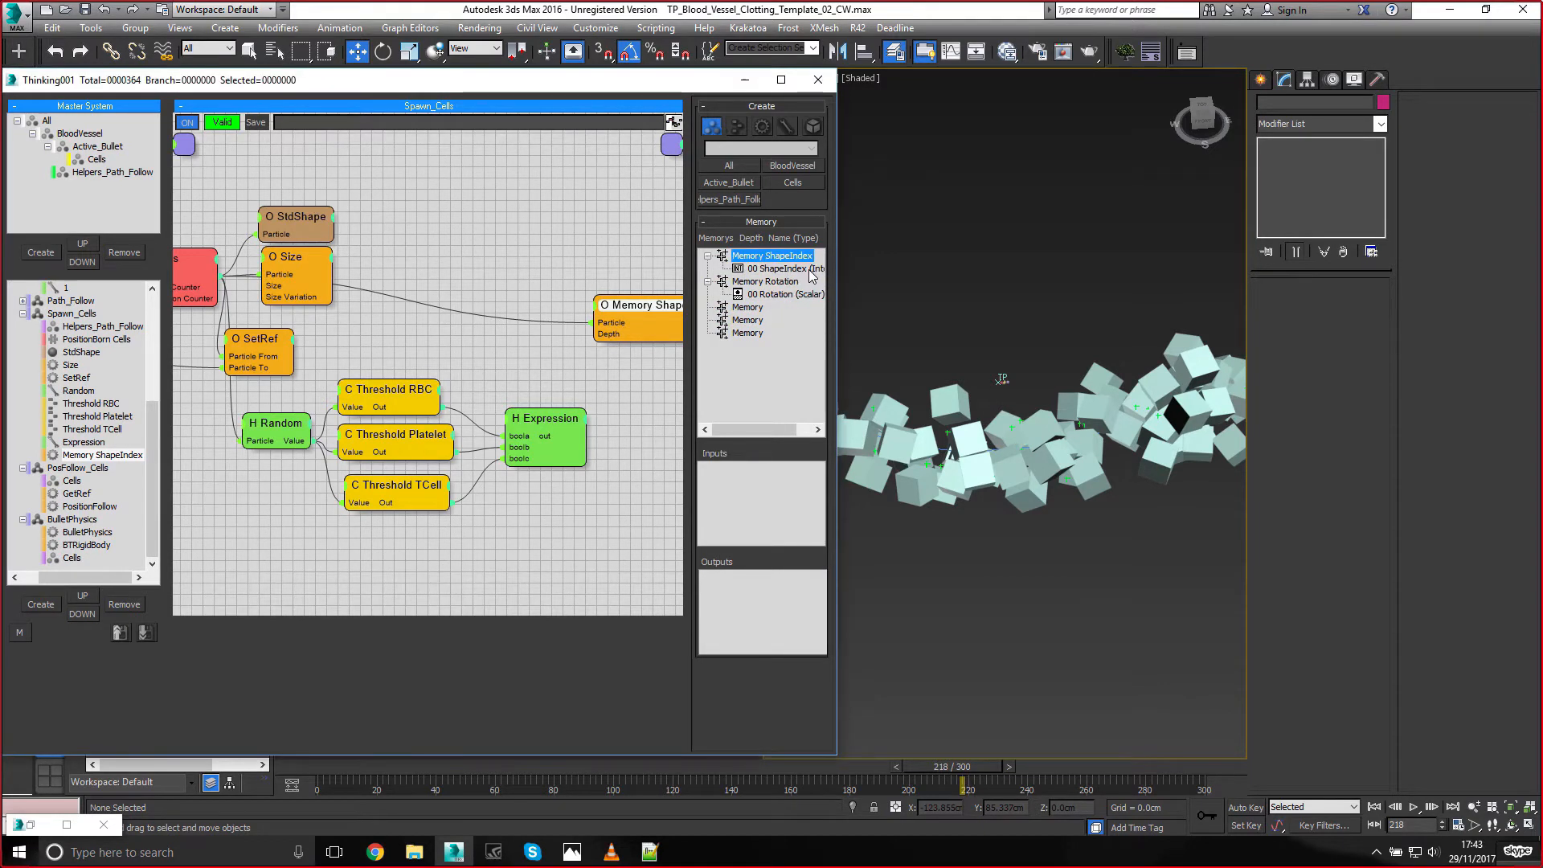
left_click_drag(789, 269, 779, 481)
left_click_drag(620, 345, 574, 436)
middle_click_drag(538, 371, 569, 349)
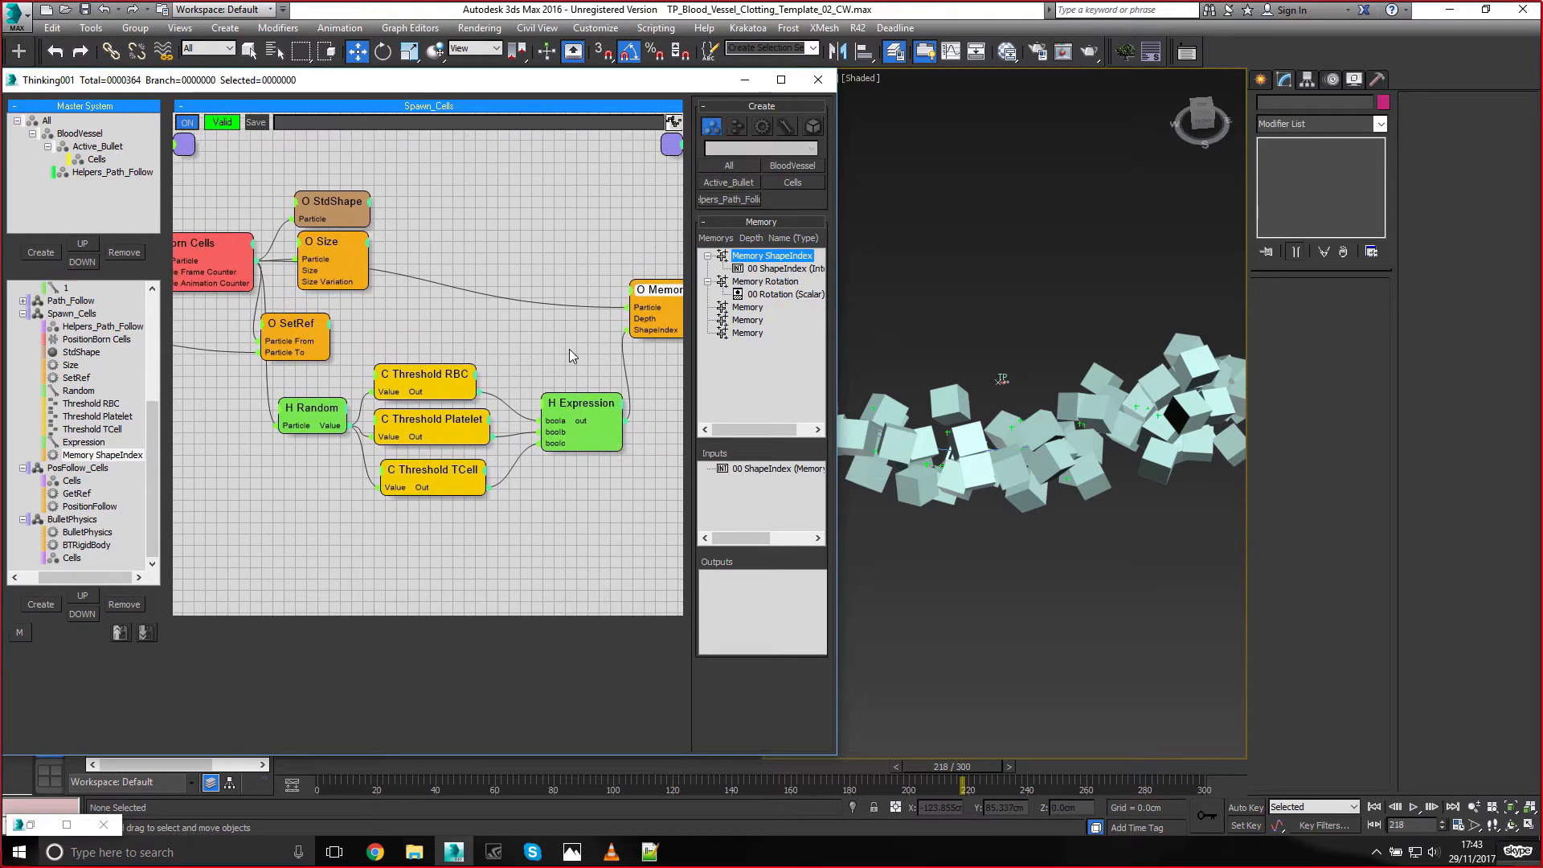
Collapse the expanded dynamic sets in the tree and create a new dynamic set under BloodVessel
left_click(23, 314)
left_click(23, 314)
left_click(48, 314)
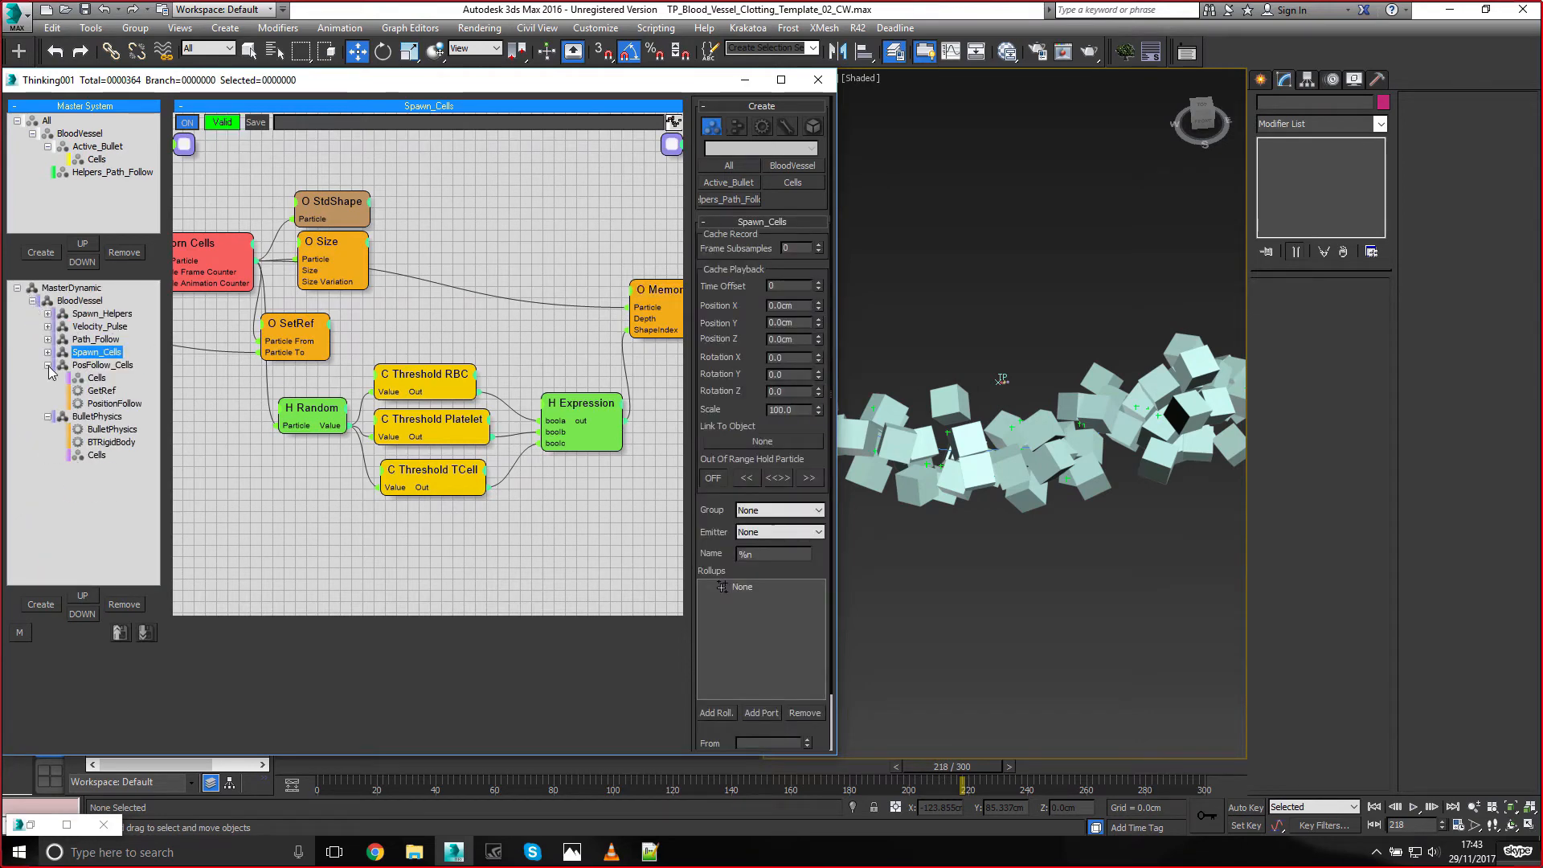
left_click(47, 365)
left_click(48, 378)
left_click(79, 300)
left_click(40, 607)
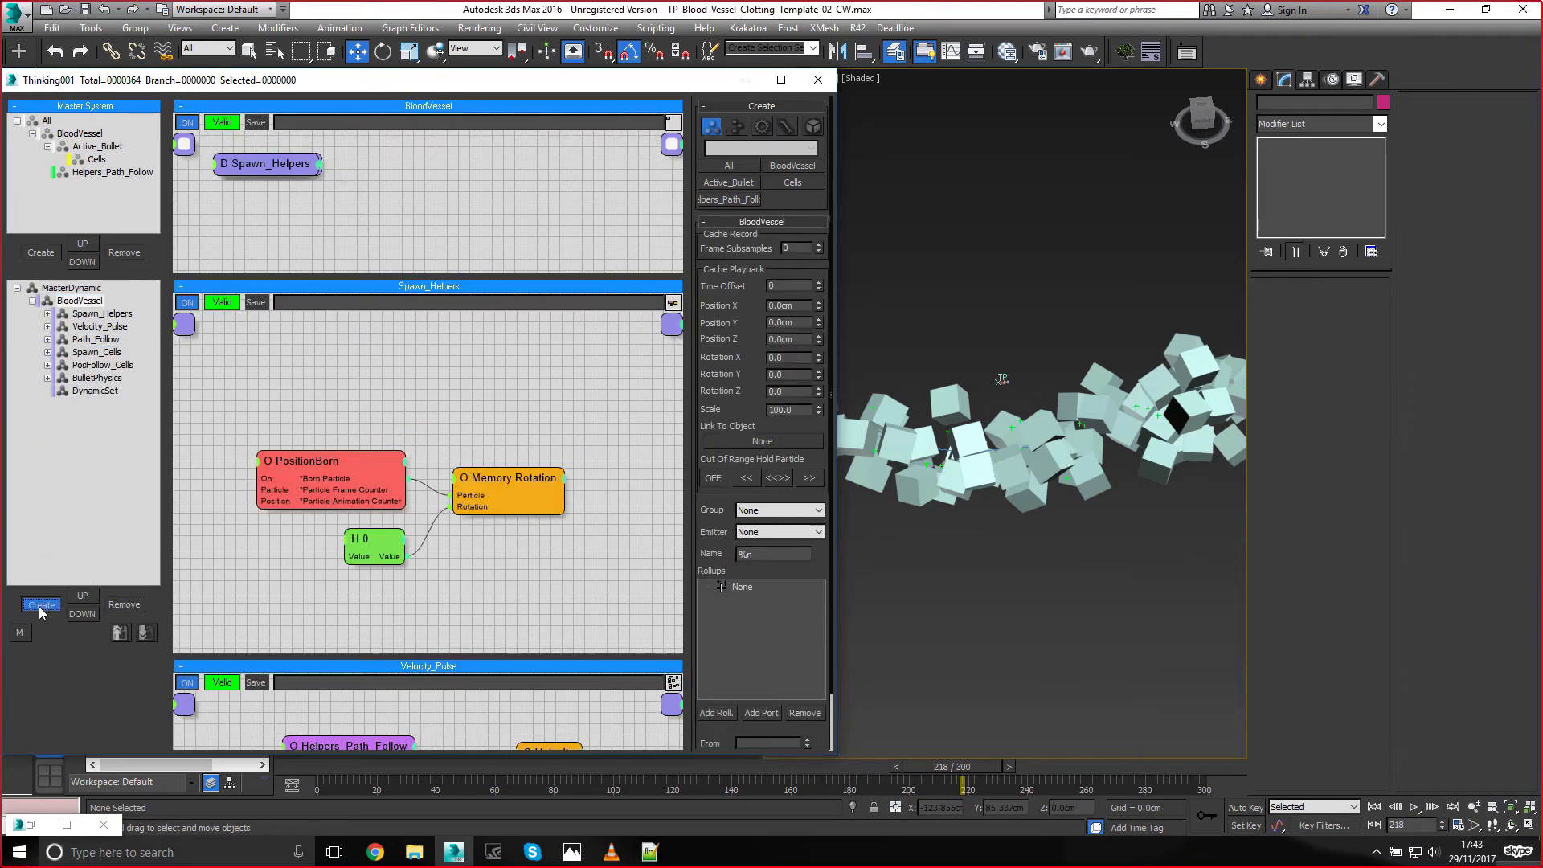
Move the new dynamic set up to sit directly below Spawn_Cells and rename it Assign_Shape
left_click(96, 377)
left_click(94, 391)
left_click(82, 595)
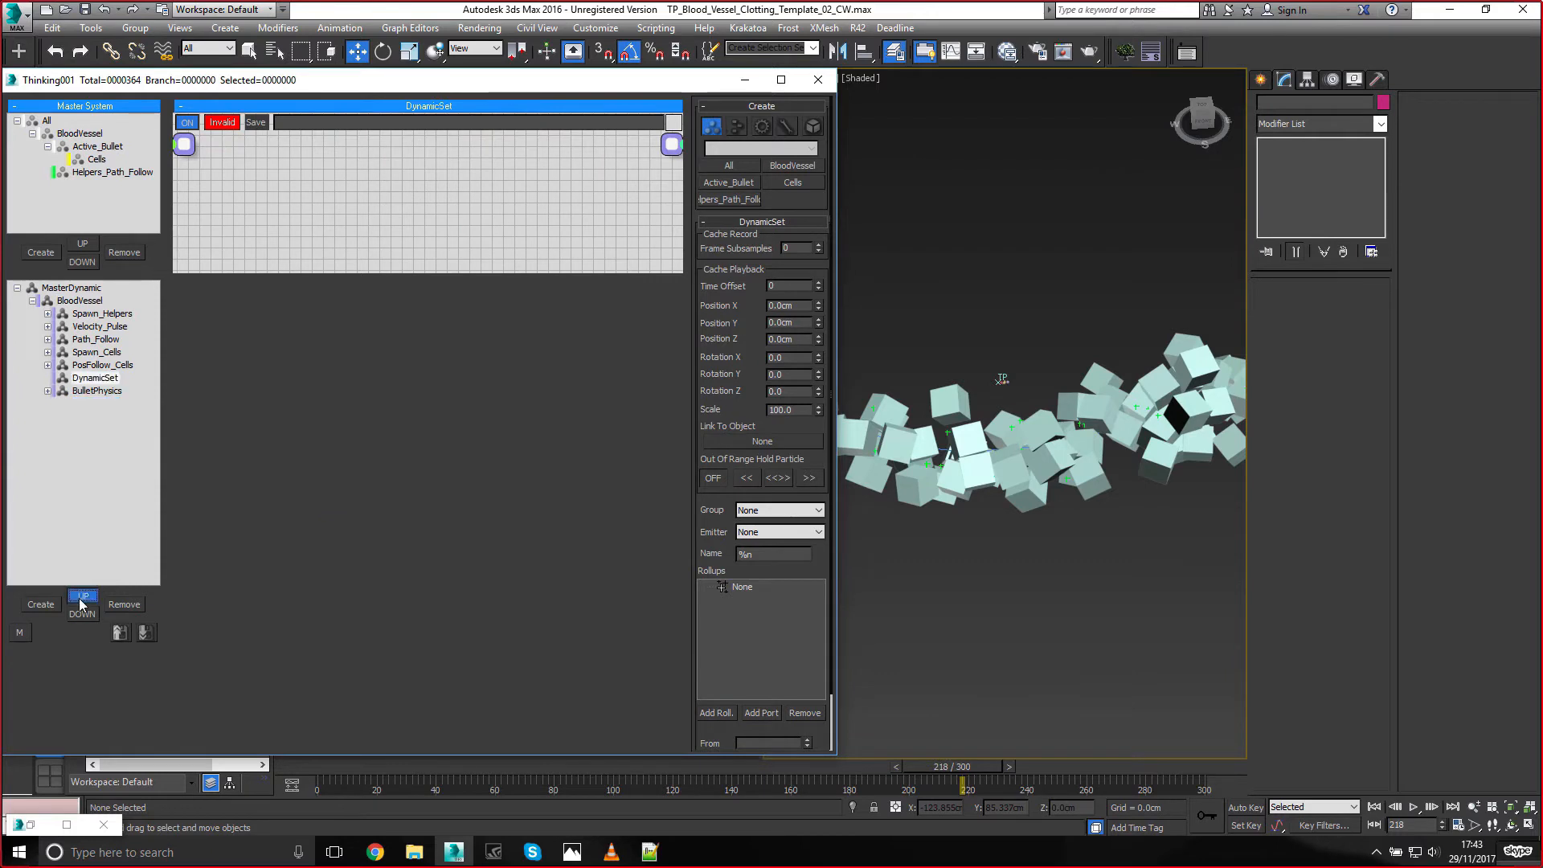
left_click(82, 596)
double_click(104, 365)
type("Assign_Shape")
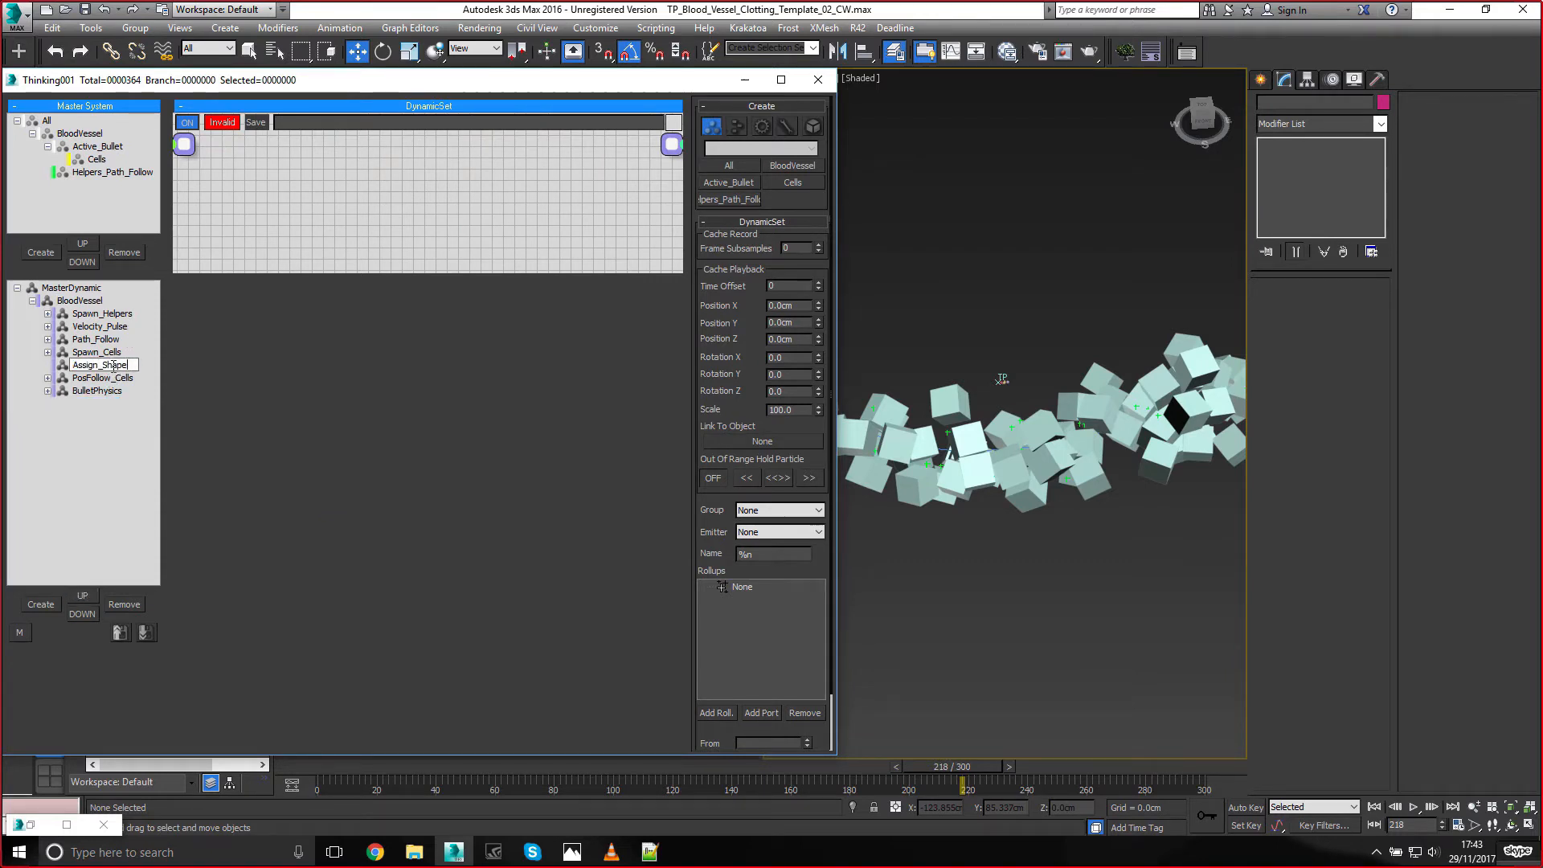
key("Return")
Cut the StdShape and Size operators out of the Spawn_Cells dynamic set
left_click(97, 352)
left_click_drag(473, 192, 379, 268)
right_click(355, 206)
left_click(385, 329)
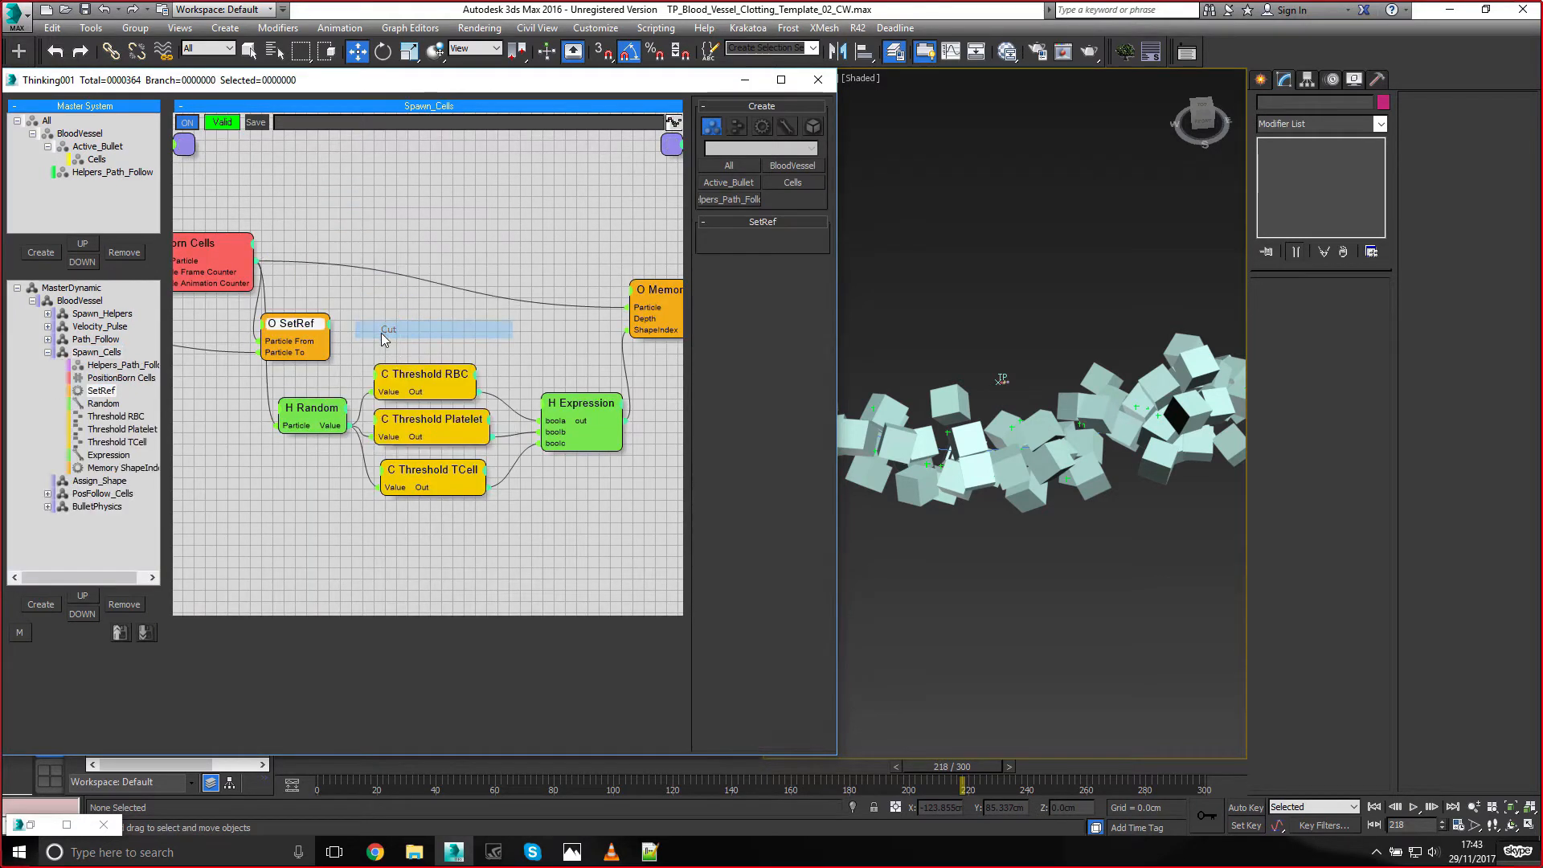
Enlarge the Assign_Shape wiring area, add the Cells group and paste the StdShape and Size operators into it
left_click(98, 481)
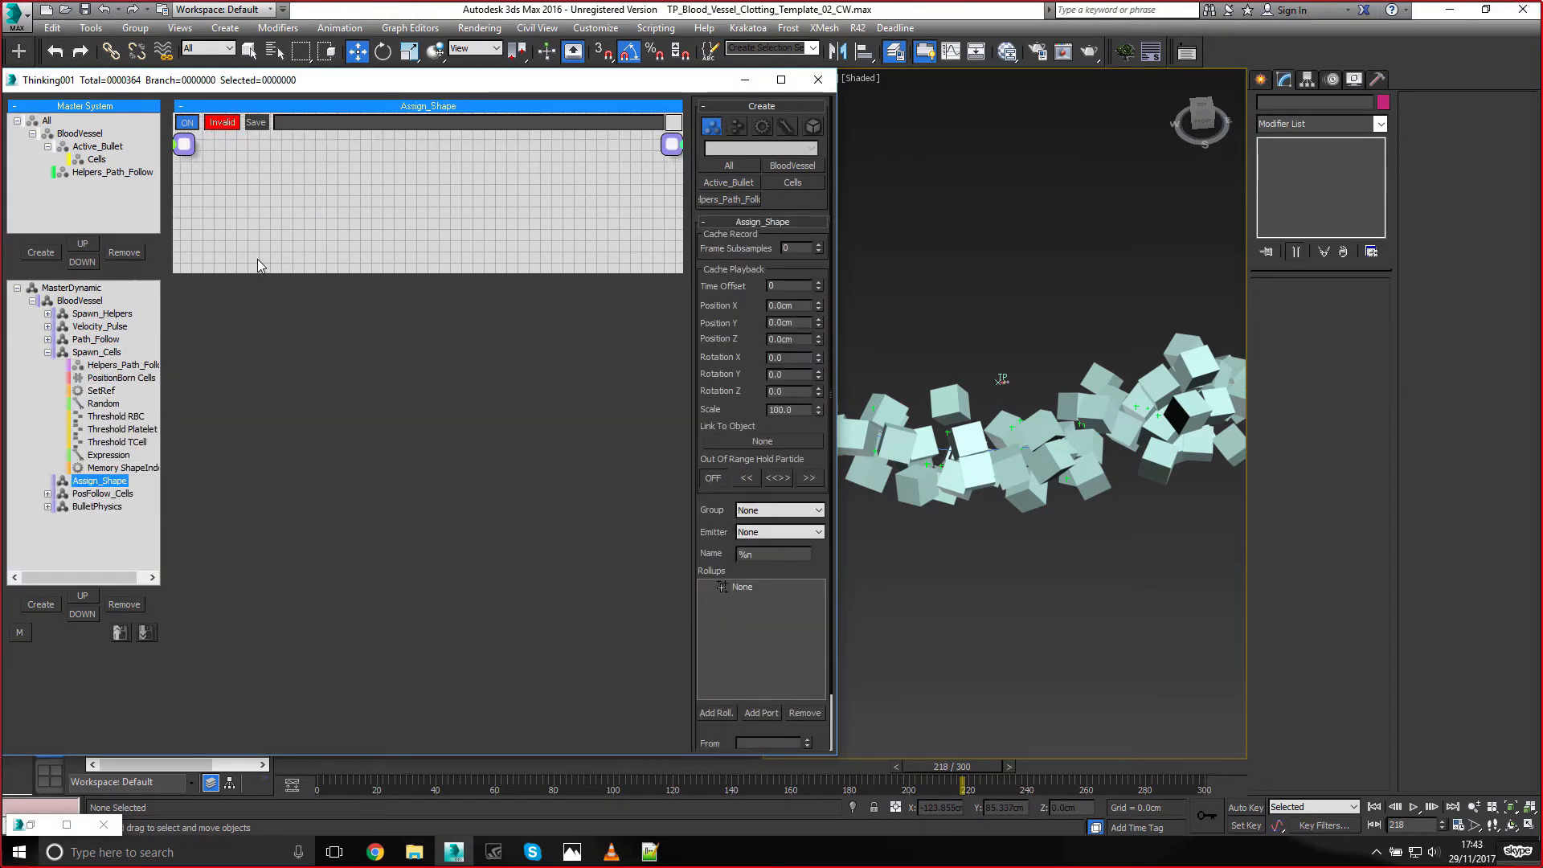
left_click_drag(261, 272, 272, 494)
right_click(262, 238)
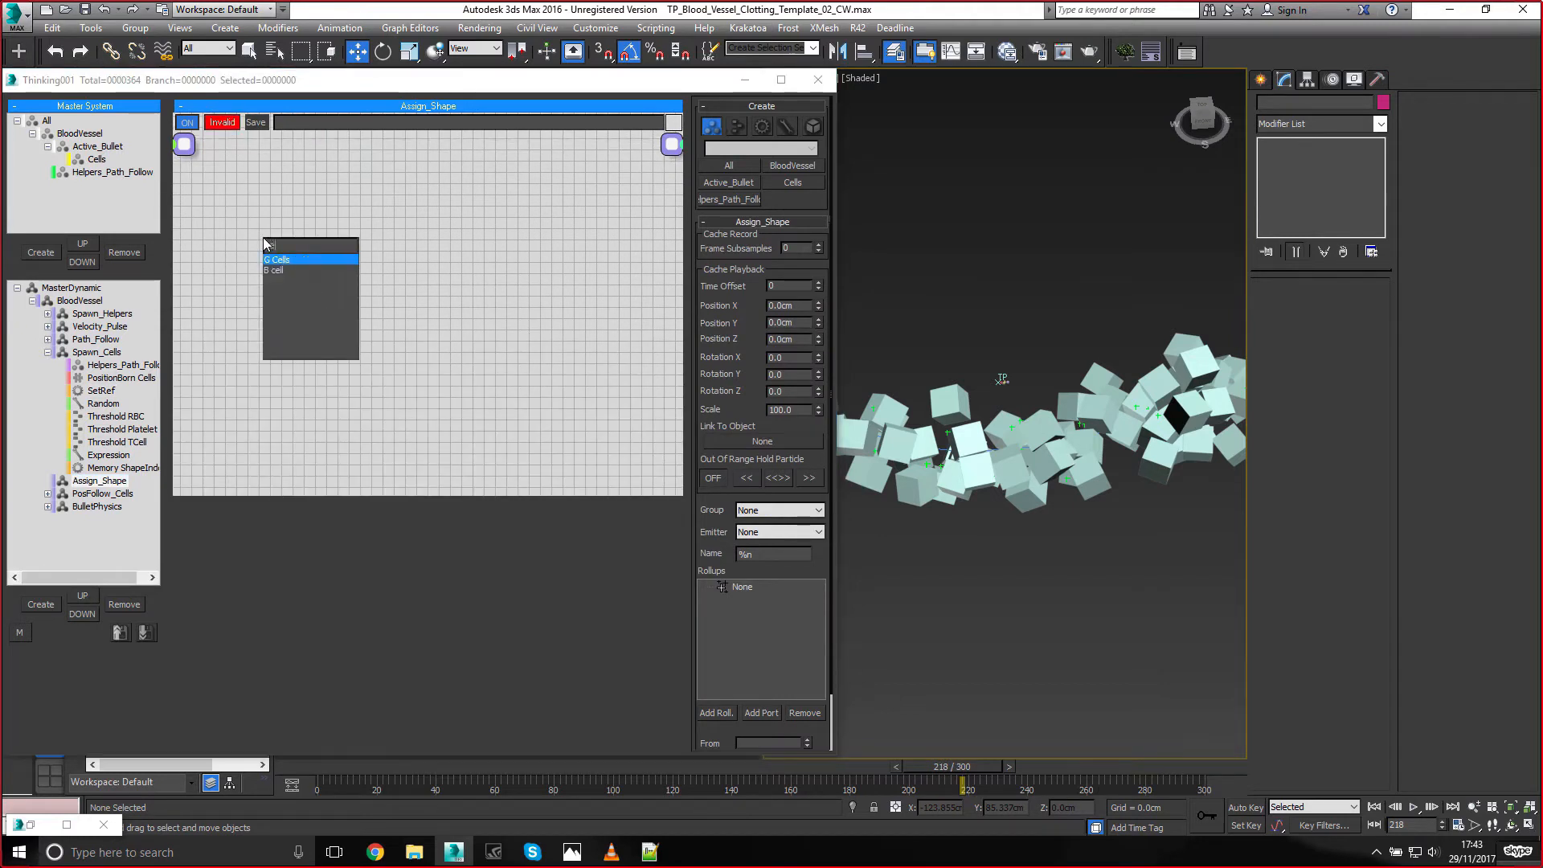
left_click(301, 258)
right_click(276, 226)
left_click(370, 383)
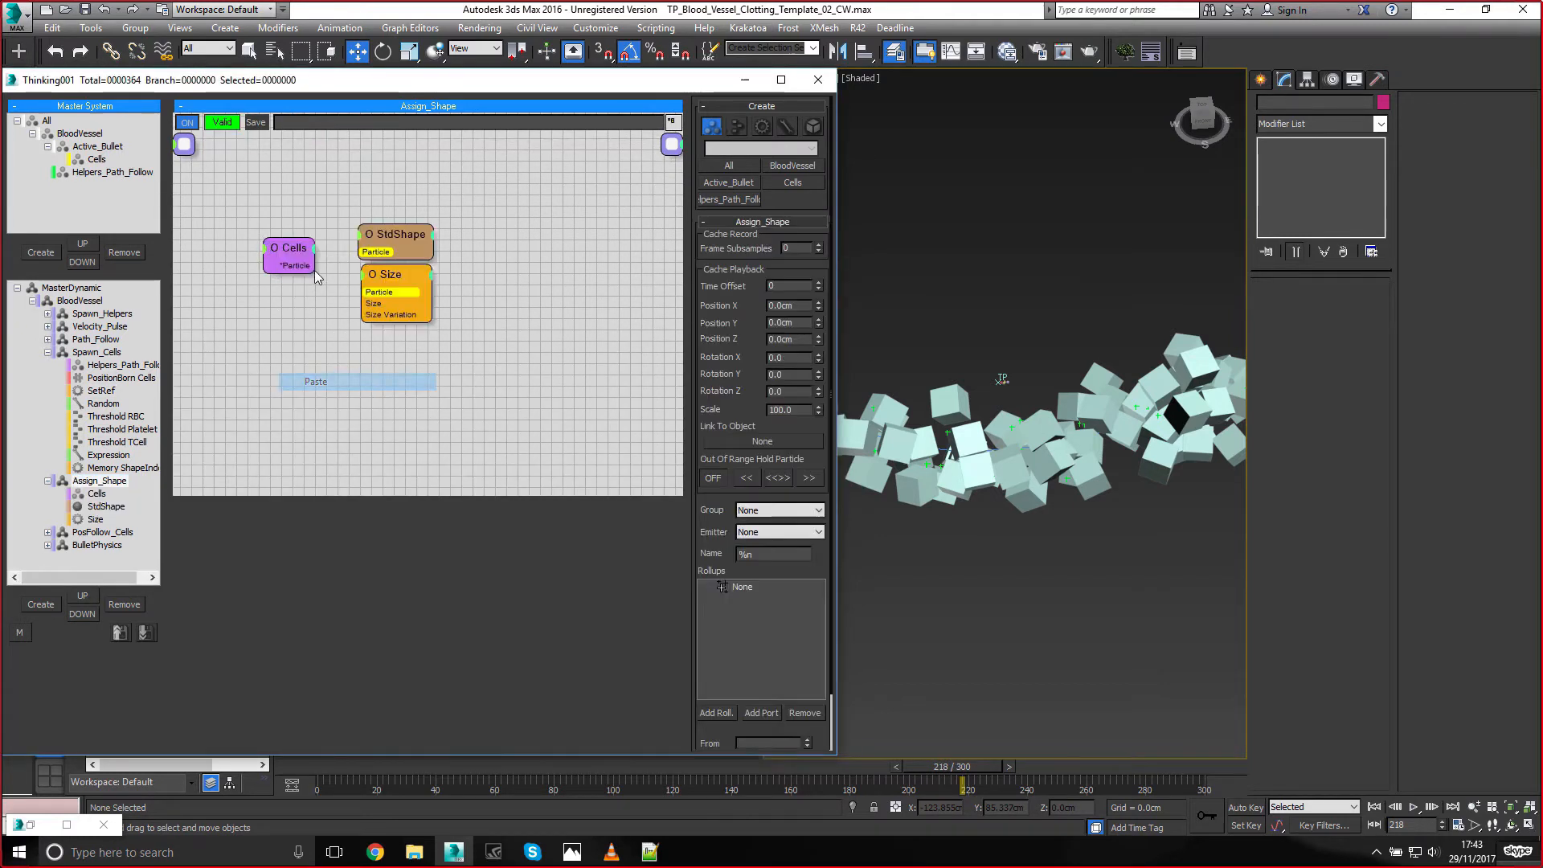
Connect the Cells particle output to both StdShape and Size, placing Size further away from StdShape
left_click_drag(370, 254, 372, 254)
left_click_drag(407, 274, 543, 303)
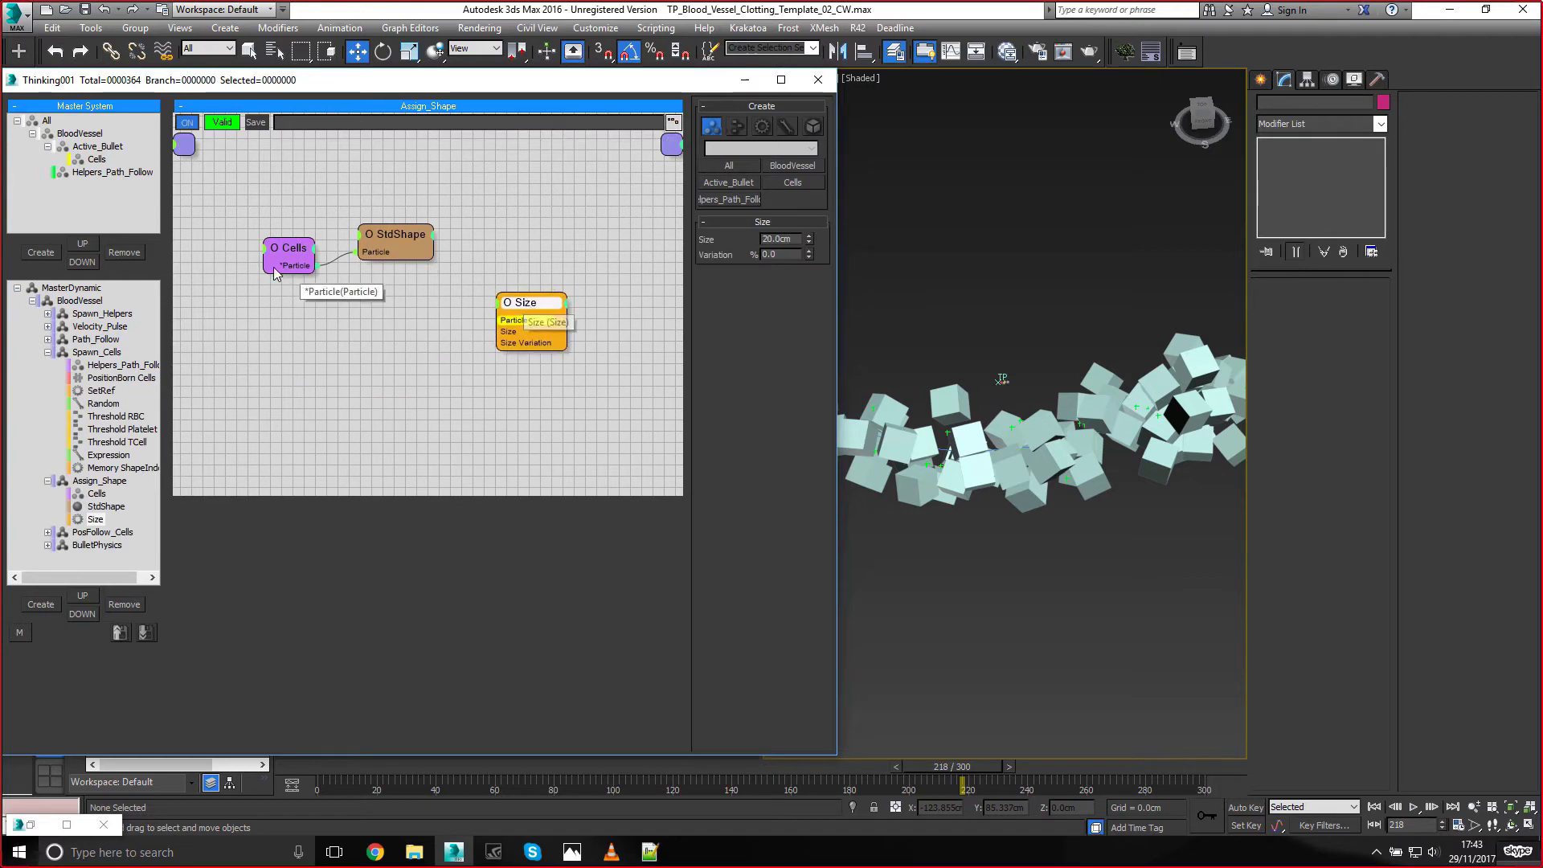
left_click_drag(294, 266, 493, 319)
Change the StdShape operator's shape type to Sphere
left_click(398, 241)
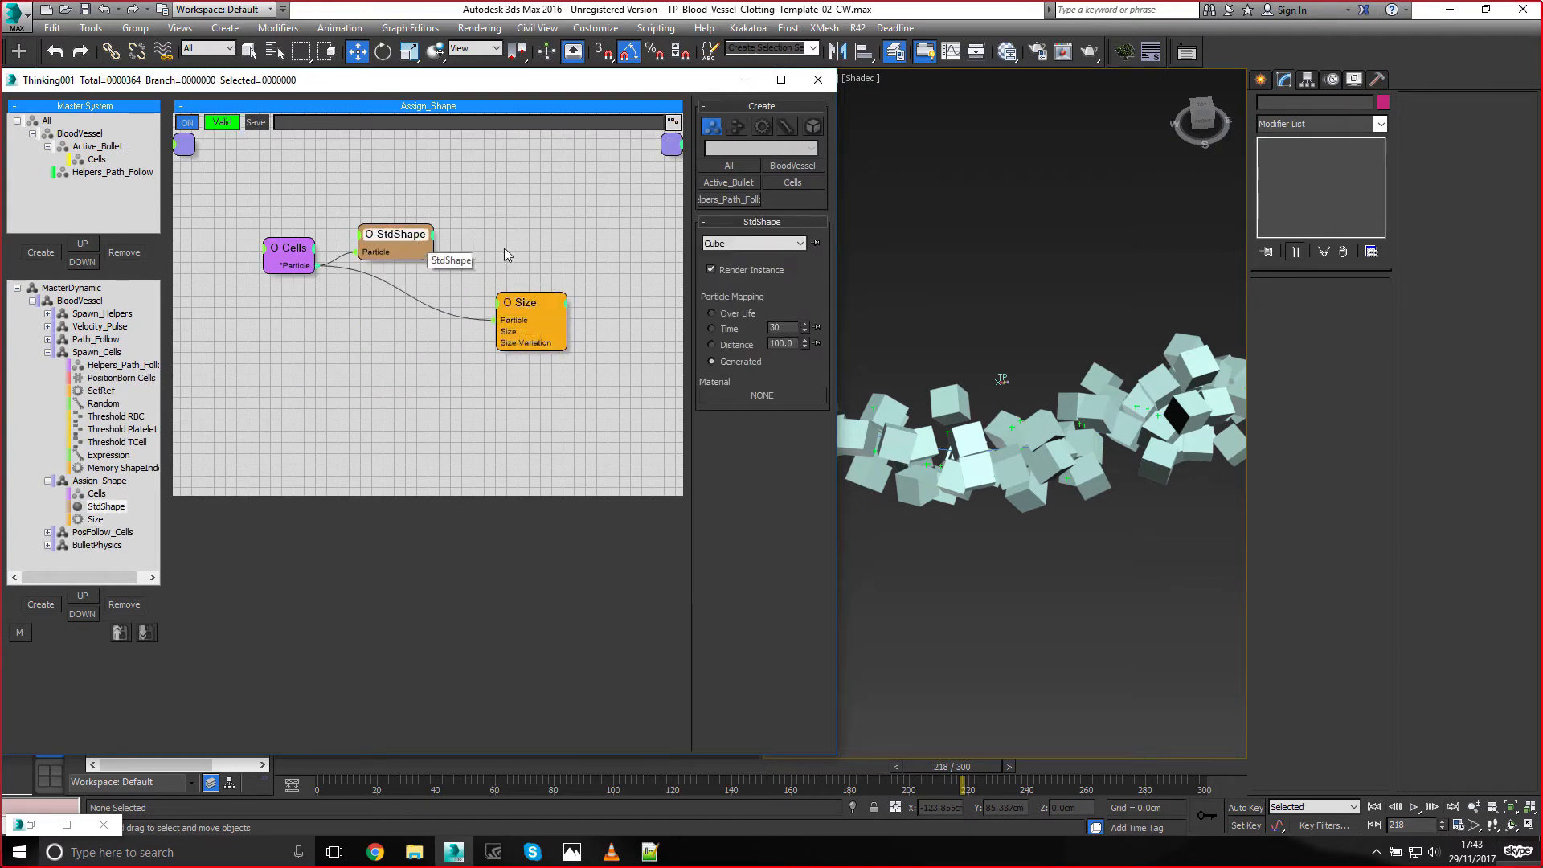
left_click(768, 243)
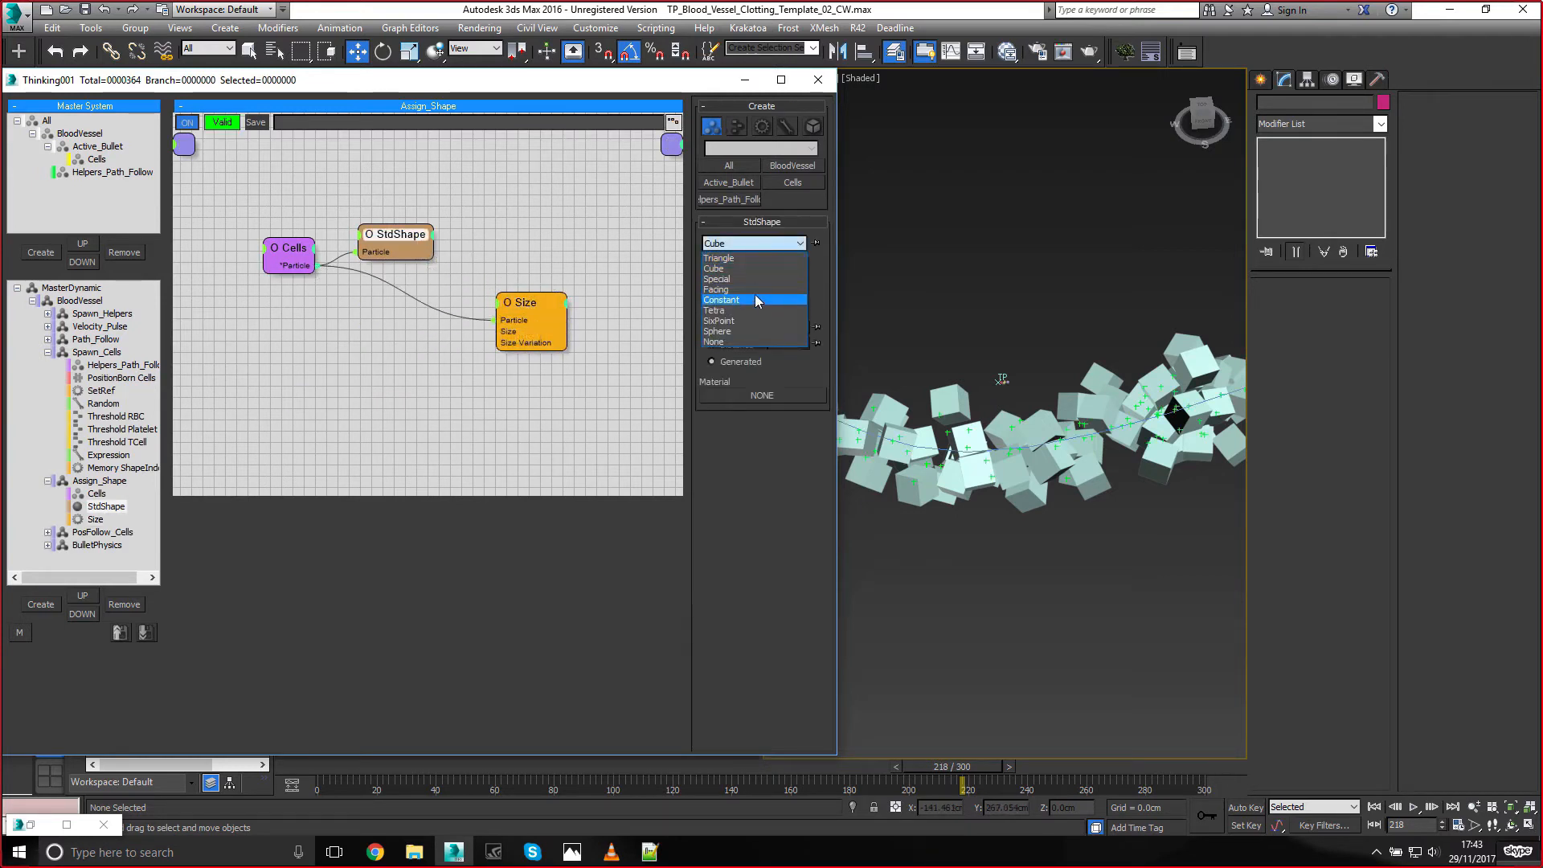
left_click(735, 333)
left_click(274, 378)
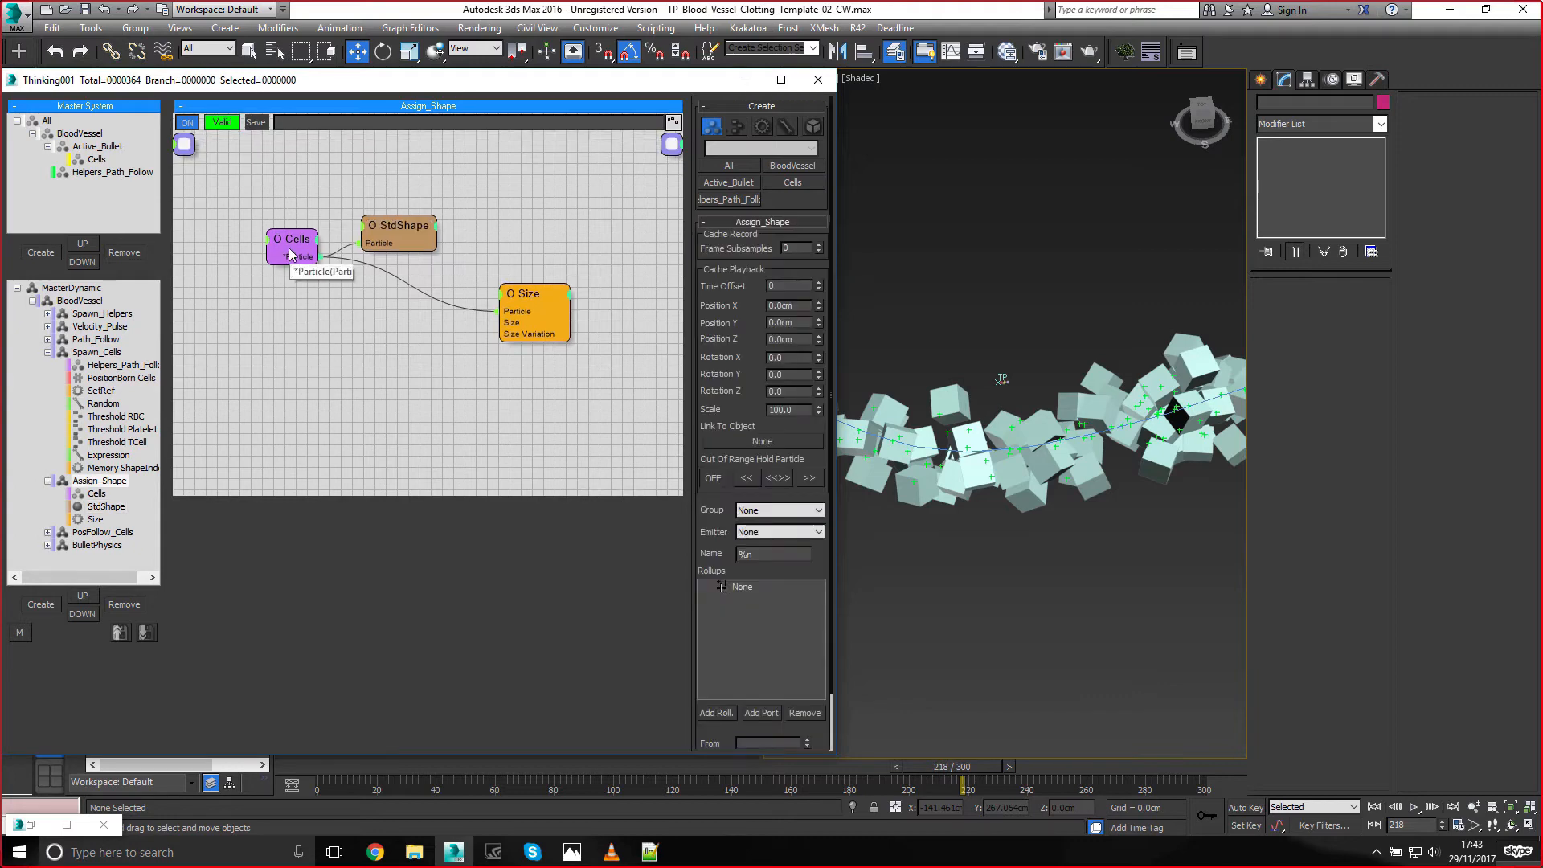
Move the Cells node aside, add a Memory operator below it and feed it the Cells particle output
left_click_drag(290, 254, 213, 258)
middle_click_drag(262, 352, 301, 353)
double_click(300, 353)
type("mem")
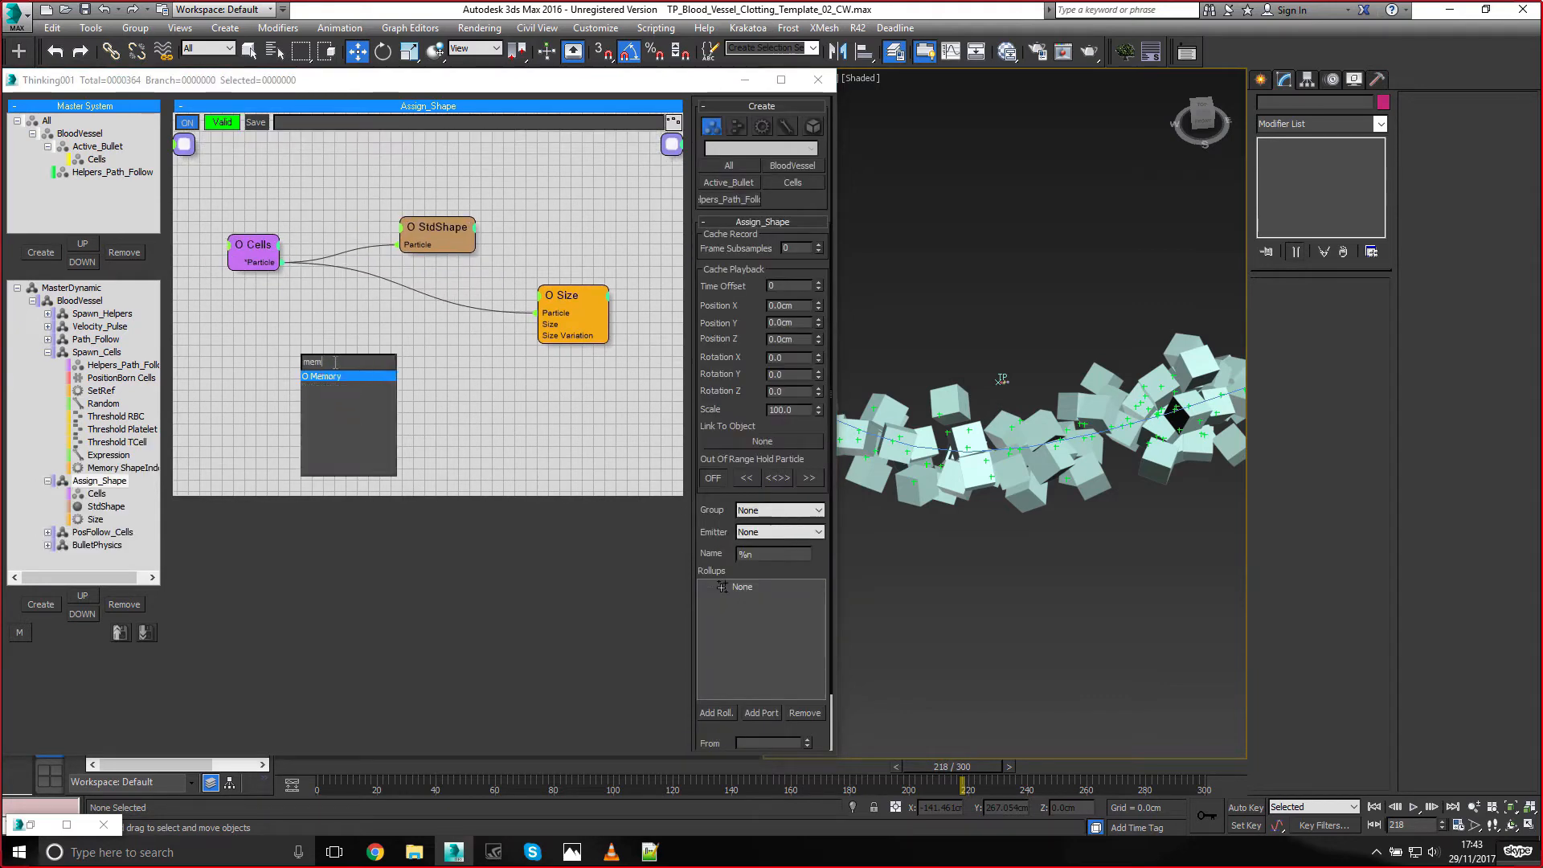
left_click(331, 376)
left_click_drag(325, 366, 302, 315)
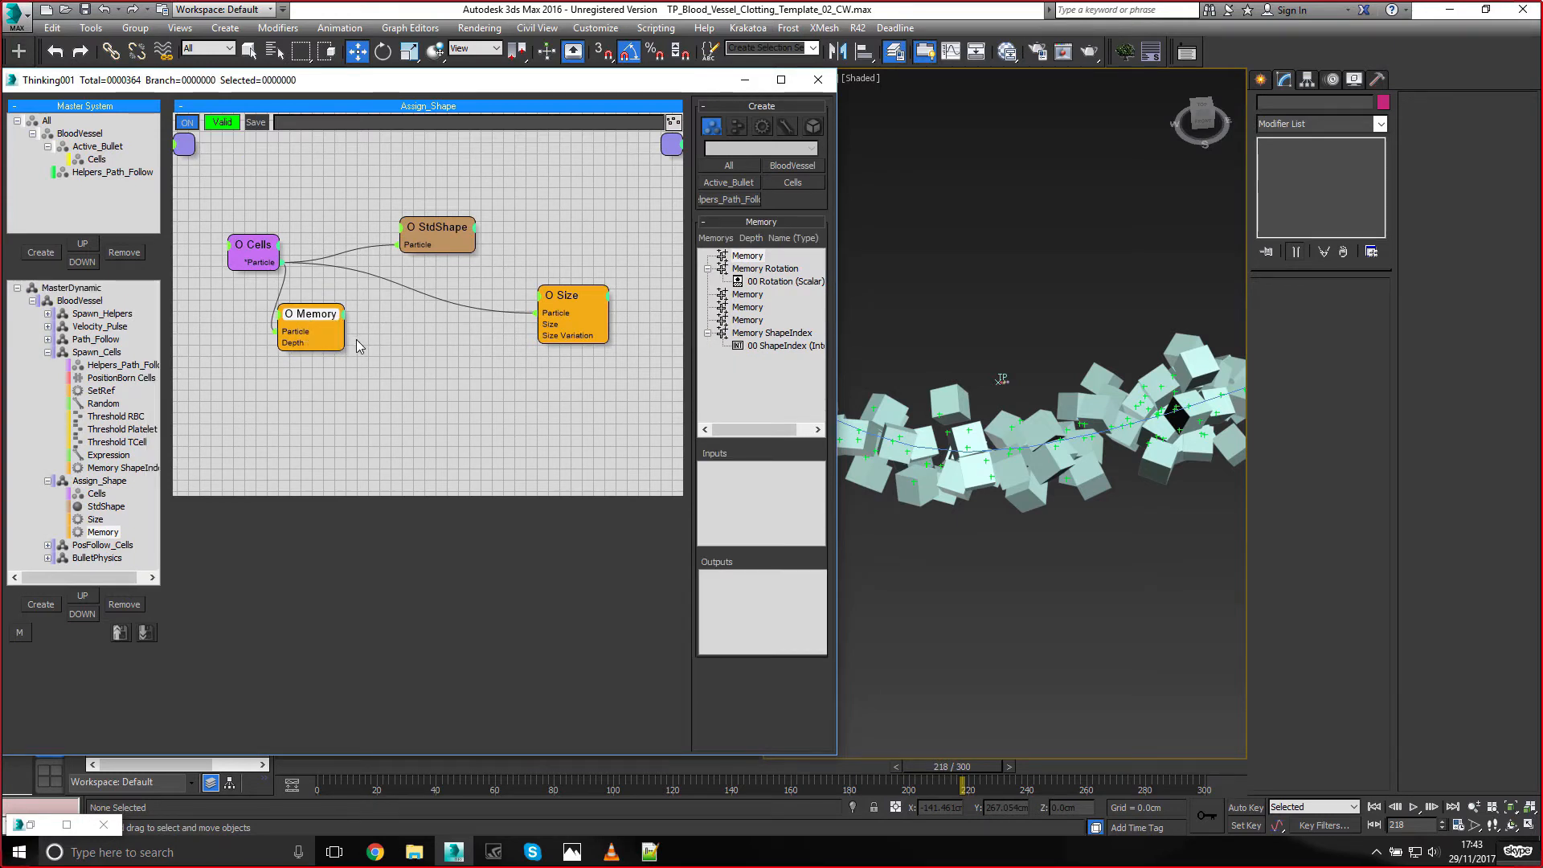
left_click_drag(322, 312, 324, 317)
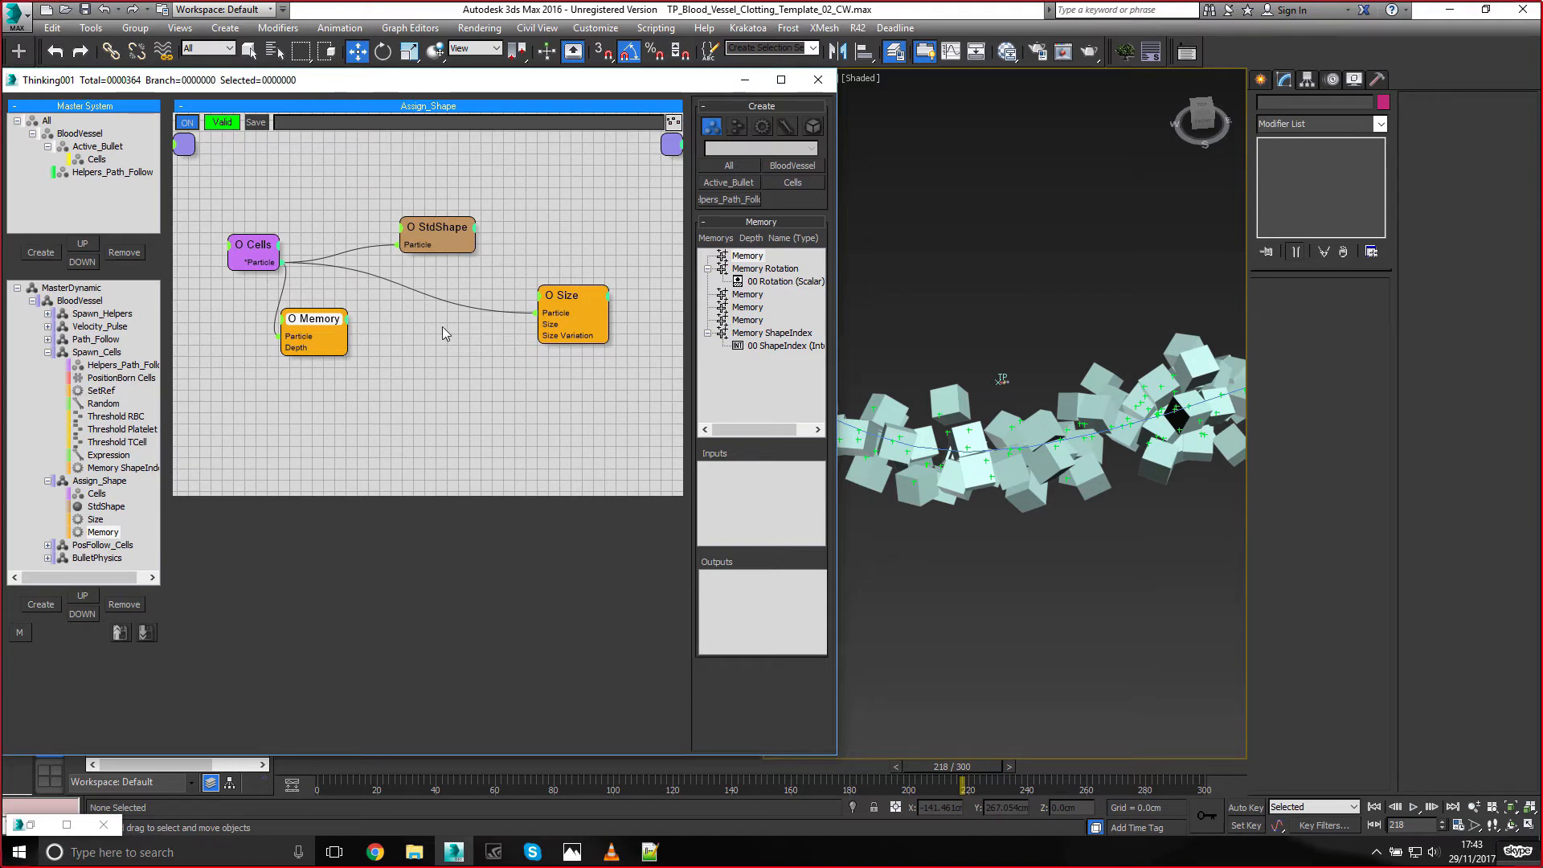
left_click_drag(312, 320, 304, 323)
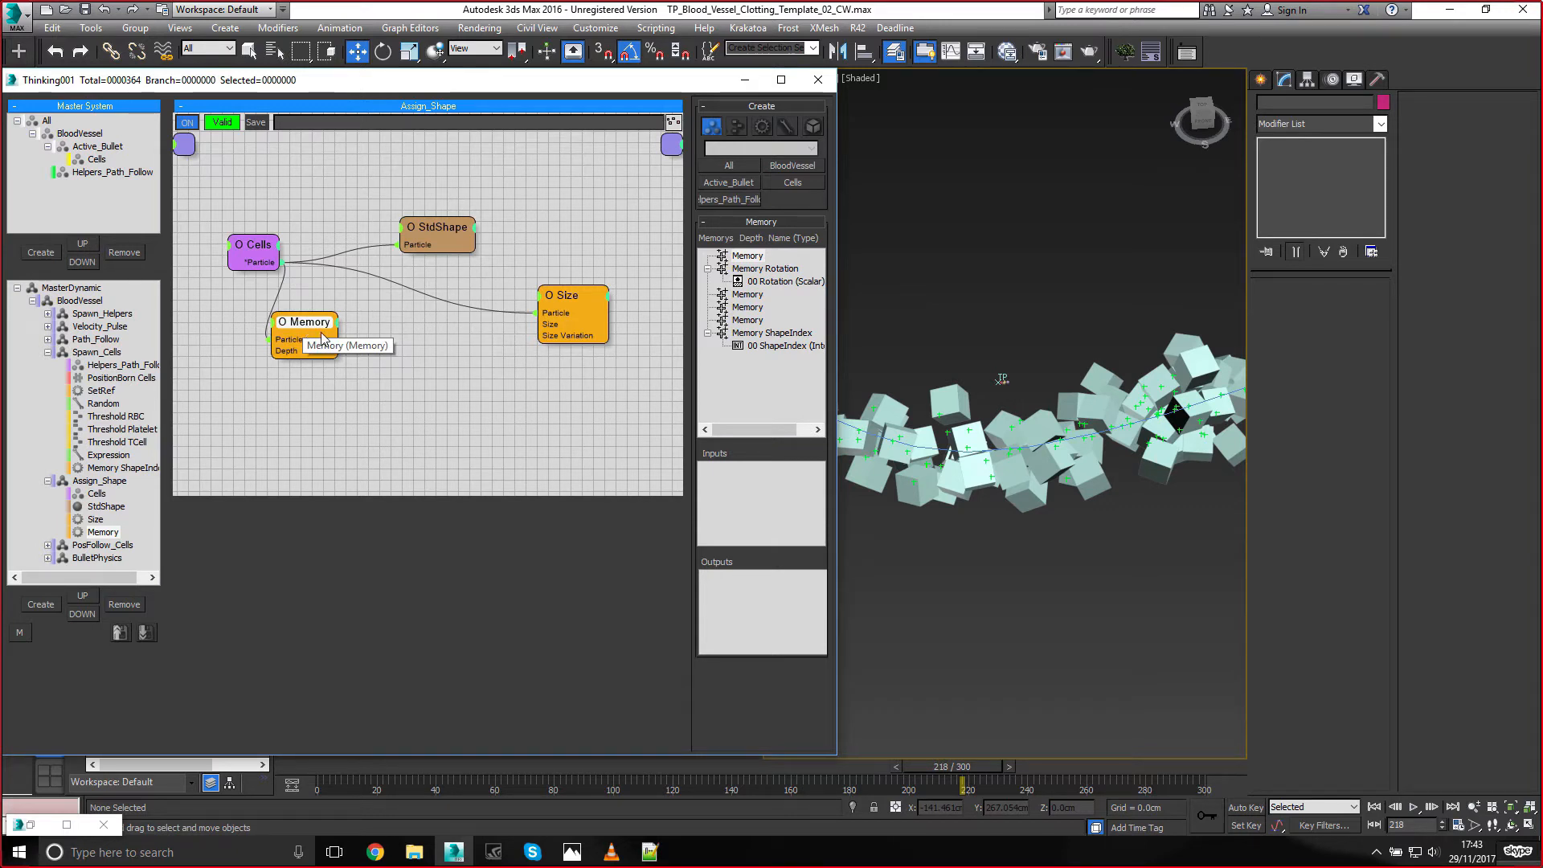
Choose ShapeIndex as the Memory operator's channel and add an Expression operator next to it
left_click_drag(792, 350, 775, 601)
left_click_drag(505, 383, 488, 378)
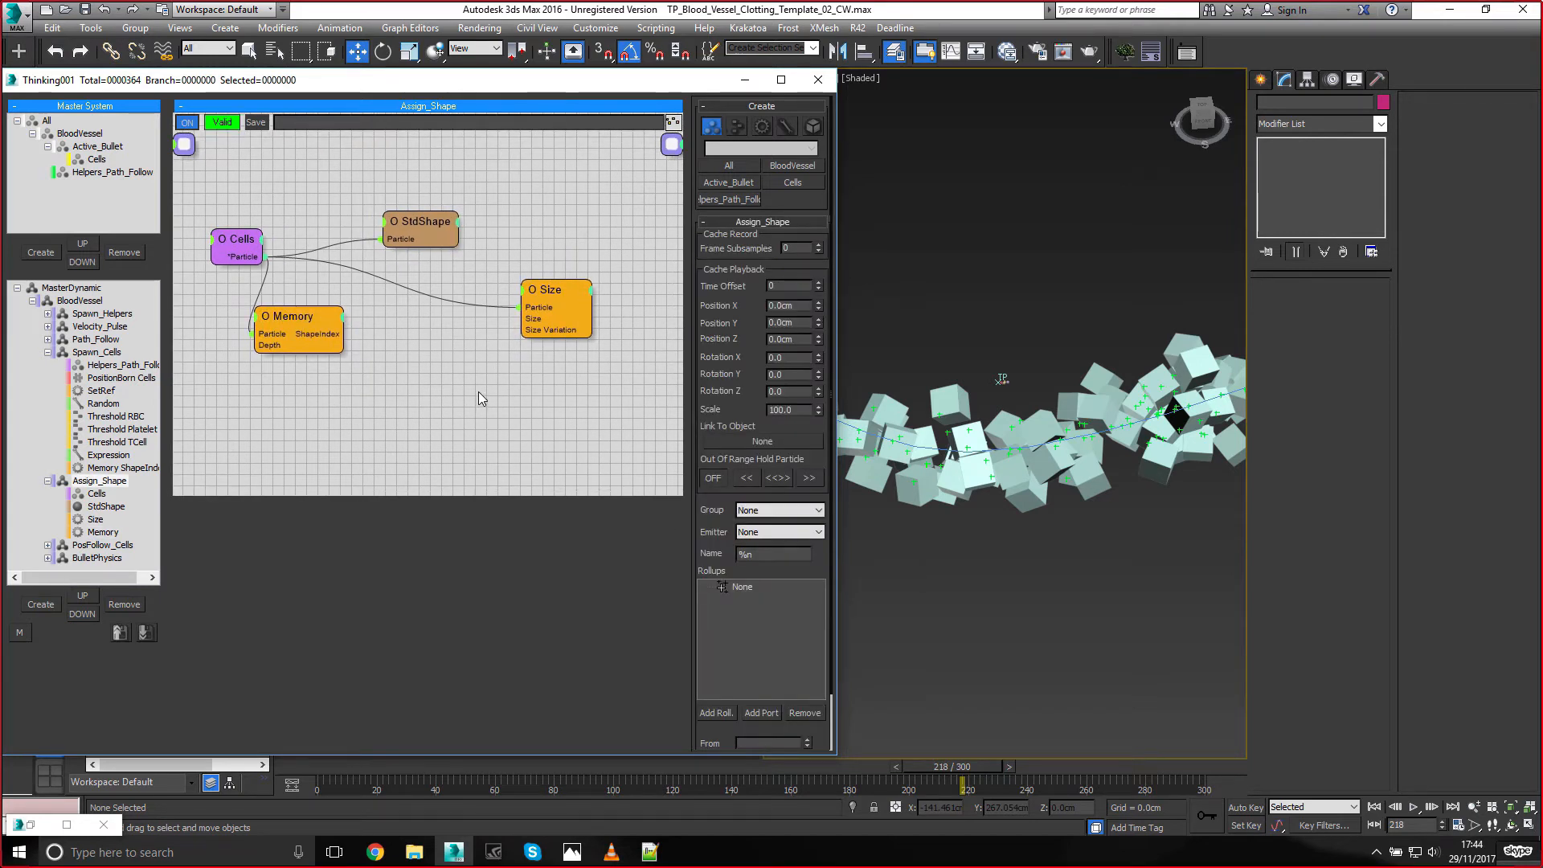
key("Tab")
type("expre")
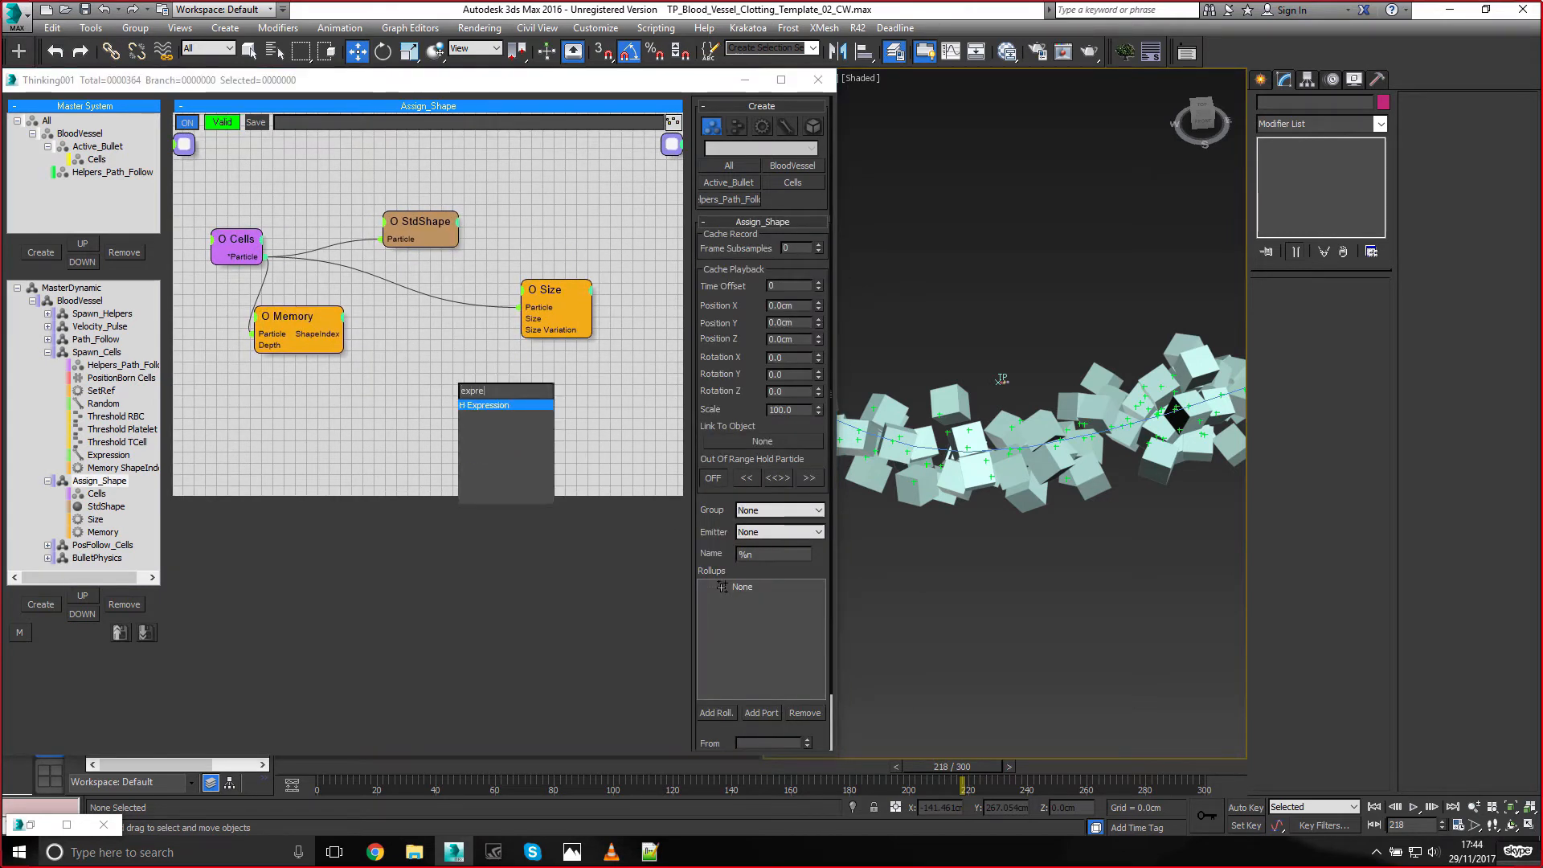
key("Return")
left_click_drag(469, 388, 407, 336)
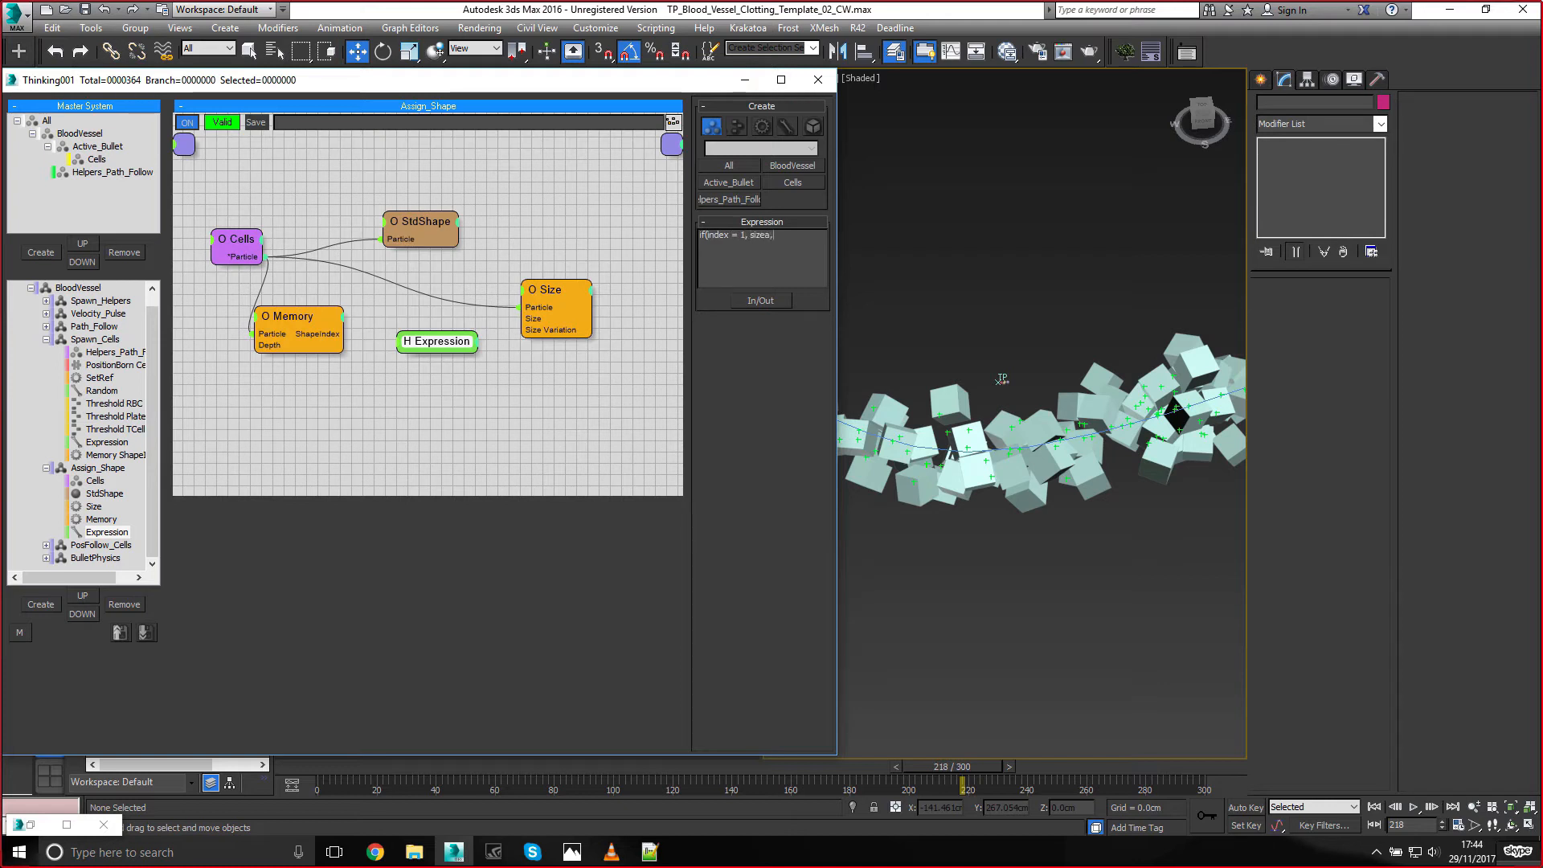
Write the expression if(index = 1, sizea, (if(index = 2, sizeb, sizec))) in the new Expression operator
left_click_drag(789, 236, 511, 242)
key("ctrl+c")
left_click(775, 236)
key("ctrl+v")
type("2")
left_click_drag(810, 236, 815, 237)
type("sizec")
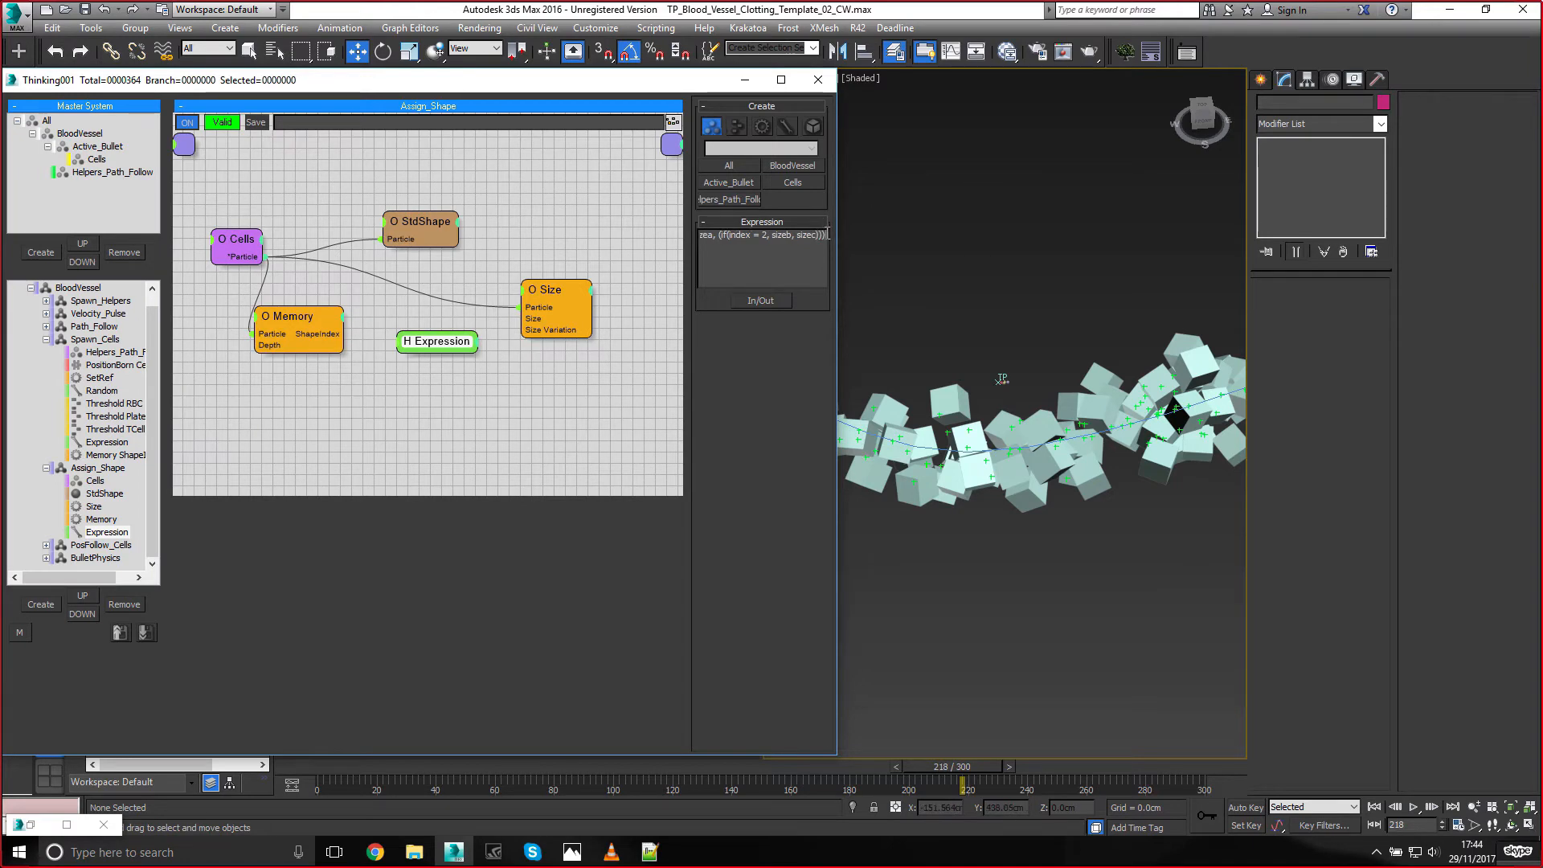
key("Return")
Copy the size expression, switch to Notepad++ and replace the old expression there with it, leaving Notepad++ minimized
key("ctrl+c")
key("alt+Tab")
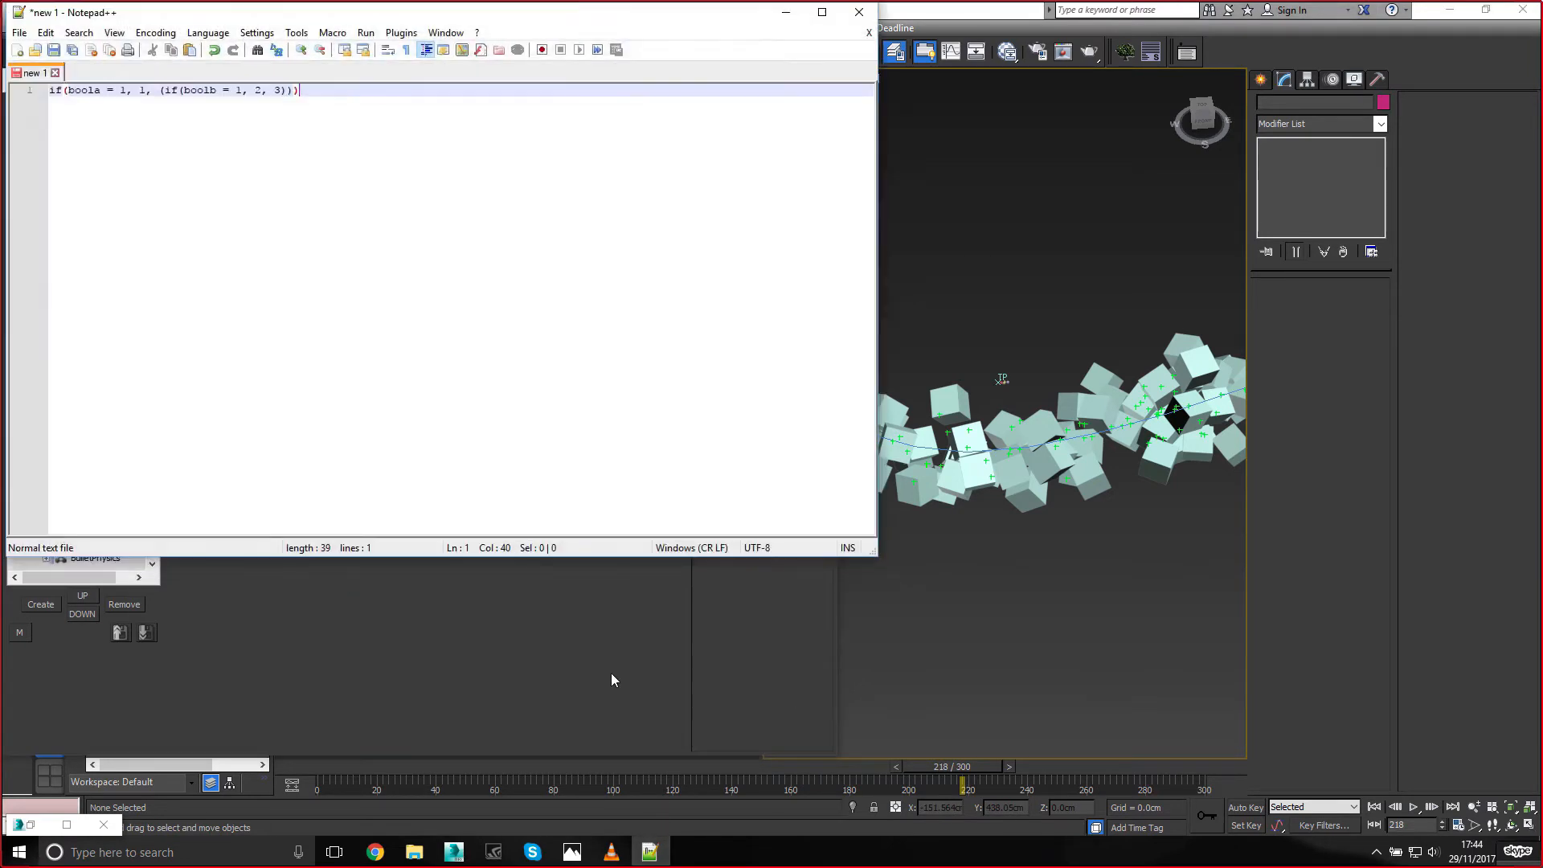
key("ctrl+a")
key("ctrl+v")
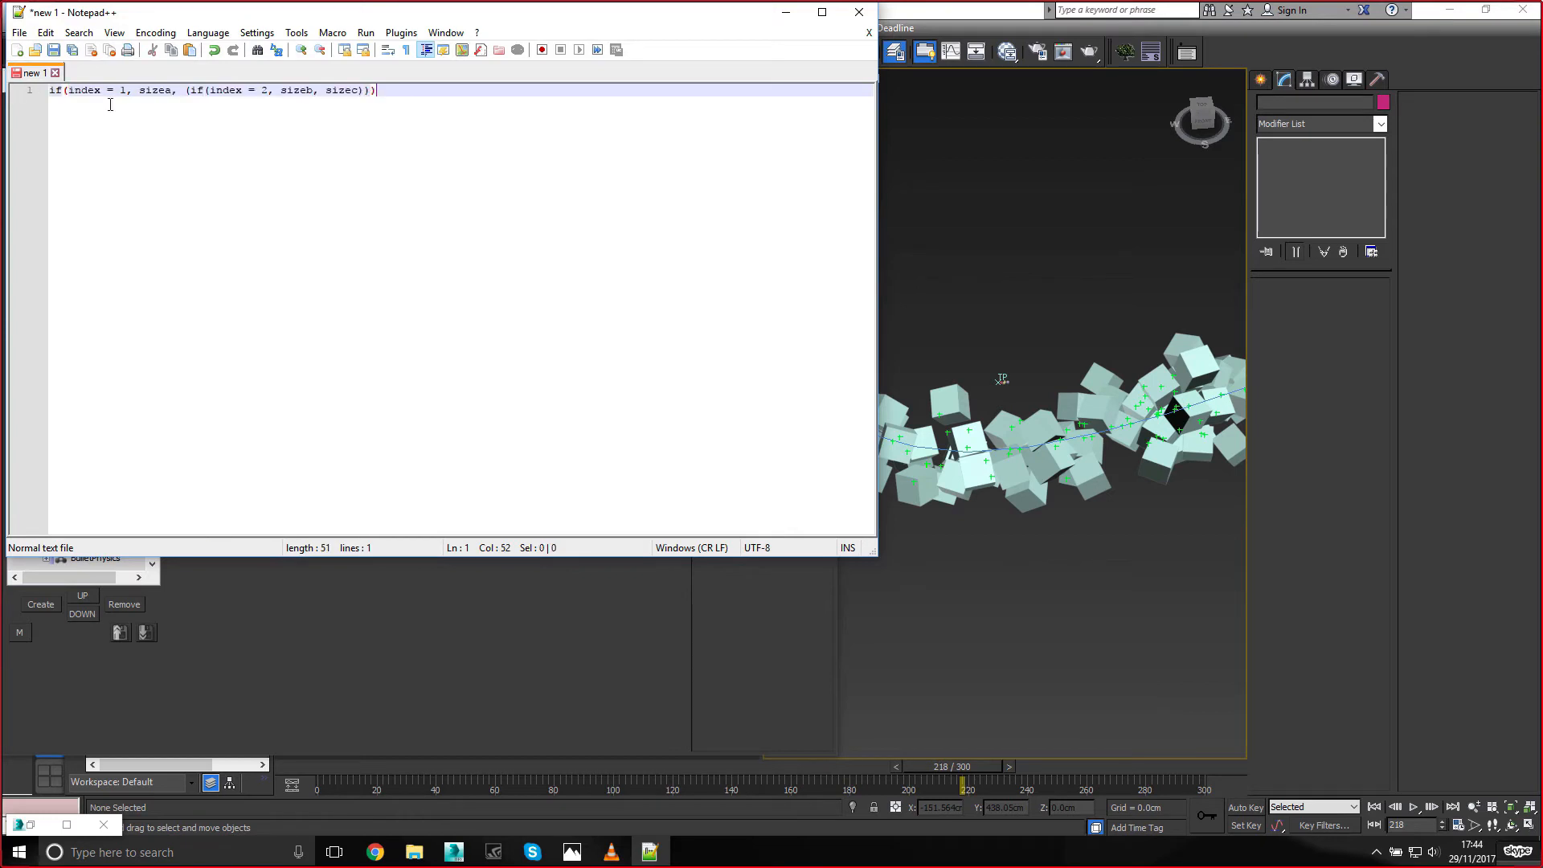
left_click(785, 12)
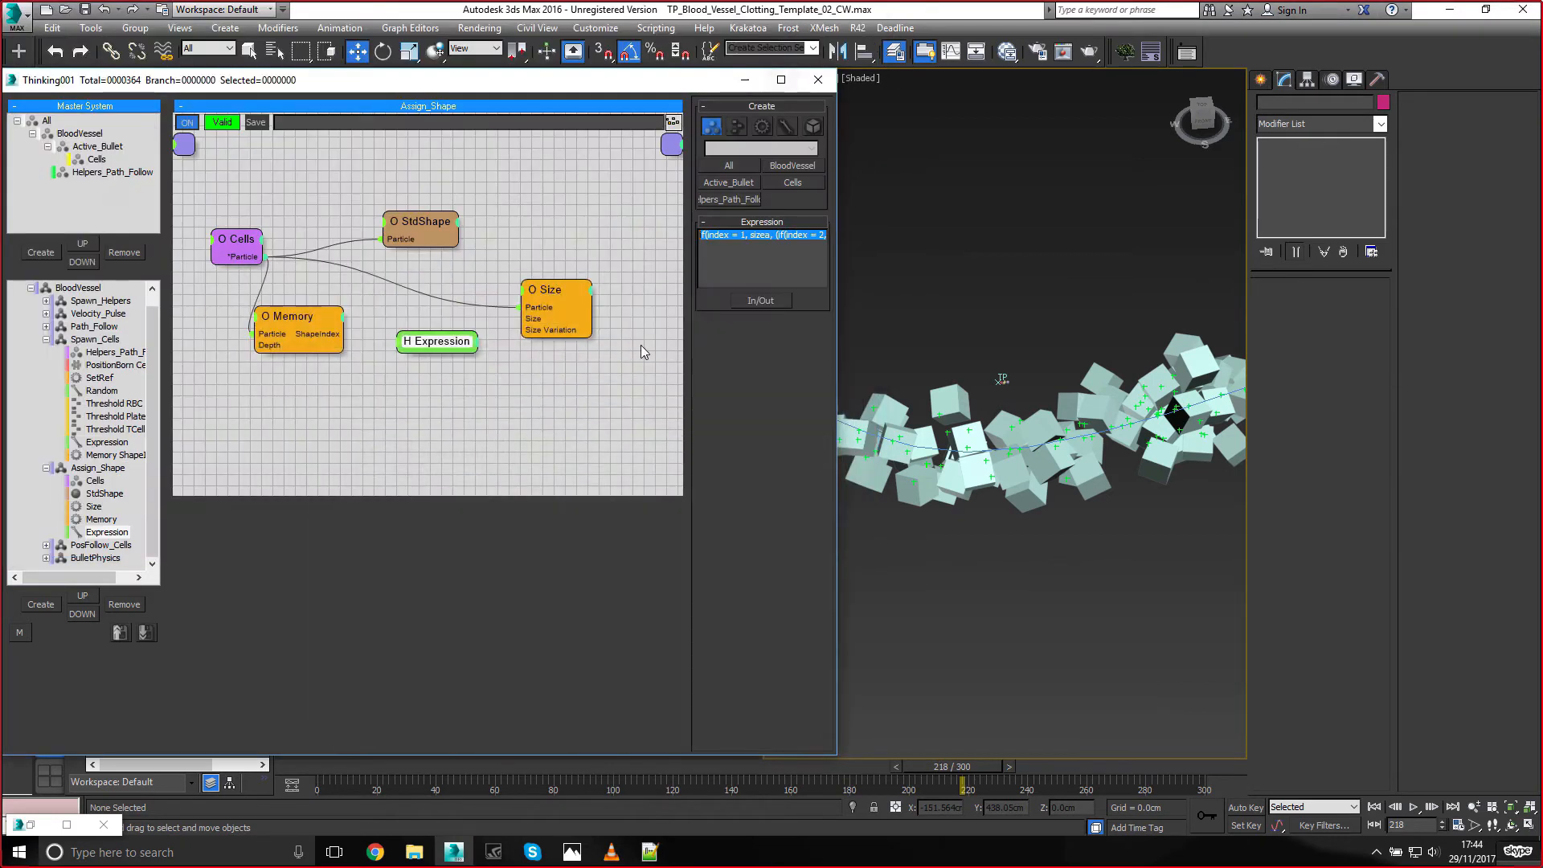
Add a scalar input named index to the Expression operator and connect the Memory's ShapeIndex output to it
left_click(592, 381)
left_click(454, 344)
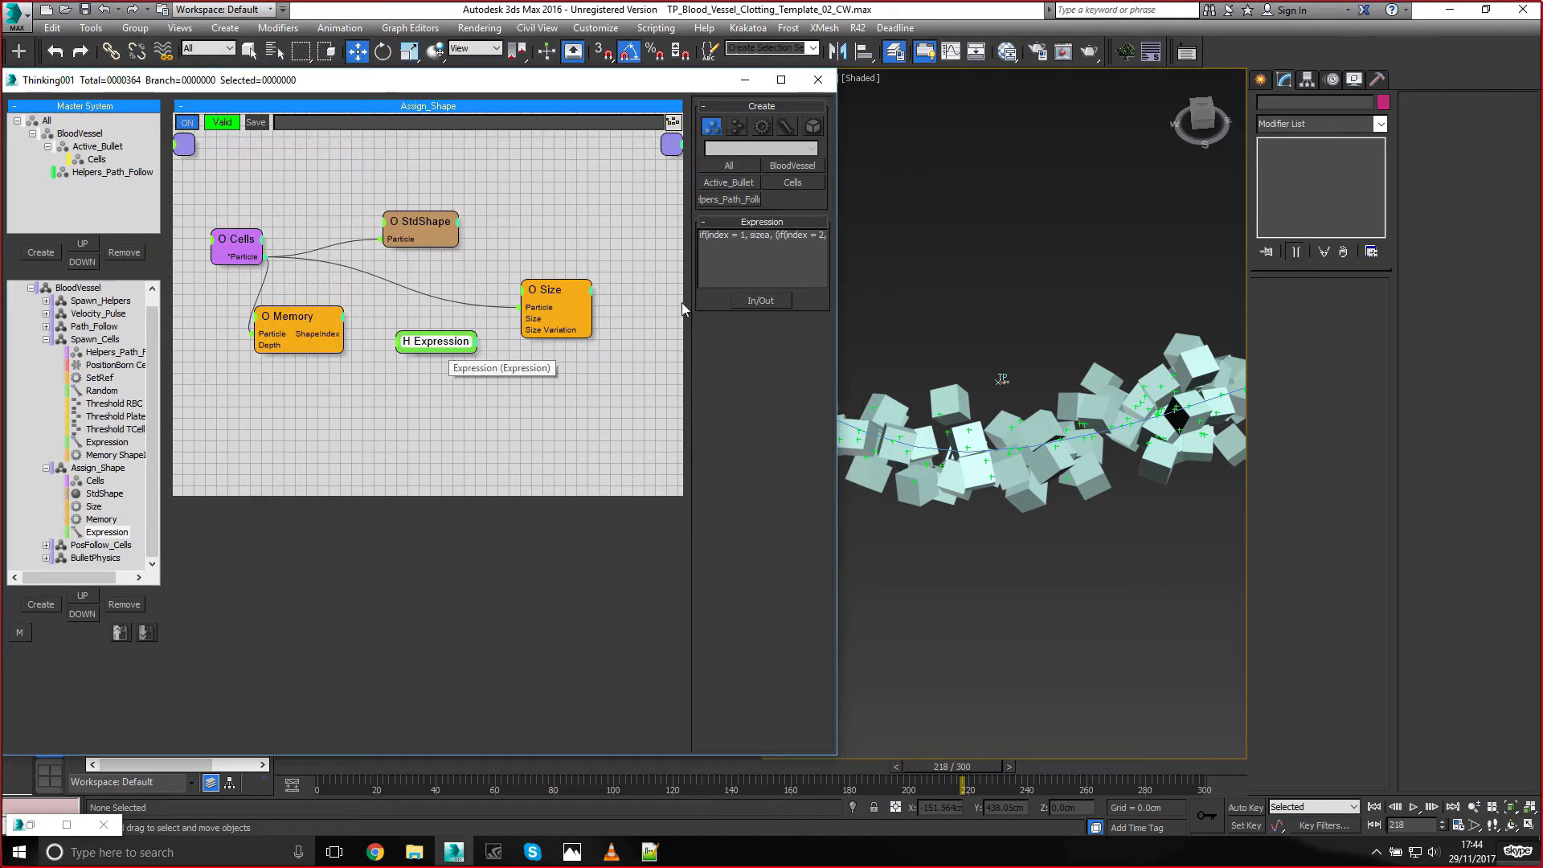
right_click(700, 296)
mouse_move(769, 305)
left_click(889, 306)
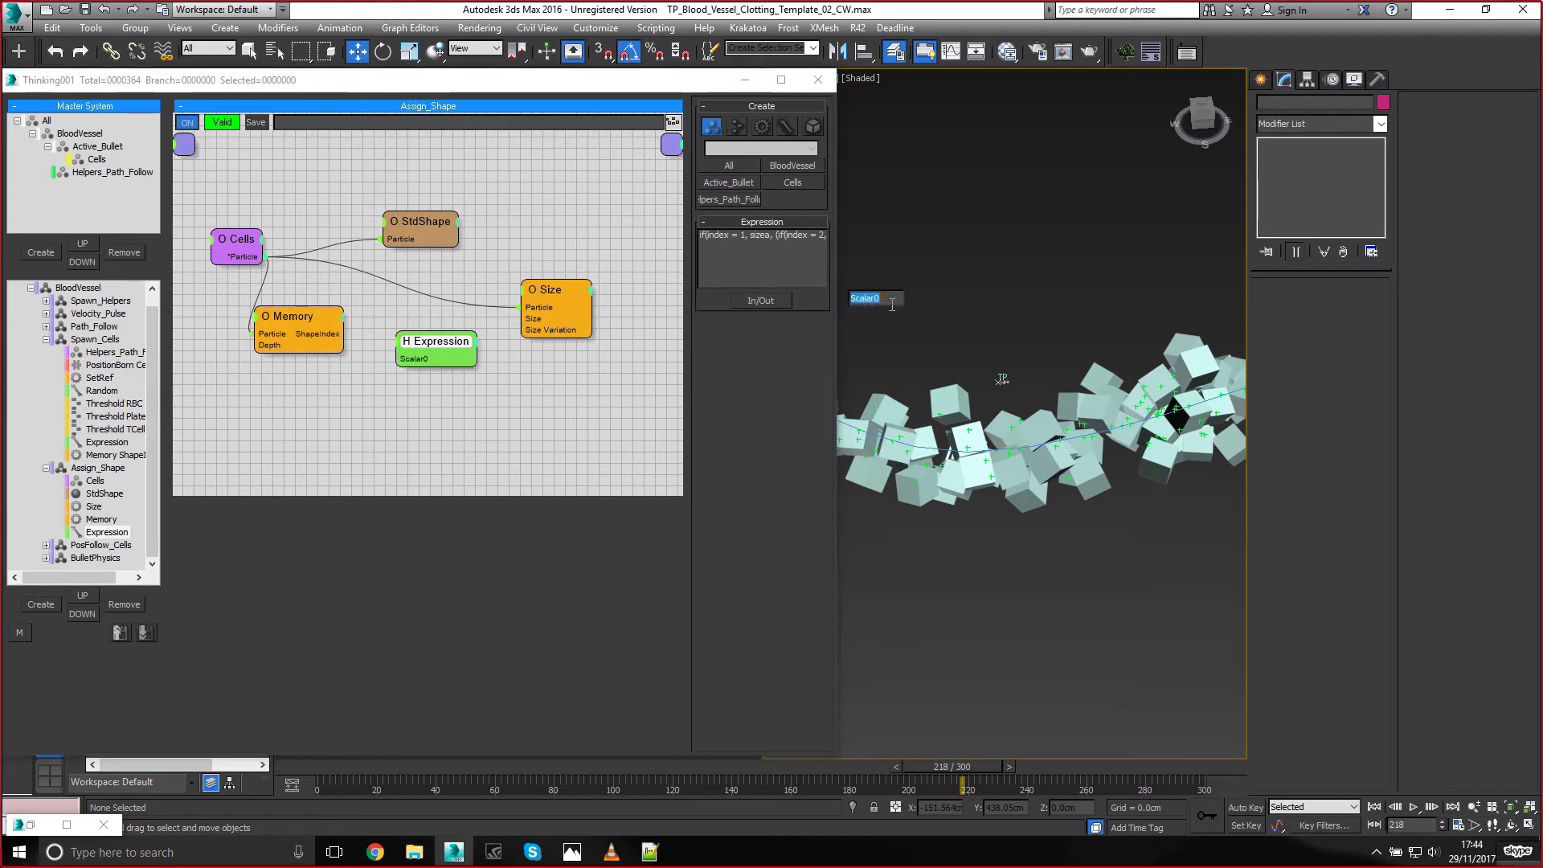
key("Return")
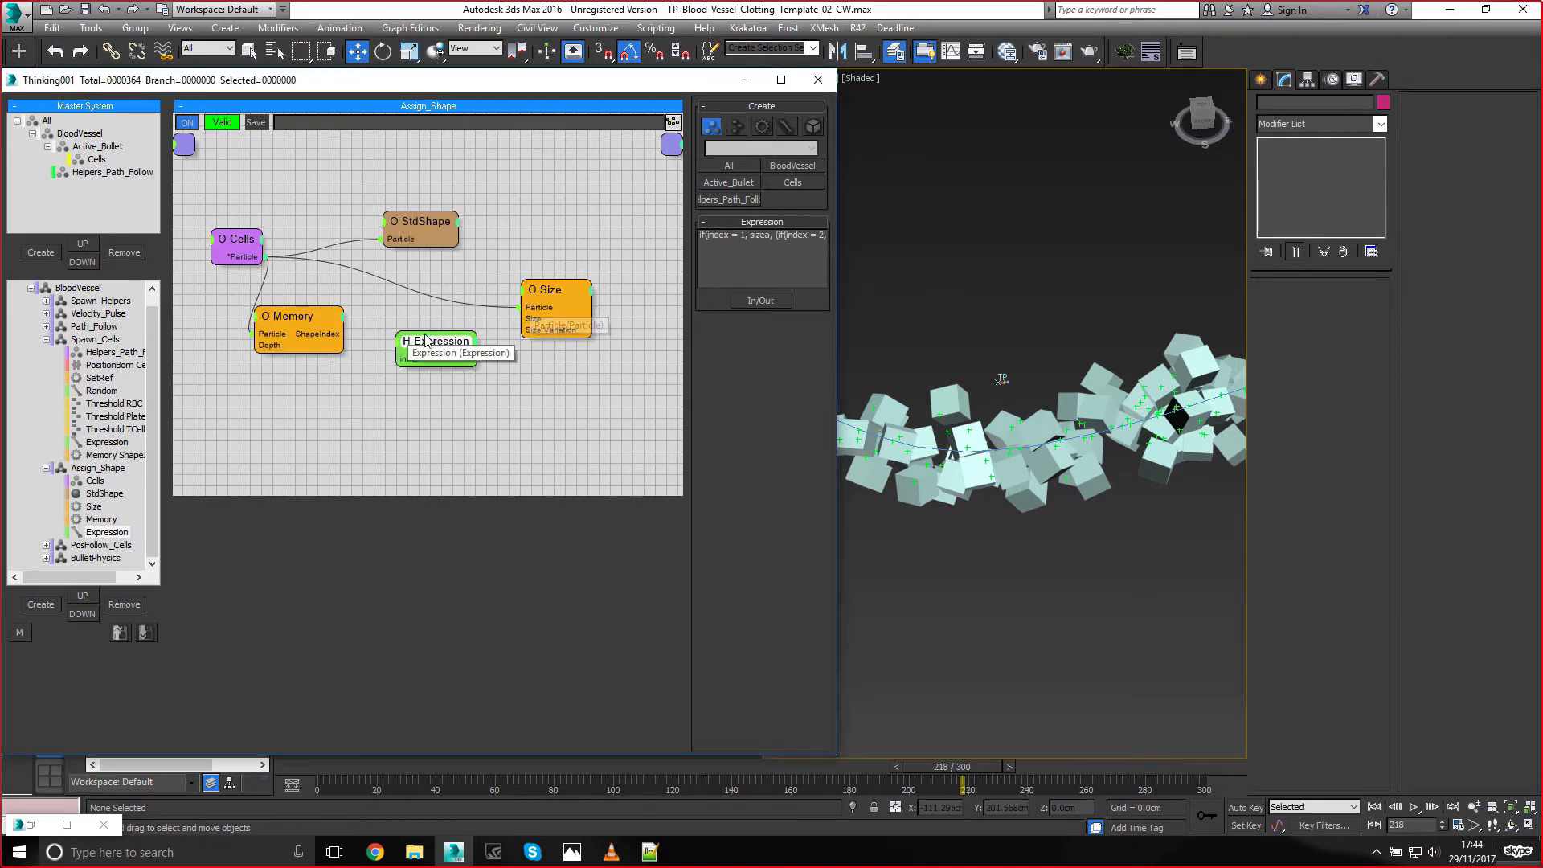
left_click_drag(398, 359, 334, 339)
Add two more scalar inputs named sizea and sizeb to the Expression operator
right_click(700, 299)
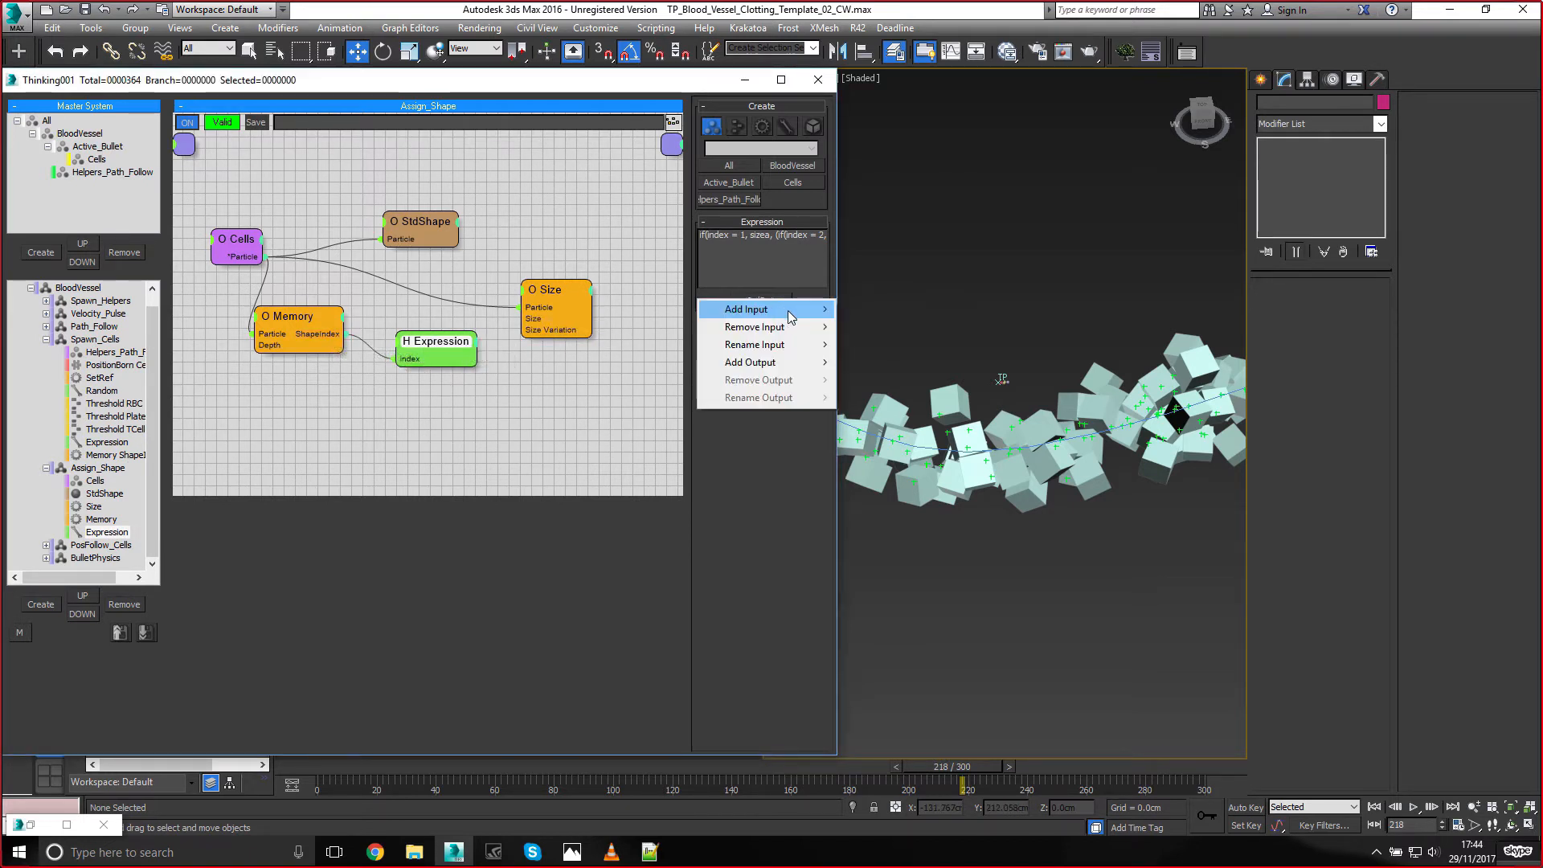
mouse_move(769, 306)
left_click(854, 310)
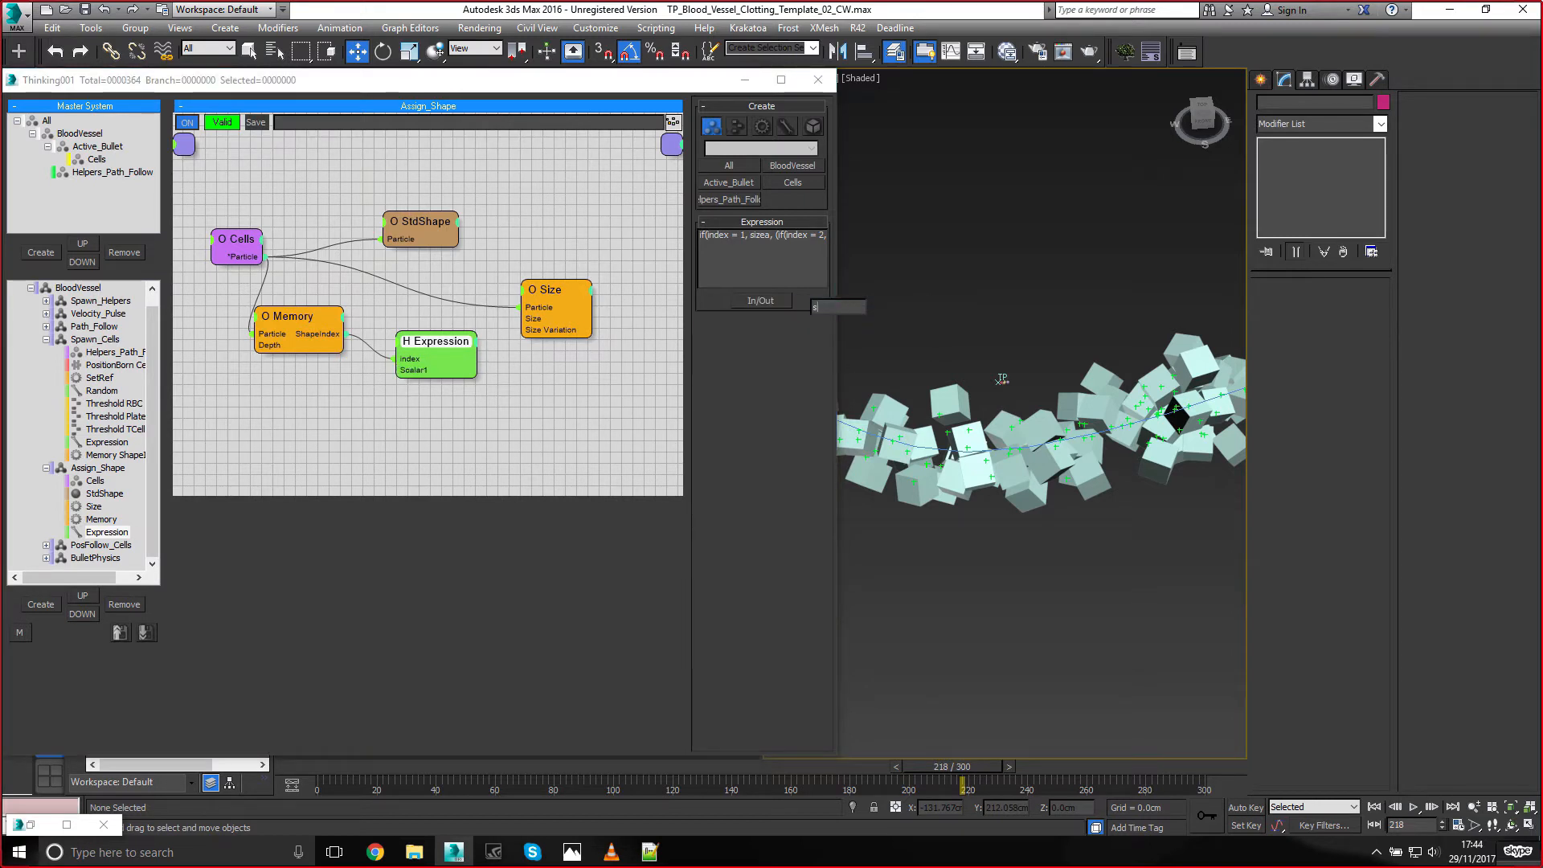
type("sizea")
key("Return")
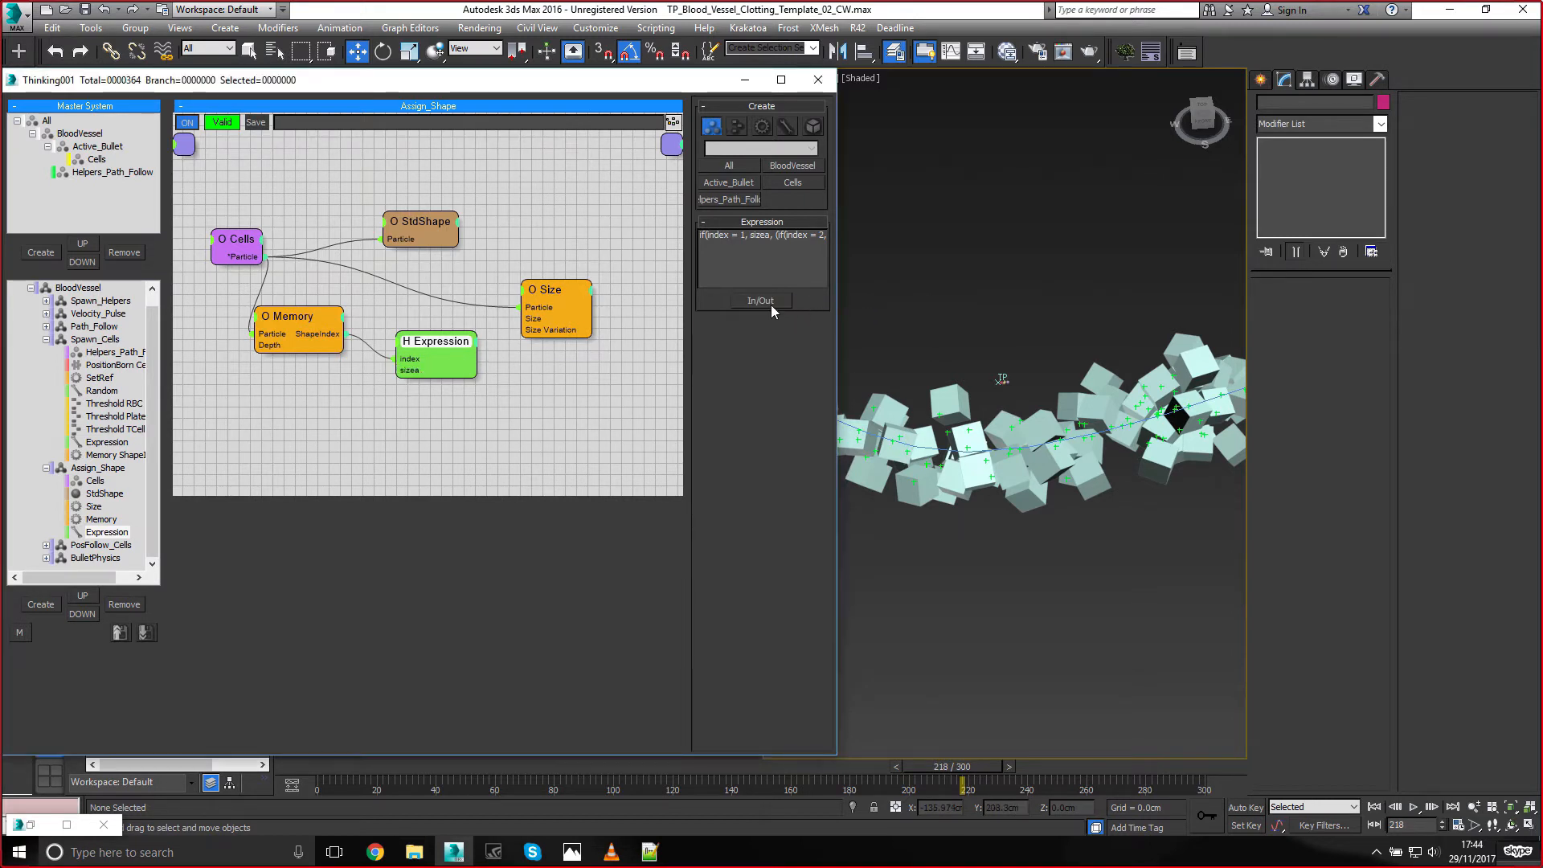
left_click(769, 303)
mouse_move(812, 319)
left_click(874, 315)
type("size")
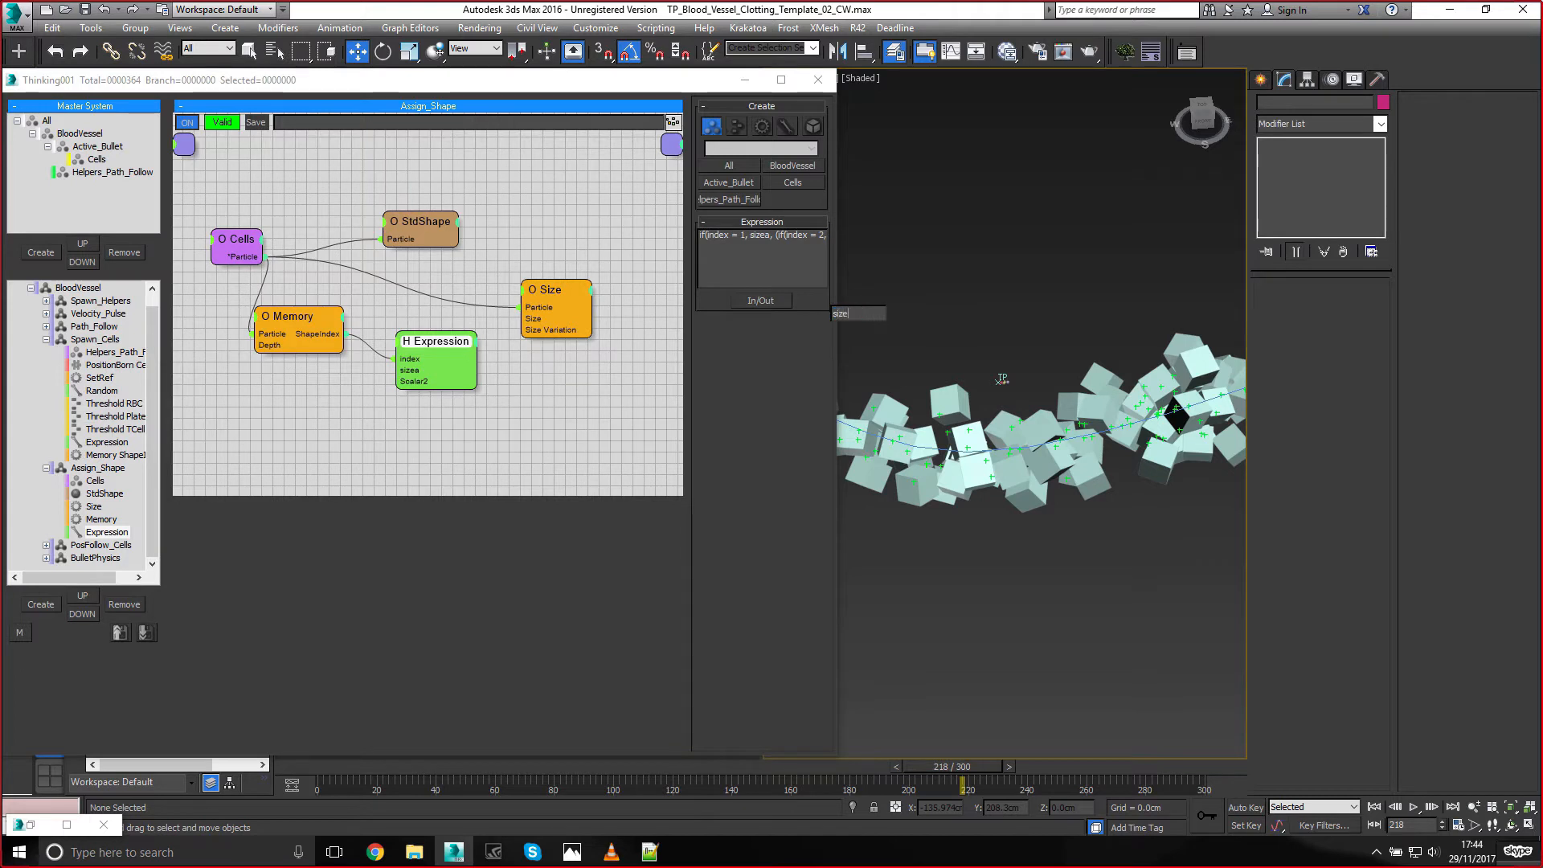
type("b")
key("Return")
Add another scalar input named sizec to the Expression operator
left_click(783, 299)
mouse_move(807, 310)
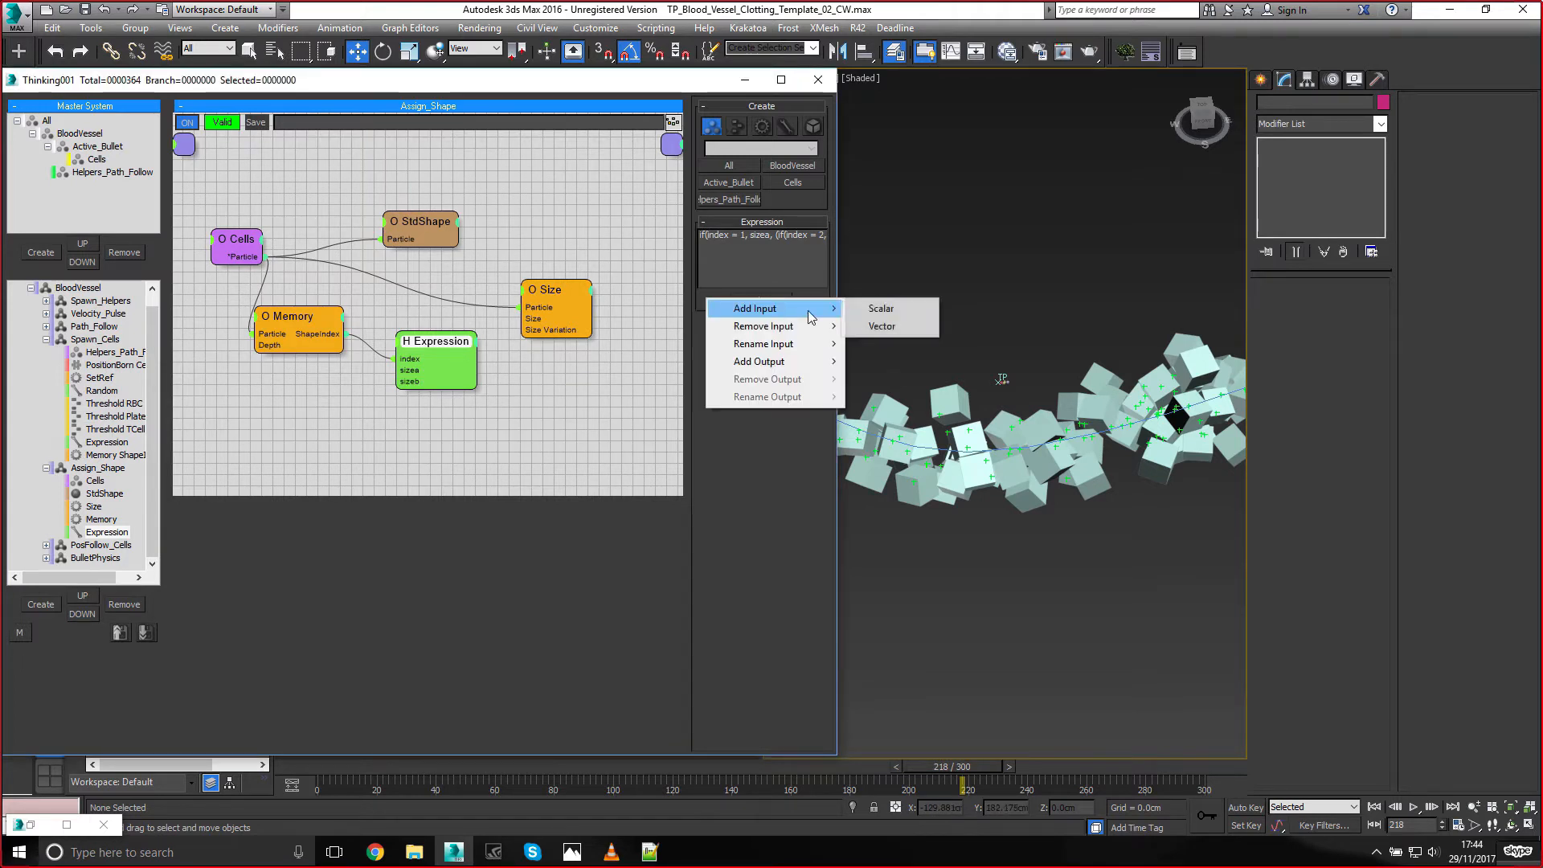
left_click(878, 309)
type("sizev")
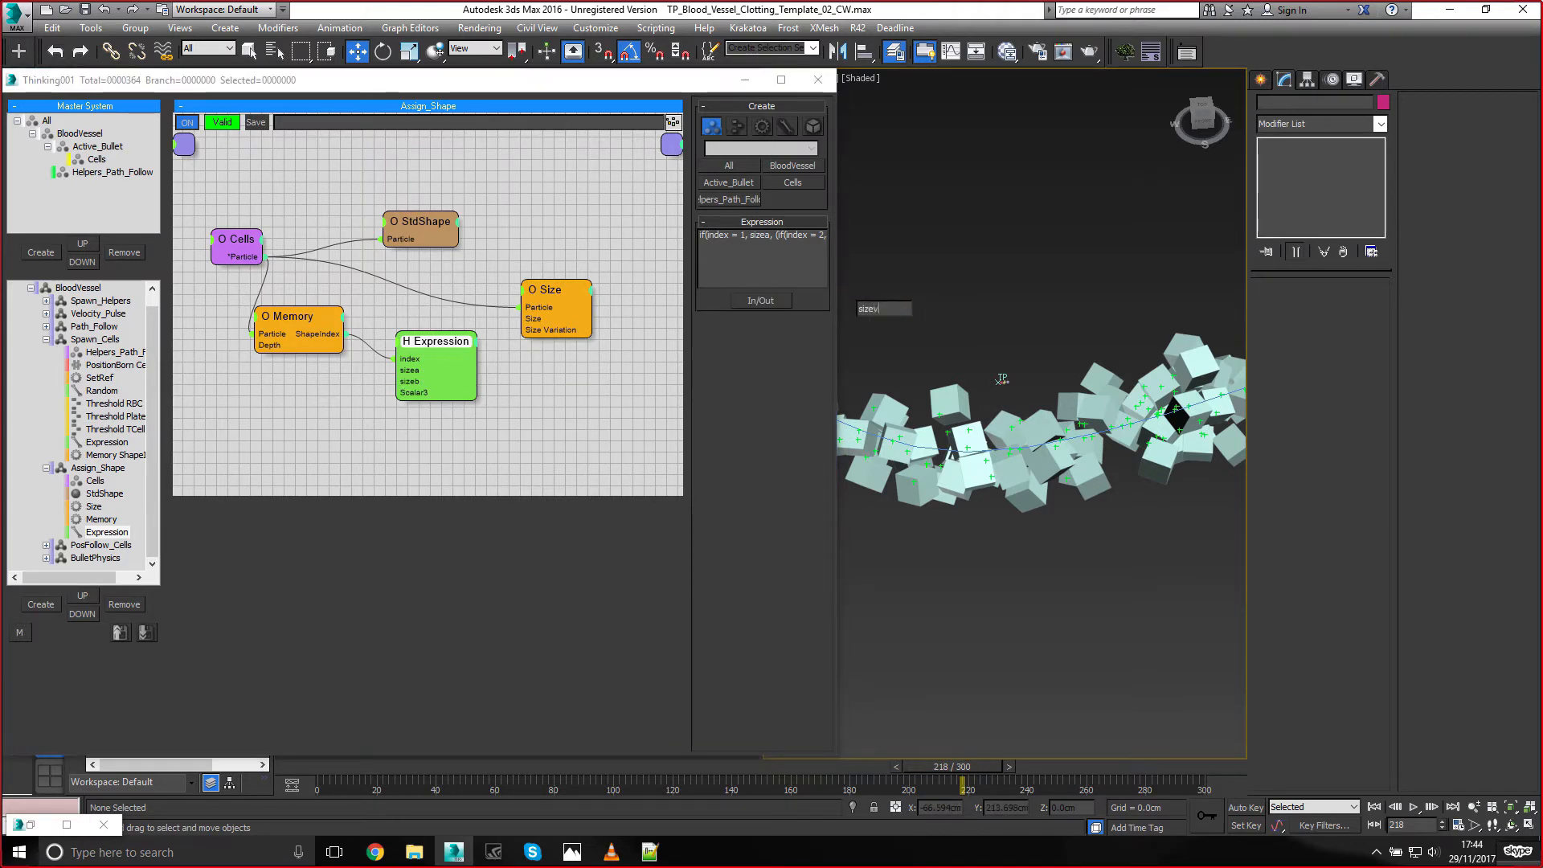
key("BackSpace")
type("c")
key("Return")
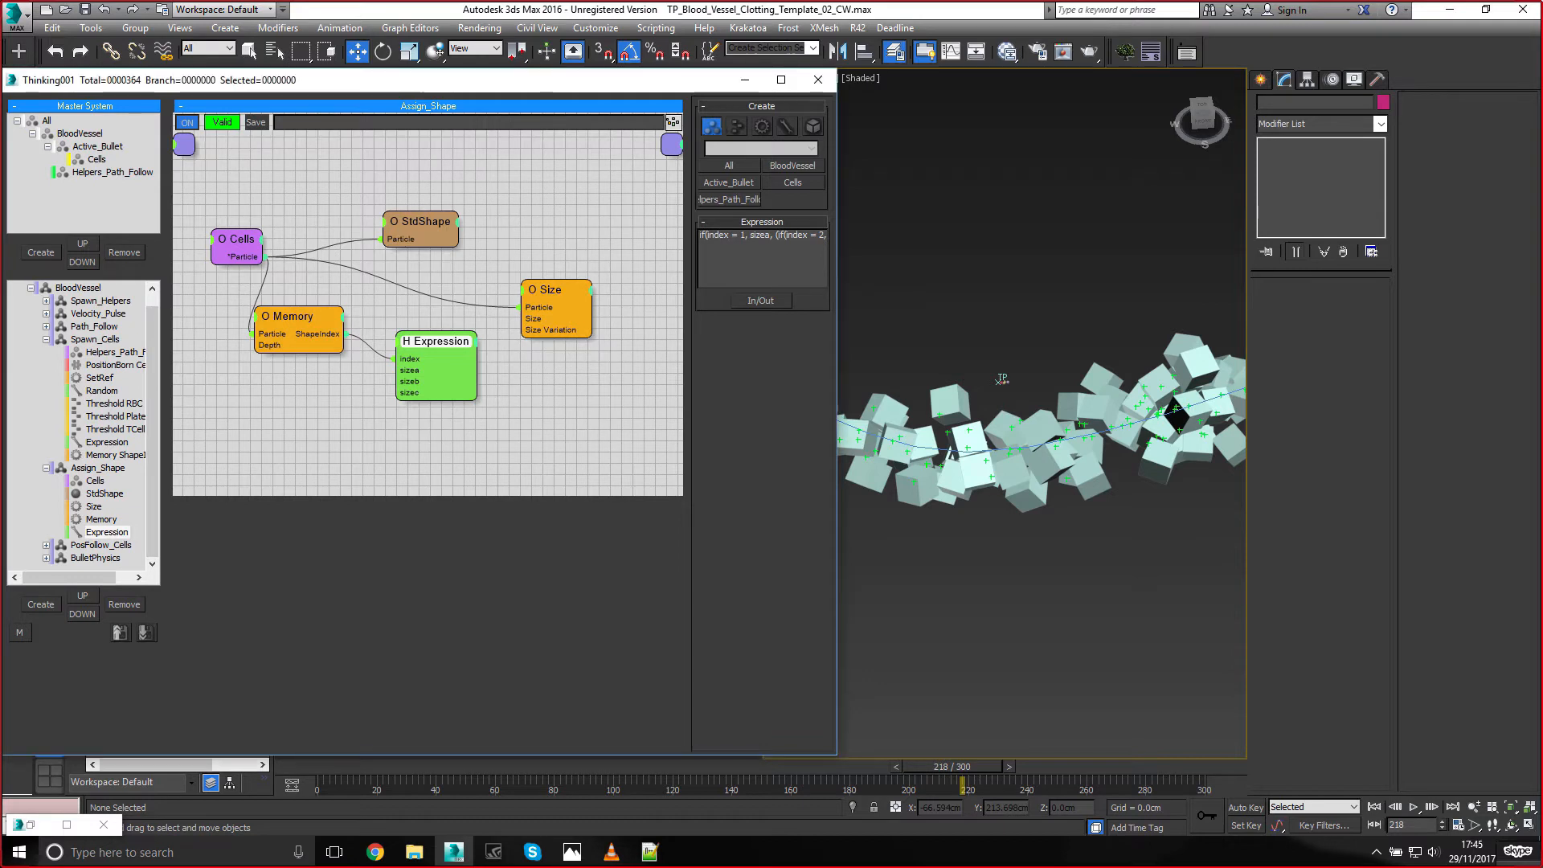
Add a Float helper, place it below the Memory operator and rename it Size RBC
middle_click_drag(454, 391, 480, 391)
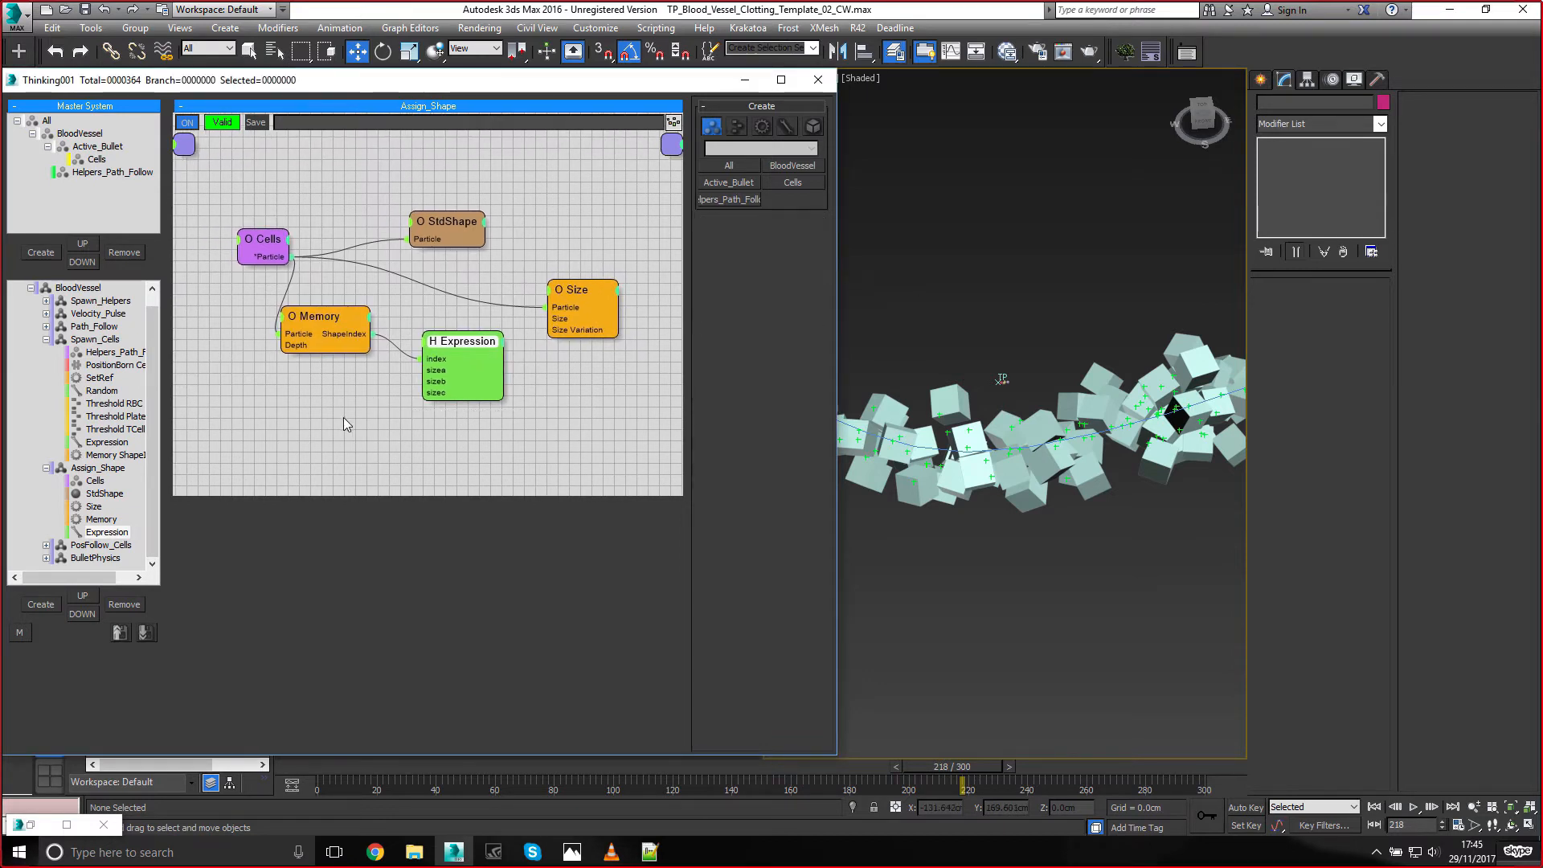
double_click(342, 426)
type("float")
key("Return")
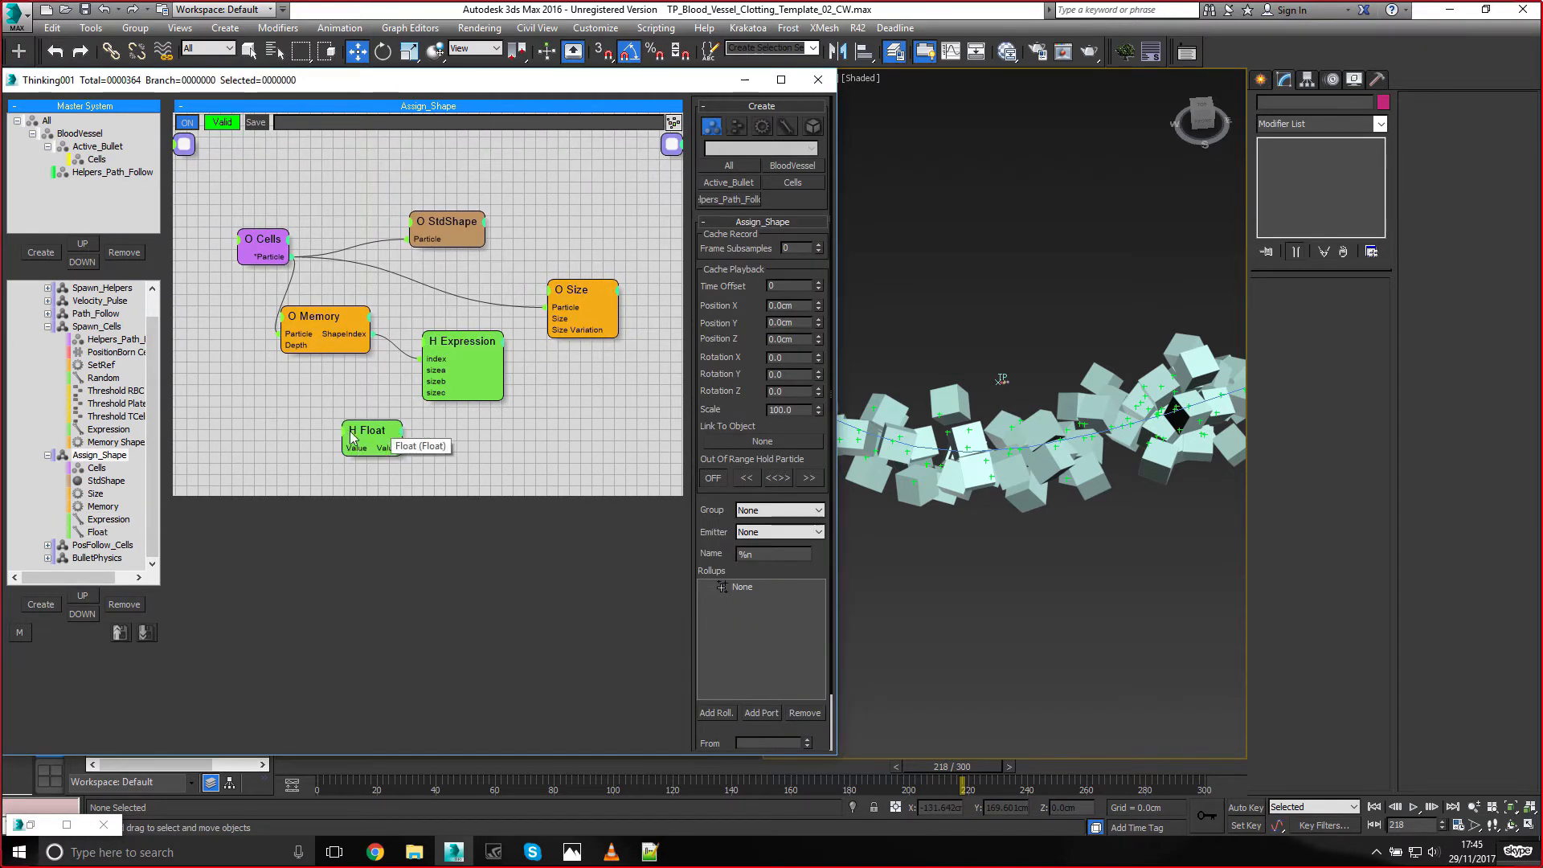
left_click(344, 431)
left_click(336, 403)
left_click_drag(363, 428, 344, 392)
right_click(344, 392)
left_click(344, 419)
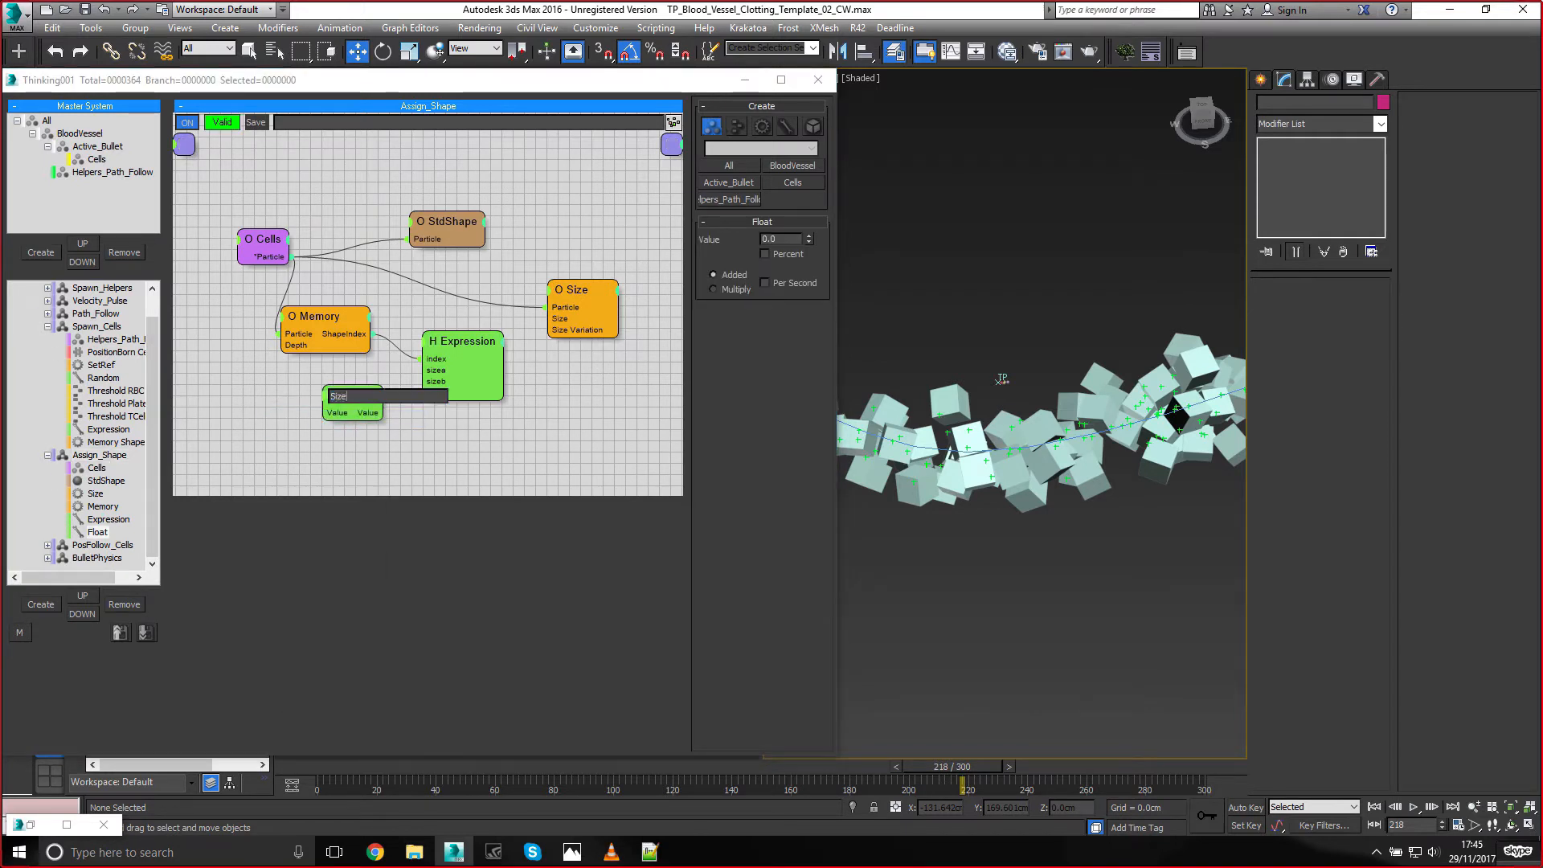
type("Size RBC")
key("Return")
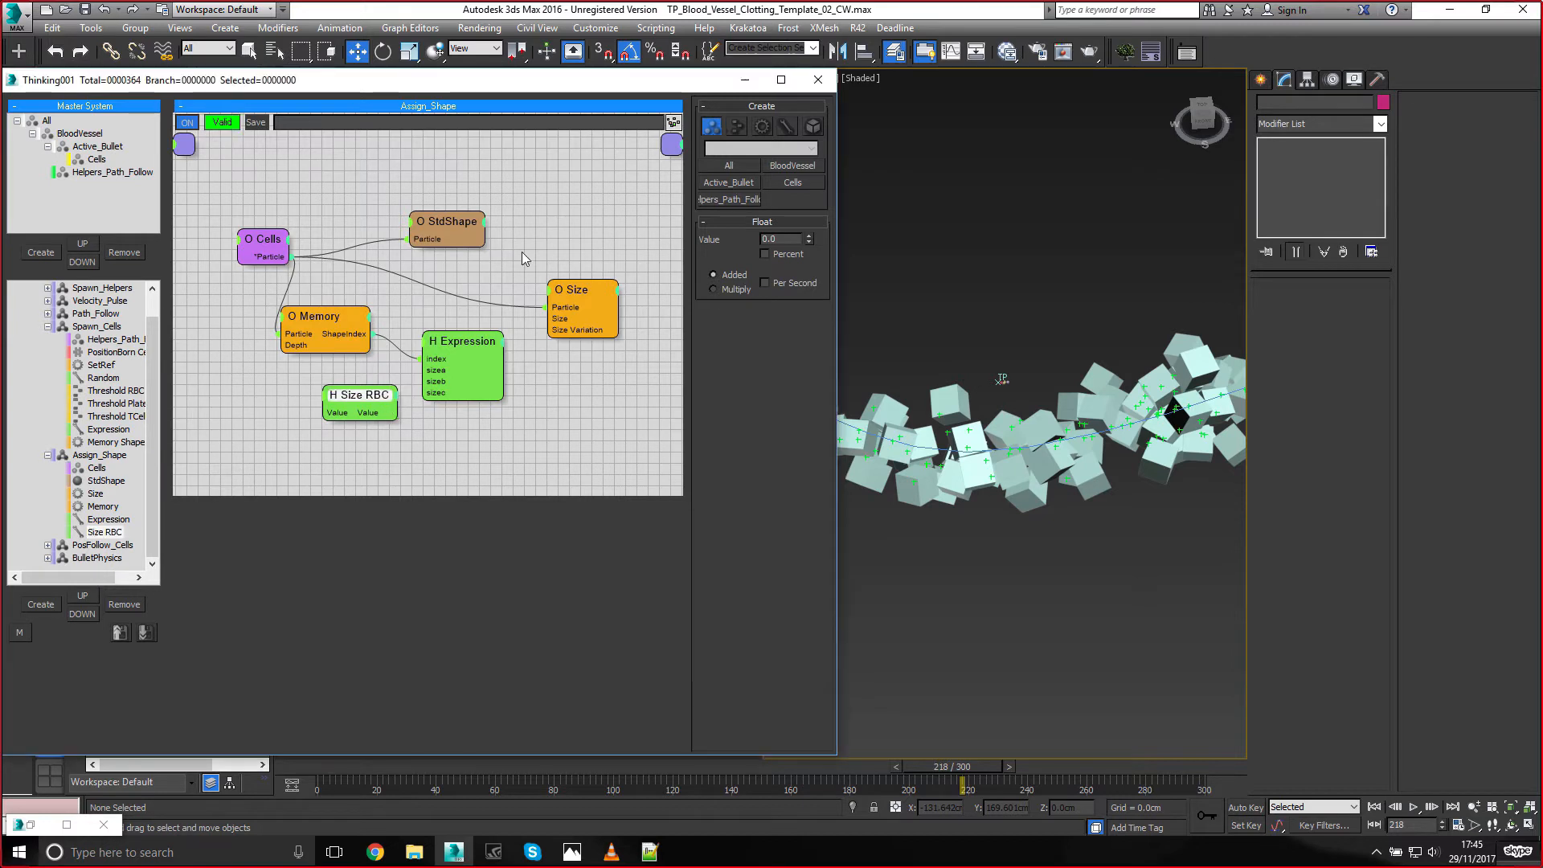
Make two copies of Size RBC below it and rename them Size Platelet and Size TCell
left_click_drag(370, 391, 399, 587, "shift")
right_click(346, 480)
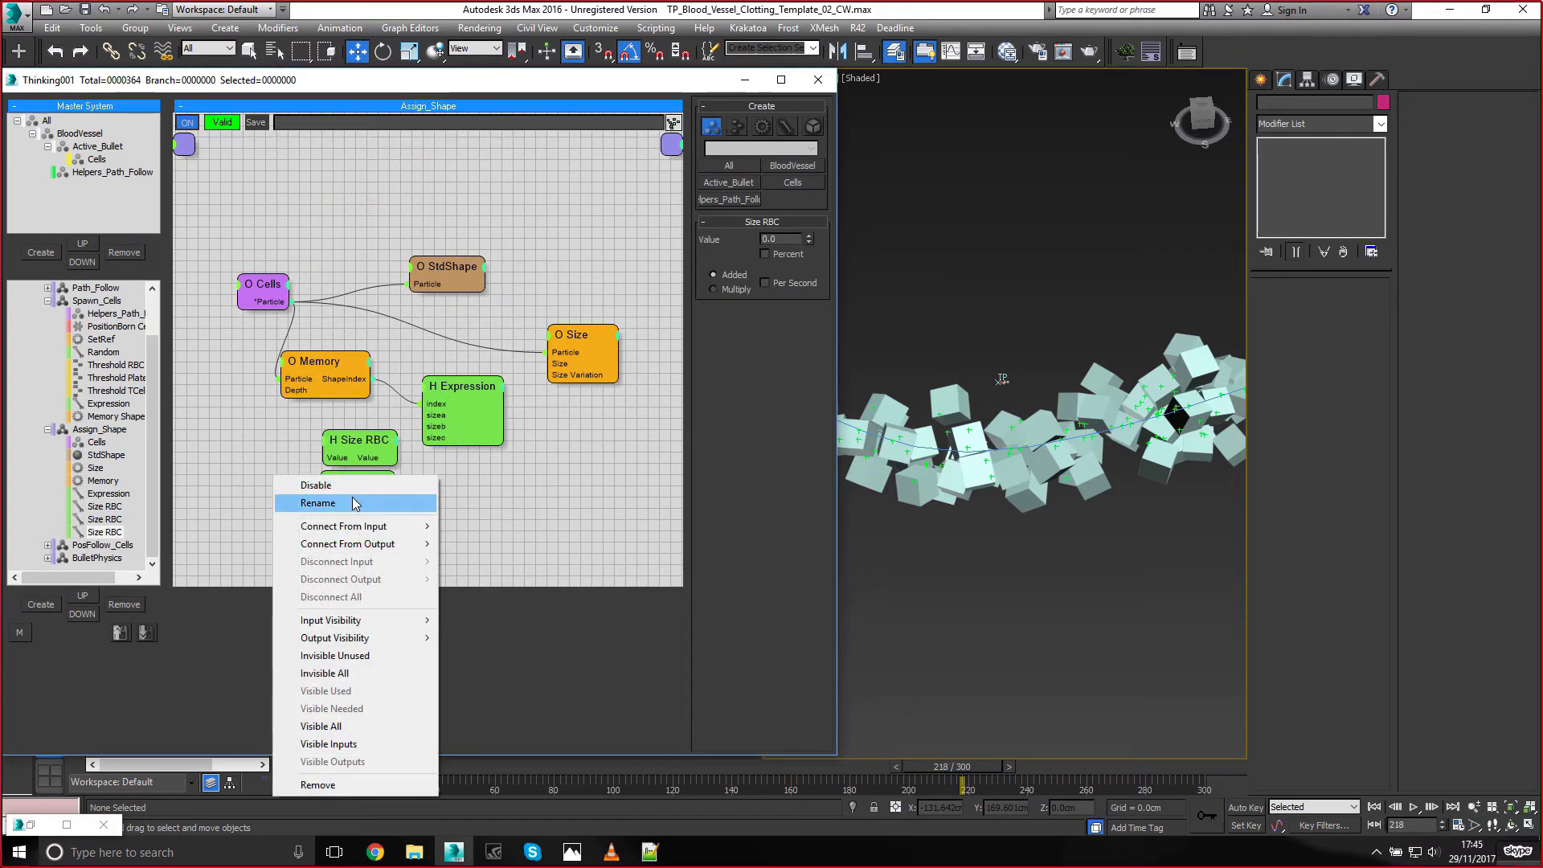
left_click(345, 503)
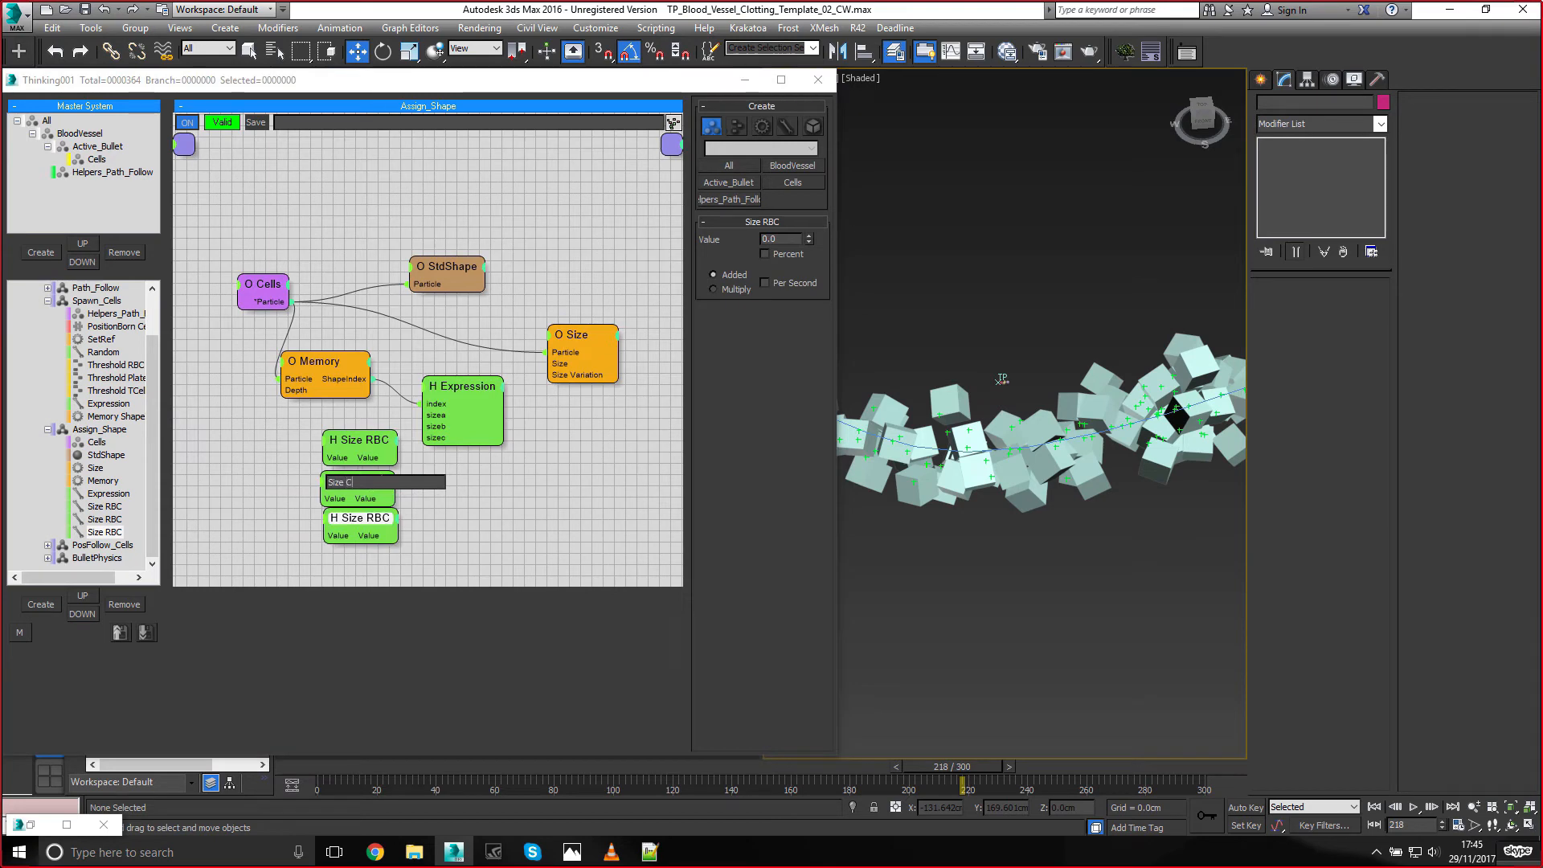
type("Size Platelet")
key("Return")
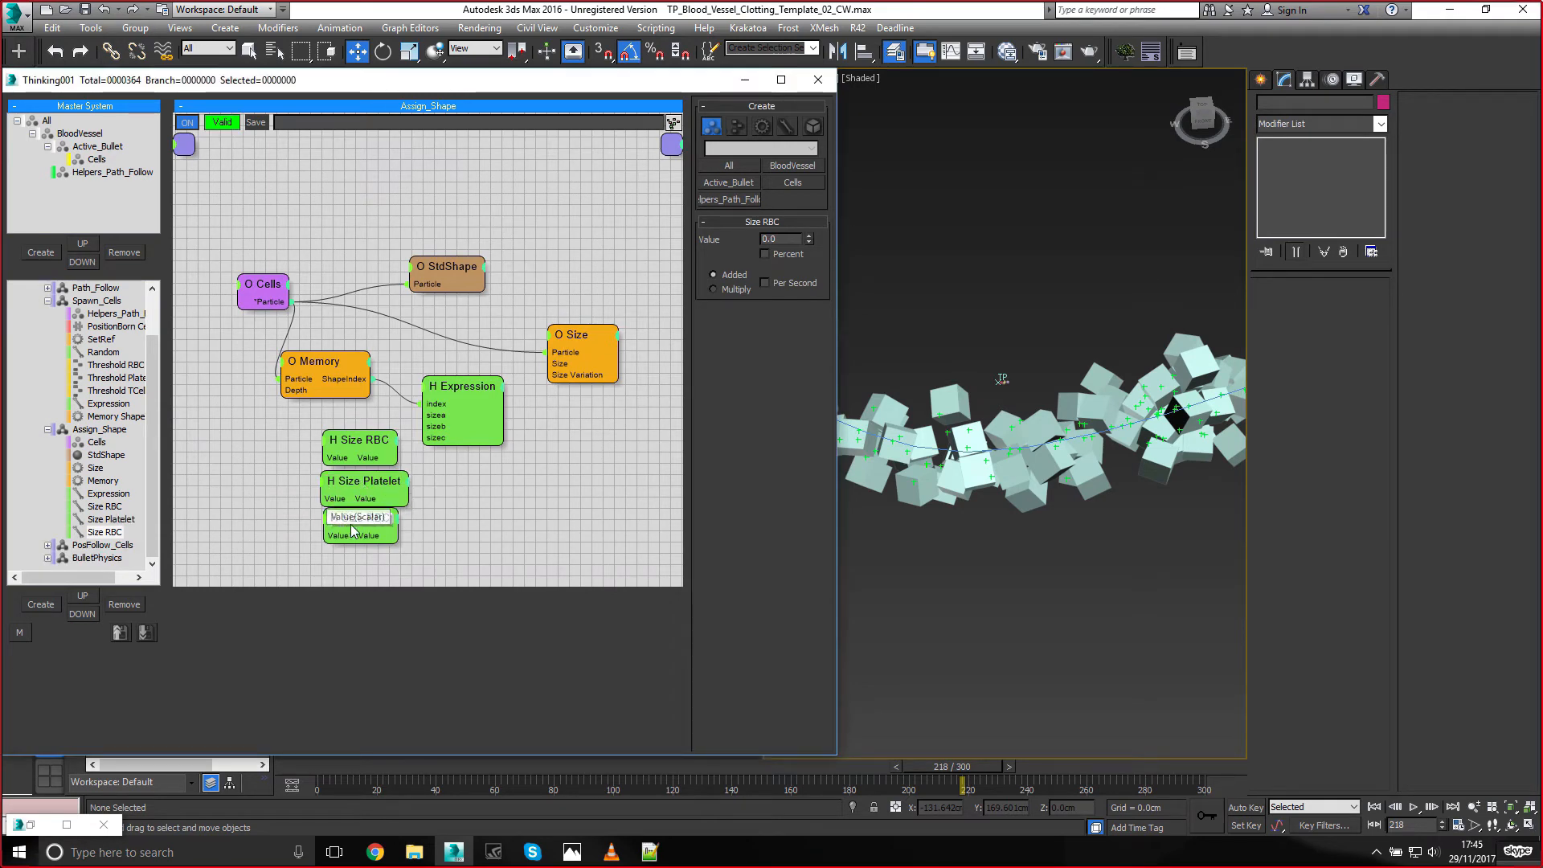
right_click(342, 518)
left_click(338, 228)
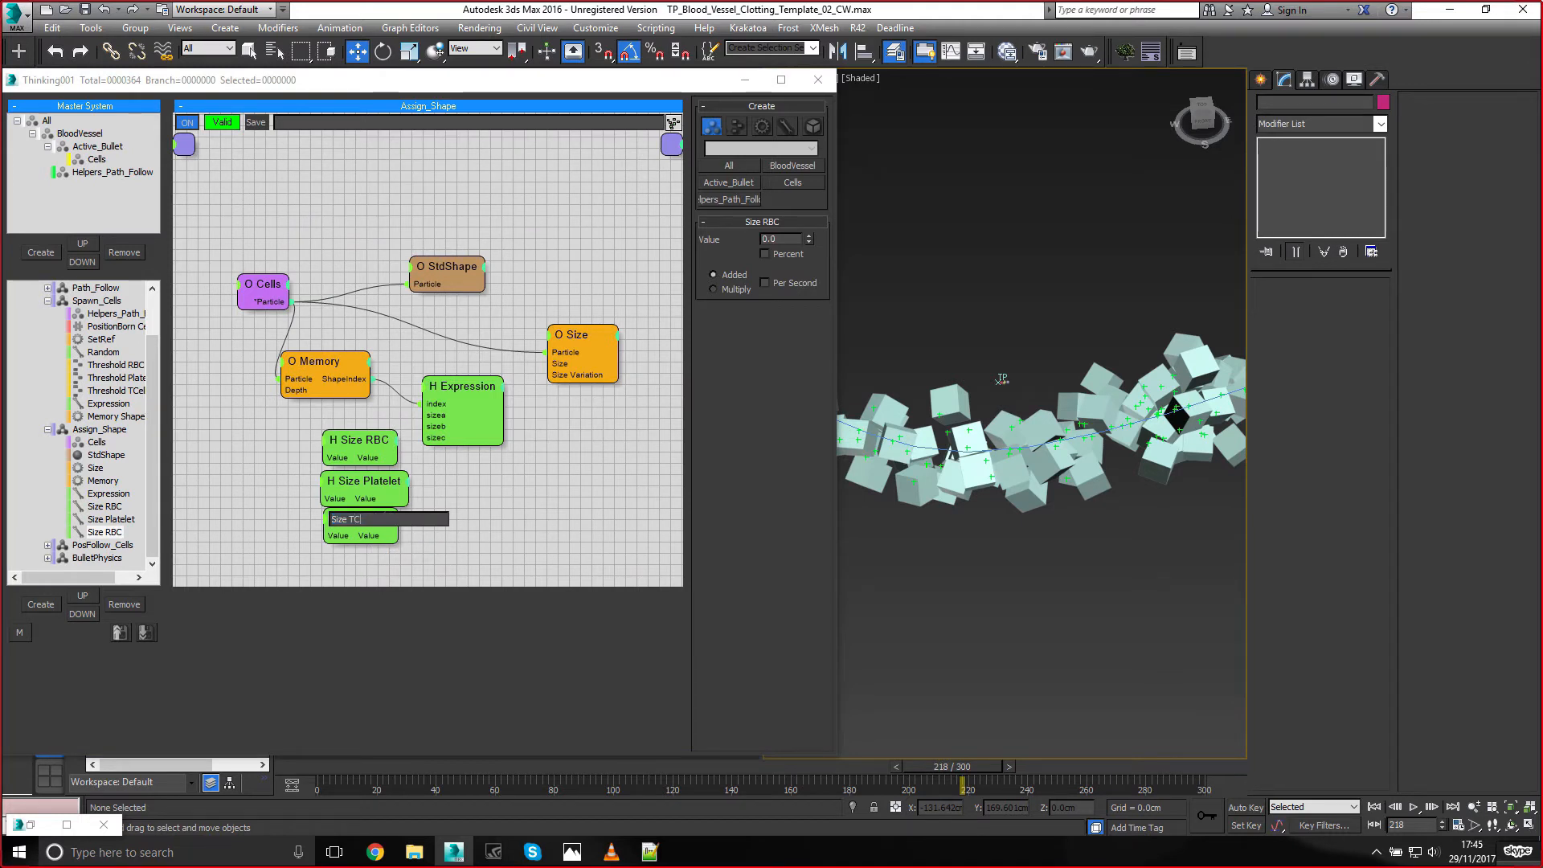
type("Size TCell")
key("Return")
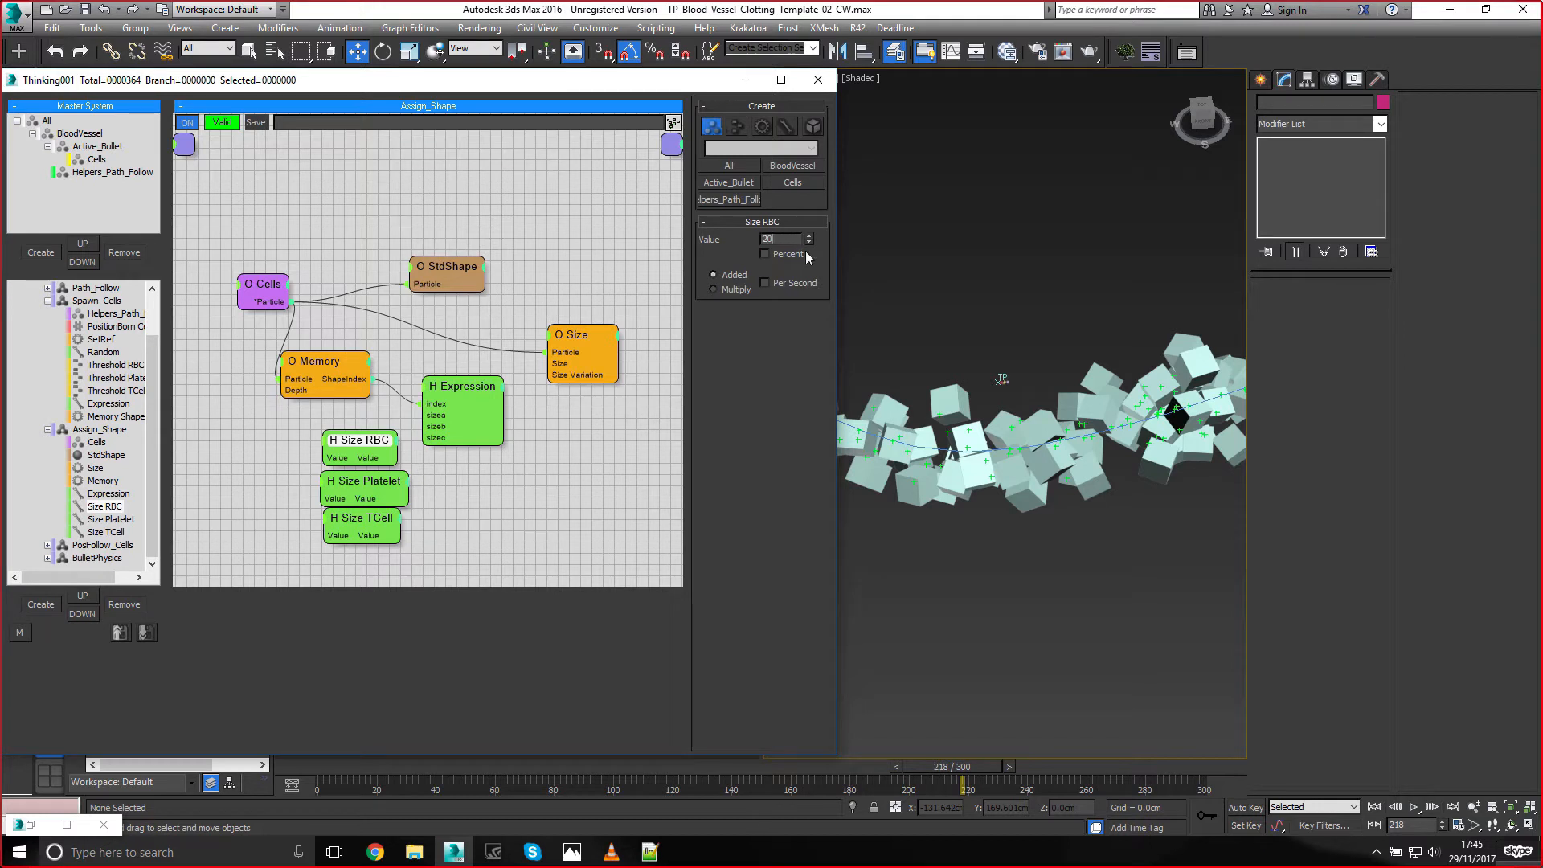
Set Size RBC to 20, Size Platelet to 5 and Size TCell to 3, and connect them to the Expression's sizea, sizeb and sizec inputs
left_click(353, 489)
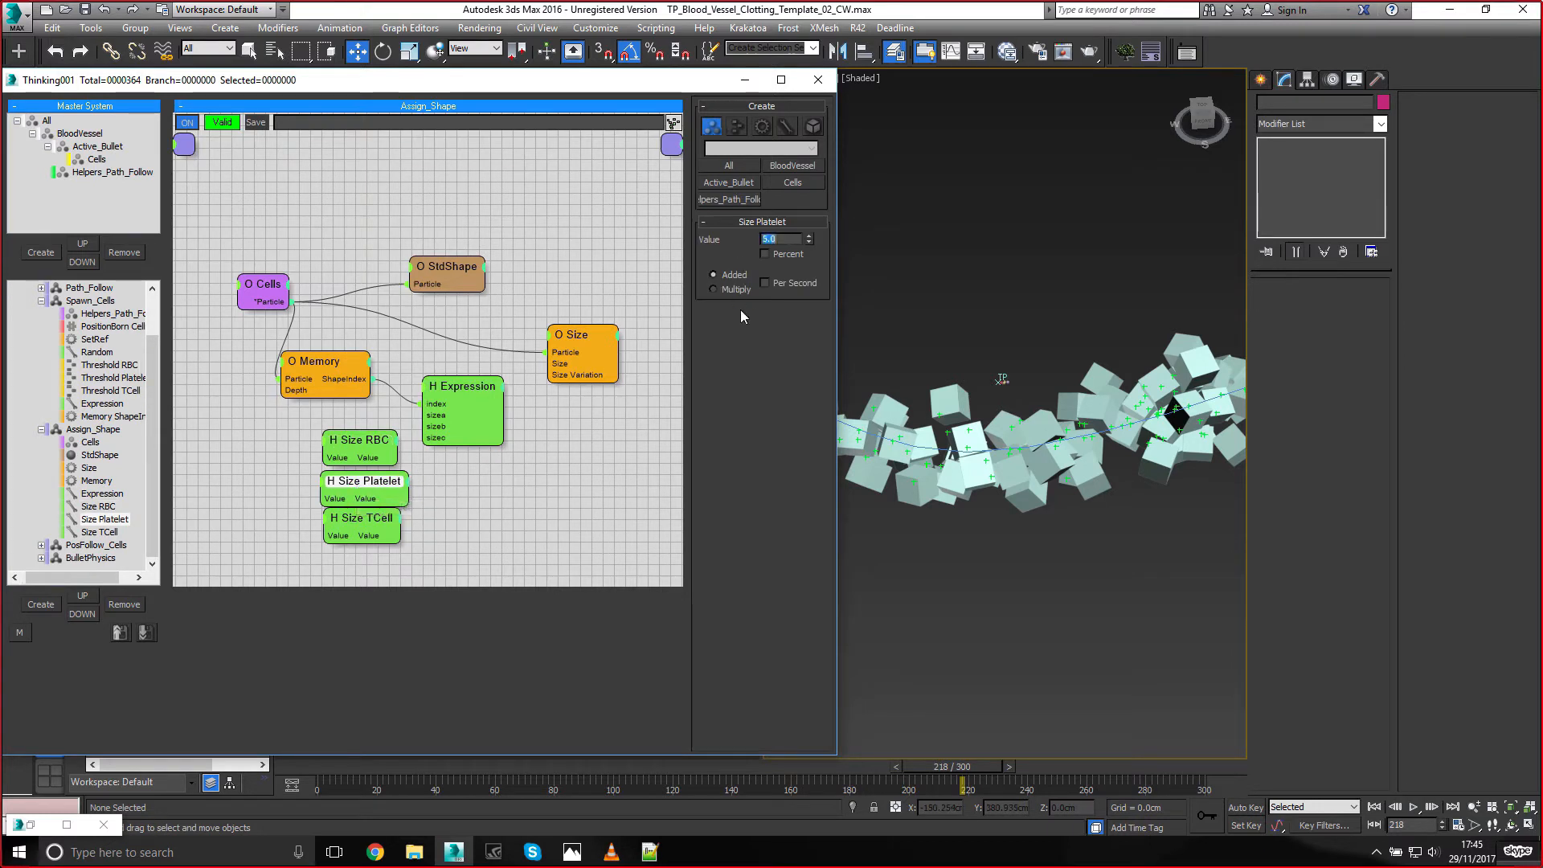
left_click(362, 529)
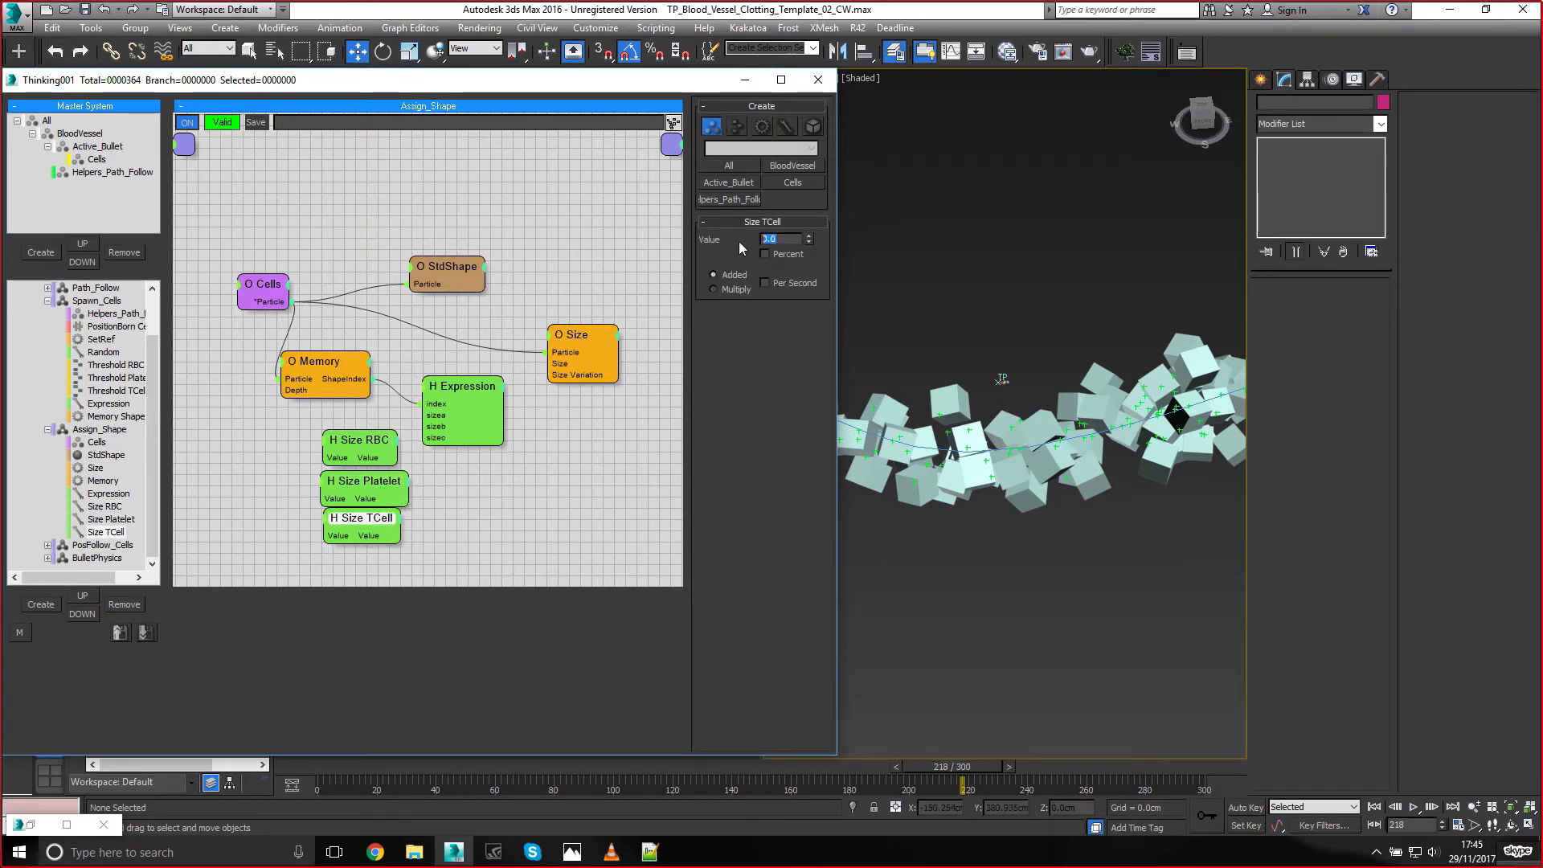
left_click_drag(369, 442, 425, 417)
left_click_drag(405, 498, 423, 438)
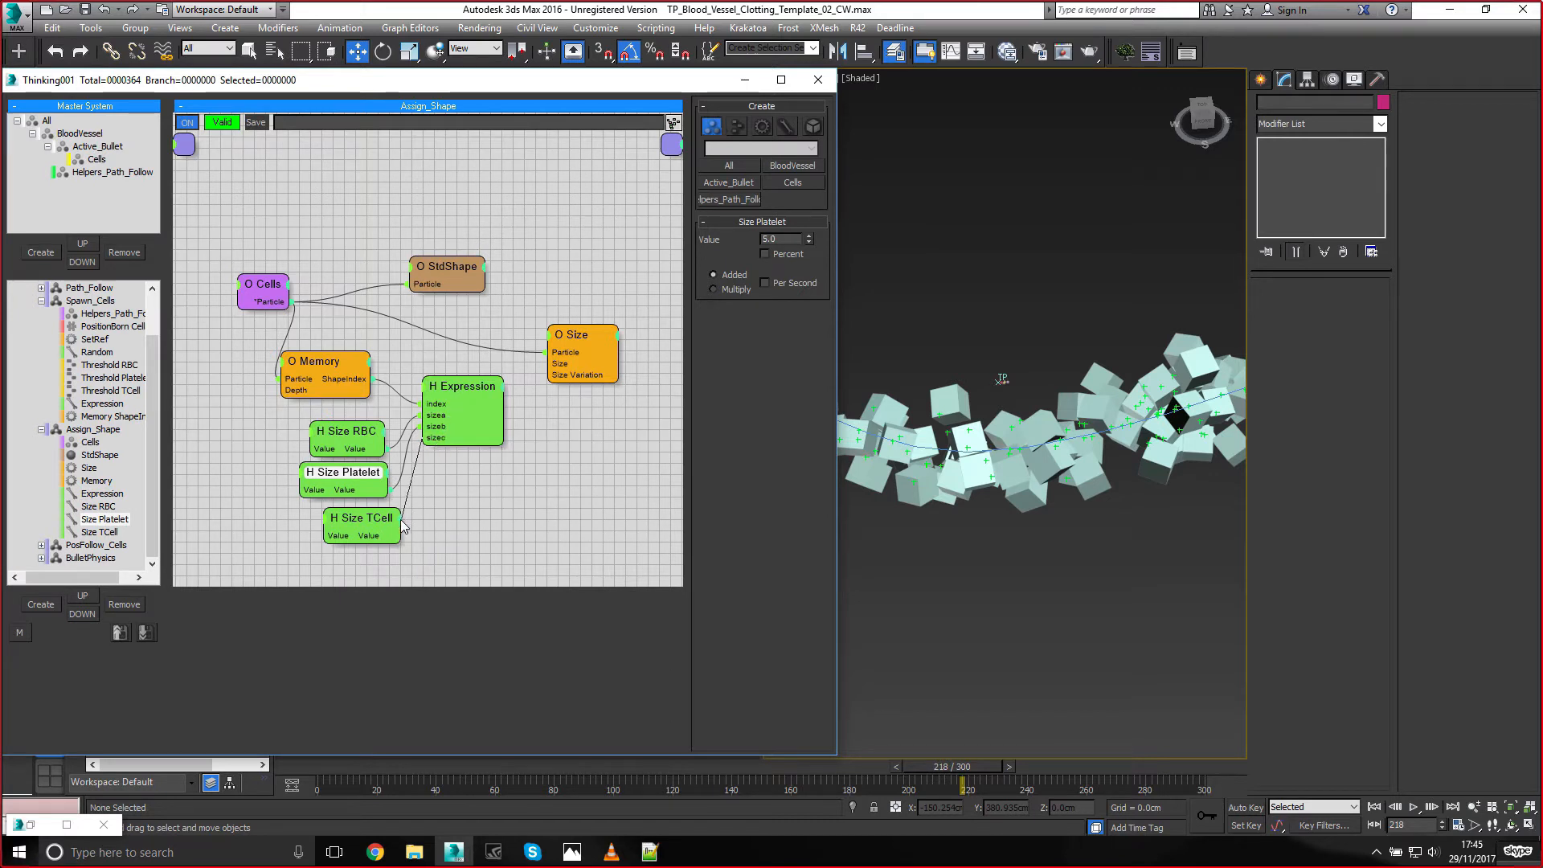
left_click(441, 406)
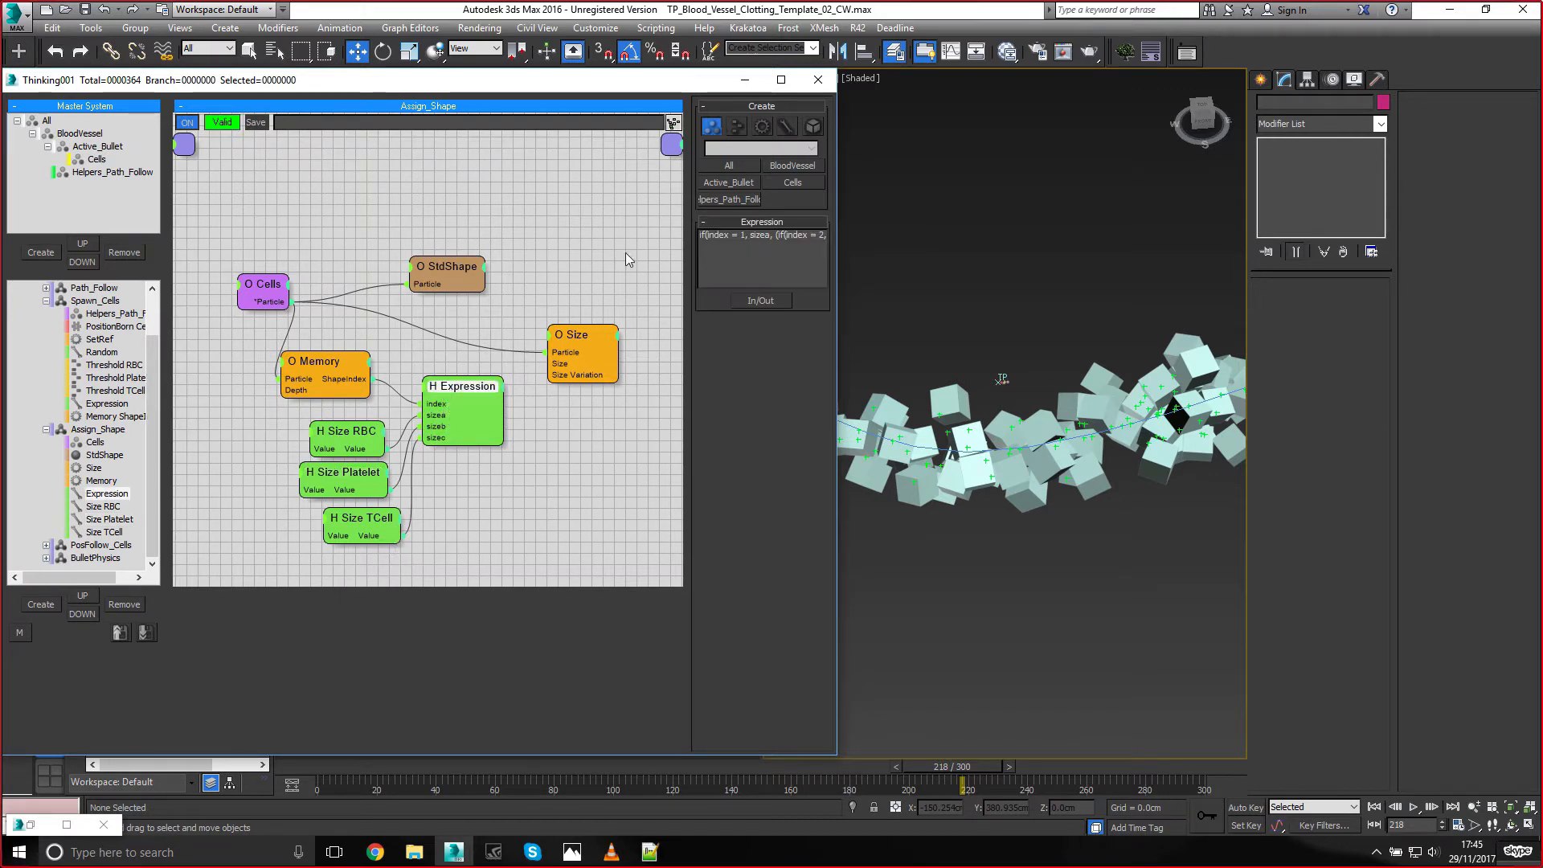
left_click_drag(371, 378, 389, 350)
left_click_drag(350, 436, 358, 524)
Add a scalar output named out to the Expression operator and connect it to the Size operator's Size input
left_click(491, 398)
left_click(781, 305)
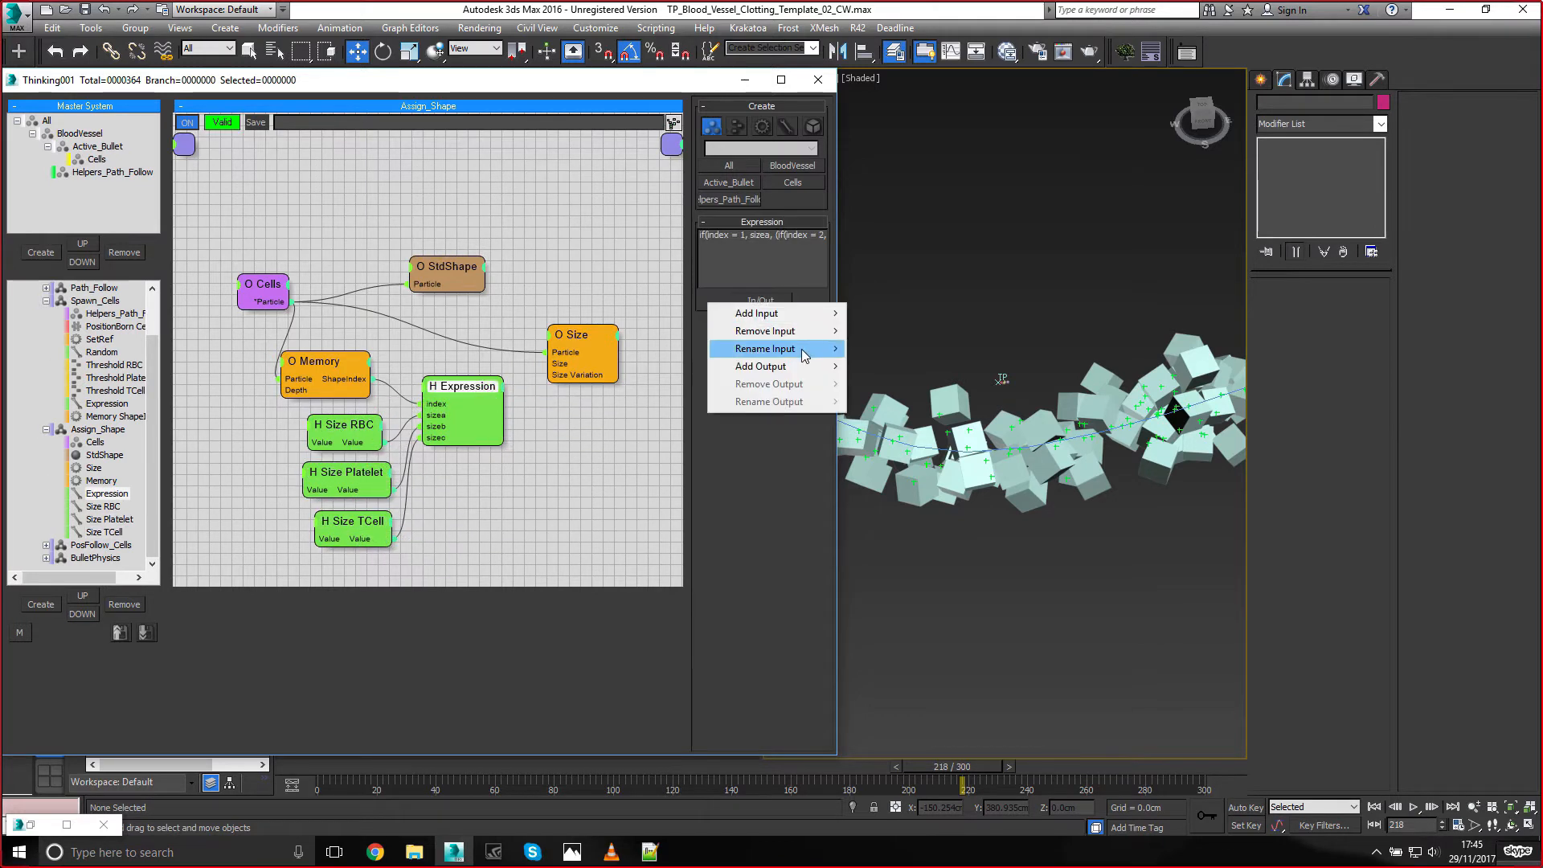
mouse_move(798, 364)
left_click(852, 363)
type("out")
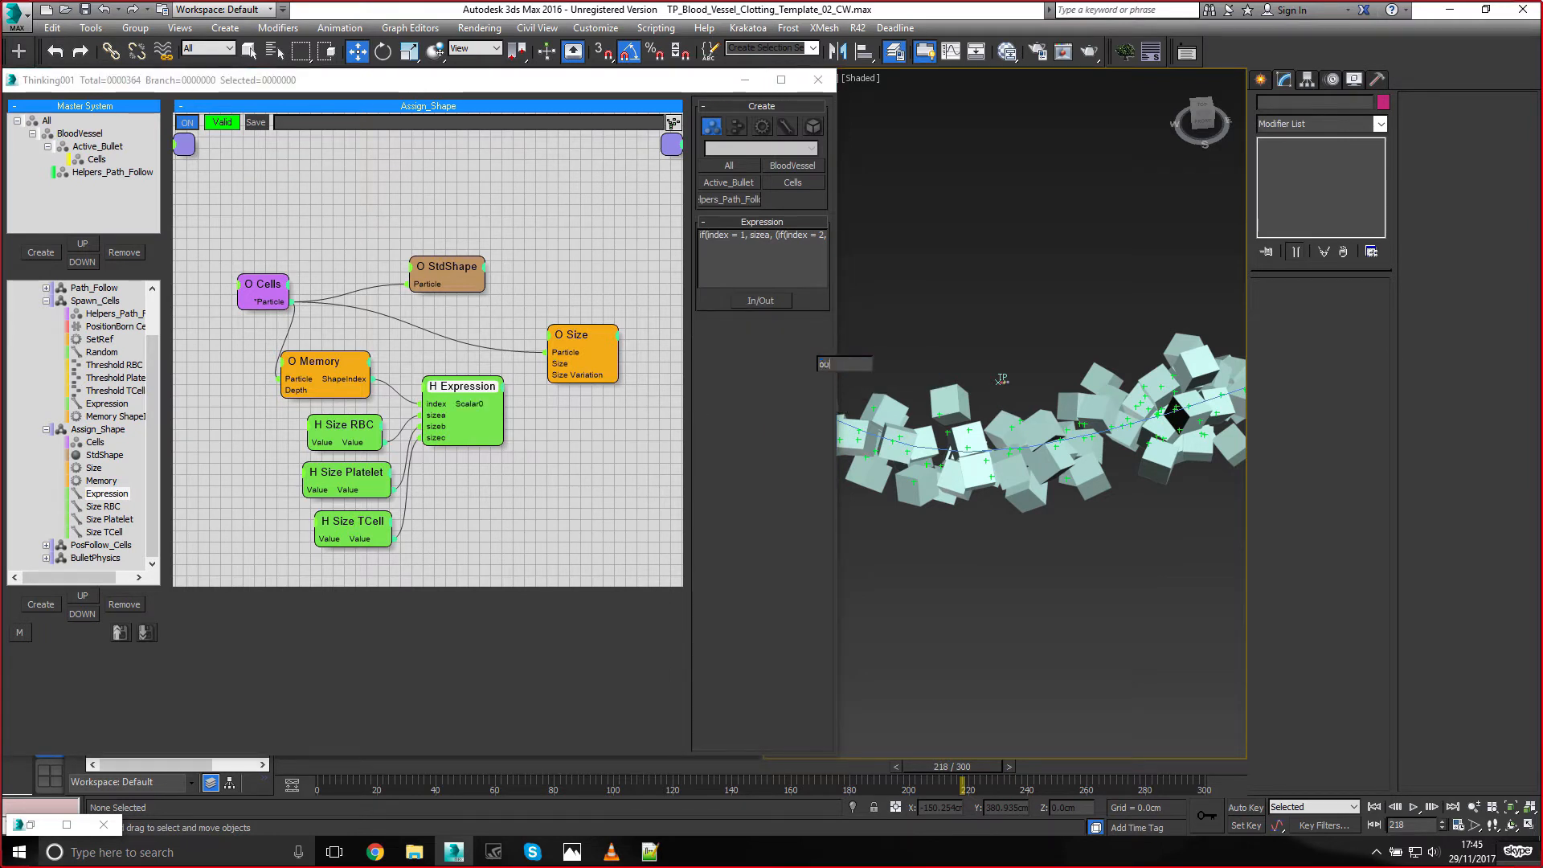
key("Return")
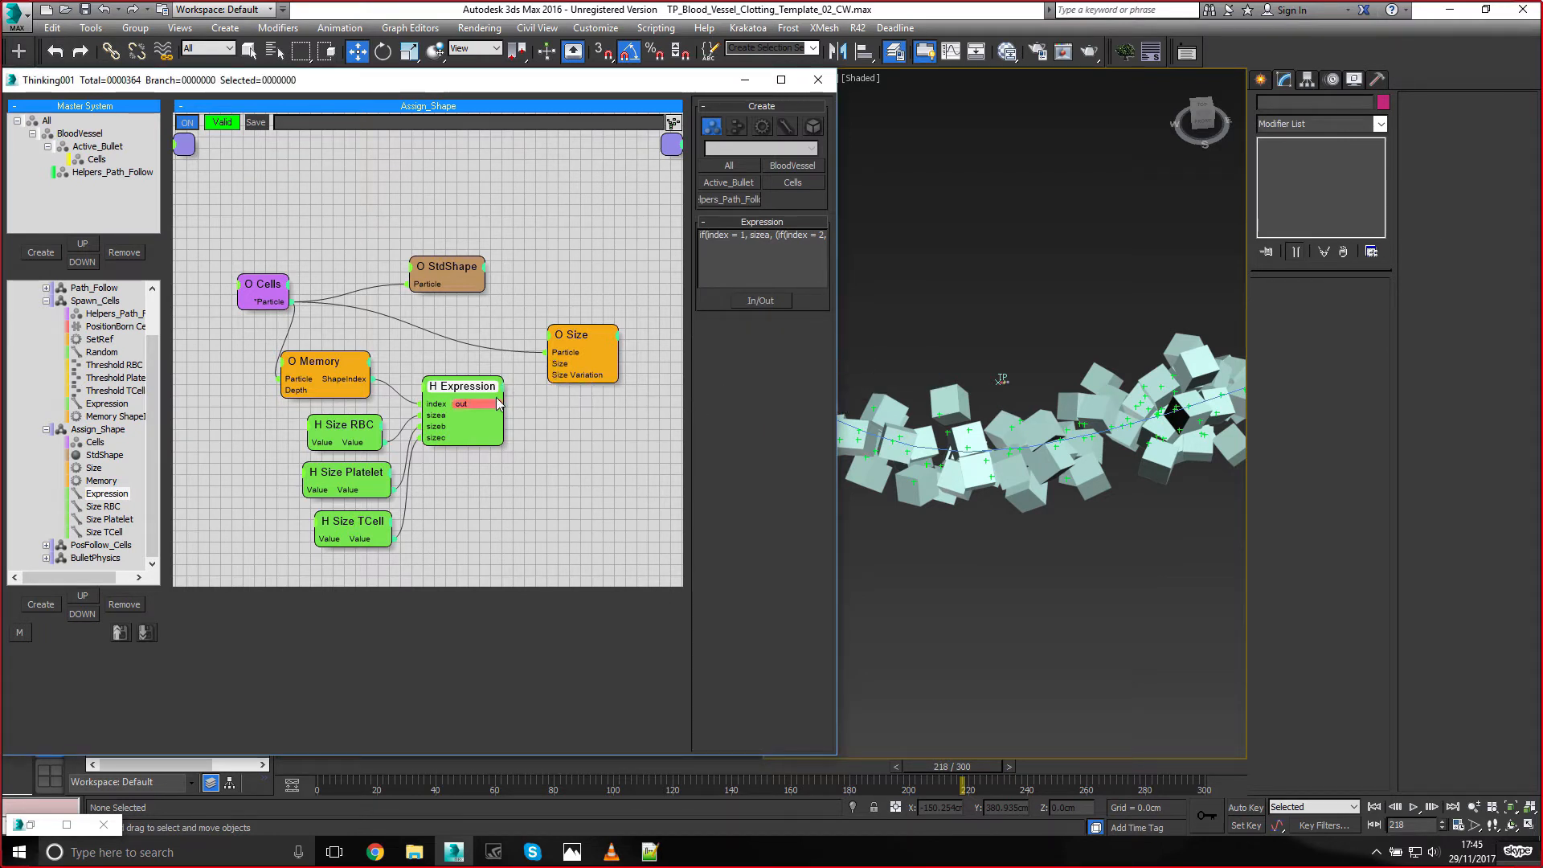
left_click_drag(545, 363, 504, 404)
Run the simulation to frame 132 and examine the cell sizes along the vessel path
left_click_drag(334, 766, 711, 764)
middle_click_drag(1000, 610, 995, 610)
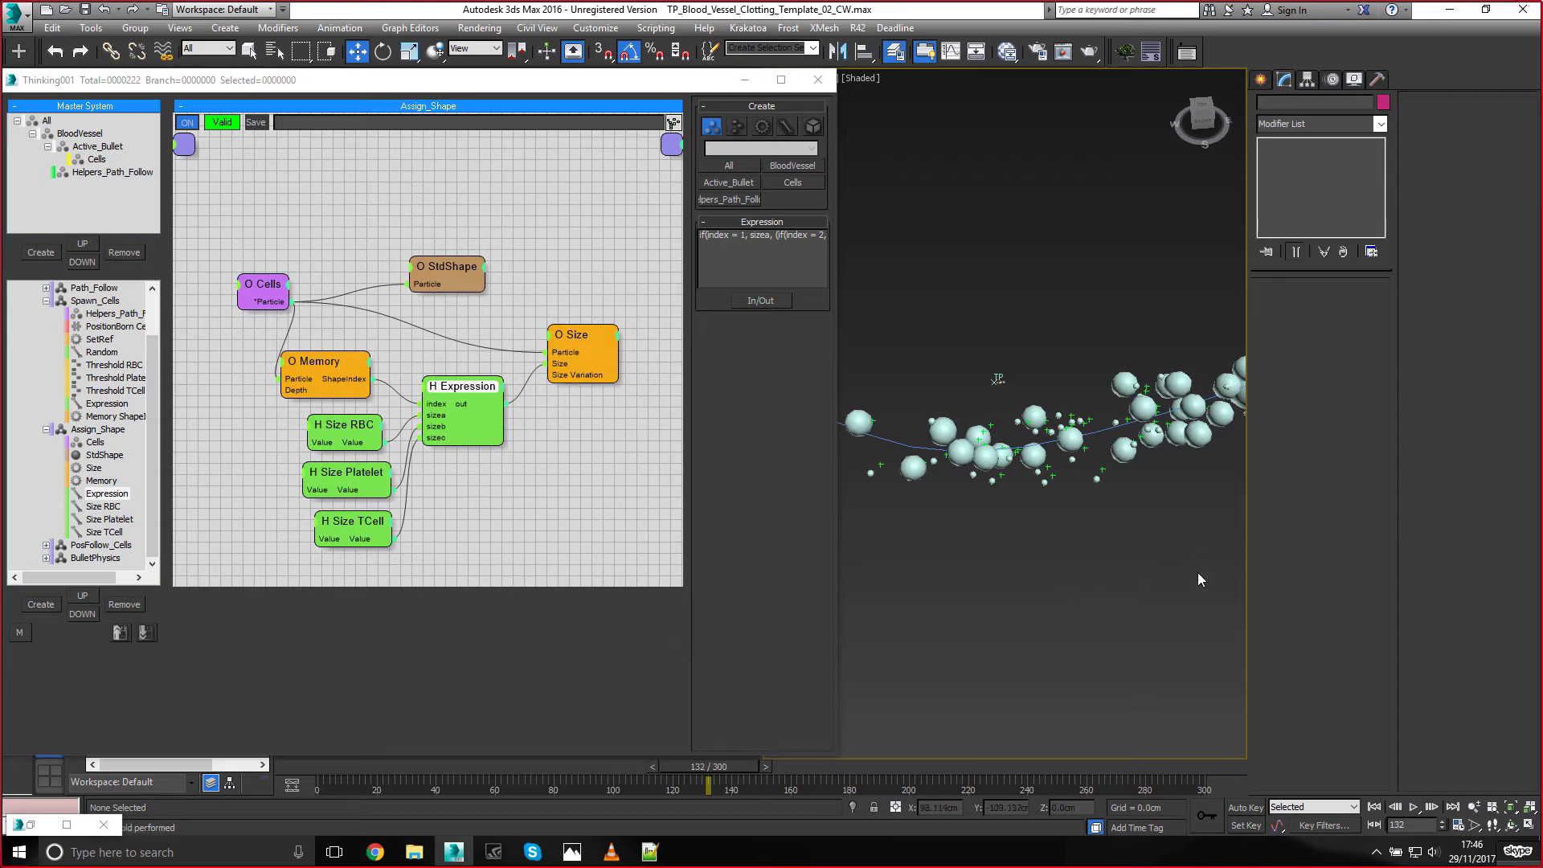
scroll(1198, 572, "down", 4)
mouse_move(1196, 573)
middle_mouse_down()
mouse_move(1136, 579)
mouse_move(1135, 552)
mouse_move(1095, 514)
mouse_move(1149, 497)
mouse_move(1144, 571)
mouse_move(1163, 540)
mouse_move(1149, 543)
middle_mouse_up()
scroll(1140, 519, "up", 3)
scroll(1057, 497, "up", 3)
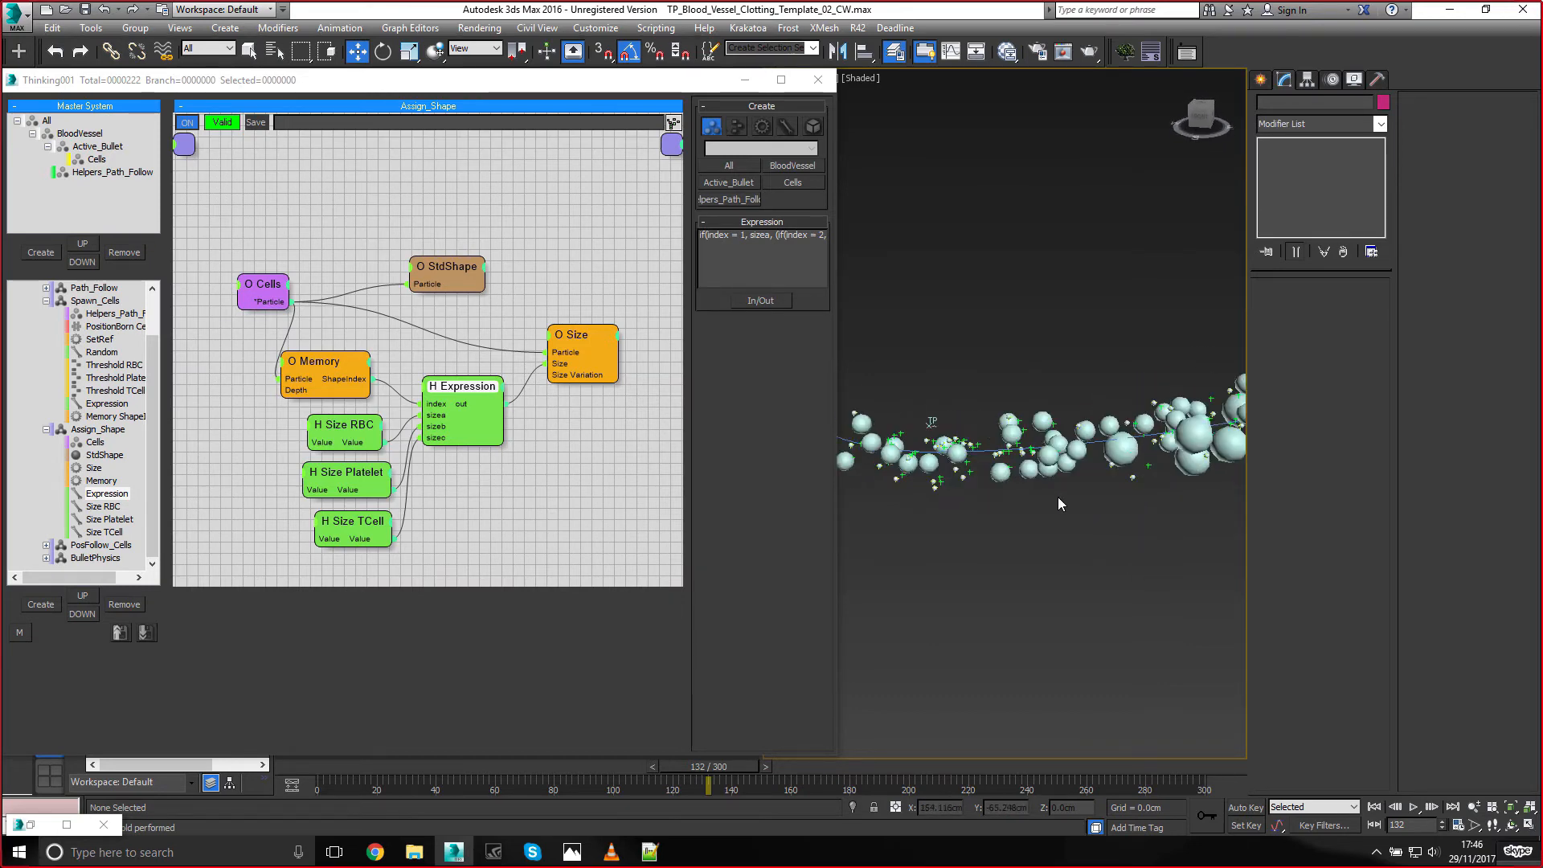
Set the Size Platelet value to 7.5 in the Assign_Shape set
middle_click_drag(1058, 497, 1074, 536)
scroll(1074, 537, "up", 3)
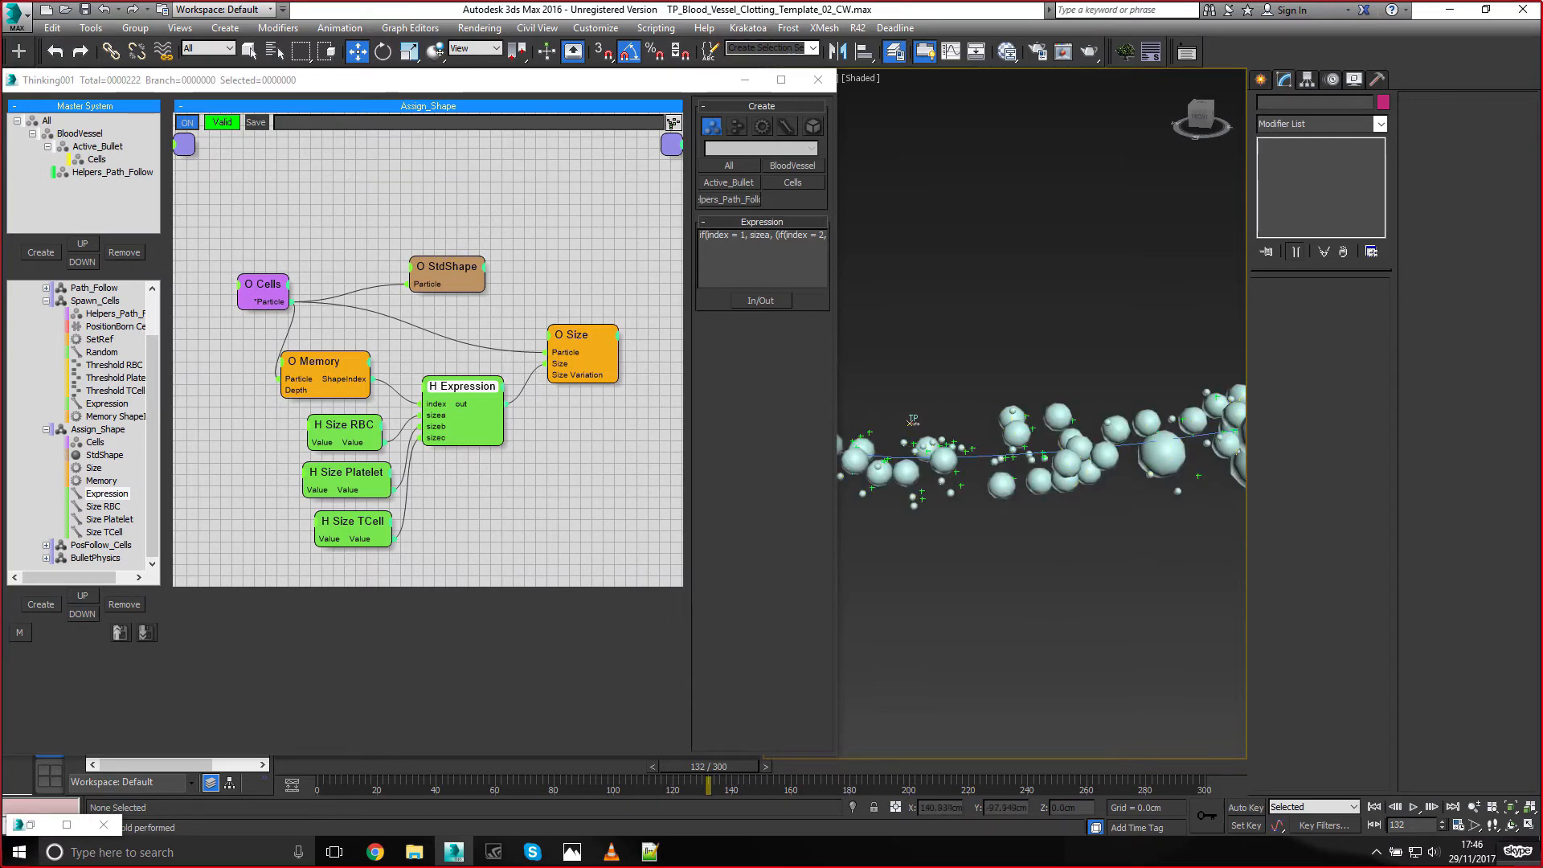
scroll(1037, 530, "up", 4)
scroll(1037, 531, "down", 2)
middle_click_drag(1037, 530, 1062, 510)
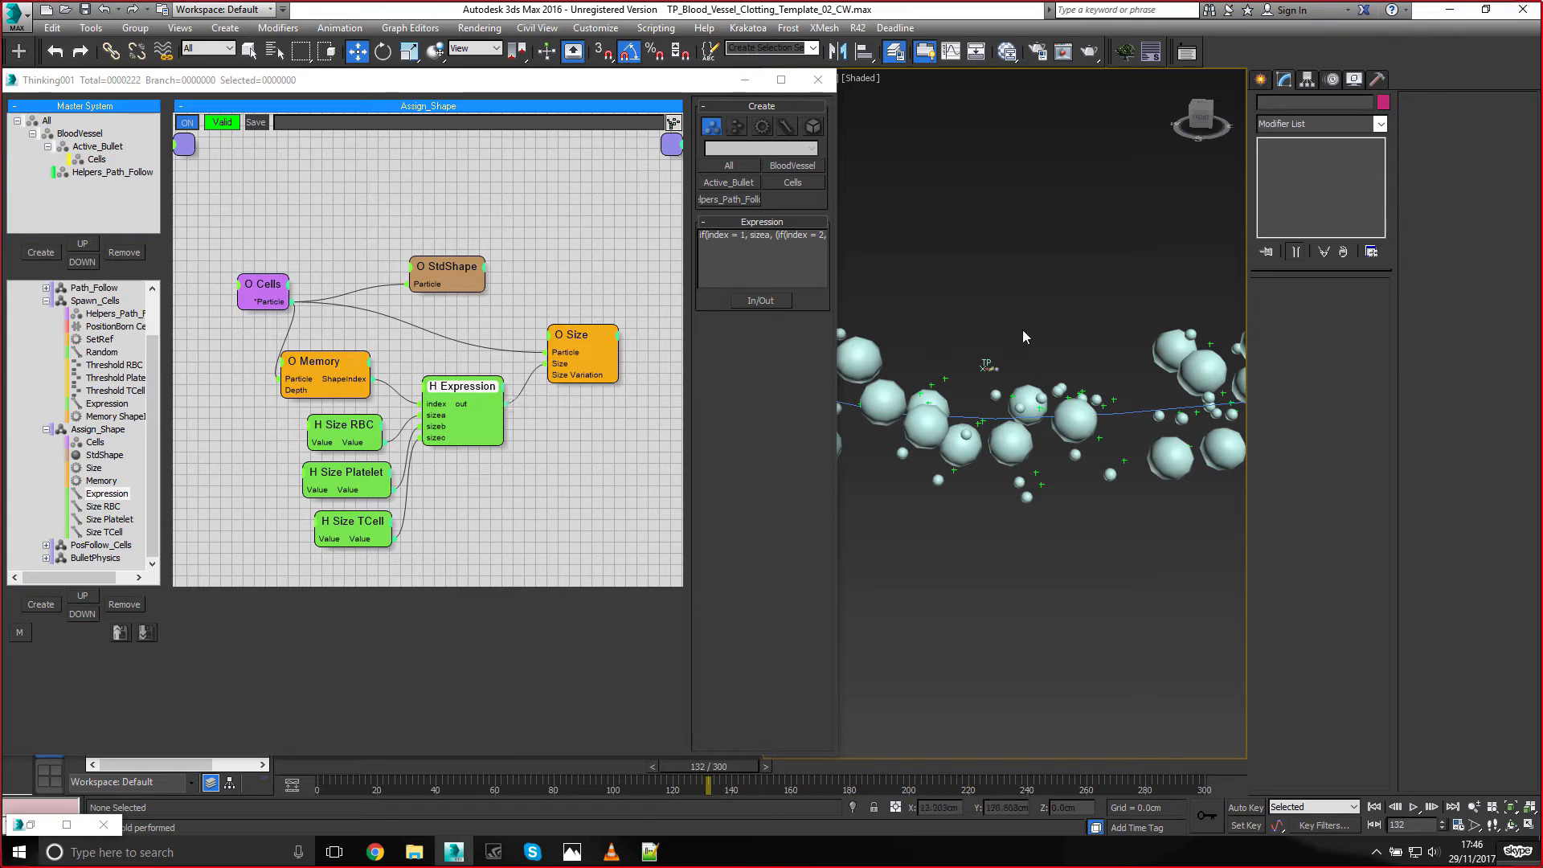
middle_click_drag(1015, 374, 1011, 375)
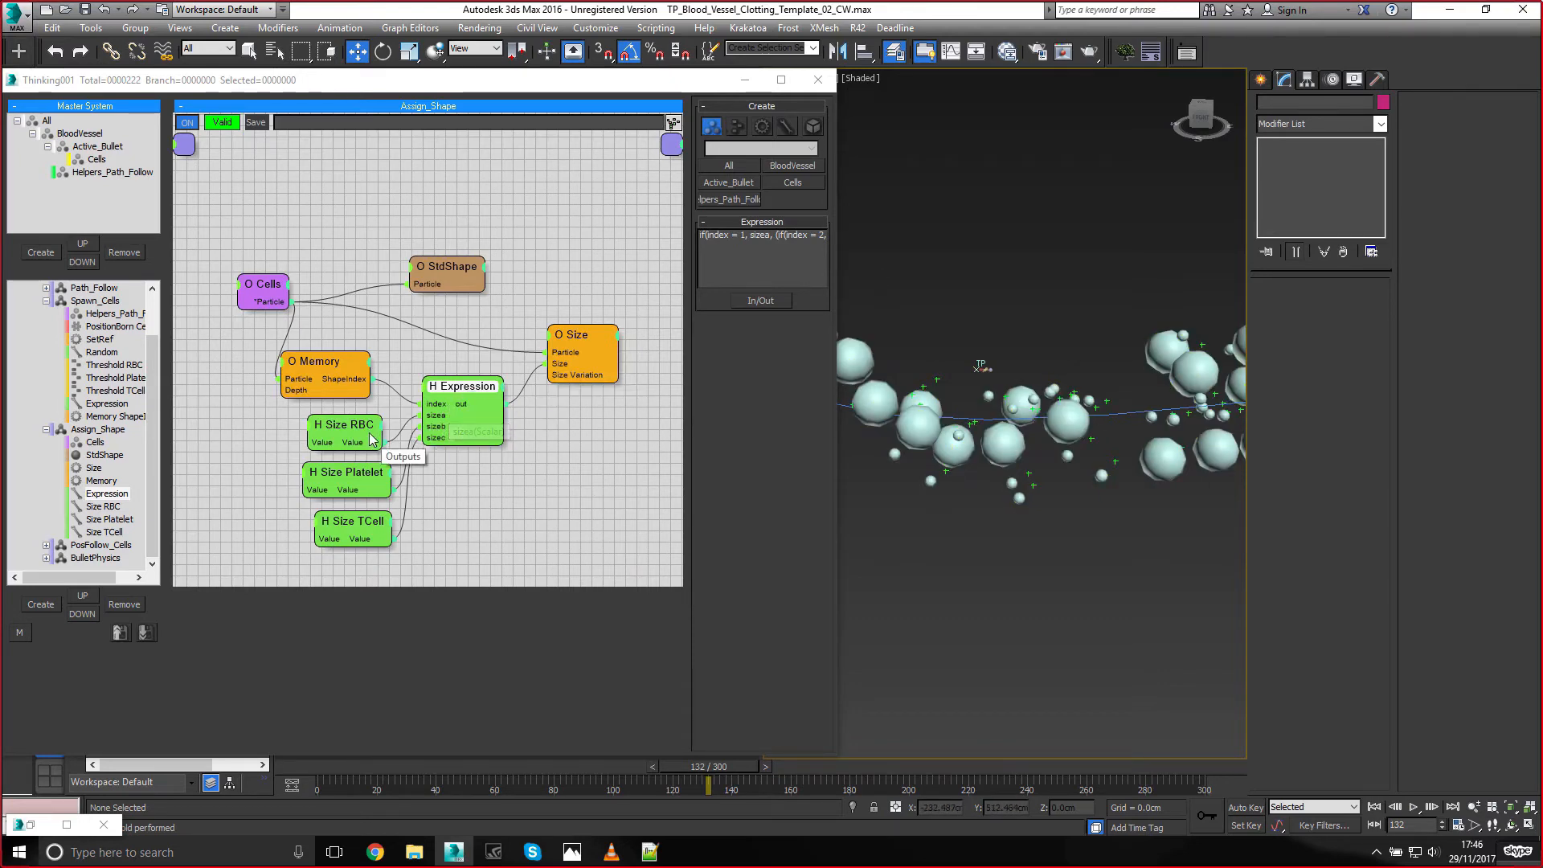
left_click(374, 473)
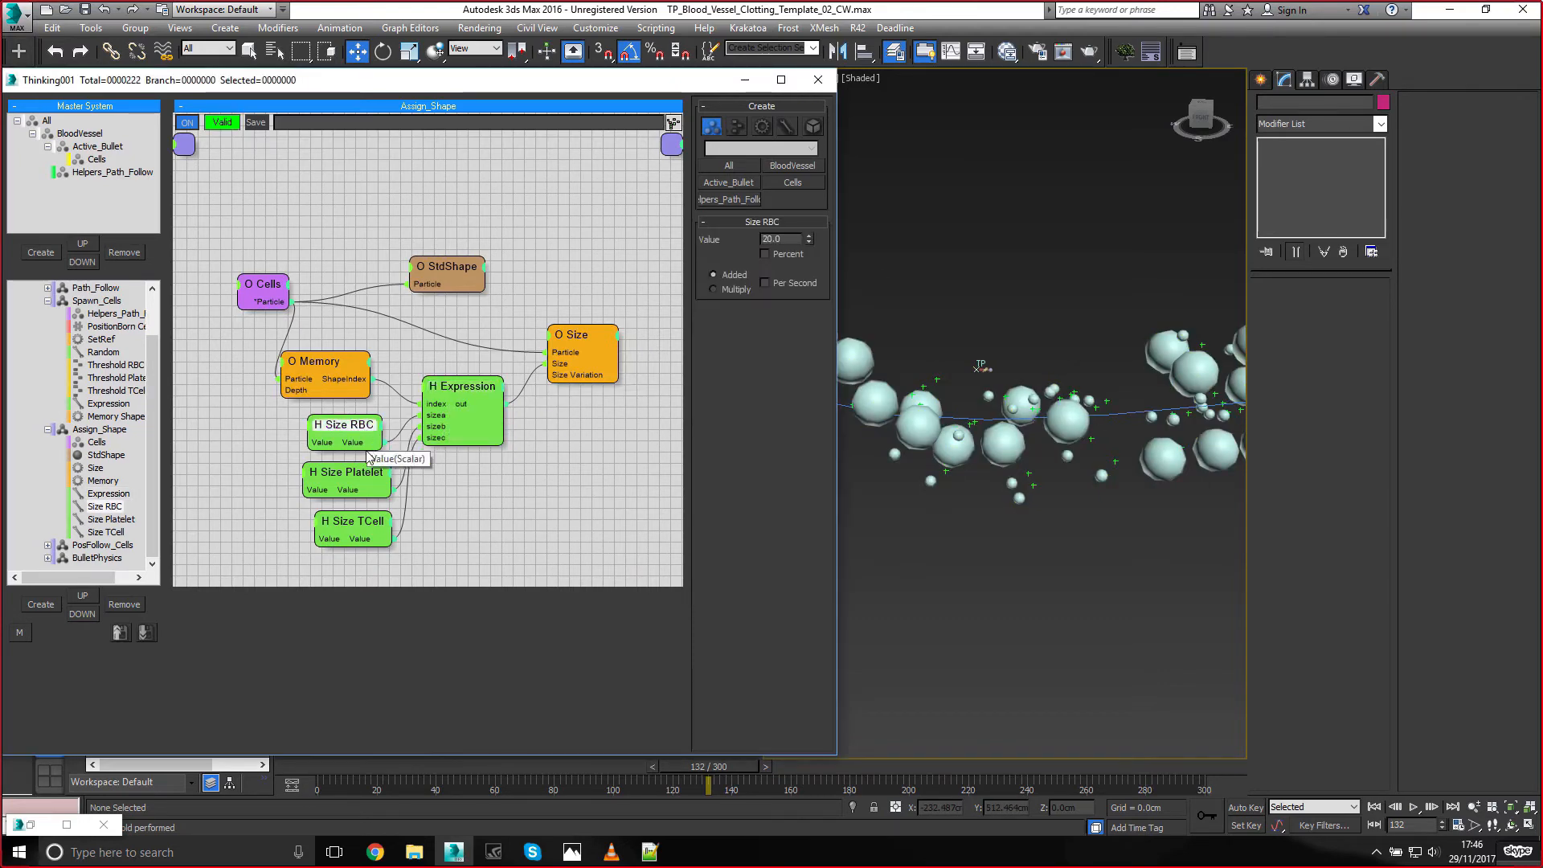
double_click(772, 240)
type("7.5")
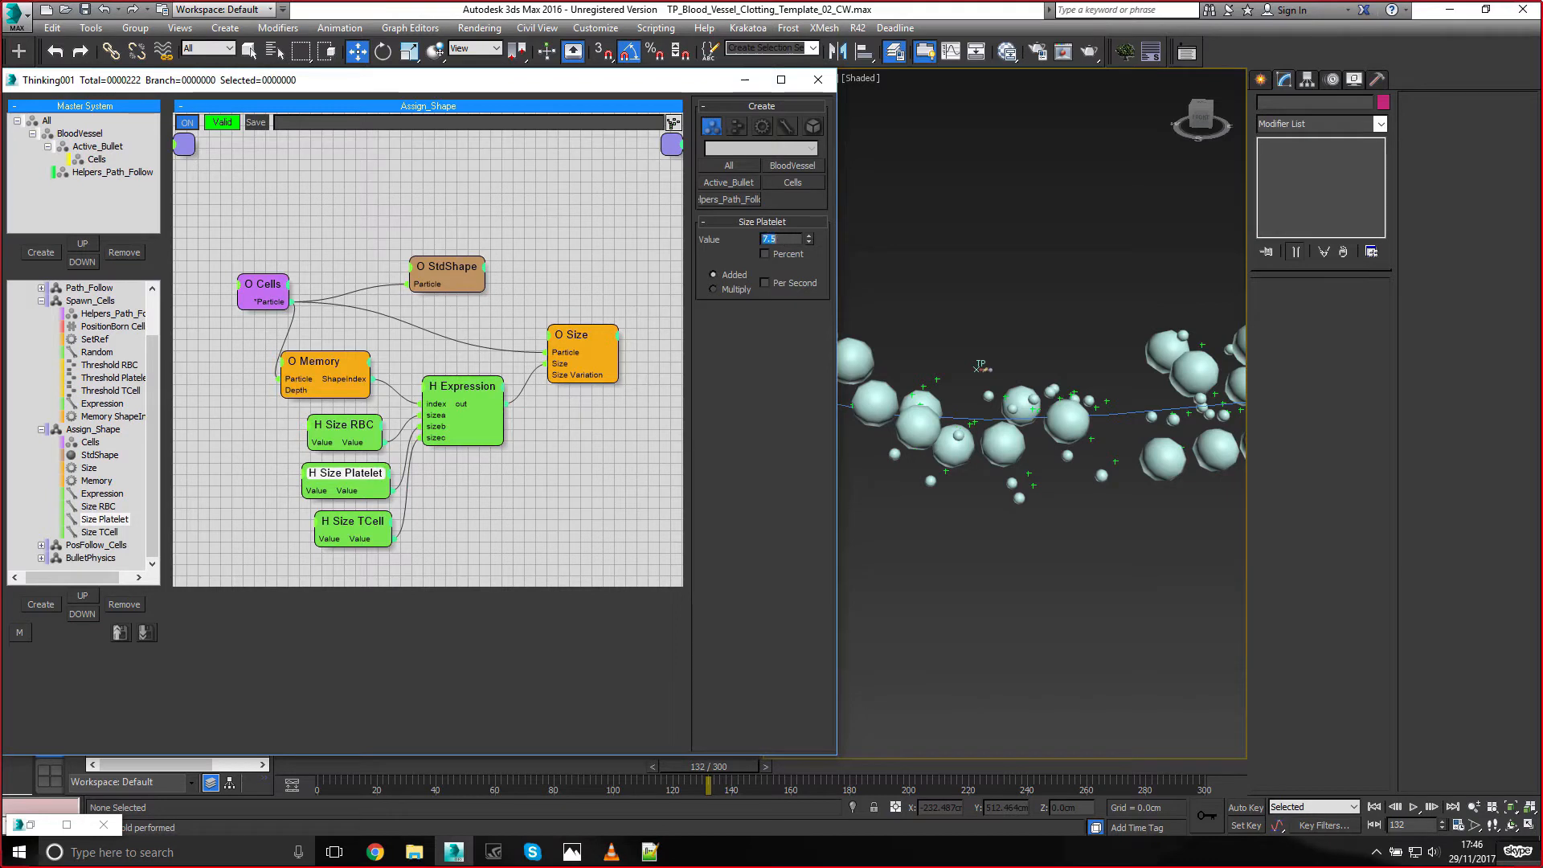
Scrub the simulation to frame 109 and examine the cell sizes along the vessel path
left_click_drag(354, 777, 641, 767)
middle_click_drag(1082, 430, 1105, 476, "alt")
scroll(1097, 450, "down", 4)
scroll(1098, 450, "up", 2)
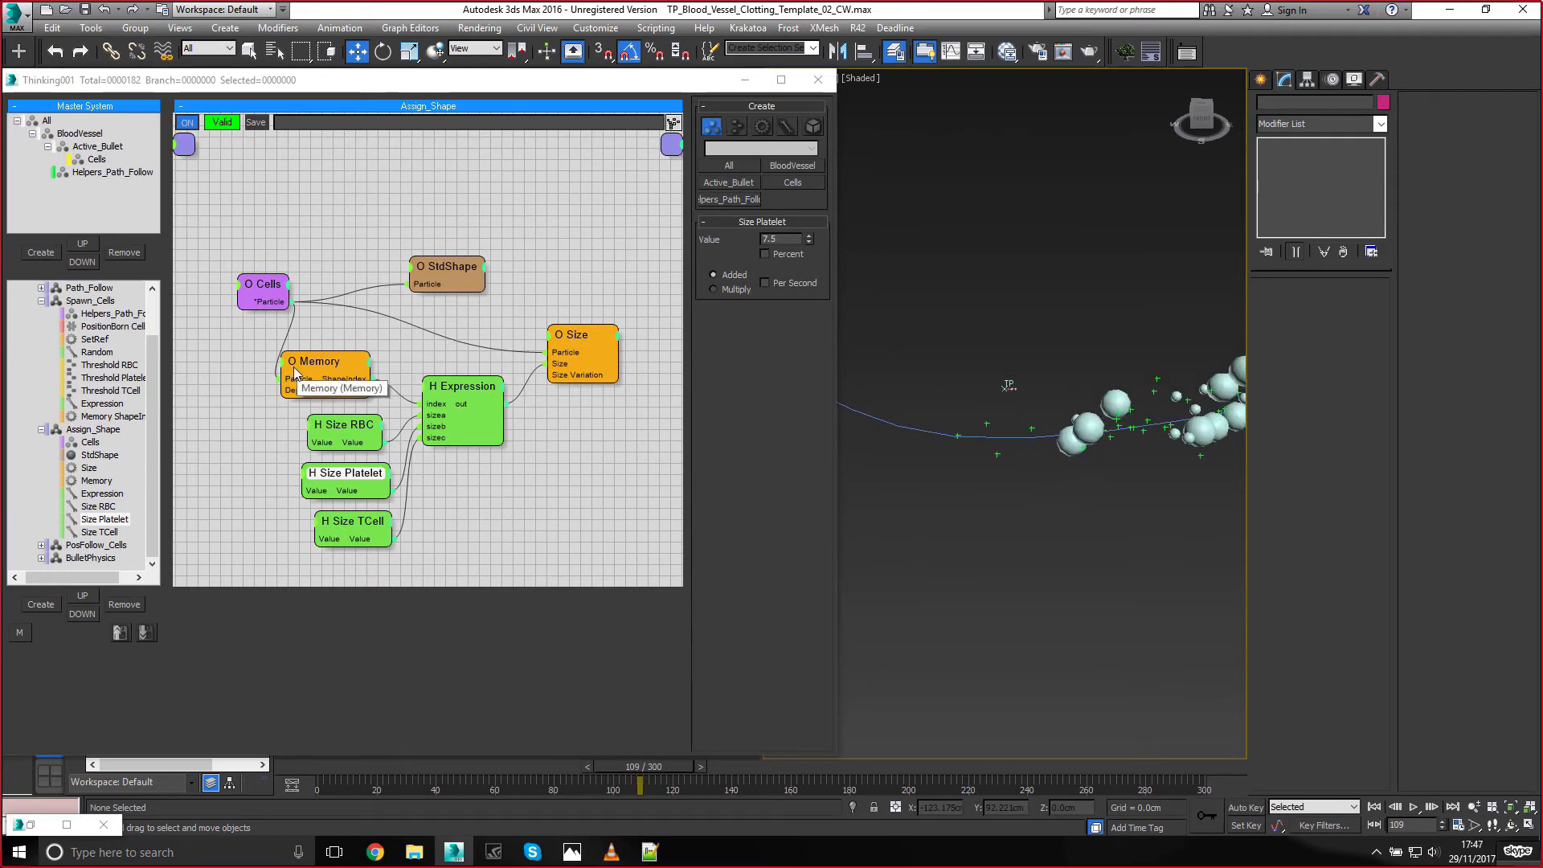
Collapse the dynamic sets and add an Integer data channel named ShapeIndex to the Active_Bullet group
left_click(43, 300)
left_click(48, 364)
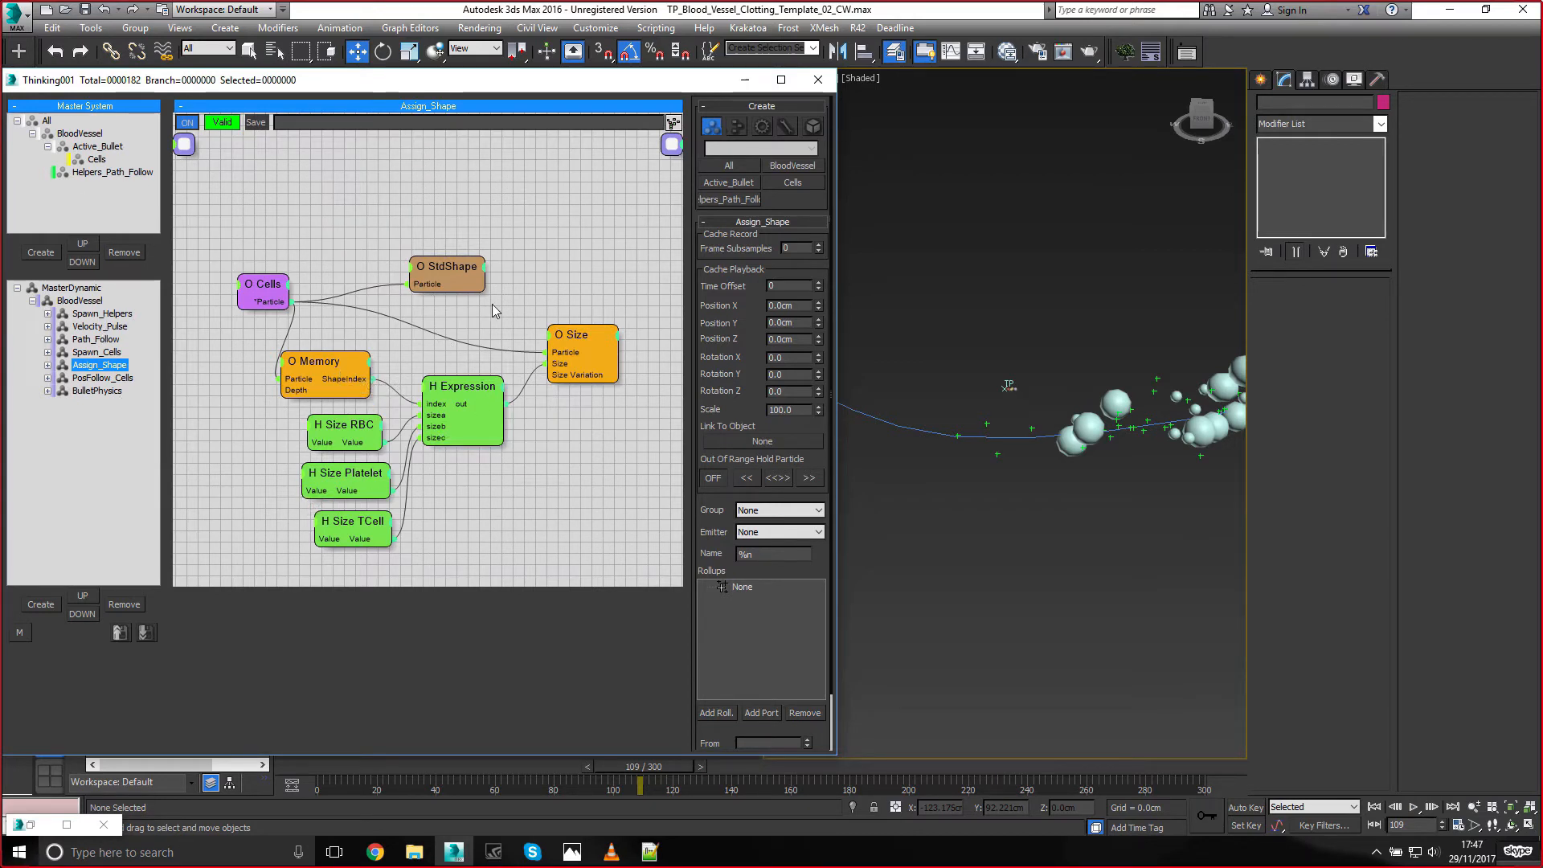
left_click(95, 148)
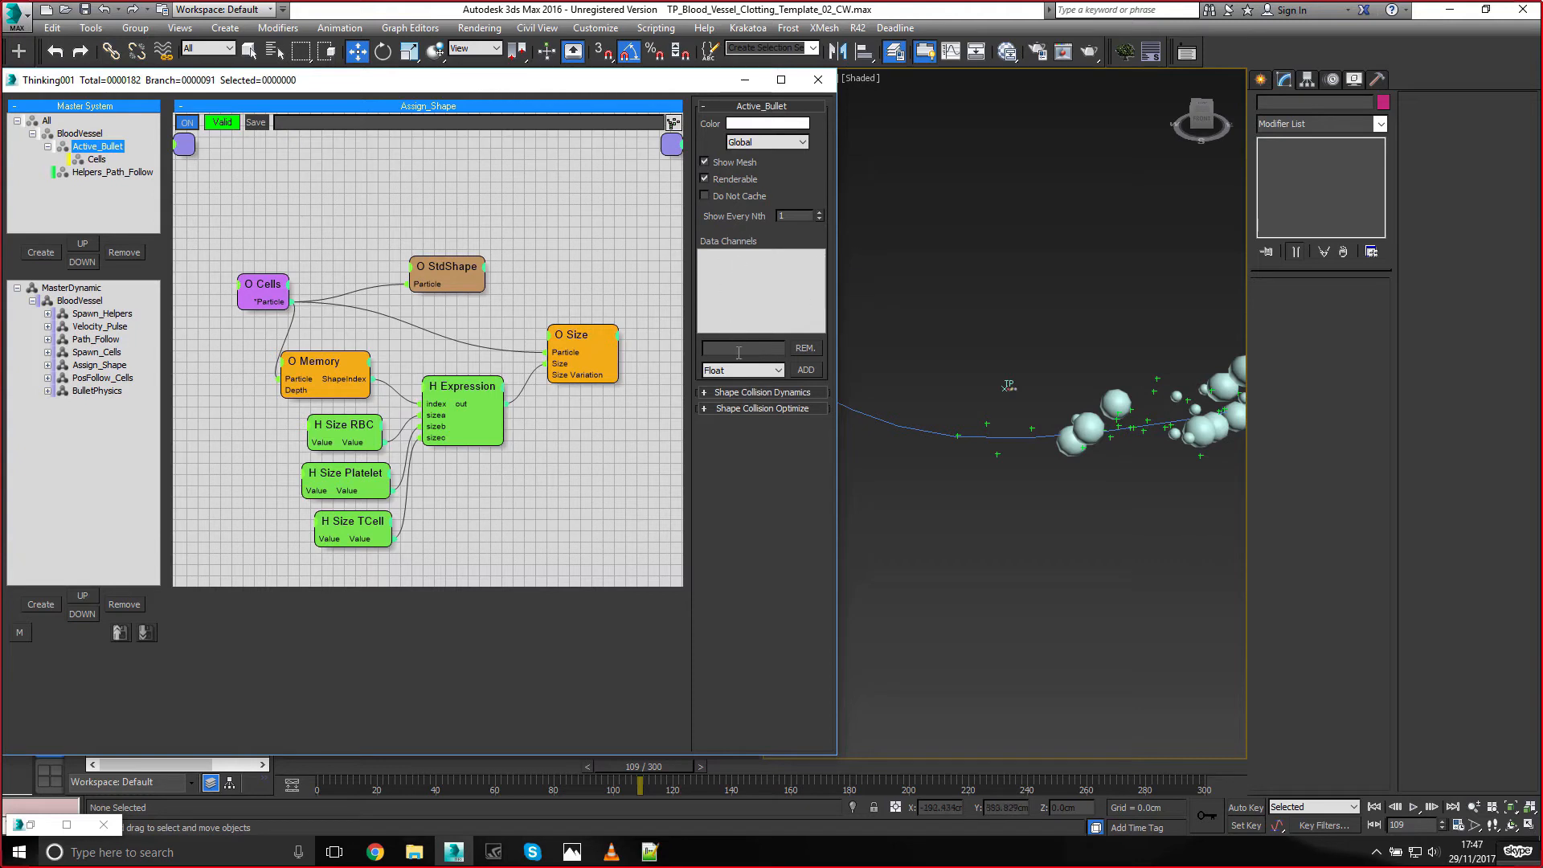
type("G")
left_click(777, 370)
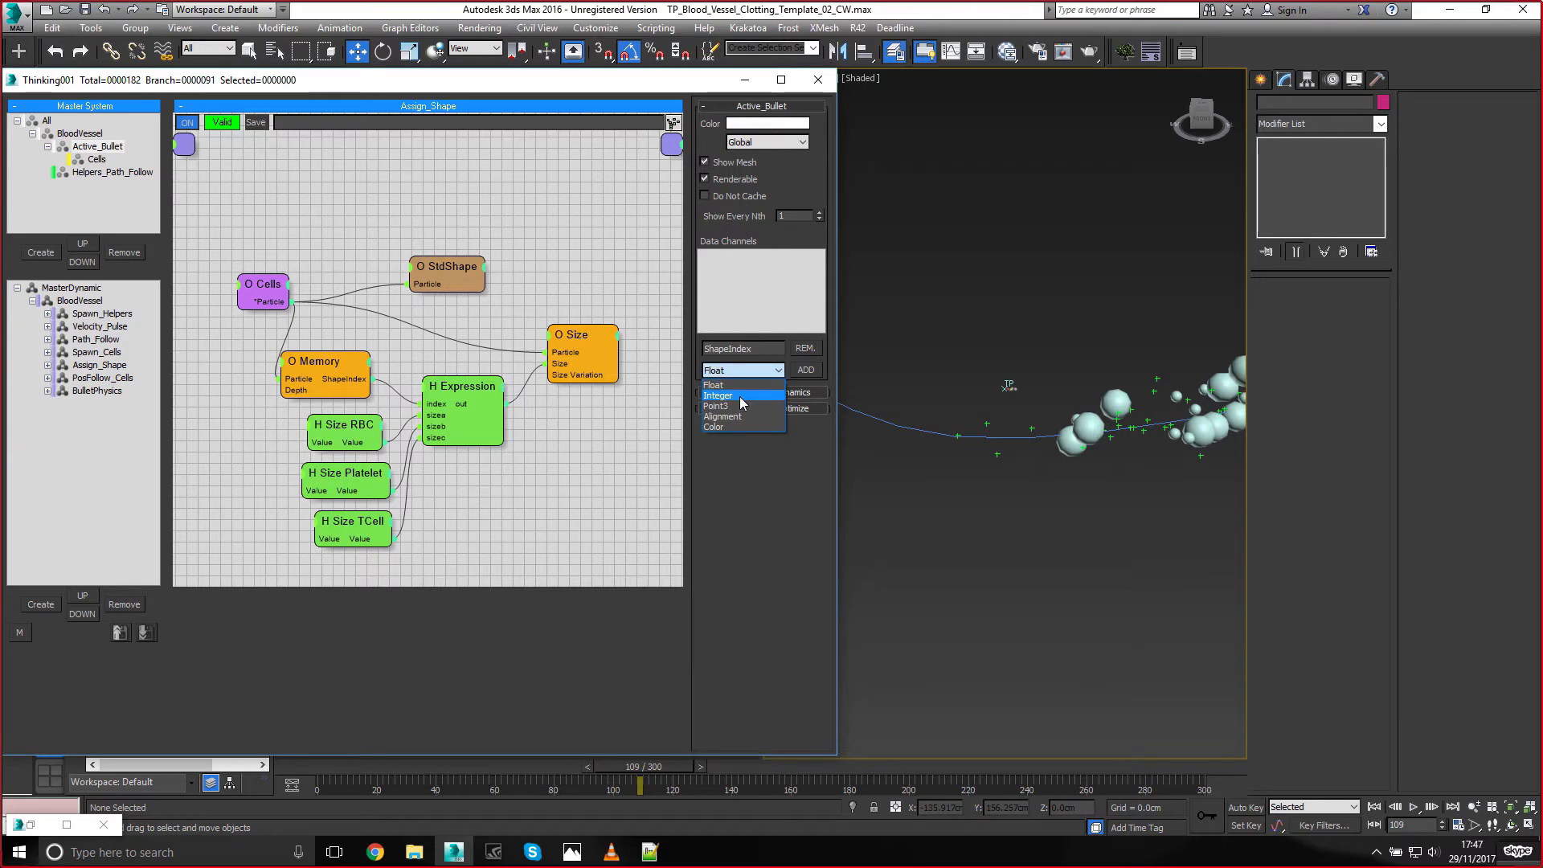
left_click(740, 394)
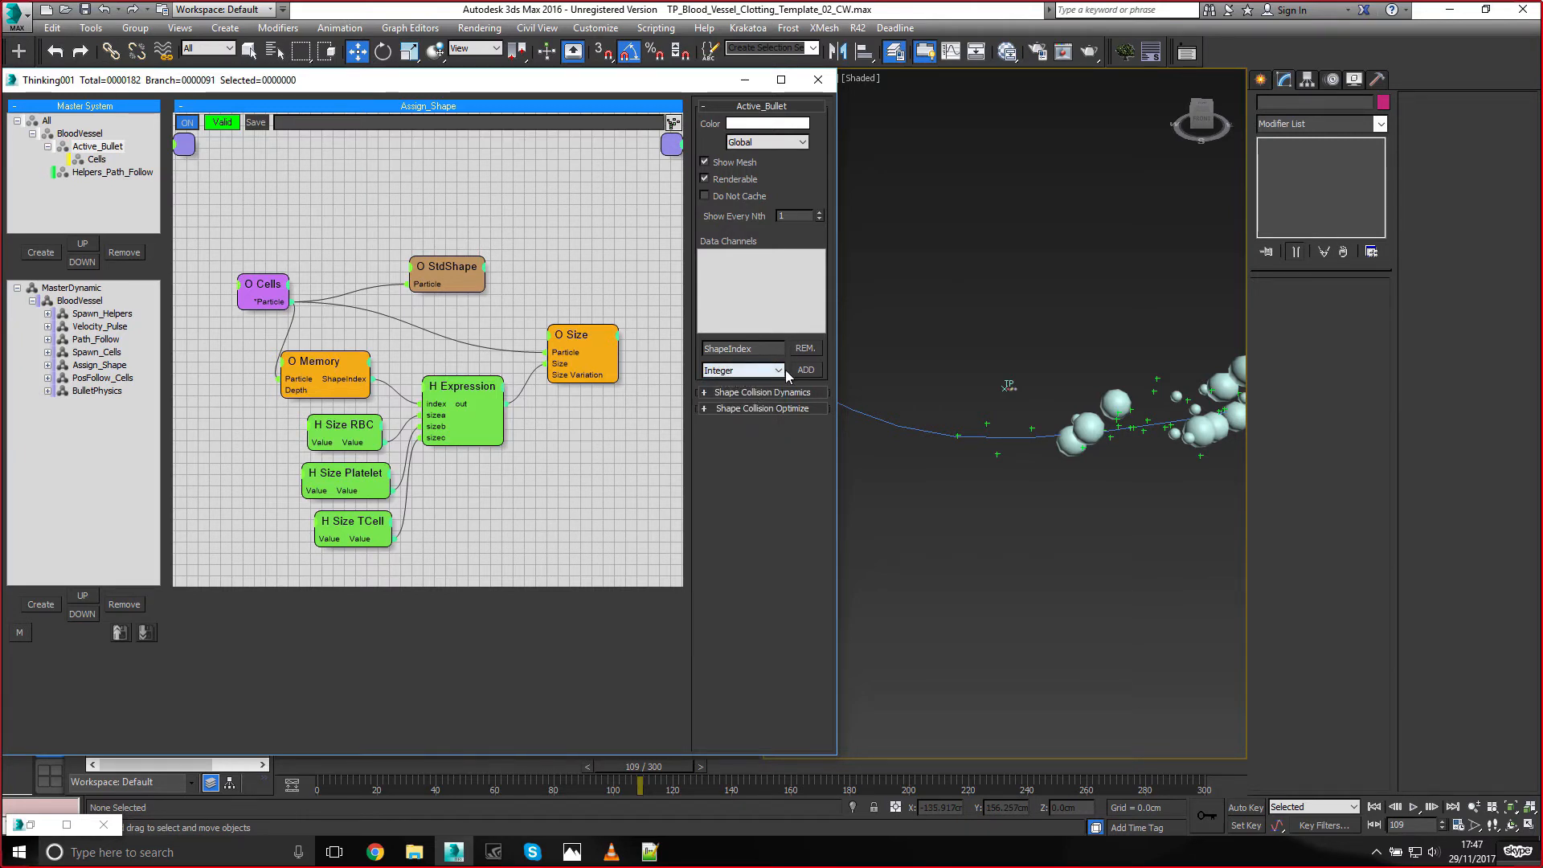
left_click(805, 371)
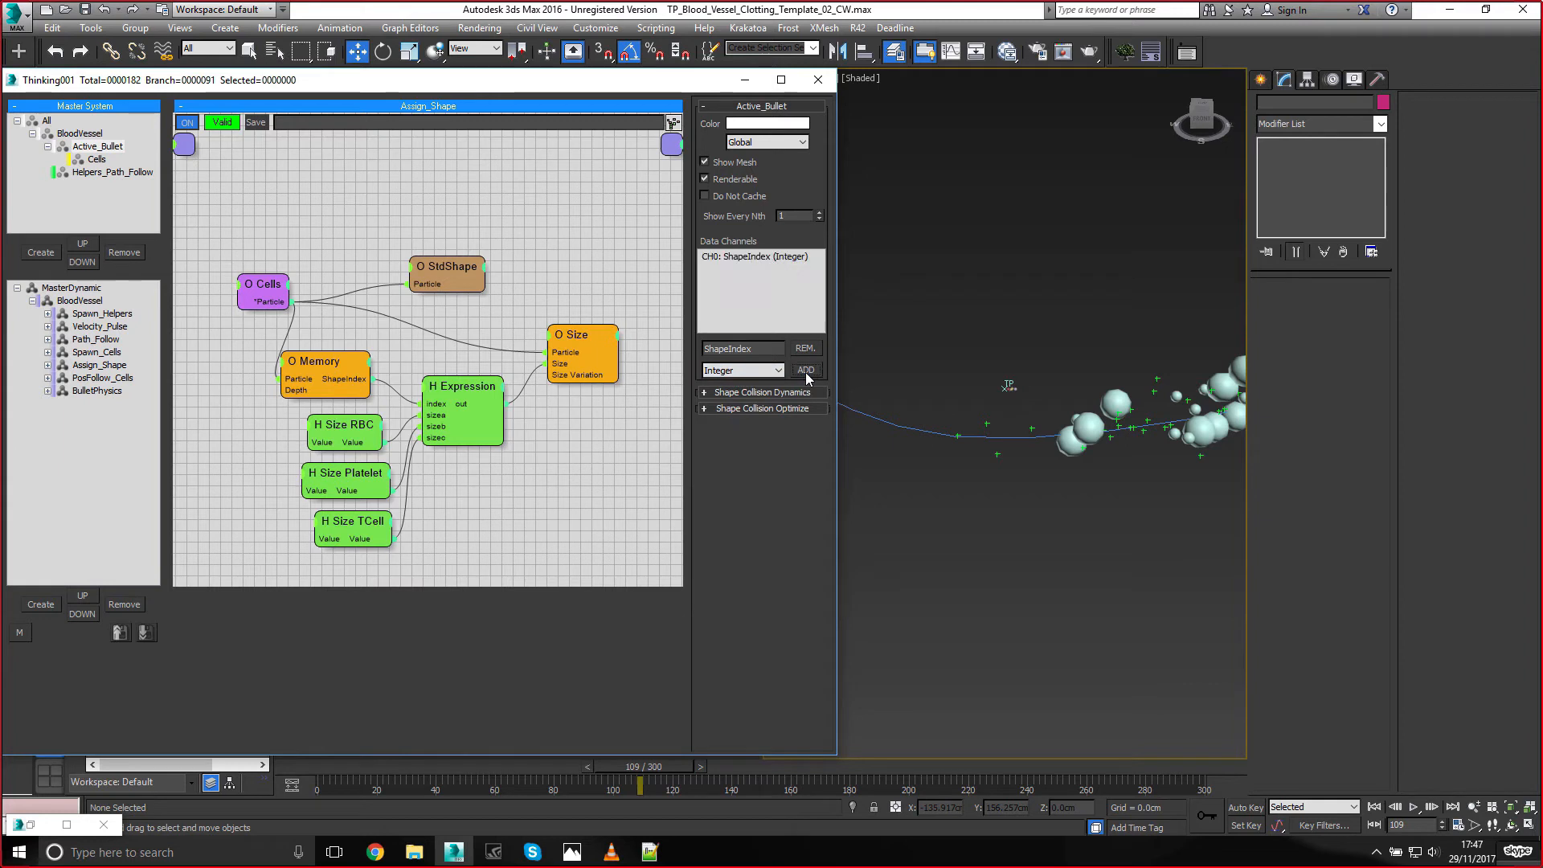
Check the ShapeIndex data channel on the Active_Bullet group and on its Cells subgroup
left_click(748, 259)
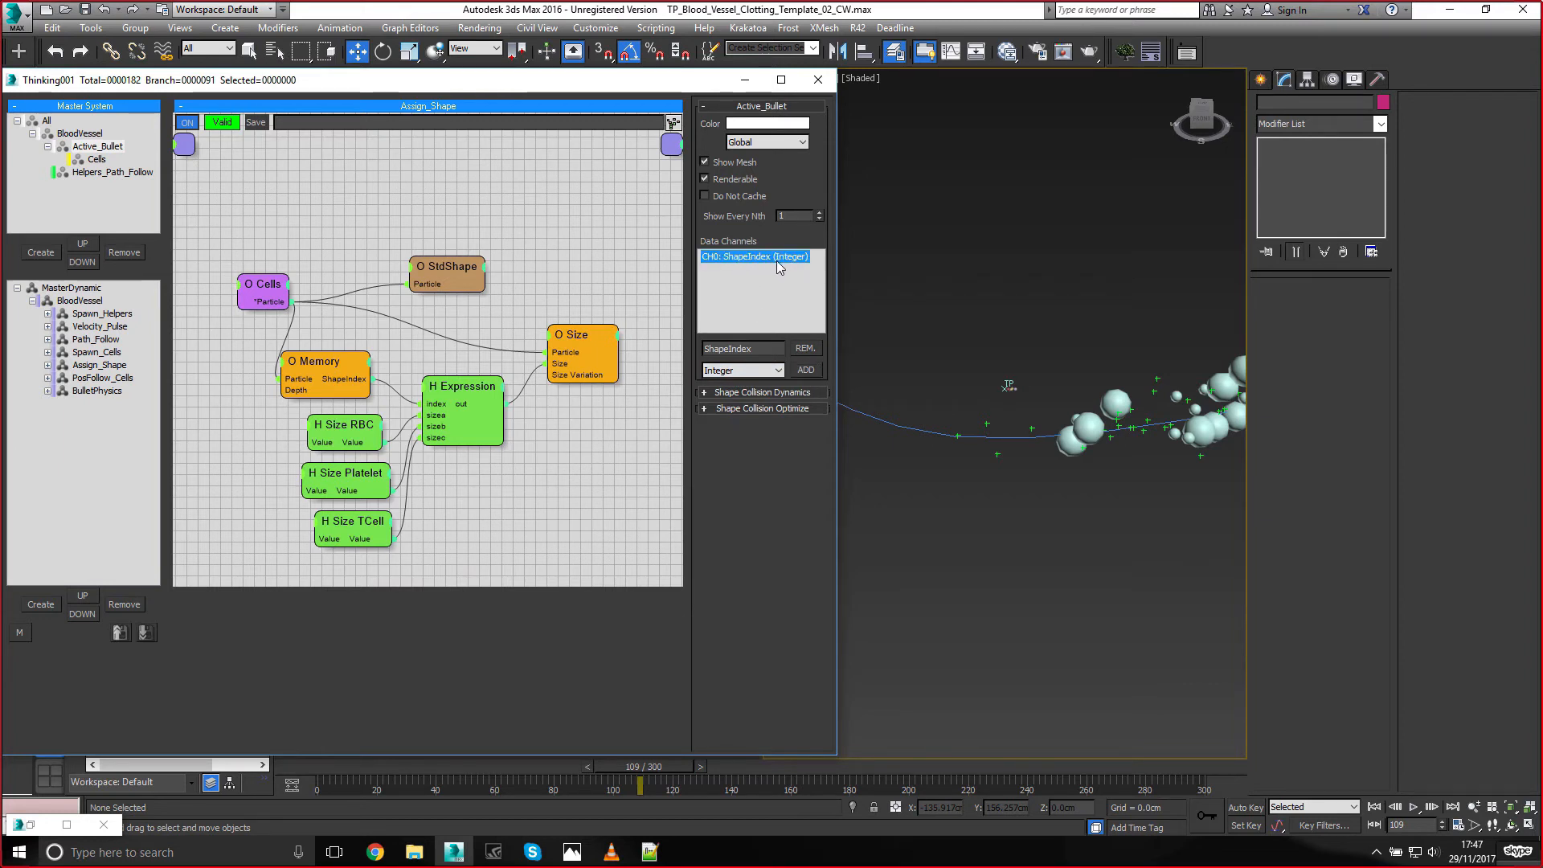
left_click(97, 159)
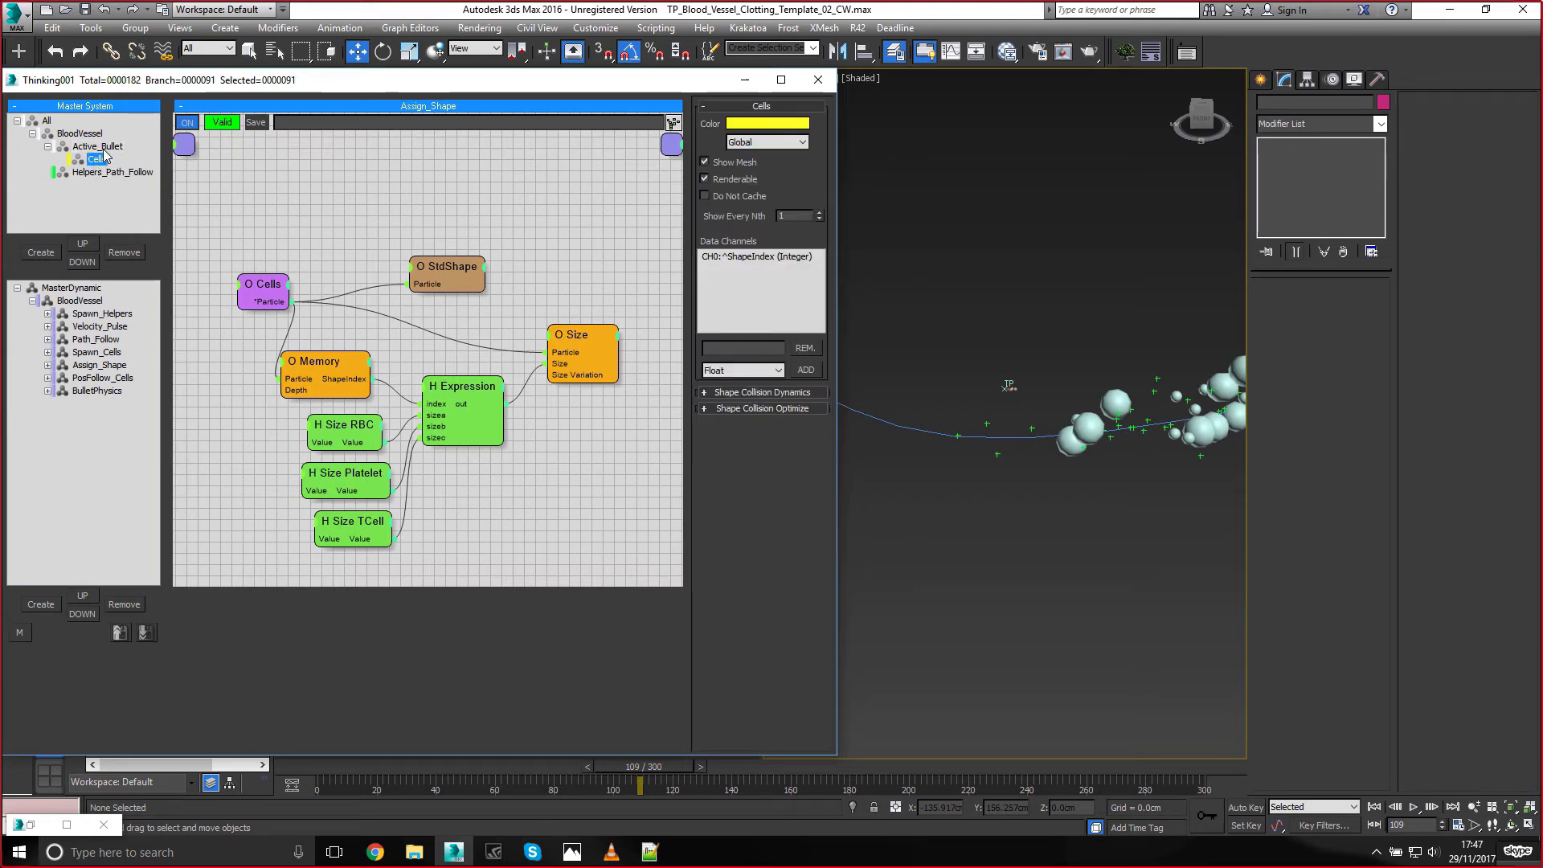
left_click(735, 257)
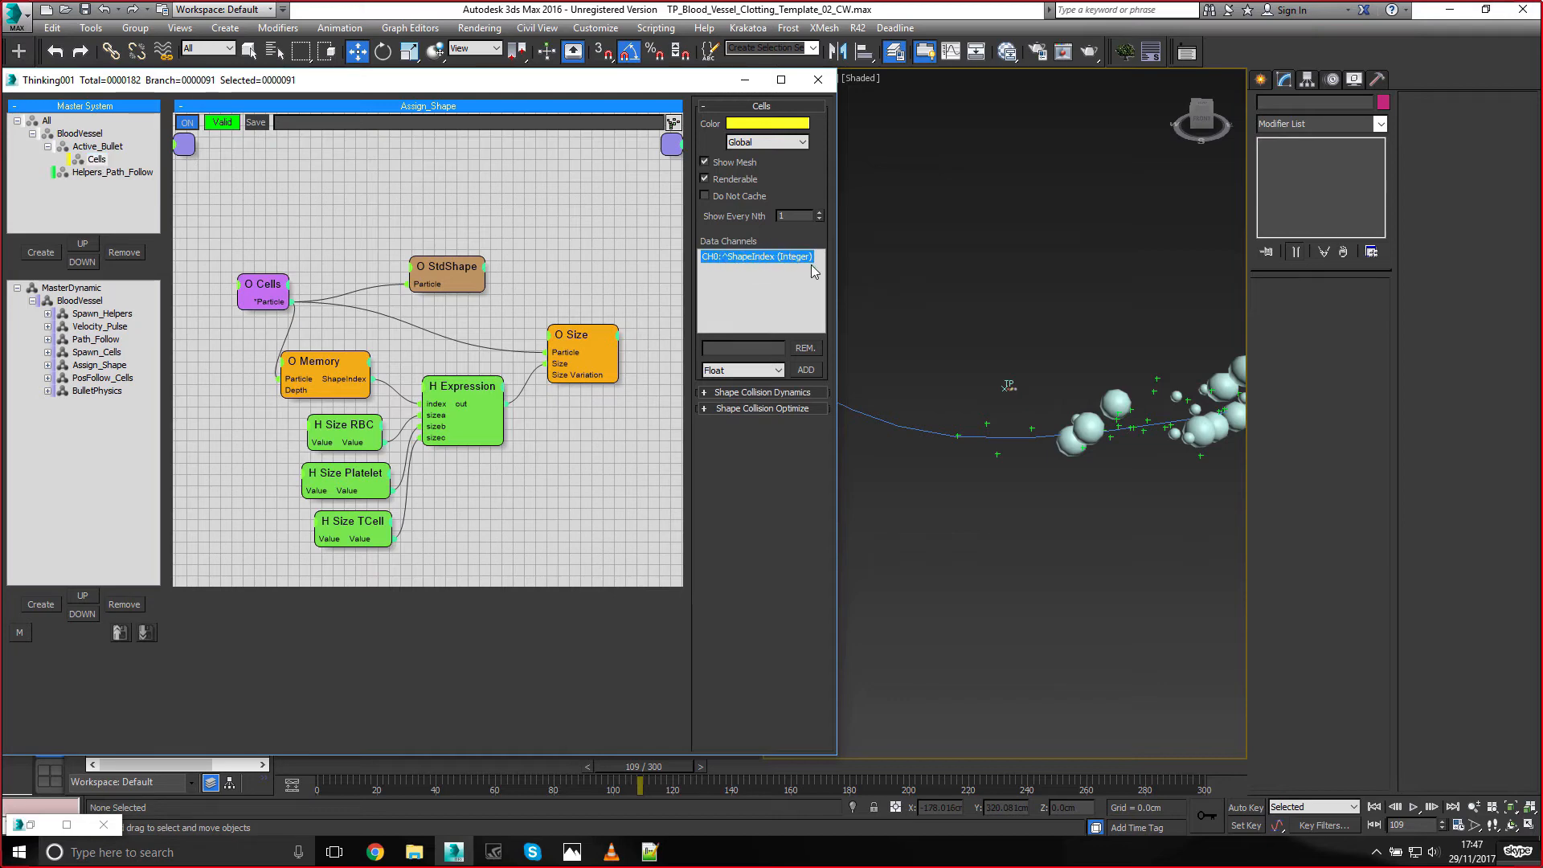
Create a new dynamic set under BloodVessel and name it Export_ShapeIndex
left_click(80, 301)
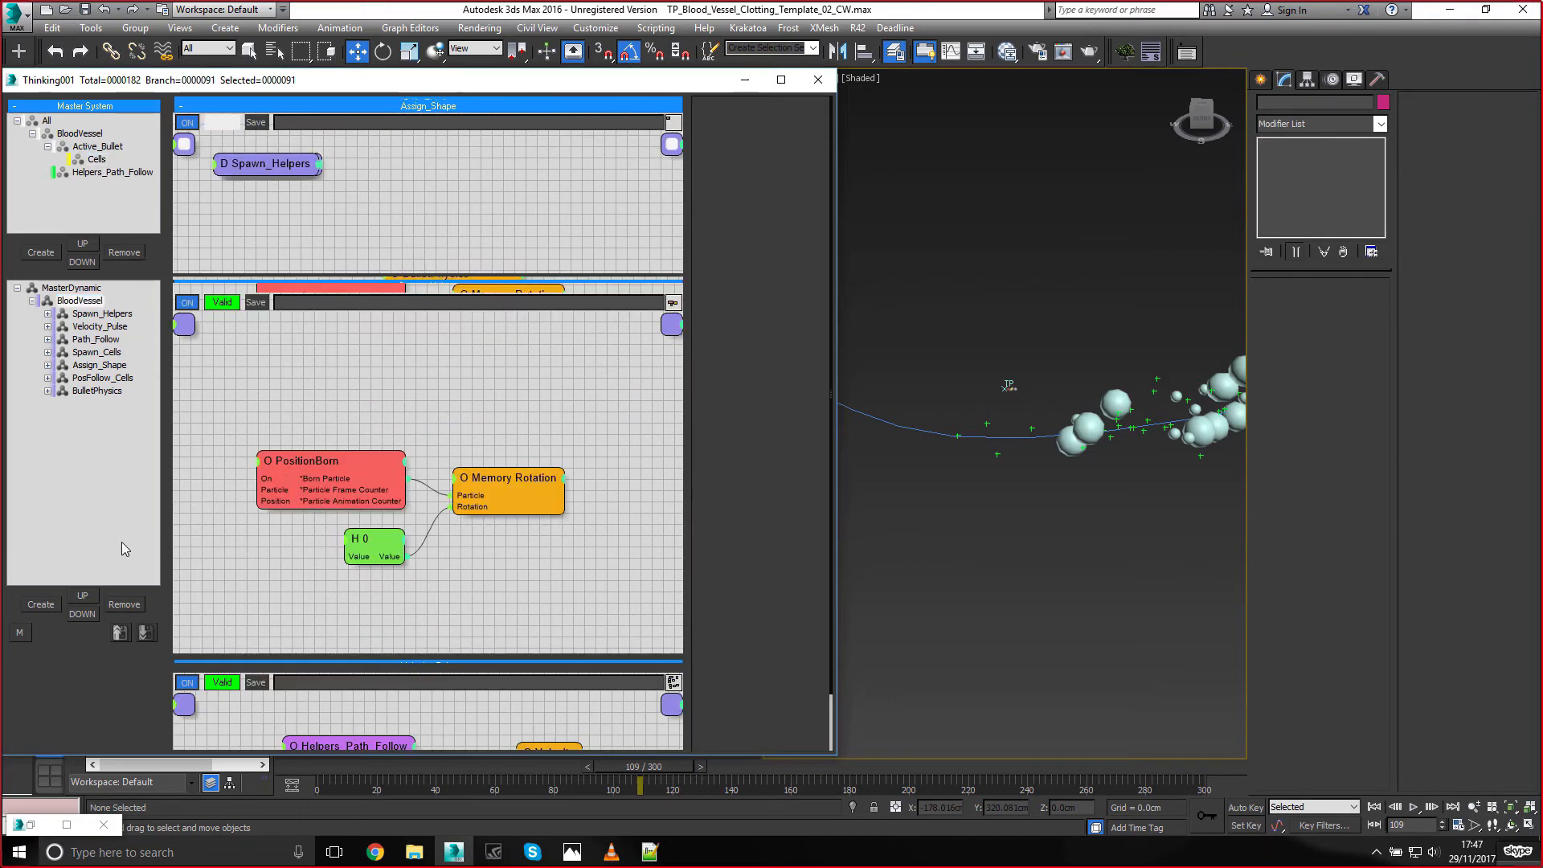
left_click(40, 605)
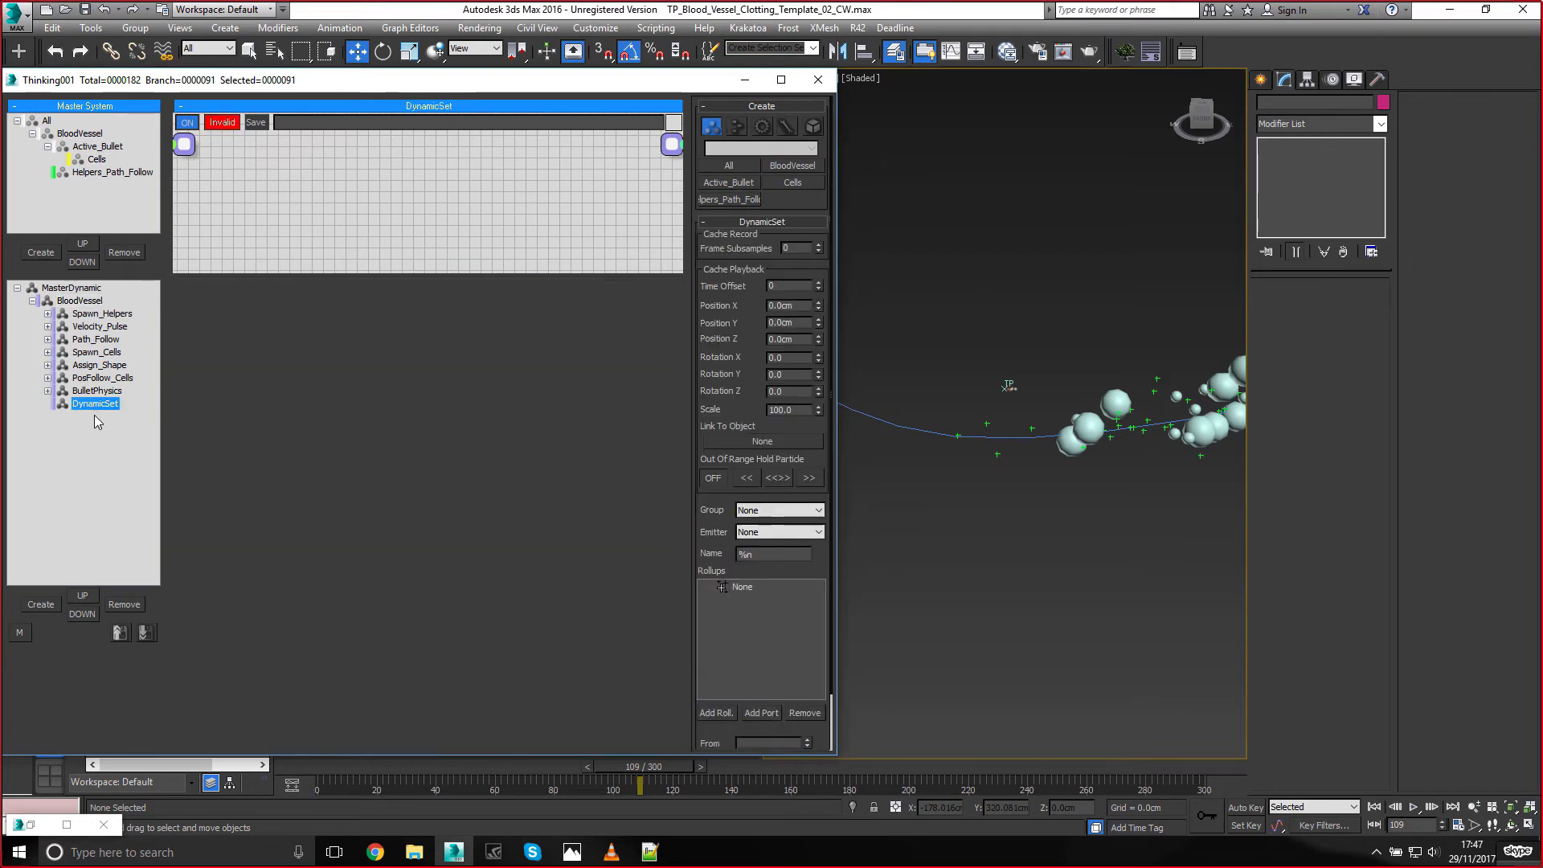
type("Expor")
type("t_Shpae")
type("peIndex")
key("Return")
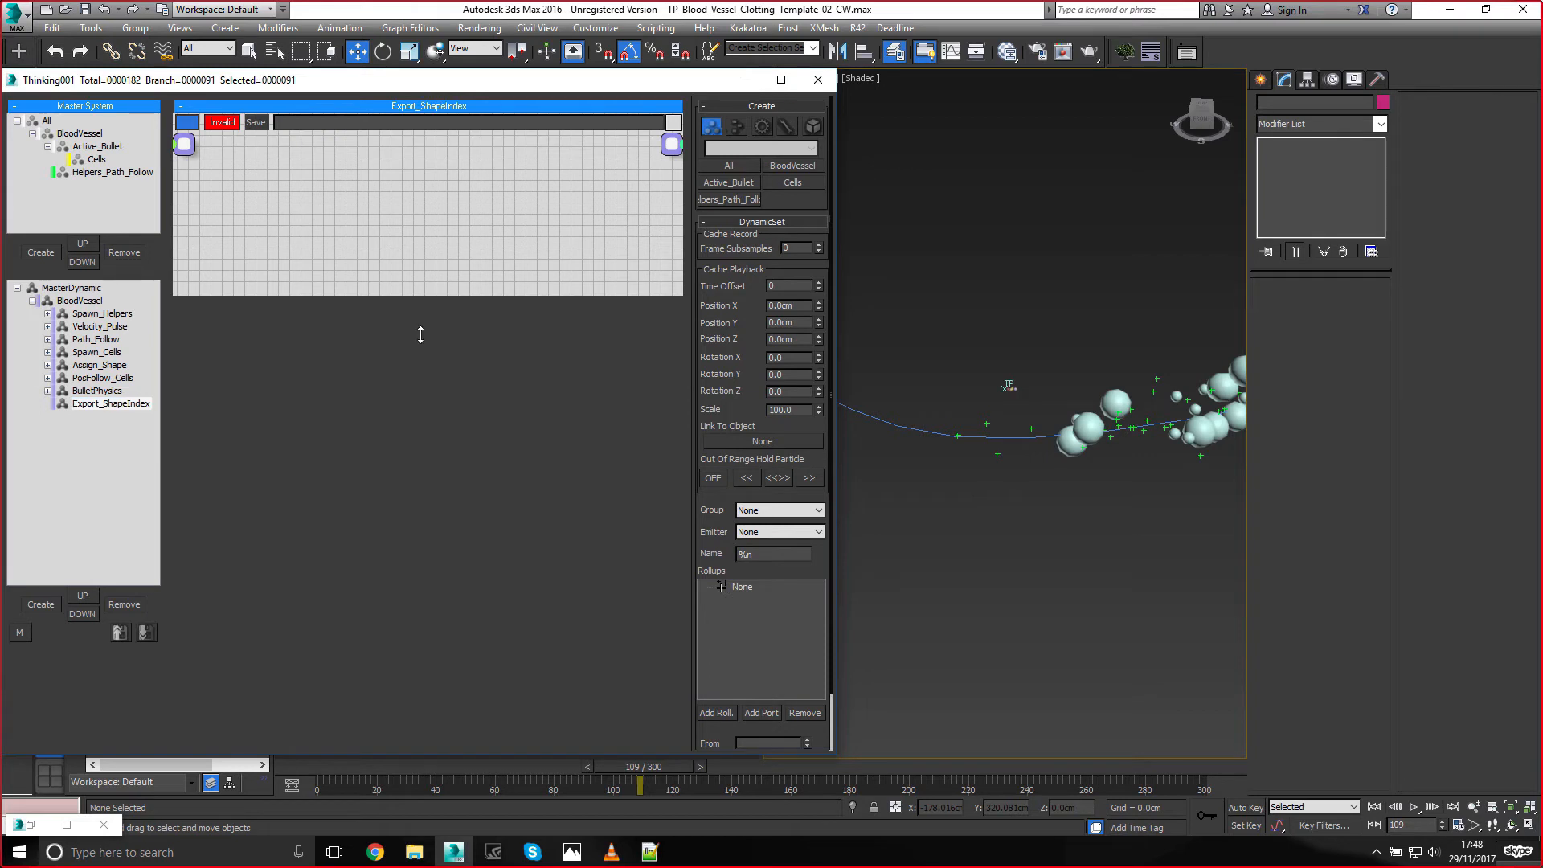
Add the Active_Bullet group and a DataChannel operator to Export_ShapeIndex and connect the group's particles to the operator
double_click(341, 298)
type("ac")
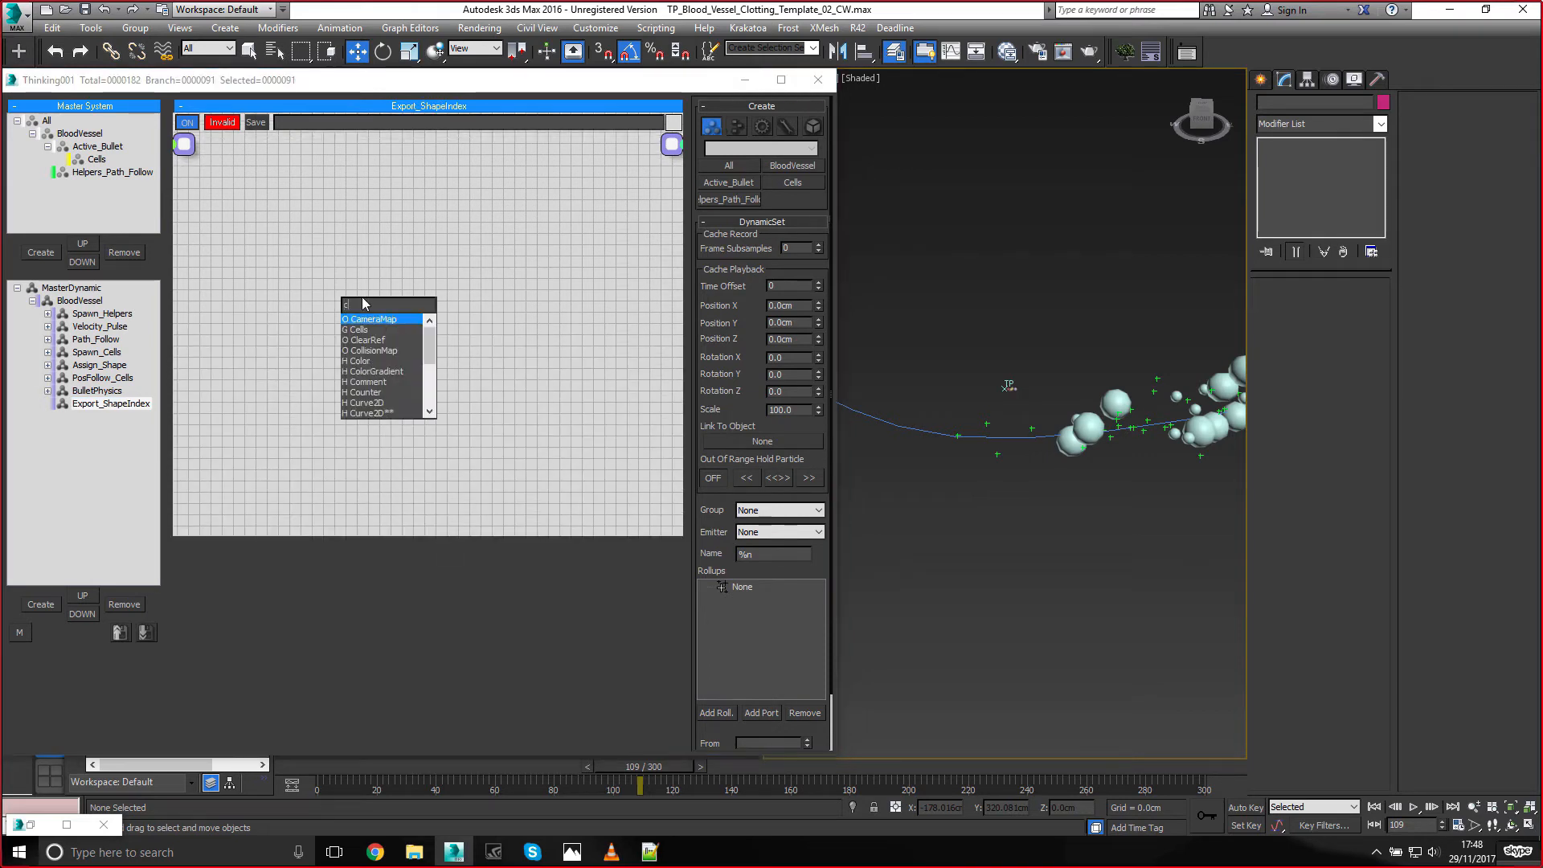
key("Return")
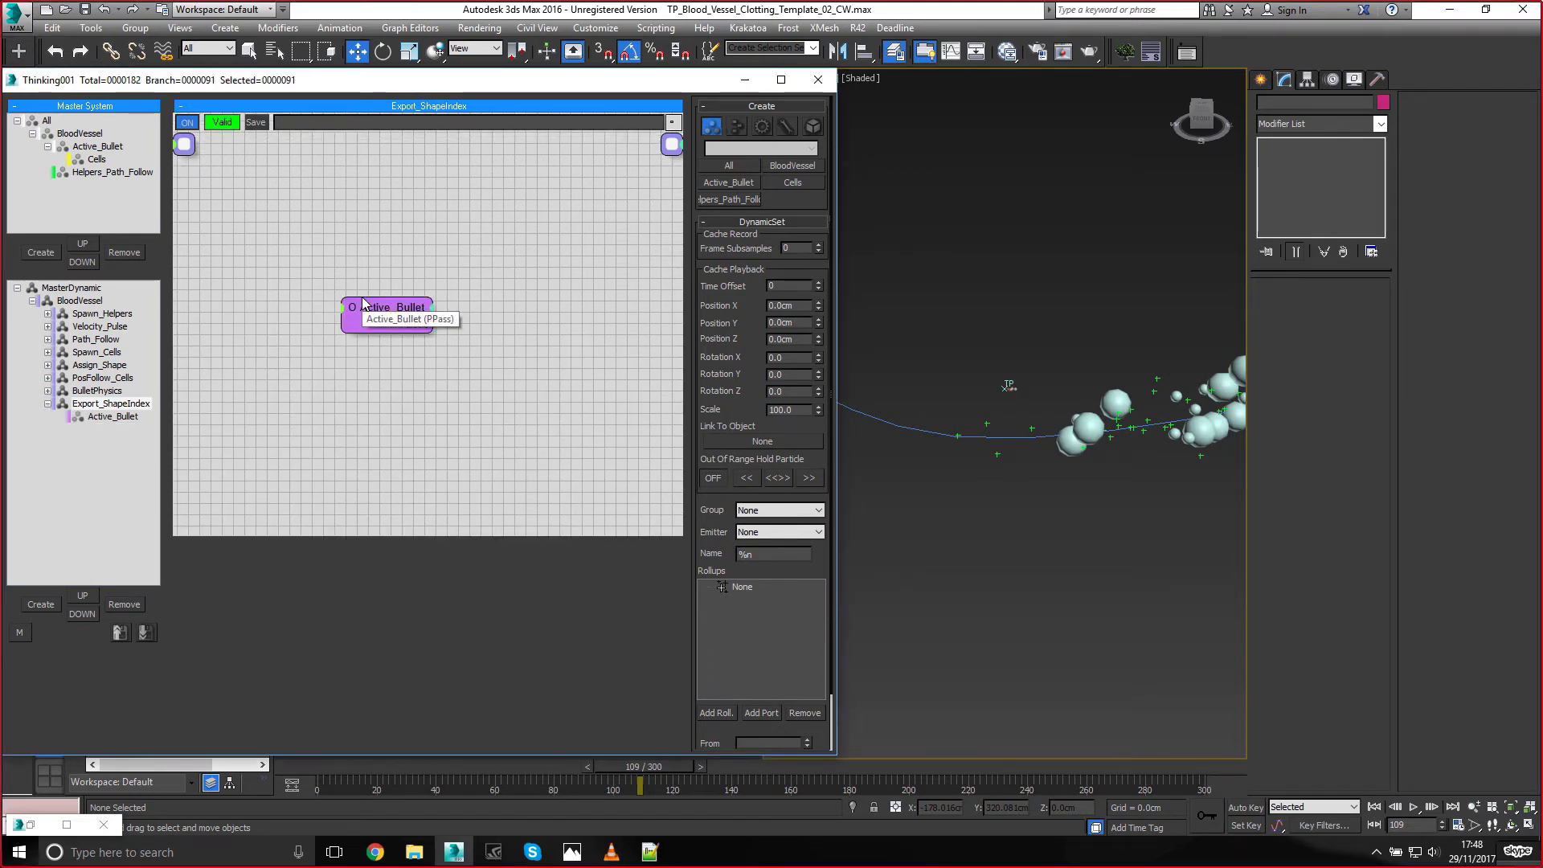
left_click_drag(371, 304, 284, 294)
left_click(446, 269)
double_click(446, 274)
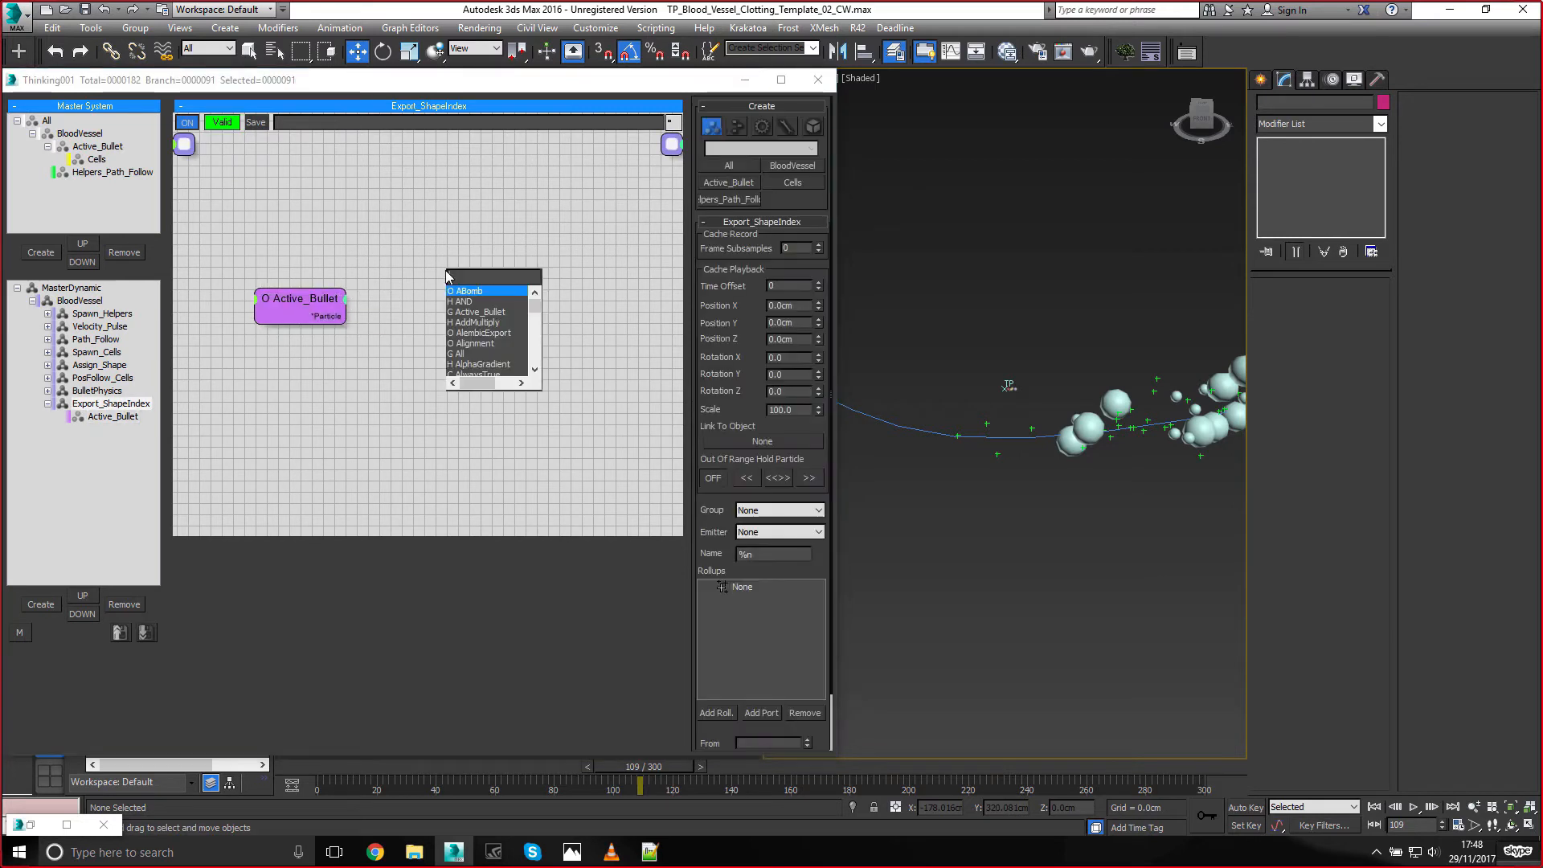
type("data")
key("Return")
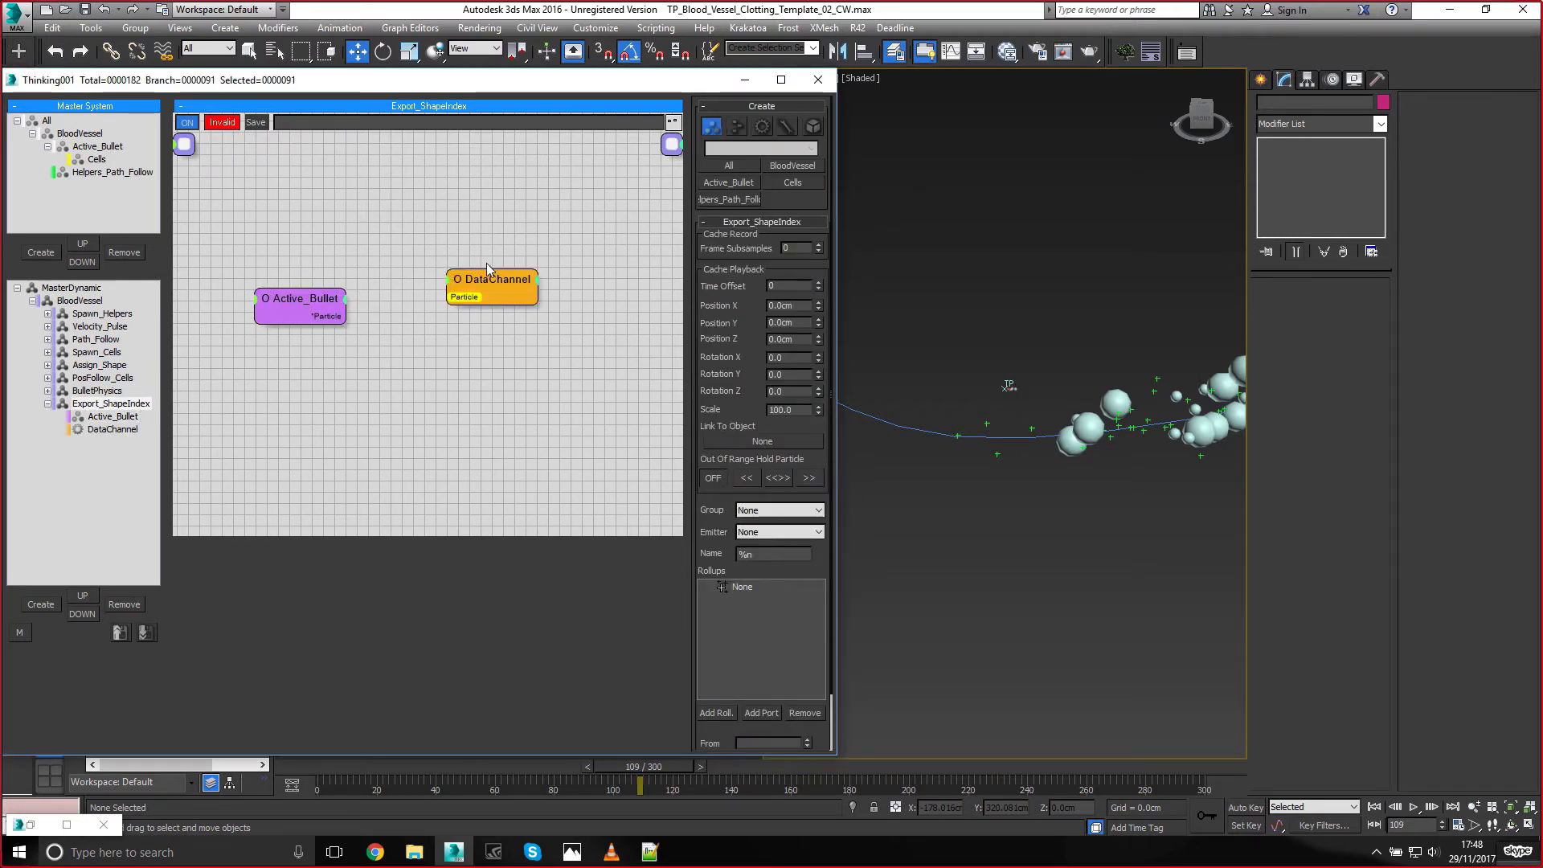
left_click_drag(487, 277, 514, 281)
left_click_drag(345, 315, 519, 320)
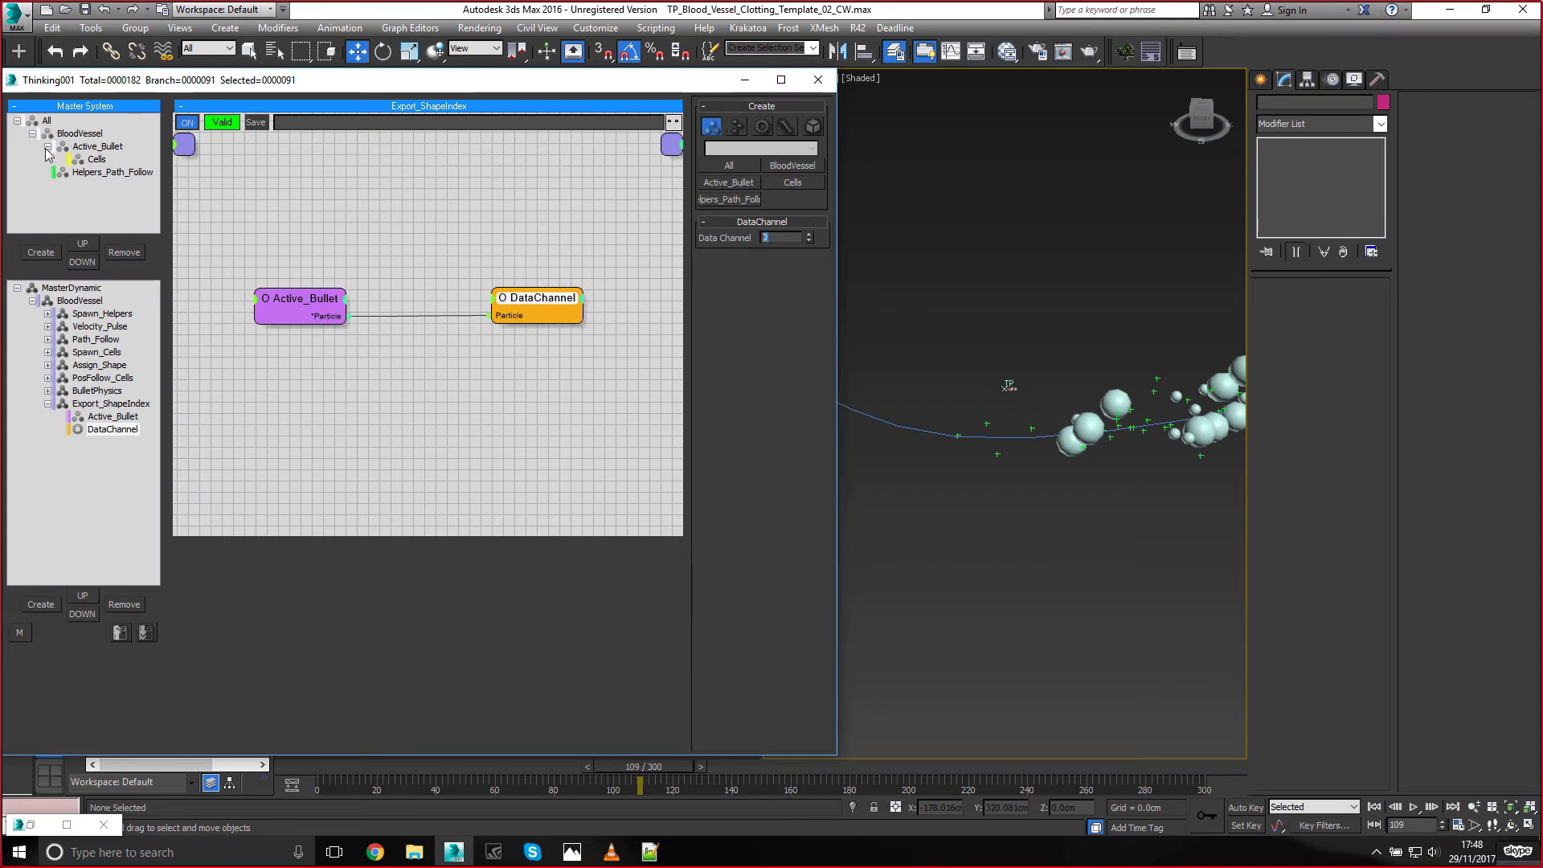
Expose the Int input on the DataChannel operator
left_click(96, 147)
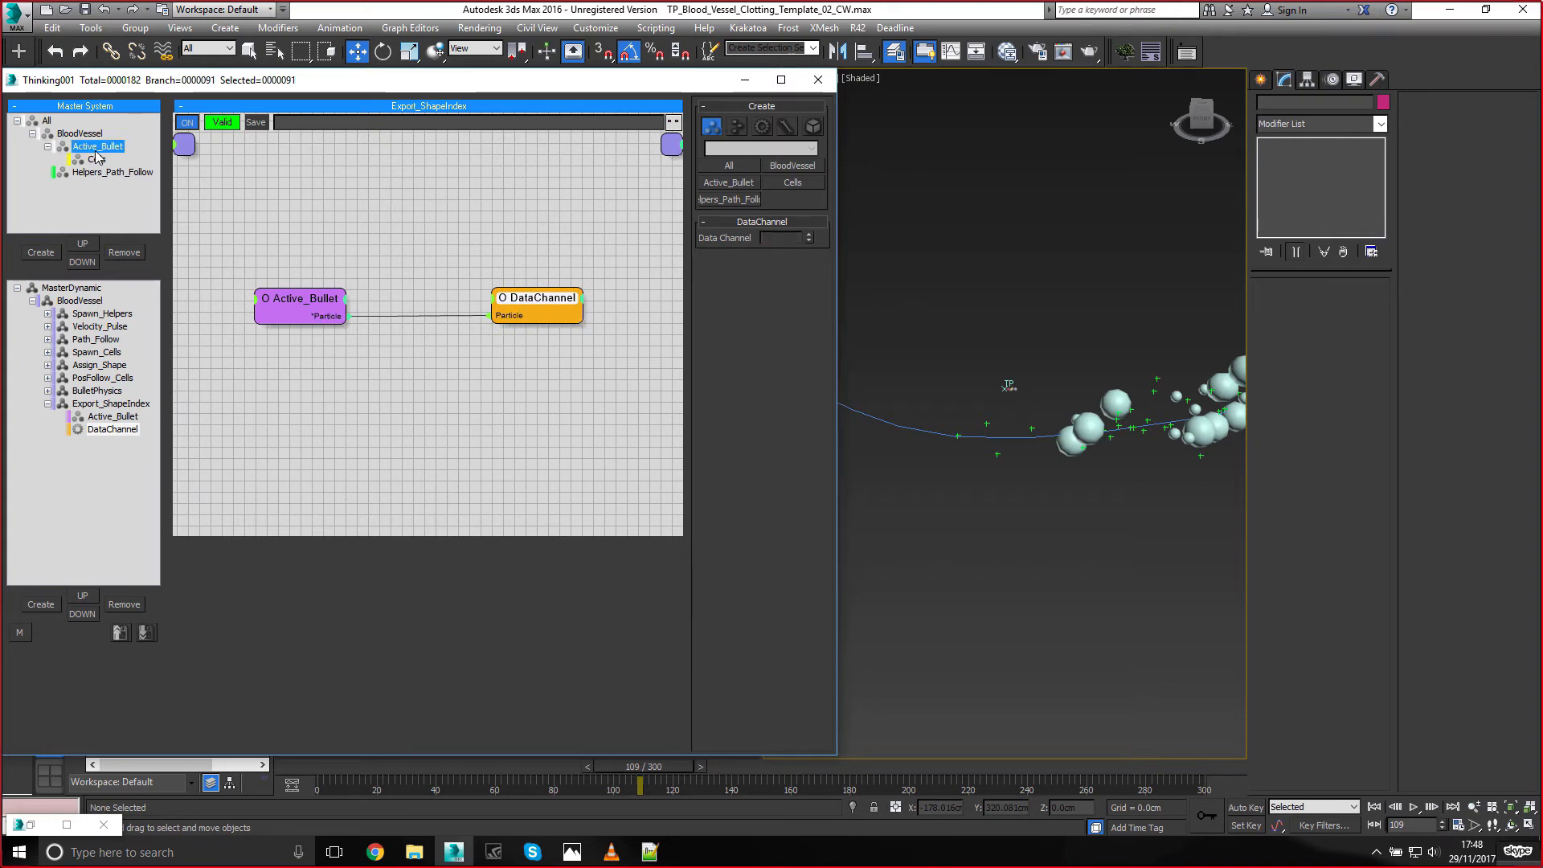
left_click(544, 297)
middle_click_drag(525, 274, 535, 249)
left_click(507, 270)
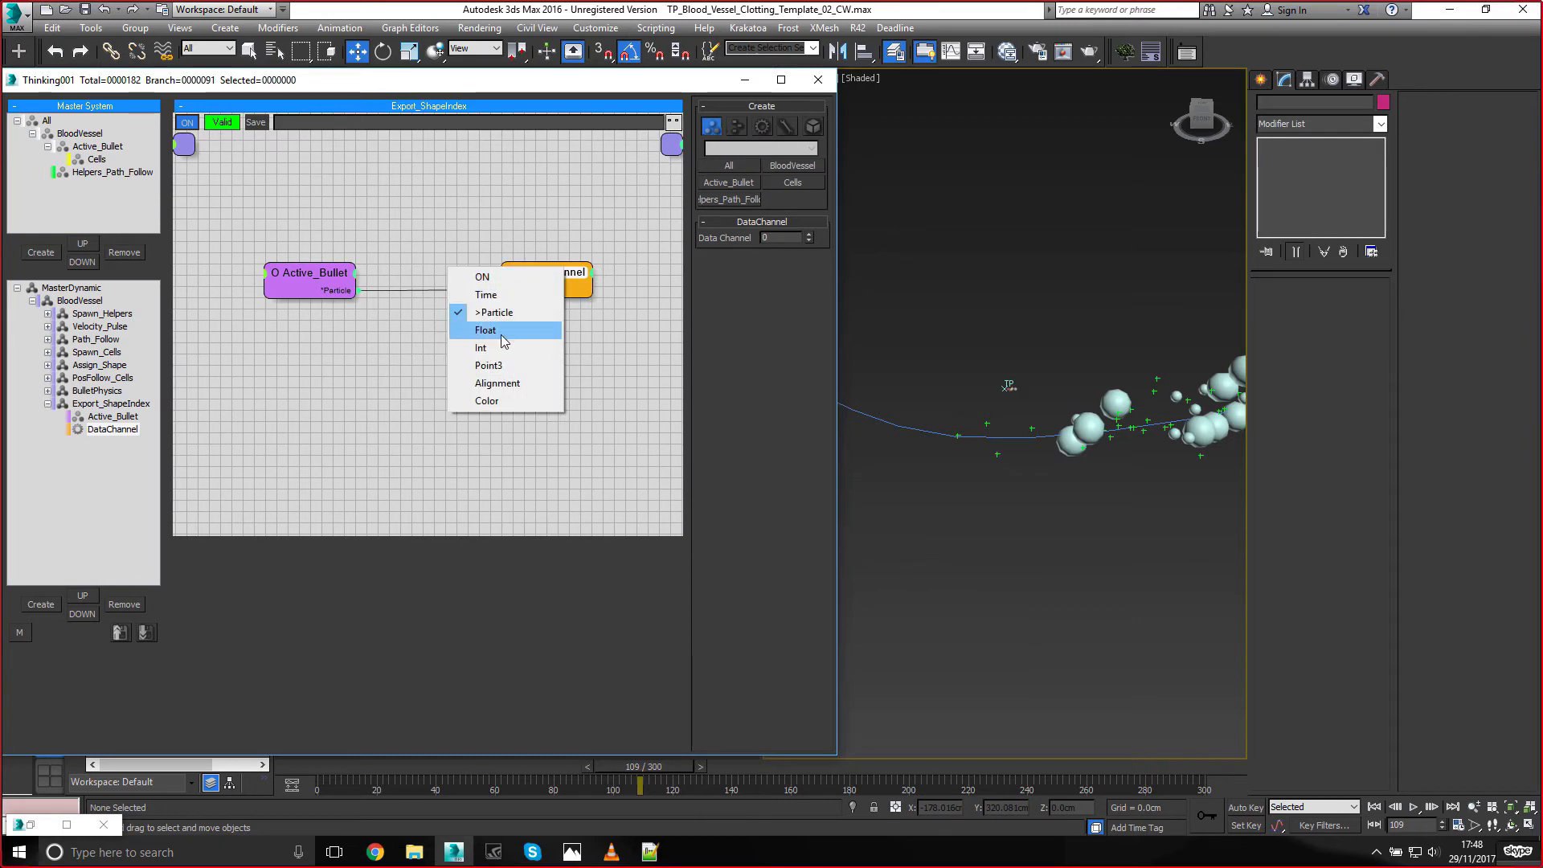
left_click(486, 347)
Add an Integer helper with value 2 and connect it to the DataChannel's Int input
left_click_drag(518, 306, 470, 339)
type("int")
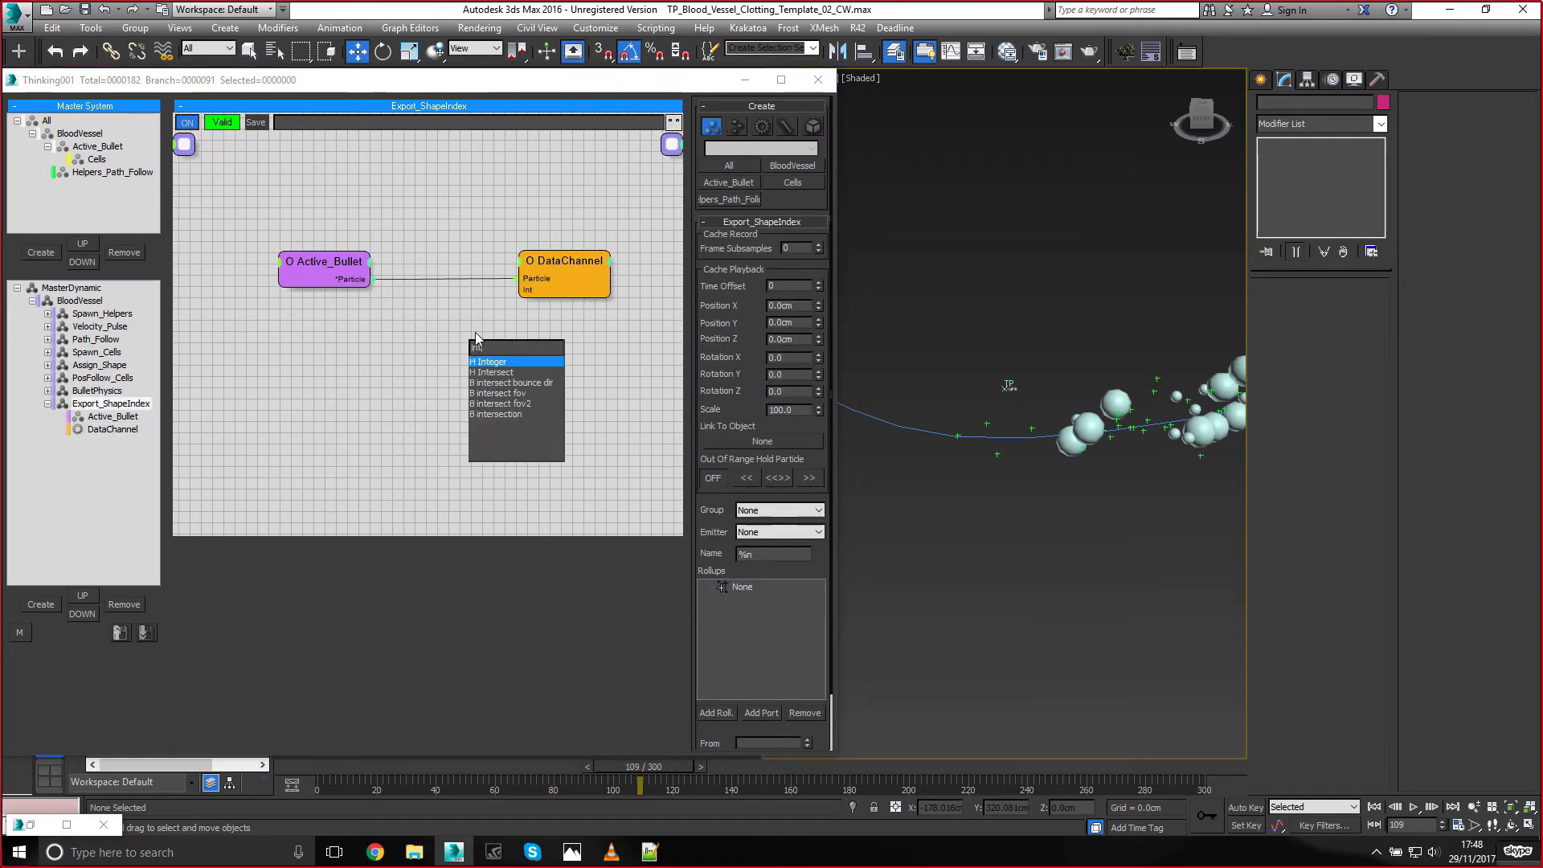
key("Return")
mouse_move(488, 343)
left_mouse_down()
mouse_move(472, 329)
mouse_move(495, 367)
mouse_move(466, 337)
left_mouse_up()
left_click_drag(783, 240, 691, 236)
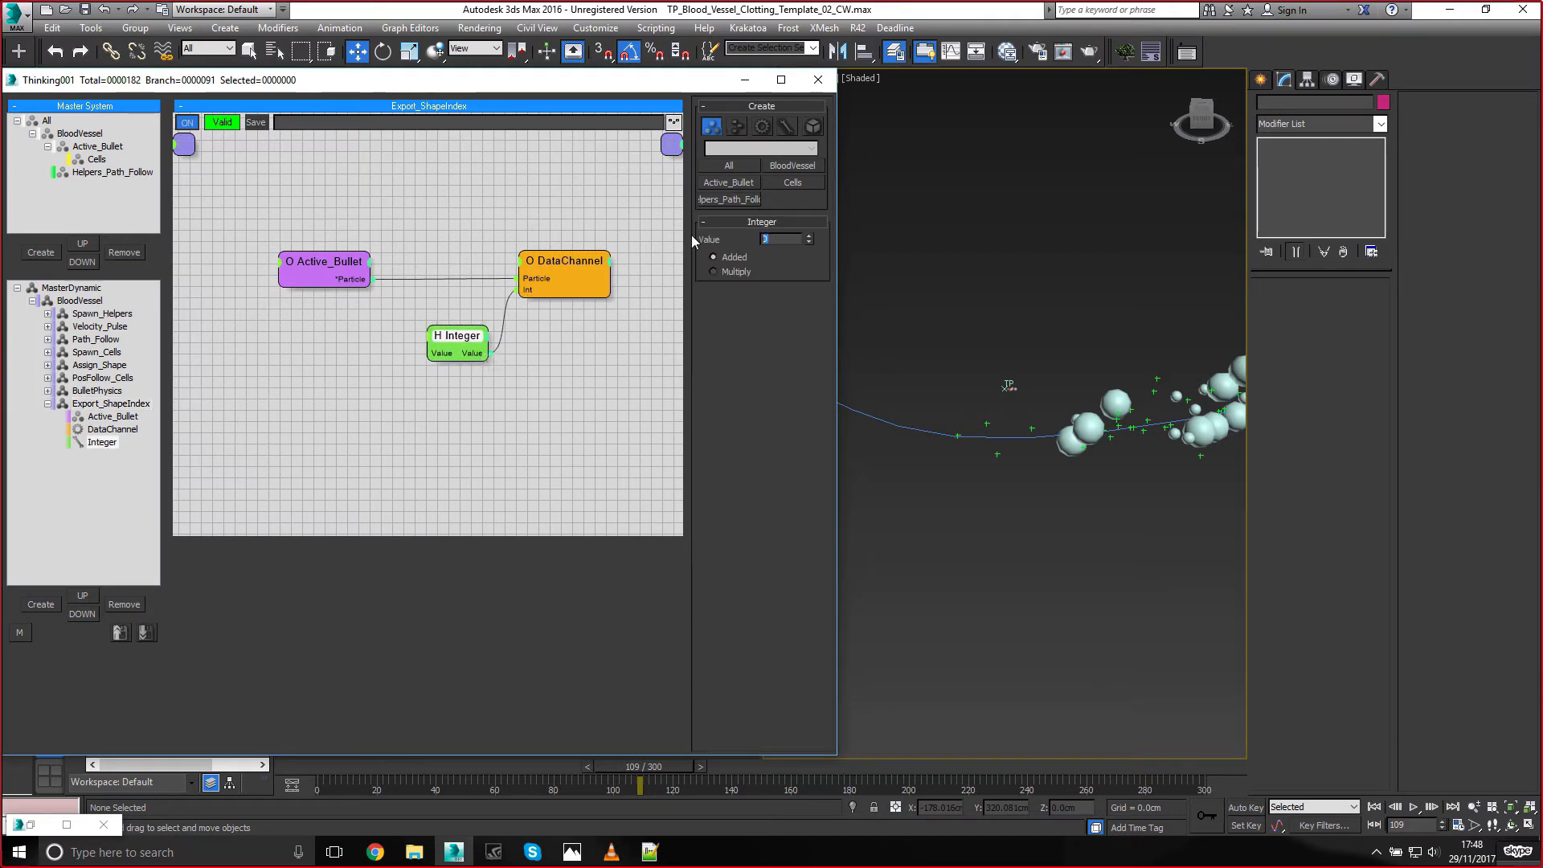
Hide Box001 and the 2_TP layer, and select the Frost_TP_Cells object in the layer list
left_click(31, 825)
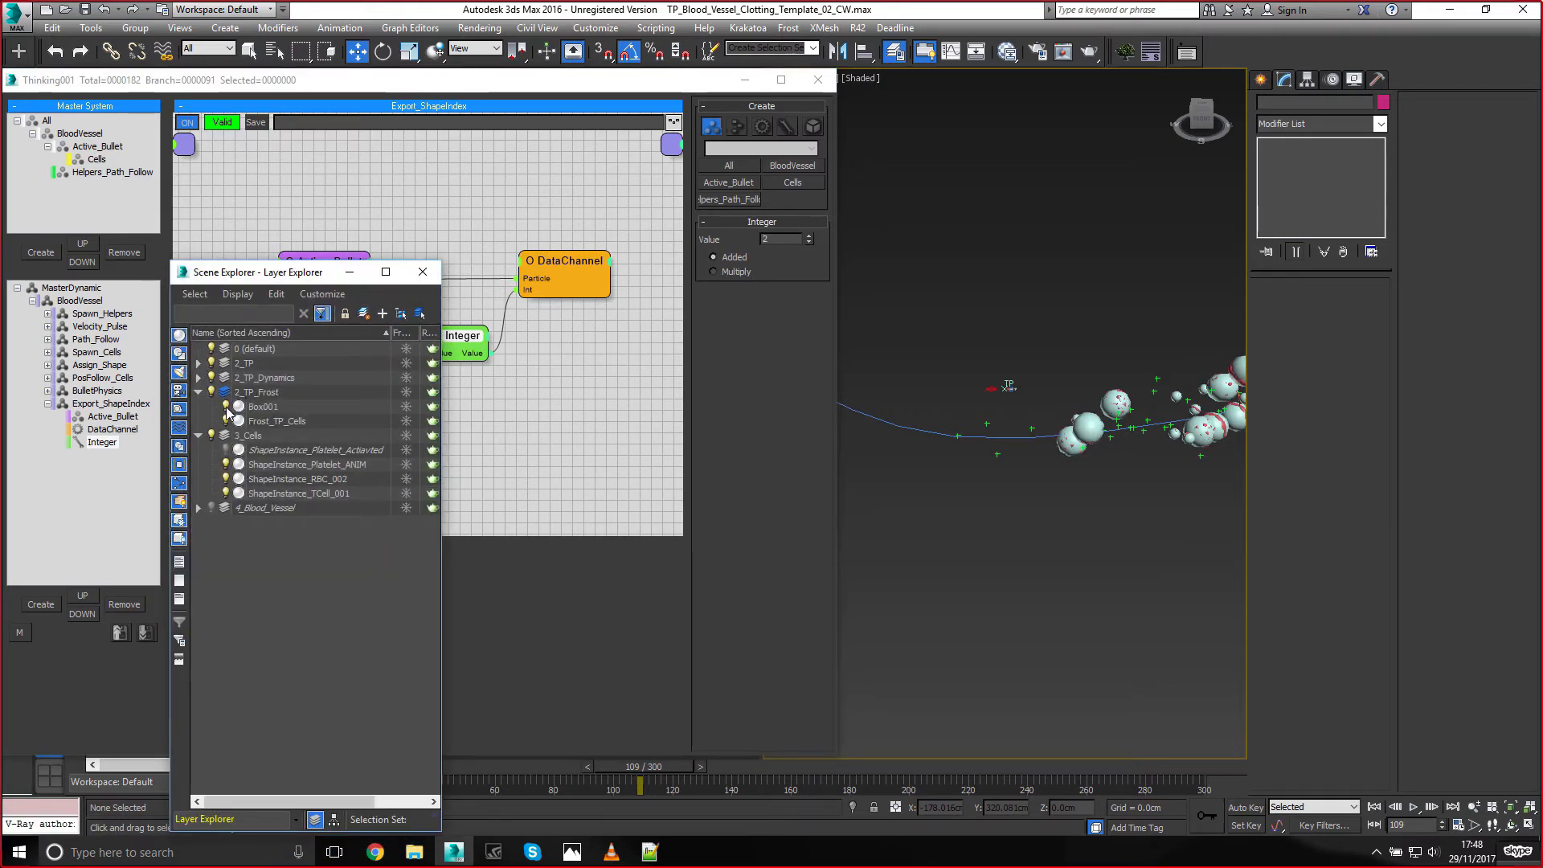
left_click(269, 420)
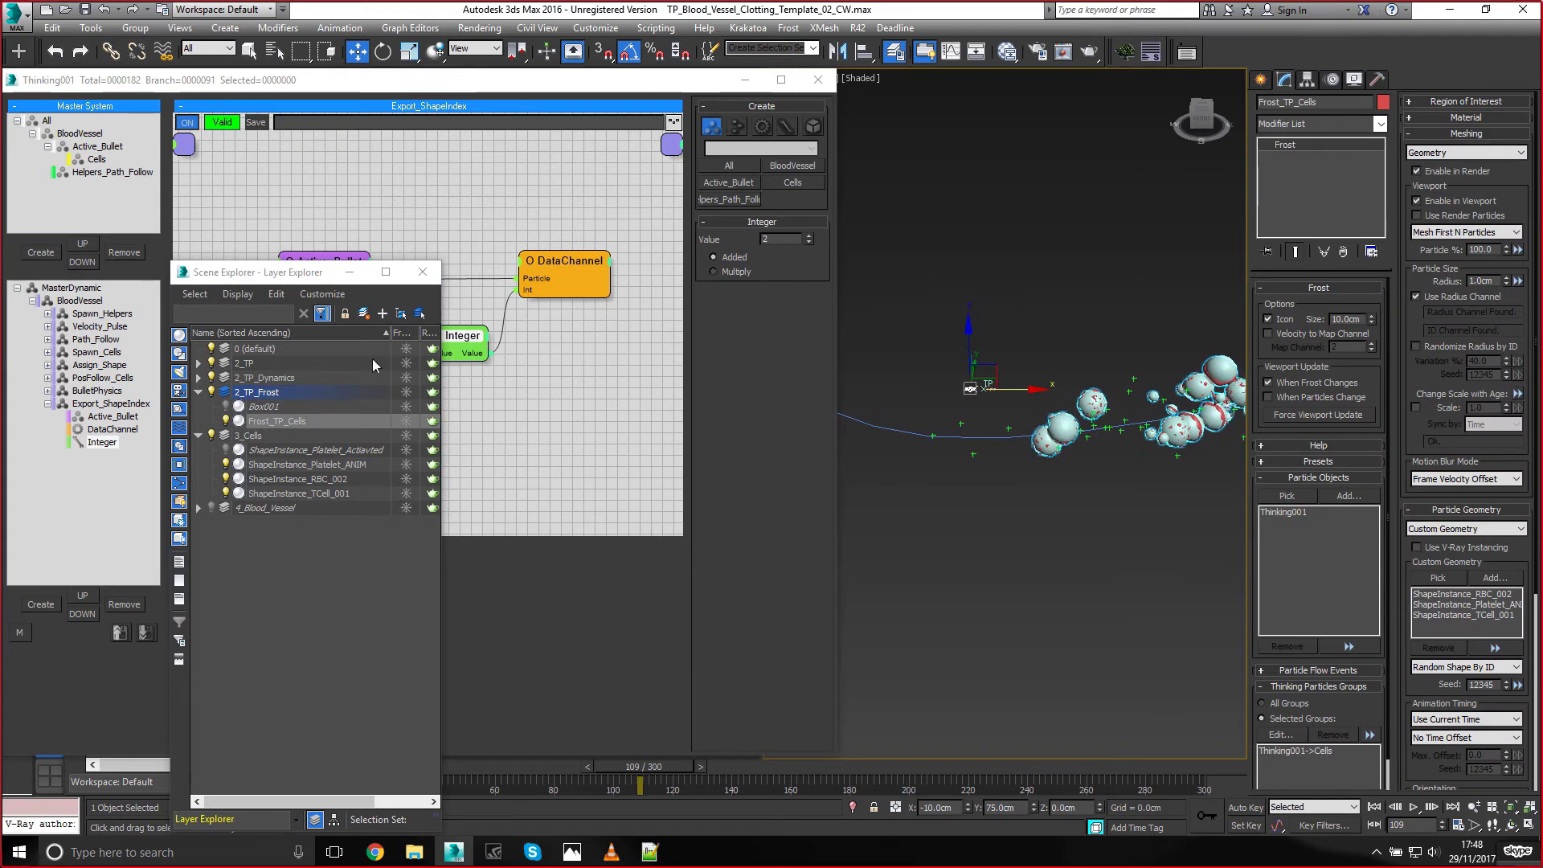
left_click(211, 362)
middle_click_drag(950, 527, 926, 529)
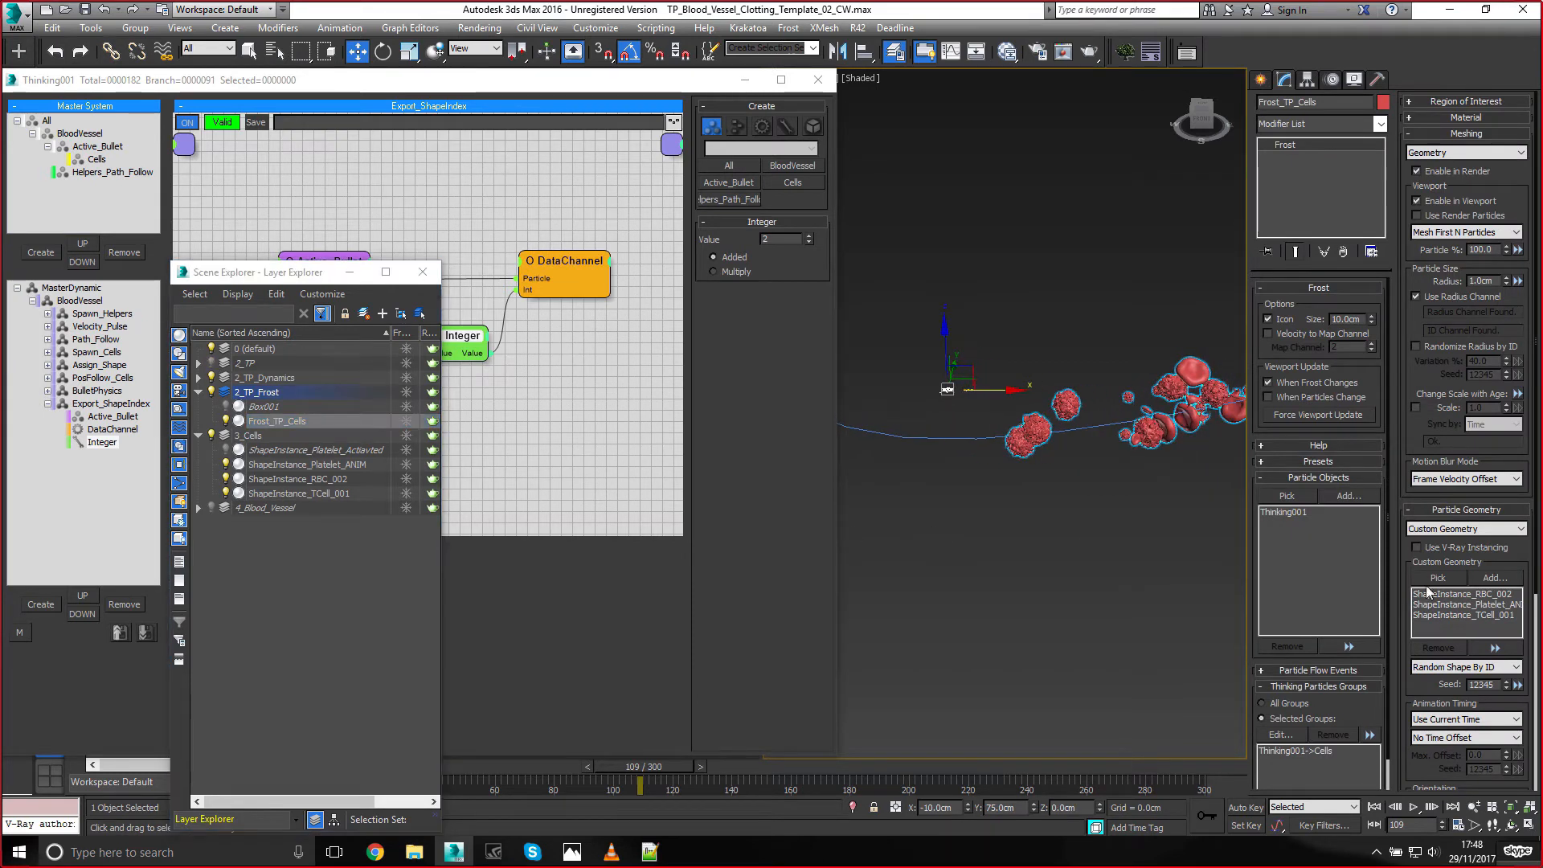
Set the custom geometry shape selection of Frost_TP_Cells to Use ShapeIndex Channel
left_click(1464, 667)
left_click(1458, 700)
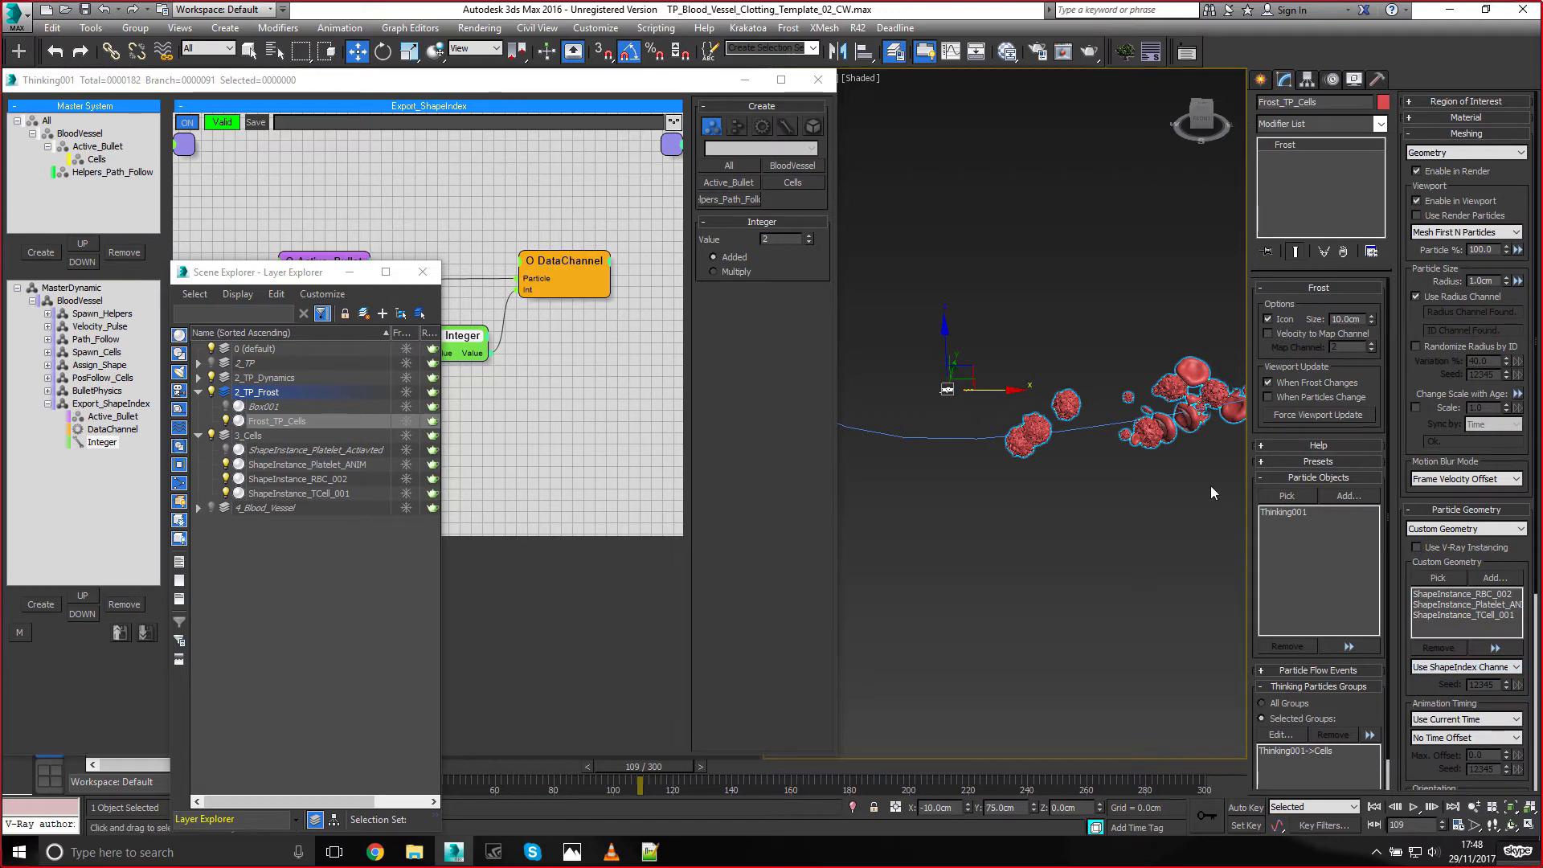
middle_click_drag(1170, 484, 1094, 497)
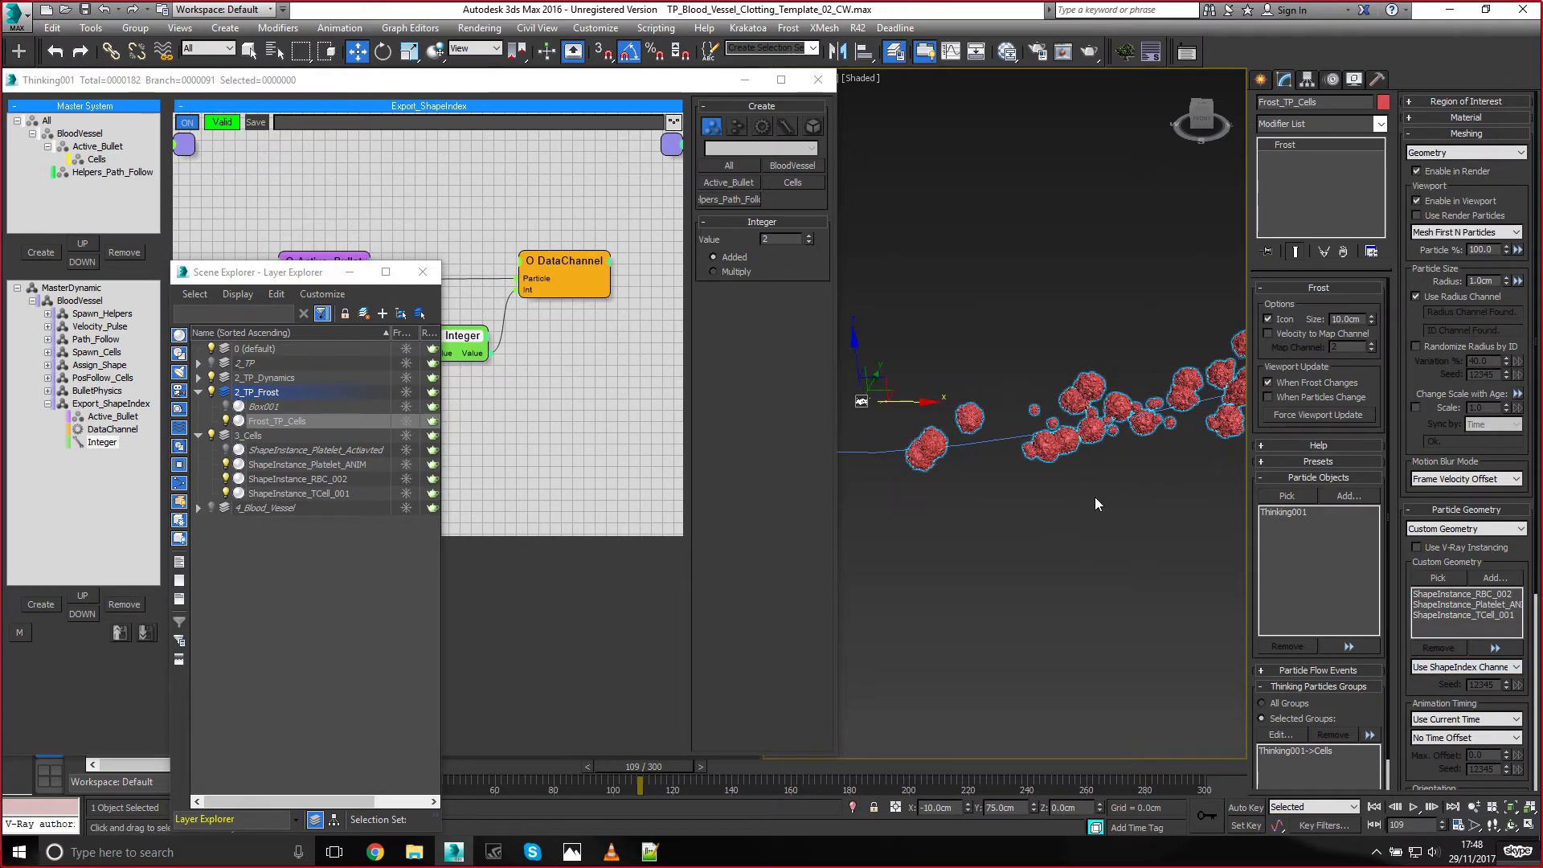
scroll(1096, 501, "up", 2)
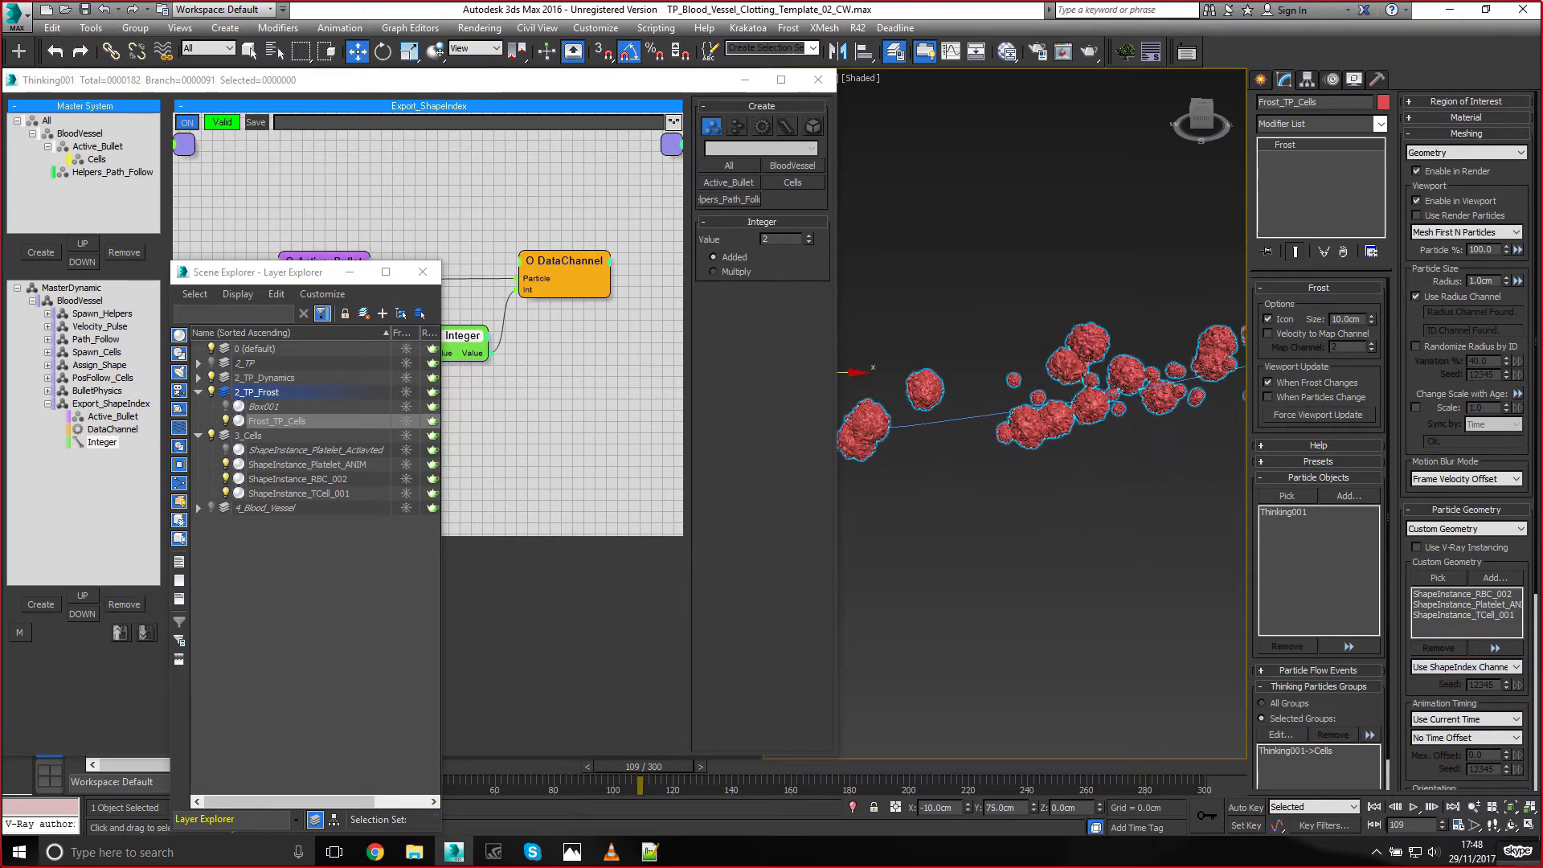
middle_click_drag(1129, 536, 1123, 552)
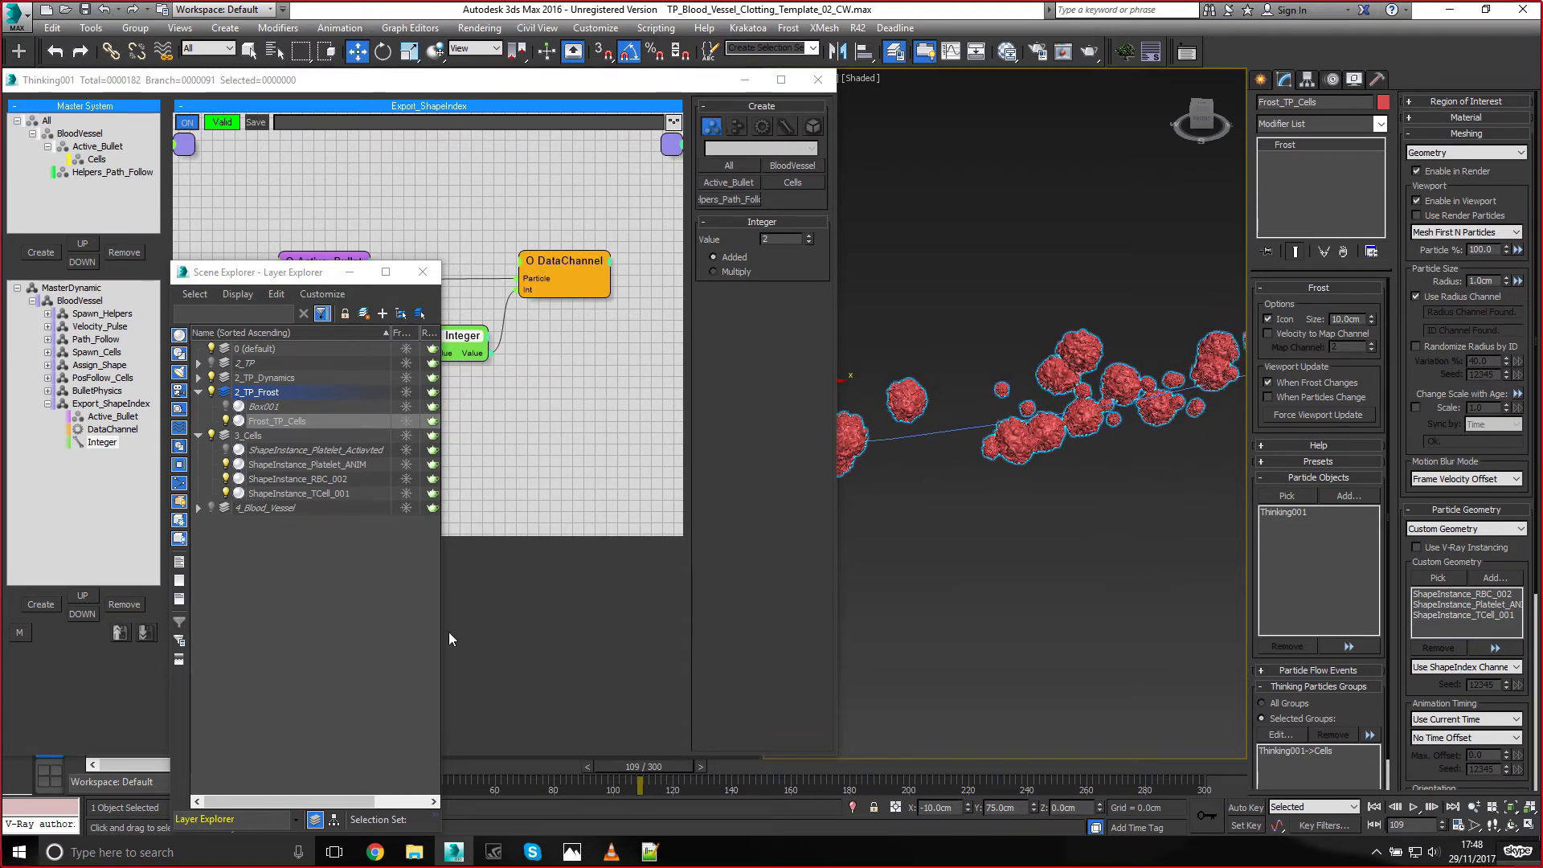
Step back to frame 108 and examine which cell shape Frost assigns to the particles
left_click(584, 765)
left_click(349, 272)
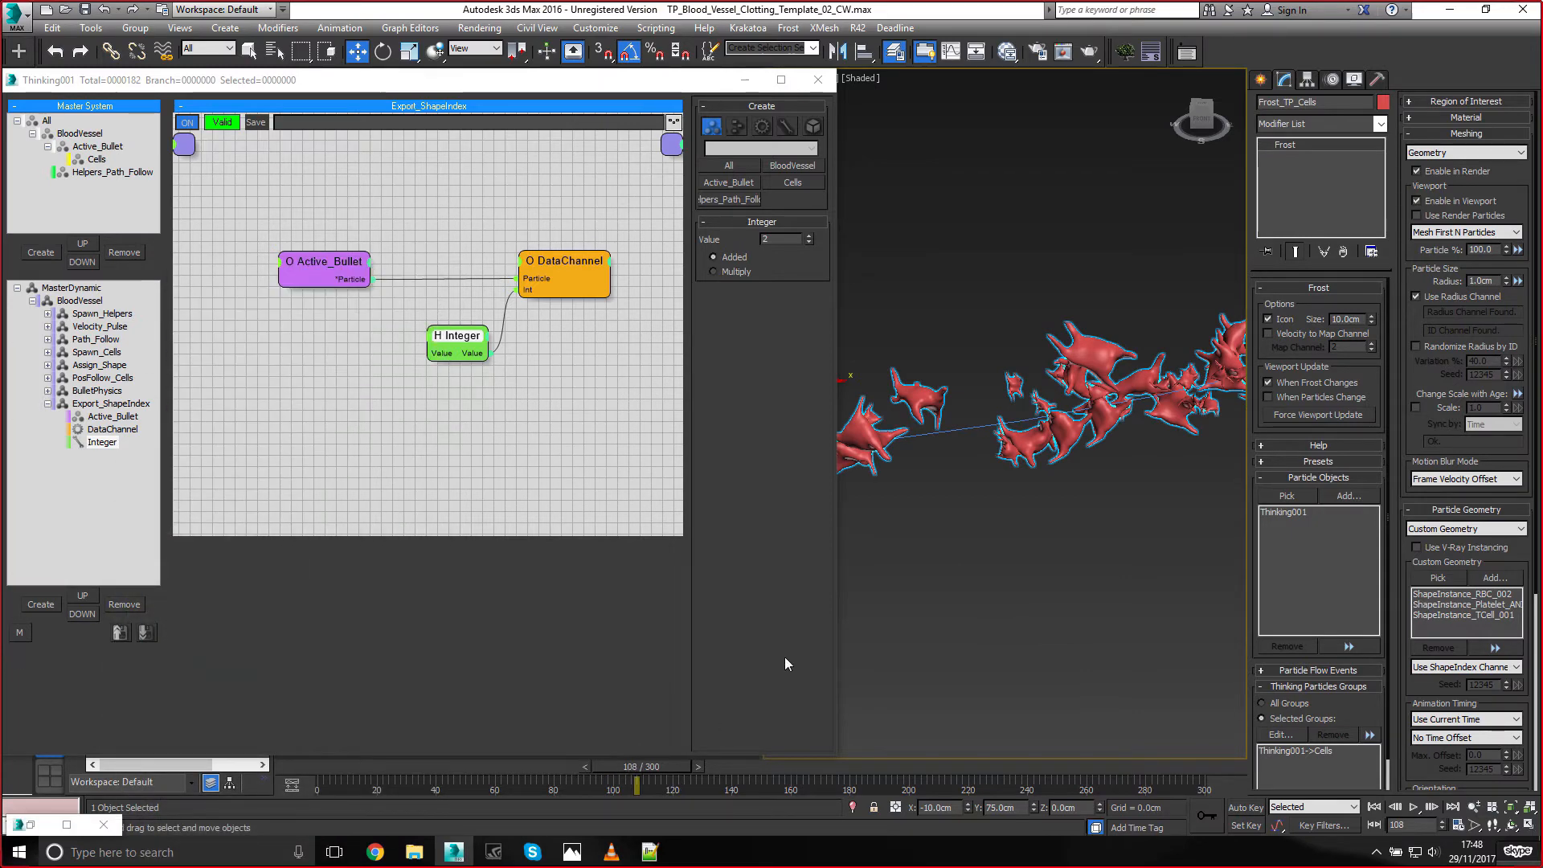
middle_click_drag(1032, 498, 1075, 497, "alt")
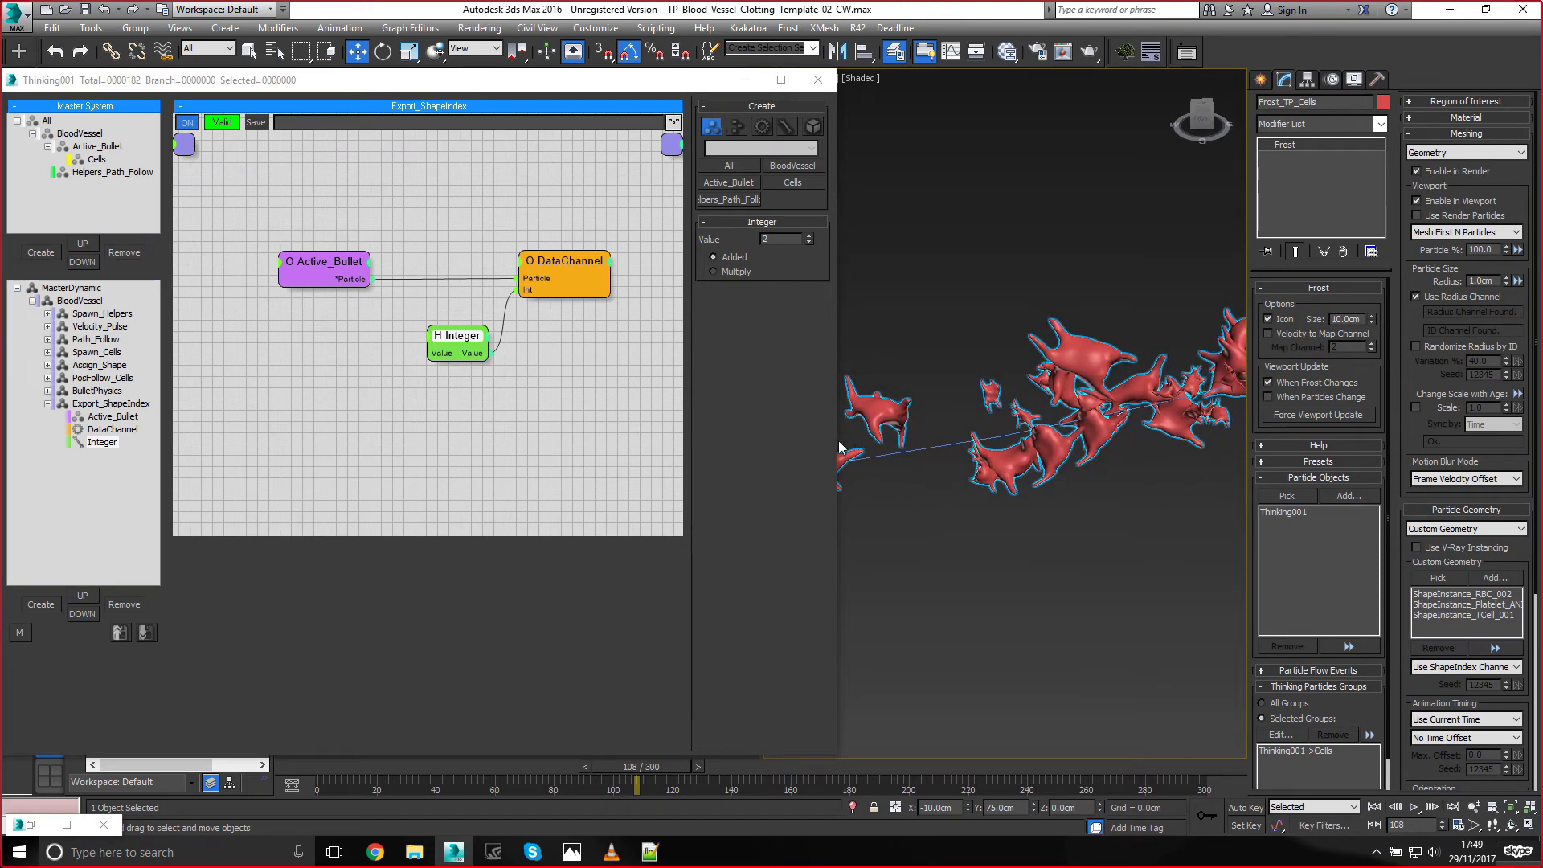
Set the Integer helper's value to 3 and step back to frame 107 to test the T-cell shape on Frost_TP_Cells
left_click(1479, 604)
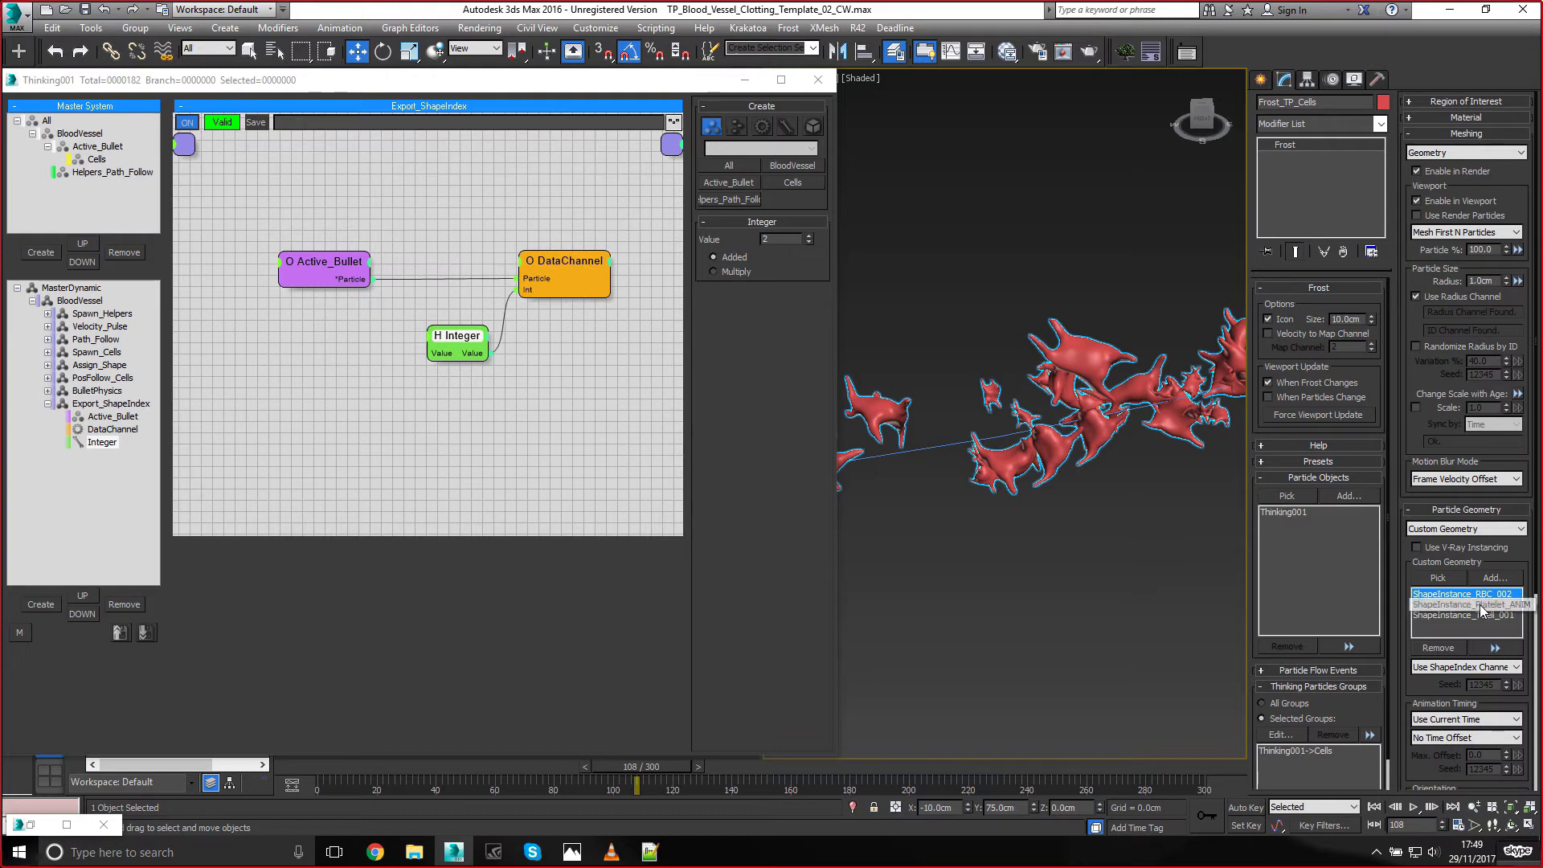
left_click(1477, 616)
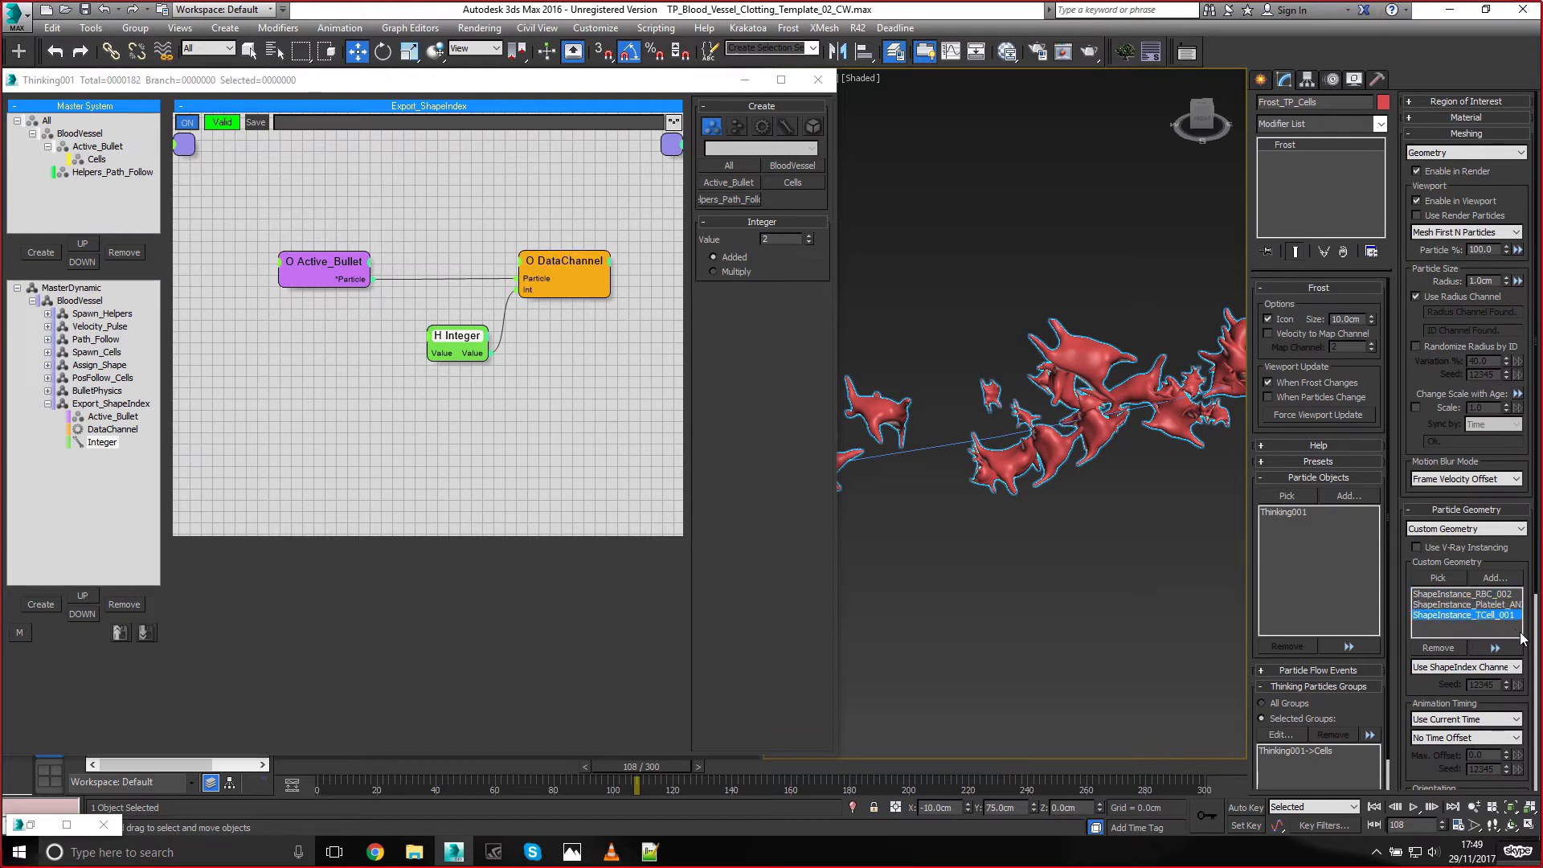
left_click(1479, 604)
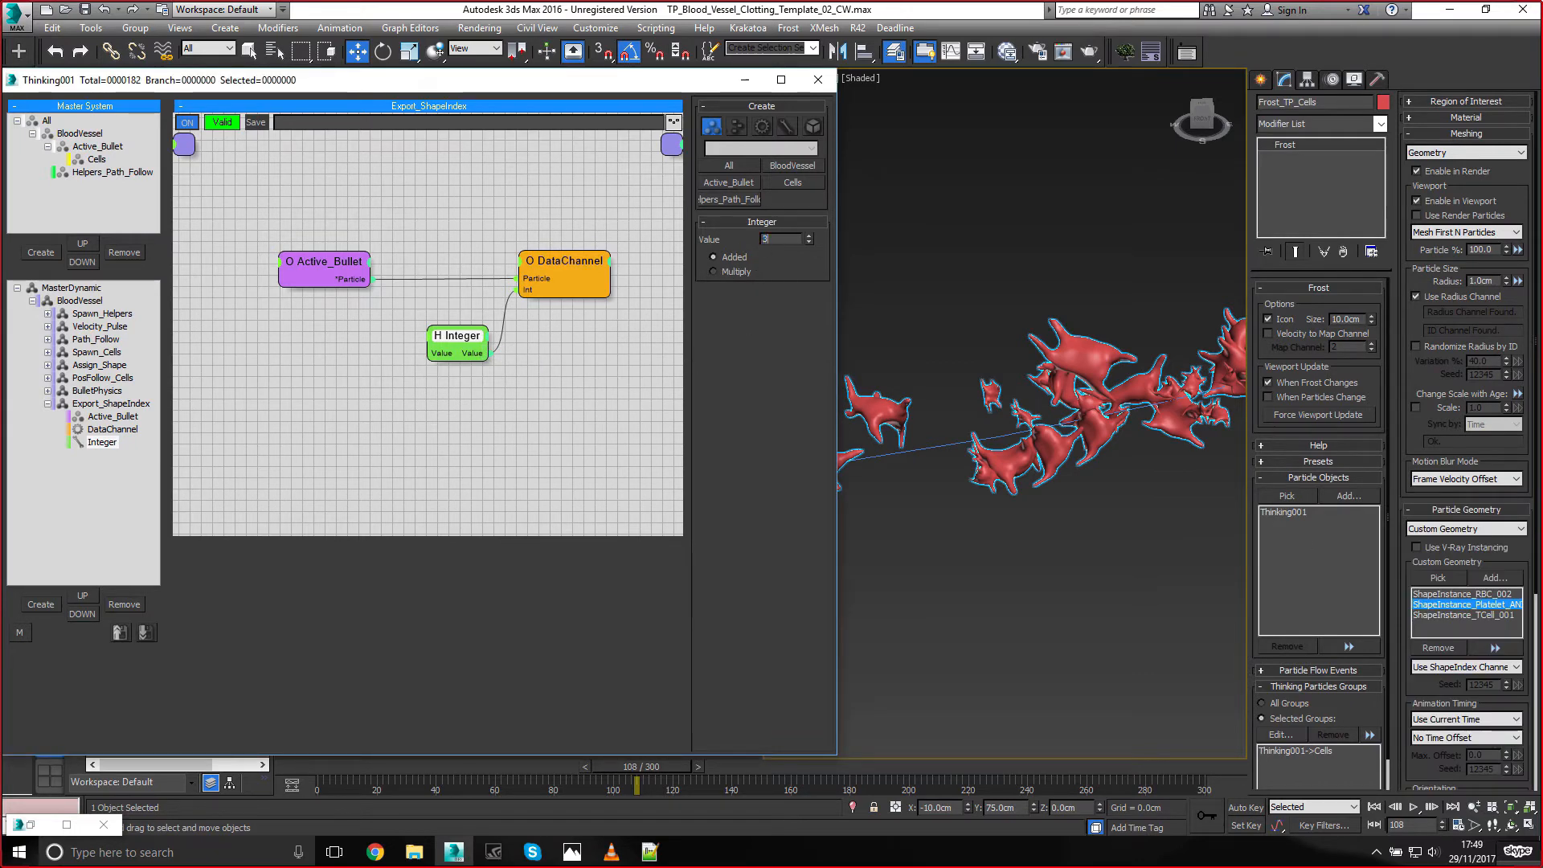
left_click(1481, 616)
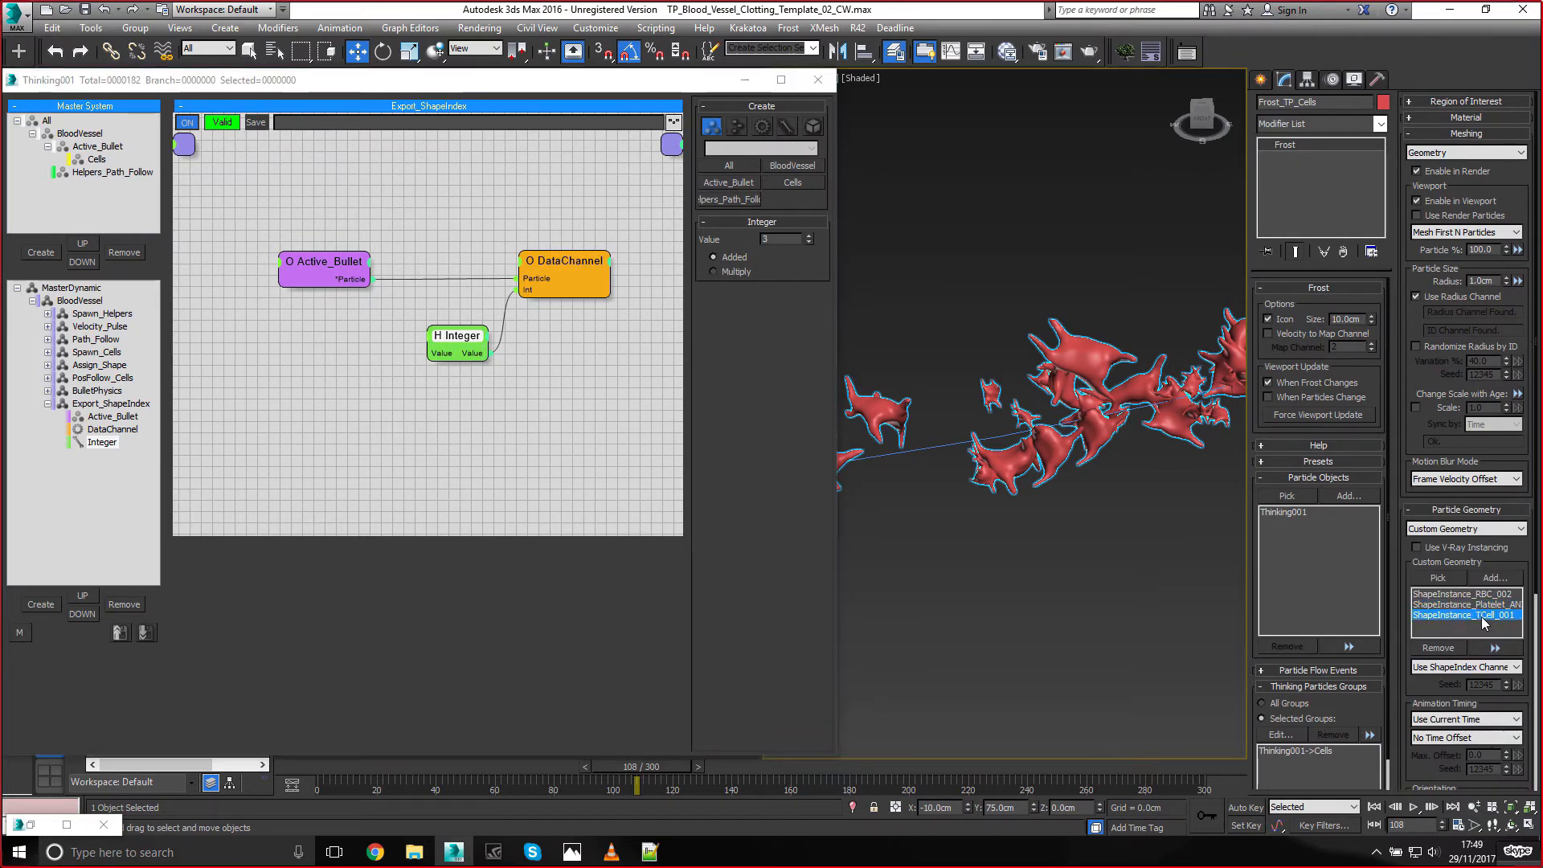
left_click(849, 711)
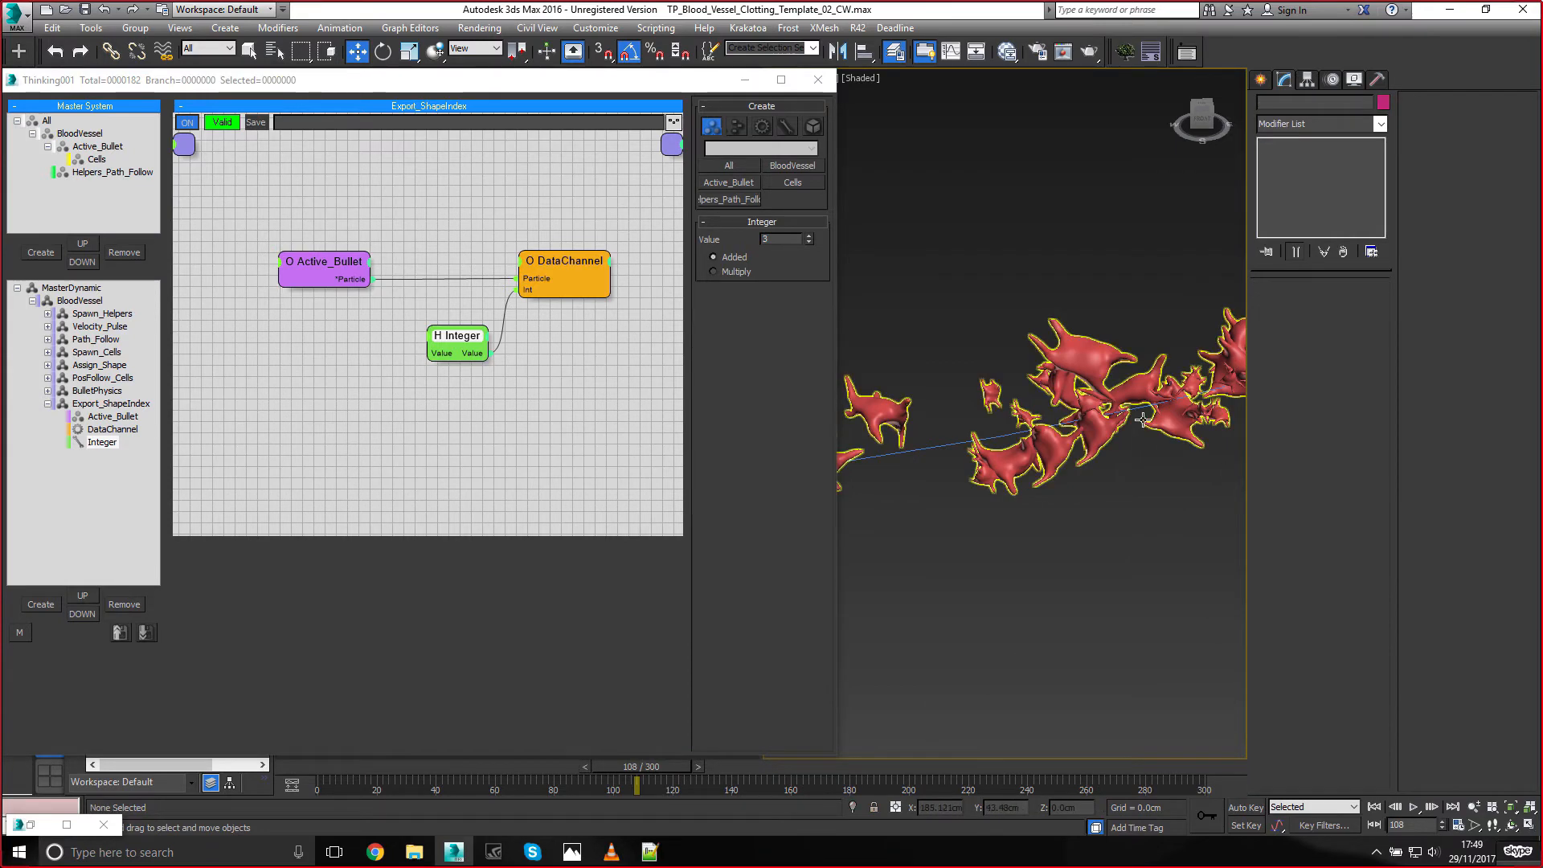
left_click(1080, 347)
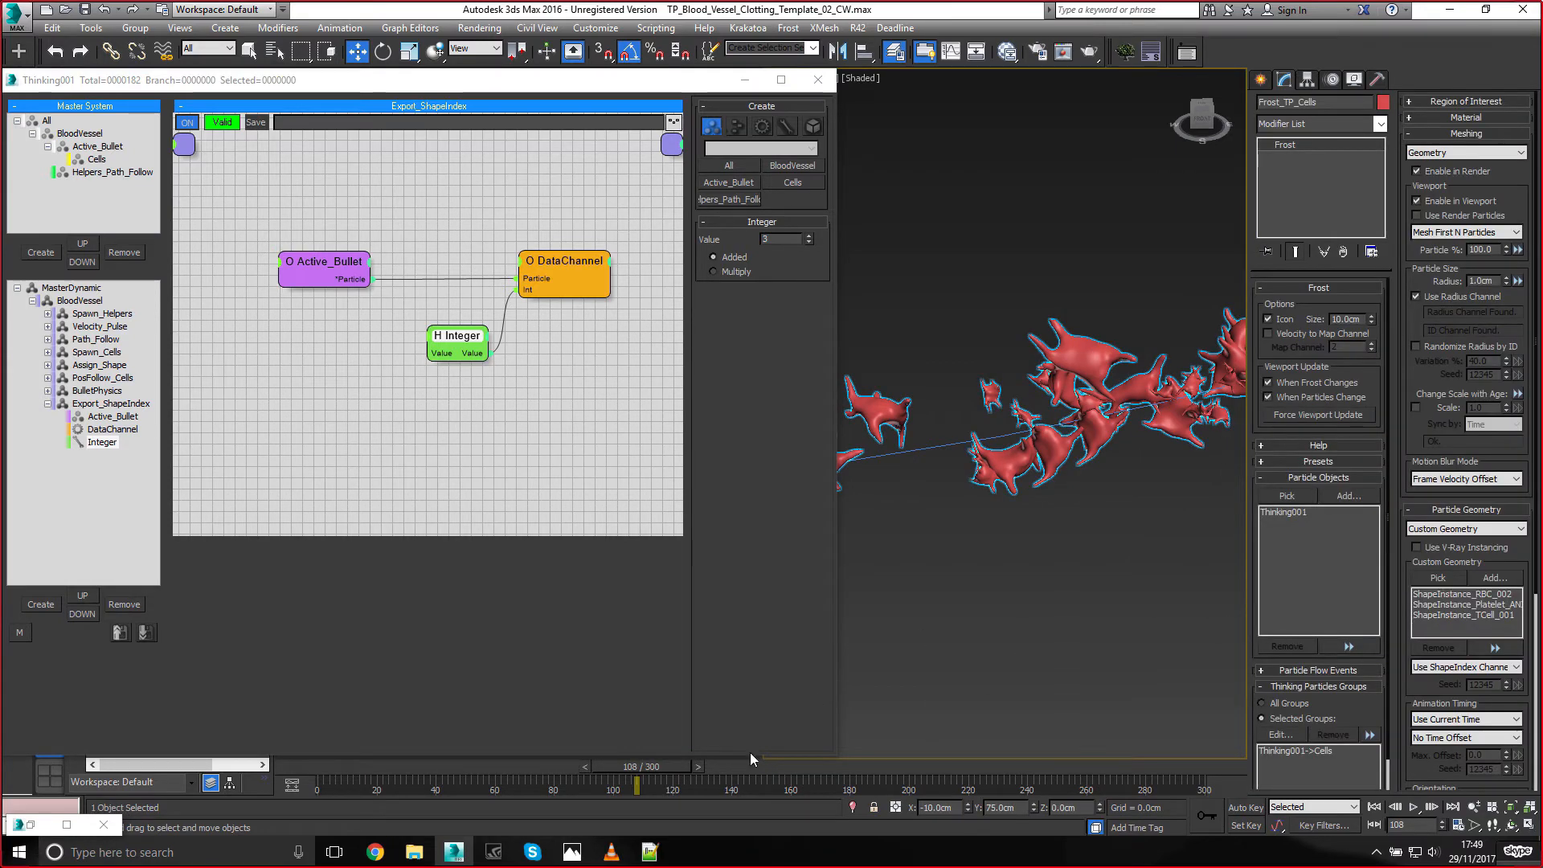
left_click(585, 766)
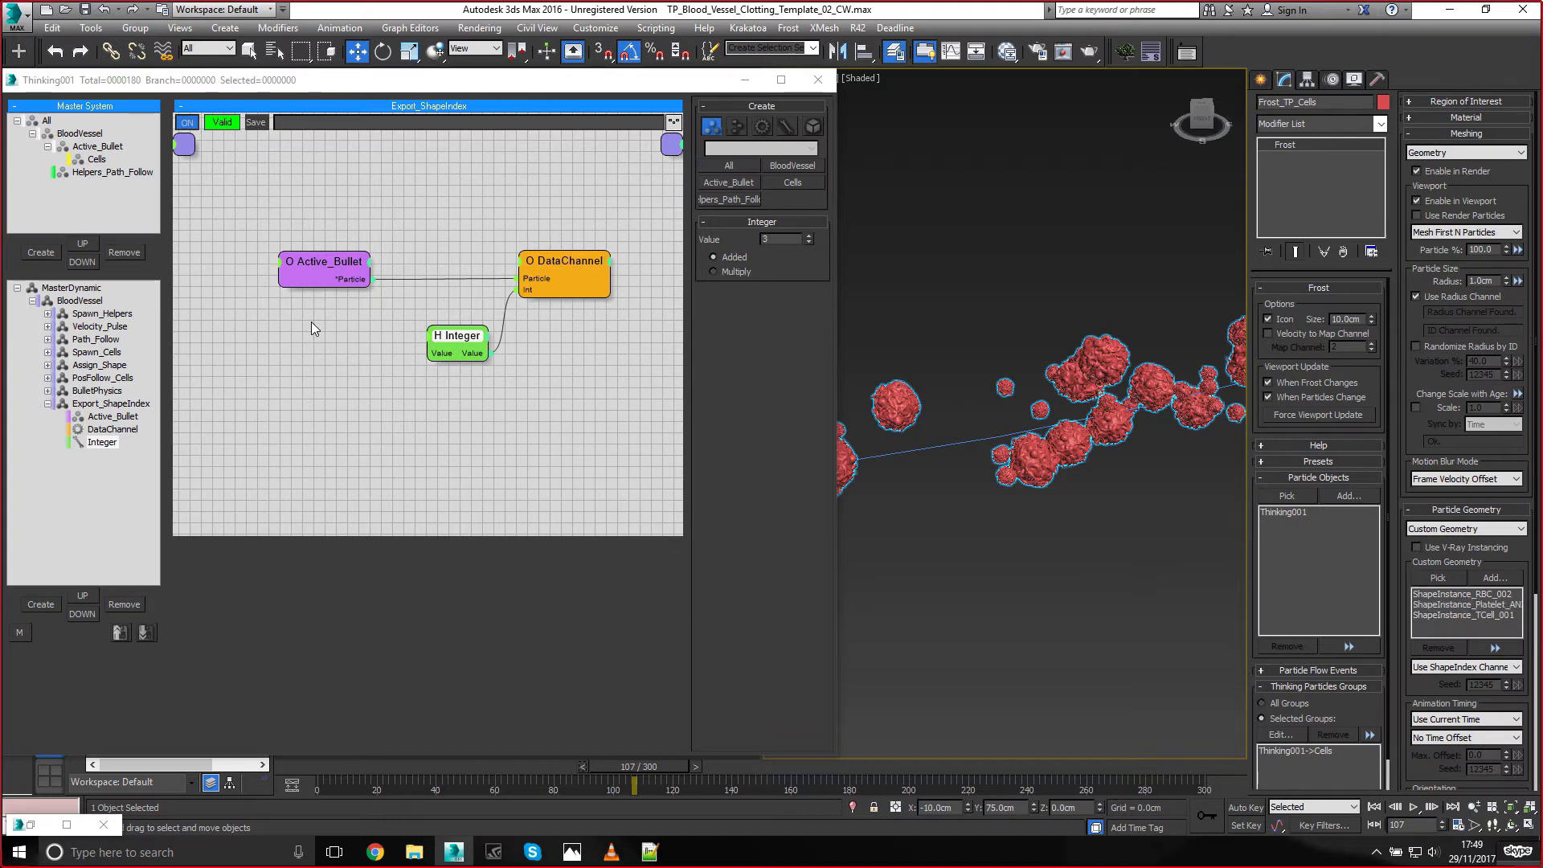
Set the Integer helper's value to 1 and step back to frame 106 to test the red blood cell shape
left_click(779, 240)
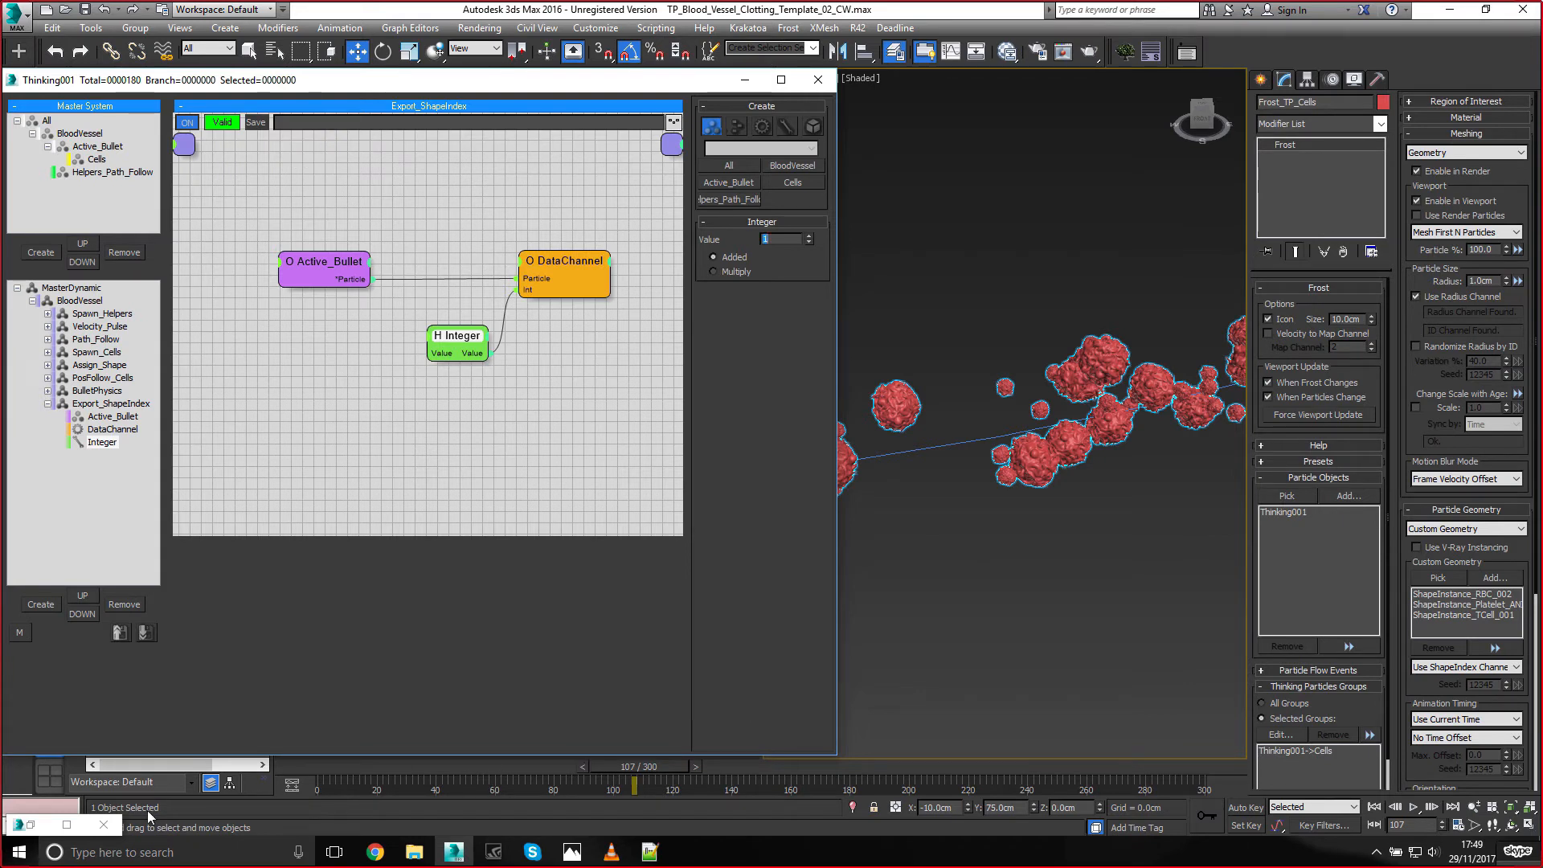
left_click(584, 764)
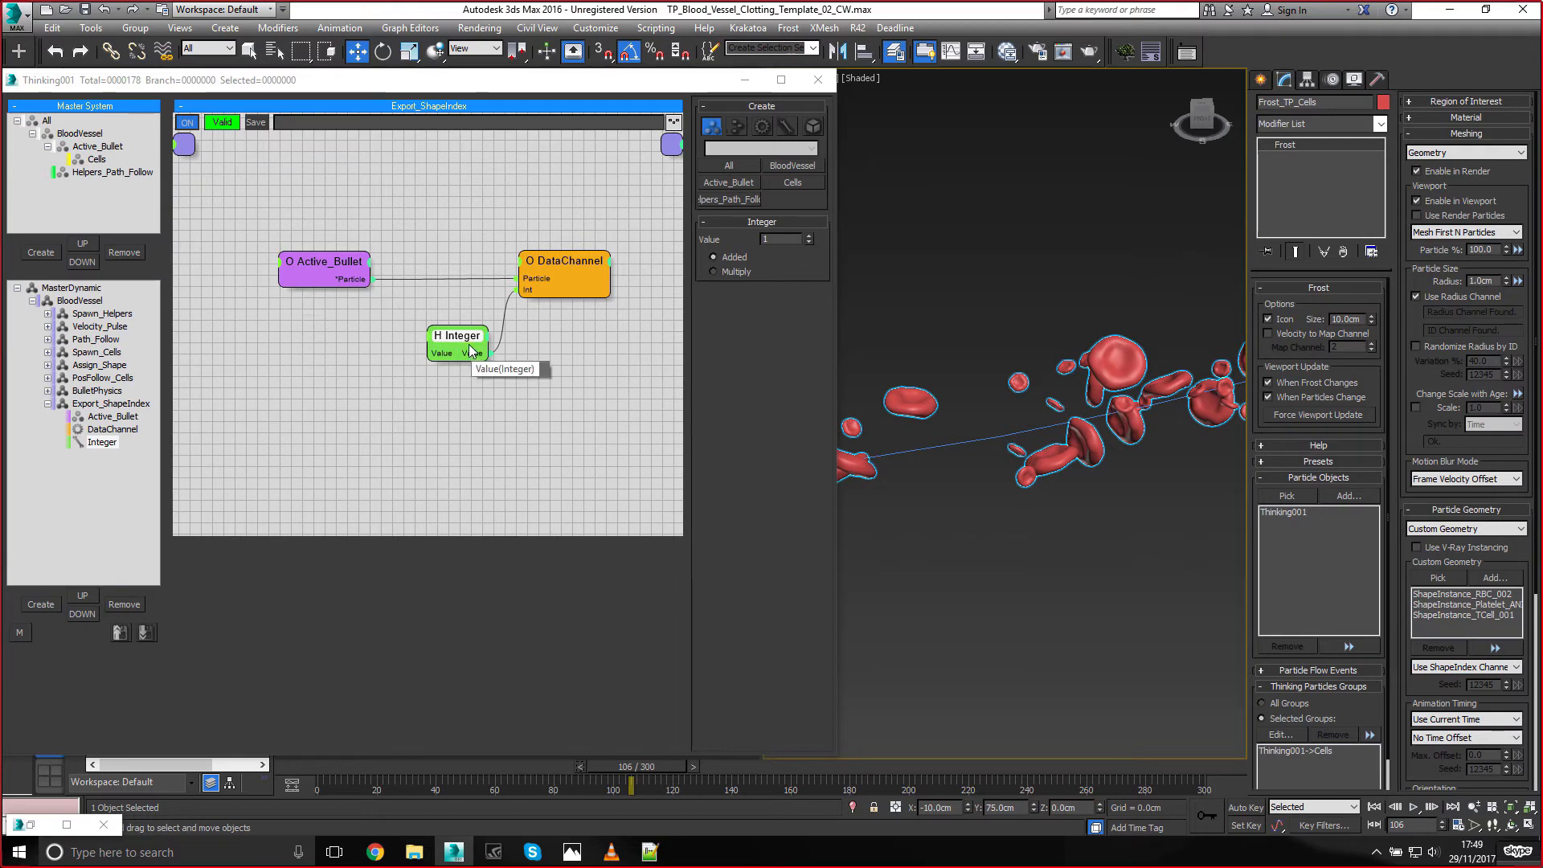
Move the Integer helper lower in the graph and disconnect it from the DataChannel's Int input
left_click_drag(469, 352, 476, 425)
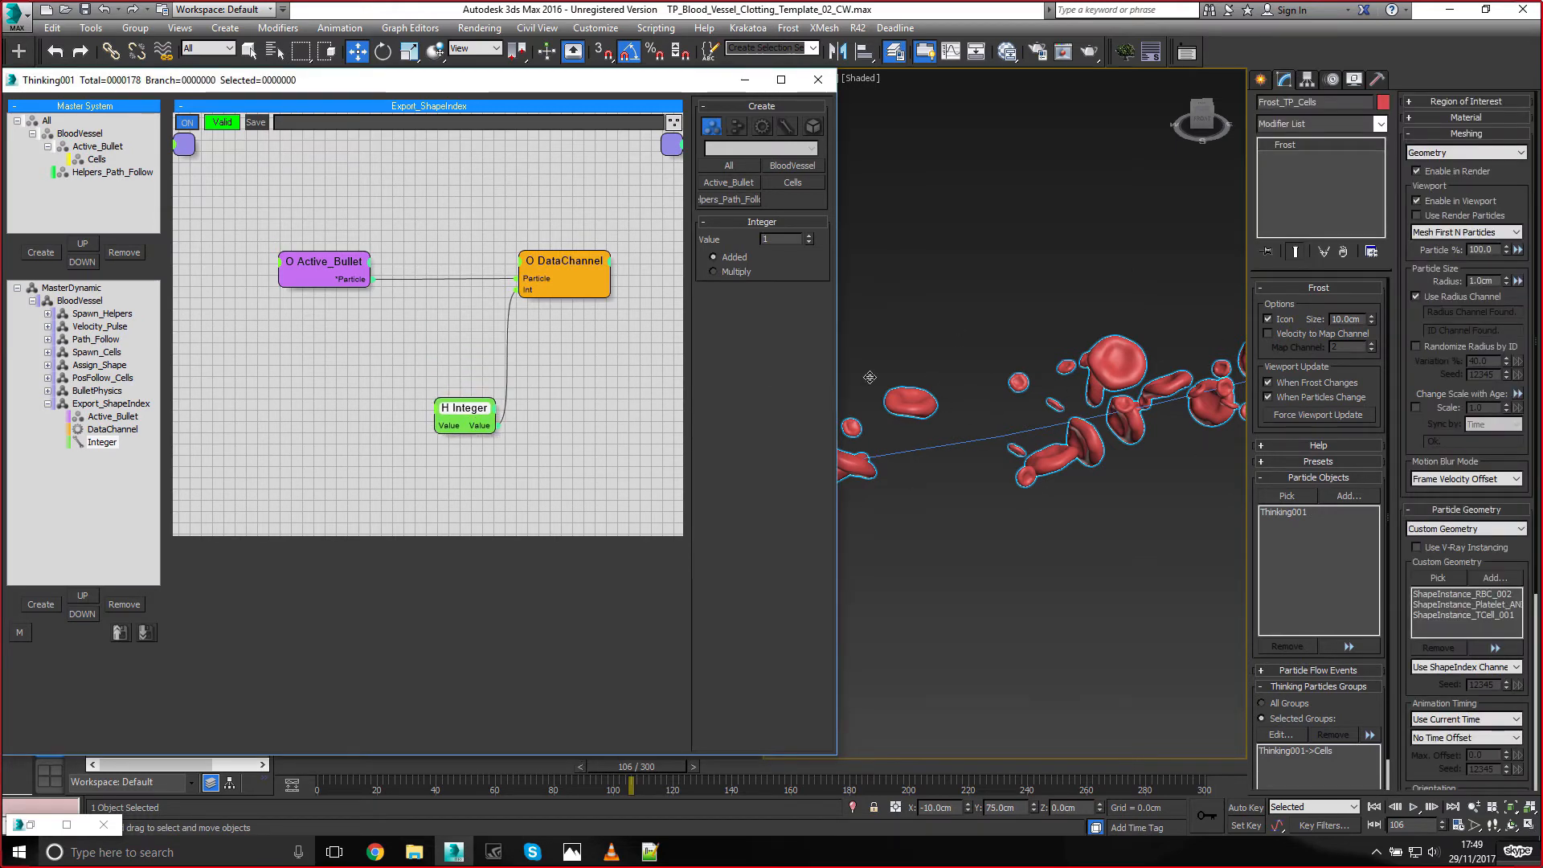
left_click(528, 290)
left_click(456, 326)
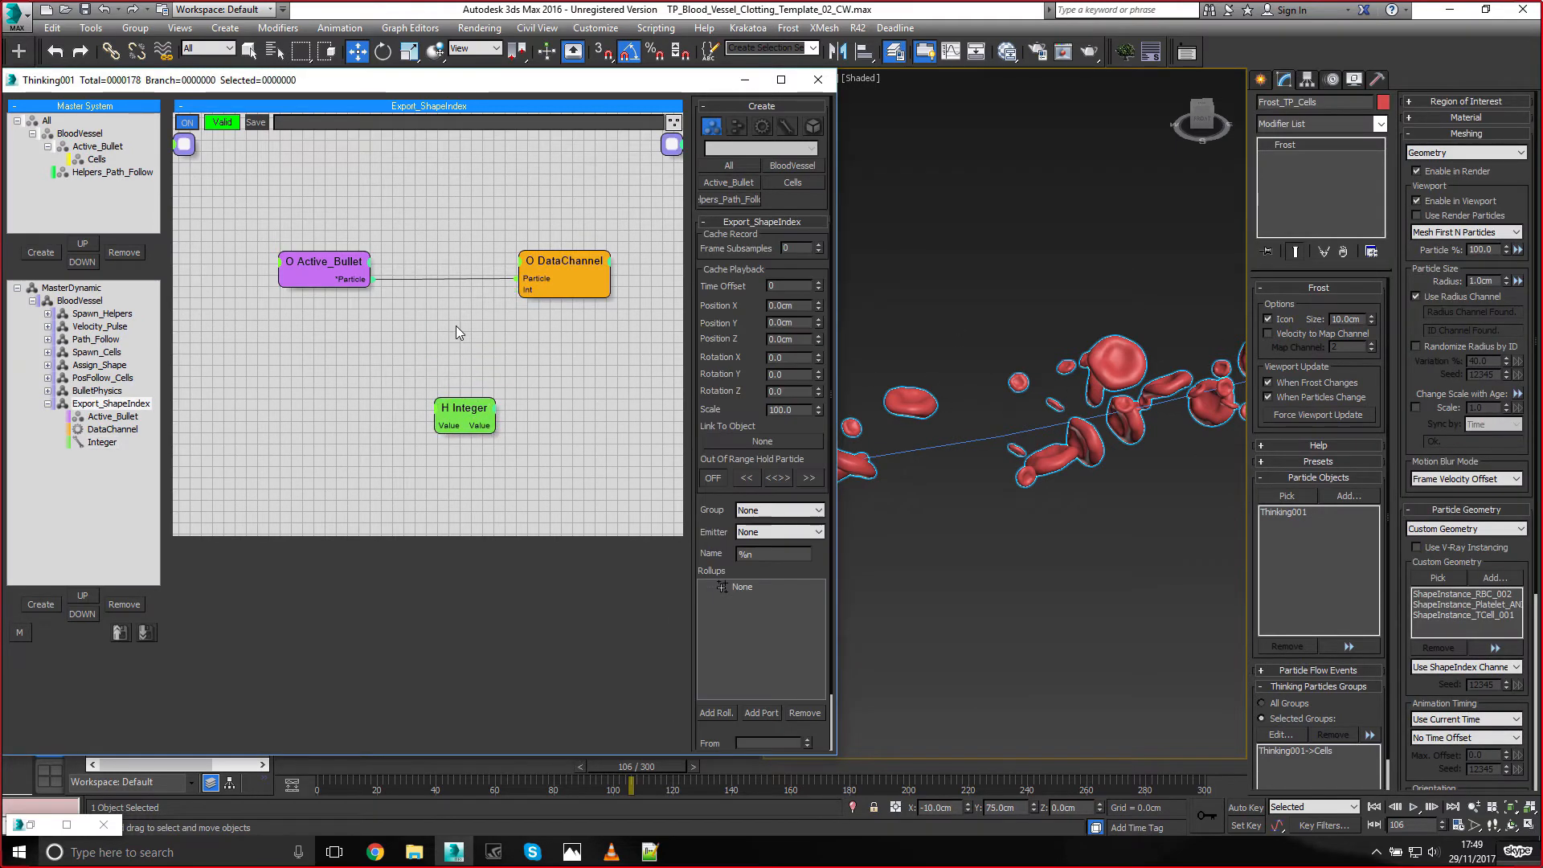
Add a Memory operator reading ShapeIndex, feed it the Active_Bullet particles, and connect its ShapeIndex output to the DataChannel's Int input
key("Tab")
type("mem")
key("Return")
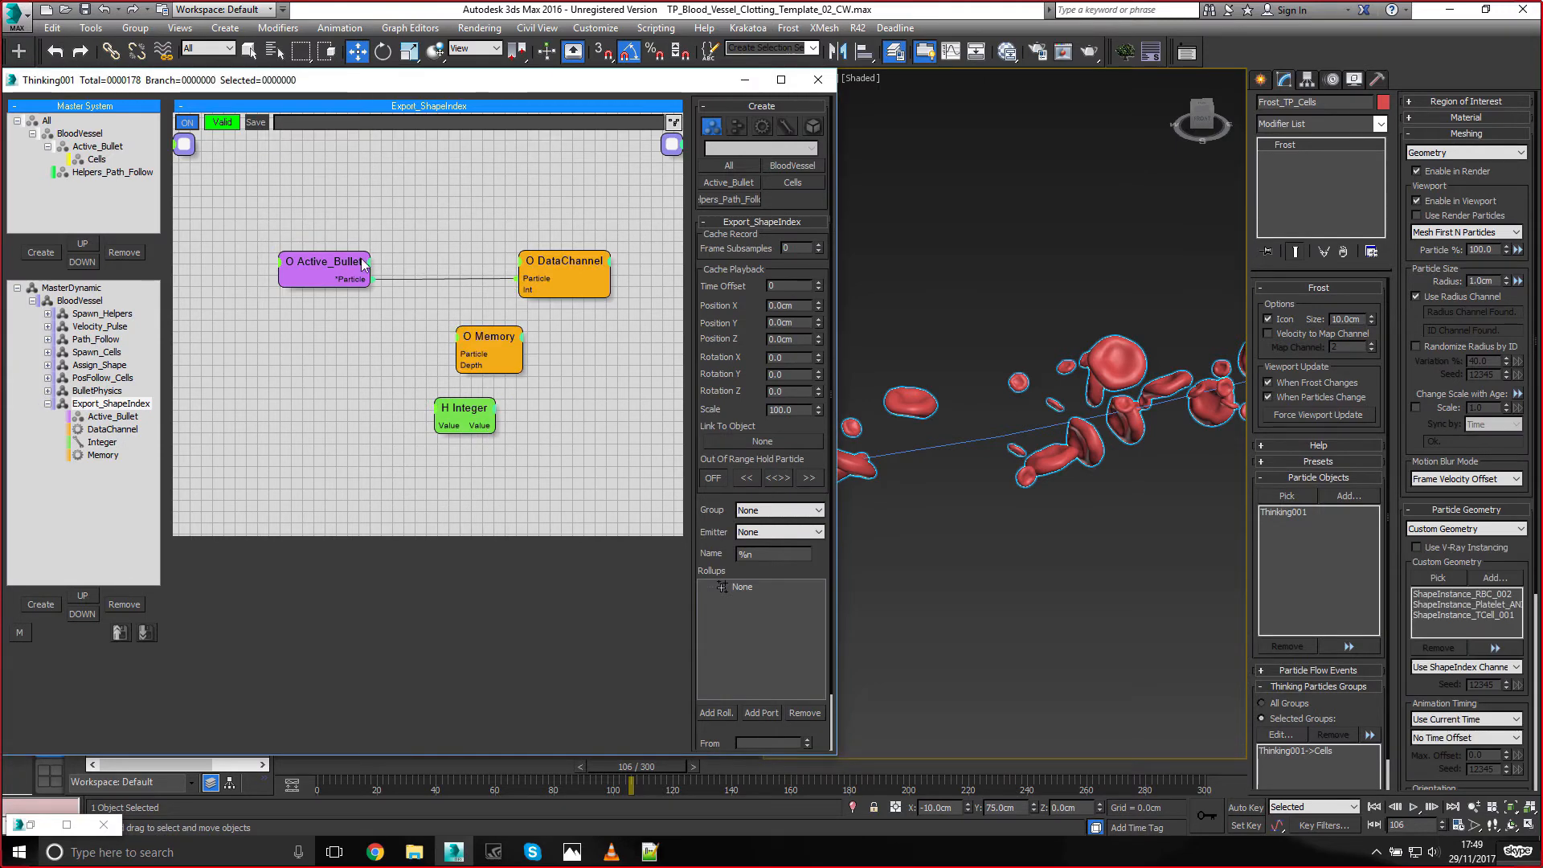
left_click_drag(492, 359, 429, 345)
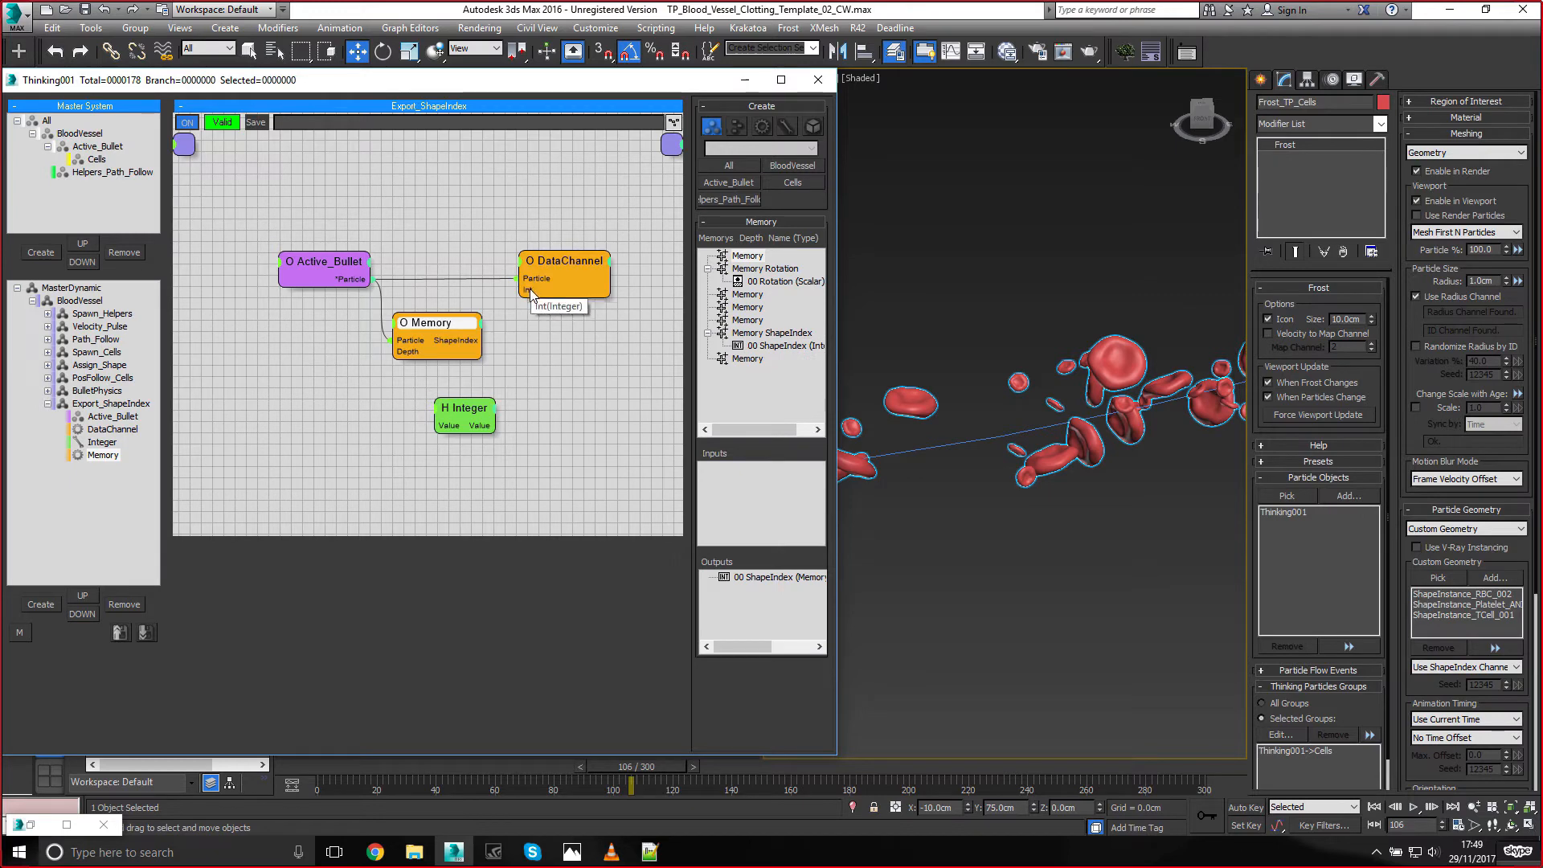
left_click_drag(519, 289, 480, 340)
Step back to frame 105 and examine the mix of cell shapes along the path with Frost_TP_Cells deselected
left_click(579, 766)
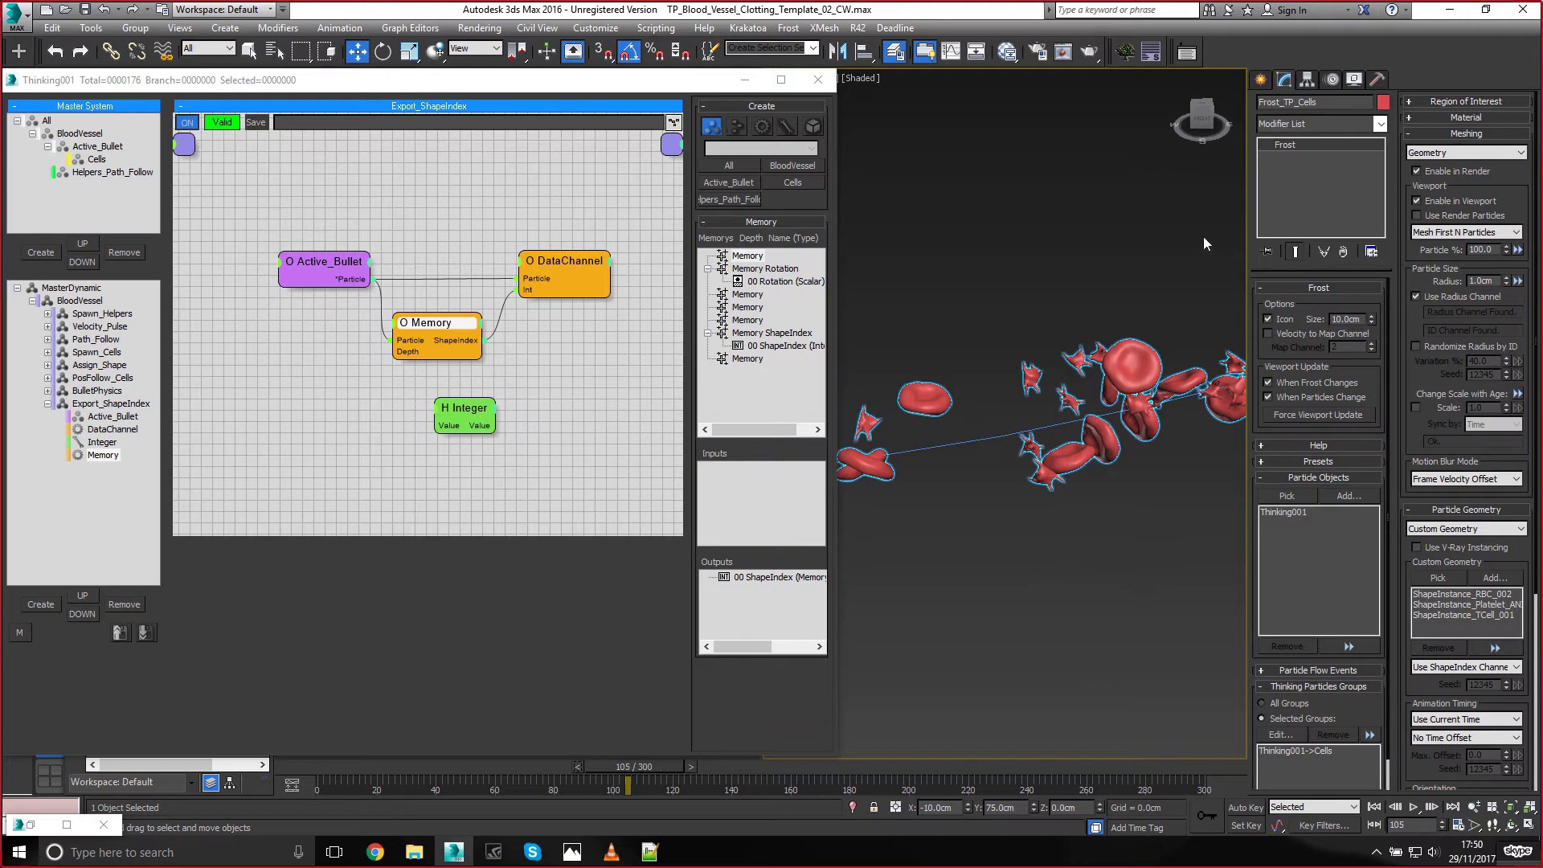
middle_click_drag(1081, 540, 1052, 443, "alt")
middle_click_drag(1140, 417, 1048, 548, "alt")
left_click(1106, 551)
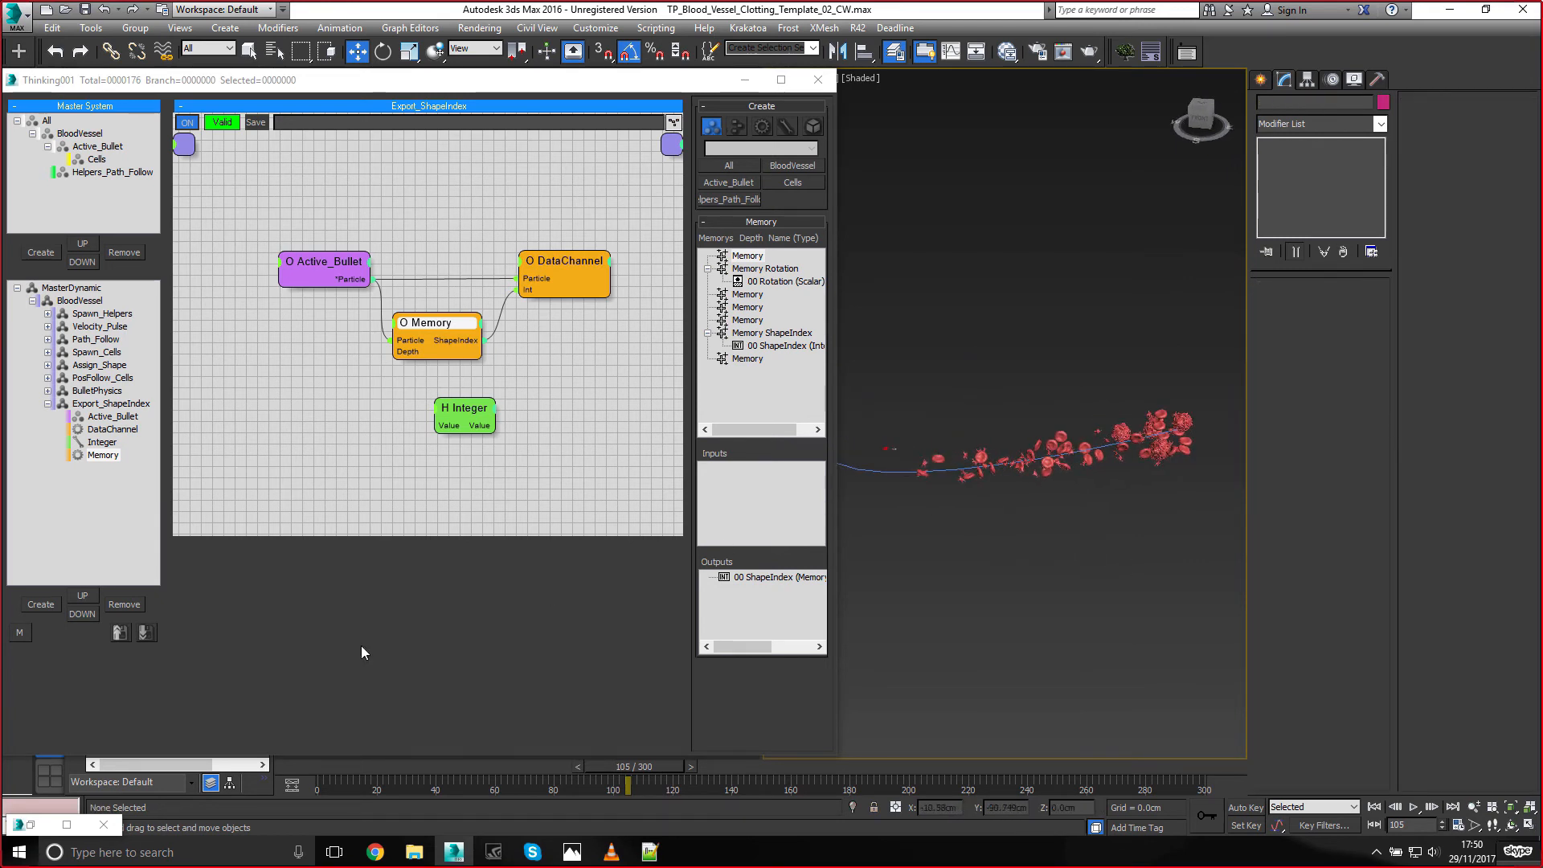
Select the Frost_TP_Cells mesh in the viewport and review its material mode options
left_click(30, 826)
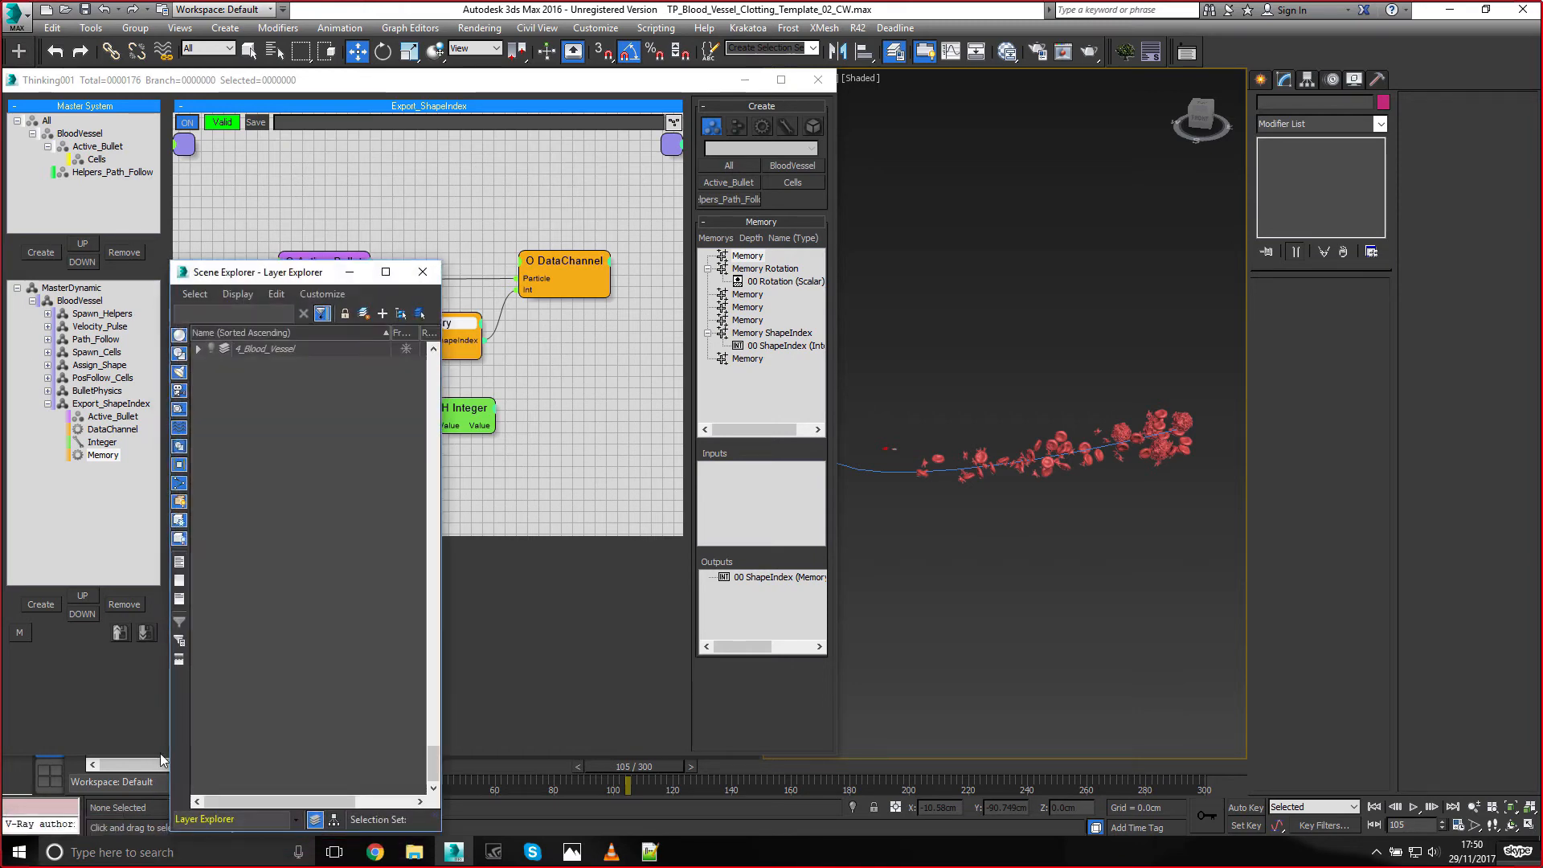
left_click(349, 272)
left_click(981, 456)
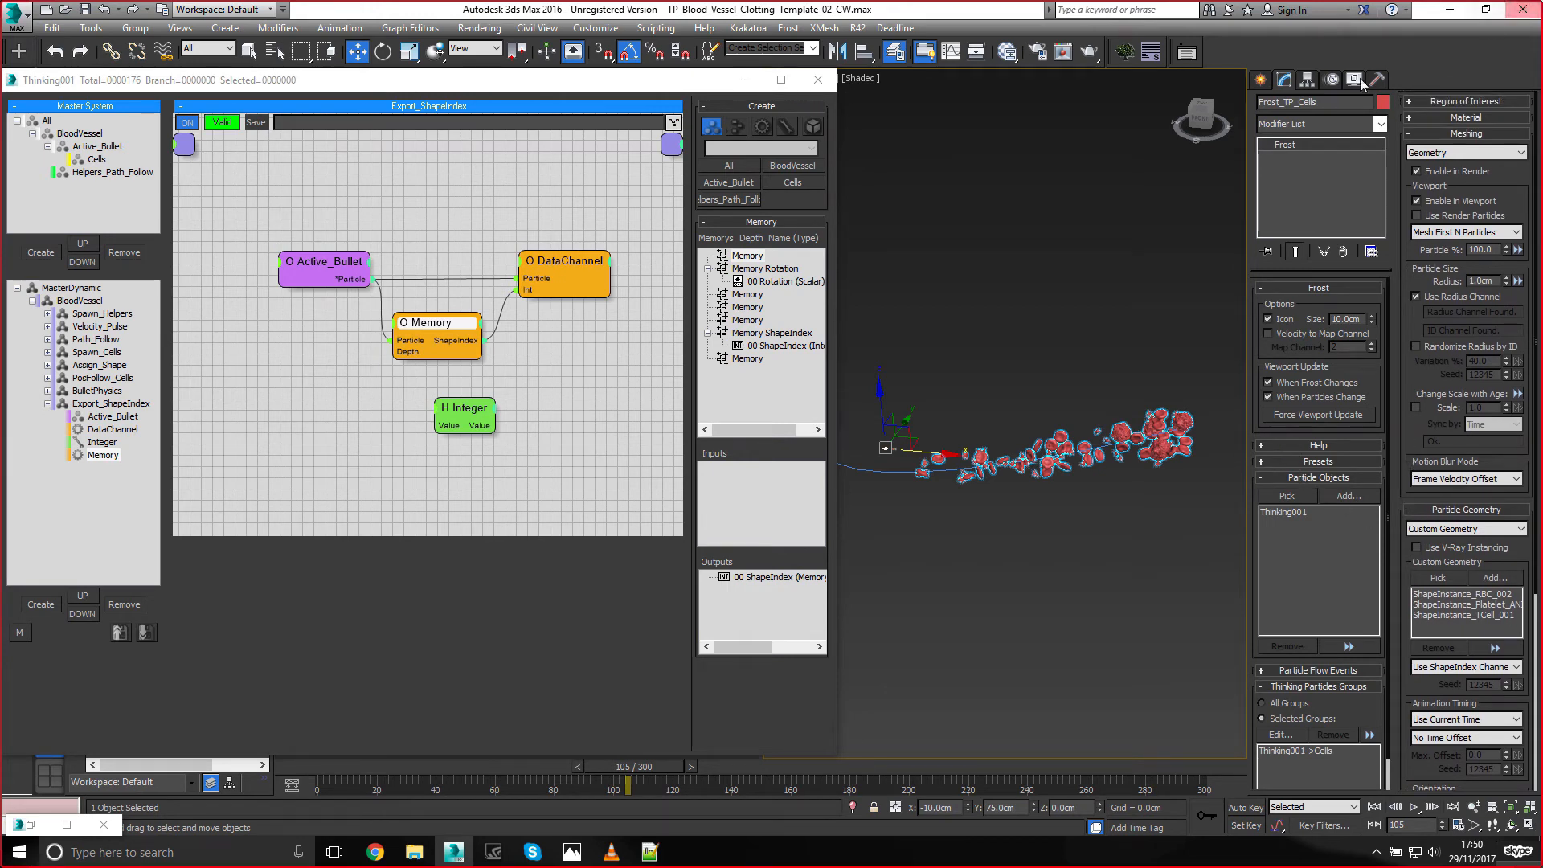
left_click(1447, 118)
left_click(1452, 137)
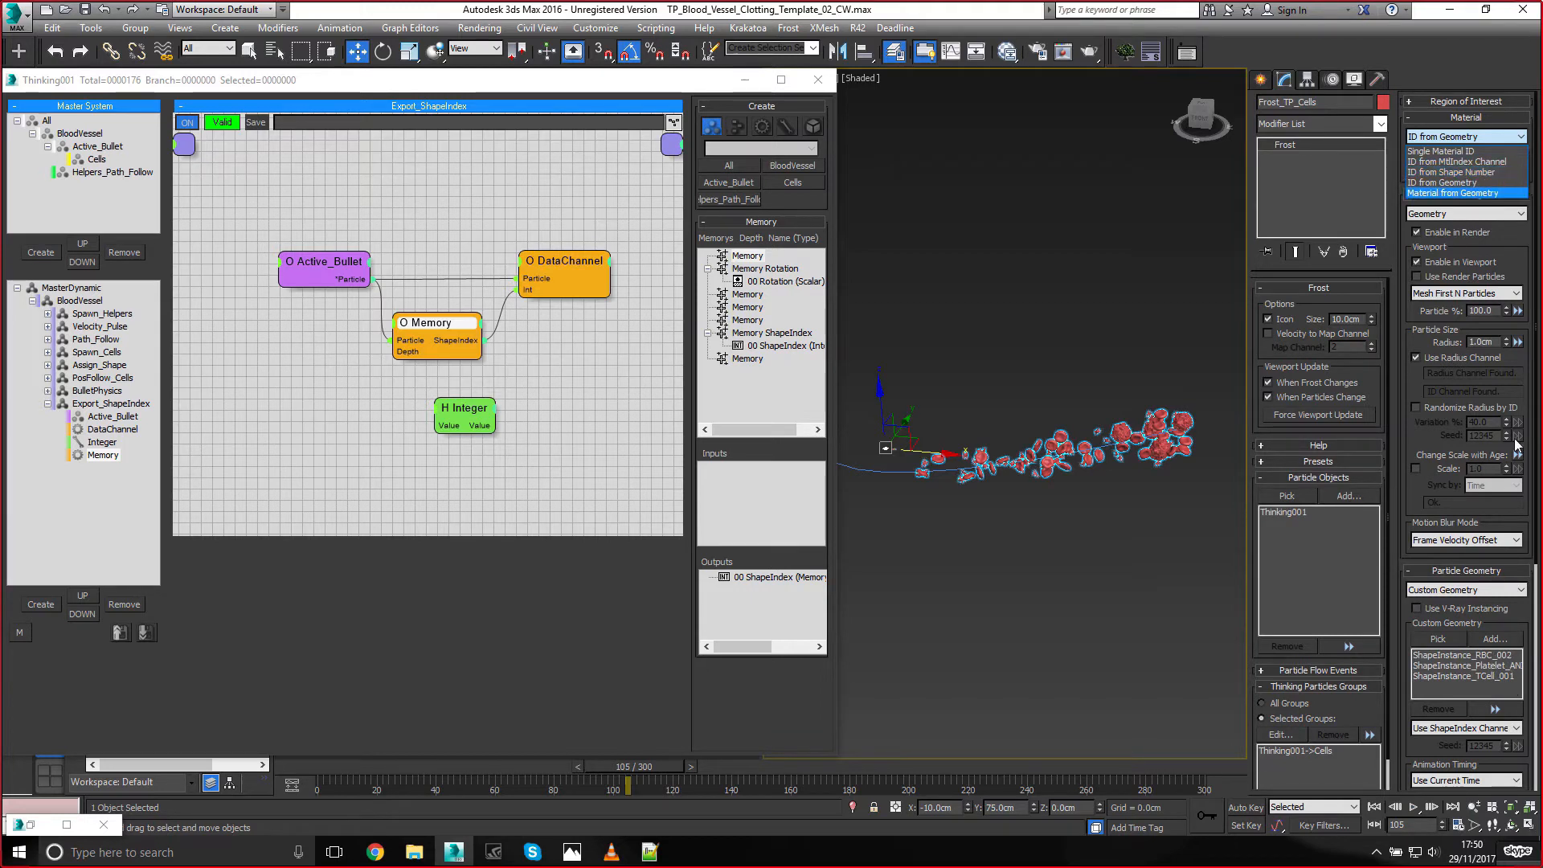
left_click(1460, 137)
left_click_drag(1347, 653, 1347, 617)
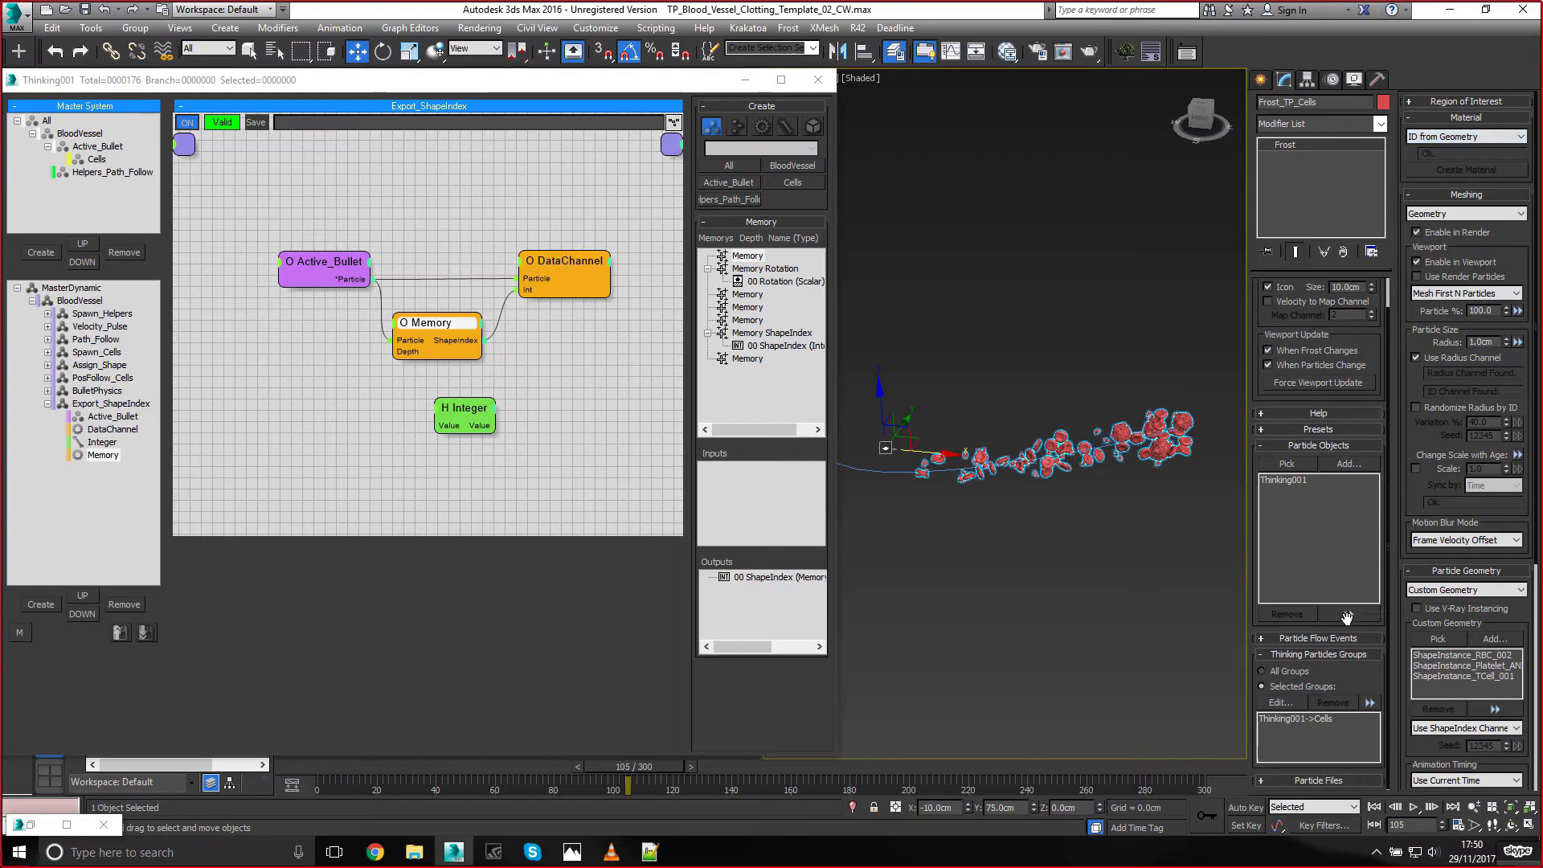
Review the motion blur, animation timing and time offset options of Frost_TP_Cells
left_click(1412, 543)
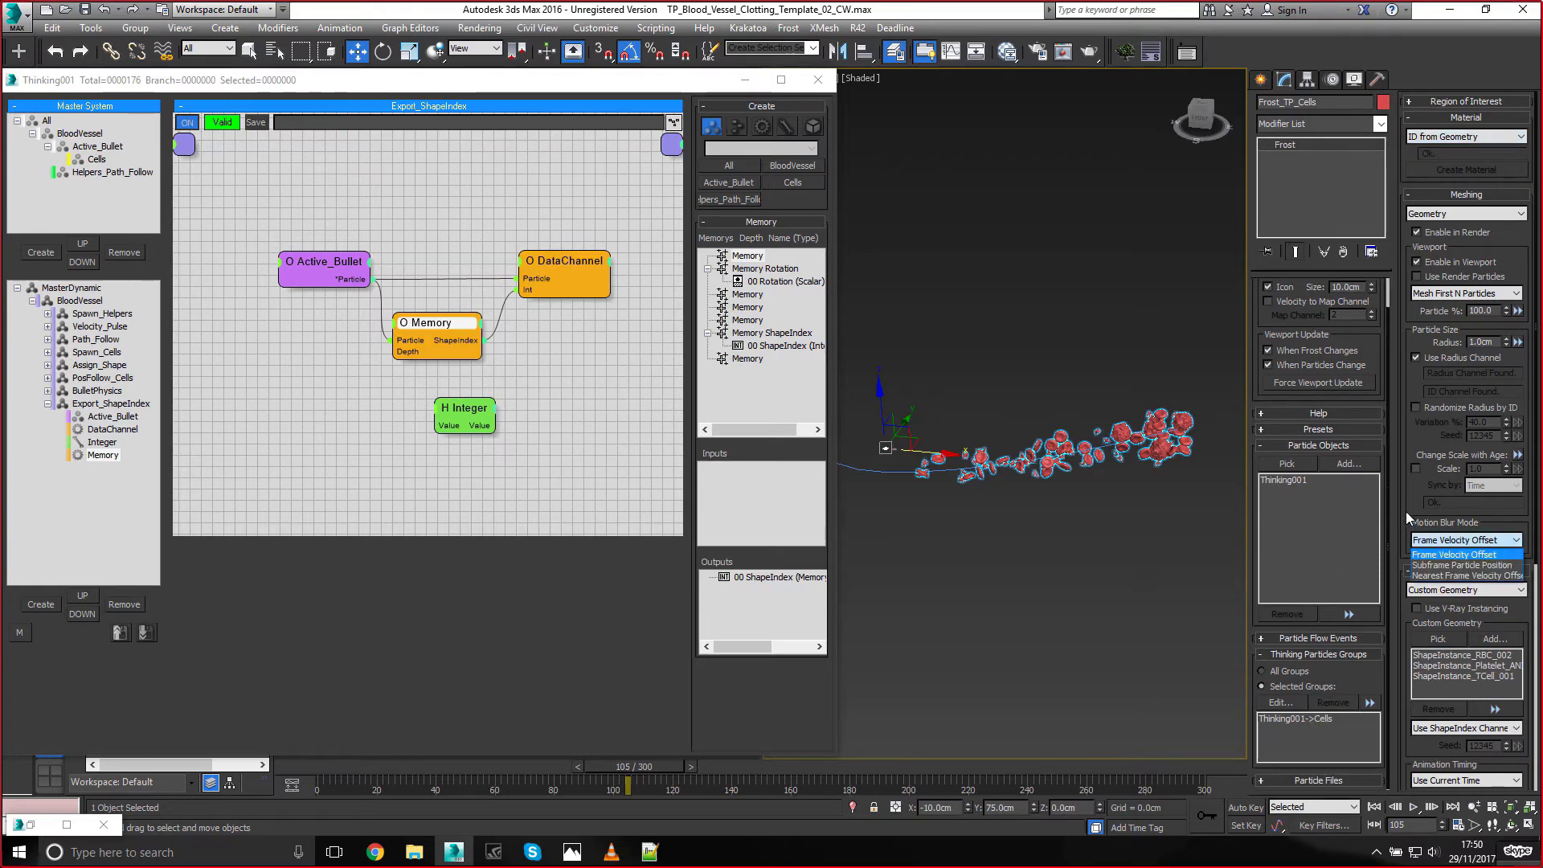
left_click(1405, 512)
left_click_drag(1403, 487, 1328, 83)
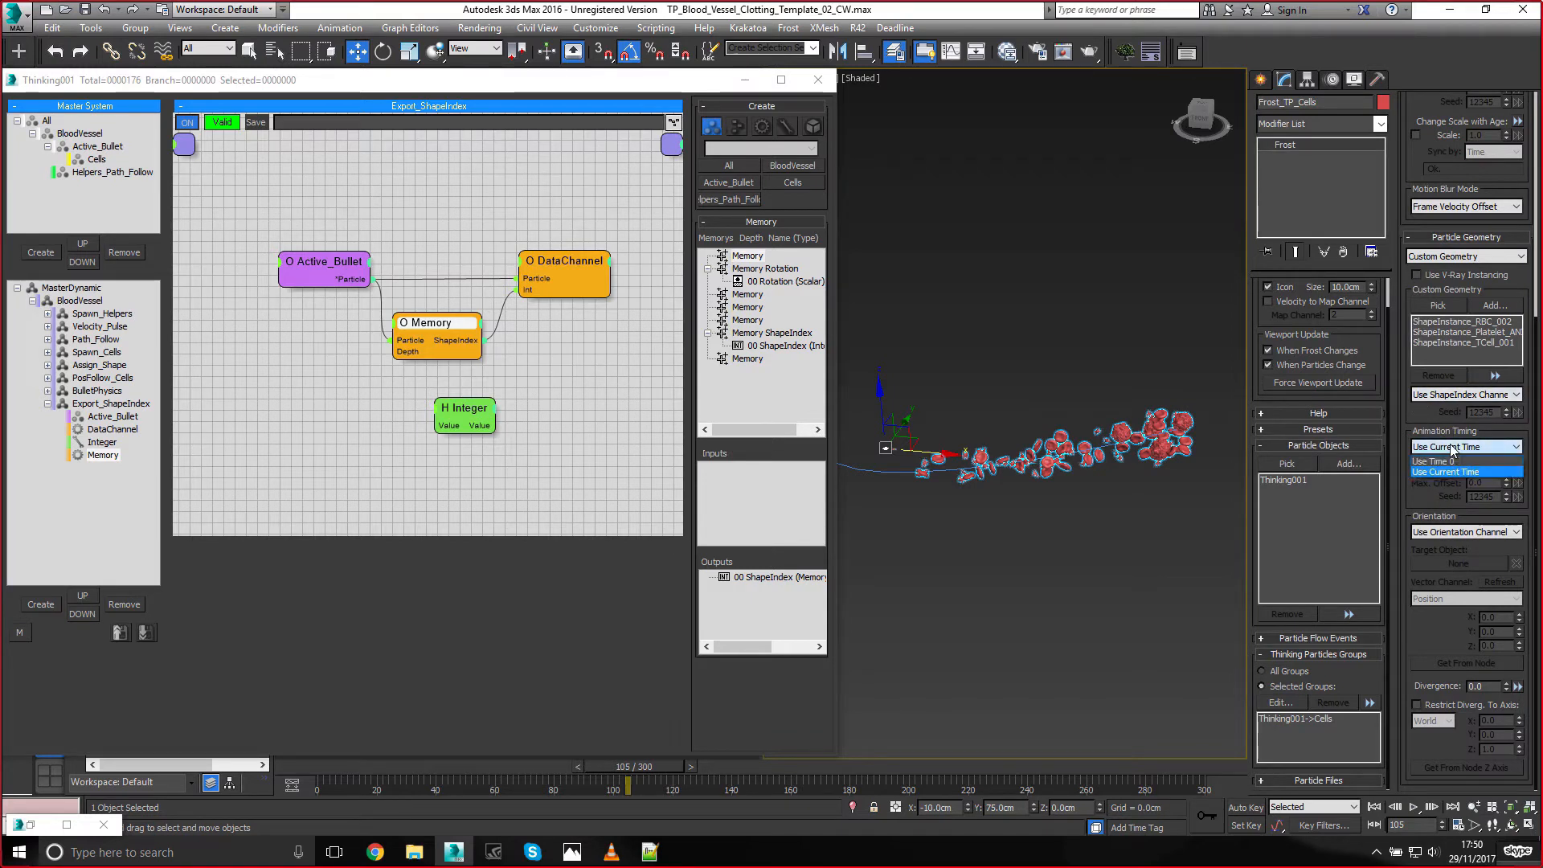
left_click(1447, 470)
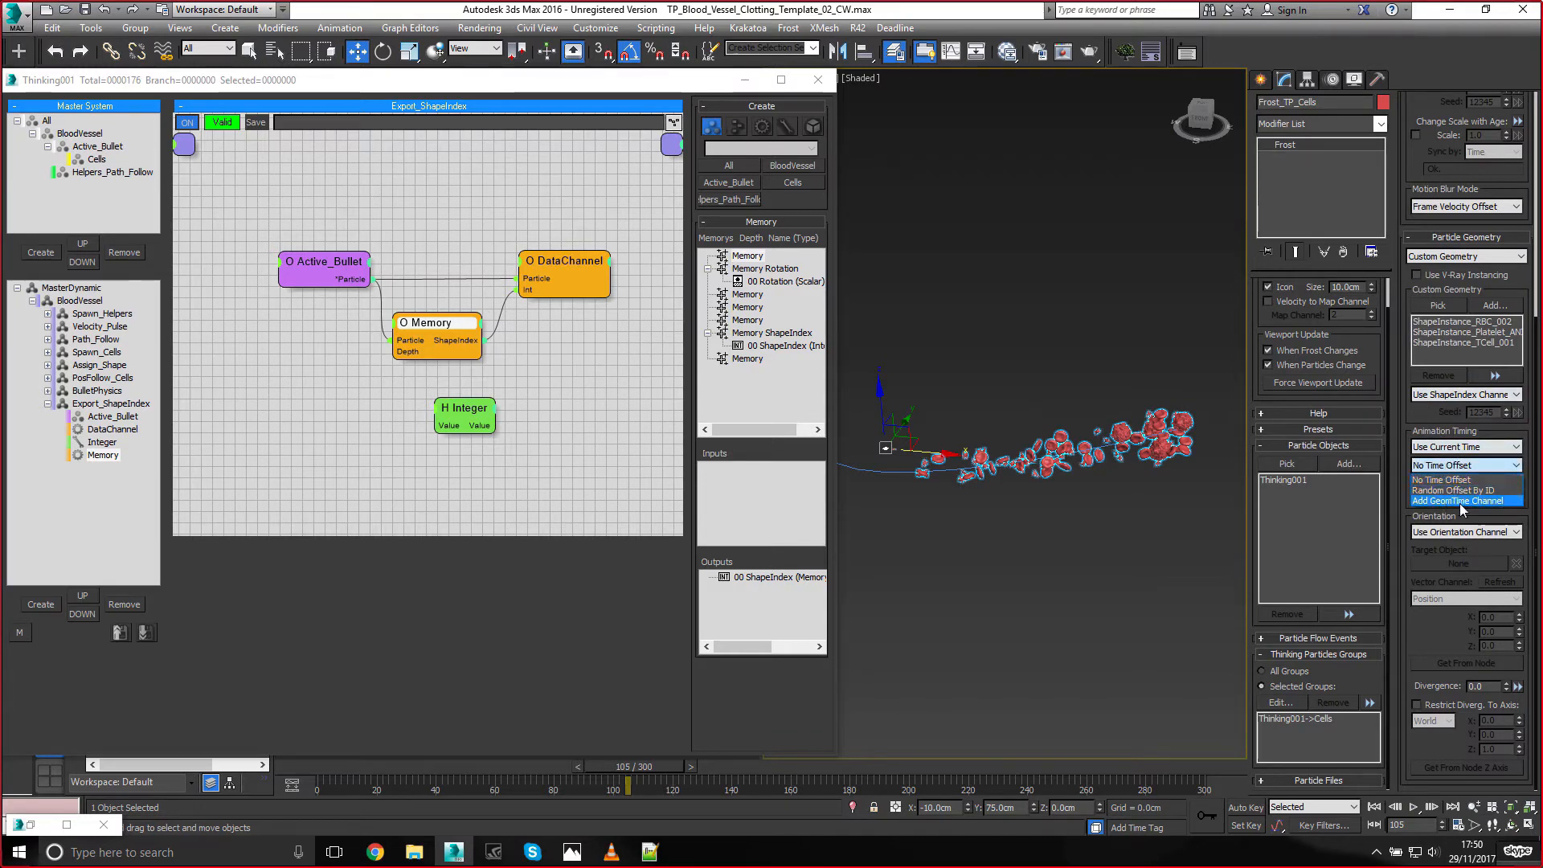
left_click(1422, 414)
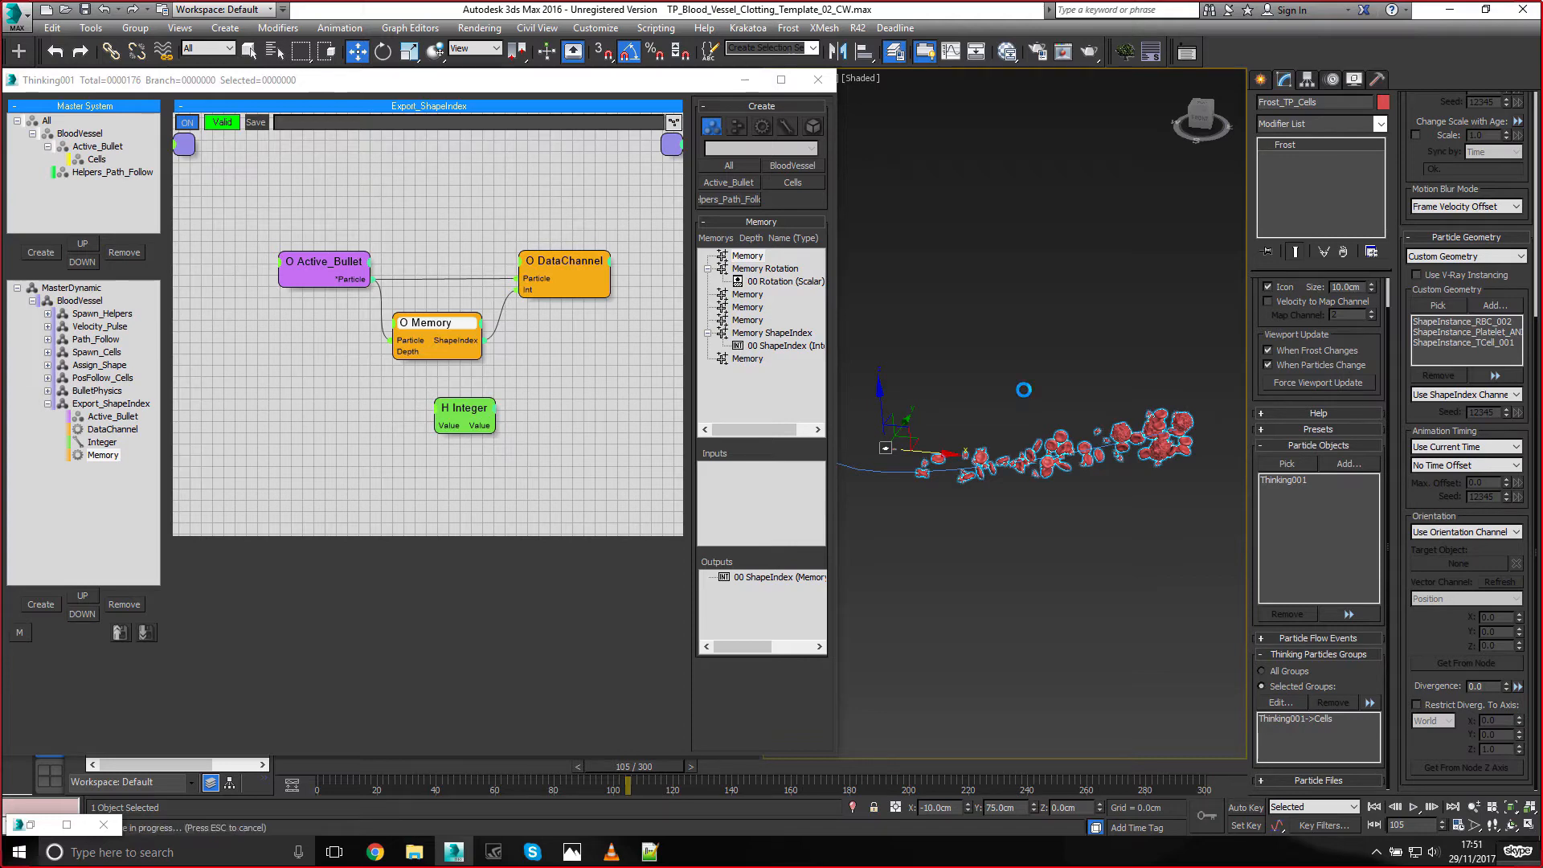
Switch to VLC media player to review the final clotting animation from about 0:19, return to 3ds Max and clear the selection
left_click(611, 852)
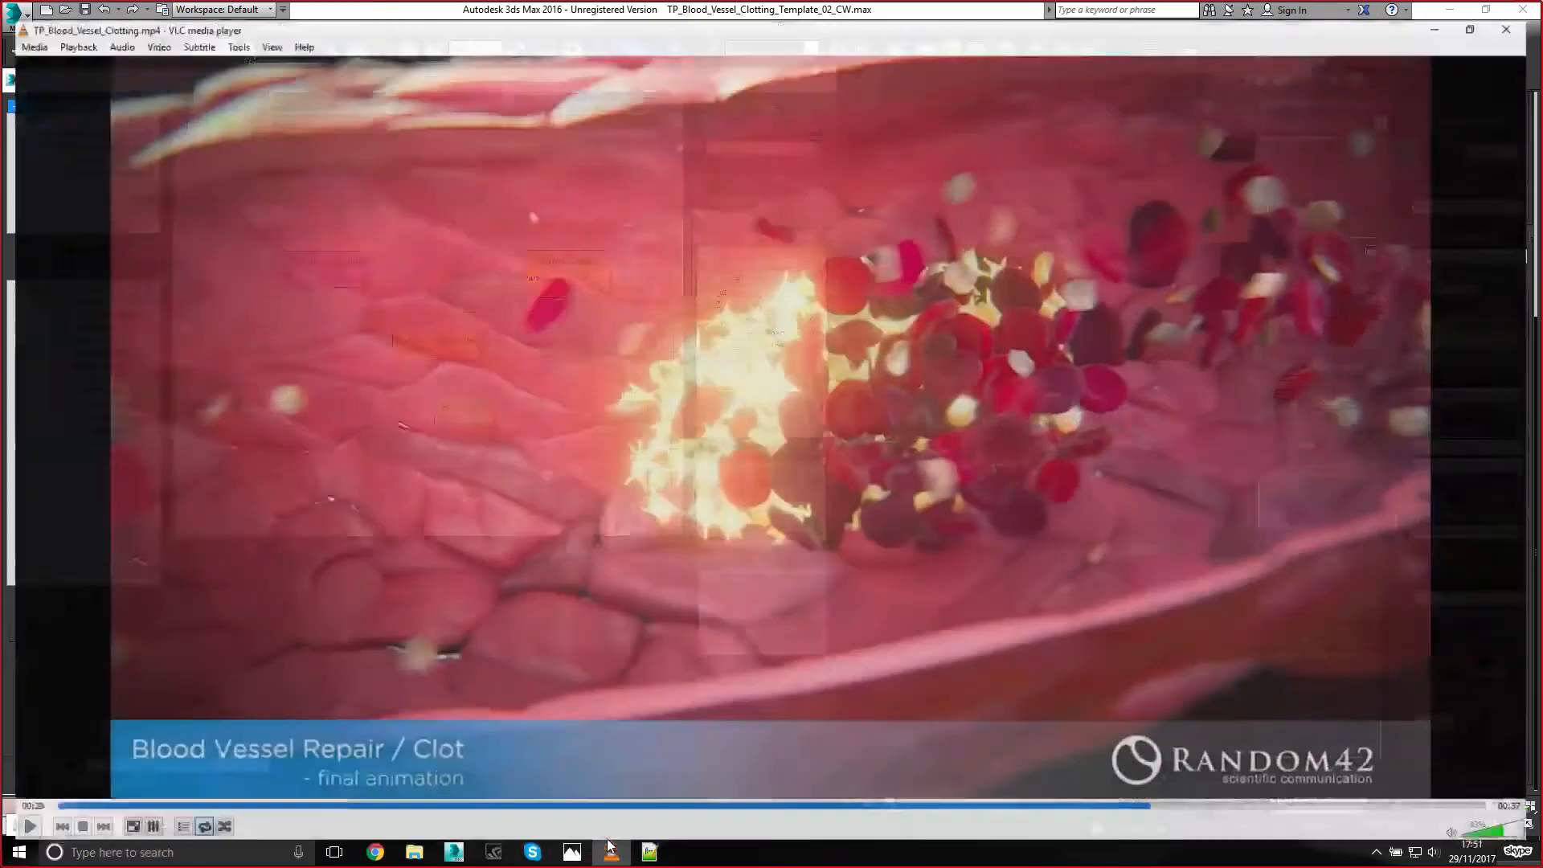
left_click_drag(966, 798, 823, 798)
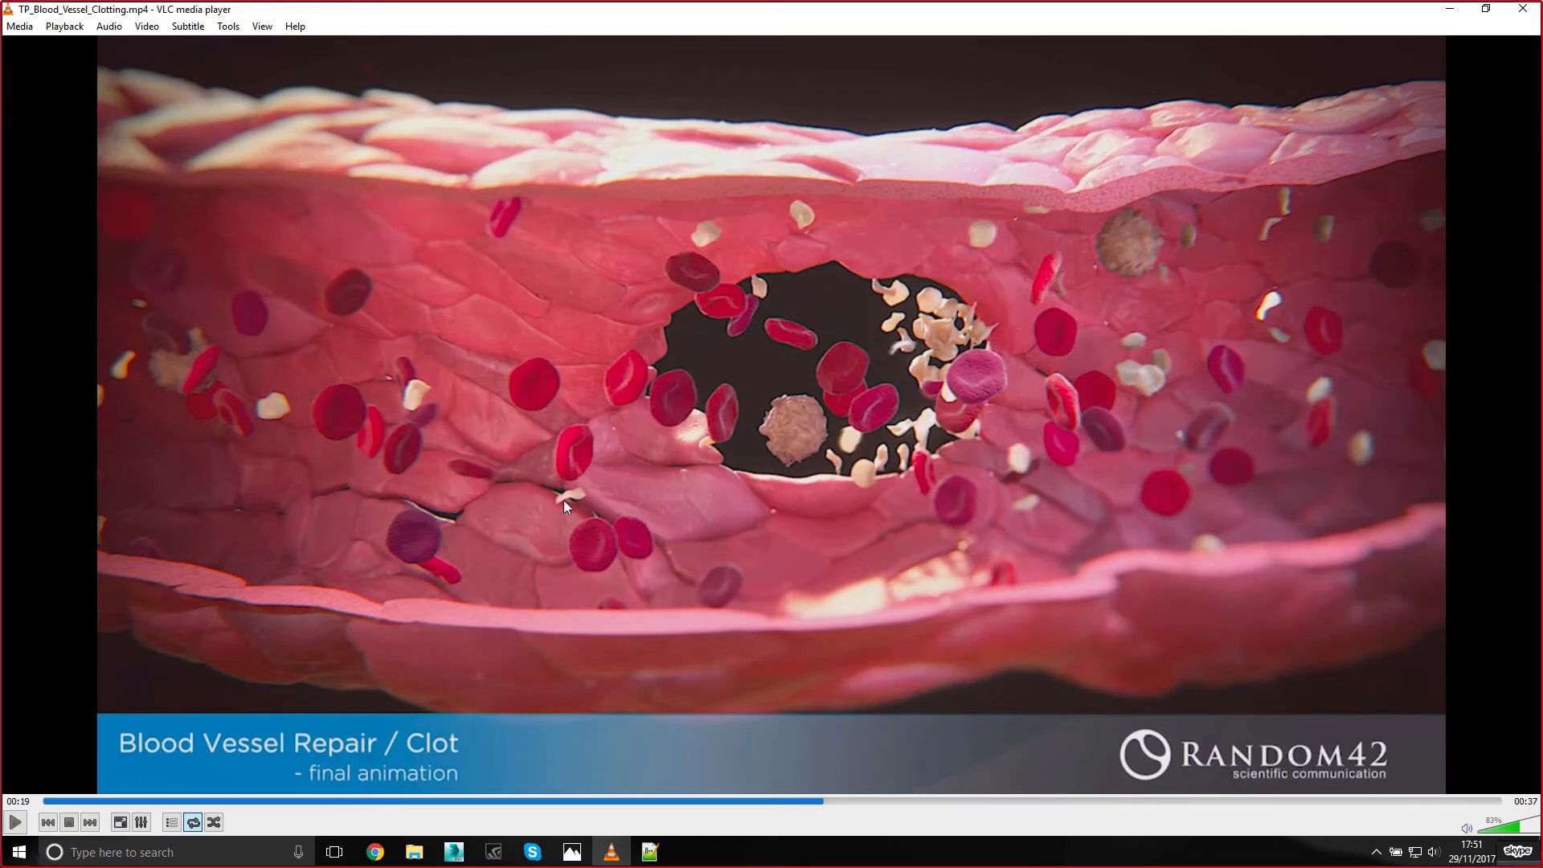
left_click(837, 800)
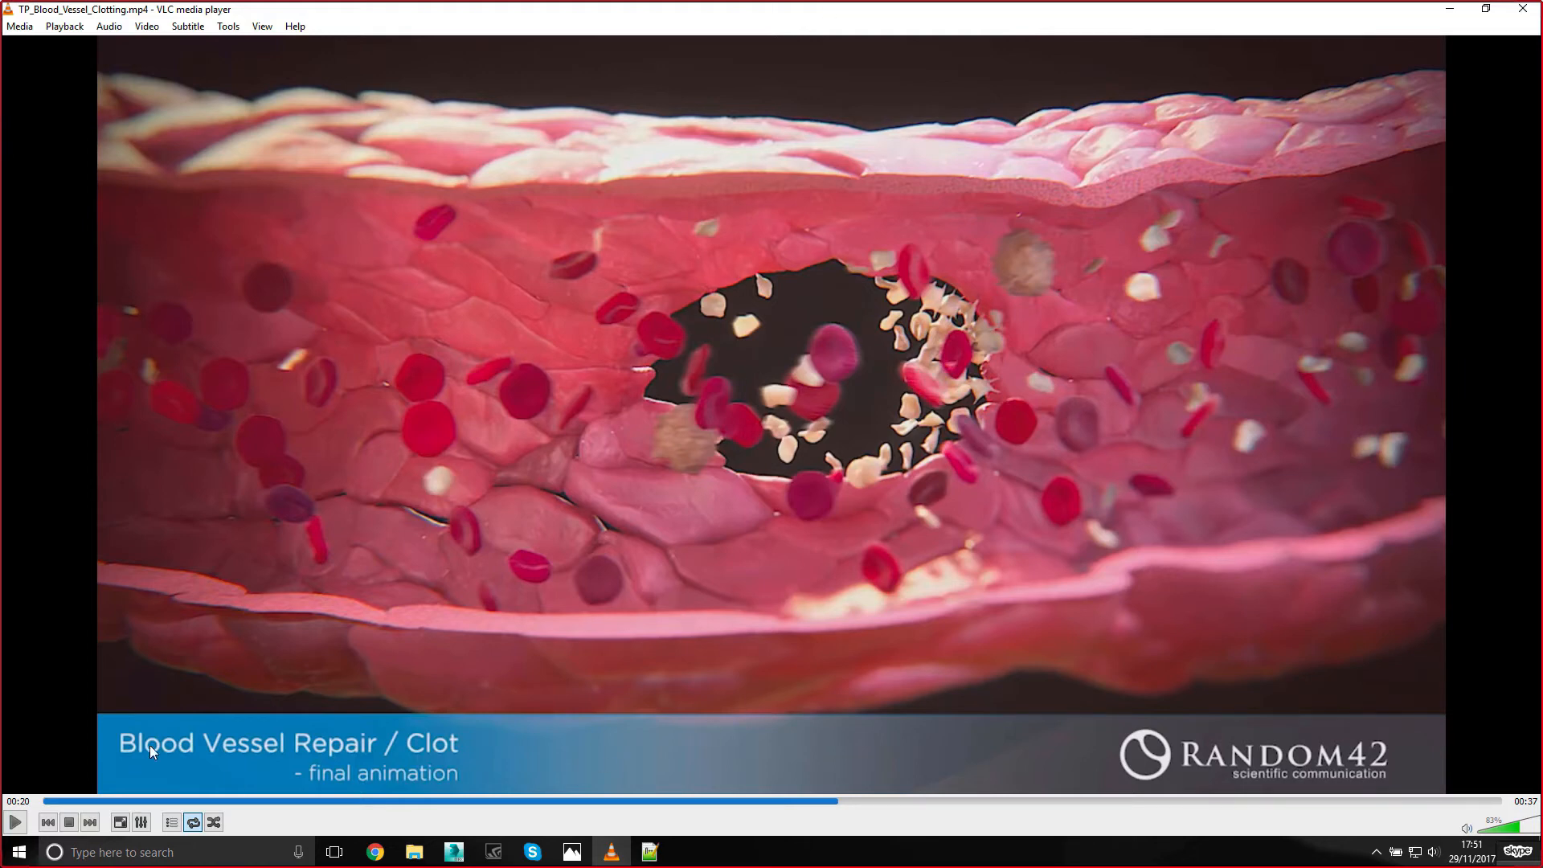
left_click(15, 822)
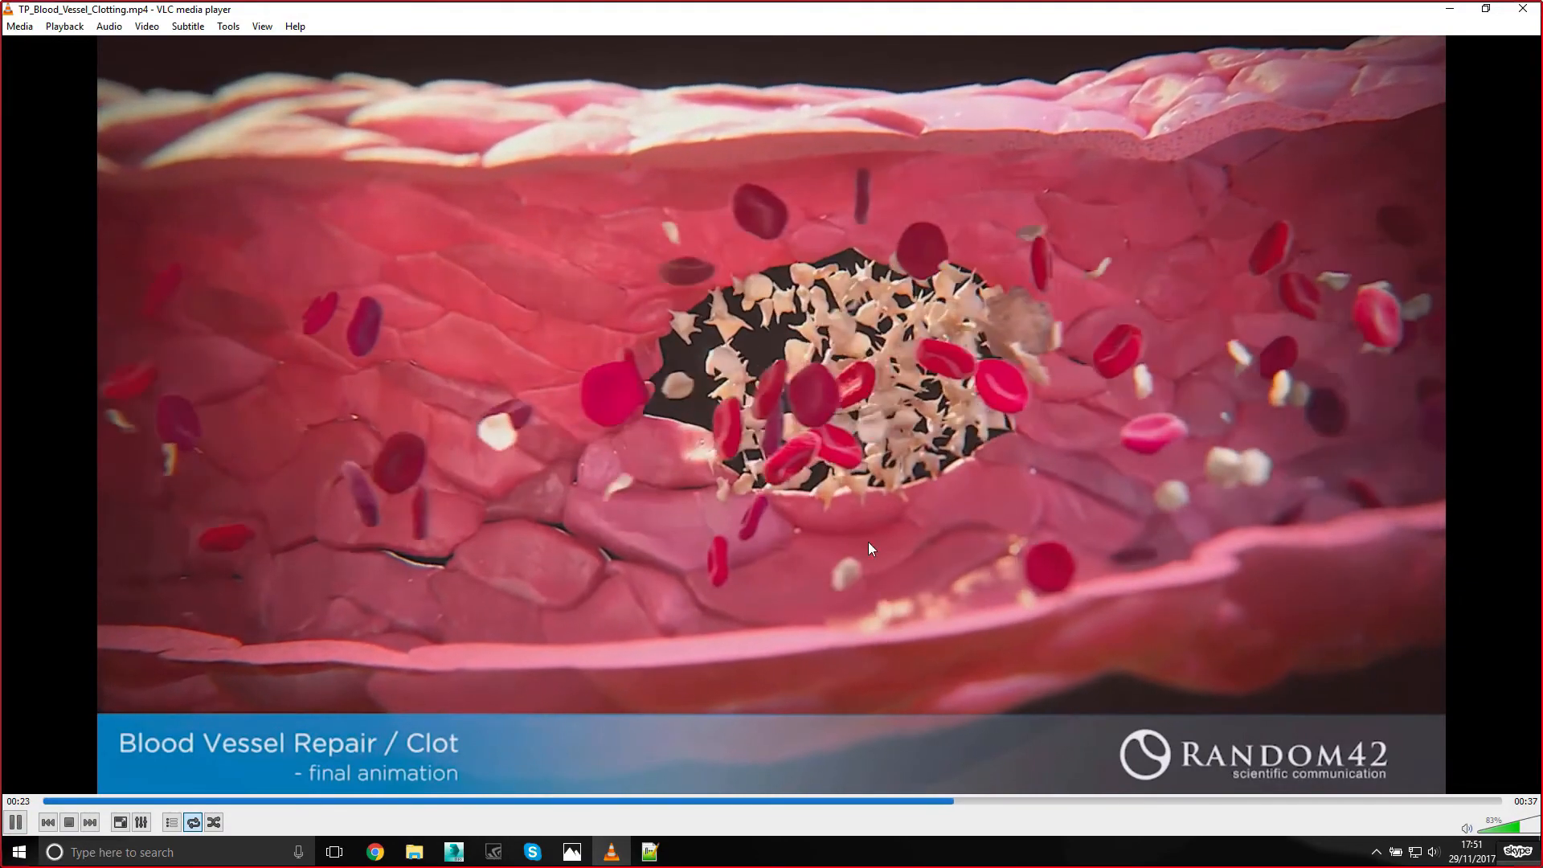
left_click(16, 822)
left_click(1450, 9)
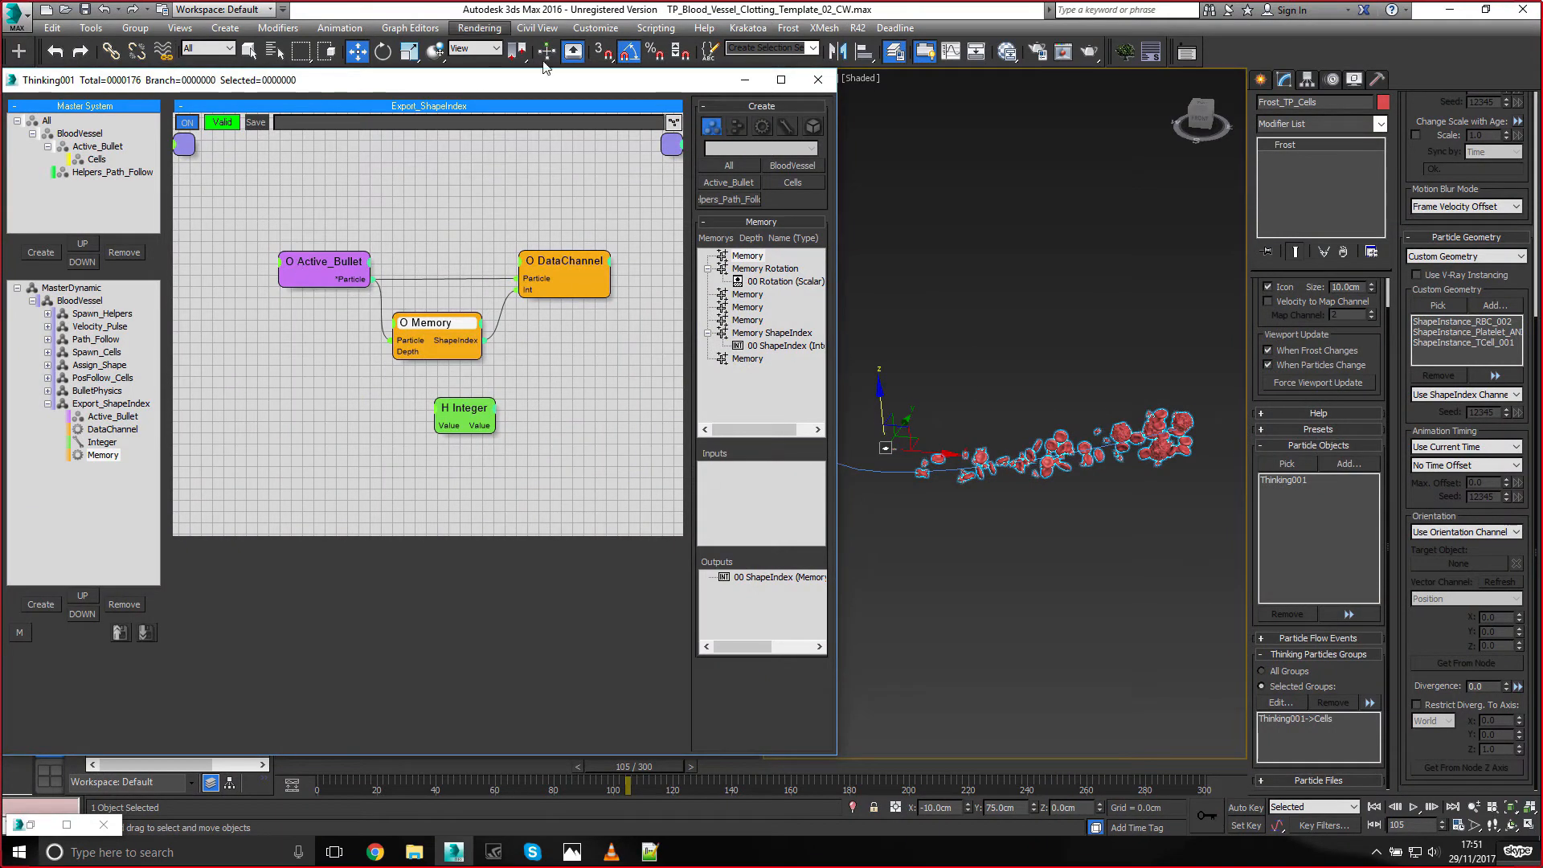
left_click(988, 548)
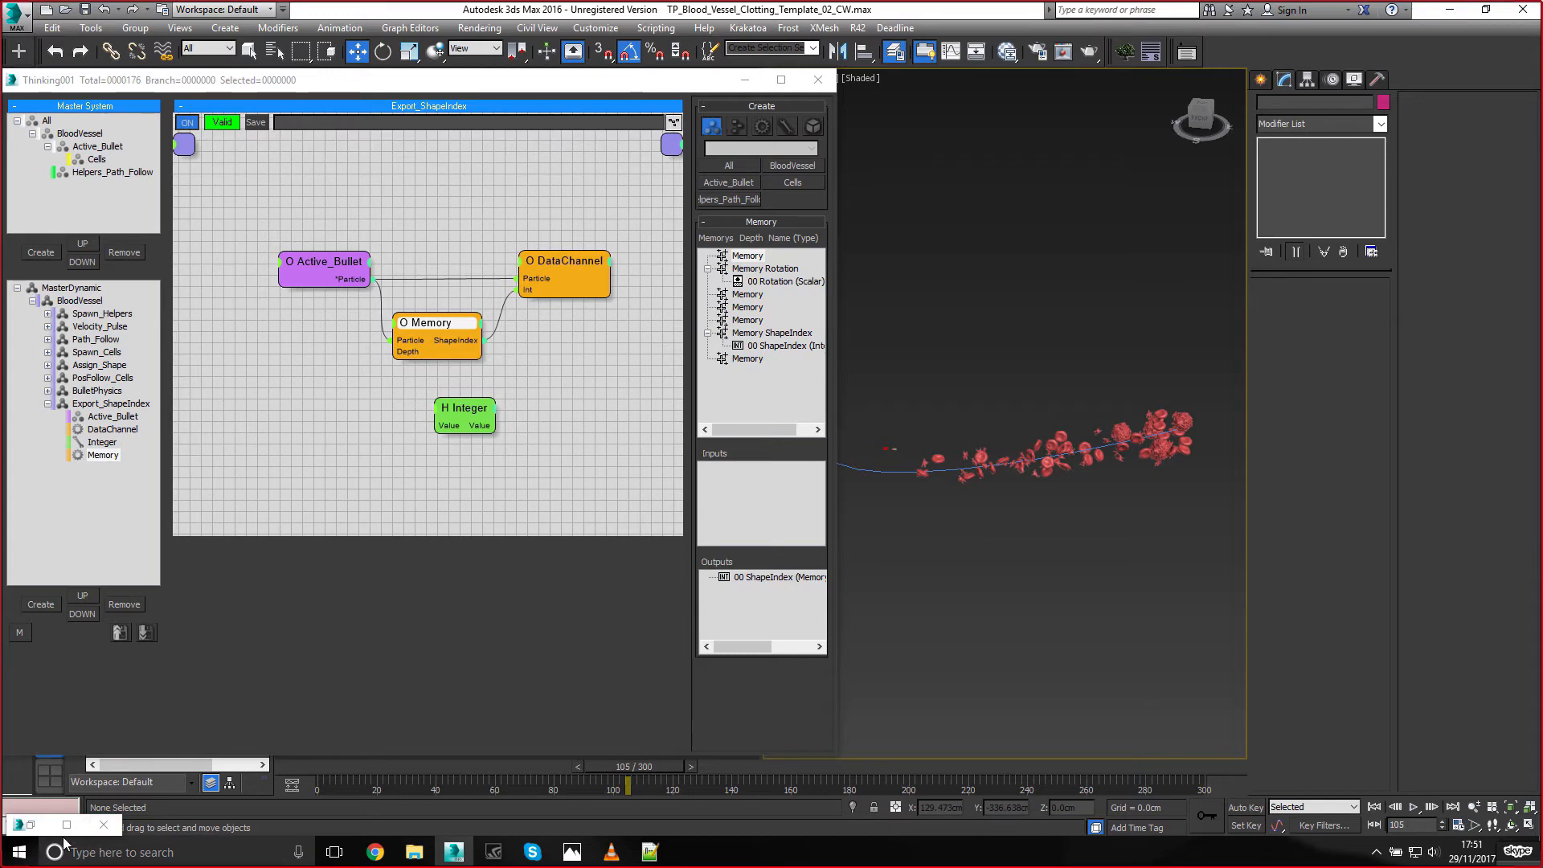
Hide the 2_TP_Frost layer and unhide the 2_TP layer in the layer explorer, collapsing the expanded layers
left_click(30, 824)
left_click(197, 392)
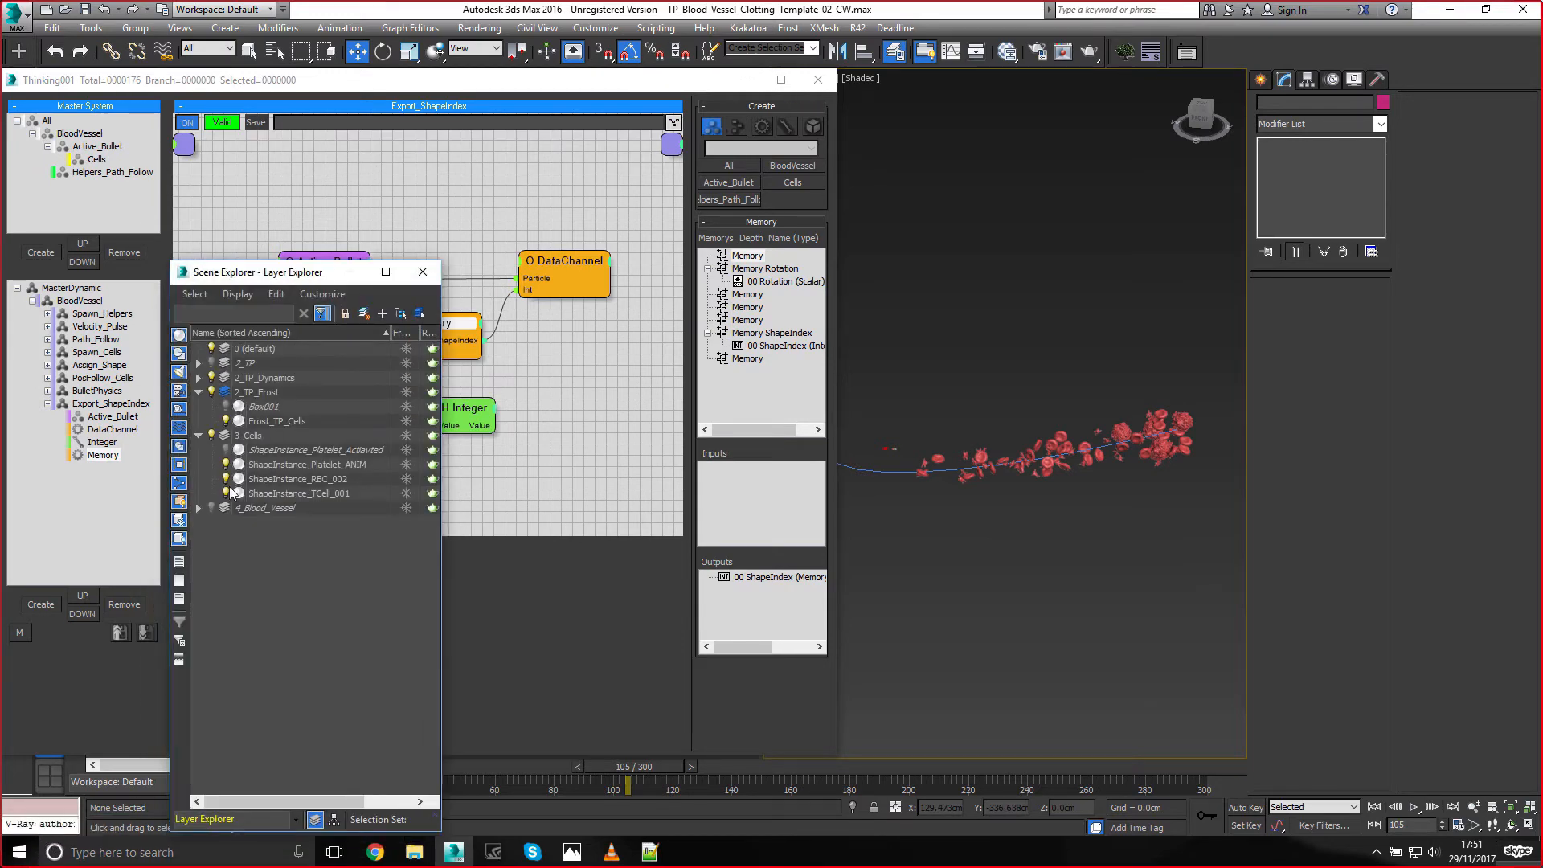
left_click(198, 392)
left_click(198, 407)
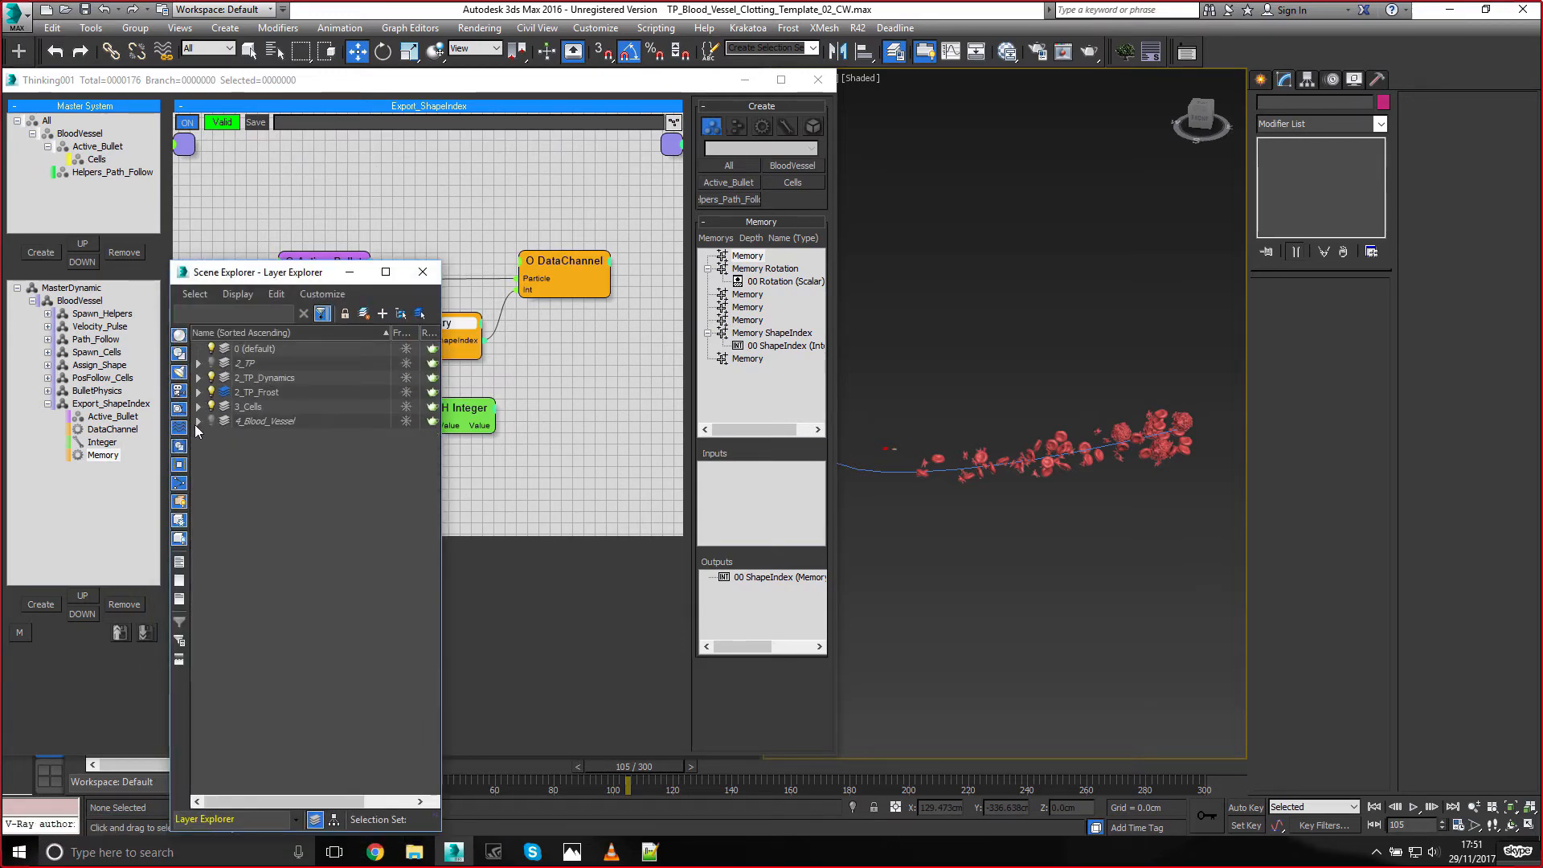
left_click(198, 421)
left_click(198, 421)
left_click(211, 392)
left_click(211, 364)
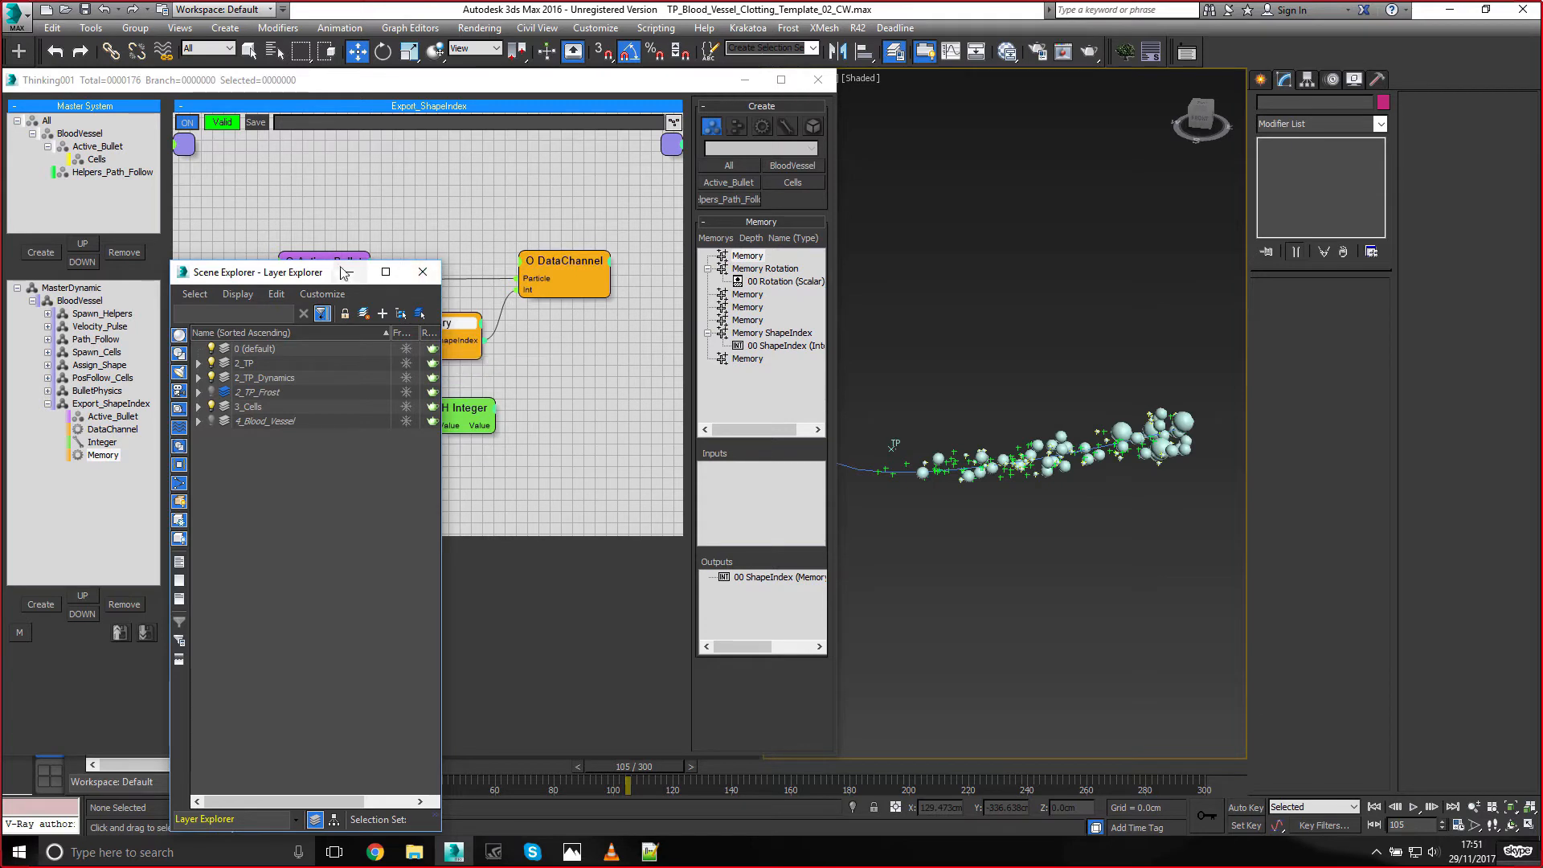
left_click(422, 271)
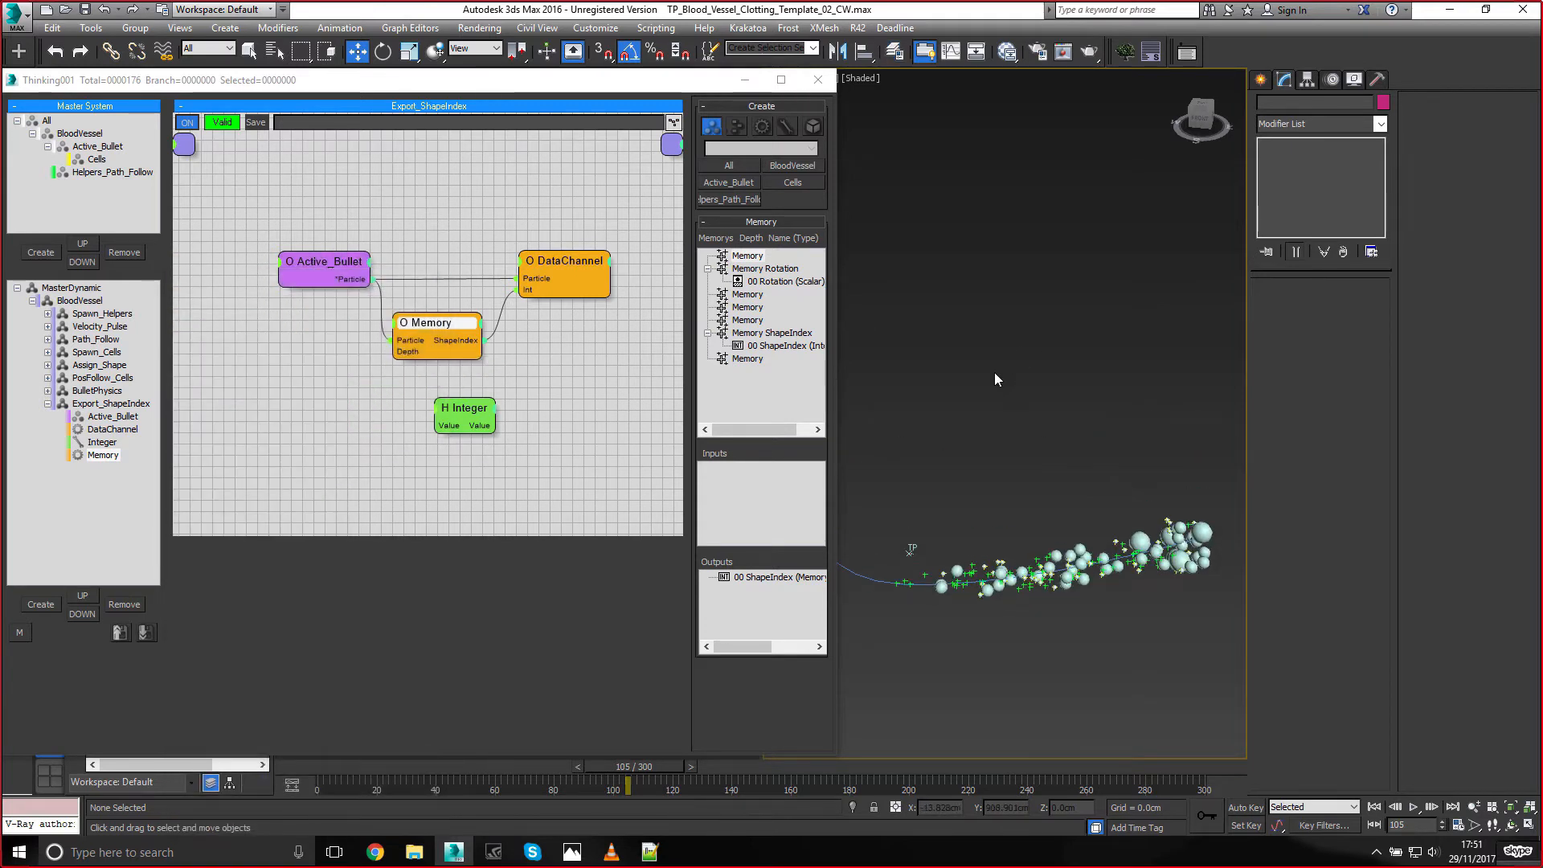
Scrub the timeline to frame 300 and examine the particle flow along the whole path
scroll(975, 341, "down", 6)
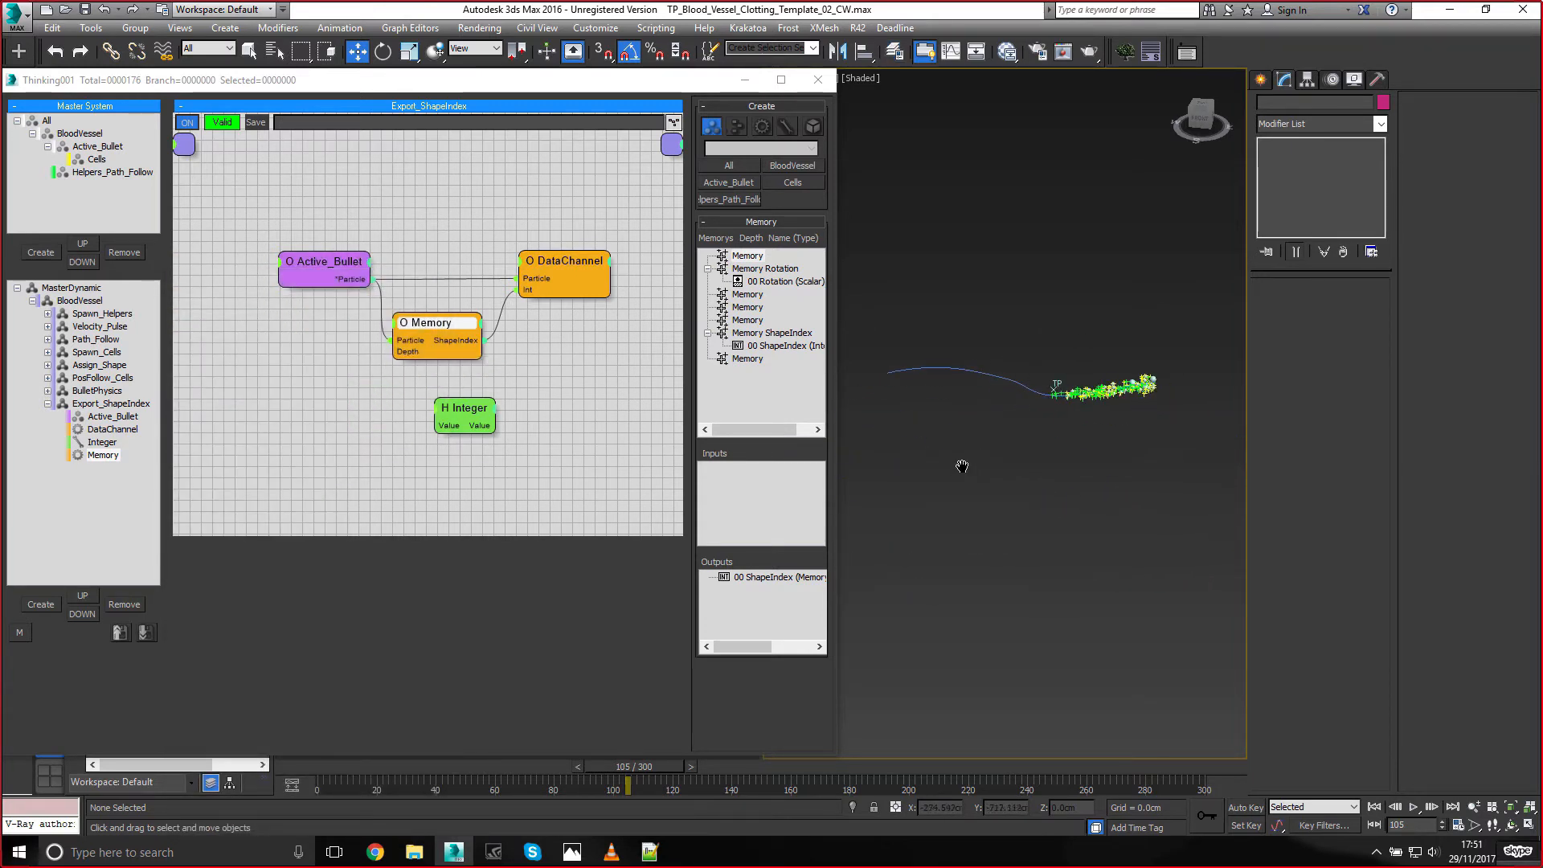
middle_click_drag(962, 466, 957, 493)
left_click_drag(321, 773, 1186, 769)
scroll(990, 464, "up", 4)
middle_click_drag(990, 465, 1017, 498)
Set the MasterDynamic viewport particle display to Dots
left_click(81, 288)
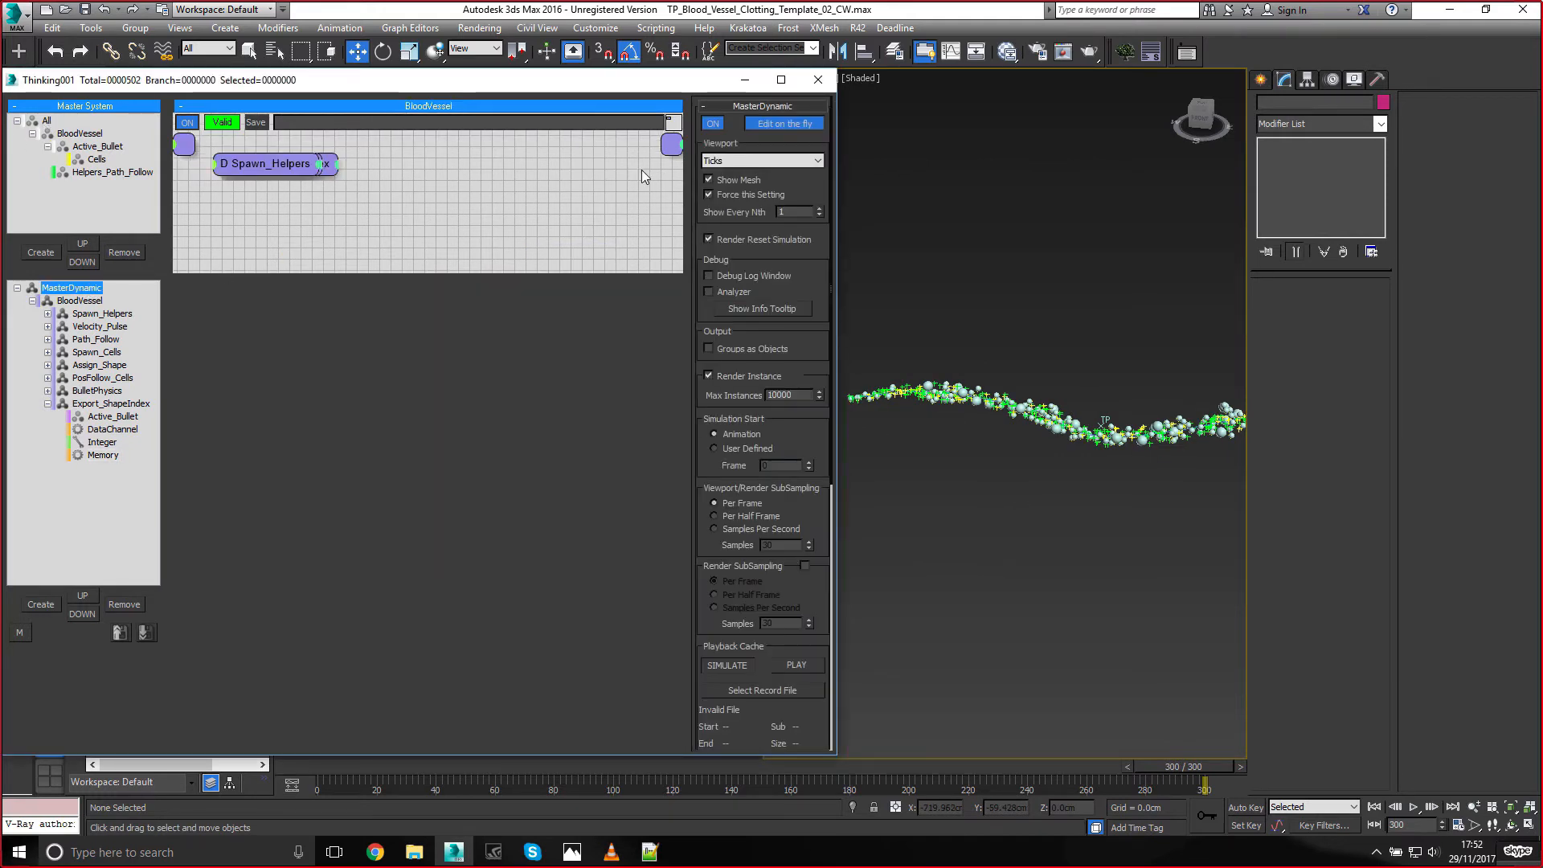
left_click(746, 161)
left_click(713, 196)
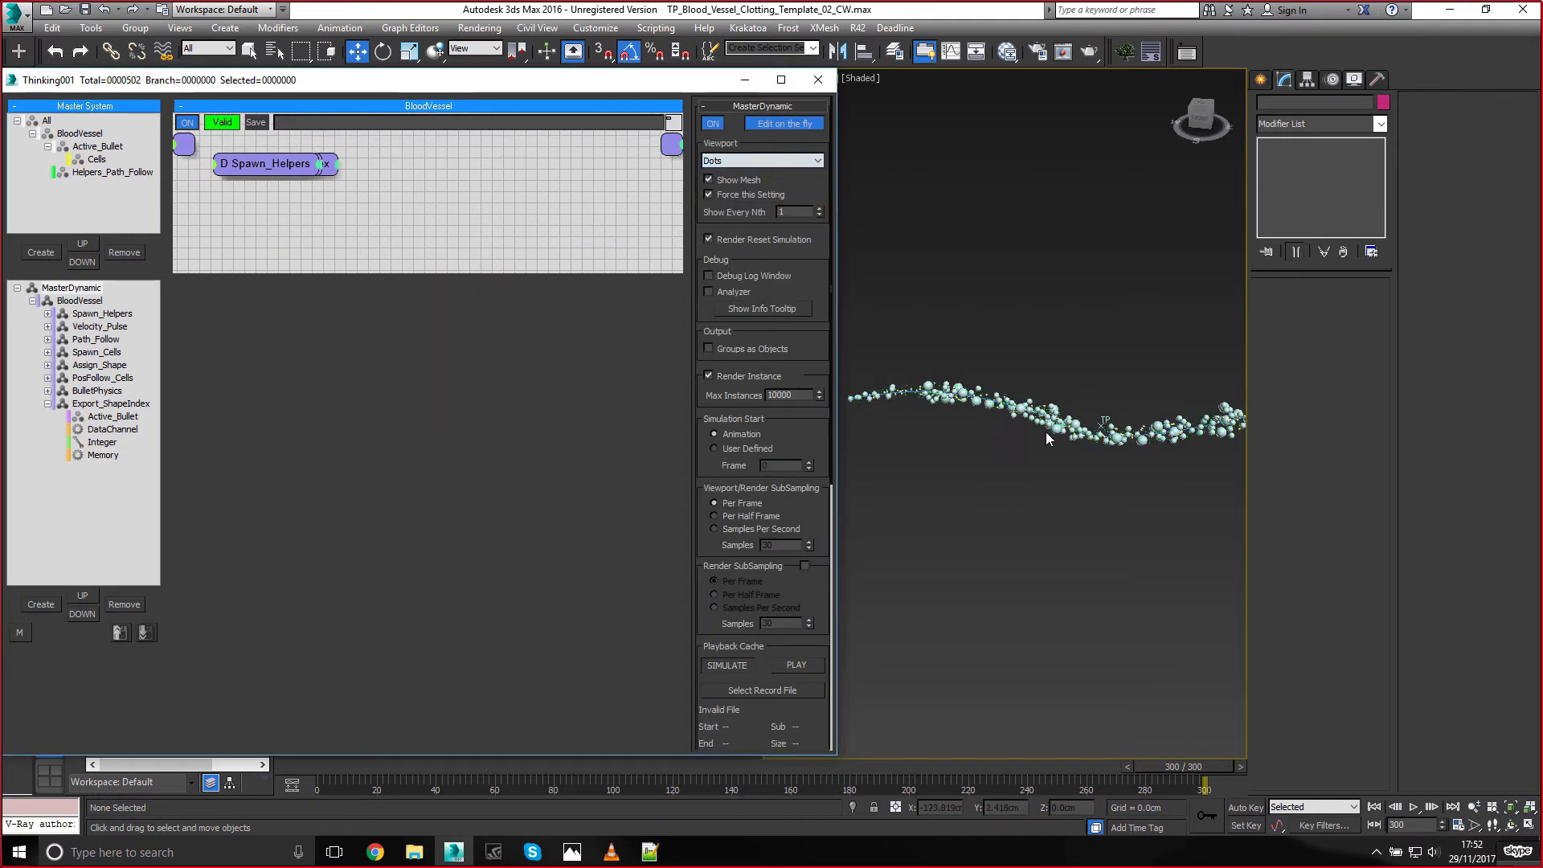
Set the animation end time to 500 frames in the time configuration
left_click(1457, 826)
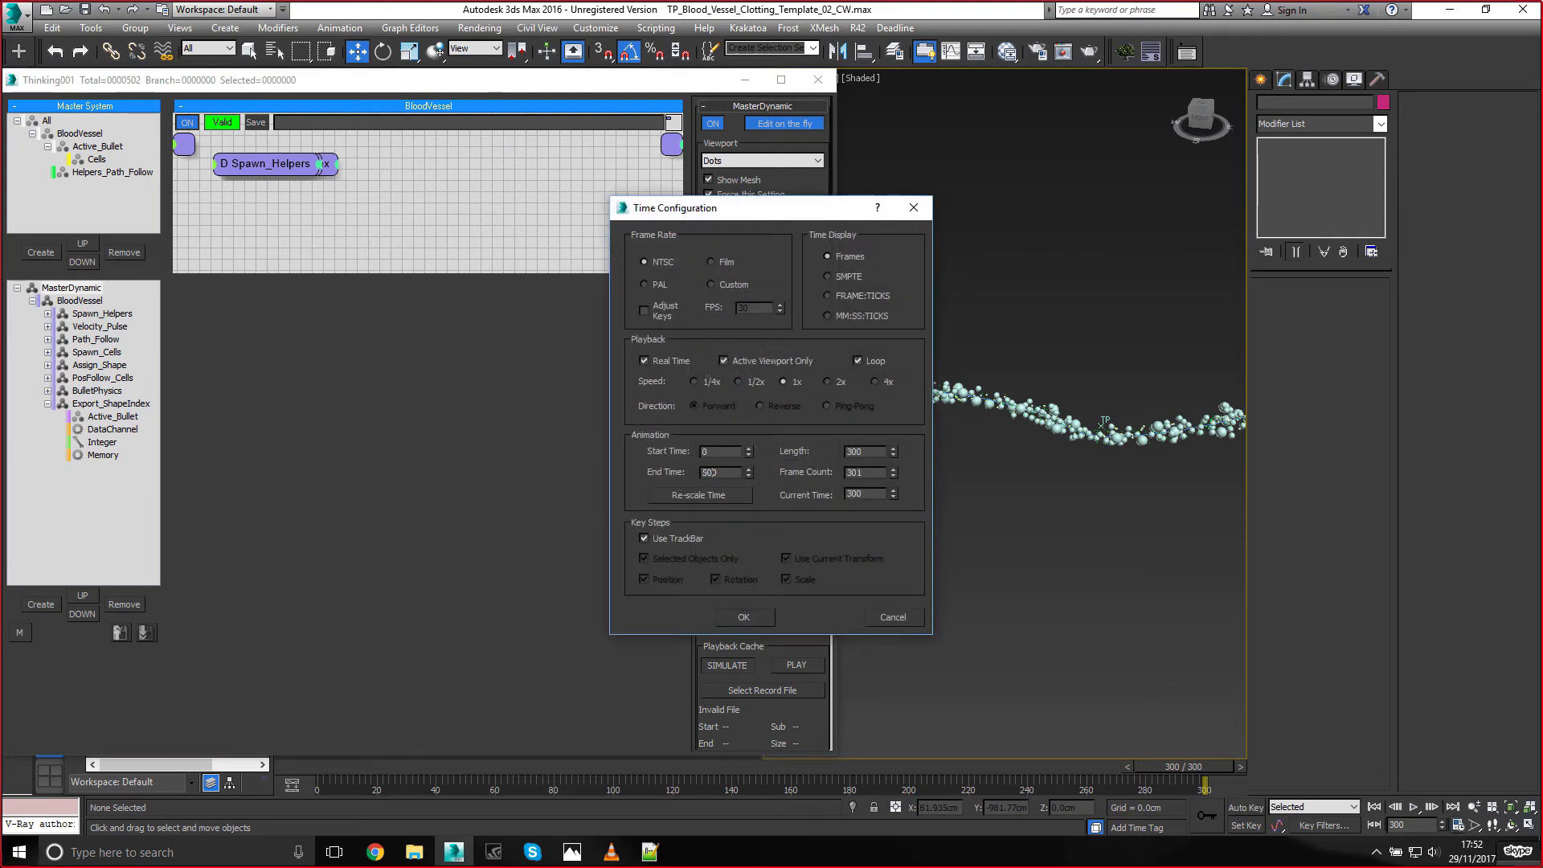
key("Return")
left_click(744, 612)
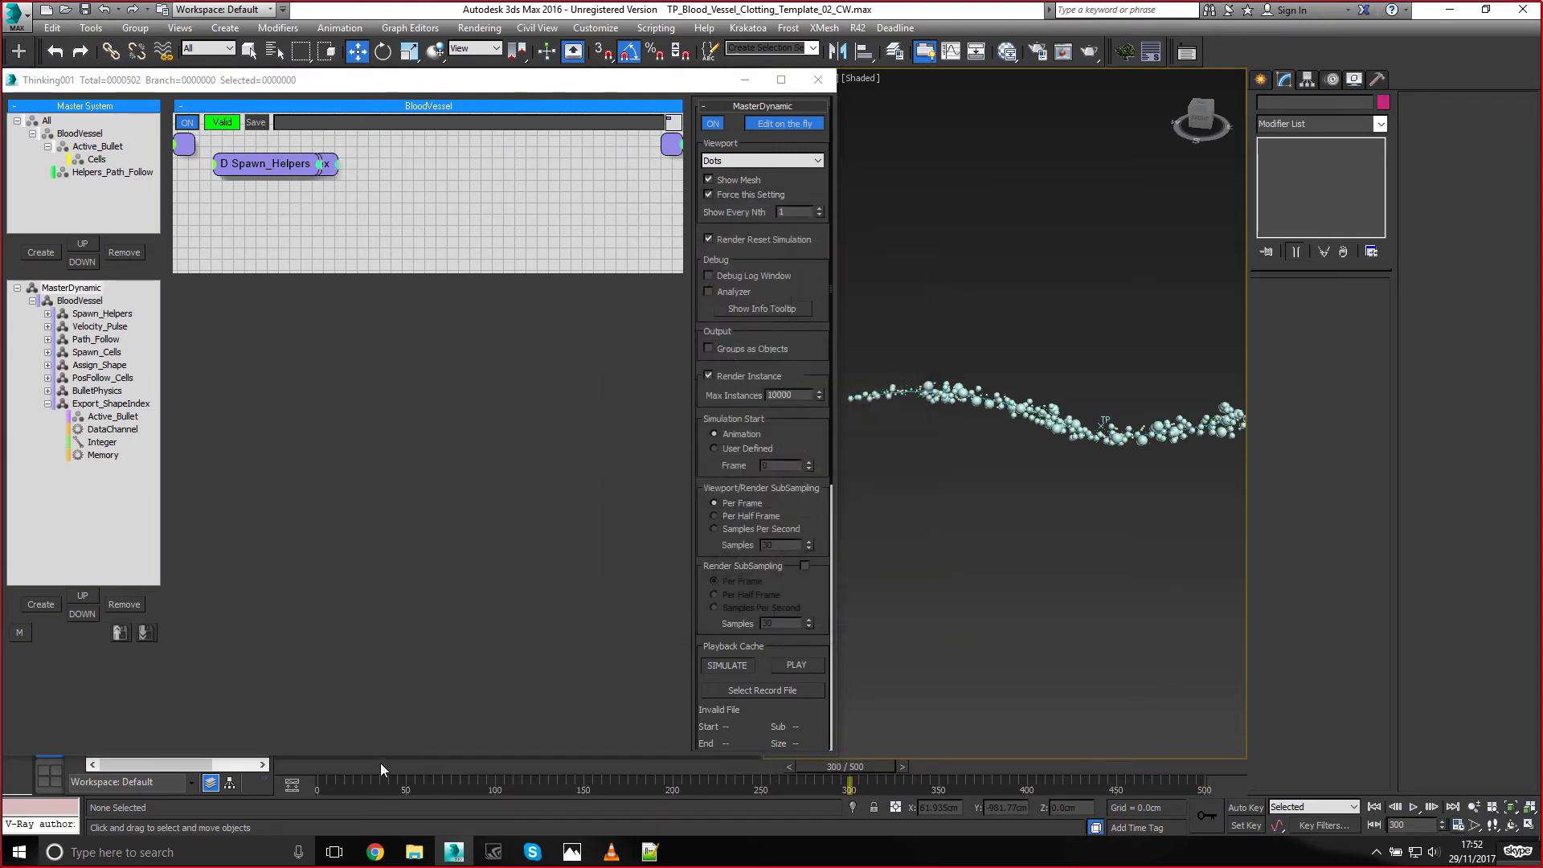
Scrub the simulation from the start to frame 441 and inspect how the cells fill the path
left_click(323, 768)
left_click_drag(319, 768, 993, 765)
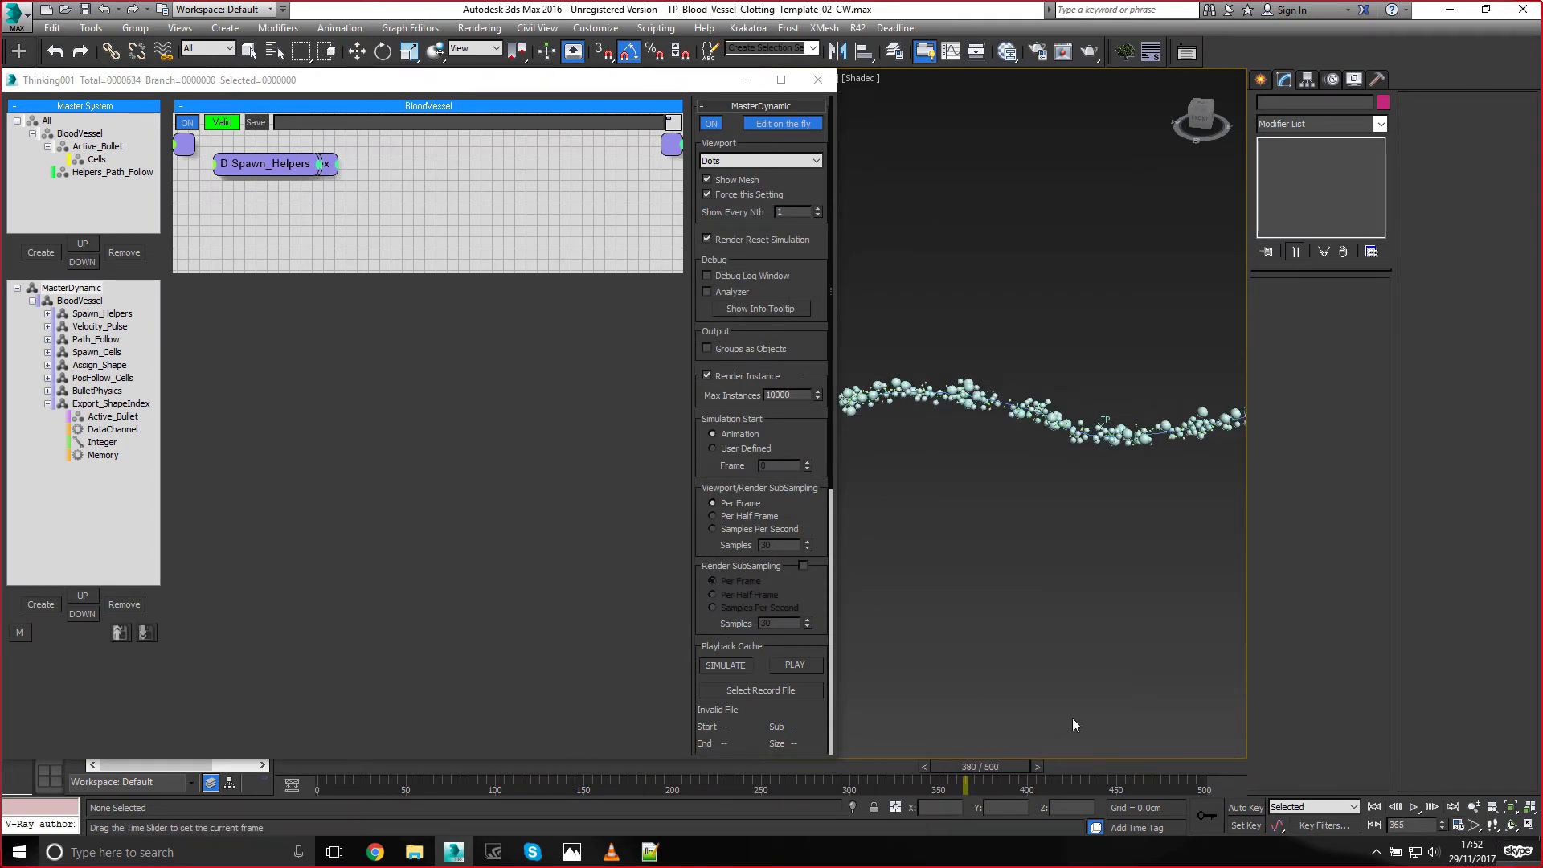
key("w")
middle_click_drag(904, 417, 965, 426)
scroll(944, 453, "up", 5)
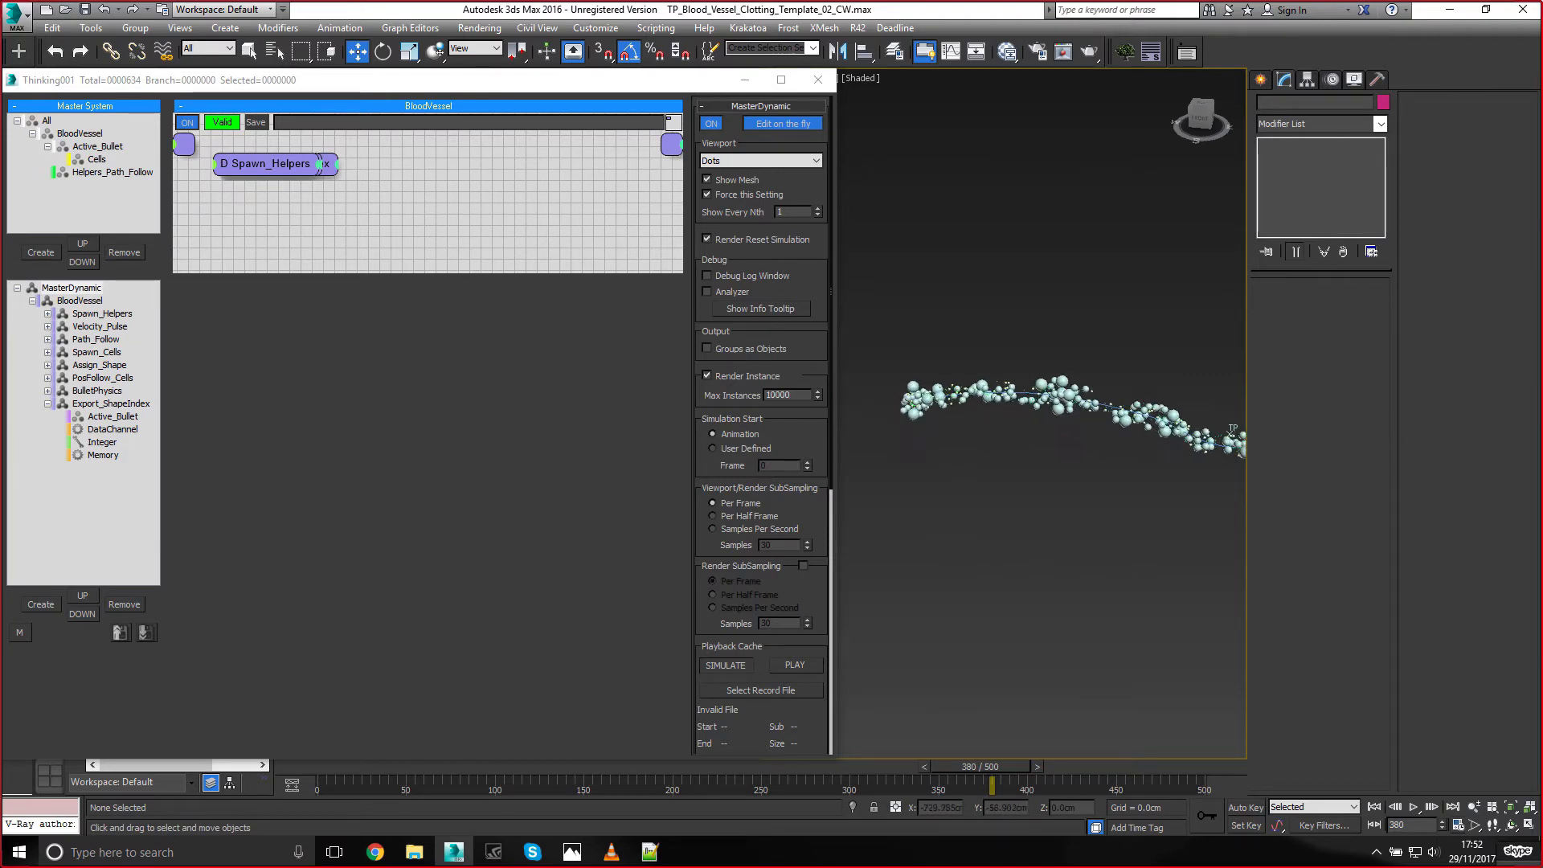
left_click_drag(1025, 772, 1125, 769)
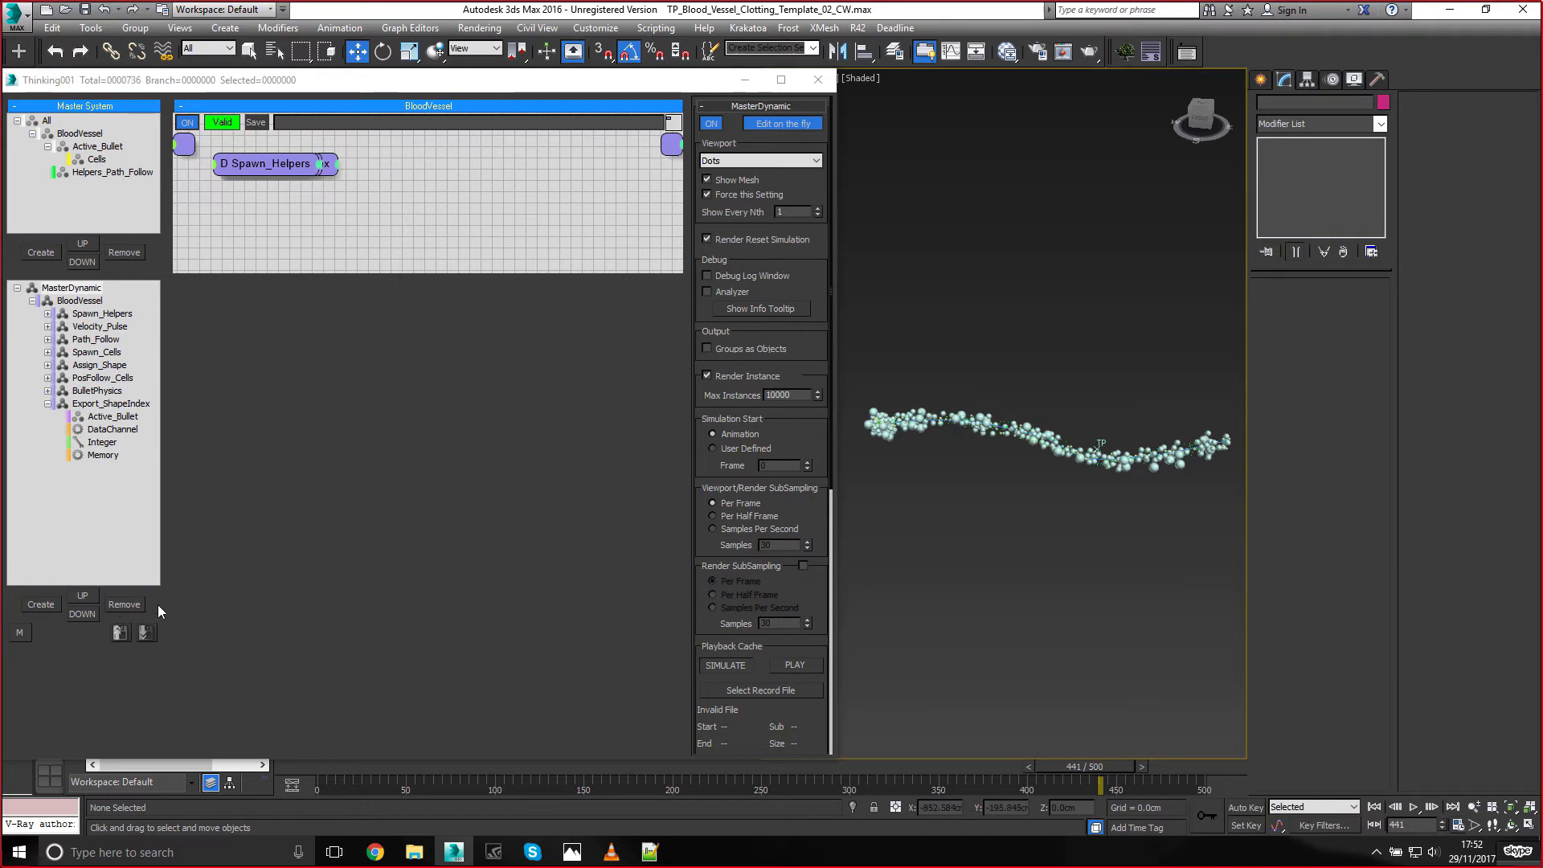
middle_click_drag(884, 388, 903, 392)
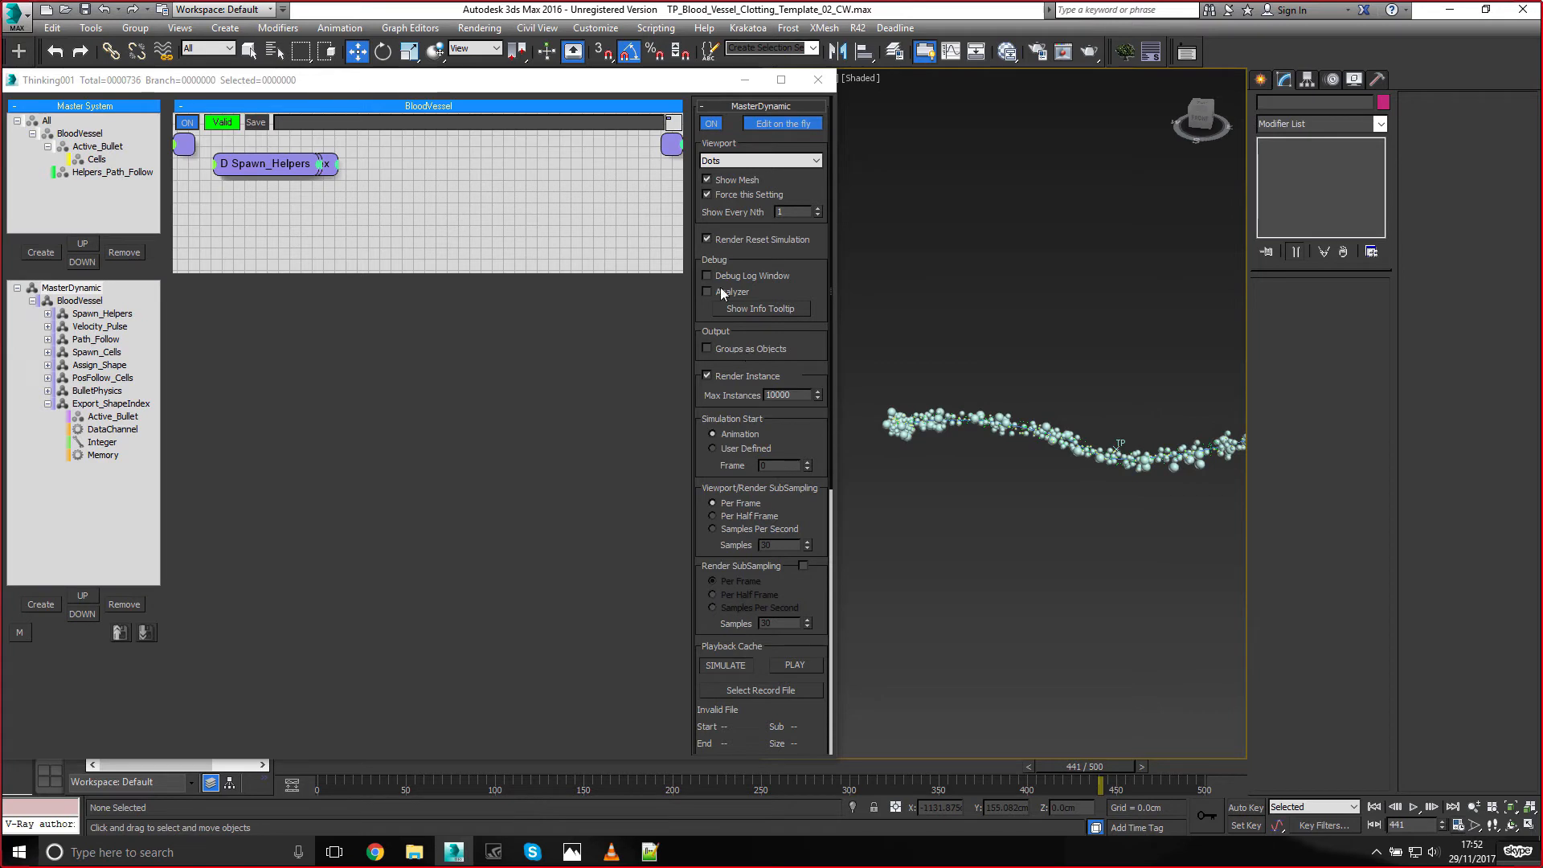
Collapse the Export_ShapeIndex set and open the Spawn_Helpers node graph
left_click(48, 403)
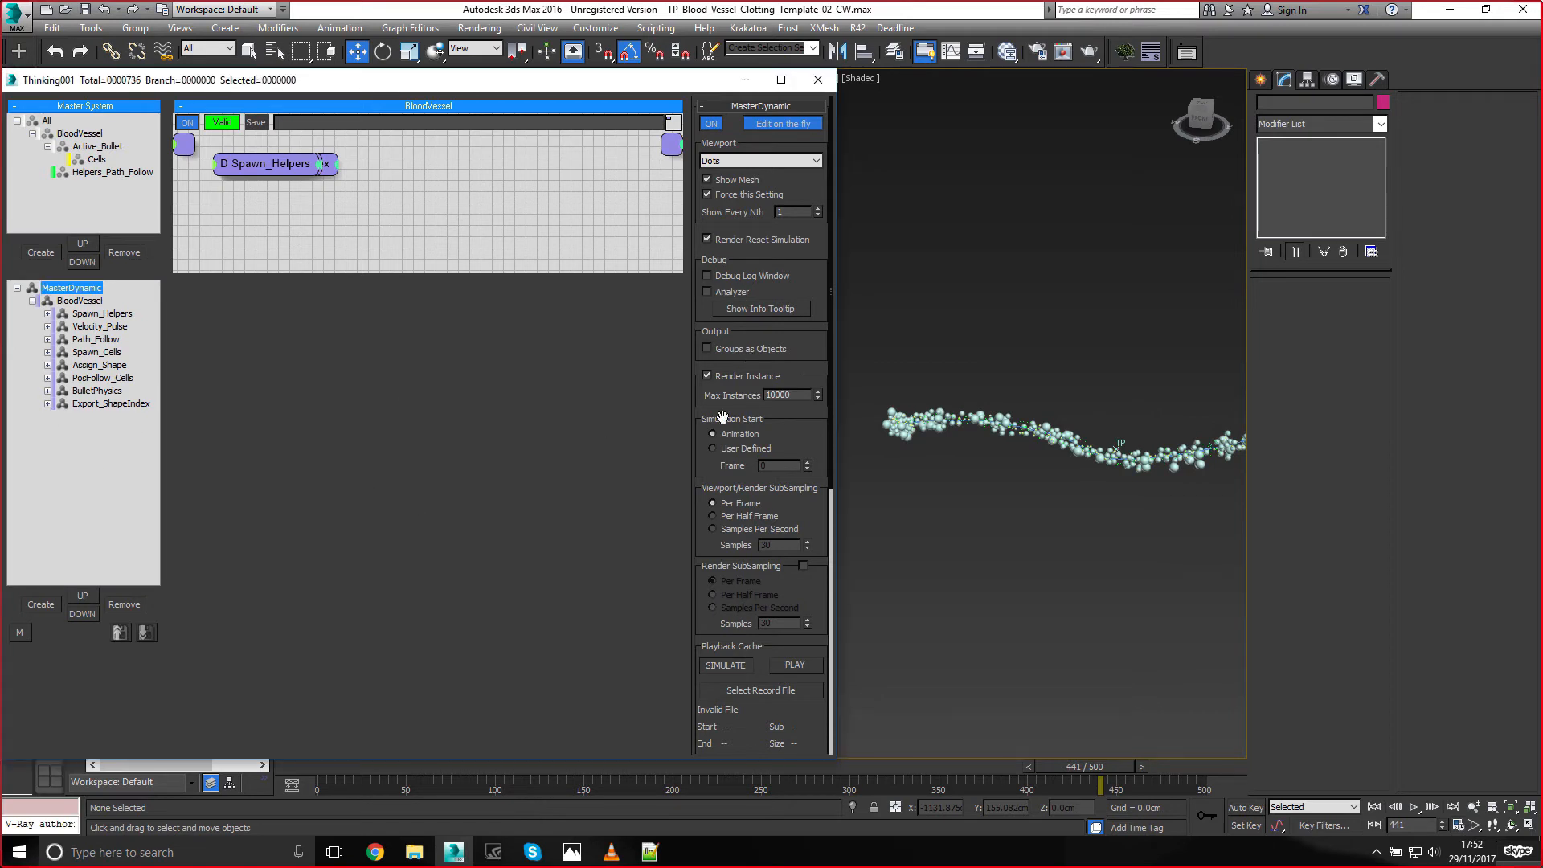
left_click(1178, 421)
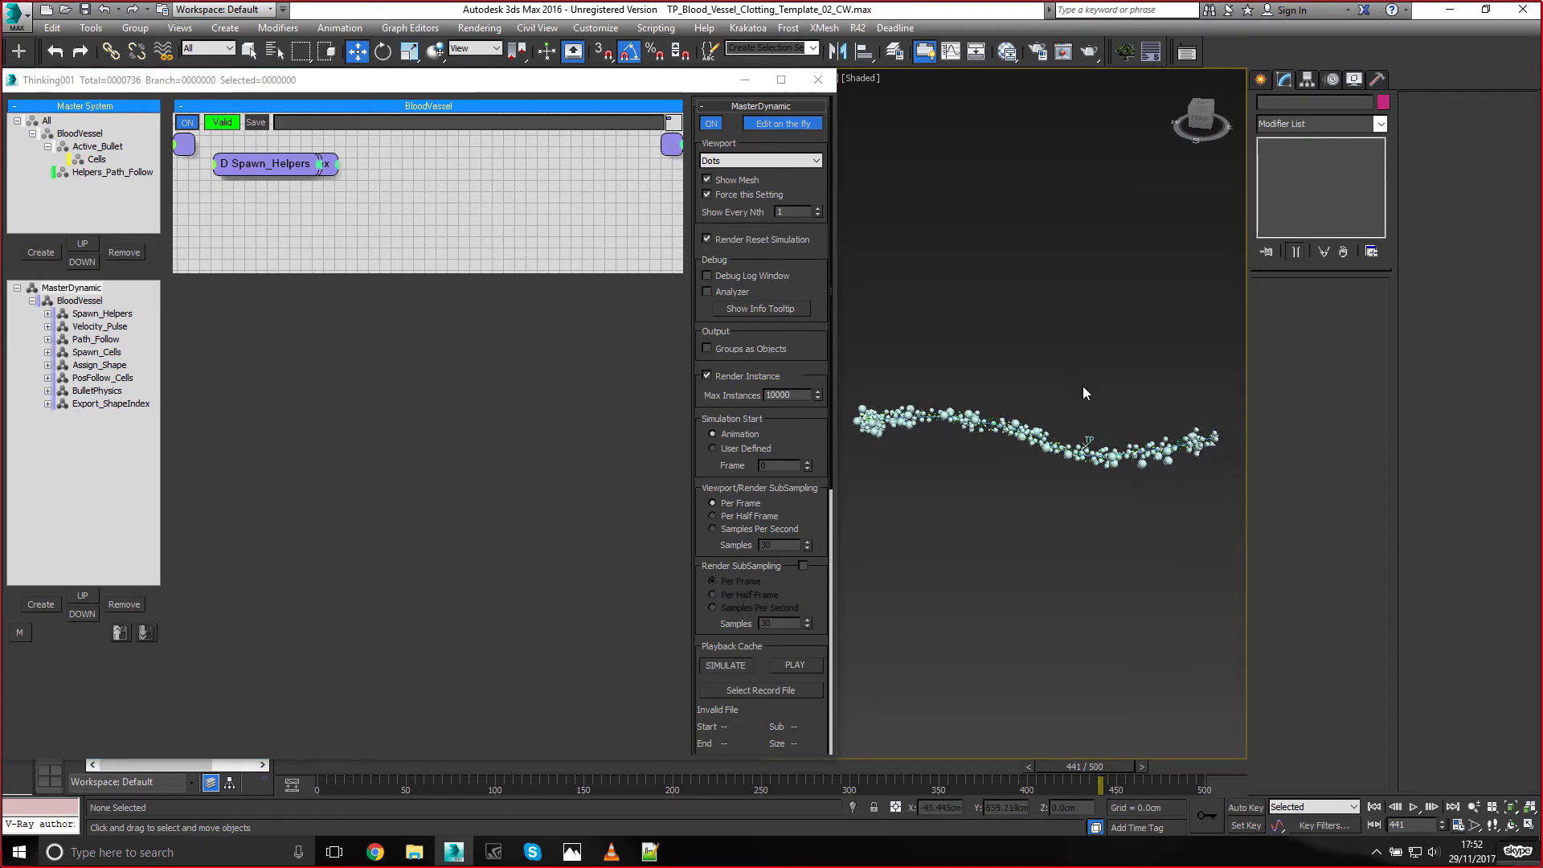
left_click(91, 313)
middle_click_drag(379, 446, 371, 413)
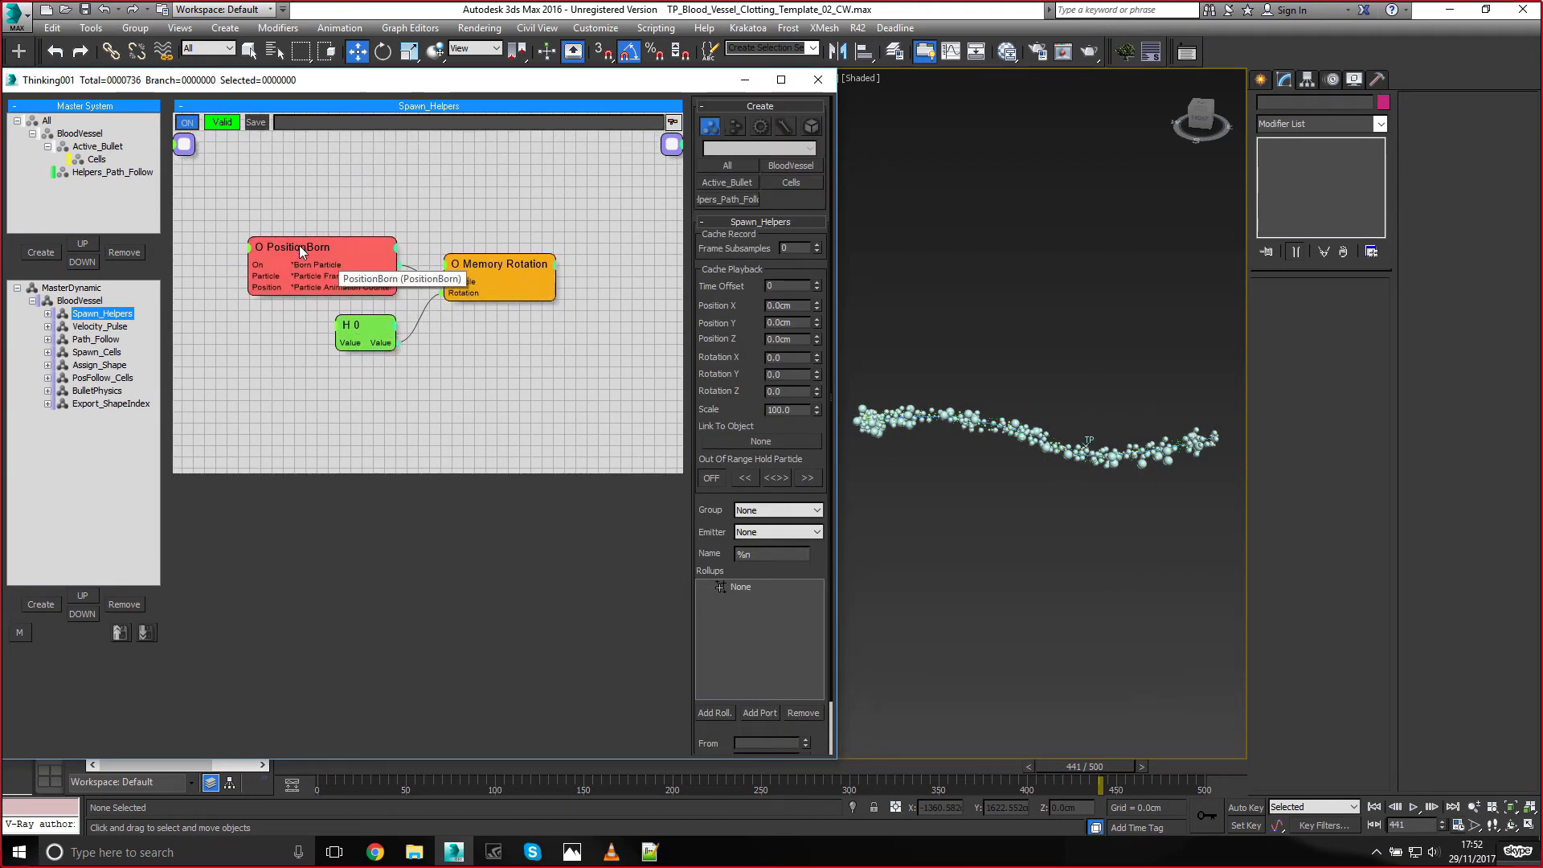
Rename the PositionBorn operator in Spawn_Helpers to "PositionBorn Path Follow"
right_click(298, 244)
left_click(310, 274)
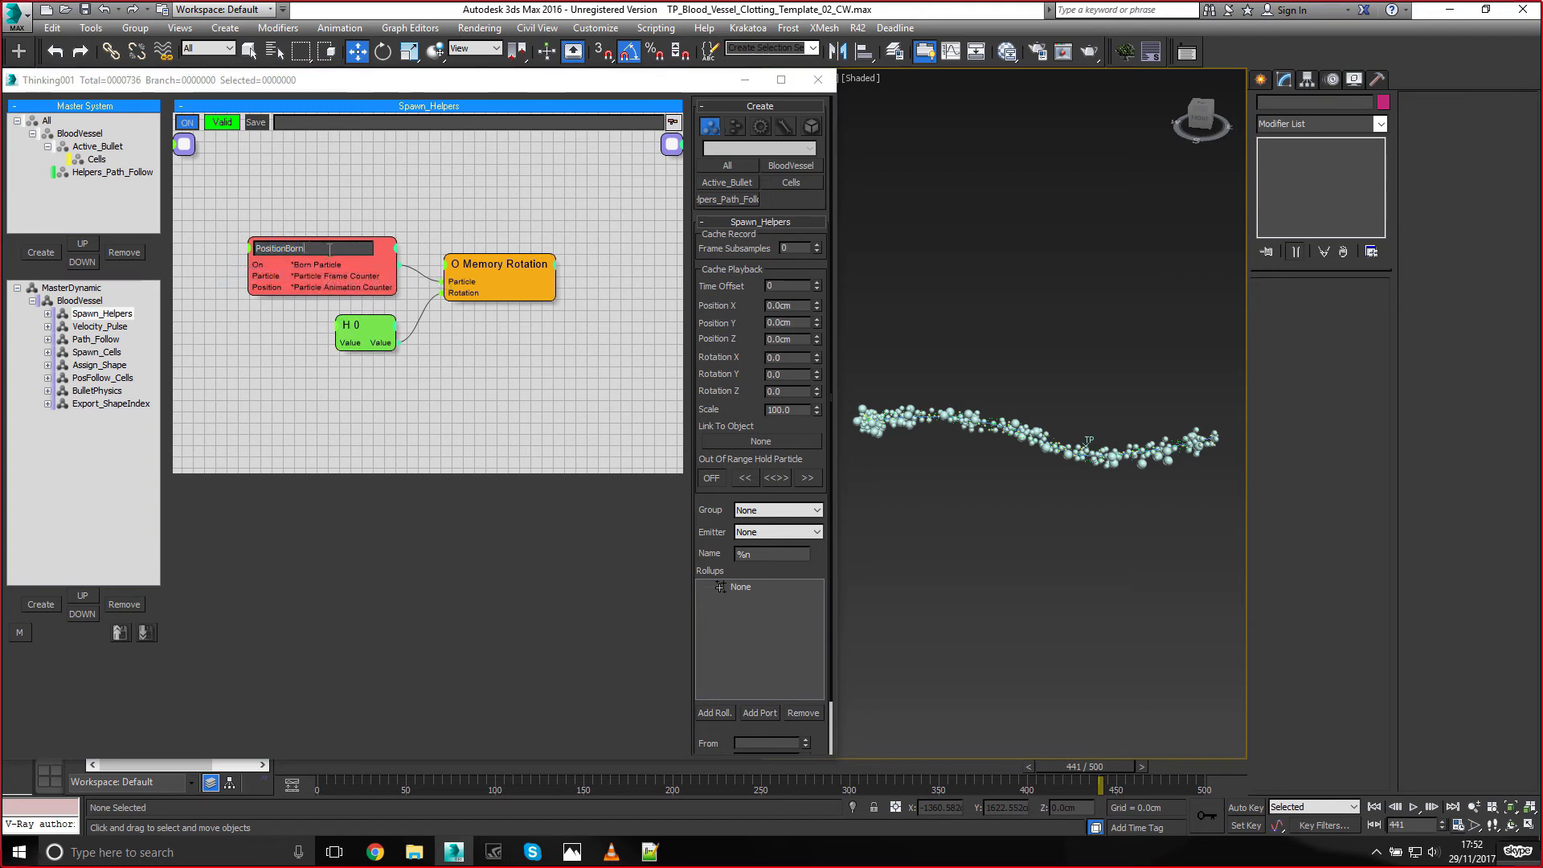
type("Path Follow")
key("Return")
right_click(354, 238)
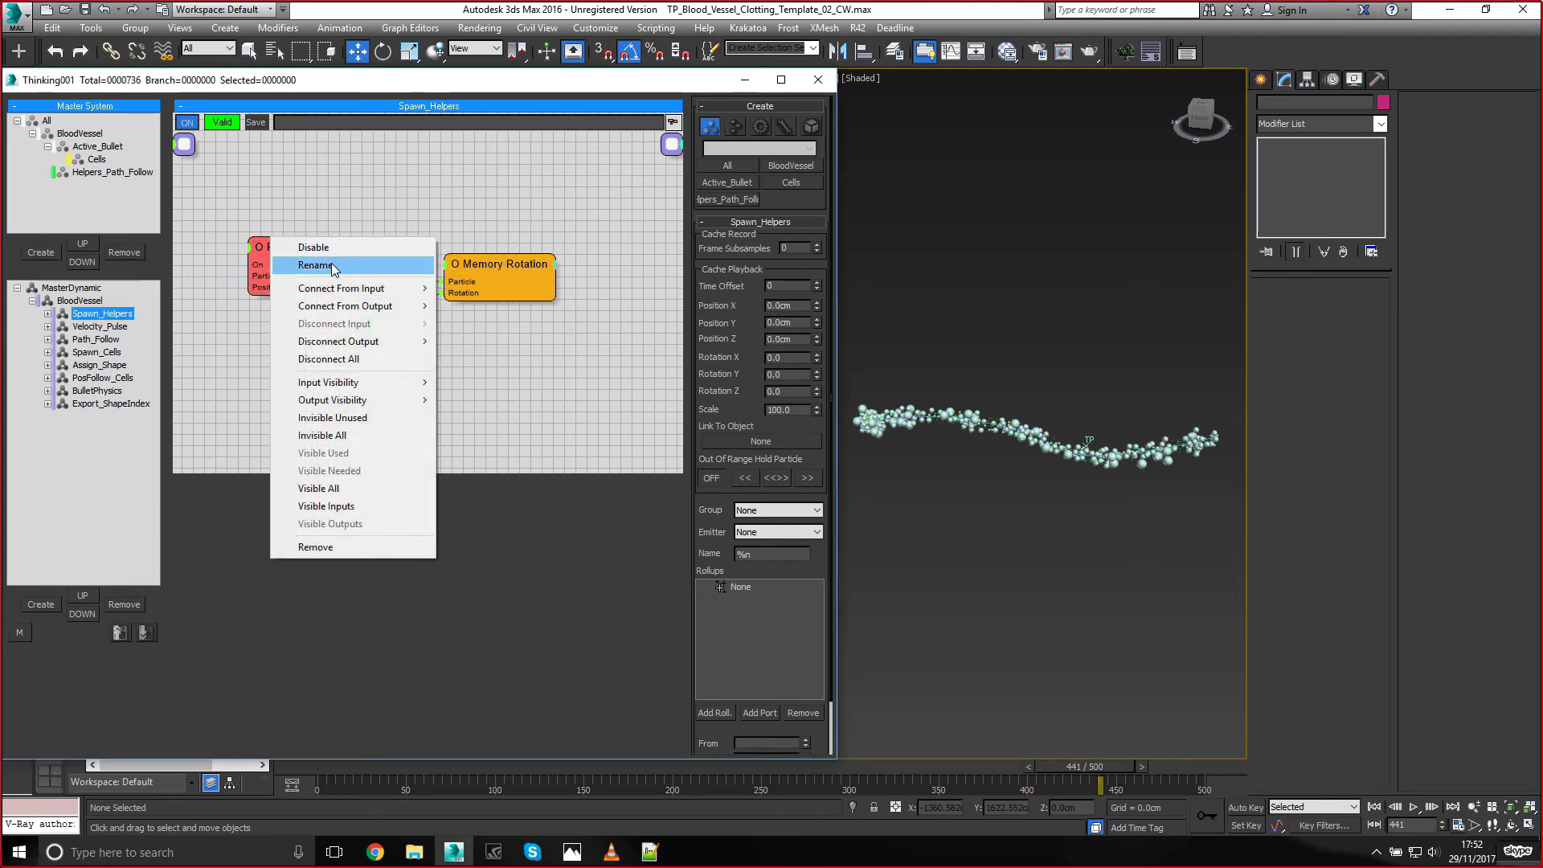
left_click(334, 266)
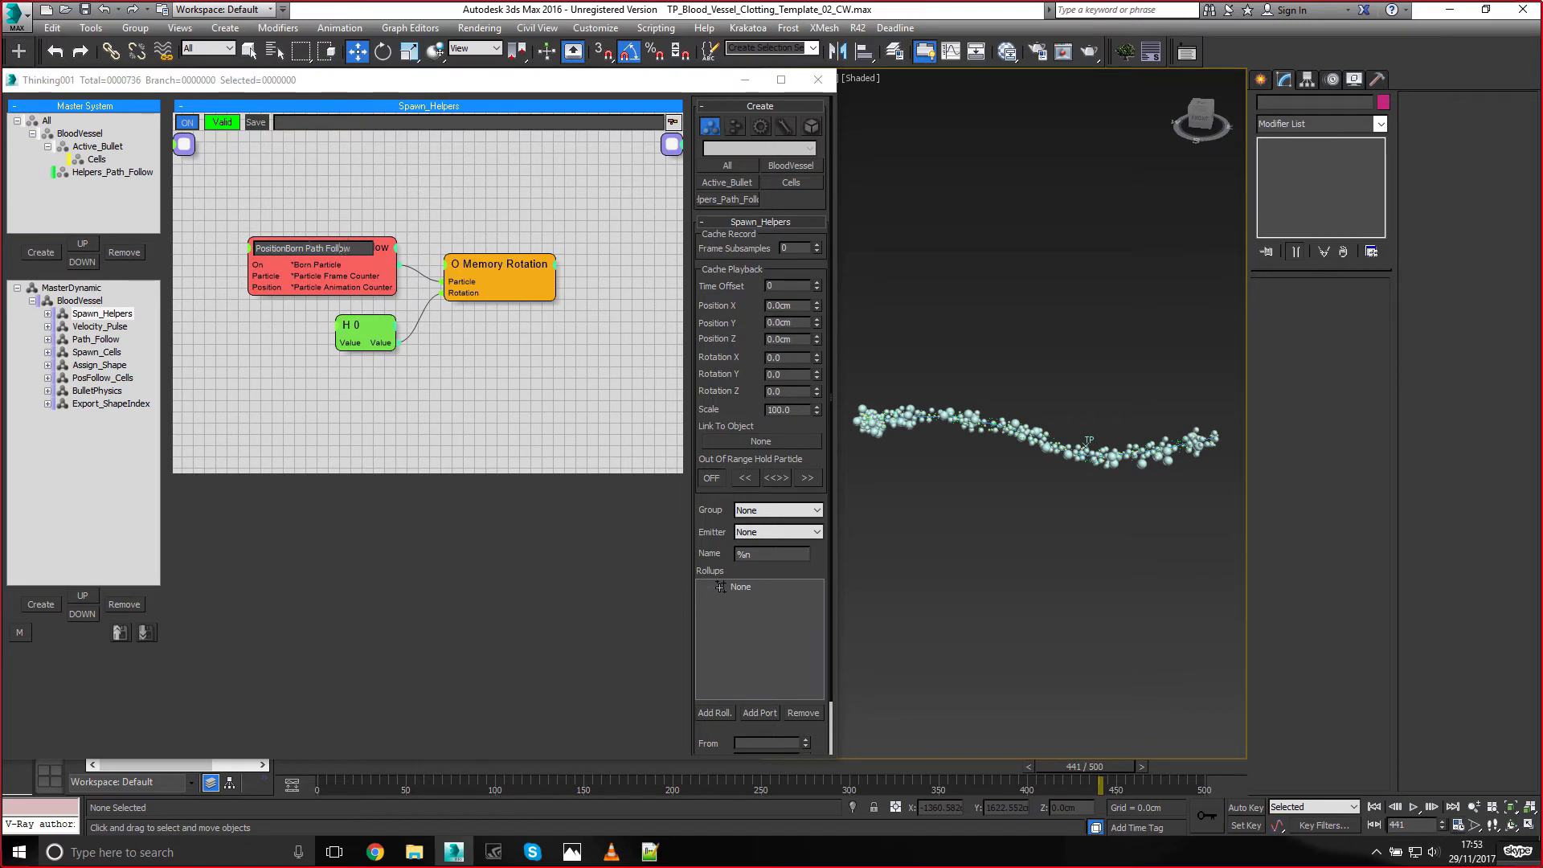
key("Return")
Create a particle group under BloodVessel and name it Helper_End_Point
left_click(79, 133)
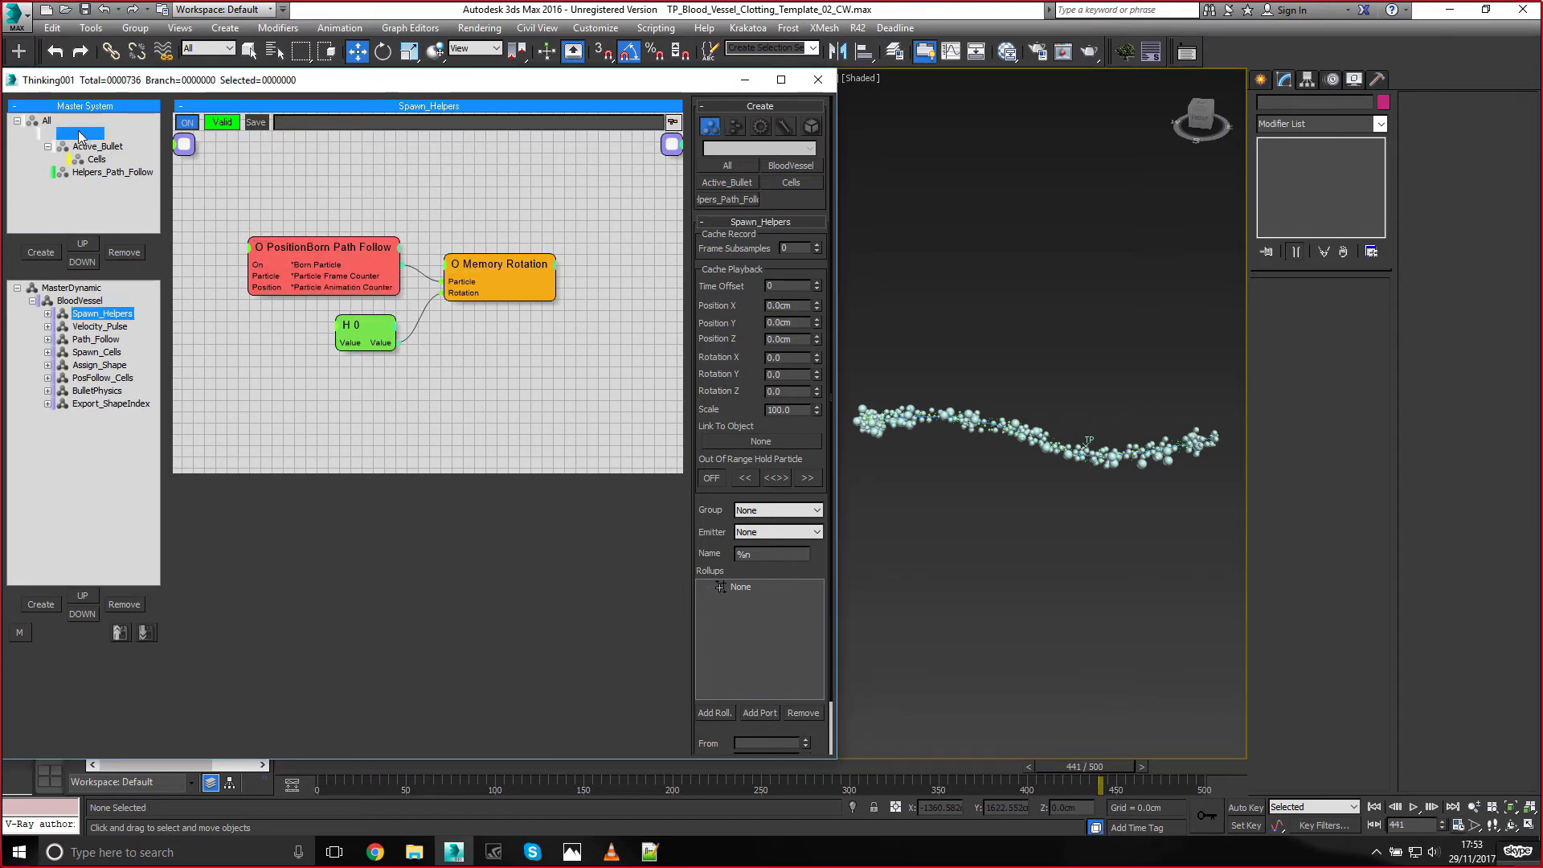
left_click(43, 254)
left_click(88, 190)
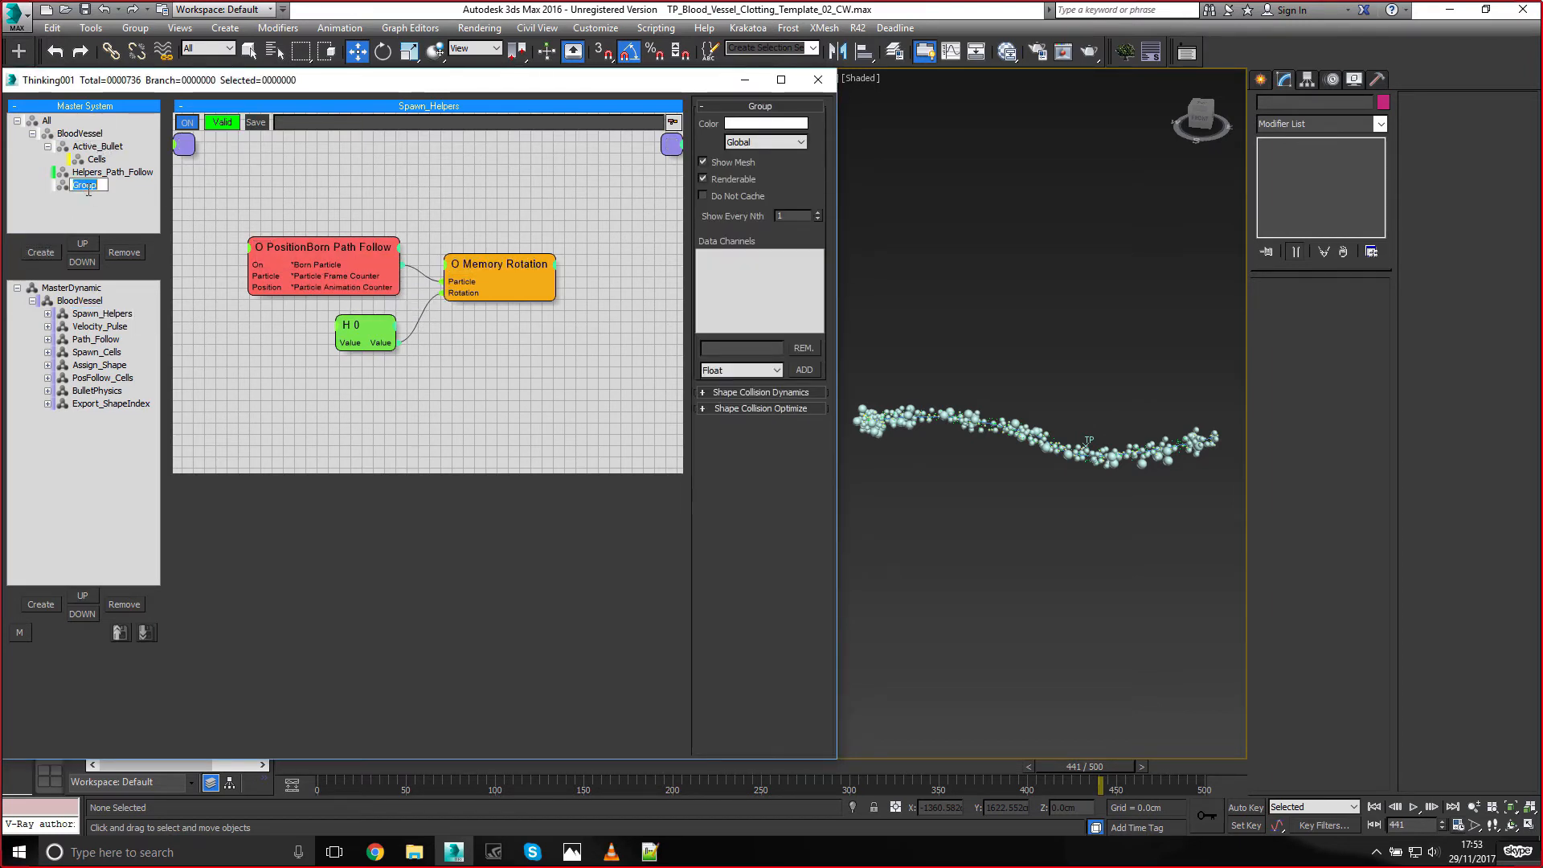
type("Helper_End")
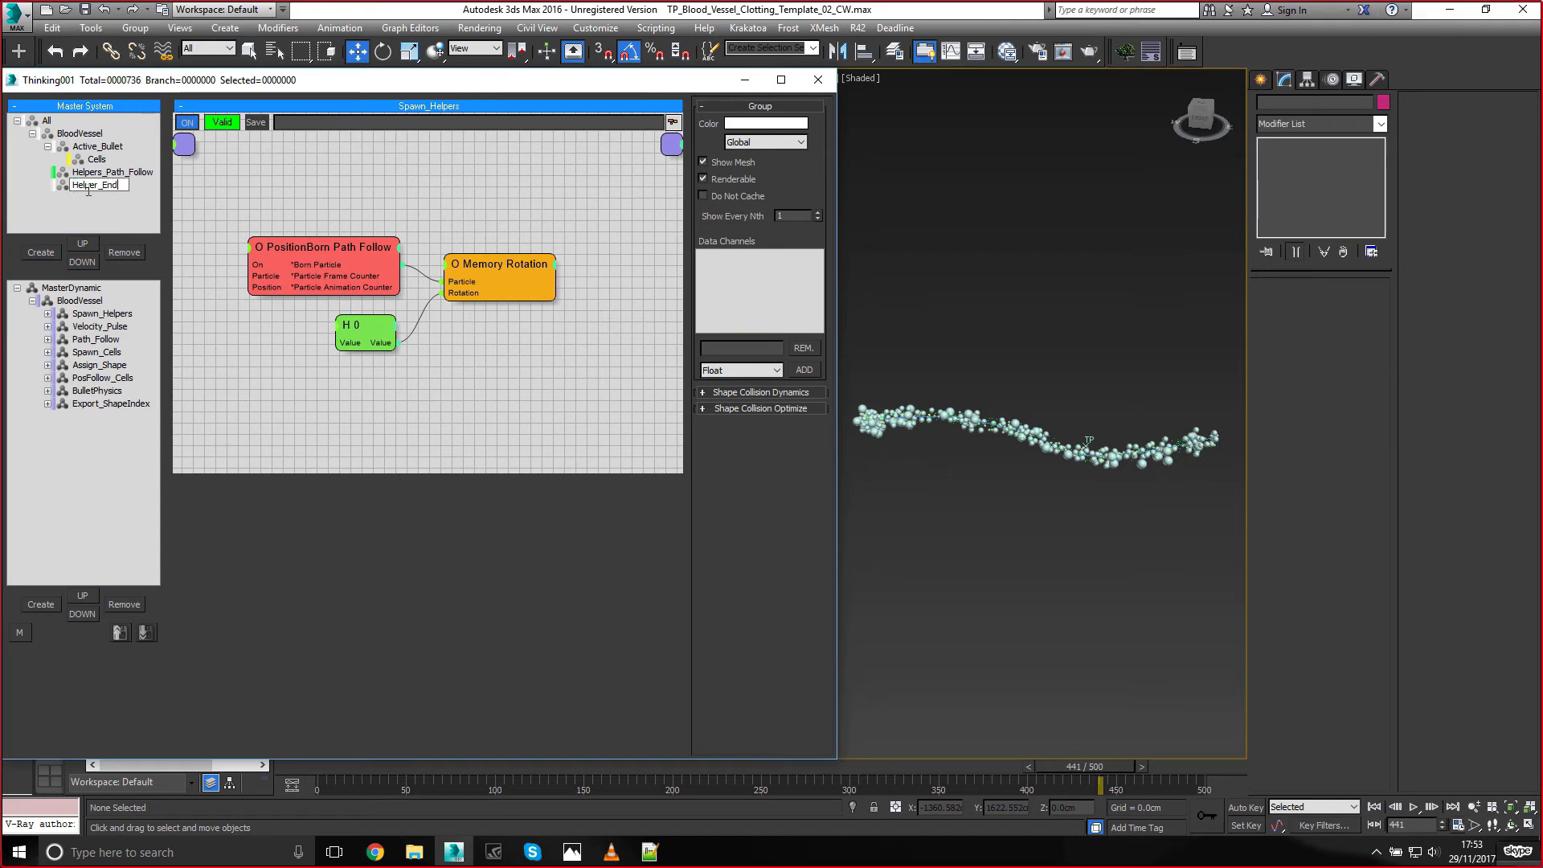
type("_Point")
key("Return")
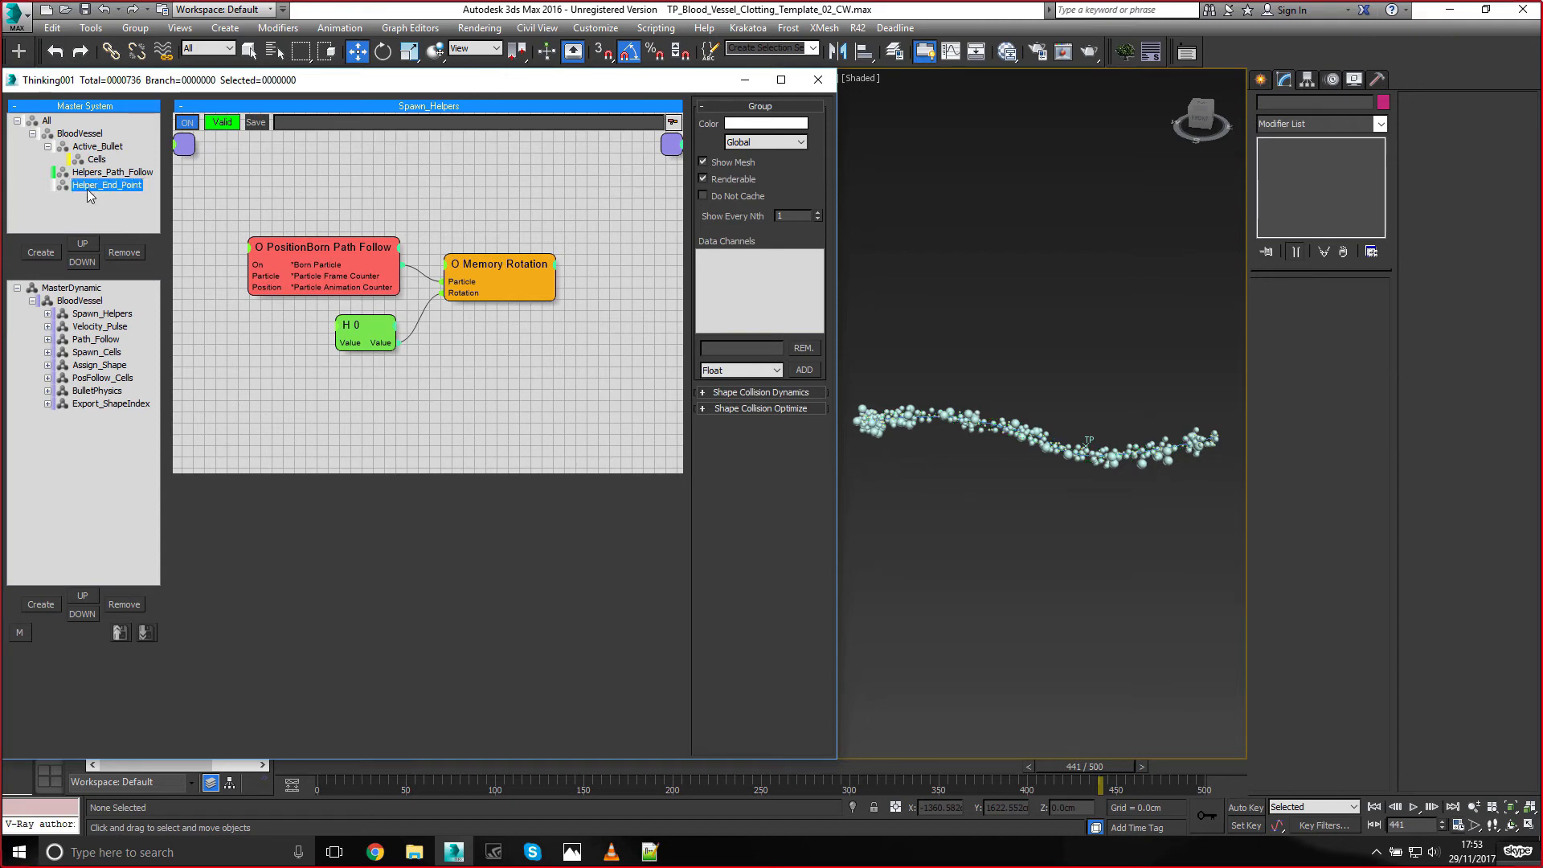
Set the Helper_End_Point group's color to pink
left_click(731, 123)
left_click(312, 208)
left_click(344, 326)
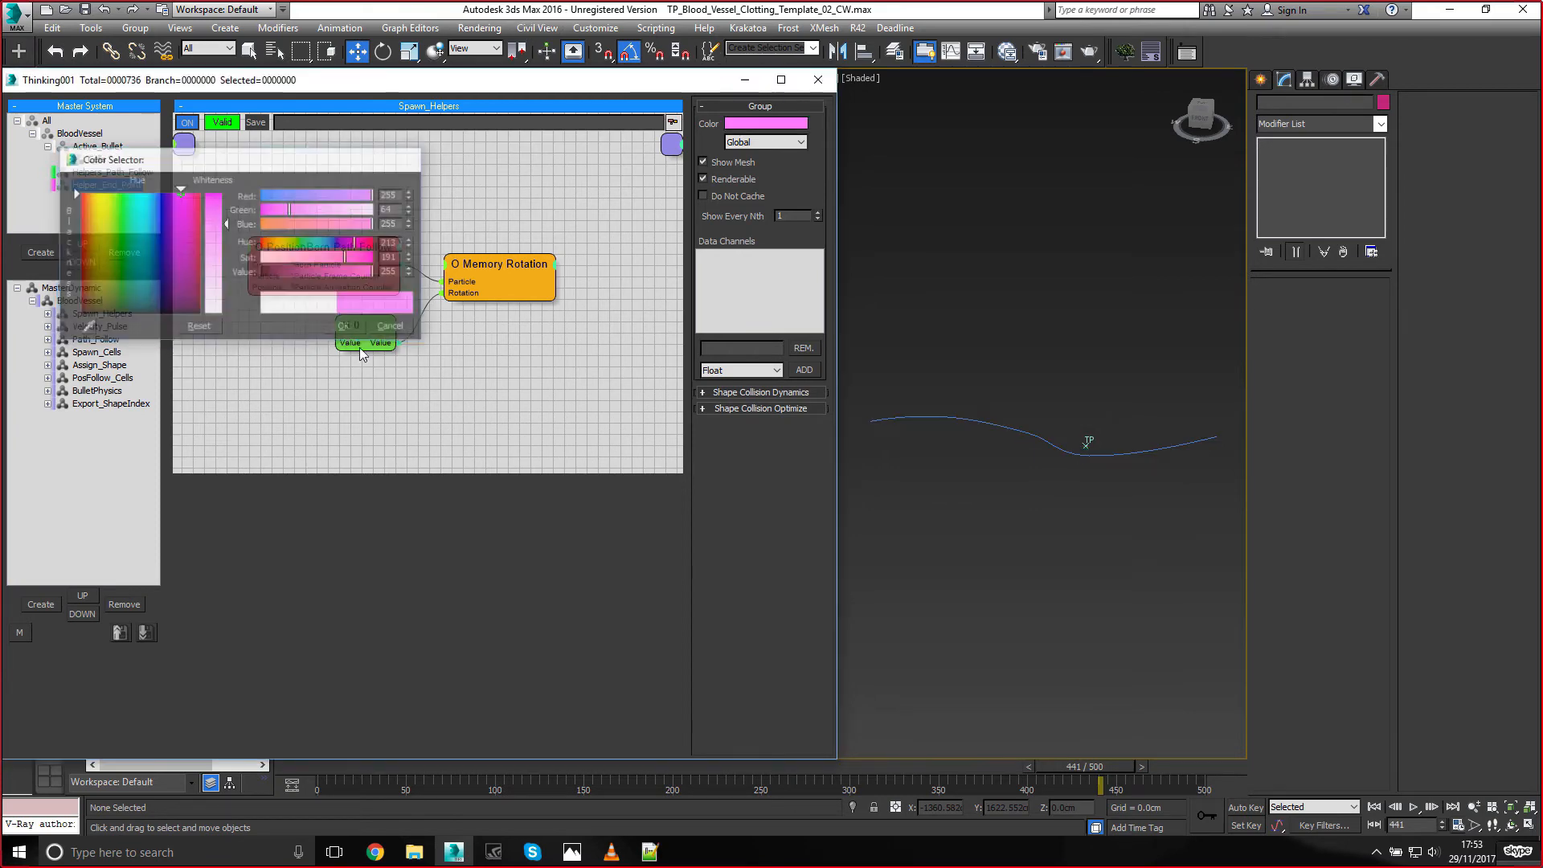
Add a second PositionBorn operator below the existing nodes and rename it "PositionBorn End Point"
middle_click_drag(385, 361, 418, 326)
double_click(301, 373)
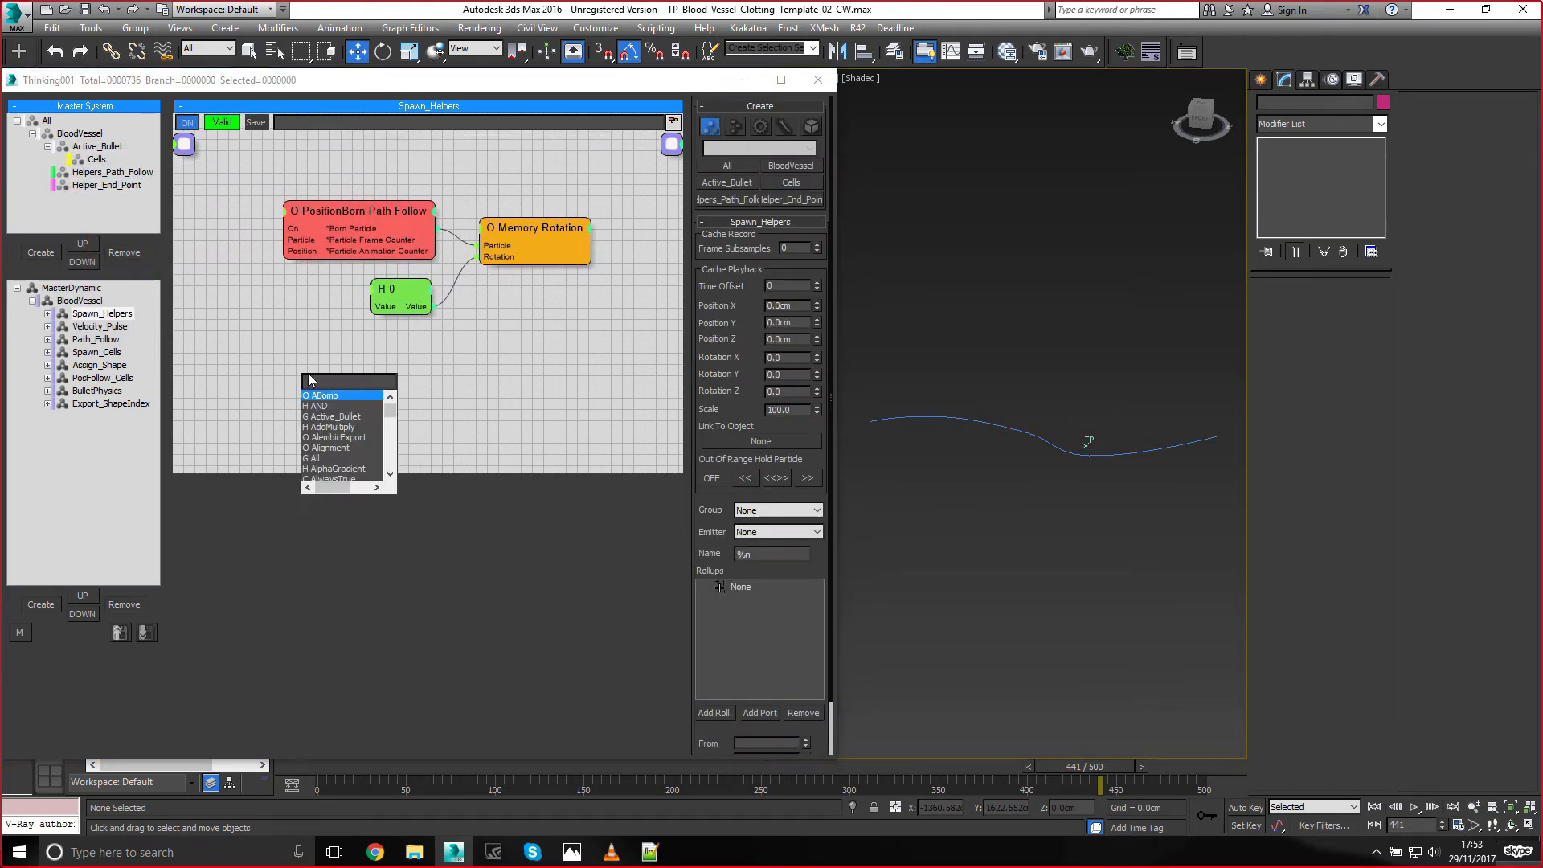
type("posi")
key("Return")
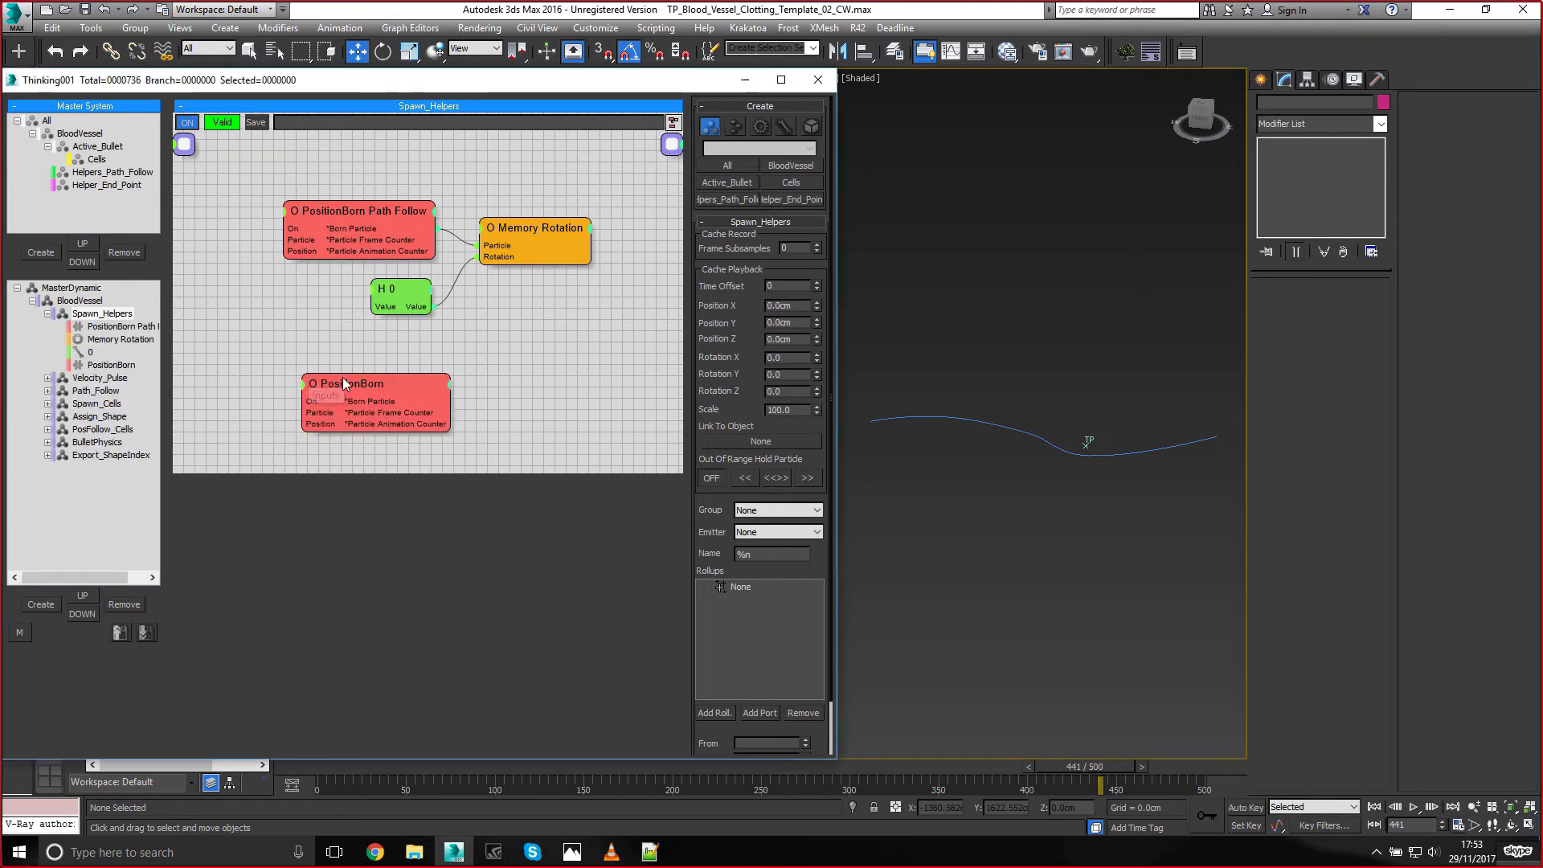
right_click(342, 378)
left_click(305, 410)
left_click(364, 383)
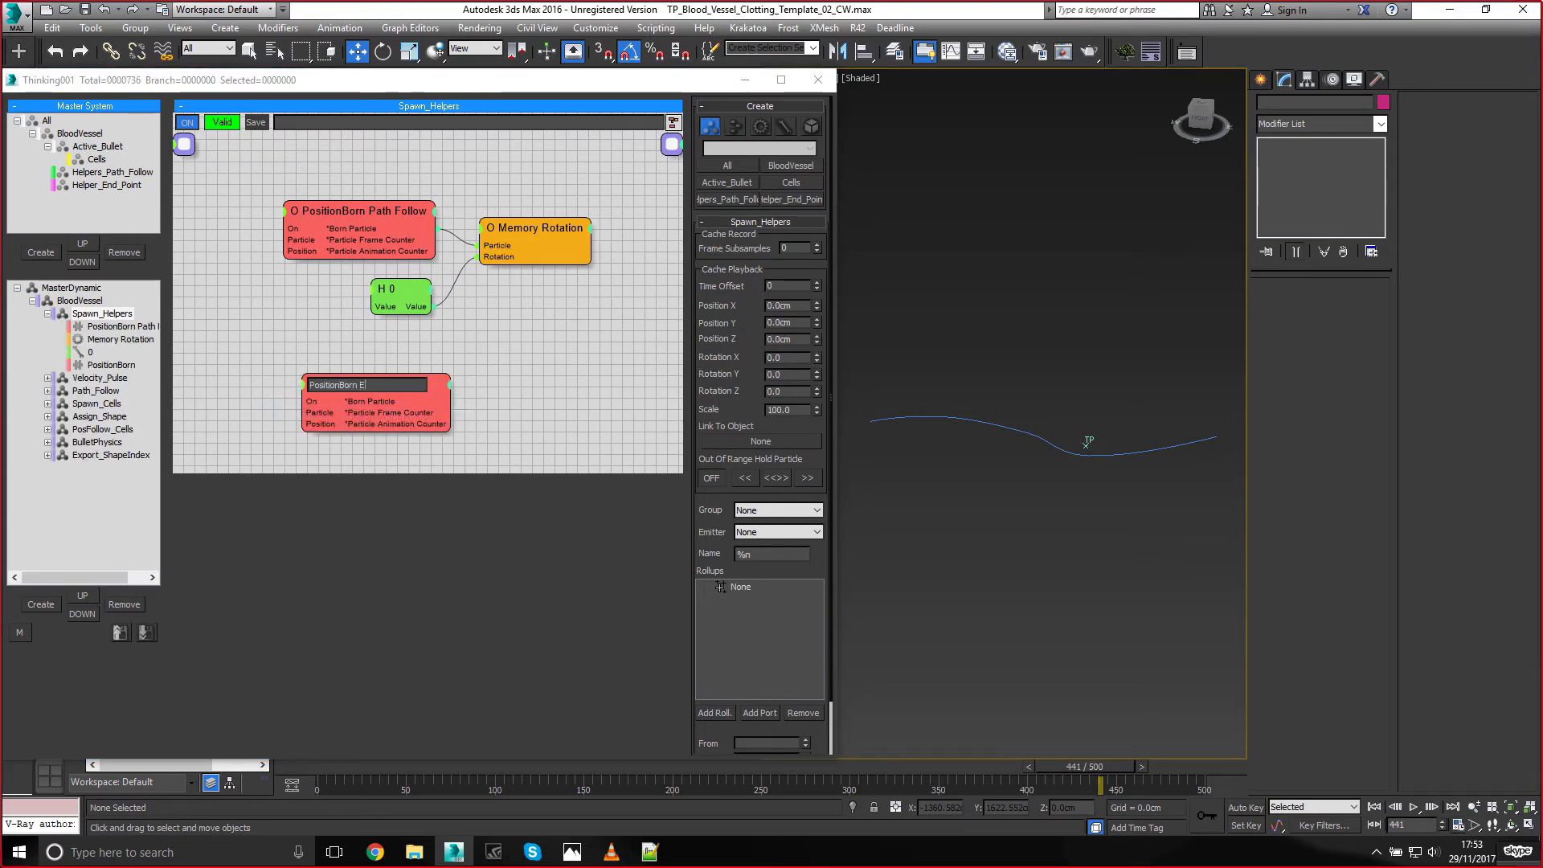
key("Return")
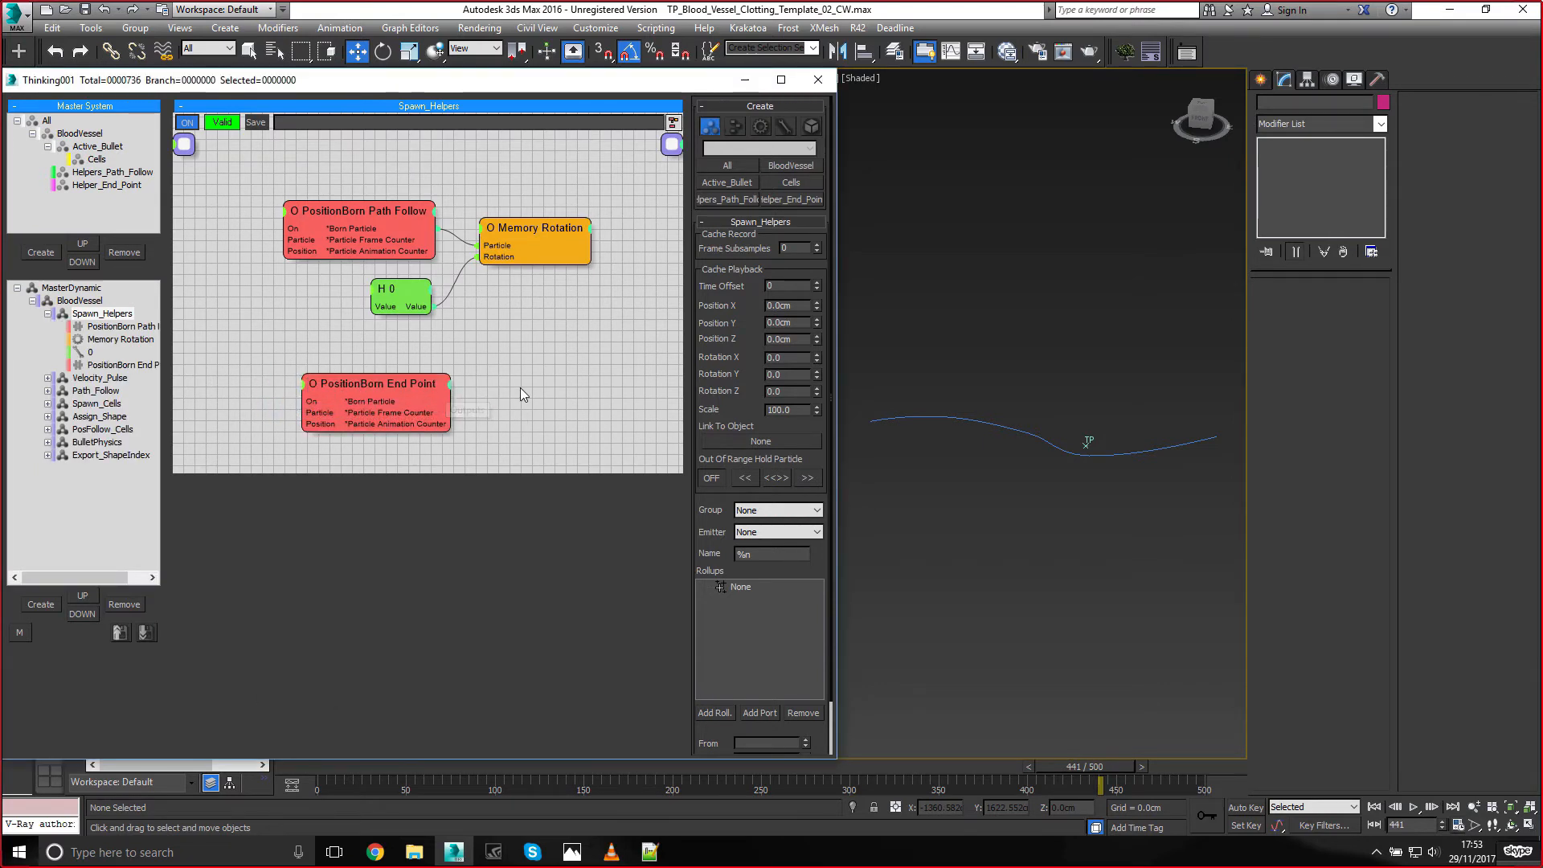
double_click(520, 389)
type("path")
key("Return")
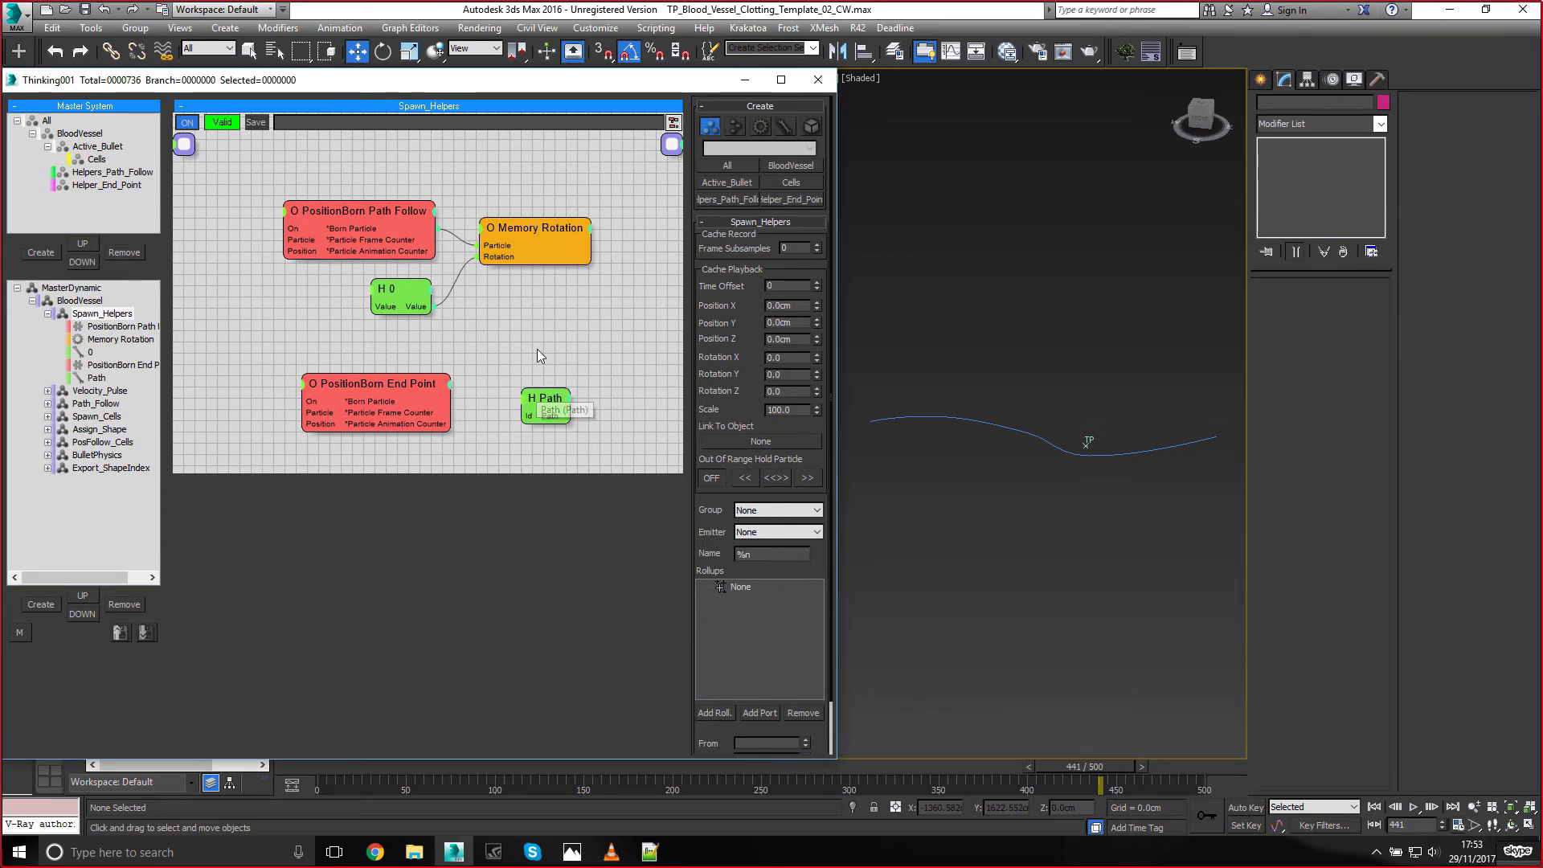
left_click(555, 403)
key("Delete")
Add a PathFollow operator fed by PositionBorn End Point and assign the TP_Path_Blood_Vessel spline as its path
double_click(551, 389)
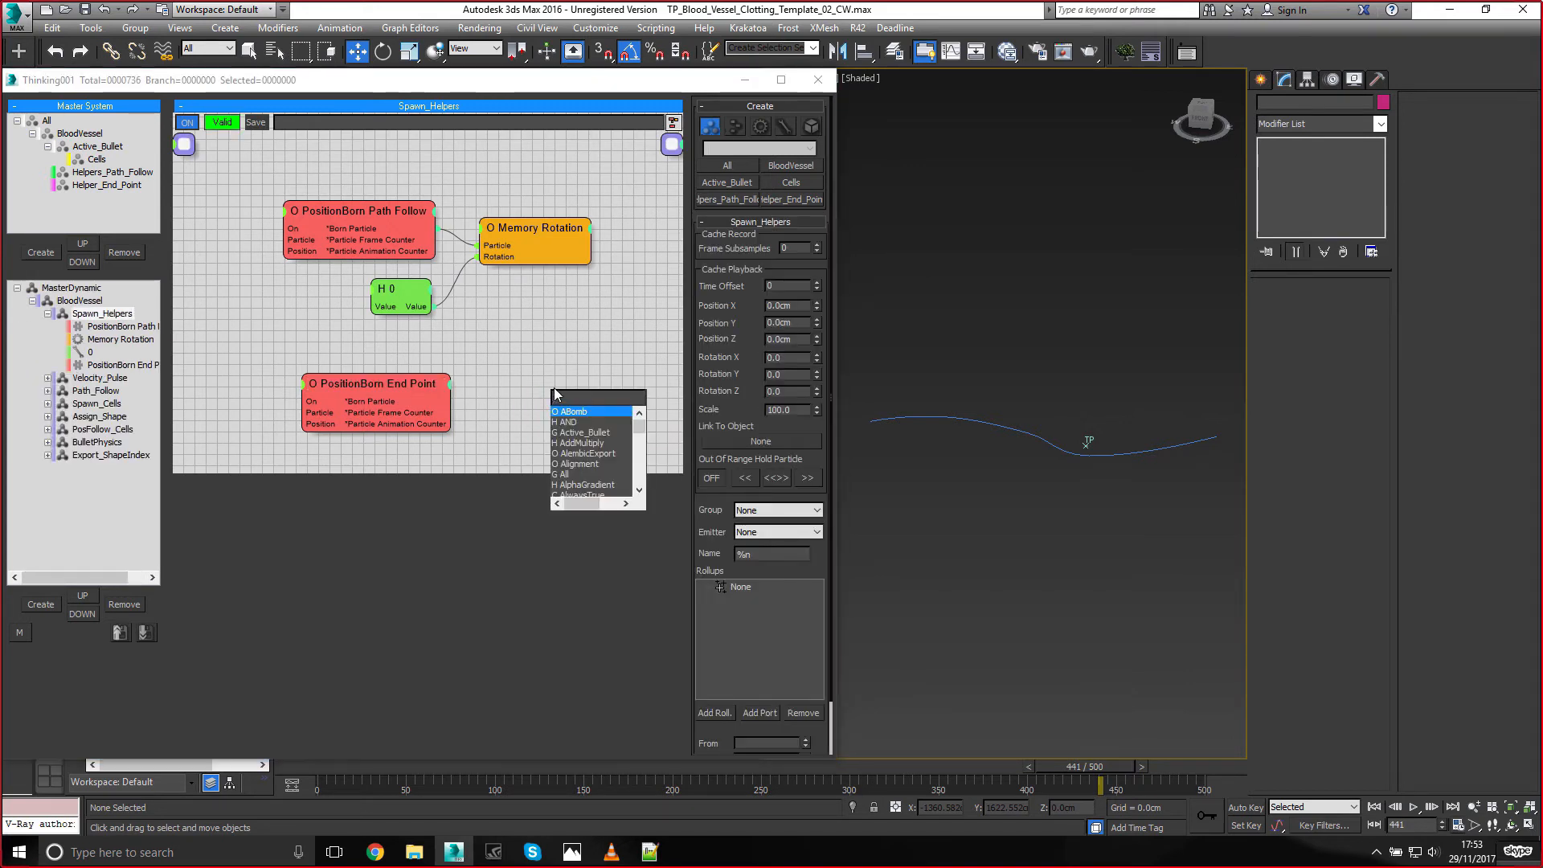
type("path")
key("Down")
key("Return")
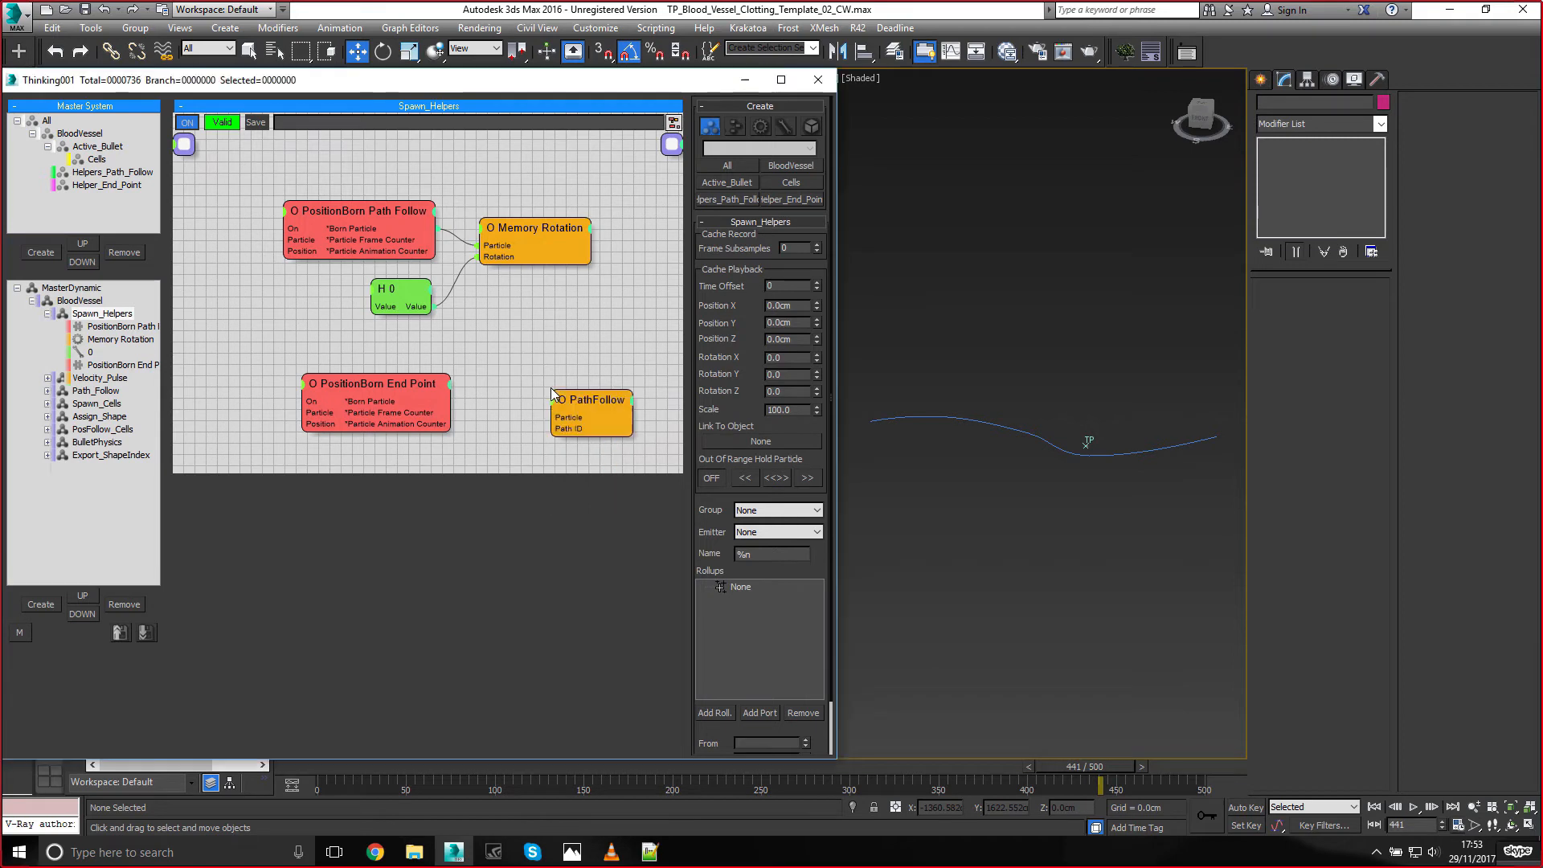
left_click_drag(376, 399, 547, 382)
left_click(733, 346)
left_click(1006, 426)
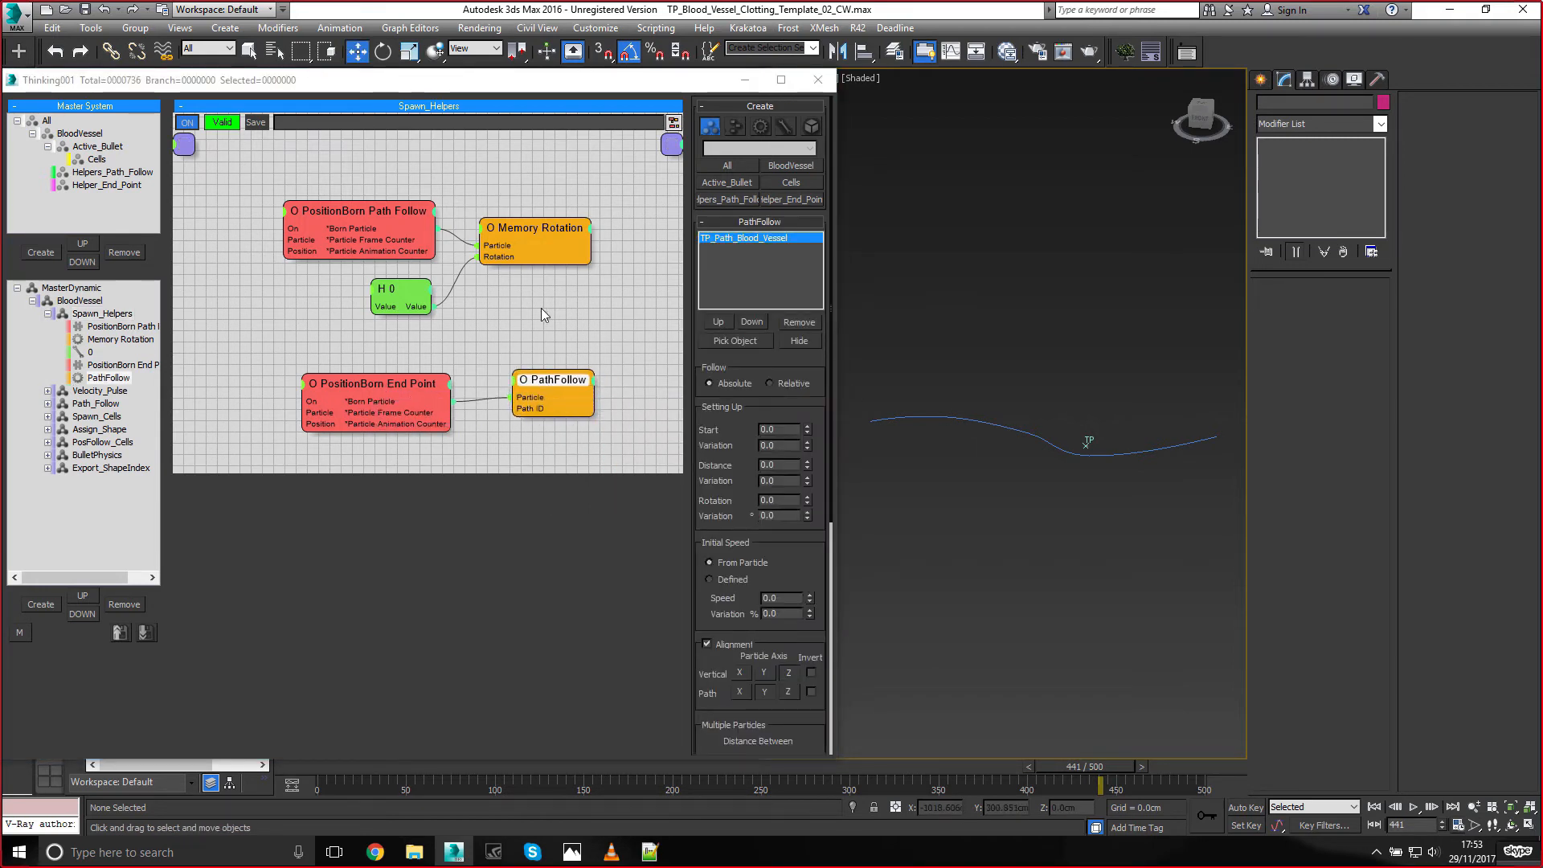
Configure PositionBorn End Point with group Helper_End_Point, Pistol Shot emission, a life span of 9999 and a speed of 0
left_click_drag(368, 374, 358, 376)
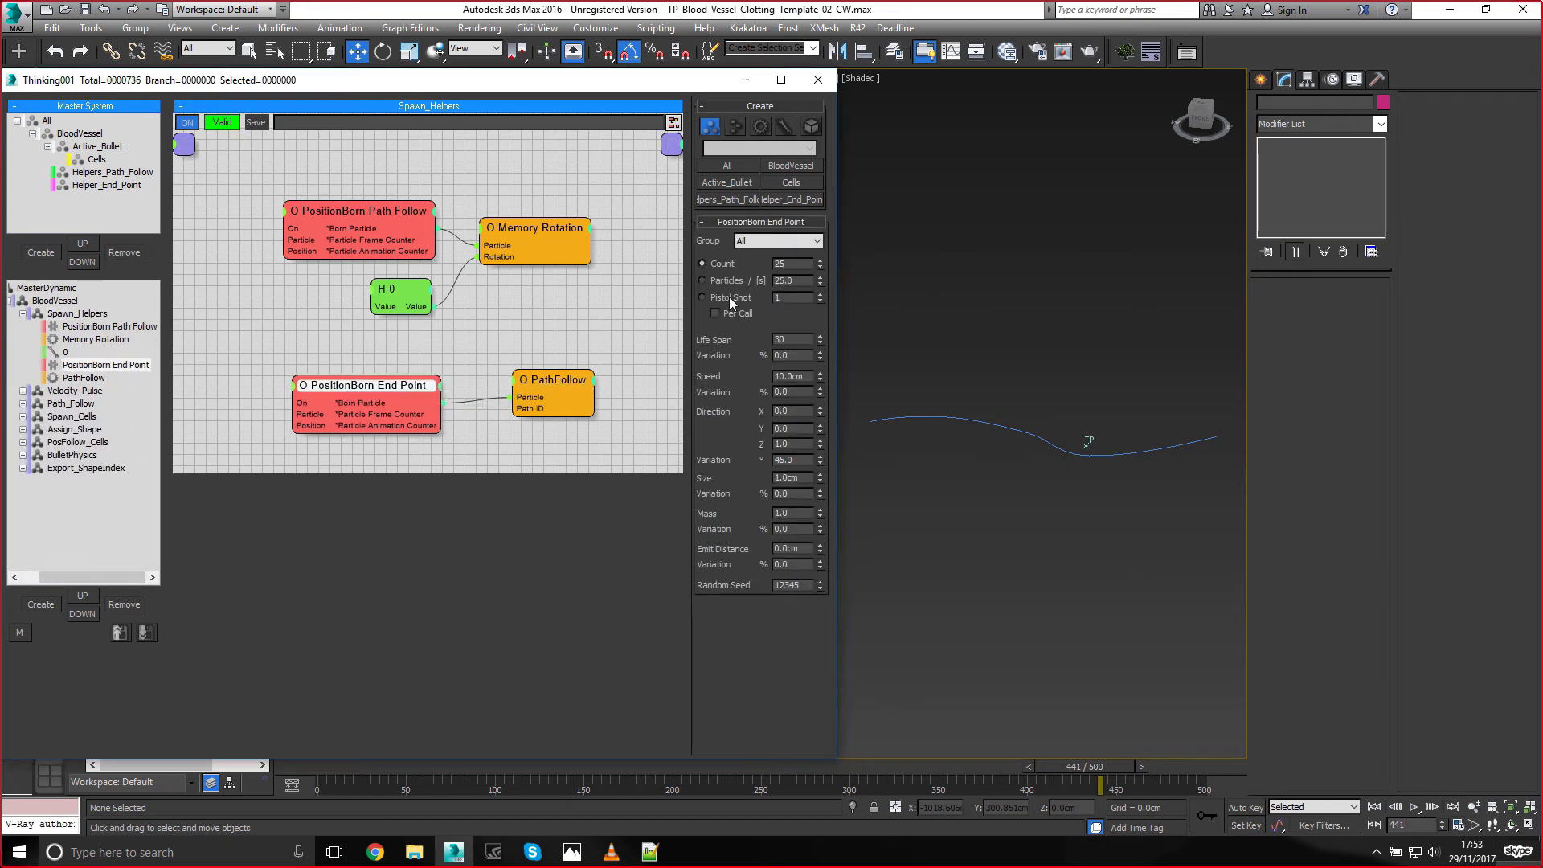
left_click(772, 241)
left_click(769, 309)
type("9999")
left_click(801, 377)
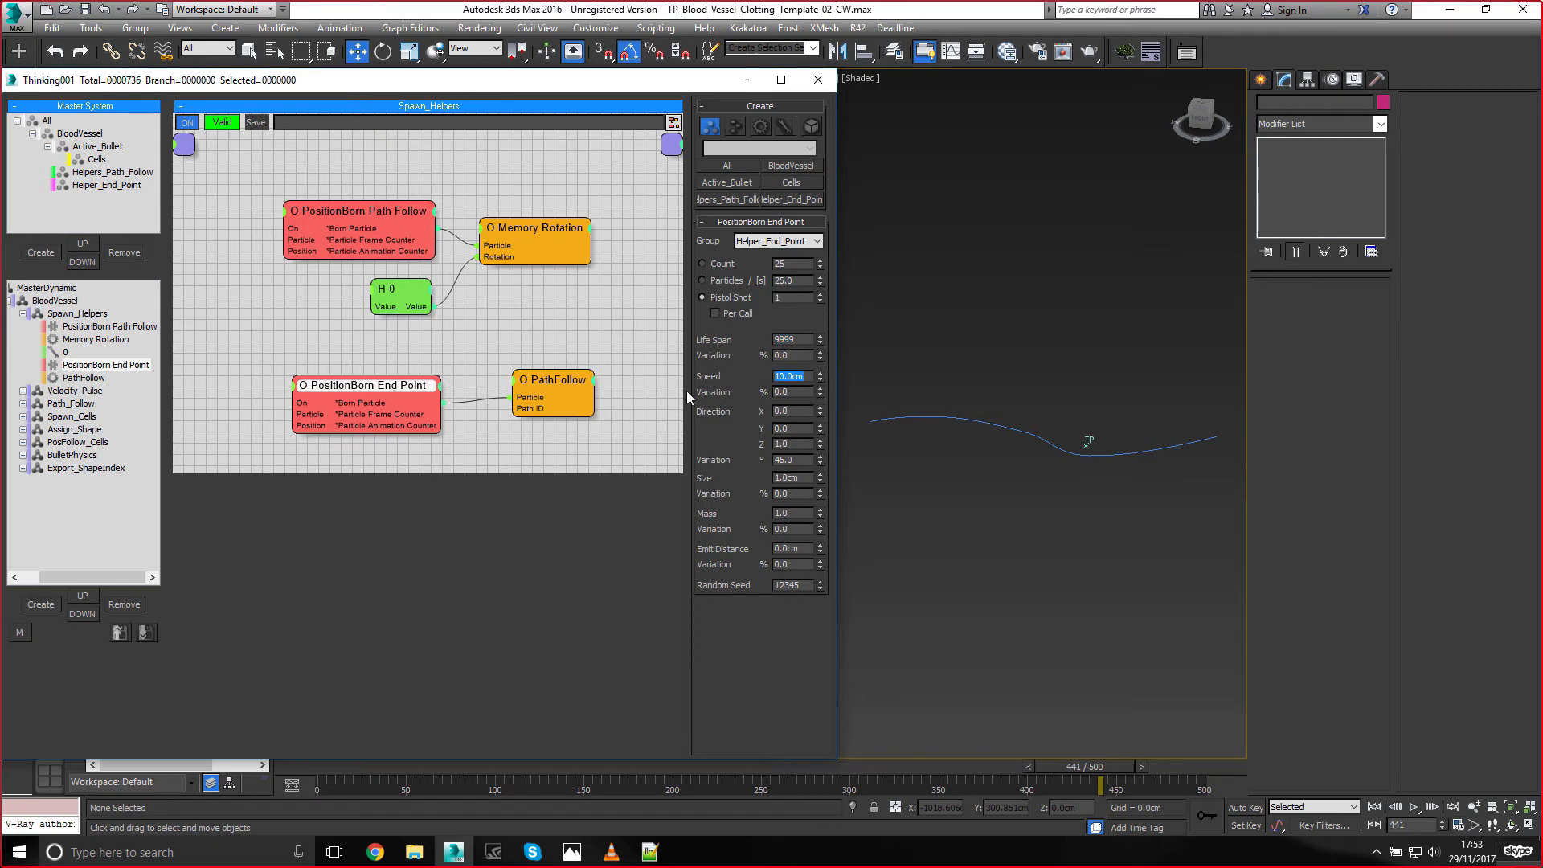
type("0")
key("Return")
Set the PathFollow operator's Start value to 9999999 and rewind the timeline to frame 0
left_click_drag(546, 398, 546, 406)
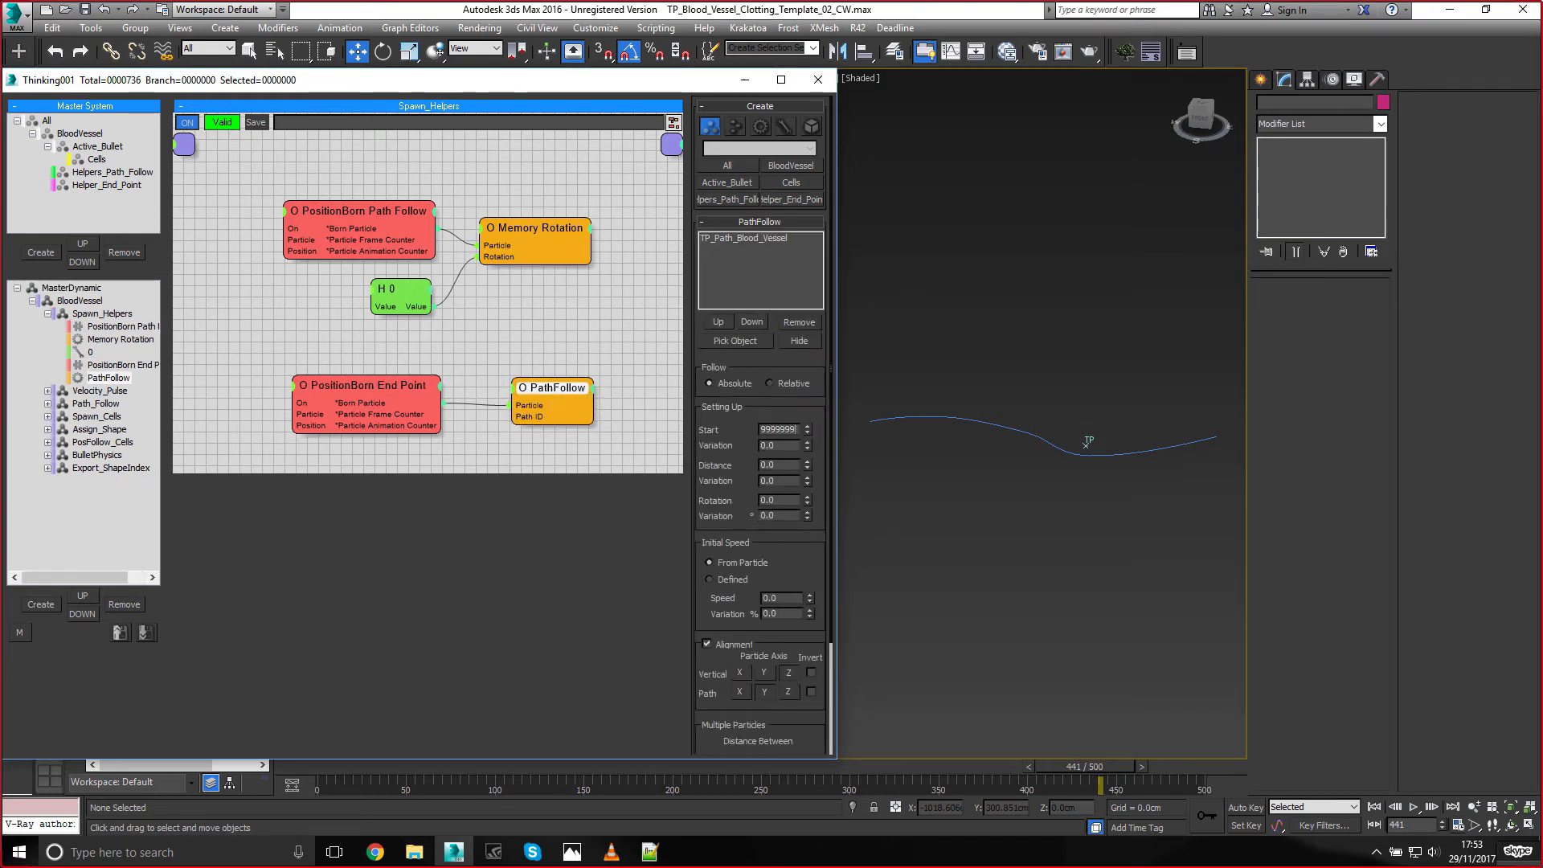
key("Return")
left_click_drag(408, 771, 318, 773)
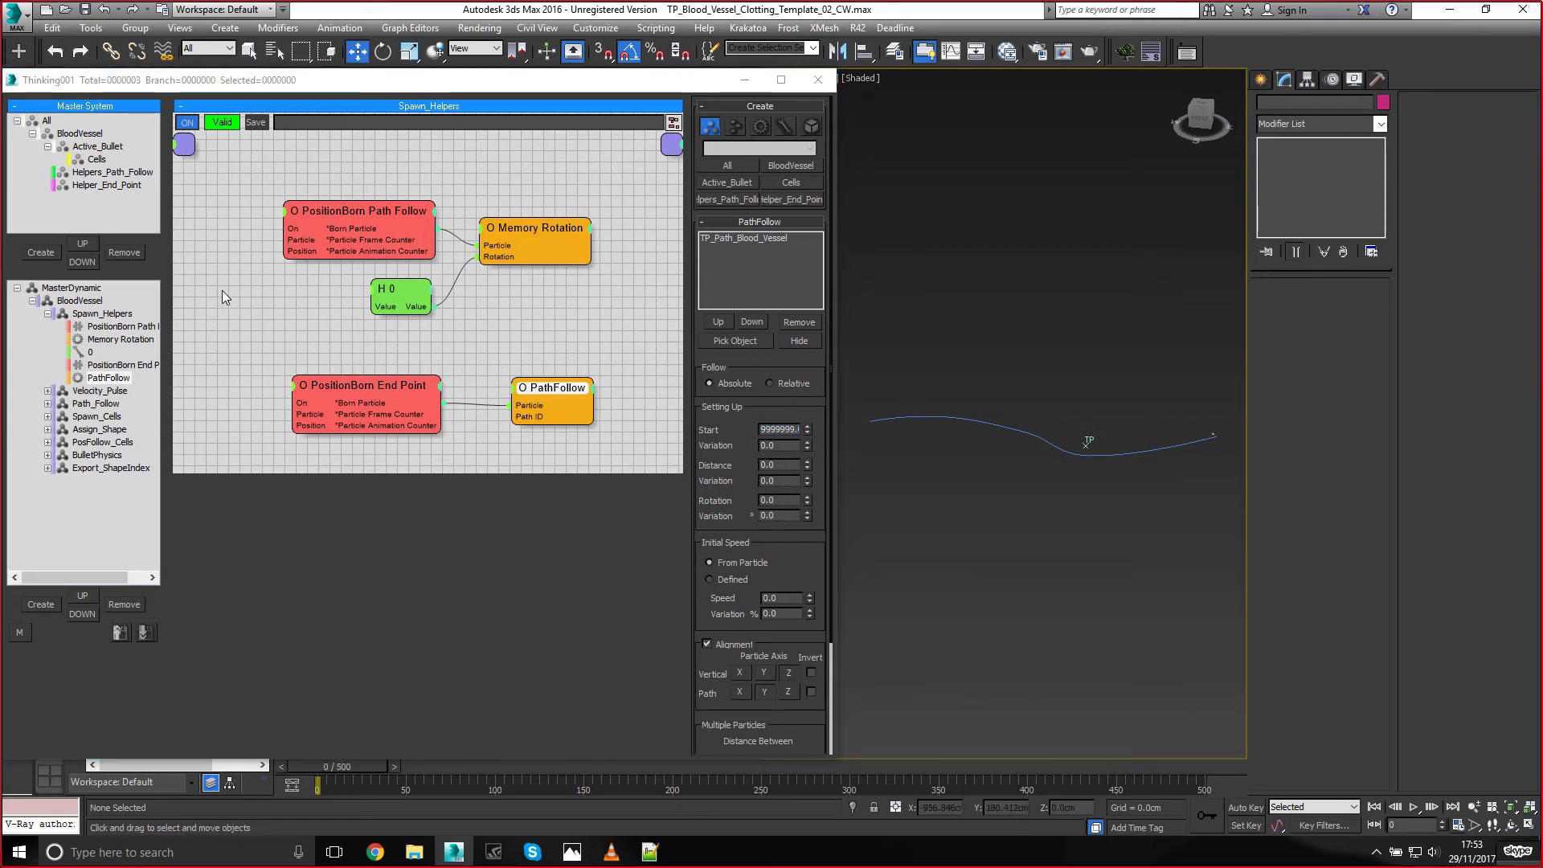
Add a StdShape operator above PathFollow and feed its Particle input from PositionBorn End Point
right_click(597, 352)
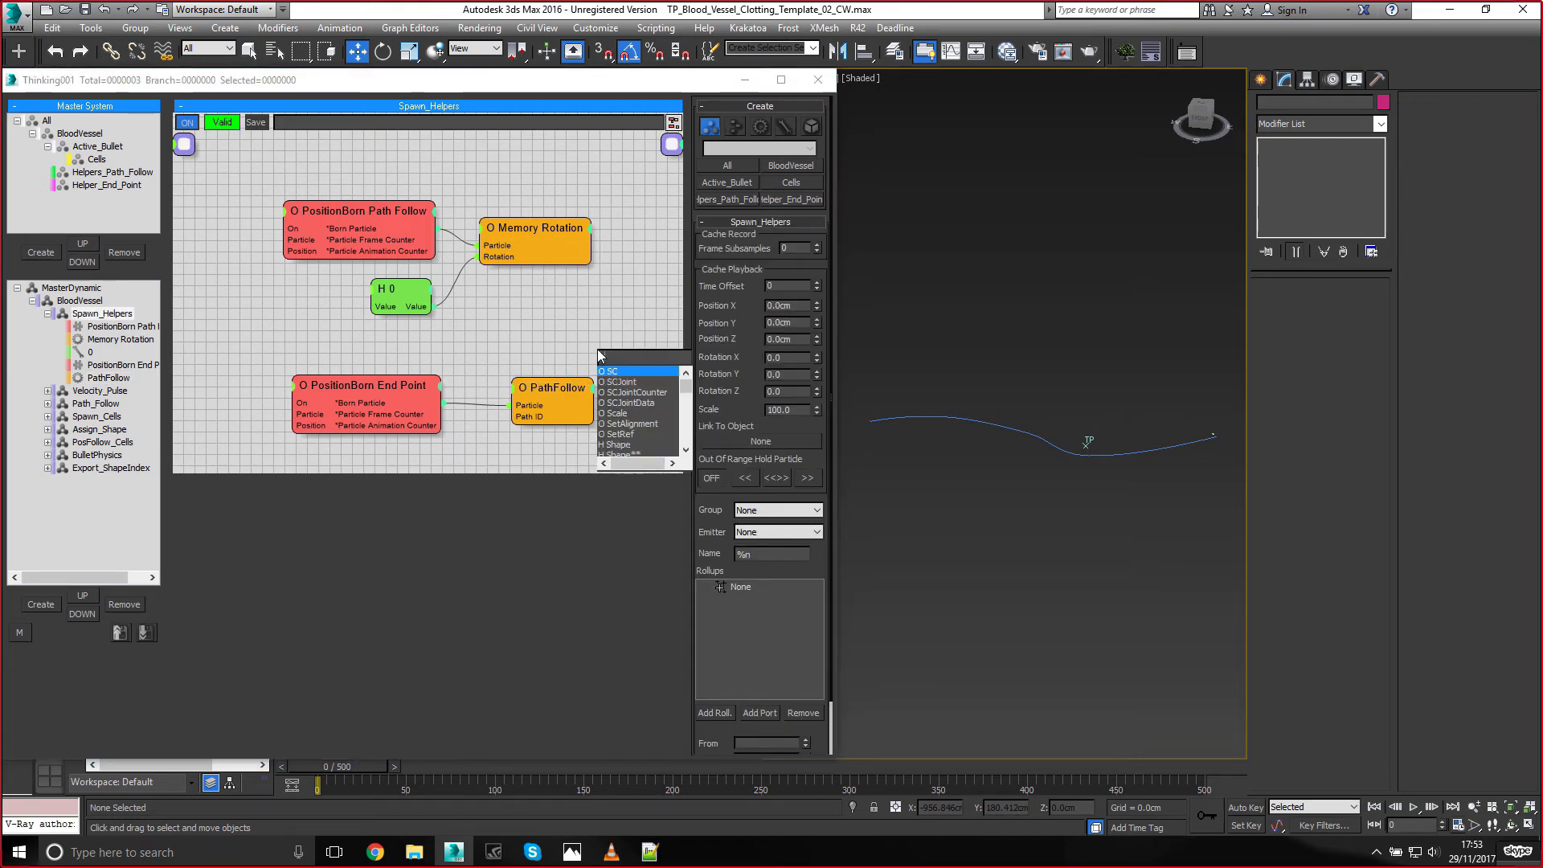
type("std")
key("Down")
key("Down")
key("Down")
key("Down")
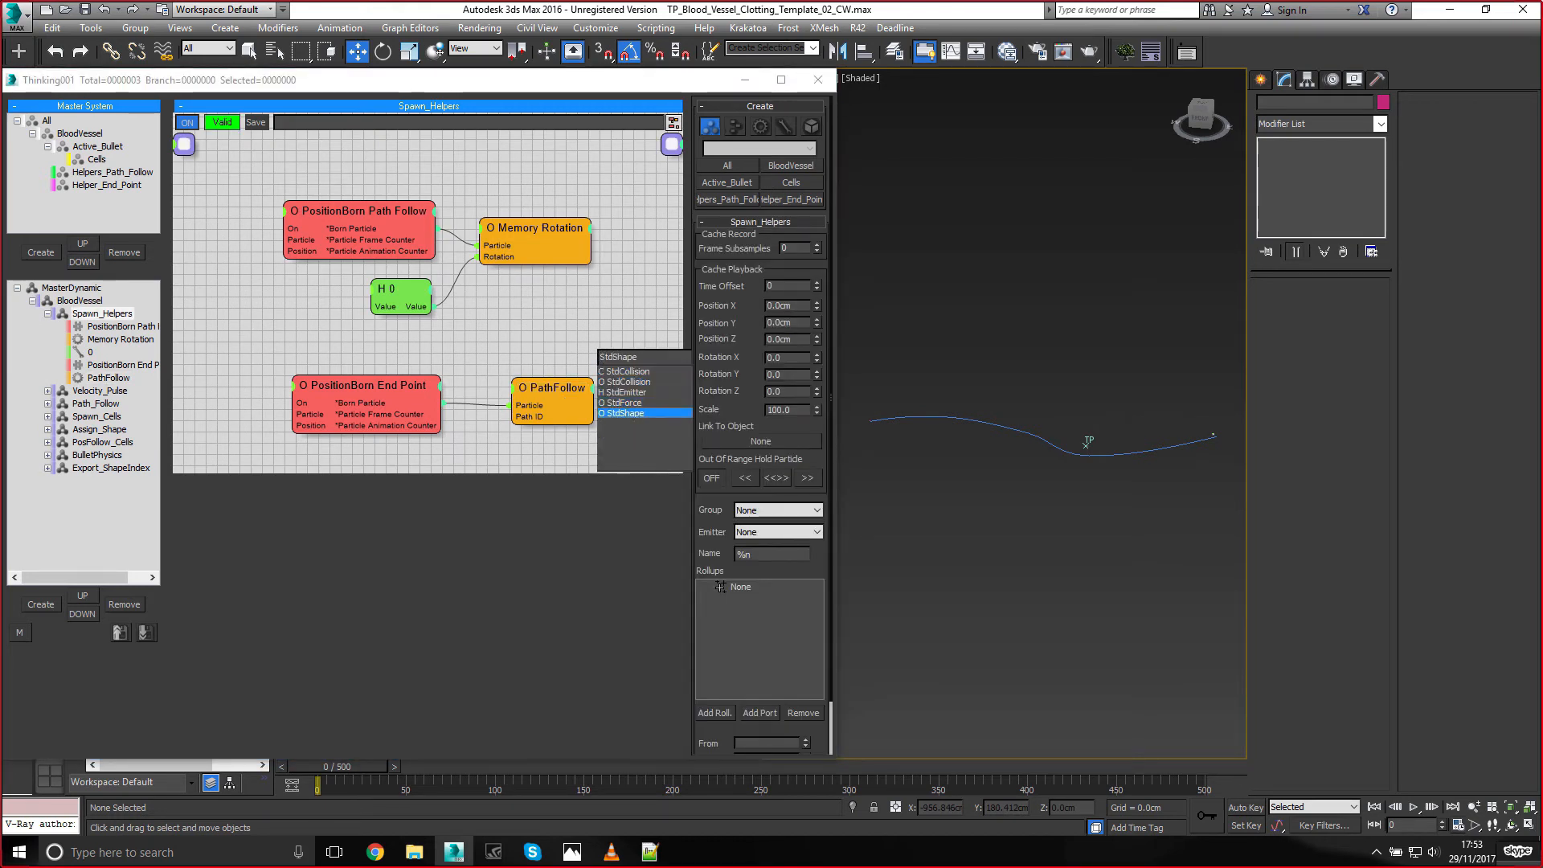
key("Return")
left_click_drag(443, 402, 548, 340)
Set the StdShape operator's shape to Sphere
left_click(728, 243)
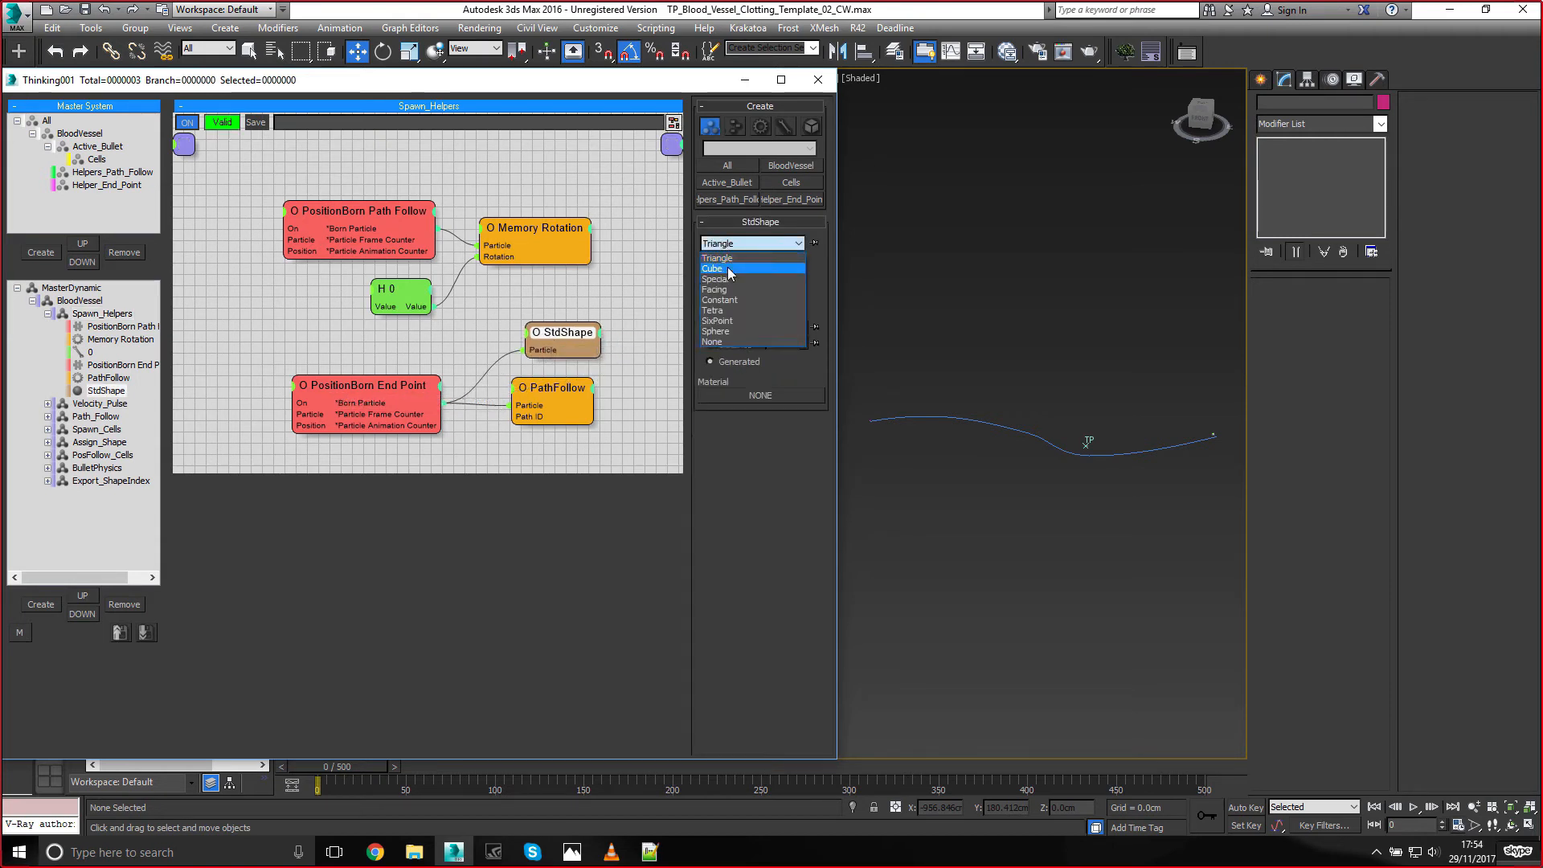
left_click(730, 268)
left_click(728, 244)
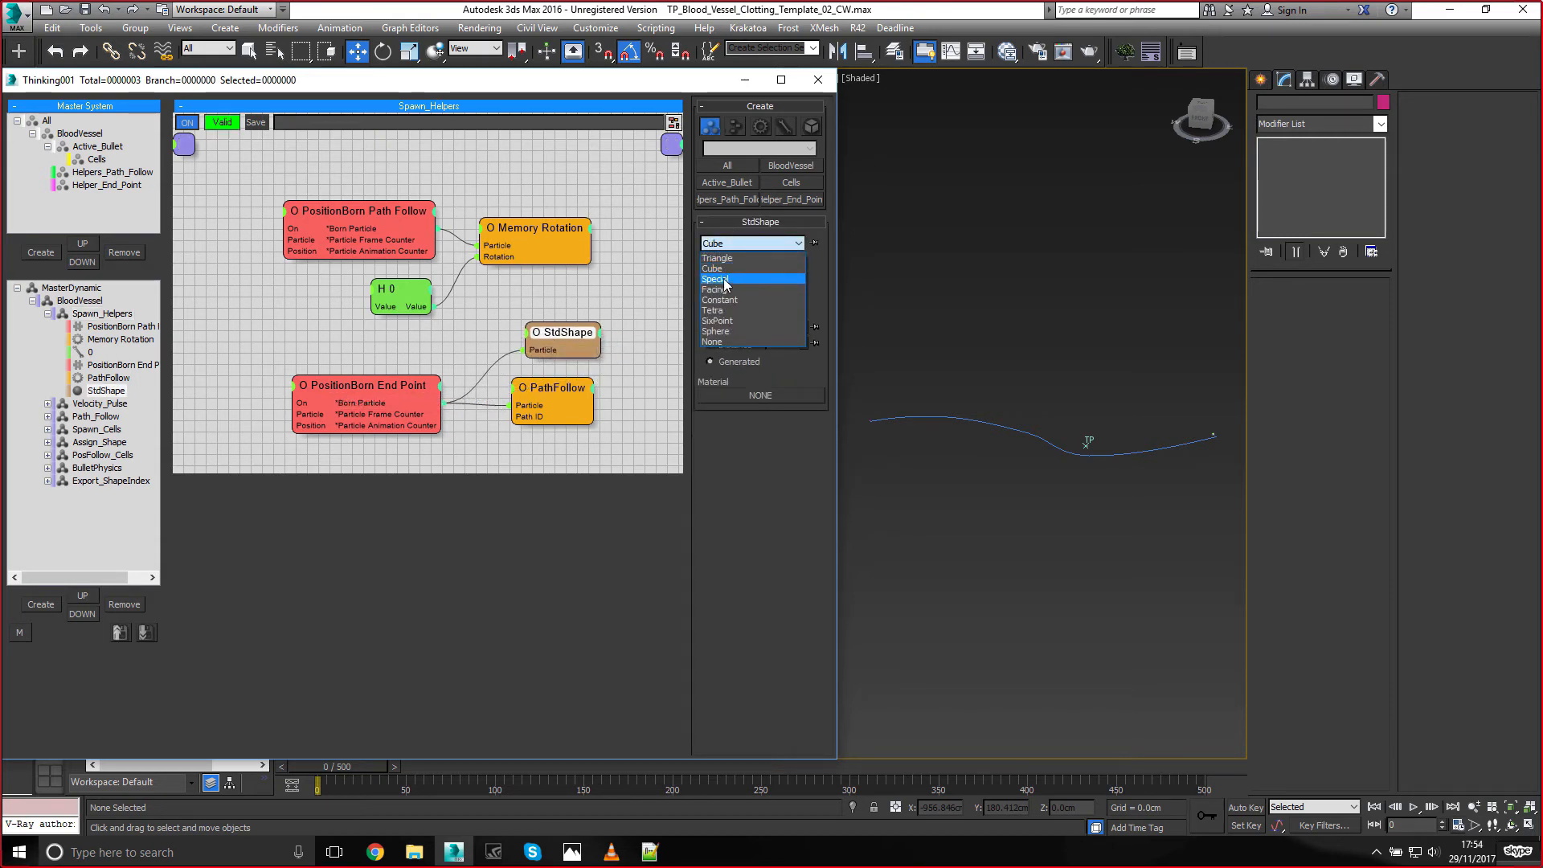
left_click(717, 331)
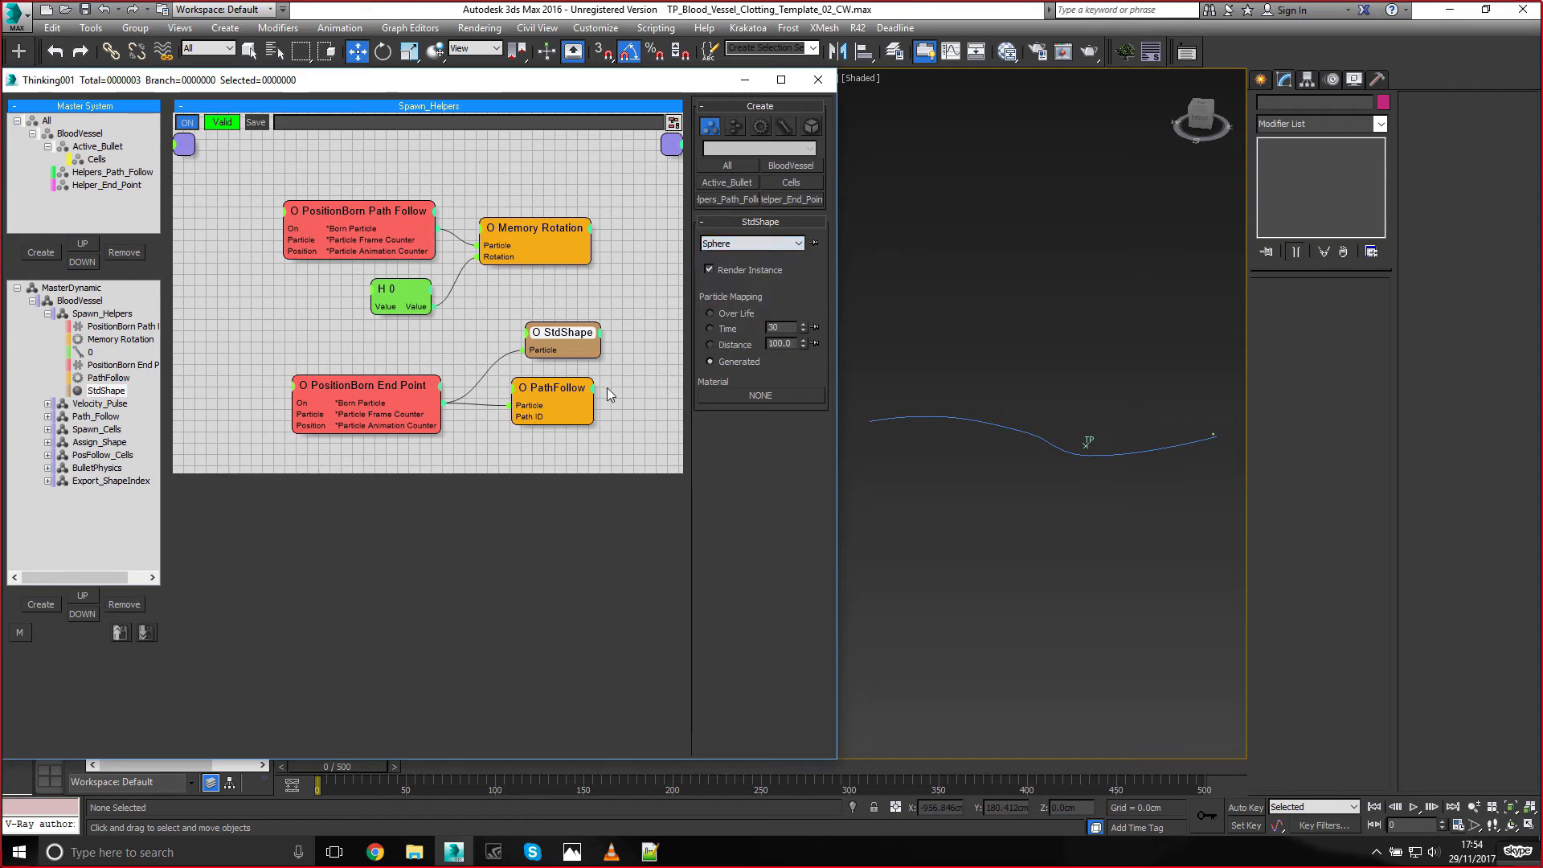
Add a Size operator below PathFollow, feed it from PositionBorn End Point and set its size to 50 cm
double_click(615, 384)
type("size")
key("Return")
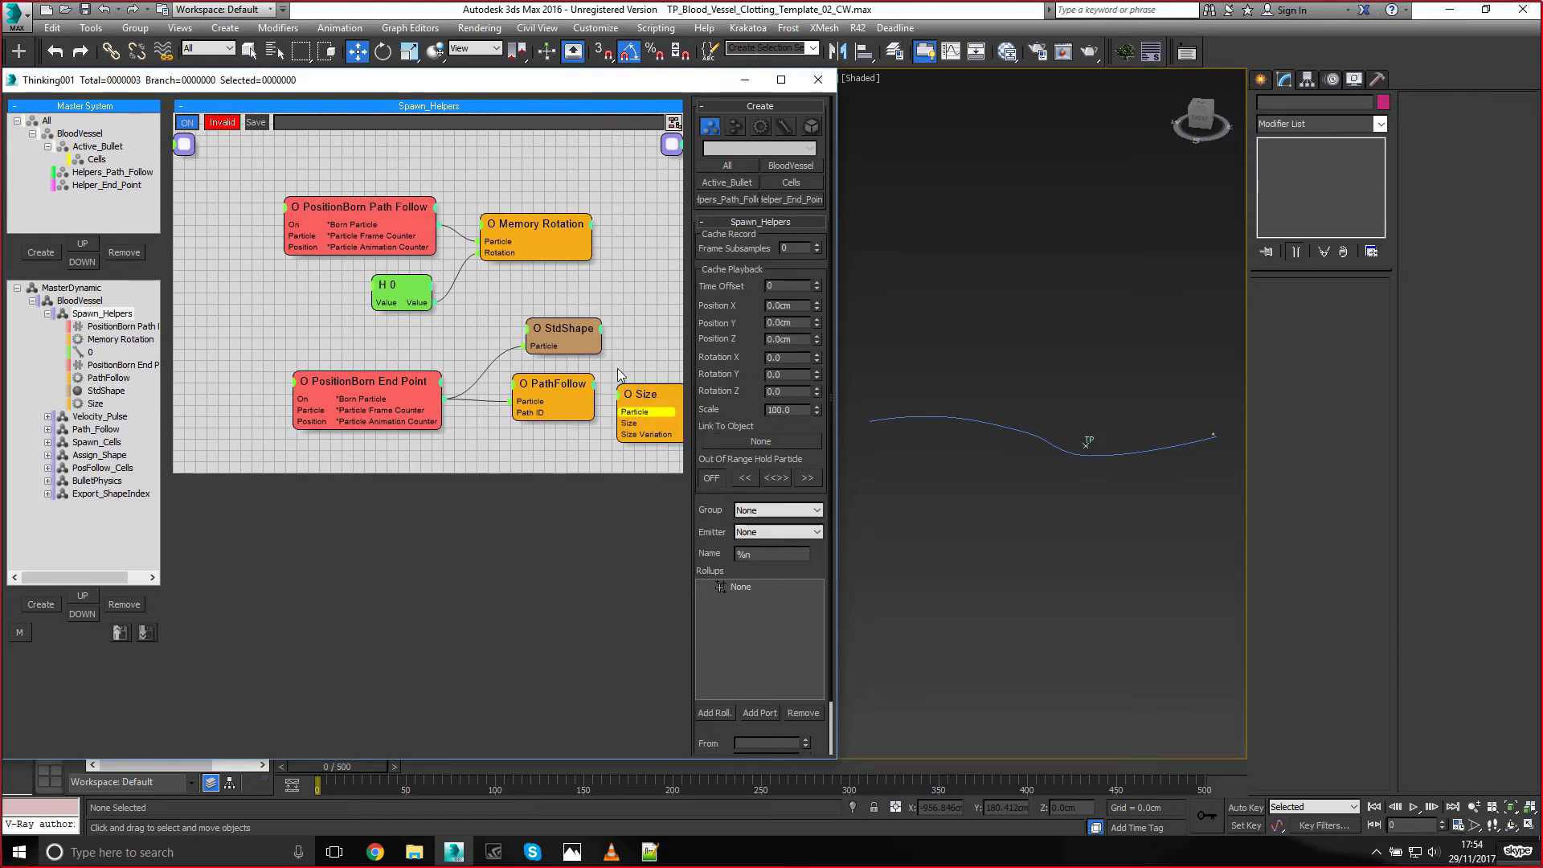
left_click_drag(658, 393, 552, 437)
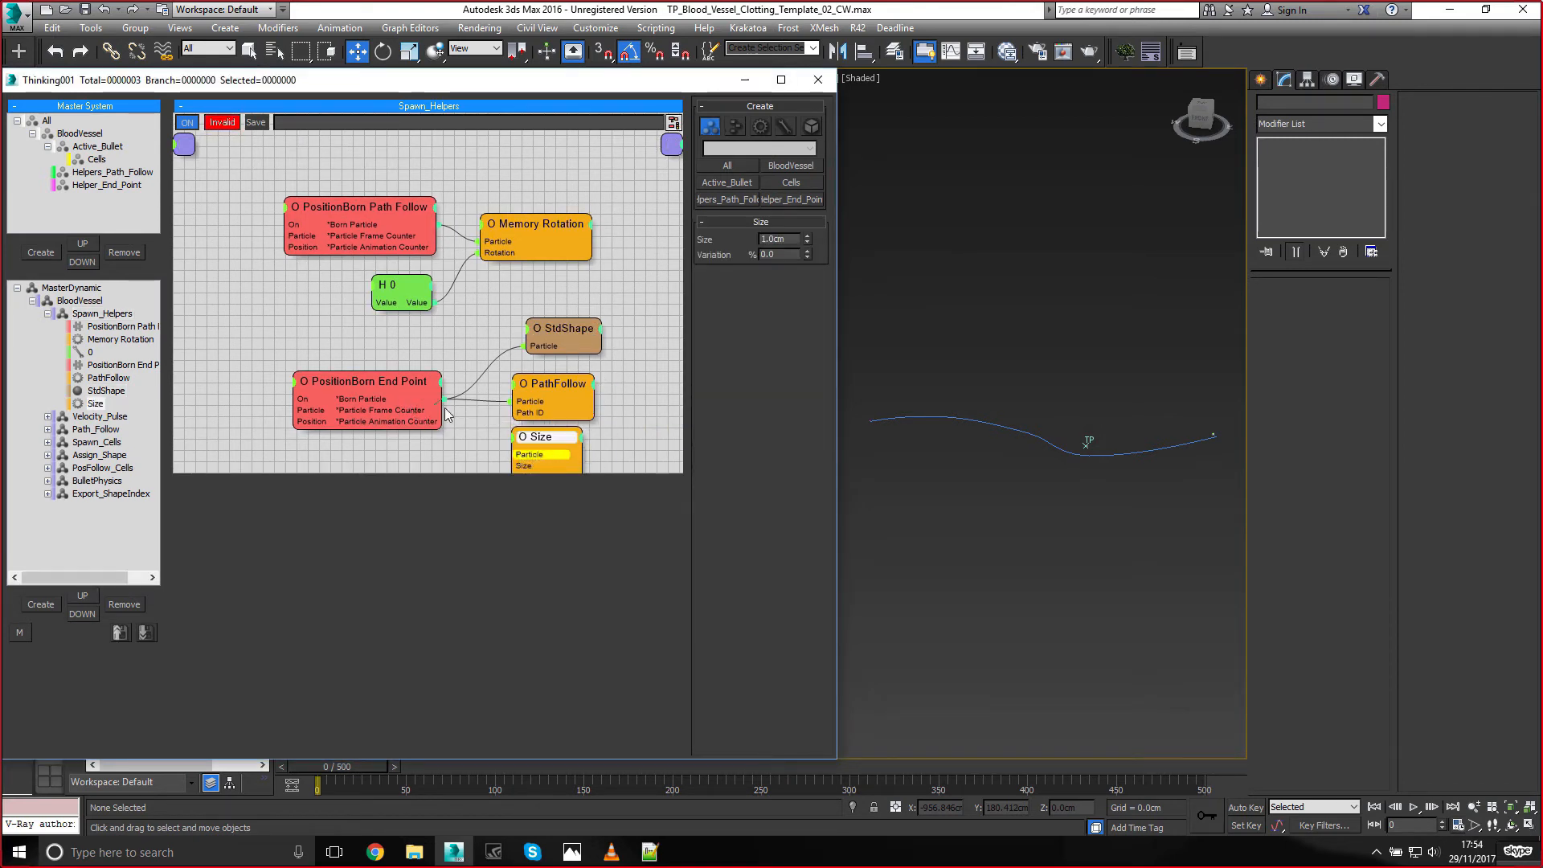
left_click_drag(442, 400, 513, 454)
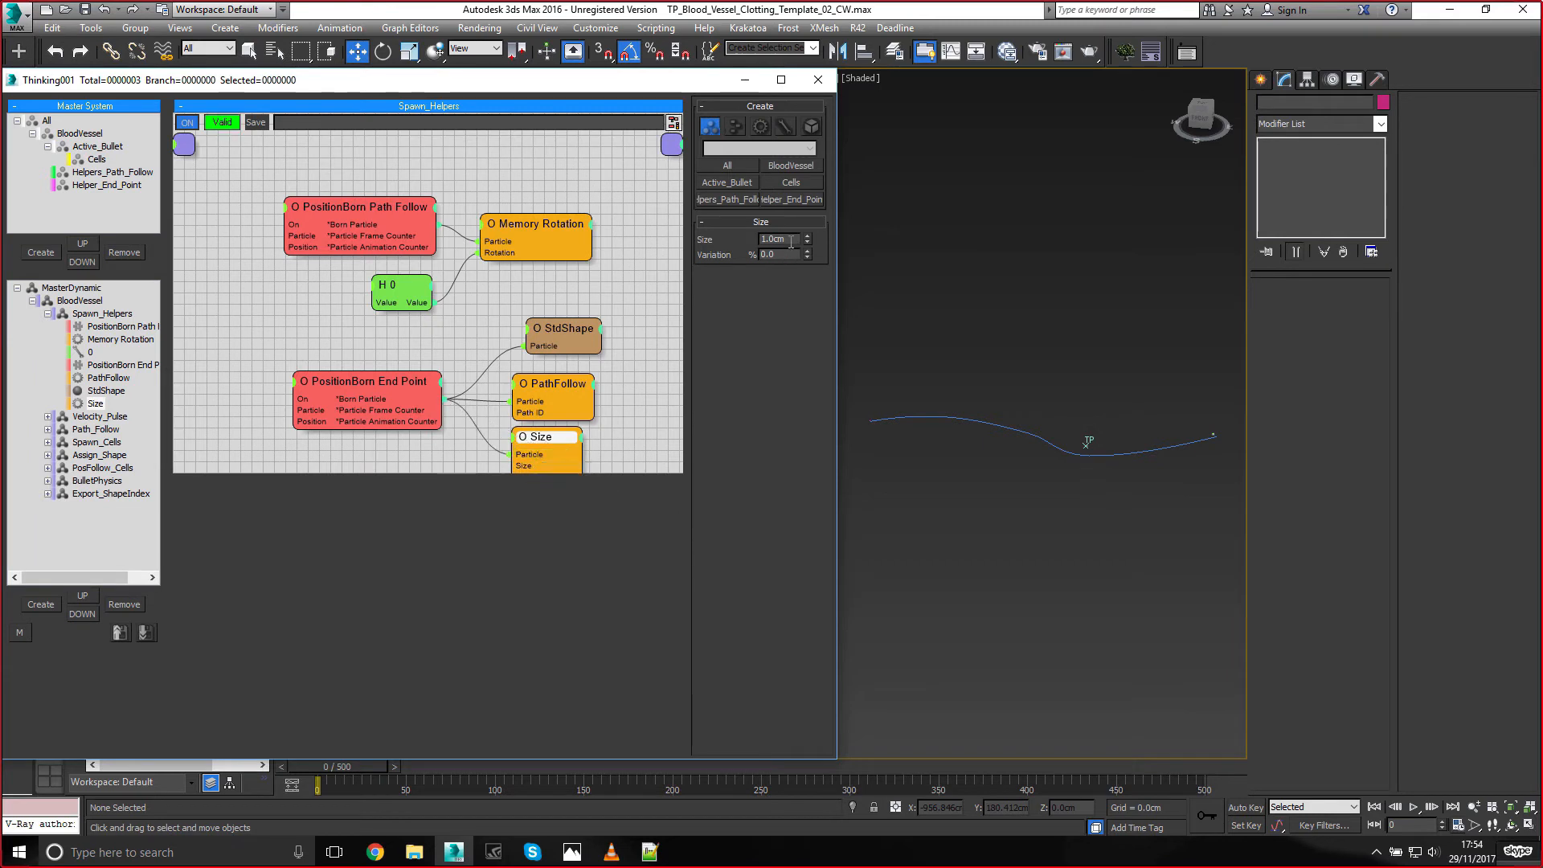
type("50")
key("Return")
Refresh the simulation at frame 0 and switch the viewport to wireframe around the path's end
left_click_drag(332, 768, 328, 771)
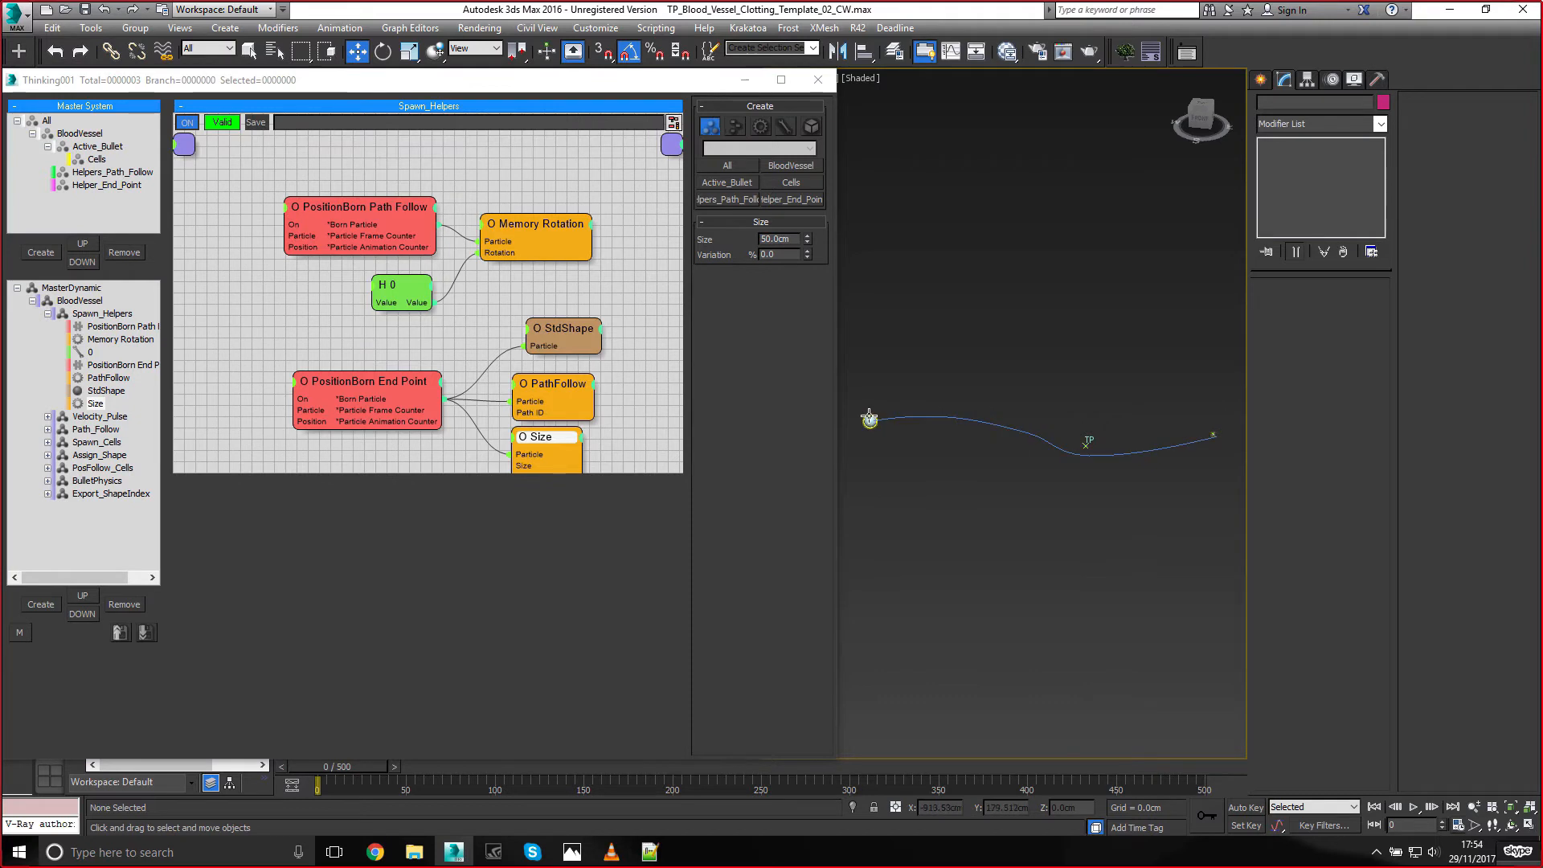
scroll(875, 418, "up", 5)
key("F3")
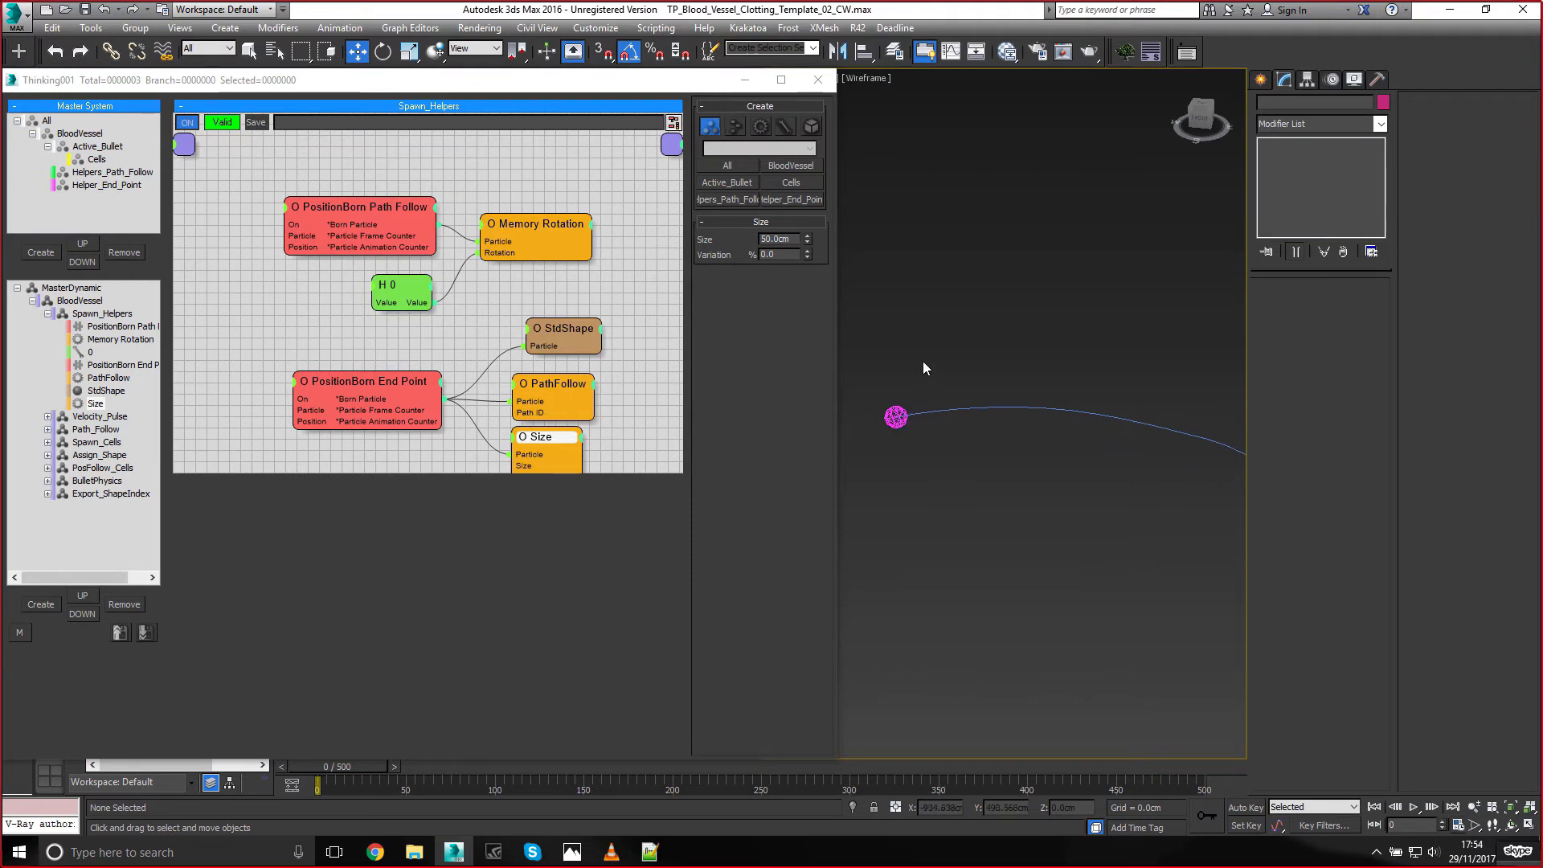
Move the end vertex of the TP_Path_Blood_Vessel line upward and refresh the simulation at frame 0
left_click(1036, 407)
left_click(1266, 157)
left_click(1281, 168)
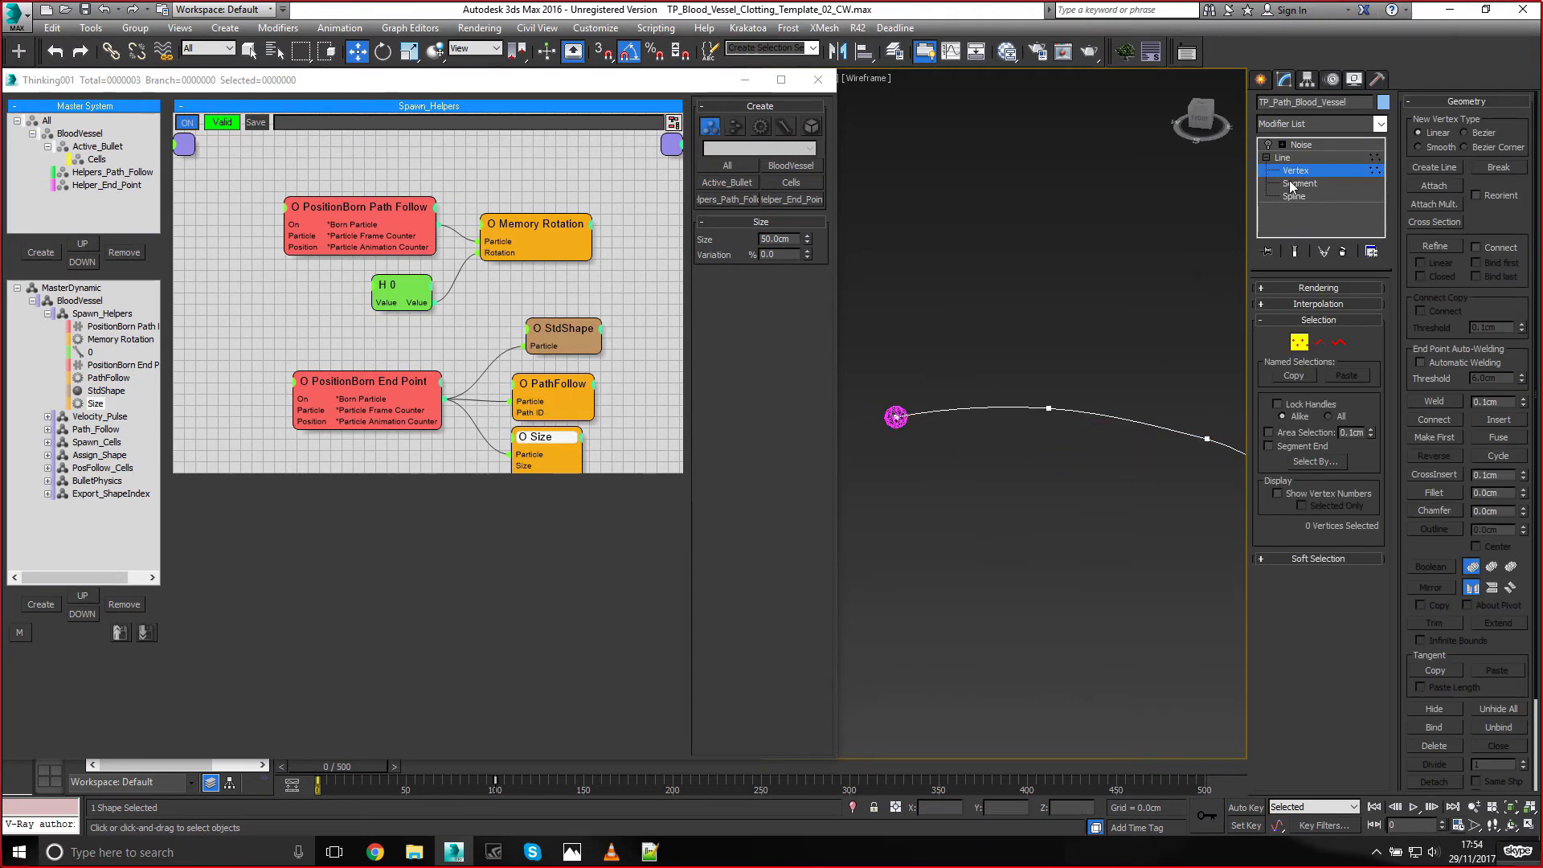
left_click_drag(916, 447, 882, 279)
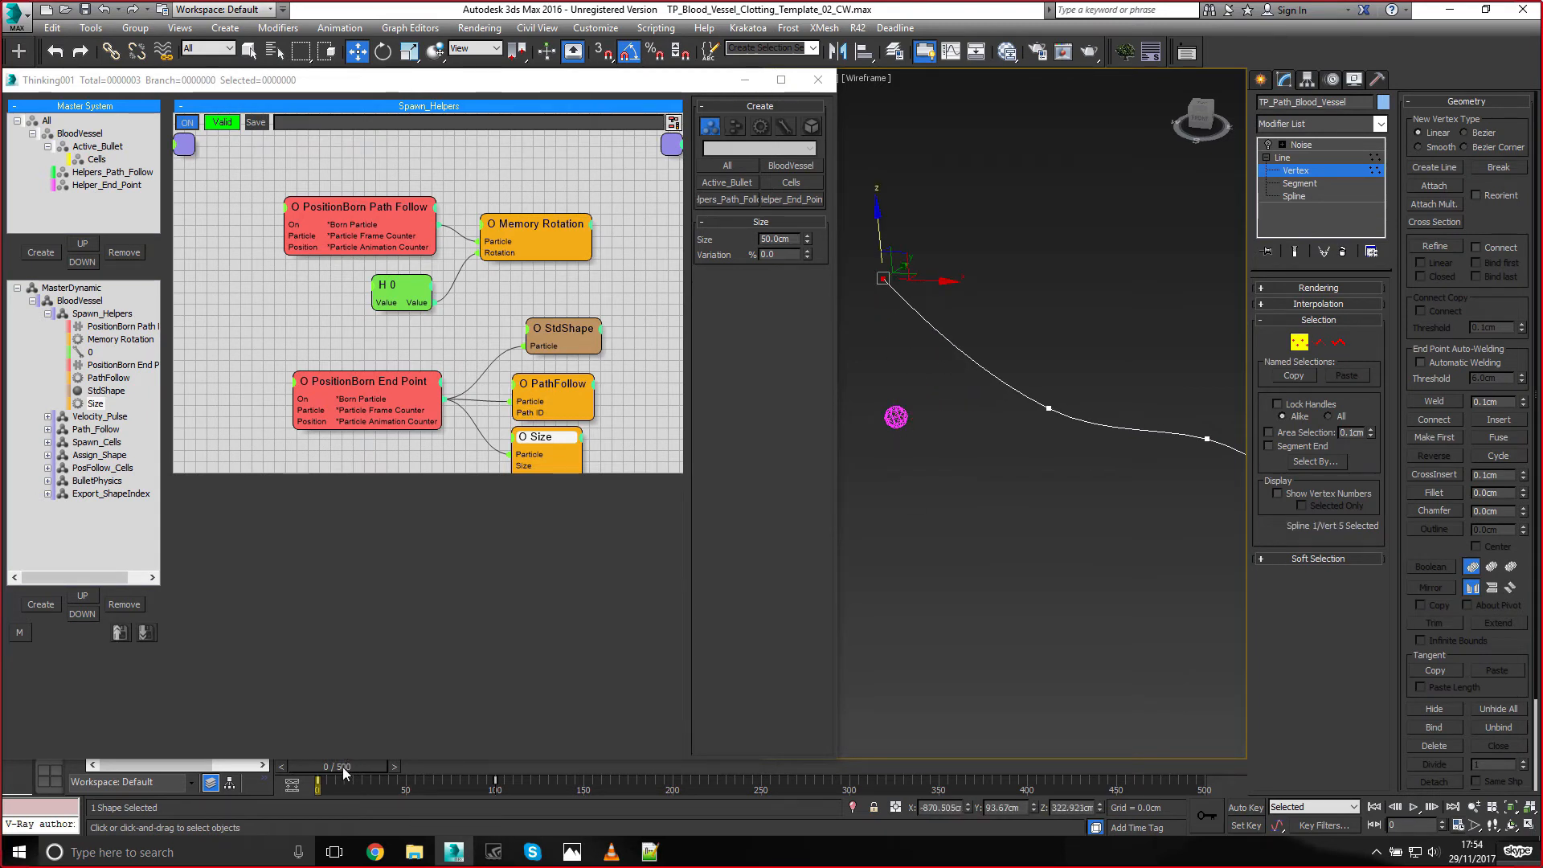
left_click_drag(345, 769, 316, 773)
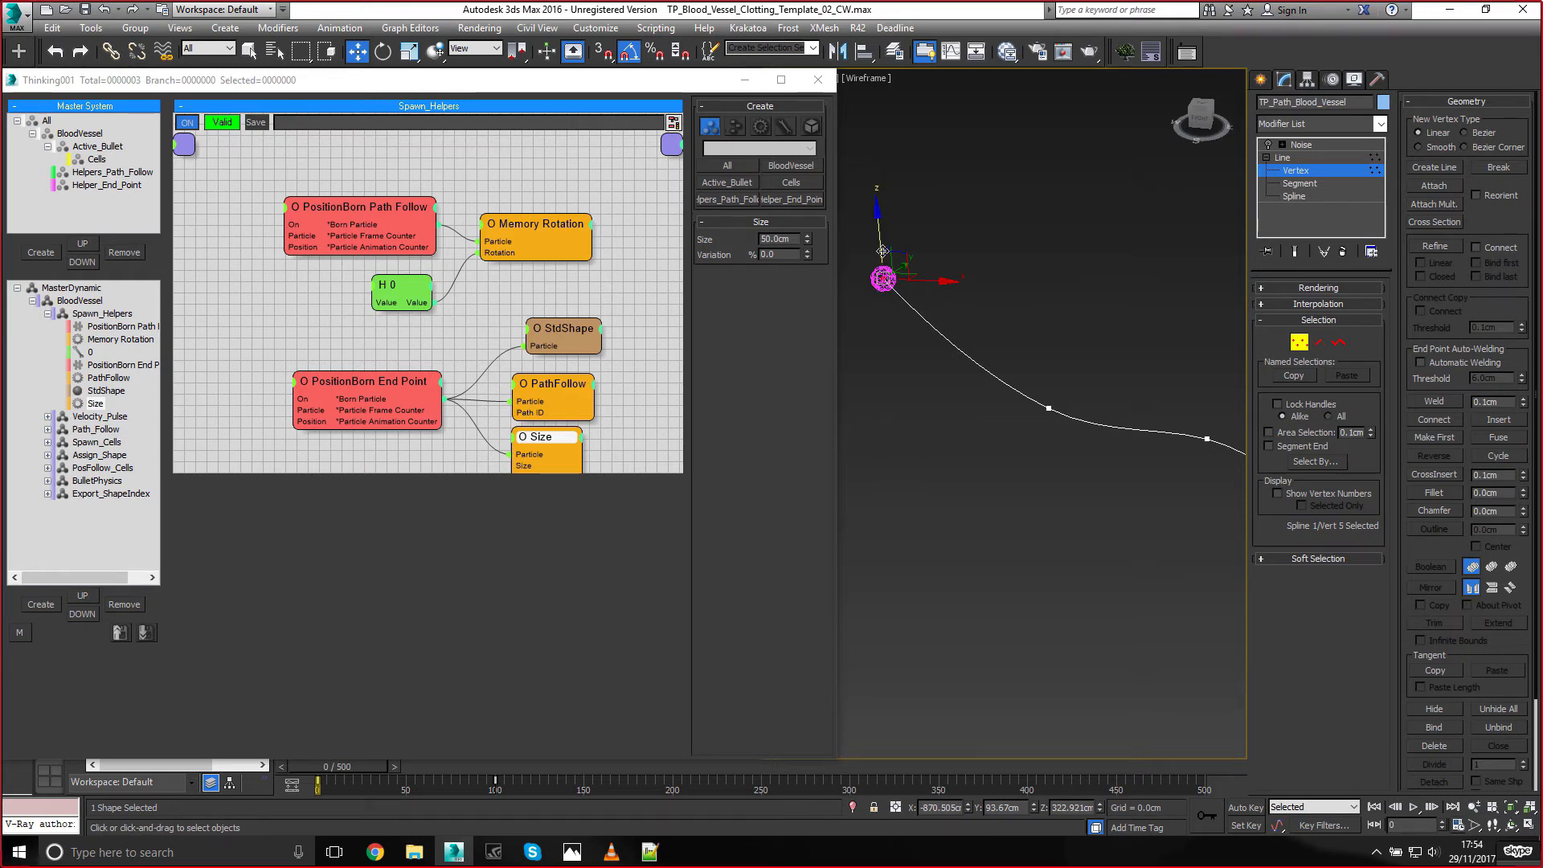
Move the path's end vertex back down in line with the path, then leave vertex editing
left_click_drag(883, 247, 898, 359)
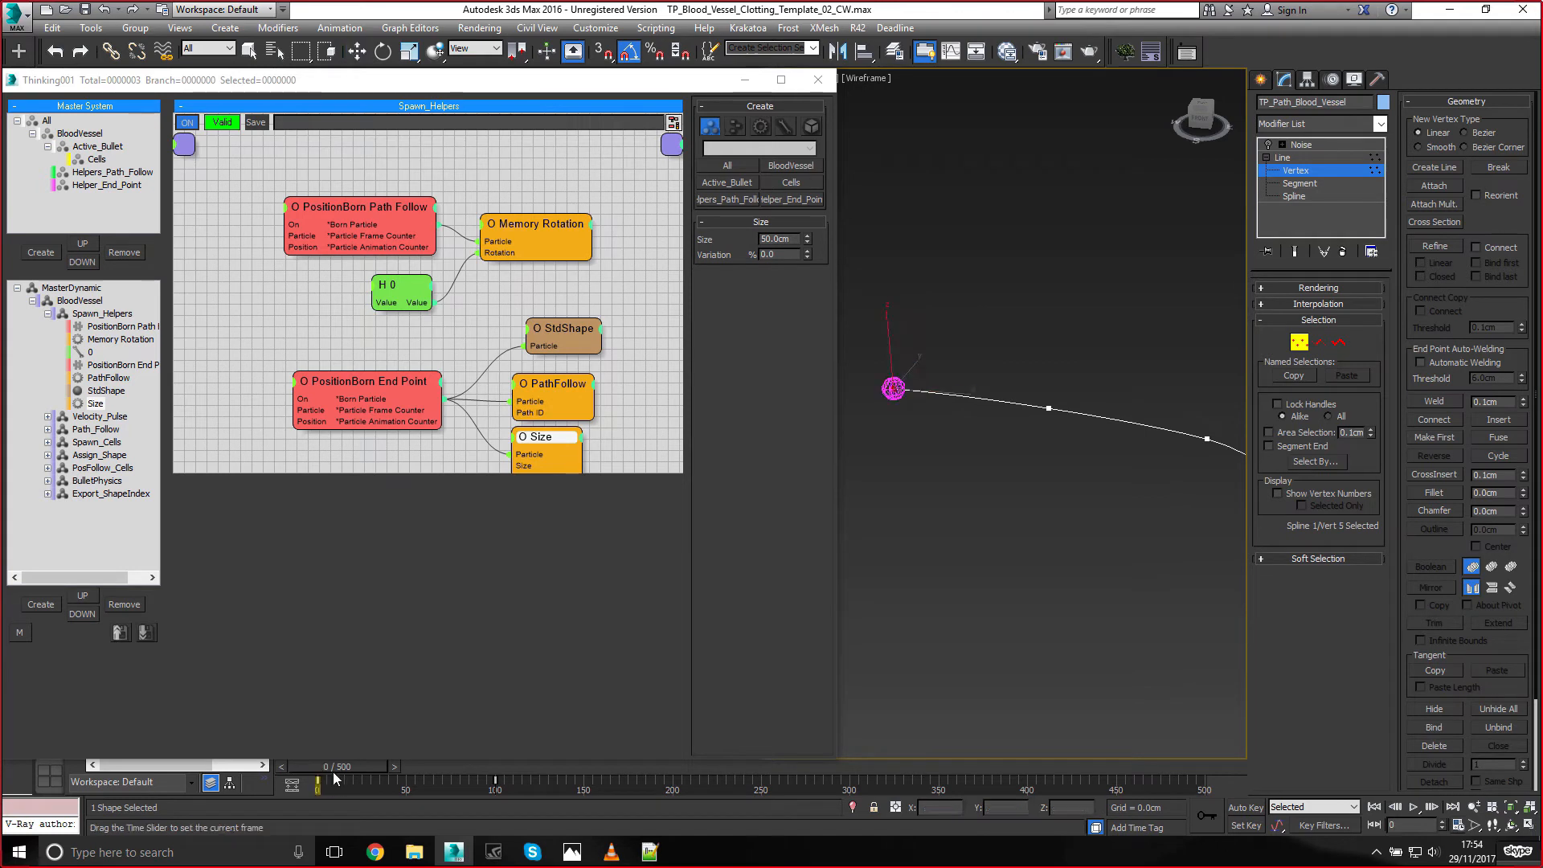
left_click(1125, 286)
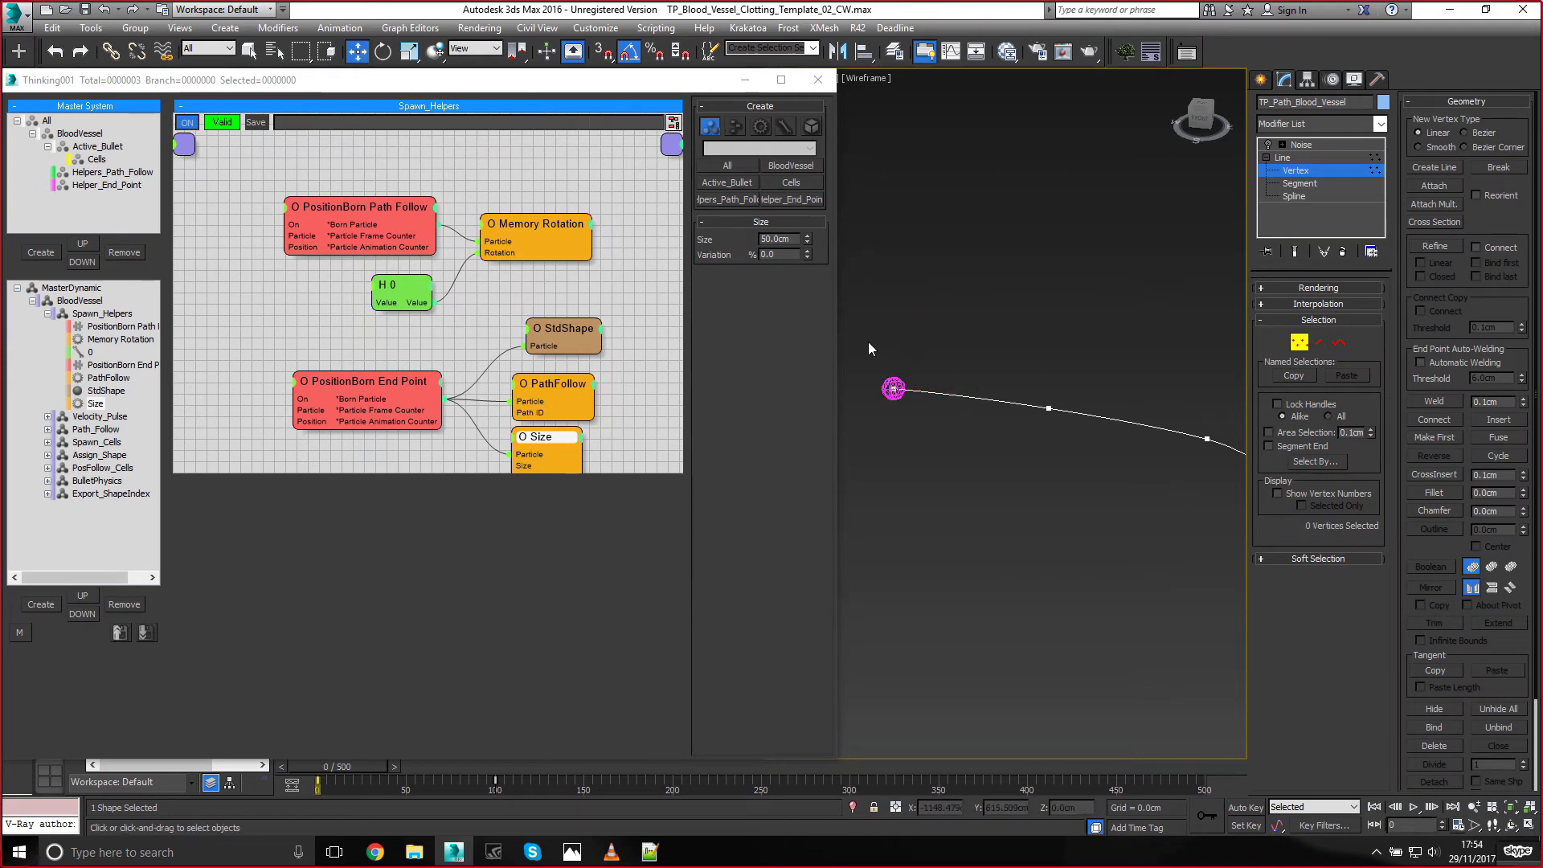
left_click_drag(881, 359, 935, 442)
left_click(938, 447)
left_click(1261, 81)
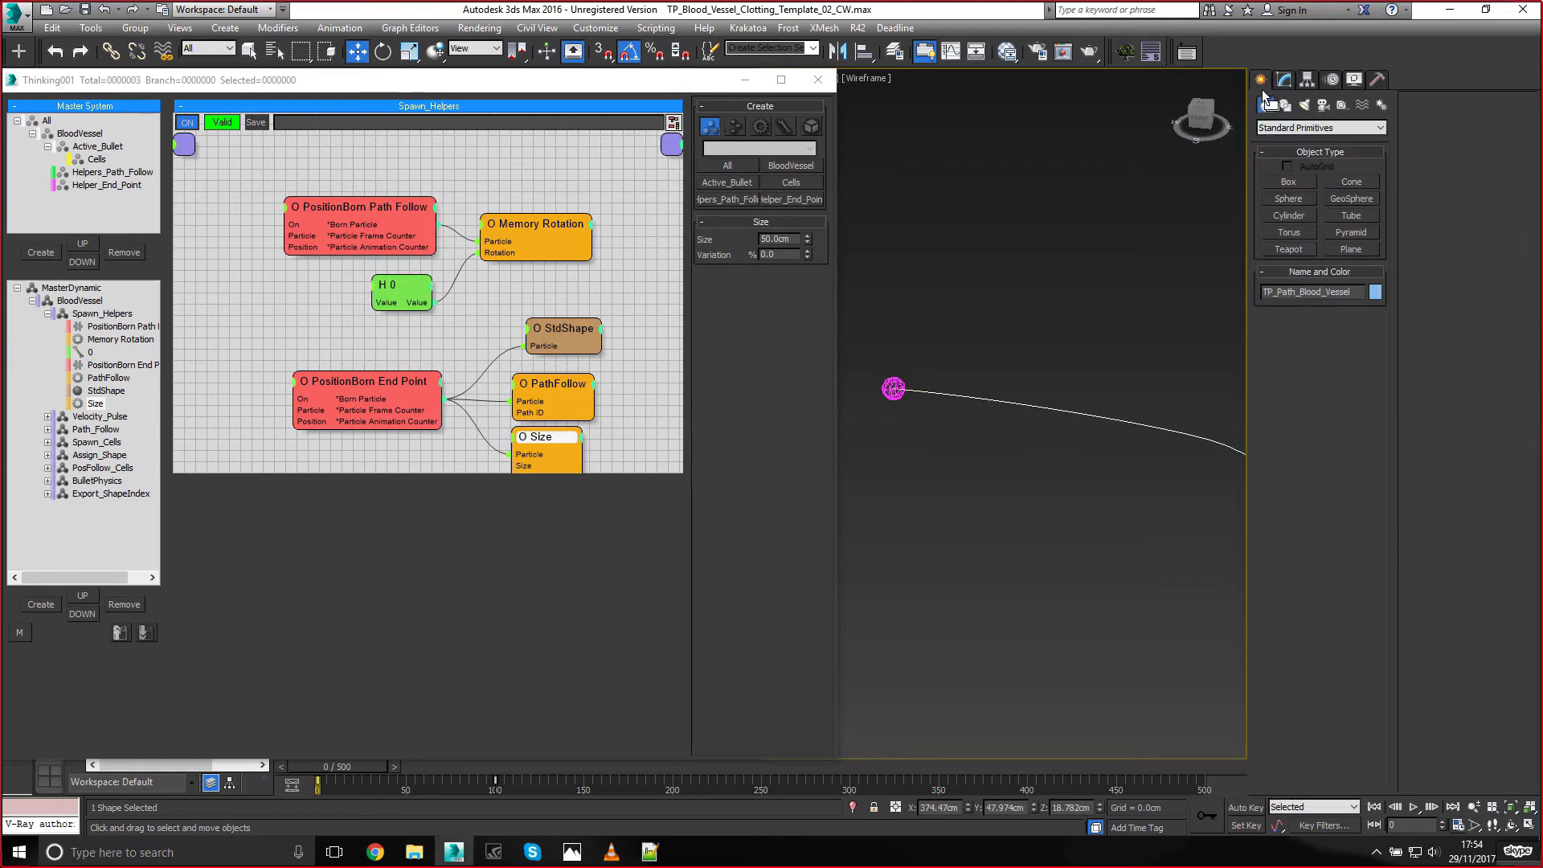
left_click(1283, 81)
left_click(1035, 414)
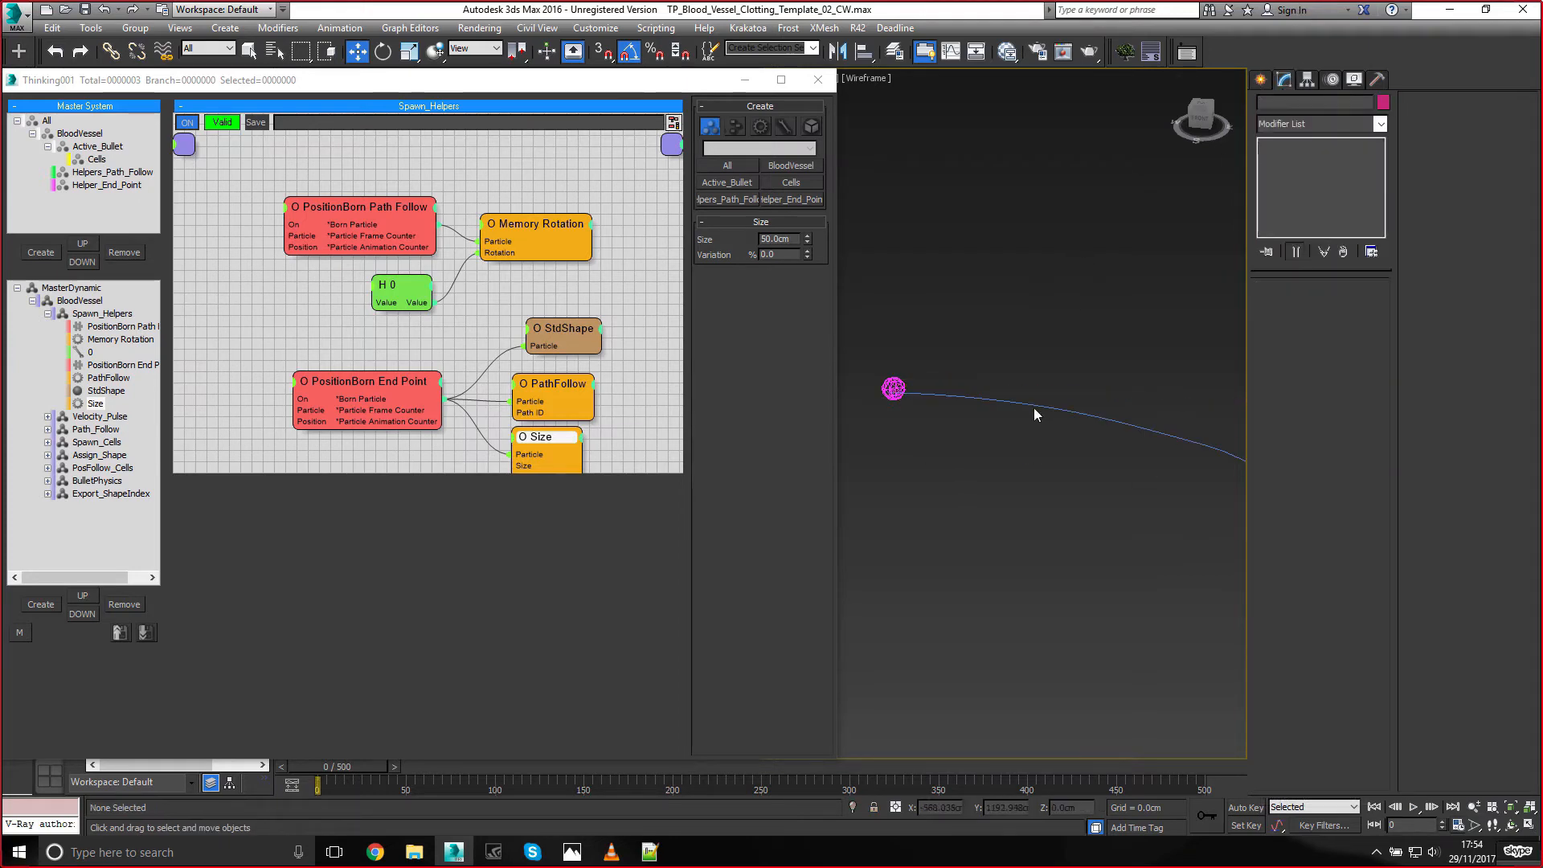
Scrub through the animation to check the end point helper against the moving path, then inspect the path's Noise modifier at frame 149
middle_click_drag(418, 406, 379, 371)
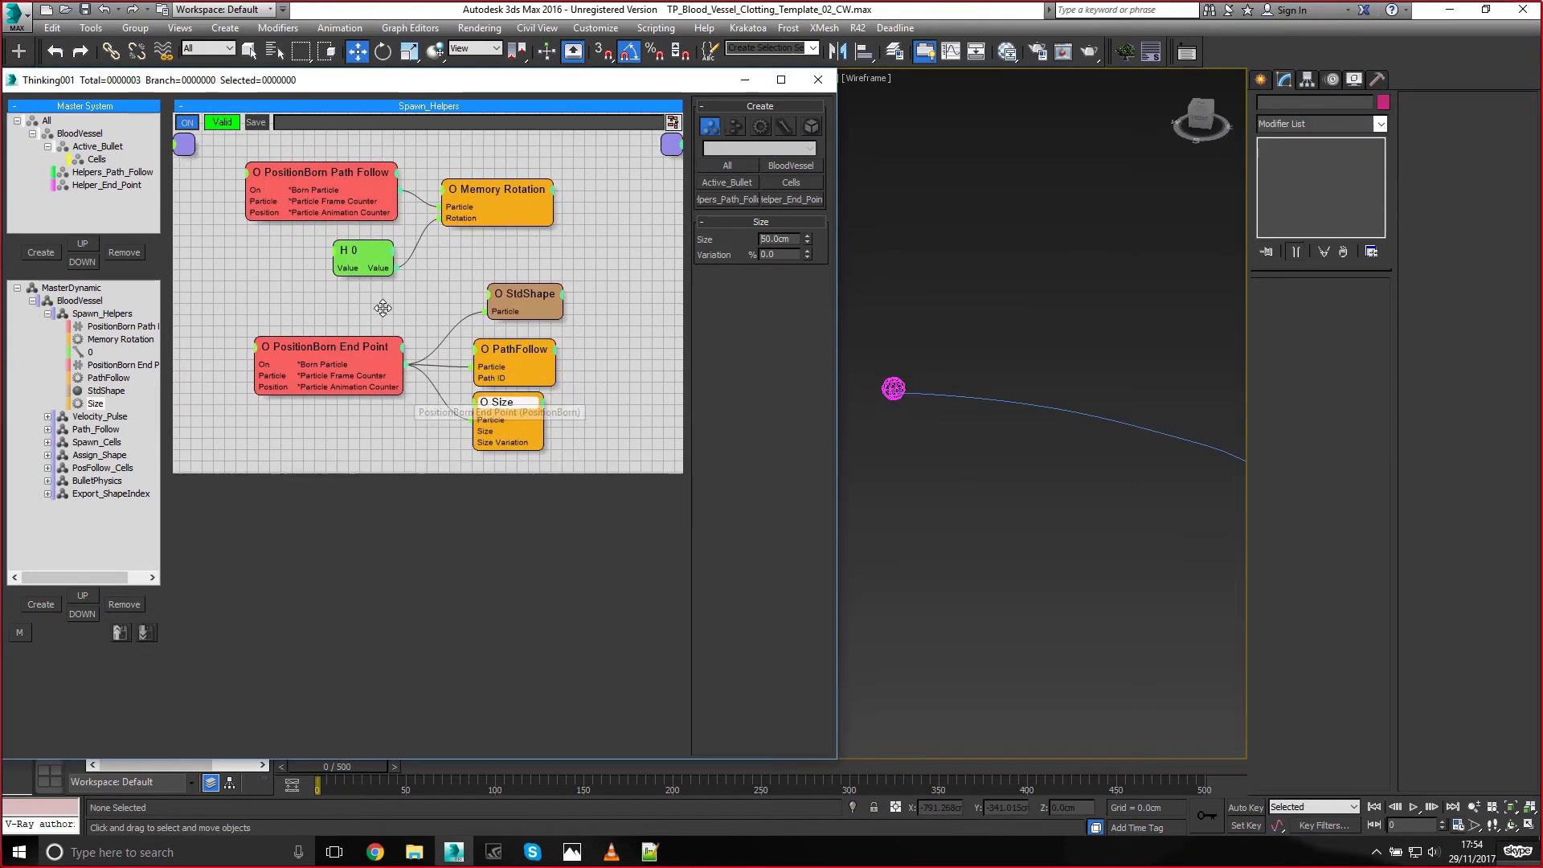
left_click(518, 347)
left_click_drag(517, 347, 514, 345)
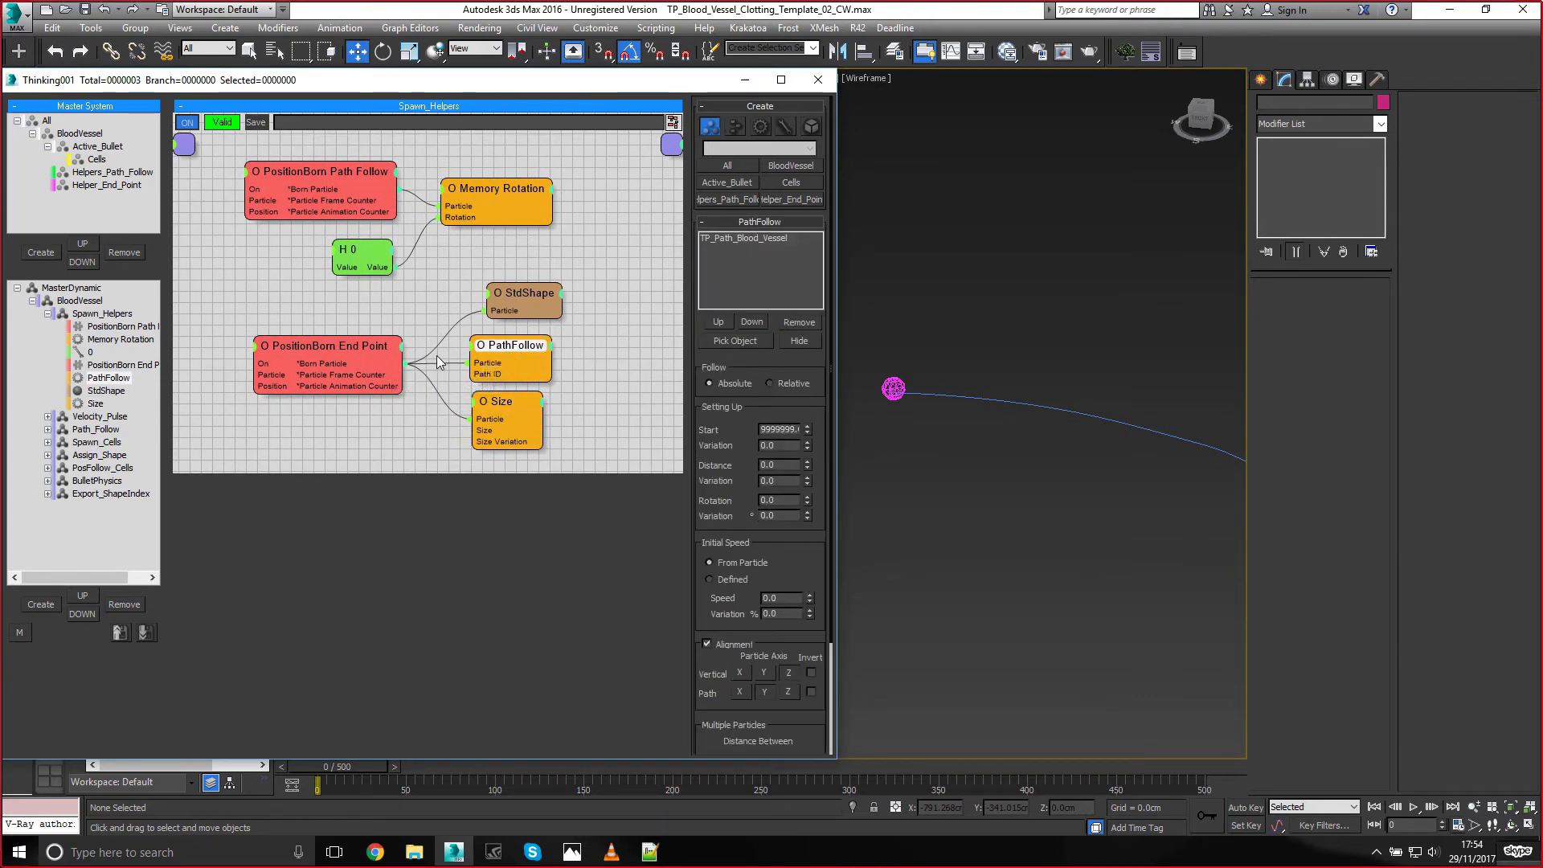
left_click_drag(355, 772, 511, 768)
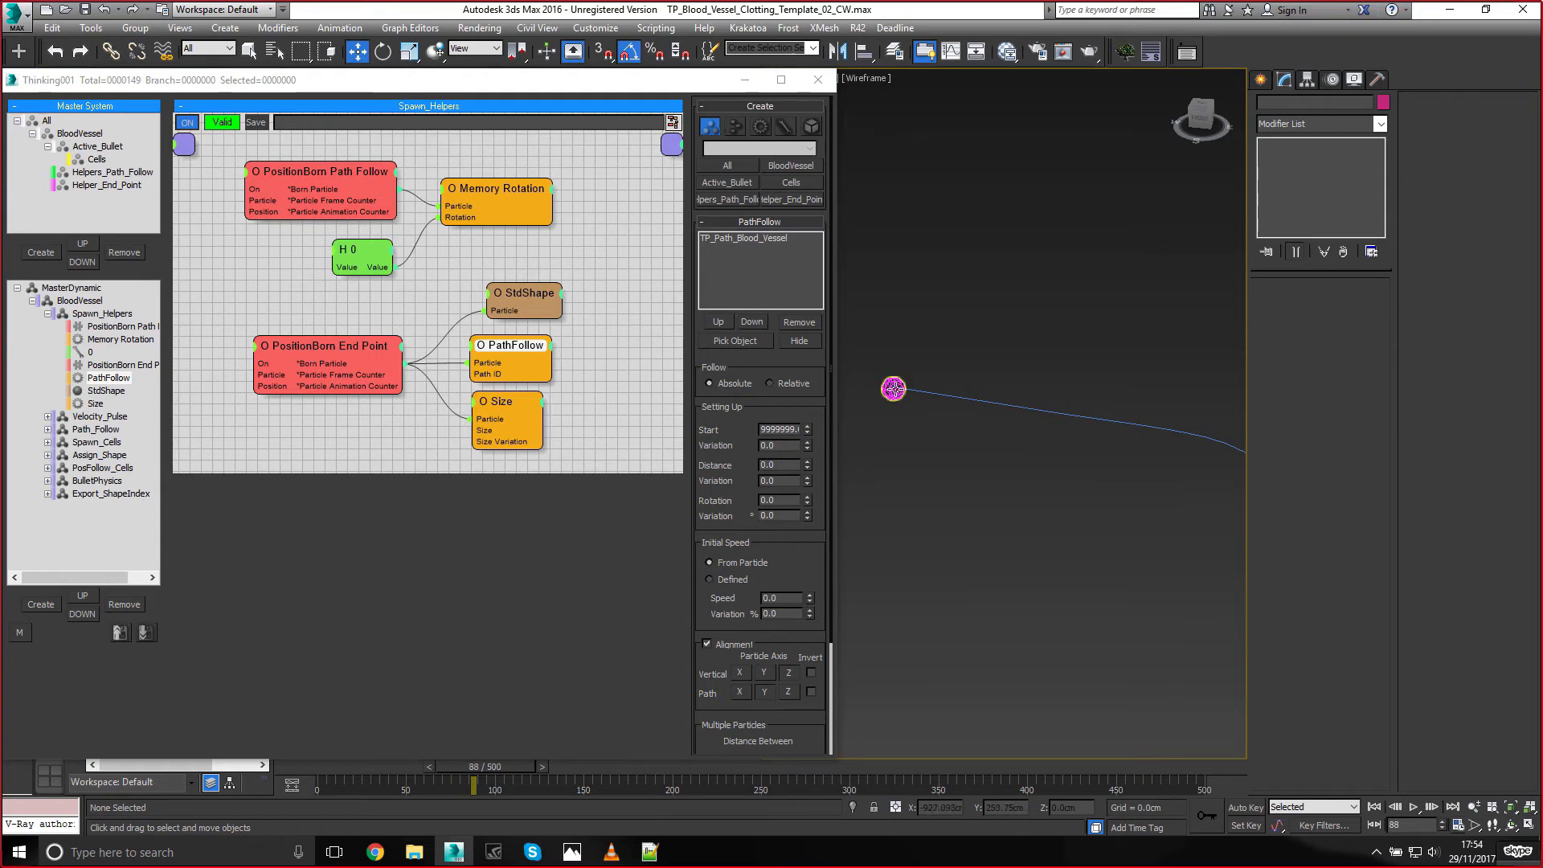
left_click_drag(482, 767, 727, 765)
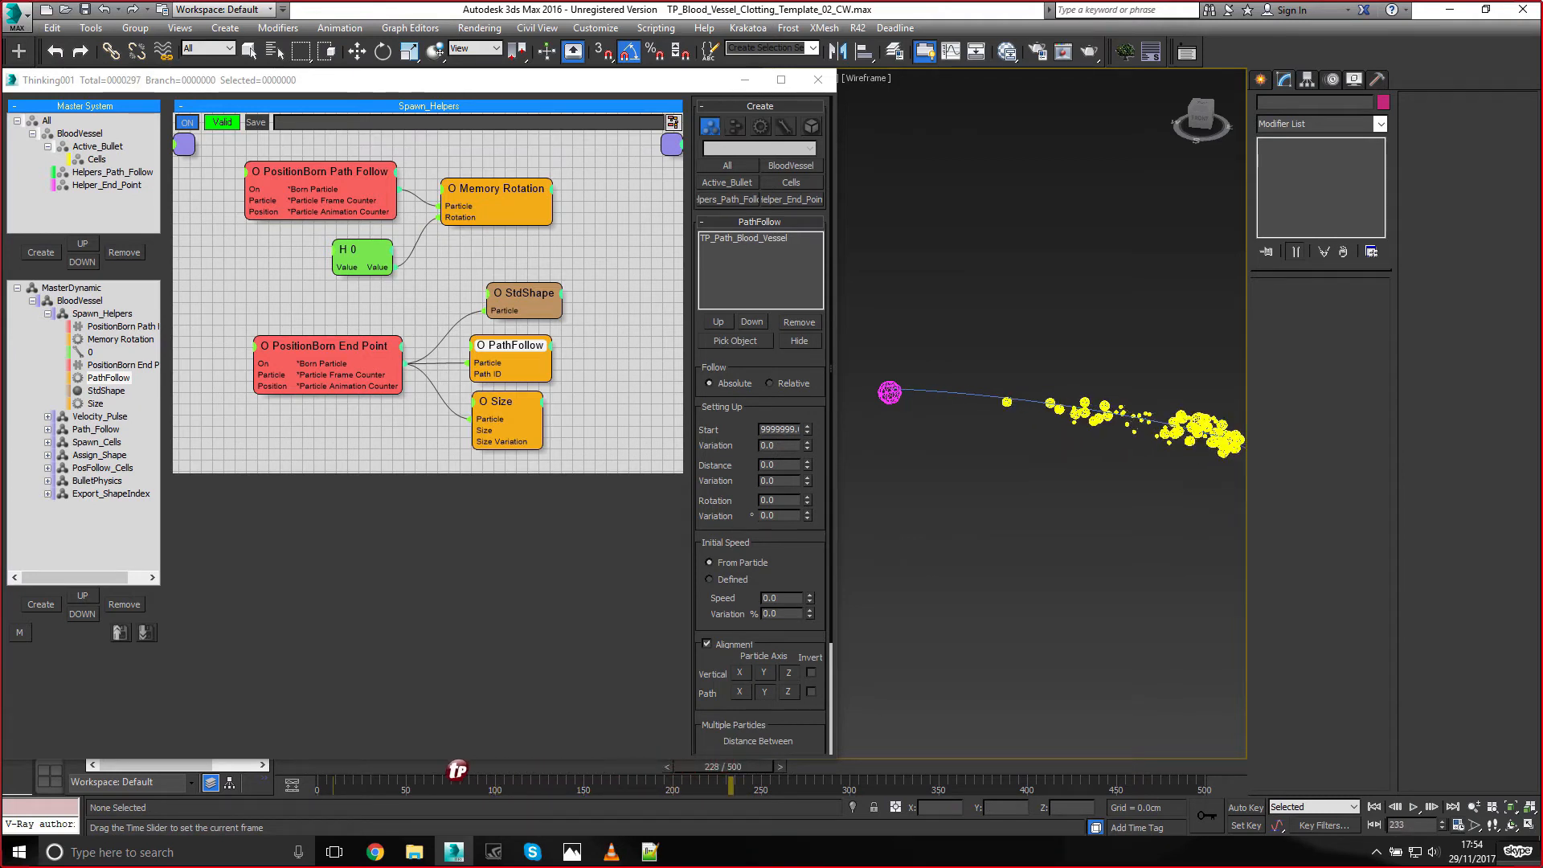
left_click_drag(457, 769, 526, 773)
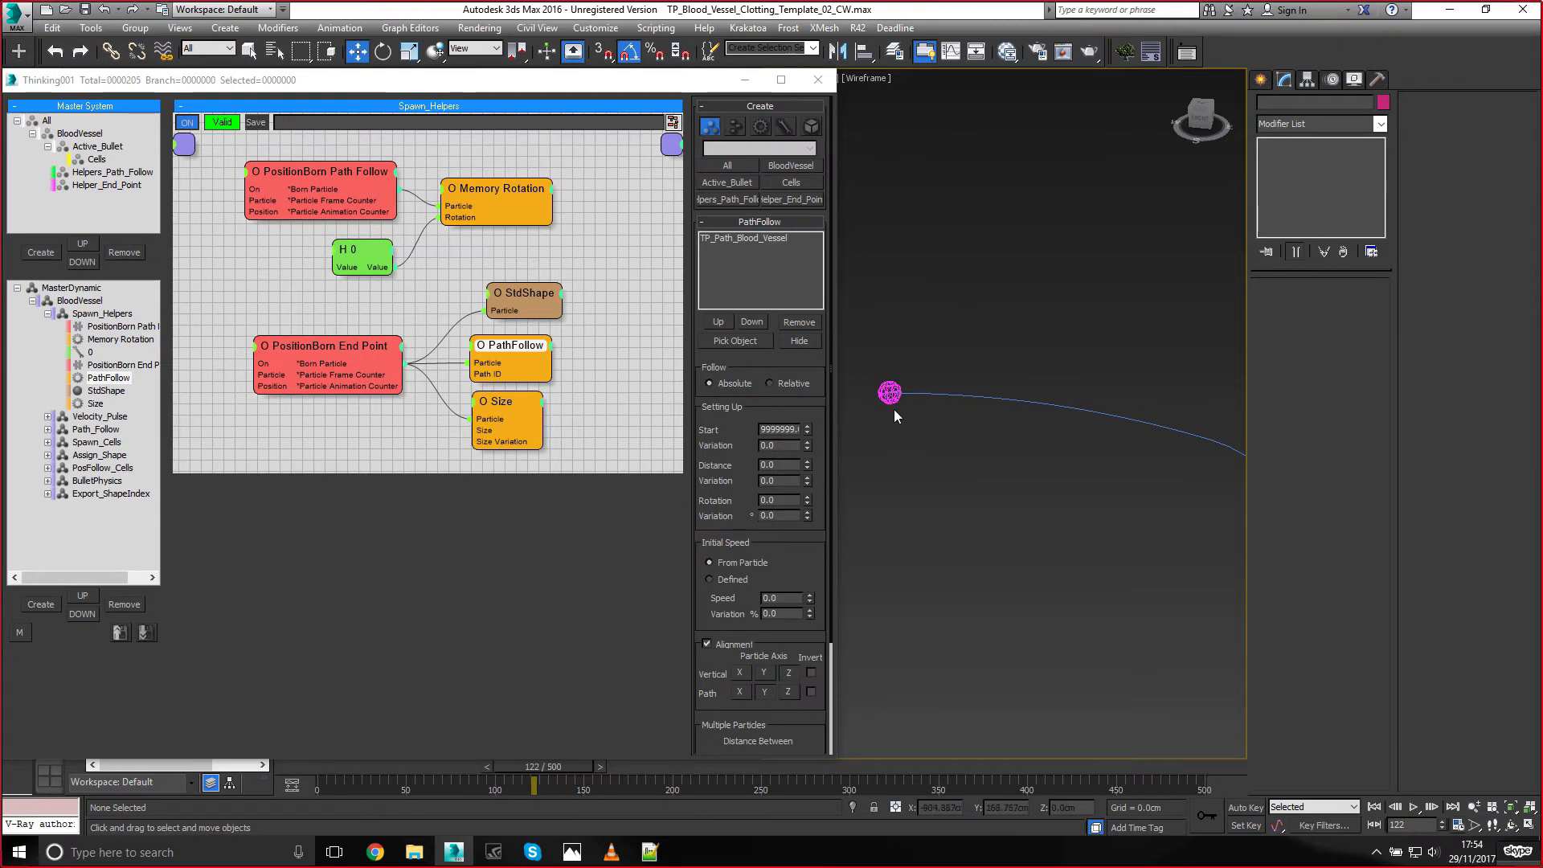
left_click_drag(384, 766, 341, 769)
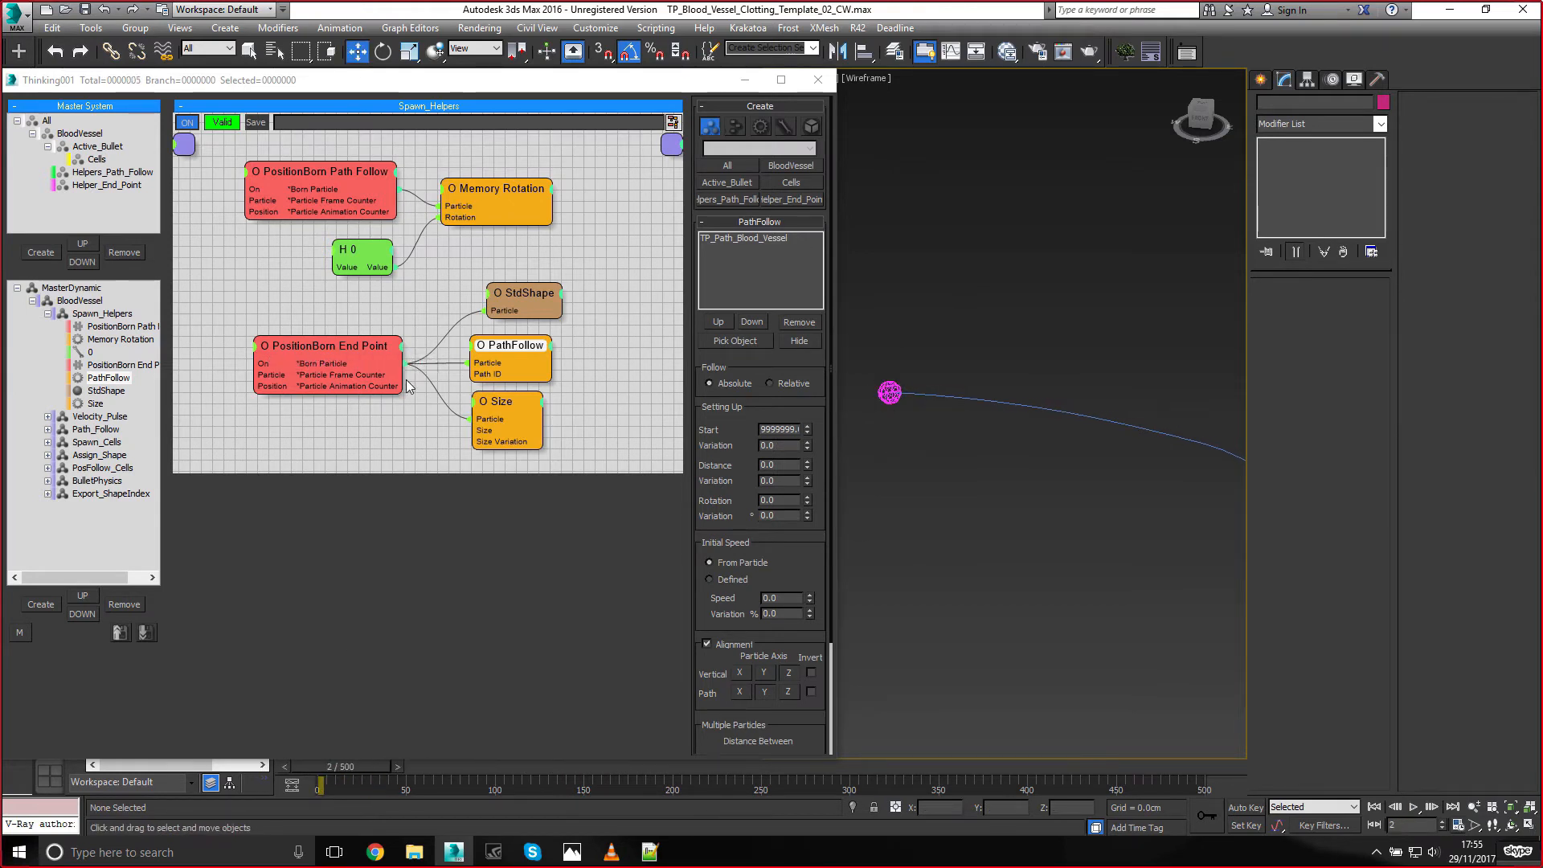
left_click_drag(358, 422, 369, 410)
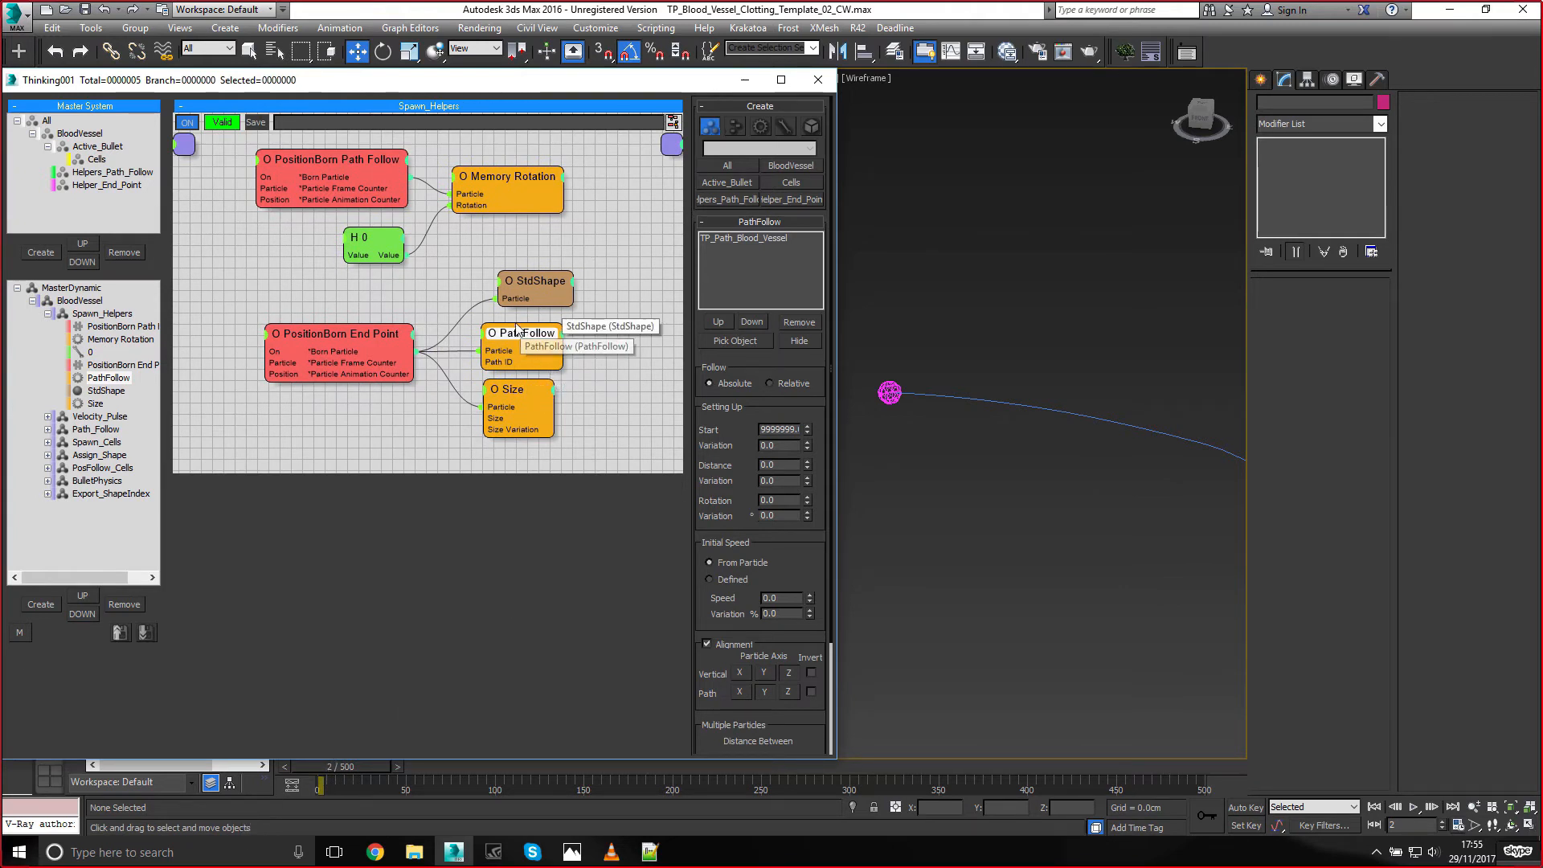
left_click_drag(347, 772, 597, 771)
left_click(1166, 426)
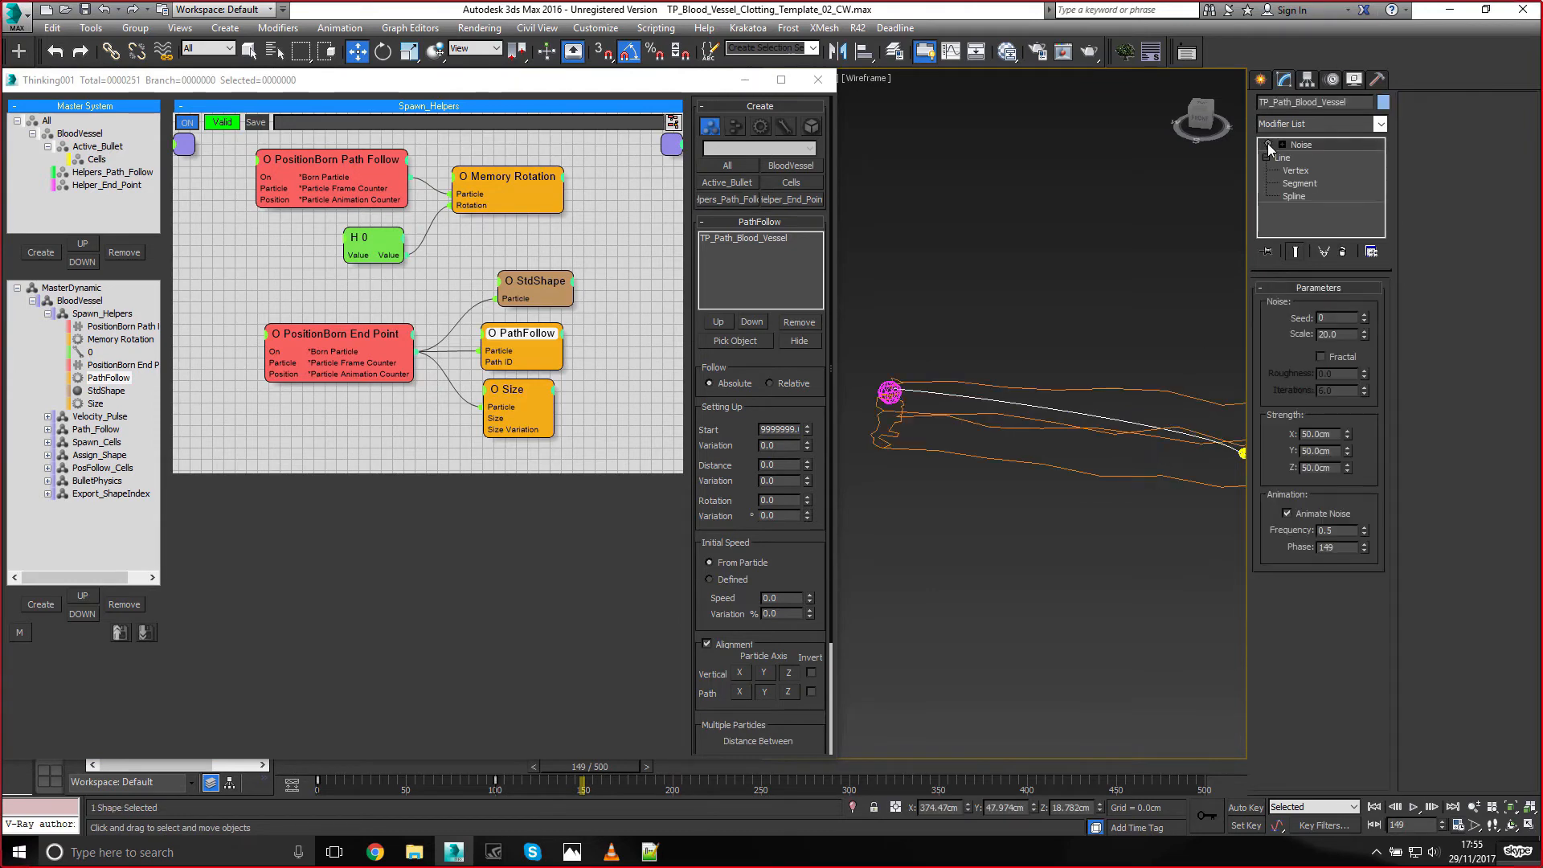
left_click(94, 549)
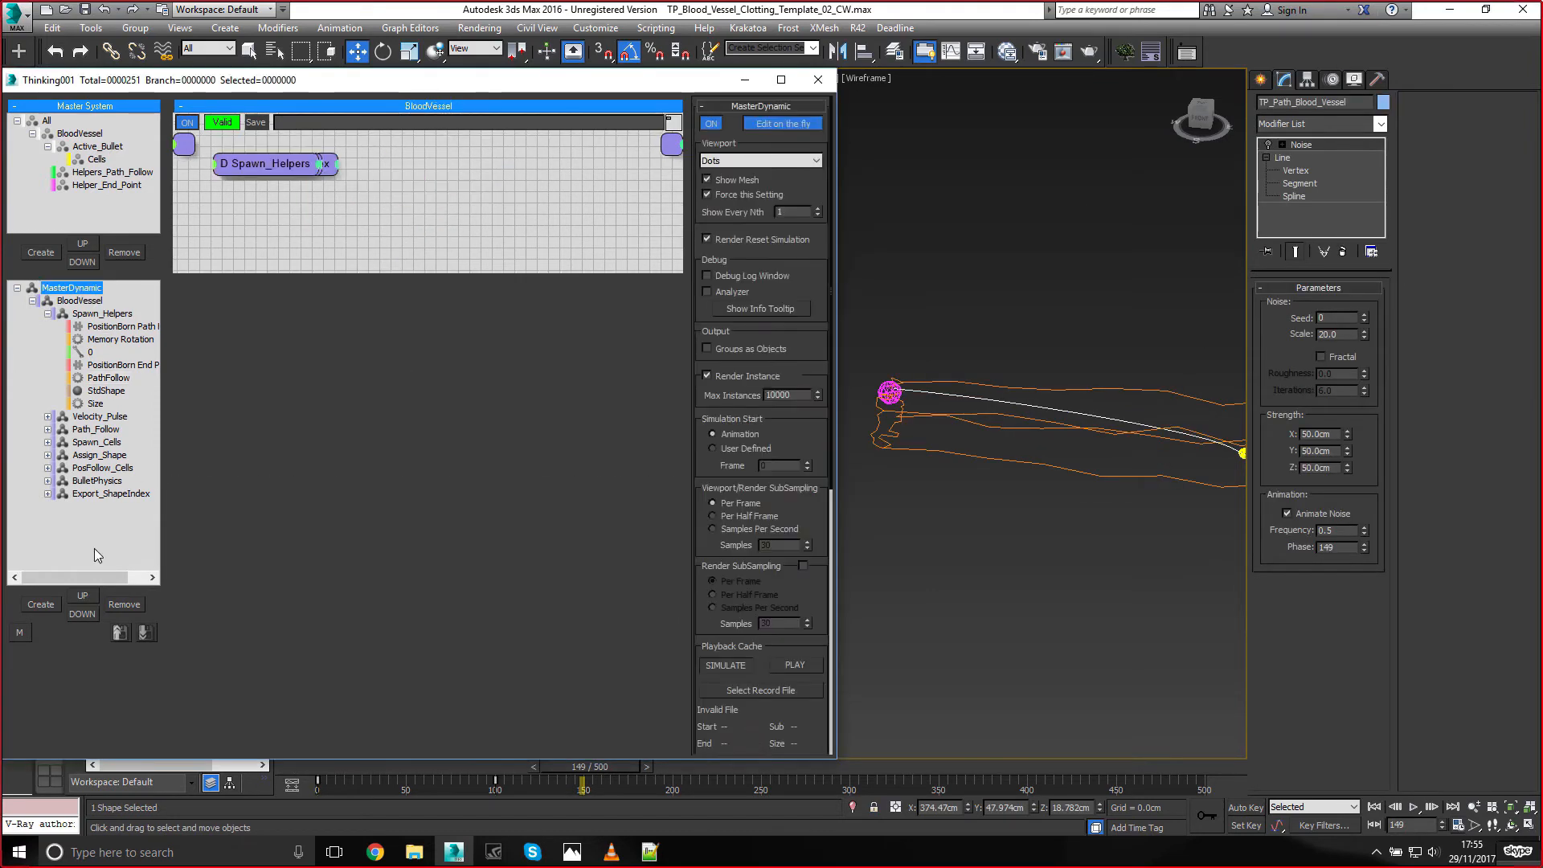
left_click(40, 607)
left_click(81, 506)
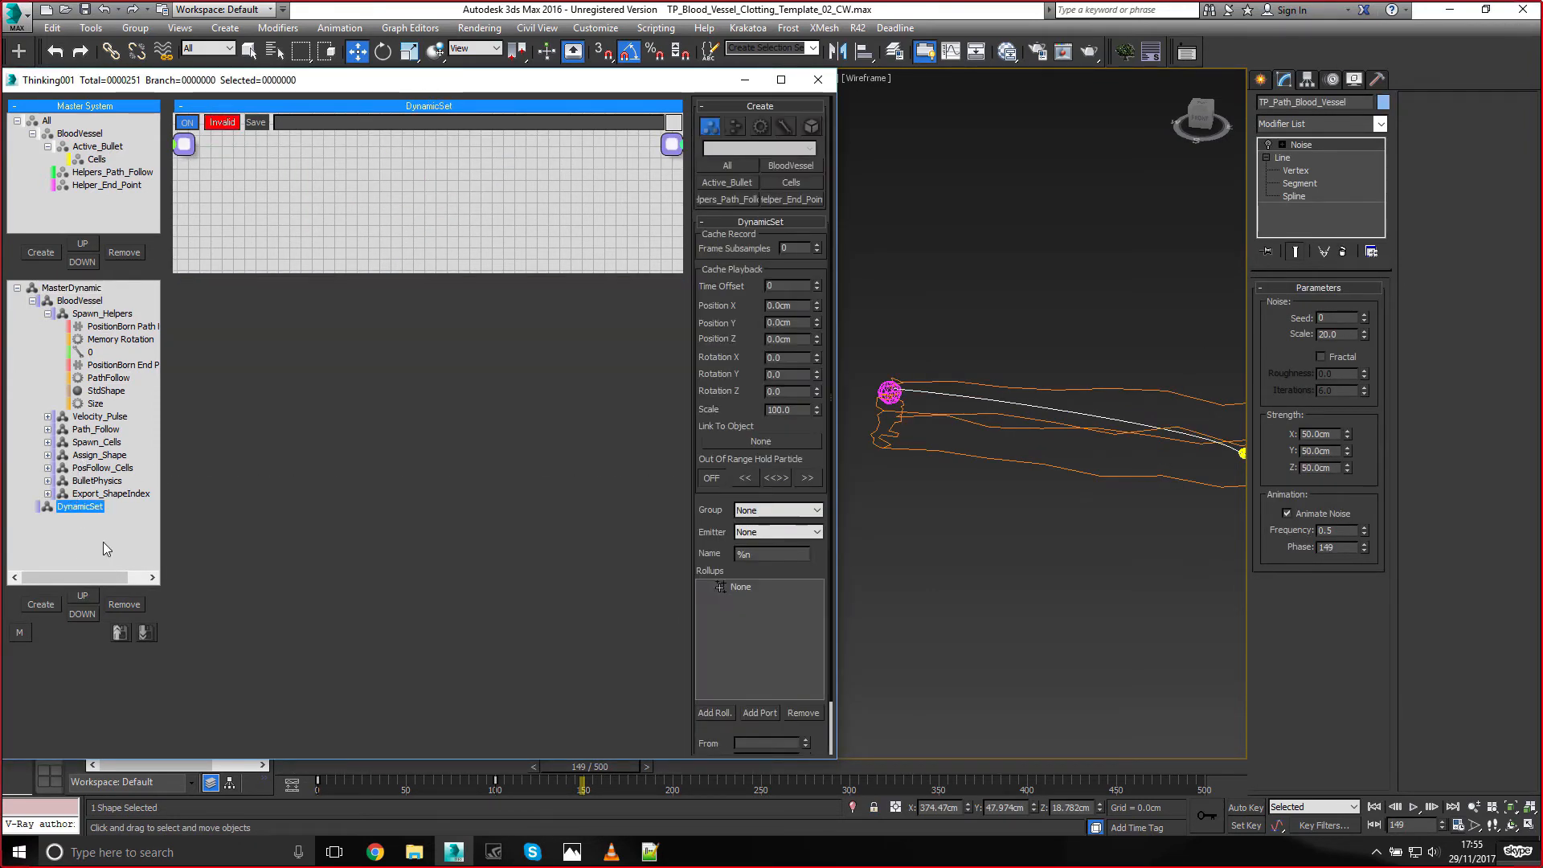
left_click(123, 604)
Create a new dynamic set under BloodVessel and name it "Delete@End"
left_click(75, 301)
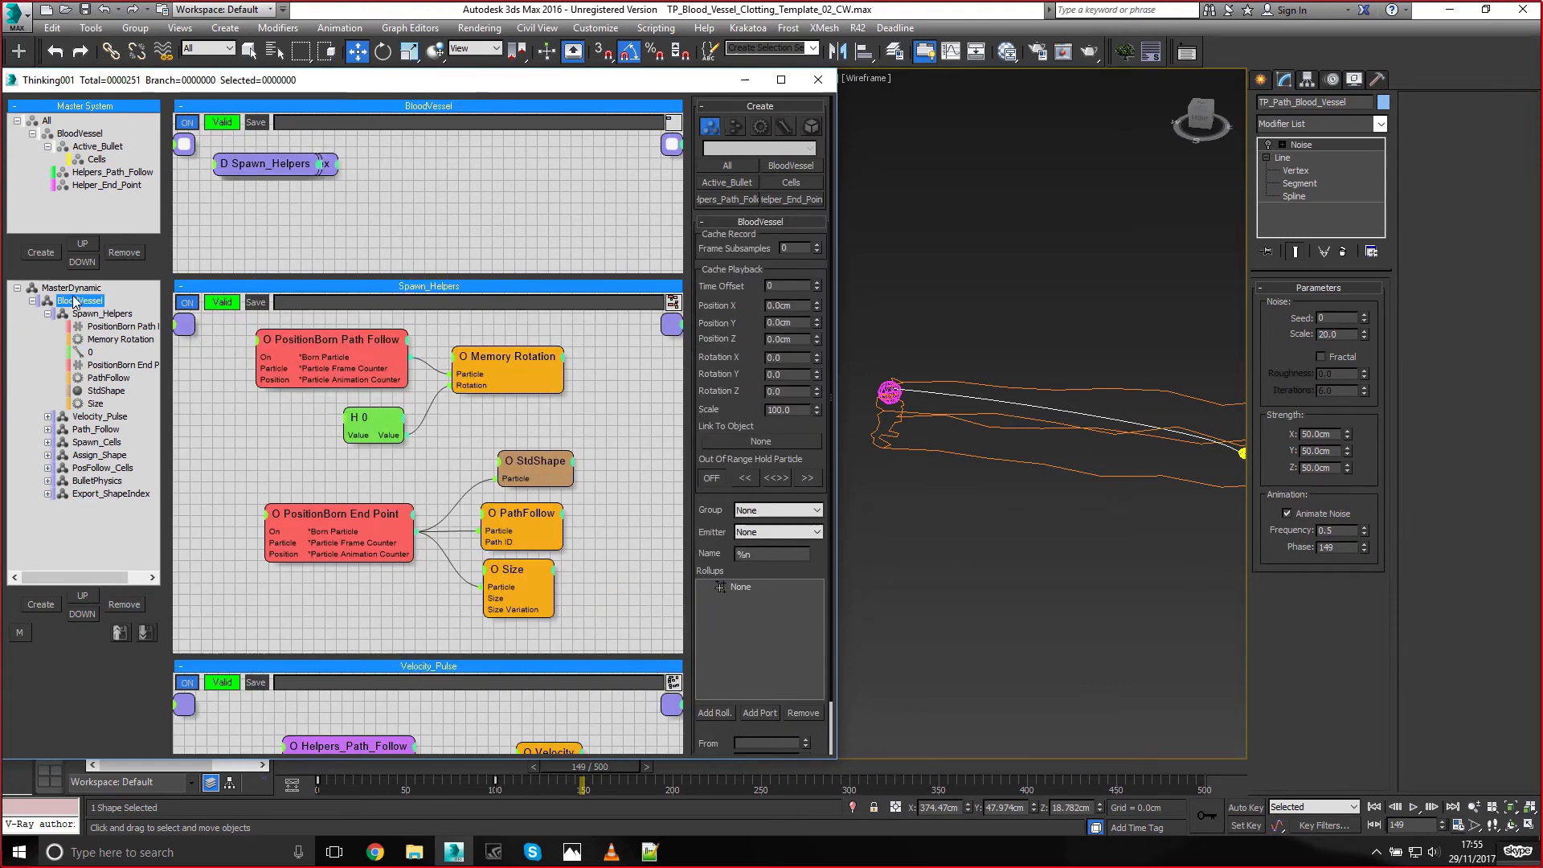
left_click(132, 608)
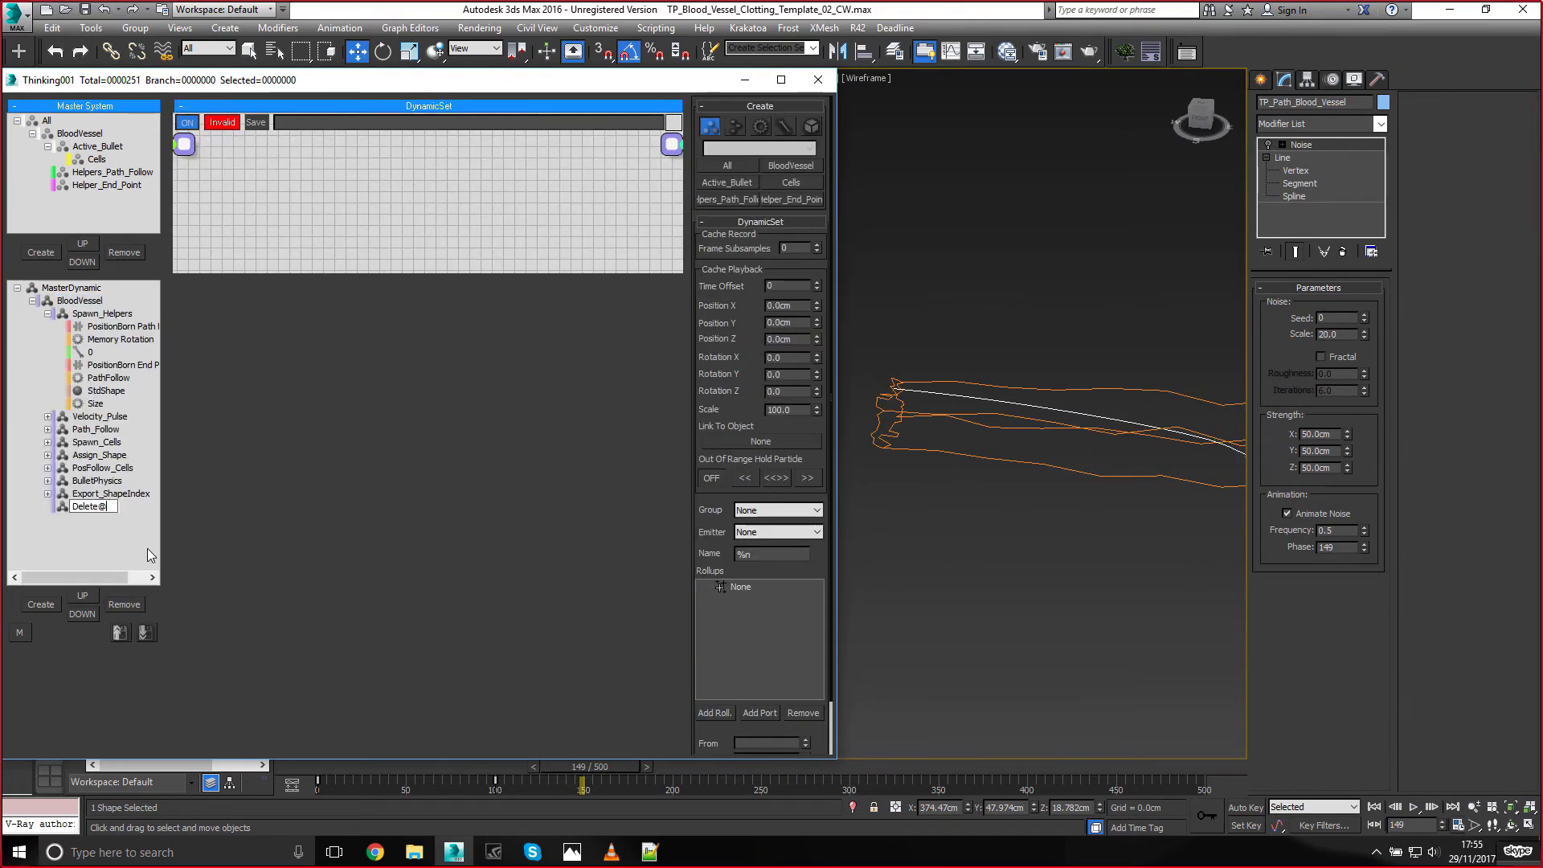
type("End")
key("Return")
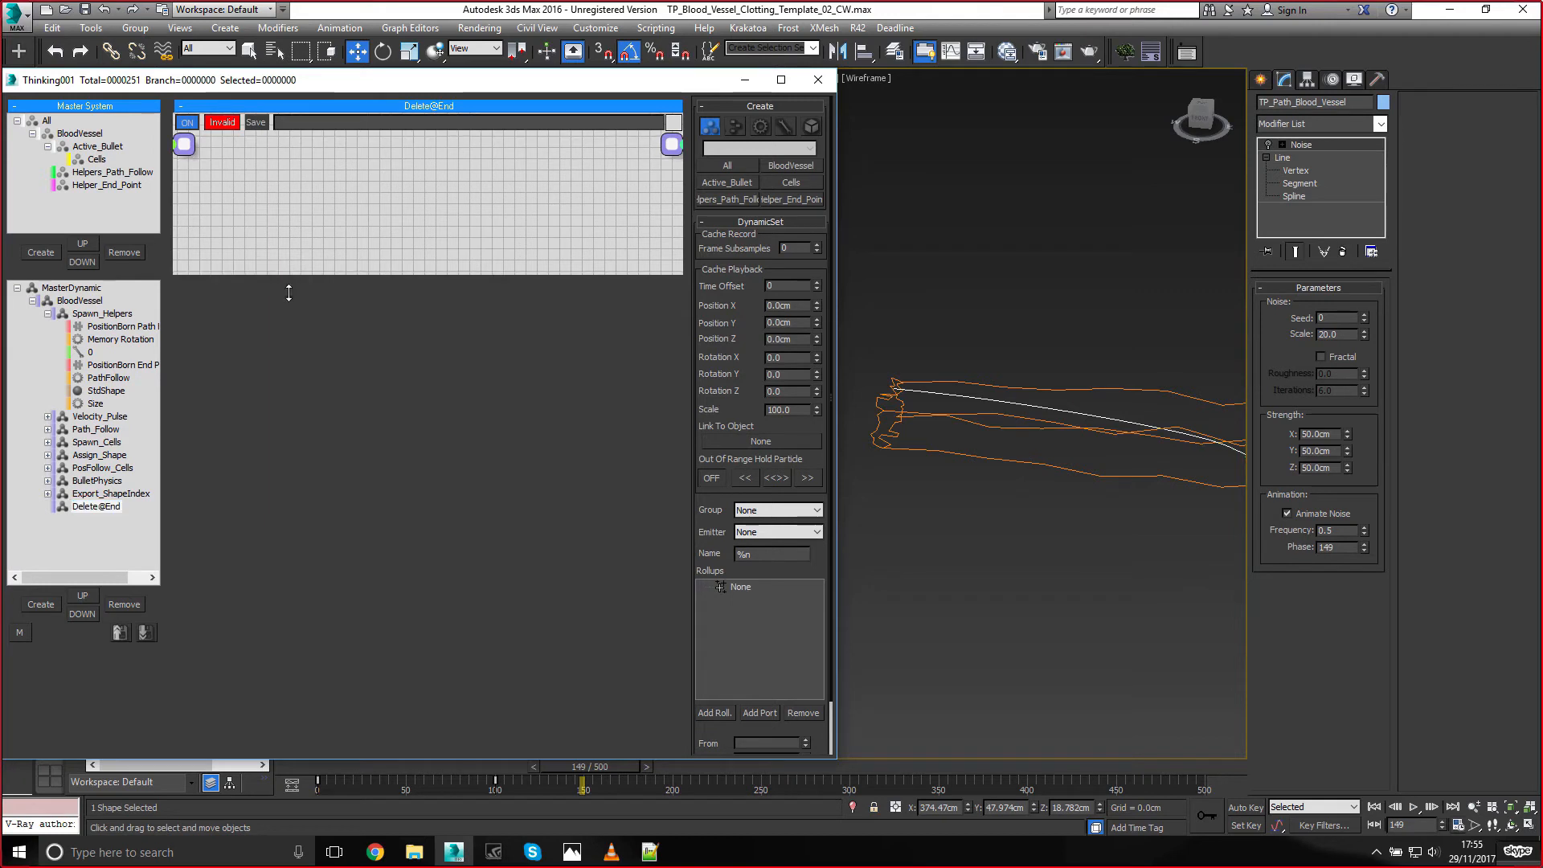
Enlarge the Delete@End node canvas and add a PPassAB operator to it
left_click_drag(288, 292, 288, 488)
double_click(304, 234)
type("ppas")
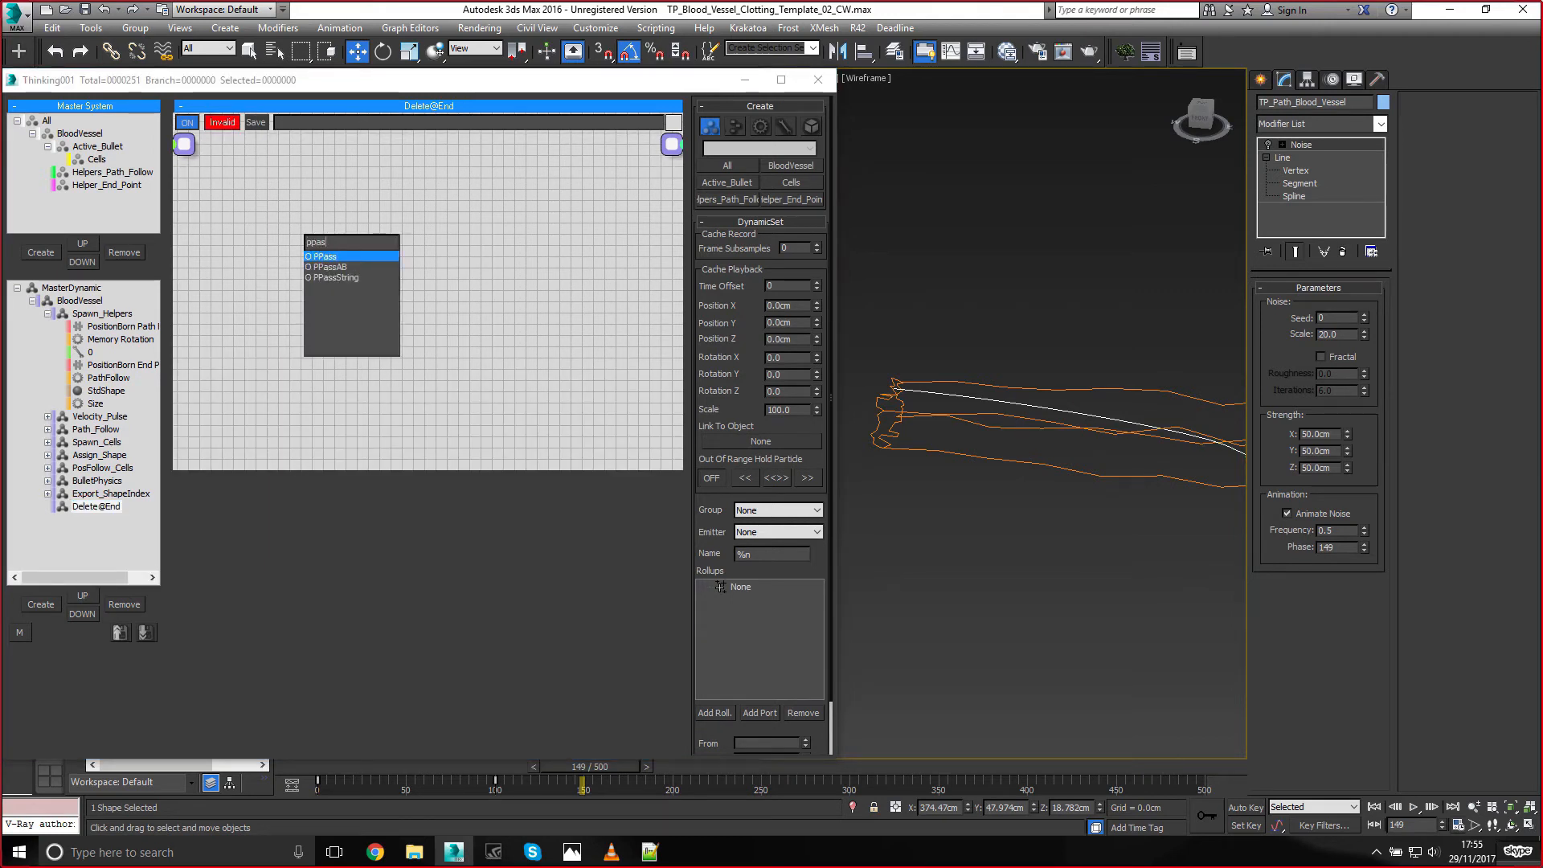
key("Down")
key("Return")
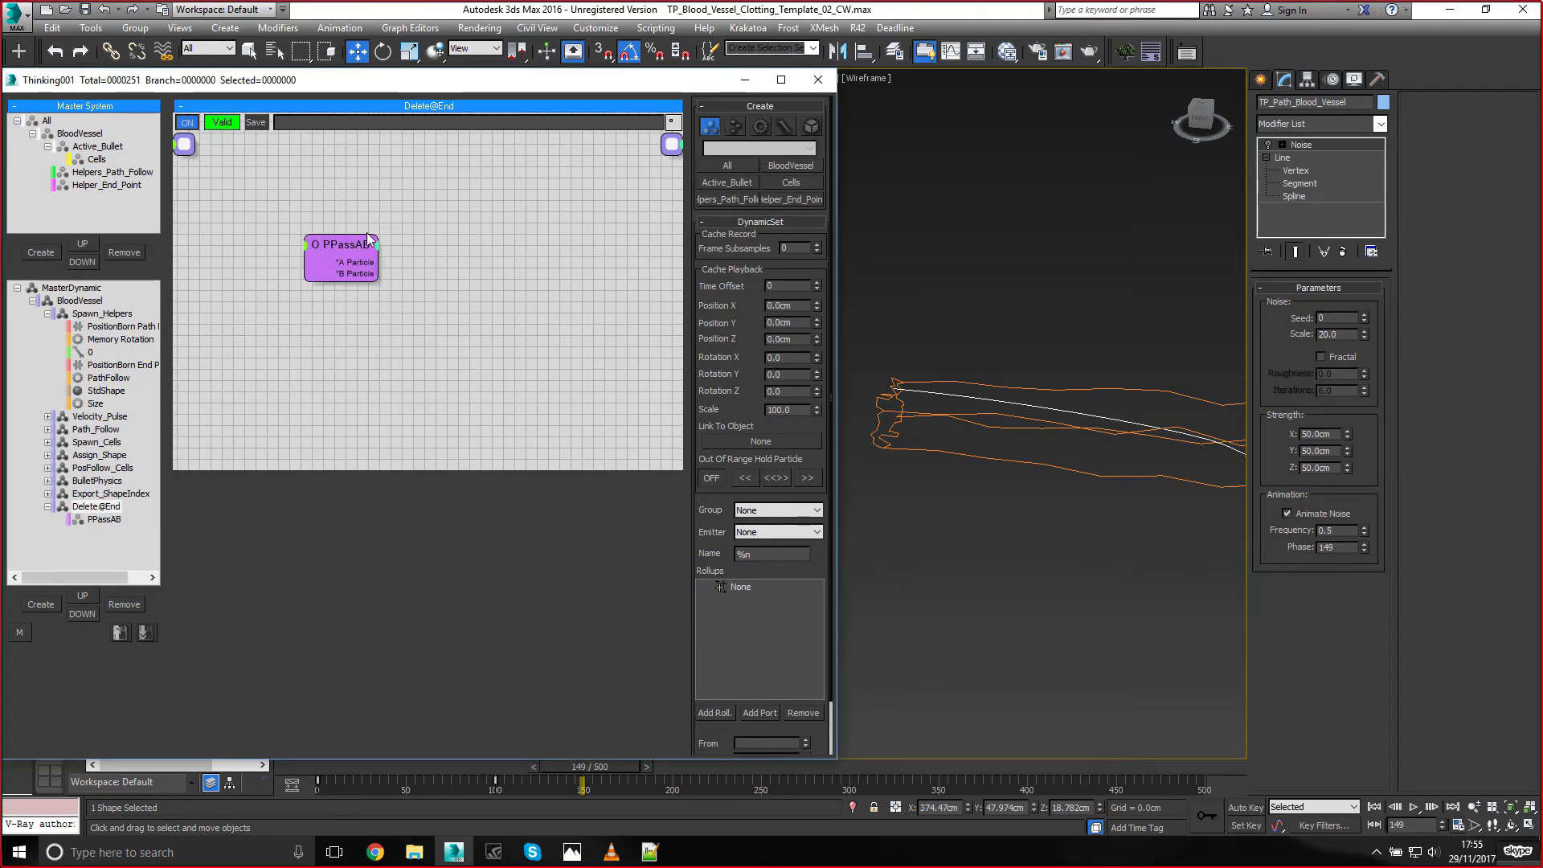
left_click_drag(368, 238, 347, 243)
Set the PPassAB operator to GroupA Helper_End_Point and GroupB Cells with a Distance of 100, resetting the animation to frame 0
left_click(772, 242)
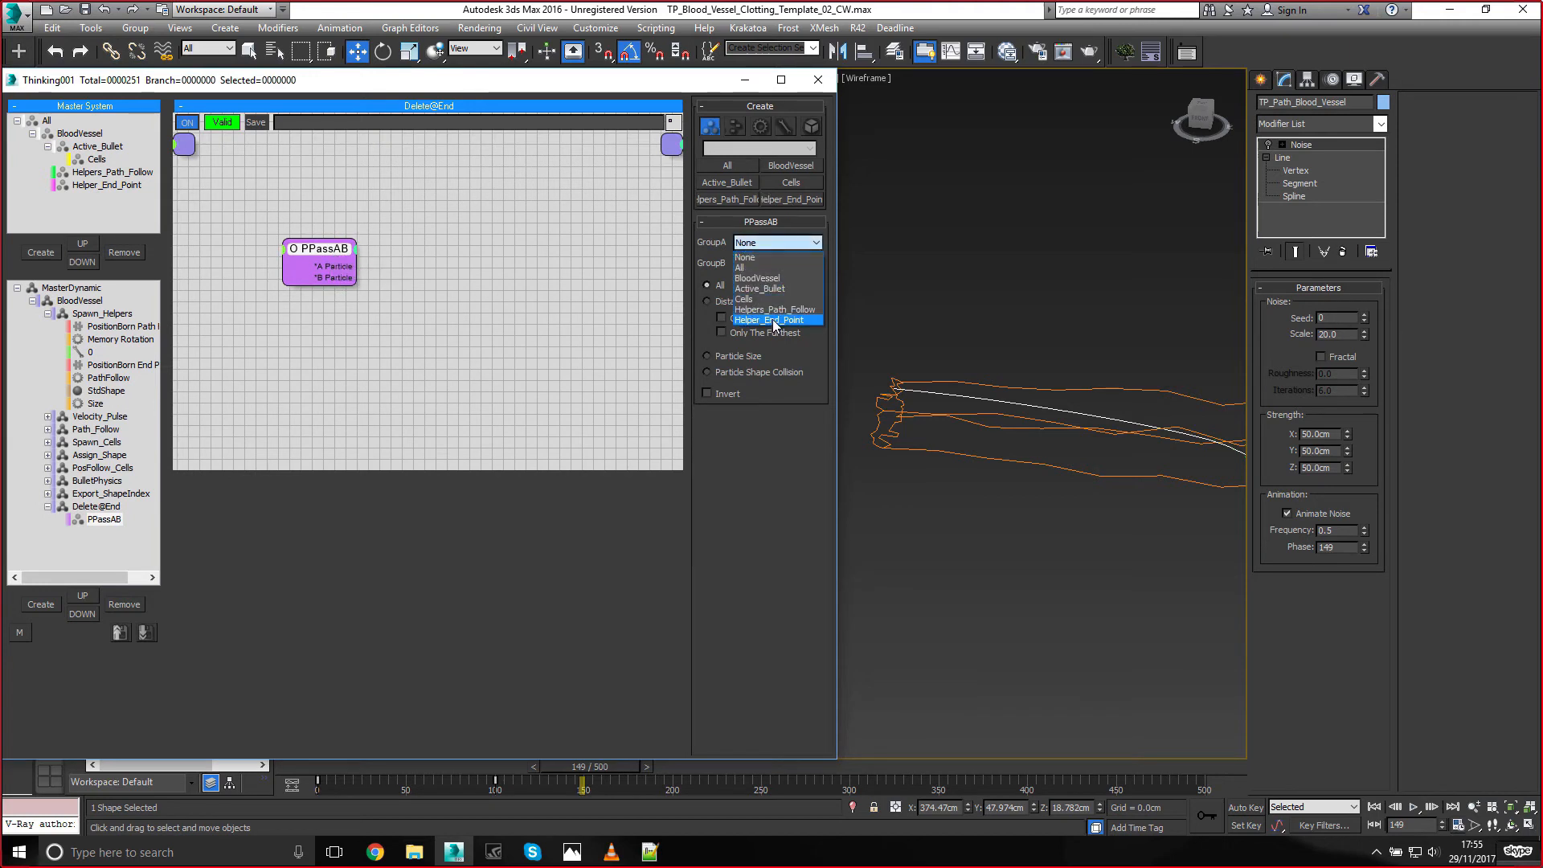
left_click(773, 320)
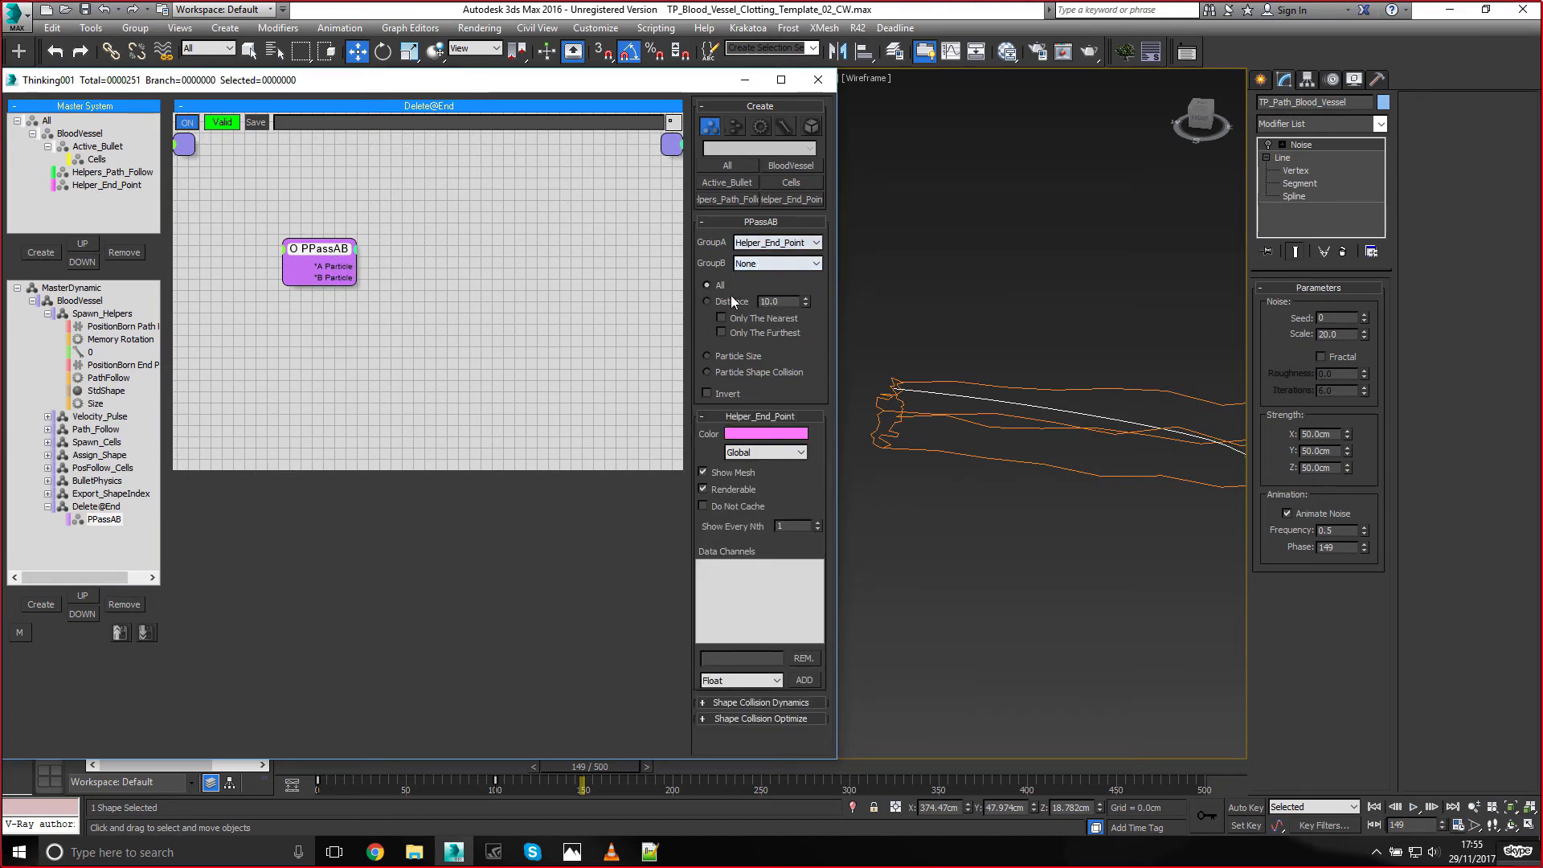
left_click(769, 300)
type("10")
left_click(908, 393)
left_click_drag(367, 770, 324, 776)
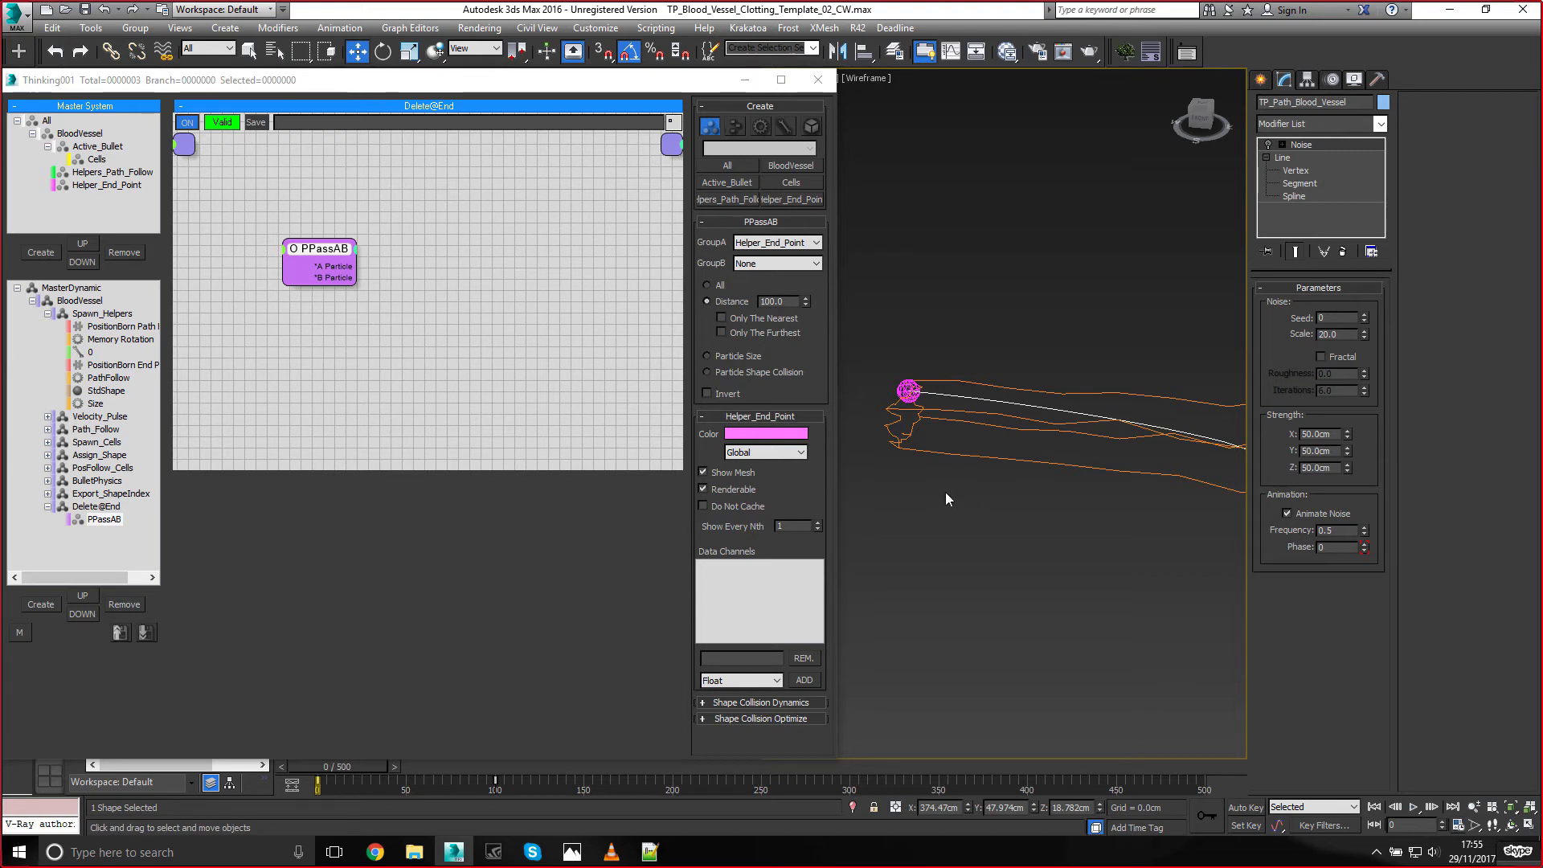
left_click(771, 263)
left_click(763, 320)
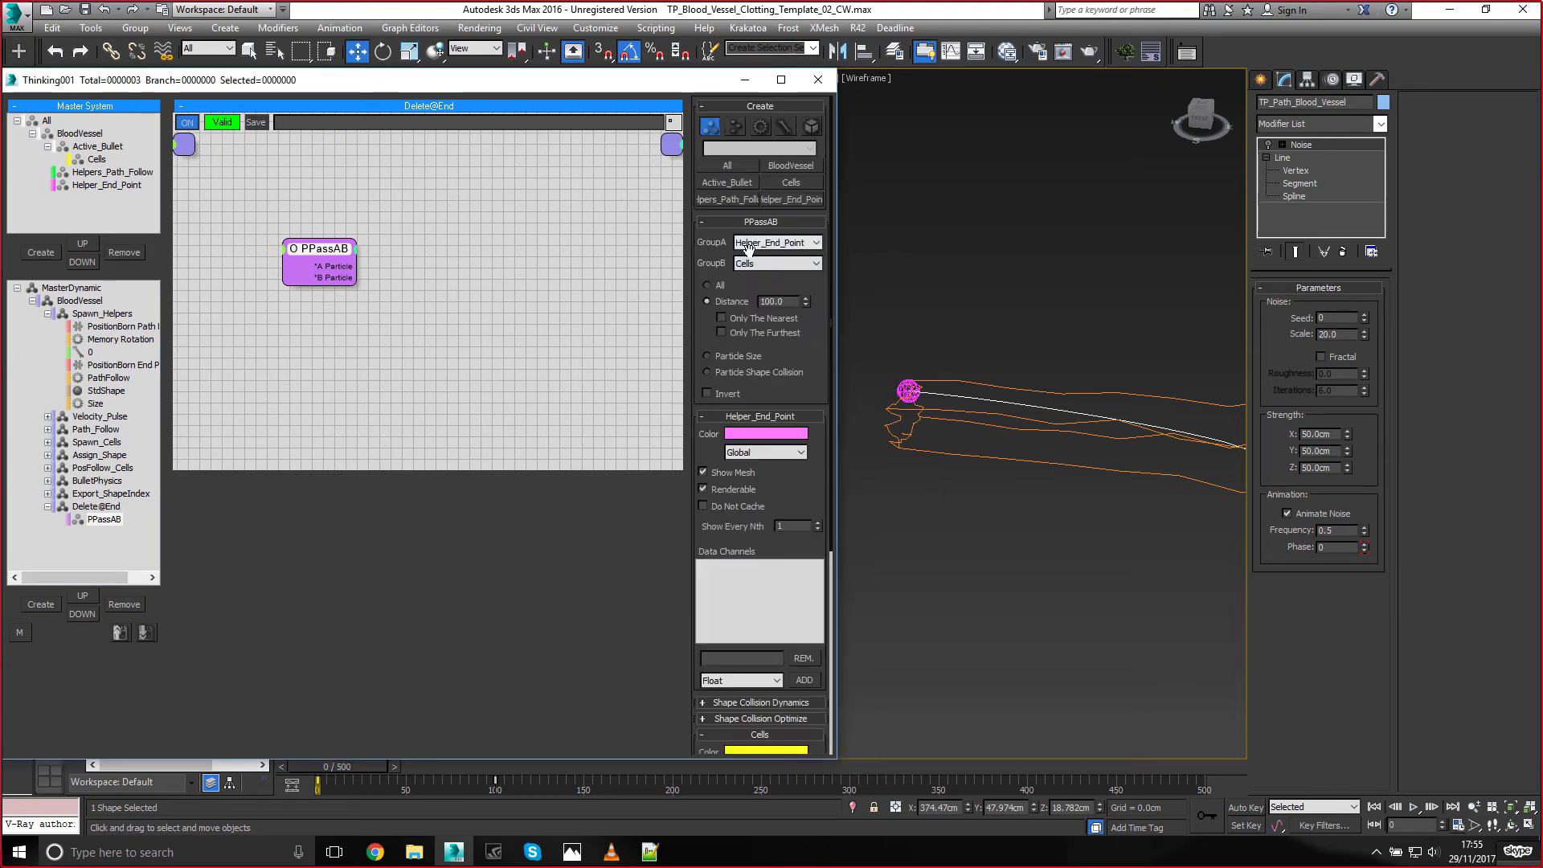
Add a ParticleDie operator and wire the PPassAB's B Particle output into its Particle input
double_click(401, 286)
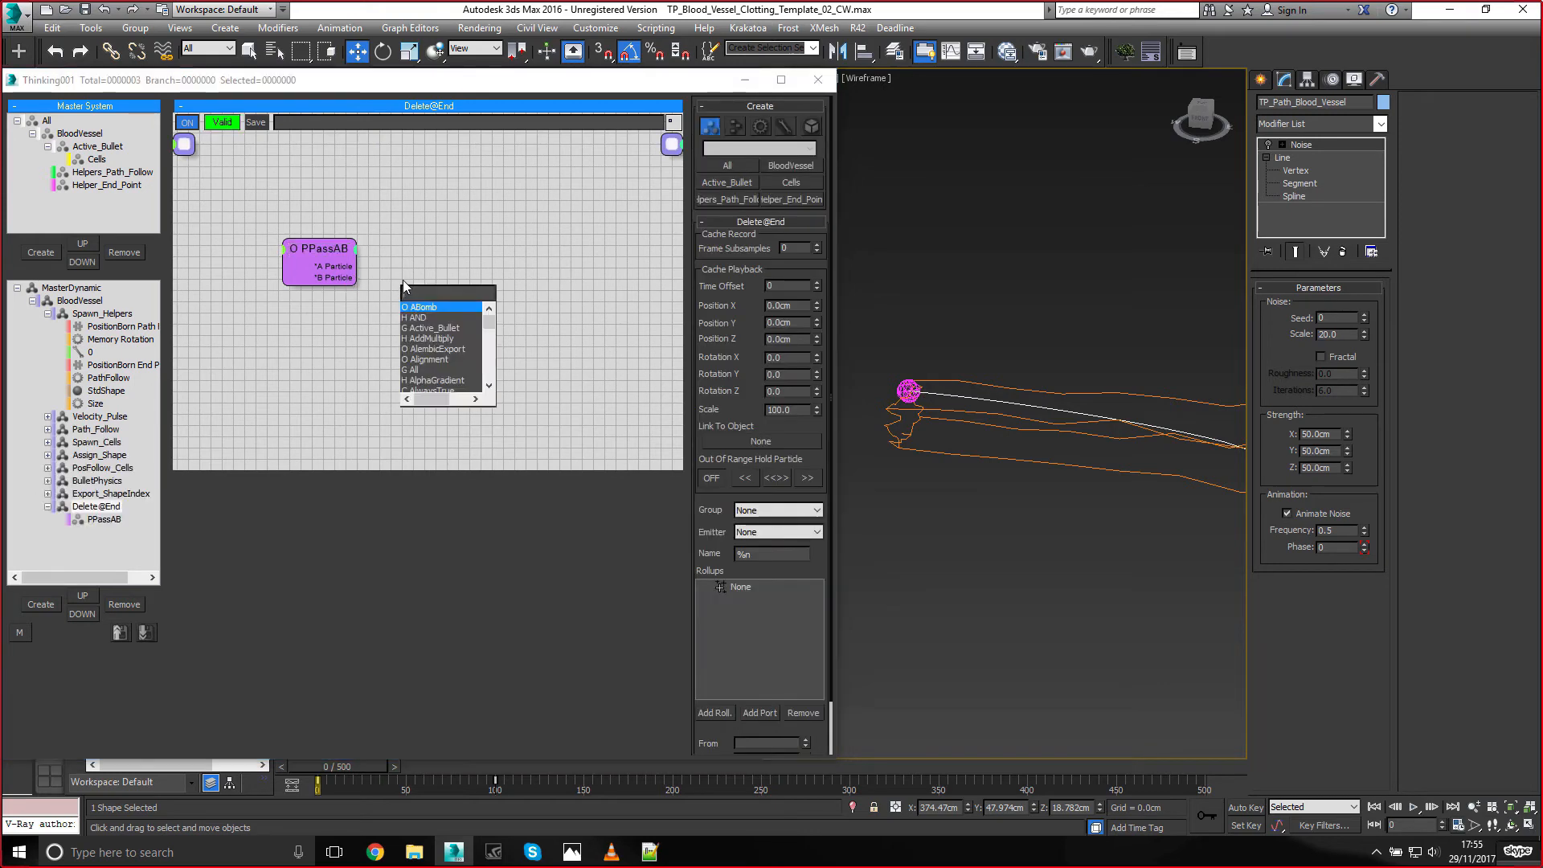
type("part")
key("Down")
key("Down")
key("Down")
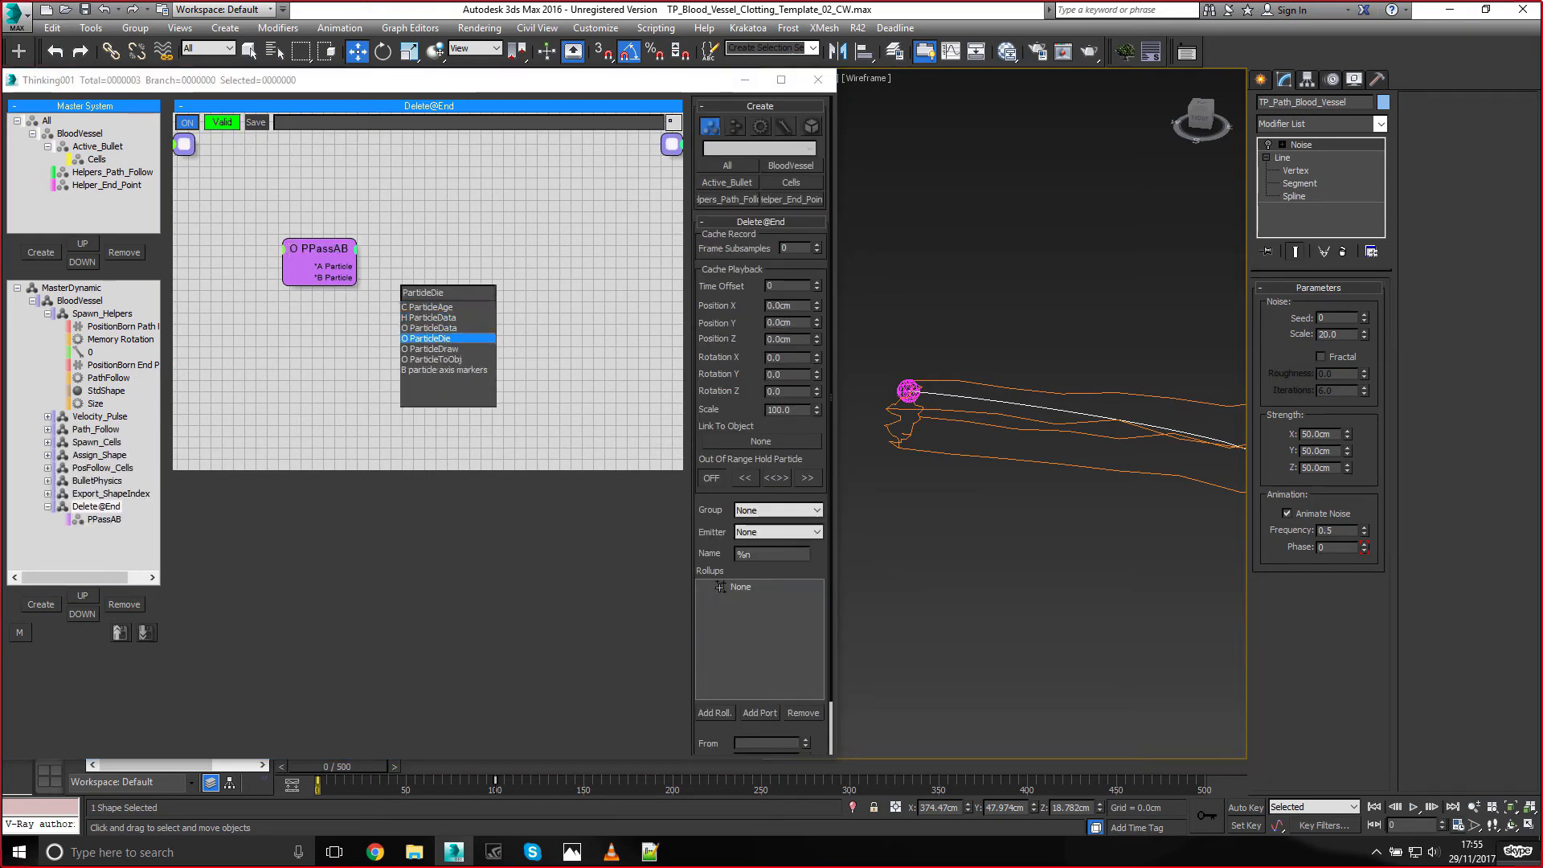
key("Return")
left_click_drag(339, 278, 427, 316)
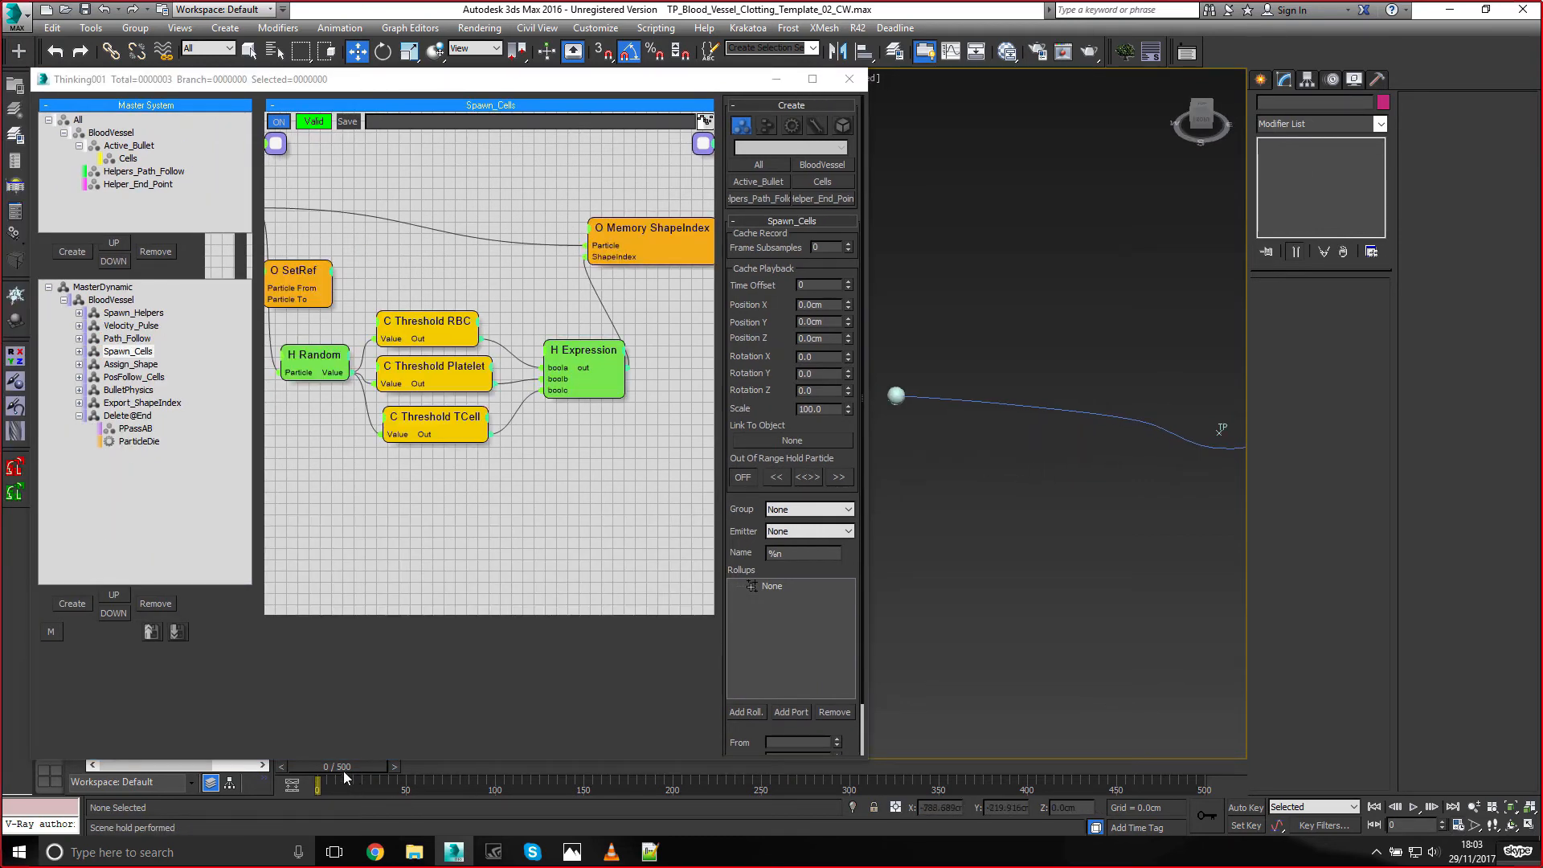
Scrub the animation to frames 295 and 356 and check the cells near the end point helper
left_click_drag(344, 770, 840, 769)
key("w")
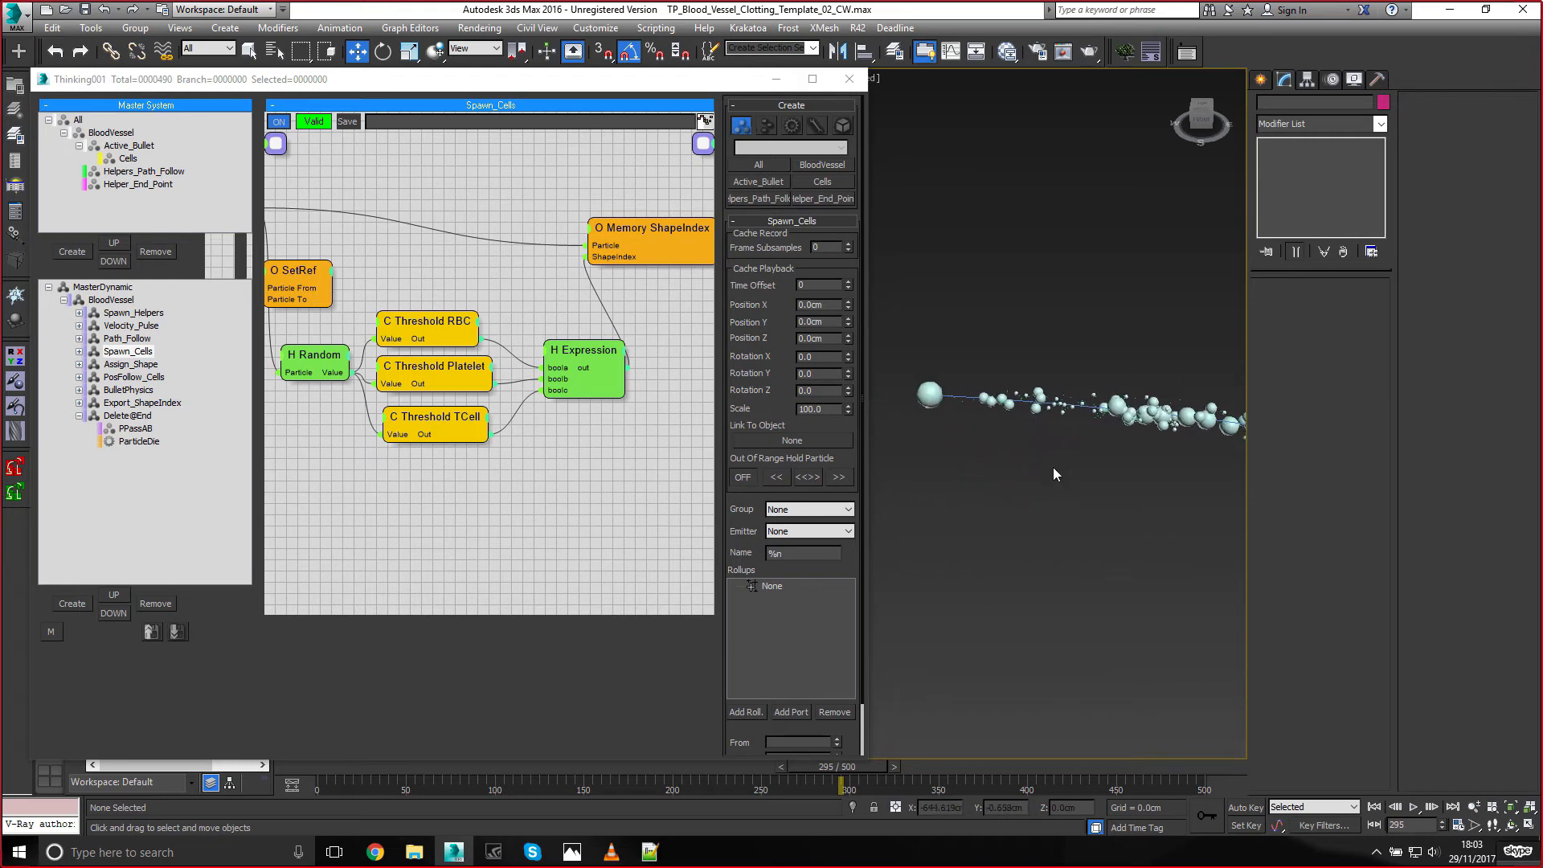
scroll(996, 474, "up", 3)
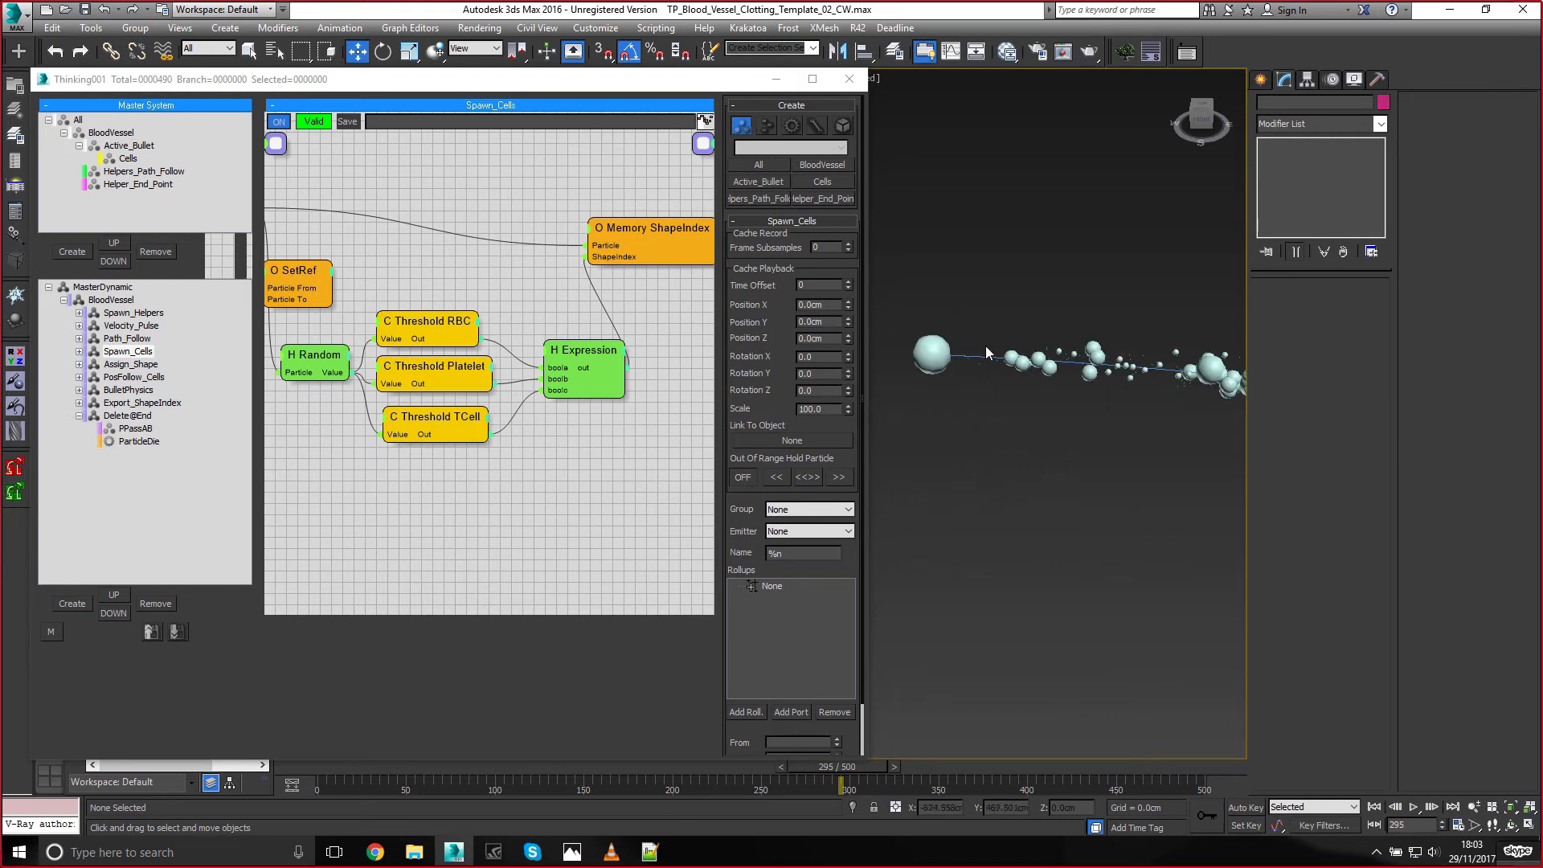
left_click_drag(886, 773, 985, 769)
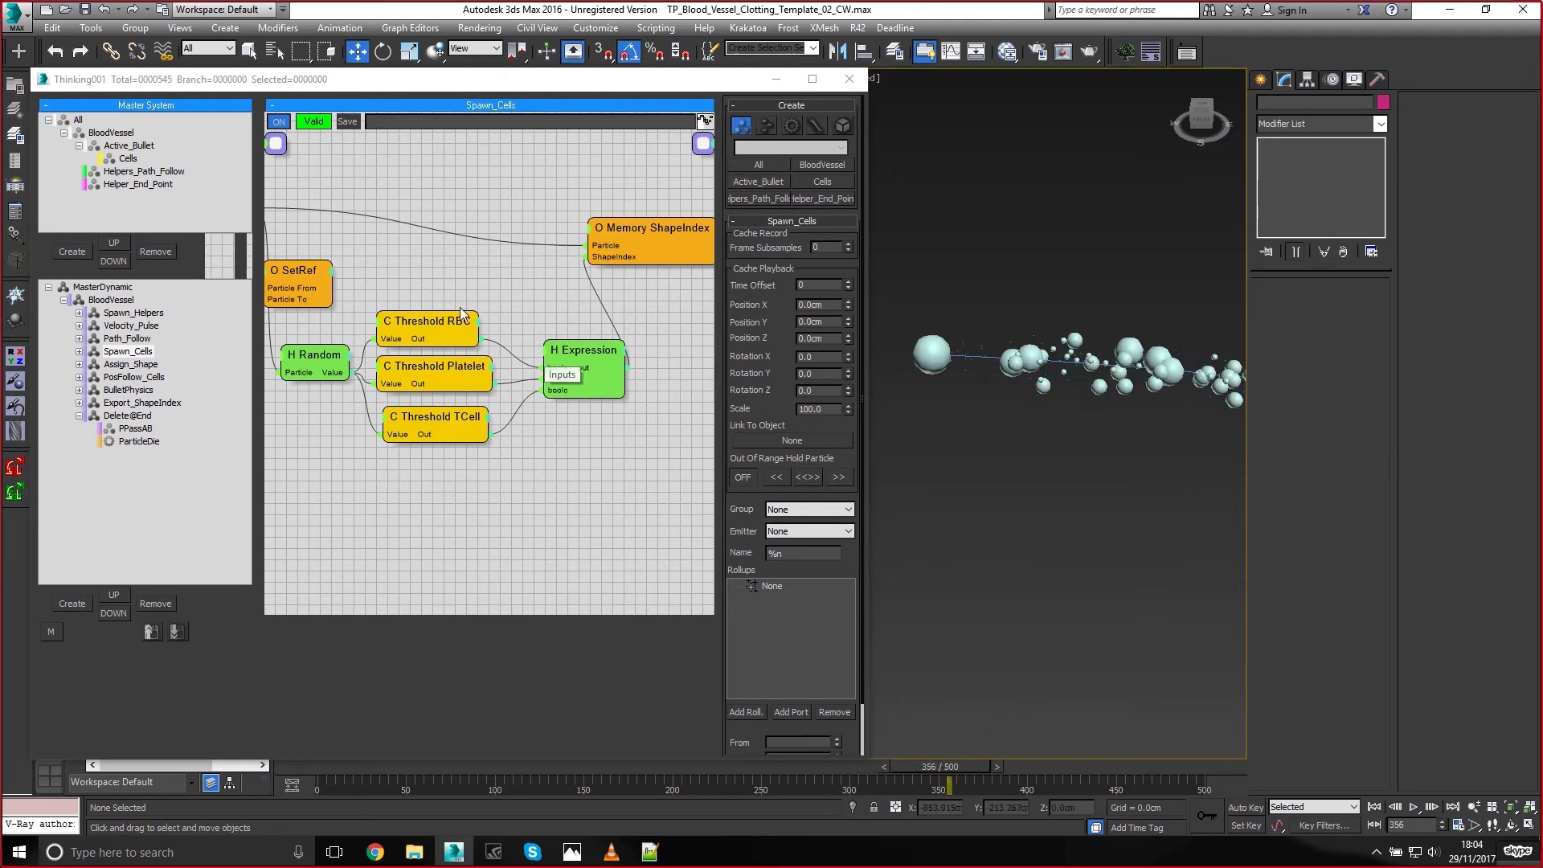
Duplicate the connected PPassAB and ParticleDie nodes within the Delete@End set
left_click(127, 415)
left_click_drag(614, 414, 614, 415)
right_click(515, 370)
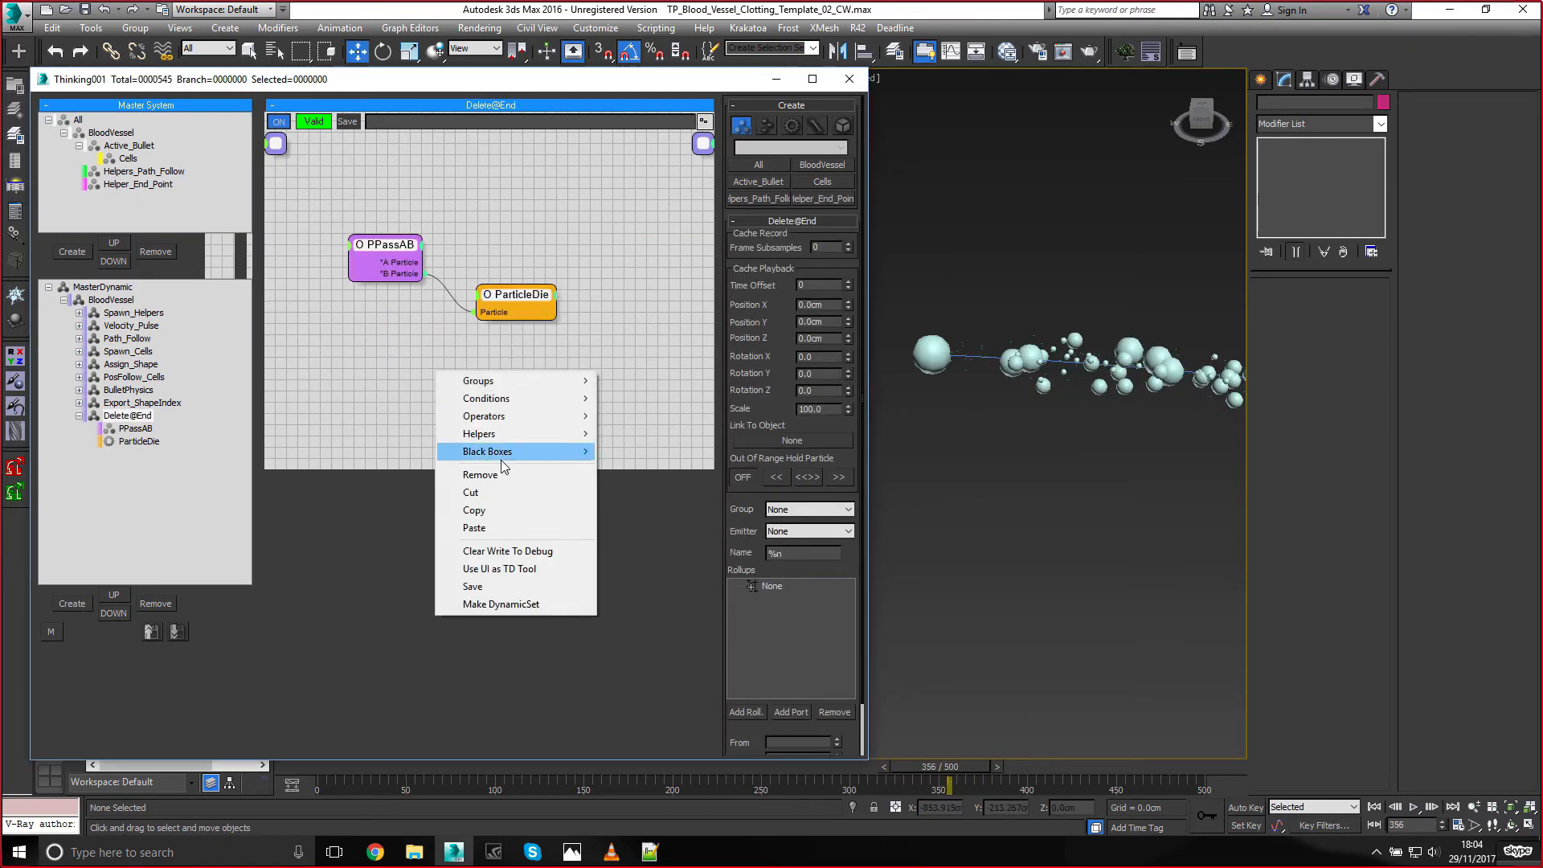
left_click(491, 512)
left_click(450, 383)
right_click(450, 383)
left_click(454, 541)
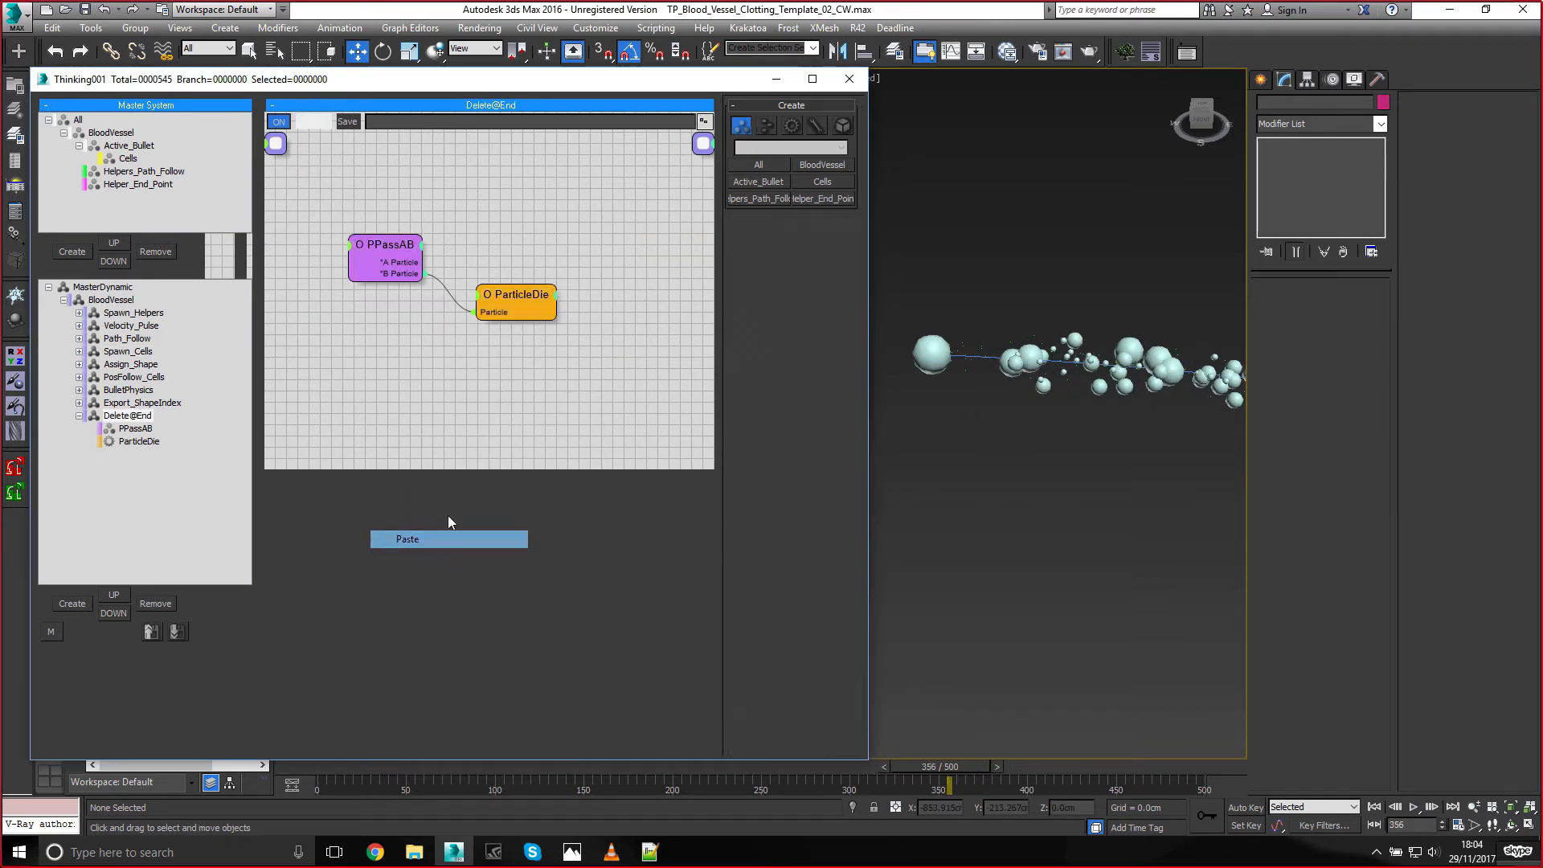
left_click_drag(403, 352, 630, 469)
Set GroupB of the copied PPassAB to Helpers_Path_Follow and line up the two node pairs on the canvas
left_click_drag(496, 381, 391, 362)
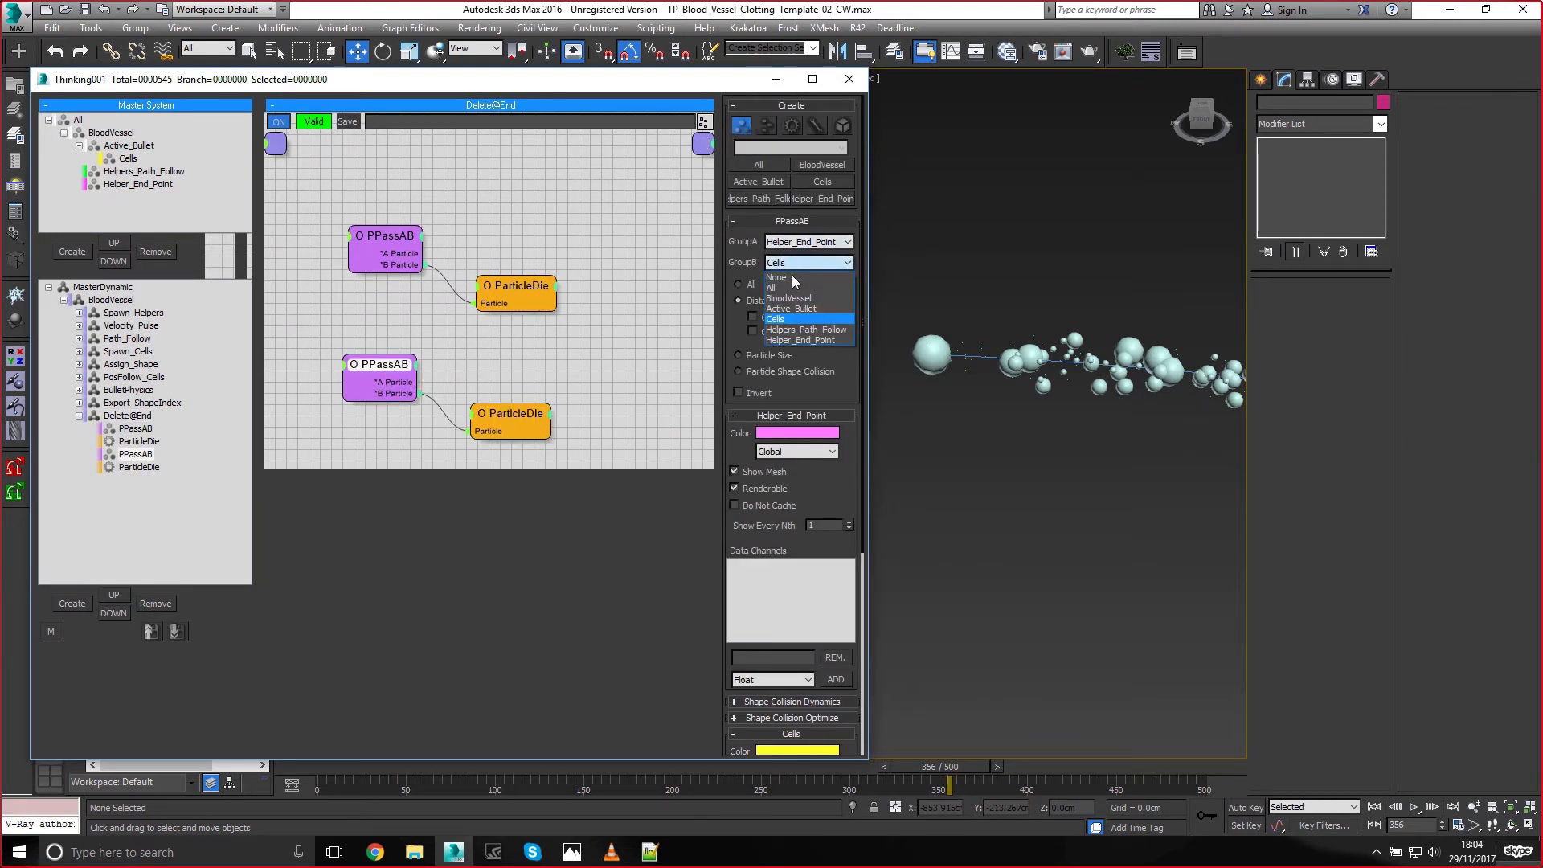
left_click(810, 331)
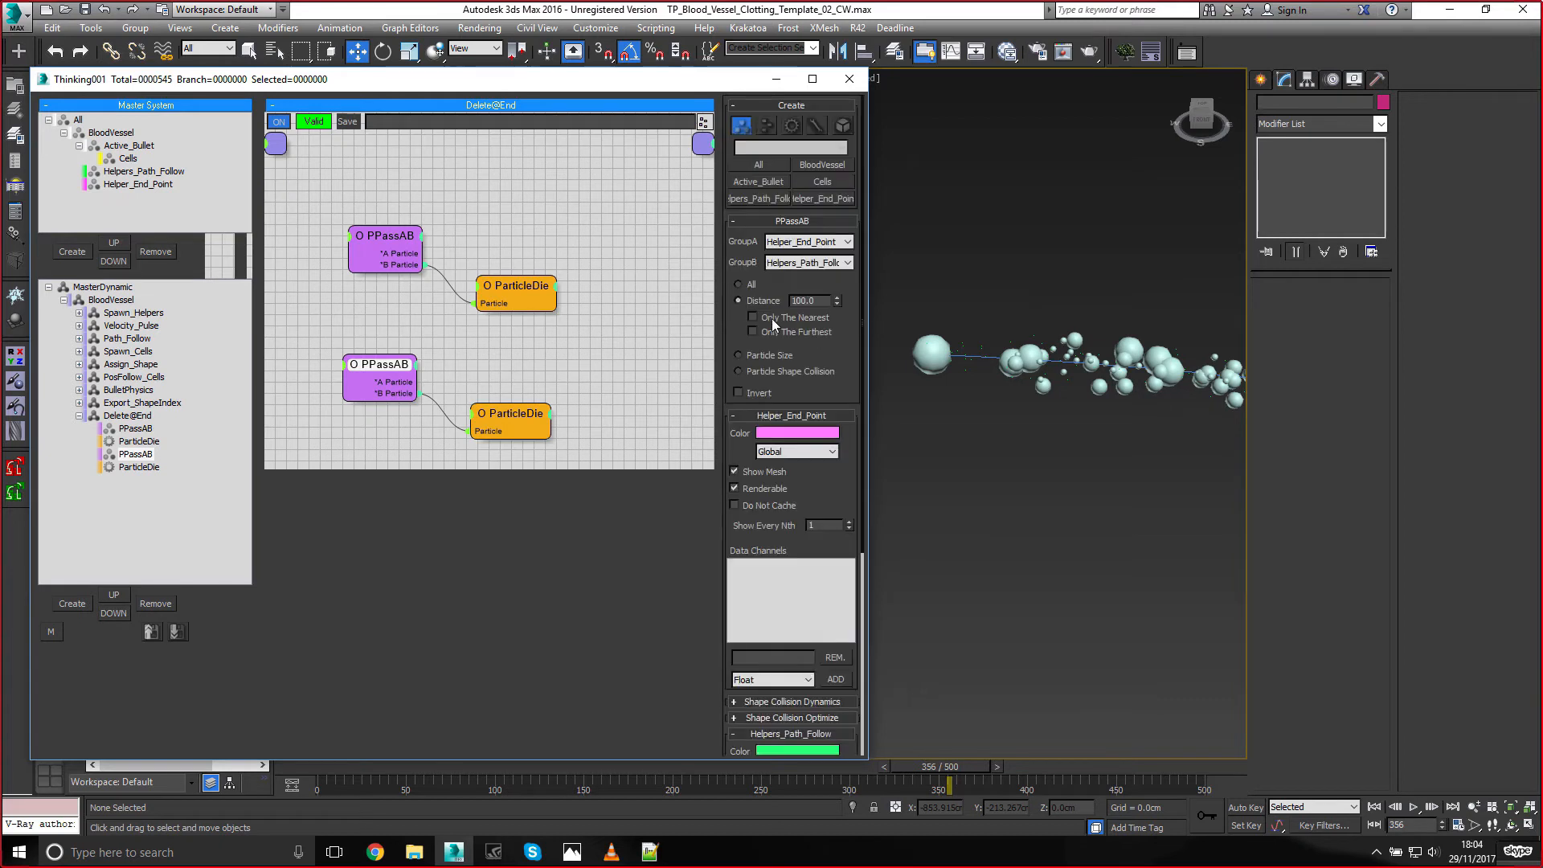
left_click_drag(468, 370, 558, 368)
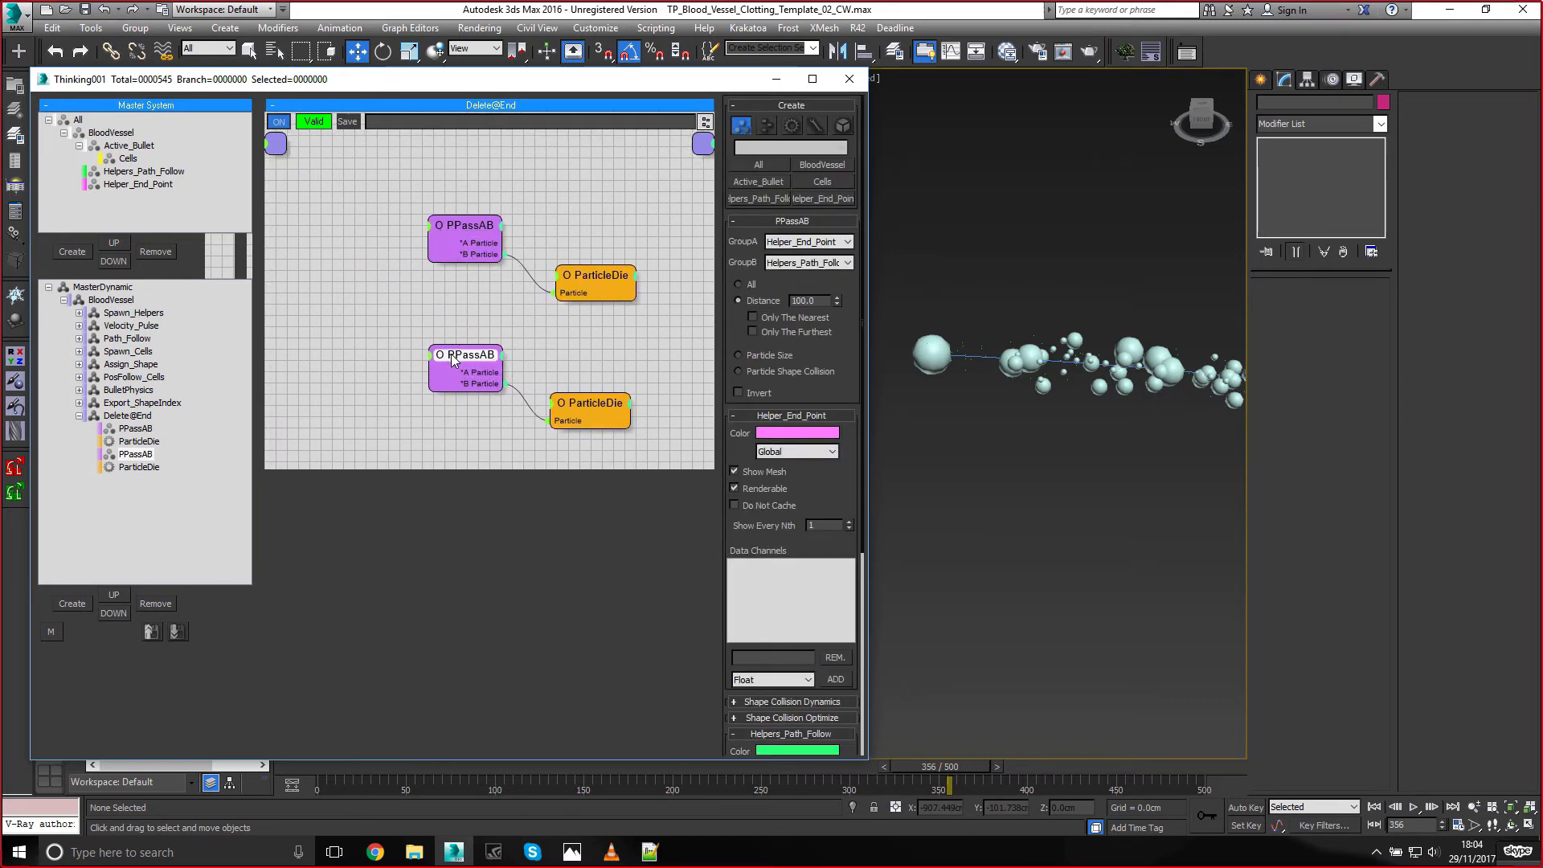
Expose the Distance input on both PPassAB nodes
right_click(433, 229)
left_click(402, 286)
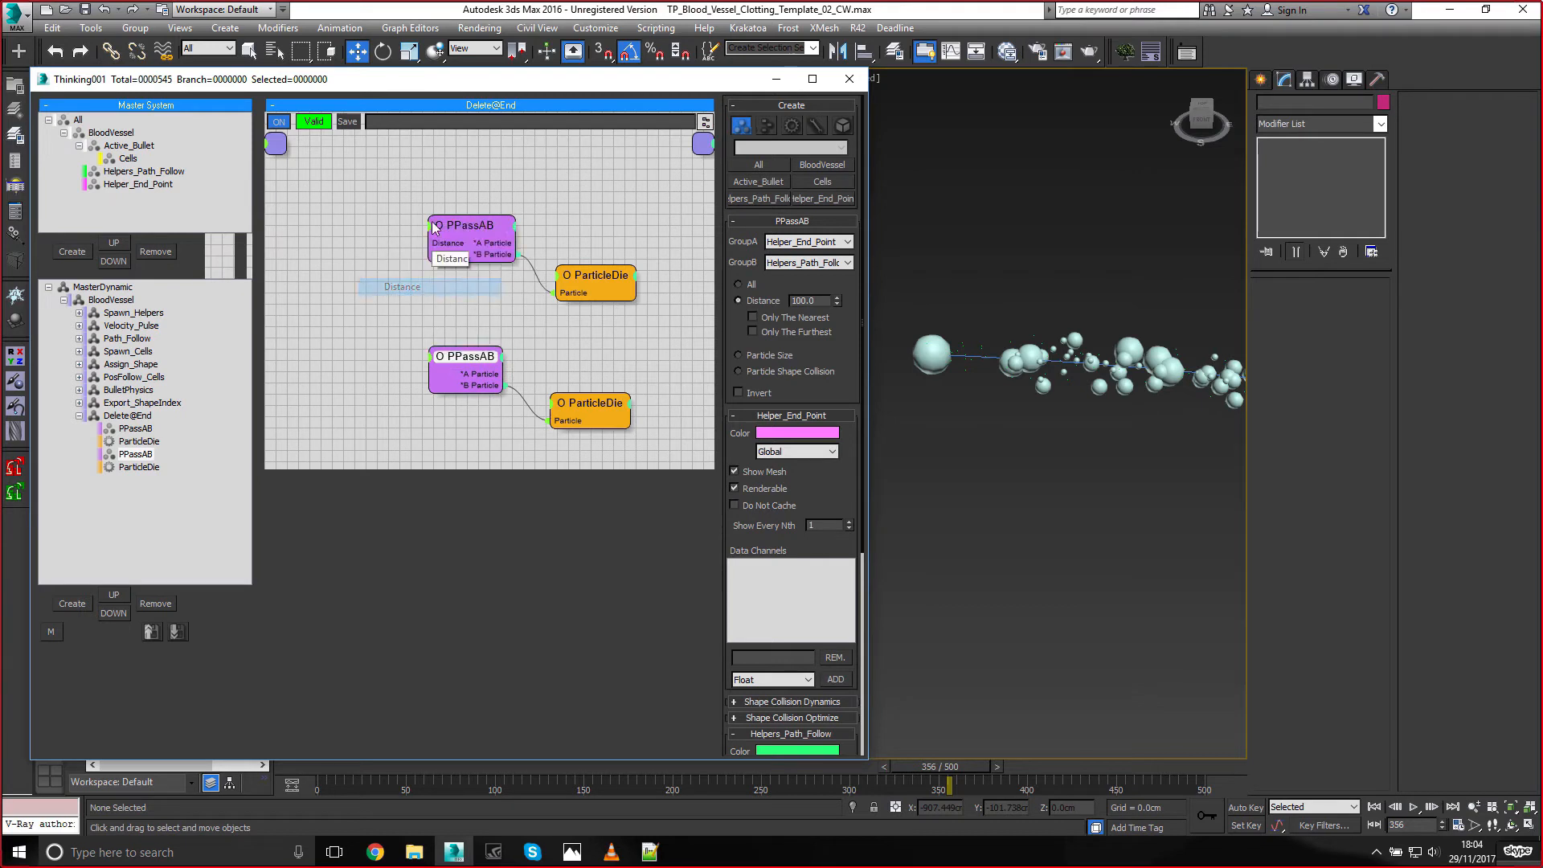
right_click(437, 360)
left_click(428, 424)
Add a Float helper beside the PPassAB nodes and rename it "Distance"
double_click(350, 282)
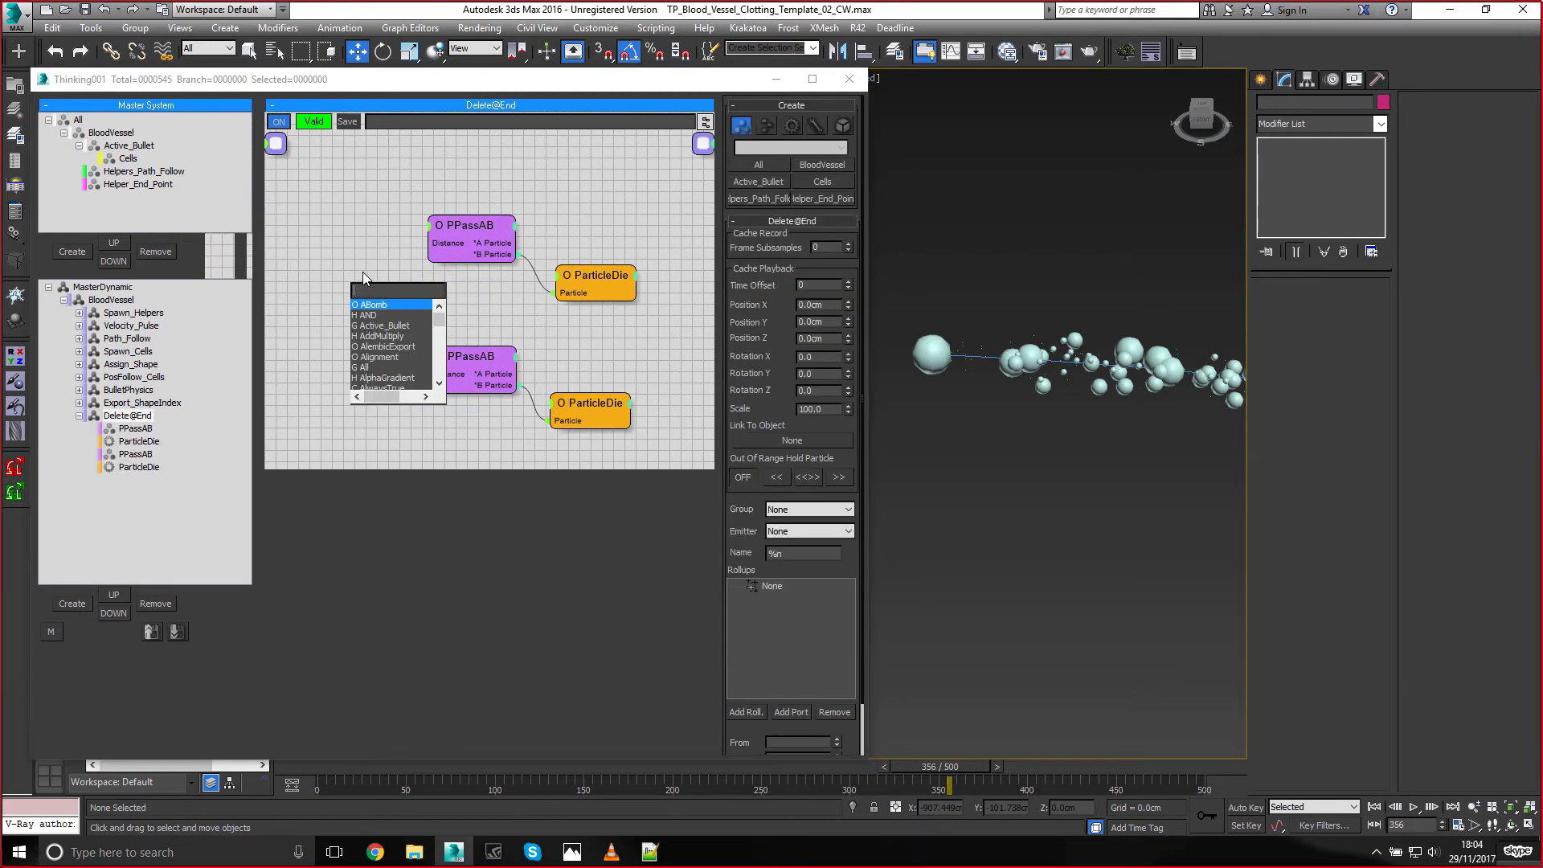
type("floa")
key("Return")
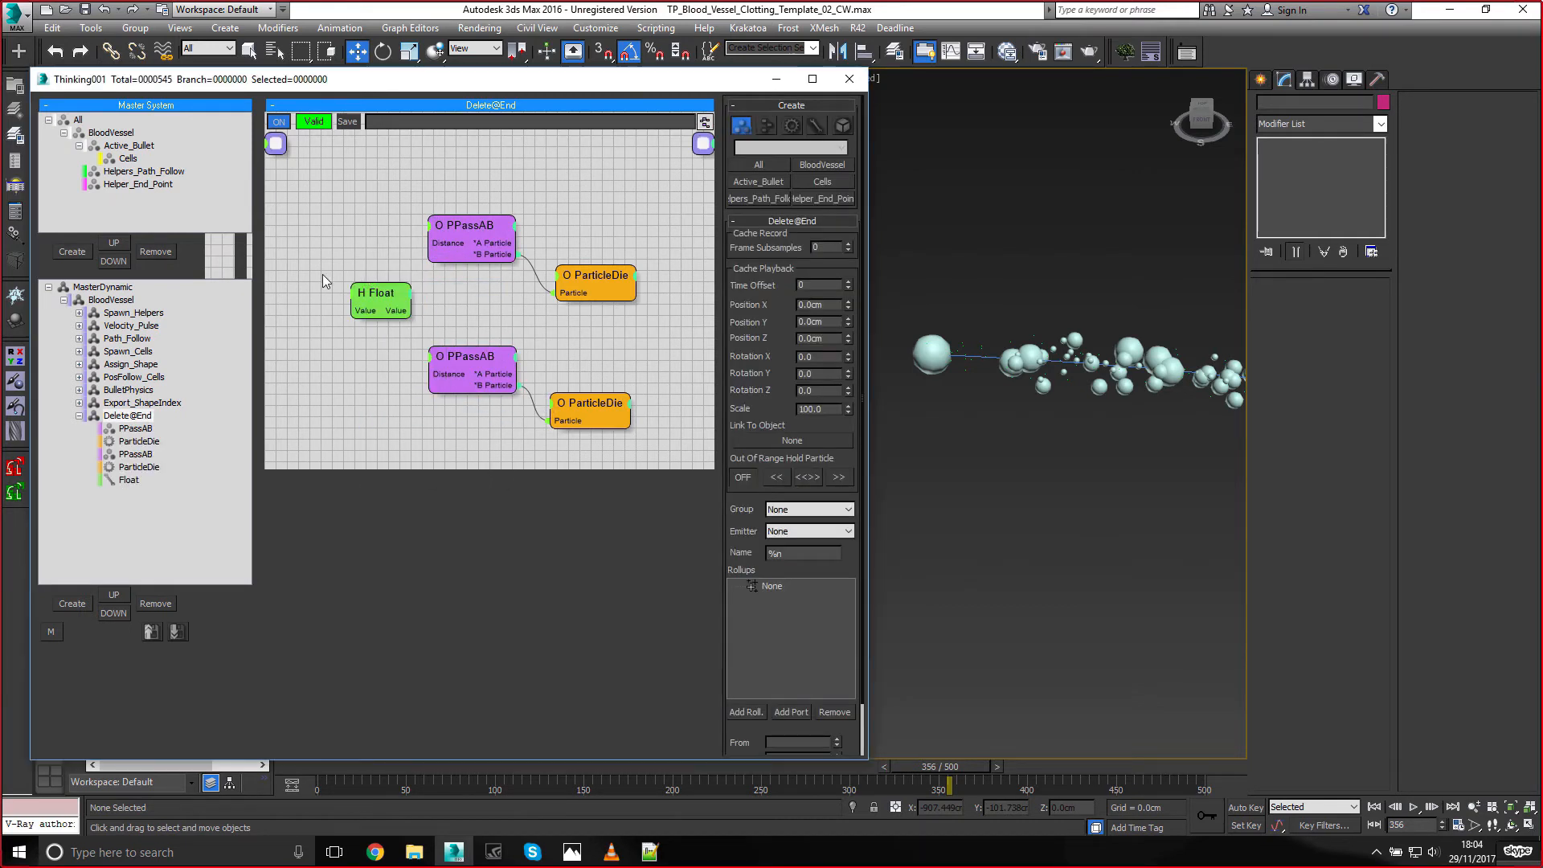
right_click(378, 305)
left_click(385, 317)
type("Dist")
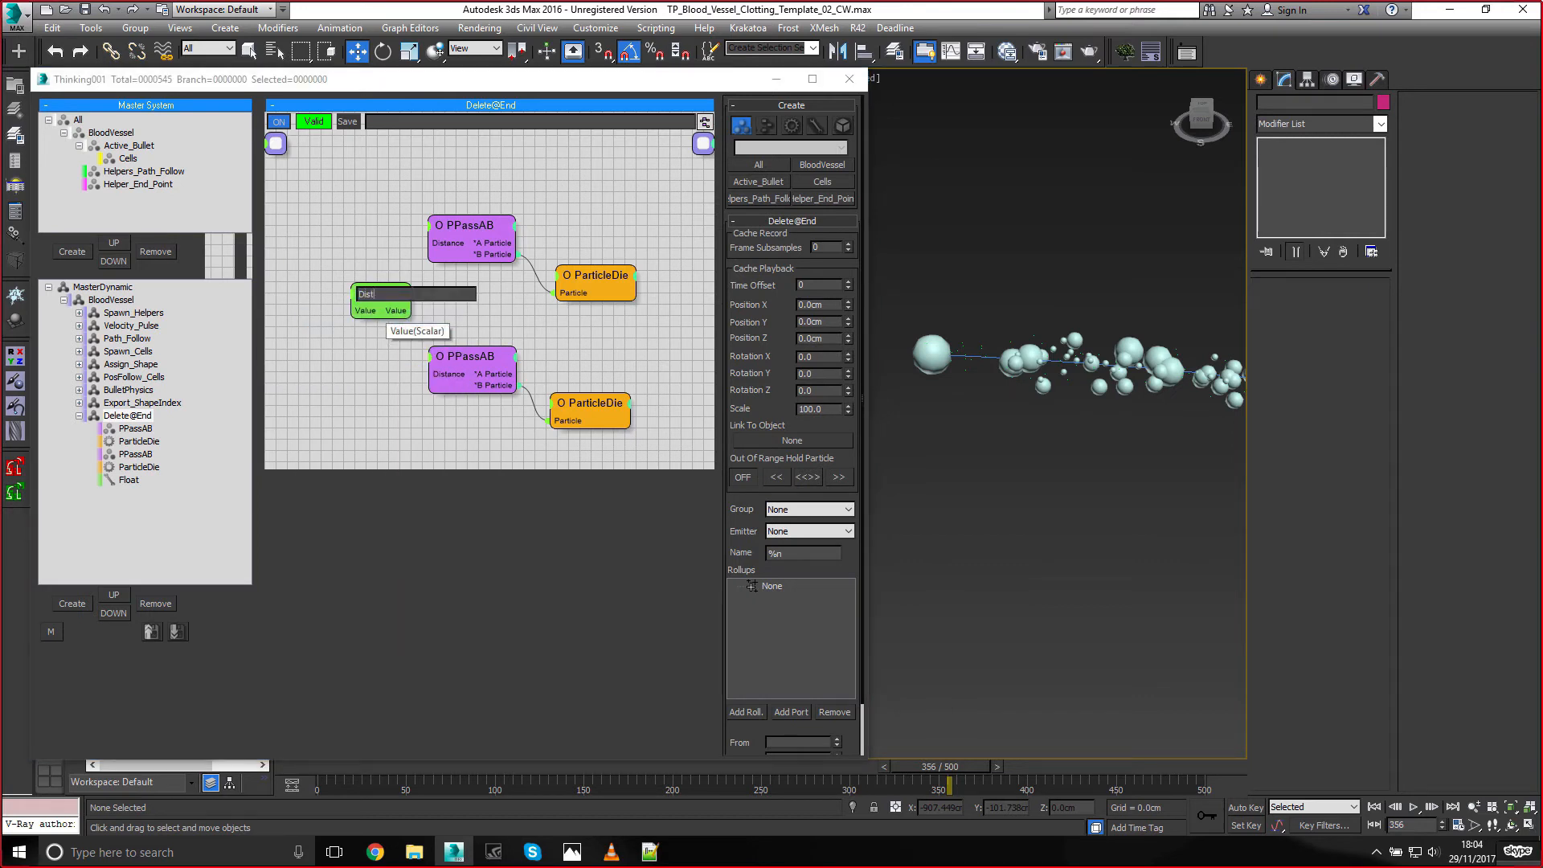
type("ance")
key("Return")
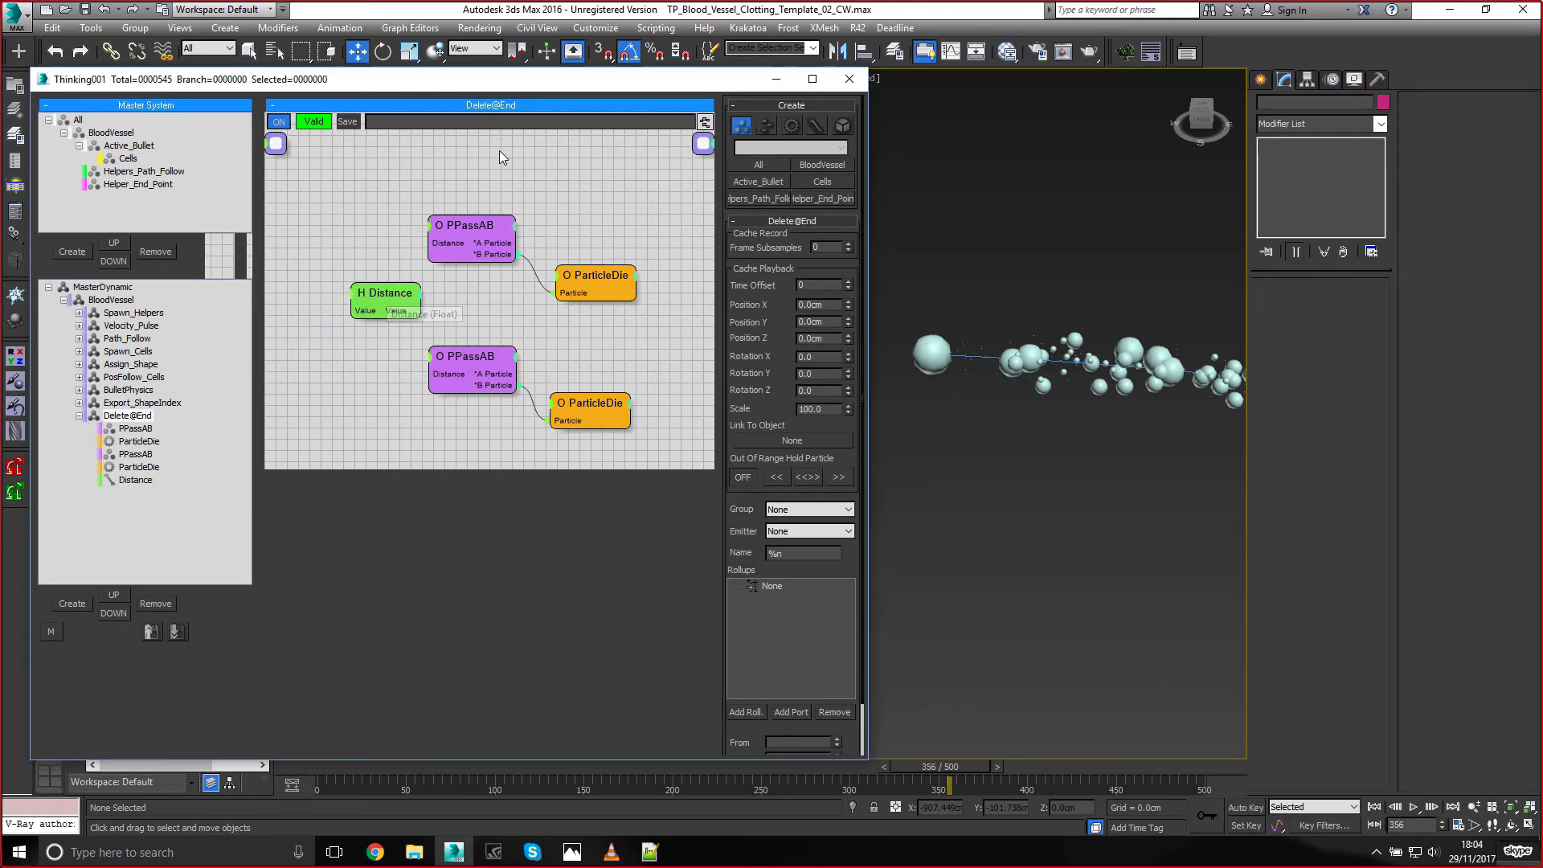
Wire the Distance helper's value into the Distance inputs of both PPassAB nodes and set it to 100
left_click_drag(399, 311, 445, 244)
left_click_drag(395, 296, 348, 286)
left_click(448, 224)
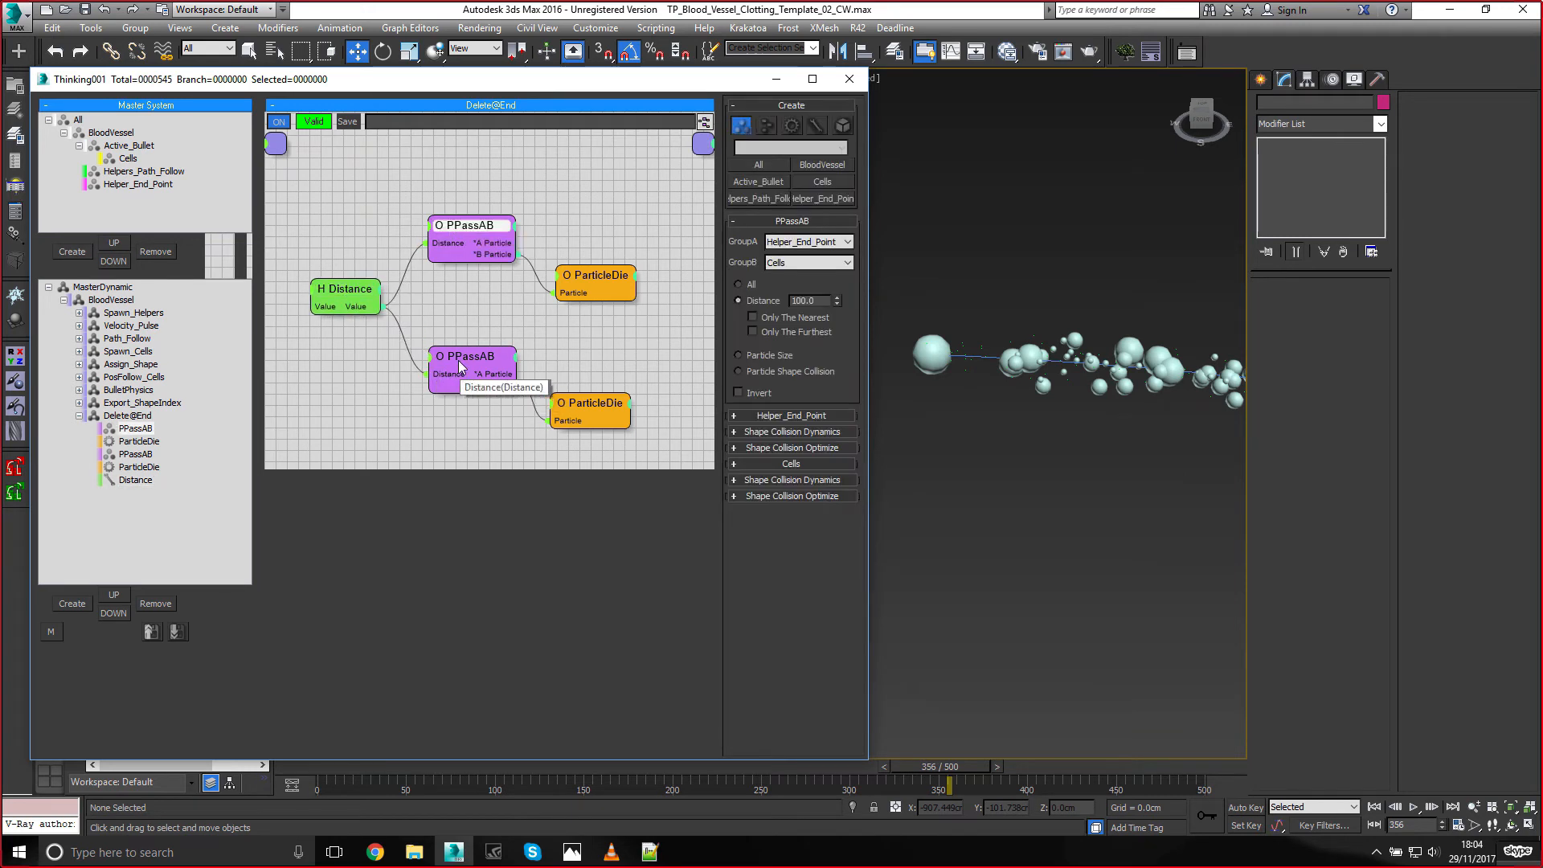
mouse_move(455, 354)
left_mouse_down()
mouse_move(546, 218)
mouse_move(458, 360)
left_mouse_up()
left_click_drag(337, 290, 339, 291)
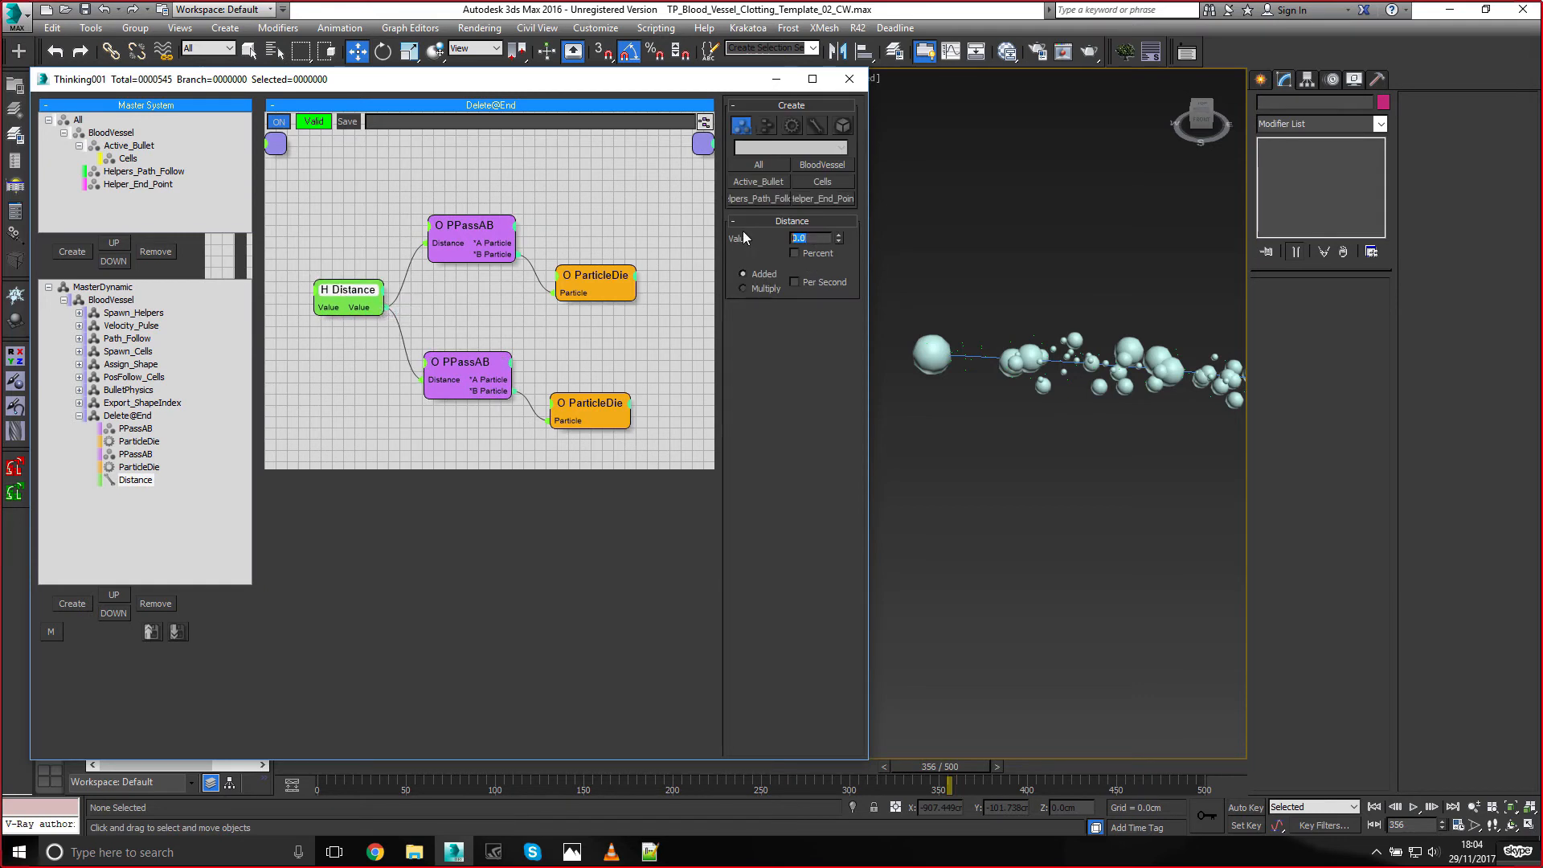
type("10")
Scrub to frame 465 to check the cells at the path's end, then inspect the lower ParticleDie's settings
left_click_drag(948, 765, 1141, 765)
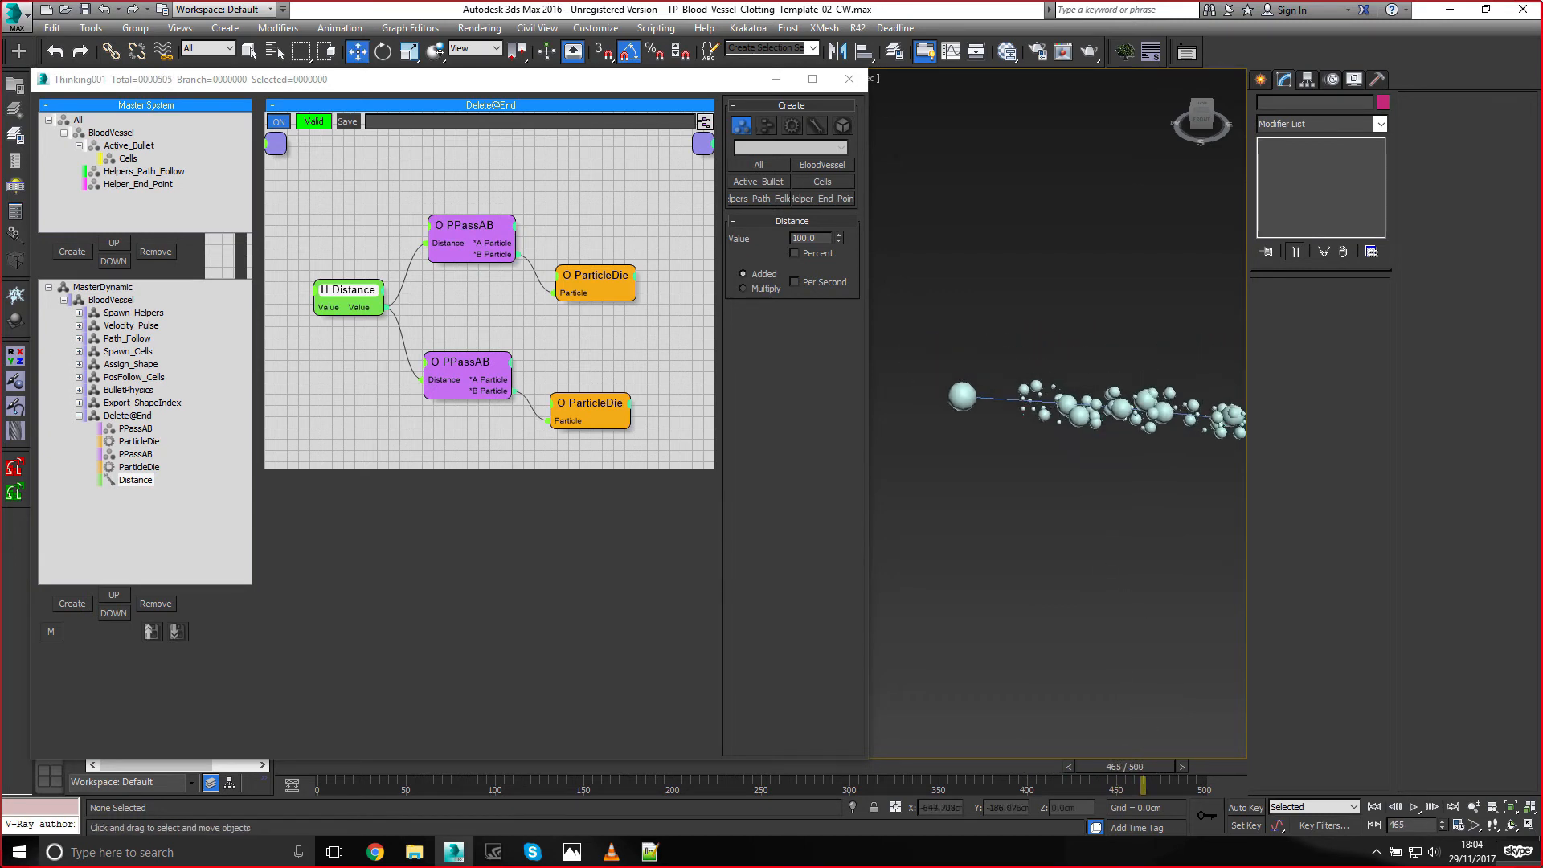
middle_click_drag(1113, 564, 1066, 553)
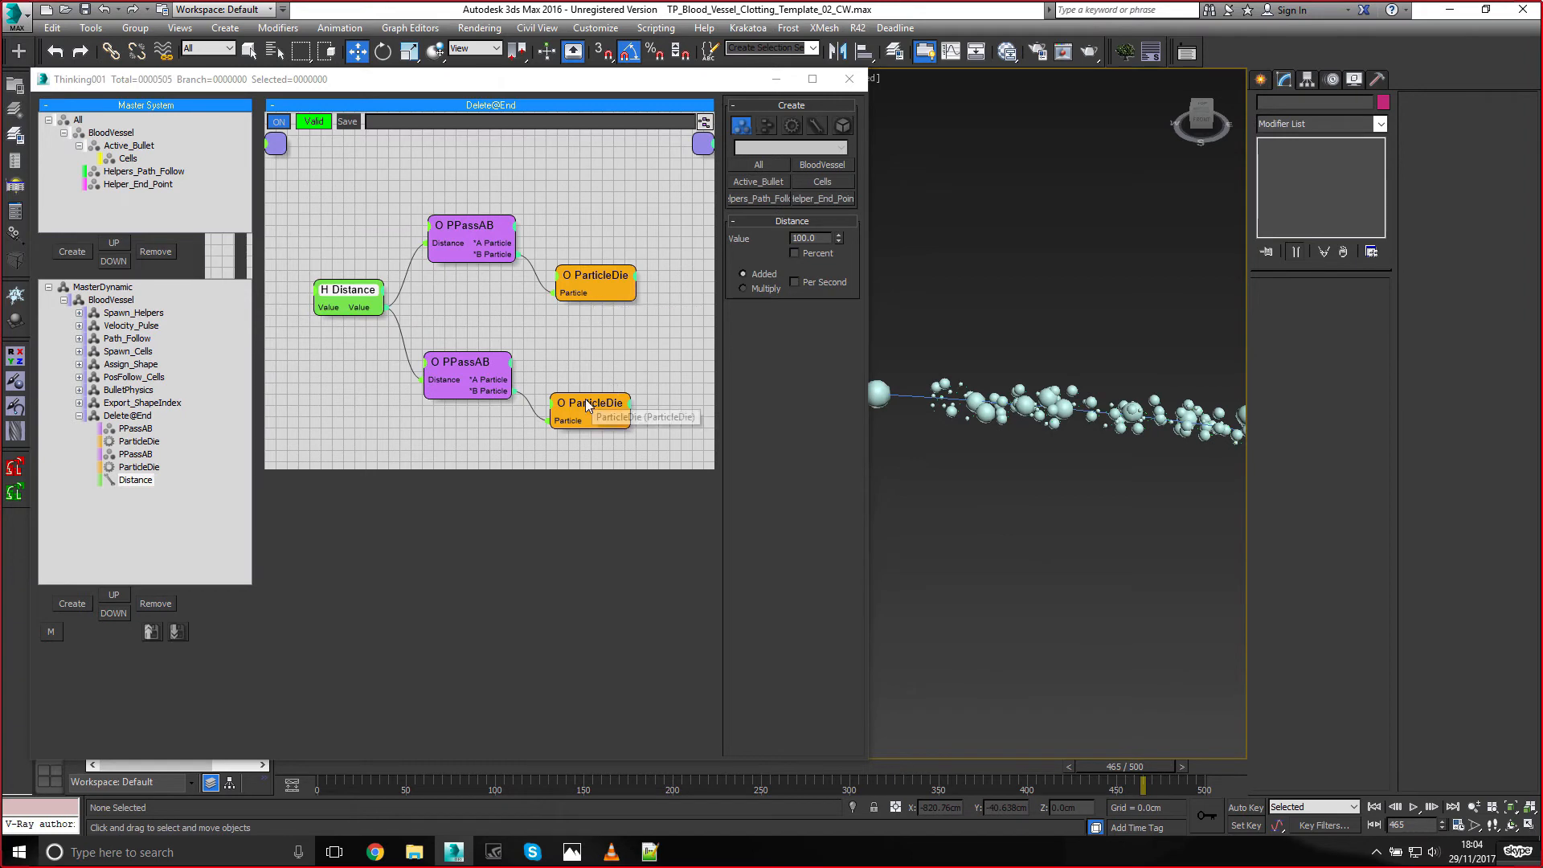
left_click_drag(586, 401, 582, 405)
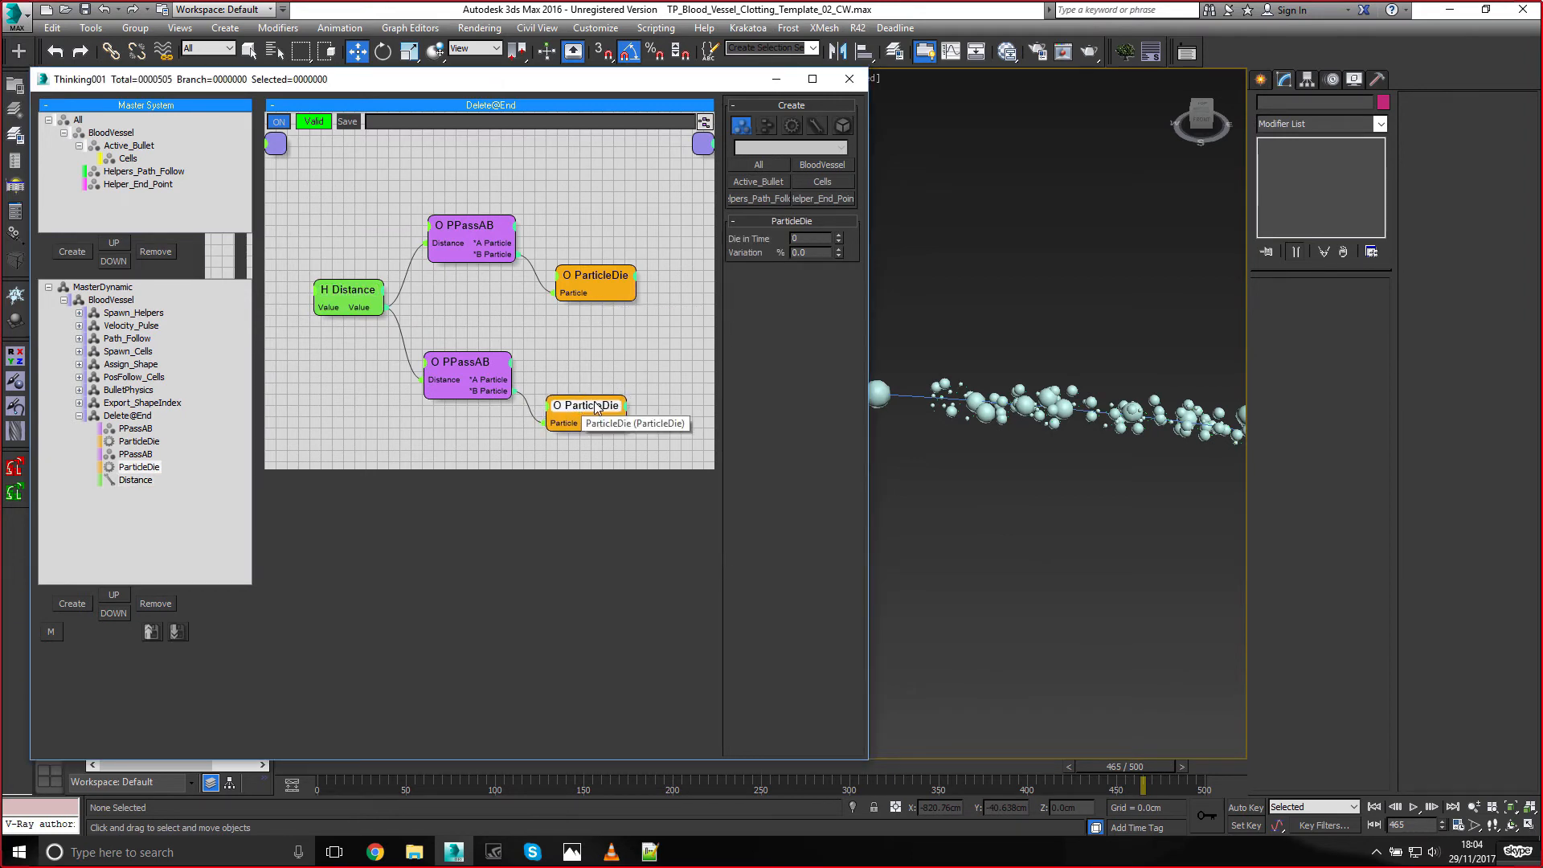
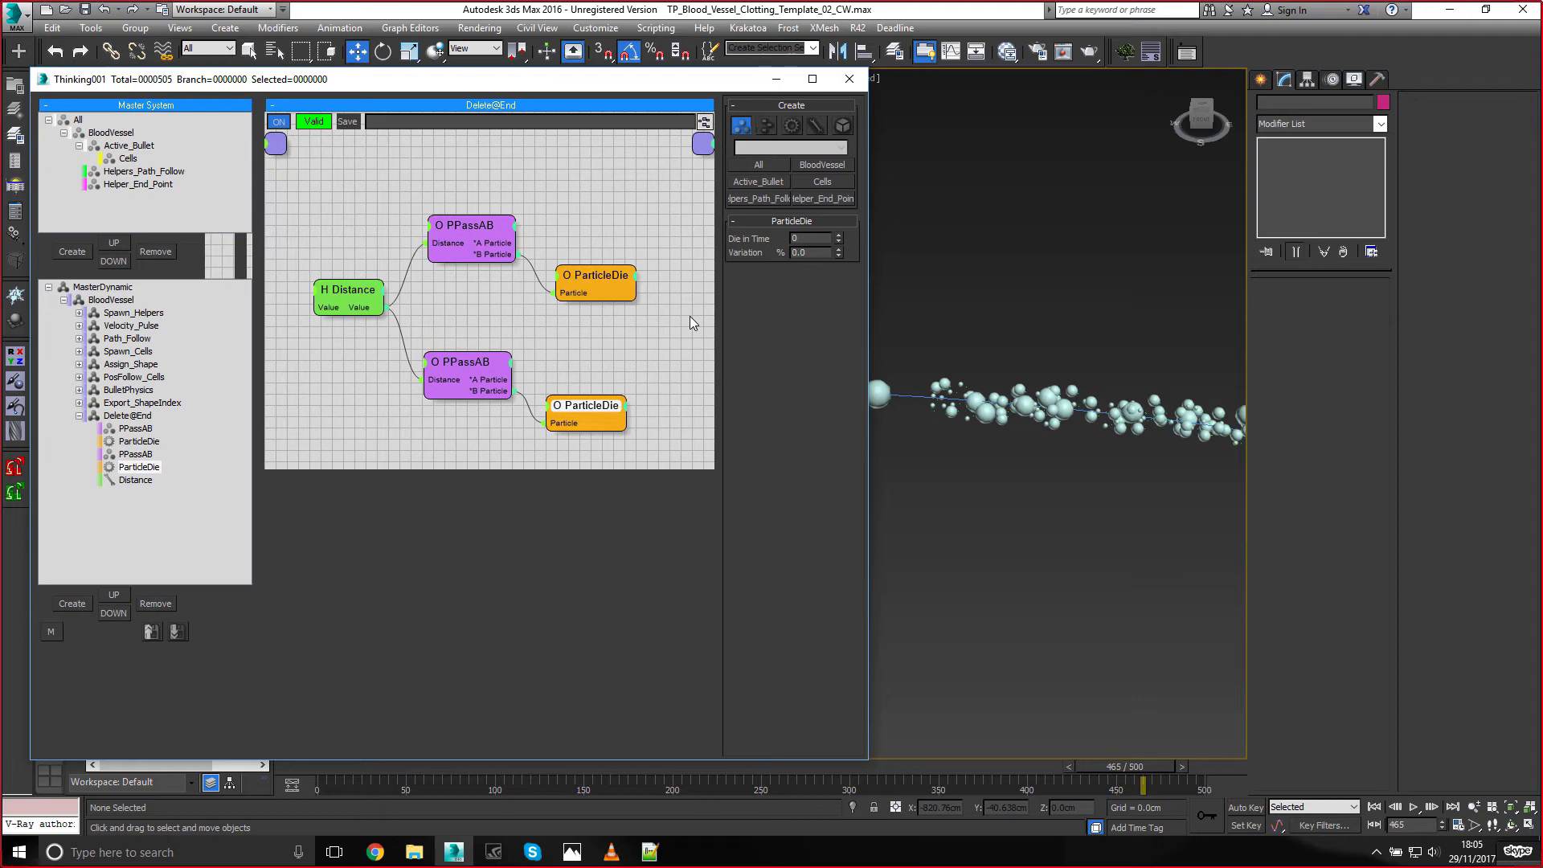
Switch to VLC and review the final animation and viewport preview in TP_Blood_Vessel_Clotting.mp4, then minimize the player
left_click(612, 852)
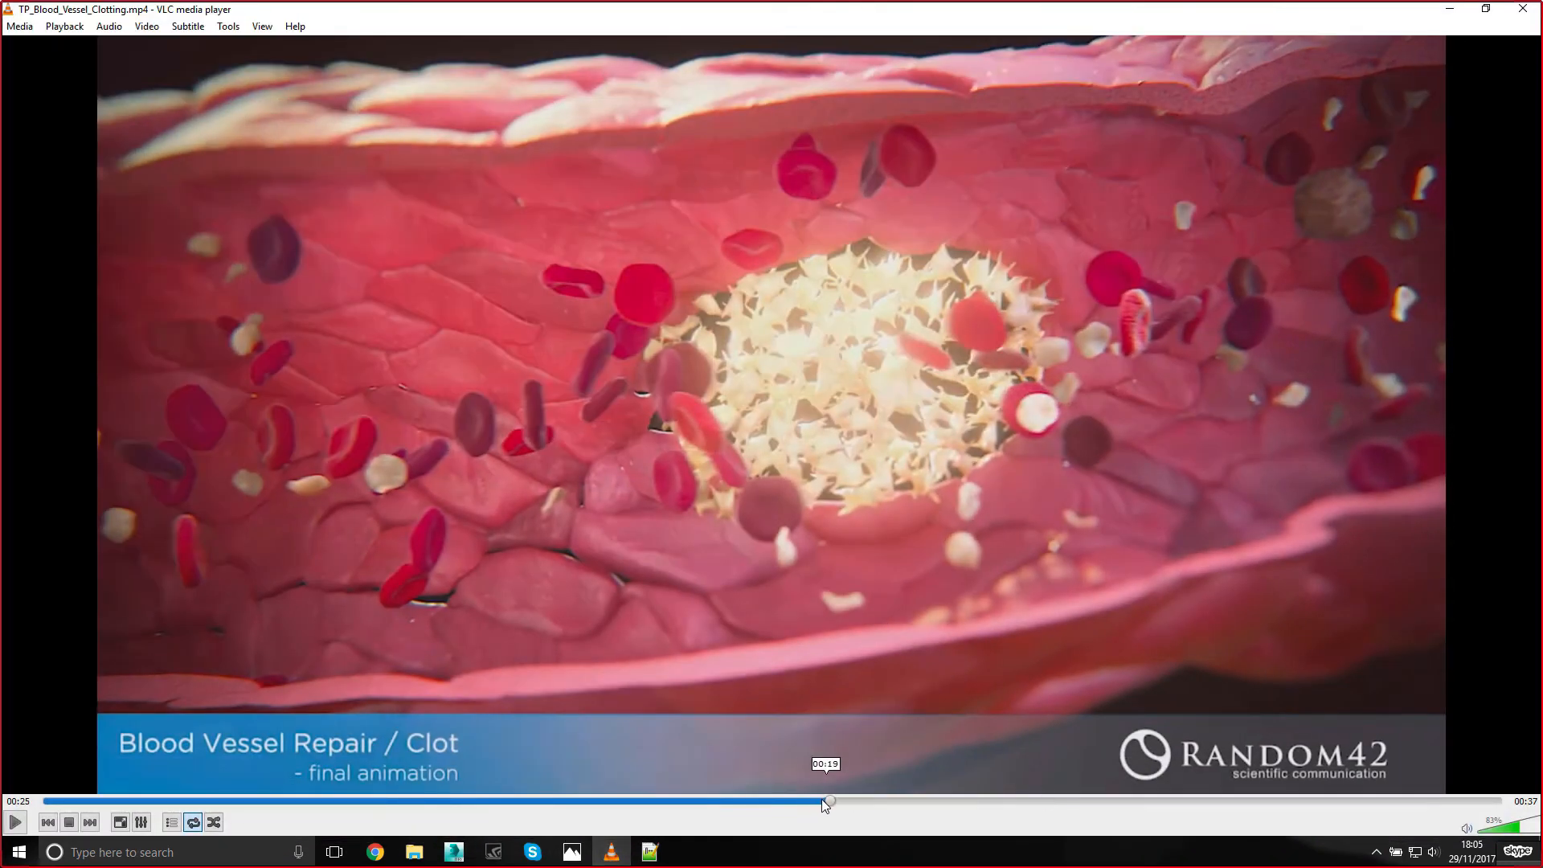
left_click_drag(825, 801, 778, 801)
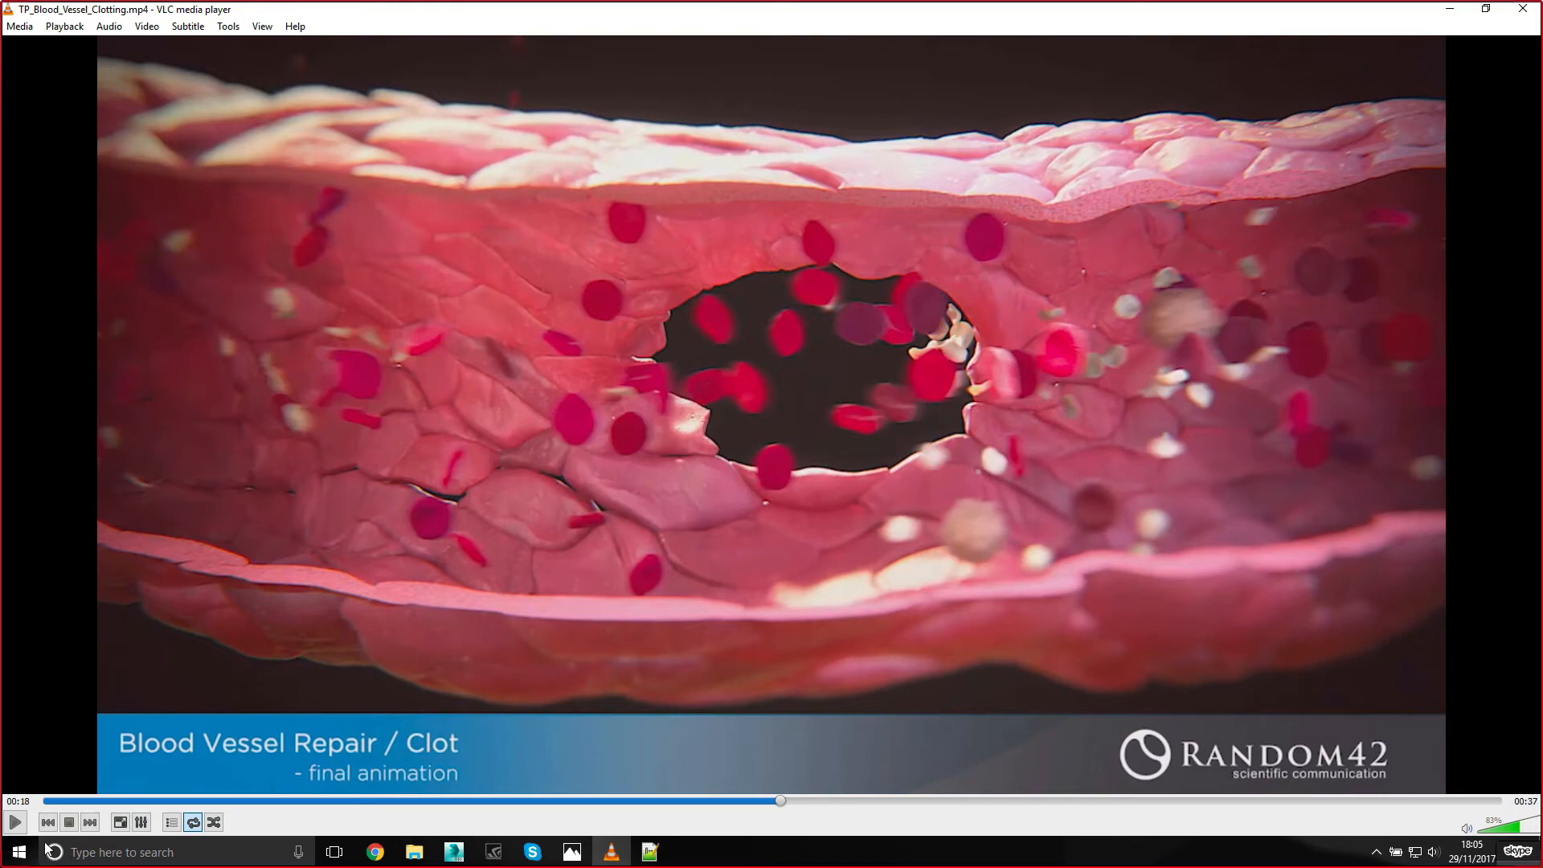
key("space")
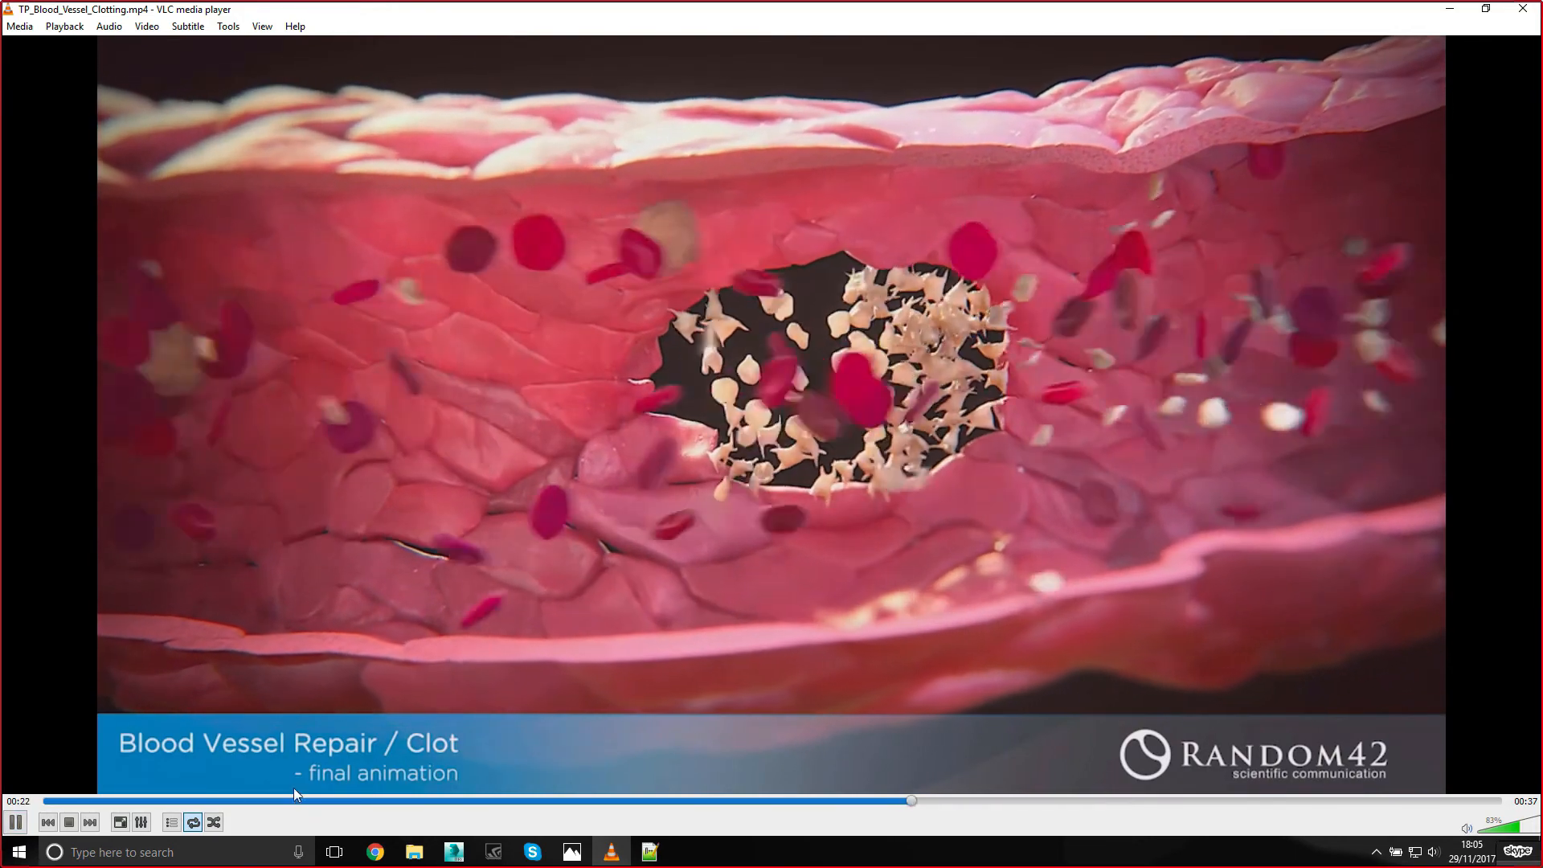
left_click(294, 790)
key("space")
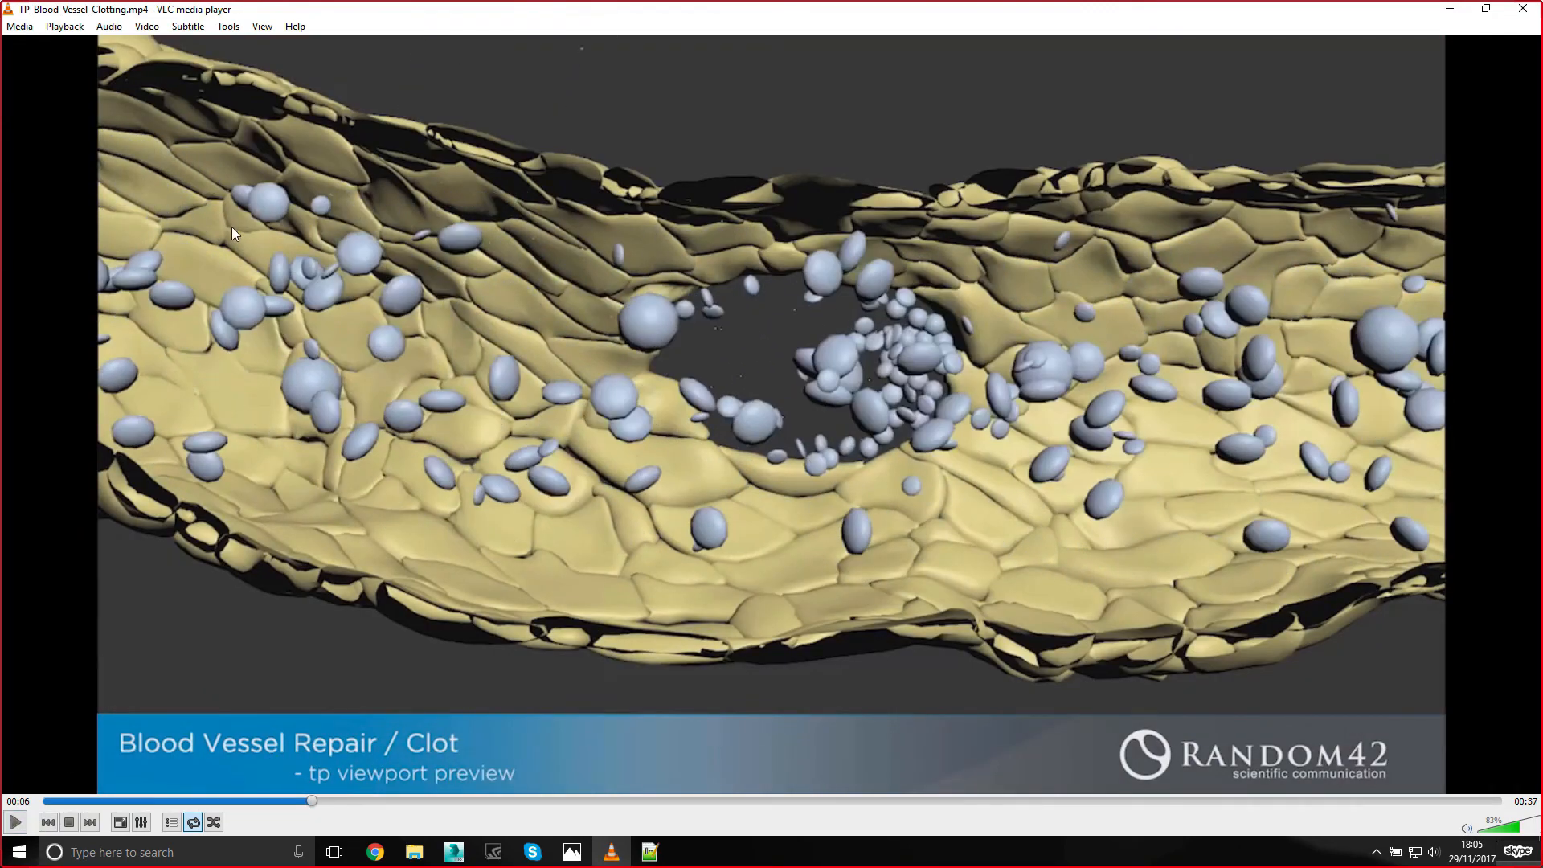
left_click(1449, 9)
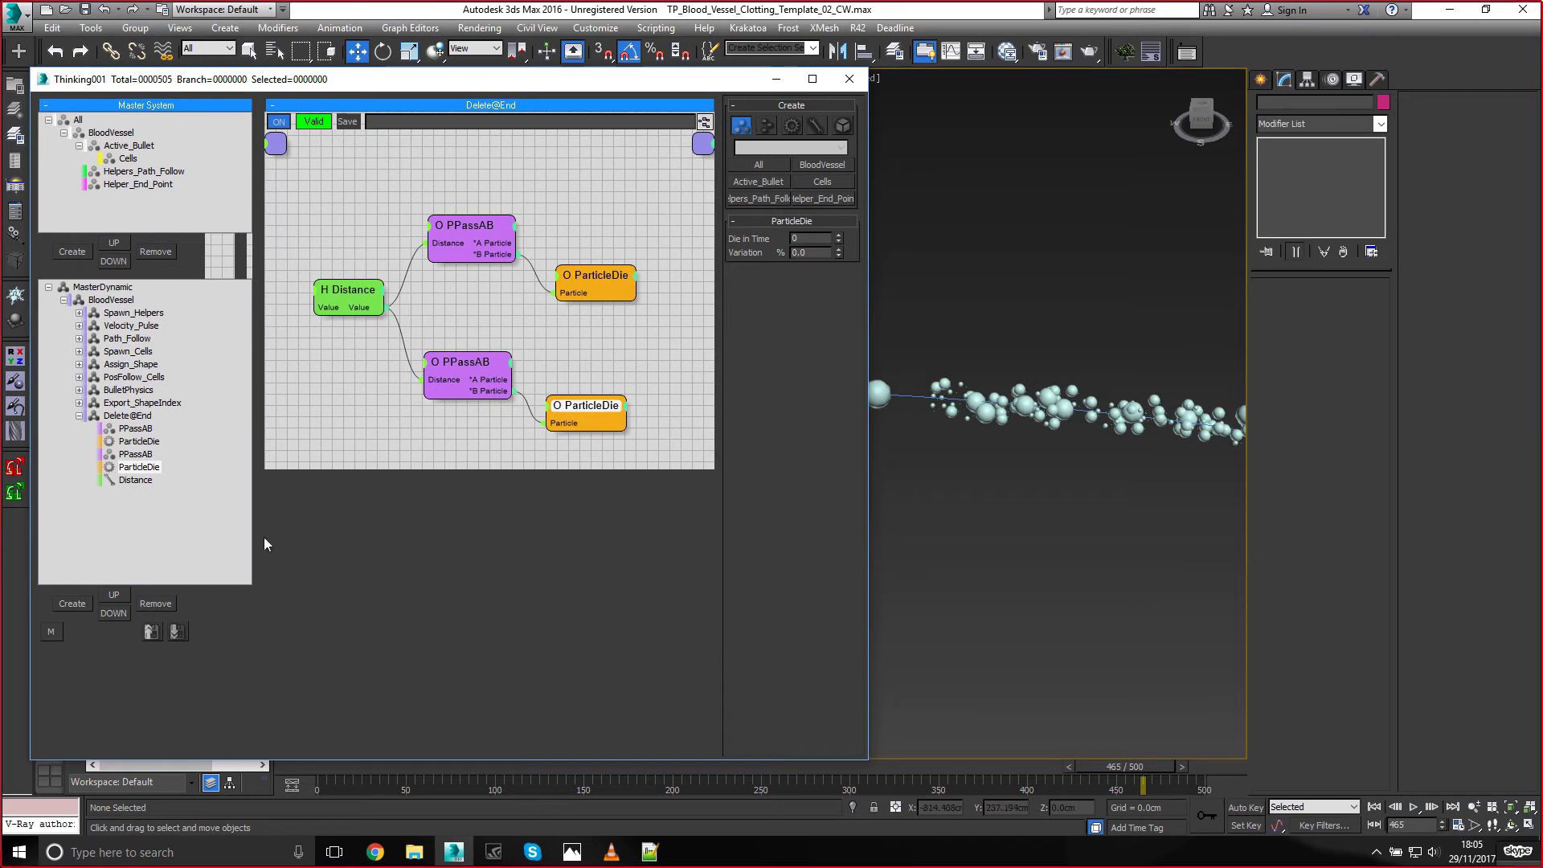
Scrub to frame 497 to review the cell flow, then collapse the Delete@End set and open the MasterDynamic settings
left_click_drag(314, 770, 1184, 759)
key("w")
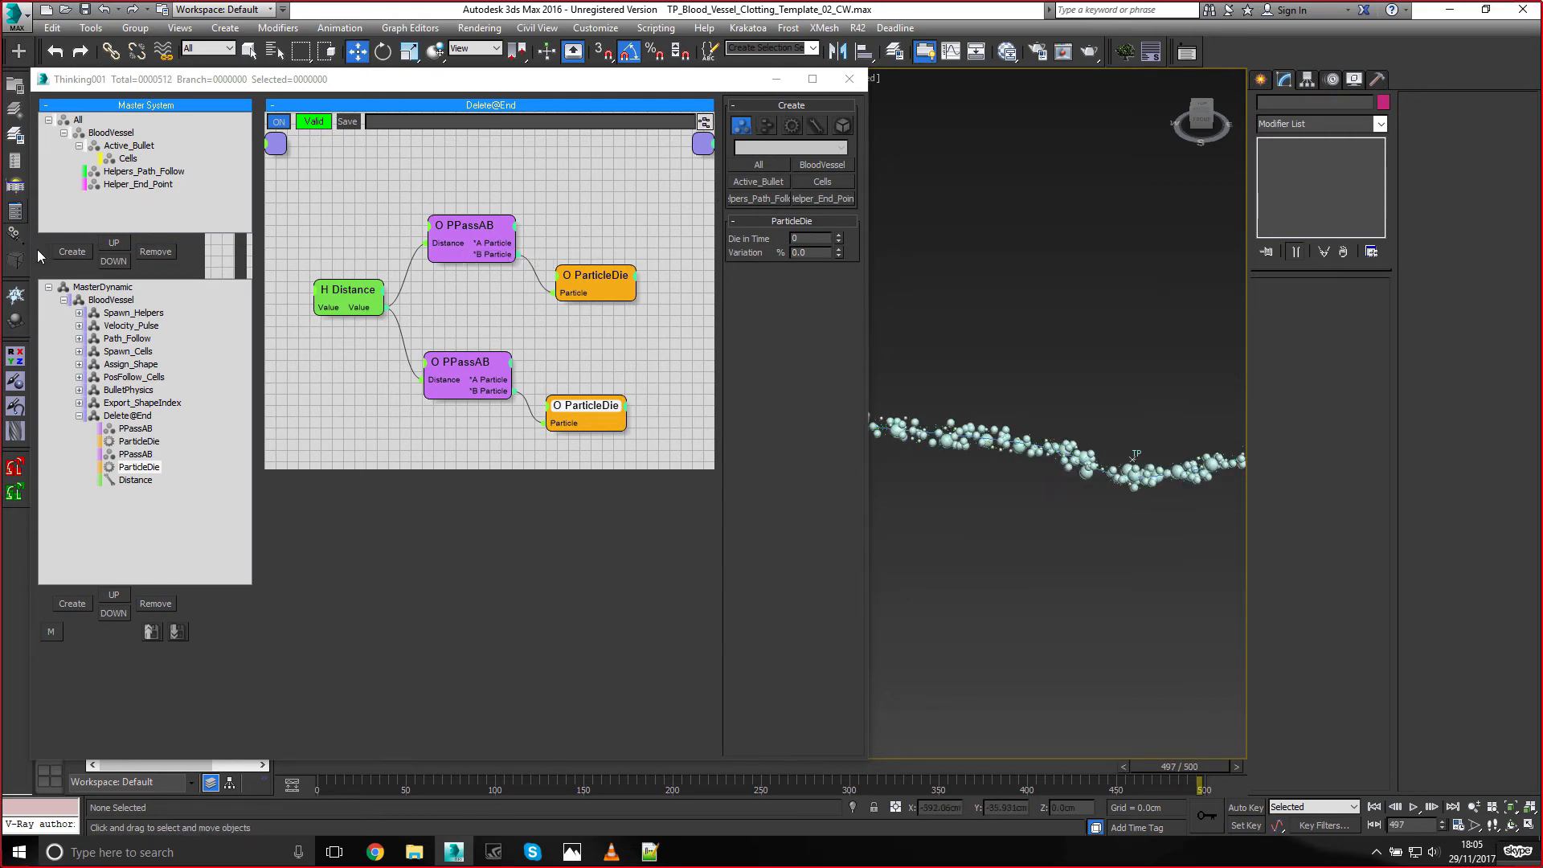
left_click(93, 418)
left_click(105, 289)
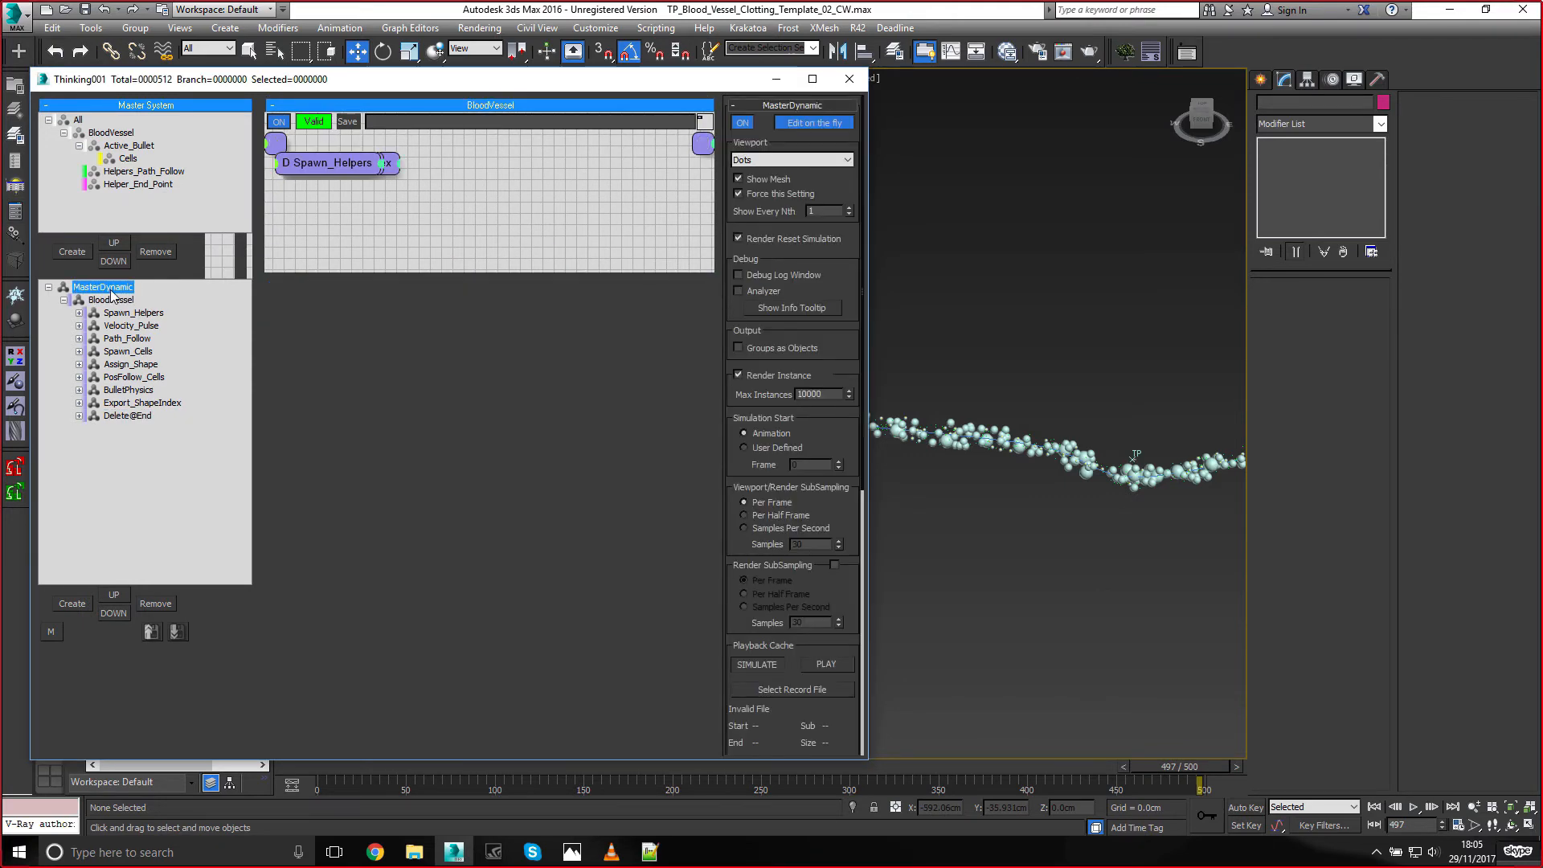
Create a dynamic set named Clot under MasterDynamic, collapse the BloodVessel branch, and enlarge the Clot graph area
left_click(71, 605)
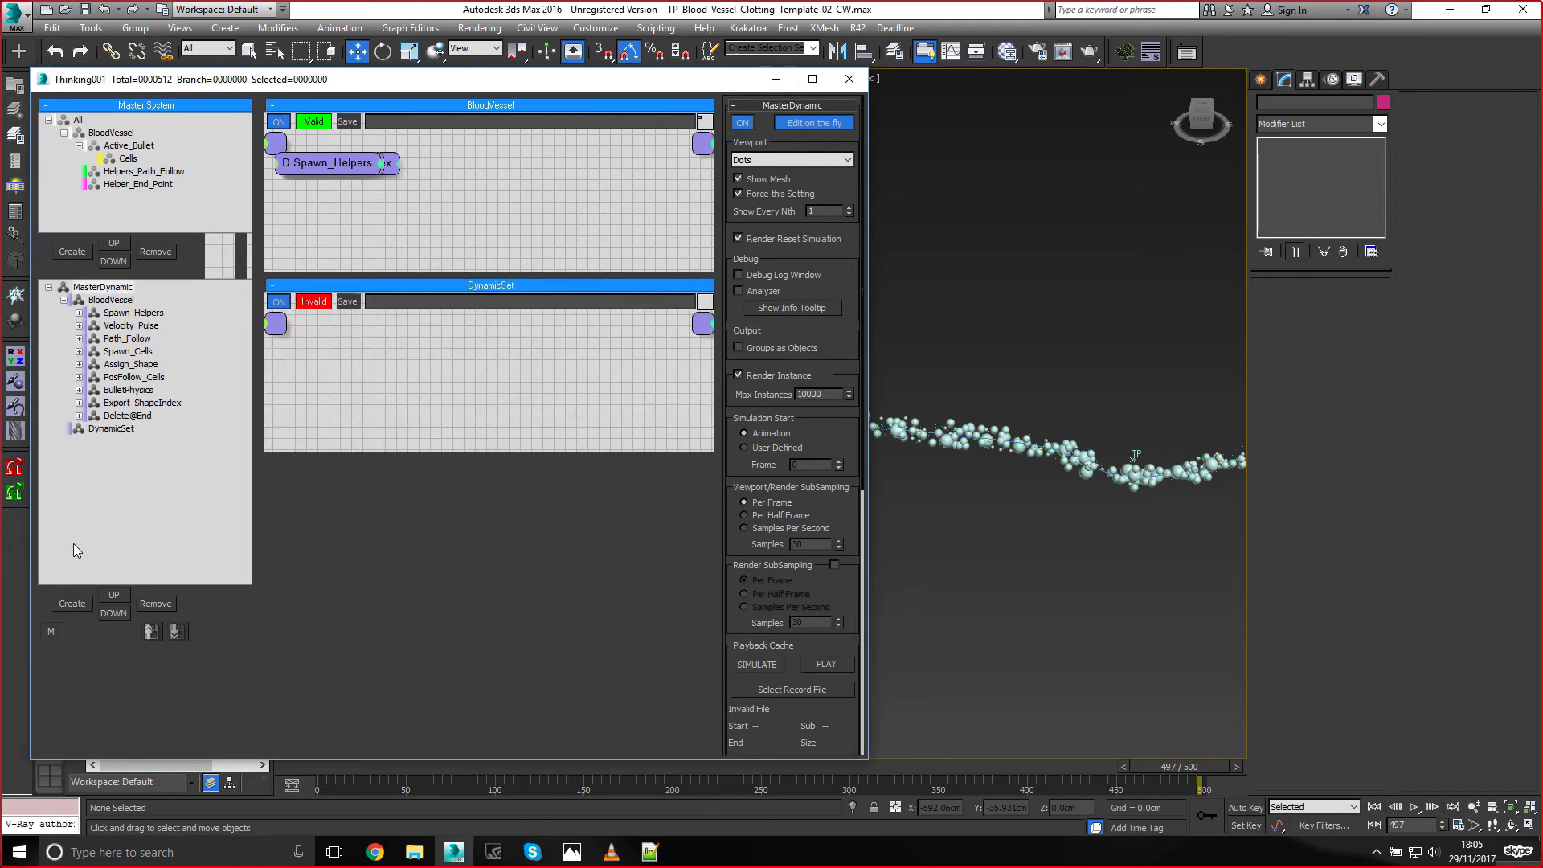
left_click(111, 428)
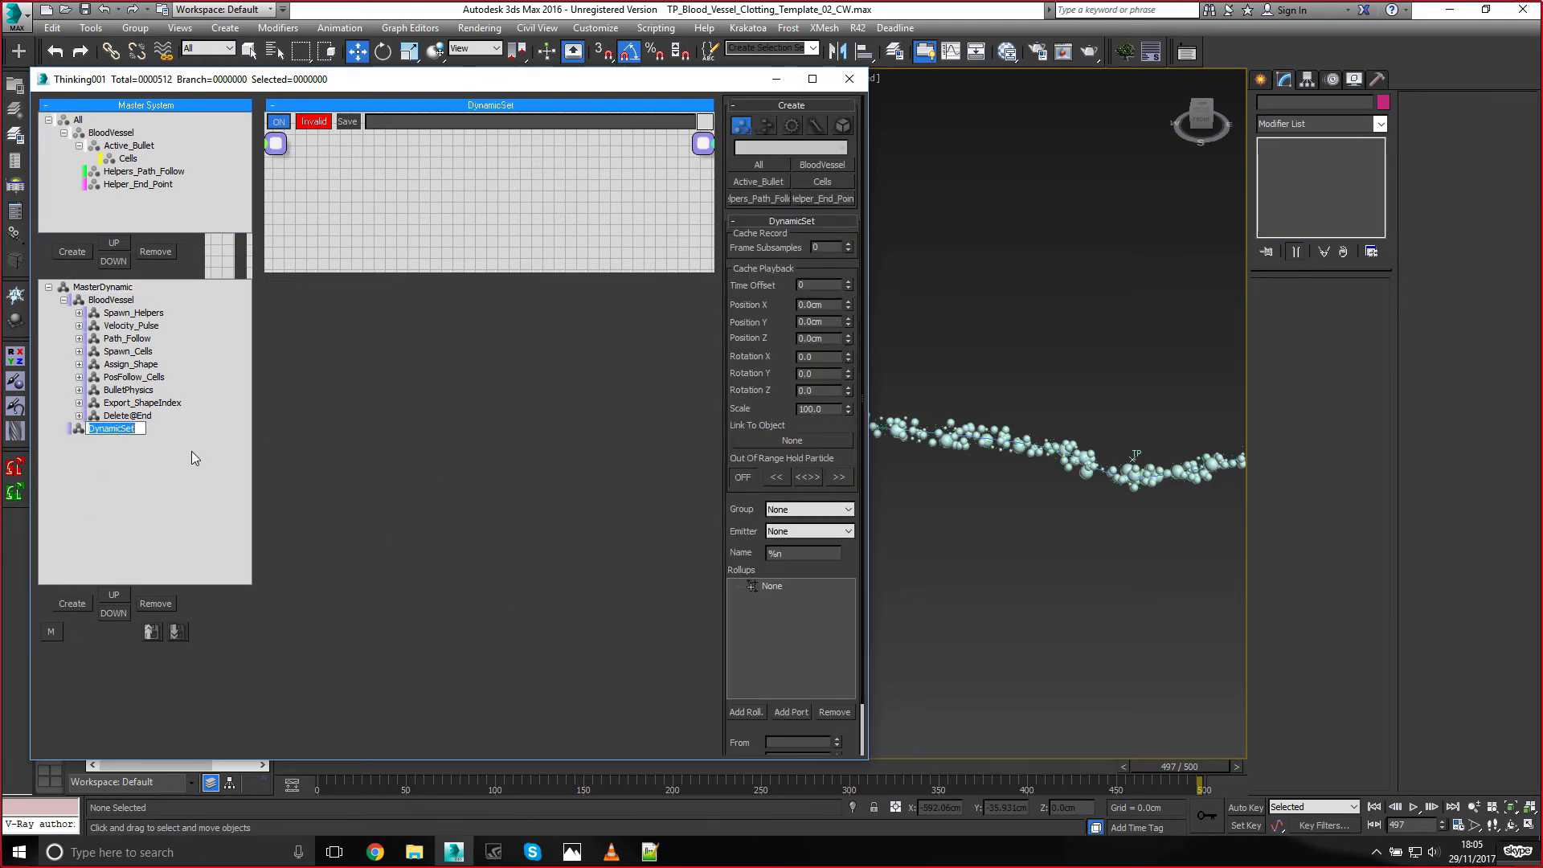
type("Clot")
key("Return")
left_click(64, 300)
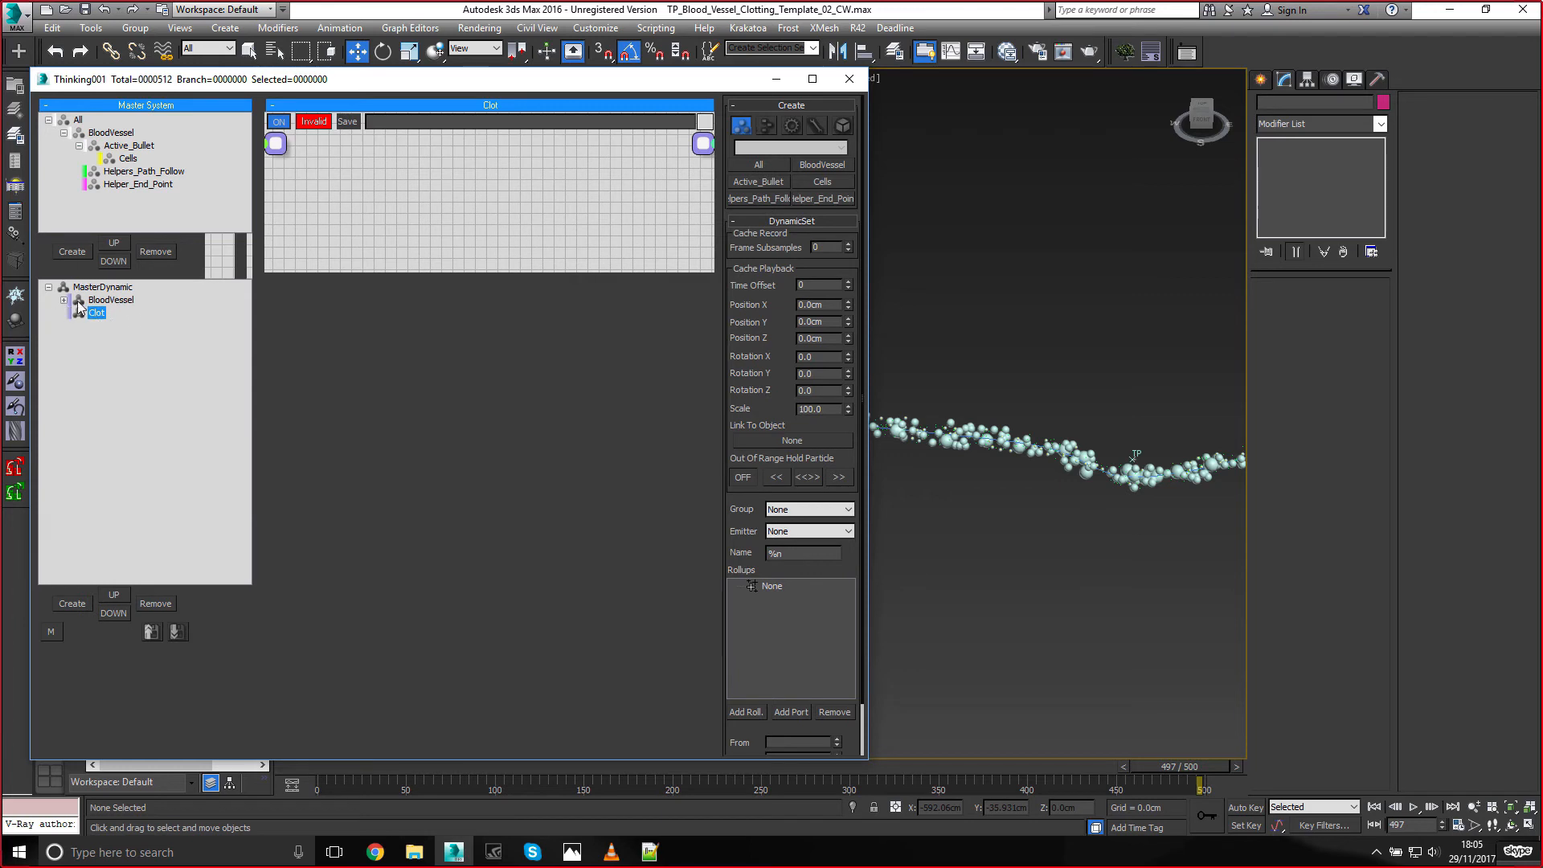
left_click_drag(371, 273, 454, 629)
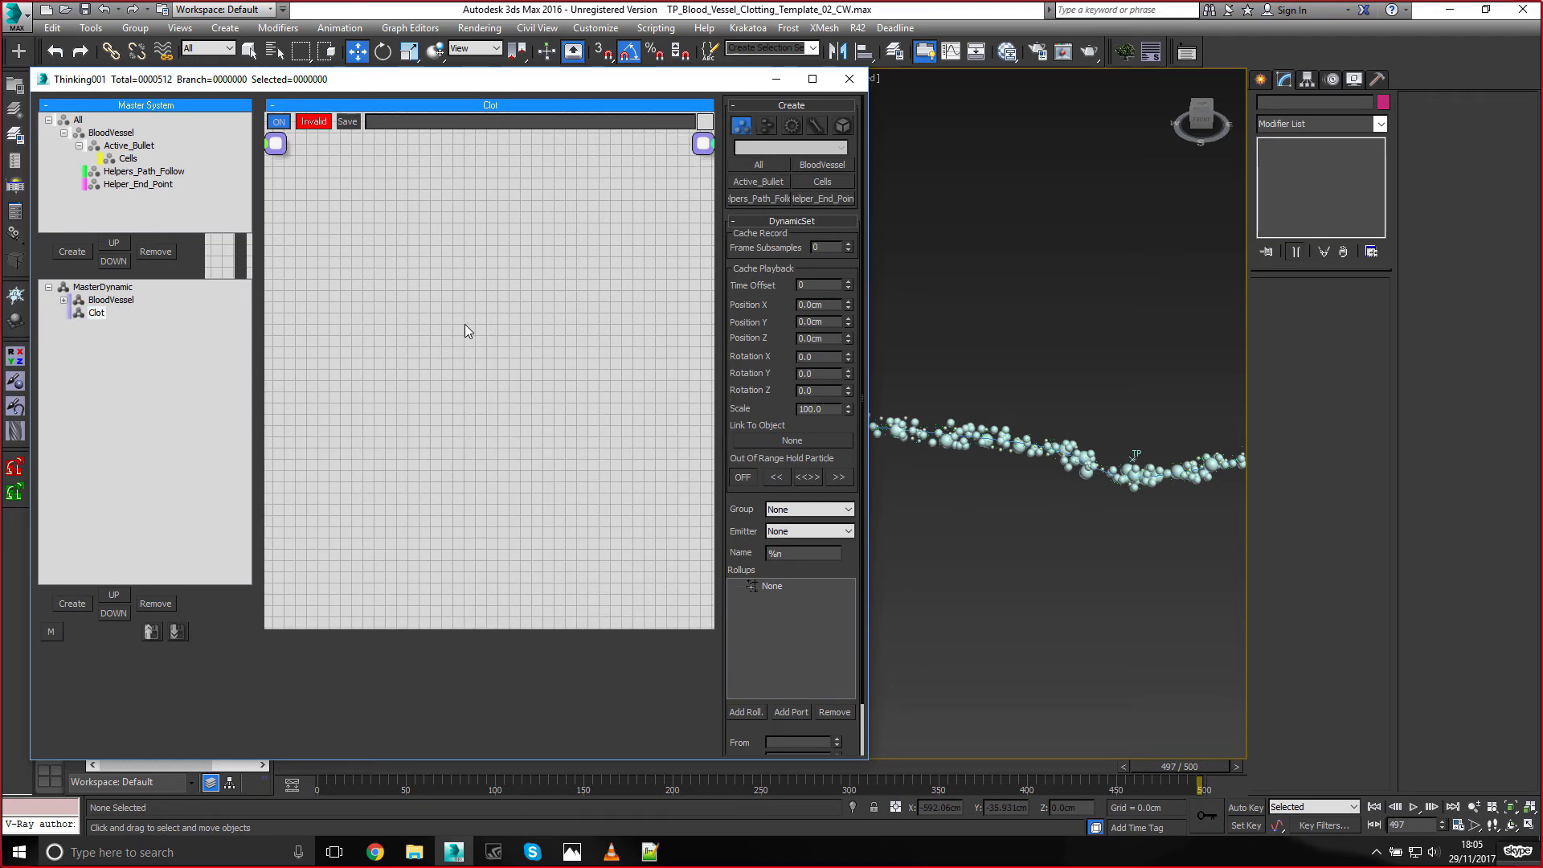
Create two dynamic sets under Clot and rename the first one SendToClot
left_click(71, 604)
left_click(72, 603)
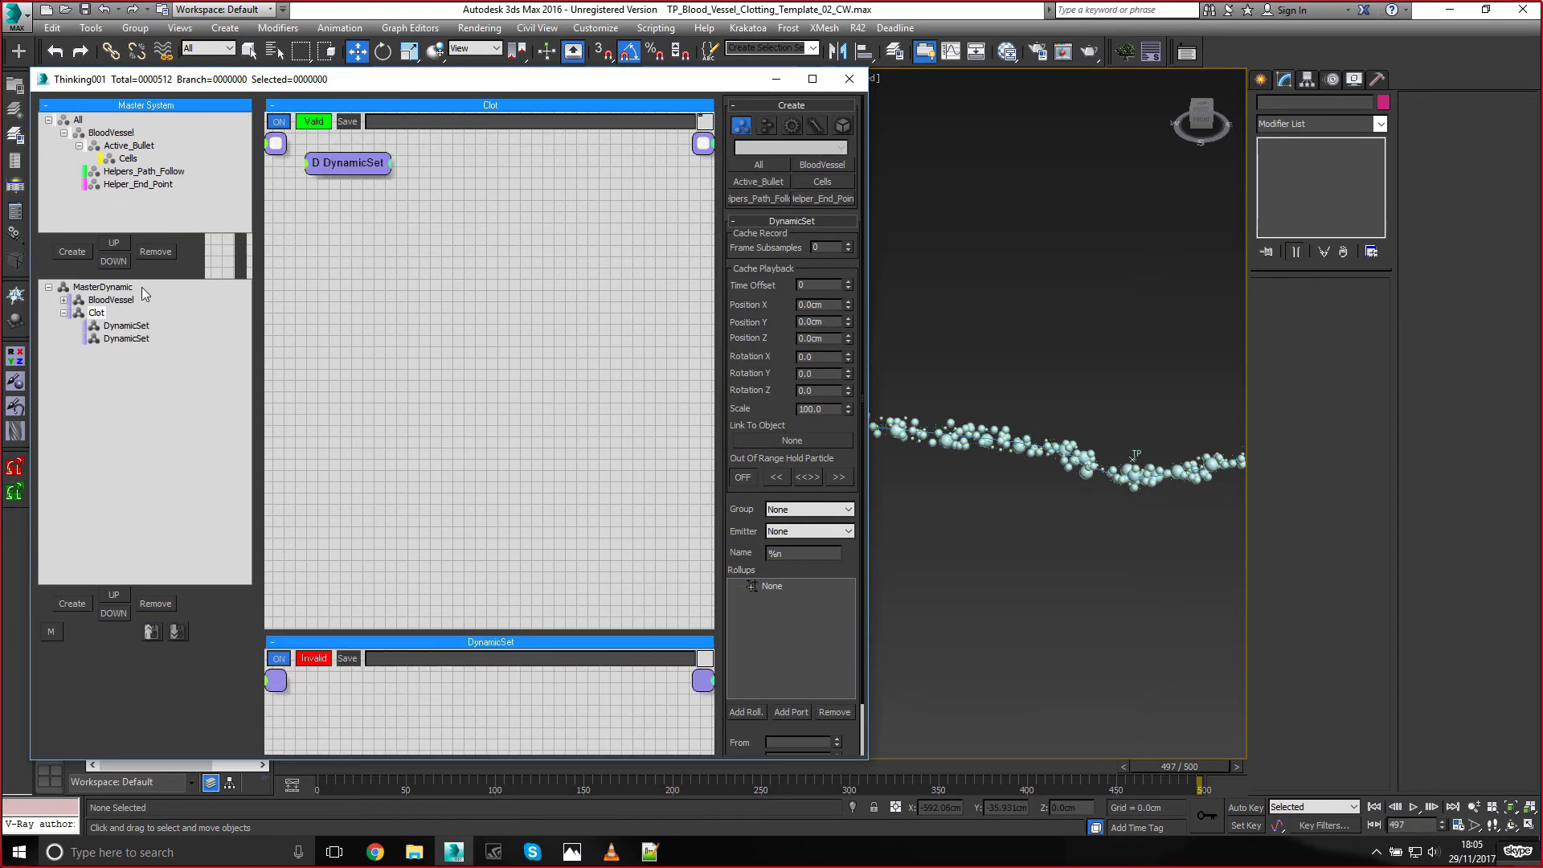
left_click(122, 325)
left_click(122, 326)
type("S")
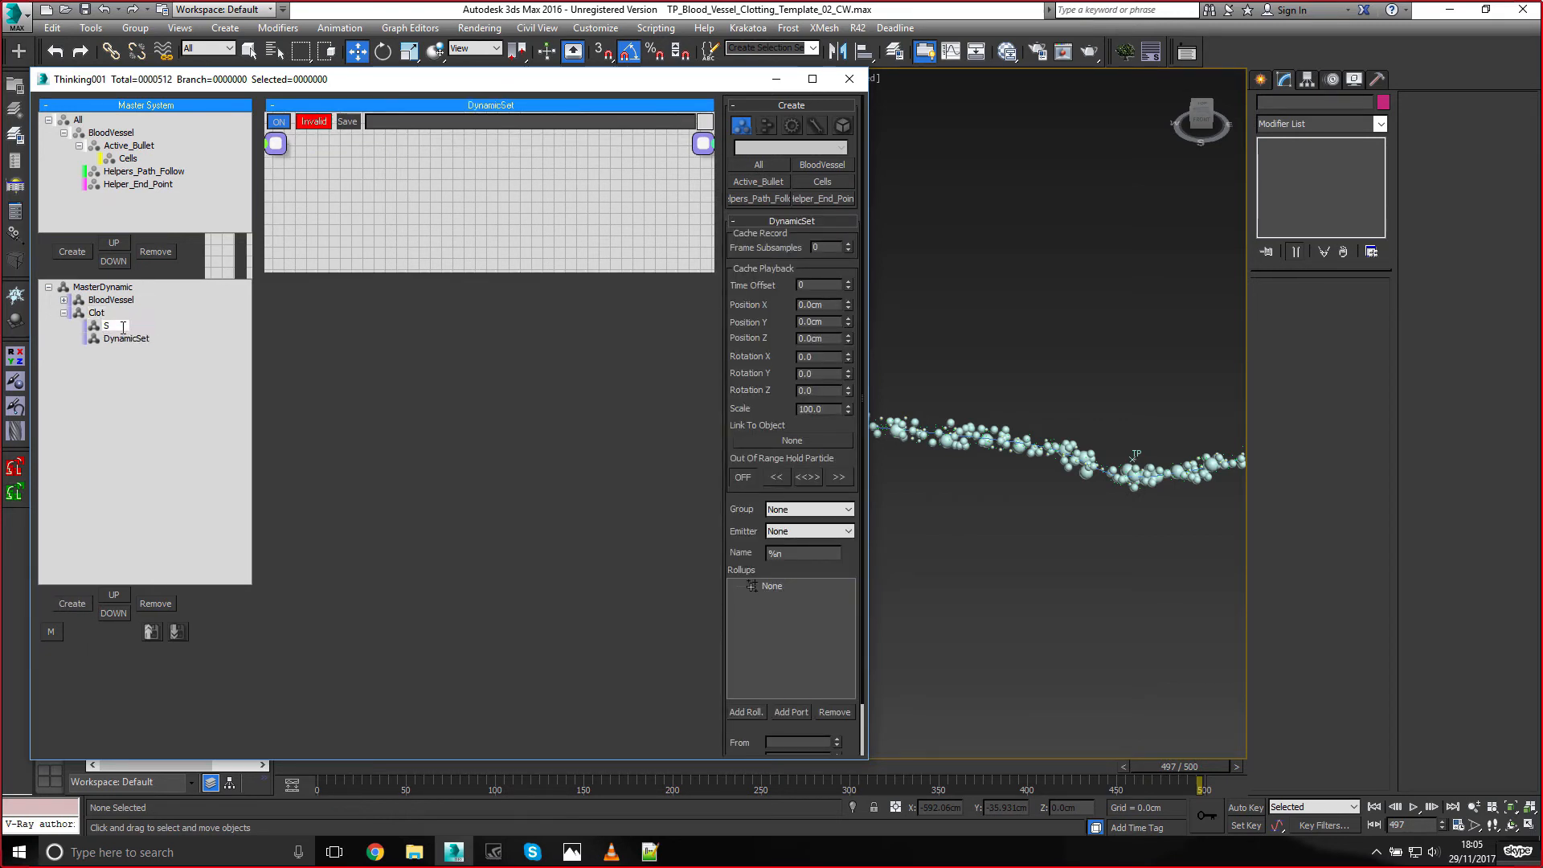
type("endToClot")
key("Return")
Abort the GeoSphere creation on the hidden layer and make 2_TP_Dynamics the active layer
left_click(1077, 297)
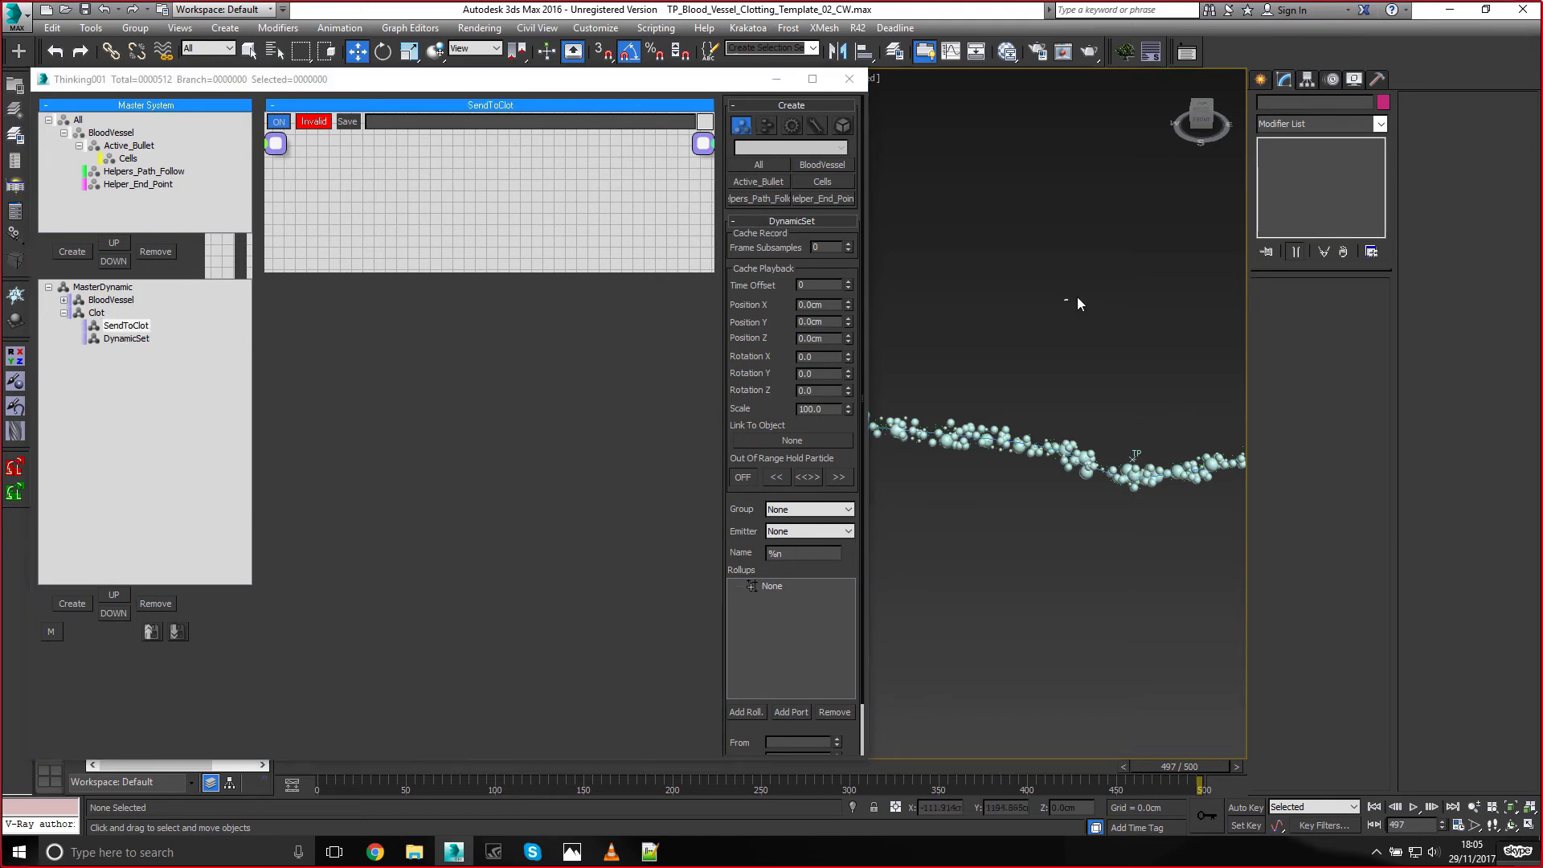
left_click(1258, 80)
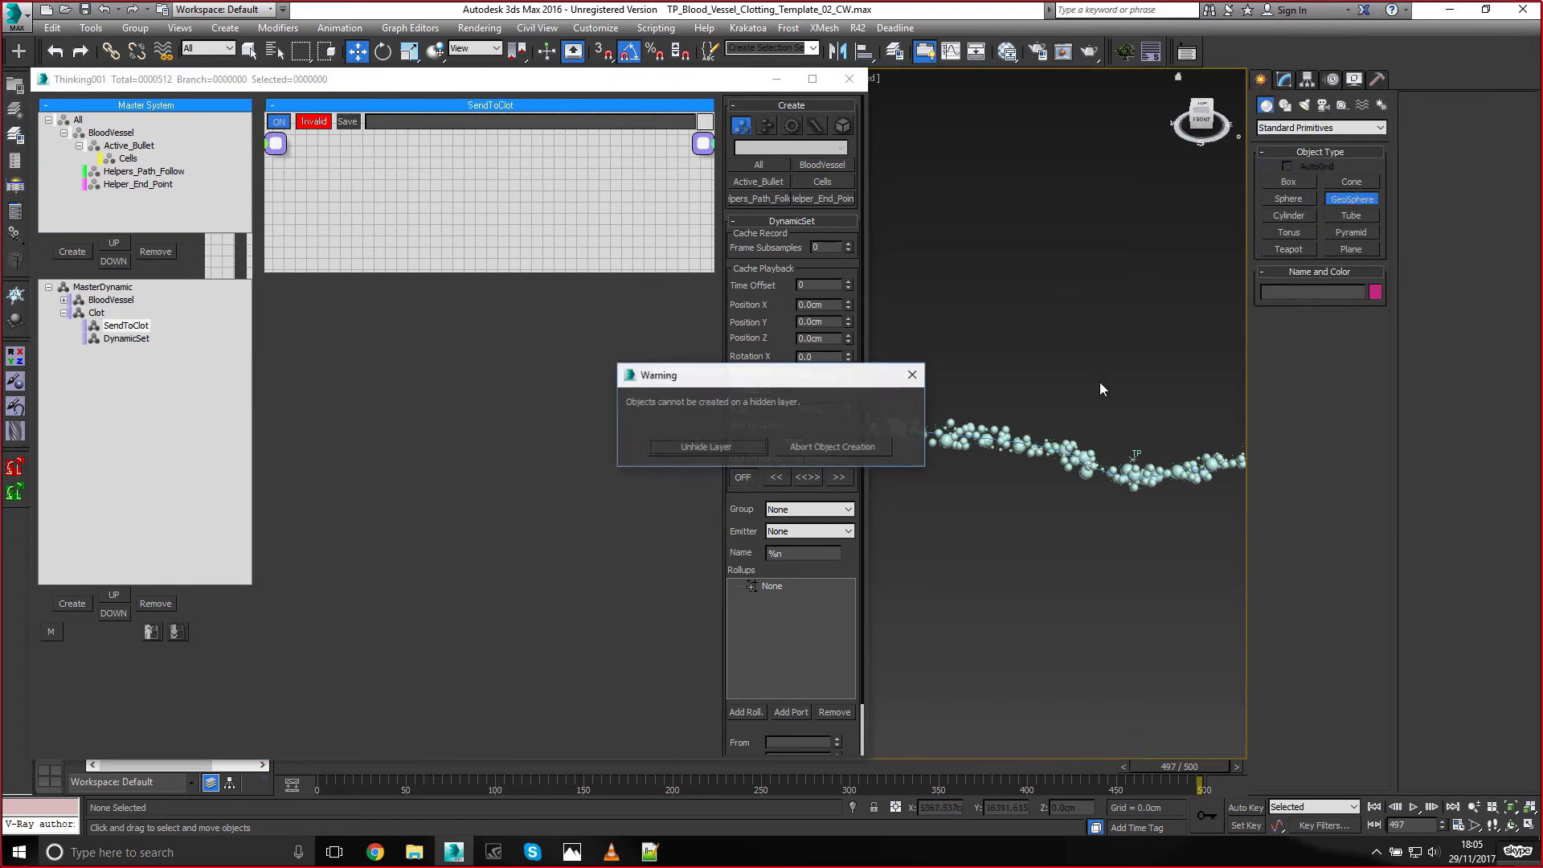
left_click(906, 368)
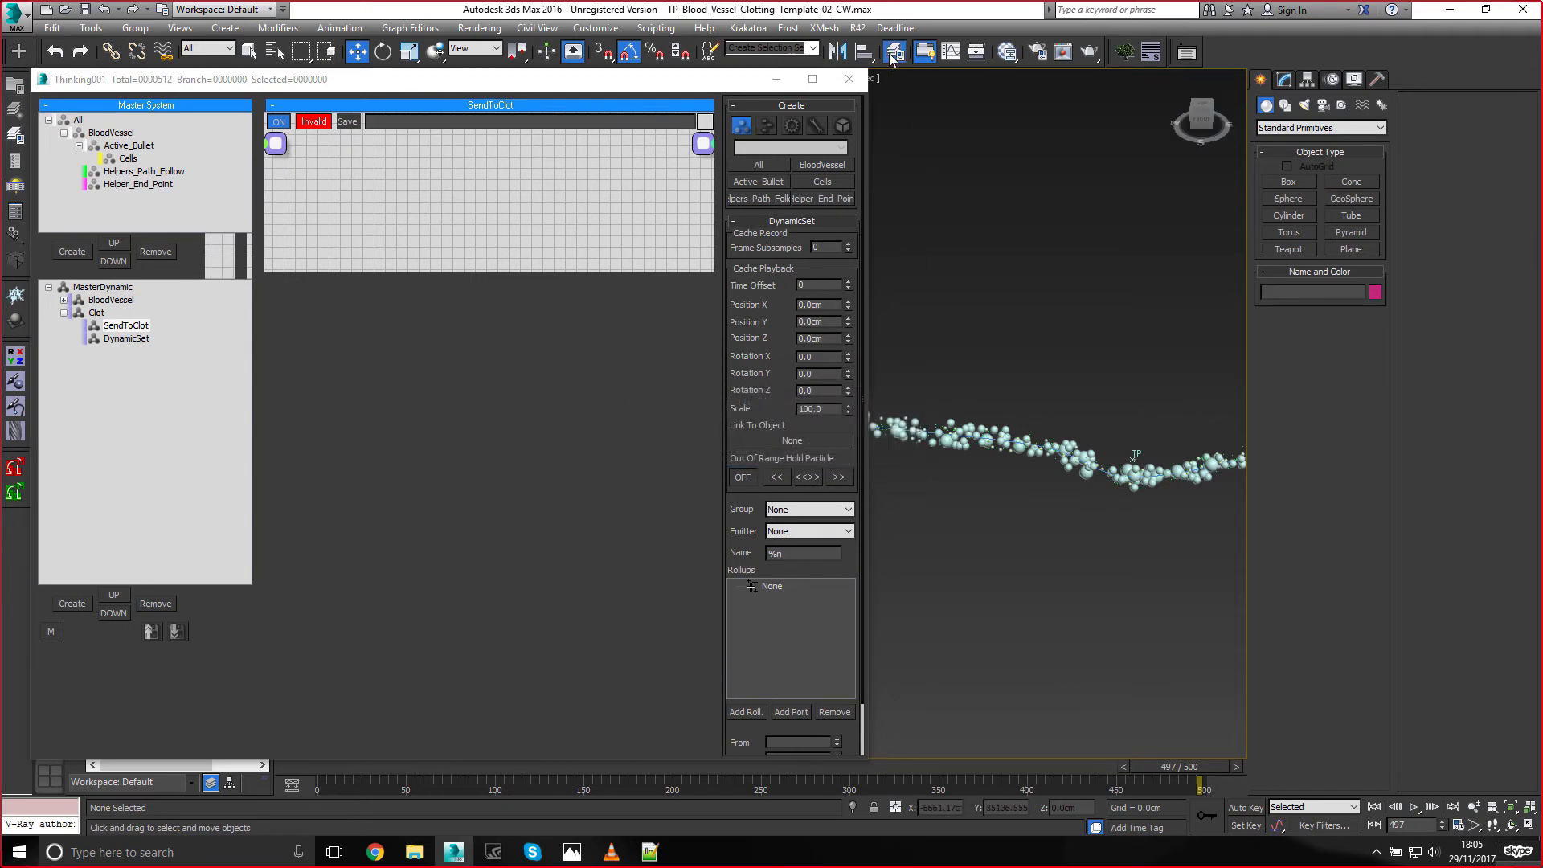
left_click(894, 52)
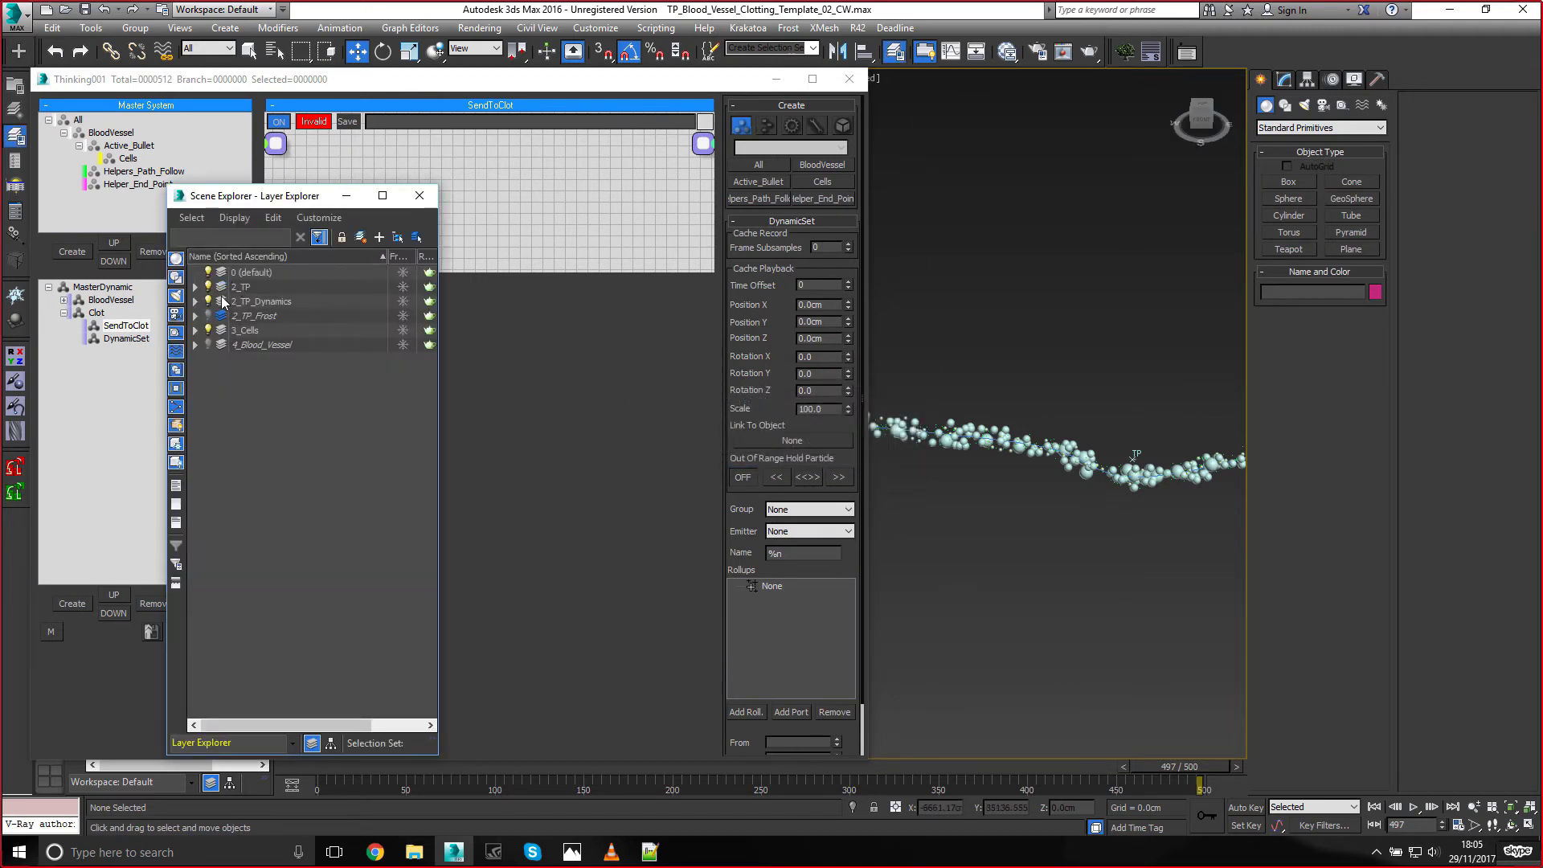
left_click(418, 195)
Create a GeoSphere with a radius of about 55 cm over the stream of cells on the path
left_click(1351, 198)
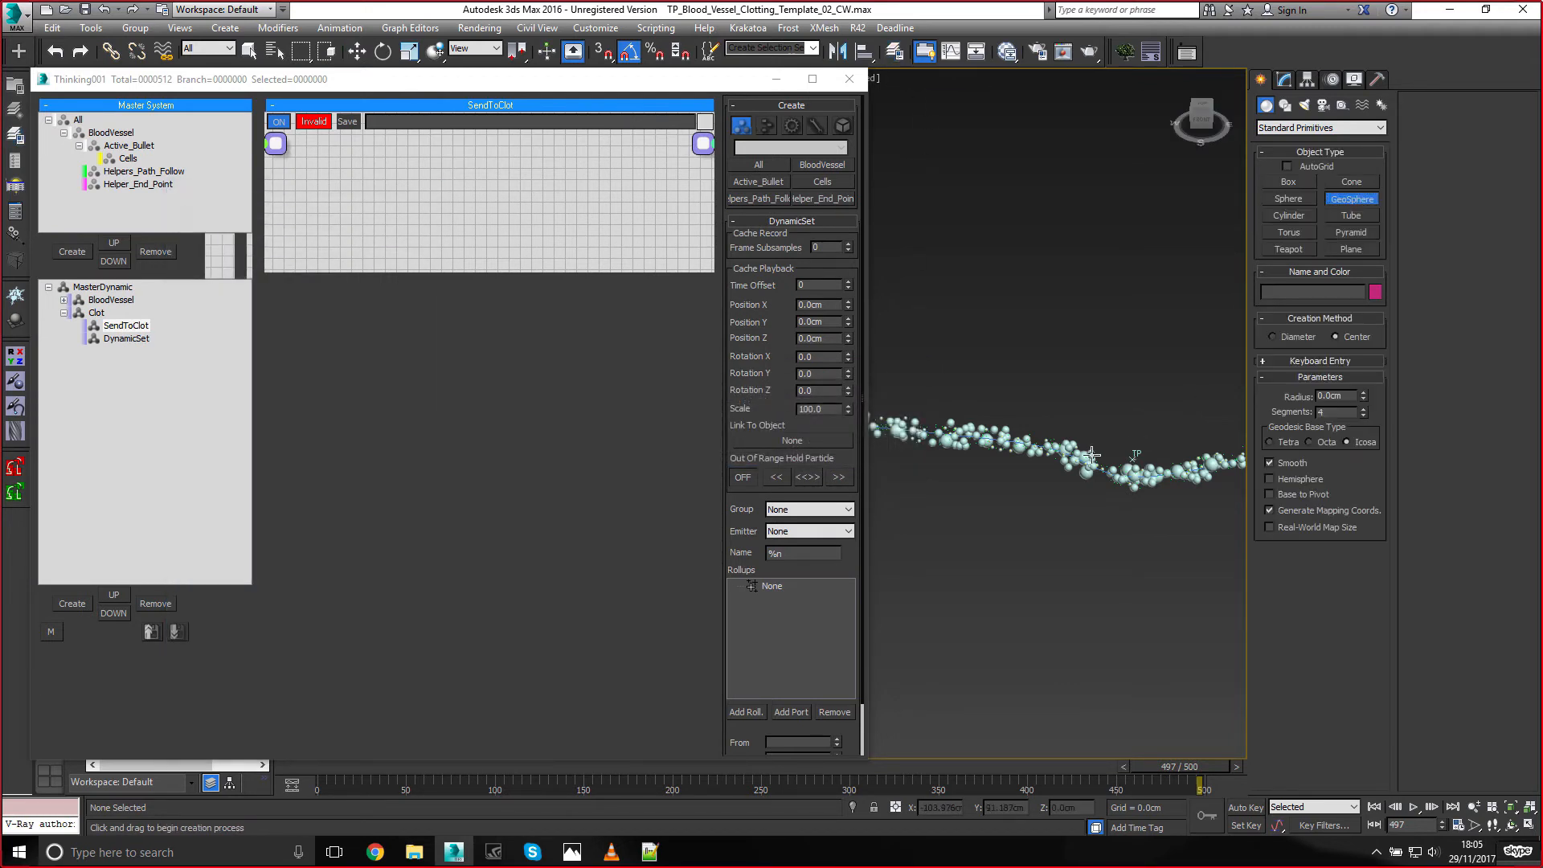
scroll(1091, 480, "up", 3)
left_click_drag(1049, 410, 1072, 436)
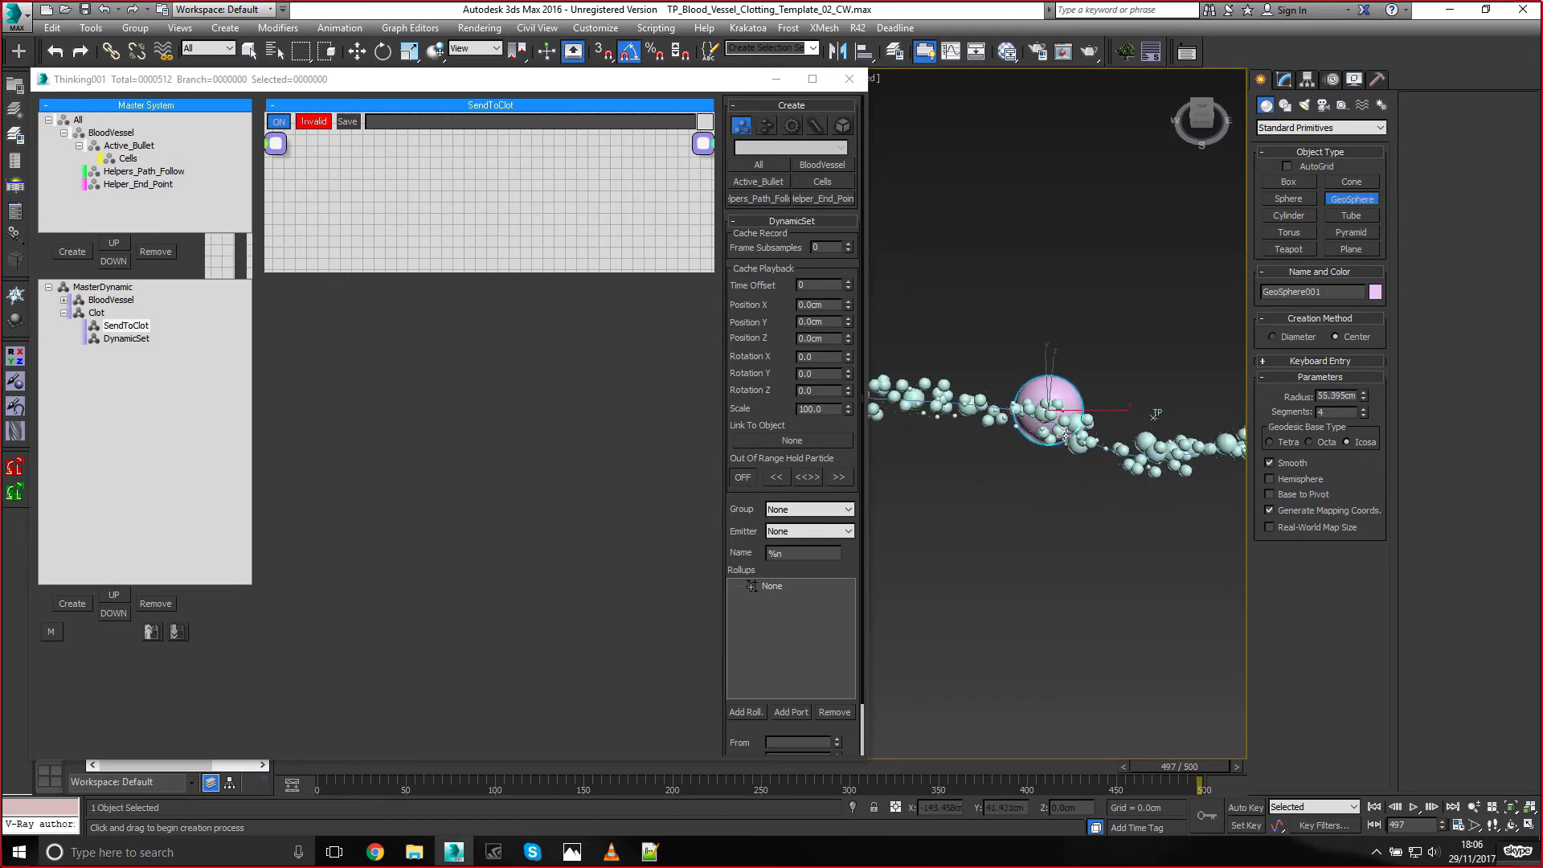
key("w")
Switch to VLC, review how the cells gather into the clot in TP_Blood_Vessel_Clotting.mp4, and minimize the player
left_click(613, 850)
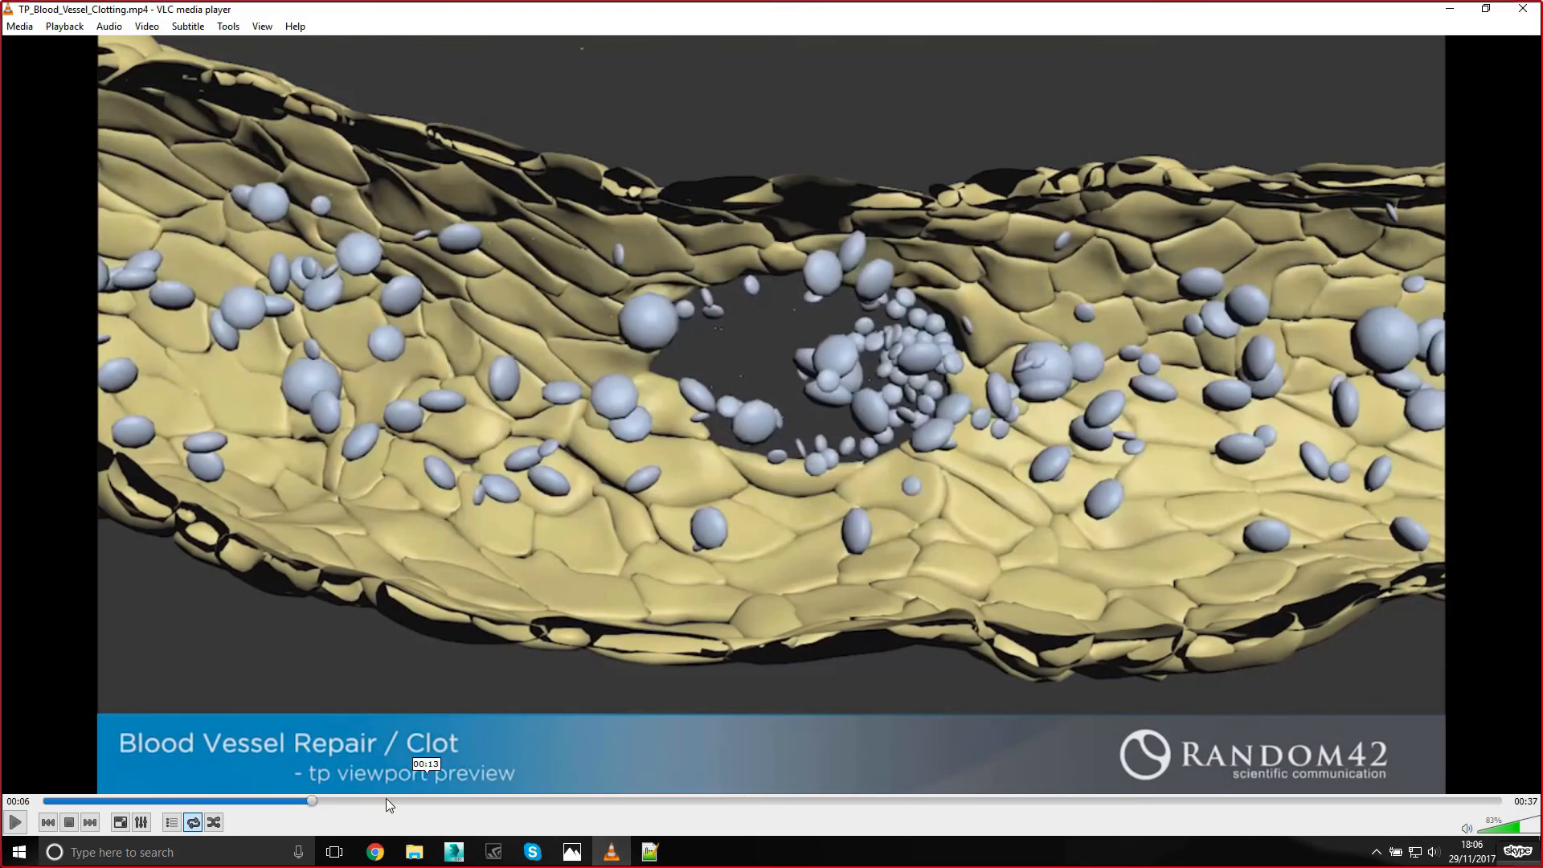
left_click(233, 801)
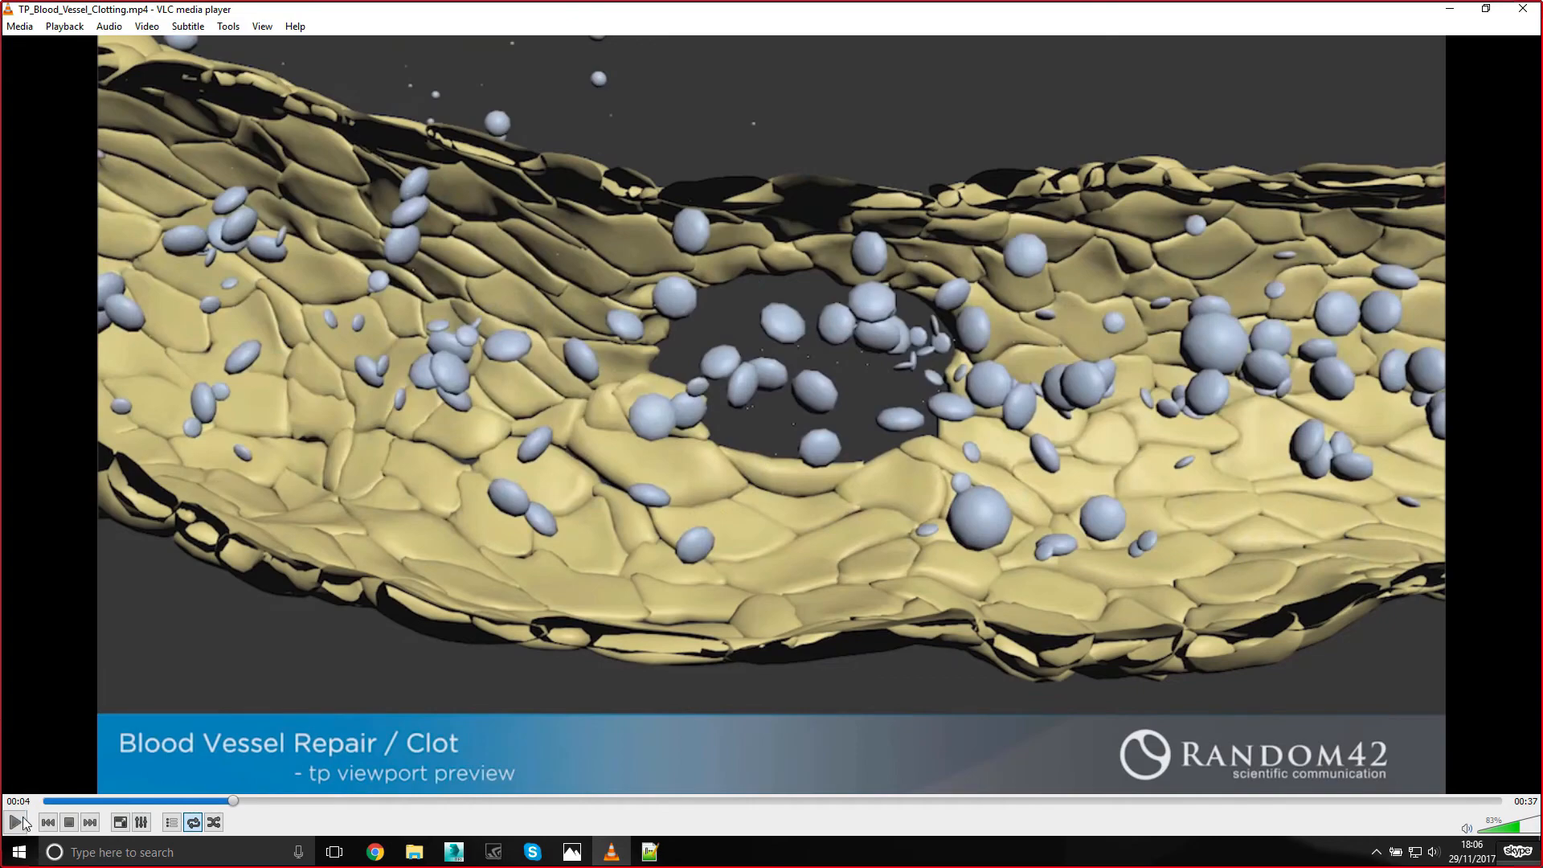
left_click(23, 820)
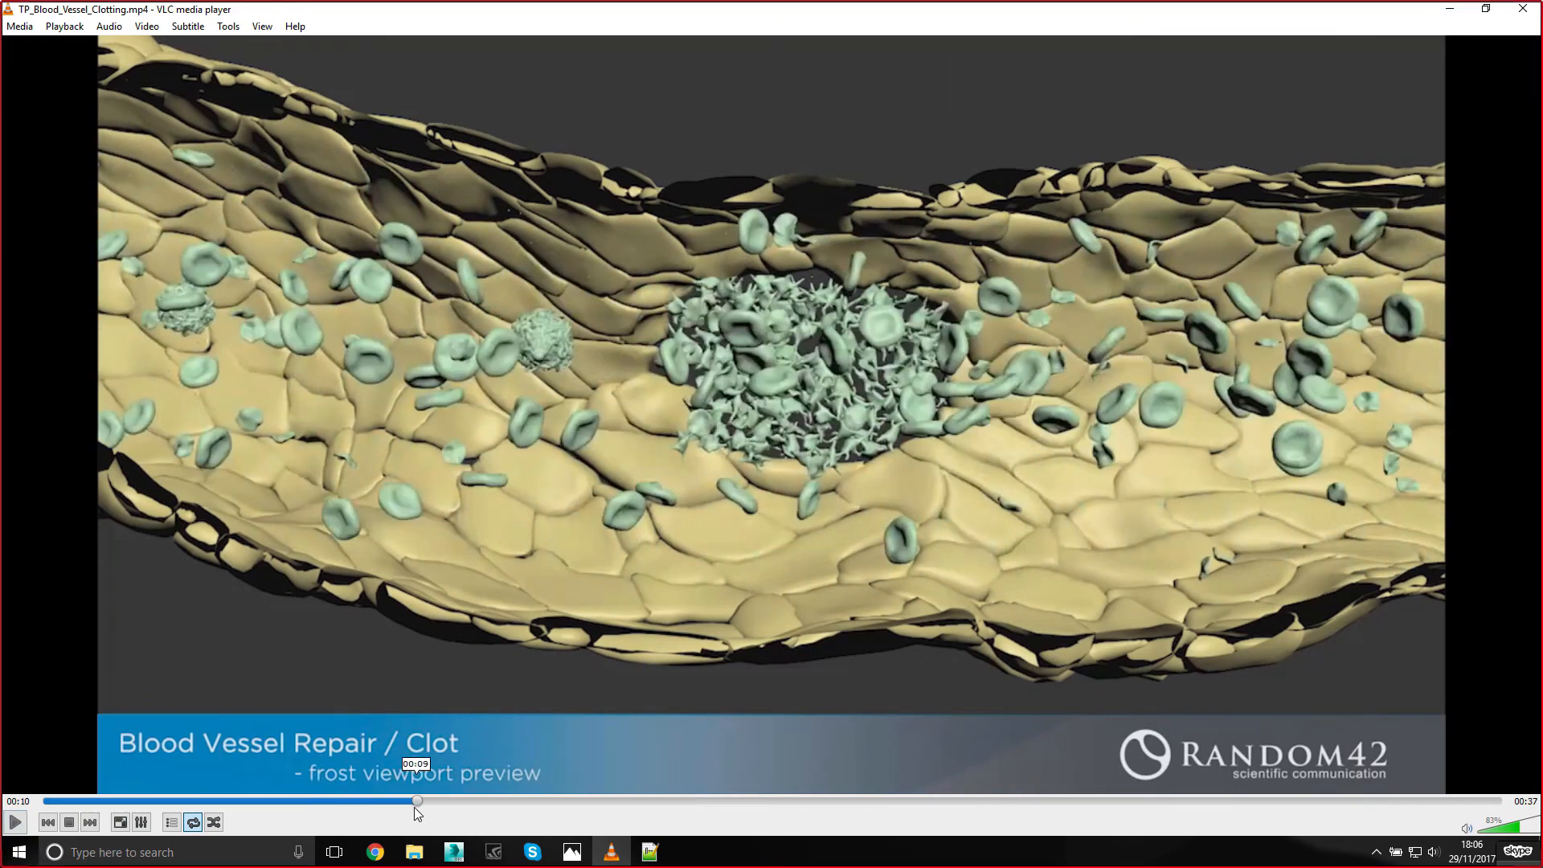
left_click(1450, 9)
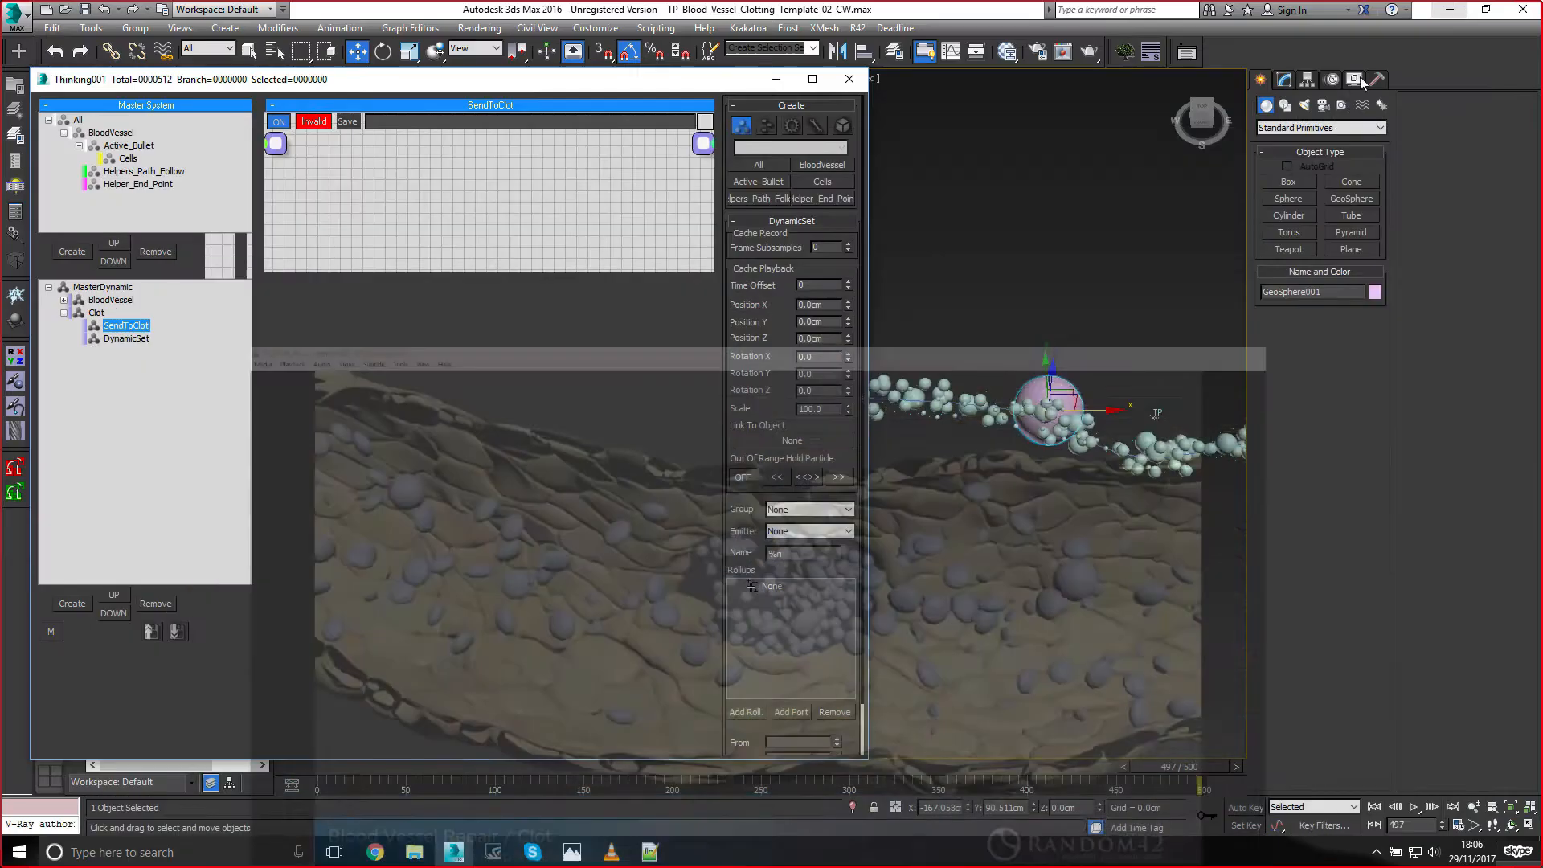
Move the GeoSphere onto the cell path, to about Y 47.8 cm and Z 30.5 cm
middle_click_drag(1049, 317, 1037, 362, "alt")
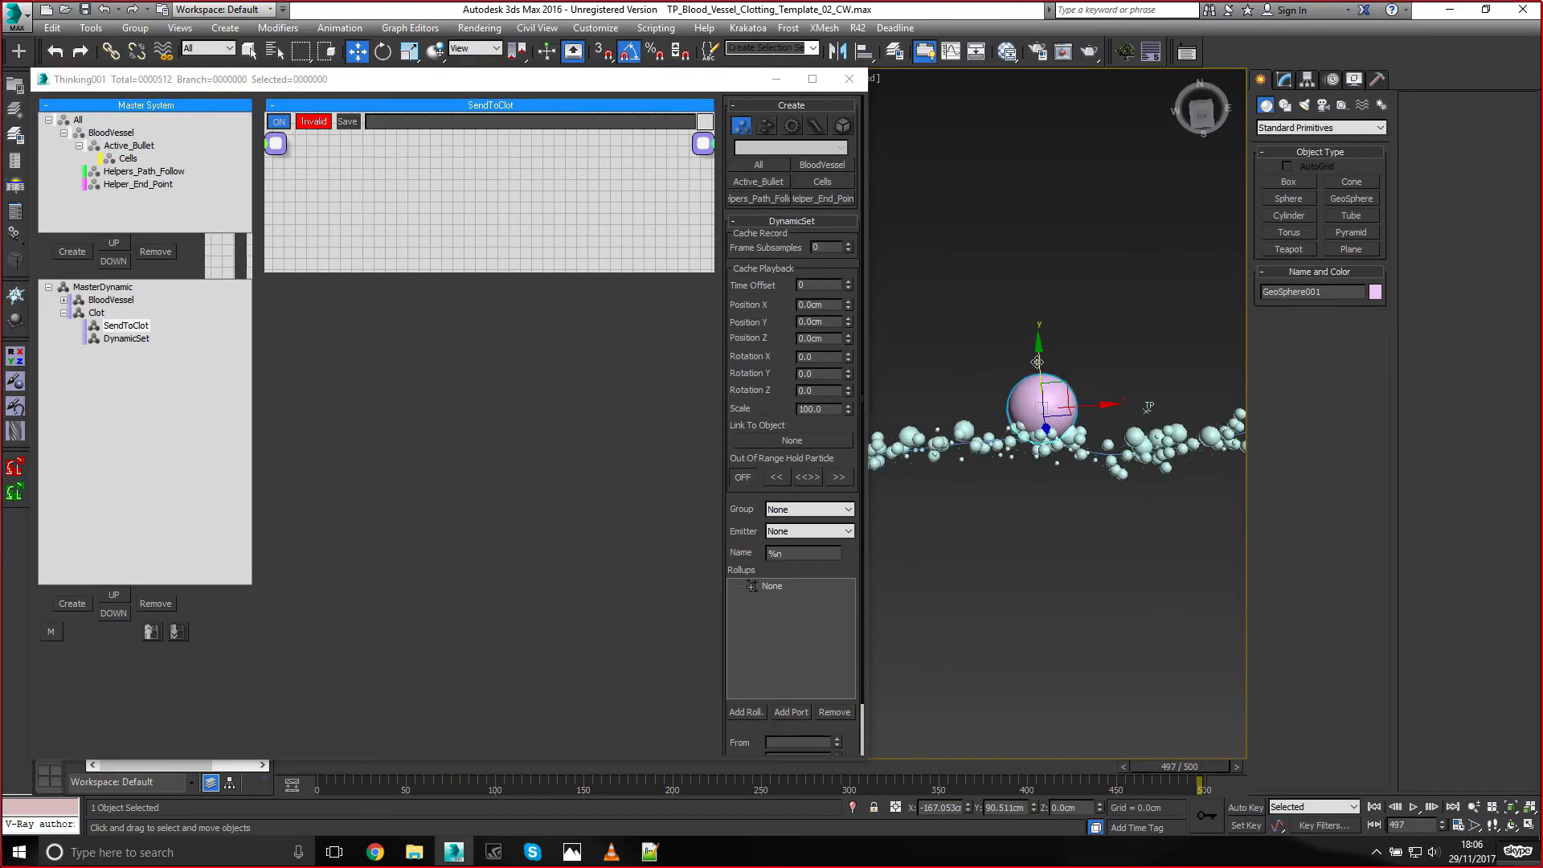
left_click_drag(1036, 361, 1039, 389)
middle_click_drag(1039, 388, 1033, 328, "alt")
left_click_drag(1044, 395, 1043, 377)
Set the GeoSphere to Display as Box in its object properties
right_click(975, 208)
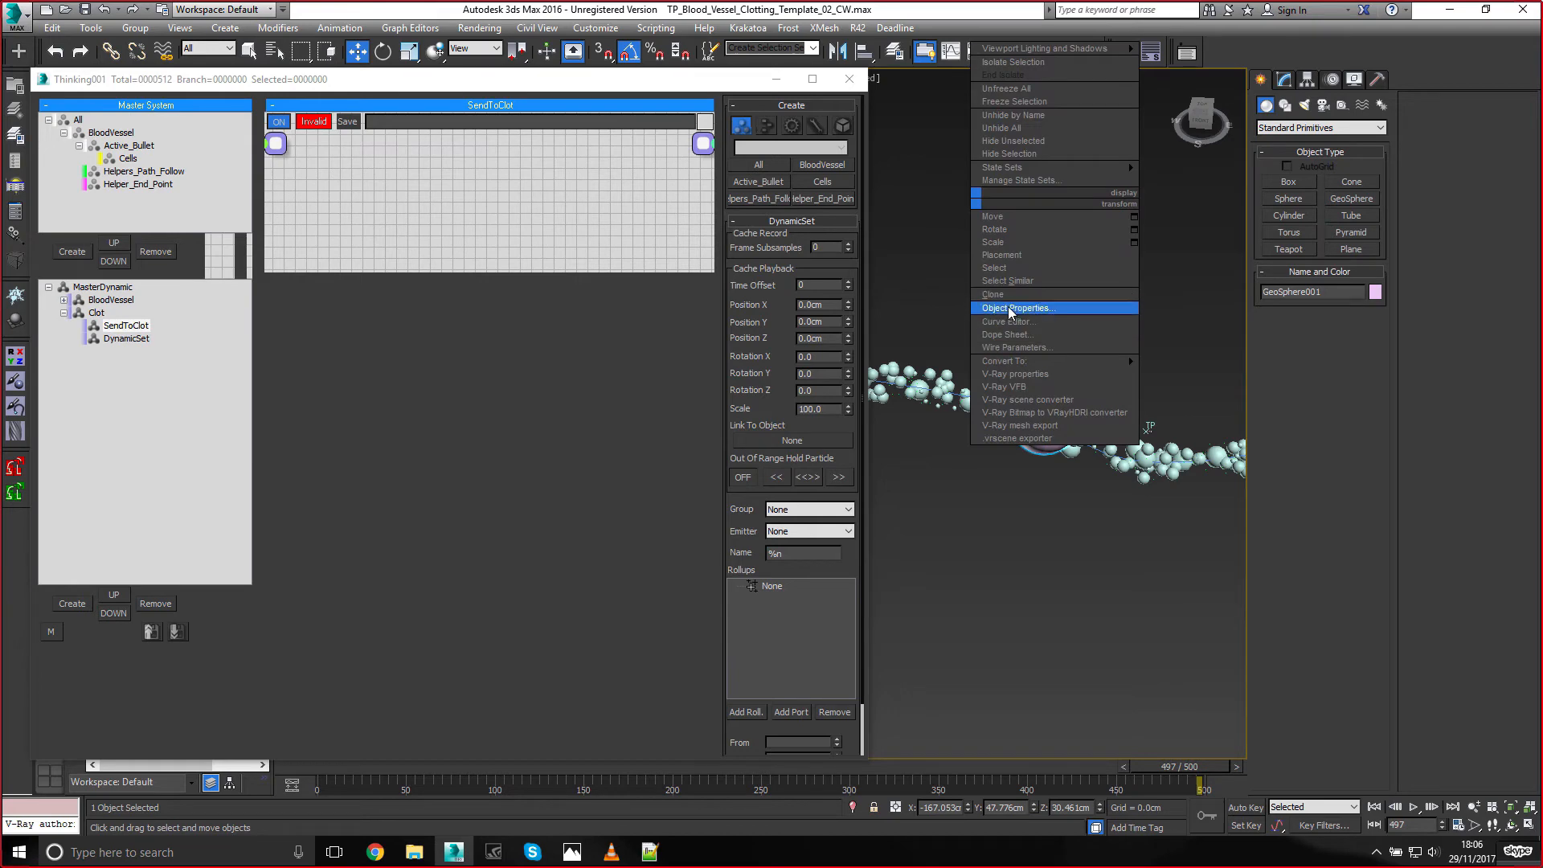
left_click(1024, 298)
left_click(826, 656)
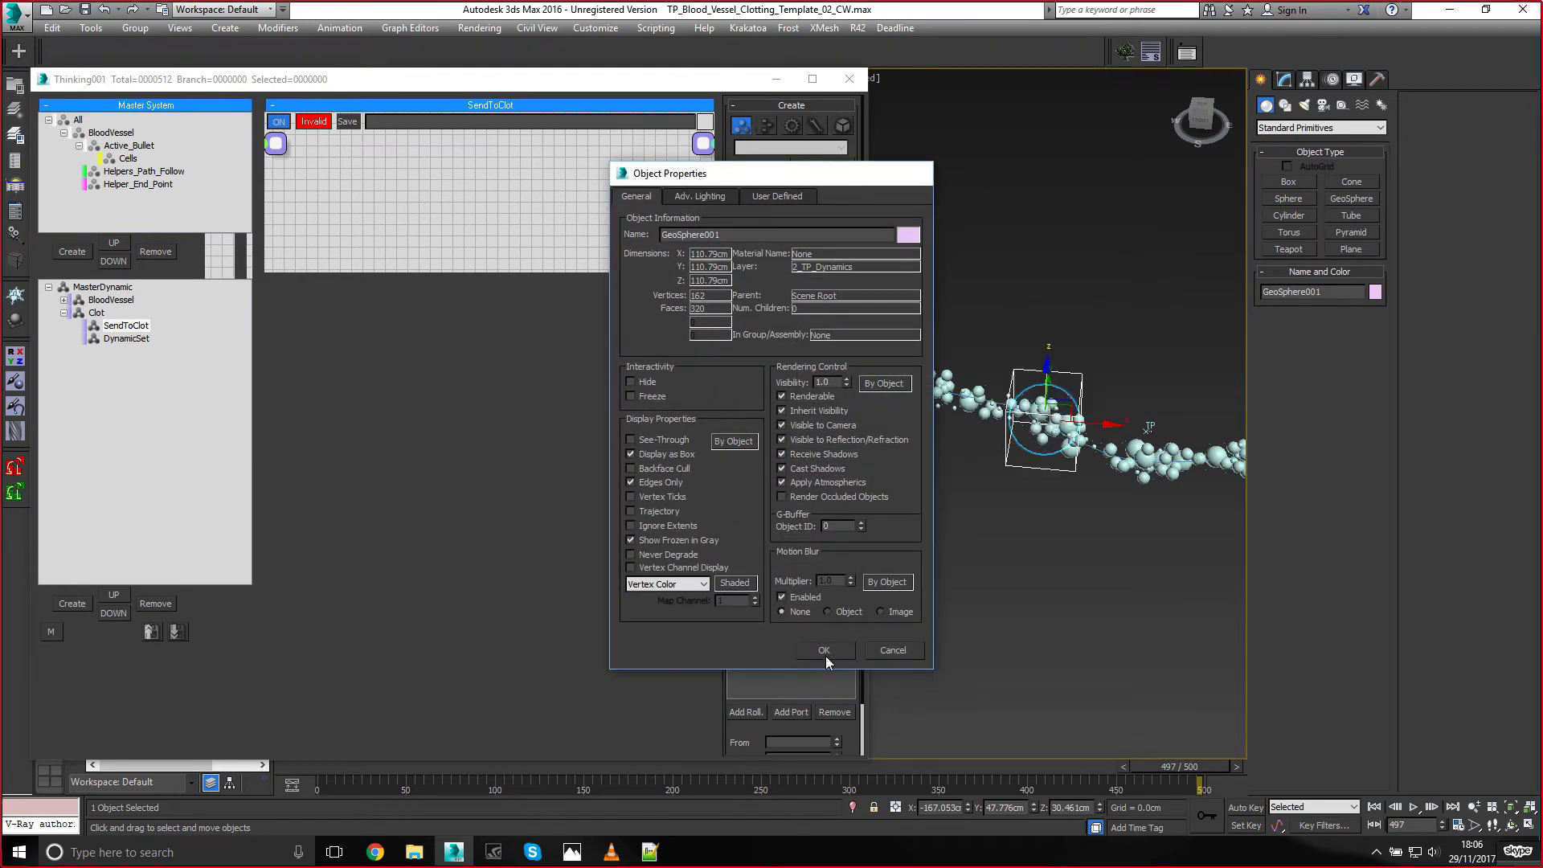
mouse_move(1037, 516)
middle_mouse_down("alt")
mouse_move(1062, 499)
mouse_move(987, 503)
mouse_move(1038, 498)
middle_mouse_up("alt")
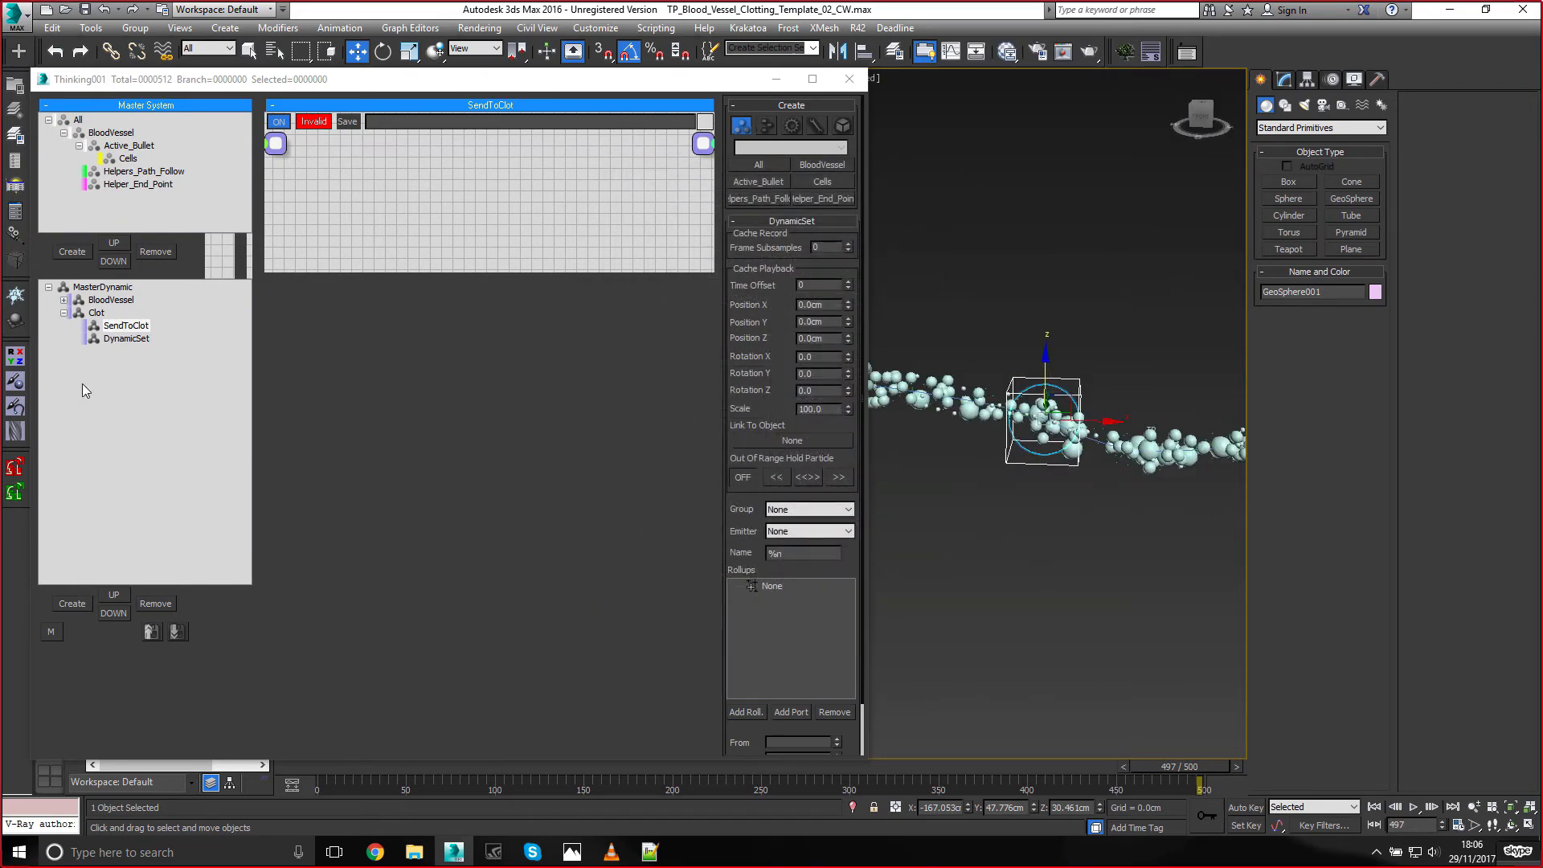
left_click(137, 325)
right_click(402, 272)
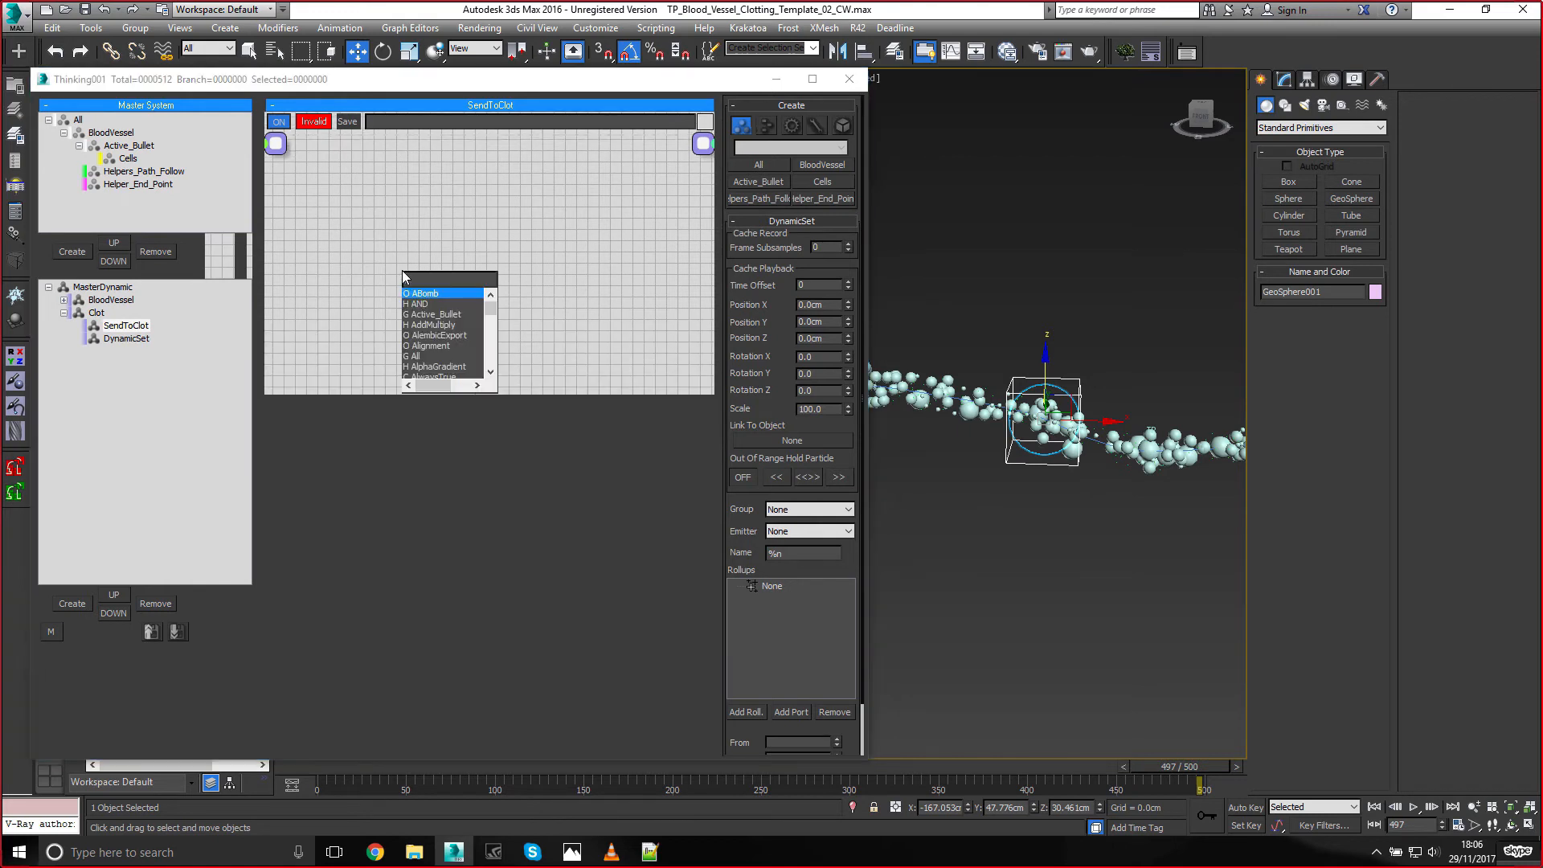
left_click(348, 180)
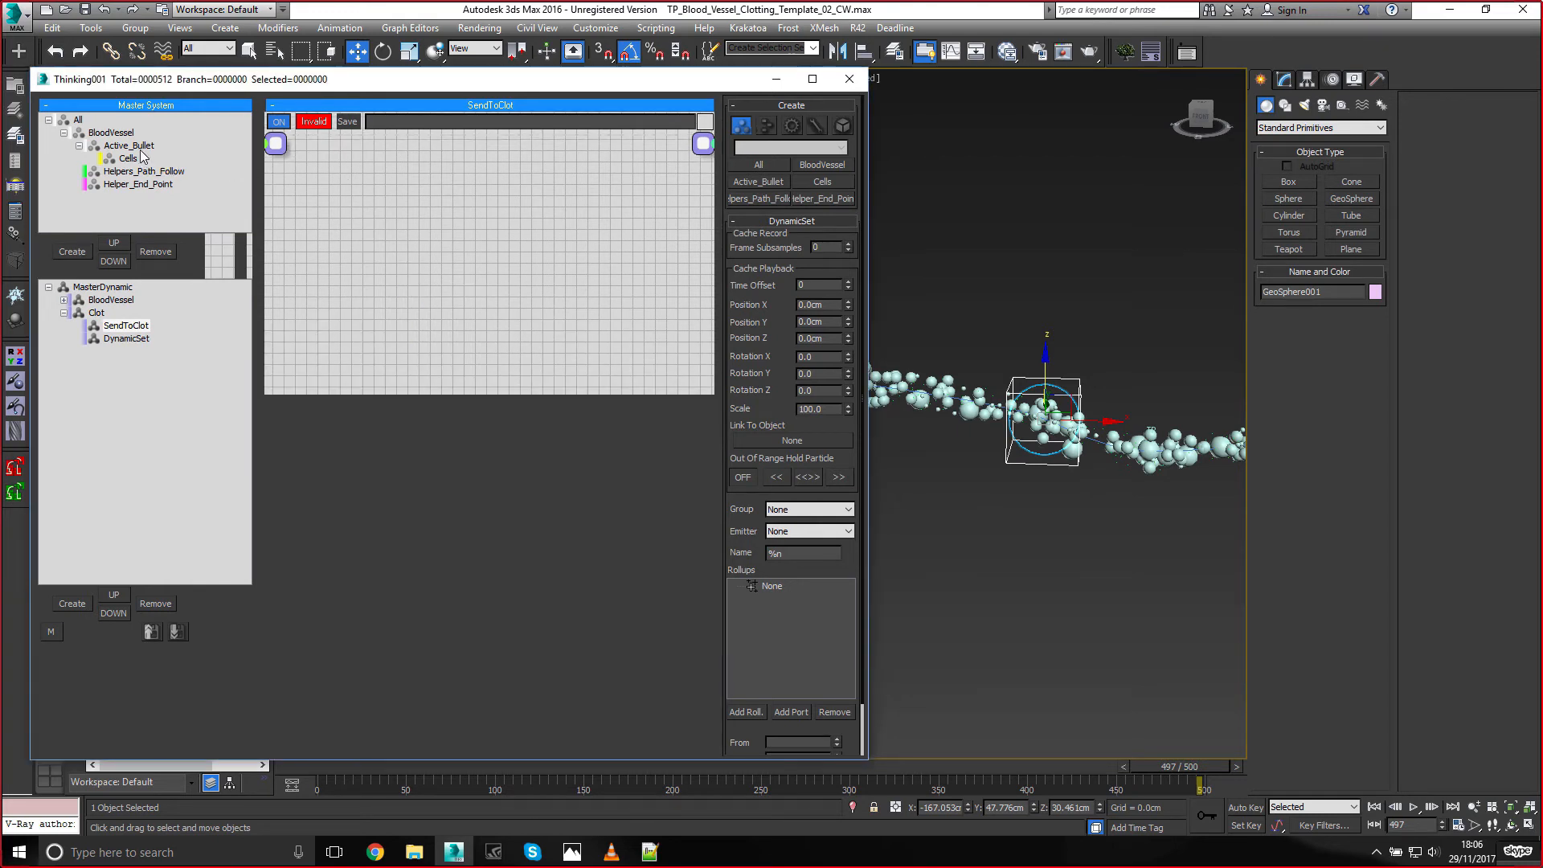
Create a particle group named Clot_Level1 under Active_Bullet
left_click(135, 147)
left_click(70, 252)
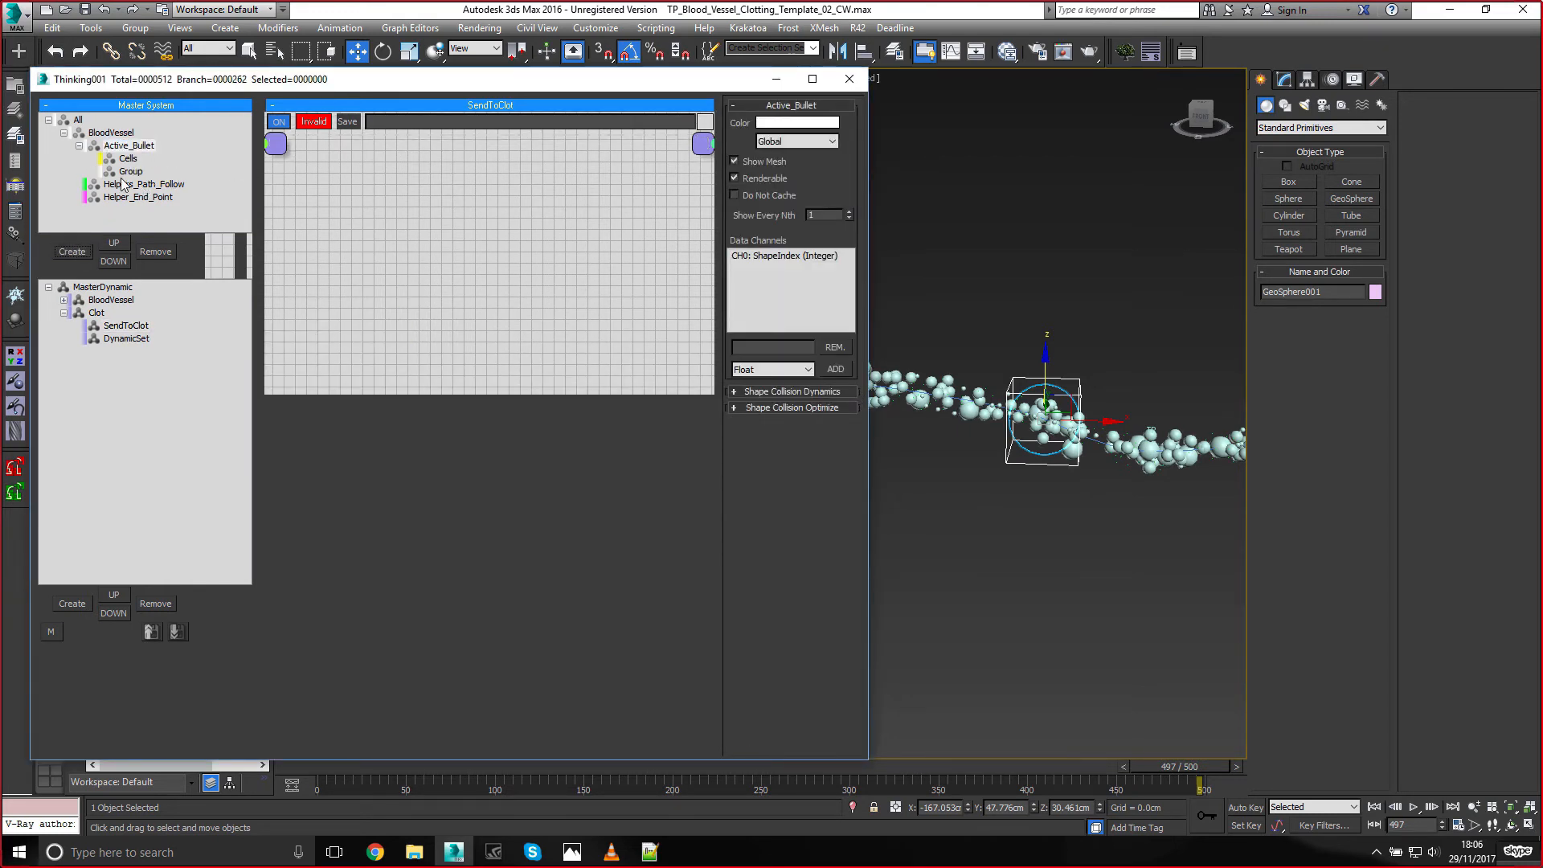
left_click(123, 172)
type("Clot_Level")
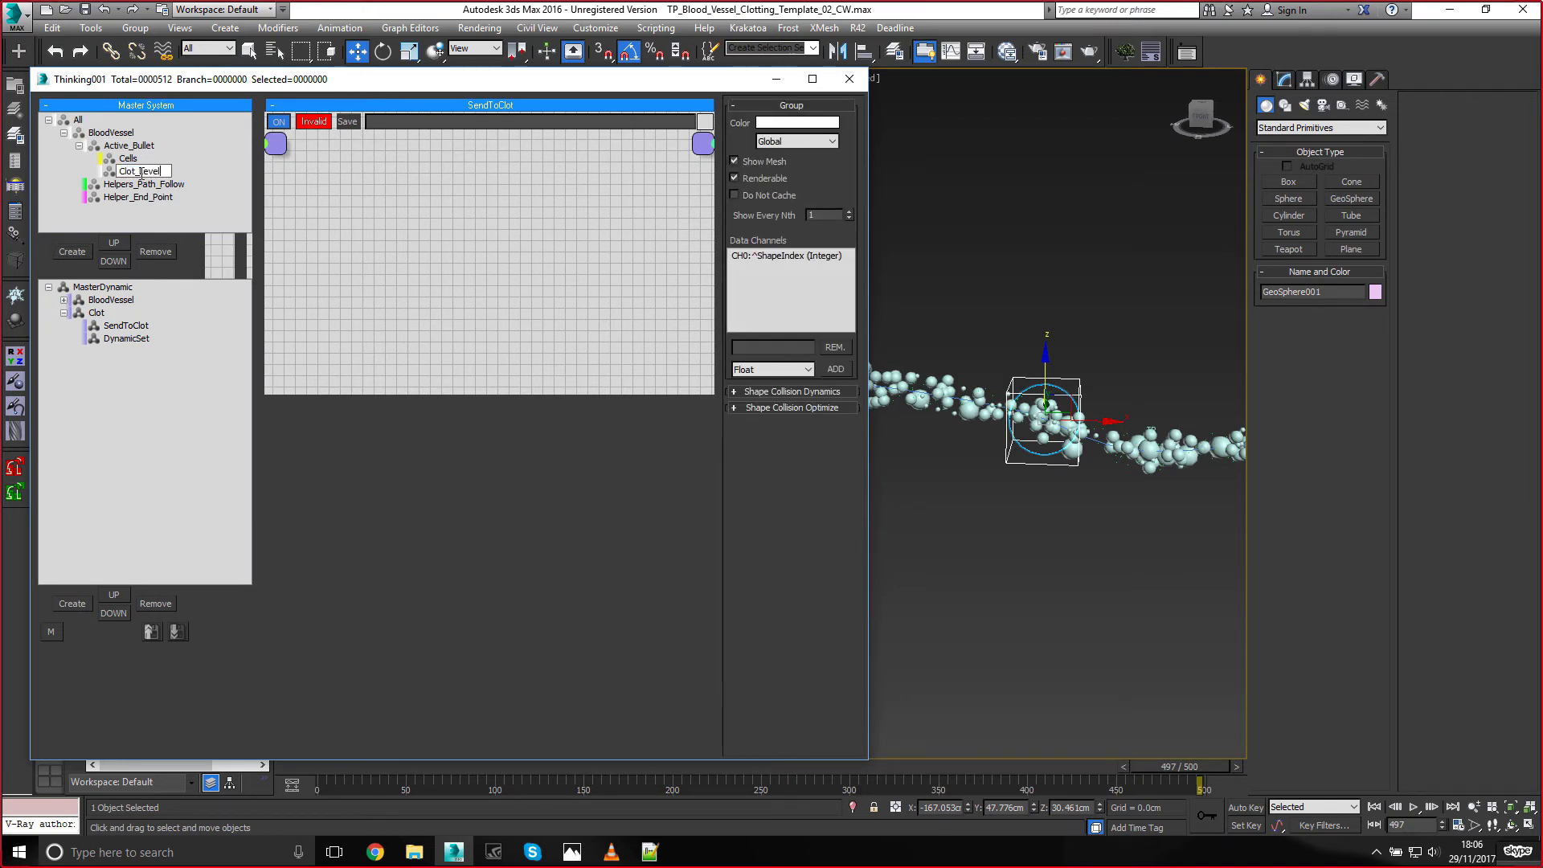
key("Return")
Change the Clot_Level1 group's color to light orange
left_click(796, 122)
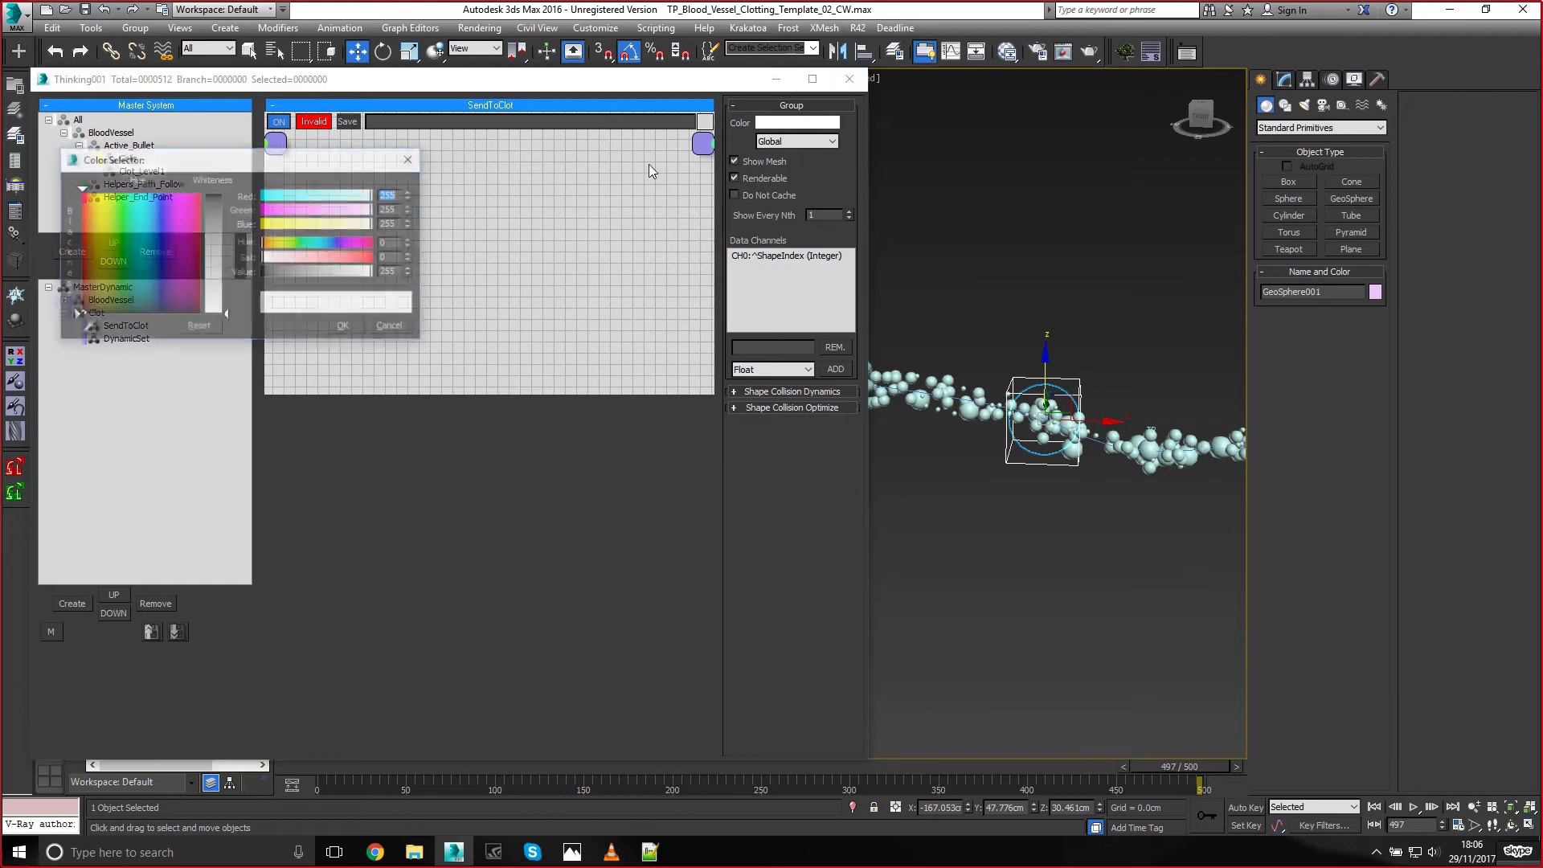
left_click(292, 223)
left_click(268, 243)
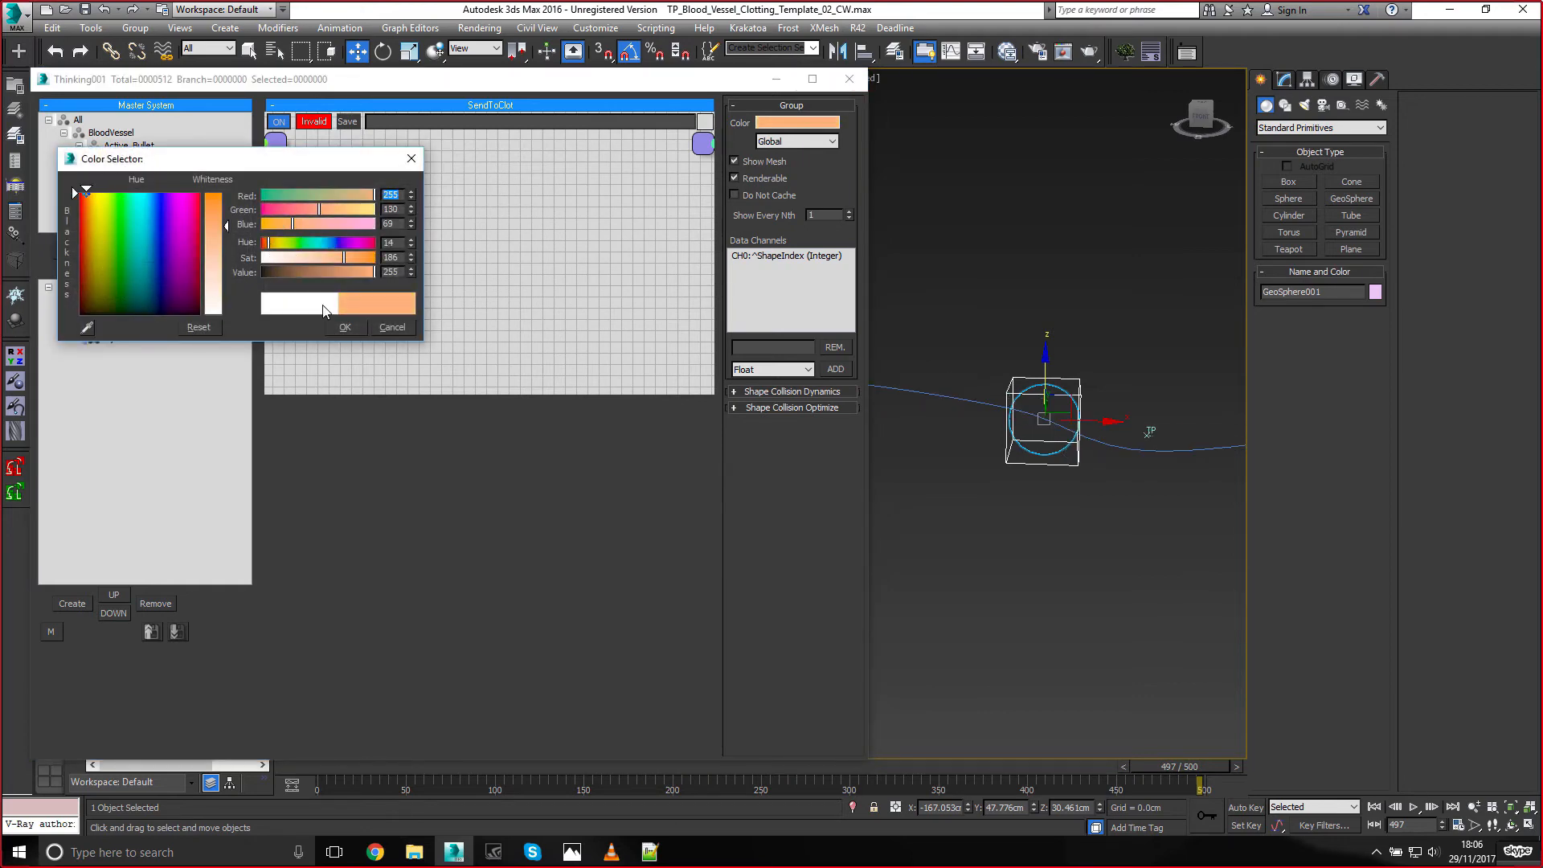
left_click(335, 322)
Add the Cells group node to the SendToClot graph
double_click(362, 254)
type("cell")
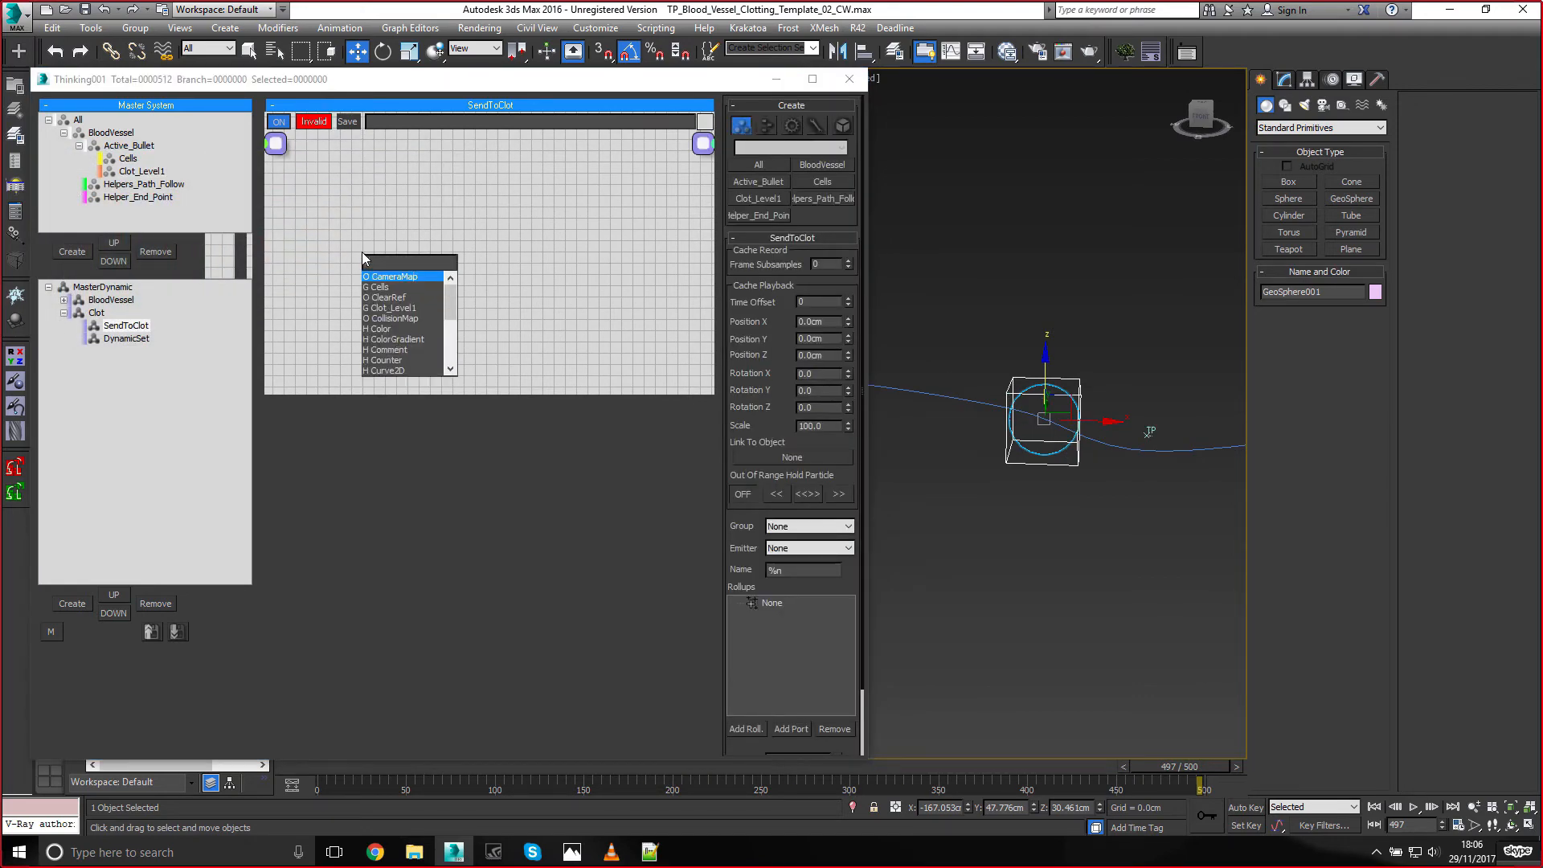
key("Return")
double_click(523, 259)
type("group")
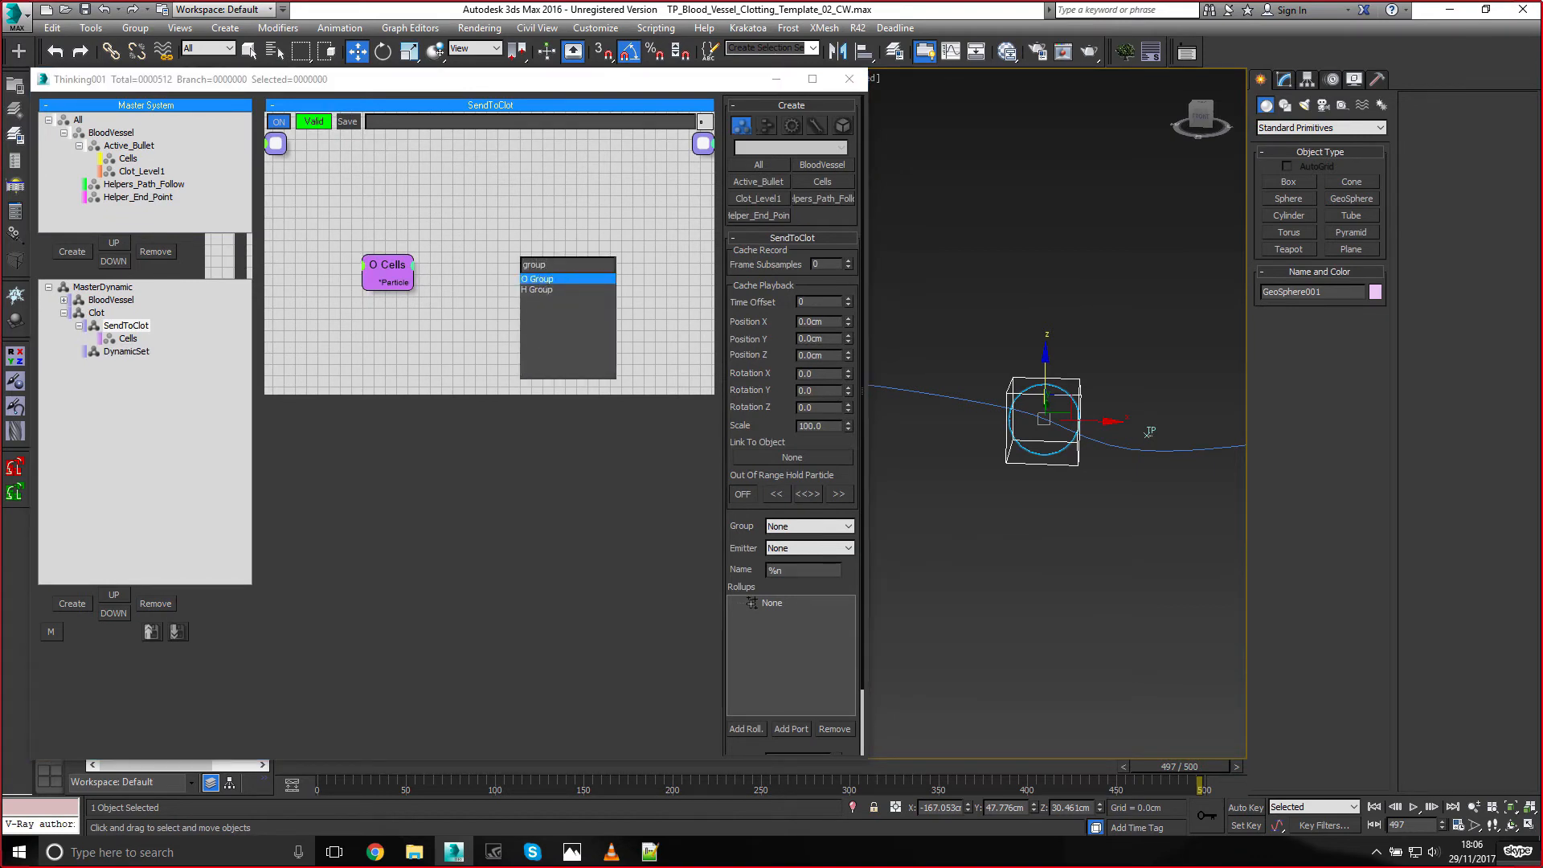
key("Escape")
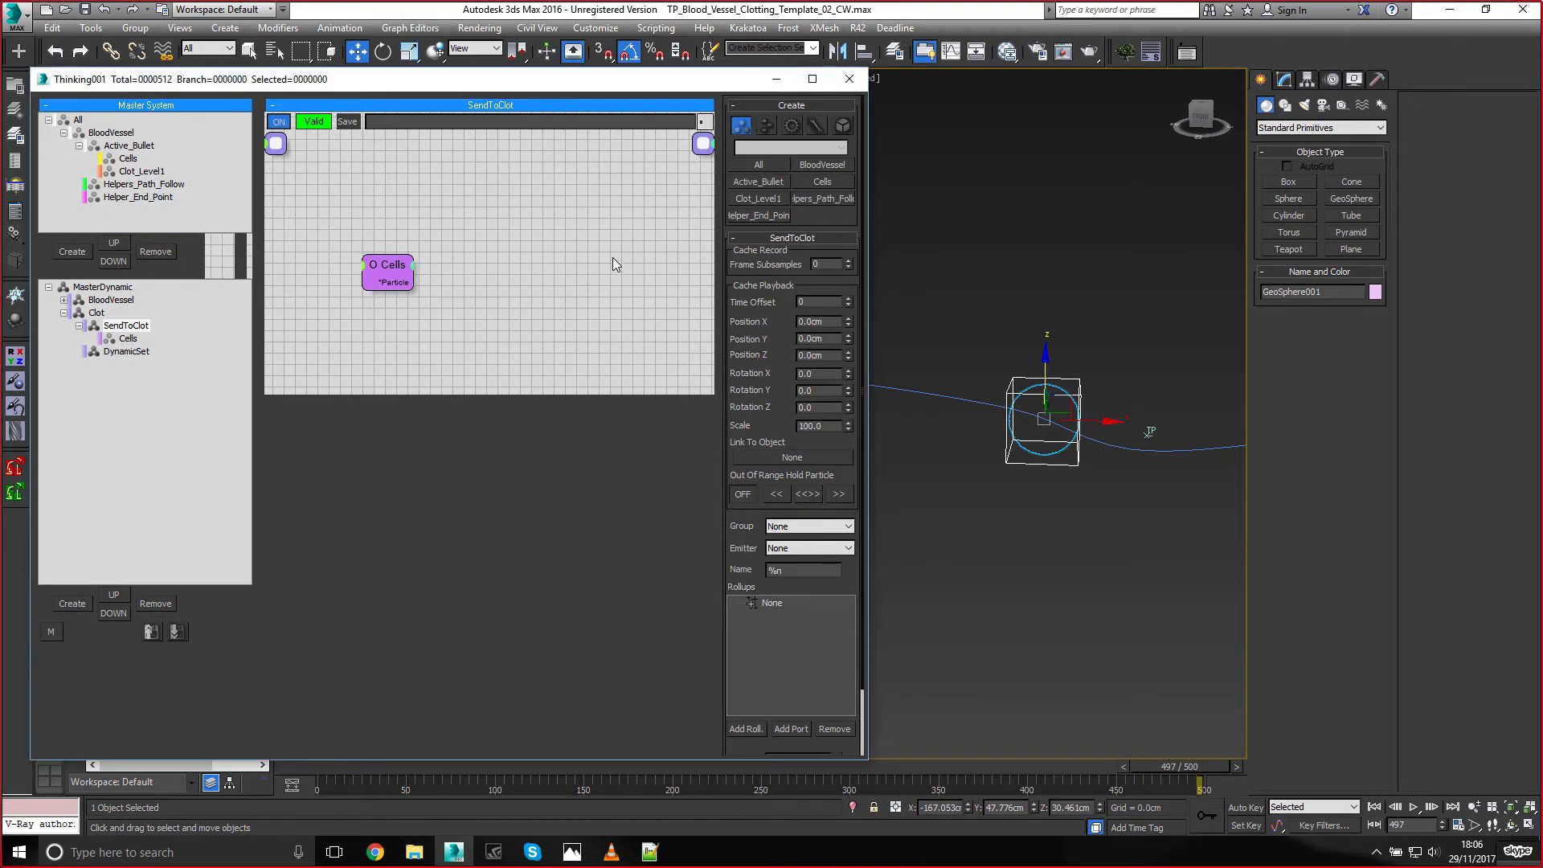
Add a Group operator to SendToClot and wire the Cells node's Particle output into its Particle input
double_click(592, 263)
type("group")
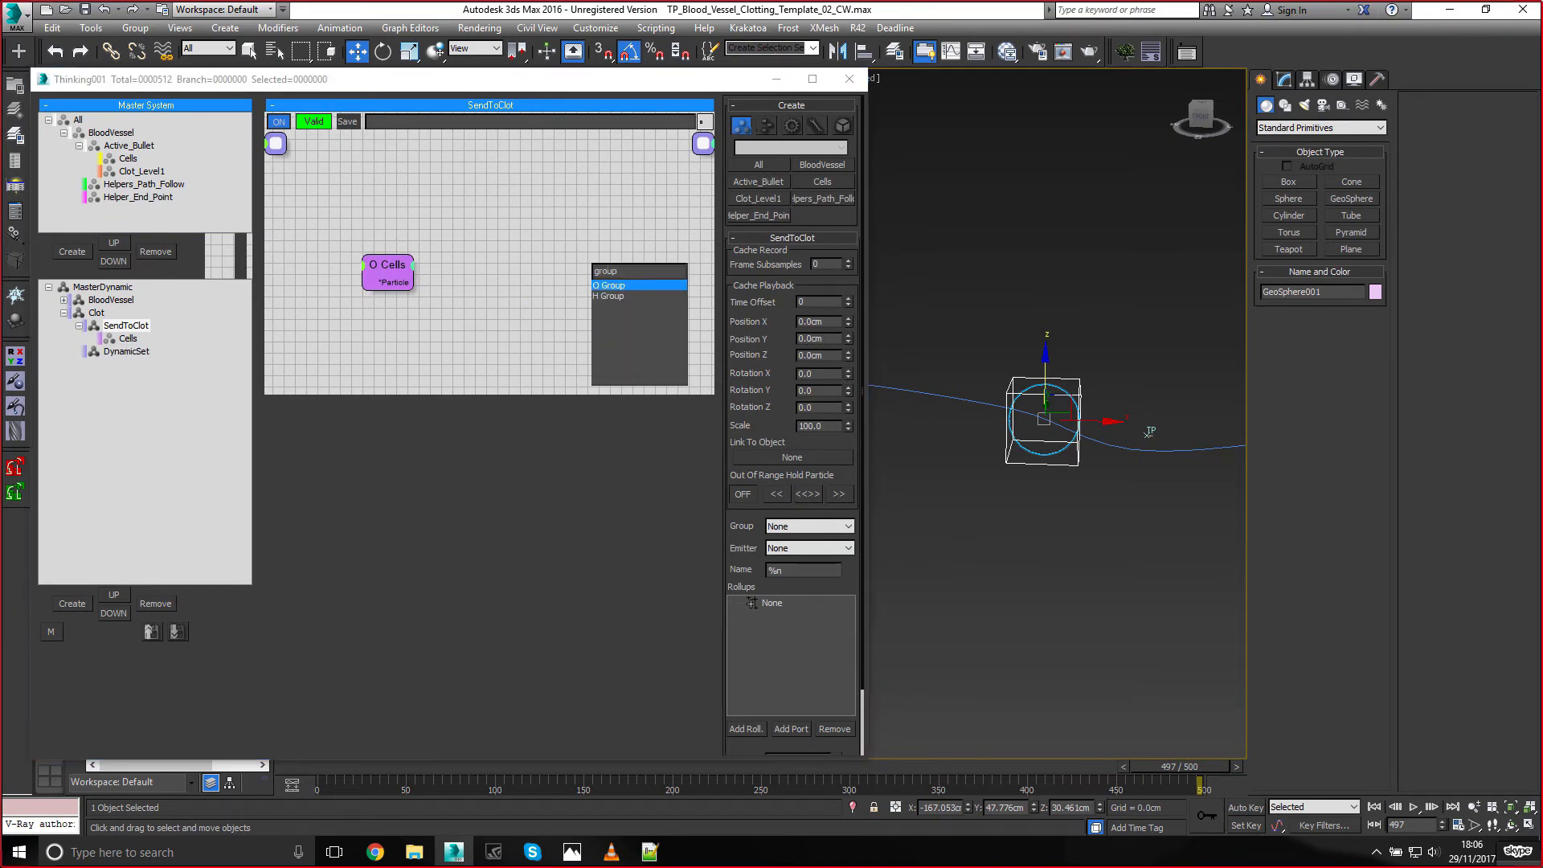
key("Return")
left_click_drag(412, 281, 594, 291)
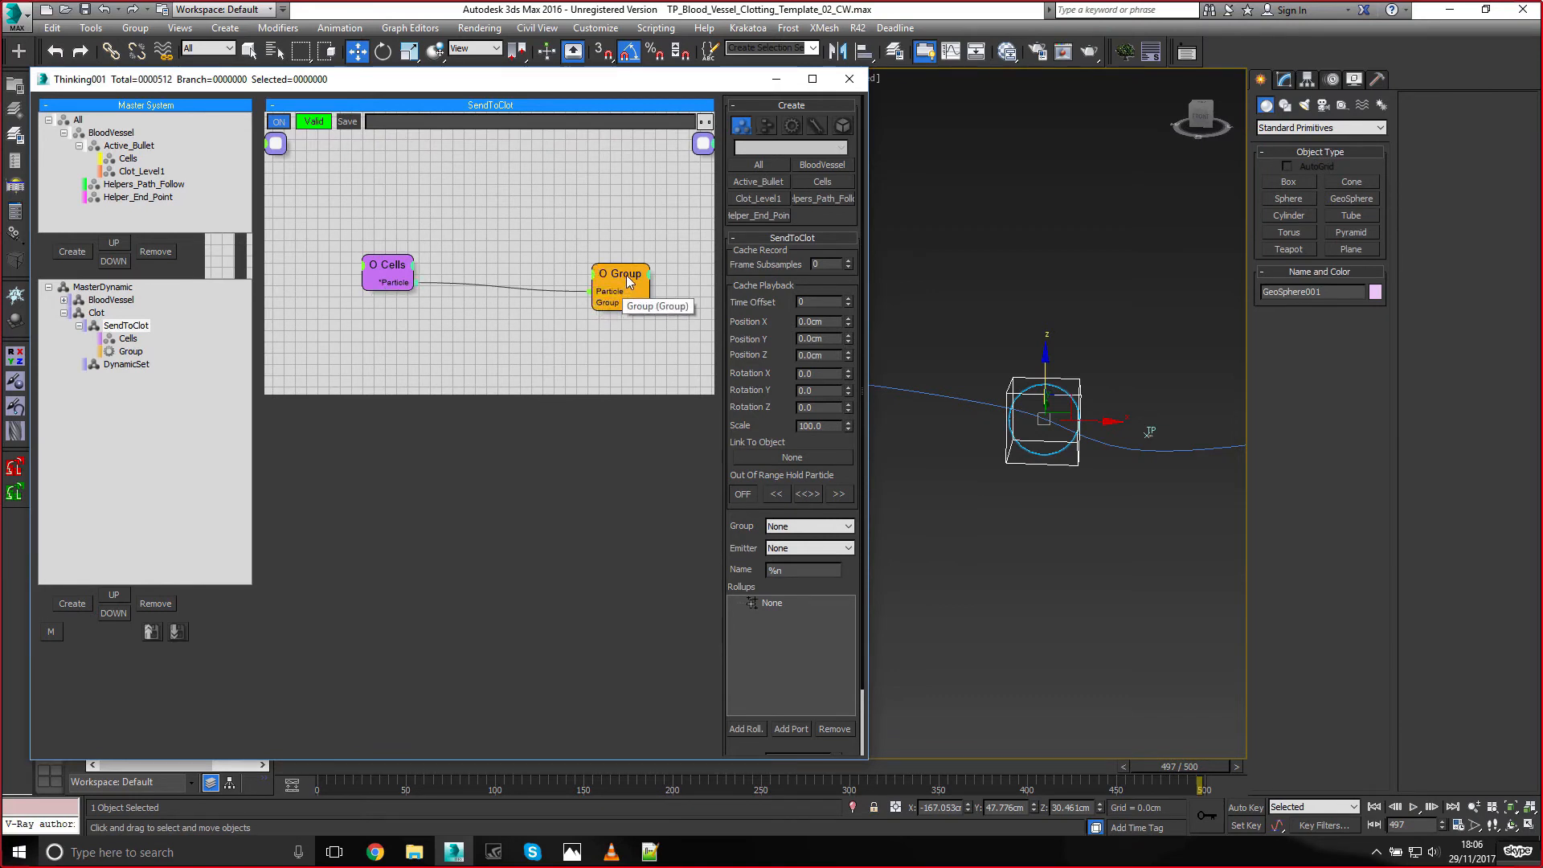
Set the Group operator's target group to Clot_Level1 and expose its ON input
left_click(626, 275)
left_click(833, 257)
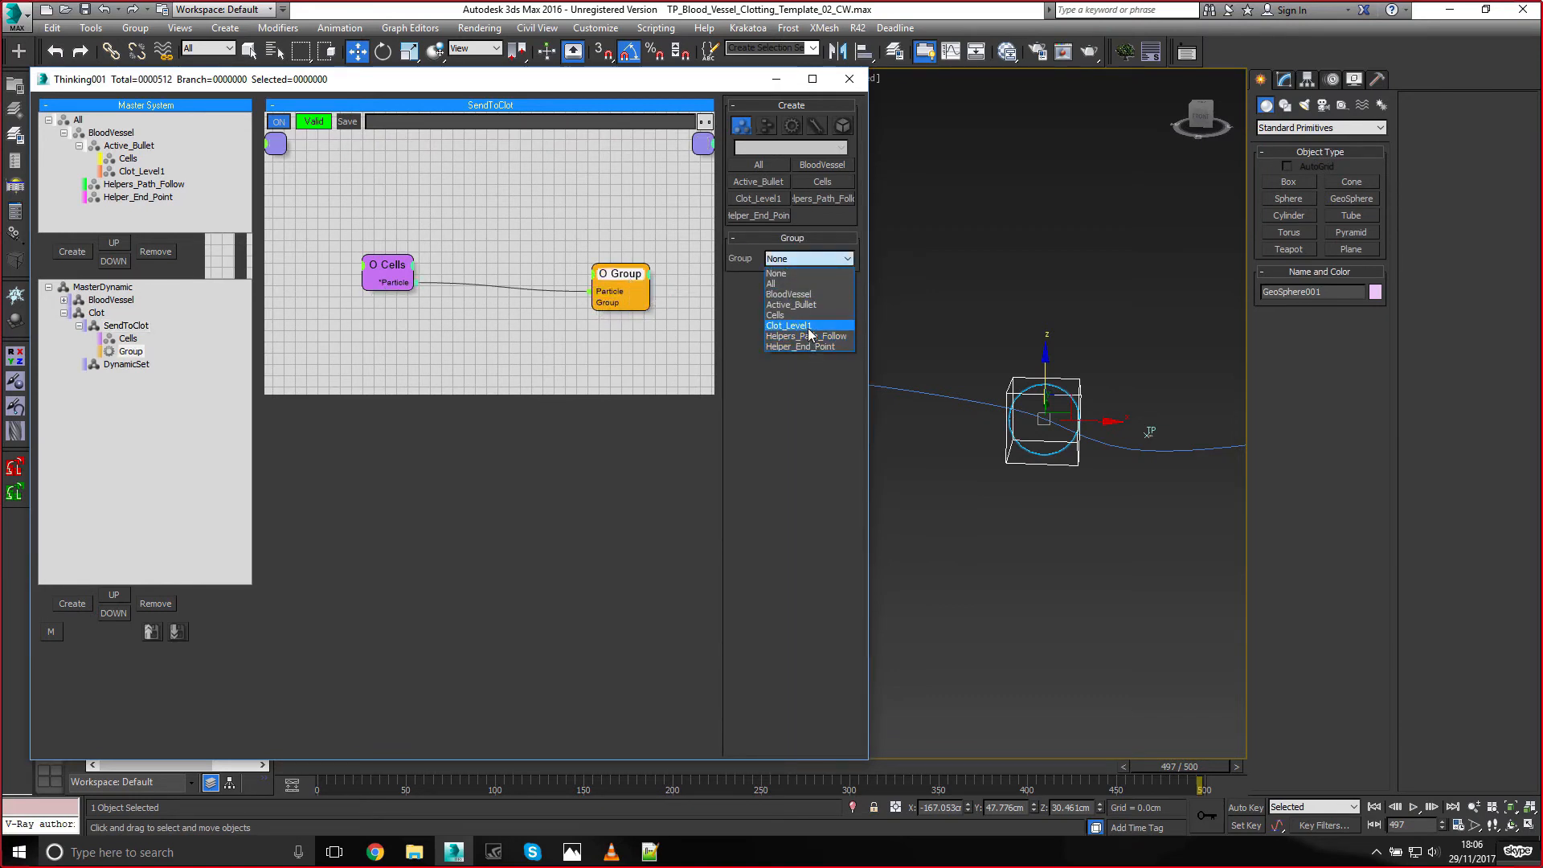
left_click(810, 346)
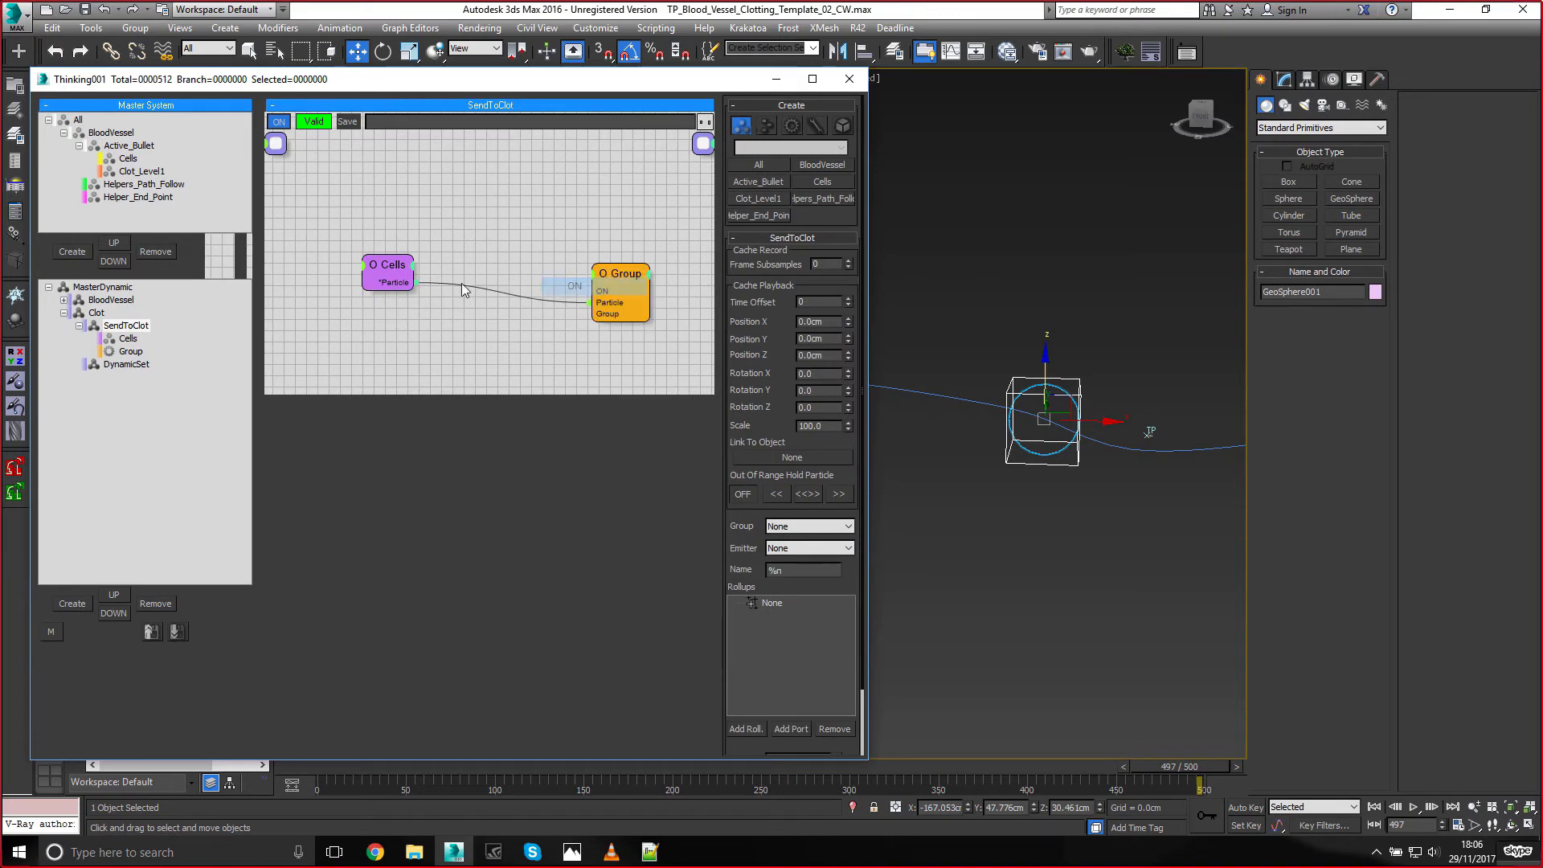
Shift the Cells node aside and add an InMesh condition between it and the Group operator
left_click_drag(391, 267, 379, 287)
left_click(486, 225)
key("Tab")
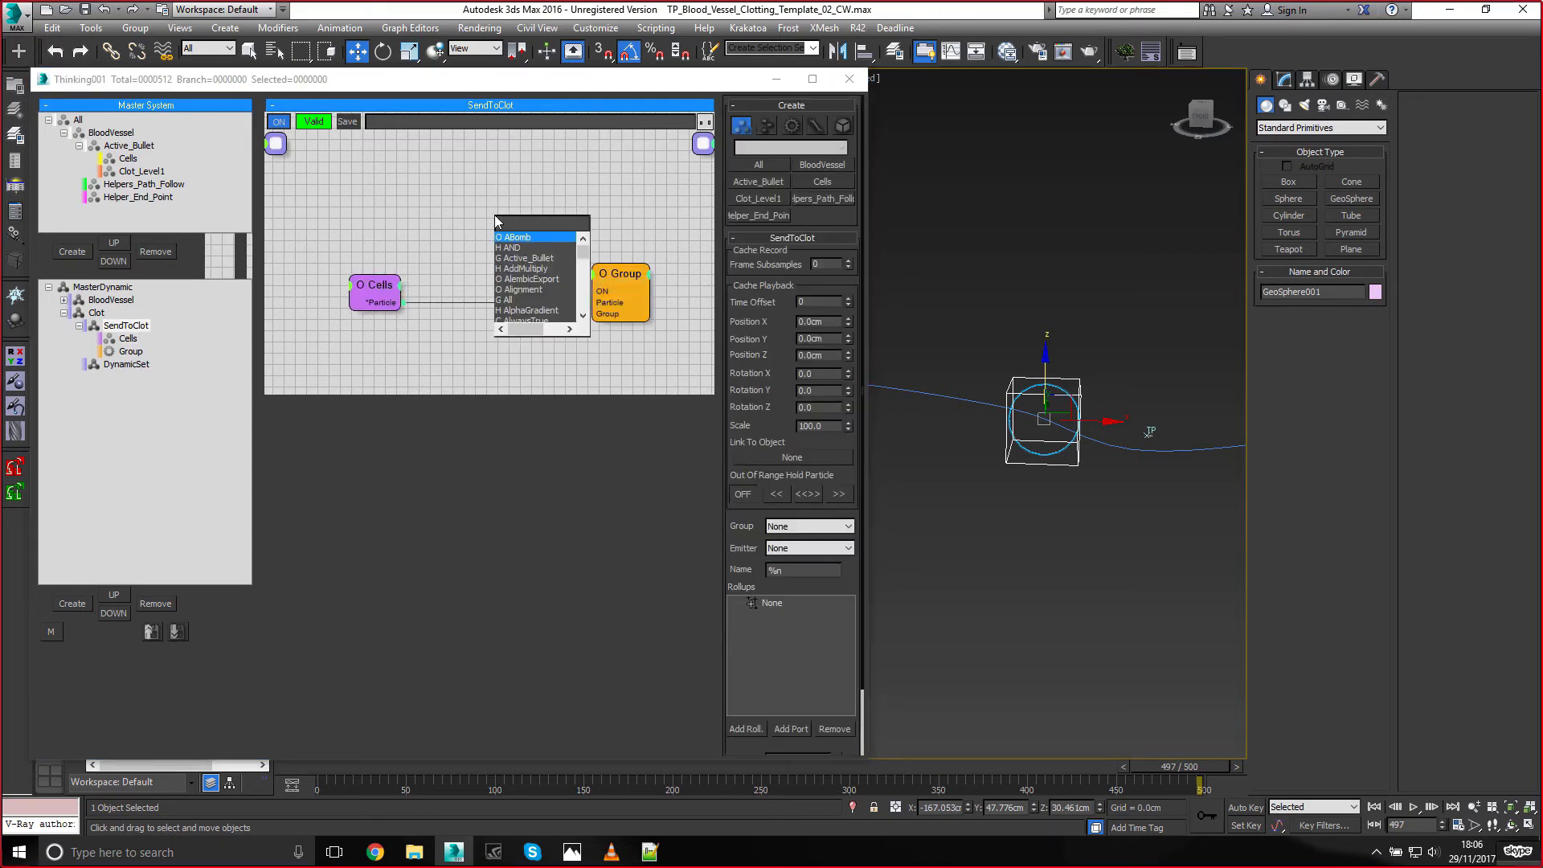
type("inmesh")
key("Return")
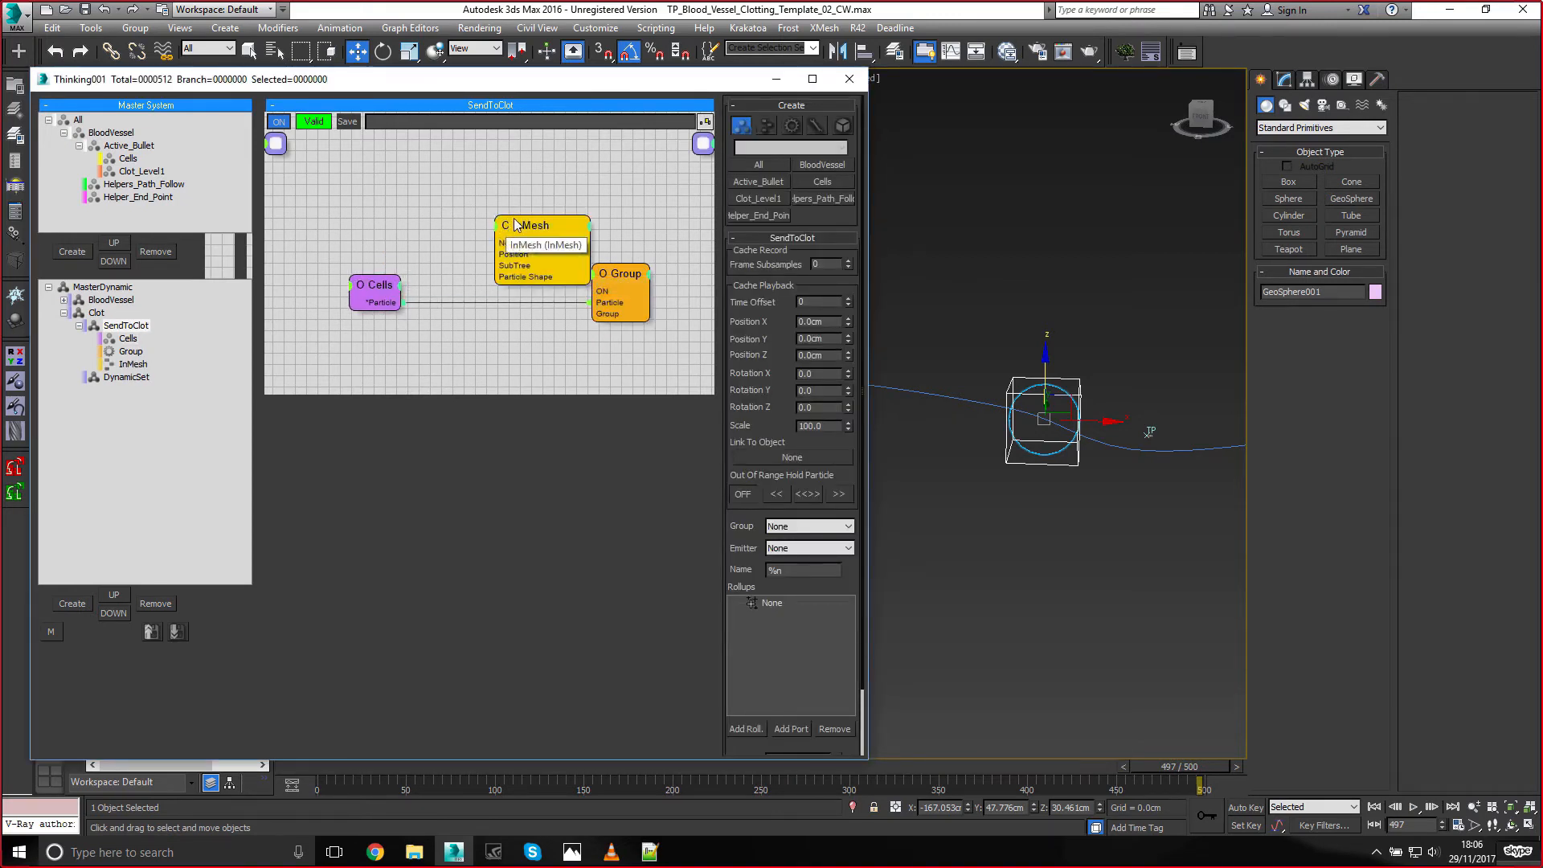
Wire the Cells node's Particle output into the InMesh condition's Position input and add a Node helper to SendToClot
left_click_drag(494, 226, 431, 202)
left_click_drag(401, 303, 449, 234)
left_click(351, 208)
key("Tab")
type("node")
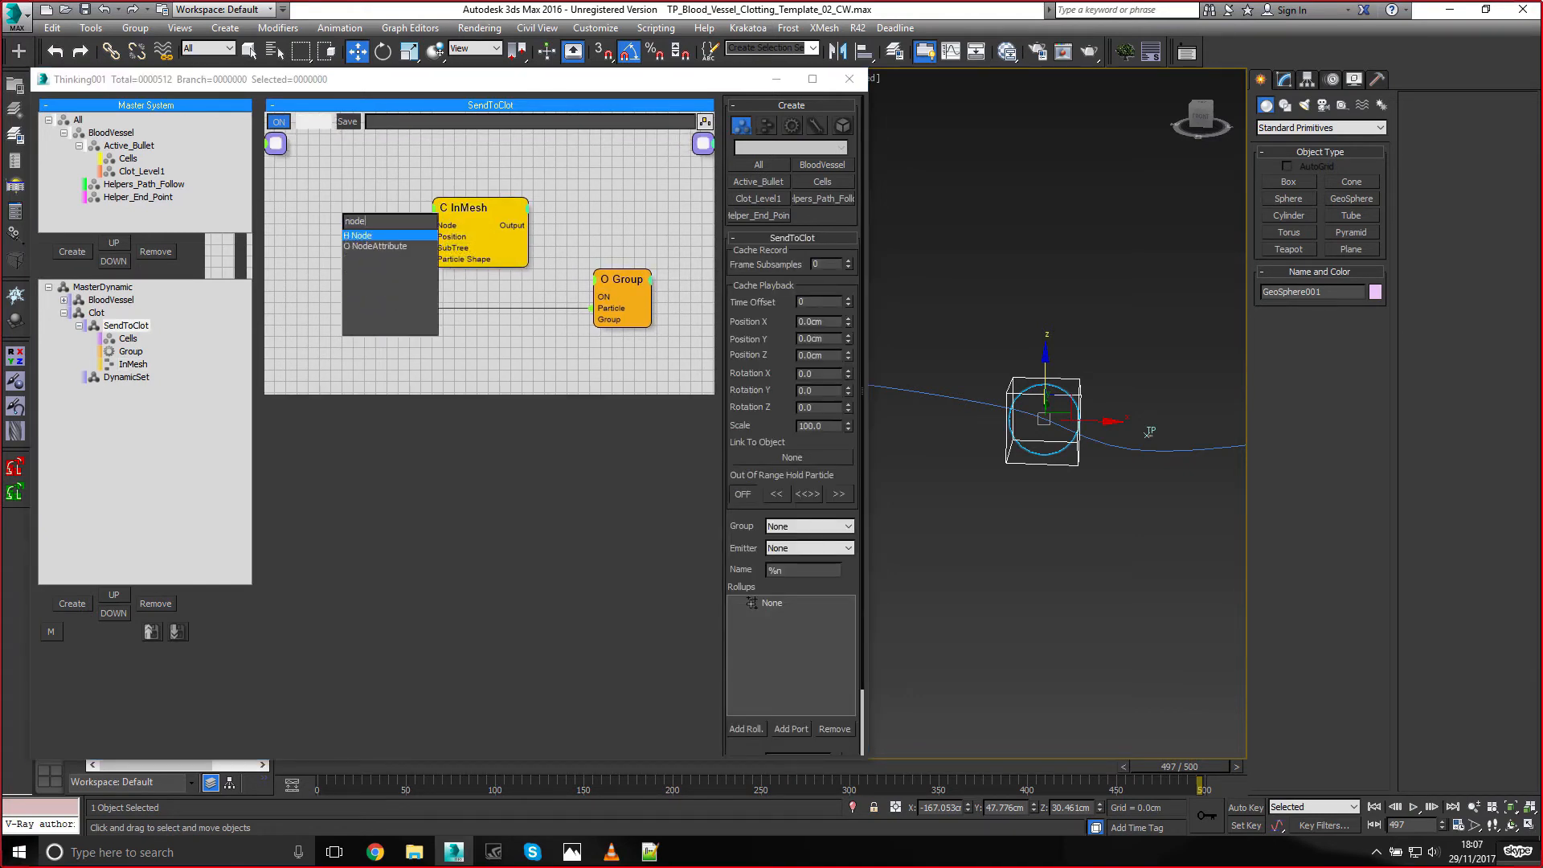
key("Return")
left_click_drag(358, 233, 337, 186)
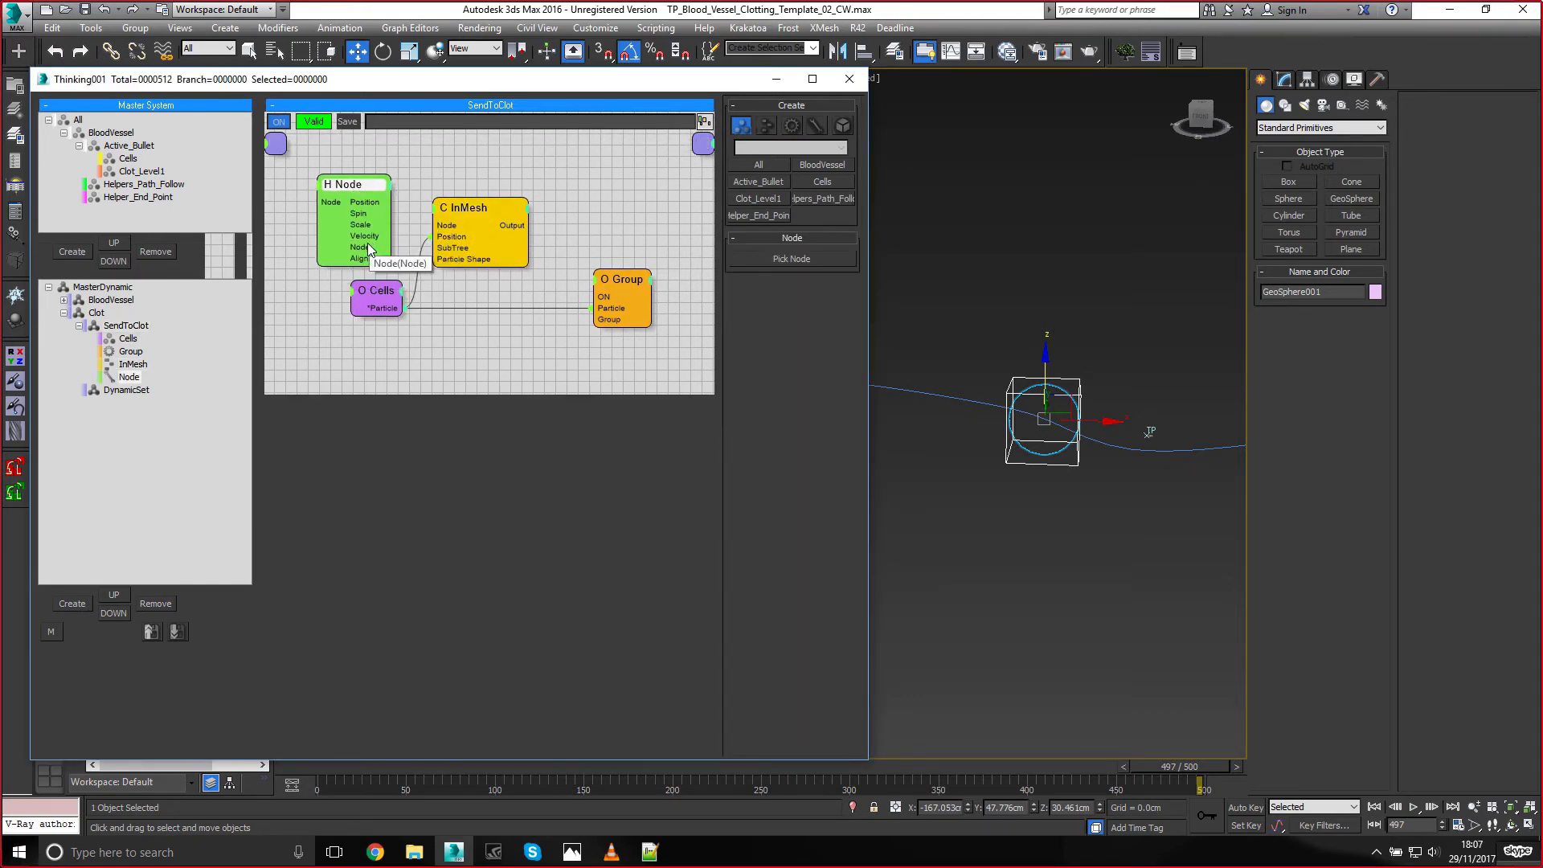
Wire the Node helper's Node output into the InMesh Node input and assign GeoSphere001 as its picked node
left_click_drag(368, 247, 432, 225)
left_click(482, 210)
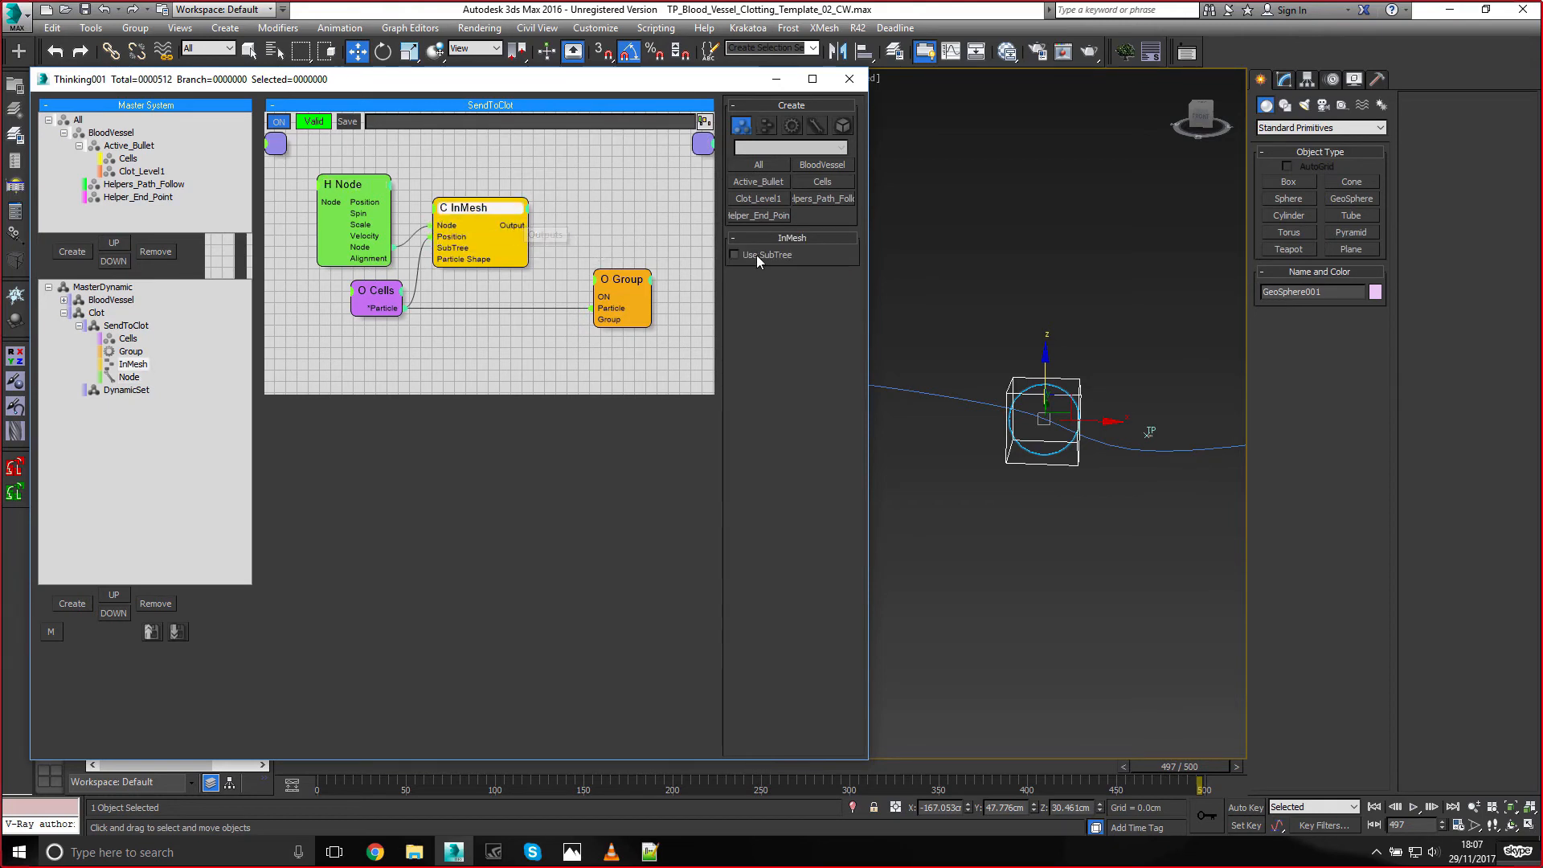
left_click(354, 184)
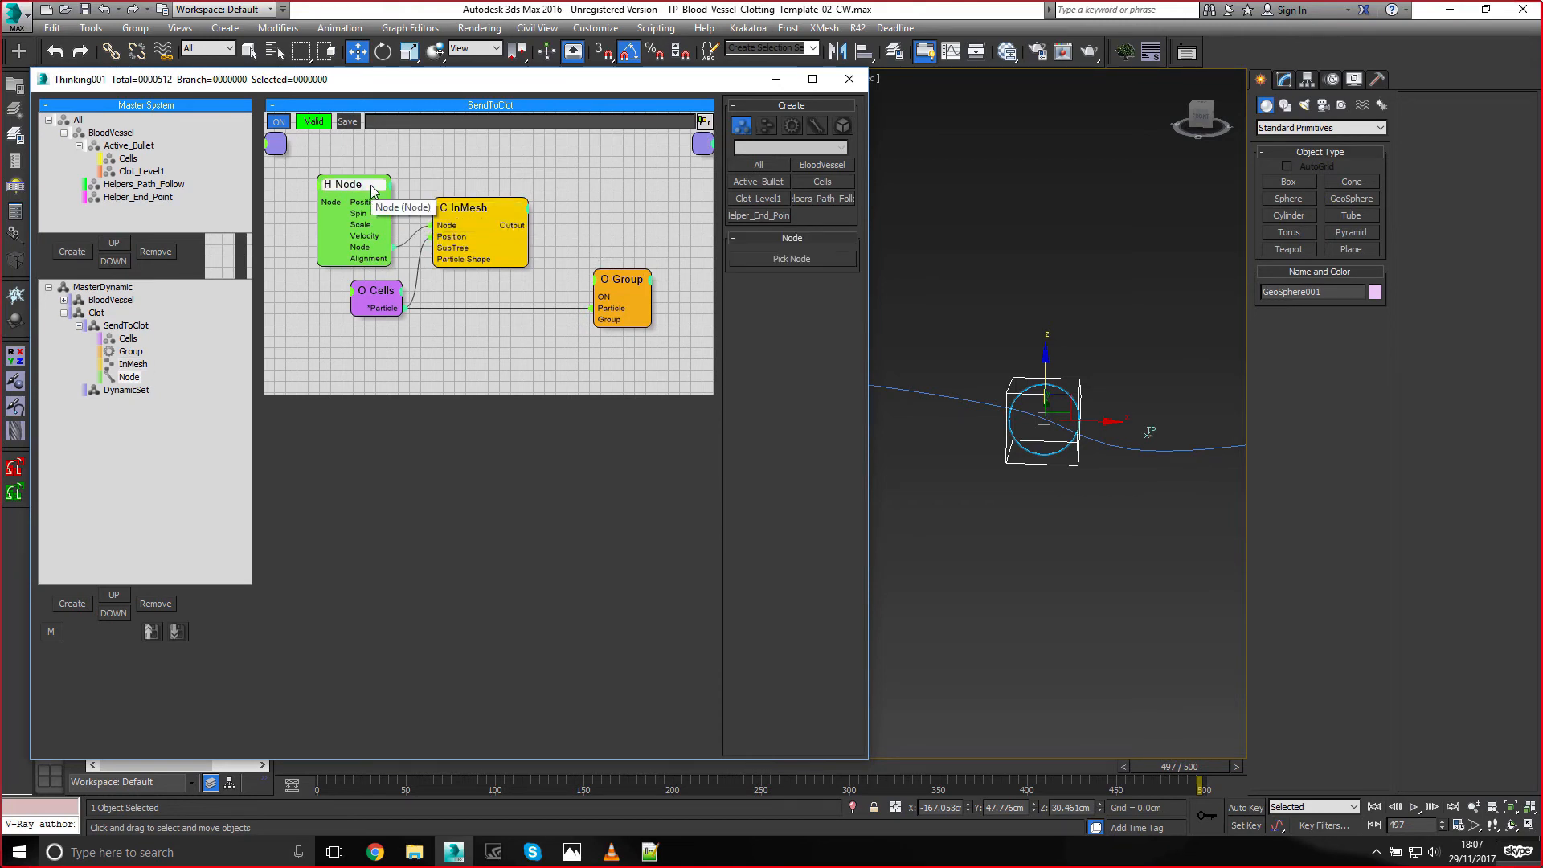
left_click(835, 259)
left_click(1017, 378)
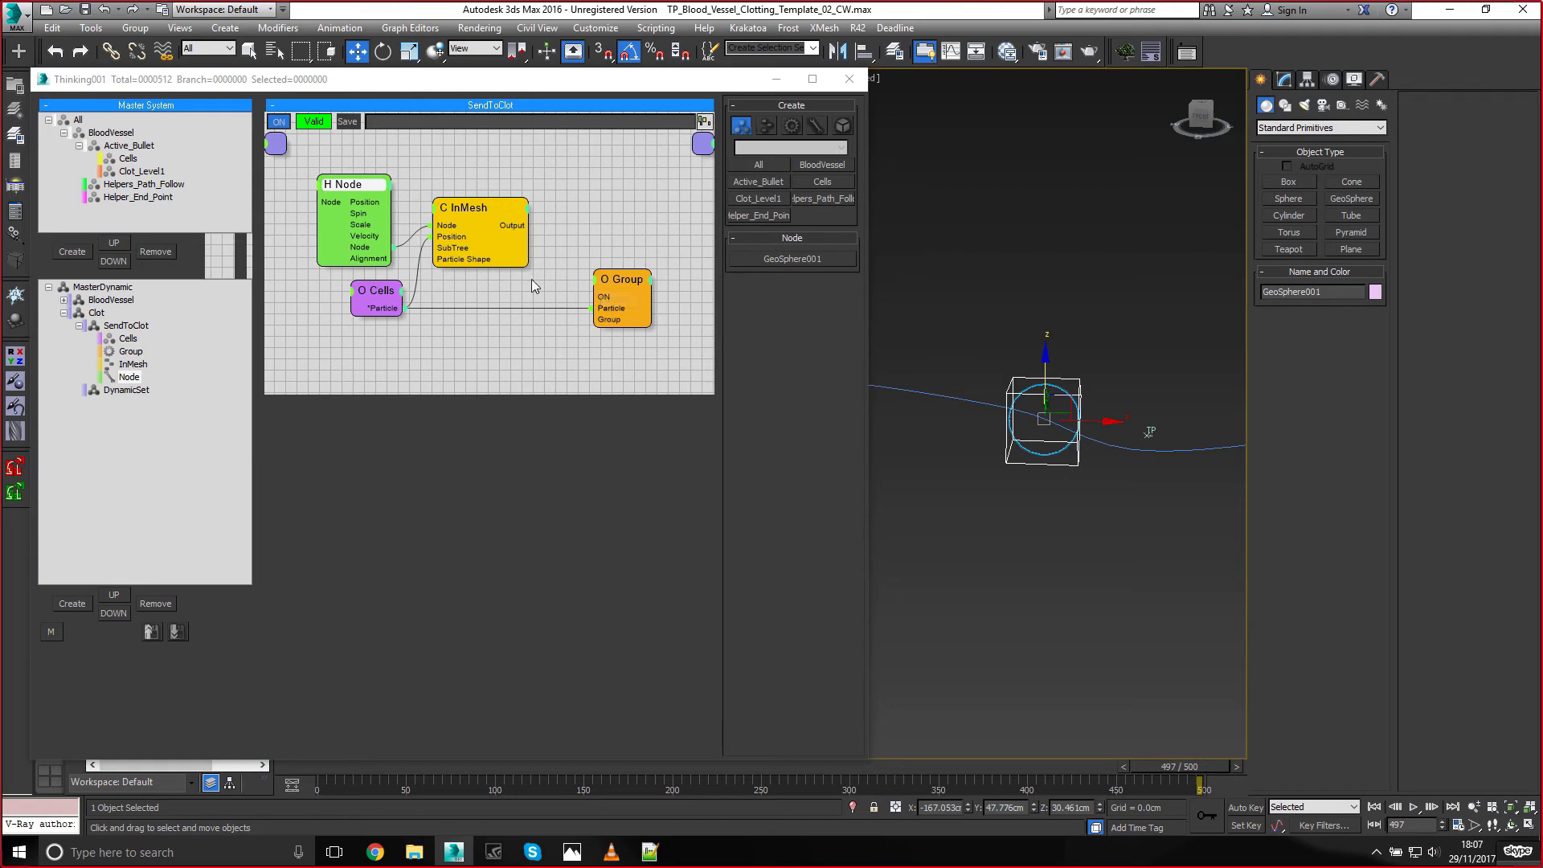
left_click(767, 127)
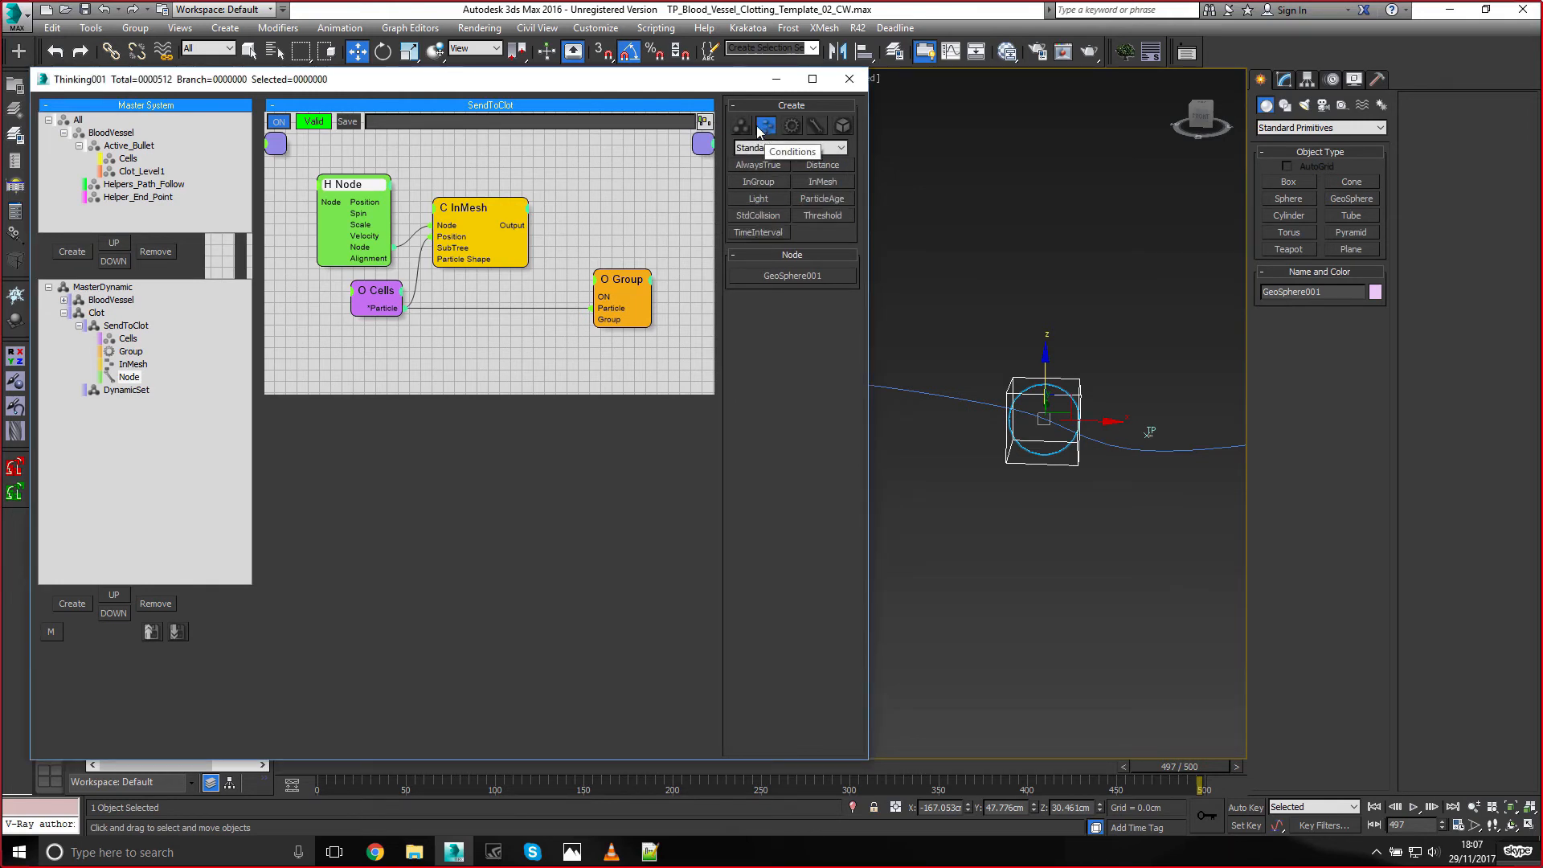
right_click(557, 171)
mouse_move(636, 200)
mouse_move(744, 199)
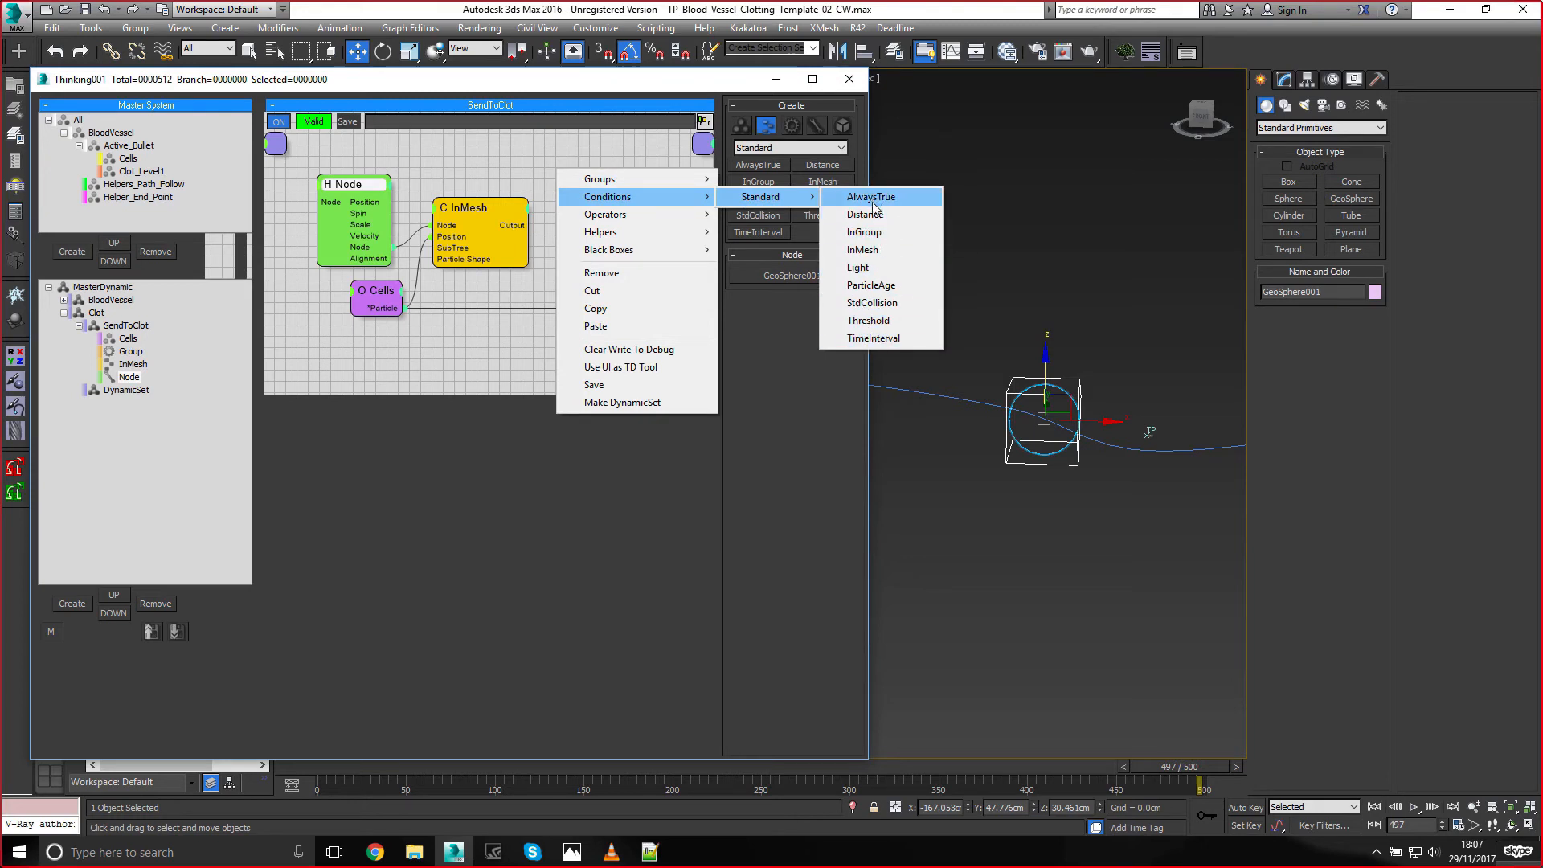
left_click(516, 157)
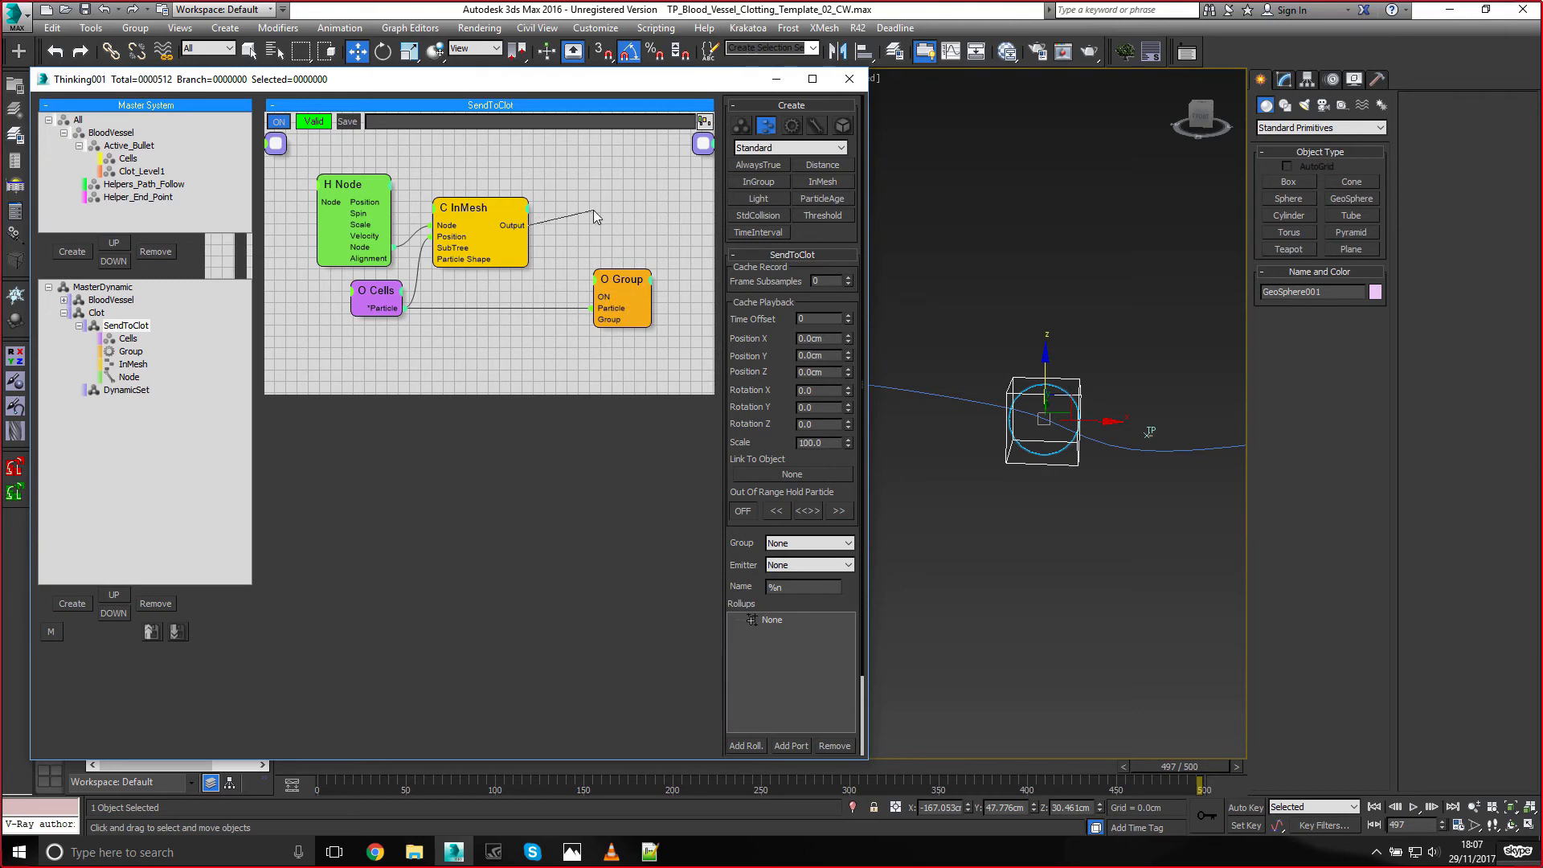
mouse_move(593, 210)
left_mouse_down()
mouse_move(611, 301)
mouse_move(590, 193)
left_mouse_up()
Add a Mass operator above and a Size operator below the Group operator in SendToClot
left_click(794, 126)
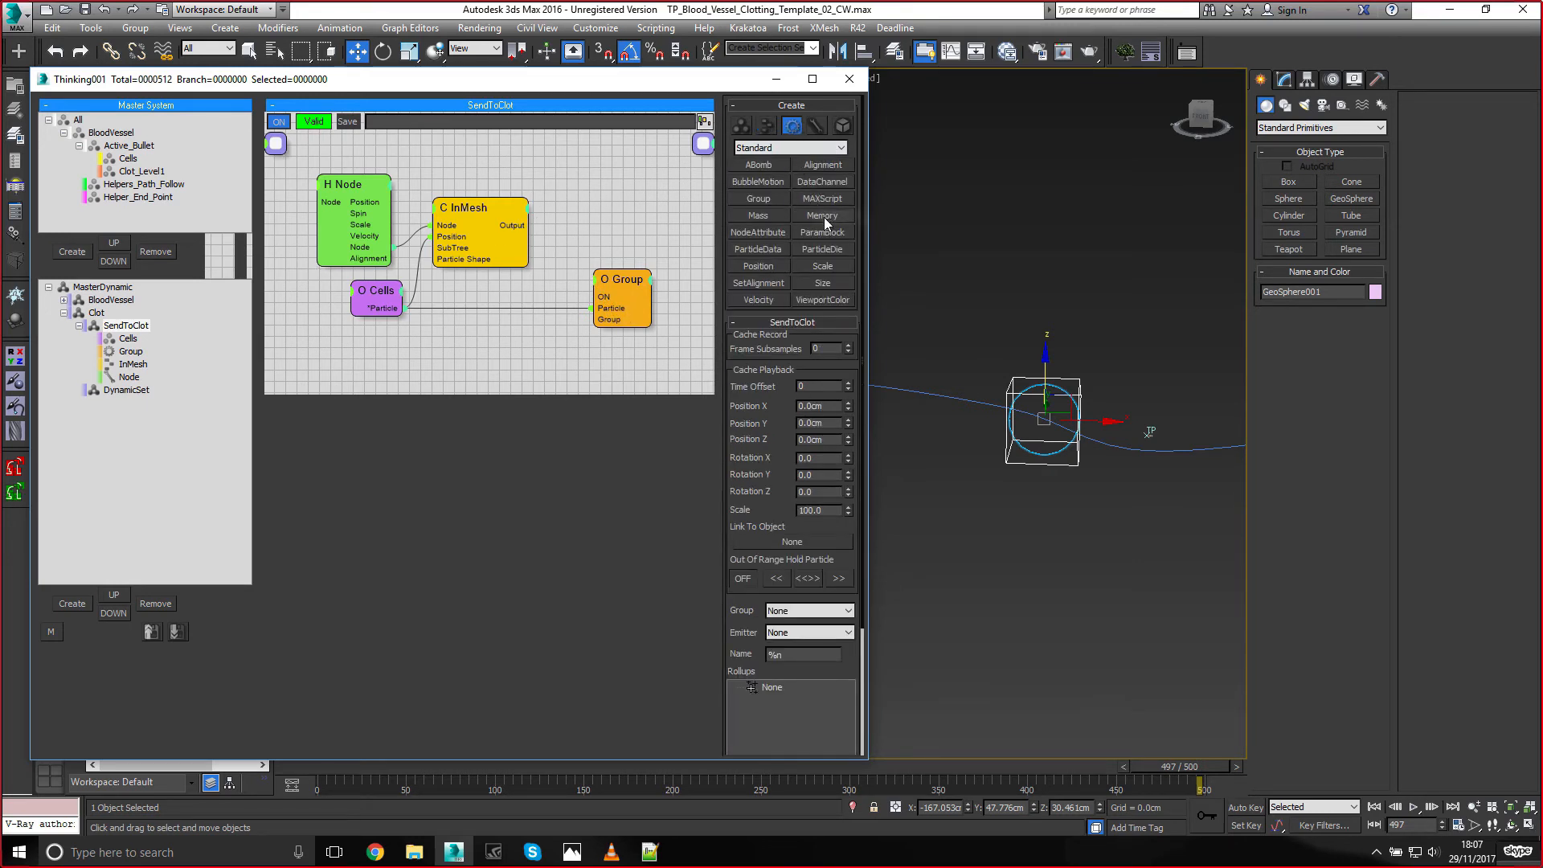
left_click(770, 215)
left_click(592, 210)
left_click_drag(631, 218, 630, 186)
left_click(820, 283)
left_click(576, 348)
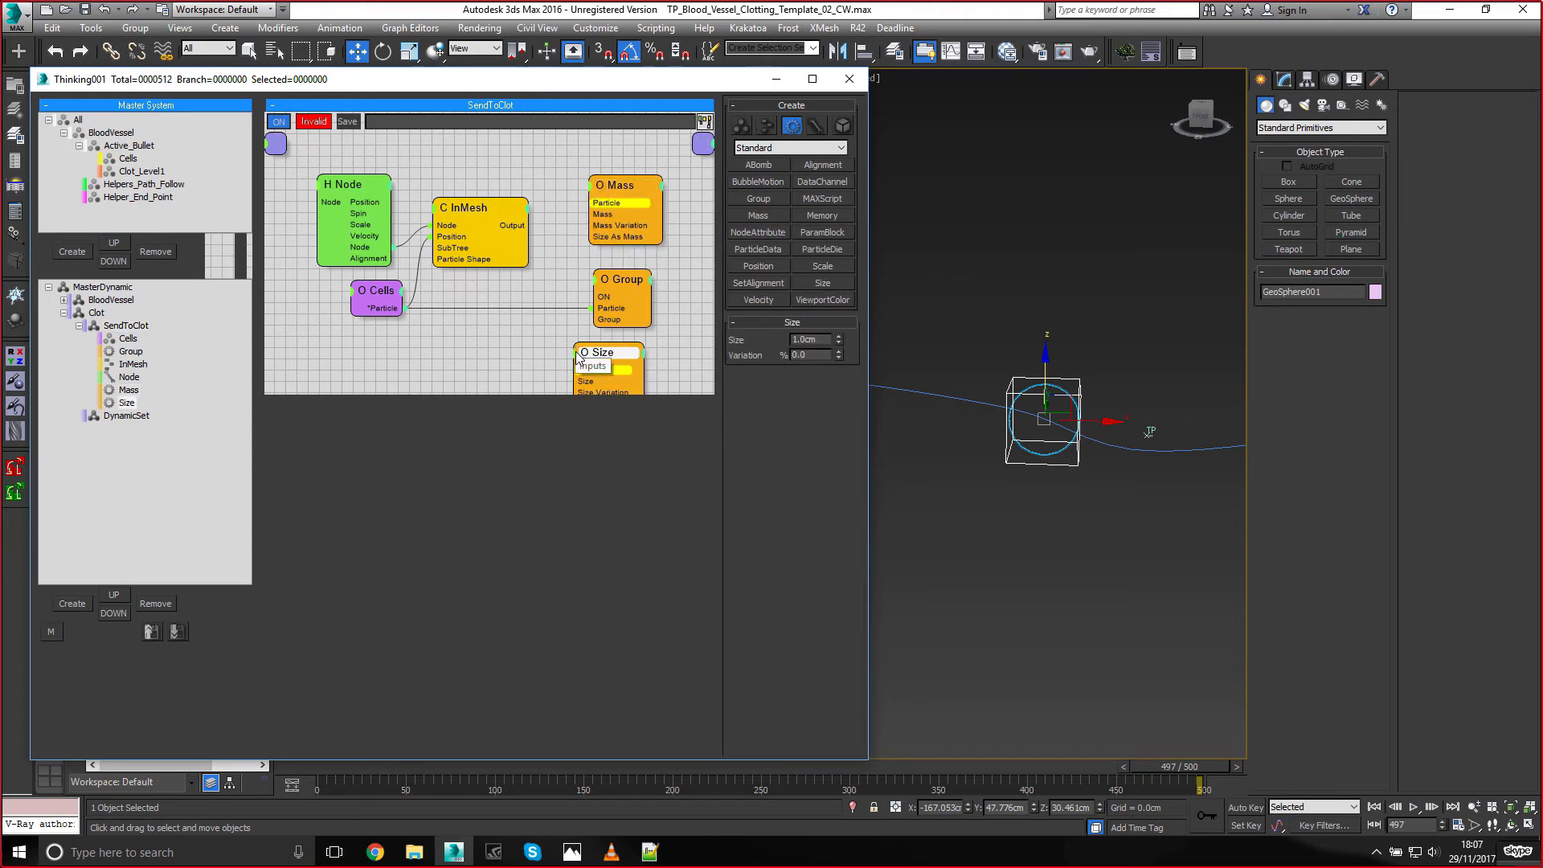
Expose the ON inputs of the Size and Mass operators and space both nodes around the Group operator
left_click(578, 358)
left_click(574, 359)
left_click(590, 191)
left_click(623, 190)
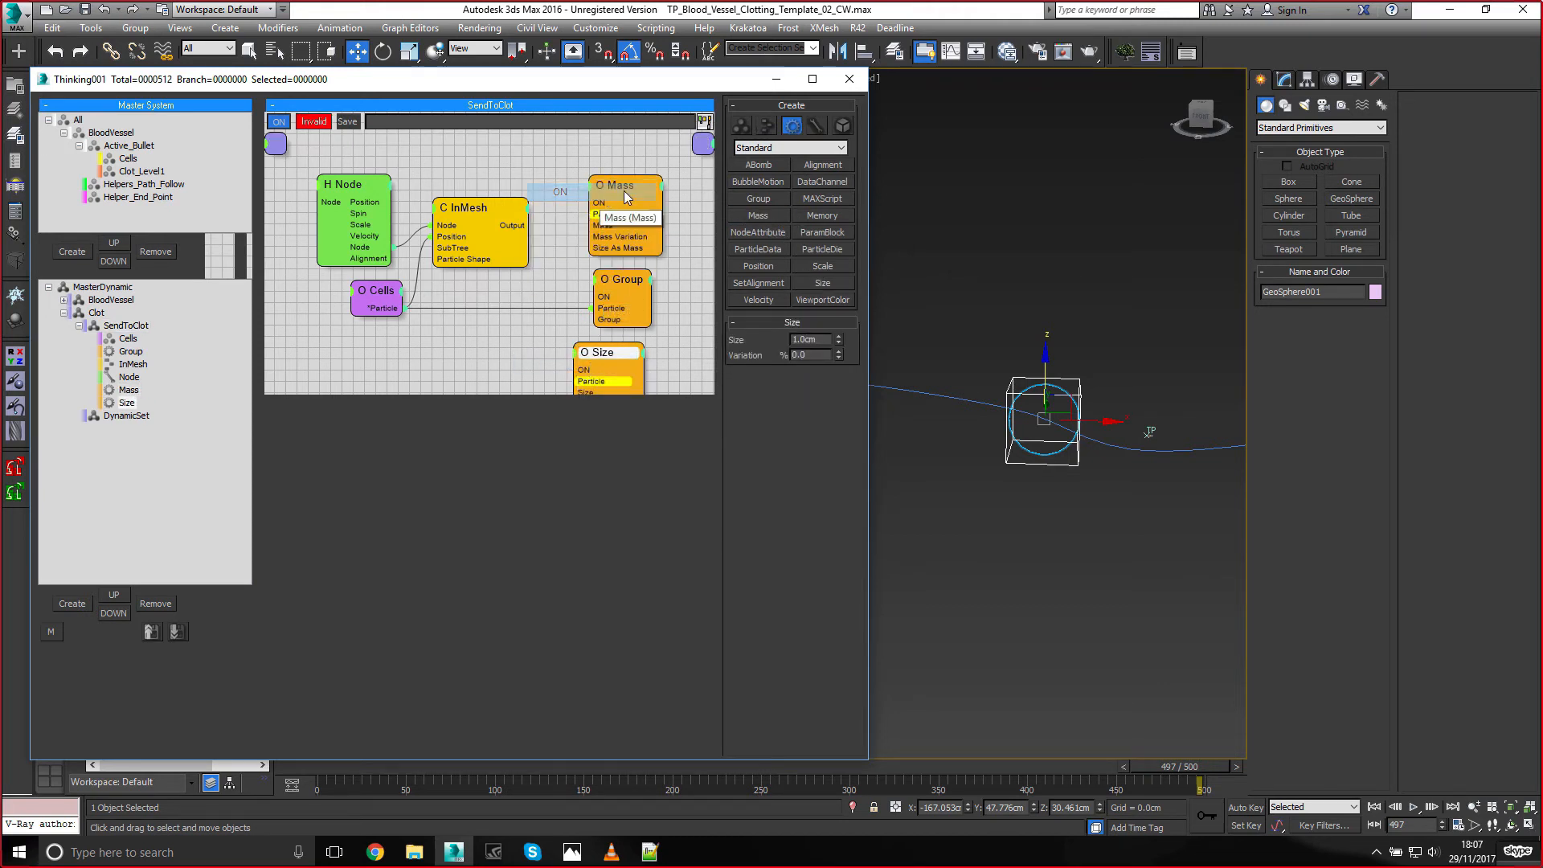
left_click_drag(623, 191, 621, 175)
left_click_drag(617, 352, 683, 490)
middle_click_drag(681, 441, 673, 418)
left_click_drag(614, 384, 621, 414)
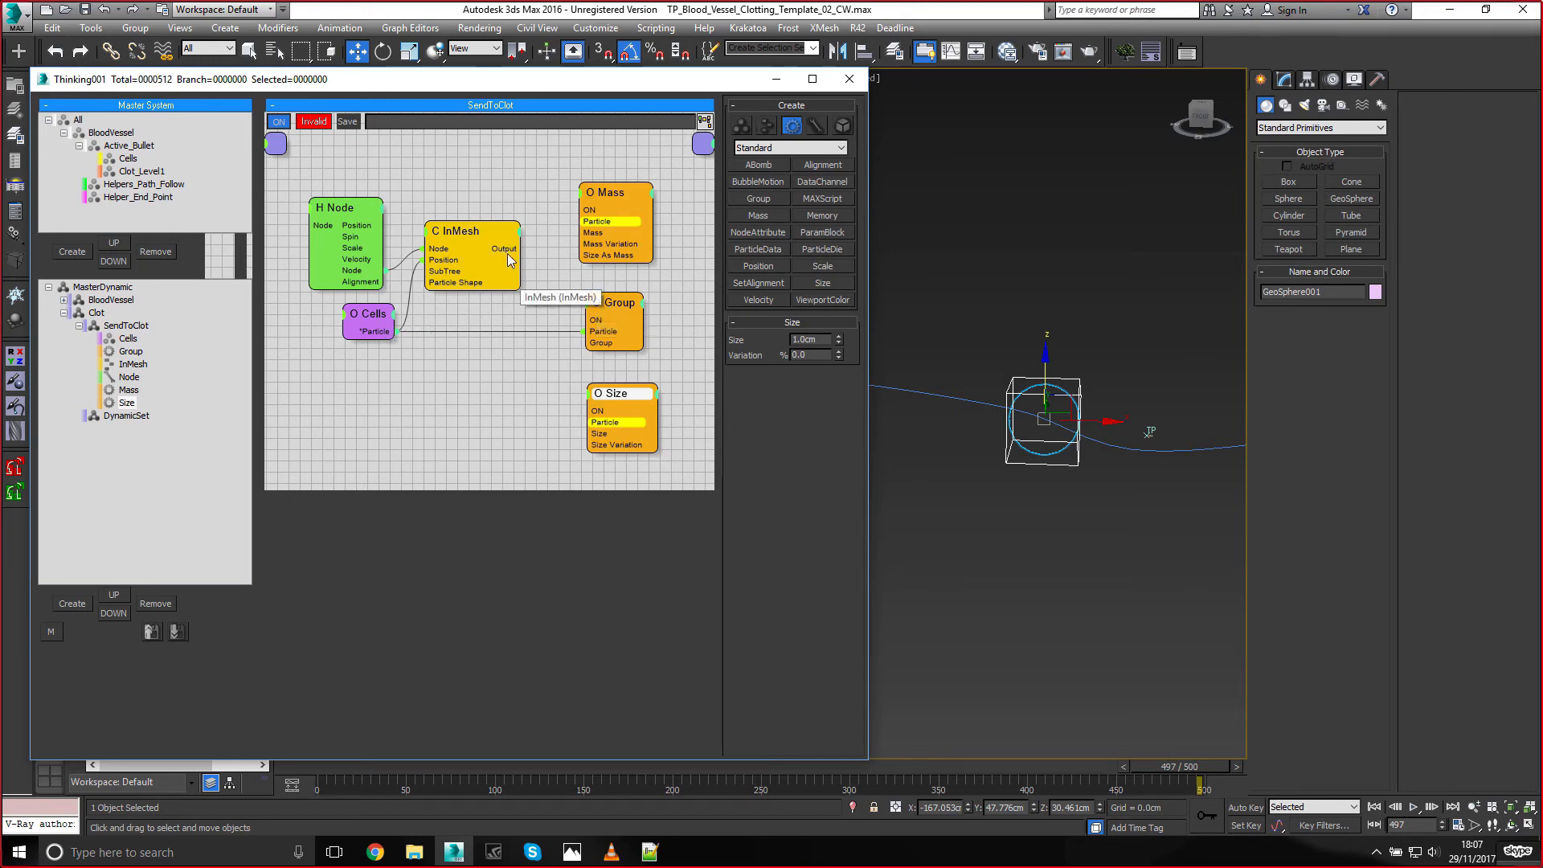
Delete the Mass and Size operators from the SendToClot graph
left_click_drag(608, 304, 612, 306)
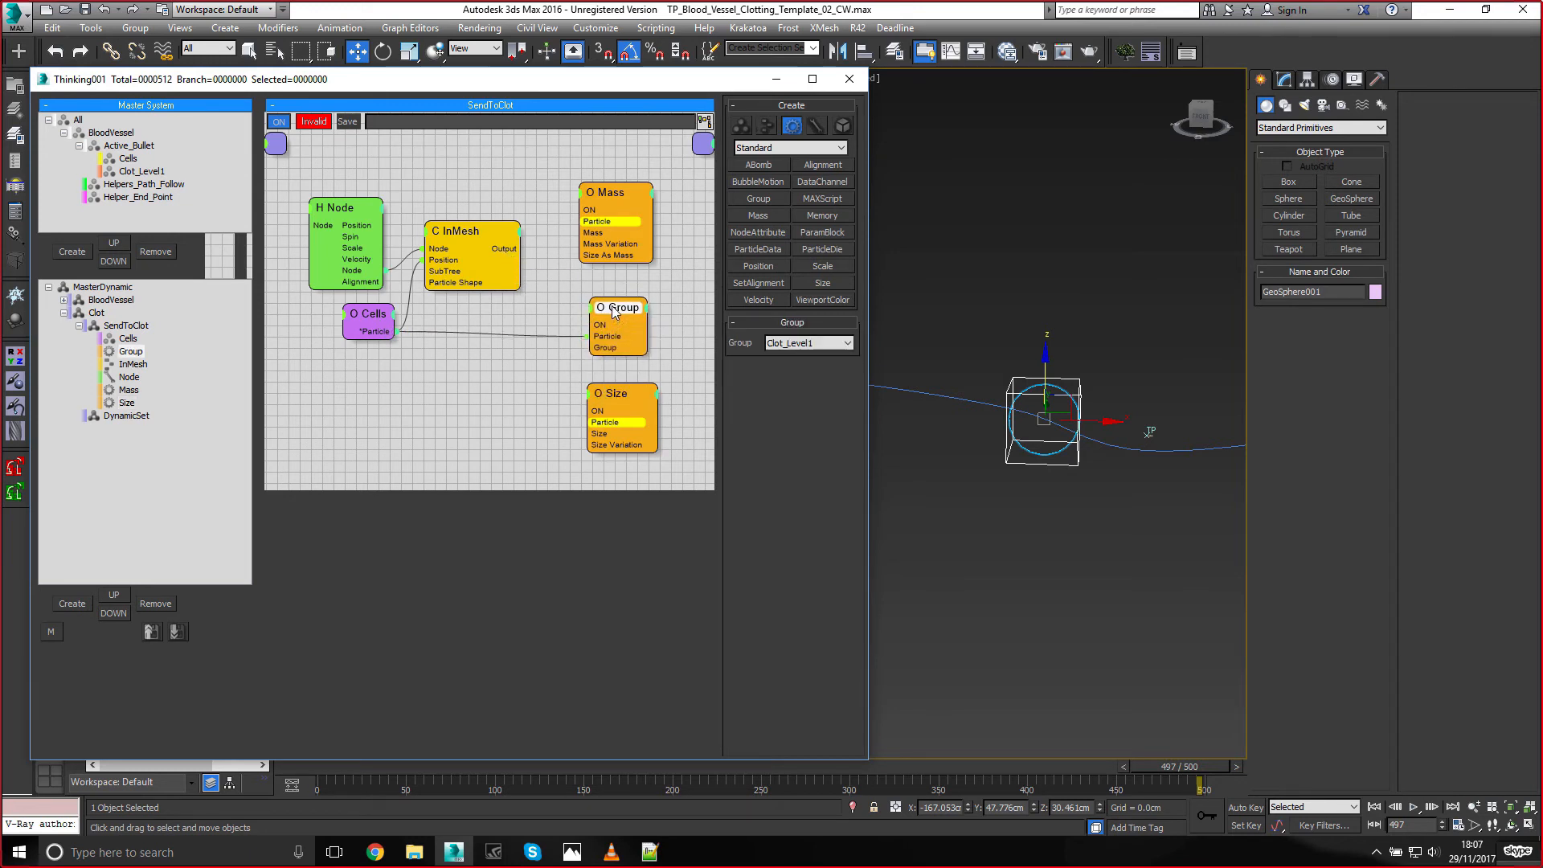
left_click(643, 438)
key("Delete")
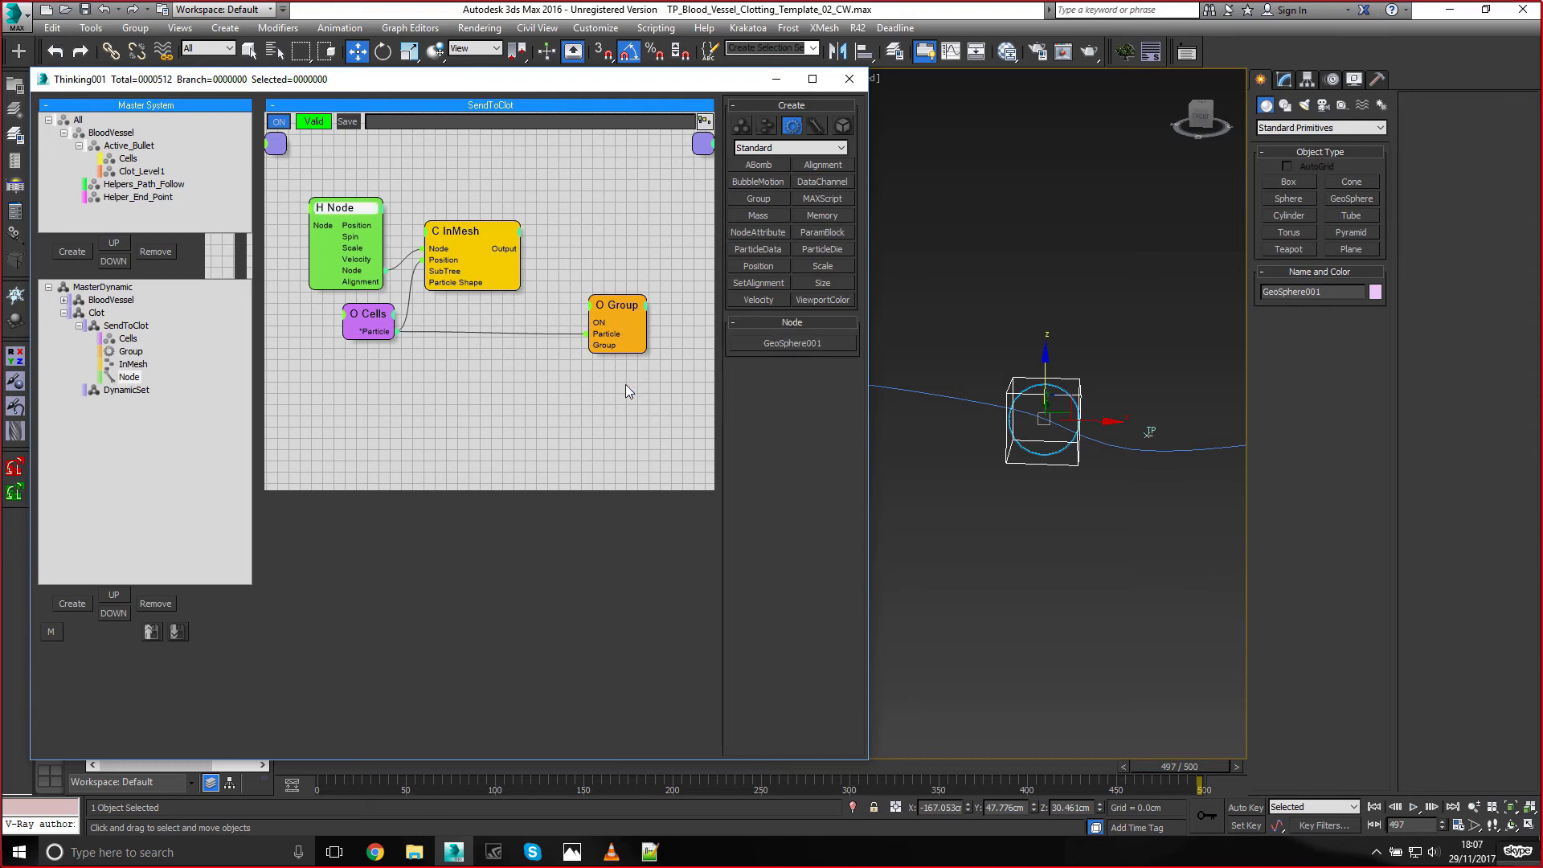
Wire the InMesh Output into the Group operator's ON input and scrub the simulation to frame 202
left_click(622, 305)
middle_click_drag(540, 265, 551, 292)
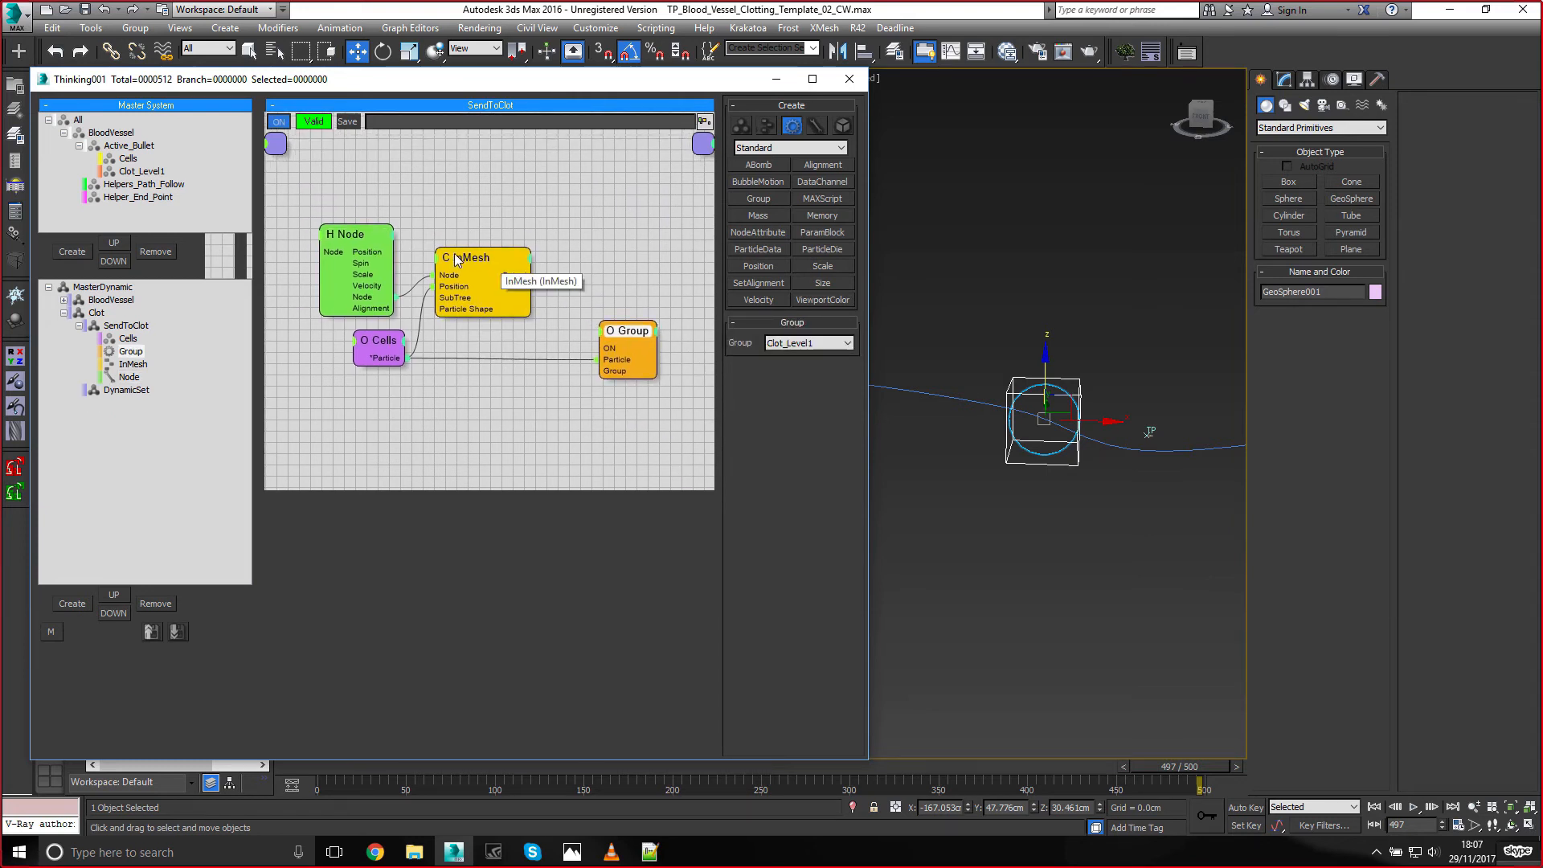
left_click_drag(463, 258, 381, 167)
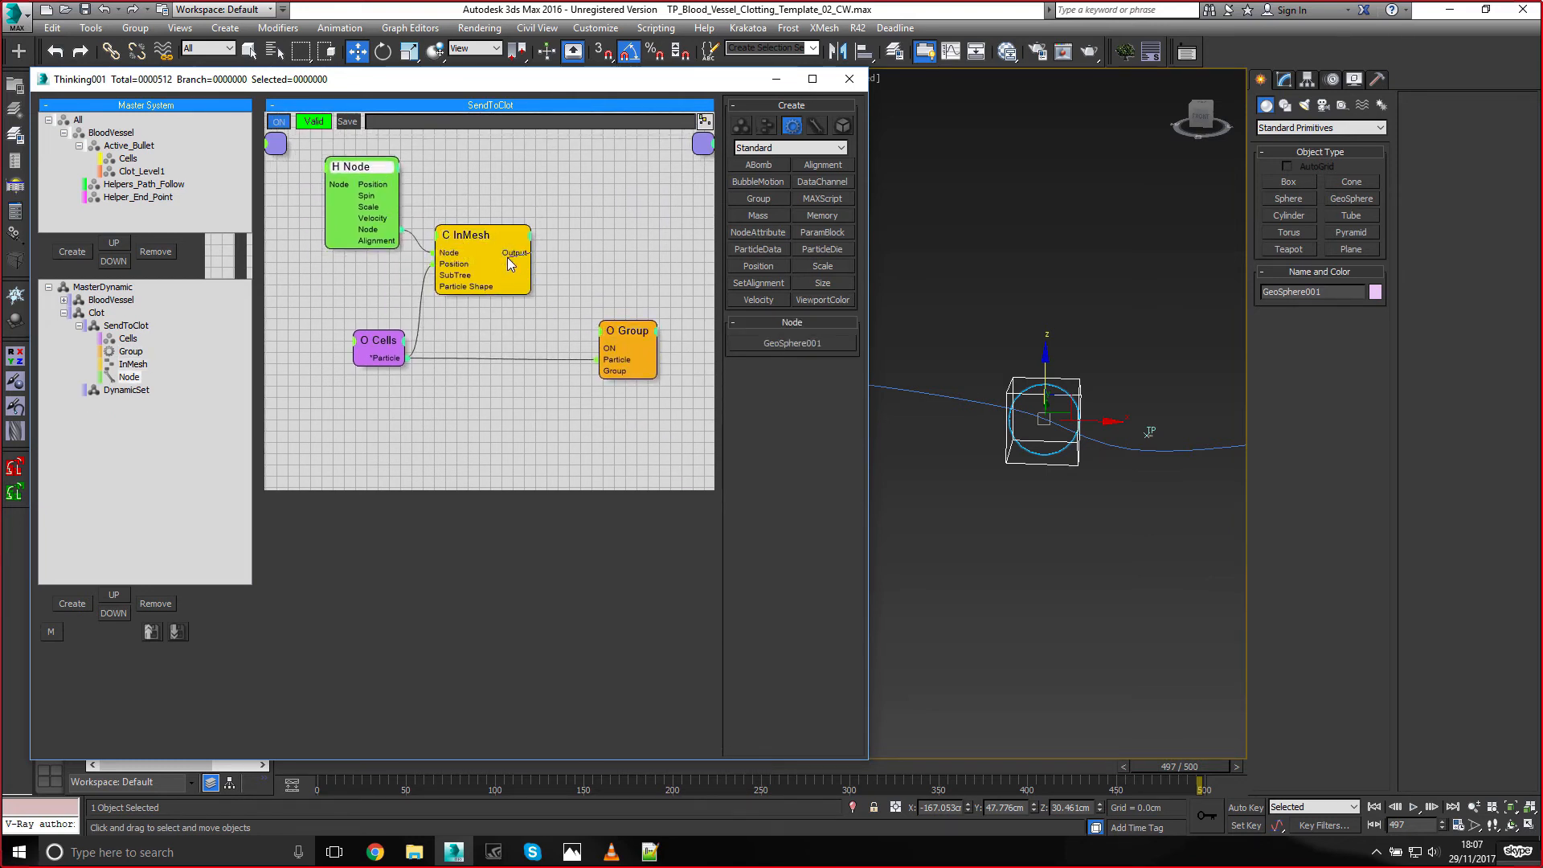
left_click_drag(529, 252, 609, 348)
middle_click_drag(415, 218, 418, 220)
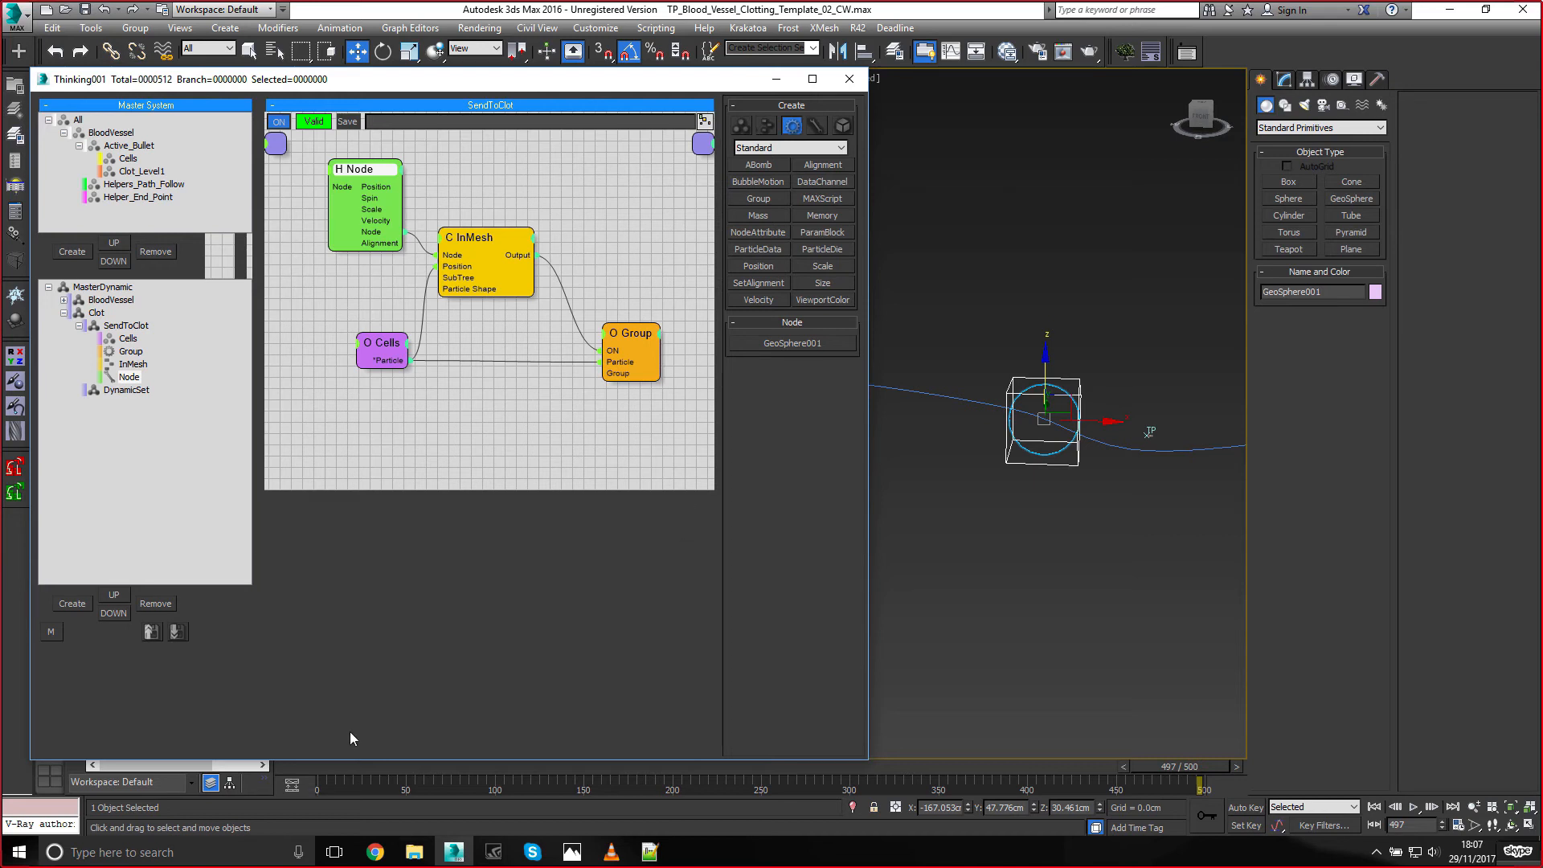
left_click_drag(323, 768, 669, 792)
key("w")
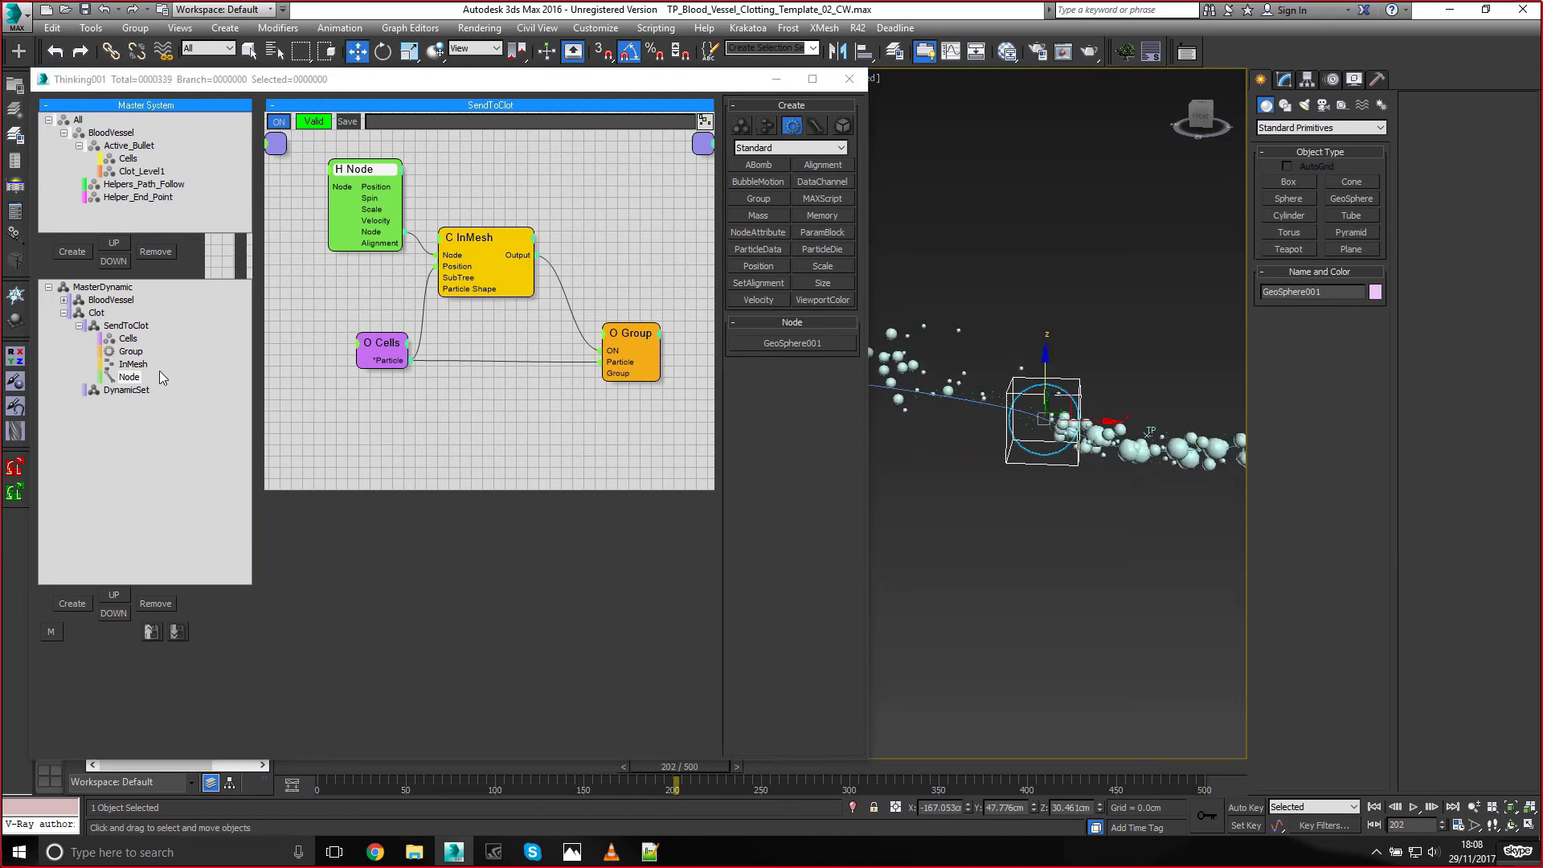
Rename the spare DynamicSet under Clot as Debug and add the Clot_Level1 group node to its graph
left_click(120, 390)
type("Debug")
key("Return")
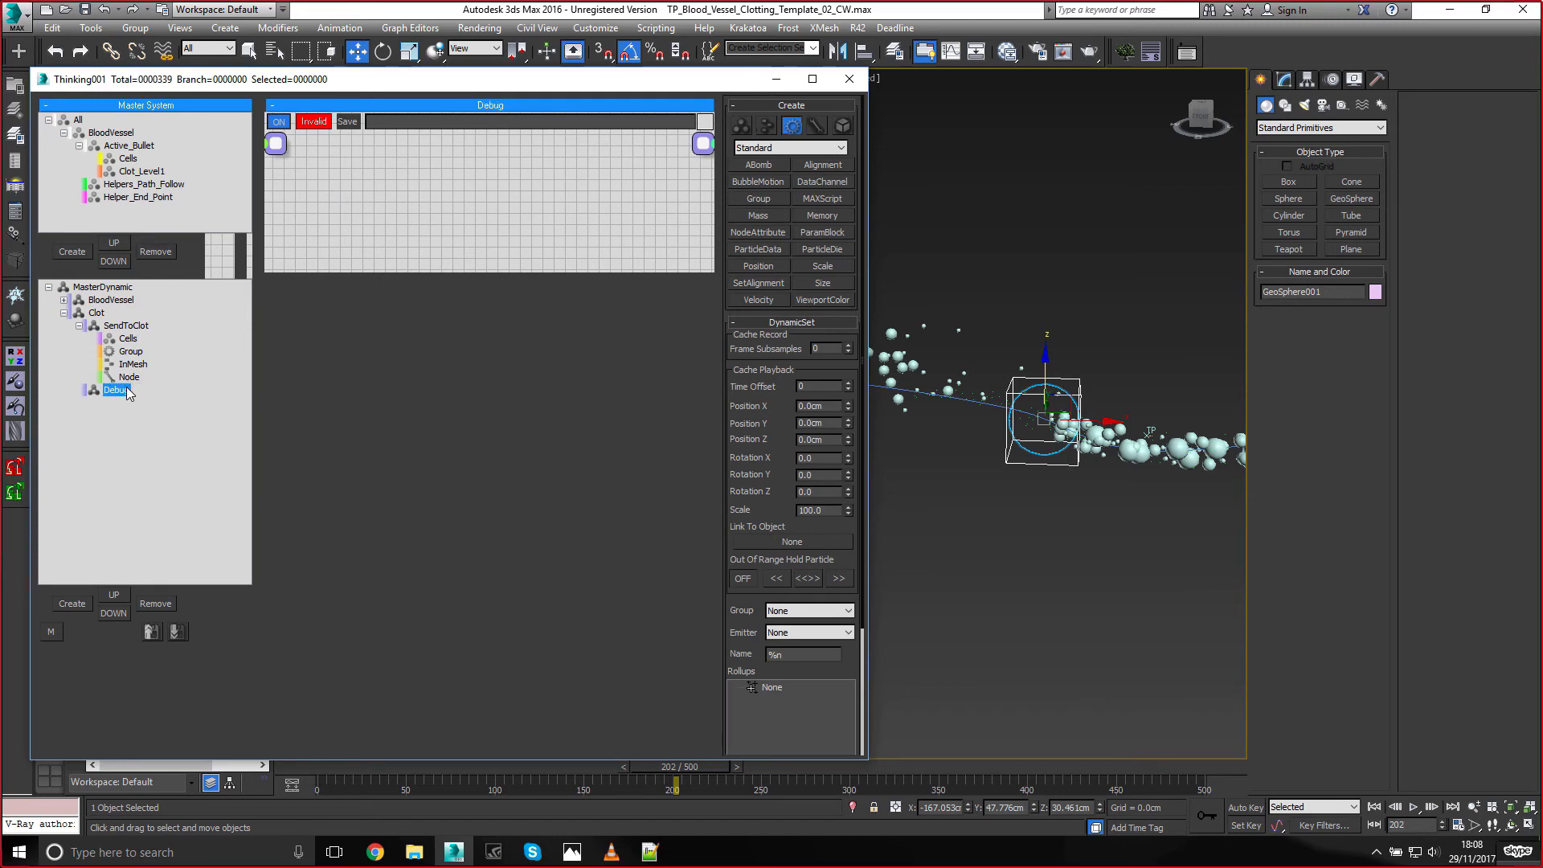
double_click(387, 196)
type("clot")
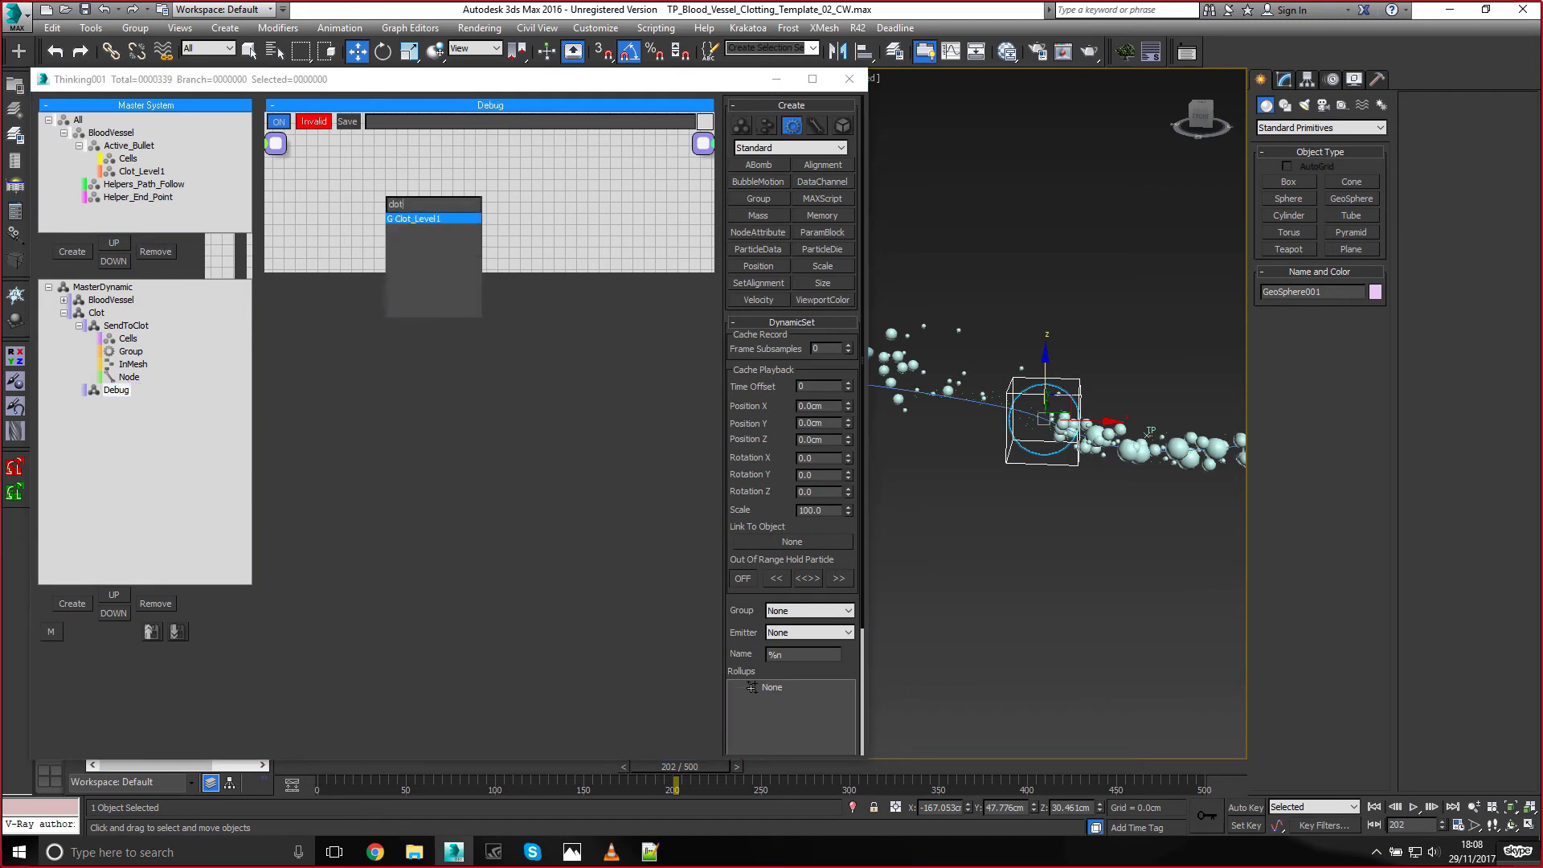
key("Return")
Add a Force operator fed by Clot_Level1's Particle output and set its strength to -100 cm
double_click(489, 185)
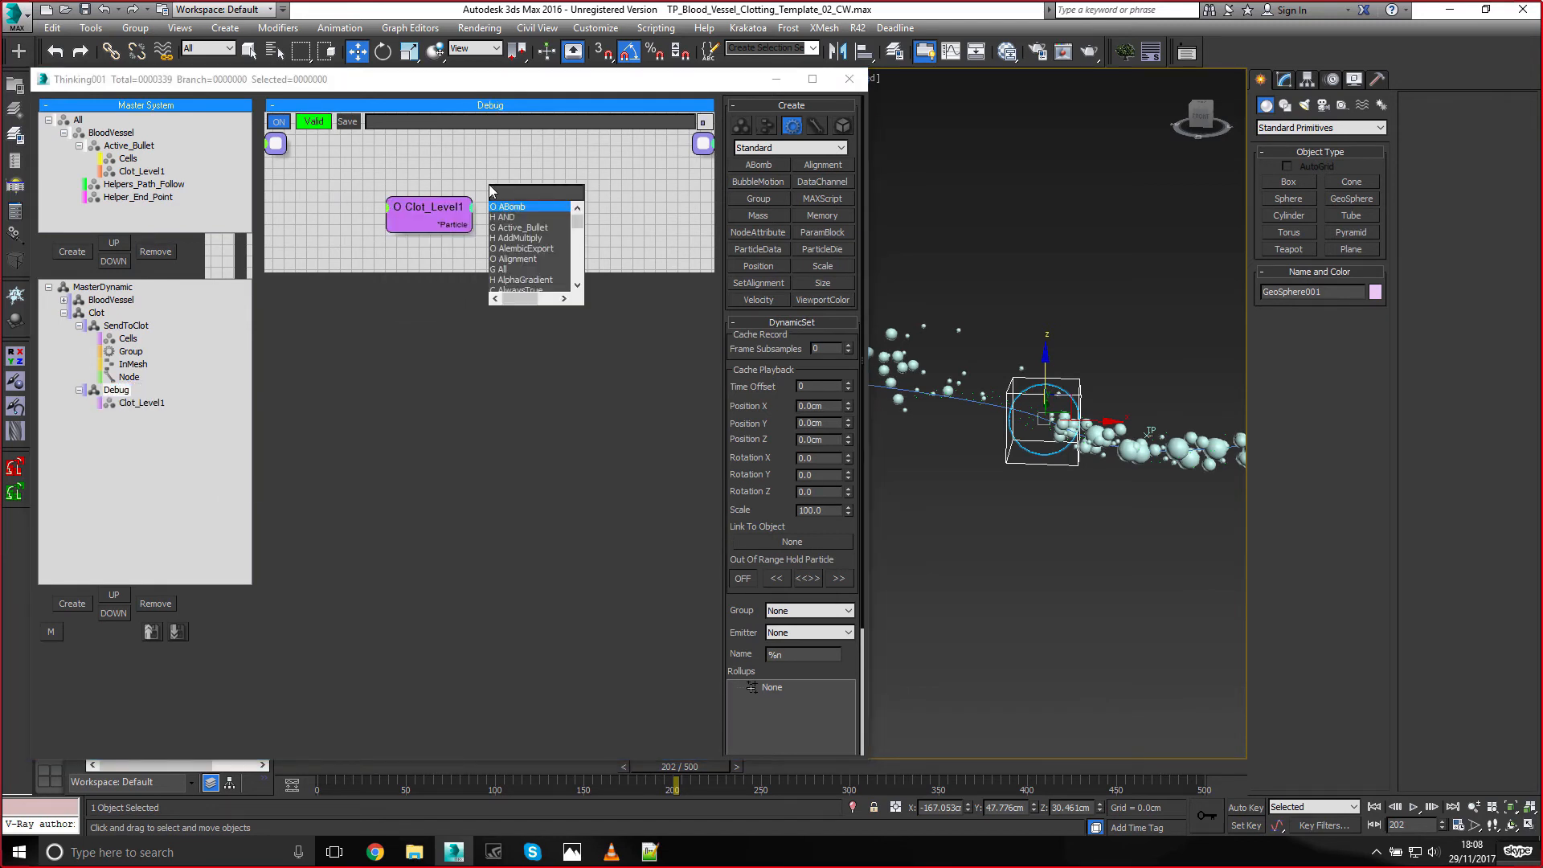
type("for")
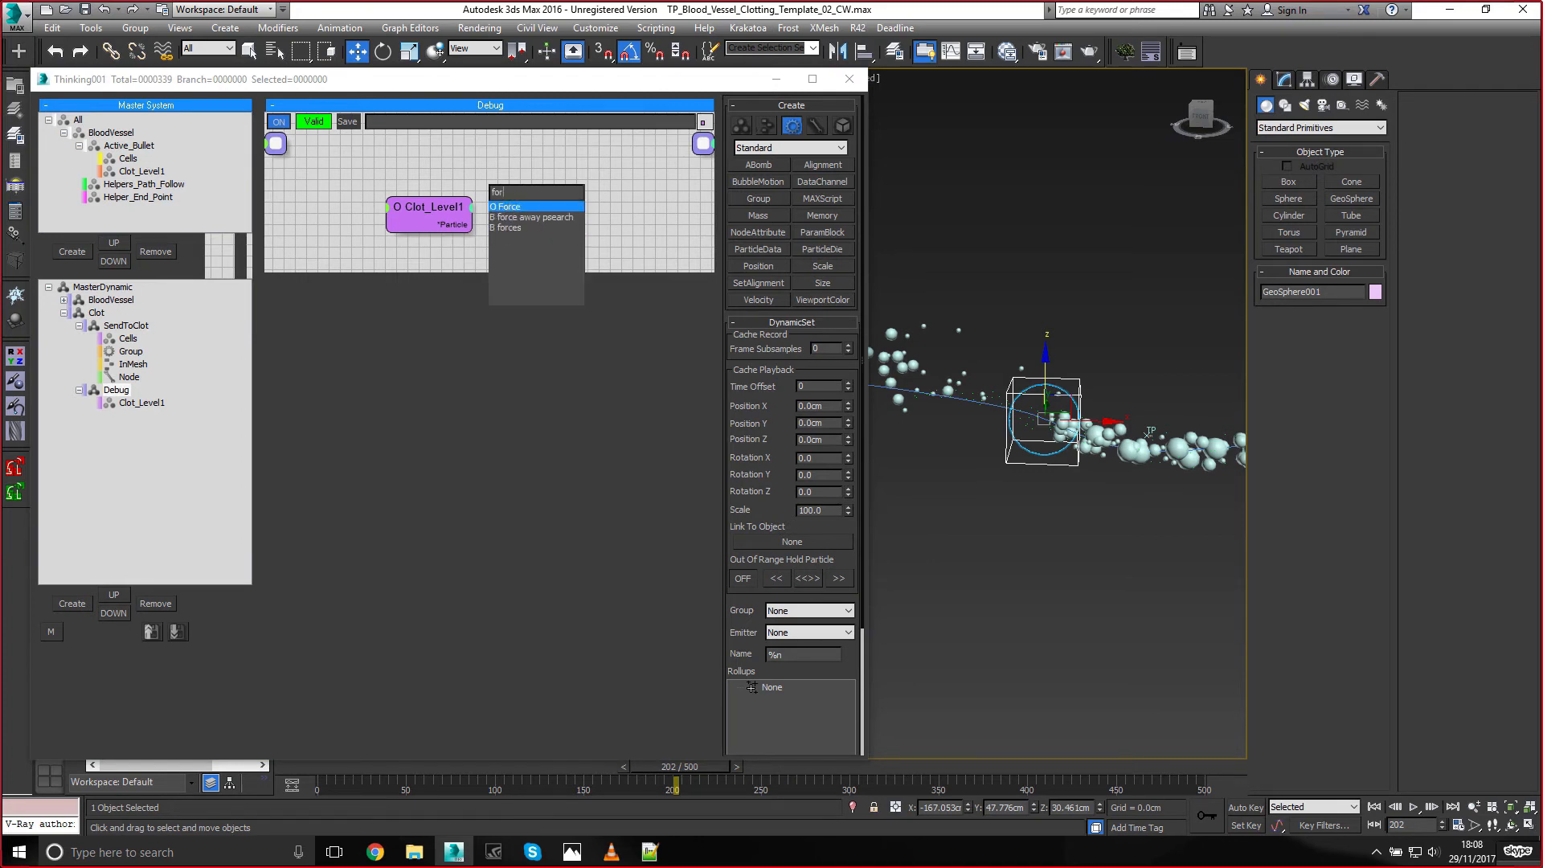
key("Return")
left_click_drag(473, 224, 547, 209)
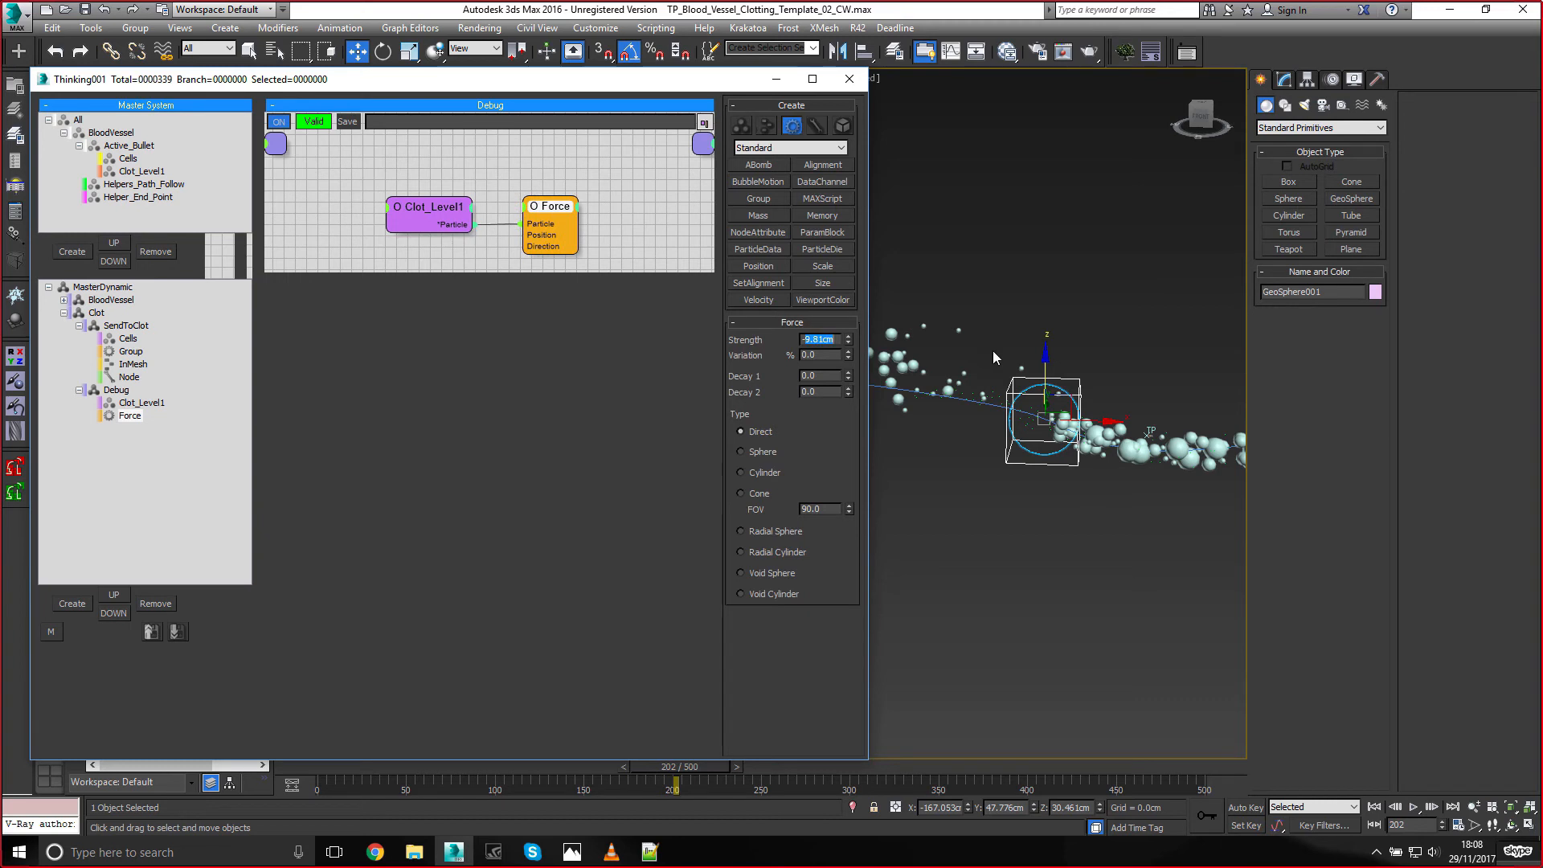
type("-100")
key("Return")
Scrub the simulation from the start to frame 320 and examine how the particles behave around the GeoSphere
left_click(328, 768)
left_click_drag(328, 768, 908, 707)
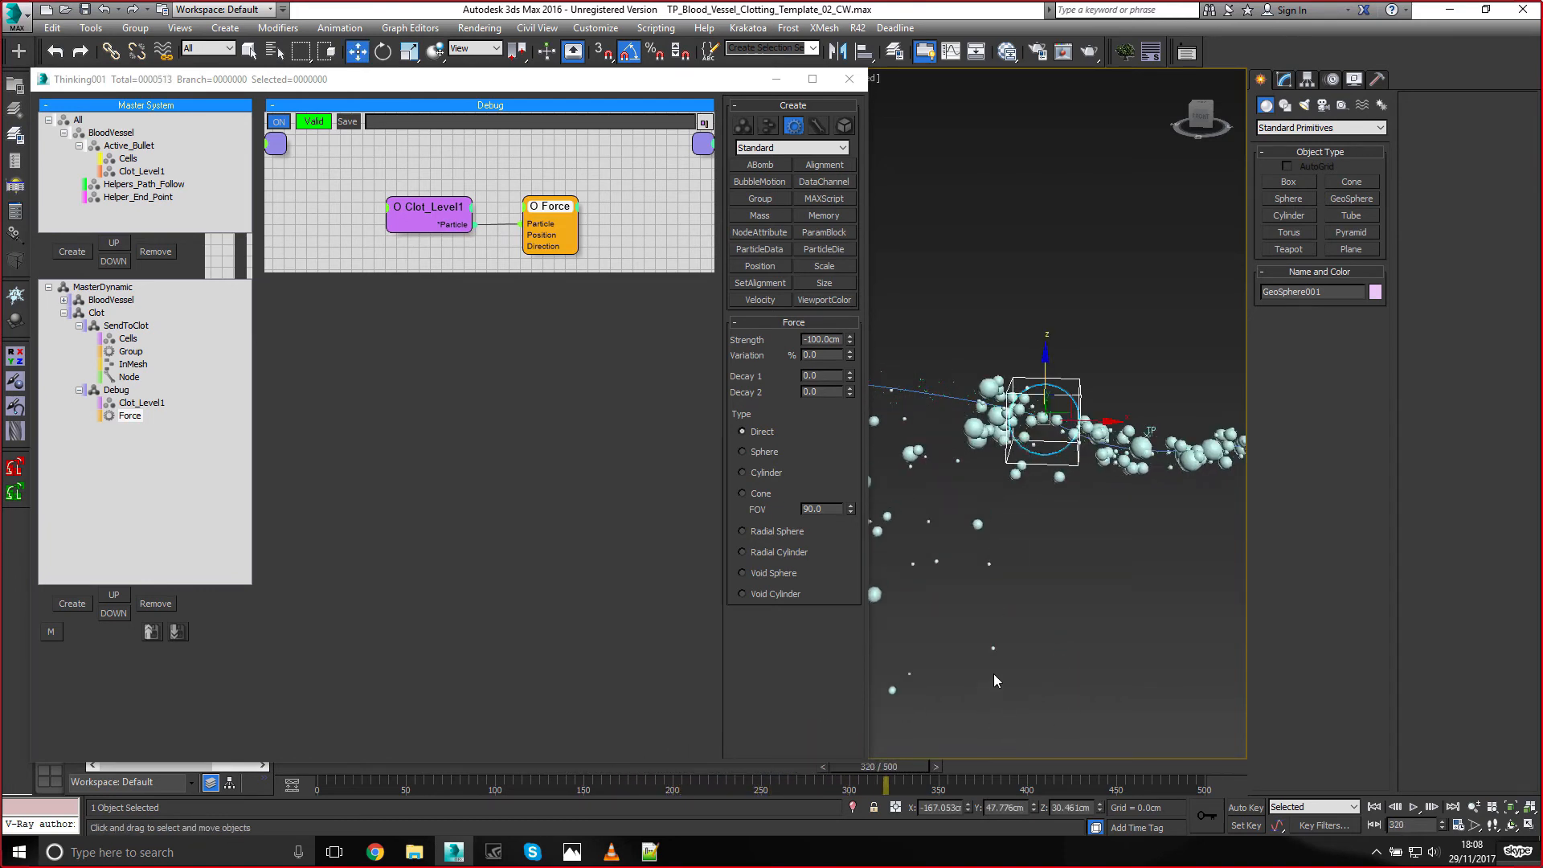
scroll(1093, 487, "down", 3)
mouse_move(1096, 542)
middle_mouse_down("alt")
mouse_move(1020, 516)
mouse_move(1112, 518)
mouse_move(1091, 523)
mouse_move(1103, 543)
middle_mouse_up("alt")
scroll(1116, 494, "up", 4)
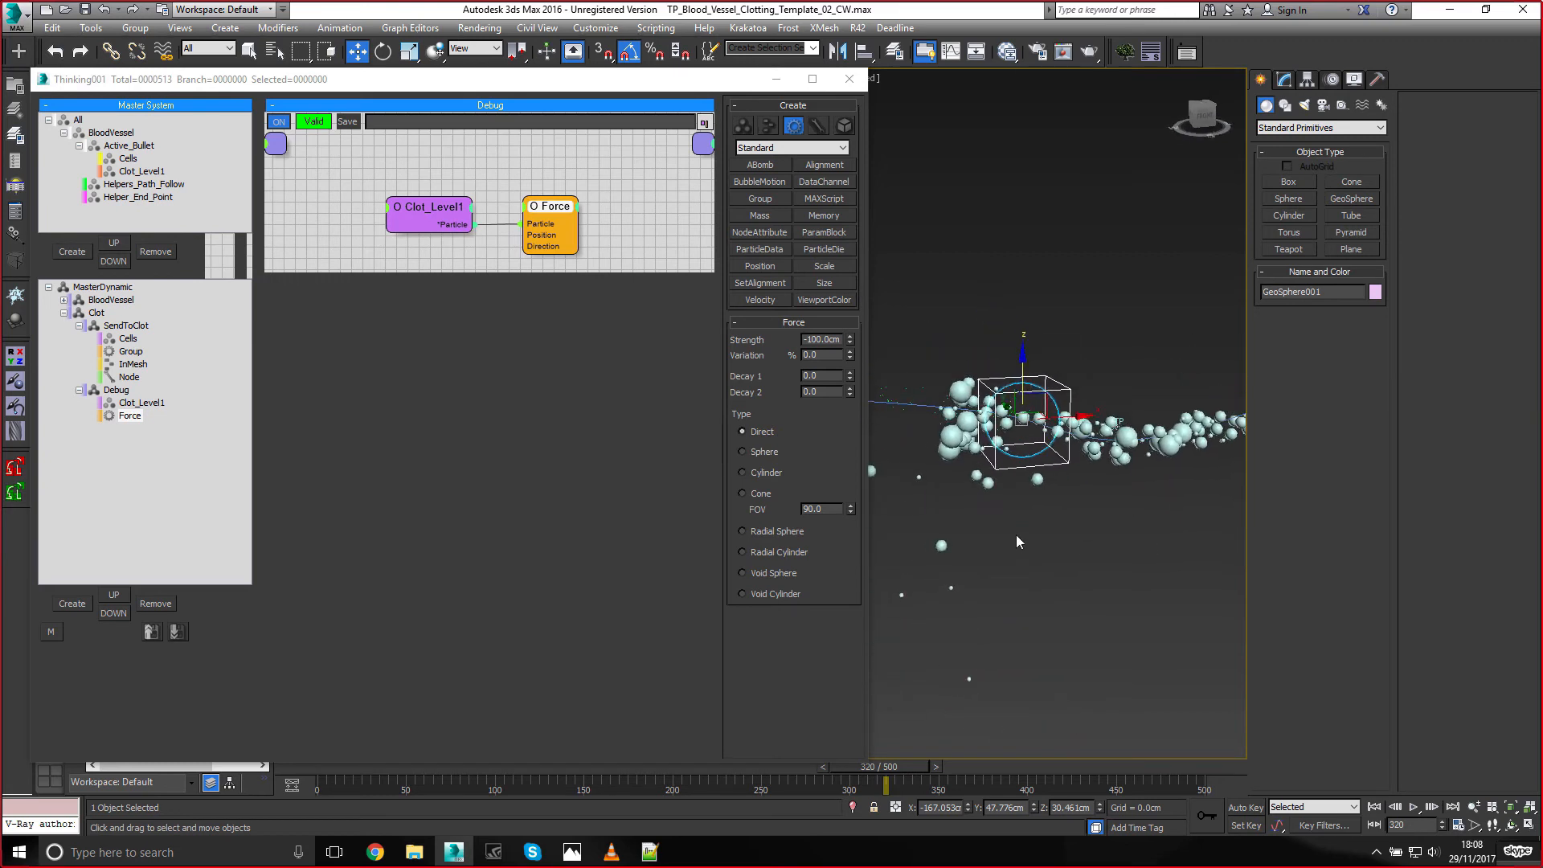
Add a Memory operator to SendToClot and wire the Cells node's Particle output into its Particle input
left_click(126, 326)
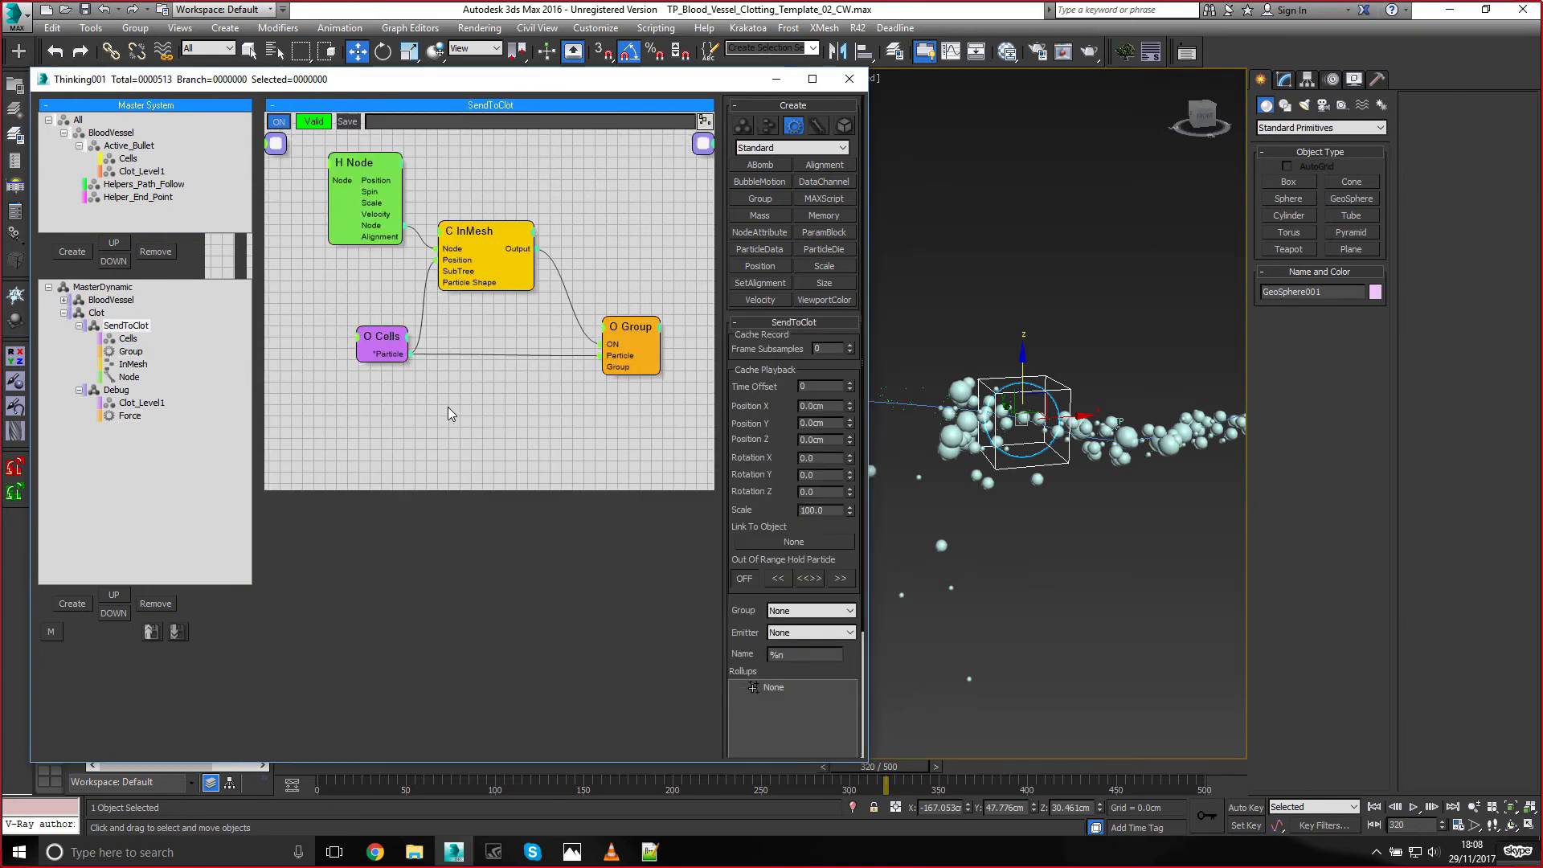
key("Tab")
type("mem4")
key("BackSpace")
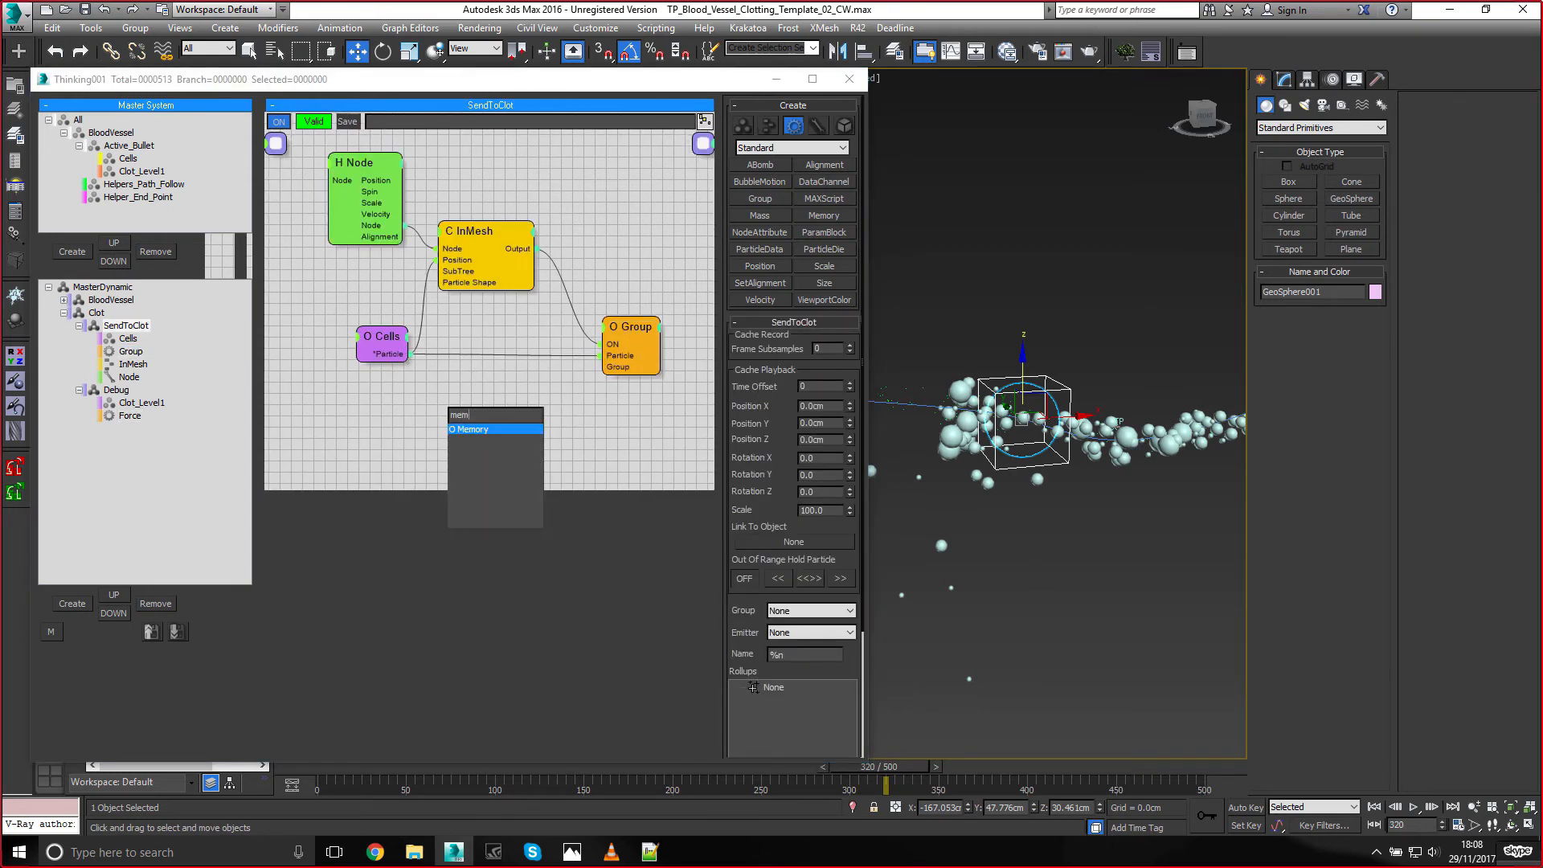
key("Return")
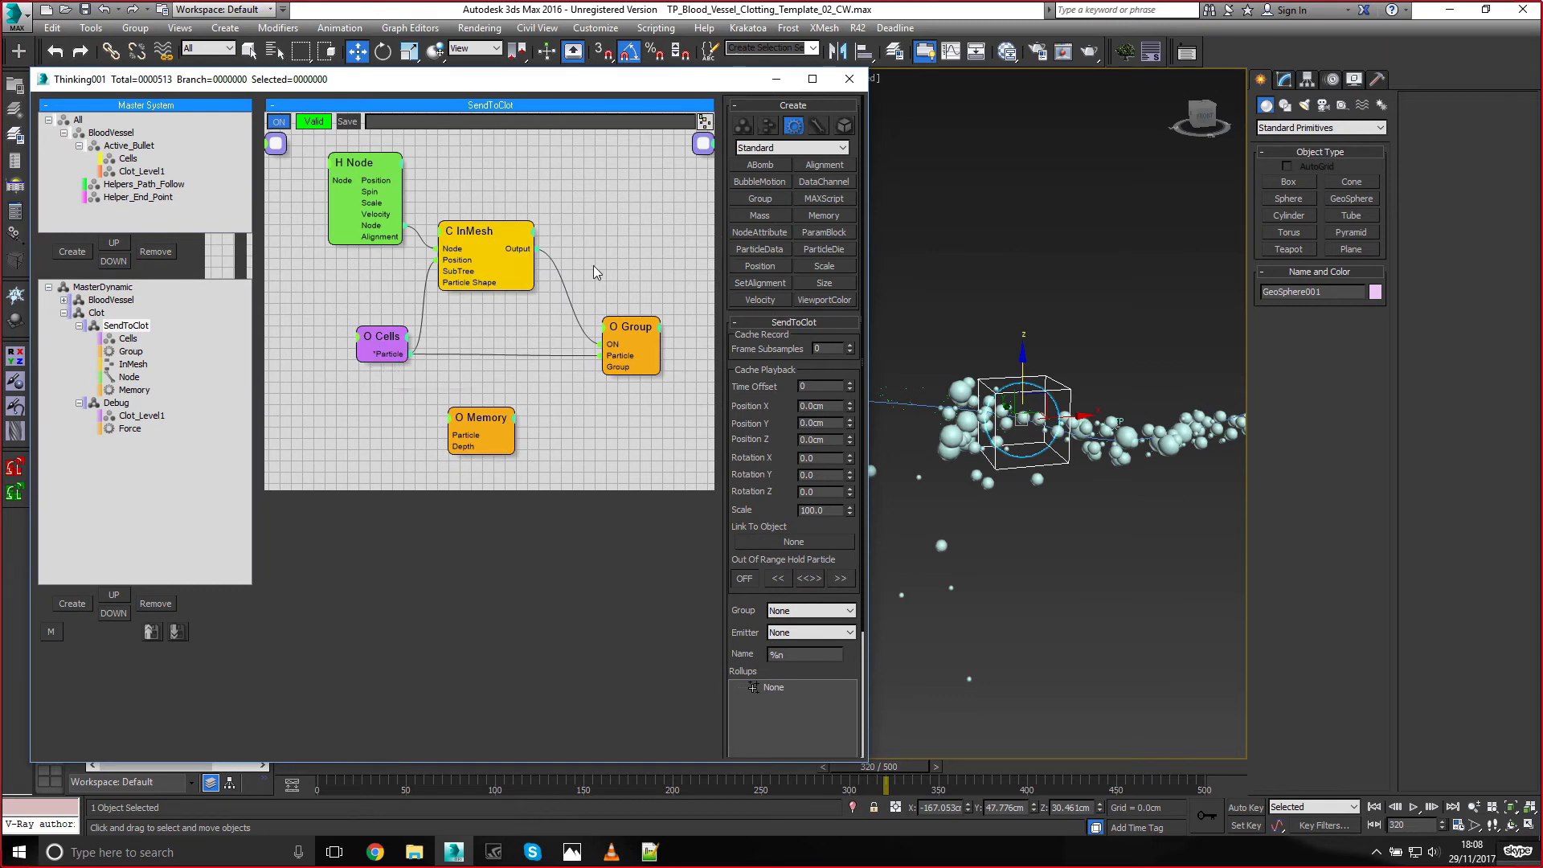
middle_click_drag(596, 266, 602, 282)
left_click_drag(405, 374, 473, 450)
Expose the ShapeIndex memory as an output of the Memory operator and tidy the node layout
left_click_drag(493, 437, 481, 426)
left_click_drag(818, 450, 798, 709)
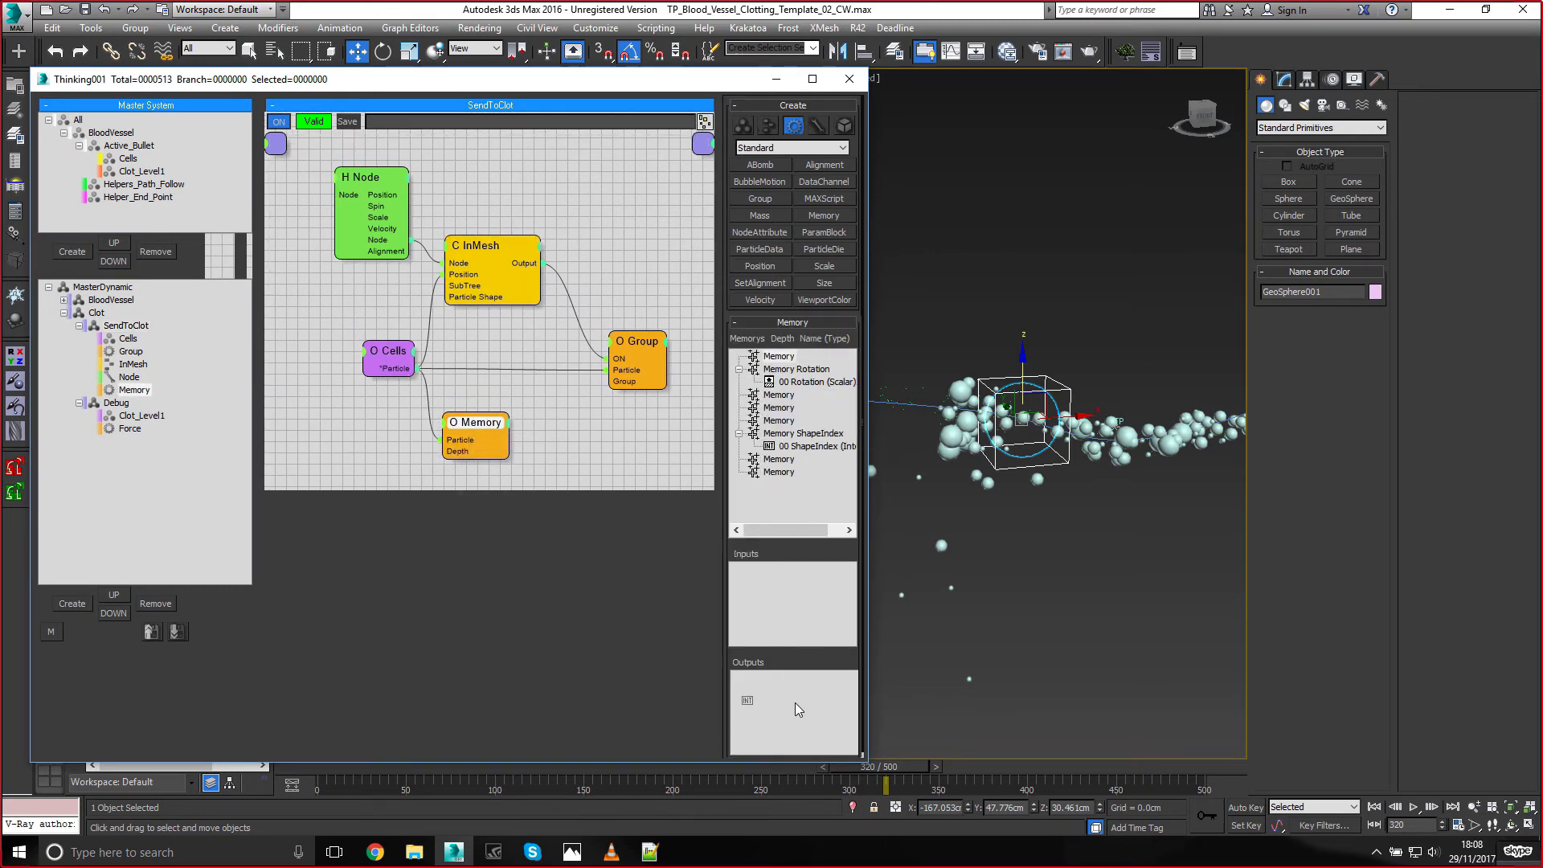
left_click_drag(531, 439, 565, 426)
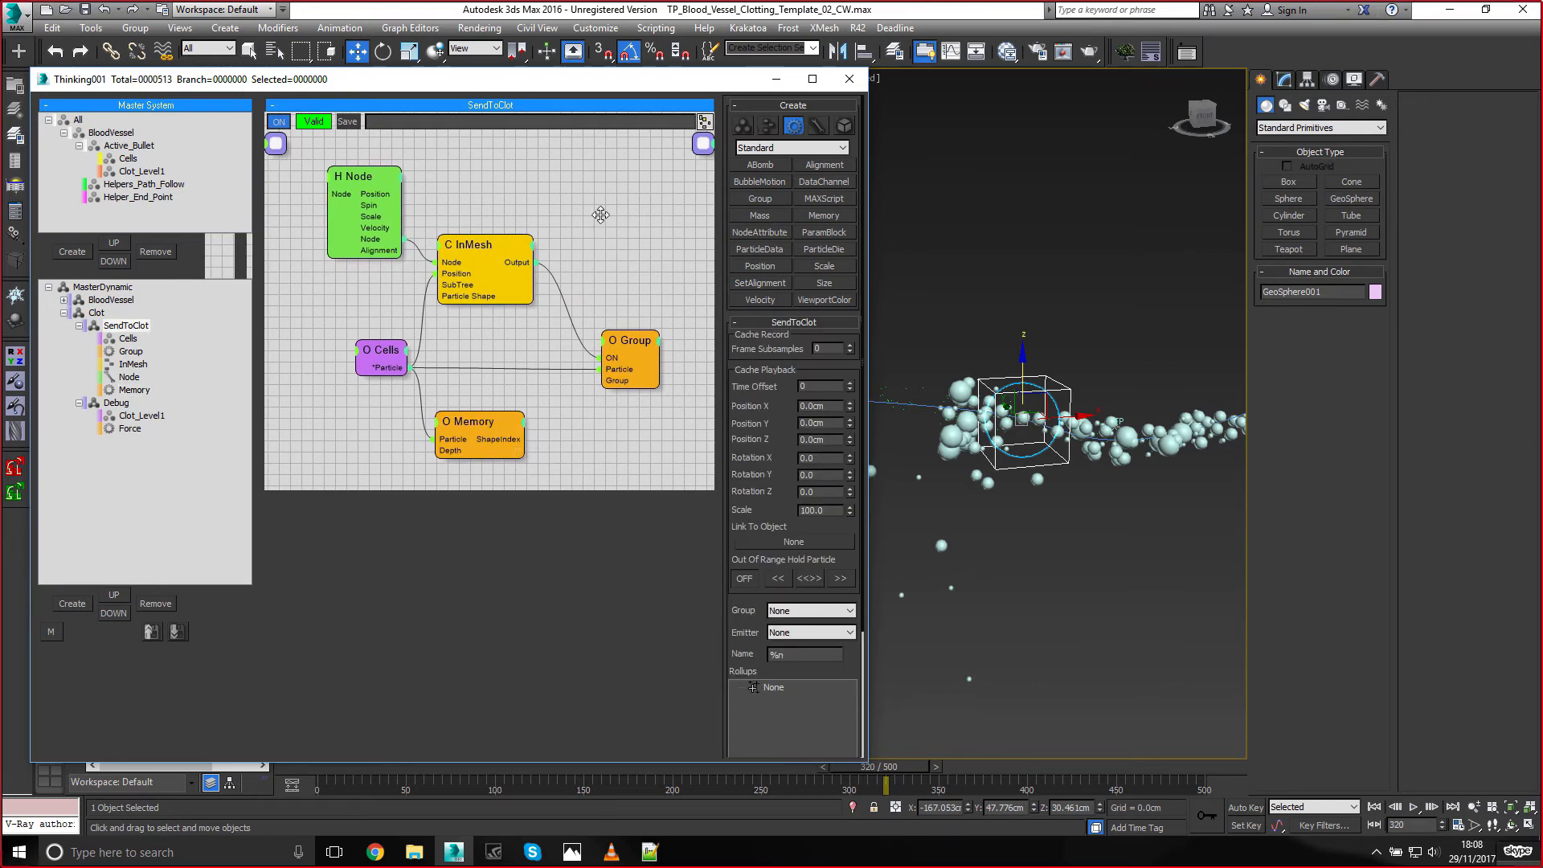
left_click_drag(601, 214, 584, 219)
left_click_drag(483, 246, 480, 246)
Add an AND helper above the Group operator and bring up the Math helpers
double_click(575, 196)
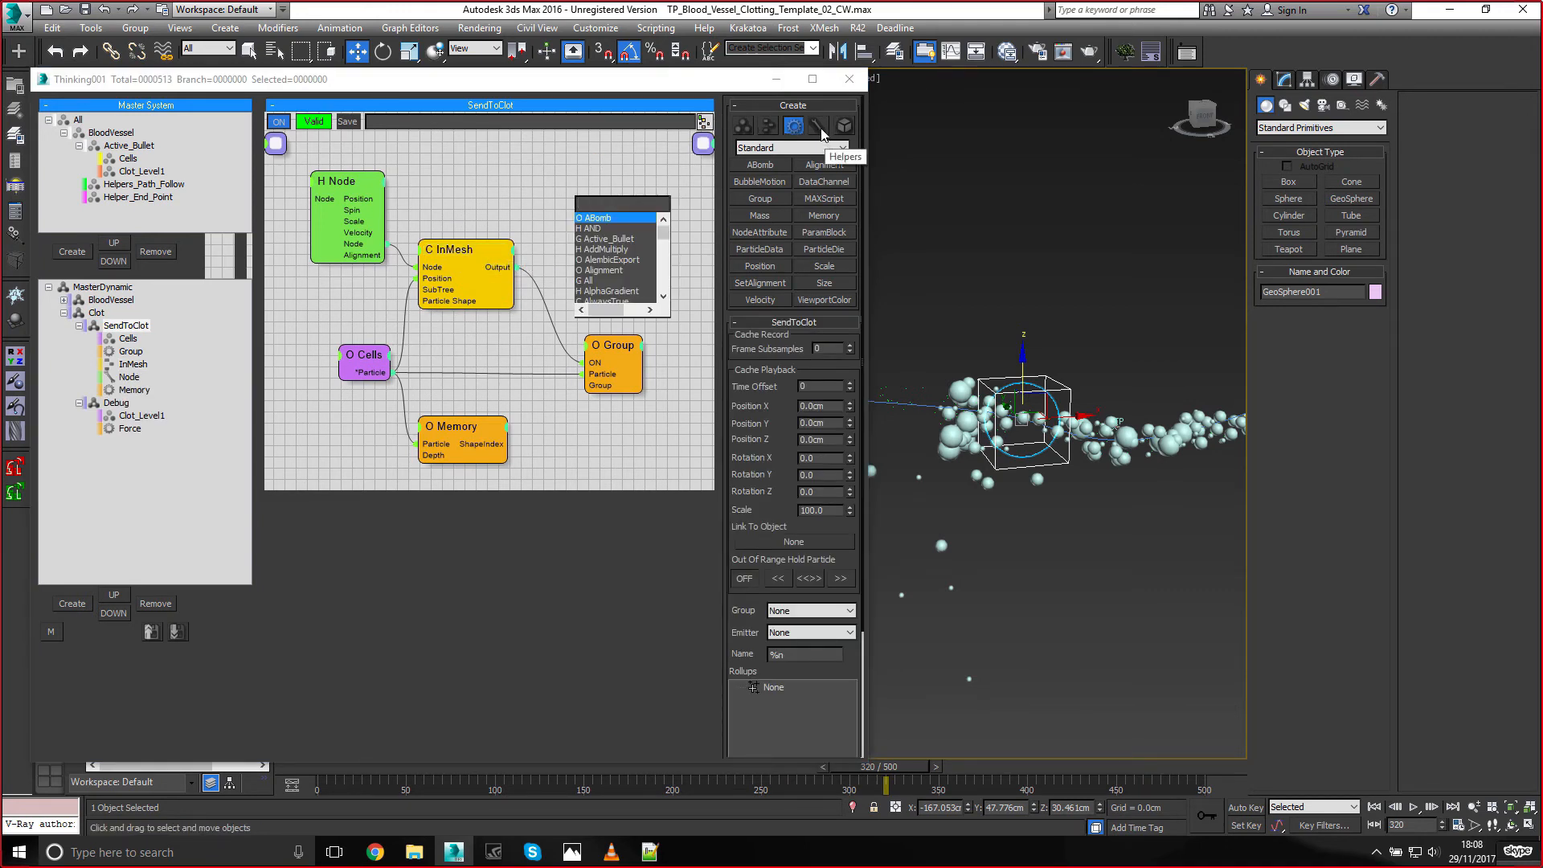
type("and")
key("Return")
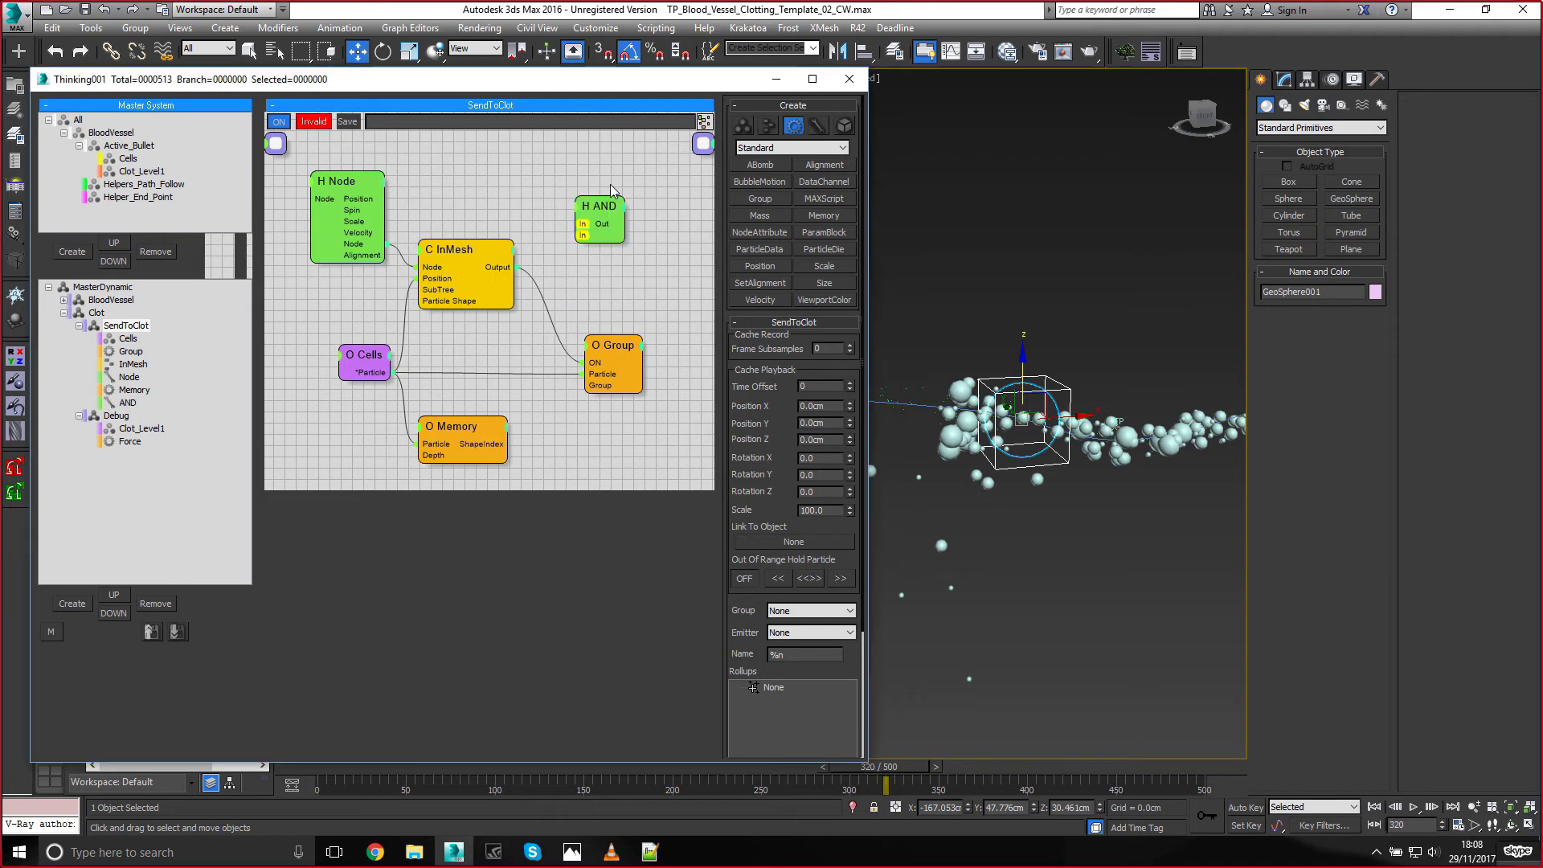
left_click(817, 126)
left_click(817, 147)
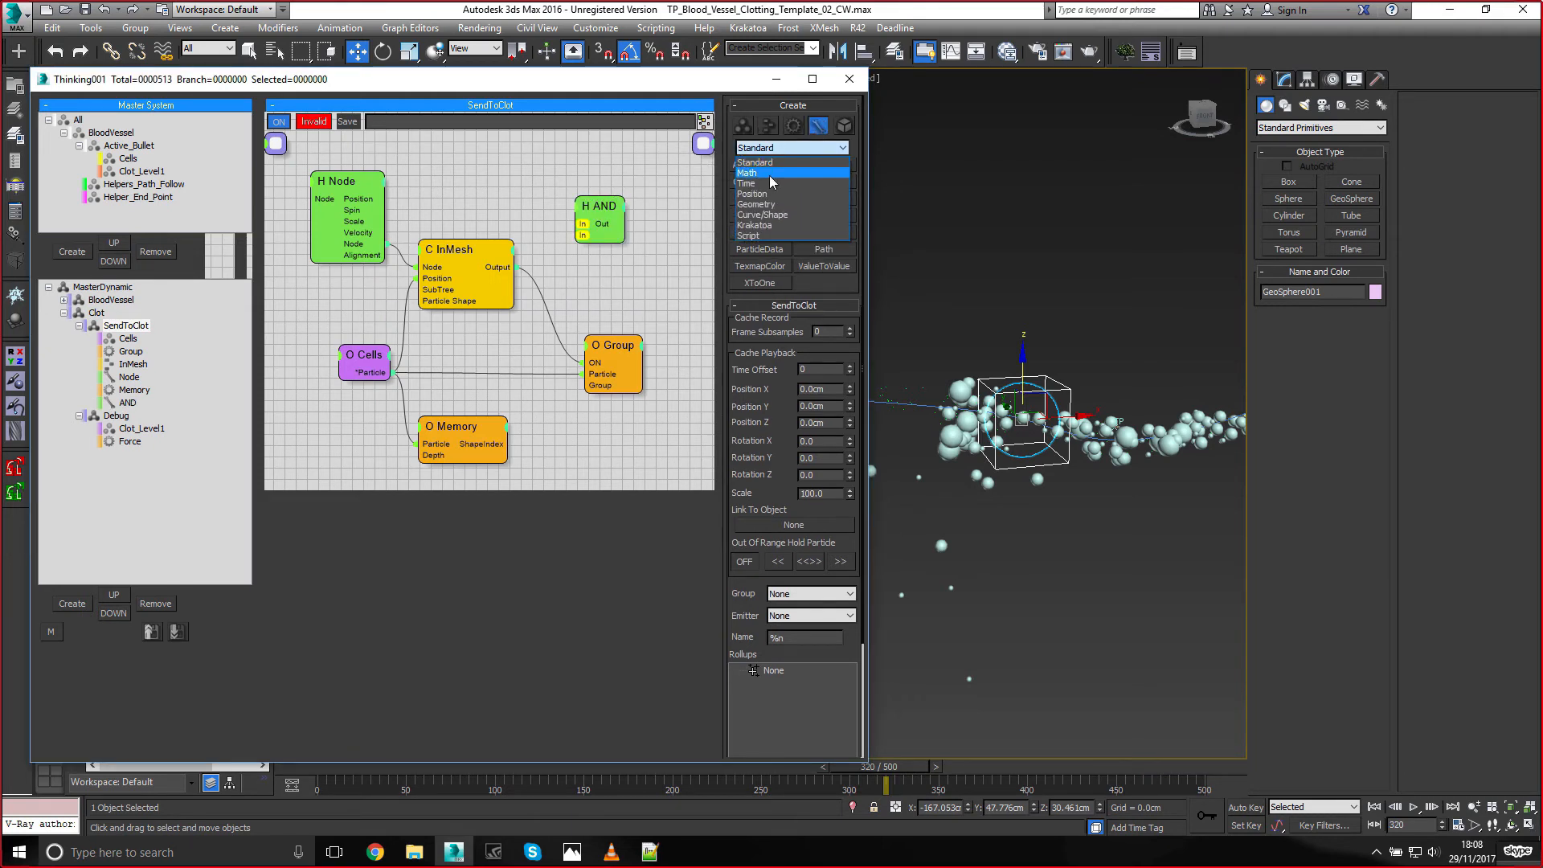
left_click(818, 183)
Move the Memory operator above the InMesh condition in the SendToClot graph
middle_click_drag(491, 216, 492, 226)
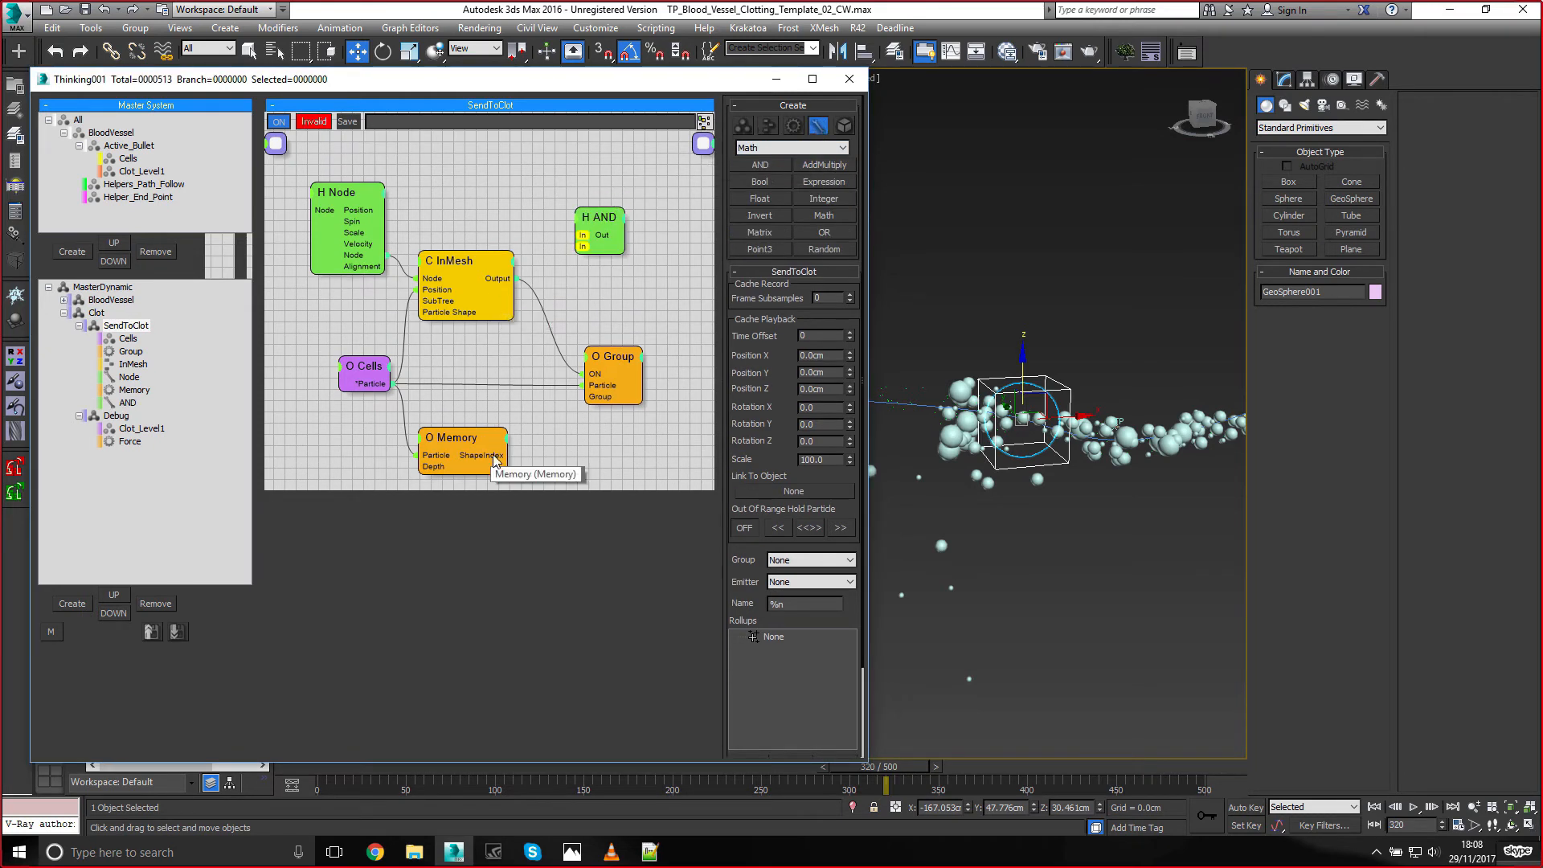
mouse_move(507, 413)
middle_mouse_down()
mouse_move(506, 330)
mouse_move(505, 399)
middle_mouse_up()
left_click_drag(475, 416, 476, 158)
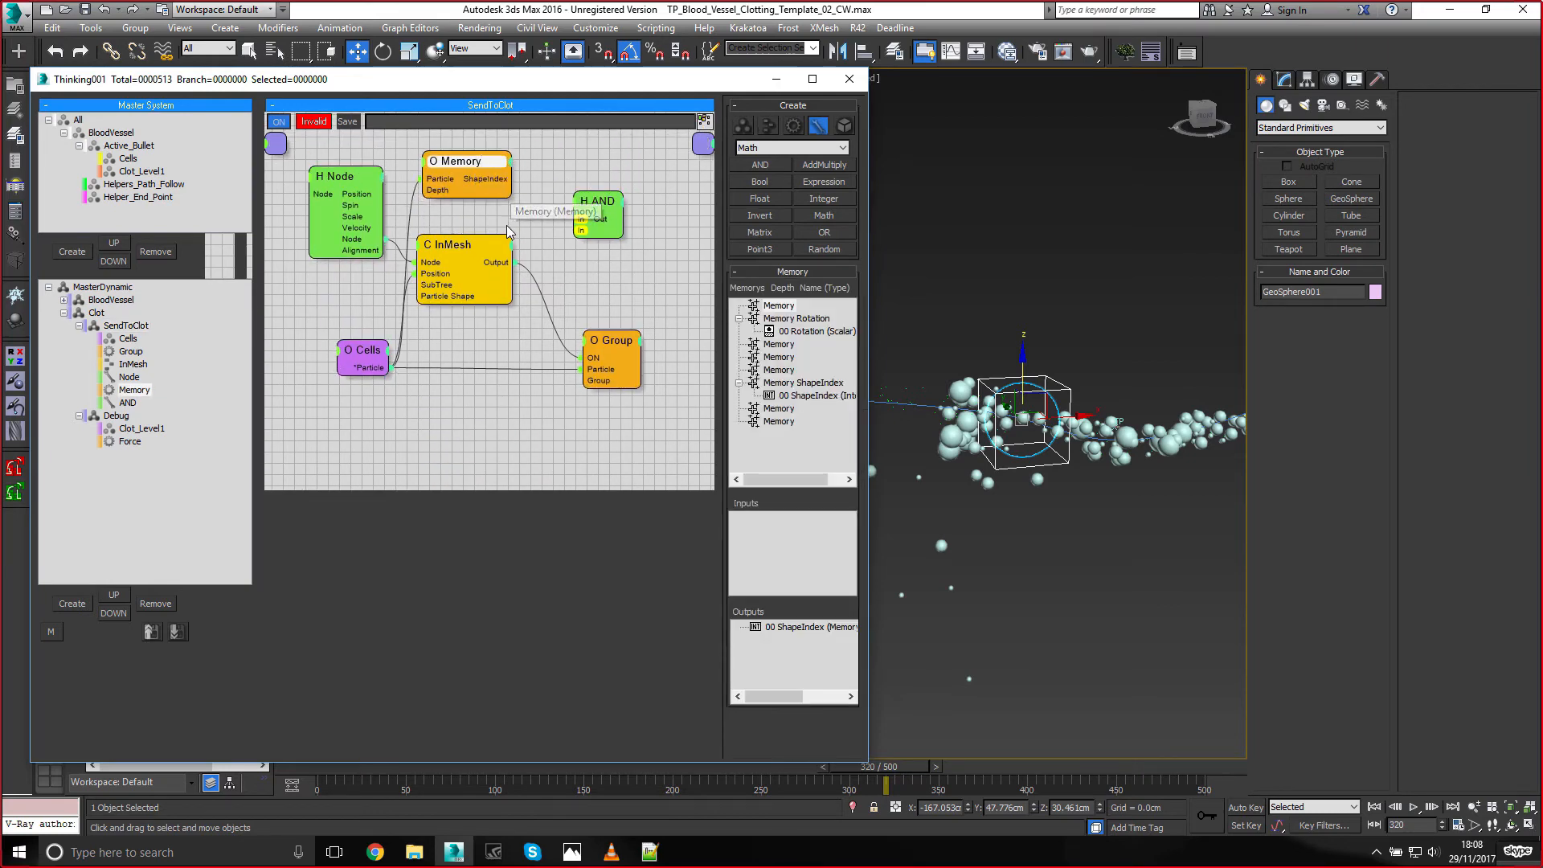
Add a Threshold condition beside Memory in SendToClot, feed it the ShapeIndex output and set Threshold 1 to 2.0
middle_click_drag(560, 172, 556, 258)
left_click_drag(461, 246, 443, 181)
left_click(556, 190)
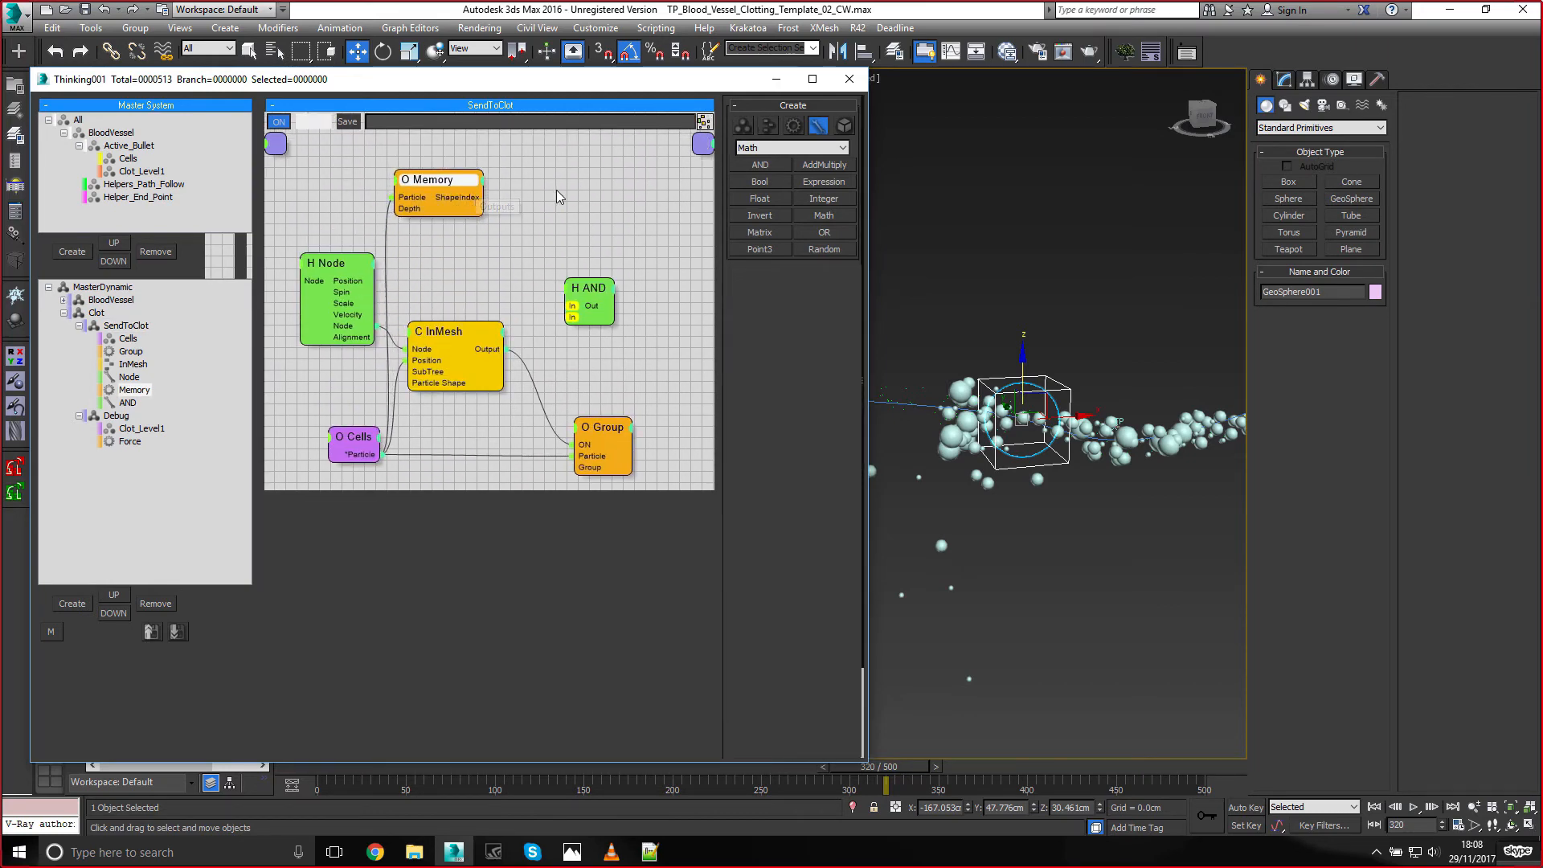
middle_click_drag(556, 190, 551, 206)
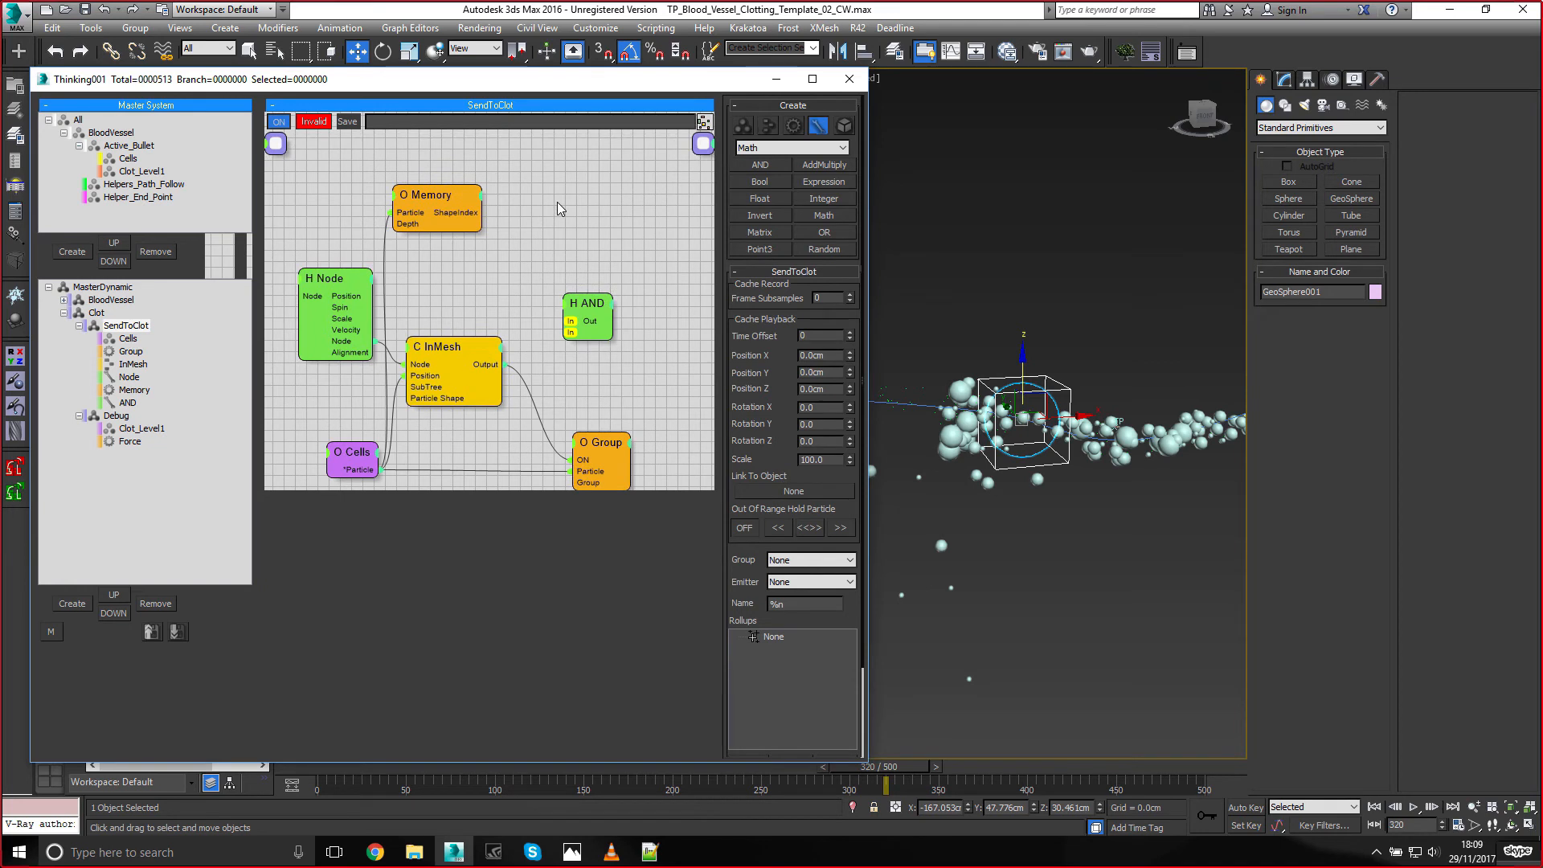
key("Tab")
type("thre")
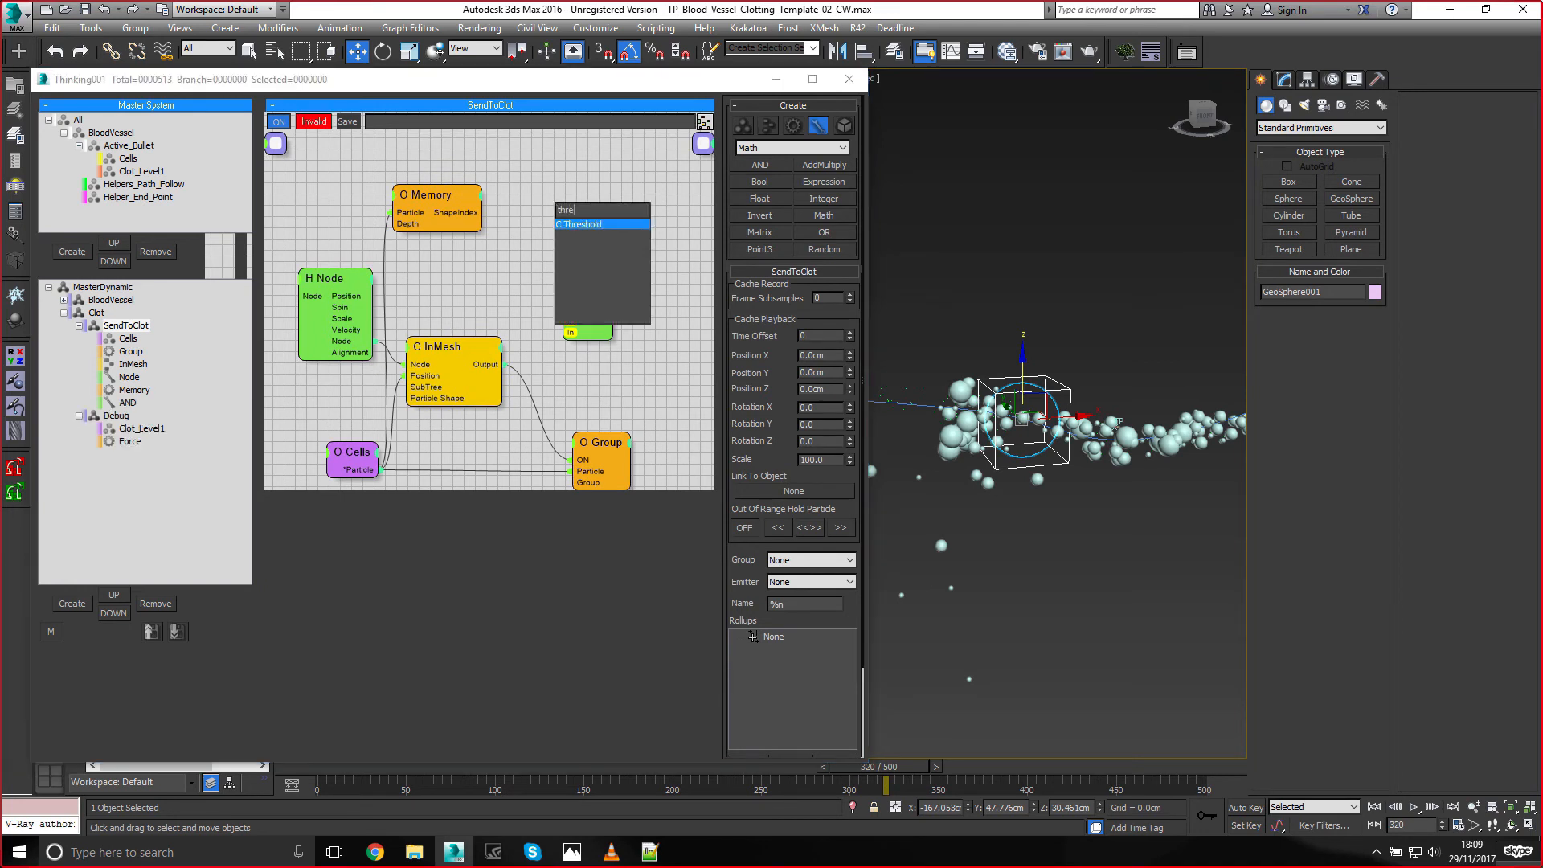
key("Return")
left_click_drag(473, 212, 549, 222)
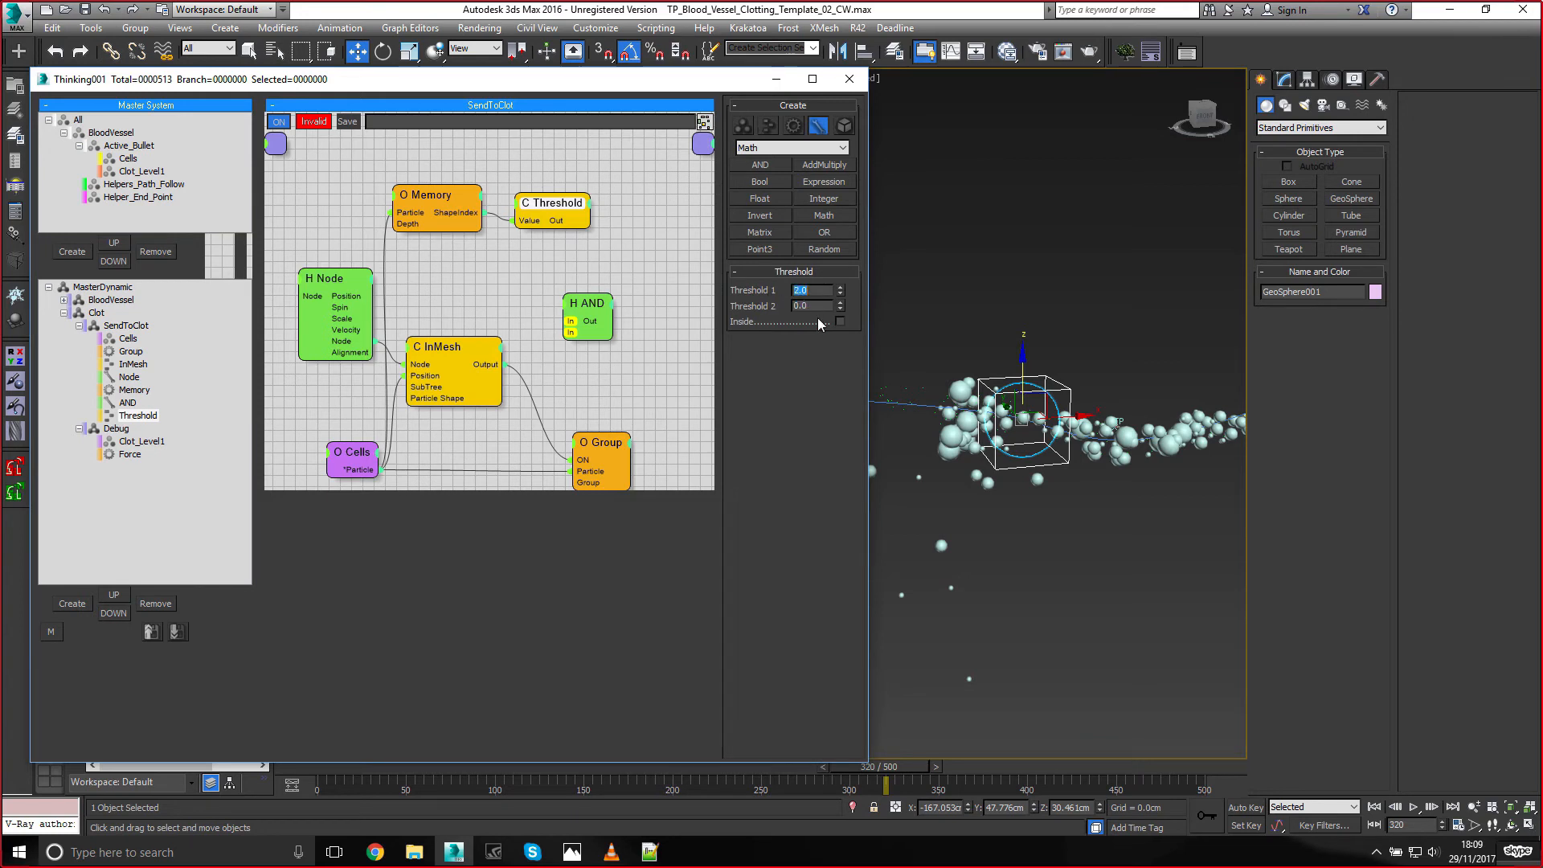
Wire the Threshold and InMesh outputs into the AND helper and connect its Out to the Group operator's ON input
left_click_drag(560, 208, 617, 298)
left_click_drag(502, 364, 595, 325)
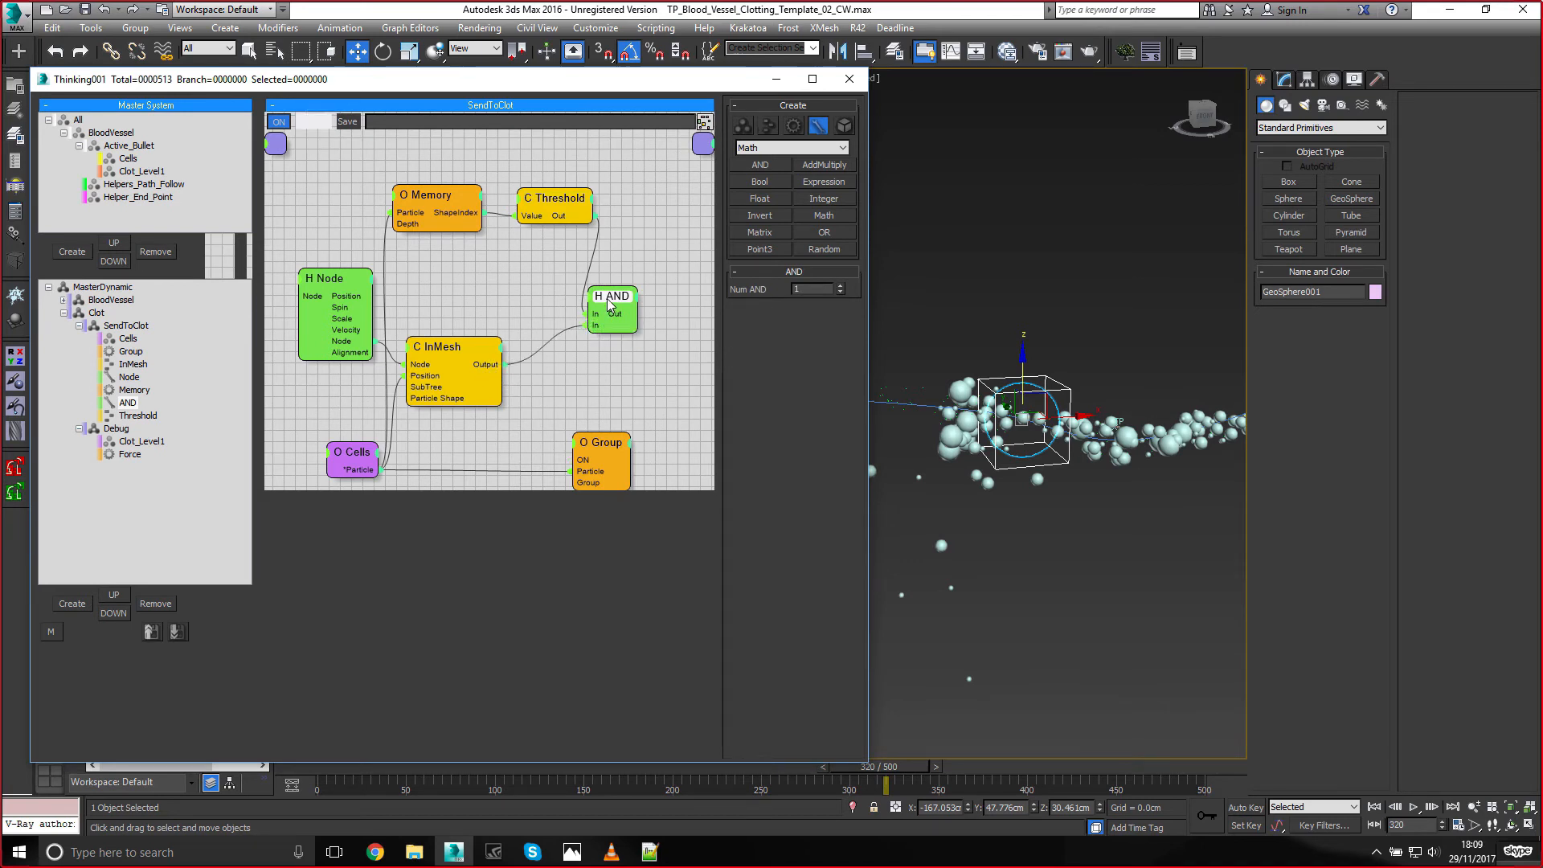
middle_click_drag(621, 375, 585, 333)
left_click_drag(537, 419, 602, 276)
Replay the simulation from the start to about frame 282 to examine which cells leave the vessel flow
left_click_drag(321, 785, 813, 763)
key("w")
middle_click_drag(1131, 448, 1054, 474, "alt")
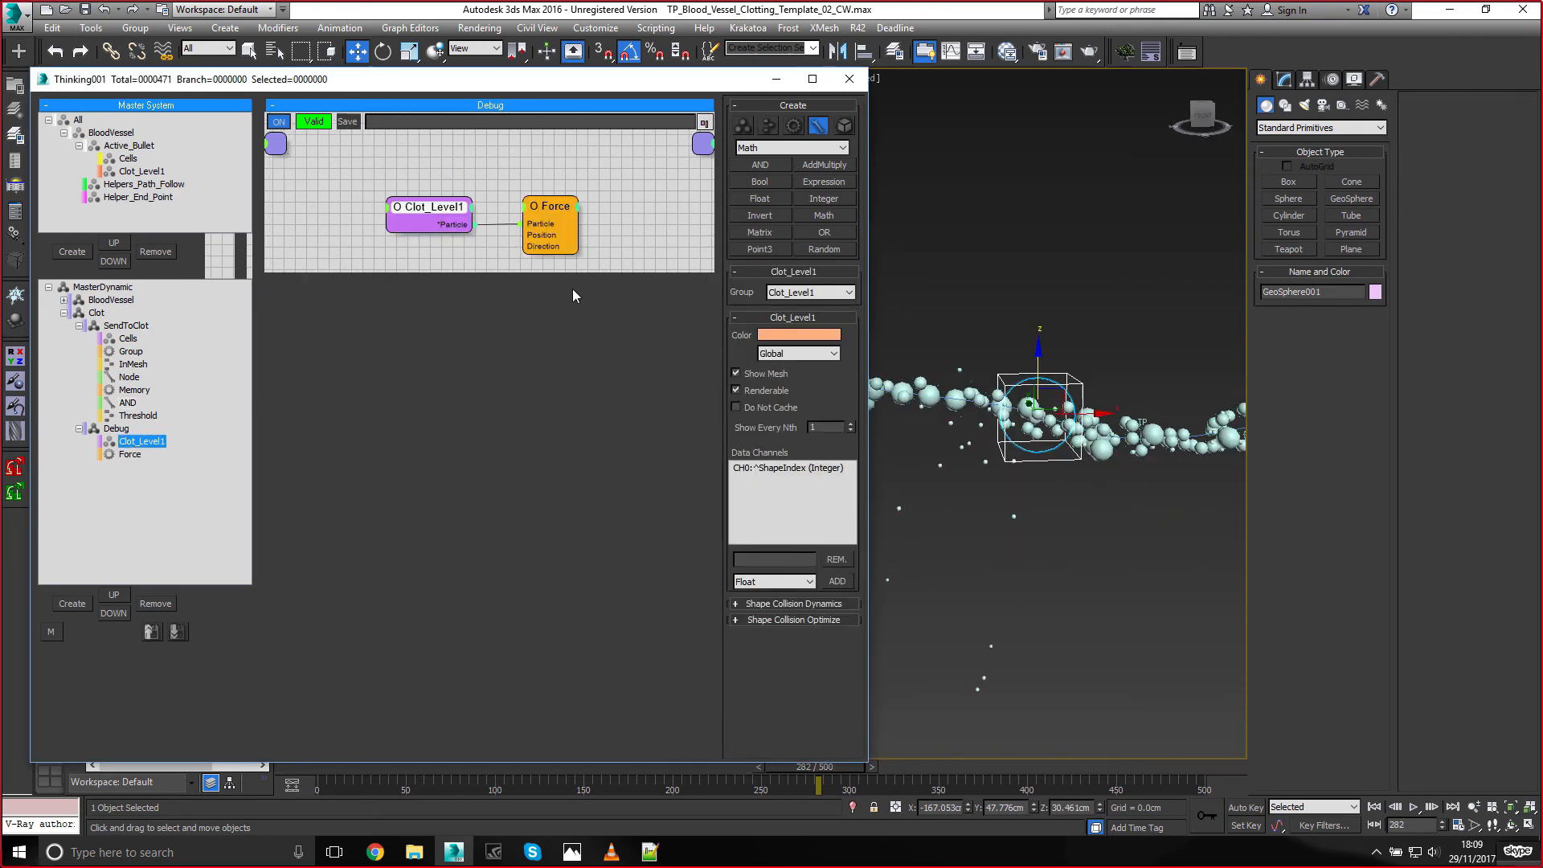
Add a Velocity operator driven by Clot_Level1 particles in Debug, with direction Z at -1.0, and replay to frame 293
right_click(544, 358)
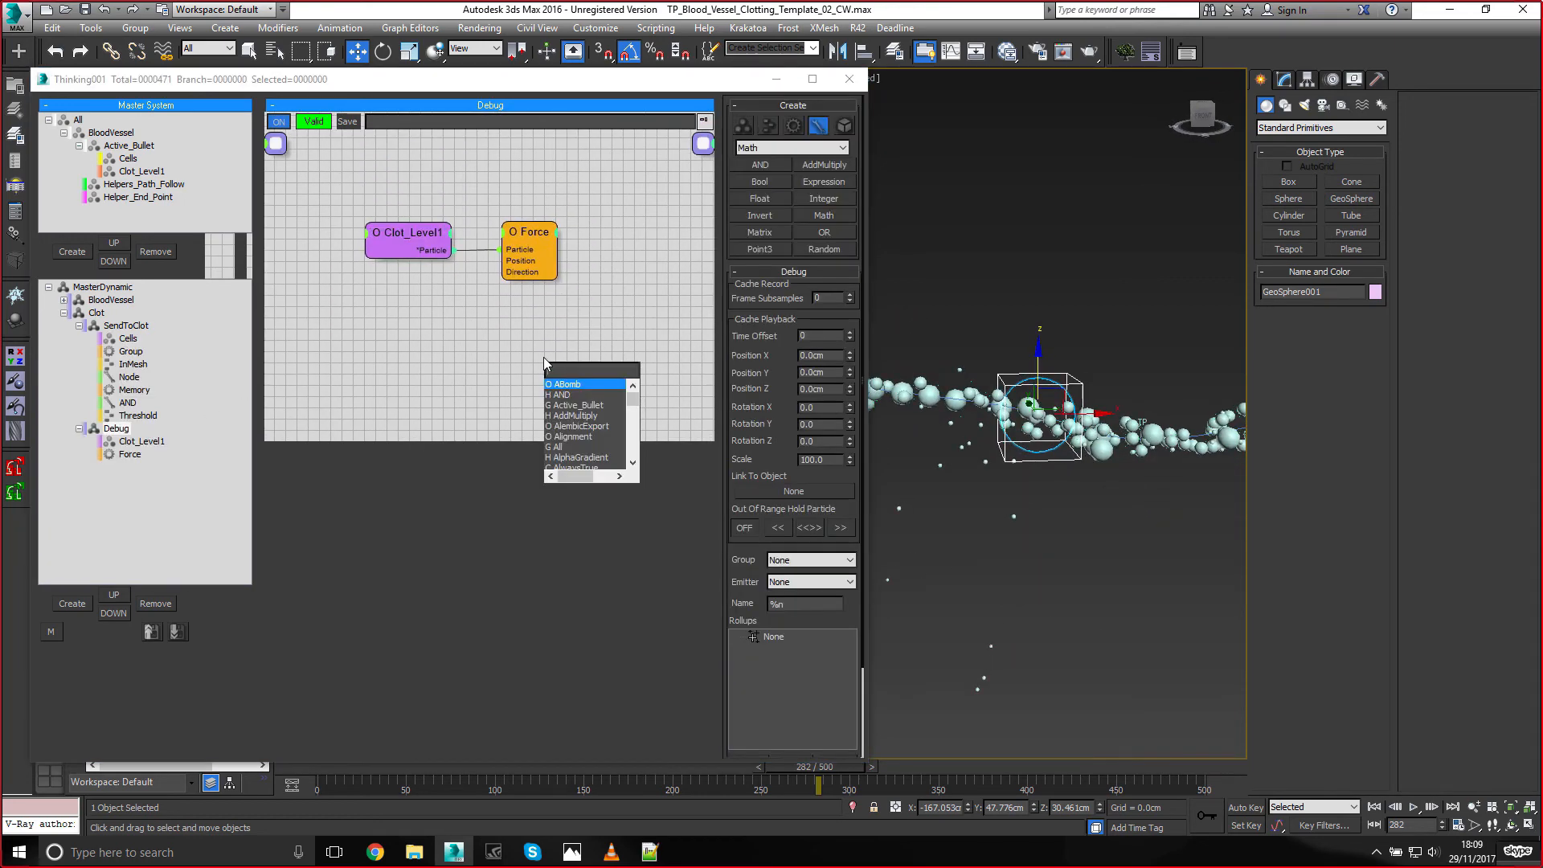
type("velo")
key("Return")
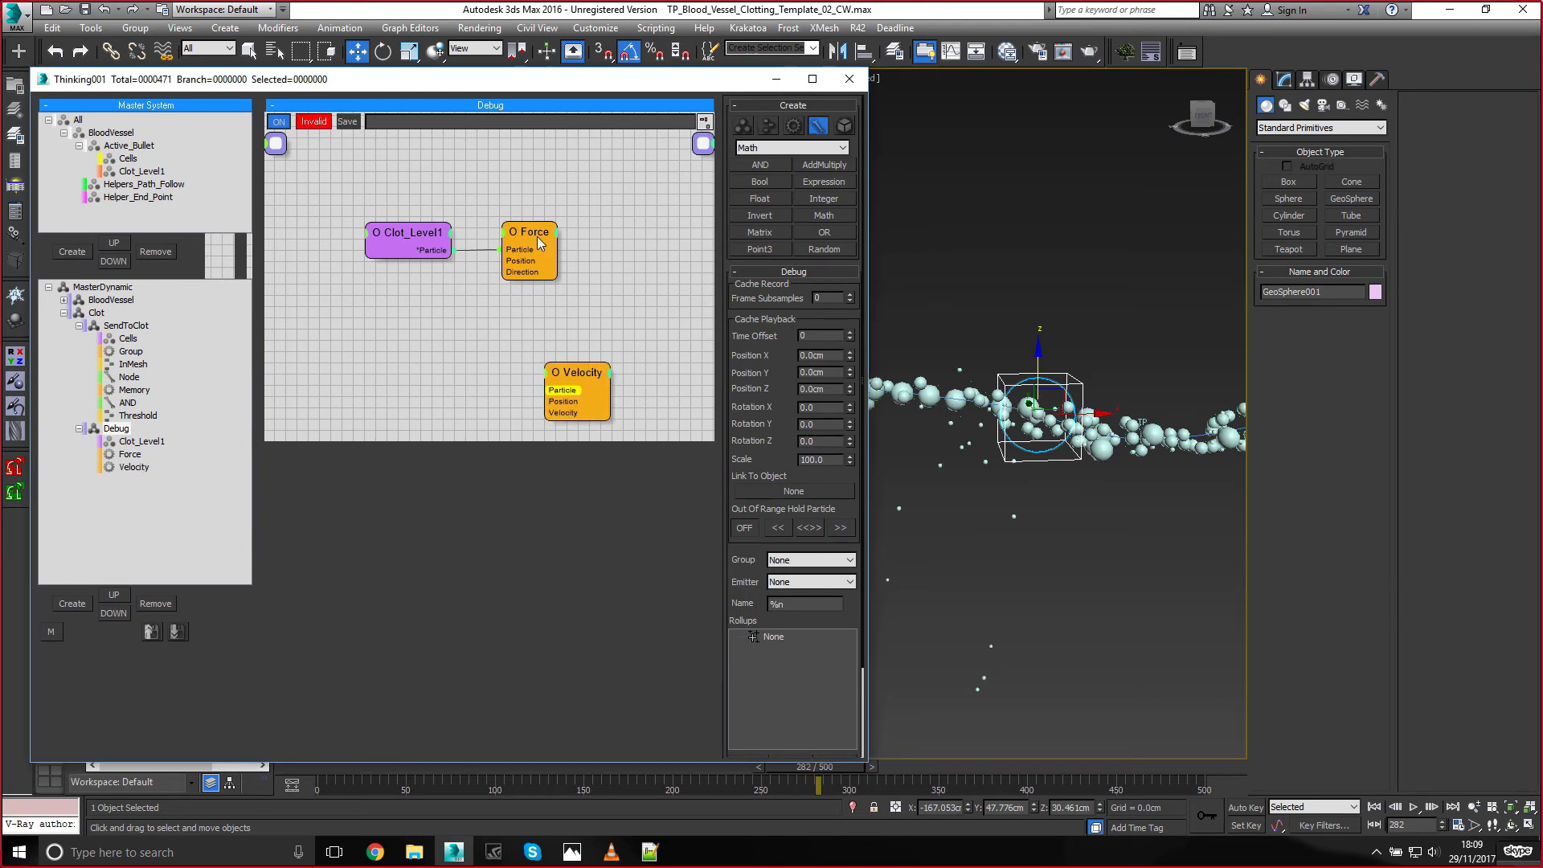
left_click_drag(452, 250, 548, 325)
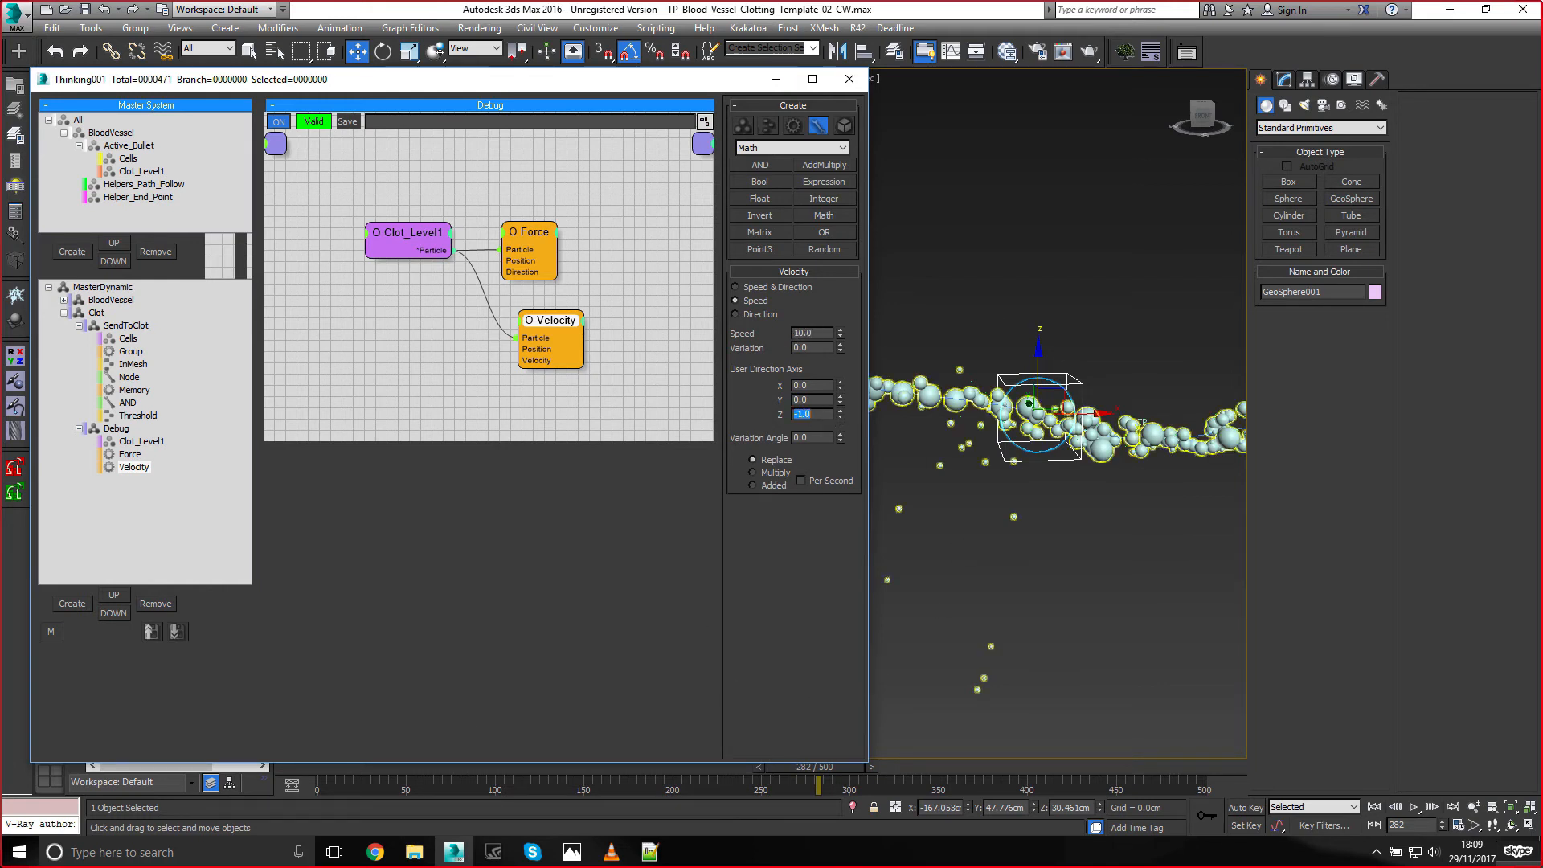
left_click_drag(309, 776, 838, 747)
key("w")
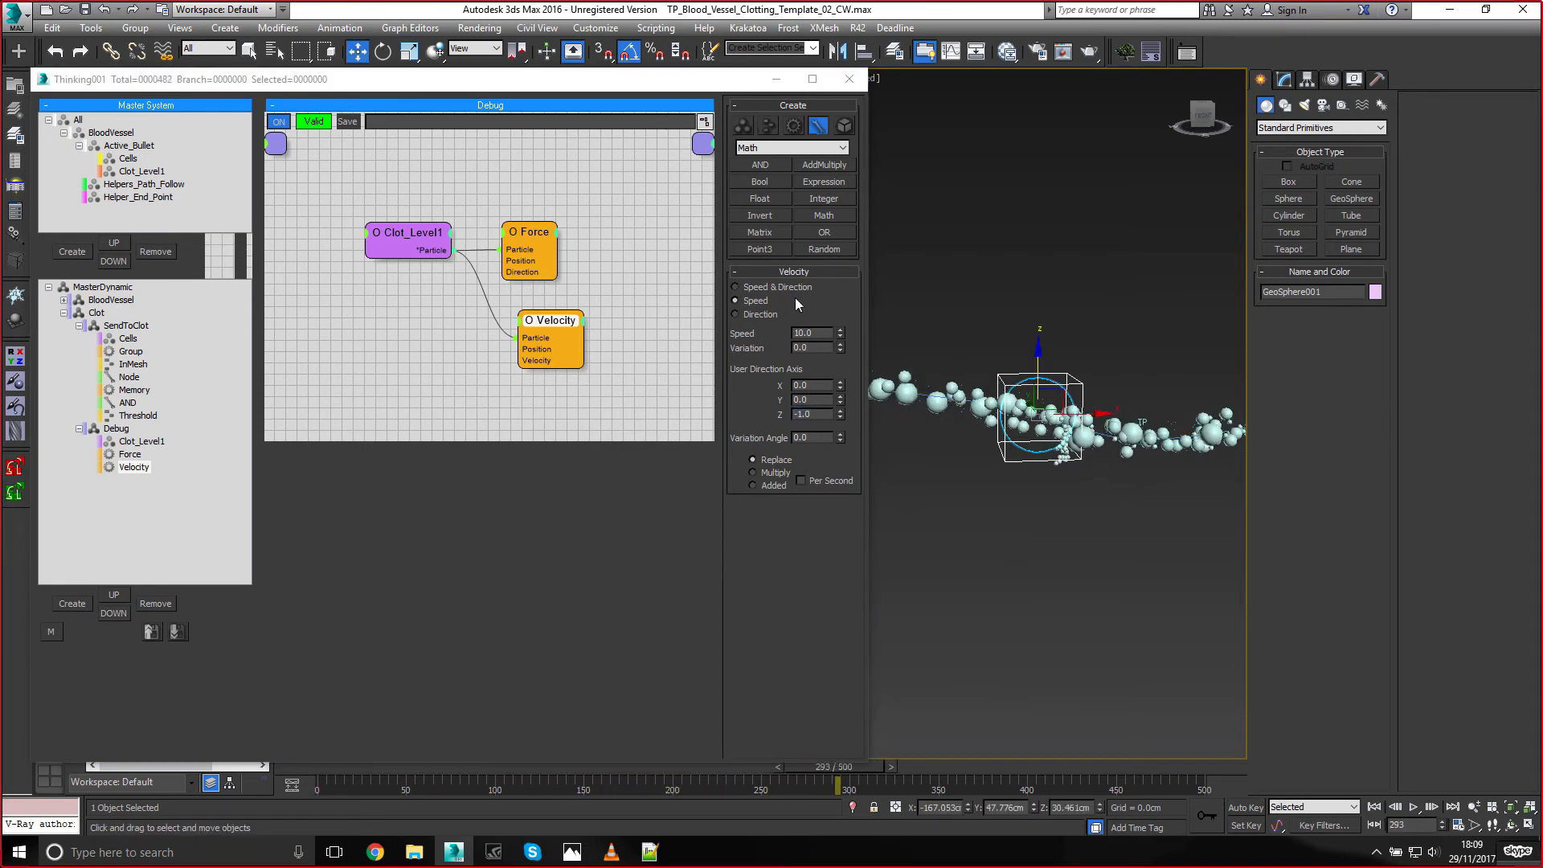
Set the Velocity operator's speed to 100.0 and turn off the Force operator, checking the simulation up to frame 336
left_click(804, 331)
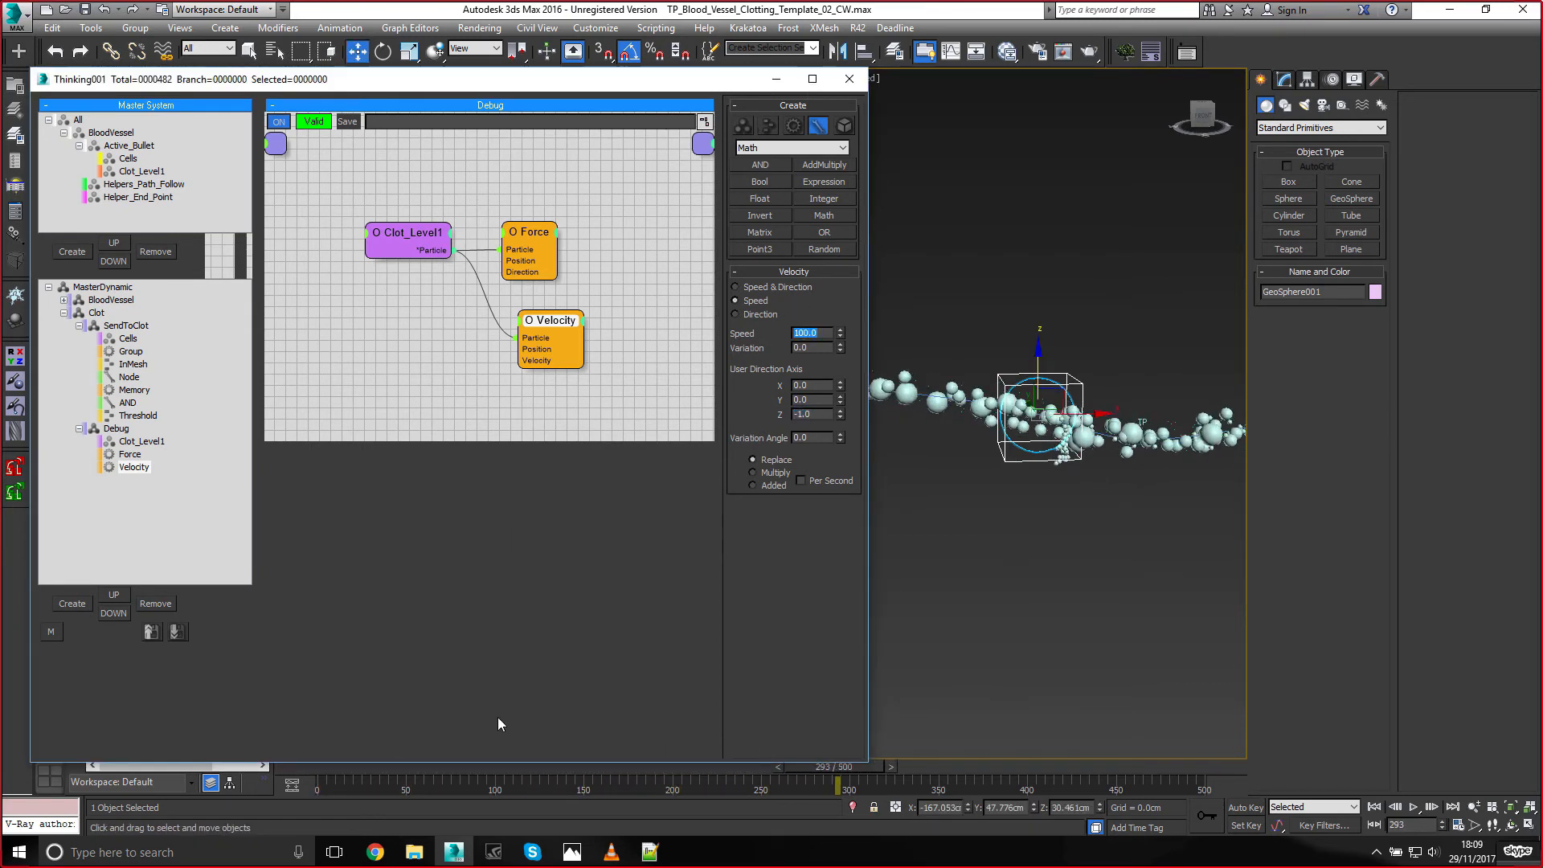
left_click_drag(379, 769, 891, 693)
right_click(530, 232)
left_click(536, 241)
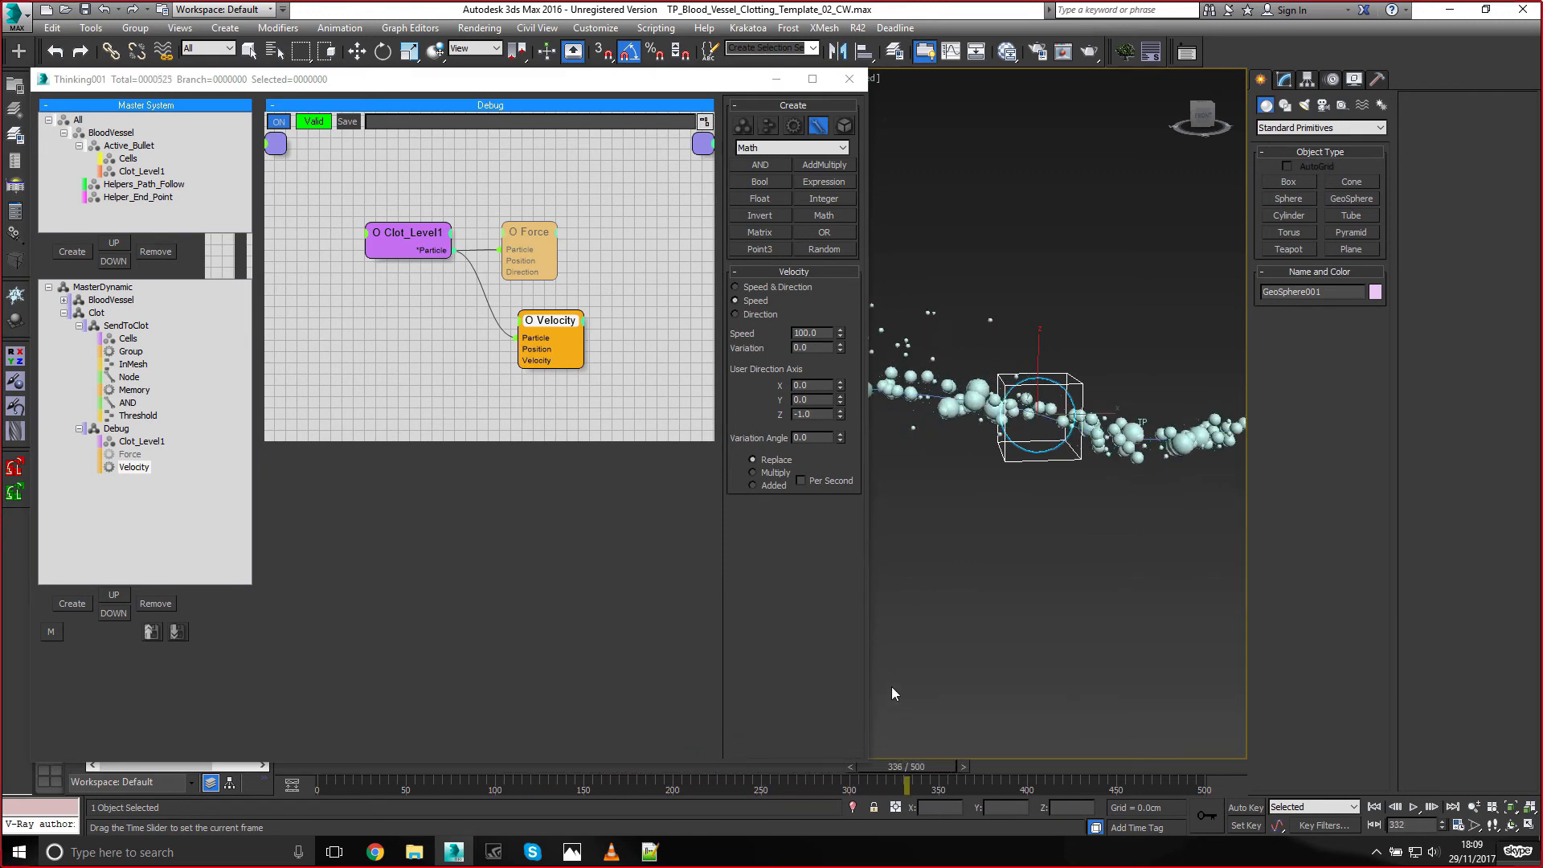
key("w")
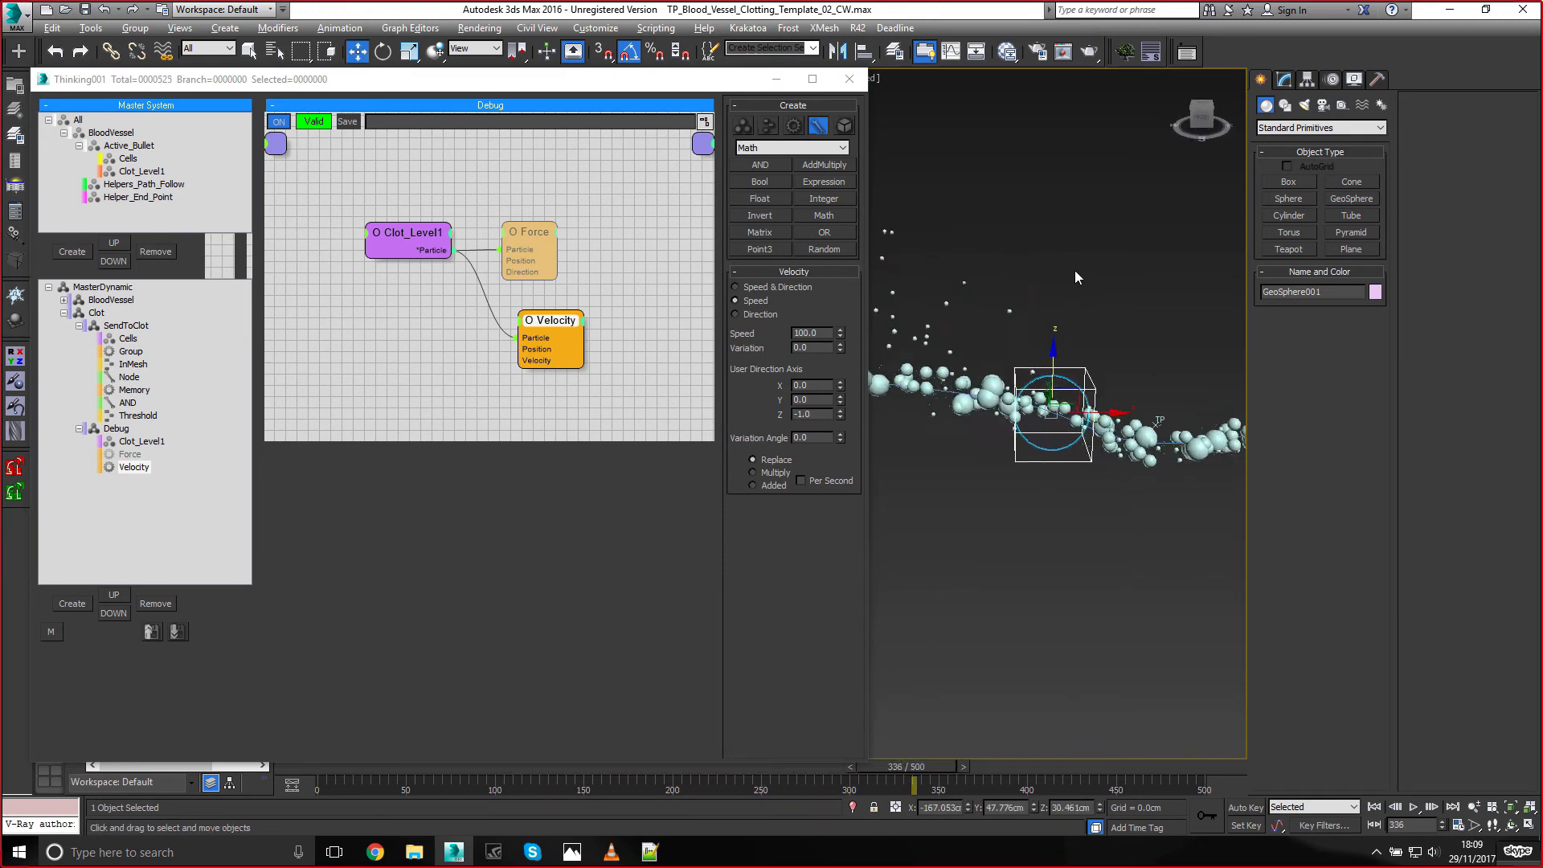
mouse_move(1077, 277)
middle_mouse_down("alt")
mouse_move(1021, 288)
mouse_move(1026, 325)
mouse_move(1055, 288)
middle_mouse_up("alt")
Add a Friction operator to Debug, feed it the Clot_Level1 particles and set Friction to 5.0
middle_click_drag(652, 320, 617, 306)
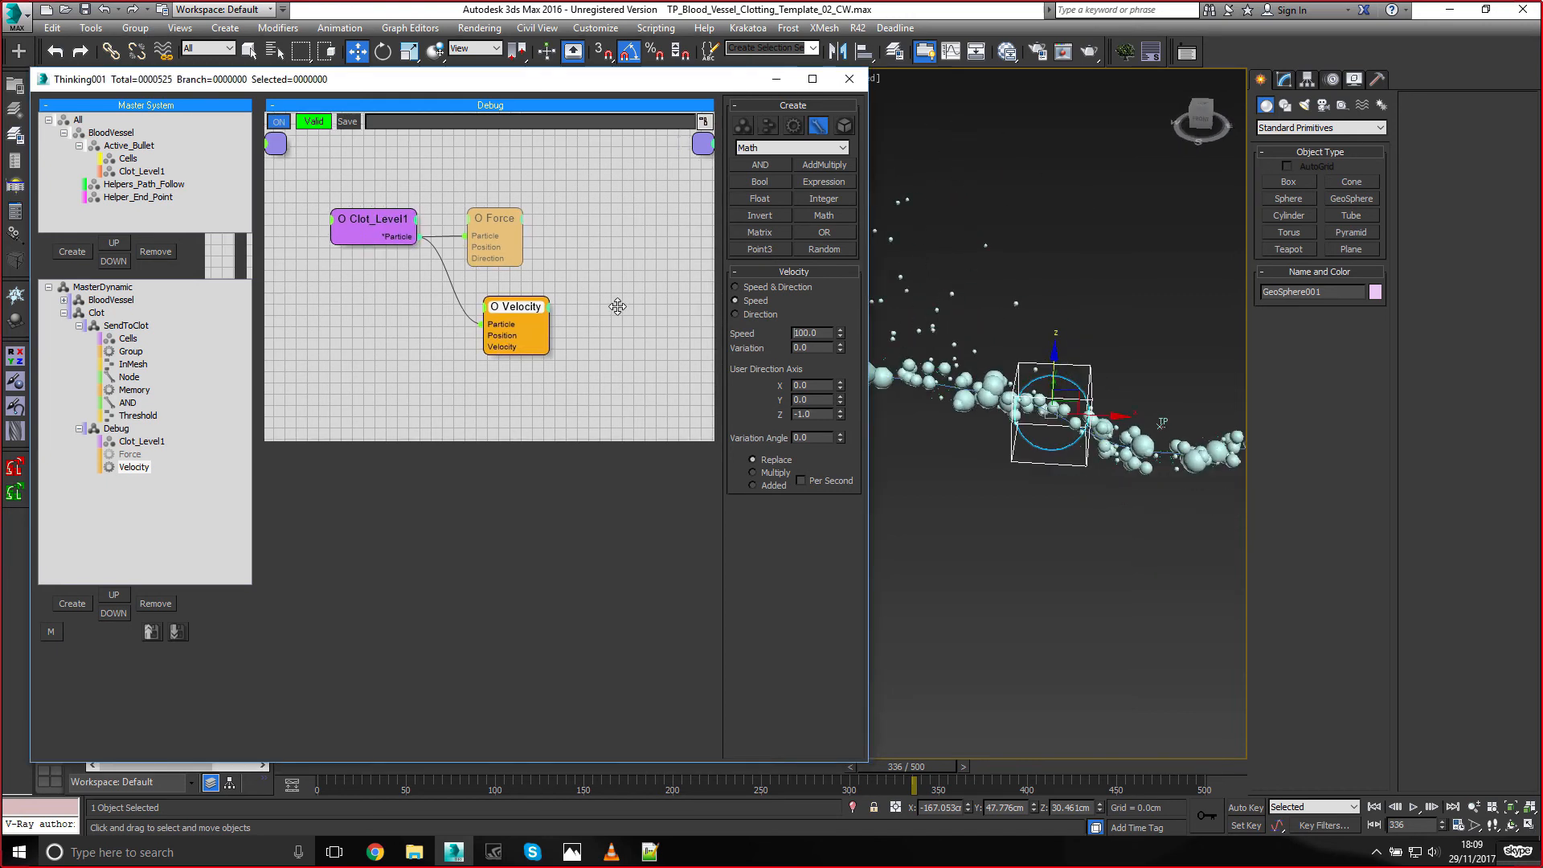
double_click(591, 251)
type("fric")
key("Return")
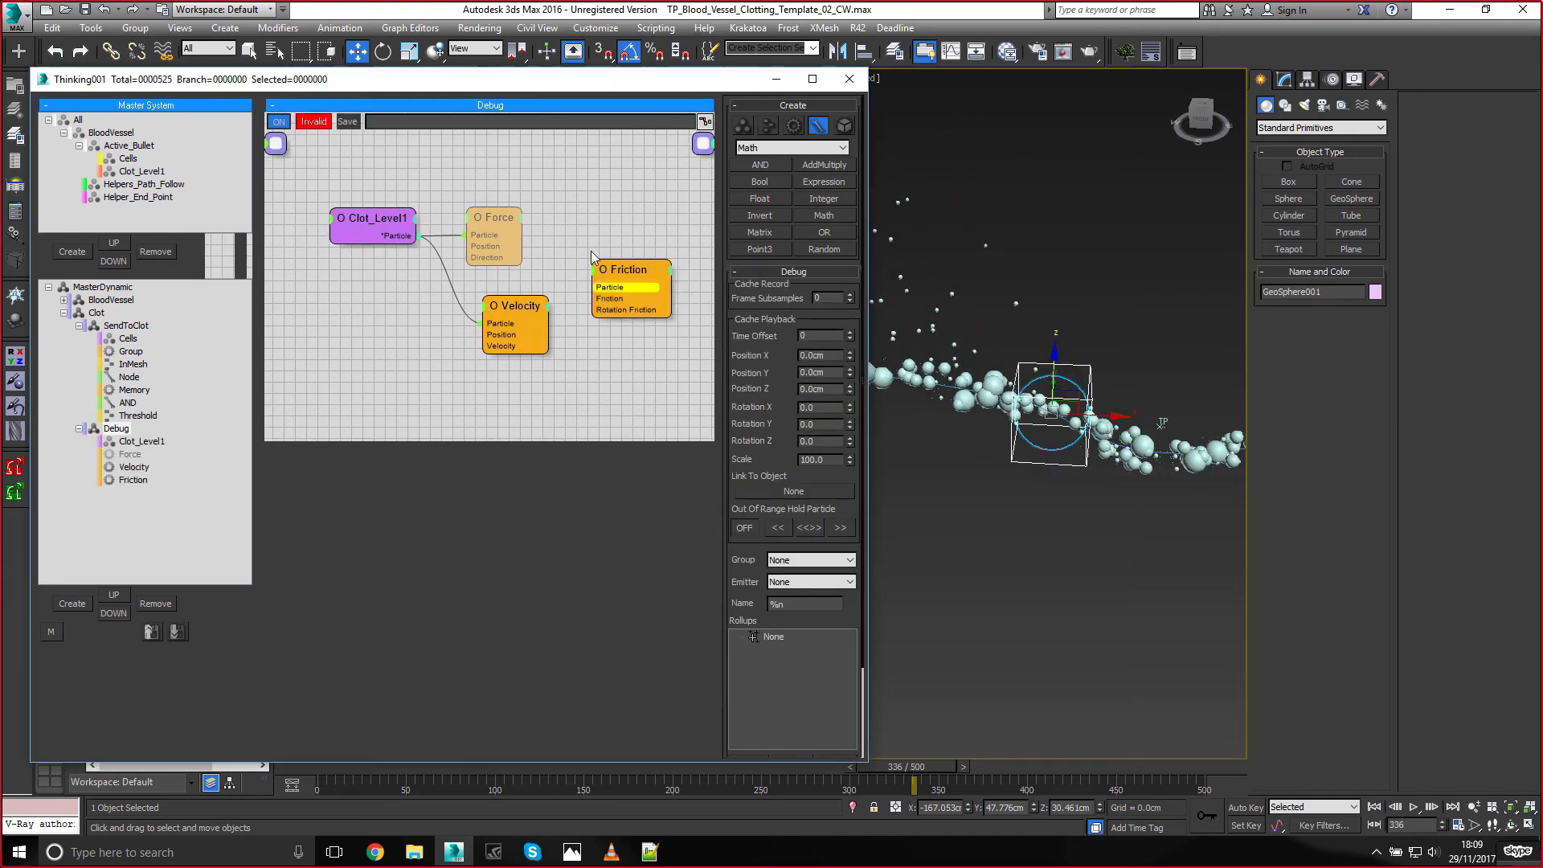
left_click_drag(416, 236, 505, 159)
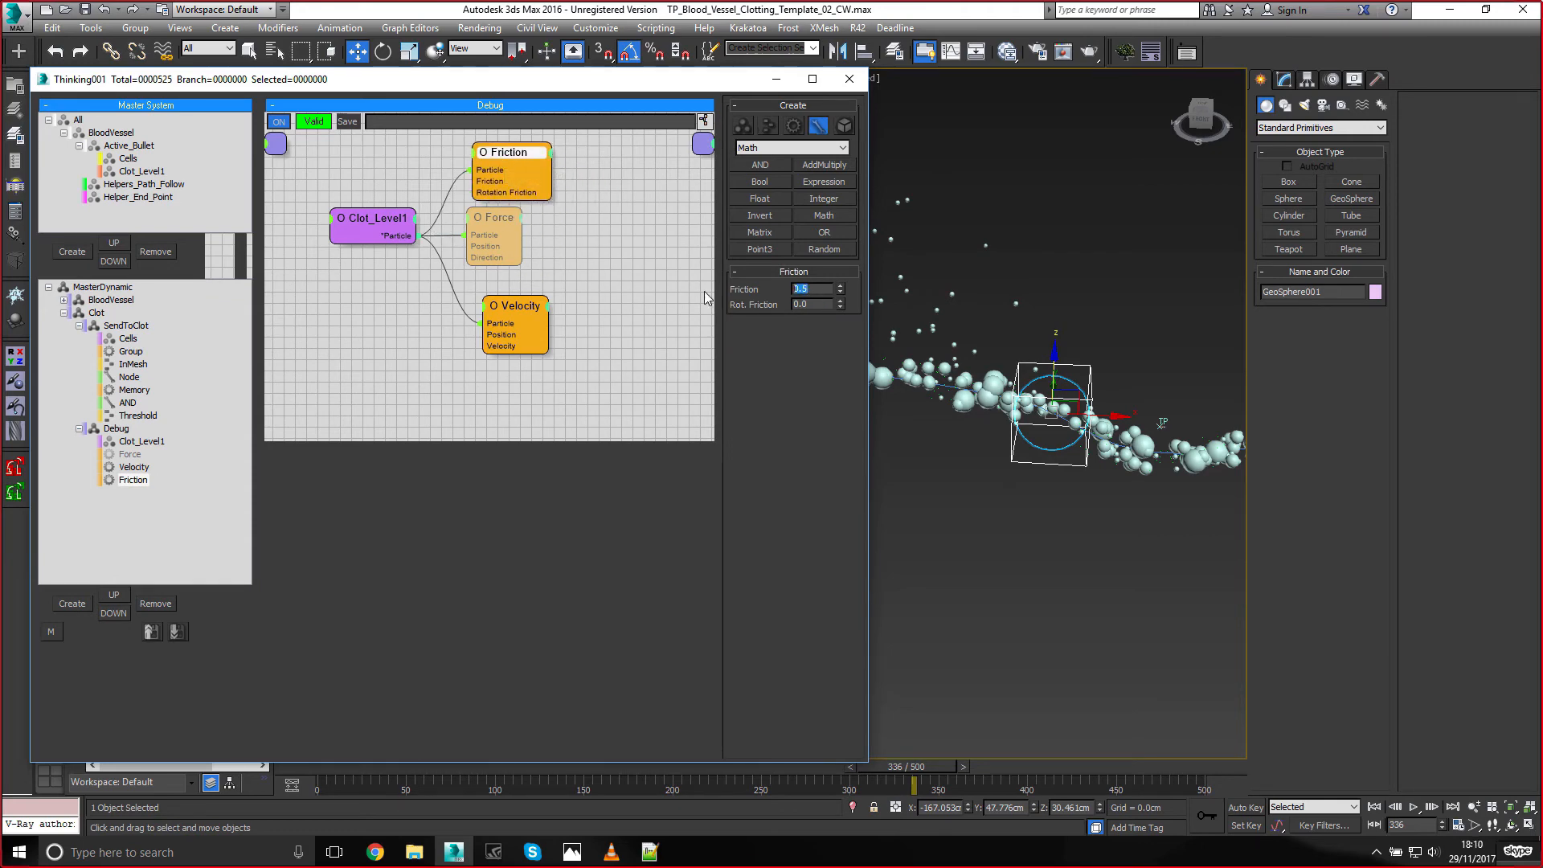
double_click(310, 765)
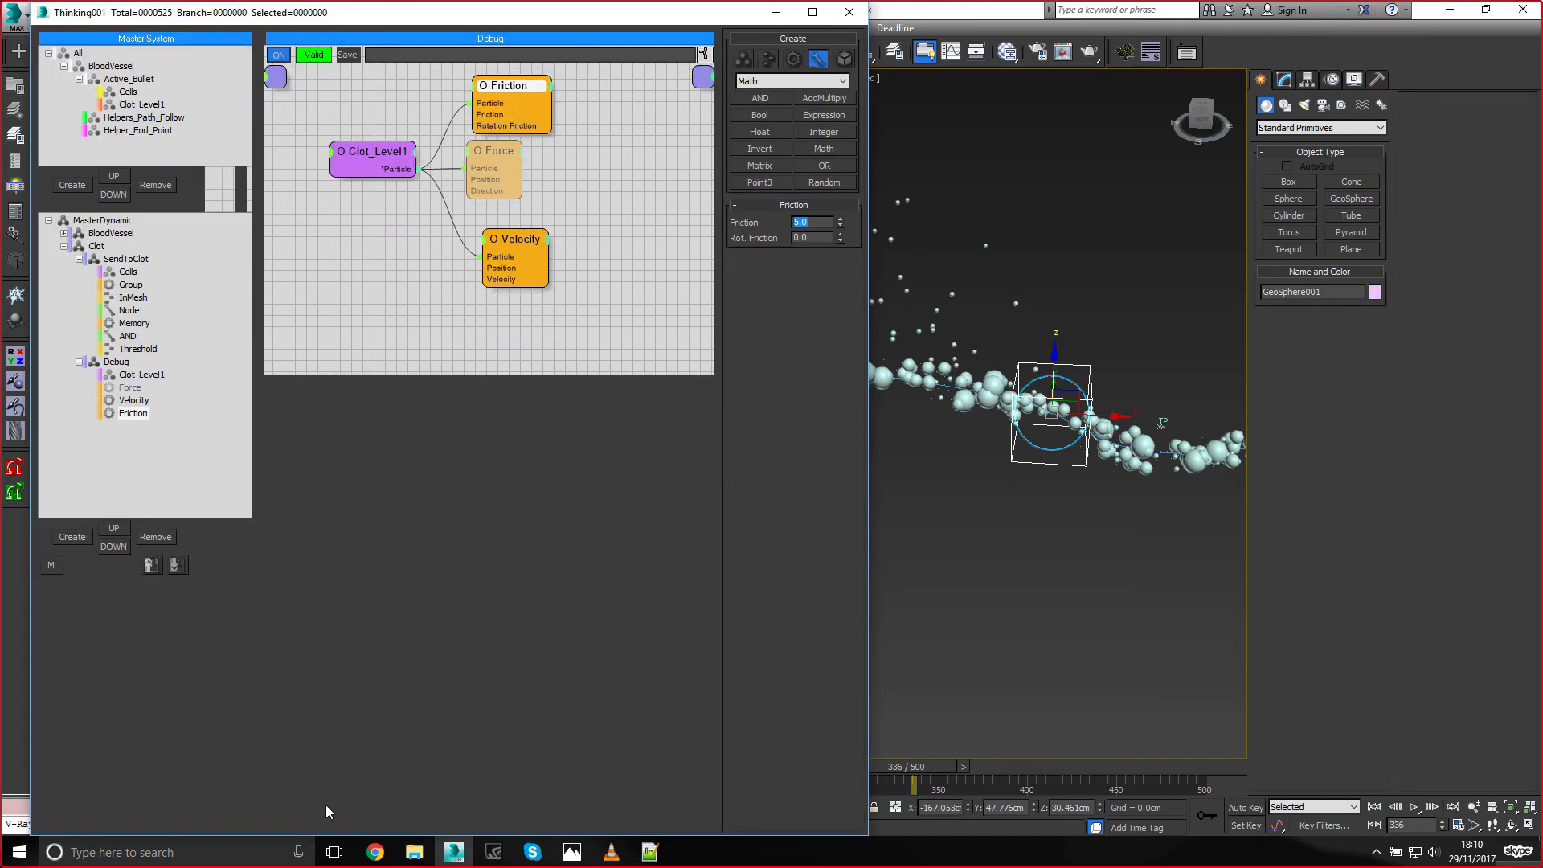
Replay the simulation to frame 345 to examine how friction affects the Clot_Level1 cells
left_click_drag(326, 814, 929, 691)
key("w")
mouse_move(1030, 567)
middle_mouse_down("alt")
mouse_move(1054, 532)
mouse_move(1064, 552)
mouse_move(933, 537)
mouse_move(1033, 561)
middle_mouse_up("alt")
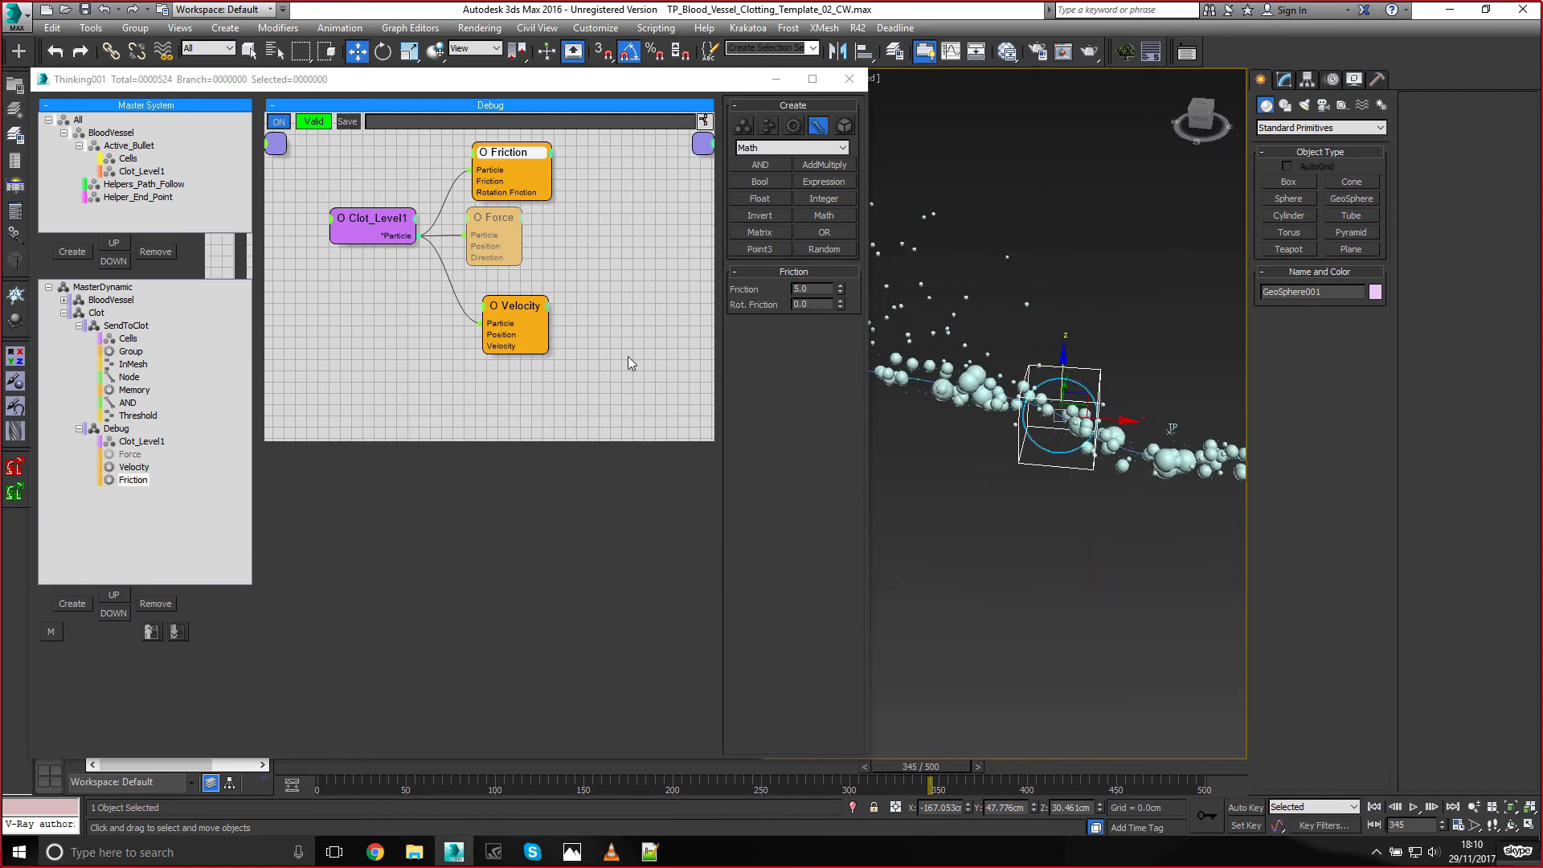
Add a Random helper above Memory in SendToClot and wire the Cells node's Particle output into it
left_click(129, 391)
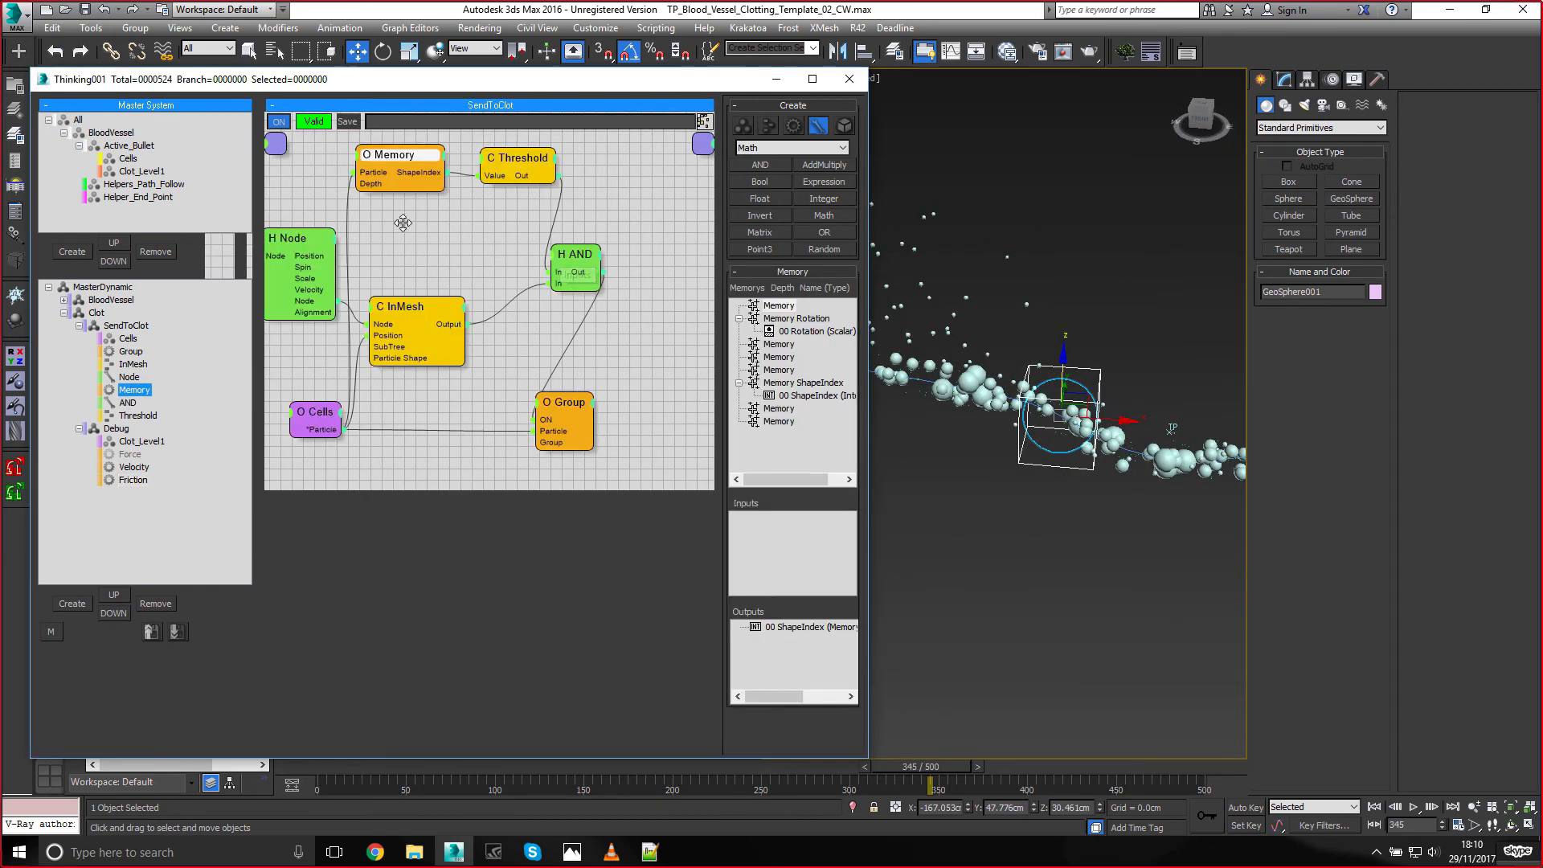
middle_click_drag(400, 221, 423, 244)
left_click(426, 167)
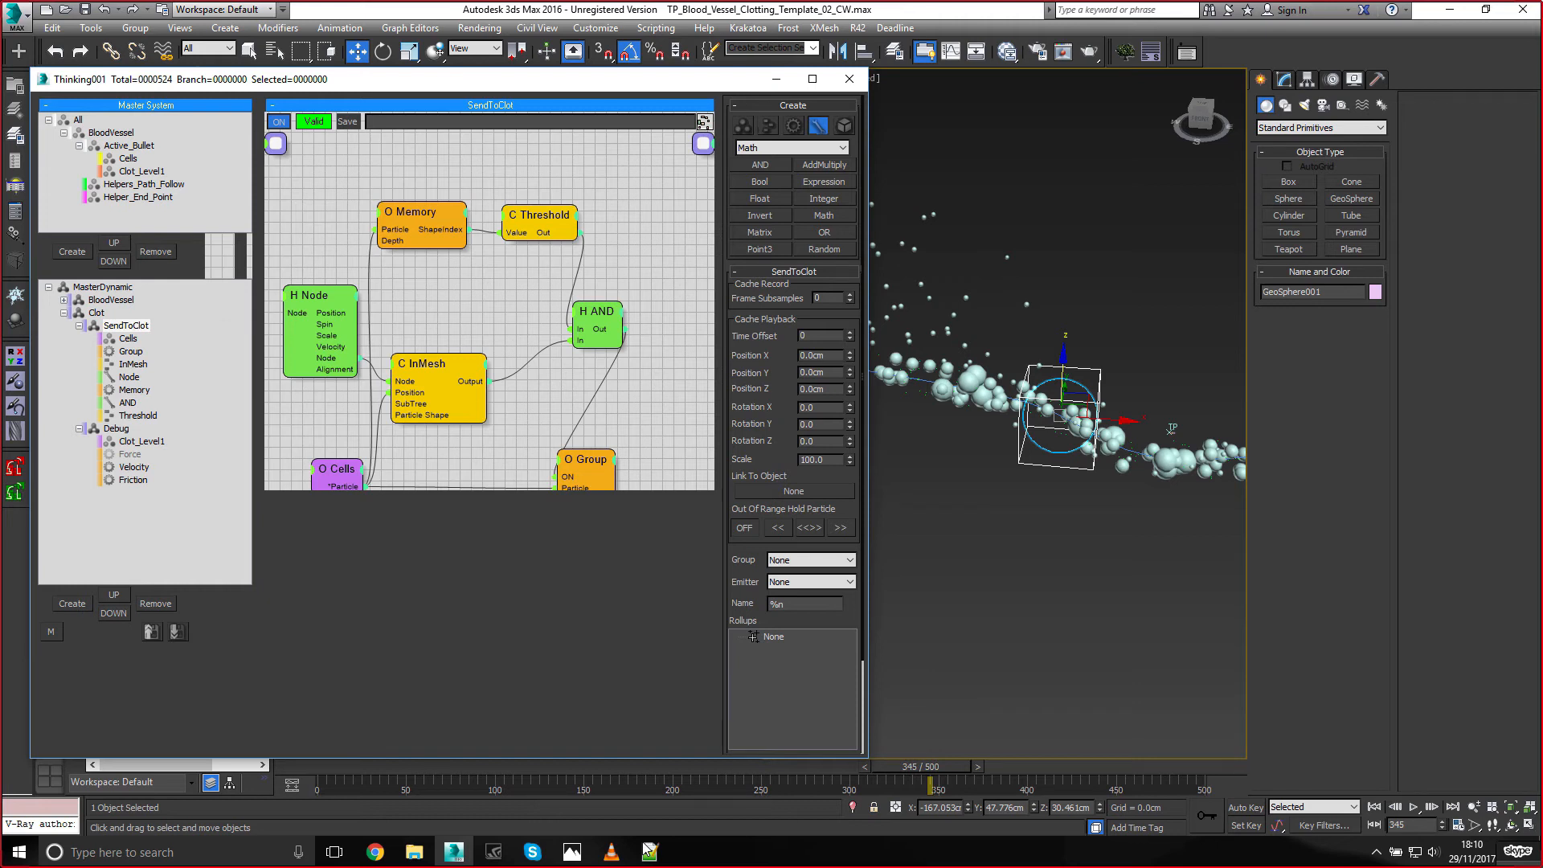
middle_click_drag(392, 155, 397, 198)
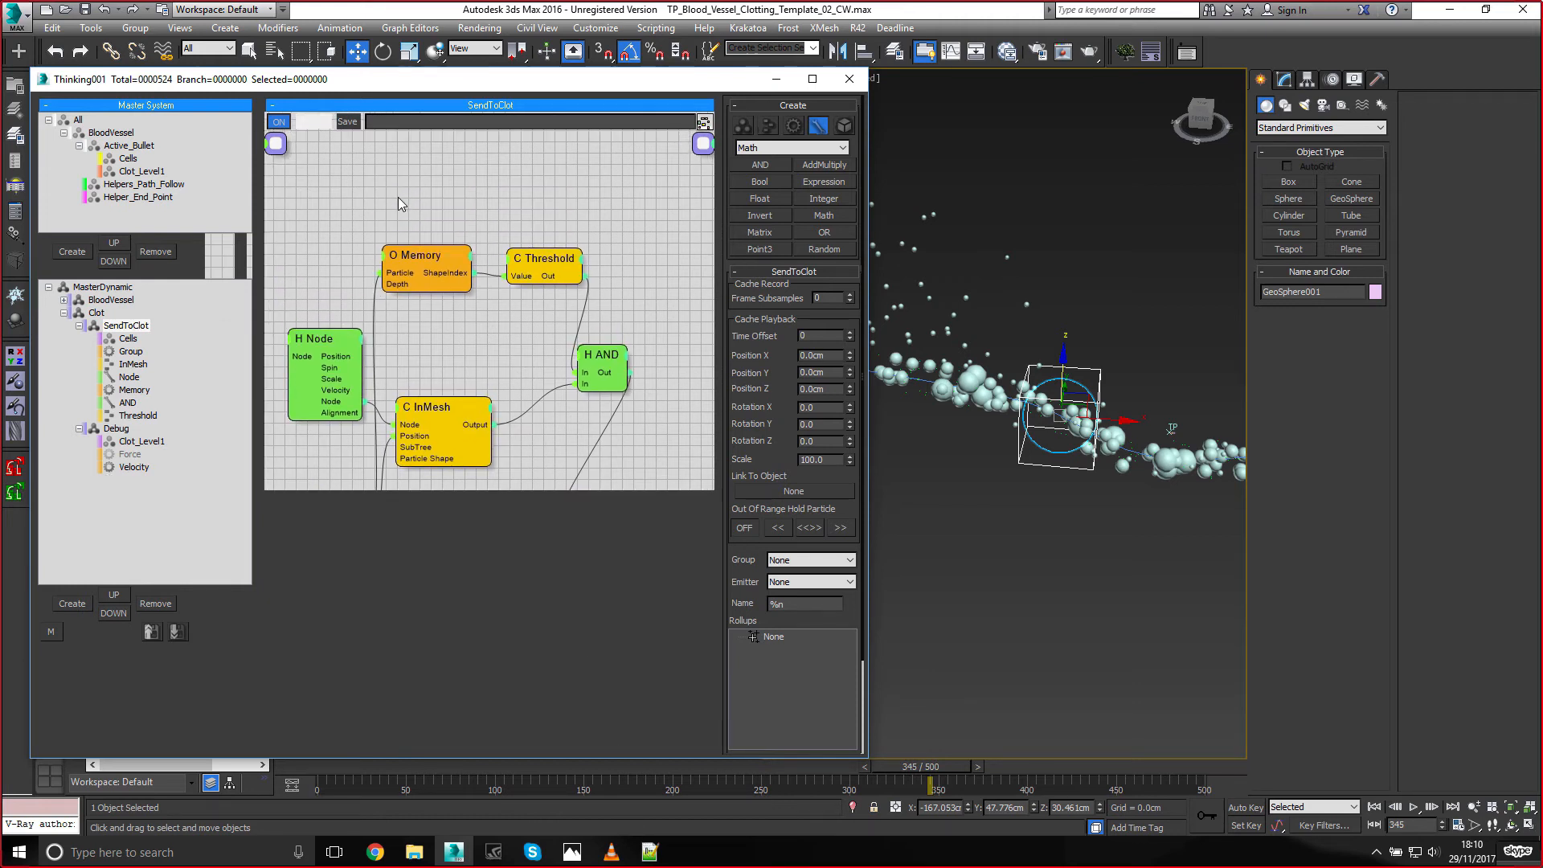
key("Tab")
type("ran")
key("Return")
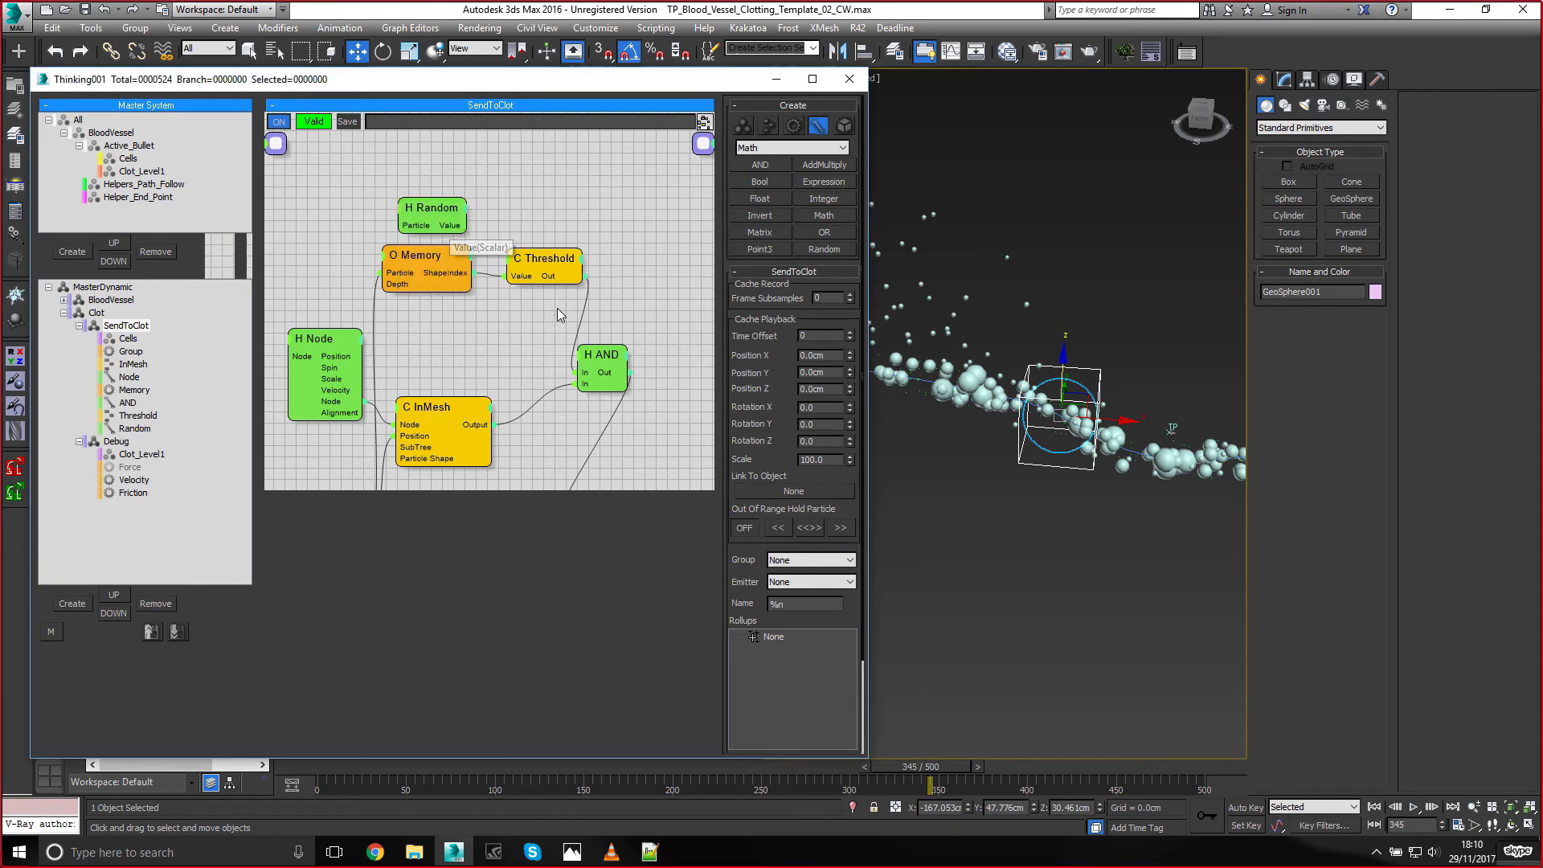
middle_click_drag(448, 276, 450, 225)
left_click(351, 485)
middle_click_drag(428, 279, 428, 306)
left_click(411, 206)
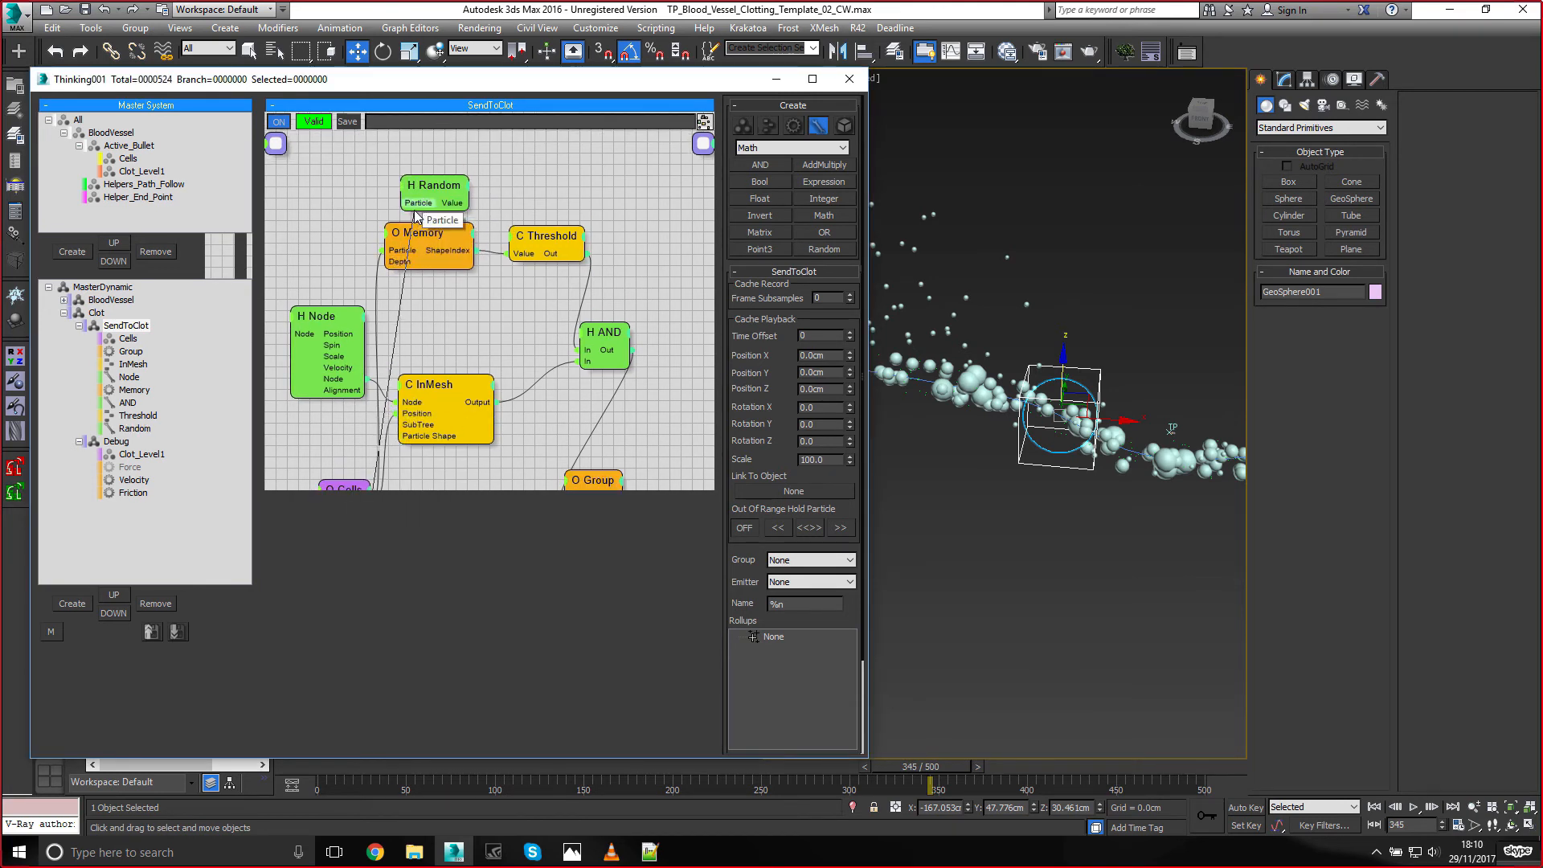
Move the Random helper clear of Memory and set its Value 2 to 100.0 and its seed to 16708
left_click_drag(422, 190, 412, 166)
left_click_drag(809, 304, 753, 304)
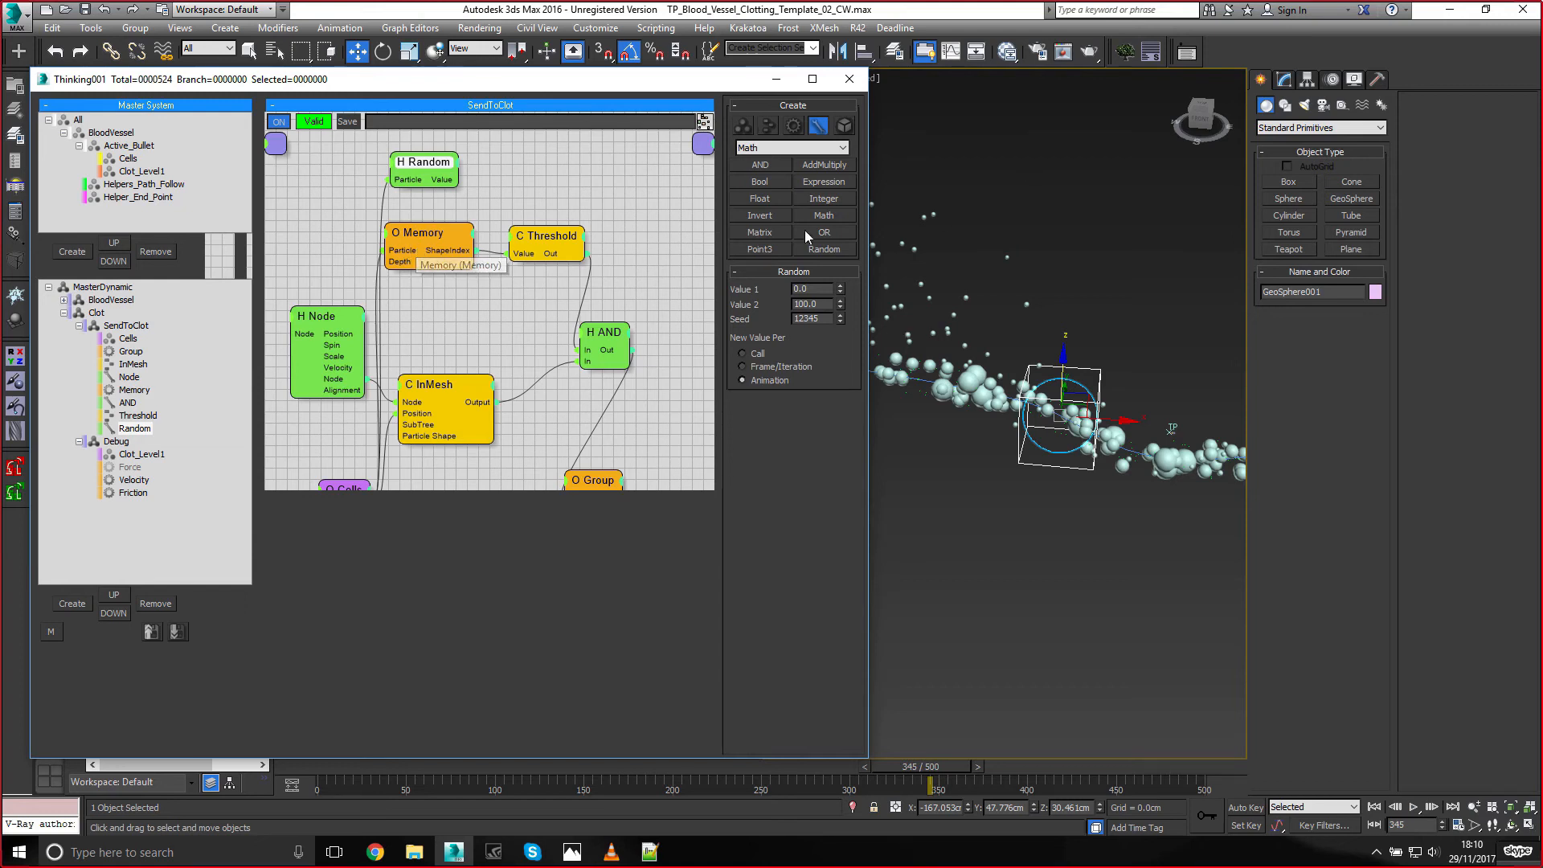
left_click_drag(841, 317, 807, 261)
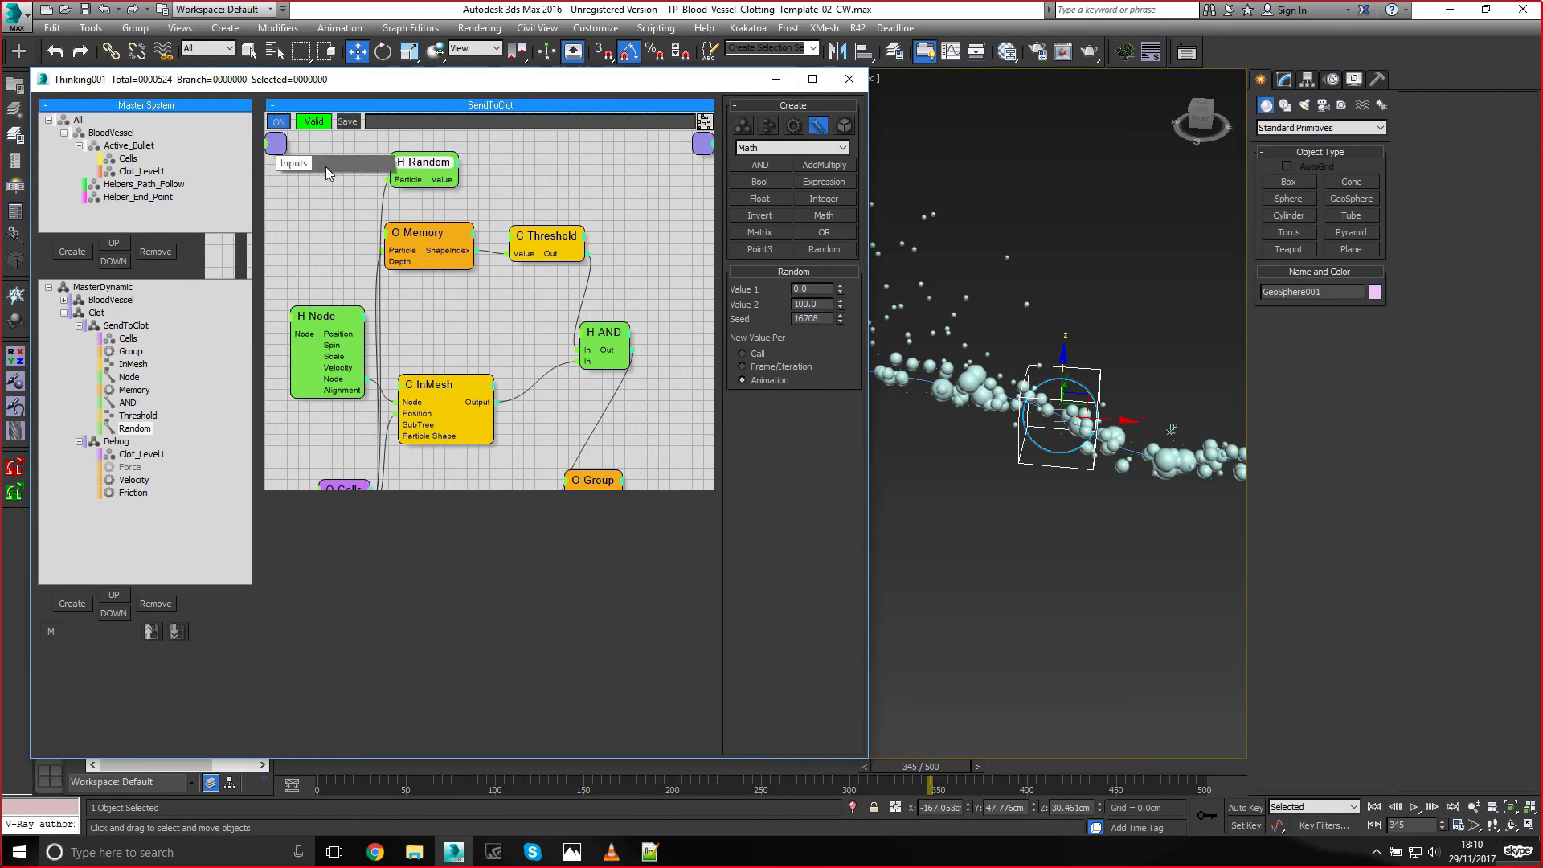
Add a second Threshold condition fed by the Random helper's Value output and set its threshold to 50
middle_click_drag(521, 181, 517, 190)
double_click(513, 186)
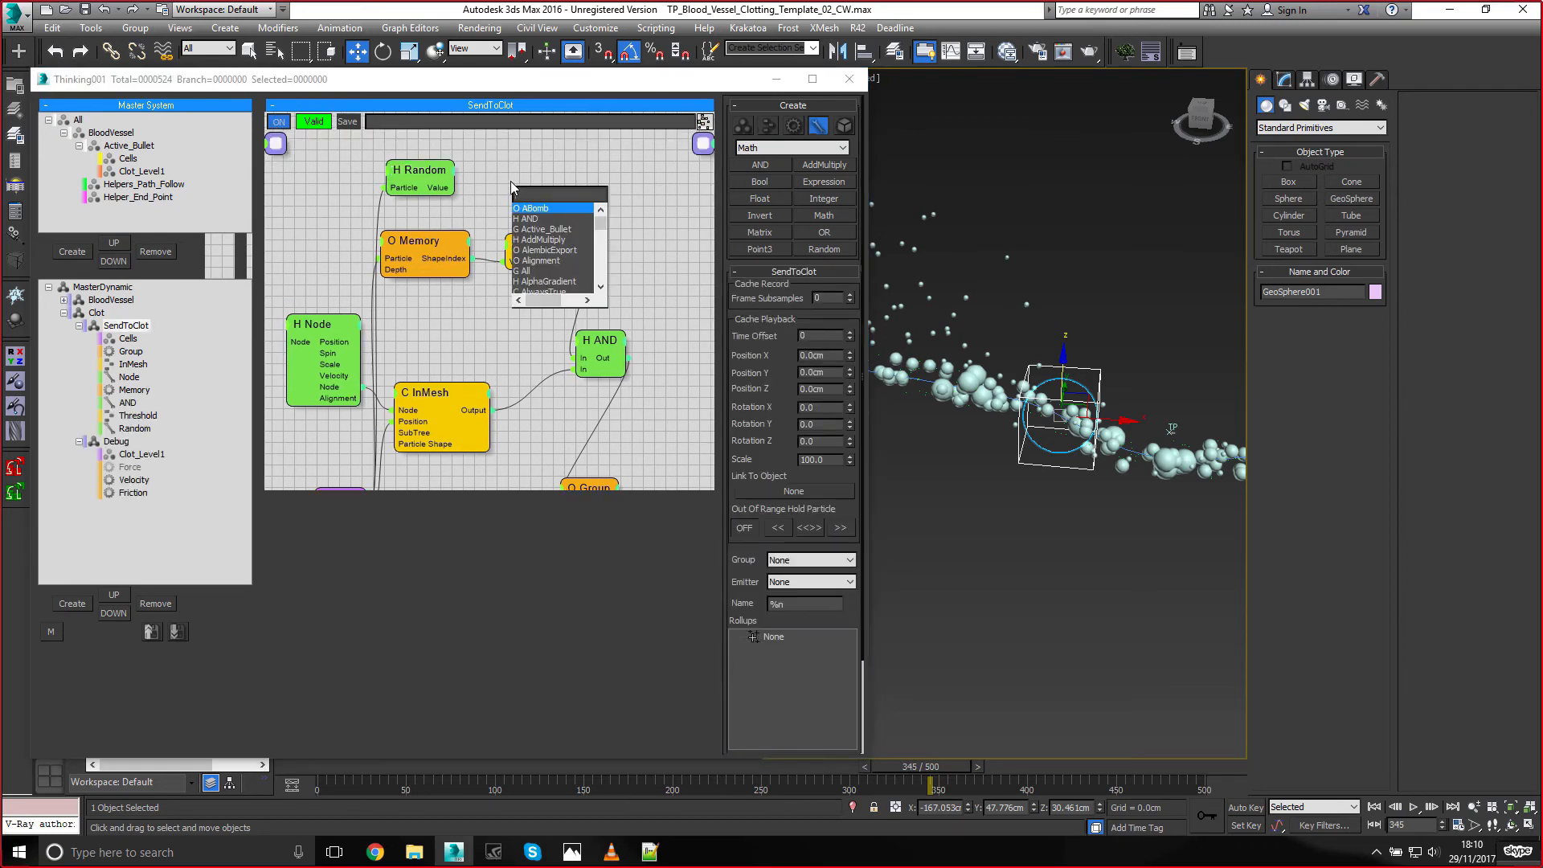
type("thre")
key("Return")
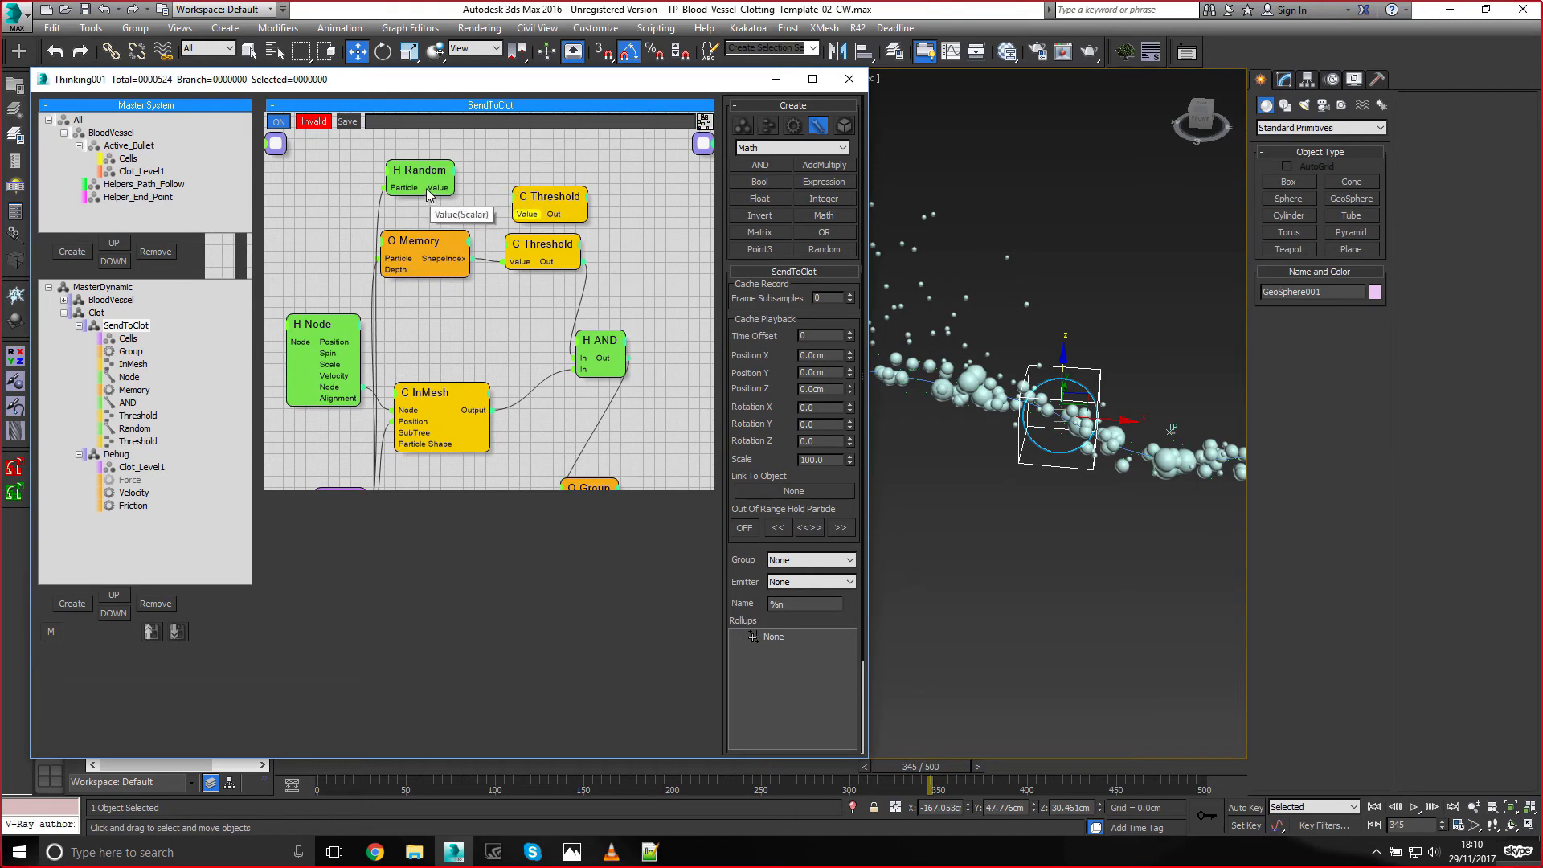
left_click_drag(439, 189, 521, 180)
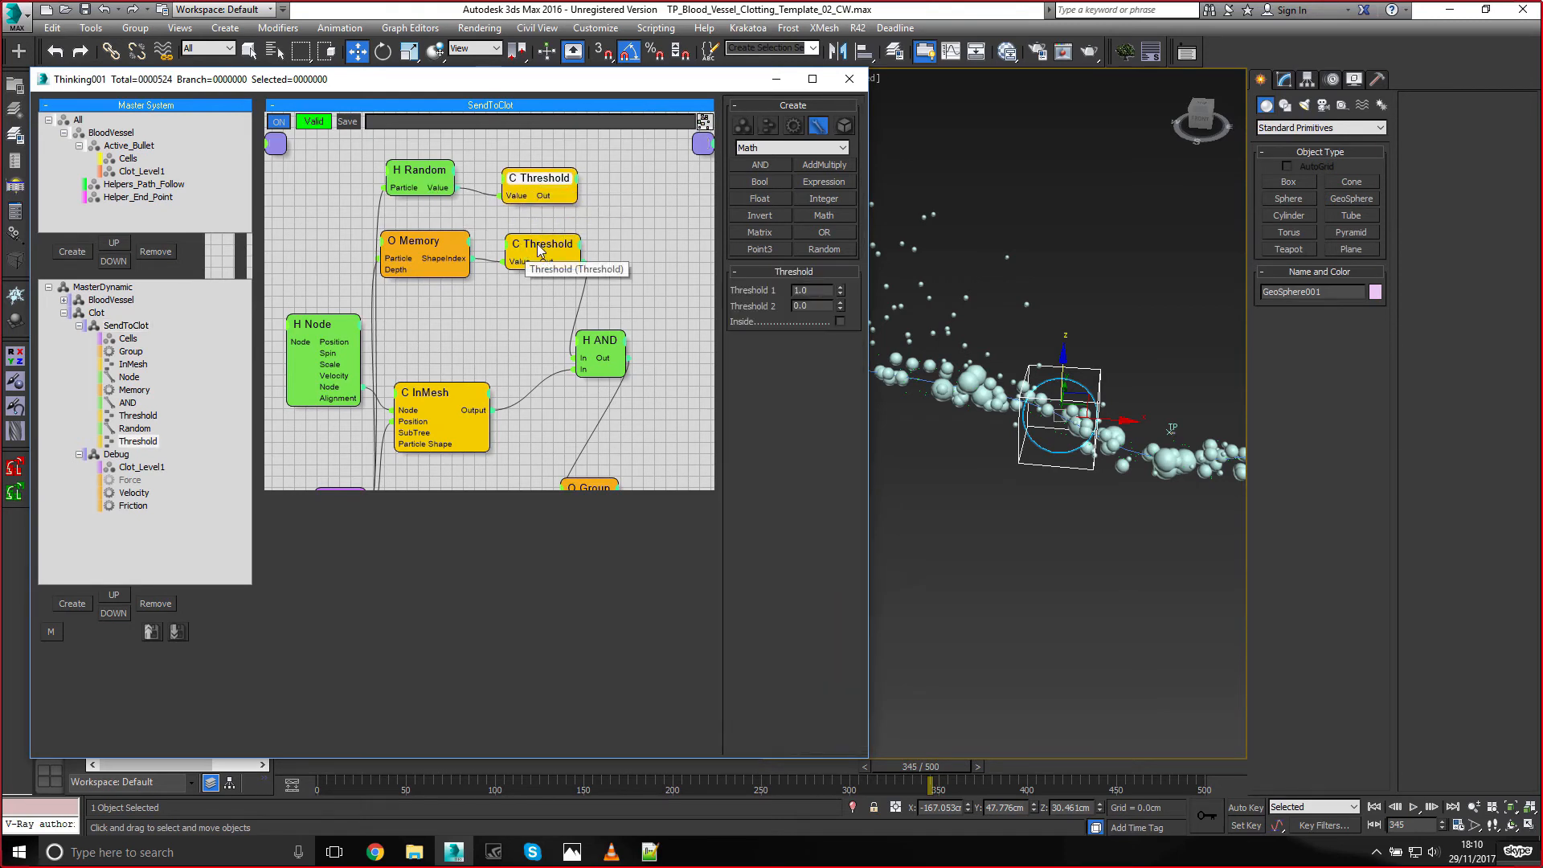
double_click(822, 290)
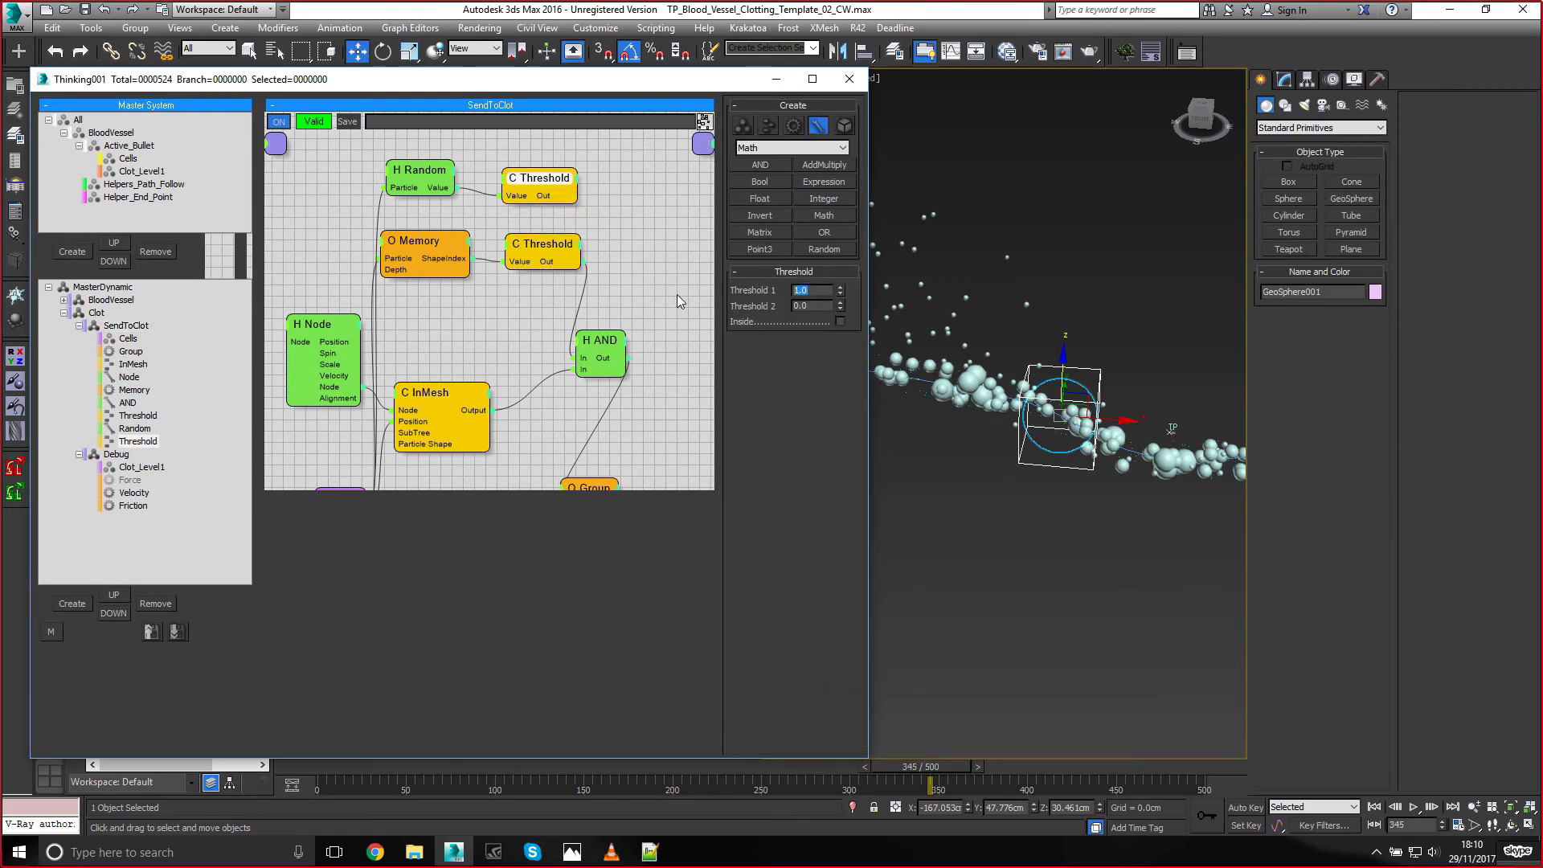
type("0")
type("50")
key("Return")
Duplicate the AND helper to combine both Threshold outputs, feed it into the existing AND and replay to frame 291
mouse_move(596, 339)
left_mouse_down("shift")
mouse_move(627, 199)
mouse_move(612, 220)
mouse_move(609, 348)
mouse_move(584, 360)
left_mouse_up("shift")
left_click_drag(321, 764, 835, 744)
key("w")
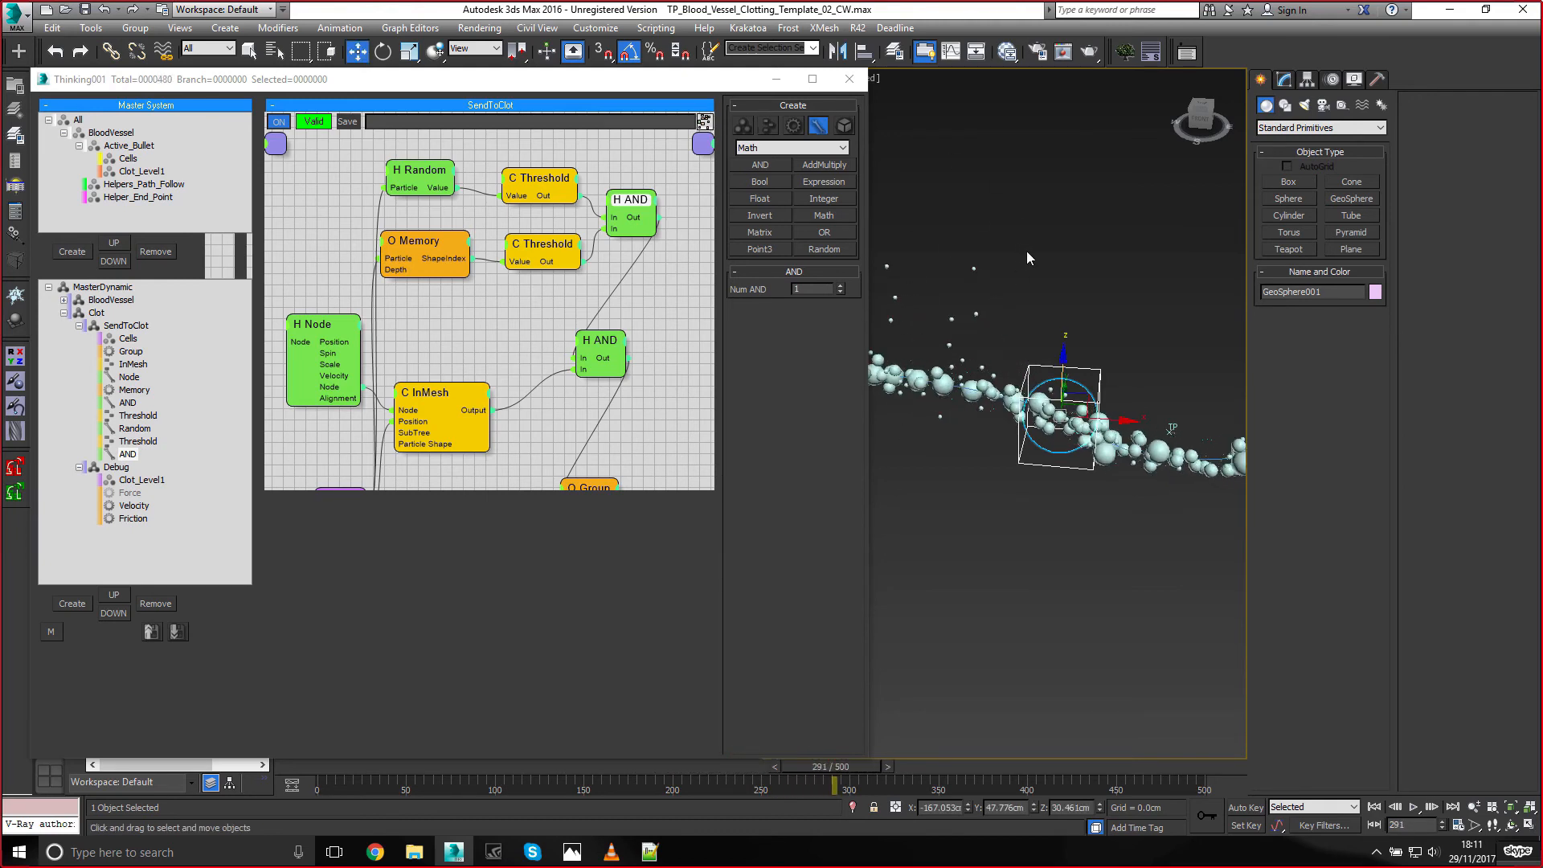
Review the TP_Blood_Vessel_Clotting.mp4 reference in VLC media player, then return to 3ds Max and select Debug's Clot_Level1 group
left_click(116, 467)
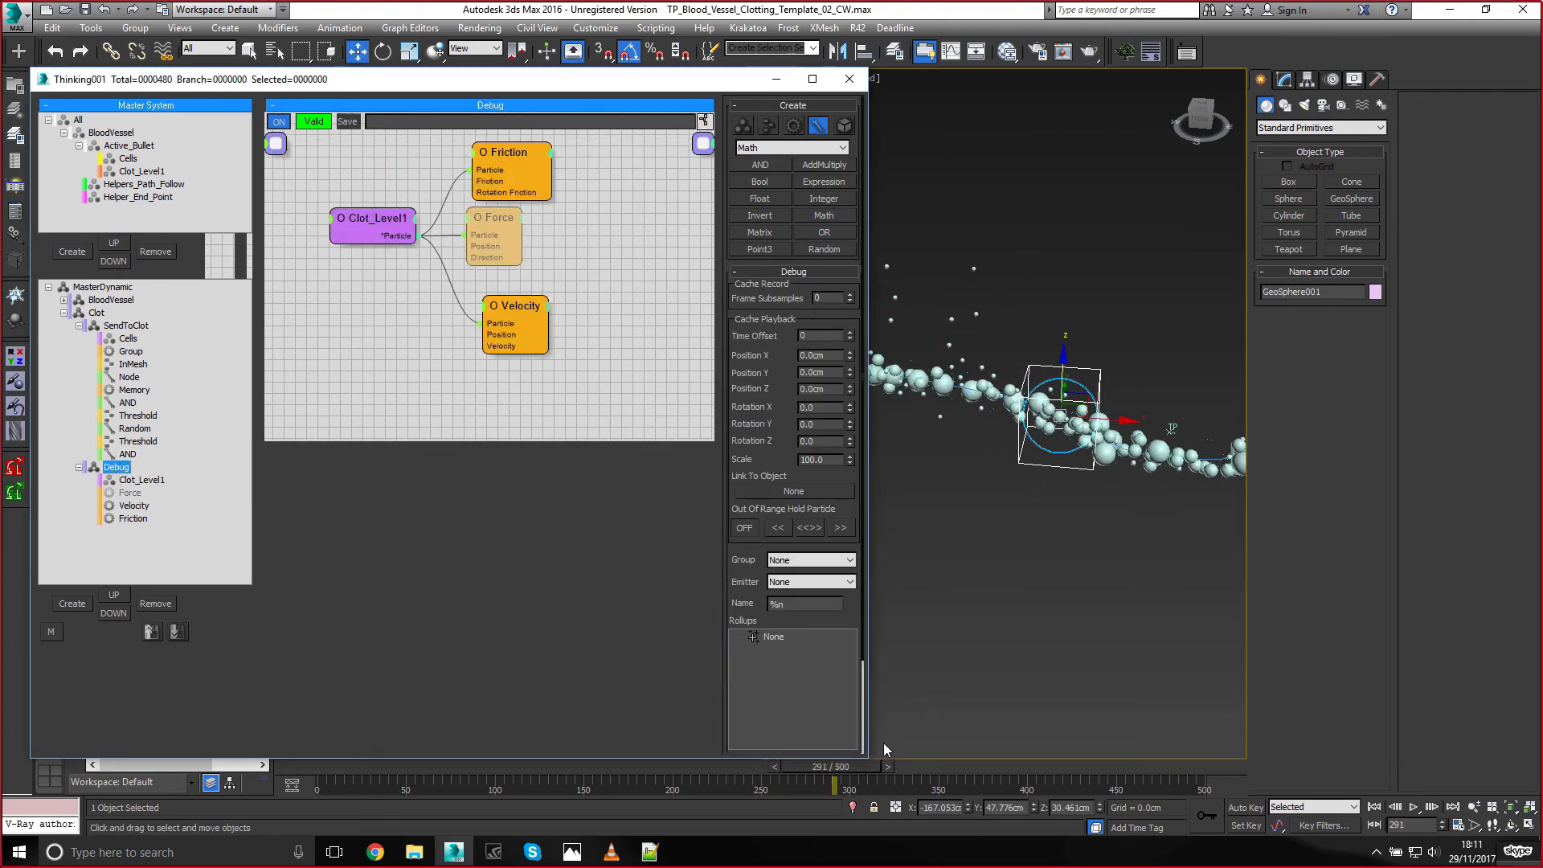
mouse_move(617, 857)
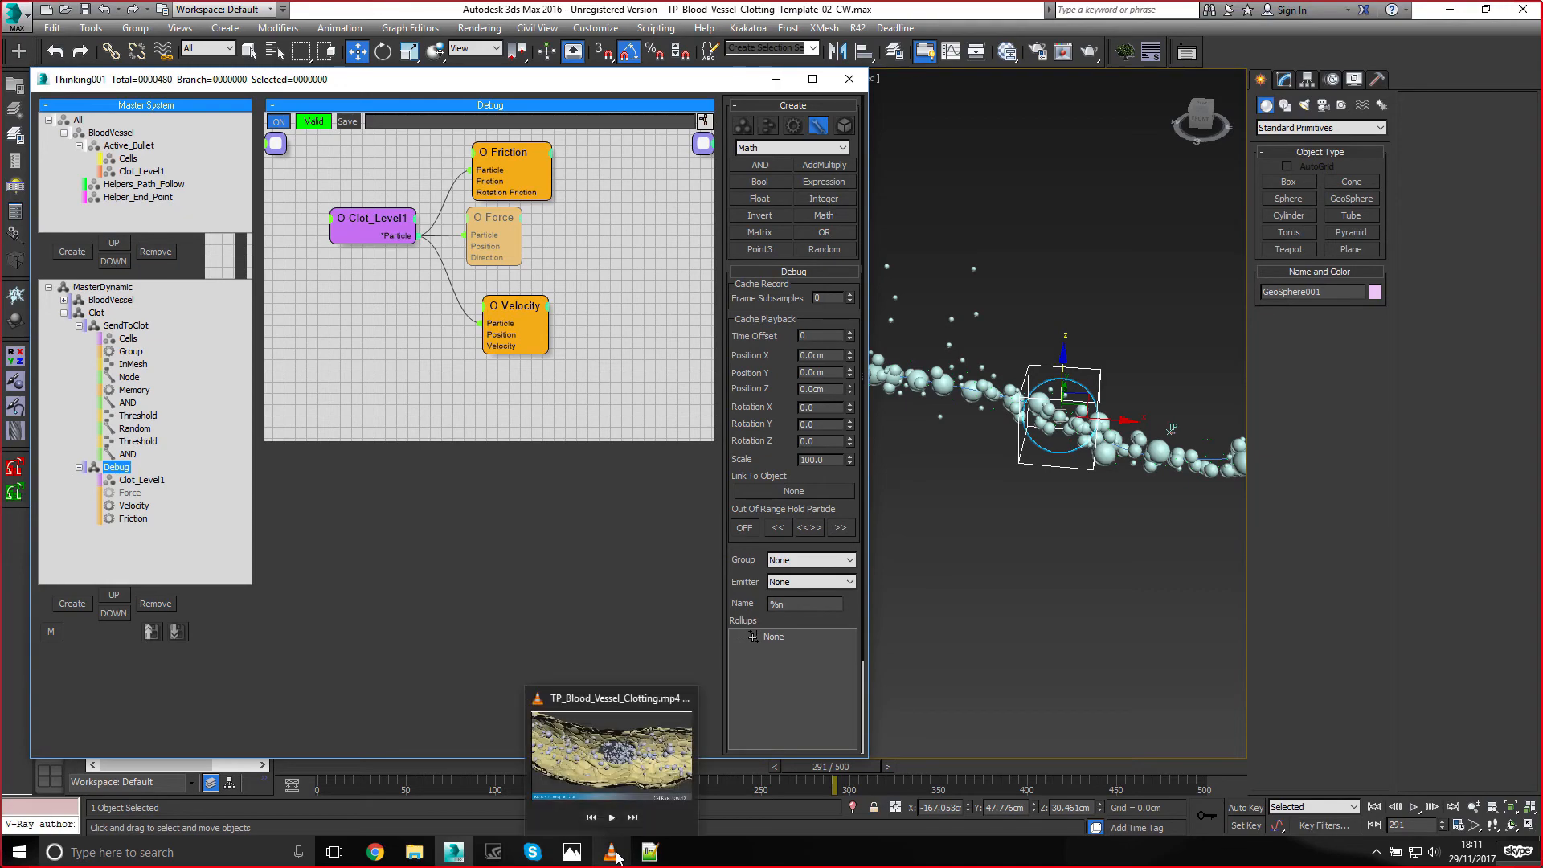
left_click(619, 777)
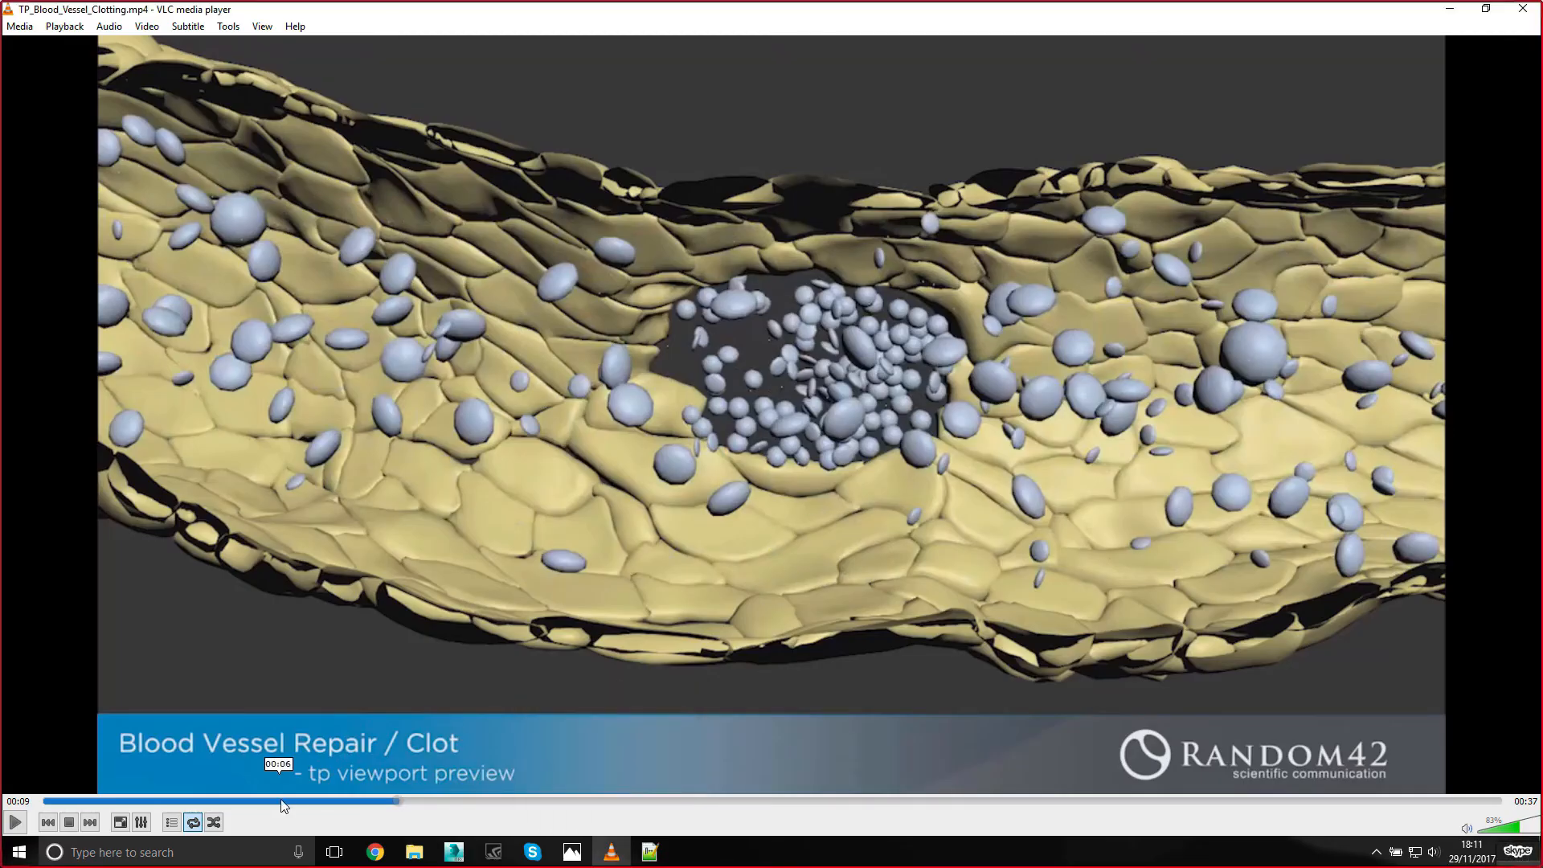
left_click(1450, 9)
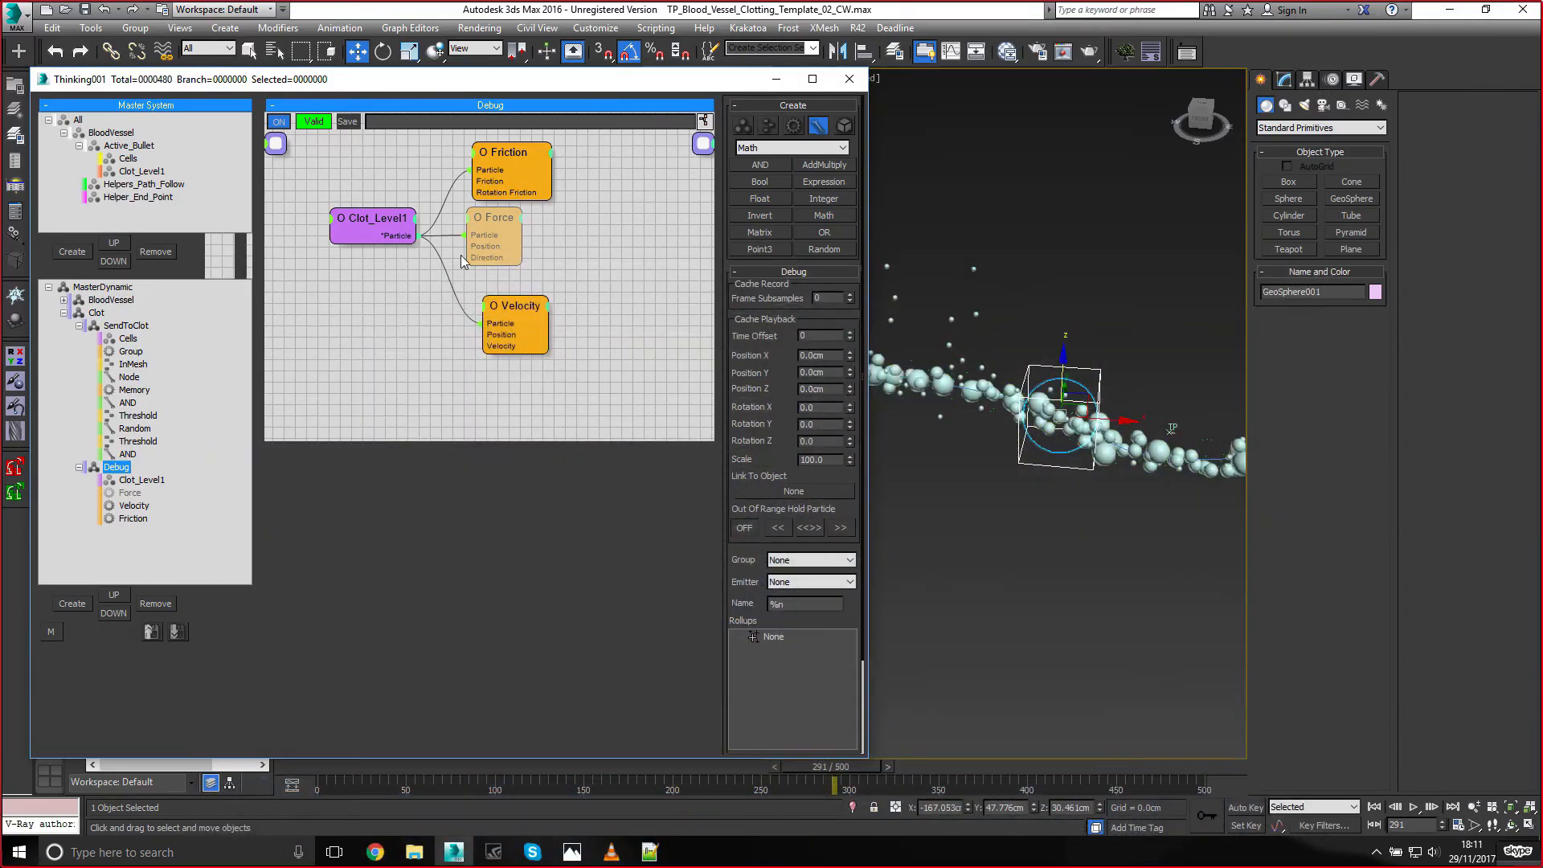
left_click(149, 482)
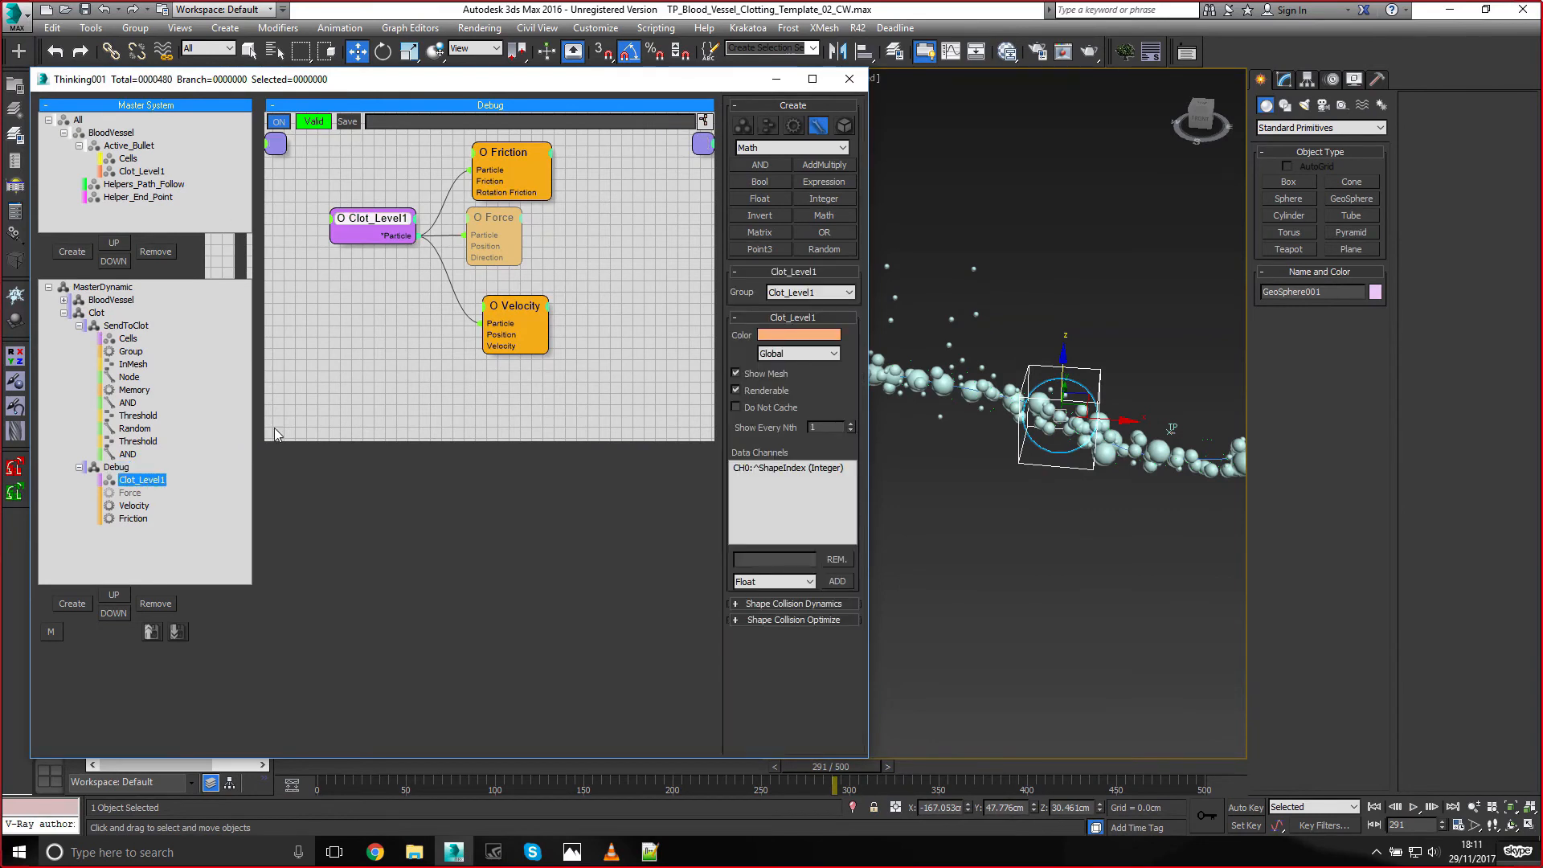
Rename the Debug DynamicSet as Clot
left_click(120, 472)
left_click(120, 471)
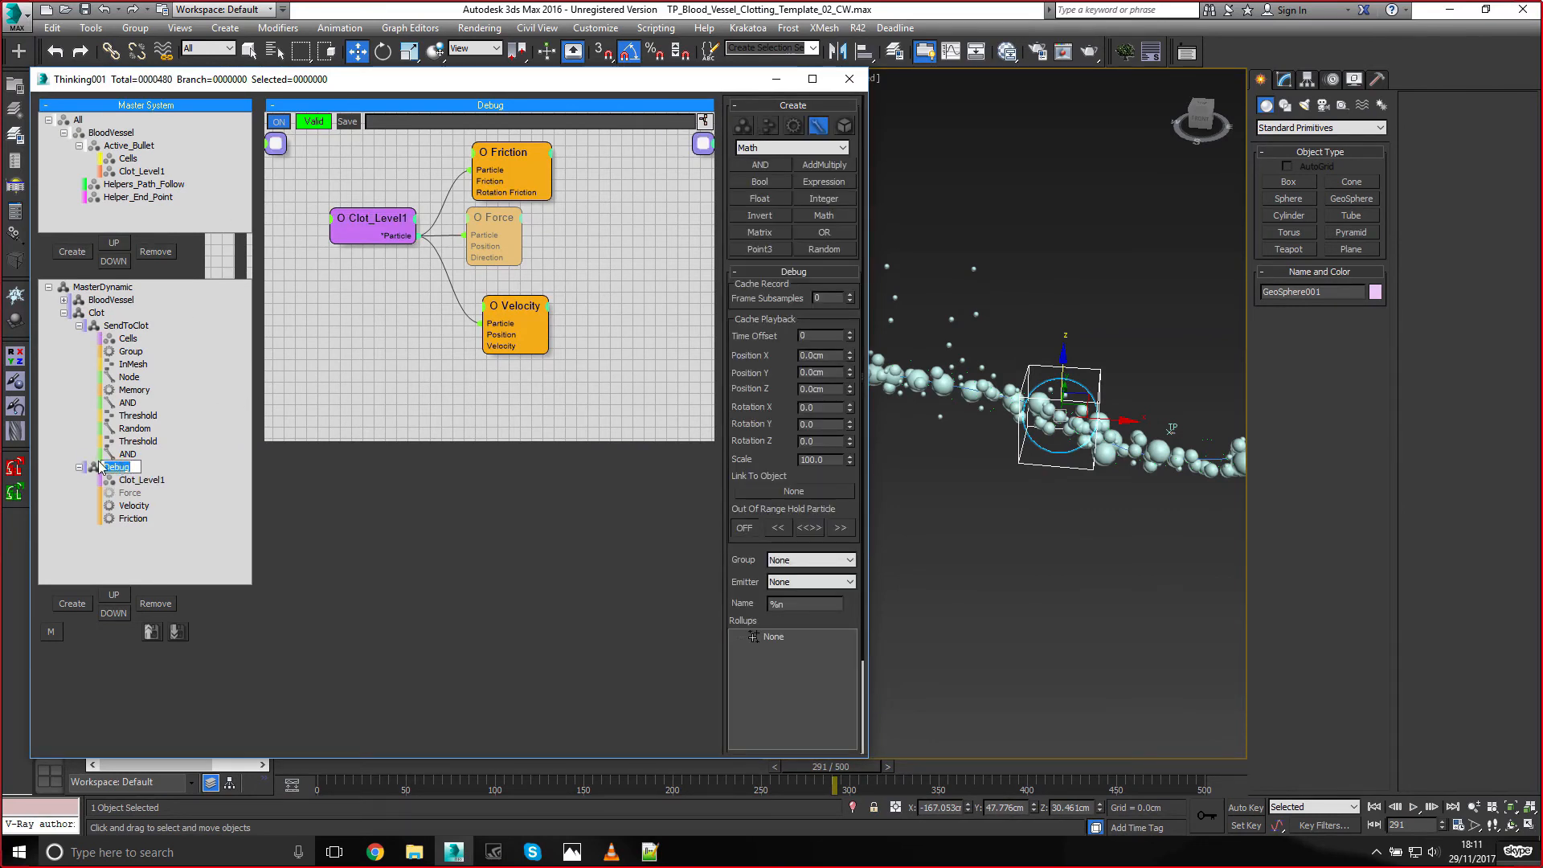
type("Clot")
key("Return")
Delete the Friction, Velocity and Force operators from the renamed Clot set, keeping only the Clot_Level1 group
middle_click_drag(395, 304, 401, 321)
left_click(519, 167)
key("Delete")
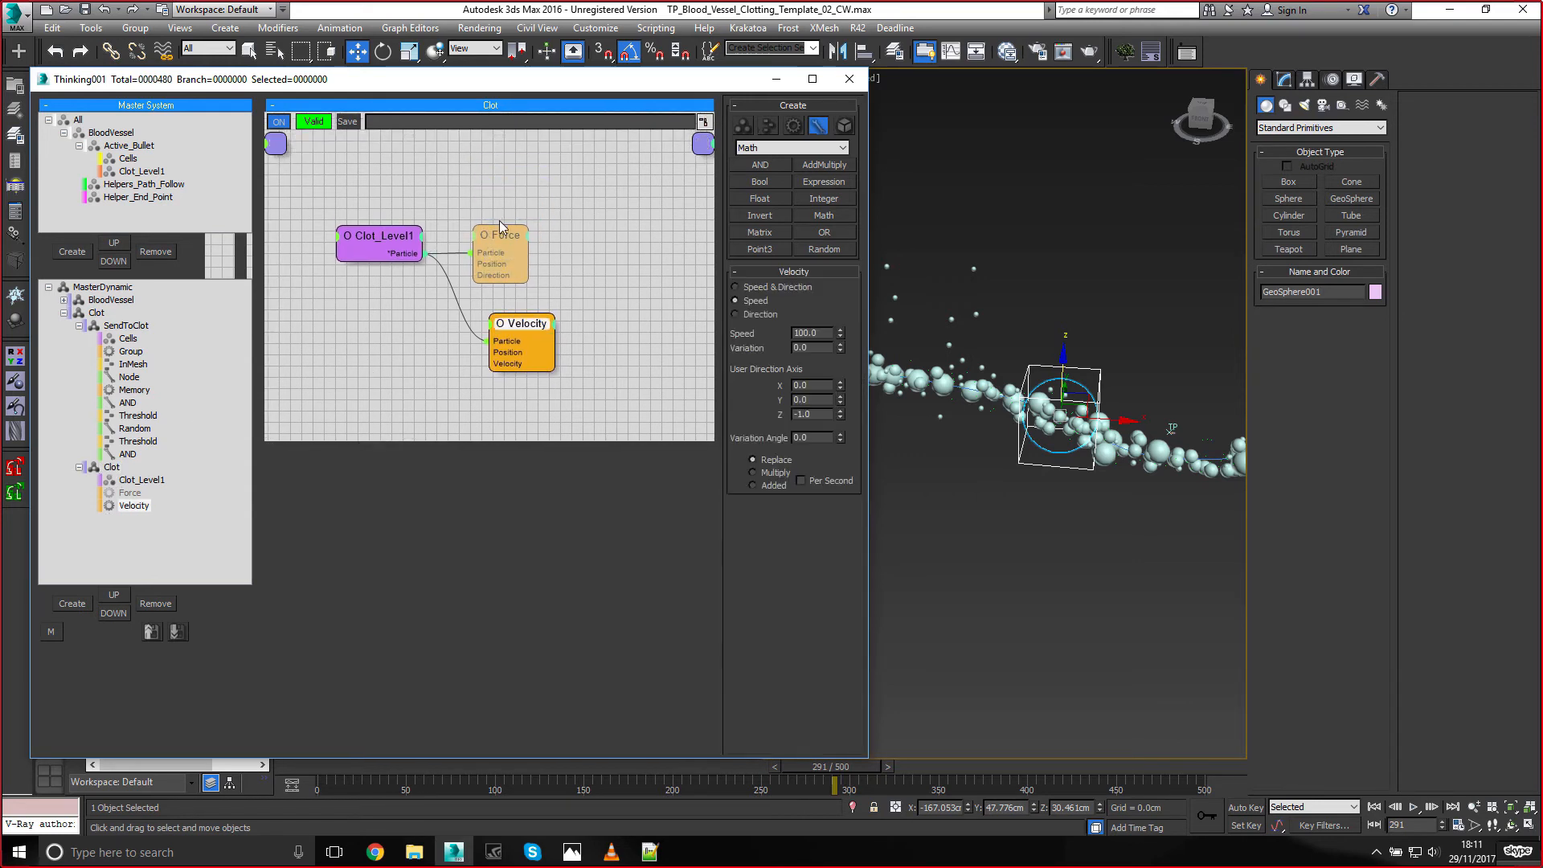
left_click(502, 233)
key("Delete")
key("Delete")
middle_click_drag(525, 283, 505, 286)
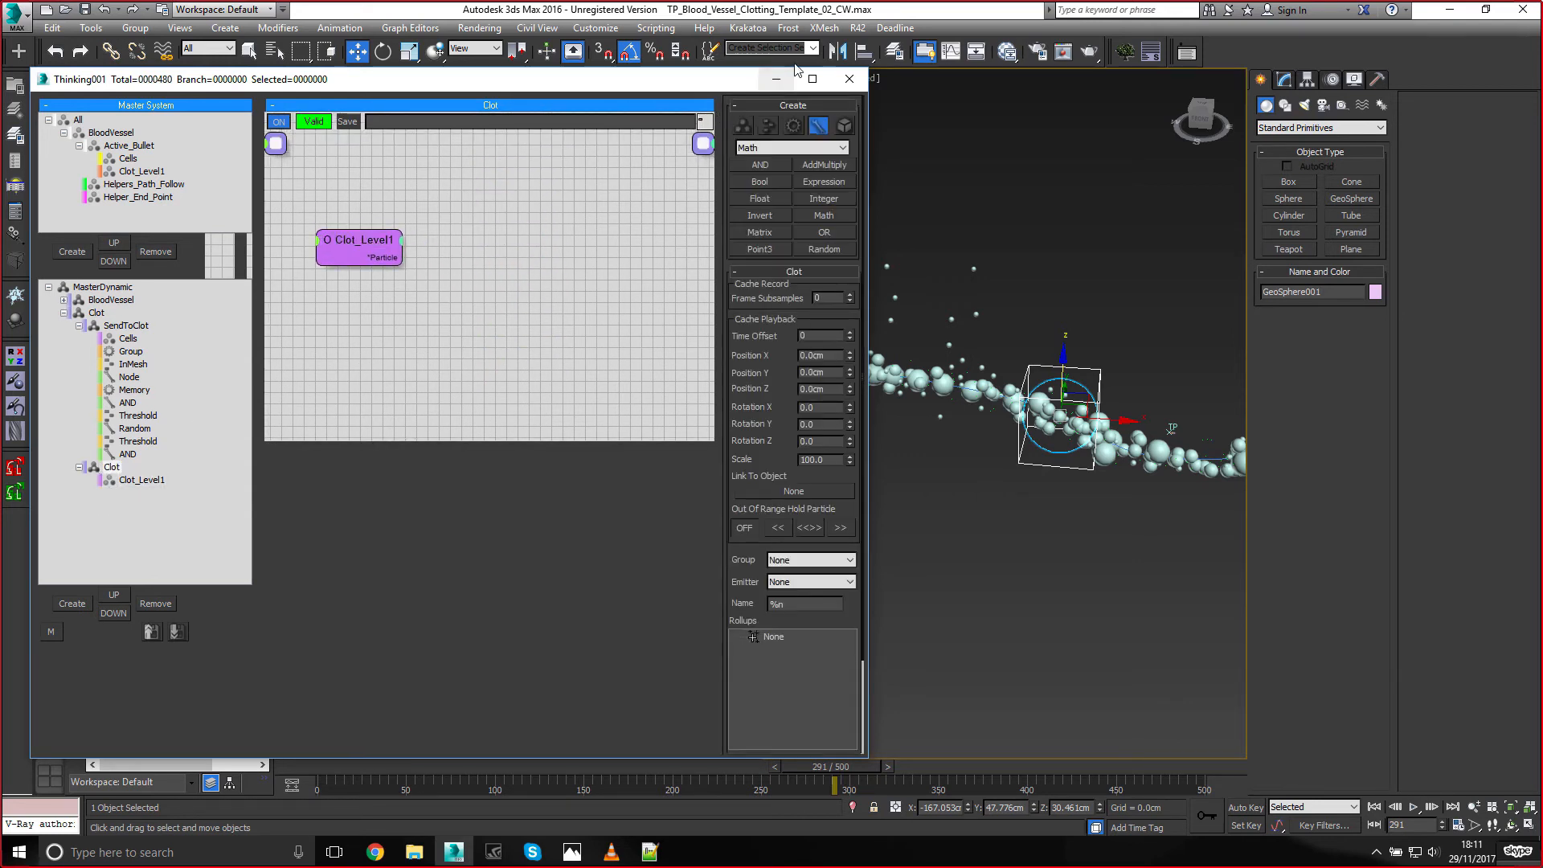
Unhide TP_Spawn_Clot_Level1 in the 2_TP_Dynamics layer and frame it in the viewport
double_click(80, 467)
left_click(894, 51)
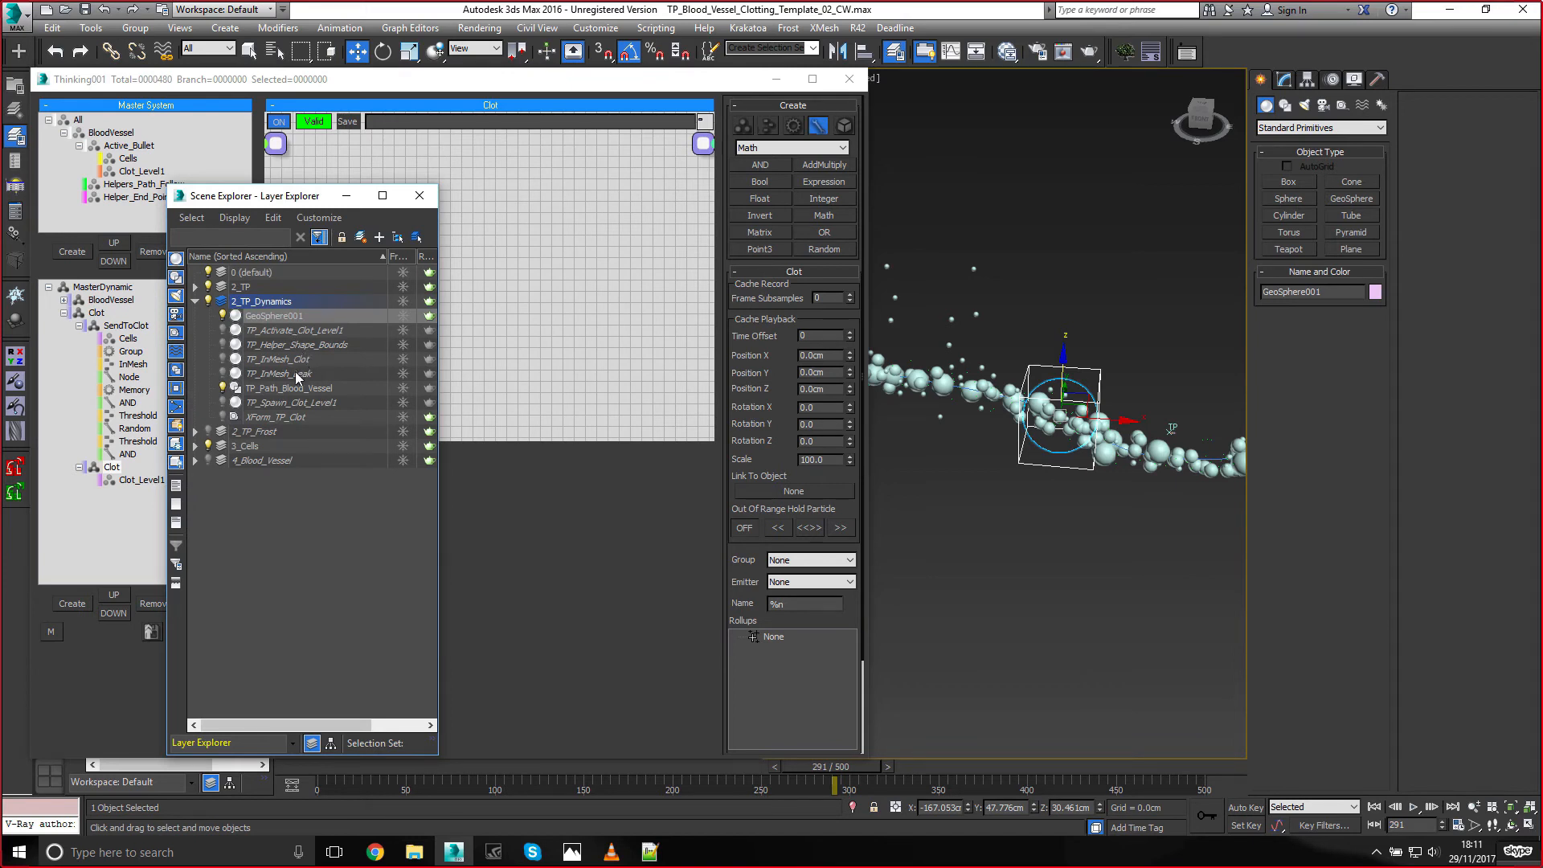
left_click(297, 403)
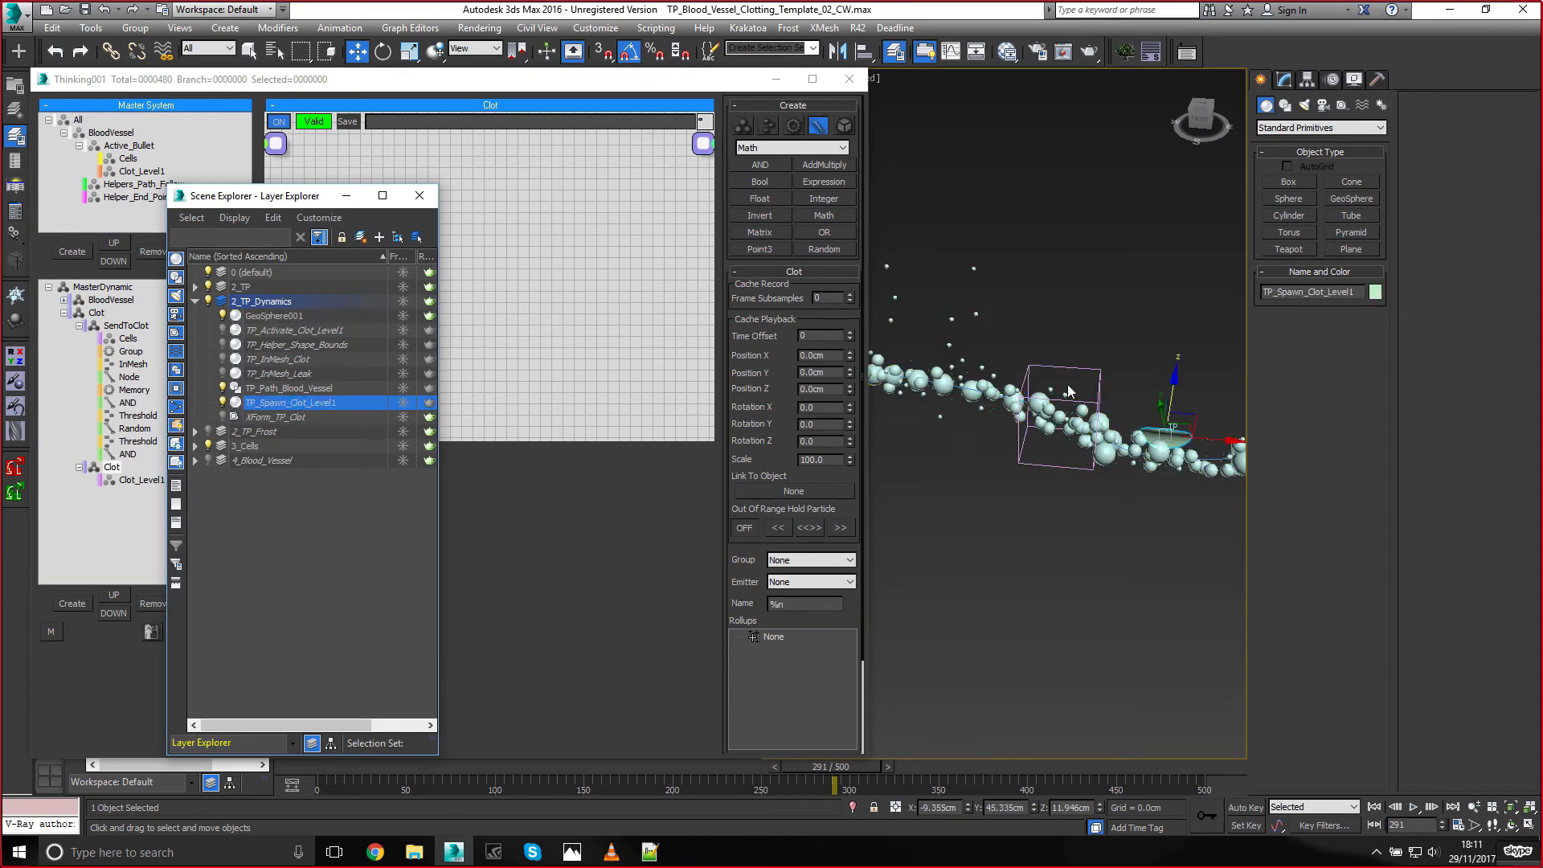
key("z")
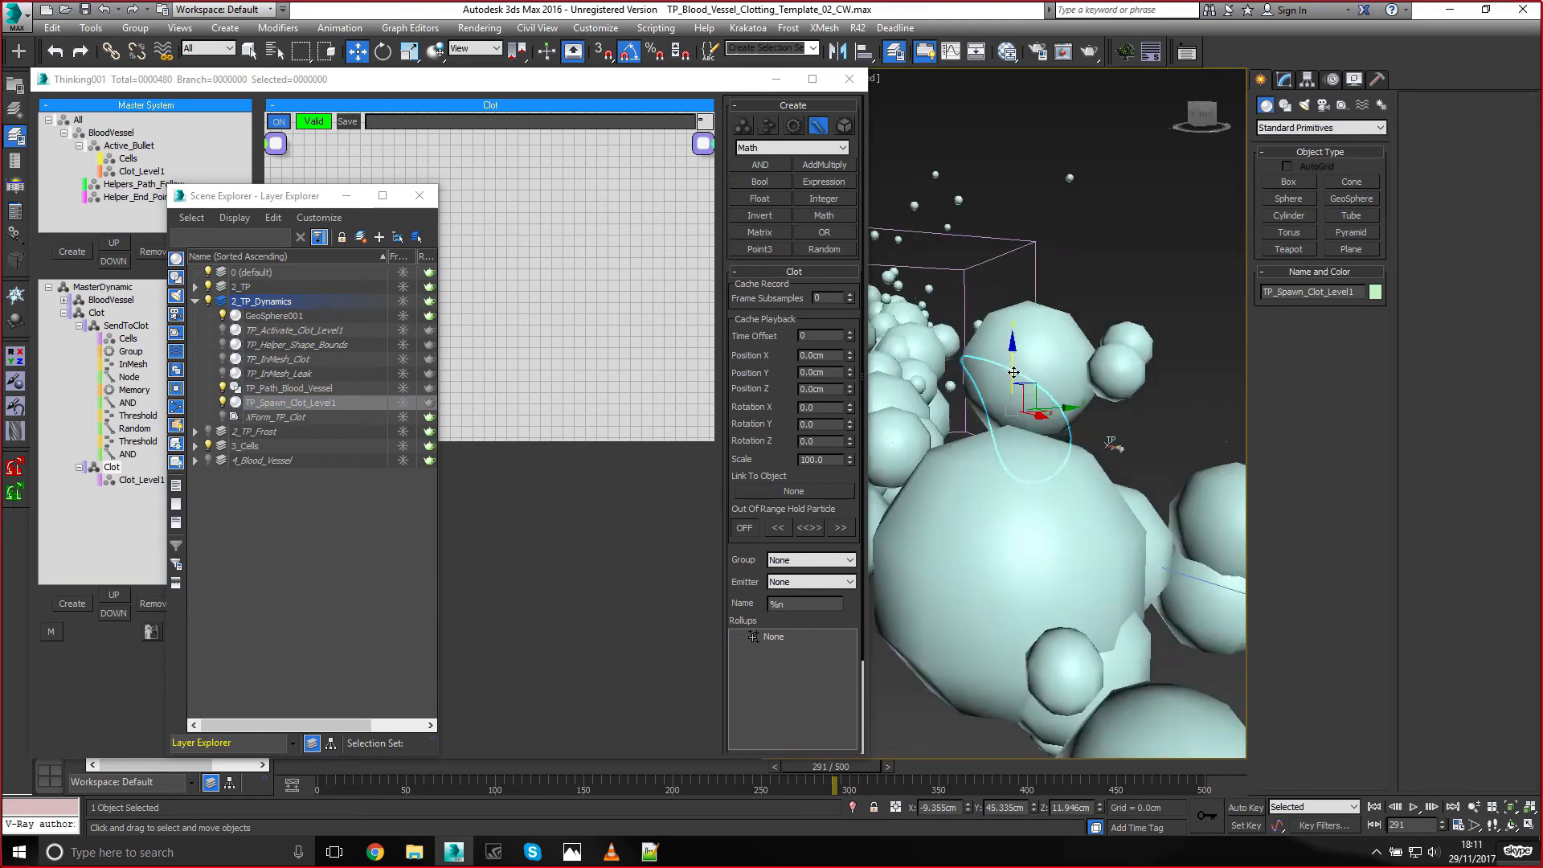
scroll(1054, 354, "down", 5)
middle_click_drag(1054, 354, 993, 314, "alt")
Move GeoSphere001 along the cell stream to sit beside TP_Spawn_Clot_Level1, deselect it, scrub to frame 152 and close the Layer Explorer
left_click(907, 278)
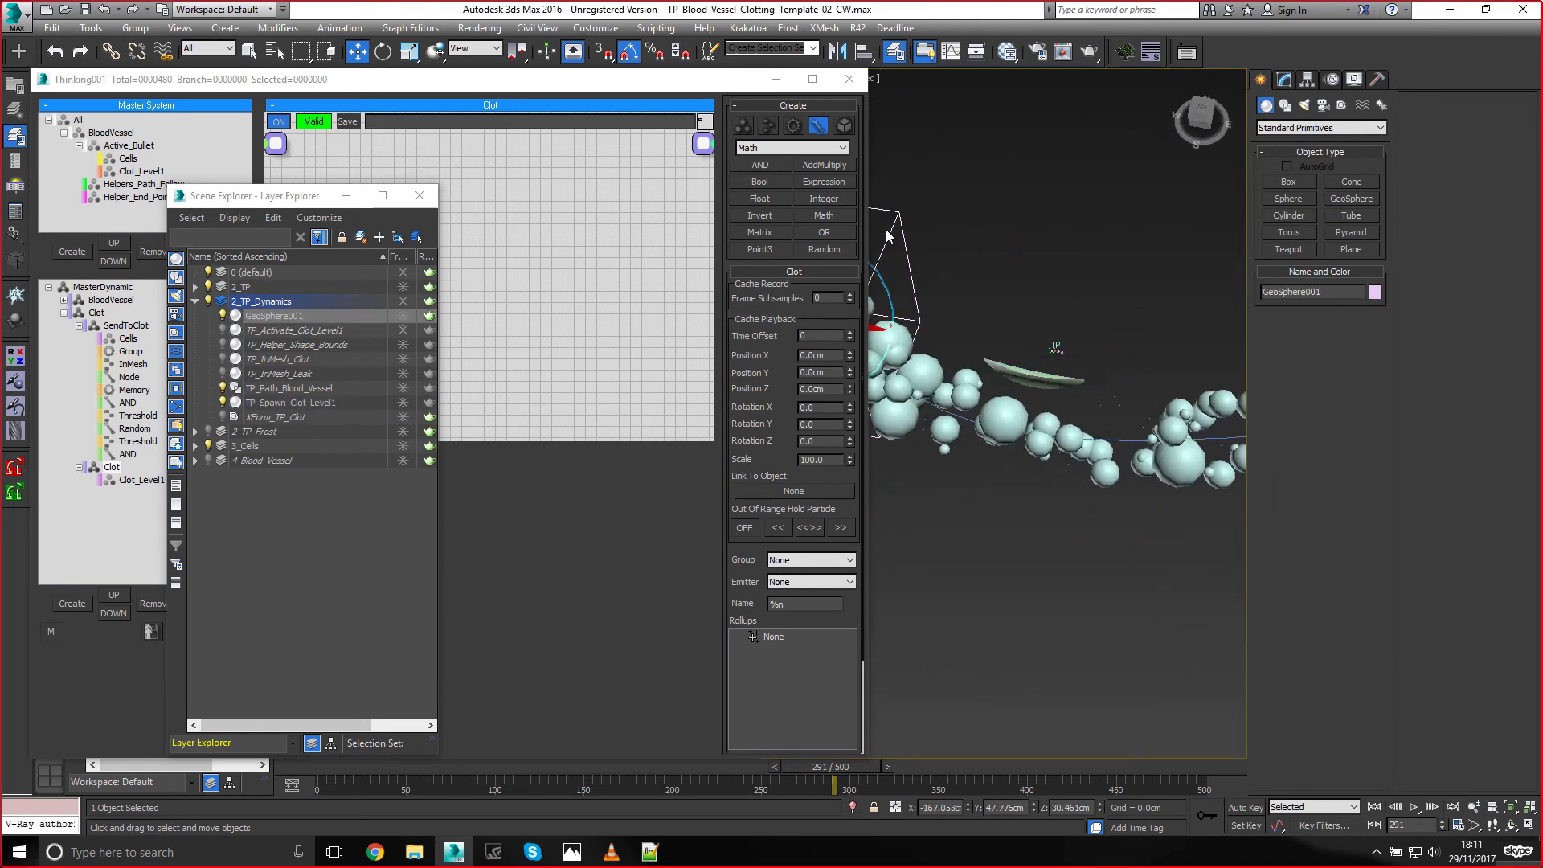
scroll(956, 248, "down", 4)
left_click_drag(906, 277, 1062, 313)
middle_click_drag(1062, 315, 983, 264, "alt")
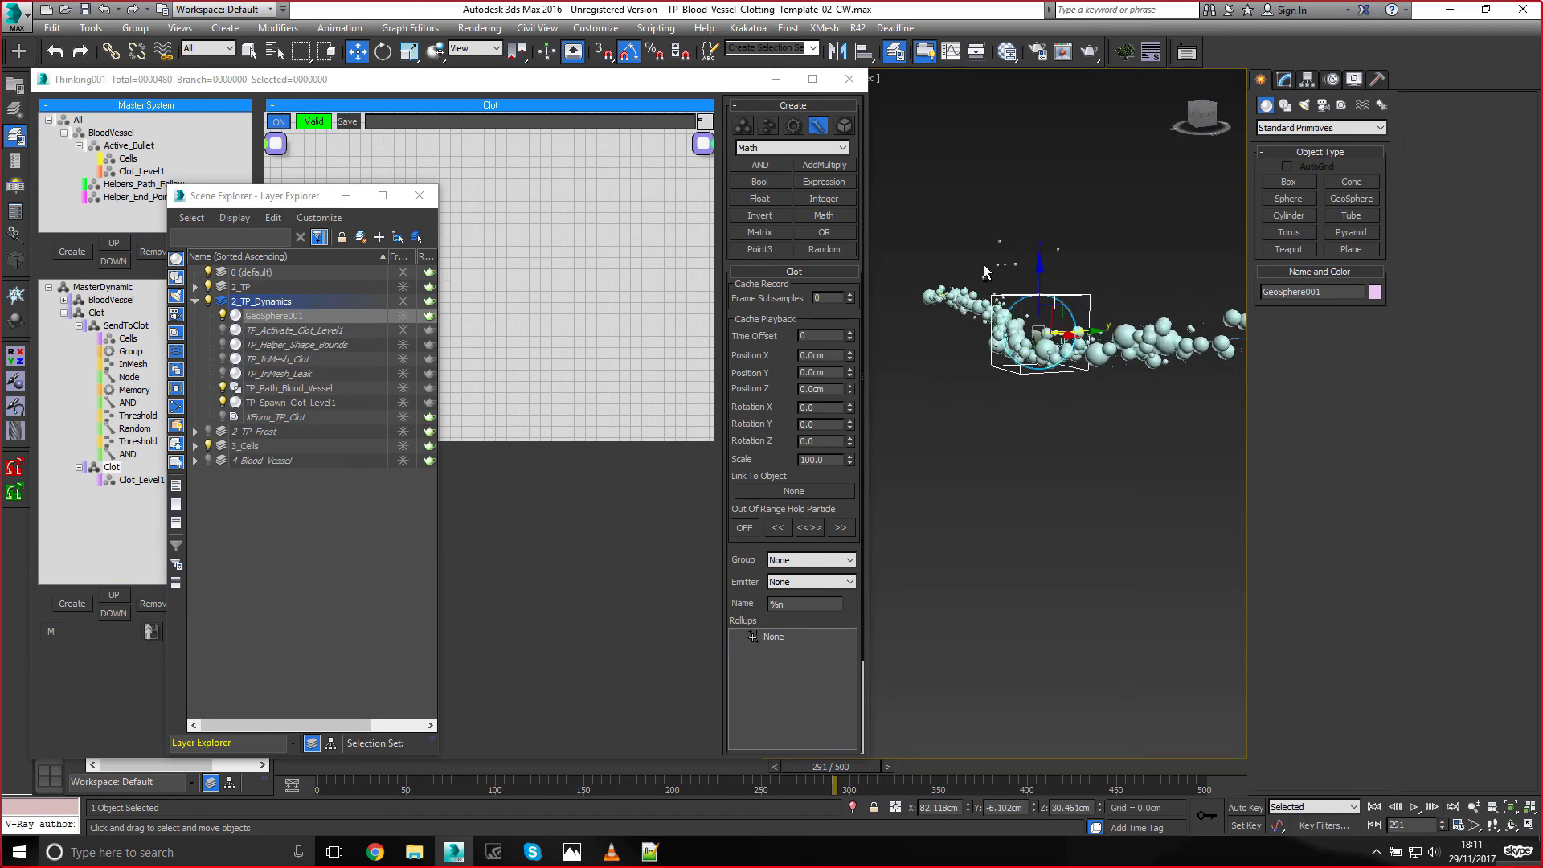
left_click_drag(1046, 311, 1059, 326)
middle_click_drag(1072, 269, 1006, 304, "alt")
left_click(1019, 284)
left_click_drag(832, 766, 578, 741)
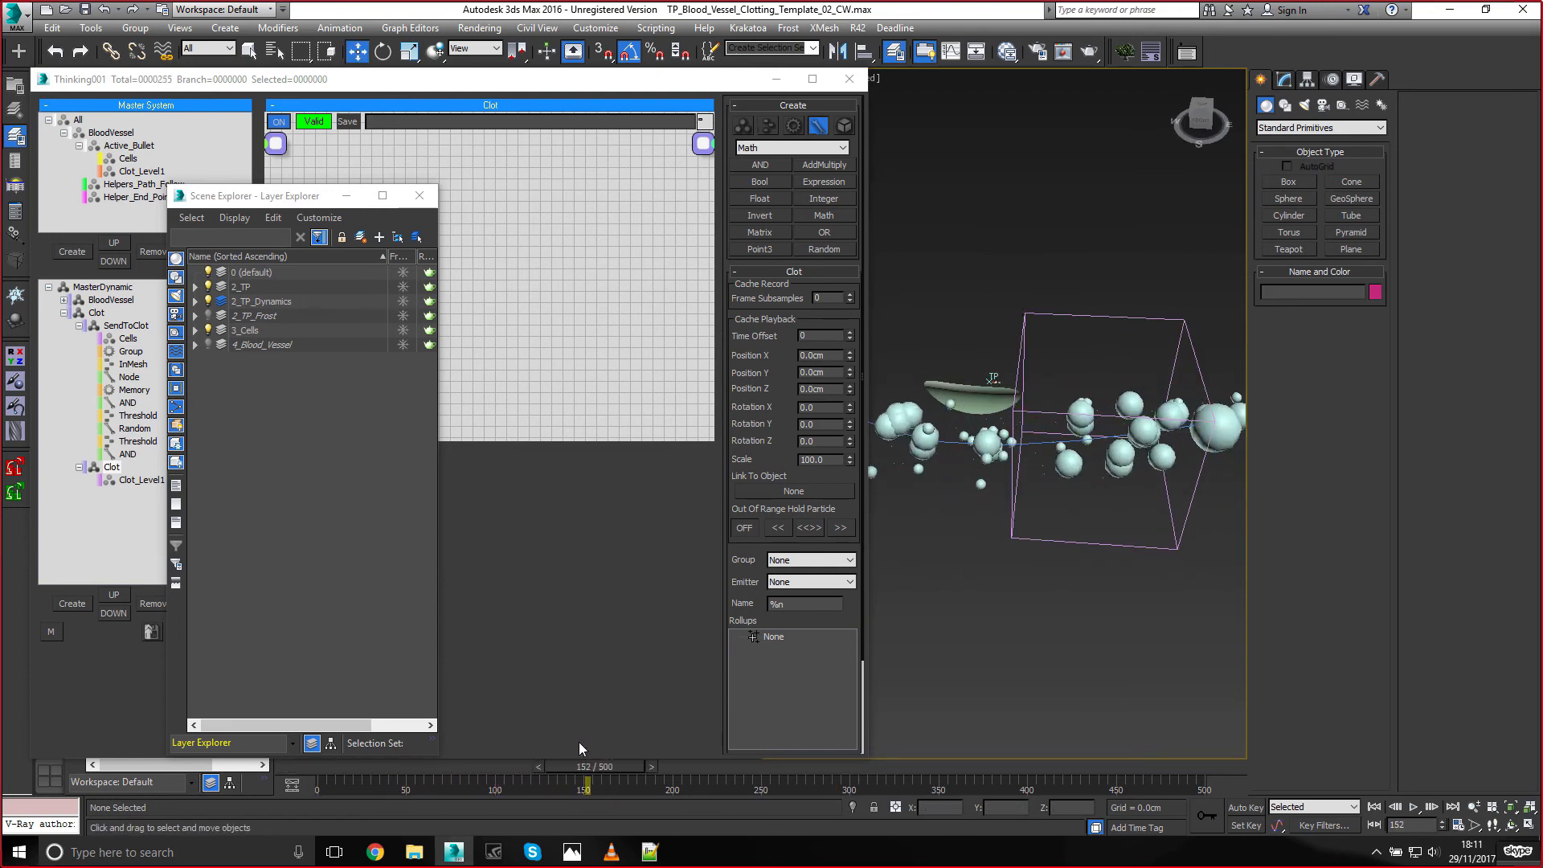
left_click(419, 197)
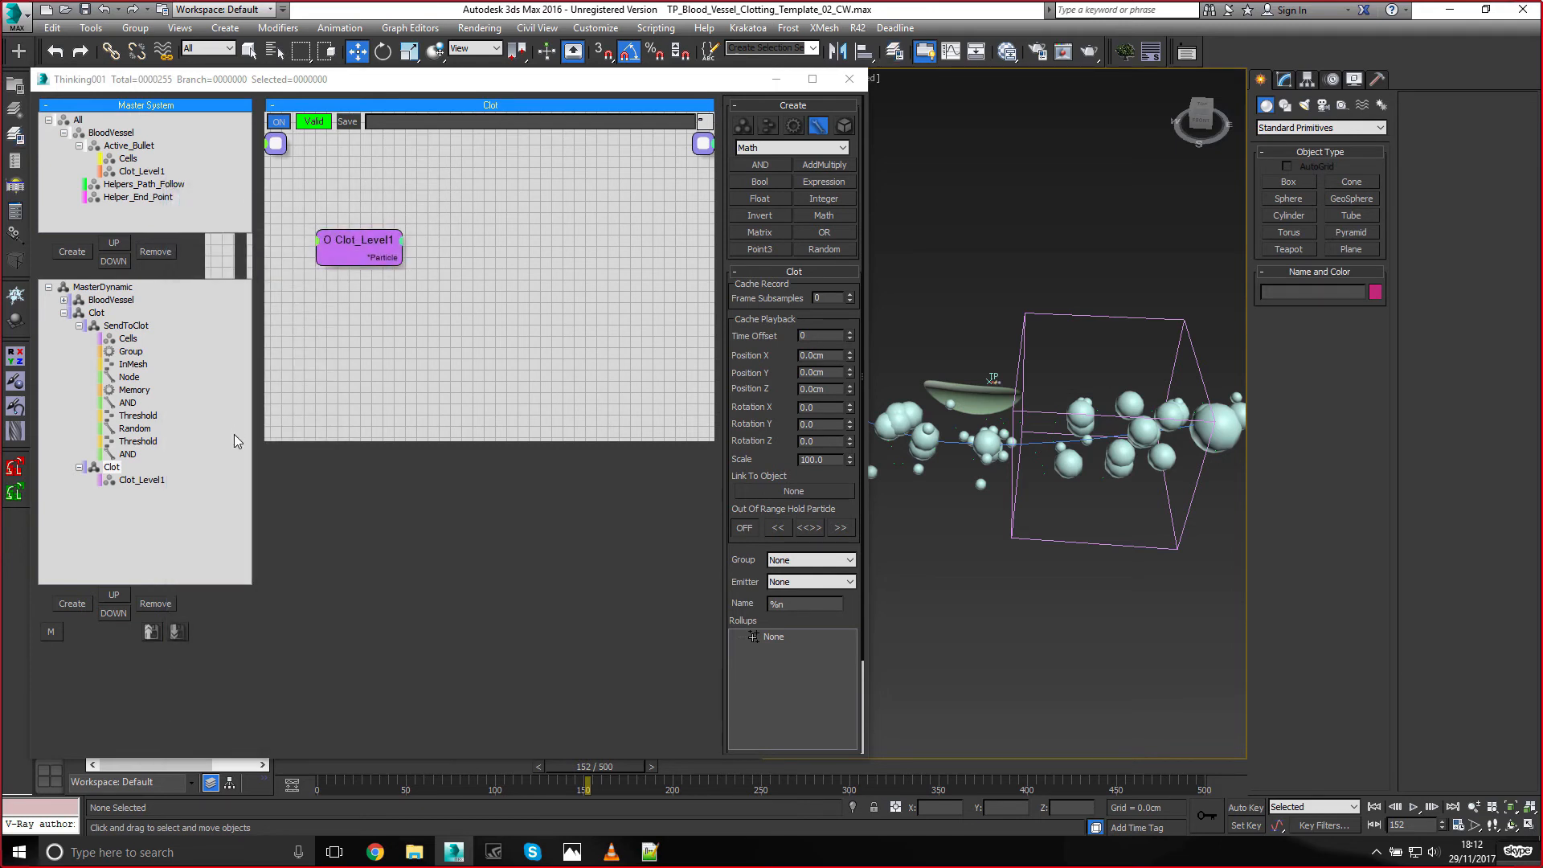
Add a Node helper to the Clot set and place it beneath the Clot_Level1 group
right_click(471, 266)
type("node")
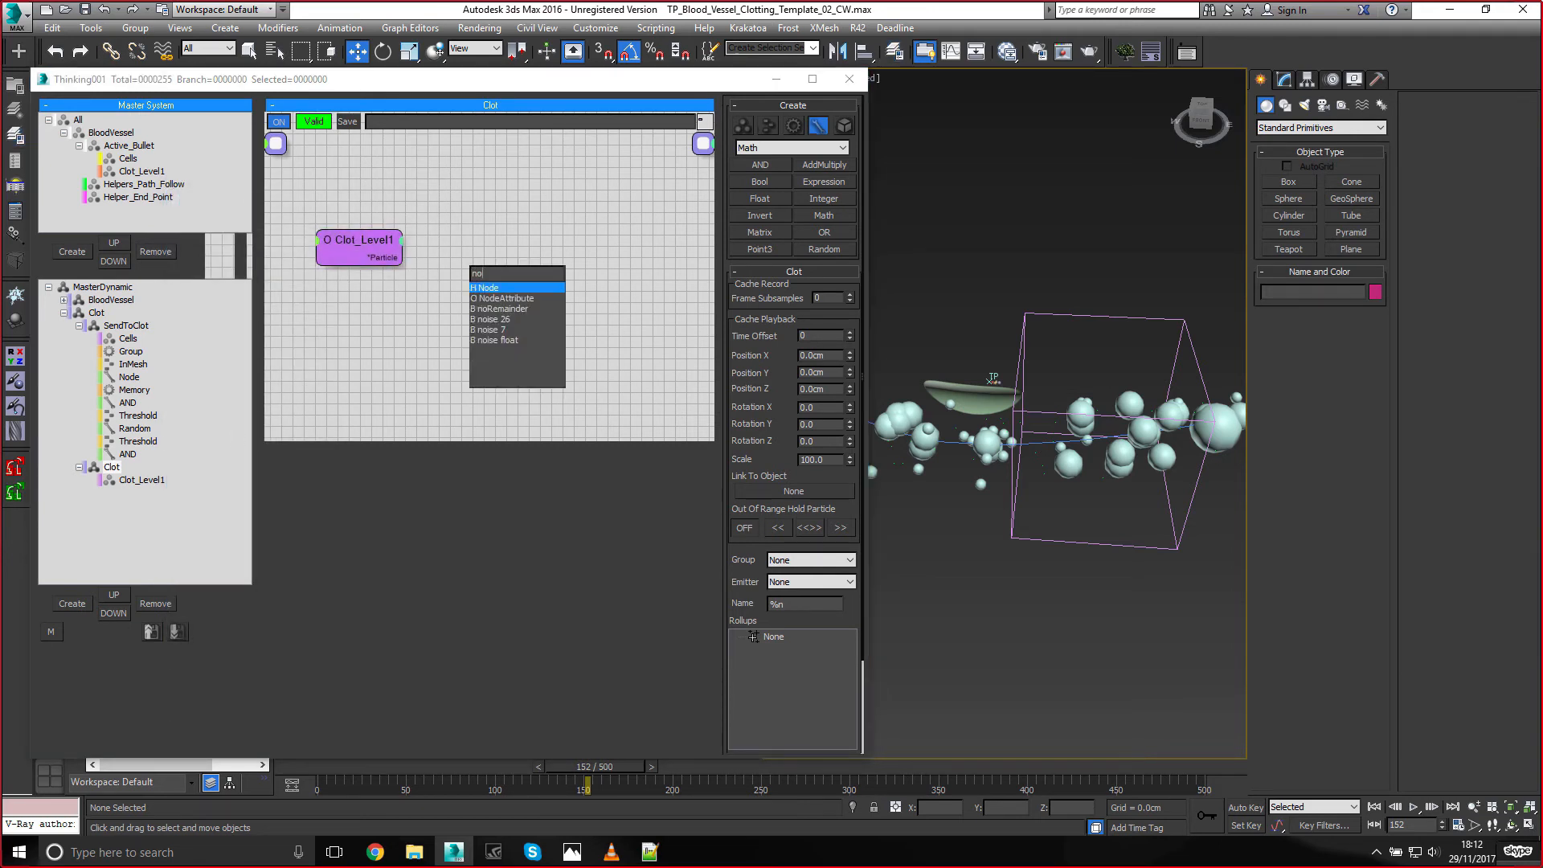
key("Return")
left_click_drag(501, 276, 366, 331)
right_click(500, 282)
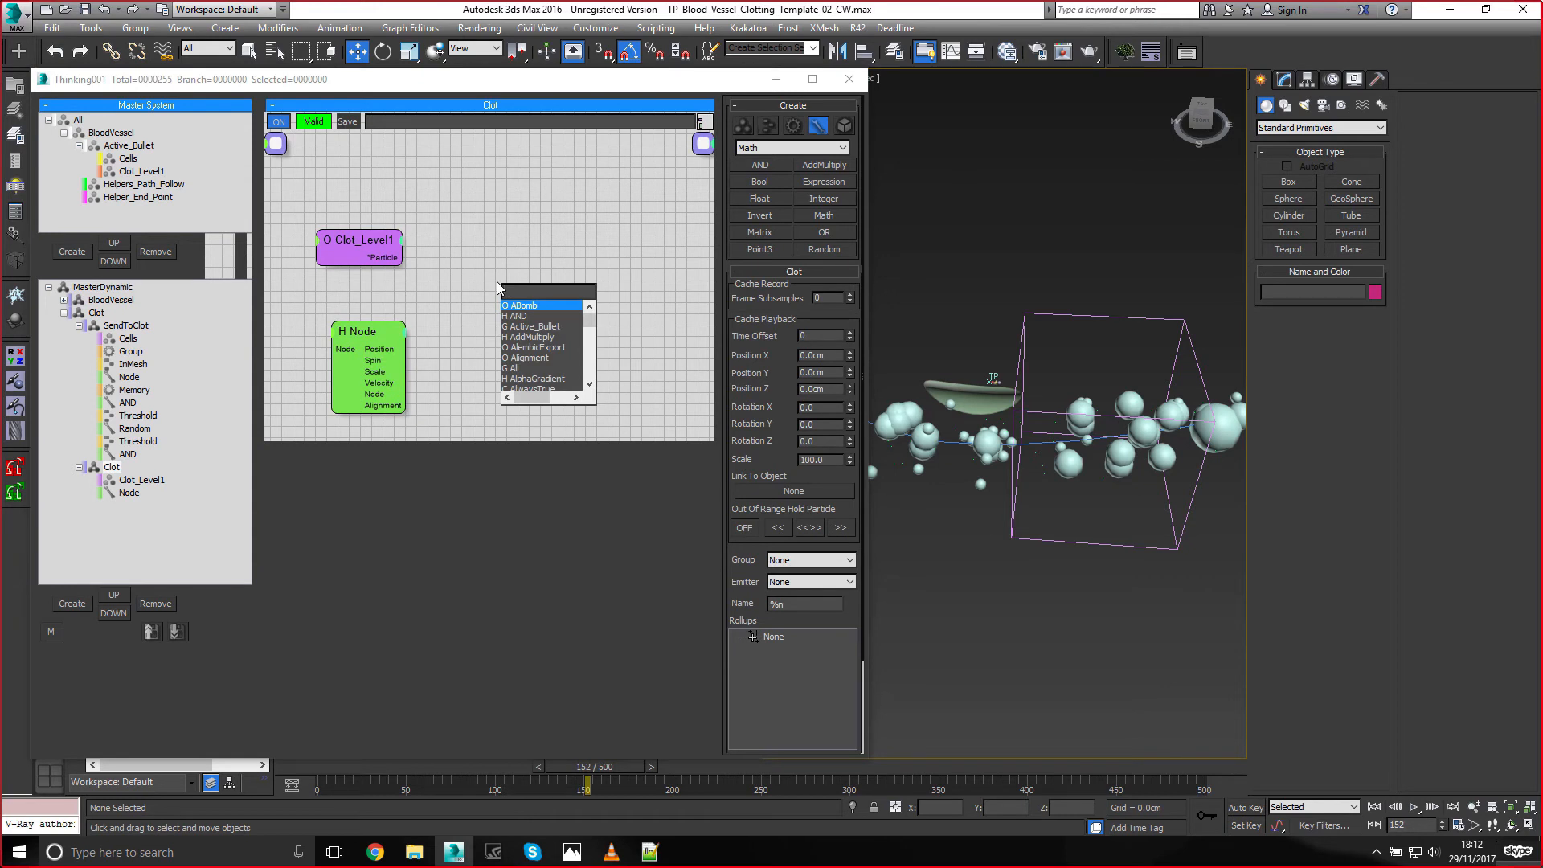
type("surface")
key("Return")
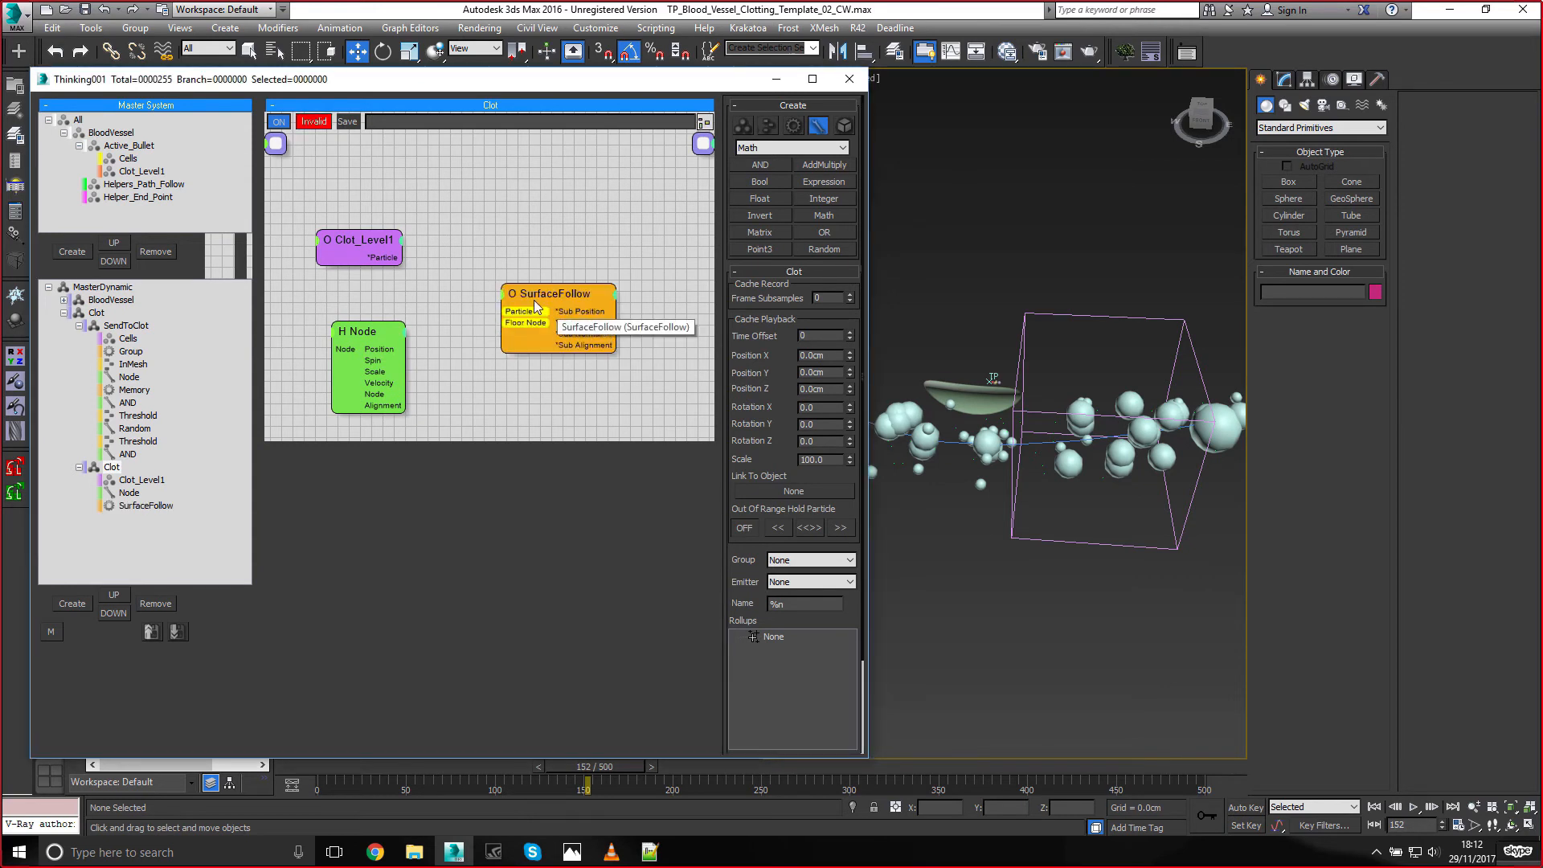
key("Delete")
Add a SurfacePos helper to the Clot set beside the Node helper
right_click(523, 296)
type("syur")
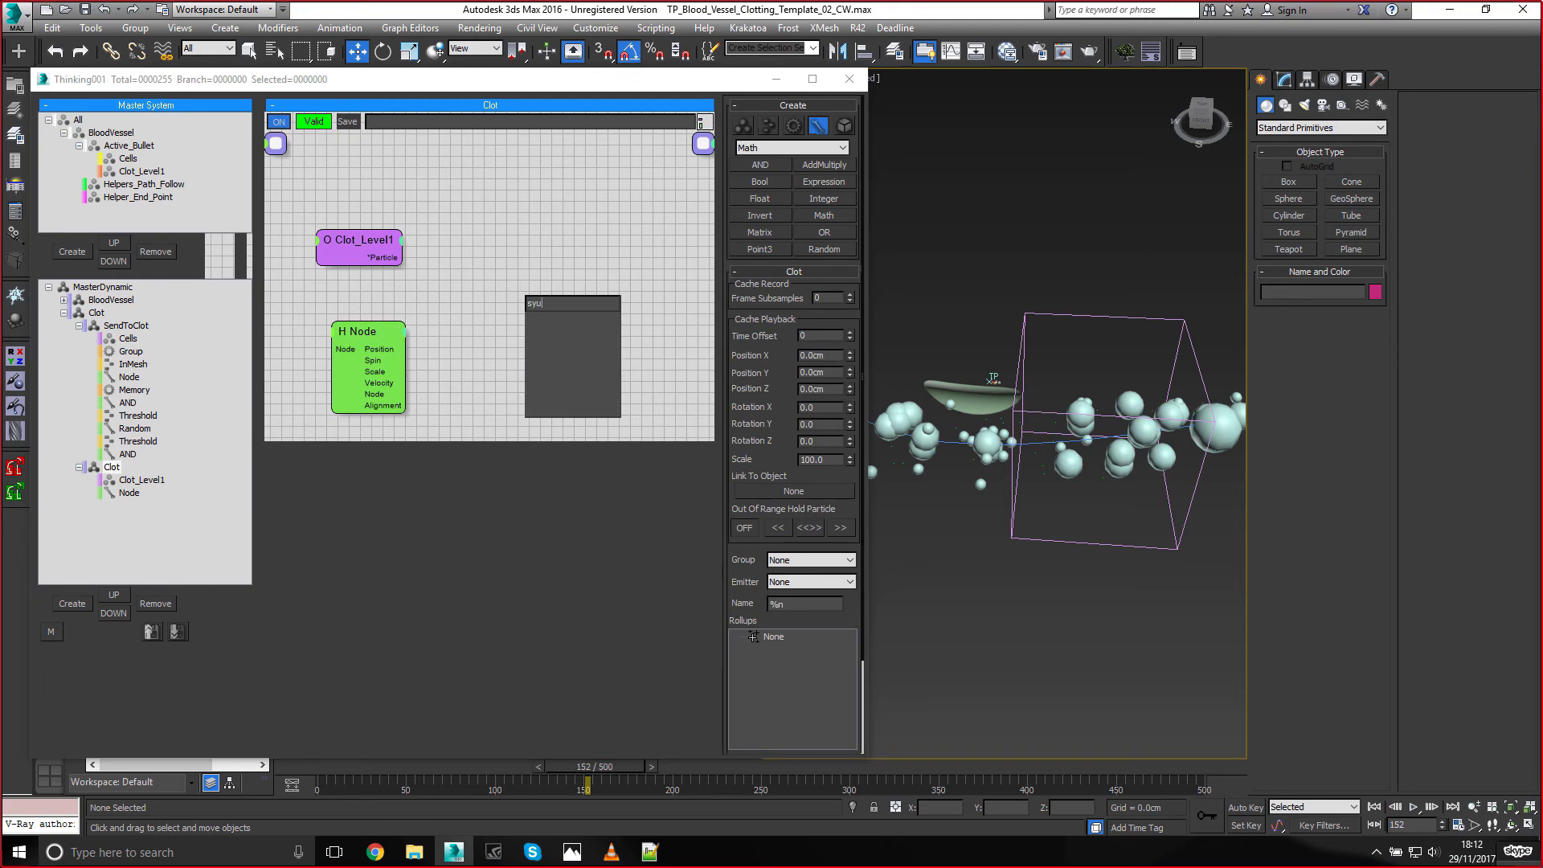
key("BackSpace")
key("BackSpace")
type("ur")
key("Down")
key("Return")
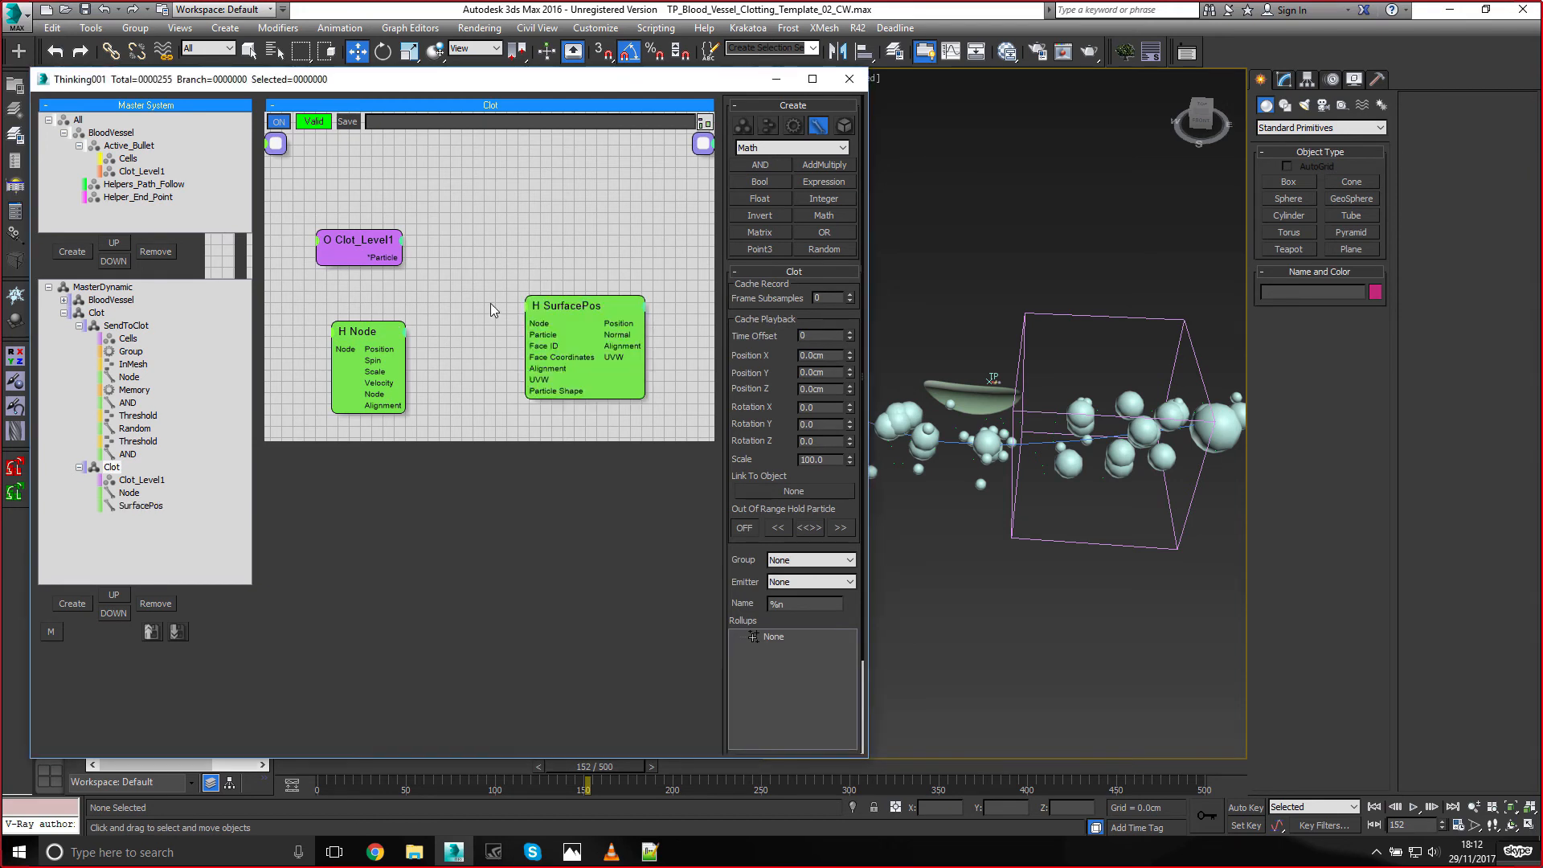
Feed the Node helper's Node output into SurfacePos's Node input and pick TP_Spawn_Clot_Level1 as the helper's scene object
left_click_drag(408, 394, 525, 324)
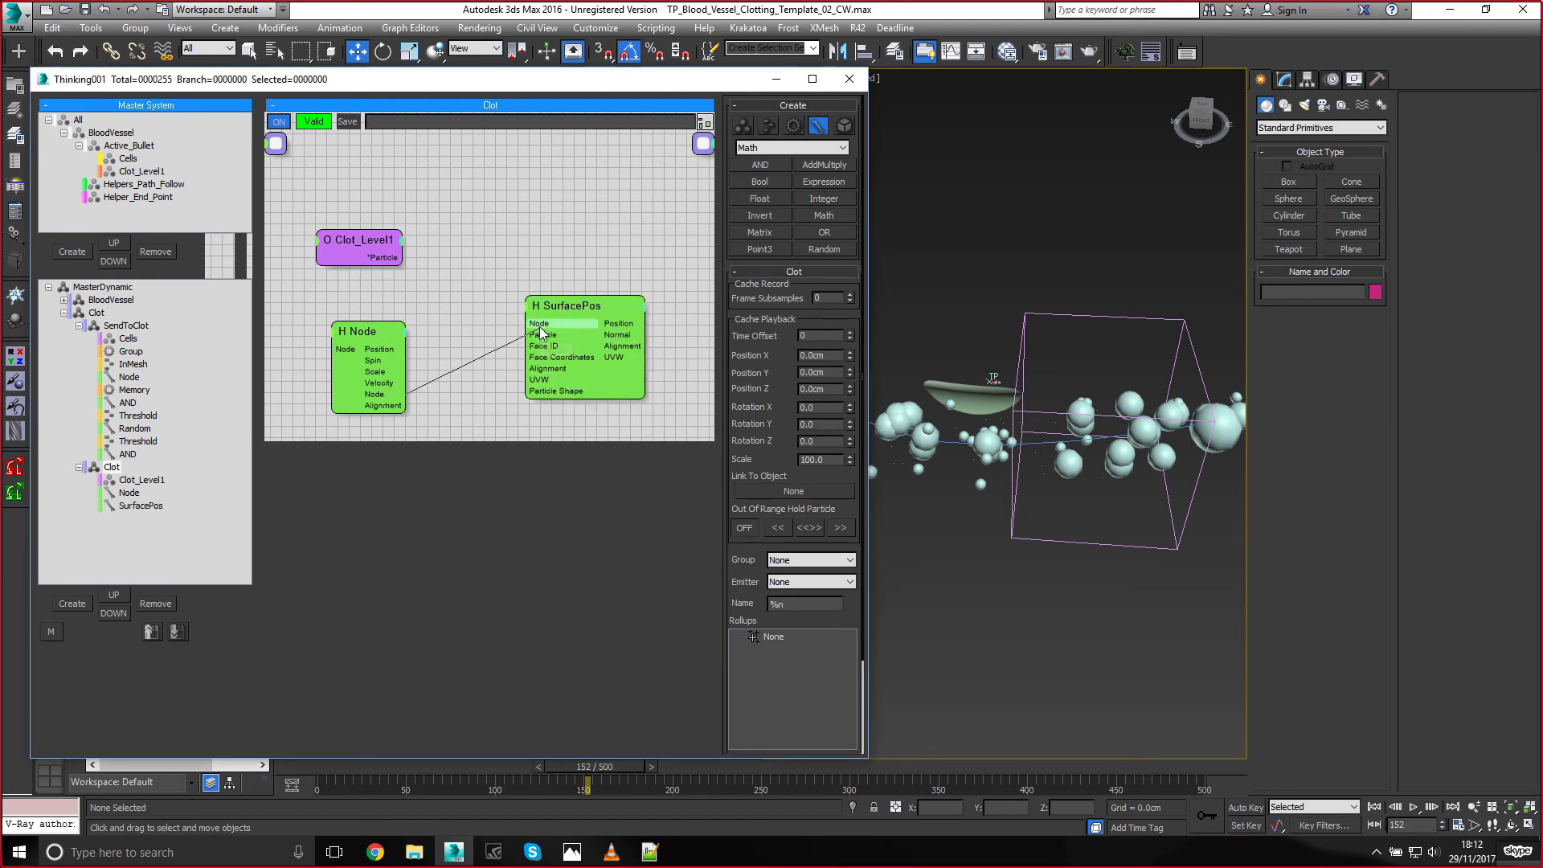
left_click(377, 331)
left_click(933, 384)
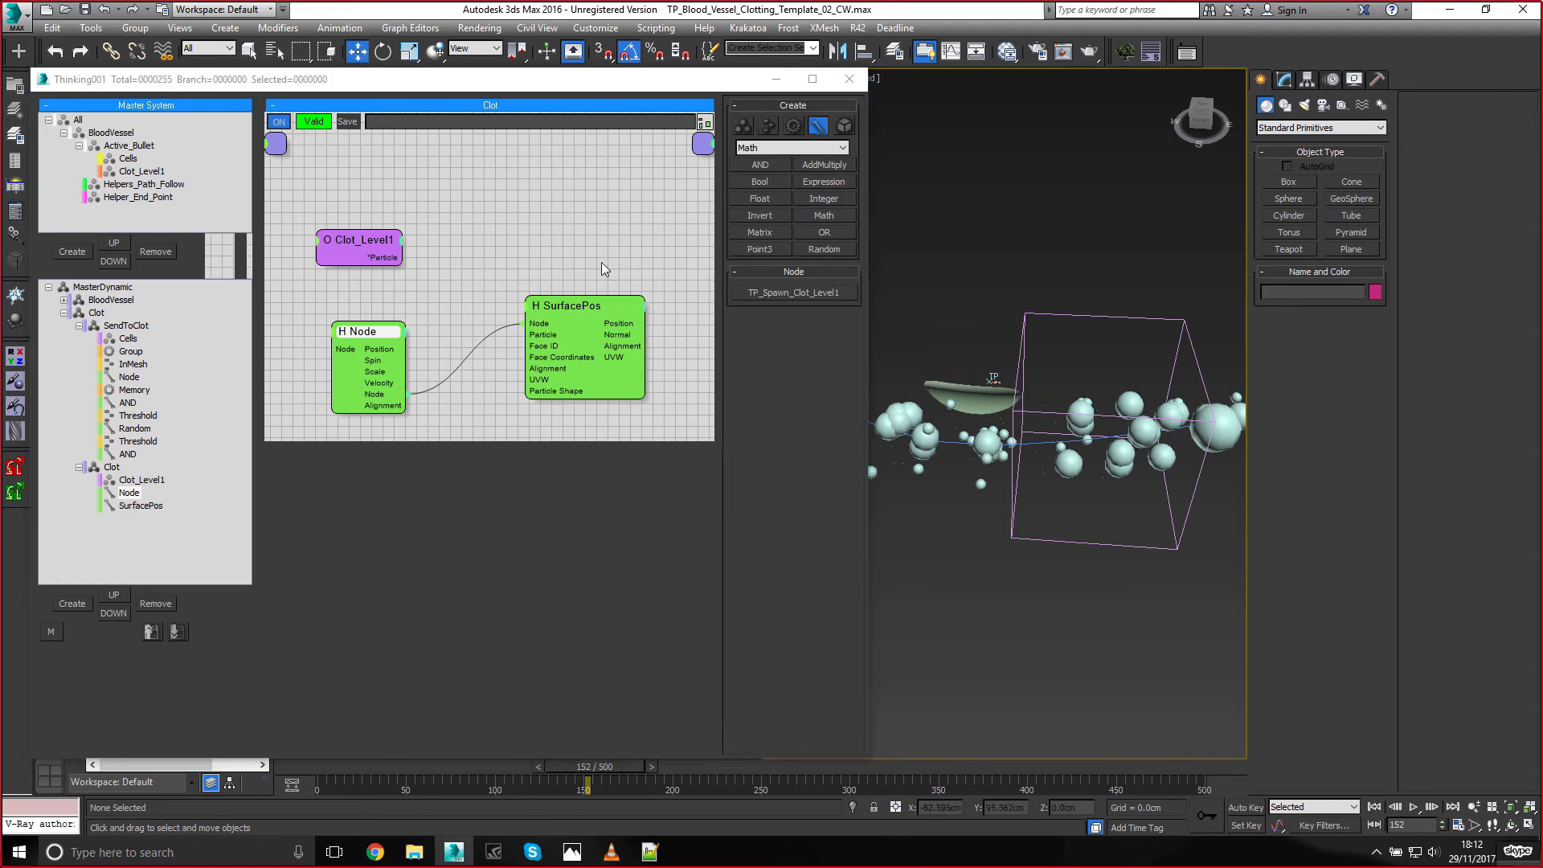
Add a BringTo operator to the Clot set and place it above and beyond SurfacePos
middle_click_drag(601, 257, 550, 262)
double_click(551, 261)
type("br")
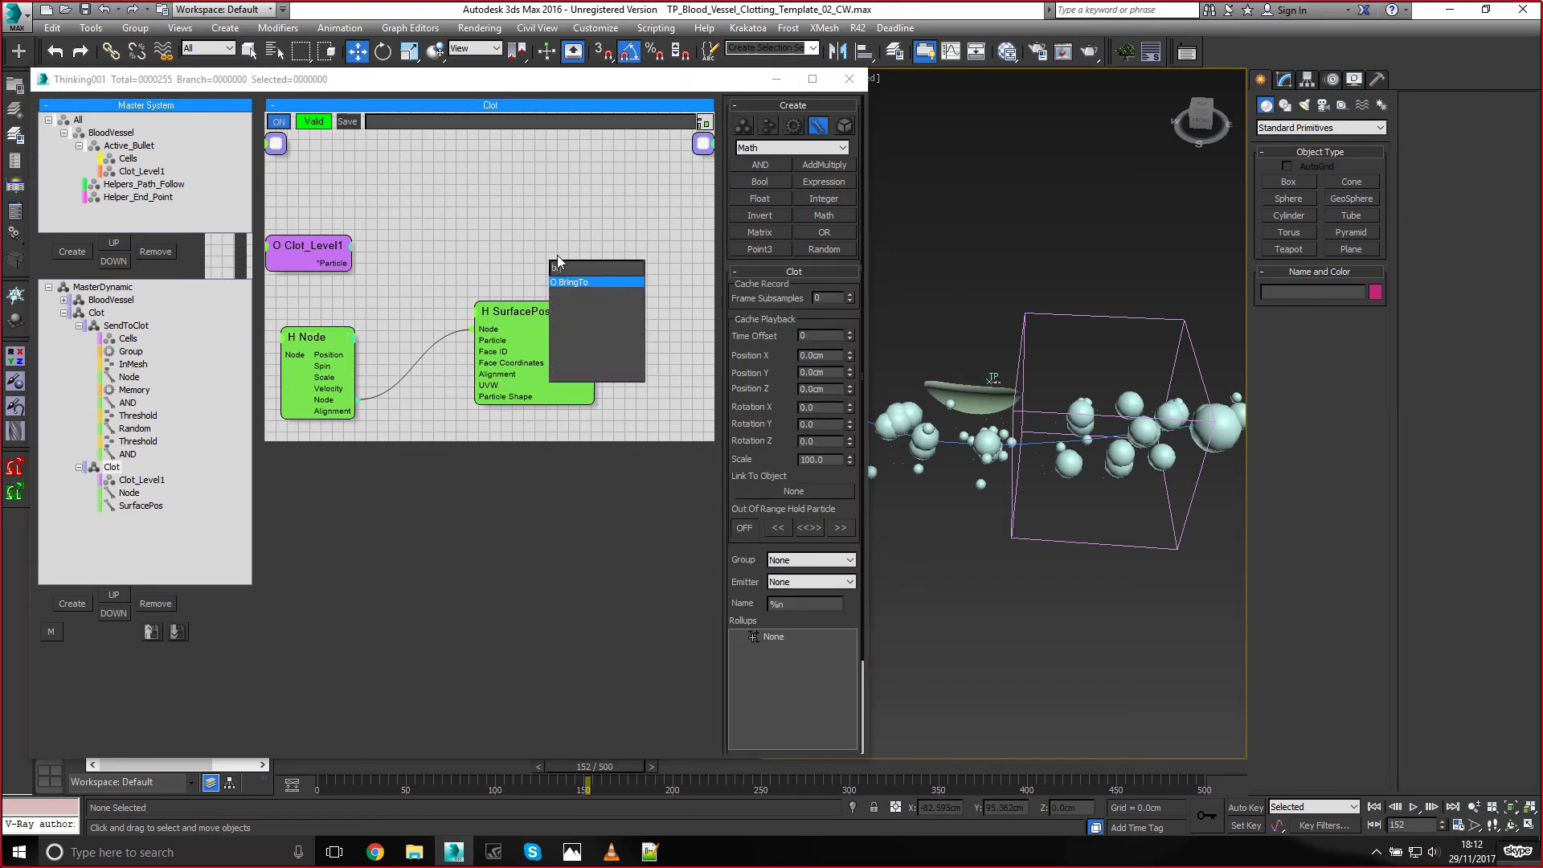
key("Return")
left_click_drag(577, 261, 609, 234)
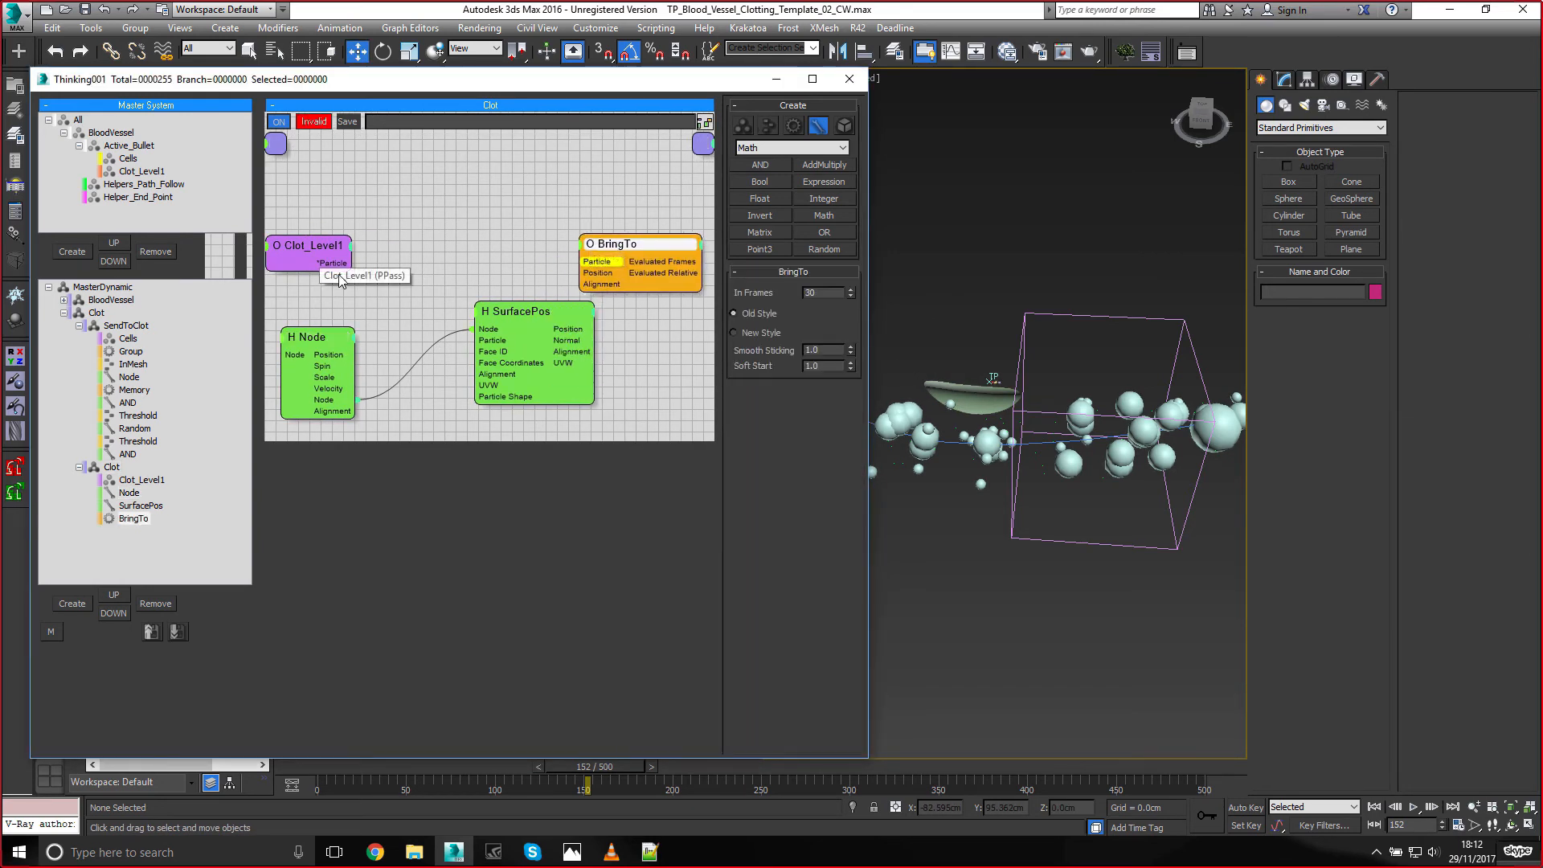
Connect Clot_Level1's Particle and SurfacePos's Position outputs to BringTo's matching inputs and tidy the node layout
left_click_drag(336, 264, 595, 261)
left_click_drag(611, 246, 570, 330)
left_click_drag(564, 314, 516, 338)
left_click_drag(643, 252, 612, 271)
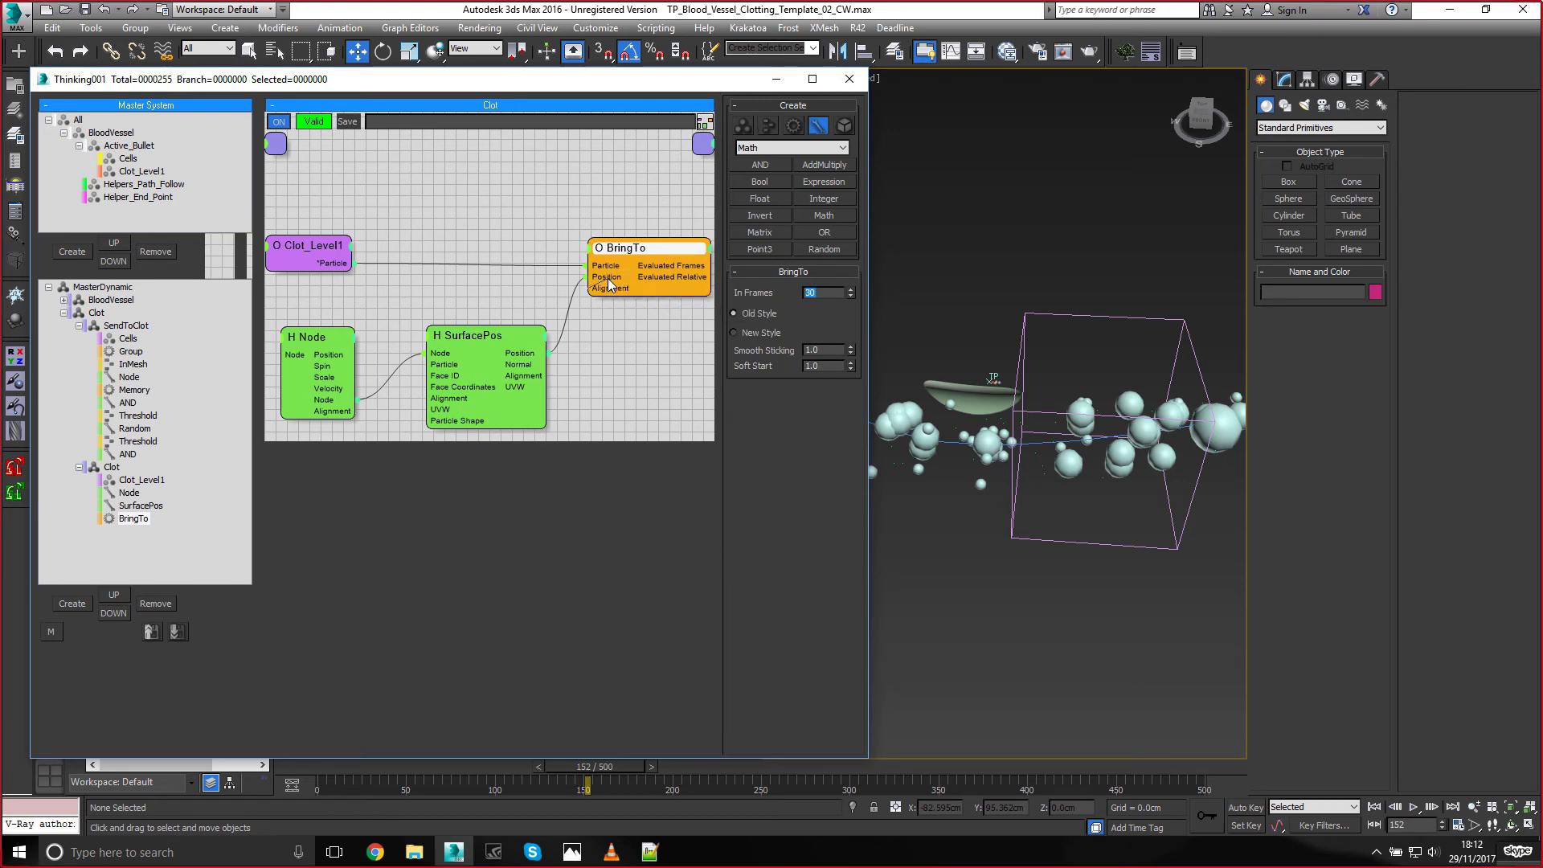
left_click(624, 345)
left_click_drag(631, 248, 632, 246)
middle_click_drag(484, 218, 505, 215)
left_click(504, 214)
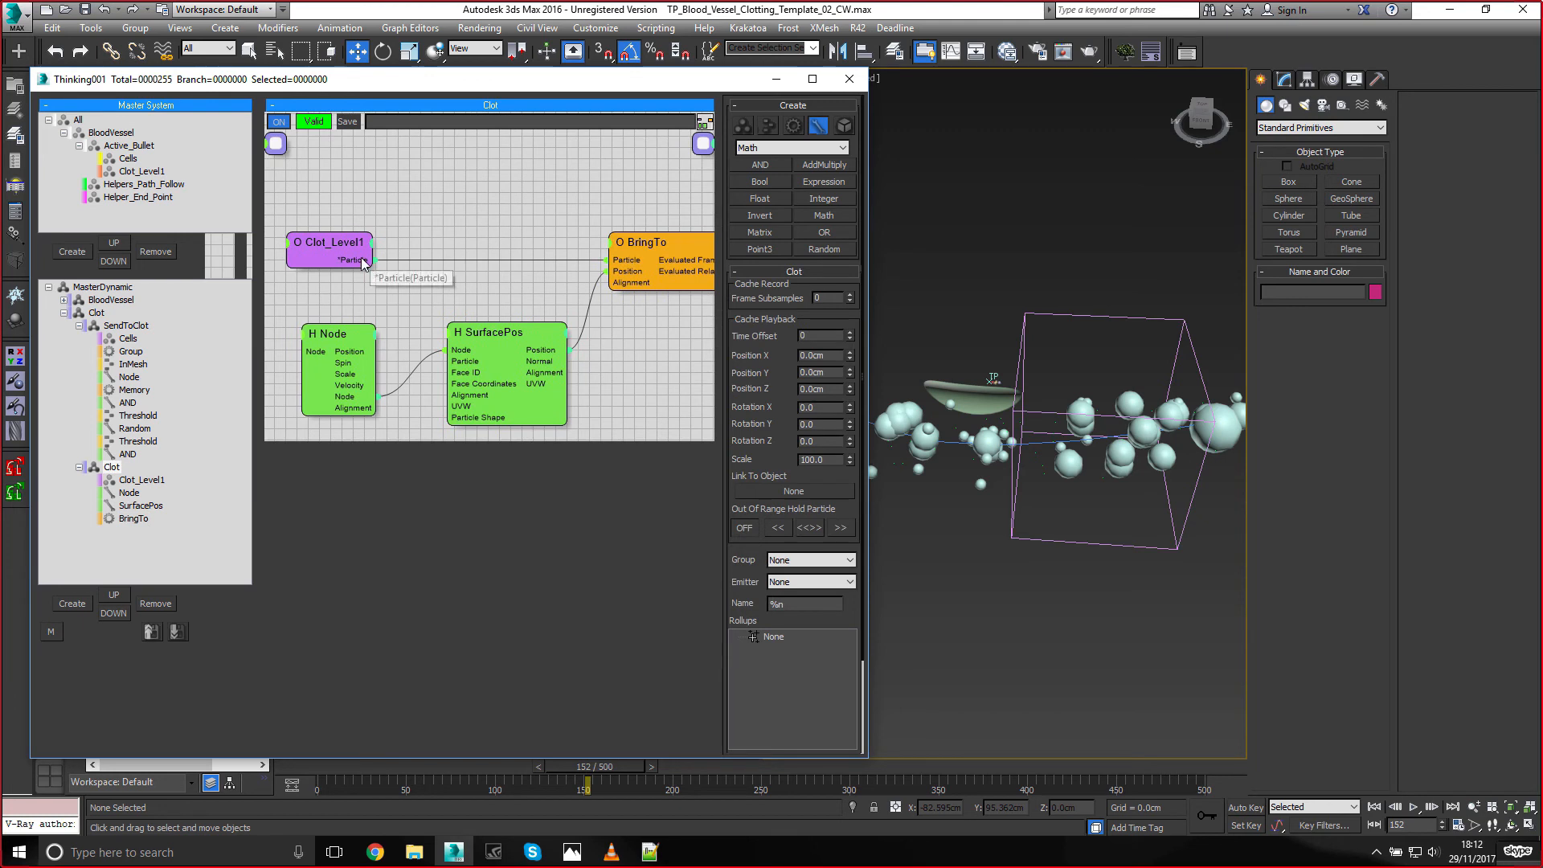
Replay the simulation from the start to frame 300 to check how cells move onto the spawn surface
left_click_drag(373, 259, 401, 245)
left_click(335, 769)
left_click_drag(365, 760, 851, 763)
key("w")
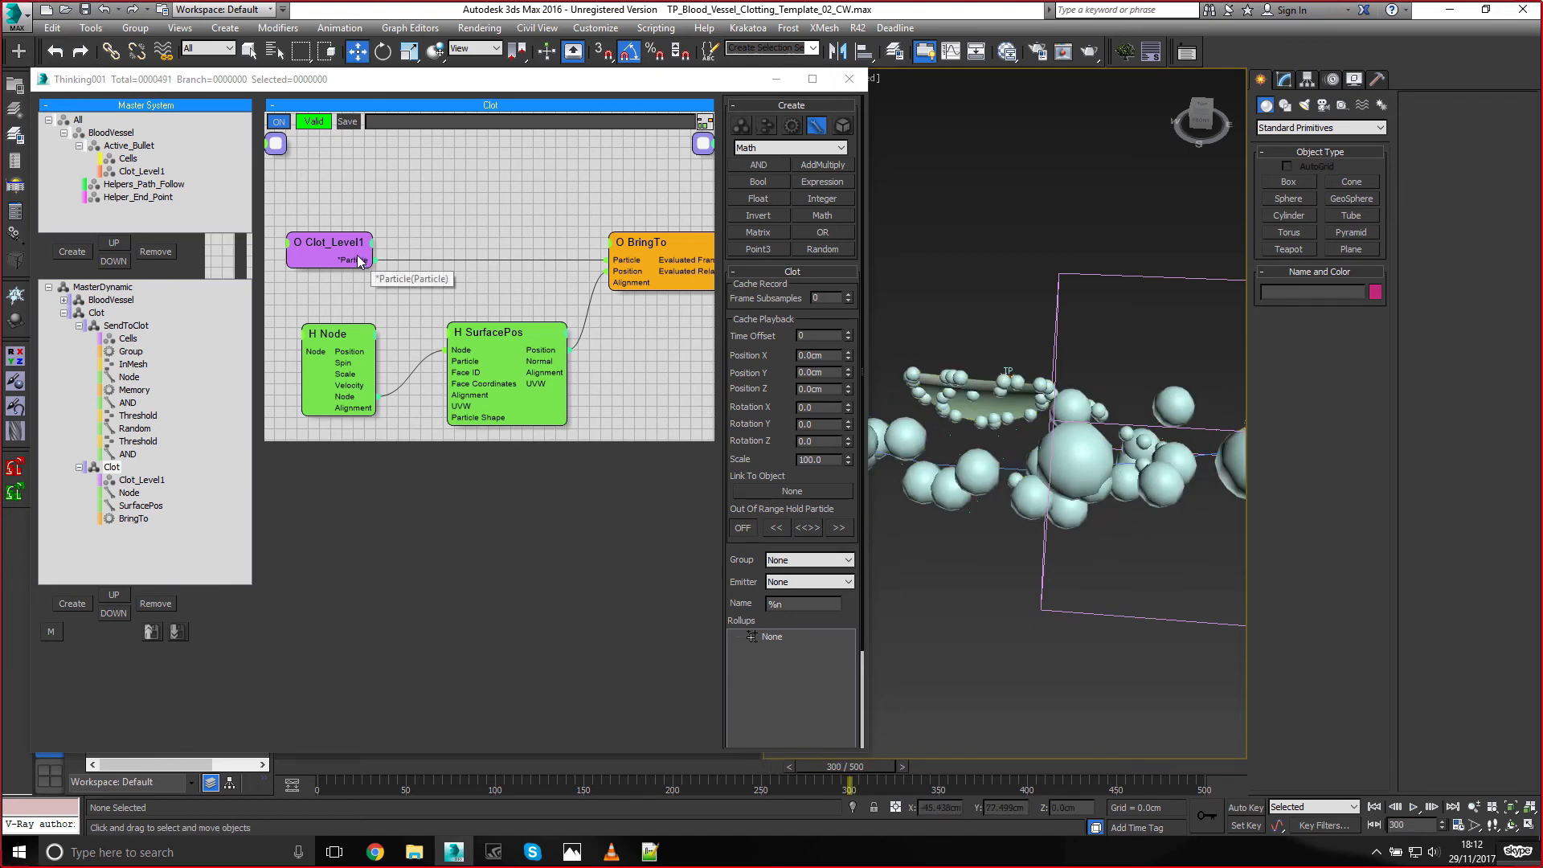
Feed Clot_Level1's Particle output into SurfacePos's Particle input and replay the simulation to frame 300
left_click_drag(357, 257, 484, 336)
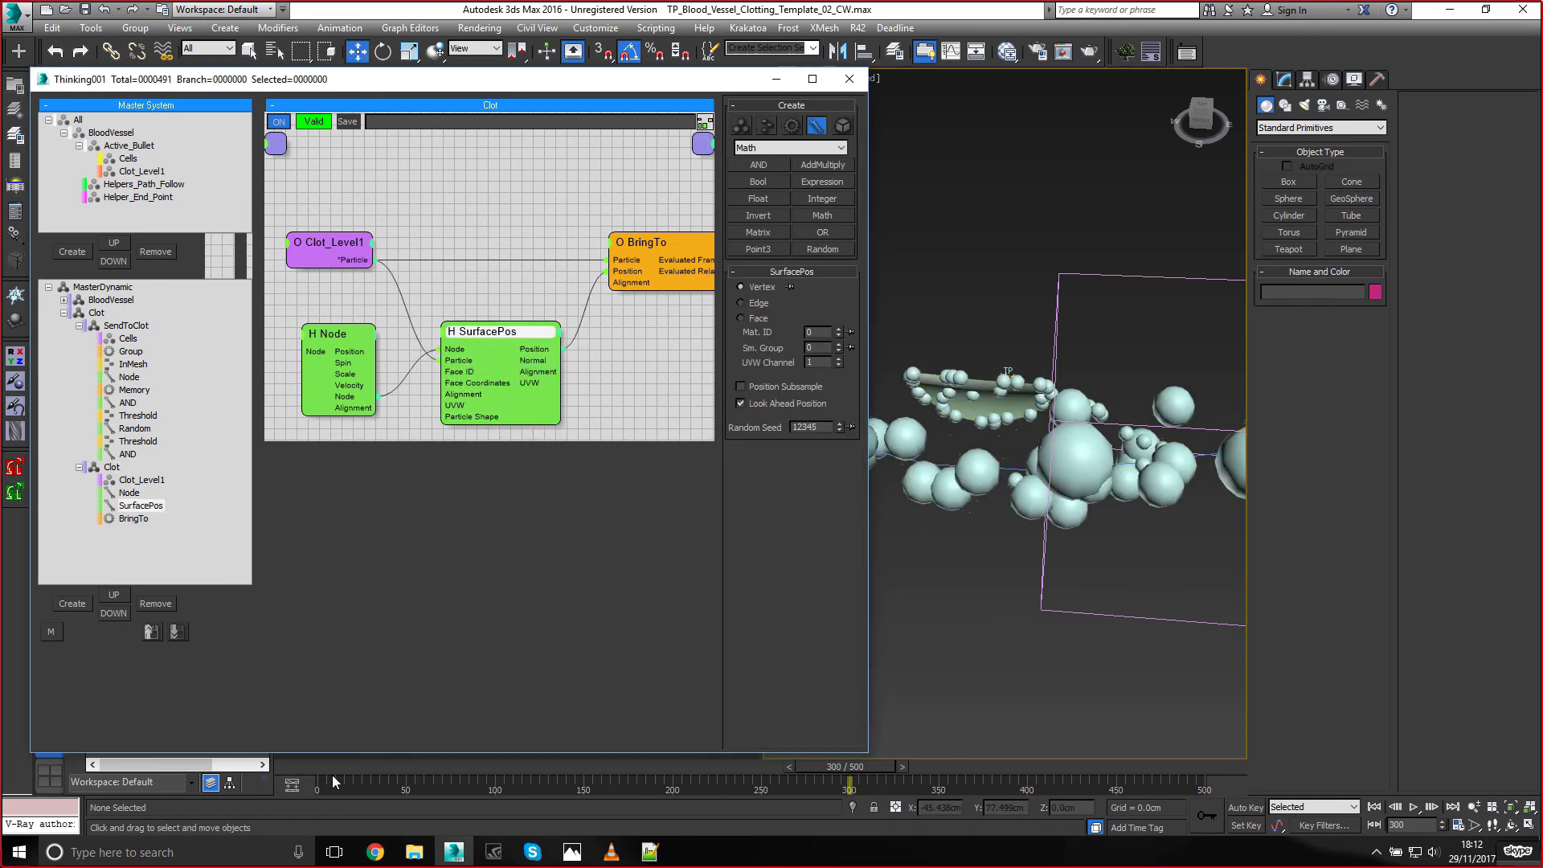
left_click_drag(332, 779, 845, 719)
Review the clot build-up in TP_Blood_Vessel_Clotting.mp4 in VLC media player, then return to 3ds Max and inspect the cells around the spawn surface
left_click(615, 851)
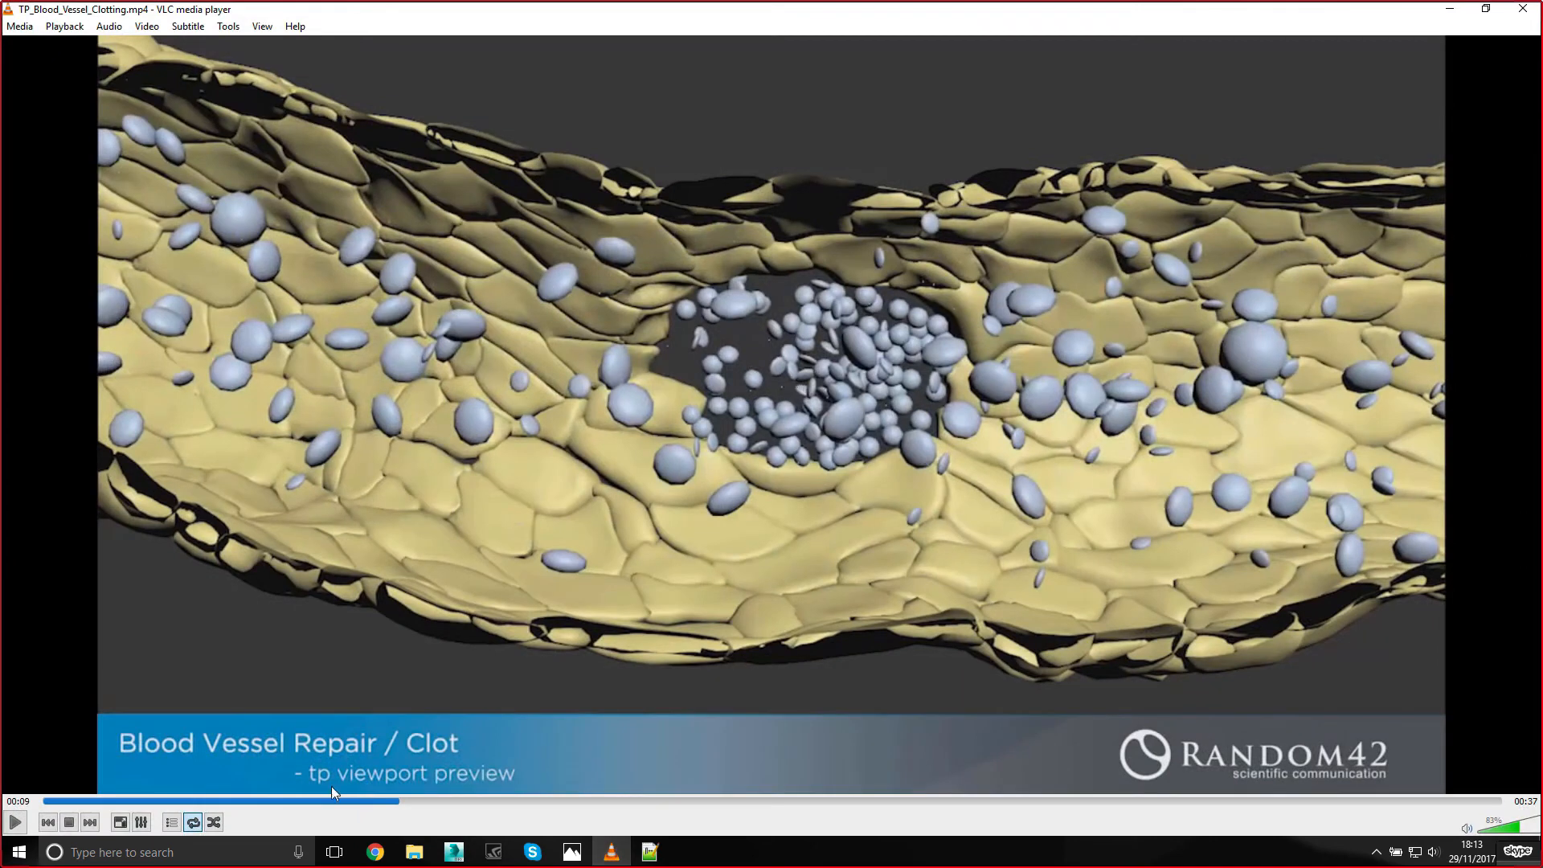
left_click(359, 800)
left_click_drag(360, 800, 315, 801)
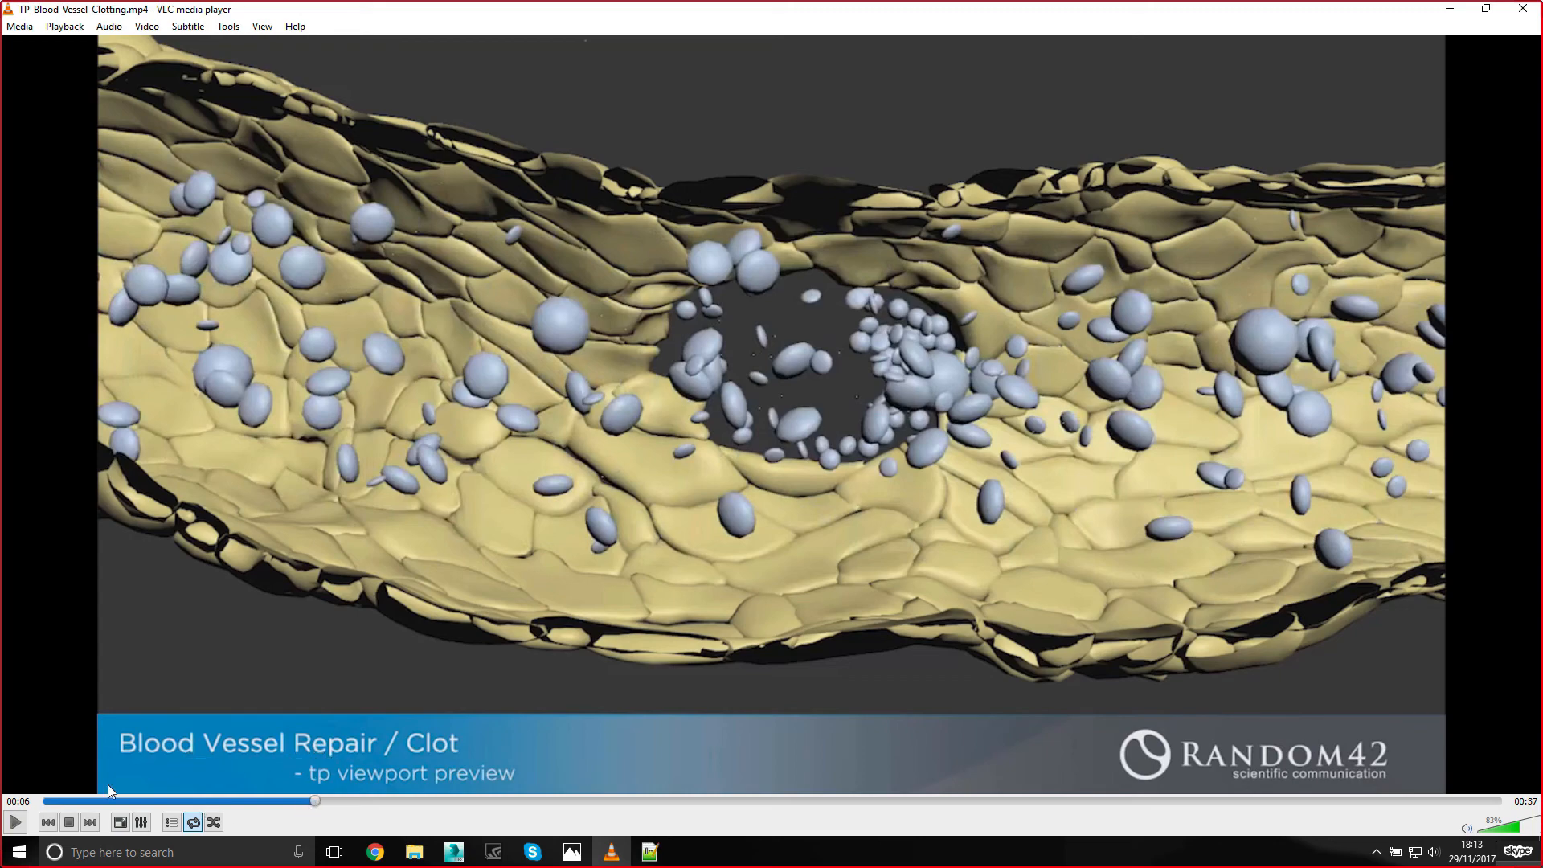
left_click(13, 823)
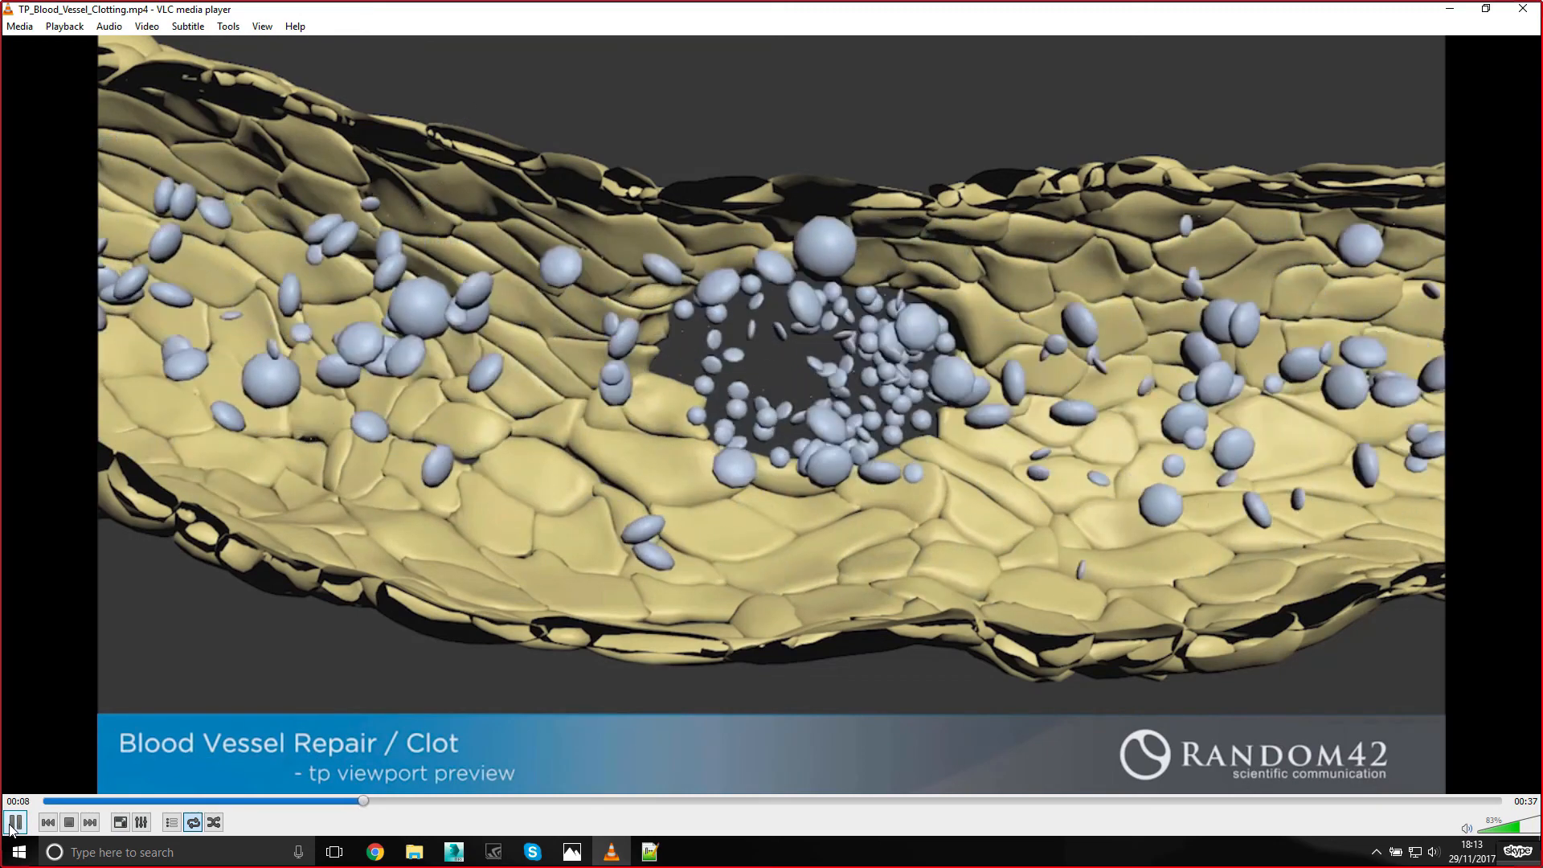
left_click(13, 822)
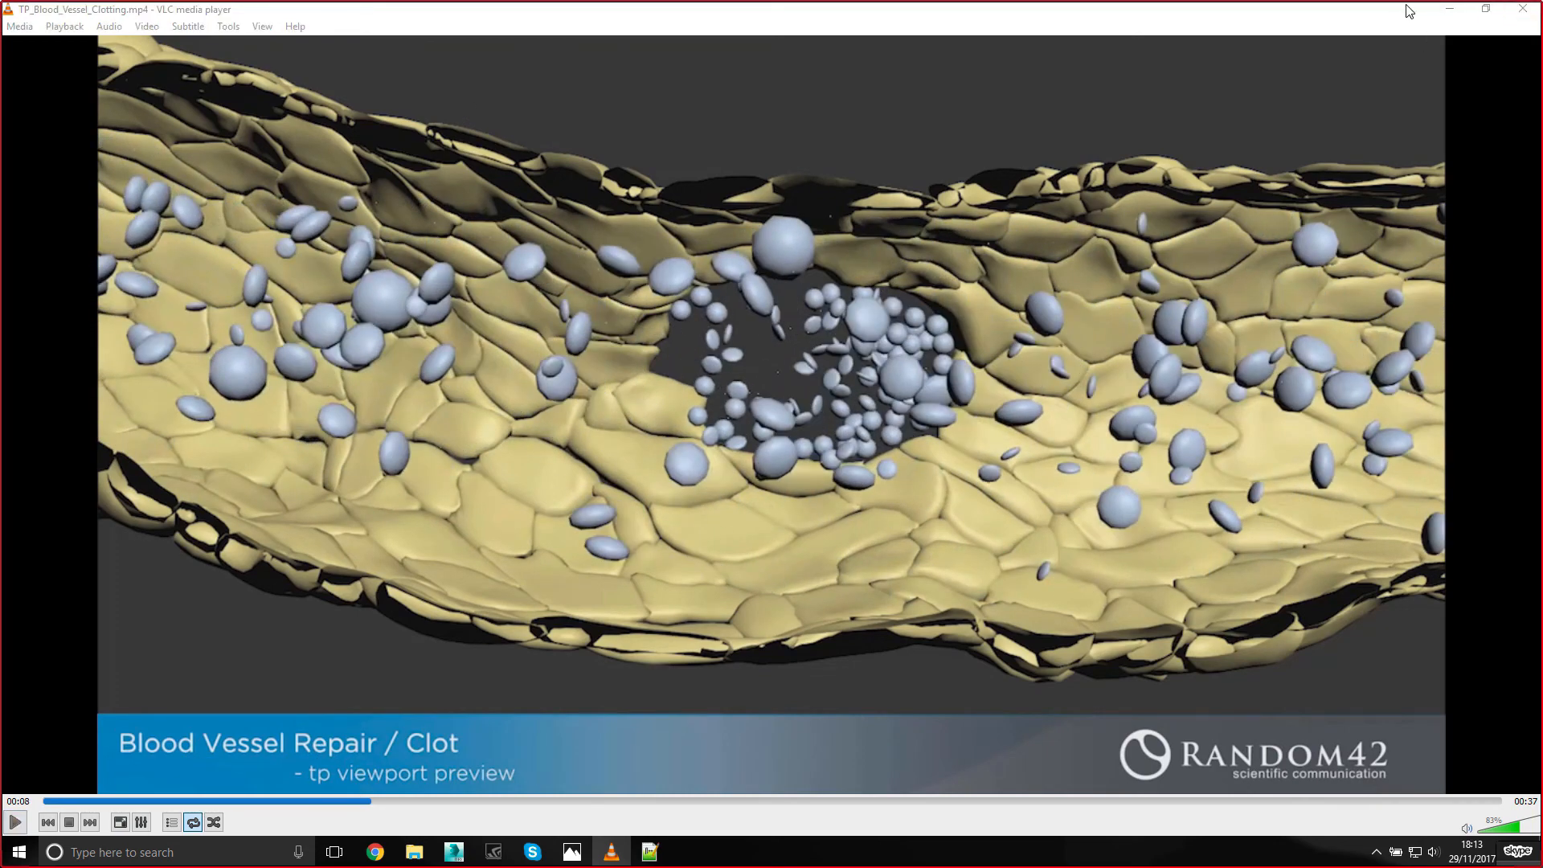
left_click(1449, 9)
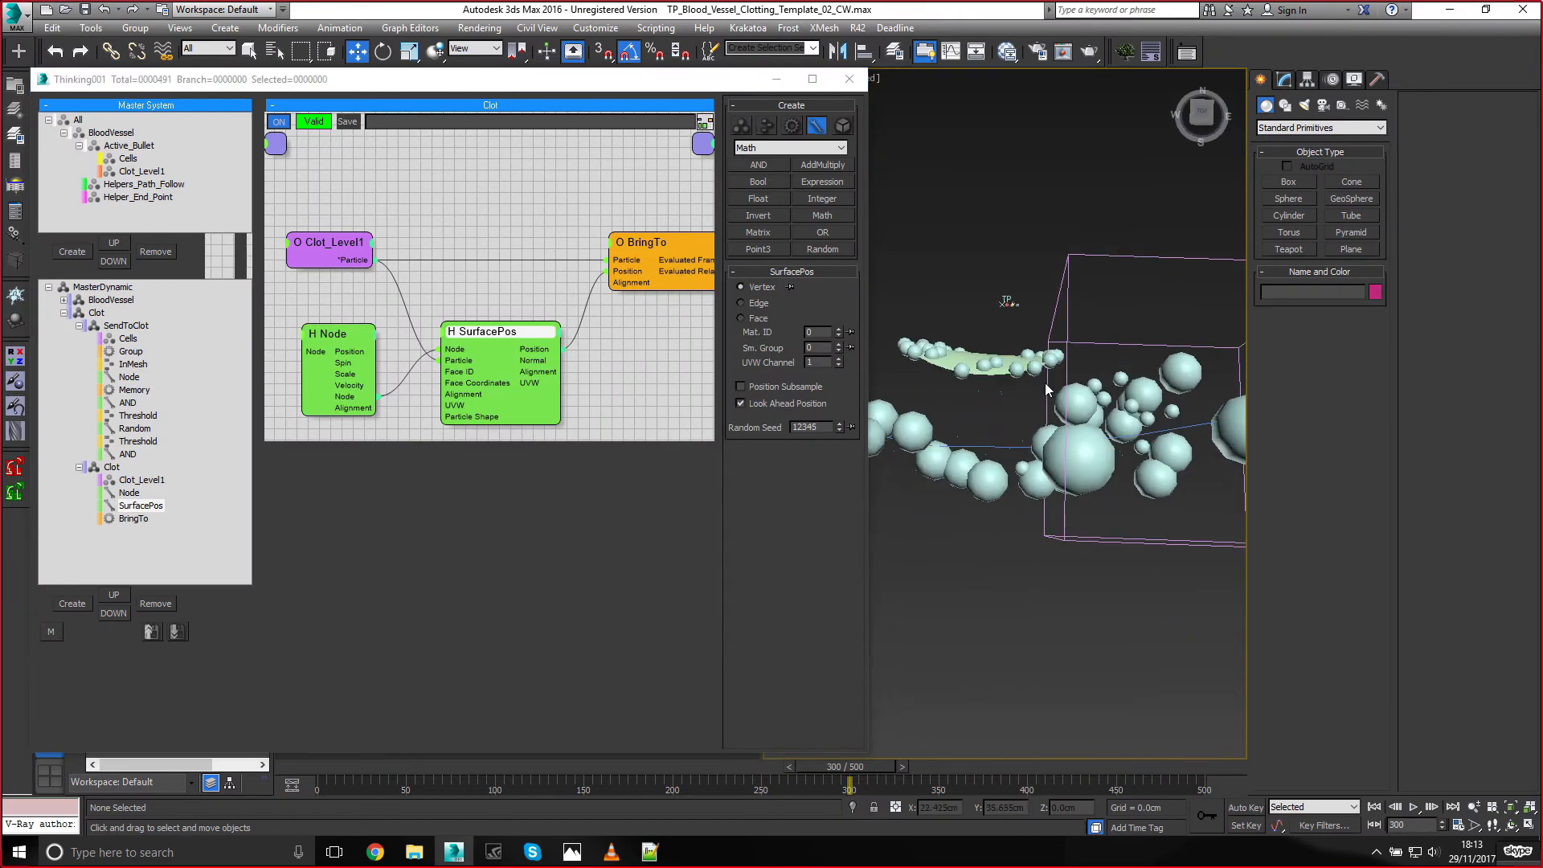
middle_click_drag(1045, 382, 990, 422, "alt")
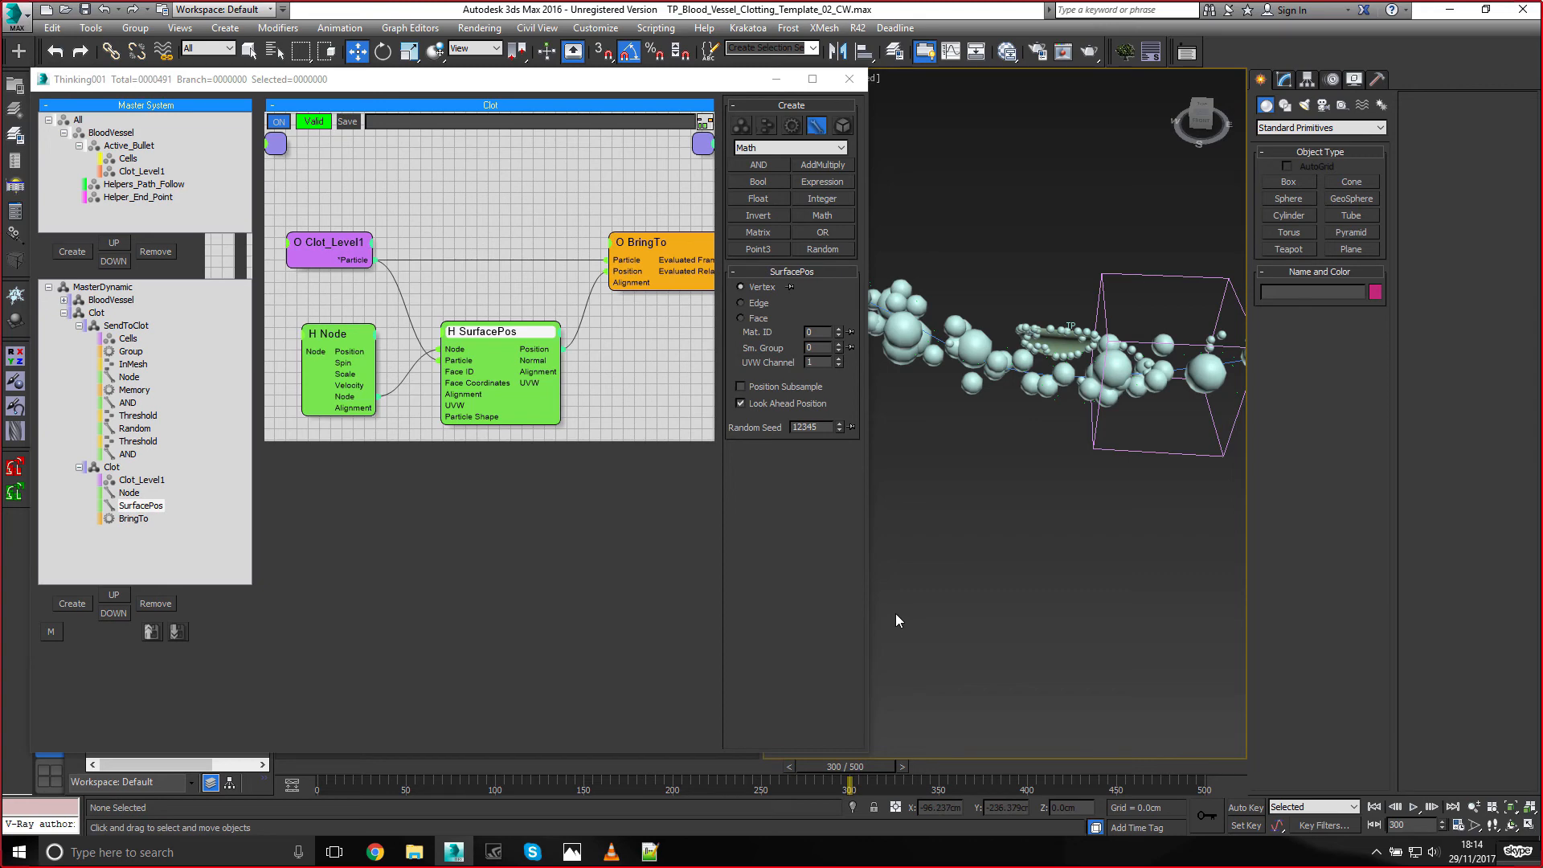
scroll(1067, 359, "up", 5)
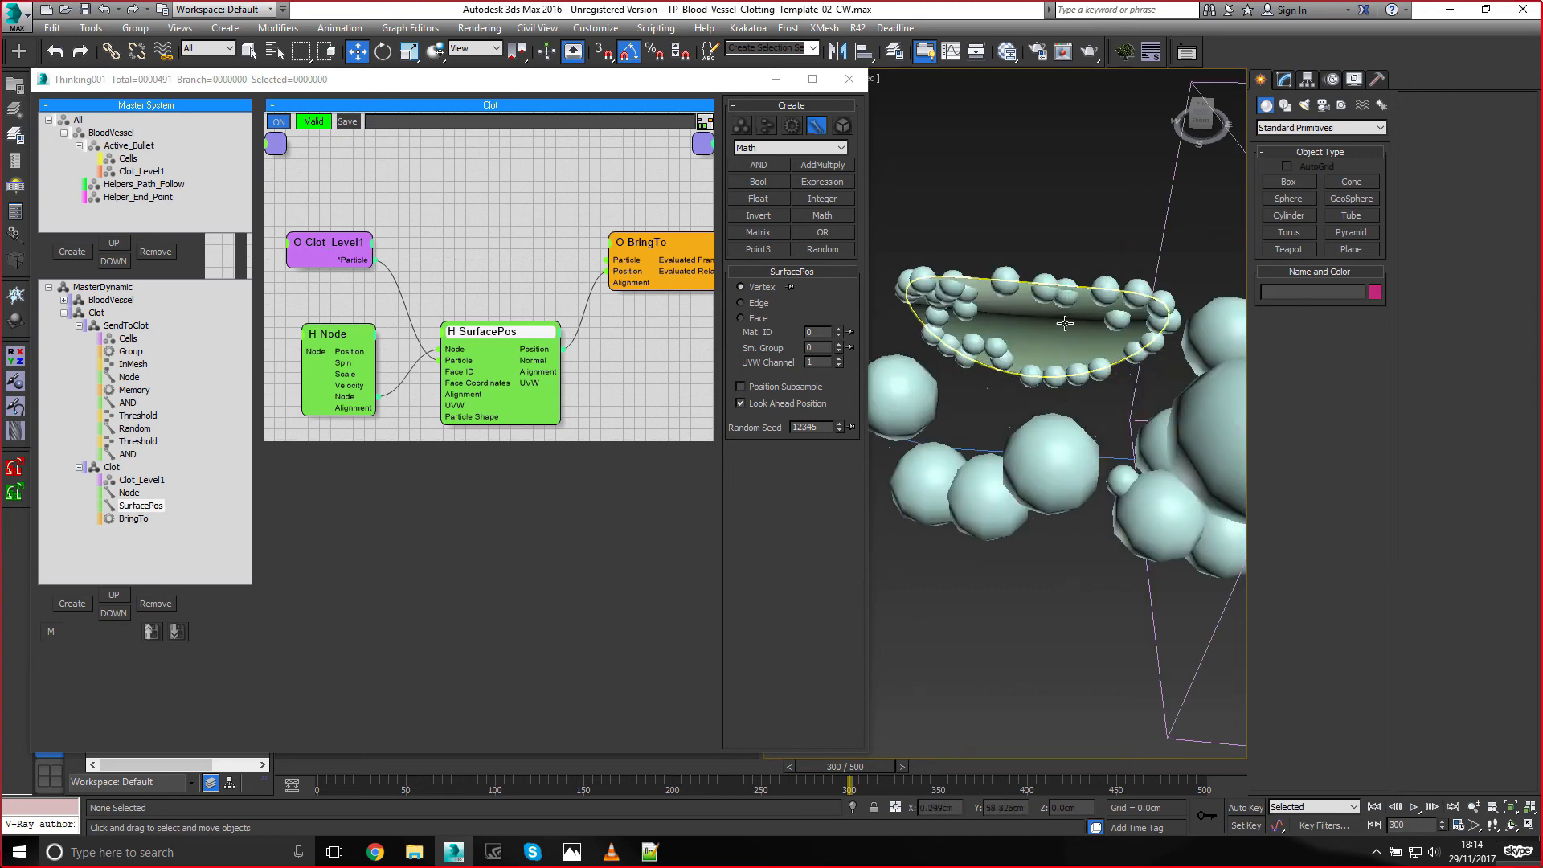
Collapse the SendToClot and Clot sets, then create a new DynamicSet under the parent Clot set and name it Timer_Activate
left_click(79, 325)
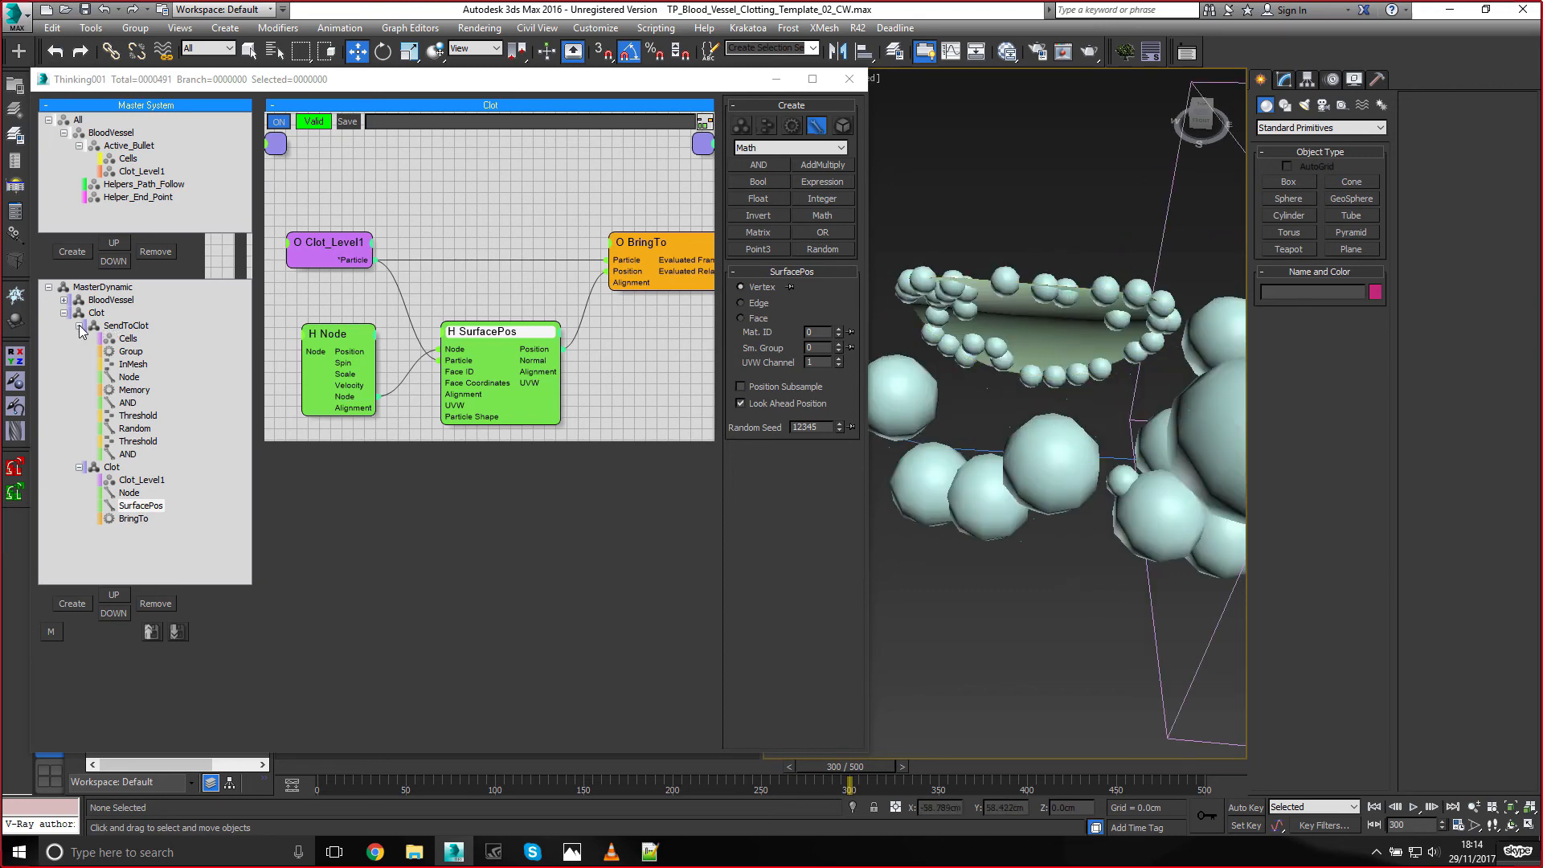
left_click(79, 339)
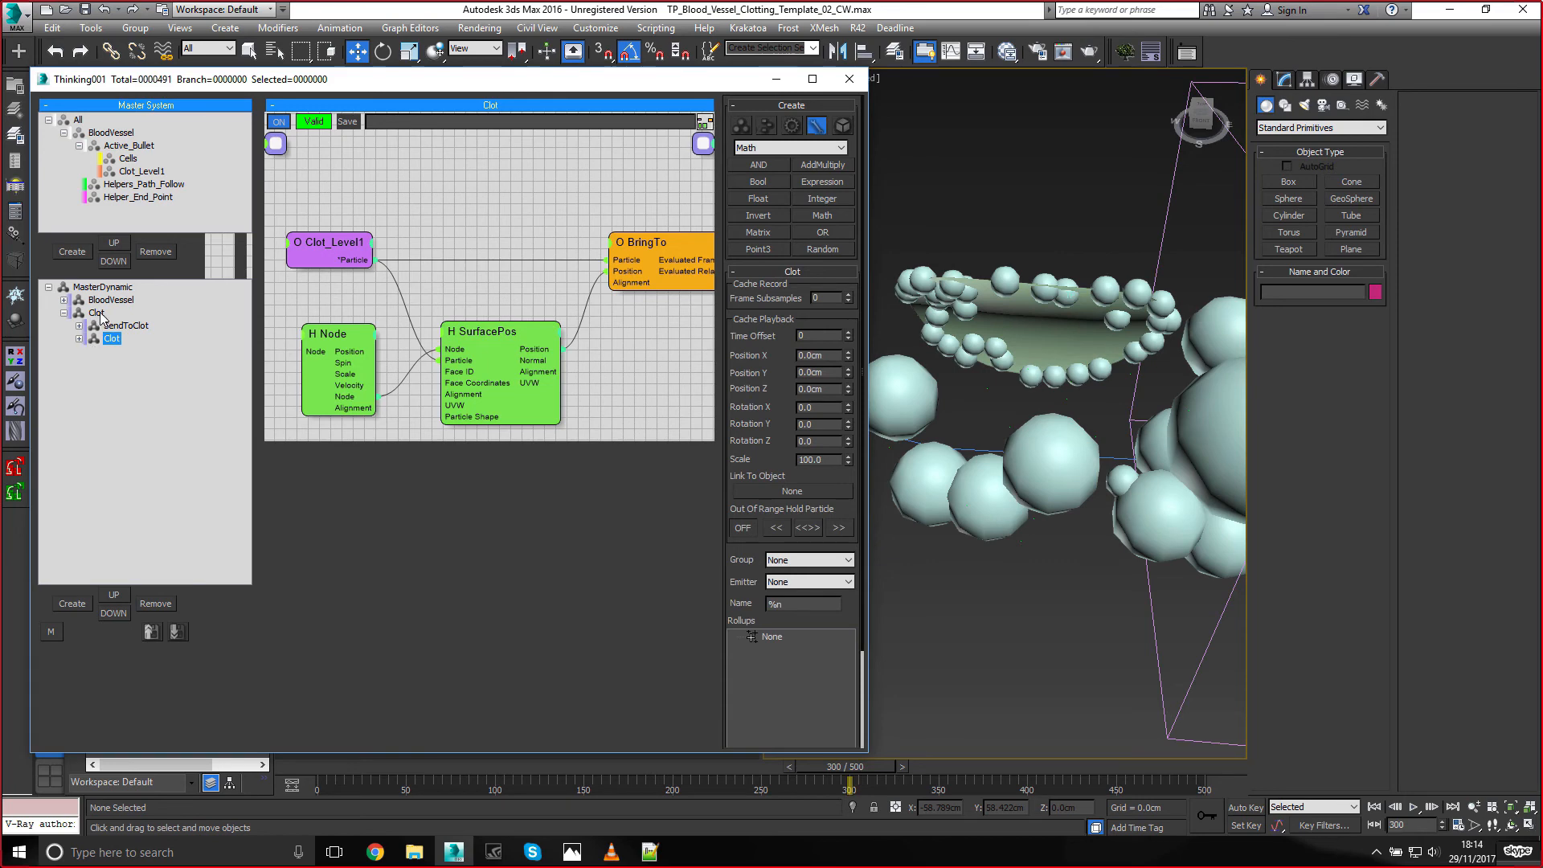
left_click(97, 313)
left_click(71, 604)
left_click(119, 353)
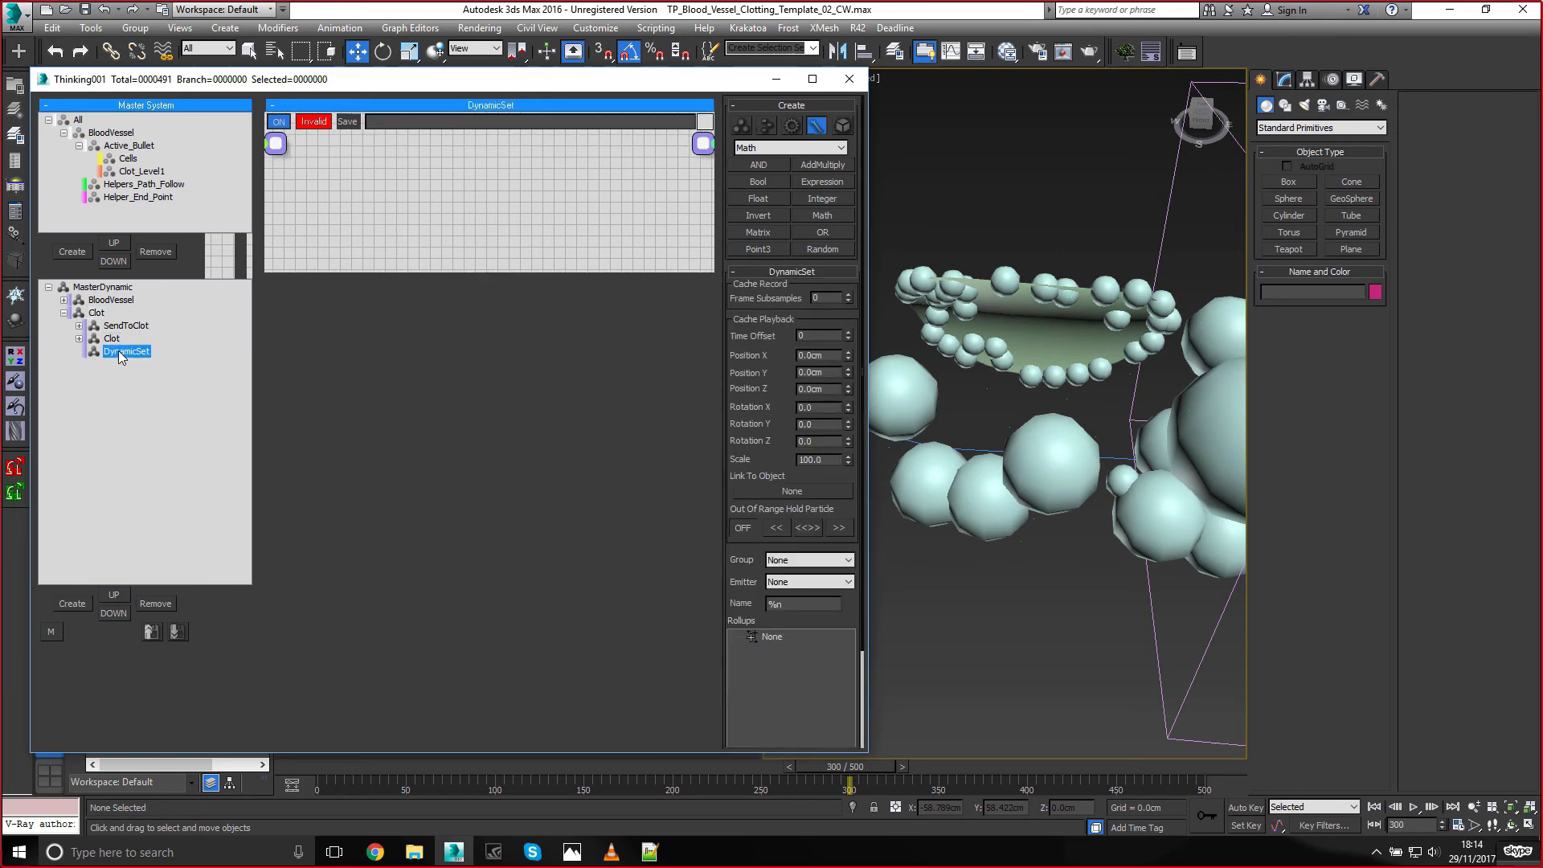
left_click(119, 353)
type("Timer_Activate")
key("Return")
Enlarge the Timer_Activate node graph and add the Clot_Level1 group node to it
left_click_drag(429, 272, 427, 478)
double_click(429, 231)
type("clot")
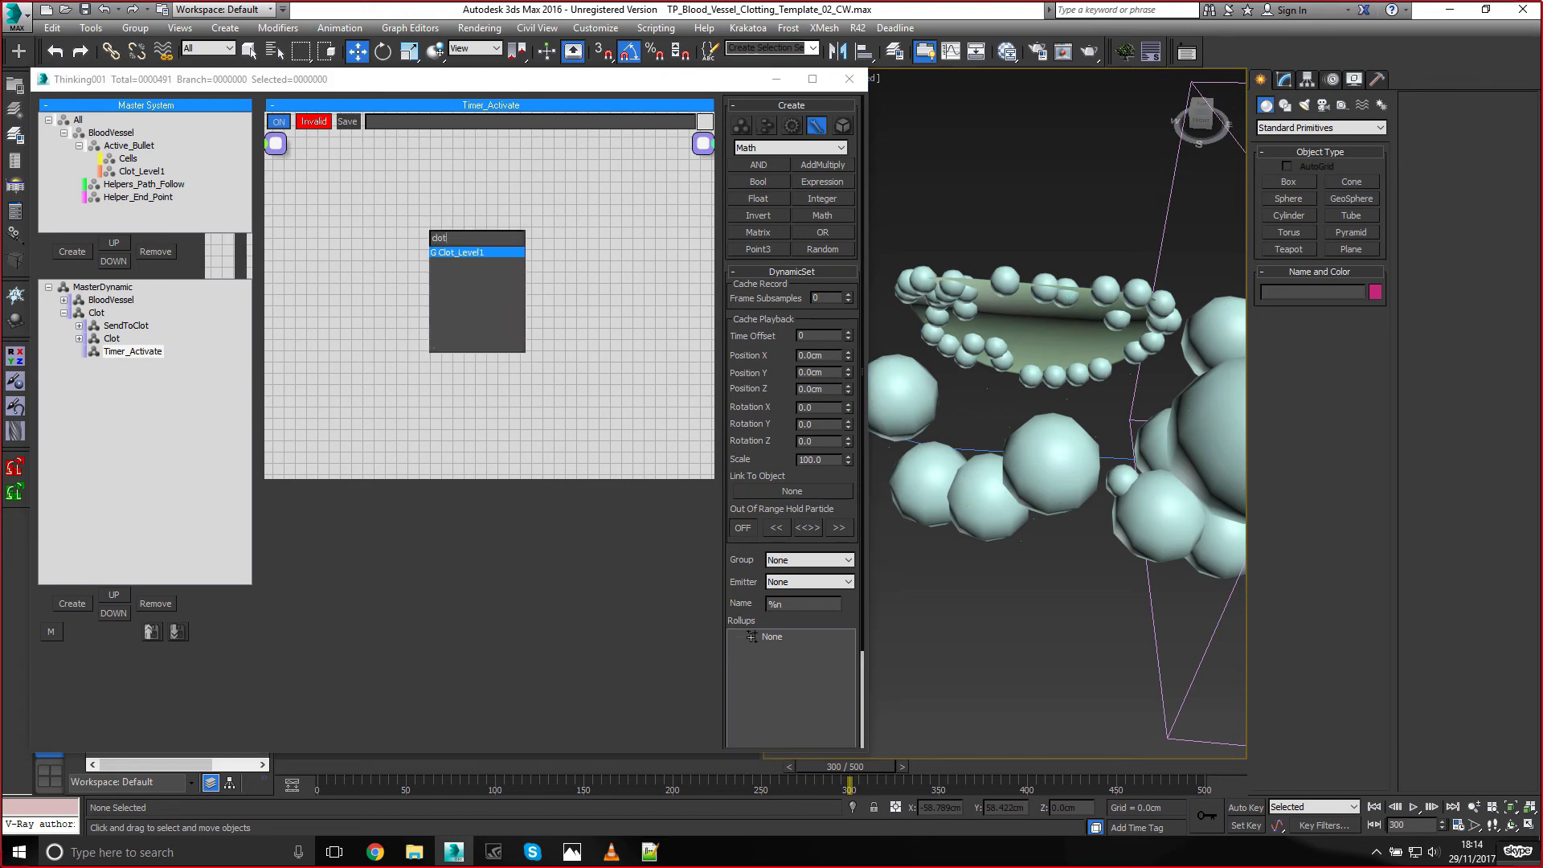
key("Return")
left_click_drag(451, 236, 372, 272)
Add a Timer node to Timer_Activate and feed Clot_Level1's Particle output into its Particle input
double_click(518, 249)
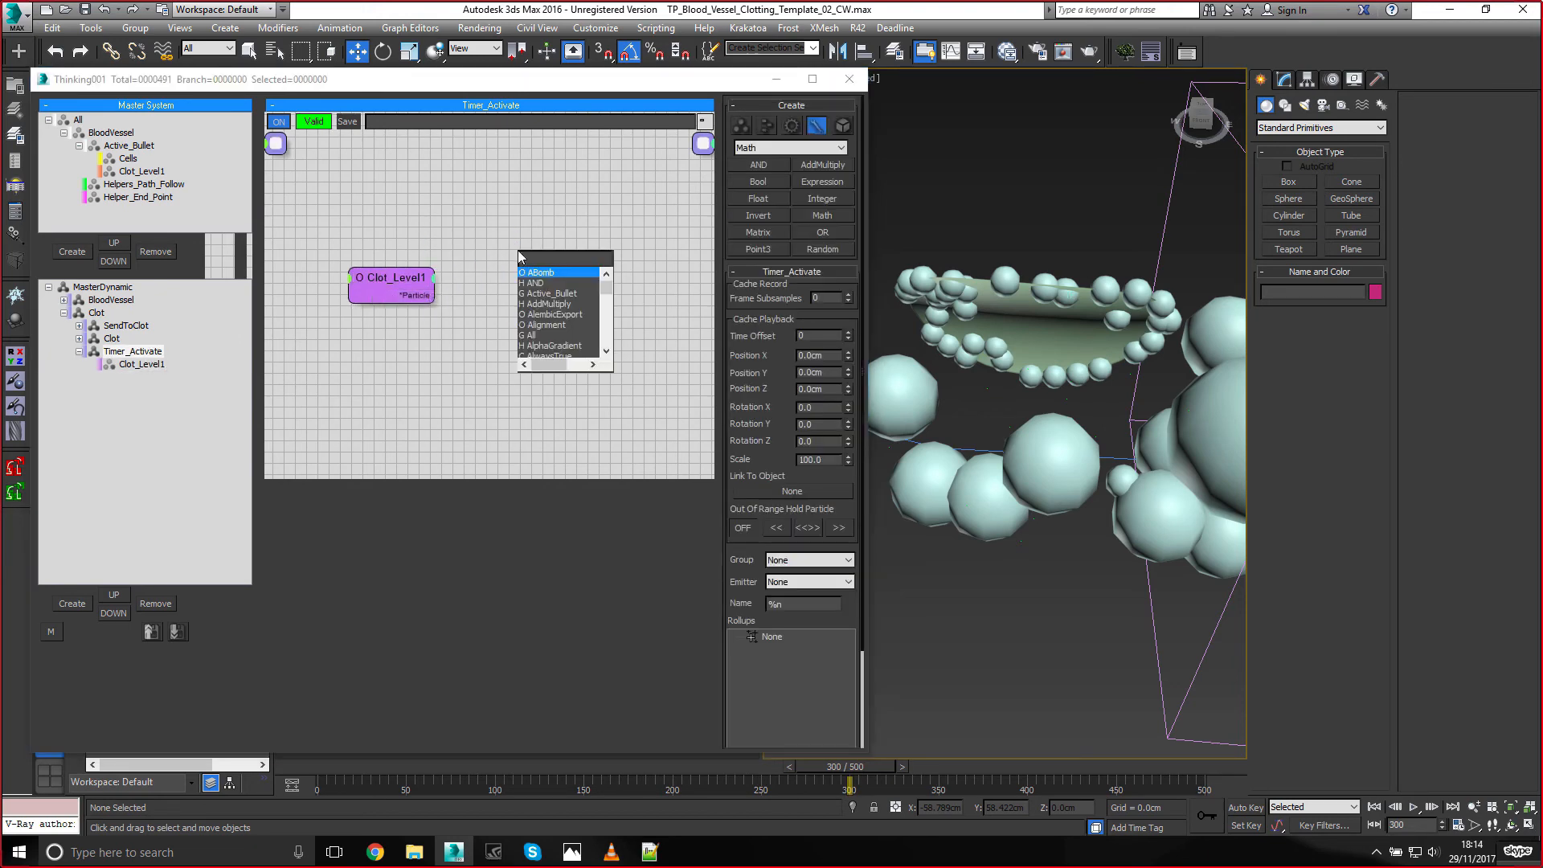
type("timer")
key("Return")
left_click(522, 257)
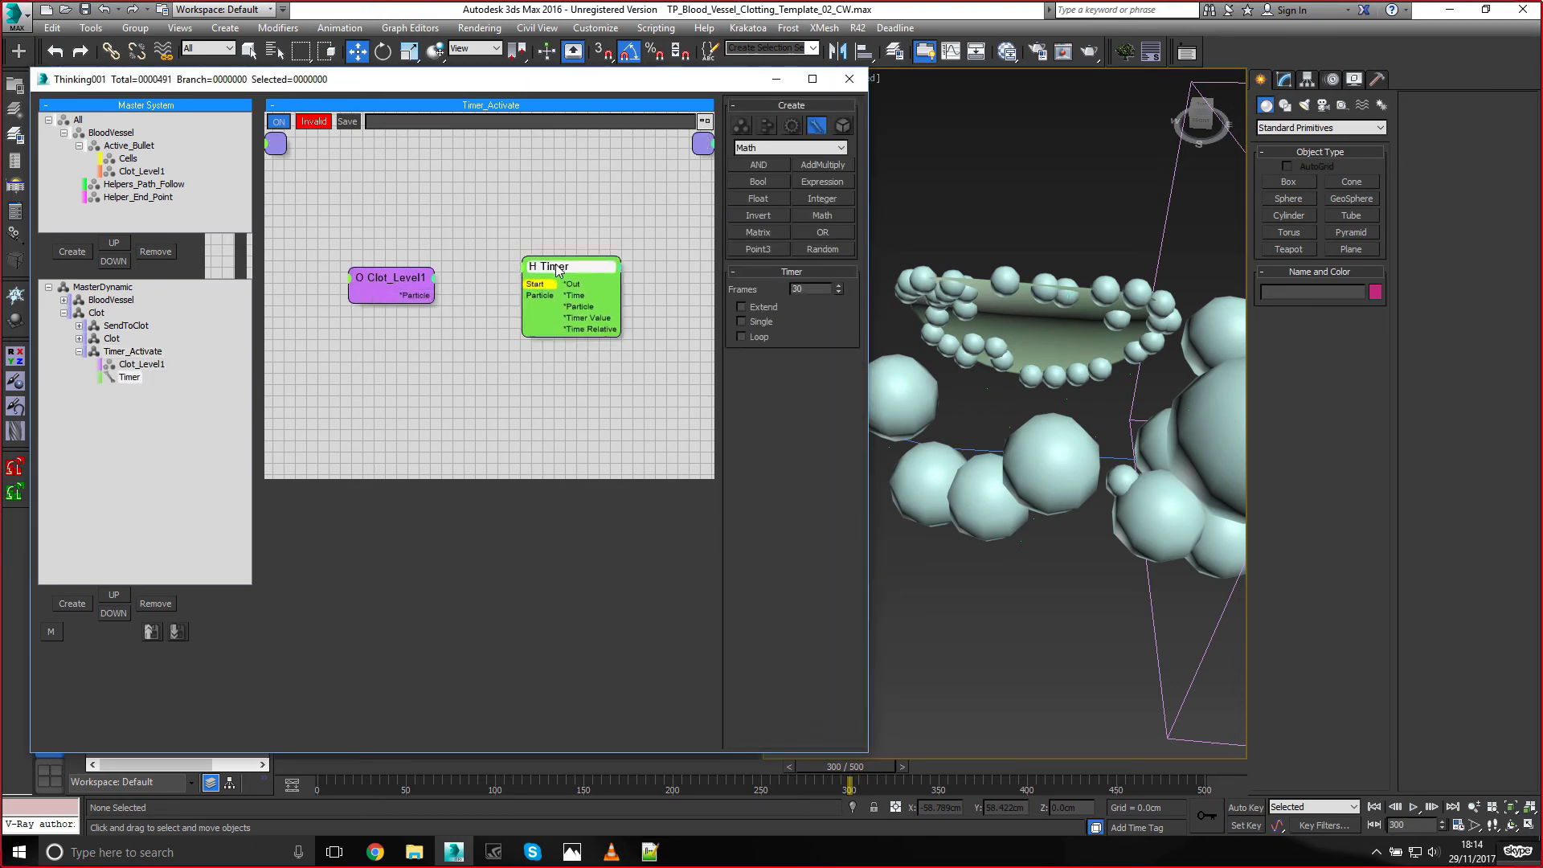
left_click_drag(524, 259, 540, 269)
left_click_drag(434, 295, 537, 300)
Add a ParticleAge condition set to Enter Group, feed it Clot_Level1's Particle output, and wire its Out to the Timer's Start
double_click(471, 231)
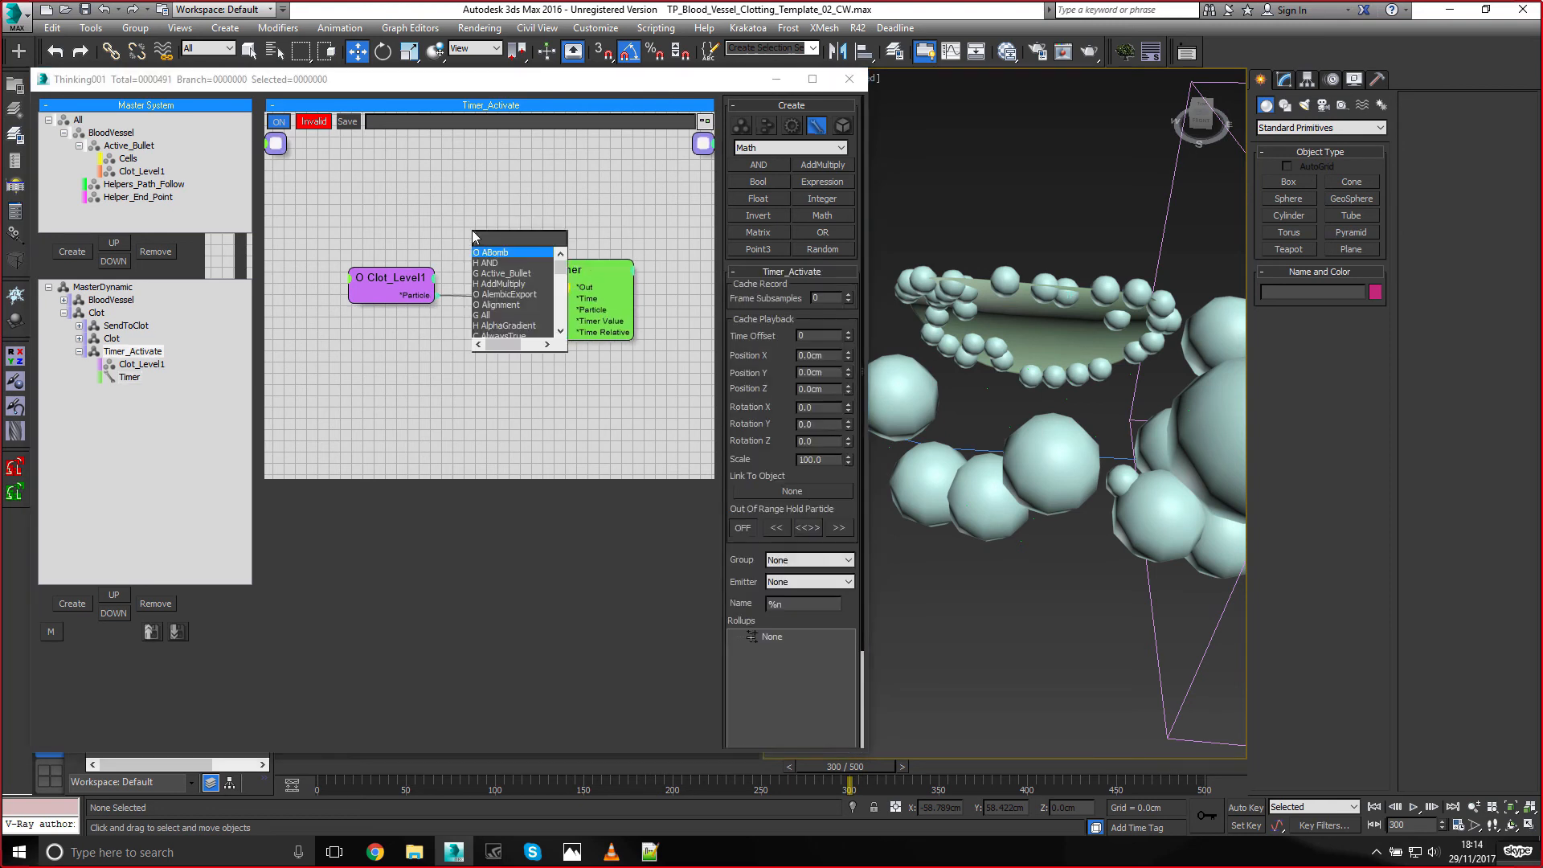
type("part")
key("Return")
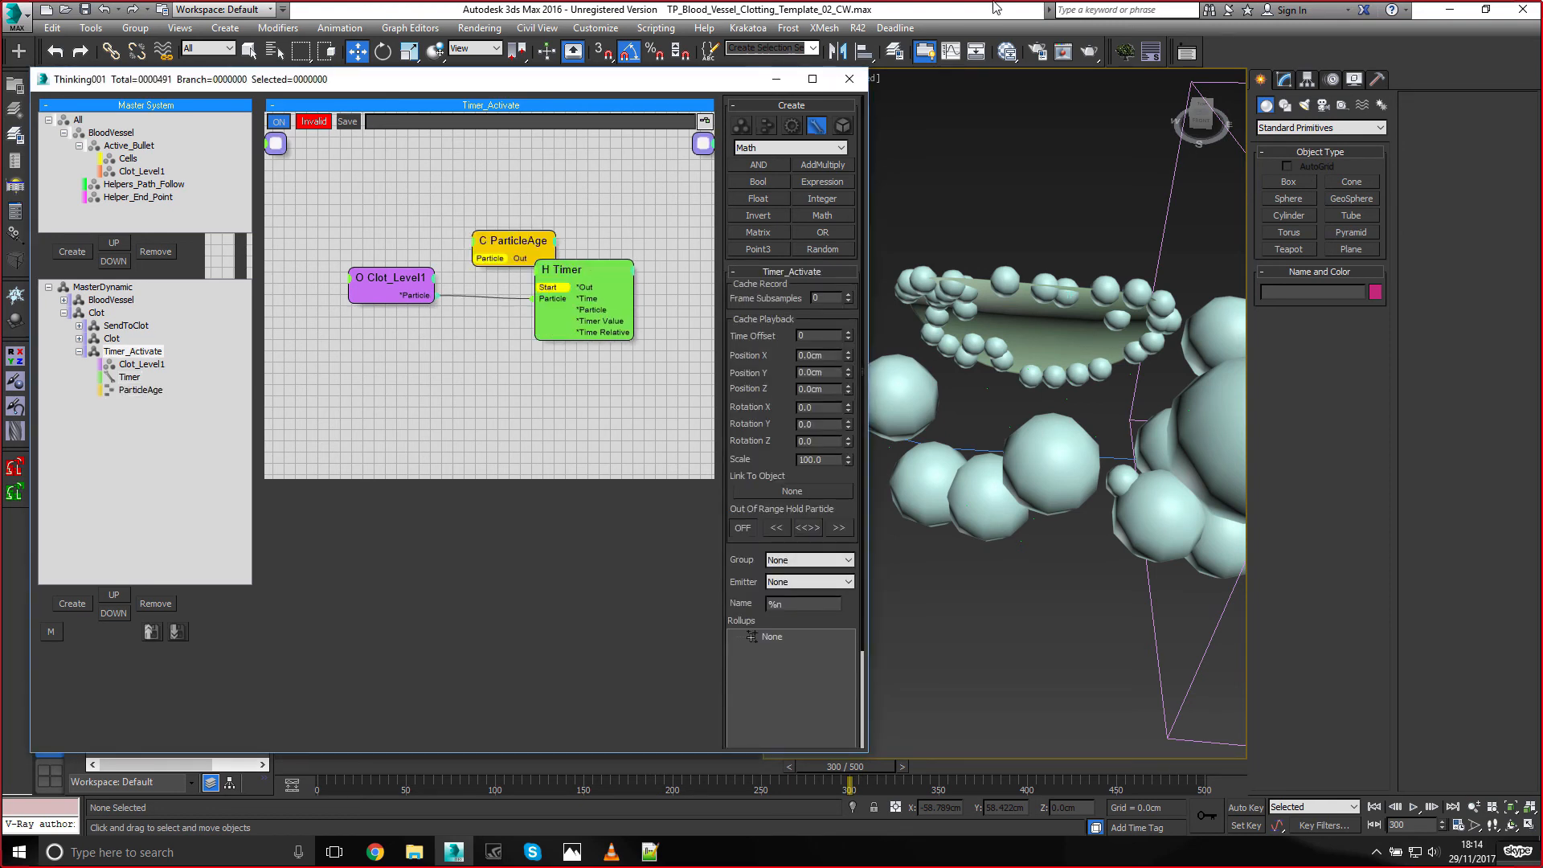
left_click_drag(434, 295, 598, 266)
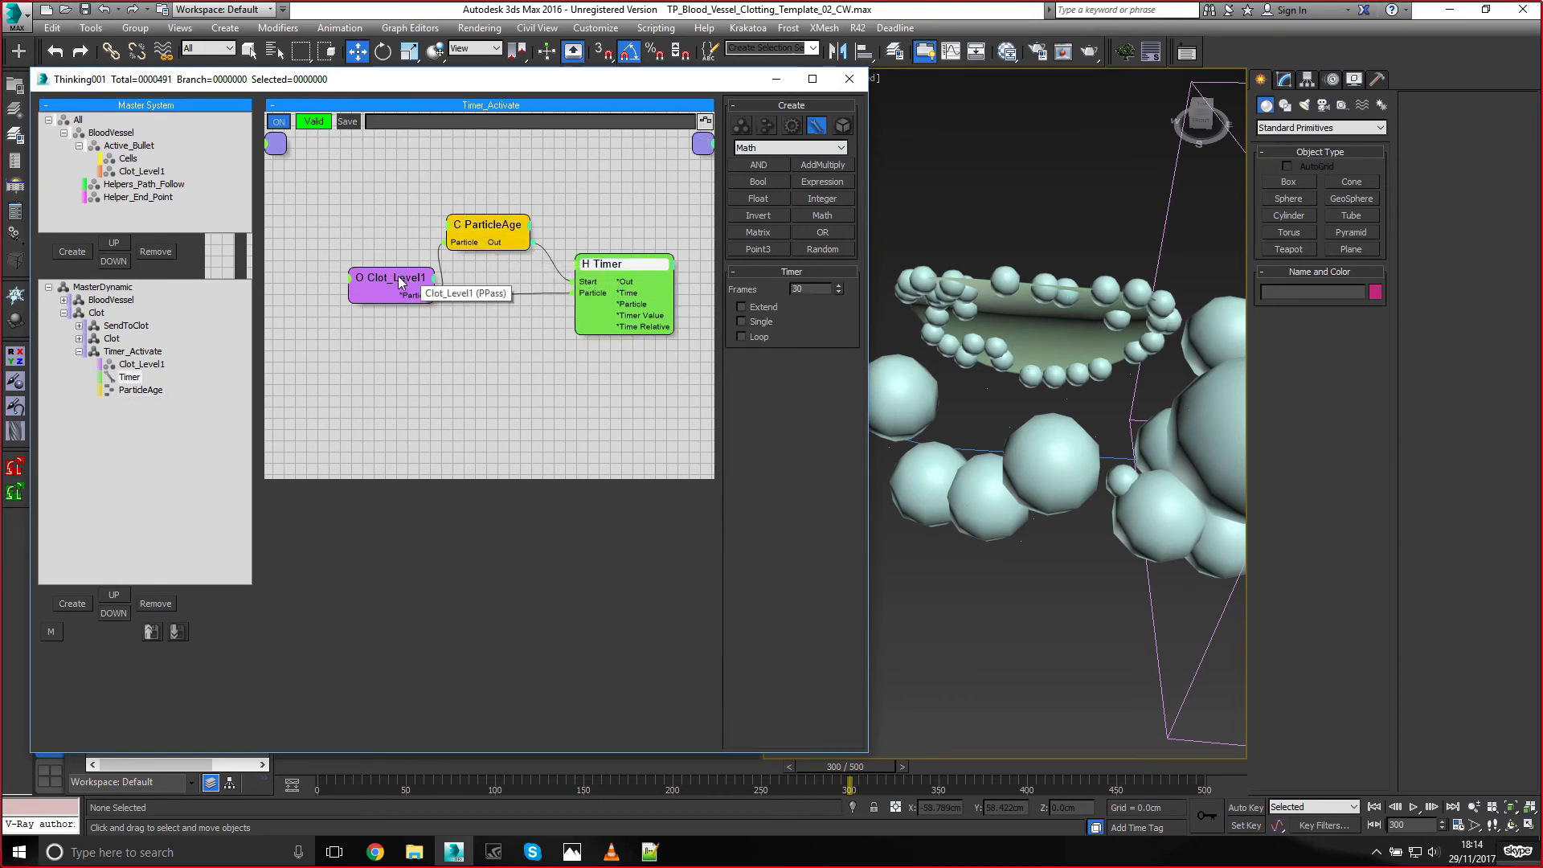
left_click_drag(395, 277, 378, 277)
left_click_drag(479, 226, 488, 228)
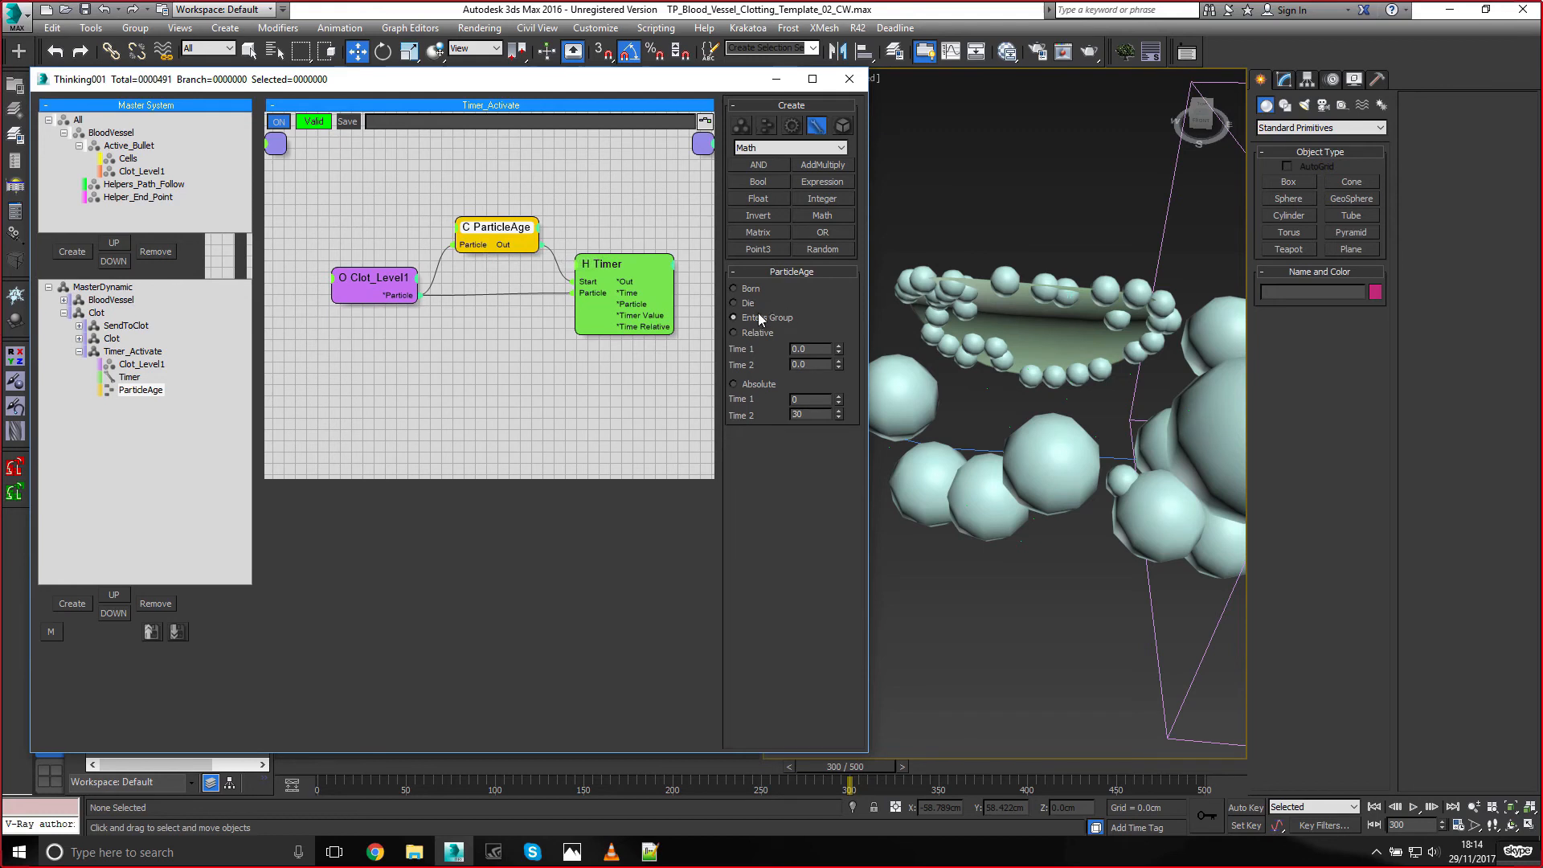
Set the Timer's duration to 50 frames
left_click(619, 265)
middle_click_drag(623, 238, 569, 230)
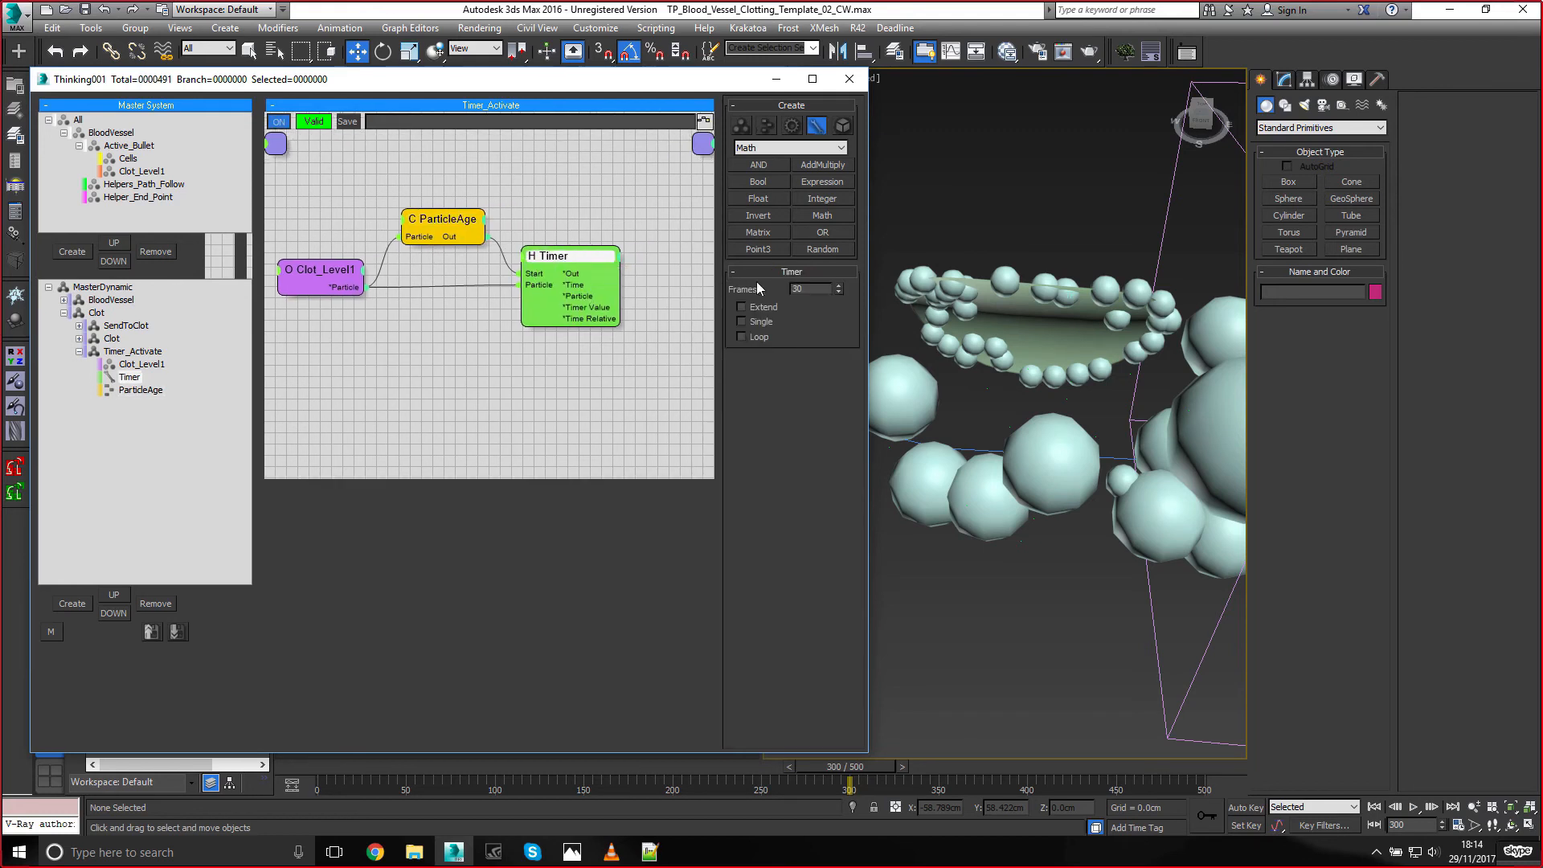
type("50")
key("Return")
In the BloodVessel Spawn_Cells set, add a Scalar entry named GeomTime to Memory ShapeIndex and expose it as an input
left_click(112, 328)
left_click(121, 352)
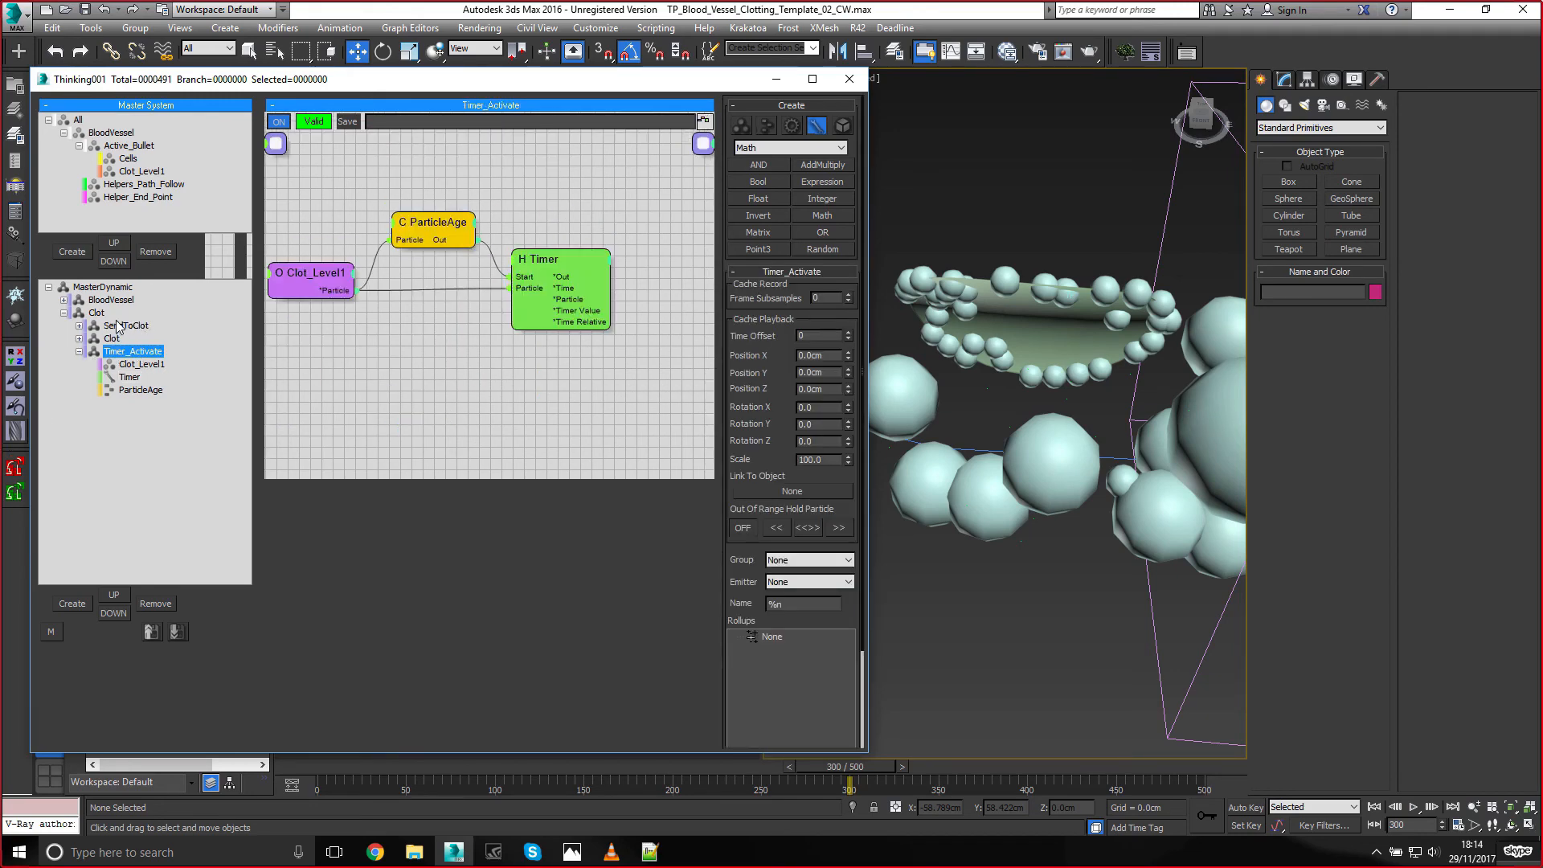
left_click(76, 303)
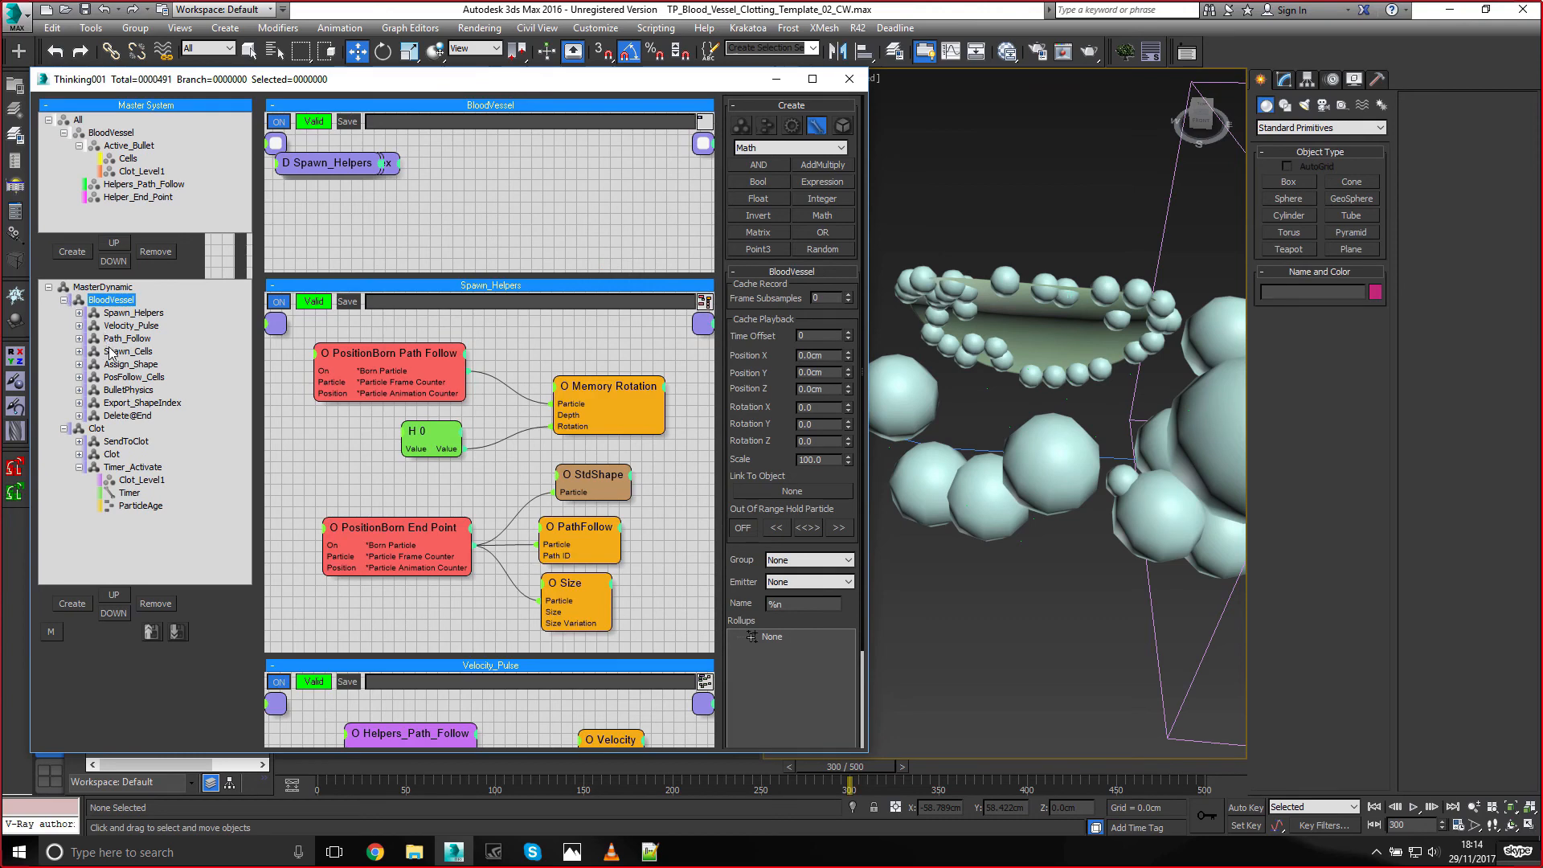
left_click(116, 352)
middle_click_drag(658, 290, 623, 302)
left_click_drag(630, 242, 641, 233)
left_click(789, 304)
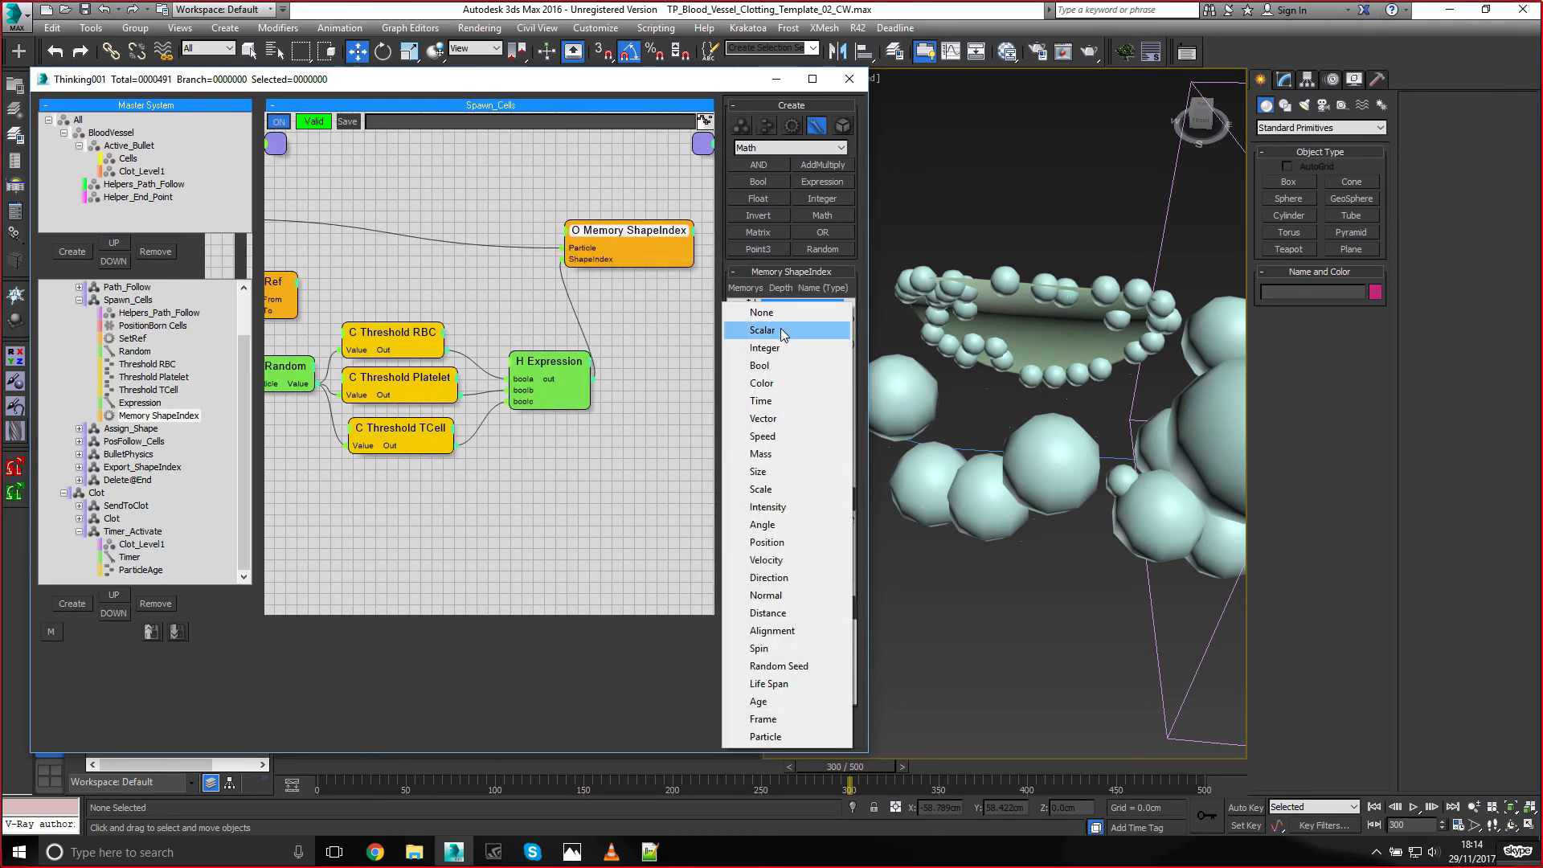
left_click(781, 329)
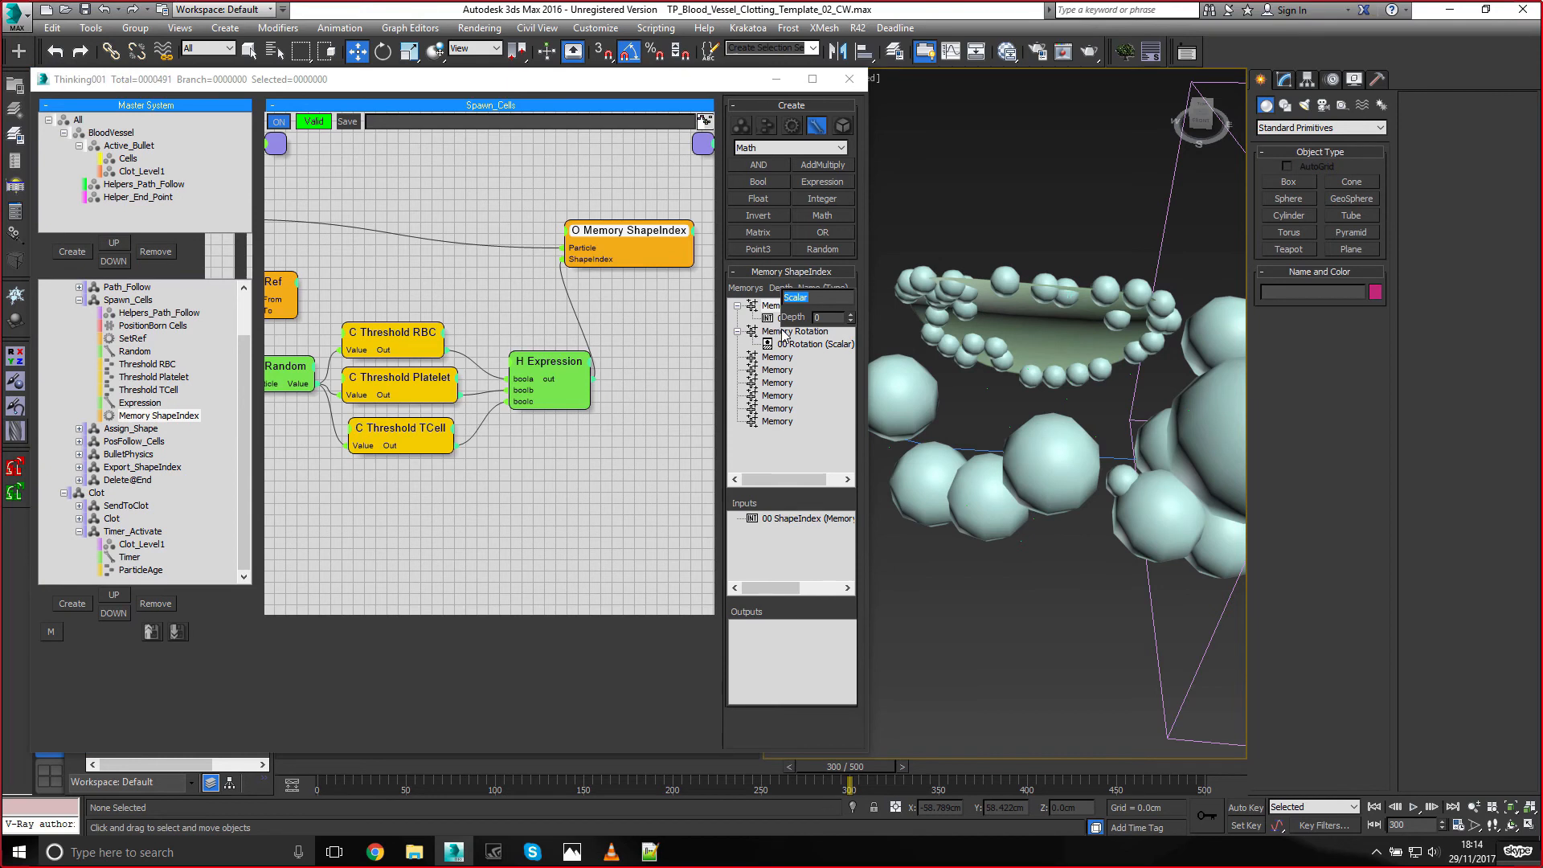
type("GeomTime")
key("Return")
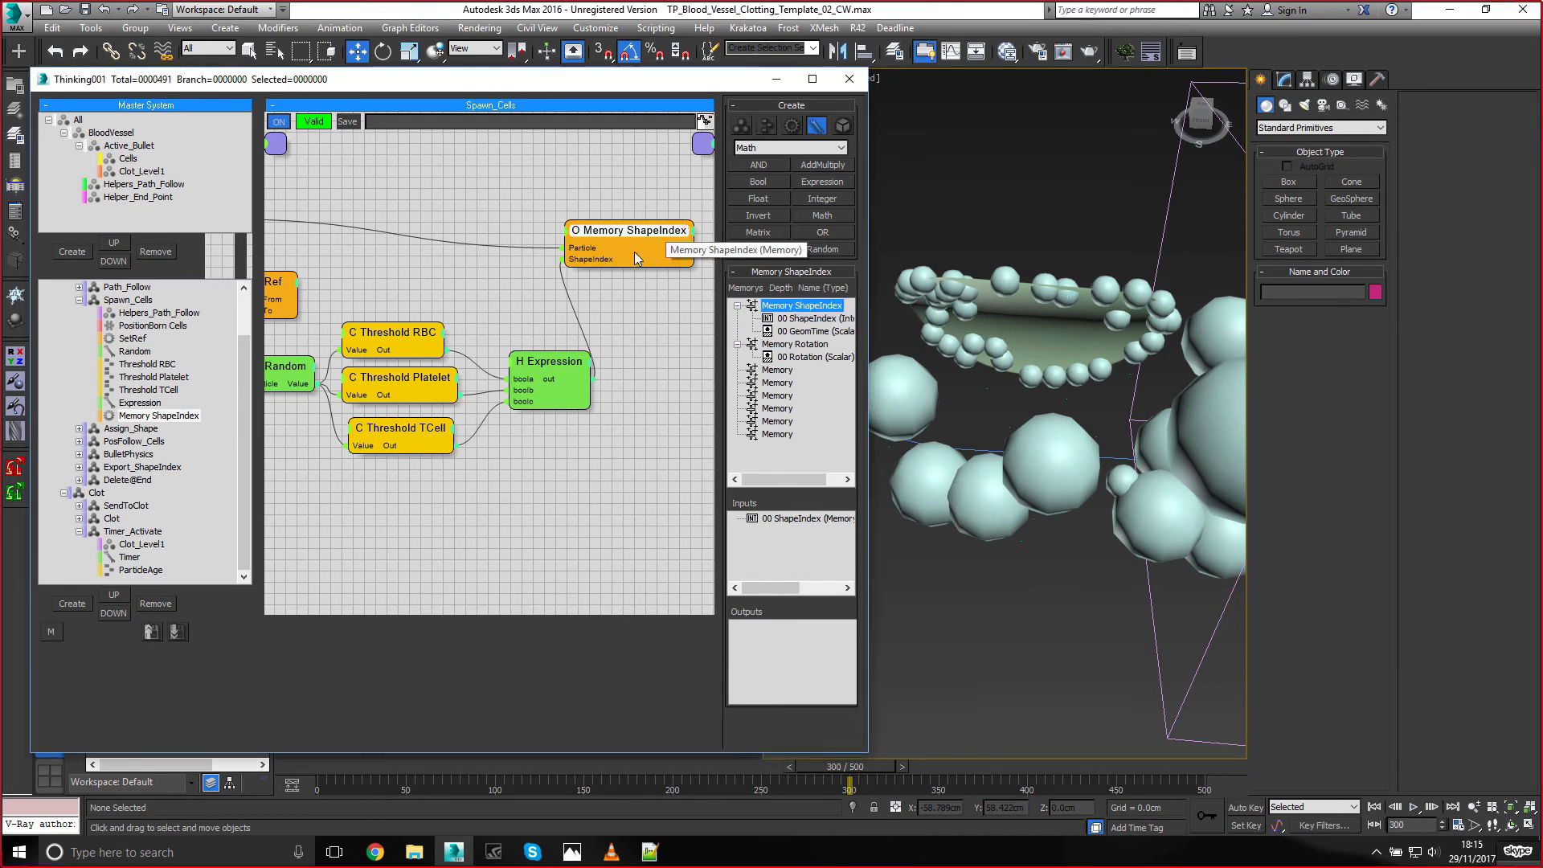
right_click(580, 240)
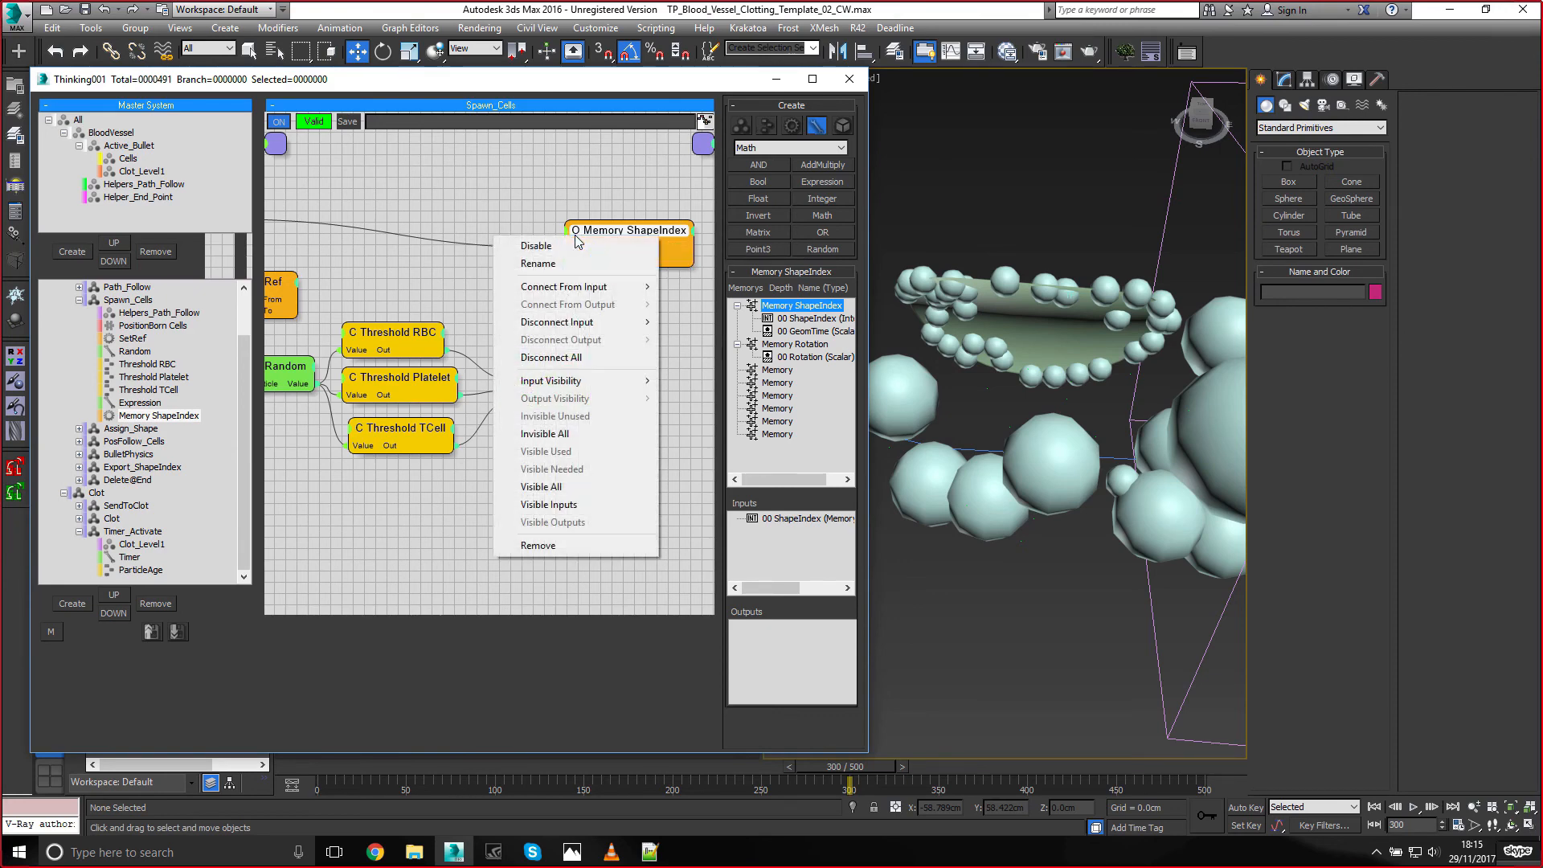
left_click(637, 227)
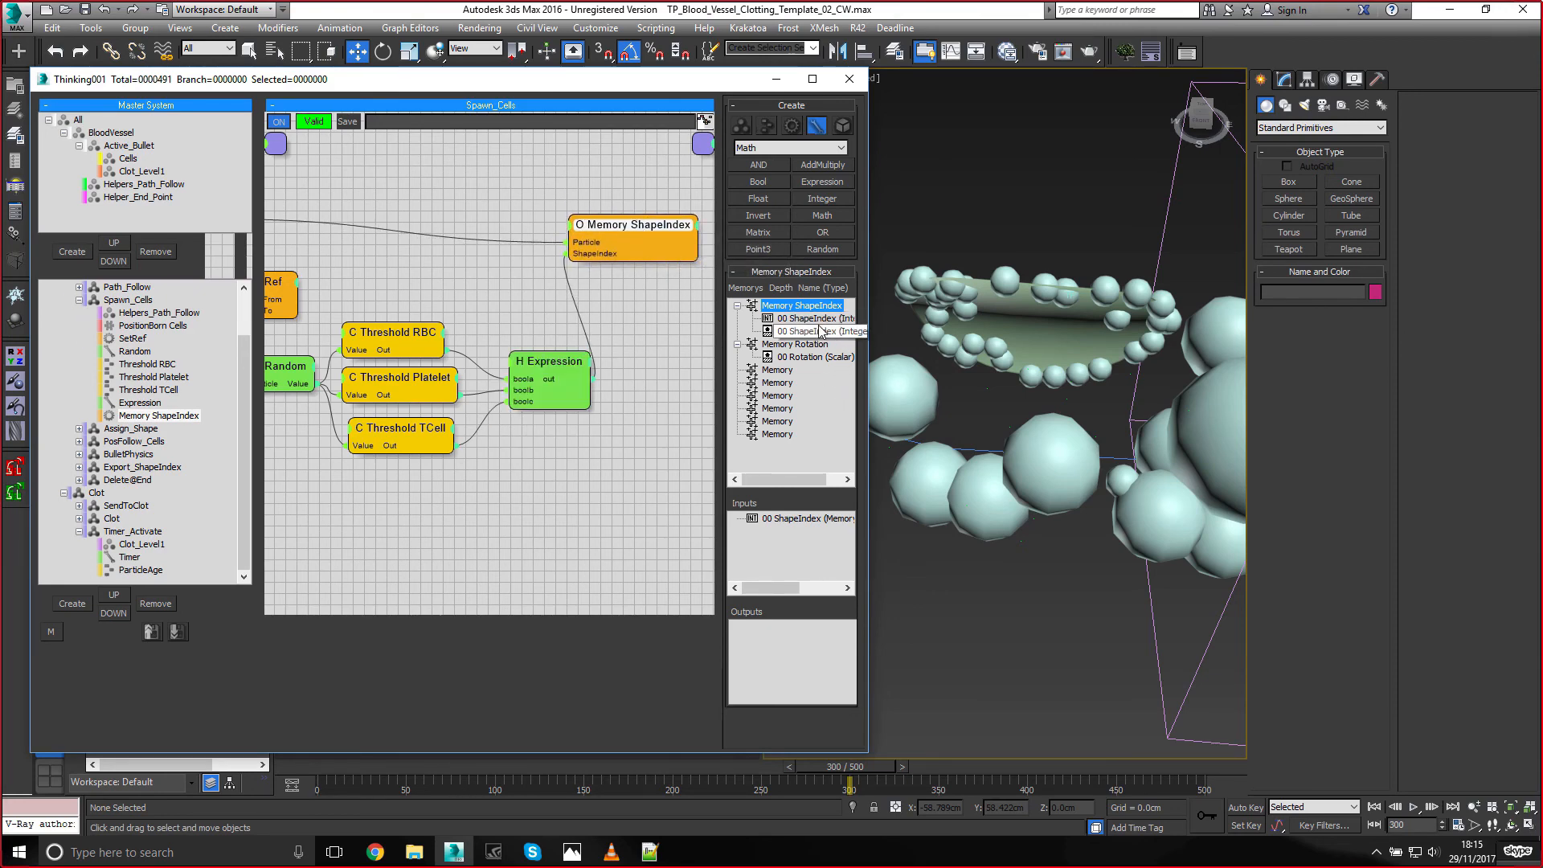
left_click(807, 331)
Add a Float node to Spawn_Cells, connect its Value to Memory ShapeIndex's GeomTime input, and rename the node 0
double_click(547, 186)
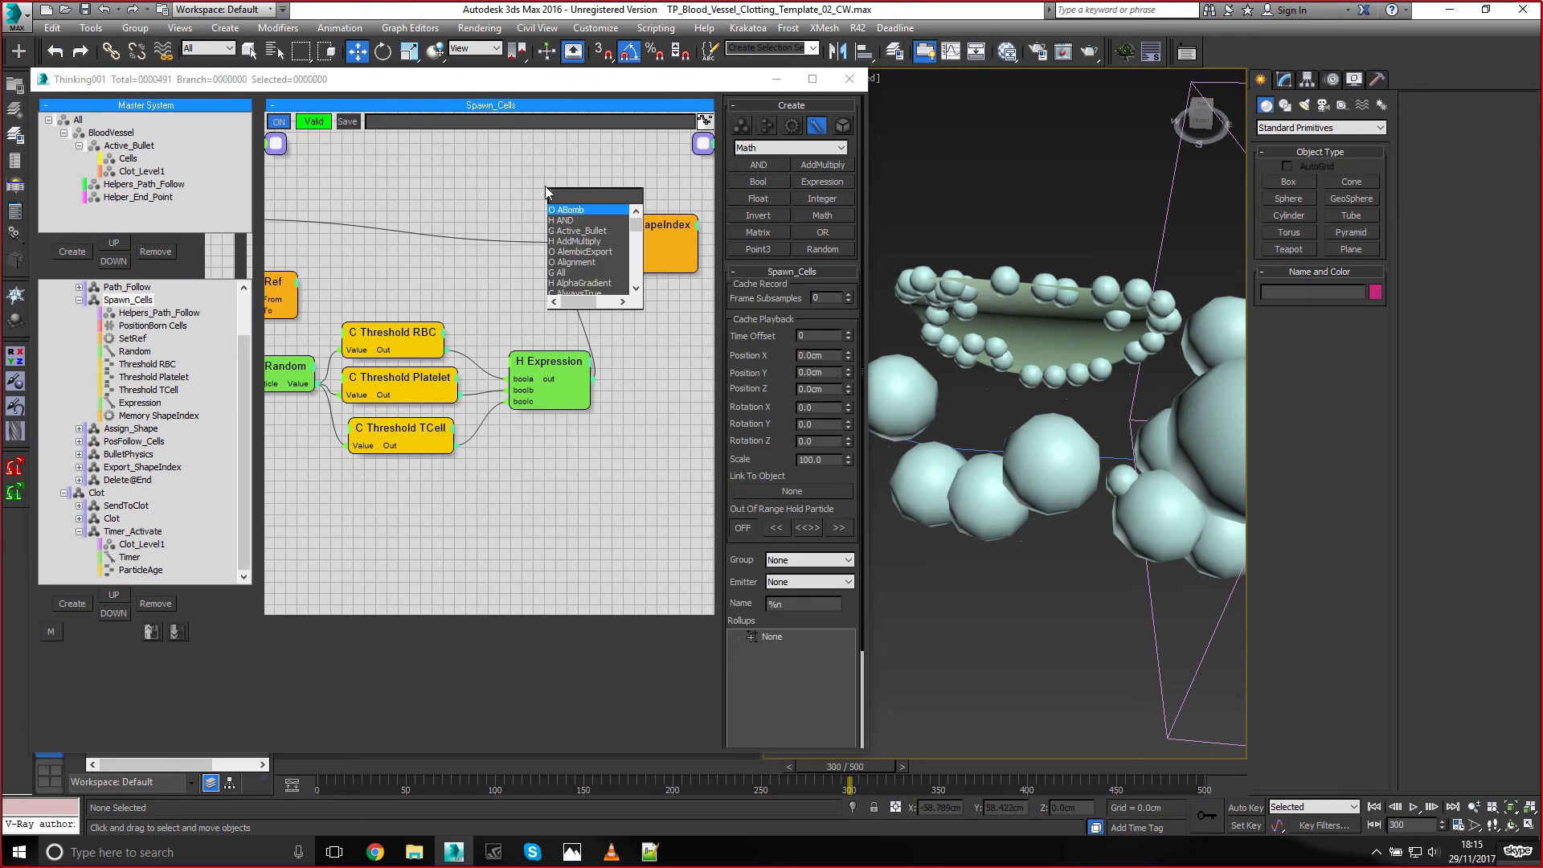
type("flo")
key("Return")
left_click_drag(570, 194, 566, 265)
right_click(496, 206)
left_click(493, 221)
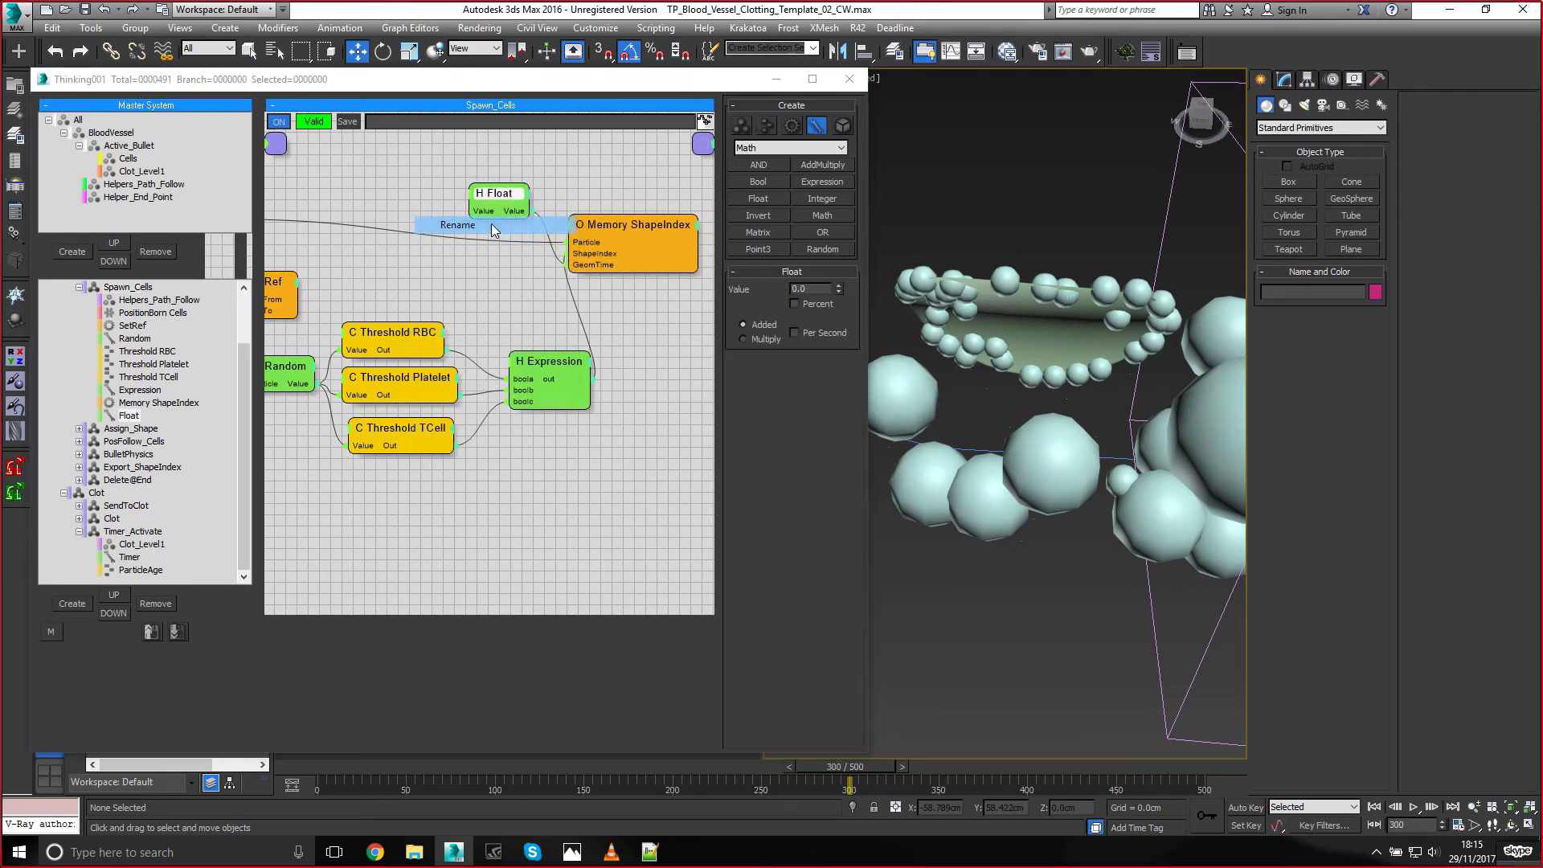
type("0")
key("Return")
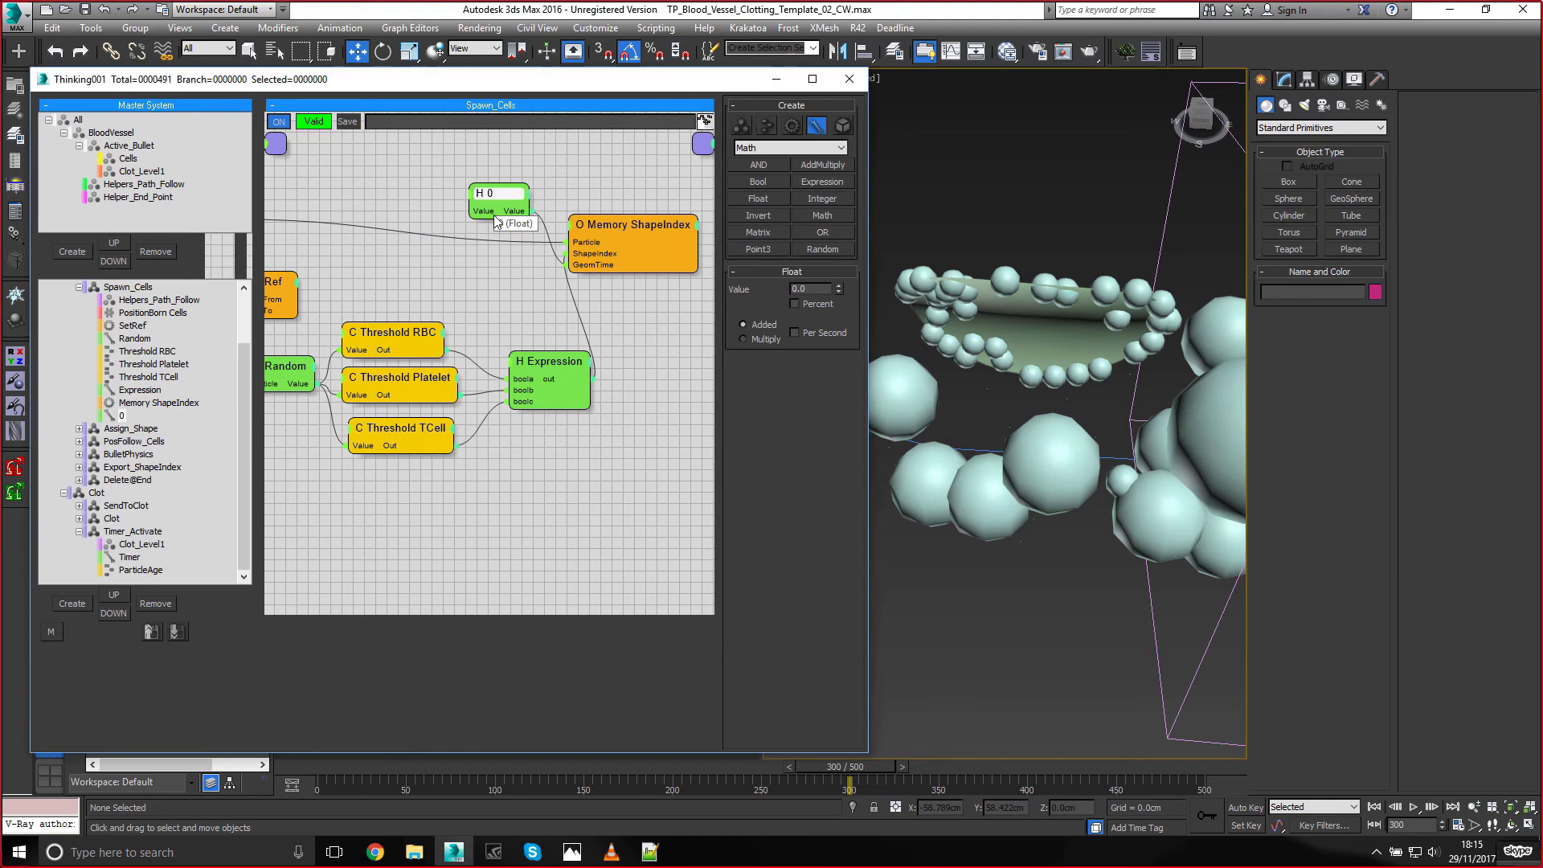
Reopen Timer_Activate, then examine the platelet activation in TP_Blood_Vessel_Clotting.mp4's final animation in VLC media player and return to 3ds Max
left_click(133, 531)
middle_click_drag(526, 380, 582, 357)
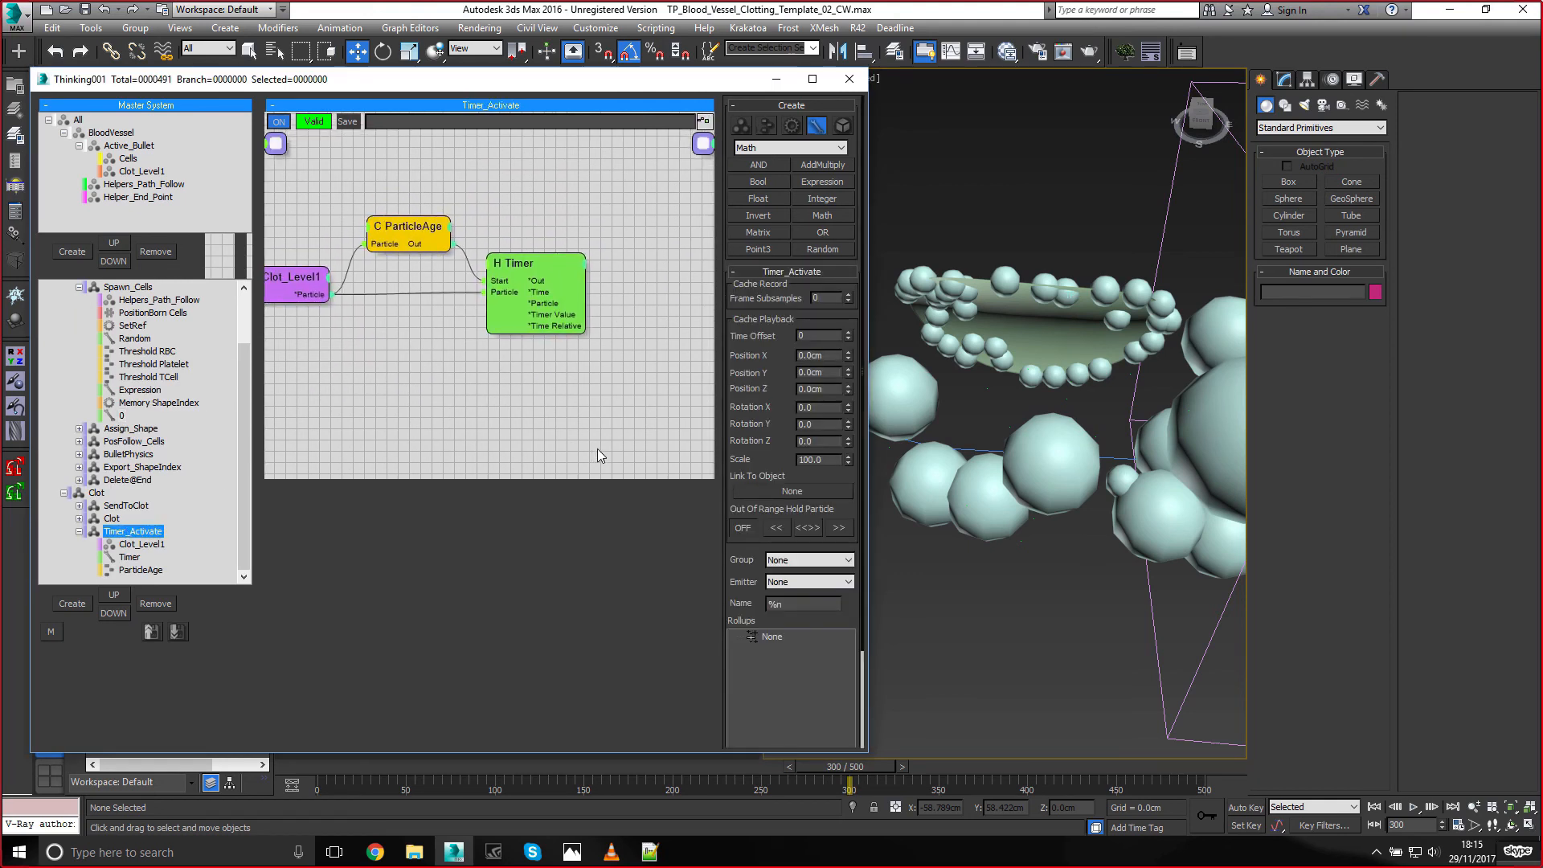
left_click(610, 852)
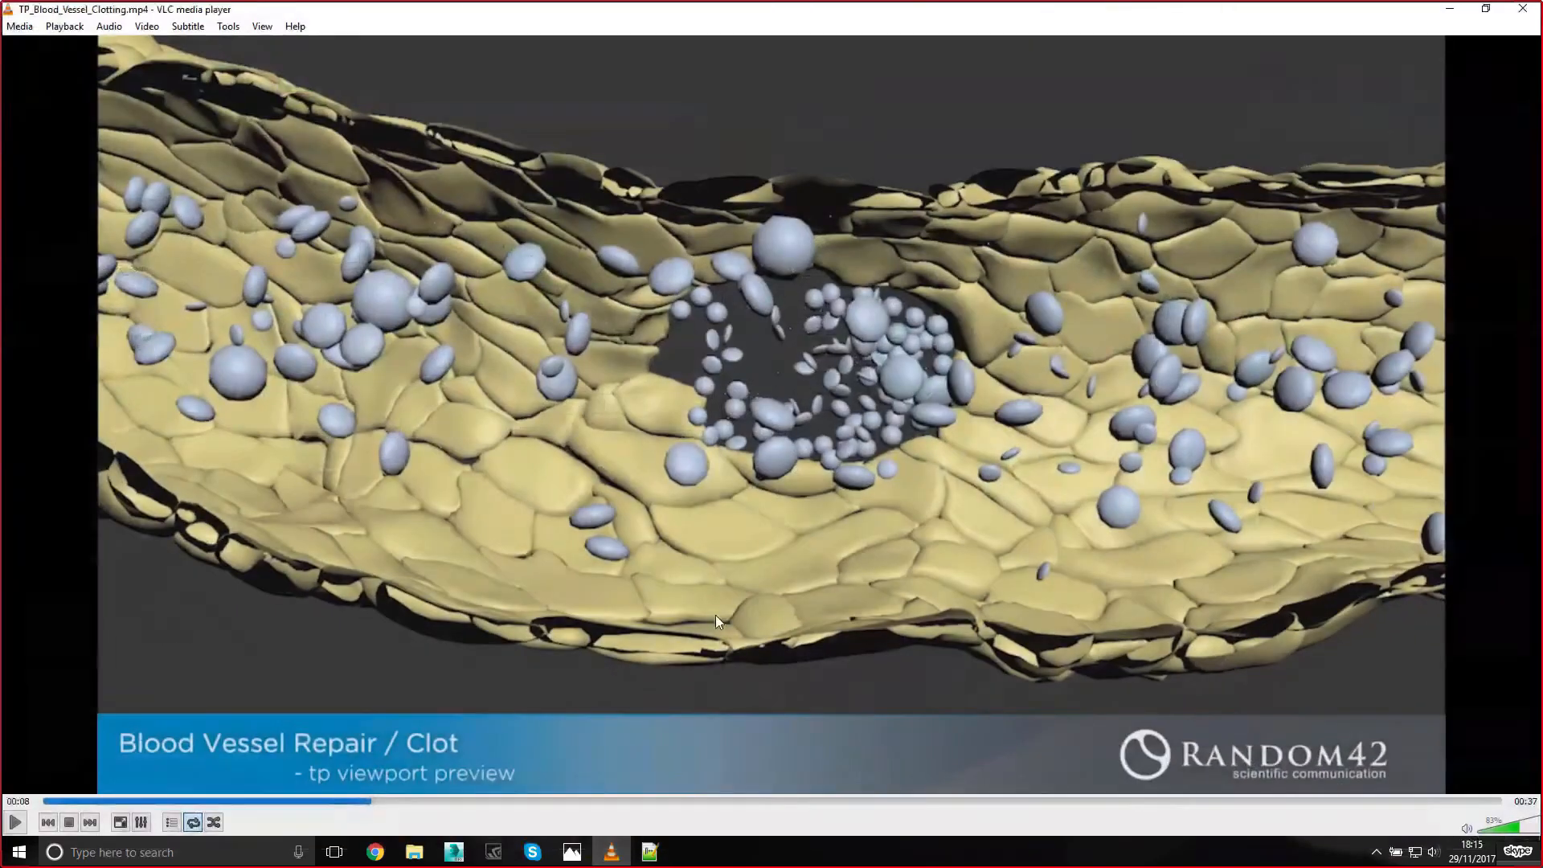
left_click(16, 821)
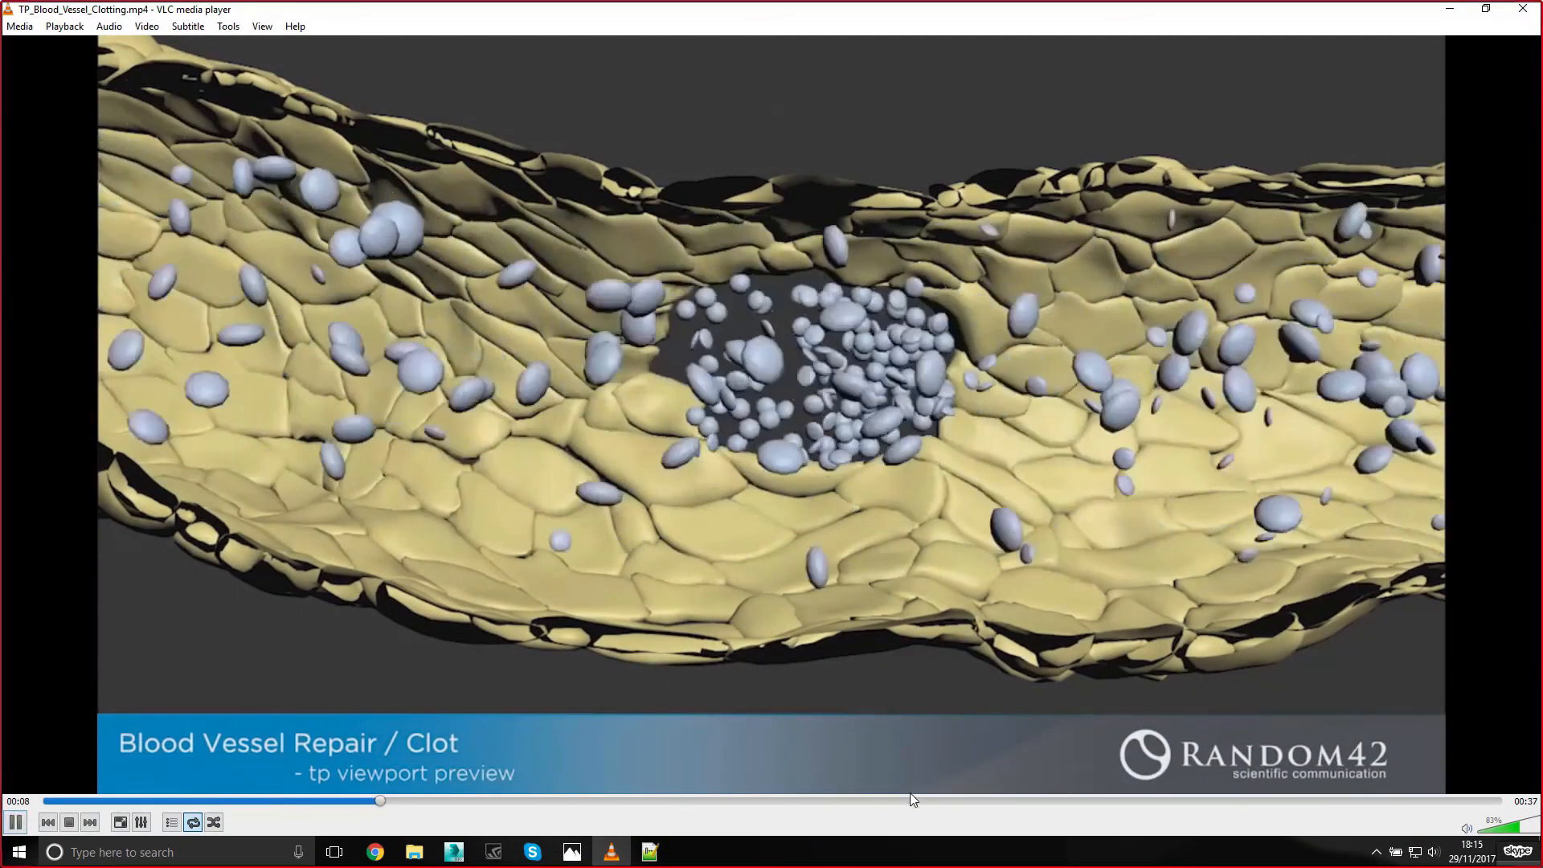
left_click_drag(860, 801, 934, 806)
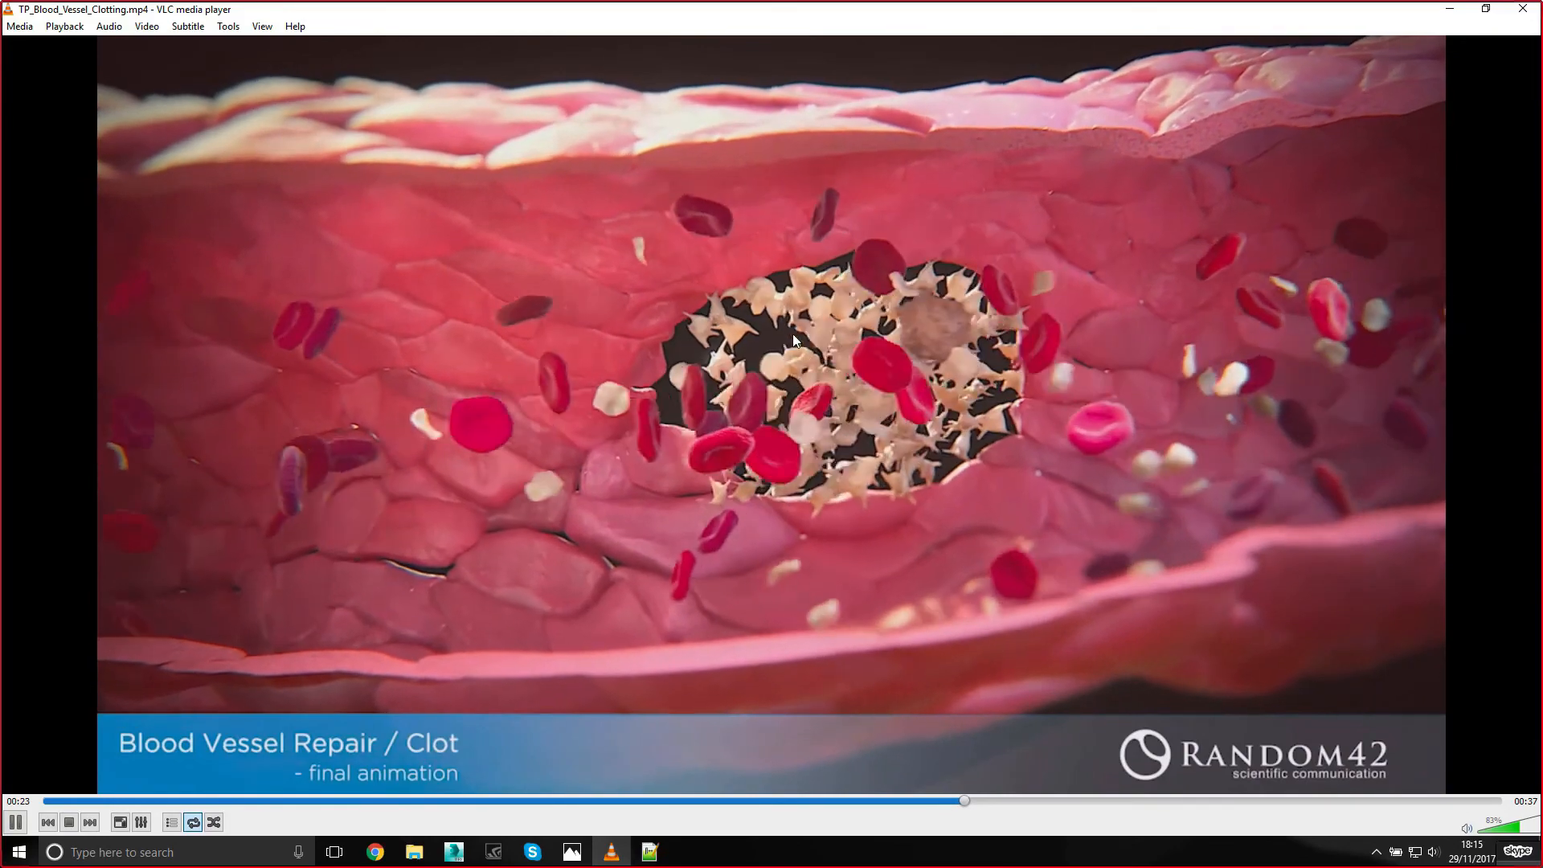
left_click(16, 821)
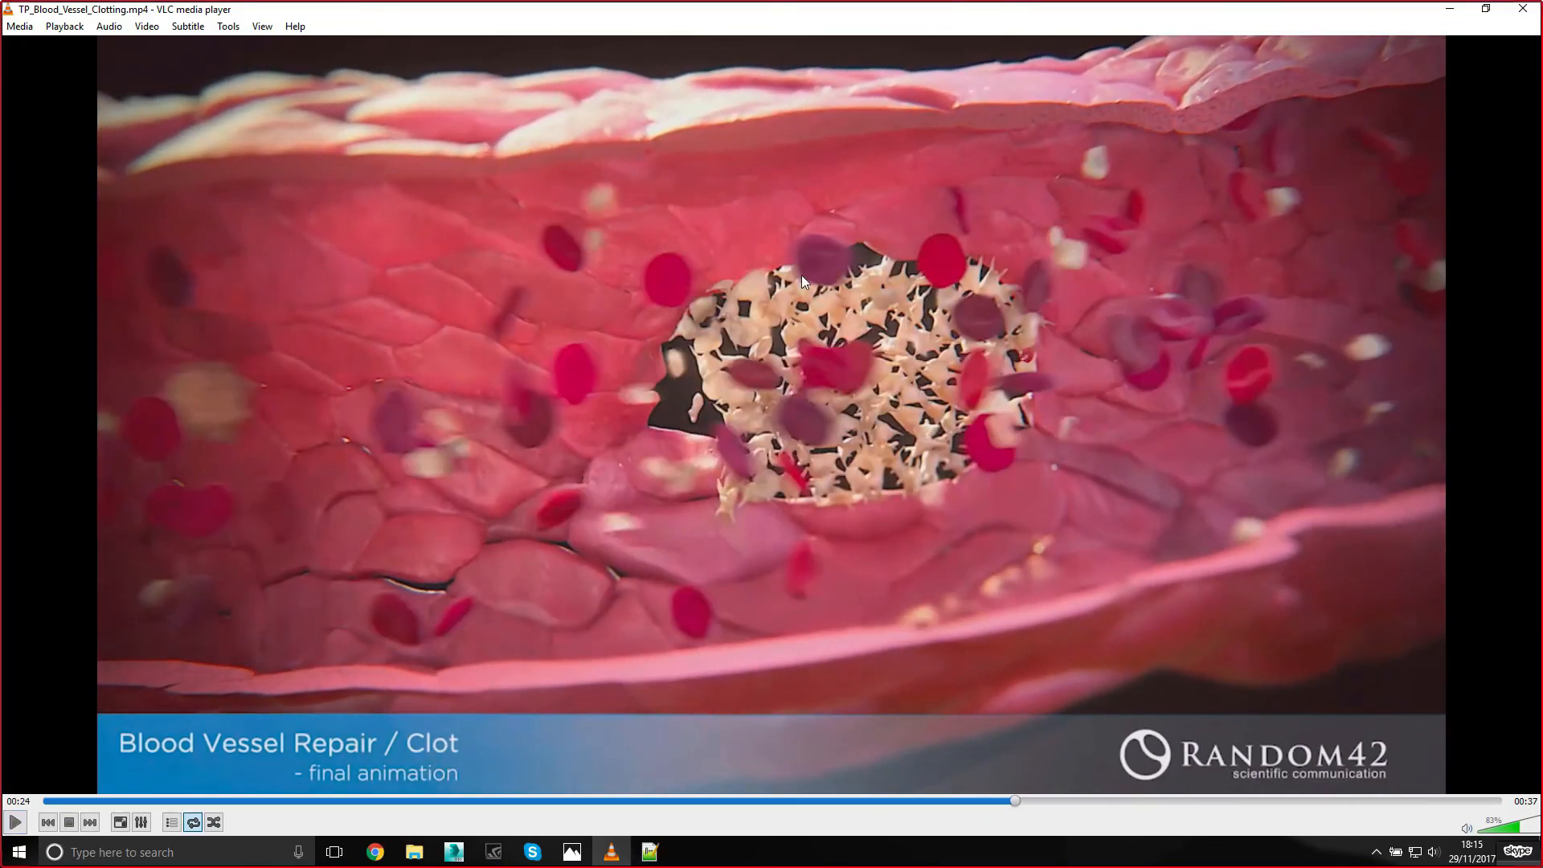
left_click(943, 800)
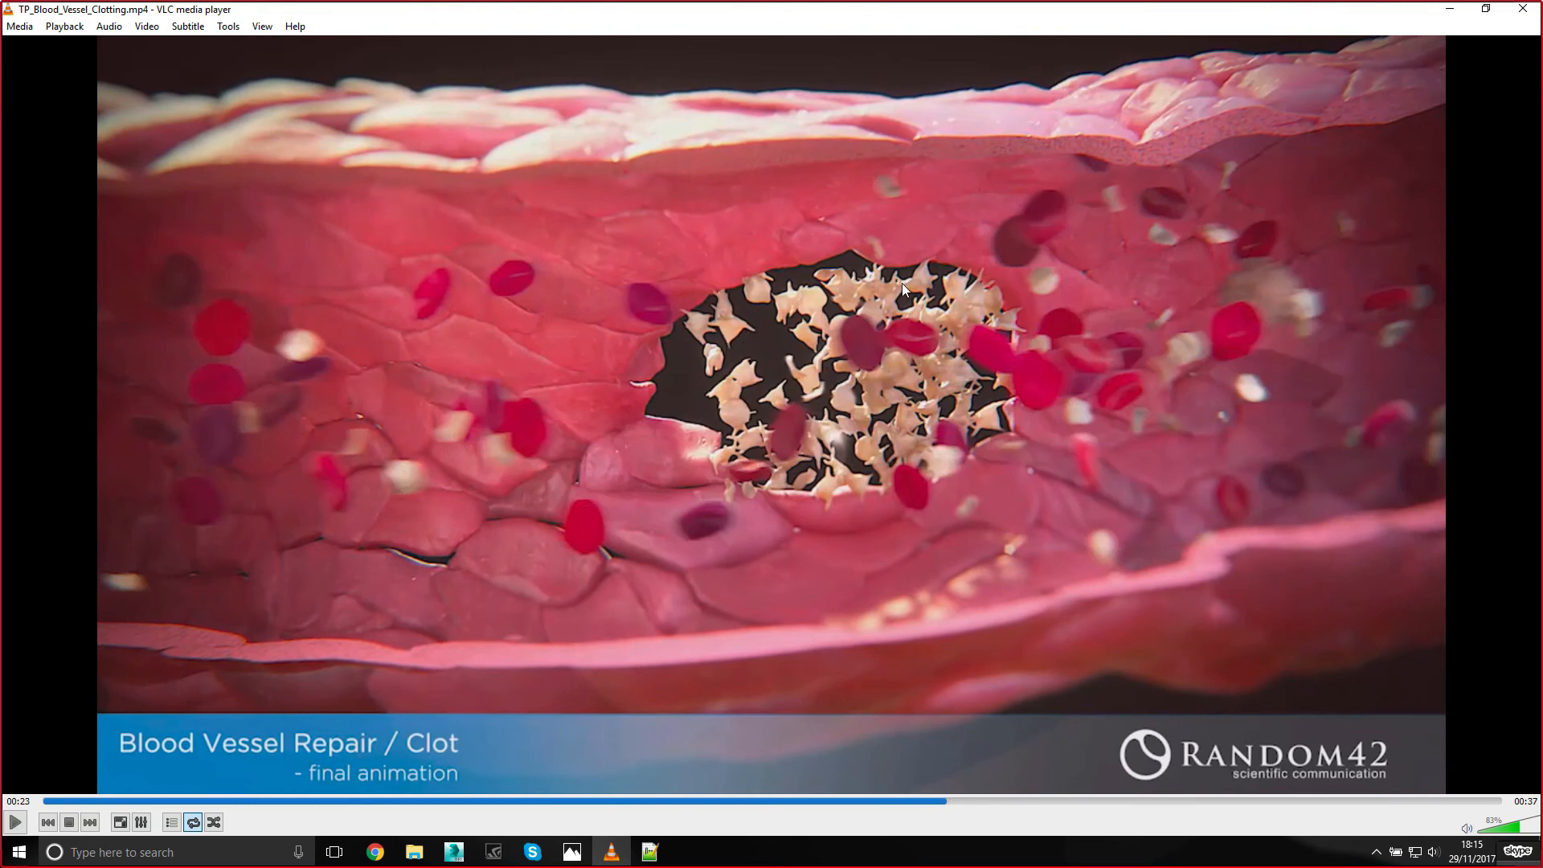
left_click(1450, 9)
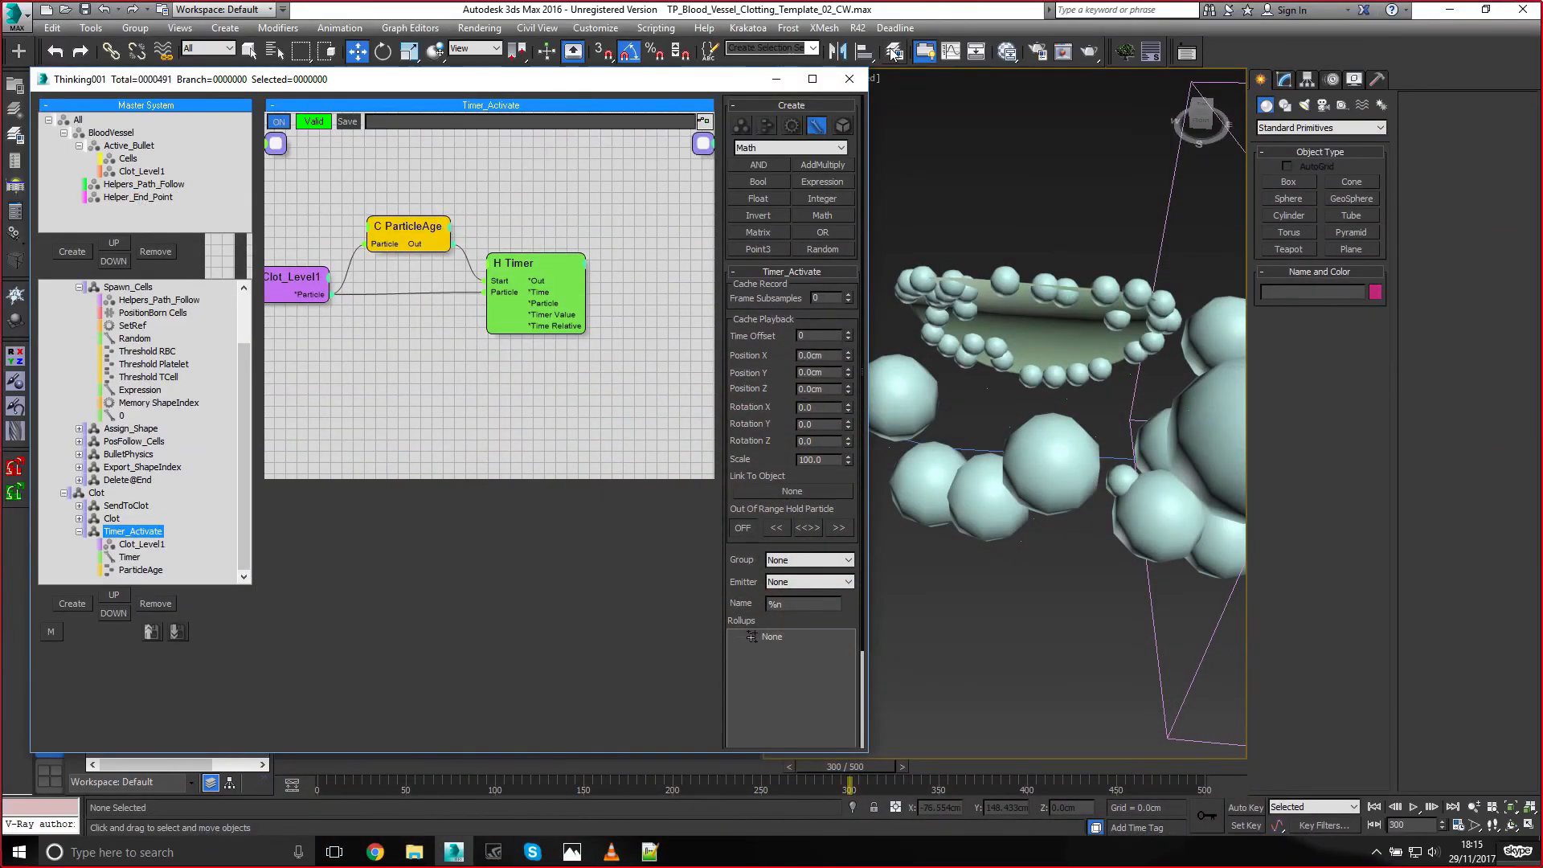
Isolate ShapeInstance_Platelet_ANIM from the 3_Cells layer and scrub between frames 0 and 61 to examine its shape animation
left_click(894, 52)
left_click(195, 330)
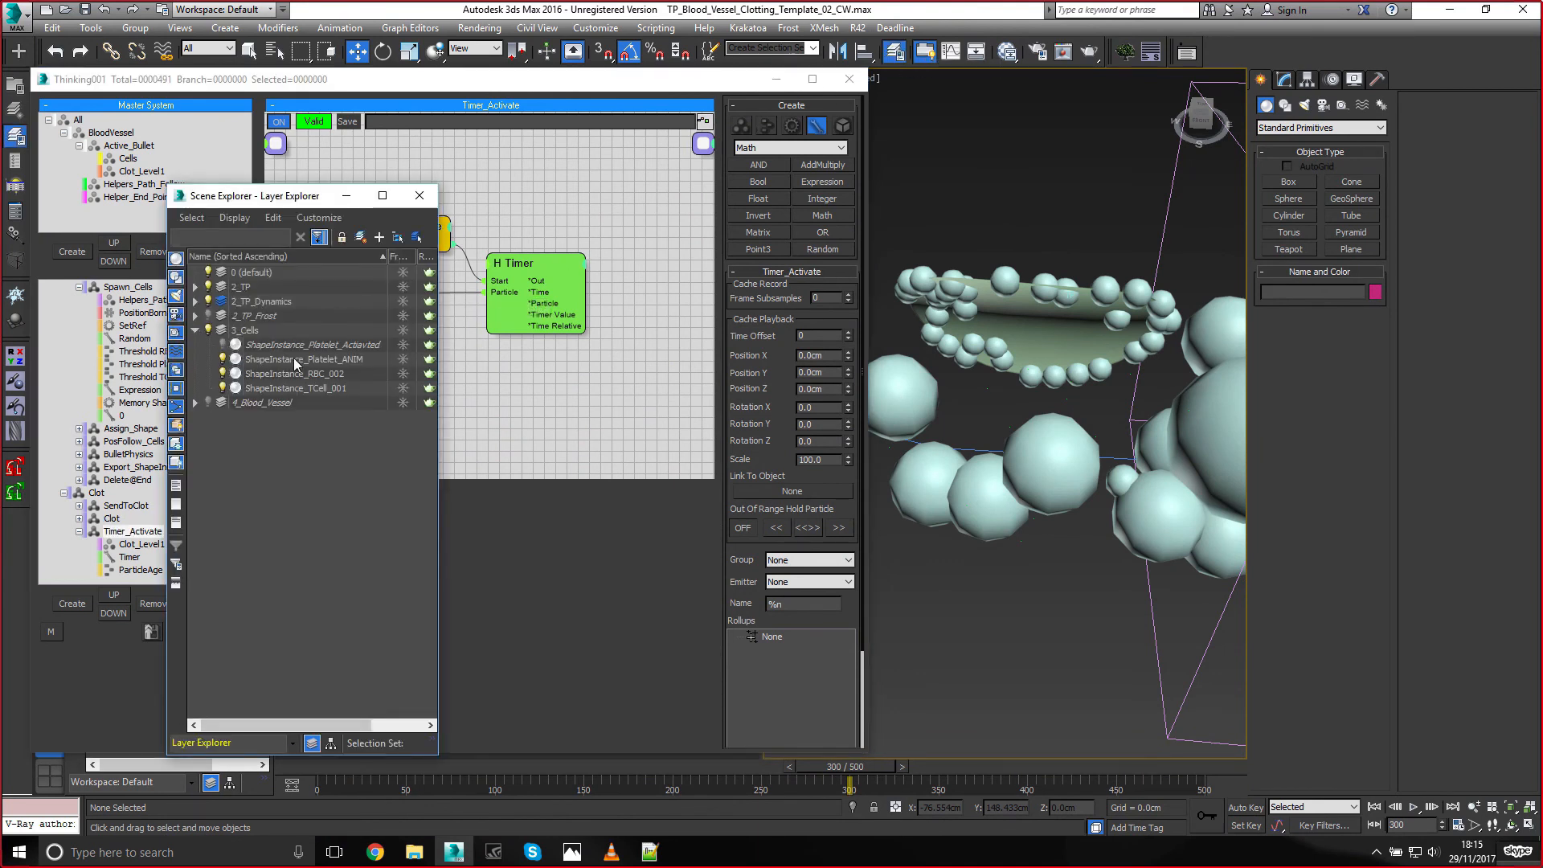
left_click(304, 359)
key("alt+q")
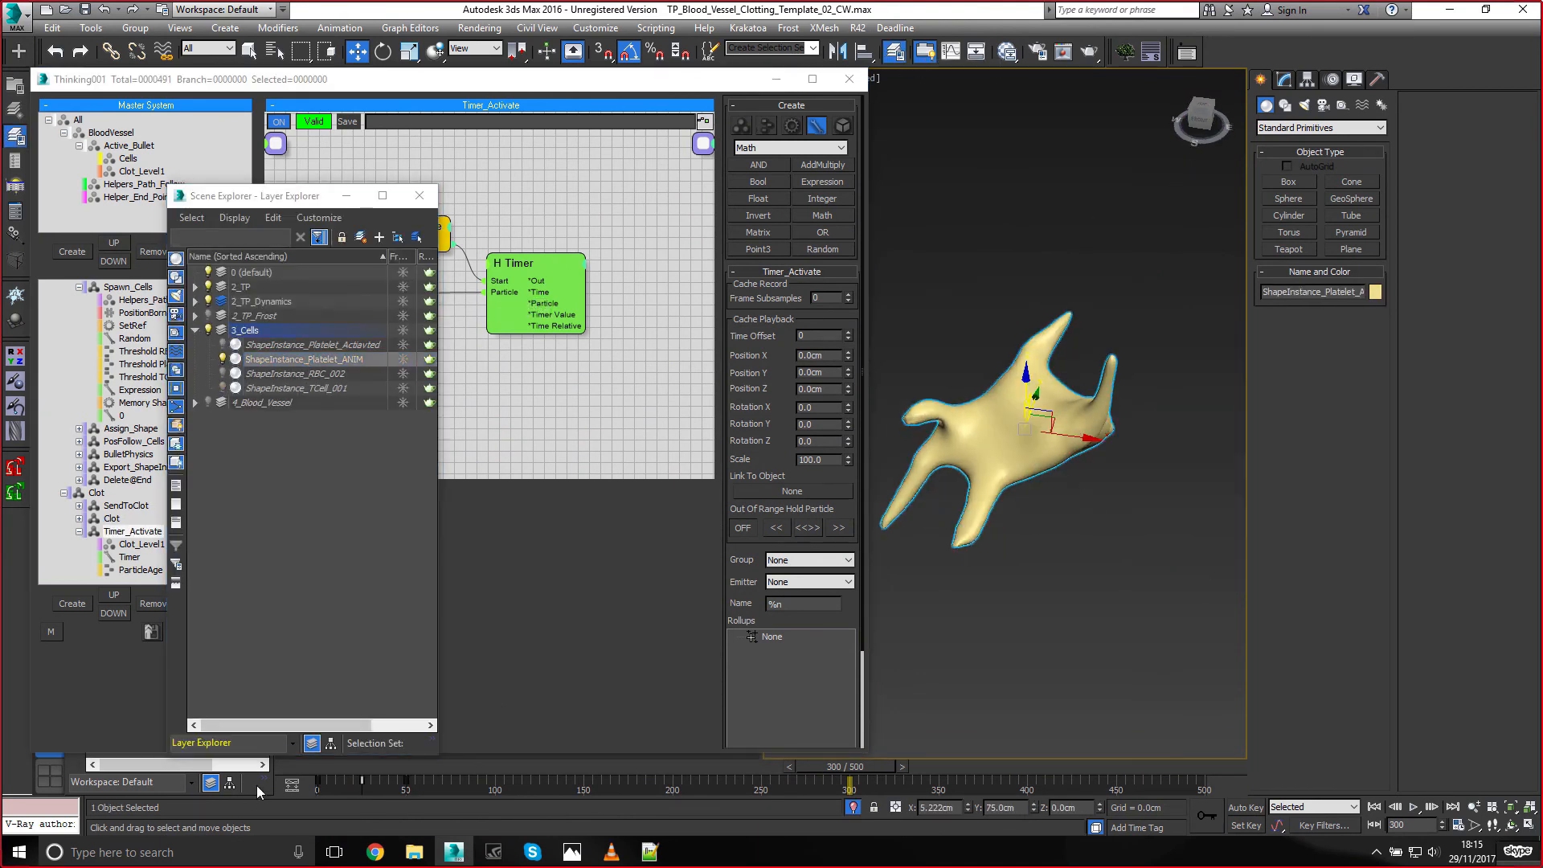
left_click(310, 765)
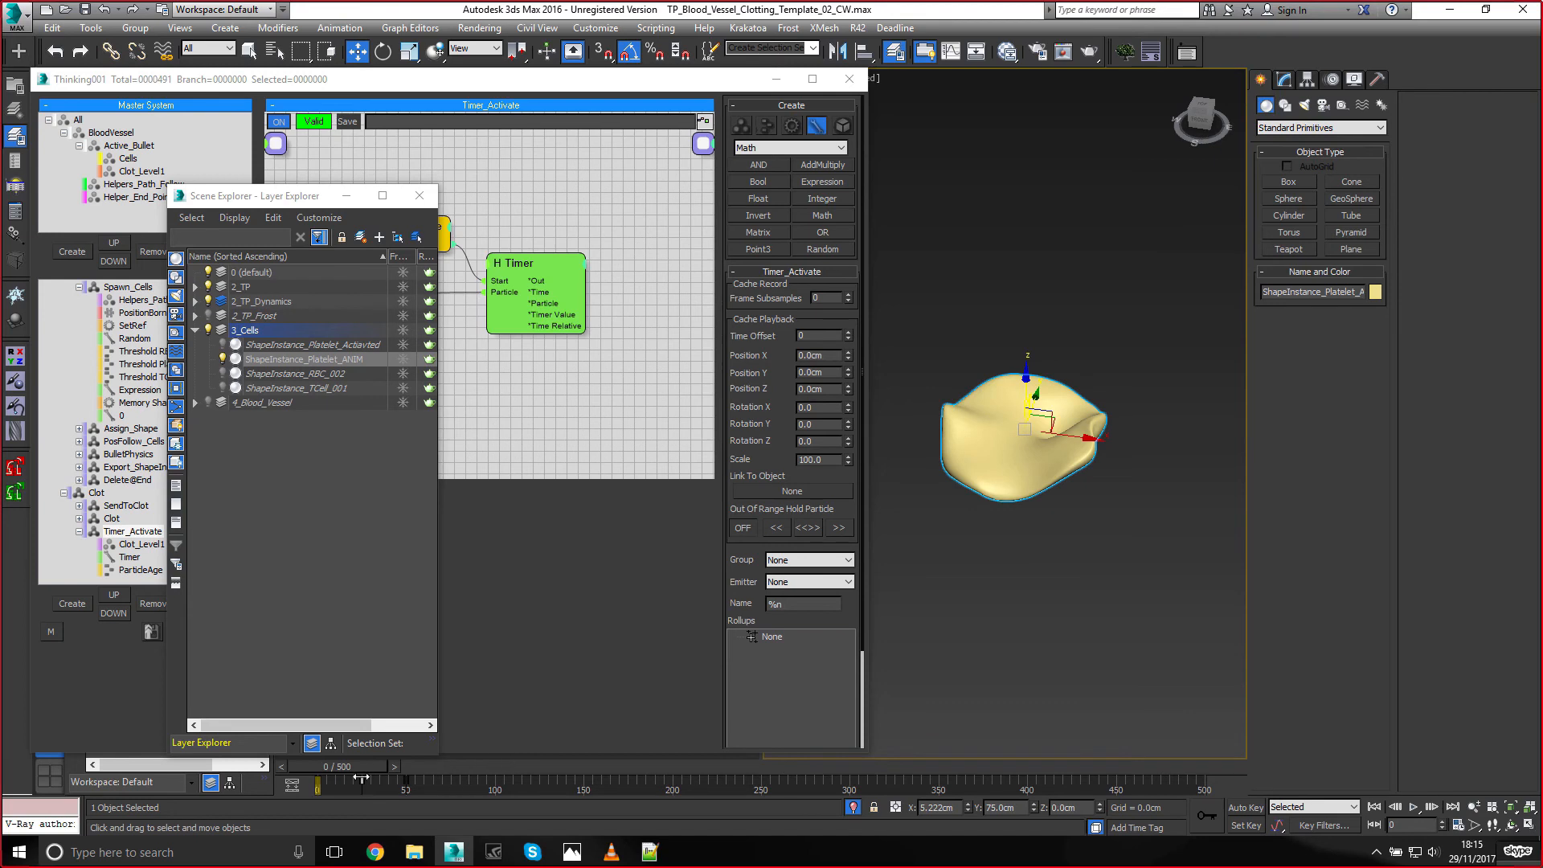
left_click_drag(358, 768, 466, 747)
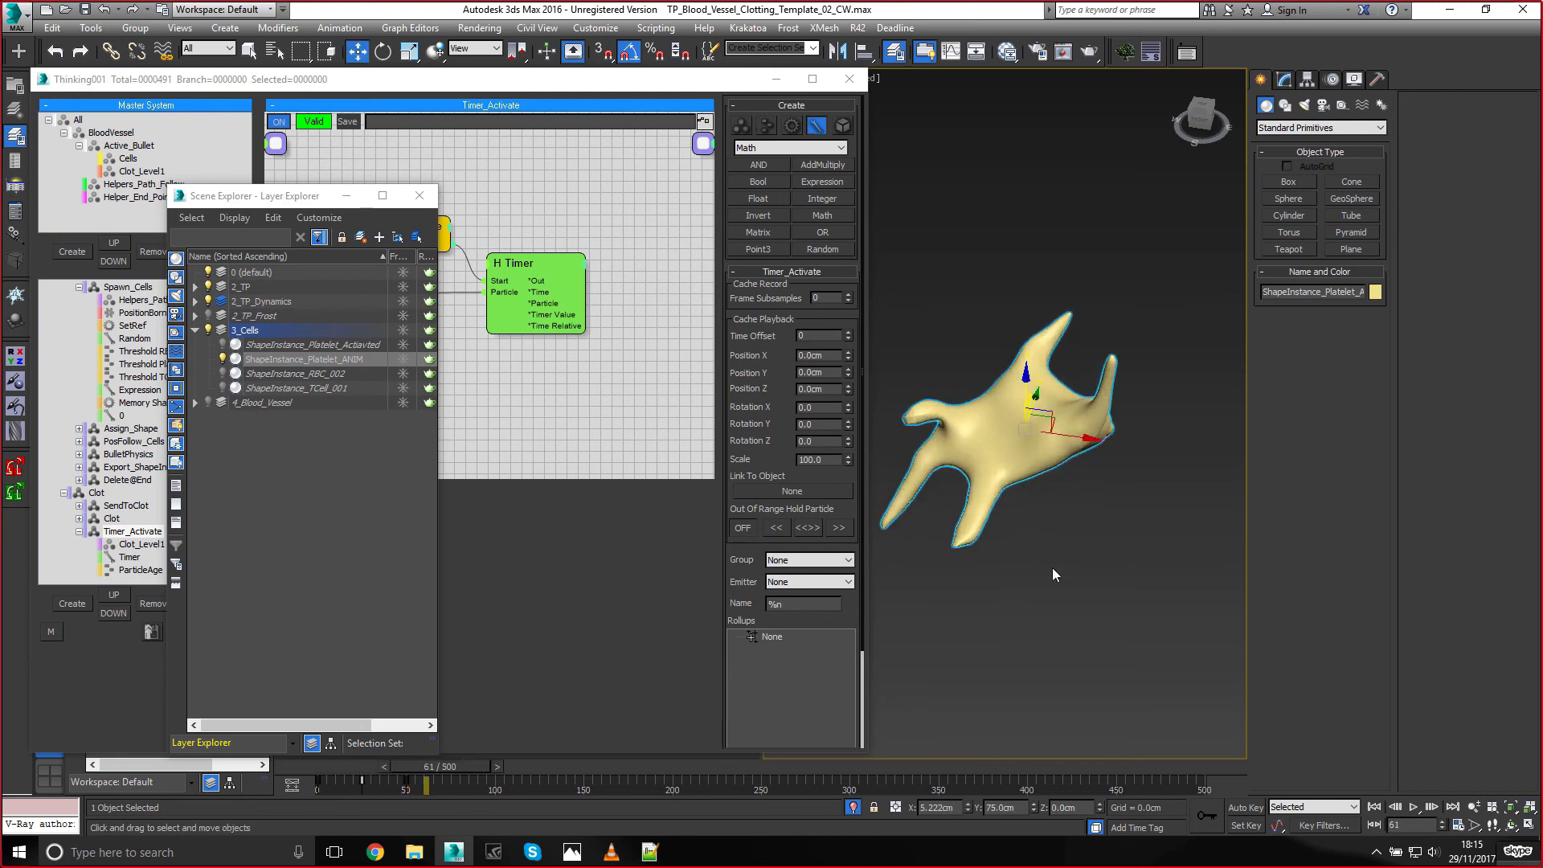
mouse_move(1053, 567)
middle_mouse_down("alt")
mouse_move(1044, 510)
mouse_move(1051, 581)
middle_mouse_up("alt")
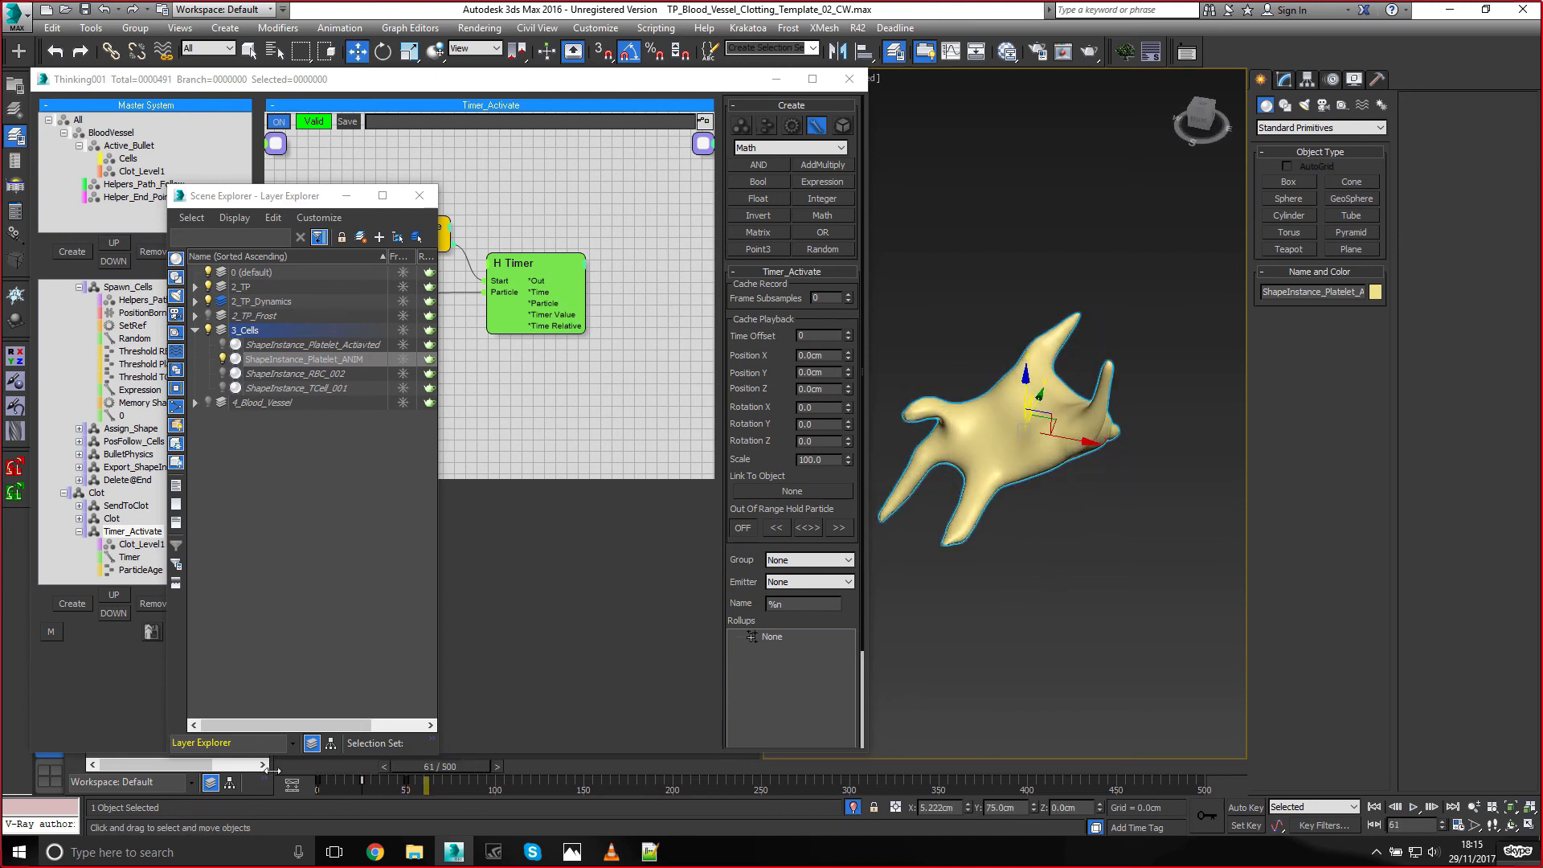
left_click_drag(315, 768, 268, 769)
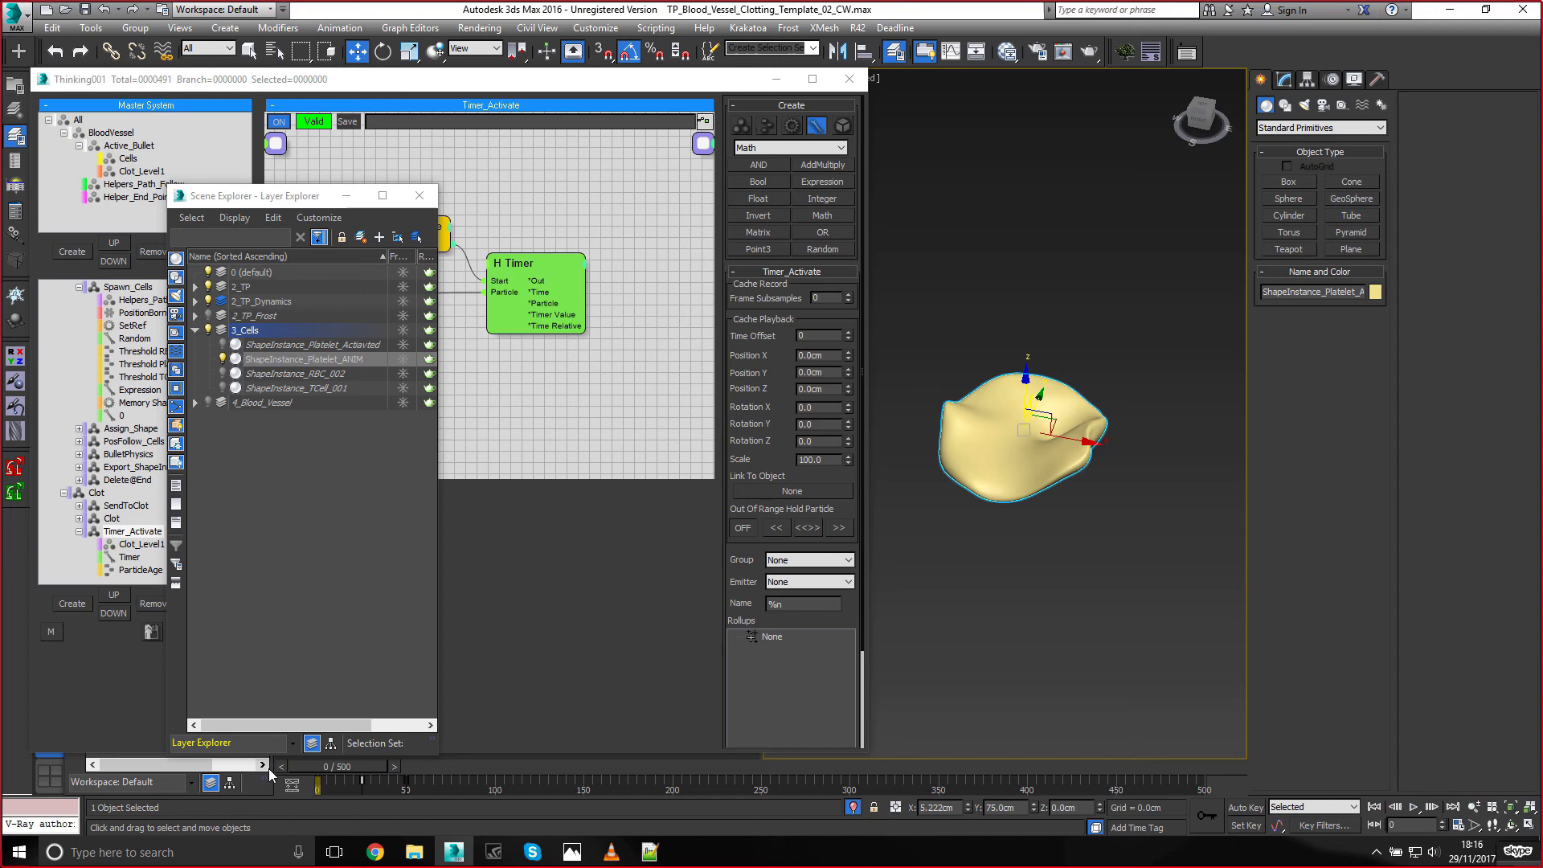
Close the layer explorer, add a Memory node to Timer_Activate, and feed the Timer's Particle output into its Particle input
left_click(112, 518)
left_click(118, 531)
left_click(426, 245)
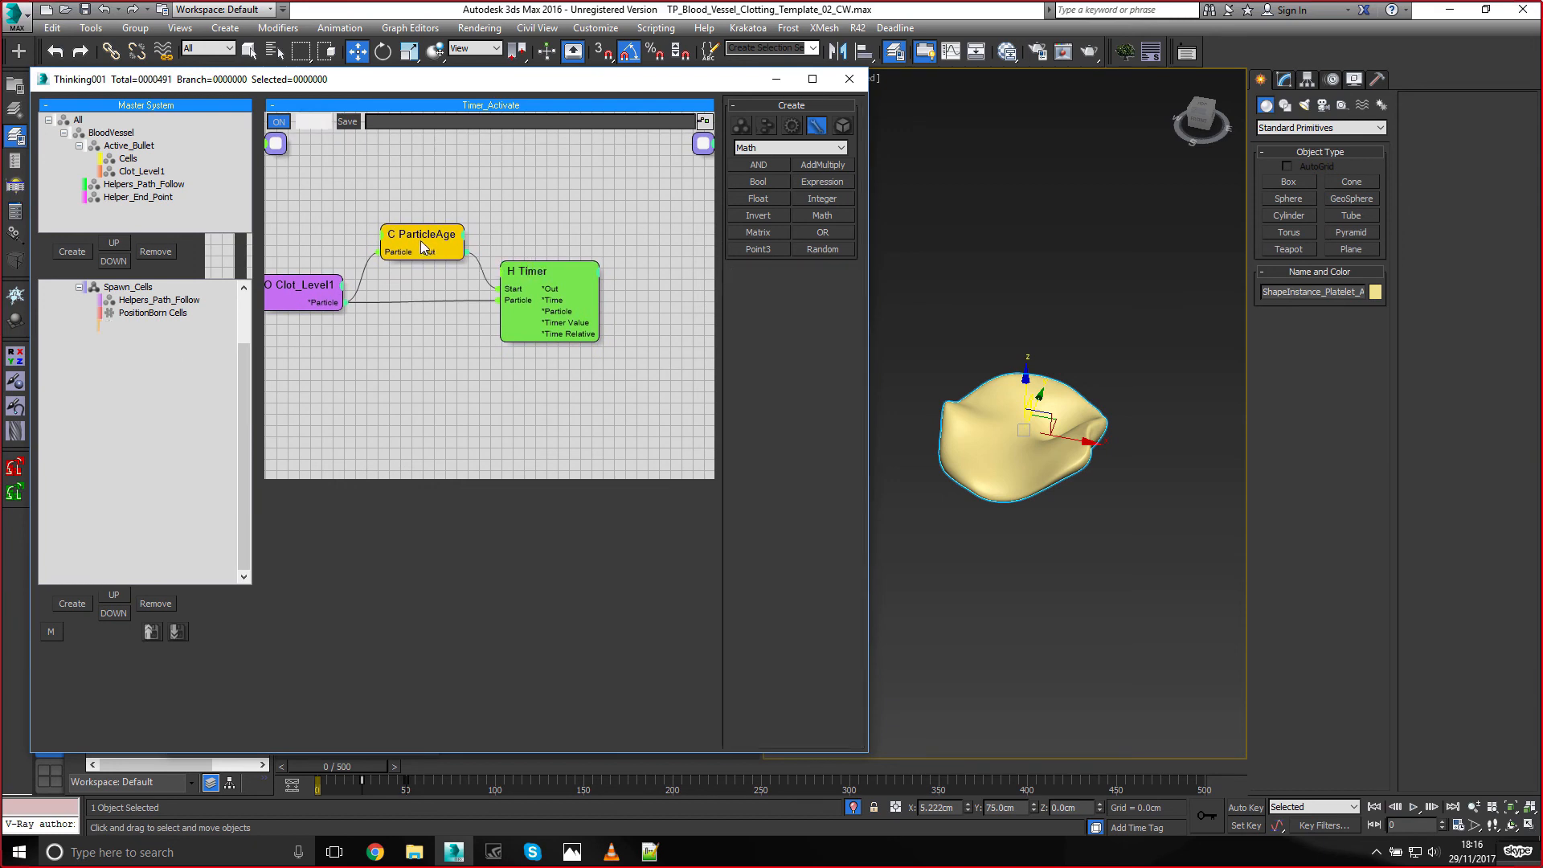
left_click_drag(523, 271, 508, 279)
middle_click_drag(645, 263, 585, 257)
double_click(615, 288)
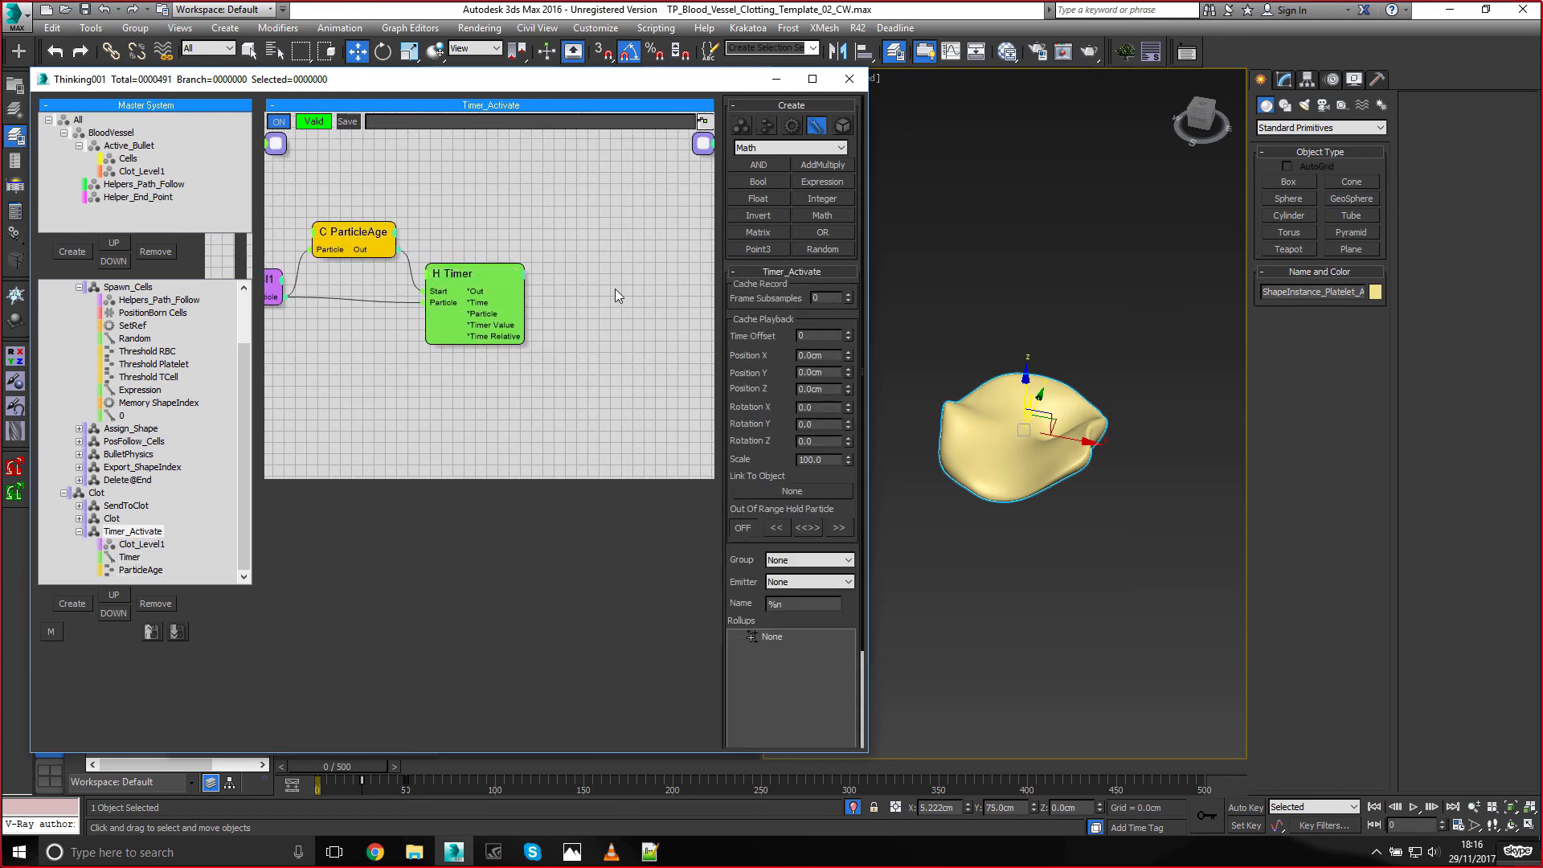
type("mem")
key("Return")
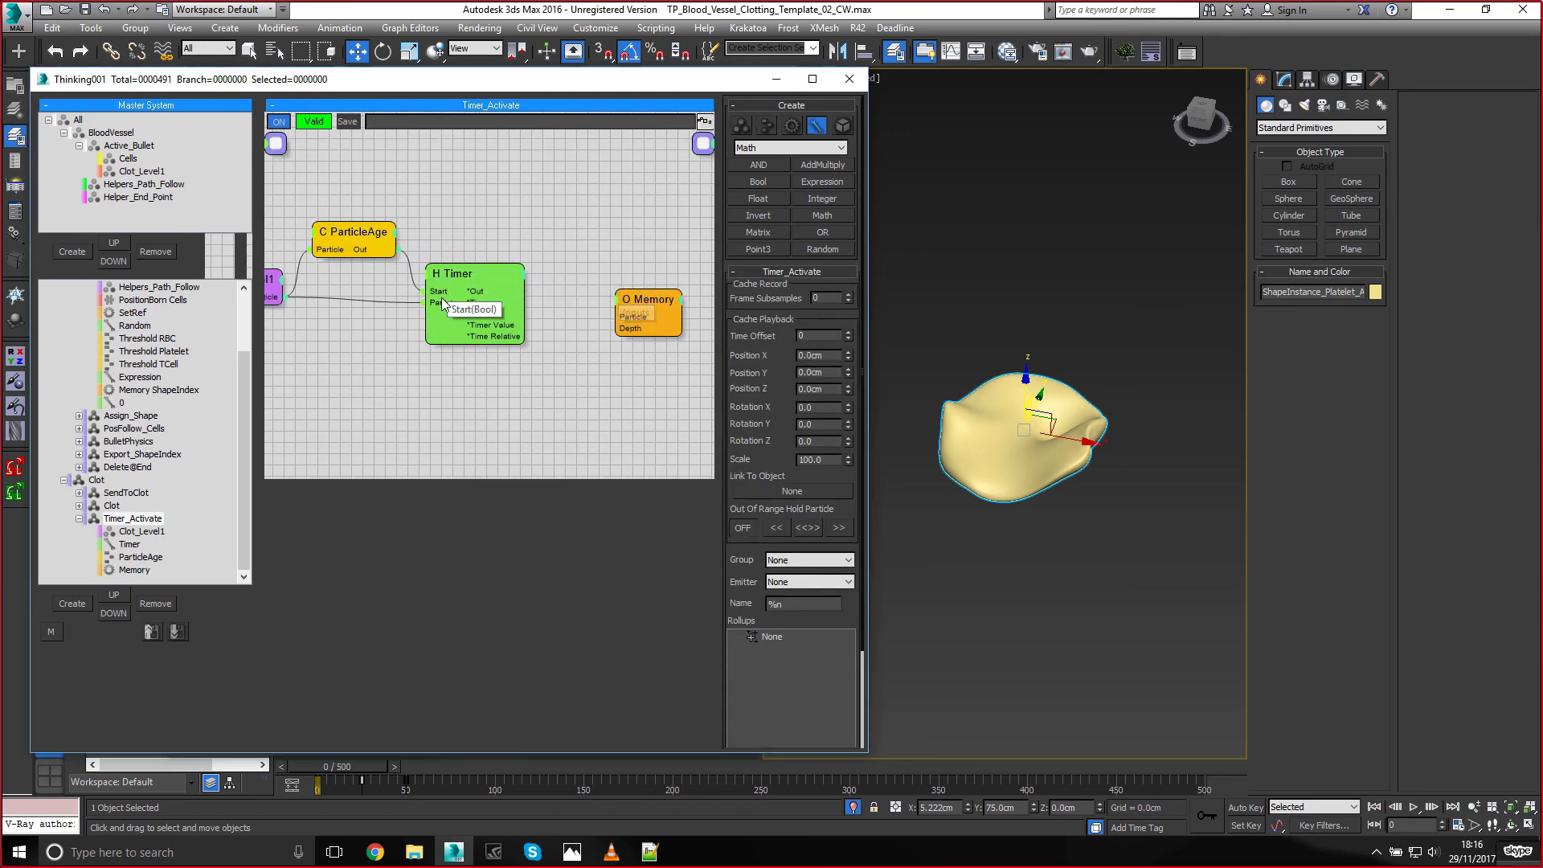
left_click_drag(483, 313, 647, 301)
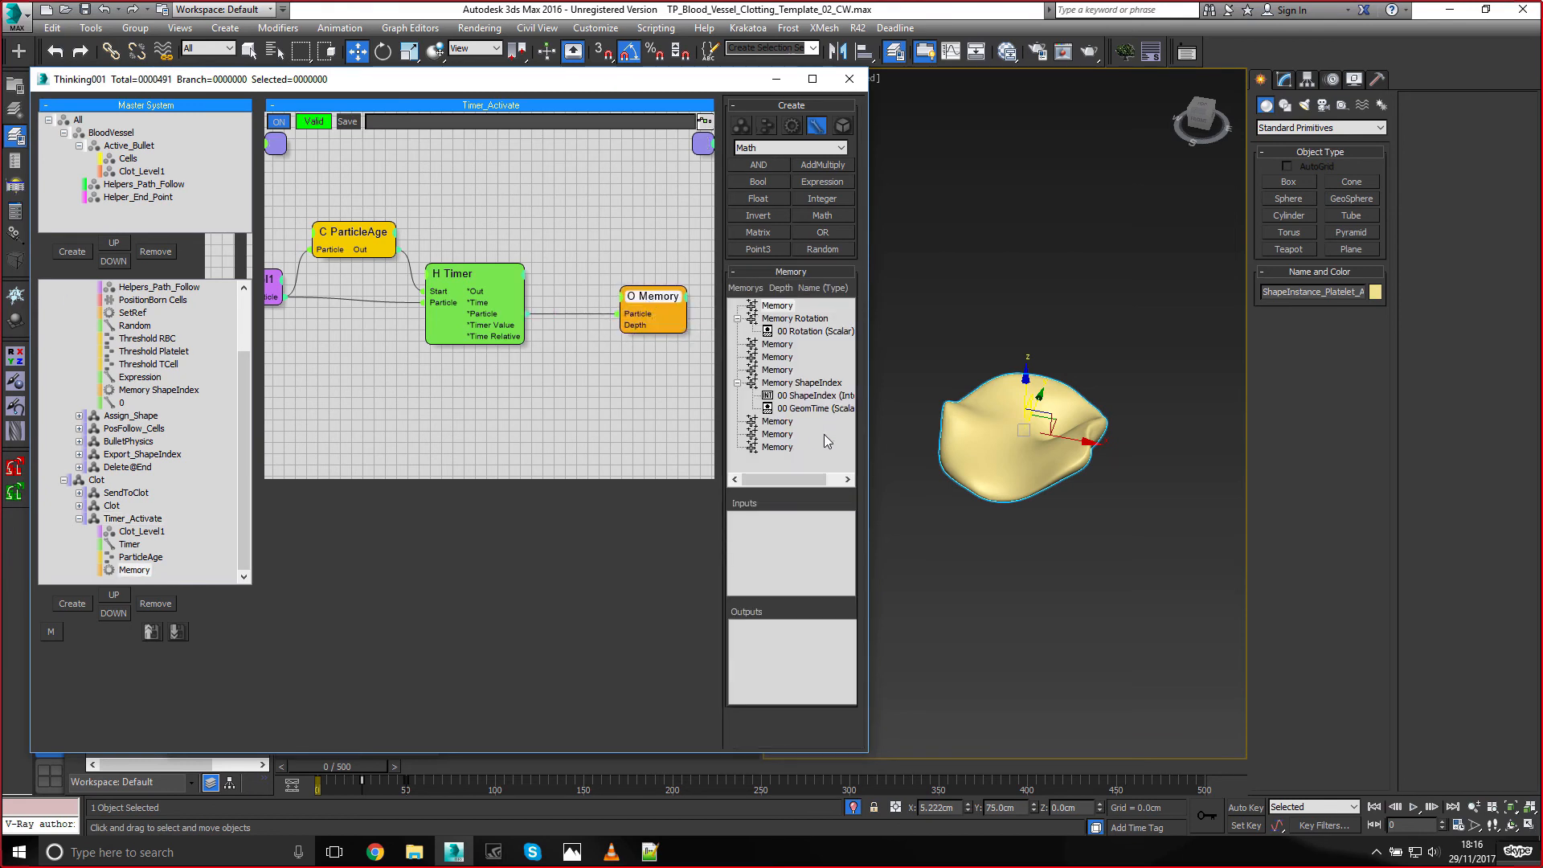
Expose the GeomTime memory as an input on Timer_Activate's Memory node and reposition the node to make room
left_click_drag(819, 409, 785, 521)
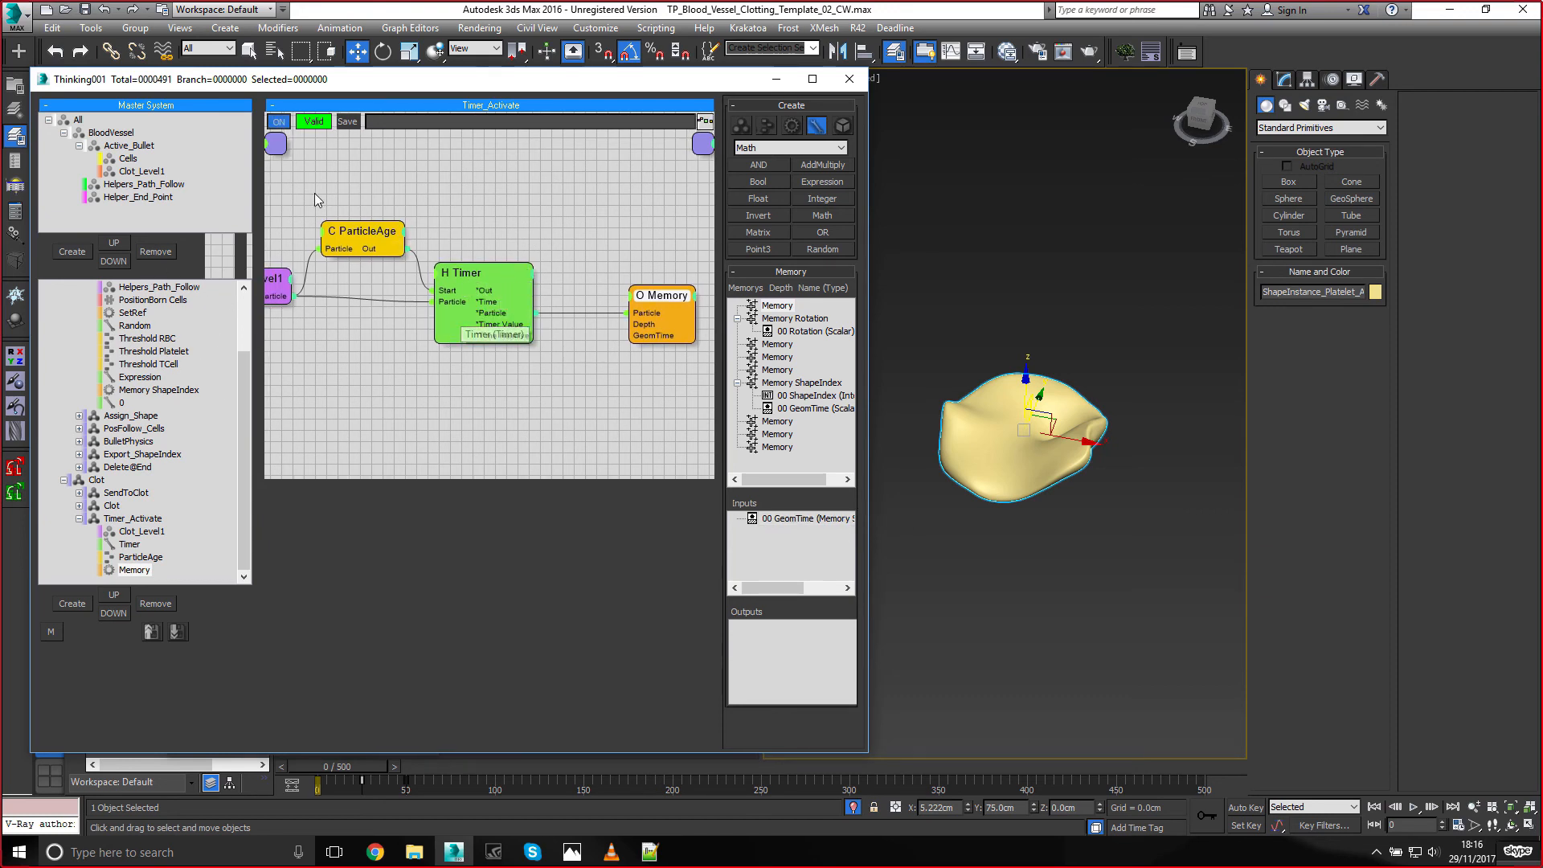
middle_click_drag(483, 393, 477, 393)
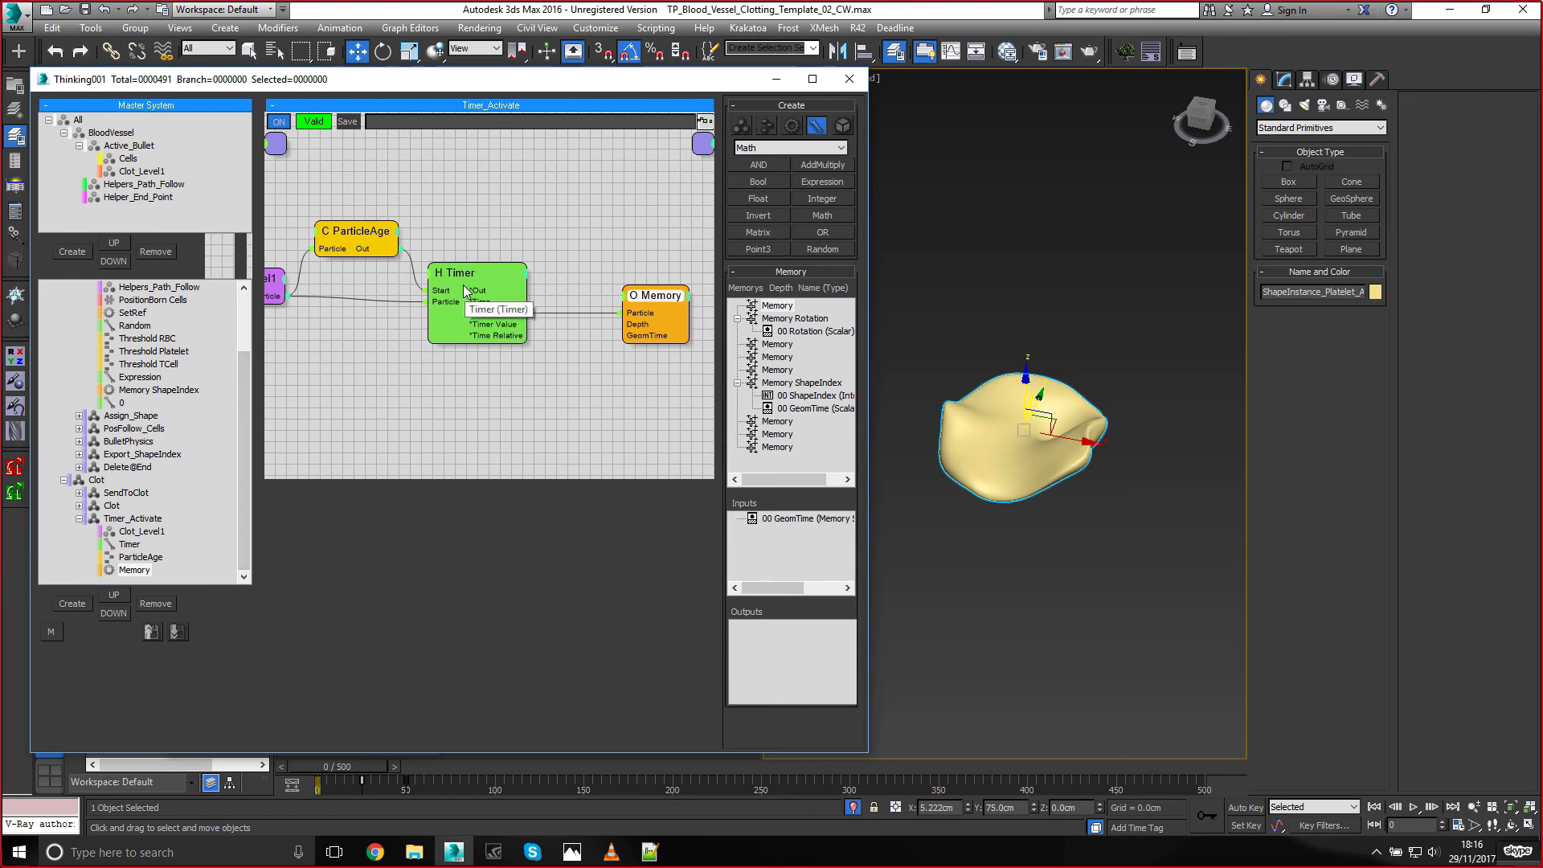
left_click(469, 283)
left_click_drag(660, 297, 680, 289)
middle_click_drag(523, 341, 468, 336)
Add a ValueToValue node to Timer_Activate and feed the Timer's Time Relative output into its Value input
left_click(528, 389)
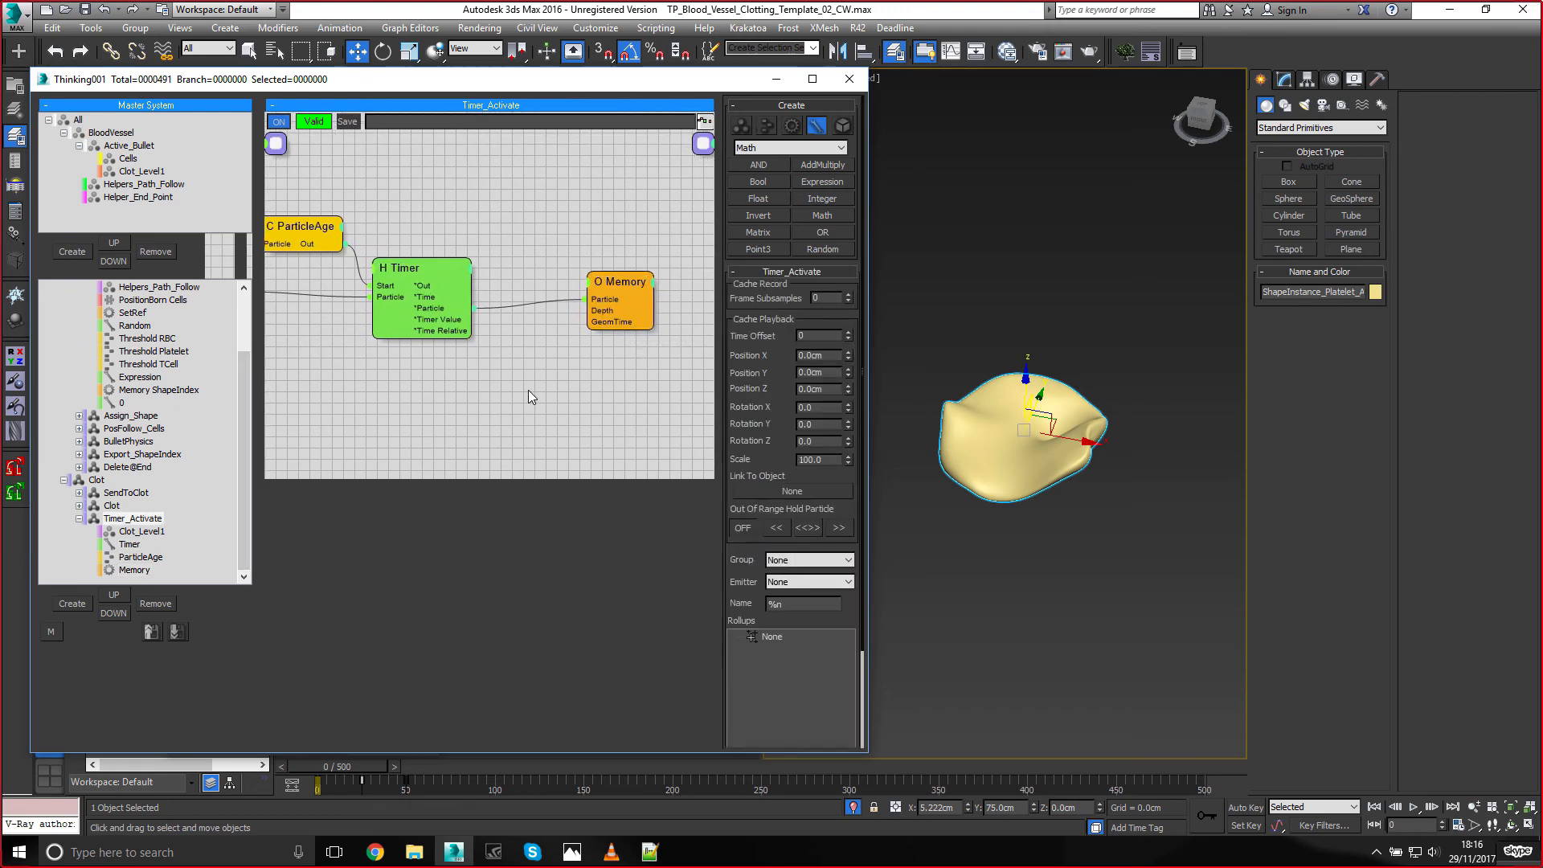
type("value")
key("Down")
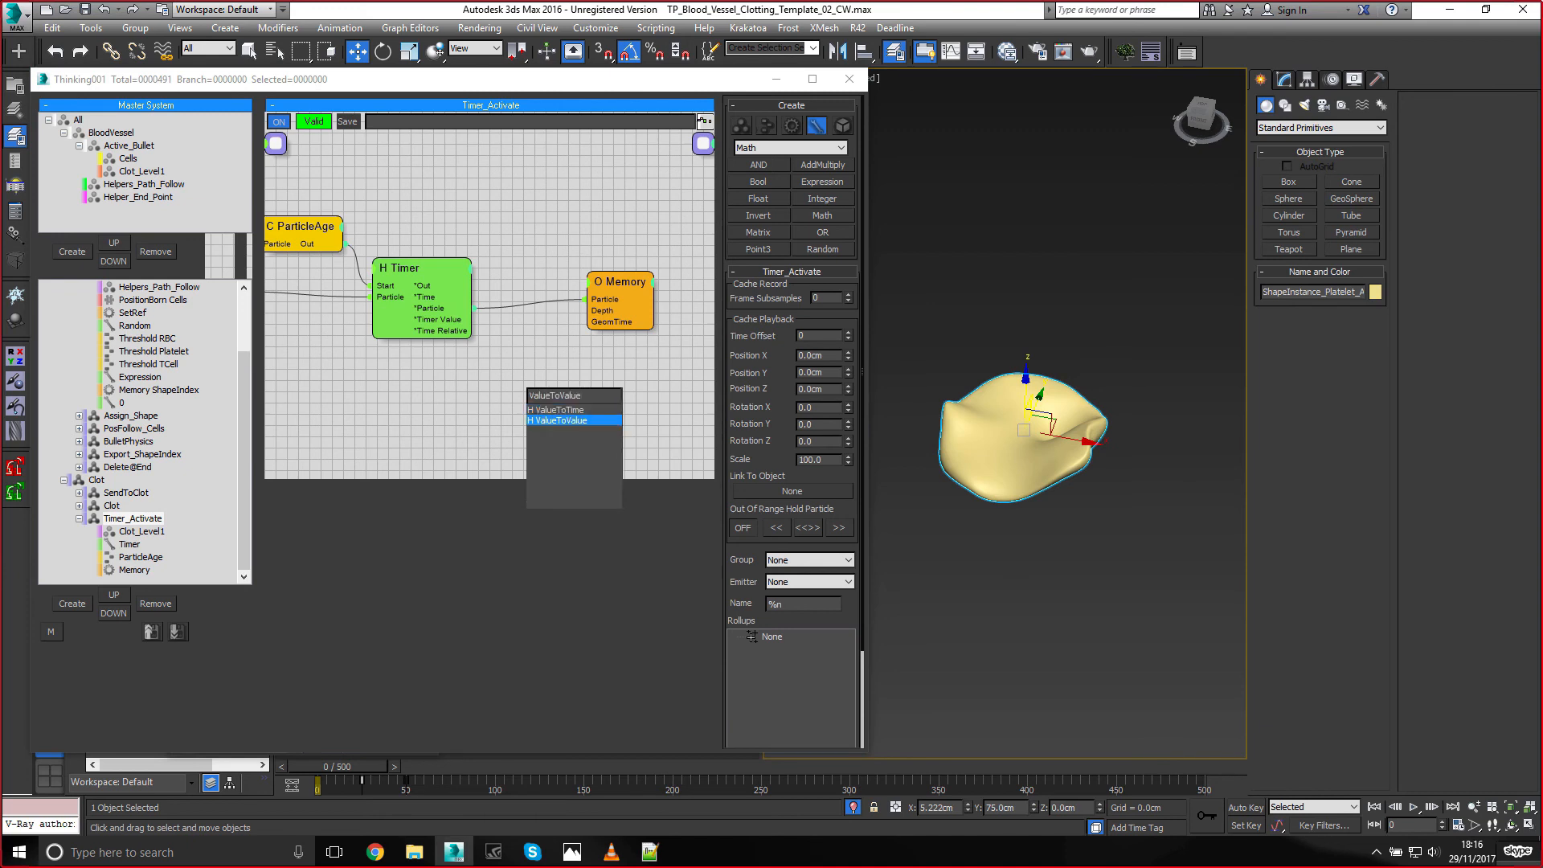
key("Return")
left_click_drag(473, 330, 518, 369)
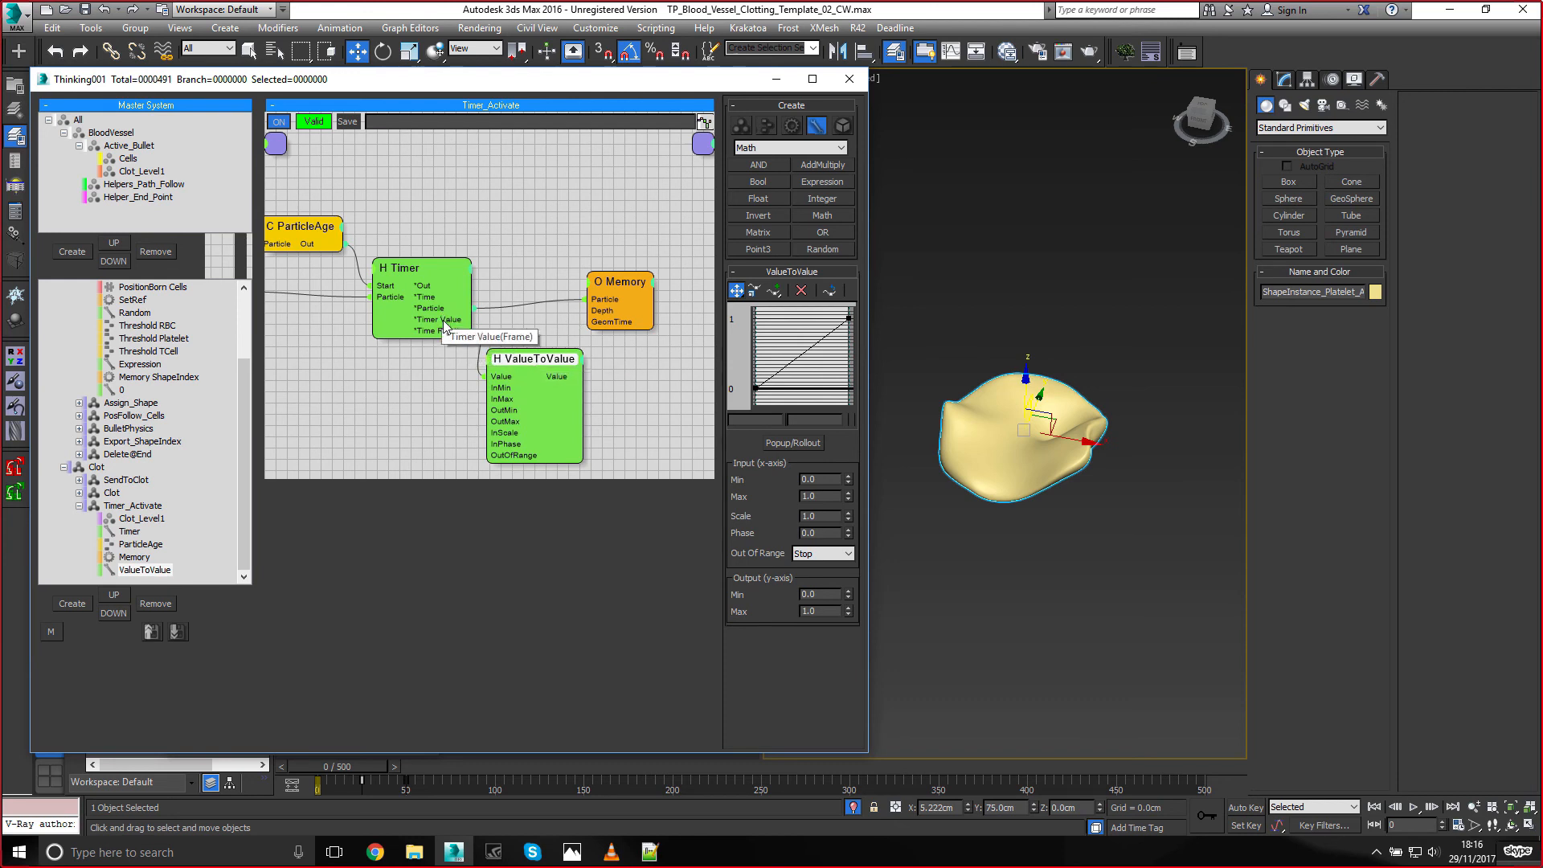
left_click_drag(528, 331, 589, 322)
left_click_drag(494, 322, 530, 371)
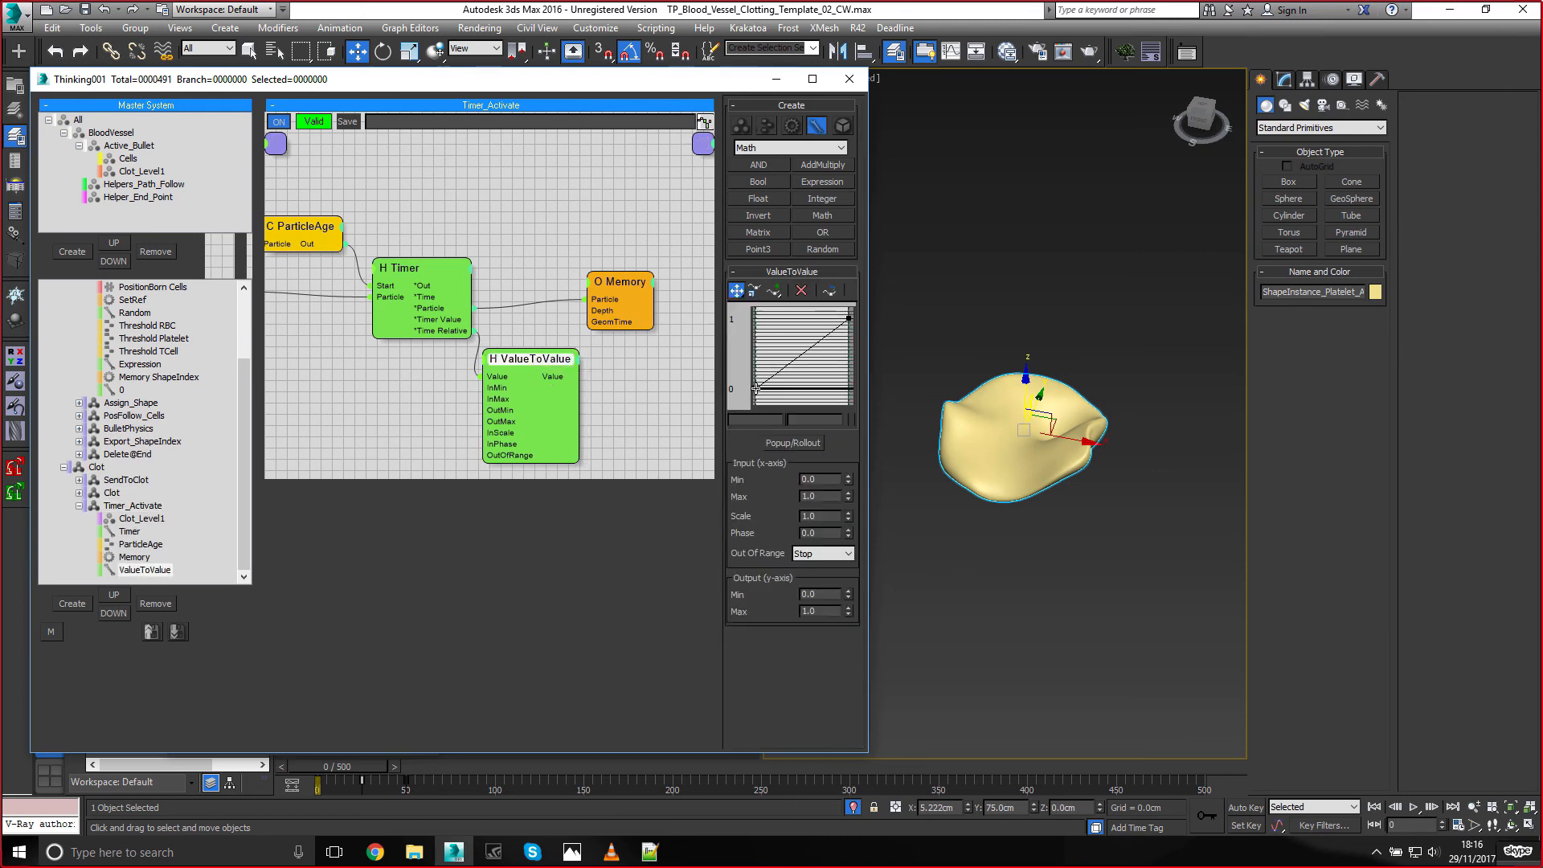
left_click(756, 388)
left_click_drag(474, 332, 482, 376)
Set ValueToValue's output maximum to 50 and connect its Value output to the Memory node's GeomTime input
left_click(418, 268)
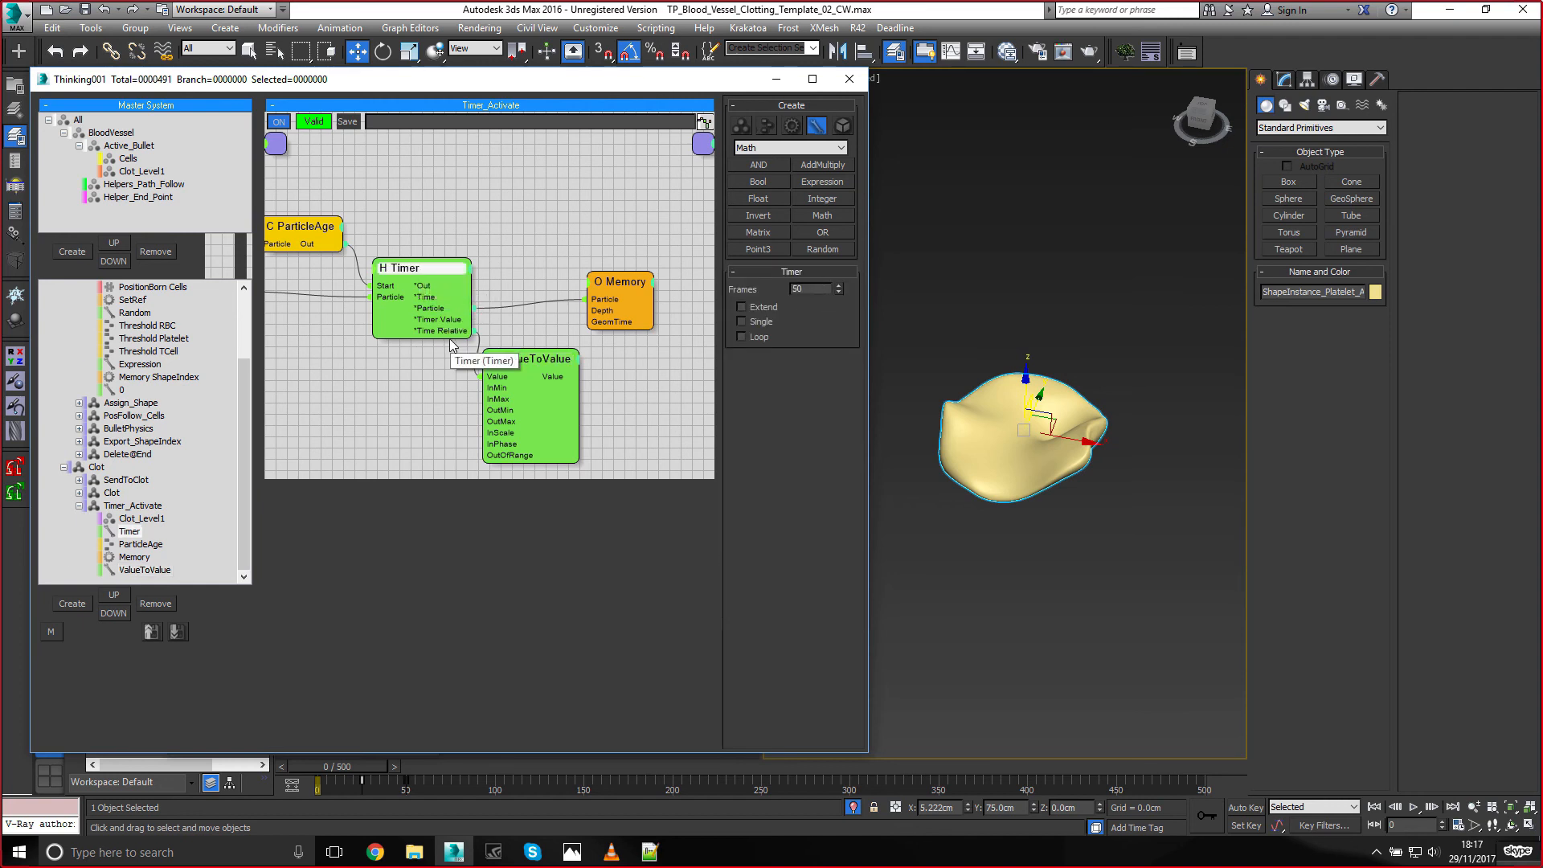
left_click(521, 359)
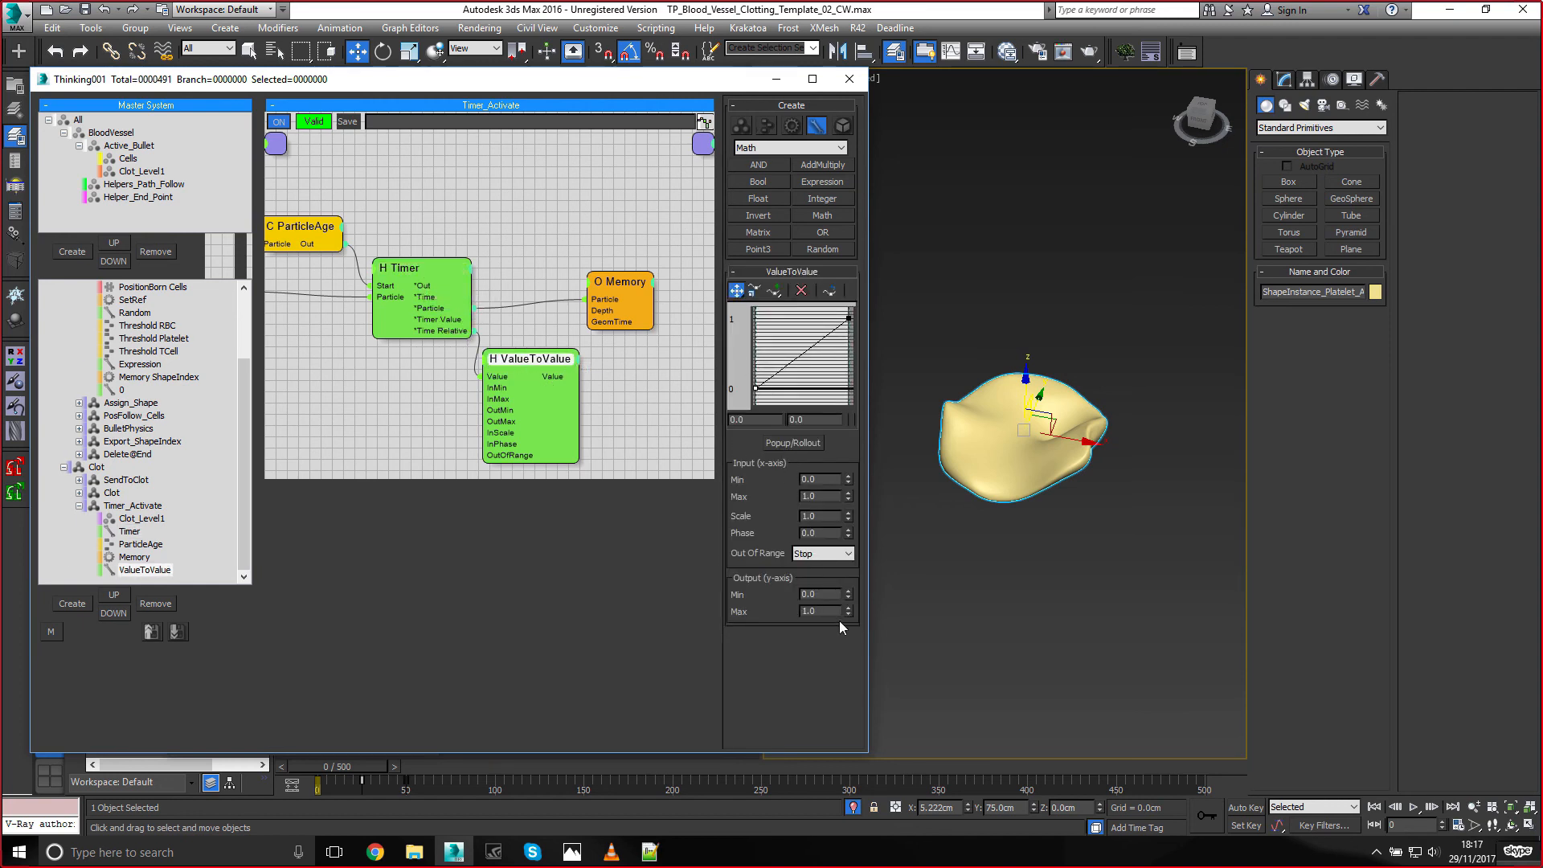
type("50")
key("Return")
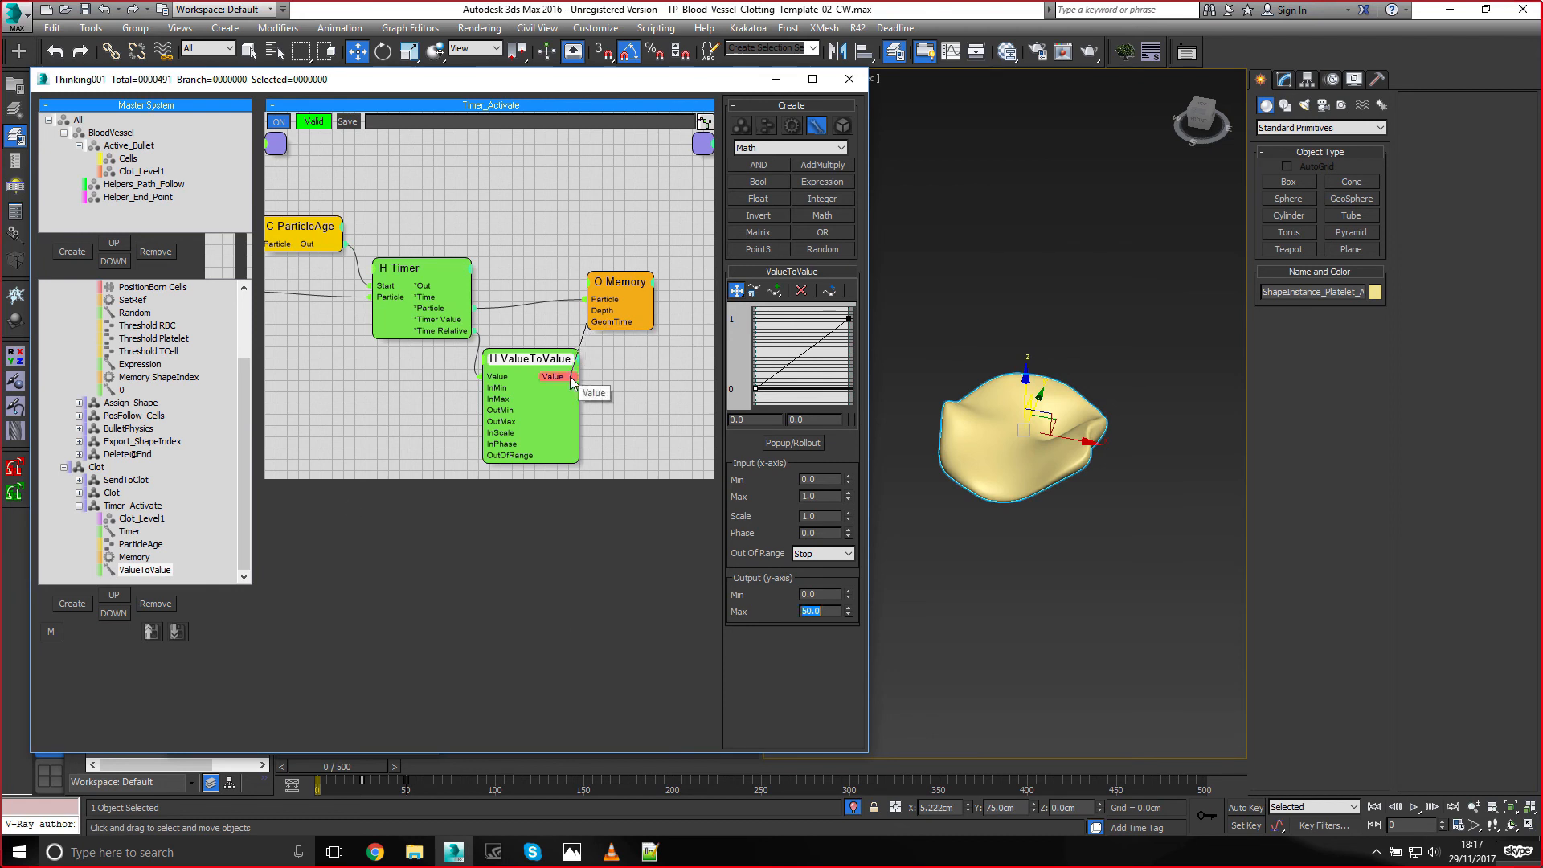
left_click_drag(571, 377, 573, 378)
left_click_drag(572, 238, 630, 224)
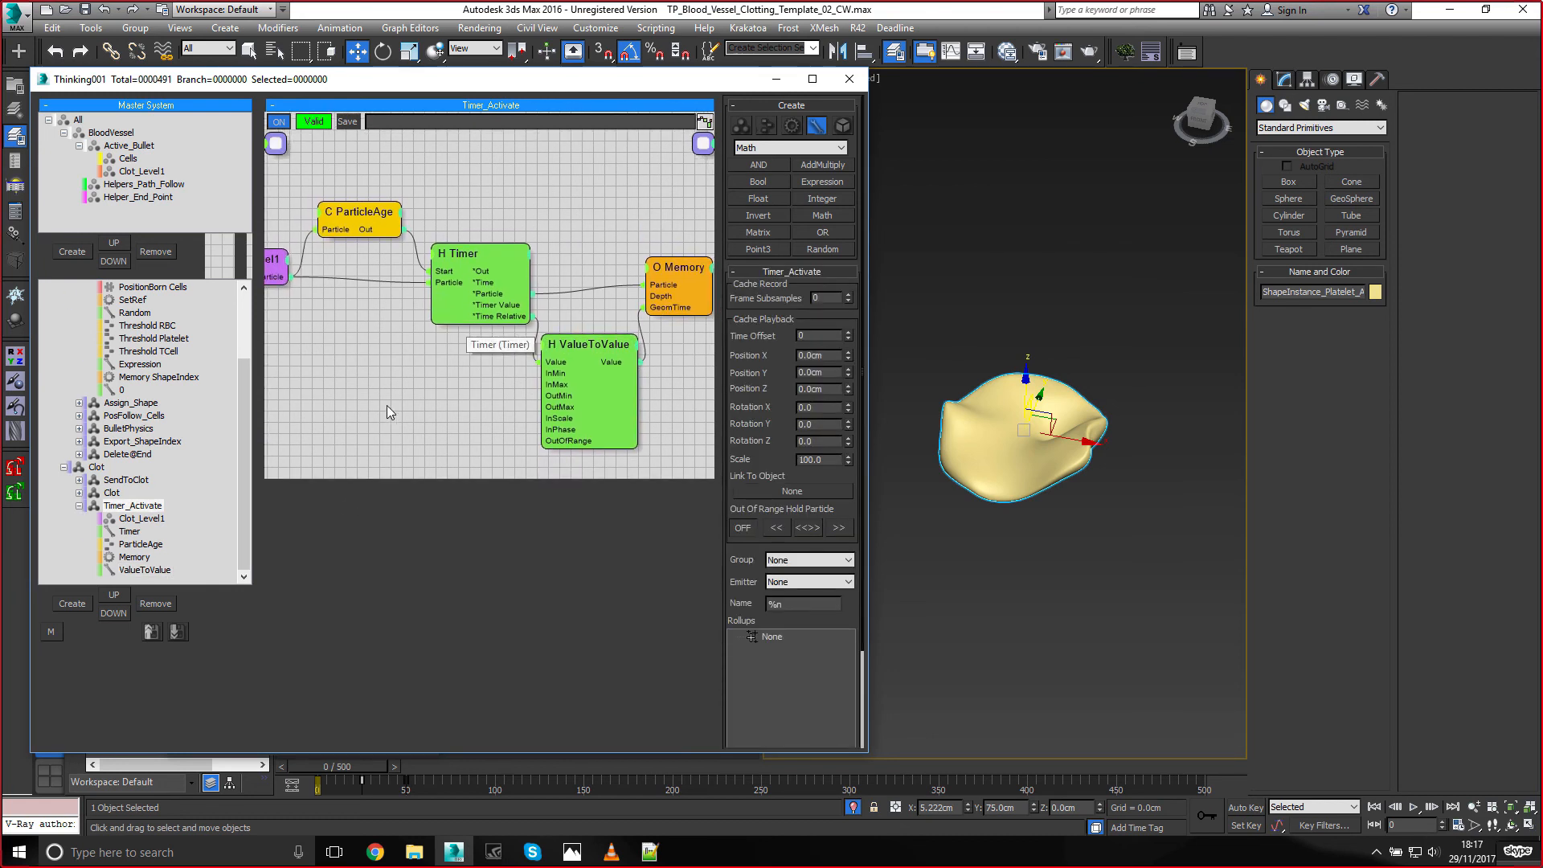
Add a Float data channel named GeomTime to the Active_Bullet group
left_click(138, 148)
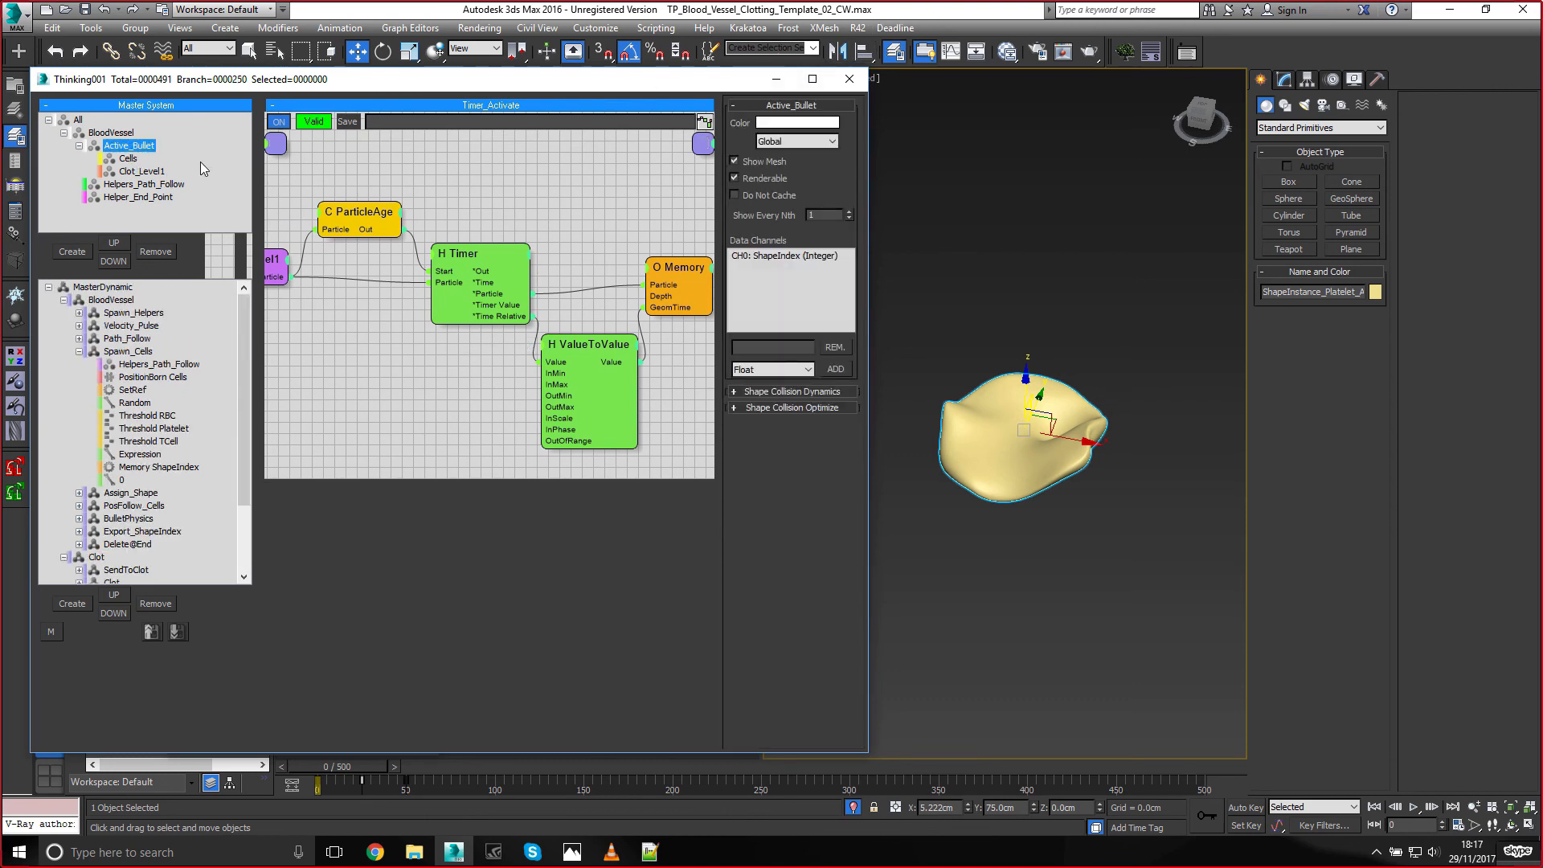
left_click(757, 346)
type("GeomTime")
left_click(840, 368)
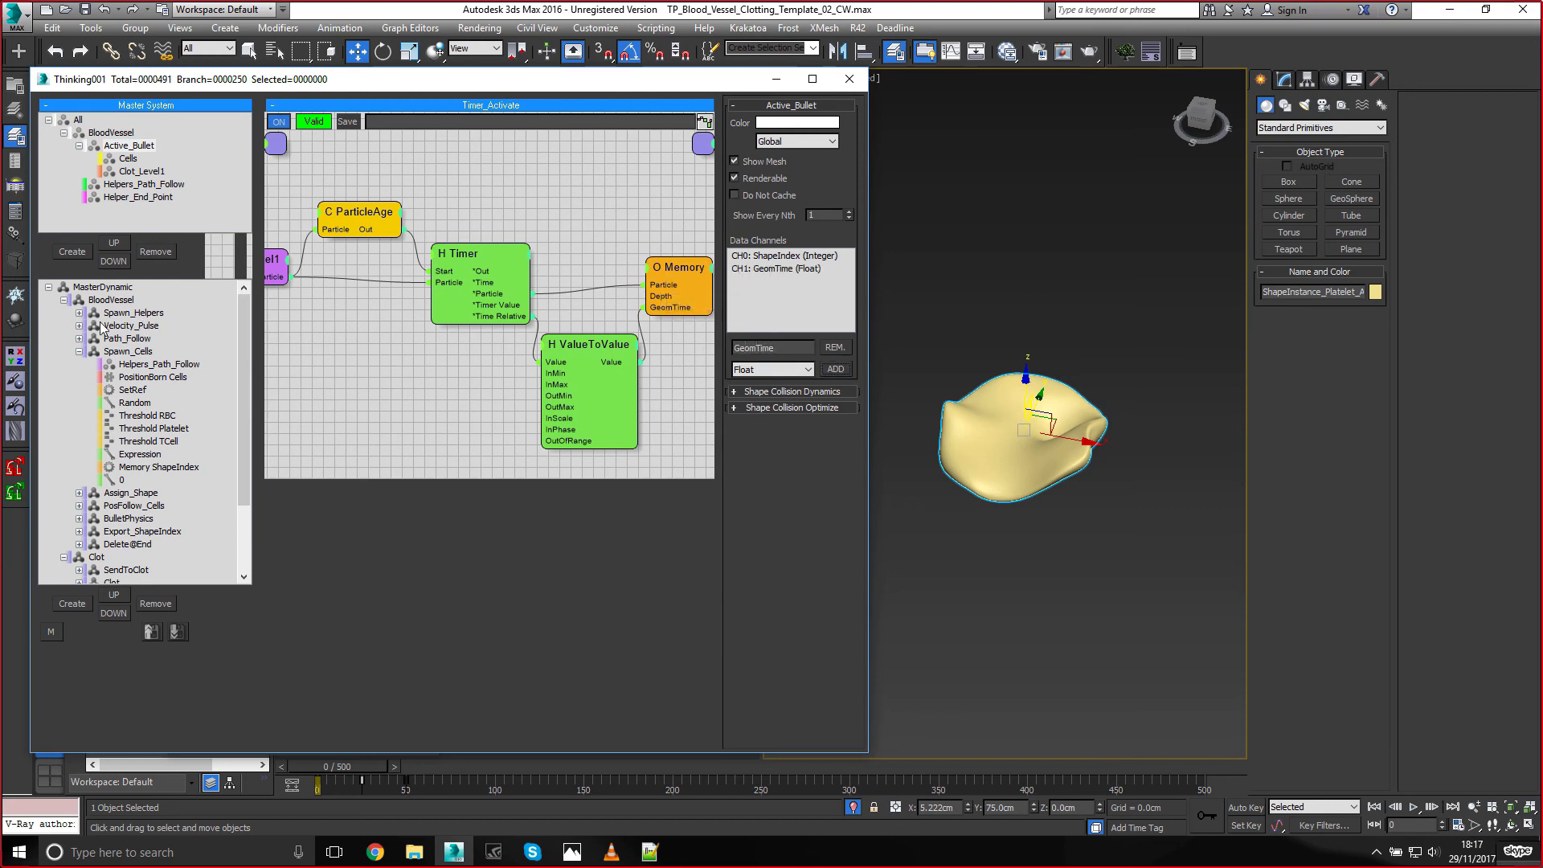
Create a dynamic set under Clot and name it Export_GeomTime
left_click(64, 300)
left_click(96, 287)
left_click(97, 312)
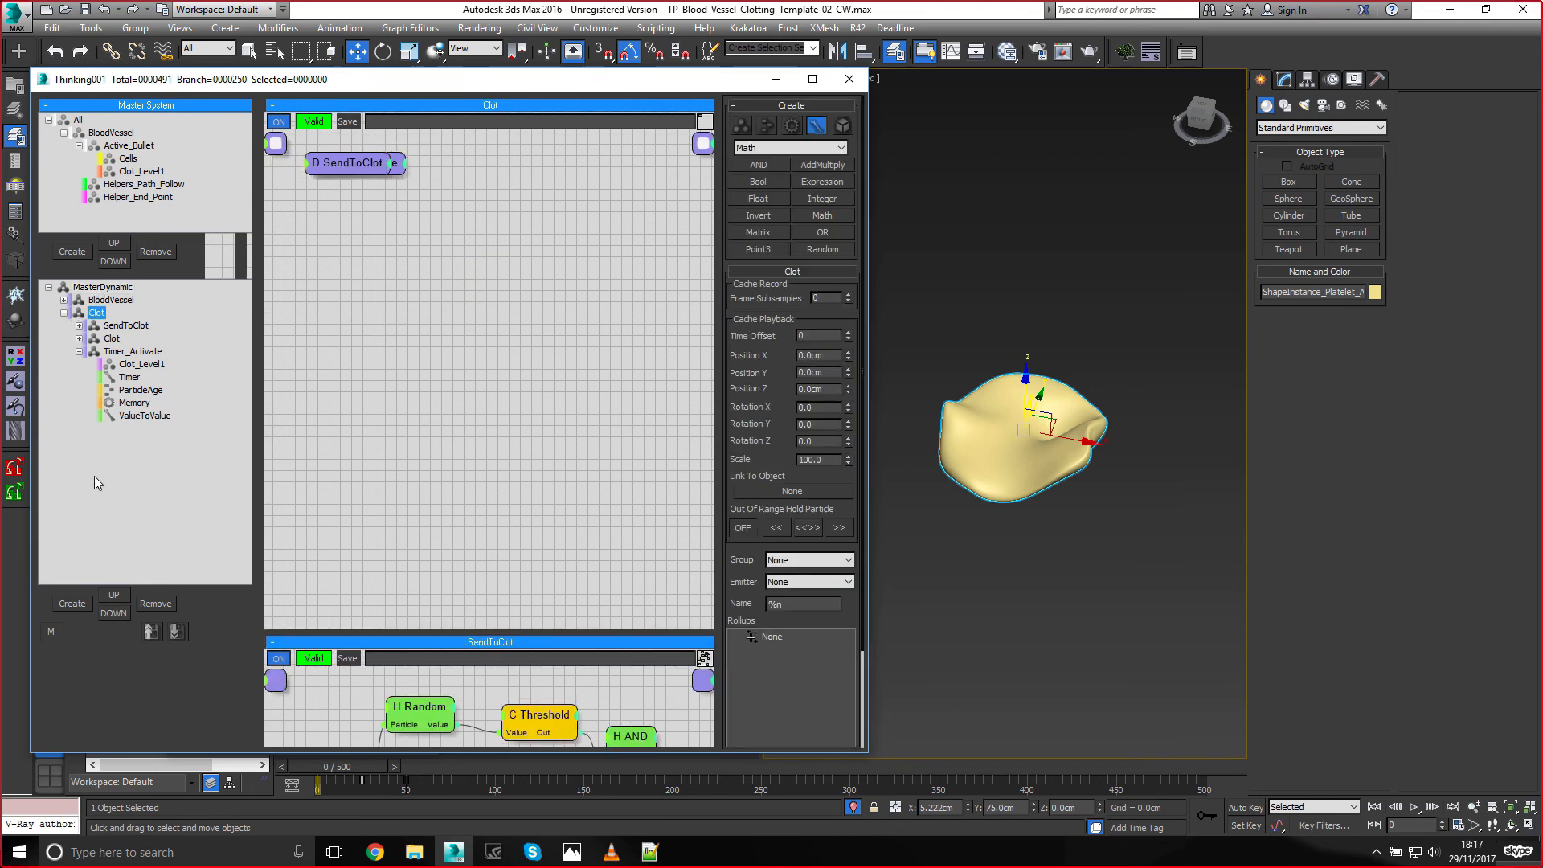
left_click(76, 602)
left_click(123, 432)
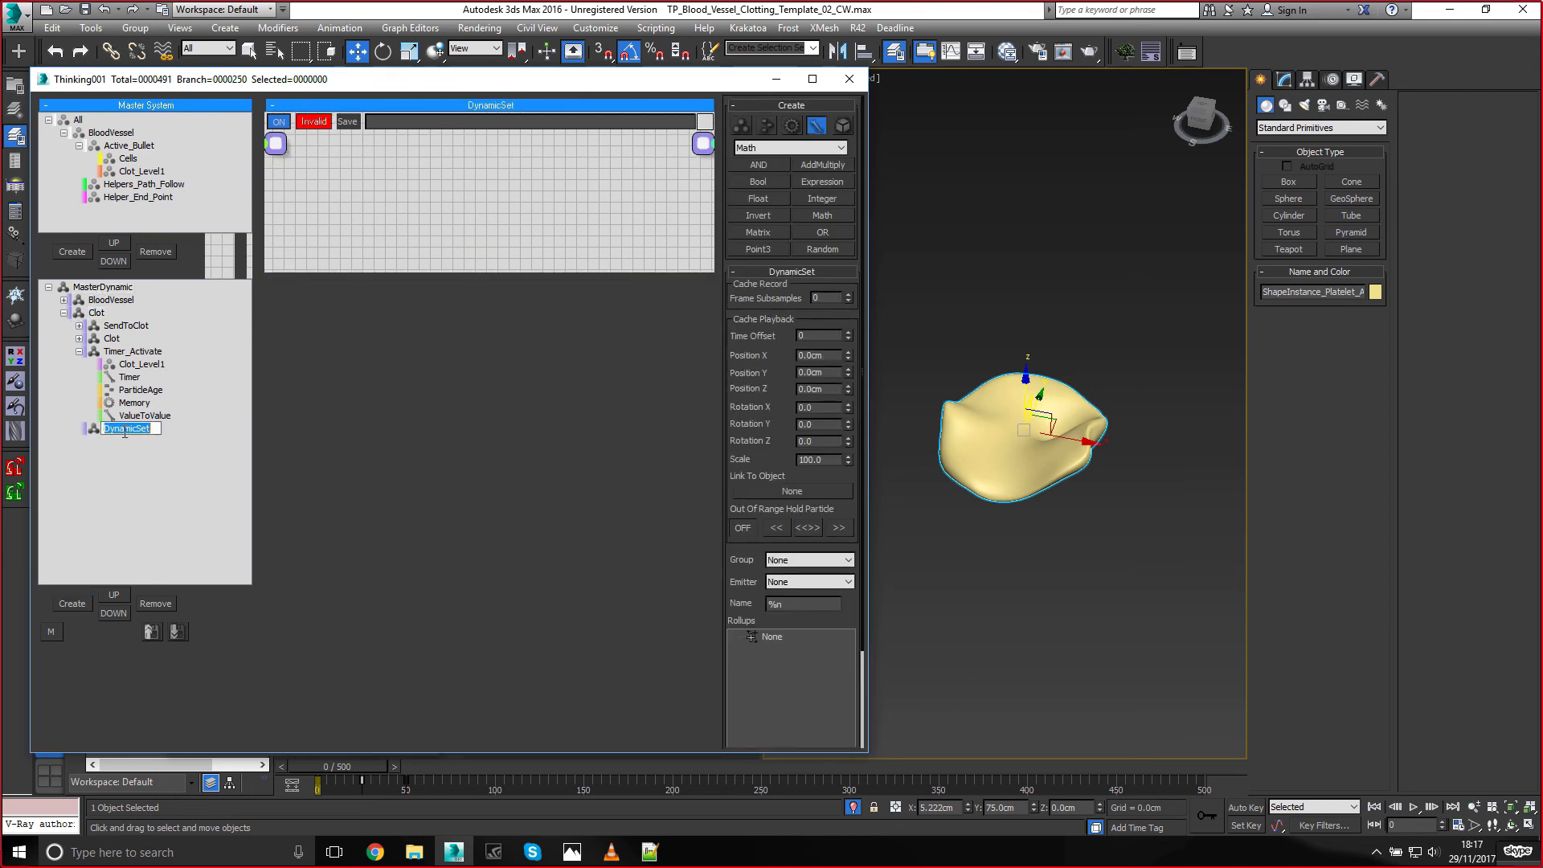
type("Export_GeomTIme")
key("Return")
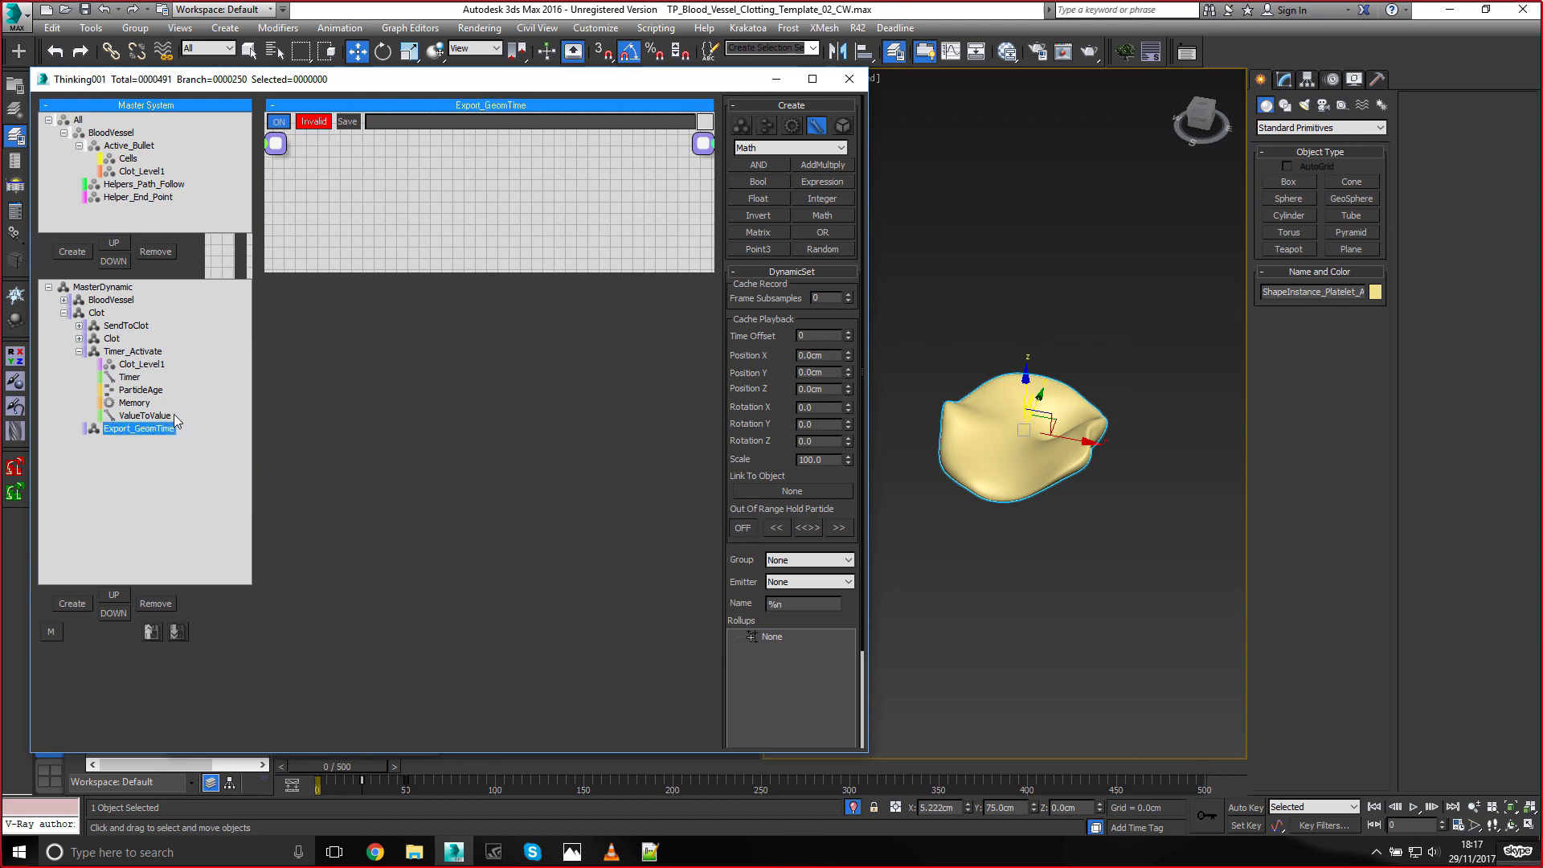
Add the Active_Bullet group node to Export_GeomTime
double_click(407, 220)
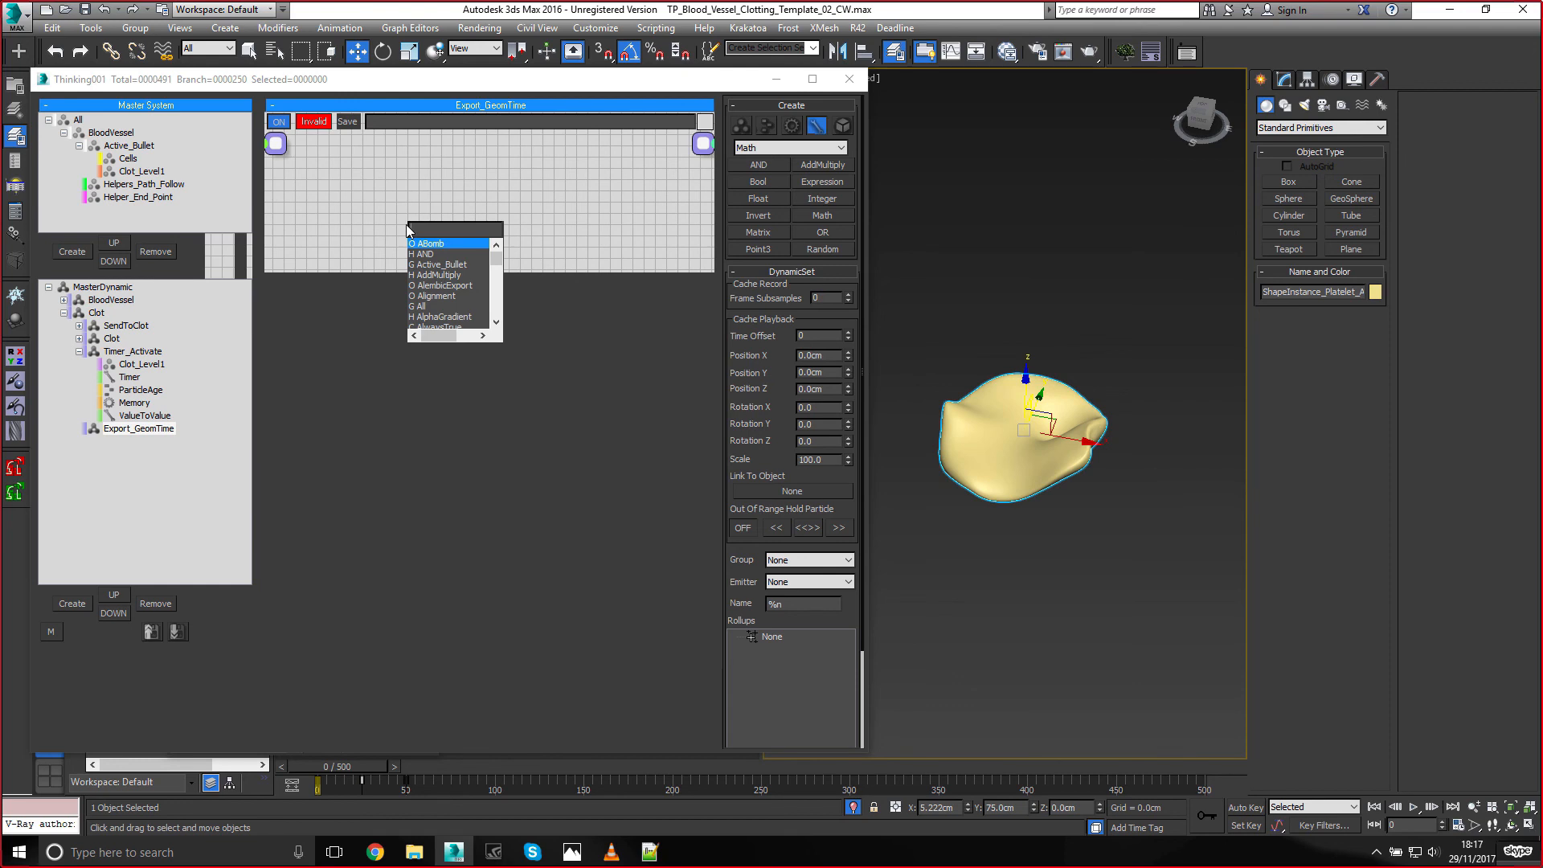
type("acti")
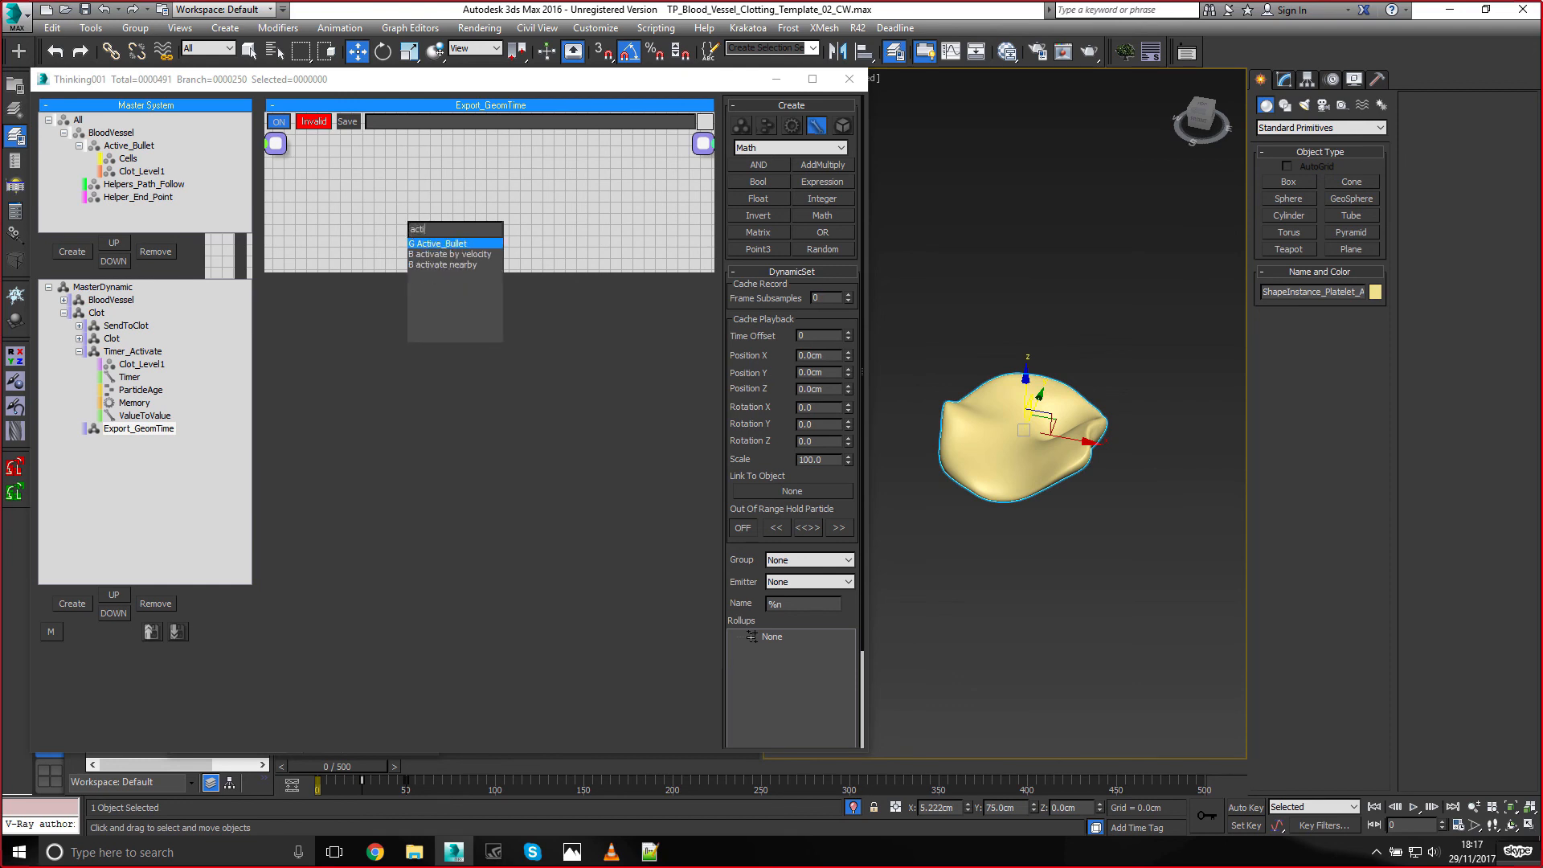
key("Return")
middle_click_drag(504, 201, 464, 184)
Add a Memory node fed by Active_Bullet's Particle output and expose the GeomTime memory as its output
double_click(504, 209)
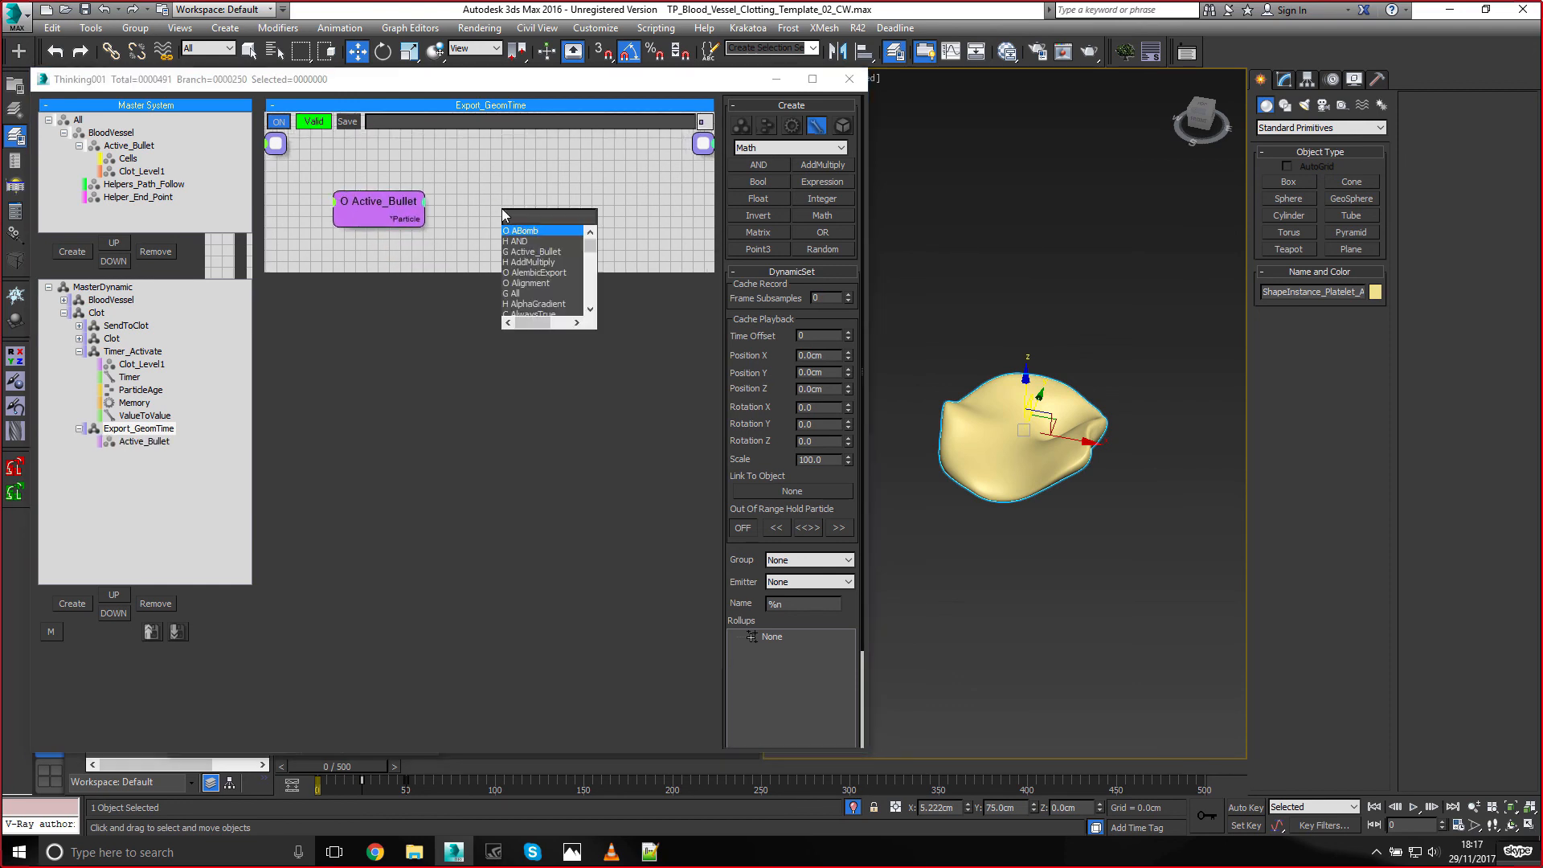
type("mem")
key("Return")
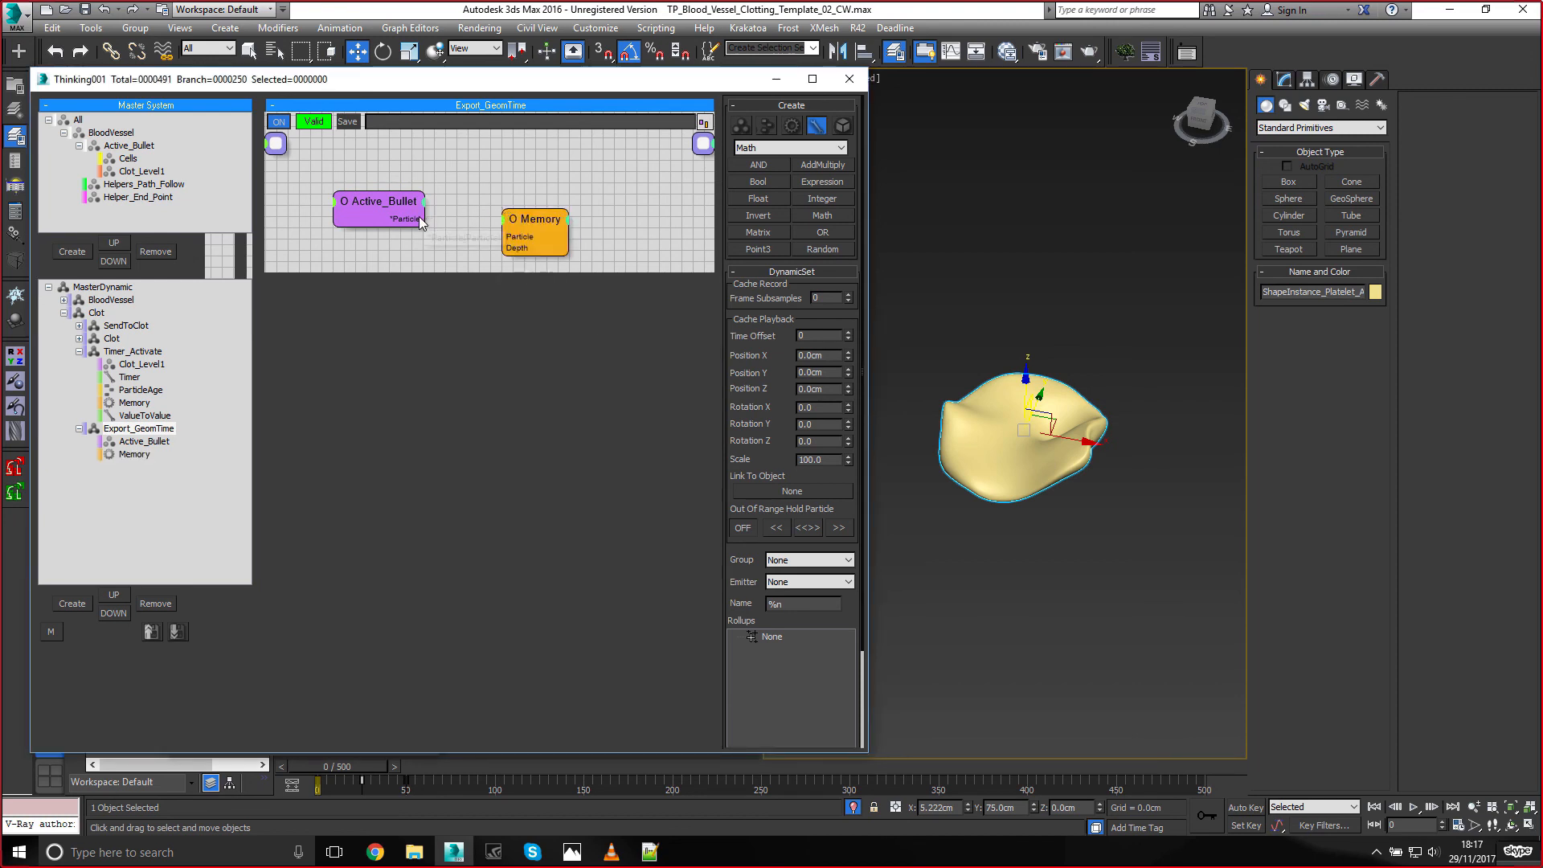
left_click_drag(427, 218, 514, 237)
left_click_drag(535, 220, 493, 232)
left_click_drag(816, 408, 805, 634)
left_click(613, 225)
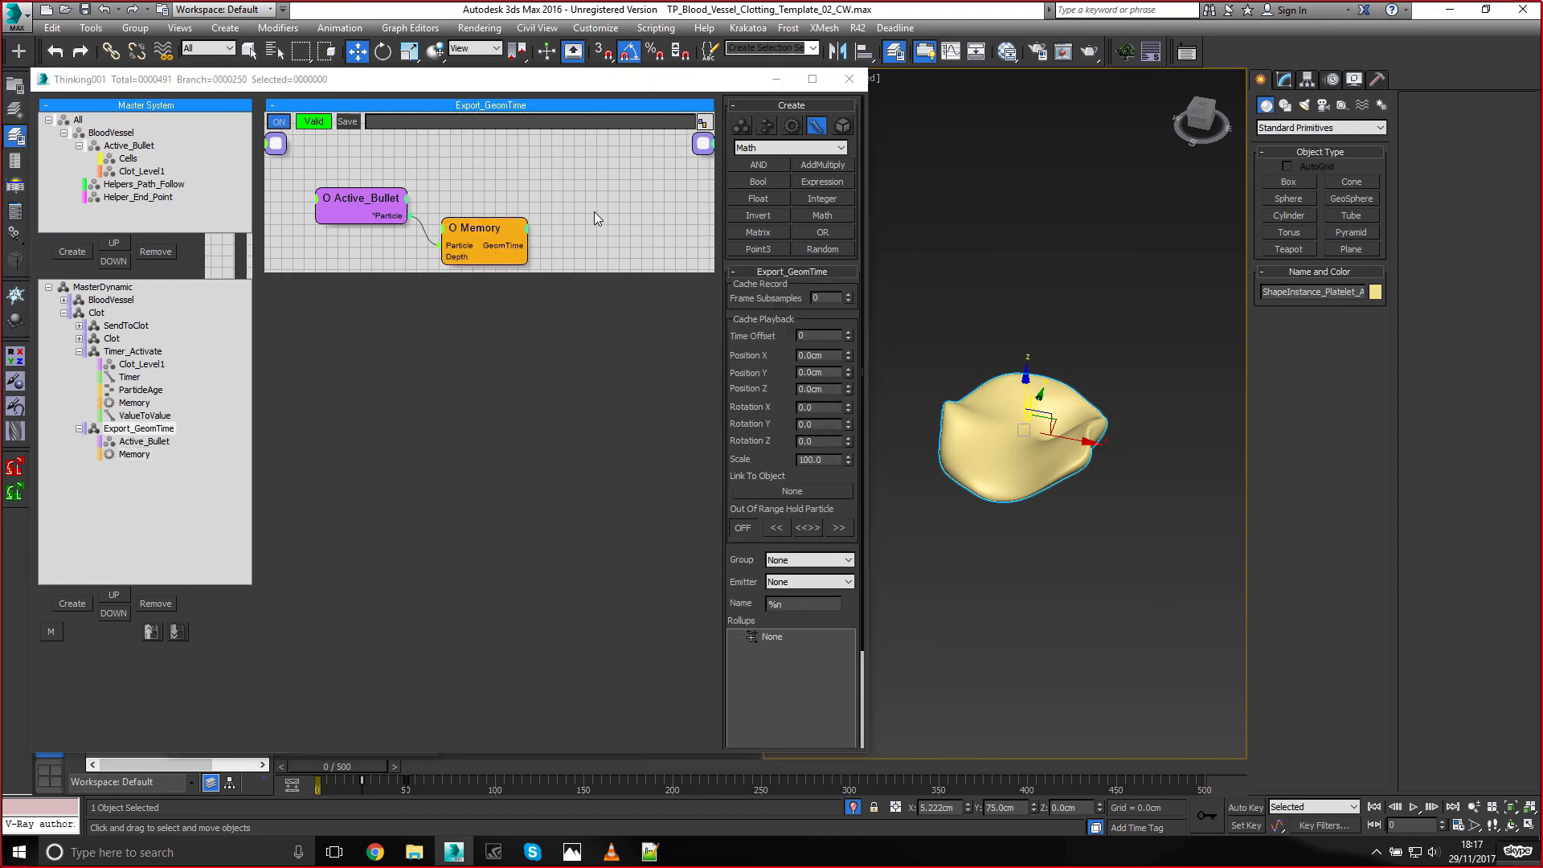
Add a DataChannel node to Export_GeomTime and set its data channel to 1
double_click(595, 210)
type("data")
key("Return")
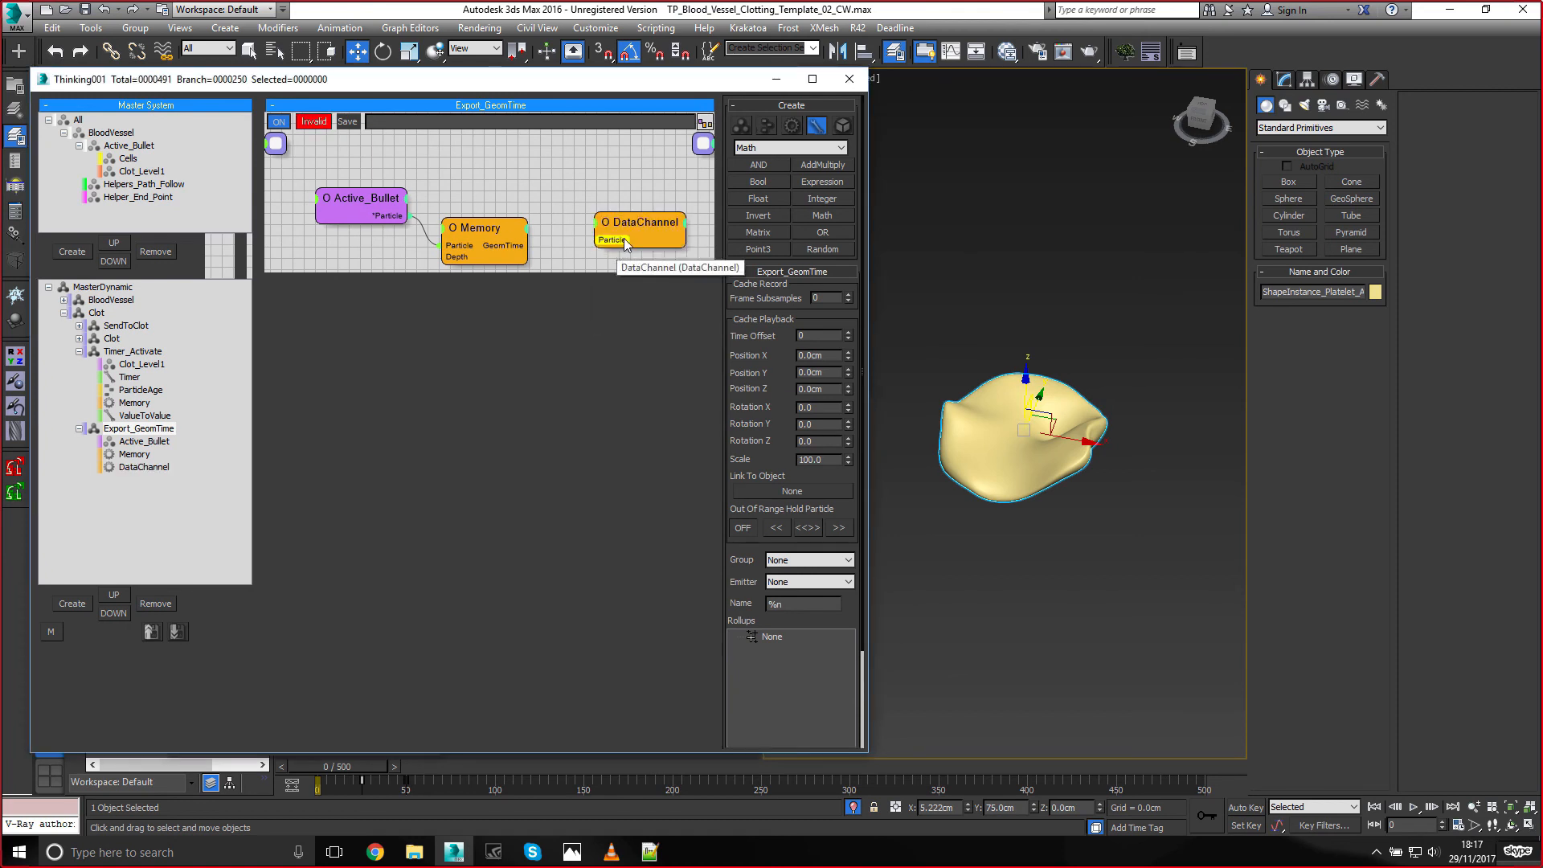
left_click_drag(624, 238, 621, 215)
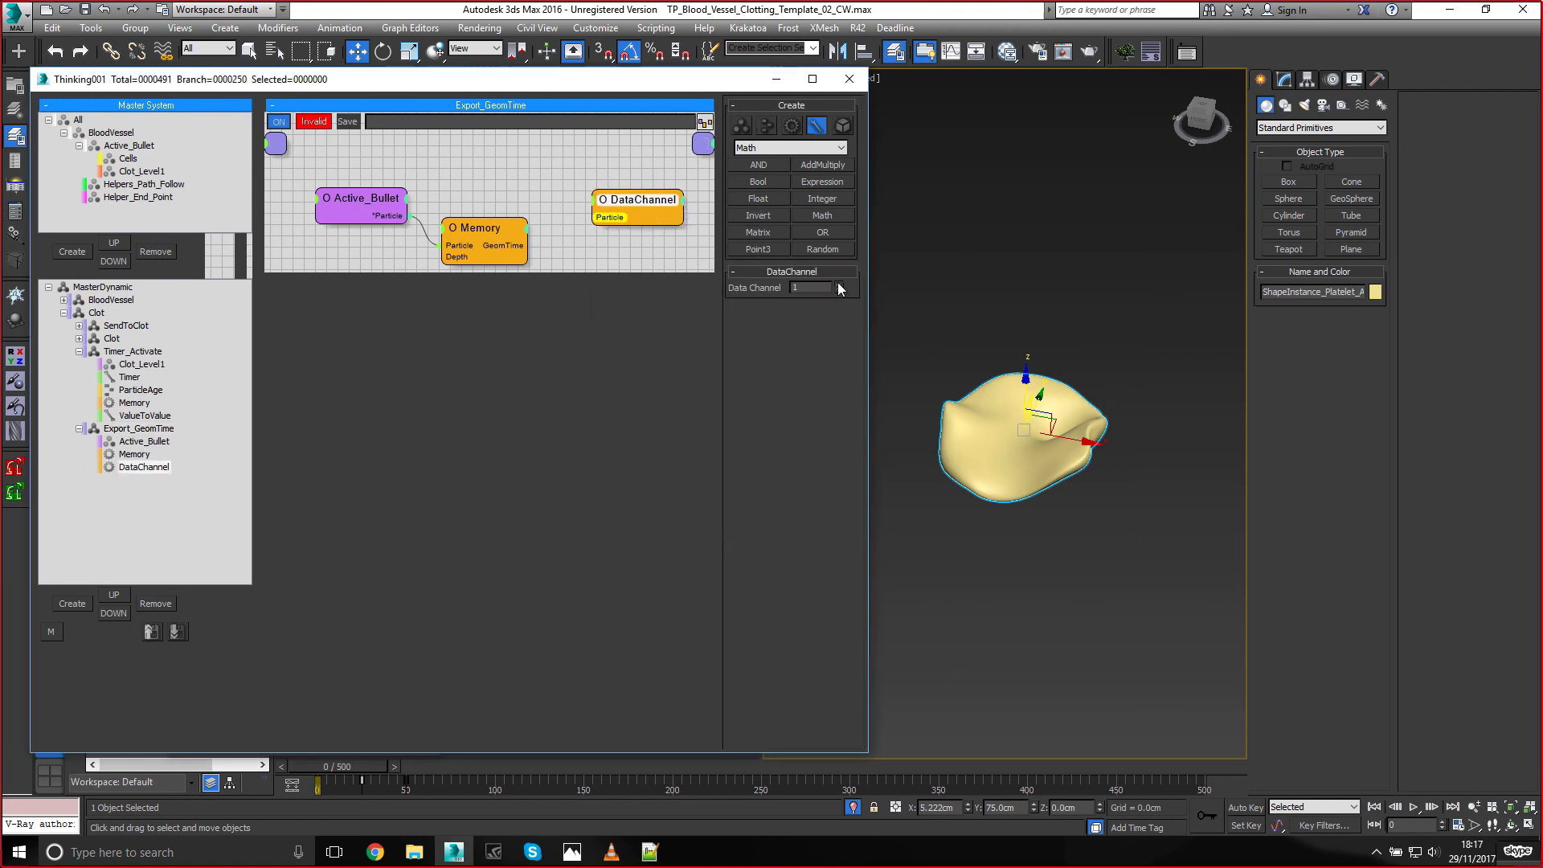
left_click(837, 286)
Give DataChannel a Float input, then connect Active_Bullet's Particle to its Particle input and Memory's GeomTime to Float
left_click(598, 203)
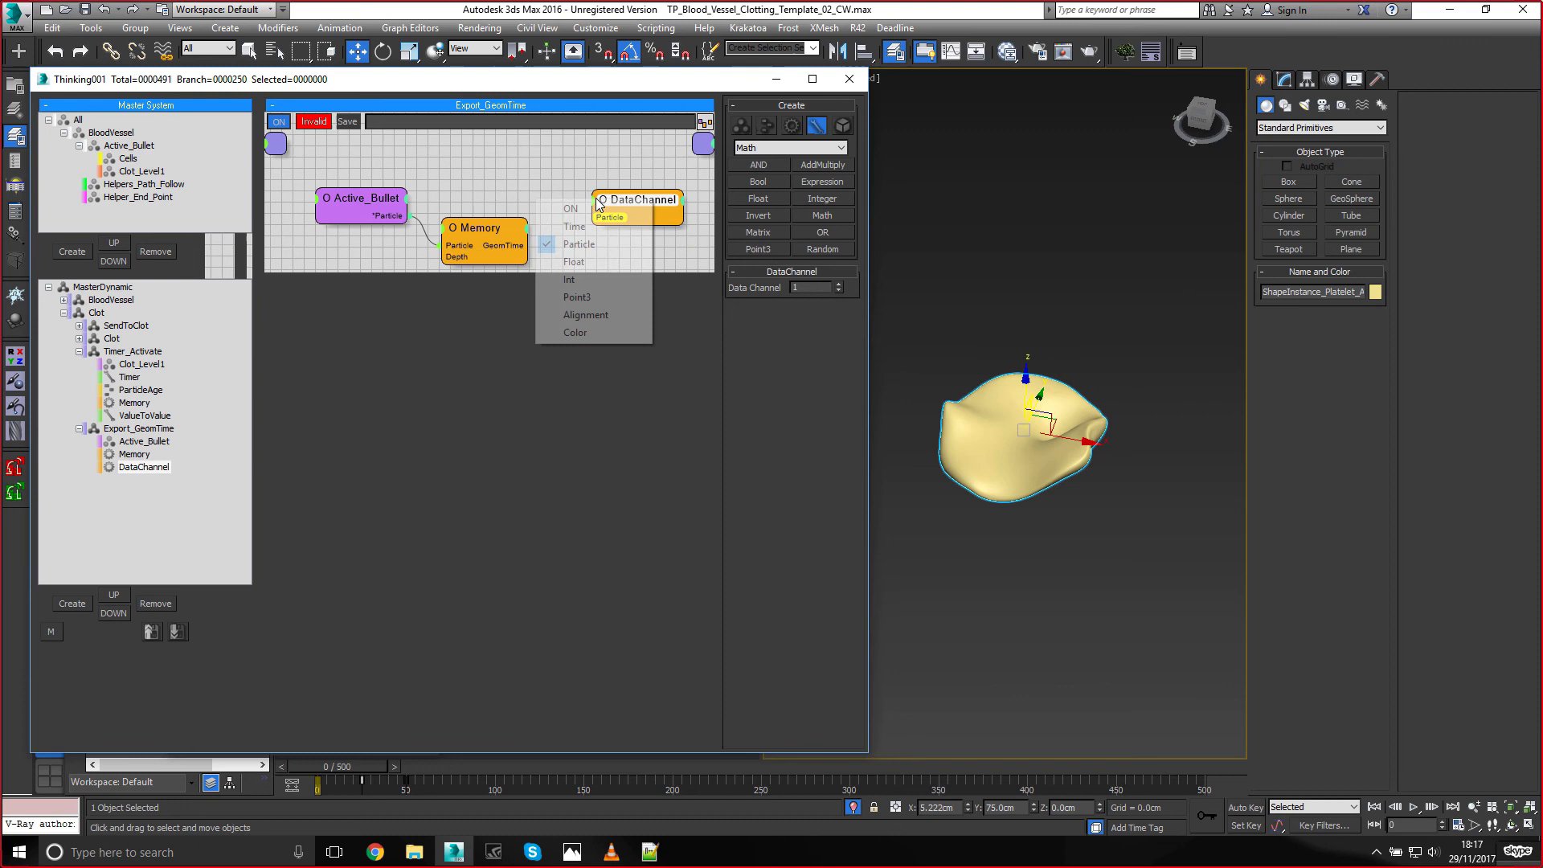
left_click(574, 261)
left_click_drag(592, 217, 410, 218)
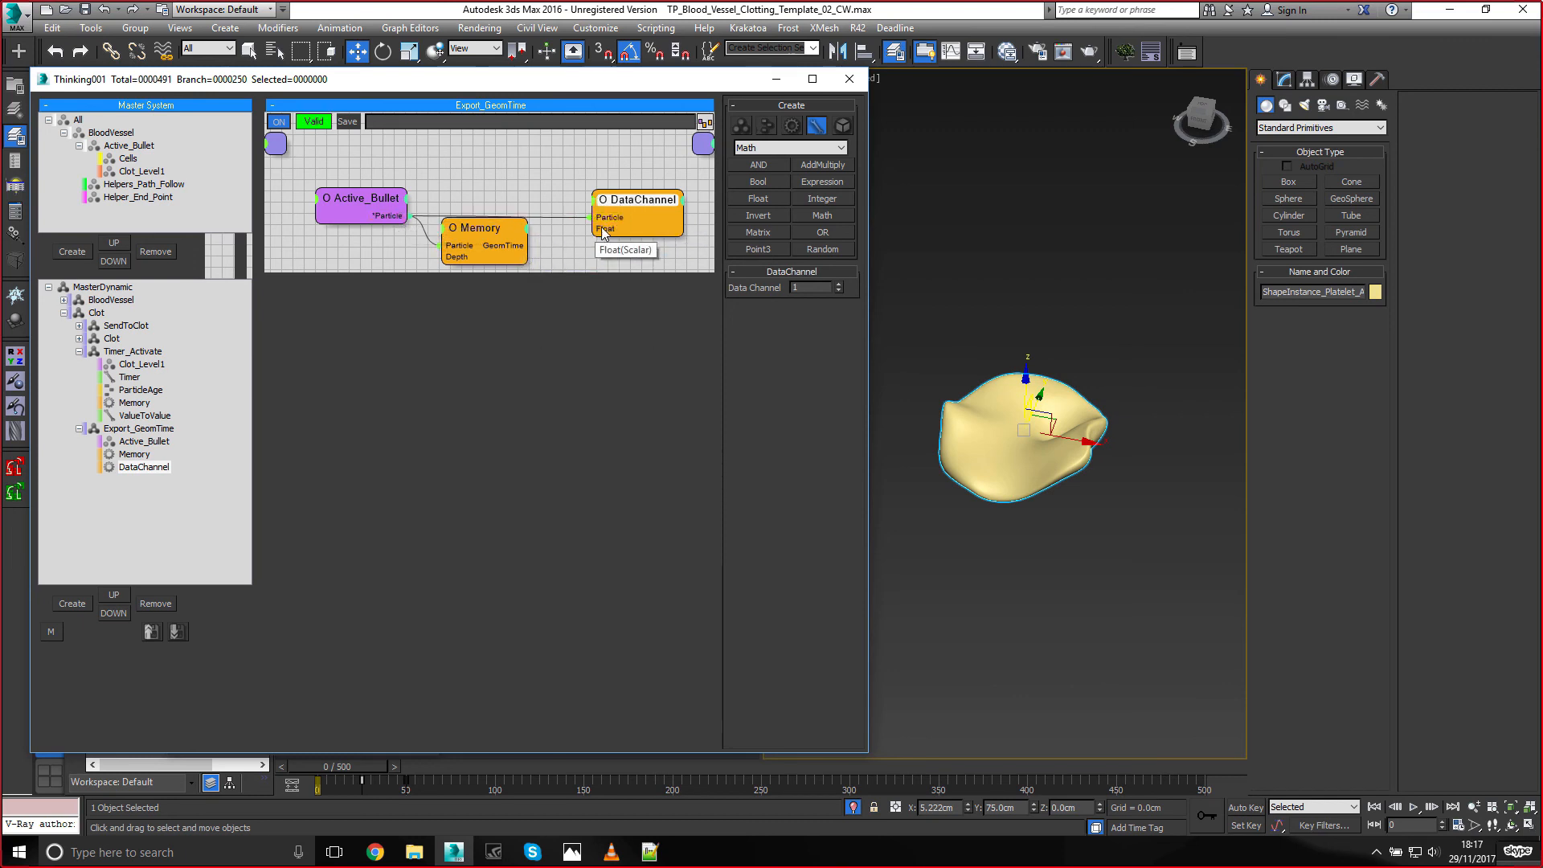
left_click_drag(527, 245, 593, 229)
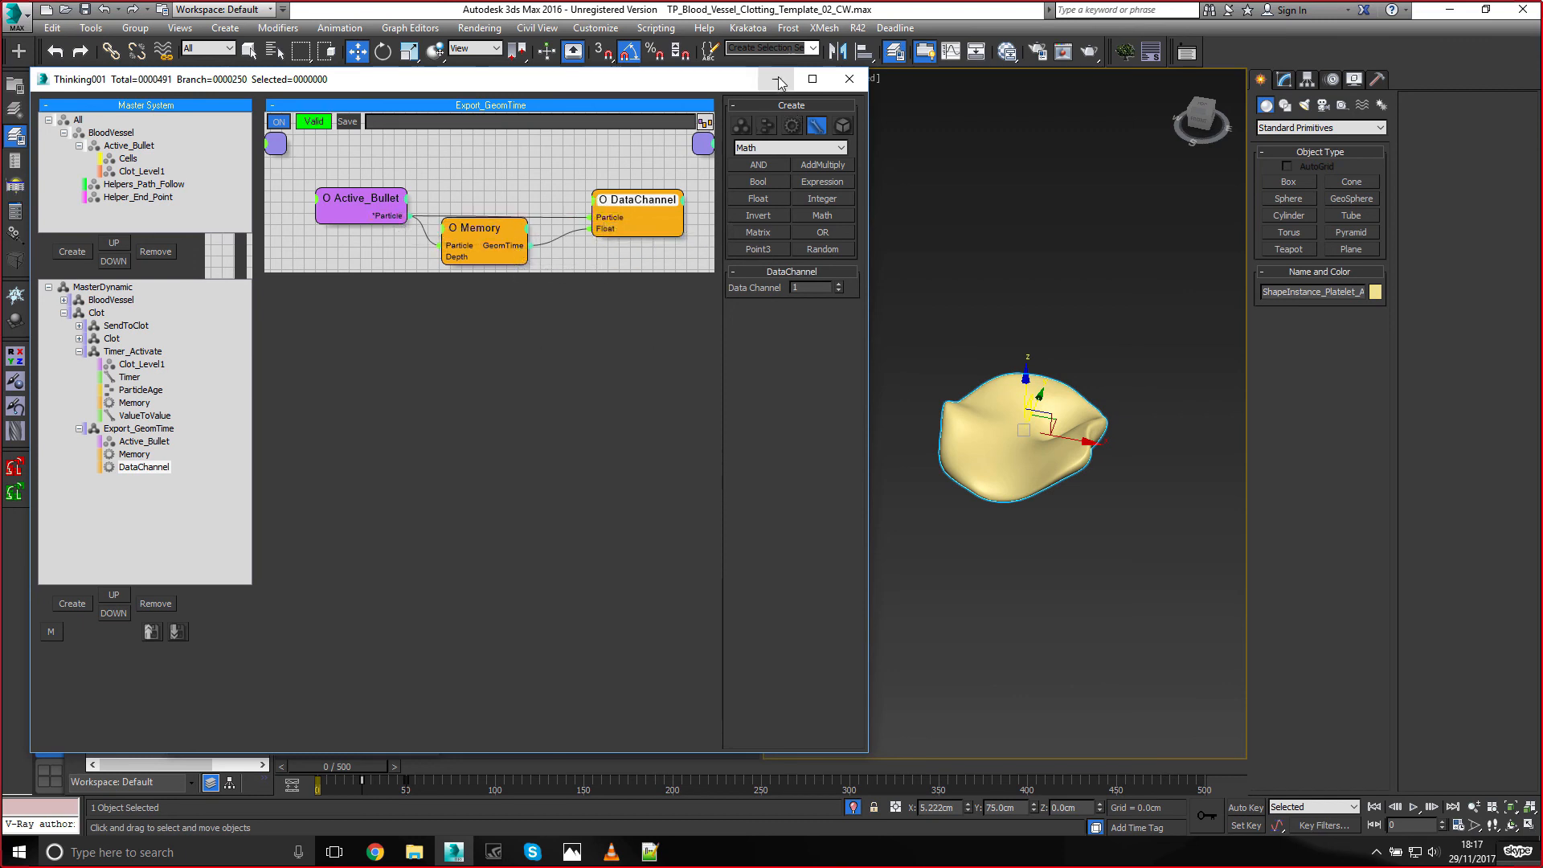
Minimize the thinkingParticles window, unhide the 2_TP_Frost layer, and open Frost_TP_Cells for modification
left_click(779, 79)
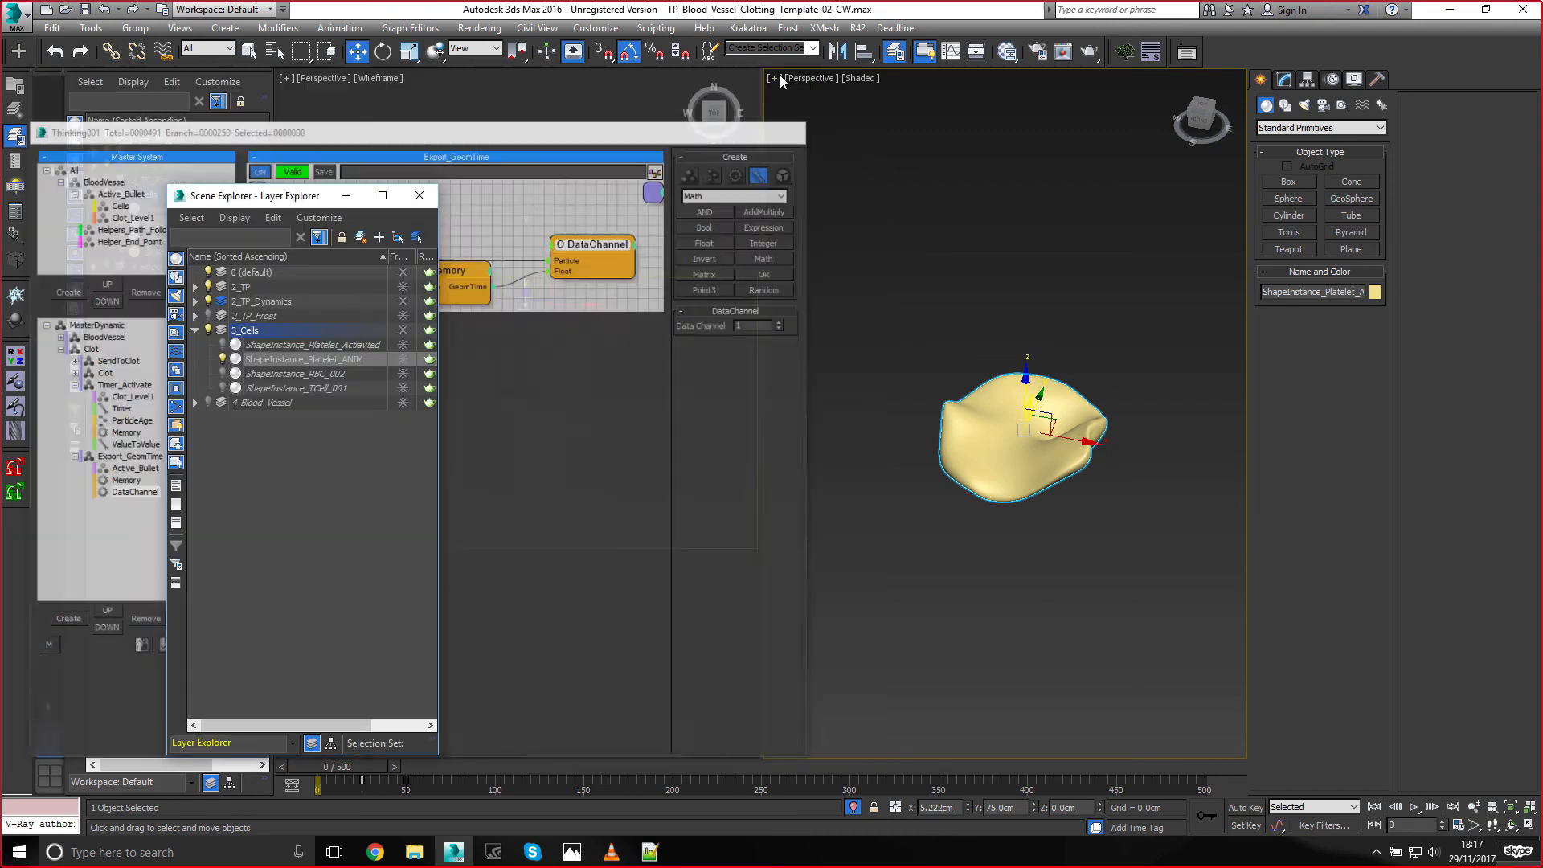
left_click(208, 316)
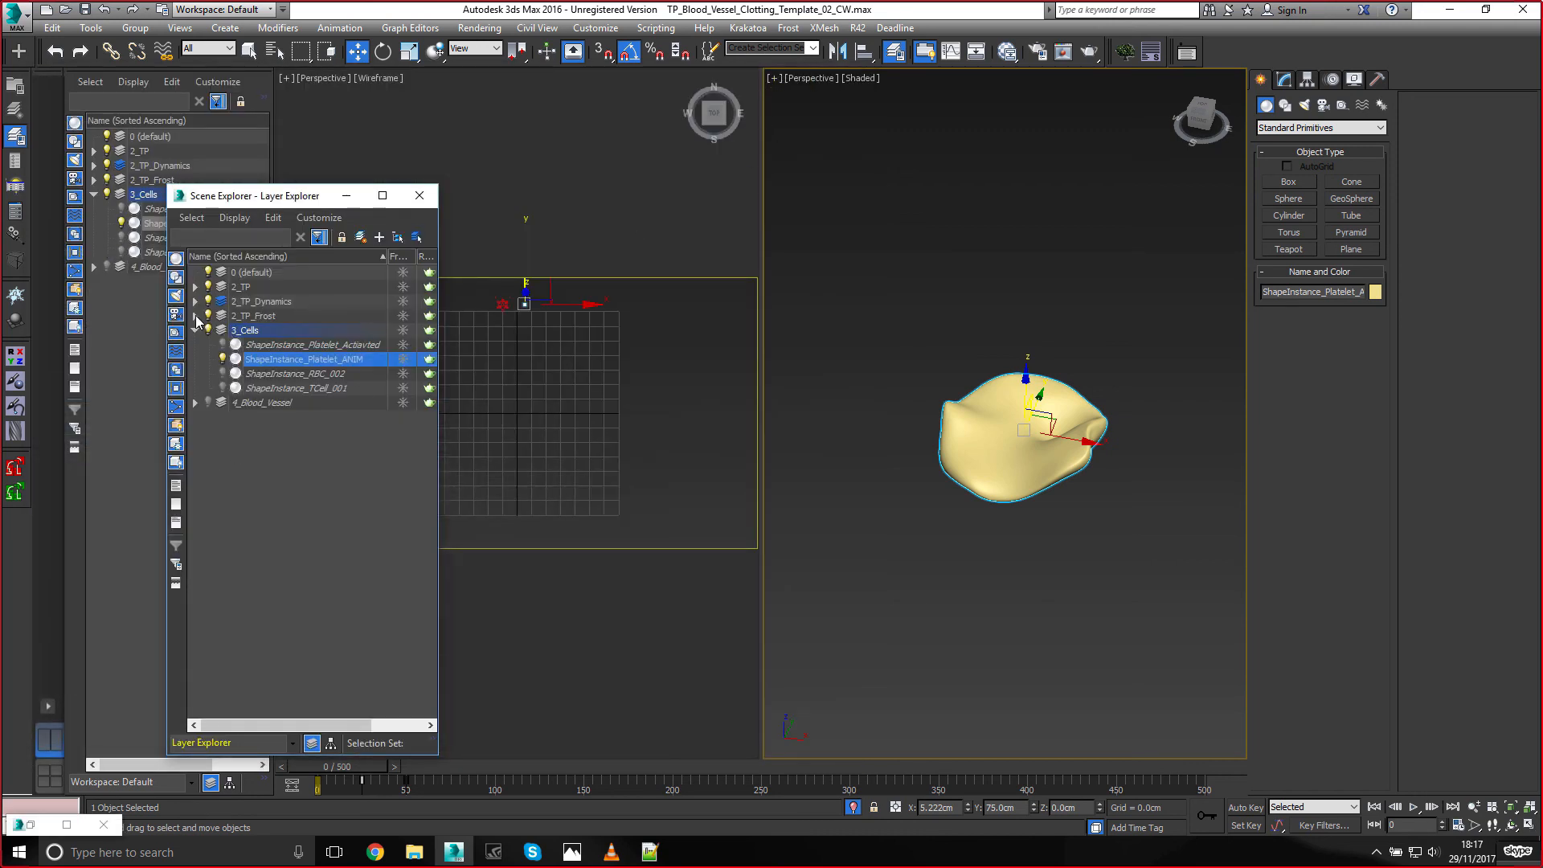
left_click(195, 316)
left_click(261, 345)
left_click(1284, 78)
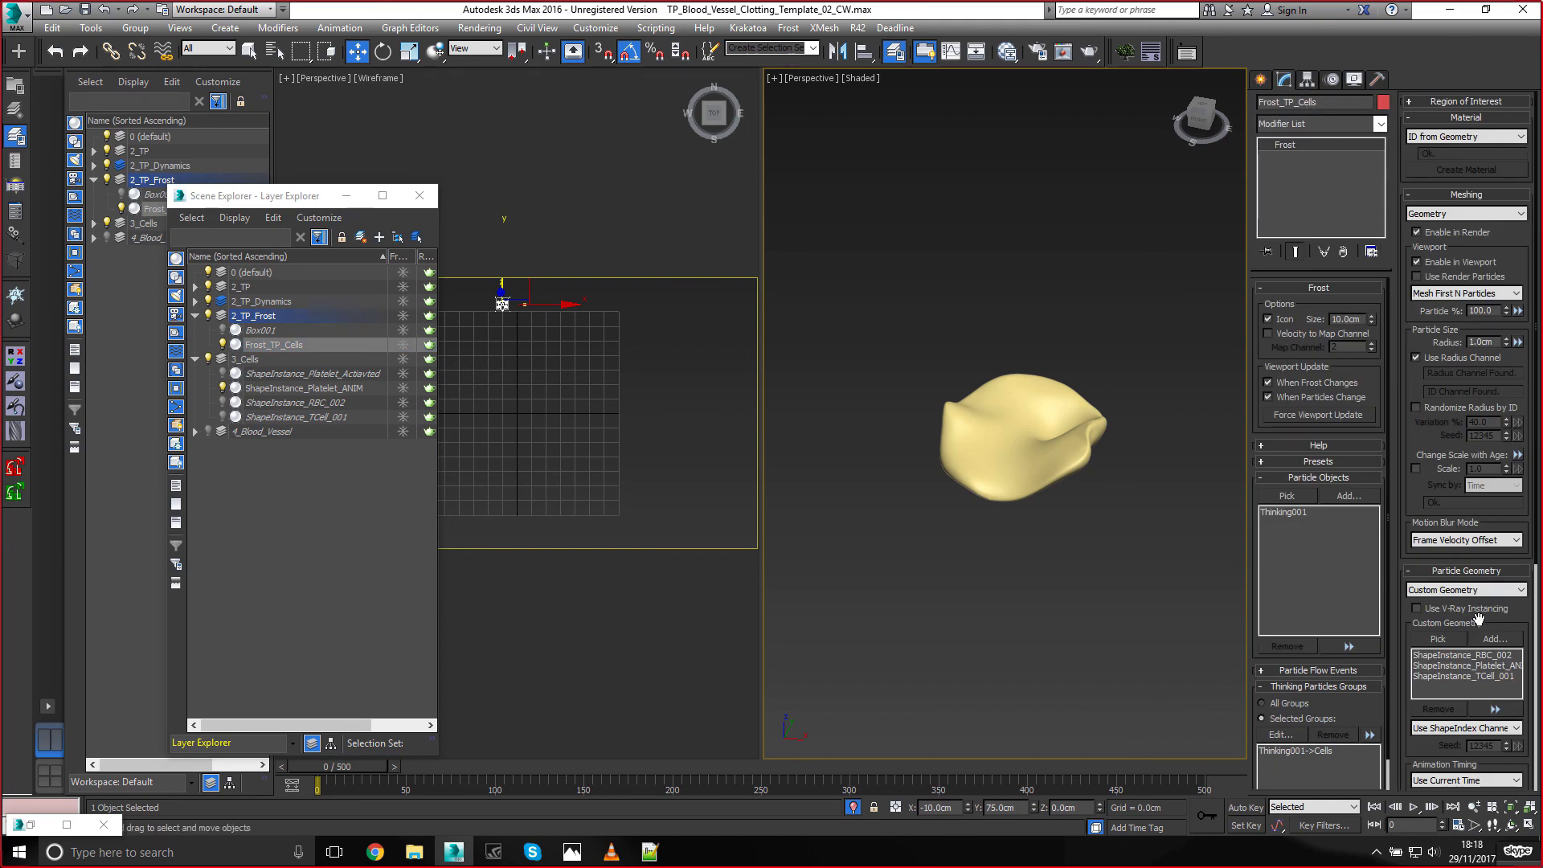
Set Frost_TP_Cells' animation timing to Use Time 0 with the Add GeomTime Channel offset
scroll(1470, 623, "down", 5)
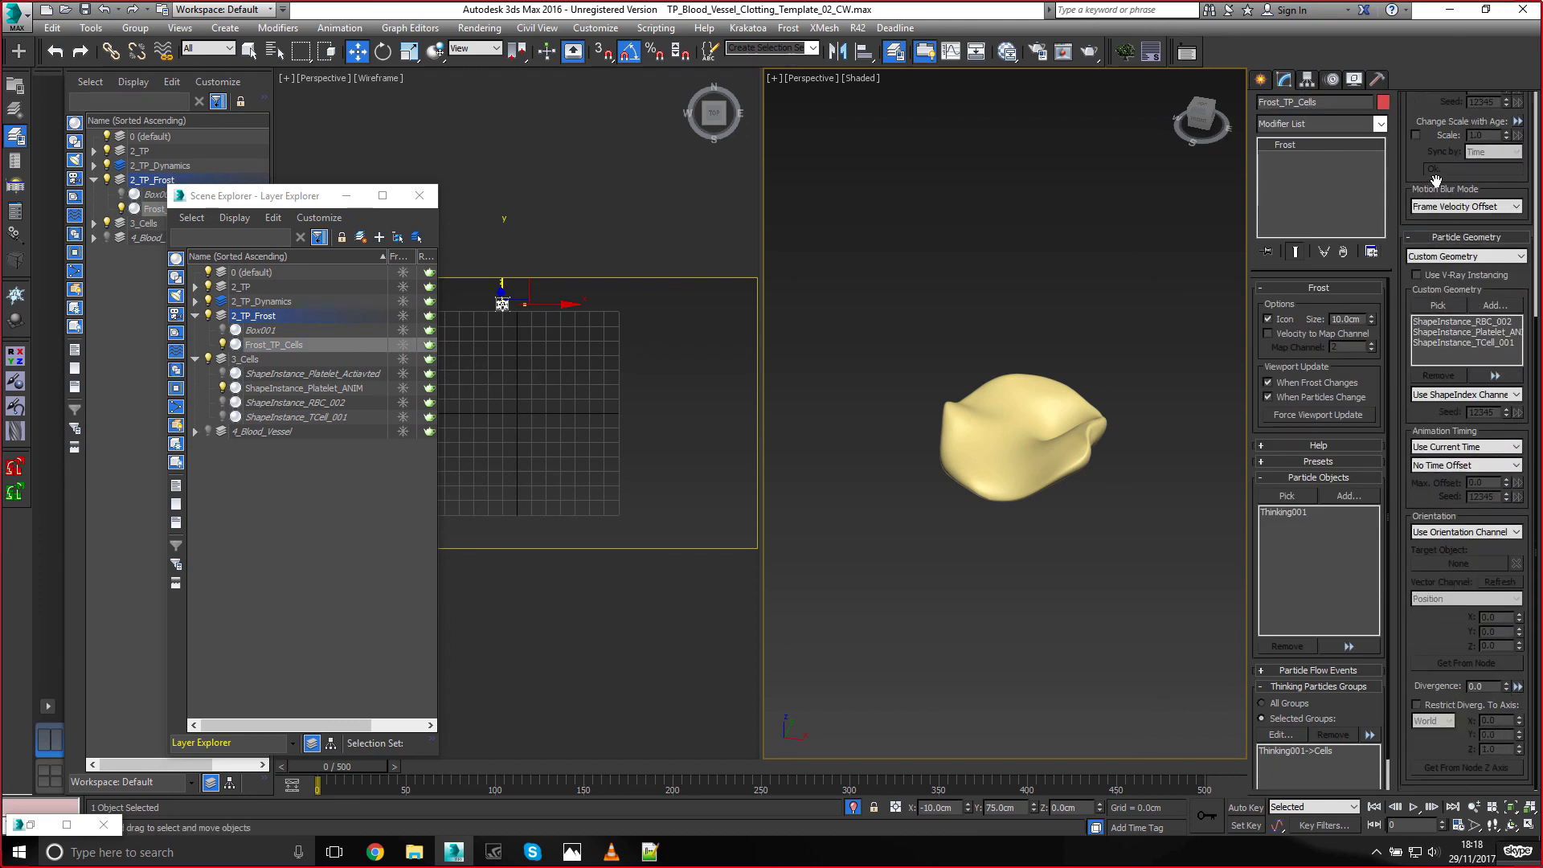
left_click(1446, 466)
left_click(1450, 490)
left_click(1455, 448)
left_click(1446, 461)
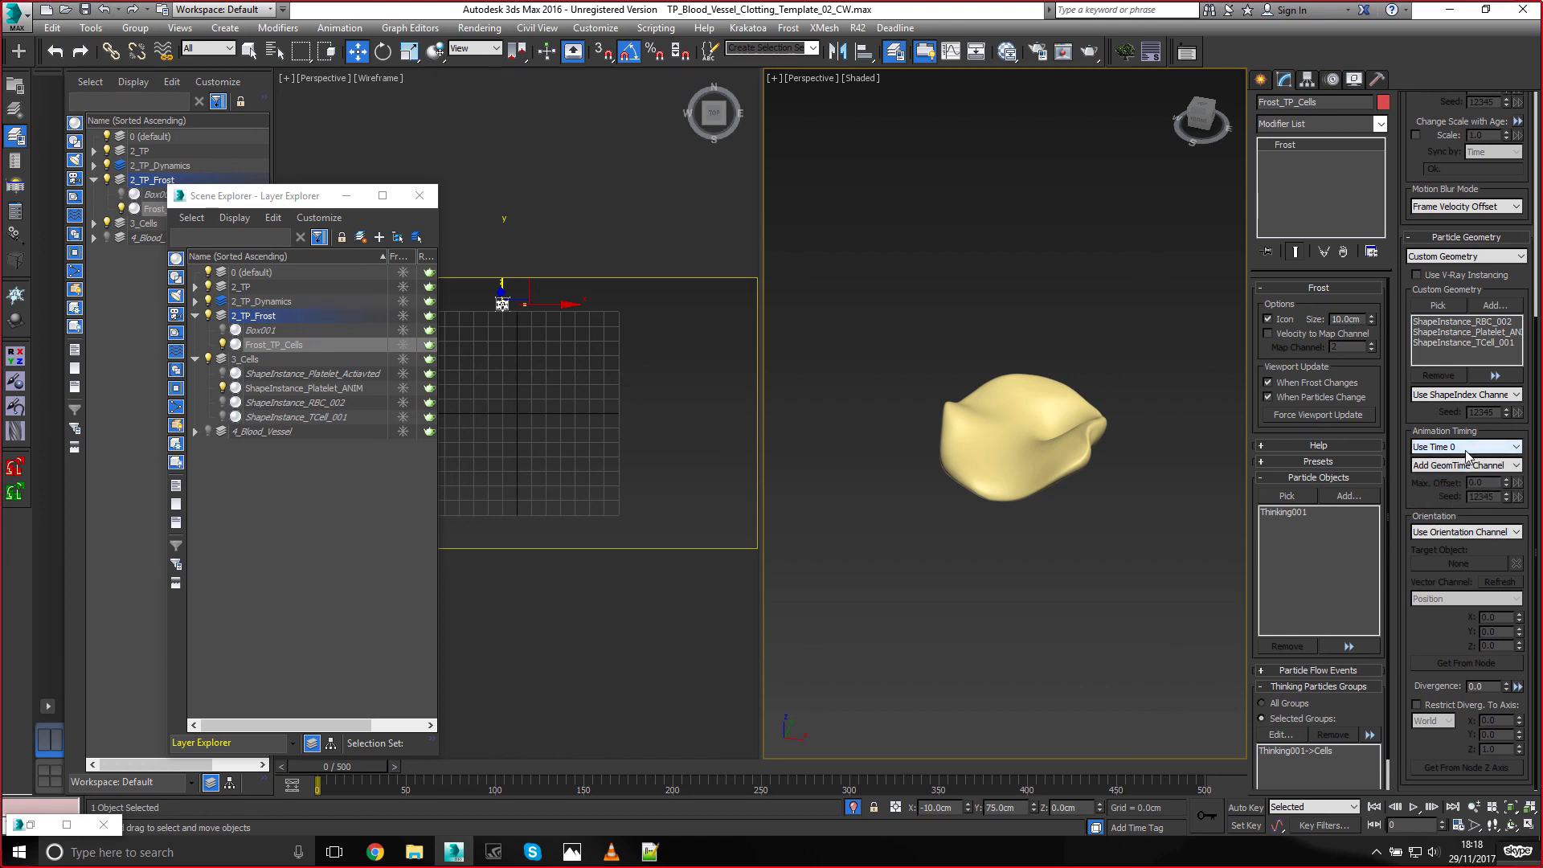
Switch to VLC media player, examine the platelet activation around 19 to 21 seconds in TP_Blood_Vessel_Clotting.mp4, and return to 3ds Max
left_click(612, 852)
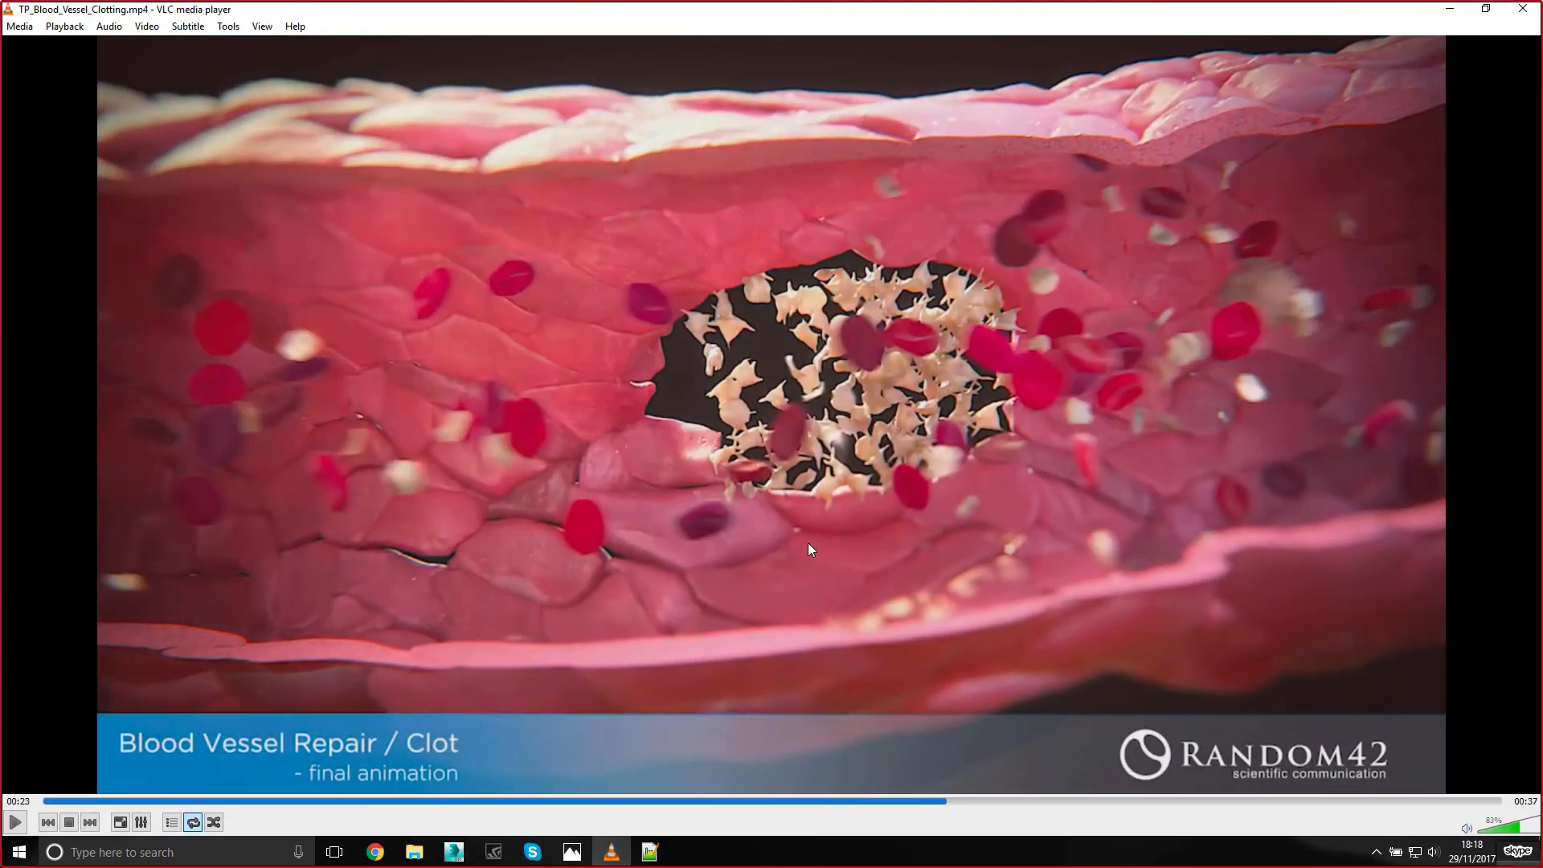
left_click(875, 798)
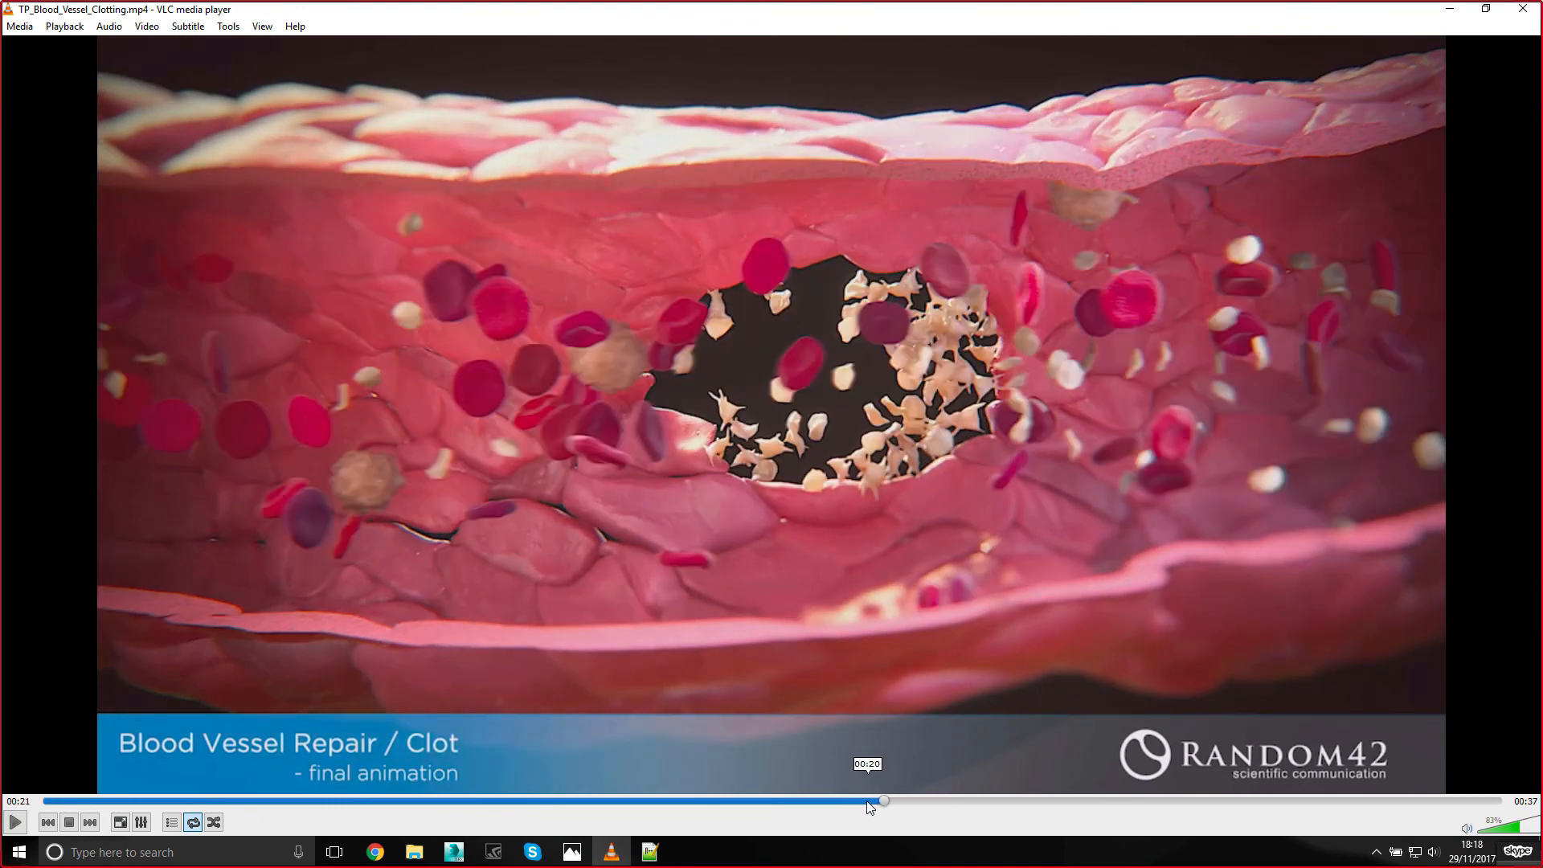
left_click(818, 801)
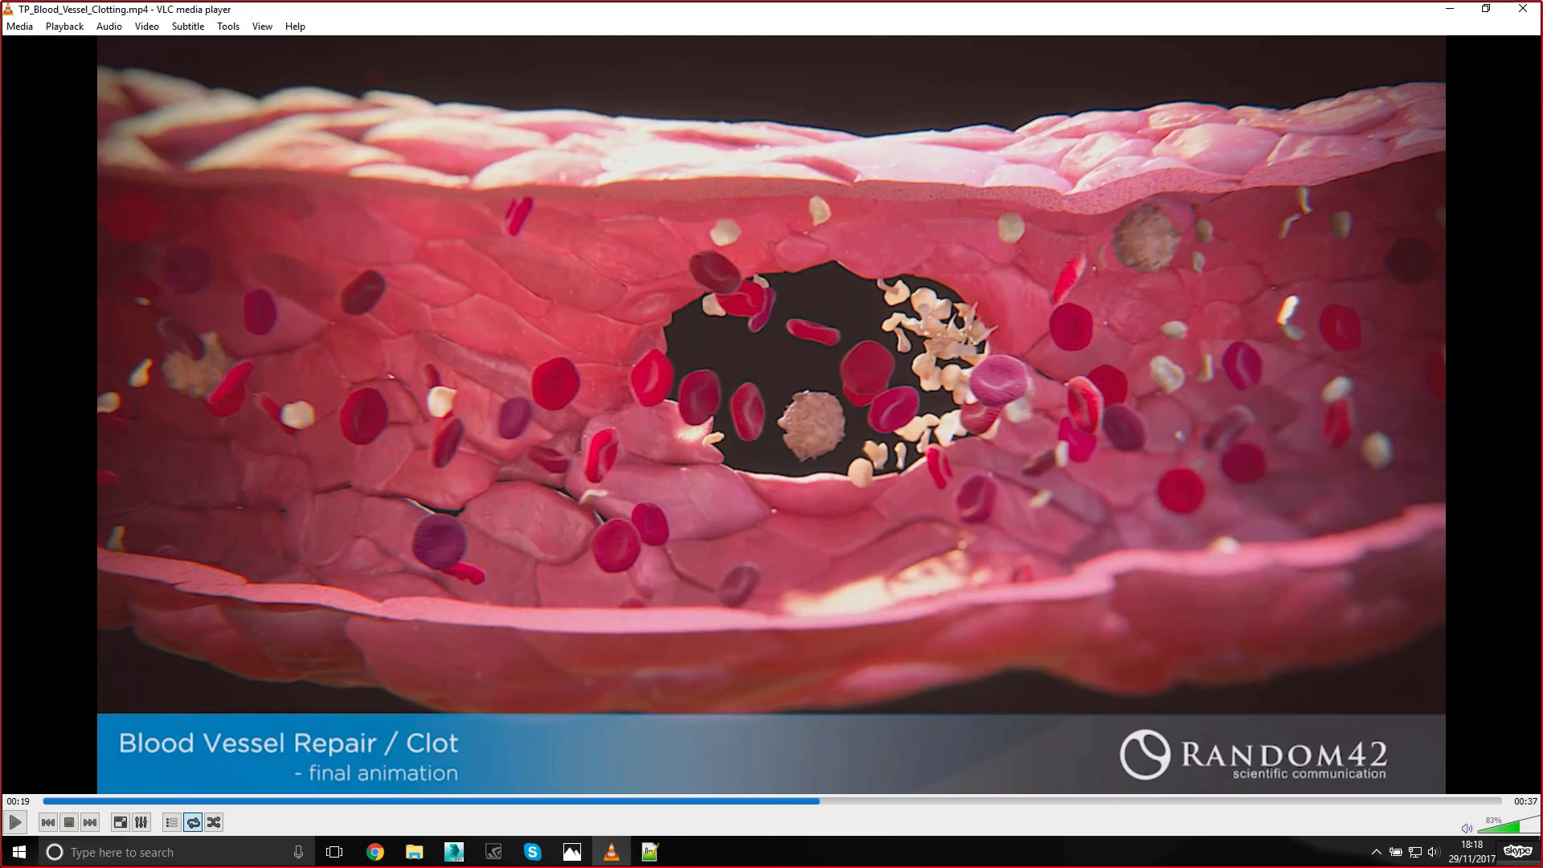
left_click(1447, 9)
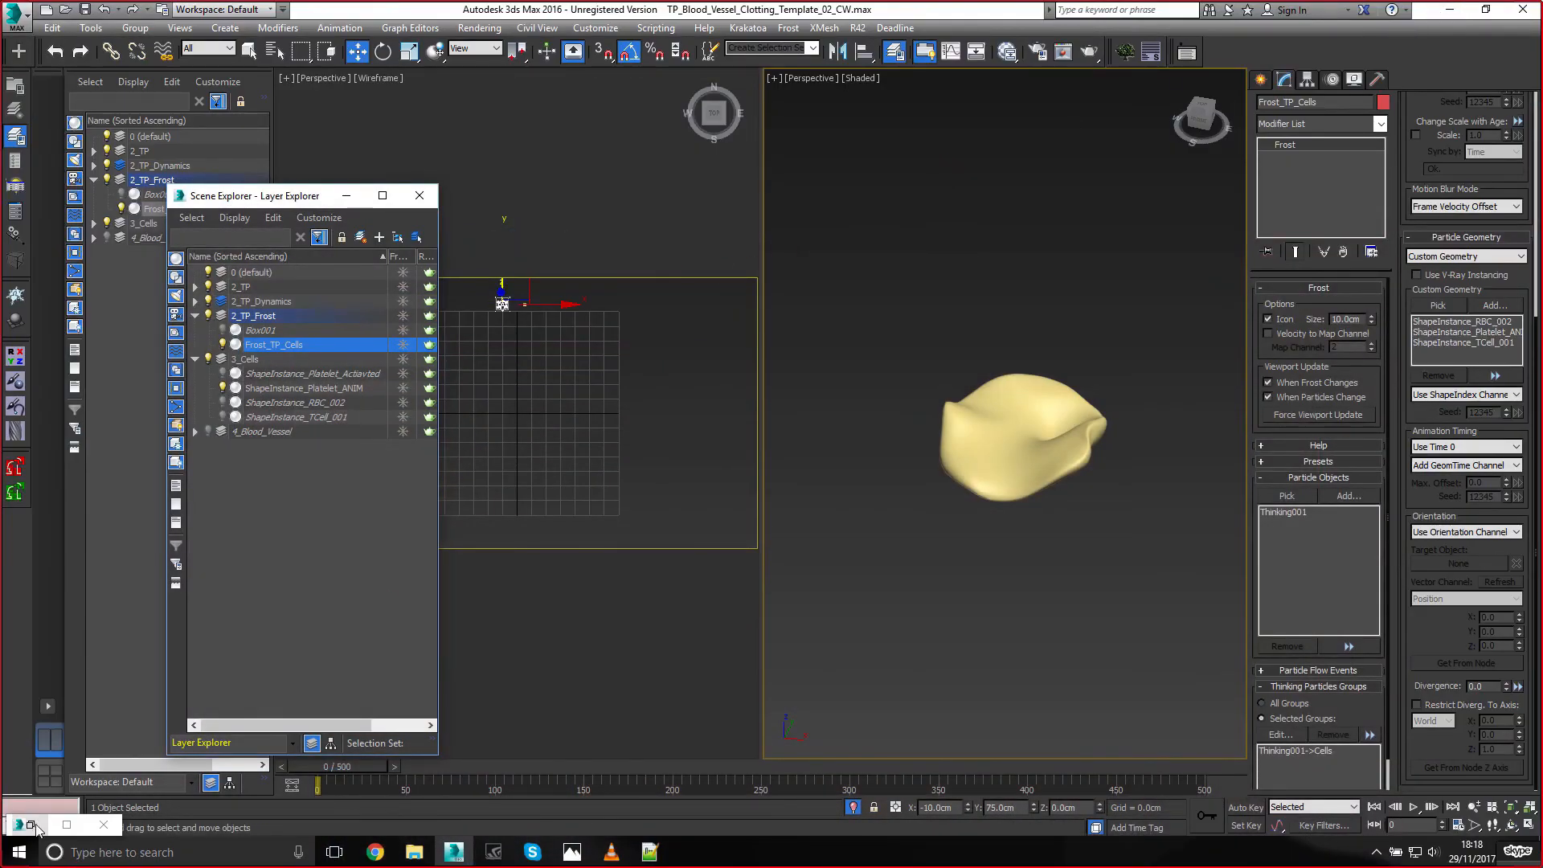